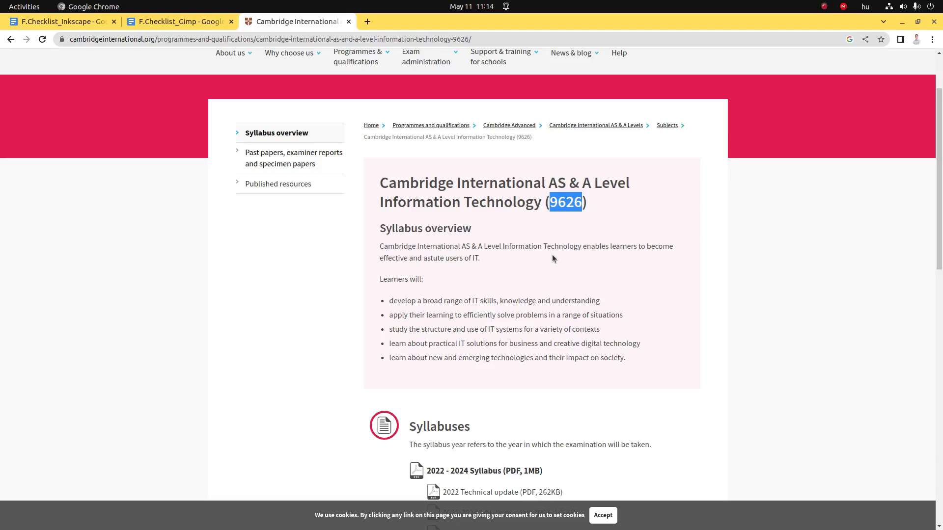
# Step: Examine the syllabuses listed for Information Technology 9626 and look over the Inkscape and Gimp checklist documents
pyautogui.scroll(-5, 551, 254)
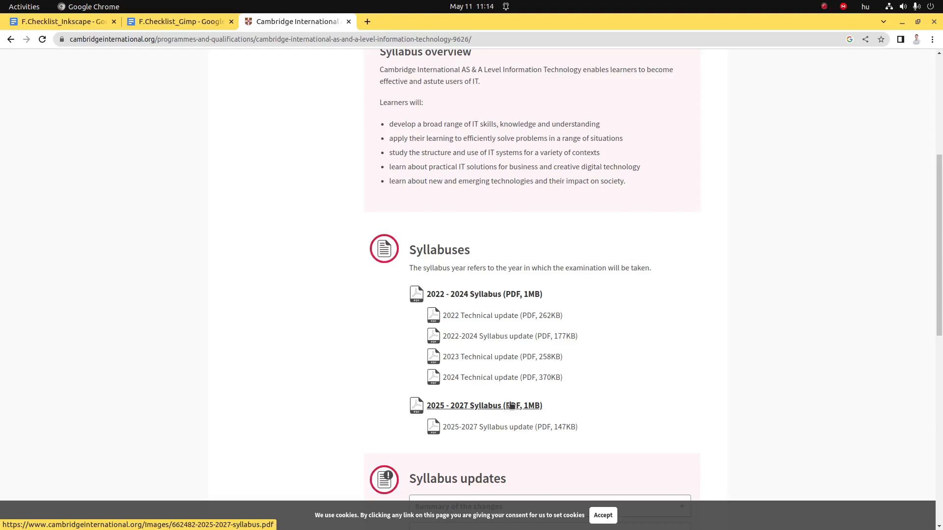
pyautogui.click(75, 23)
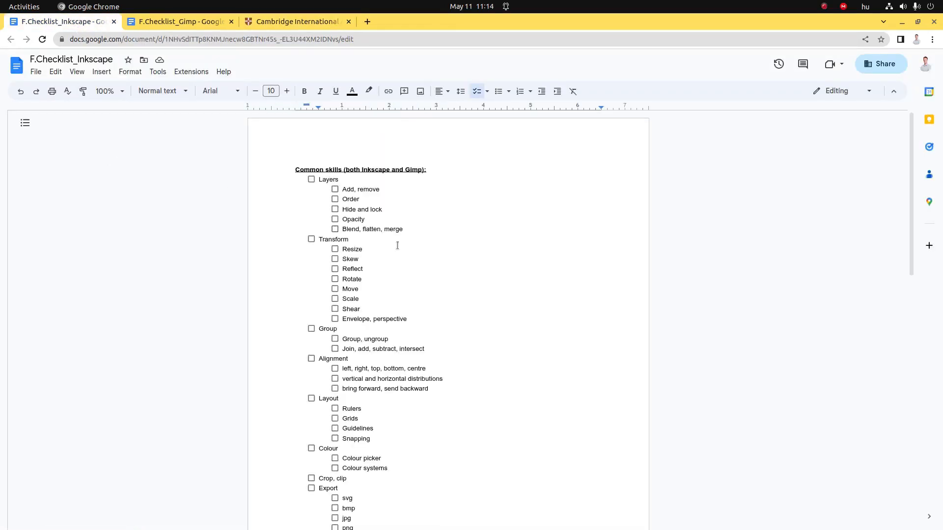
pyautogui.click(263, 23)
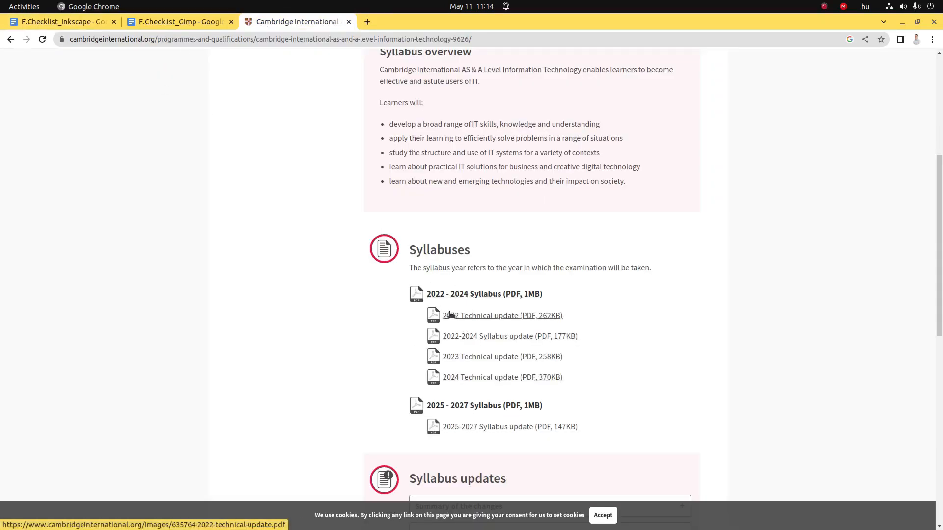
pyautogui.click(78, 22)
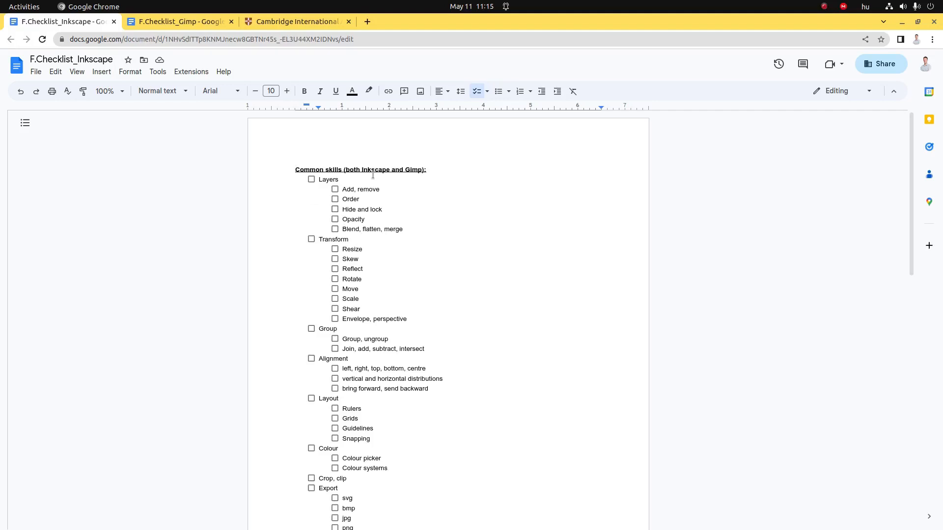
pyautogui.click(172, 22)
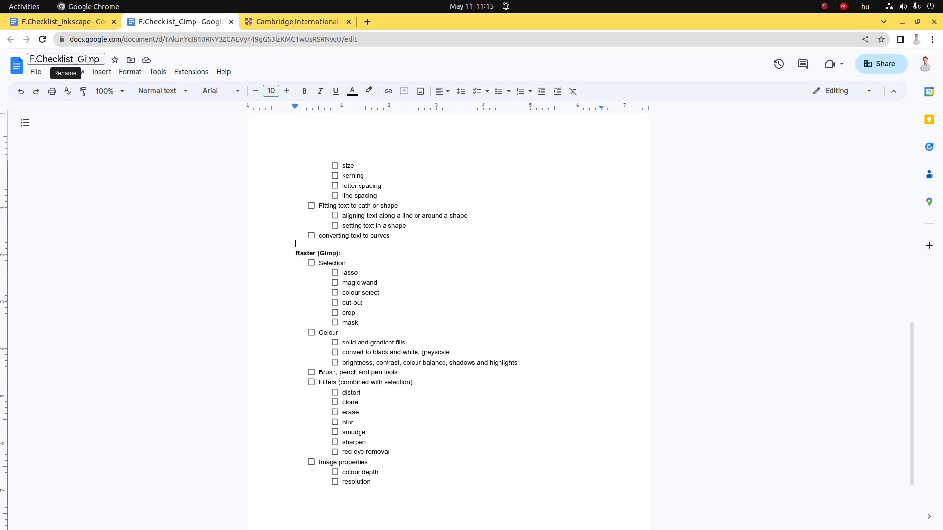
pyautogui.click(85, 22)
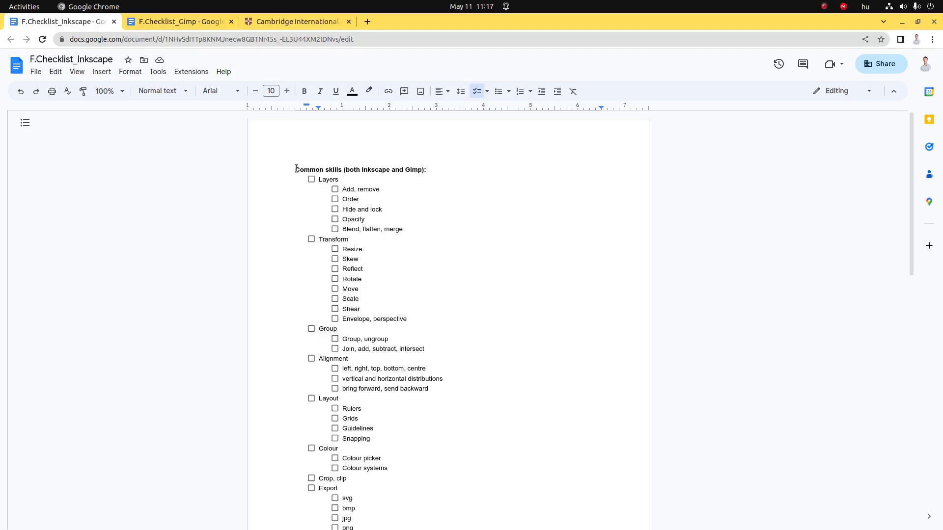
# Step: Review the Inkscape checklist from the common skills heading through the Vector section down to Tracing
pyautogui.moveTo(296, 169); pyautogui.dragTo(265, 160)
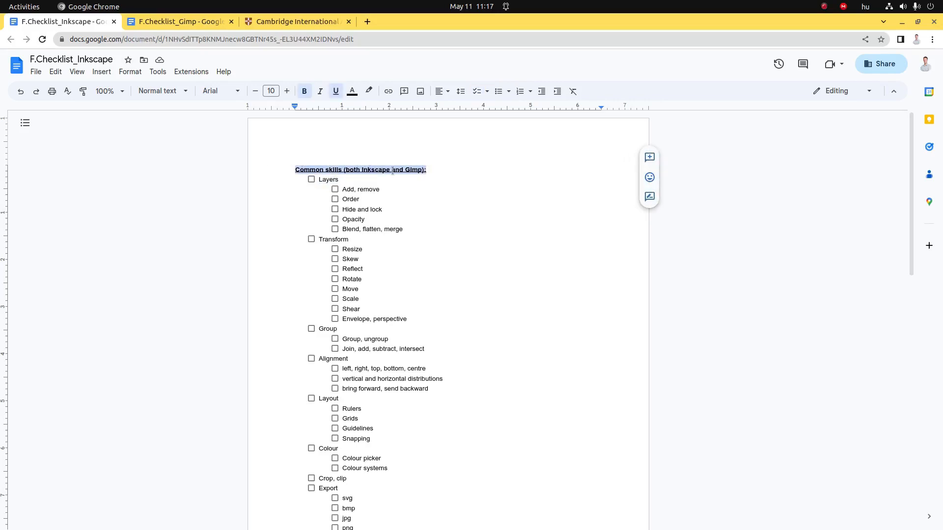
pyautogui.scroll(-10, 413, 261)
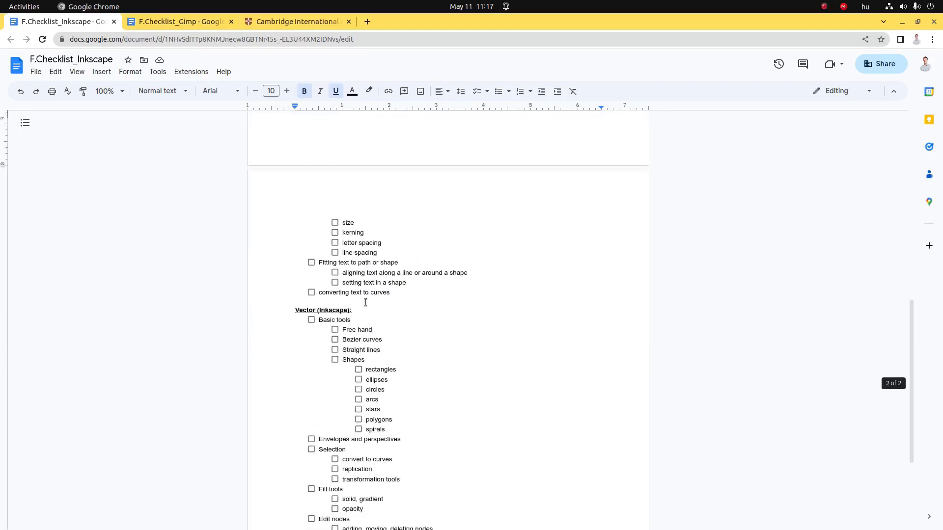
pyautogui.moveTo(329, 310); pyautogui.dragTo(353, 319)
pyautogui.scroll(-3, 358, 317)
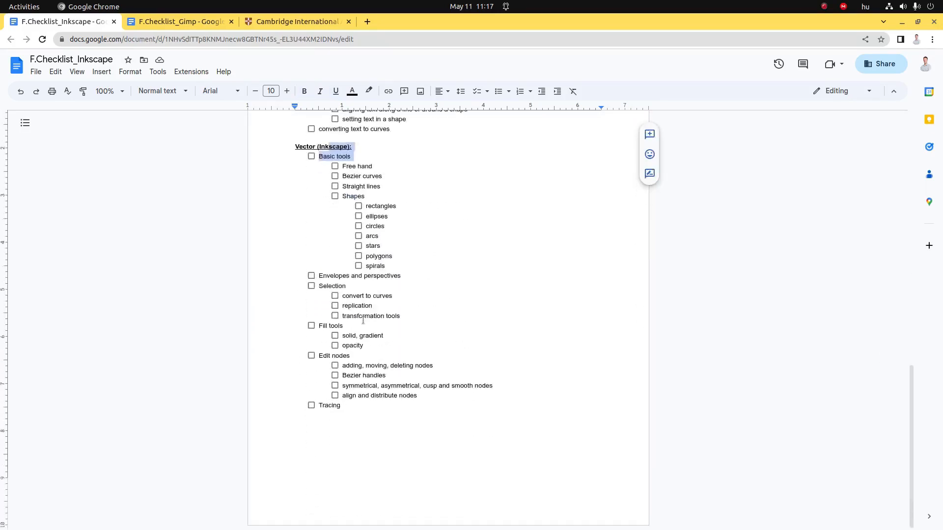
pyautogui.click(349, 408)
pyautogui.scroll(3, 350, 408)
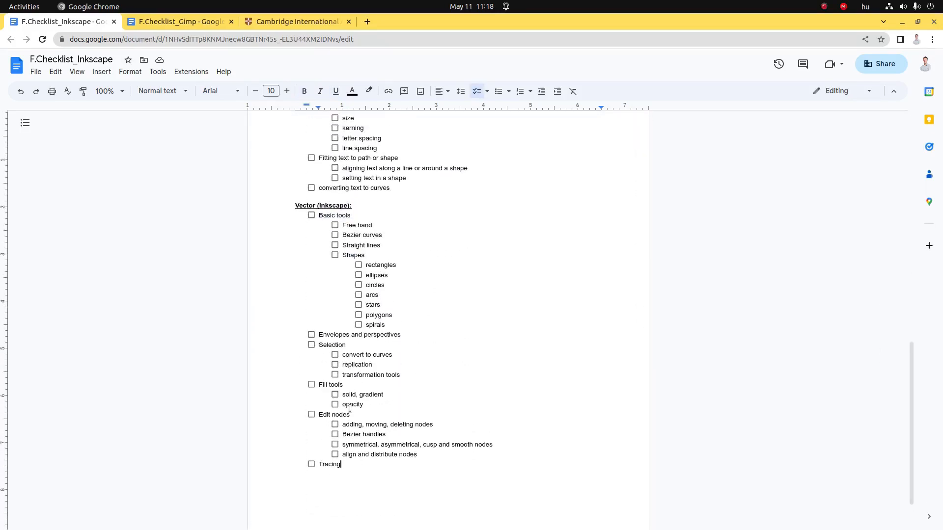
pyautogui.scroll(10, 350, 408)
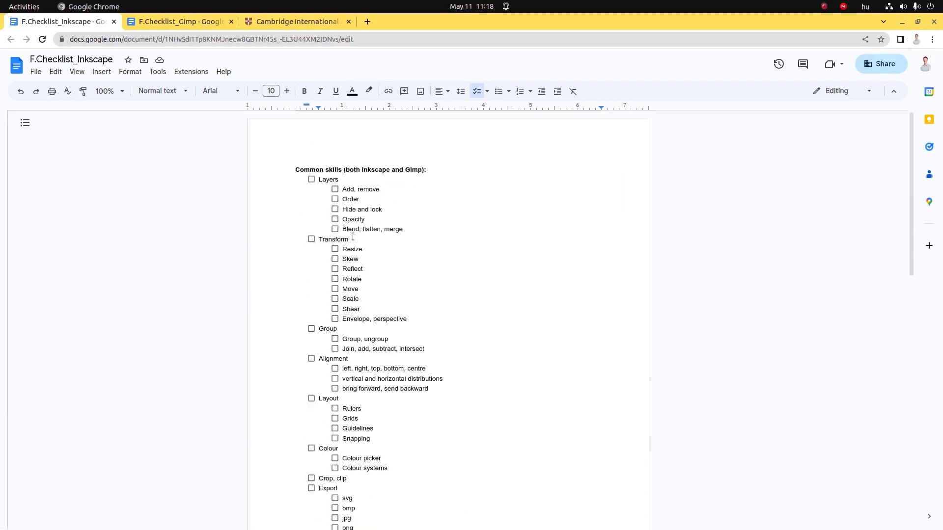
# Step: Review the basic tools in the checklist's Vector section, from free hand drawing to the list of shapes
pyautogui.hotkey('alt', 'Tab')
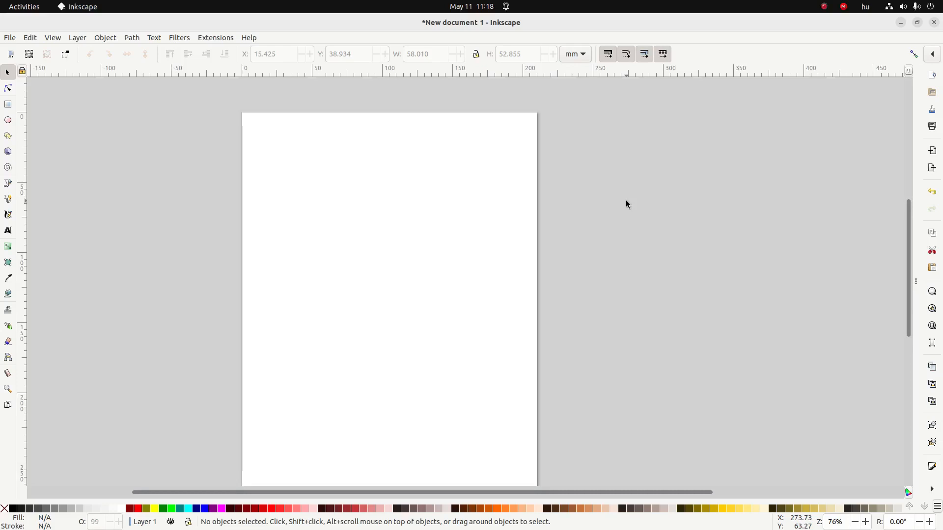
pyautogui.hotkey('alt', 'Tab')
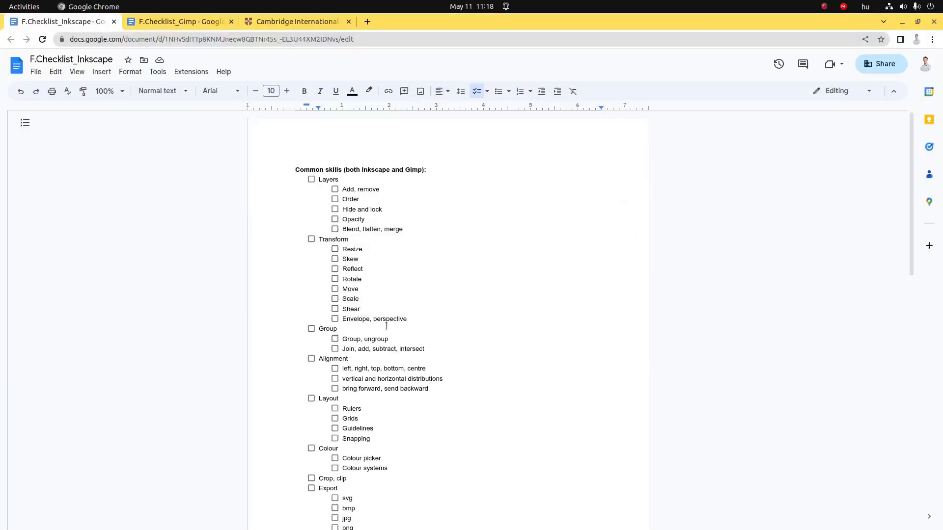
pyautogui.scroll(-3, 363, 352)
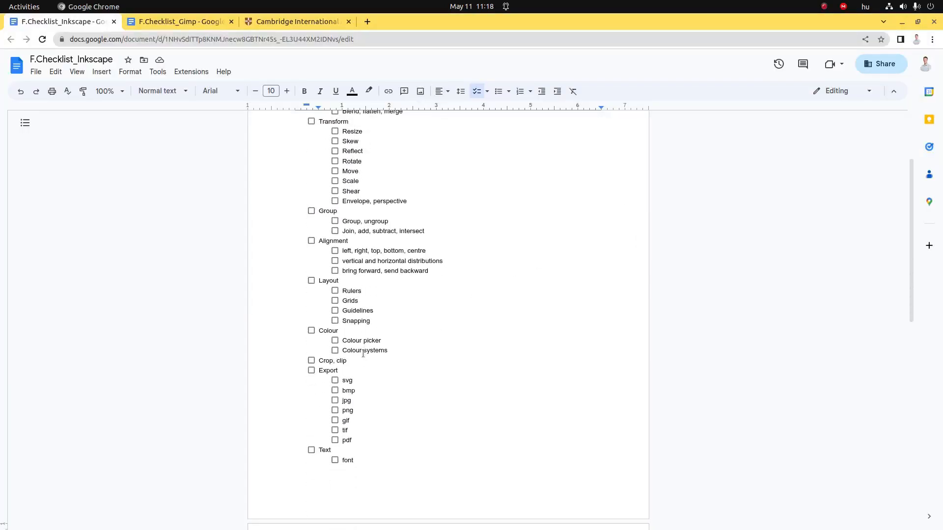
pyautogui.scroll(-6, 363, 353)
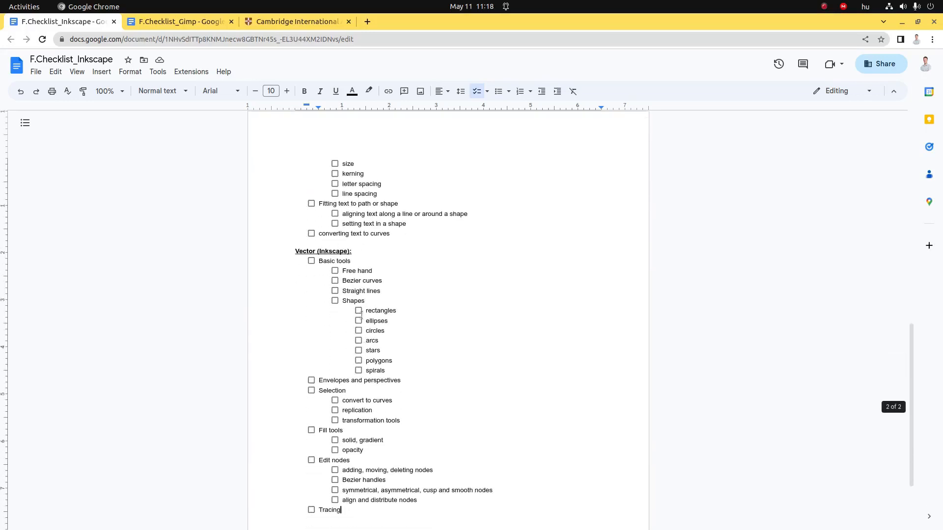
pyautogui.moveTo(338, 260); pyautogui.dragTo(386, 371)
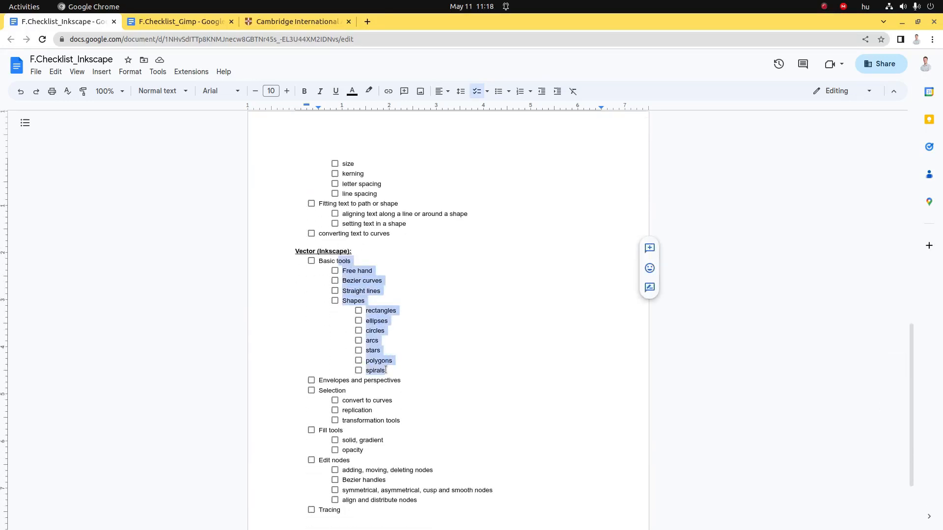
pyautogui.click(386, 370)
# Step: Switch to Inkscape and look through its menus and the options of the rectangle, star, 3D box, gradient and paint bucket tools
pyautogui.hotkey('alt', 'Tab')
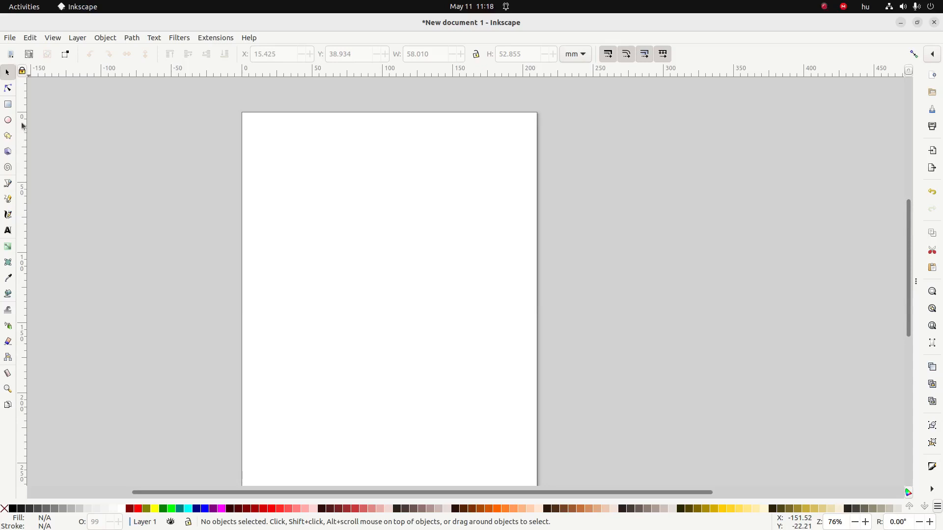
pyautogui.click(9, 38)
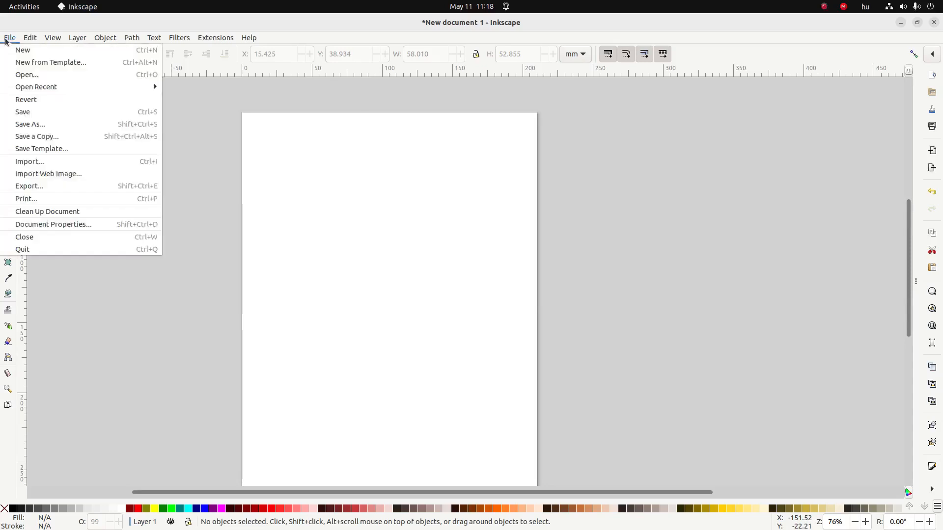
pyautogui.moveTo(52, 38)
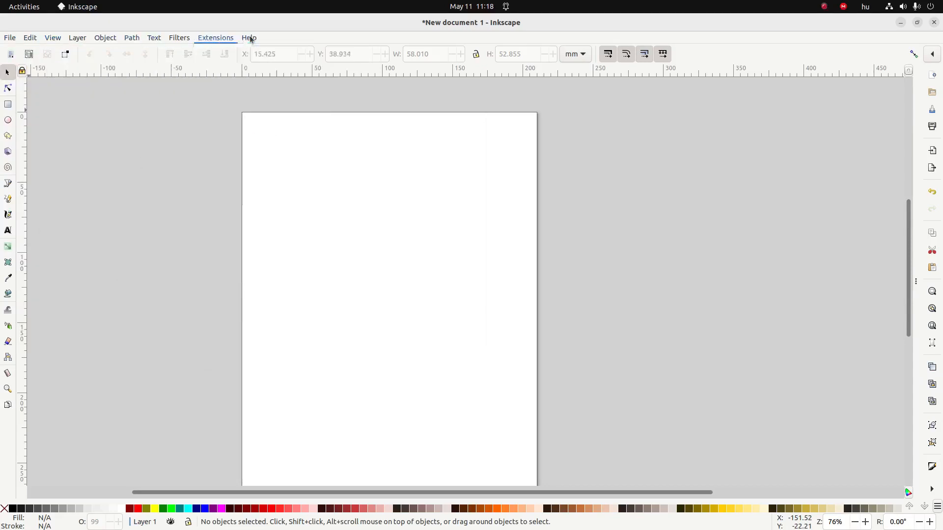
pyautogui.click(4, 58)
pyautogui.click(8, 105)
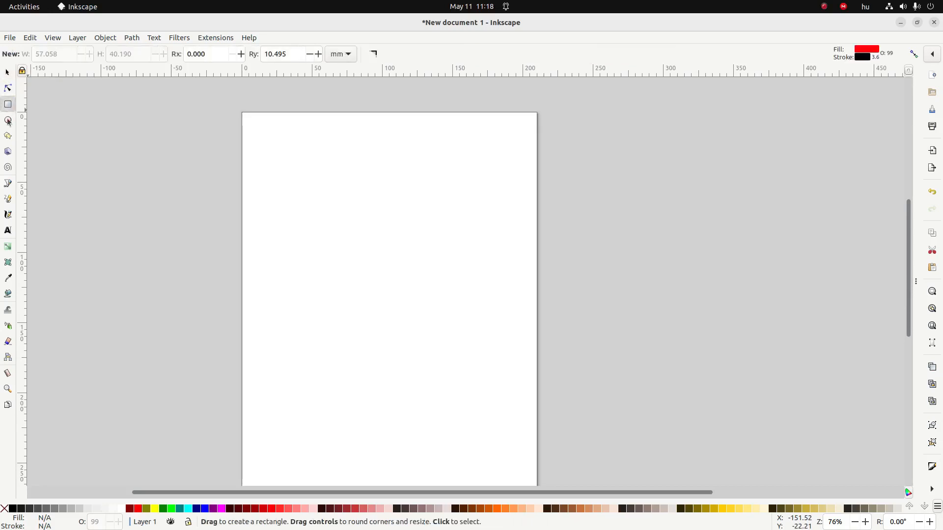
pyautogui.click(7, 134)
pyautogui.click(8, 151)
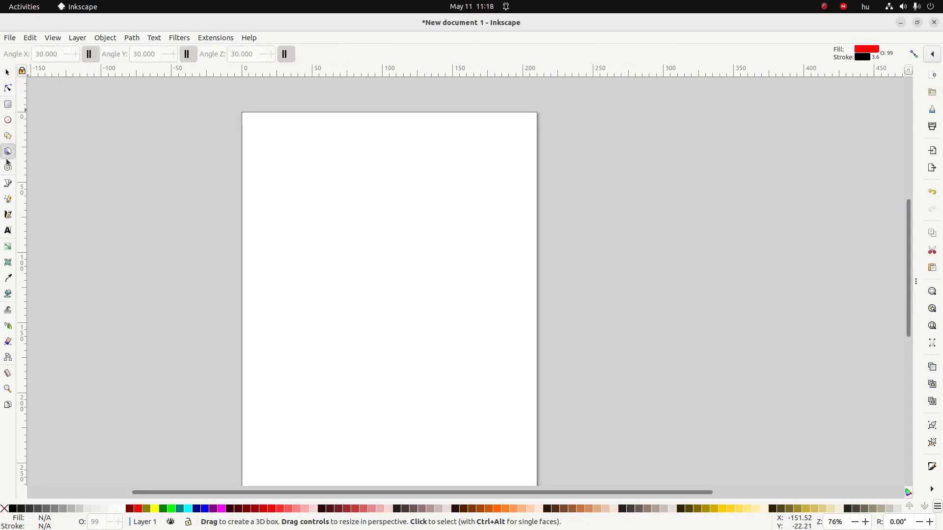
pyautogui.click(9, 248)
pyautogui.click(8, 293)
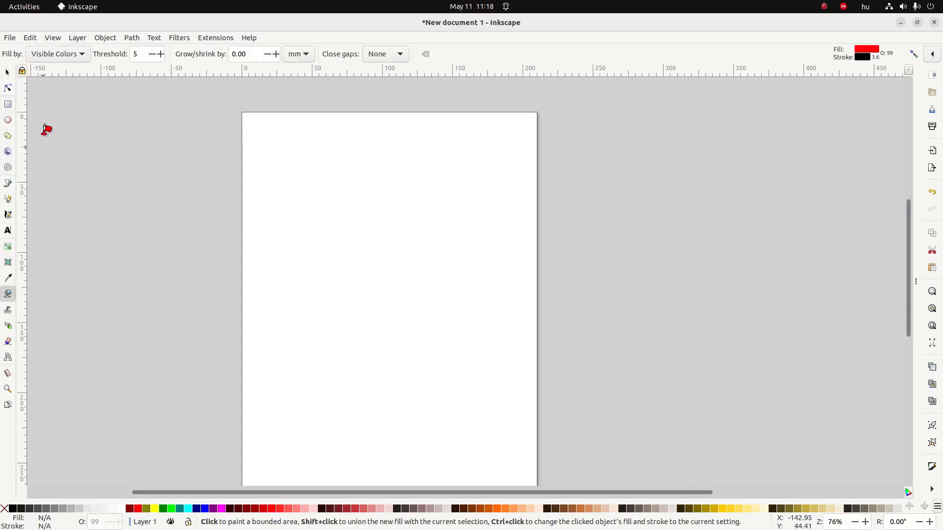
# Step: Draw a red rounded rectangle about 94 mm wide and 49 mm high near the top of the page
pyautogui.click(7, 72)
pyautogui.click(8, 104)
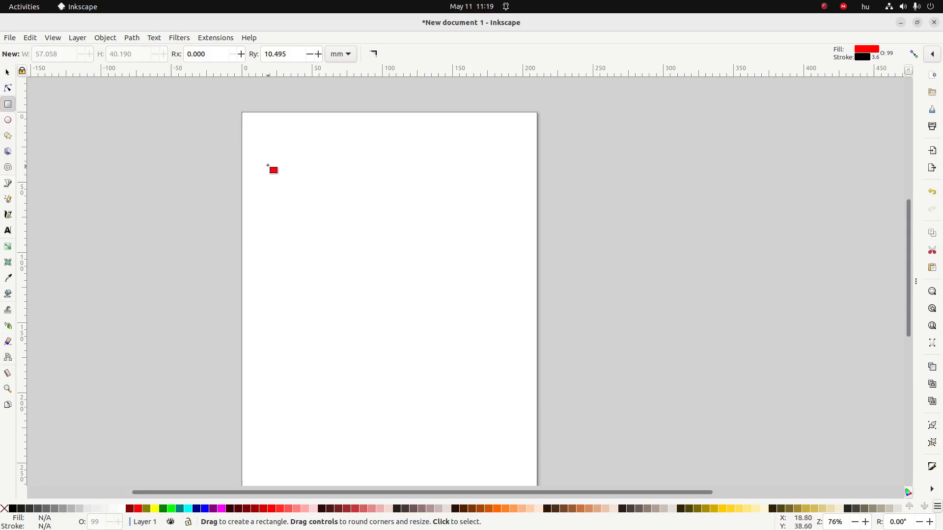
pyautogui.moveTo(267, 147)
pyautogui.mouseDown()
pyautogui.moveTo(293, 188)
pyautogui.moveTo(347, 225)
pyautogui.moveTo(400, 216)
pyautogui.mouseUp()
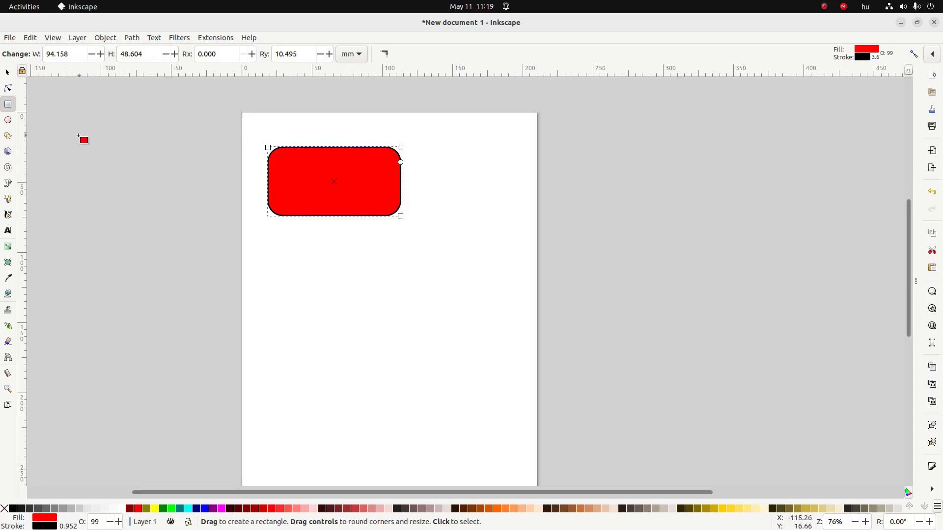
# Step: Reshape the rectangle by its corner handles with the Node tool, making it narrower and taller, and remove its corner rounding
pyautogui.click(9, 89)
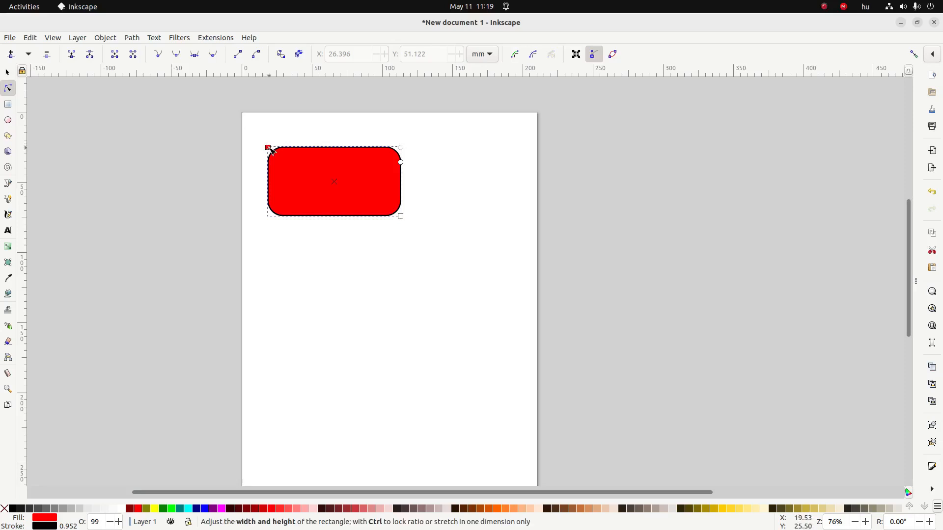
pyautogui.moveTo(269, 149)
pyautogui.mouseDown()
pyautogui.moveTo(269, 127)
pyautogui.moveTo(262, 143)
pyautogui.mouseUp()
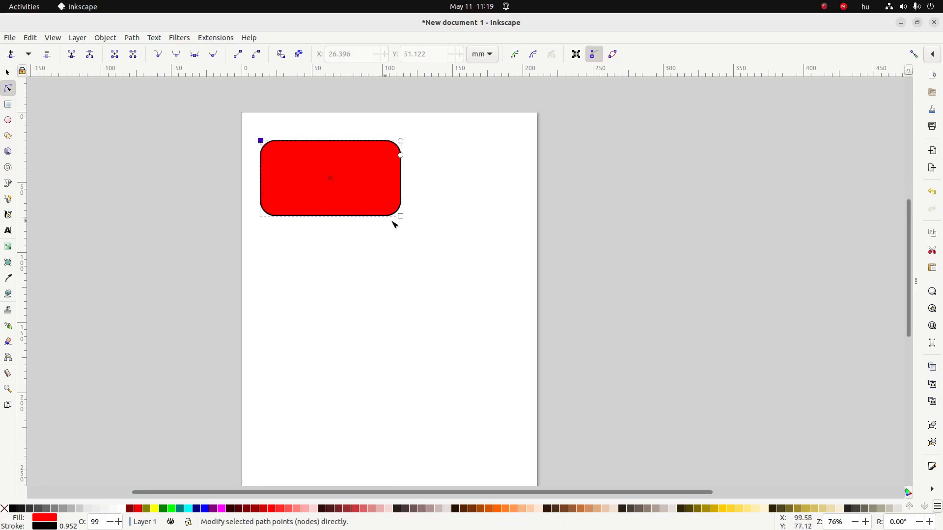
pyautogui.moveTo(402, 216); pyautogui.dragTo(378, 228)
pyautogui.moveTo(379, 158); pyautogui.dragTo(434, 97)
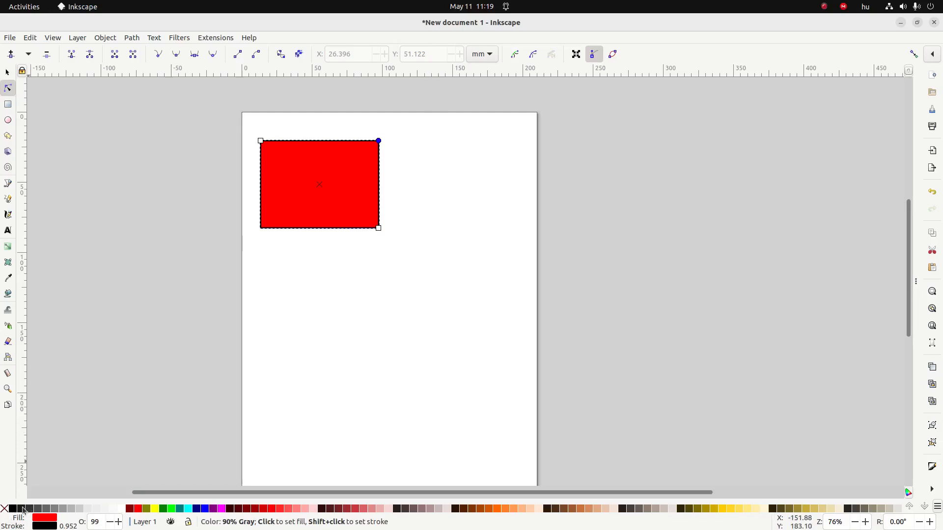
# Step: Try several palette colours as the rectangle's fill, including 20% Gray and Purple, and finish with red
pyautogui.click(24, 510)
pyautogui.click(15, 510)
pyautogui.click(83, 510)
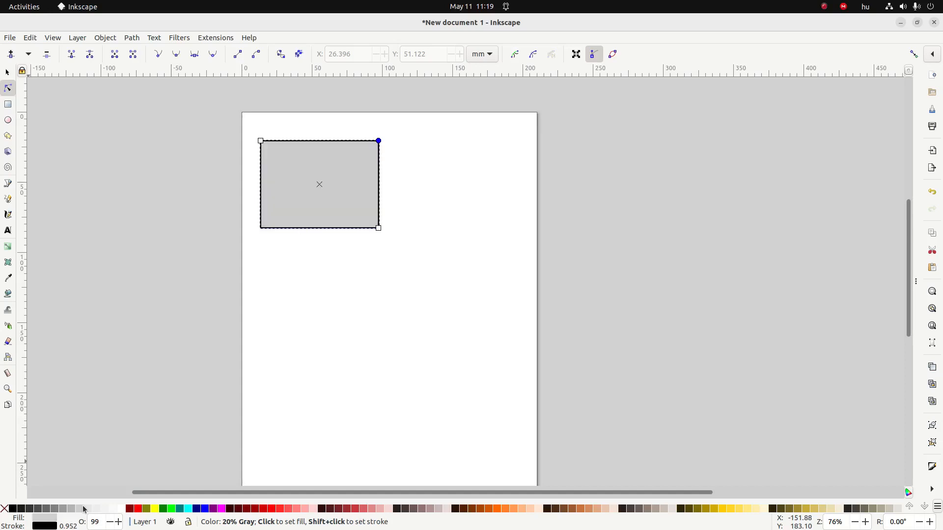
pyautogui.click(153, 509)
pyautogui.click(214, 509)
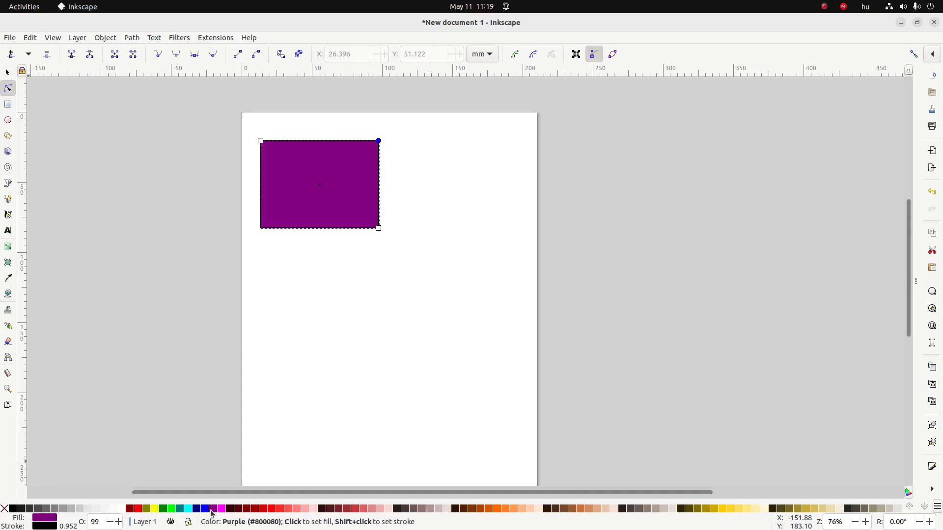
pyautogui.click(221, 510)
pyautogui.click(270, 510)
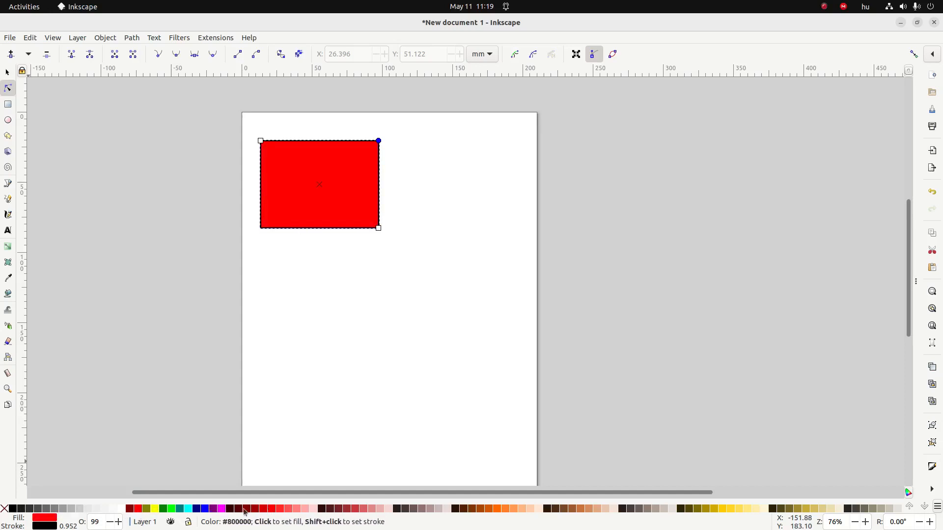
# Step: Set the rectangle's stroke paint to RGB 126, 137, 139 and switch the colour sliders to HSL
pyautogui.click(44, 526)
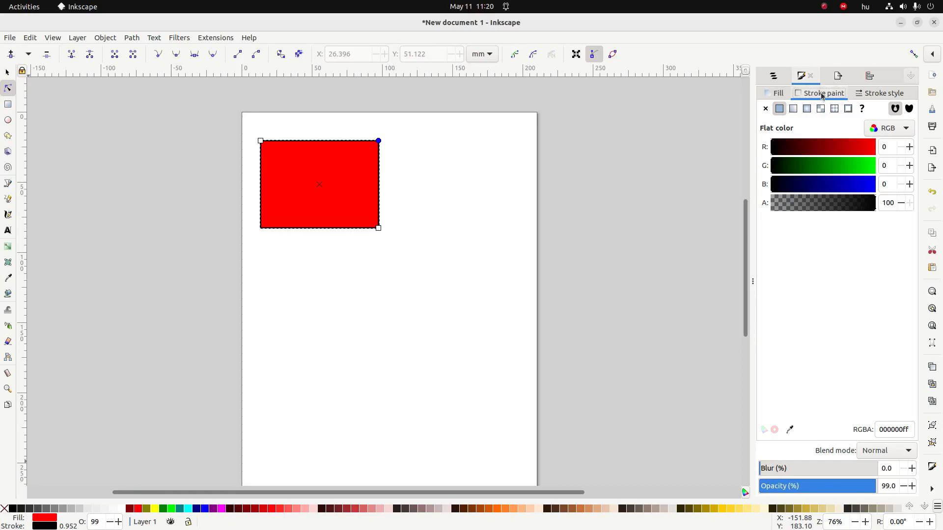
pyautogui.click(823, 150)
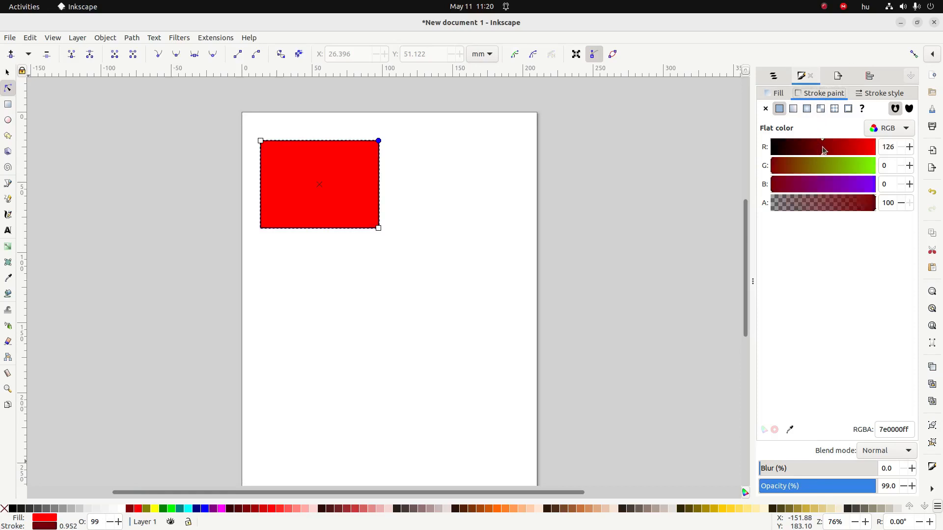
pyautogui.click(829, 166)
pyautogui.click(828, 184)
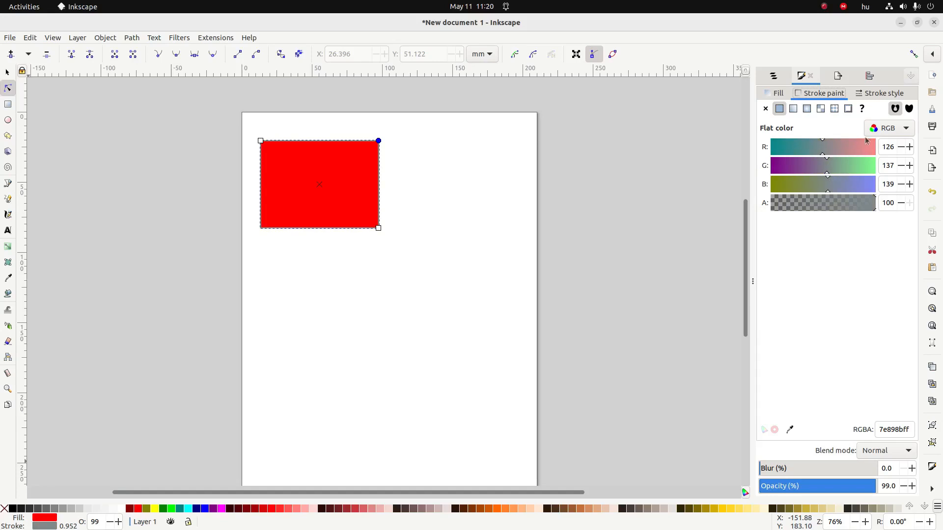
pyautogui.click(881, 129)
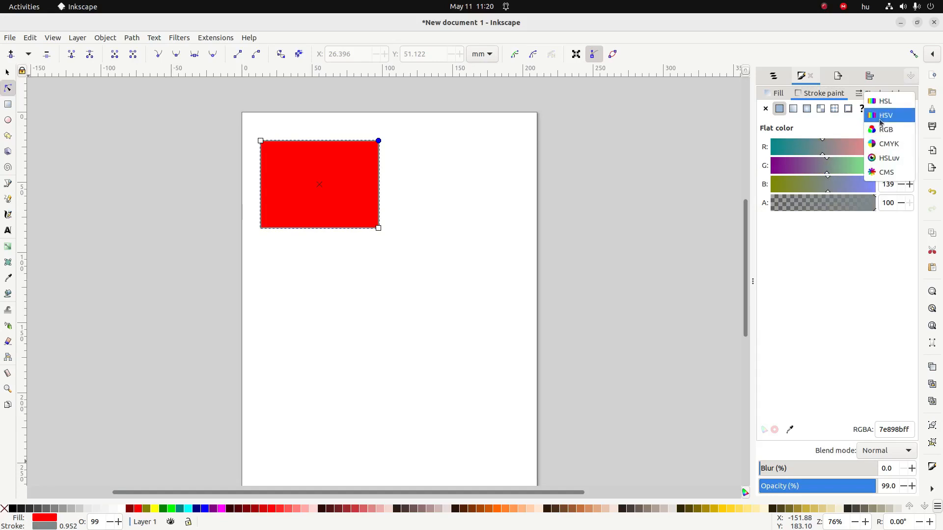
pyautogui.click(882, 107)
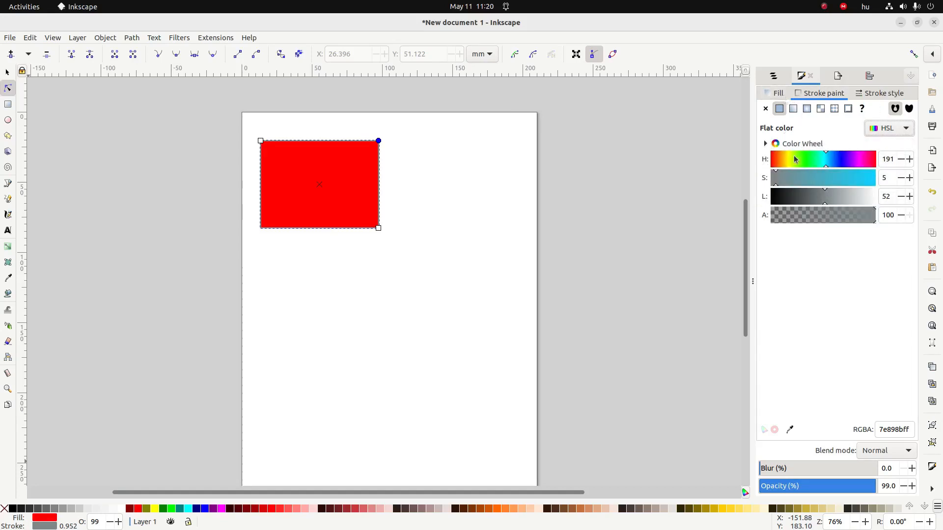
# Step: Shift the rectangle's stroke hue to 134 and set its fill to RGB 111, 150, 158
pyautogui.moveTo(797, 161); pyautogui.dragTo(811, 161)
pyautogui.click(775, 93)
pyautogui.click(804, 148)
pyautogui.moveTo(807, 150); pyautogui.dragTo(836, 187)
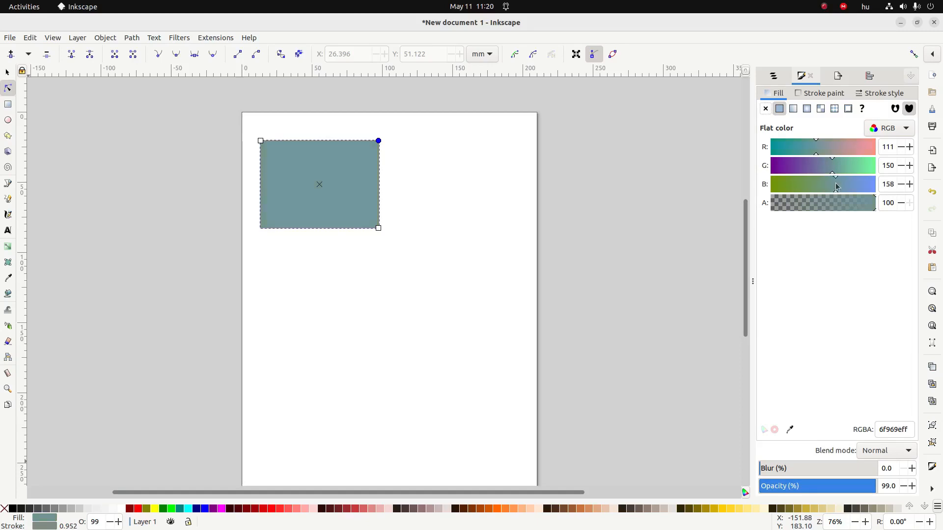
# Step: Close the Fill and Stroke dialog, collapse the dialog area, and reopen Fill and Stroke
pyautogui.click(811, 76)
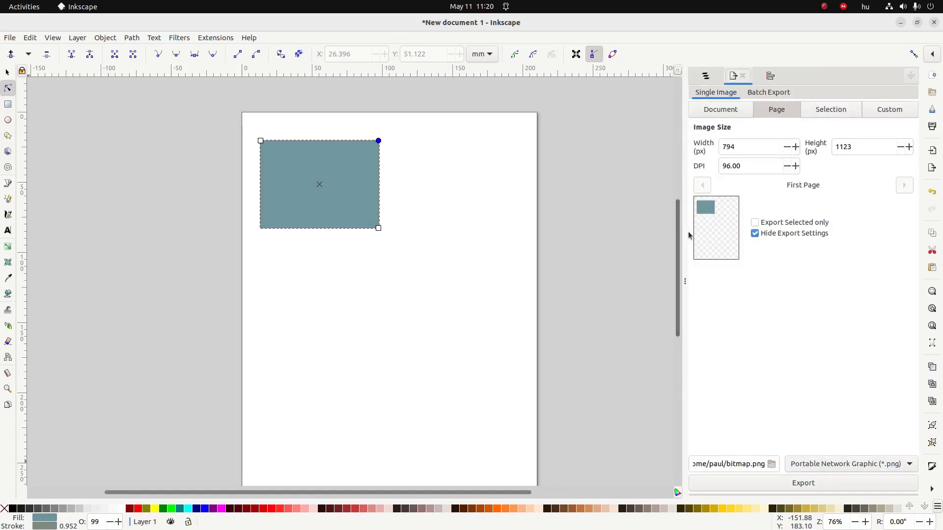
pyautogui.moveTo(688, 236); pyautogui.dragTo(915, 235)
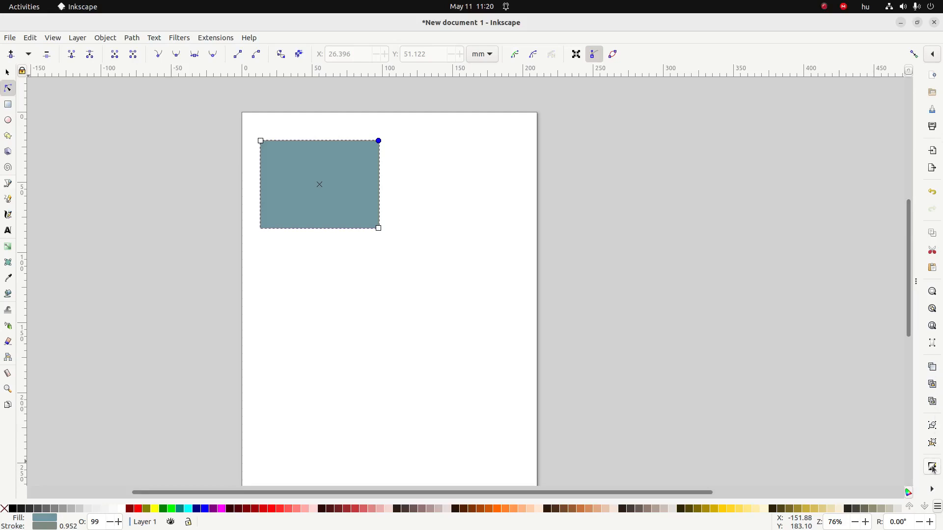
pyautogui.click(934, 490)
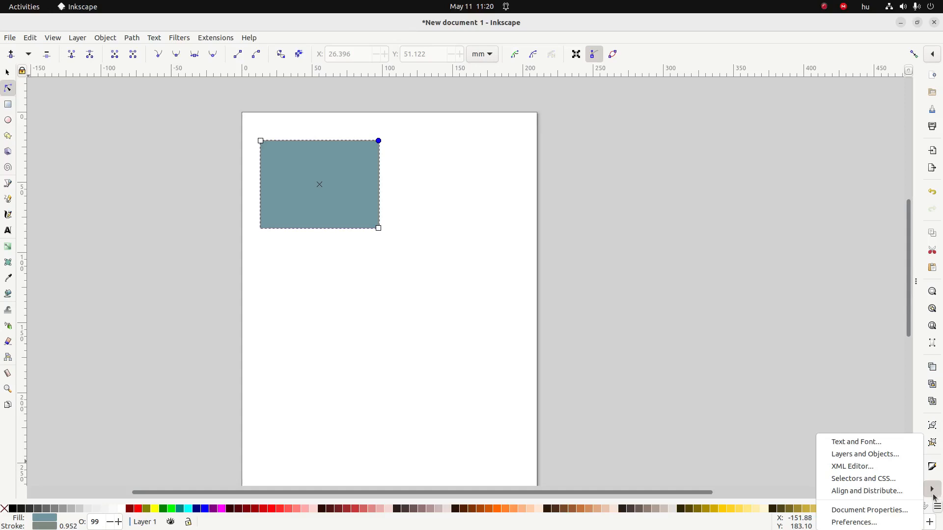
pyautogui.click(932, 471)
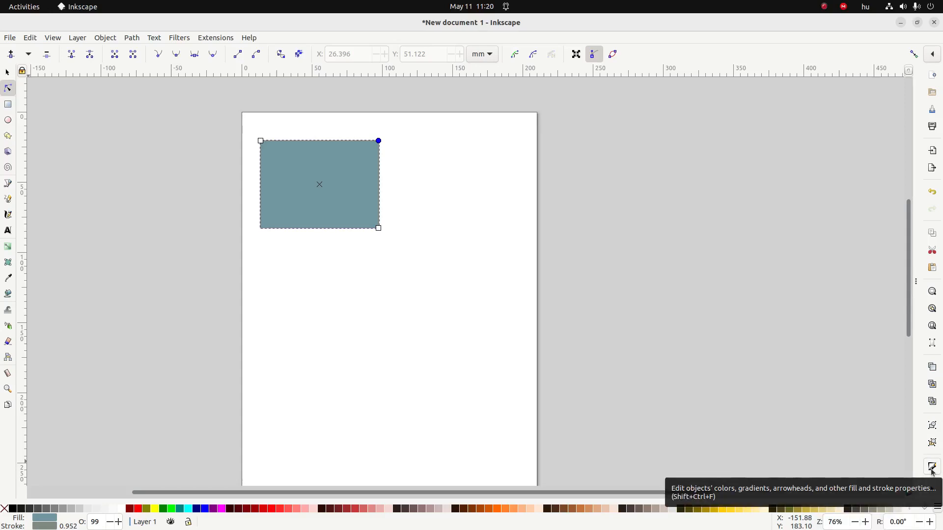
pyautogui.click(932, 469)
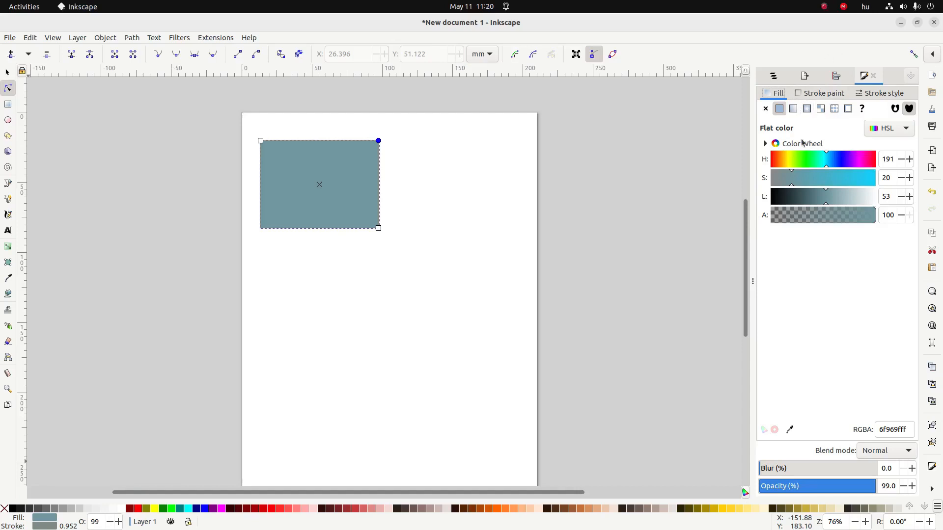
# Step: Set the rectangle's fill to a light green with hue 125, saturation 95 and lightness 88
pyautogui.click(807, 162)
pyautogui.click(814, 193)
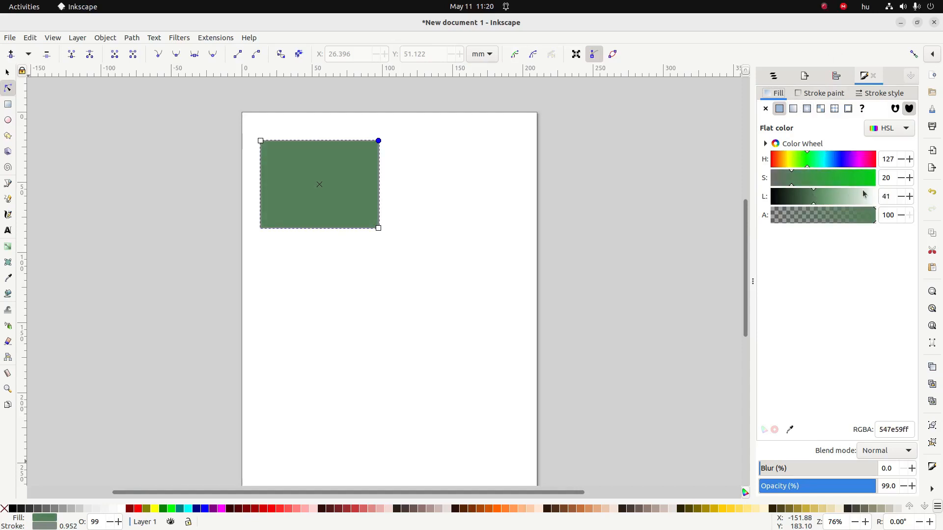
pyautogui.click(864, 190)
pyautogui.moveTo(863, 178); pyautogui.dragTo(870, 177)
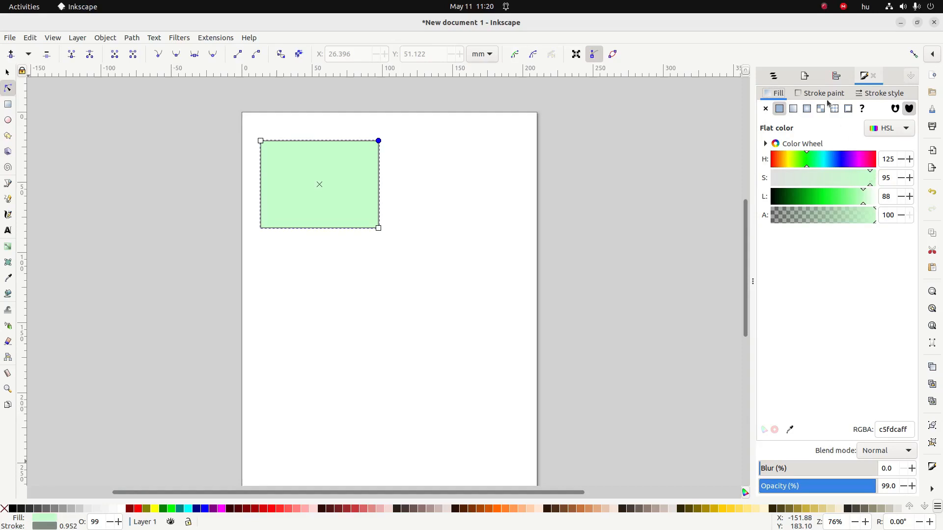
# Step: Set the rectangle's stroke paint to black by lowering its lightness to 0
pyautogui.click(807, 94)
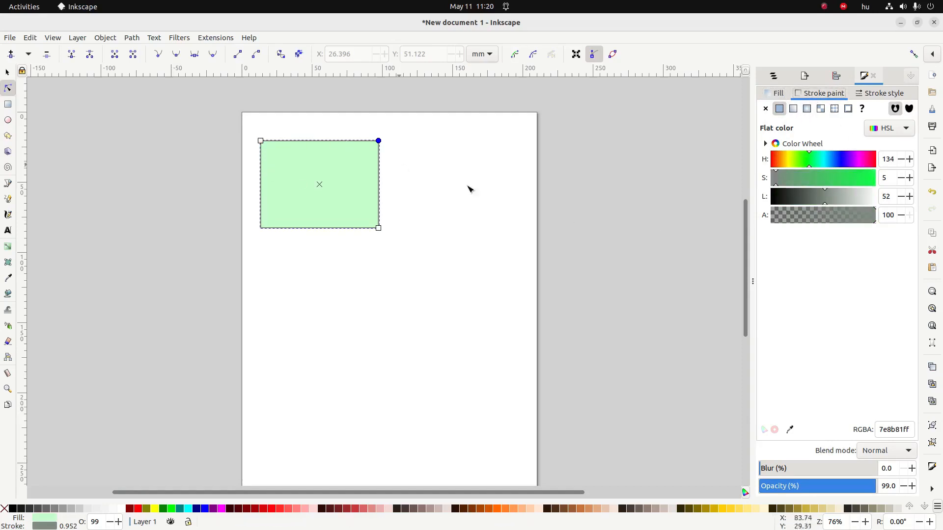
pyautogui.click(787, 196)
pyautogui.moveTo(773, 201); pyautogui.dragTo(758, 203)
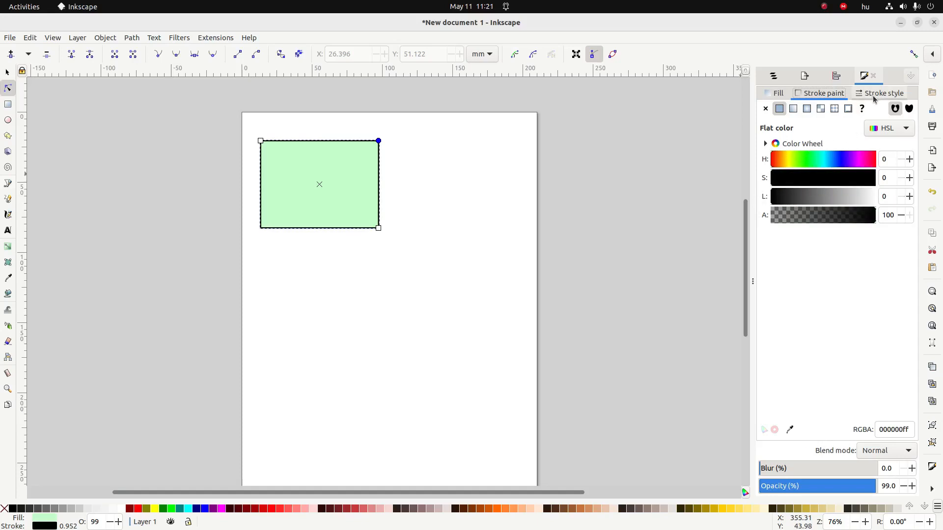
# Step: Give the rectangle's stroke the dotted 1 1 dash pattern and reduce its width to 0.352 mm
pyautogui.click(873, 94)
pyautogui.click(851, 131)
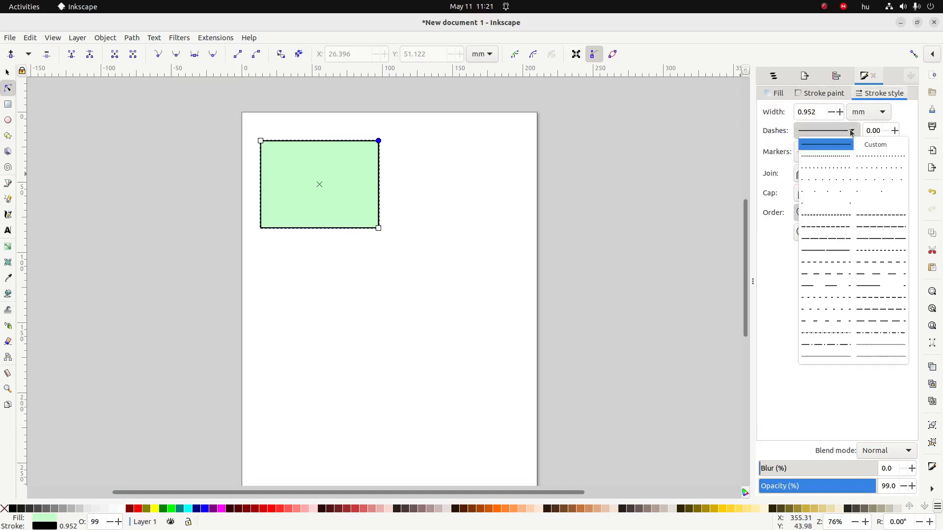
pyautogui.click(838, 156)
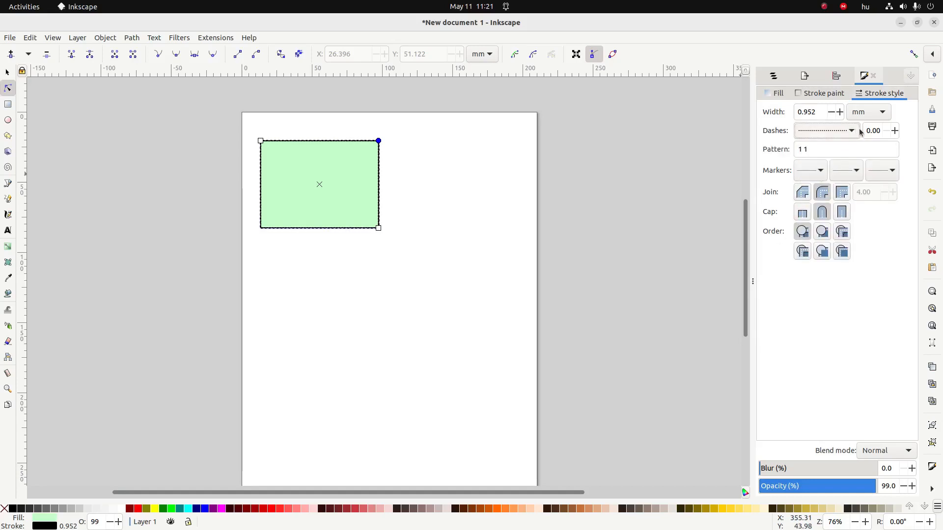
pyautogui.click(831, 112)
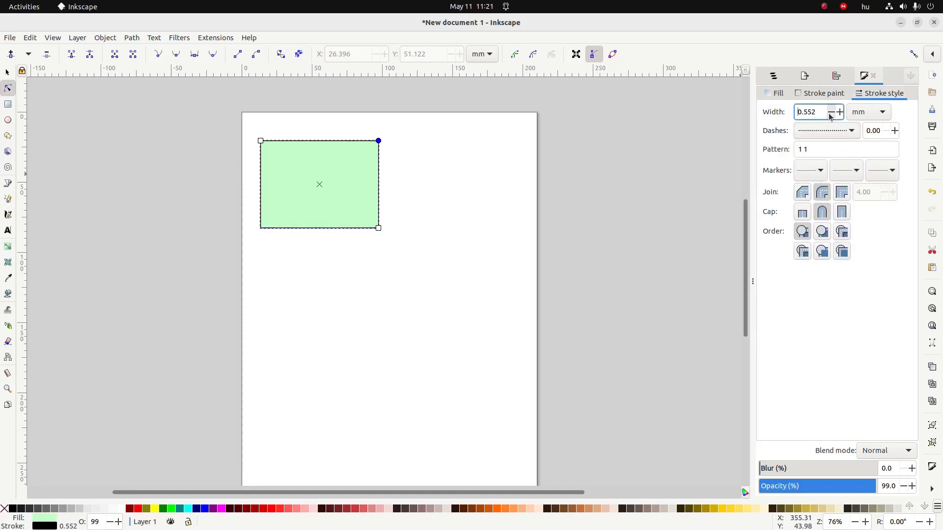
pyautogui.click(437, 290)
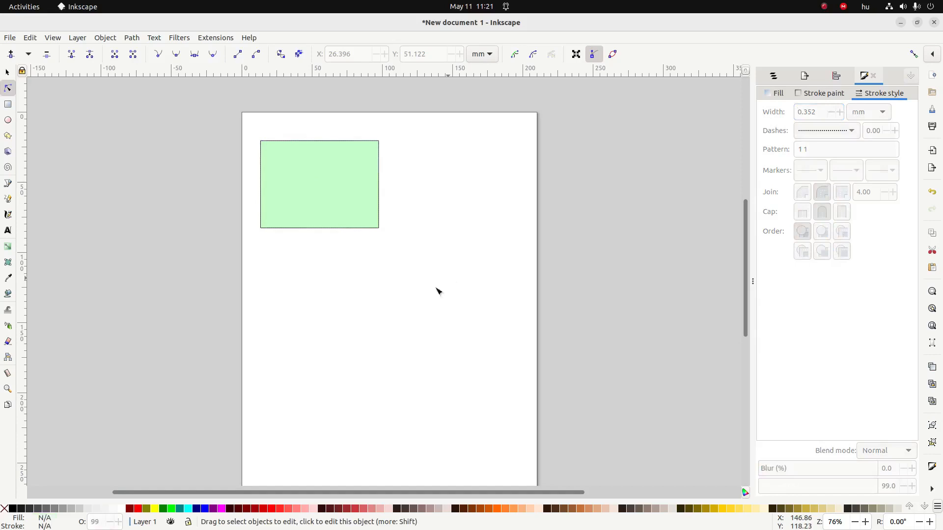
# Step: Reselect the rectangle and increase its stroke width to 0.652 mm
pyautogui.click(350, 152)
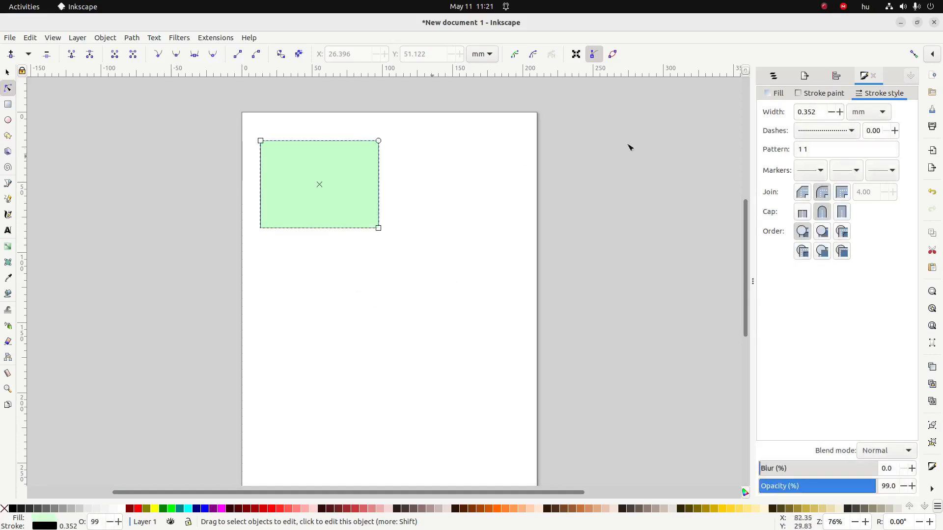
pyautogui.click(839, 112)
pyautogui.click(840, 112)
pyautogui.click(839, 112)
pyautogui.click(339, 237)
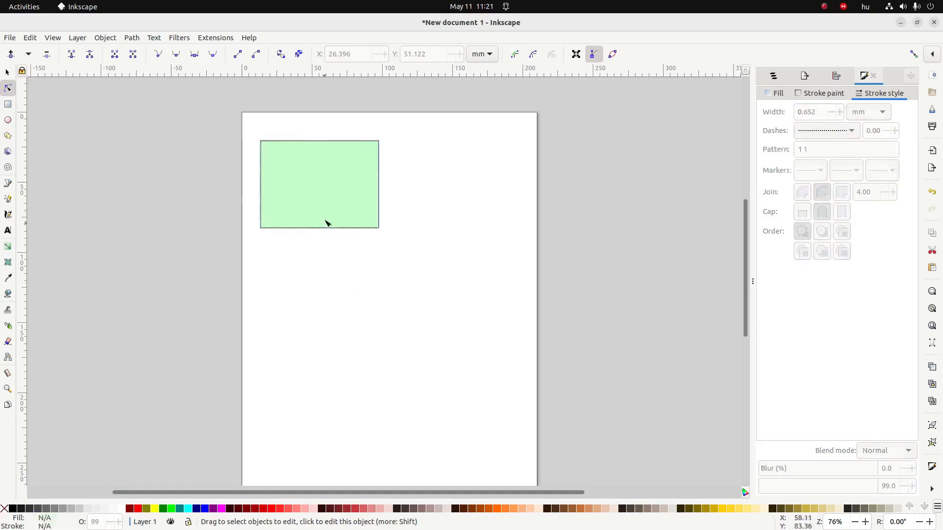
# Step: Change the rectangle's stroke to the more widely spaced 1 3 dash pattern
pyautogui.click(331, 204)
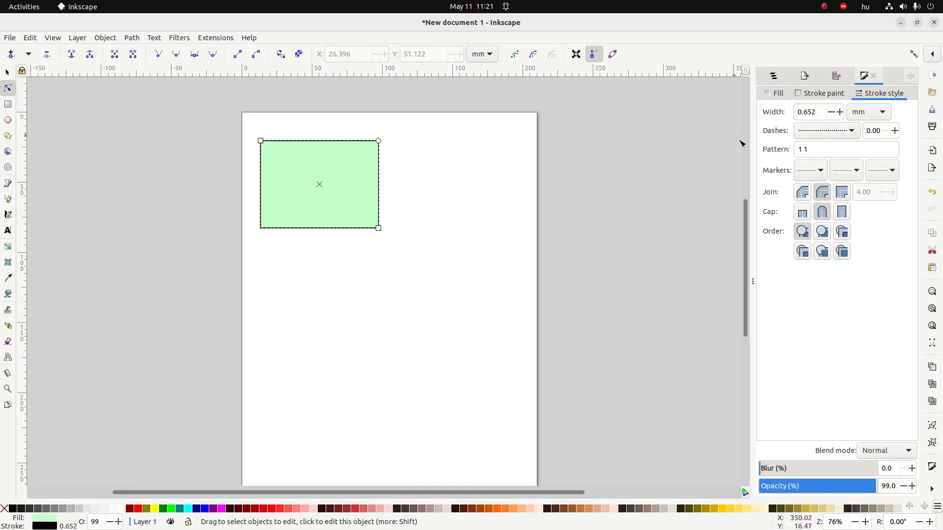
pyautogui.click(831, 131)
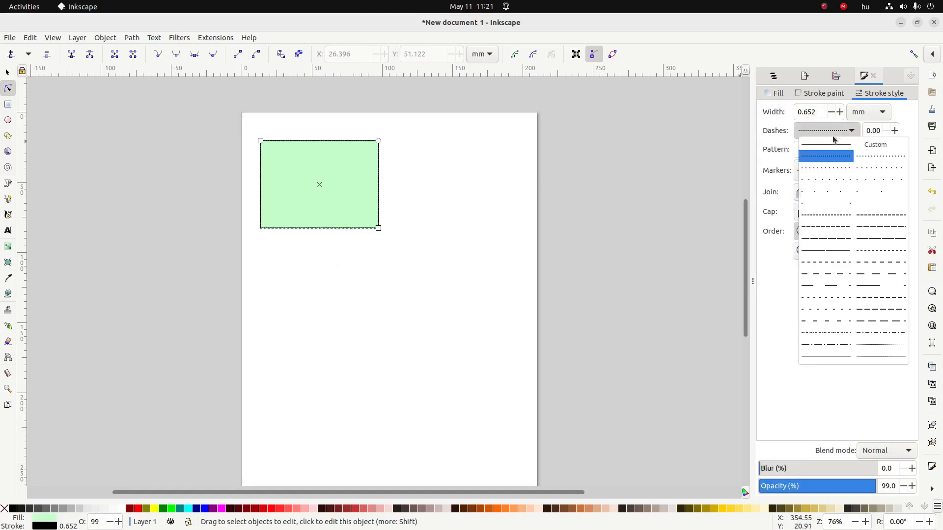
pyautogui.click(830, 171)
pyautogui.click(346, 310)
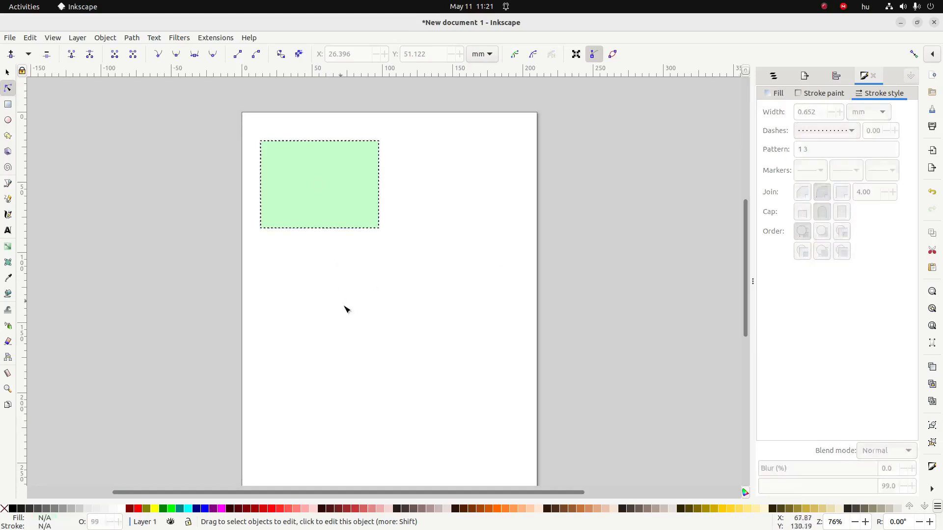
# Step: Reshape the rectangle by its node handles to about 65 mm wide and 75 mm high, trying rounded corners before squaring them again
pyautogui.click(332, 194)
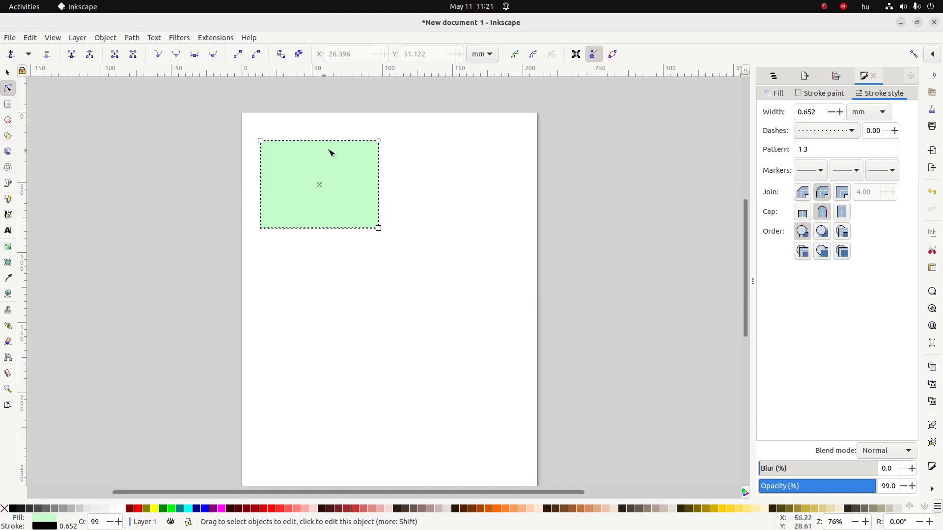
pyautogui.moveTo(378, 141); pyautogui.dragTo(380, 151)
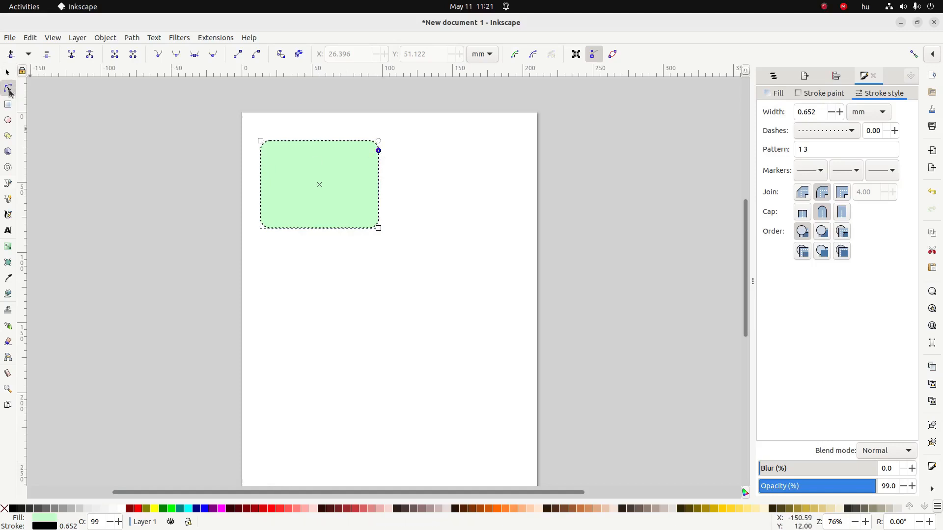
pyautogui.moveTo(262, 142)
pyautogui.mouseDown()
pyautogui.moveTo(286, 161)
pyautogui.moveTo(277, 144)
pyautogui.mouseUp()
pyautogui.moveTo(378, 227); pyautogui.dragTo(368, 247)
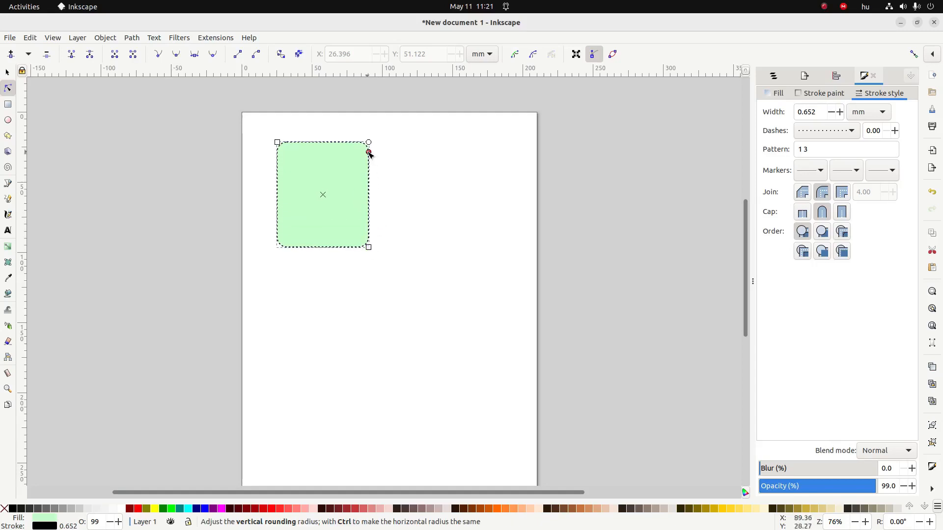
pyautogui.moveTo(369, 153); pyautogui.dragTo(367, 126)
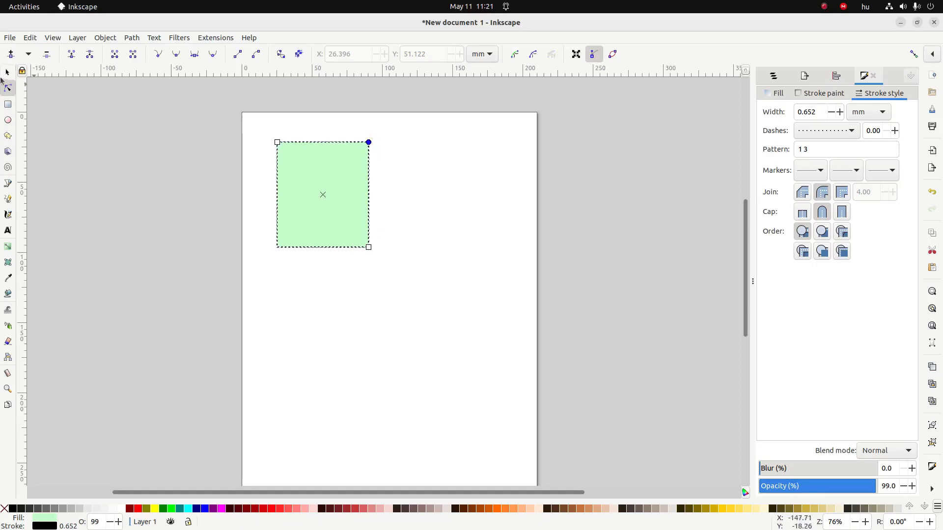
# Step: Set the rectangle's height to exactly 100 mm with the Rectangle tool
pyautogui.click(8, 104)
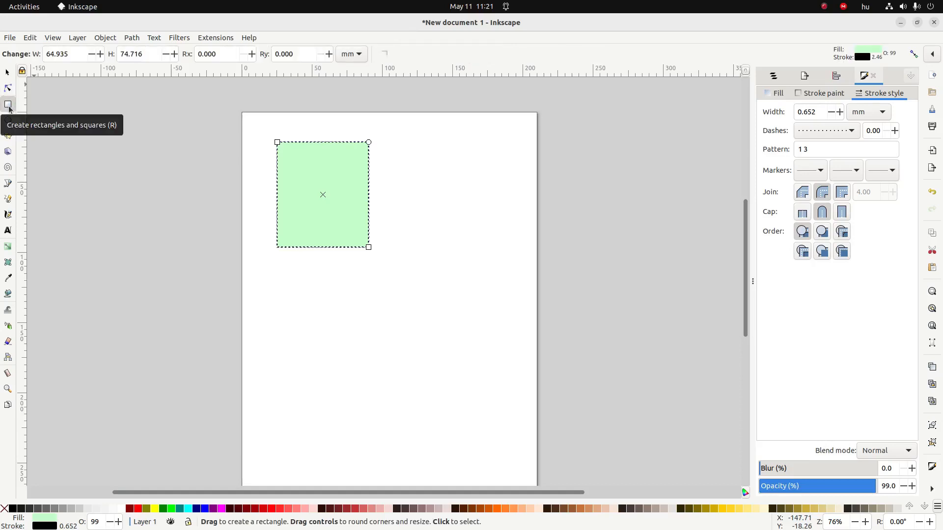
pyautogui.click(82, 56)
pyautogui.press('Tab')
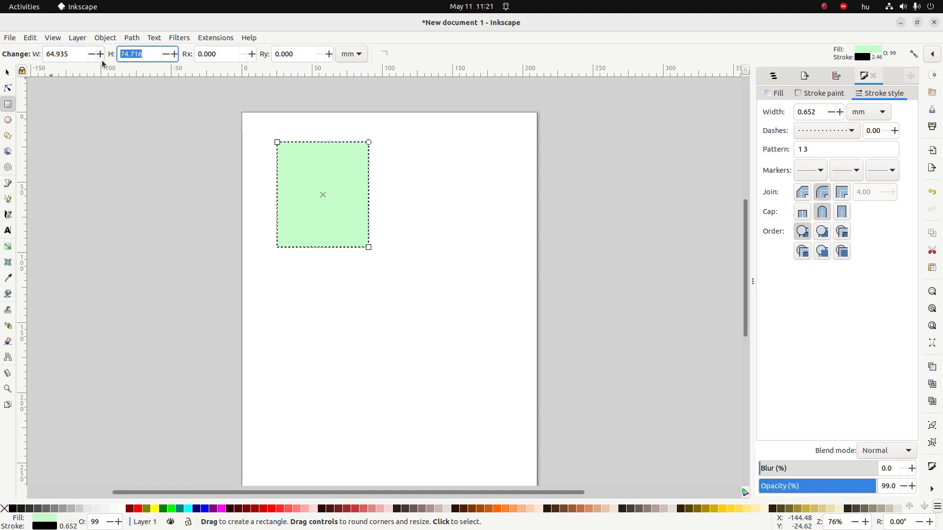
pyautogui.write('100')
pyautogui.press('Return')
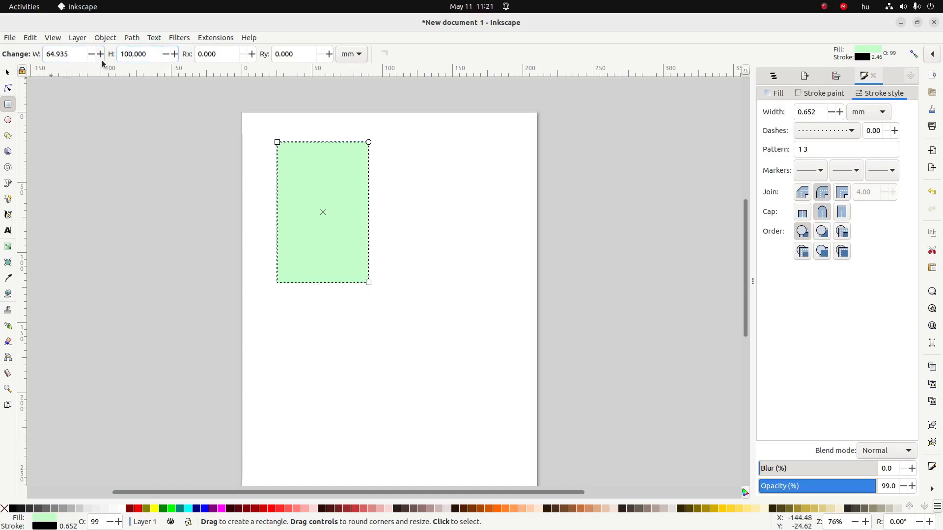
# Step: Switch the rectangle's size units to px and back to mm
pyautogui.click(352, 54)
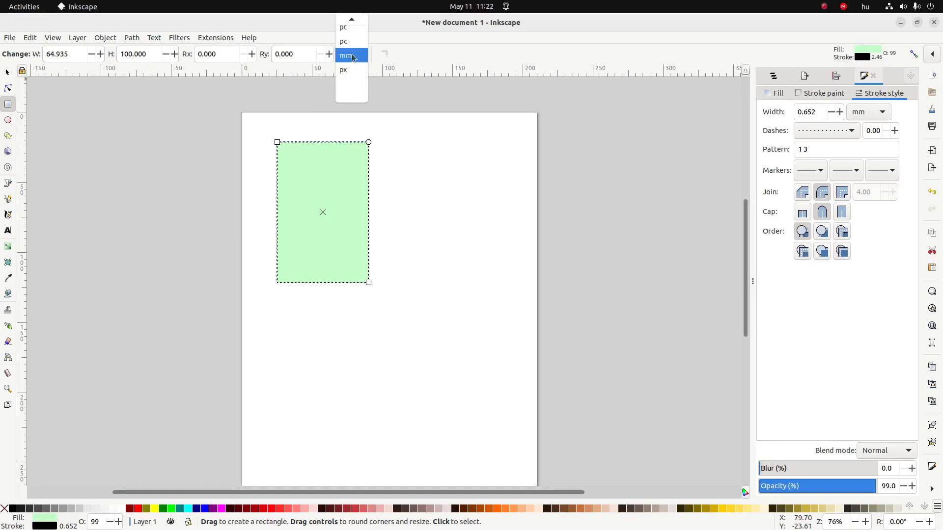
pyautogui.click(352, 56)
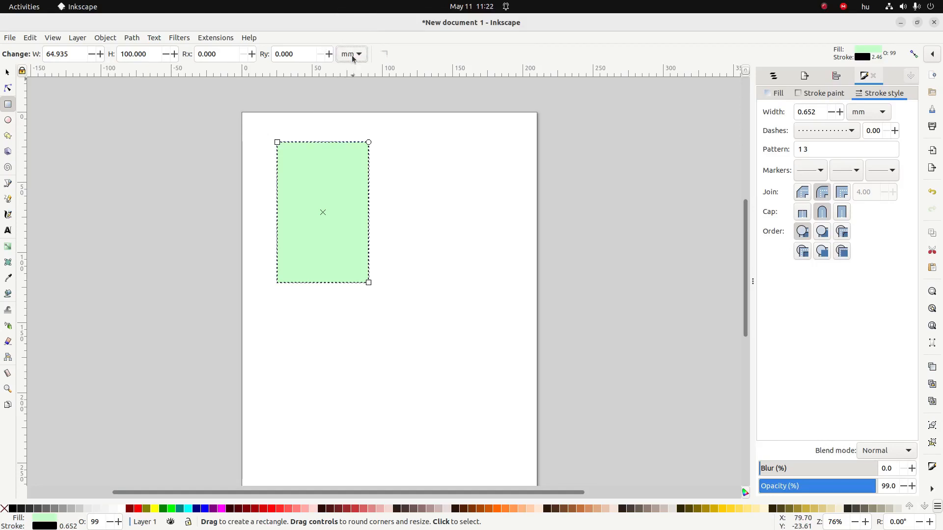
pyautogui.click(352, 55)
pyautogui.click(354, 75)
pyautogui.click(348, 55)
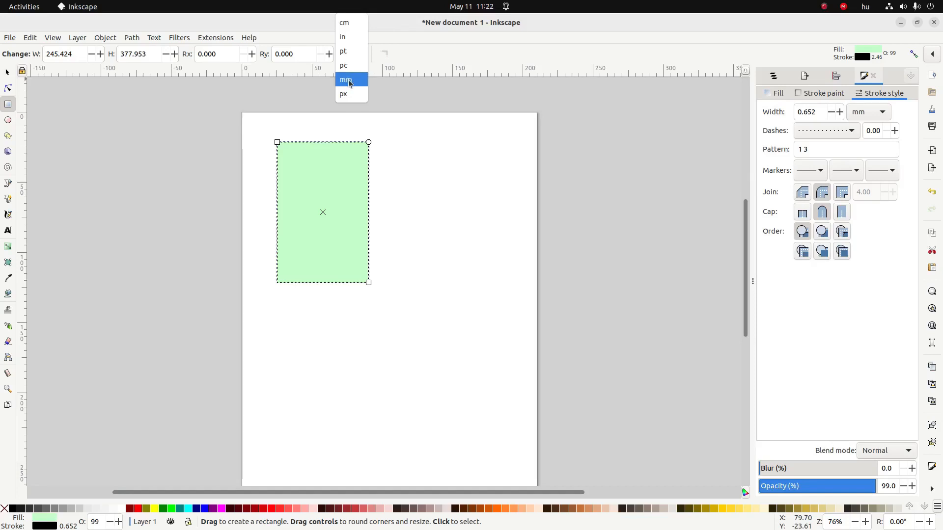
pyautogui.click(350, 83)
# Step: Set the rectangle's width to exactly 100 mm
pyautogui.moveTo(79, 56); pyautogui.dragTo(1, 42)
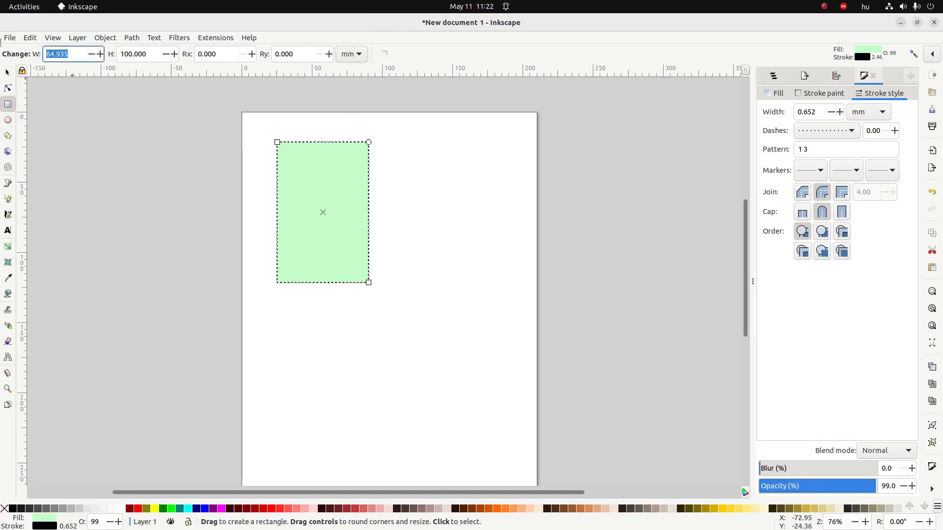
pyautogui.press('Right')
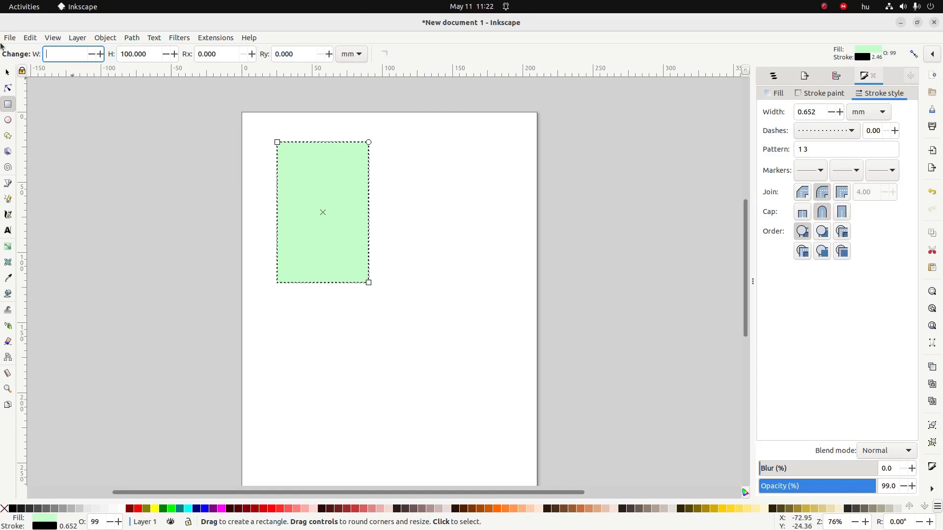
pyautogui.press('Return')
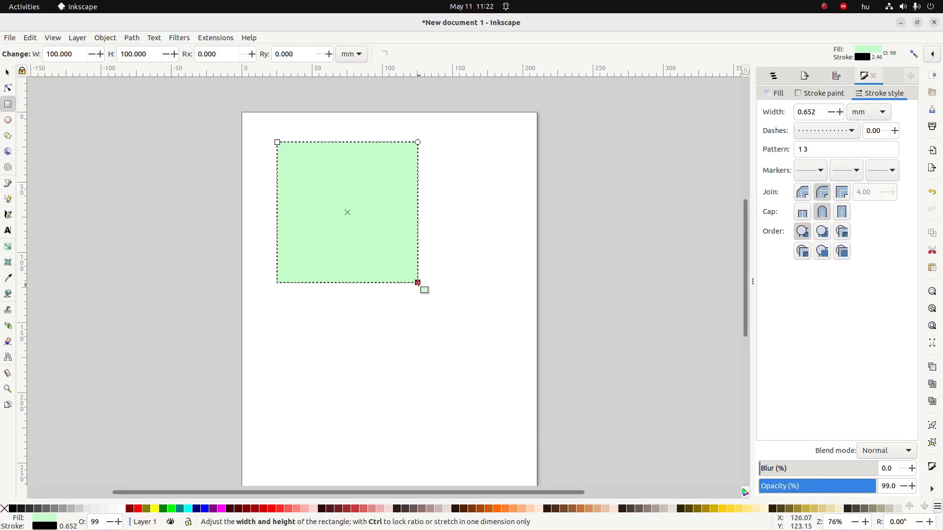
# Step: Shrink the square to about 58 by 41 mm and draw a second rectangle about 104 by 44 mm below it
pyautogui.moveTo(418, 284)
pyautogui.mouseDown()
pyautogui.moveTo(426, 300)
pyautogui.moveTo(407, 273)
pyautogui.moveTo(460, 295)
pyautogui.moveTo(420, 250)
pyautogui.moveTo(461, 294)
pyautogui.moveTo(390, 250)
pyautogui.moveTo(379, 327)
pyautogui.moveTo(412, 321)
pyautogui.moveTo(448, 354)
pyautogui.moveTo(352, 202)
pyautogui.mouseUp()
pyautogui.moveTo(304, 256)
pyautogui.mouseDown()
pyautogui.moveTo(337, 324)
pyautogui.moveTo(391, 345)
pyautogui.moveTo(336, 295)
pyautogui.moveTo(311, 298)
pyautogui.moveTo(361, 278)
pyautogui.moveTo(282, 288)
pyautogui.moveTo(326, 336)
pyautogui.moveTo(399, 305)
pyautogui.moveTo(329, 305)
pyautogui.moveTo(351, 339)
pyautogui.moveTo(383, 319)
pyautogui.moveTo(361, 324)
pyautogui.moveTo(331, 304)
pyautogui.moveTo(391, 333)
pyautogui.moveTo(450, 318)
pyautogui.mouseUp()
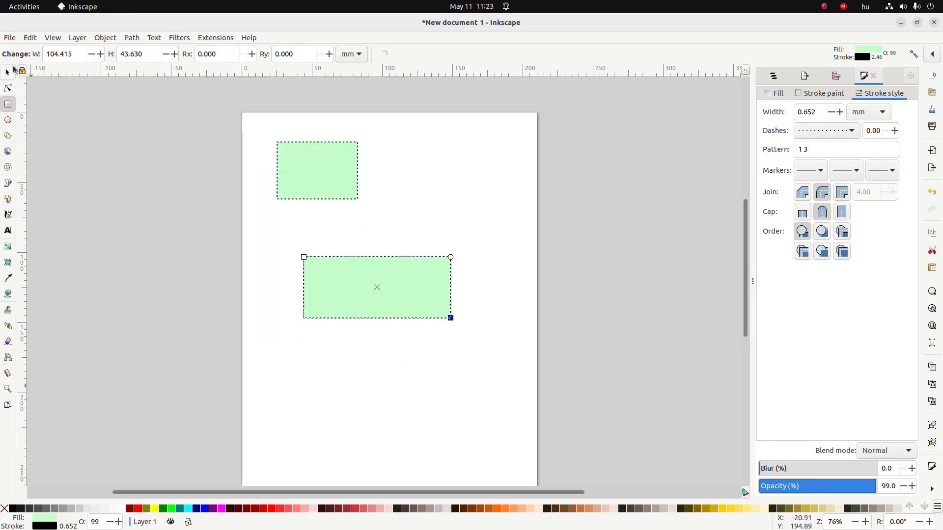
# Step: Select the upper and lower rectangles in turn with the Selector tool, ending on the upper one
pyautogui.click(8, 72)
pyautogui.click(341, 162)
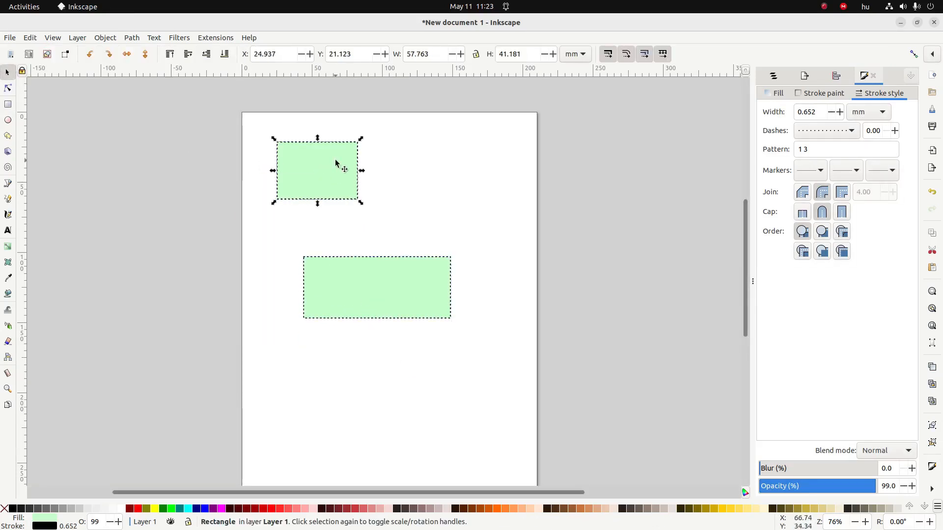
pyautogui.click(378, 310)
pyautogui.click(316, 172)
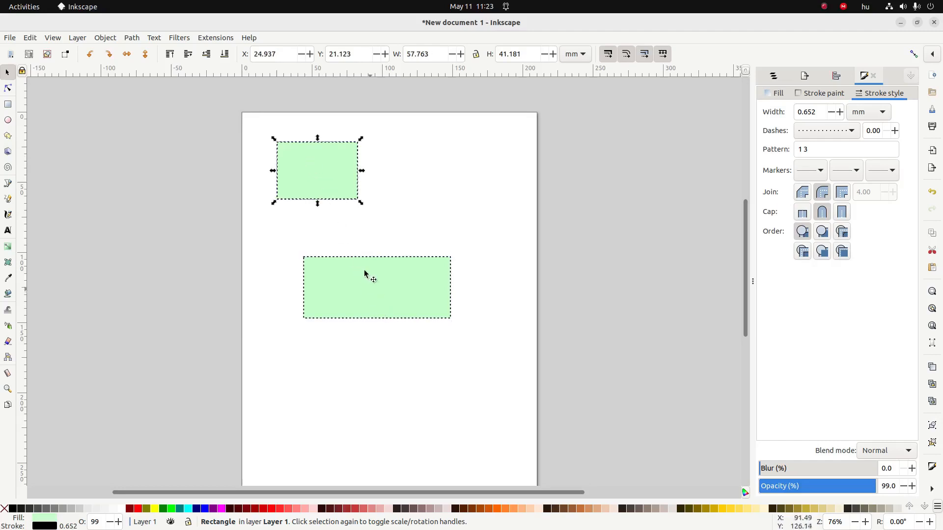
# Step: Delete both rectangles from the page
pyautogui.click(364, 274)
pyautogui.click(335, 173)
pyautogui.press('Delete')
pyautogui.click(388, 296)
pyautogui.press('Delete')
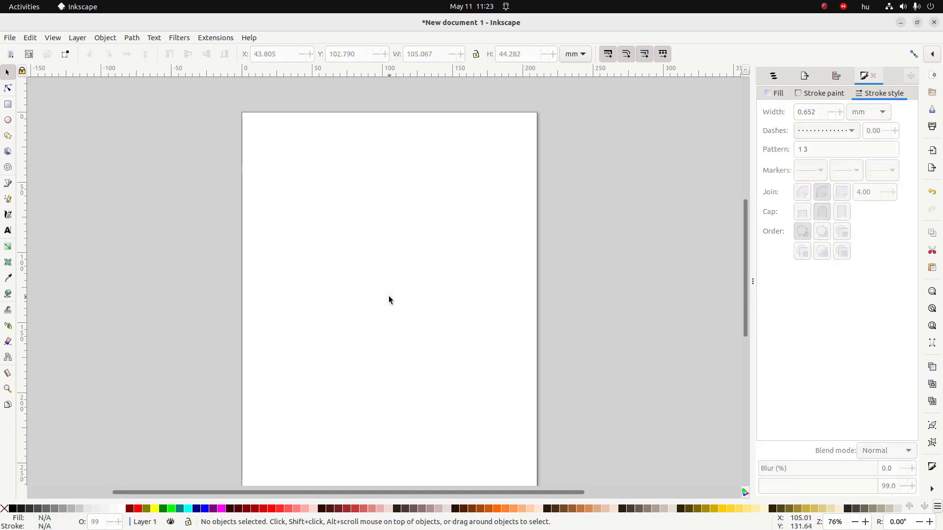
# Step: Draw an ellipse about 66 by 38 mm in the page's upper part and give it a solid outline
pyautogui.click(8, 120)
pyautogui.moveTo(299, 158)
pyautogui.mouseDown()
pyautogui.moveTo(342, 247)
pyautogui.moveTo(388, 191)
pyautogui.moveTo(393, 212)
pyautogui.mouseUp()
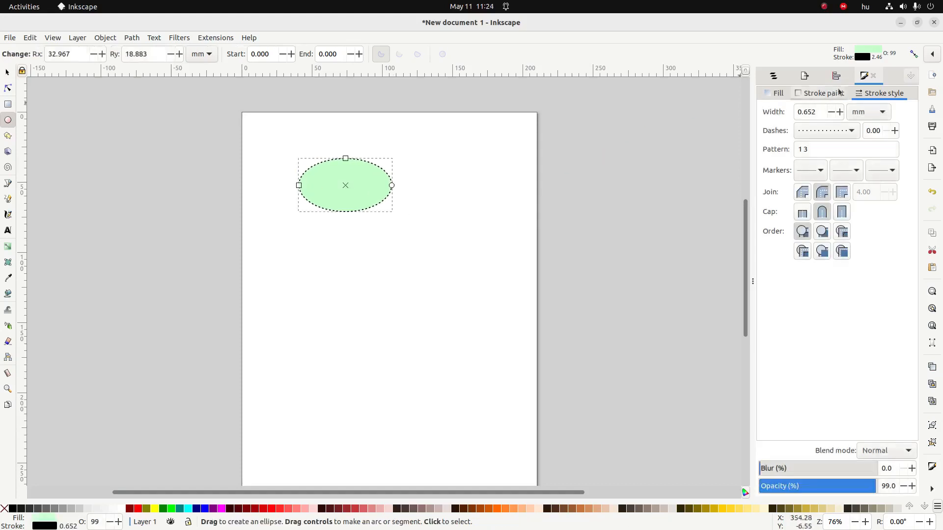
pyautogui.click(813, 93)
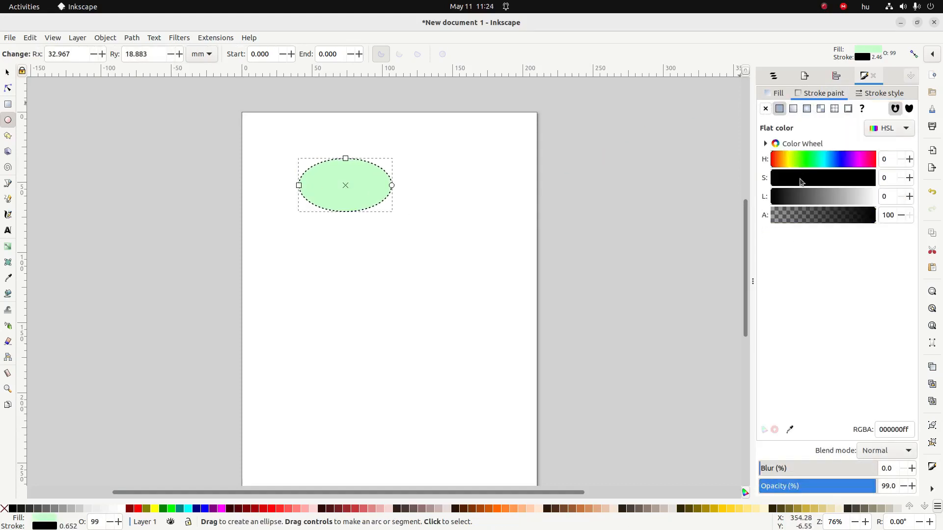
pyautogui.click(874, 96)
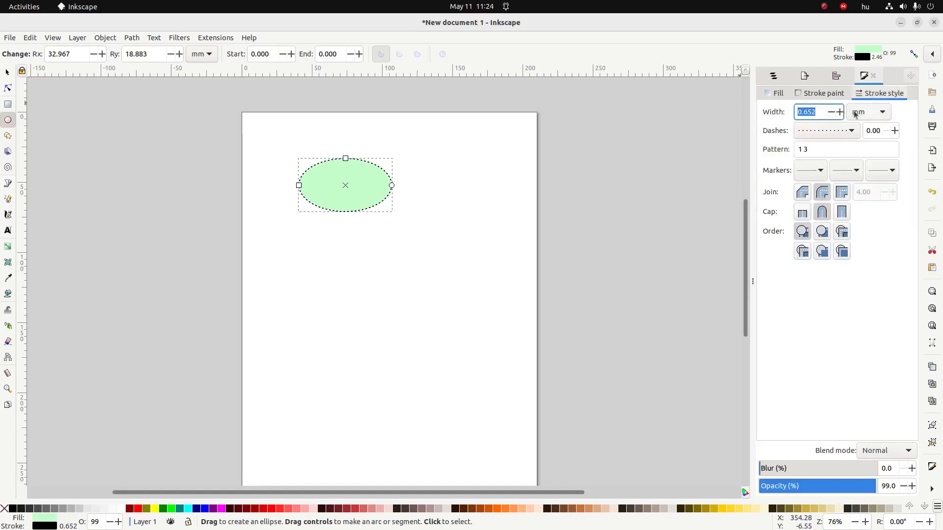
pyautogui.click(835, 131)
pyautogui.click(823, 128)
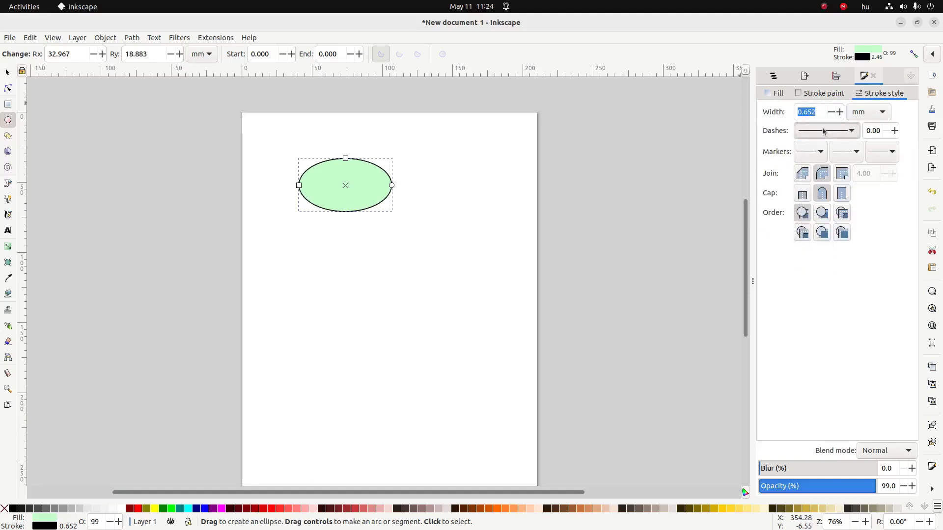
# Step: Fill the ellipse with a translucent blue of hue 233, saturation 94, lightness 44 and alpha 21
pyautogui.click(779, 95)
pyautogui.click(838, 162)
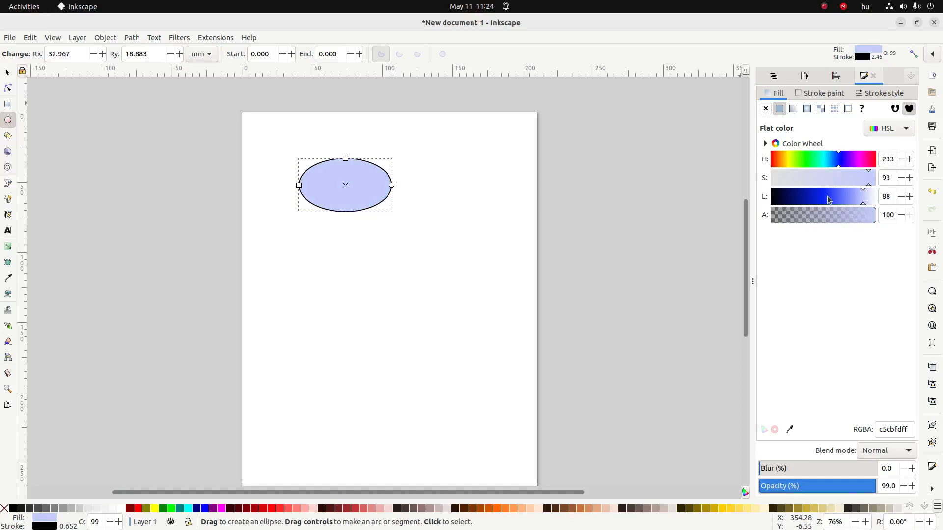
pyautogui.moveTo(828, 197); pyautogui.dragTo(793, 222)
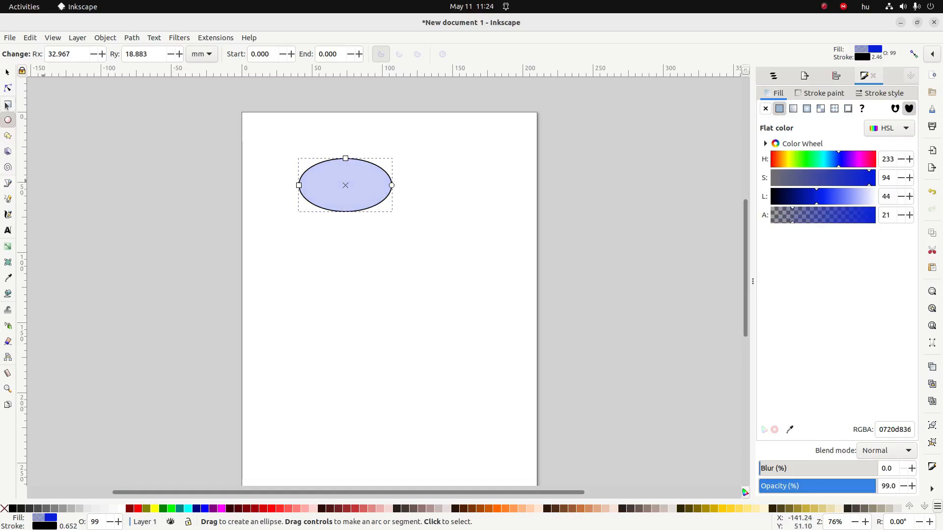
# Step: Draw a second ellipse about 60 by 37 mm overlapping the first and fill it with translucent red, hue 360 and alpha 26
pyautogui.moveTo(319, 130); pyautogui.dragTo(407, 188)
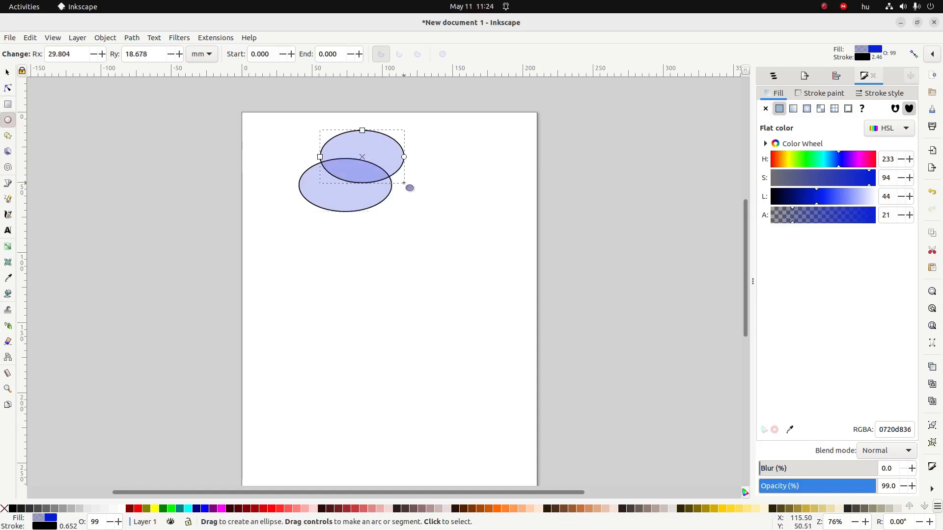
pyautogui.click(5, 73)
pyautogui.click(814, 165)
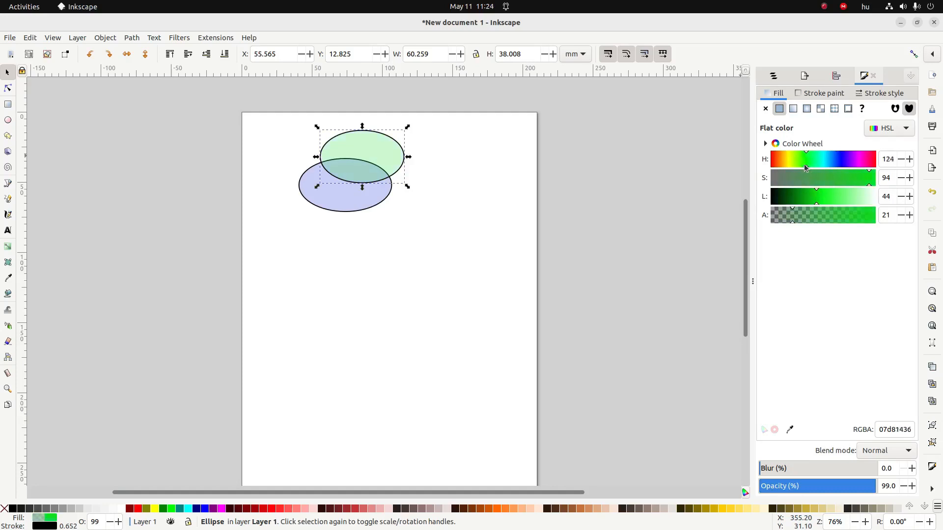
pyautogui.moveTo(836, 214); pyautogui.dragTo(807, 217)
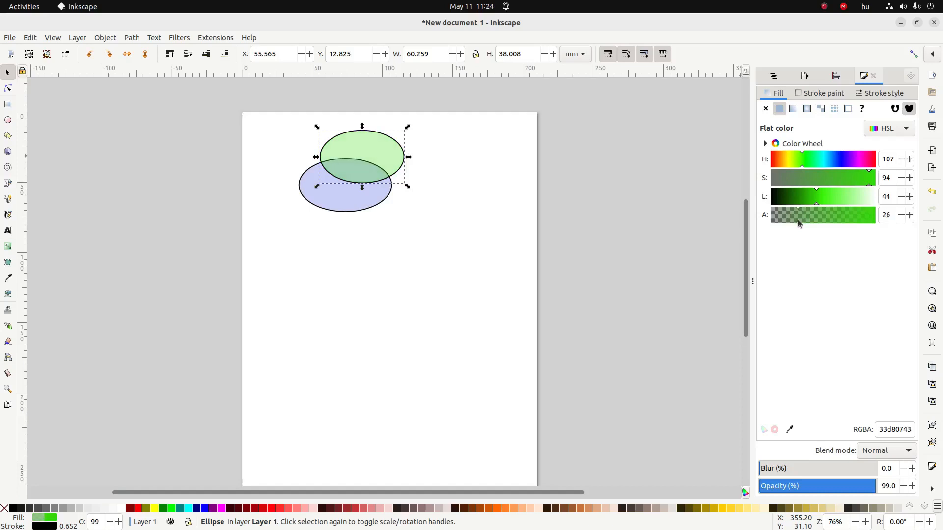
pyautogui.click(835, 162)
pyautogui.moveTo(836, 163); pyautogui.dragTo(868, 163)
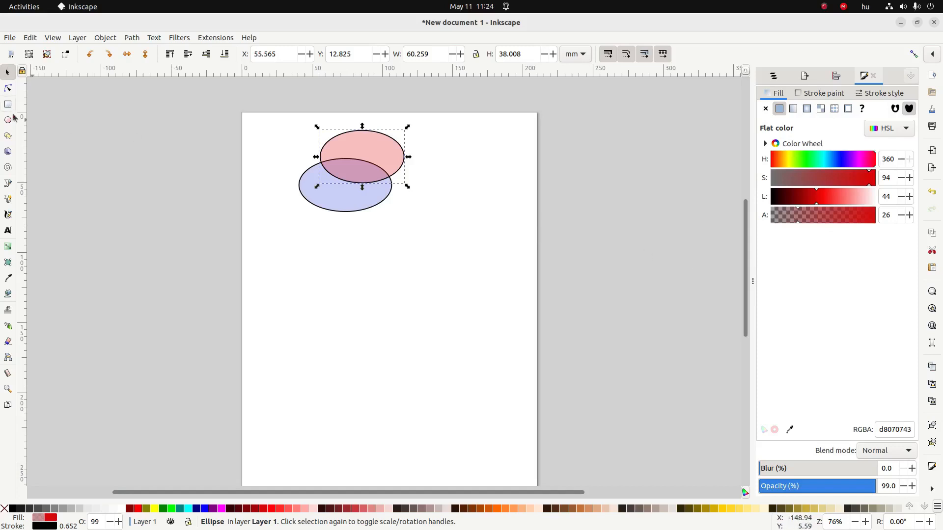
# Step: Draw a five-cornered regular polygon with a radius of about 22 mm below the ellipses near the page's left edge
pyautogui.click(6, 139)
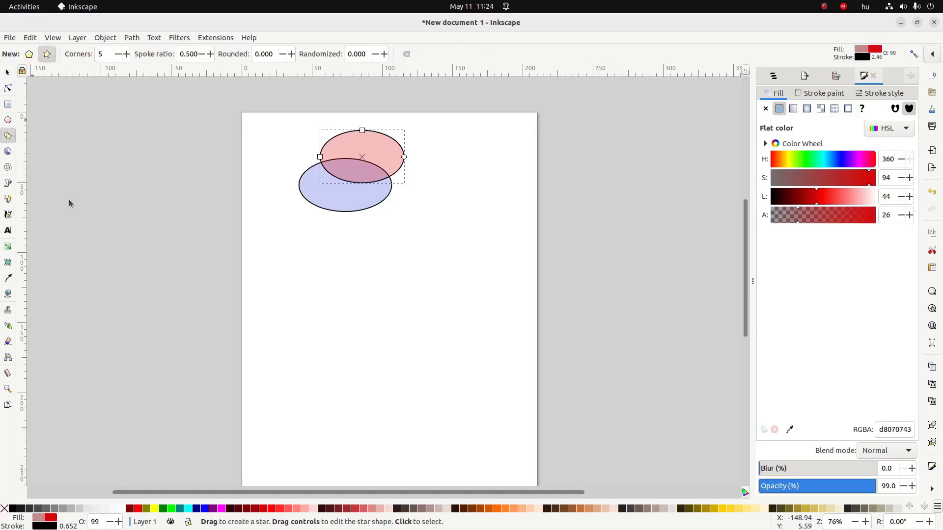
pyautogui.click(30, 55)
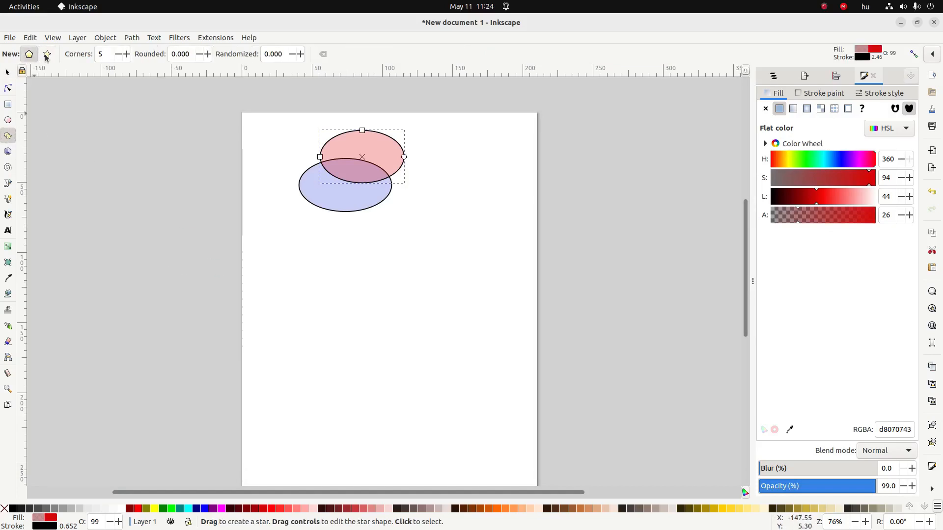
pyautogui.click(50, 56)
pyautogui.click(28, 55)
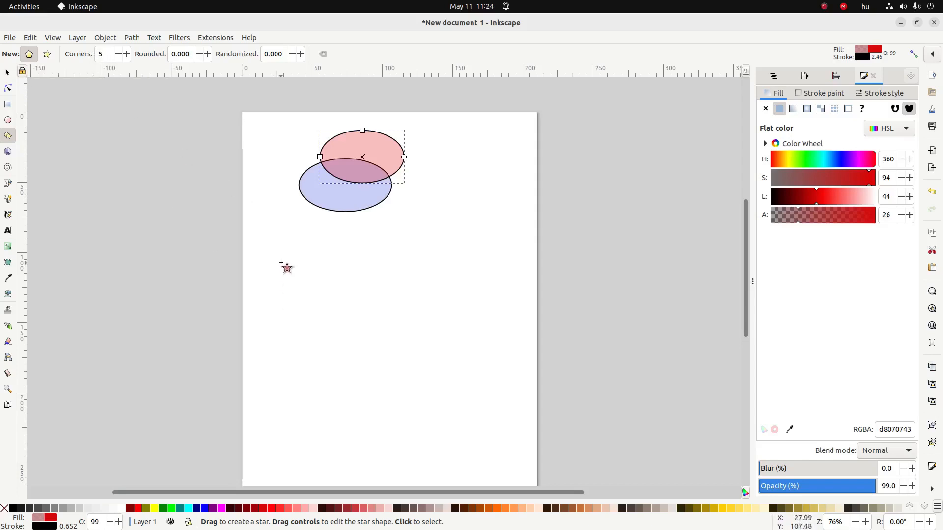
pyautogui.moveTo(281, 263); pyautogui.dragTo(311, 265)
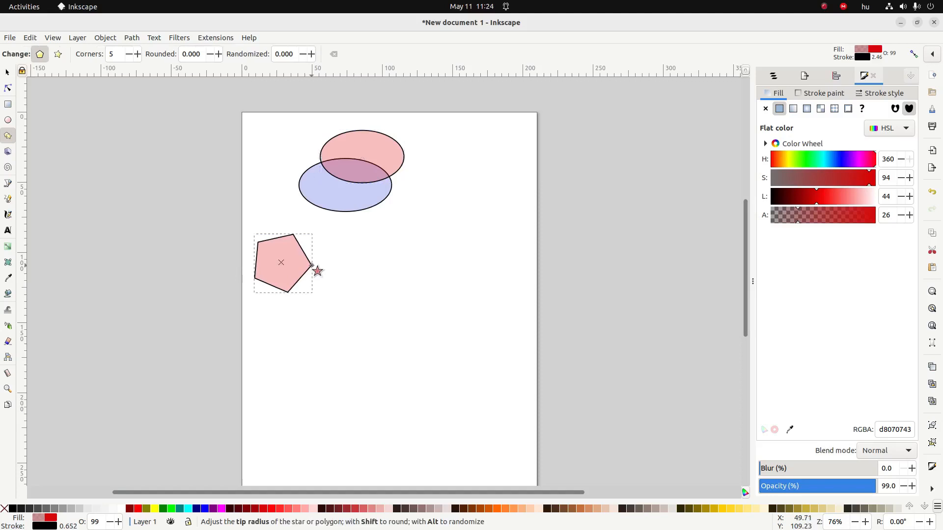
# Step: Raise the polygon's corner count to 9 and reduce it to 4
pyautogui.click(137, 55)
pyautogui.click(137, 54)
pyautogui.click(137, 54)
pyautogui.click(137, 55)
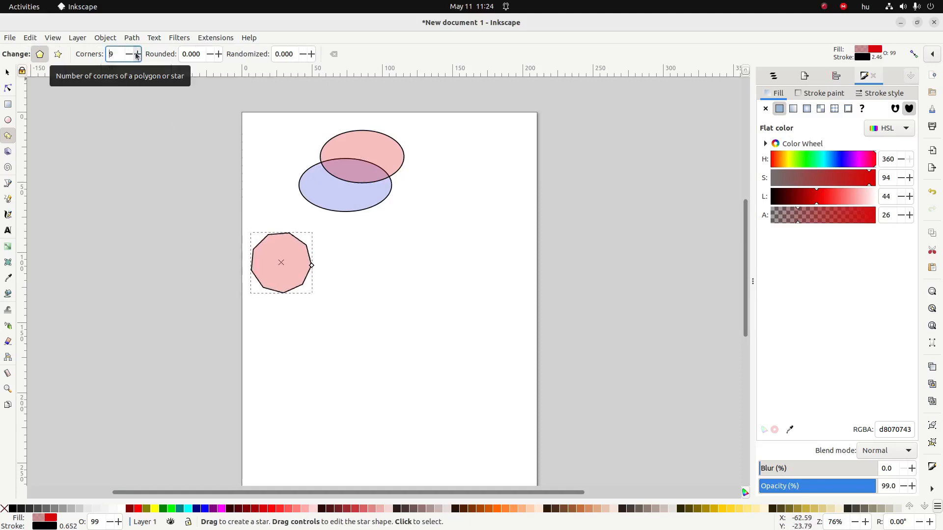
pyautogui.click(128, 55)
pyautogui.click(128, 55)
pyautogui.click(128, 55)
pyautogui.click(128, 55)
pyautogui.click(128, 55)
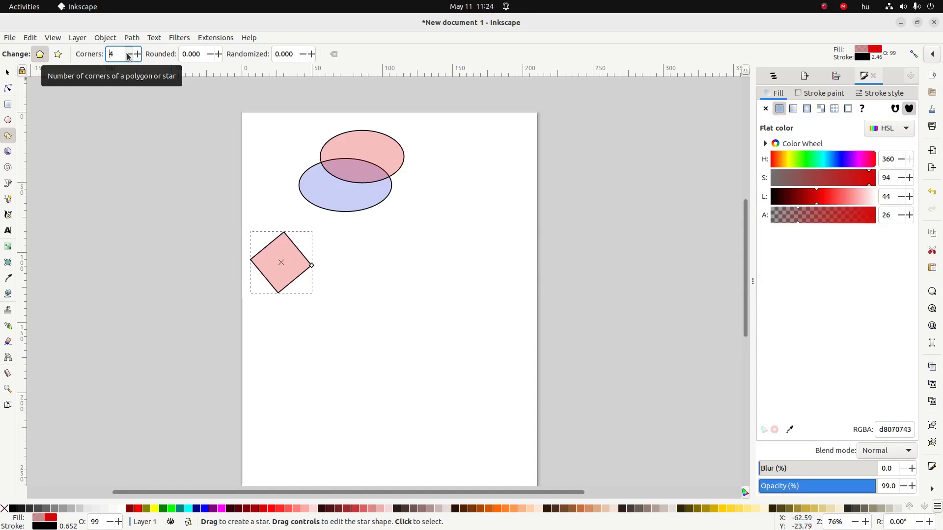
# Step: Set the polygon's corner rounding to 0.850 and lower it to -0.510
pyautogui.click(218, 54)
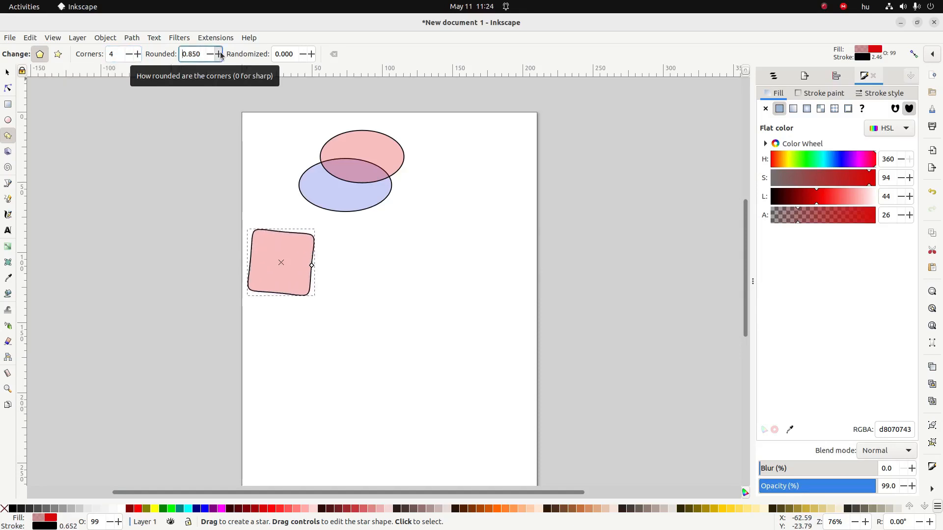
pyautogui.click(210, 55)
pyautogui.click(209, 55)
pyautogui.click(209, 55)
pyautogui.click(210, 55)
pyautogui.click(210, 54)
pyautogui.click(209, 55)
pyautogui.click(210, 54)
pyautogui.click(210, 54)
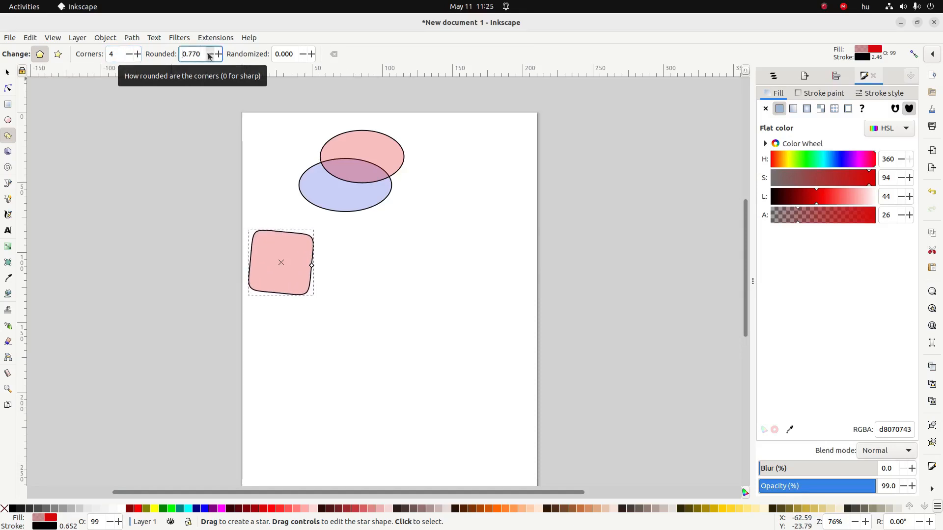
pyautogui.moveTo(210, 56); pyautogui.dragTo(210, 55)
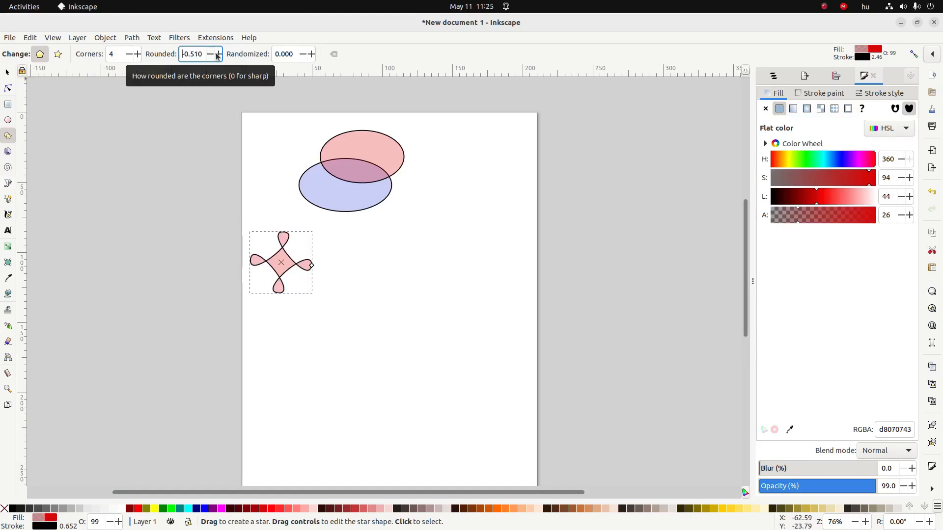
# Step: Raise the polygon's negative corner rounding gradually and reset it to 0
pyautogui.click(219, 55)
pyautogui.click(218, 55)
pyautogui.click(219, 55)
pyautogui.click(218, 55)
pyautogui.click(219, 55)
pyautogui.click(219, 55)
pyautogui.click(219, 55)
pyautogui.click(219, 54)
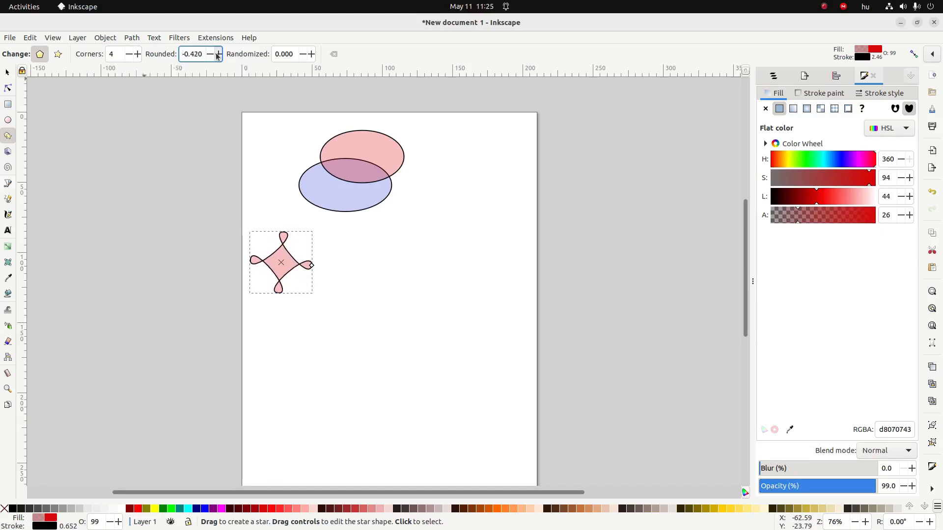
pyautogui.click(218, 54)
pyautogui.click(219, 54)
pyautogui.click(218, 54)
pyautogui.click(218, 54)
pyautogui.click(218, 54)
pyautogui.click(219, 55)
pyautogui.click(219, 55)
pyautogui.click(219, 55)
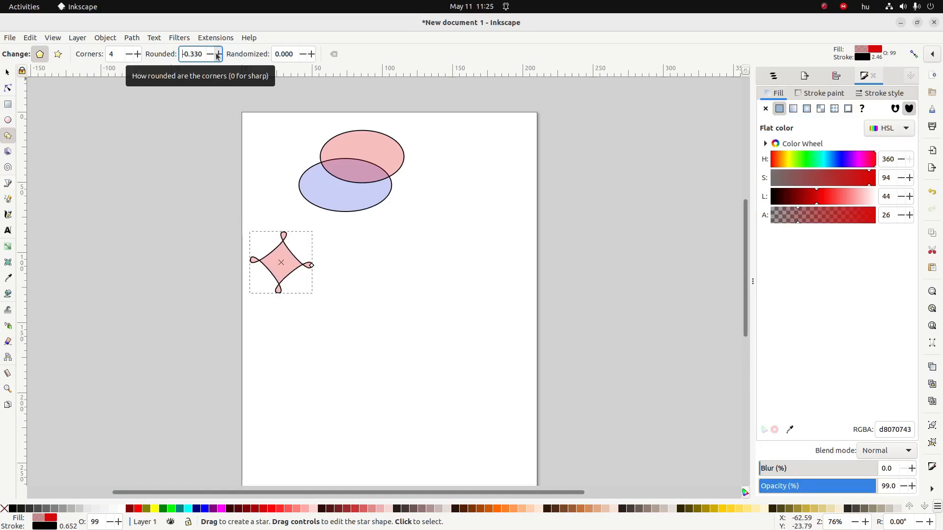
pyautogui.click(218, 55)
pyautogui.click(219, 54)
pyautogui.click(218, 54)
pyautogui.click(218, 55)
pyautogui.click(219, 55)
pyautogui.click(218, 55)
pyautogui.click(219, 54)
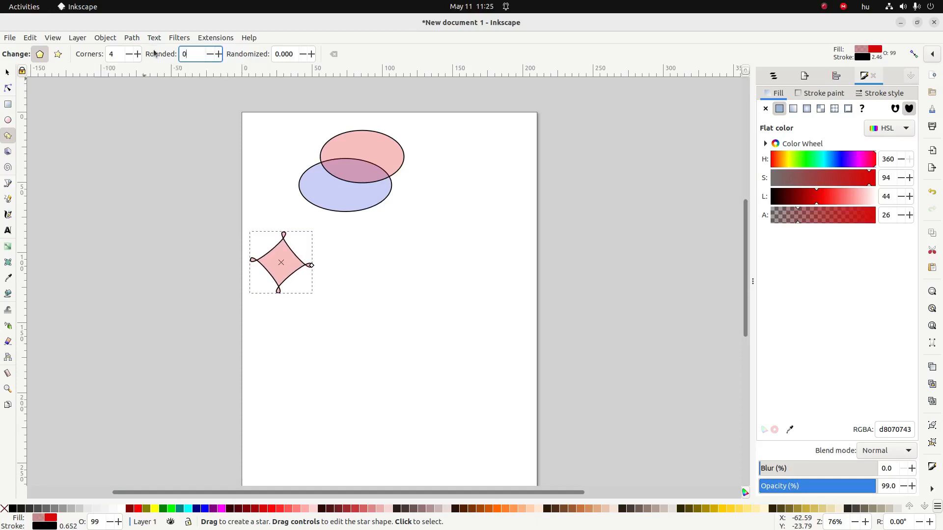
# Step: Randomize the polygon by 0.620 and increase its corner count to 8
pyautogui.click(312, 57)
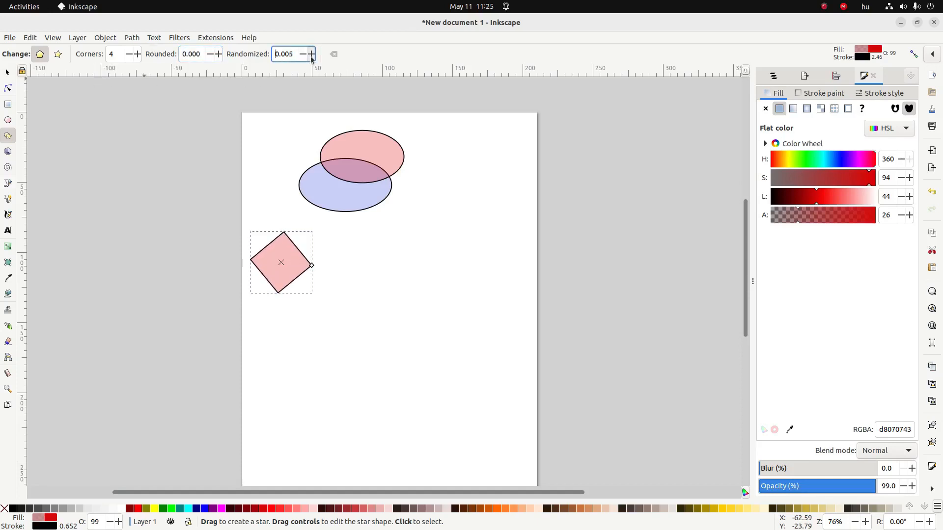
pyautogui.click(311, 57)
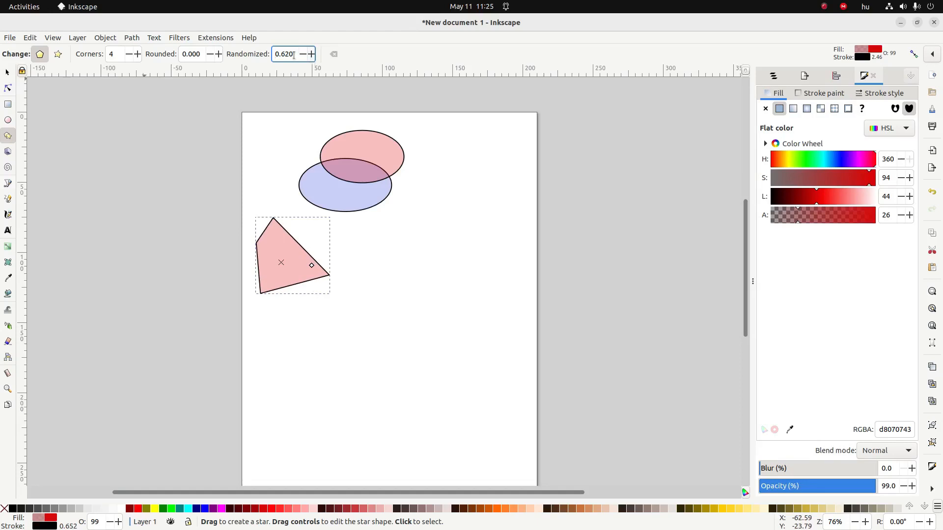
pyautogui.click(137, 54)
pyautogui.click(137, 54)
pyautogui.click(137, 55)
pyautogui.click(137, 55)
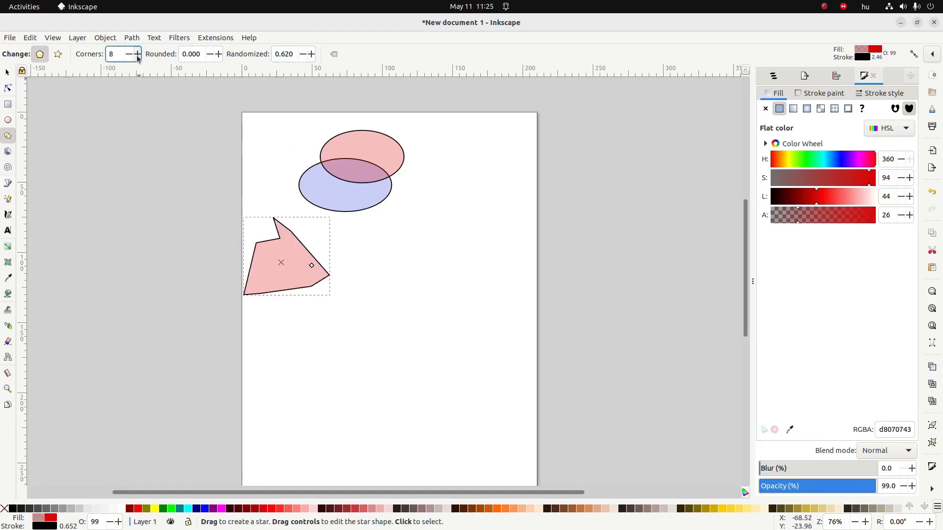
# Step: Reset the polygon's randomization to 0 and deselect it
pyautogui.click(295, 54)
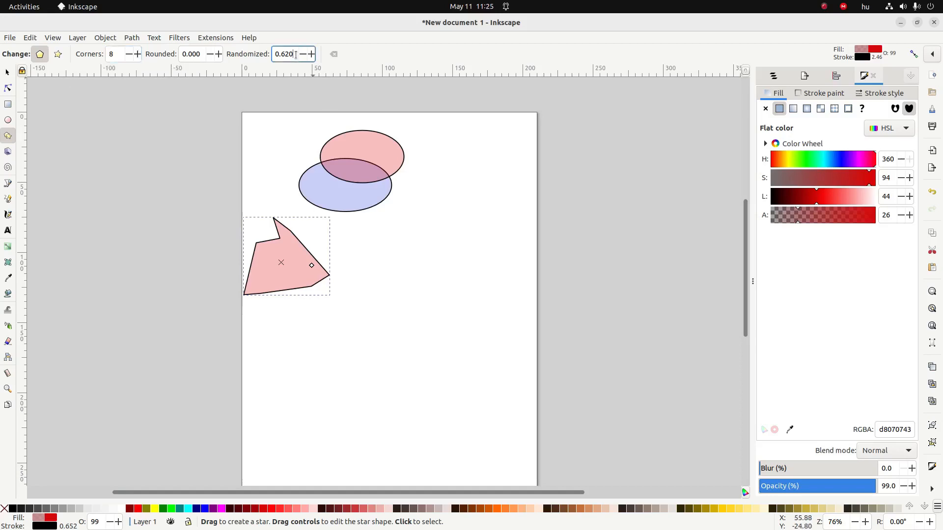
pyautogui.write('0')
pyautogui.press('Return')
pyautogui.click(109, 160)
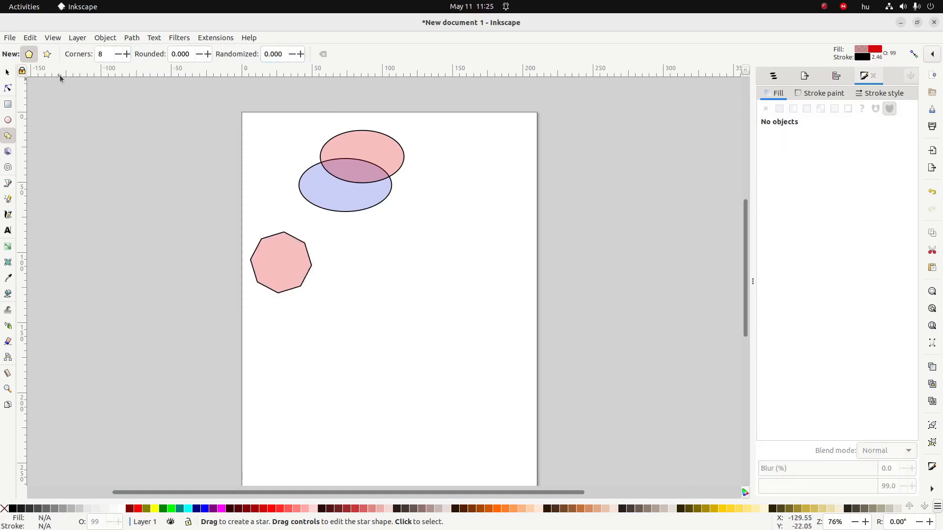
# Step: Draw a star with a tip radius of about 43 mm beside the octagon and set its corners to 5
pyautogui.click(47, 53)
pyautogui.moveTo(408, 296); pyautogui.dragTo(437, 349)
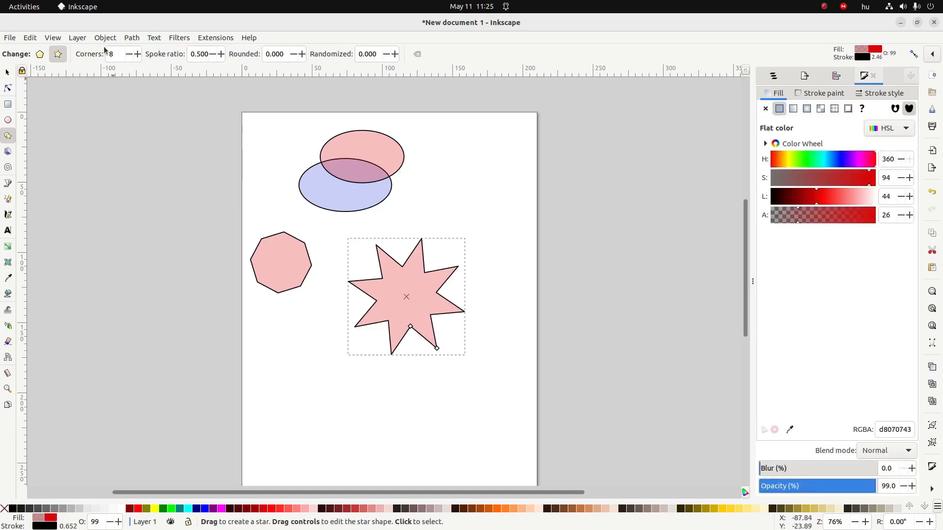
pyautogui.click(130, 55)
pyautogui.click(130, 55)
pyautogui.click(130, 55)
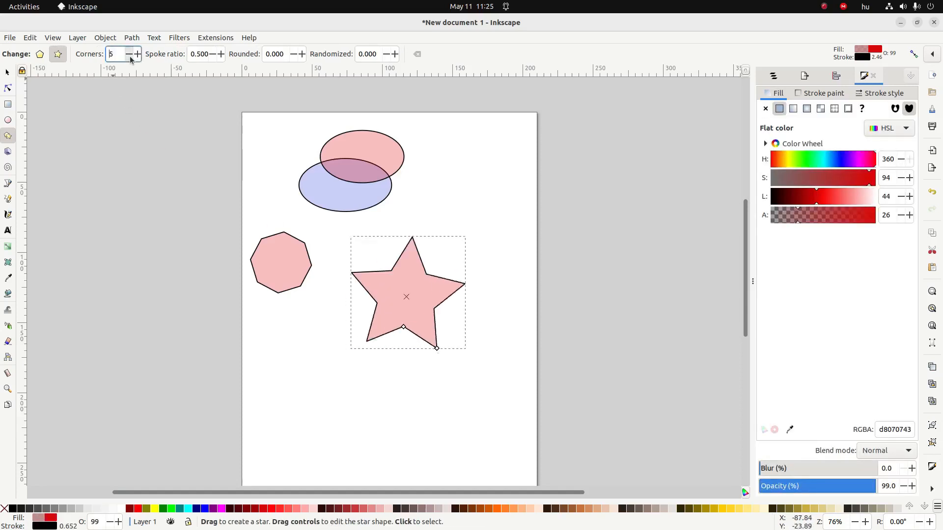
# Step: Try the star's spoke ratio at 0.610, 0.010 and 0.790, and bring it to 0.680
pyautogui.click(221, 54)
pyautogui.click(221, 54)
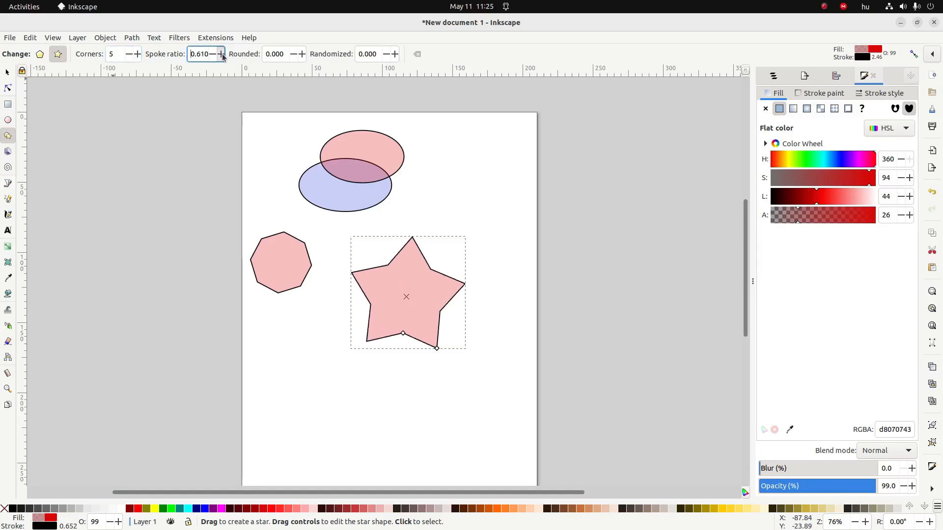
pyautogui.click(215, 54)
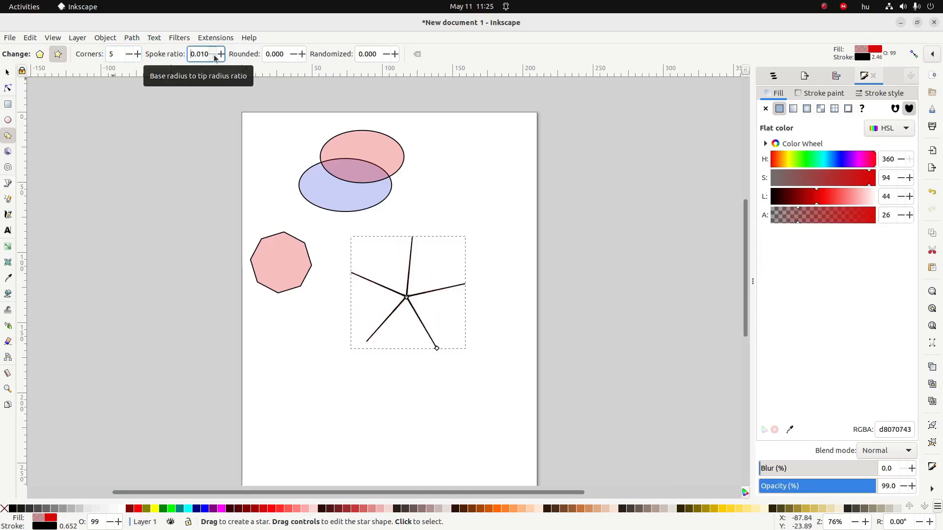
pyautogui.click(221, 55)
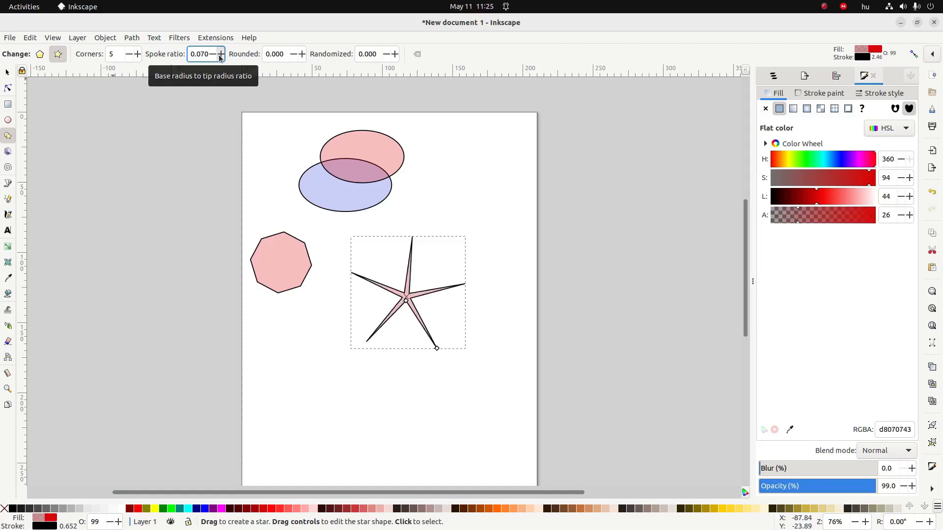
pyautogui.click(220, 55)
pyautogui.click(214, 54)
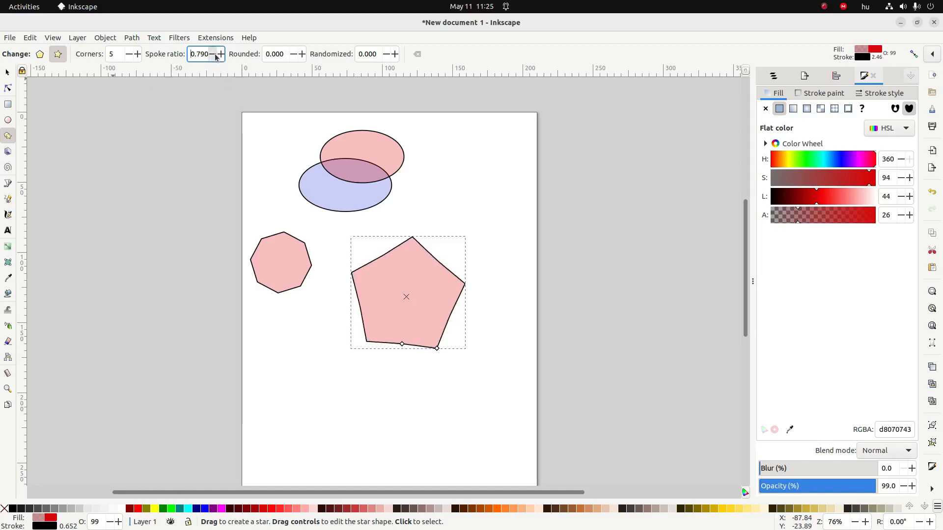
pyautogui.click(215, 55)
pyautogui.click(215, 55)
pyautogui.click(214, 55)
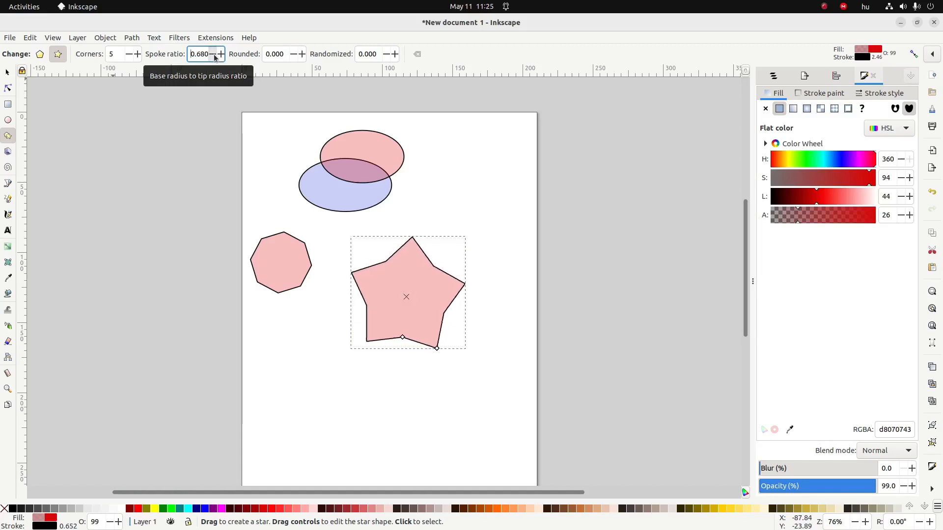
# Step: Lower the star's spoke ratio to 0.180 to give it thin, deep spokes
pyautogui.click(215, 54)
pyautogui.click(215, 54)
pyautogui.click(215, 54)
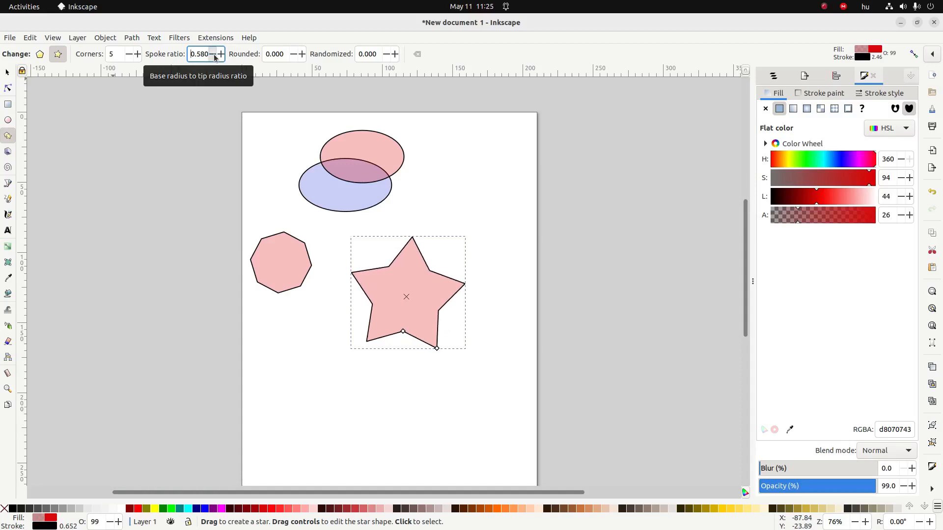
pyautogui.click(214, 54)
# Step: Round the star's corners by 0.150
pyautogui.click(302, 57)
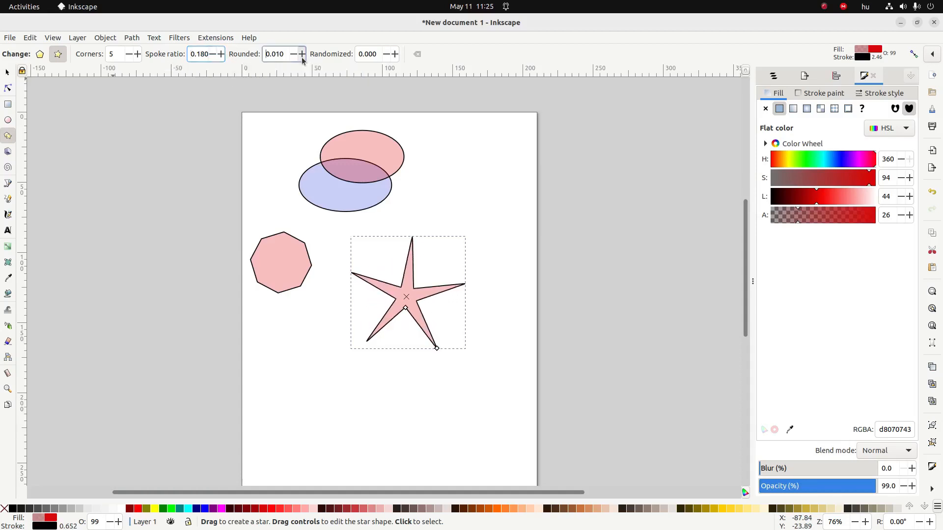
pyautogui.click(302, 57)
pyautogui.click(302, 57)
pyautogui.click(302, 57)
pyautogui.click(302, 57)
pyautogui.click(302, 57)
pyautogui.click(302, 57)
pyautogui.click(302, 57)
pyautogui.click(302, 57)
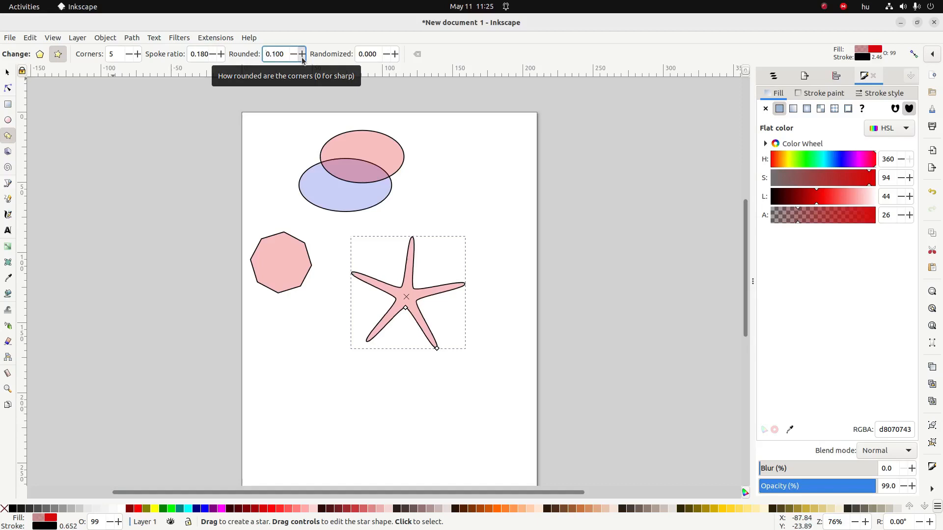
pyautogui.click(302, 57)
pyautogui.click(301, 57)
pyautogui.click(302, 57)
pyautogui.click(302, 57)
pyautogui.click(302, 57)
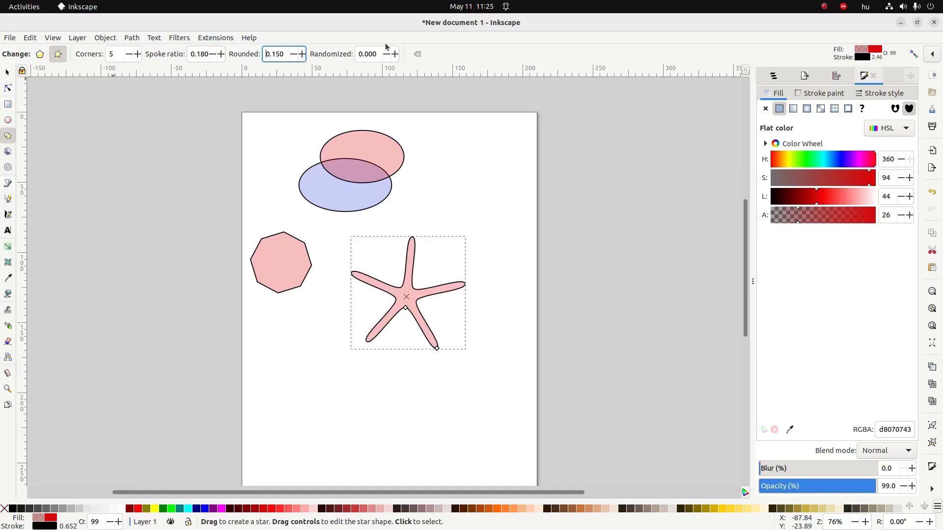
# Step: Randomize the star's corners and angles by 0.116
pyautogui.click(396, 55)
pyautogui.click(396, 55)
pyautogui.click(395, 56)
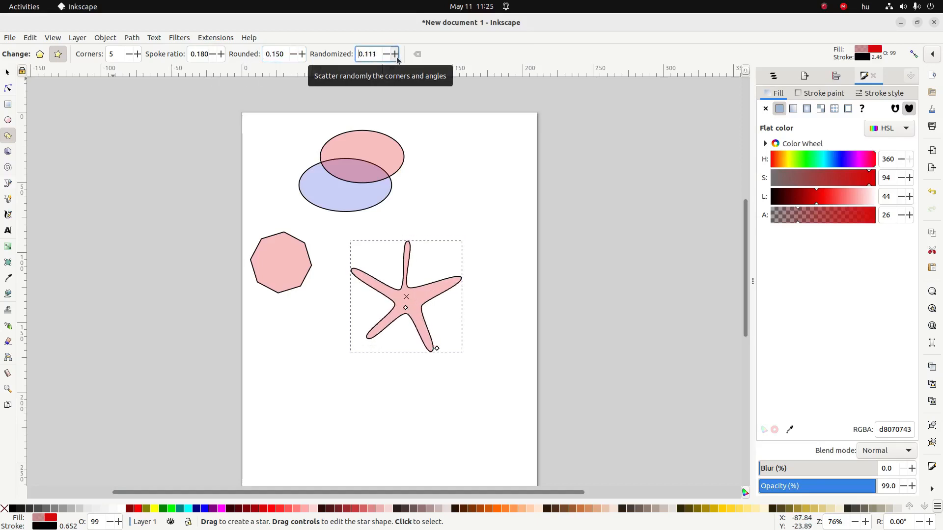
pyautogui.click(395, 56)
pyautogui.click(396, 56)
pyautogui.click(396, 56)
pyautogui.click(395, 55)
pyautogui.click(395, 55)
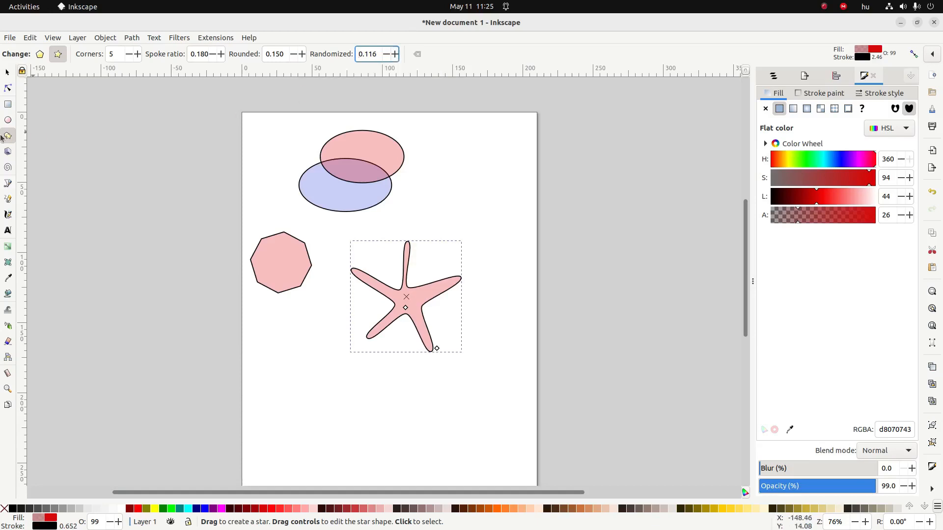
# Step: Delete the star, both overlapping ellipses and the octagon to empty the page
pyautogui.click(7, 73)
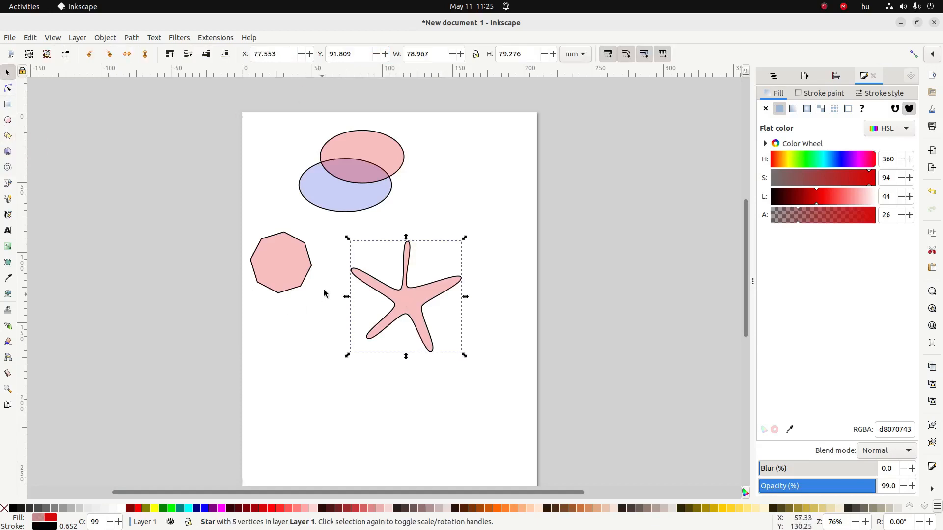
pyautogui.press('Delete')
pyautogui.click(363, 169)
pyautogui.press('Delete')
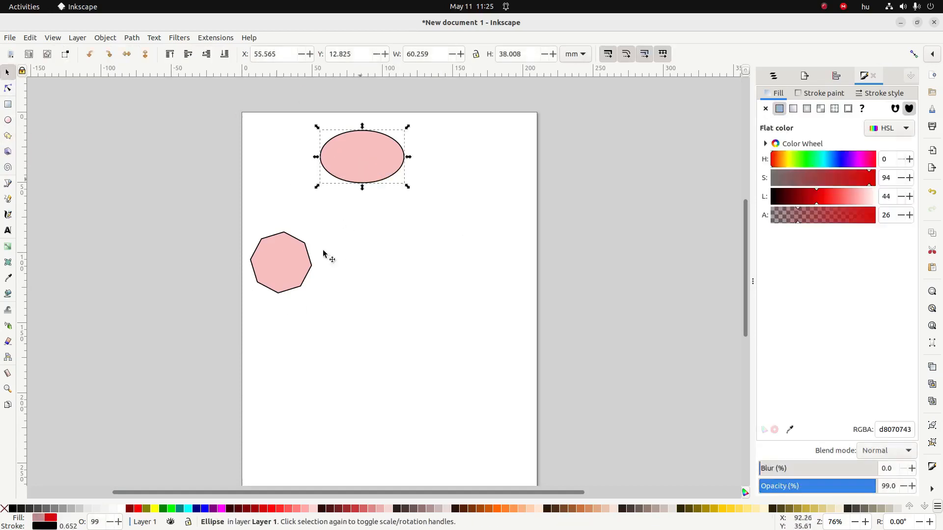
pyautogui.press('Delete')
pyautogui.click(281, 279)
pyautogui.press('Delete')
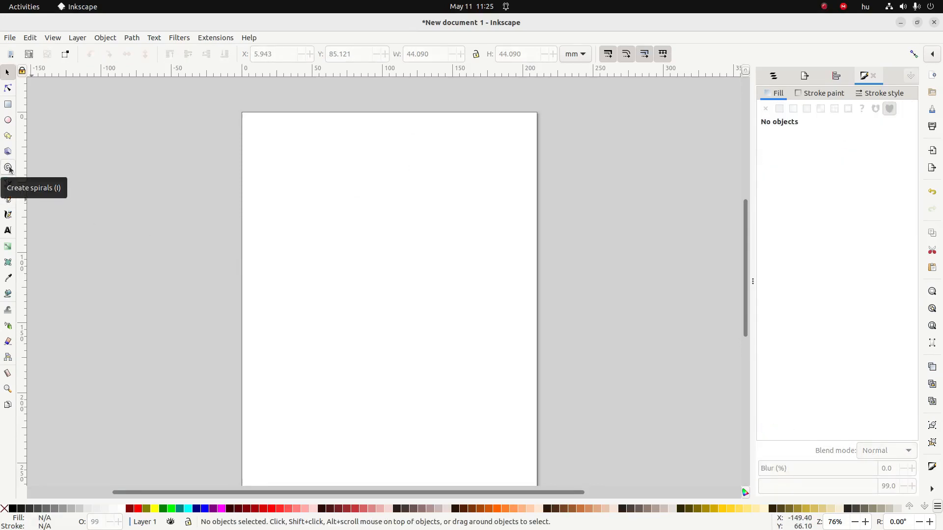
# Step: Draw a spiral in the upper part of the page and set its number of turns to 4.31
pyautogui.click(8, 167)
pyautogui.moveTo(325, 210); pyautogui.dragTo(361, 253)
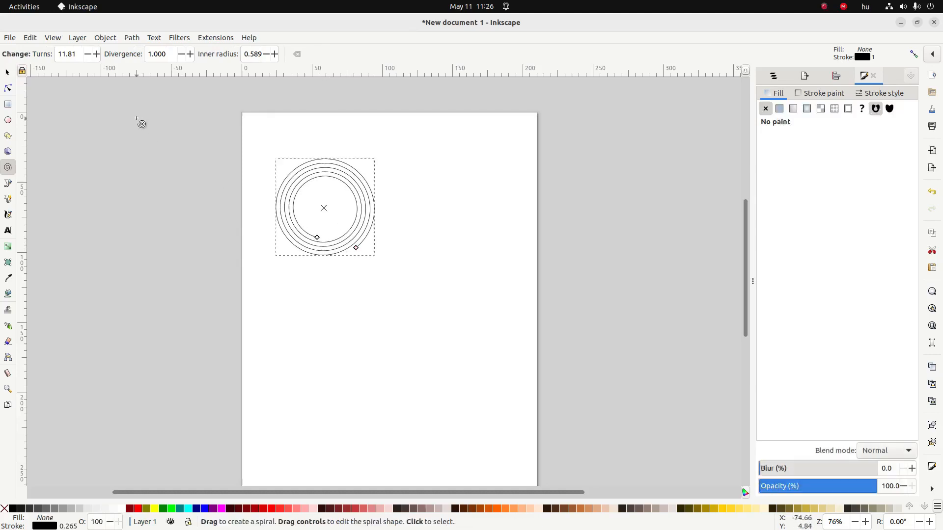
pyautogui.click(88, 54)
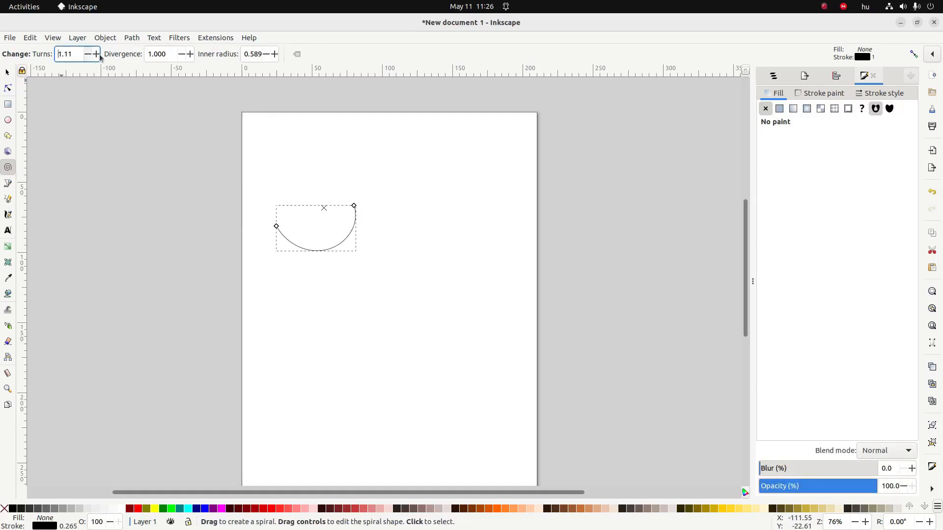
pyautogui.click(97, 53)
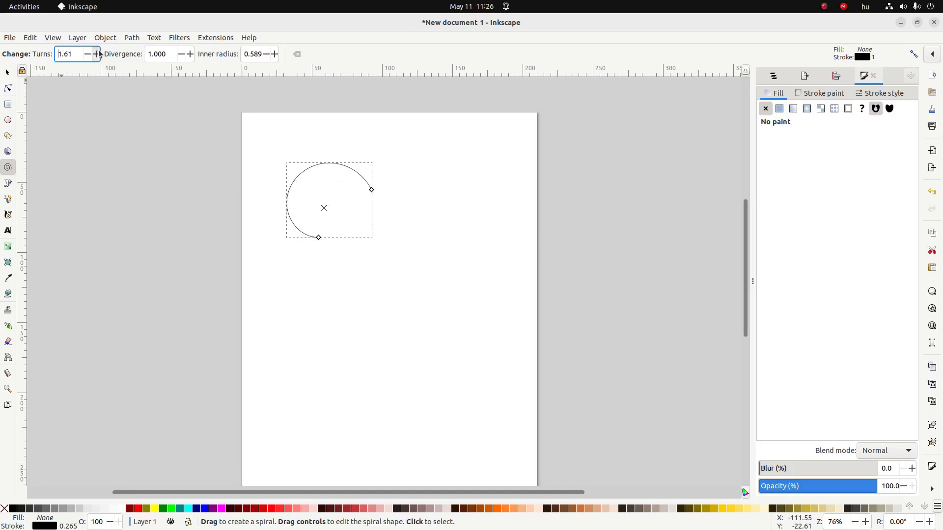
pyautogui.click(96, 53)
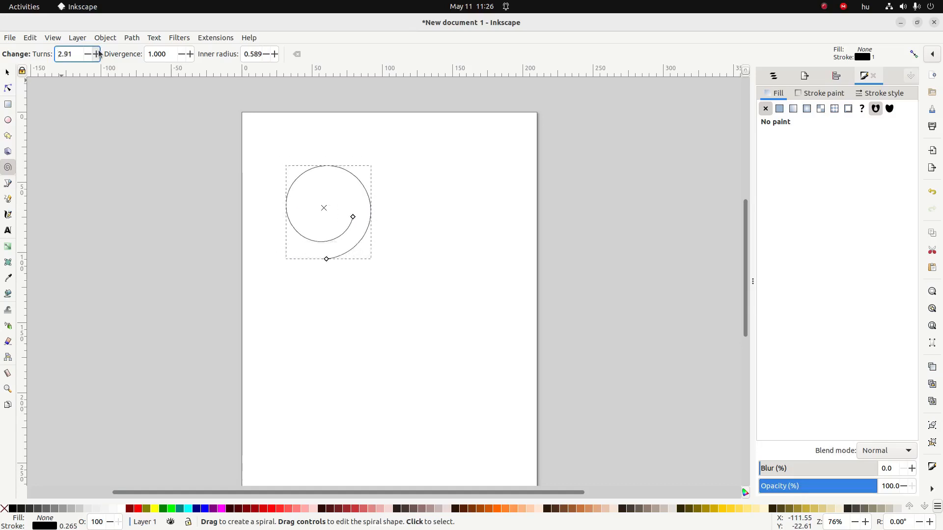
pyautogui.click(97, 54)
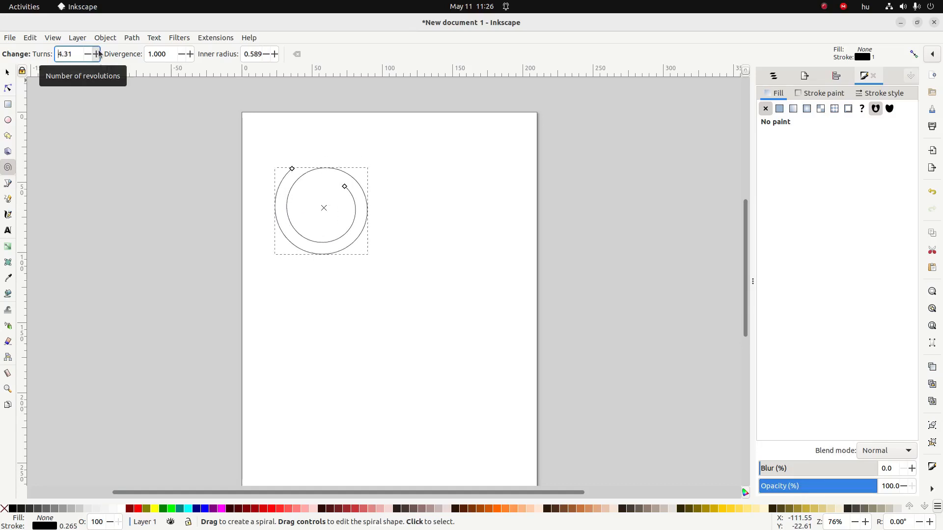
# Step: Set the spiral's divergence to 3.310, try inner radii of 0.000 and 0.999, and bring the inner radius to 0.619
pyautogui.click(190, 53)
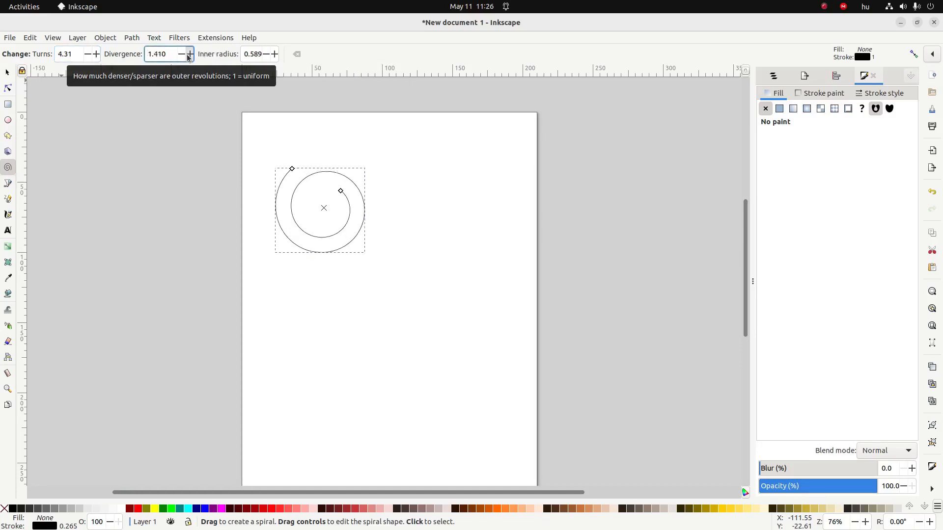
pyautogui.click(267, 57)
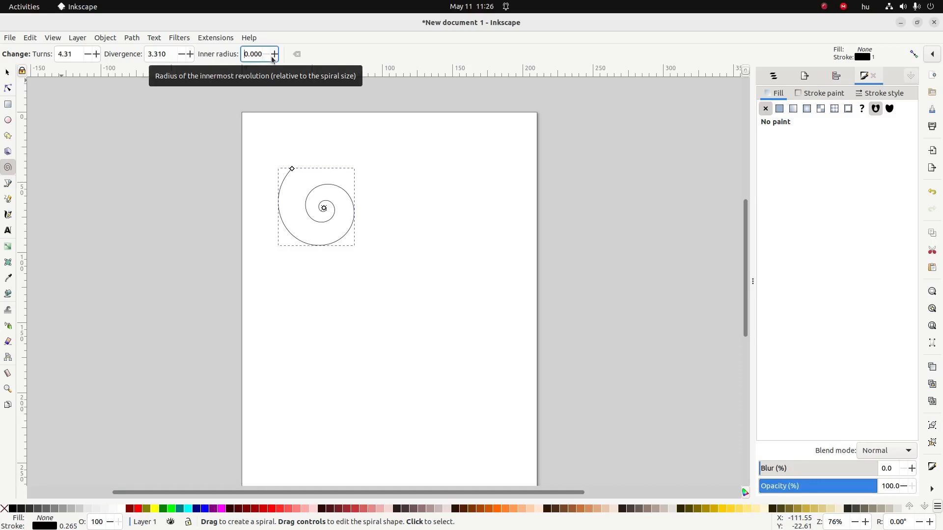
pyautogui.click(272, 57)
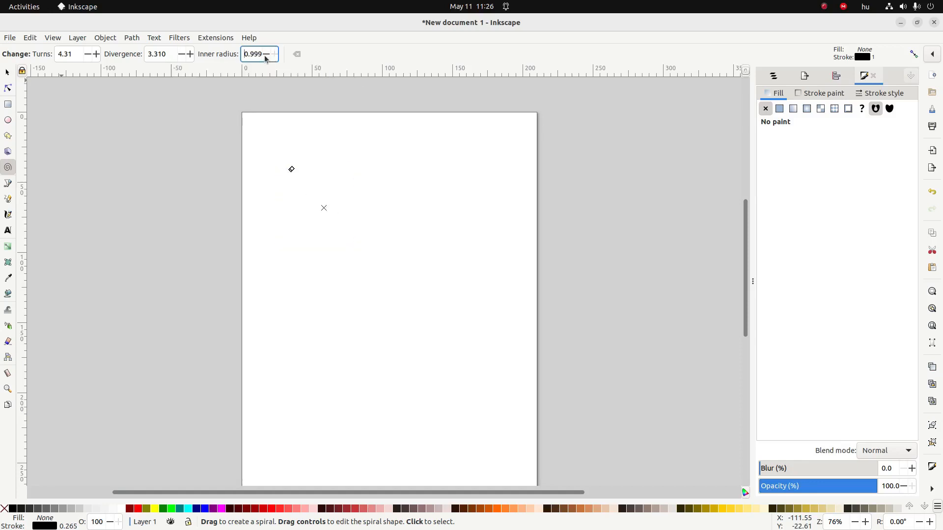
pyautogui.click(265, 57)
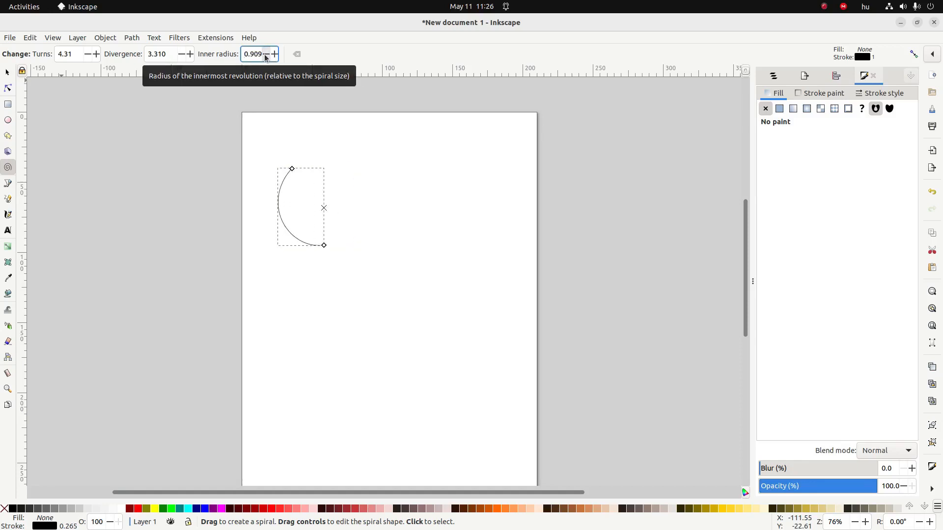
pyautogui.click(266, 57)
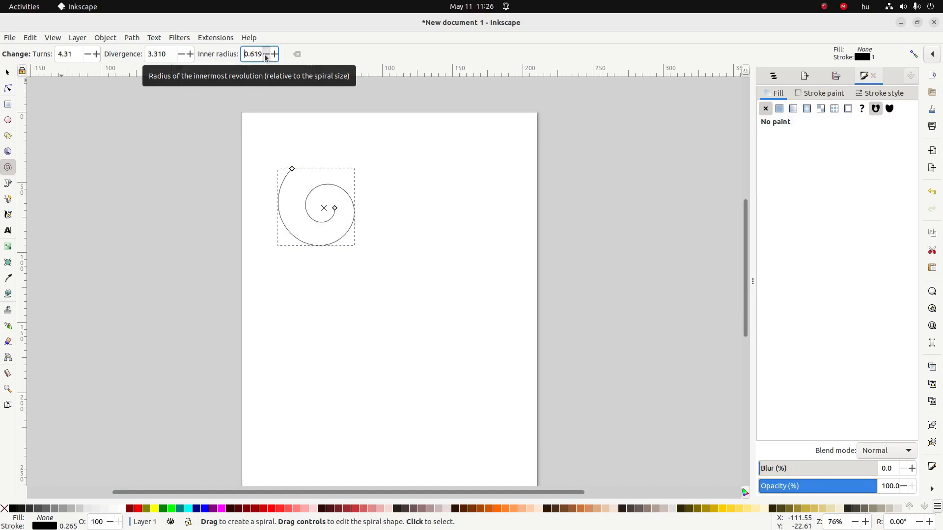
# Step: Delete the spiral and draw a winding freehand line about 92 mm wide and 139 mm high
pyautogui.click(8, 75)
pyautogui.press('Delete')
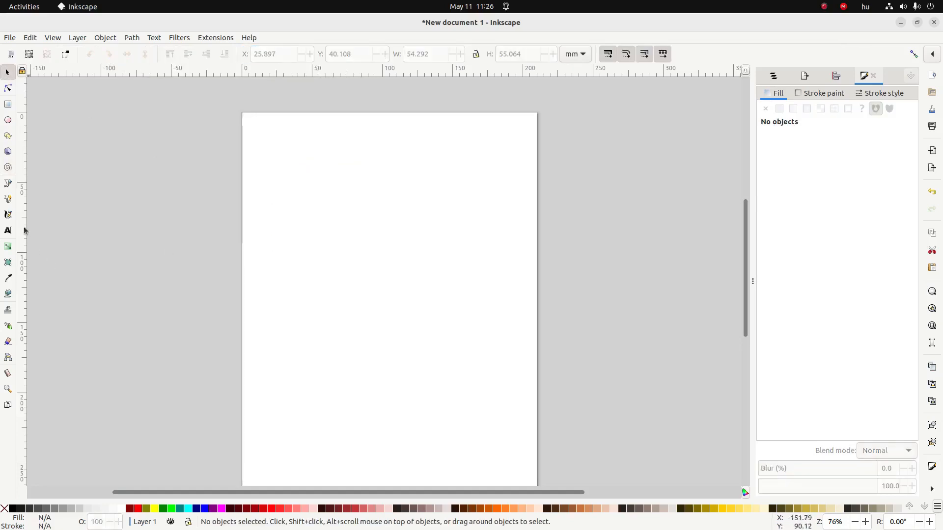
pyautogui.click(8, 199)
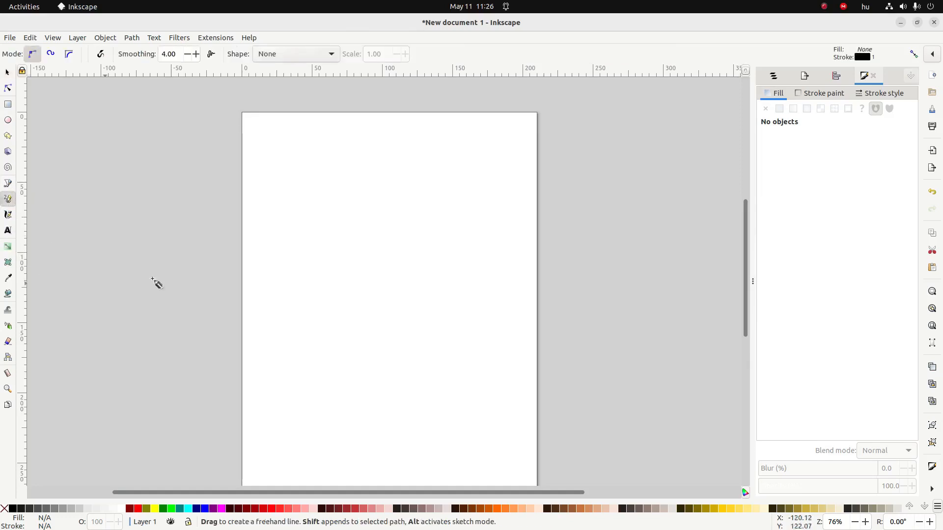
pyautogui.moveTo(450, 233)
pyautogui.mouseDown()
pyautogui.moveTo(389, 225)
pyautogui.moveTo(406, 270)
pyautogui.moveTo(333, 270)
pyautogui.moveTo(322, 314)
pyautogui.moveTo(352, 345)
pyautogui.moveTo(375, 346)
pyautogui.moveTo(359, 381)
pyautogui.moveTo(332, 383)
pyautogui.mouseUp()
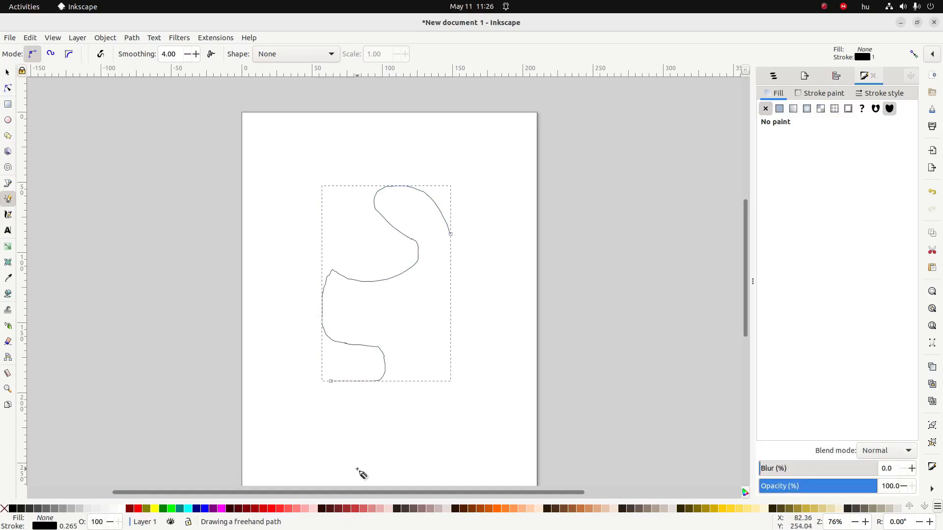
# Step: Shift the freehand line about 12 mm left and 3 mm up, and reshape its upper bend by moving nodes and a handle
pyautogui.click(7, 74)
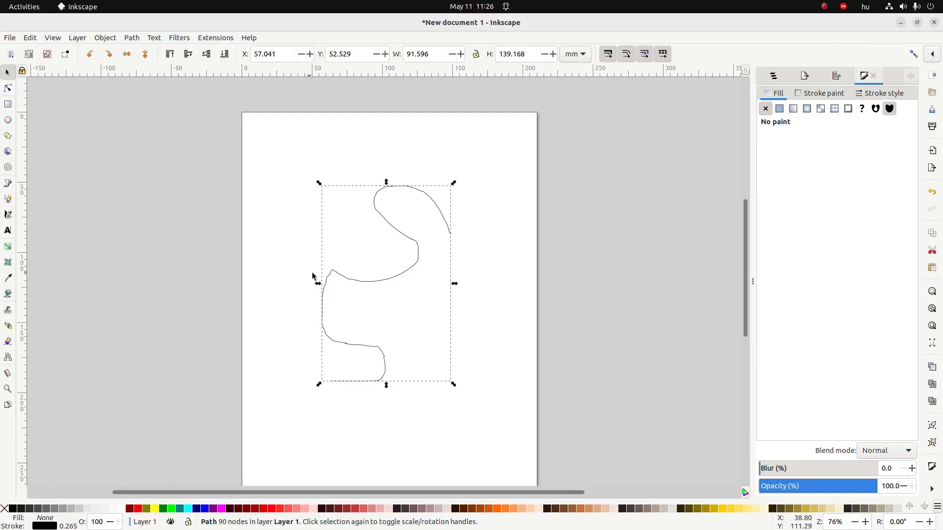
pyautogui.moveTo(348, 280)
pyautogui.mouseDown()
pyautogui.moveTo(308, 225)
pyautogui.moveTo(325, 283)
pyautogui.moveTo(327, 273)
pyautogui.mouseUp()
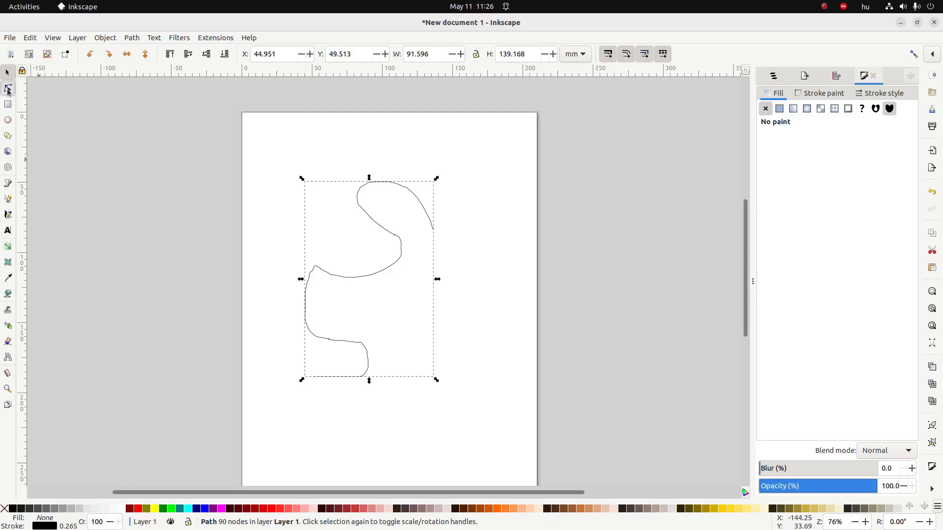
pyautogui.click(8, 89)
pyautogui.moveTo(359, 205); pyautogui.dragTo(325, 240)
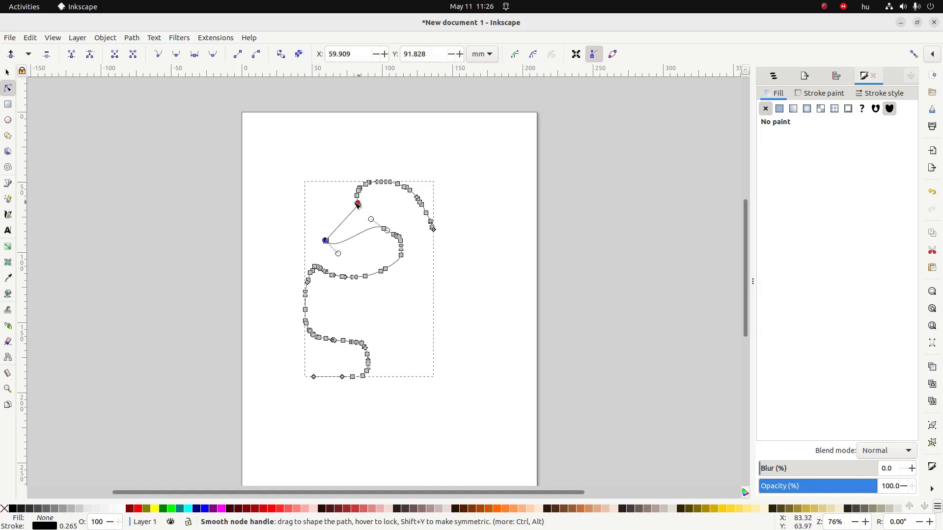
pyautogui.moveTo(358, 205); pyautogui.dragTo(380, 208)
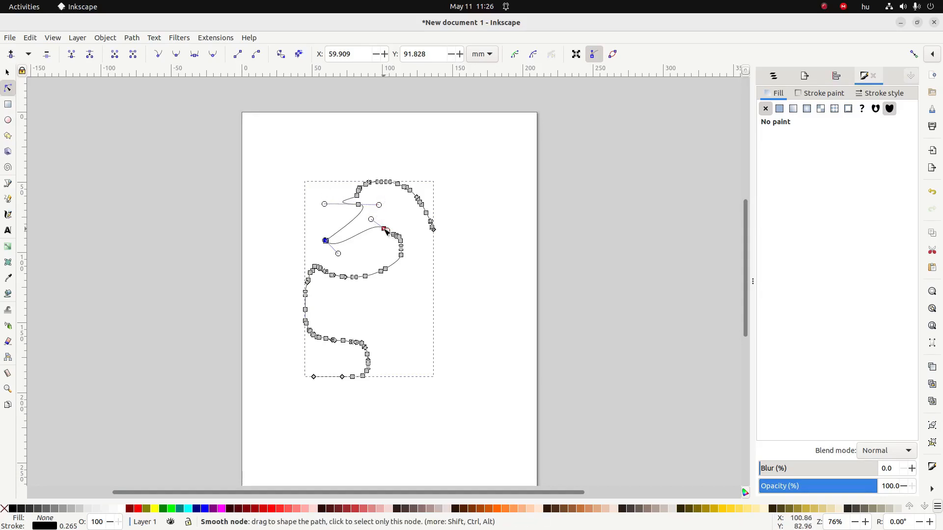
pyautogui.moveTo(387, 230); pyautogui.dragTo(391, 215)
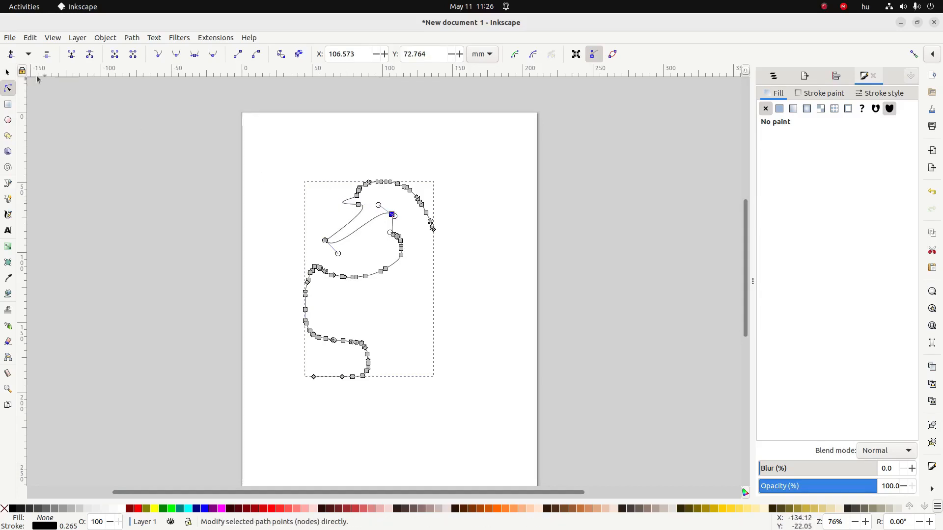
# Step: Select the whole freehand line and delete it
pyautogui.click(12, 73)
pyautogui.moveTo(174, 136); pyautogui.dragTo(525, 436)
pyautogui.press('Delete')
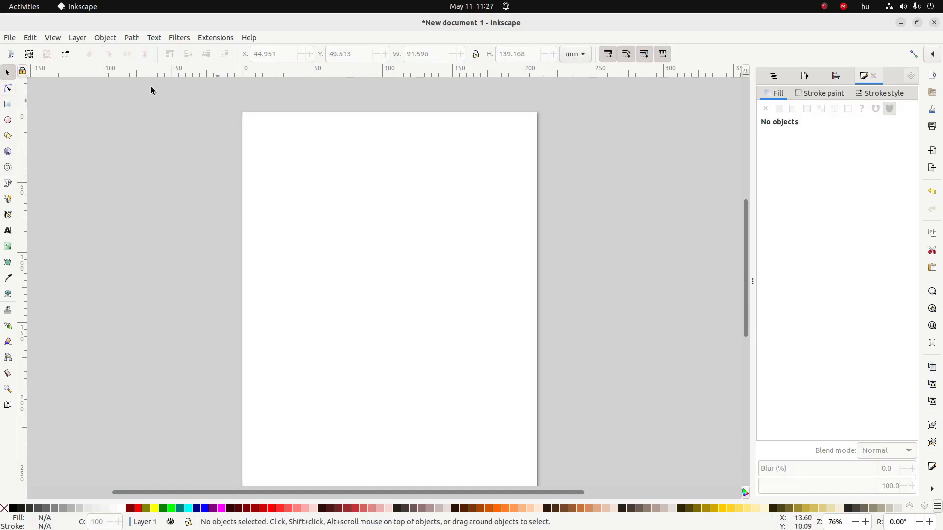
# Step: Draw an open path of four straight segments, about 128 by 106 mm, with the Pen tool and give it a flat color fill
pyautogui.click(8, 184)
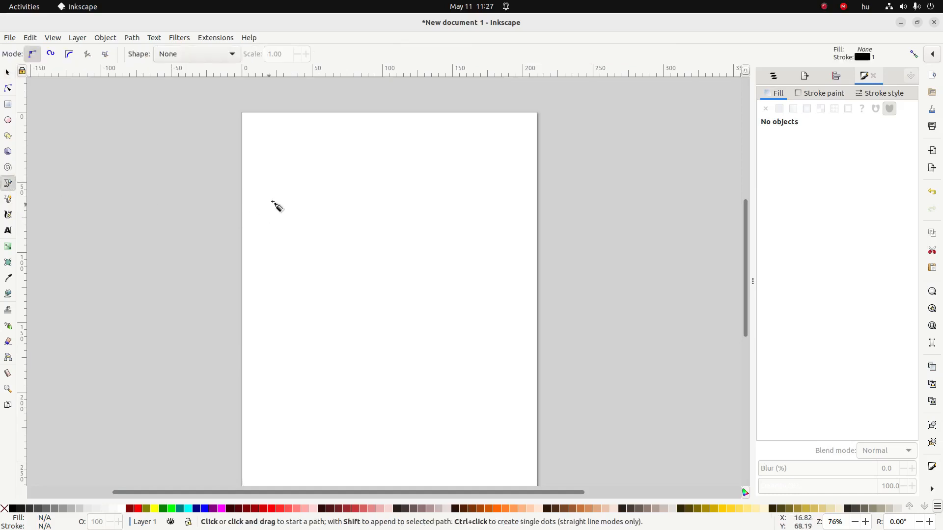
pyautogui.click(291, 161)
pyautogui.click(294, 289)
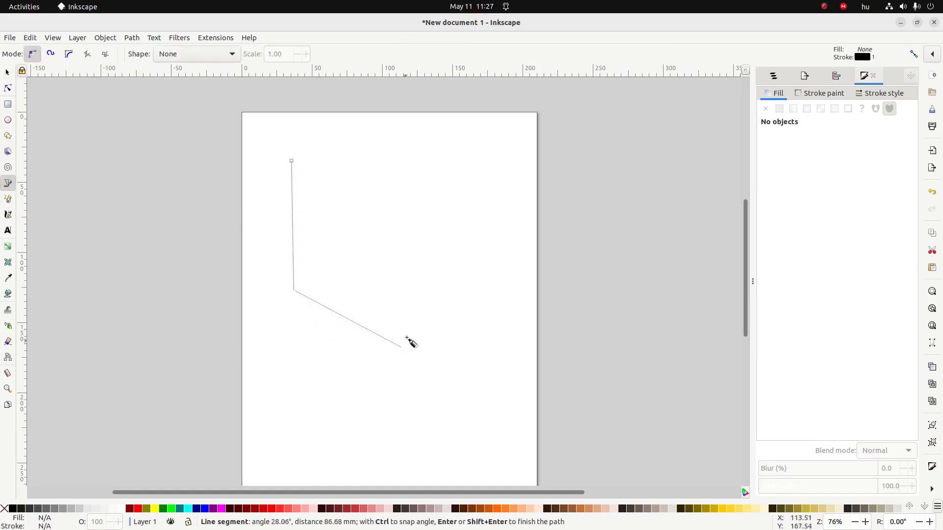
pyautogui.click(425, 297)
pyautogui.click(470, 185)
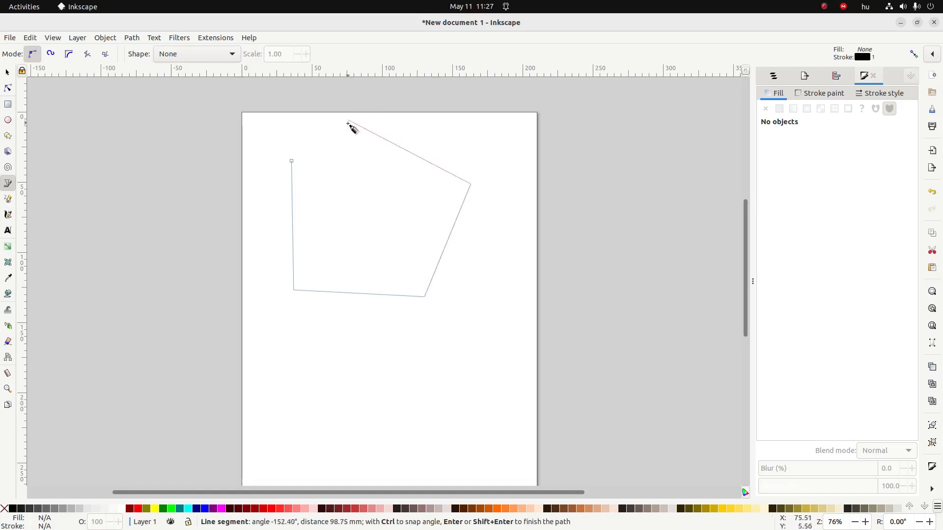
pyautogui.click(345, 149)
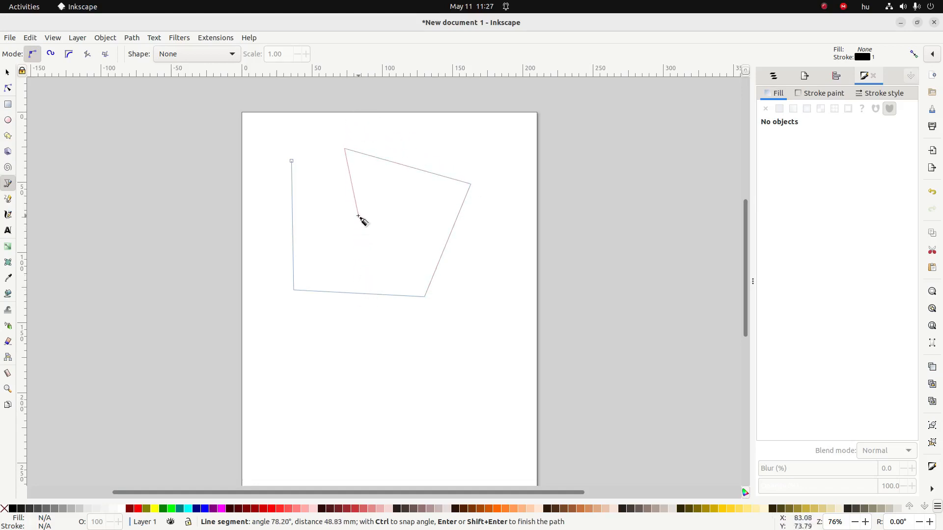
pyautogui.press('Return')
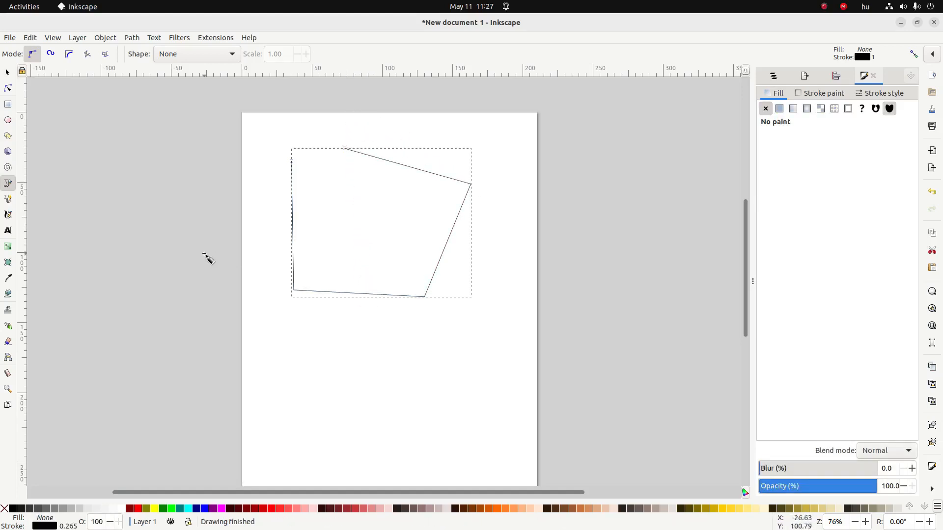
pyautogui.click(7, 74)
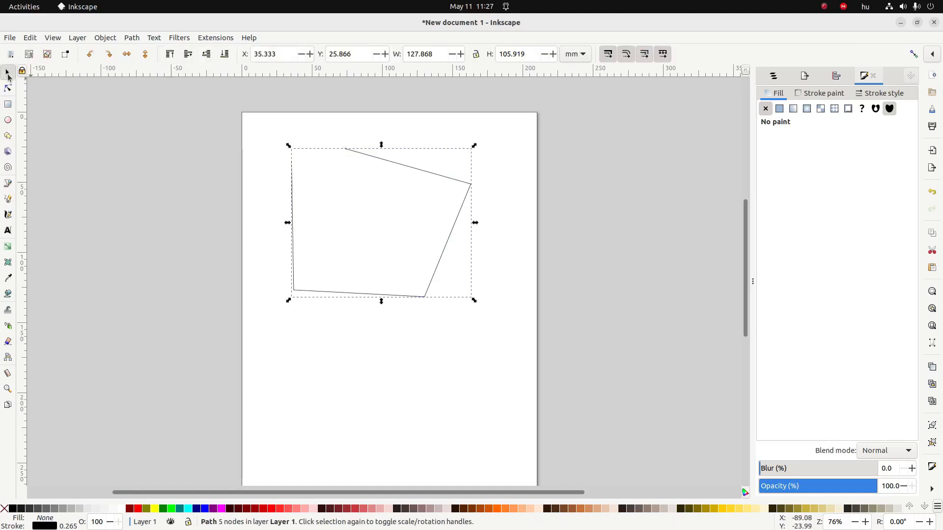
pyautogui.click(781, 109)
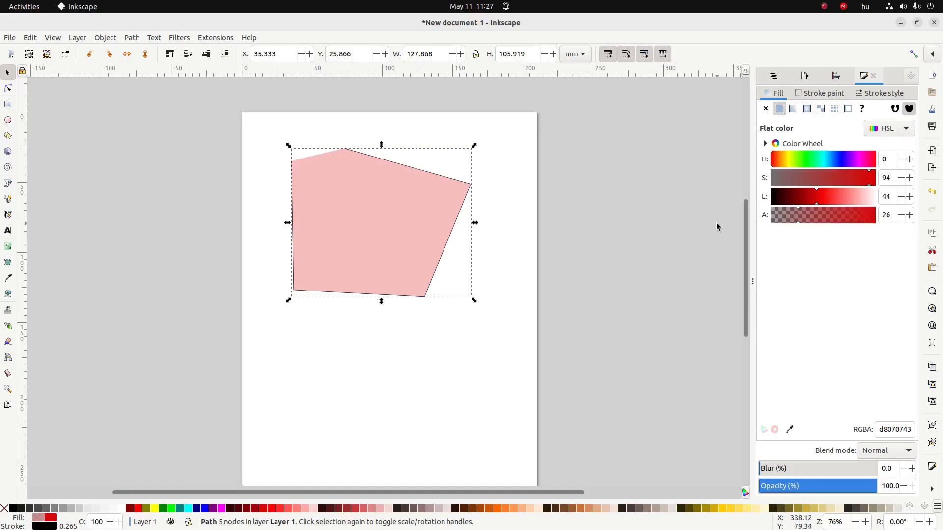
# Step: Remove the red path's stroke paint and restore it as a flat black color
pyautogui.click(833, 99)
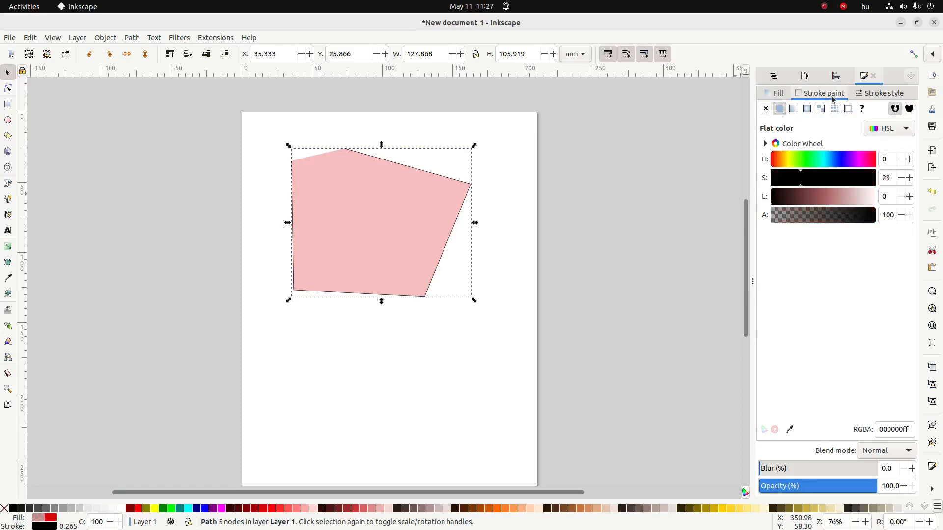
pyautogui.click(765, 109)
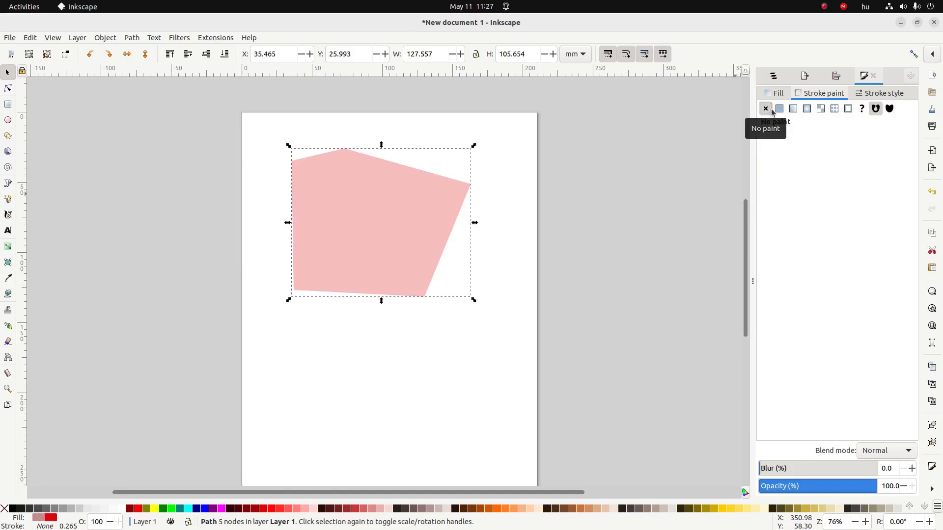
pyautogui.click(779, 109)
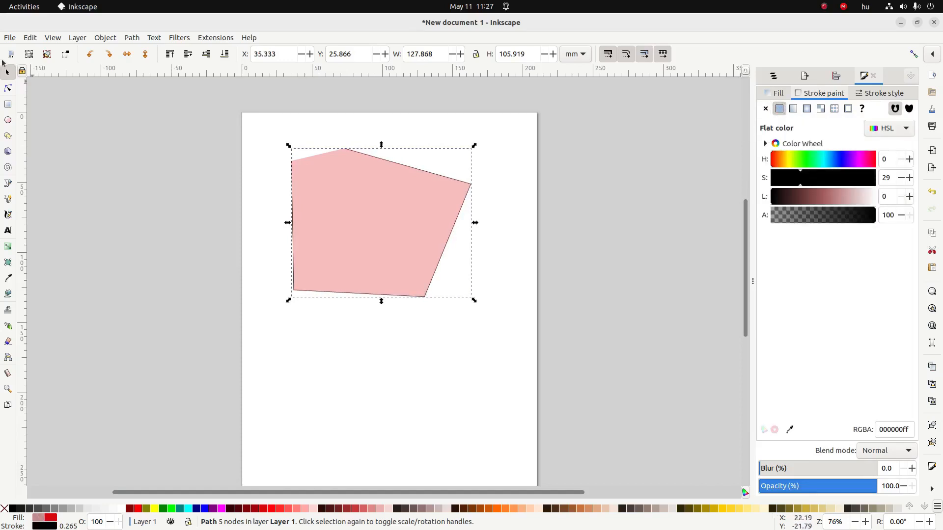
# Step: Draw a closed five-sided path about 70 by 95 mm below the red shape with the Pen tool
pyautogui.click(8, 183)
pyautogui.click(311, 386)
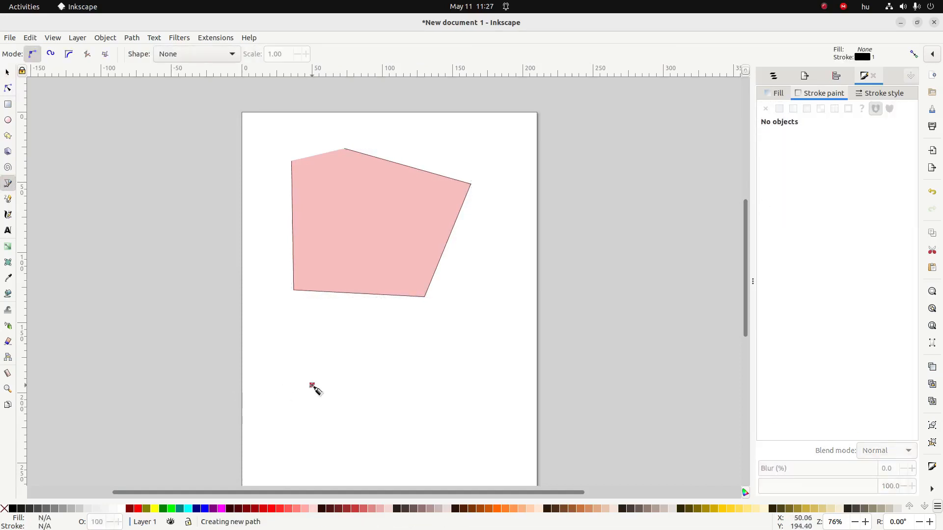
pyautogui.click(308, 421)
pyautogui.click(403, 453)
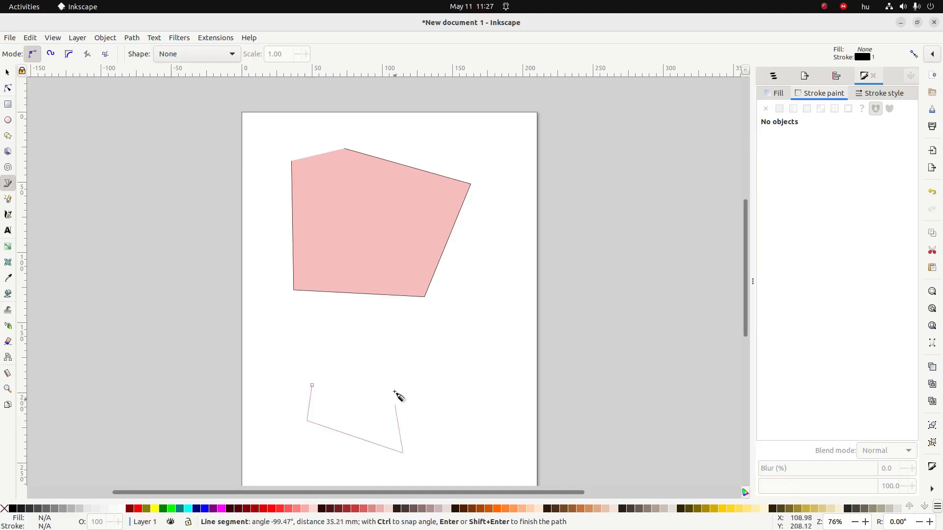
pyautogui.click(405, 332)
pyautogui.click(332, 320)
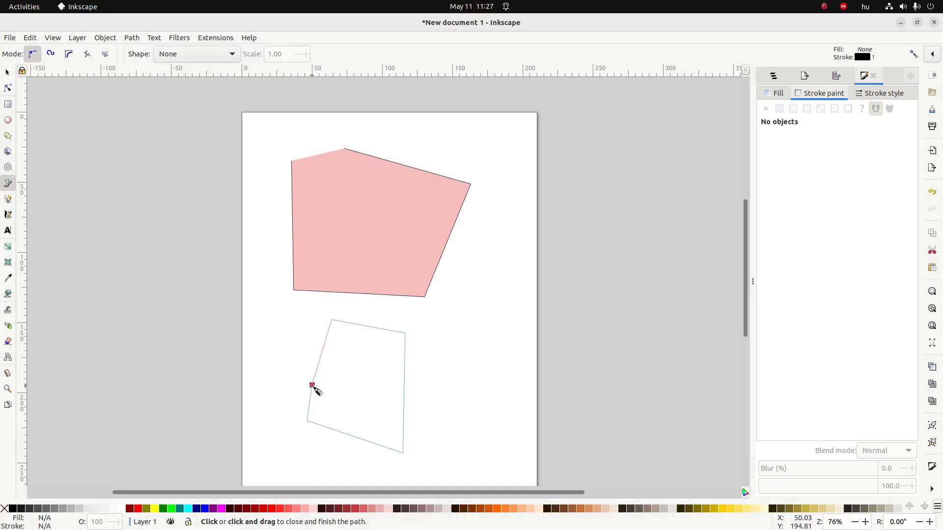
pyautogui.click(312, 385)
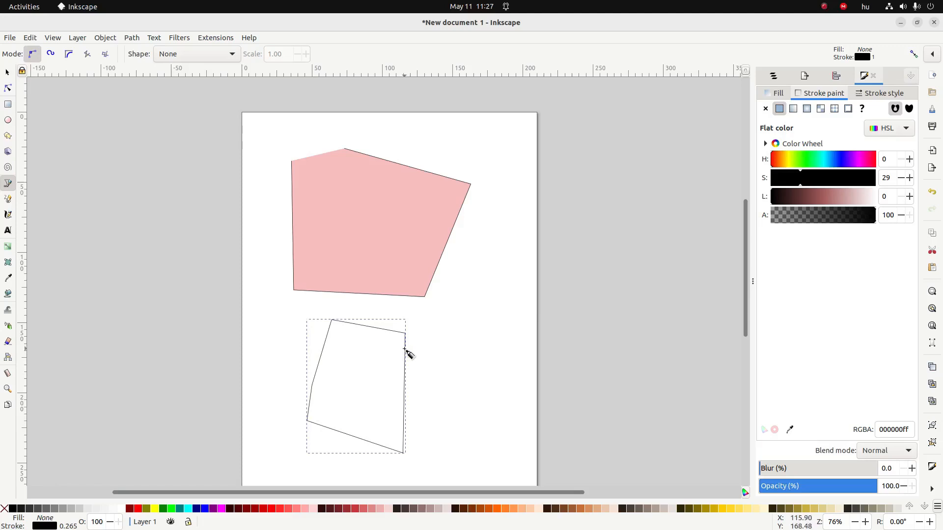
# Step: Set the closed path's stroke hue to 240 and give it a flat green fill with hue 146
pyautogui.click(840, 163)
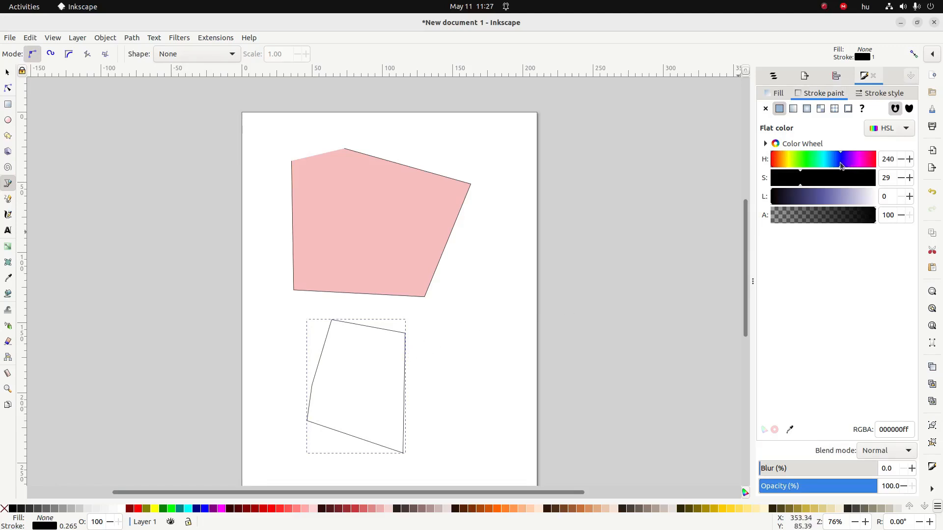
pyautogui.click(775, 93)
pyautogui.click(779, 109)
pyautogui.click(814, 164)
pyautogui.moveTo(814, 163)
pyautogui.mouseDown()
pyautogui.moveTo(826, 167)
pyautogui.moveTo(814, 164)
pyautogui.mouseUp()
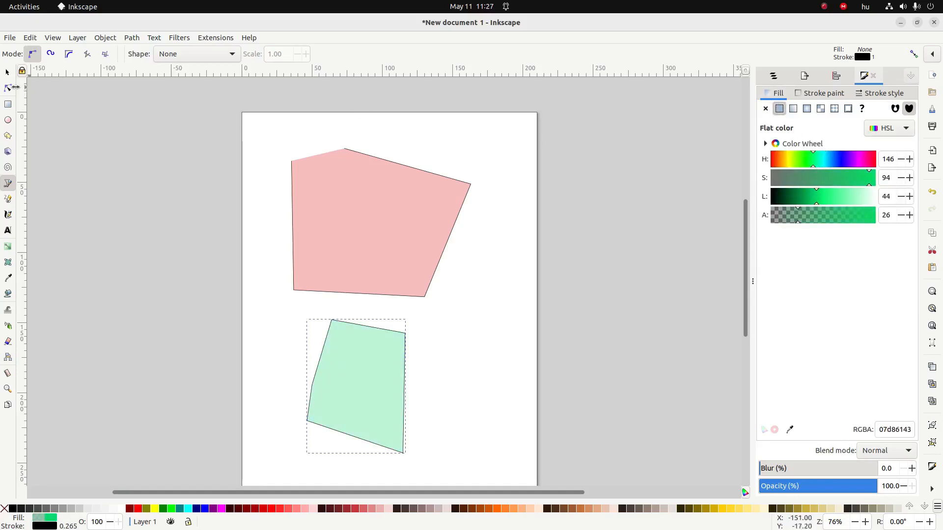
# Step: Draw a straight line about 9 by 39 mm and a closed path with curved and straight segments, about 51 by 64 mm, beside the green shape
pyautogui.click(461, 352)
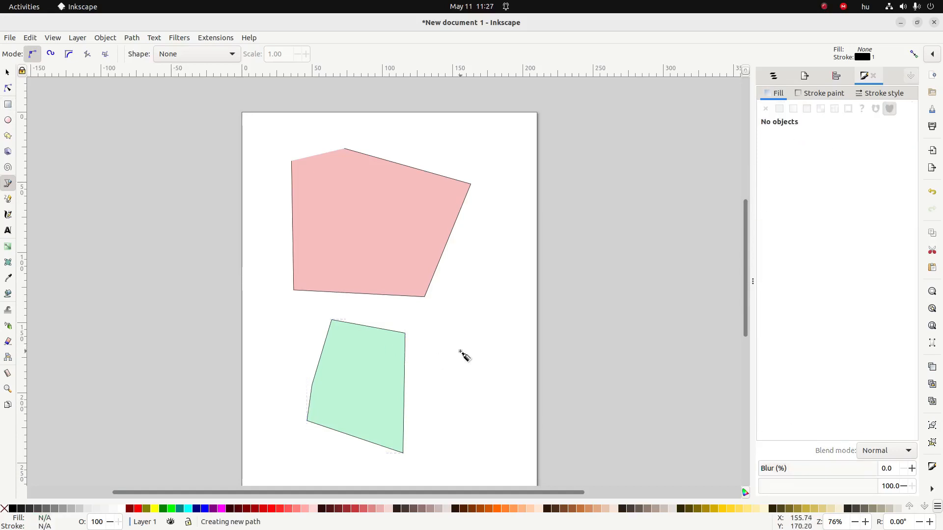
pyautogui.doubleClick(473, 406)
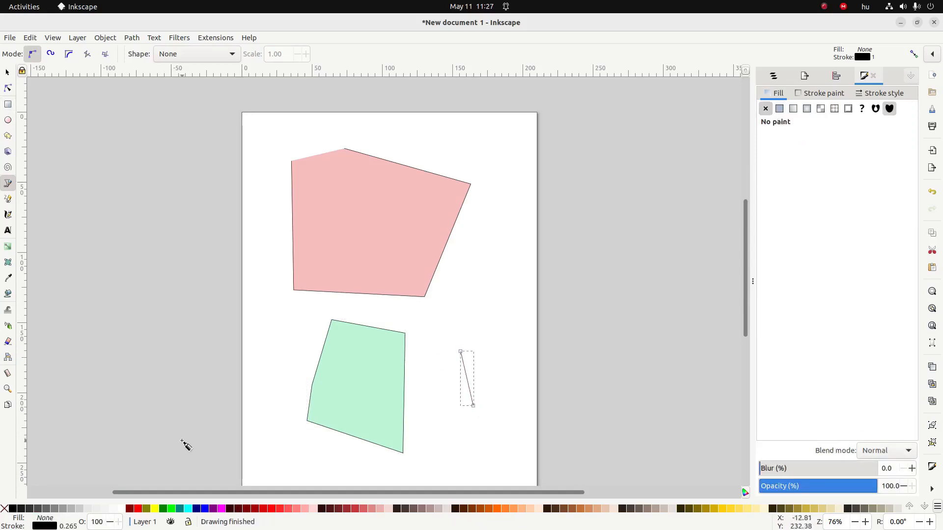
pyautogui.click(468, 306)
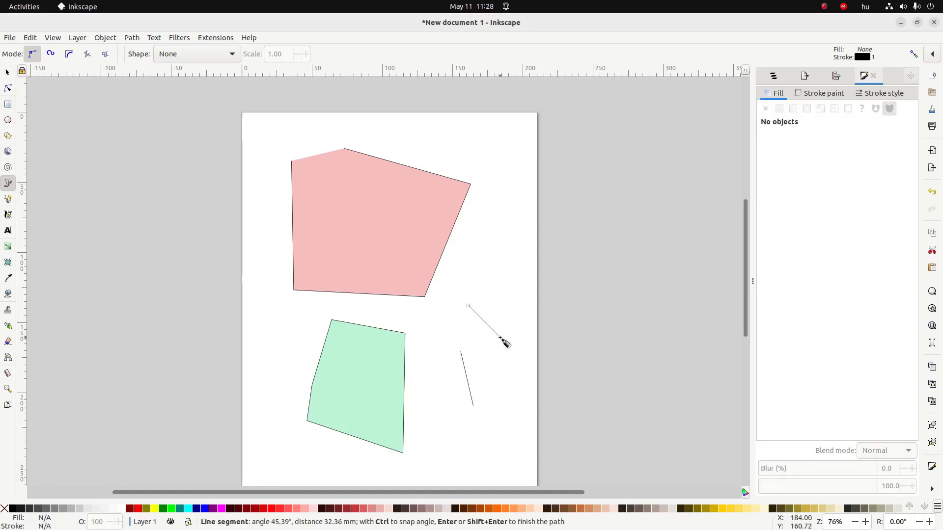
pyautogui.moveTo(500, 338); pyautogui.dragTo(437, 305)
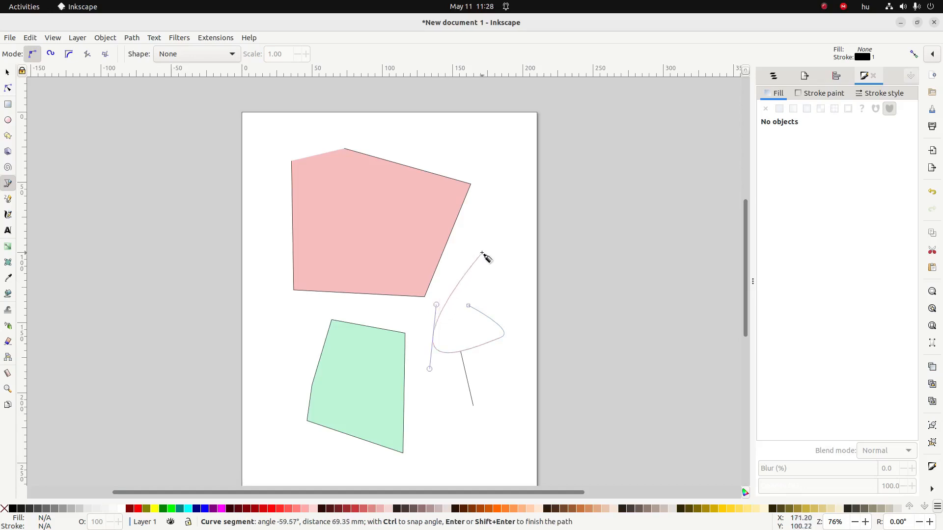
pyautogui.click(454, 264)
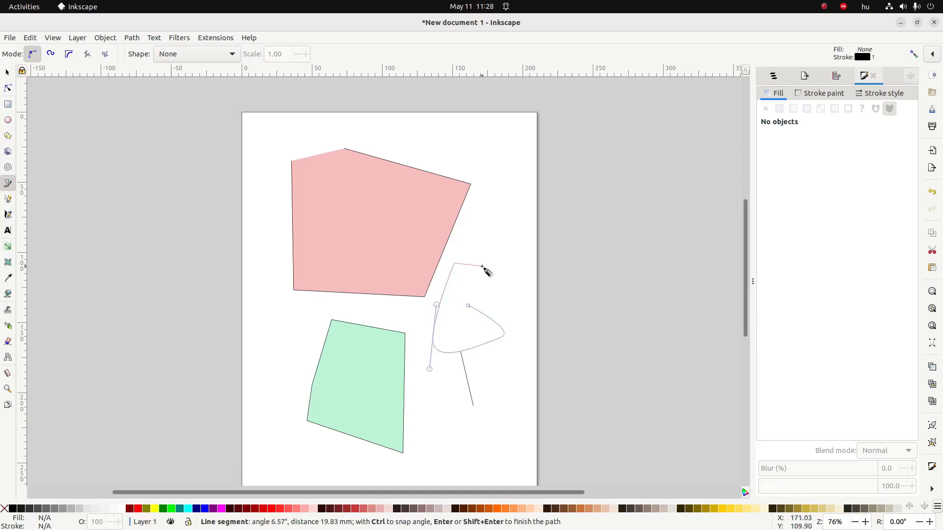
pyautogui.click(468, 306)
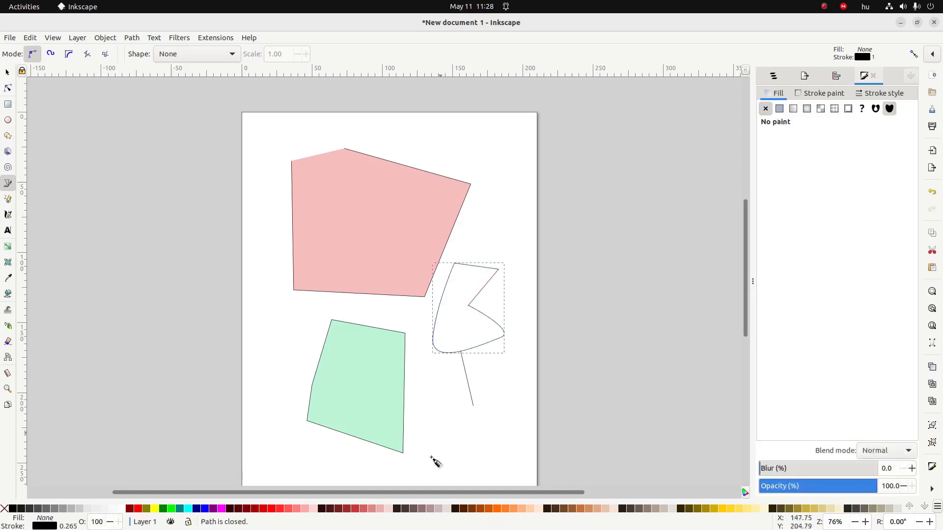
# Step: Delete the closed curved path and the short straight line beside the green shape
pyautogui.click(9, 74)
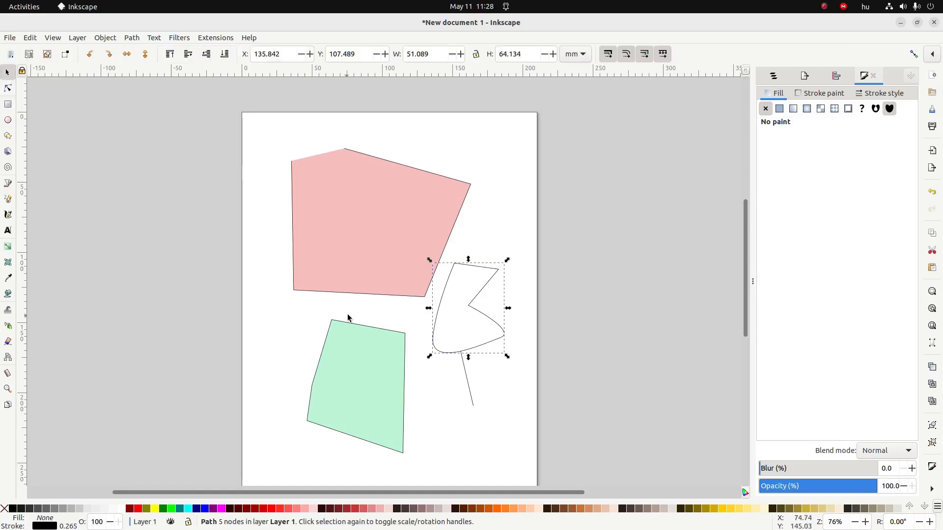
pyautogui.press('Delete')
pyautogui.click(467, 378)
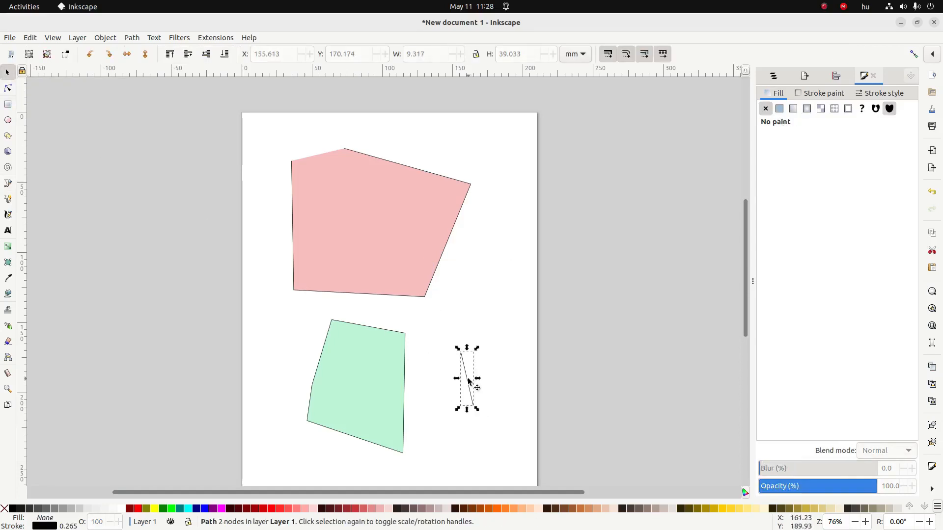
pyautogui.press('Delete')
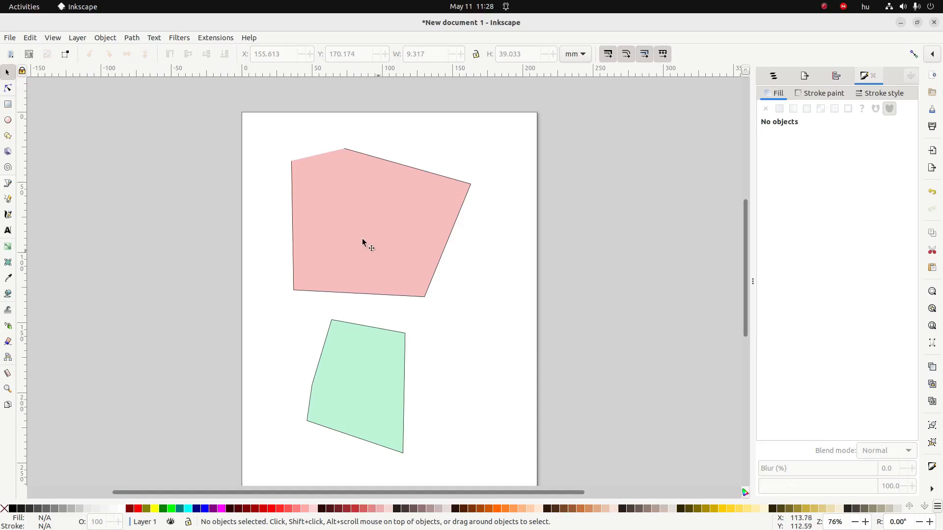
# Step: Reshape the green path by moving its upper-left, left, lower-left and lower-right nodes, widening the left side and pulling the lower-right corner inward
pyautogui.click(376, 353)
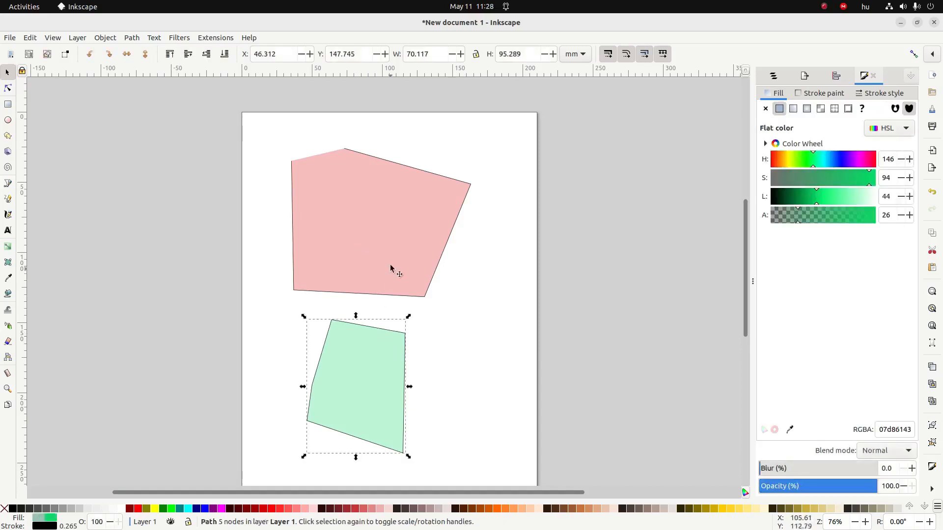
pyautogui.click(393, 268)
pyautogui.click(374, 382)
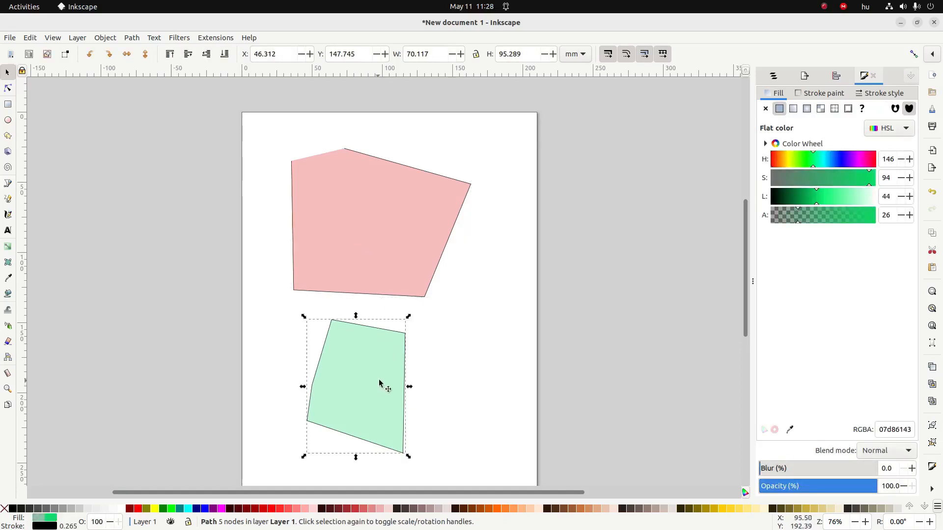
pyautogui.click(8, 89)
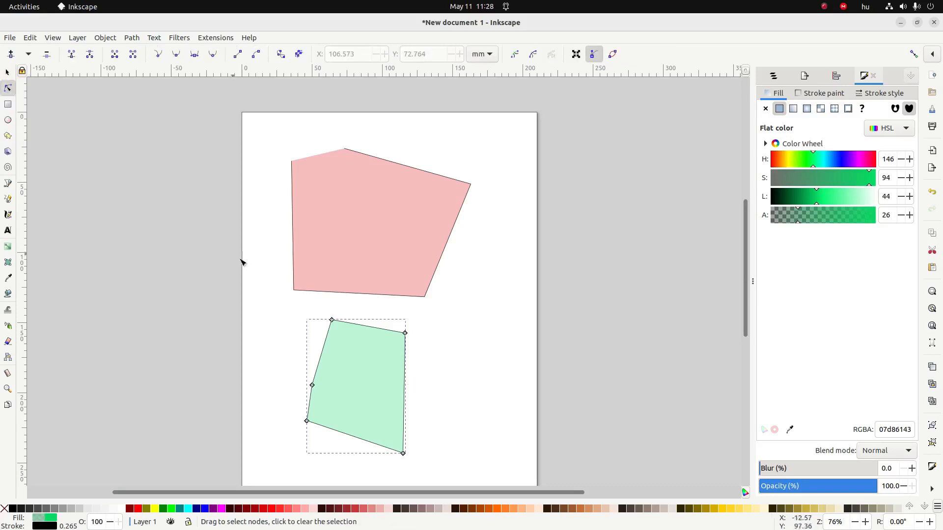
pyautogui.moveTo(333, 322)
pyautogui.mouseDown()
pyautogui.moveTo(350, 338)
pyautogui.moveTo(327, 335)
pyautogui.moveTo(338, 335)
pyautogui.mouseUp()
pyautogui.moveTo(312, 385); pyautogui.dragTo(281, 363)
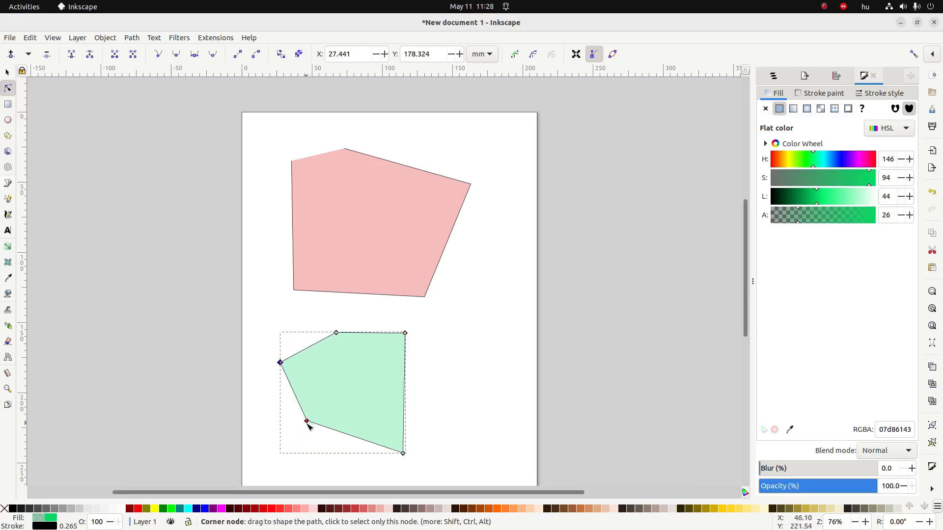
pyautogui.moveTo(307, 420); pyautogui.dragTo(291, 440)
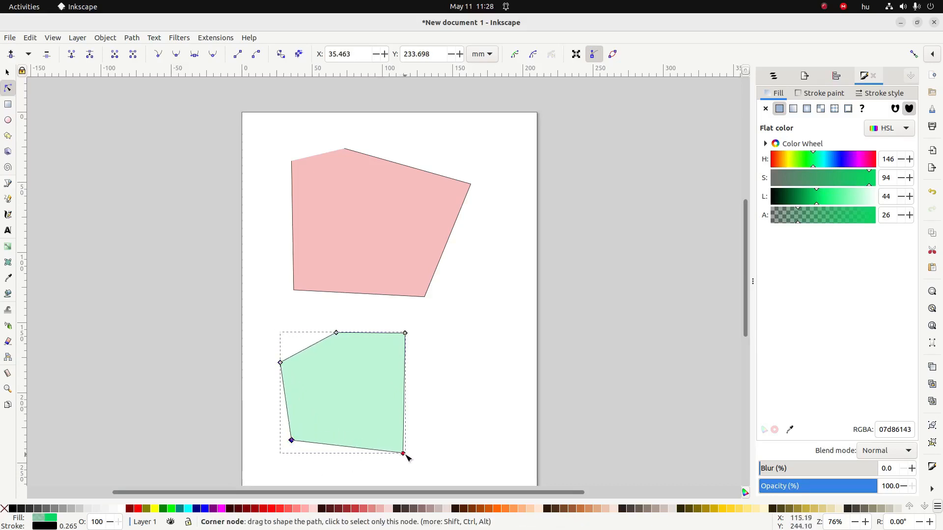
pyautogui.moveTo(401, 451); pyautogui.dragTo(377, 428)
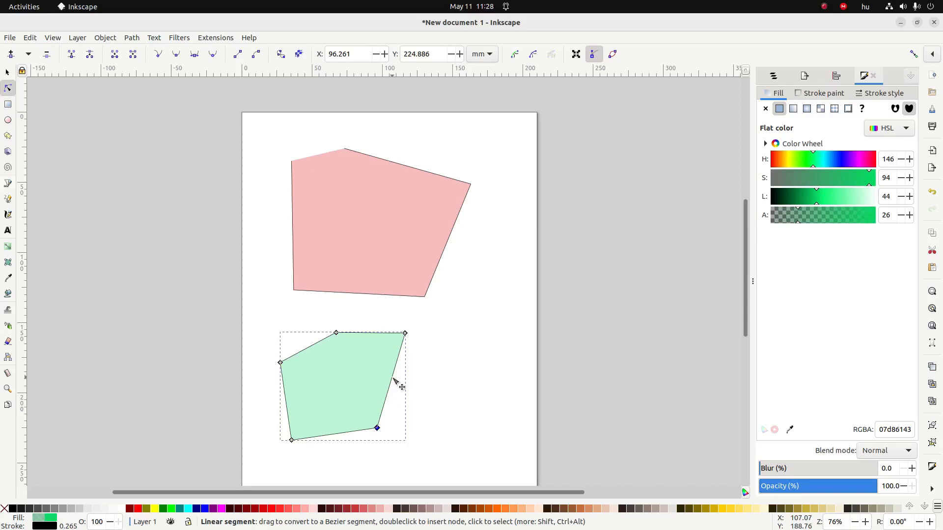
# Step: Bend the green path's right, top, upper-left and left segments into curves, adjusting both handles of the right segment
pyautogui.moveTo(392, 379); pyautogui.dragTo(423, 446)
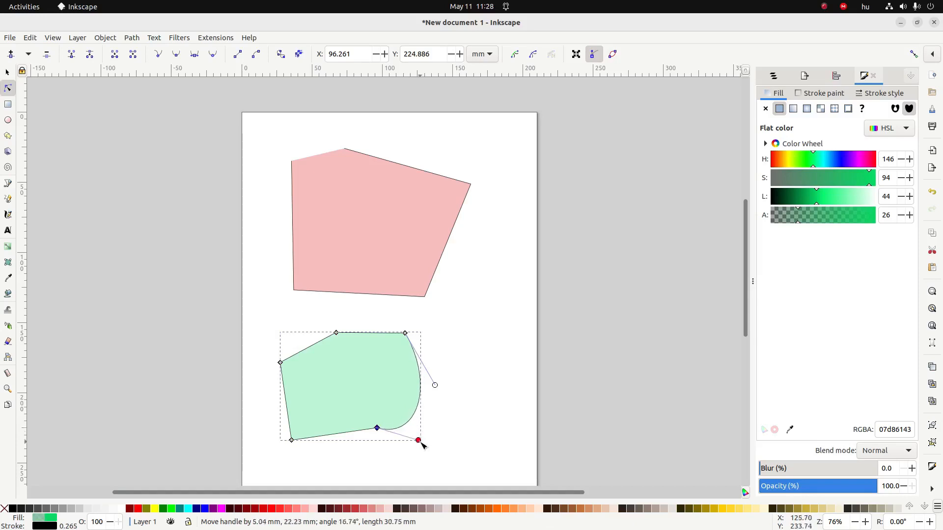
pyautogui.moveTo(435, 385); pyautogui.dragTo(454, 280)
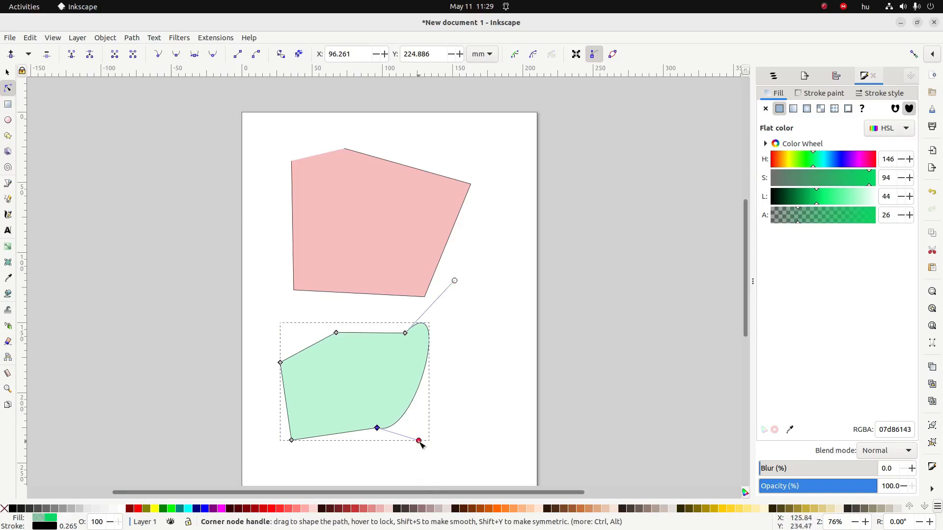
pyautogui.moveTo(419, 442); pyautogui.dragTo(402, 467)
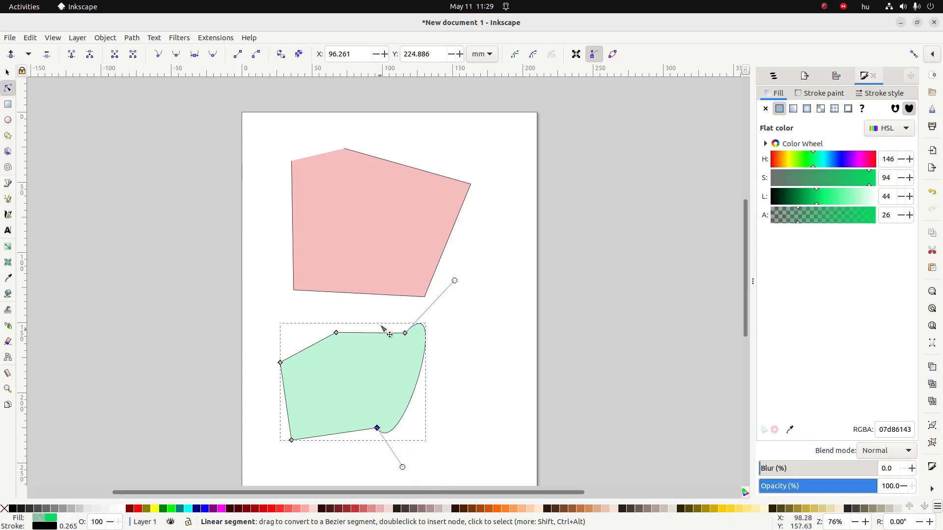
pyautogui.moveTo(384, 328); pyautogui.dragTo(377, 306)
pyautogui.moveTo(326, 338); pyautogui.dragTo(305, 325)
pyautogui.moveTo(287, 402); pyautogui.dragTo(330, 393)
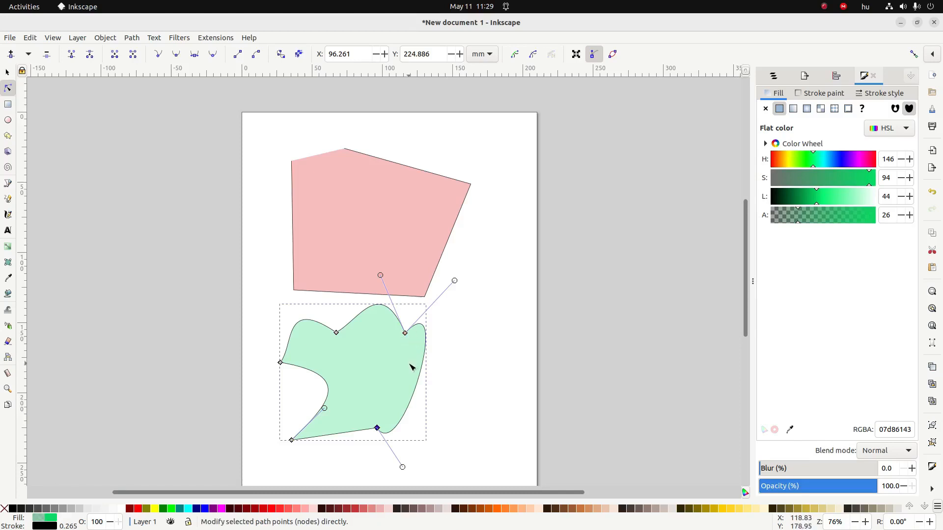
# Step: Cycle the green path's upper-right node through the node types and make the selected lower-right node a corner without handles
pyautogui.keyDown('ctrl'); pyautogui.click(405, 335); pyautogui.keyUp('ctrl')
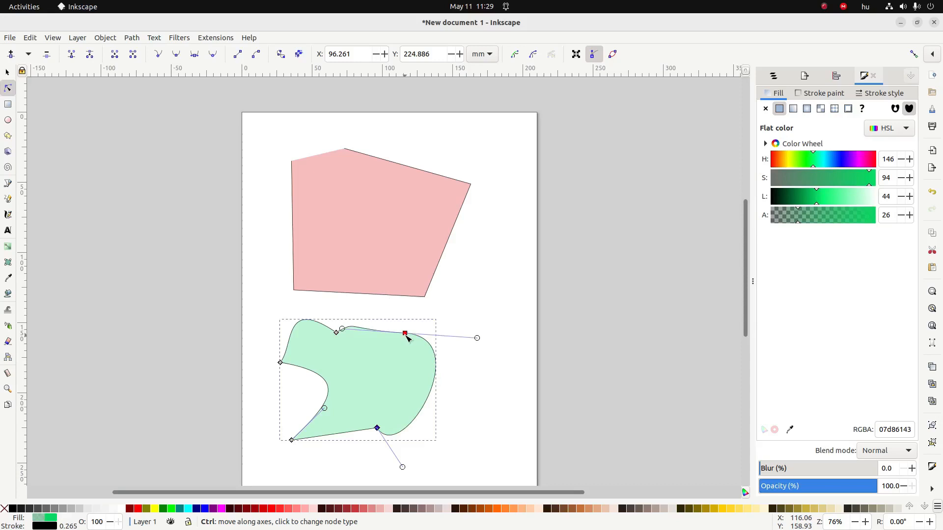
pyautogui.keyDown('ctrl'); pyautogui.click(406, 335); pyautogui.keyUp('ctrl')
pyautogui.keyDown('ctrl'); pyautogui.click(406, 335); pyautogui.keyUp('ctrl')
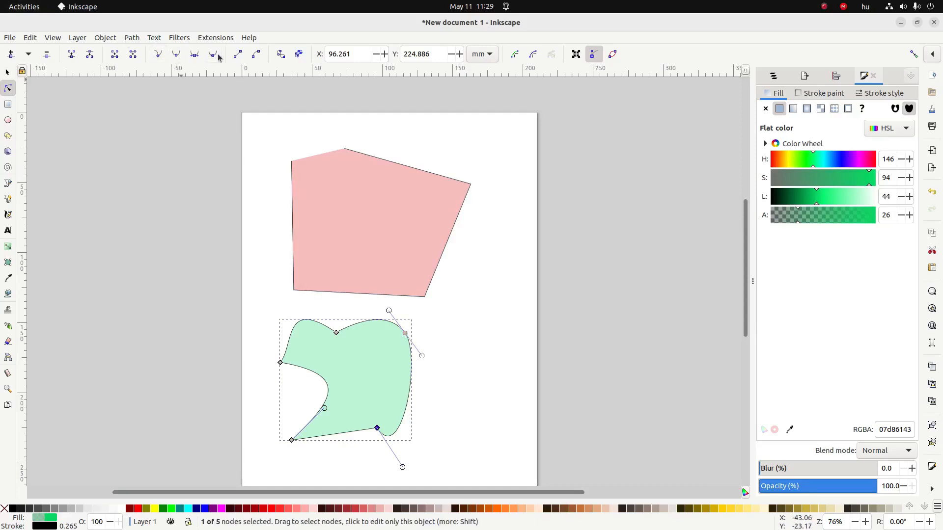
pyautogui.click(162, 57)
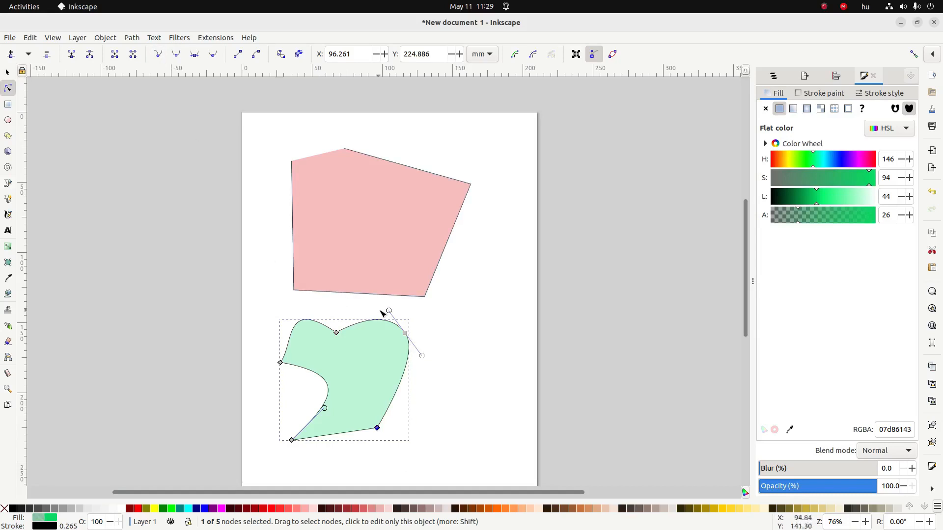
# Step: Swing the upper-right node's handles upward, convert it to a corner node, and pull each handle inward separately to form a sharp point
pyautogui.moveTo(389, 311); pyautogui.dragTo(411, 272)
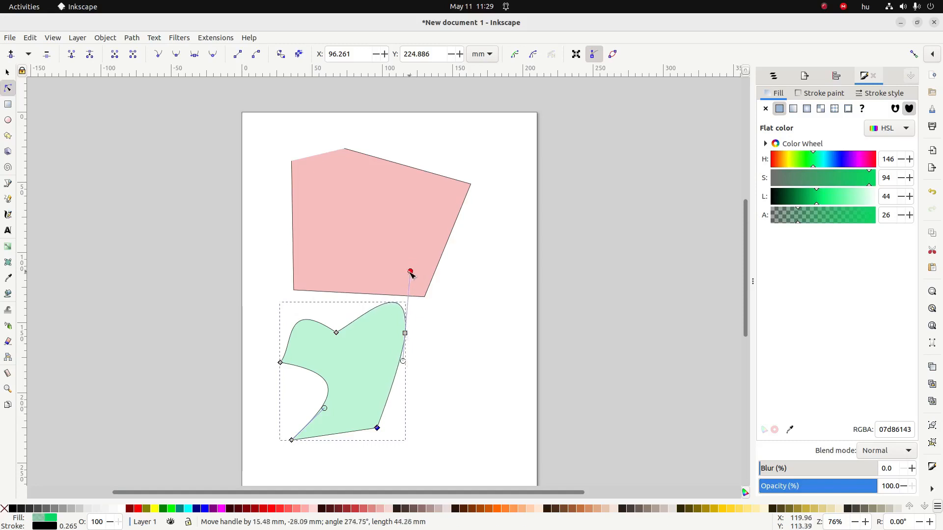
pyautogui.click(405, 332)
pyautogui.click(160, 54)
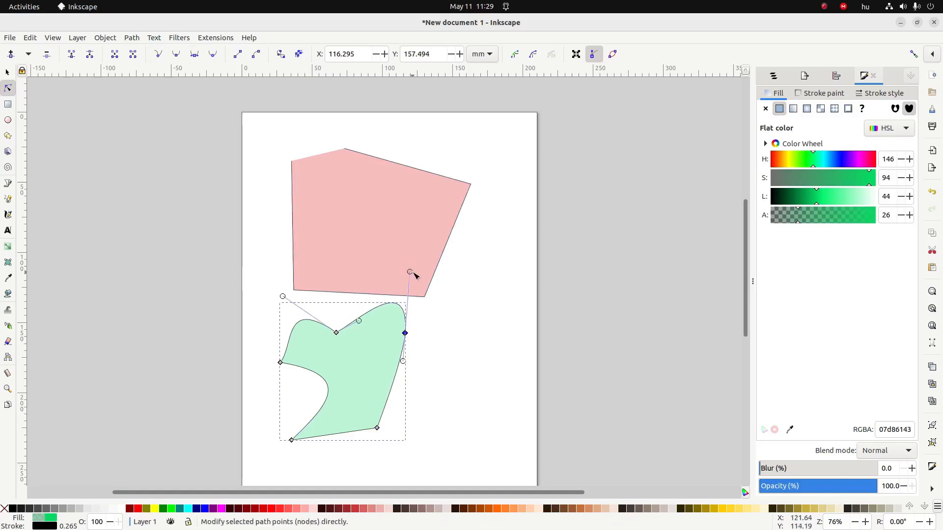
pyautogui.click(413, 276)
pyautogui.click(404, 328)
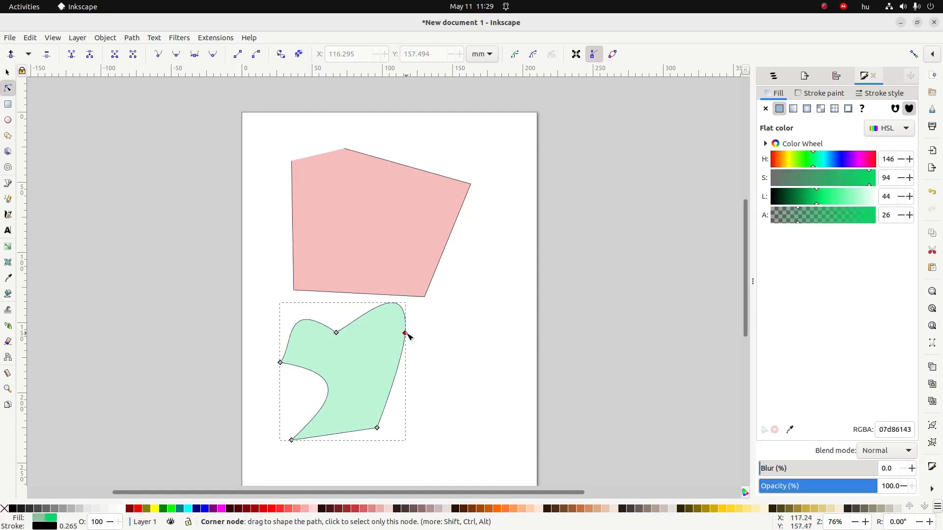
pyautogui.moveTo(410, 271); pyautogui.dragTo(356, 353)
pyautogui.moveTo(404, 363); pyautogui.dragTo(404, 404)
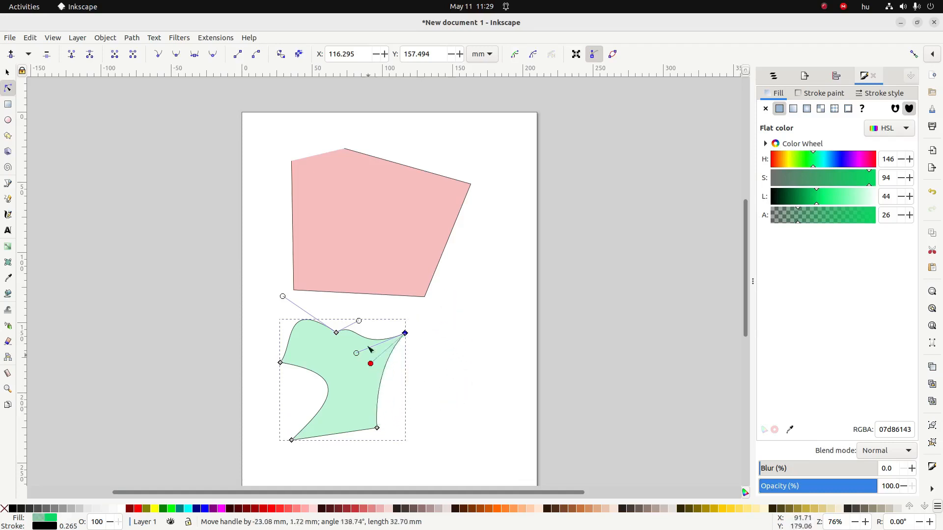
# Step: Swing the green path's upper-right node's lower handle outward, make the node smooth, and adjust its two handles to round the corner
pyautogui.moveTo(370, 349); pyautogui.dragTo(431, 393)
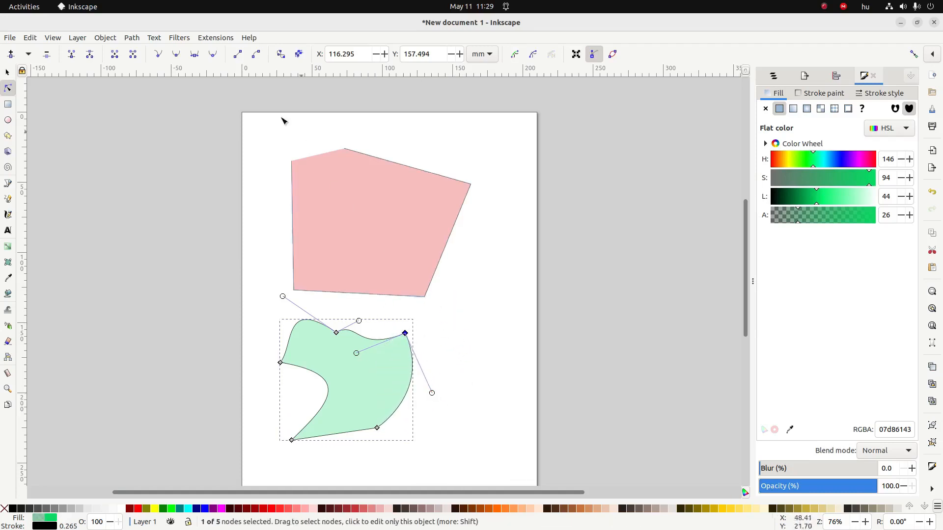
pyautogui.click(176, 56)
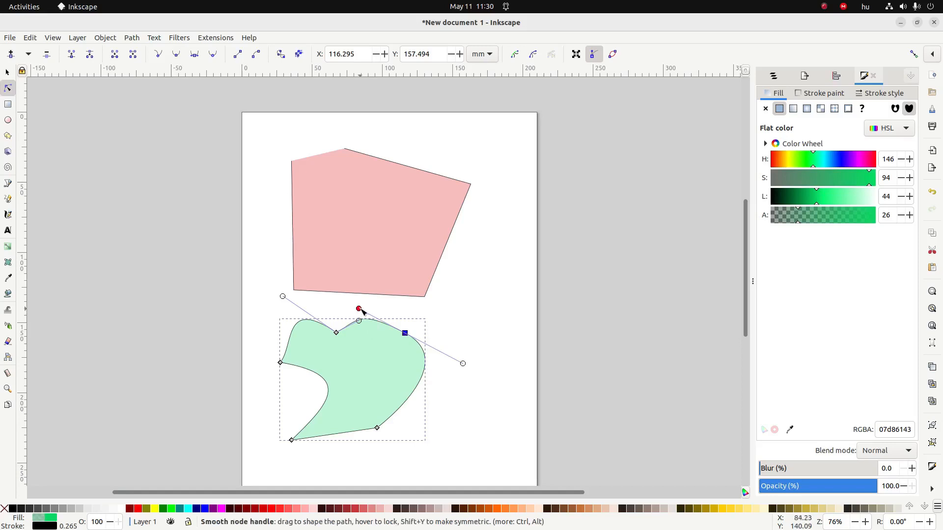
pyautogui.moveTo(359, 308); pyautogui.dragTo(386, 297)
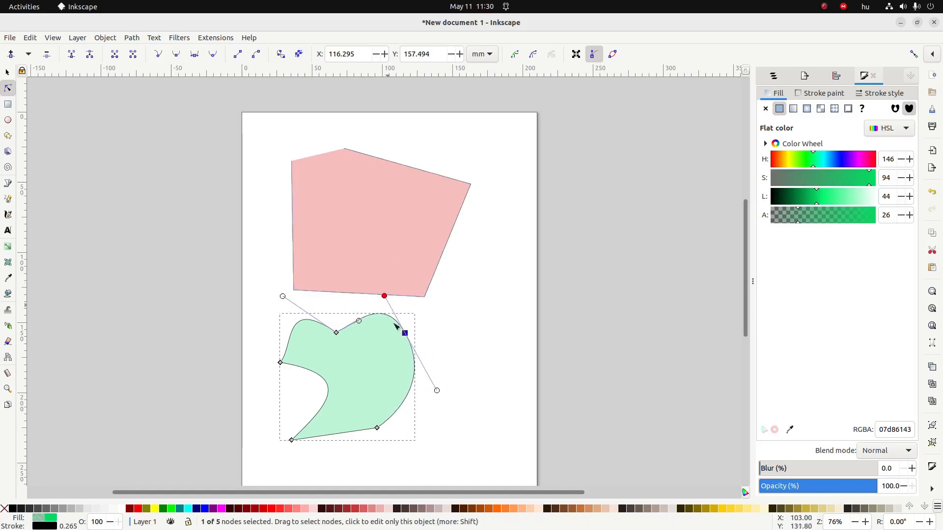
pyautogui.moveTo(437, 391)
pyautogui.mouseDown()
pyautogui.moveTo(418, 353)
pyautogui.moveTo(433, 300)
pyautogui.moveTo(444, 351)
pyautogui.moveTo(429, 391)
pyautogui.moveTo(392, 347)
pyautogui.moveTo(440, 317)
pyautogui.moveTo(458, 371)
pyautogui.moveTo(448, 362)
pyautogui.moveTo(459, 271)
pyautogui.moveTo(370, 276)
pyautogui.moveTo(409, 377)
pyautogui.moveTo(442, 379)
pyautogui.mouseUp()
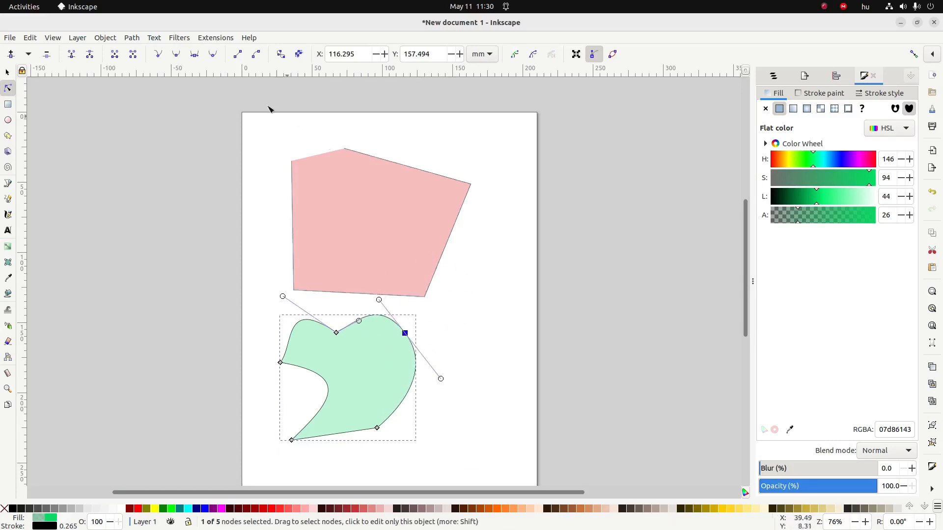
# Step: Make the green path's upper-right node symmetric, shorten its handles, and convert it to an auto-smooth node
pyautogui.click(195, 54)
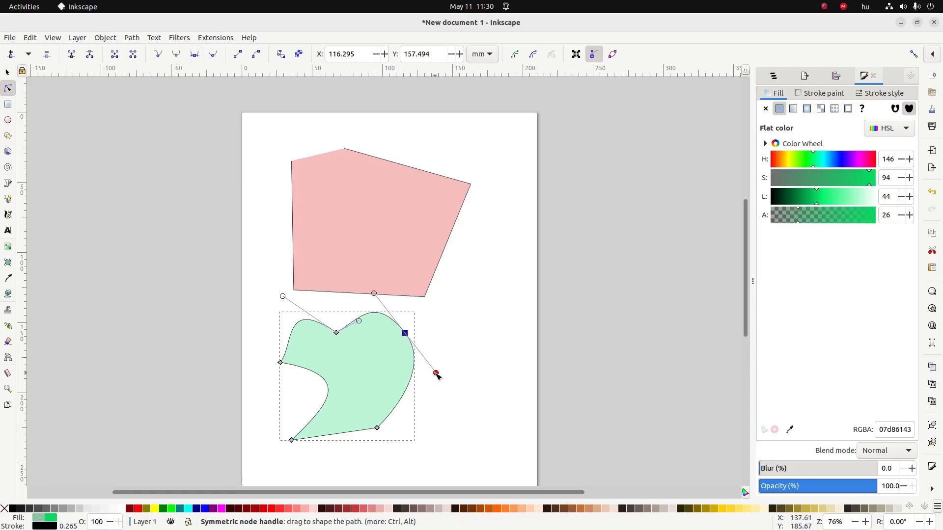
pyautogui.moveTo(436, 374); pyautogui.dragTo(417, 355)
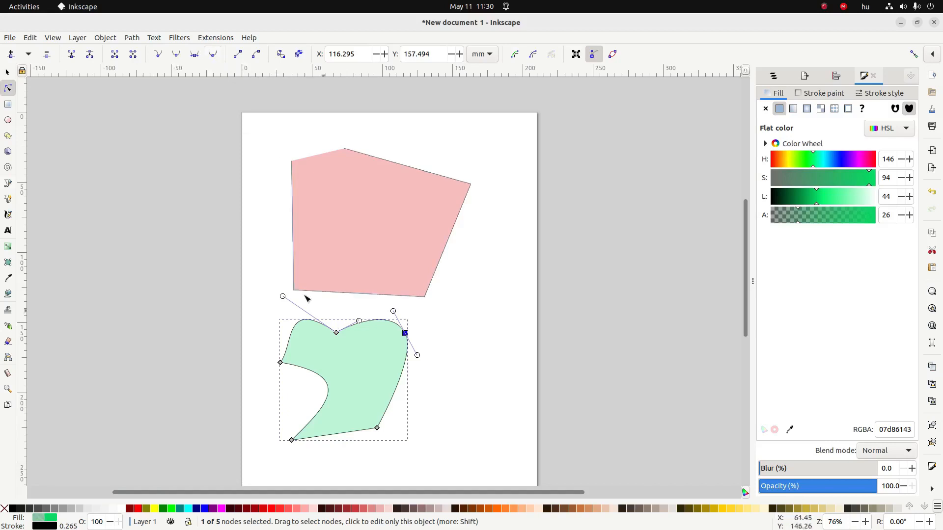
pyautogui.click(212, 54)
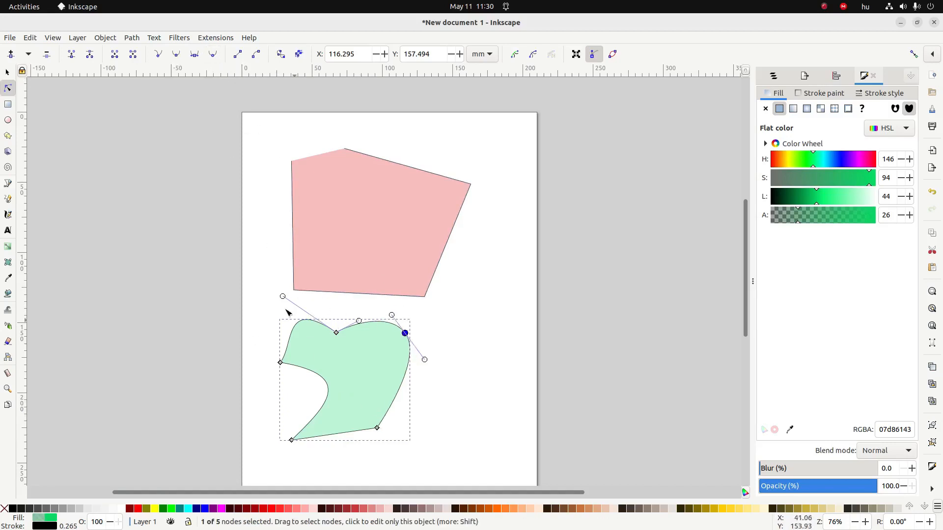
# Step: Select all nodes of the red path and convert them to auto-smooth nodes
pyautogui.moveTo(248, 305); pyautogui.dragTo(438, 452)
pyautogui.click(290, 163)
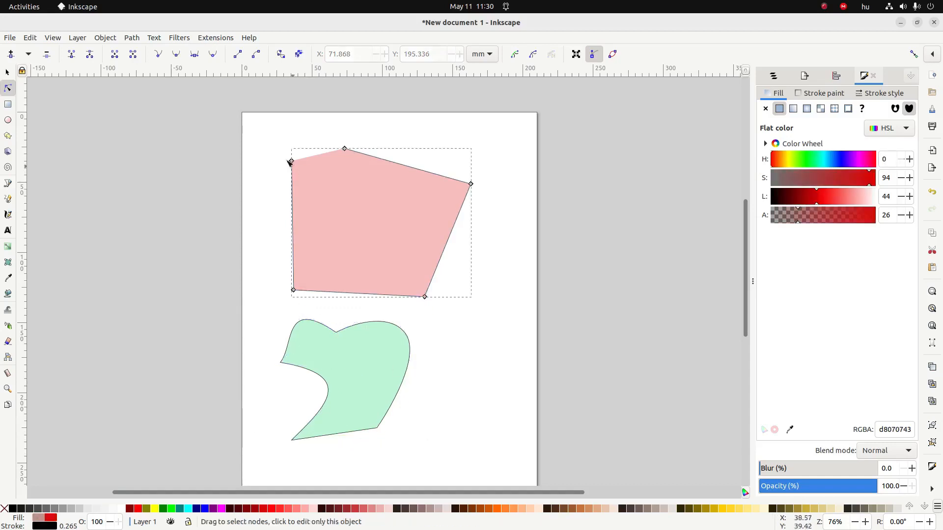
pyautogui.moveTo(271, 132); pyautogui.dragTo(487, 313)
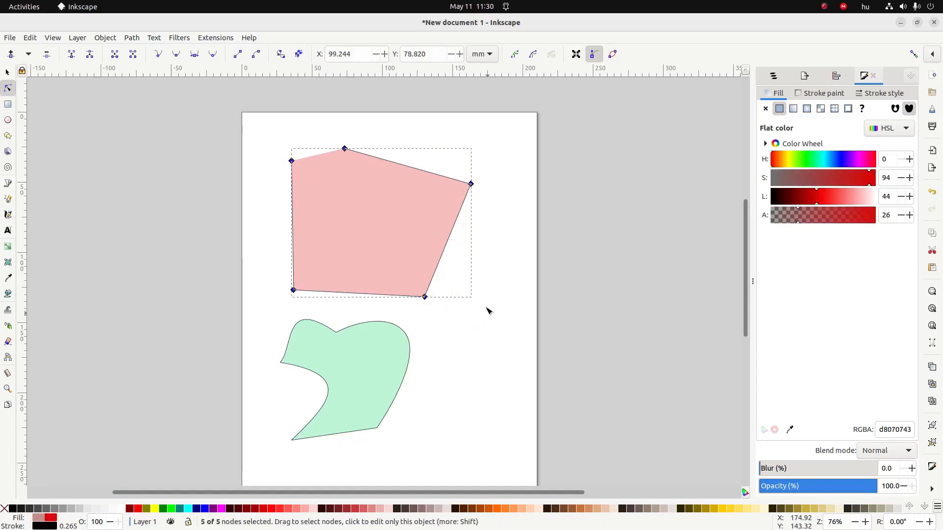
pyautogui.click(212, 55)
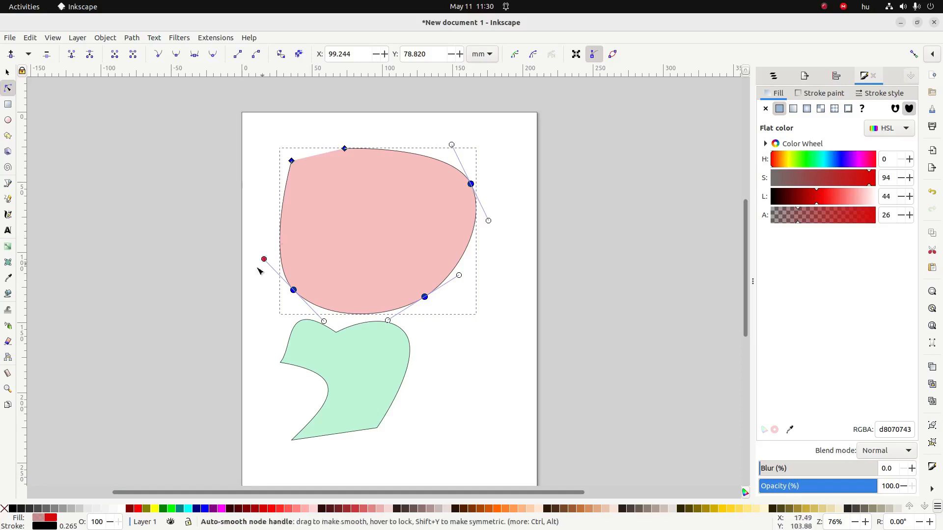
pyautogui.click(225, 282)
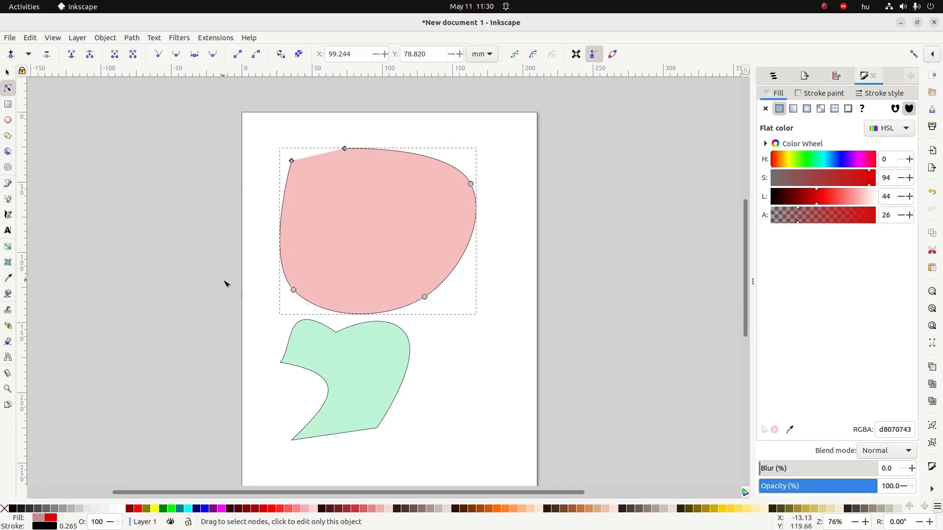
# Step: Insert a node midway between the red path's lower-left and lower-right nodes and move it upward to dent the bottom edge
pyautogui.click(423, 297)
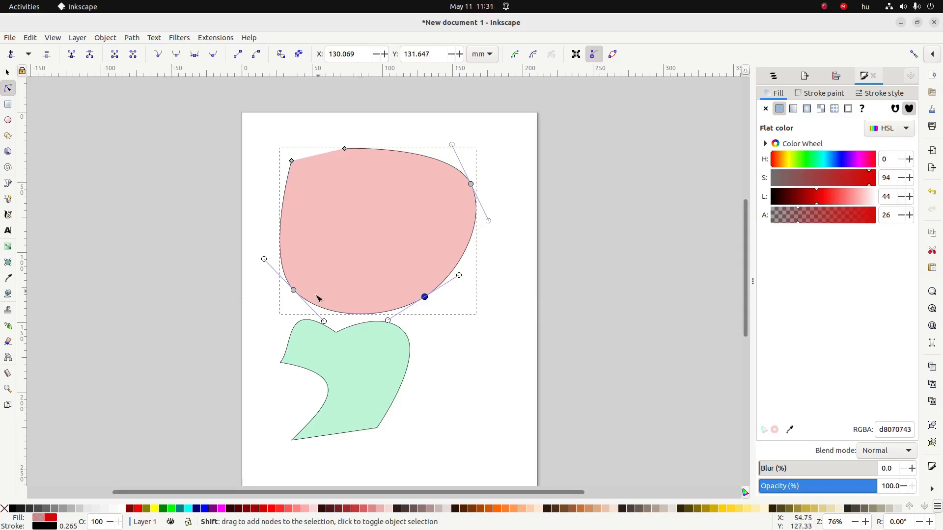
pyautogui.keyDown('shift'); pyautogui.click(294, 290); pyautogui.keyUp('shift')
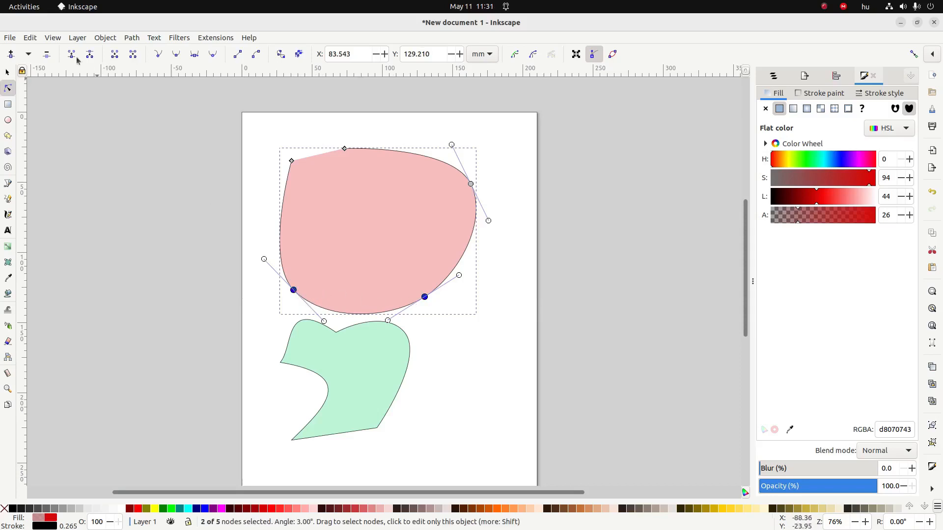
pyautogui.click(12, 55)
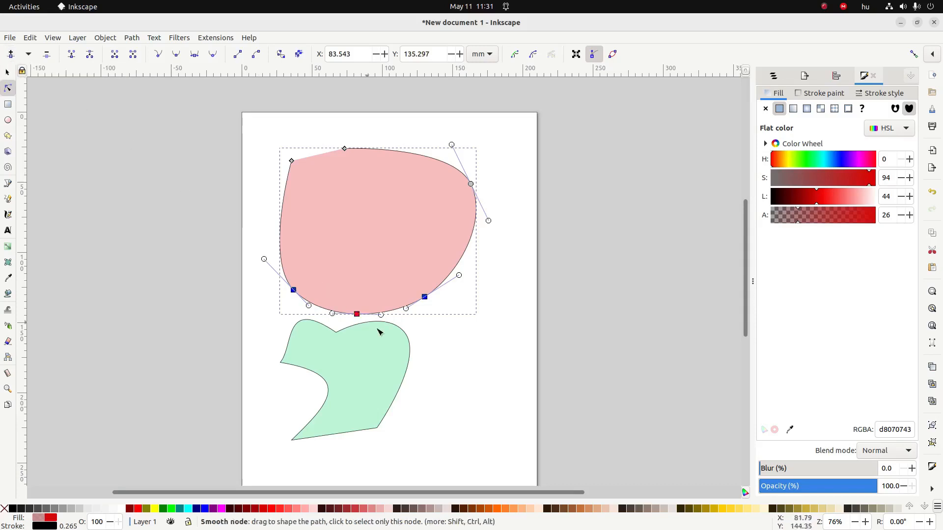
pyautogui.click(476, 372)
pyautogui.moveTo(359, 314); pyautogui.dragTo(364, 289)
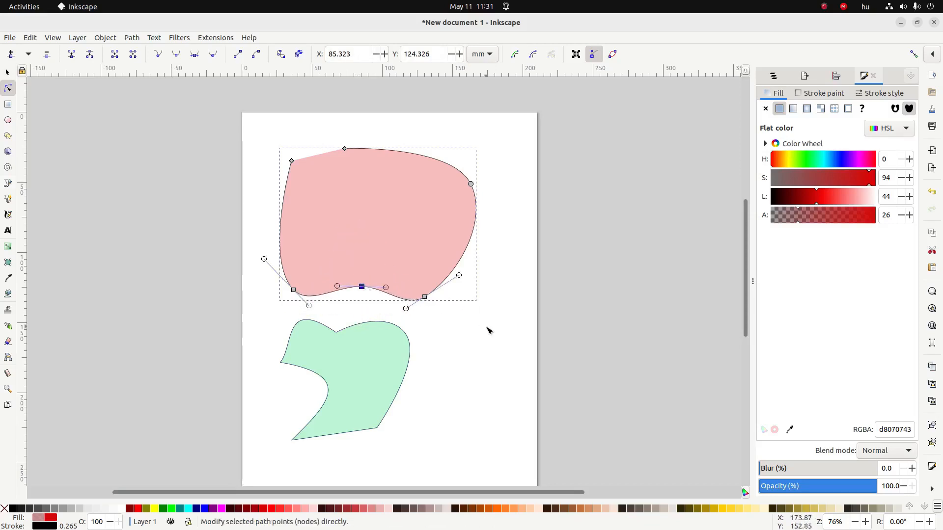
# Step: Delete the red path's right node and its lower-right node
pyautogui.moveTo(491, 342); pyautogui.dragTo(268, 143)
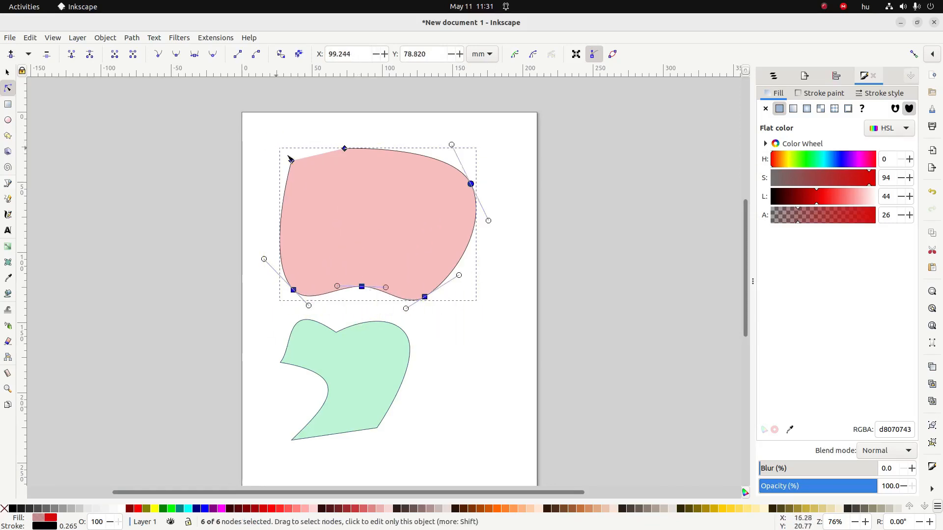
pyautogui.click(488, 289)
pyautogui.click(470, 184)
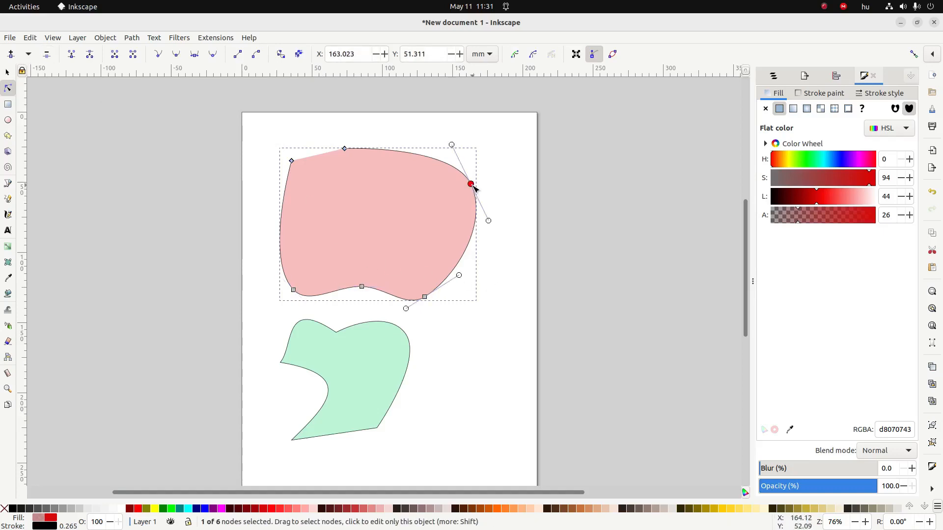
pyautogui.click(45, 55)
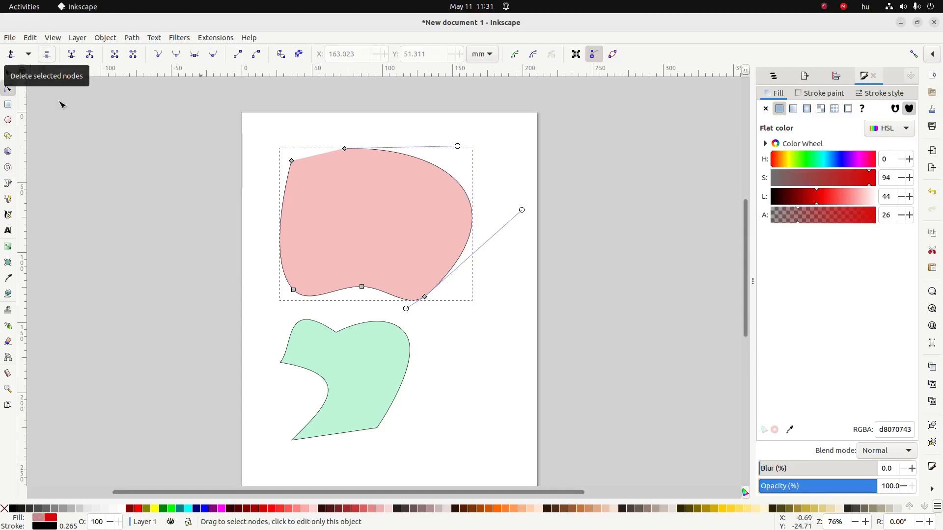
pyautogui.click(425, 298)
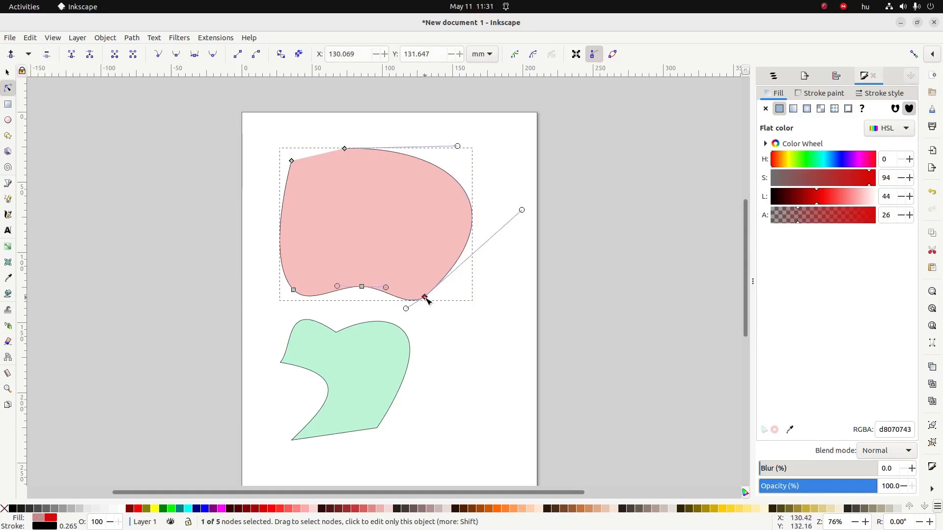
pyautogui.click(49, 56)
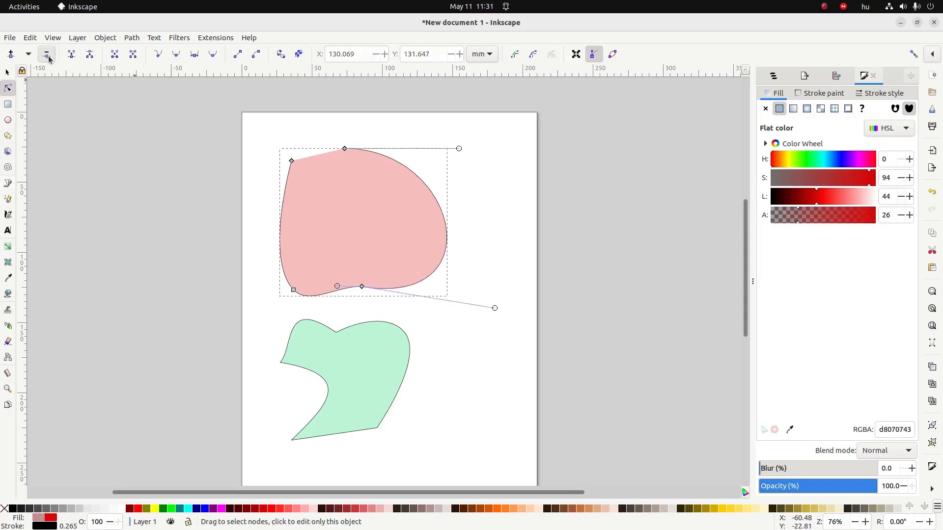
# Step: Try joining the red path's bottom and lower-left nodes into one node, and undo the join
pyautogui.click(363, 287)
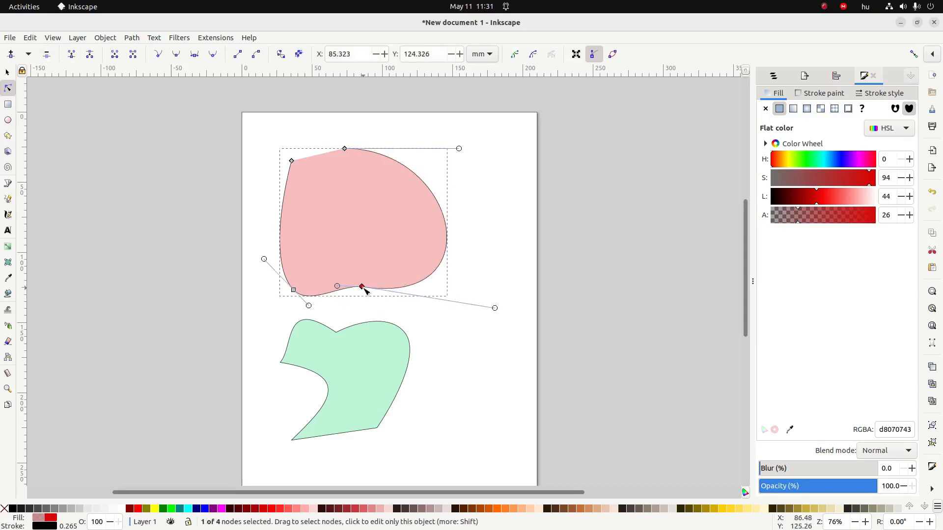
pyautogui.keyDown('shift'); pyautogui.click(294, 290); pyautogui.keyUp('shift')
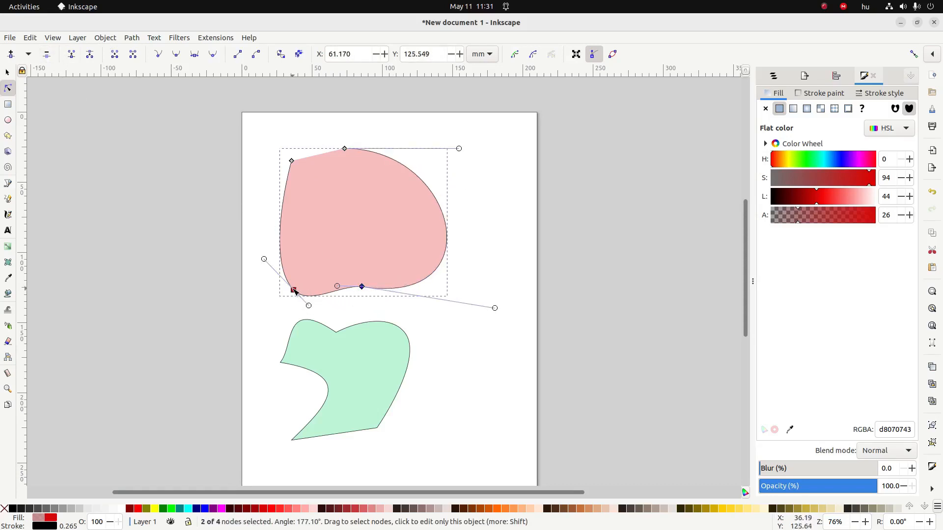
pyautogui.click(71, 57)
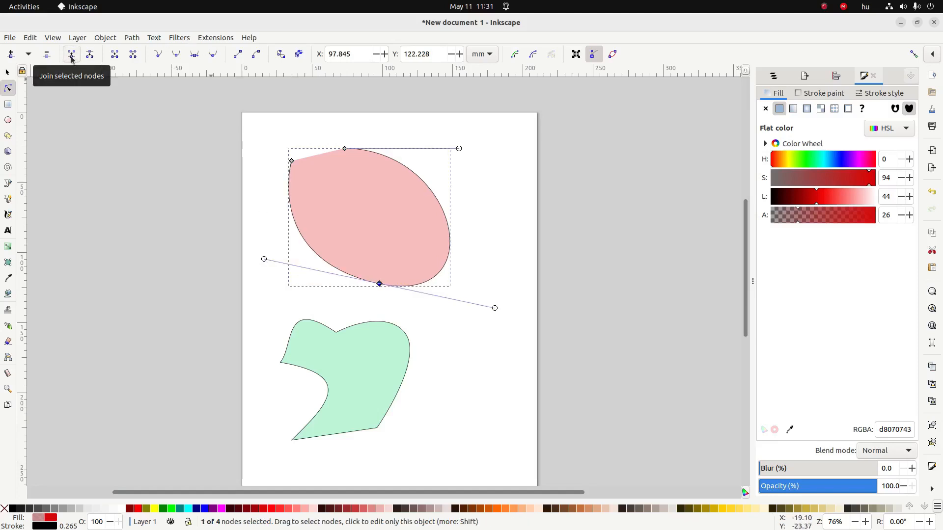
pyautogui.hotkey('ctrl', 'z')
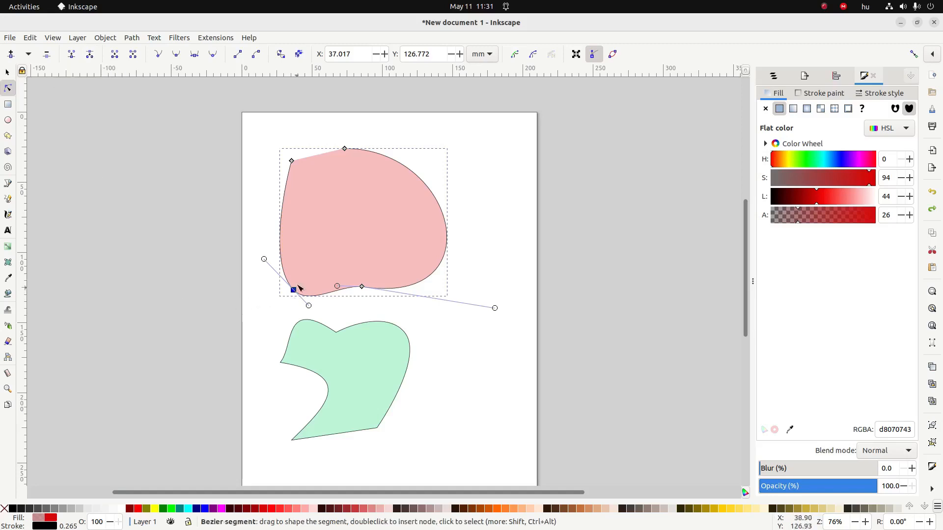
# Step: Break the red path at its lower-left node and move the resulting end nodes apart
pyautogui.click(91, 54)
pyautogui.click(242, 294)
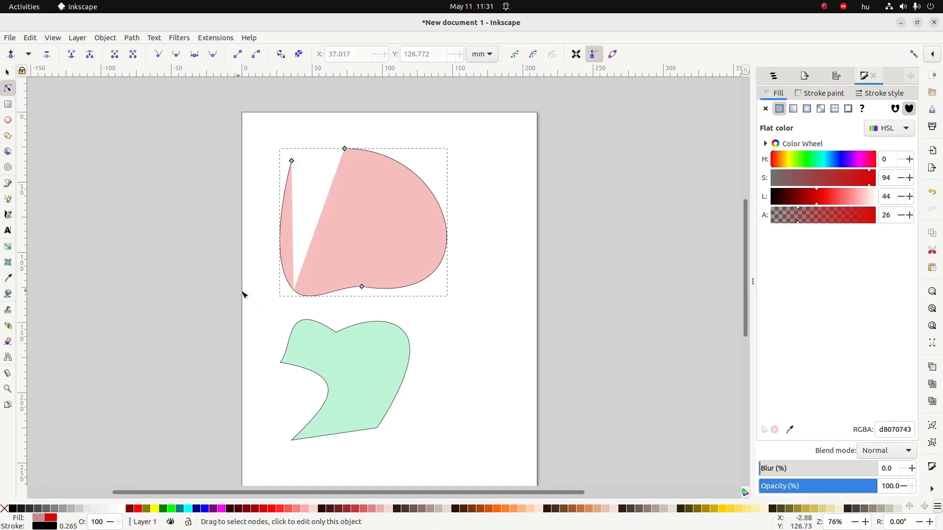
pyautogui.moveTo(294, 291); pyautogui.dragTo(297, 243)
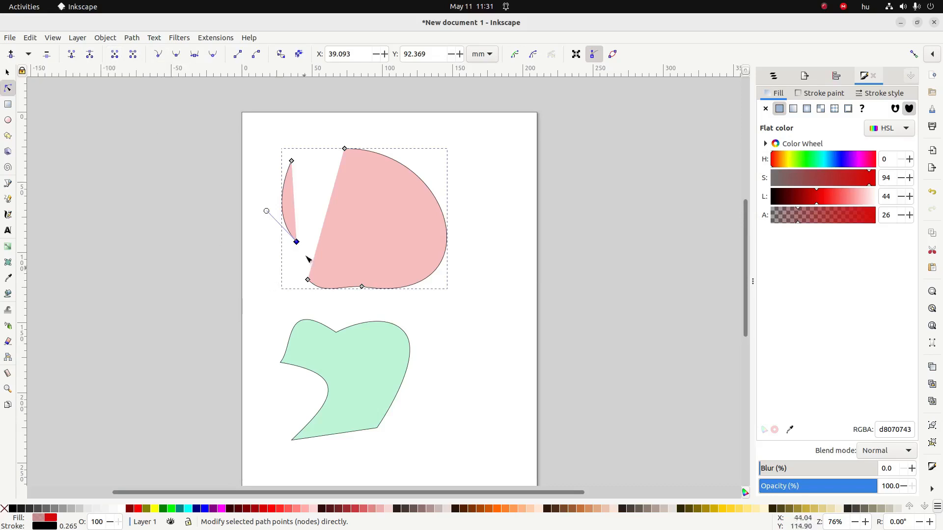
# Step: Connect the red path's two separated end nodes with a new segment, delete that segment again, and clear the node selection
pyautogui.keyDown('shift'); pyautogui.click(308, 281); pyautogui.keyUp('shift')
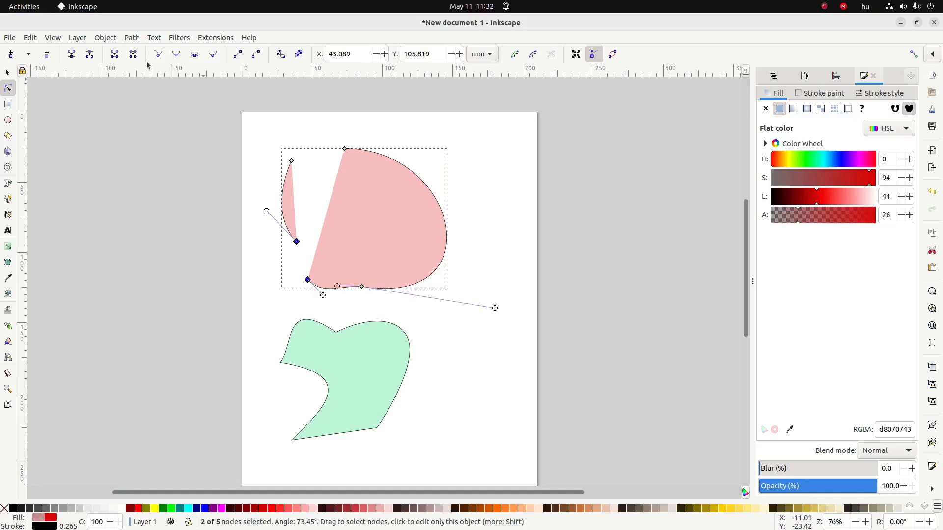
pyautogui.click(118, 57)
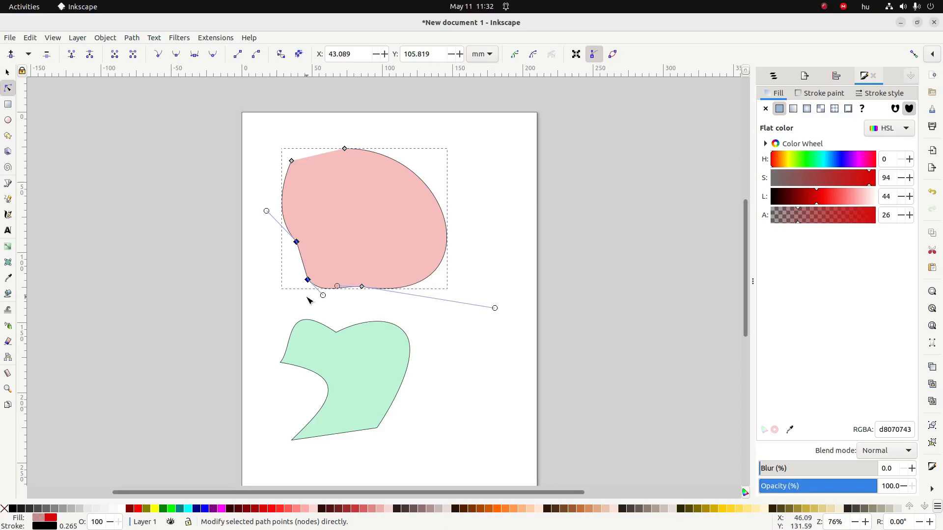
pyautogui.click(133, 55)
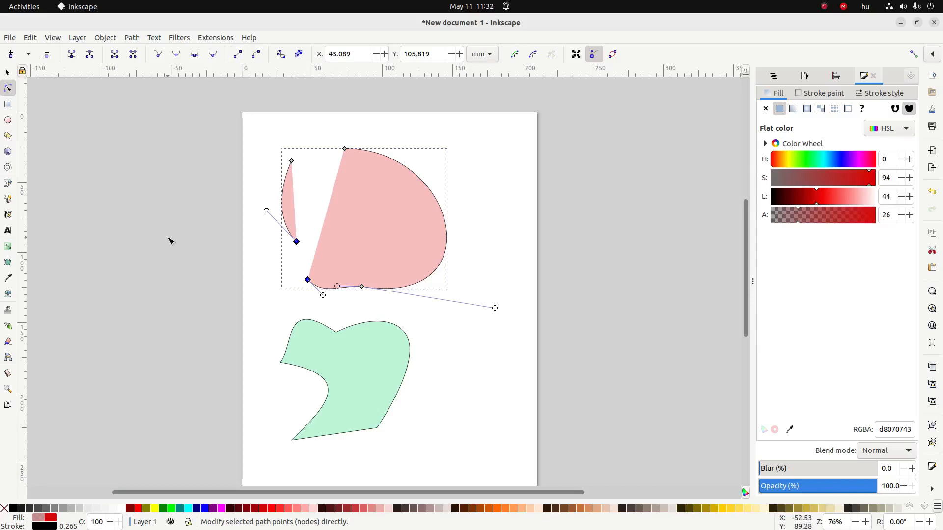
pyautogui.press('Escape')
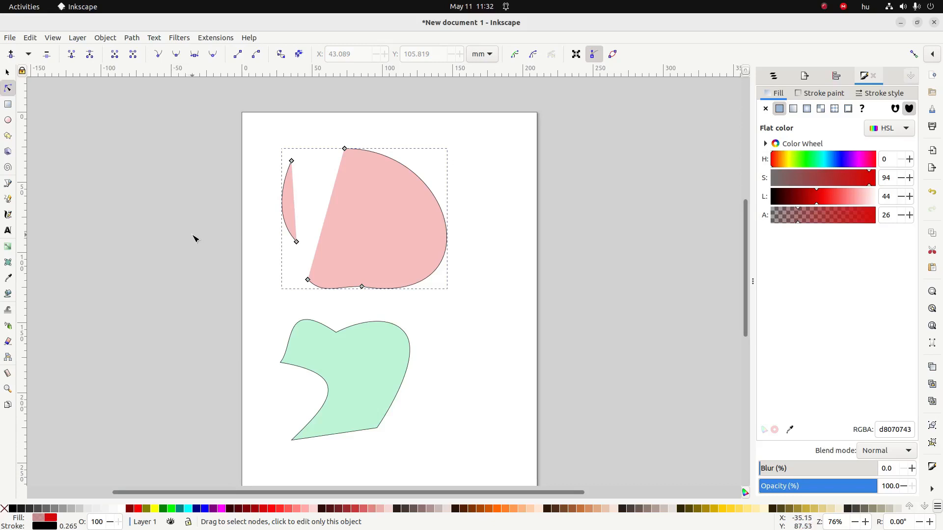
# Step: Switch to the Google Docs checklist and tick Free hand, Bezier curves, Straight lines, rectangles, ellipses, circles, stars, polygons and spirals
pyautogui.hotkey('alt', 'Tab')
pyautogui.hotkey('alt', 'Tab')
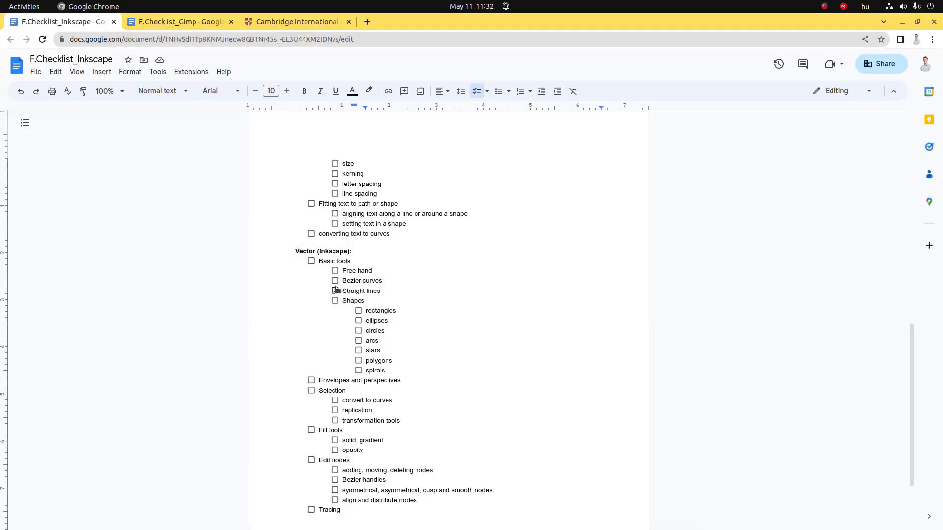
pyautogui.click(335, 281)
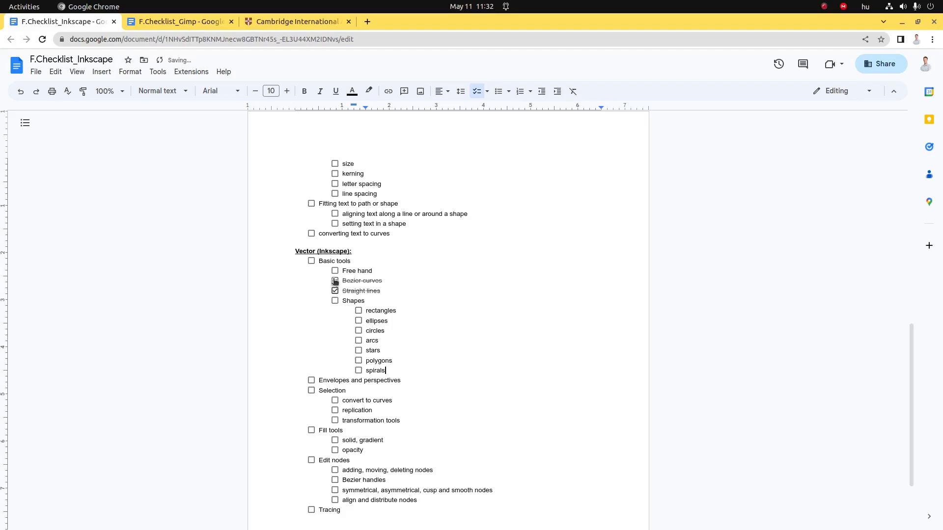
pyautogui.click(335, 272)
pyautogui.click(359, 312)
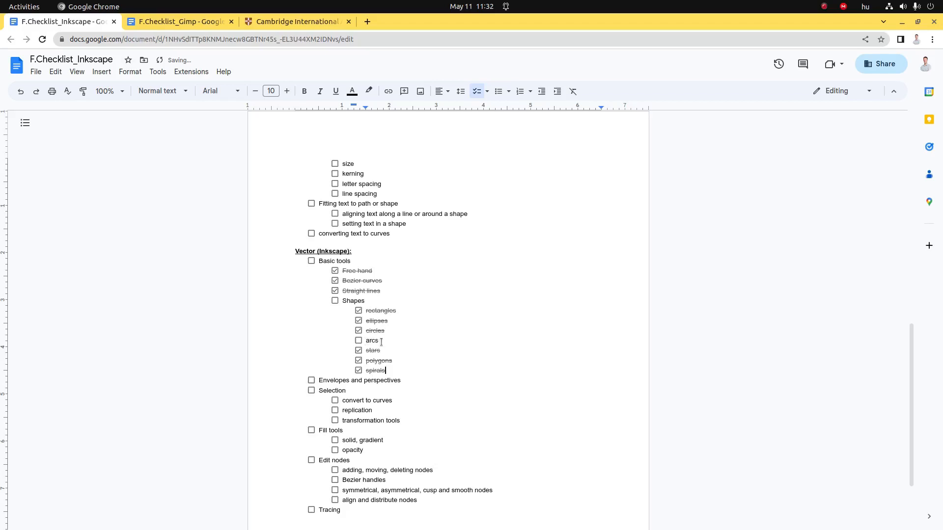
# Step: Switch back to Inkscape and draw a circle with a radius of about 27.5 mm beside the green path
pyautogui.hotkey('alt', 'Tab')
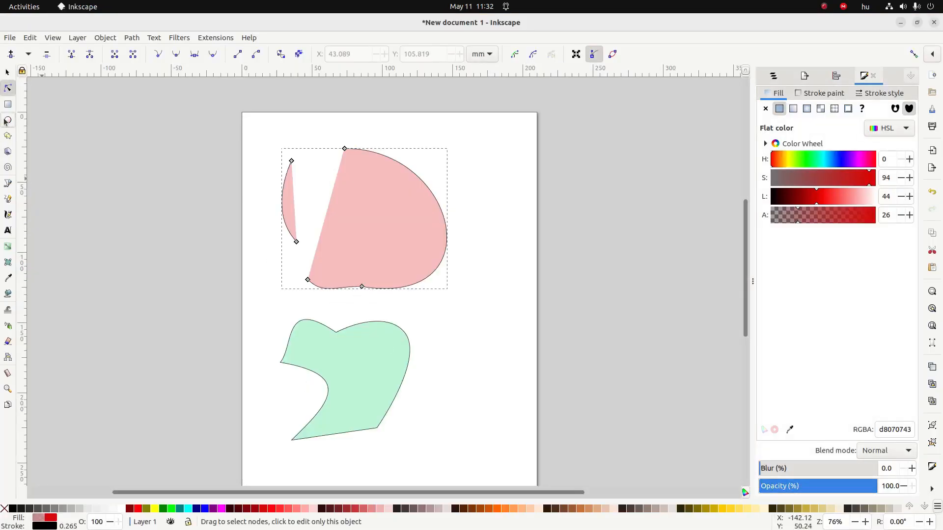
pyautogui.click(6, 120)
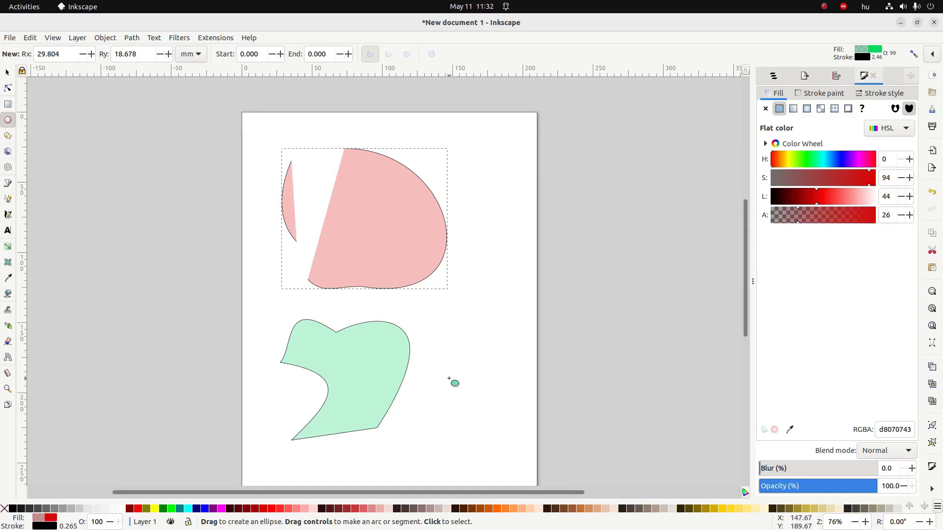
pyautogui.moveTo(437, 343)
pyautogui.mouseDown()
pyautogui.moveTo(458, 380)
pyautogui.moveTo(515, 431)
pyautogui.mouseUp()
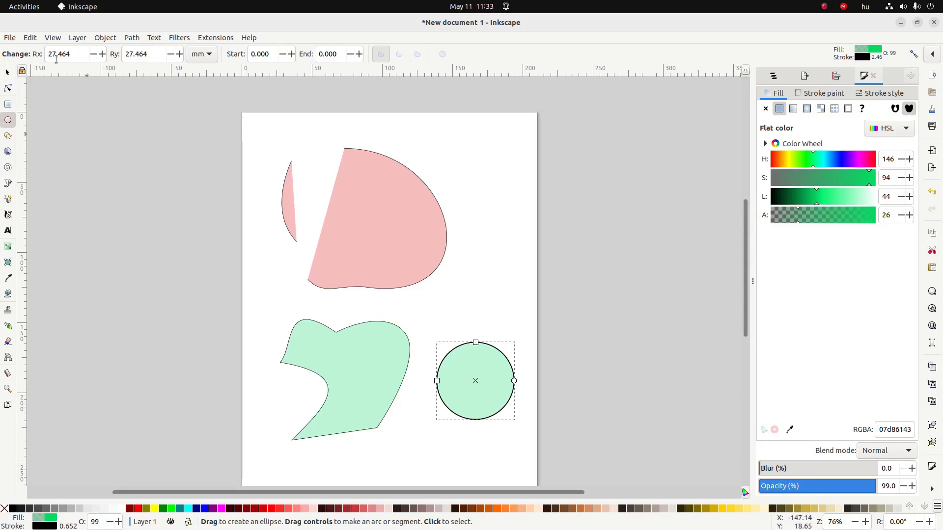
# Step: Set the new circle's horizontal radius to 10 mm
pyautogui.click(80, 54)
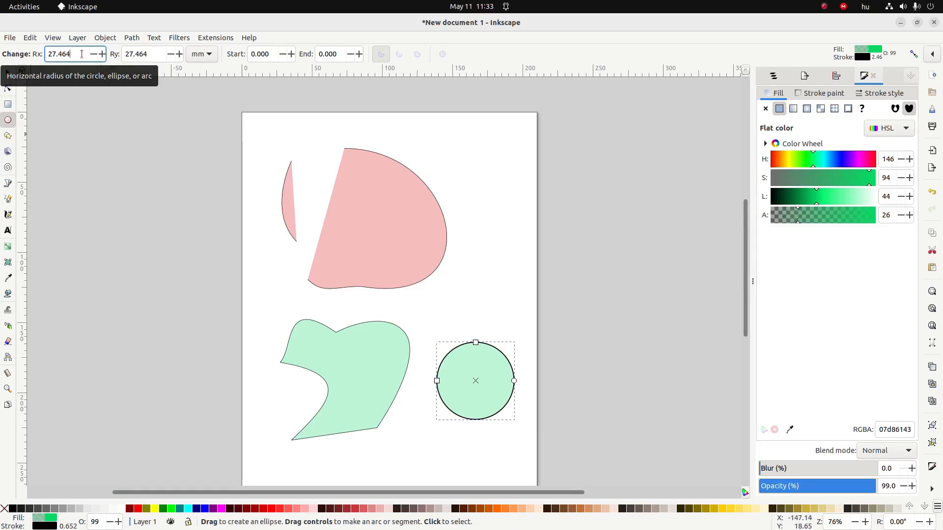
pyautogui.moveTo(81, 54); pyautogui.dragTo(47, 56)
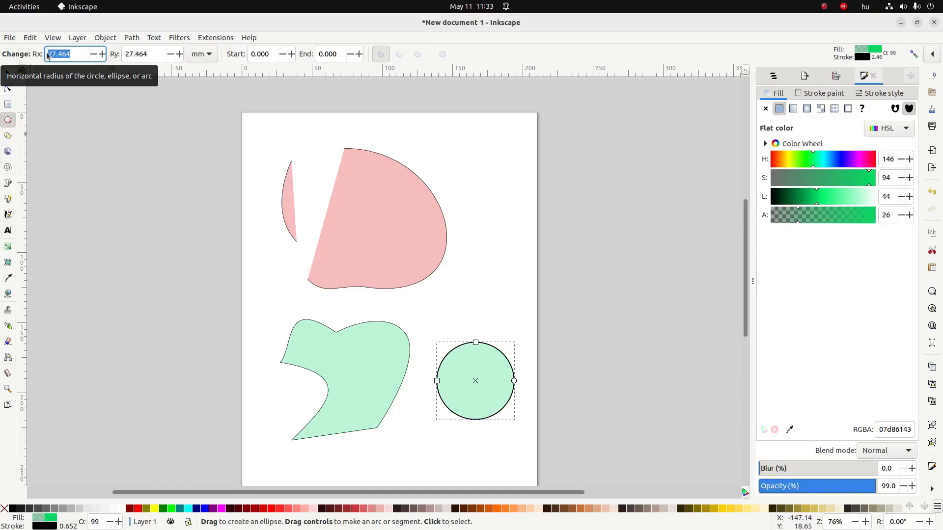
pyautogui.write('10')
pyautogui.press('Return')
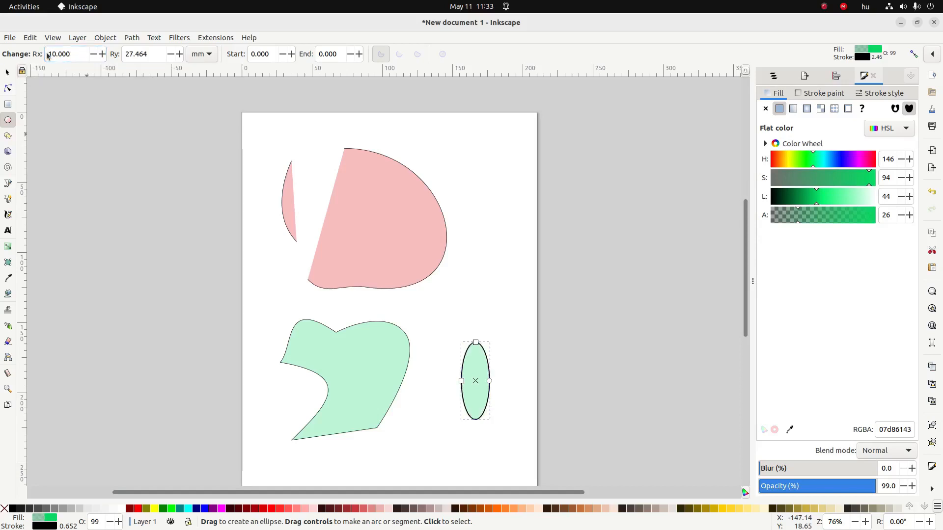
# Step: Cut the ellipse into a slice with a start angle of -145.2 and an end angle of 28.3
pyautogui.click(284, 55)
pyautogui.click(284, 55)
pyautogui.moveTo(284, 55); pyautogui.dragTo(284, 56)
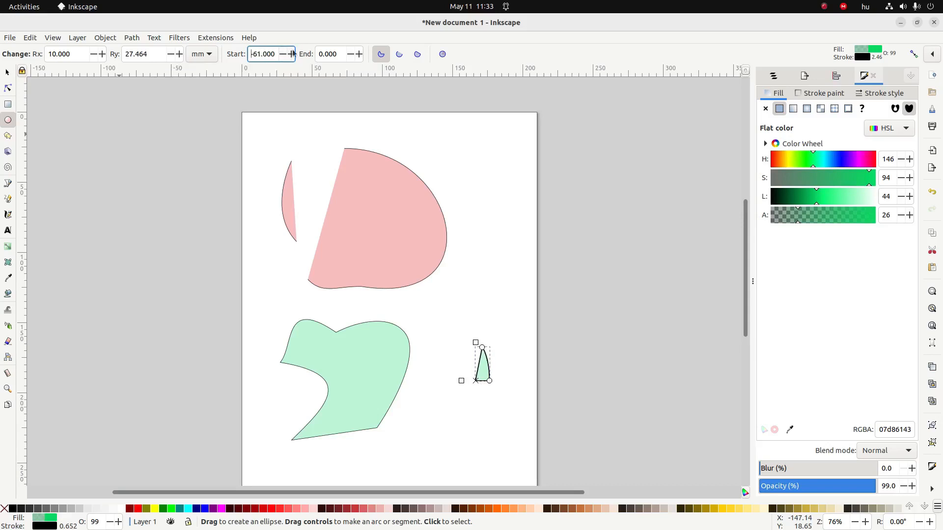
pyautogui.click(292, 54)
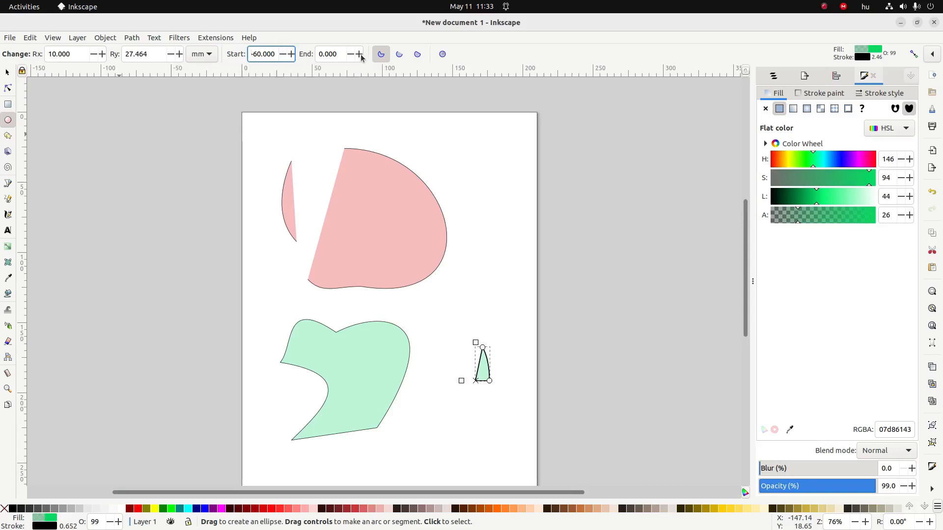
pyautogui.moveTo(362, 56); pyautogui.dragTo(361, 56)
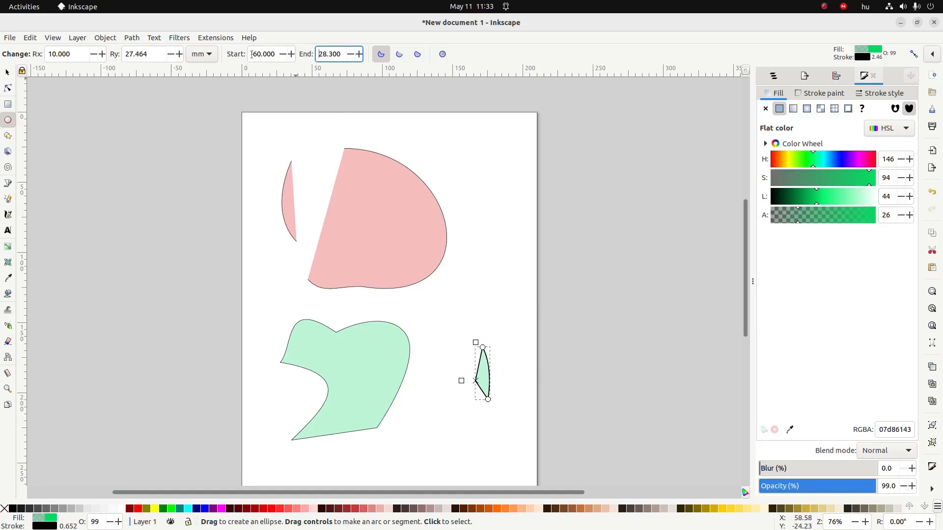
pyautogui.moveTo(284, 55); pyautogui.dragTo(284, 55)
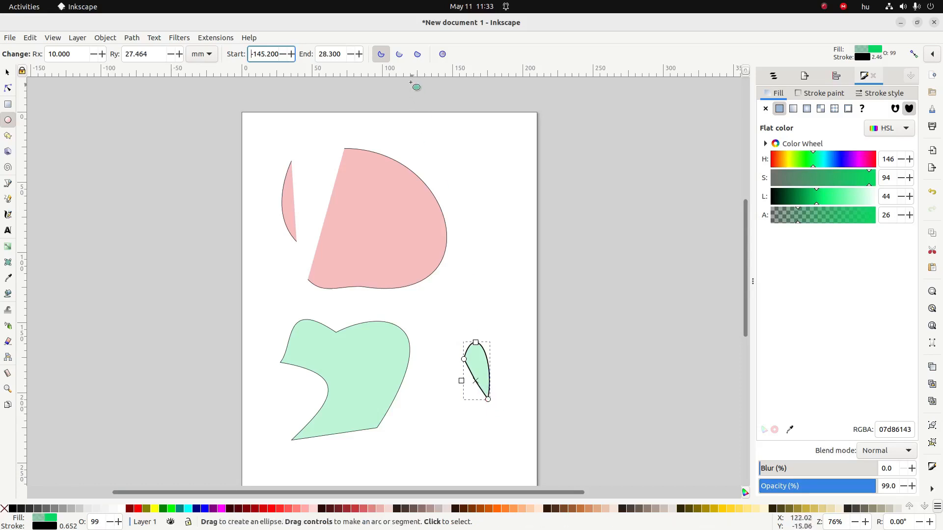
# Step: Try the ellipse as an open arc, set its start angle to -127.1, and compare the chord and slice forms
pyautogui.click(399, 54)
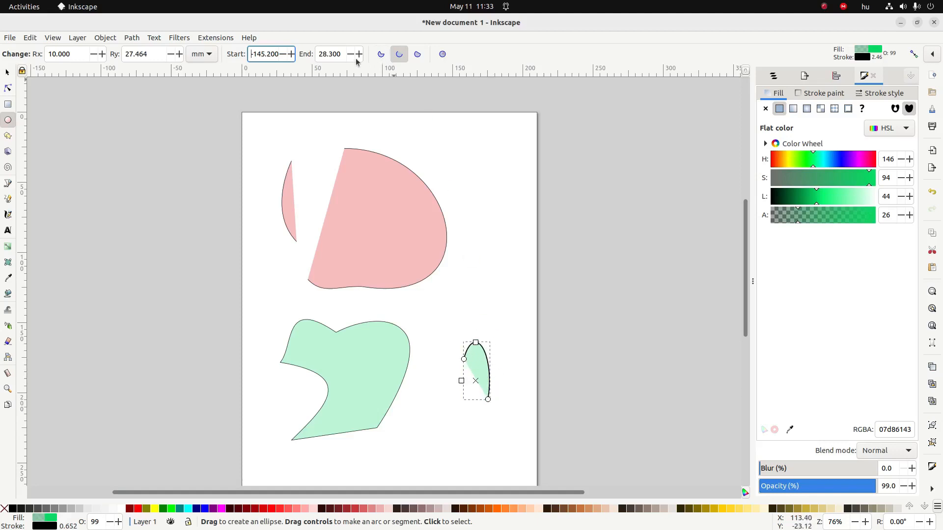
pyautogui.click(285, 54)
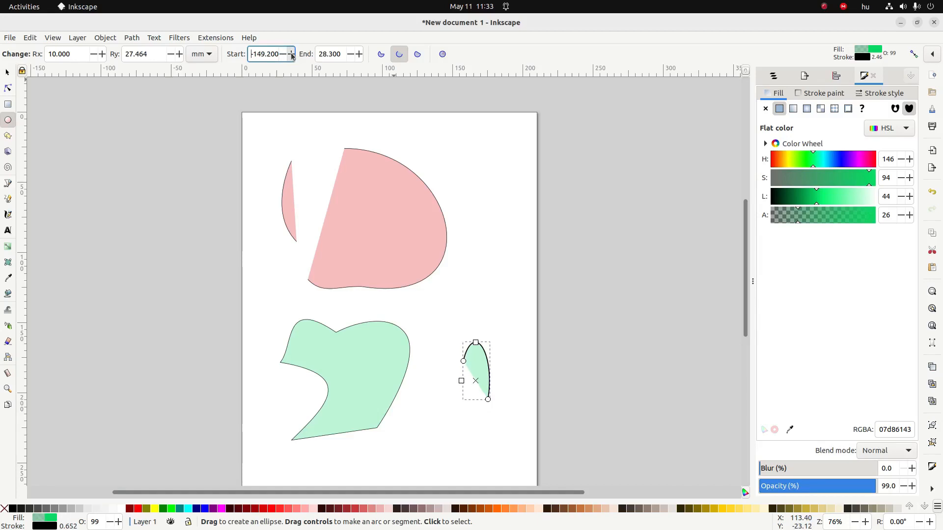
pyautogui.click(291, 54)
pyautogui.click(419, 56)
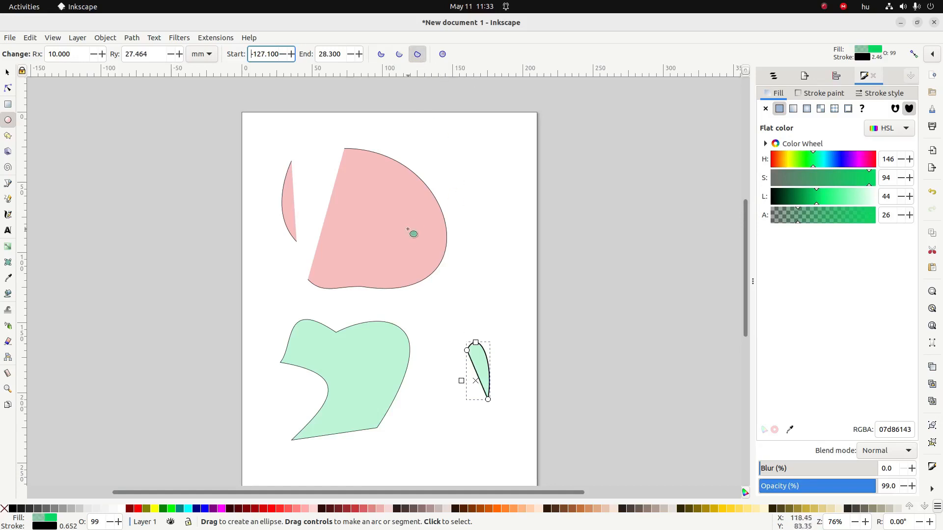
pyautogui.click(379, 55)
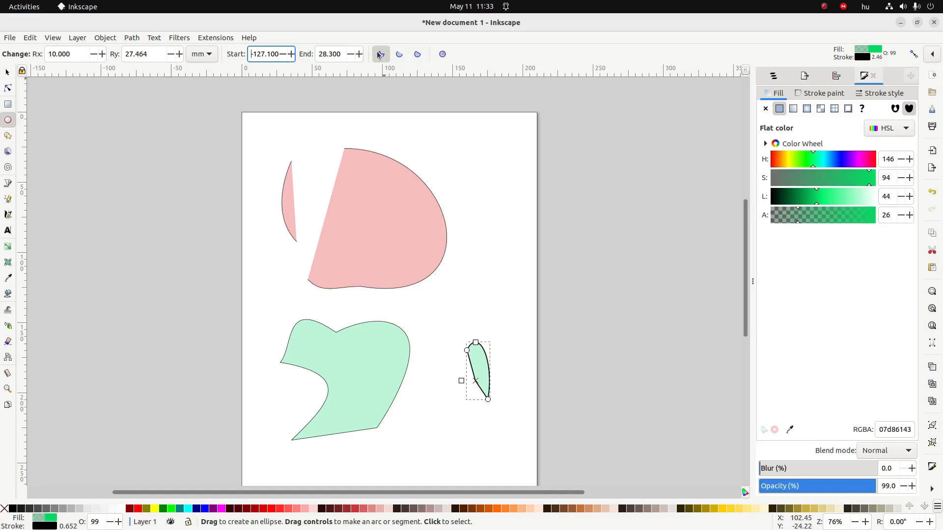
# Step: Make the ellipse whole again, set its start angle to 32.4, and try the arc and chord forms
pyautogui.click(442, 56)
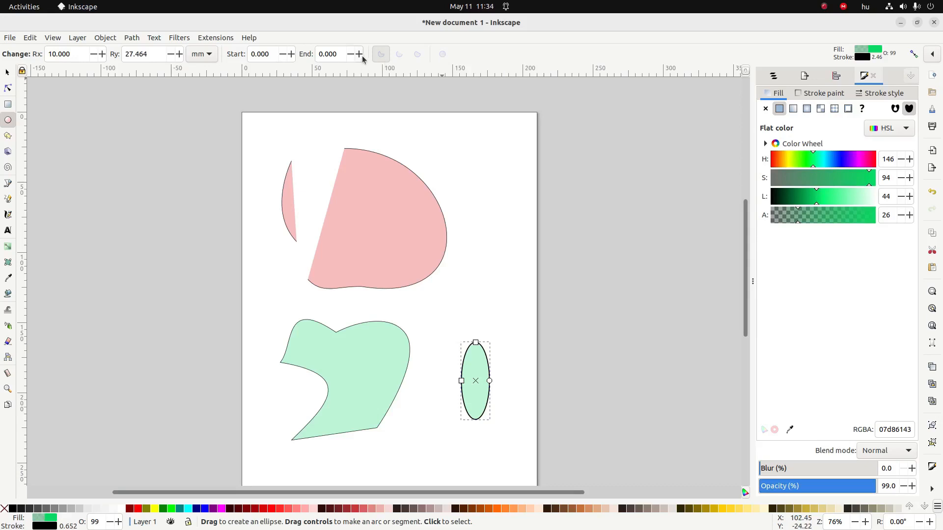
pyautogui.click(292, 54)
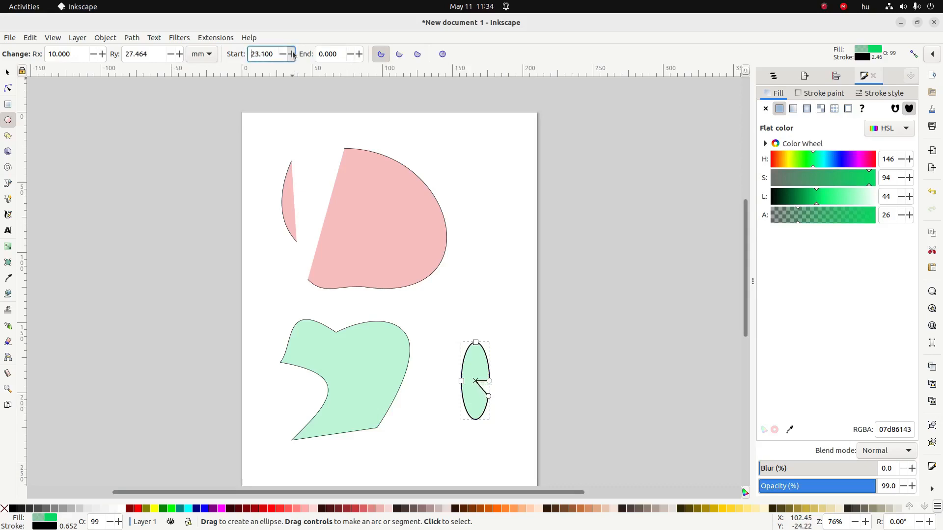
pyautogui.click(293, 54)
pyautogui.click(399, 54)
pyautogui.click(415, 56)
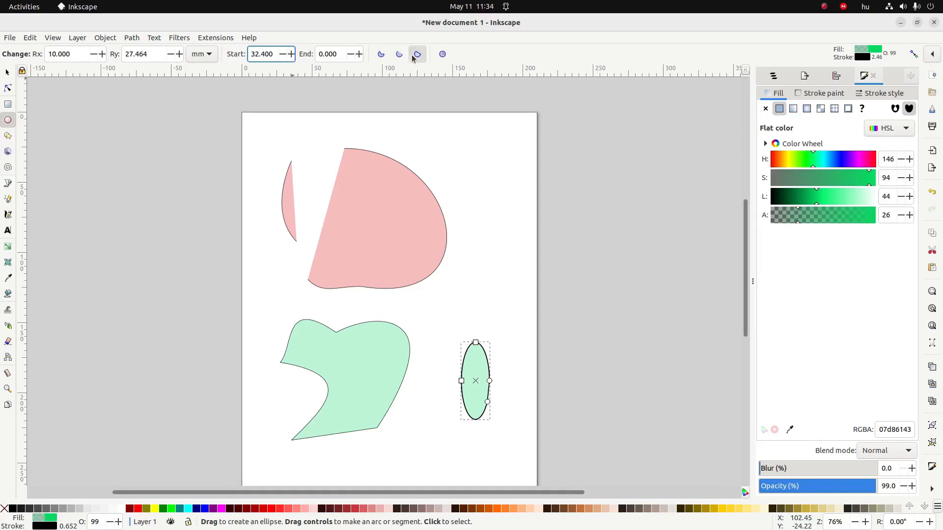
# Step: Restore the whole ellipse, set its start angle to 106.8, try the arc and slice forms, and leave it as a chord
pyautogui.click(443, 54)
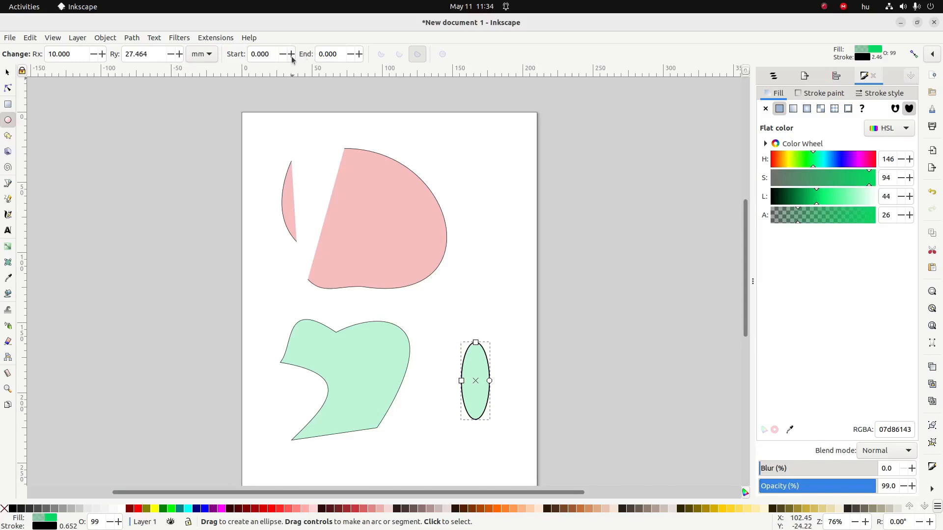
pyautogui.moveTo(292, 57); pyautogui.dragTo(292, 58)
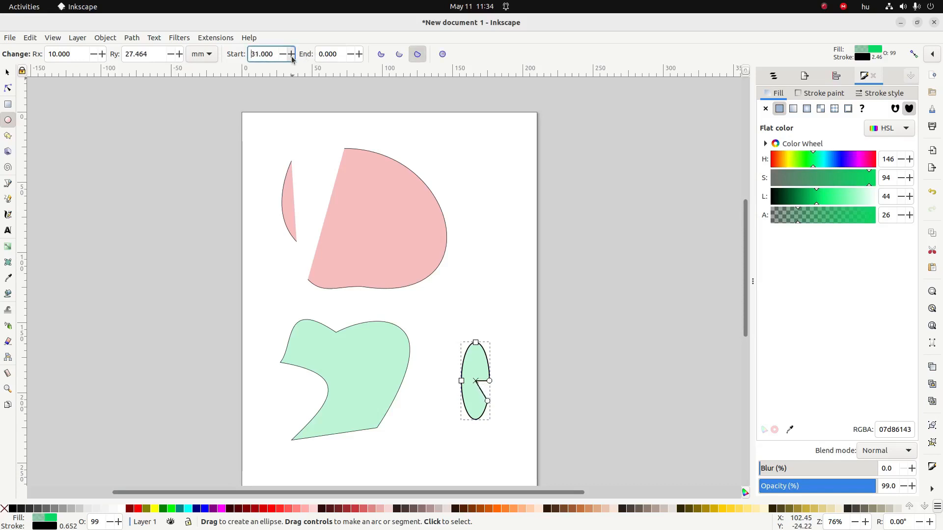
pyautogui.click(400, 55)
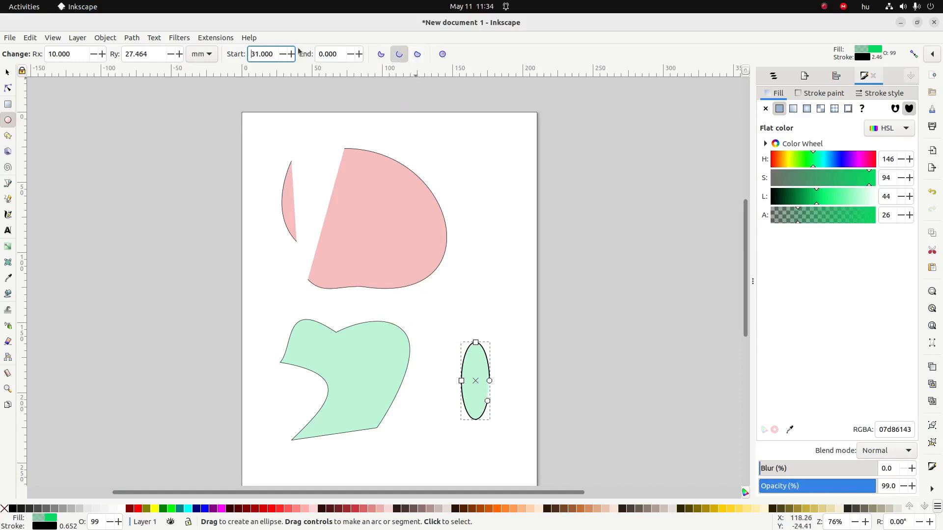
pyautogui.moveTo(290, 55); pyautogui.dragTo(290, 55)
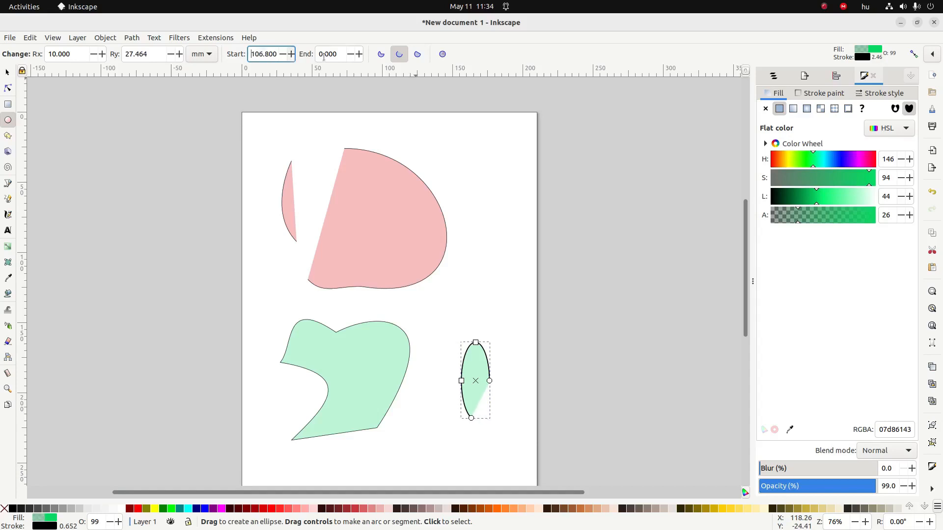
pyautogui.click(381, 54)
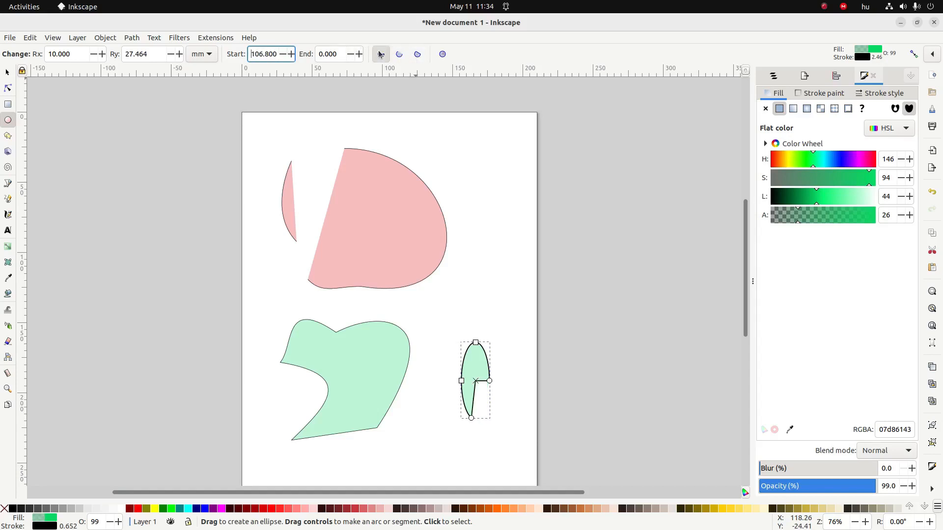
pyautogui.click(418, 54)
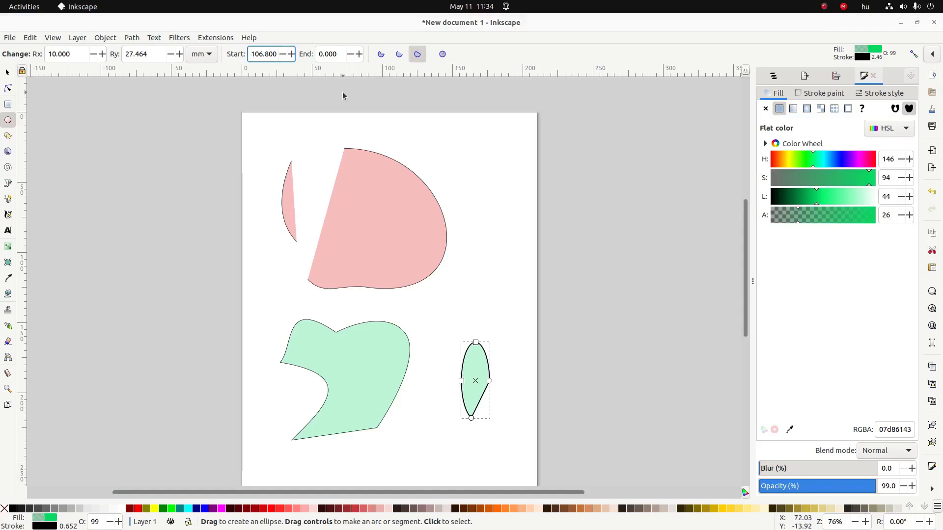
# Step: Switch to the Google Docs checklist, tick Shapes, arcs and Basic tools, and return to the common skills section
pyautogui.hotkey('alt', 'Tab')
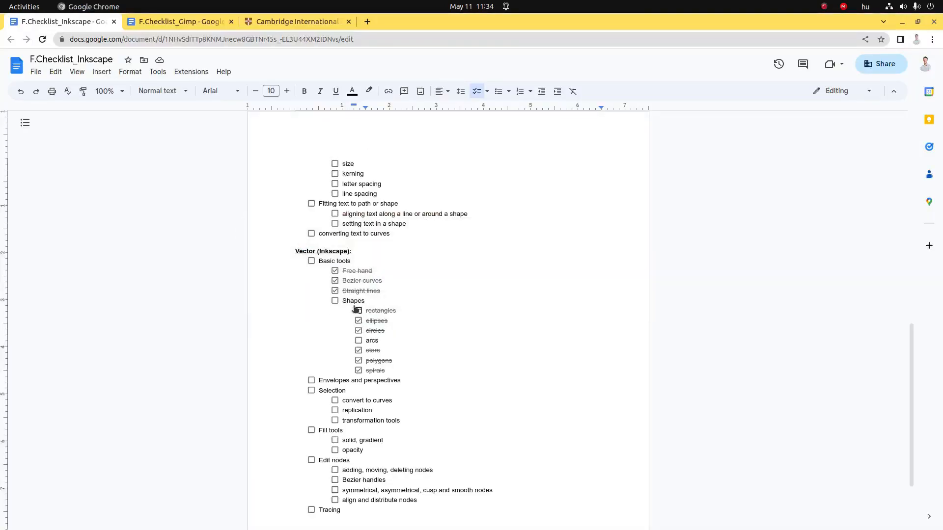
pyautogui.click(335, 301)
pyautogui.click(359, 341)
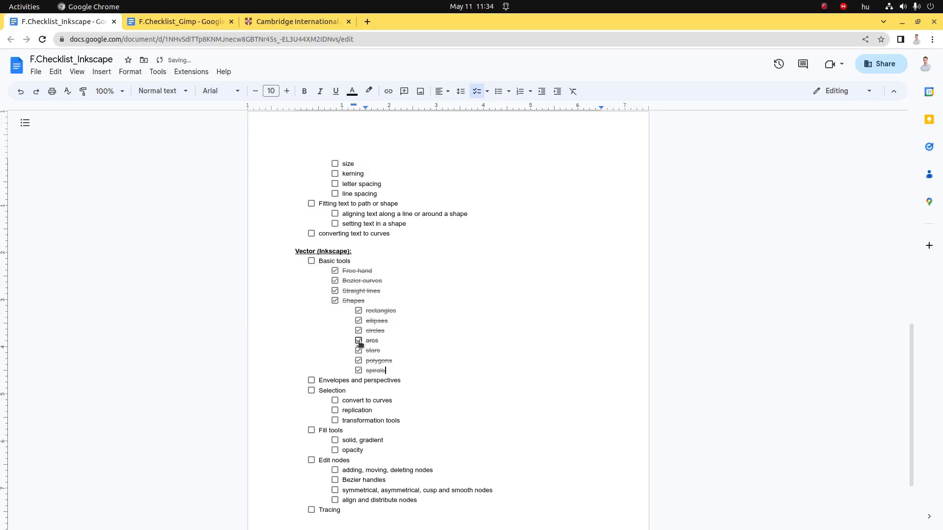
pyautogui.click(311, 261)
pyautogui.scroll(10, 314, 368)
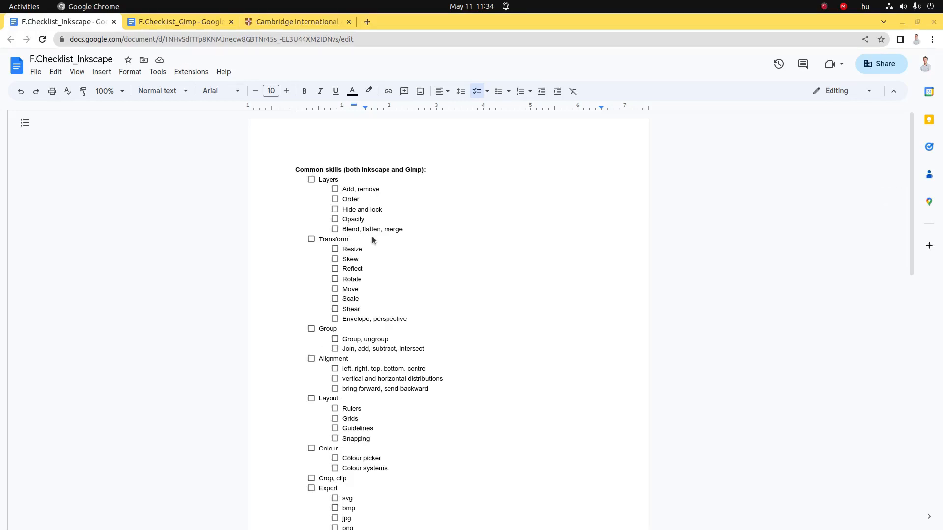
# Step: Switch back to Inkscape and show the Layers and Objects dialog
pyautogui.hotkey('alt', 'Tab')
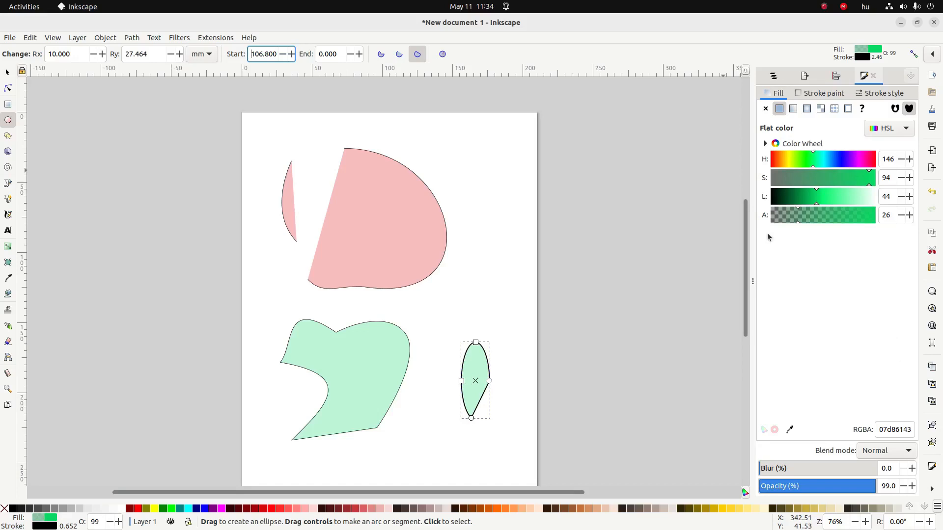
pyautogui.click(77, 40)
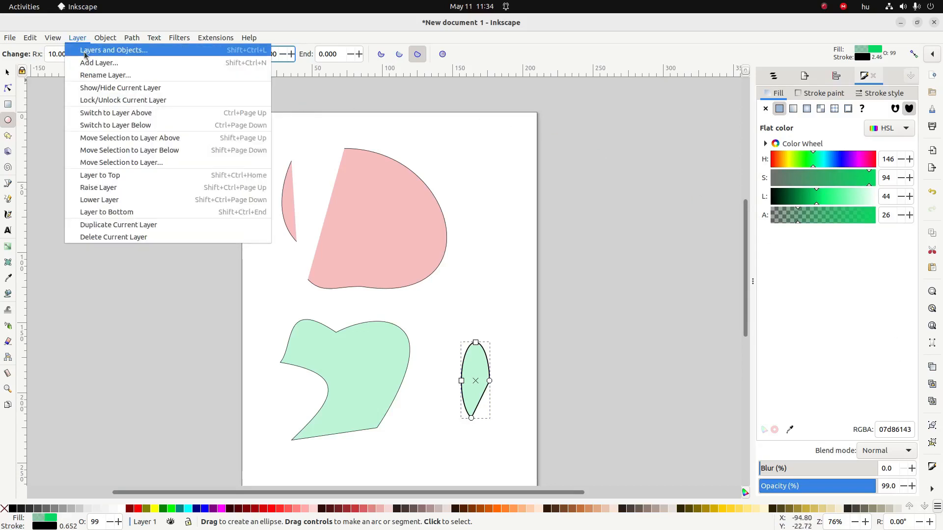
pyautogui.click(85, 51)
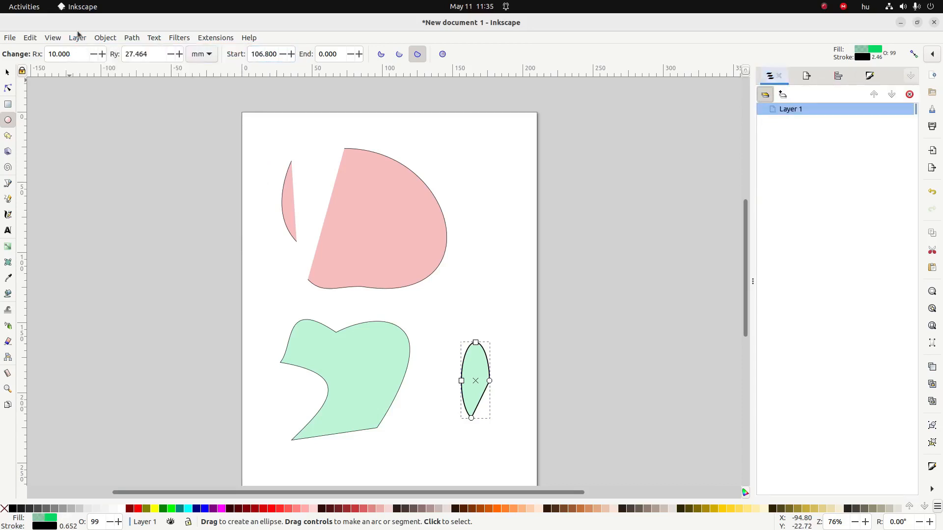
# Step: Bring up the Fill and Stroke dialog for the chord shape
pyautogui.click(71, 40)
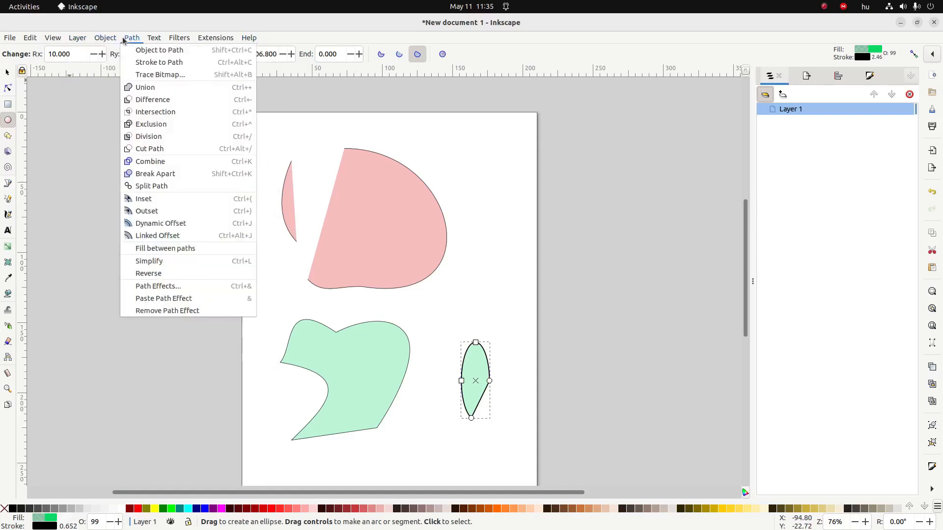
pyautogui.moveTo(112, 39)
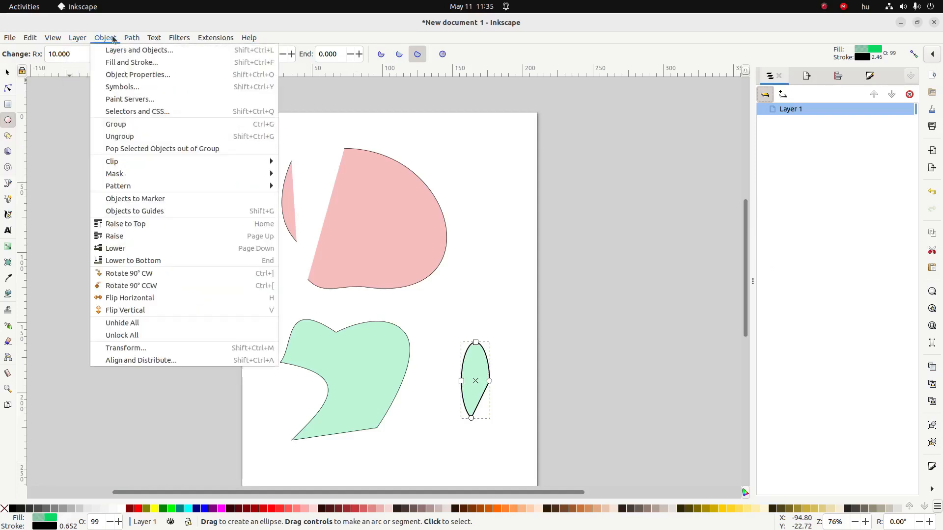
pyautogui.click(127, 63)
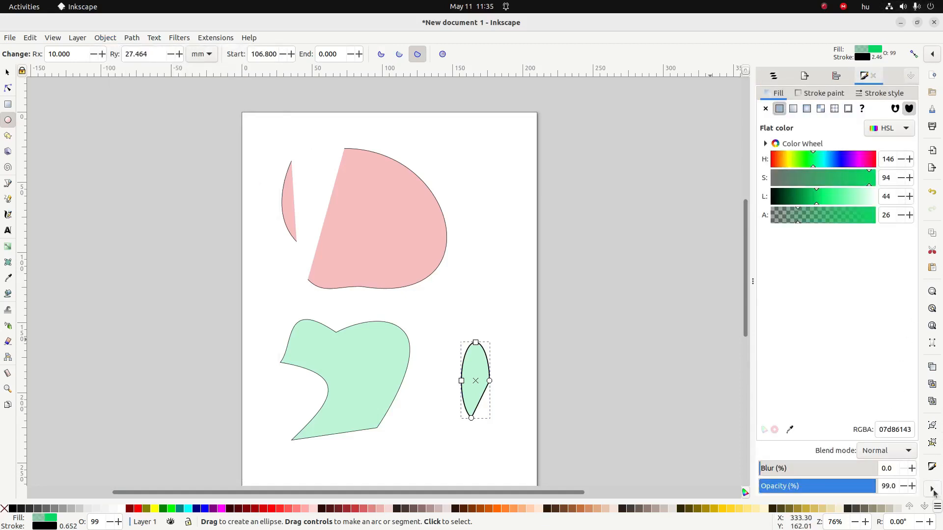
# Step: Show the Layers and Objects dialog and add a layer named Layer 2 above Layer 1
pyautogui.click(932, 490)
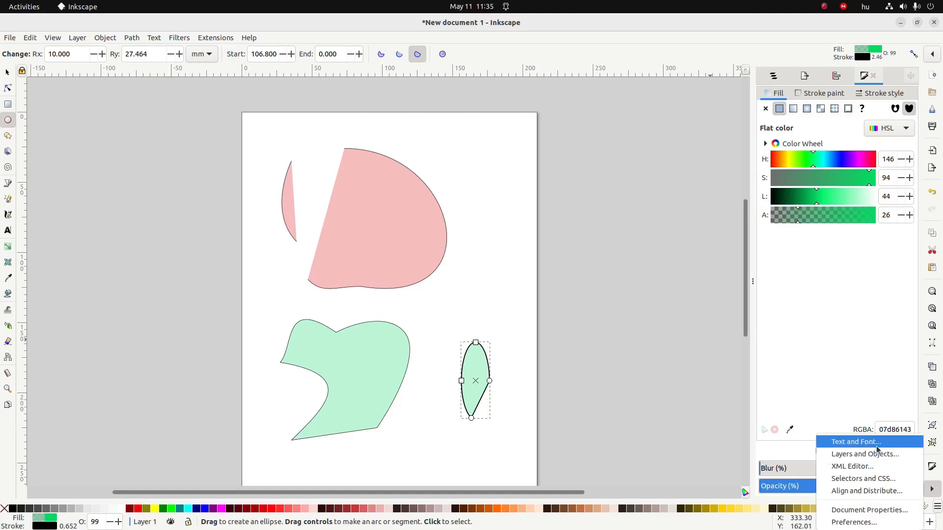
pyautogui.click(865, 457)
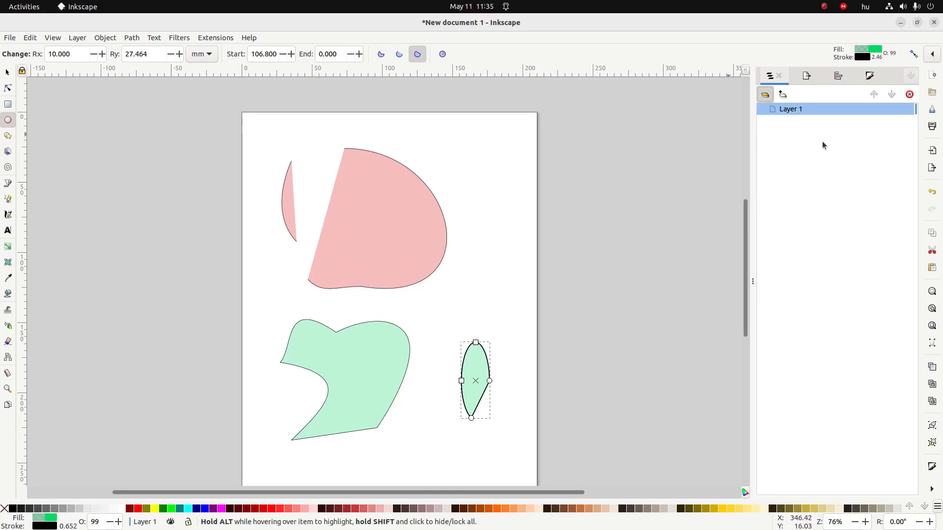
pyautogui.rightClick(794, 107)
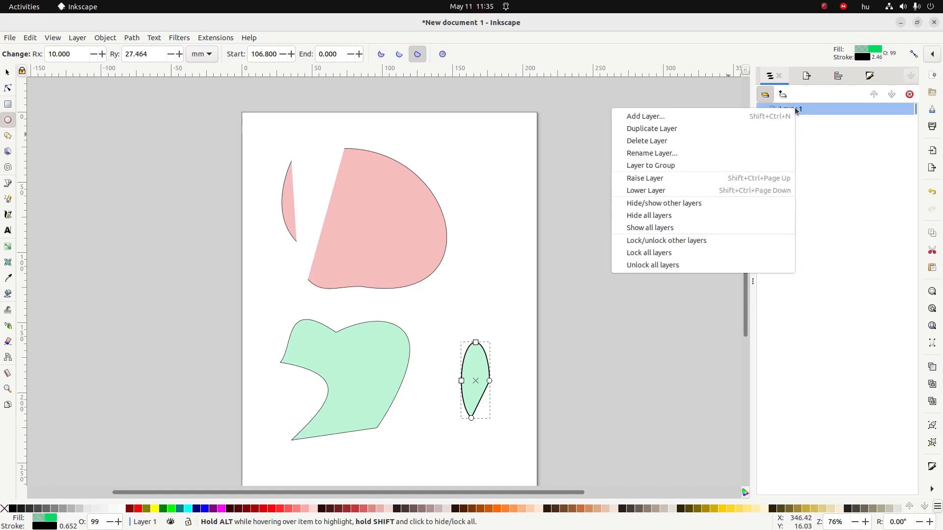
pyautogui.click(648, 116)
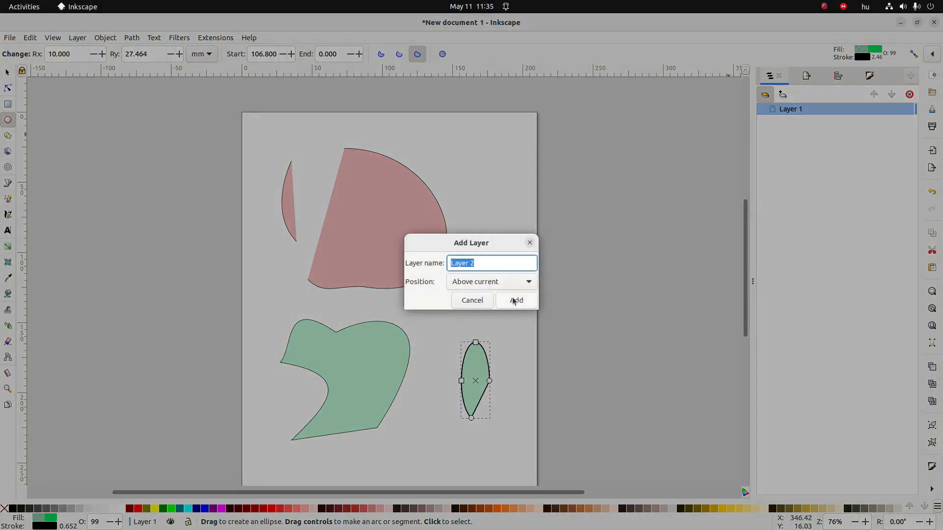
pyautogui.click(514, 300)
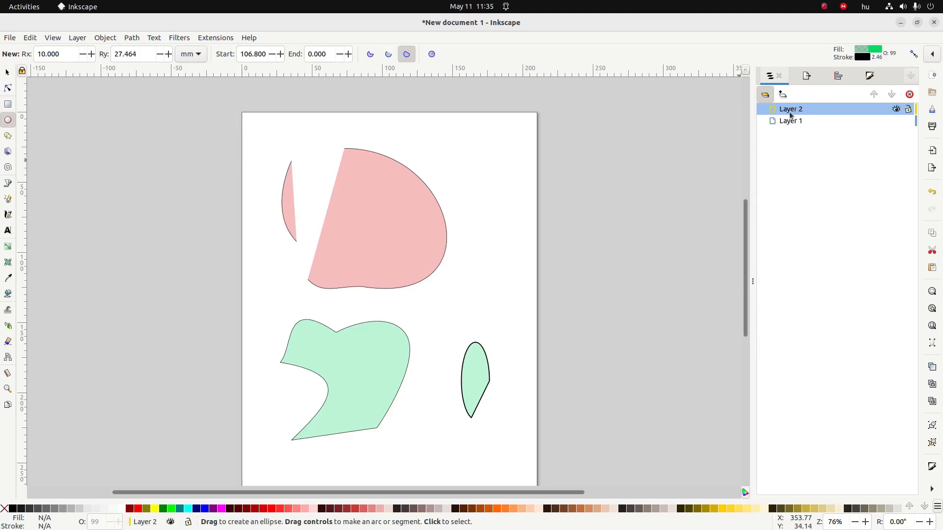
# Step: Draw a rectangle about 97 by 63 mm on Layer 2, overlapping the right part of the large red shape
pyautogui.click(8, 104)
pyautogui.moveTo(369, 200); pyautogui.dragTo(505, 289)
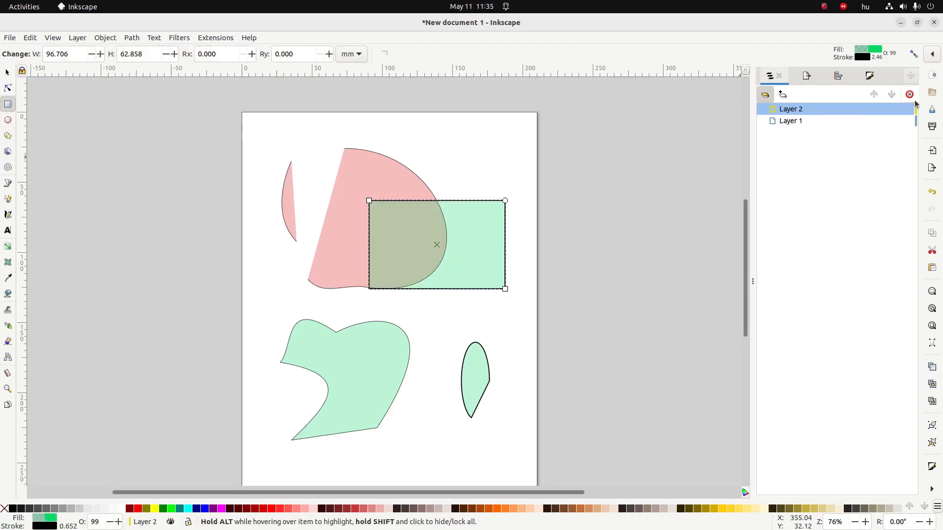
# Step: Hide and show Layer 2, and do the same with Layer 1
pyautogui.click(896, 110)
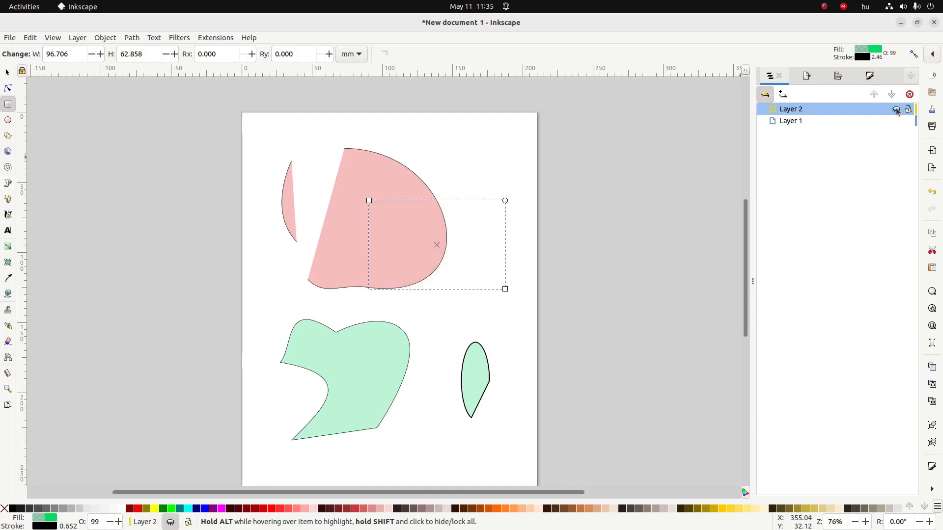
pyautogui.click(896, 110)
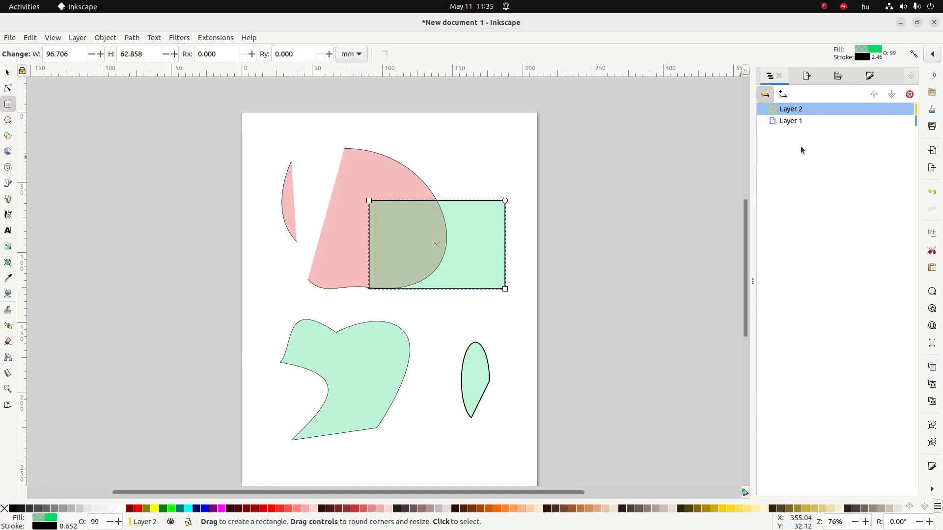
pyautogui.click(797, 121)
pyautogui.click(896, 121)
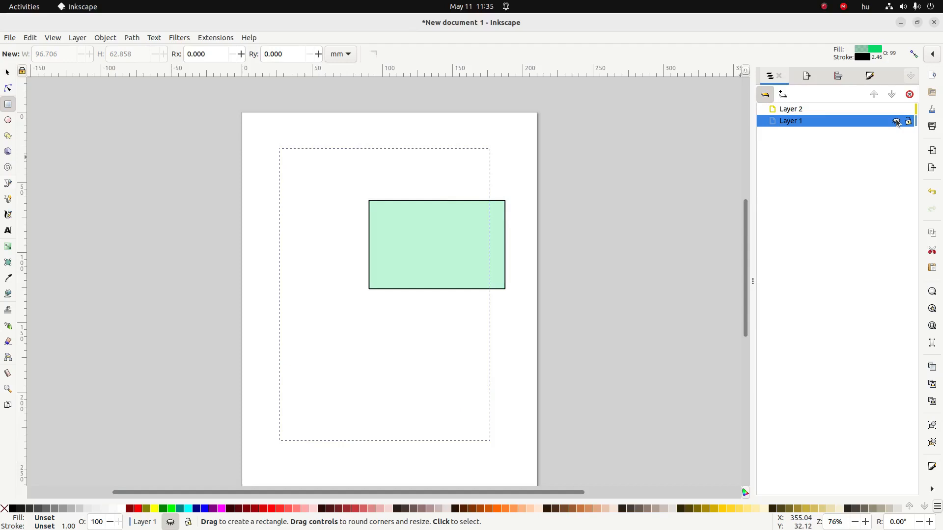
pyautogui.click(896, 121)
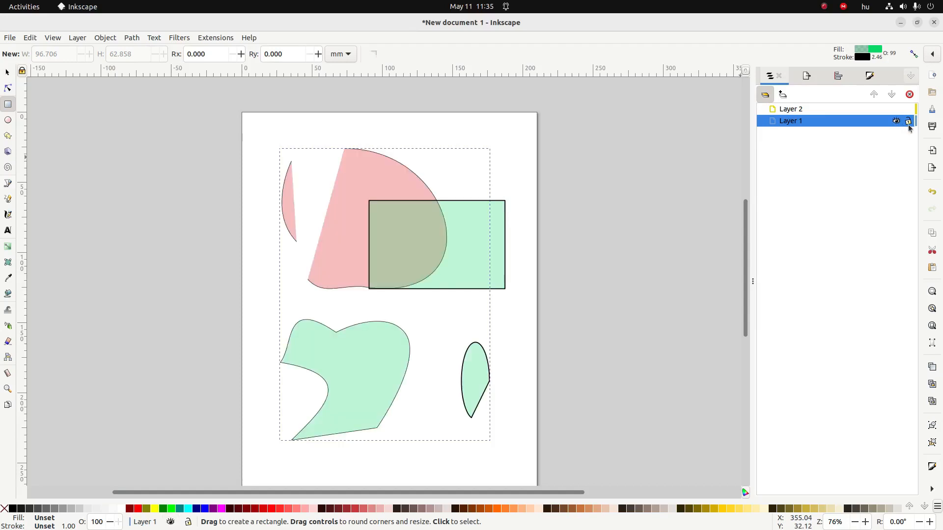
# Step: Lock Layer 1 while leaving Layer 2 editable
pyautogui.click(786, 111)
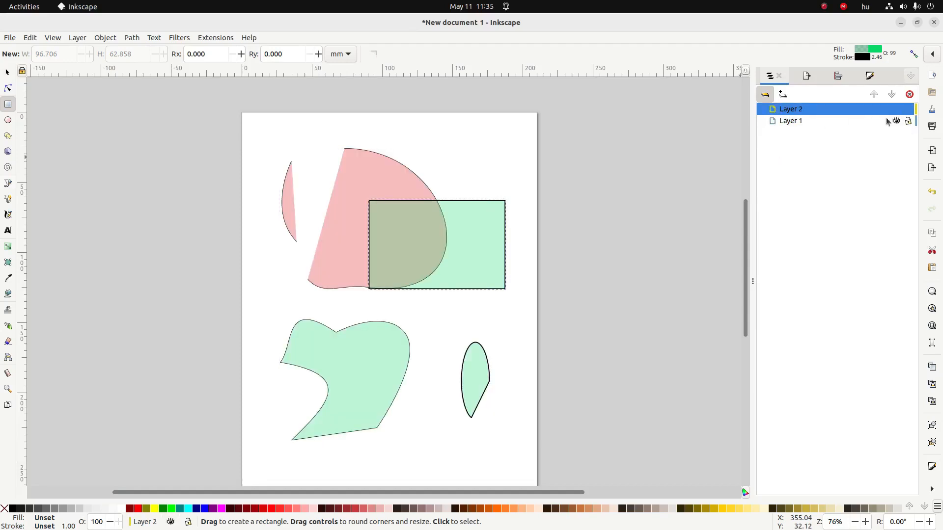
pyautogui.click(908, 121)
pyautogui.click(786, 121)
pyautogui.click(793, 110)
pyautogui.click(791, 122)
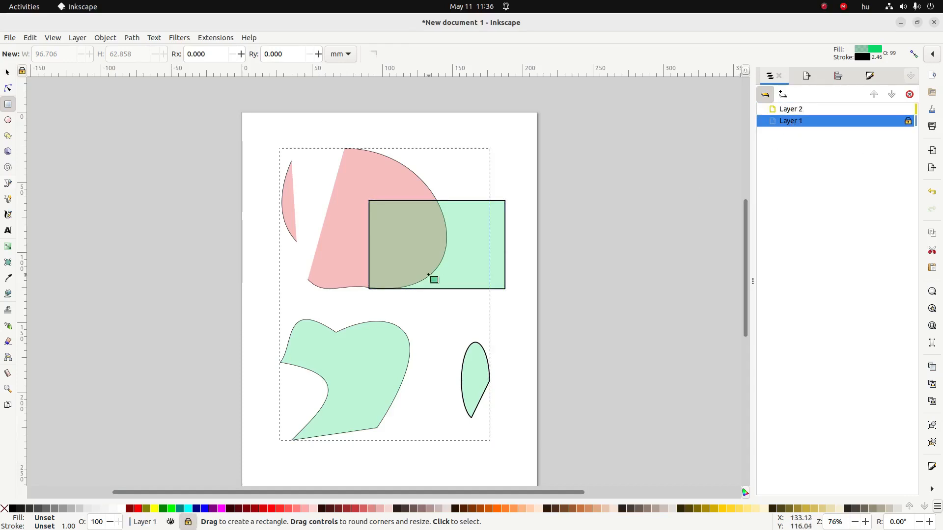
# Step: Round the corners of the rectangle on Layer 2 slightly with the Node tool
pyautogui.click(8, 88)
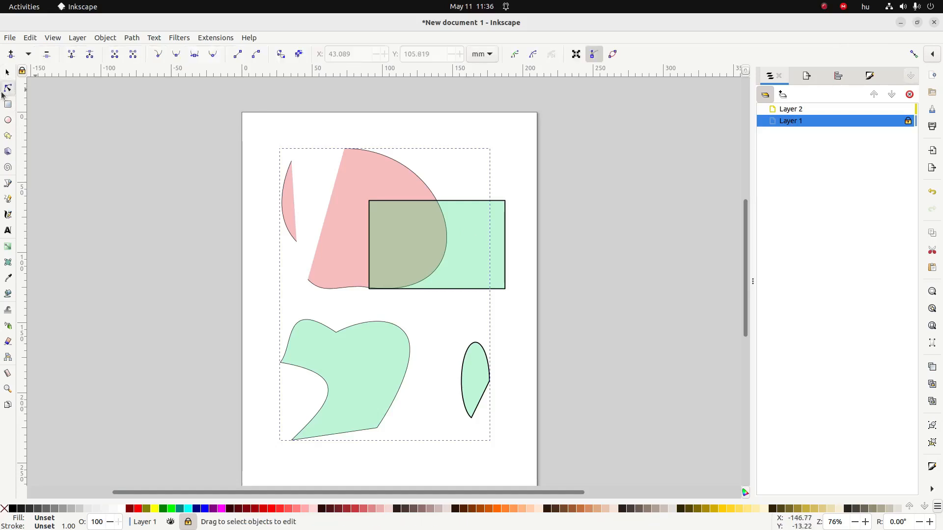
pyautogui.click(405, 261)
pyautogui.moveTo(506, 201); pyautogui.dragTo(503, 210)
pyautogui.click(400, 183)
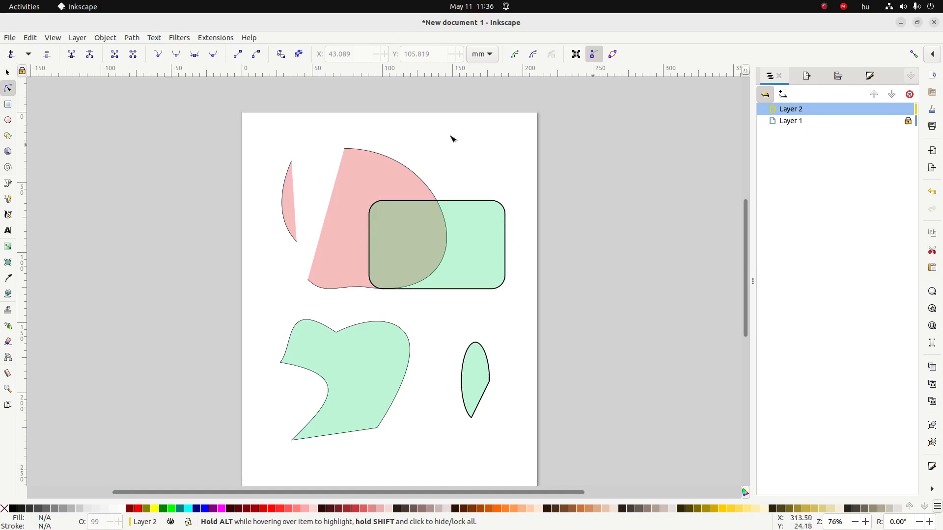
# Step: Move the rounded rectangle to about X 50.9, Y 108.6 mm, between the red and green shapes, and set its fill alpha to 100
pyautogui.click(7, 73)
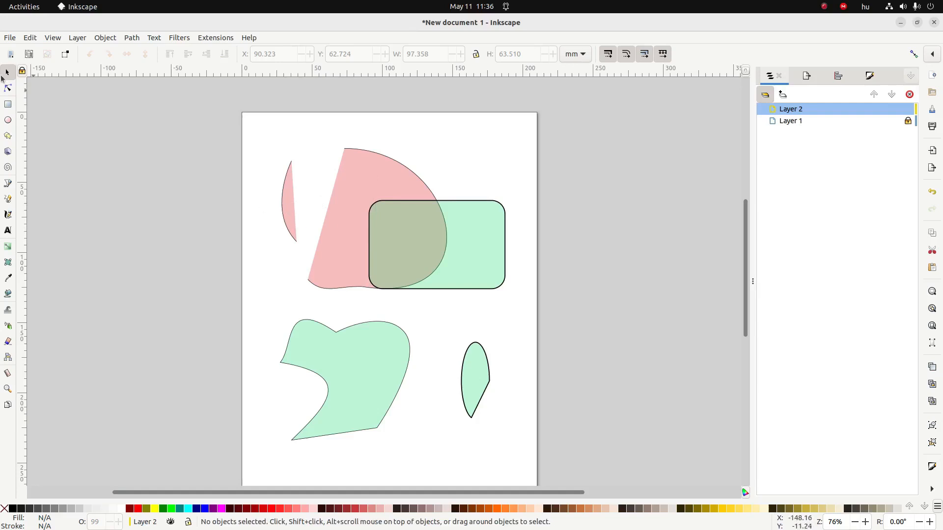
pyautogui.moveTo(405, 243); pyautogui.dragTo(394, 305)
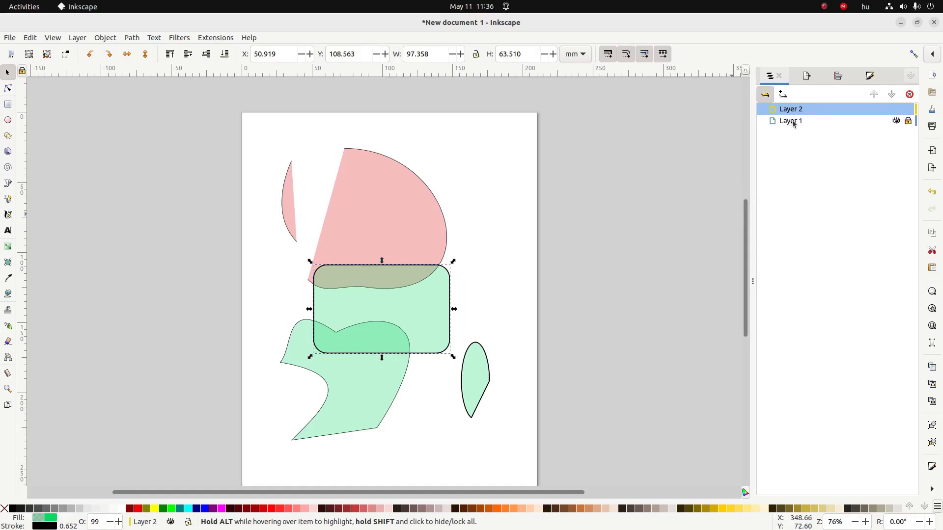
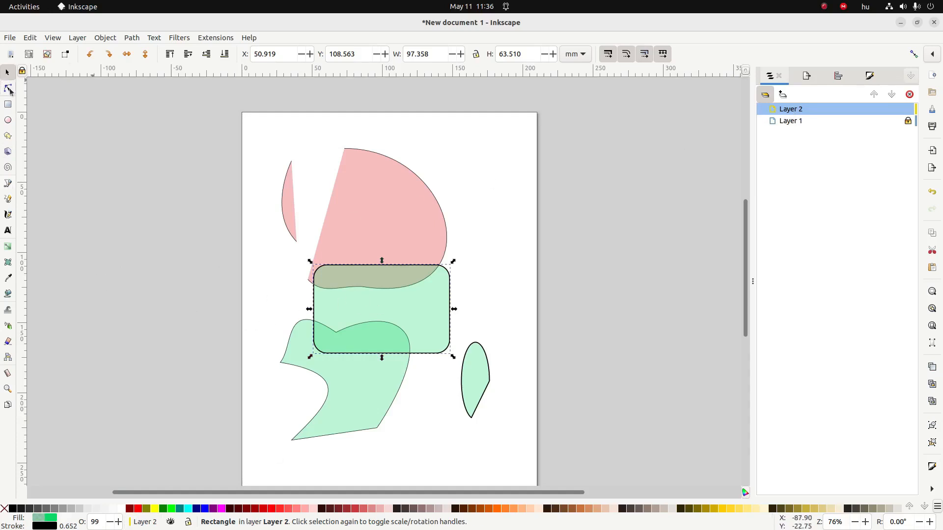
pyautogui.click(870, 77)
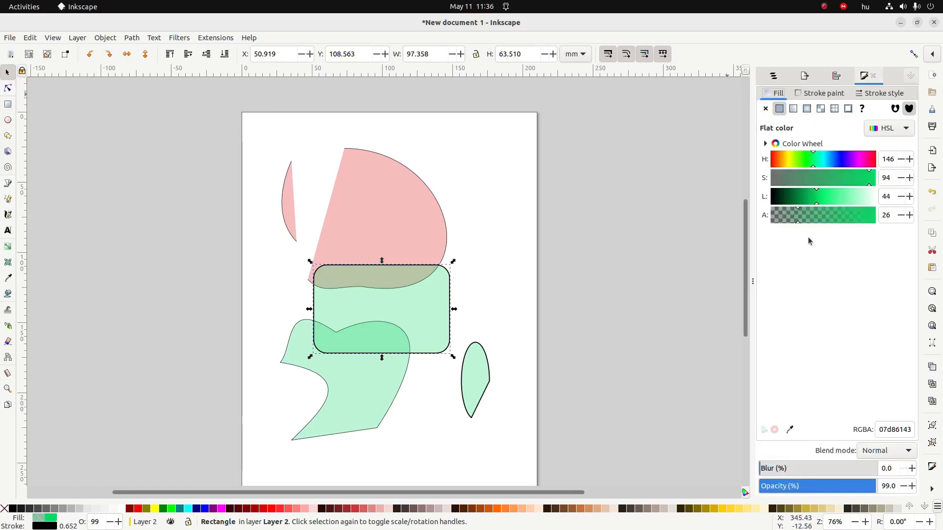
pyautogui.moveTo(808, 216); pyautogui.dragTo(924, 213)
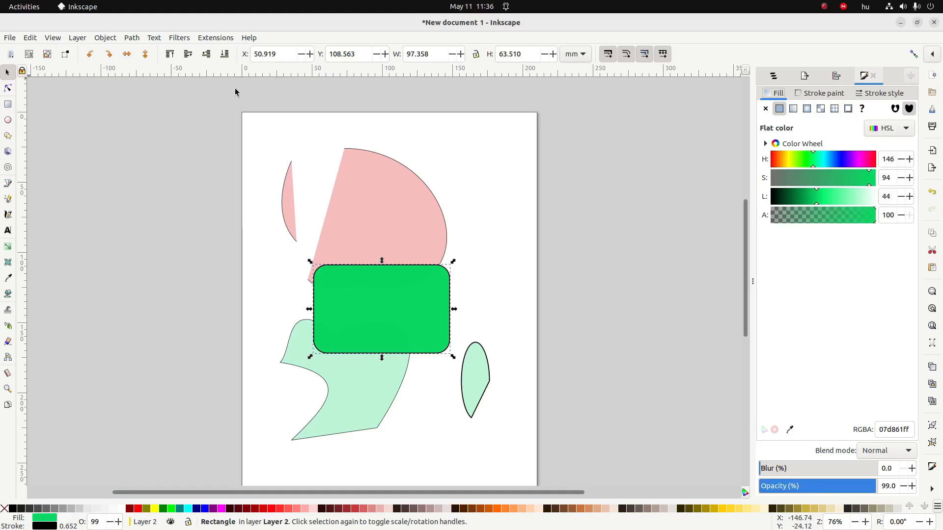
# Step: Reorder the layers so that Layer 2 lies below Layer 1, and deselect everything
pyautogui.click(775, 76)
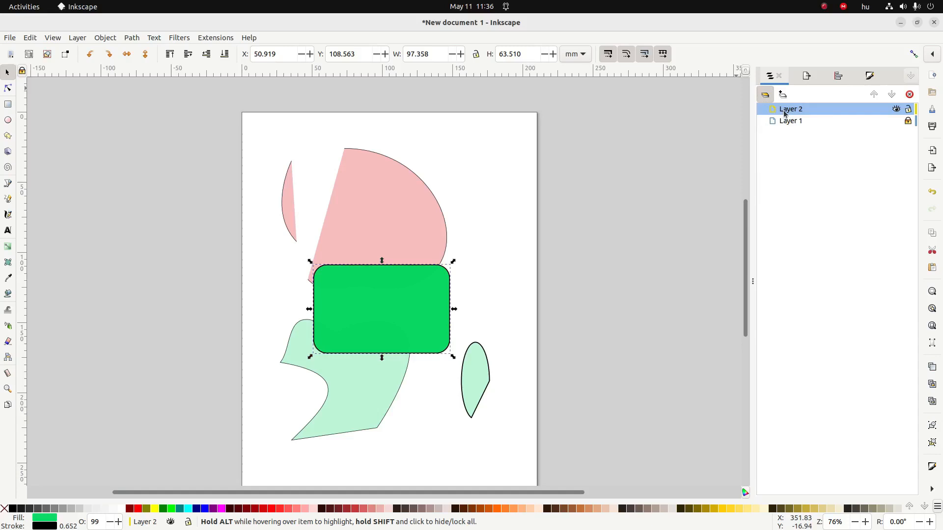
pyautogui.moveTo(786, 113); pyautogui.dragTo(807, 130)
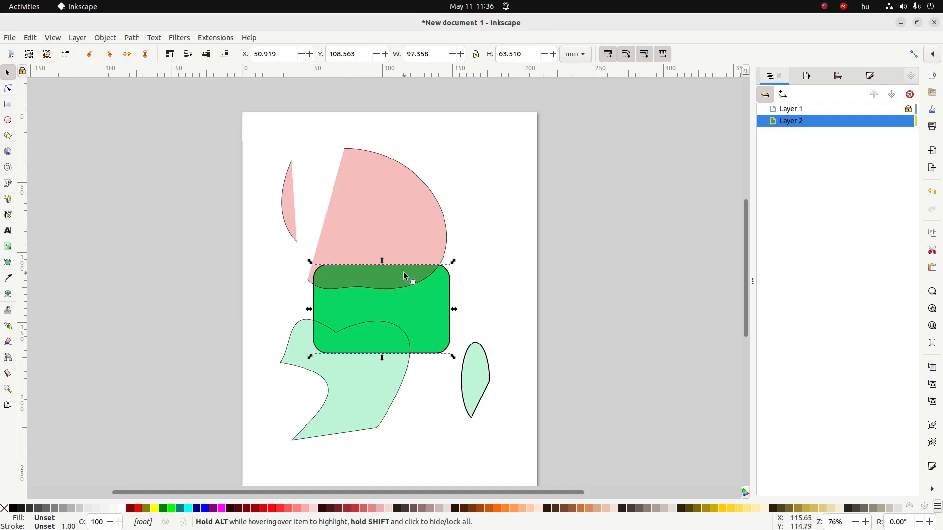
pyautogui.click(522, 312)
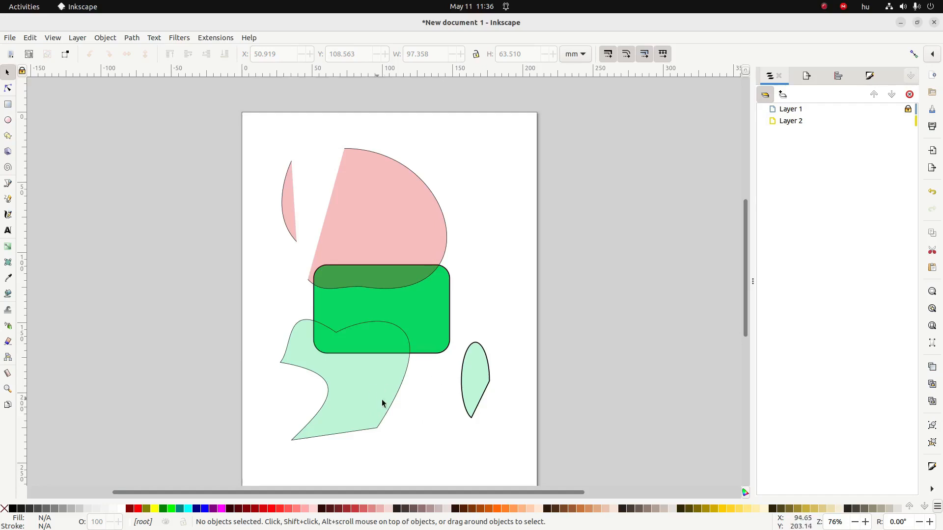
# Step: Unlock Layer 1 and set the fill alpha of its red shape and its large green shape to 100
pyautogui.click(424, 202)
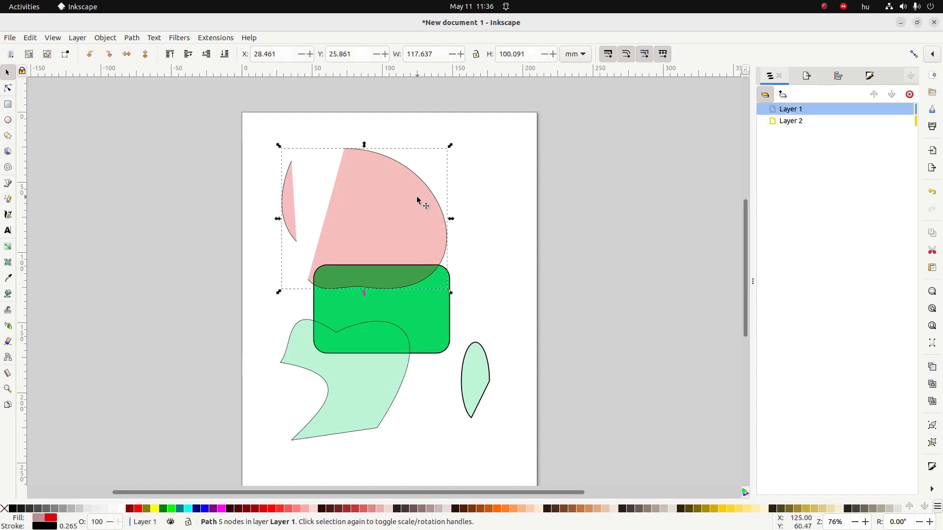
pyautogui.click(869, 75)
pyautogui.click(857, 219)
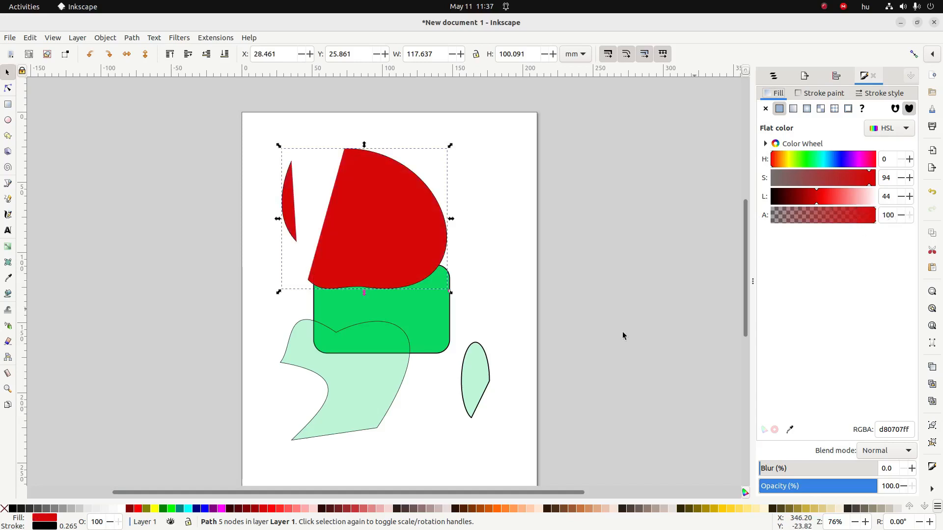
pyautogui.click(354, 382)
pyautogui.moveTo(844, 222); pyautogui.dragTo(902, 221)
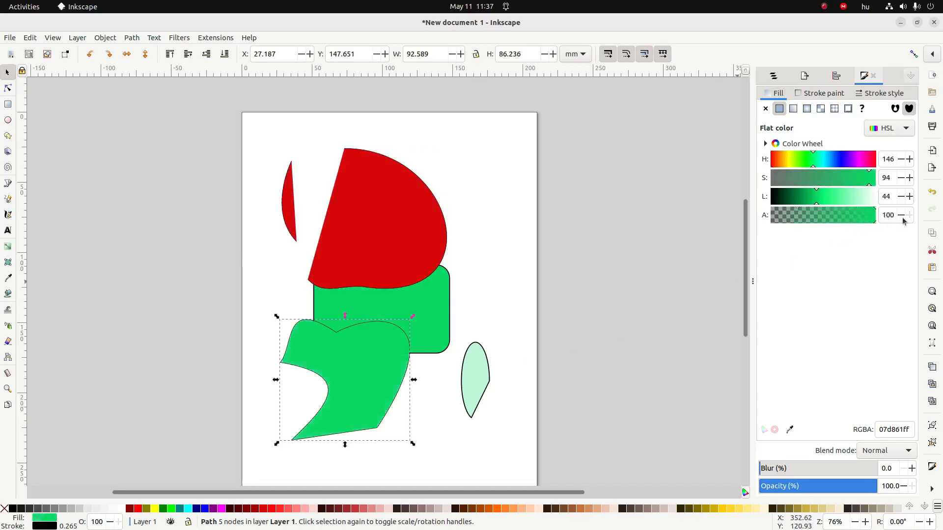
# Step: Set the fill saturation of the large green shape on Layer 1 to 25 and deselect it
pyautogui.click(478, 392)
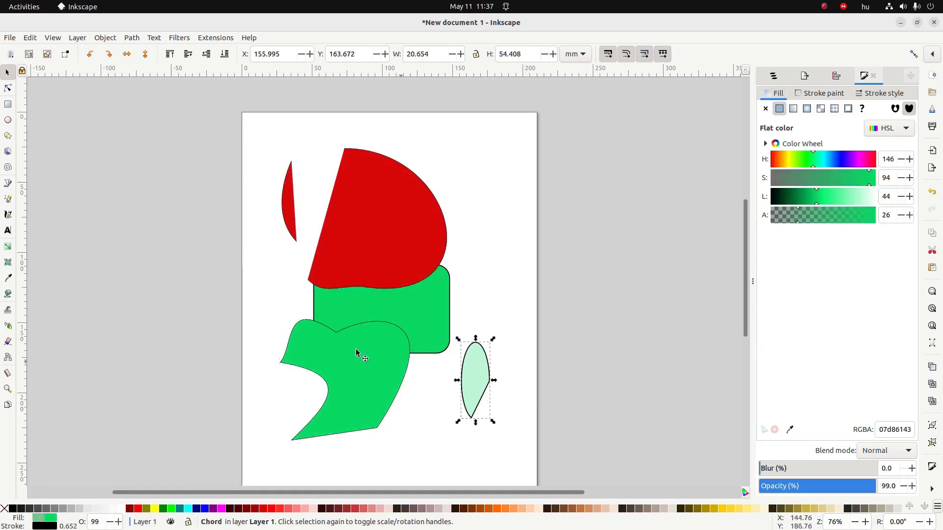
pyautogui.click(358, 354)
pyautogui.click(831, 181)
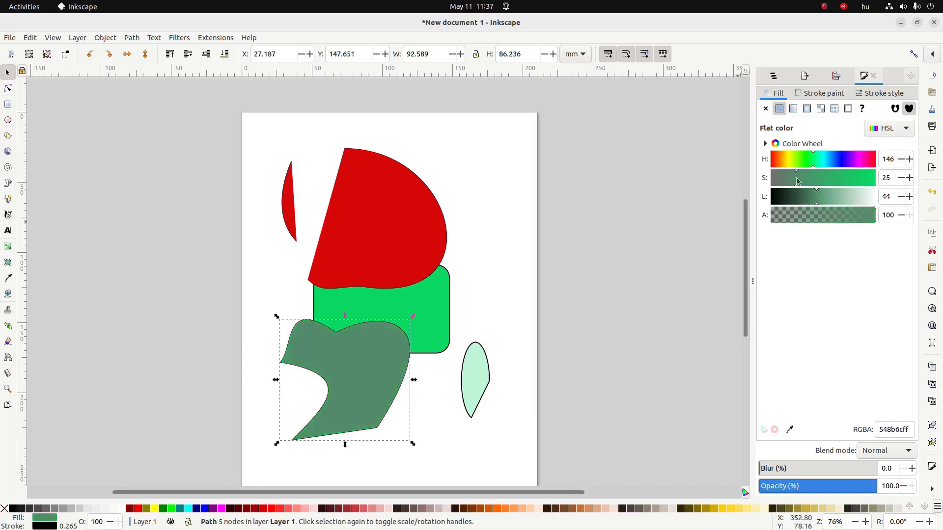
pyautogui.click(506, 269)
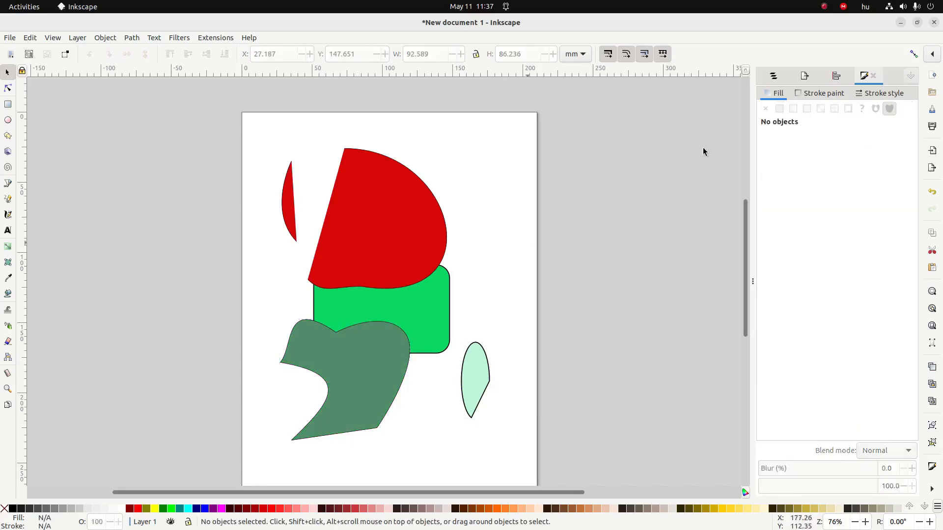
# Step: Move Layer 1 below Layer 2, and restore the order by moving Layer 2 beneath Layer 1
pyautogui.click(774, 75)
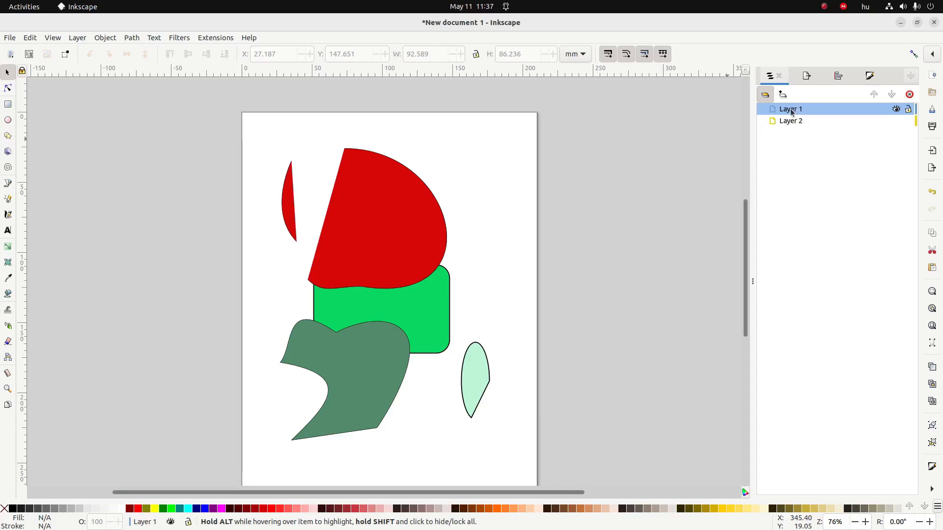
pyautogui.moveTo(789, 112); pyautogui.dragTo(825, 129)
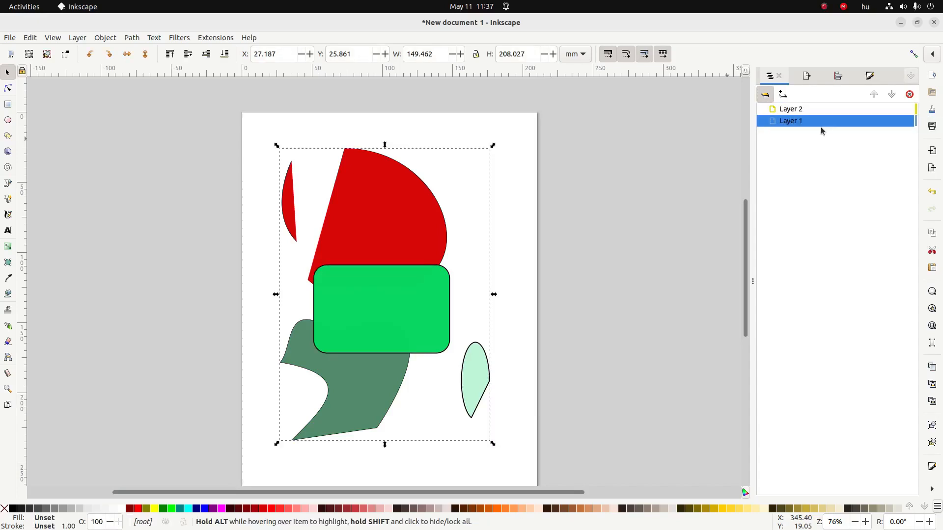
pyautogui.click(787, 113)
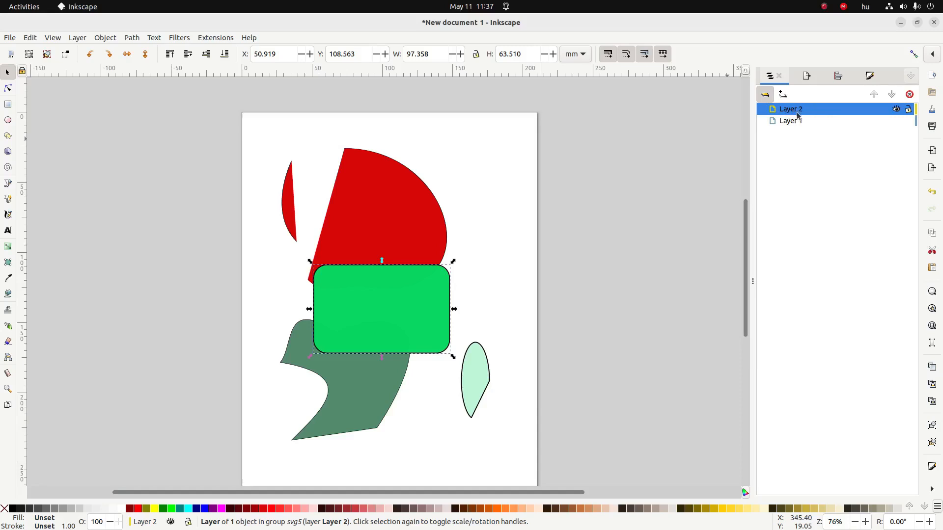
pyautogui.click(786, 123)
pyautogui.moveTo(791, 109); pyautogui.dragTo(808, 123)
pyautogui.click(792, 113)
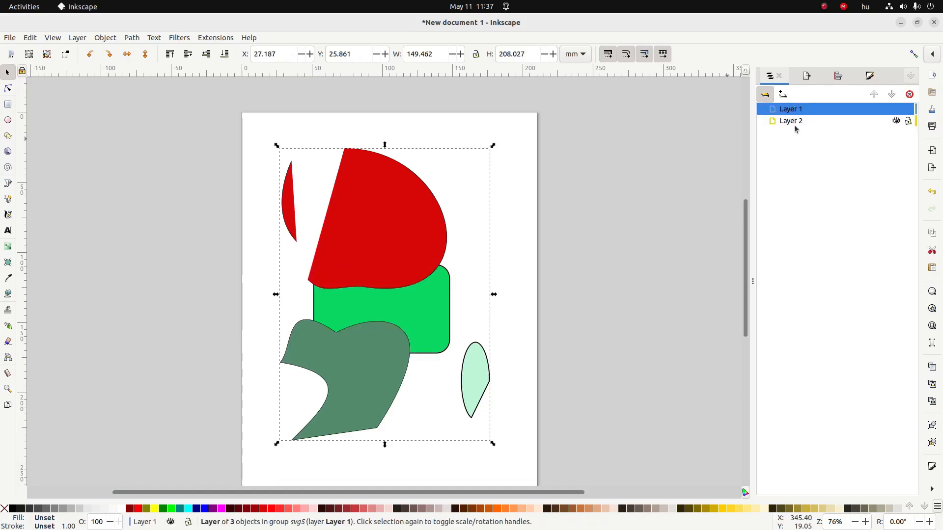
# Step: Raise Layer 2 above Layer 1, undo that, and raise and lower the layer once more
pyautogui.click(794, 123)
pyautogui.click(873, 94)
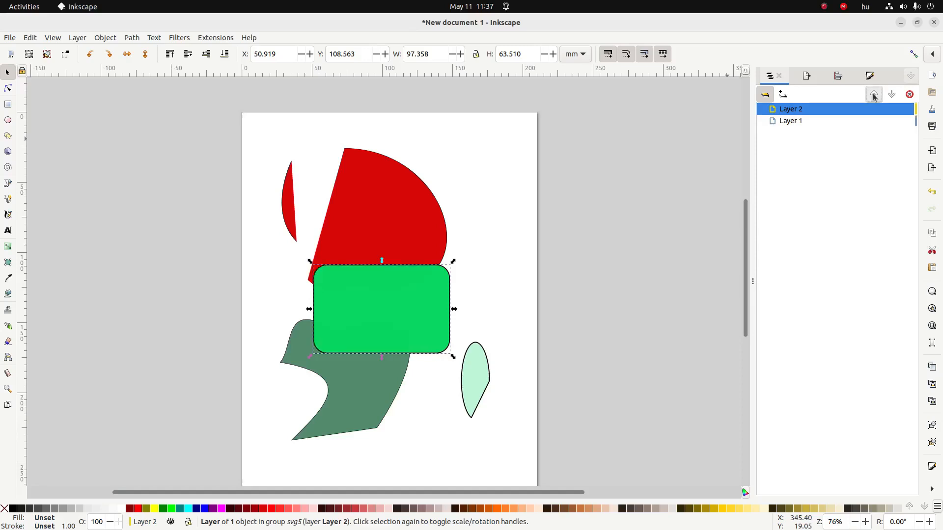
pyautogui.hotkey('ctrl', 'z')
pyautogui.click(874, 95)
pyautogui.click(892, 94)
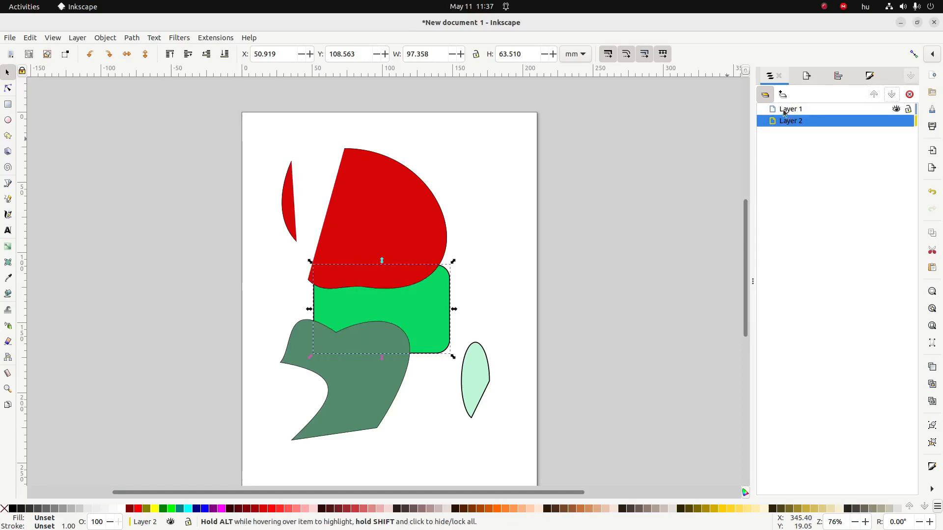
# Step: Nest Layer 1 inside Layer 2
pyautogui.moveTo(784, 113); pyautogui.dragTo(823, 124)
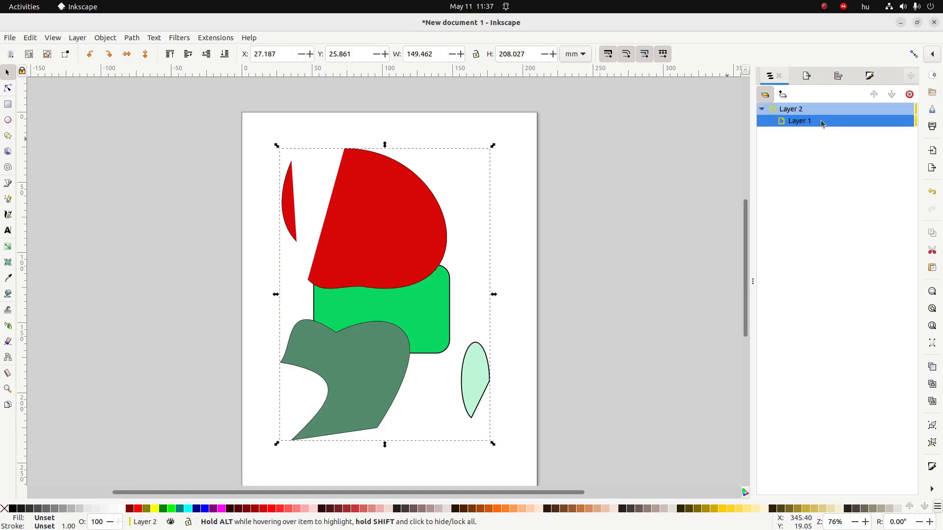
# Step: Select Layer 2 and its nested Layer 1 alternately, and hide Layer 2 with its contents and show it again
pyautogui.click(795, 113)
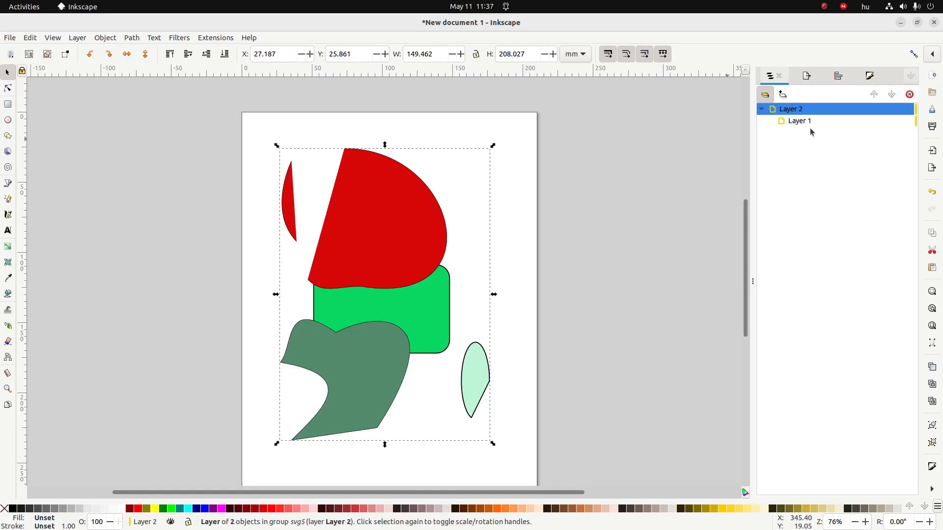
pyautogui.click(802, 121)
pyautogui.click(793, 111)
pyautogui.click(796, 122)
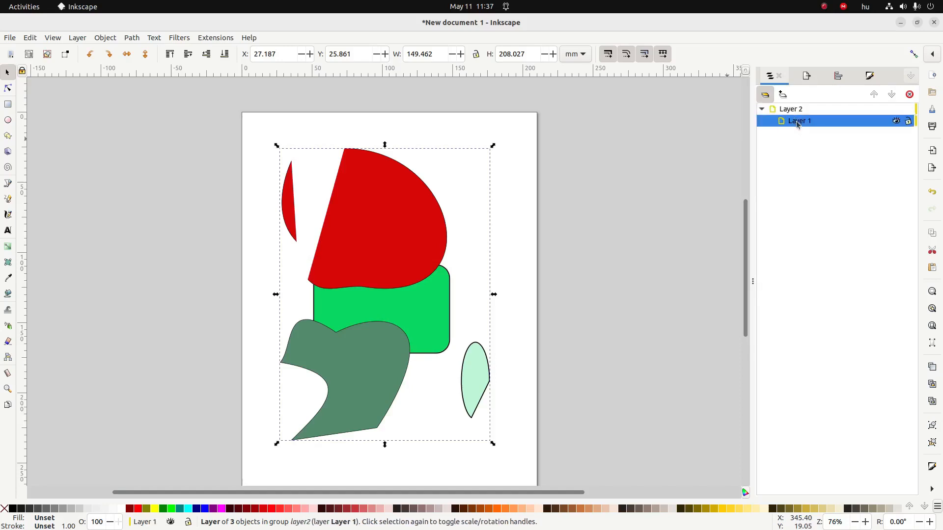
pyautogui.click(897, 109)
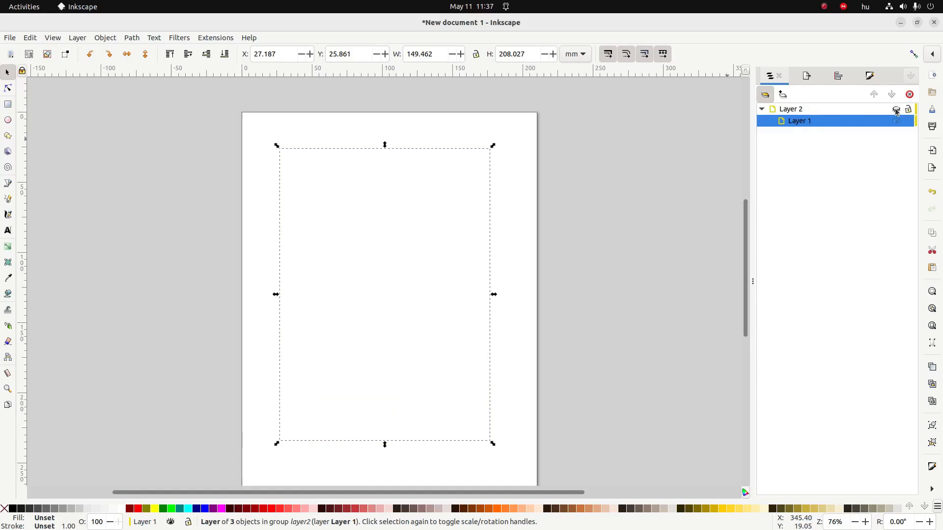
pyautogui.click(896, 110)
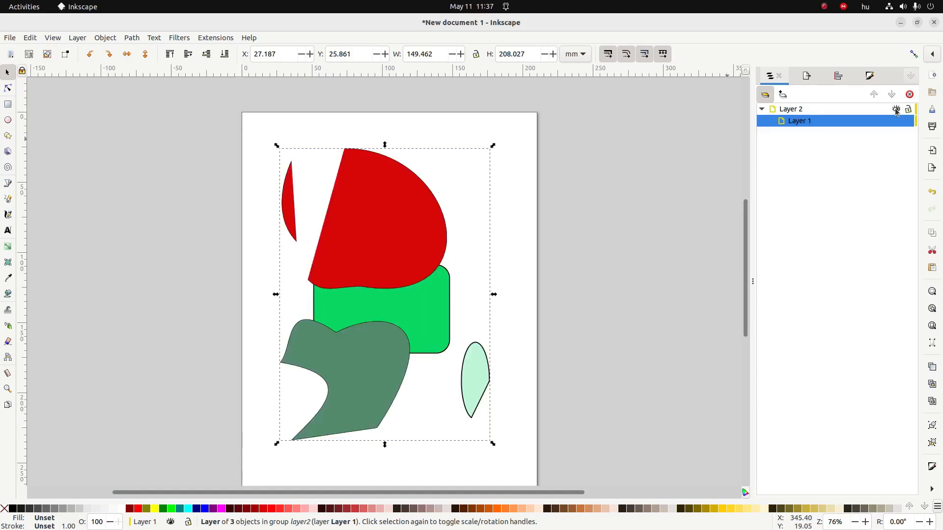
# Step: List the objects inside the layers and select the three paths of Layer 1 one after another to identify each shape
pyautogui.click(764, 96)
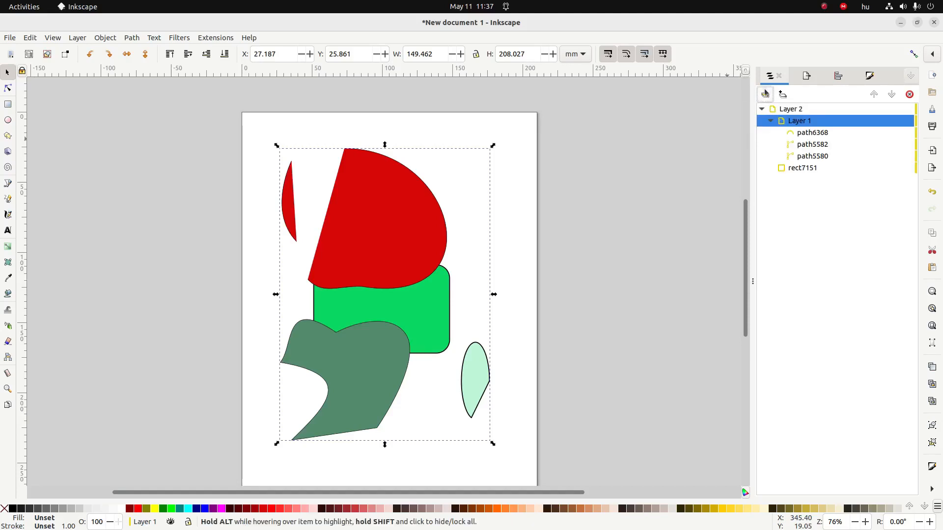
pyautogui.click(809, 134)
pyautogui.click(810, 144)
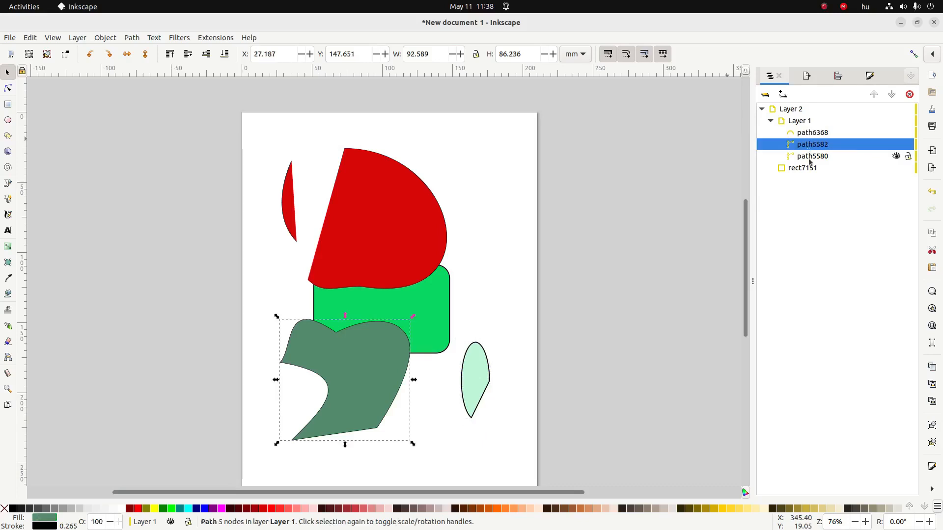
pyautogui.click(811, 156)
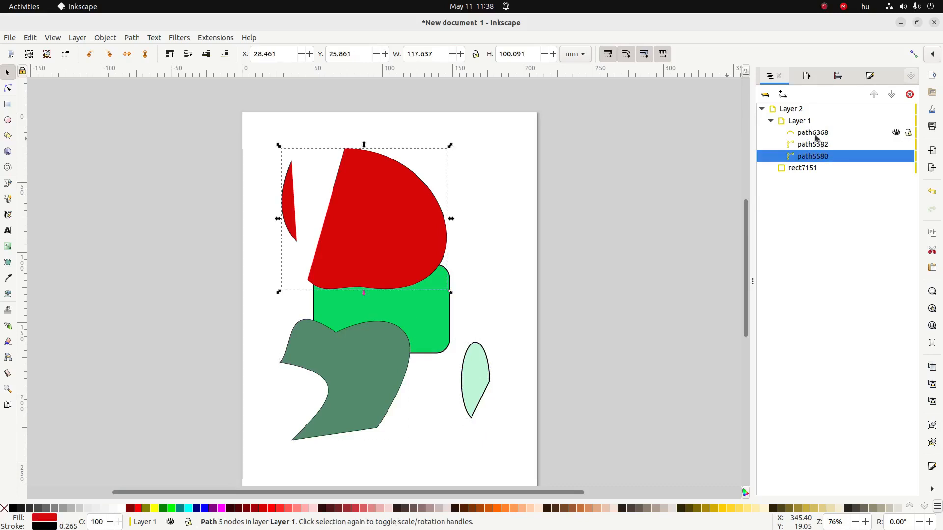
pyautogui.click(813, 133)
pyautogui.click(813, 144)
pyautogui.click(811, 156)
pyautogui.click(810, 134)
pyautogui.click(810, 144)
pyautogui.click(811, 156)
pyautogui.click(810, 135)
pyautogui.click(811, 144)
pyautogui.click(810, 156)
pyautogui.click(813, 133)
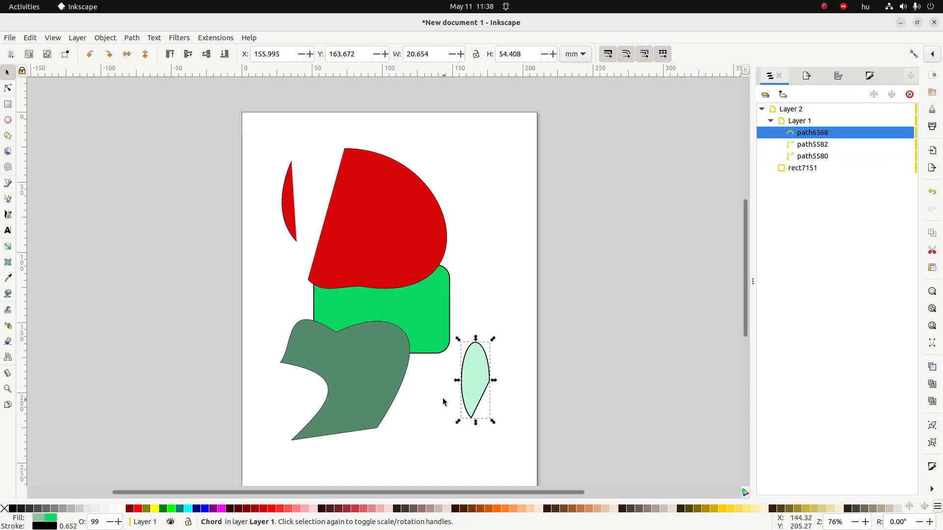
# Step: Move the dark green shape up over the rectangle and red shape, and shift it through Layer 1's stacking order, ending on top
pyautogui.click(361, 389)
pyautogui.moveTo(361, 390); pyautogui.dragTo(390, 316)
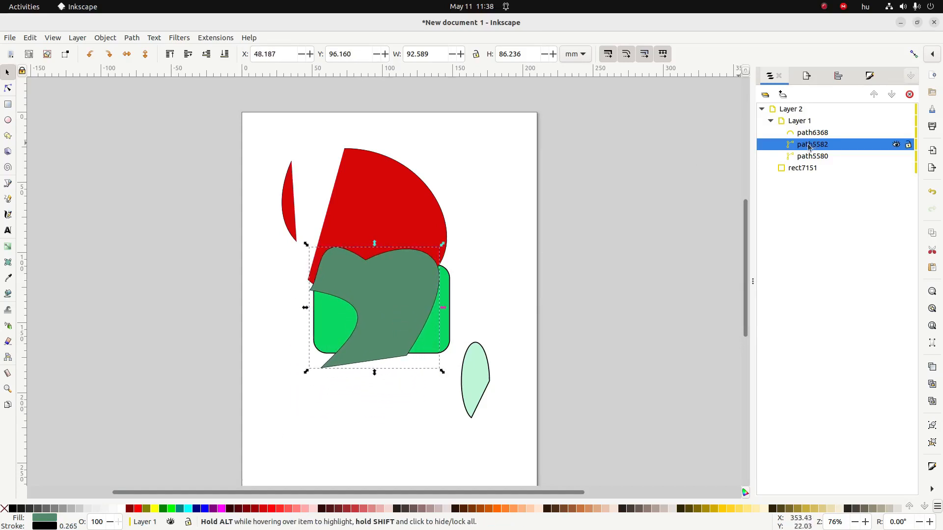
pyautogui.click(875, 95)
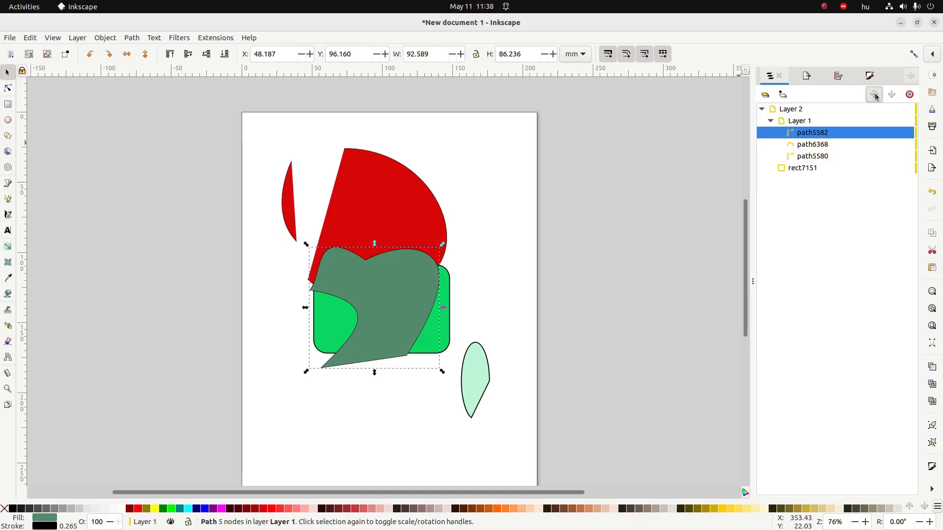
pyautogui.click(892, 94)
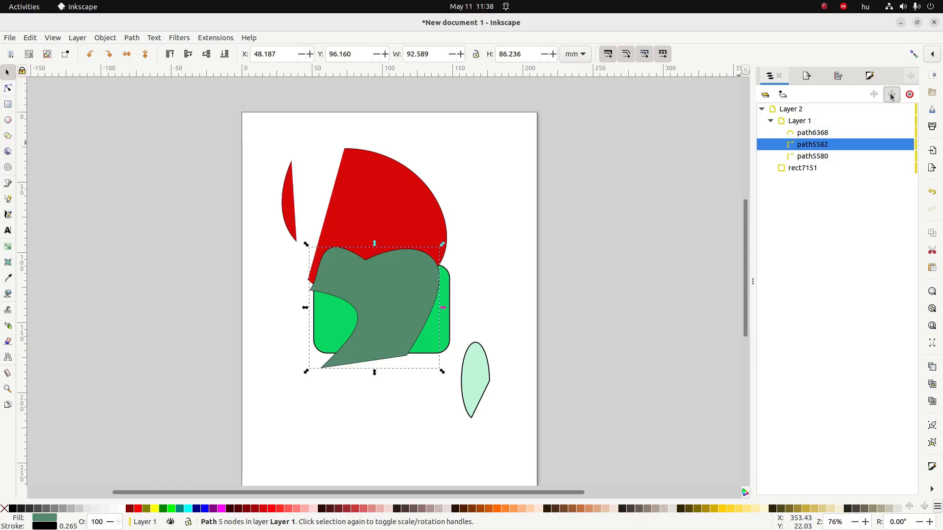
pyautogui.click(892, 95)
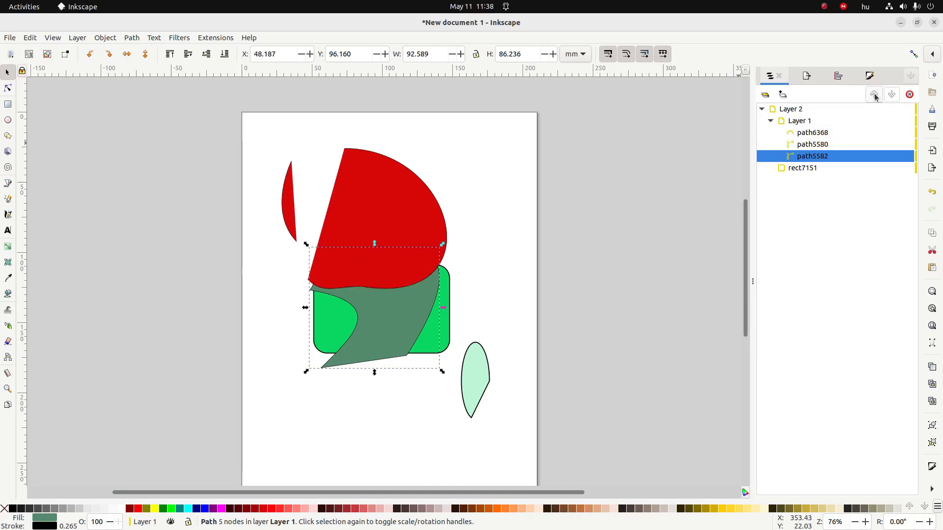
pyautogui.click(874, 95)
pyautogui.click(875, 95)
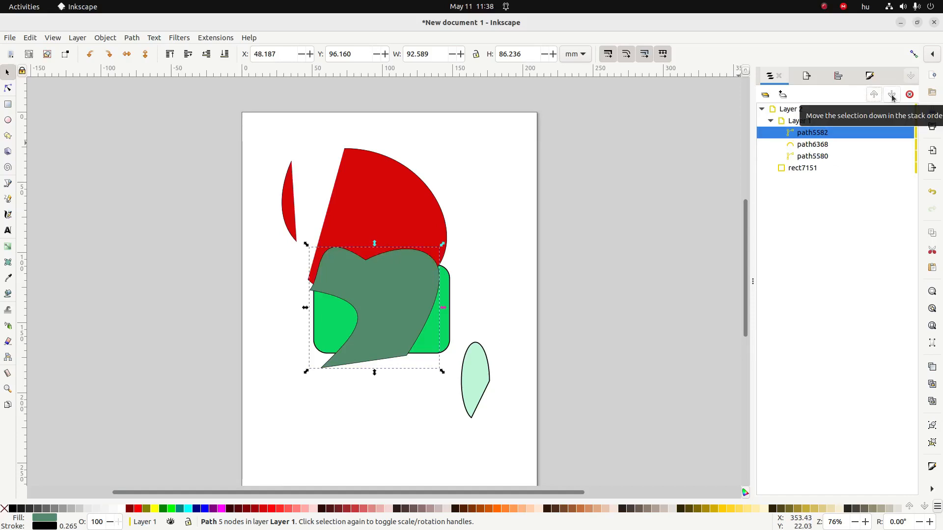
# Step: Select the other objects of Layer 1 and the rectangle of Layer 2 in turn, and return to the layers-only view
pyautogui.click(812, 156)
pyautogui.click(812, 145)
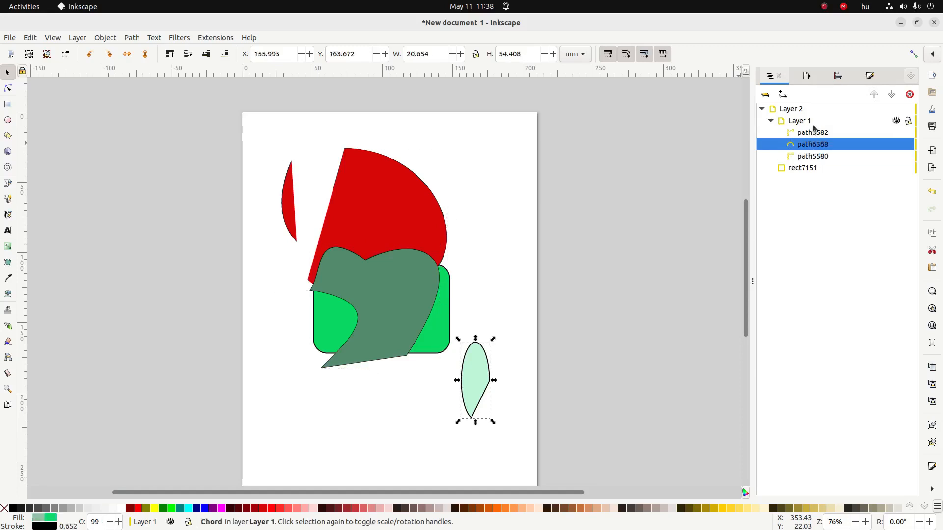
pyautogui.click(813, 125)
pyautogui.click(813, 132)
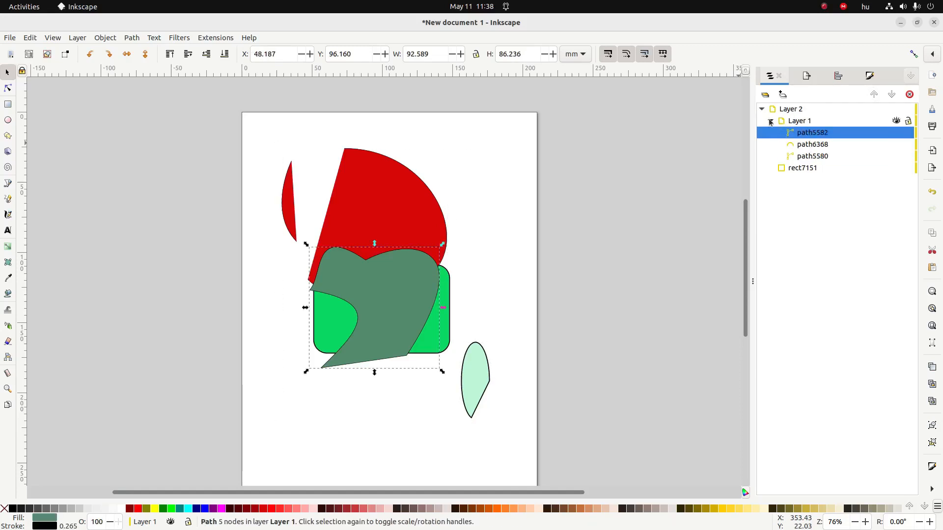
pyautogui.click(770, 121)
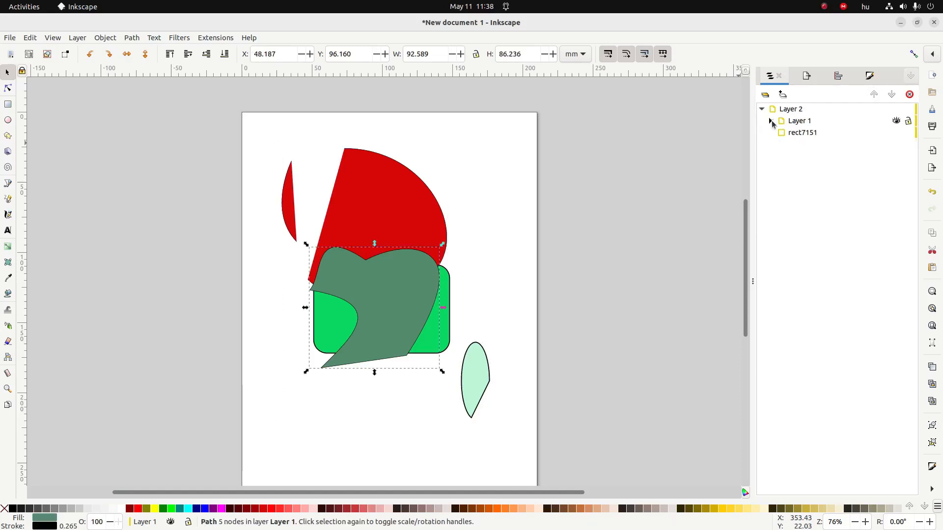
pyautogui.click(793, 135)
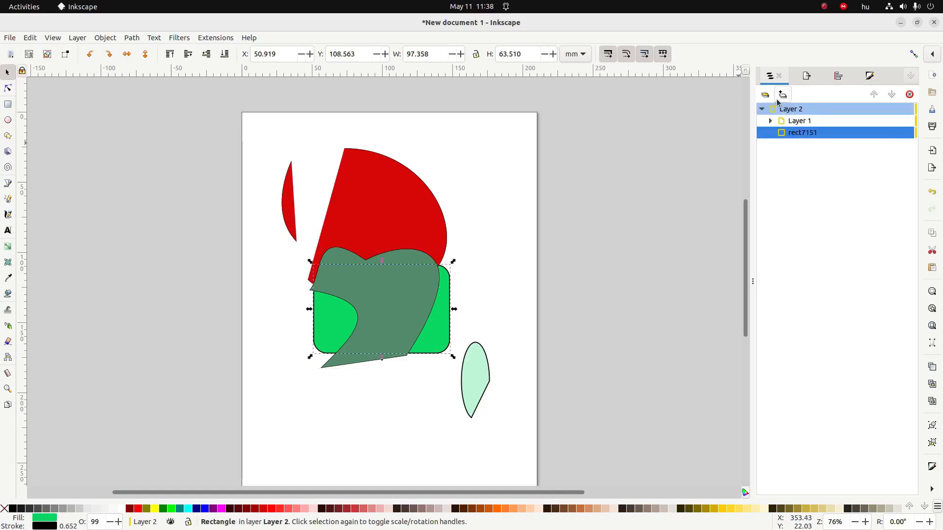
pyautogui.click(765, 95)
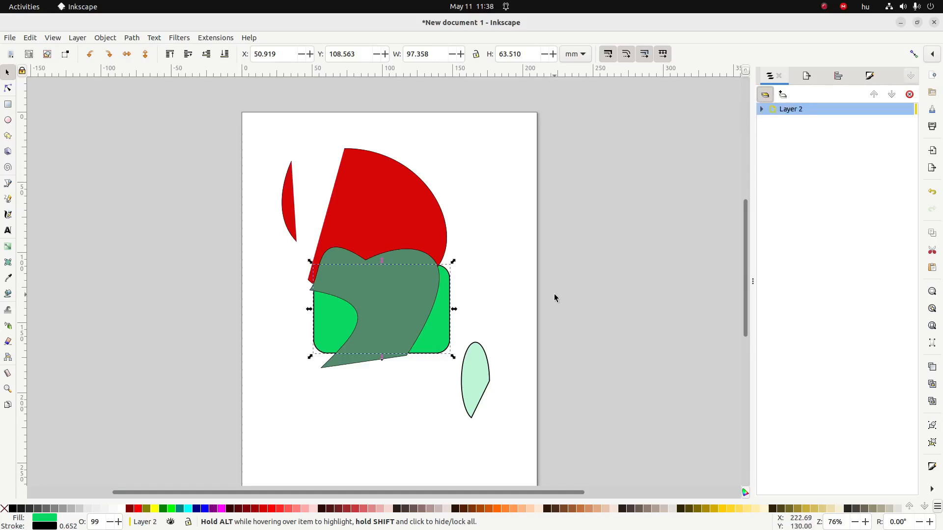
# Step: Switch to the F.Checklist_Inkscape document in Google Docs and mark Add, remove, Order, and Hide and lock under Layers
pyautogui.moveTo(2, 147)
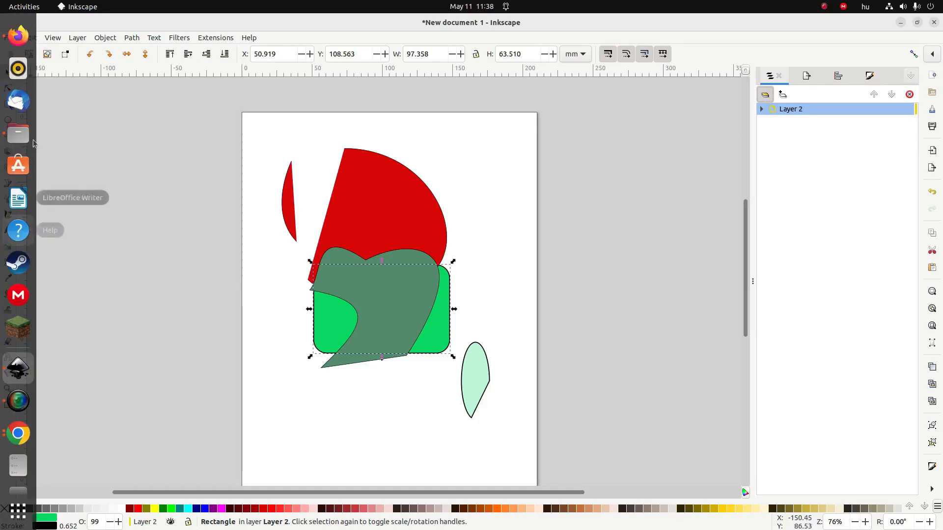
pyautogui.click(15, 434)
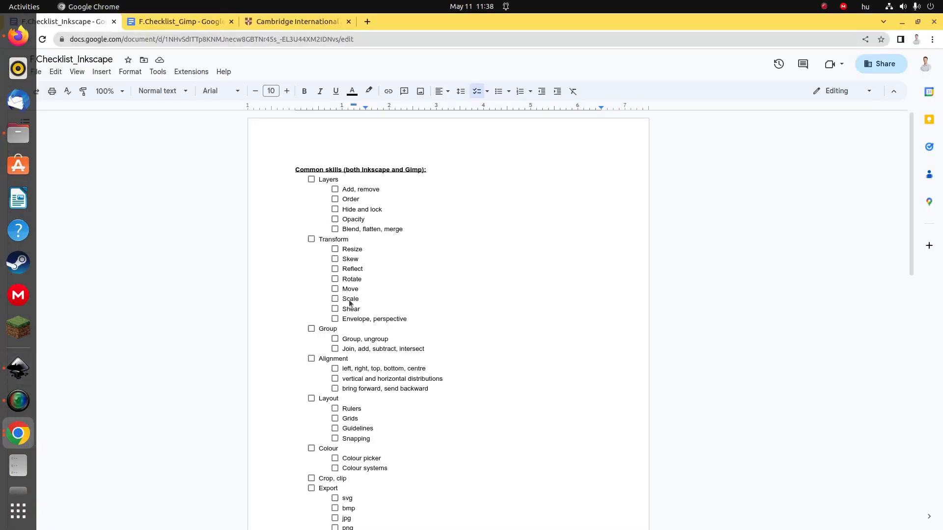
pyautogui.click(335, 190)
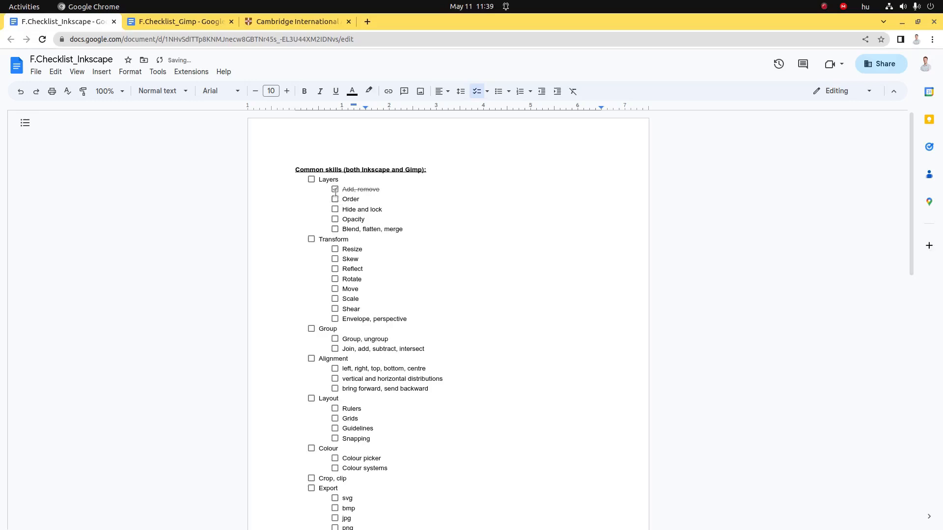
pyautogui.click(336, 190)
pyautogui.click(335, 200)
pyautogui.click(335, 209)
# Step: Switch back to Inkscape, take Layer 1 out of Layer 2 to sit above it, and delete Layer 1
pyautogui.hotkey('alt', 'Tab')
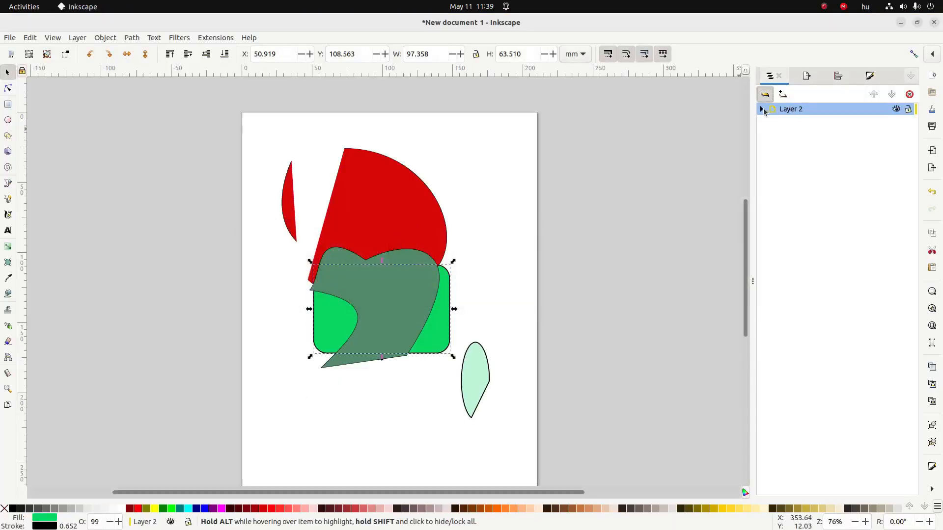
pyautogui.click(763, 109)
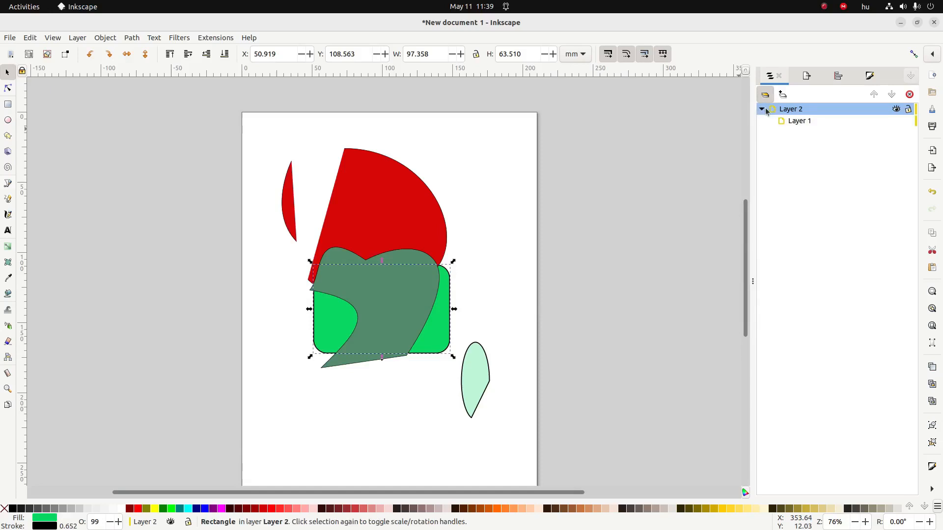
pyautogui.moveTo(782, 120); pyautogui.dragTo(840, 106)
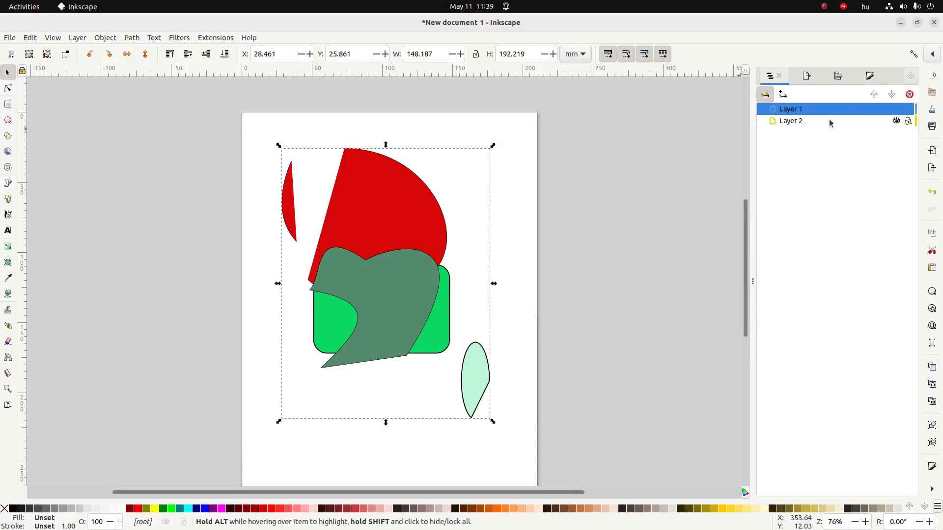
pyautogui.rightClick(792, 113)
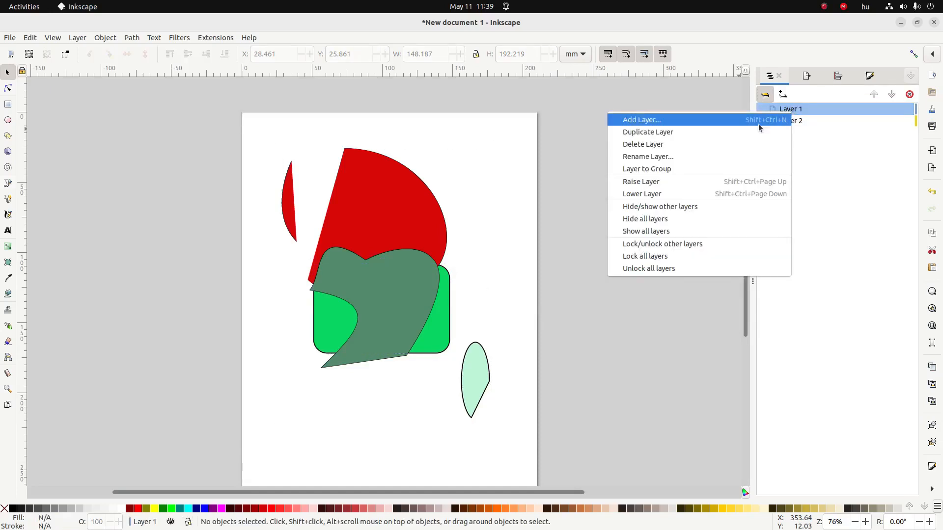
pyautogui.click(712, 143)
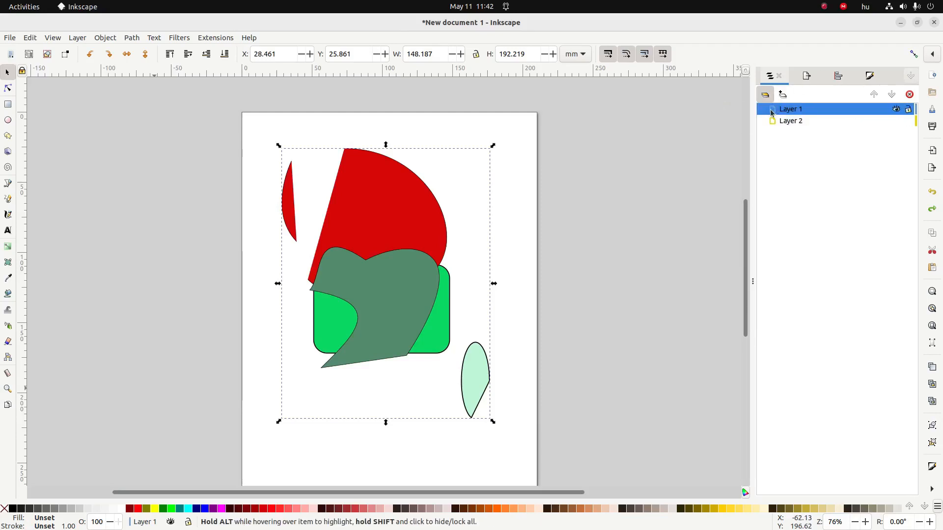
# Step: Nest Layer 1 inside Layer 2 again, and hide and show Layer 2 together with its sublayer
pyautogui.moveTo(786, 110); pyautogui.dragTo(789, 120)
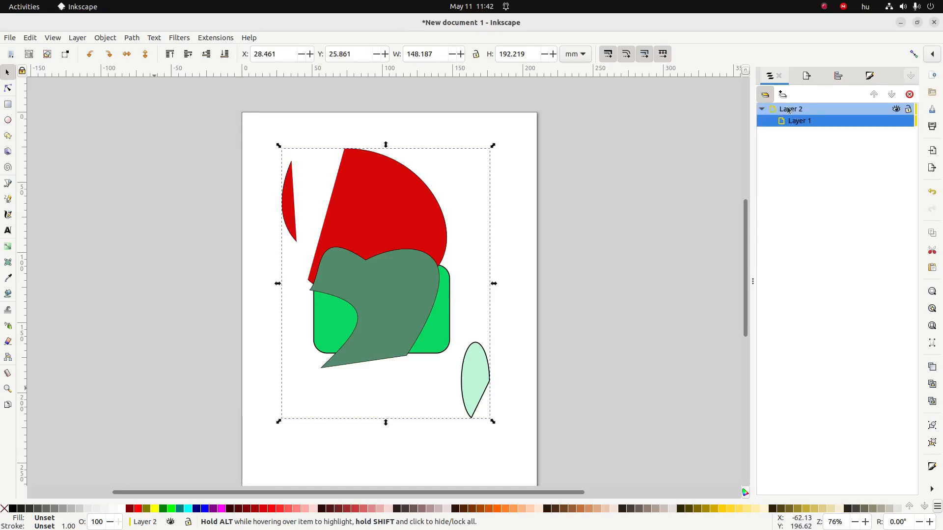
pyautogui.click(787, 110)
pyautogui.click(897, 112)
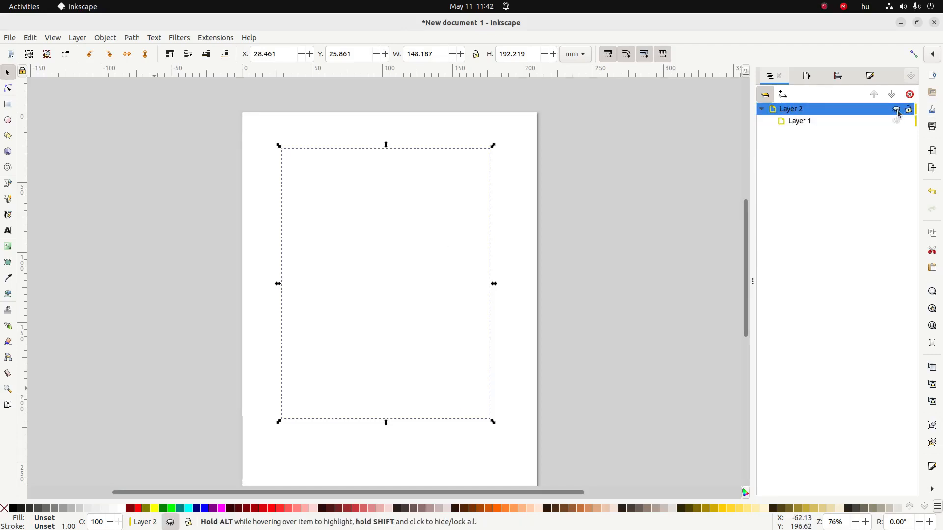
pyautogui.click(897, 111)
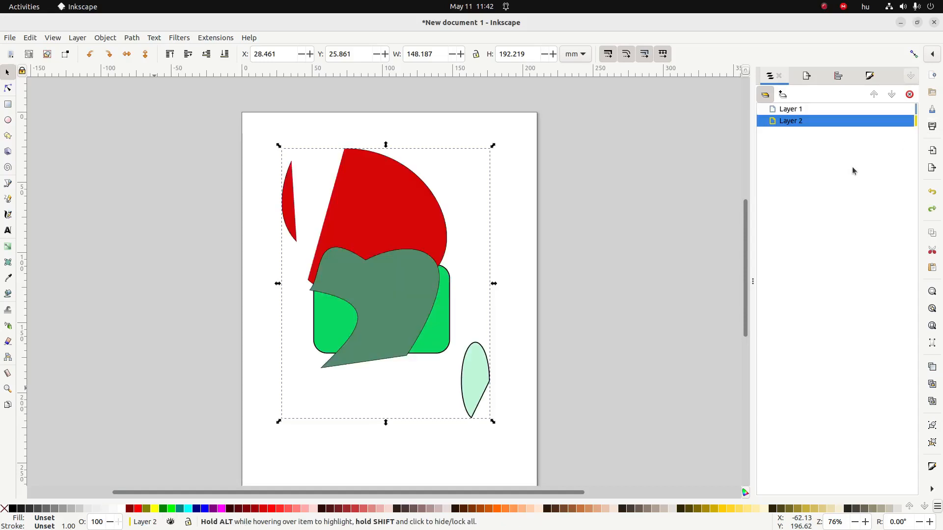
# Step: List the objects of Layer 1, select all three of its paths and move them into Layer 2 above the rectangle
pyautogui.click(800, 110)
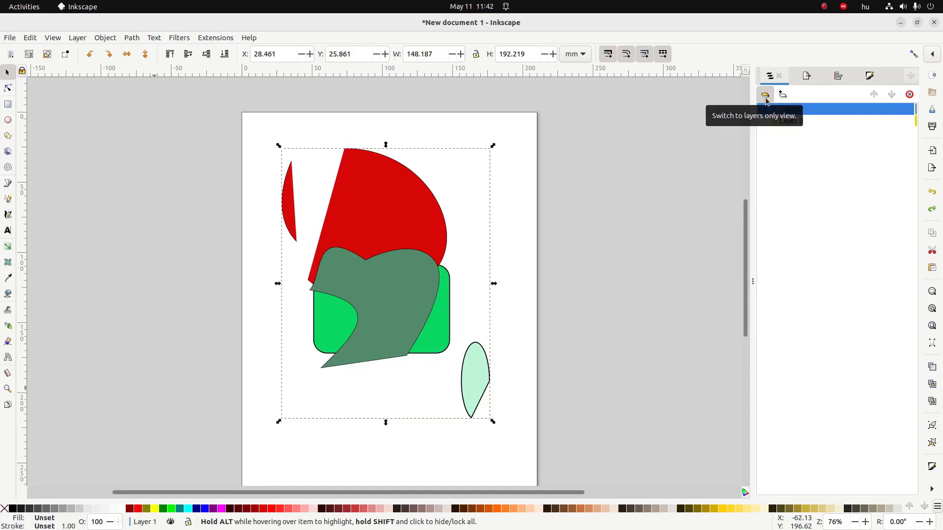
pyautogui.click(765, 95)
pyautogui.click(793, 122)
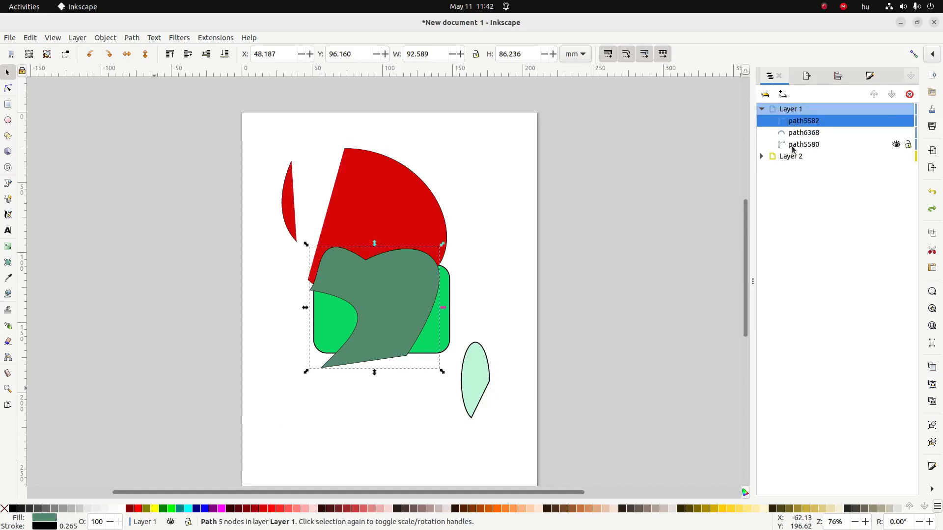
pyautogui.keyDown('shift'); pyautogui.click(795, 145); pyautogui.keyUp('shift')
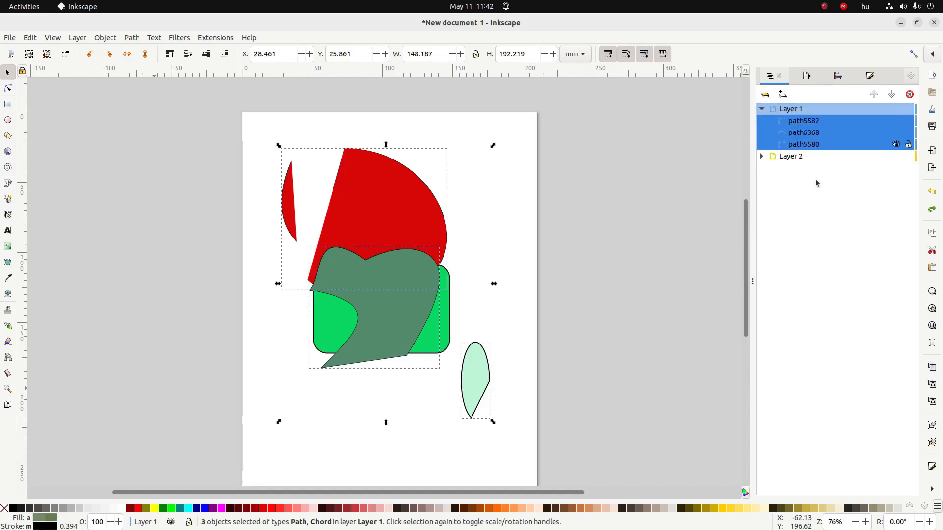
pyautogui.moveTo(799, 124); pyautogui.dragTo(814, 159)
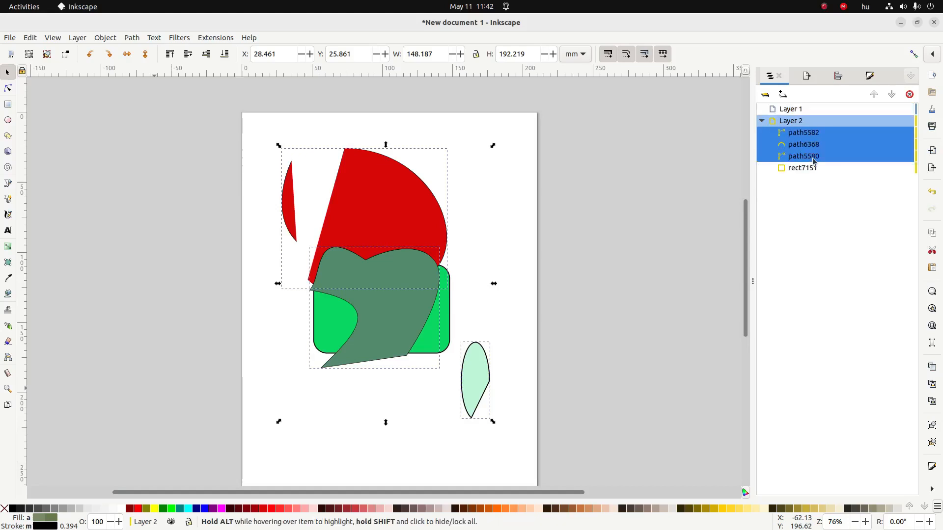
# Step: Delete the emptied Layer 1
pyautogui.click(790, 122)
pyautogui.click(791, 111)
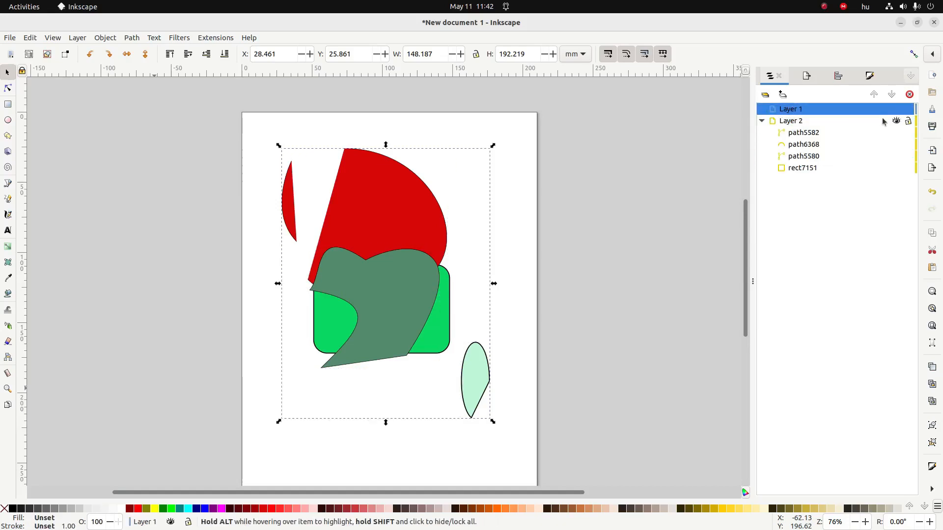
pyautogui.press('Delete')
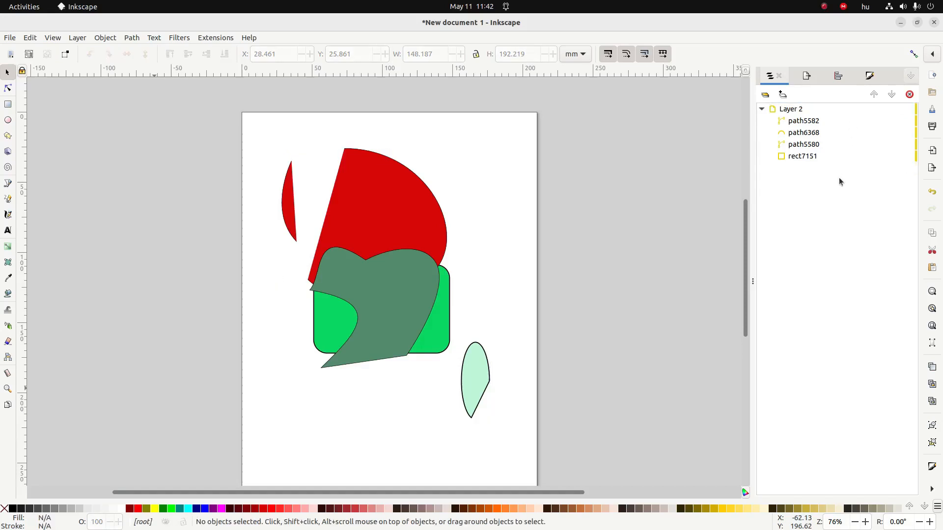
# Step: Select Layer 2, switch to the Chrome checklist to highlight the Opacity item, and return to Inkscape
pyautogui.click(789, 112)
pyautogui.hotkey('alt', 'Tab')
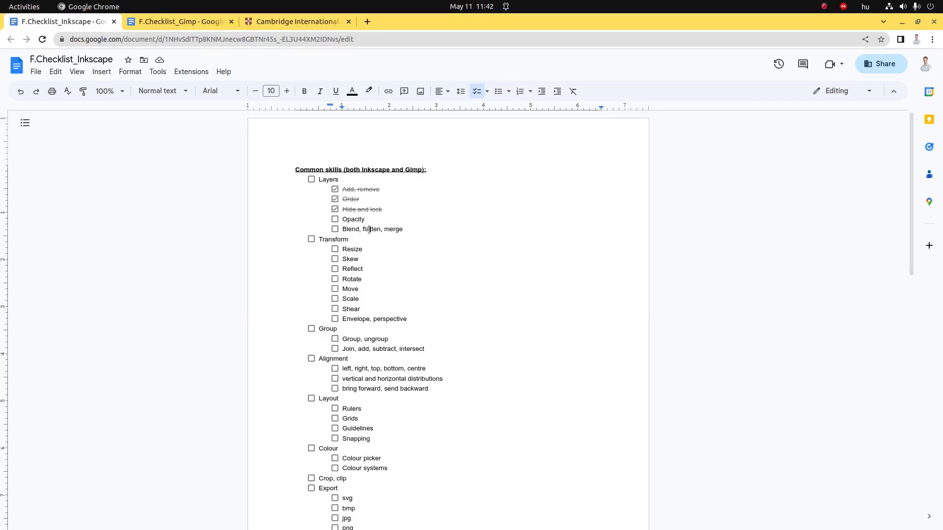
pyautogui.doubleClick(347, 219)
pyautogui.hotkey('alt', 'Tab')
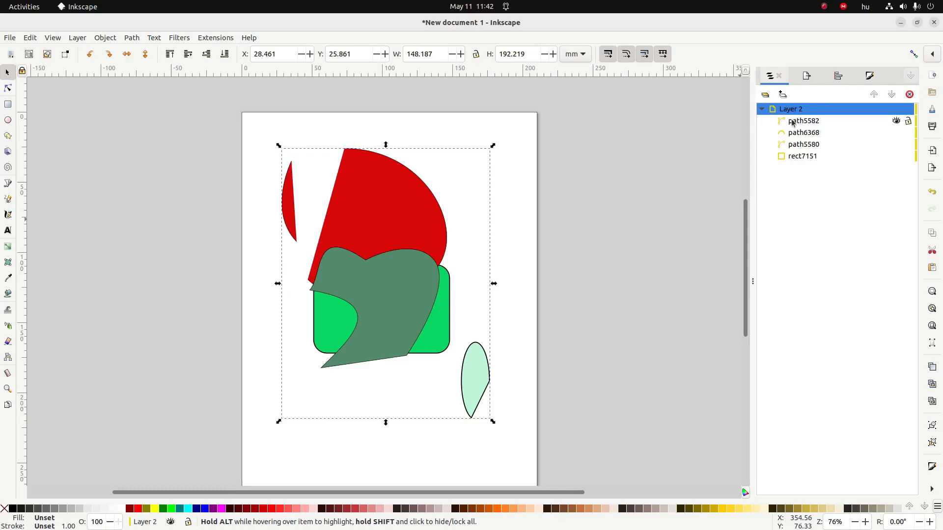
# Step: Undo the deletion of Layer 1 and the move of its three paths into Layer 2, and collapse Layer 2
pyautogui.hotkey('ctrl', 'z')
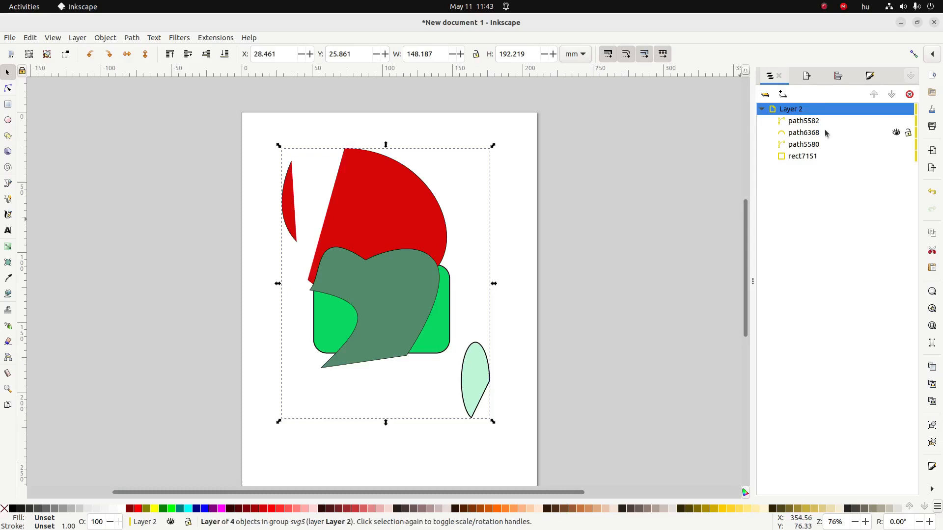
pyautogui.hotkey('ctrl', 'z')
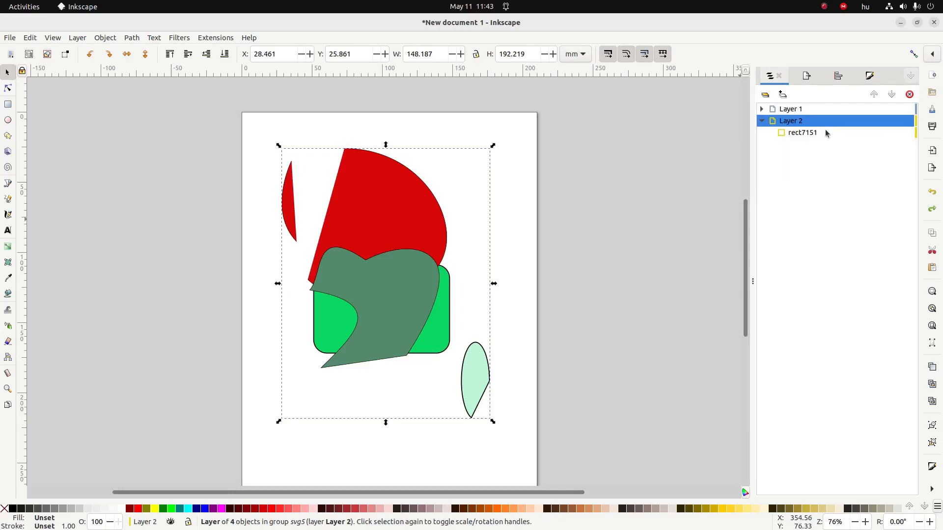
pyautogui.click(762, 121)
# Step: Select Layer 1 and move it below Layer 2 in the layer order
pyautogui.click(788, 109)
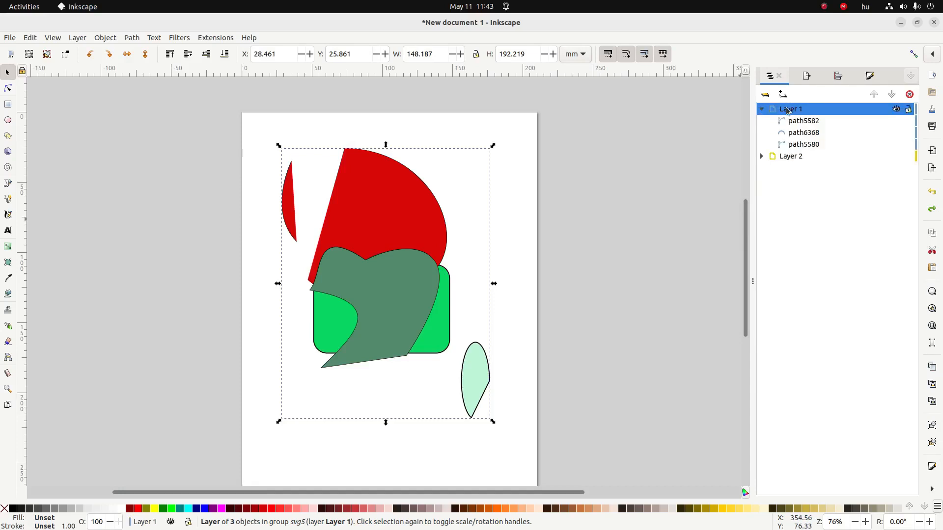
pyautogui.moveTo(788, 109); pyautogui.dragTo(804, 163)
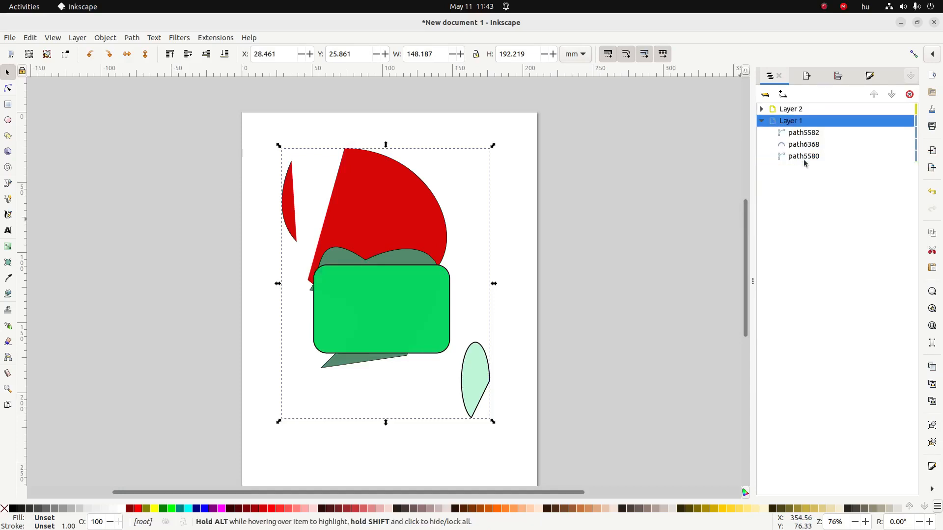
pyautogui.click(762, 121)
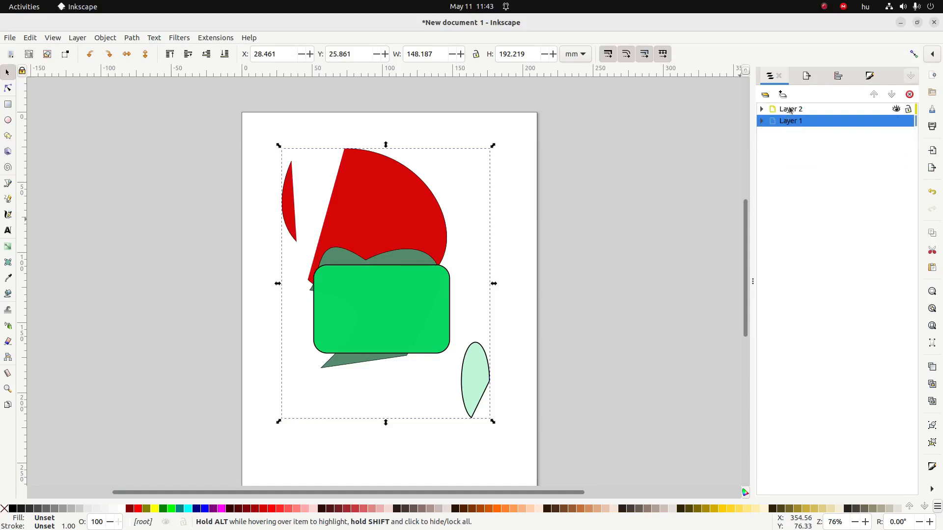
pyautogui.click(790, 109)
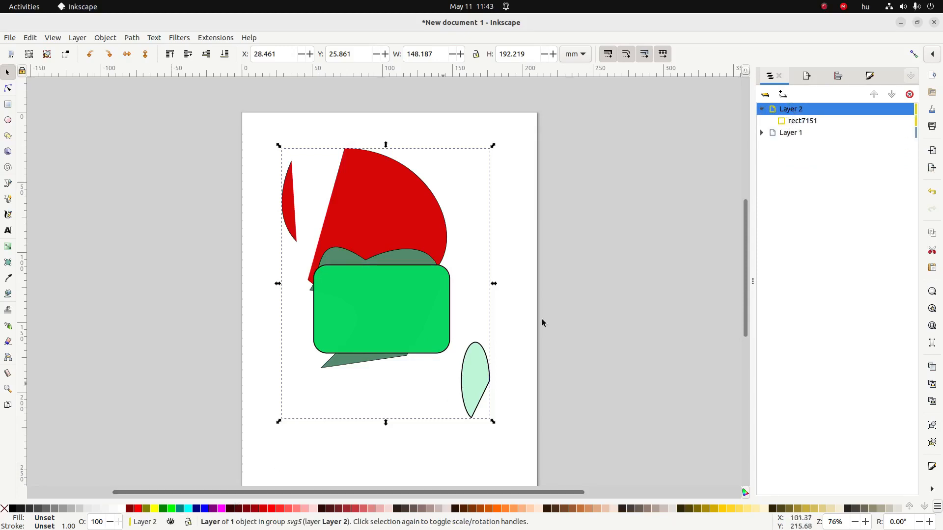
# Step: Move Layer 1 back above Layer 2 and collapse both layers in the list
pyautogui.click(764, 112)
pyautogui.click(786, 120)
pyautogui.moveTo(785, 120); pyautogui.dragTo(815, 104)
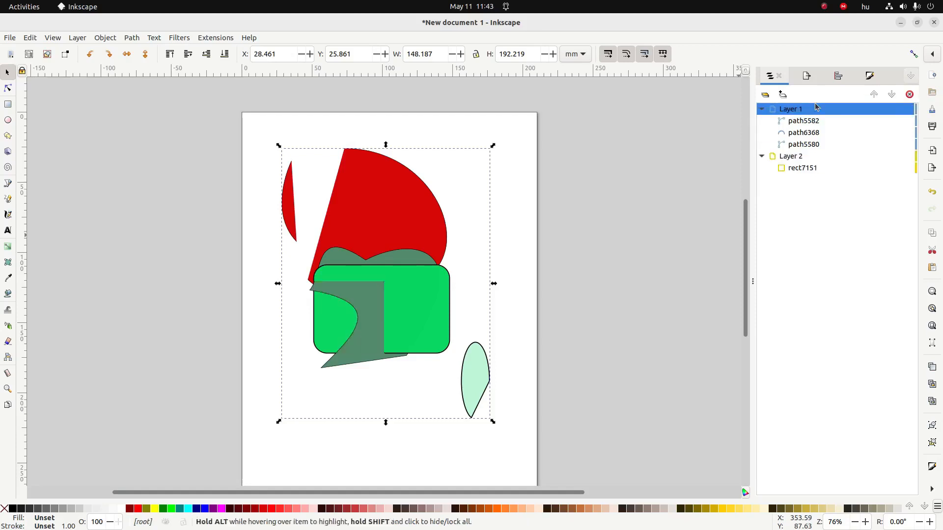
pyautogui.click(761, 157)
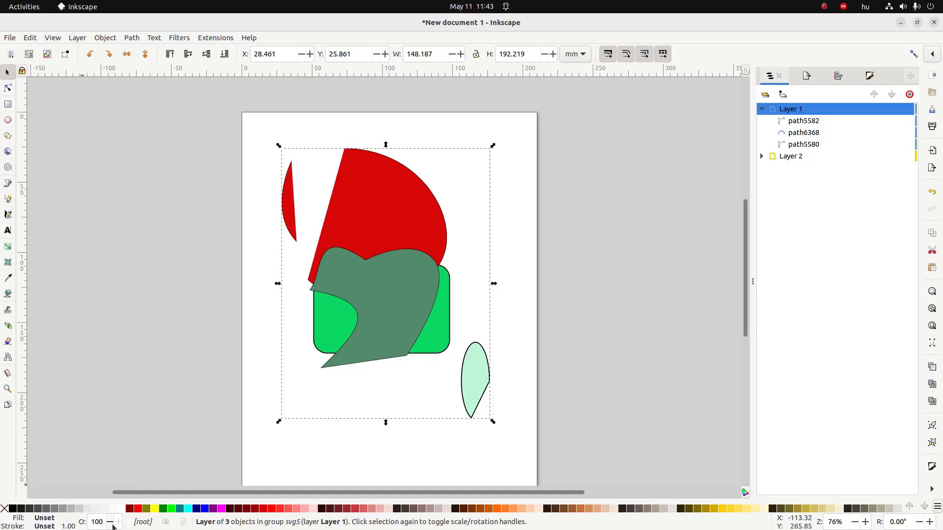
pyautogui.click(761, 109)
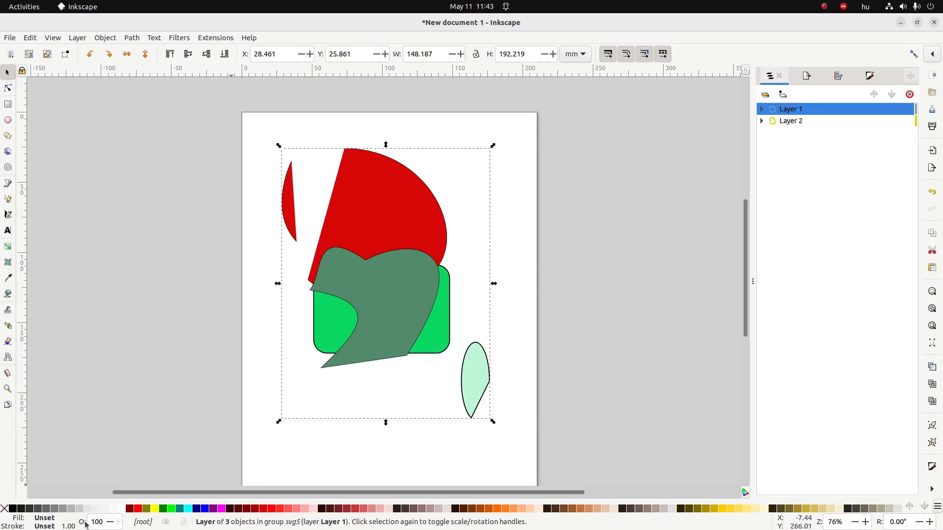
# Step: Lower the opacity of Layer 1 to 69% and the opacity of Layer 2 to 78%
pyautogui.click(110, 523)
pyautogui.moveTo(110, 522); pyautogui.dragTo(110, 522)
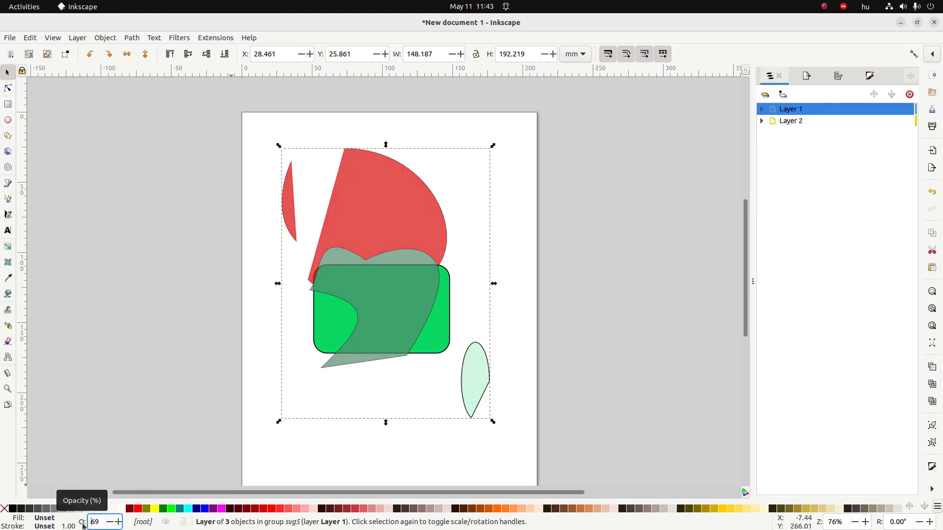
pyautogui.click(799, 123)
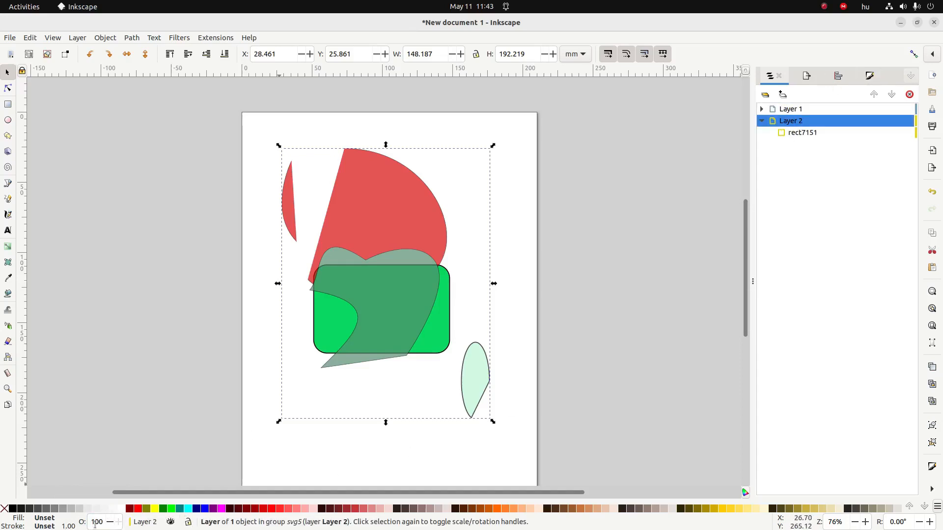
pyautogui.moveTo(111, 523); pyautogui.dragTo(110, 524)
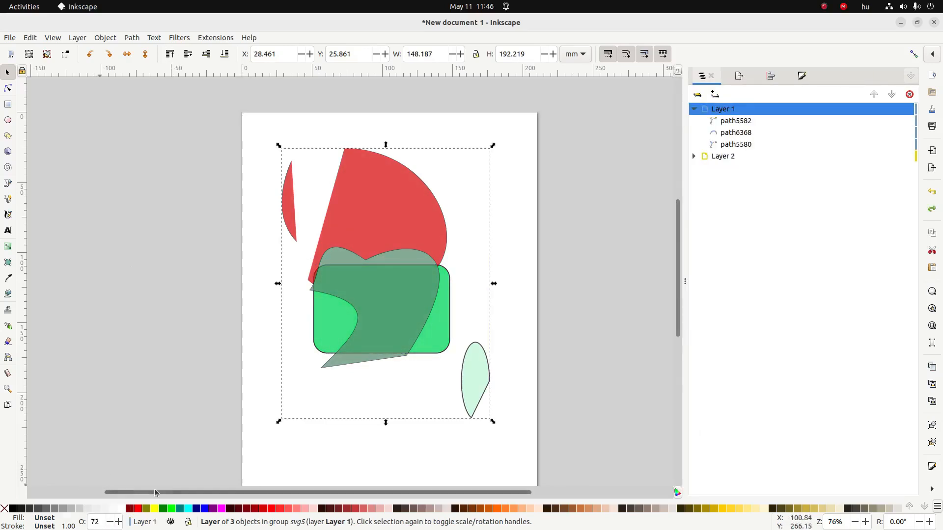
# Step: Raise the opacity of Layer 2 and of Layer 1 back to 100%
pyautogui.click(721, 156)
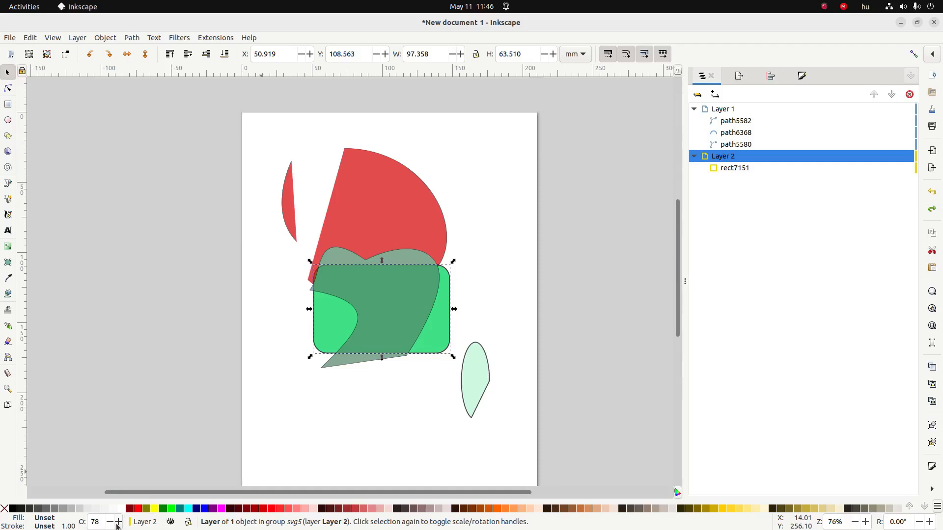
pyautogui.moveTo(117, 524); pyautogui.dragTo(117, 523)
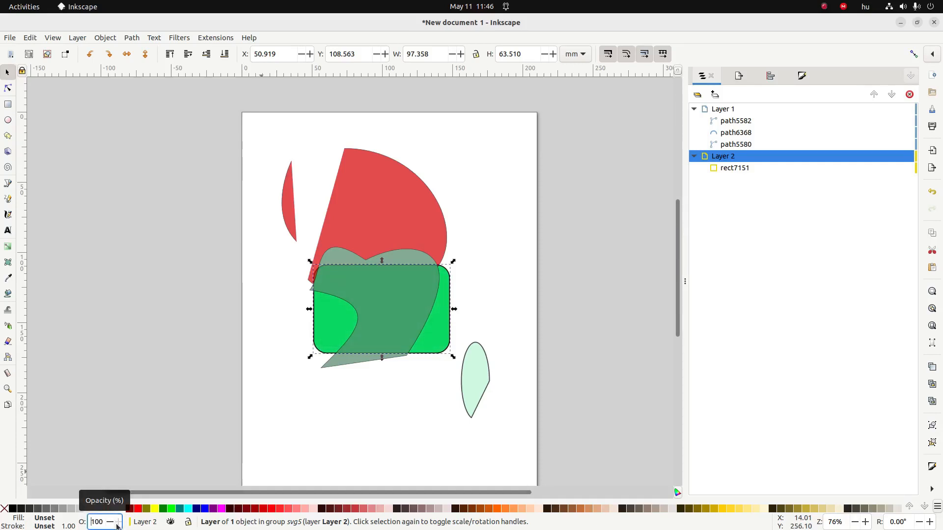
pyautogui.click(726, 109)
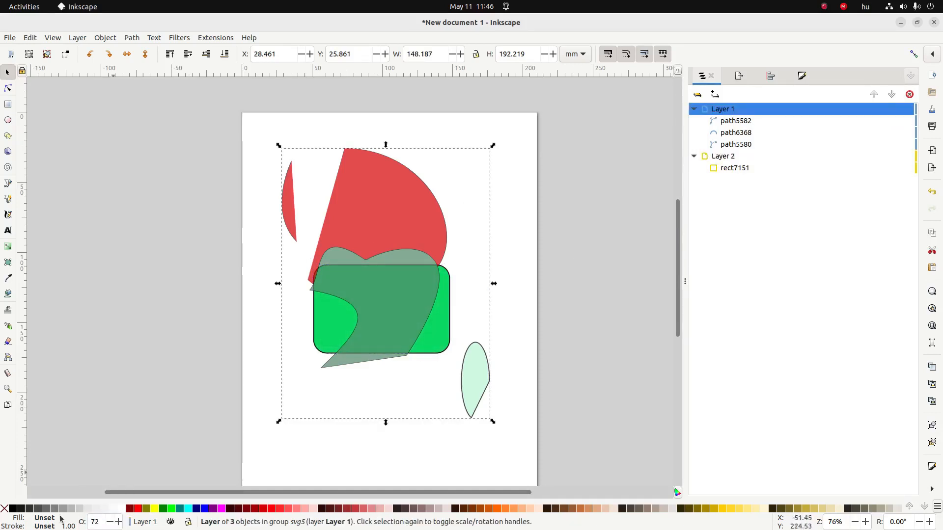
pyautogui.moveTo(119, 524); pyautogui.dragTo(119, 524)
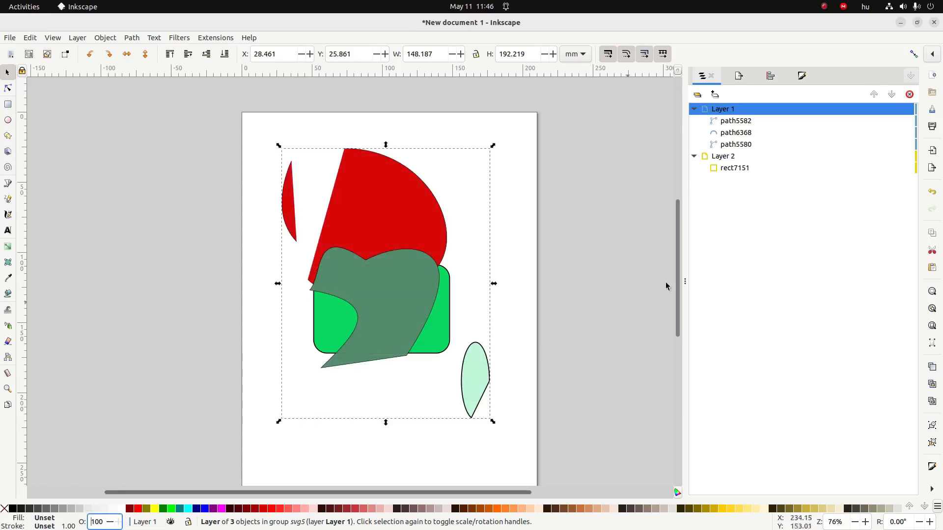
# Step: Restrict the object list to layers only, and shift the whole of Layer 1 to about X 52.5 mm, Y 38 mm
pyautogui.click(697, 94)
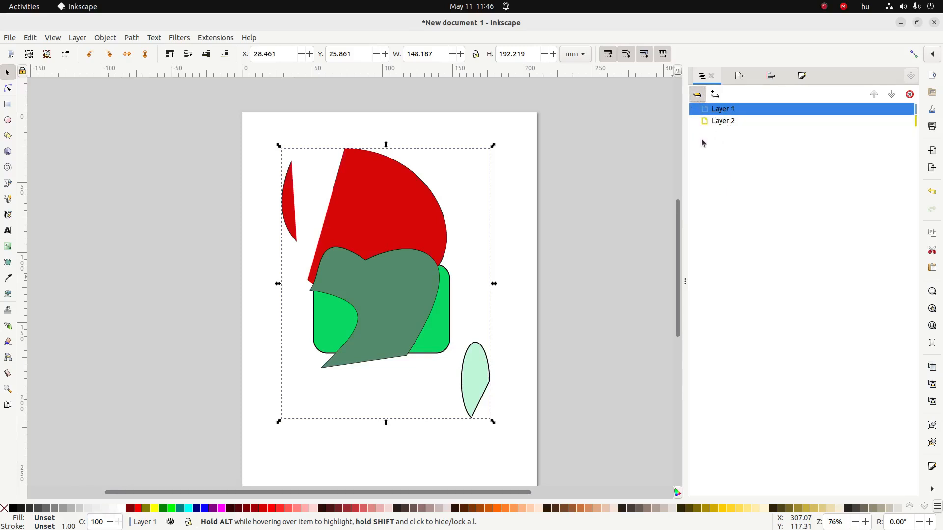
pyautogui.moveTo(385, 313); pyautogui.dragTo(416, 320)
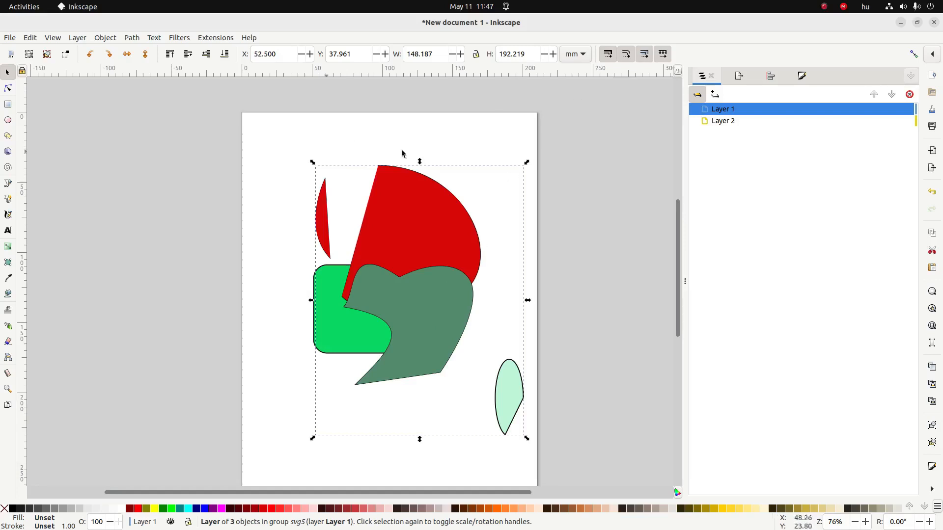
# Step: Select Layer 1 and set its blend mode to Multiply in Fill and Stroke
pyautogui.click(727, 122)
pyautogui.click(728, 111)
pyautogui.click(802, 77)
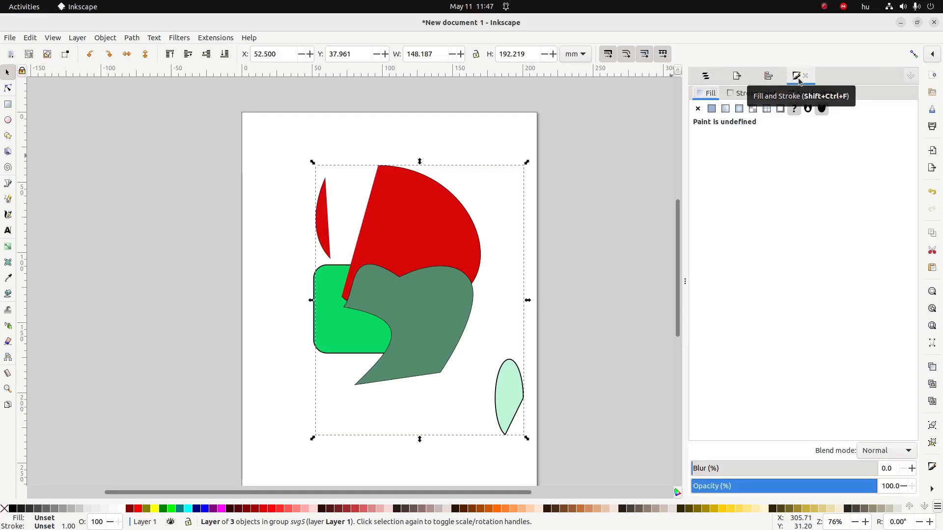
pyautogui.click(905, 452)
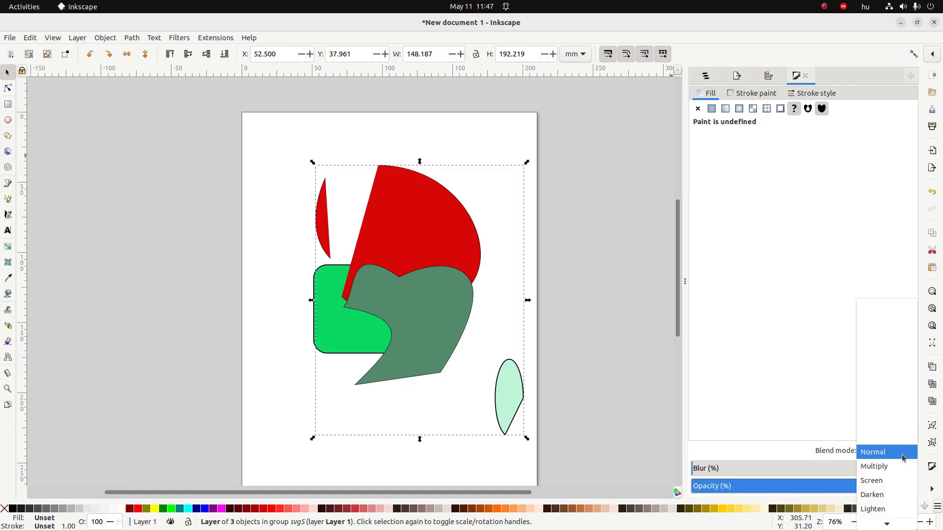
pyautogui.click(886, 464)
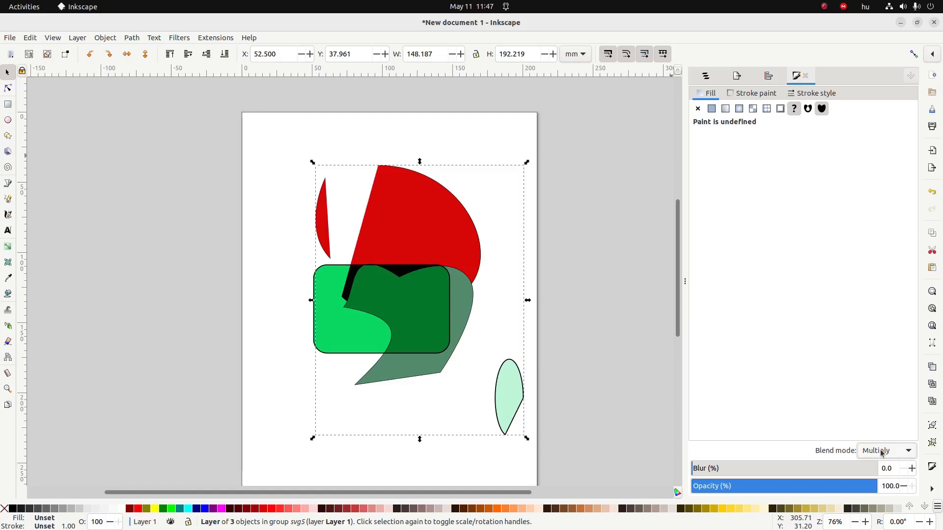
# Step: Try the Screen, Darken and Lighten blend modes on Layer 1 in turn
pyautogui.click(882, 452)
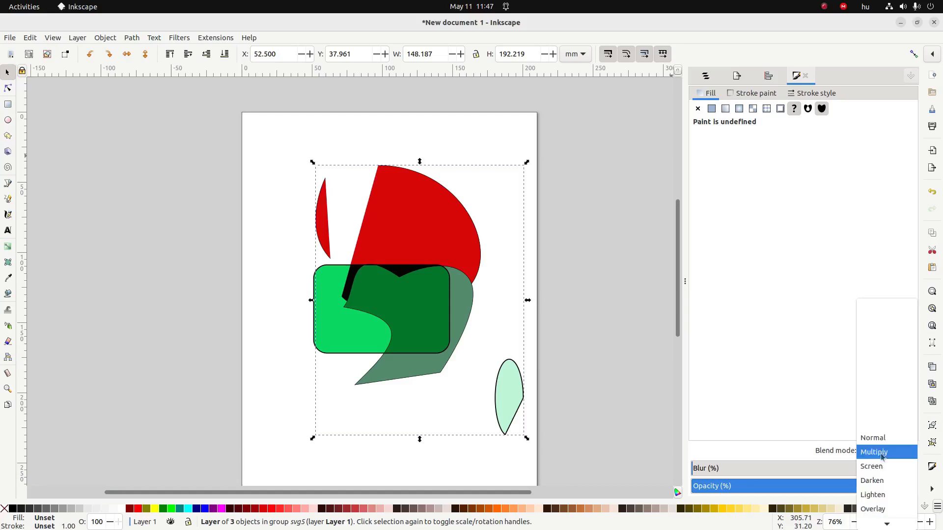
pyautogui.click(880, 465)
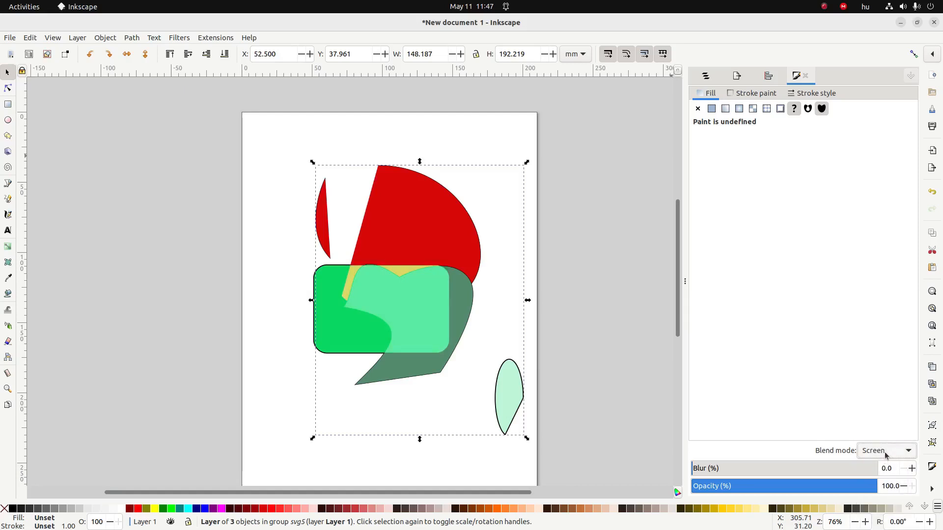
pyautogui.click(883, 451)
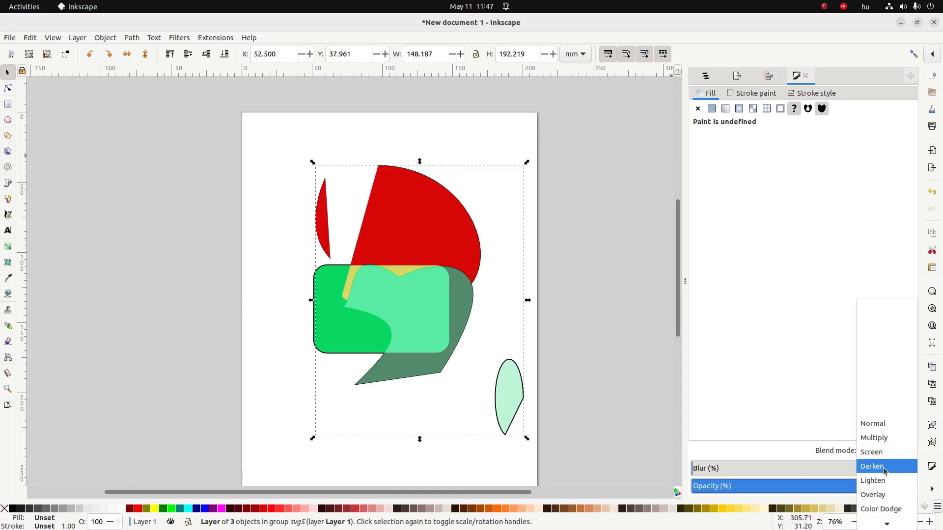
pyautogui.click(884, 470)
pyautogui.click(886, 455)
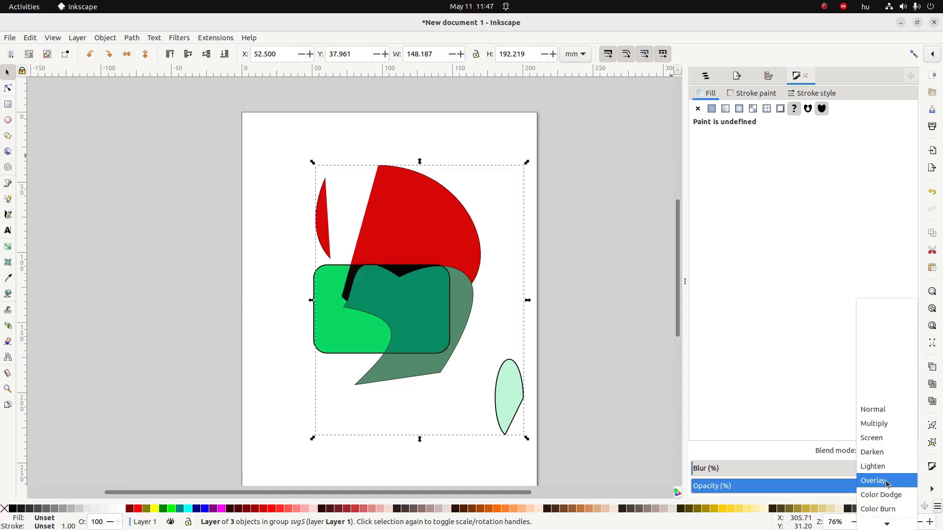
pyautogui.click(879, 466)
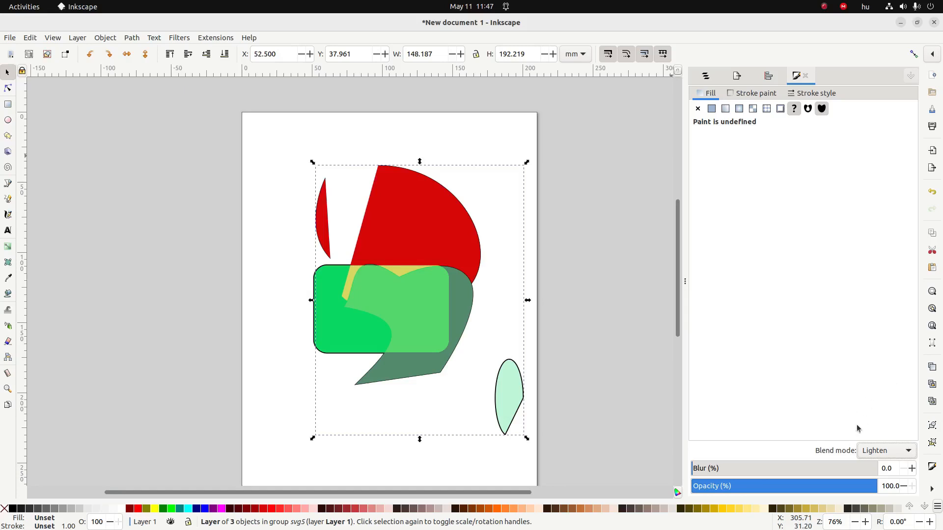
# Step: Try the Overlay, Hard Light and Soft Light blend modes on Layer 1 in turn
pyautogui.click(873, 452)
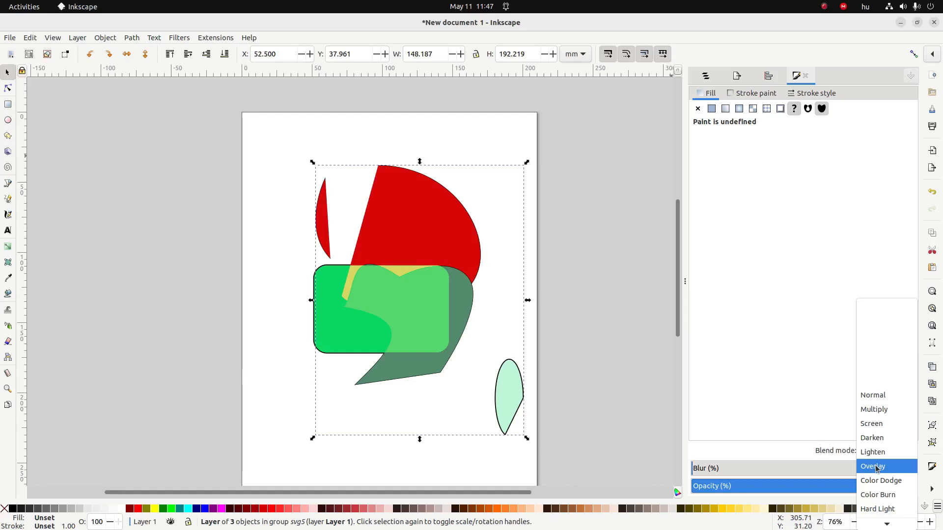
pyautogui.click(876, 468)
pyautogui.click(879, 451)
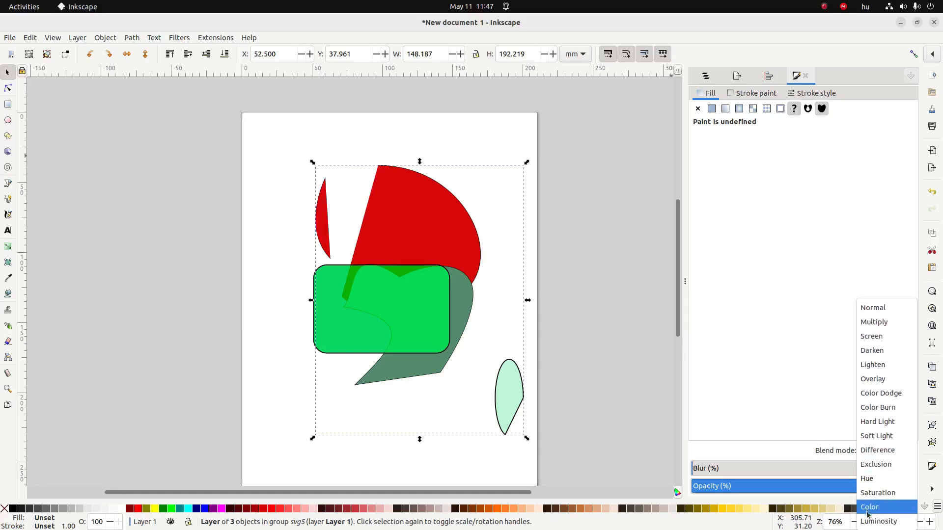
pyautogui.click(885, 423)
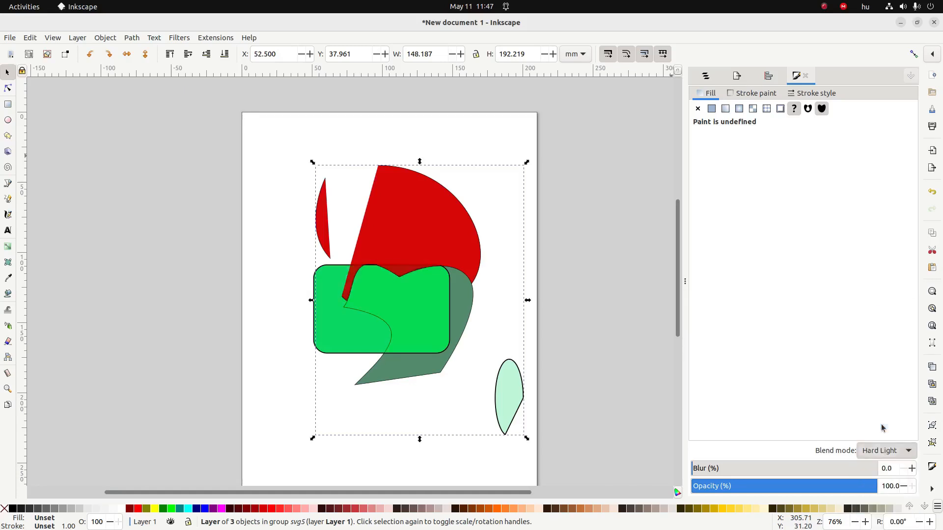
pyautogui.click(886, 451)
pyautogui.click(888, 453)
pyautogui.click(889, 454)
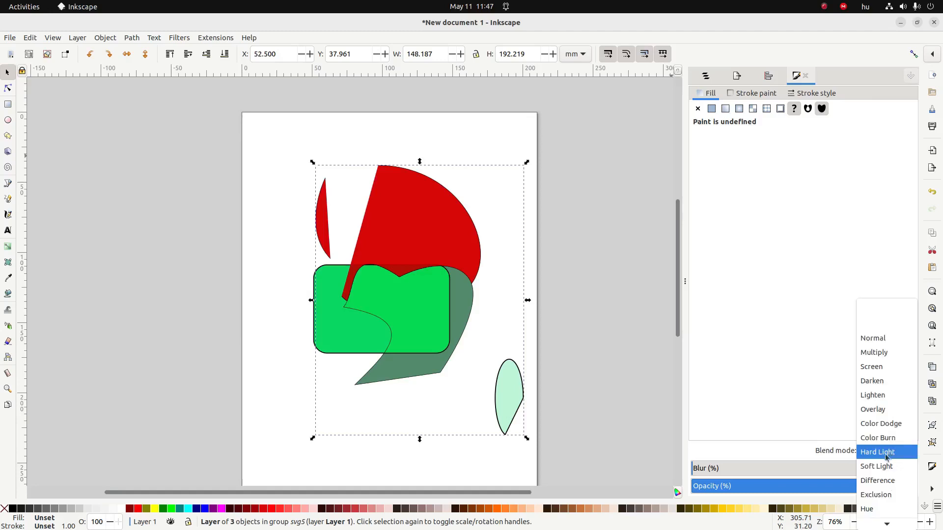
pyautogui.click(880, 467)
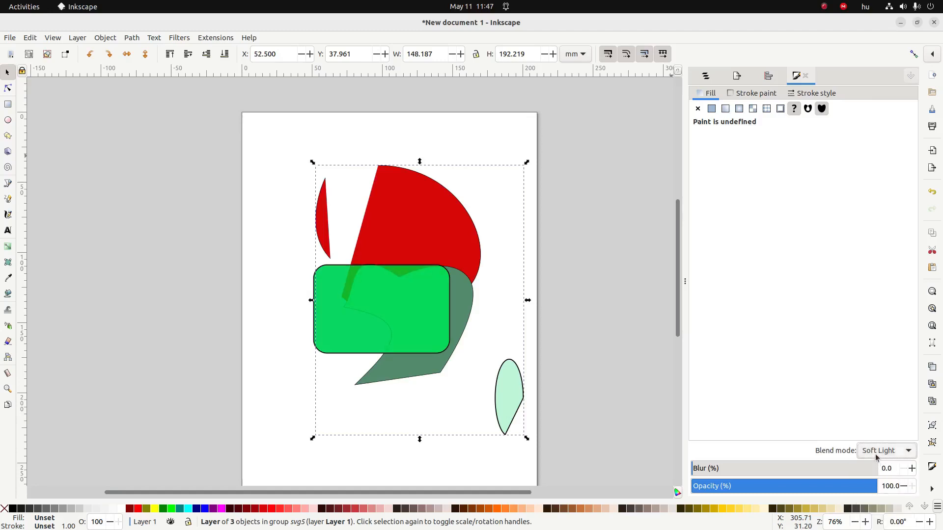
# Step: Set Layer 1's blend mode to Difference and after that to Hue
pyautogui.click(881, 452)
pyautogui.click(876, 466)
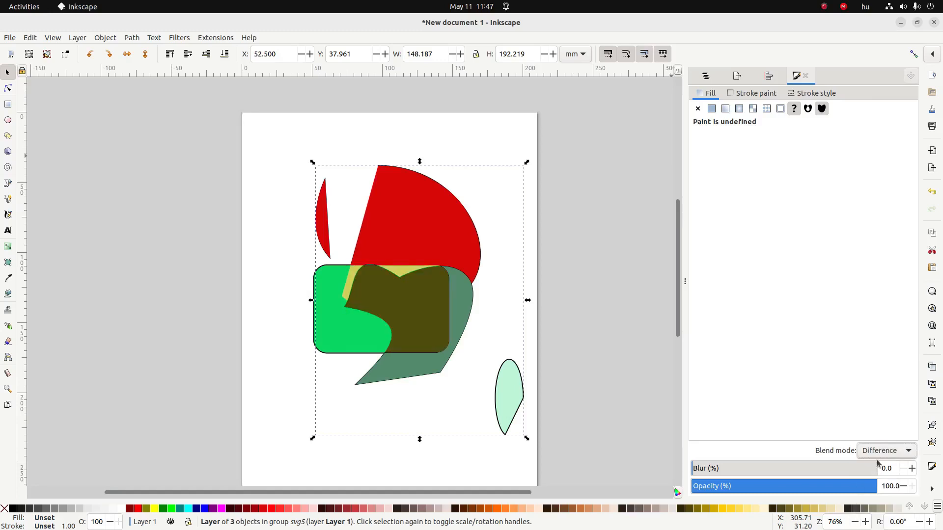
pyautogui.click(879, 452)
pyautogui.click(873, 480)
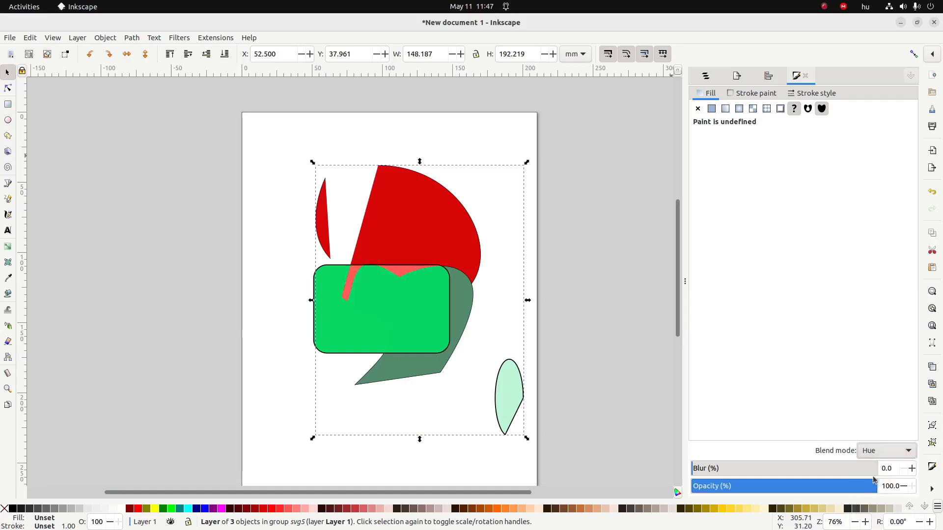
# Step: Set Layer 1's blend mode back to Normal
pyautogui.click(879, 452)
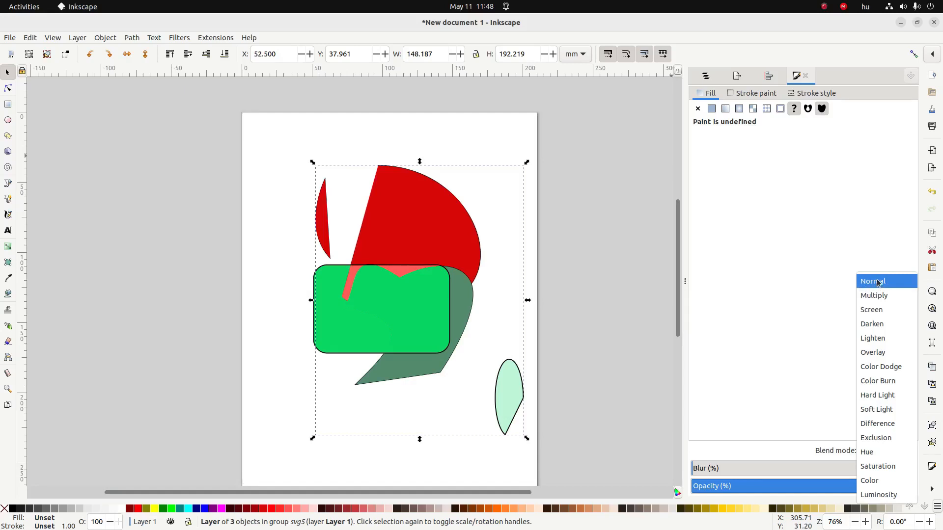
pyautogui.click(878, 282)
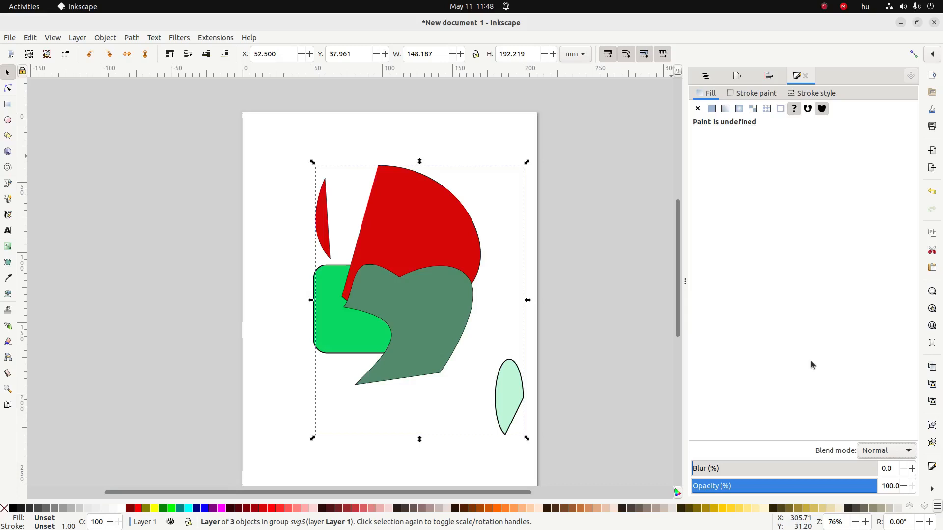
# Step: Switch to the F.Checklist_Inkscape document in Chrome, tick off "Blend, flatten, merge" and "Opacity", and highlight part of the Transform heading
pyautogui.hotkey('alt', 'Tab')
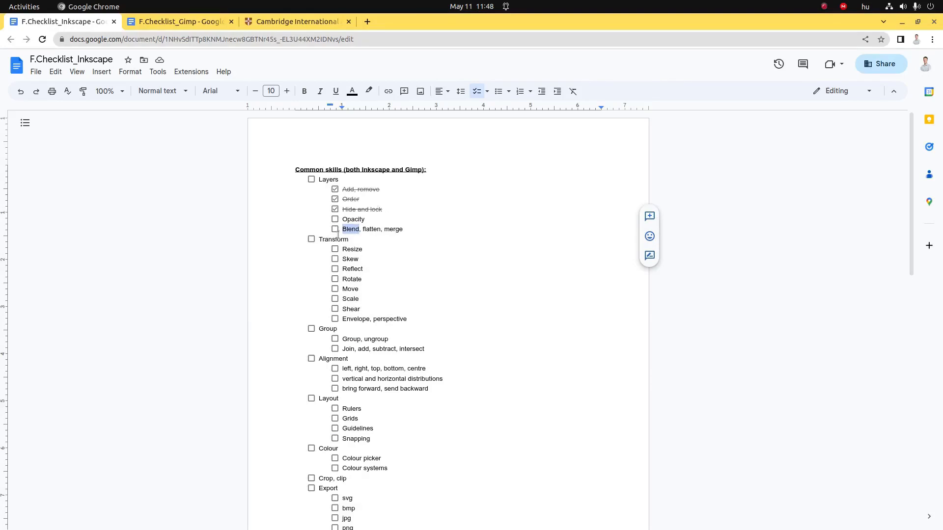
pyautogui.click(335, 229)
pyautogui.click(335, 219)
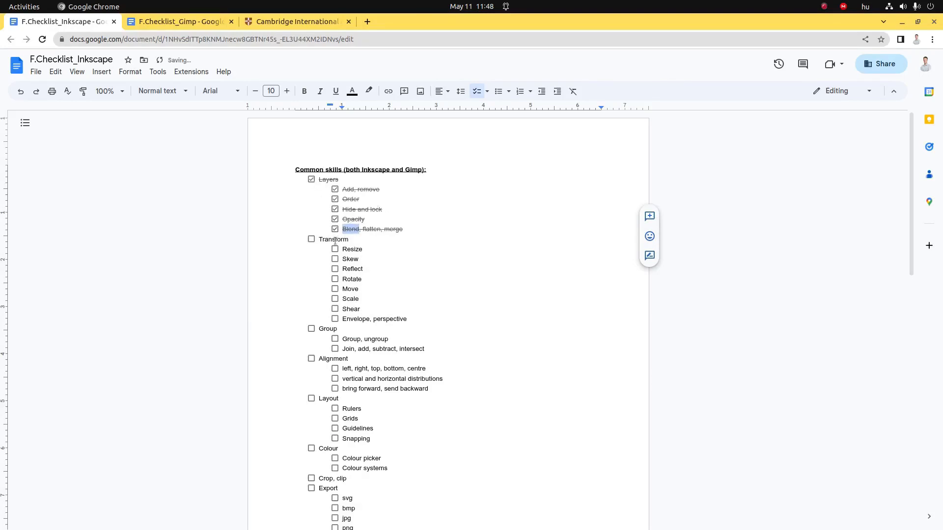
pyautogui.moveTo(335, 241); pyautogui.dragTo(361, 240)
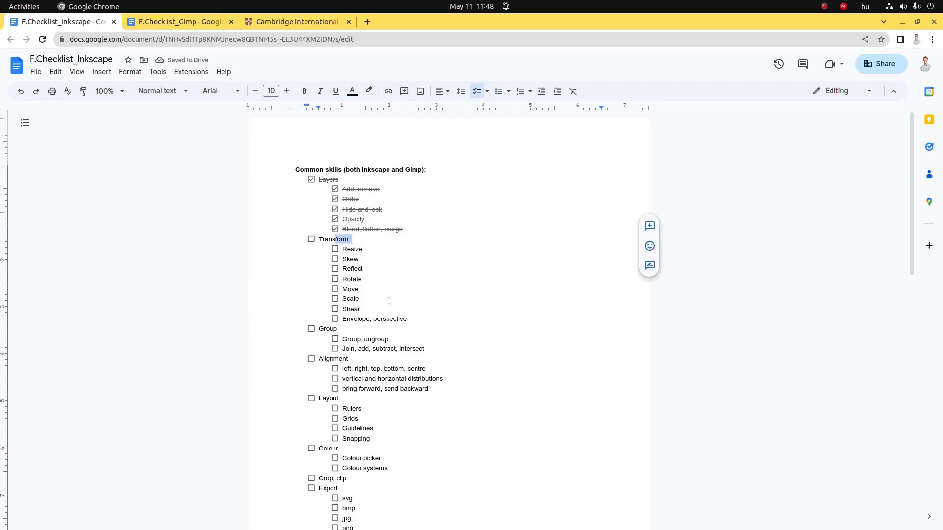
# Step: Return to Inkscape, clear the selection and select the individual shapes one at a time, ending with the green rounded rectangle
pyautogui.hotkey('alt', 'Tab')
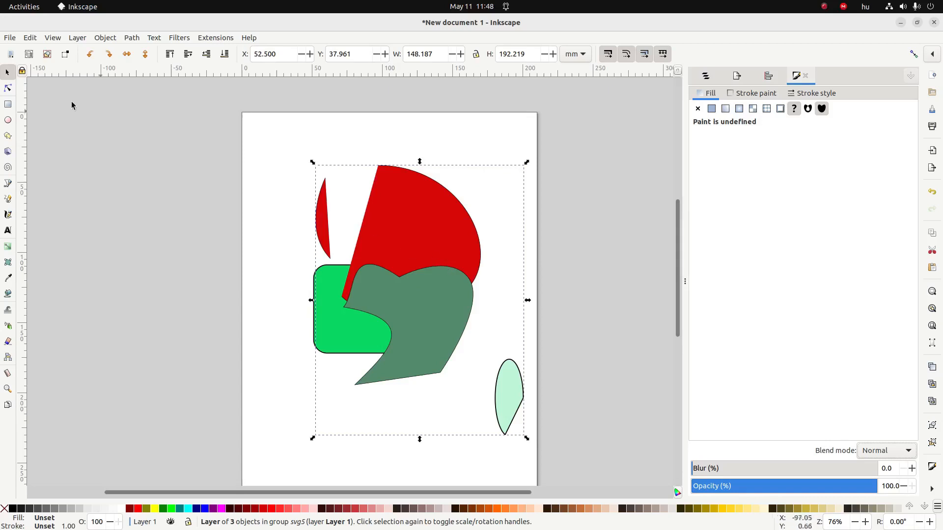
pyautogui.click(163, 156)
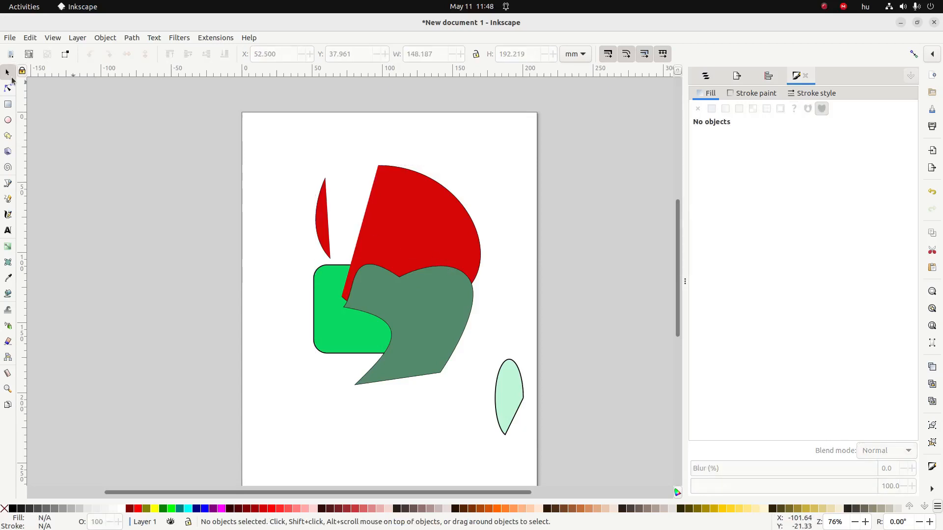
pyautogui.click(411, 294)
pyautogui.click(420, 242)
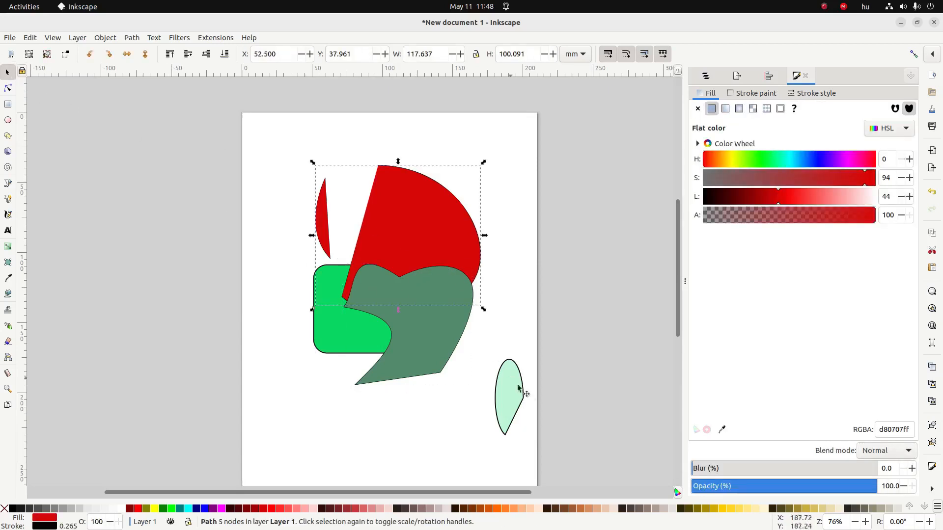
pyautogui.click(508, 395)
pyautogui.click(327, 323)
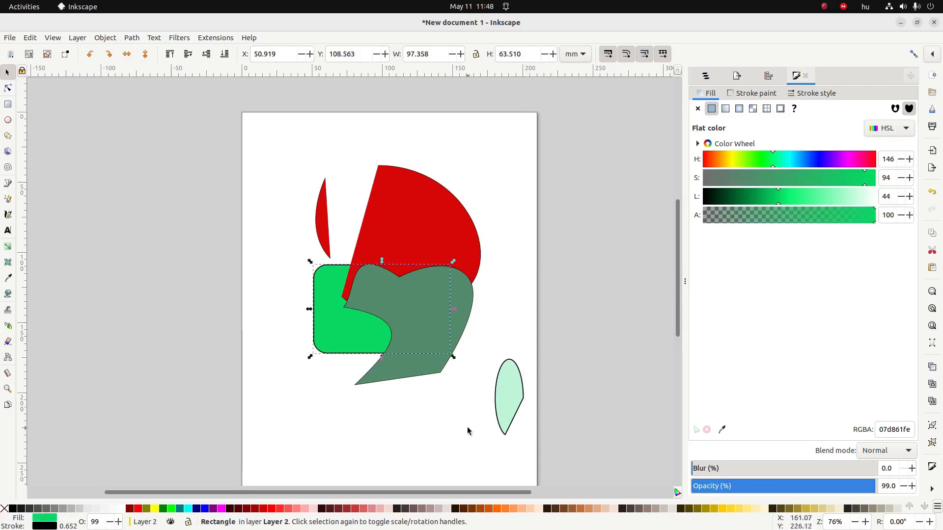
# Step: Select the dark green and red paths together and resize them to about 139 mm wide and 110 mm high
pyautogui.click(414, 308)
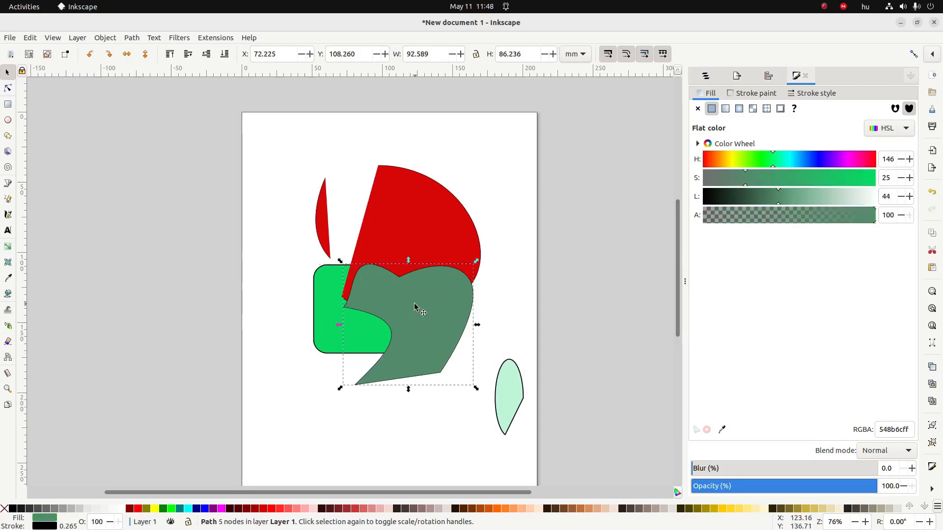
pyautogui.keyDown('shift'); pyautogui.click(421, 206); pyautogui.keyUp('shift')
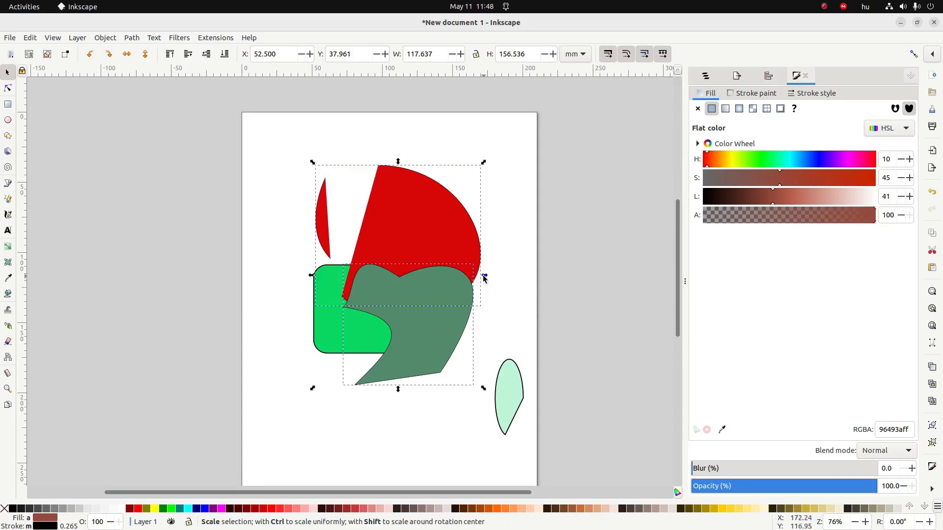
pyautogui.moveTo(484, 278); pyautogui.dragTo(514, 275)
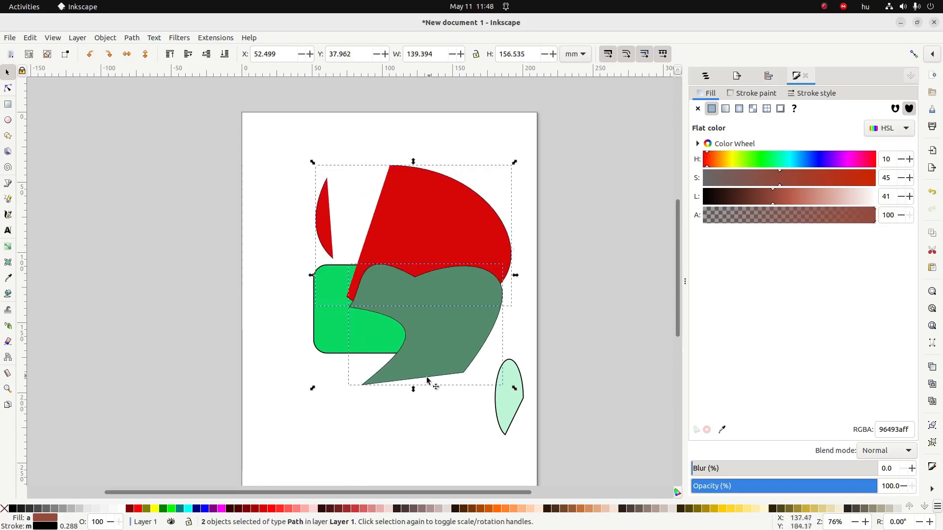
pyautogui.moveTo(414, 389); pyautogui.dragTo(430, 322)
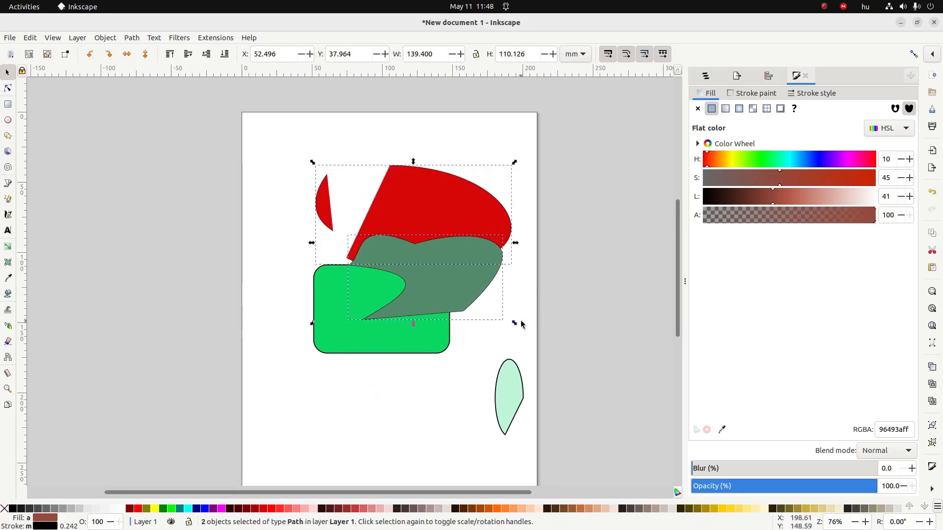
# Step: Enlarge the two selected paths to about 195 by 123 mm and move their transformation centre onto the upper red shape
pyautogui.moveTo(517, 325); pyautogui.dragTo(597, 396)
pyautogui.moveTo(497, 323); pyautogui.dragTo(374, 229)
pyautogui.moveTo(341, 181); pyautogui.dragTo(338, 180)
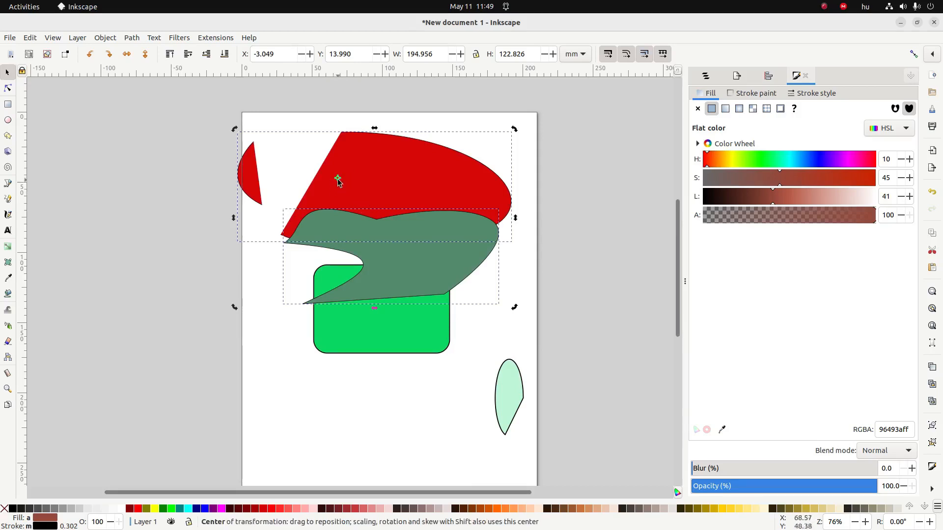
# Step: Clear the selection, reselect the dark green and red paths together and toggle to their rotation and skew handles
pyautogui.click(152, 174)
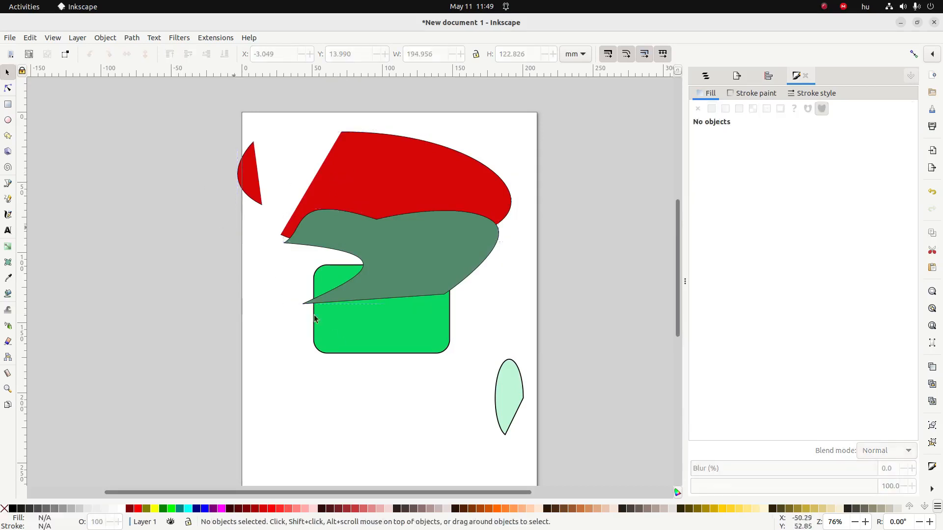
pyautogui.click(437, 235)
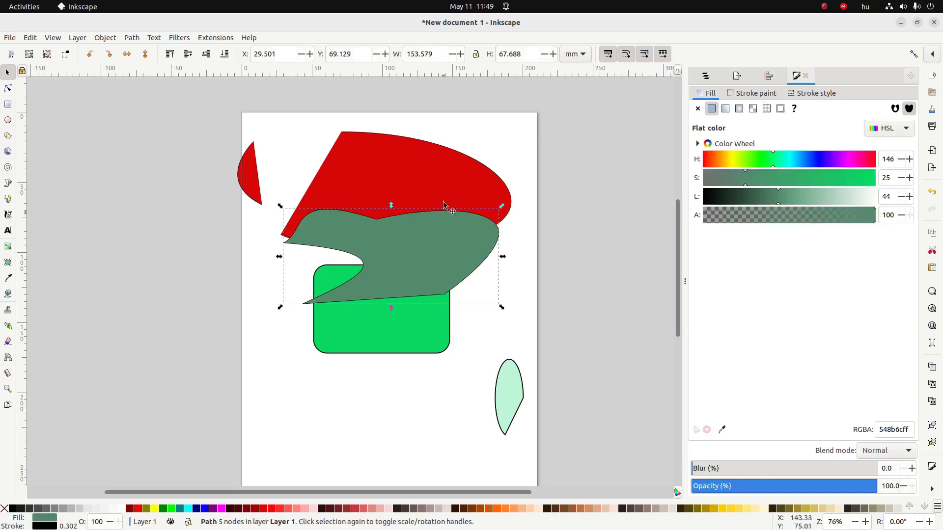
pyautogui.keyDown('shift'); pyautogui.click(429, 168); pyautogui.keyUp('shift')
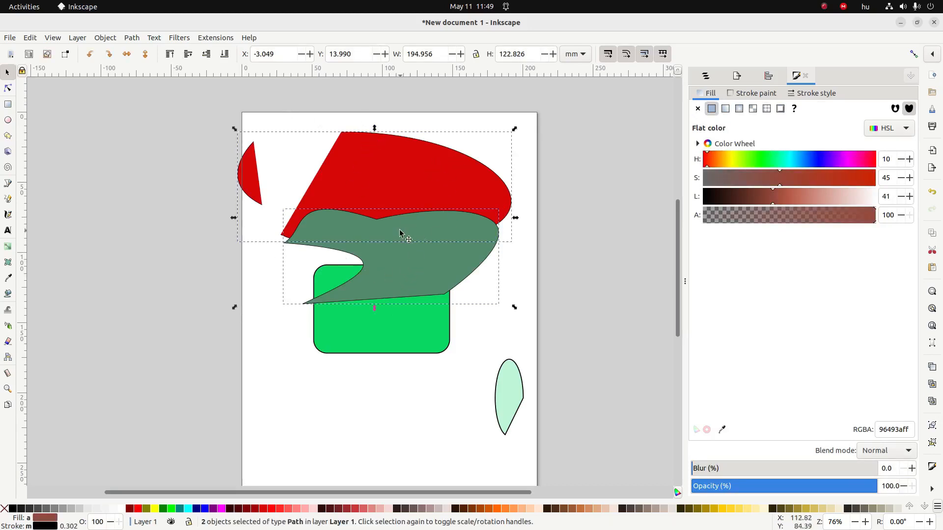
pyautogui.click(418, 237)
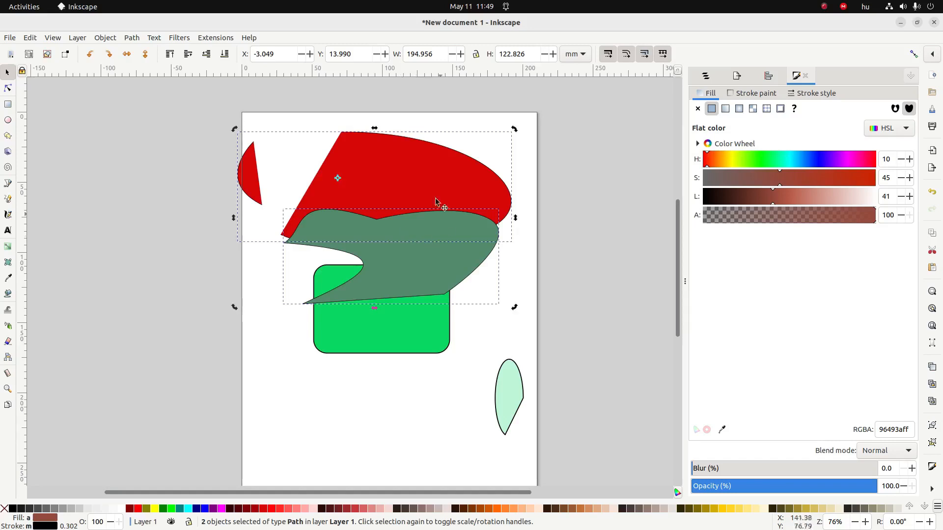
# Step: Move the transformation centre of the two selected paths toward the middle of the red shape and skew the paths horizontally
pyautogui.moveTo(338, 179); pyautogui.dragTo(406, 197)
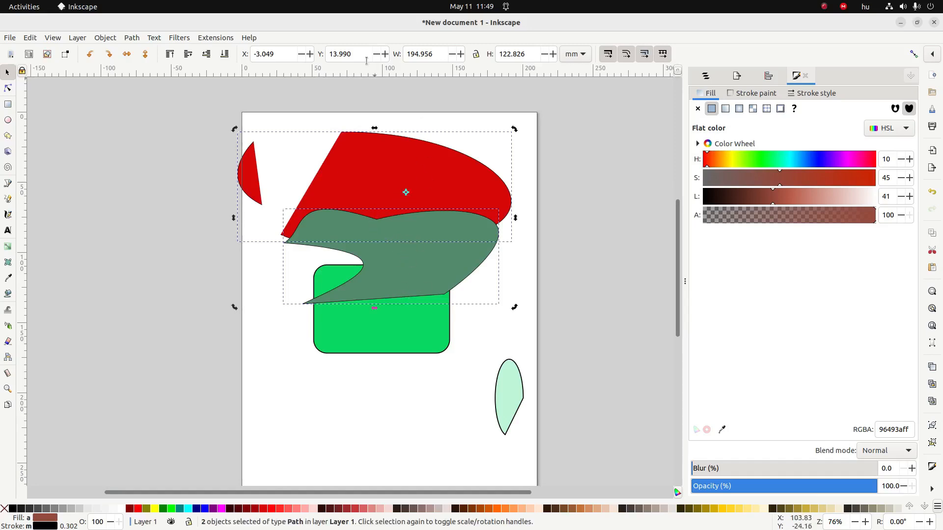
pyautogui.click(370, 198)
pyautogui.click(375, 199)
pyautogui.click(378, 202)
pyautogui.moveTo(374, 128); pyautogui.dragTo(346, 148)
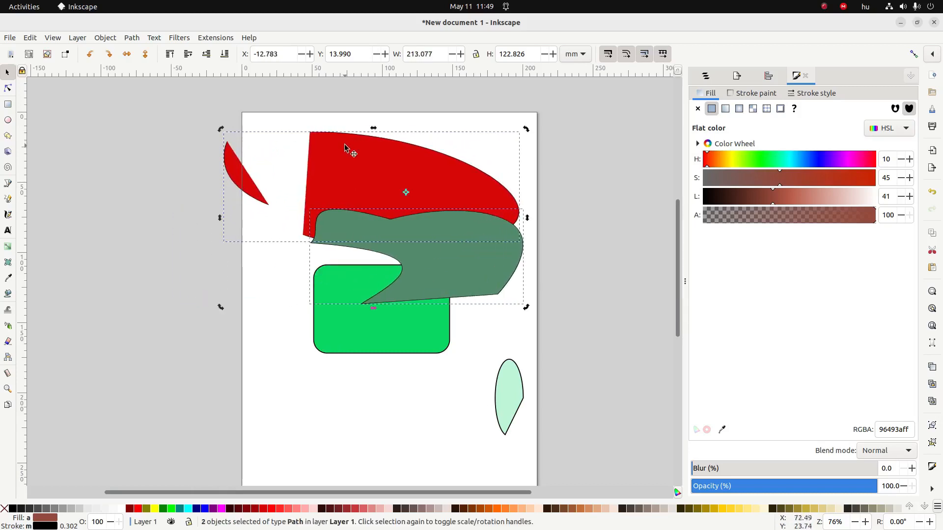
# Step: Rotate the red and grey-green paths clockwise about their centre, reselect both paths and rotate them back counterclockwise
pyautogui.moveTo(526, 127); pyautogui.dragTo(504, 198)
pyautogui.click(509, 171)
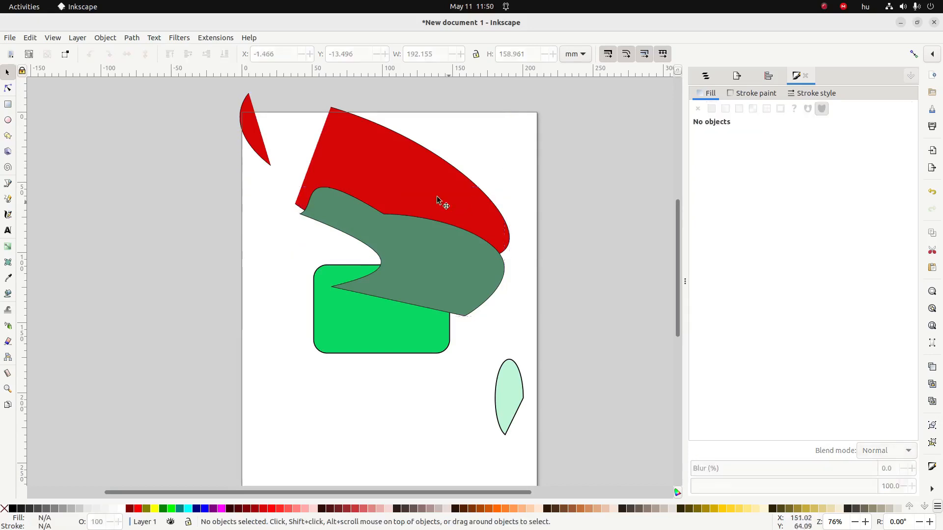
pyautogui.click(406, 191)
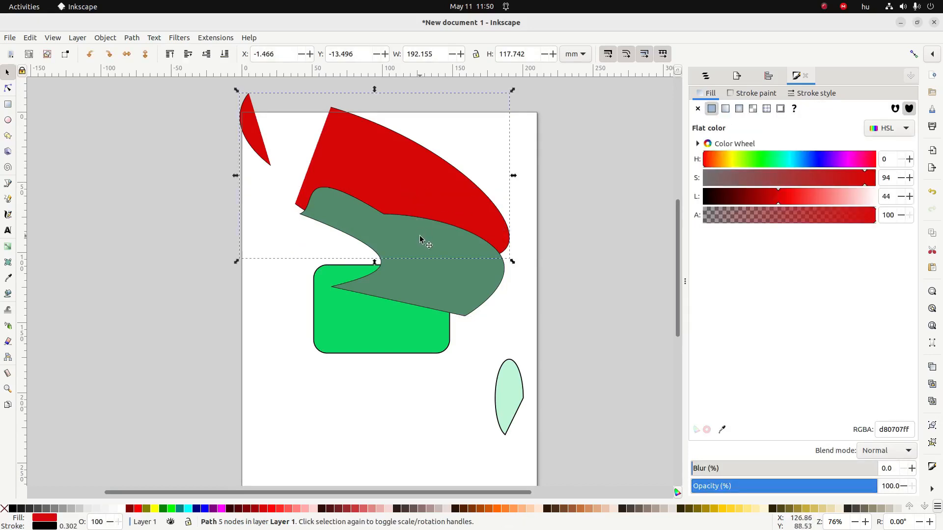
pyautogui.keyDown('shift'); pyautogui.click(417, 237); pyautogui.keyUp('shift')
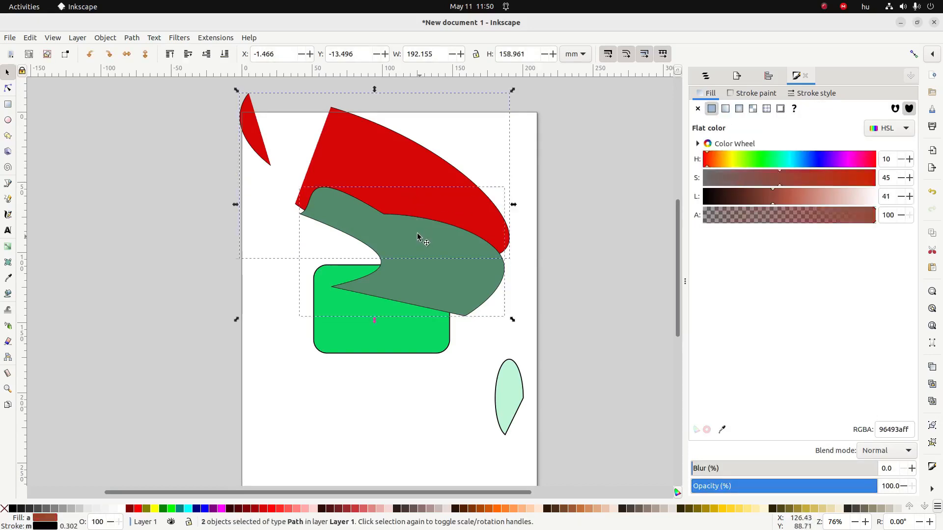
pyautogui.click(405, 181)
pyautogui.moveTo(513, 91); pyautogui.dragTo(451, 125)
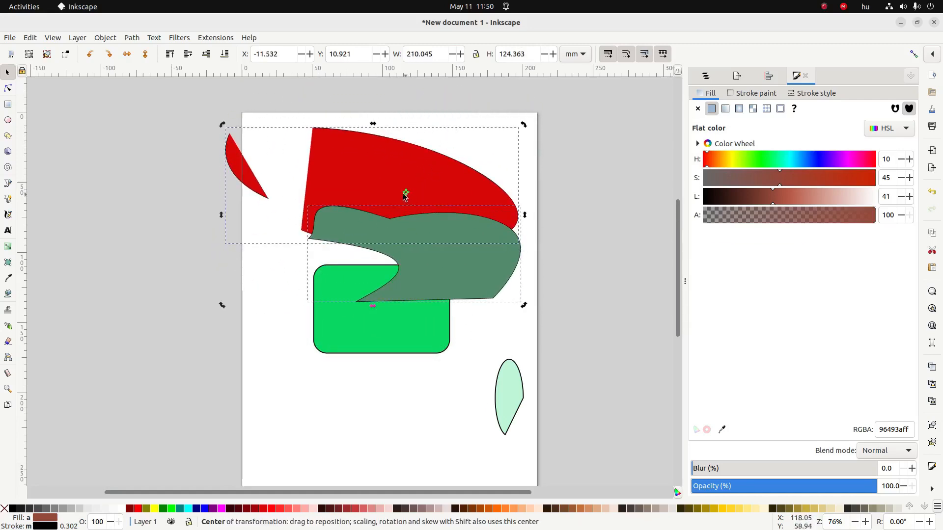
# Step: Move the transformation centre to the tip of the small red sliver, and slightly rotate and vertically skew both paths about it
pyautogui.moveTo(407, 195); pyautogui.dragTo(236, 147)
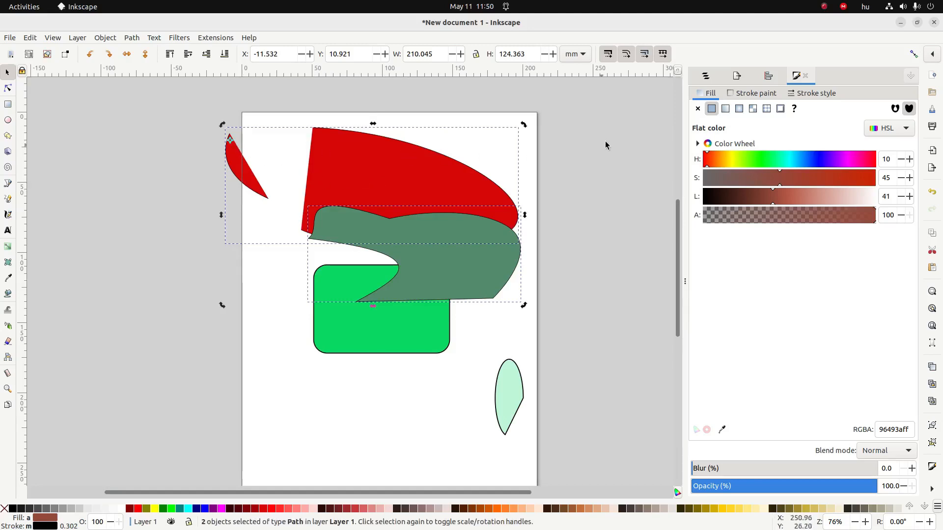
pyautogui.moveTo(523, 126); pyautogui.dragTo(483, 121)
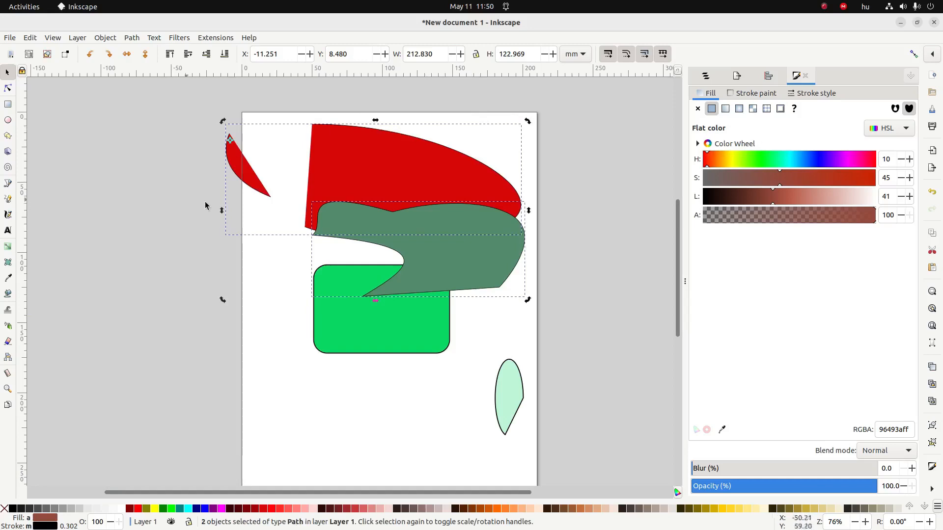
pyautogui.moveTo(221, 214)
pyautogui.mouseDown()
pyautogui.moveTo(221, 187)
pyautogui.moveTo(213, 224)
pyautogui.moveTo(220, 206)
pyautogui.moveTo(229, 210)
pyautogui.moveTo(220, 215)
pyautogui.mouseUp()
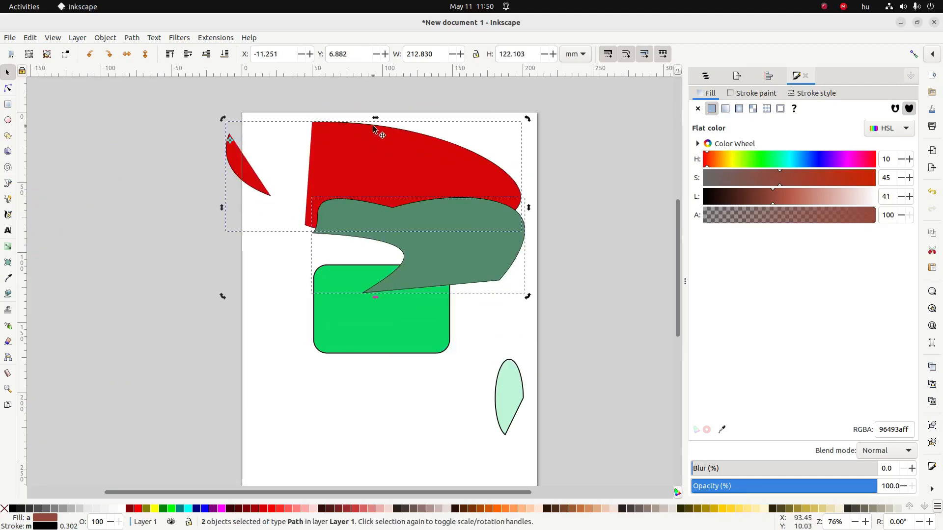
# Step: Move the two paths to about X 3.3, Y 27.2 mm and scale them down to about 168 × 90 mm
pyautogui.click(381, 180)
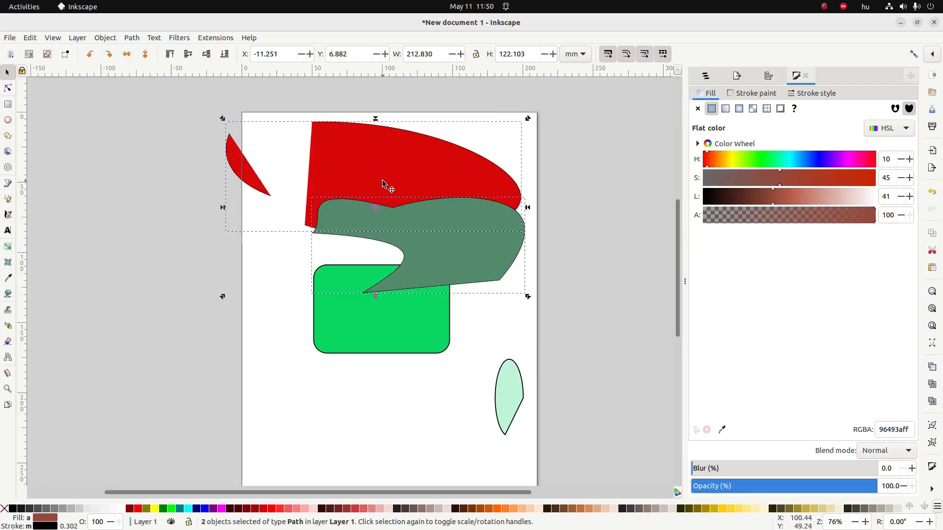
pyautogui.click(377, 124)
pyautogui.click(371, 143)
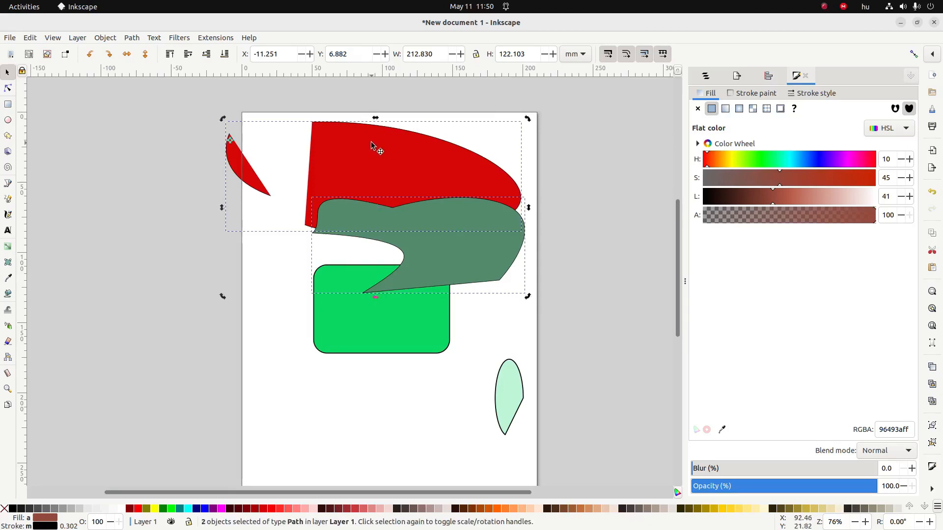
pyautogui.click(373, 145)
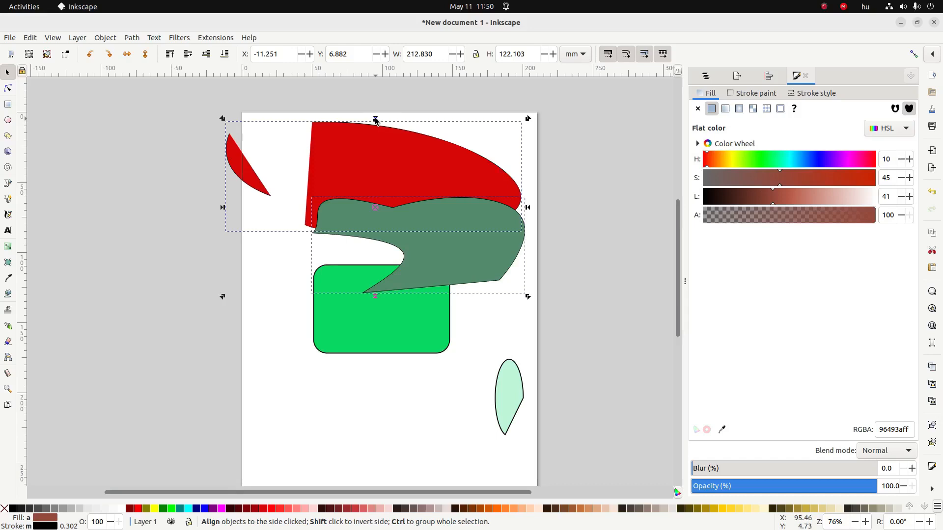
pyautogui.moveTo(375, 147); pyautogui.dragTo(393, 176)
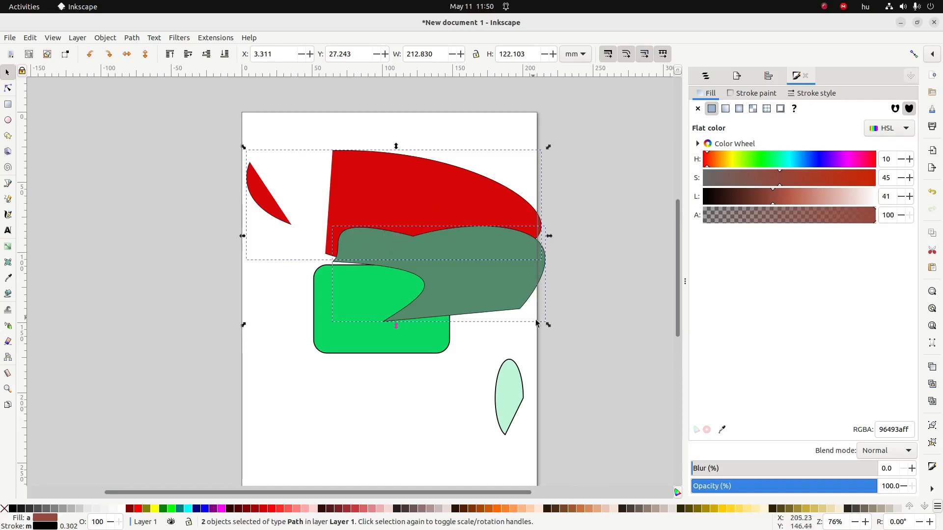
pyautogui.moveTo(548, 325); pyautogui.dragTo(486, 283)
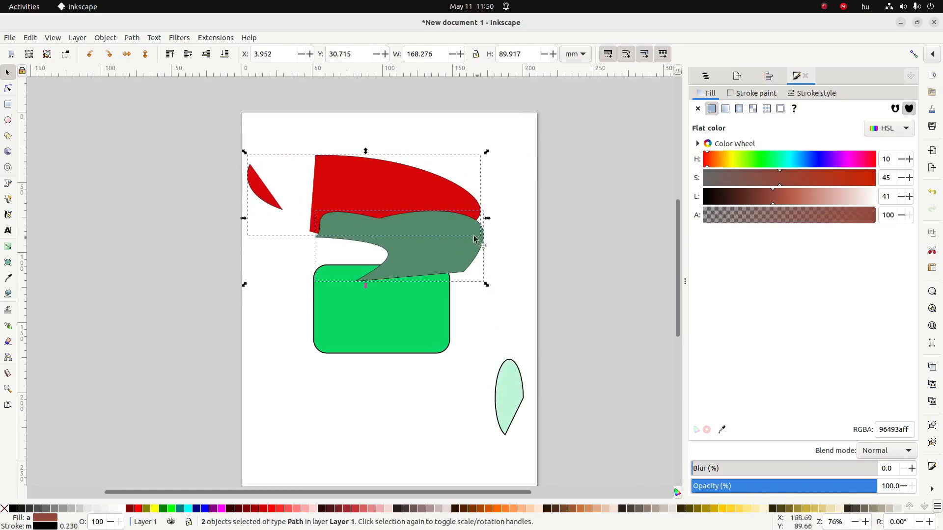
# Step: Switch to the F.Checklist_Inkscape document in Chrome and tick Resize, Skew, Rotate, Move, Scale and Shear under Transform
pyautogui.hotkey('alt', 'Tab')
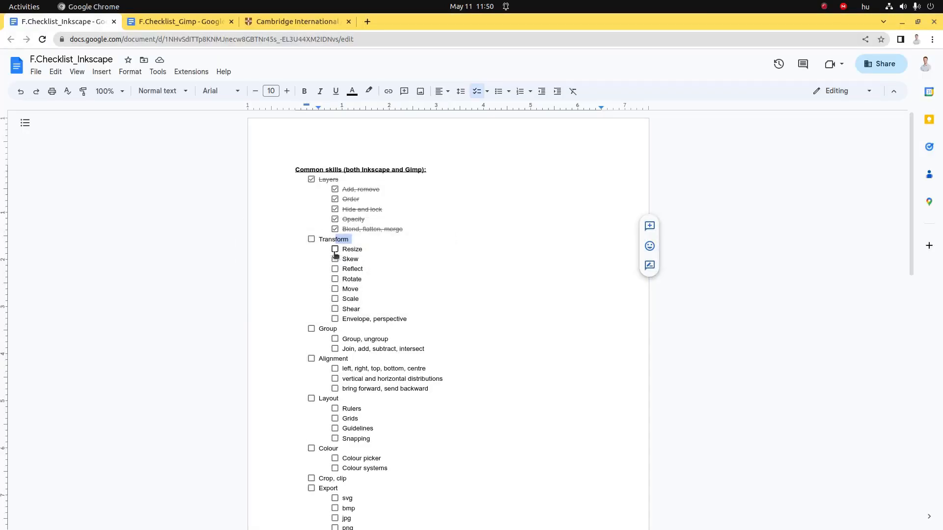
pyautogui.click(335, 249)
pyautogui.click(335, 280)
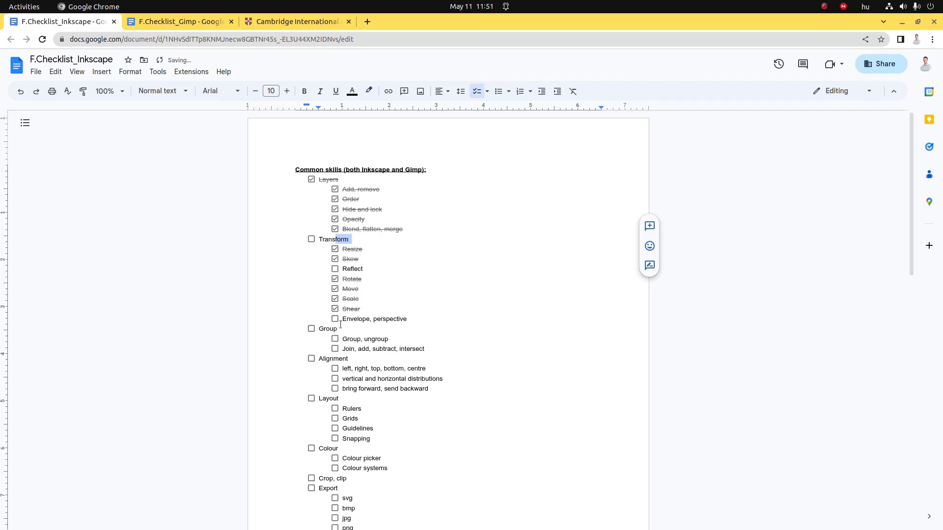
# Step: Switch back to Inkscape and resize the two selected paths to about 176 × 127 mm
pyautogui.hotkey('alt', 'Tab')
pyautogui.keyDown('shift'); pyautogui.click(421, 242); pyautogui.keyUp('shift')
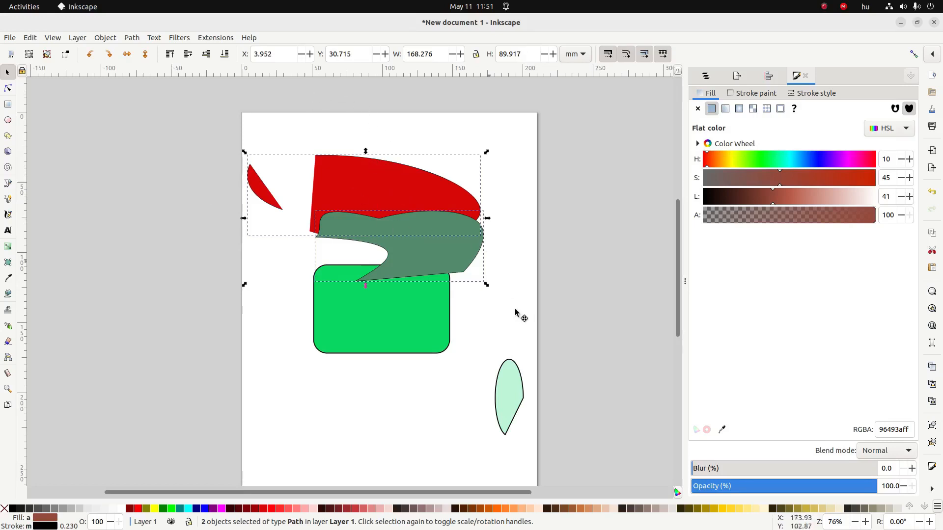
pyautogui.moveTo(488, 290); pyautogui.dragTo(498, 338)
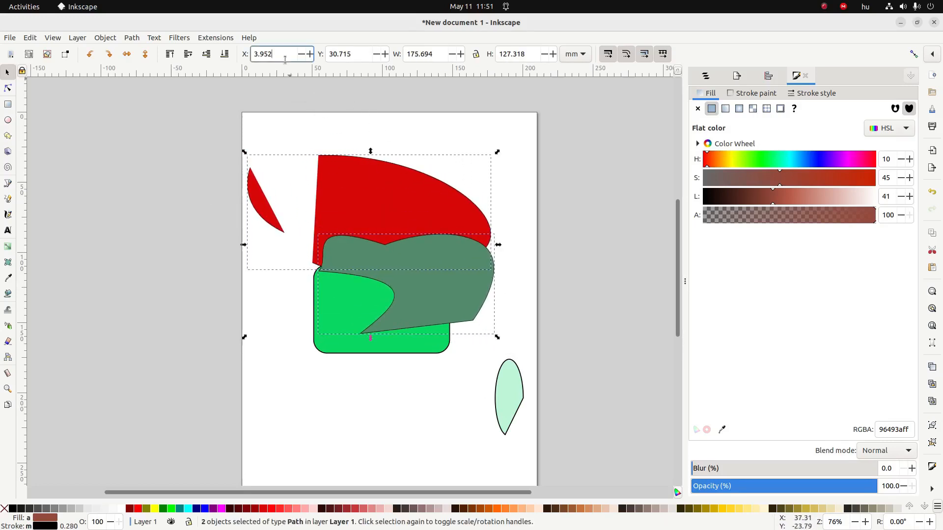
# Step: Set the position of the two selected paths to X 0 and Y 0 mm
pyautogui.moveTo(273, 54); pyautogui.dragTo(236, 48)
pyautogui.write('0')
pyautogui.press('Tab')
pyautogui.write('0')
pyautogui.press('Tab')
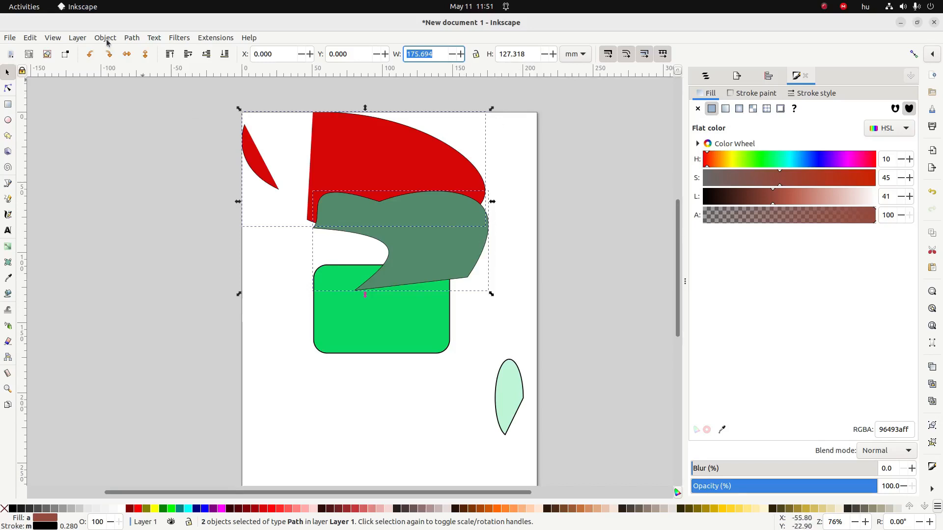
# Step: Flip the two paths horizontally and back, and vertically and back, about the centre near the red sliver's tip
pyautogui.click(127, 54)
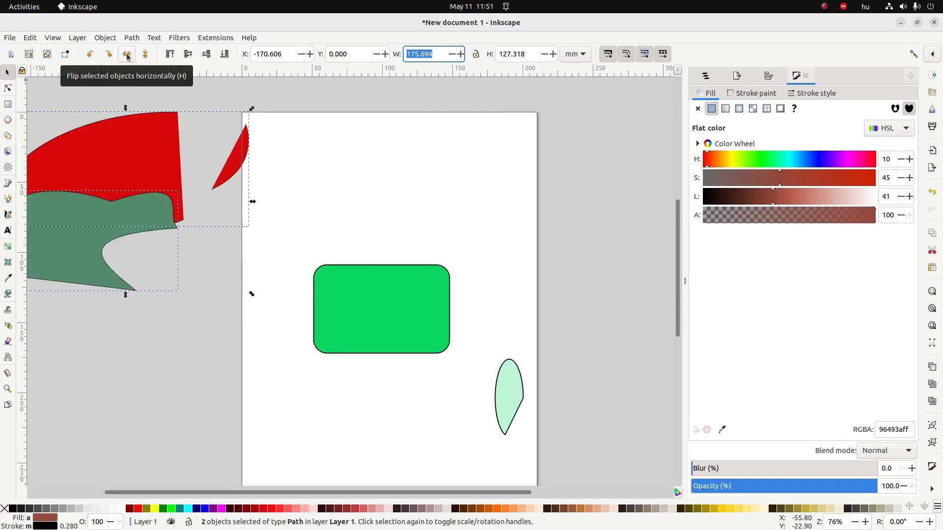
pyautogui.click(127, 54)
pyautogui.click(145, 54)
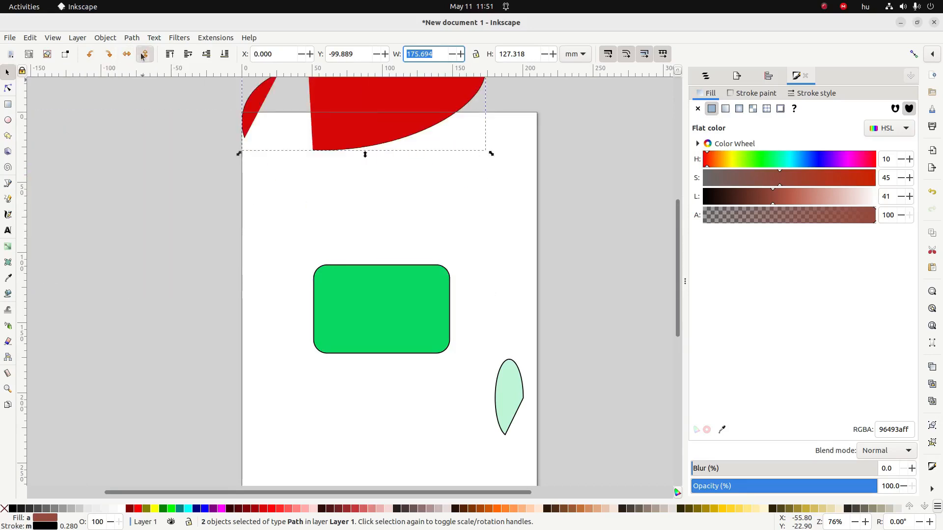
pyautogui.click(144, 54)
# Step: Move the transformation centre to the notch in the grey-green path's upper edge, and flip both paths vertically and horizontally, reversing each flip
pyautogui.click(247, 132)
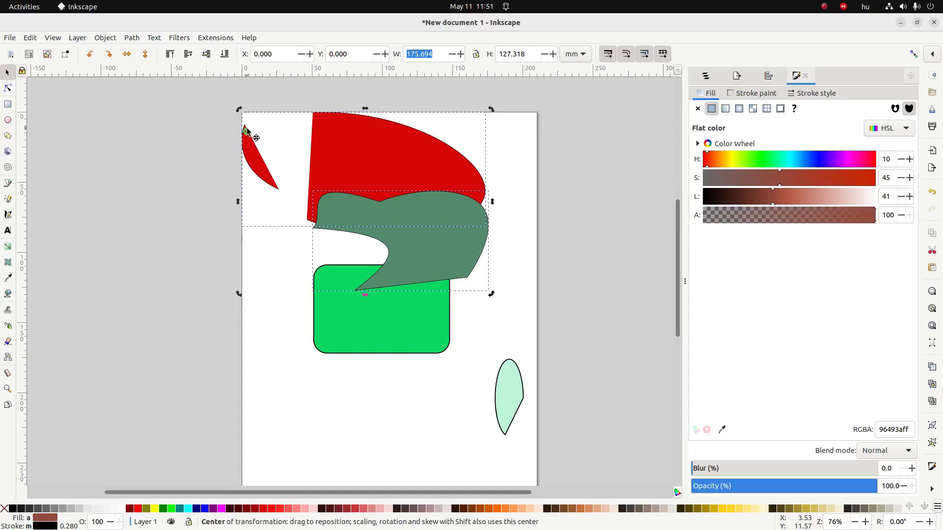
pyautogui.moveTo(247, 132); pyautogui.dragTo(379, 207)
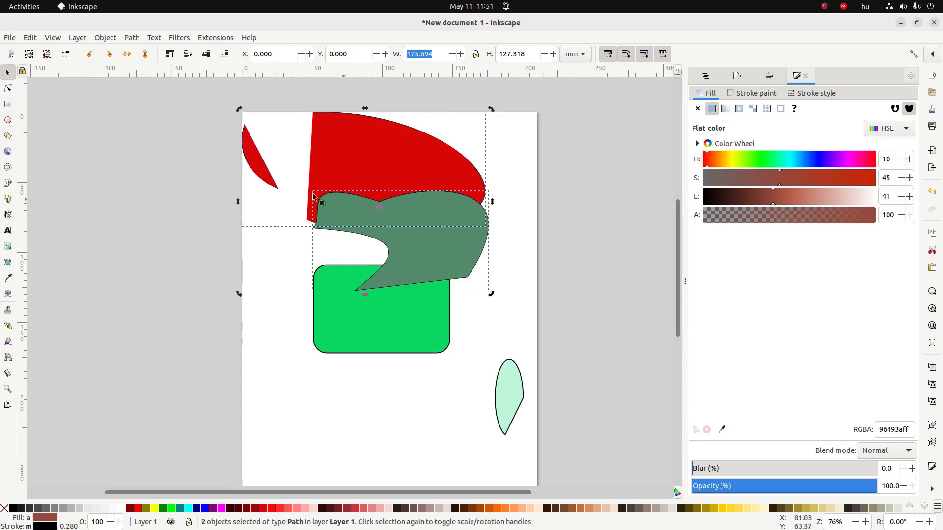
pyautogui.click(144, 54)
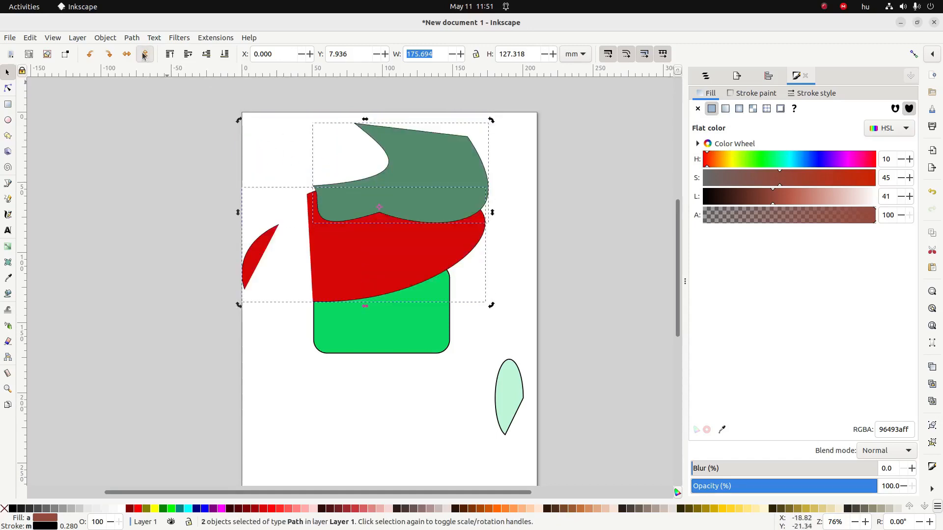
pyautogui.click(145, 54)
pyautogui.click(127, 55)
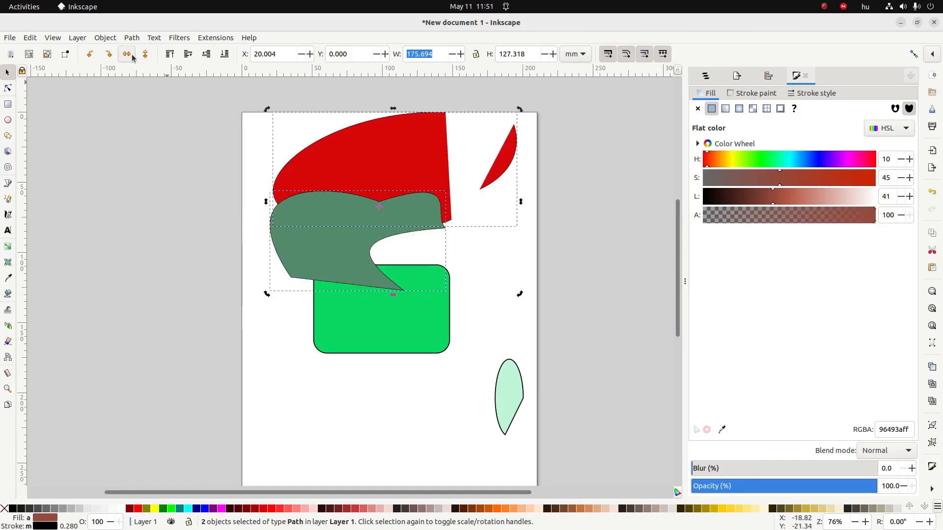
pyautogui.click(132, 56)
# Step: Rotate the two paths by 90° clockwise four times and by 90° counterclockwise four times about the moved centre
pyautogui.click(108, 56)
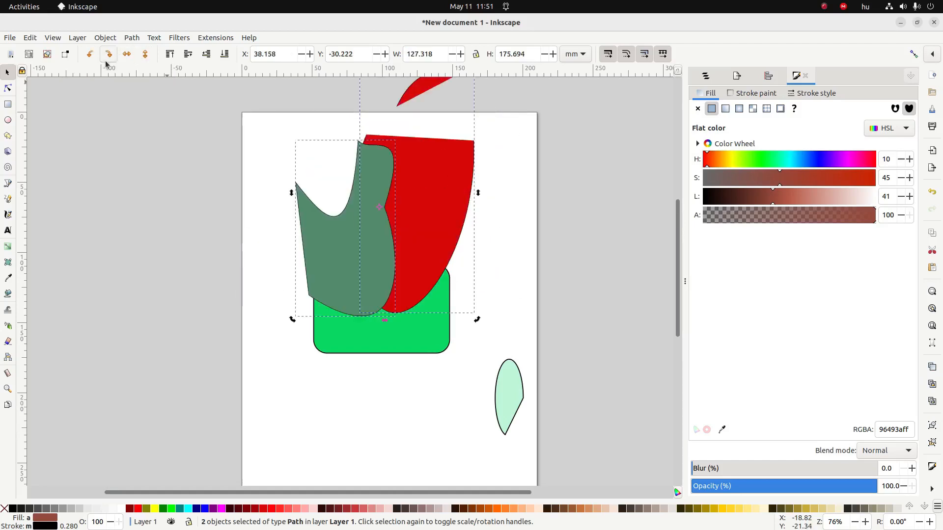
pyautogui.click(109, 57)
pyautogui.click(108, 60)
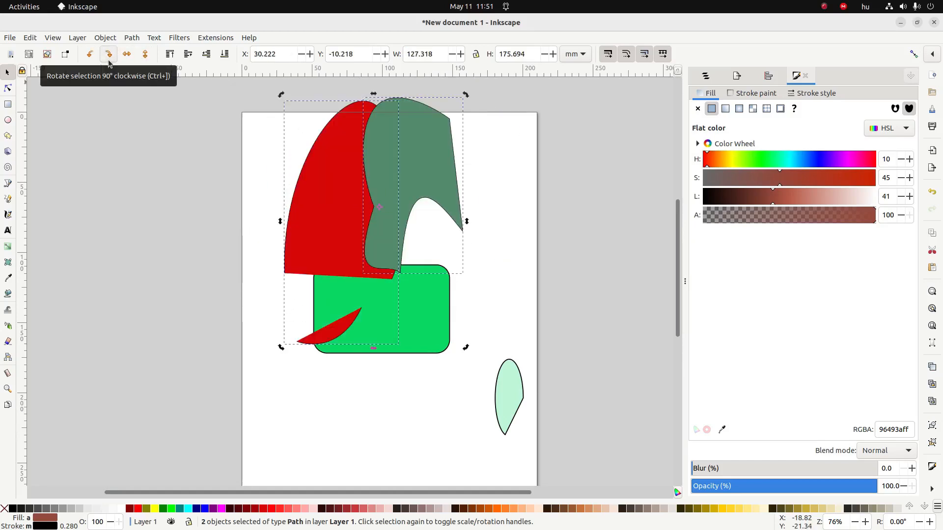
pyautogui.click(109, 60)
pyautogui.click(86, 59)
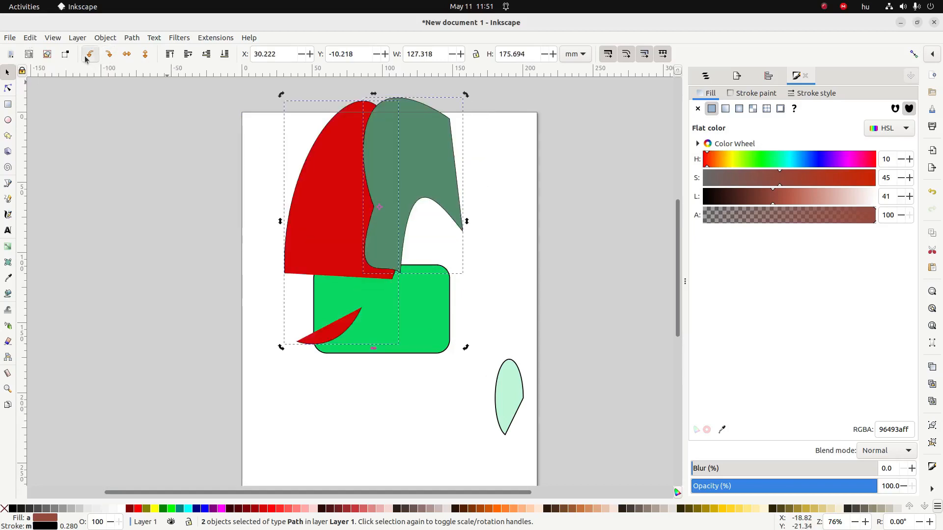
pyautogui.click(86, 59)
pyautogui.click(86, 59)
pyautogui.click(86, 59)
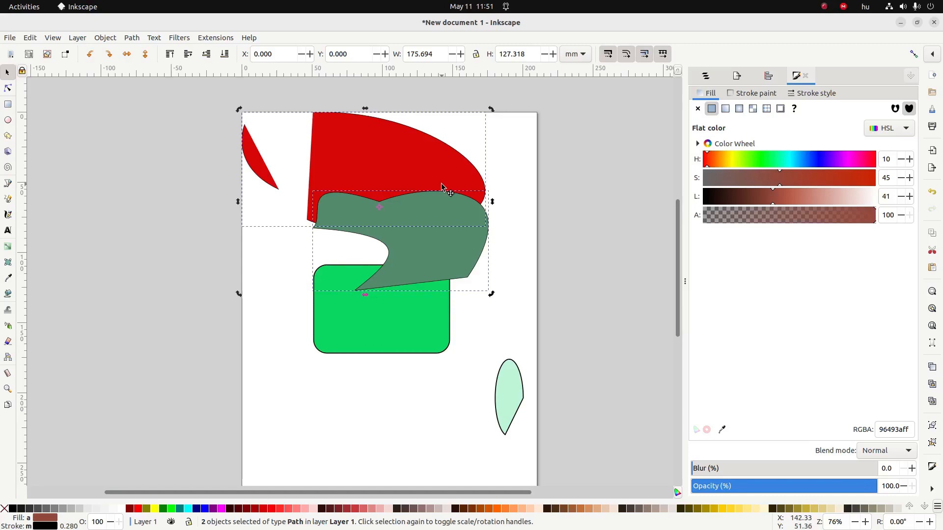
# Step: Tick Reflect in the F.Checklist_Inkscape document in Chrome, look over the remaining items, and return to Inkscape
pyautogui.hotkey('alt', 'Tab')
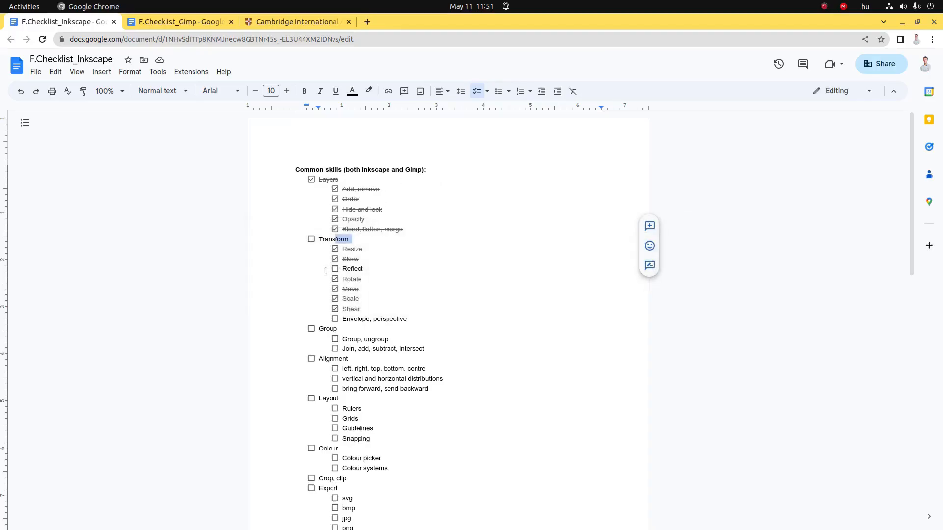
pyautogui.click(335, 269)
pyautogui.moveTo(345, 320); pyautogui.dragTo(402, 319)
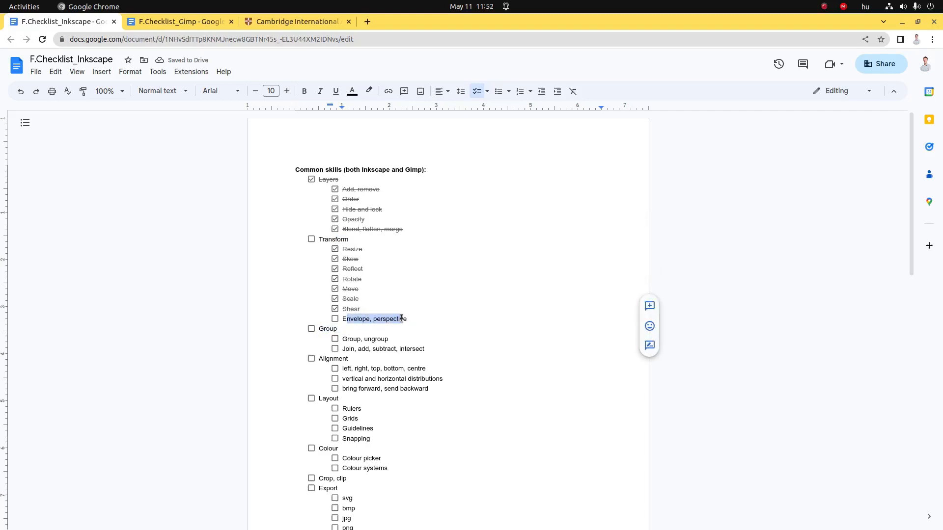
pyautogui.scroll(-9, 389, 320)
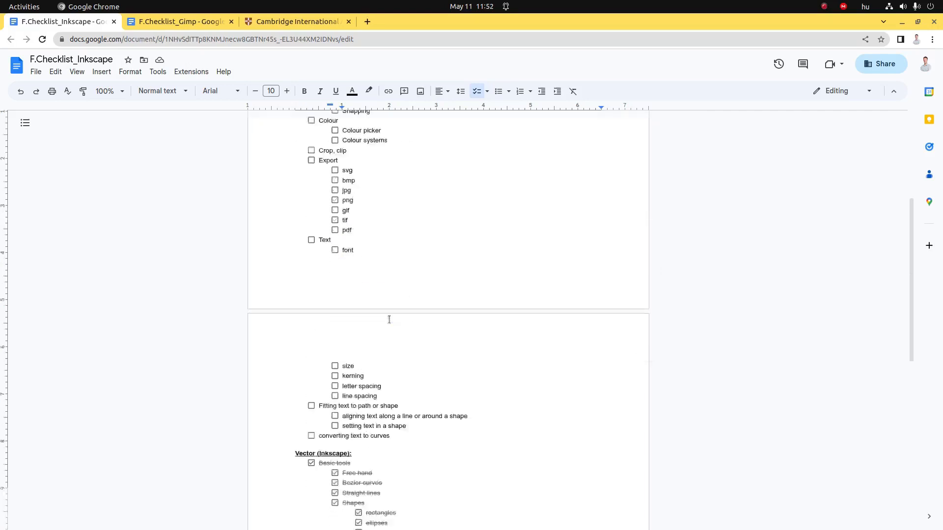
pyautogui.scroll(4, 389, 320)
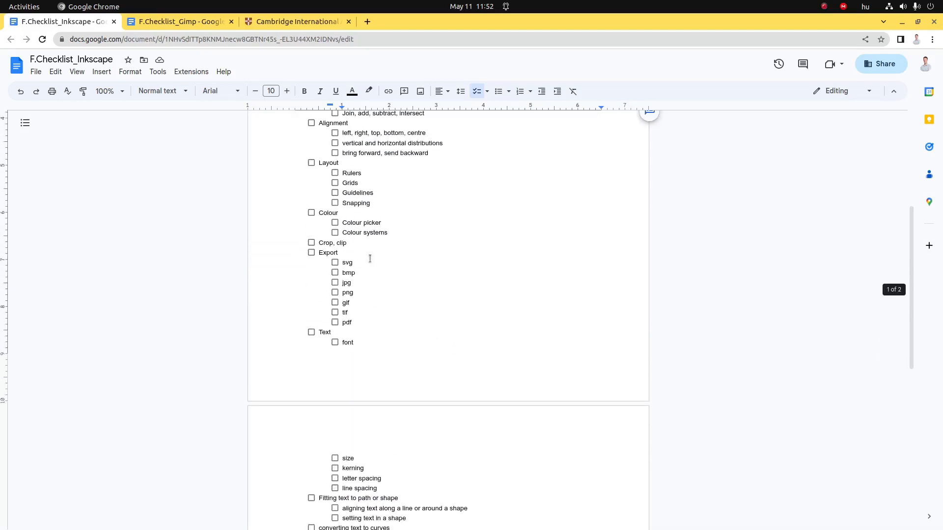
pyautogui.scroll(3, 370, 259)
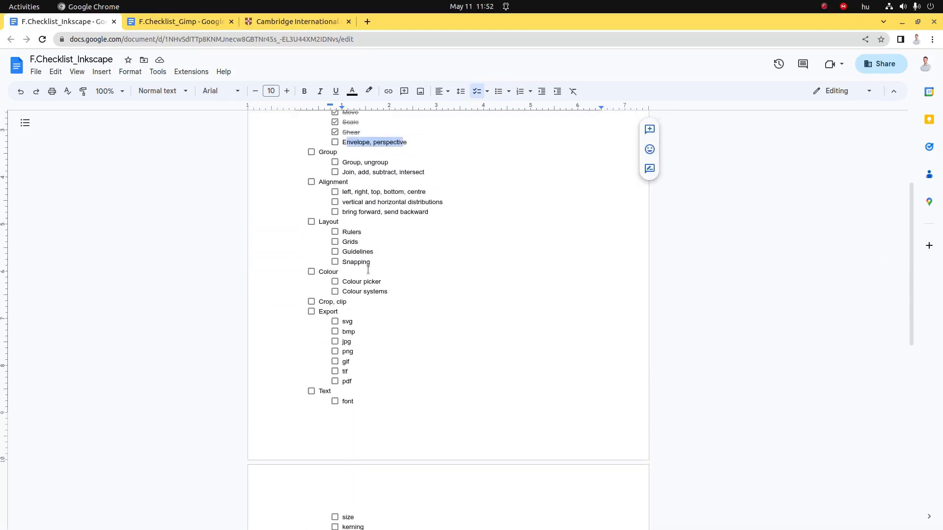
pyautogui.click(344, 166)
pyautogui.hotkey('alt', 'Tab')
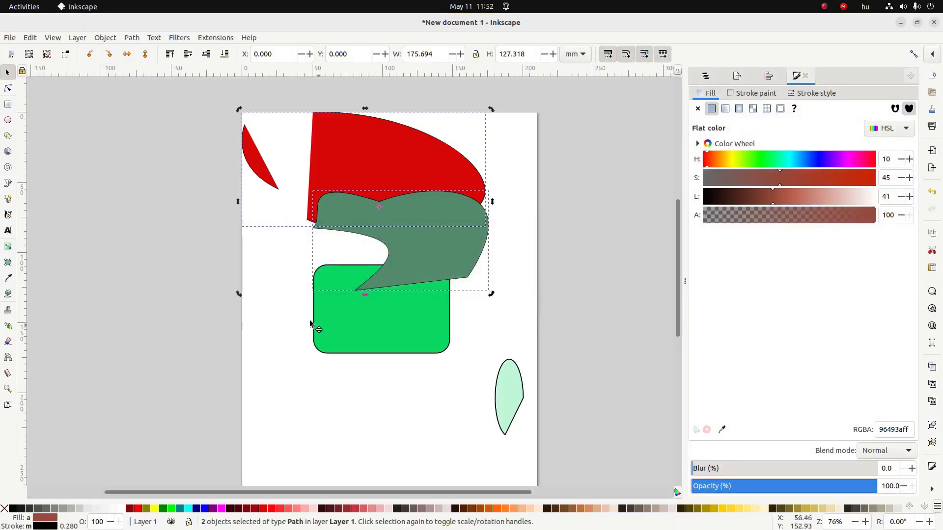
# Step: Clear the joint selection and select the grey-green path and the red path one at a time
pyautogui.click(301, 318)
pyautogui.click(403, 326)
pyautogui.click(428, 233)
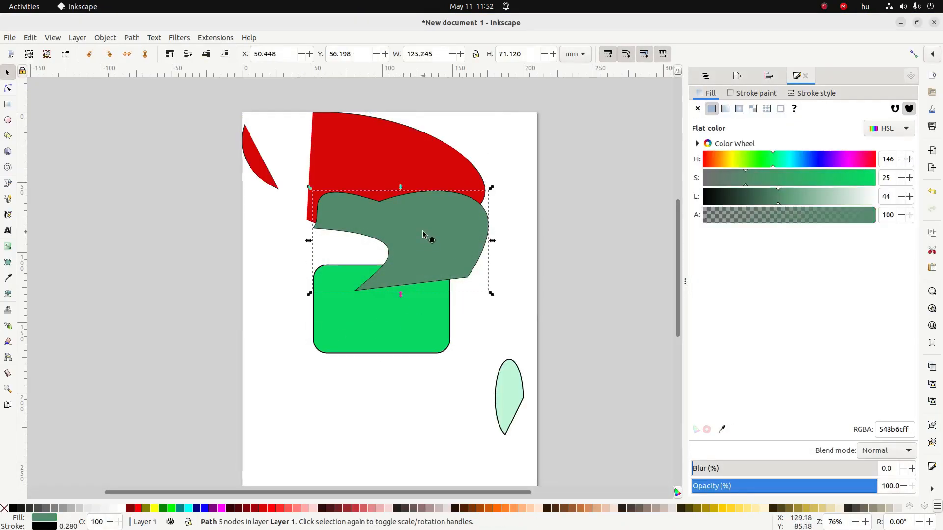
pyautogui.click(381, 160)
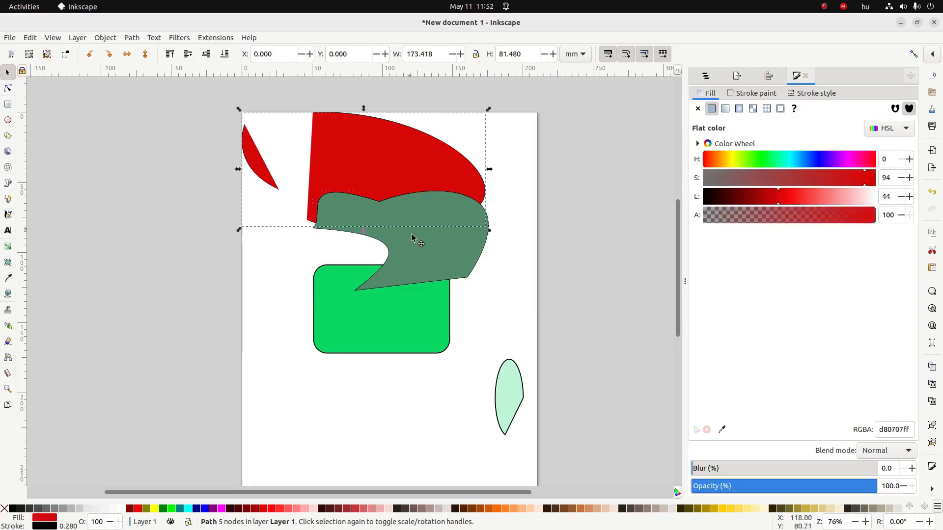
pyautogui.click(411, 269)
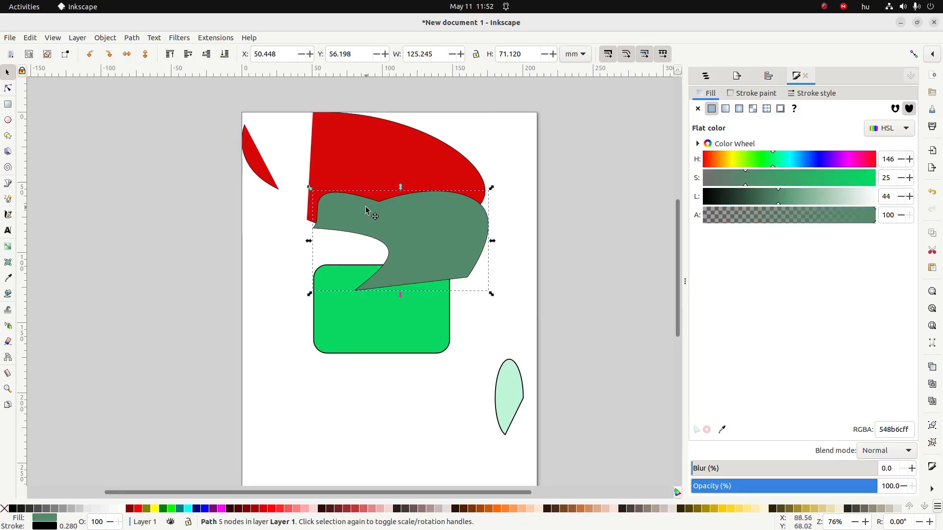
# Step: Group the red path, the grey-green path and the pale green chord into one object
pyautogui.click(372, 162)
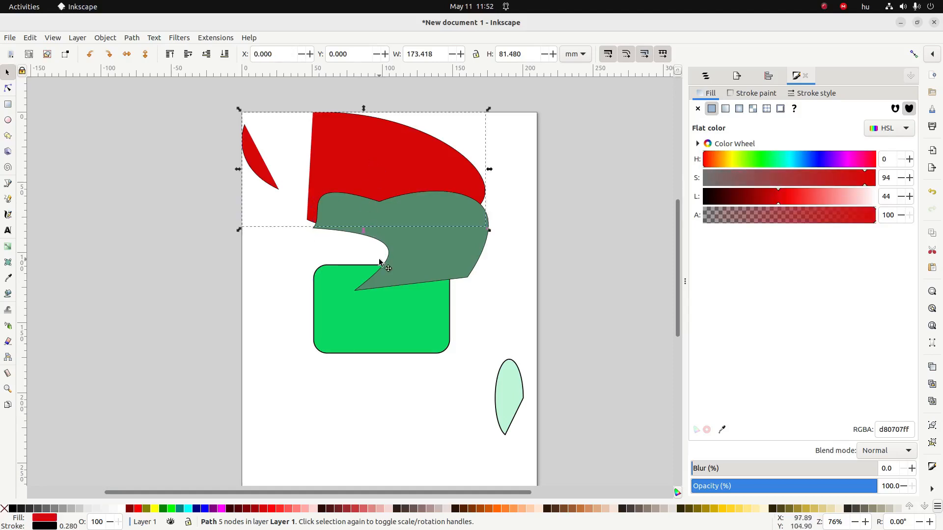
pyautogui.keyDown('shift'); pyautogui.click(412, 264); pyautogui.keyUp('shift')
pyautogui.press('shift')
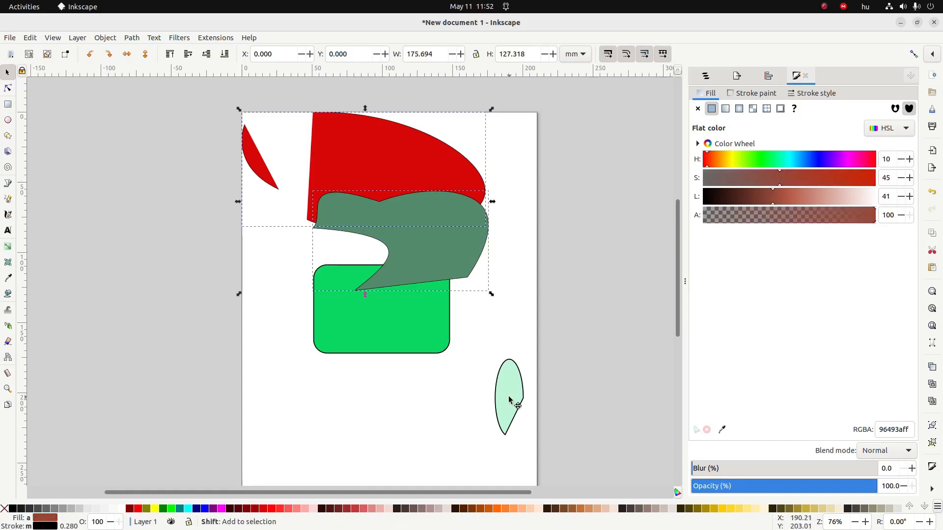
pyautogui.keyDown('shift'); pyautogui.click(510, 395); pyautogui.keyUp('shift')
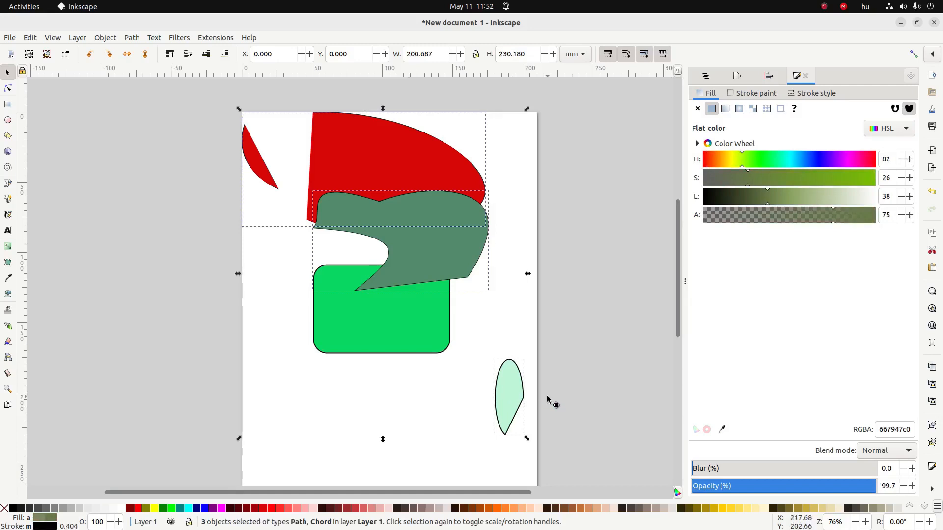
pyautogui.hotkey('ctrl', 'g')
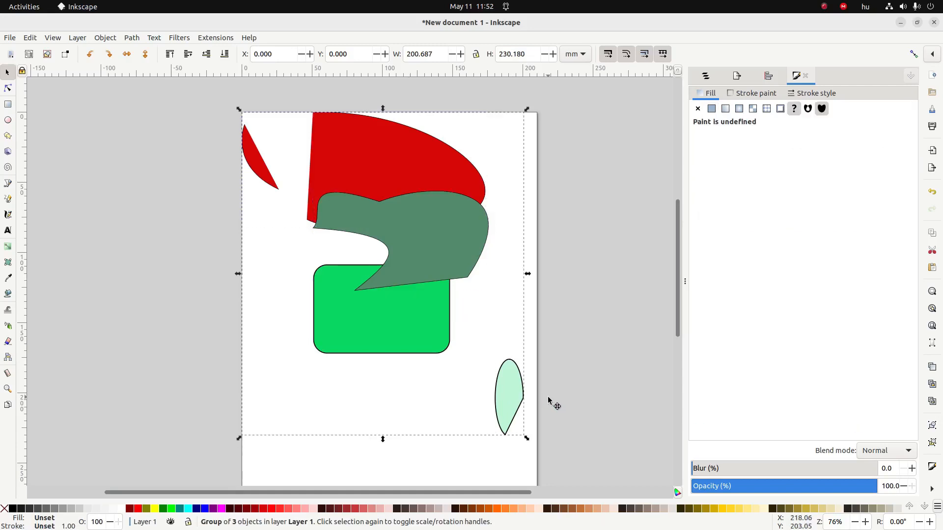
pyautogui.click(106, 37)
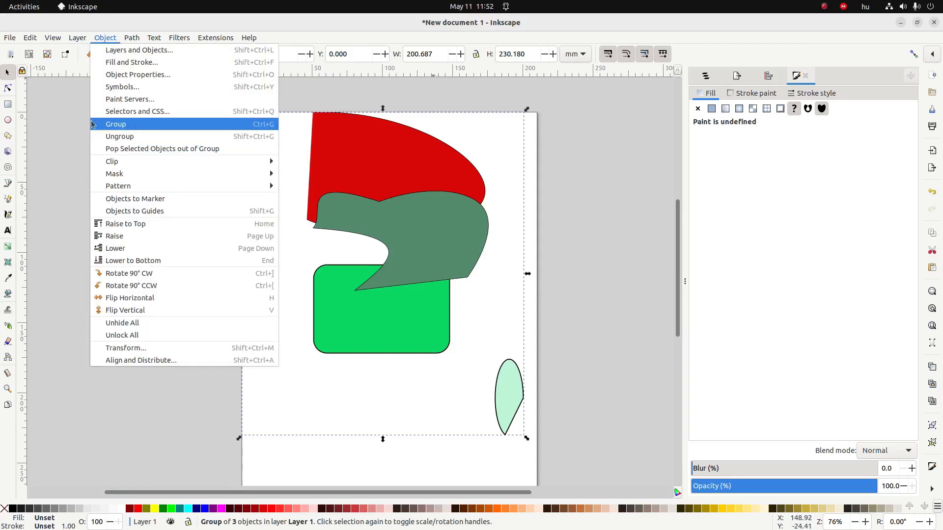
pyautogui.click(587, 210)
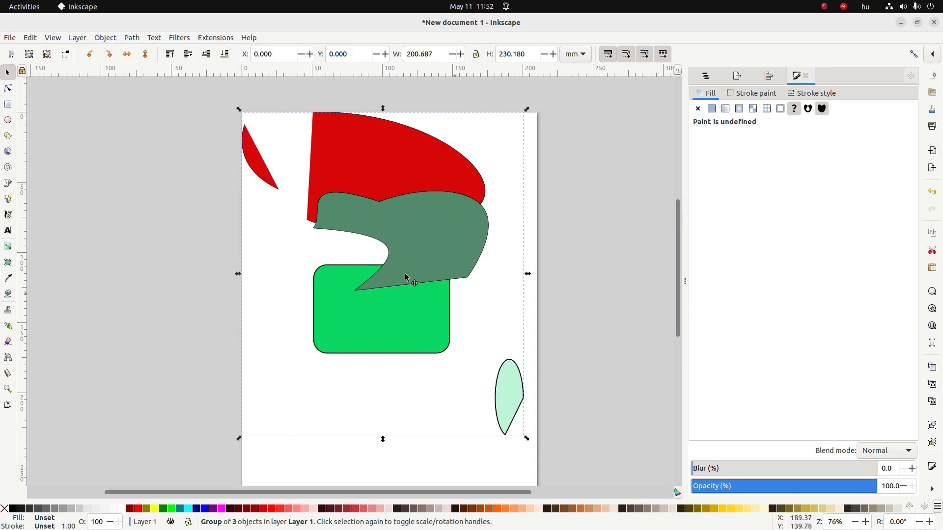
# Step: Reselect the group as a whole and move it down and right to about X 17.4, Y 12.6 mm
pyautogui.click(153, 222)
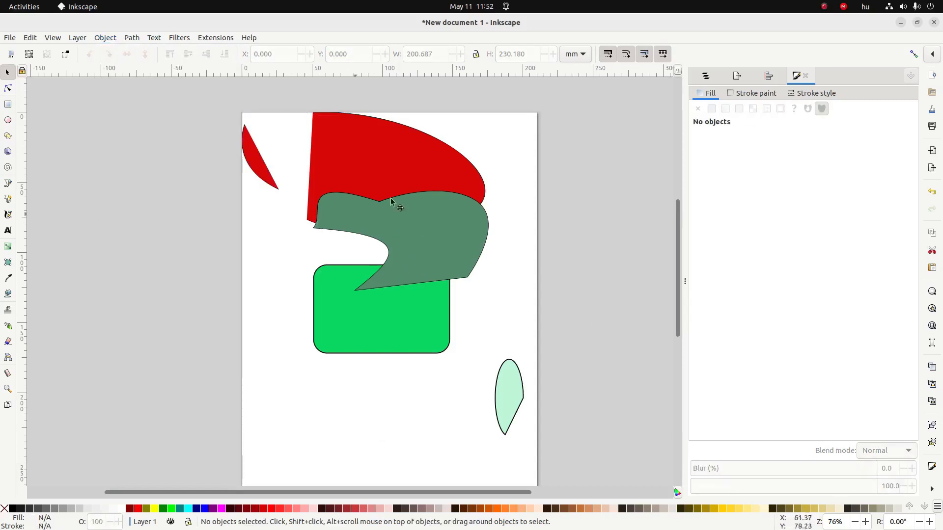
pyautogui.click(423, 234)
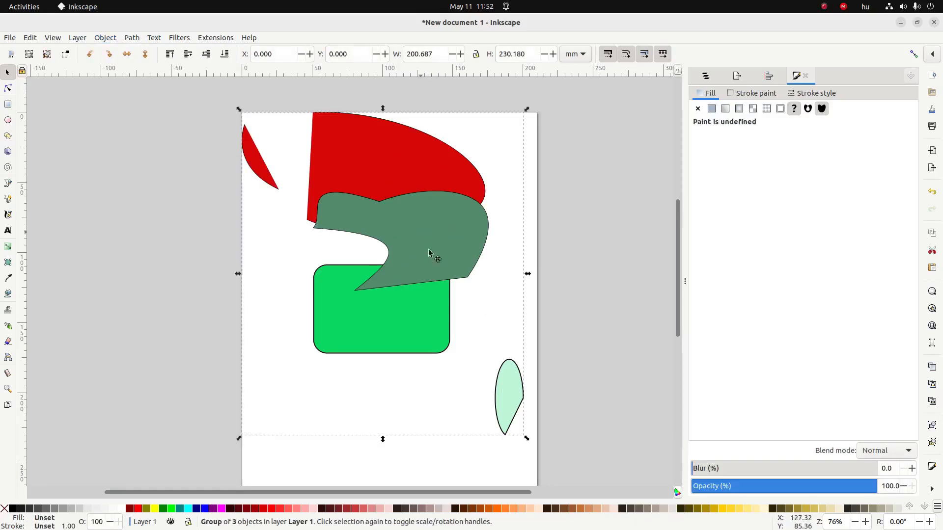
pyautogui.moveTo(435, 236); pyautogui.dragTo(459, 259)
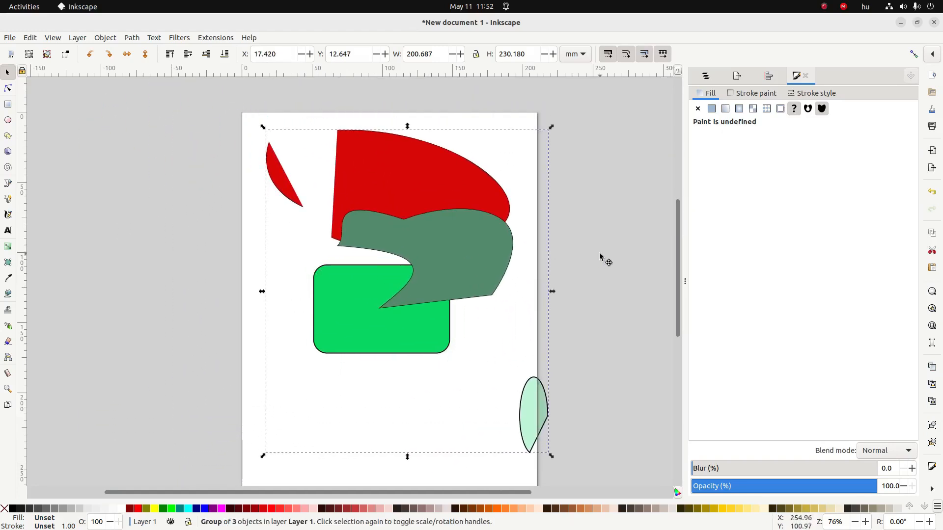
pyautogui.click(604, 260)
# Step: Enter the group and reposition the grey-green path, the red path and the chord individually, placing the chord at about X 181.7, Y 144.8 mm
pyautogui.click(448, 266)
pyautogui.doubleClick(458, 255)
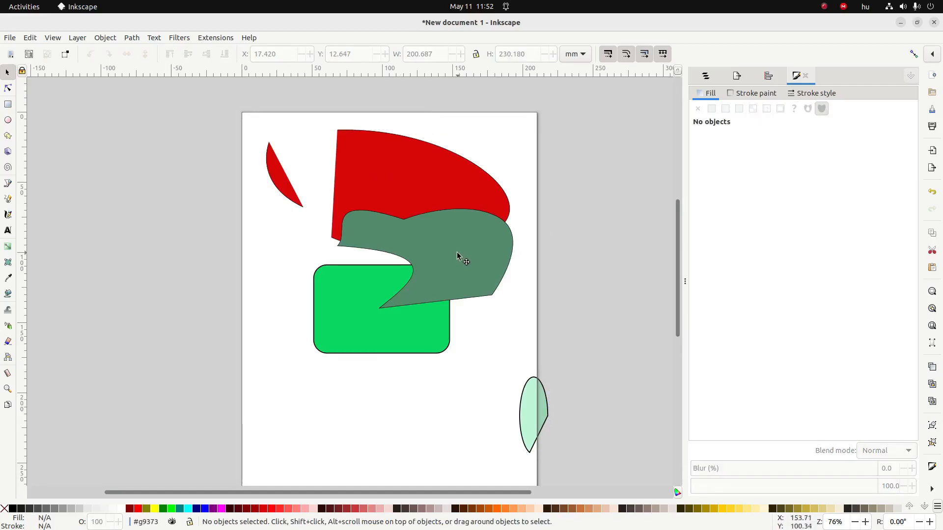
pyautogui.click(458, 255)
pyautogui.moveTo(480, 246); pyautogui.dragTo(413, 307)
pyautogui.moveTo(458, 206); pyautogui.dragTo(514, 219)
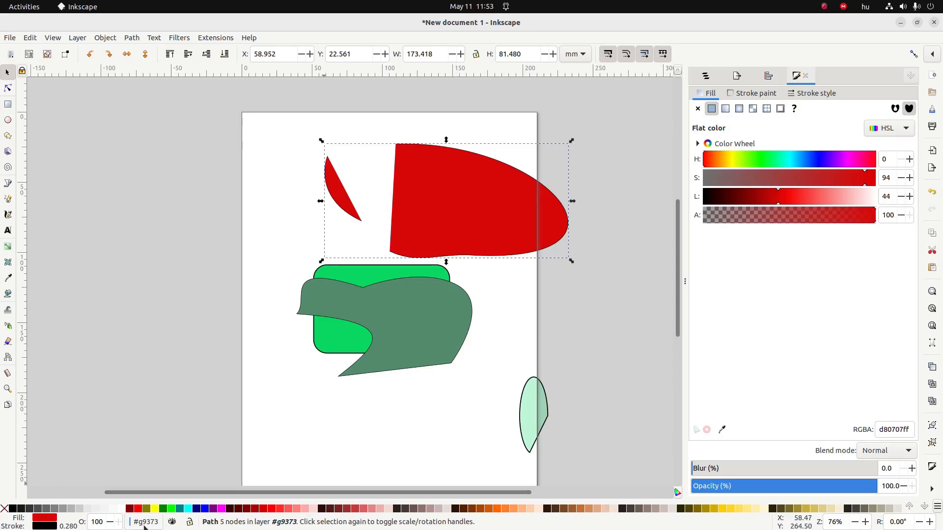
pyautogui.moveTo(466, 200); pyautogui.dragTo(449, 232)
pyautogui.moveTo(534, 416); pyautogui.dragTo(511, 353)
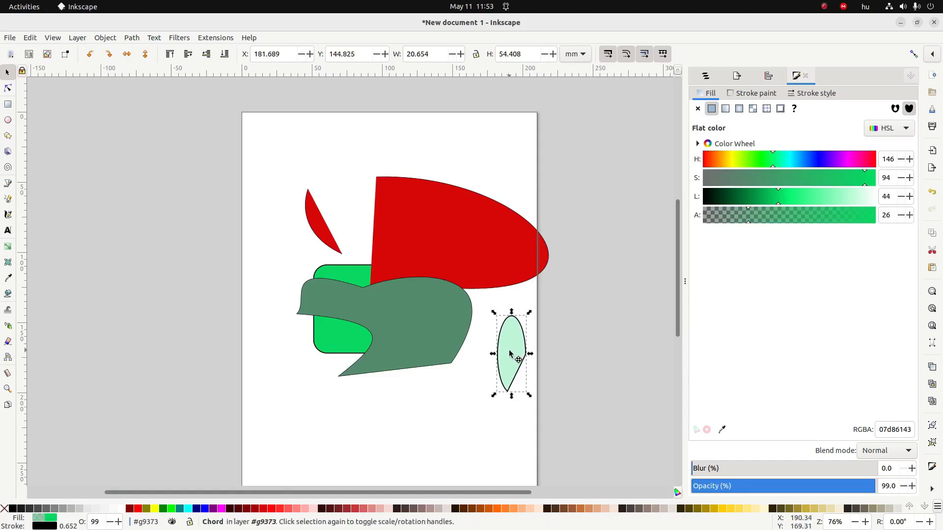
# Step: Leave the group and move it as a whole to about X 28.2, Y 16.0 mm
pyautogui.click(224, 437)
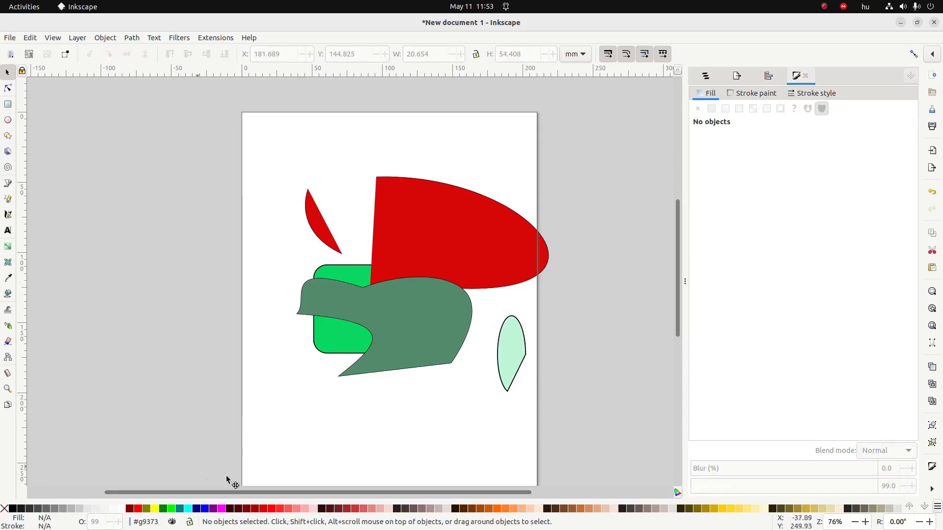
pyautogui.doubleClick(113, 304)
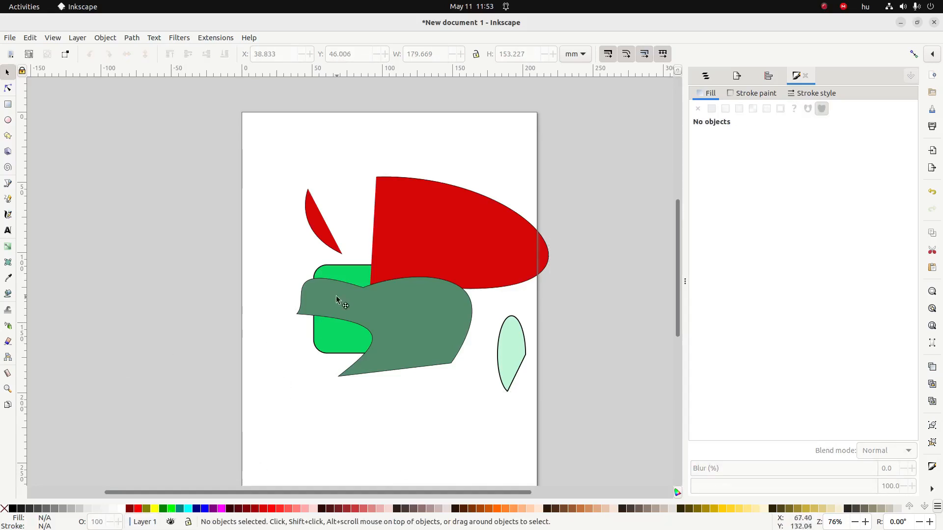
pyautogui.click(400, 332)
pyautogui.moveTo(414, 316); pyautogui.dragTo(399, 273)
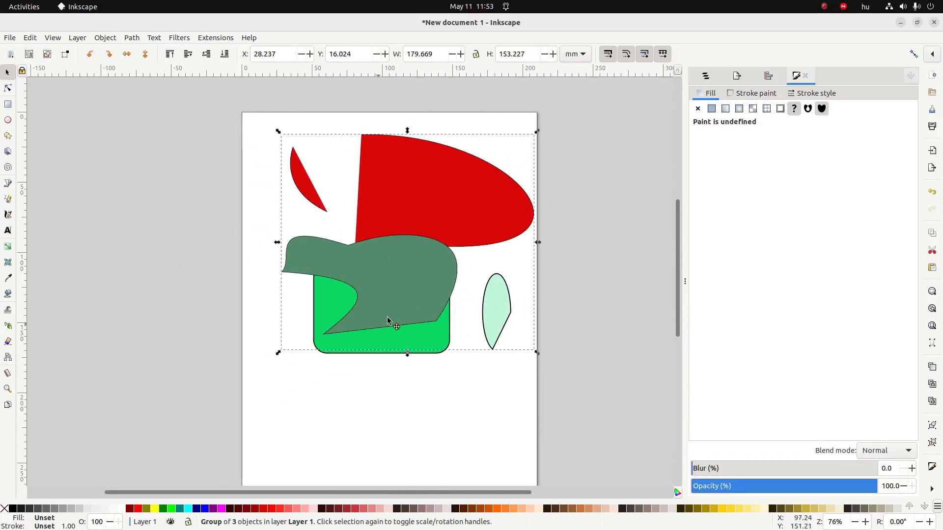
pyautogui.click(607, 266)
pyautogui.click(406, 292)
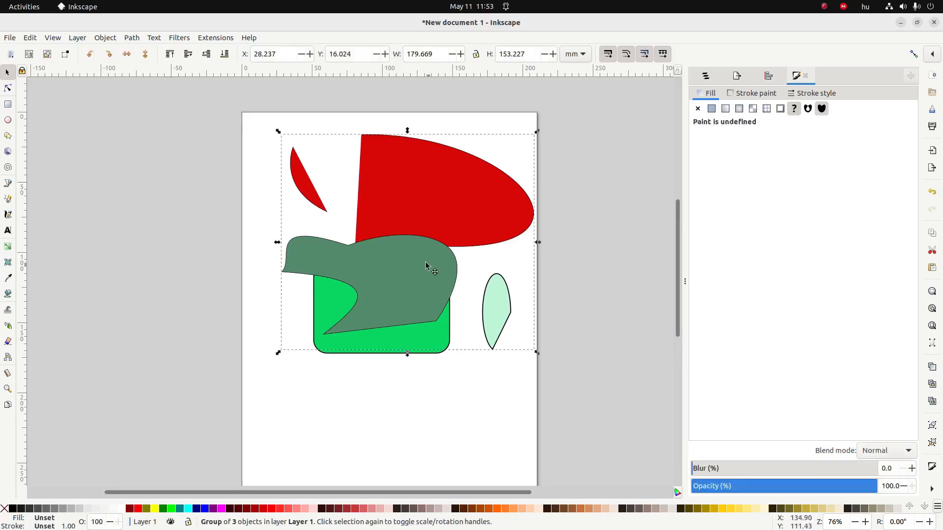
pyautogui.press('Escape')
# Step: Inside the group, move the grey-green path to about X 18.2, Y 78.8 mm and the chord to about X 157.8, Y 111.1 mm
pyautogui.doubleClick(402, 272)
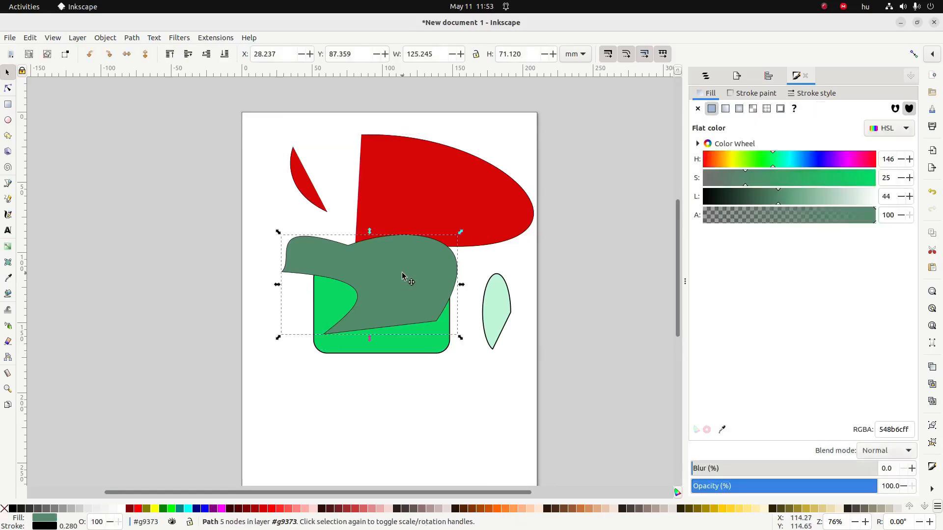
pyautogui.moveTo(411, 268)
pyautogui.mouseDown()
pyautogui.moveTo(412, 301)
pyautogui.moveTo(397, 255)
pyautogui.mouseUp()
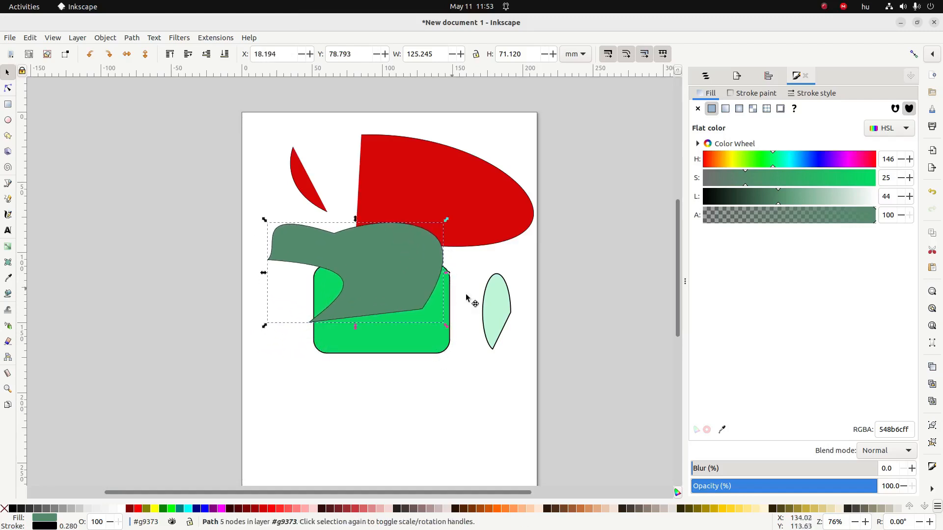
pyautogui.click(494, 309)
pyautogui.moveTo(493, 309); pyautogui.dragTo(475, 304)
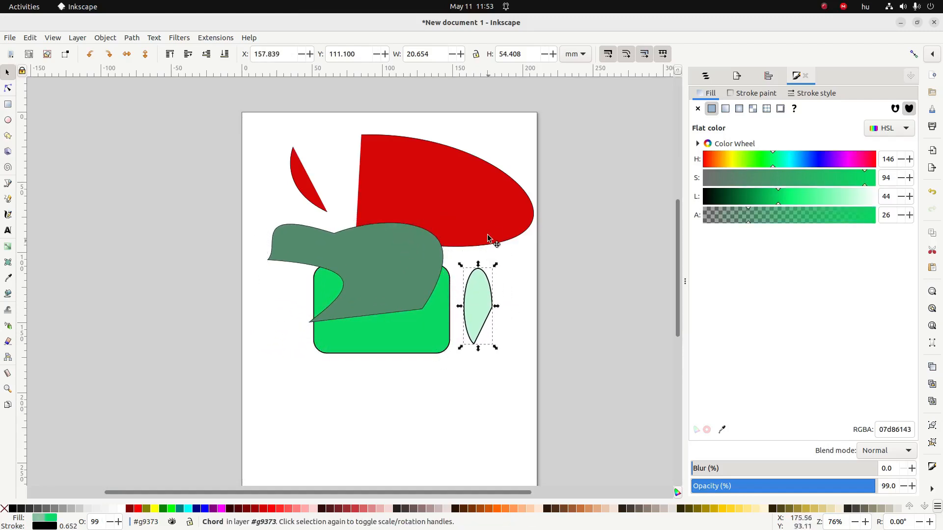
pyautogui.click(484, 239)
pyautogui.click(385, 261)
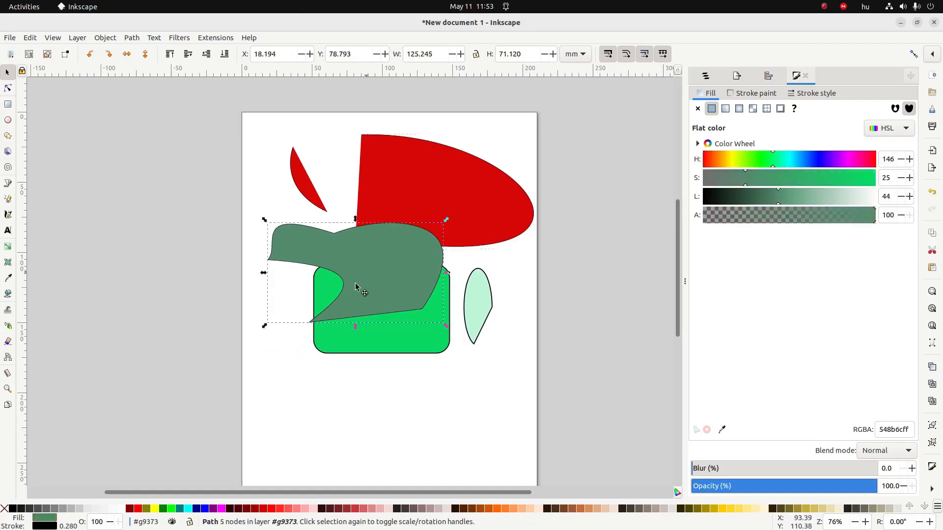
# Step: Exit the group again and move all three grouped objects together to about X 8.6, Y 19.3 mm
pyautogui.click(316, 431)
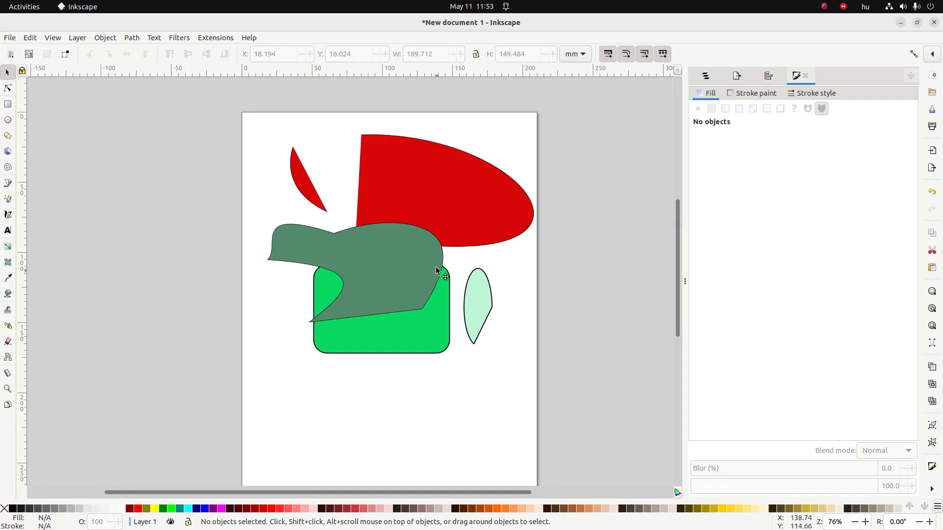
pyautogui.click(404, 260)
pyautogui.moveTo(438, 229); pyautogui.dragTo(463, 226)
pyautogui.moveTo(409, 278); pyautogui.dragTo(372, 270)
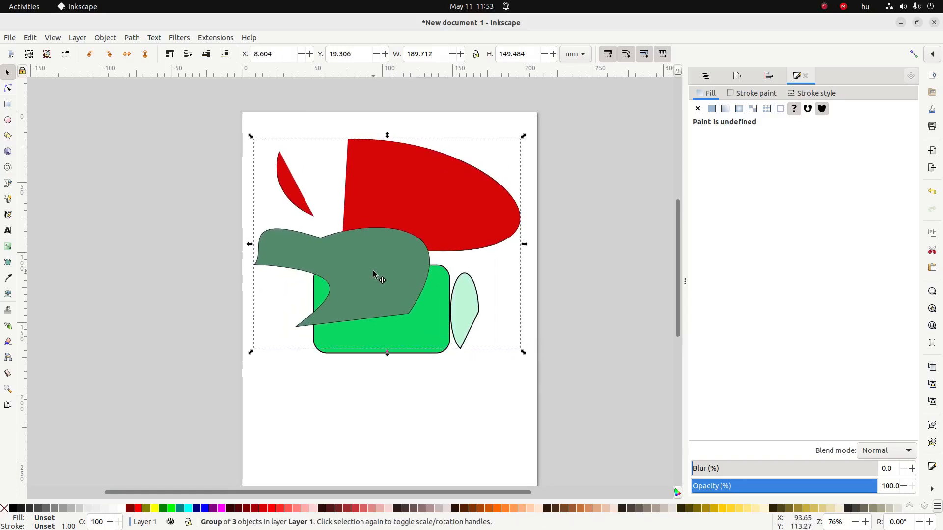
# Step: Ungroup the three objects and select the red path, the chord and the grey-green path separately
pyautogui.hotkey('ctrl', 'shift', 'g')
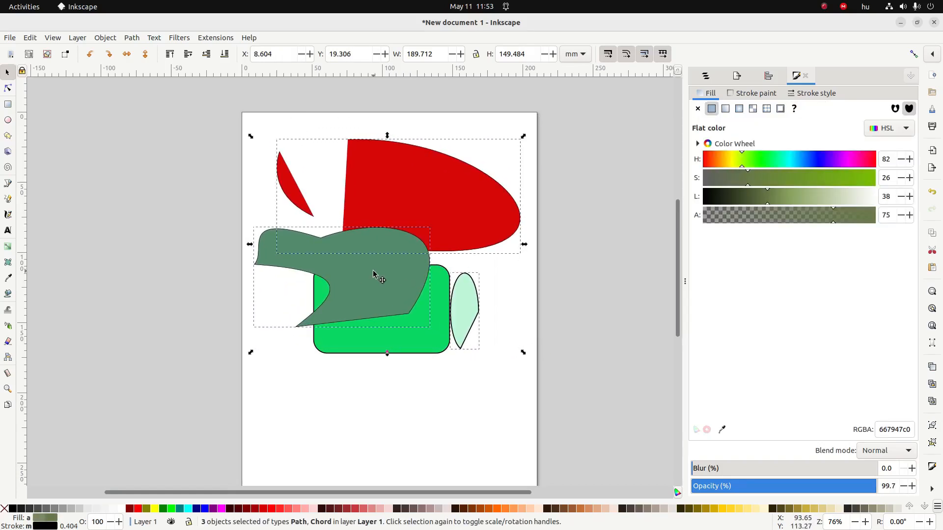
pyautogui.click(151, 278)
pyautogui.click(339, 253)
pyautogui.click(442, 222)
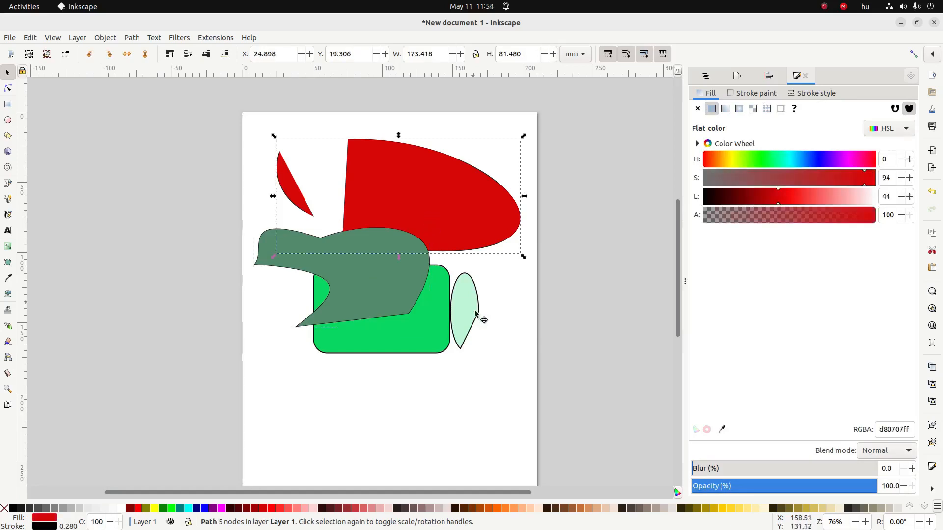
pyautogui.click(470, 307)
pyautogui.click(421, 290)
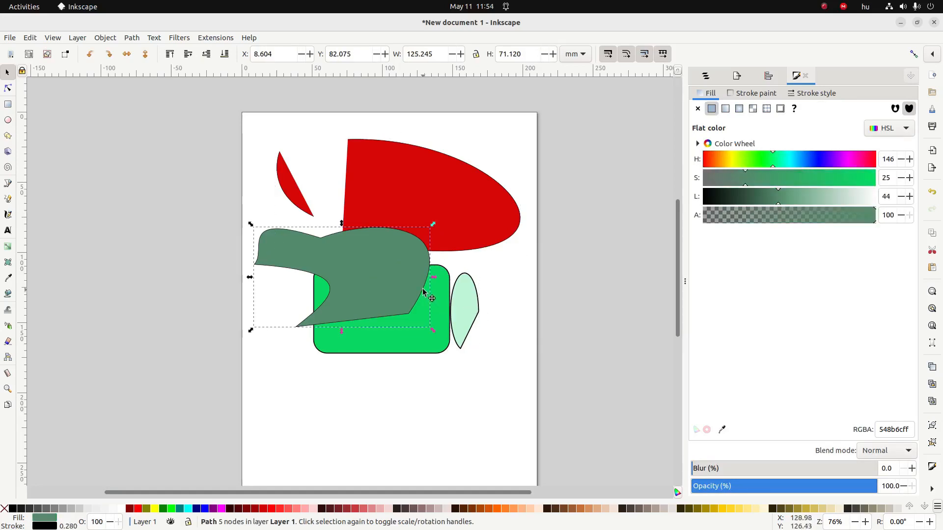
# Step: Look up the Group and Ungroup commands and their shortcuts among the object operations
pyautogui.click(178, 37)
pyautogui.click(190, 29)
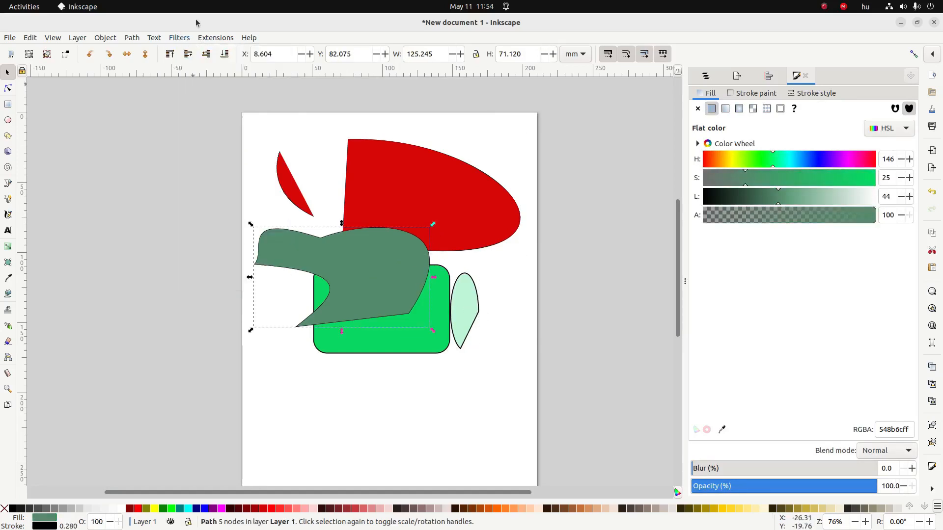
pyautogui.click(101, 39)
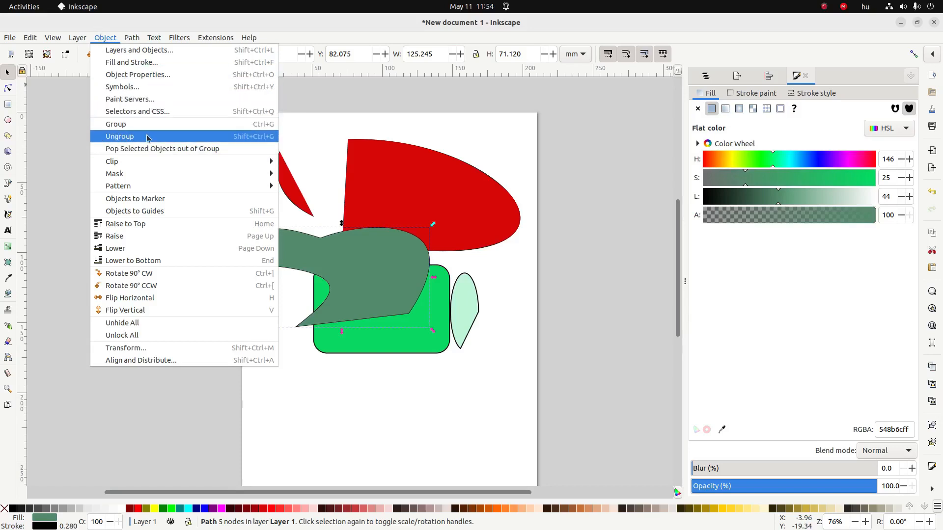
pyautogui.click(51, 173)
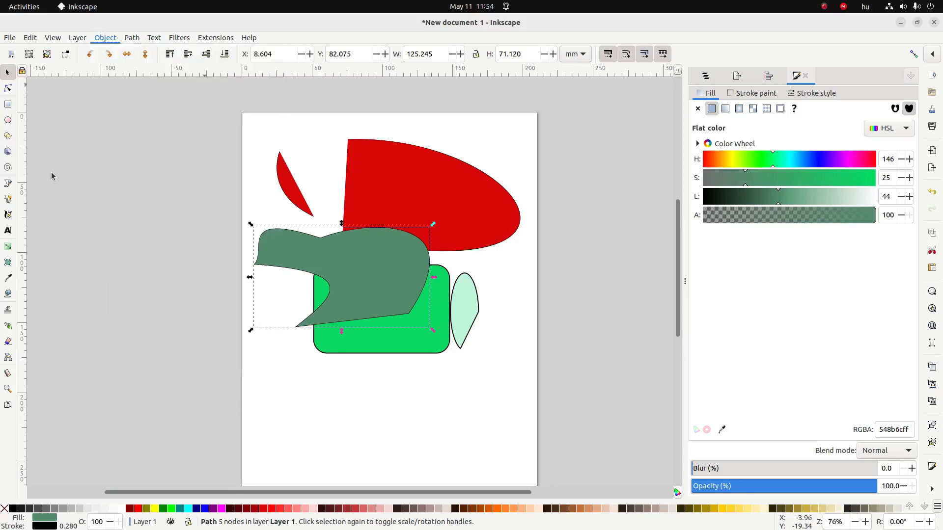
# Step: Group the two paths and the chord once more, ungroup them again and clear the selection
pyautogui.keyDown('shift'); pyautogui.click(429, 199); pyautogui.keyUp('shift')
pyautogui.keyDown('shift'); pyautogui.click(464, 311); pyautogui.keyUp('shift')
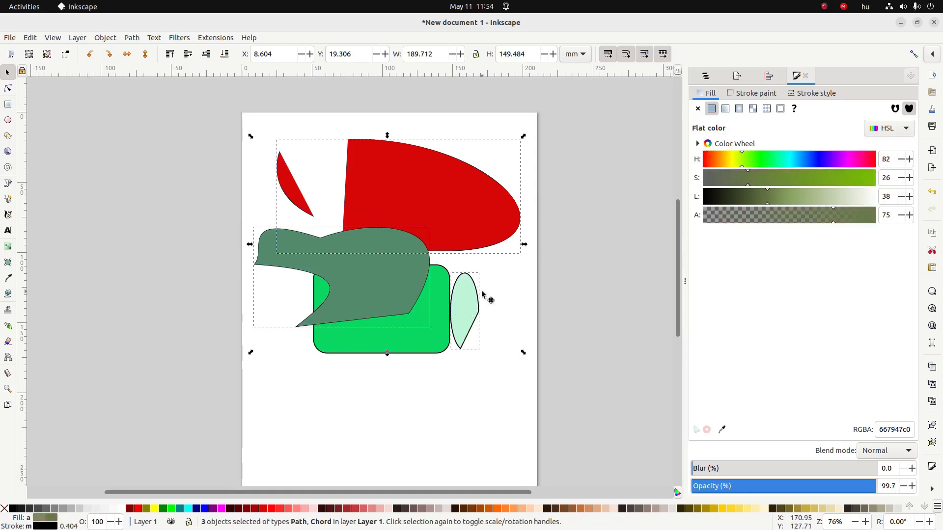
pyautogui.hotkey('ctrl', 'g')
pyautogui.hotkey('ctrl', 'shift', 'g')
pyautogui.click(157, 265)
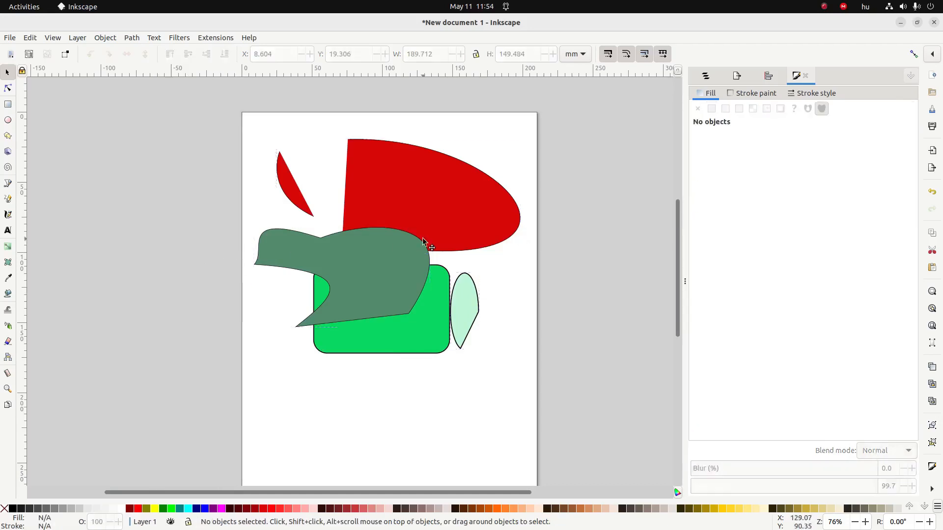
# Step: In the checklist document, tick off "Group, ungroup" and reword the "Group" heading as "Objects interact with each other"
pyautogui.hotkey('alt', 'Tab')
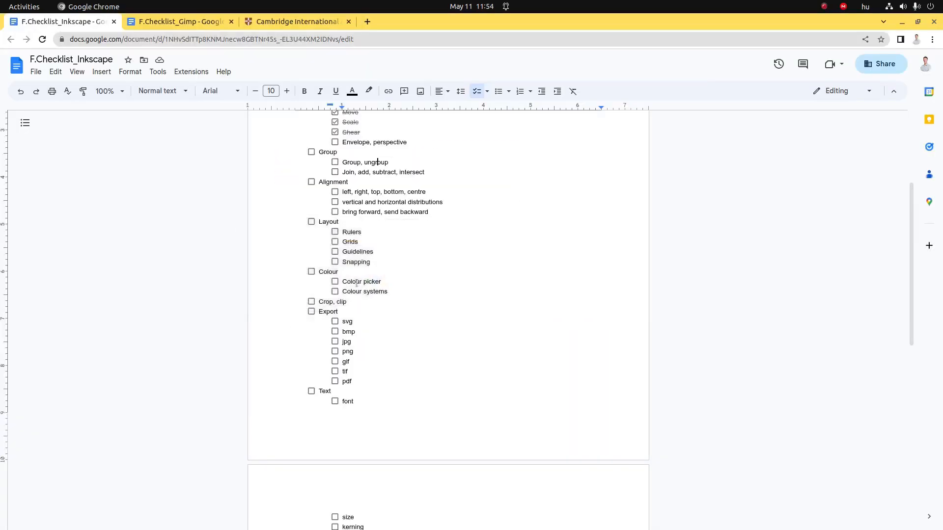
pyautogui.click(334, 162)
pyautogui.doubleClick(325, 152)
pyautogui.write('Objects intera')
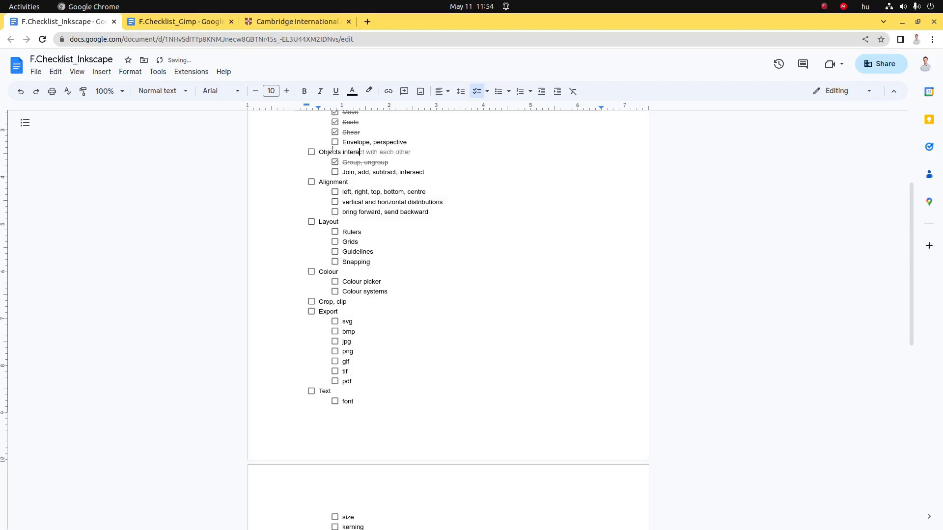
pyautogui.press('Tab')
# Step: Back in Inkscape, unite the grey-green path and the red path with Union, and undo it
pyautogui.hotkey('alt', 'Tab')
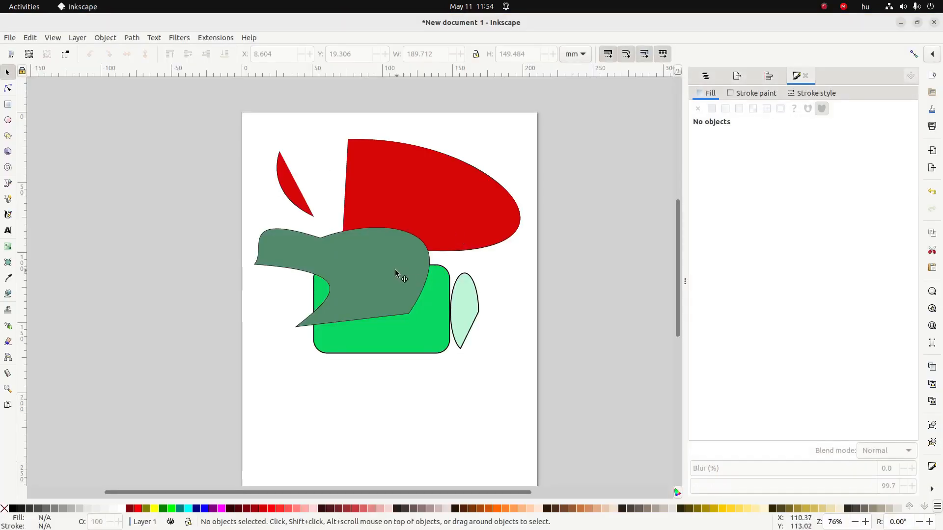
pyautogui.click(395, 269)
pyautogui.keyDown('shift'); pyautogui.click(418, 197); pyautogui.keyUp('shift')
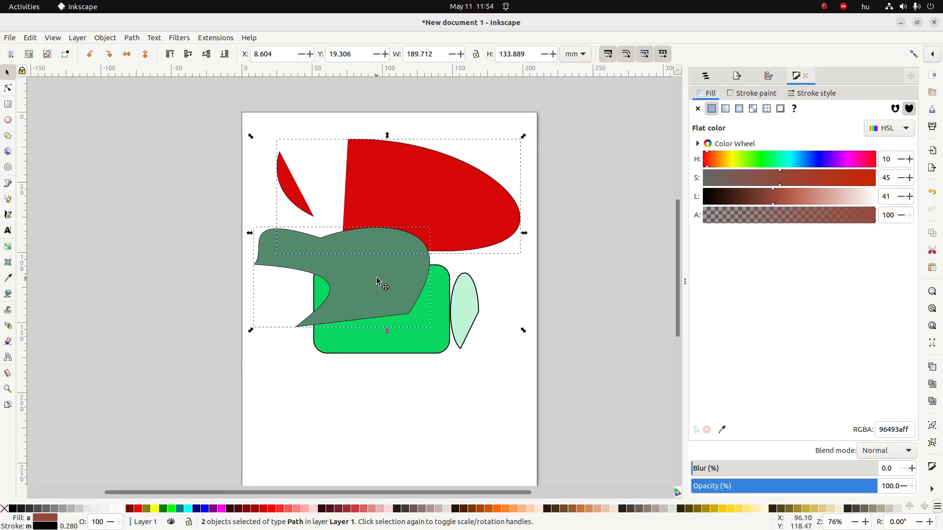
pyautogui.click(105, 38)
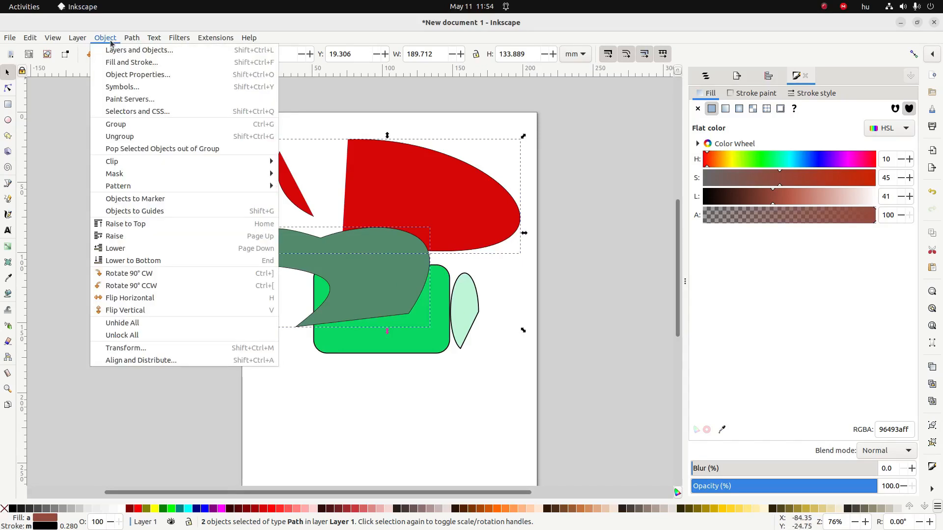
pyautogui.moveTo(129, 39)
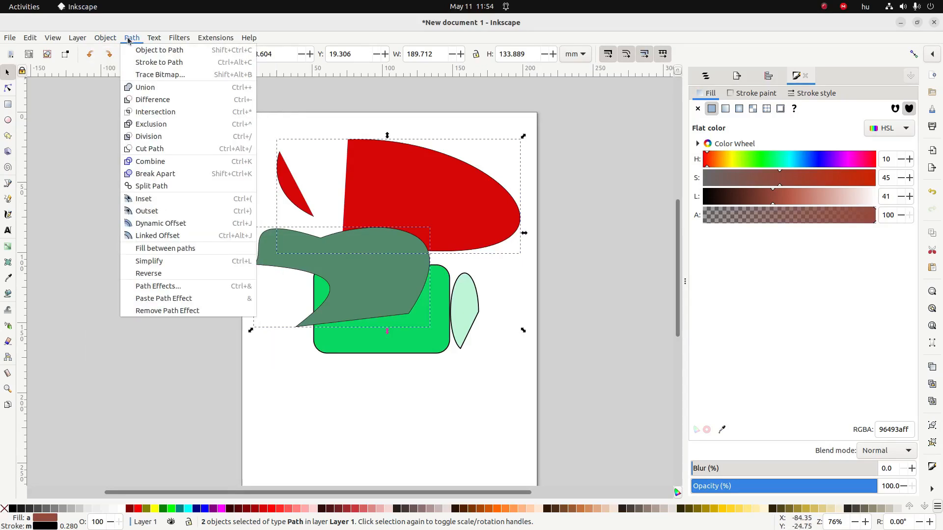
pyautogui.click(139, 88)
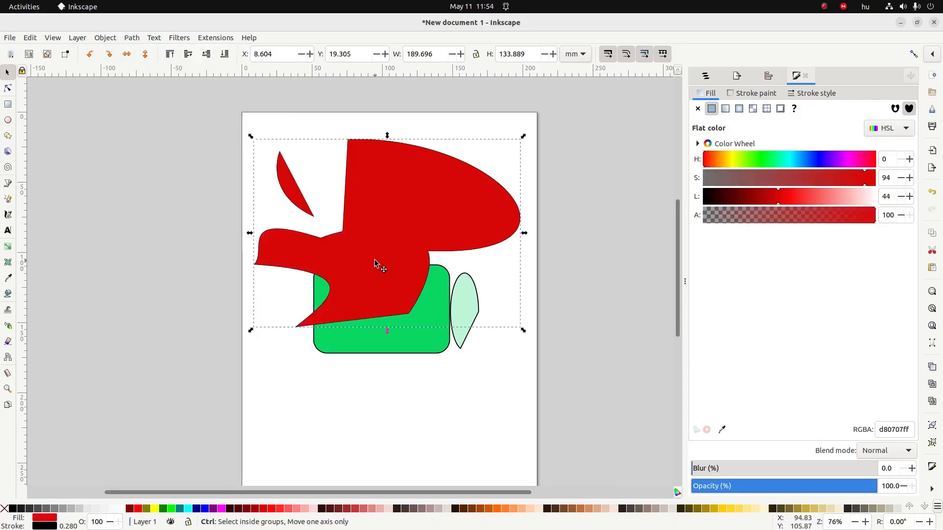
pyautogui.hotkey('ctrl', 'z')
# Step: Subtract the grey-green path from the red path with Difference, and undo it
pyautogui.click(374, 263)
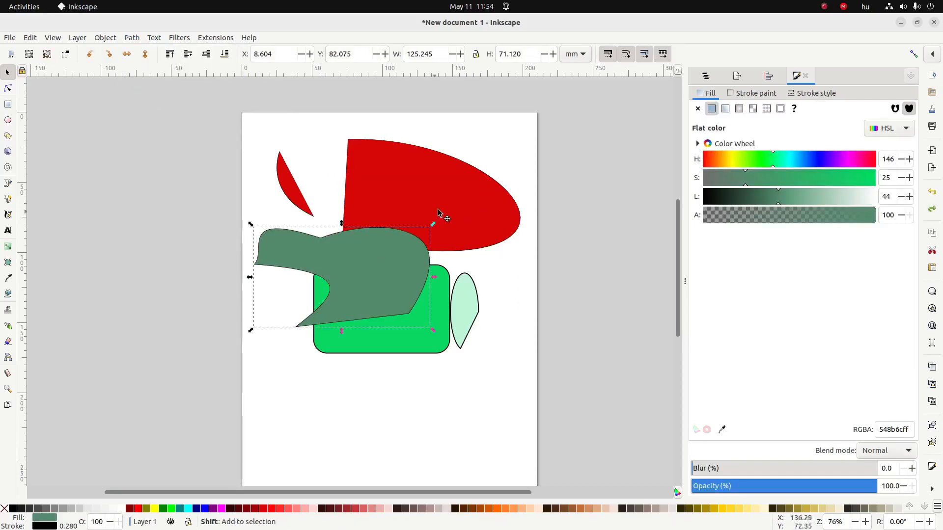
pyautogui.keyDown('shift'); pyautogui.click(432, 213); pyautogui.keyUp('shift')
pyautogui.click(131, 37)
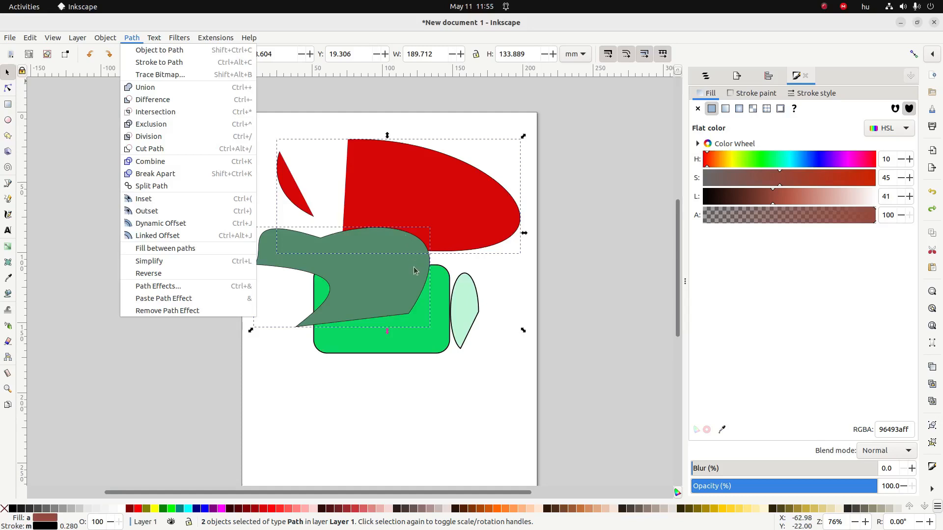
pyautogui.click(158, 99)
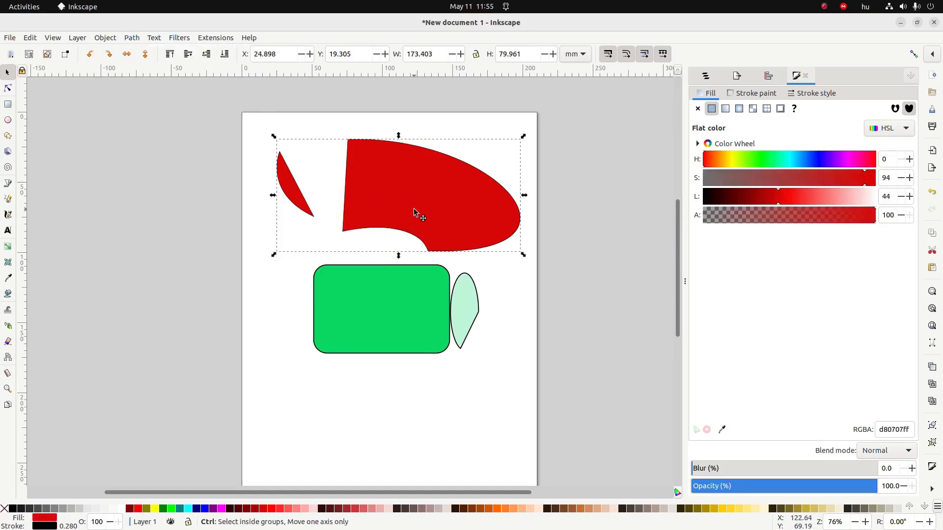
pyautogui.hotkey('ctrl', 'z')
# Step: Reduce the grey-green and red paths to their overlap with Intersection, and undo it
pyautogui.click(376, 237)
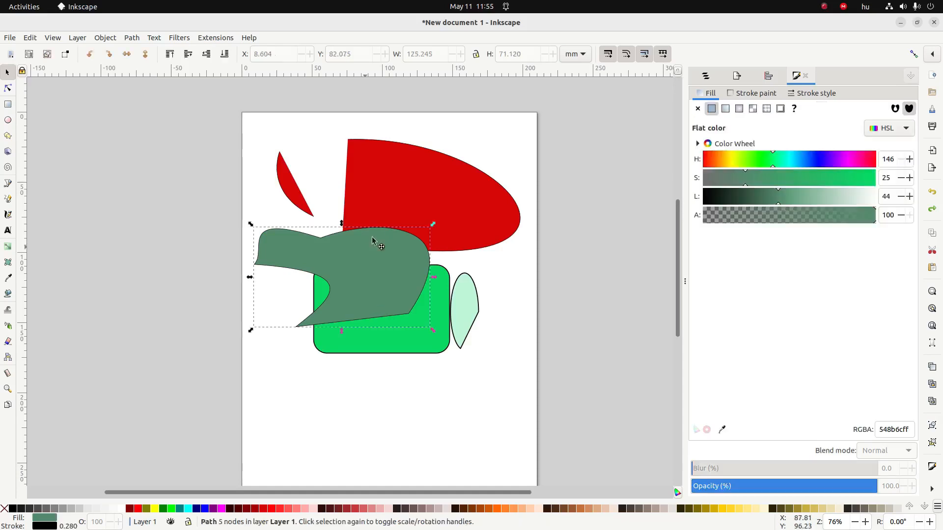
pyautogui.keyDown('shift'); pyautogui.click(413, 190); pyautogui.keyUp('shift')
pyautogui.click(131, 38)
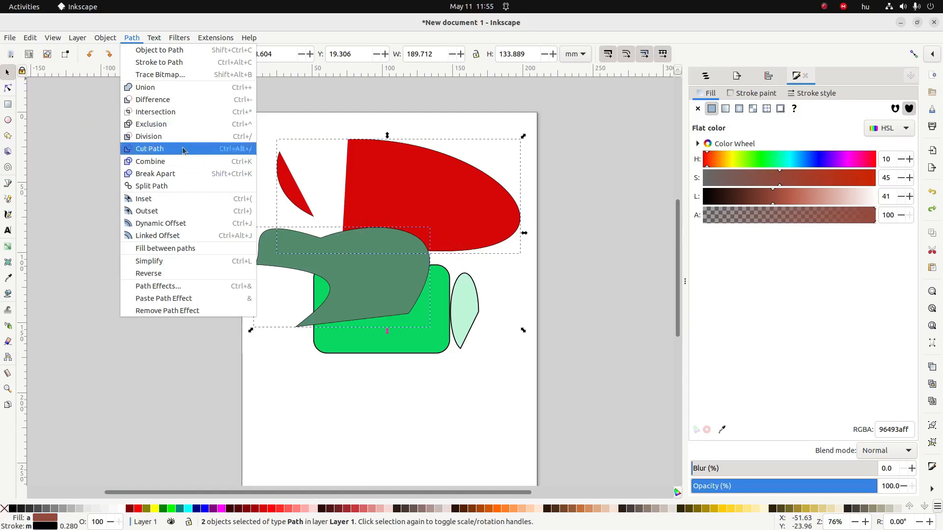
pyautogui.click(187, 112)
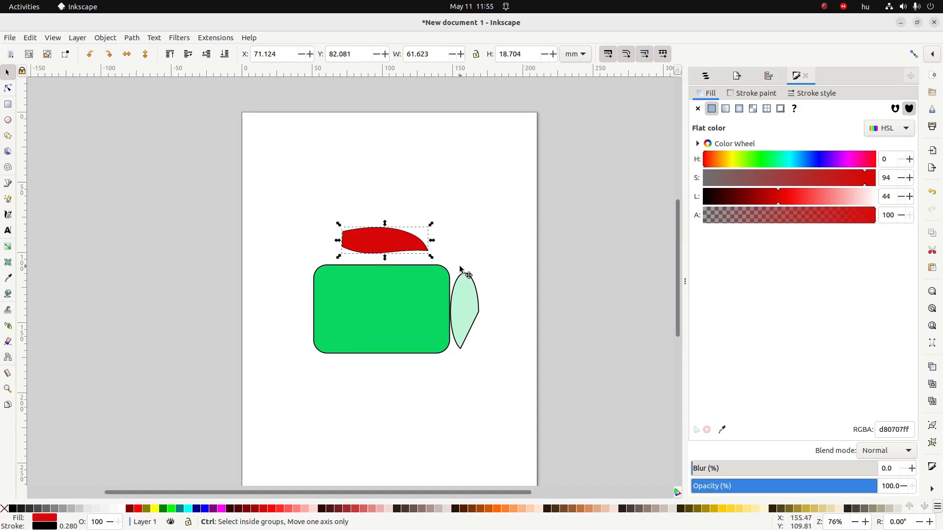
pyautogui.hotkey('ctrl', 'z')
# Step: Apply Exclusion to the grey-green and red paths, shift the resulting shape slightly, and undo both changes
pyautogui.click(358, 279)
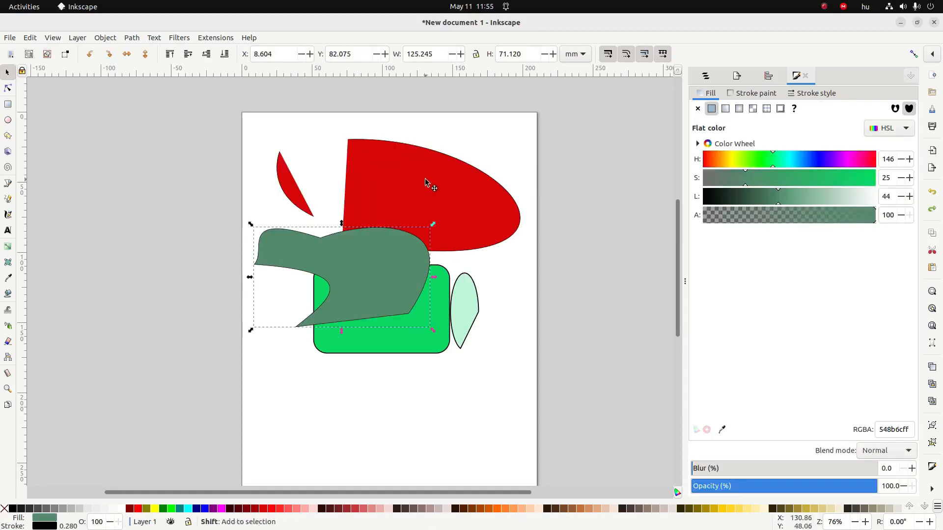
pyautogui.keyDown('shift'); pyautogui.click(426, 182); pyautogui.keyUp('shift')
pyautogui.click(130, 38)
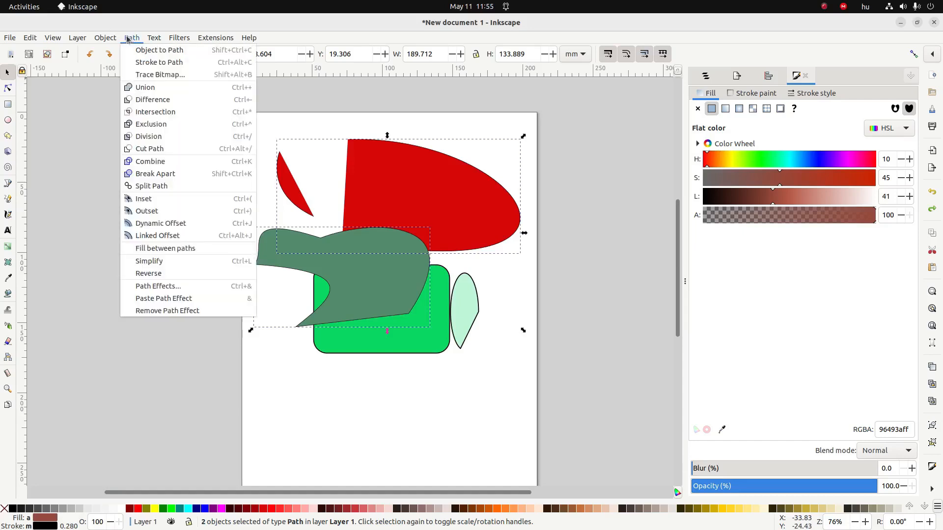
pyautogui.click(164, 125)
pyautogui.moveTo(463, 218); pyautogui.dragTo(486, 214)
pyautogui.press('n')
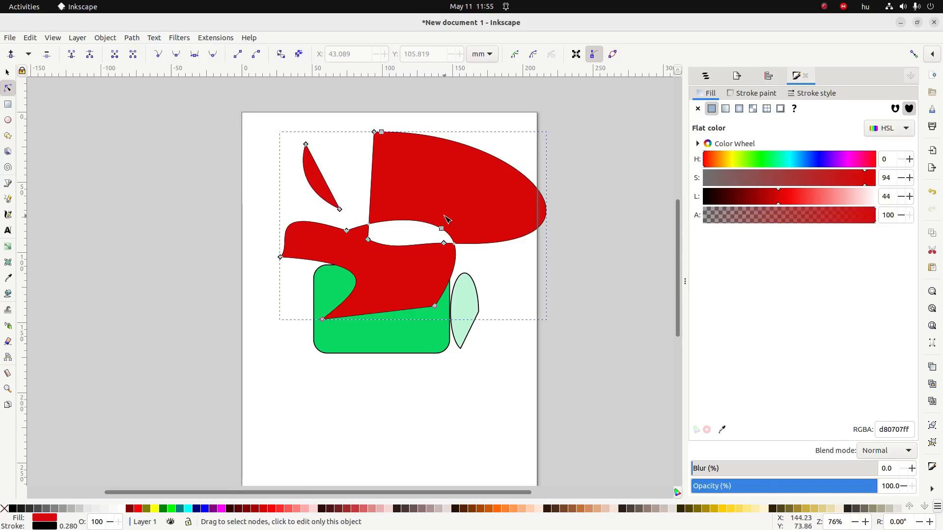
pyautogui.hotkey('ctrl', 'z')
pyautogui.hotkey('ctrl', 'z')
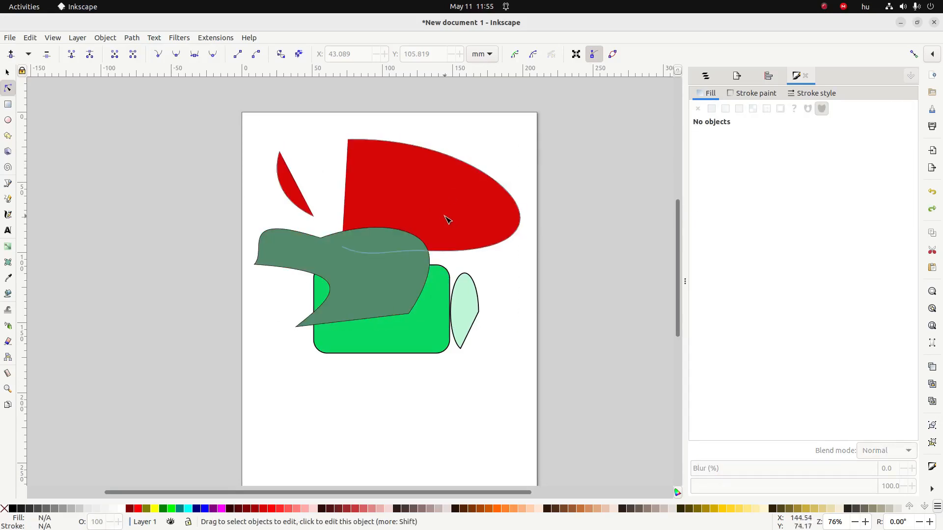
# Step: Divide the red path by the grey-green path with Division and clear the selection
pyautogui.click(374, 270)
pyautogui.keyDown('shift'); pyautogui.click(429, 200); pyautogui.keyUp('shift')
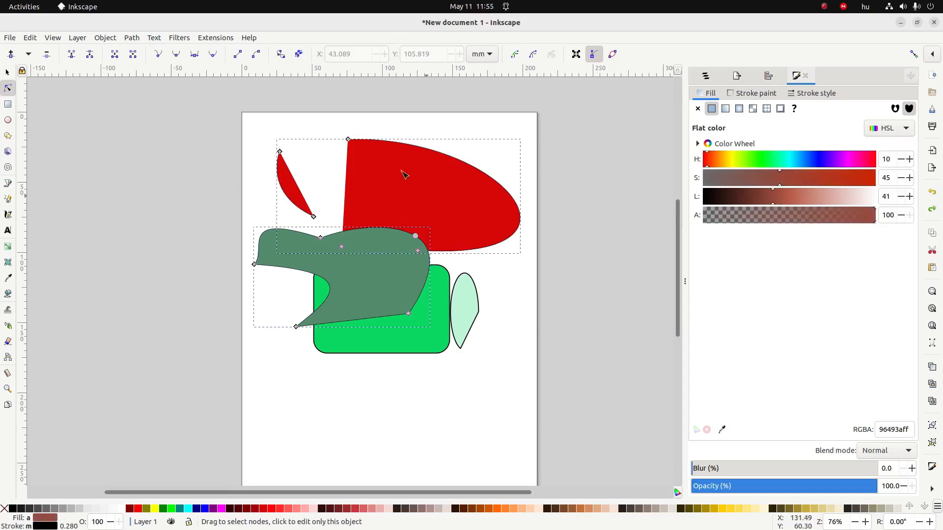
pyautogui.click(126, 39)
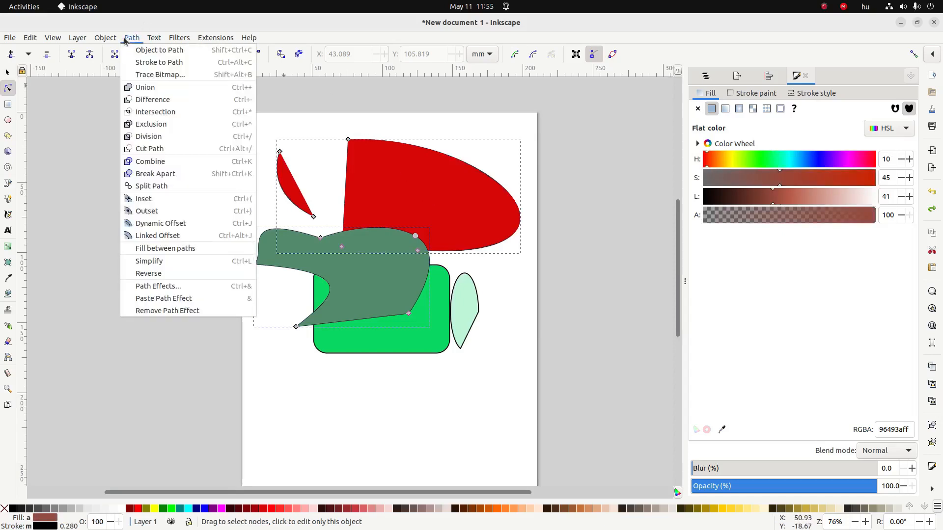
pyautogui.click(162, 137)
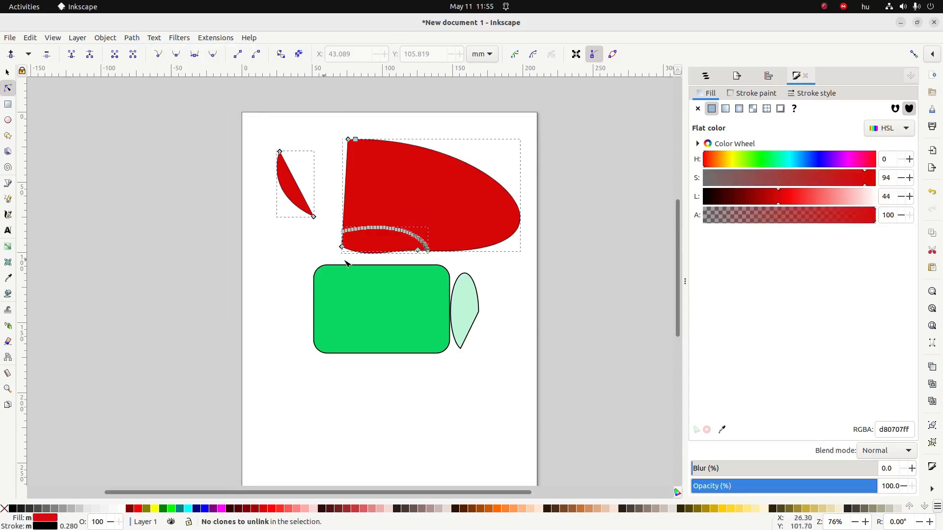
pyautogui.click(7, 73)
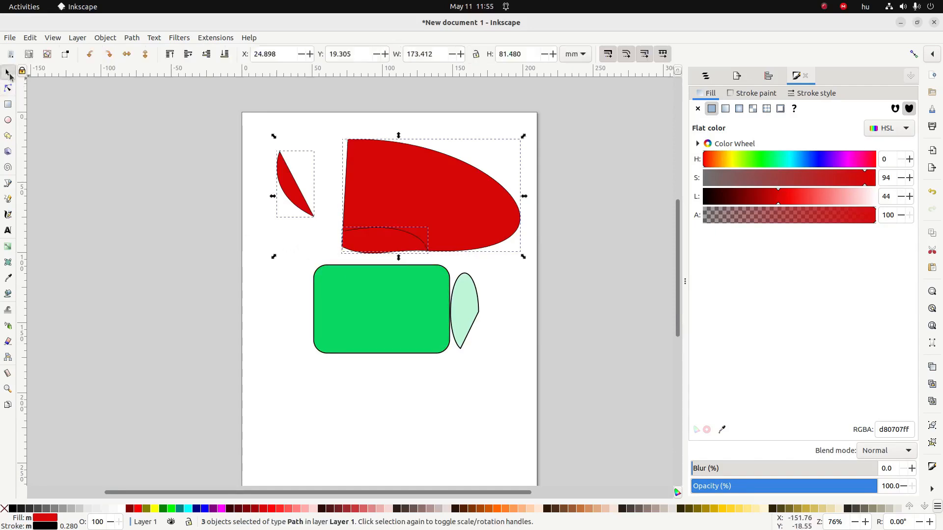
pyautogui.click(323, 259)
# Step: Move the three divided pieces apart: the overlap piece off the page, the large piece up, and the chord to about X -13.5, Y 23.0 mm
pyautogui.click(388, 233)
pyautogui.moveTo(388, 233); pyautogui.dragTo(196, 276)
pyautogui.moveTo(399, 197); pyautogui.dragTo(470, 169)
pyautogui.moveTo(294, 192); pyautogui.dragTo(239, 216)
pyautogui.press('ctrl')
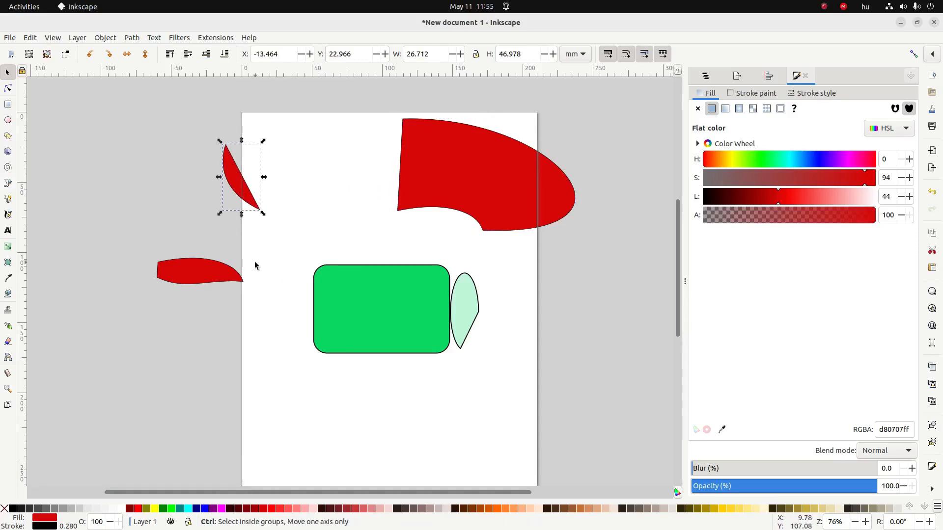
# Step: Undo the moves of the three pieces and the division of the red path
pyautogui.hotkey('ctrl', 'z')
pyautogui.hotkey('ctrl', 'z')
pyautogui.hotkey('ctrl', 'z')
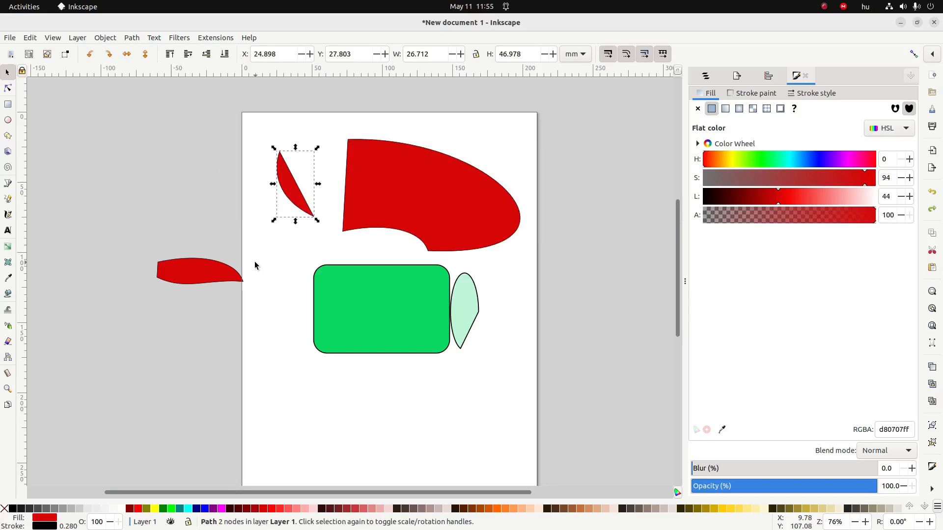
pyautogui.hotkey('ctrl', 'z')
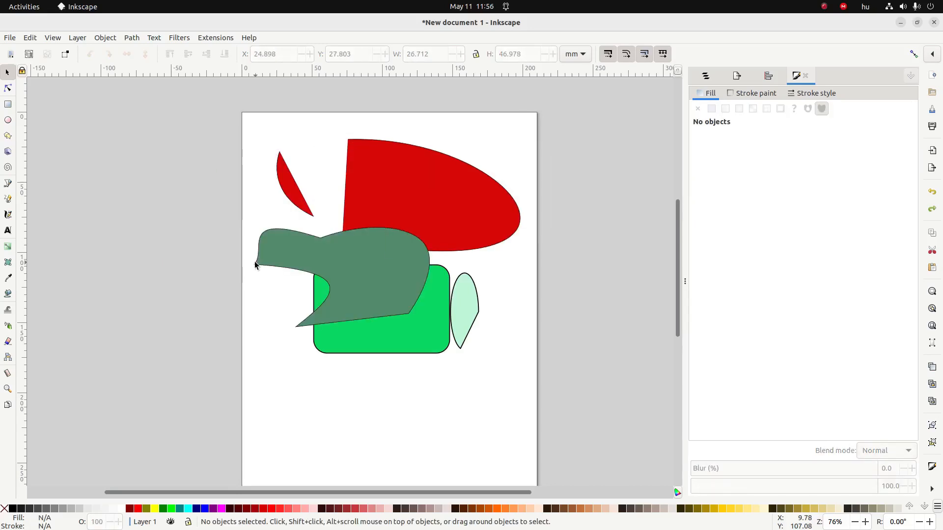
# Step: Select the grey-green and red paths and examine the available path operations and object commands
pyautogui.click(316, 263)
pyautogui.keyDown('shift'); pyautogui.click(368, 189); pyautogui.keyUp('shift')
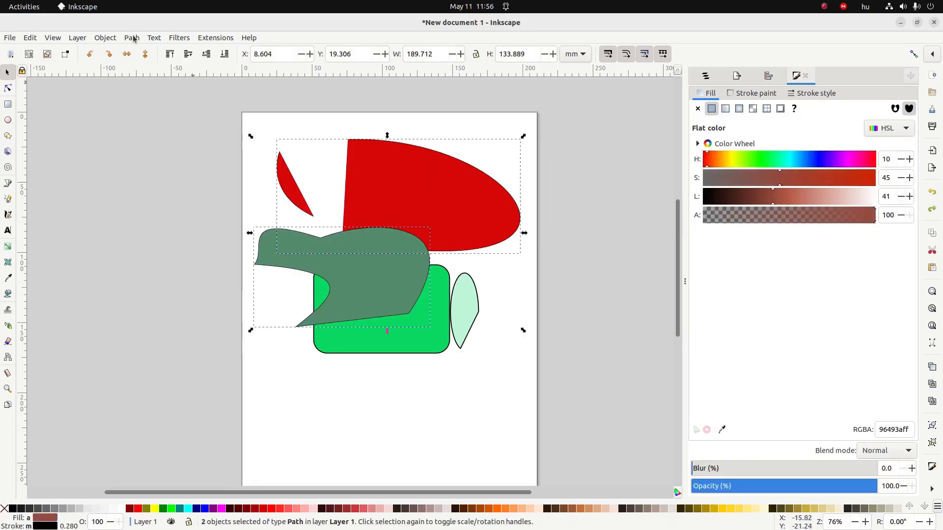
pyautogui.click(131, 38)
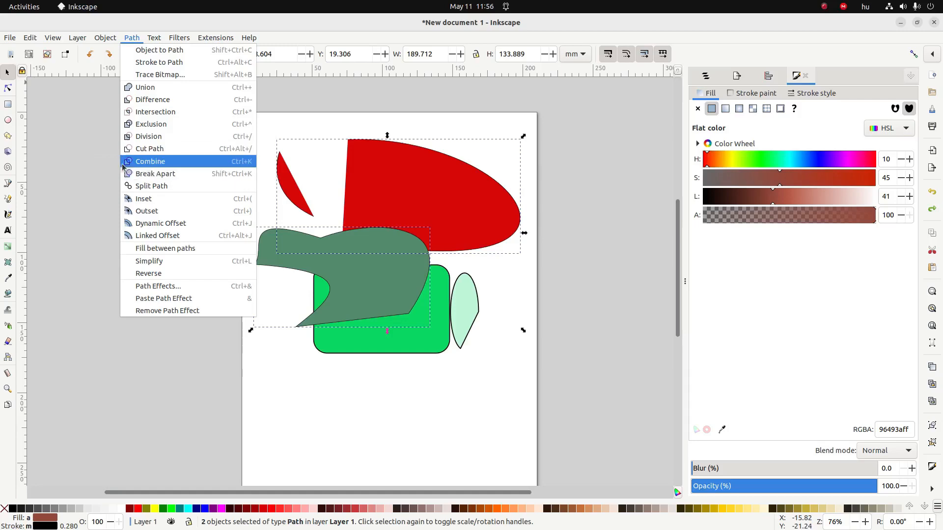
pyautogui.click(79, 175)
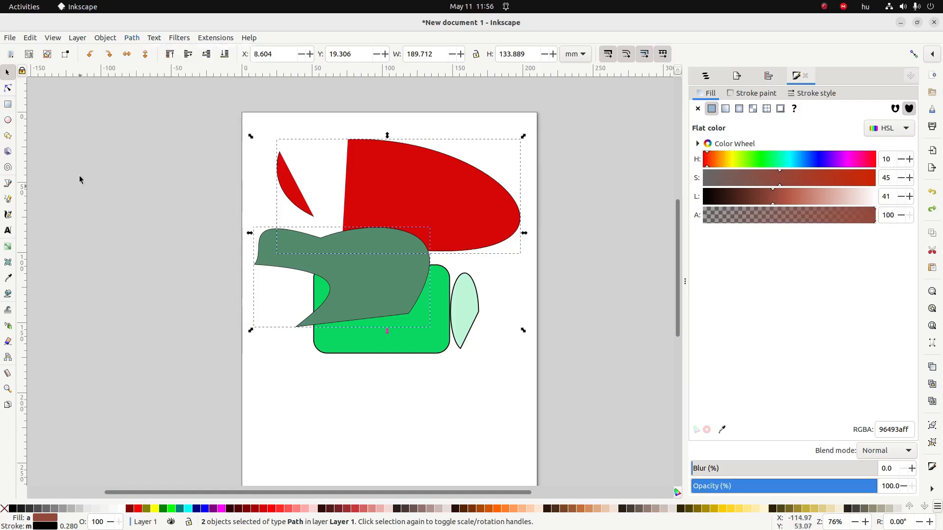
pyautogui.click(127, 40)
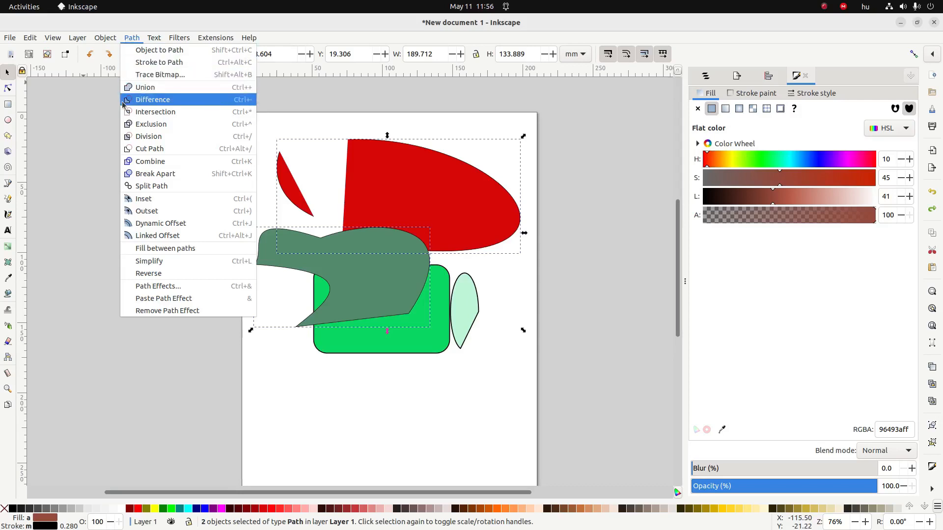
pyautogui.moveTo(109, 34)
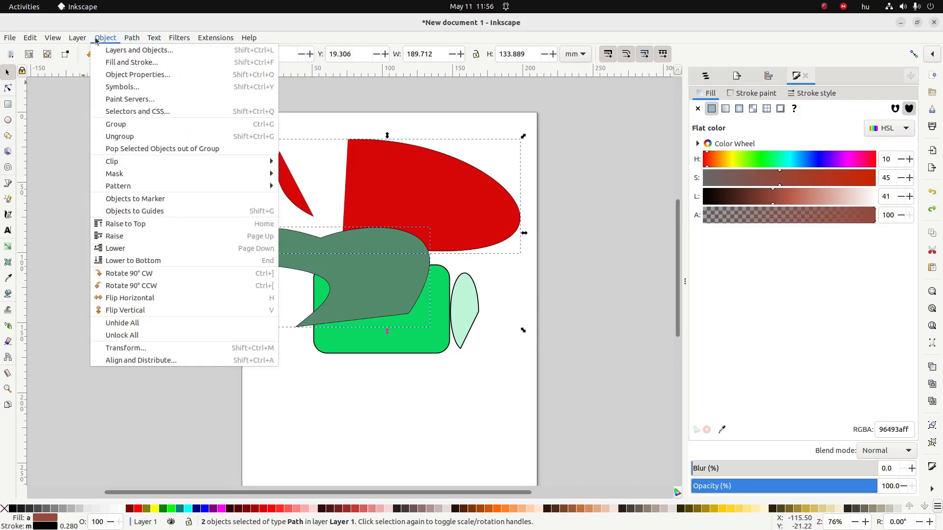
pyautogui.click(48, 155)
# Step: In the checklist document, tick off "Join, add, subtract, intersect" and the heading "Objects interact with each other"
pyautogui.hotkey('alt', 'Tab')
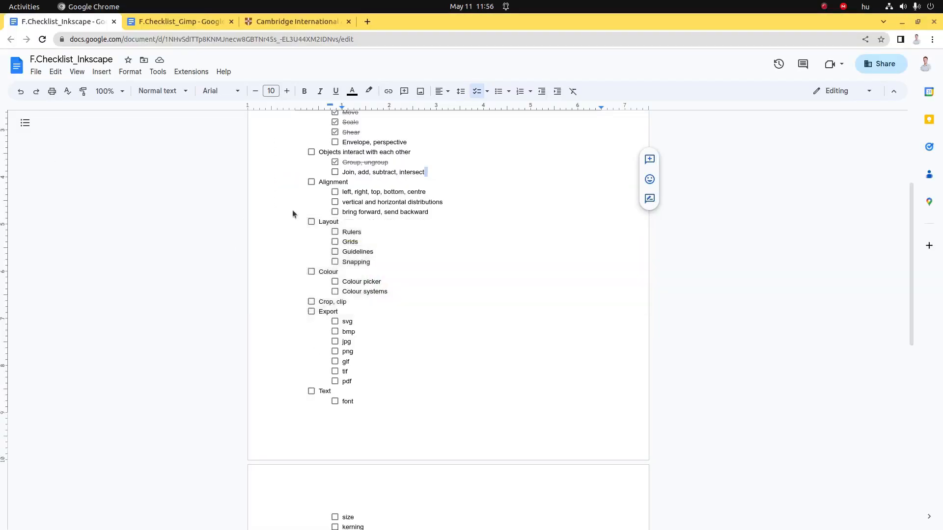
pyautogui.click(335, 172)
pyautogui.click(311, 153)
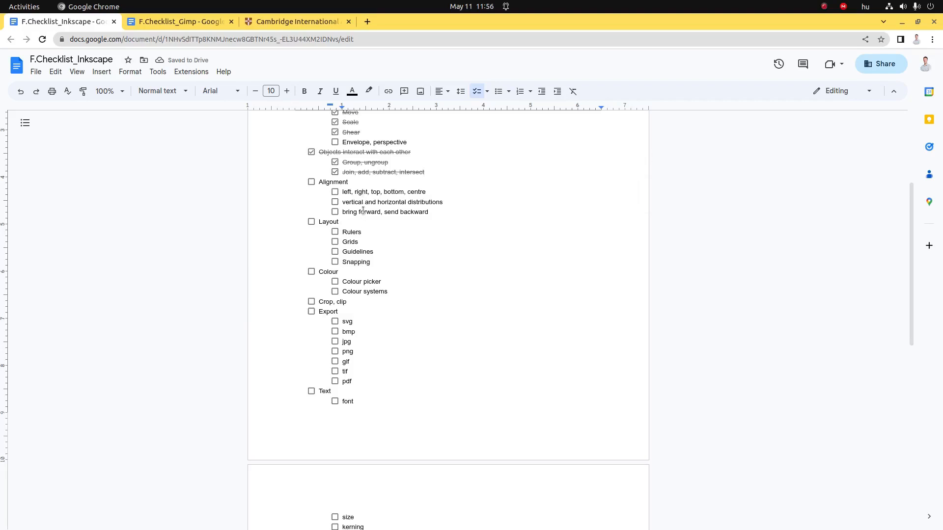
# Step: Back in Inkscape, delete the two selected paths, the green rounded rectangle and the pale green shape
pyautogui.hotkey('alt', 'Tab')
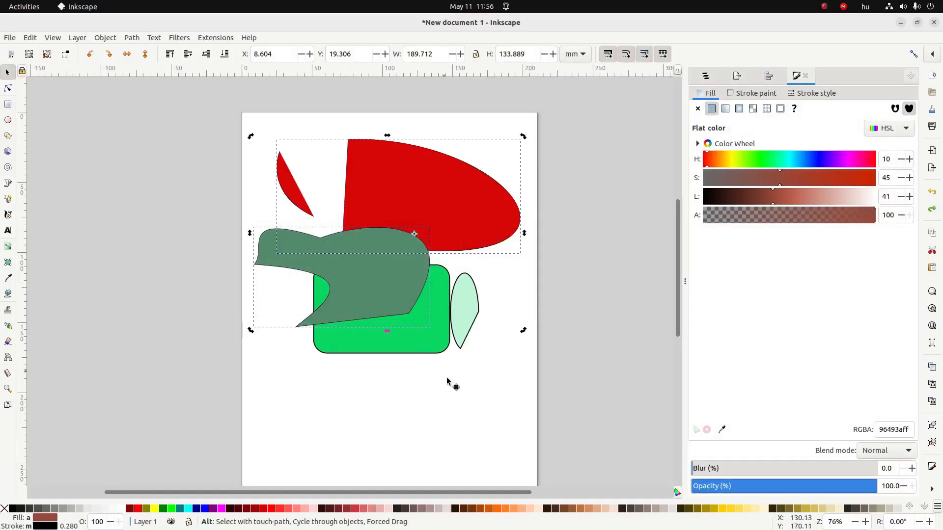
pyautogui.press('Delete')
pyautogui.click(410, 322)
pyautogui.press('Delete')
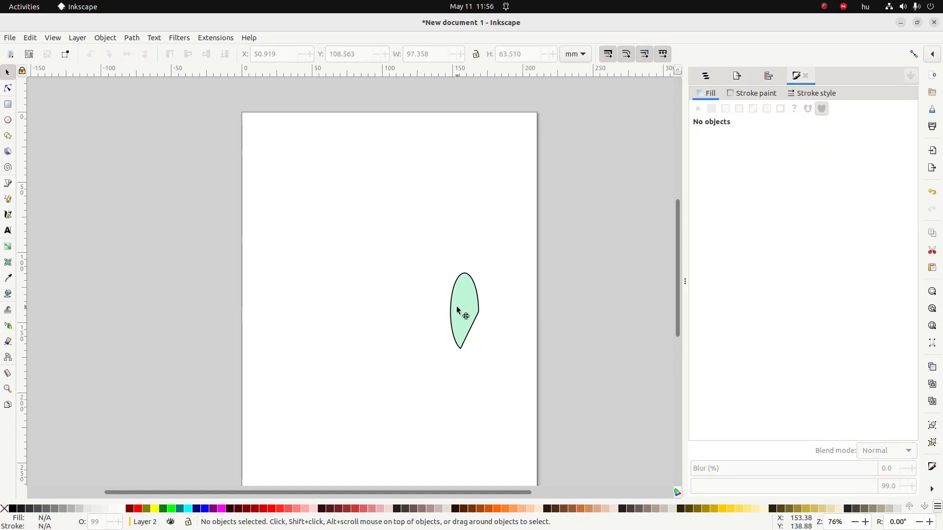
pyautogui.click(461, 310)
pyautogui.press('Delete')
# Step: Draw a small upright rectangle about 14.7 by 24.4 mm near the page's upper-left corner
pyautogui.click(7, 105)
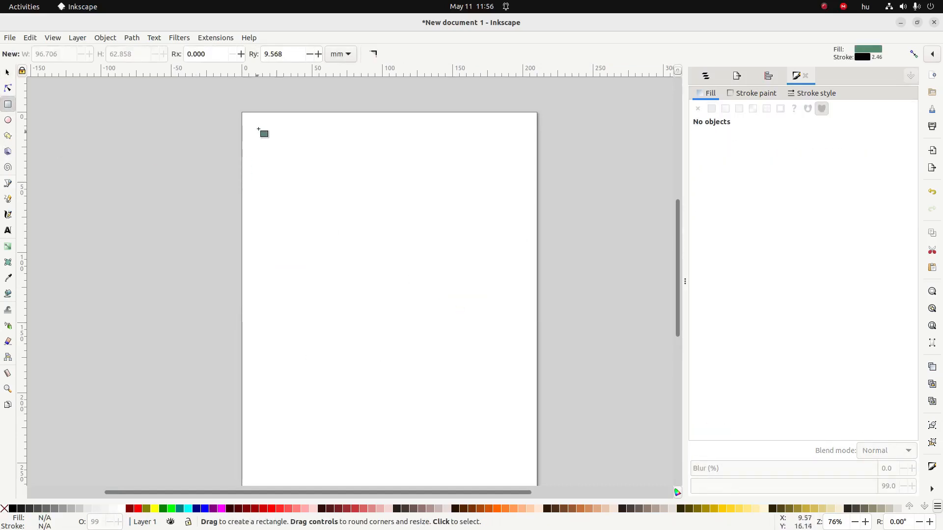
pyautogui.moveTo(265, 127); pyautogui.dragTo(286, 162)
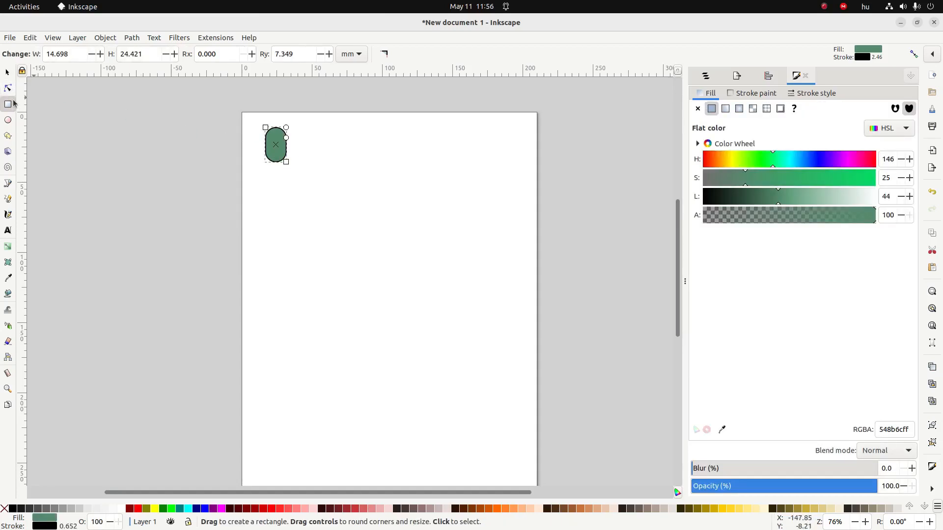
# Step: Fill the rectangle red and draw a navy blue partial ellipse beside it, with radii of about 9.5 and 11.9 mm
pyautogui.click(11, 120)
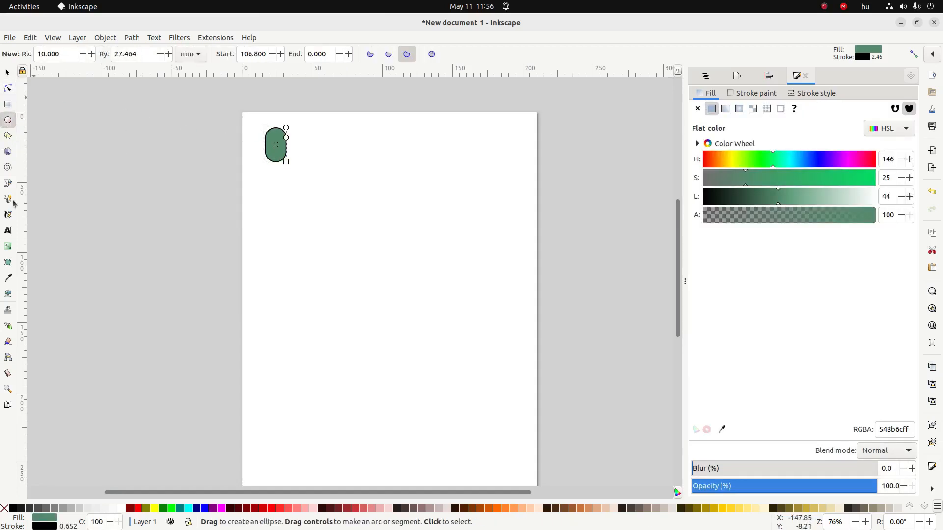
pyautogui.click(139, 509)
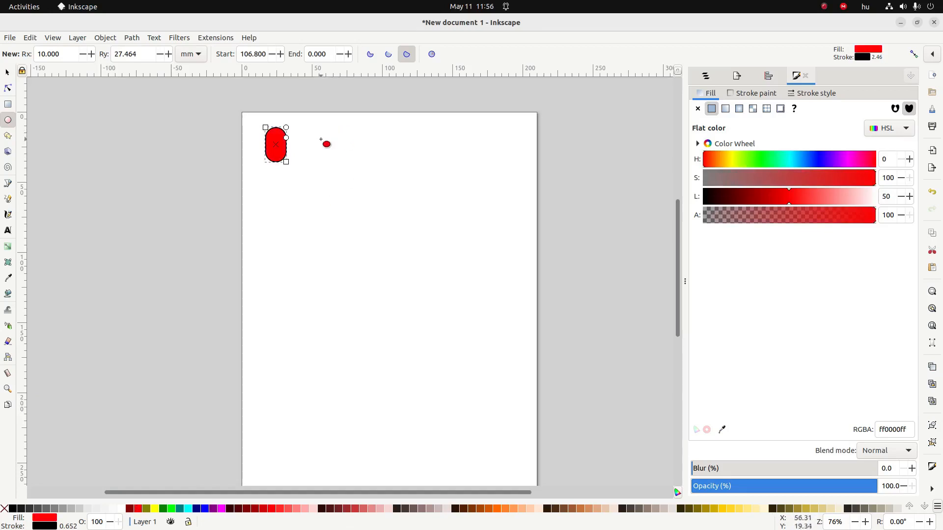
pyautogui.moveTo(321, 139); pyautogui.dragTo(343, 163)
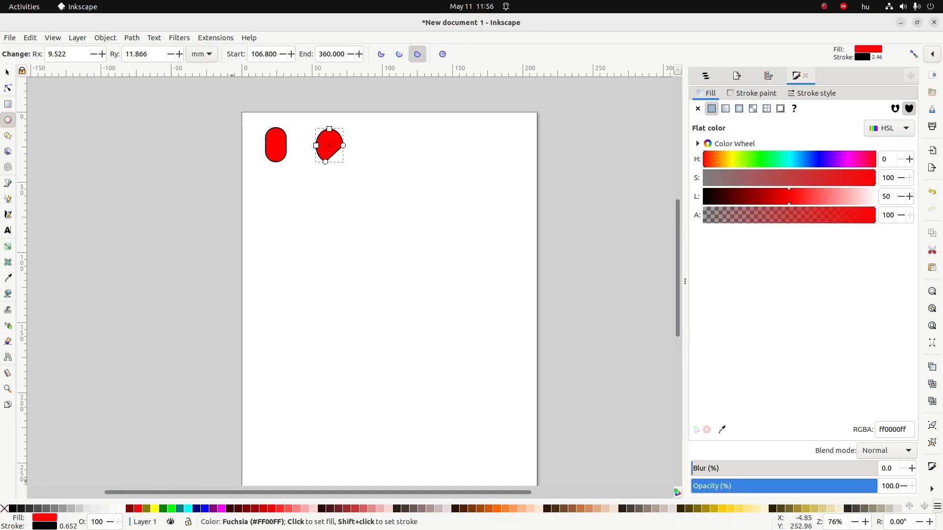
pyautogui.click(198, 509)
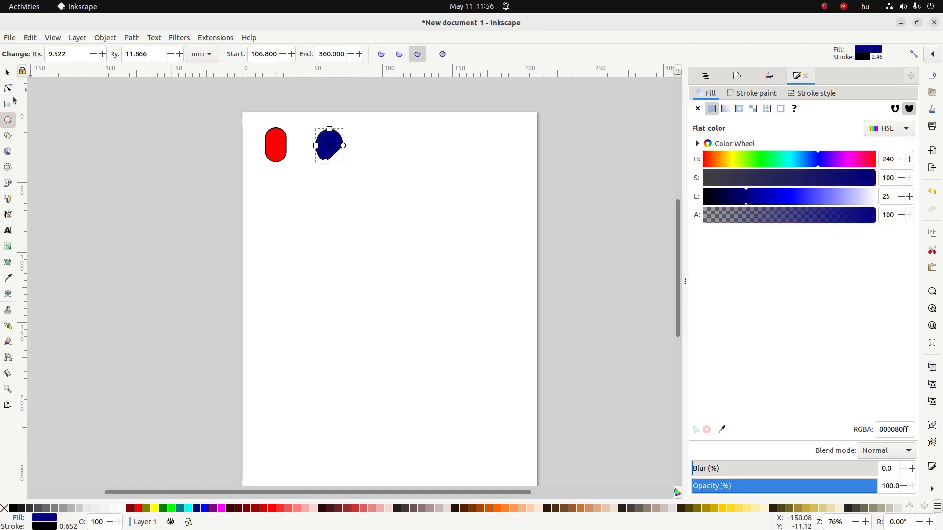
# Step: Draw an eight-cornered polygon about 19.4 mm wide to the right of the navy shape and fill it purple
pyautogui.click(8, 135)
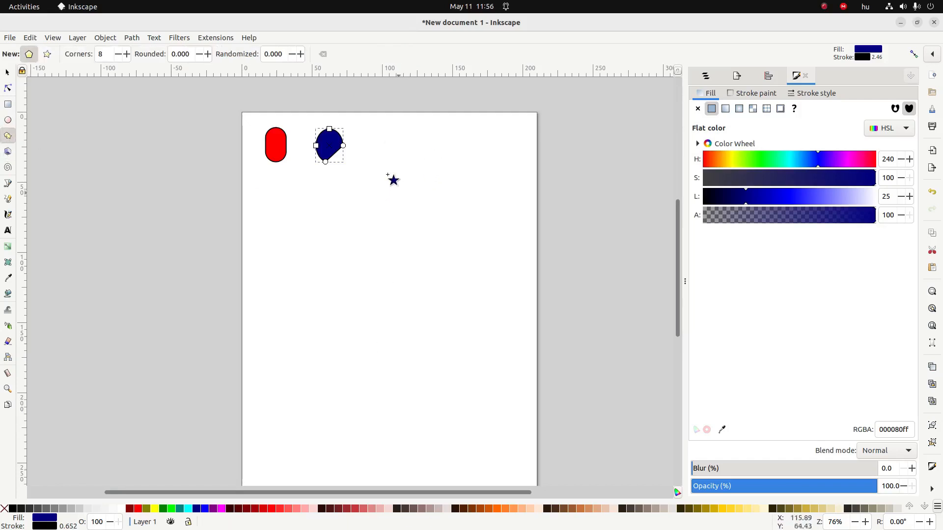
pyautogui.moveTo(365, 131); pyautogui.dragTo(389, 145)
pyautogui.click(7, 73)
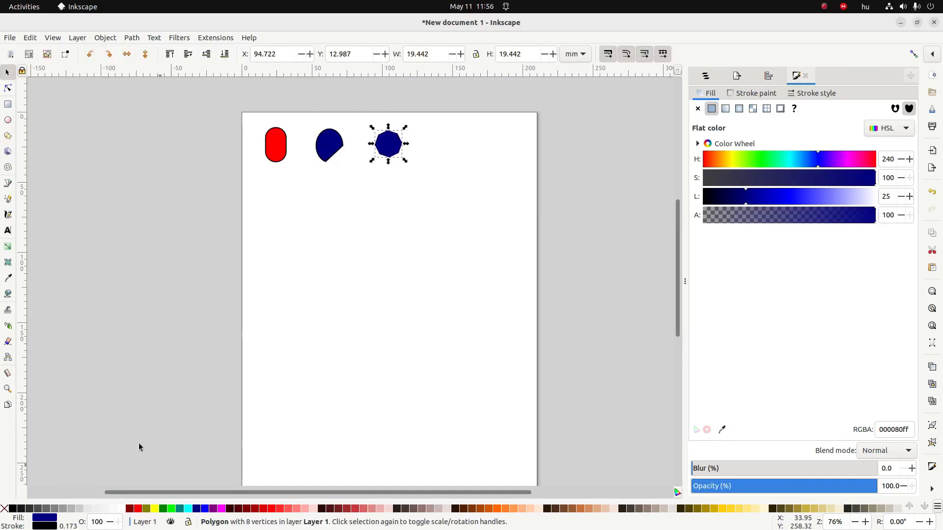
pyautogui.click(214, 509)
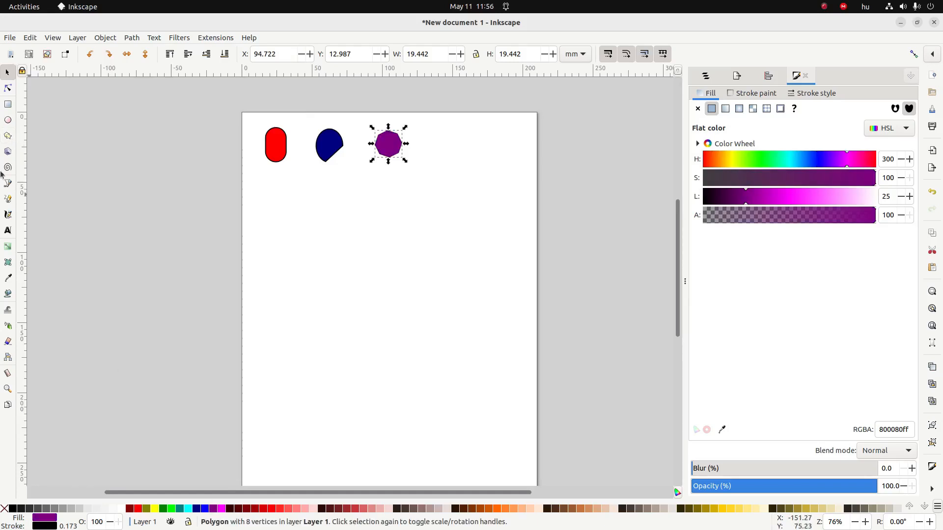
pyautogui.click(9, 138)
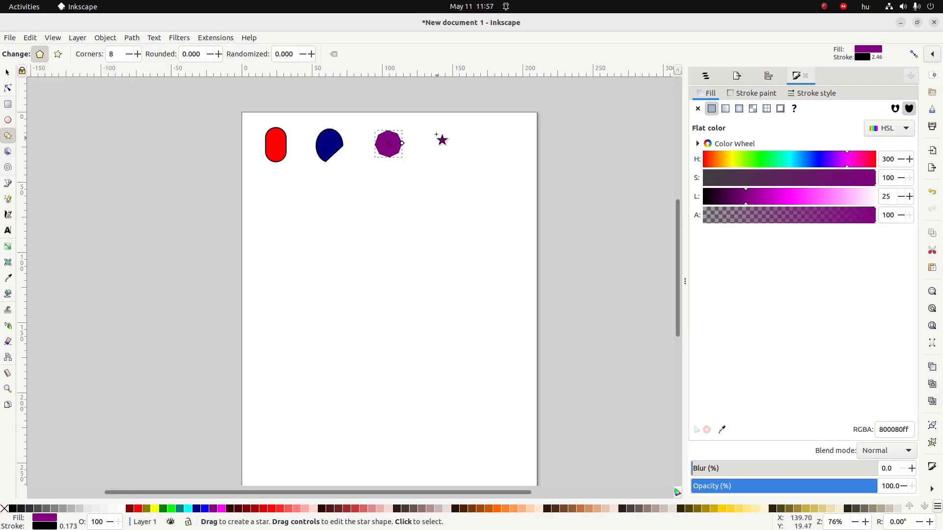
pyautogui.moveTo(431, 128); pyautogui.dragTo(441, 141)
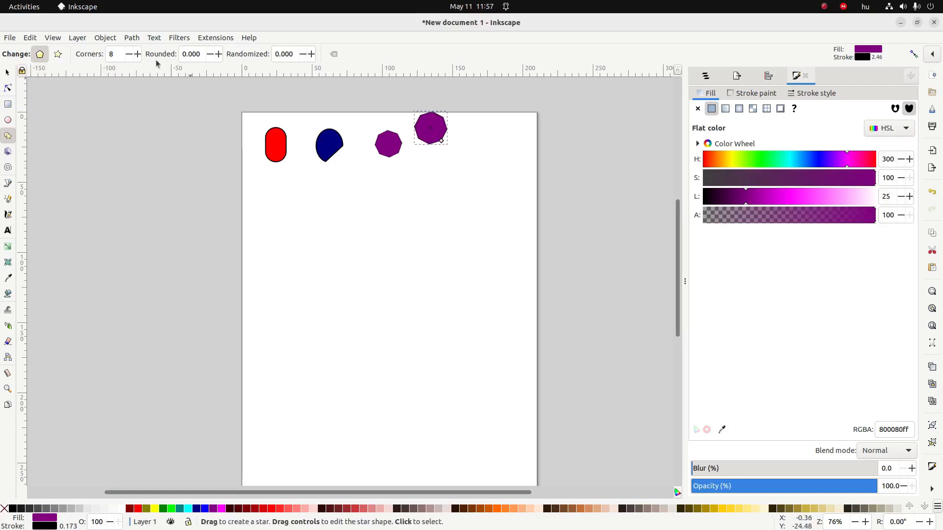
pyautogui.click(58, 54)
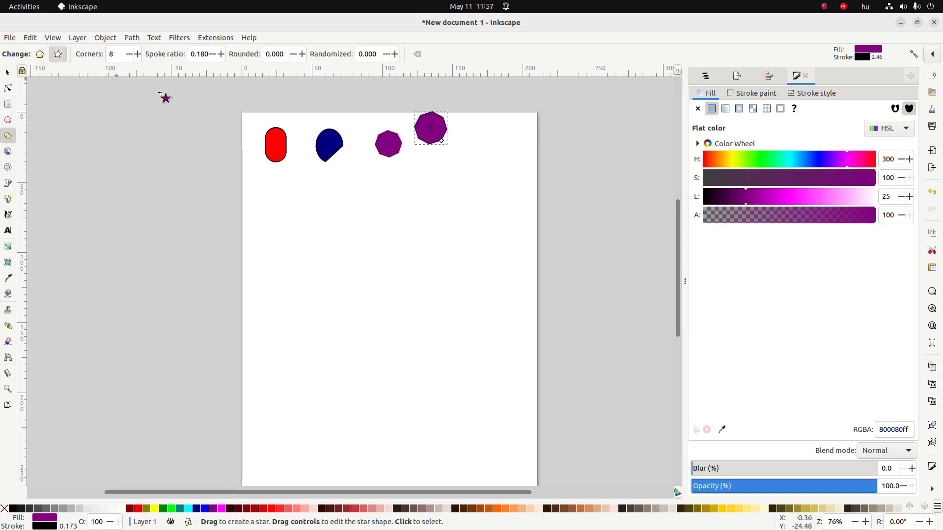
pyautogui.click(7, 73)
pyautogui.moveTo(429, 136); pyautogui.dragTo(432, 148)
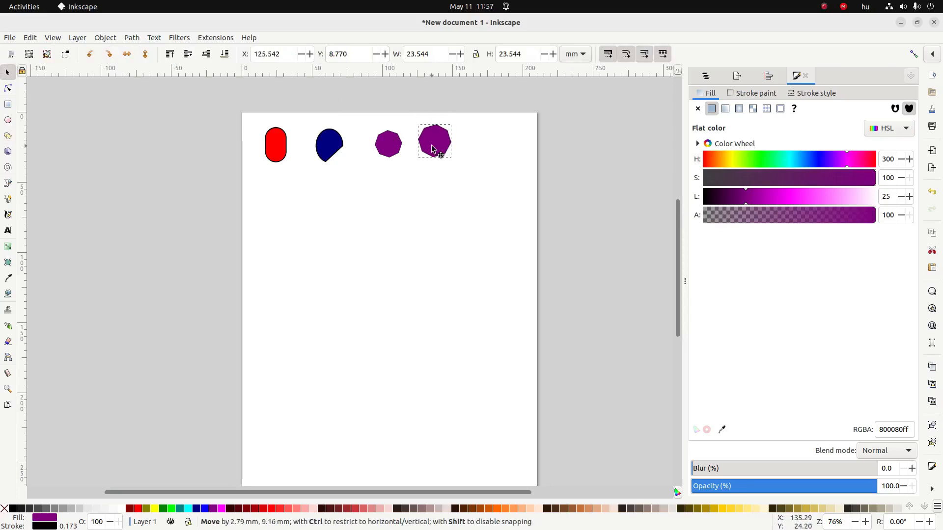
pyautogui.click(8, 135)
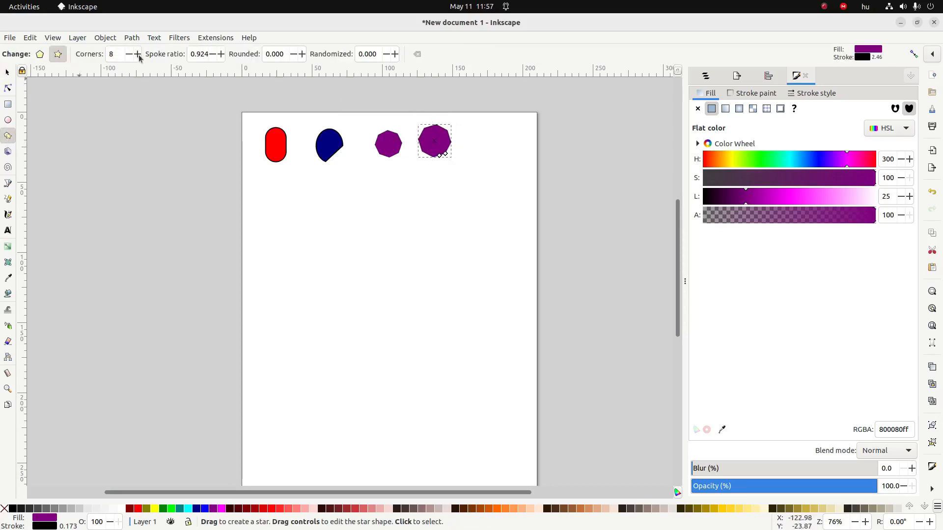
pyautogui.click(137, 55)
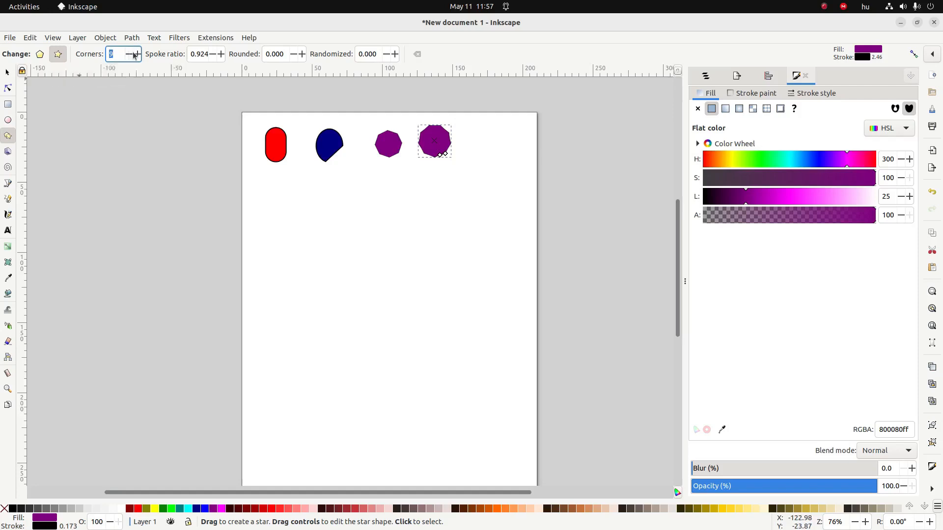
pyautogui.write('4')
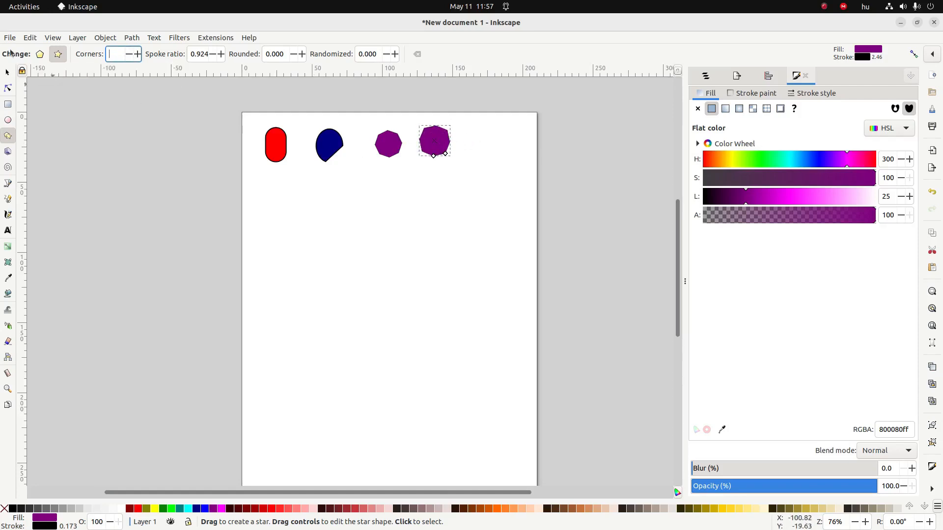
pyautogui.press('Down')
pyautogui.press('Down')
pyautogui.click(6, 74)
pyautogui.press('Delete')
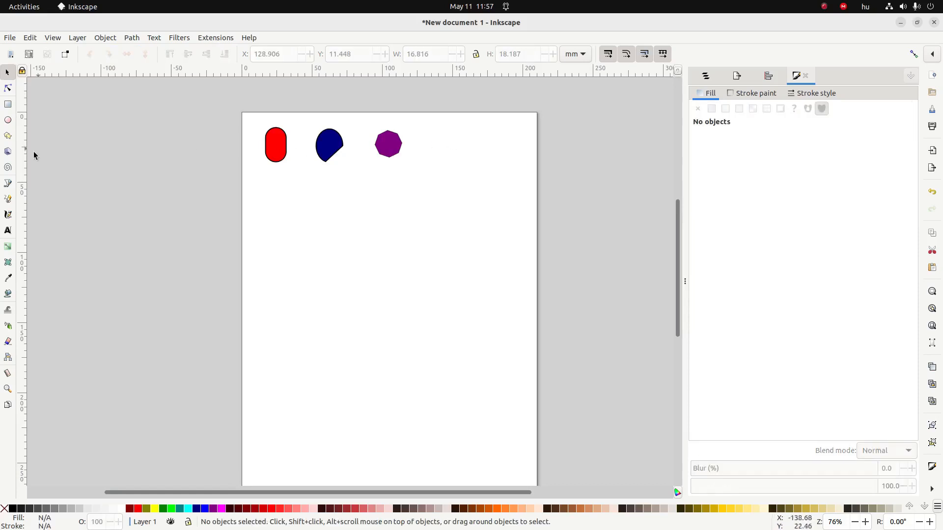
# Step: Draw a five-cornered star about 35 mm wide to the right of the purple polygon, with a spoke ratio of 0.254
pyautogui.click(8, 137)
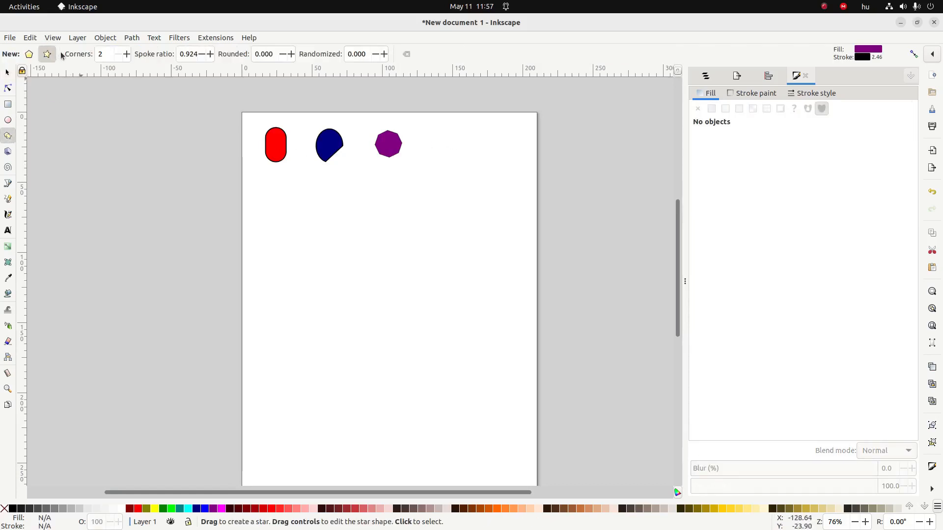
pyautogui.moveTo(436, 134); pyautogui.dragTo(454, 154)
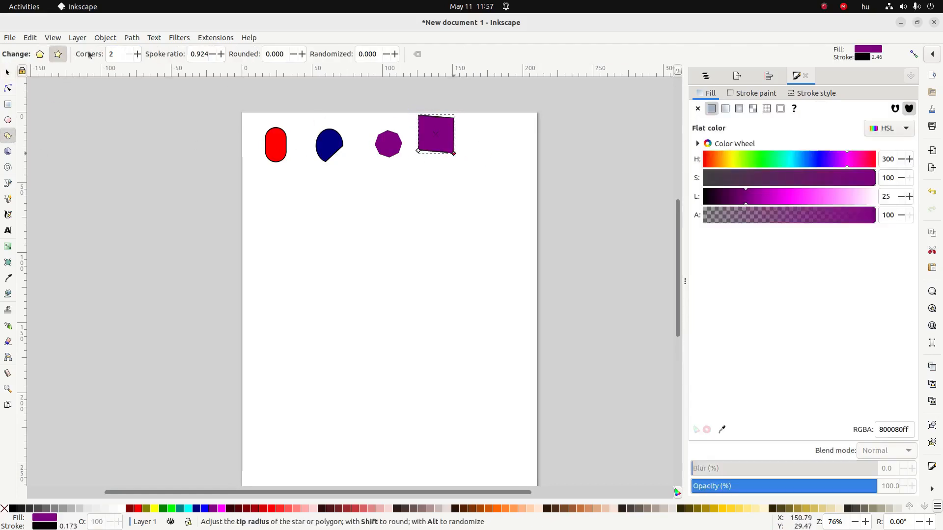
pyautogui.click(137, 54)
pyautogui.click(137, 54)
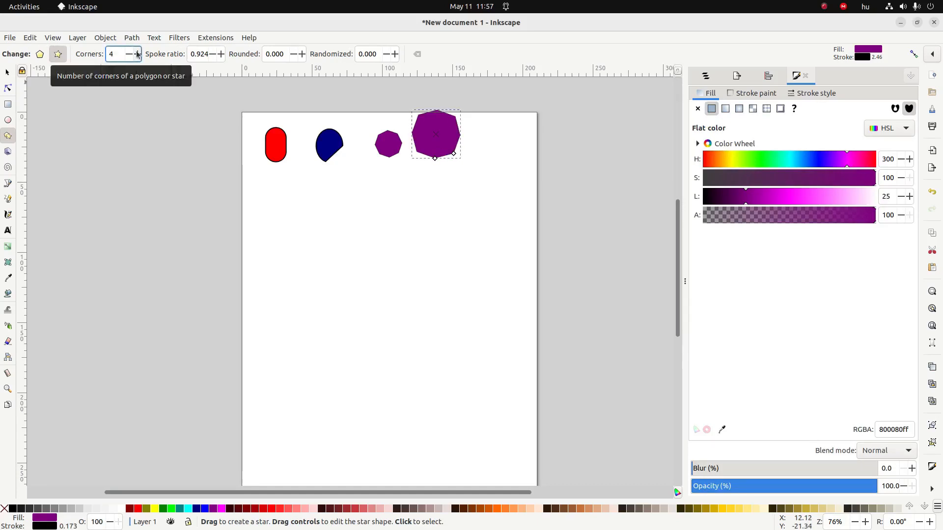
pyautogui.click(137, 54)
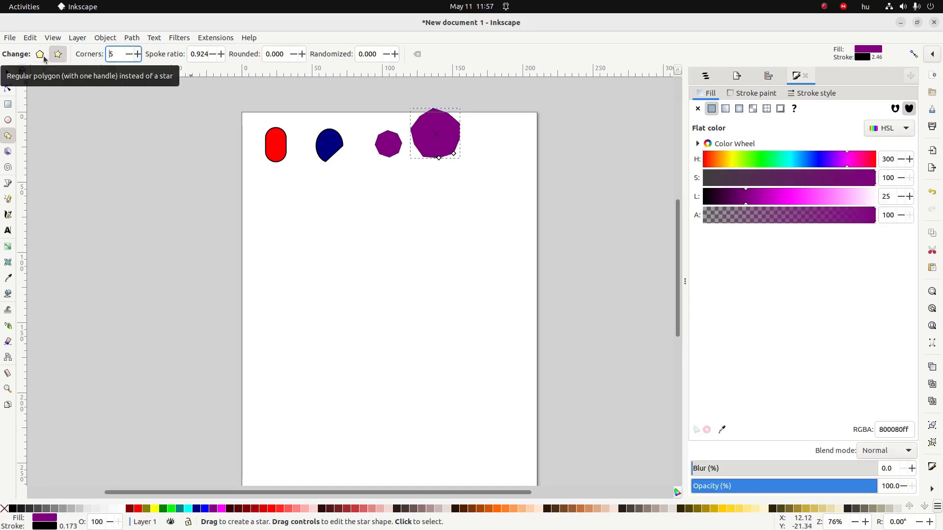
pyautogui.click(214, 54)
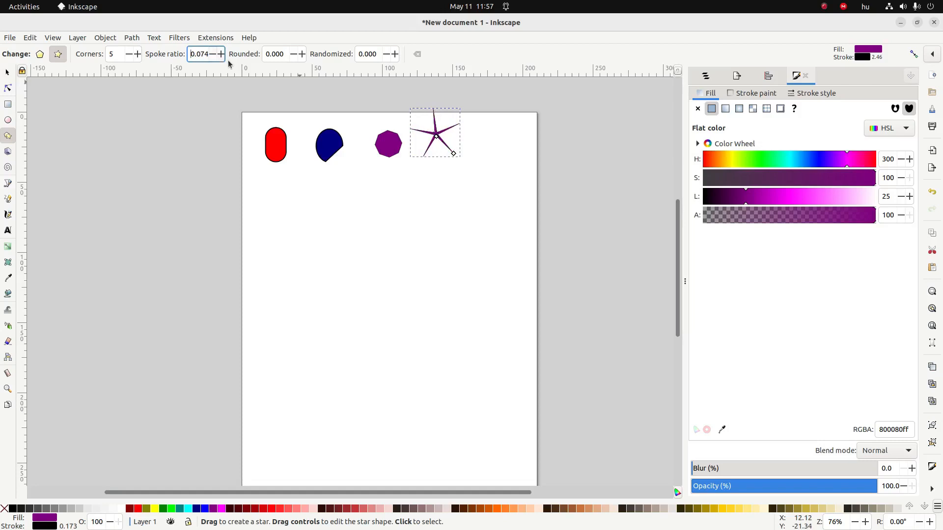
pyautogui.click(220, 56)
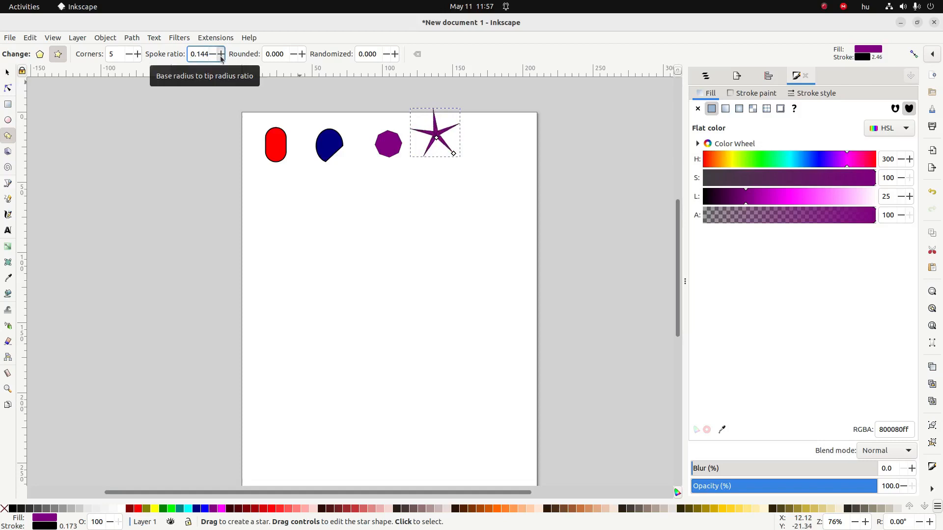
pyautogui.click(221, 55)
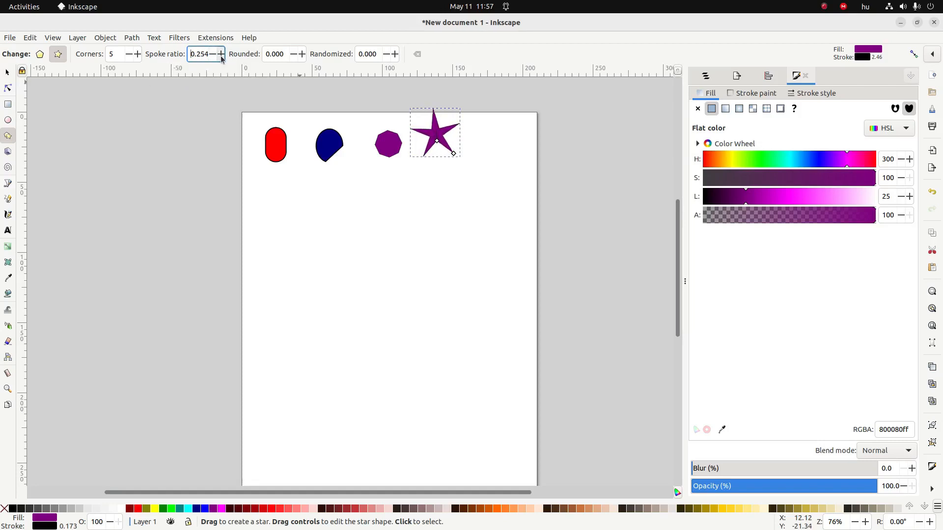
# Step: Move the star down and to the right so it lies within the page, and fill it with lime green
pyautogui.click(7, 72)
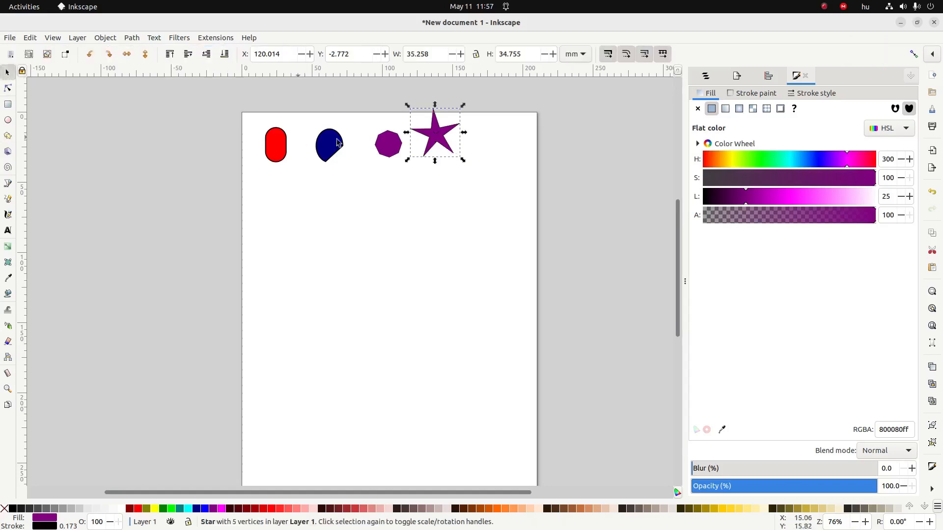
pyautogui.moveTo(437, 133); pyautogui.dragTo(455, 159)
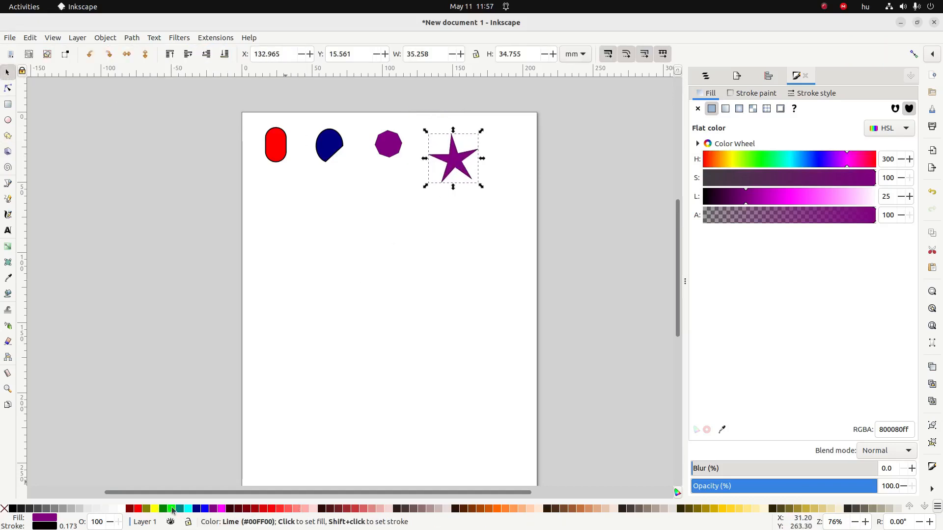
pyautogui.click(171, 509)
pyautogui.click(385, 279)
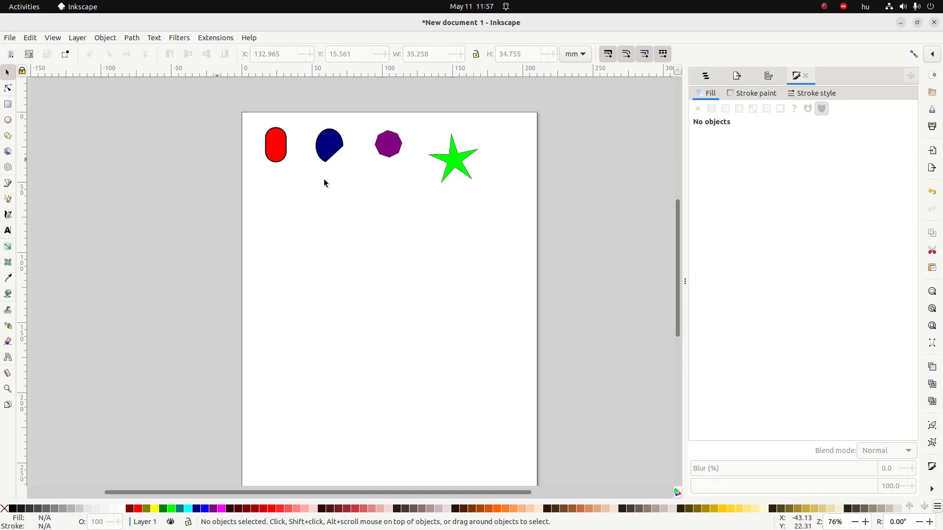
# Step: Move the red rectangle, navy shape, purple polygon and green star down the page into an unevenly spaced, staggered row
pyautogui.moveTo(284, 153); pyautogui.dragTo(282, 184)
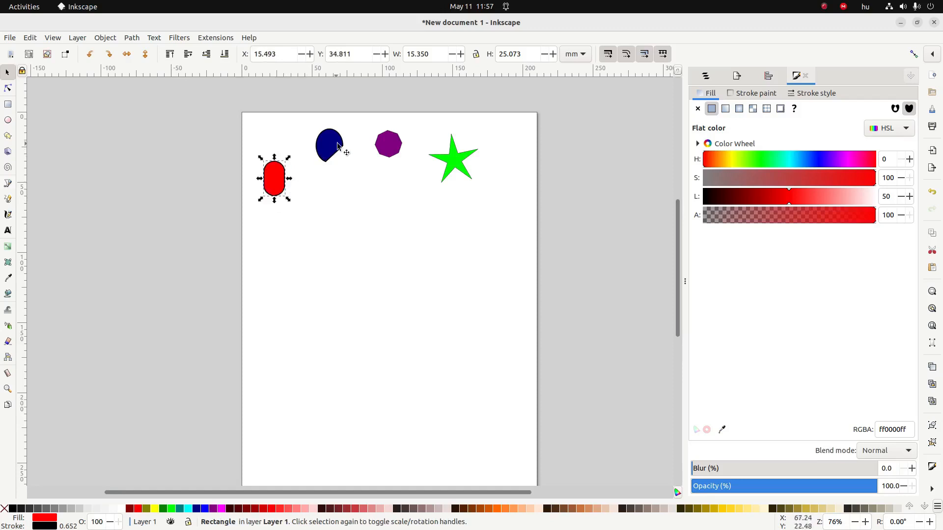
pyautogui.moveTo(338, 145); pyautogui.dragTo(342, 189)
pyautogui.click(391, 157)
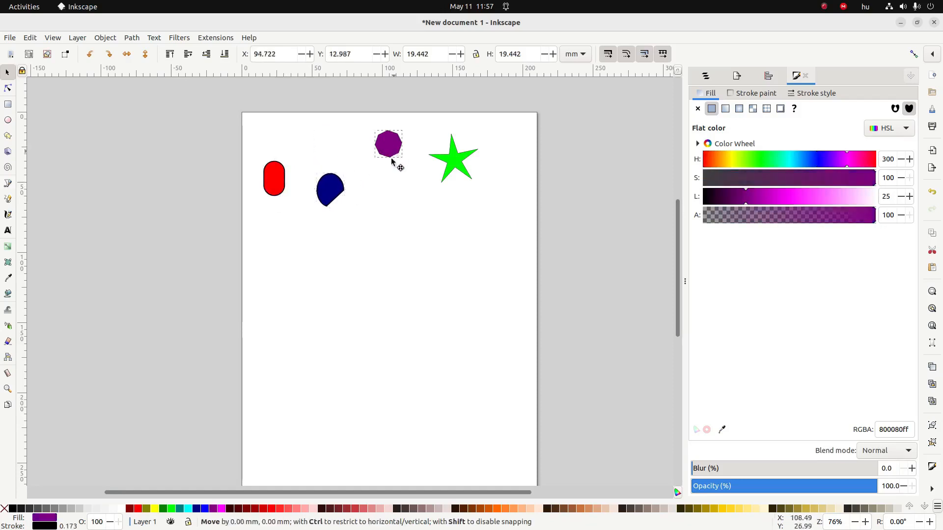
pyautogui.moveTo(391, 157); pyautogui.dragTo(390, 205)
pyautogui.moveTo(463, 166); pyautogui.dragTo(483, 186)
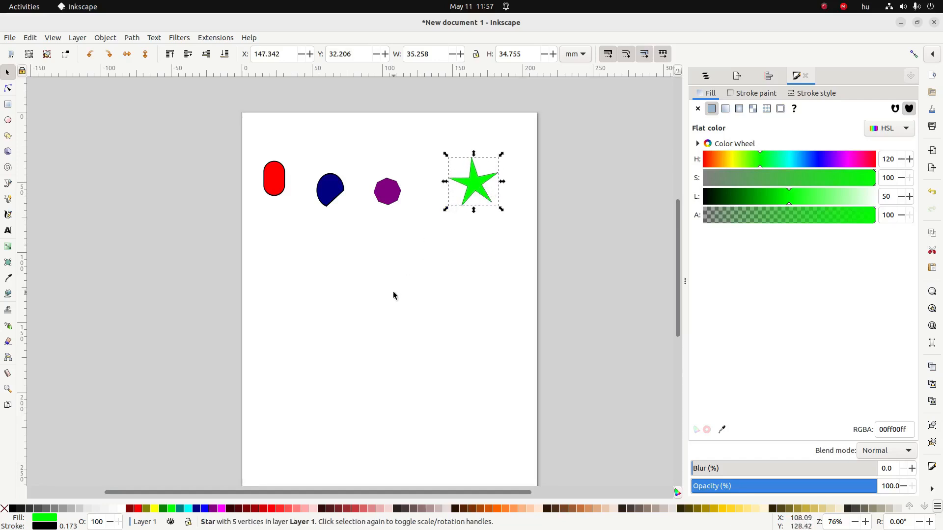
# Step: Select all four shapes together and open the Align and Distribute settings
pyautogui.keyDown('shift'); pyautogui.click(391, 201); pyautogui.keyUp('shift')
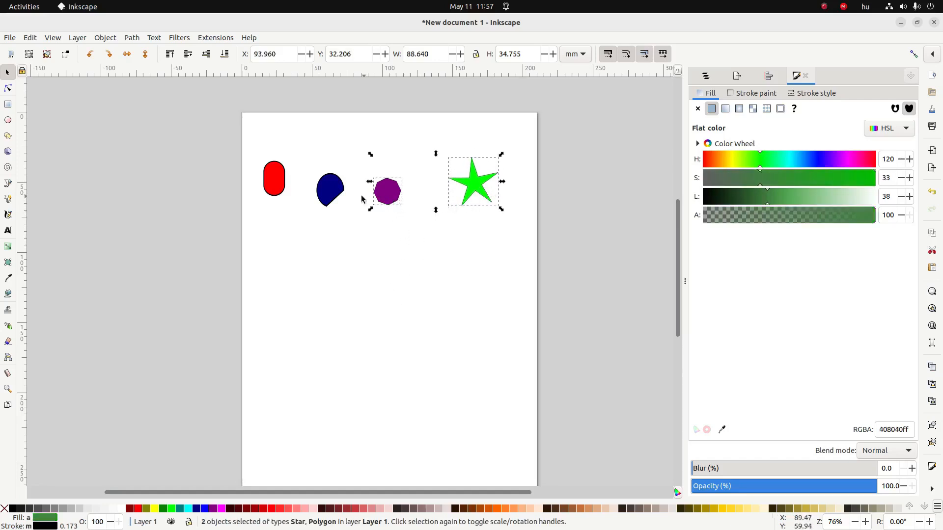
pyautogui.keyDown('shift'); pyautogui.click(333, 202); pyautogui.keyUp('shift')
pyautogui.keyDown('shift'); pyautogui.click(271, 179); pyautogui.keyUp('shift')
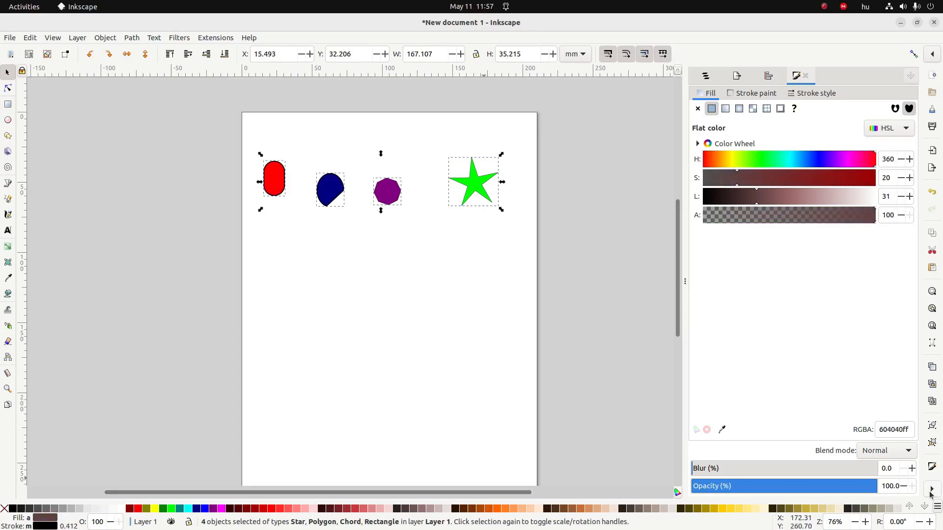
pyautogui.click(931, 490)
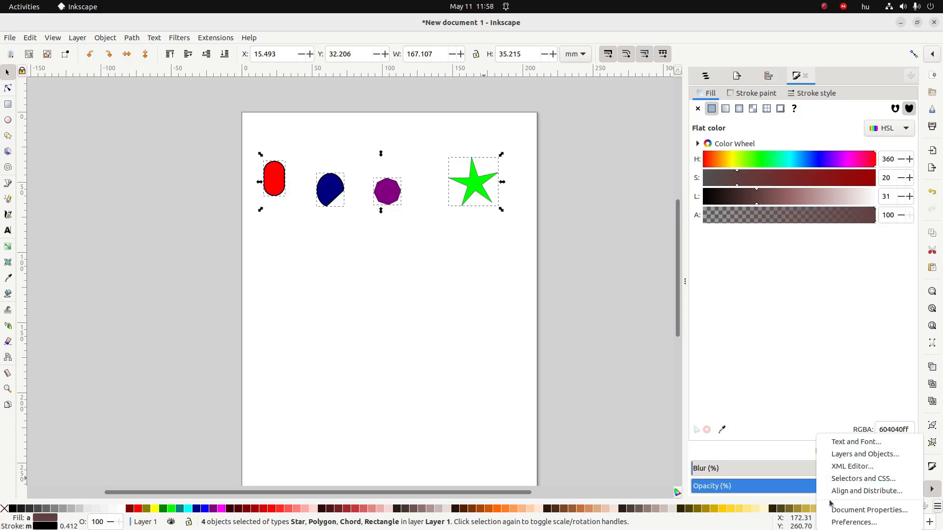
pyautogui.click(857, 493)
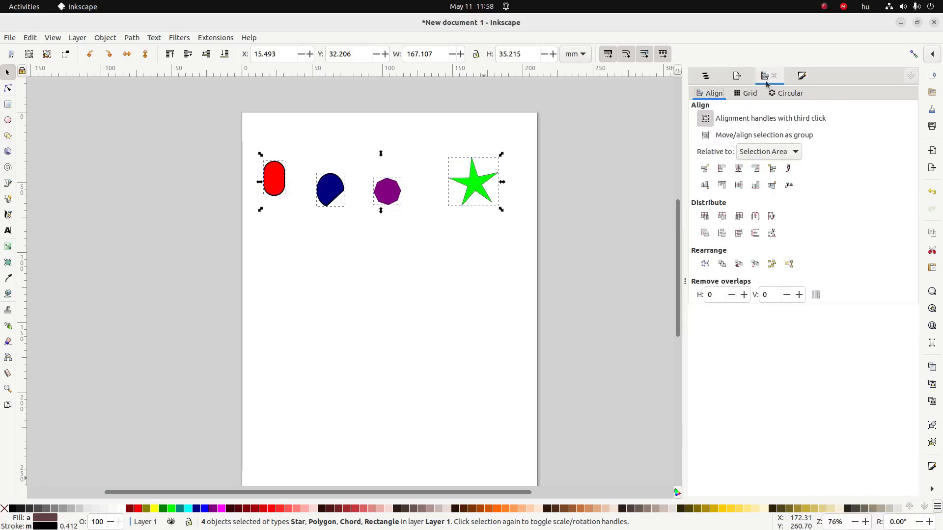
pyautogui.click(111, 39)
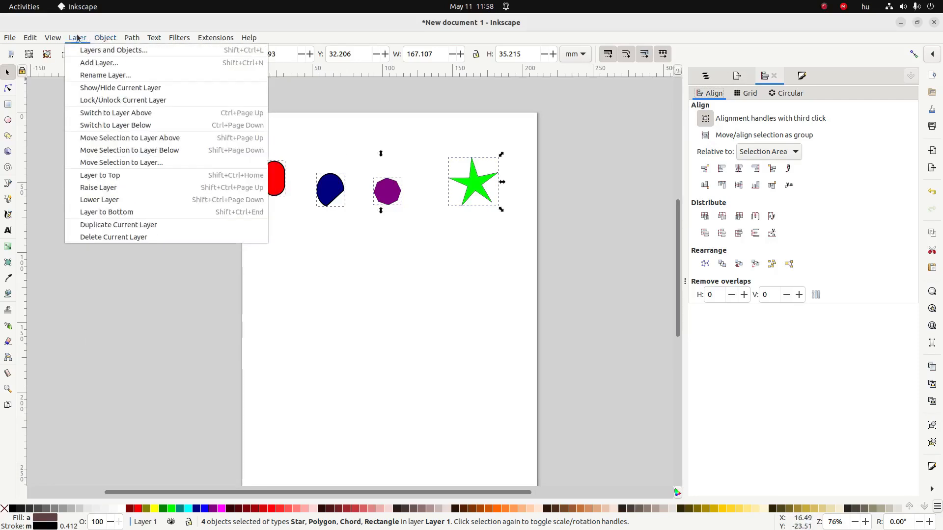
pyautogui.moveTo(79, 39)
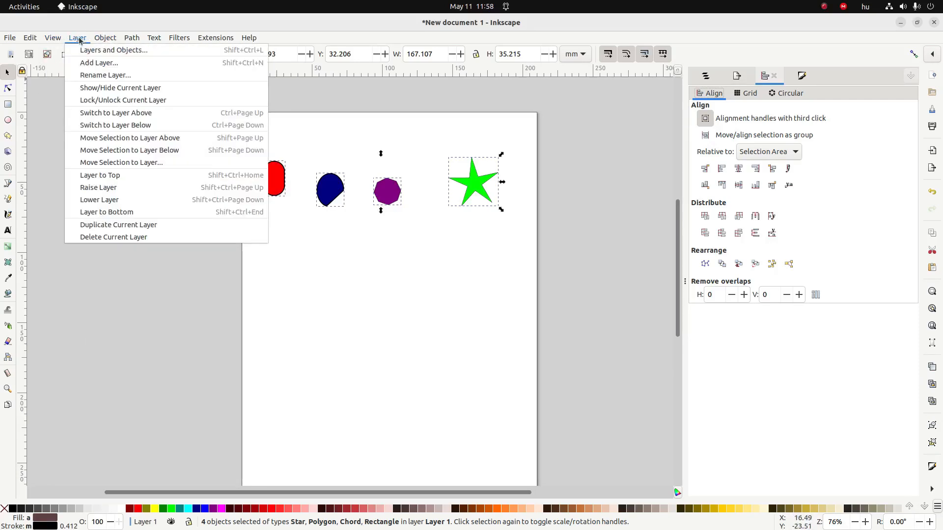
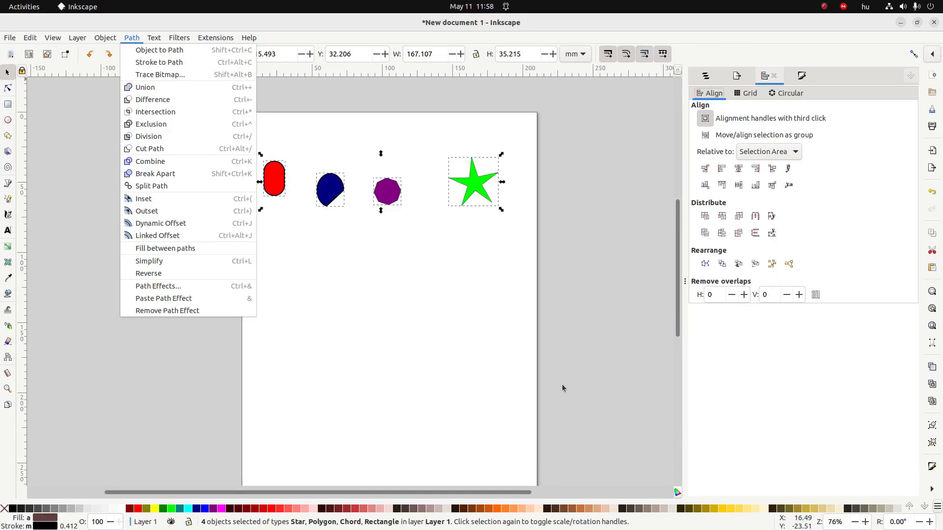
# Step: Align the four selected shapes in turn by their bottom edges, their centres on the horizontal axis, and their top edges
pyautogui.click(9, 67)
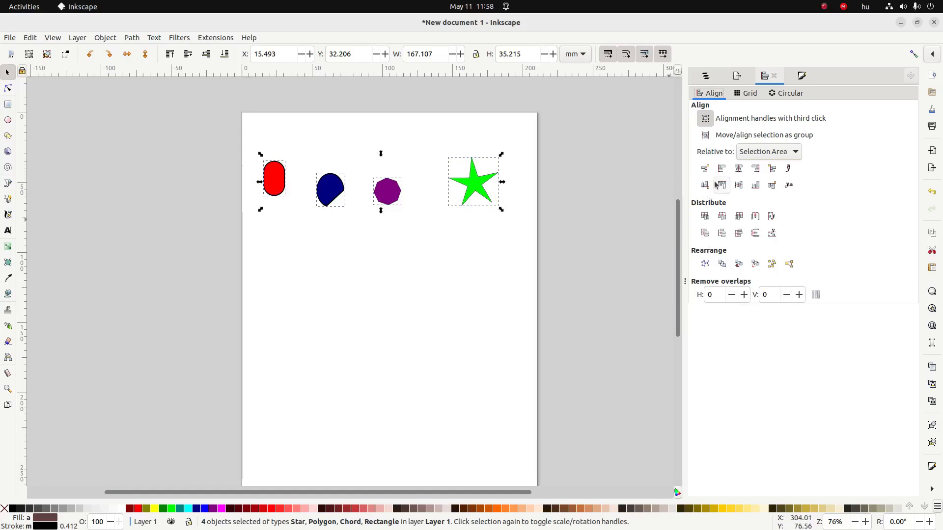
pyautogui.click(756, 188)
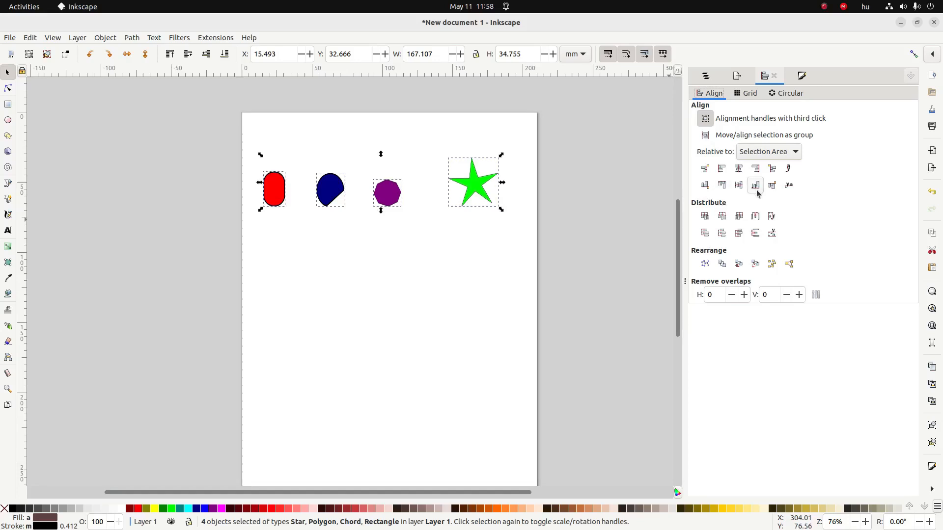
pyautogui.click(740, 188)
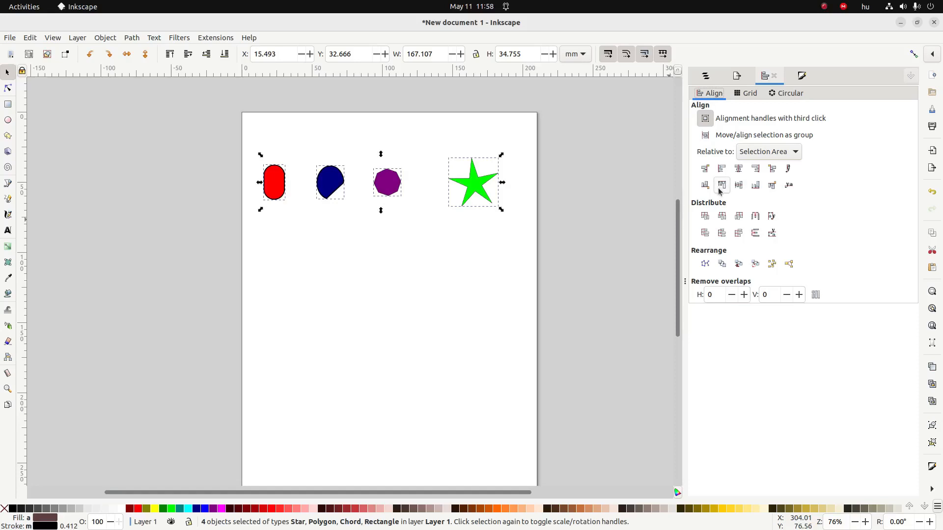
pyautogui.click(721, 185)
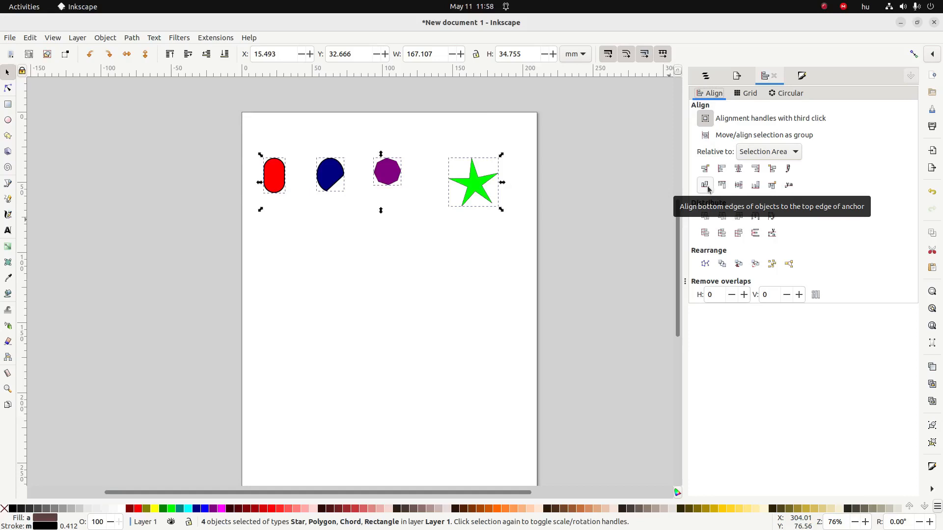
# Step: Align the shapes' bottom edges to the anchor's top edge, next their top edges to its bottom edge, and clear the selection
pyautogui.click(705, 186)
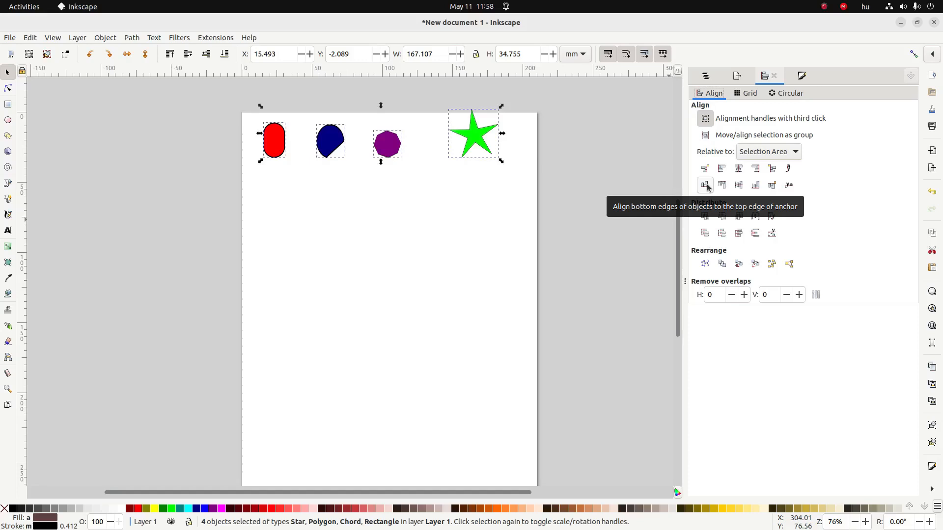
pyautogui.click(773, 187)
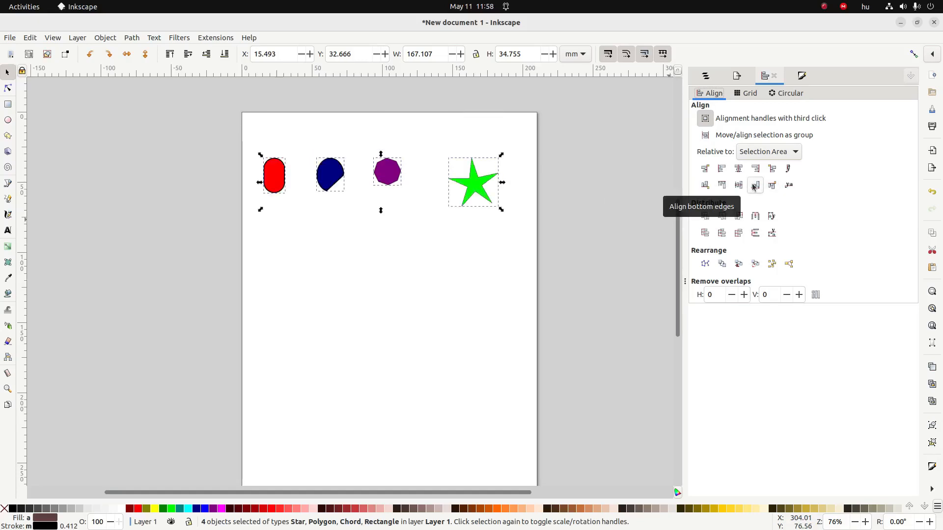
pyautogui.click(488, 276)
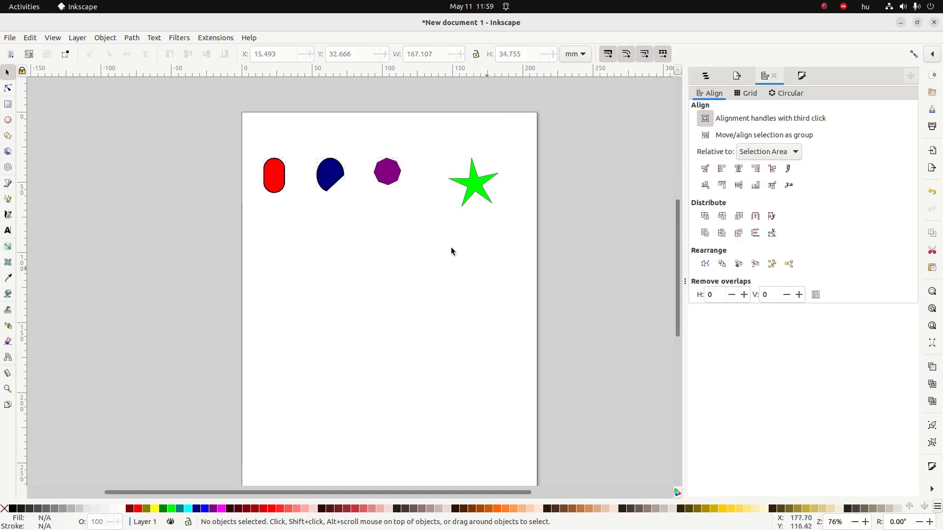
# Step: Move the navy shape and purple polygon into a column below the red rectangle, and the green star to the upper middle of the page
pyautogui.moveTo(315, 172); pyautogui.dragTo(260, 234)
pyautogui.moveTo(395, 178); pyautogui.dragTo(284, 318)
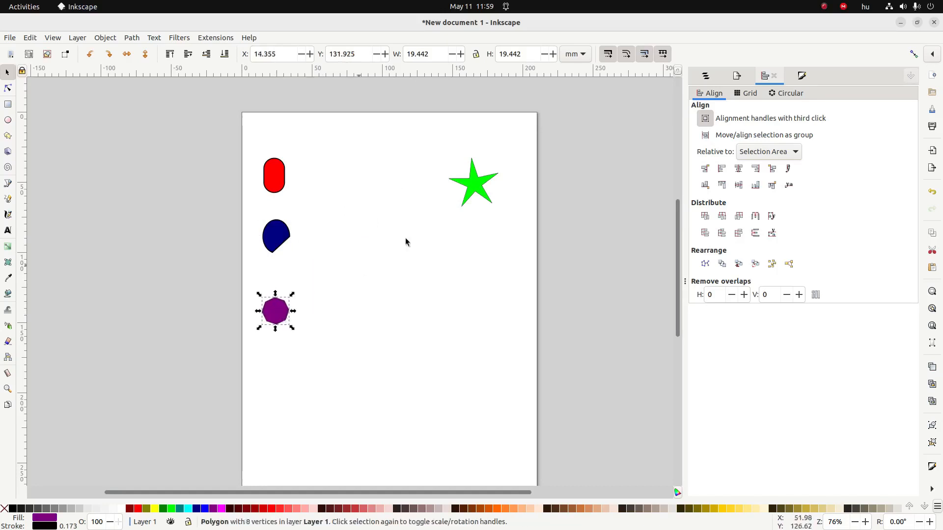
pyautogui.moveTo(476, 186); pyautogui.dragTo(418, 222)
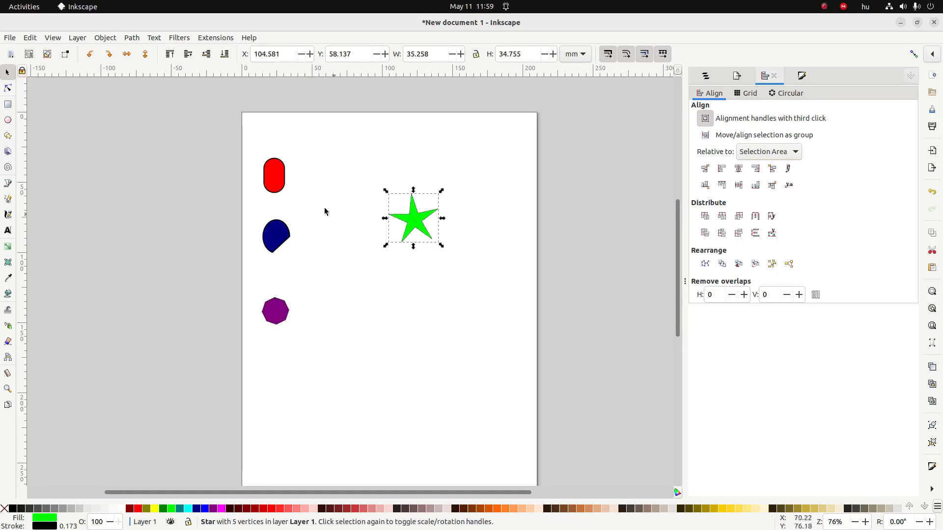
# Step: Select all four shapes and align them in turn by left edges, by centres on the vertical axis, and by right edges
pyautogui.keyDown('shift'); pyautogui.click(281, 186); pyautogui.keyUp('shift')
pyautogui.keyDown('shift'); pyautogui.click(275, 240); pyautogui.keyUp('shift')
pyautogui.keyDown('shift'); pyautogui.click(276, 321); pyautogui.keyUp('shift')
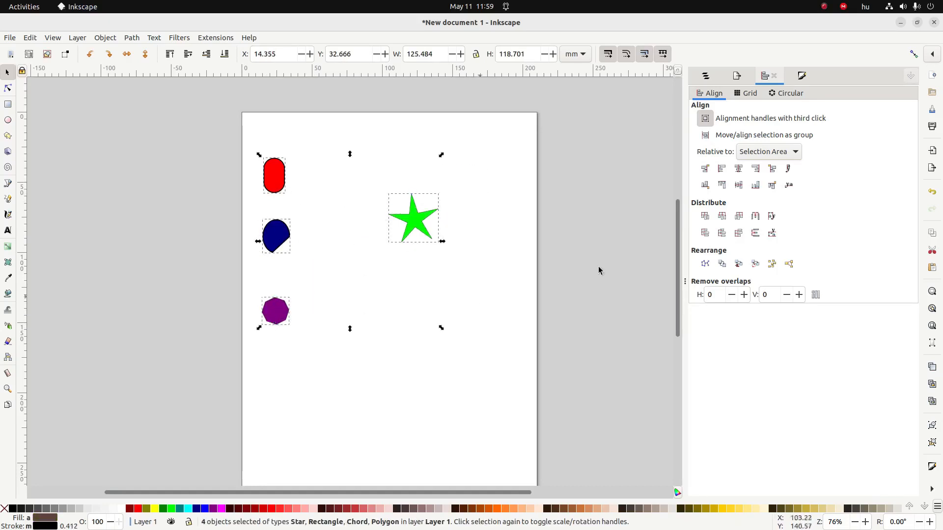
pyautogui.click(722, 174)
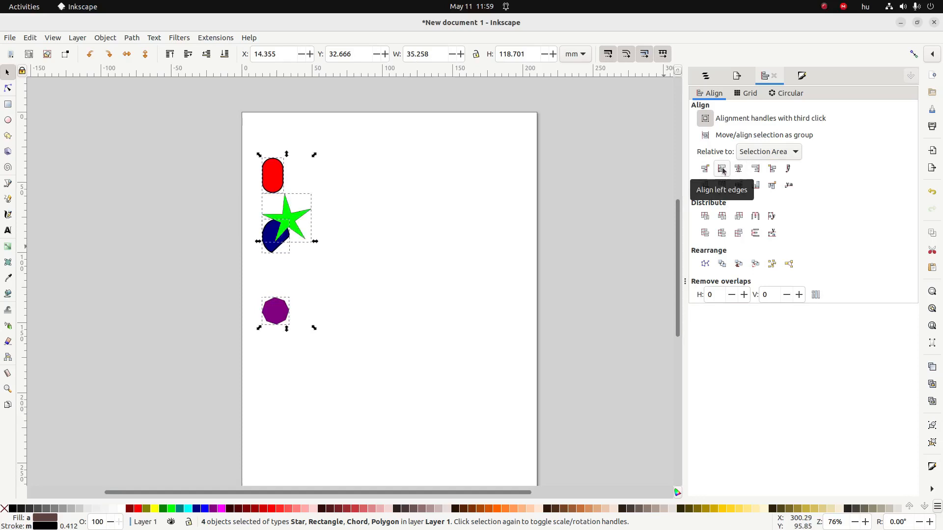
pyautogui.click(739, 170)
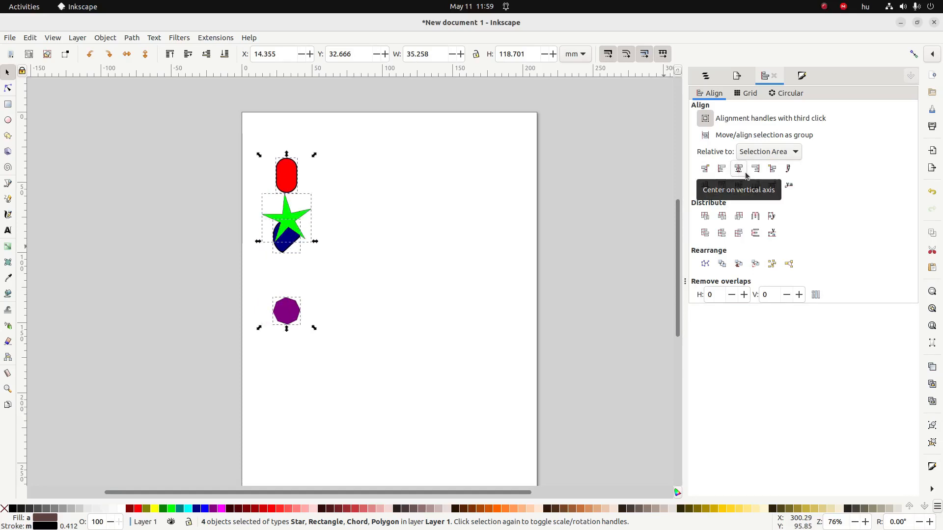
pyautogui.click(755, 170)
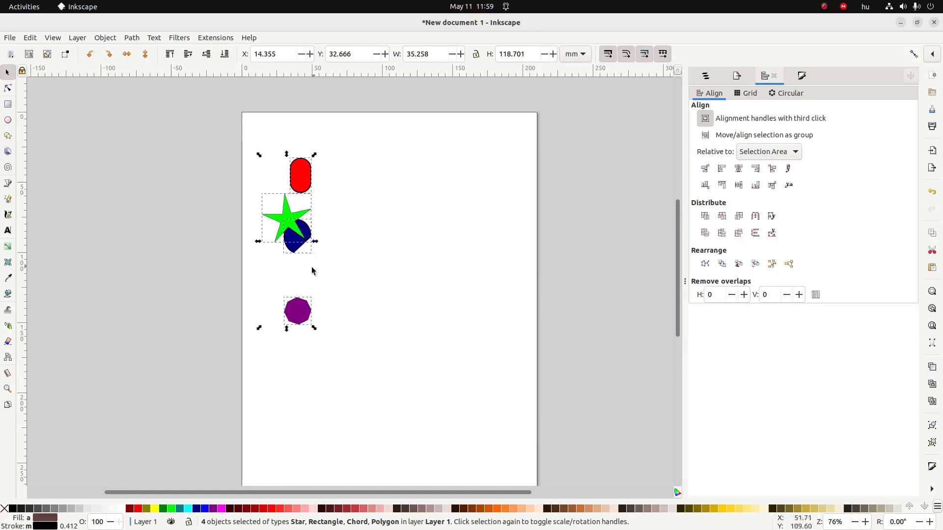
# Step: Move the purple polygon far down the page and distribute all four shapes vertically by top edges, bottom edges, centres, and finally even gaps
pyautogui.click(352, 284)
pyautogui.moveTo(293, 325); pyautogui.dragTo(300, 432)
pyautogui.moveTo(361, 157); pyautogui.dragTo(271, 449)
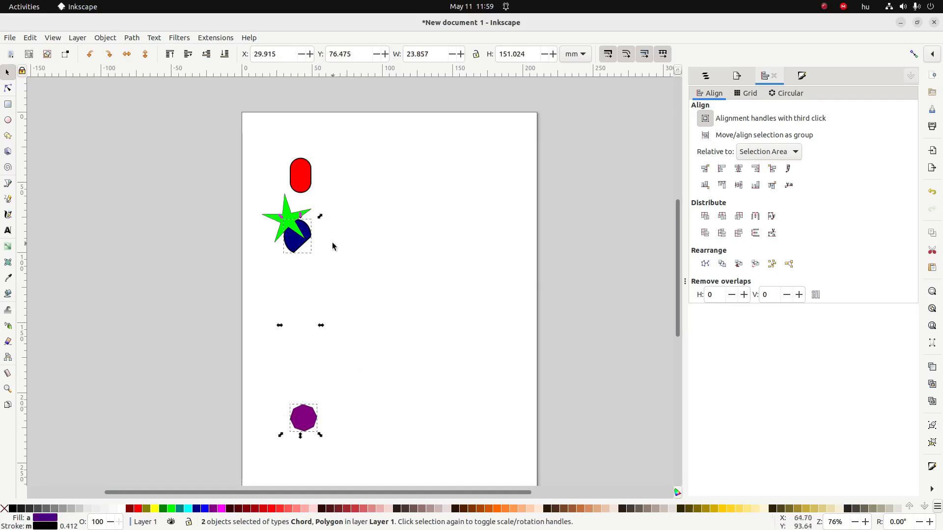
pyautogui.moveTo(356, 137); pyautogui.dragTo(223, 444)
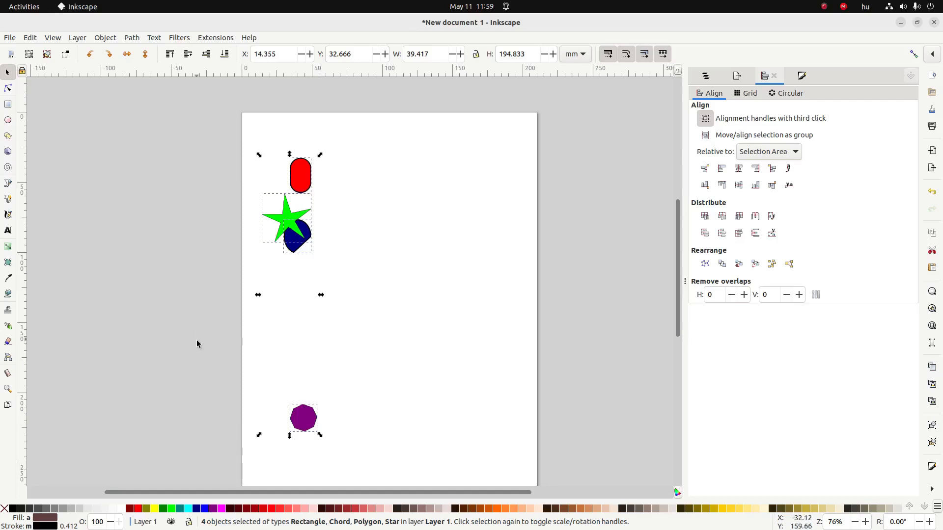
pyautogui.click(705, 233)
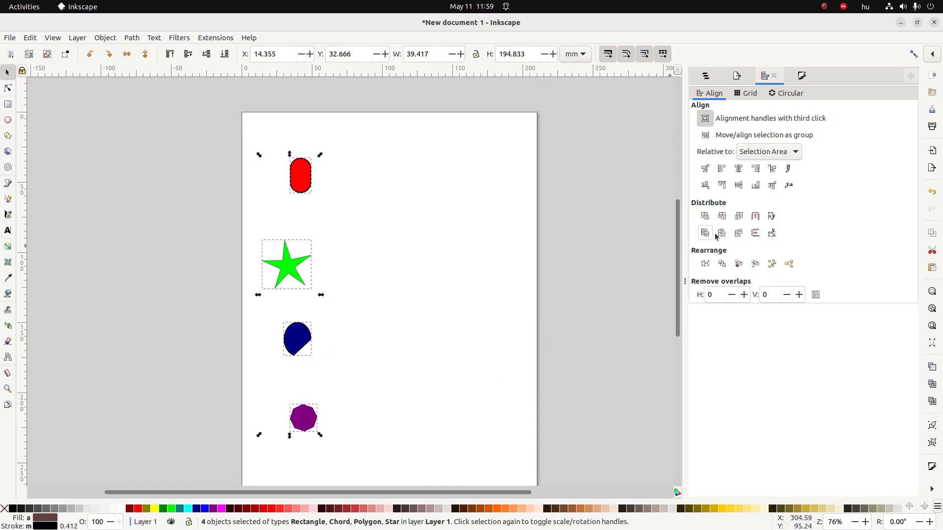
pyautogui.click(739, 233)
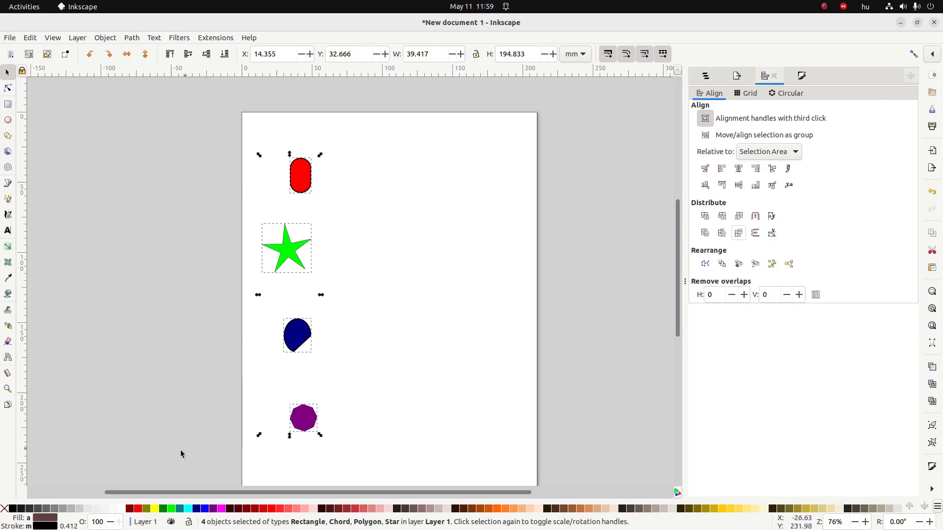
pyautogui.click(721, 234)
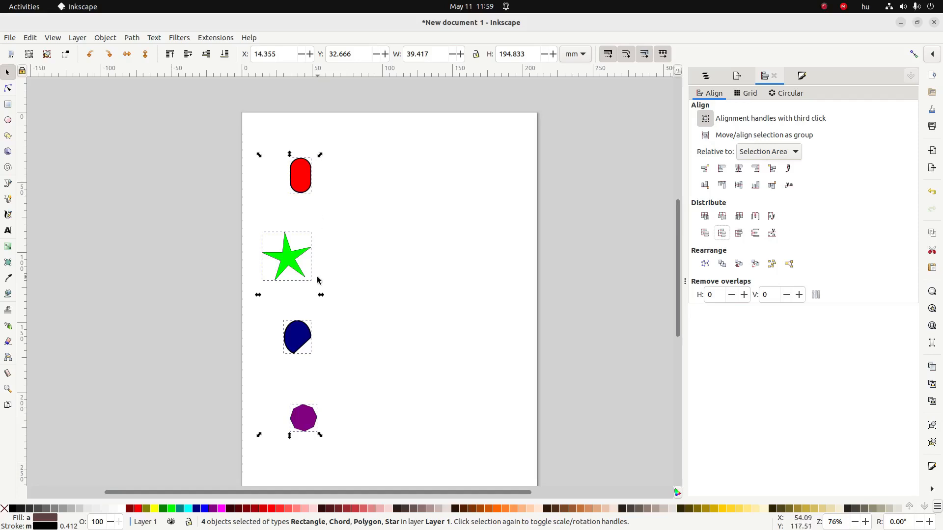
pyautogui.click(755, 234)
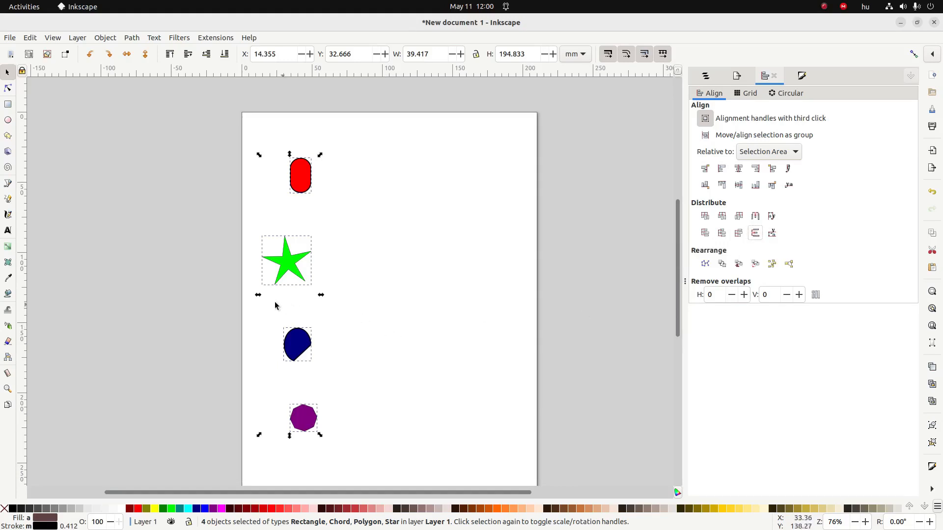
# Step: Move the star, navy shape and purple polygon up into an unevenly spaced row beside the red rectangle, with the star overlapping the navy shape
pyautogui.click(389, 267)
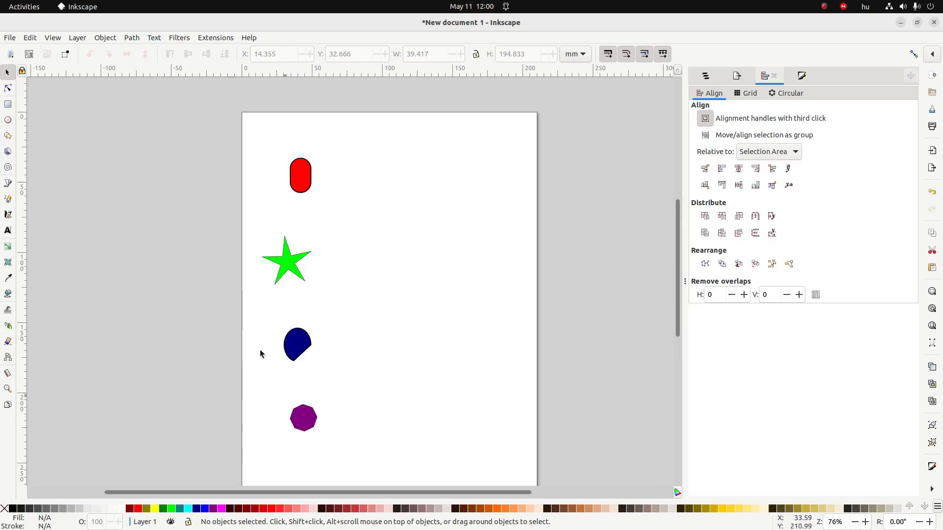
pyautogui.moveTo(301, 255); pyautogui.dragTo(358, 173)
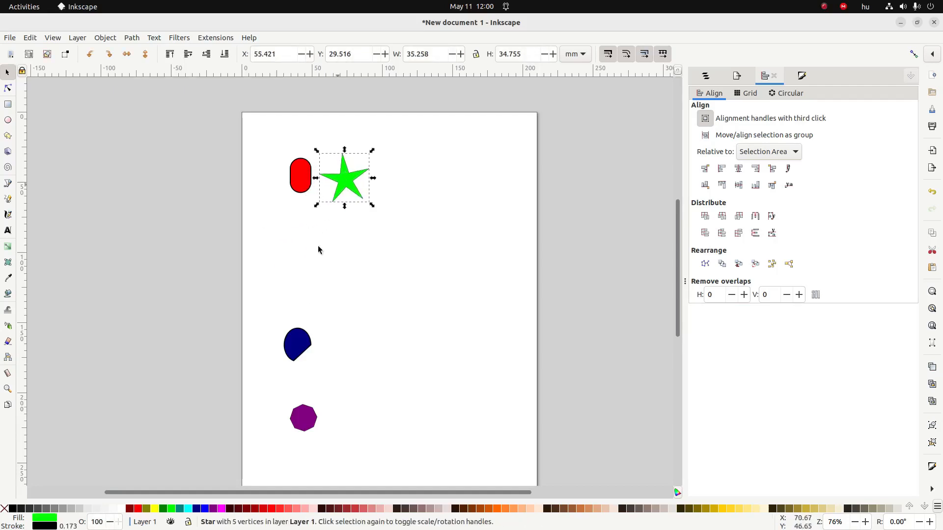
pyautogui.moveTo(303, 355); pyautogui.dragTo(389, 187)
pyautogui.moveTo(305, 416); pyautogui.dragTo(506, 169)
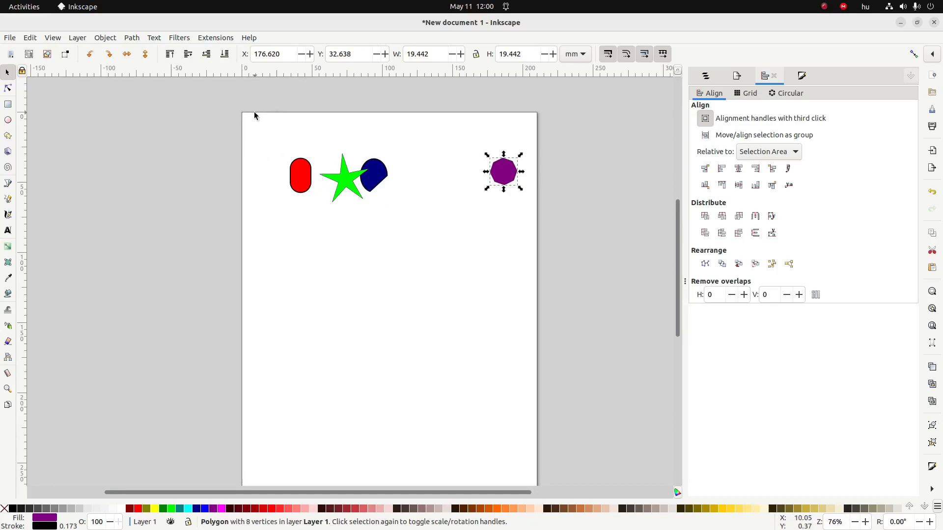
# Step: Select the four shapes and distribute them horizontally by left edges, centres, right edges, and finally even gaps
pyautogui.moveTo(254, 115); pyautogui.dragTo(584, 224)
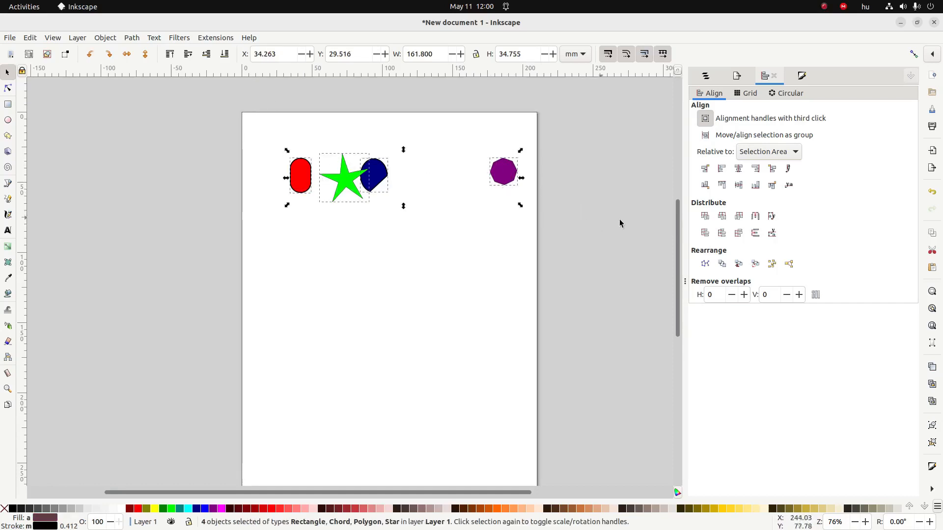
pyautogui.click(704, 218)
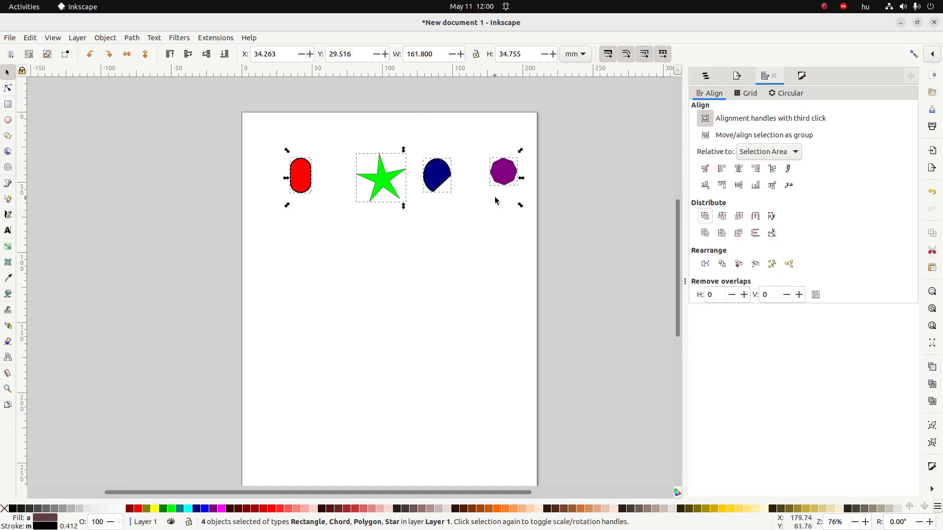
pyautogui.click(723, 221)
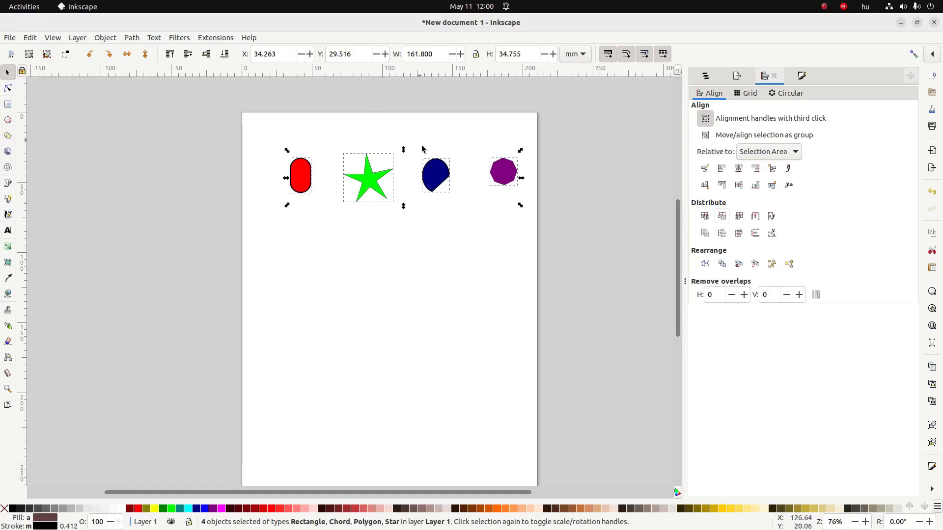
pyautogui.click(738, 222)
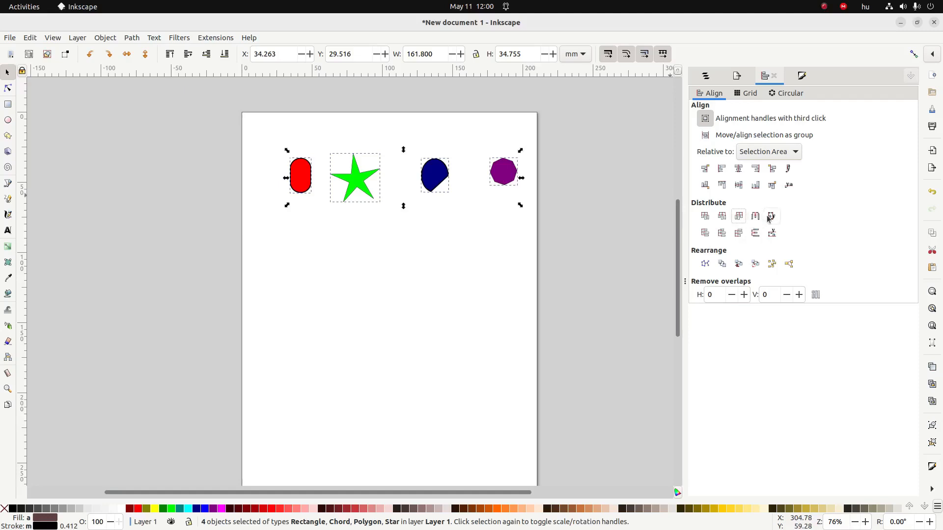
pyautogui.click(756, 218)
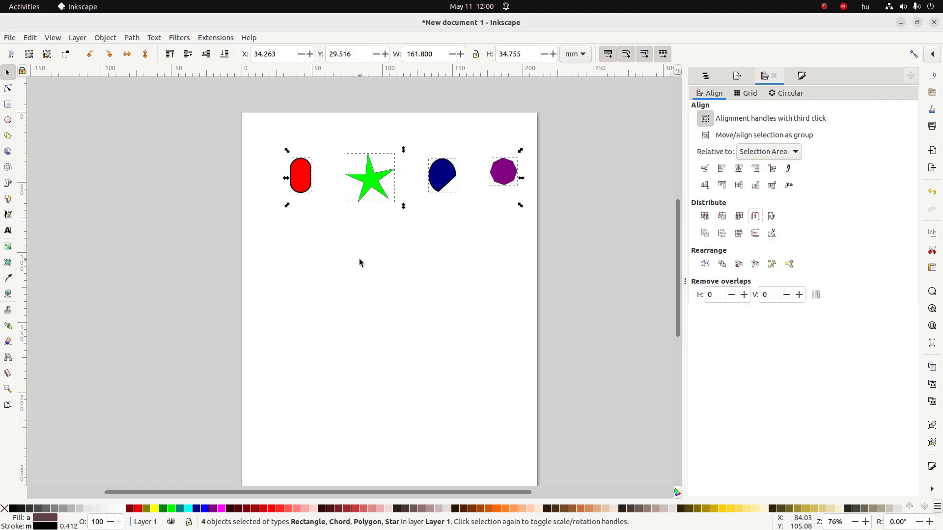
# Step: In the F.Checklist_Inkscape document, tick off "left, right, top, bottom, centre" and "vertical and horizontal distributions" under Alignment
pyautogui.hotkey('alt', 'Tab')
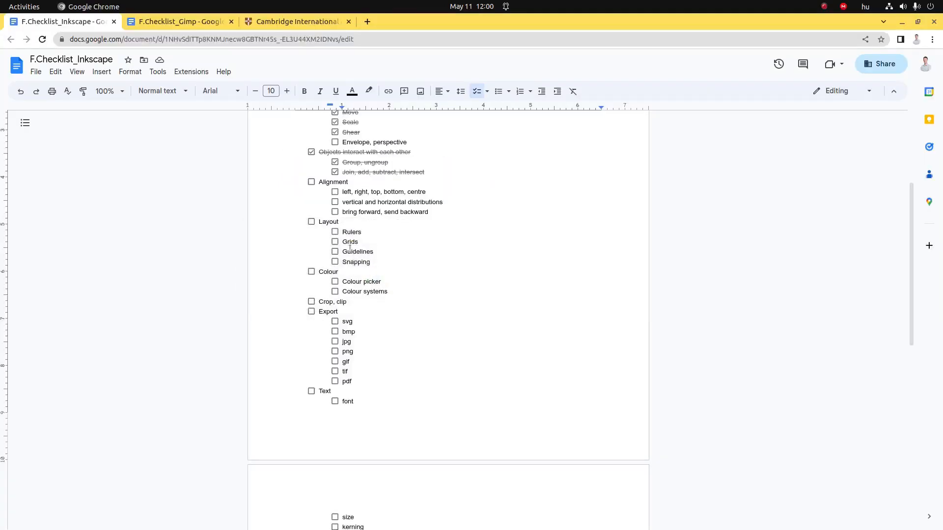
pyautogui.click(334, 192)
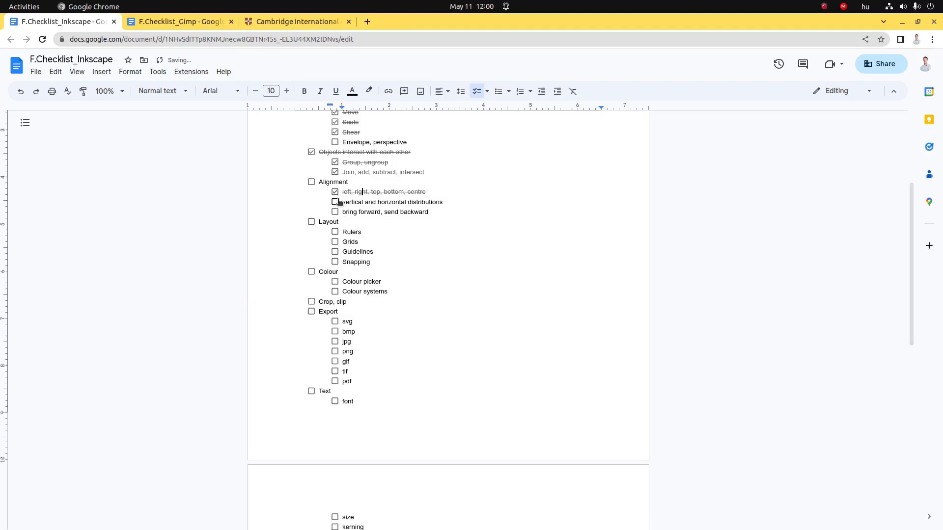
pyautogui.click(335, 203)
pyautogui.moveTo(359, 214); pyautogui.dragTo(399, 212)
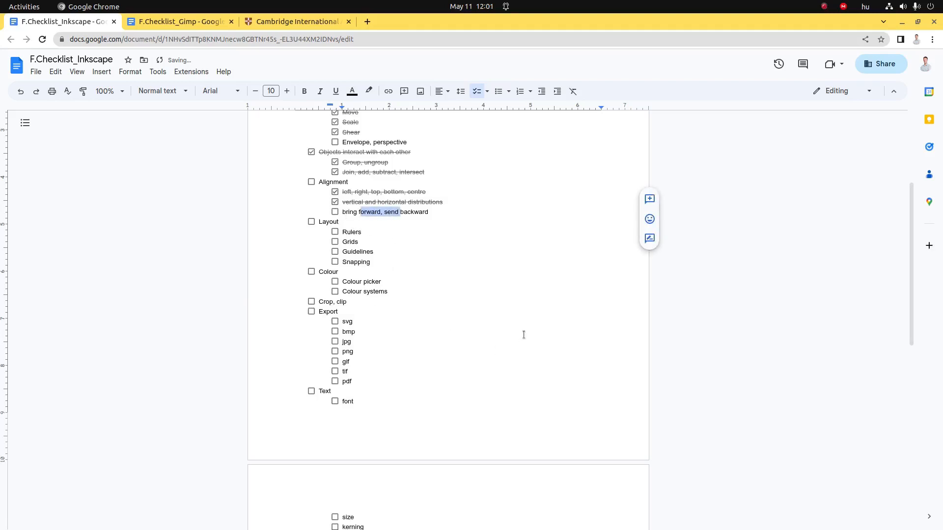
# Step: Switch back to Inkscape and move the green star so it partly overlaps the red rectangle, leaving the star selected
pyautogui.hotkey('alt', 'Tab')
pyautogui.click(484, 208)
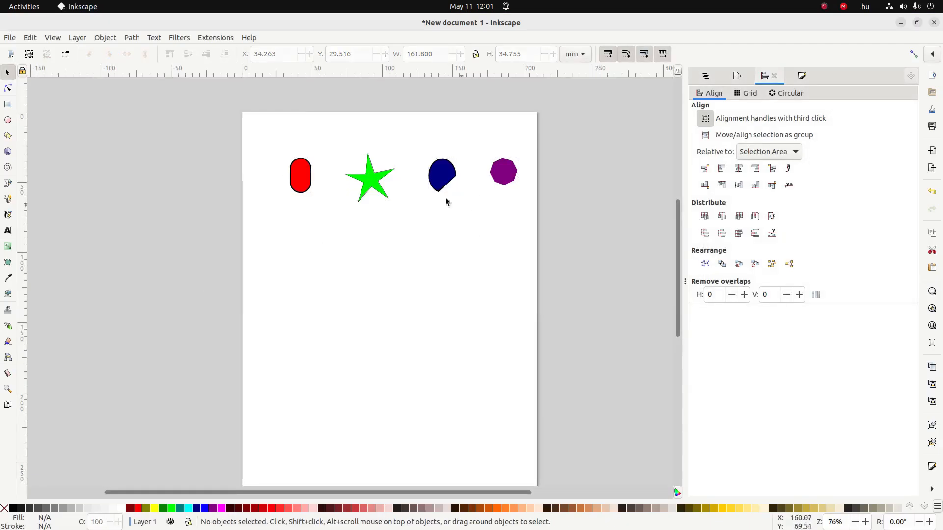
pyautogui.moveTo(376, 175); pyautogui.dragTo(316, 184)
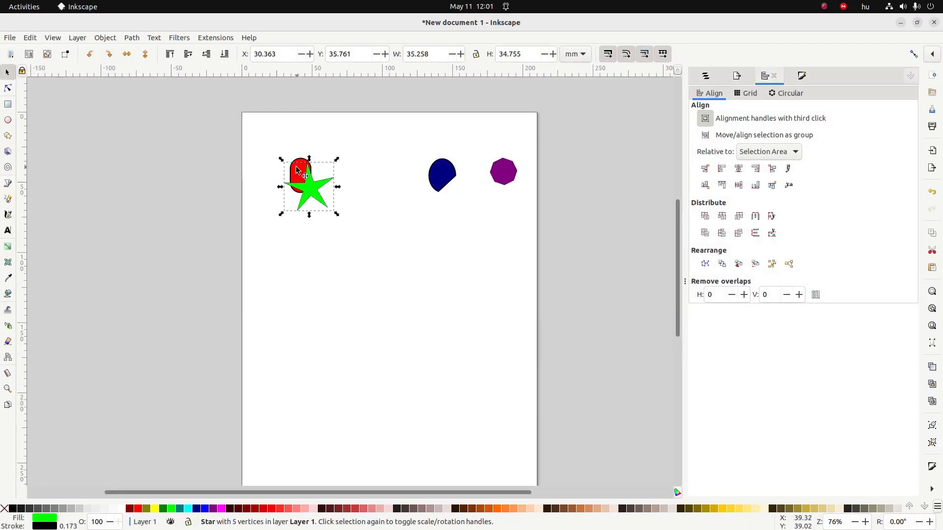
pyautogui.keyDown('alt'); pyautogui.click(312, 198); pyautogui.keyUp('alt')
pyautogui.click(317, 187)
# Step: Expand Layer 1 in the object list and move the green star below the red rectangle to the bottom of the stacking order
pyautogui.click(705, 79)
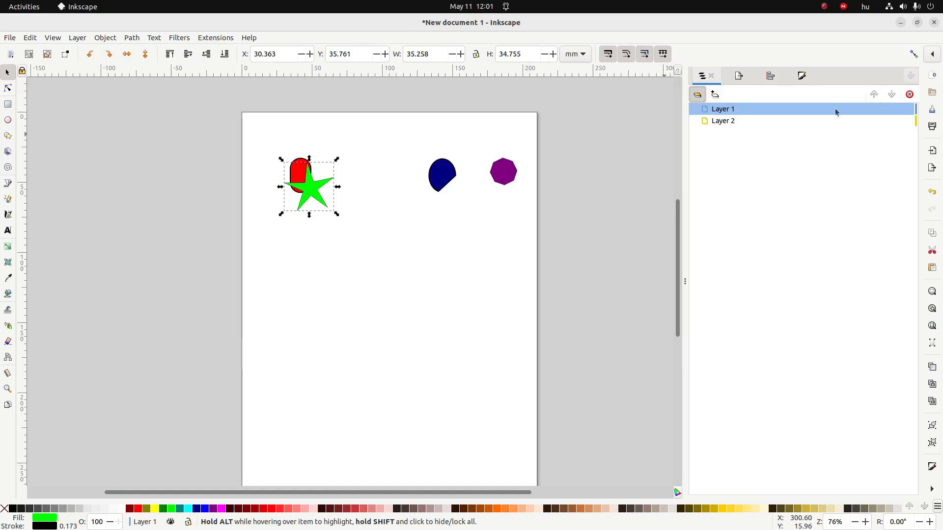
pyautogui.click(694, 109)
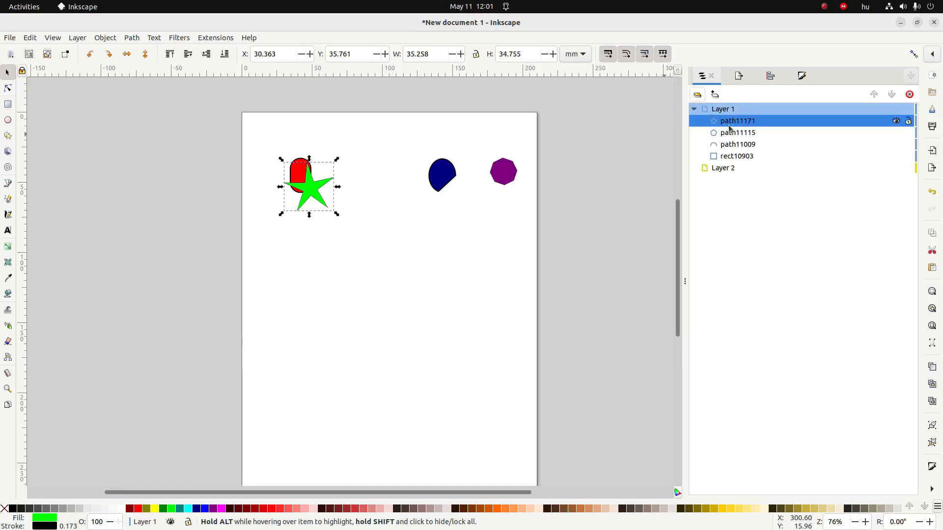
pyautogui.click(728, 132)
pyautogui.press('Up')
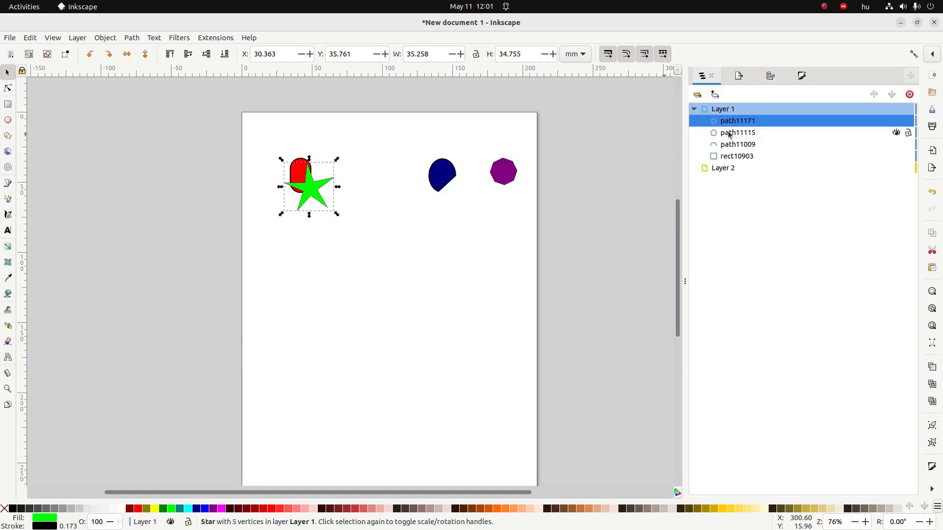
pyautogui.moveTo(734, 123); pyautogui.dragTo(762, 162)
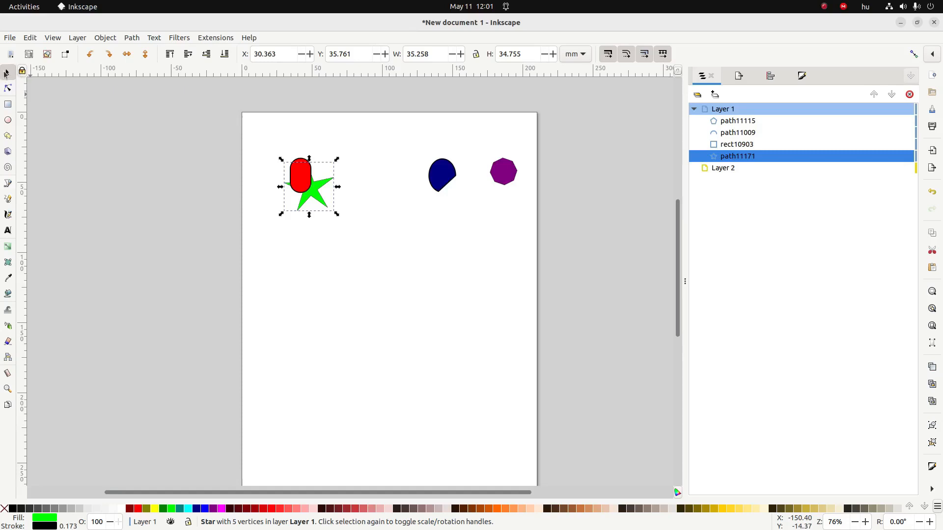
# Step: Select the red rectangle, lower it one step, raise it one step, send it to the bottom and finally raise it to the top
pyautogui.click(294, 167)
pyautogui.click(315, 195)
pyautogui.click(296, 174)
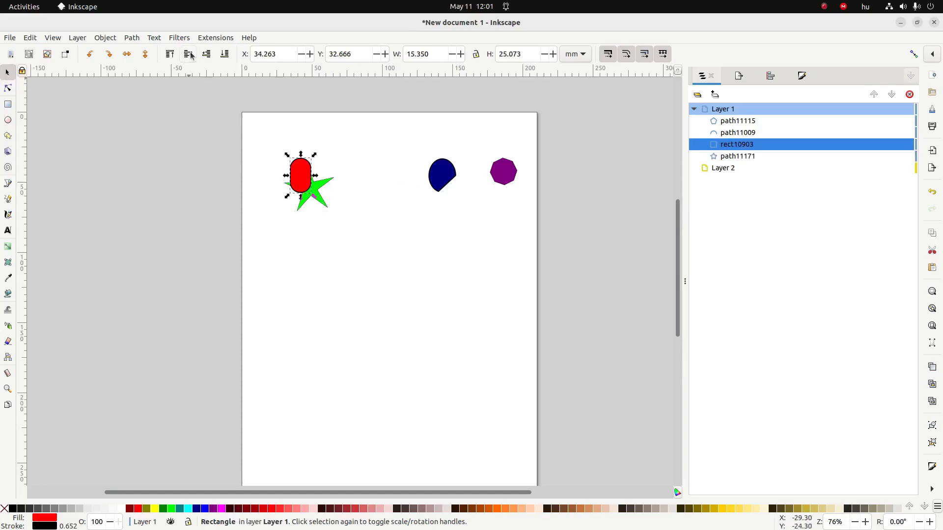
pyautogui.click(206, 58)
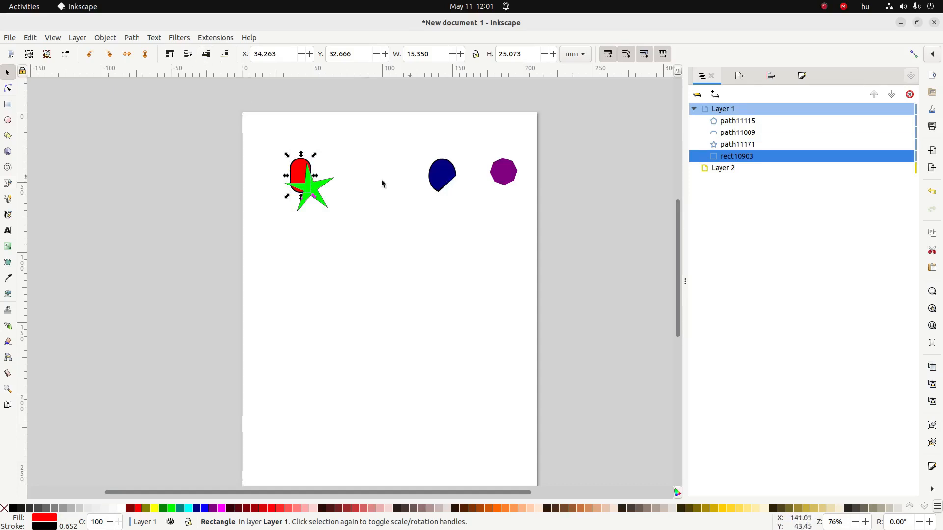
pyautogui.click(188, 55)
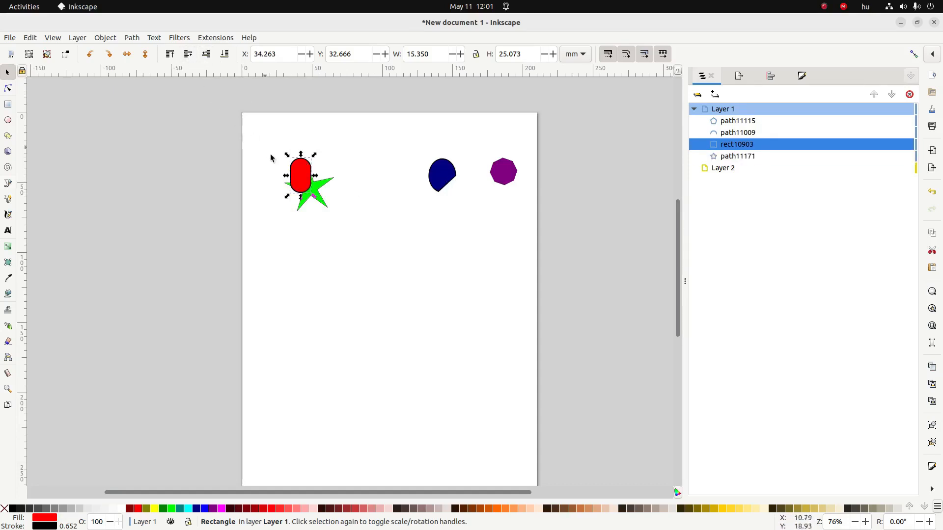
pyautogui.click(225, 54)
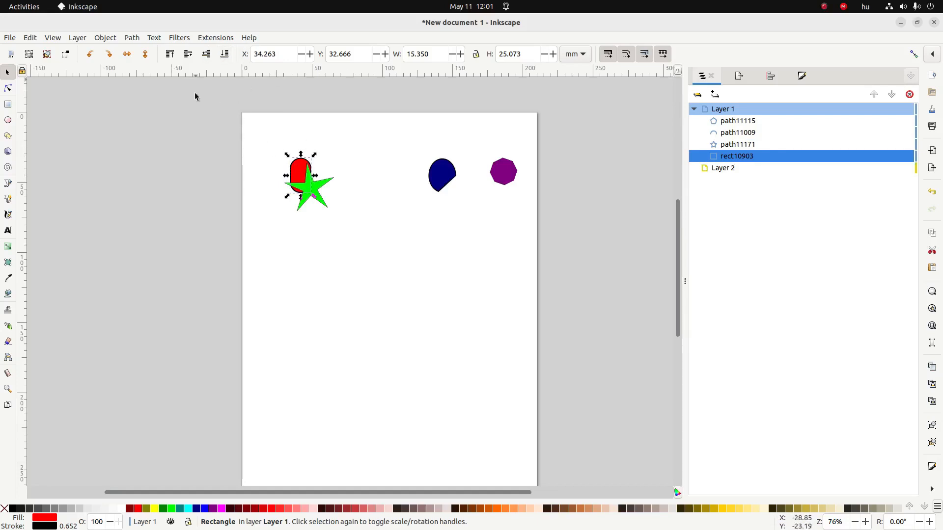
pyautogui.click(169, 54)
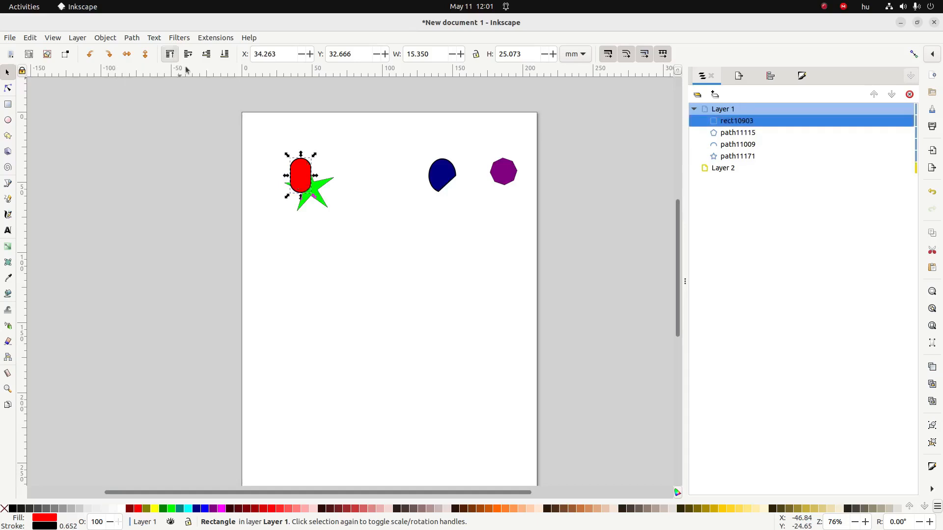
# Step: Move the red rectangle over the navy shape, send it to the bottom, and move it back to partly overlap the green star
pyautogui.moveTo(297, 176); pyautogui.dragTo(448, 181)
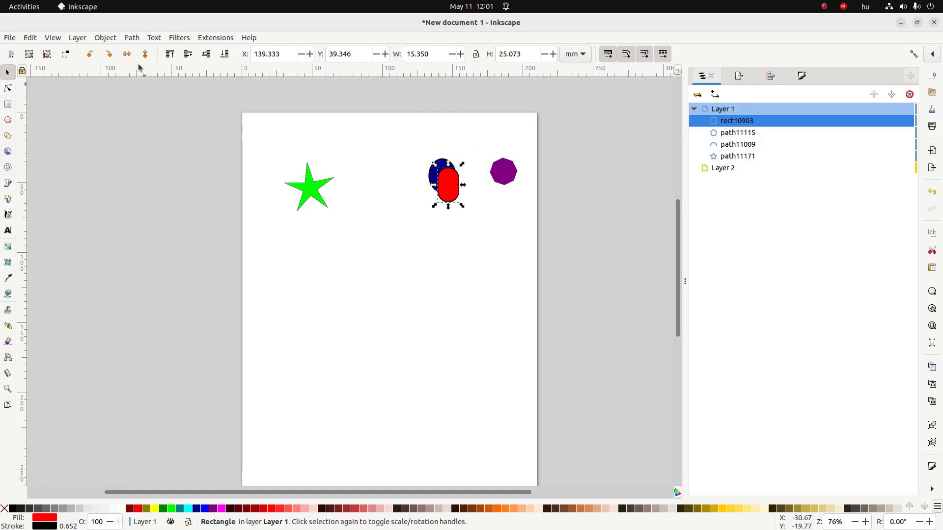
pyautogui.click(225, 55)
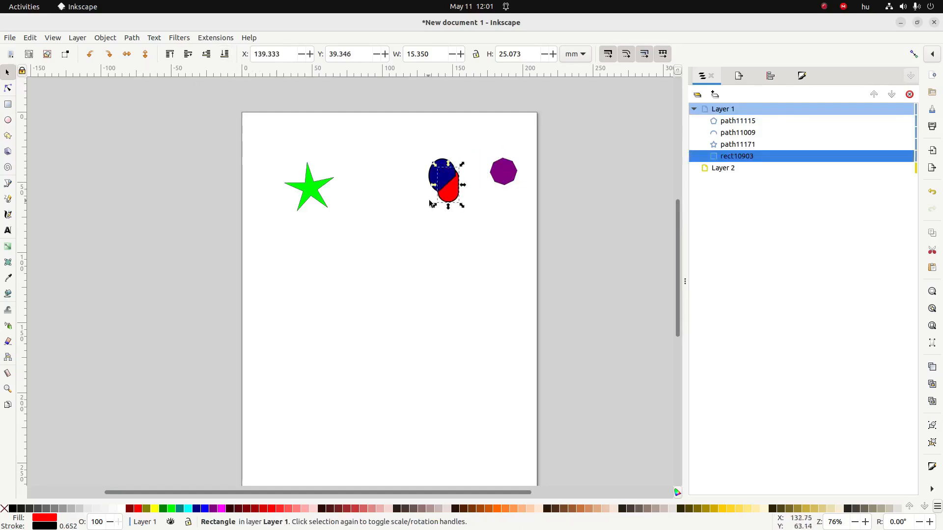
pyautogui.moveTo(451, 195); pyautogui.dragTo(328, 200)
# Step: Switch to the F.Checklist_Inkscape document, tick off "bring forward, send backward" and go through the Layout items from Rulers to Snapping
pyautogui.hotkey('alt', 'Tab')
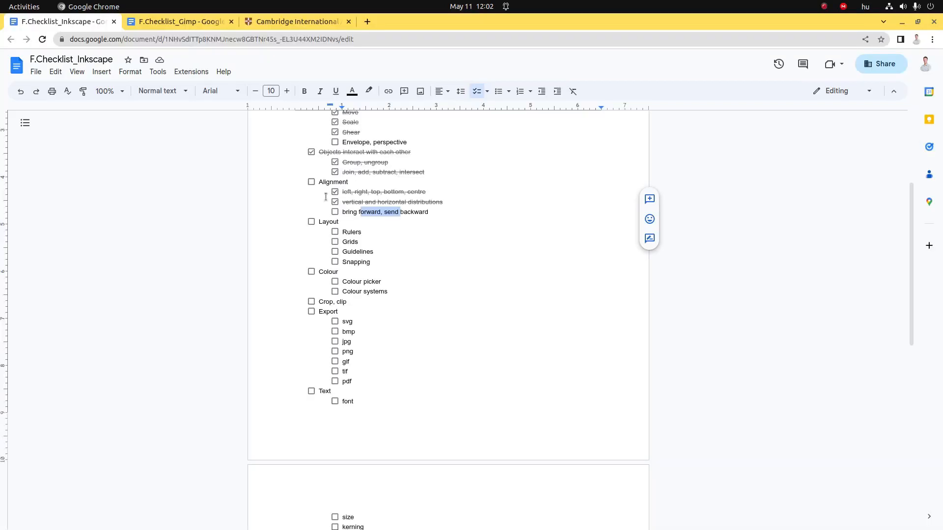
pyautogui.click(336, 213)
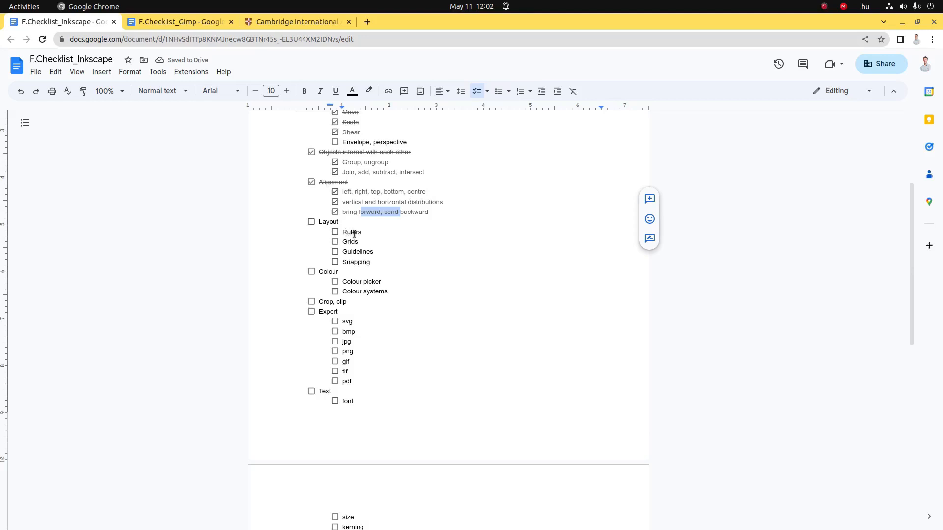
pyautogui.moveTo(351, 232); pyautogui.dragTo(351, 242)
pyautogui.doubleClick(353, 251)
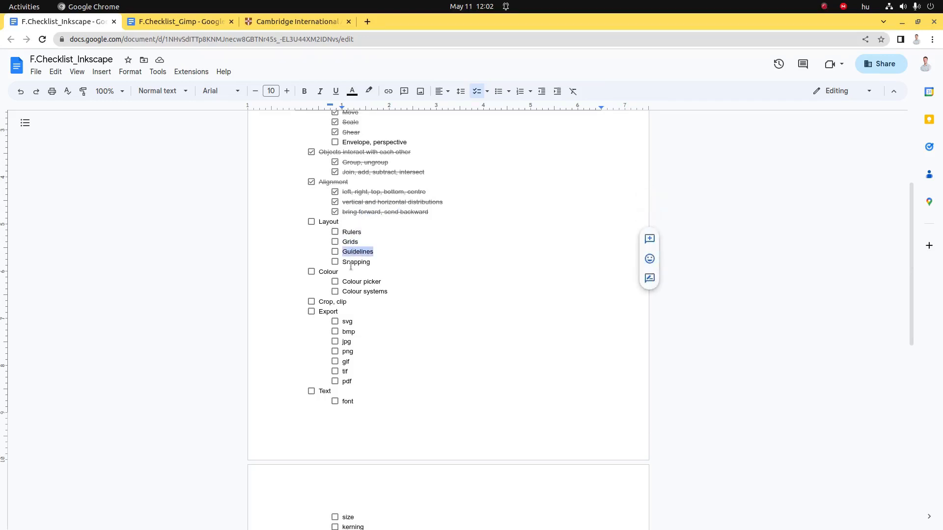
pyautogui.doubleClick(352, 263)
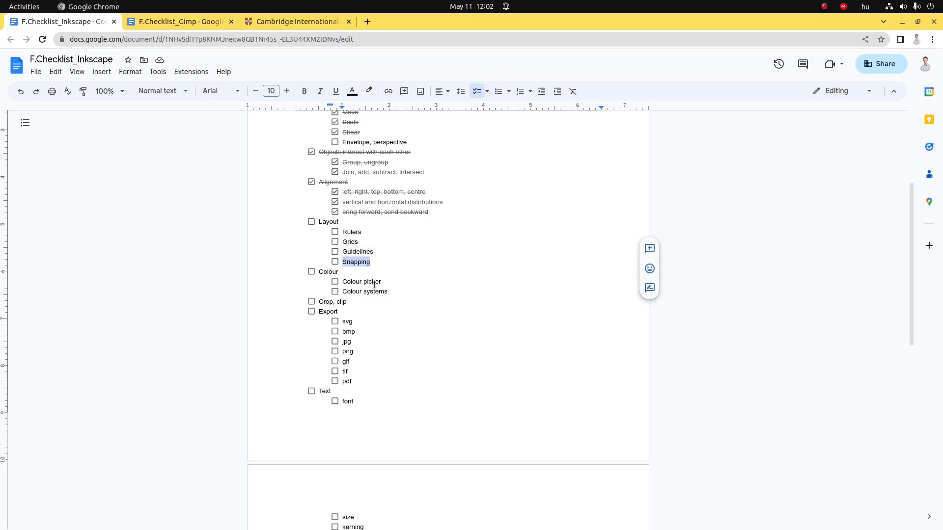
# Step: Switch back to Inkscape and inspect the dimensions of the drawn shapes with the Measure tool
pyautogui.hotkey('alt', 'Tab')
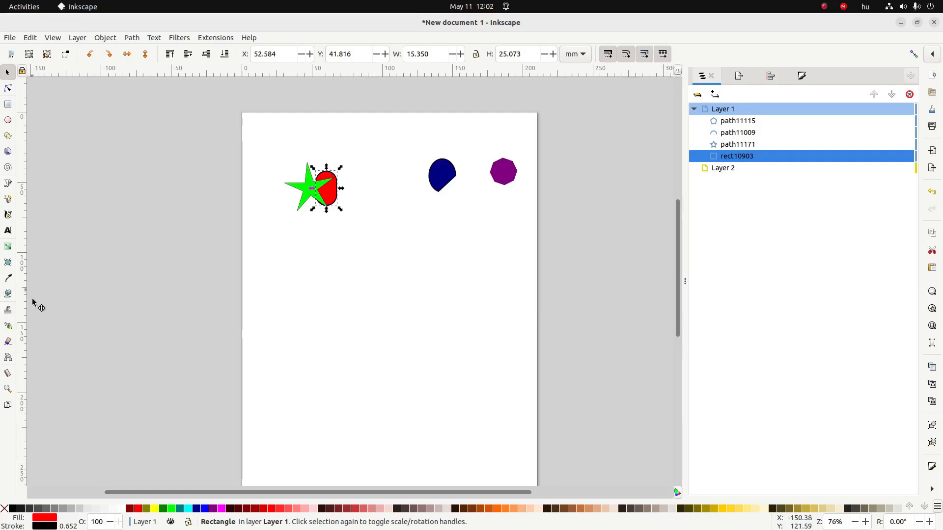
pyautogui.click(7, 374)
pyautogui.moveTo(283, 237); pyautogui.dragTo(340, 179)
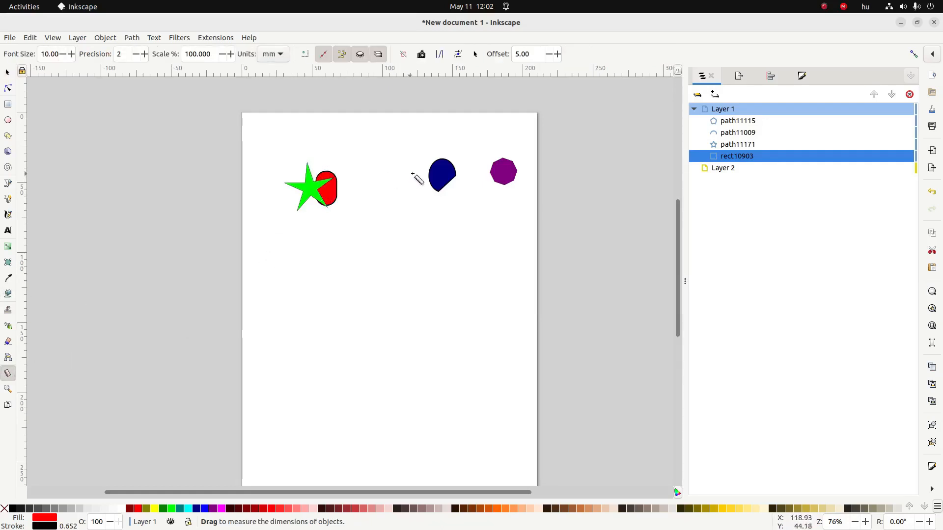
pyautogui.moveTo(433, 184)
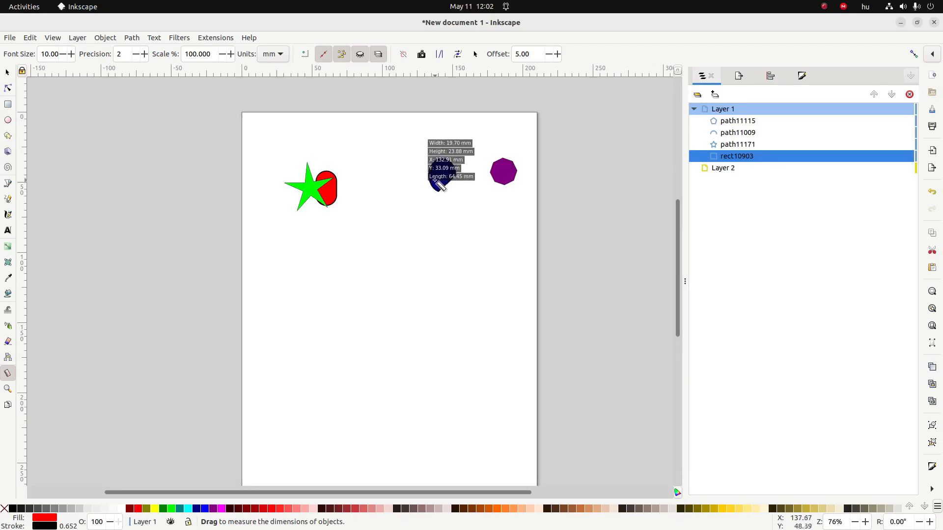
pyautogui.moveTo(316, 193)
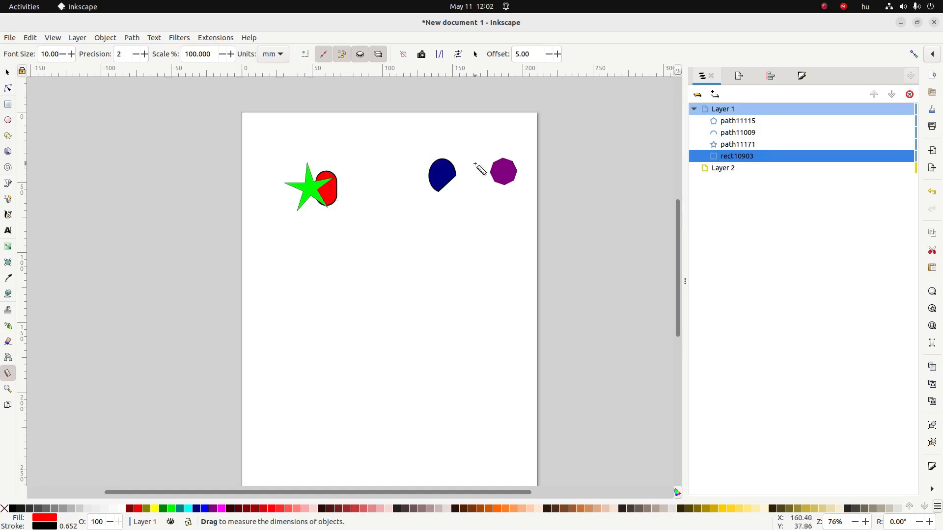
# Step: Measure a slanted distance in the empty page area below the star, clear the measurement and return to the Selector tool
pyautogui.click(299, 344)
pyautogui.click(503, 237)
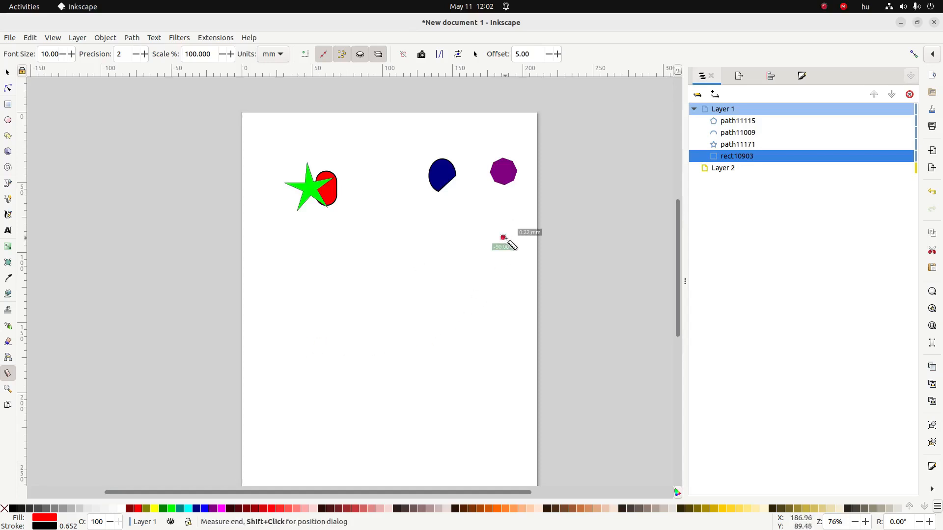
pyautogui.moveTo(262, 311); pyautogui.dragTo(355, 279)
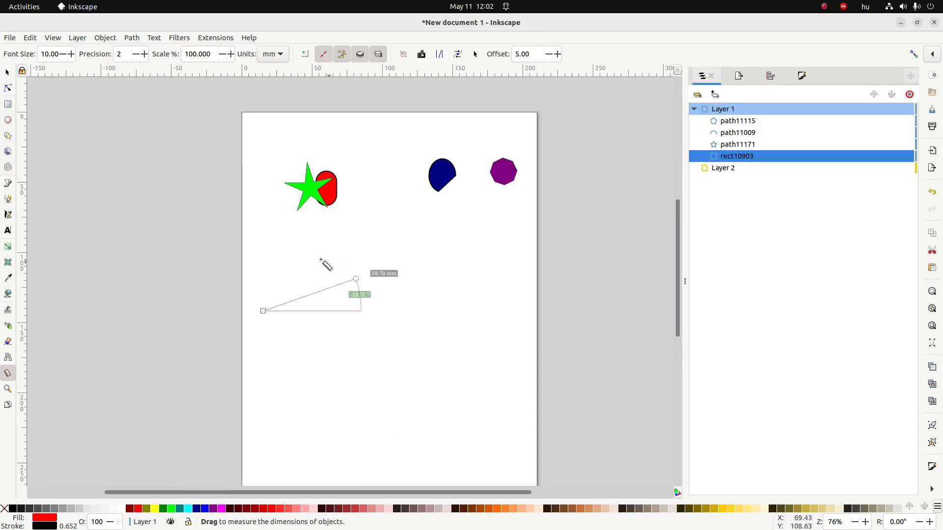
pyautogui.rightClick(175, 232)
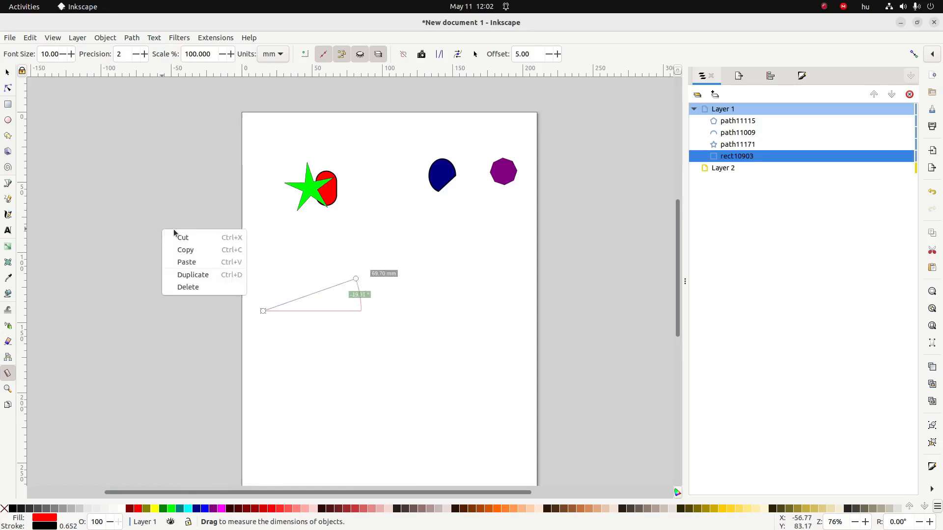
pyautogui.click(188, 207)
pyautogui.click(119, 216)
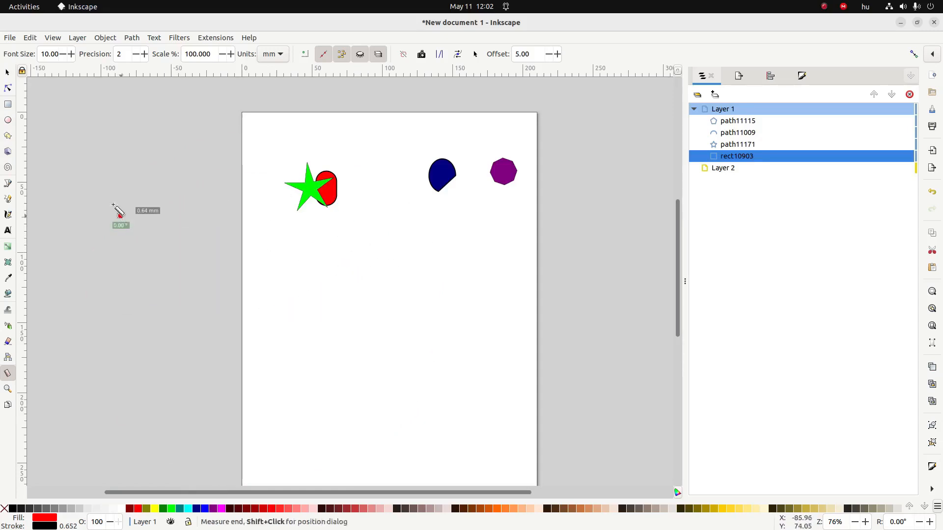
pyautogui.click(8, 72)
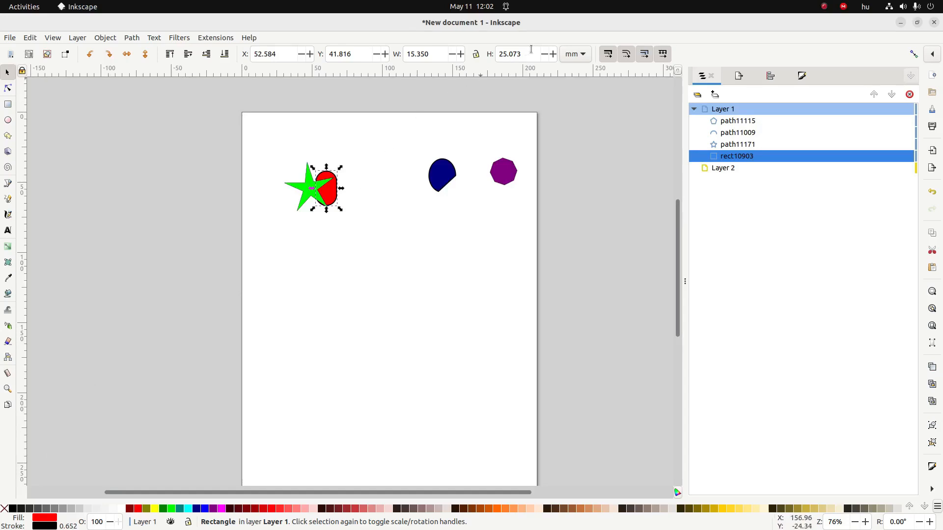
# Step: Switch the units of the selected rectangle's position and size to px, and back to mm
pyautogui.click(584, 58)
pyautogui.click(572, 49)
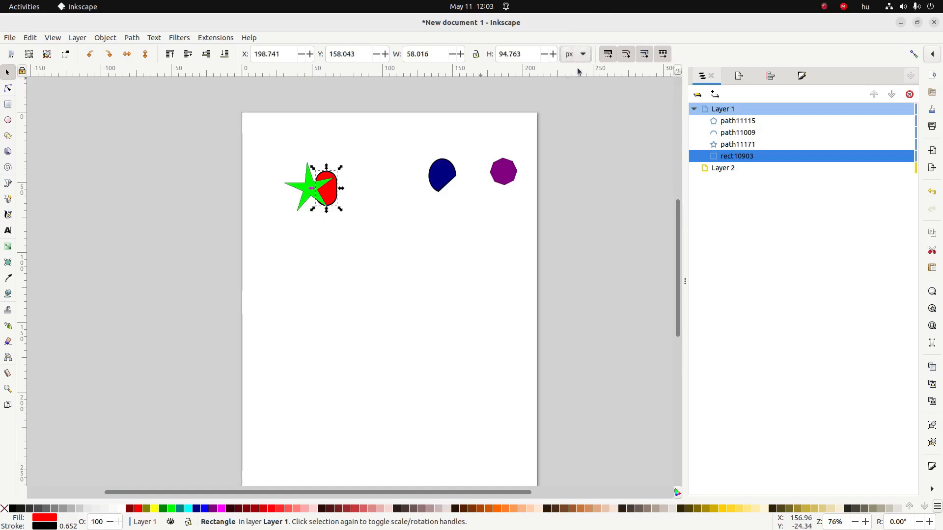
pyautogui.click(572, 49)
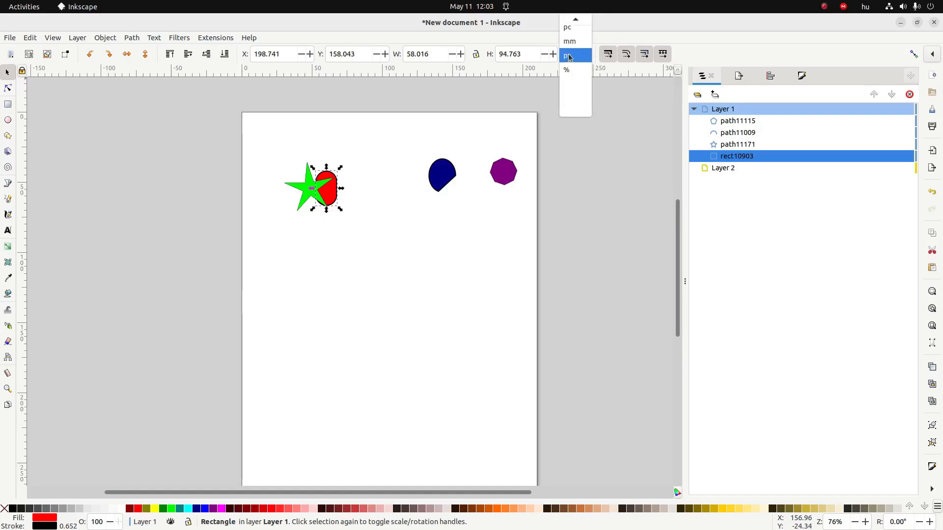
pyautogui.click(568, 50)
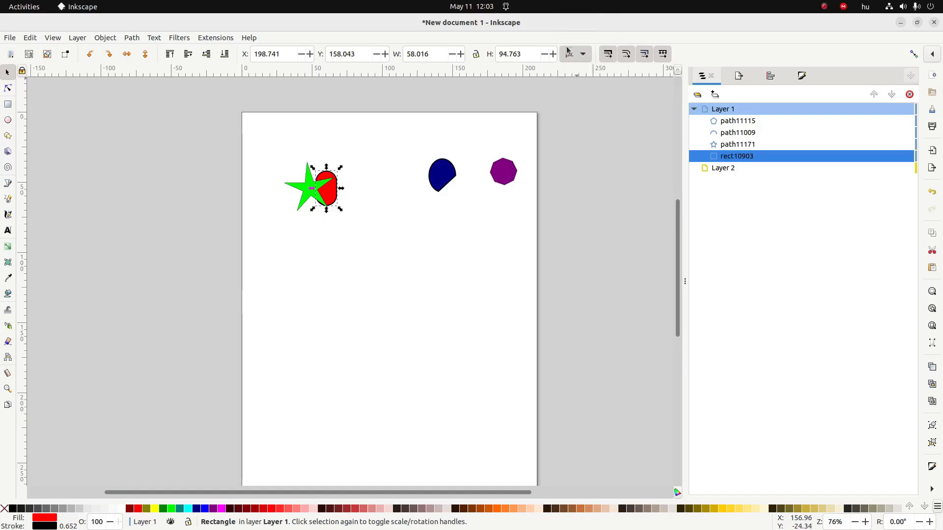
# Step: In Document Properties, set both the page format units and the display units to px, and close the dialog
pyautogui.click(7, 37)
pyautogui.click(20, 226)
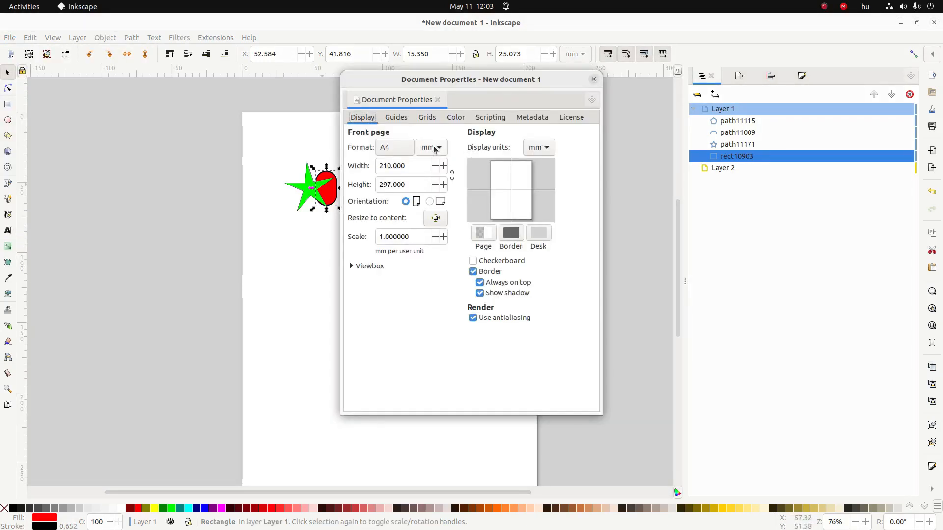
pyautogui.click(434, 148)
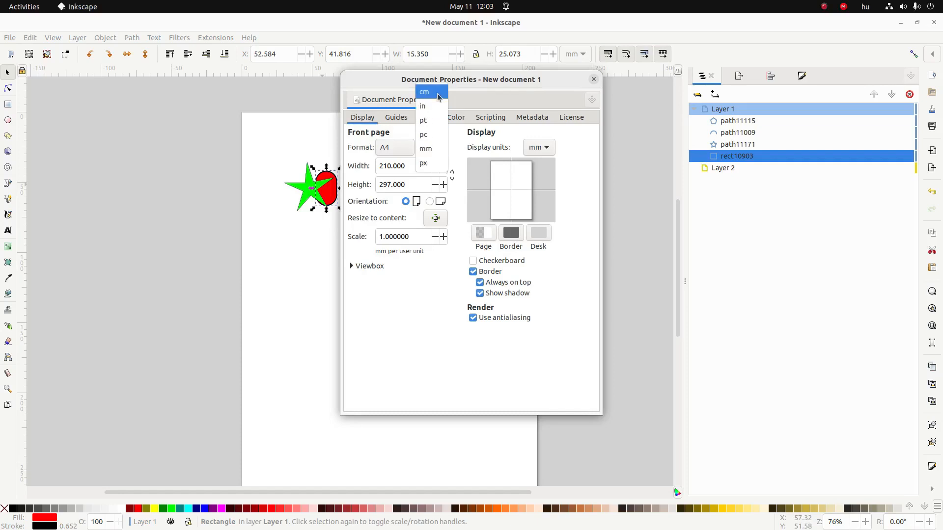
pyautogui.click(434, 164)
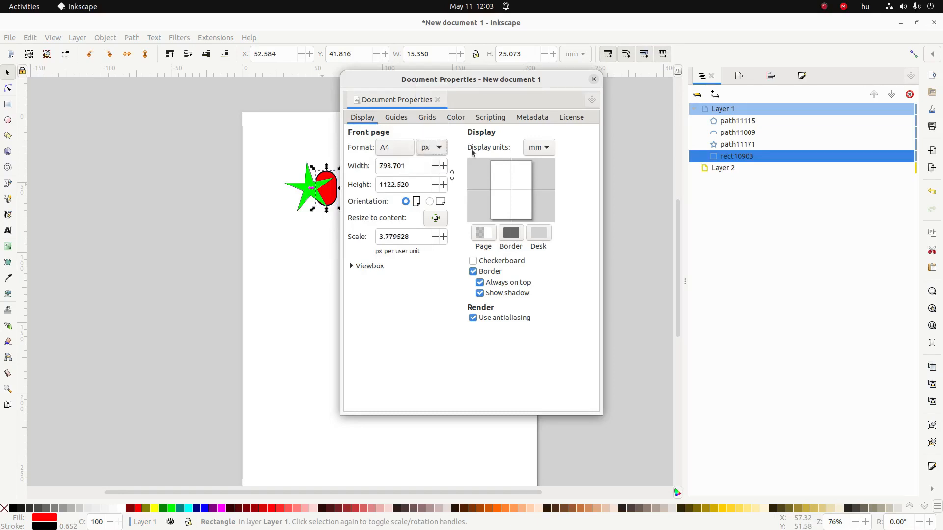
pyautogui.click(531, 154)
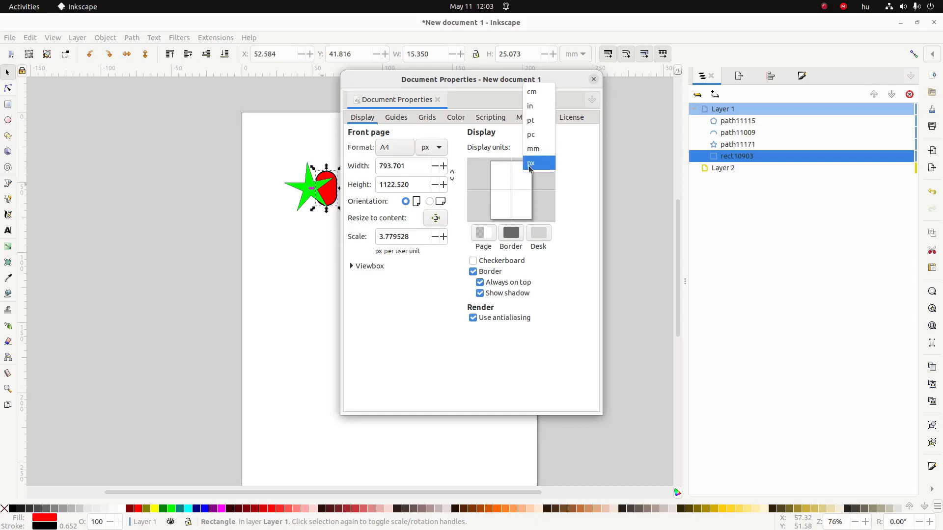
pyautogui.click(544, 165)
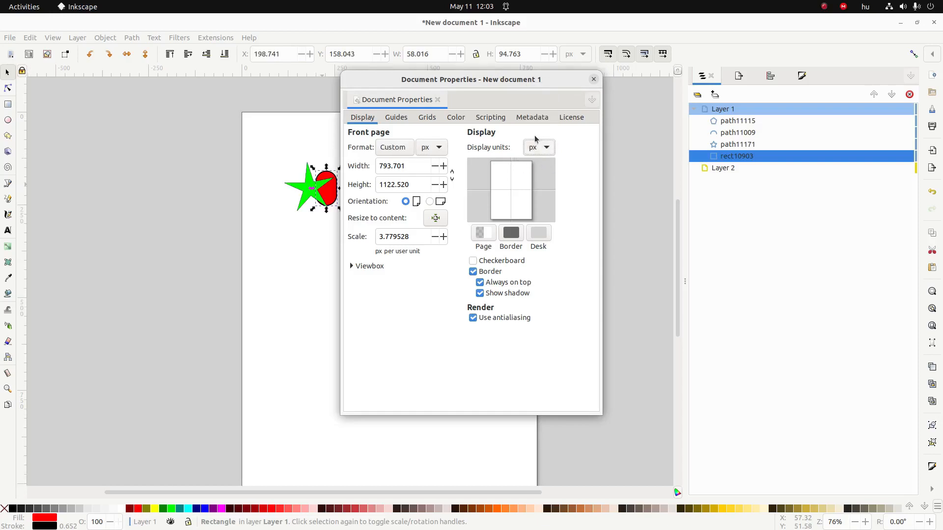
pyautogui.click(593, 80)
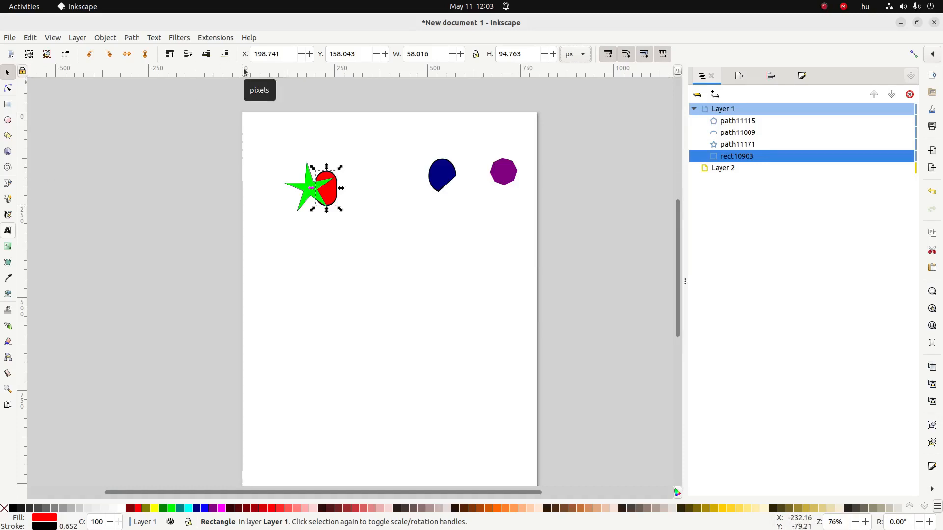
# Step: Place two vertical and two horizontal guidelines across the page, with the lower horizontal one at about 588 px
pyautogui.moveTo(244, 72); pyautogui.dragTo(240, 255)
pyautogui.moveTo(19, 289); pyautogui.dragTo(283, 295)
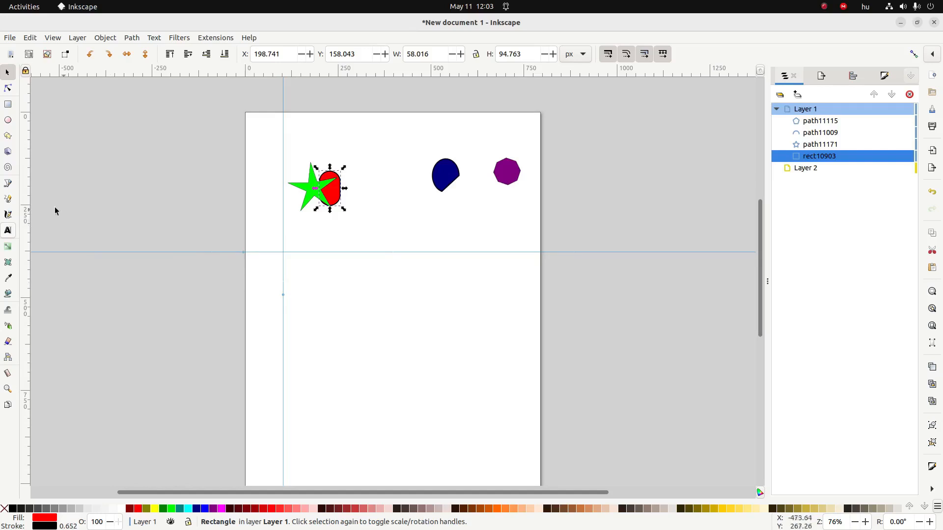
pyautogui.moveTo(25, 202); pyautogui.dragTo(400, 330)
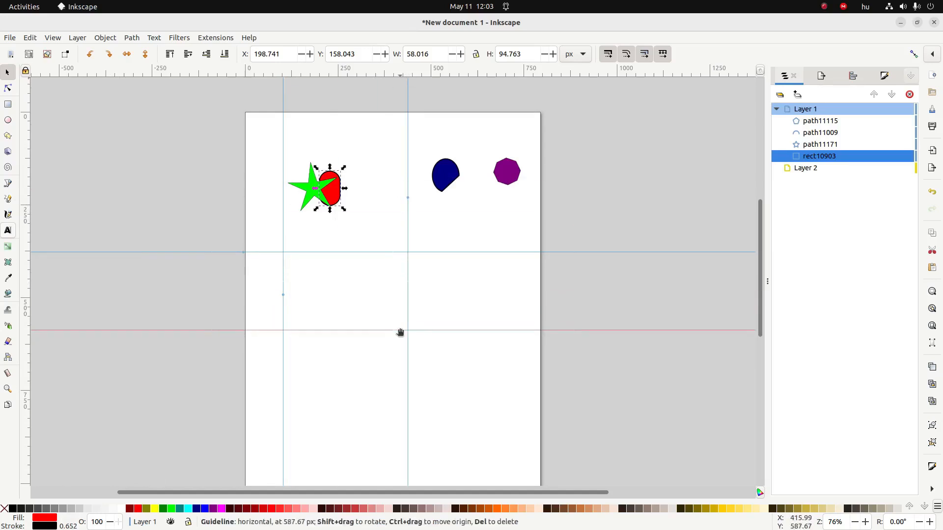
# Step: Set the X position of the left-hand vertical guideline to 100 px
pyautogui.doubleClick(284, 185)
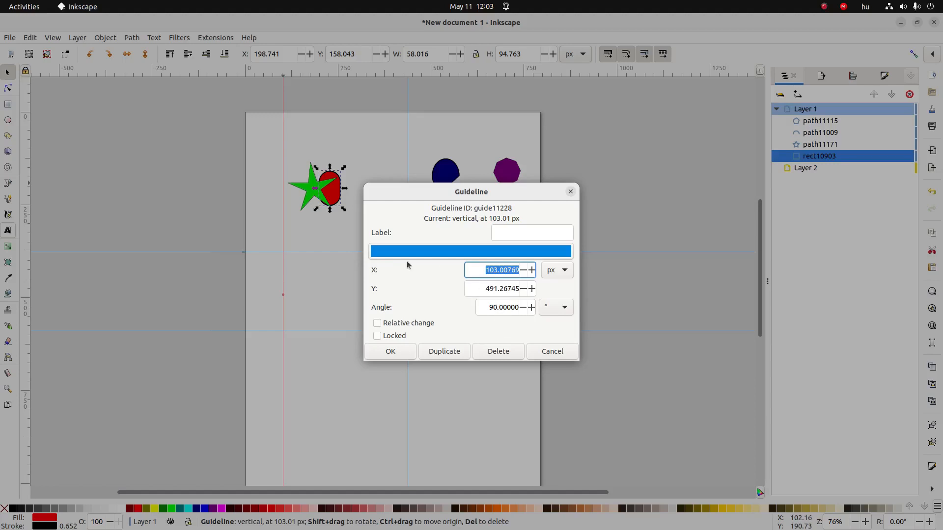
pyautogui.click(508, 235)
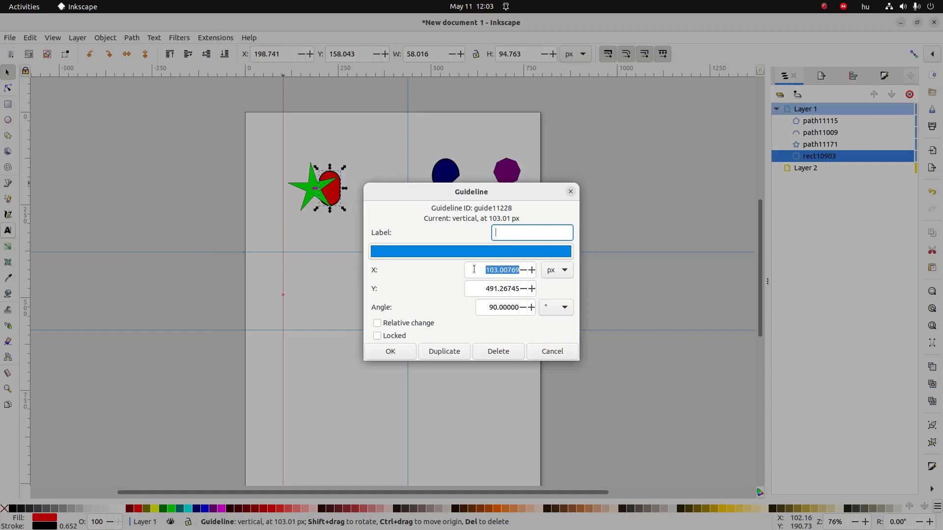
pyautogui.click(474, 269)
pyautogui.write('10')
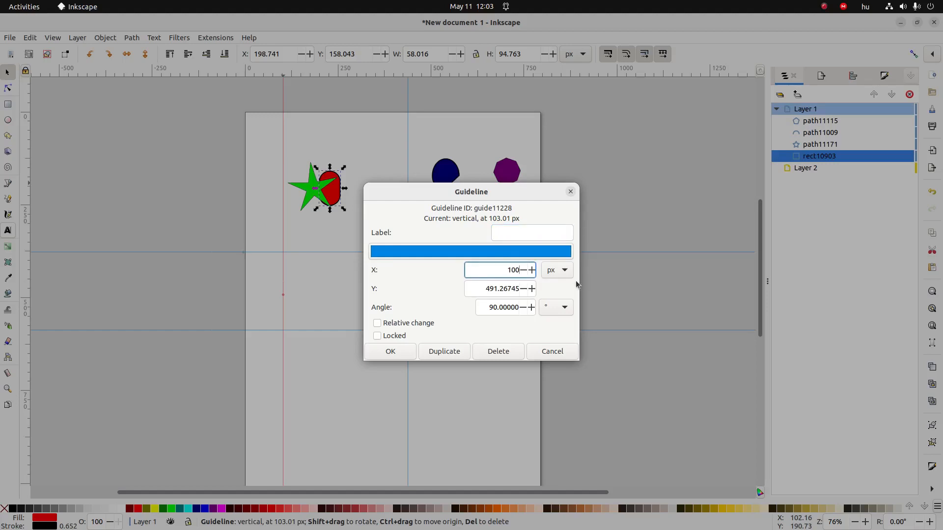
pyautogui.write('0')
pyautogui.press('Return')
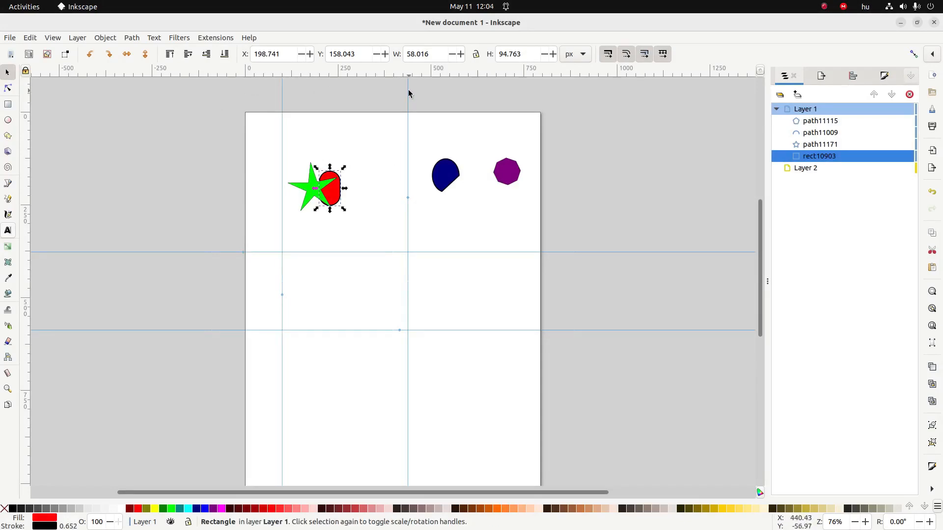
# Step: Move the right-hand vertical guideline to about 568 px, try to delete it, and undo the deletion of the red rectangle
pyautogui.moveTo(408, 91); pyautogui.dragTo(457, 101)
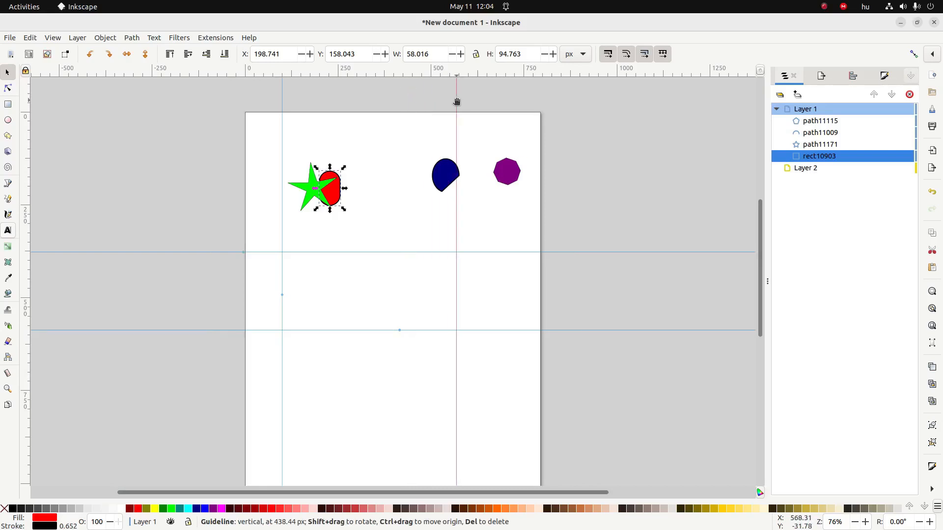
pyautogui.rightClick(457, 102)
pyautogui.press('Escape')
pyautogui.rightClick(456, 102)
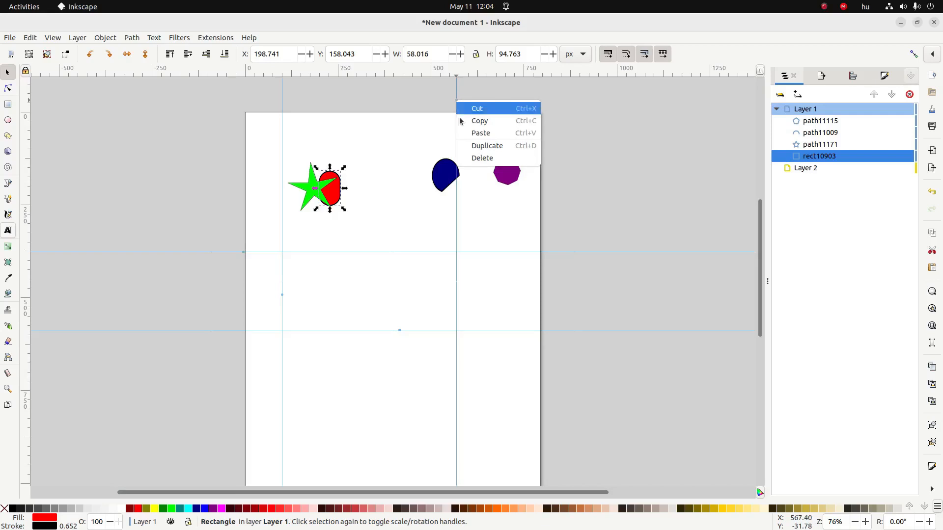
pyautogui.click(471, 159)
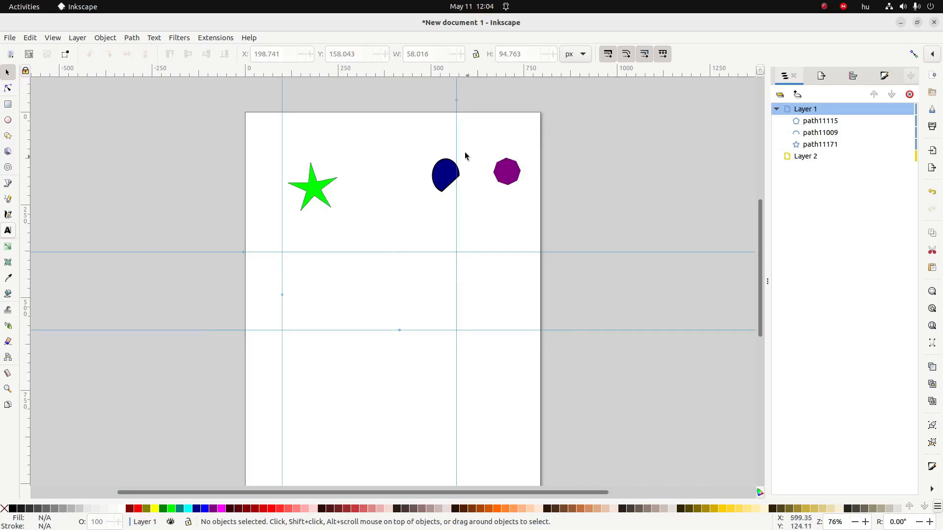
pyautogui.hotkey('ctrl', 'z')
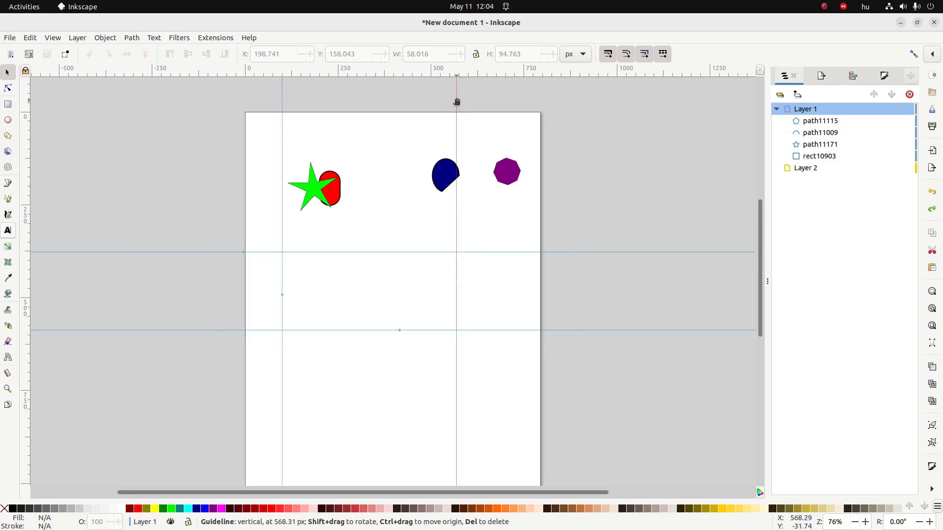
# Step: Remove both vertical guidelines by pulling them back onto the vertical ruler
pyautogui.moveTo(456, 102); pyautogui.dragTo(24, 111)
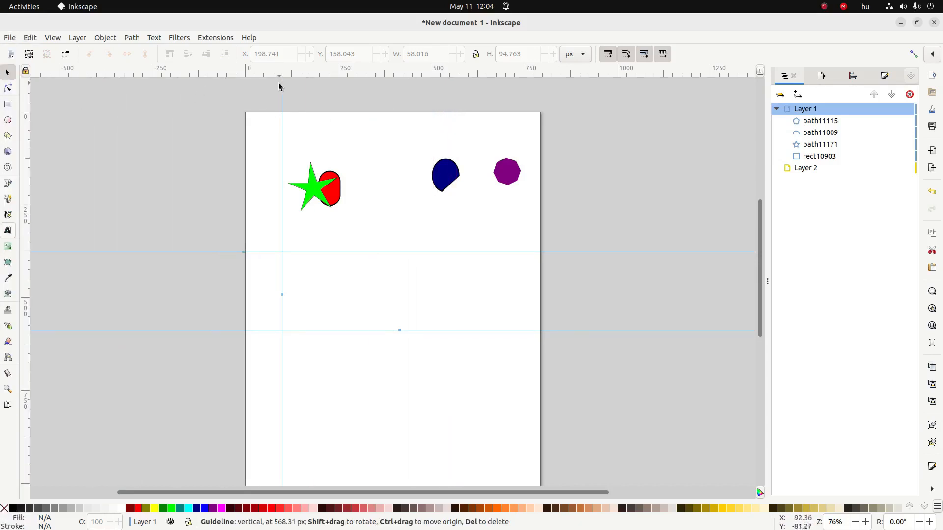
pyautogui.moveTo(282, 87); pyautogui.dragTo(9, 105)
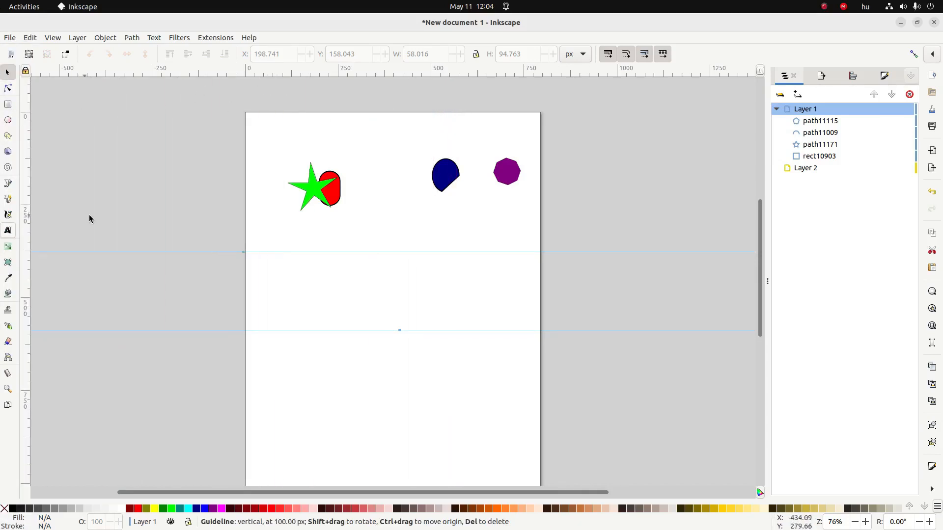
# Step: Move the upper horizontal guideline up to about 224 px, and set its Y position to 400 px
pyautogui.moveTo(93, 253); pyautogui.dragTo(120, 195)
pyautogui.rightClick(120, 196)
pyautogui.click(106, 198)
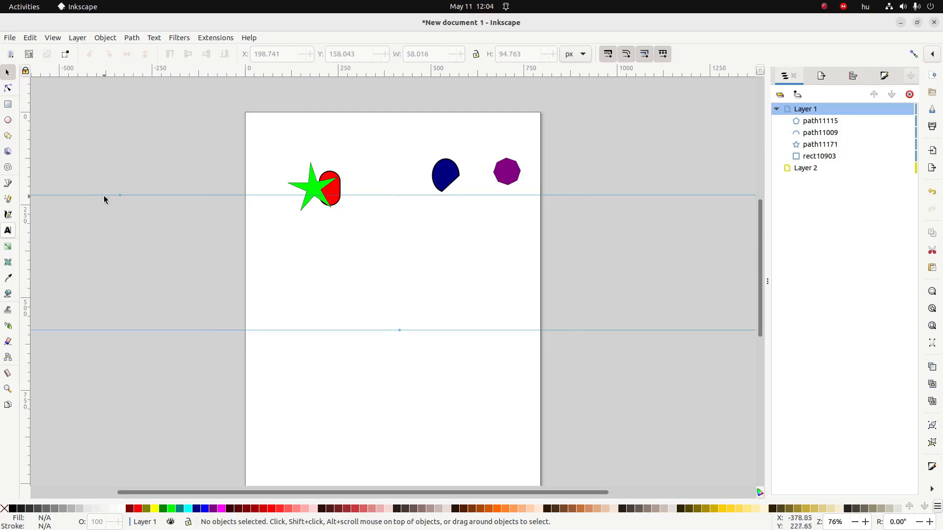
pyautogui.doubleClick(108, 195)
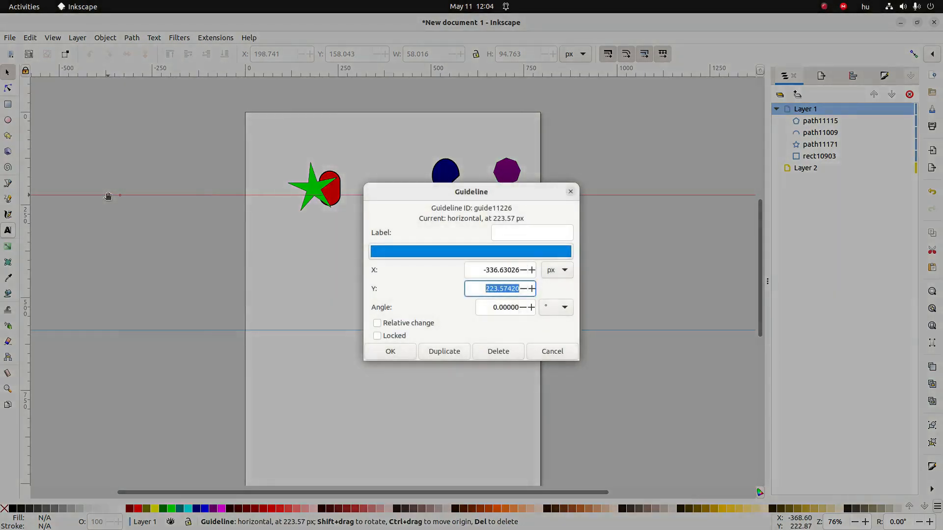
pyautogui.moveTo(486, 289); pyautogui.dragTo(572, 301)
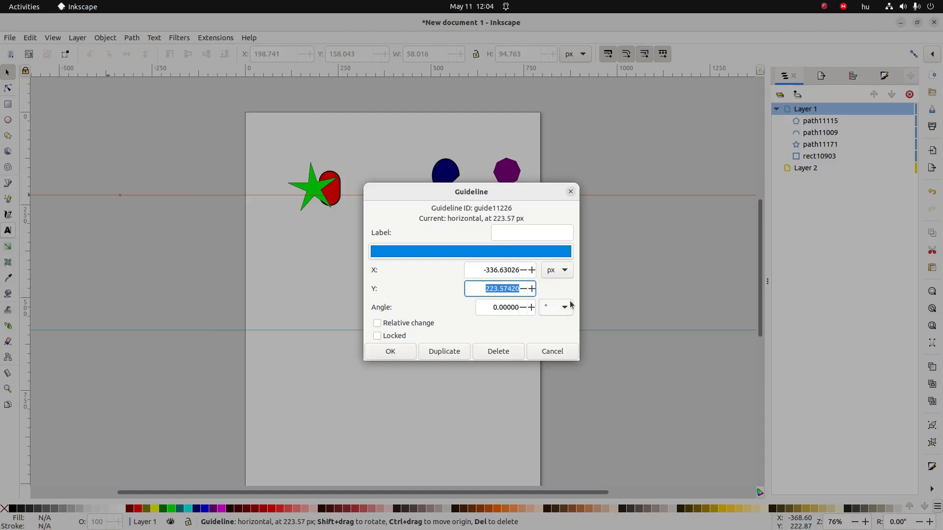
pyautogui.write('400')
pyautogui.press('Return')
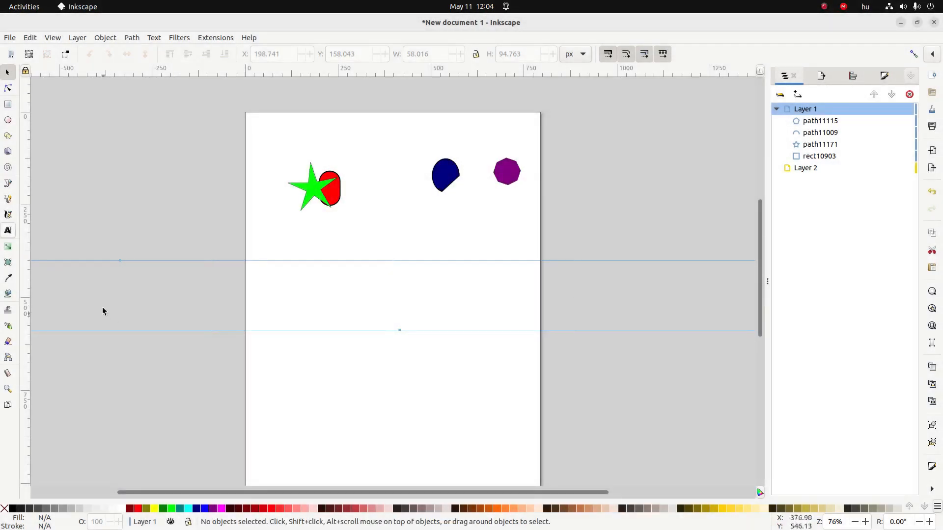
# Step: Set the Y position of the upper horizontal guideline to 900 px
pyautogui.doubleClick(146, 262)
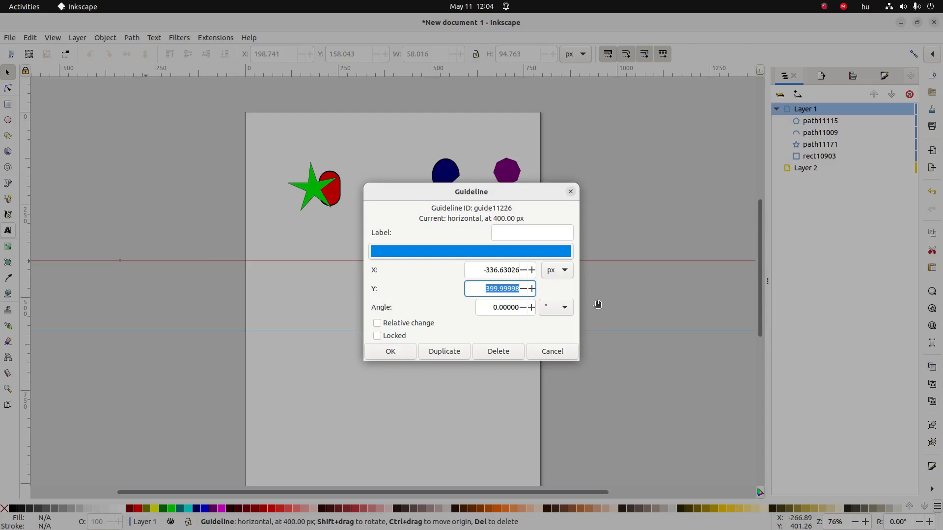
pyautogui.write('900')
pyautogui.press('Return')
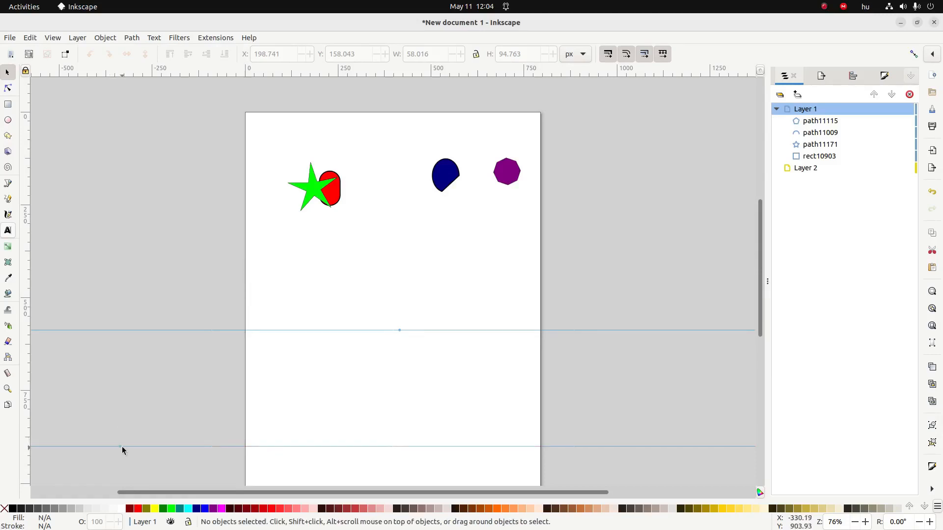
# Step: Remove both horizontal guidelines by pulling them back onto the horizontal ruler
pyautogui.moveTo(124, 447); pyautogui.dragTo(195, 73)
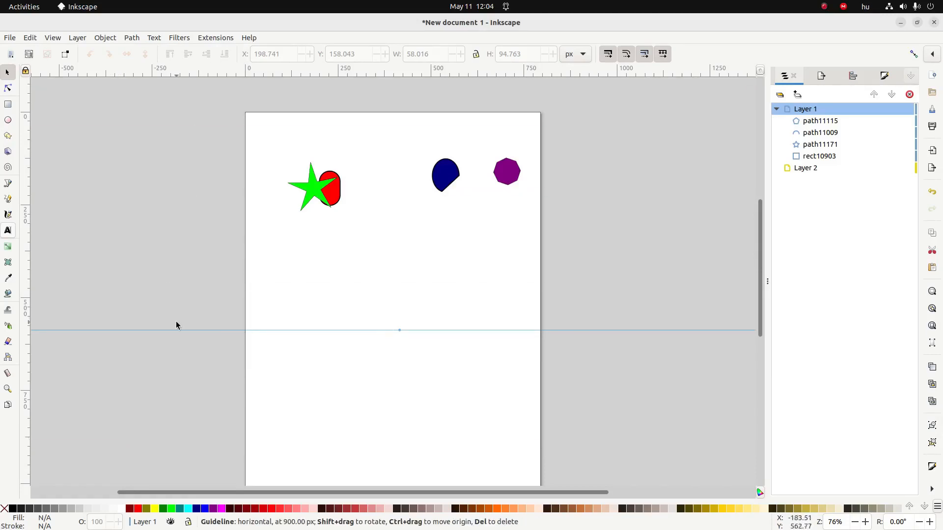
pyautogui.moveTo(174, 333); pyautogui.dragTo(216, 60)
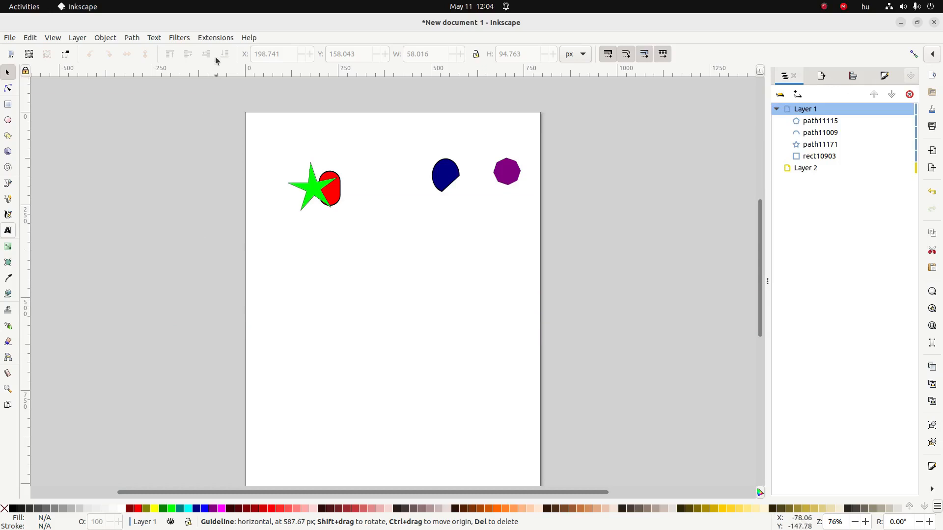
# Step: Look at the guide settings in Document Properties and create a new rectangular grid
pyautogui.click(10, 39)
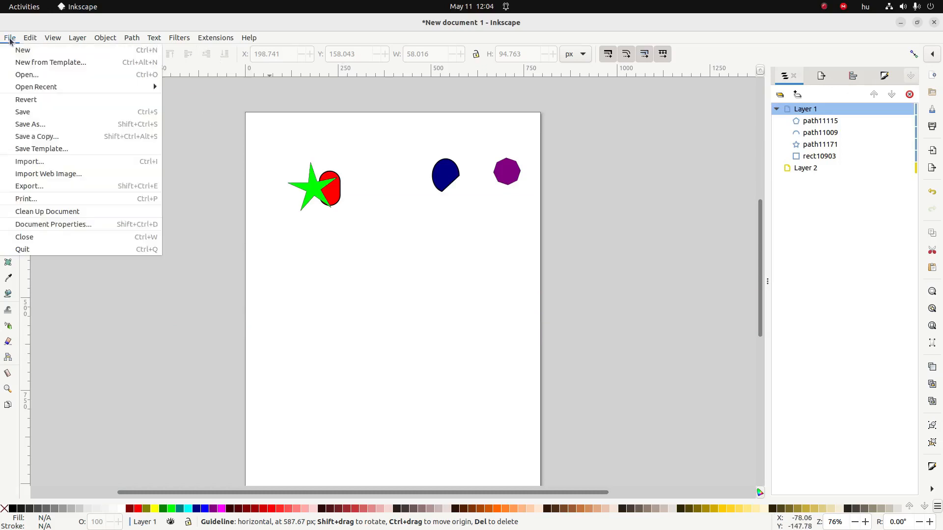
pyautogui.click(46, 226)
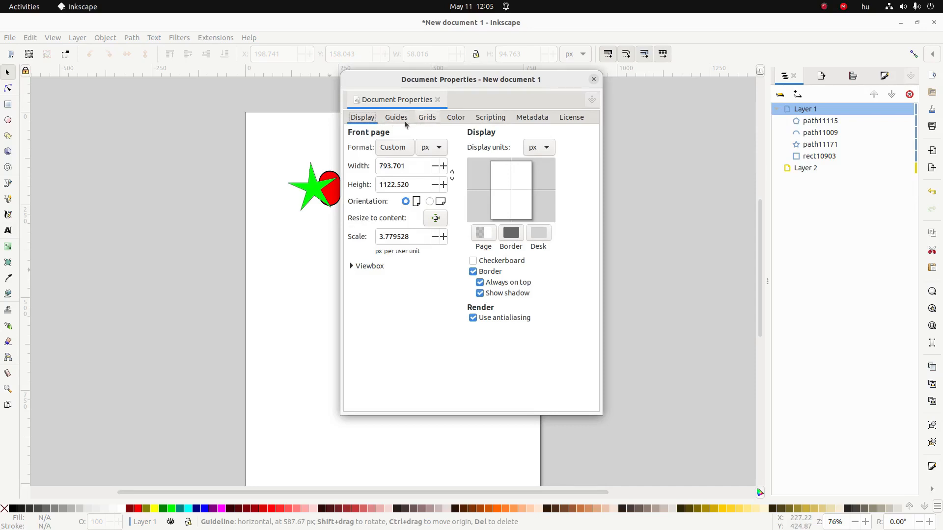
pyautogui.click(395, 120)
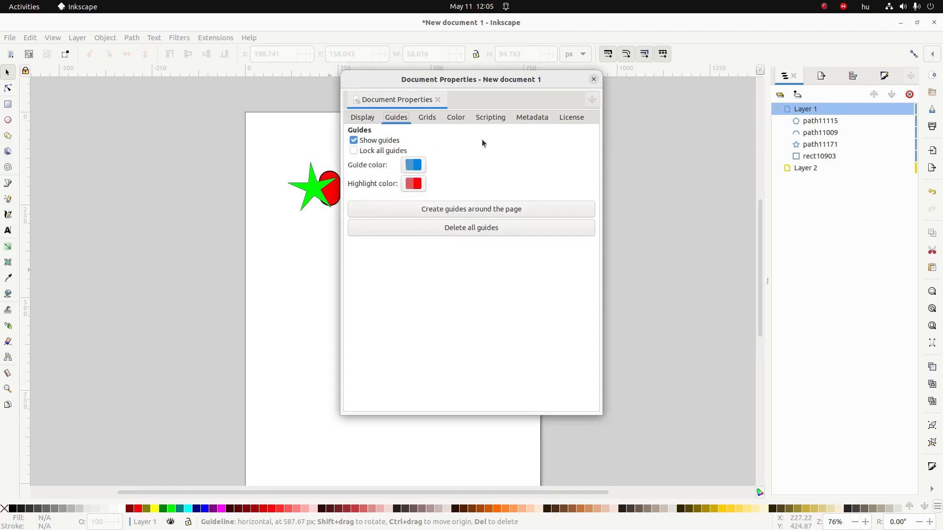
pyautogui.click(425, 119)
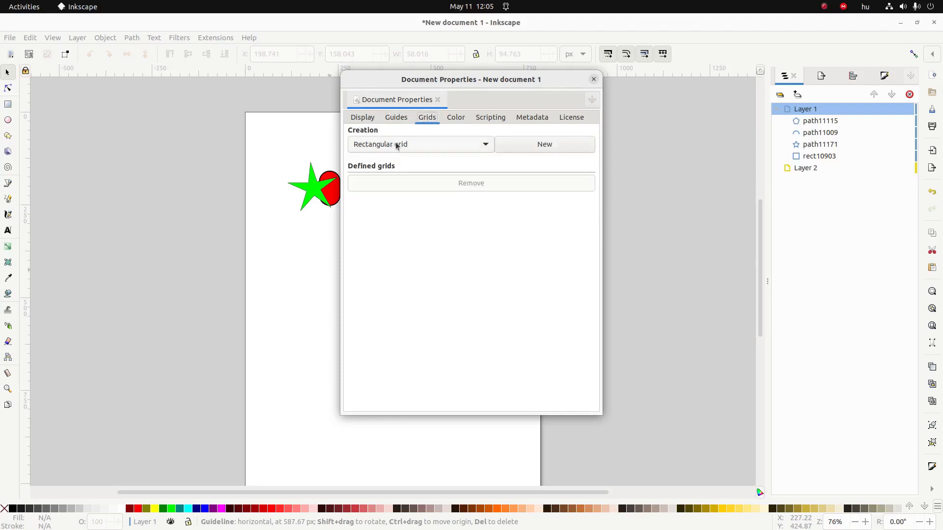
pyautogui.click(562, 144)
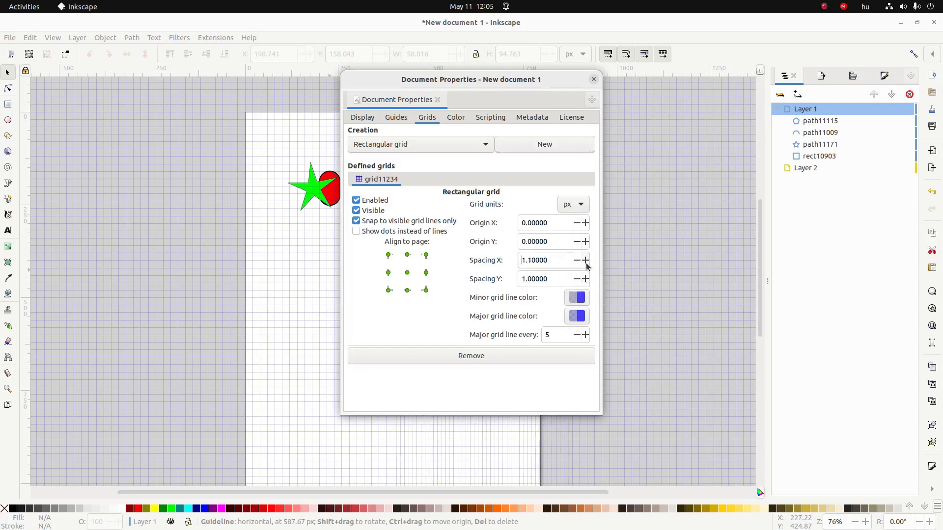
# Step: Set the grid's X and Y spacing to 2 px with a major grid line every 15, and close Document Properties
pyautogui.click(586, 262)
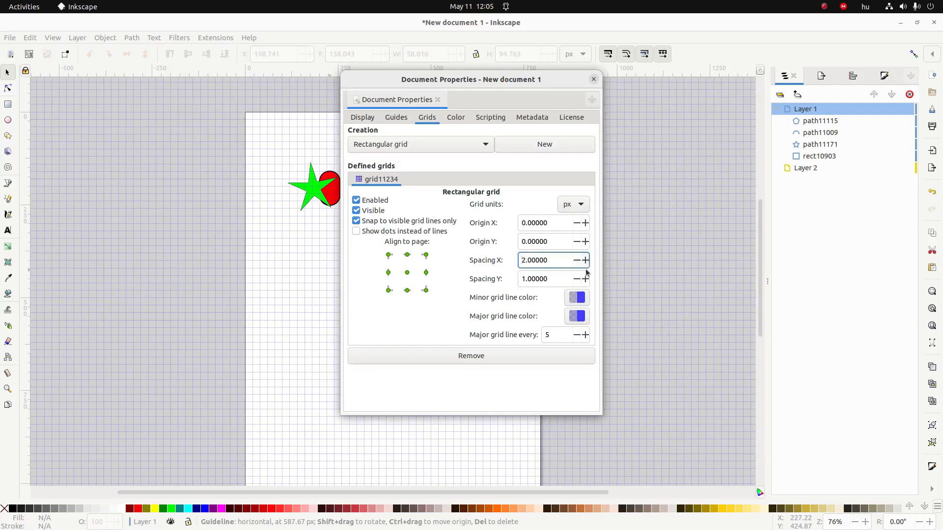
pyautogui.click(585, 279)
pyautogui.click(586, 279)
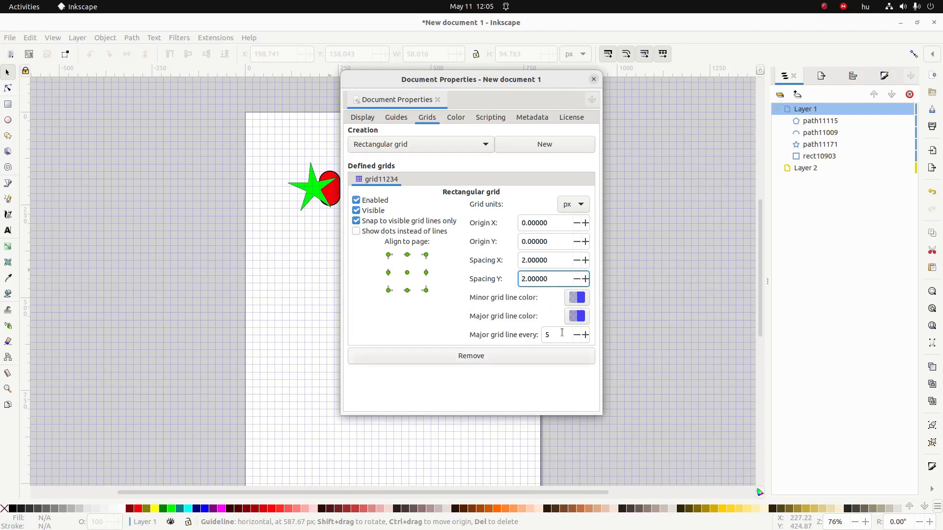
pyautogui.click(584, 335)
pyautogui.click(585, 336)
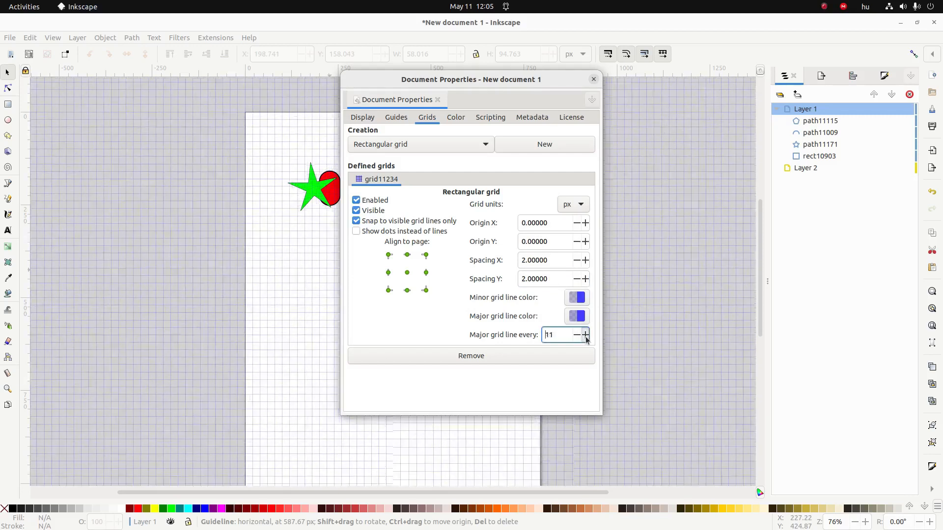
pyautogui.click(585, 336)
pyautogui.click(584, 337)
pyautogui.click(585, 337)
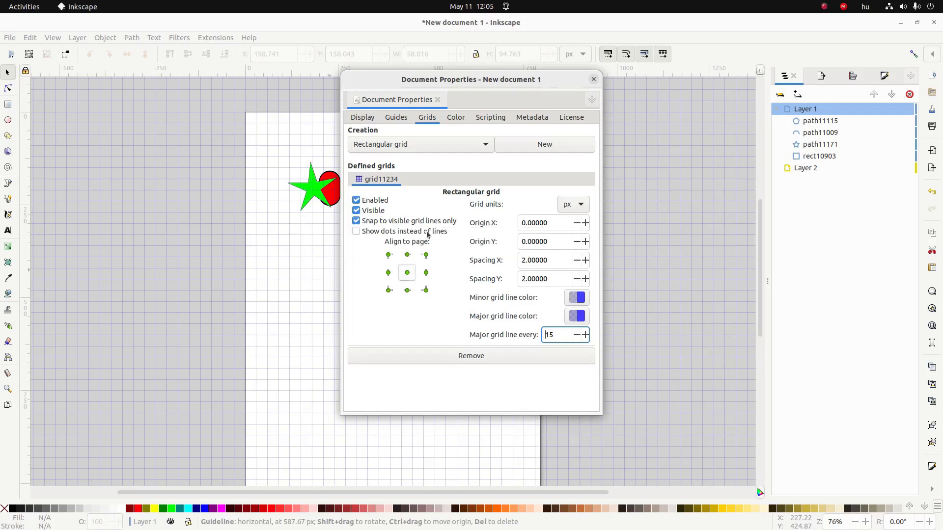
pyautogui.click(593, 79)
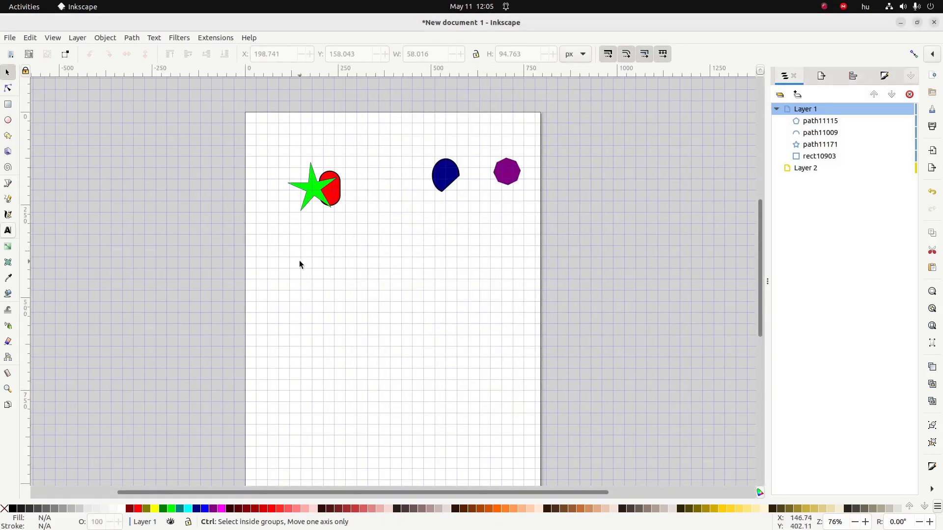
# Step: Examine the grid's minor and major lines on the page at different zoom levels
pyautogui.scroll(2, 299, 264)
pyautogui.scroll(4, 299, 263)
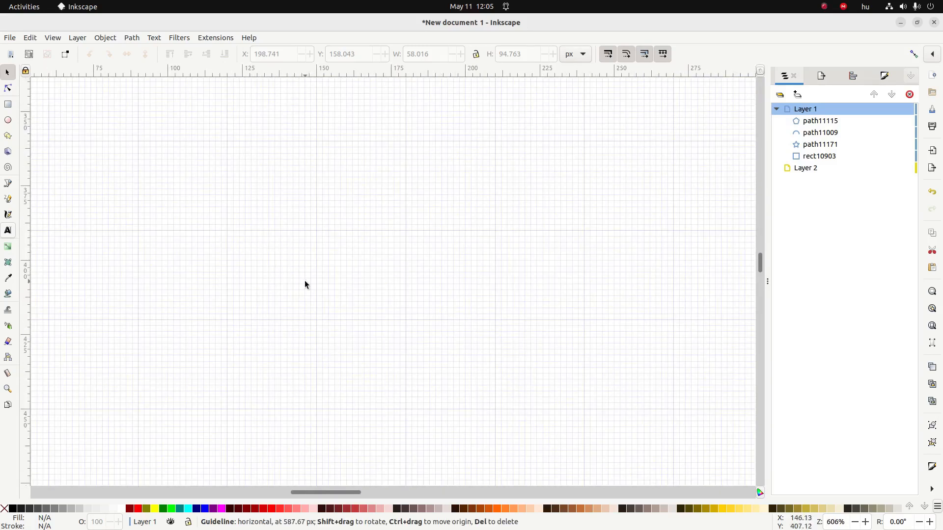
pyautogui.scroll(2, 304, 281)
pyautogui.scroll(-5, 305, 281)
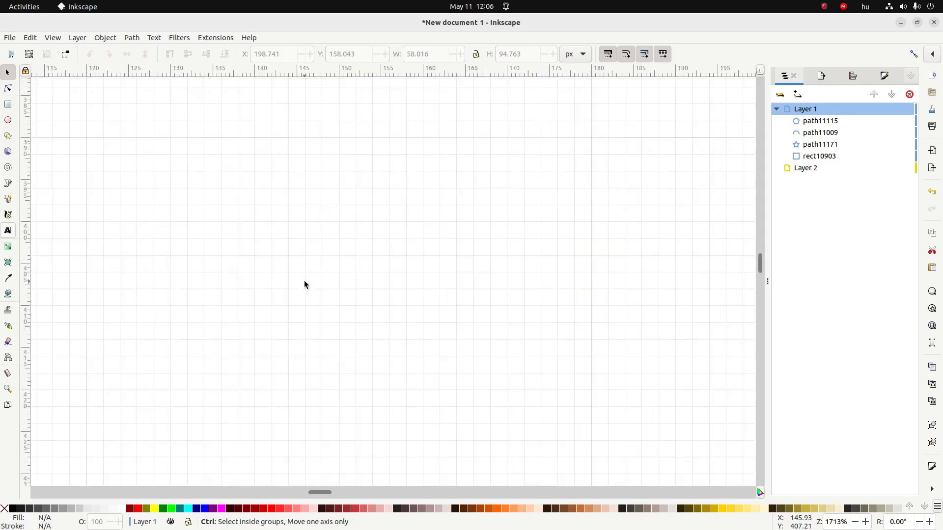
pyautogui.scroll(5, 305, 281)
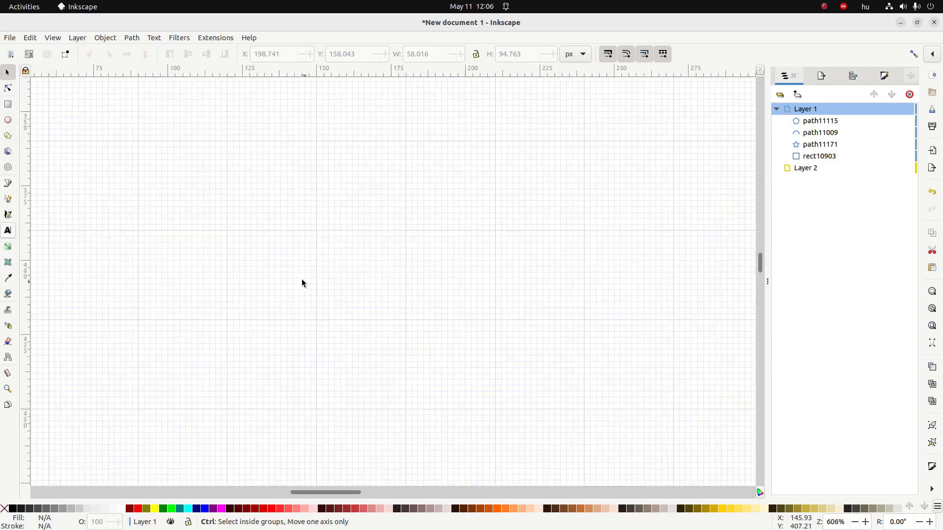
pyautogui.scroll(-6, 298, 276)
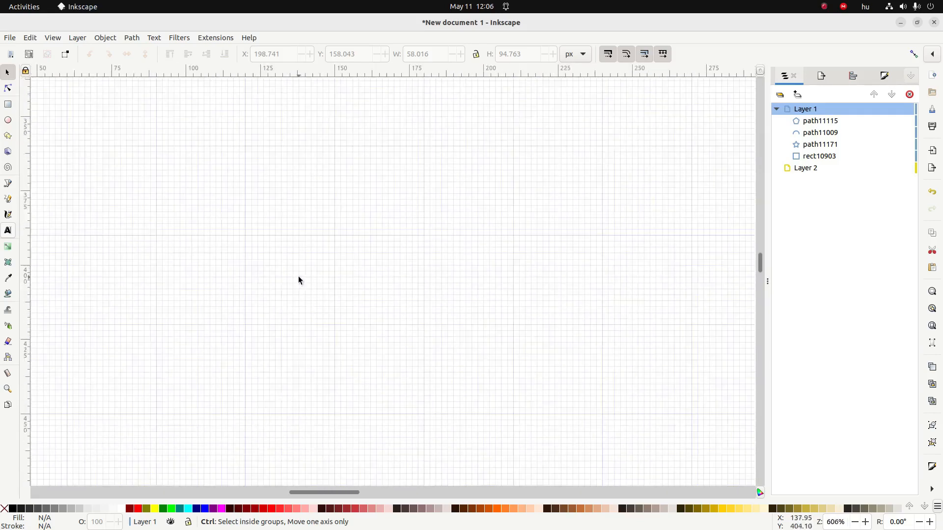
pyautogui.scroll(-2, 296, 278)
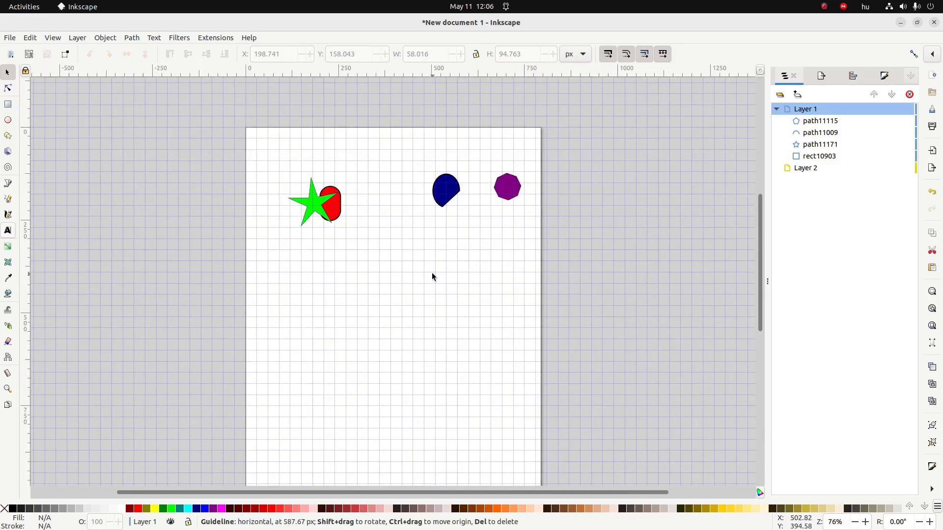
# Step: Switch to the Inkscape checklist in Google Docs and tick off Rulers, Grids and Guidelines under Layout
pyautogui.hotkey('alt', 'Tab')
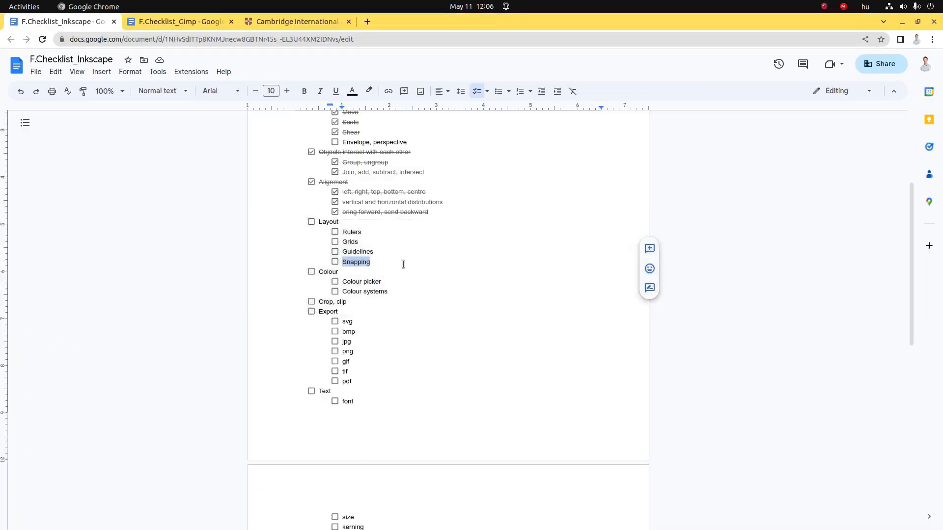
pyautogui.click(335, 232)
pyautogui.click(335, 241)
pyautogui.click(336, 251)
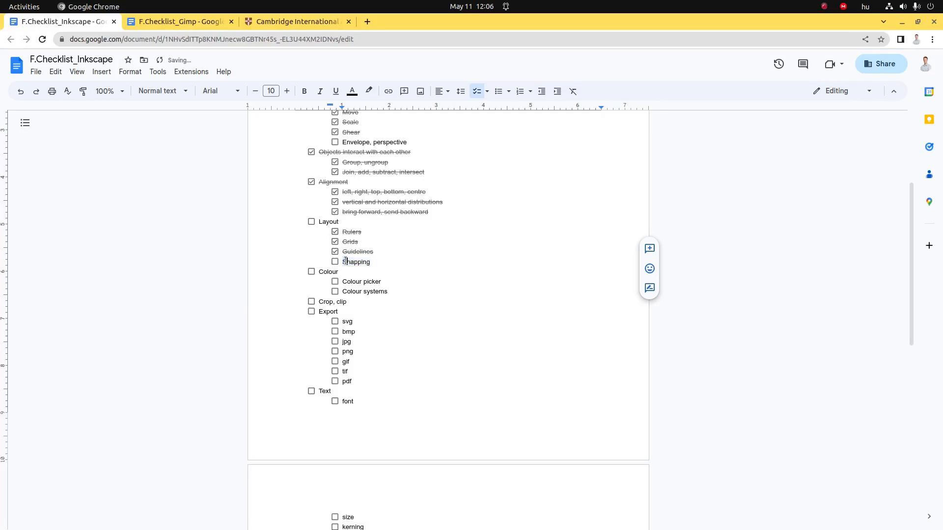
# Step: Switch to Inkscape, enable snapping and draw a green rectangle about 62 by 92 px on the grid lines below the star
pyautogui.hotkey('alt', 'Tab')
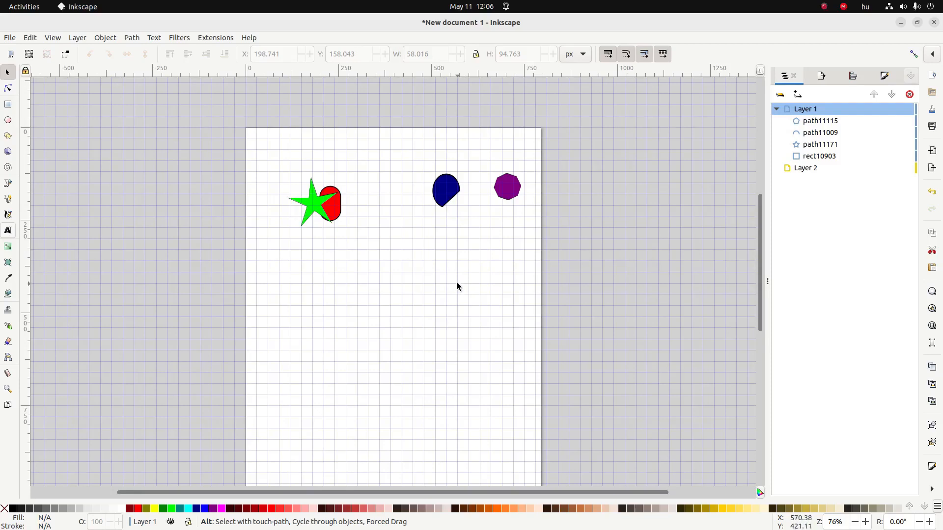
pyautogui.click(914, 56)
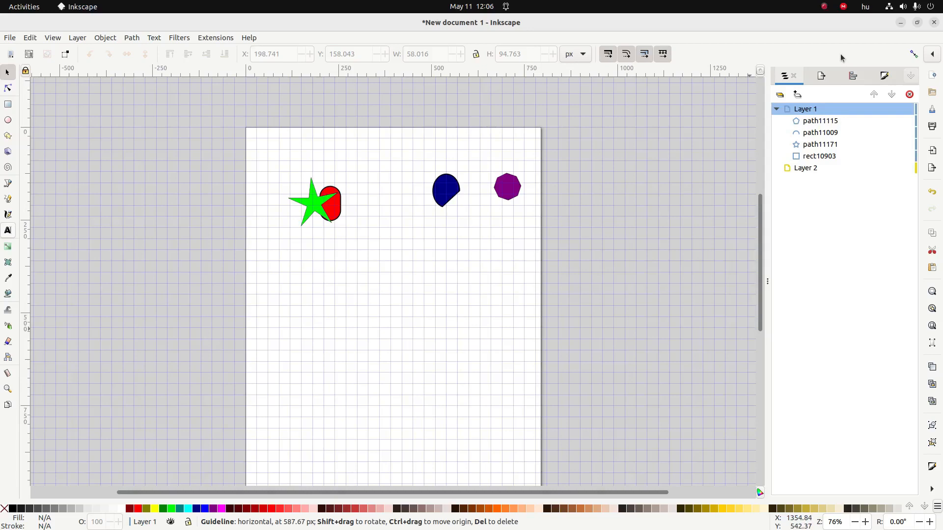
pyautogui.click(914, 55)
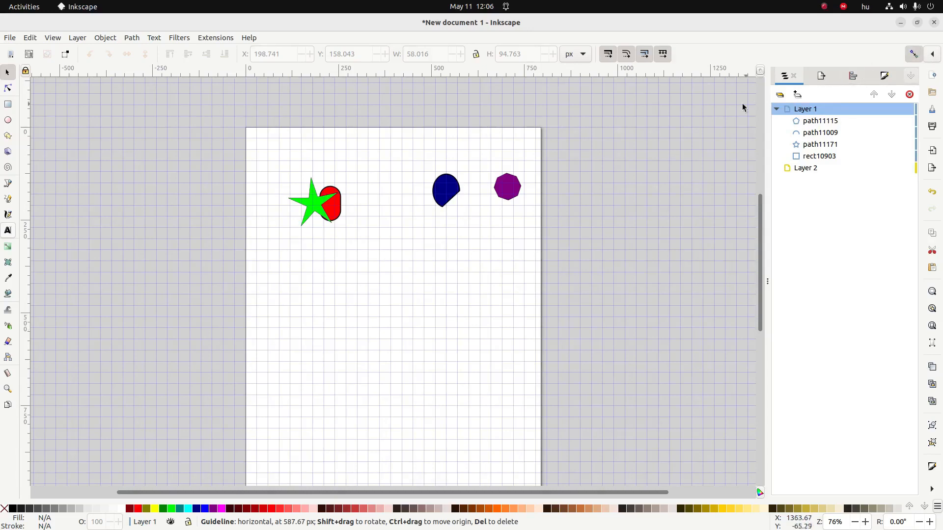
pyautogui.click(8, 104)
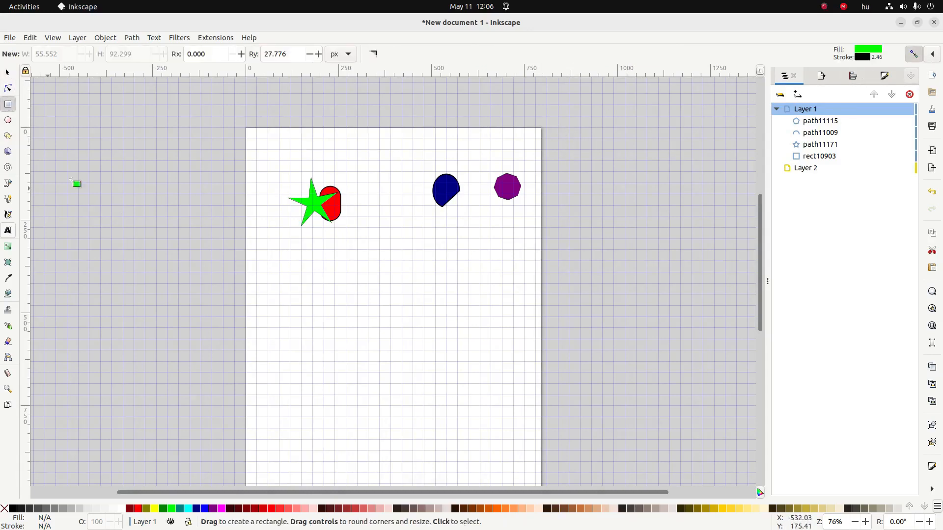
pyautogui.moveTo(333, 279); pyautogui.dragTo(358, 284)
pyautogui.click(4, 90)
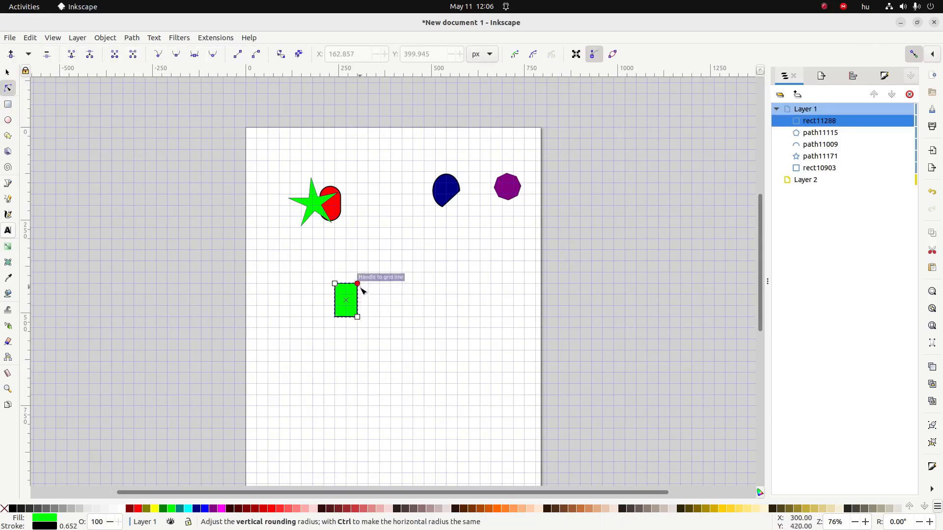
# Step: Move the new green rectangle sideways along the grid and scale it to a square of about 151 by 151 px
pyautogui.click(8, 73)
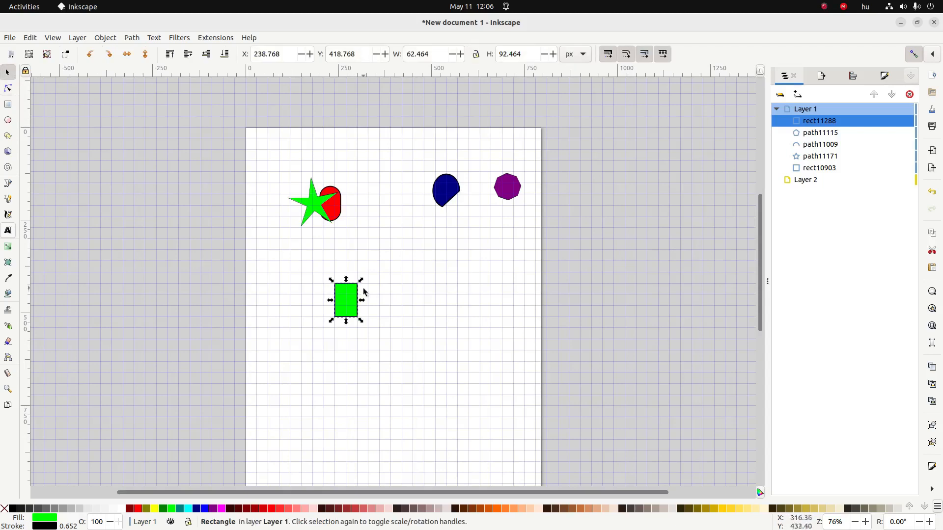
pyautogui.moveTo(346, 305); pyautogui.dragTo(374, 290)
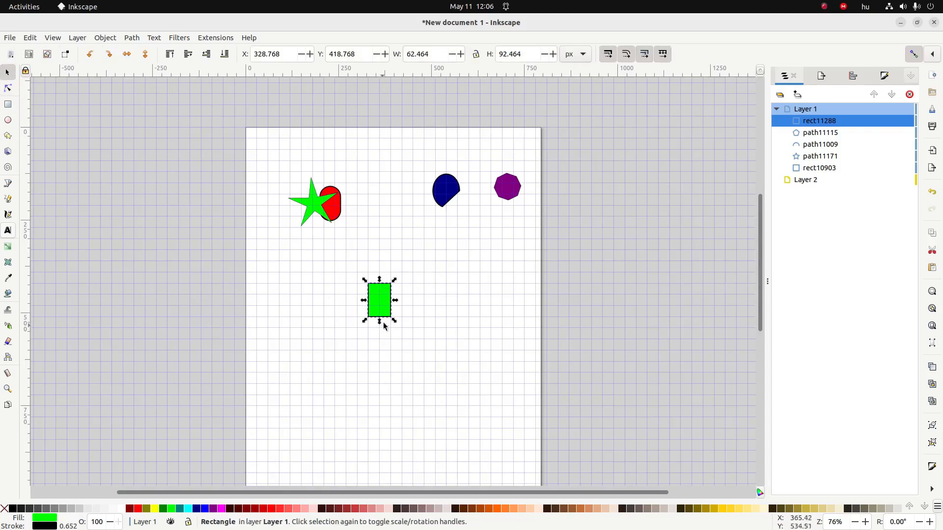
pyautogui.moveTo(394, 322); pyautogui.dragTo(423, 346)
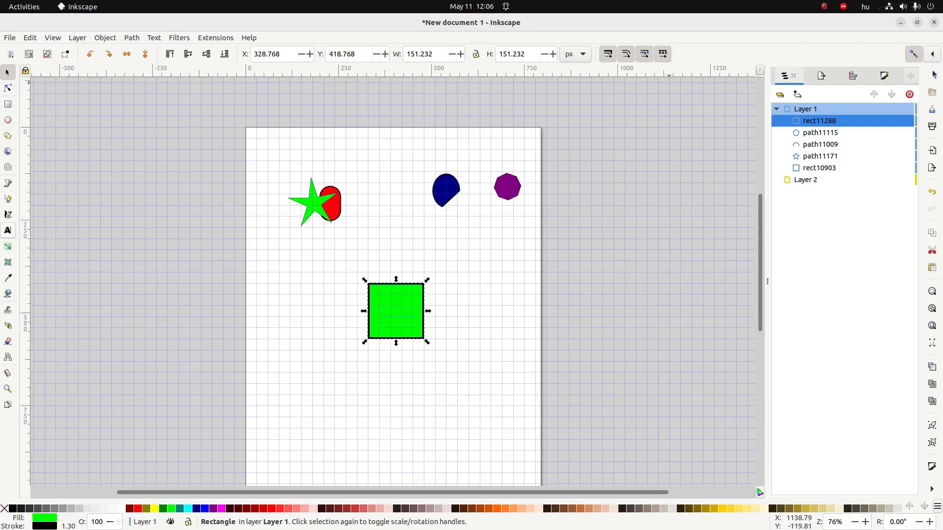
# Step: In the advanced snapping settings, turn off bounding boxes, nodes, other points, grids, guide lines and page borders
pyautogui.click(911, 55)
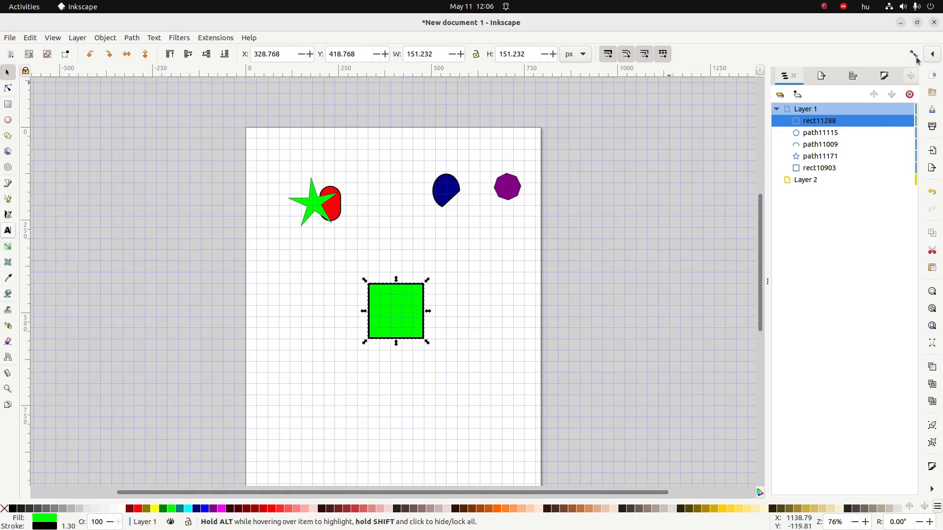
pyautogui.click(915, 55)
pyautogui.click(933, 54)
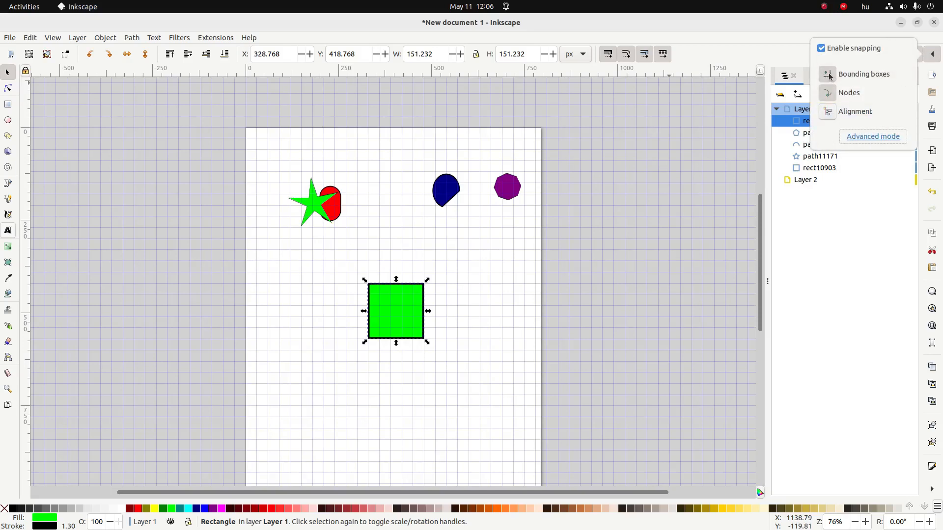
pyautogui.click(864, 137)
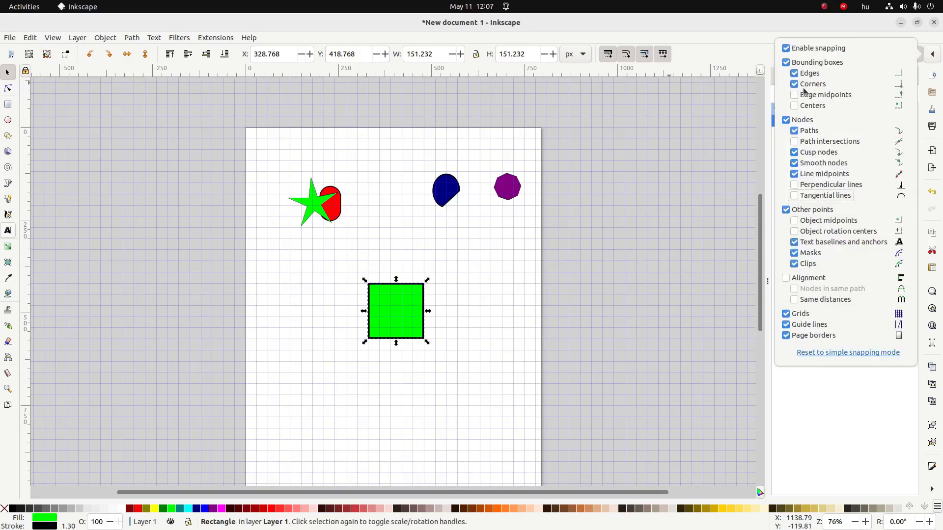
pyautogui.click(785, 62)
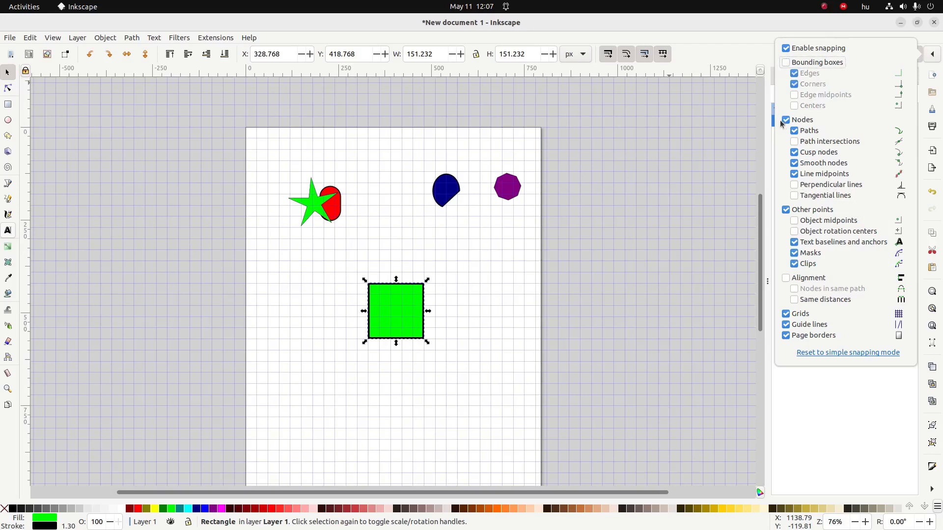
pyautogui.click(785, 120)
pyautogui.click(784, 210)
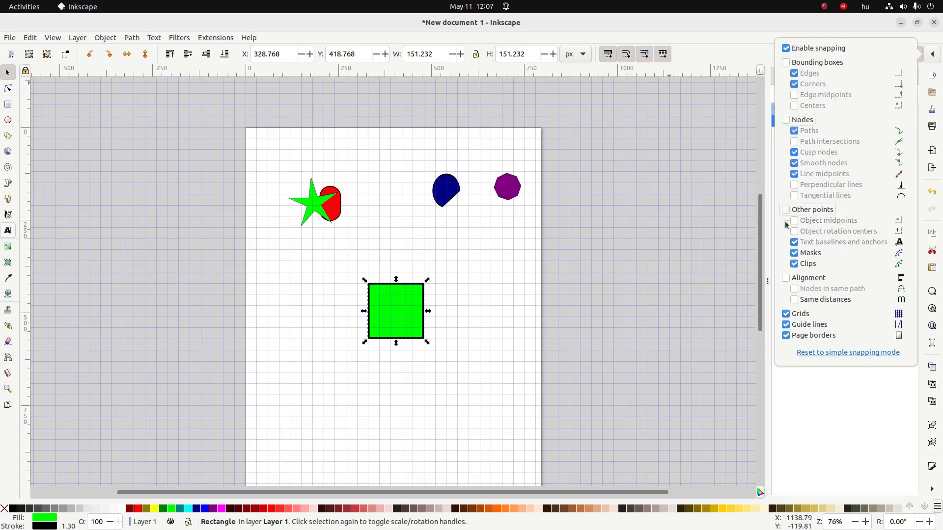
pyautogui.click(786, 314)
pyautogui.click(786, 325)
pyautogui.click(786, 336)
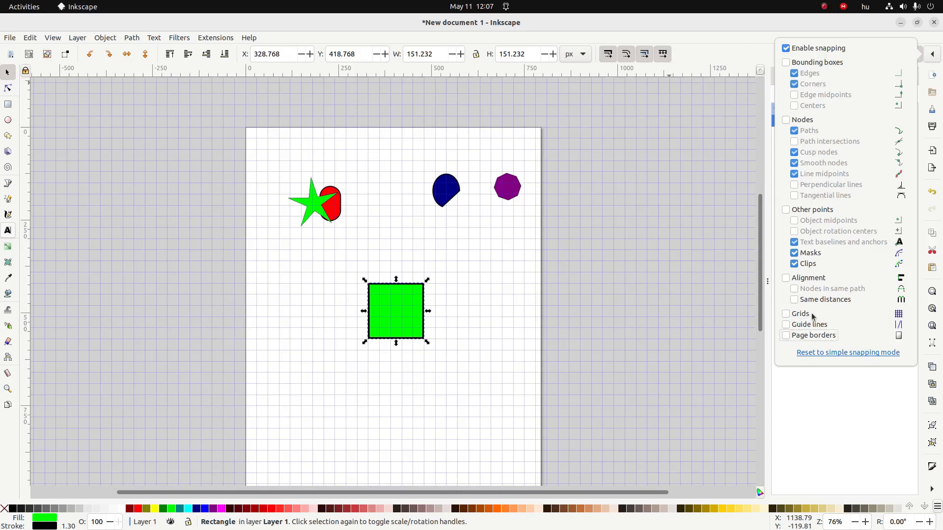
# Step: Turn bounding box snapping back on with Corners switched off and close the snapping settings
pyautogui.click(786, 62)
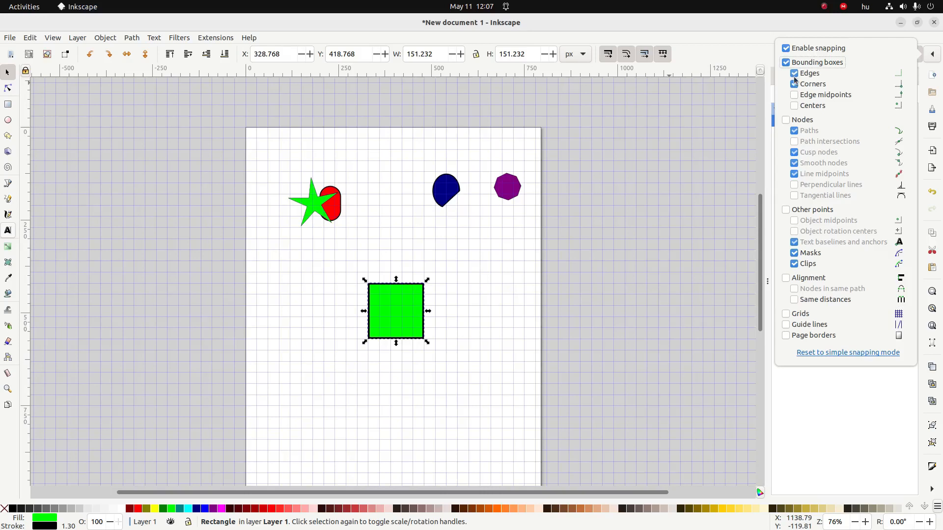
pyautogui.click(794, 84)
pyautogui.click(323, 314)
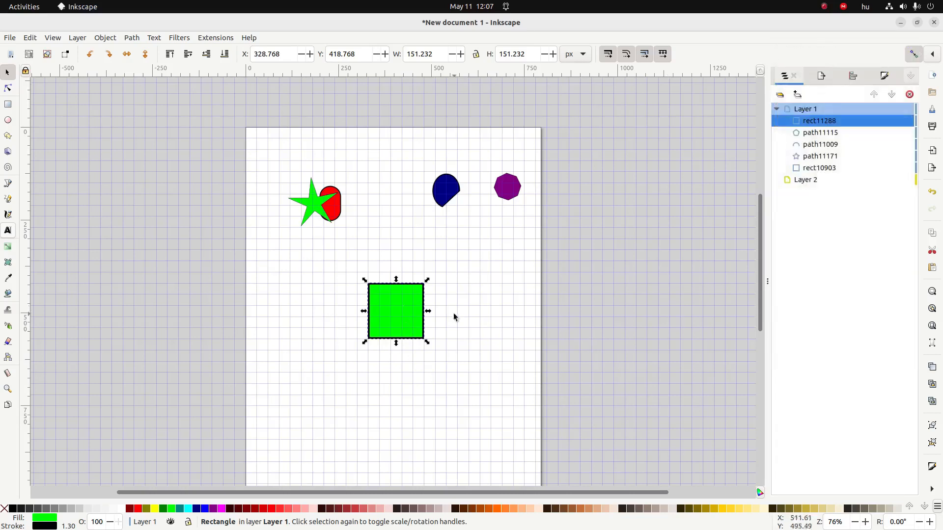
# Step: Move the green square up and to the left, duplicate it and place the copy overlapping the original's lower-right corner
pyautogui.click(328, 276)
pyautogui.moveTo(394, 298); pyautogui.dragTo(377, 311)
pyautogui.hotkey('ctrl', 'd')
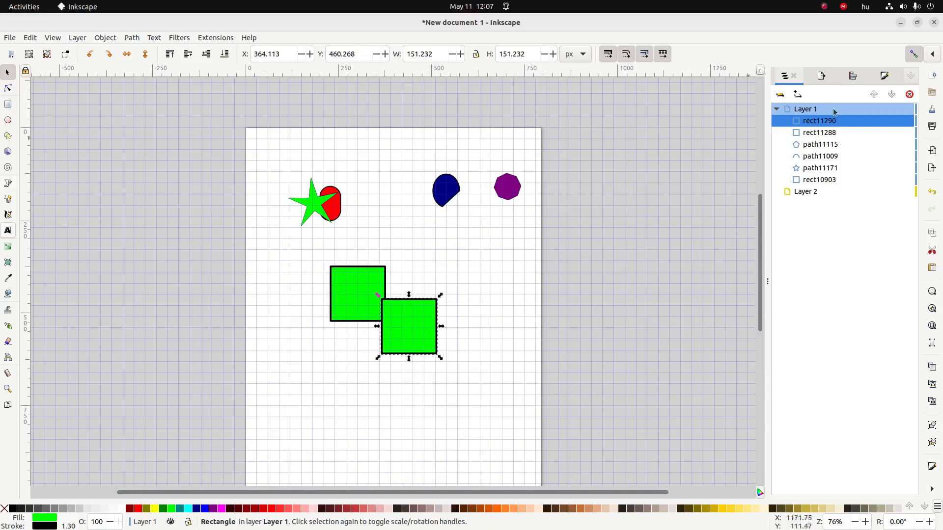
# Step: Enable bounding box corner snapping and snap the duplicate's upper-left corner to the first square's lower-right corner
pyautogui.click(932, 55)
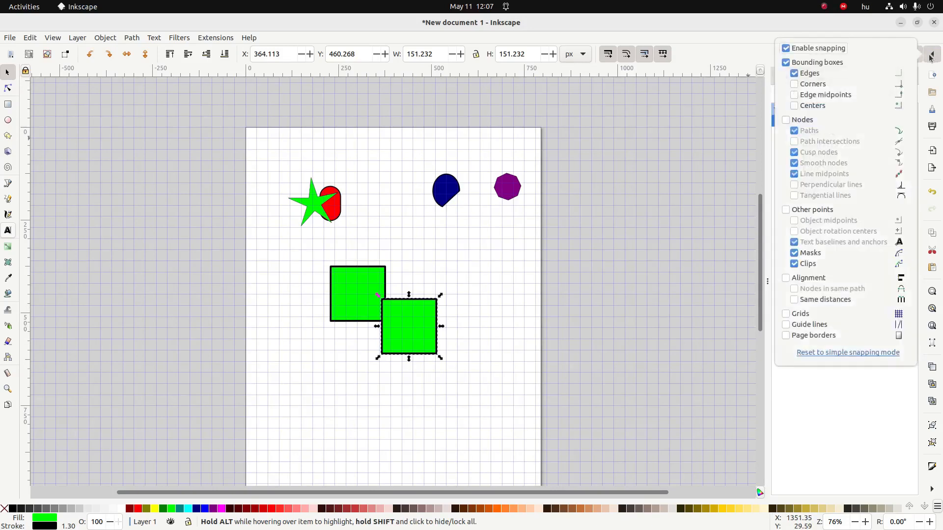
pyautogui.click(809, 85)
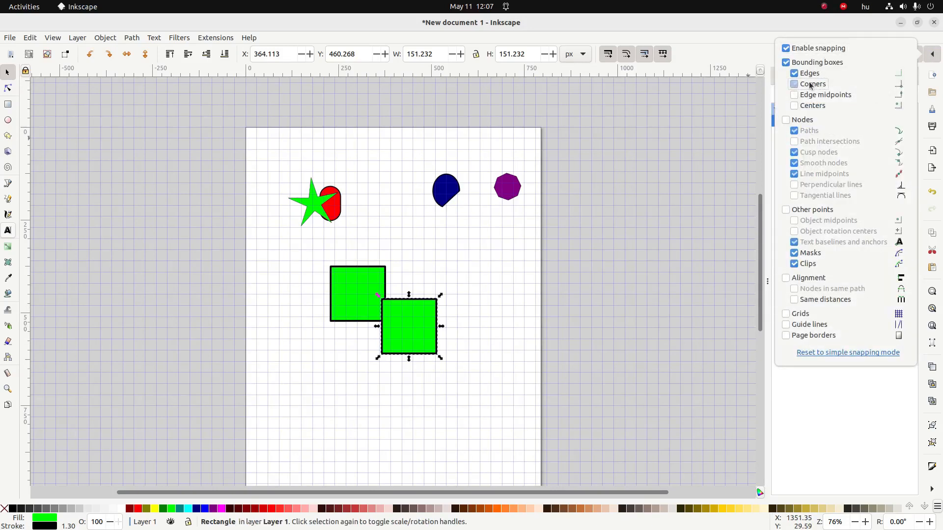
pyautogui.click(351, 293)
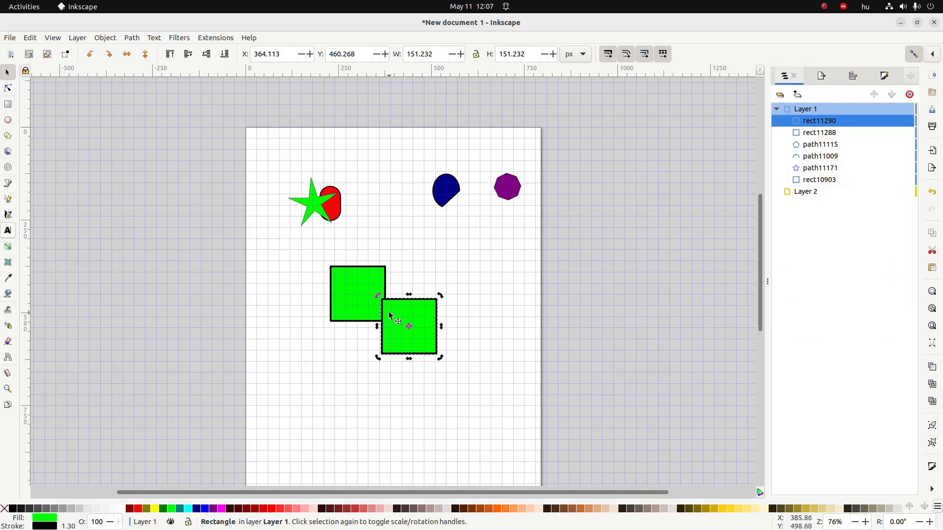
pyautogui.moveTo(388, 311); pyautogui.dragTo(397, 331)
pyautogui.press('r')
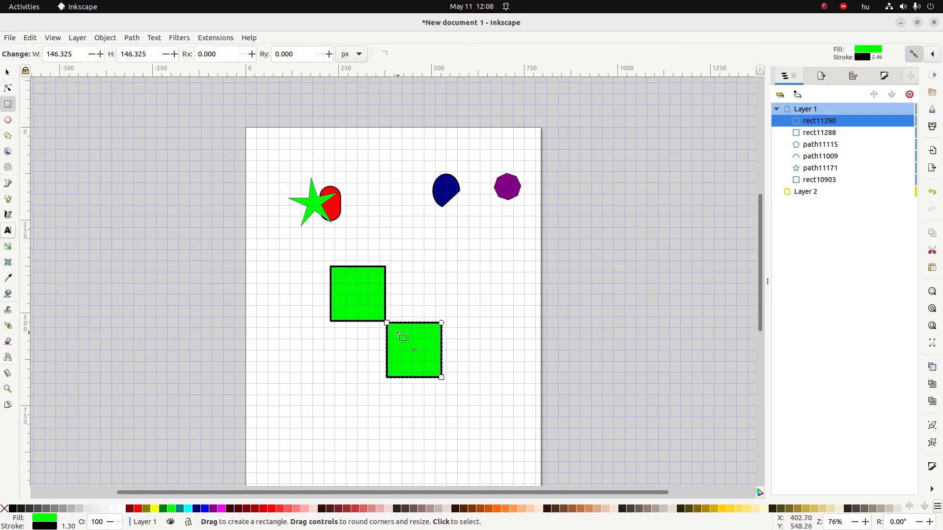
pyautogui.click(7, 72)
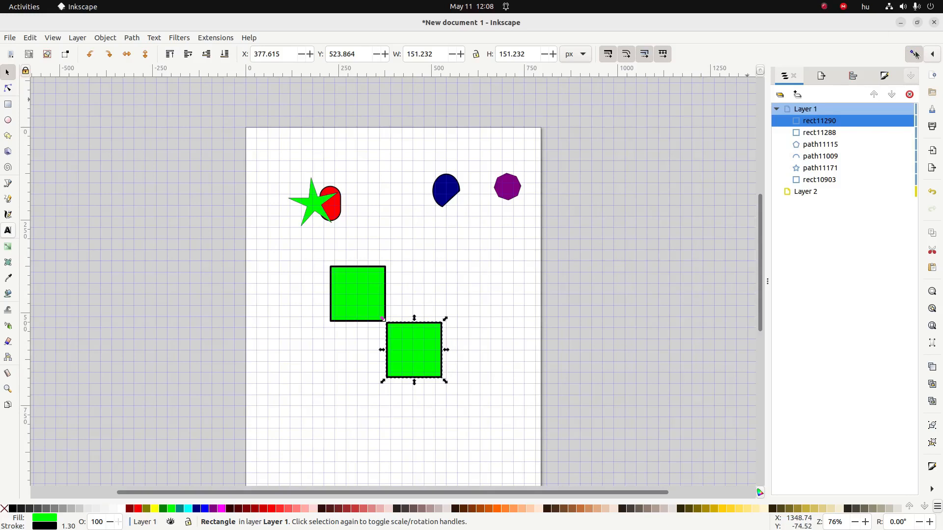
# Step: Turn off bounding box edge snapping and snap the duplicate corner to corner beside the first square, flush with its right side
pyautogui.moveTo(916, 55)
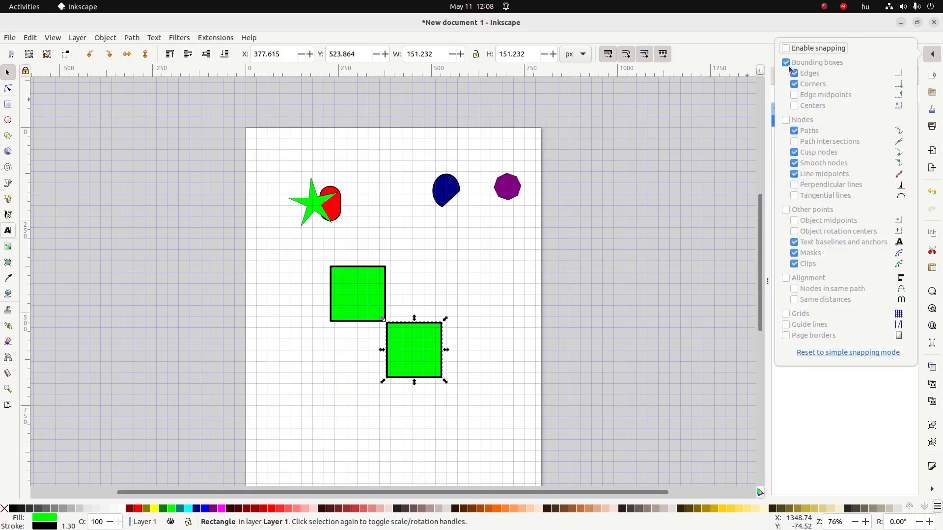
pyautogui.click(786, 48)
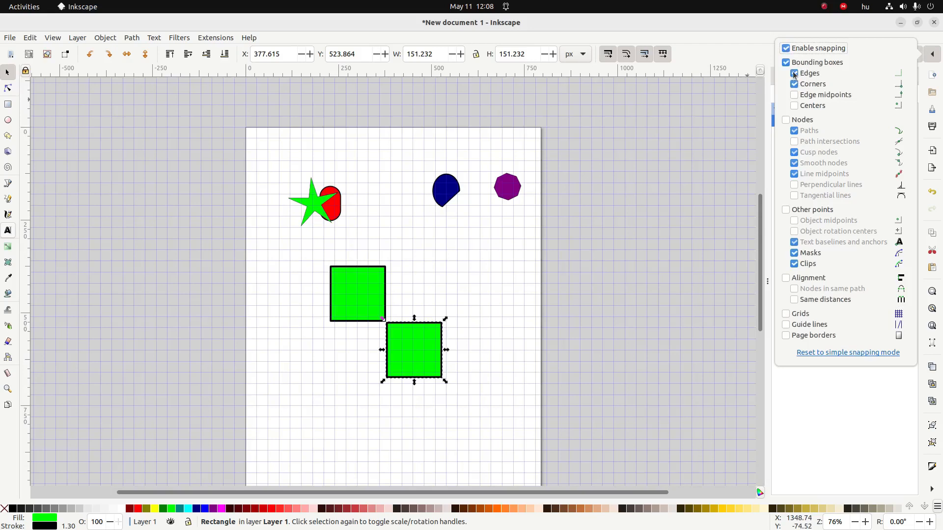
pyautogui.click(794, 73)
pyautogui.click(403, 358)
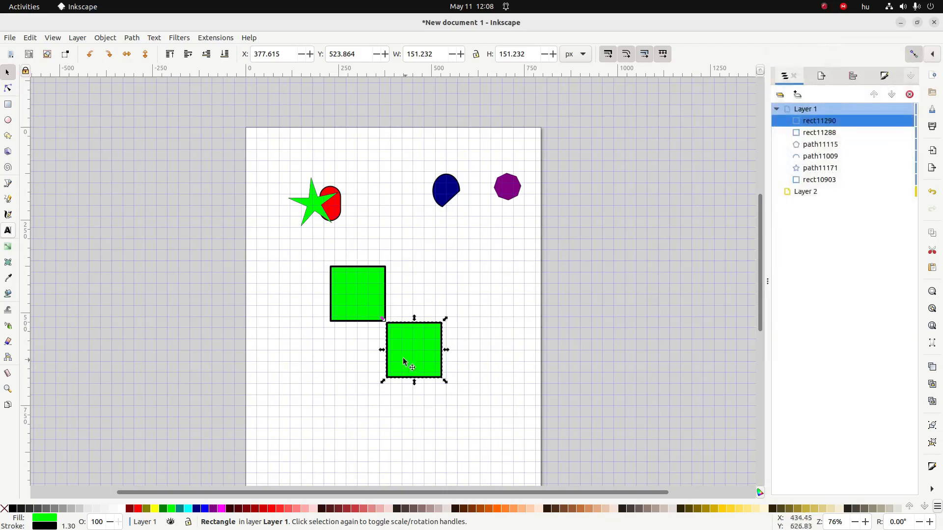
pyautogui.moveTo(403, 358); pyautogui.dragTo(402, 278)
pyautogui.moveTo(404, 304)
pyautogui.mouseDown()
pyautogui.moveTo(437, 301)
pyautogui.moveTo(402, 297)
pyautogui.mouseUp()
pyautogui.click(408, 237)
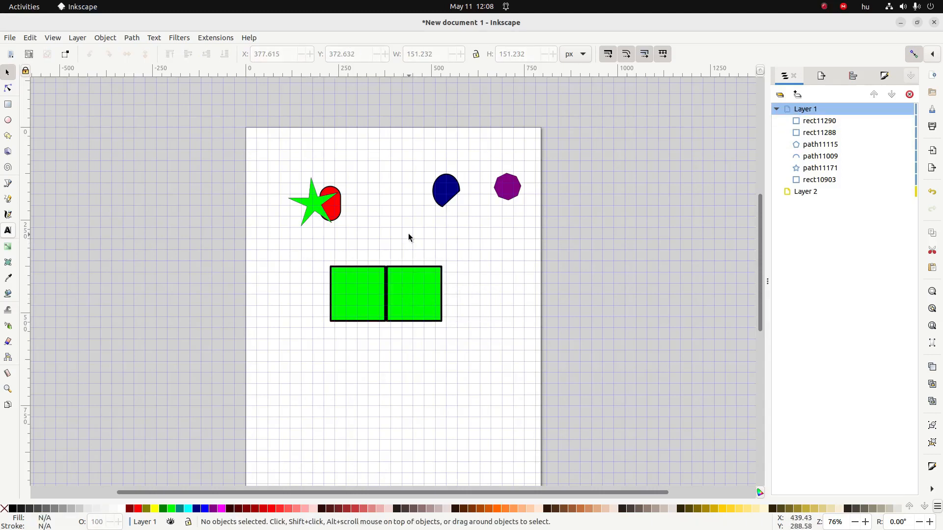
# Step: Disable the rectangular grid in Document Properties and clear the page by deleting all its shapes
pyautogui.click(10, 38)
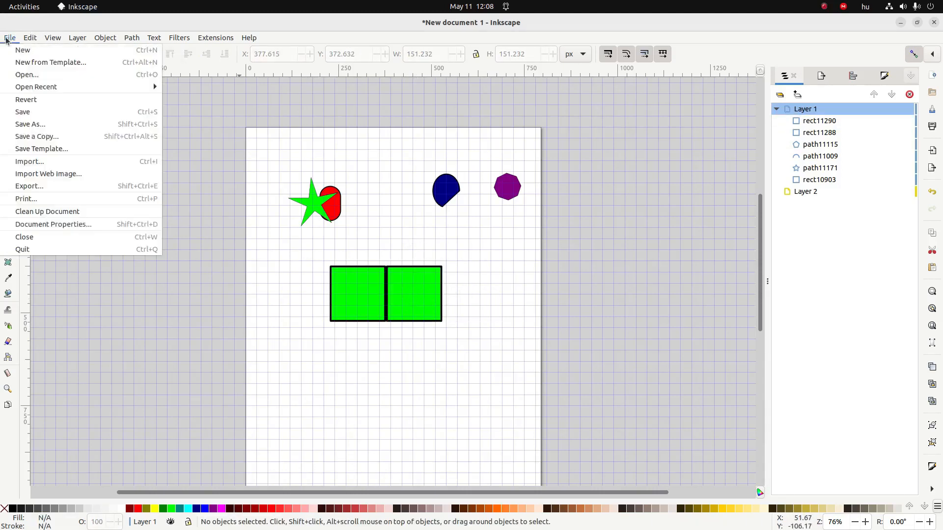
pyautogui.click(58, 229)
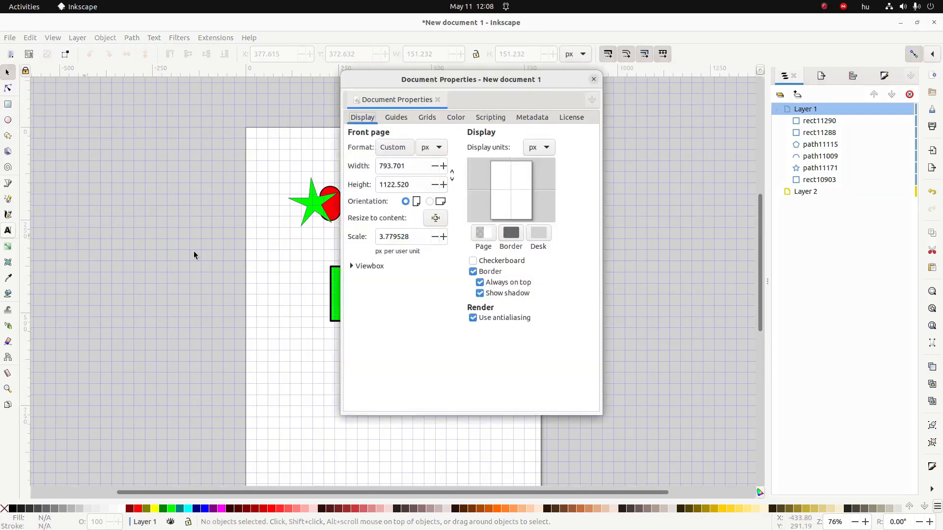
pyautogui.click(428, 121)
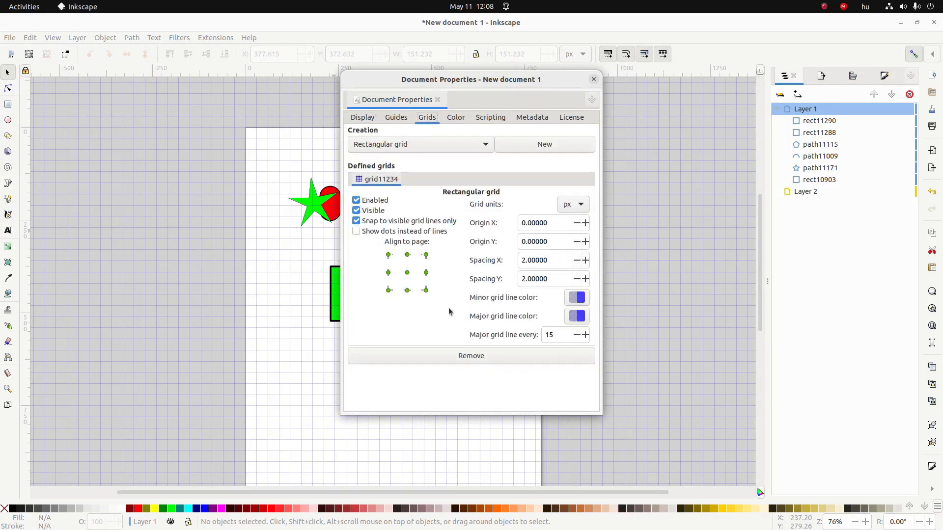
pyautogui.click(356, 200)
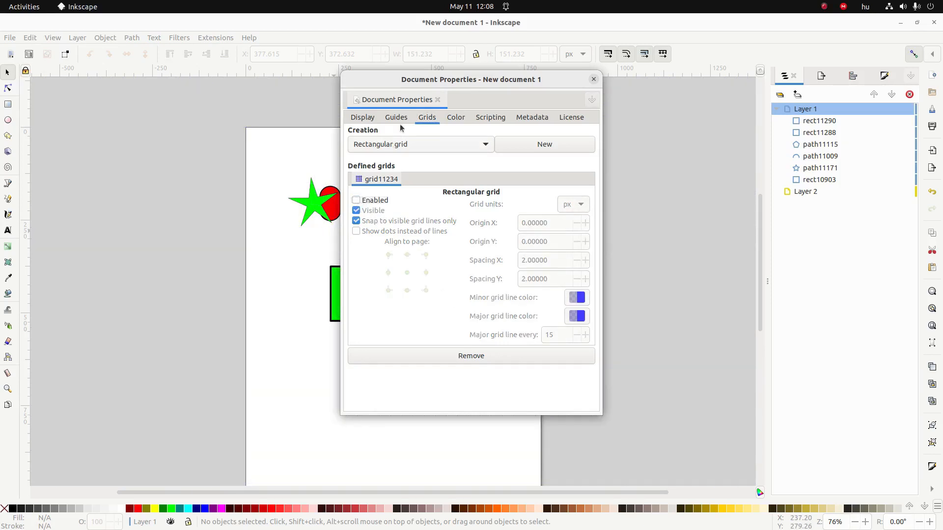
pyautogui.click(593, 79)
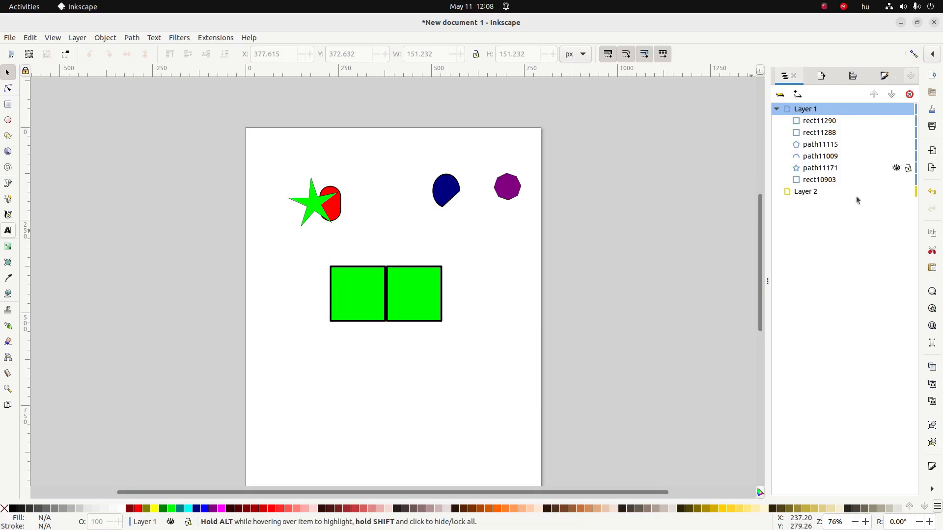
pyautogui.moveTo(245, 155); pyautogui.dragTo(614, 364)
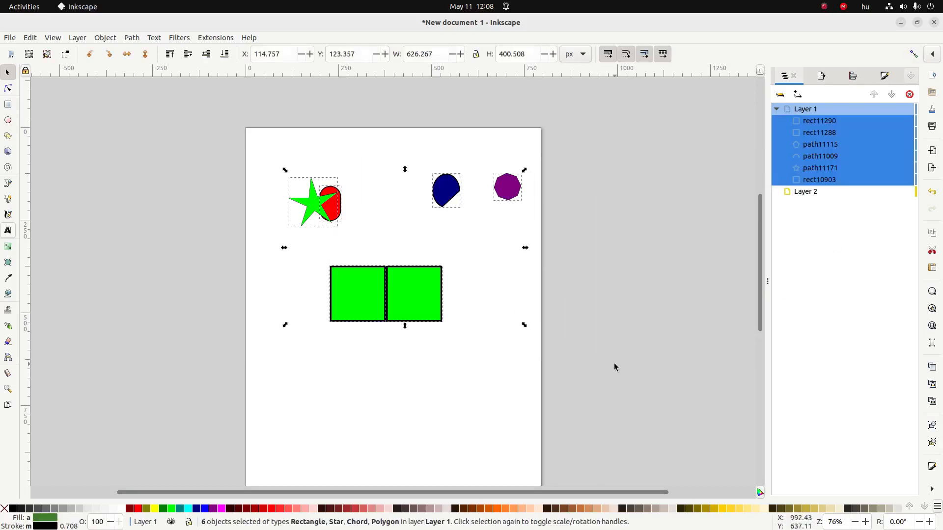
pyautogui.press('Delete')
# Step: Switch to the Inkscape checklist in Google Docs and tick off Snapping and the Layout heading
pyautogui.hotkey('alt', 'Tab')
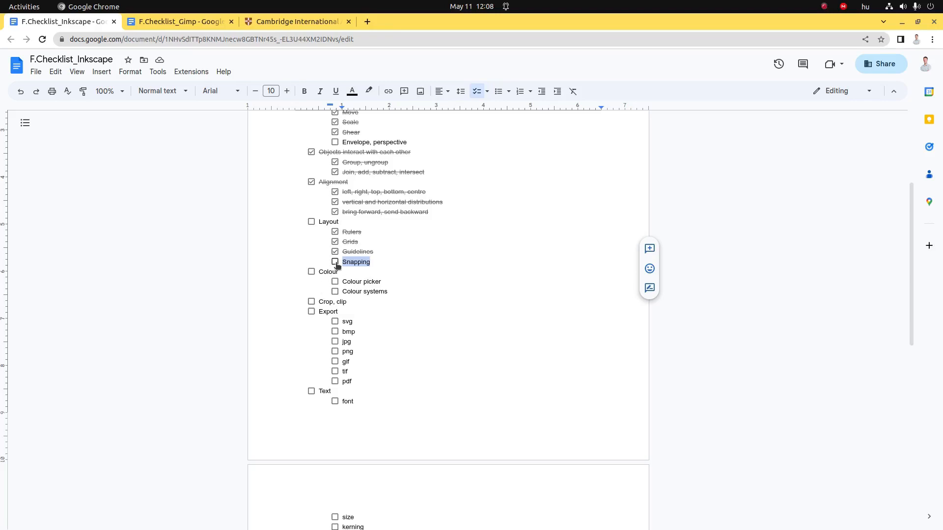
pyautogui.click(335, 262)
pyautogui.click(311, 222)
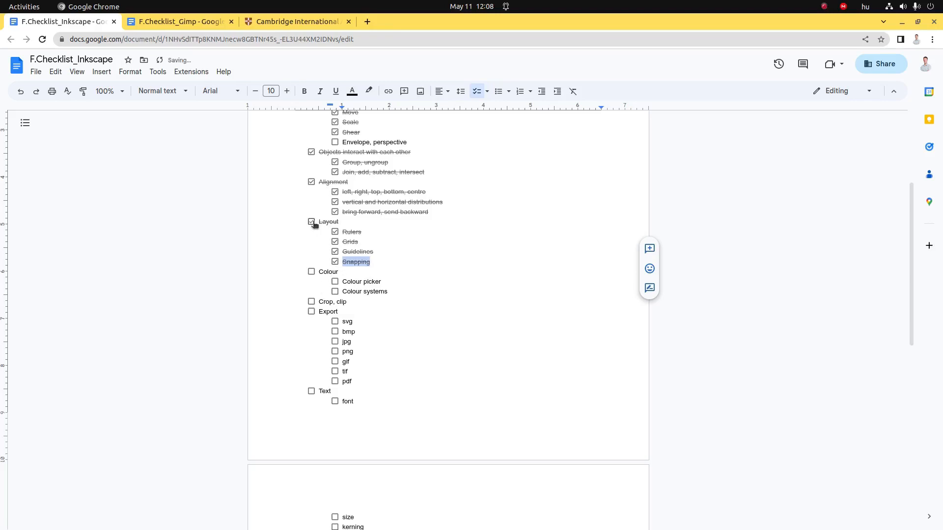
pyautogui.moveTo(363, 283); pyautogui.dragTo(367, 286)
pyautogui.click(365, 284)
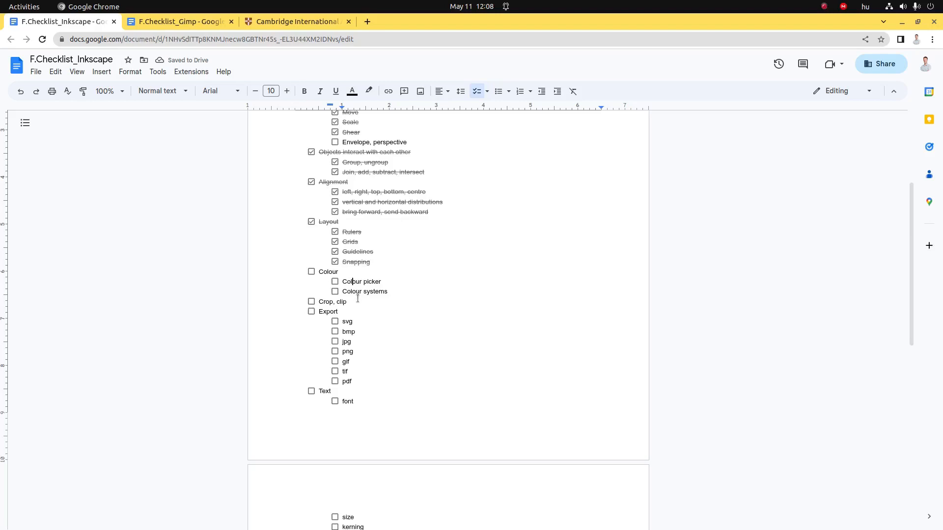
# Step: Switch to Inkscape and draw a rectangle about 236 by 215 px in the upper part of the page
pyautogui.hotkey('alt', 'Tab')
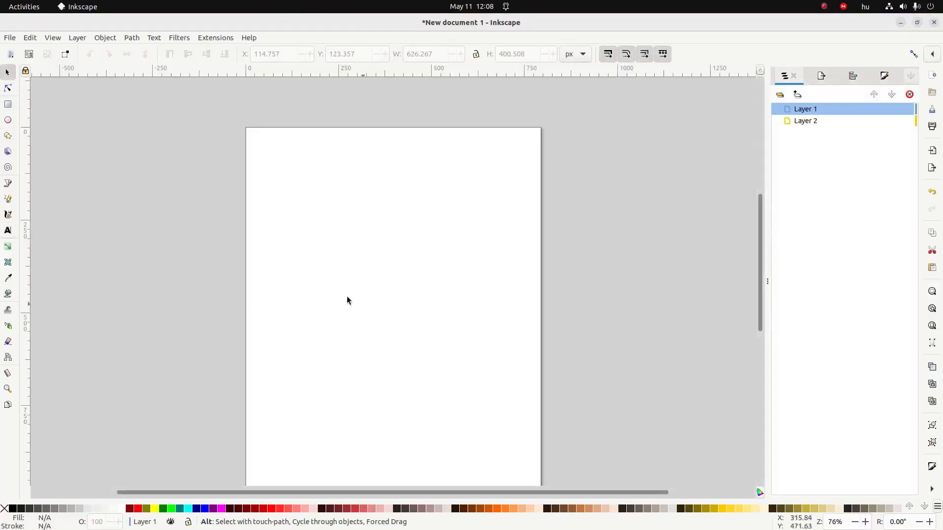
pyautogui.click(8, 107)
pyautogui.moveTo(299, 173); pyautogui.dragTo(387, 253)
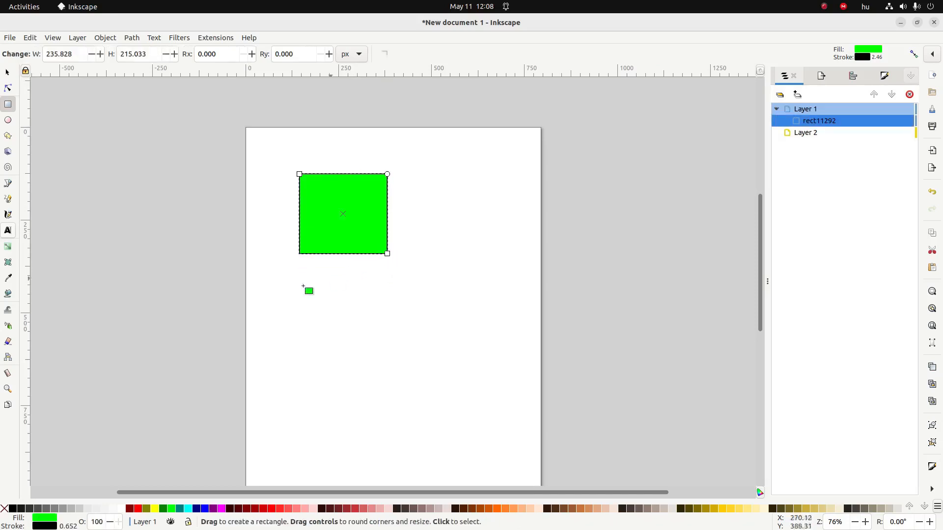
# Step: Sample the area outside the page, the blank page and the rectangle's right edge with the Dropper as the rectangle's fill
pyautogui.click(8, 278)
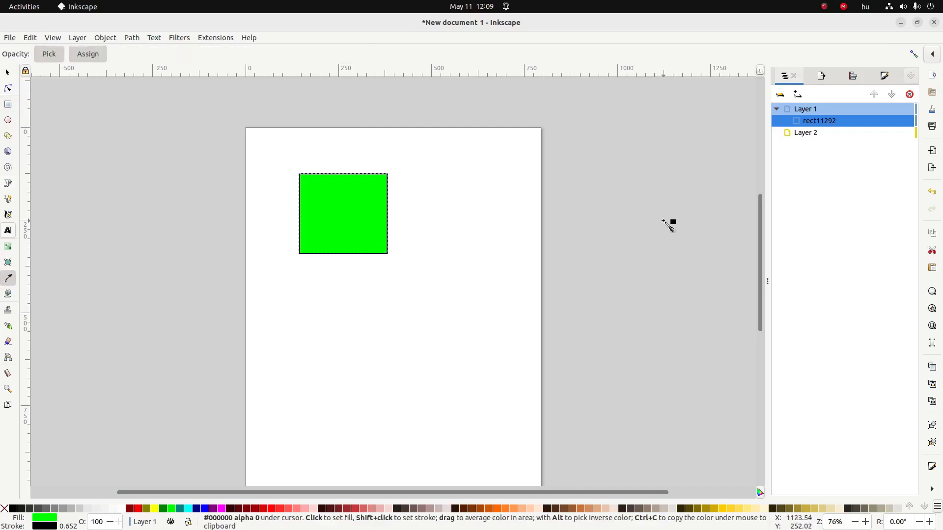
pyautogui.click(668, 222)
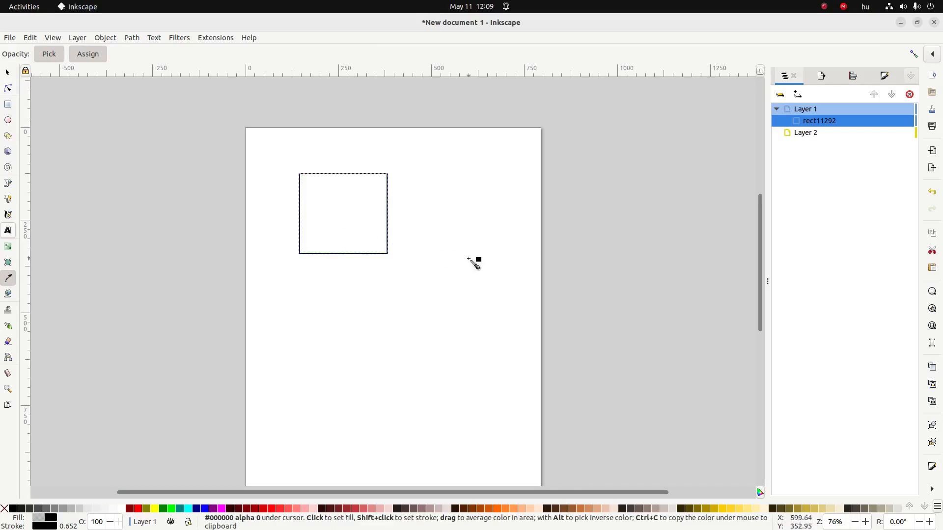
pyautogui.click(469, 258)
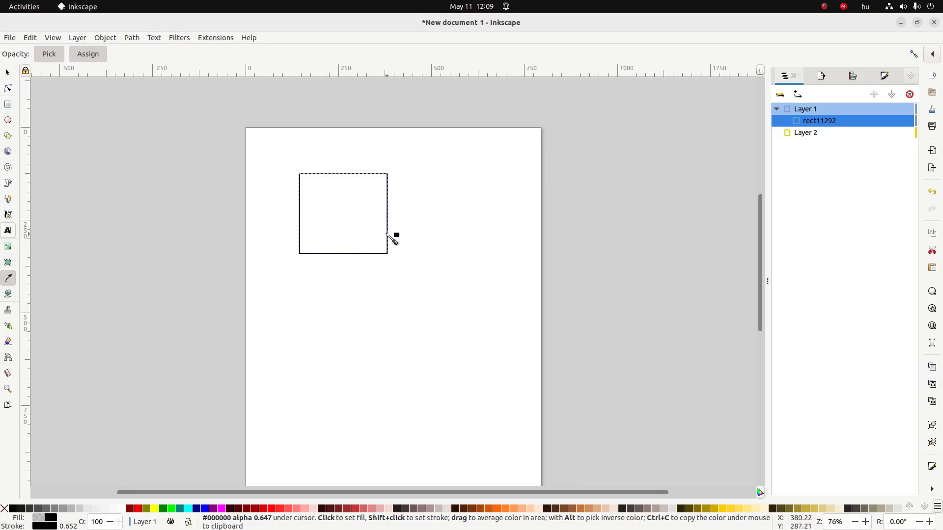
pyautogui.click(386, 236)
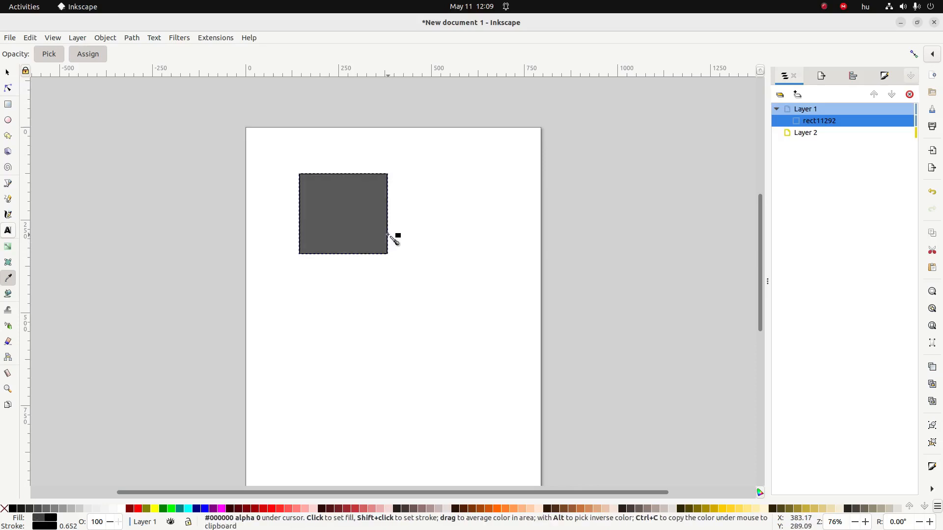
pyautogui.click(388, 236)
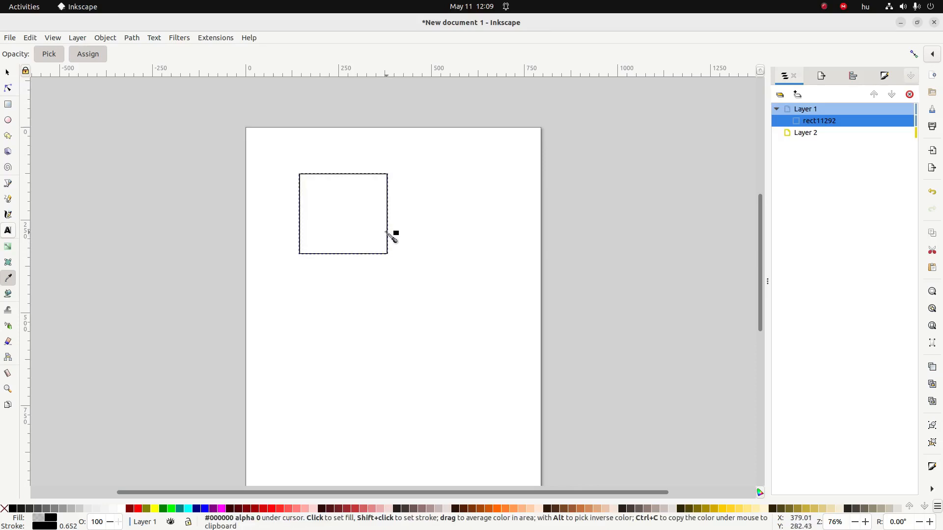
# Step: Fill the rectangle with solid black by sampling its outline precisely with the Dropper
pyautogui.scroll(5, 386, 233)
pyautogui.click(395, 240)
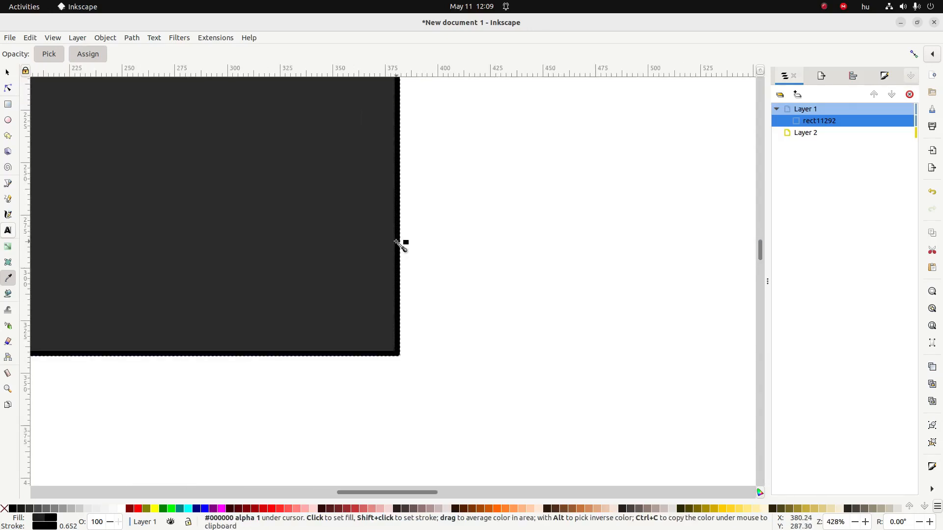
pyautogui.click(398, 244)
pyautogui.scroll(-3, 345, 248)
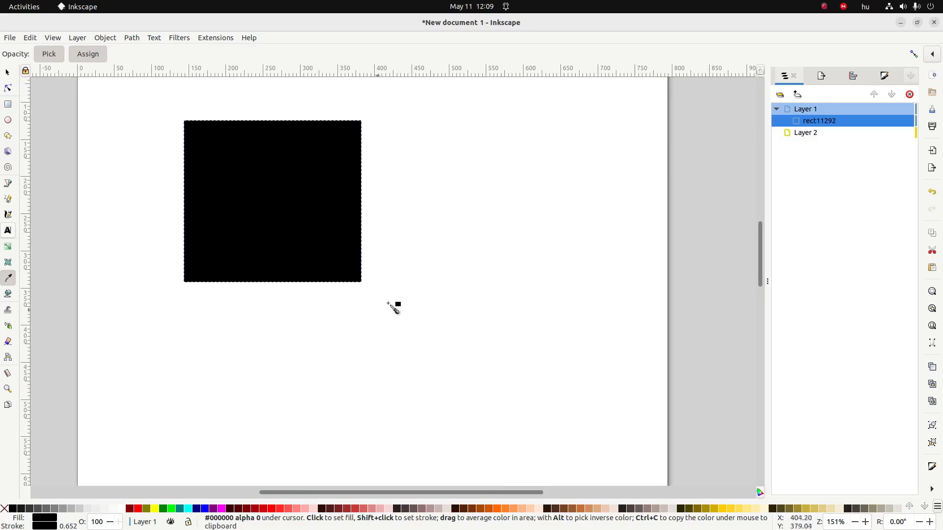
# Step: Fill the rectangle with an average colour sampled from a circular area overlapping its lower-right corner
pyautogui.moveTo(397, 211); pyautogui.dragTo(352, 227)
pyautogui.moveTo(372, 291); pyautogui.dragTo(328, 253)
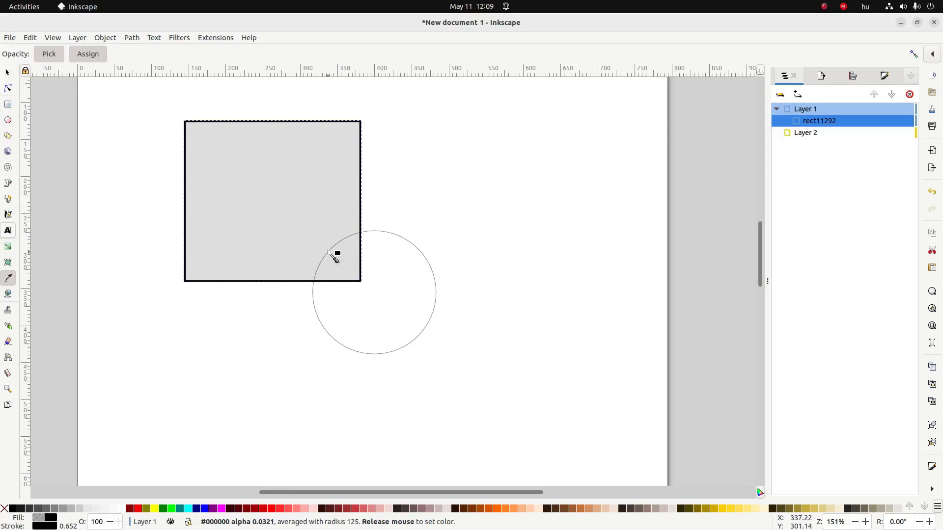
pyautogui.moveTo(328, 252); pyautogui.dragTo(328, 253)
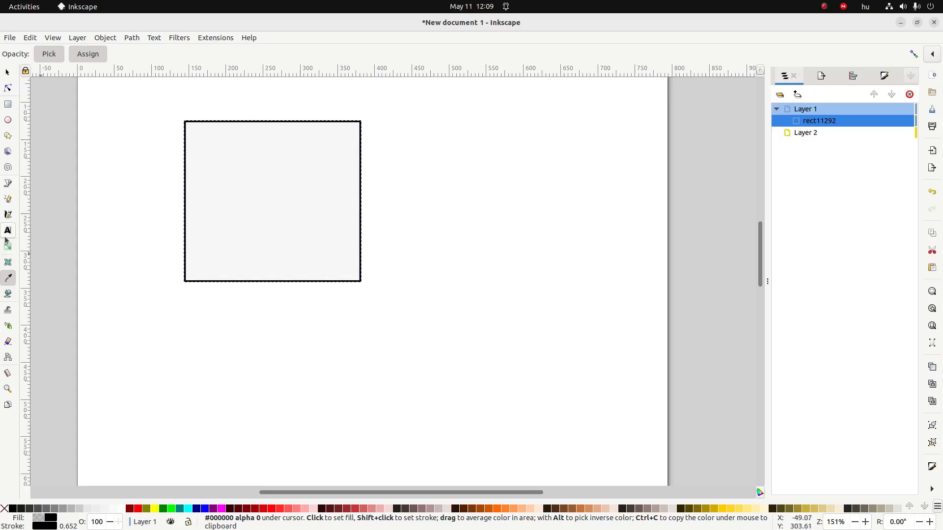
# Step: Open the rectangle's Fill and Stroke settings, pick its right edge as the fill colour and raise the fill's alpha to 100
pyautogui.click(8, 73)
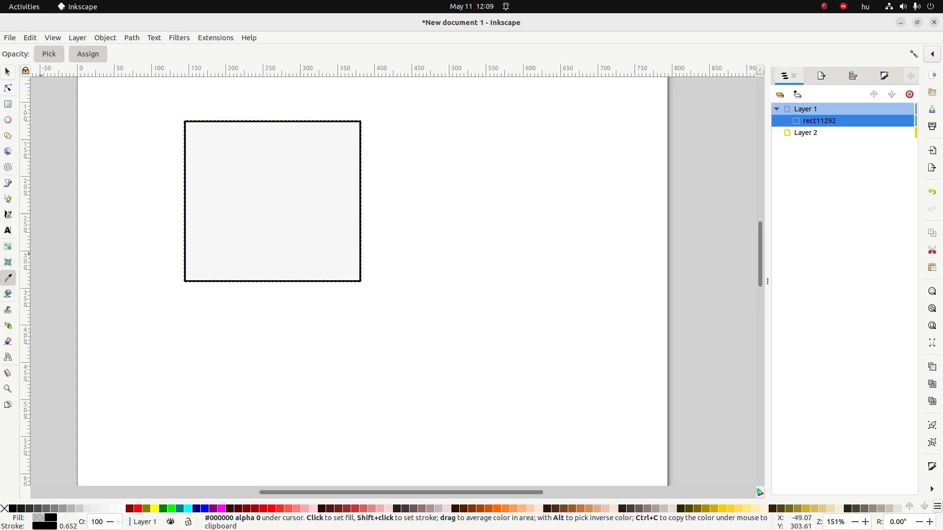
pyautogui.click(886, 77)
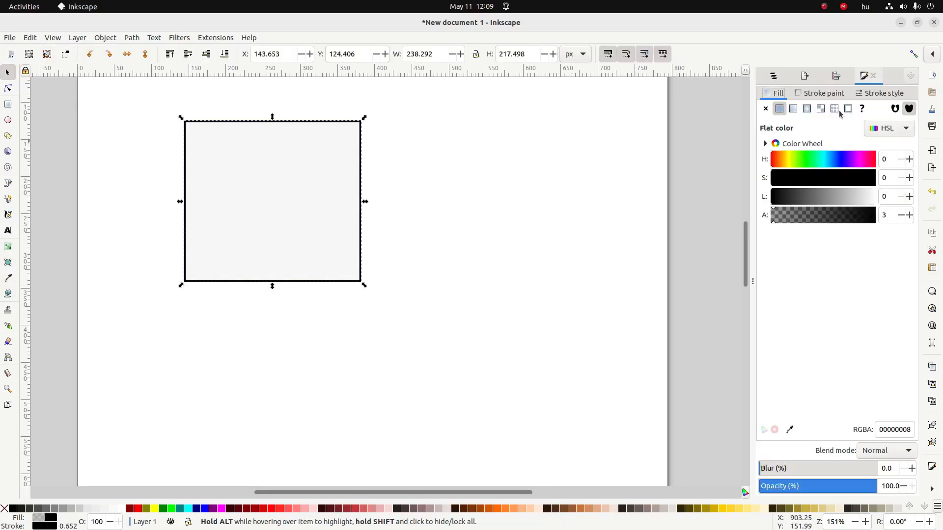
pyautogui.click(788, 430)
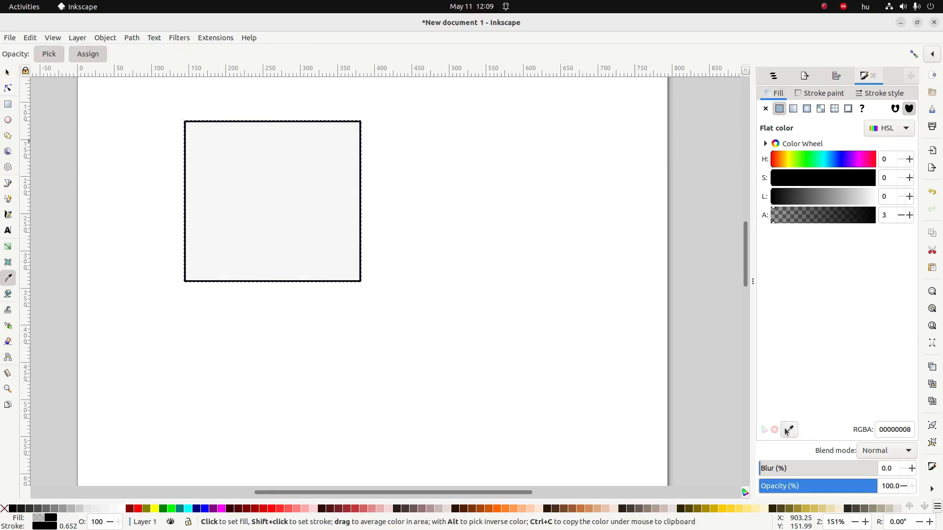
pyautogui.click(359, 191)
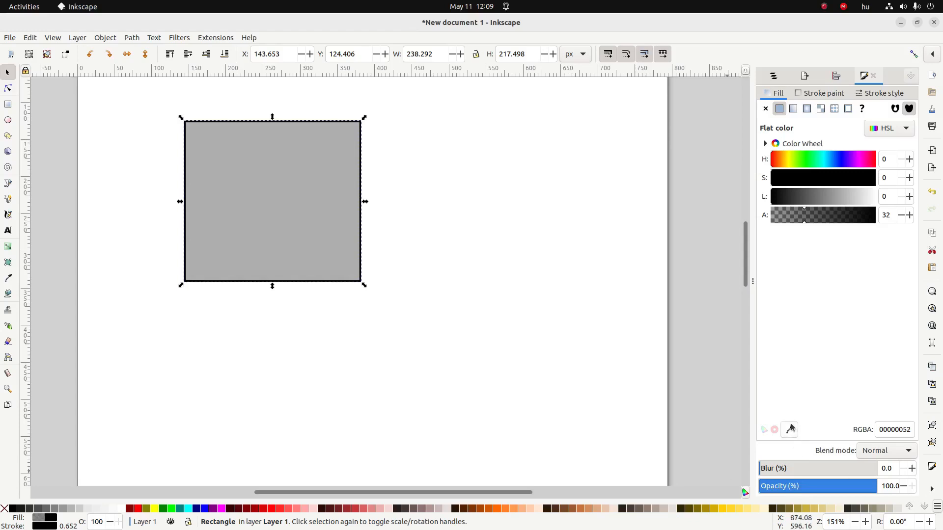
pyautogui.moveTo(852, 222); pyautogui.dragTo(879, 222)
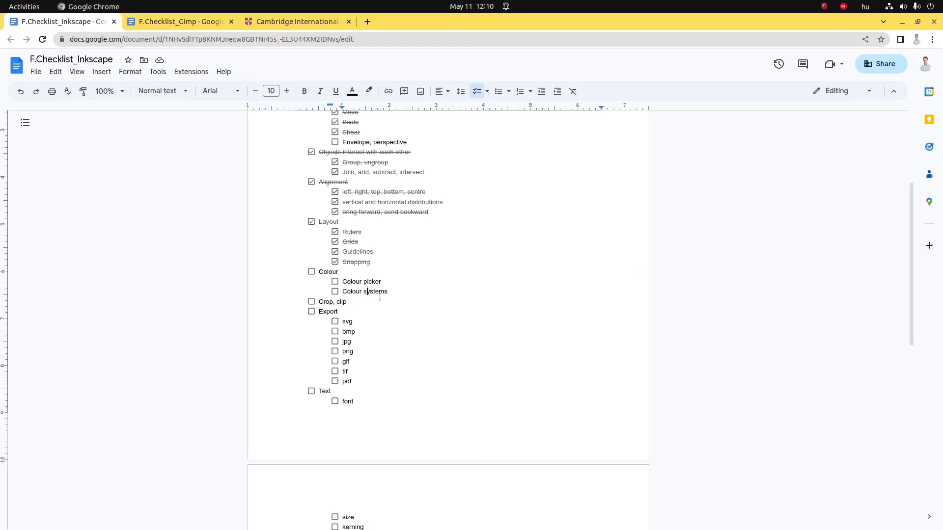
# Step: Look at the Colour systems item in the Inkscape checklist in Google Docs and return to Inkscape
pyautogui.keyDown('shift'); pyautogui.click(379, 297); pyautogui.keyUp('shift')
pyautogui.hotkey('alt', 'Tab')
pyautogui.hotkey('alt', 'Tab')
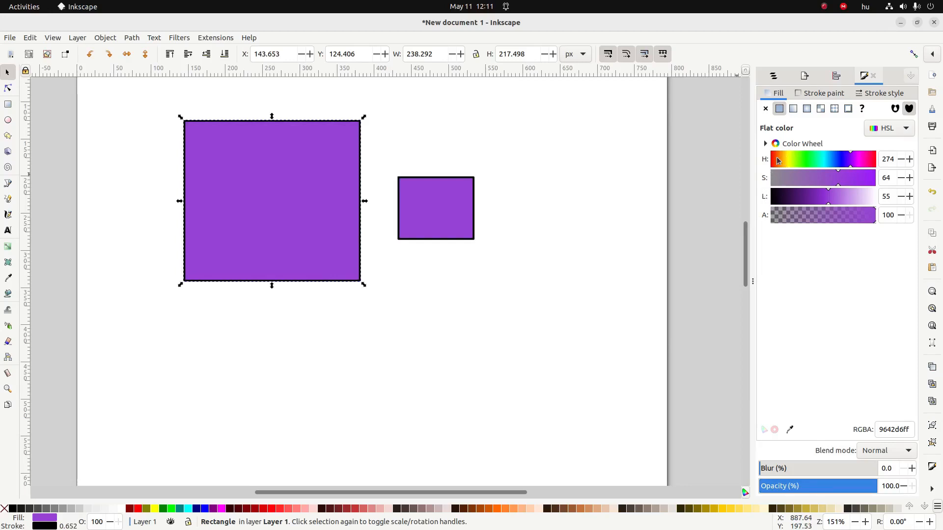
# Step: Change the large rectangle's HSL fill hue to yellow and red, and vary its saturation from high down to 0
pyautogui.moveTo(778, 160)
pyautogui.mouseDown()
pyautogui.moveTo(871, 163)
pyautogui.moveTo(787, 163)
pyautogui.mouseUp()
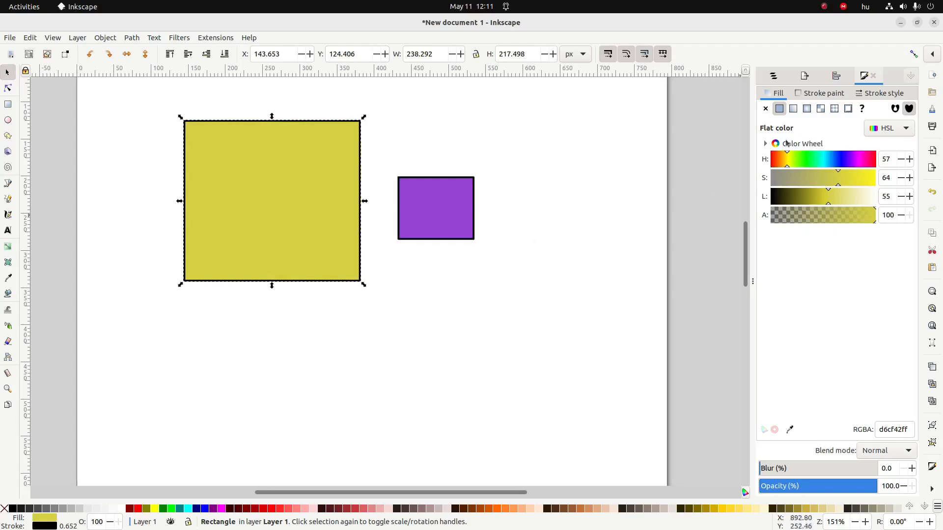
pyautogui.moveTo(776, 162); pyautogui.dragTo(878, 163)
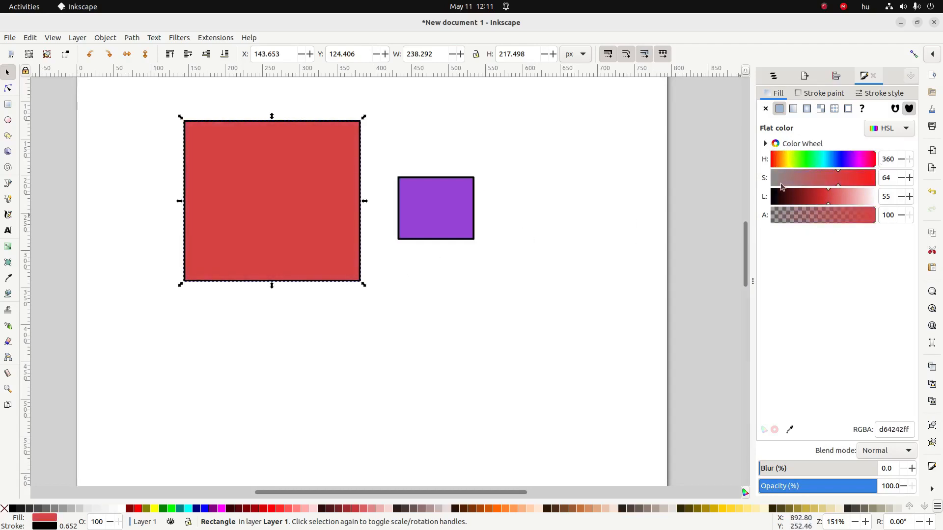
pyautogui.moveTo(778, 183); pyautogui.dragTo(923, 192)
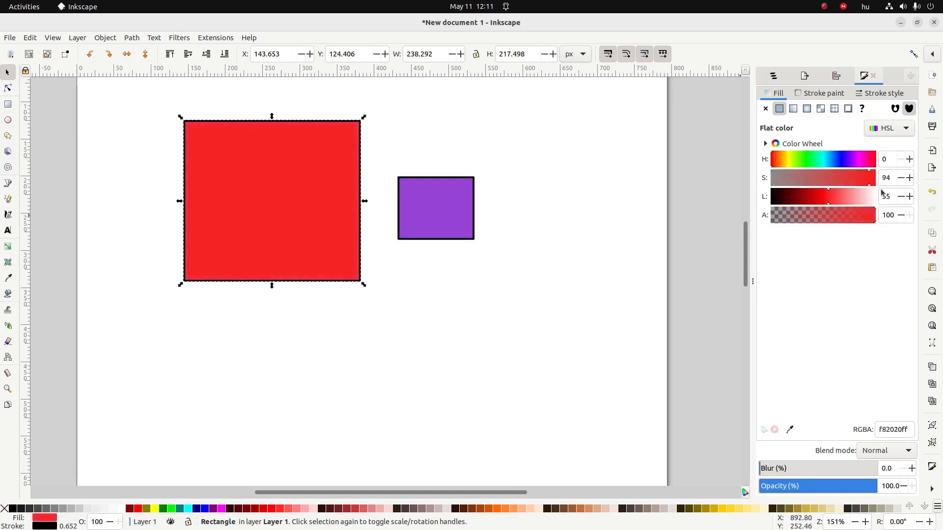
pyautogui.click(932, 191)
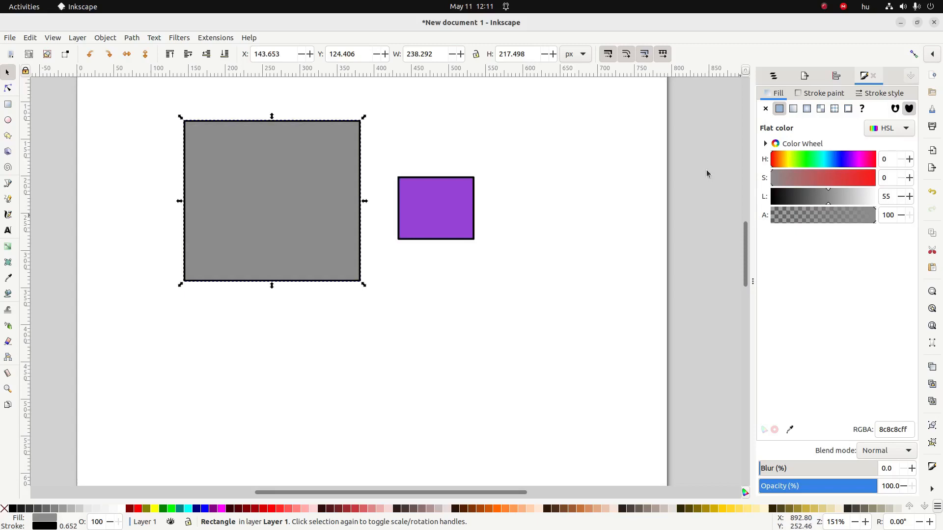
pyautogui.moveTo(796, 178)
pyautogui.mouseDown()
pyautogui.moveTo(817, 179)
pyautogui.moveTo(769, 186)
pyautogui.moveTo(778, 183)
pyautogui.mouseUp()
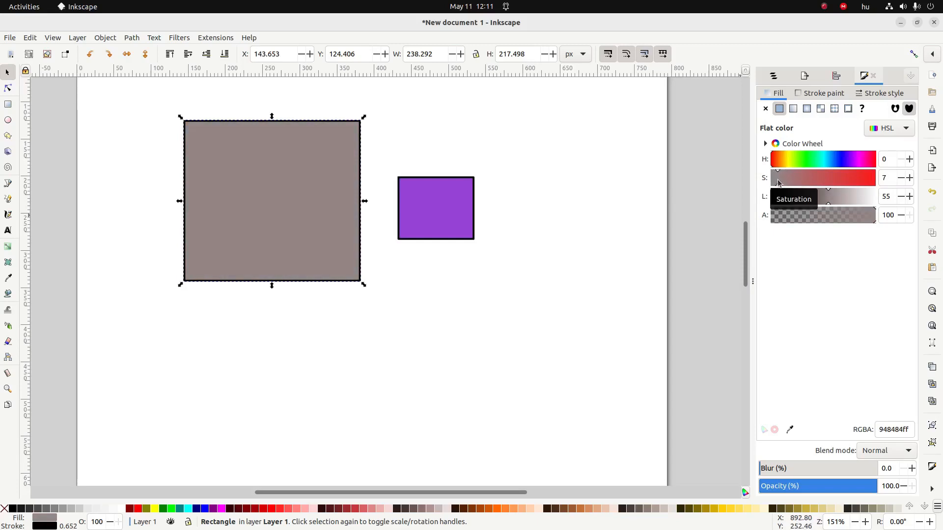
pyautogui.moveTo(778, 184); pyautogui.dragTo(704, 197)
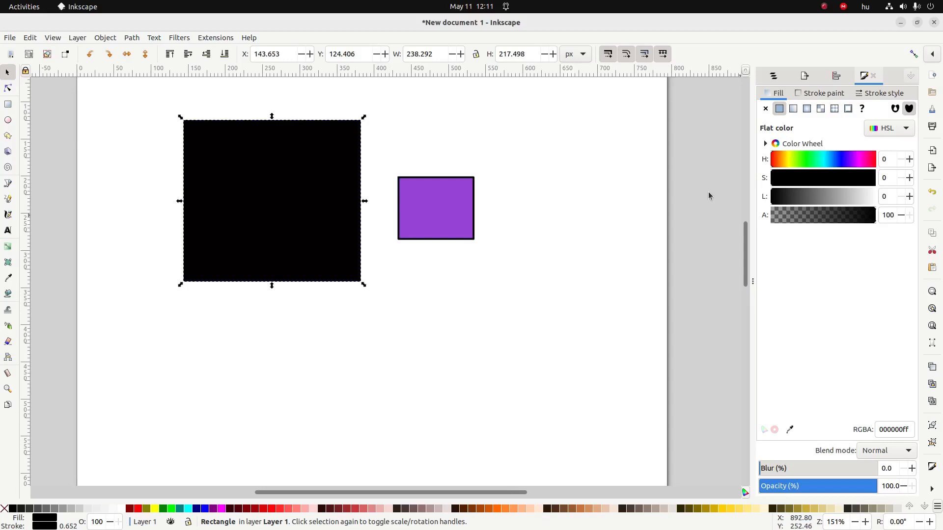
# Step: Vary the large rectangle's fill lightness from 0 to 100, and make it dark red with saturation 54 and lightness 34
pyautogui.moveTo(708, 191); pyautogui.dragTo(941, 240)
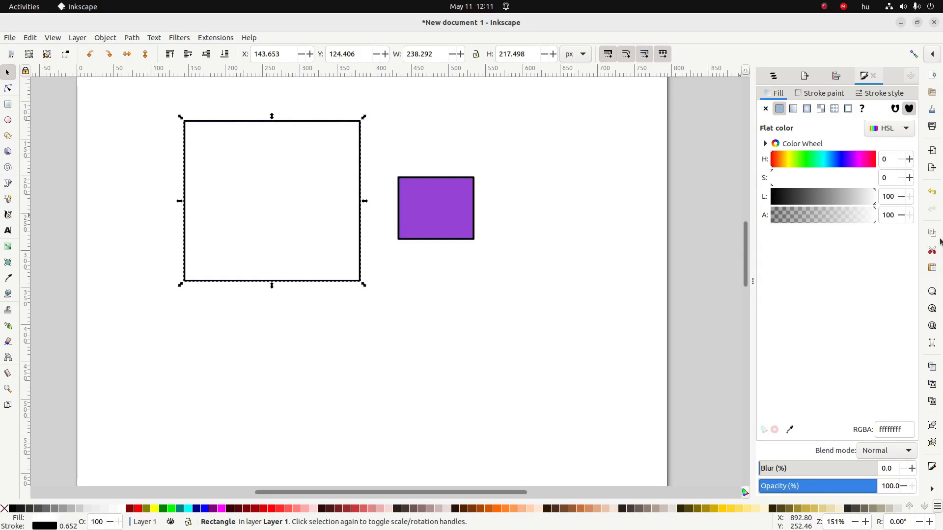
pyautogui.moveTo(809, 210); pyautogui.dragTo(828, 209)
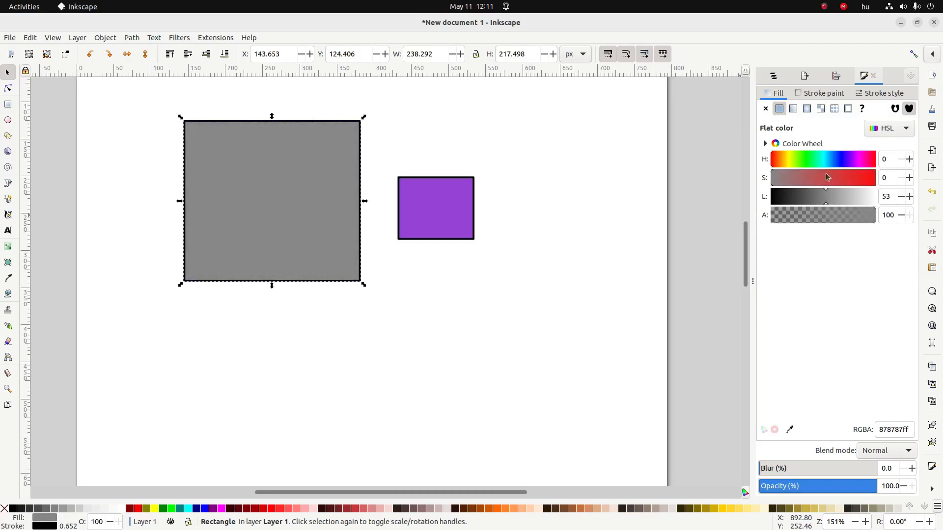
pyautogui.moveTo(828, 177); pyautogui.dragTo(820, 177)
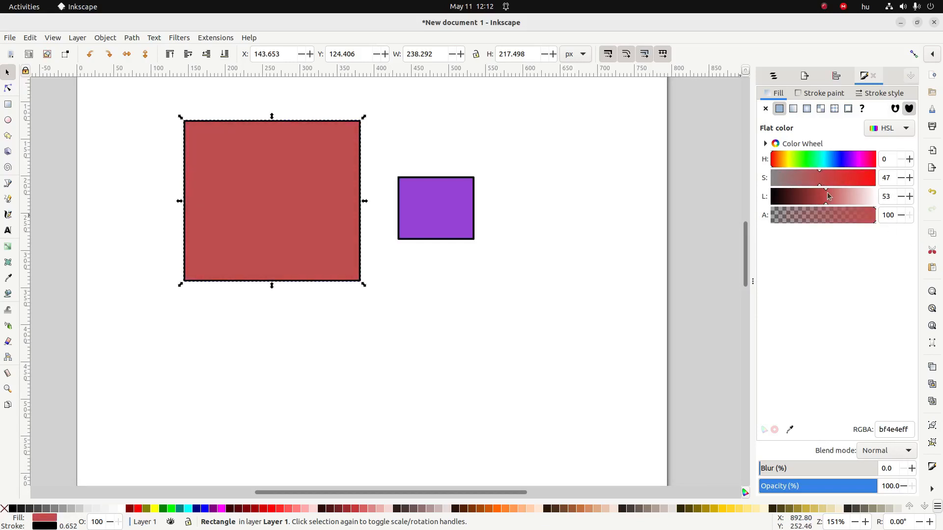
pyautogui.moveTo(830, 196); pyautogui.dragTo(808, 206)
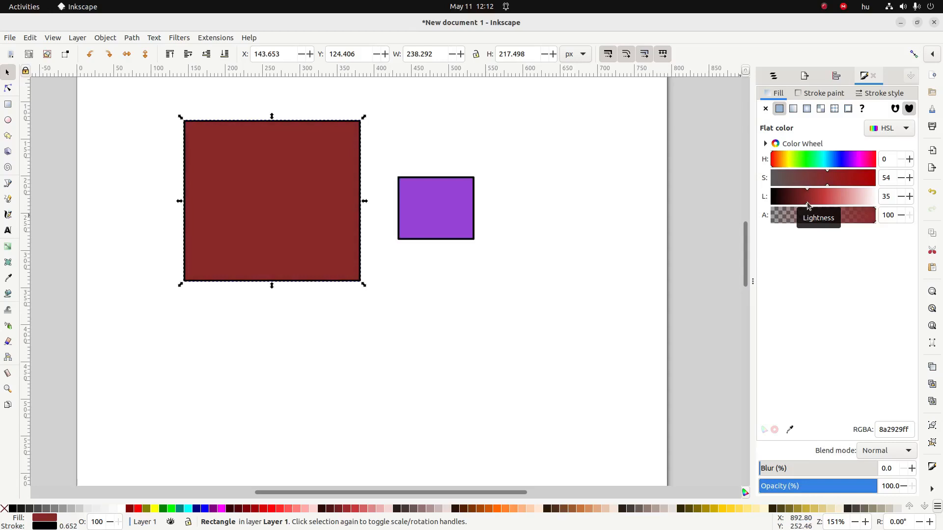
pyautogui.moveTo(808, 206); pyautogui.dragTo(806, 206)
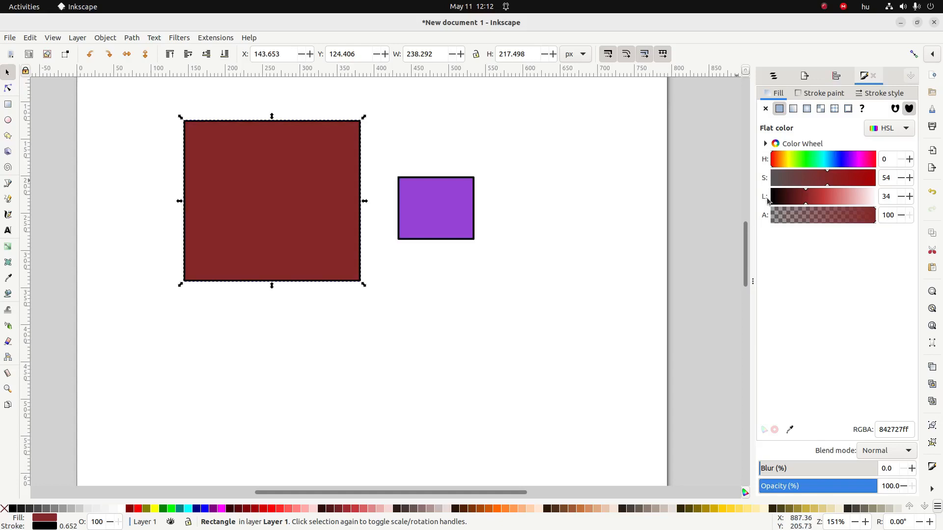
# Step: Switch the fill to HSV, try value 100 with saturation 0, and set saturation 100 and value 53
pyautogui.click(881, 128)
pyautogui.click(880, 142)
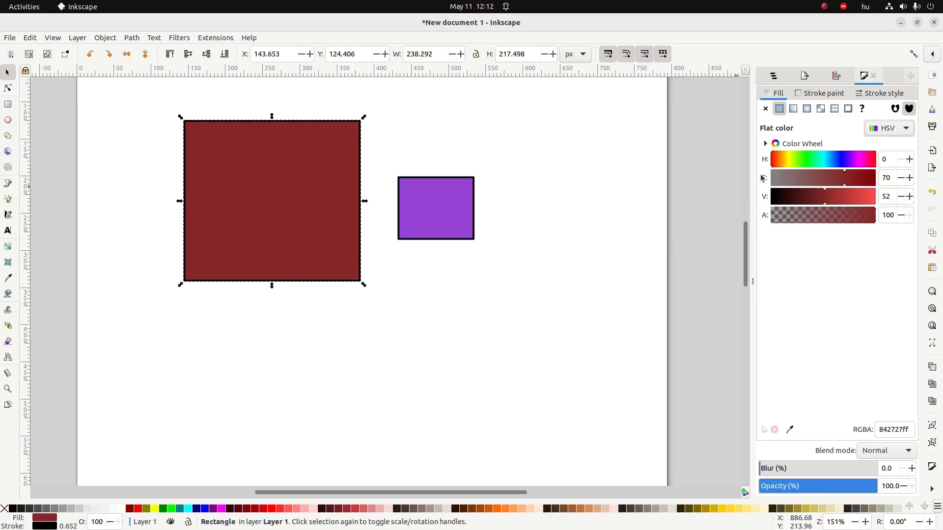
pyautogui.moveTo(852, 200); pyautogui.dragTo(878, 205)
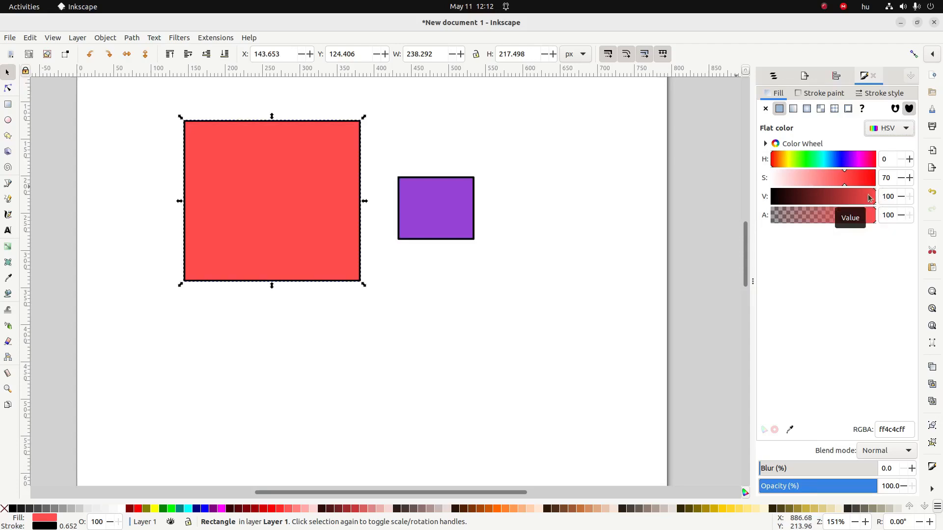
pyautogui.click(816, 185)
pyautogui.moveTo(812, 187); pyautogui.dragTo(762, 180)
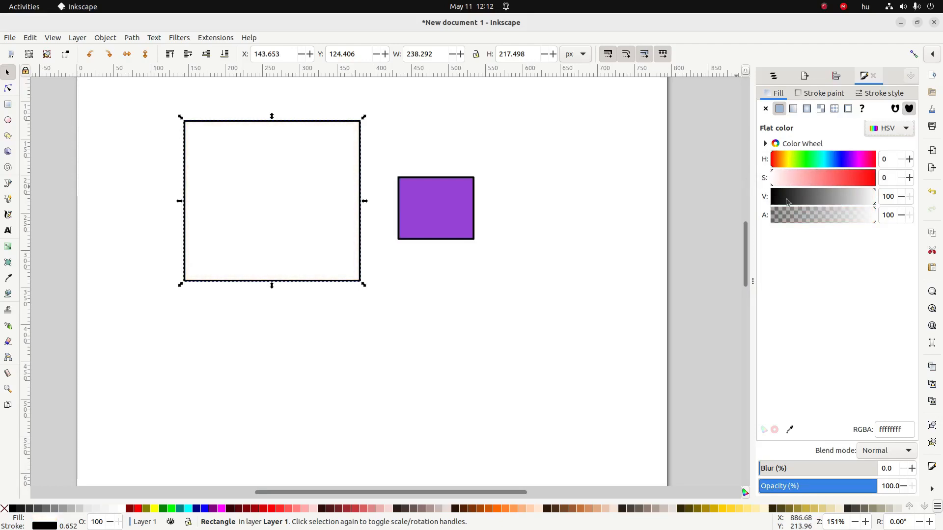
pyautogui.moveTo(787, 202); pyautogui.dragTo(879, 186)
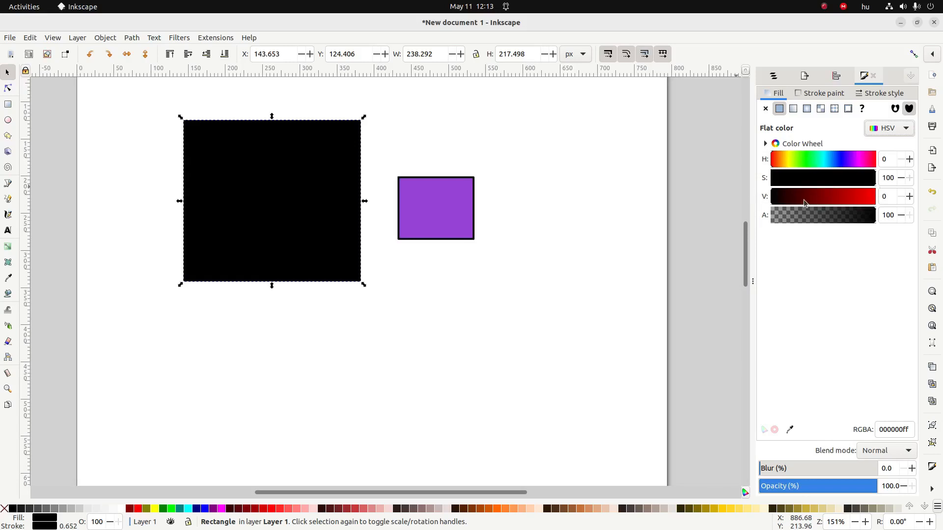
pyautogui.moveTo(806, 204); pyautogui.dragTo(827, 204)
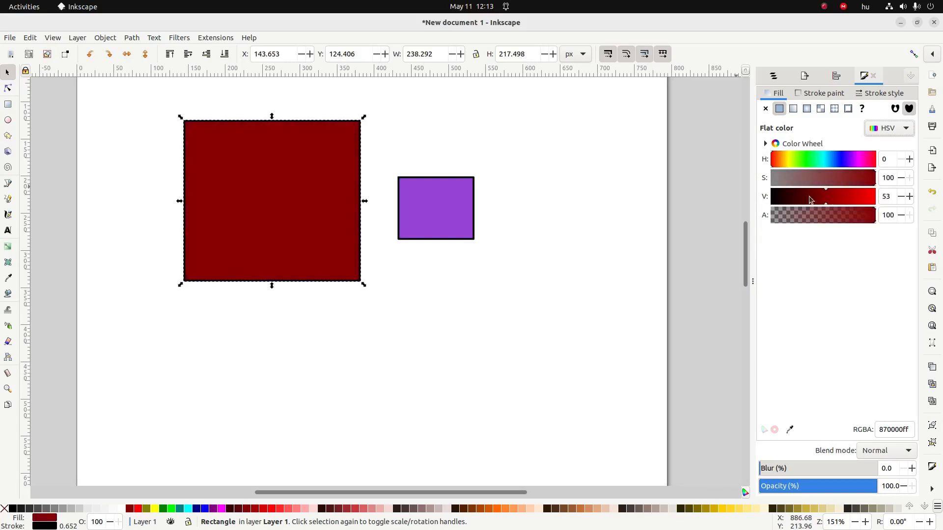
# Step: Switch the large rectangle's fill to RGB and mix pink with red 218, green 132 and blue 202
pyautogui.click(888, 128)
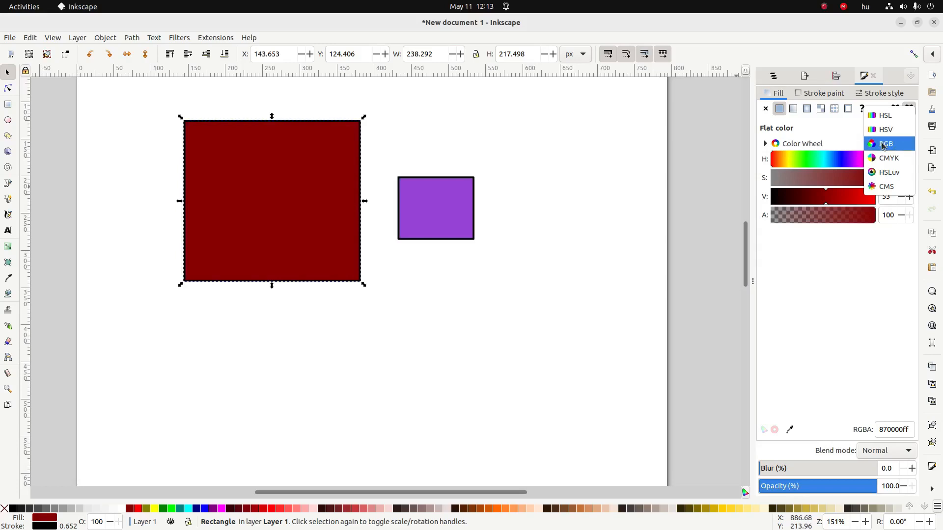
pyautogui.click(882, 144)
pyautogui.moveTo(839, 148); pyautogui.dragTo(860, 151)
pyautogui.moveTo(809, 172); pyautogui.dragTo(854, 190)
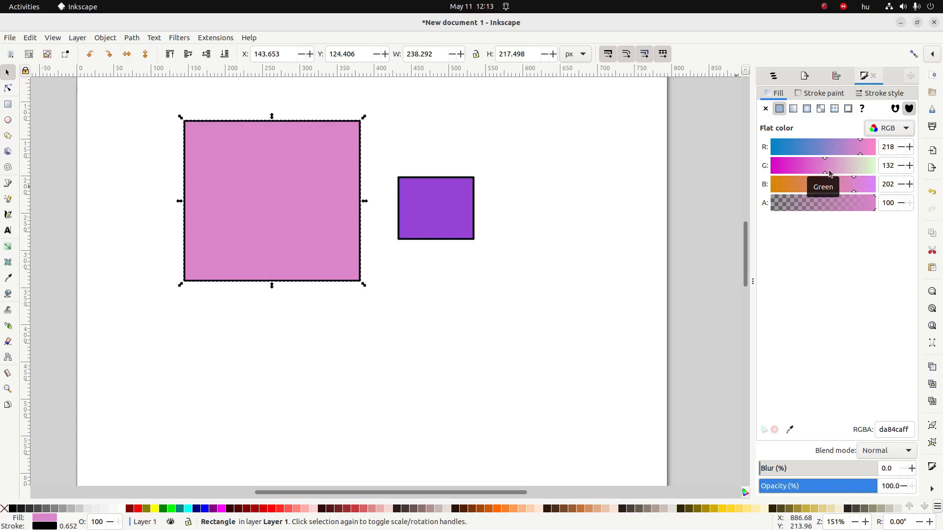
# Step: Switch the large rectangle's fill to CMYK and mix bright cyan with cyan 87 and magenta, yellow and black at 0
pyautogui.click(875, 130)
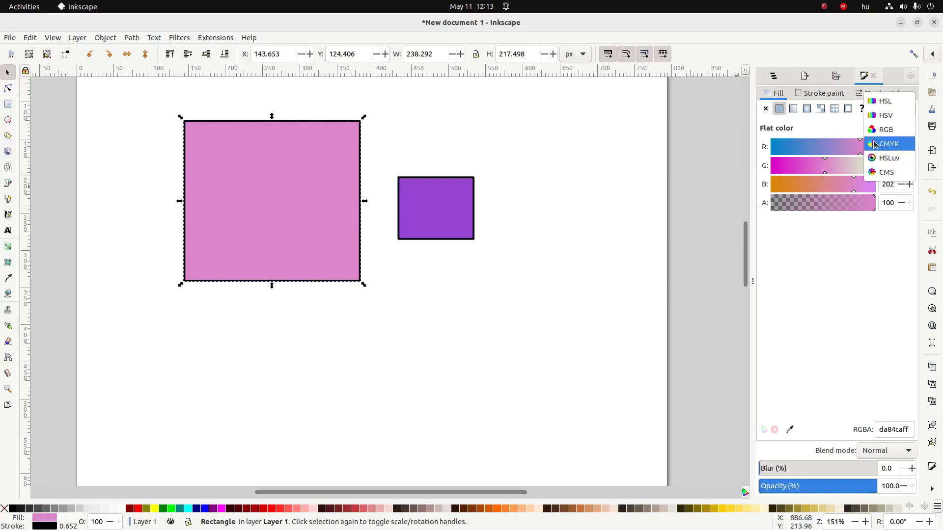
pyautogui.click(873, 144)
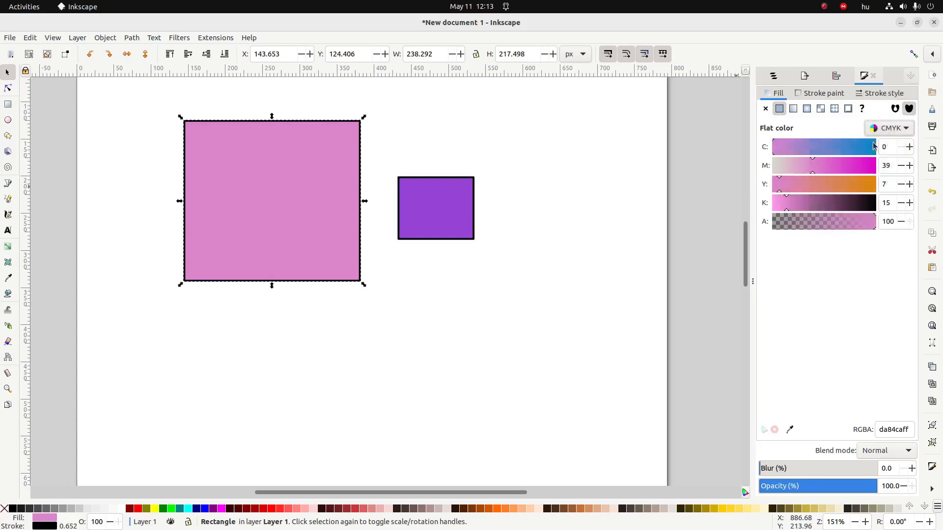
pyautogui.moveTo(789, 148); pyautogui.dragTo(864, 148)
pyautogui.moveTo(818, 166); pyautogui.dragTo(766, 165)
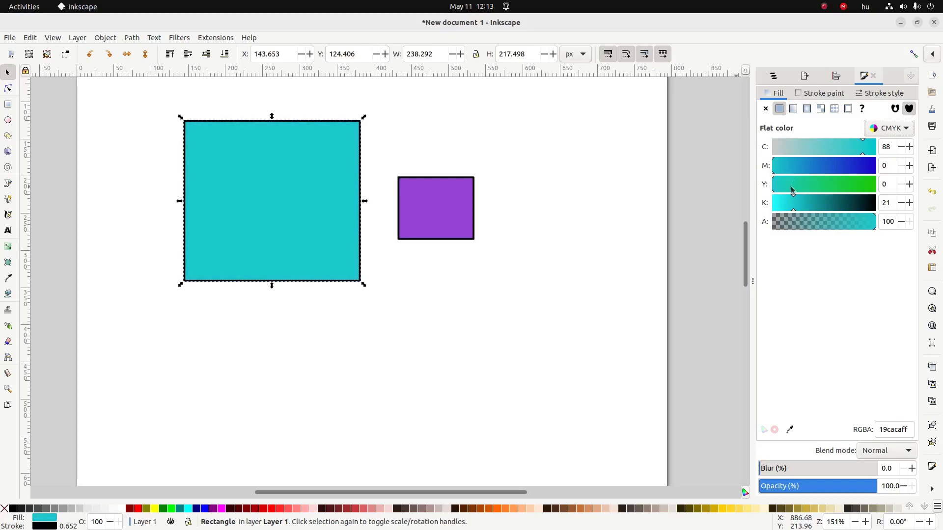
pyautogui.moveTo(791, 206); pyautogui.dragTo(755, 196)
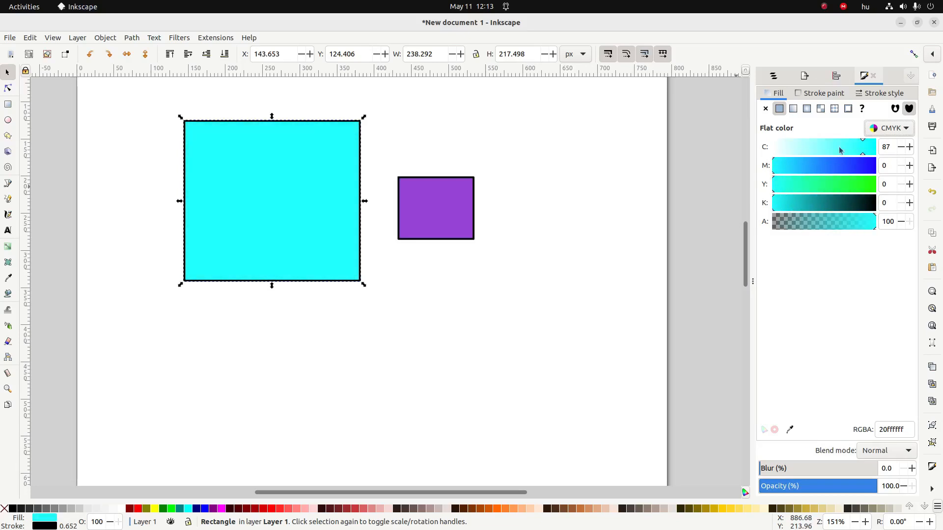
# Step: Remove all cyan from the large rectangle's CMYK fill, try magenta at 100, and reduce magenta to 40
pyautogui.moveTo(863, 150); pyautogui.dragTo(758, 152)
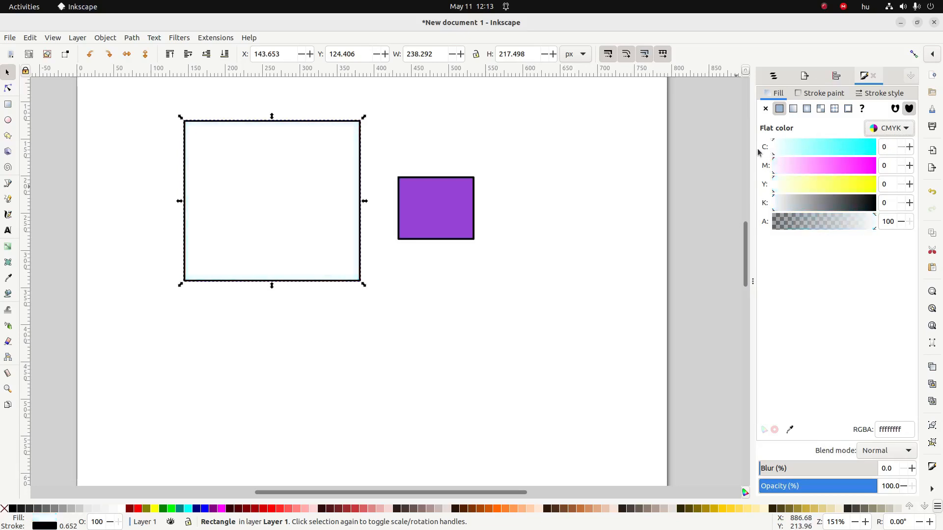
pyautogui.moveTo(824, 166); pyautogui.dragTo(881, 167)
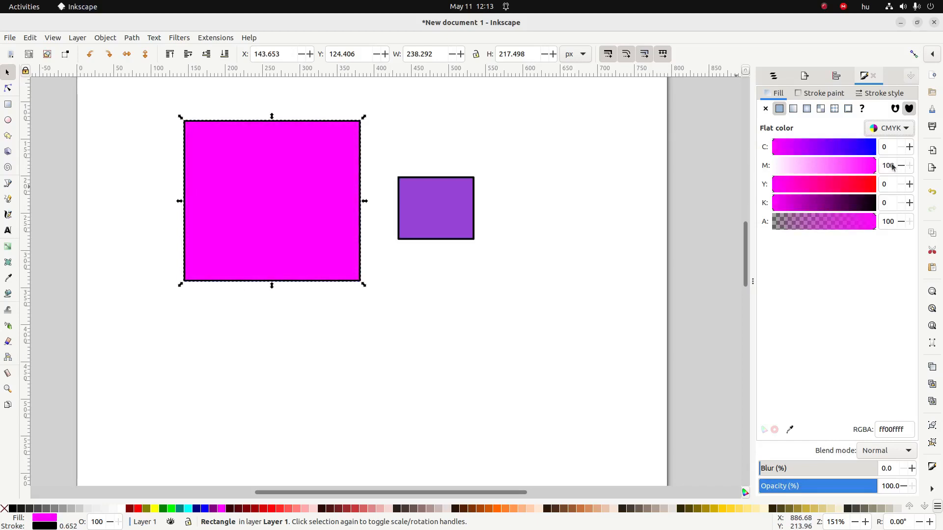
pyautogui.click(813, 166)
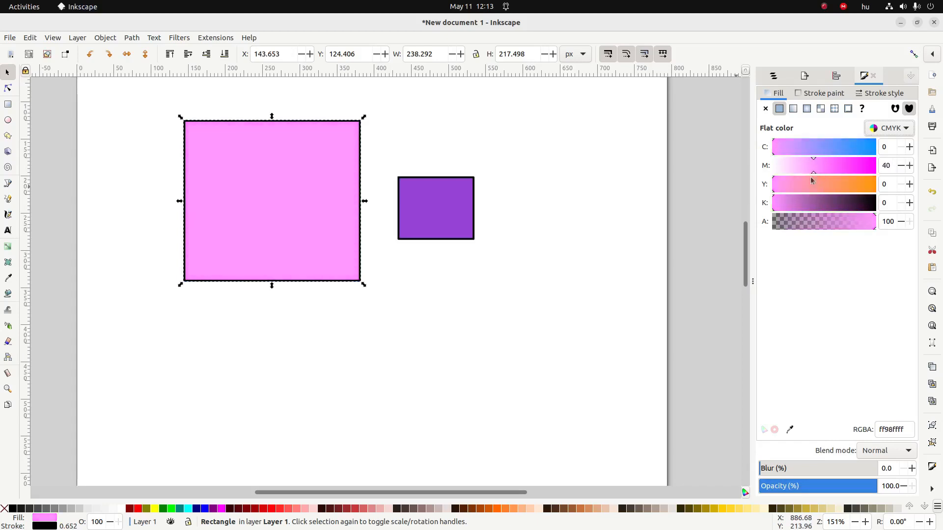
# Step: Make the large rectangle pure yellow with yellow 100 and magenta and black at 0
pyautogui.moveTo(821, 187); pyautogui.dragTo(876, 184)
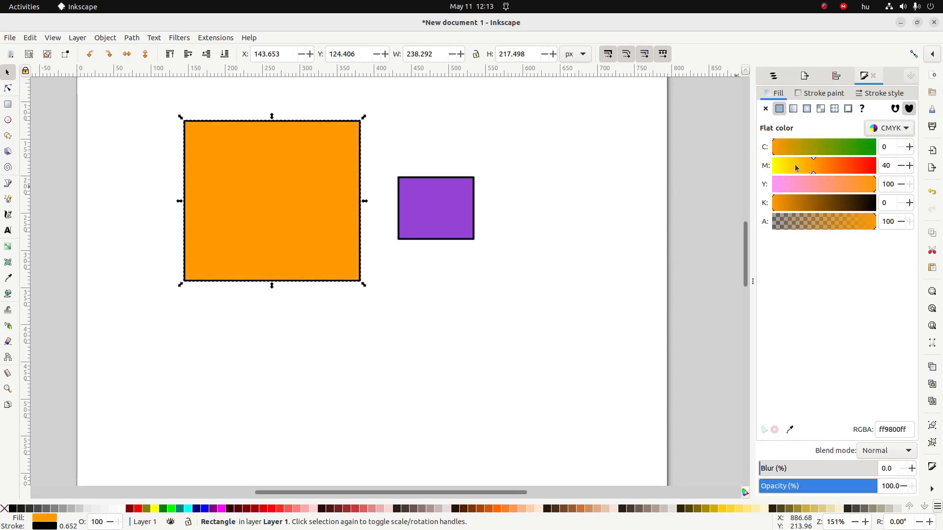
pyautogui.moveTo(796, 168); pyautogui.dragTo(757, 171)
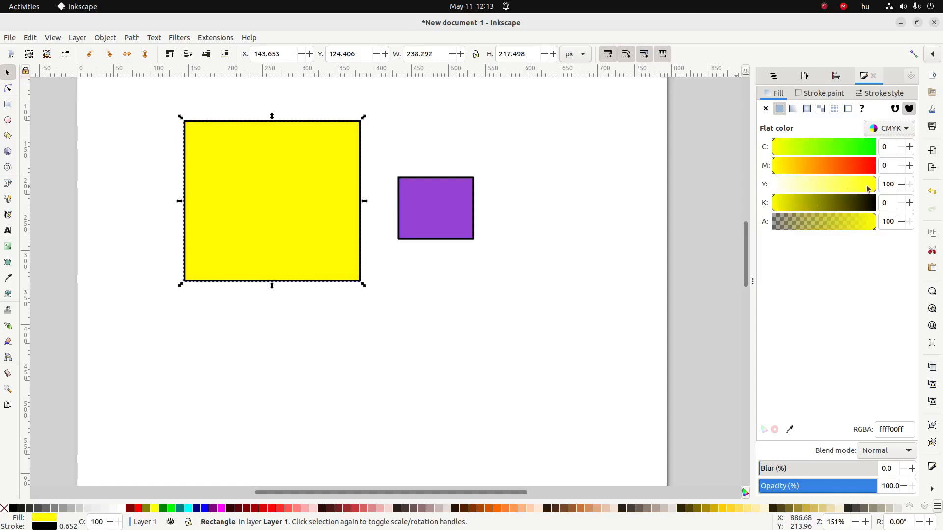
pyautogui.moveTo(821, 206); pyautogui.dragTo(753, 204)
# Step: Try light cyan with cyan 60, and mix a blue-grey fill with cyan 38, magenta 21, yellow 0 and black 46
pyautogui.click(838, 147)
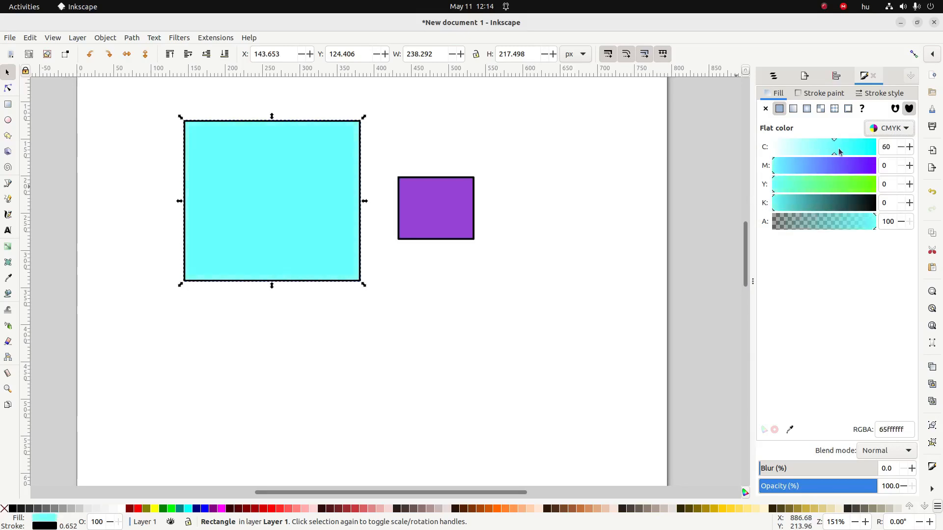
pyautogui.click(830, 166)
pyautogui.click(817, 204)
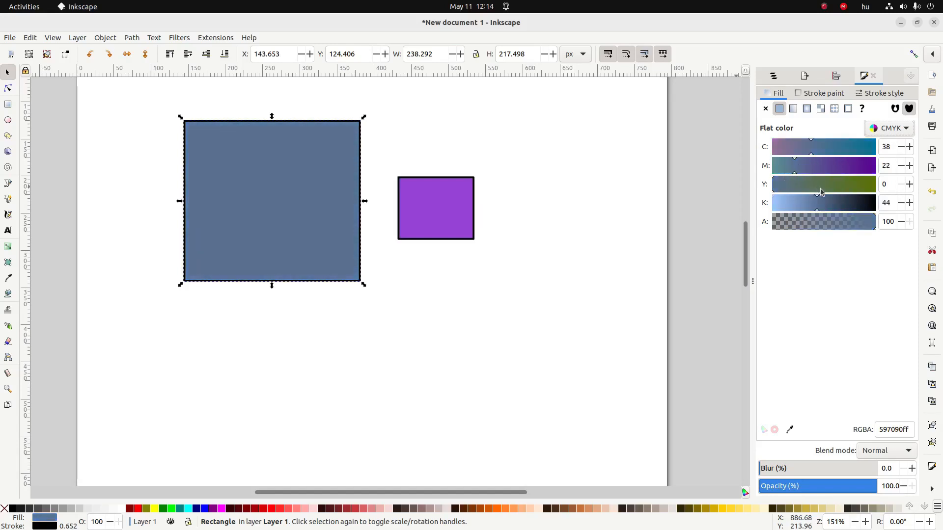
pyautogui.moveTo(848, 209); pyautogui.dragTo(820, 204)
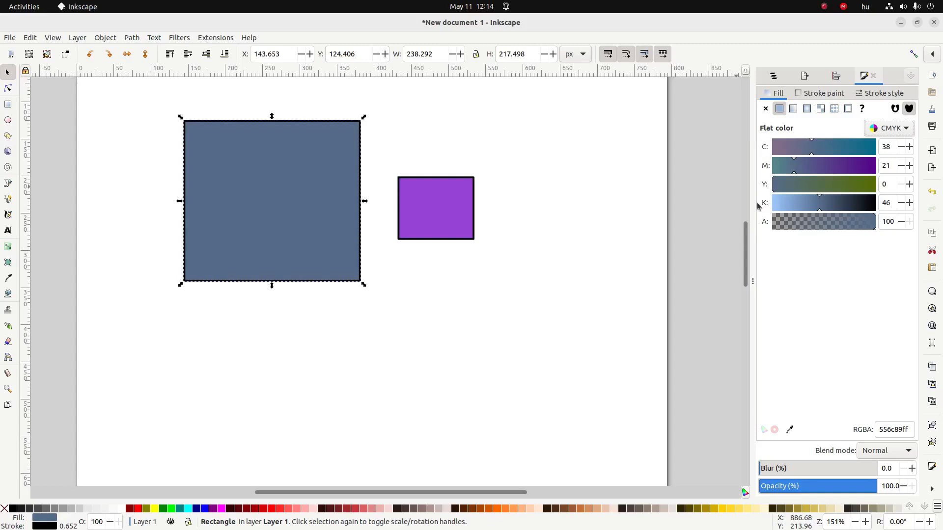
# Step: Try dark blue with cyan and magenta 100 and black 60, and mix dark olive with cyan 11, magenta 0, yellow 100 and black 71
pyautogui.moveTo(823, 207)
pyautogui.mouseDown()
pyautogui.moveTo(874, 202)
pyautogui.moveTo(837, 190)
pyautogui.mouseUp()
pyautogui.moveTo(844, 151)
pyautogui.mouseDown()
pyautogui.moveTo(862, 144)
pyautogui.moveTo(877, 160)
pyautogui.moveTo(842, 174)
pyautogui.moveTo(879, 173)
pyautogui.mouseUp()
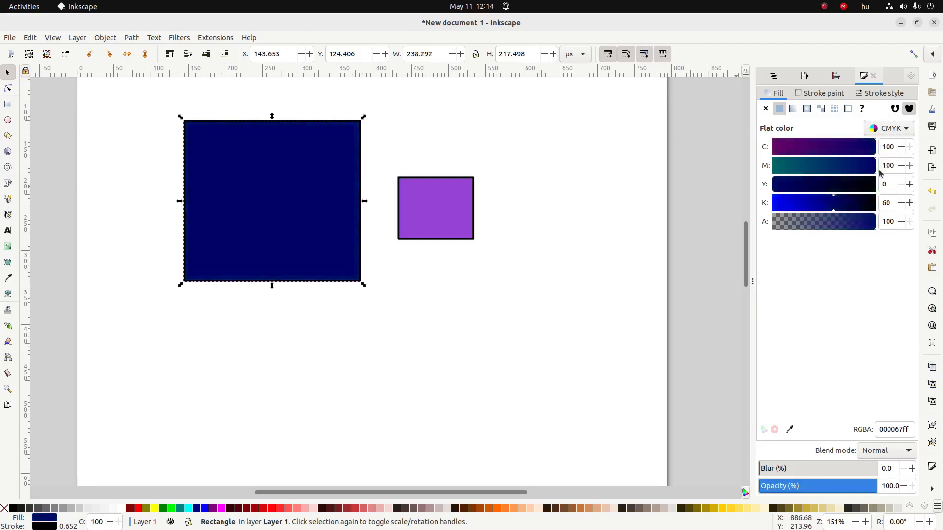
pyautogui.moveTo(834, 147); pyautogui.dragTo(774, 153)
pyautogui.moveTo(825, 186); pyautogui.dragTo(882, 188)
pyautogui.moveTo(830, 166); pyautogui.dragTo(784, 147)
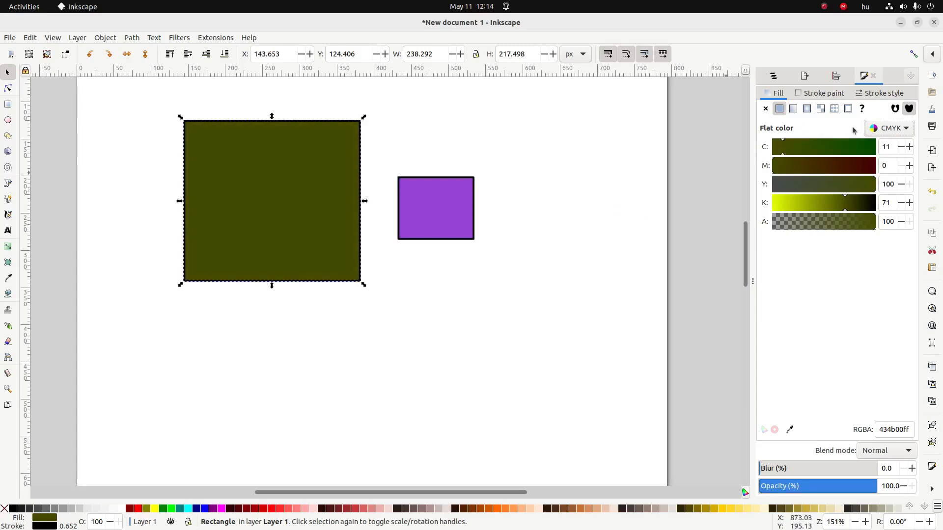
# Step: Switch the large rectangle's fill to RGB and mix orange with red 255, green 150 and blue 40
pyautogui.click(904, 134)
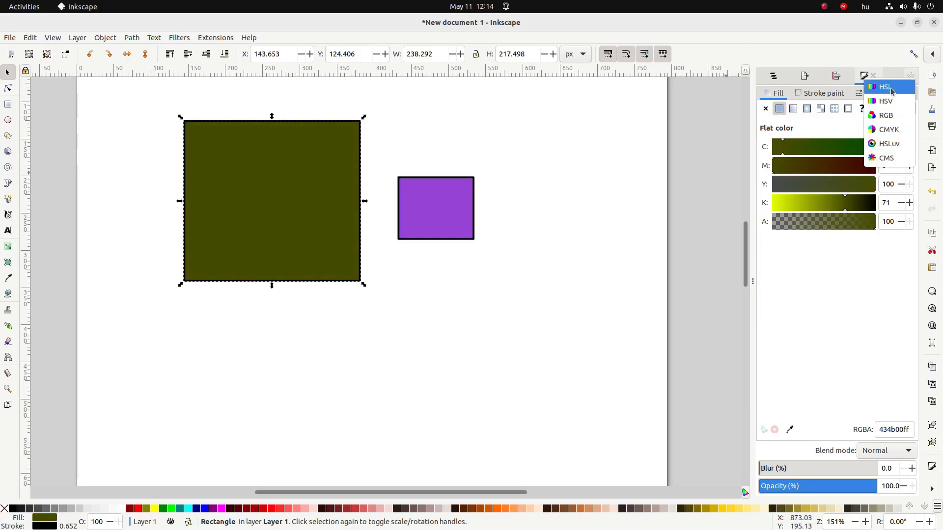
pyautogui.click(887, 116)
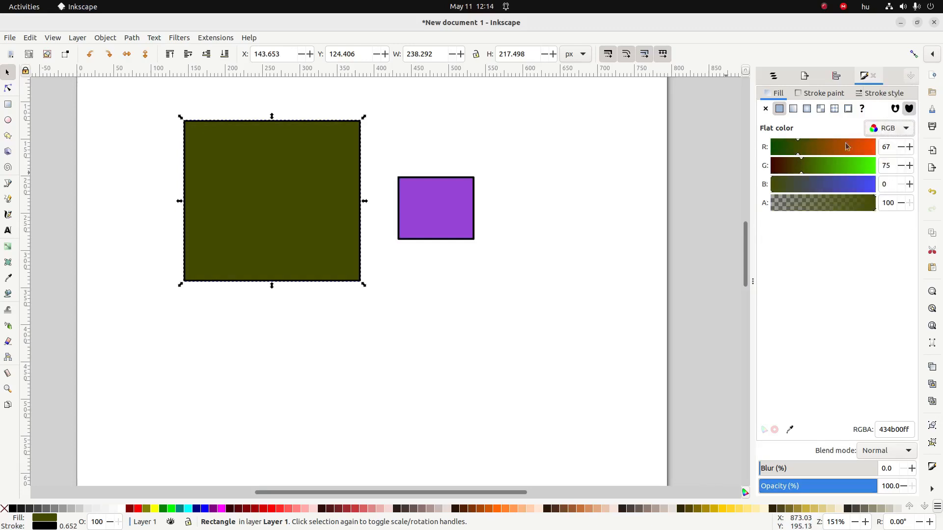
pyautogui.moveTo(846, 147); pyautogui.dragTo(877, 148)
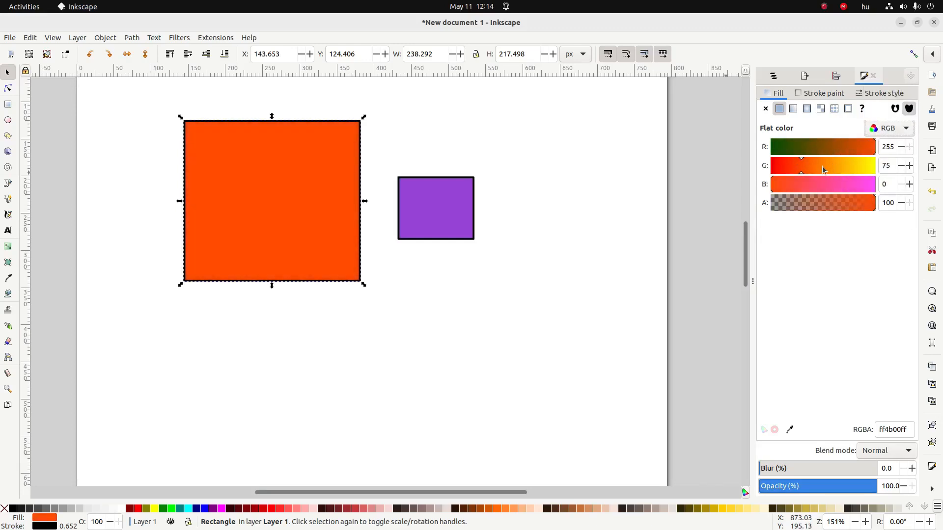
pyautogui.moveTo(824, 168); pyautogui.dragTo(834, 172)
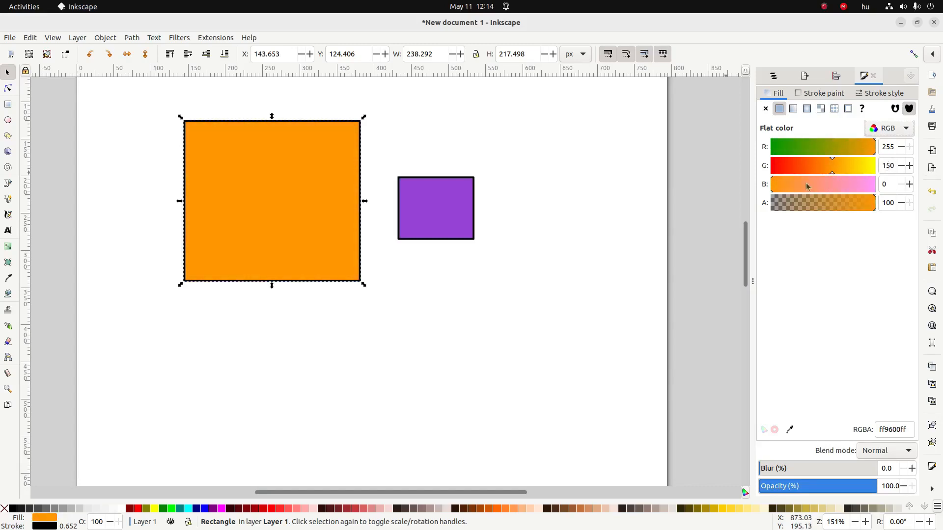
pyautogui.moveTo(807, 186); pyautogui.dragTo(787, 191)
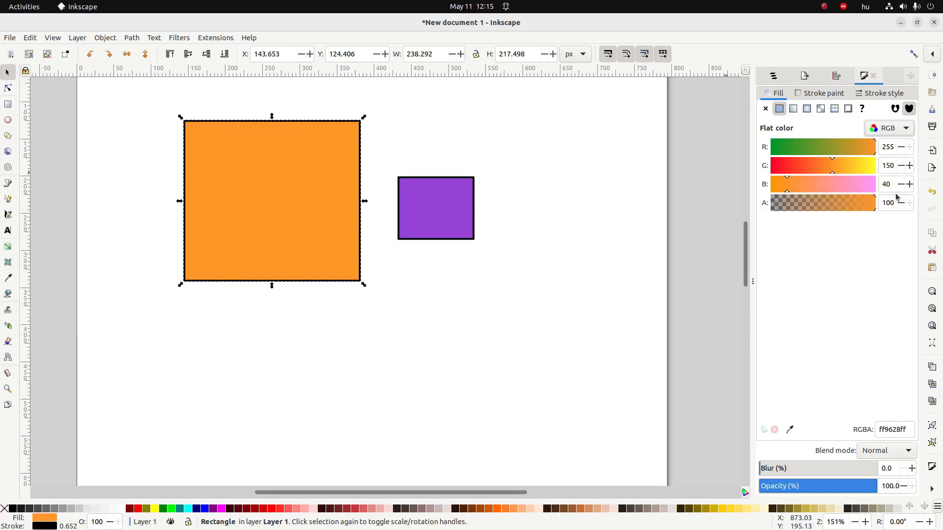
# Step: View the orange fill in HSL, return it to RGB, and set green to 130 and blue to 0
pyautogui.click(883, 130)
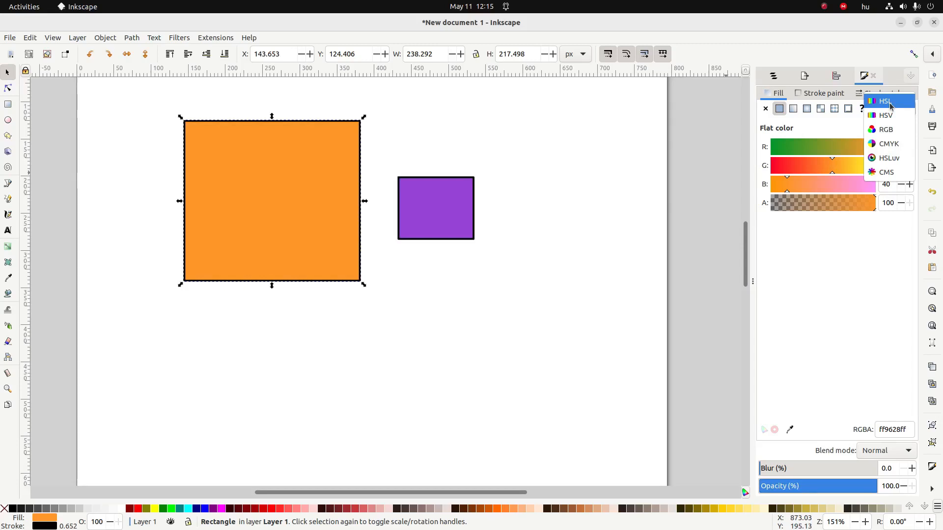
pyautogui.click(890, 105)
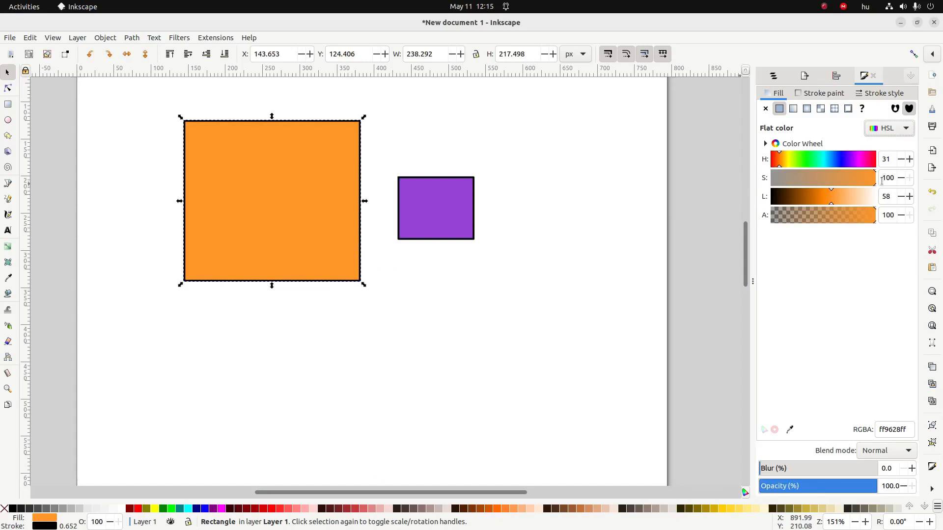
pyautogui.click(909, 132)
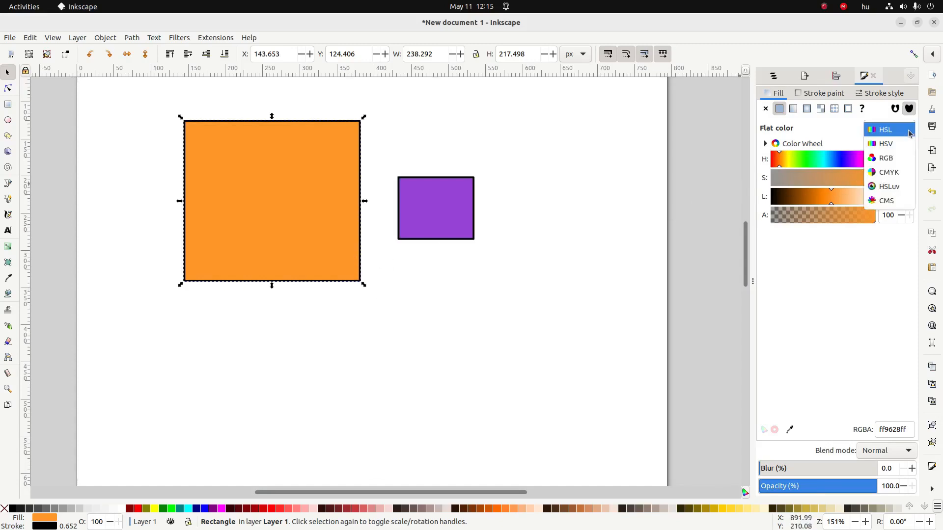
pyautogui.click(884, 158)
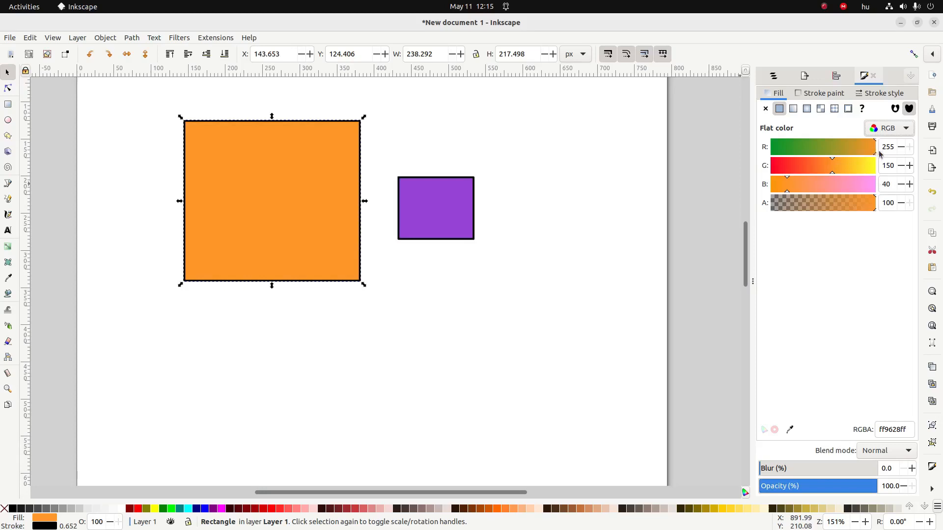
pyautogui.moveTo(836, 162); pyautogui.dragTo(824, 165)
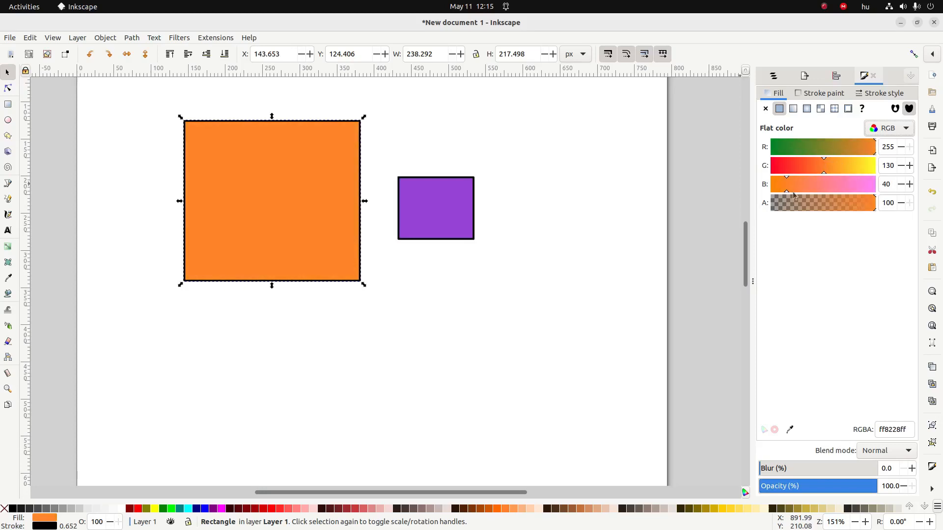
pyautogui.moveTo(794, 195); pyautogui.dragTo(759, 183)
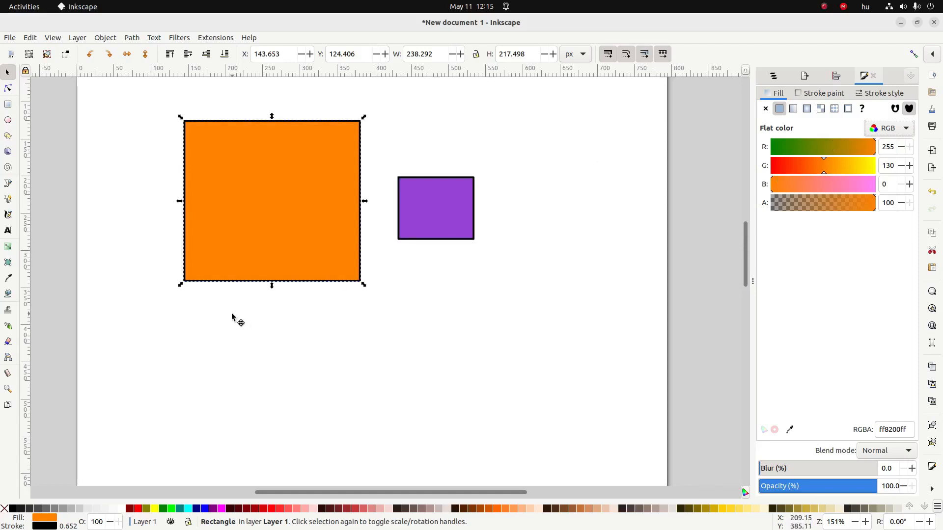
# Step: In the F.Checklist_Inkscape document, tick off Colour, Colour picker and Colour systems, and highlight the "Crop, clip" item
pyautogui.hotkey('alt', 'Tab')
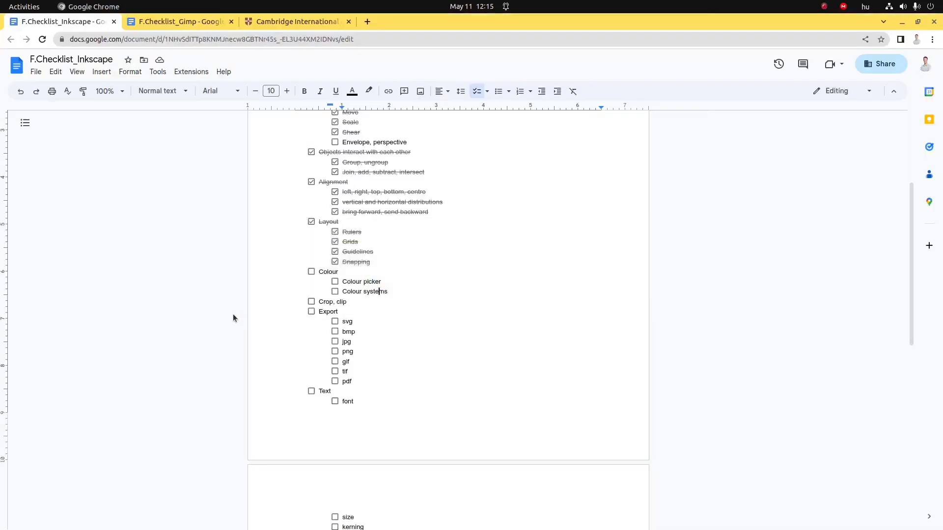
pyautogui.click(311, 272)
pyautogui.click(335, 281)
pyautogui.click(335, 292)
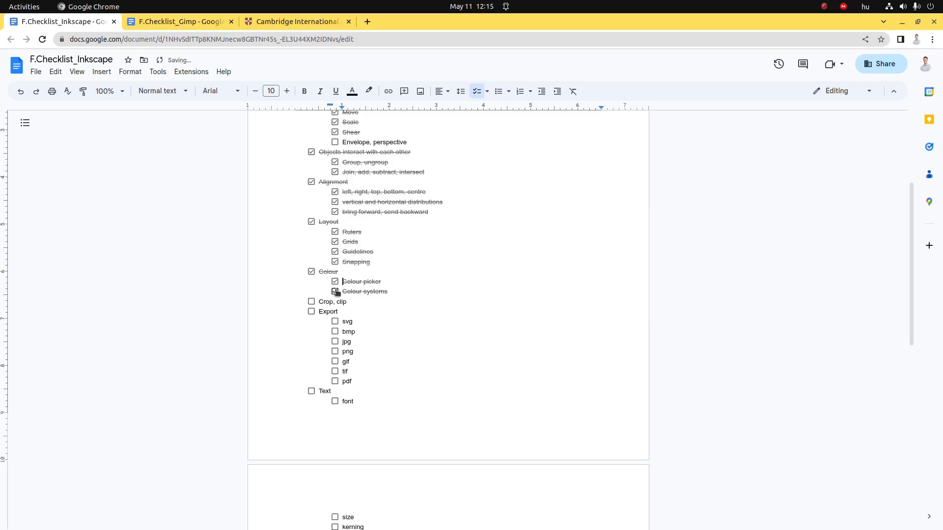
pyautogui.moveTo(325, 302); pyautogui.dragTo(351, 303)
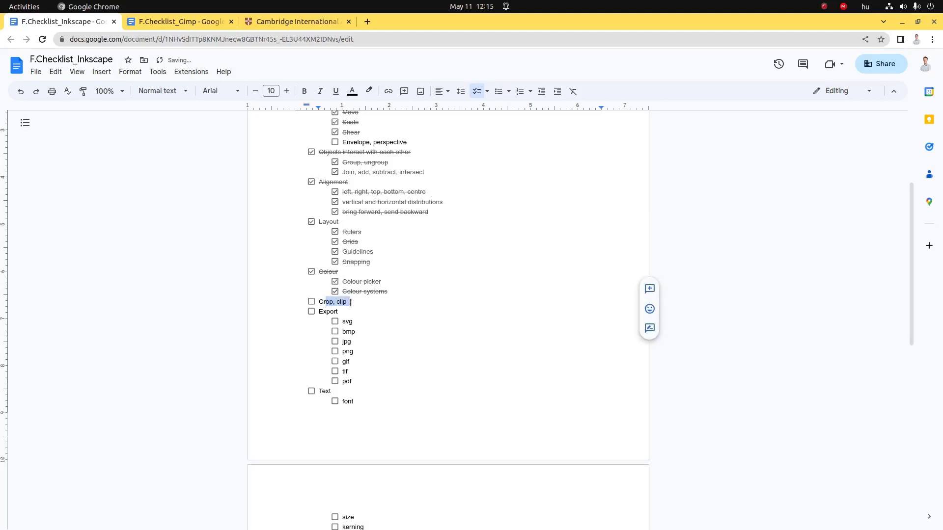
# Step: Switch back to Inkscape and draw a new rectangle about 273 by 235 px overlapping the orange and purple ones
pyautogui.hotkey('alt', 'Tab')
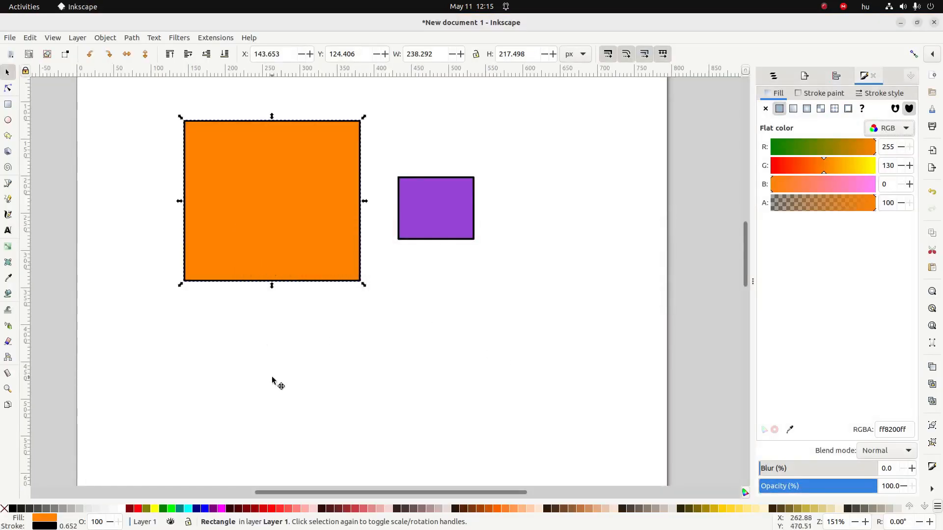
pyautogui.click(7, 105)
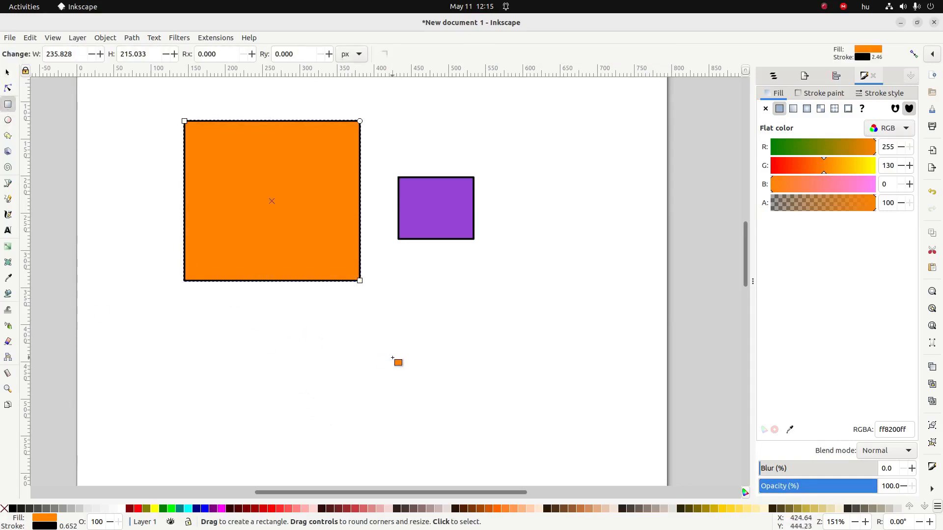
pyautogui.moveTo(239, 212); pyautogui.dragTo(239, 212)
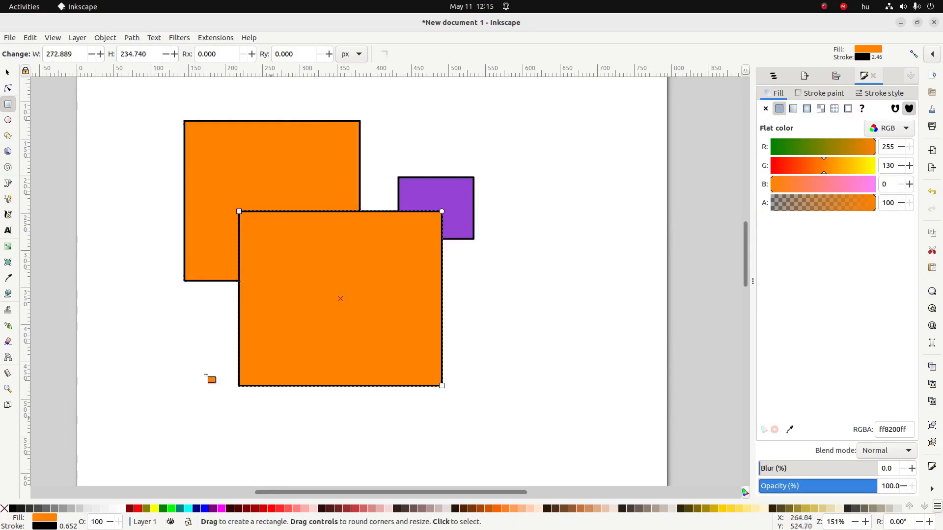
# Step: Move the new rectangle below the others, and place the purple rectangle across the lower-right edge of the upper orange one
pyautogui.click(7, 73)
pyautogui.moveTo(300, 276); pyautogui.dragTo(276, 369)
pyautogui.moveTo(427, 219); pyautogui.dragTo(322, 252)
pyautogui.click(329, 392)
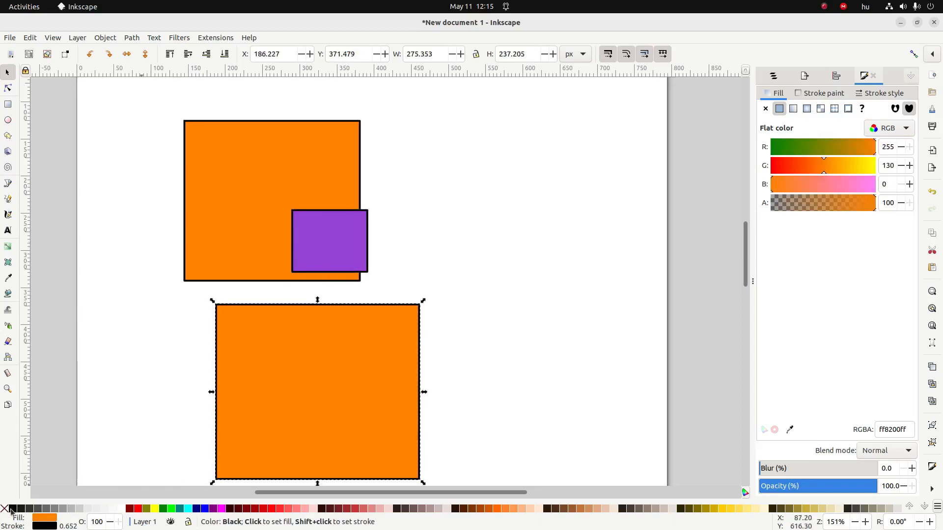
# Step: Fill the lower rectangle black at 20% opacity, and move it over the other two rectangles and back below them
pyautogui.click(13, 510)
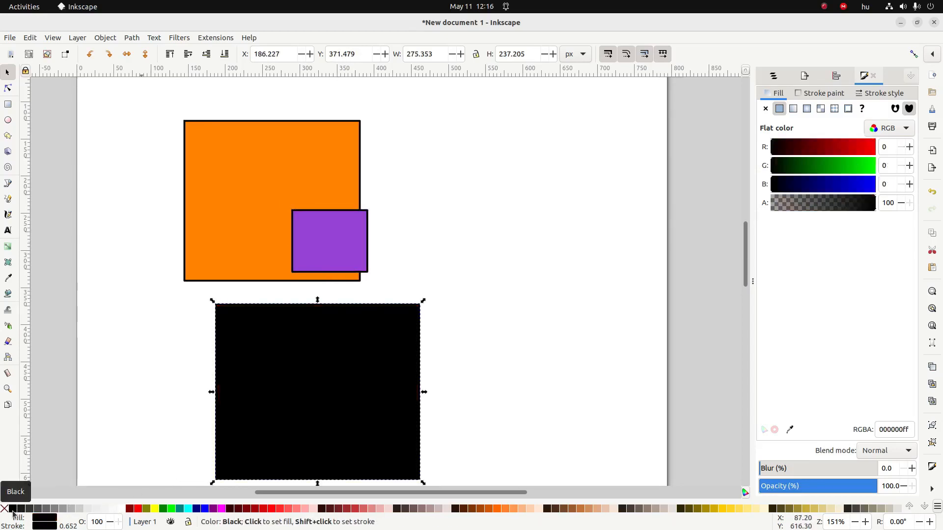
pyautogui.moveTo(349, 430); pyautogui.dragTo(401, 410)
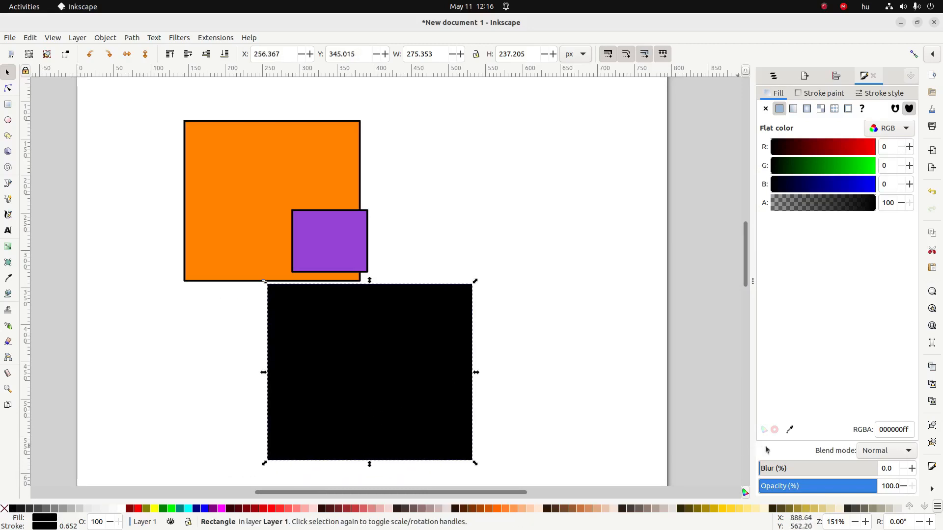
pyautogui.moveTo(822, 490); pyautogui.dragTo(782, 490)
pyautogui.moveTo(386, 427); pyautogui.dragTo(360, 307)
pyautogui.moveTo(340, 255); pyautogui.dragTo(424, 371)
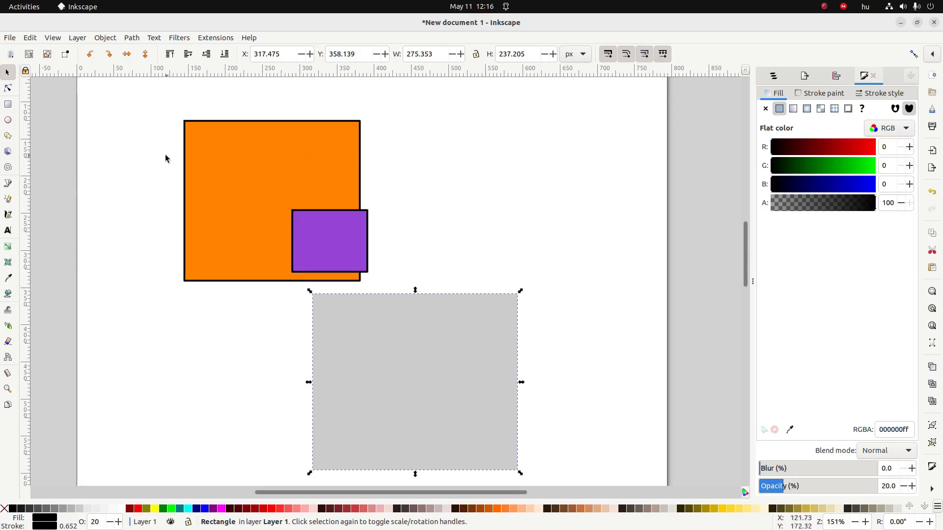
# Step: Move the transparent black rectangle farther below, and group the orange and purple rectangles together
pyautogui.moveTo(442, 410); pyautogui.dragTo(371, 437)
pyautogui.click(351, 260)
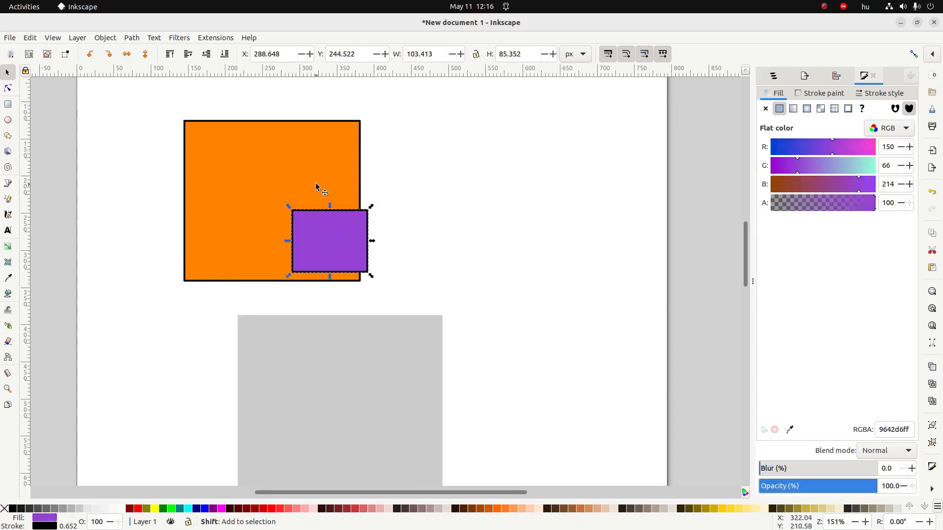
pyautogui.keyDown('shift'); pyautogui.click(316, 187); pyautogui.keyUp('shift')
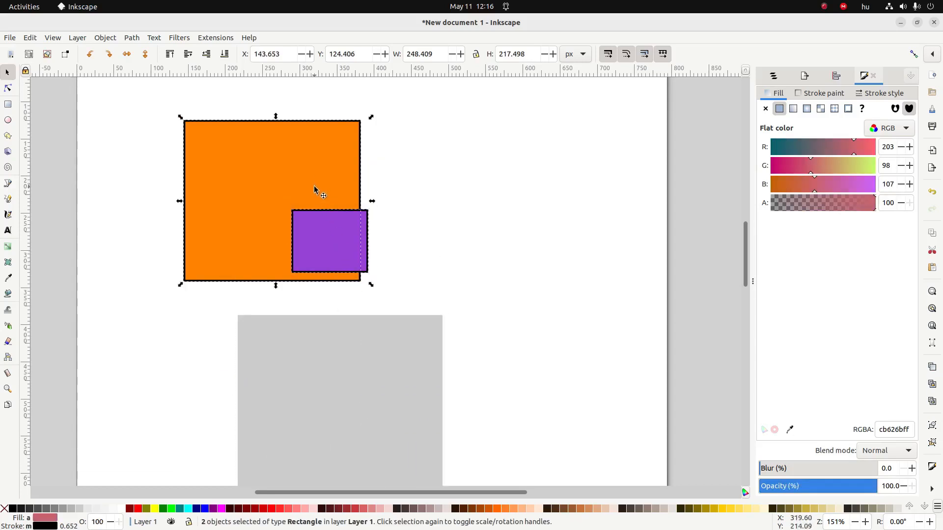
pyautogui.click(100, 37)
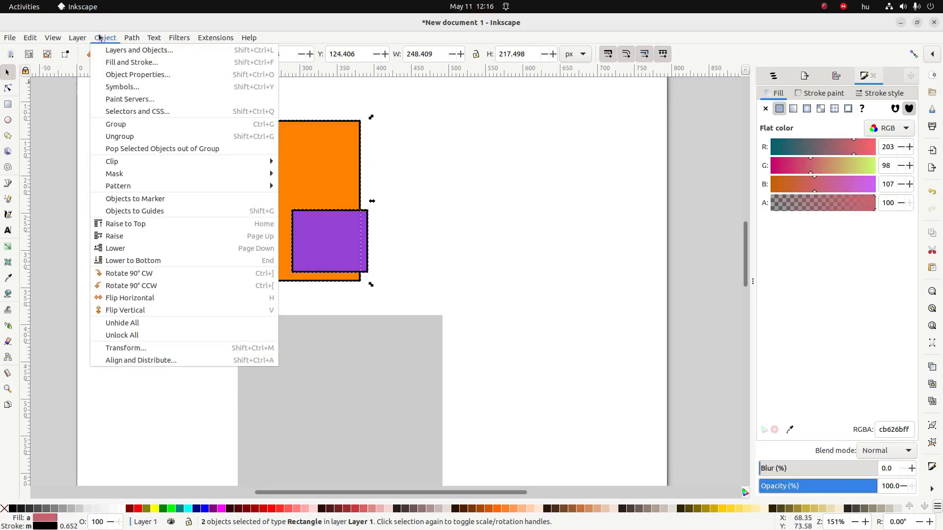
pyautogui.click(120, 127)
# Step: Place the transparent black rectangle over the lower-right part of the orange and purple group, and clip the group with it
pyautogui.moveTo(376, 415); pyautogui.dragTo(346, 242)
pyautogui.press('r')
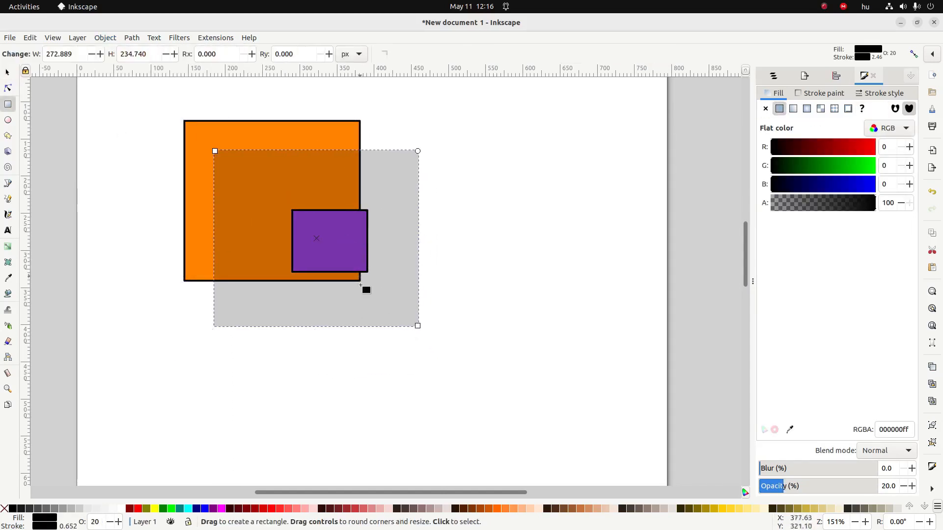
pyautogui.click(6, 73)
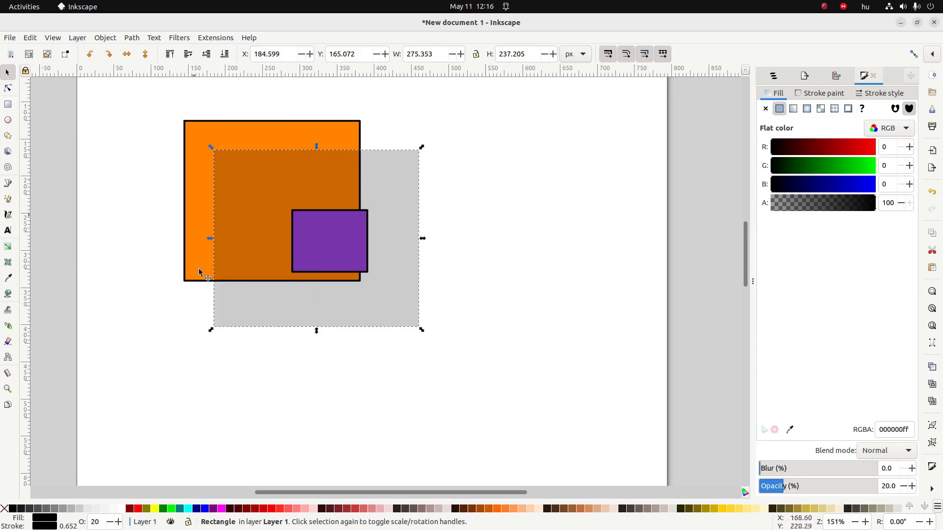
pyautogui.keyDown('shift'); pyautogui.click(284, 136); pyautogui.keyUp('shift')
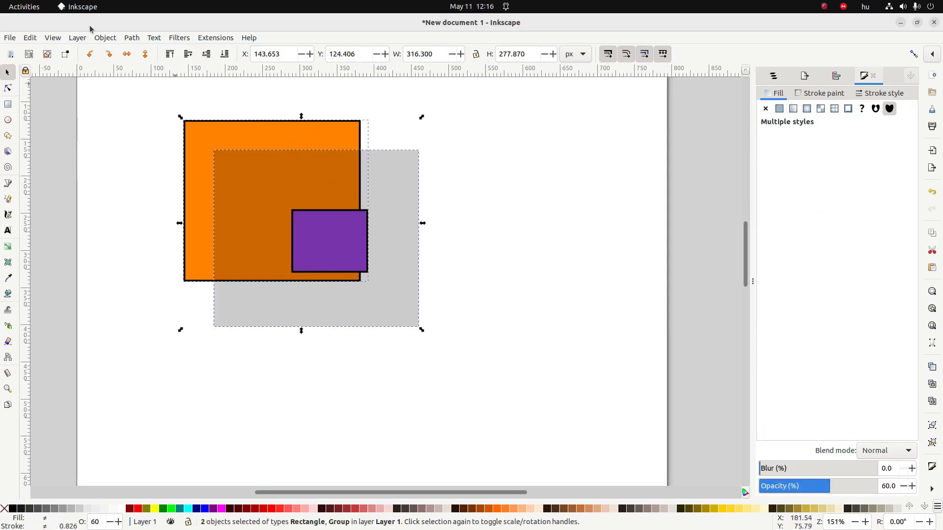
pyautogui.click(105, 37)
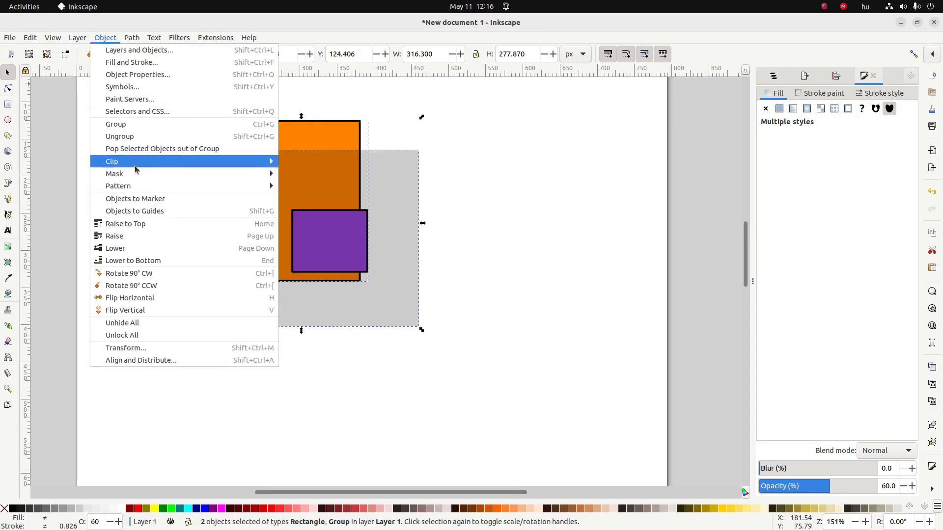
pyautogui.moveTo(252, 165)
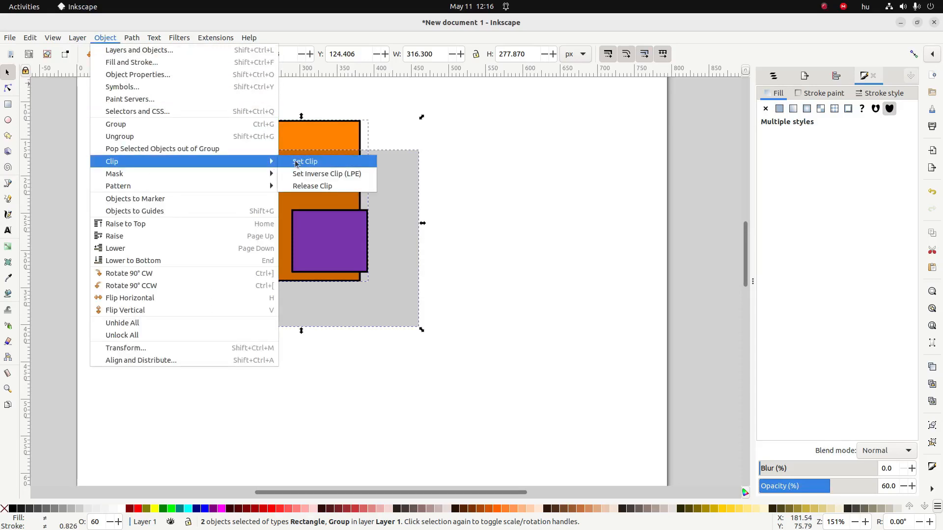
pyautogui.click(296, 164)
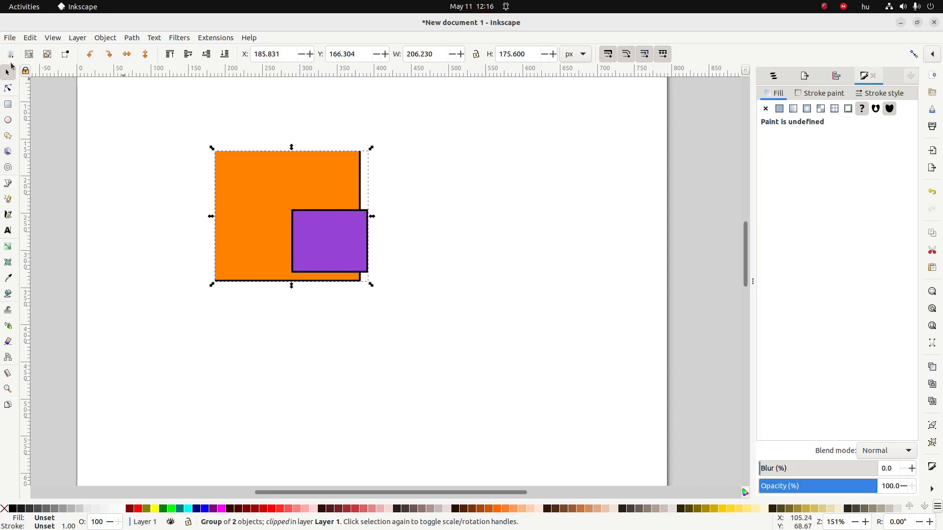
# Step: Move the clipped group slightly up and to the left, to about X 153, Y 153 px
pyautogui.click(152, 187)
pyautogui.moveTo(333, 242); pyautogui.dragTo(311, 234)
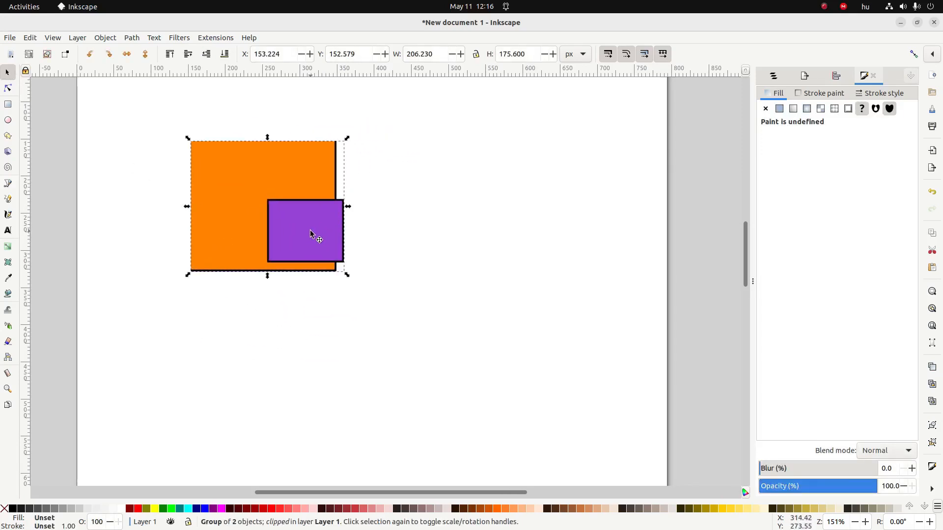
pyautogui.rightClick(308, 233)
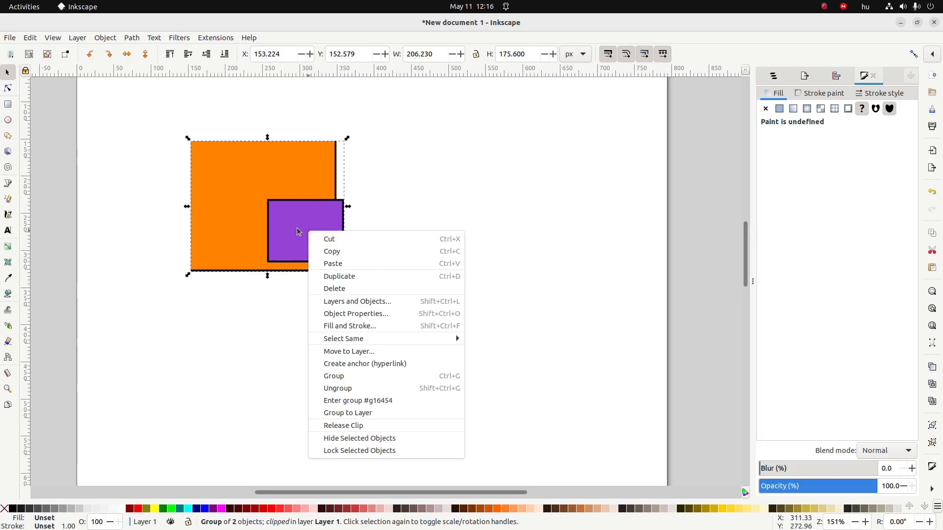
pyautogui.click(260, 220)
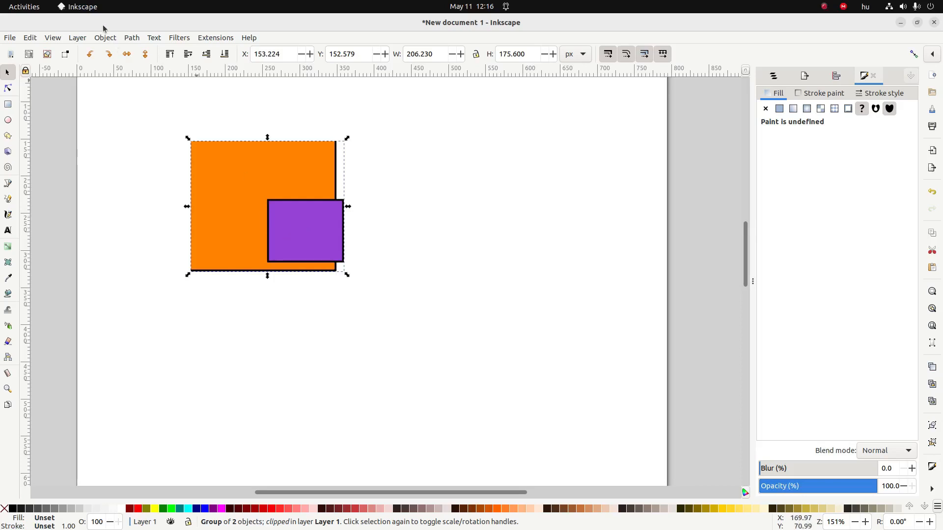
# Step: Release the group's clip, and move the transparent black rectangle clear of the group to about X 438, Y 201 px
pyautogui.click(106, 41)
pyautogui.moveTo(139, 167)
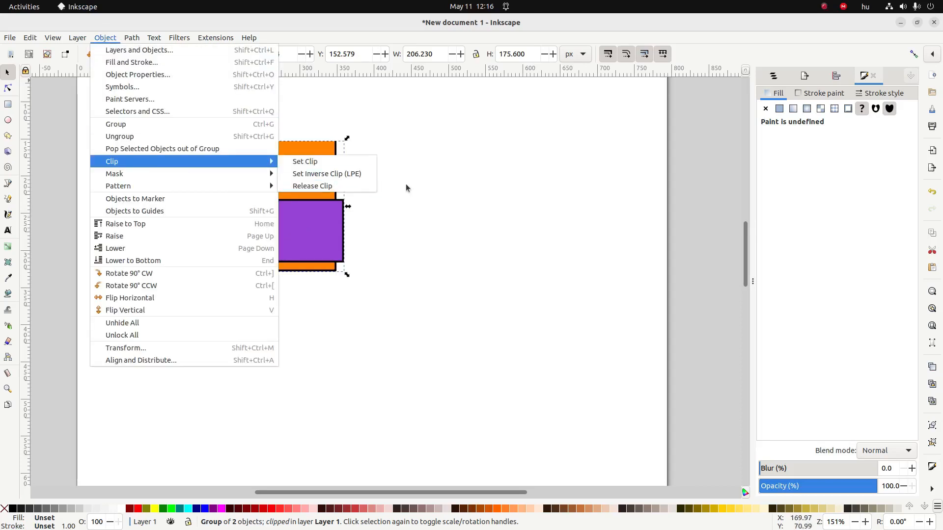
pyautogui.click(308, 190)
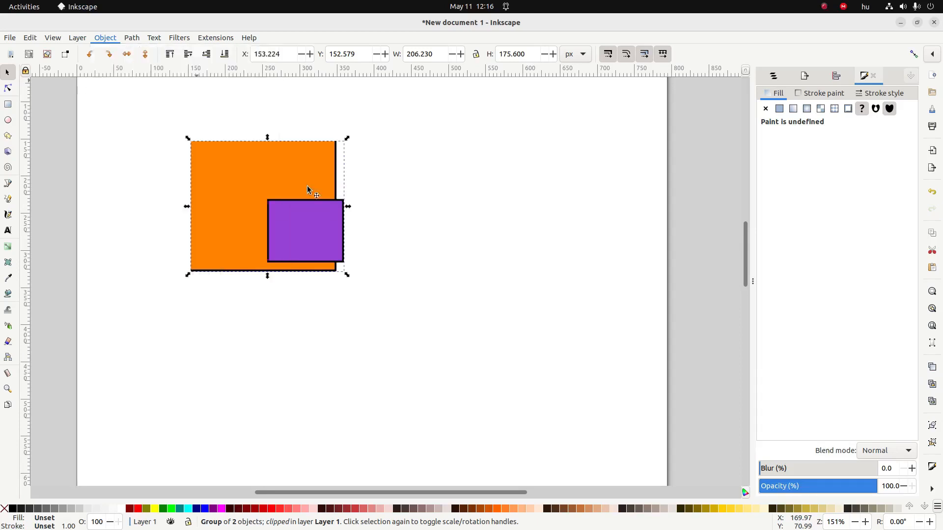
pyautogui.click(362, 333)
pyautogui.click(295, 315)
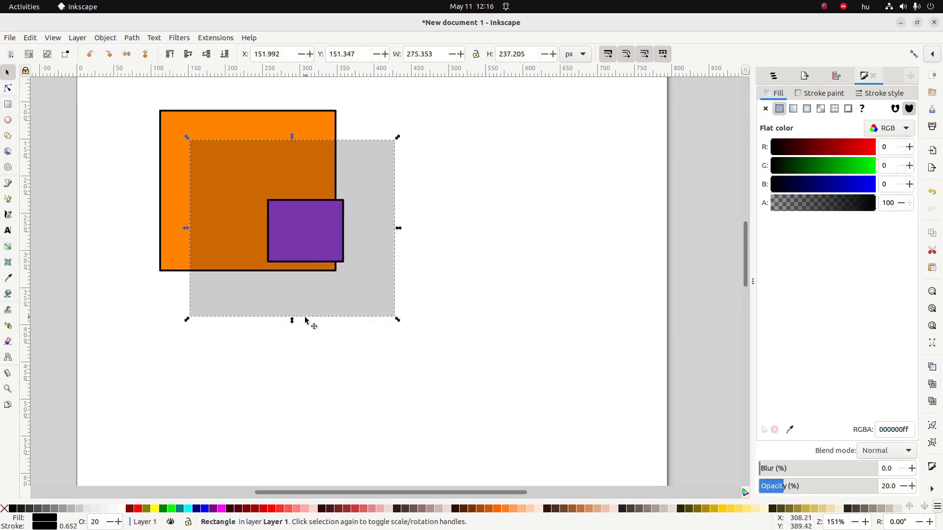
pyautogui.moveTo(295, 316); pyautogui.dragTo(507, 351)
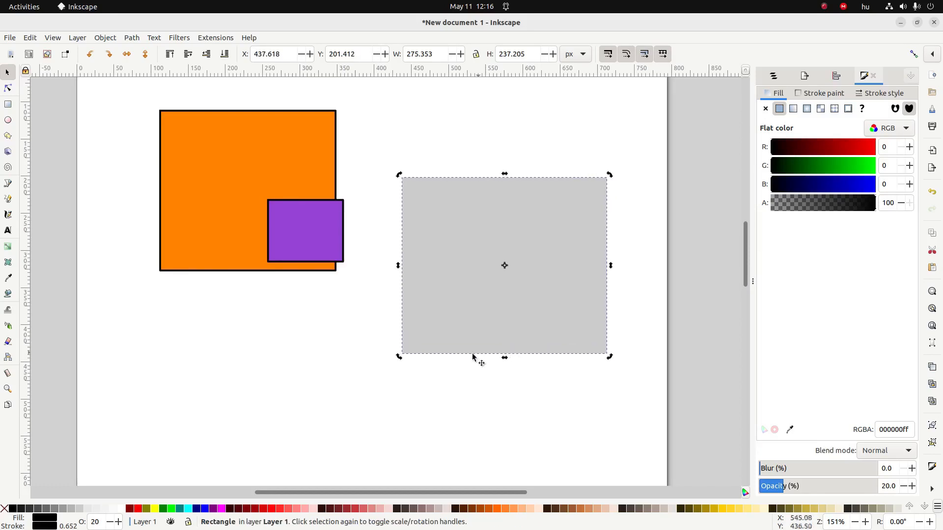
# Step: Switch to the F.Checklist_Inkscape document, tick off "Crop, clip", and highlight the "Export" item
pyautogui.hotkey('alt', 'Tab')
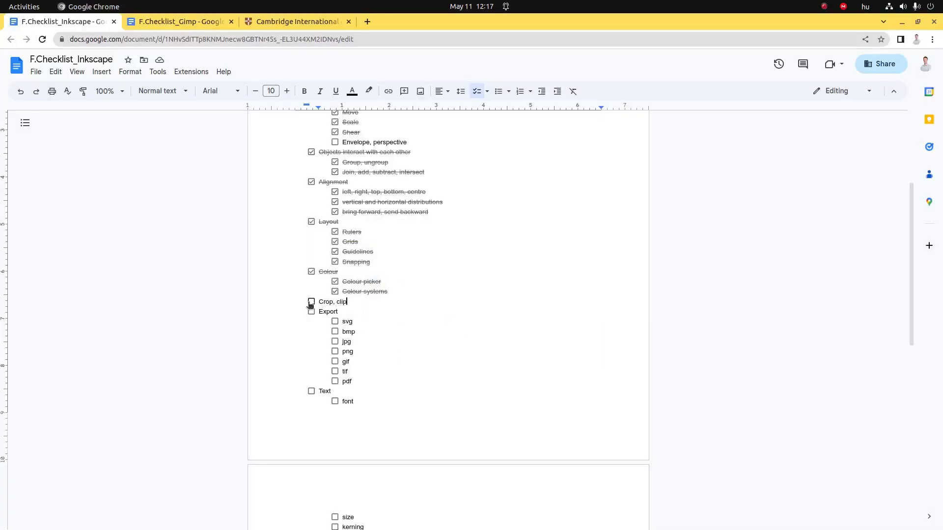
pyautogui.click(311, 302)
pyautogui.scroll(-3, 355, 297)
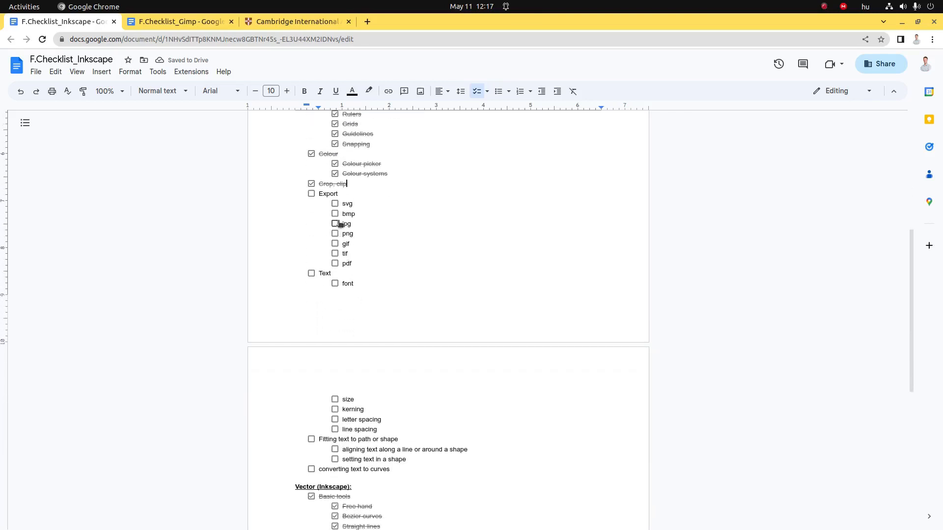
pyautogui.doubleClick(323, 197)
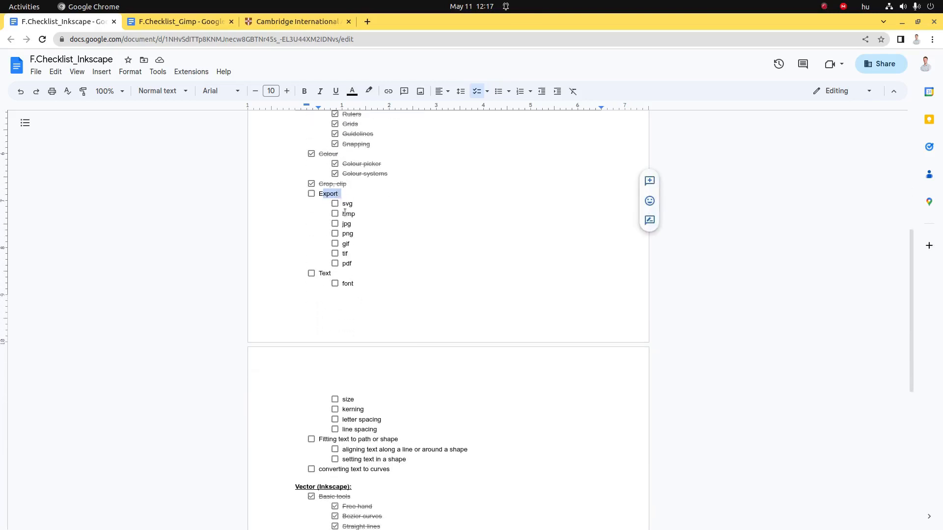
# Step: Review the remaining checklist topics and highlight the svg item under Export
pyautogui.scroll(-5, 364, 329)
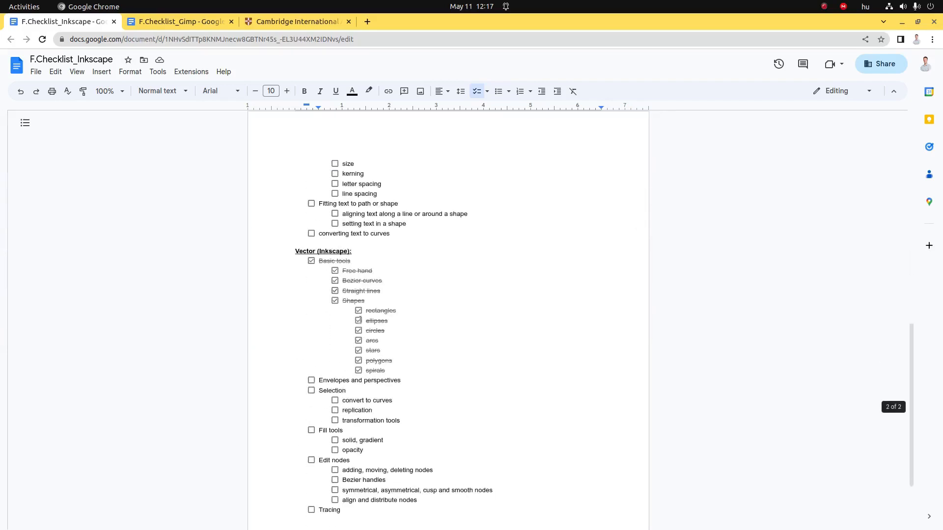
pyautogui.scroll(5, 364, 254)
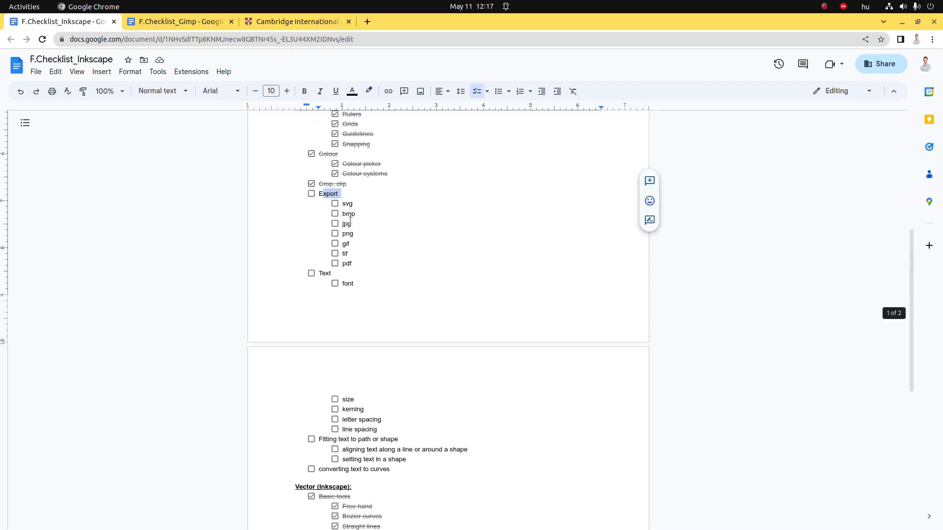
pyautogui.doubleClick(347, 204)
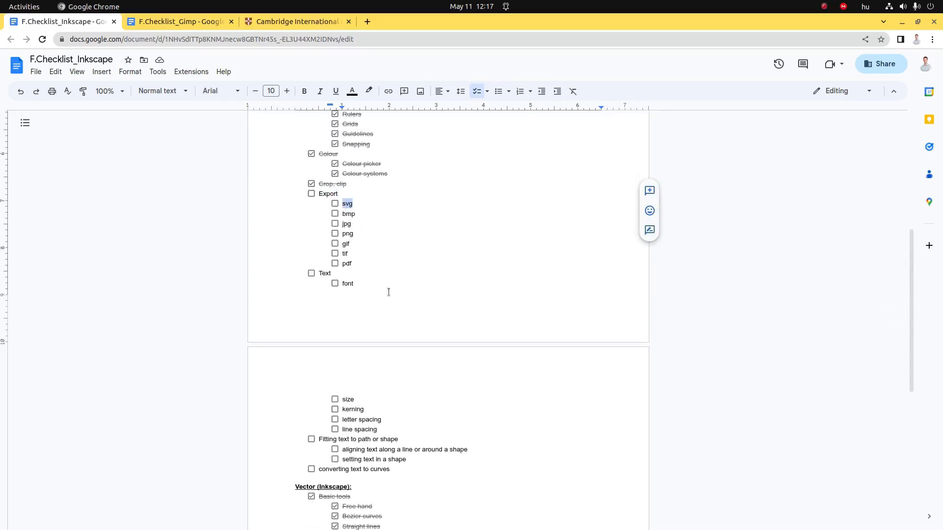
# Step: Switch to Inkscape, move the translucent grey rectangle over the orange and purple ones, and save the document as drawing.svg
pyautogui.hotkey('alt', 'Tab')
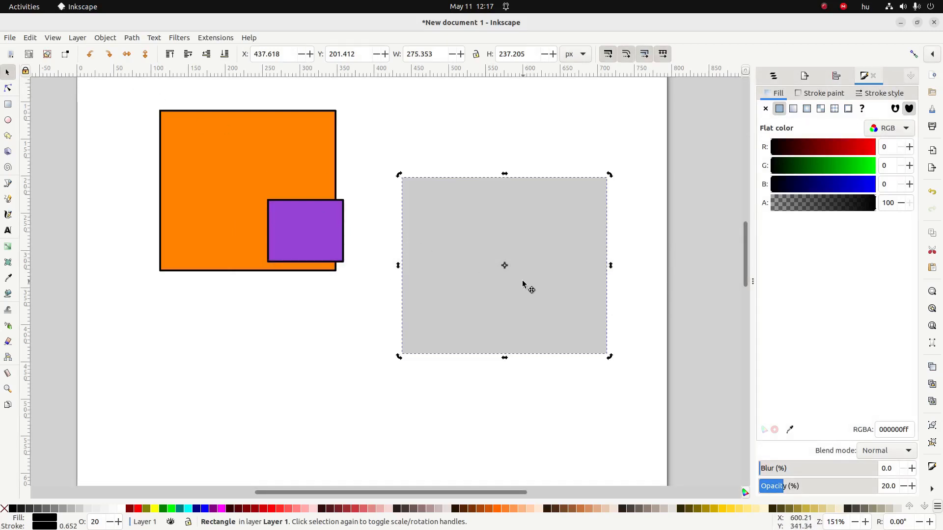
pyautogui.moveTo(523, 283)
pyautogui.mouseDown()
pyautogui.moveTo(354, 273)
pyautogui.moveTo(322, 261)
pyautogui.moveTo(316, 246)
pyautogui.mouseUp()
pyautogui.hotkey('ctrl', 's')
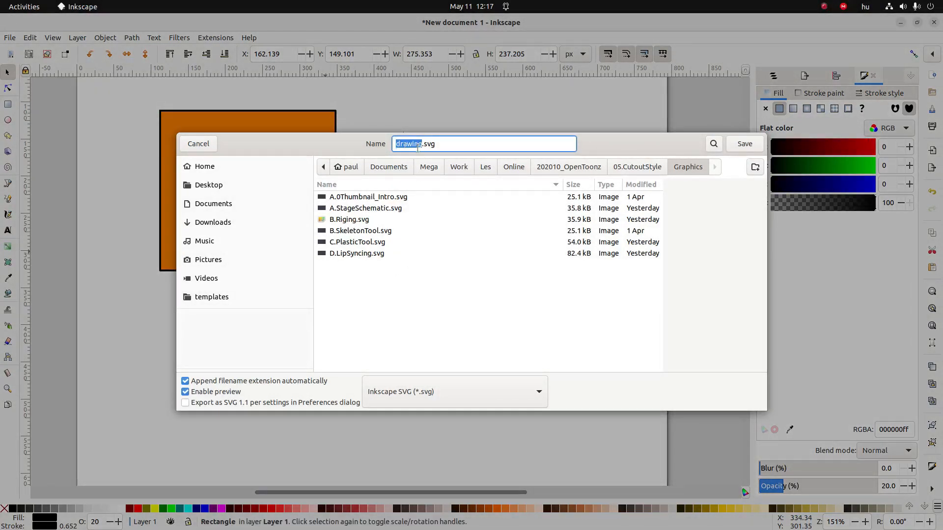
pyautogui.click(744, 144)
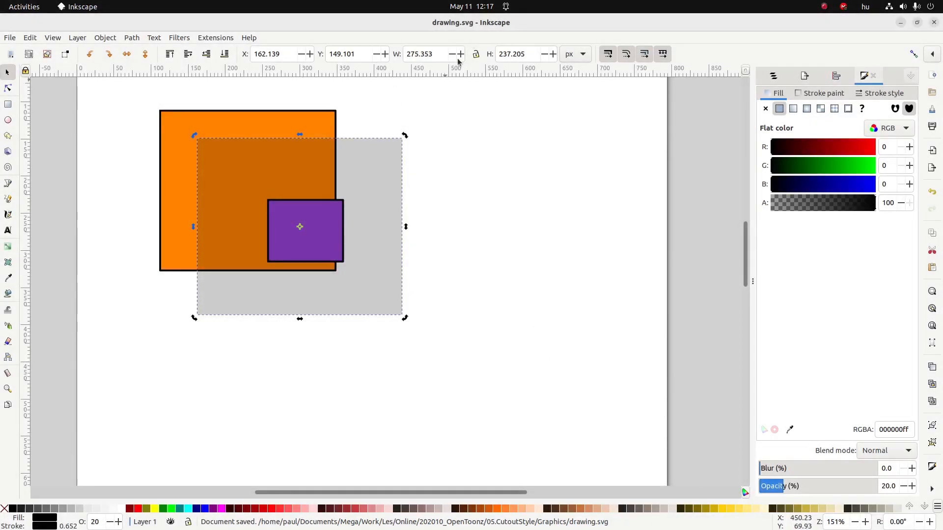
# Step: Open the export settings and compare the Document, Page and Selection export areas for a single image
pyautogui.click(9, 38)
pyautogui.click(35, 192)
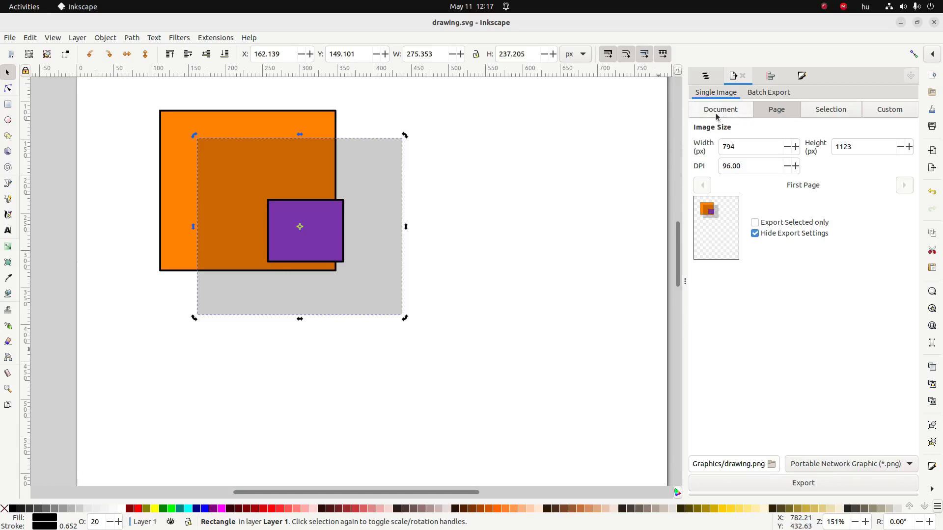
pyautogui.click(717, 117)
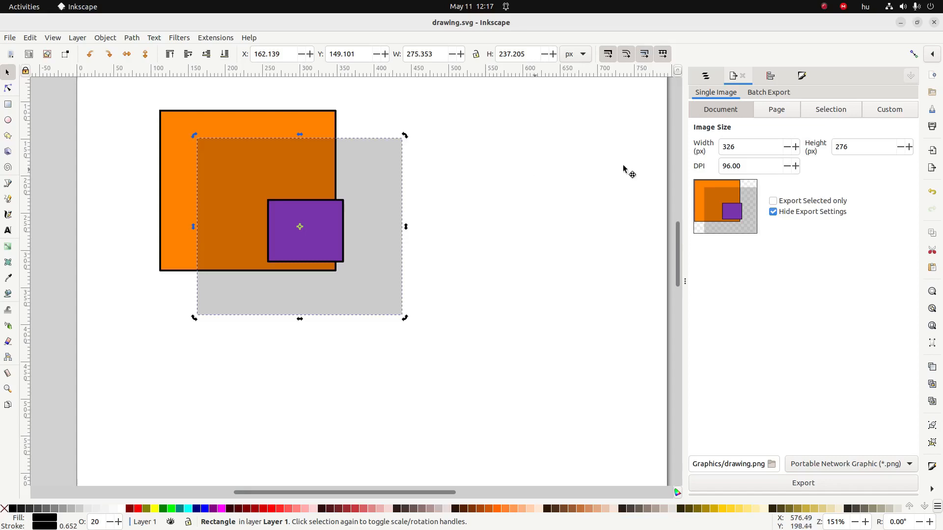
pyautogui.click(780, 116)
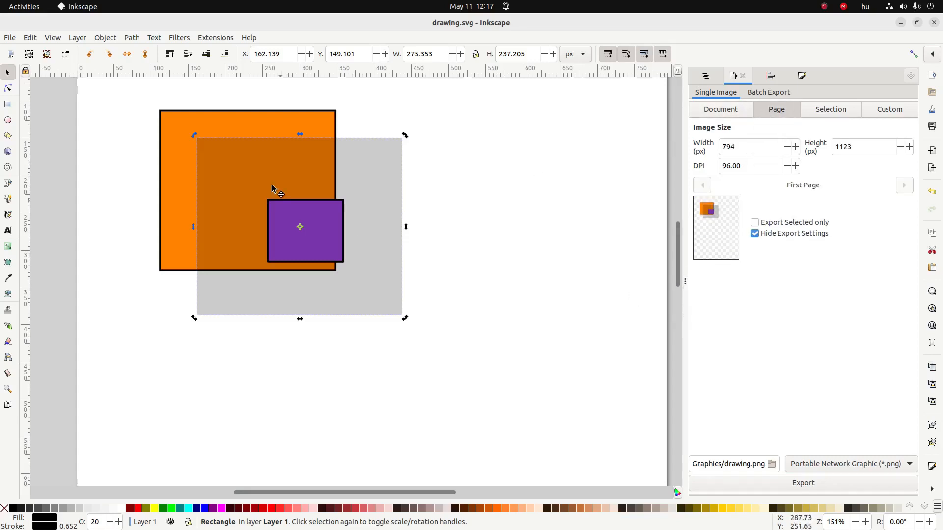
pyautogui.click(125, 121)
pyautogui.press('Tab')
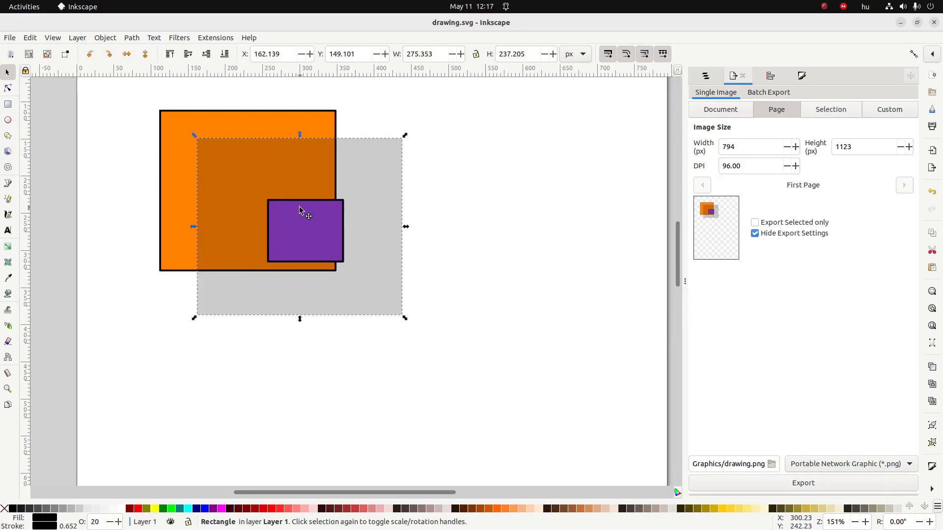
pyautogui.click(826, 112)
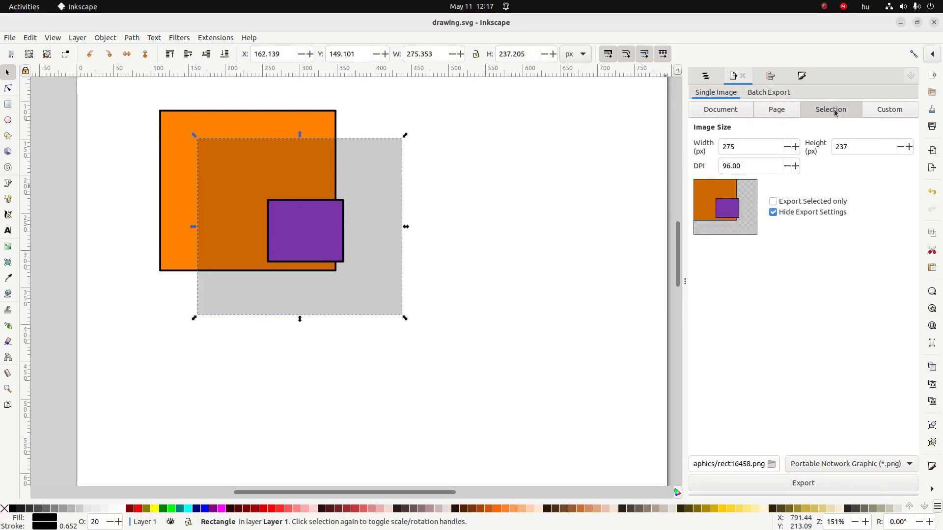
# Step: Define a custom export area with left at 46.199 mm, right at 109.753 mm and top at 32.750 mm
pyautogui.click(906, 114)
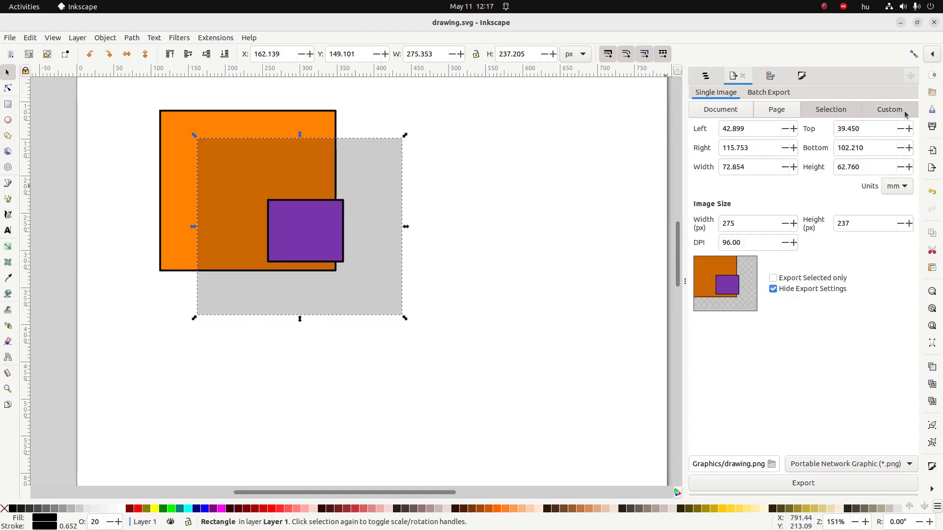
pyautogui.click(794, 129)
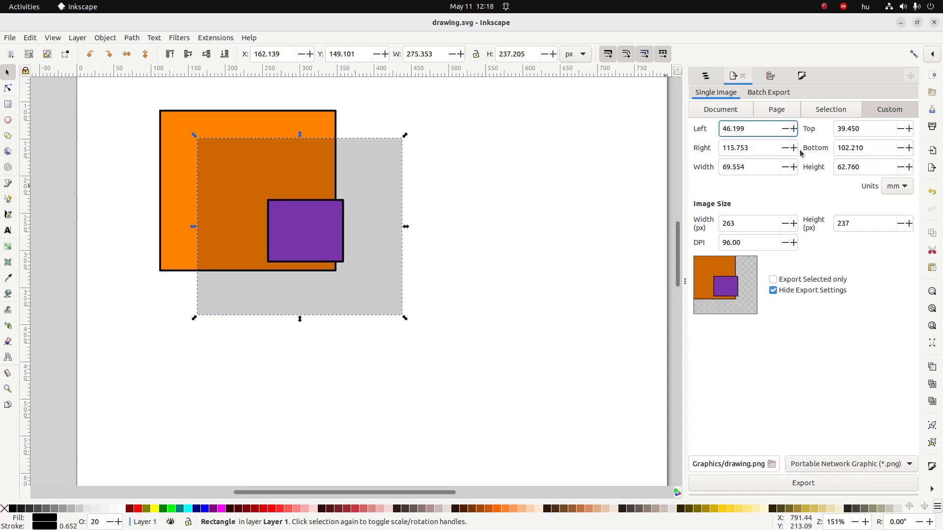
pyautogui.click(786, 149)
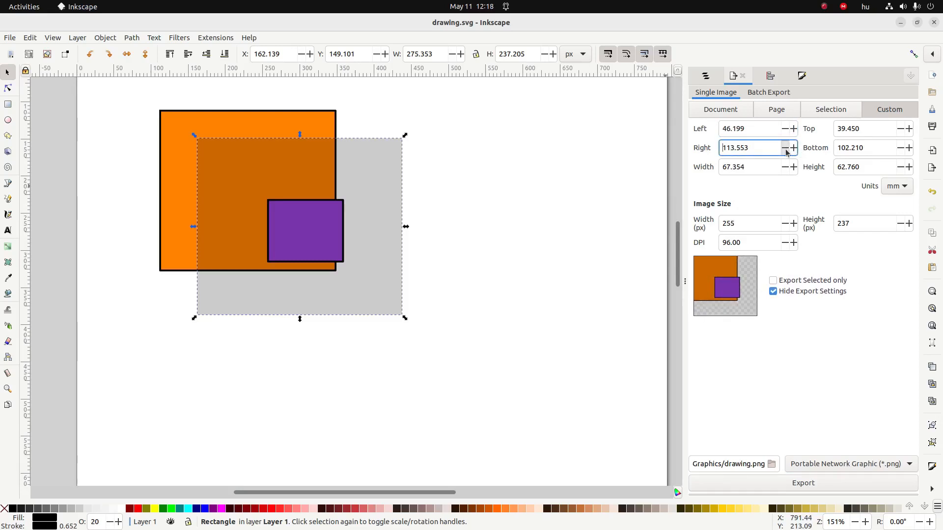
pyautogui.moveTo(786, 152); pyautogui.dragTo(786, 152)
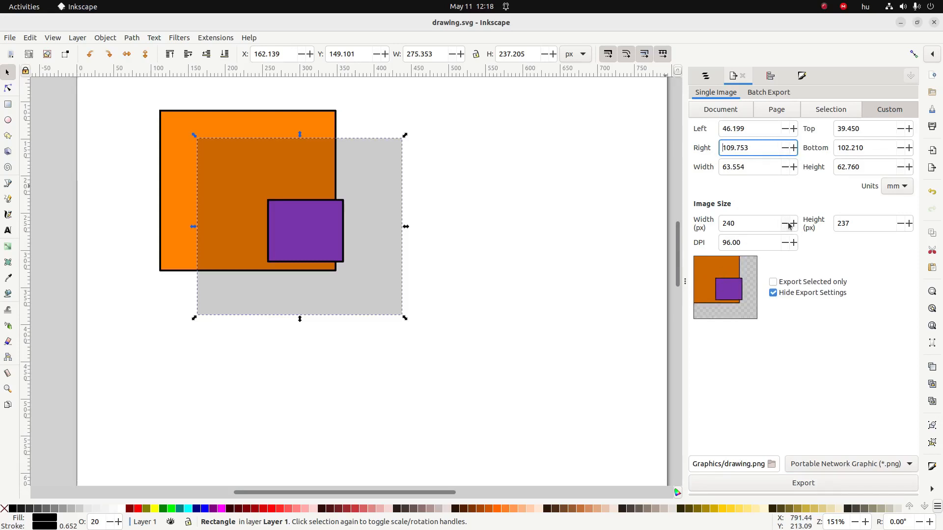
pyautogui.moveTo(900, 135); pyautogui.dragTo(898, 138)
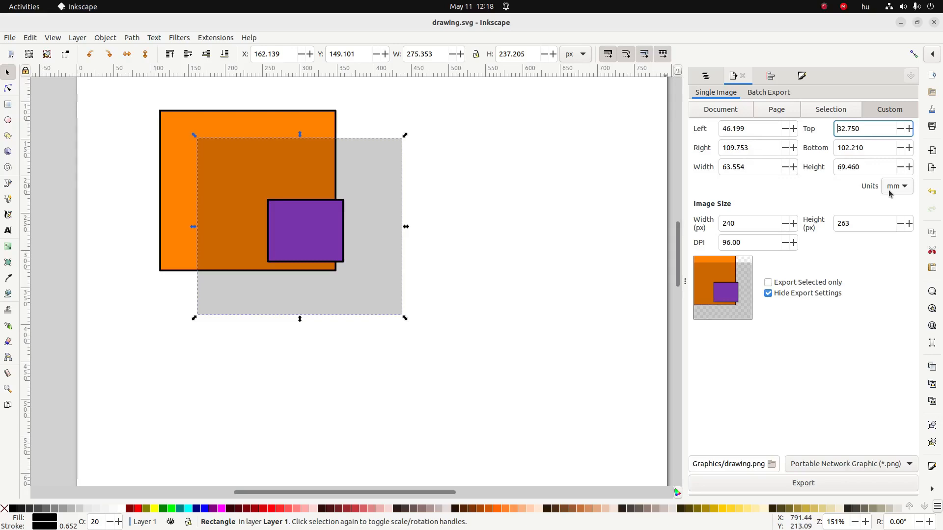
# Step: Look through the available export file formats and choose Portable Network Graphic (*.png)
pyautogui.click(908, 466)
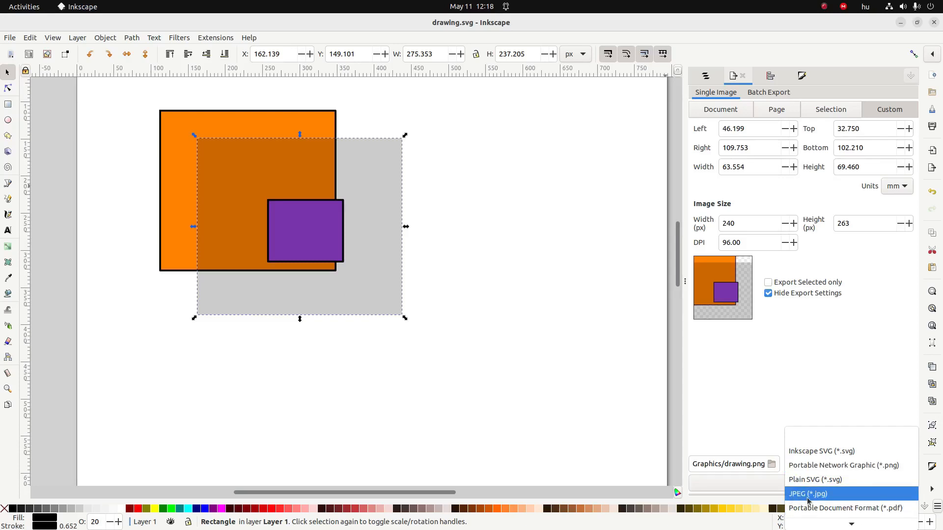
pyautogui.scroll(-1, 809, 497)
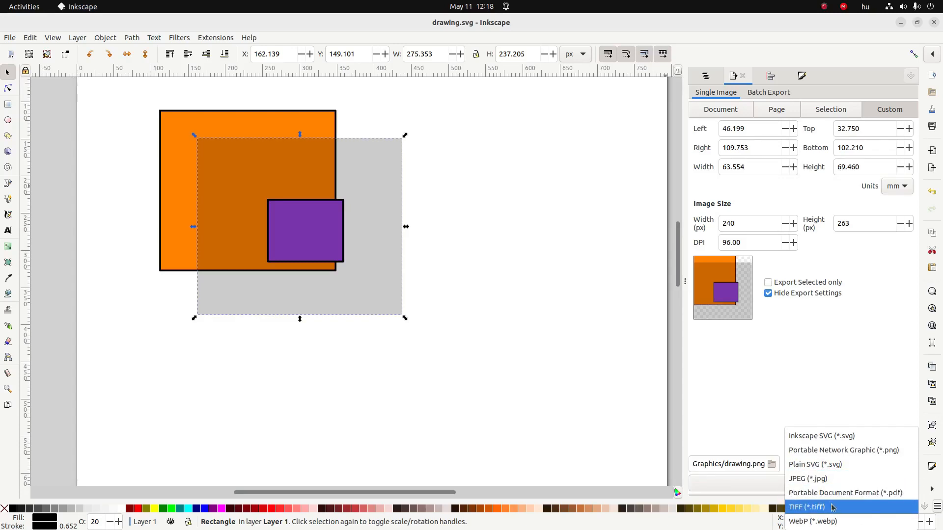
pyautogui.click(751, 328)
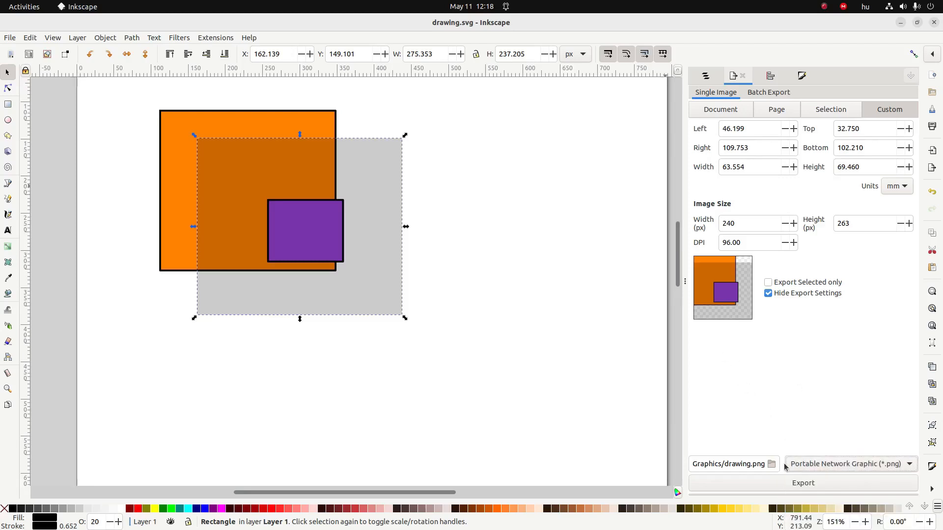
pyautogui.click(819, 464)
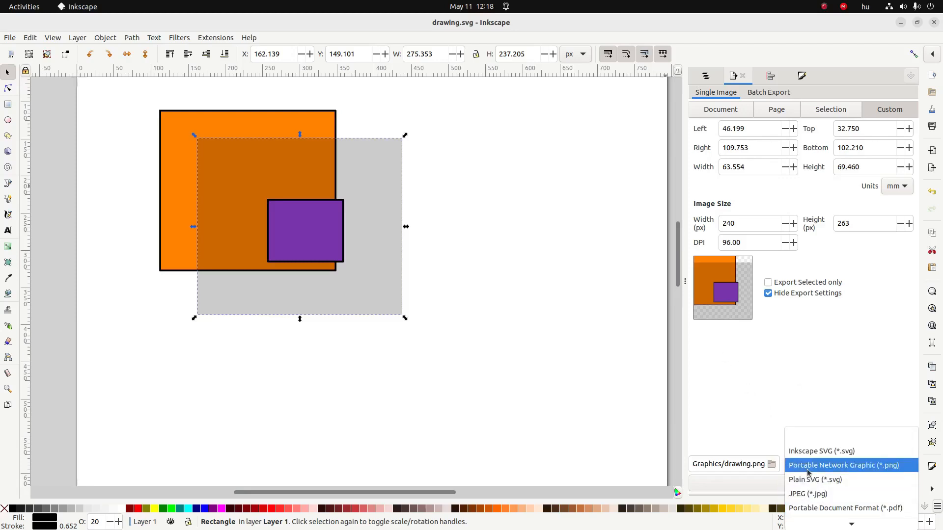
pyautogui.click(807, 467)
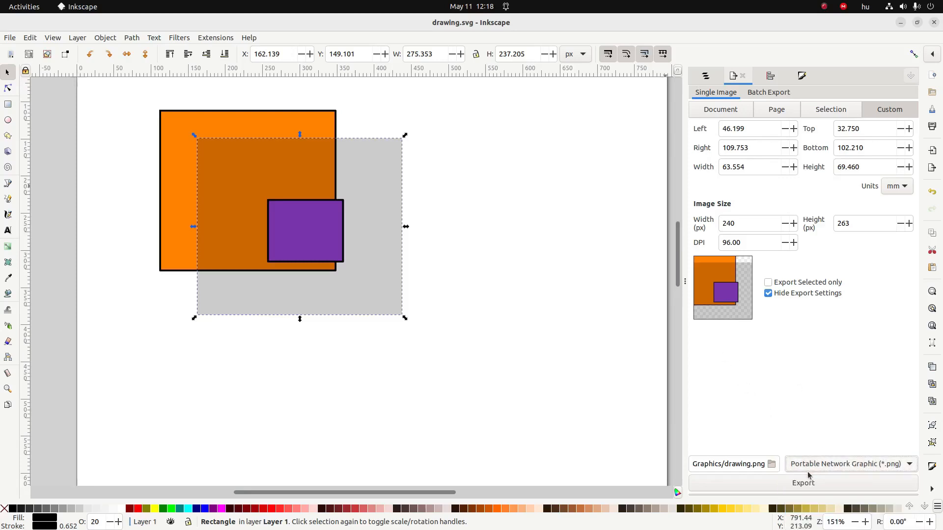
# Step: Create a folder named 9626Inkscape inside Desktop/temp as the export destination
pyautogui.click(772, 464)
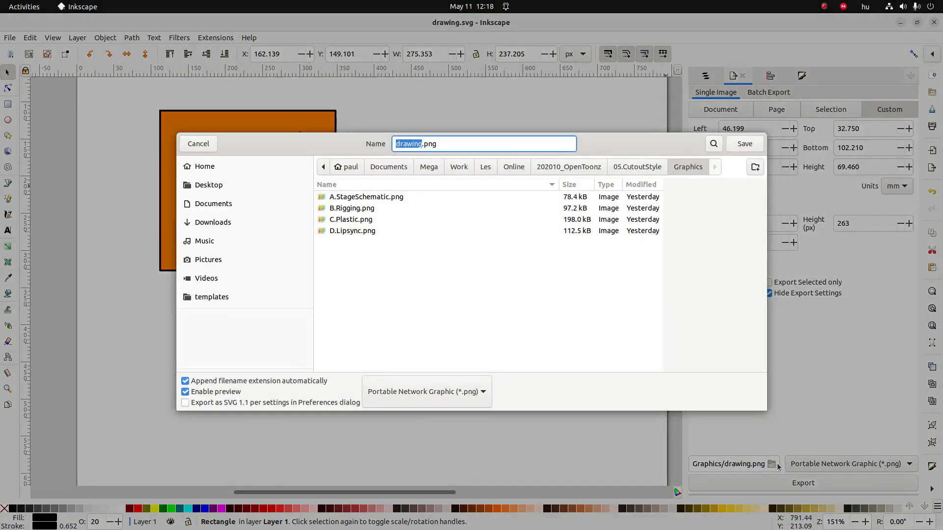
pyautogui.click(188, 185)
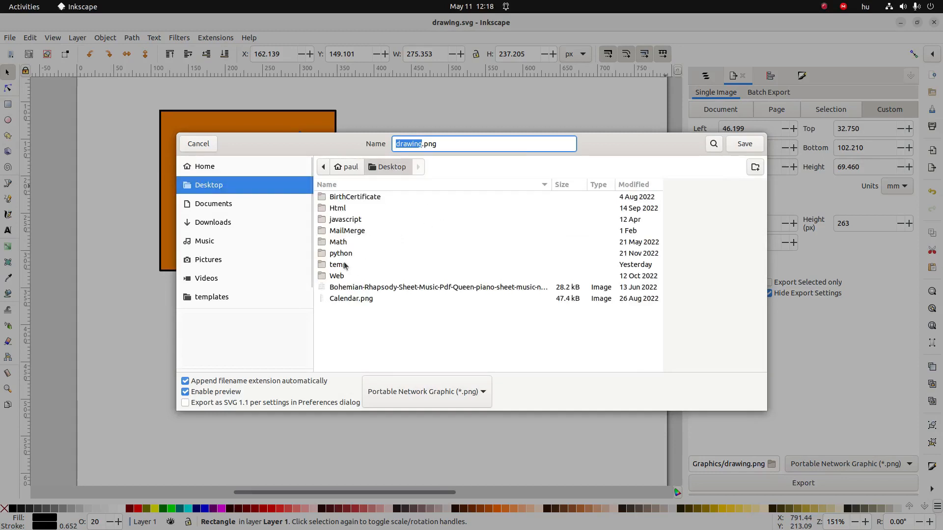
pyautogui.doubleClick(350, 265)
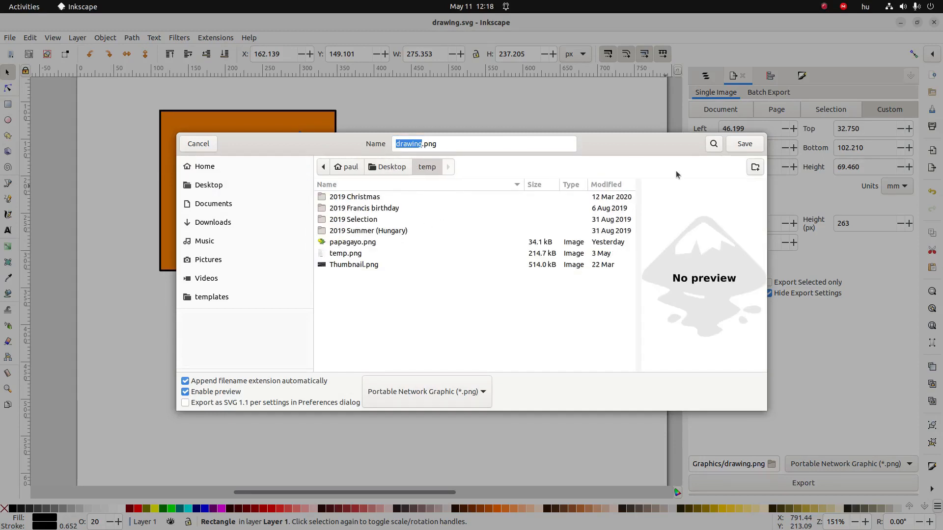
pyautogui.click(755, 167)
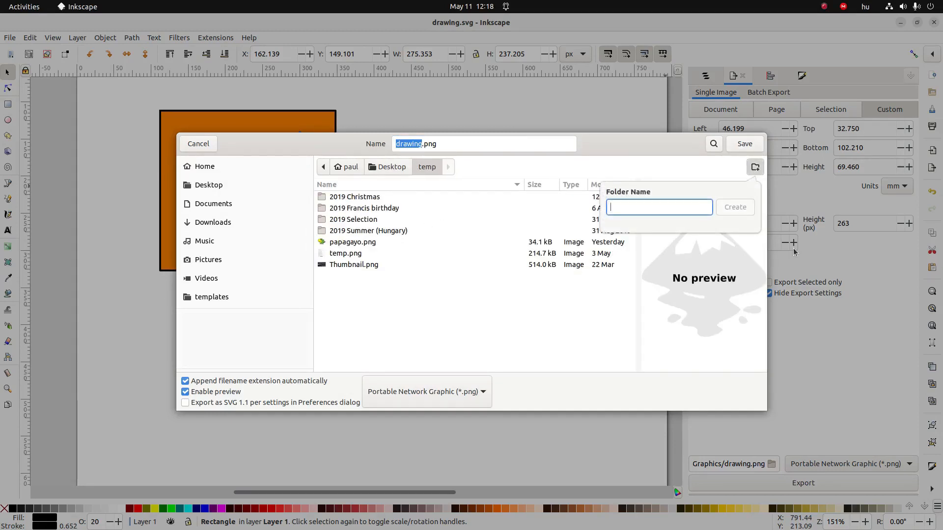
pyautogui.write('9626')
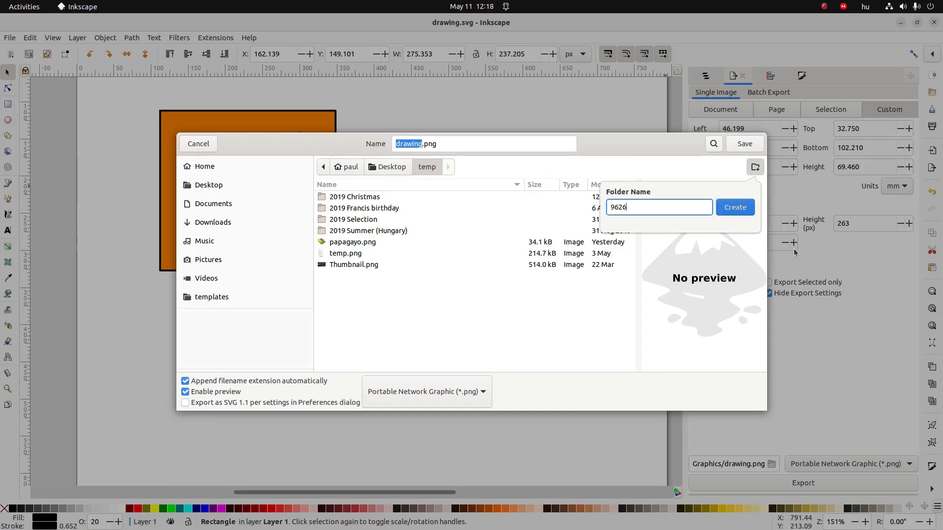
pyautogui.write('Inkscape')
pyautogui.click(734, 207)
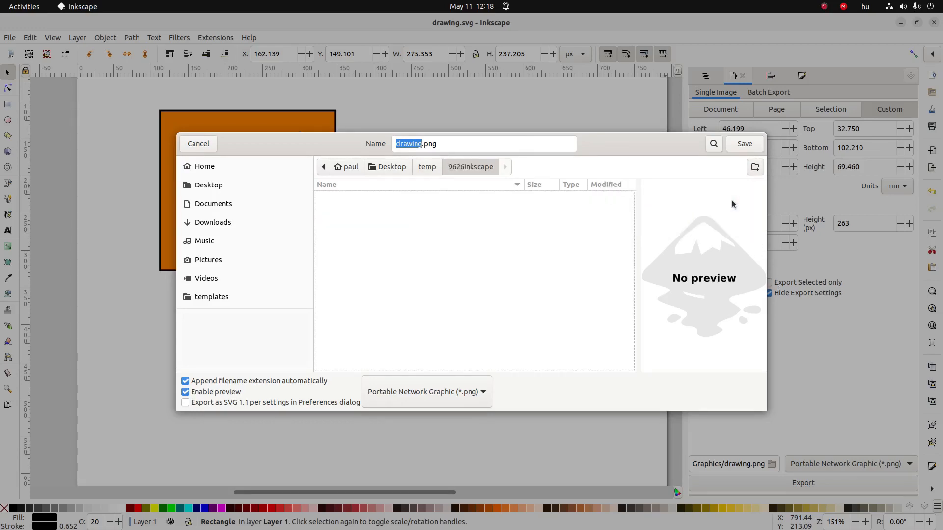
# Step: Export the custom area as drawing.png into the 9626Inkscape folder, replacing the existing file of that name
pyautogui.click(744, 144)
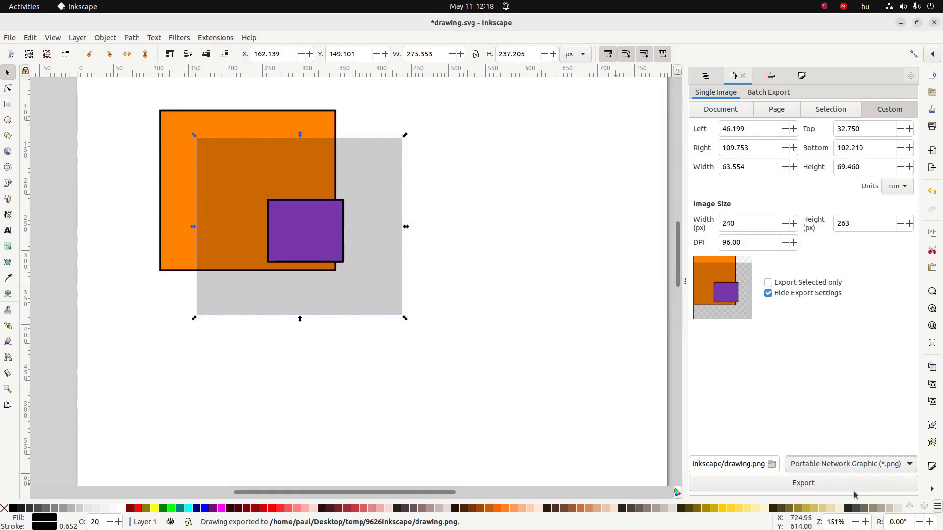
pyautogui.click(808, 487)
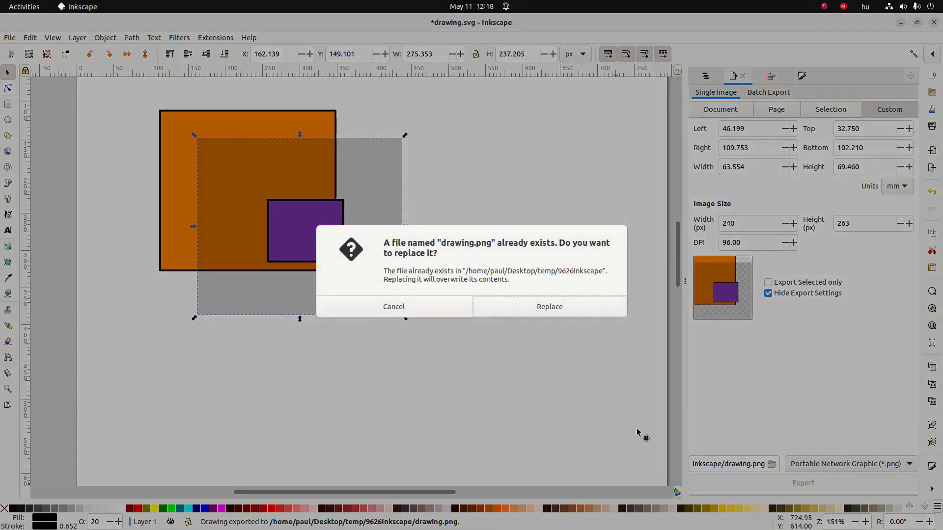
pyautogui.click(547, 309)
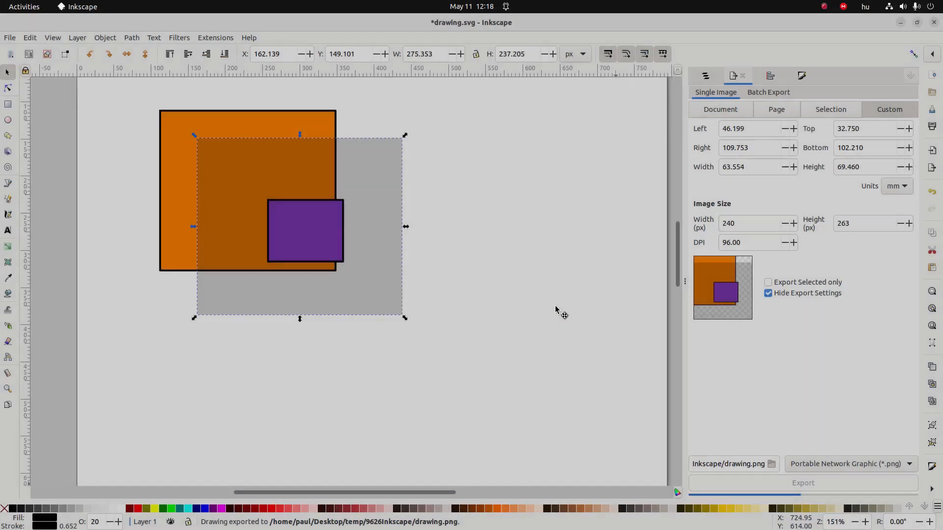
# Step: Switch to the file manager, browse to Desktop/temp/9626Inkscape, view the exported drawing.png and close the image
pyautogui.click(19, 140)
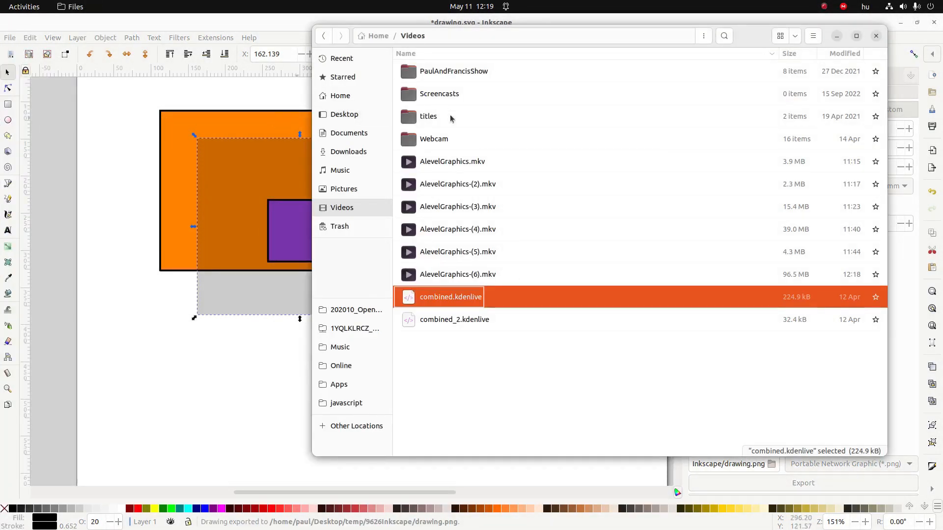
pyautogui.click(379, 115)
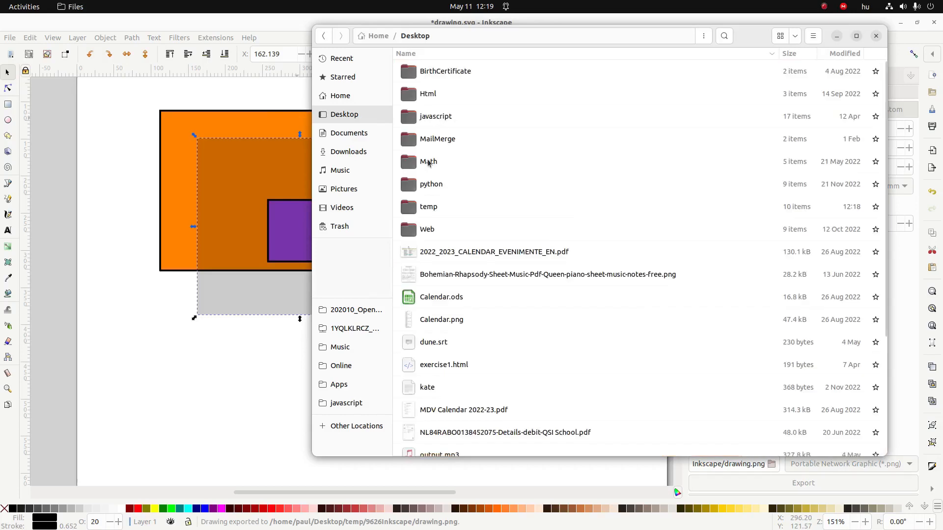
pyautogui.doubleClick(429, 210)
pyautogui.doubleClick(448, 74)
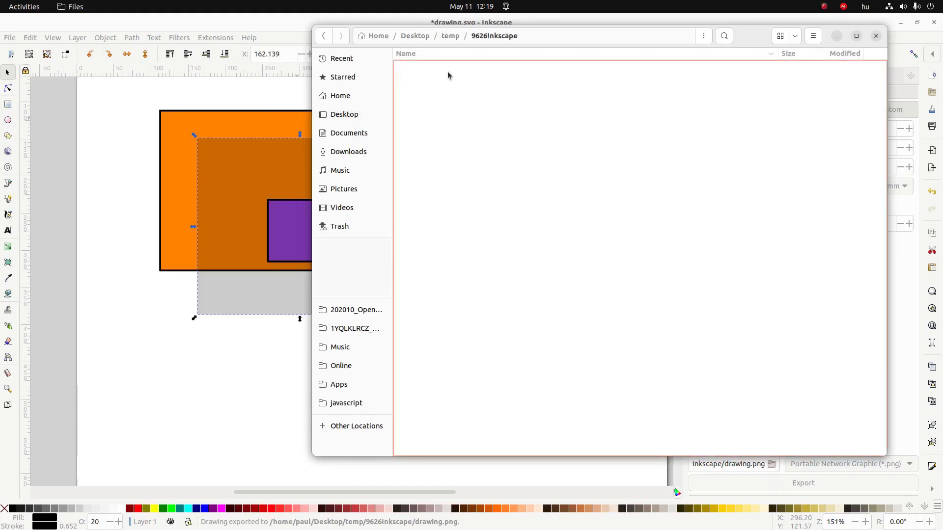
pyautogui.doubleClick(428, 75)
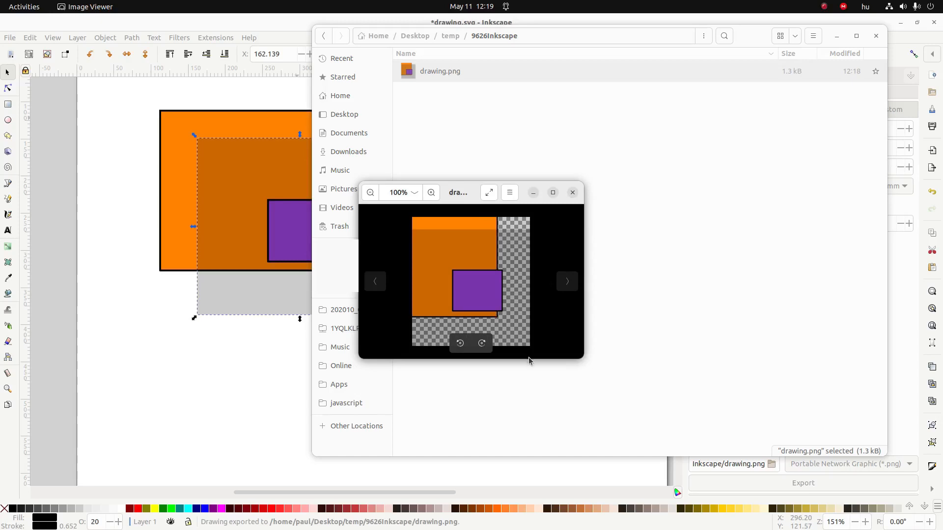
pyautogui.click(573, 192)
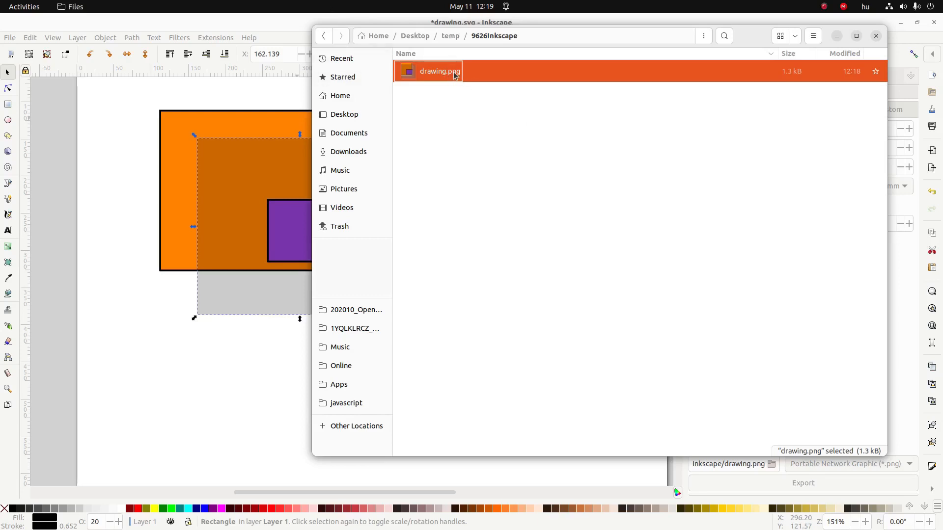
# Step: Switch back to Inkscape and choose JPEG (*.jpg) as the export file format
pyautogui.click(627, 20)
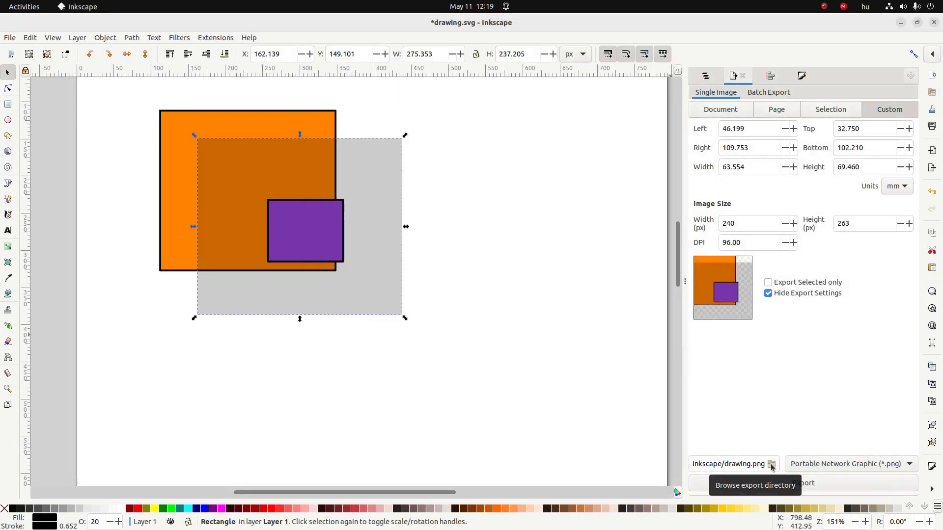
pyautogui.click(813, 465)
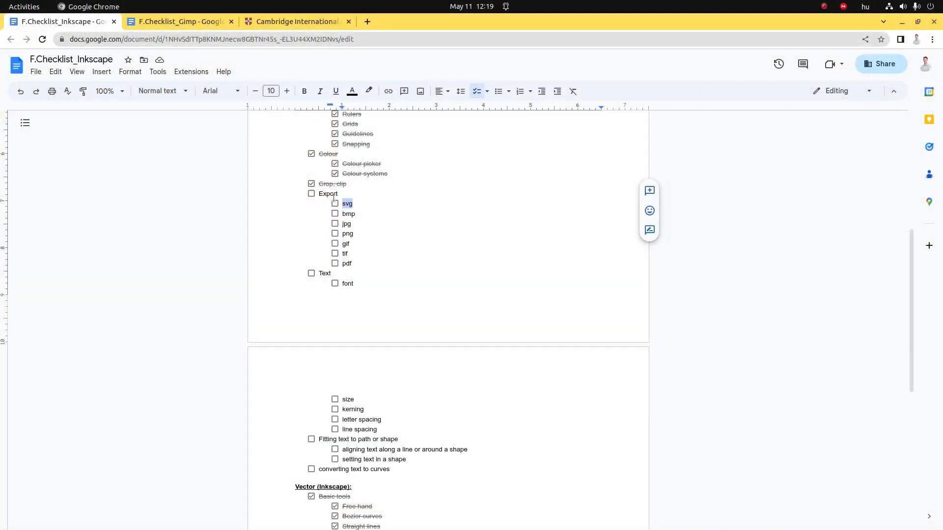
# Step: Tick off svg, jpg and png under Export in the Inkscape checklist document in Chrome
pyautogui.click(335, 204)
pyautogui.click(336, 214)
pyautogui.click(335, 224)
pyautogui.click(335, 235)
# Step: Look for PDF and TIFF among Inkscape's export formats, and tick off tif and pdf in the checklist in Chrome
pyautogui.hotkey('alt', 'Tab')
pyautogui.click(798, 472)
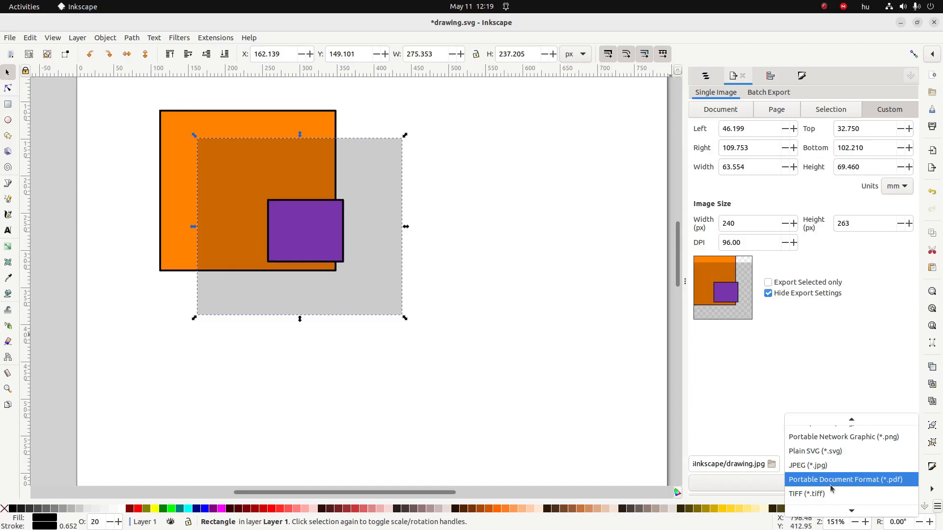
pyautogui.hotkey('alt', 'Tab')
pyautogui.hotkey('alt', 'Tab')
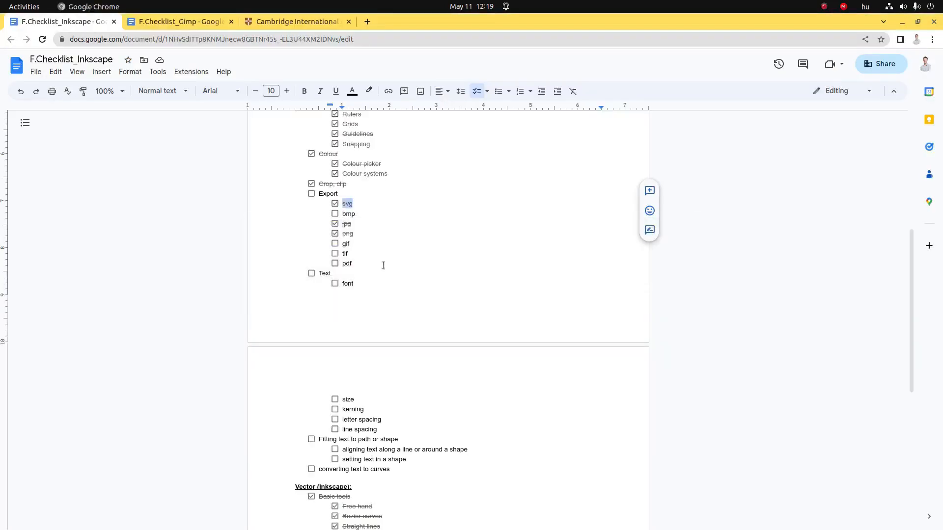
pyautogui.click(335, 253)
pyautogui.click(335, 264)
pyautogui.click(335, 243)
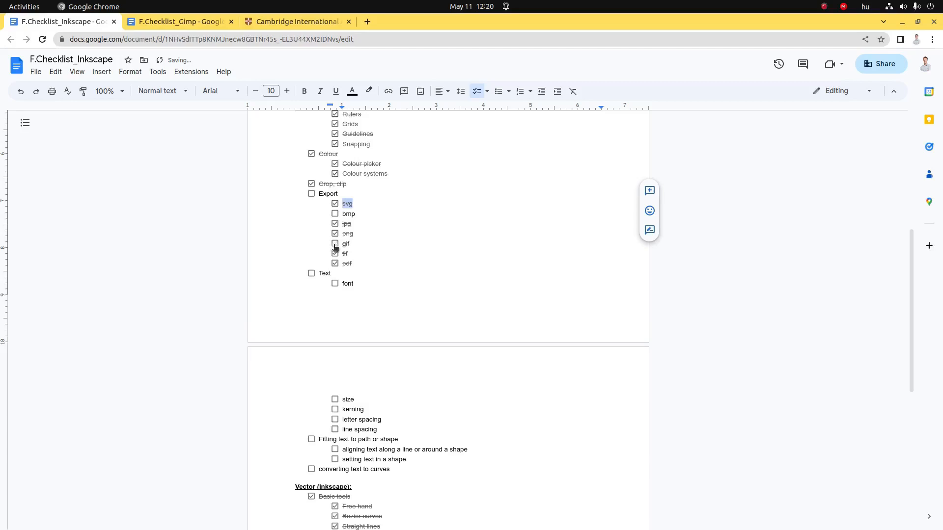
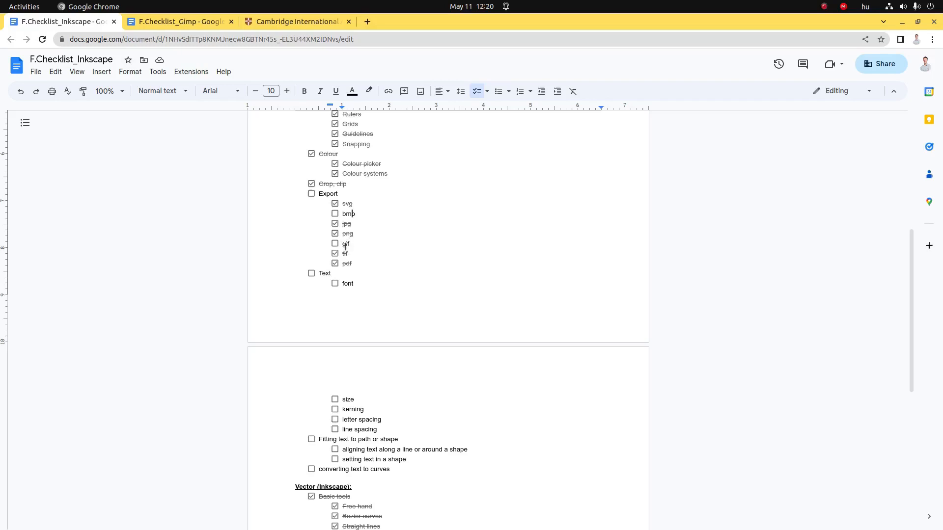
# Step: Search the installed applications for gimp and launch GIMP
pyautogui.press('super')
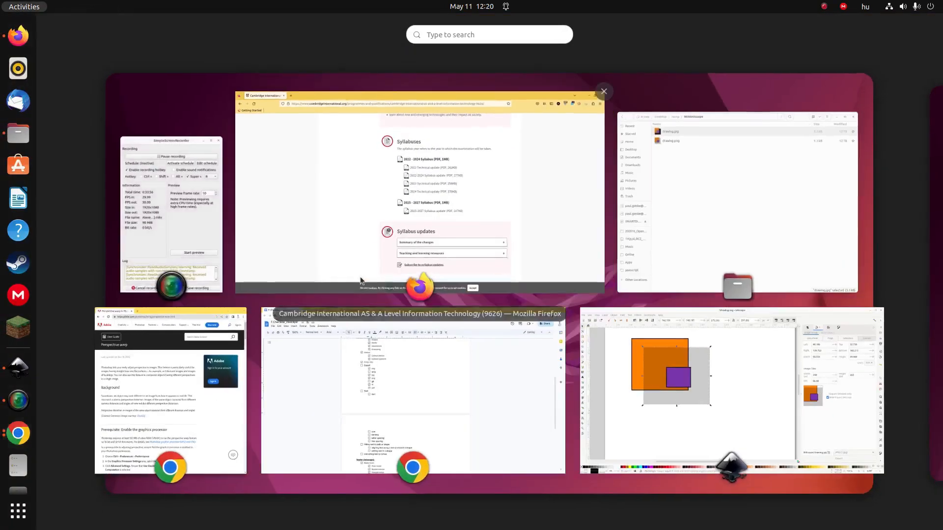
pyautogui.click(774, 410)
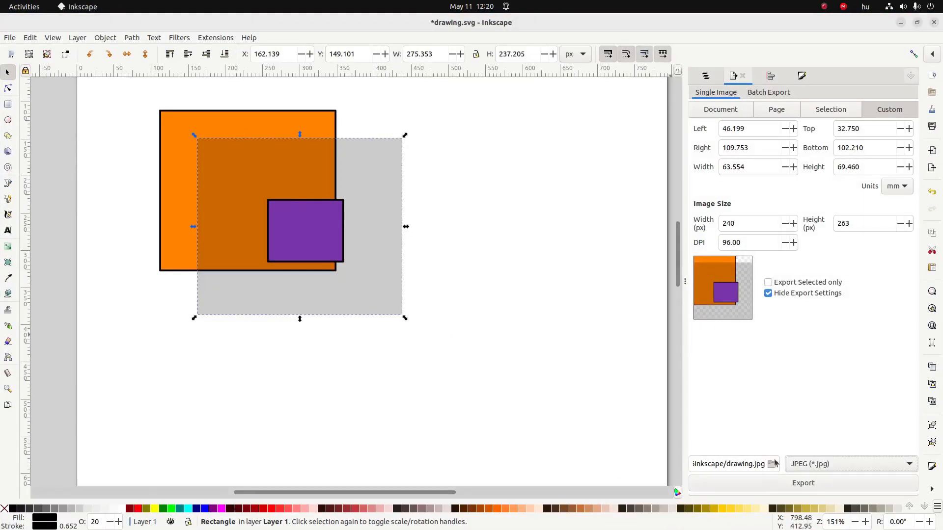
pyautogui.press('super')
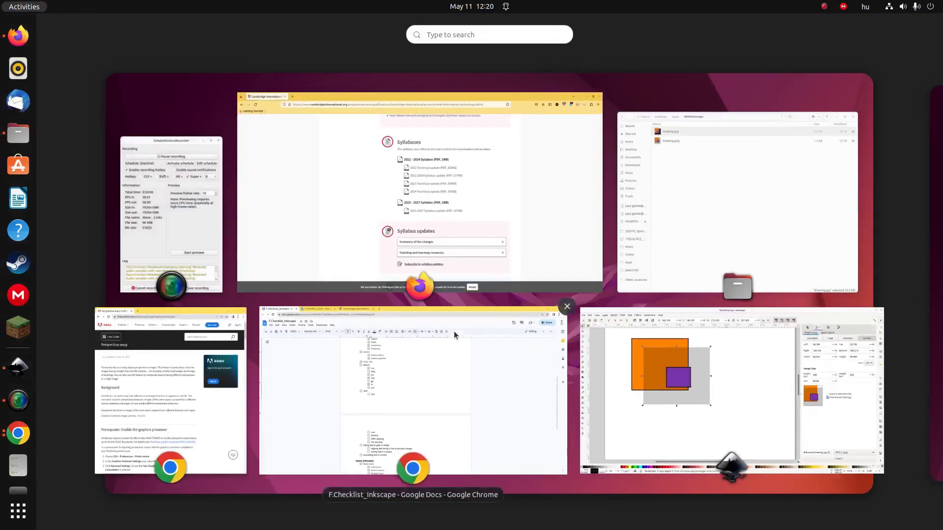
pyautogui.write('gimn')
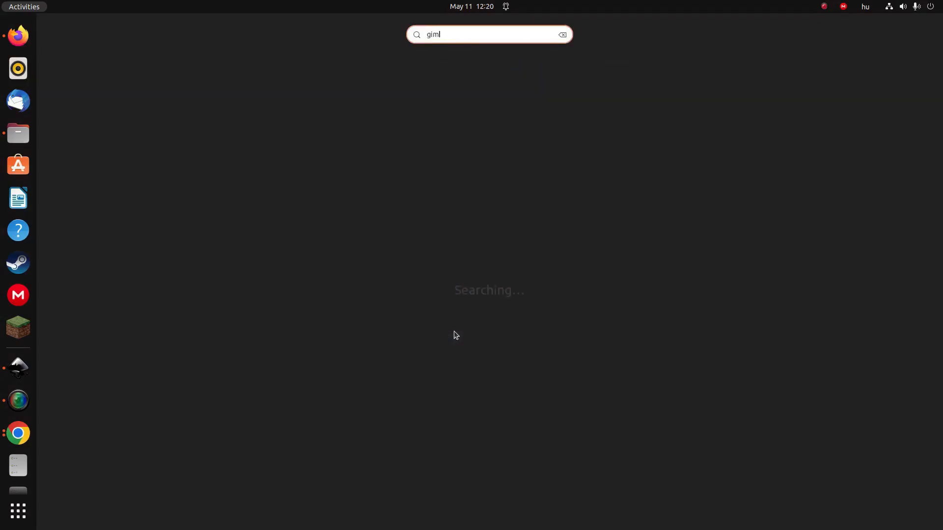
pyautogui.write('p')
pyautogui.press('Return')
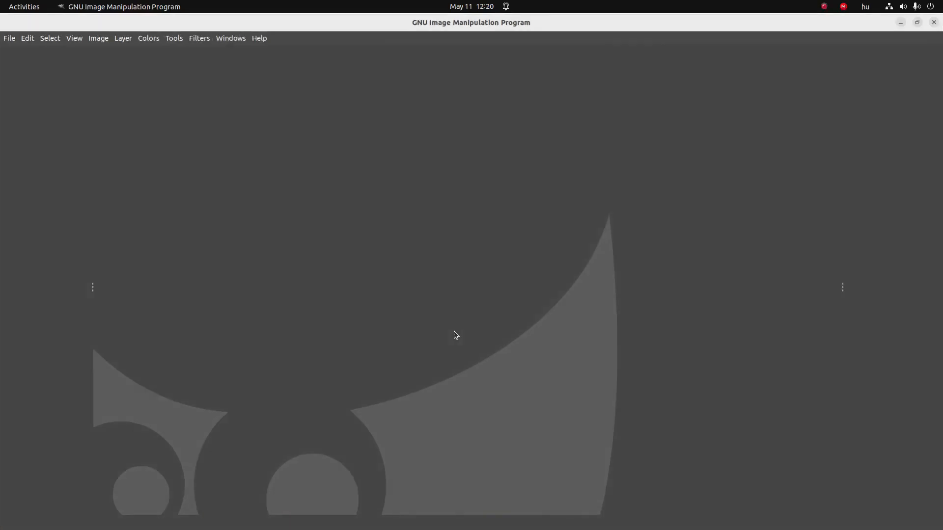
# Step: Bring up the 9626Inkscape folder in the file manager and open drawing.png from it in GIMP
pyautogui.hotkey('alt', 'Tab')
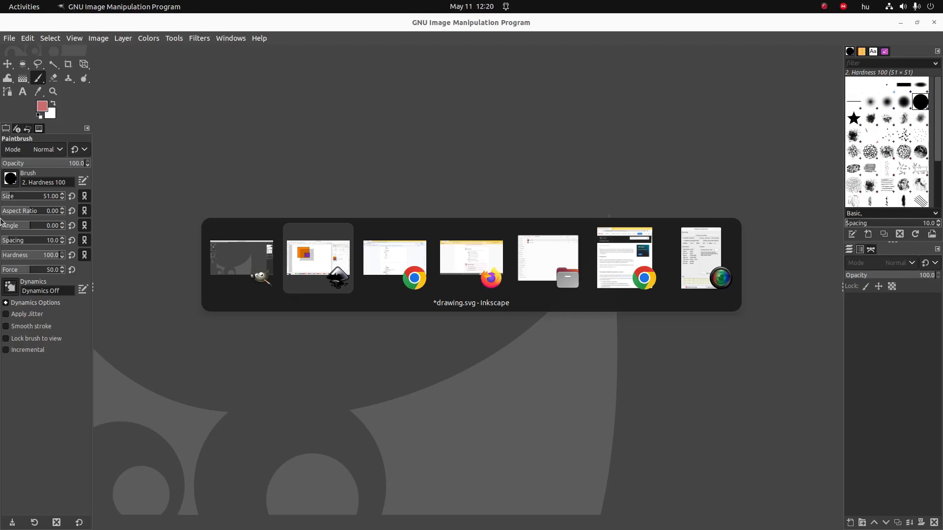
pyautogui.hotkey('alt', 'Tab')
pyautogui.hotkey('alt', 'Tab')
pyautogui.hotkey('alt', 'Tab')
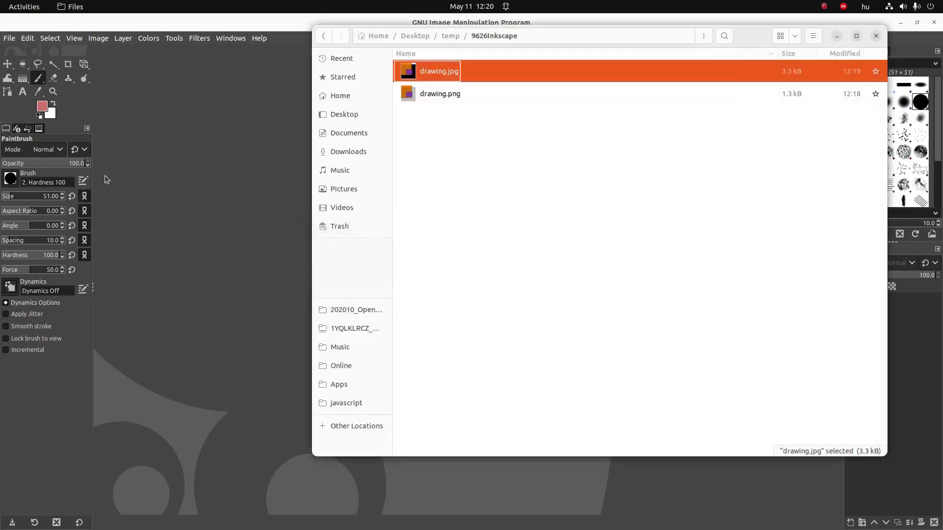
pyautogui.moveTo(432, 99)
pyautogui.mouseDown()
pyautogui.moveTo(474, 123)
pyautogui.moveTo(547, 260)
pyautogui.moveTo(516, 290)
pyautogui.moveTo(353, 348)
pyautogui.moveTo(252, 321)
pyautogui.mouseUp()
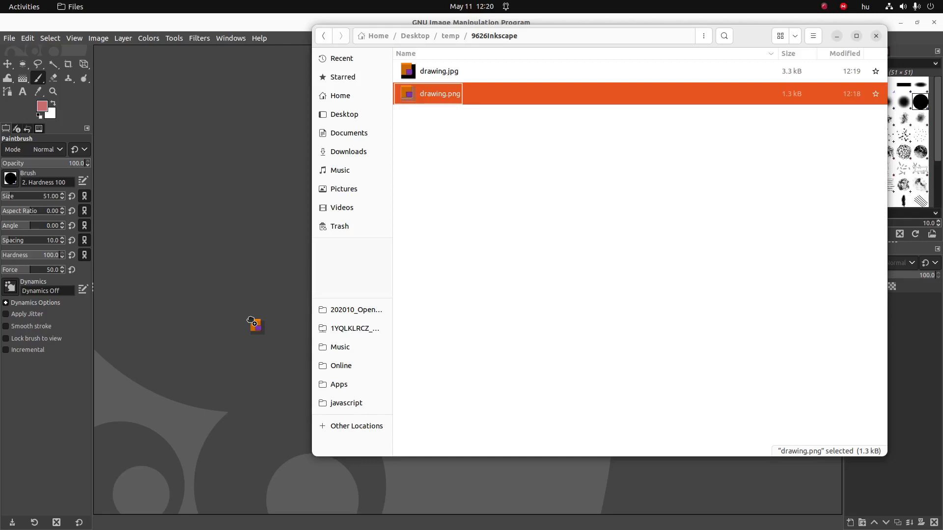
pyautogui.moveTo(252, 321); pyautogui.dragTo(249, 319)
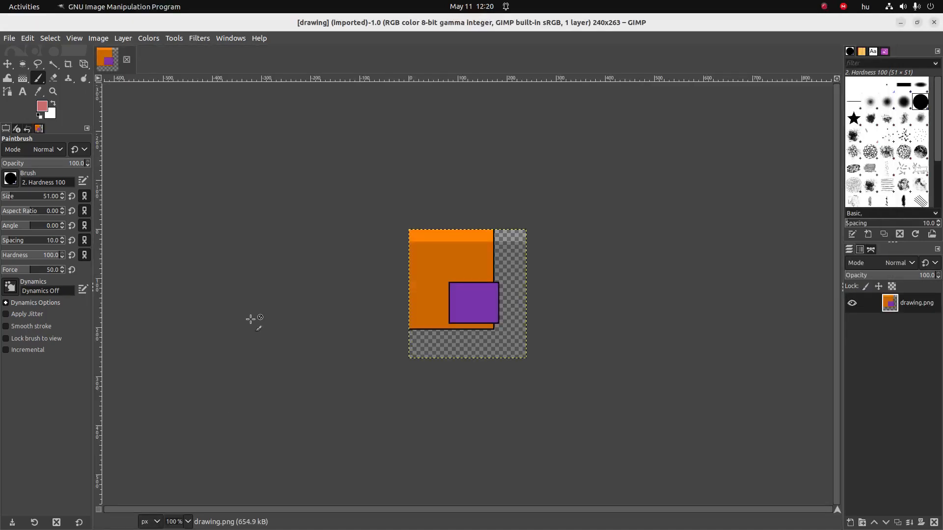
# Step: Export the image as drawing.bmp in the Windows BMP image format into the 9626Inkscape folder, with the default BMP options
pyautogui.click(9, 38)
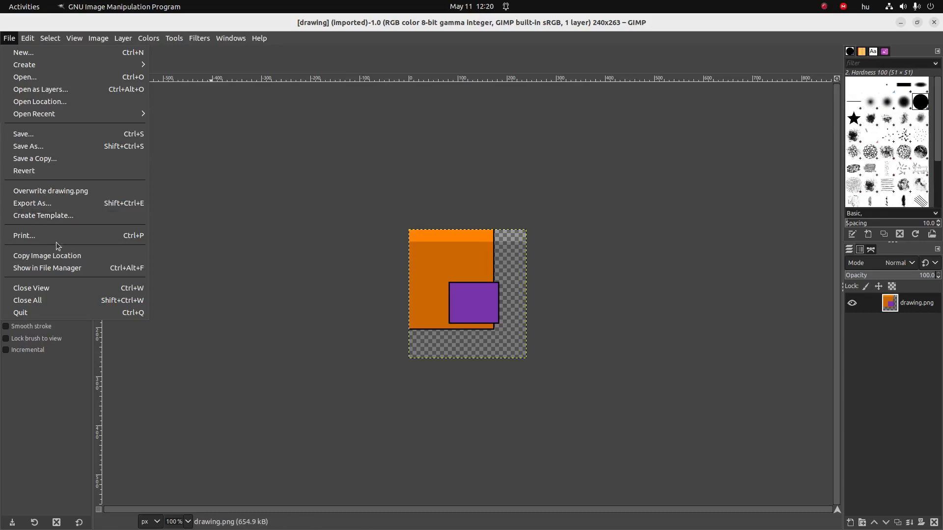
pyautogui.click(64, 203)
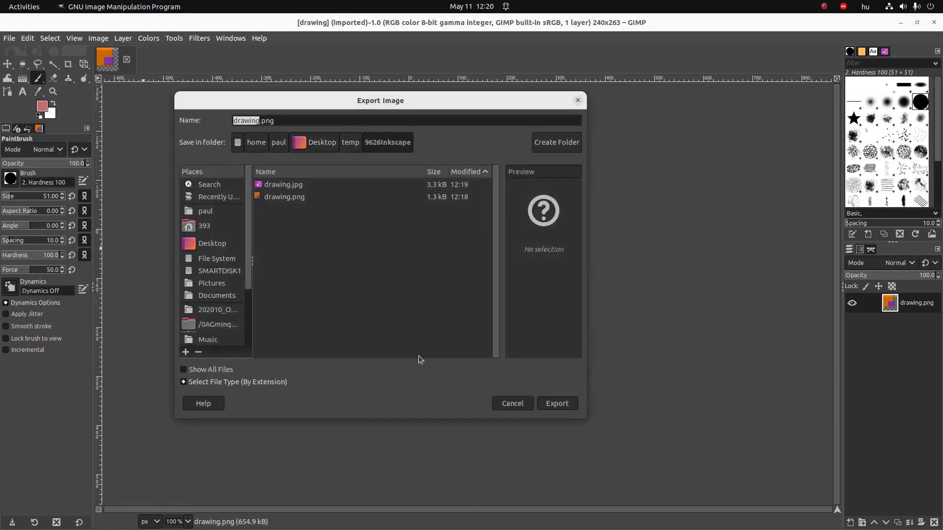
pyautogui.click(216, 382)
pyautogui.scroll(-10, 221, 372)
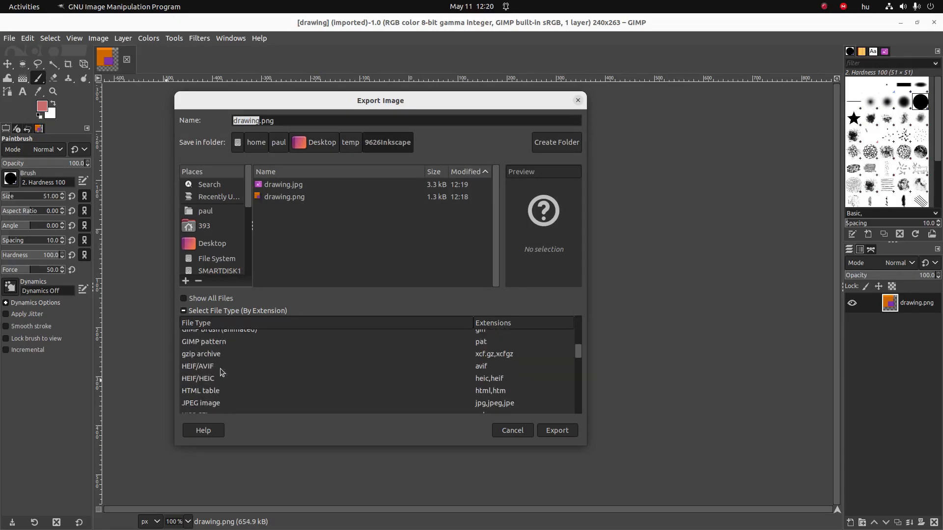
pyautogui.scroll(-3, 221, 373)
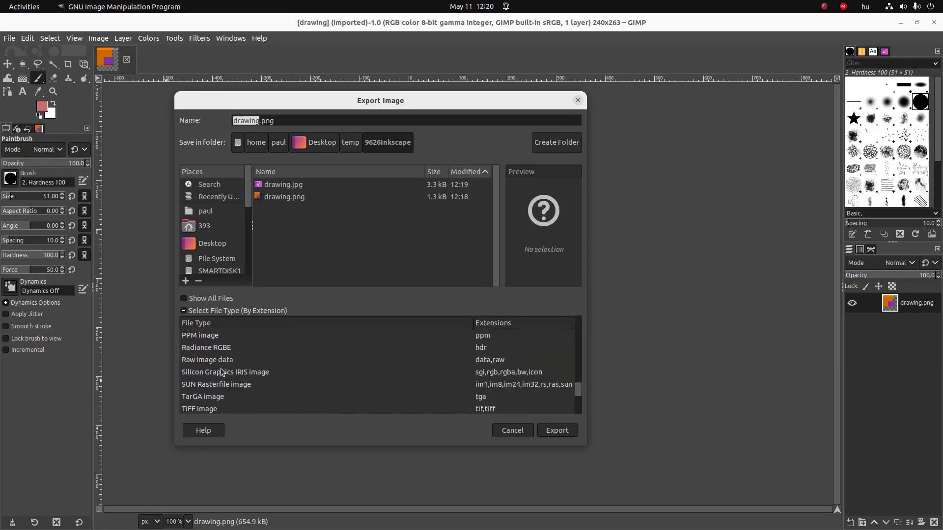
pyautogui.scroll(-3, 221, 372)
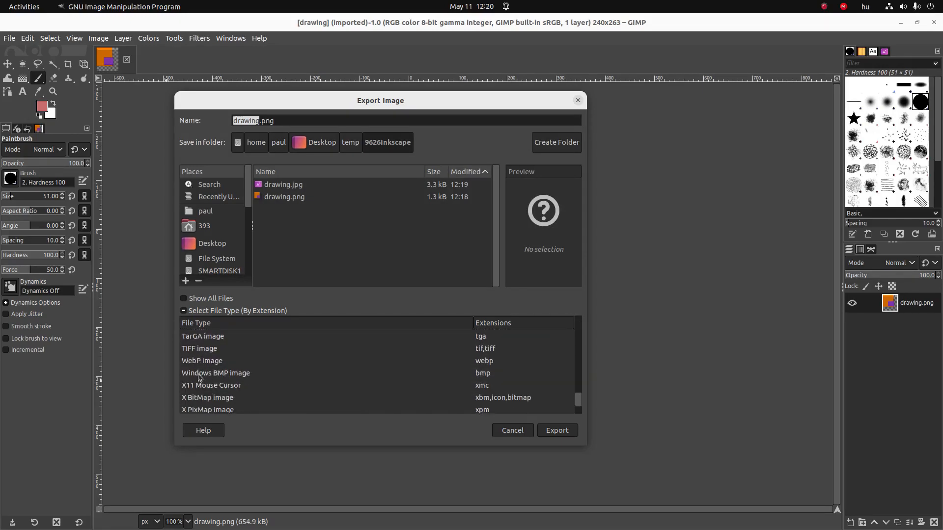
pyautogui.click(200, 377)
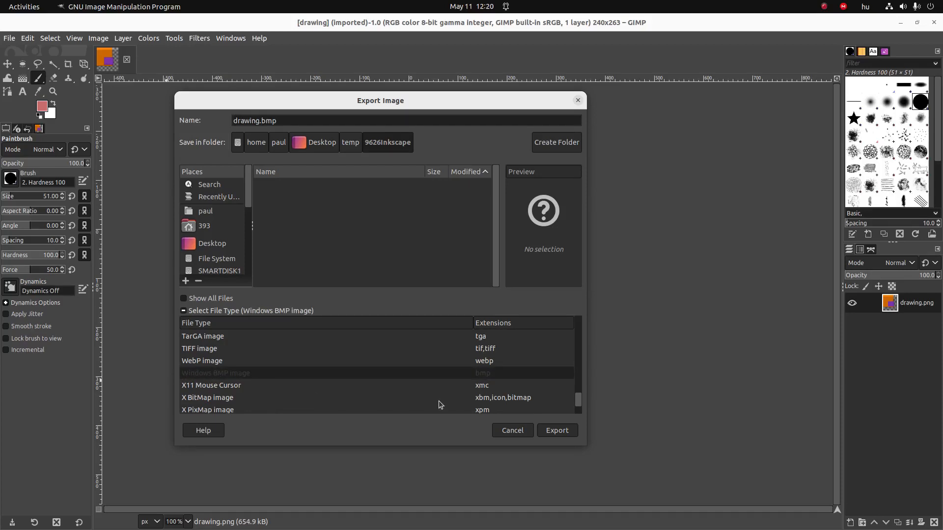
pyautogui.click(551, 432)
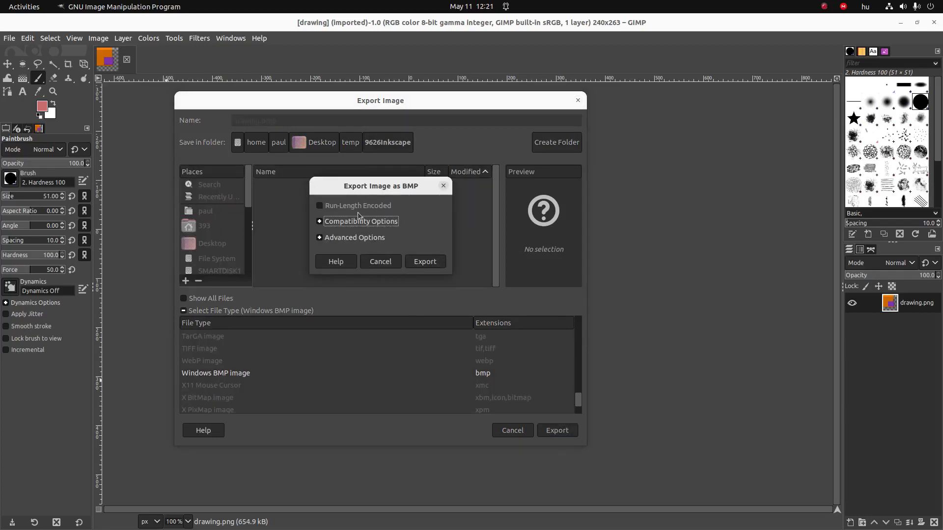
pyautogui.click(426, 263)
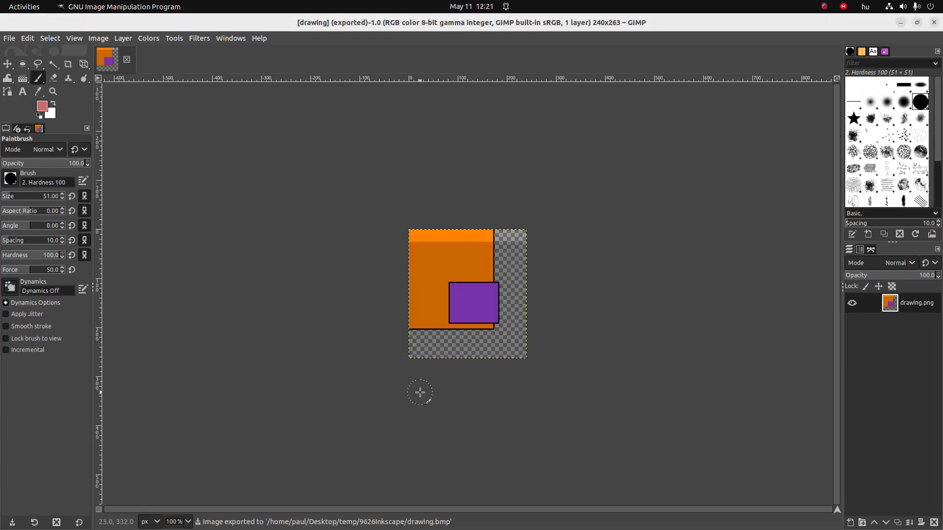
# Step: Switch to the file manager, view the exported drawing.bmp in the 9626Inkscape folder and close the image
pyautogui.hotkey('alt', 'Tab')
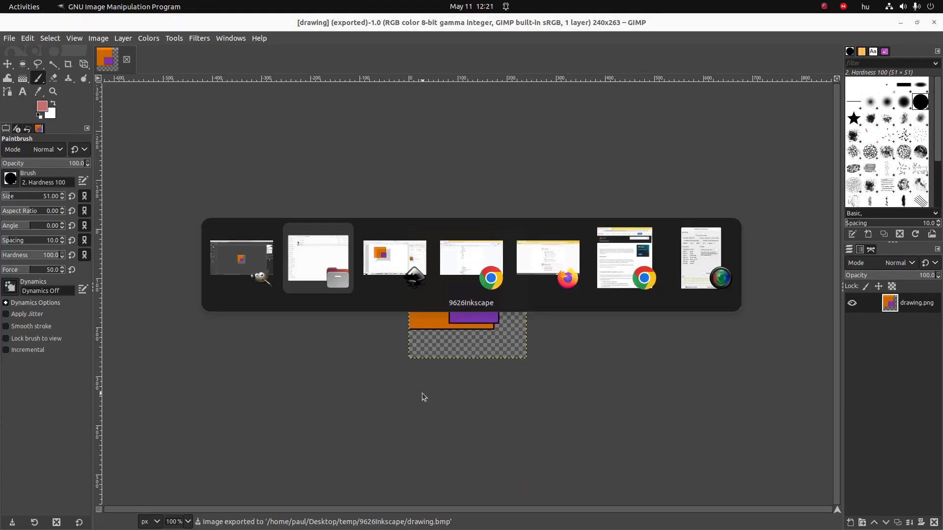
pyautogui.hotkey('alt', 'Tab')
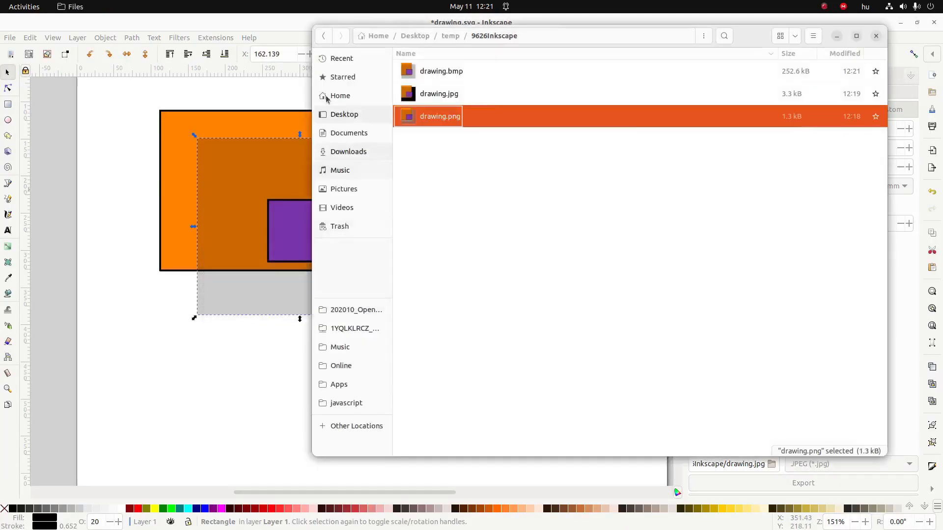
pyautogui.doubleClick(422, 74)
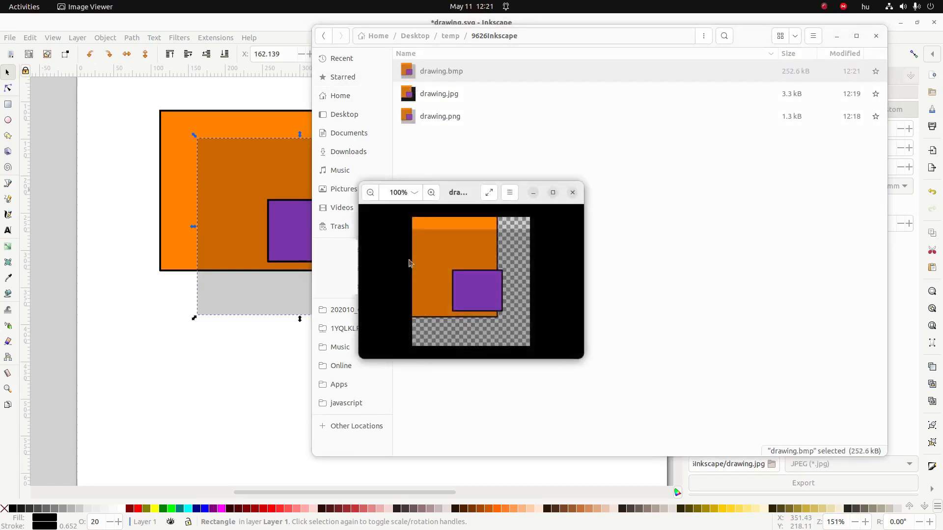
pyautogui.click(573, 193)
# Step: Switch to the checklist in Chrome and tick off bmp under Export
pyautogui.hotkey('alt', 'Tab')
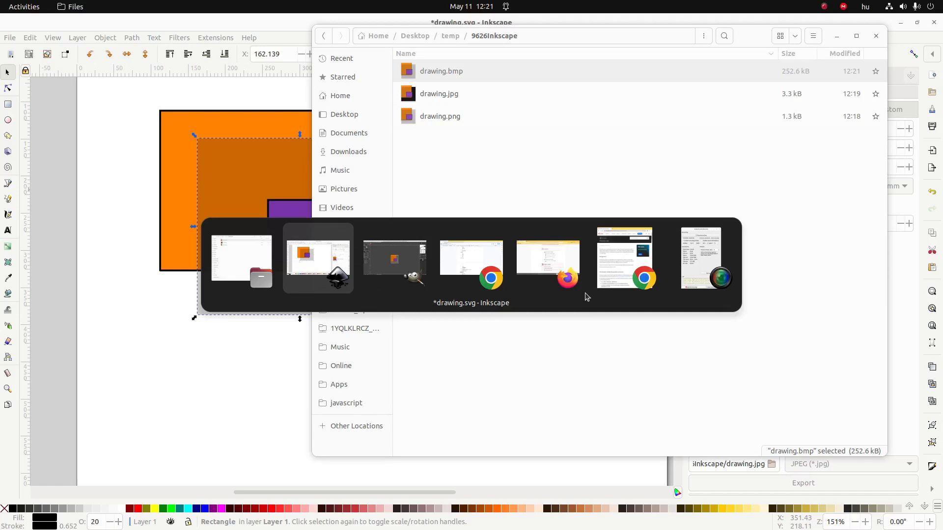
pyautogui.hotkey('alt', 'Tab')
pyautogui.hotkey('alt', 'Tab')
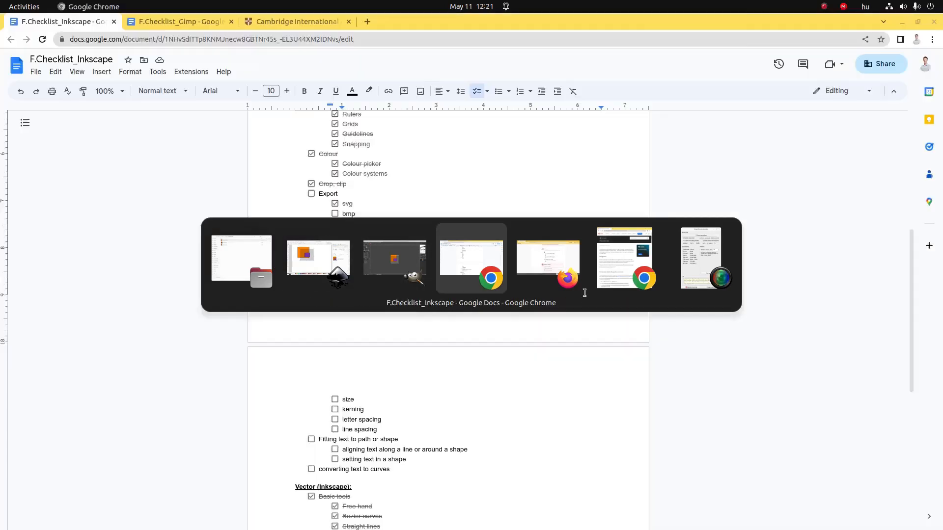
pyautogui.click(335, 214)
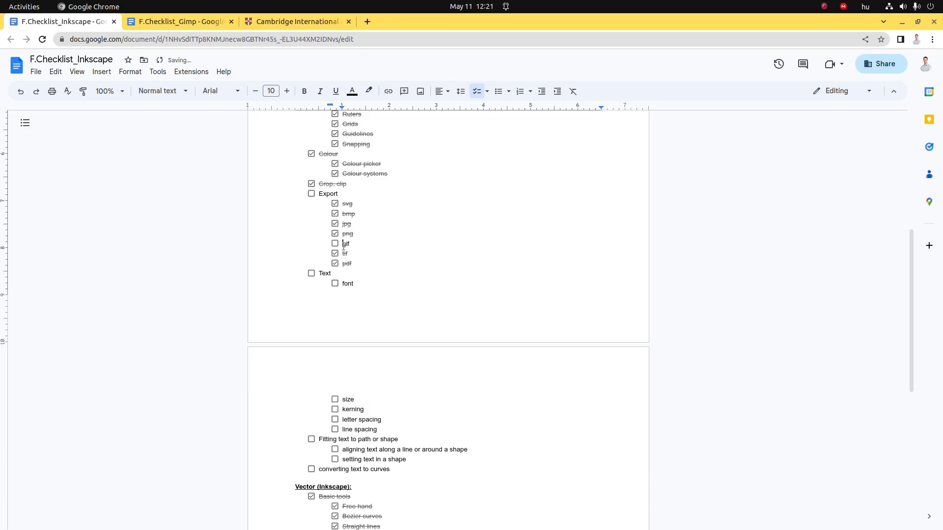
# Step: Switch to GIMP and export the image as drawing.gif in the GIF image format into the 9626Inkscape folder, with the default GIF options
pyautogui.hotkey('alt', 'Tab')
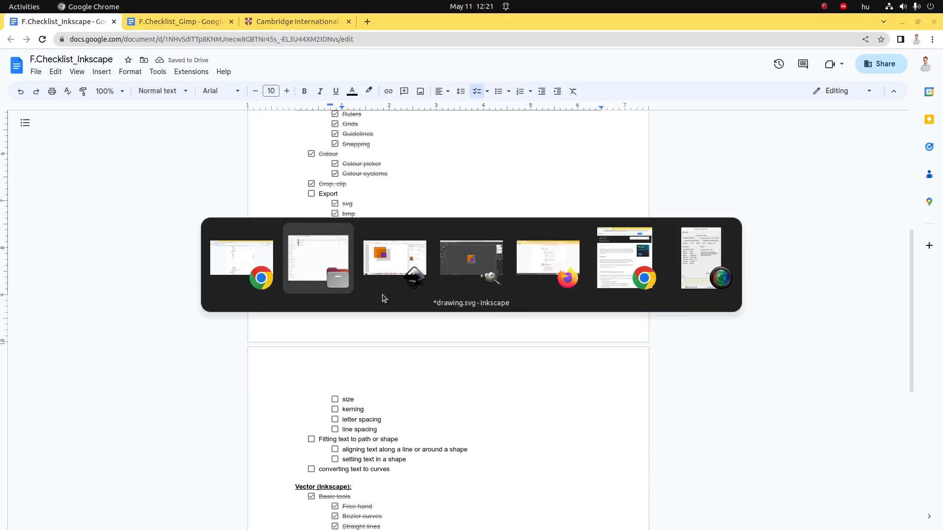
pyautogui.hotkey('alt', 'Tab')
pyautogui.hotkey('alt', 'Tab')
pyautogui.click(9, 39)
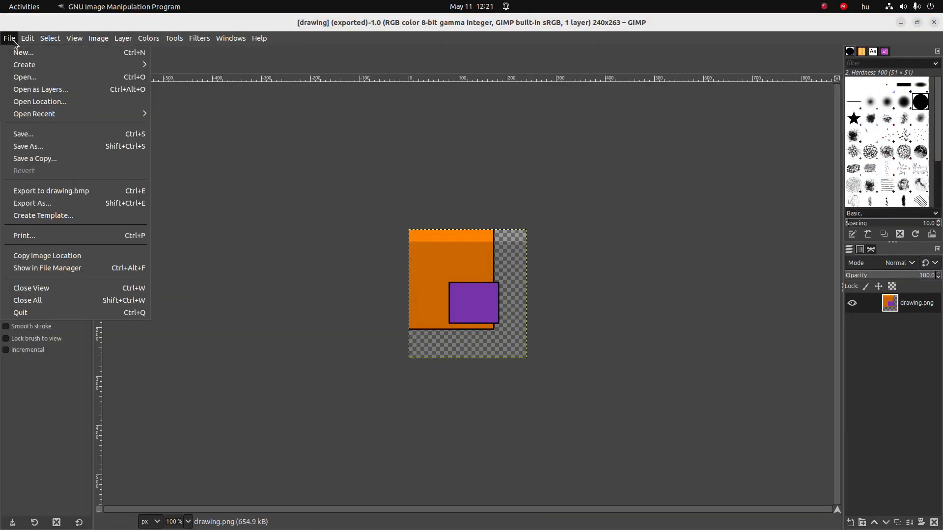
pyautogui.click(49, 203)
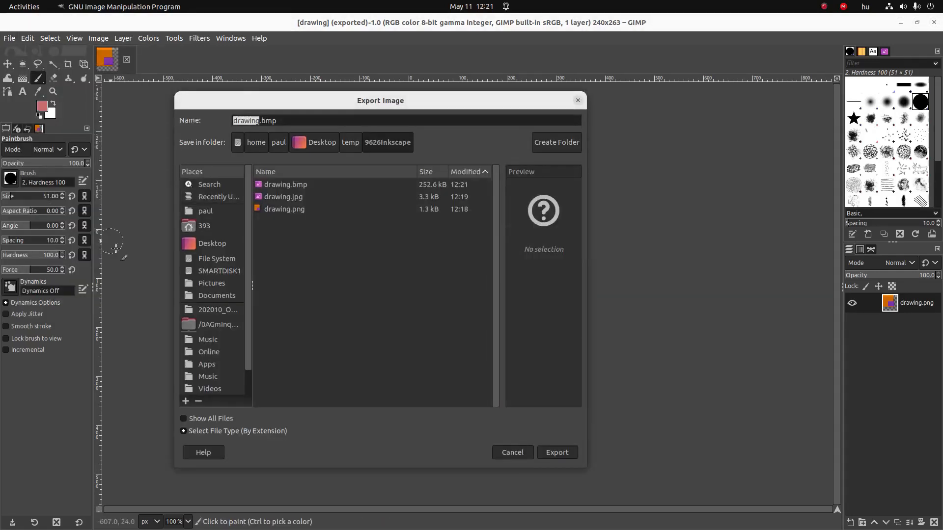
pyautogui.click(242, 429)
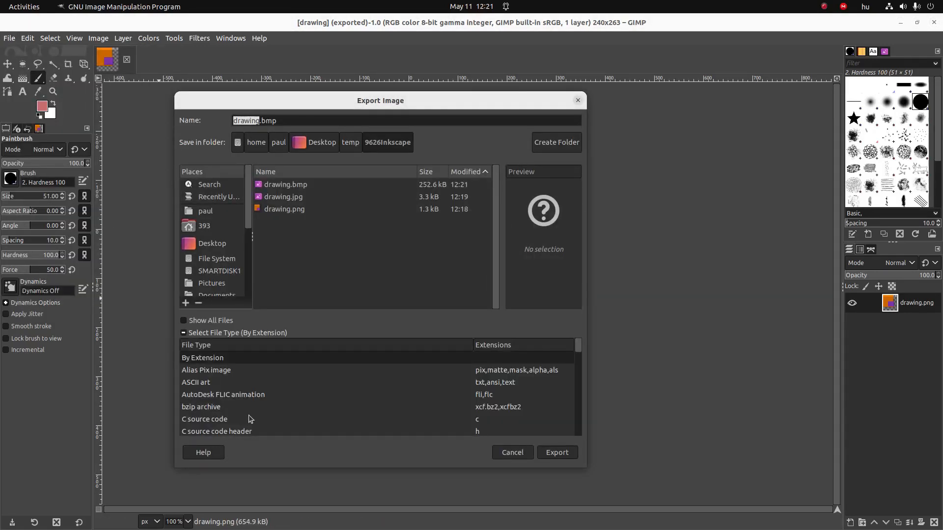
pyautogui.scroll(-5, 249, 417)
pyautogui.click(200, 406)
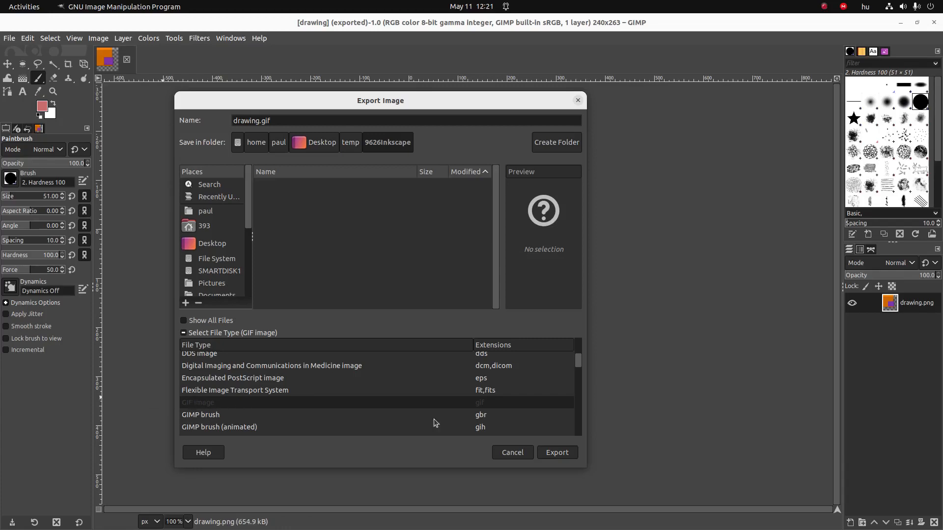
pyautogui.click(553, 454)
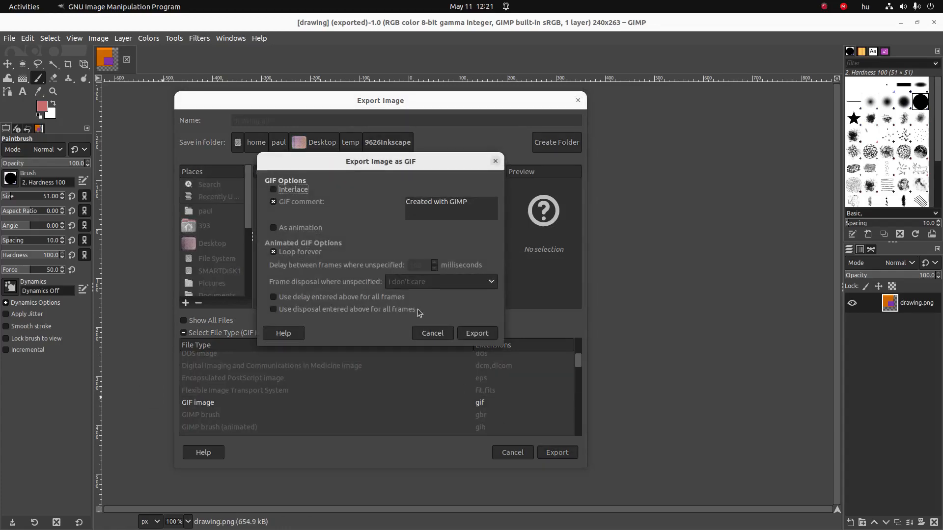
pyautogui.click(485, 337)
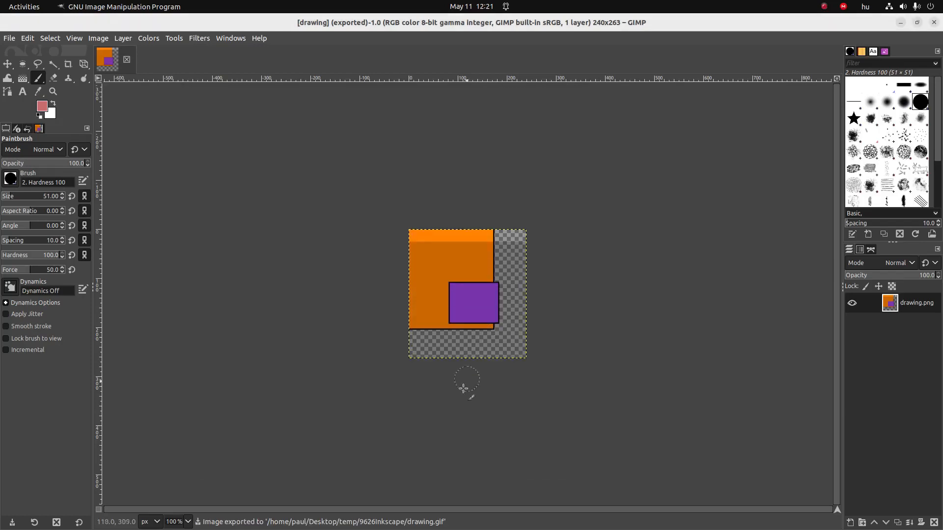
# Step: Switch to the file manager, view the exported drawing.gif in the 9626Inkscape folder and close the image
pyautogui.hotkey('alt', 'Tab')
pyautogui.hotkey('alt', 'Tab')
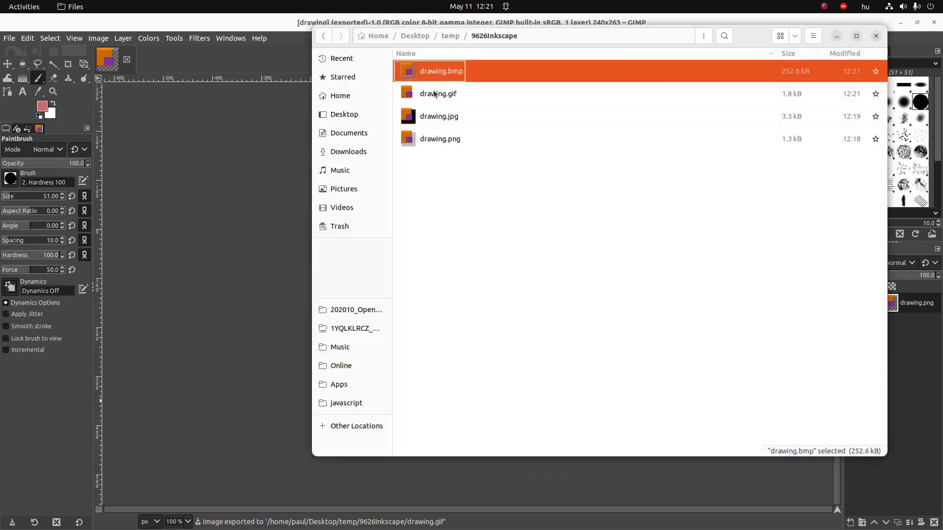
pyautogui.click(434, 94)
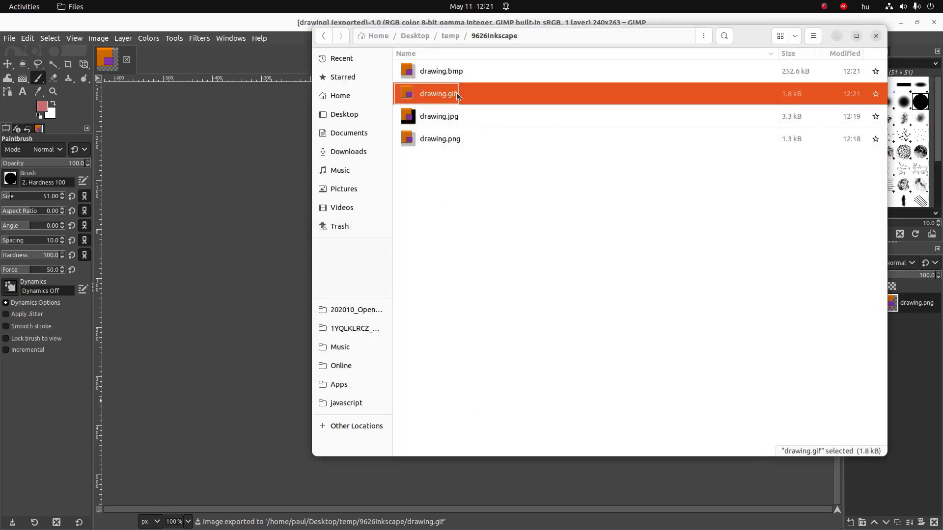
pyautogui.doubleClick(441, 100)
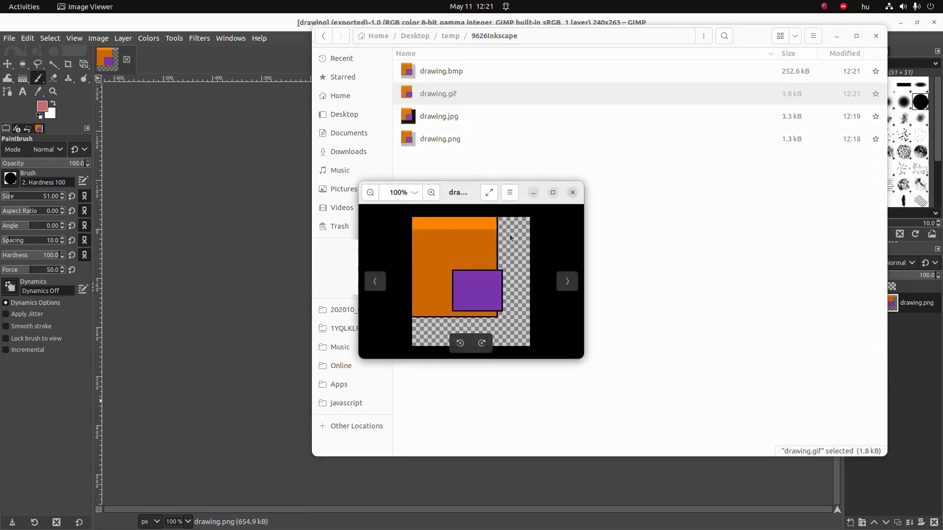
pyautogui.click(572, 193)
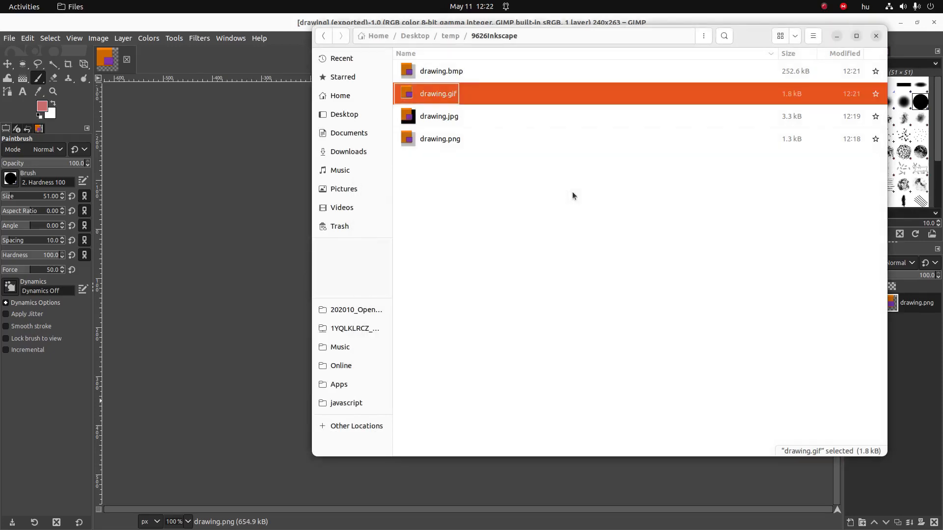
# Step: Switch to the checklist in Chrome and tick off gif and the parent item Export
pyautogui.hotkey('alt', 'Tab')
pyautogui.hotkey('alt', 'Tab')
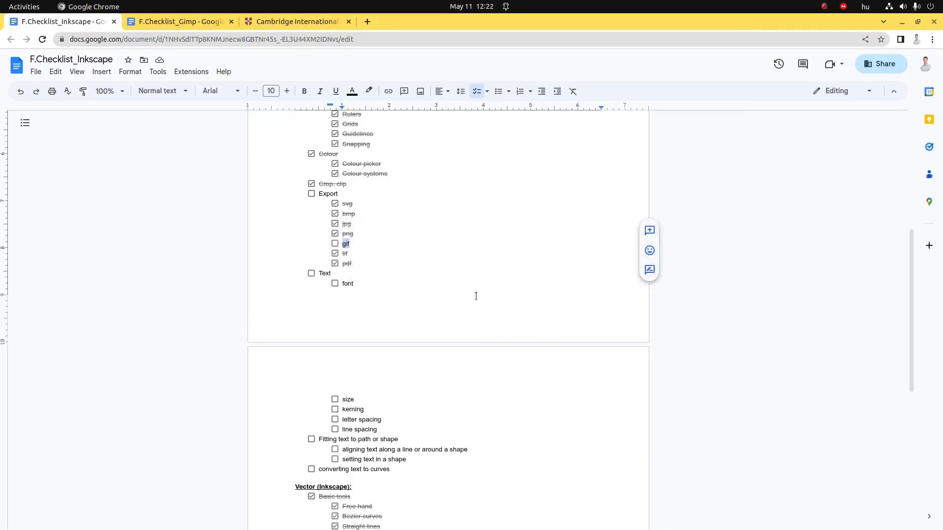
pyautogui.click(334, 243)
pyautogui.click(311, 194)
pyautogui.scroll(-7, 347, 281)
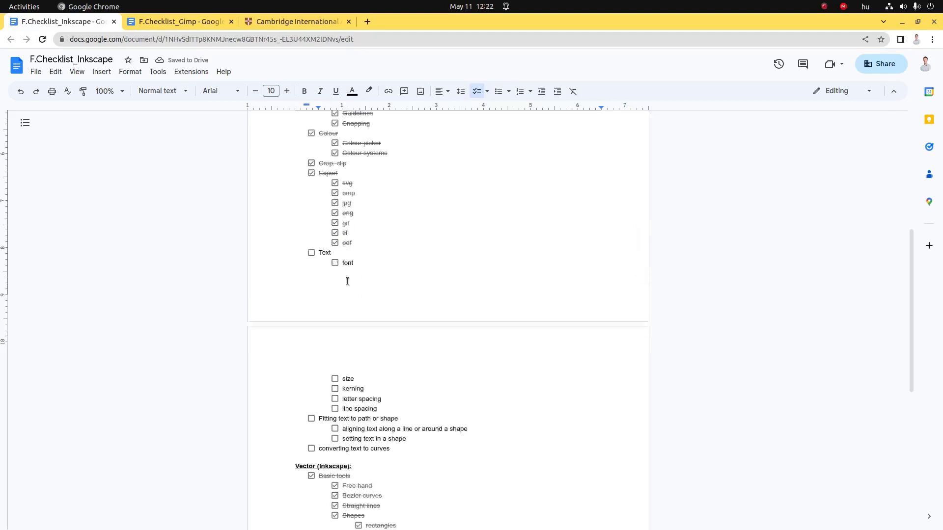
pyautogui.scroll(5, 351, 245)
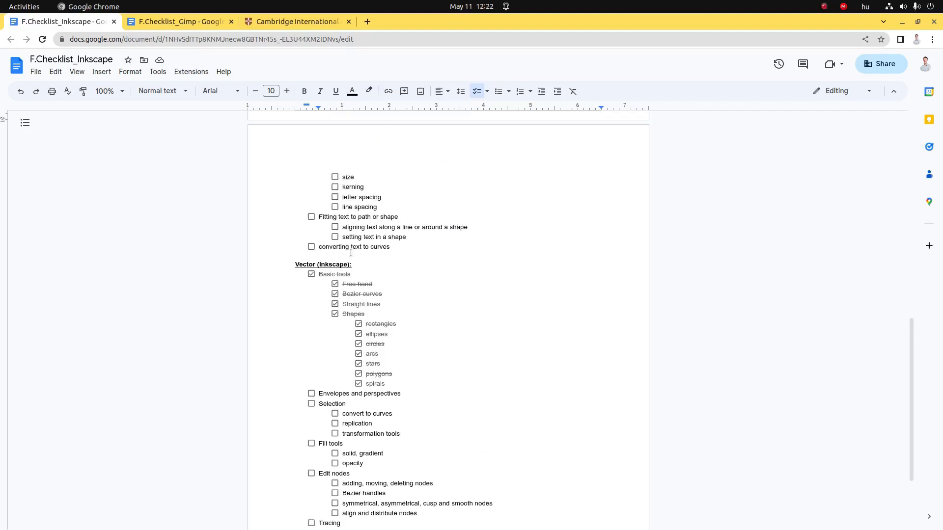
# Step: Switch to GIMP and close the program
pyautogui.hotkey('alt', 'Tab')
pyautogui.hotkey('alt', 'Tab')
pyautogui.hotkey('alt', 'Tab')
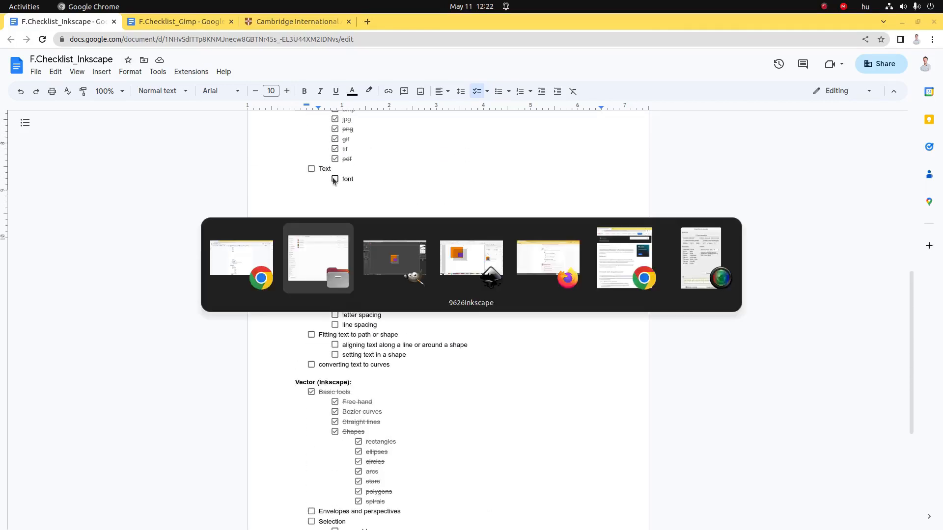
pyautogui.hotkey('alt', 'Tab')
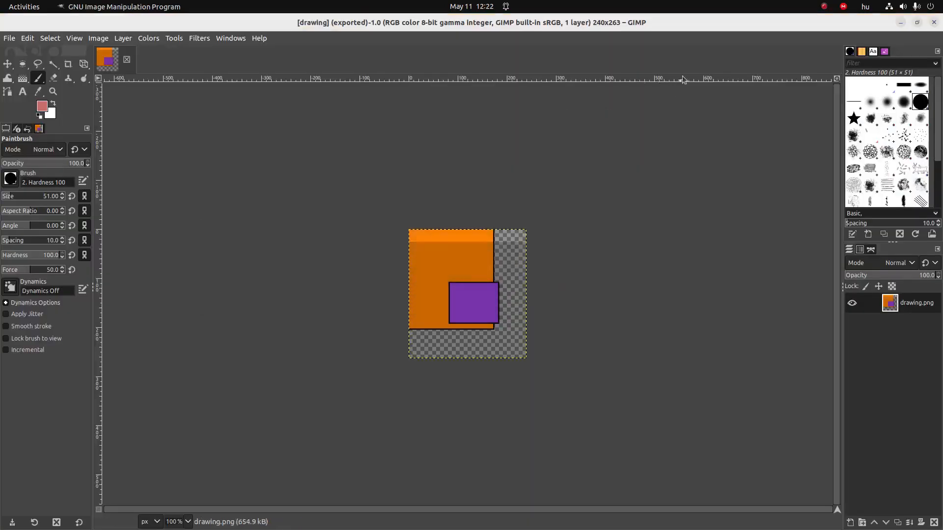
pyautogui.click(934, 23)
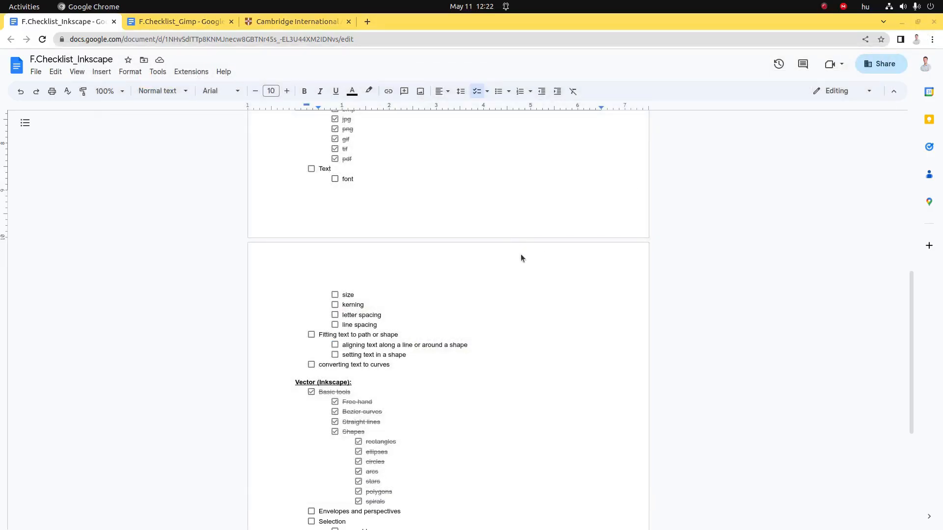
# Step: Switch to Inkscape and add three lines of text below the shapes: "kugdsf kugasdkfg ksdugf", "kuygdfk ysikguf jkgasdf" and "dkjg lizae klghaw"
pyautogui.hotkey('alt', 'Tab')
pyautogui.hotkey('alt', 'Tab')
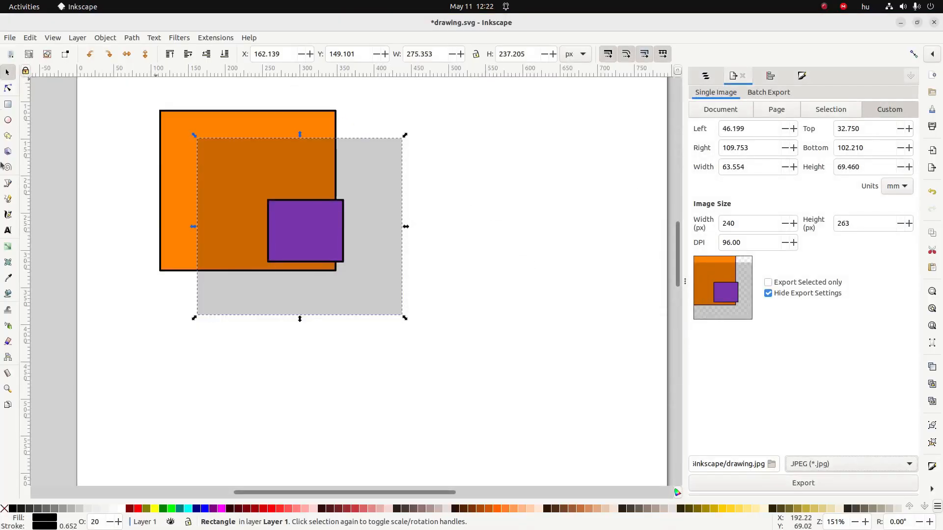
pyautogui.click(8, 232)
pyautogui.click(186, 397)
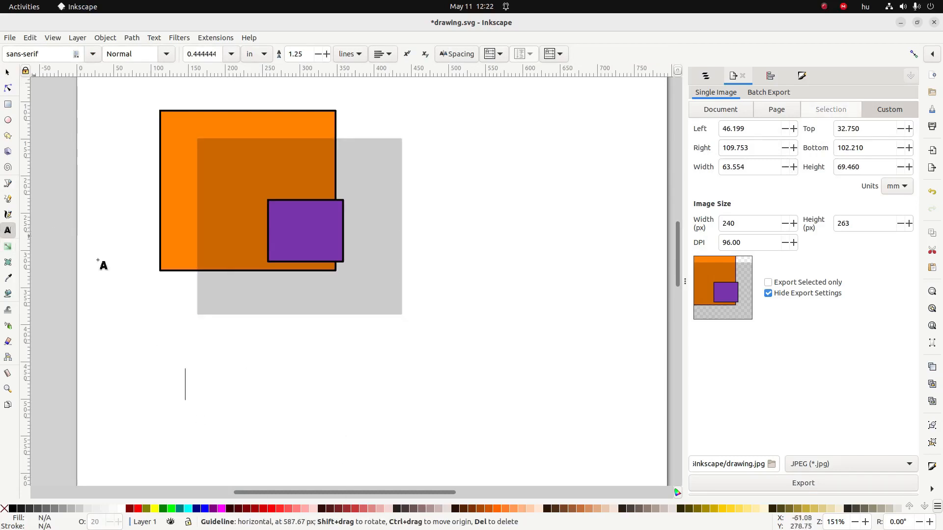
pyautogui.write('kugdsf kug')
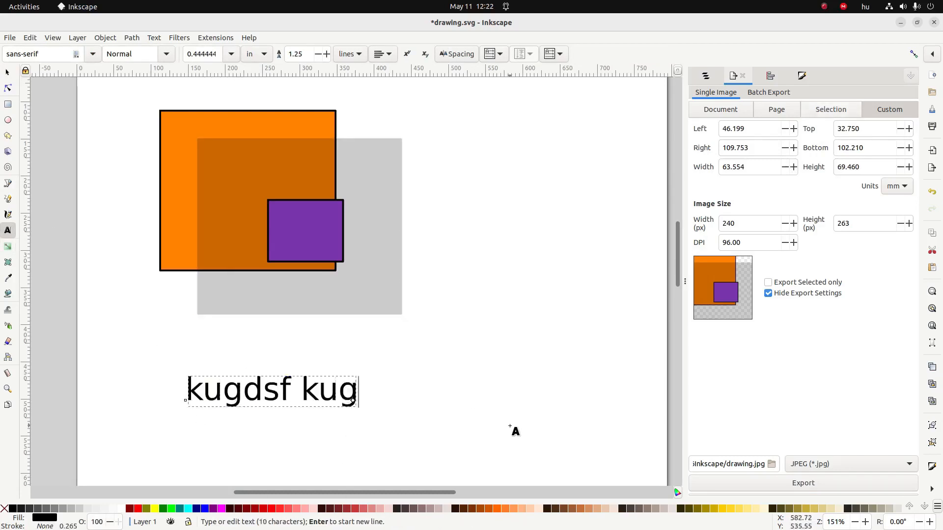
pyautogui.write('asdkfg ksdugf')
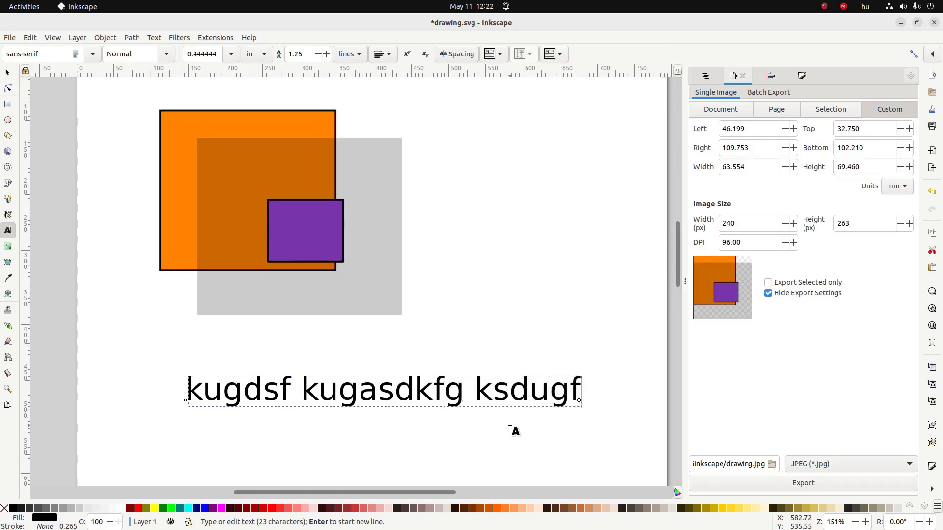
pyautogui.press('Return')
pyautogui.write('kuygdfk ysikguf ')
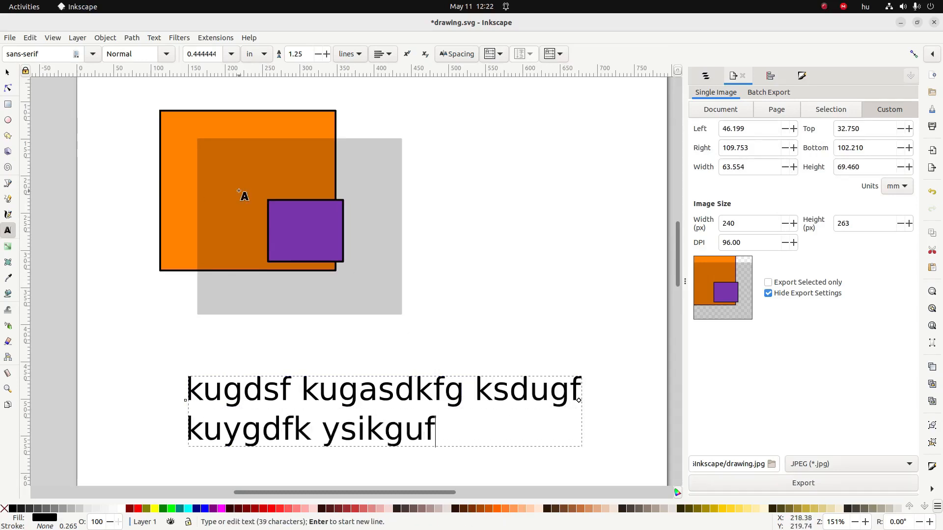
pyautogui.write('jkgasdf ')
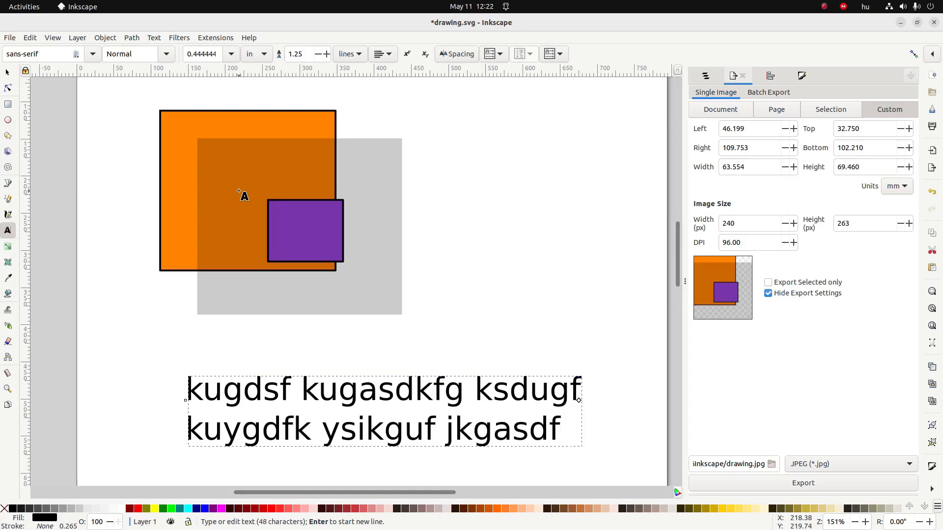
pyautogui.write('dkjg liz')
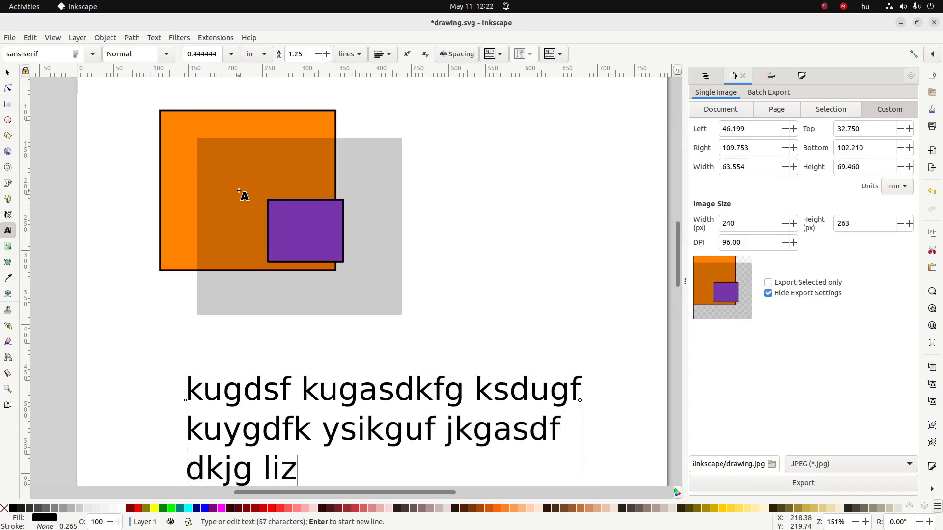
pyautogui.write('ae klghaw')
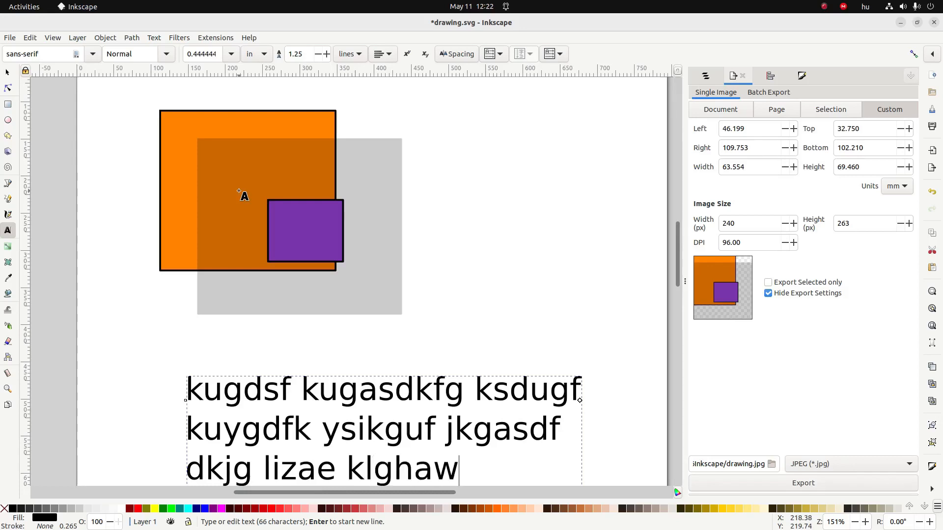
# Step: Move the text block up the page so that it partly overlaps the rectangles
pyautogui.click(8, 72)
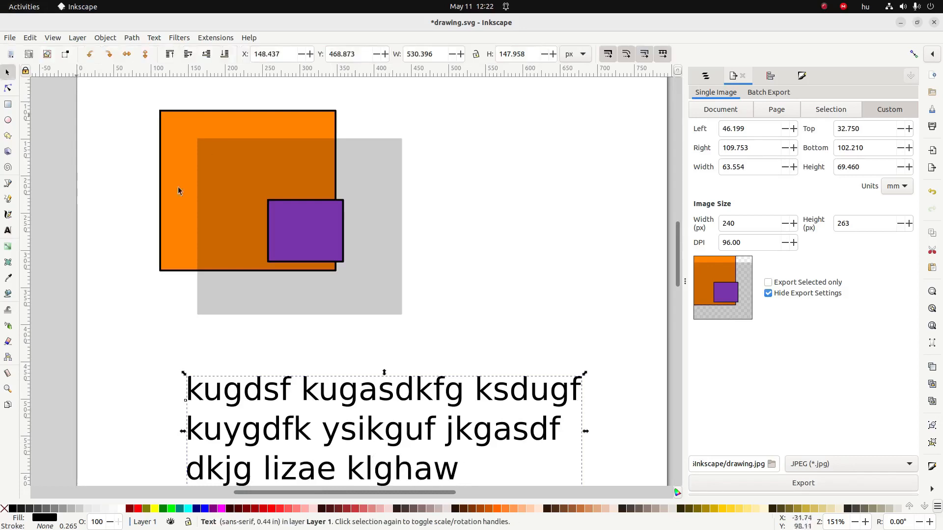
pyautogui.moveTo(405, 421); pyautogui.dragTo(464, 350)
pyautogui.moveTo(435, 395); pyautogui.dragTo(471, 223)
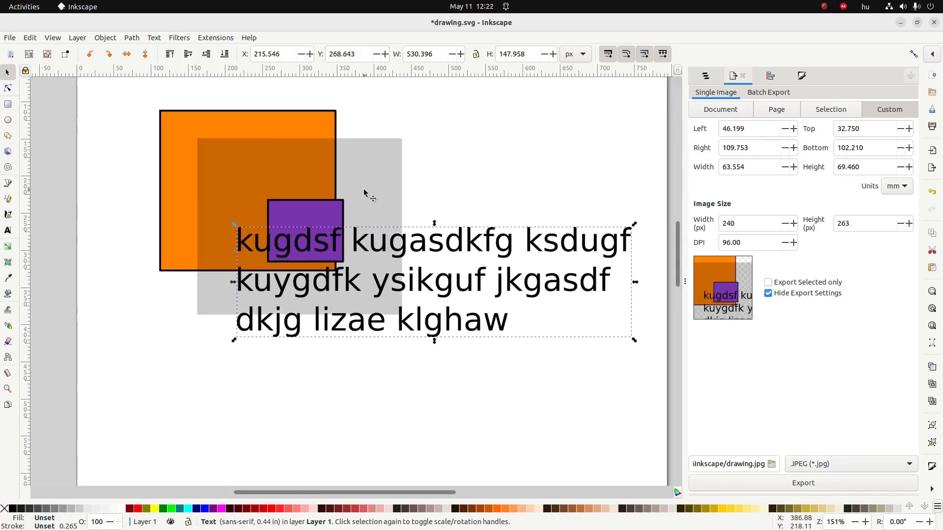
# Step: Delete the grey, purple and orange rectangles and move the text block to the middle of the upper page area
pyautogui.click(364, 193)
pyautogui.press('Delete')
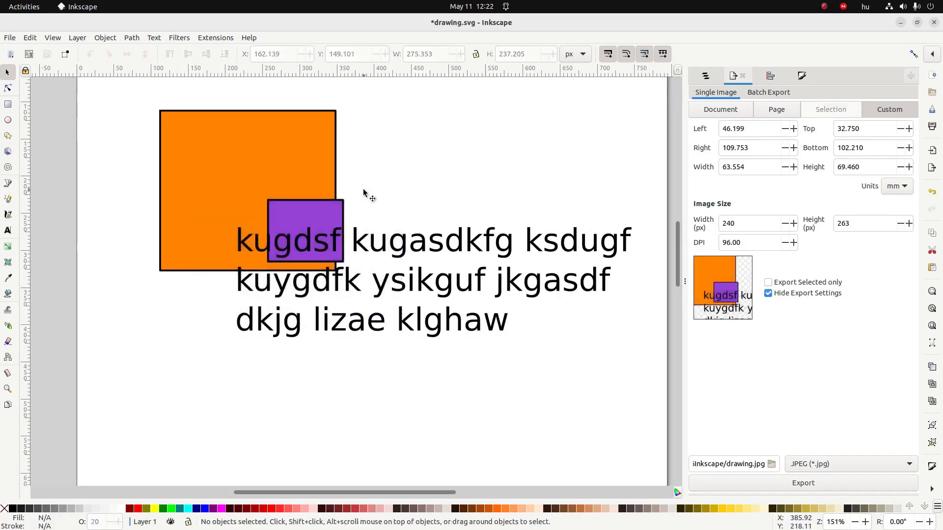
pyautogui.click(325, 209)
pyautogui.press('Delete')
pyautogui.moveTo(358, 238); pyautogui.dragTo(295, 186)
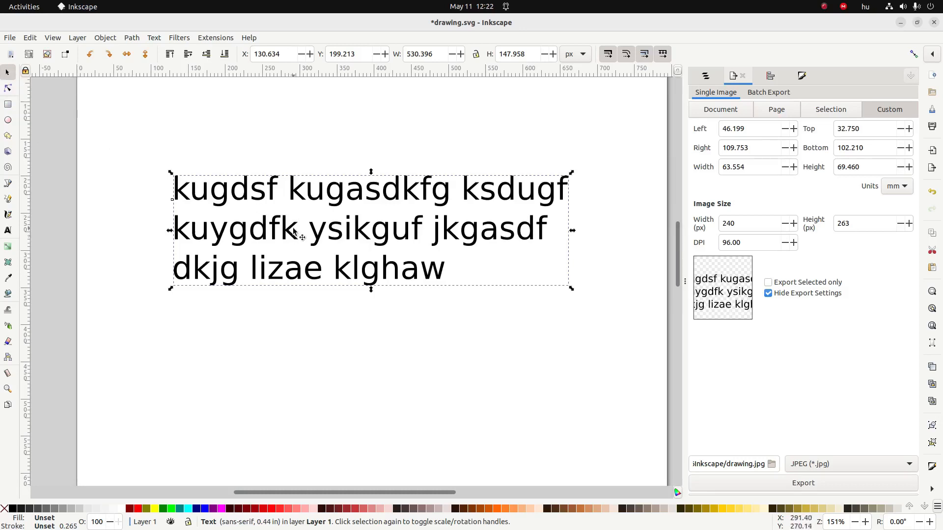
# Step: Edit the text block's second line by inserting a space and the letter "d" after "kuy"
pyautogui.click(8, 230)
pyautogui.moveTo(272, 236); pyautogui.dragTo(241, 231)
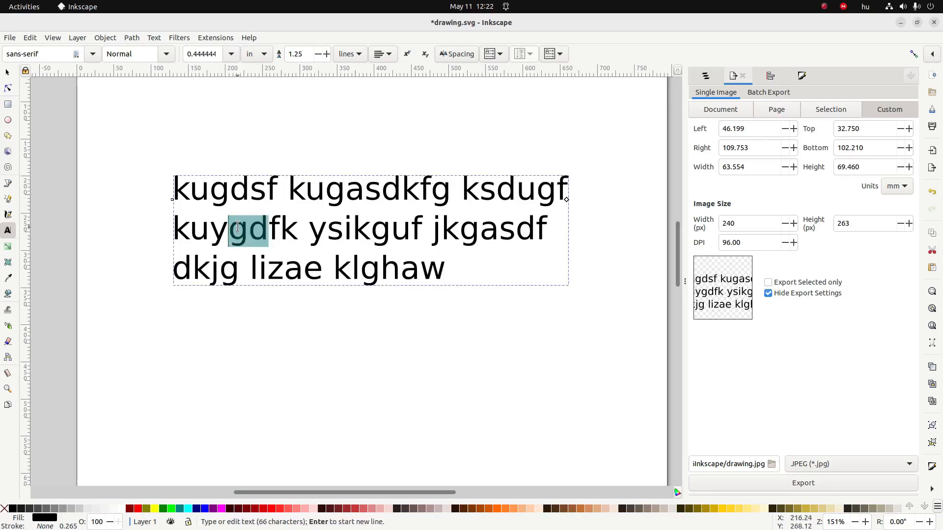
pyautogui.click(241, 230)
pyautogui.write('d')
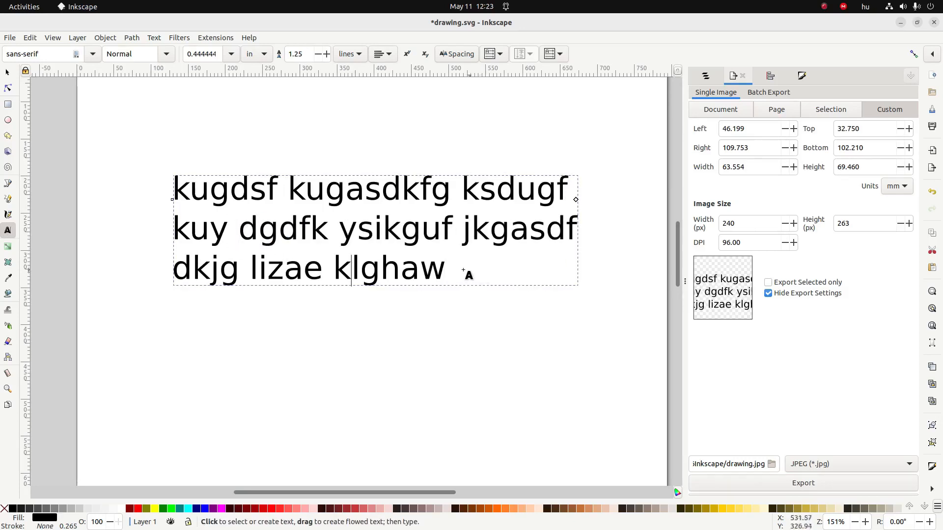
# Step: Select all three lines of the text block and set their font to Arial
pyautogui.moveTo(443, 269); pyautogui.dragTo(114, 164)
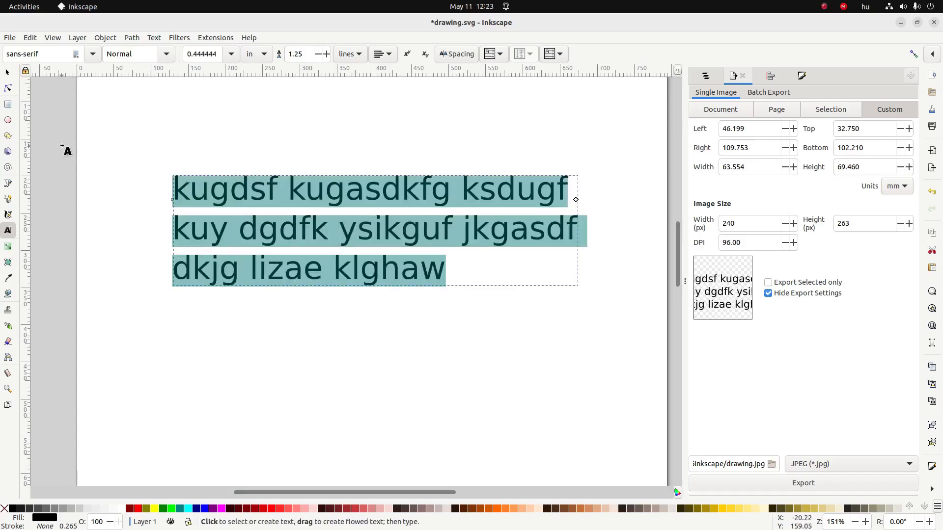
pyautogui.click(251, 225)
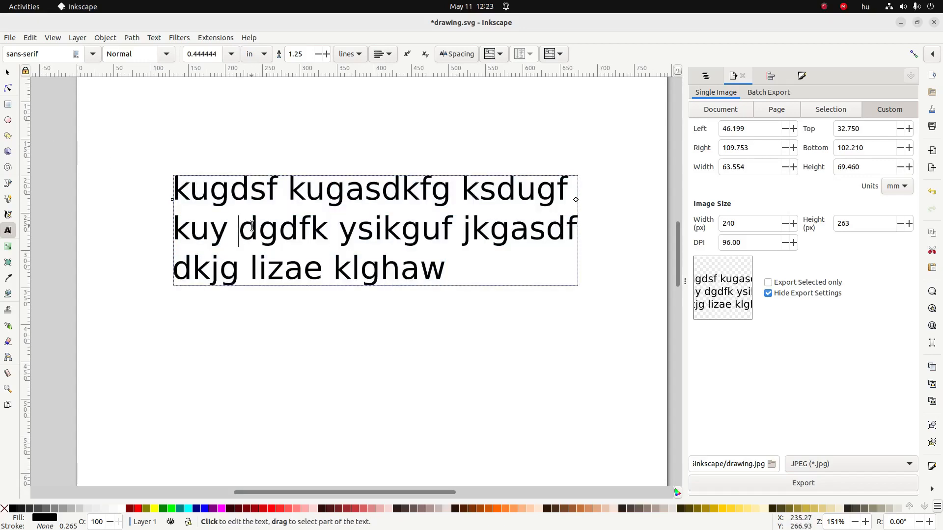
pyautogui.hotkey('ctrl', 'a')
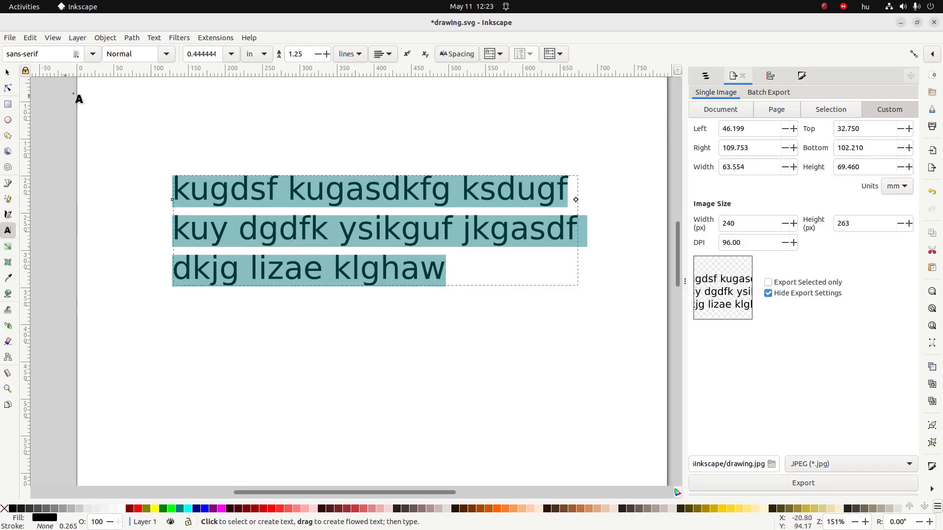
pyautogui.click(93, 55)
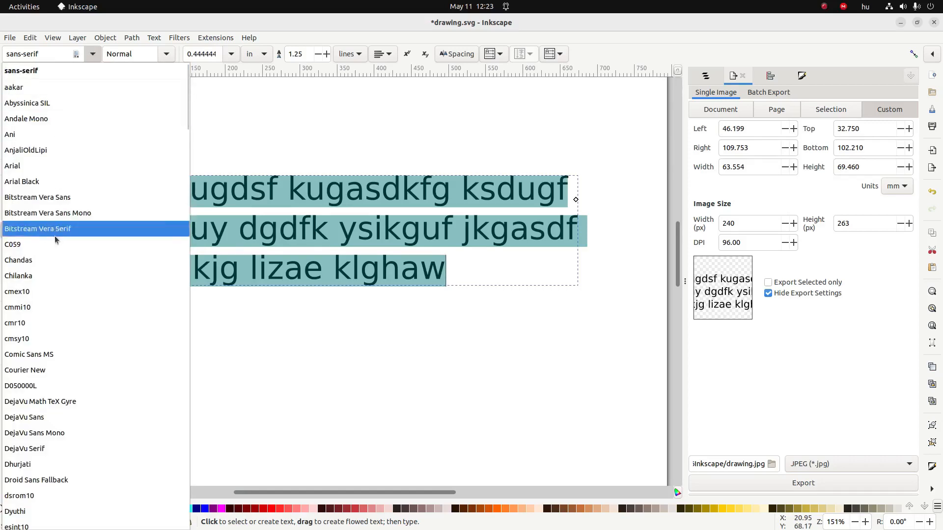
pyautogui.click(12, 165)
# Step: Set the font of the text from "sf" in the first line through "liz" in the third line to DejaVu Serif
pyautogui.moveTo(241, 190); pyautogui.dragTo(266, 251)
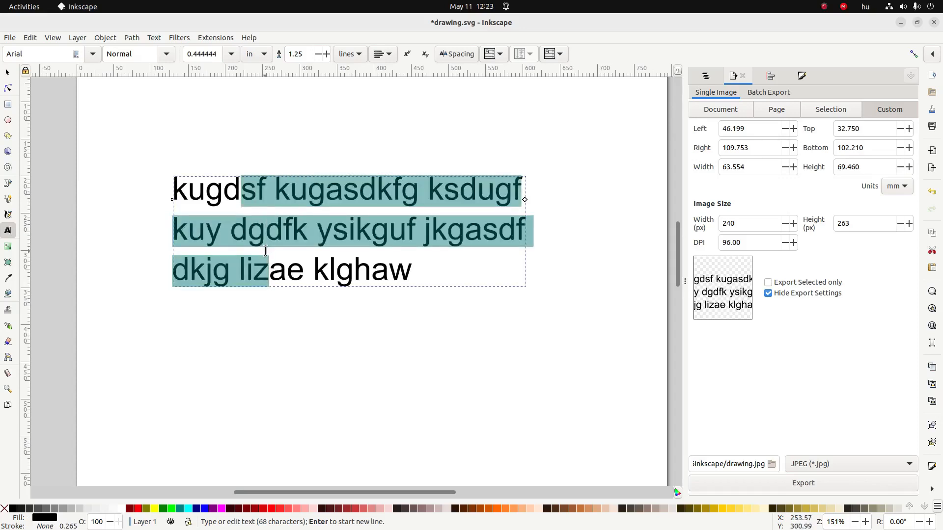
pyautogui.click(93, 54)
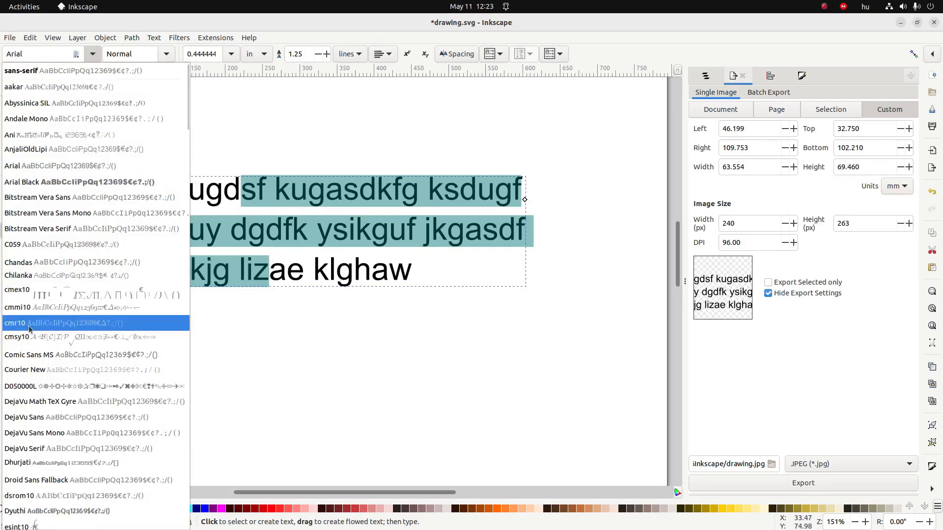
pyautogui.click(51, 450)
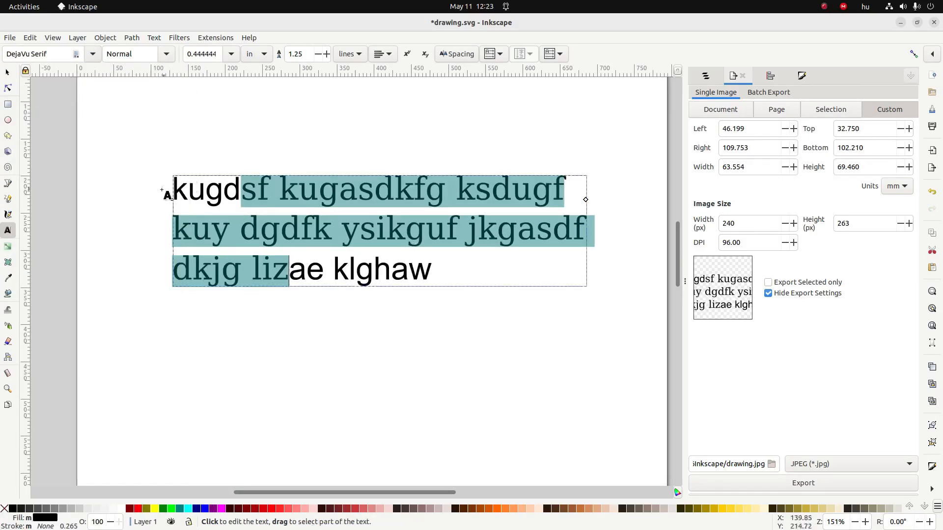
pyautogui.click(316, 261)
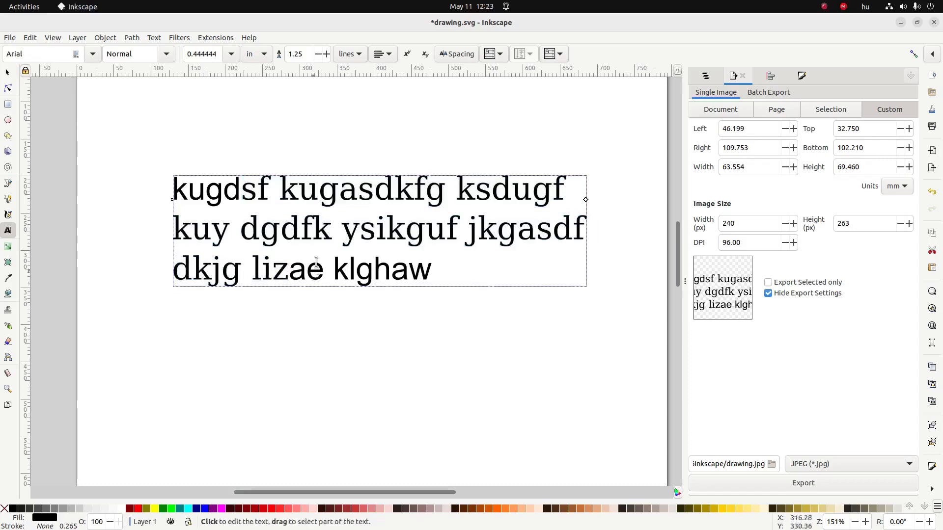
# Step: Select the entire text block again and apply the Arial font to all of it
pyautogui.click(438, 273)
pyautogui.moveTo(429, 271); pyautogui.dragTo(87, 182)
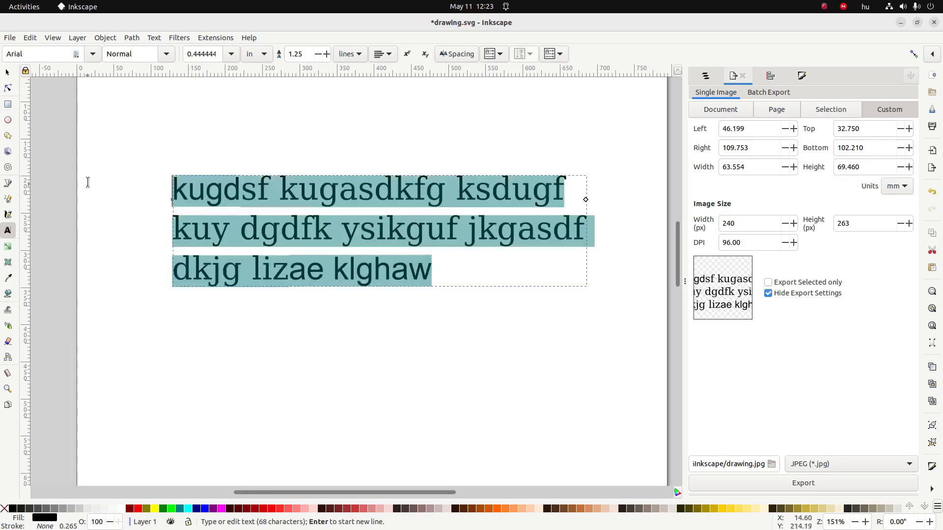
pyautogui.click(91, 54)
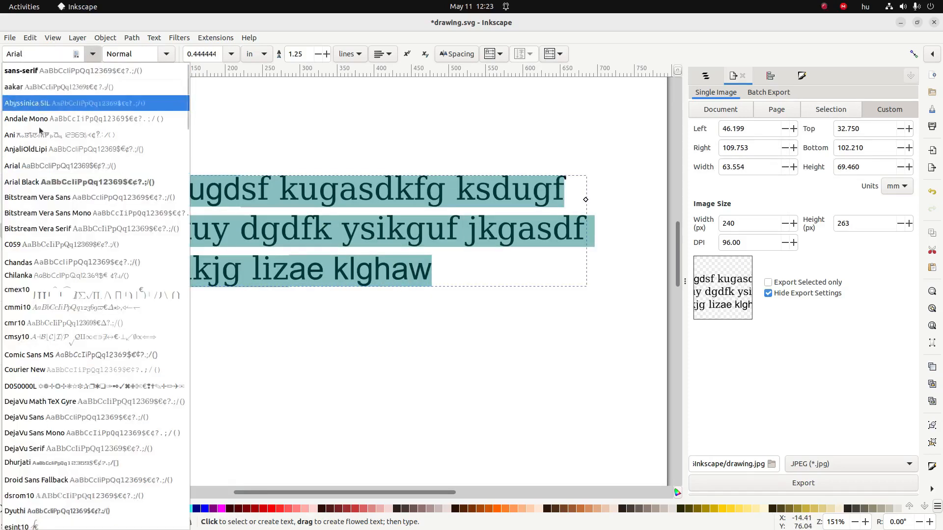
pyautogui.click(38, 163)
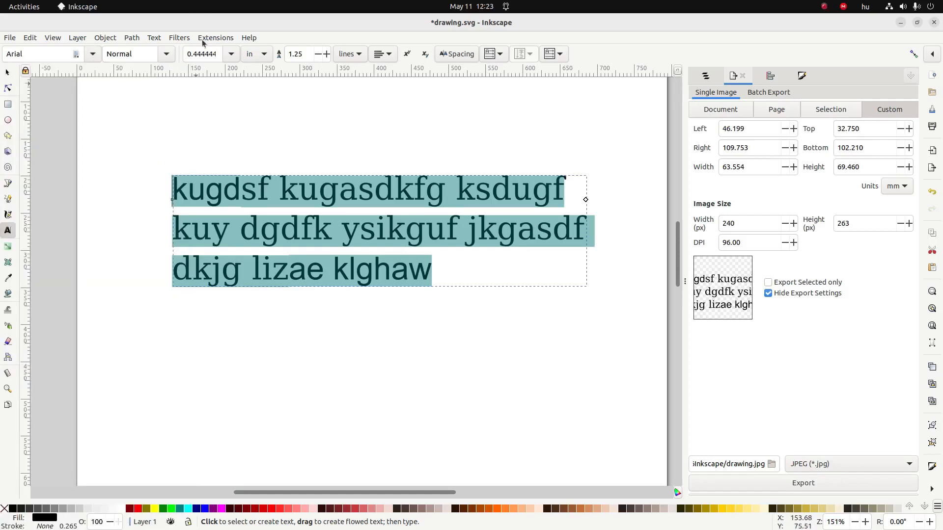
# Step: Try the Italic, Bold and Bold Italic font styles on the selected text and return it to Normal
pyautogui.click(166, 54)
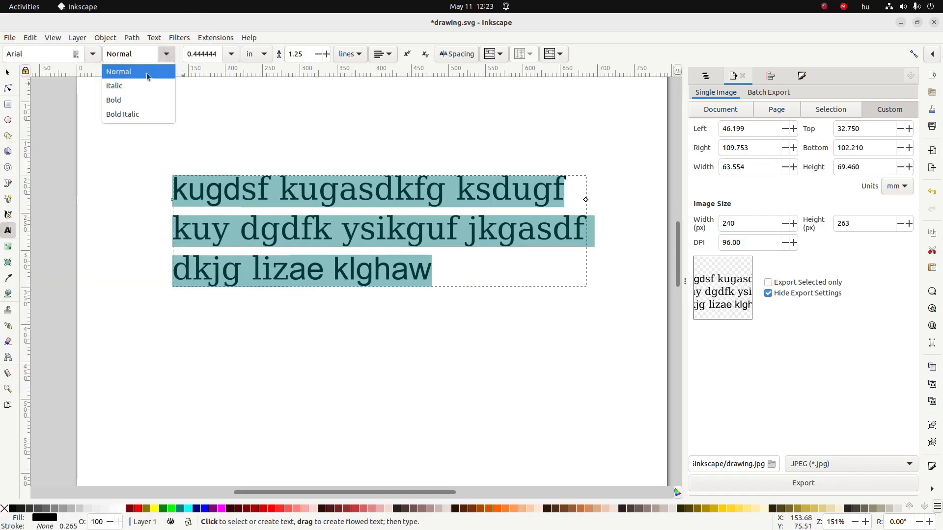
pyautogui.click(142, 87)
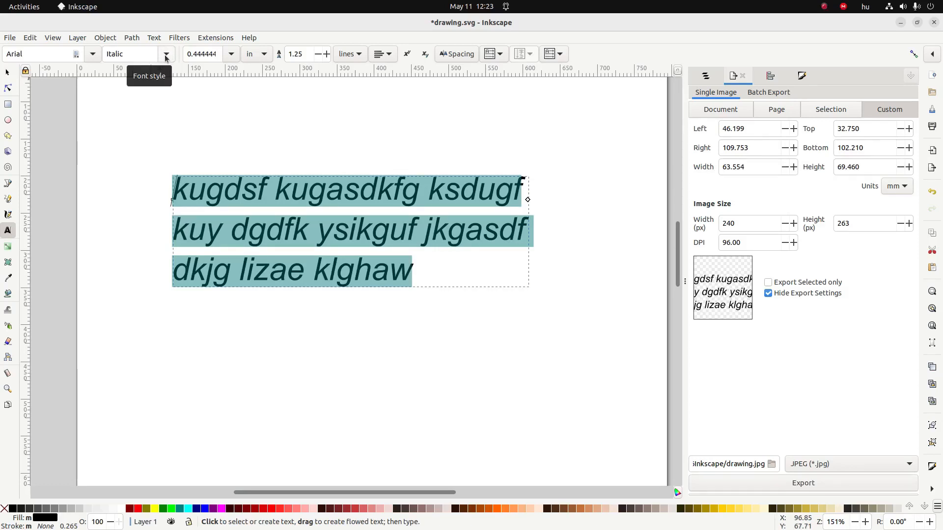
pyautogui.click(166, 54)
pyautogui.click(140, 97)
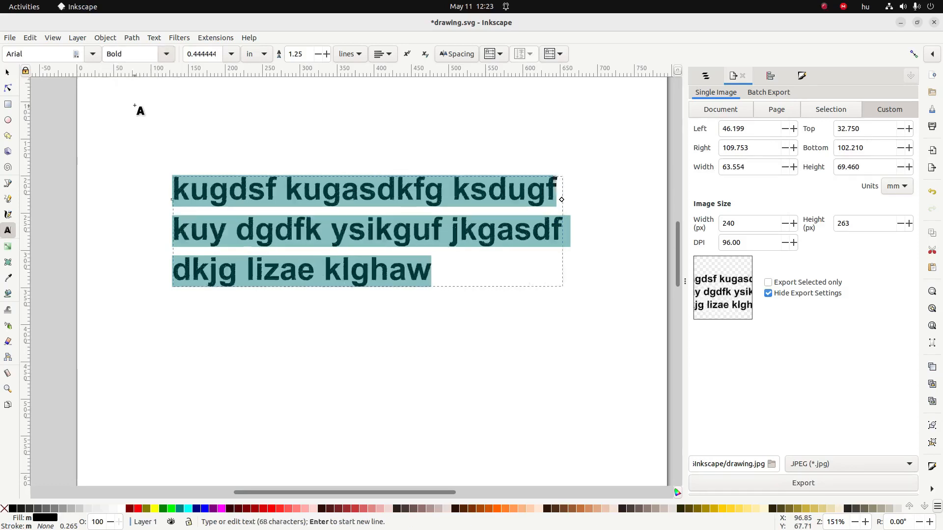
pyautogui.click(172, 57)
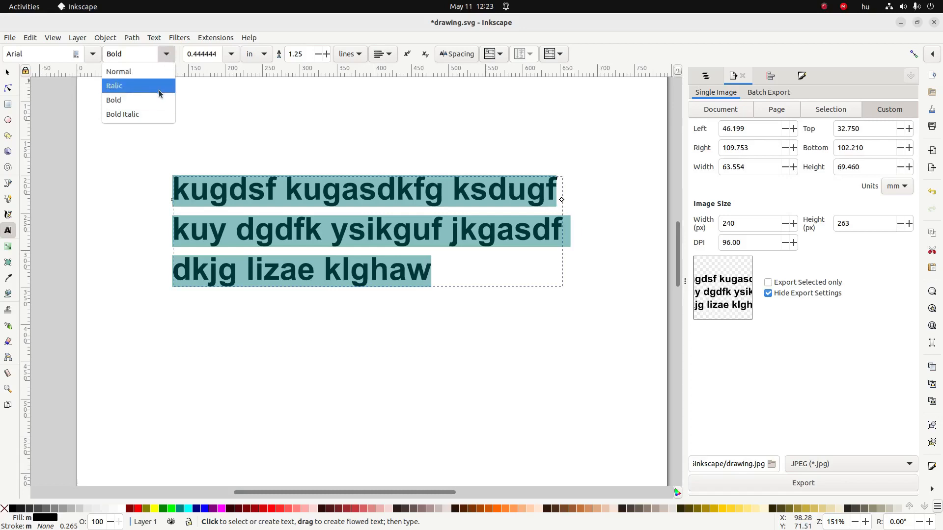
pyautogui.click(146, 112)
pyautogui.click(173, 57)
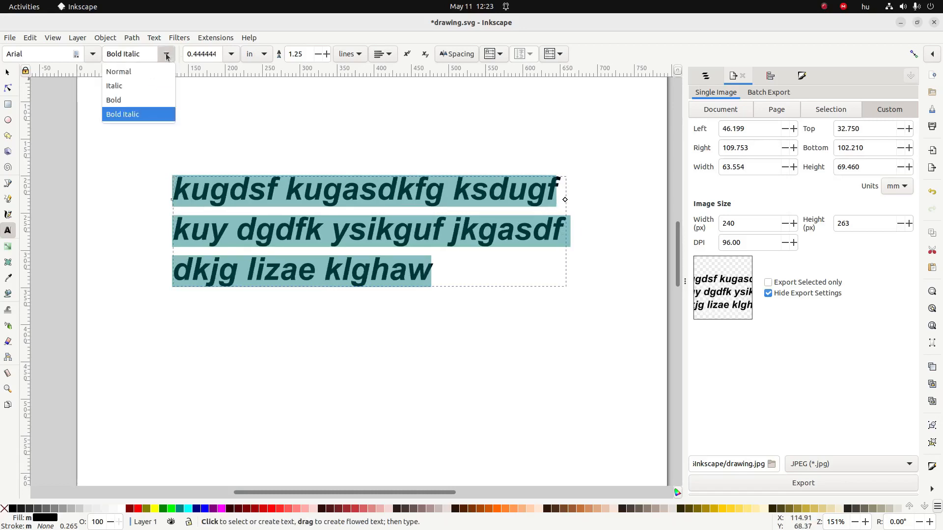
pyautogui.click(146, 73)
# Step: Change the font size unit of the selected text to pt
pyautogui.click(232, 55)
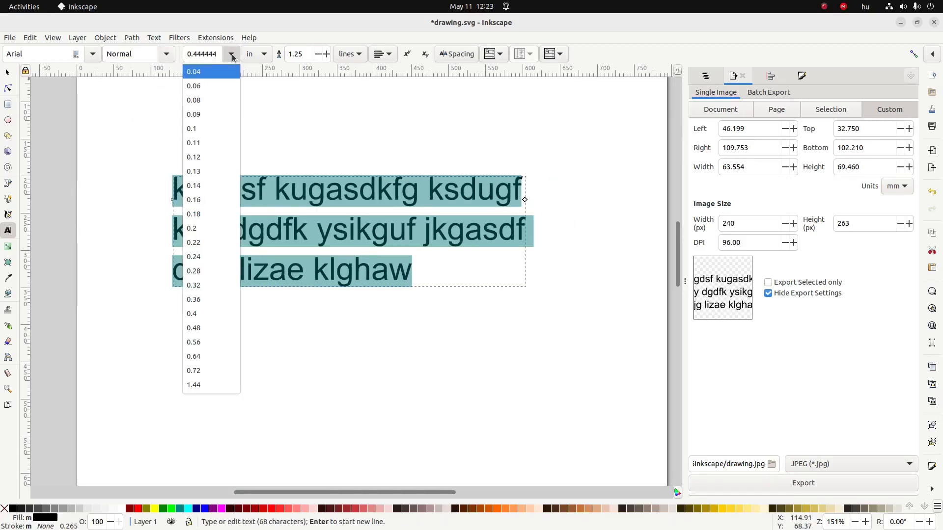
pyautogui.click(232, 55)
pyautogui.click(253, 56)
pyautogui.click(252, 55)
pyautogui.click(253, 55)
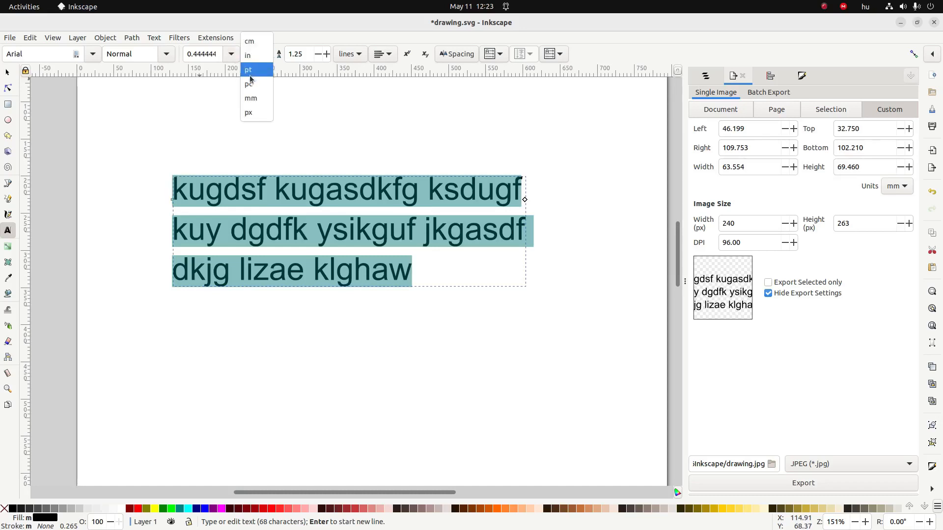
pyautogui.click(254, 72)
# Step: Try a font size of 4 pt on the selected text and settle on 12 pt
pyautogui.click(227, 55)
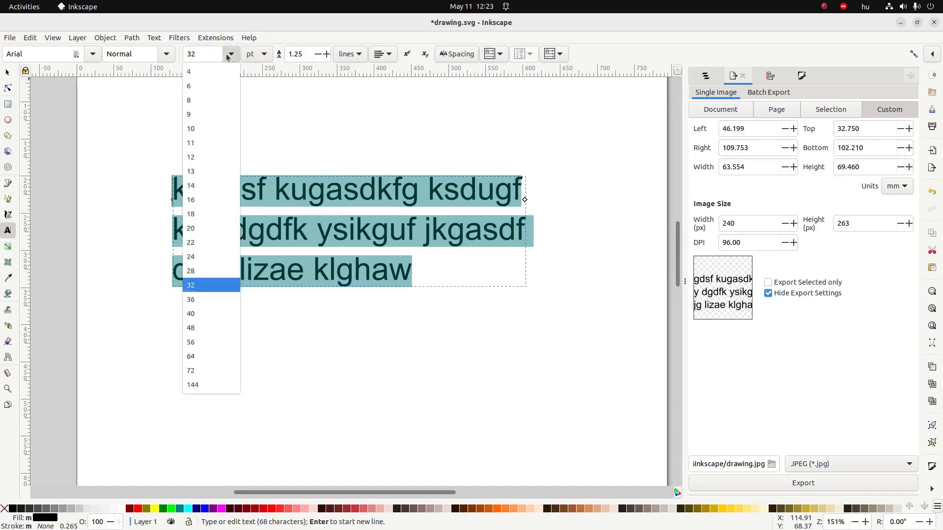
pyautogui.click(200, 72)
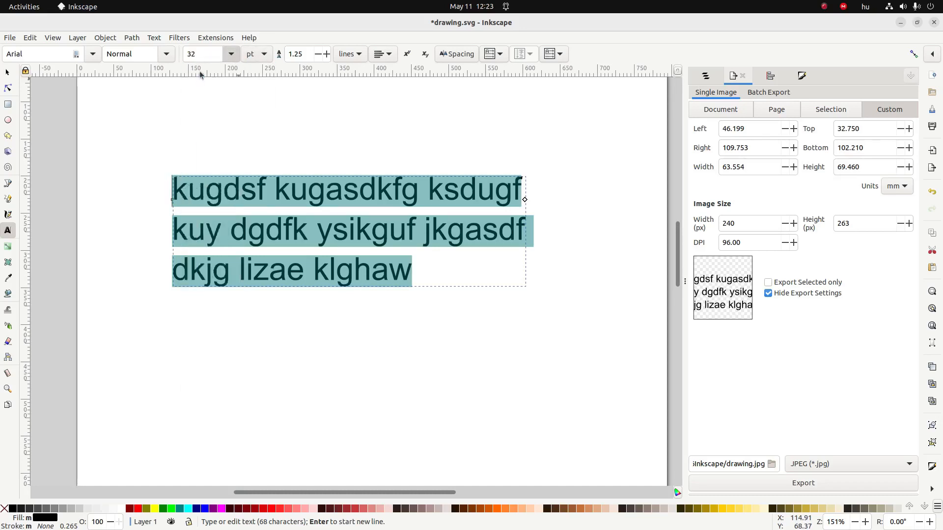
pyautogui.click(231, 54)
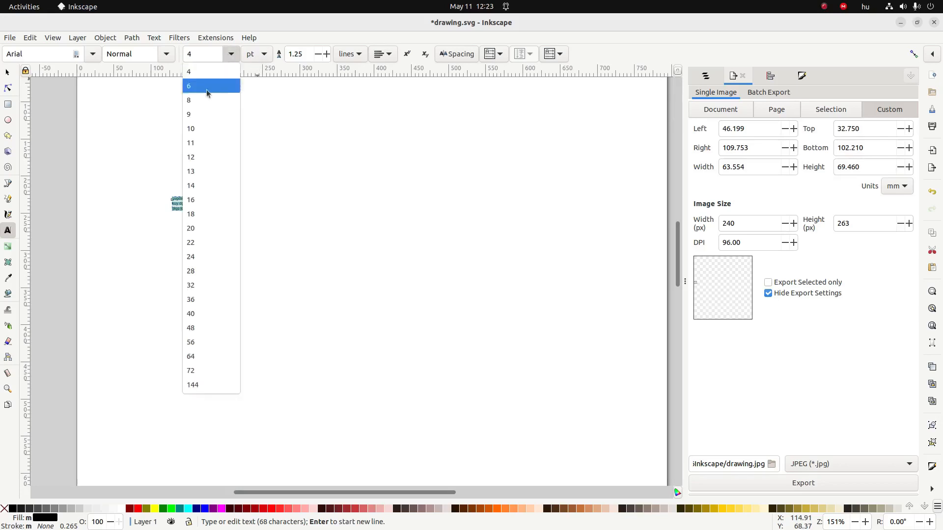
pyautogui.click(196, 156)
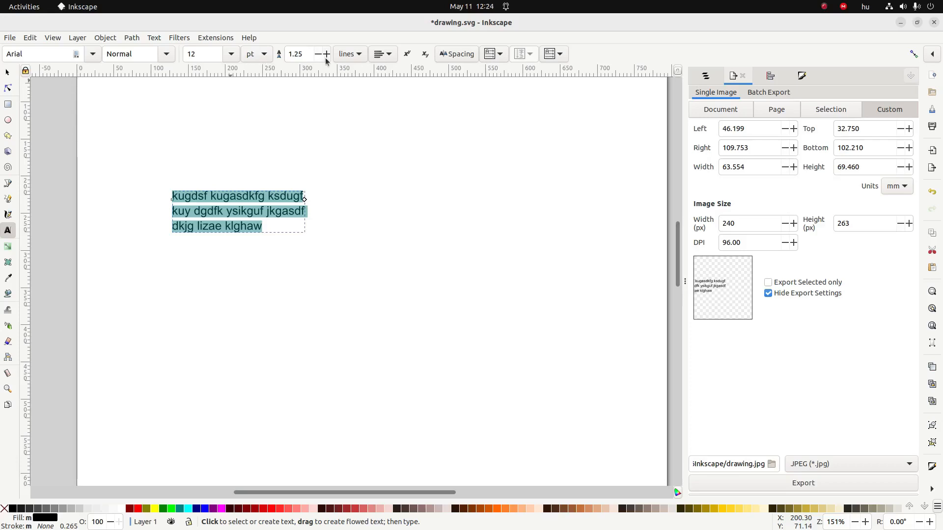
# Step: Widen the text's line spacing to 5.65 lines as a trial and settle on 1.65 lines
pyautogui.scroll(20, 326, 59)
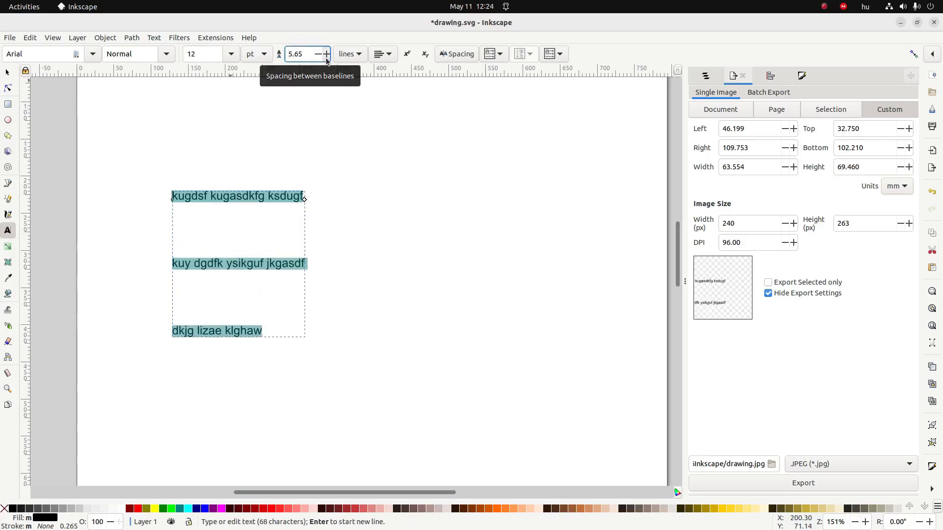
pyautogui.scroll(-20, 320, 59)
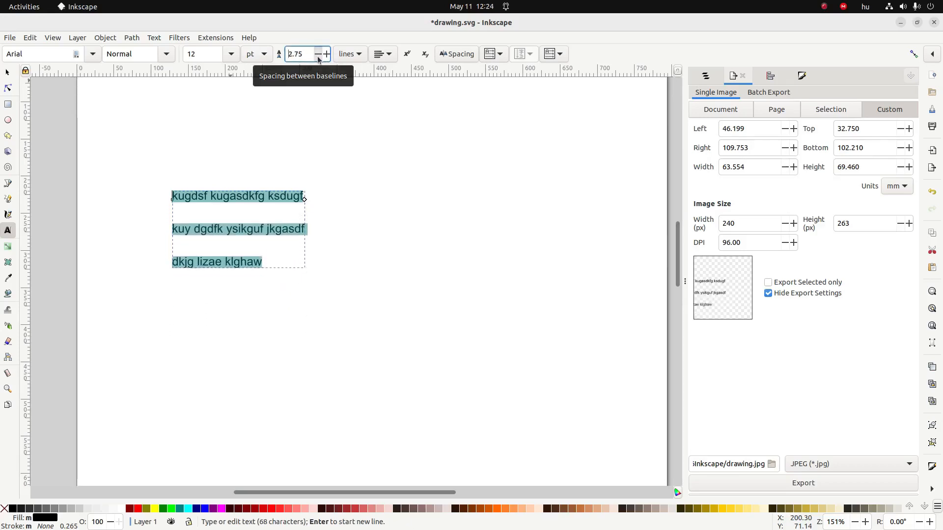
pyautogui.scroll(-13, 320, 59)
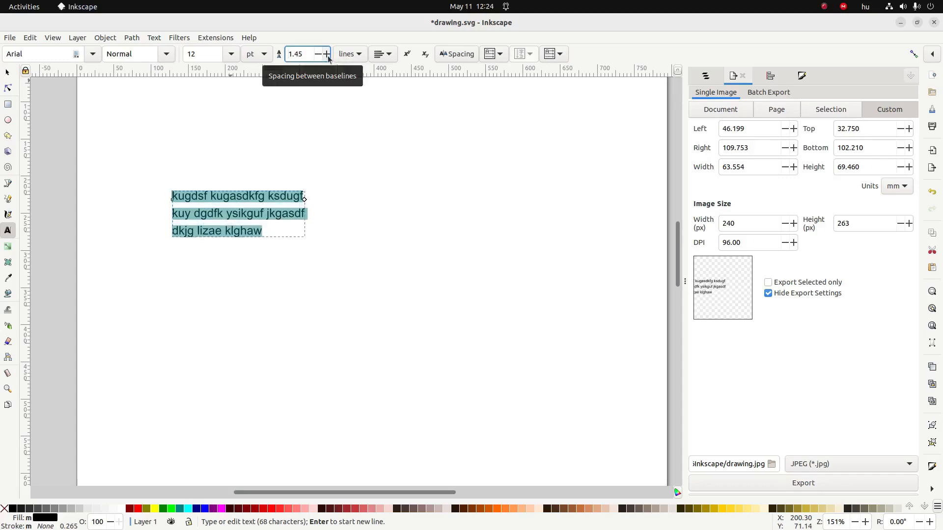
pyautogui.scroll(2, 328, 58)
pyautogui.click(363, 58)
pyautogui.click(364, 58)
# Step: Try center alignment and right alignment on the selected text block
pyautogui.click(383, 54)
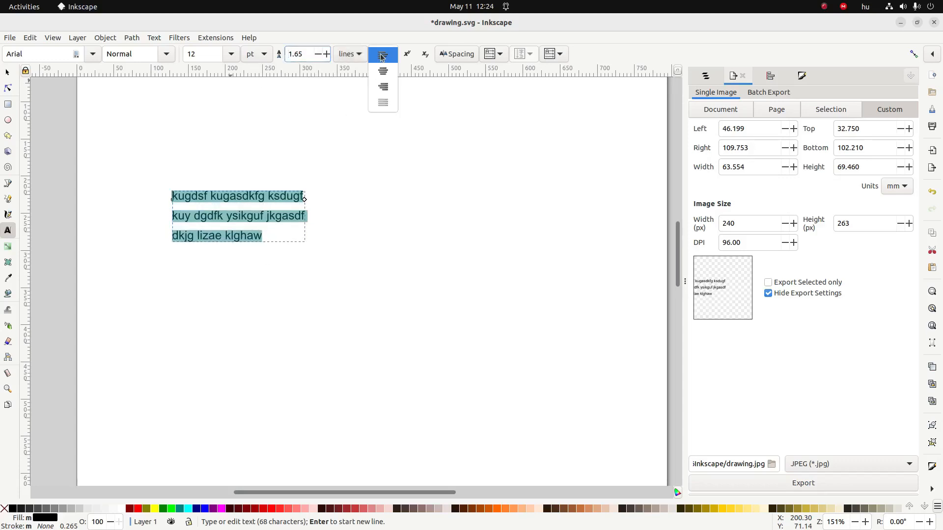
pyautogui.click(380, 75)
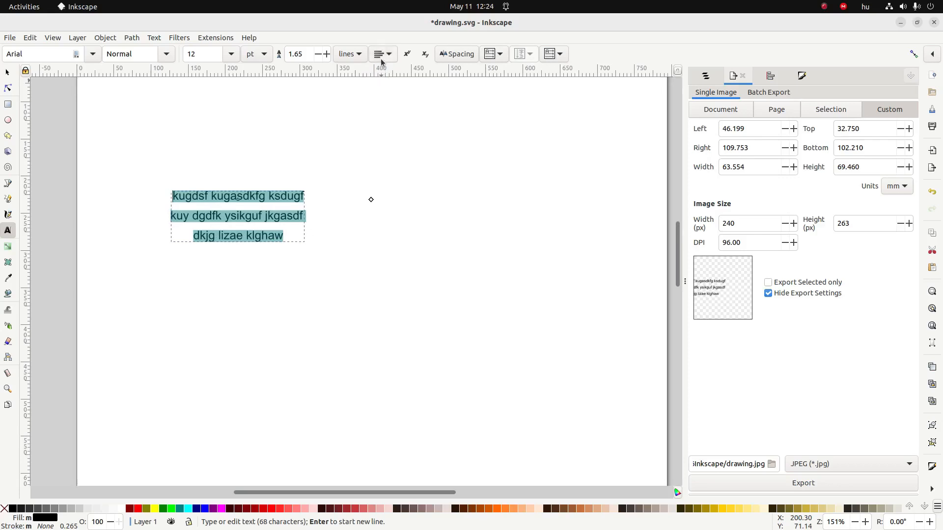
pyautogui.click(382, 55)
pyautogui.click(383, 88)
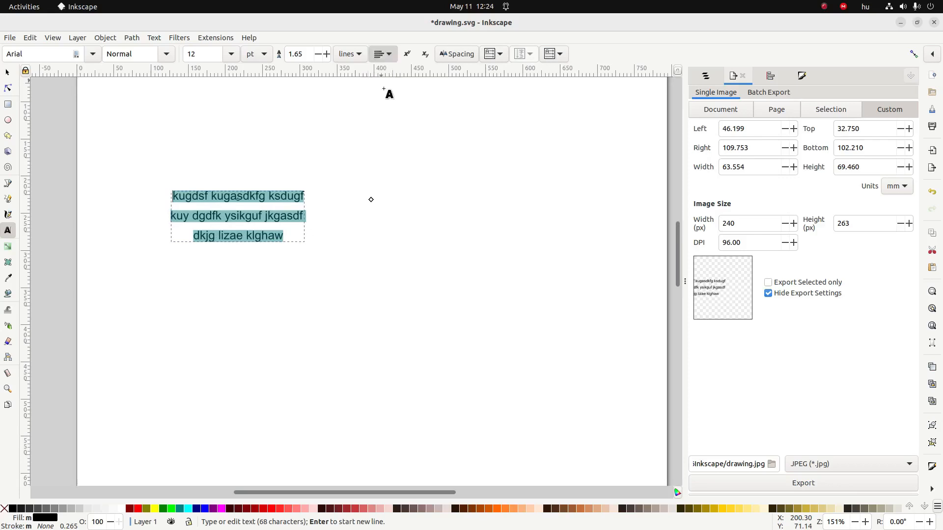
pyautogui.click(386, 55)
pyautogui.click(387, 56)
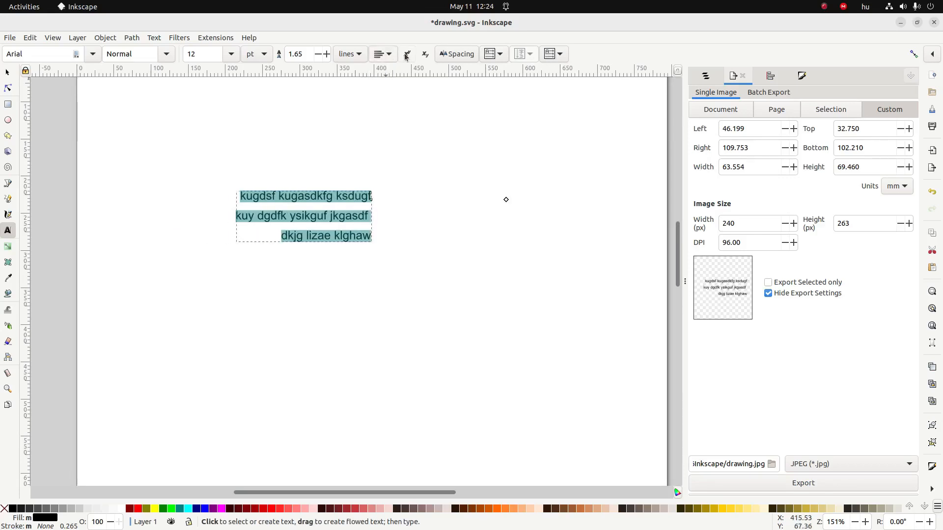
pyautogui.click(387, 56)
pyautogui.click(380, 57)
# Step: Select the text from "asdkfg" in the first line through "liz" in the third line and align it left
pyautogui.click(298, 197)
pyautogui.moveTo(298, 197); pyautogui.dragTo(317, 236)
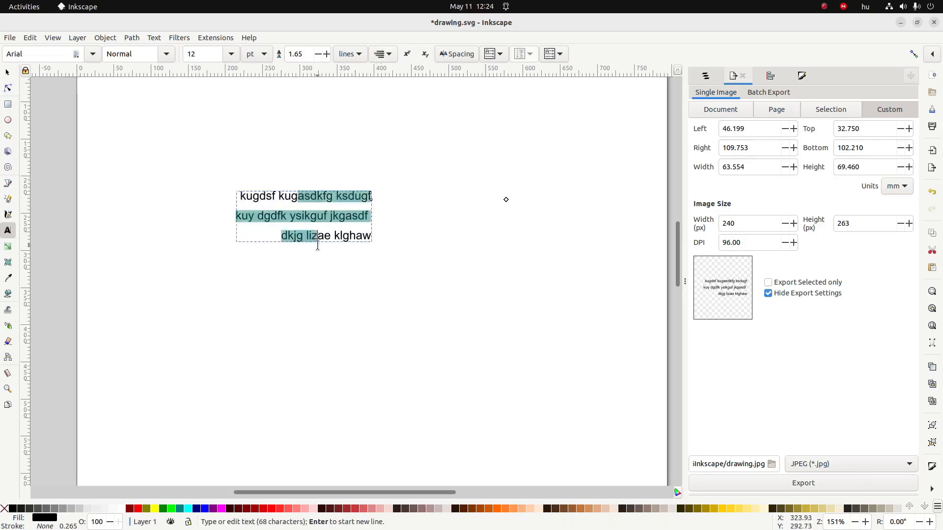
pyautogui.click(385, 55)
pyautogui.click(381, 19)
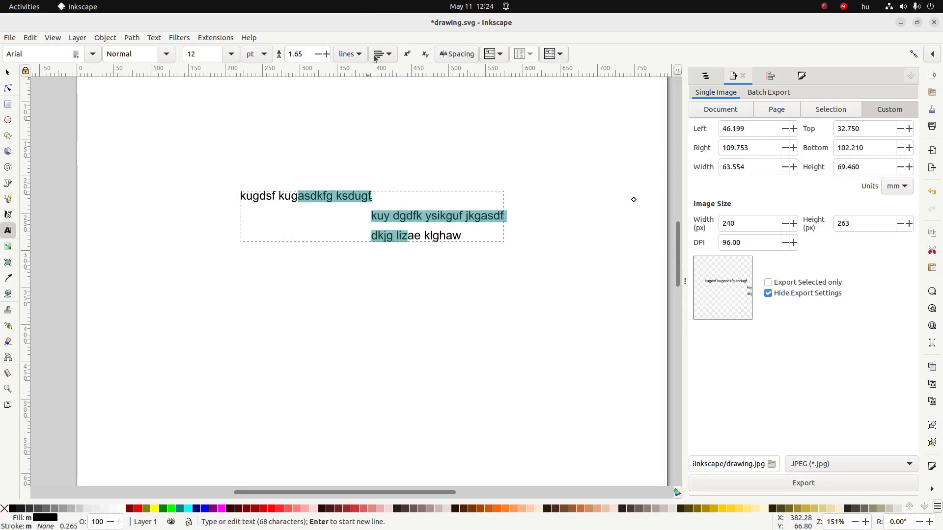
# Step: Undo the last three alignment changes to the text block
pyautogui.hotkey('ctrl', 'z')
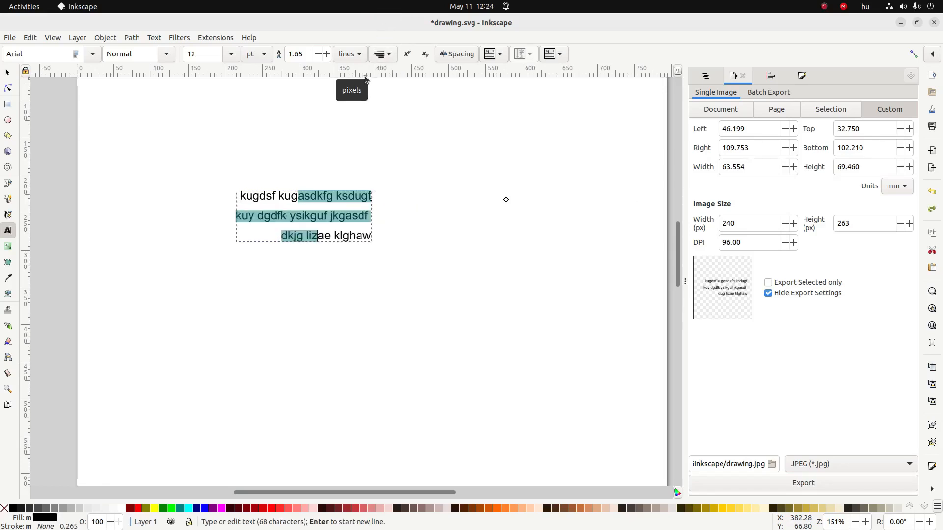
pyautogui.hotkey('ctrl', 'z')
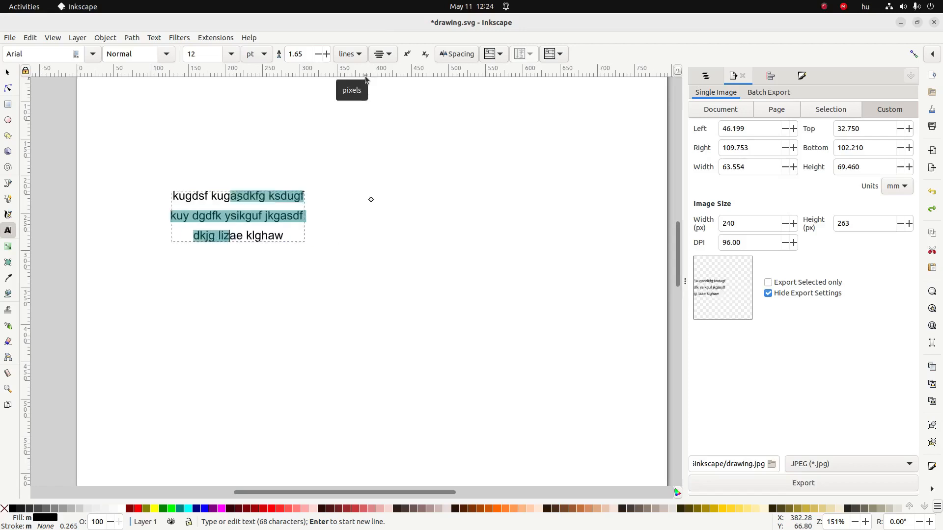
pyautogui.hotkey('ctrl', 'z')
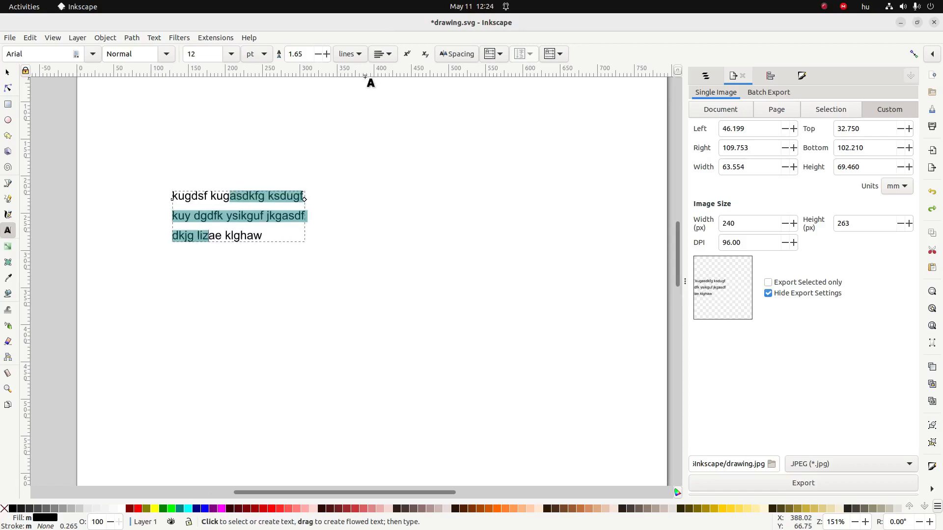
# Step: Try looser and tighter letter spacing on the text block and reset it to 0 px
pyautogui.click(7, 73)
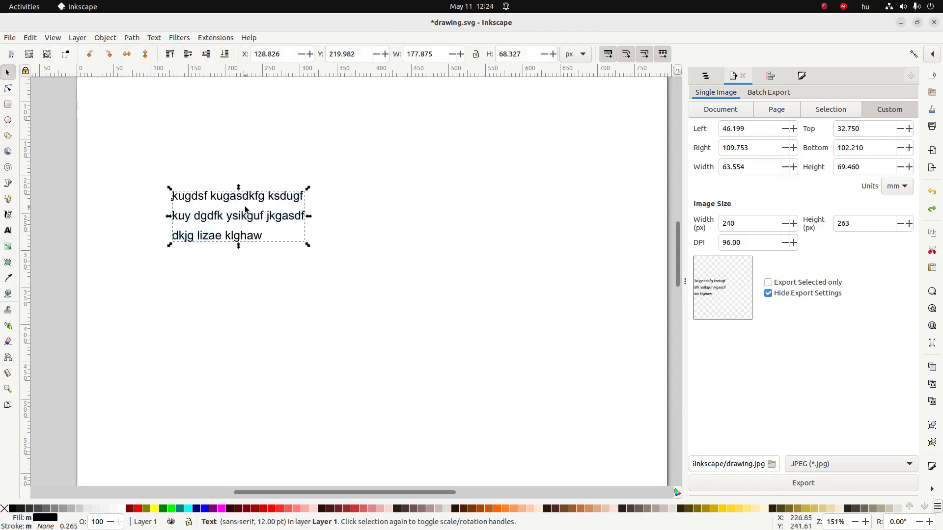
pyautogui.click(7, 230)
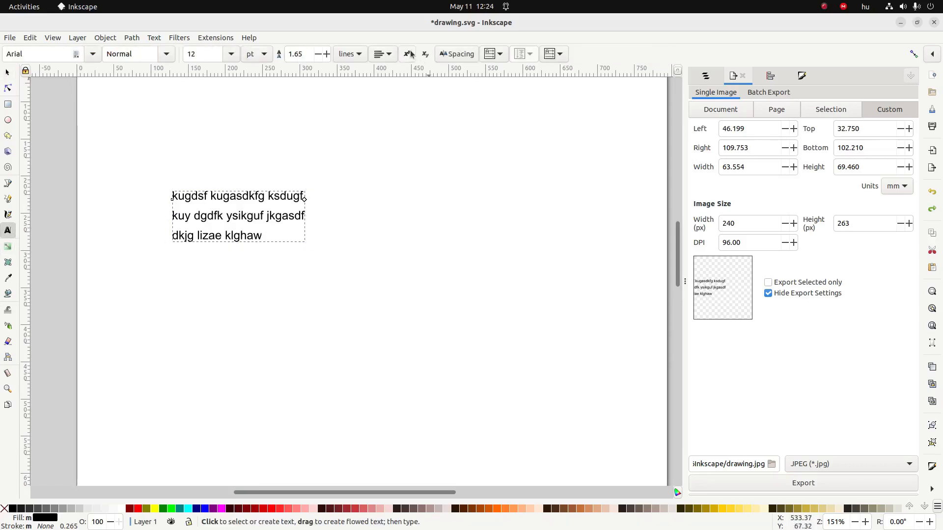
pyautogui.click(454, 55)
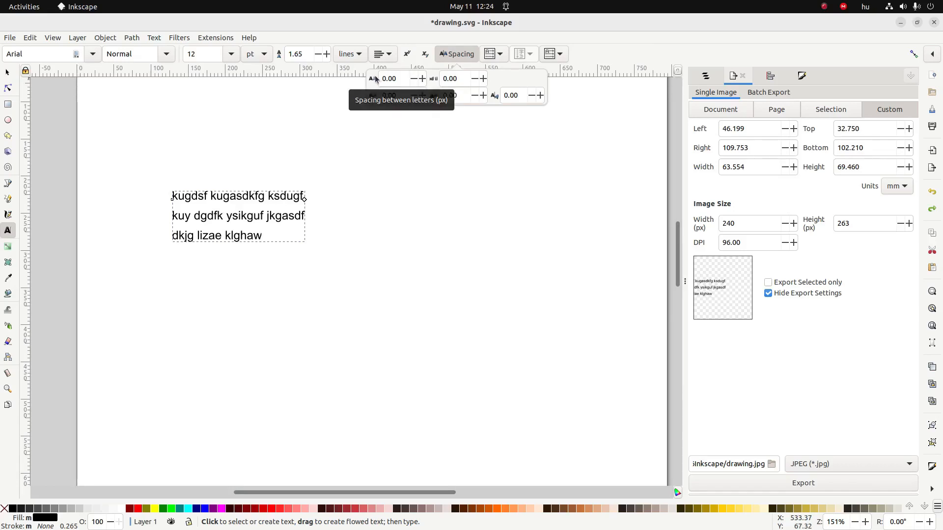
pyautogui.click(422, 80)
pyautogui.moveTo(423, 79); pyautogui.dragTo(360, 70)
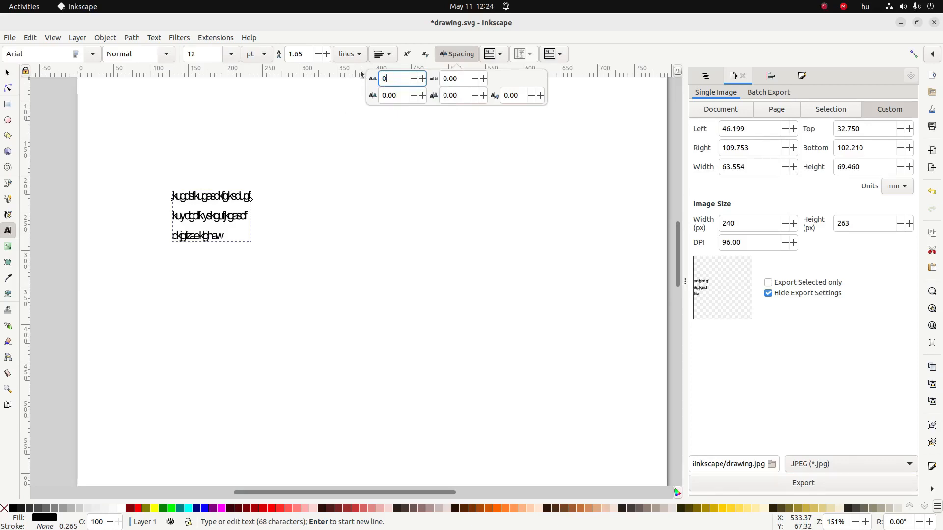
pyautogui.write('0')
pyautogui.press('Return')
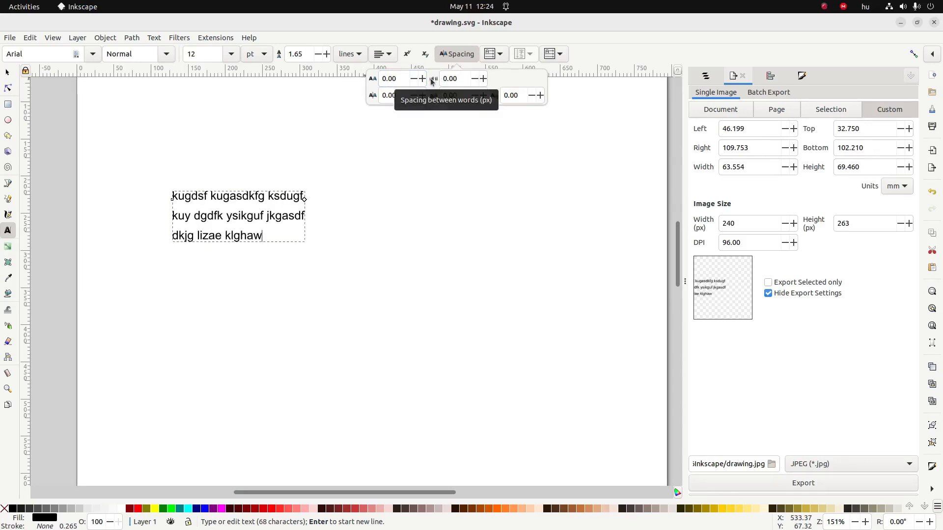
# Step: Try word spacing of 6.24 px and -9.68 px on the text block and reset it to 0 px
pyautogui.click(483, 81)
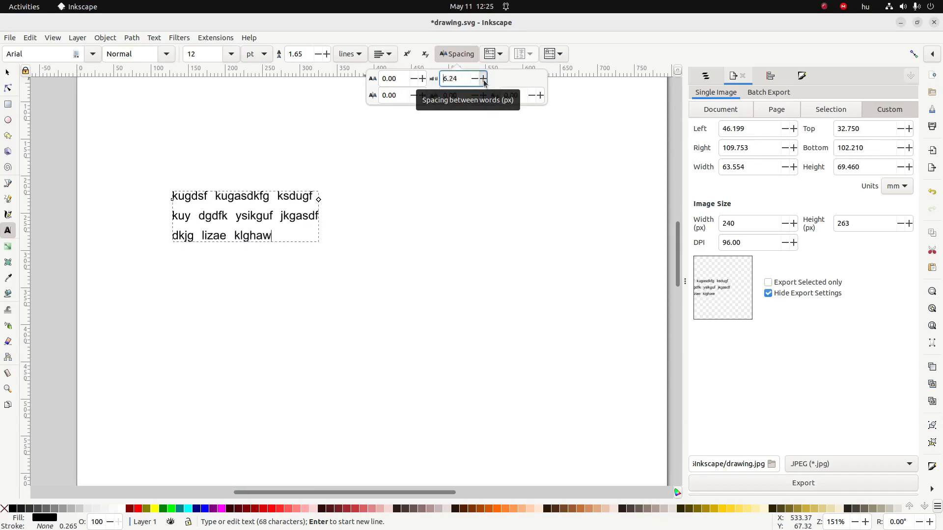
pyautogui.moveTo(484, 81); pyautogui.dragTo(477, 82)
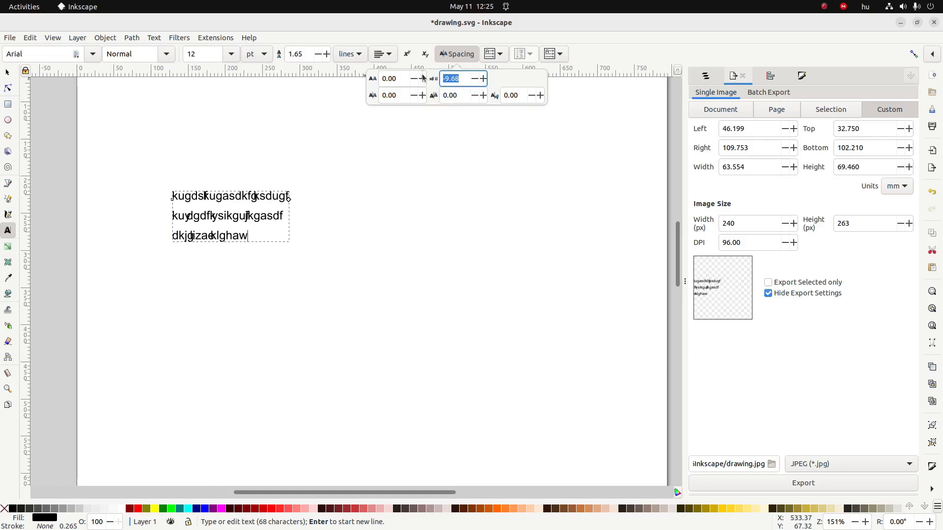
pyautogui.press('Tab')
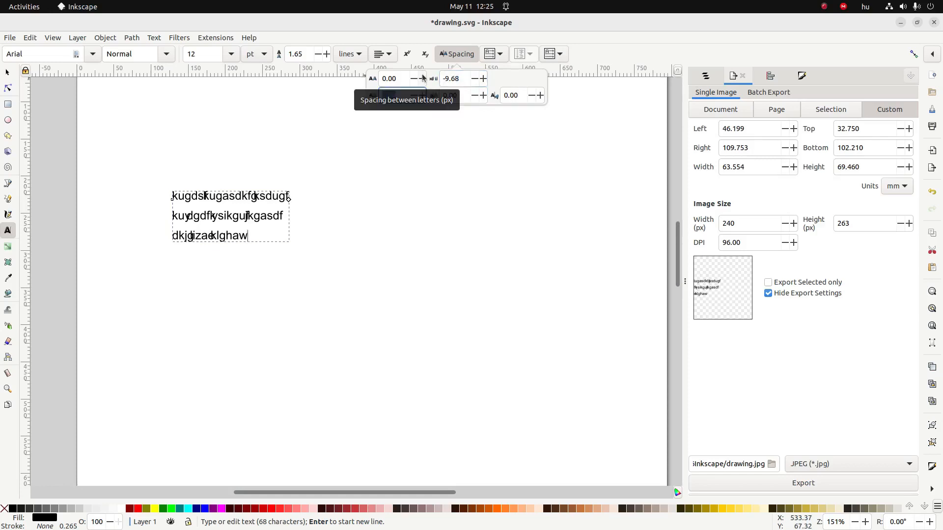
pyautogui.tripleClick(467, 78)
pyautogui.write('0')
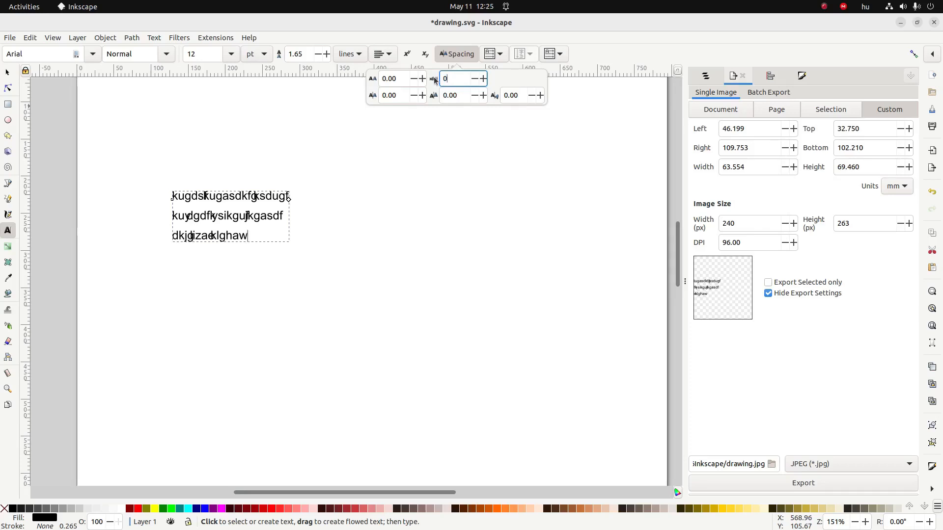
pyautogui.press('Return')
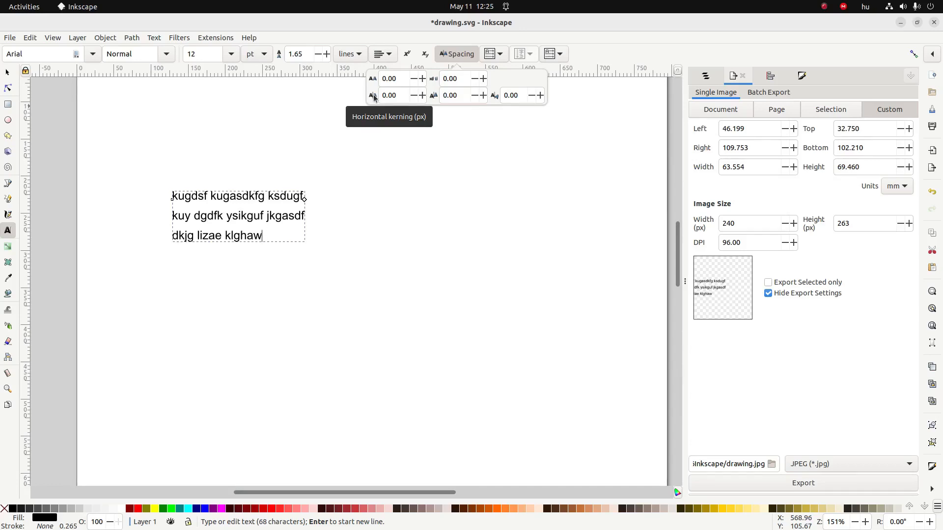
# Step: Try horizontal kerning of 1.14 px and -0.91 px between "kug" and "asdkfg" in the first line and reset it to 0 px
pyautogui.click(191, 196)
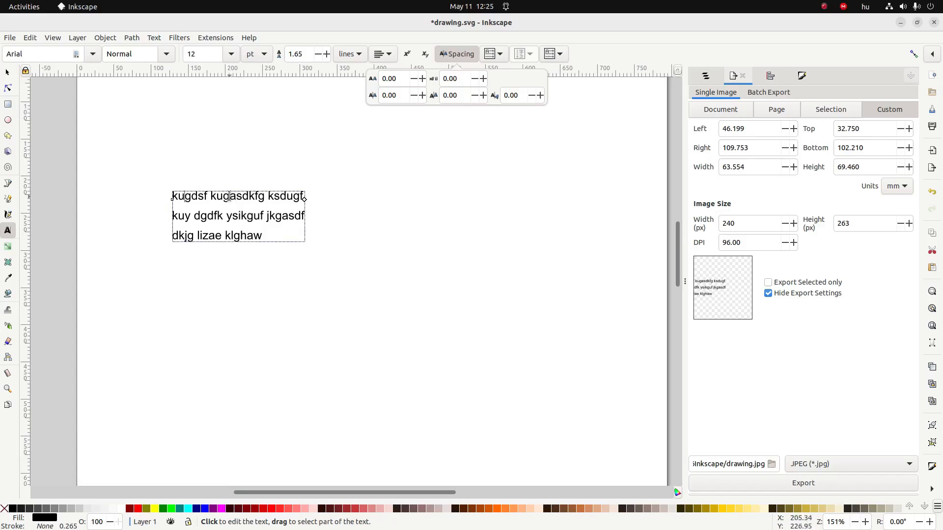
pyautogui.click(422, 95)
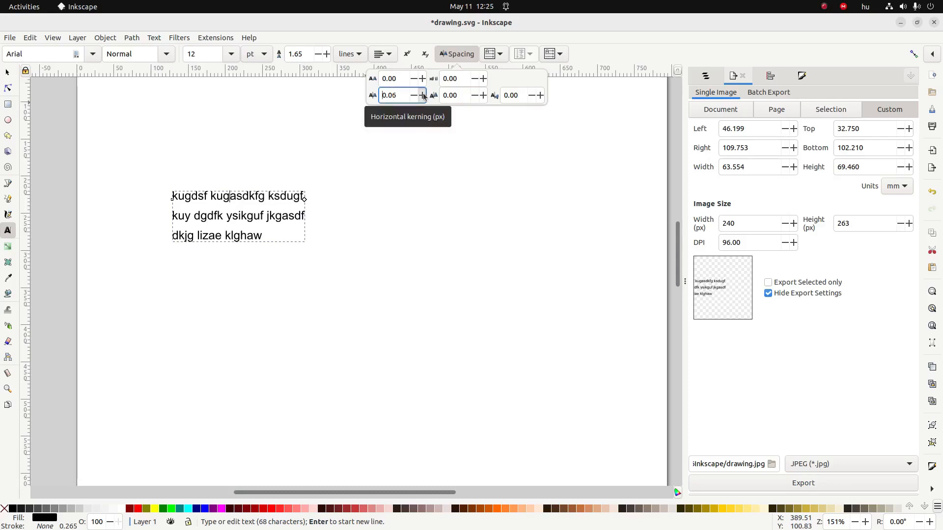
pyautogui.click(422, 95)
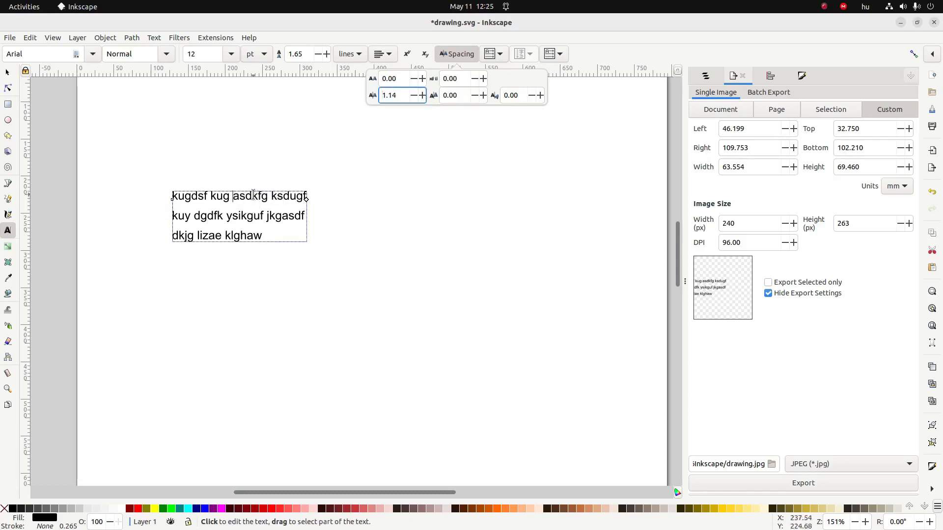
pyautogui.click(414, 95)
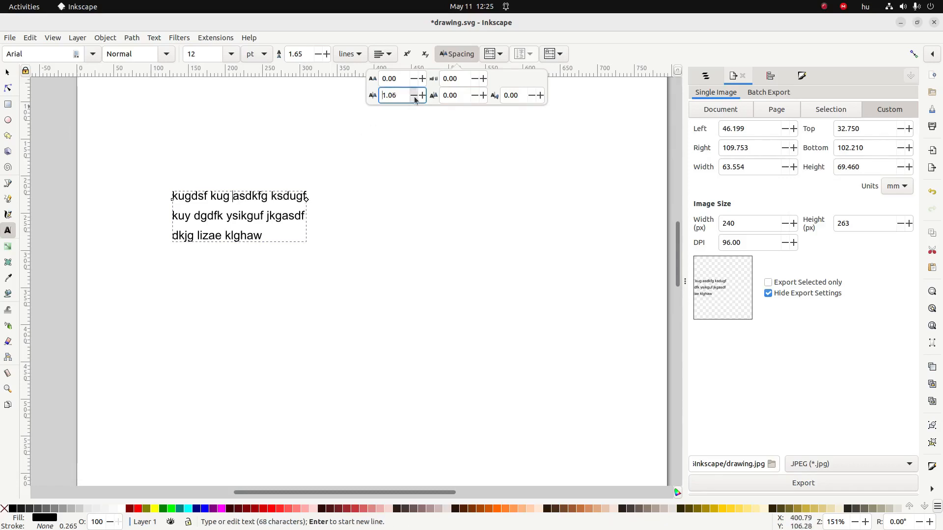
pyautogui.click(413, 95)
pyautogui.click(414, 95)
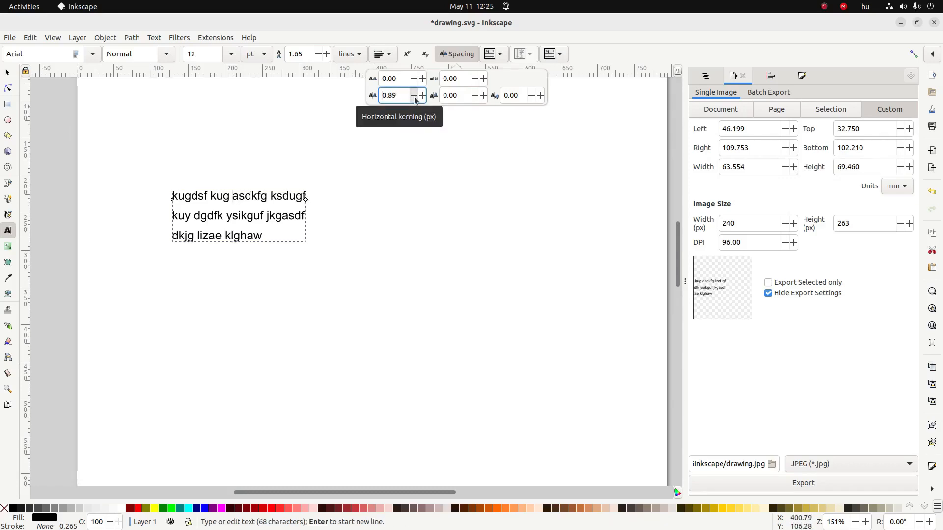
pyautogui.moveTo(415, 96); pyautogui.dragTo(415, 96)
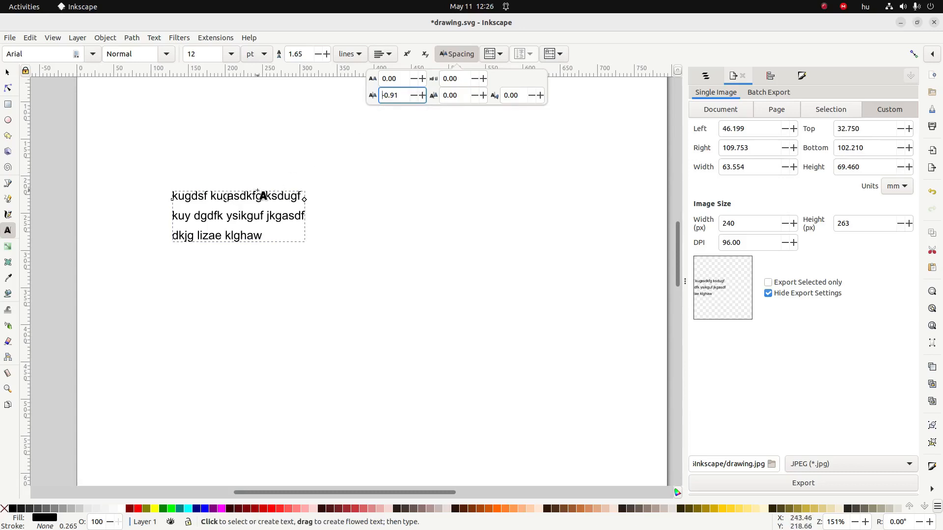
pyautogui.click(422, 99)
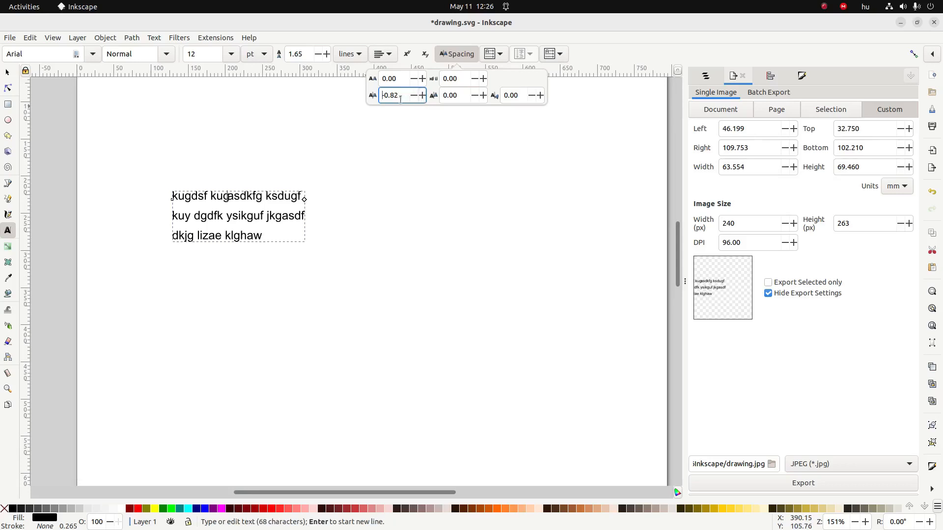
pyautogui.write('0')
pyautogui.press('Return')
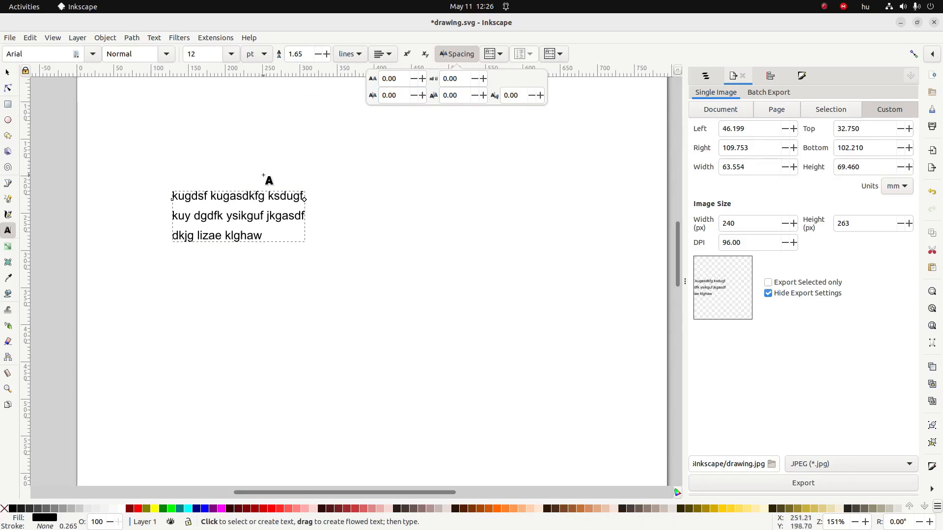
# Step: Shift the first line from "asdkfg" onward with vertical kerning, trying 1.72 px and -0.88 px and settling on -0.53 px
pyautogui.click(233, 201)
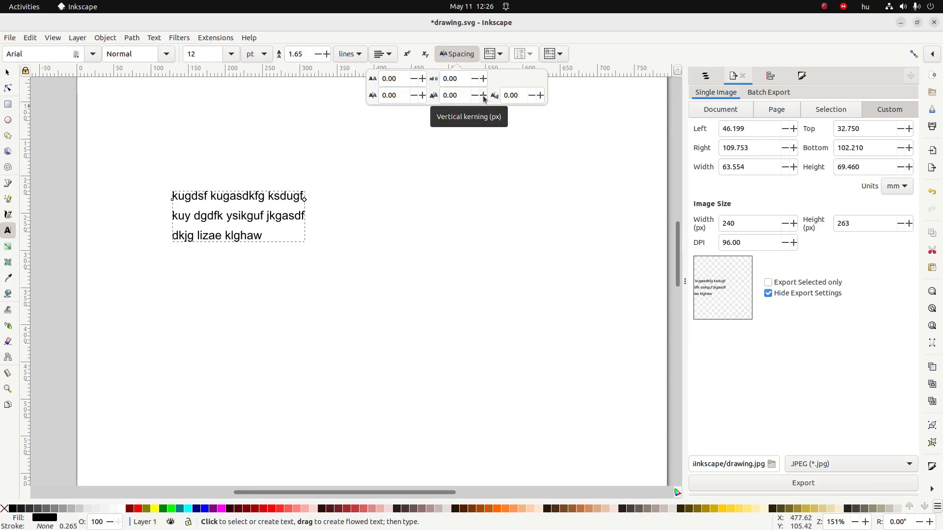
pyautogui.moveTo(482, 95); pyautogui.dragTo(482, 95)
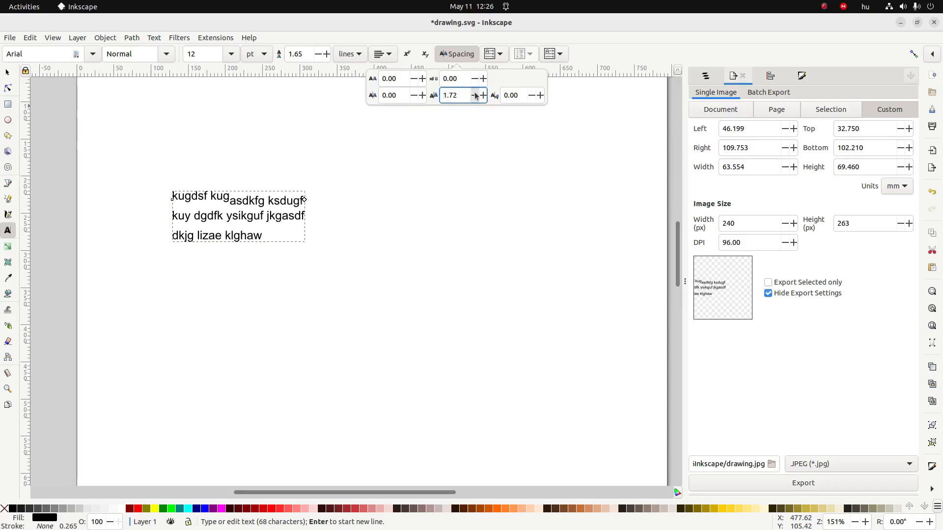
pyautogui.moveTo(476, 95); pyautogui.dragTo(476, 95)
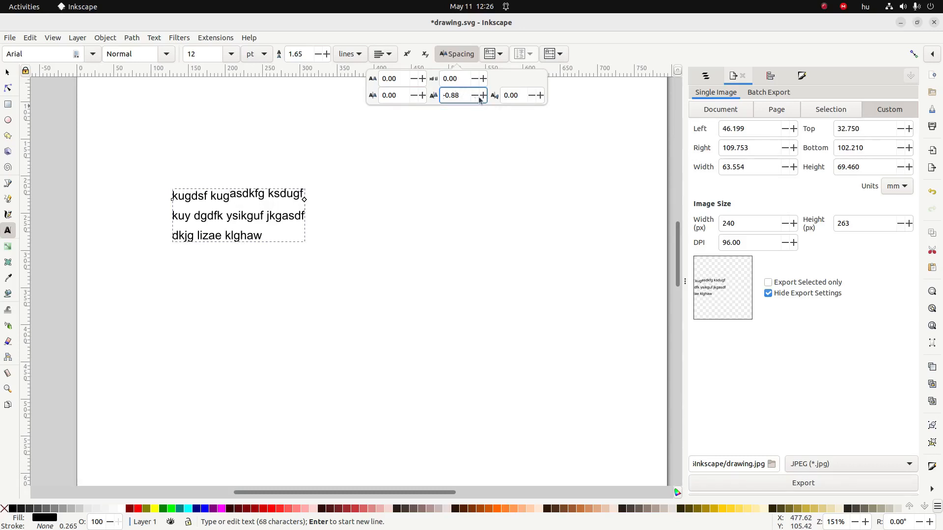
pyautogui.click(483, 99)
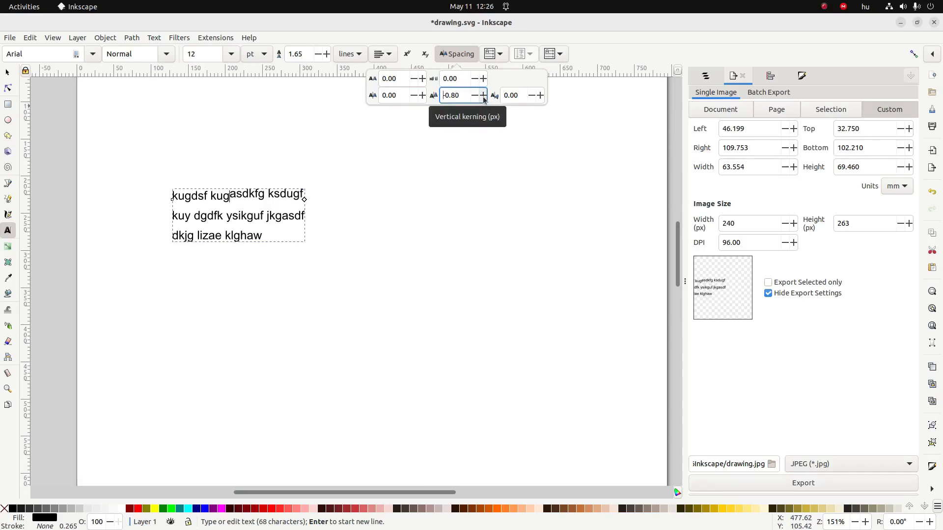
pyautogui.click(483, 99)
pyautogui.click(483, 100)
# Step: Rotate the letter "a" at the start of "asdkfg" in the first line to 48.40 degrees
pyautogui.click(542, 98)
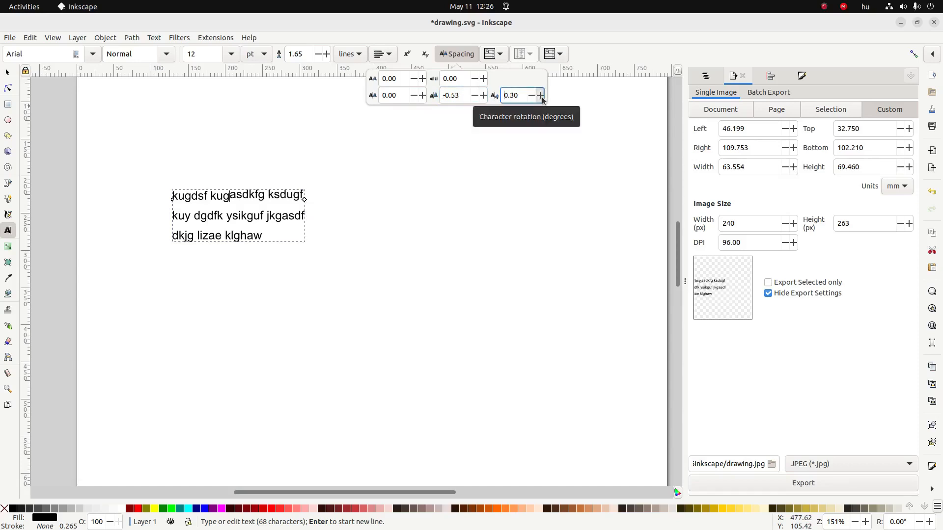
pyautogui.click(542, 98)
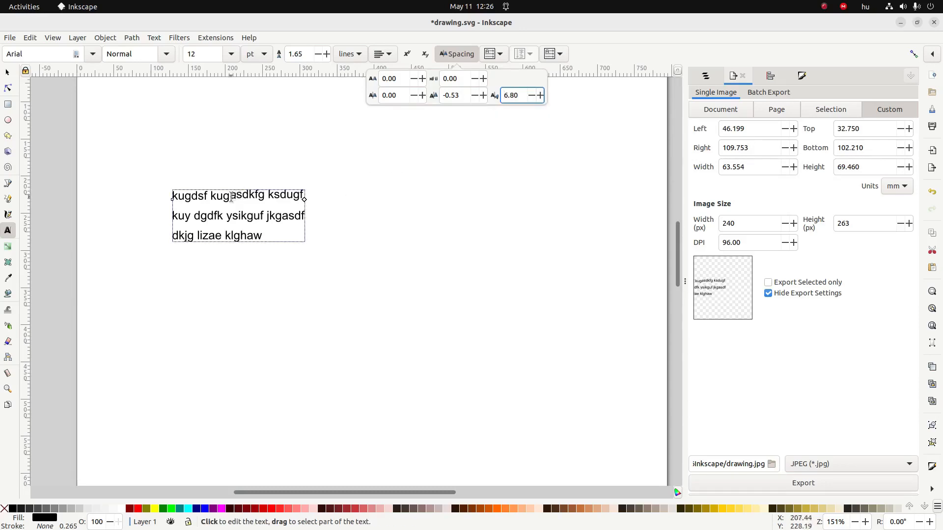
pyautogui.moveTo(231, 195); pyautogui.dragTo(275, 192)
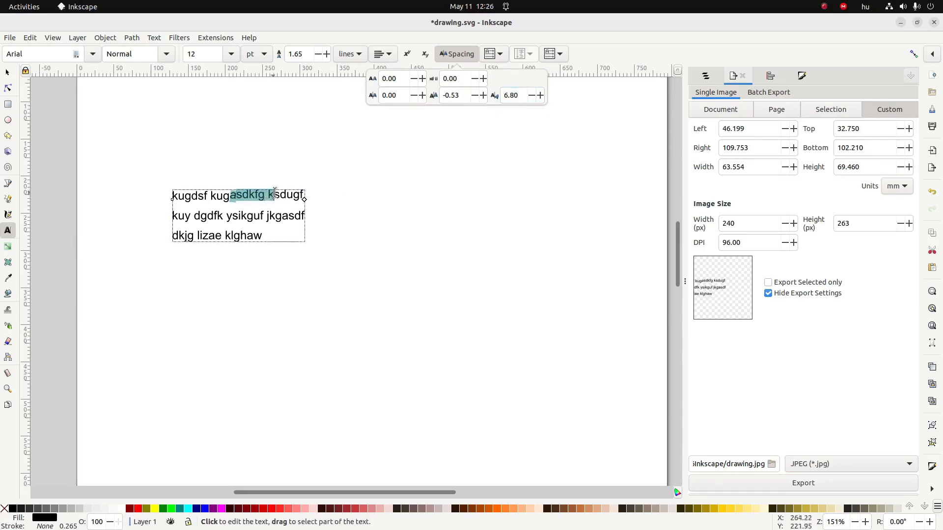
pyautogui.click(230, 195)
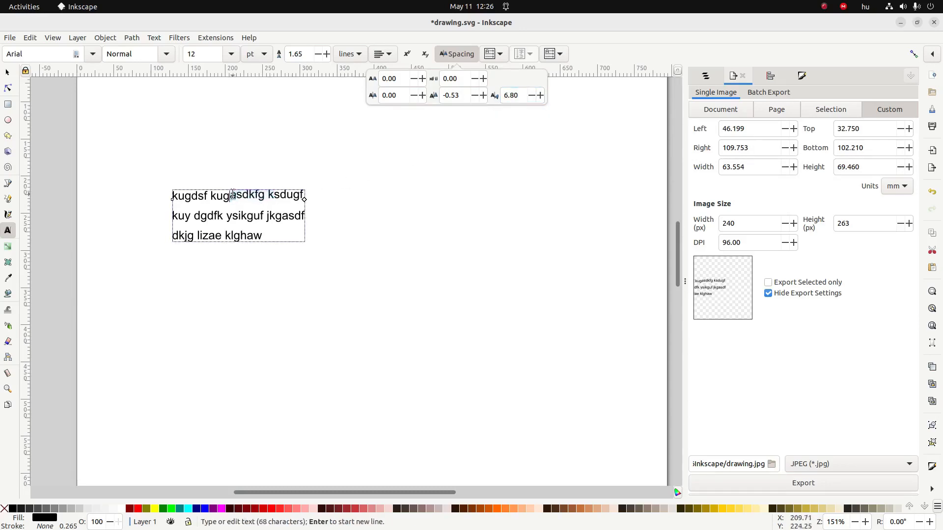
pyautogui.click(540, 97)
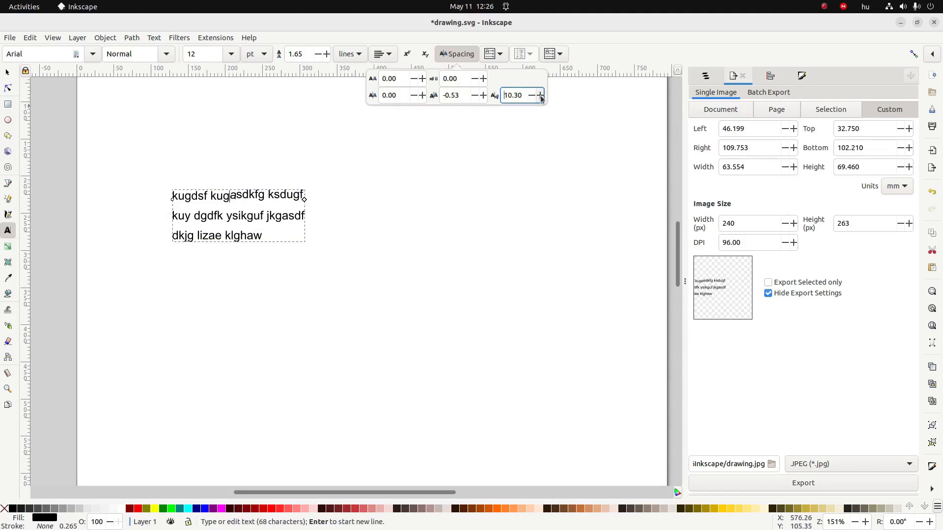
pyautogui.click(541, 98)
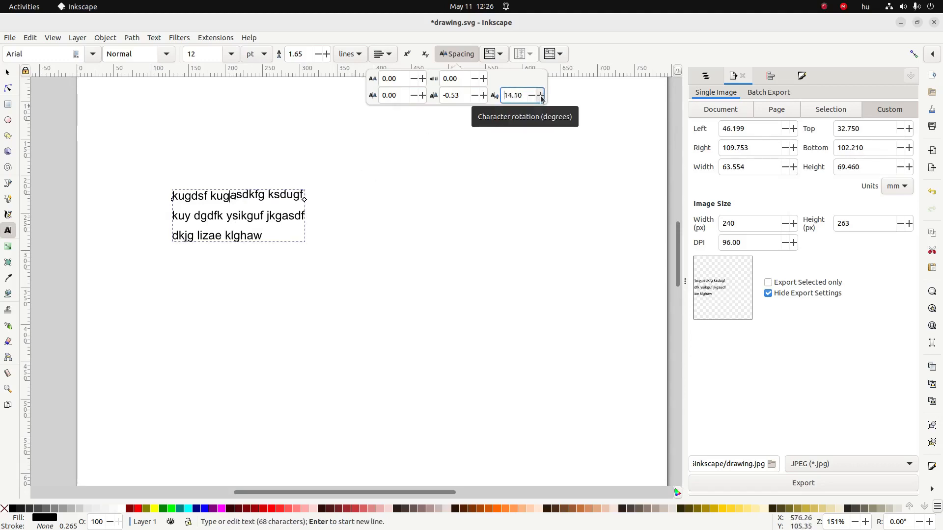
pyautogui.click(541, 98)
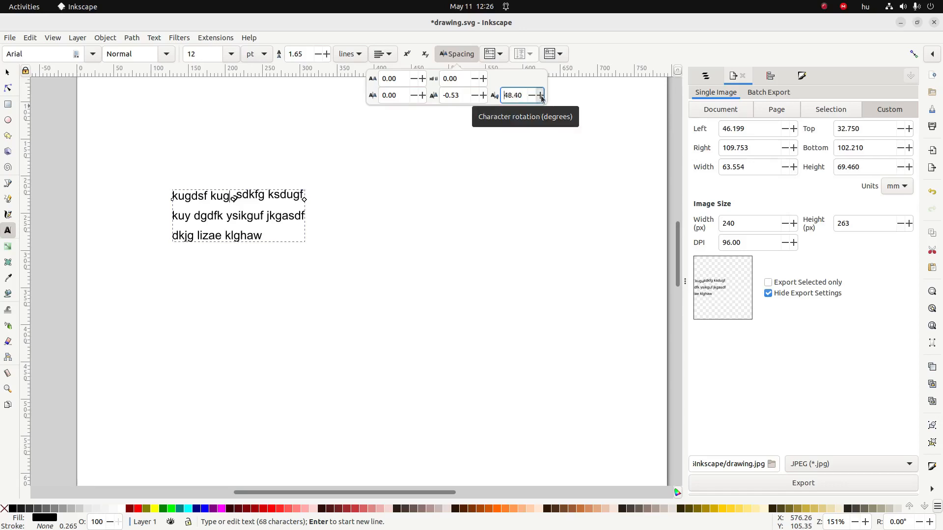
# Step: Rotate the characters of "dgdfk ysikguf" in the second line to 29.80 degrees and deselect the text block
pyautogui.moveTo(191, 214); pyautogui.dragTo(264, 215)
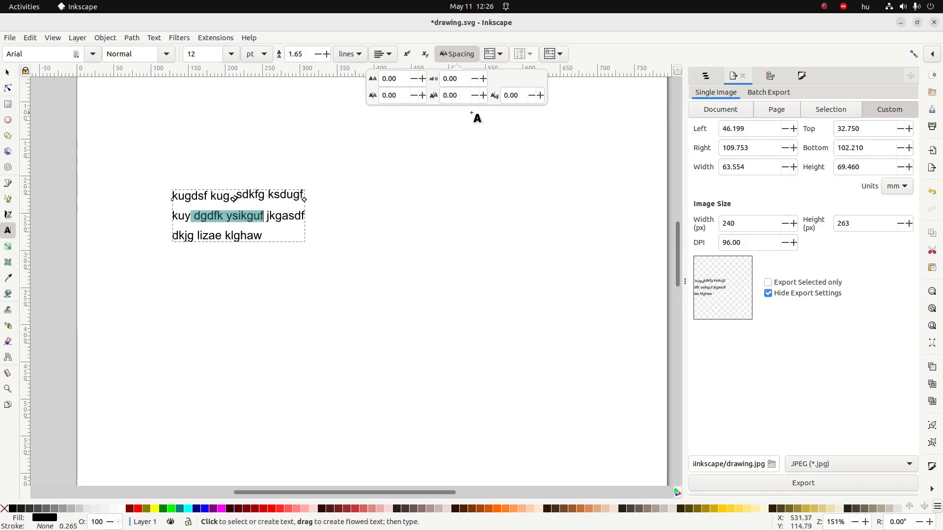
pyautogui.click(541, 98)
pyautogui.moveTo(541, 98); pyautogui.dragTo(540, 97)
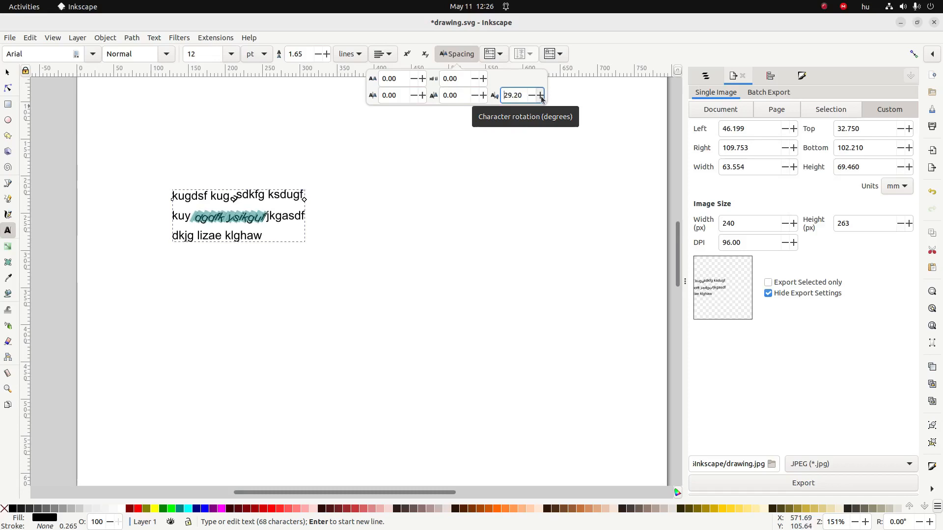
pyautogui.click(541, 95)
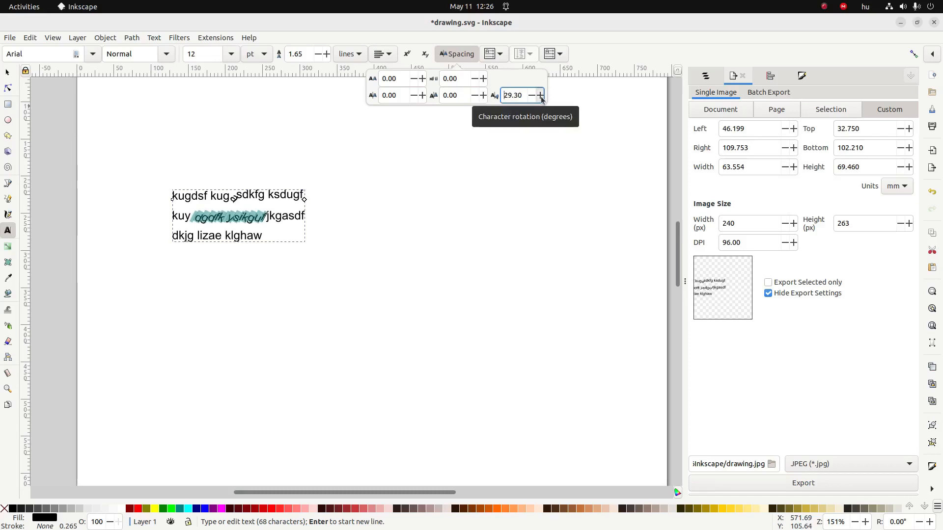
pyautogui.click(258, 273)
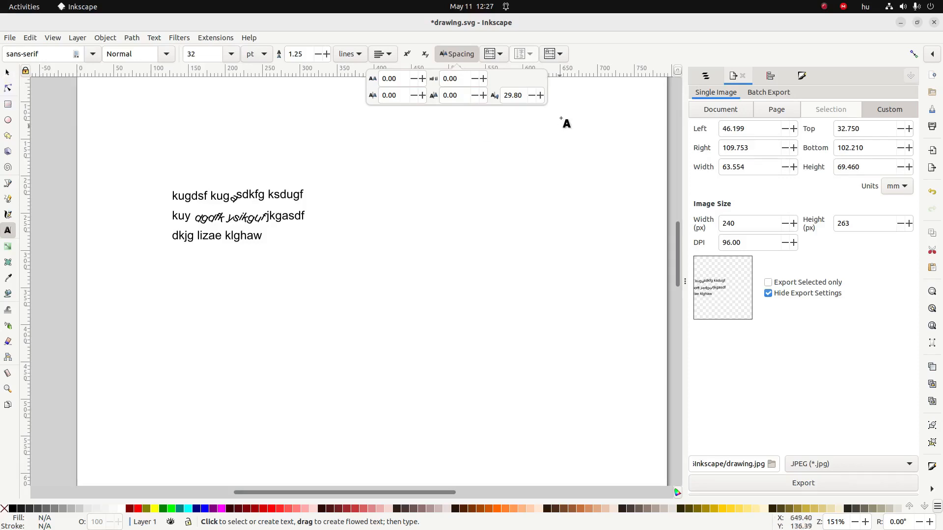
# Step: Try vertical right-to-left and vertical left-to-right writing directions on the whole text block and return it to horizontal
pyautogui.click(497, 54)
pyautogui.click(496, 72)
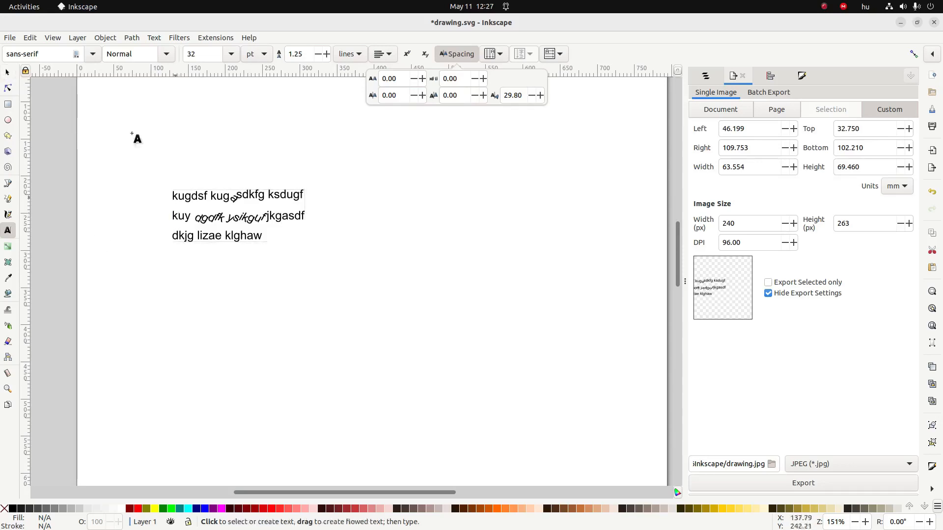
pyautogui.click(206, 222)
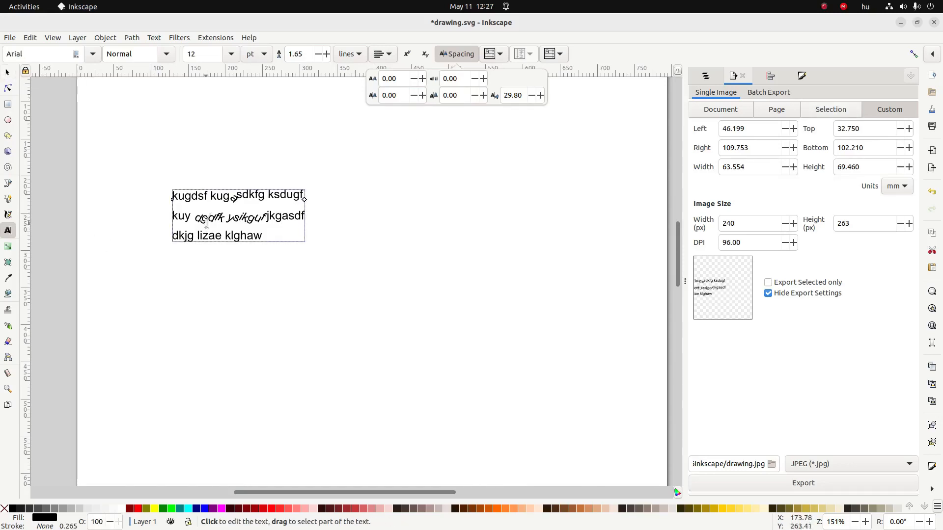
pyautogui.hotkey('ctrl', 'a')
pyautogui.click(494, 54)
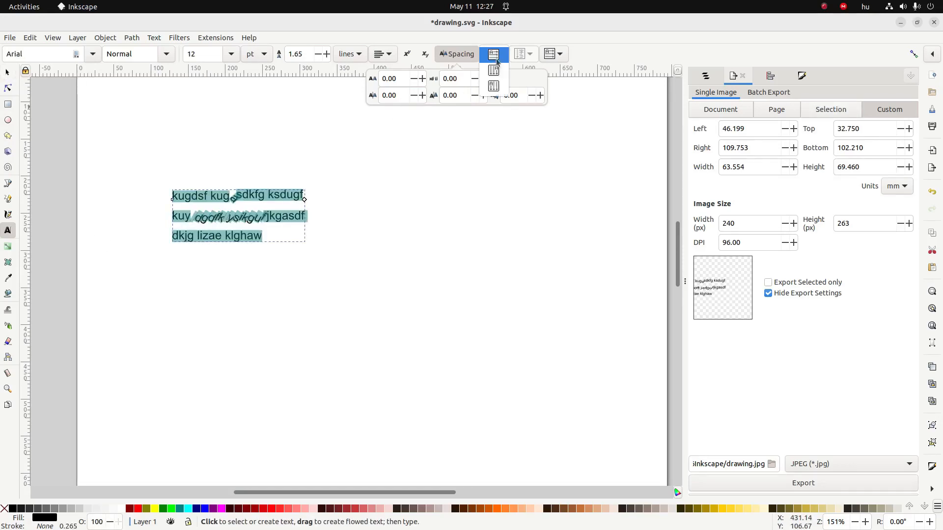
pyautogui.click(492, 74)
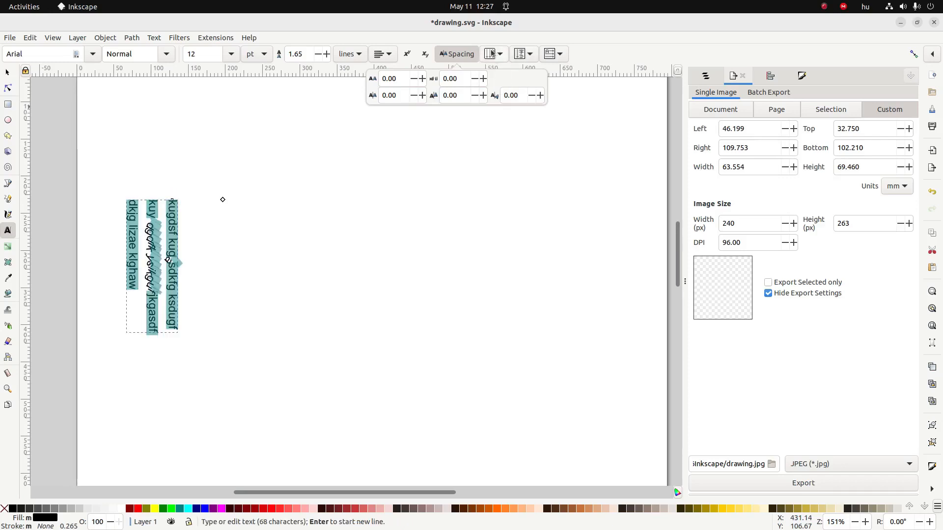
pyautogui.click(494, 54)
pyautogui.click(494, 70)
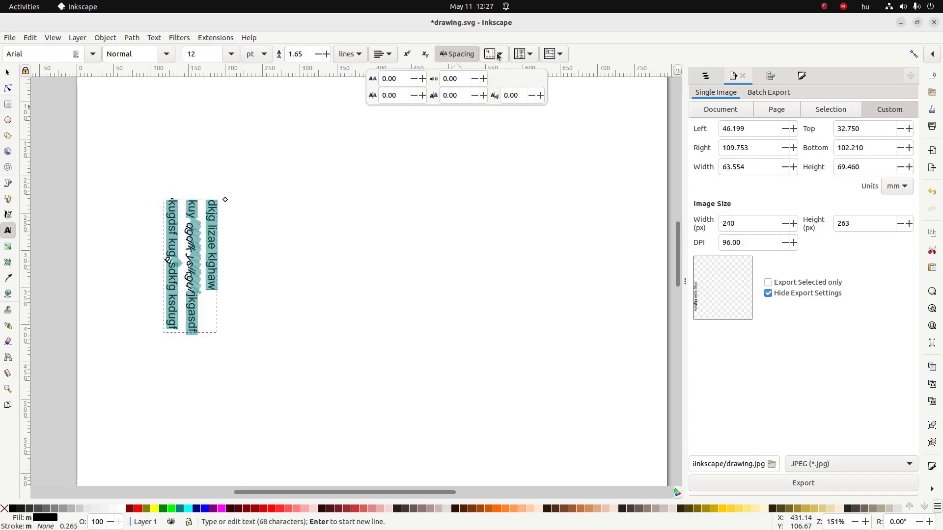
pyautogui.click(497, 56)
pyautogui.click(493, 23)
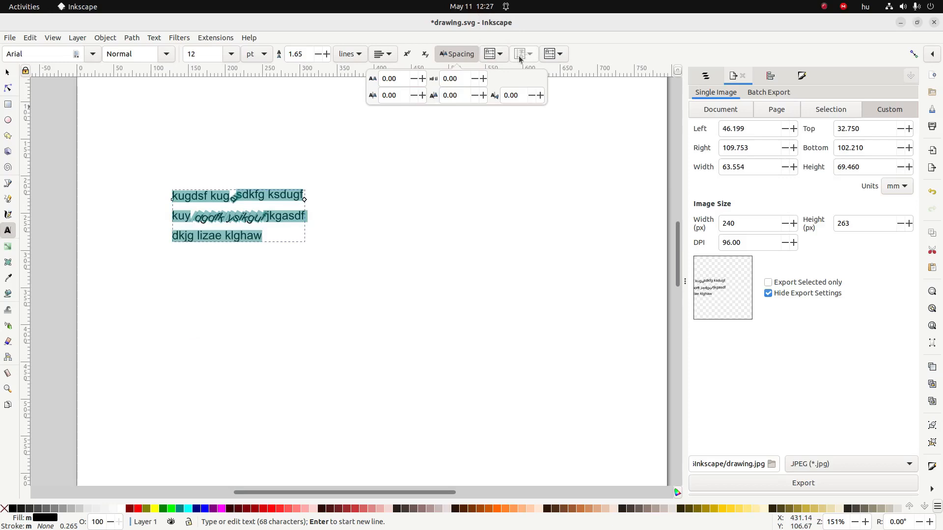
# Step: Try upright and sideways glyph orientations on the text in vertical right-to-left writing and return it to horizontal
pyautogui.click(497, 57)
pyautogui.click(493, 73)
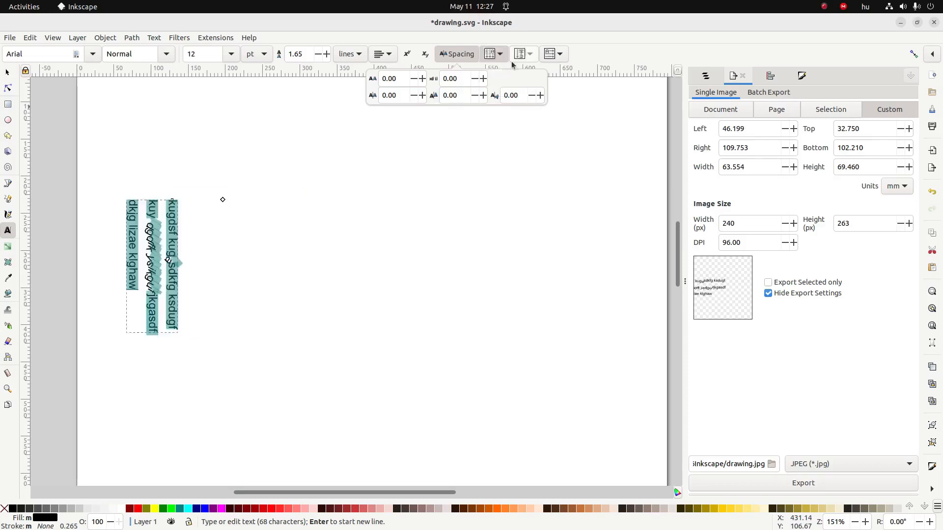
pyautogui.click(531, 58)
pyautogui.click(526, 69)
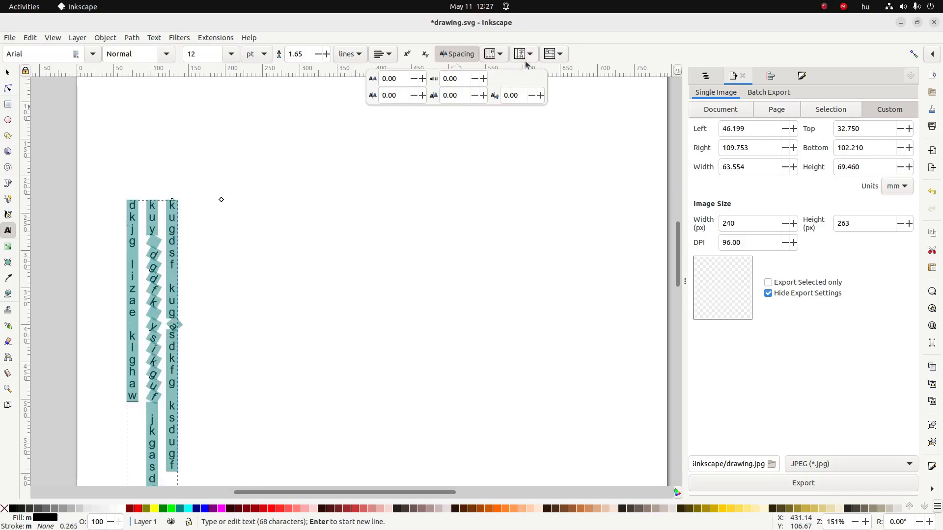
pyautogui.click(527, 58)
pyautogui.click(527, 56)
pyautogui.click(527, 56)
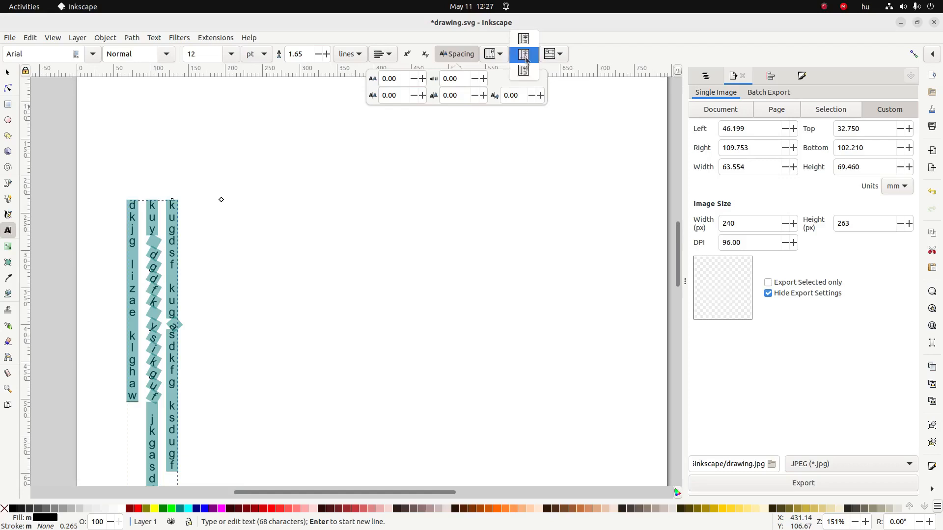
pyautogui.click(524, 68)
pyautogui.click(493, 54)
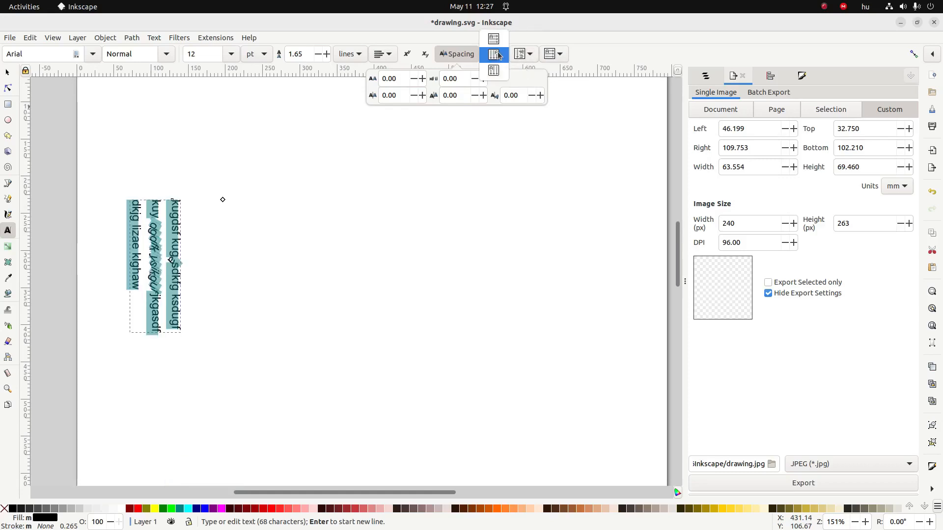
pyautogui.click(494, 42)
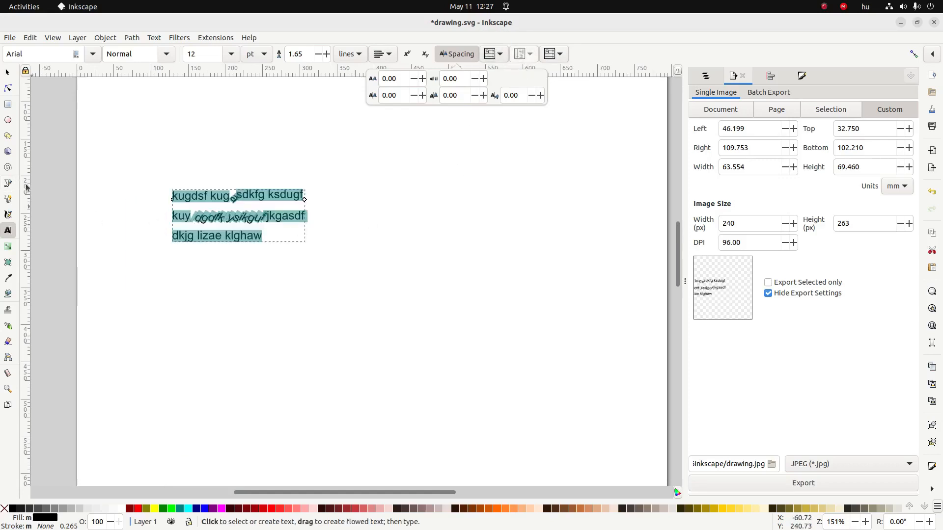
# Step: Switch to the F.Checklist_Inkscape document and check off Text with its sub-items font, size, kerning, letter spacing and line spacing
pyautogui.hotkey('alt', 'Tab')
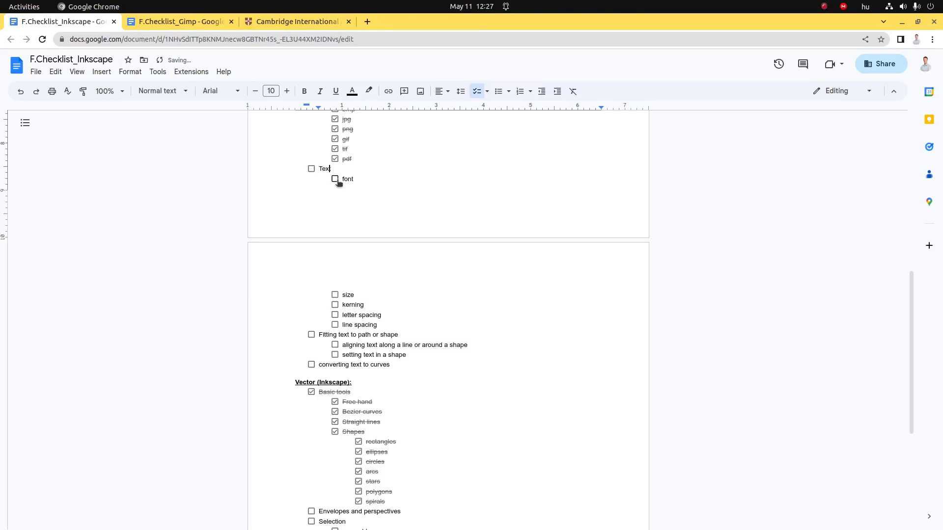
pyautogui.click(335, 179)
pyautogui.click(335, 295)
pyautogui.click(335, 305)
pyautogui.click(335, 315)
pyautogui.click(335, 325)
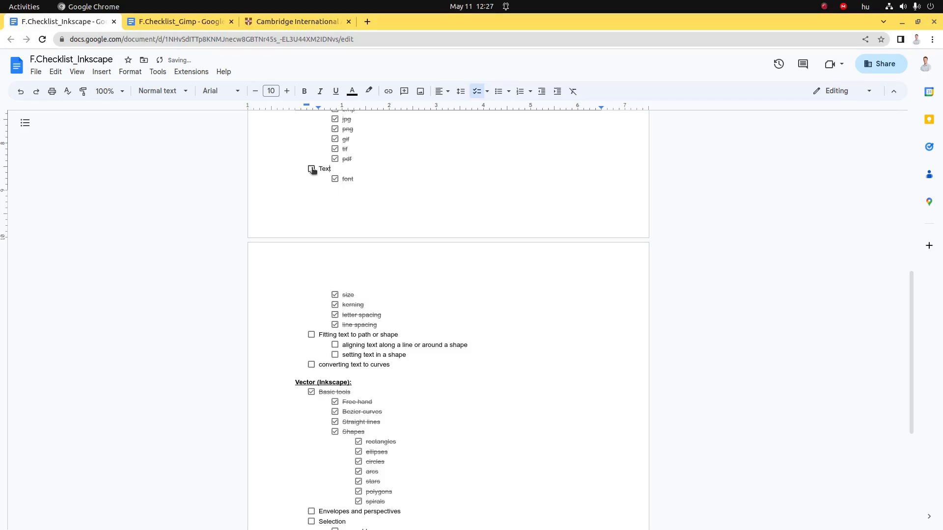
pyautogui.click(311, 169)
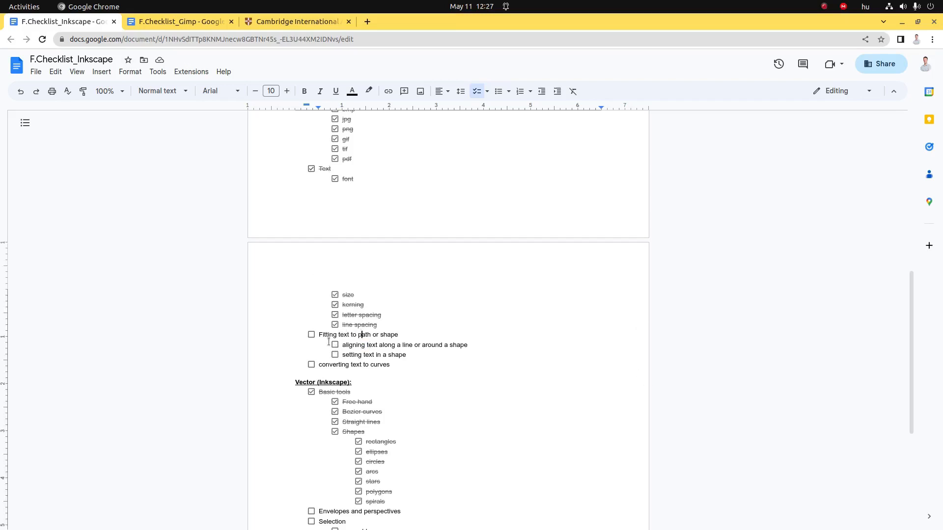
# Step: Return to Inkscape and move the text block to about X 243 px, Y 210 px
pyautogui.hotkey('alt', 'Tab')
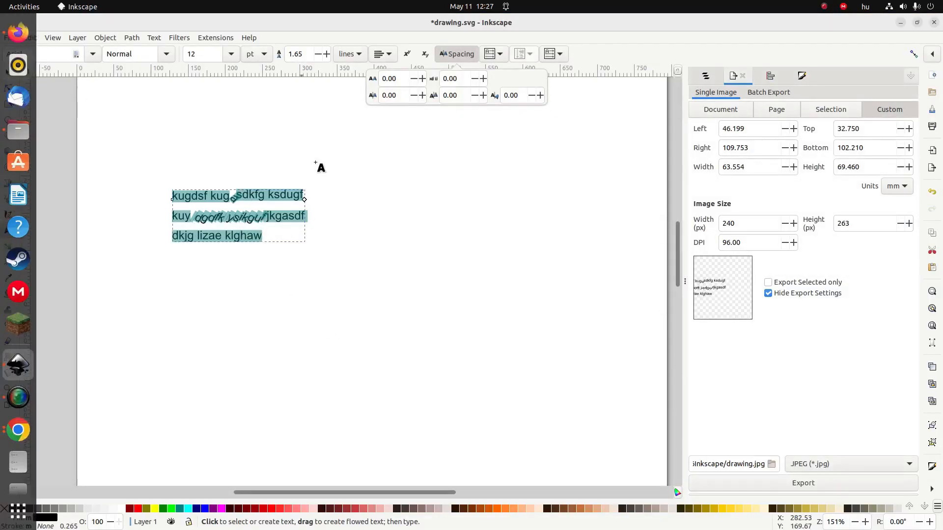
pyautogui.click(8, 72)
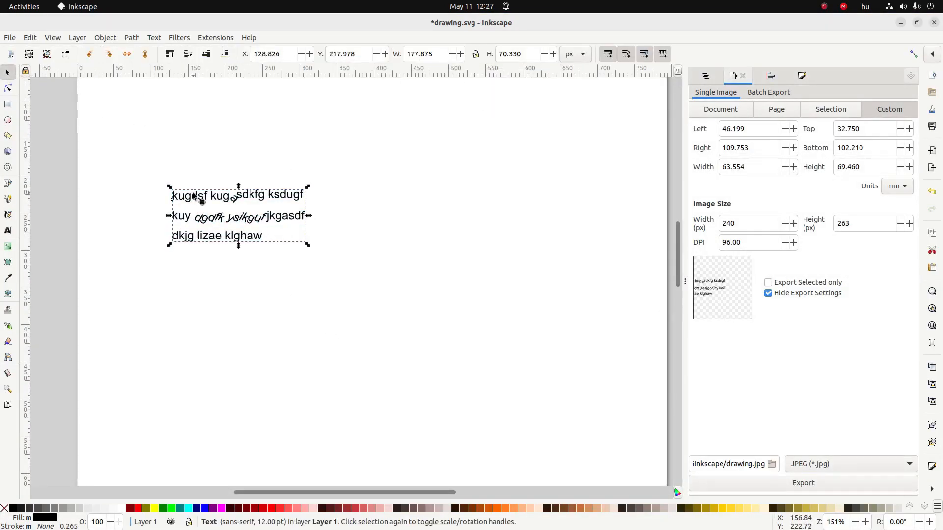
pyautogui.moveTo(186, 197); pyautogui.dragTo(271, 191)
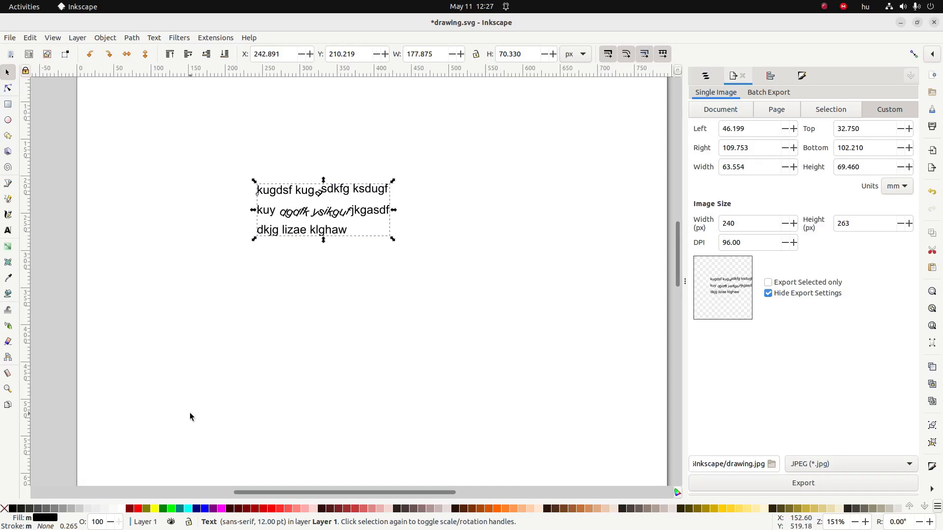
# Step: Draw an ellipse with radii of about 57 by 55 px below the text and make it a whole ellipse
pyautogui.click(12, 125)
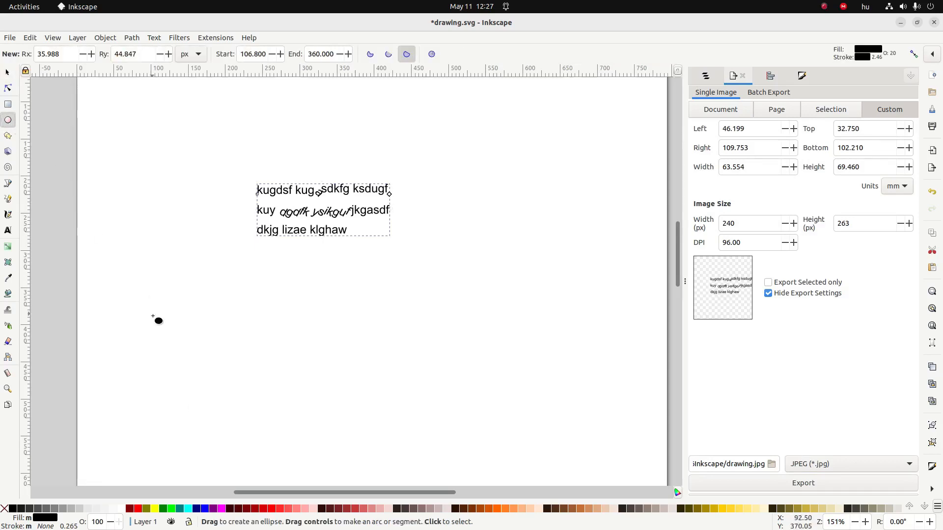
pyautogui.moveTo(167, 296); pyautogui.dragTo(255, 383)
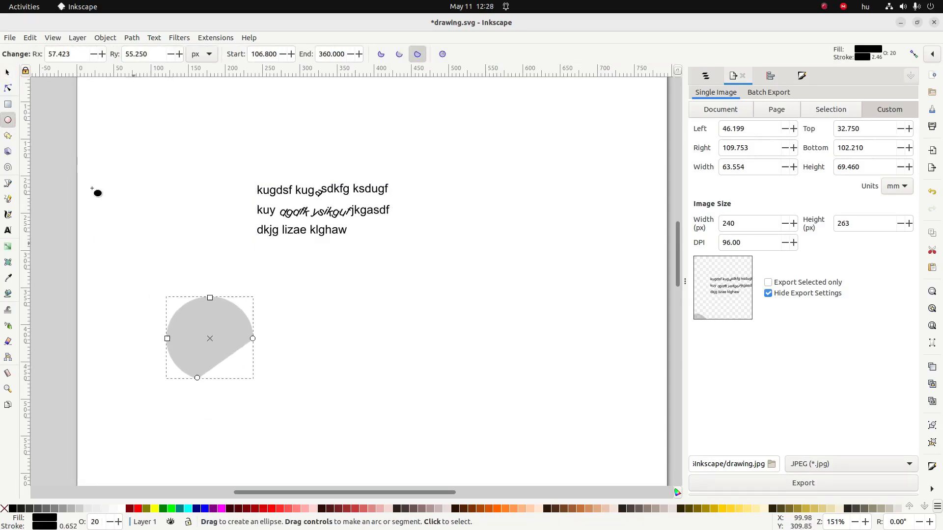
pyautogui.click(443, 54)
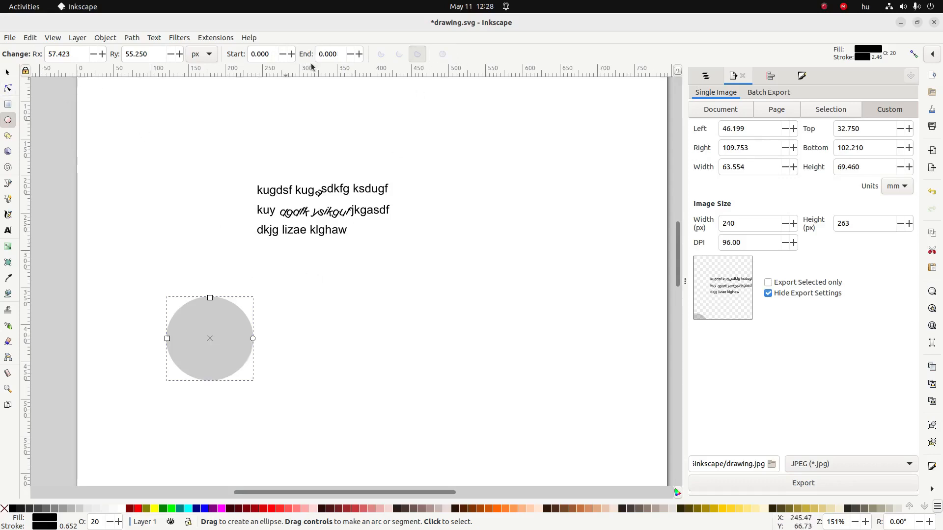
# Step: Try a dark blue stroke colour on the ellipse with saturation 60 and lightness 38
pyautogui.click(800, 76)
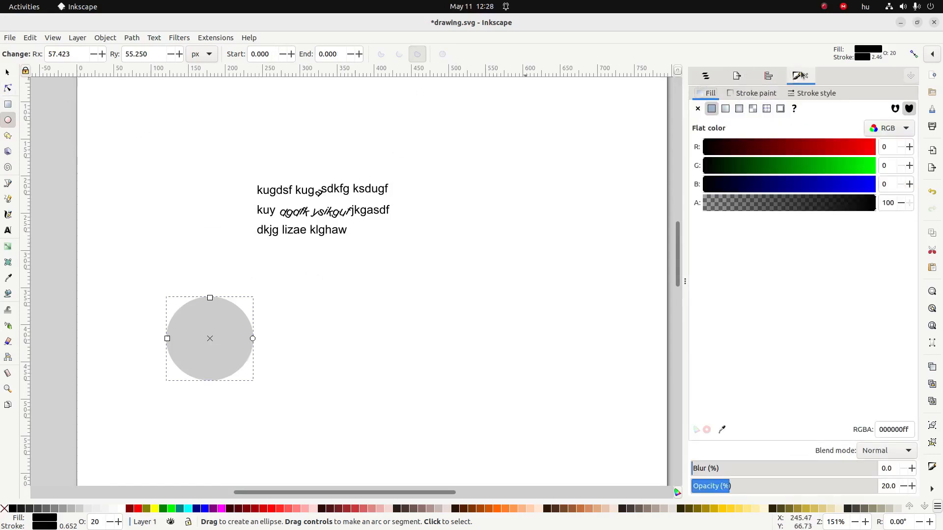
pyautogui.click(759, 94)
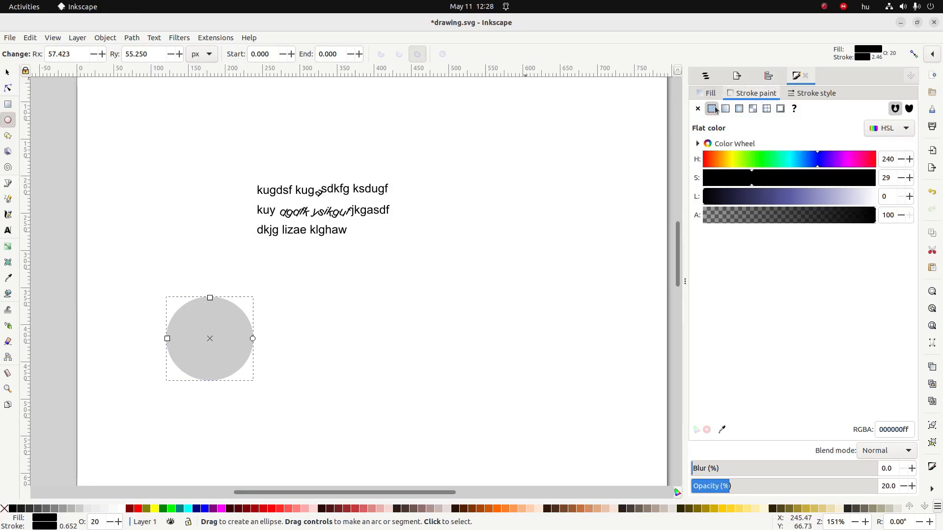
pyautogui.moveTo(740, 178); pyautogui.dragTo(807, 186)
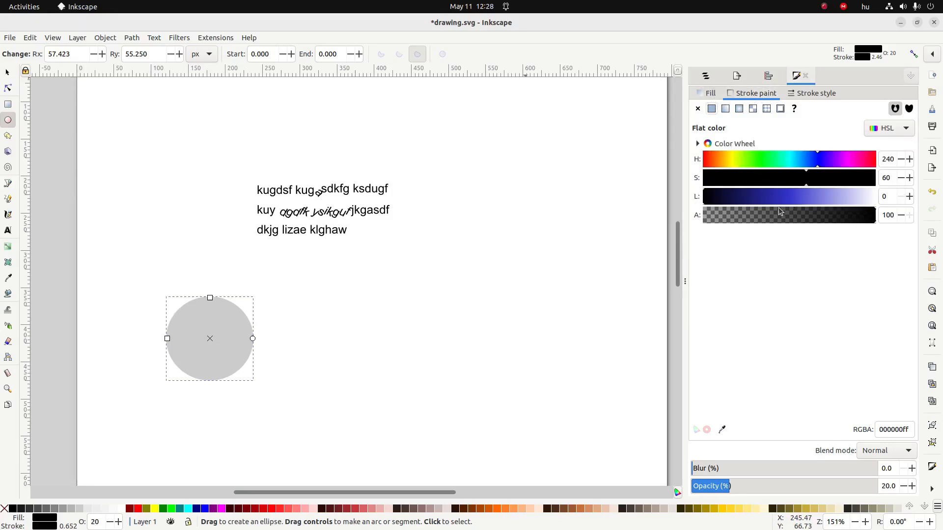
pyautogui.click(778, 201)
# Step: Remove the ellipse's fill, set its stroke to black and raise its opacity to 100%
pyautogui.click(707, 93)
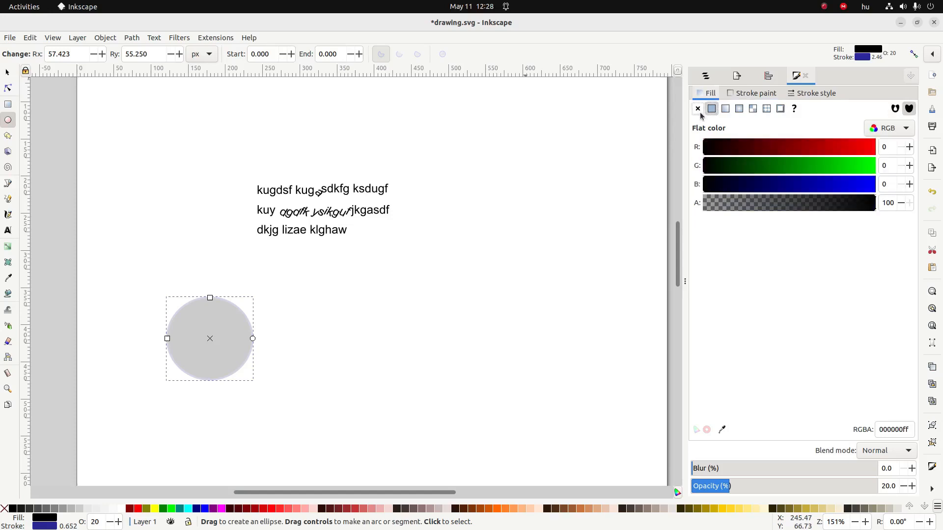
pyautogui.click(697, 108)
pyautogui.click(745, 94)
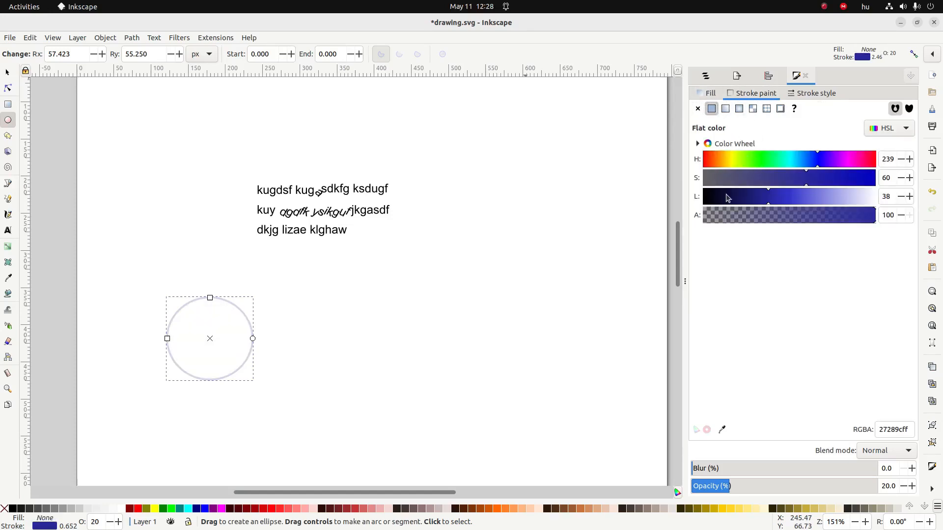
pyautogui.moveTo(726, 196); pyautogui.dragTo(659, 197)
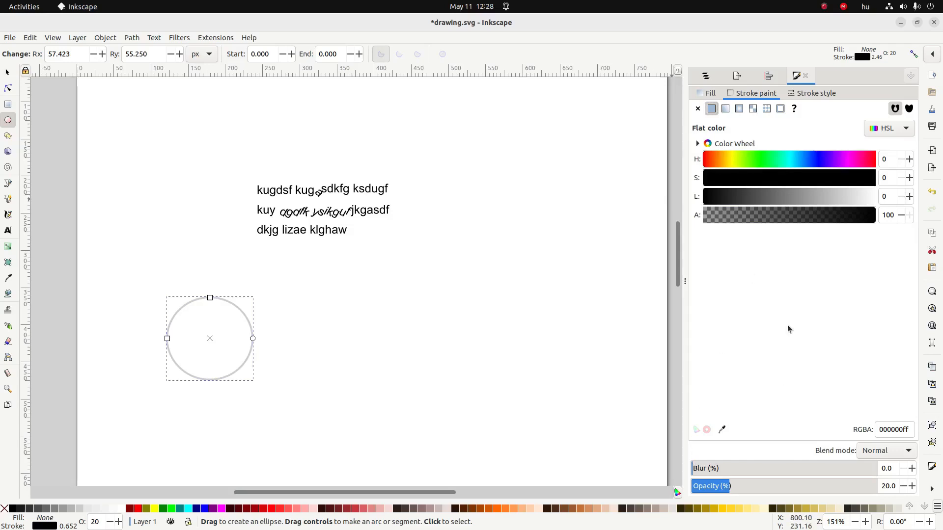
pyautogui.moveTo(787, 485); pyautogui.dragTo(881, 486)
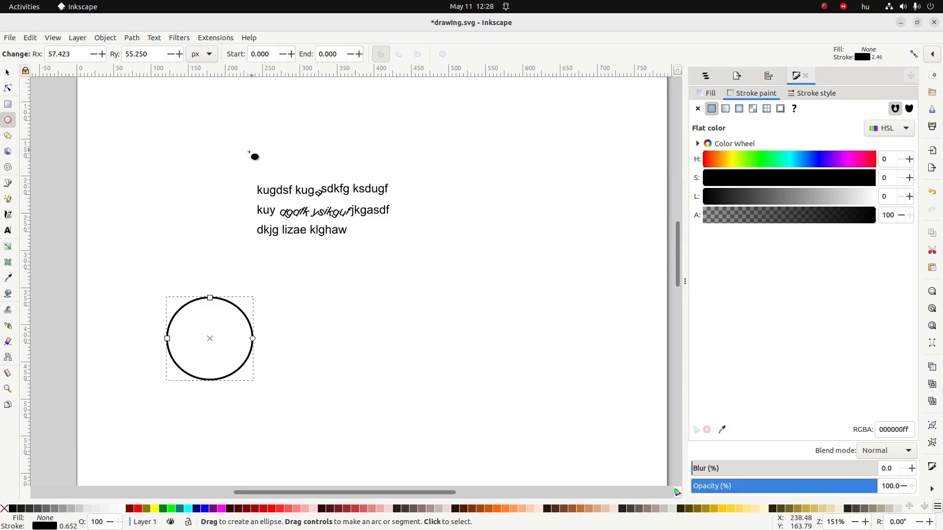
# Step: Select the three-line text block and convert it from an object to paths
pyautogui.click(6, 73)
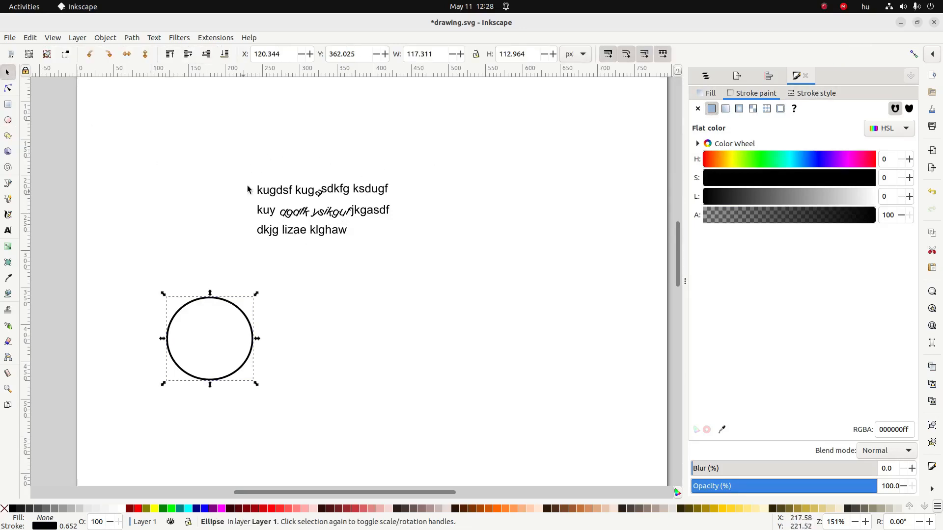
pyautogui.click(288, 192)
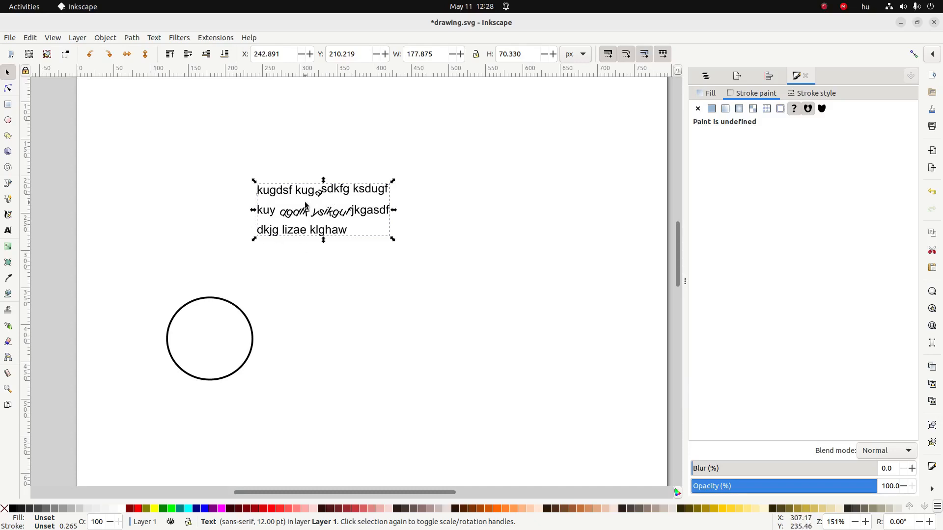
pyautogui.click(131, 38)
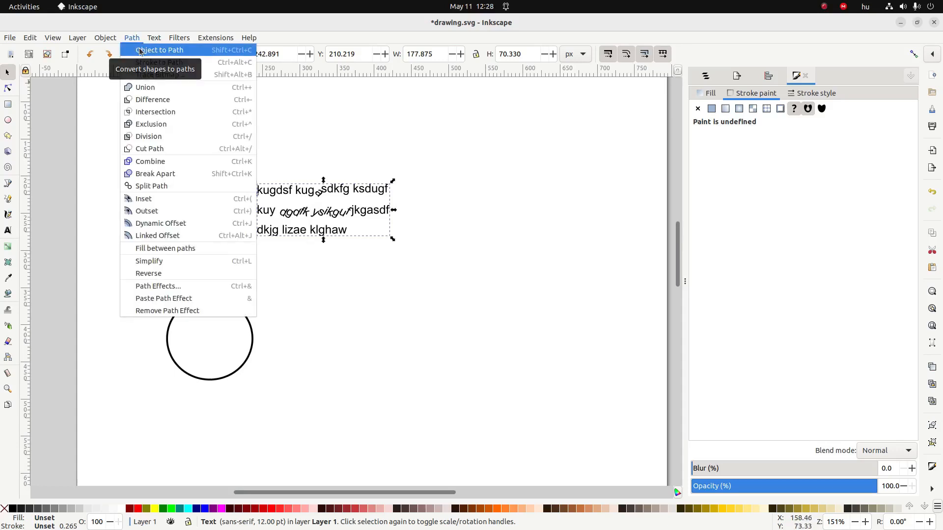
pyautogui.click(141, 51)
# Step: Move a corner node of the first letter "k" in the converted text with the Node tool and undo the move
pyautogui.click(8, 88)
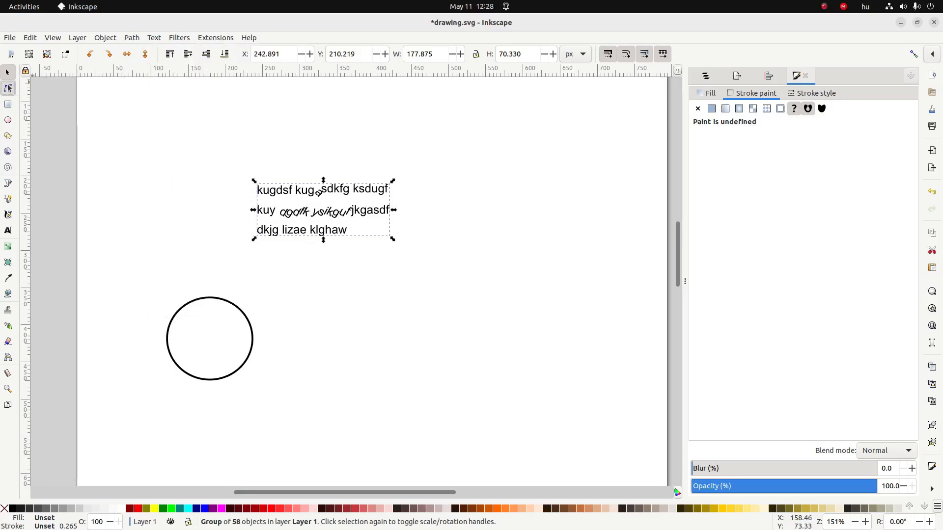
pyautogui.keyDown('ctrl'); pyautogui.scroll(4, 261, 181); pyautogui.keyUp('ctrl')
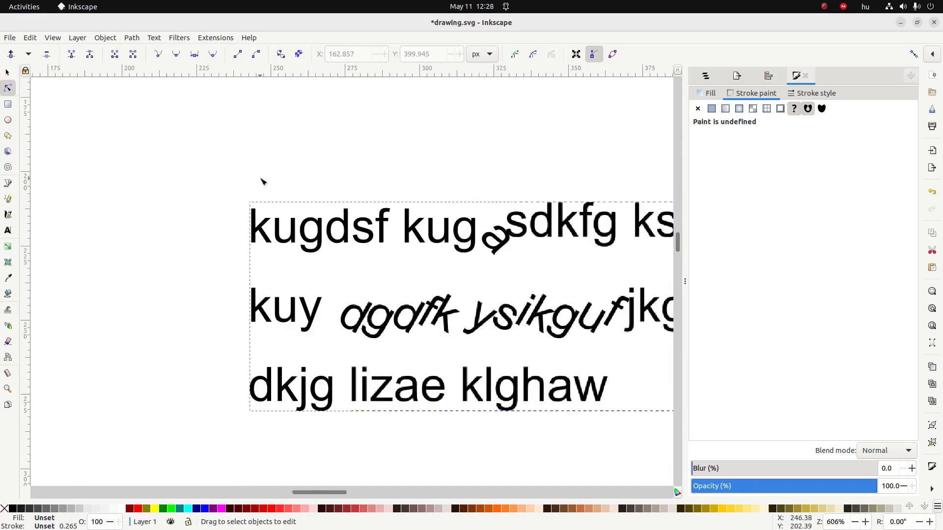
pyautogui.click(268, 237)
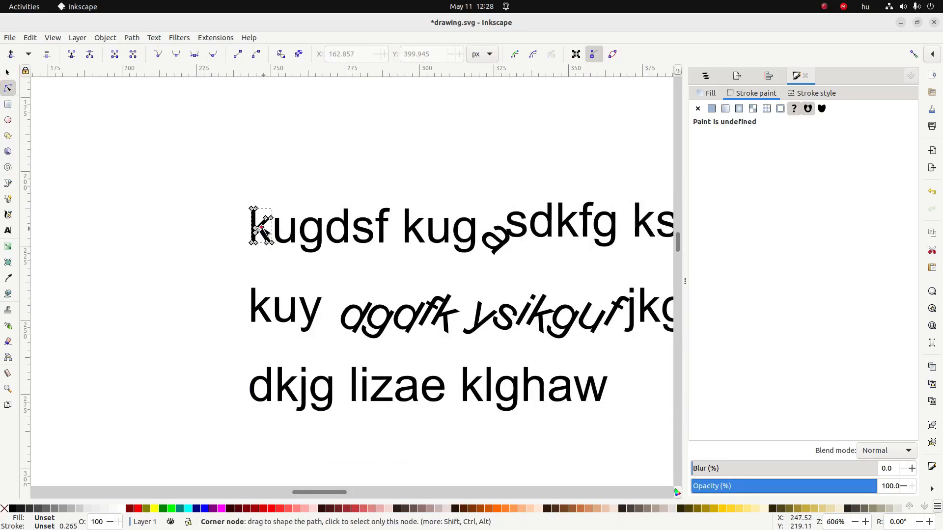
pyautogui.moveTo(261, 227); pyautogui.dragTo(270, 229)
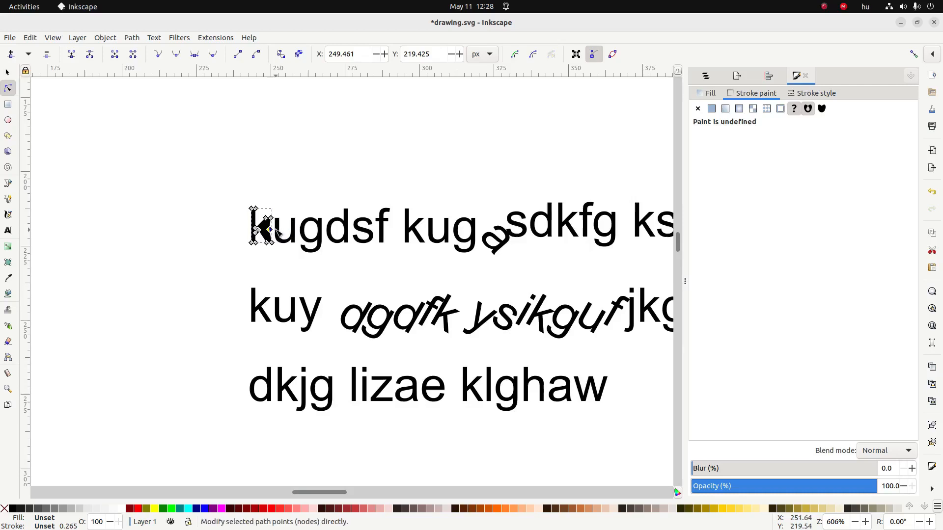
pyautogui.hotkey('ctrl', 'z')
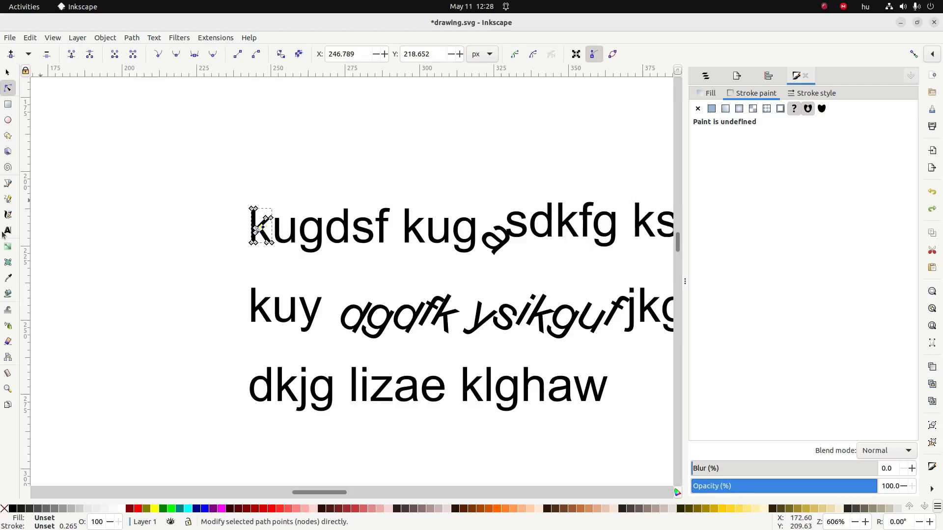
# Step: Undo the conversion of the three-line text to paths while keeping the ellipse's opacity at 100%
pyautogui.click(4, 235)
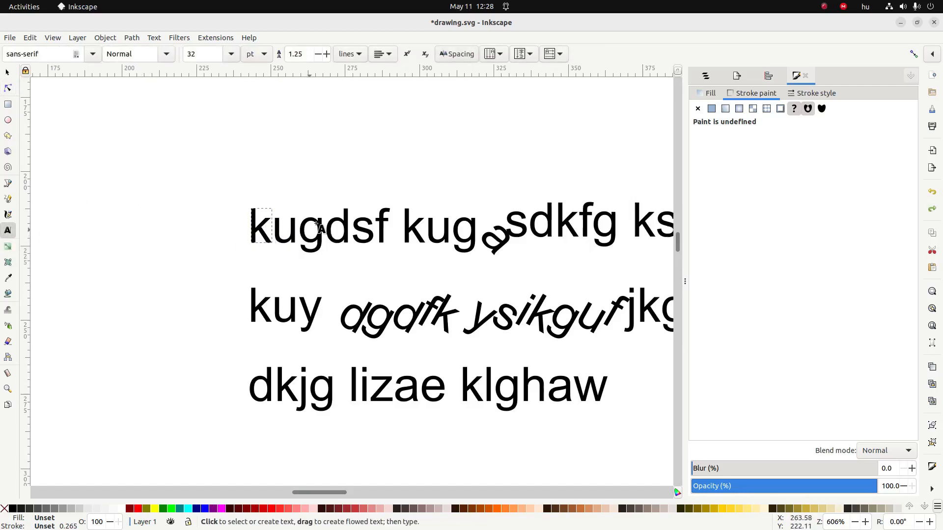
pyautogui.click(7, 75)
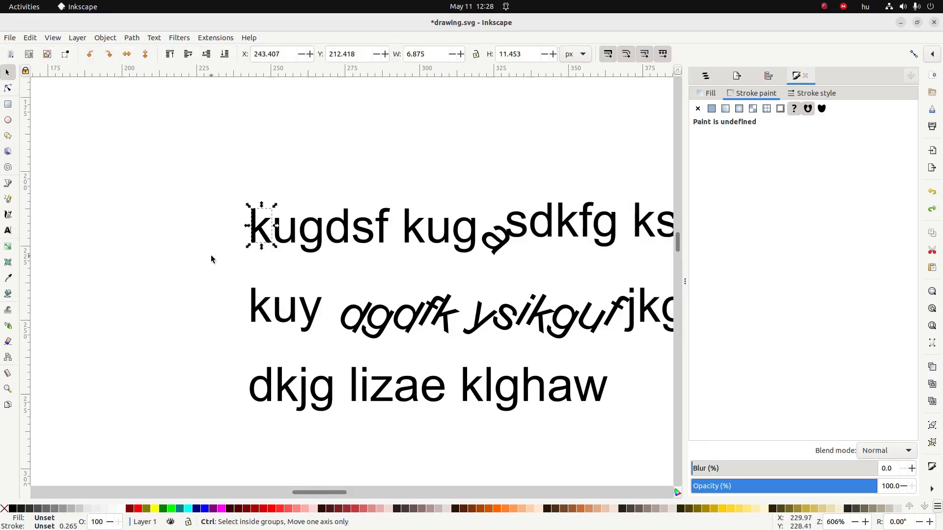
pyautogui.keyDown('ctrl'); pyautogui.scroll(-2, 210, 255); pyautogui.keyUp('ctrl')
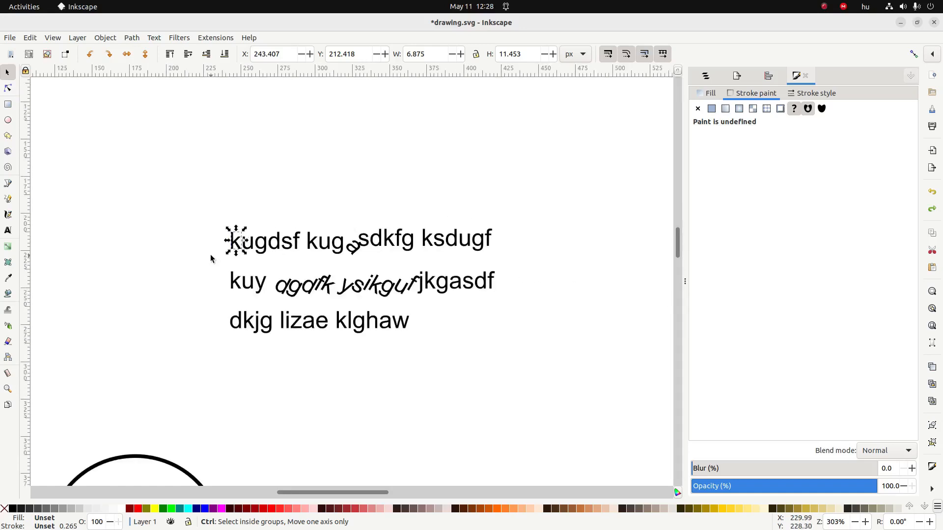
pyautogui.keyDown('ctrl'); pyautogui.scroll(-1, 210, 254); pyautogui.keyUp('ctrl')
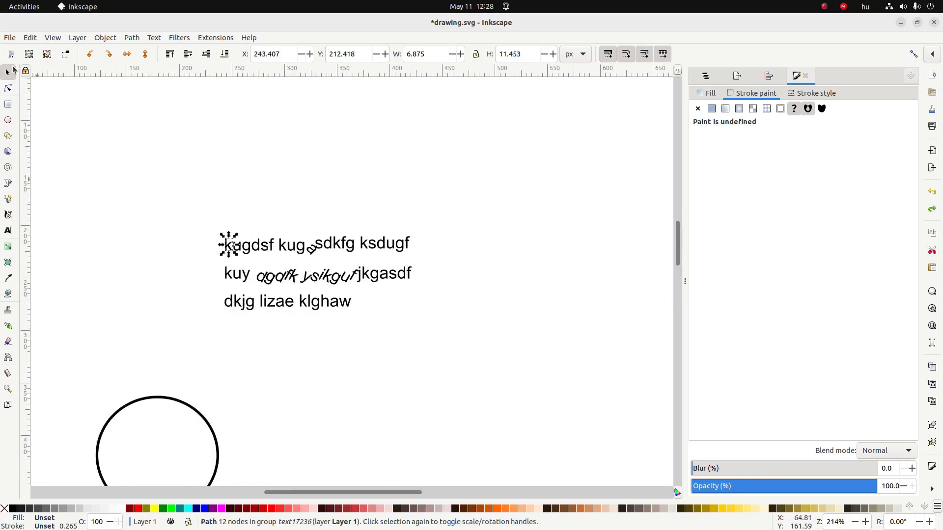
pyautogui.moveTo(261, 246); pyautogui.dragTo(225, 247)
pyautogui.scroll(-4, 225, 295)
pyautogui.hotkey('ctrl', 'z')
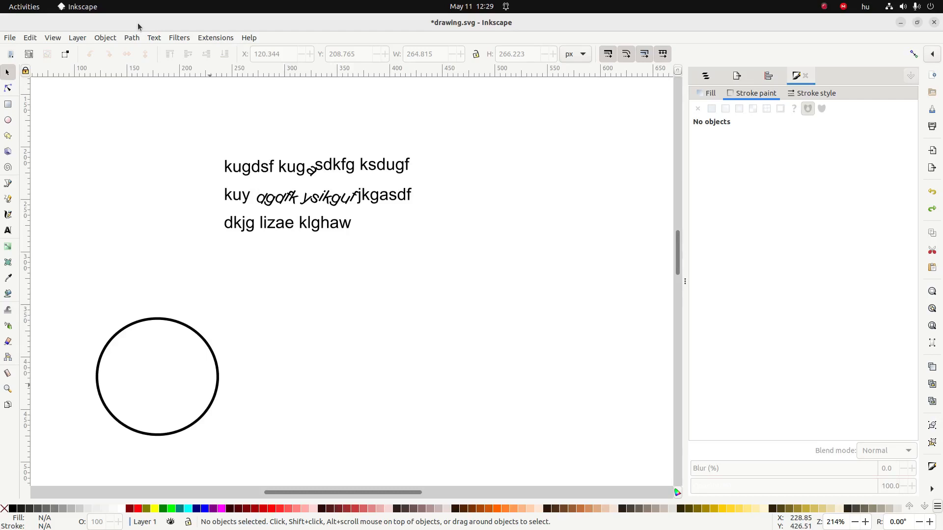
pyautogui.hotkey('ctrl', 'z')
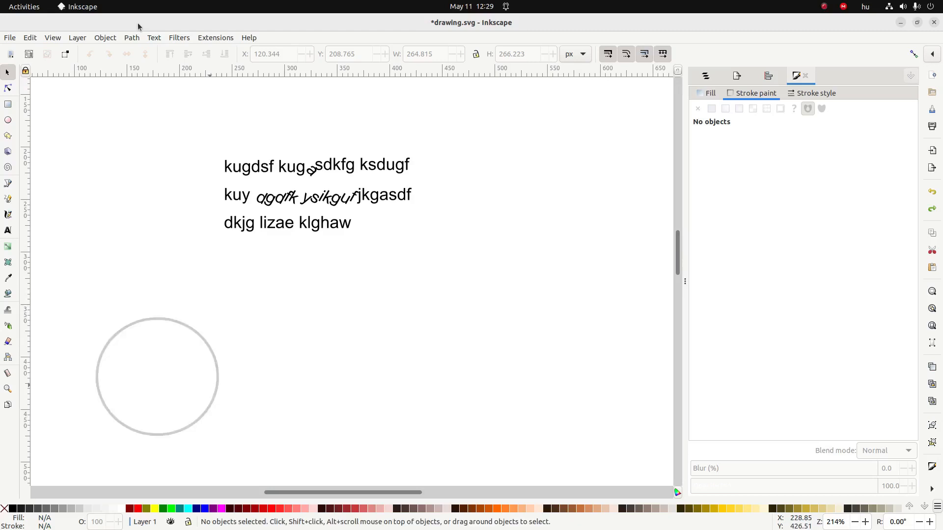
pyautogui.hotkey('ctrl', 'shift', 'z')
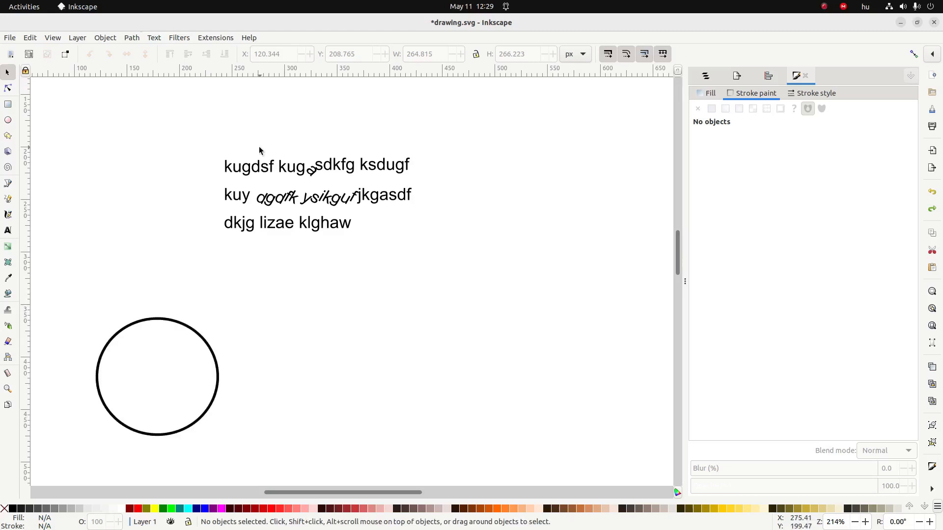
# Step: Move the three-line text block to above the circle and place the text cursor in it
pyautogui.moveTo(318, 169)
pyautogui.mouseDown()
pyautogui.moveTo(260, 147)
pyautogui.moveTo(234, 168)
pyautogui.mouseUp()
pyautogui.press('t')
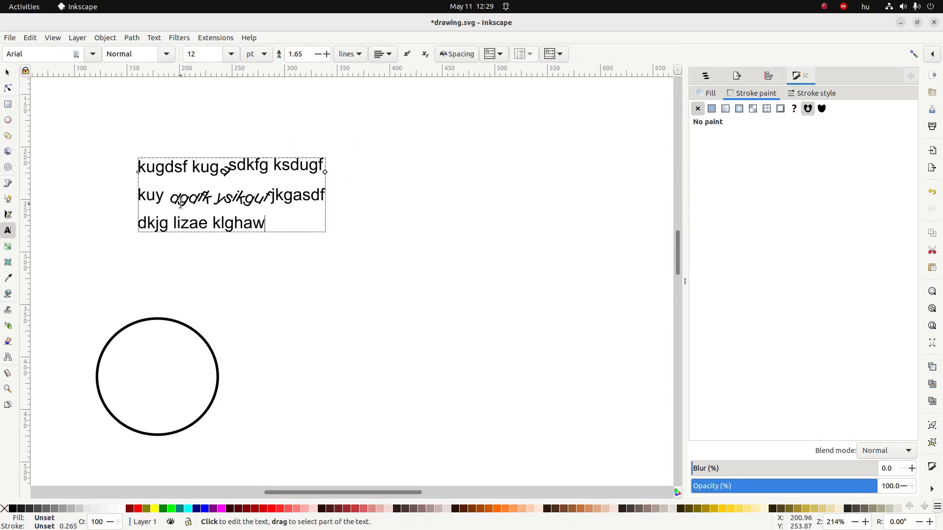
pyautogui.moveTo(180, 203); pyautogui.dragTo(216, 221)
pyautogui.press('F1')
# Step: Select the text block together with the circle and put the text on the circle's path
pyautogui.click(179, 167)
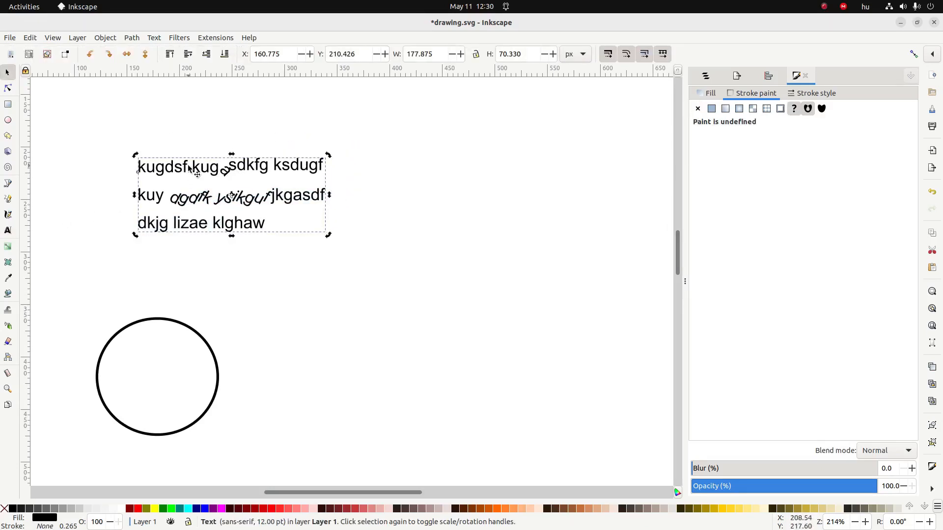
pyautogui.keyDown('shift'); pyautogui.click(177, 325); pyautogui.keyUp('shift')
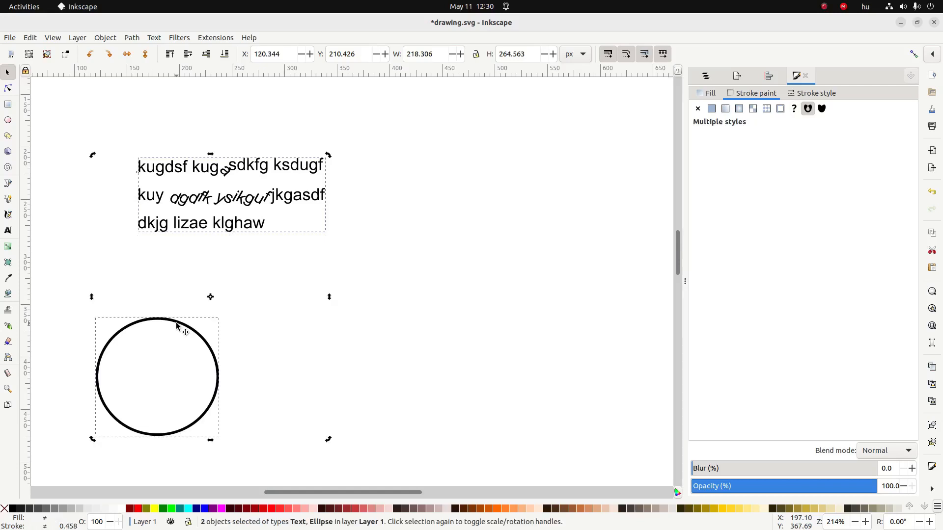
pyautogui.click(155, 38)
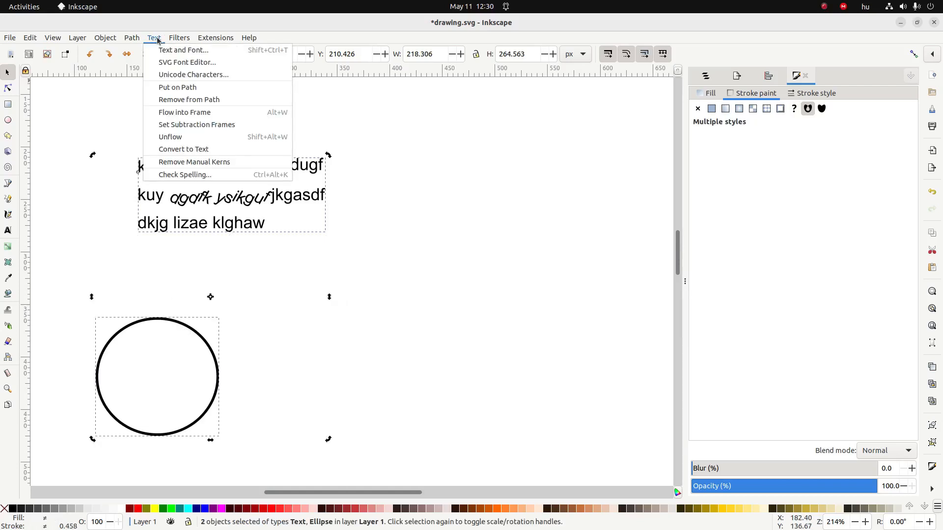
pyautogui.click(180, 87)
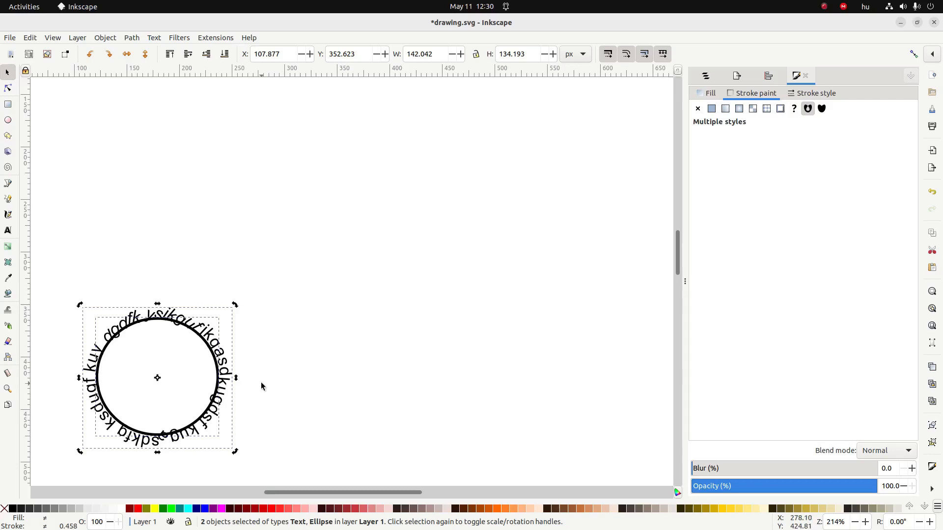
pyautogui.click(160, 364)
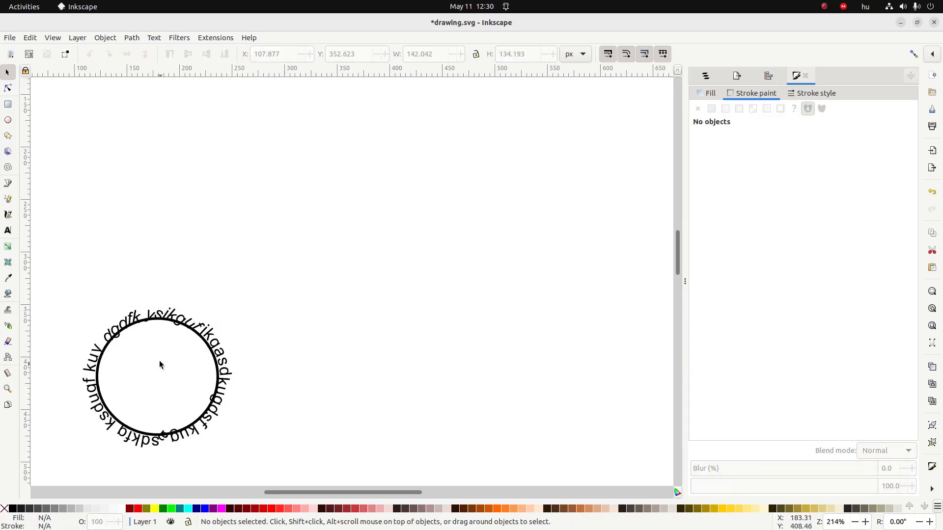
# Step: Stretch the circle into an ellipse about 180 px wide and 250 px high and move it to about X 175, Y 208 px
pyautogui.click(178, 323)
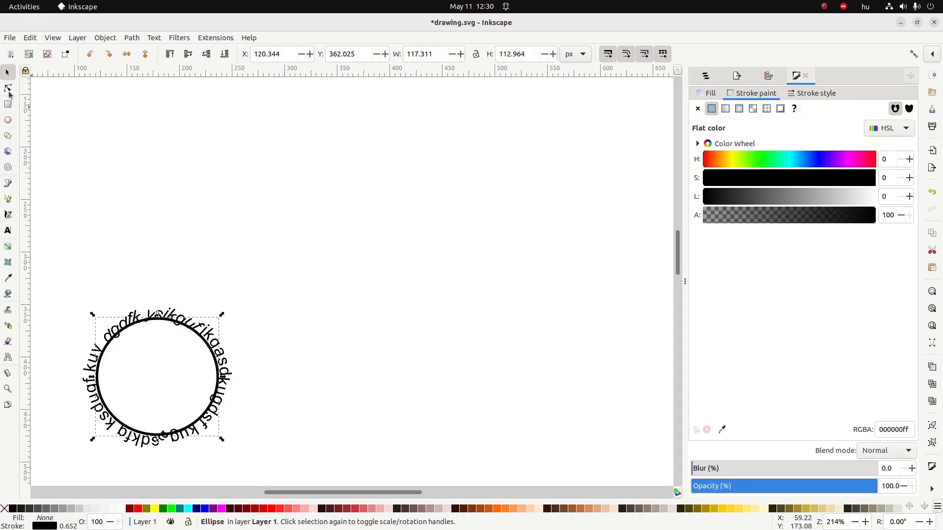
pyautogui.click(8, 90)
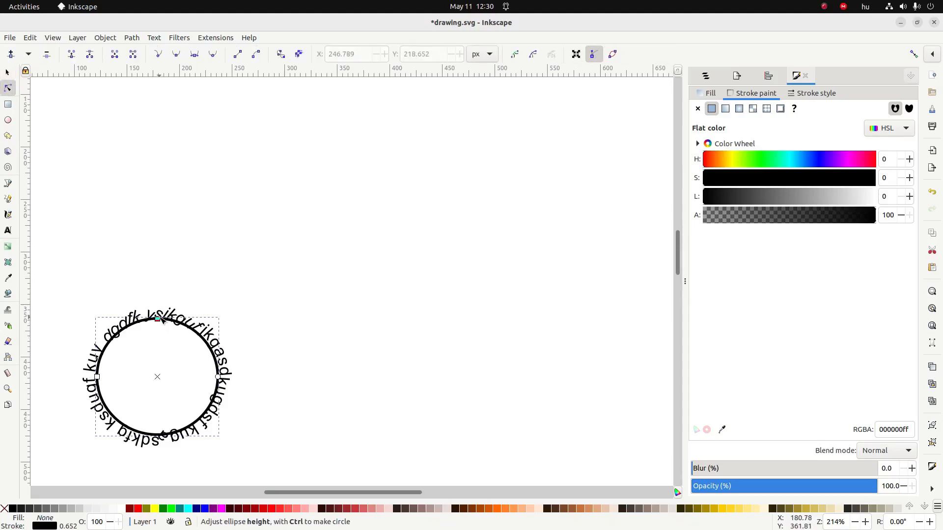
pyautogui.moveTo(158, 320); pyautogui.dragTo(160, 246)
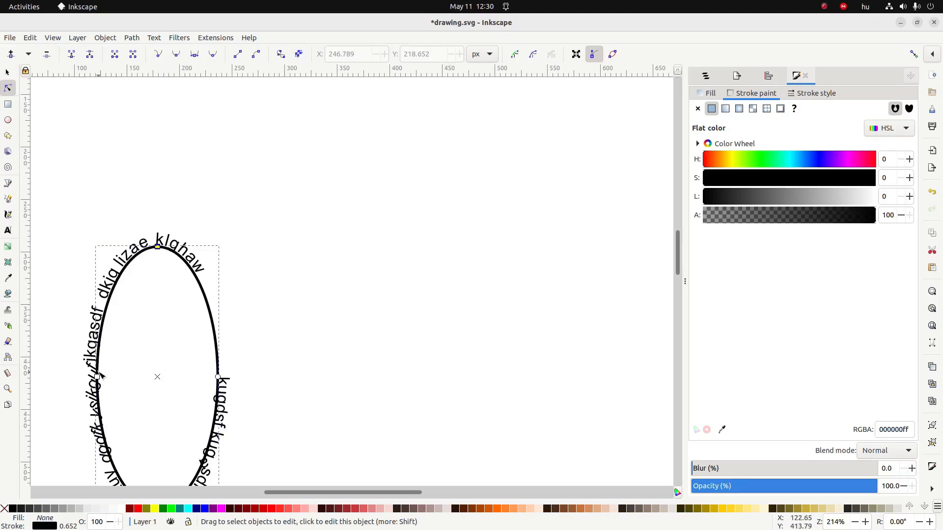
pyautogui.moveTo(97, 377); pyautogui.dragTo(64, 376)
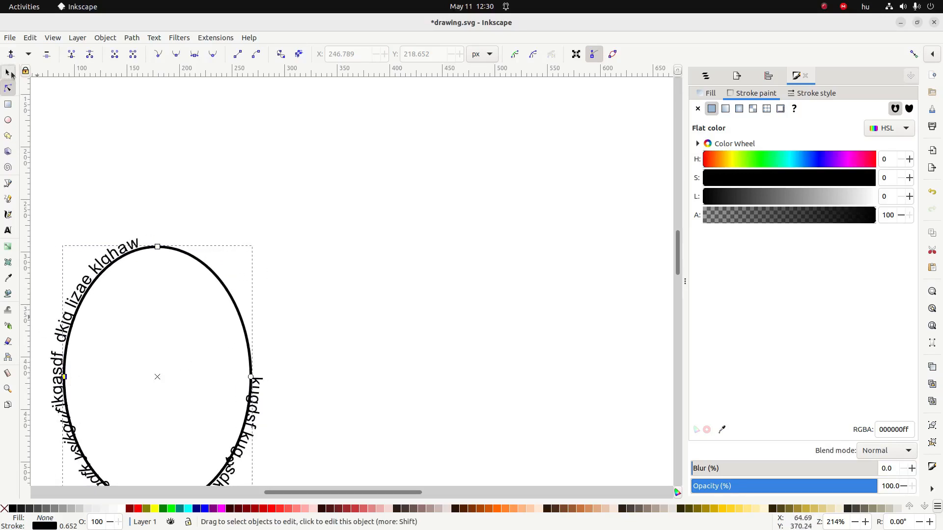
pyautogui.click(7, 72)
pyautogui.moveTo(210, 360)
pyautogui.mouseDown()
pyautogui.moveTo(265, 300)
pyautogui.moveTo(227, 295)
pyautogui.moveTo(280, 259)
pyautogui.moveTo(326, 196)
pyautogui.mouseUp()
pyautogui.click(227, 295)
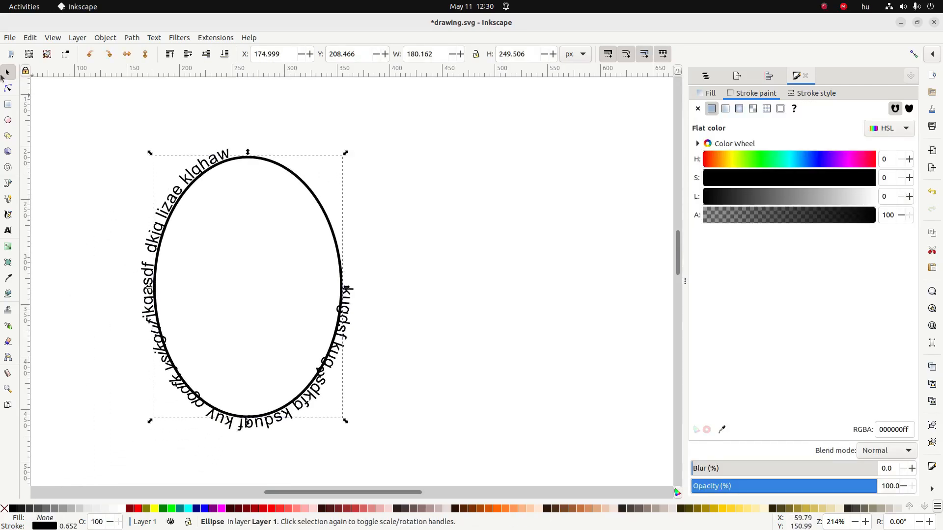
# Step: Insert spaces before the first word of the text on the path to shift it around the ellipse
pyautogui.click(8, 230)
pyautogui.click(346, 288)
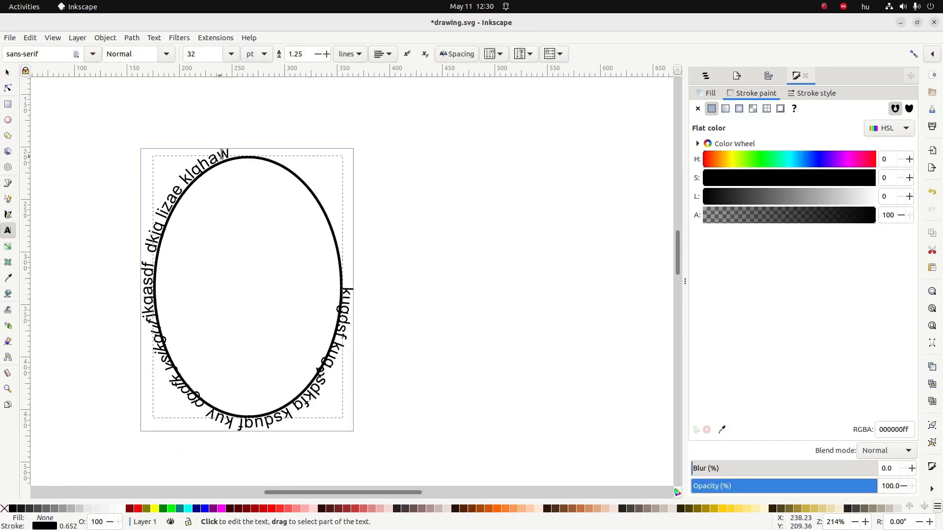
pyautogui.click(347, 291)
pyautogui.click(341, 316)
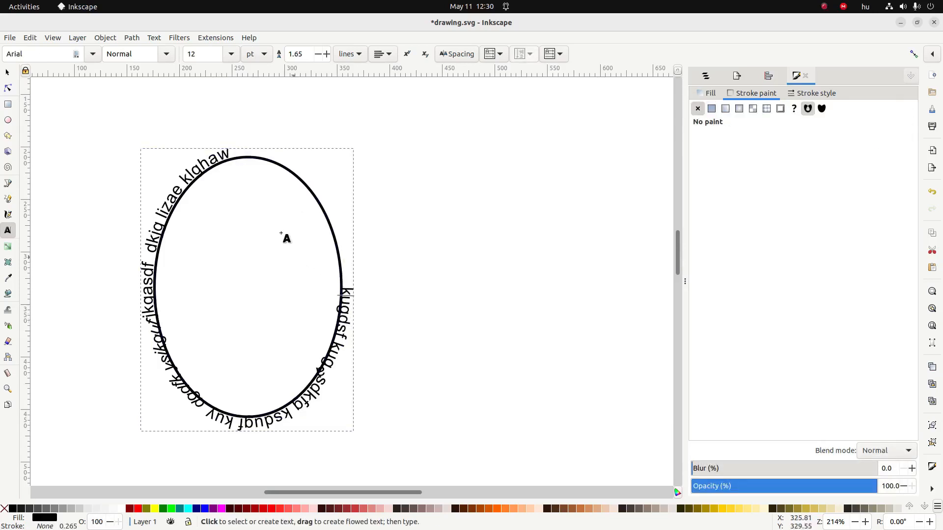
pyautogui.click(204, 162)
pyautogui.press('Right')
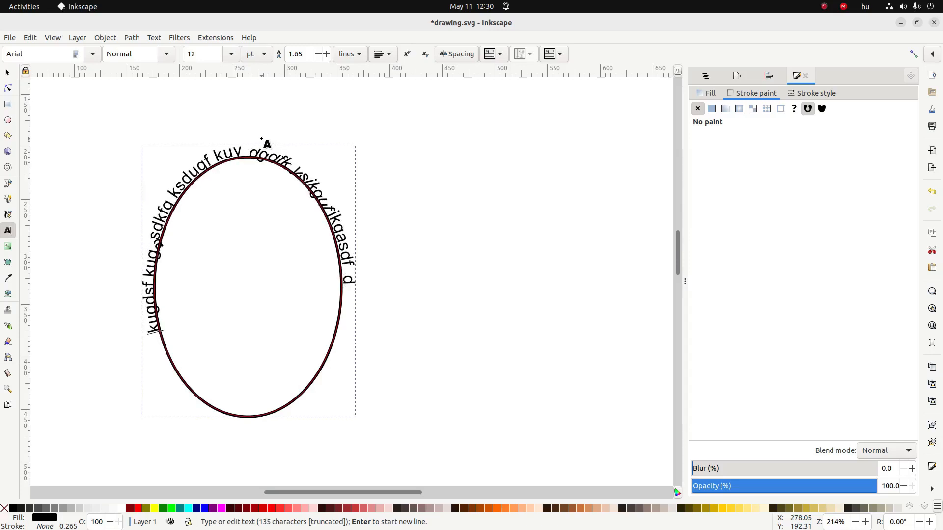
# Step: Select all the text on the ellipse and set its font size to 6 pt
pyautogui.press('Escape')
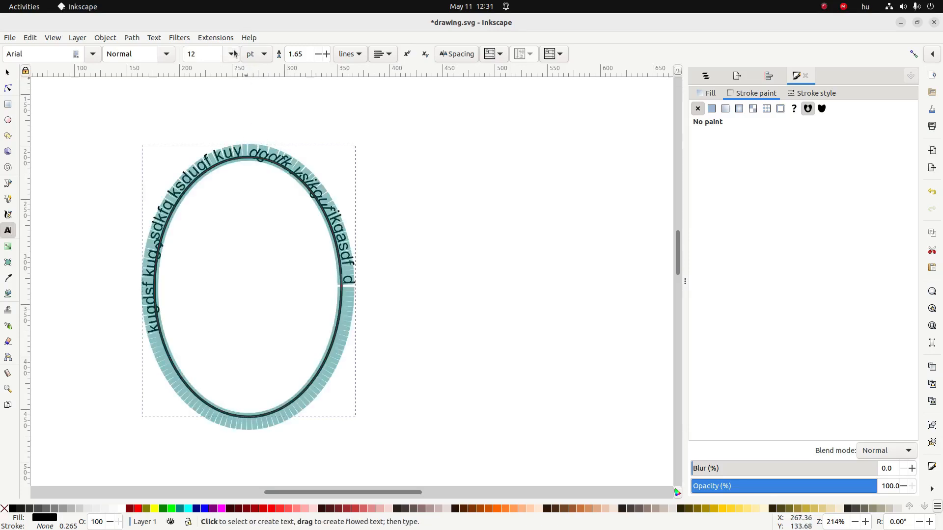
pyautogui.click(232, 50)
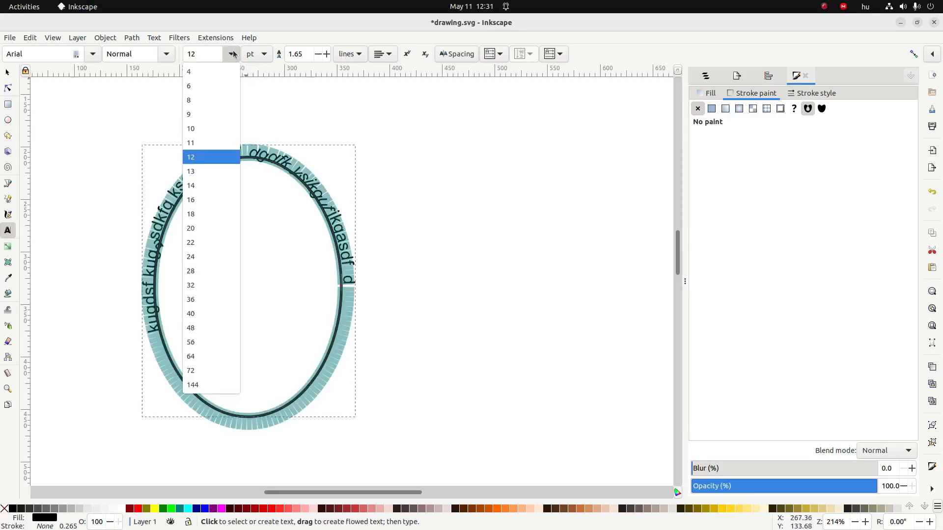
pyautogui.click(214, 84)
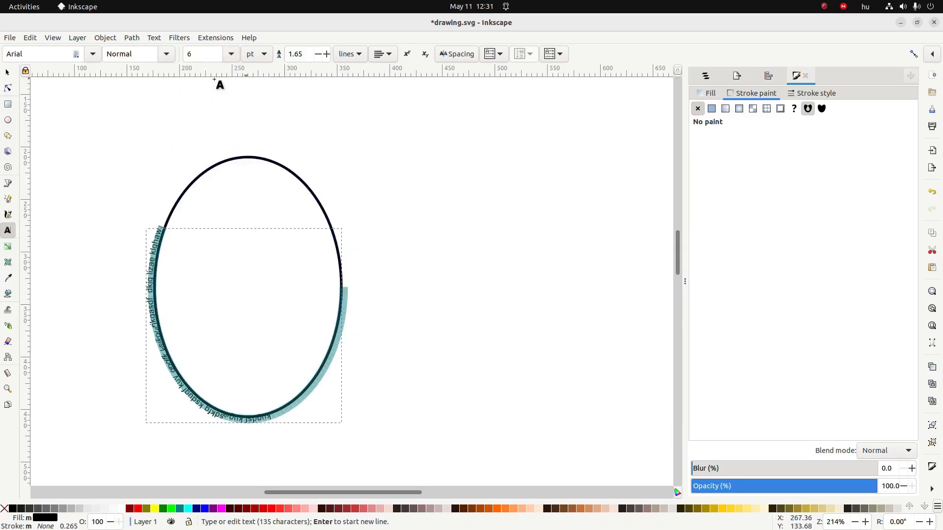
pyautogui.click(8, 73)
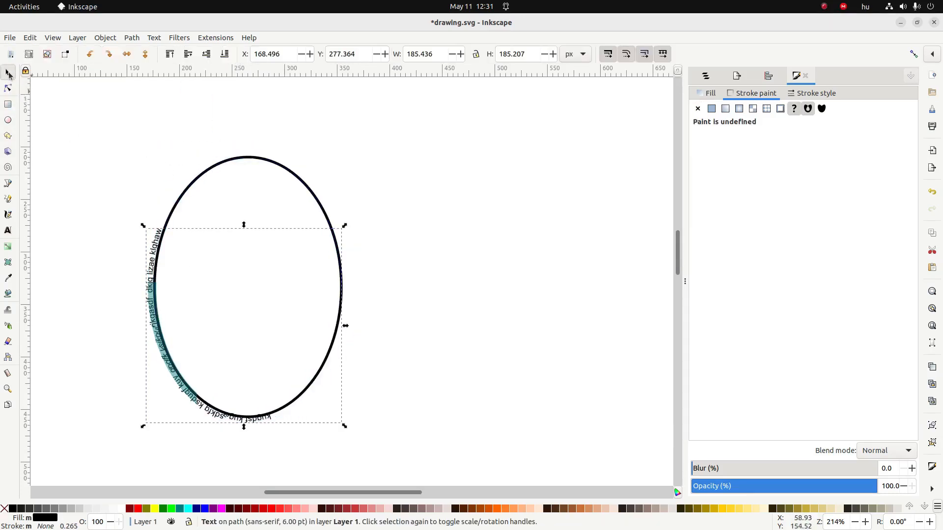
pyautogui.click(153, 181)
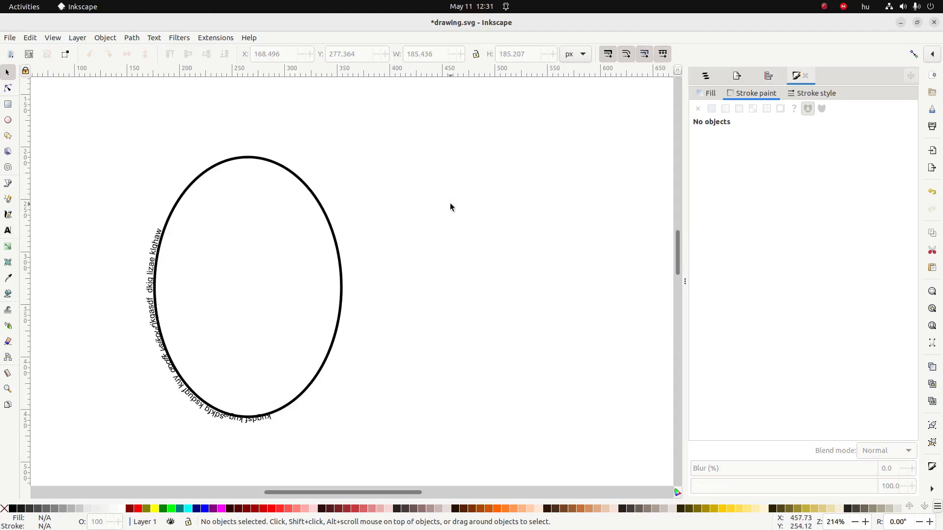
# Step: Hide the guiding ellipse by setting its opacity to 0%
pyautogui.click(303, 183)
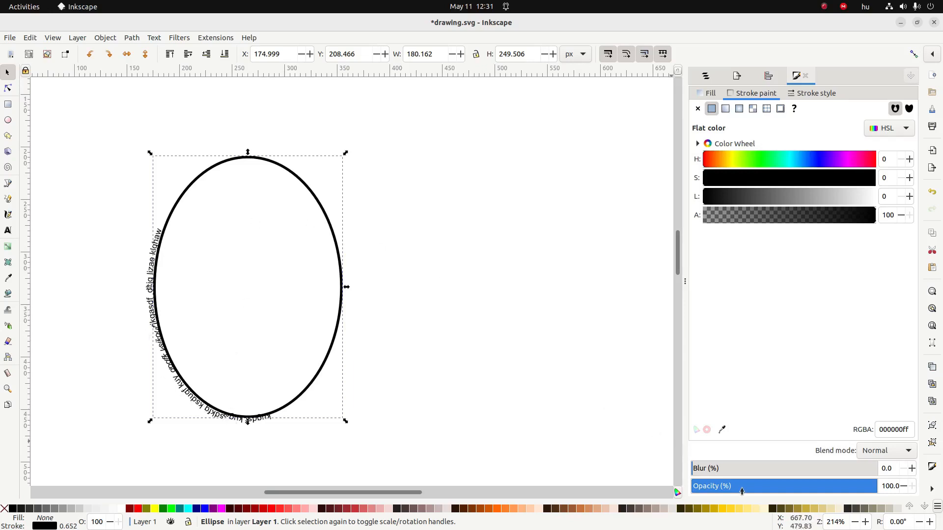
pyautogui.moveTo(742, 486); pyautogui.dragTo(649, 500)
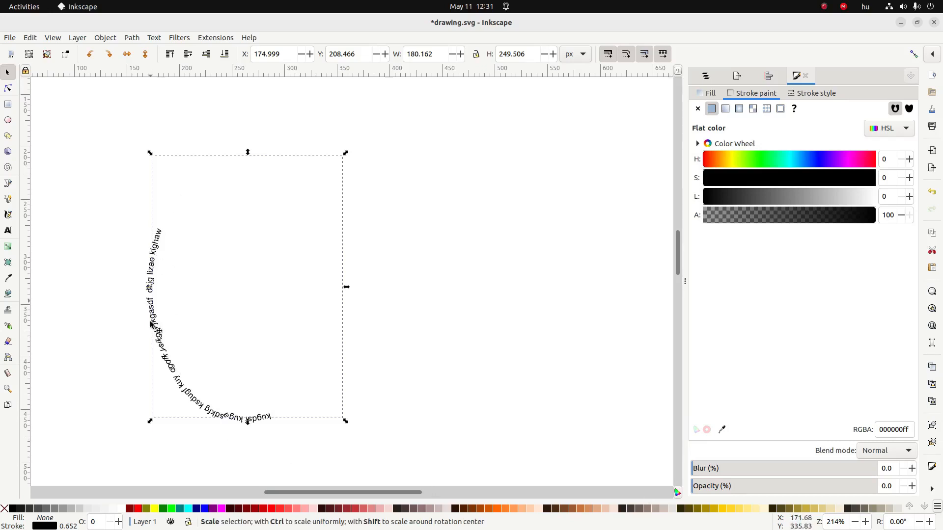
pyautogui.click(134, 279)
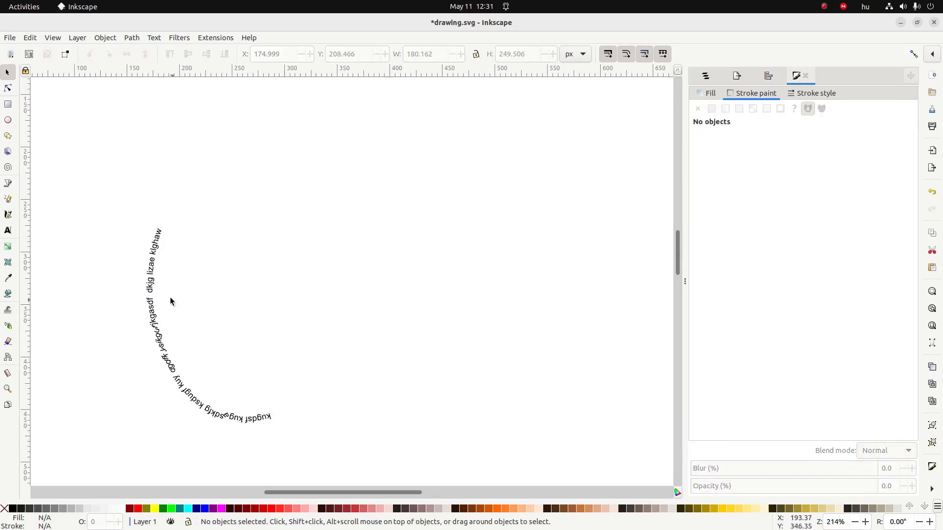
# Step: Move the curved text upward, away from the transparent ellipse
pyautogui.click(152, 299)
pyautogui.moveTo(152, 303); pyautogui.dragTo(175, 177)
pyautogui.click(194, 392)
# Step: Delete the transparent ellipse that guides the curved text and undo the deletion
pyautogui.moveTo(93, 136); pyautogui.dragTo(421, 470)
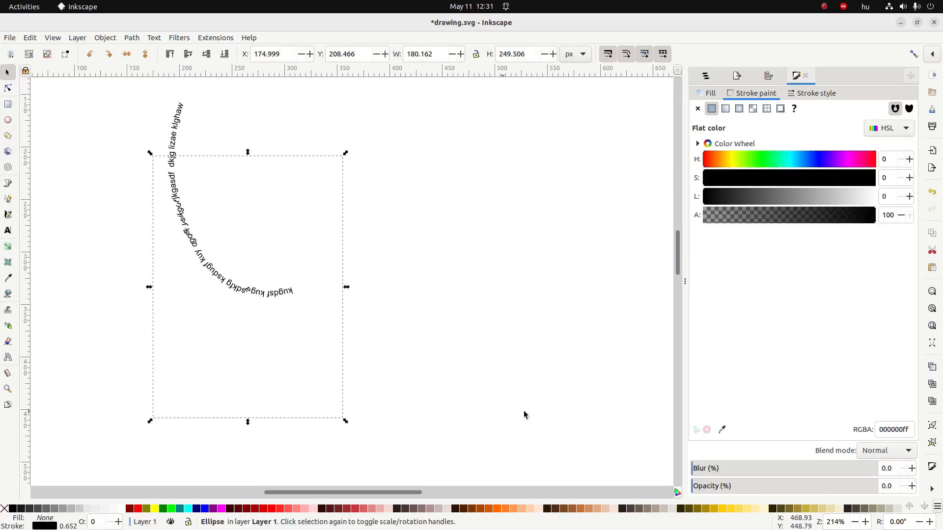
pyautogui.press('Delete')
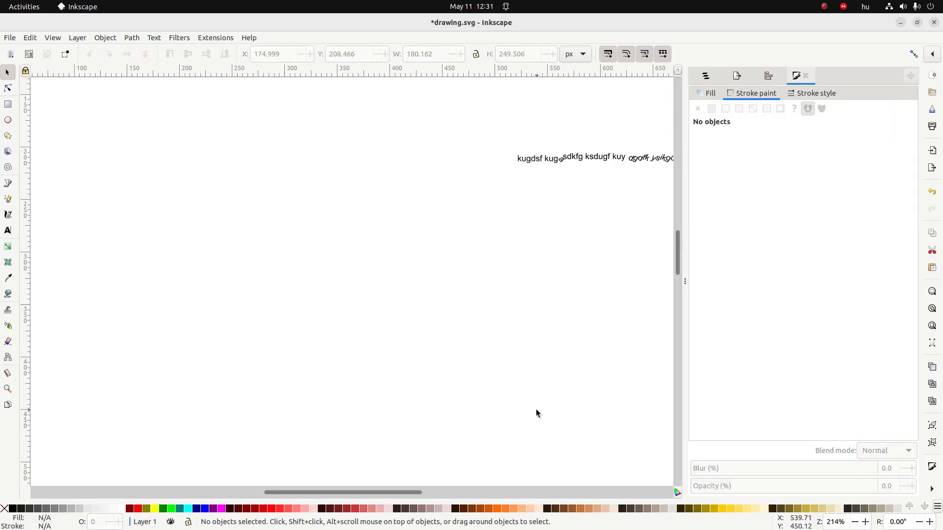
pyautogui.hotkey('ctrl', 'z')
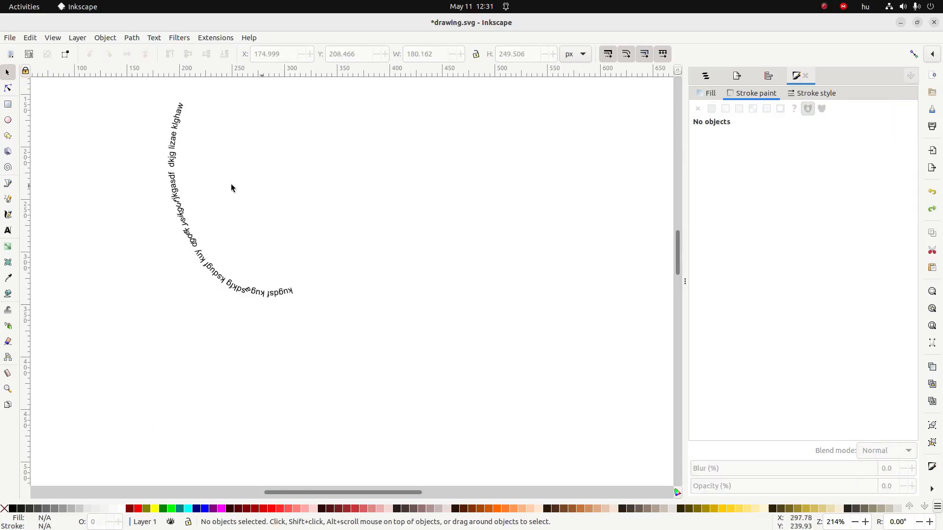
# Step: Move the curved text slightly right to about X 208, Y 156 px
pyautogui.moveTo(194, 245)
pyautogui.mouseDown()
pyautogui.moveTo(224, 250)
pyautogui.moveTo(203, 320)
pyautogui.mouseUp()
pyautogui.click(190, 317)
pyautogui.moveTo(122, 119); pyautogui.dragTo(413, 415)
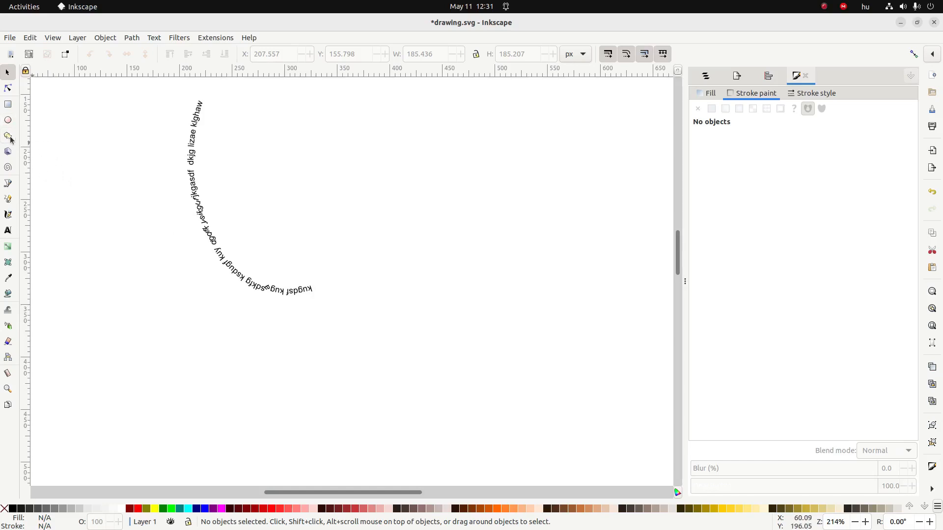
# Step: Draw a new ellipse with radii of about 72 by 74 px to the right of the curved text
pyautogui.click(8, 120)
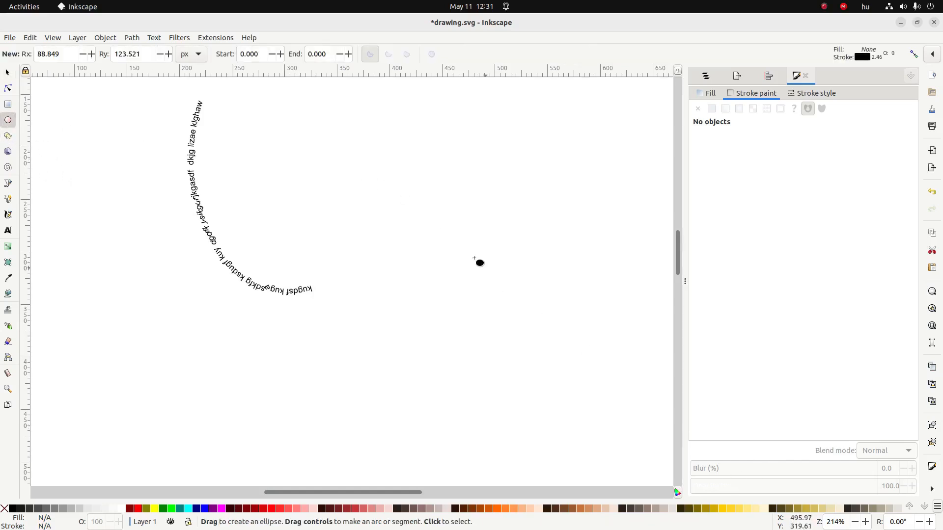
pyautogui.moveTo(345, 143); pyautogui.dragTo(497, 300)
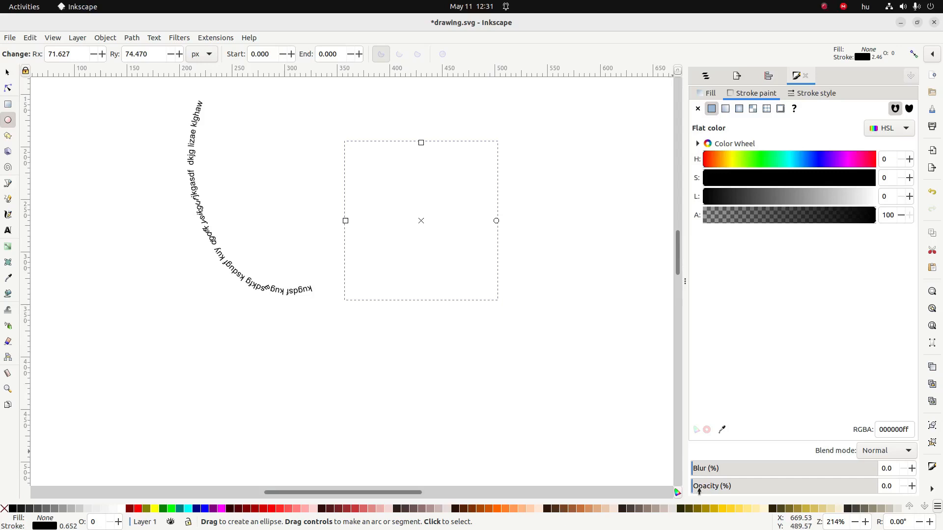
# Step: Set the new ellipse's opacity to 100% and try stroke alpha 0 and lightness 100 and 41, ending on opaque black
pyautogui.moveTo(699, 488)
pyautogui.mouseDown()
pyautogui.moveTo(835, 487)
pyautogui.moveTo(902, 508)
pyautogui.mouseUp()
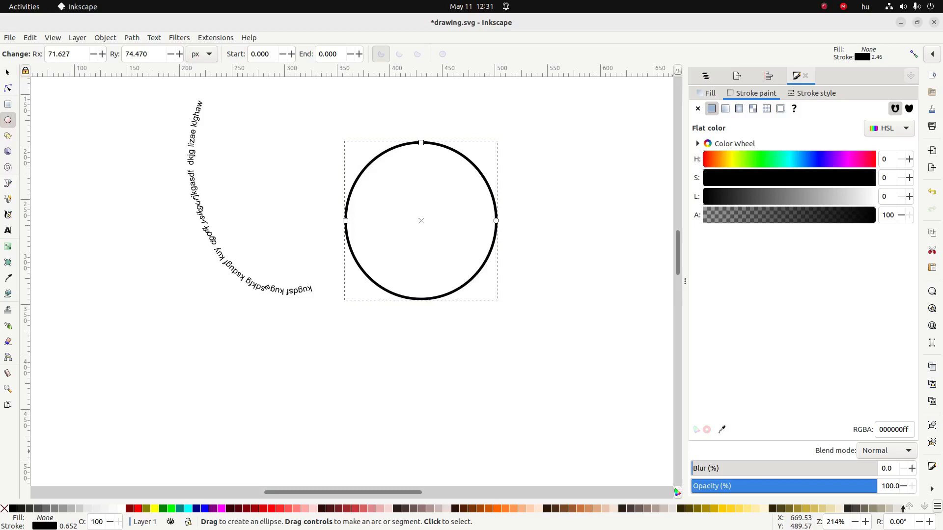
pyautogui.moveTo(873, 508)
pyautogui.mouseDown()
pyautogui.moveTo(663, 471)
pyautogui.moveTo(764, 486)
pyautogui.moveTo(908, 488)
pyautogui.moveTo(714, 493)
pyautogui.moveTo(866, 489)
pyautogui.moveTo(896, 505)
pyautogui.mouseUp()
pyautogui.moveTo(758, 214)
pyautogui.mouseDown()
pyautogui.moveTo(811, 234)
pyautogui.moveTo(638, 225)
pyautogui.mouseUp()
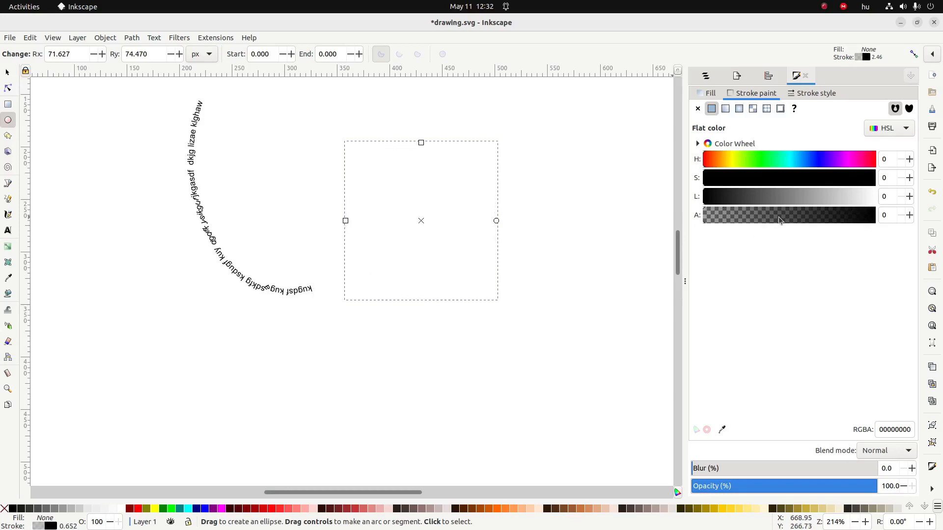
pyautogui.moveTo(817, 192); pyautogui.dragTo(899, 200)
pyautogui.click(863, 216)
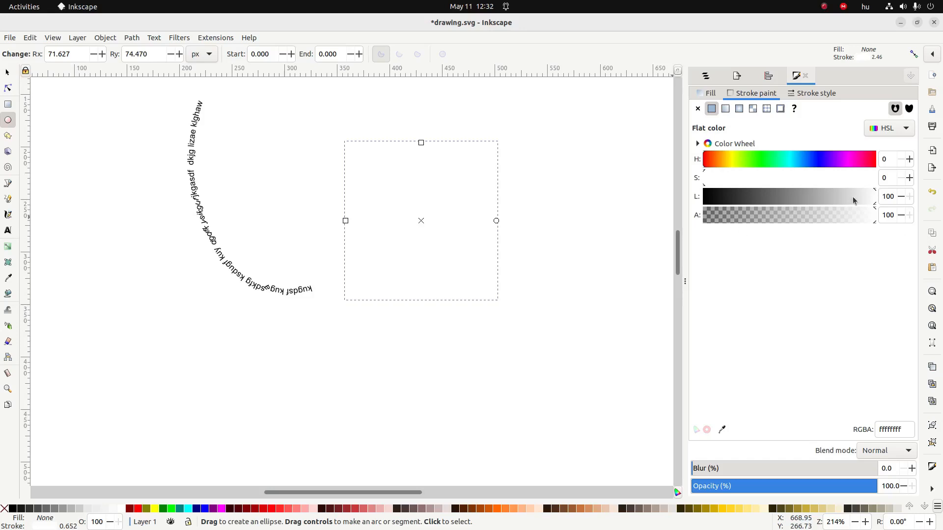
pyautogui.moveTo(852, 200); pyautogui.dragTo(775, 199)
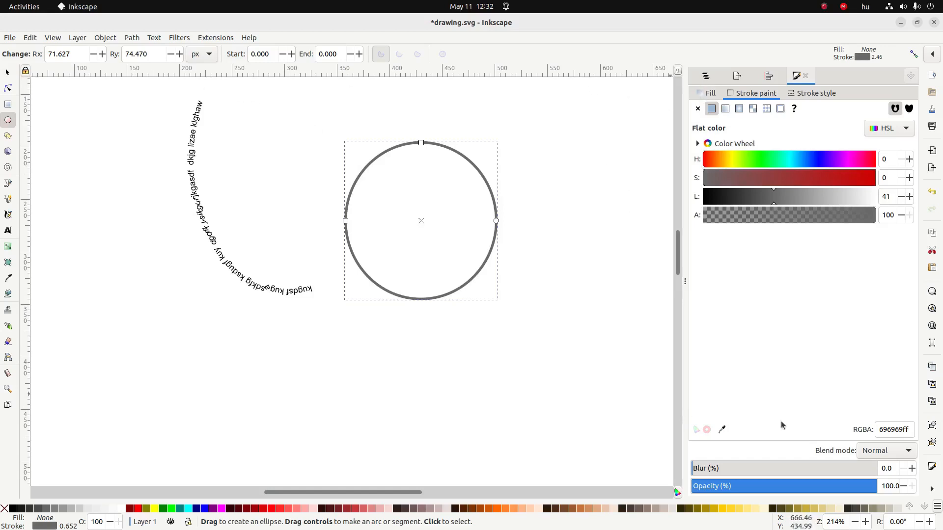
pyautogui.moveTo(774, 200); pyautogui.dragTo(614, 201)
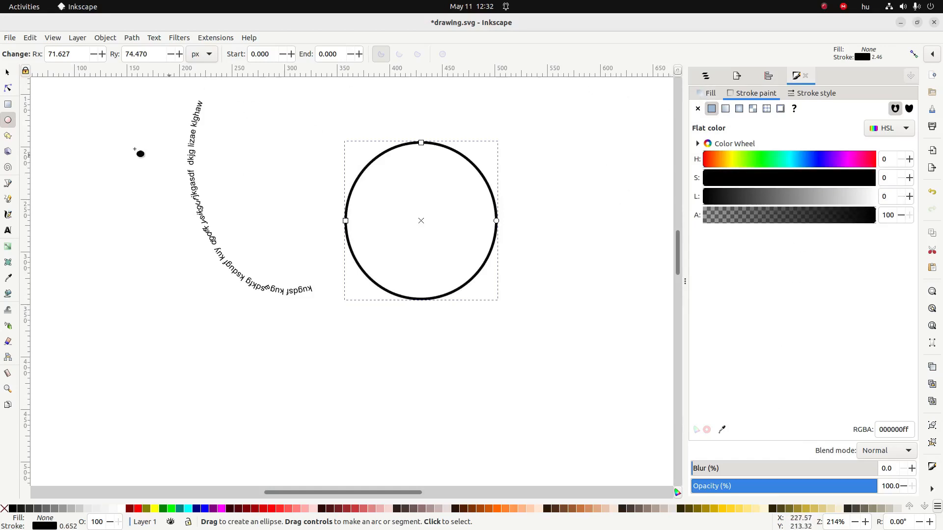
# Step: Select the transparent ellipse around the curved text and set its opacity to 100%
pyautogui.click(7, 72)
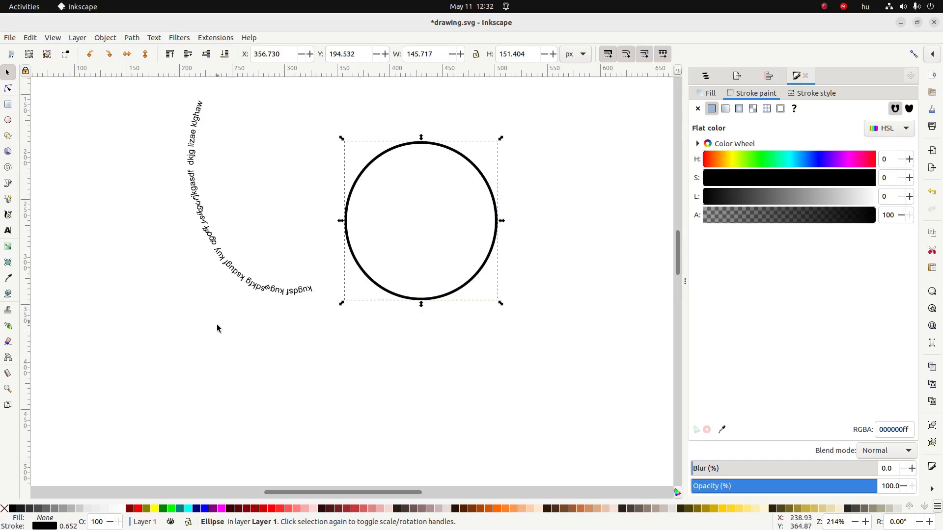
pyautogui.click(43, 227)
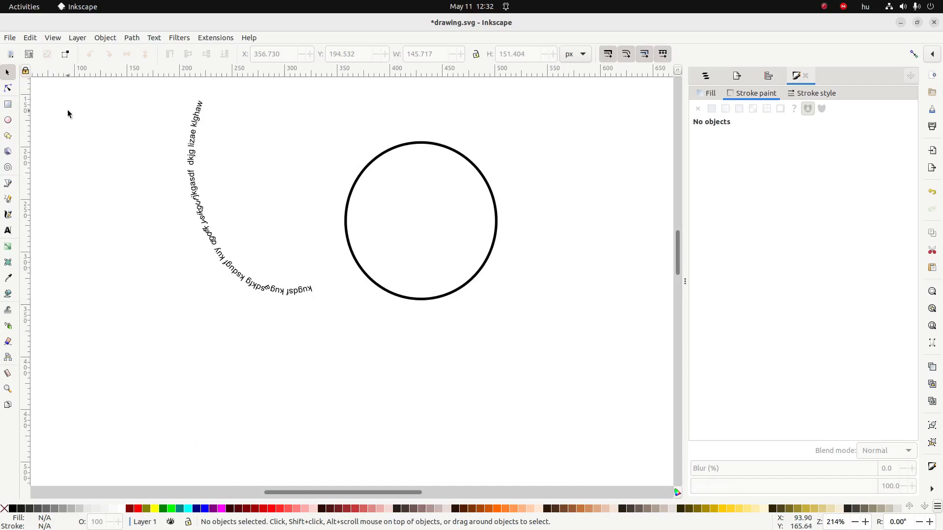
pyautogui.moveTo(67, 111)
pyautogui.mouseDown()
pyautogui.moveTo(231, 303)
pyautogui.moveTo(428, 481)
pyautogui.mouseUp()
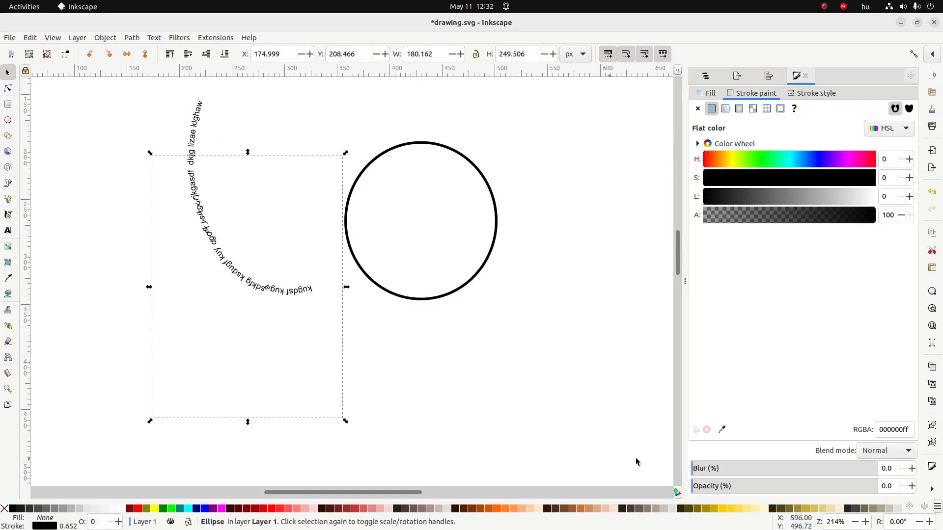
pyautogui.moveTo(707, 486); pyautogui.dragTo(878, 486)
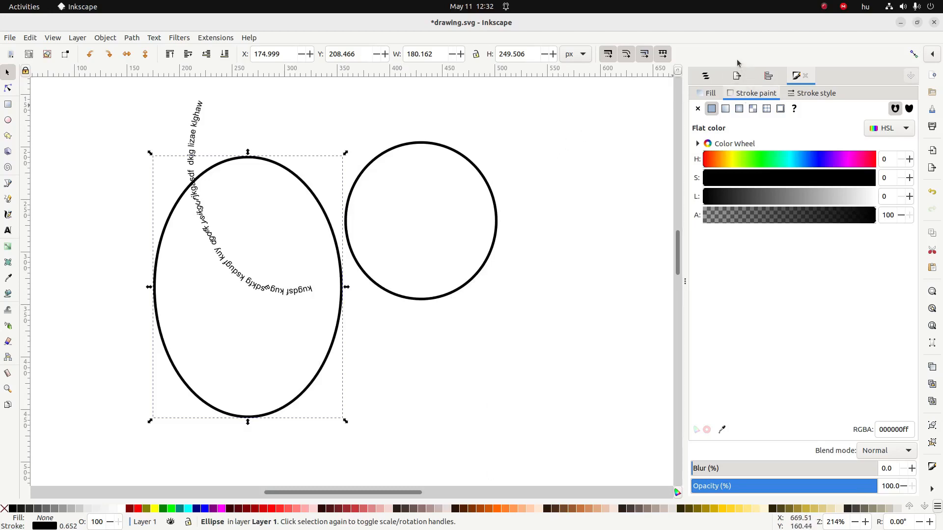
# Step: Expand the curved text among Layer 1's objects and make the larger ellipse transparent again with 0% opacity
pyautogui.click(706, 76)
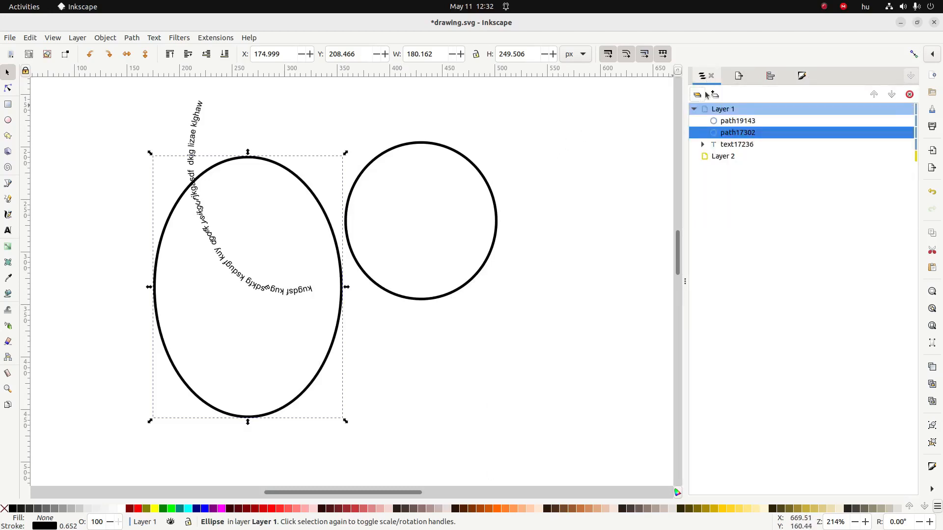
pyautogui.click(728, 145)
pyautogui.click(732, 132)
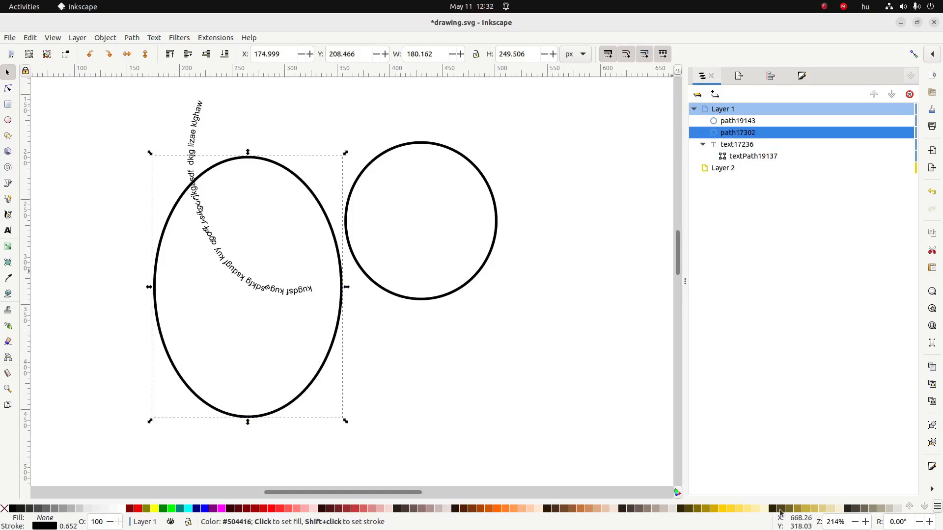
pyautogui.click(801, 76)
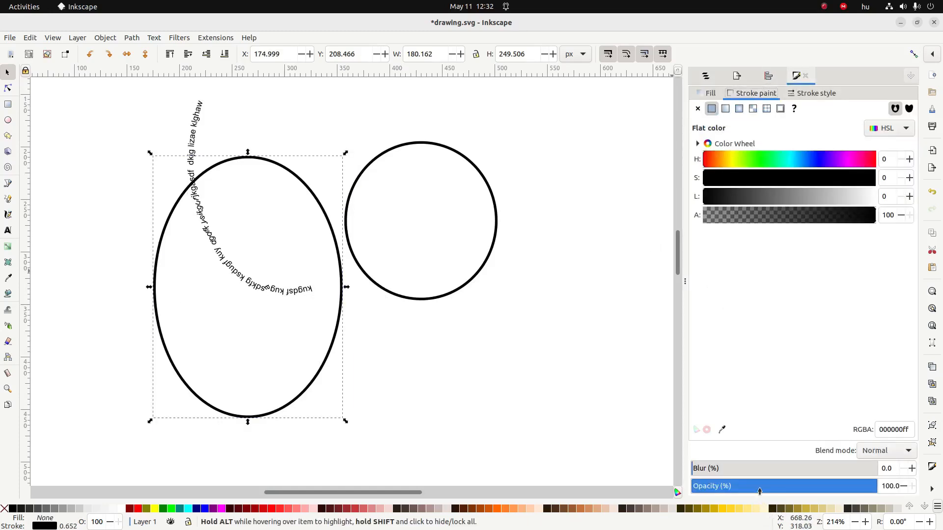
pyautogui.moveTo(759, 491); pyautogui.dragTo(692, 487)
pyautogui.click(546, 425)
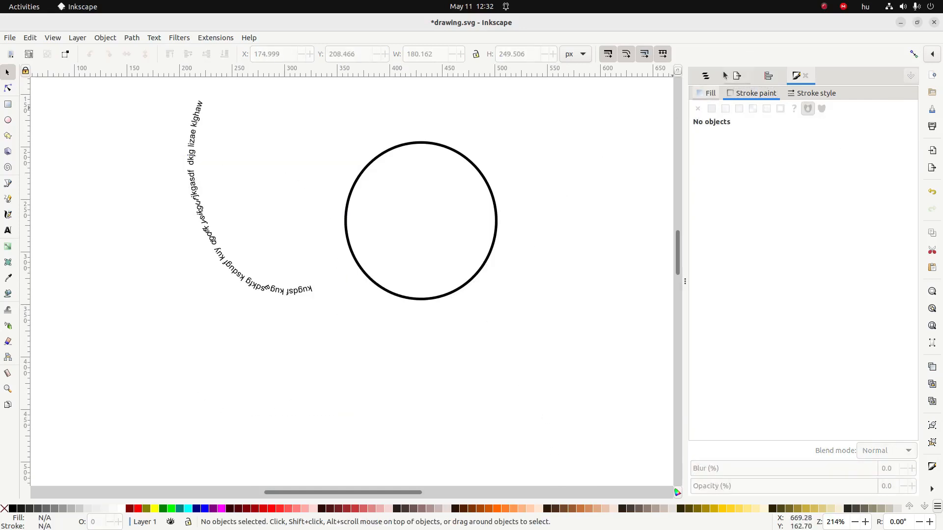
# Step: Pick the transparent larger ellipse from Layer 1's objects and raise its opacity to 100%
pyautogui.click(706, 76)
pyautogui.click(731, 123)
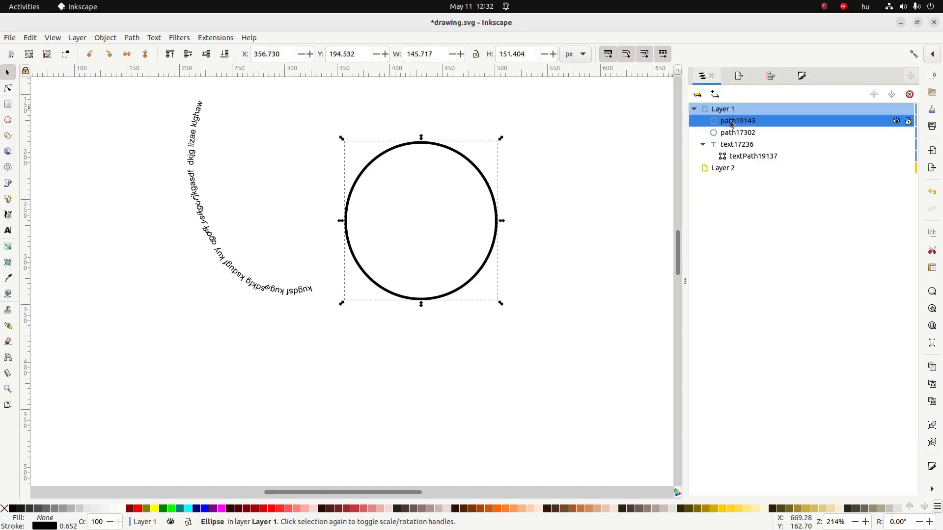
pyautogui.click(730, 133)
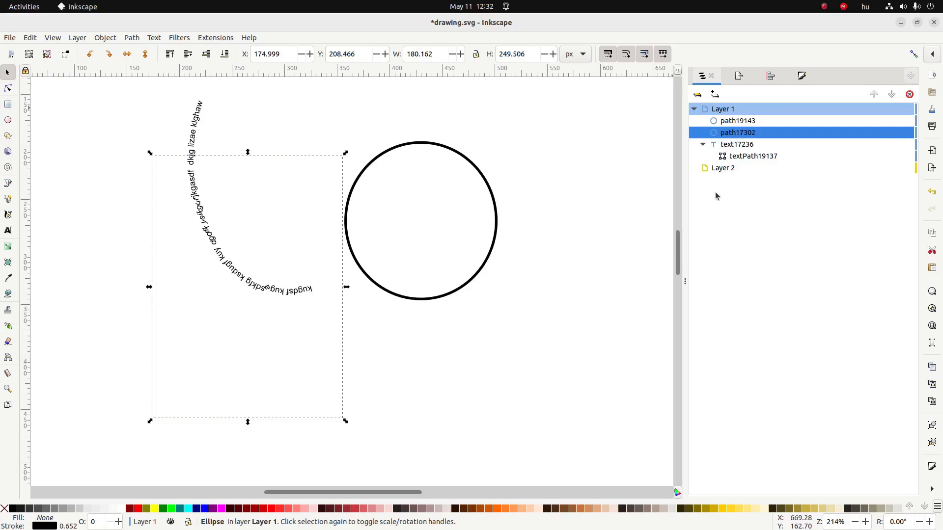
pyautogui.click(798, 80)
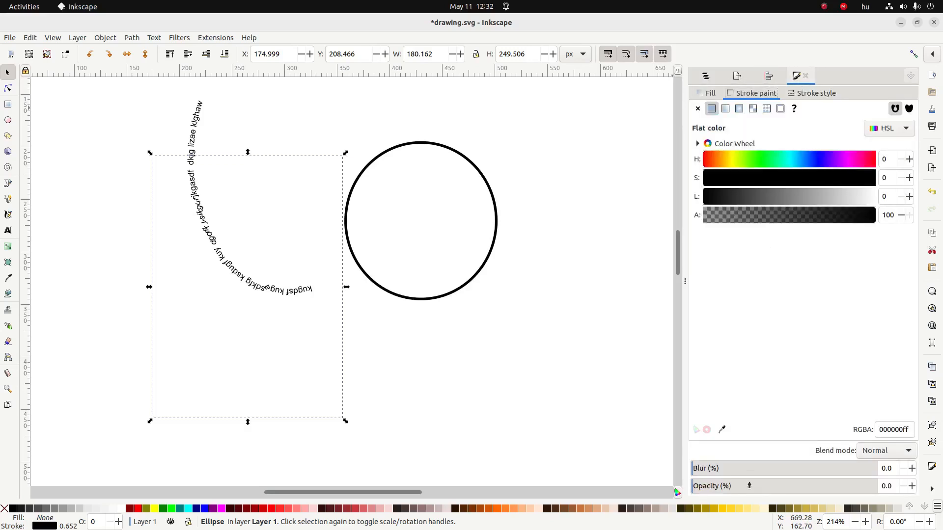
pyautogui.moveTo(749, 486); pyautogui.dragTo(877, 485)
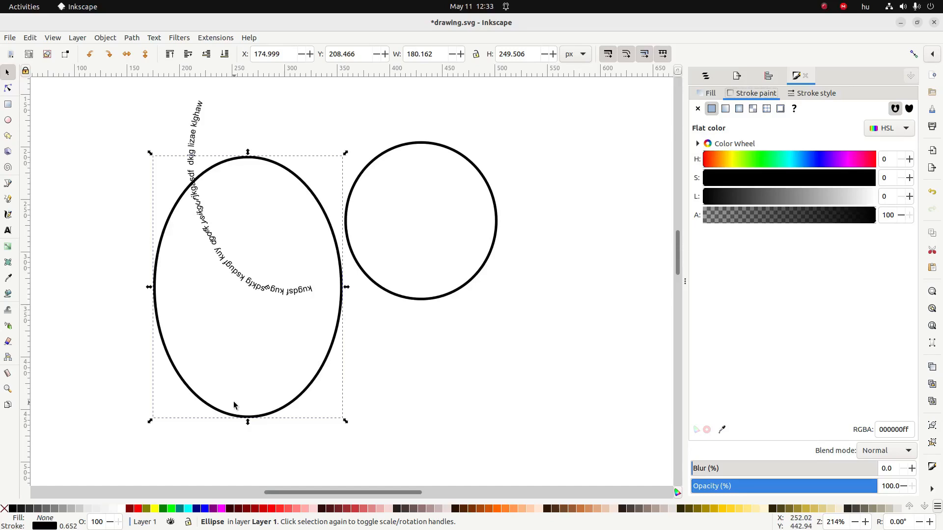
# Step: Undo the recent opacity changes to the two ellipses and redo the last undone change
pyautogui.hotkey('ctrl', 'z')
pyautogui.hotkey('ctrl', 'z')
pyautogui.hotkey('ctrl', 'z')
pyautogui.hotkey('ctrl', 'z')
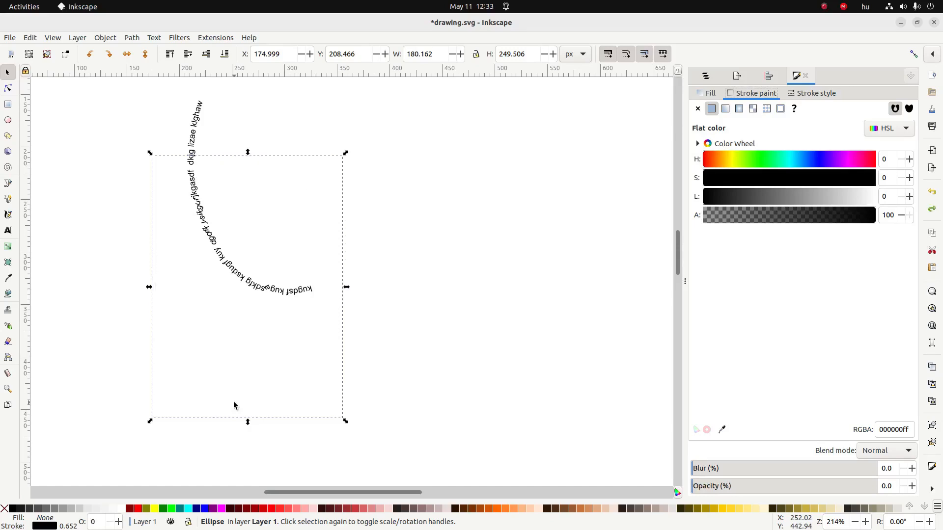
pyautogui.hotkey('ctrl', 'shift', 'z')
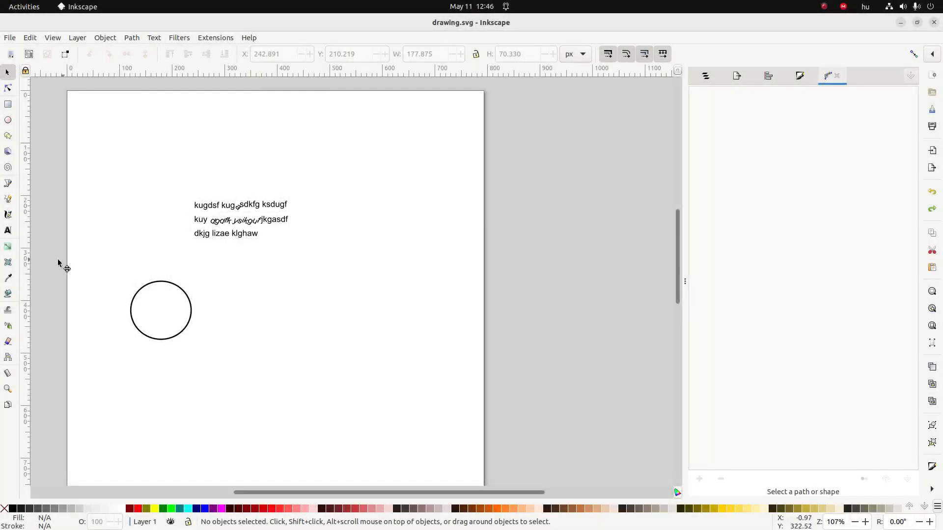
# Step: Delete the circle and the three-line text from the page
pyautogui.click(177, 283)
pyautogui.press('Delete')
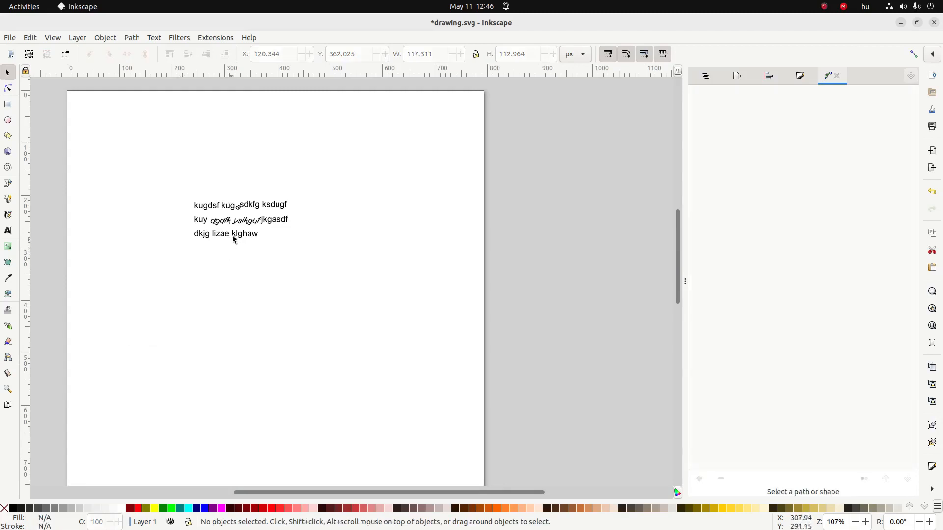
pyautogui.click(232, 234)
pyautogui.press('Delete')
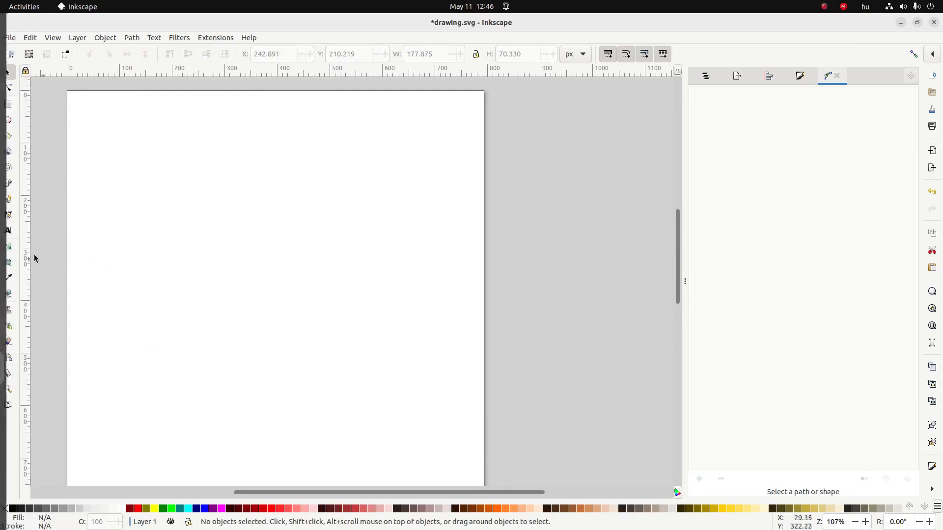
# Step: Create the 32 pt sans-serif text "love love love" in the upper part of the page, with horizontal text direction
pyautogui.click(9, 231)
pyautogui.click(98, 185)
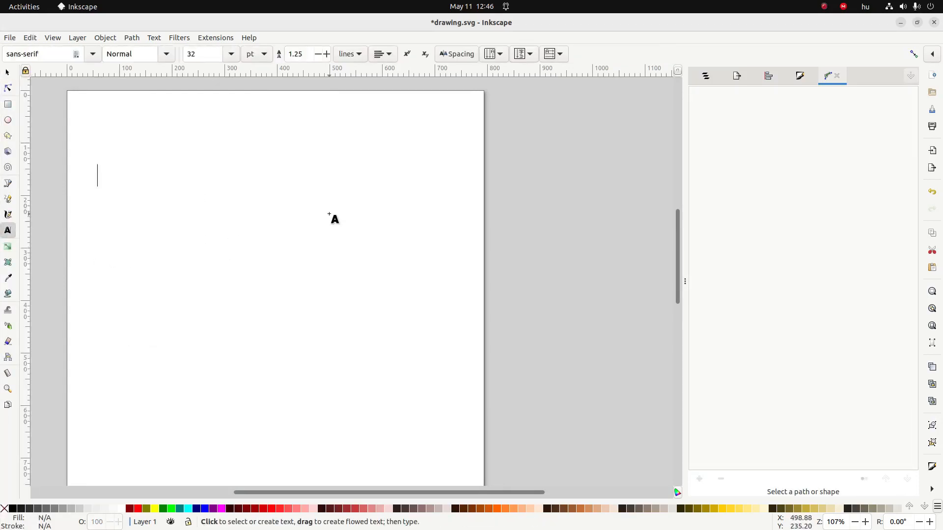
pyautogui.write('love')
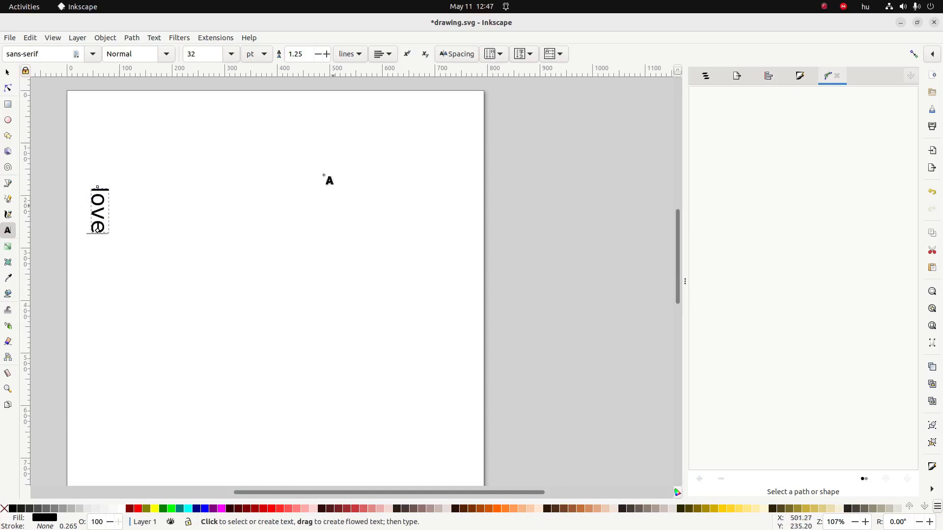
pyautogui.click(497, 58)
pyautogui.click(494, 40)
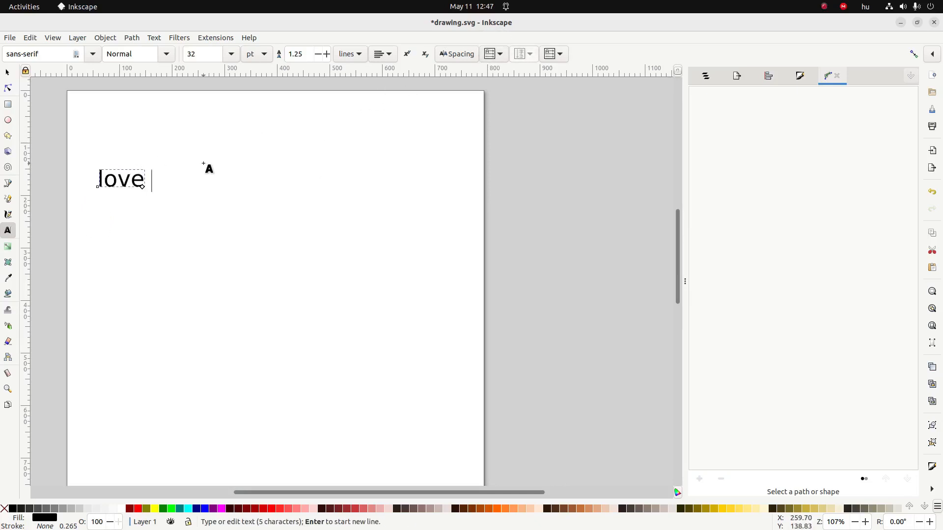
pyautogui.write('love love')
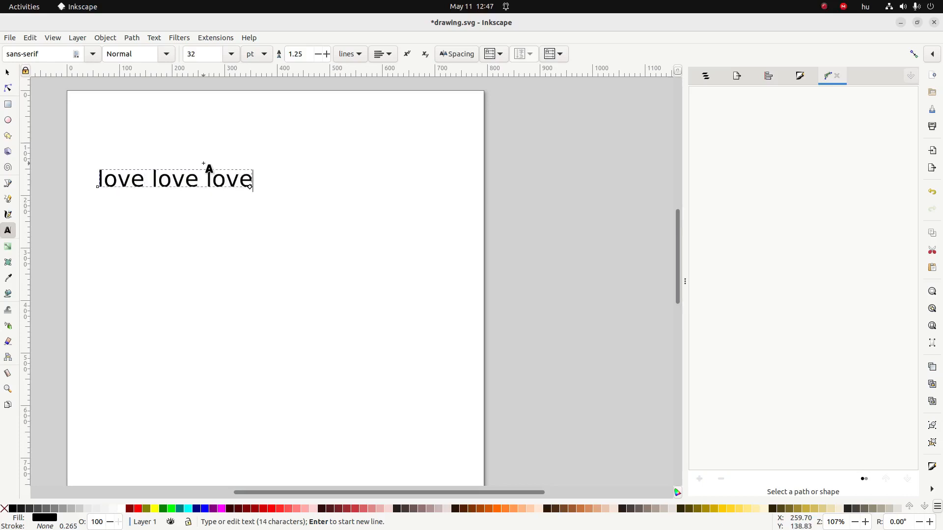
# Step: Copy the whole "love love love" text and paste it repeatedly to form one long line
pyautogui.hotkey('ctrl', 'a')
pyautogui.hotkey('ctrl', 'c')
pyautogui.hotkey('ctrl', 'v')
pyautogui.hotkey('ctrl', 'v')
pyautogui.hotkey('ctrl', 'v')
pyautogui.hotkey('ctrl', 'v')
pyautogui.hotkey('ctrl', 'v')
pyautogui.hotkey('ctrl', 'v')
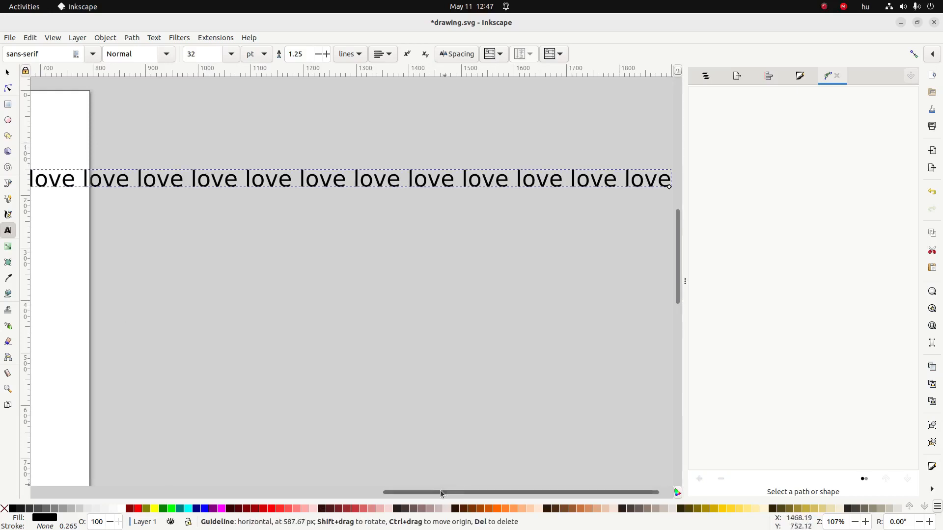
# Step: Draw a closed heart outline from six straight segments below the text with the Pen tool
pyautogui.moveTo(440, 491); pyautogui.dragTo(259, 479)
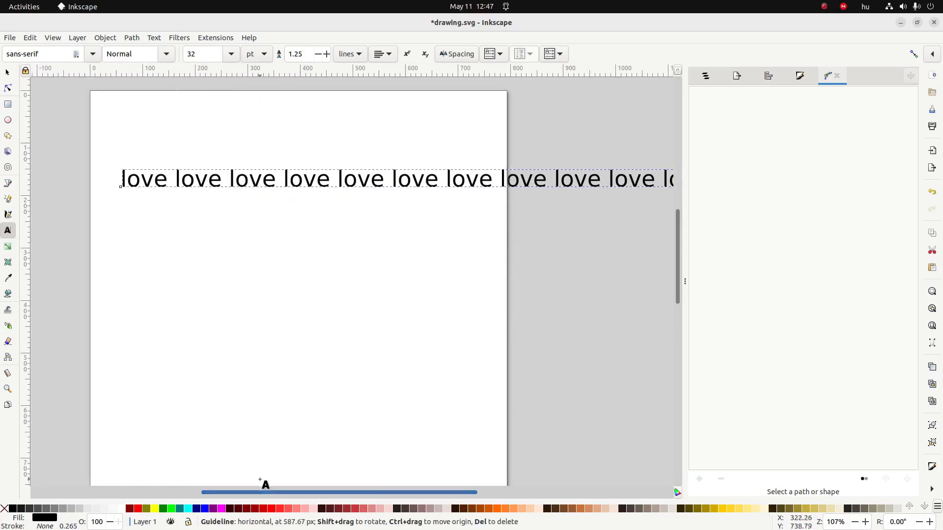
pyautogui.click(8, 183)
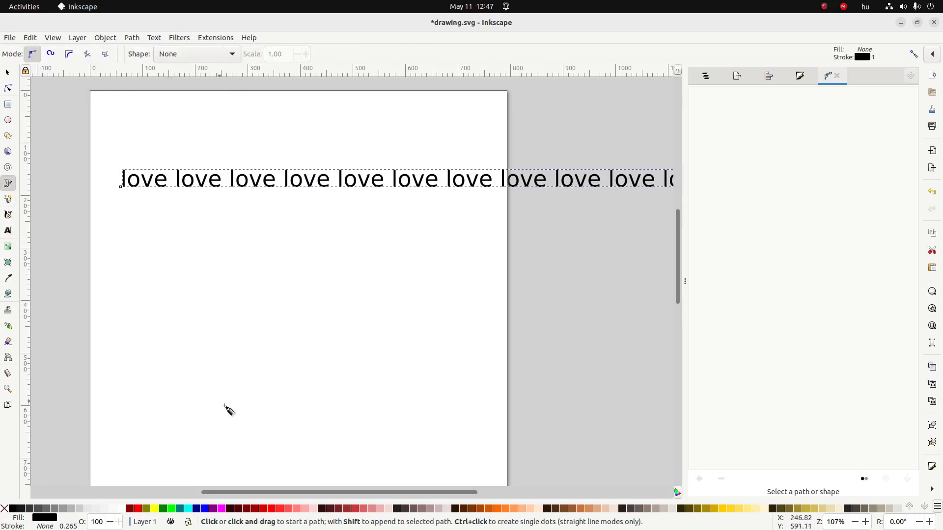
pyautogui.click(197, 282)
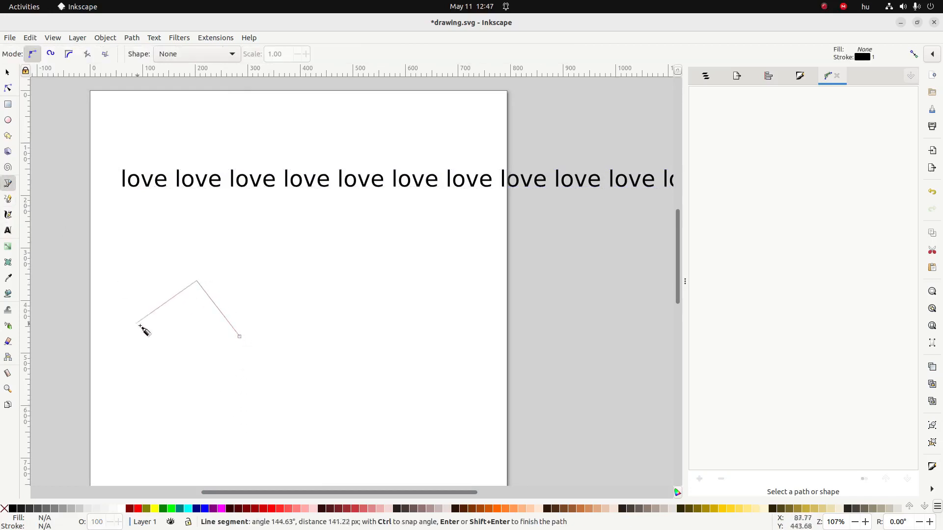
pyautogui.click(150, 336)
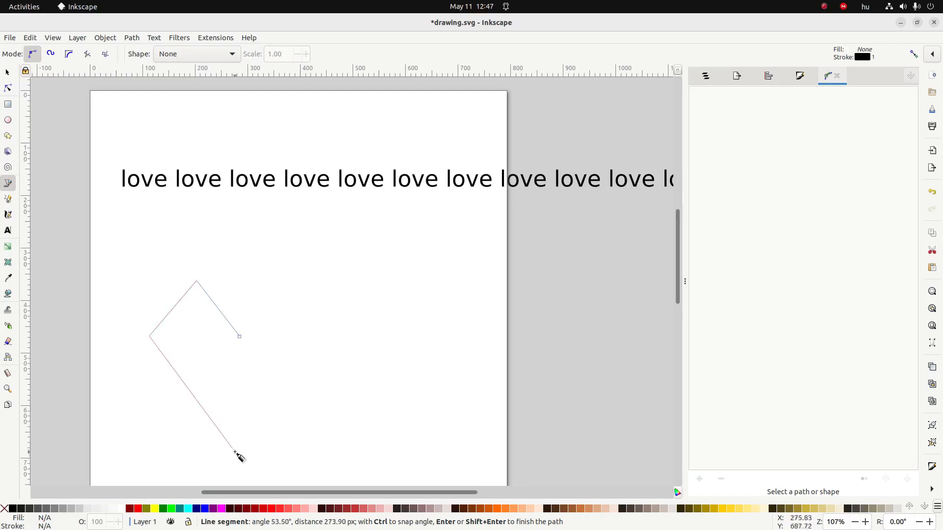
pyautogui.click(243, 448)
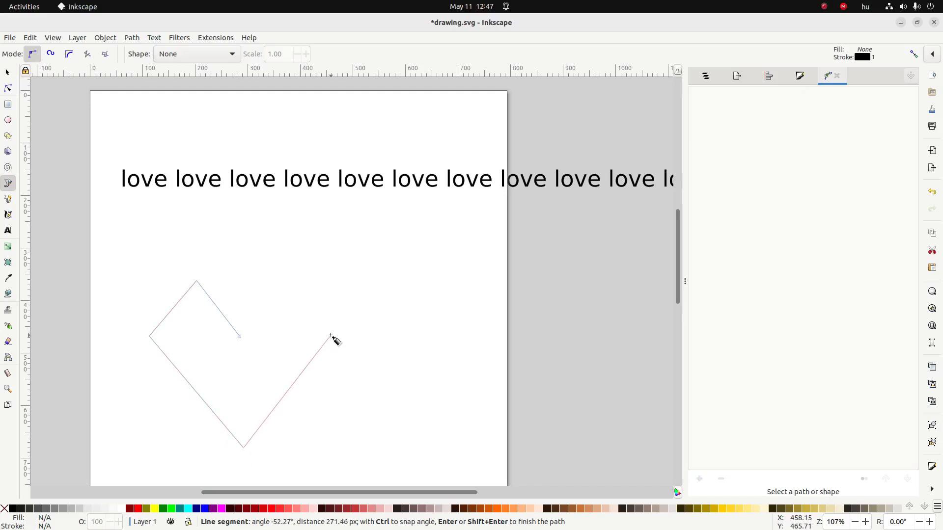
pyautogui.click(330, 336)
pyautogui.click(288, 270)
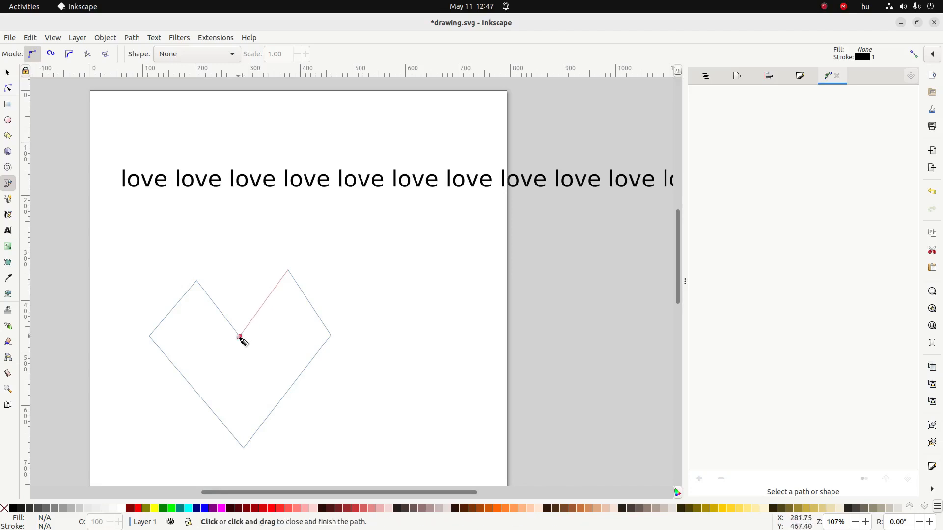
pyautogui.click(239, 336)
# Step: Smooth the heart's two top nodes and two side nodes, lower the right side node about 21 px and raise the left top node slightly
pyautogui.click(8, 88)
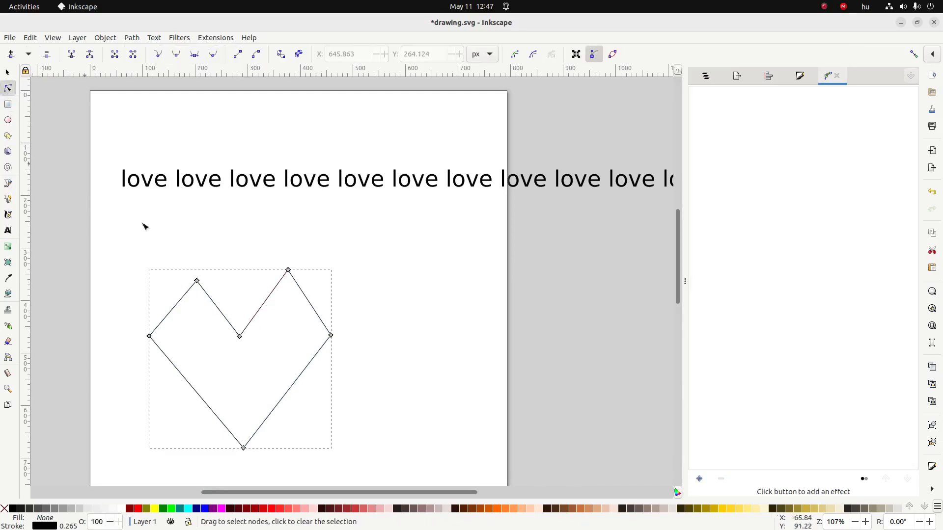
pyautogui.keyDown('ctrl'); pyautogui.click(197, 281); pyautogui.keyUp('ctrl')
pyautogui.keyDown('ctrl'); pyautogui.click(288, 271); pyautogui.keyUp('ctrl')
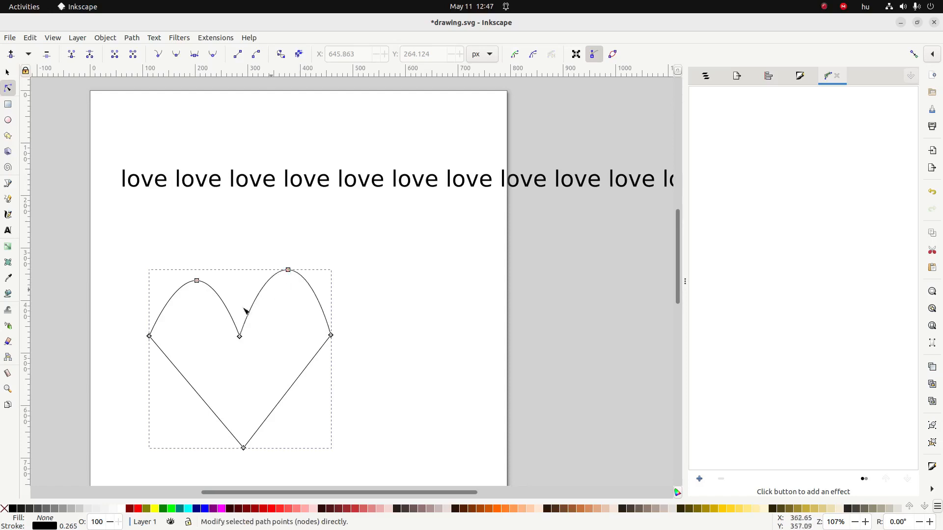
pyautogui.keyDown('ctrl'); pyautogui.click(149, 336); pyautogui.keyUp('ctrl')
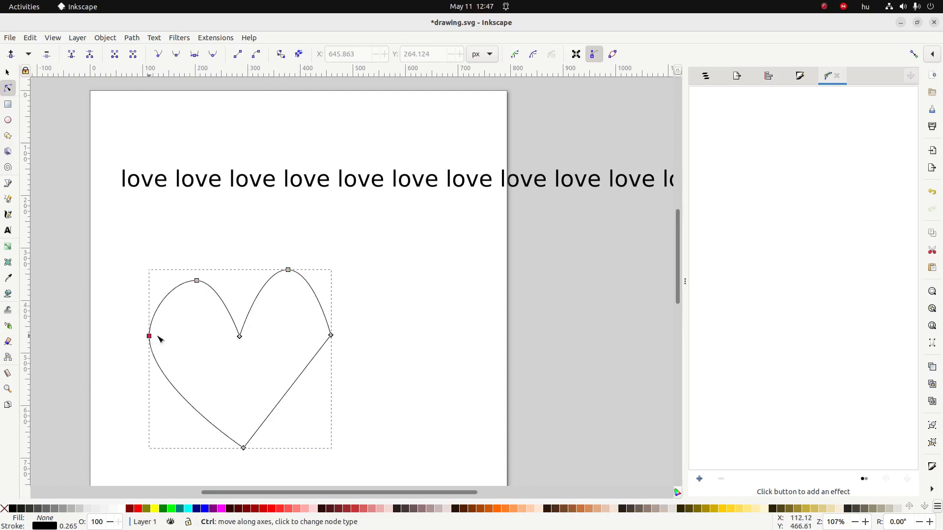
pyautogui.keyDown('ctrl'); pyautogui.click(331, 336); pyautogui.keyUp('ctrl')
pyautogui.moveTo(331, 336); pyautogui.dragTo(333, 350)
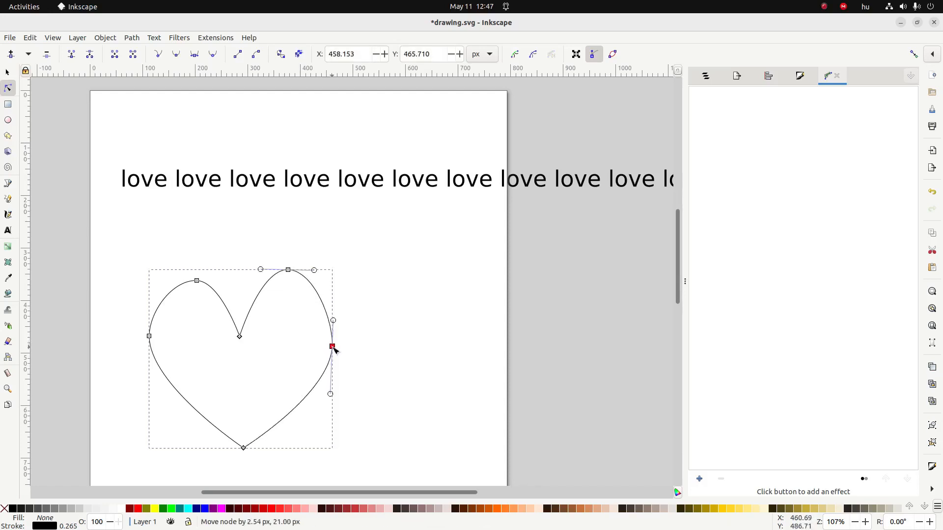
pyautogui.moveTo(198, 280); pyautogui.dragTo(198, 273)
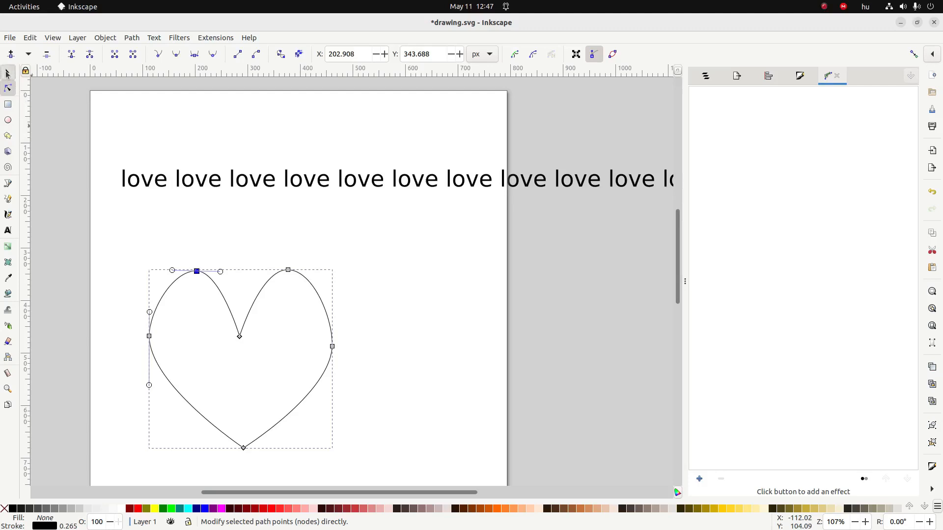
# Step: Select the long "love" text together with the heart path and flow the text into the heart
pyautogui.click(7, 73)
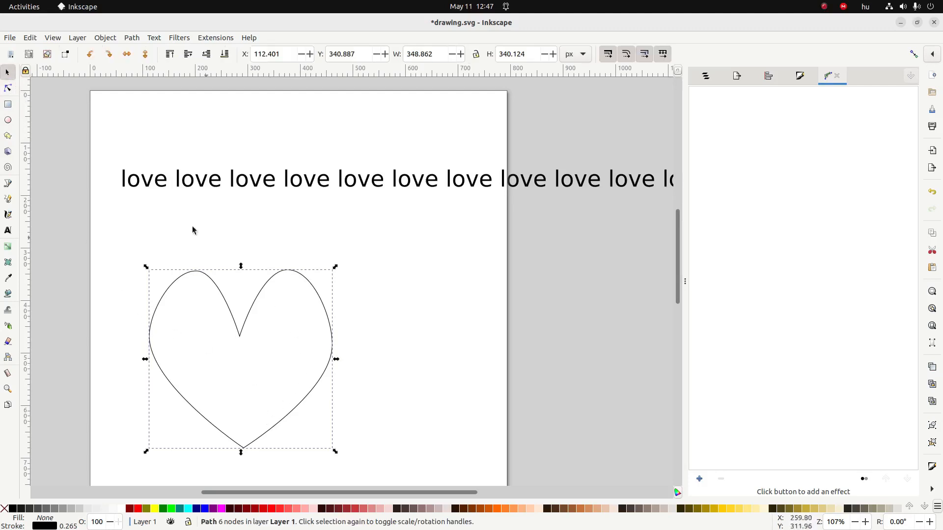
pyautogui.click(201, 184)
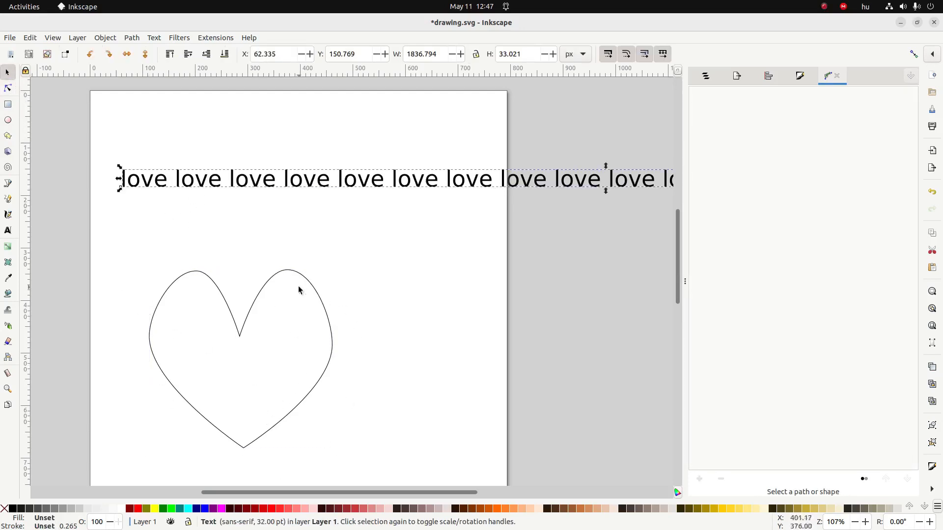
pyautogui.keyDown('shift'); pyautogui.click(248, 312); pyautogui.keyUp('shift')
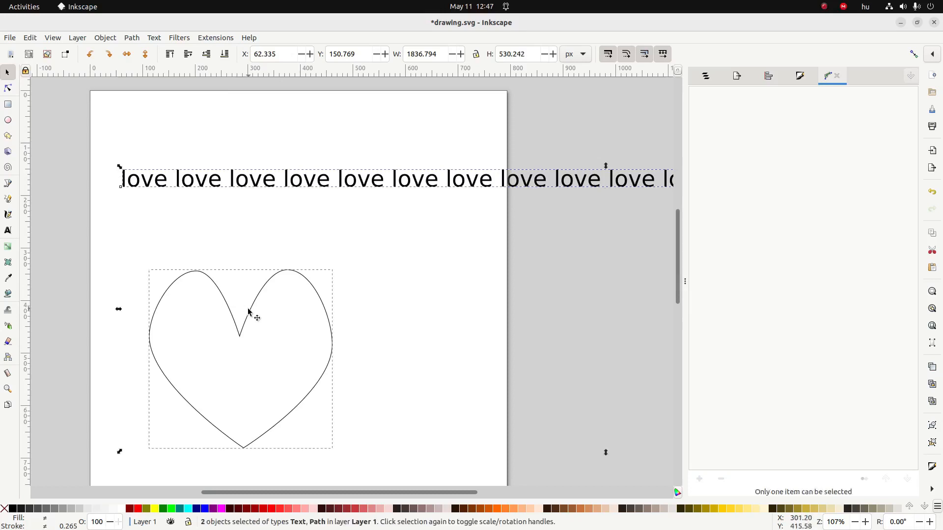
pyautogui.click(180, 38)
pyautogui.moveTo(155, 39)
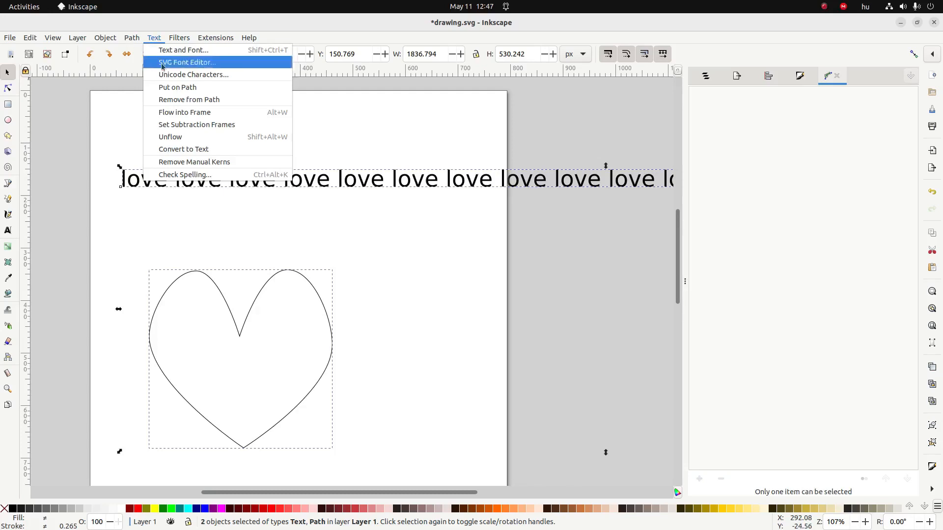
pyautogui.click(182, 116)
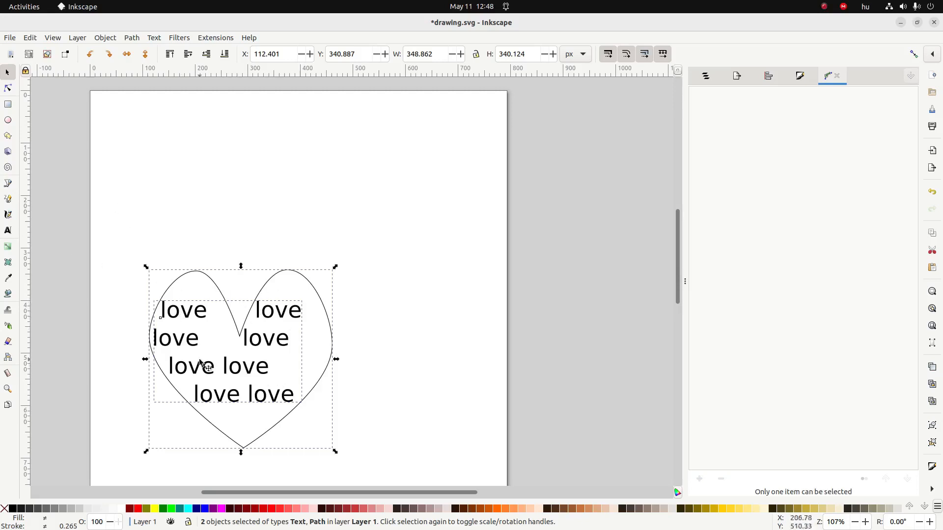
# Step: Set the font size of all the text flowed into the heart to 11 pt
pyautogui.click(7, 231)
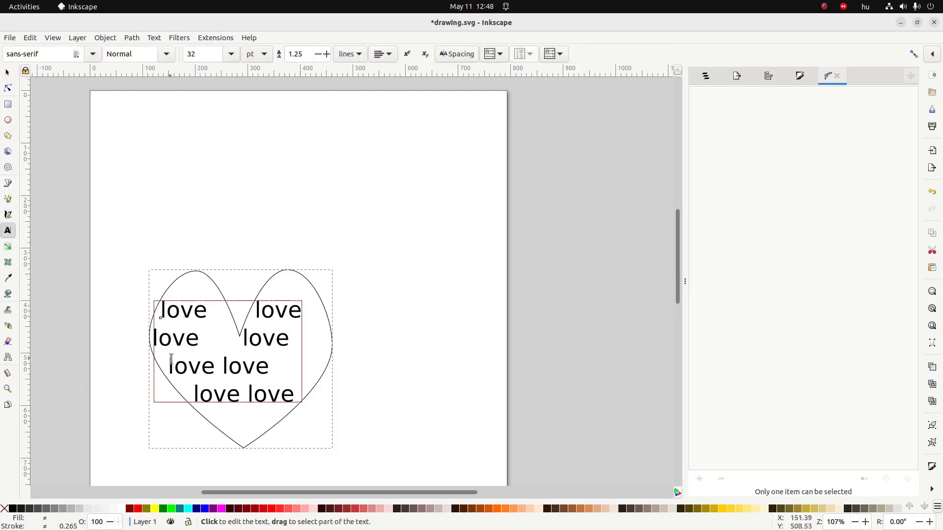
pyautogui.click(162, 339)
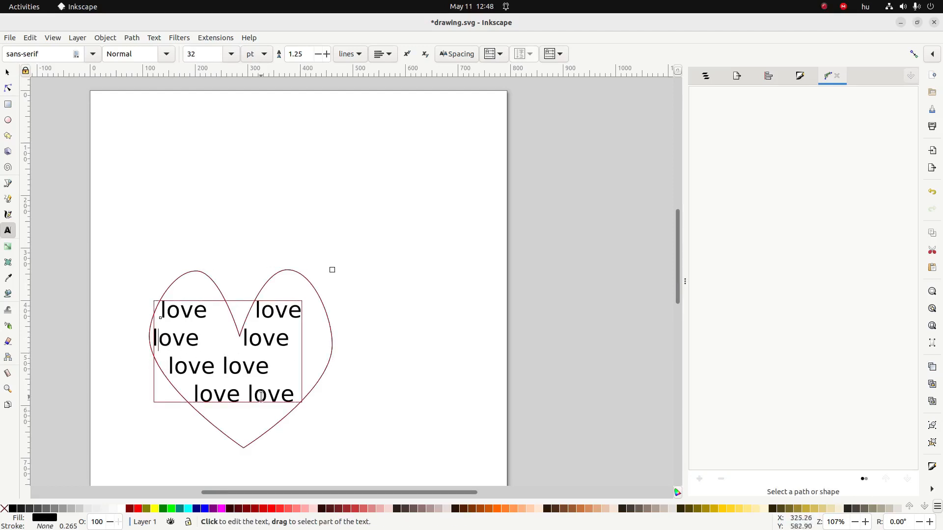
pyautogui.hotkey('ctrl', 'a')
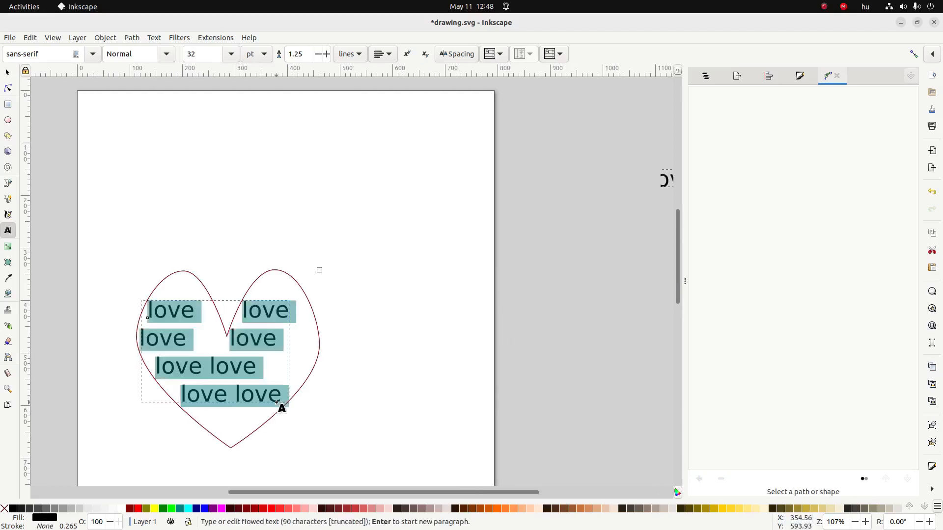
pyautogui.click(228, 55)
pyautogui.click(211, 141)
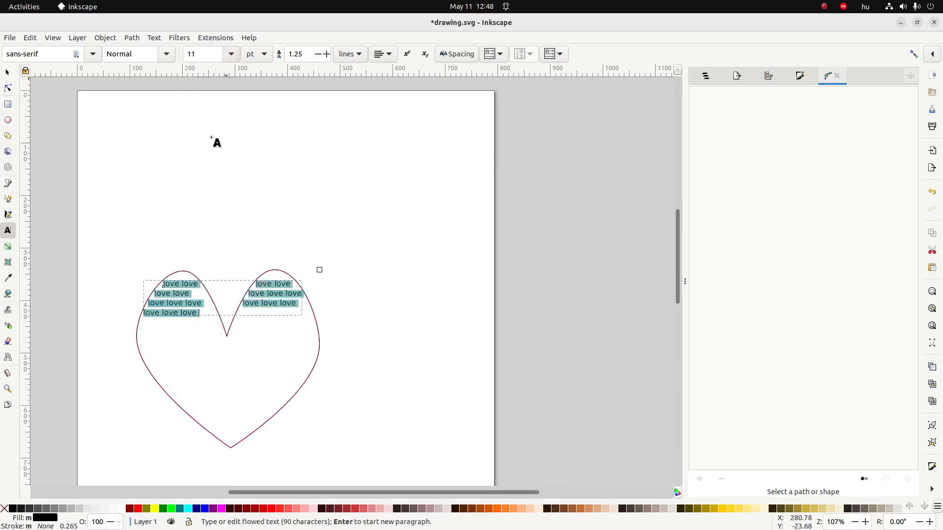
# Step: Copy all the flowed "love" text and paste it repeatedly until it fills the heart down to its tip
pyautogui.click(202, 312)
pyautogui.moveTo(202, 312); pyautogui.dragTo(159, 288)
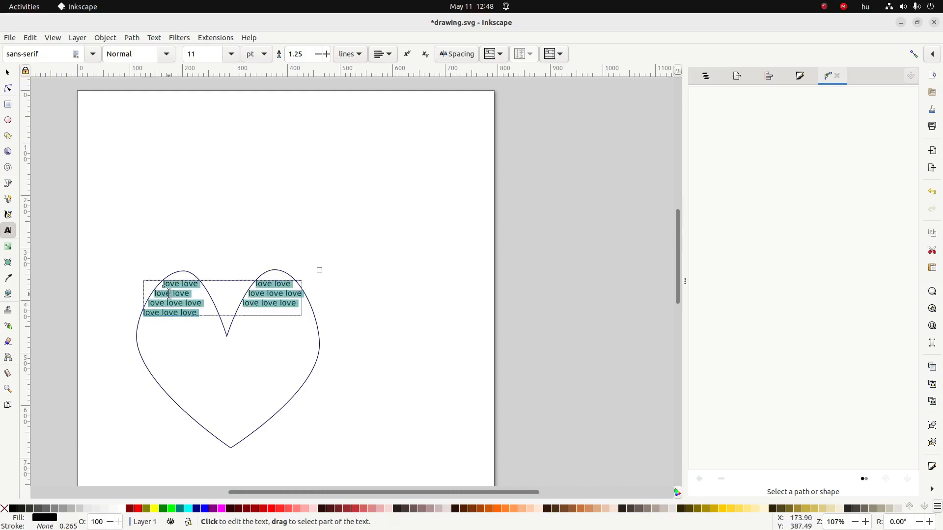
pyautogui.hotkey('ctrl', 'c')
pyautogui.hotkey('ctrl', 'v')
pyautogui.hotkey('ctrl', 'v')
pyautogui.hotkey('ctrl', 'v')
pyautogui.hotkey('ctrl', 'v')
pyautogui.hotkey('ctrl', 'v')
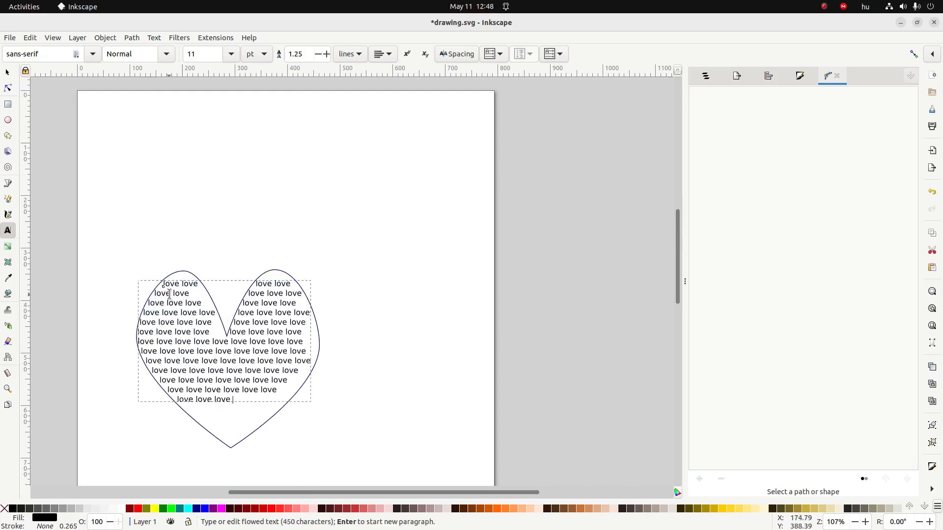
pyautogui.hotkey('ctrl', 'v')
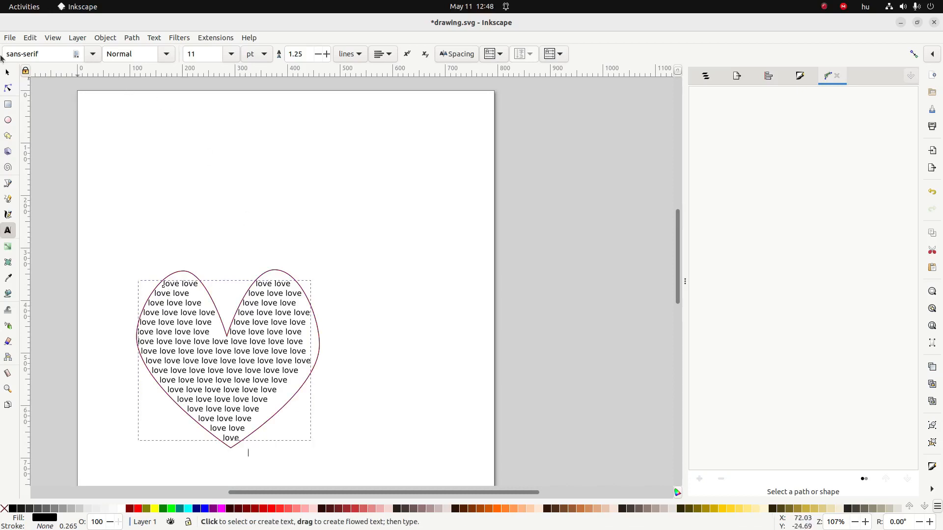
# Step: Move the heart's right side node slightly inward and its right top node slightly outward to reshape the text frame
pyautogui.click(8, 74)
pyautogui.click(8, 88)
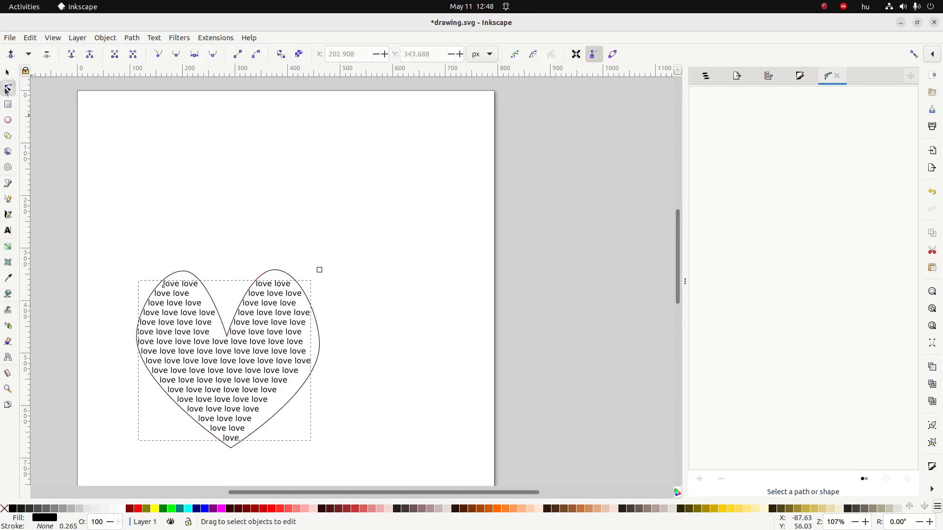
pyautogui.click(285, 410)
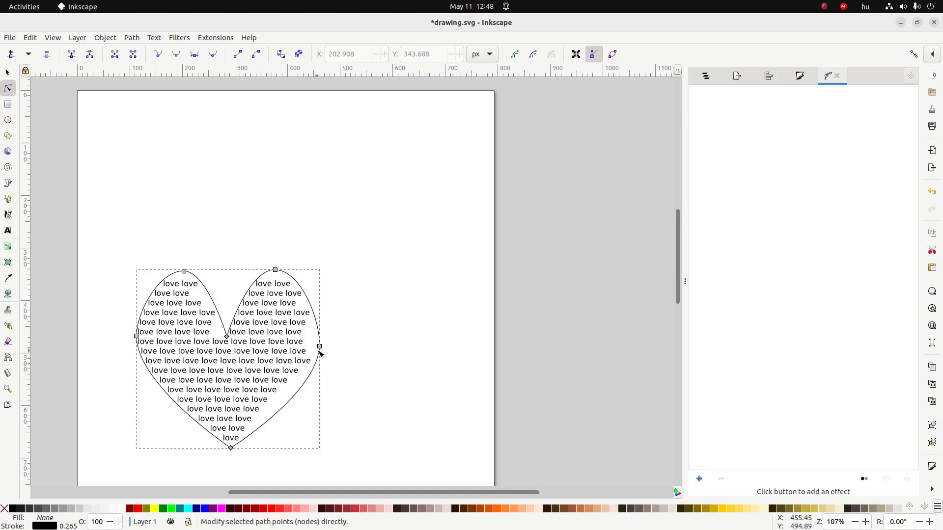
pyautogui.moveTo(318, 347)
pyautogui.mouseDown()
pyautogui.moveTo(301, 347)
pyautogui.moveTo(313, 349)
pyautogui.mouseUp()
pyautogui.moveTo(276, 271); pyautogui.dragTo(282, 274)
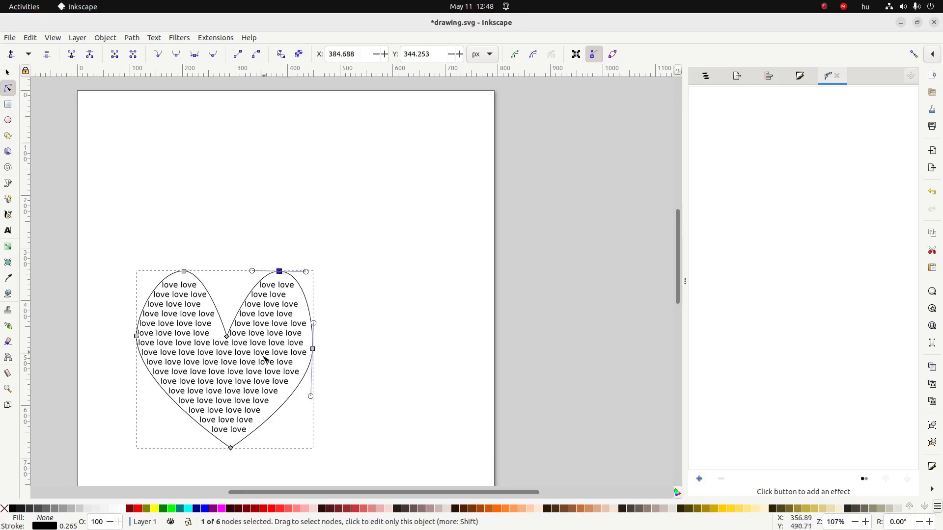
pyautogui.click(253, 372)
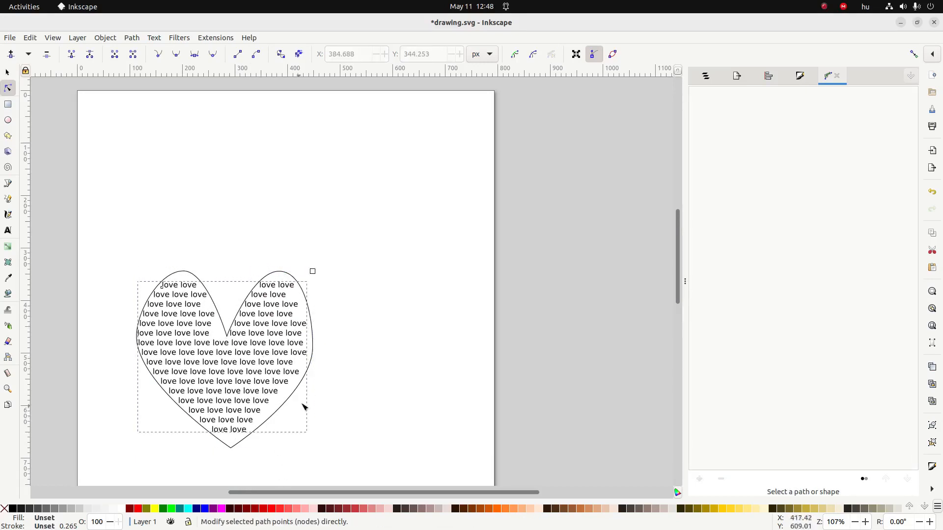
pyautogui.click(155, 39)
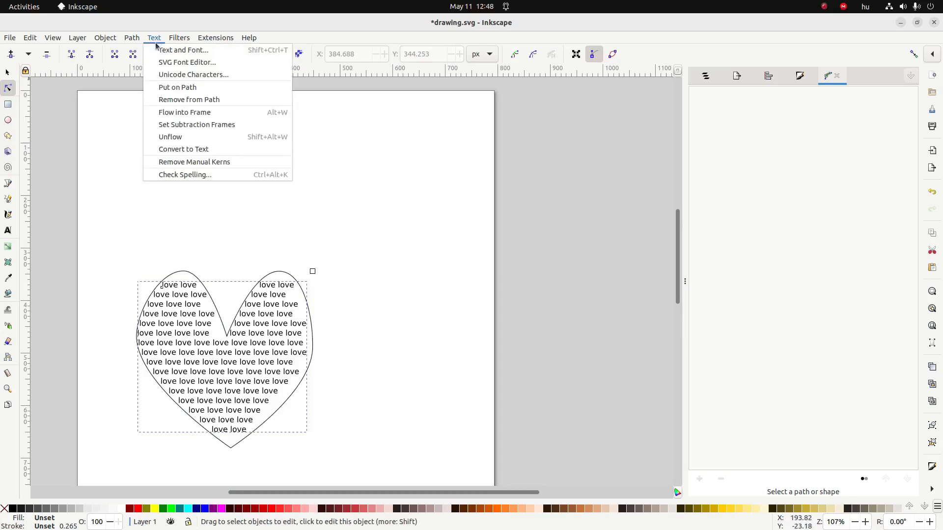
pyautogui.click(163, 250)
# Step: Tick "Fitting text to path or shape" and its two sub-items in the Google Docs checklist, and return to Inkscape
pyautogui.hotkey('alt', 'Tab')
pyautogui.hotkey('alt', 'Tab')
pyautogui.hotkey('alt', 'Tab')
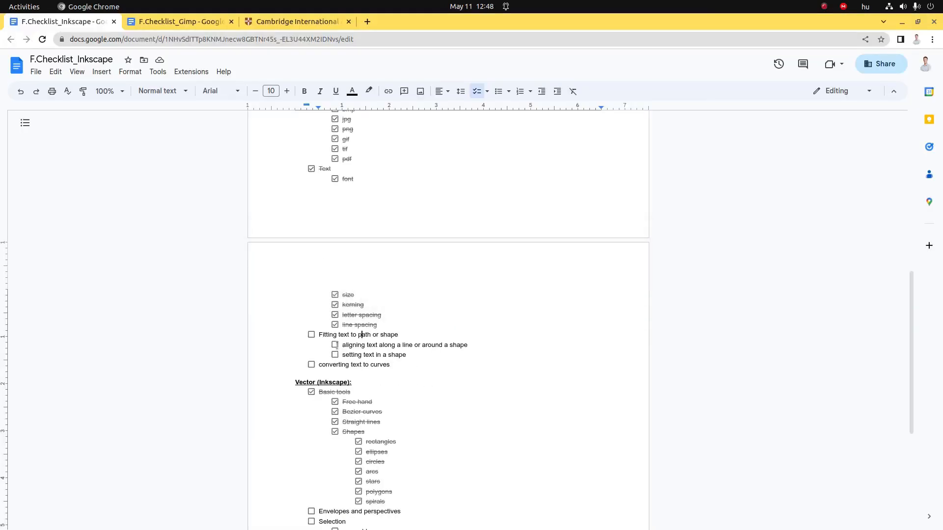
pyautogui.click(335, 346)
pyautogui.click(334, 354)
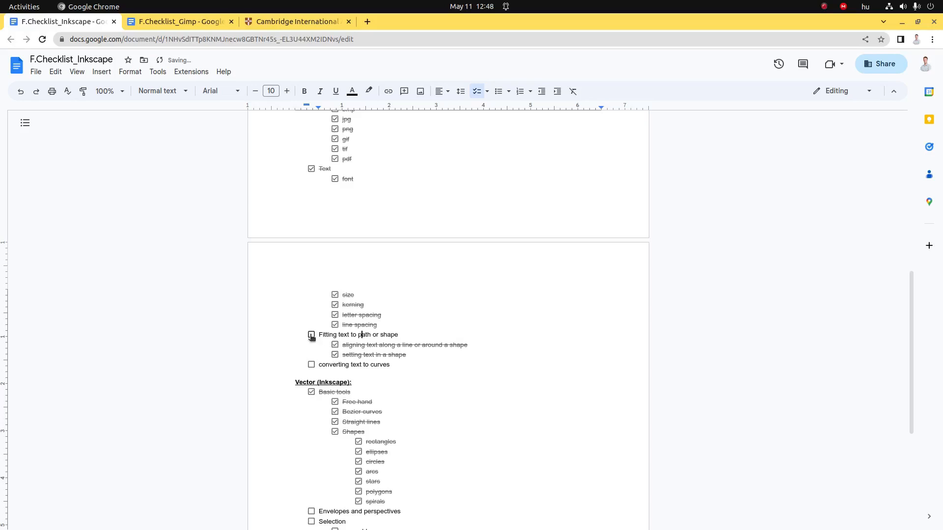
pyautogui.click(311, 334)
pyautogui.moveTo(344, 365); pyautogui.dragTo(374, 366)
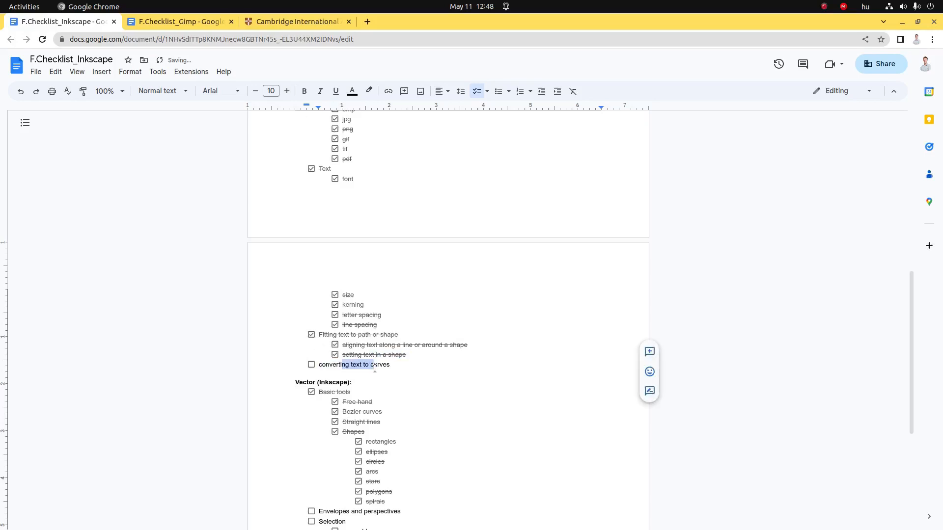
pyautogui.click(374, 366)
pyautogui.hotkey('alt', 'Tab')
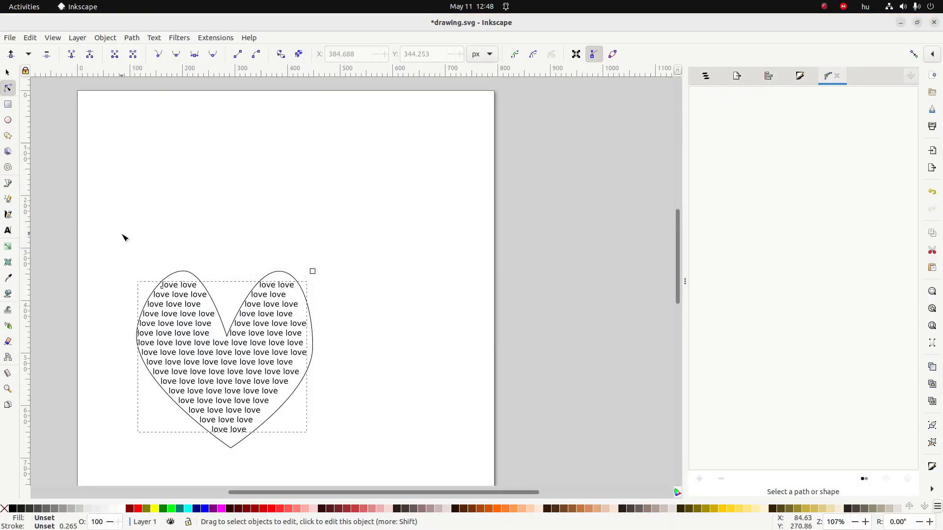
# Step: Undo the heart node moves, the repeated text pastes, the font size change and the flow into the heart
pyautogui.hotkey('ctrl', 'z')
pyautogui.hotkey('ctrl', 'z')
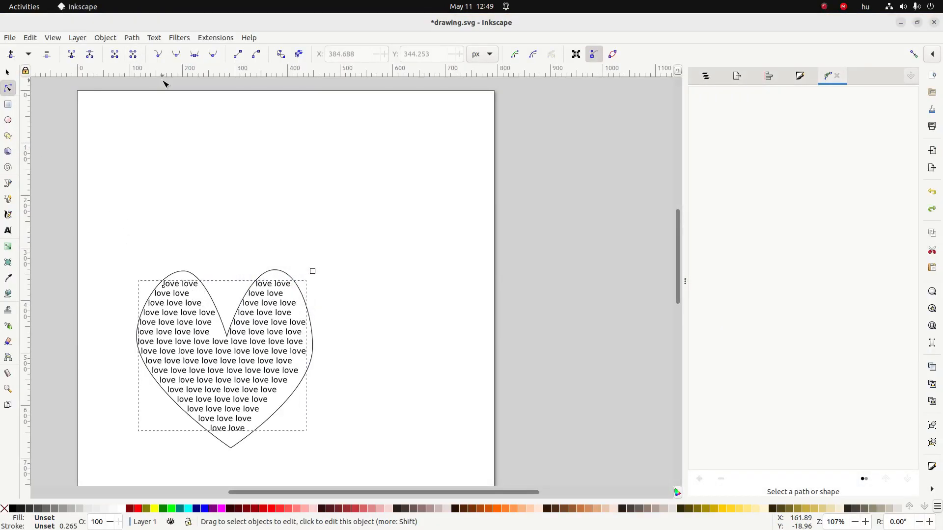
pyautogui.hotkey('ctrl', 'z')
pyautogui.hotkey('ctrl', 'z')
pyautogui.hotkey('ctrl', 'z')
pyautogui.hotkey('ctrl', 'z')
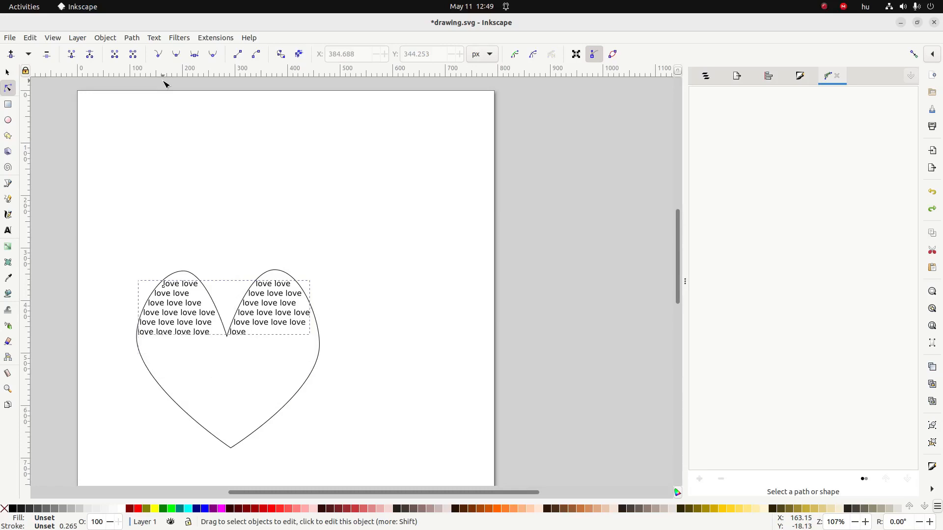
pyautogui.hotkey('ctrl', 'z')
pyautogui.hotkey('ctrl', 'z')
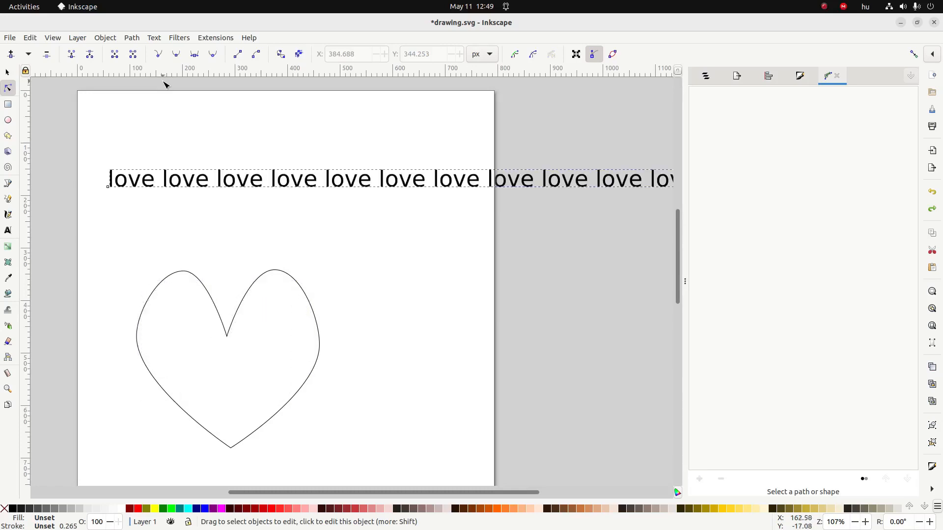
# Step: Highlight part of the long "love" line with the Text tool to check that it is editable text
pyautogui.click(8, 72)
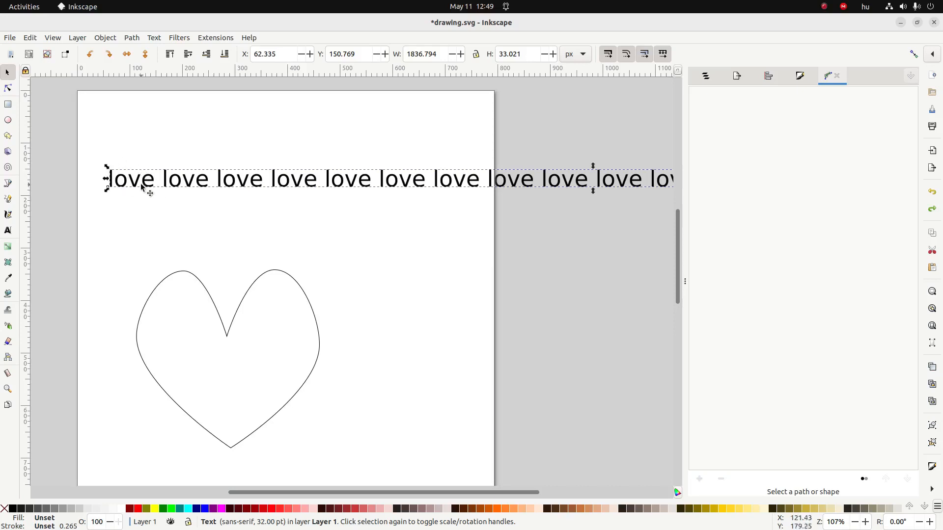
pyautogui.click(8, 230)
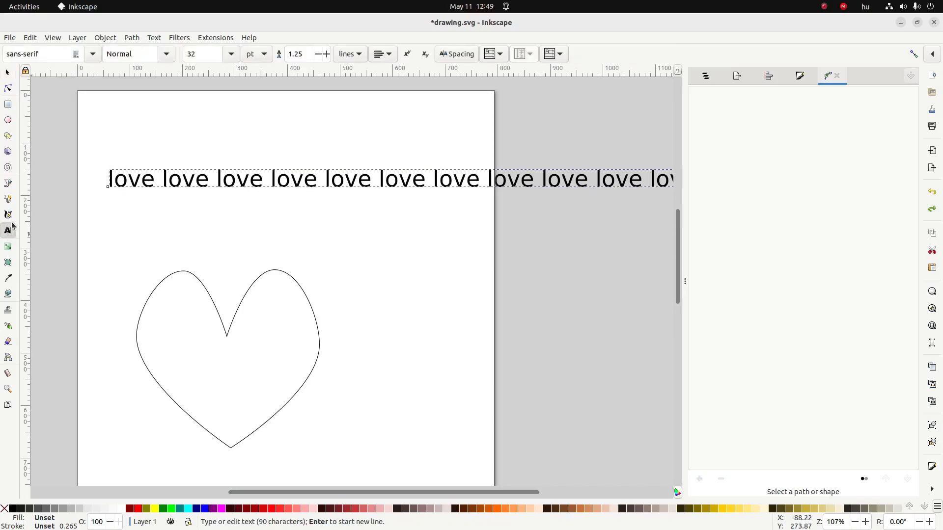
pyautogui.click(140, 179)
pyautogui.moveTo(127, 179); pyautogui.dragTo(216, 180)
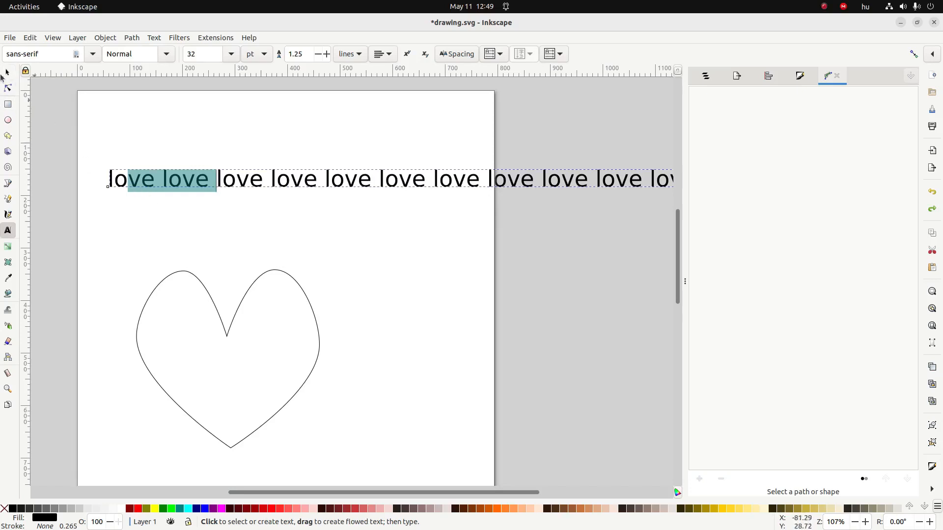
pyautogui.click(9, 73)
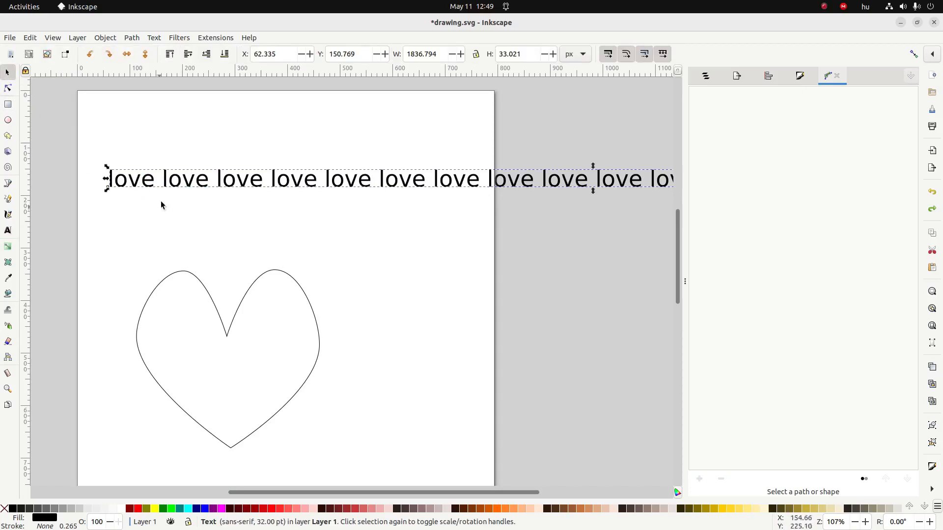
# Step: Convert the long "love" text line to paths with Object to Path
pyautogui.click(141, 185)
pyautogui.click(132, 38)
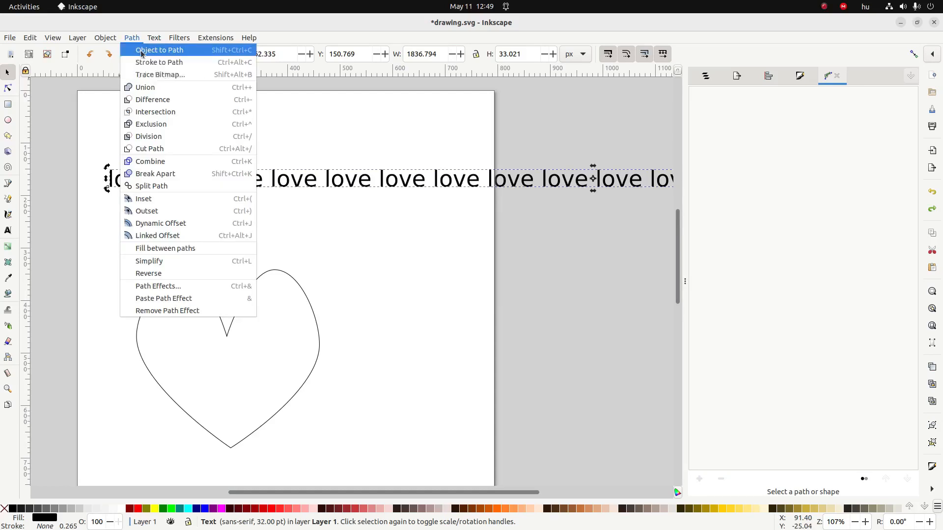
pyautogui.click(141, 51)
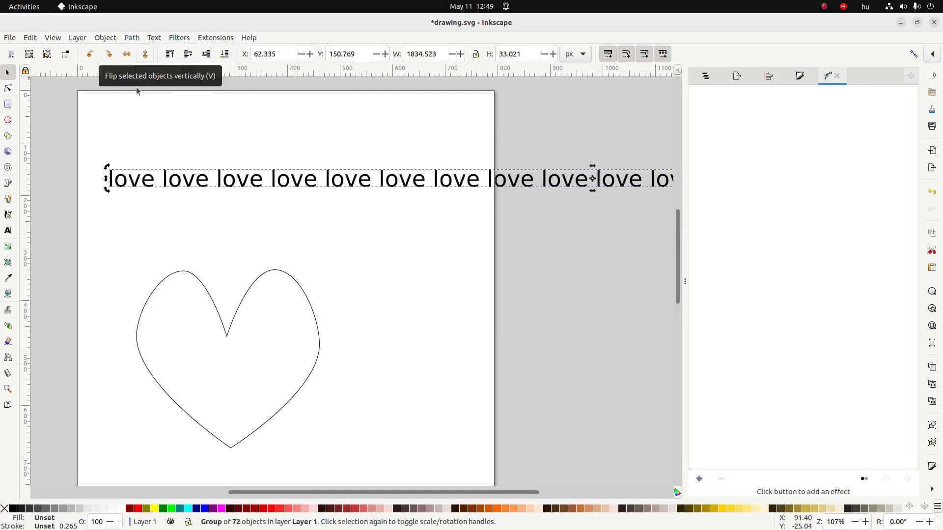
# Step: Pull a bottom node of the first "o" in the converted text down to about Y 245 px, and undo it
pyautogui.click(7, 230)
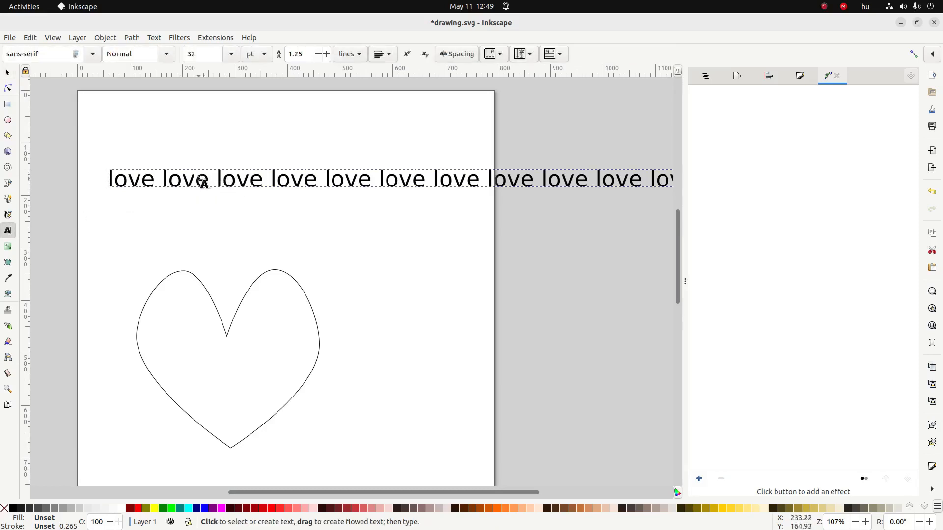
pyautogui.click(7, 88)
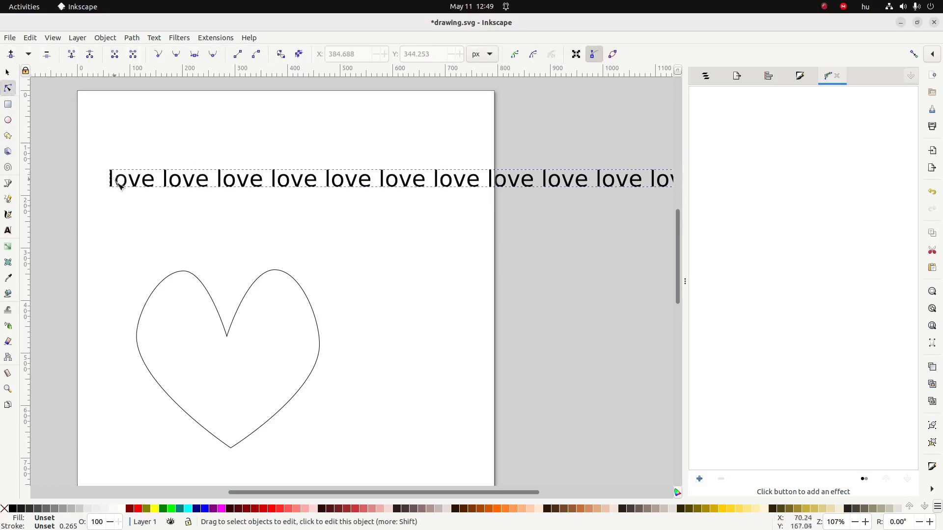
pyautogui.click(125, 185)
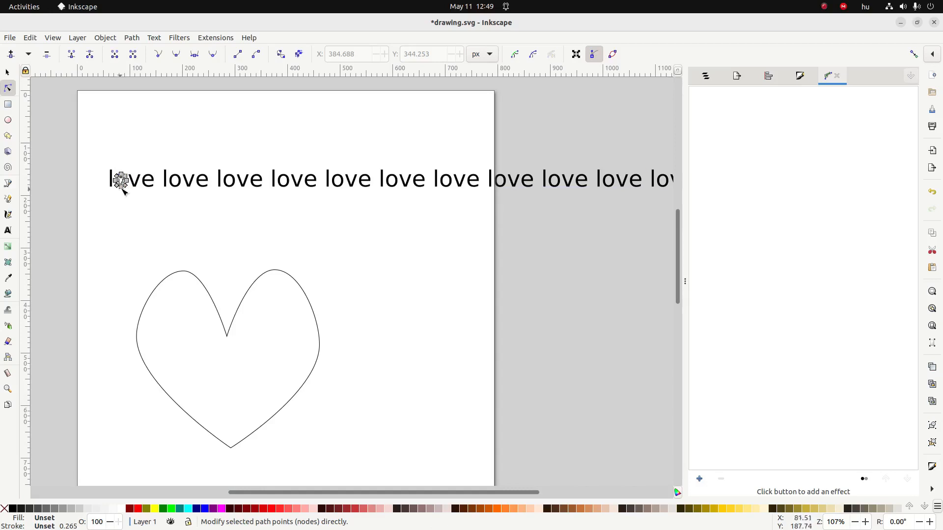
pyautogui.moveTo(122, 186); pyautogui.dragTo(120, 224)
pyautogui.press('s')
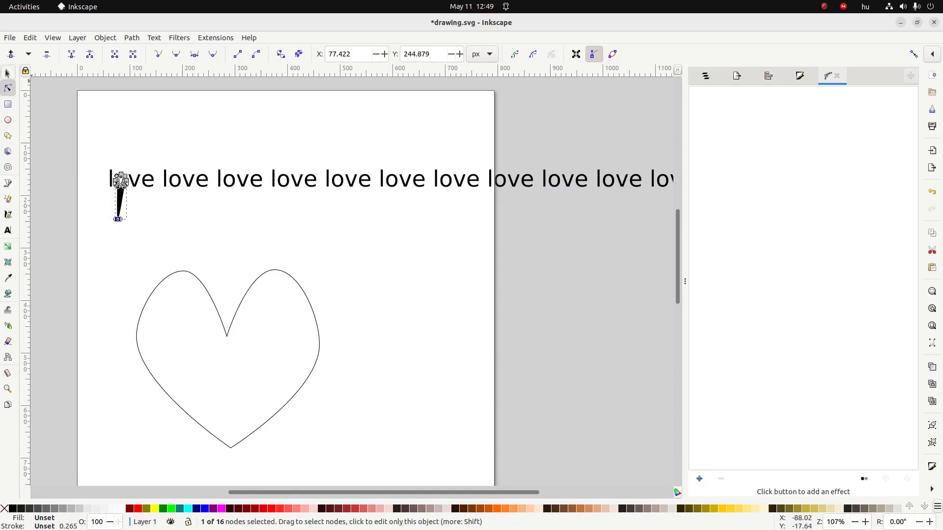
pyautogui.click(127, 377)
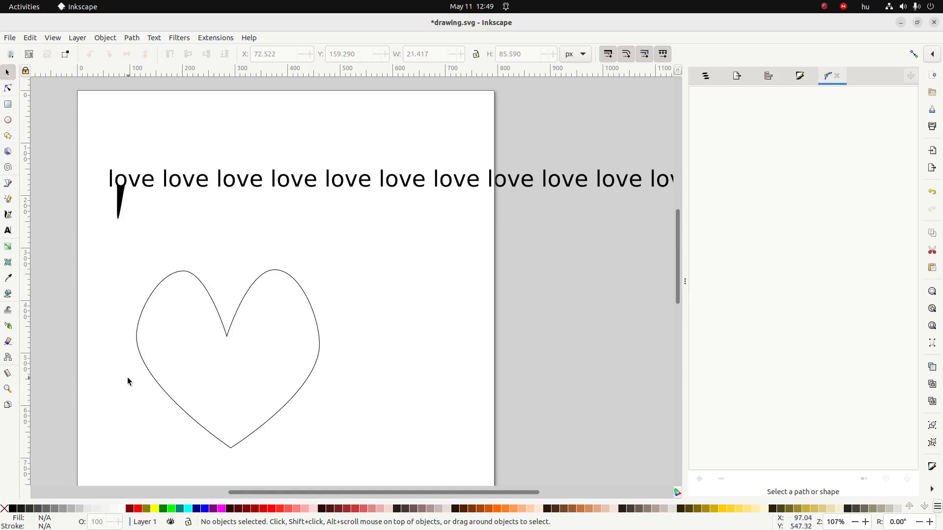
pyautogui.hotkey('ctrl', 'z')
# Step: Tick "converting text to curves" in the Google Docs checklist and highlight the words of "Envelope, perspective" under Transform
pyautogui.hotkey('alt', 'Tab')
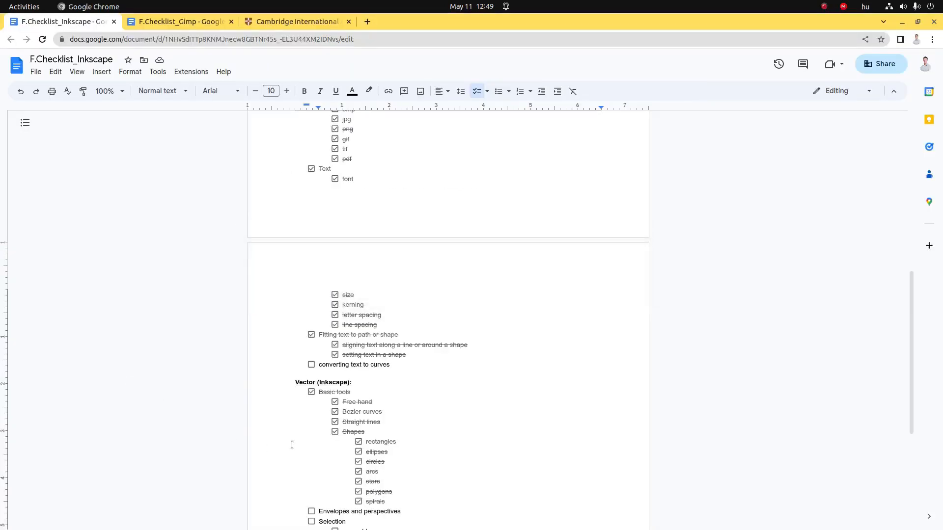
pyautogui.click(310, 366)
pyautogui.scroll(6, 344, 374)
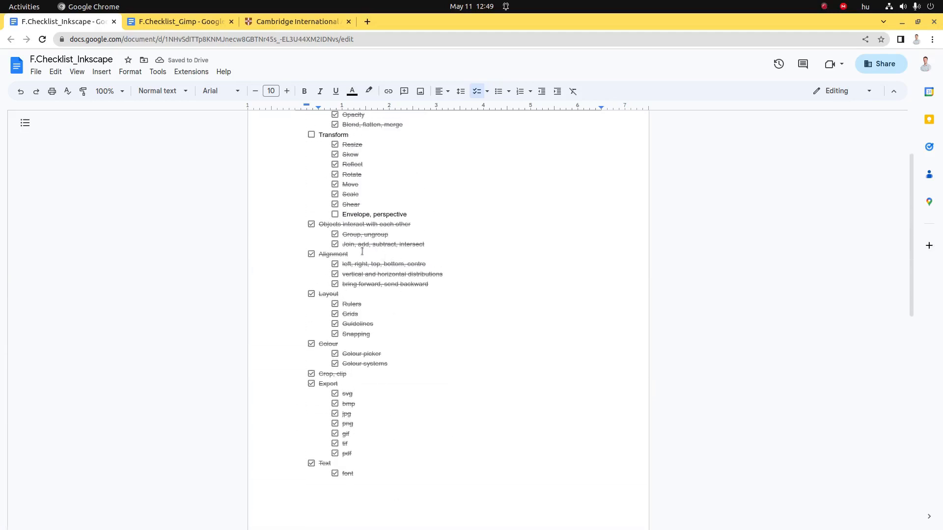
pyautogui.scroll(2, 361, 252)
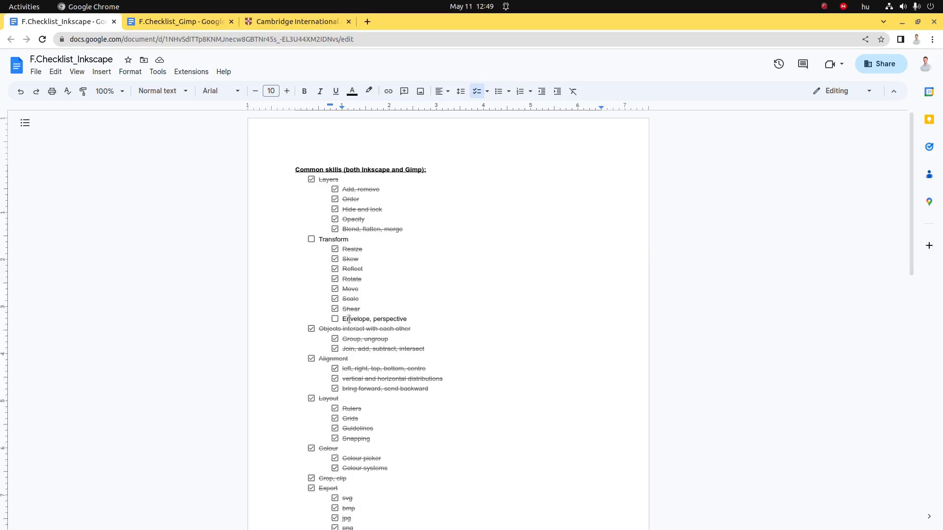
pyautogui.moveTo(350, 319); pyautogui.dragTo(386, 315)
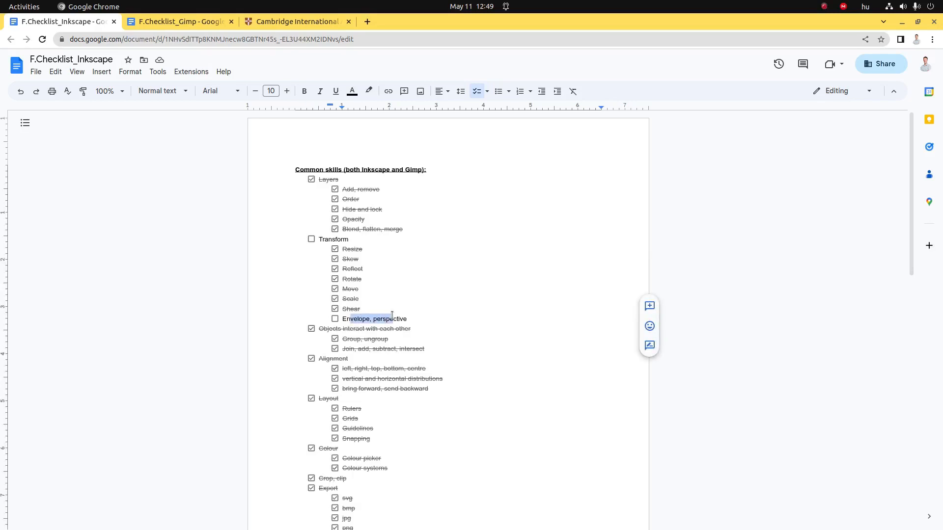
pyautogui.doubleClick(358, 321)
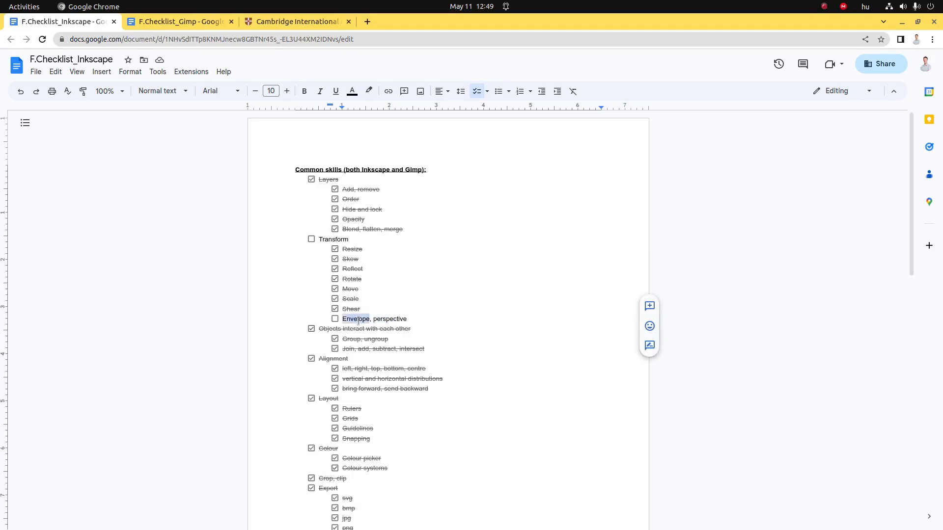
pyautogui.doubleClick(394, 319)
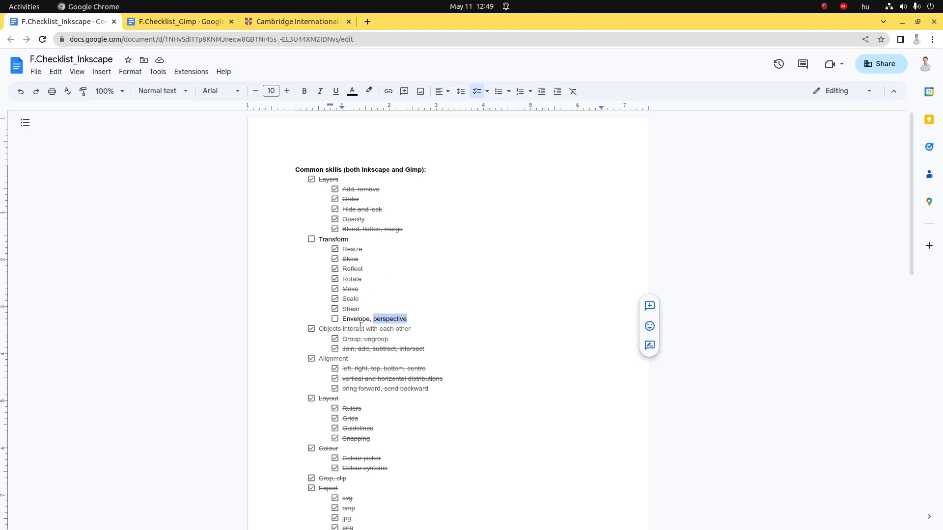
# Step: Return to Inkscape and undo the earlier edits, including the "love" text and the heart, until the page is empty
pyautogui.hotkey('alt', 'Tab')
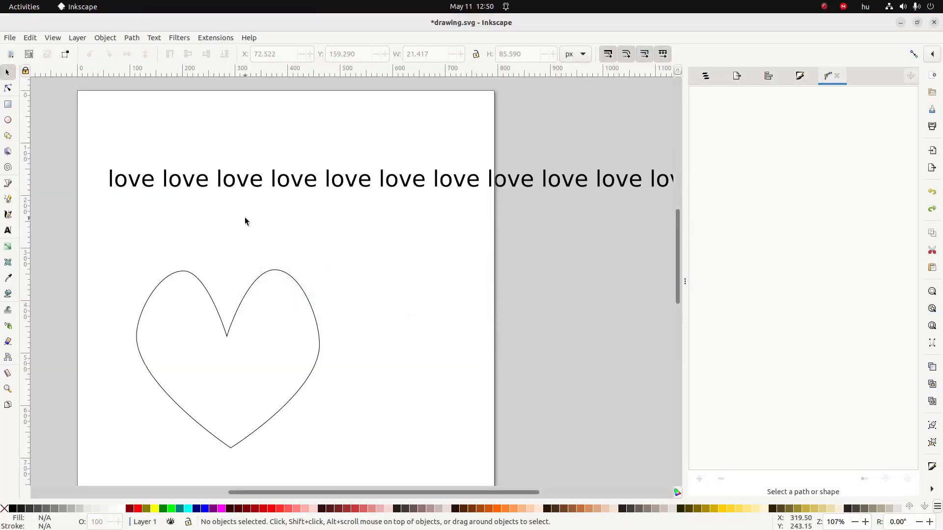
pyautogui.hotkey('ctrl', 'z')
pyautogui.hotkey('ctrl', 'z')
pyautogui.hotkey('ctrl', 'z')
pyautogui.hotkey('ctrl', 'z')
pyautogui.hotkey('ctrl', 'z')
pyautogui.hotkey('ctrl', 'z')
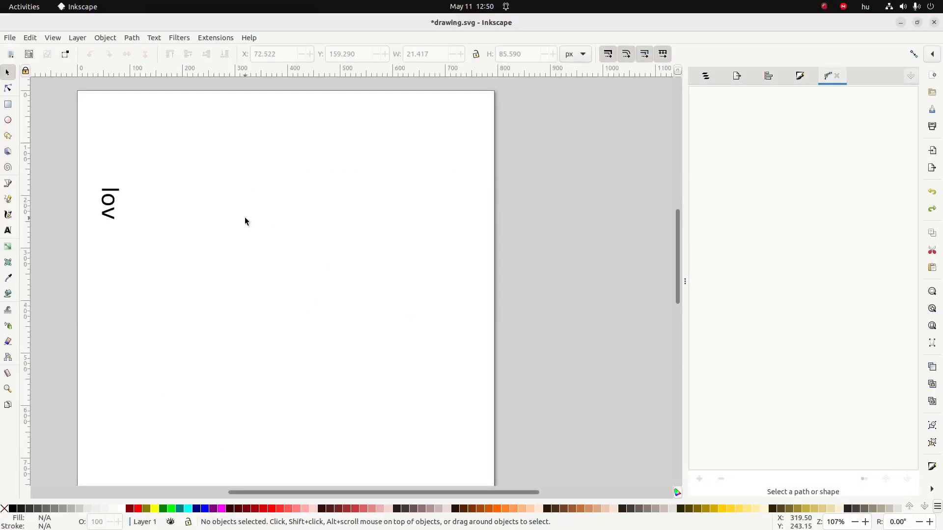
pyautogui.hotkey('ctrl', 'z')
pyautogui.hotkey('ctrl', 'z')
pyautogui.hotkey('ctrl', 'z')
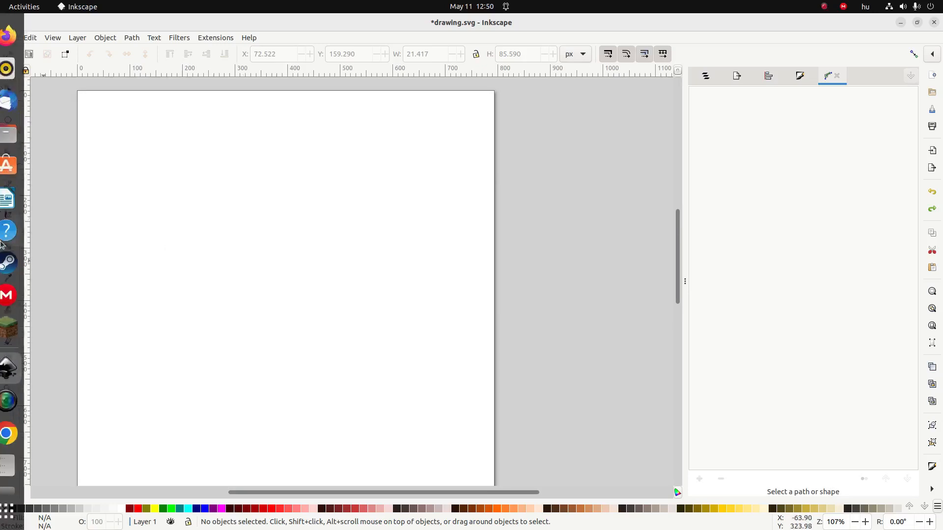
# Step: Set the Text tool's writing direction to horizontal and start a wrapping text block near the page's upper-left corner
pyautogui.click(8, 231)
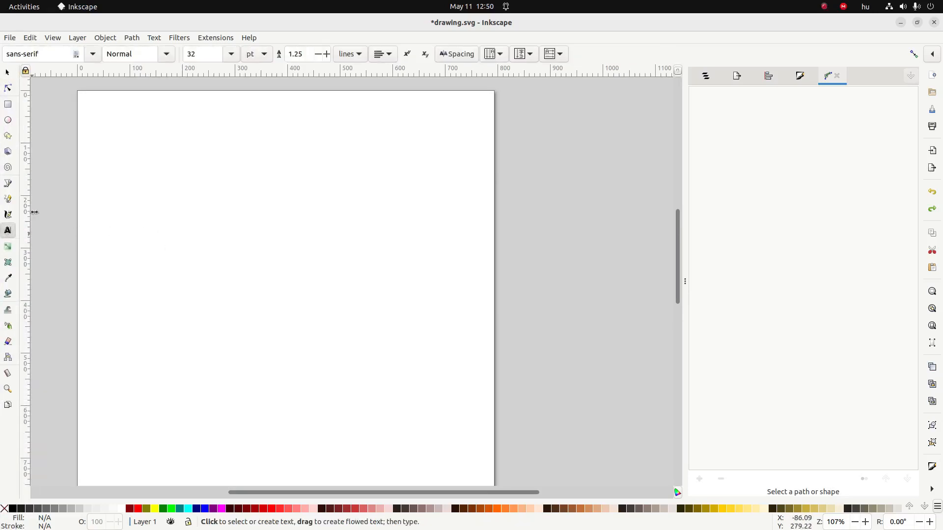
pyautogui.click(493, 54)
pyautogui.click(493, 43)
pyautogui.click(121, 147)
# Step: Write "Long long ago in a galaxy far away, well" in the text block, correcting the typos
pyautogui.write('Long ')
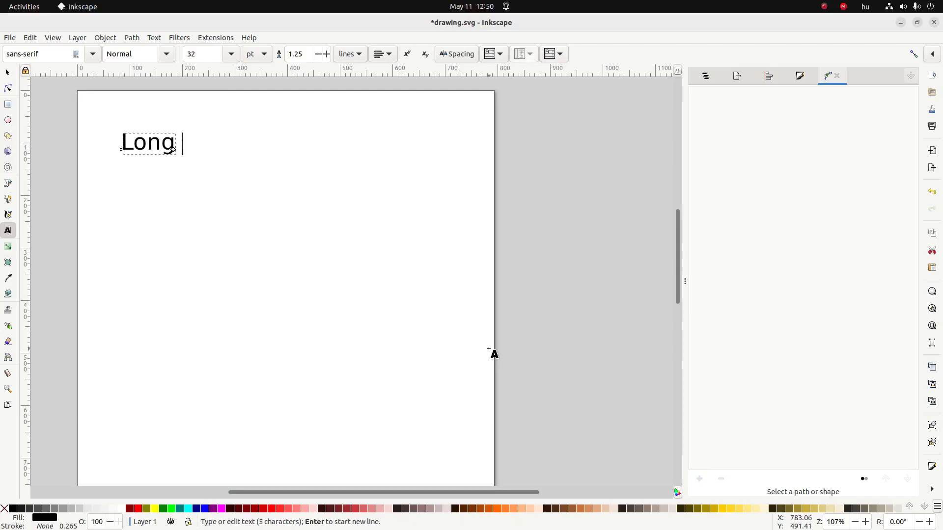
pyautogui.write('long ago in')
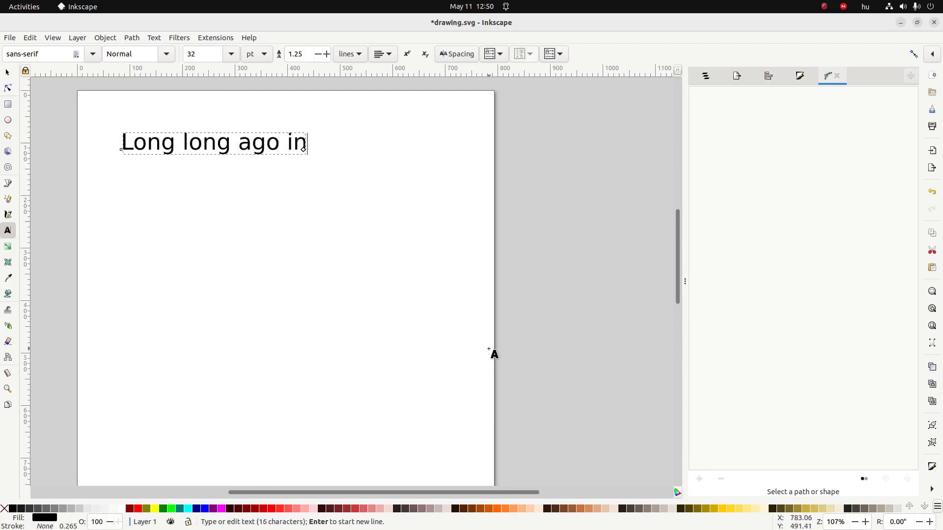
pyautogui.write(' a')
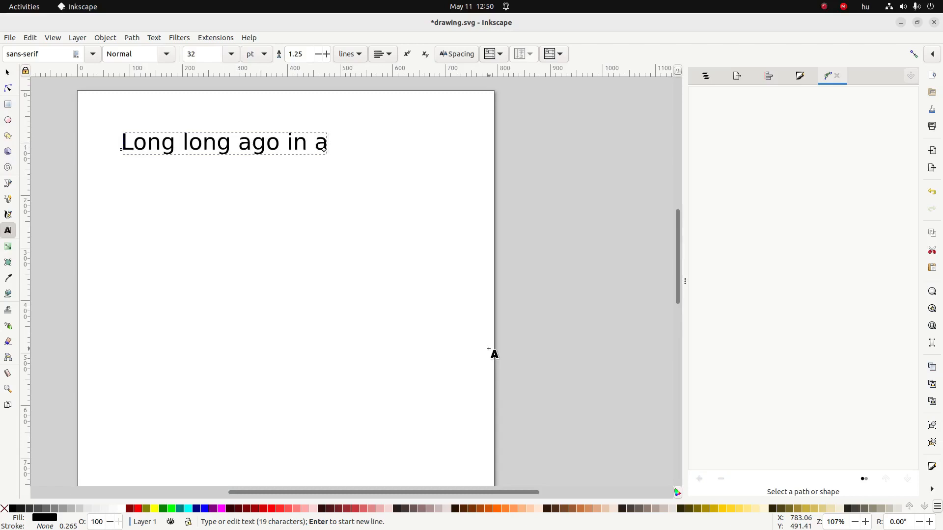
pyautogui.write(' galay')
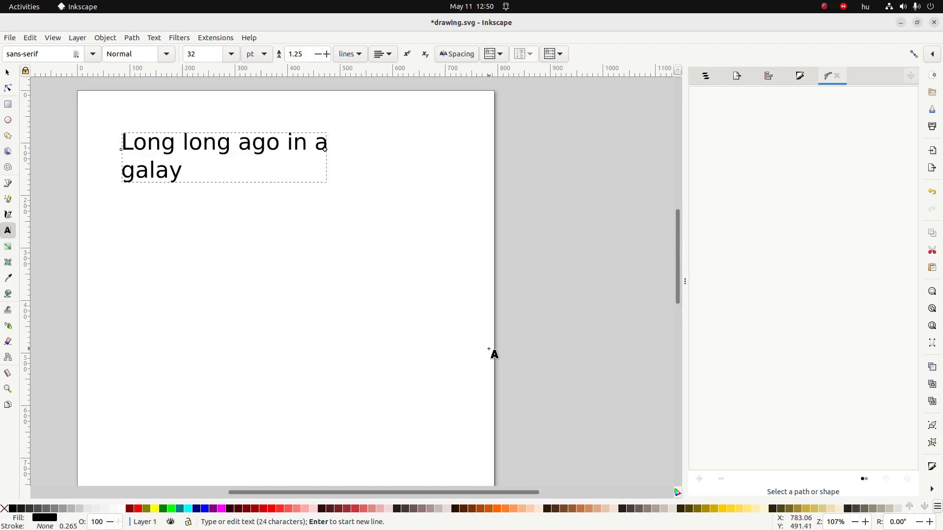
pyautogui.press('BackSpace')
pyautogui.write('xy far')
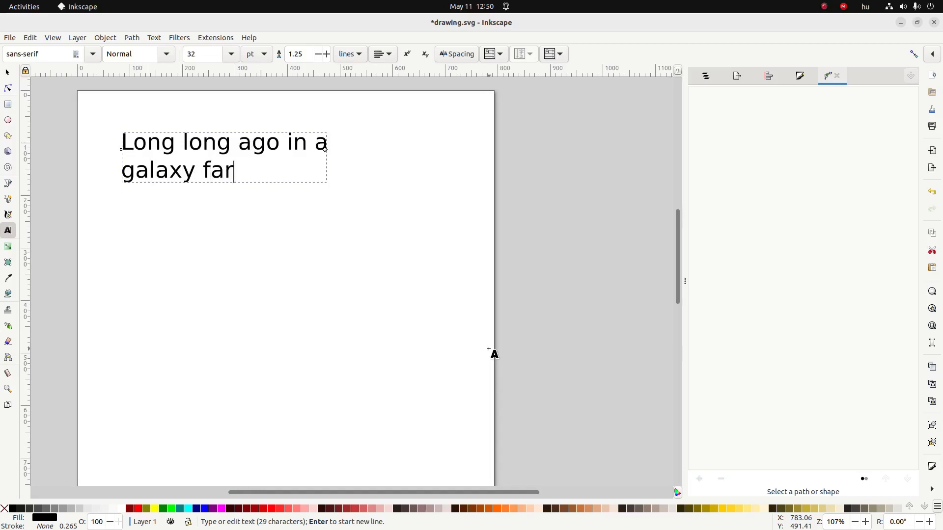
pyautogui.write(' away, w')
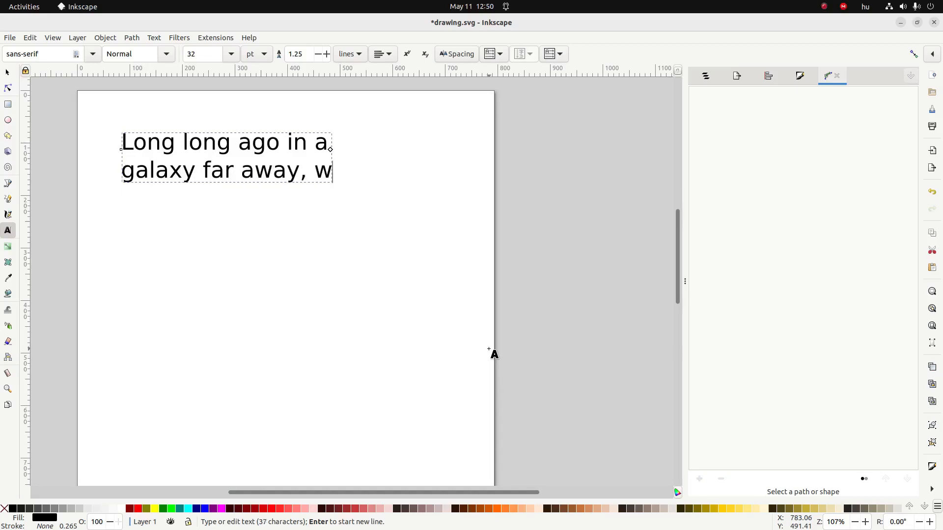
pyautogui.write('elli')
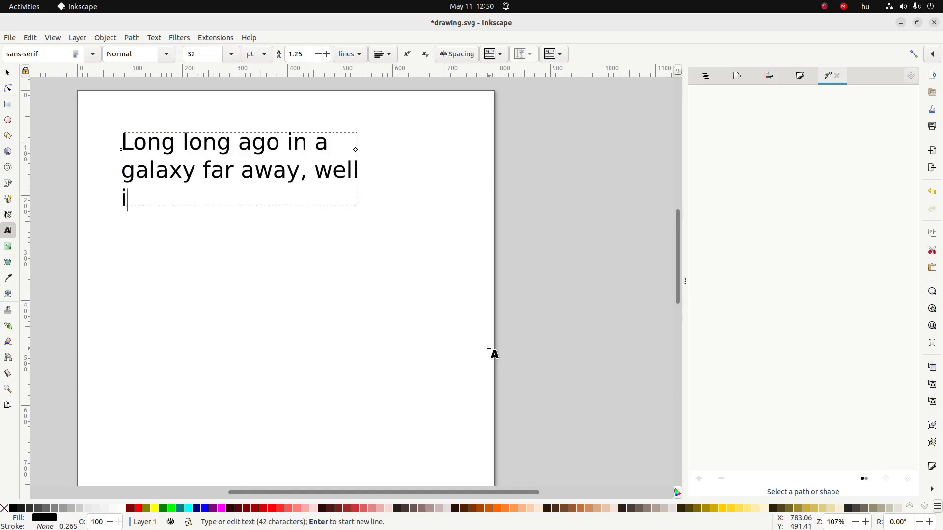
pyautogui.write('l')
pyautogui.press('BackSpace')
pyautogui.press('BackSpace')
# Step: Continue the text with "I guess you know where this is heading" and "...." on a new line, and finish editing
pyautogui.write('I gues')
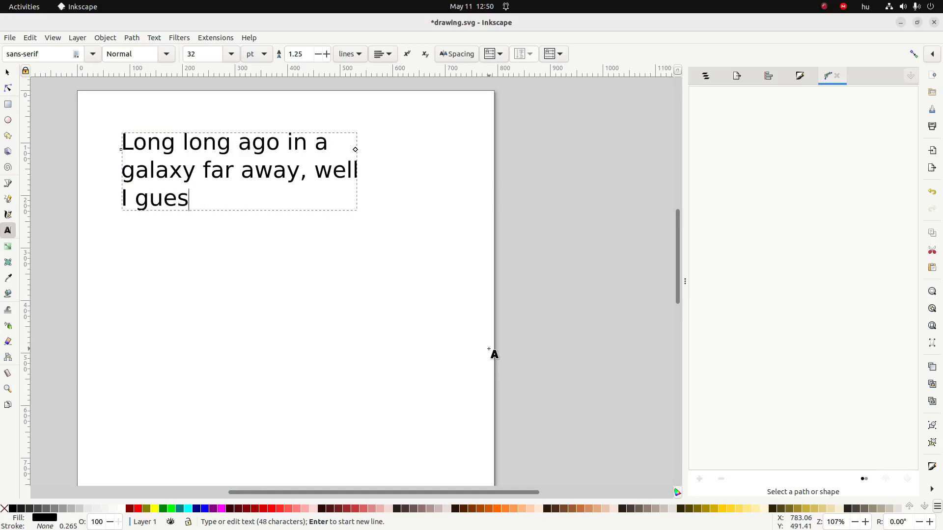
pyautogui.write('s you know')
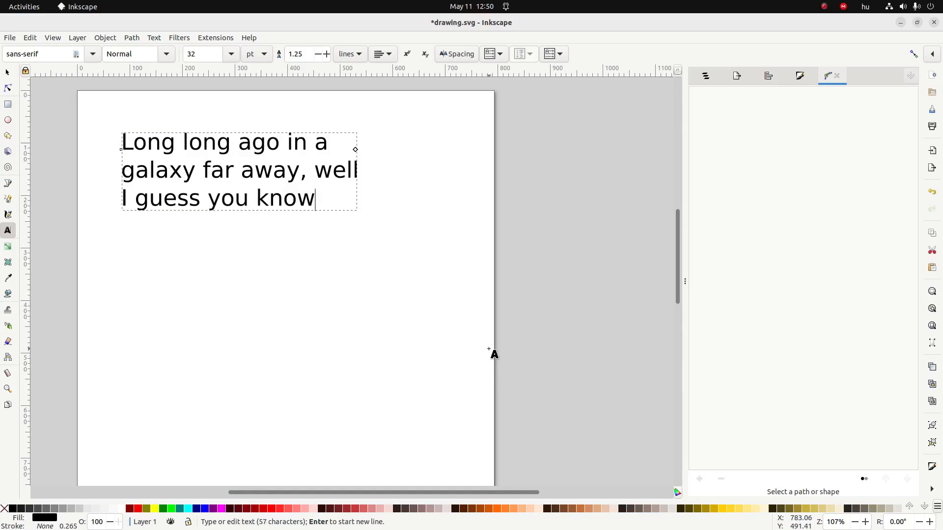
pyautogui.write(' wher')
pyautogui.press('BackSpace')
pyautogui.press('BackSpace')
pyautogui.press('BackSpace')
pyautogui.press('BackSpace')
pyautogui.press('BackSpace')
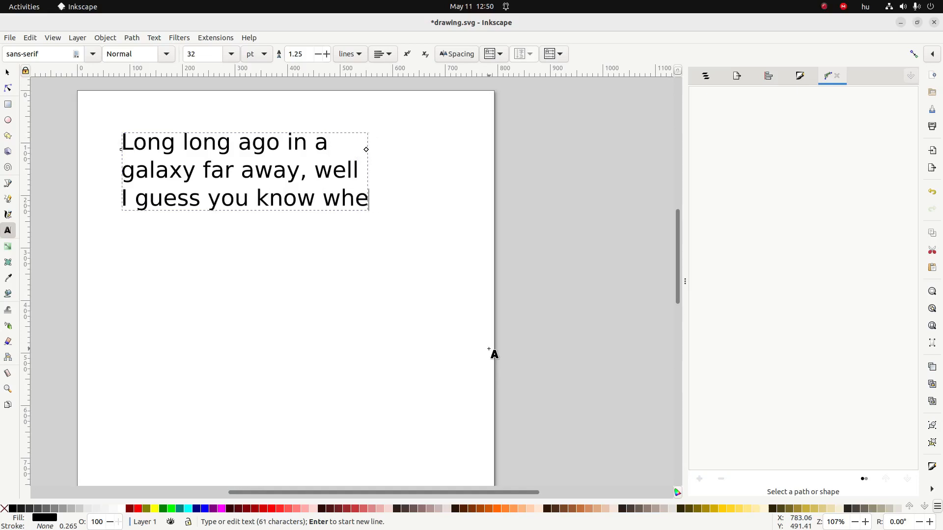
pyautogui.write('where this is')
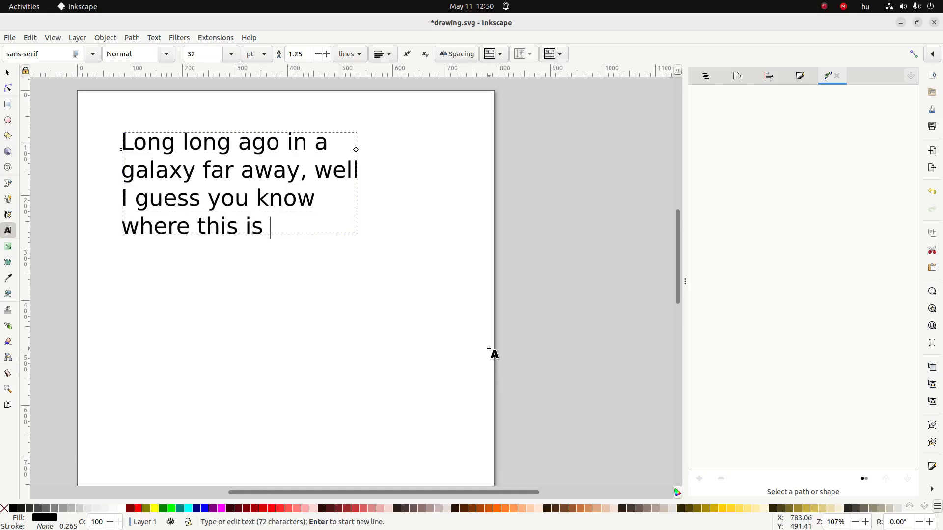
pyautogui.write(' heading')
pyautogui.press('Return')
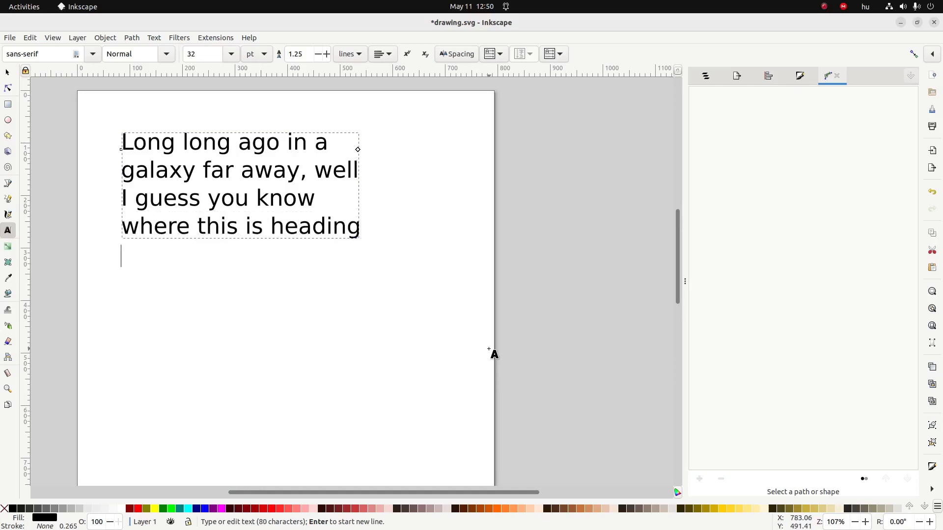
pyautogui.write('....')
pyautogui.press('Escape')
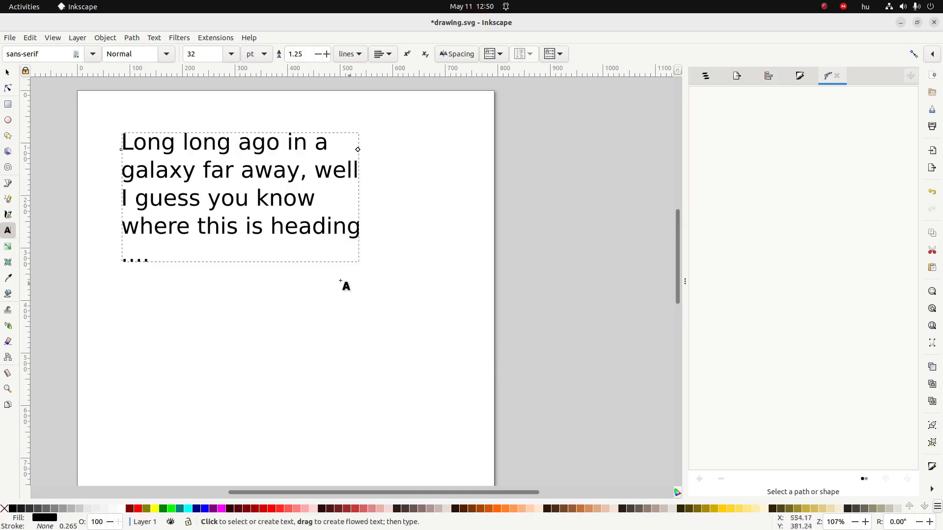
# Step: Move the text block to about X 120, Y 217 px and reopen Path Effects for it
pyautogui.click(7, 77)
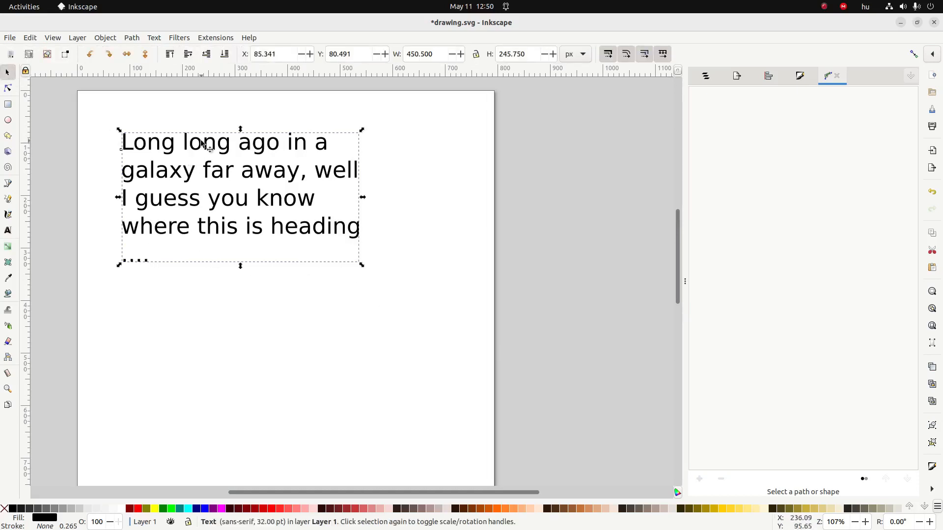
pyautogui.moveTo(210, 154); pyautogui.dragTo(229, 225)
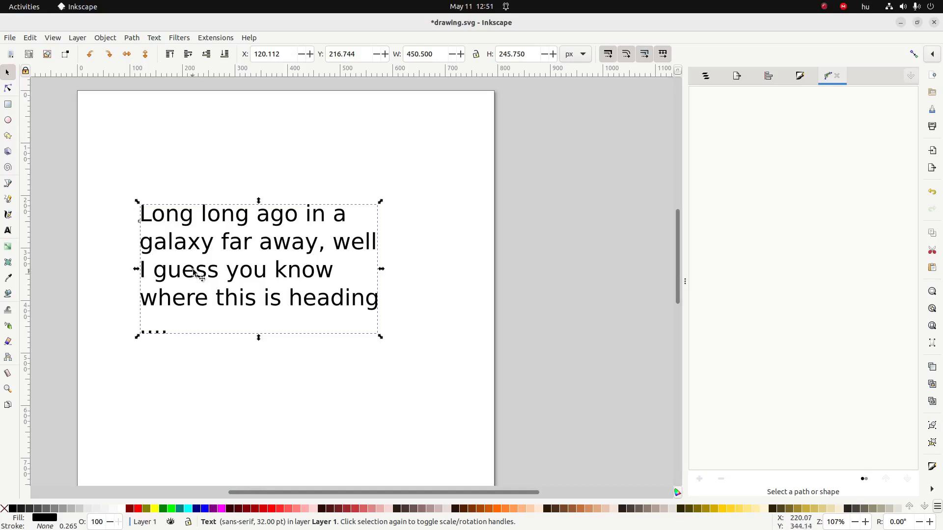
pyautogui.click(837, 76)
pyautogui.click(132, 38)
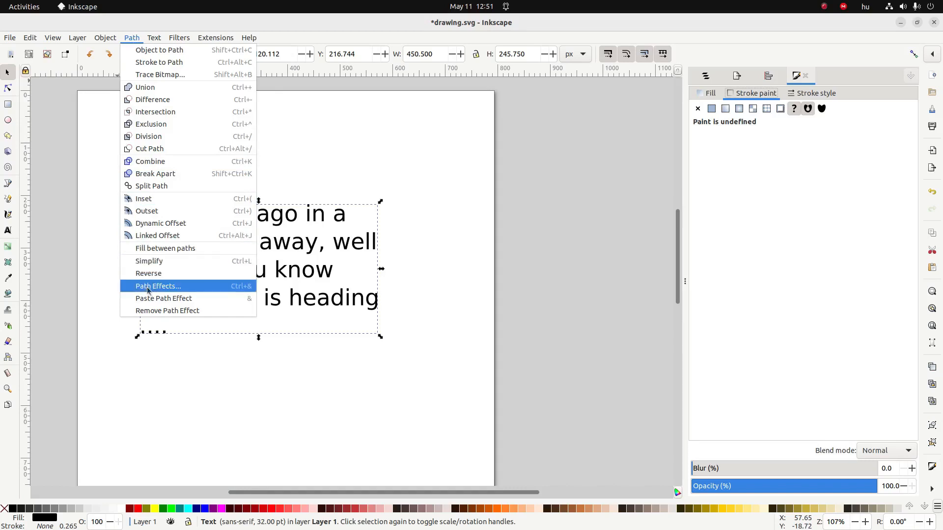
pyautogui.click(164, 287)
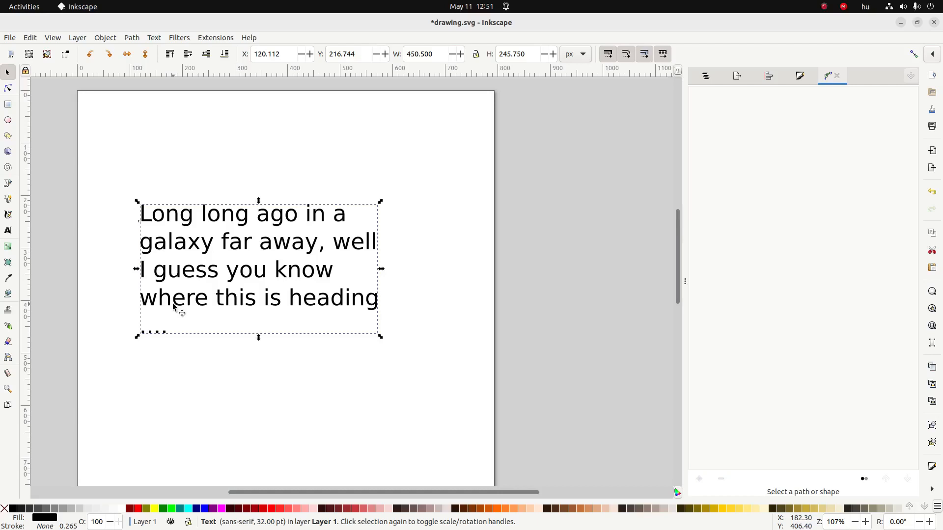
# Step: Convert the text block to paths with Object to Path and show the nodes of the "g" in the first word
pyautogui.click(134, 38)
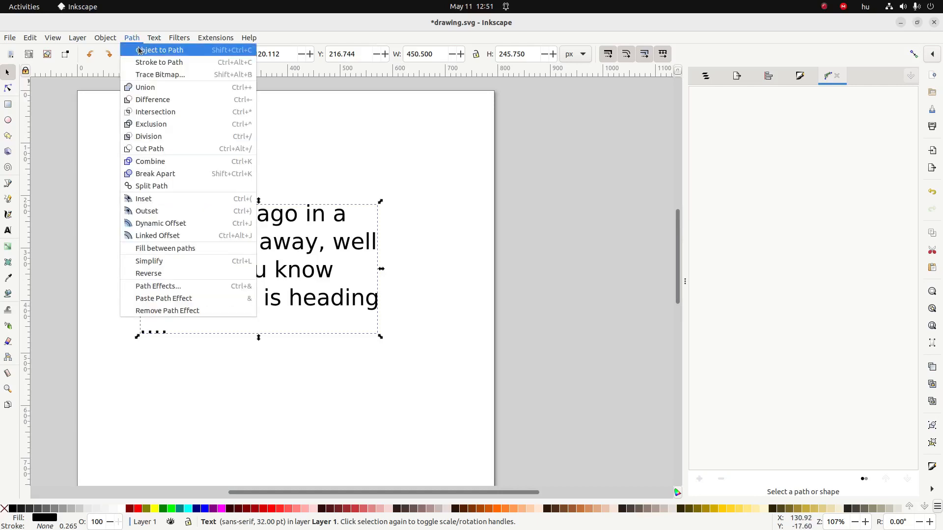
pyautogui.click(139, 50)
pyautogui.press('n')
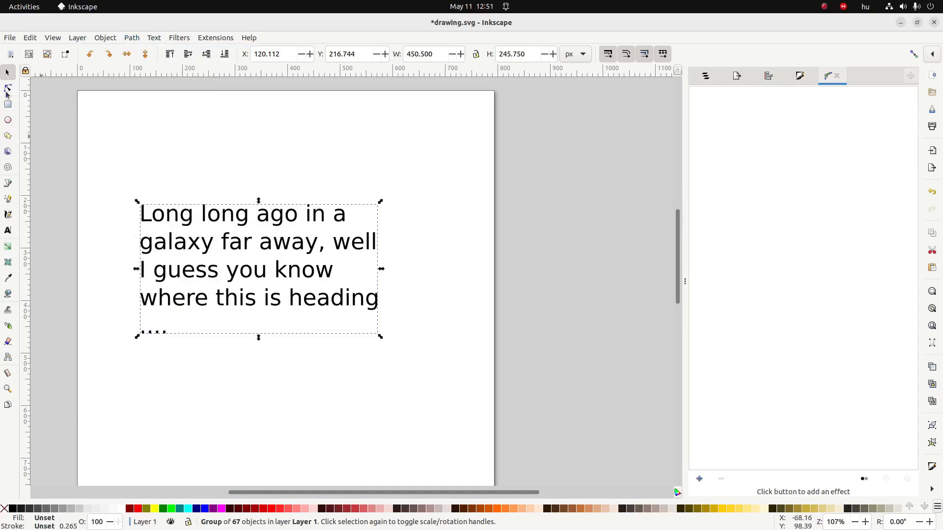
pyautogui.click(178, 217)
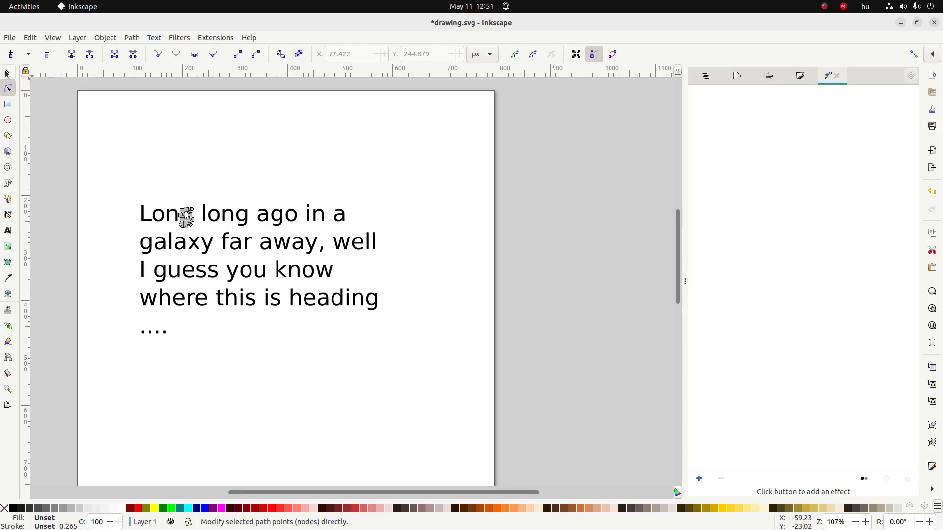
# Step: Select the whole group of converted letters and add the Envelope Deformation path effect to it
pyautogui.click(7, 72)
pyautogui.click(48, 179)
pyautogui.click(149, 221)
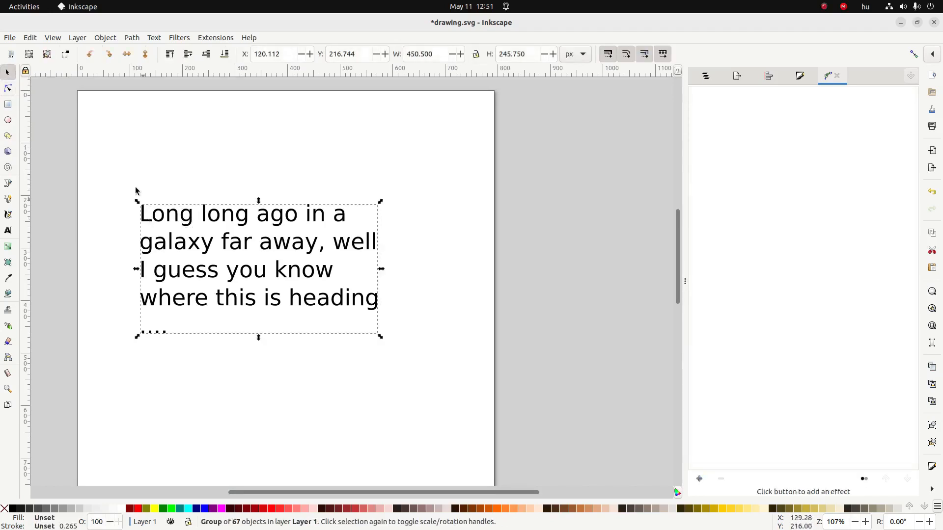
pyautogui.moveTo(112, 170); pyautogui.dragTo(405, 366)
pyautogui.click(700, 480)
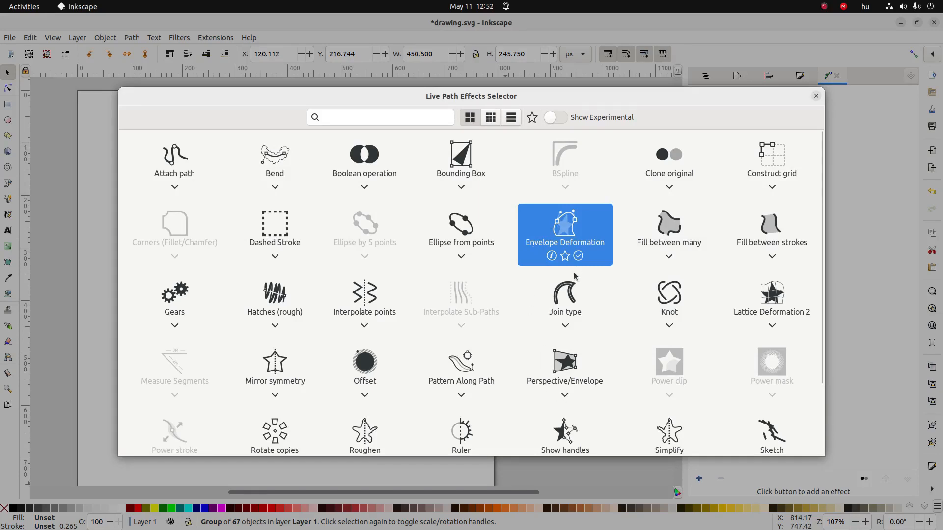
pyautogui.click(578, 257)
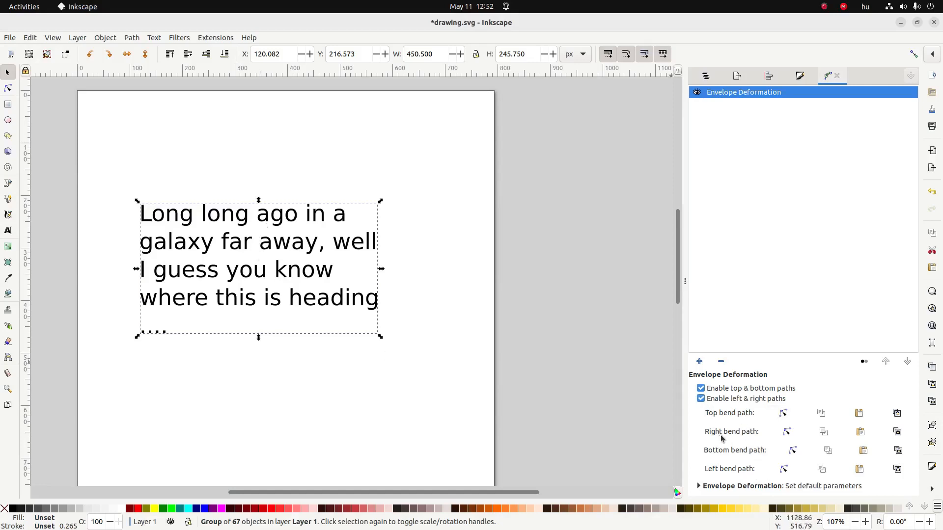
# Step: Edit the envelope's top bend path on canvas, moving its left end node up and then down to about X 106, Y 325 px
pyautogui.click(784, 414)
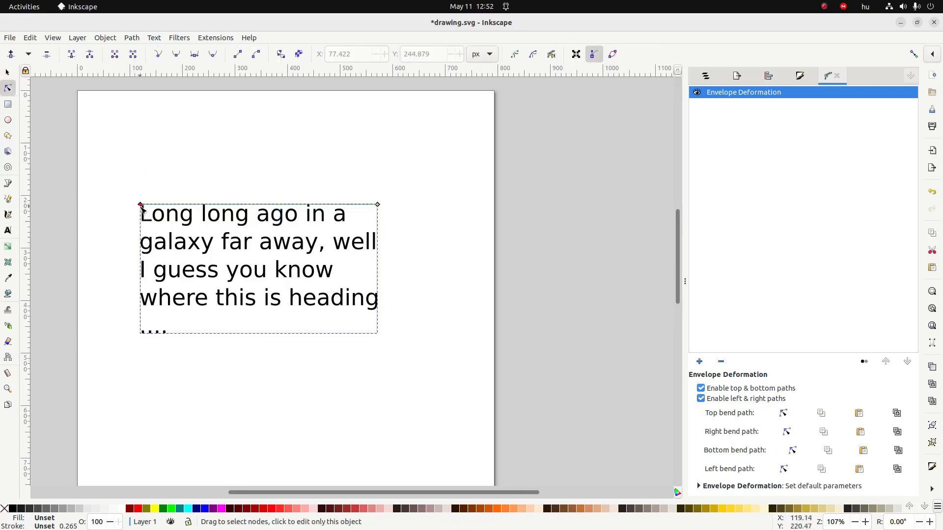
pyautogui.moveTo(141, 207); pyautogui.dragTo(137, 158)
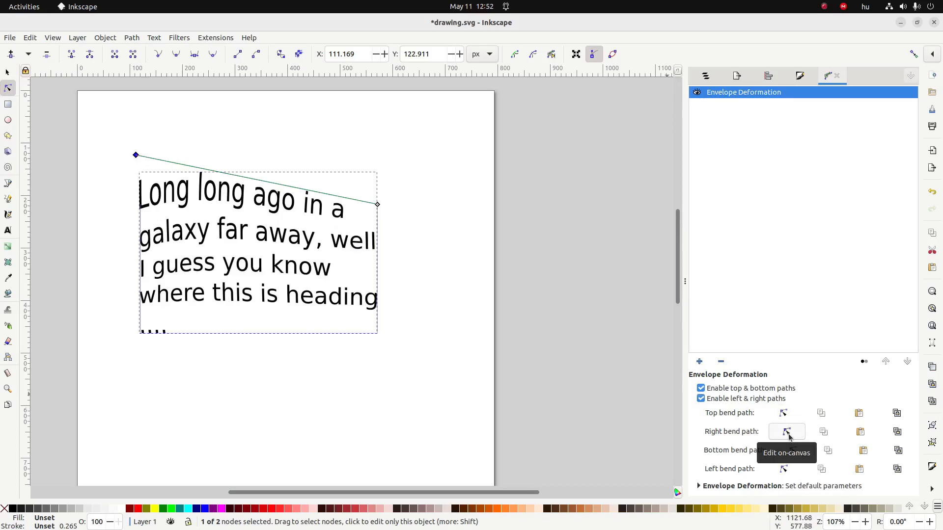
pyautogui.moveTo(136, 155); pyautogui.dragTo(132, 260)
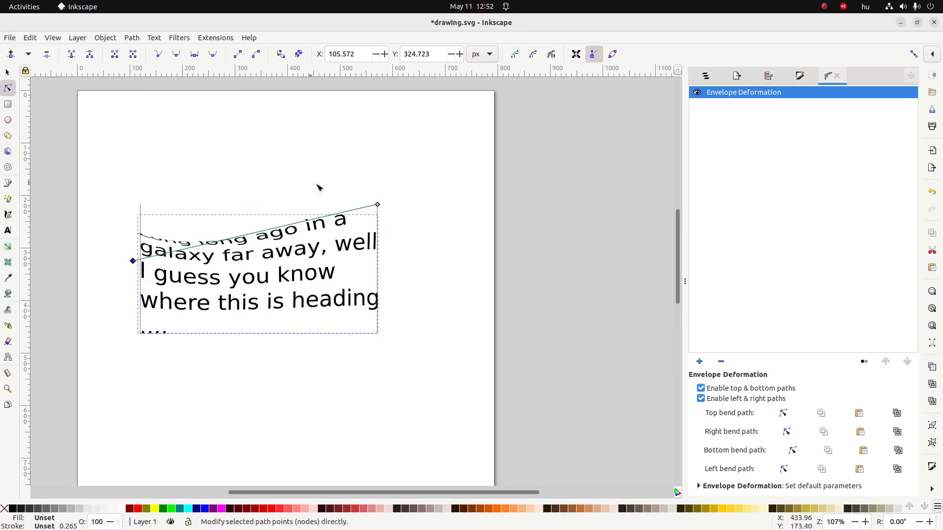
# Step: Add a middle node to the top bend path and form a peak at about X 327, Y 152 px with both ends lower
pyautogui.click(379, 205)
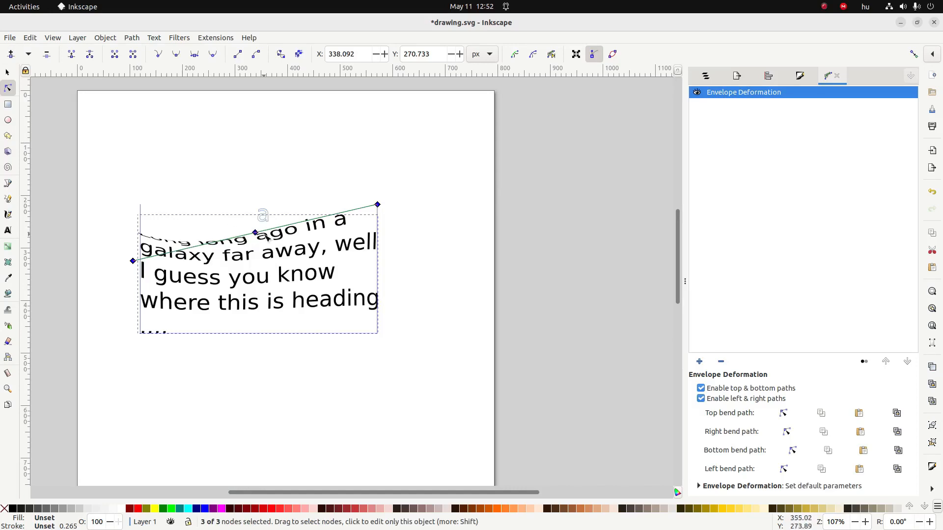
pyautogui.moveTo(256, 232); pyautogui.dragTo(248, 170)
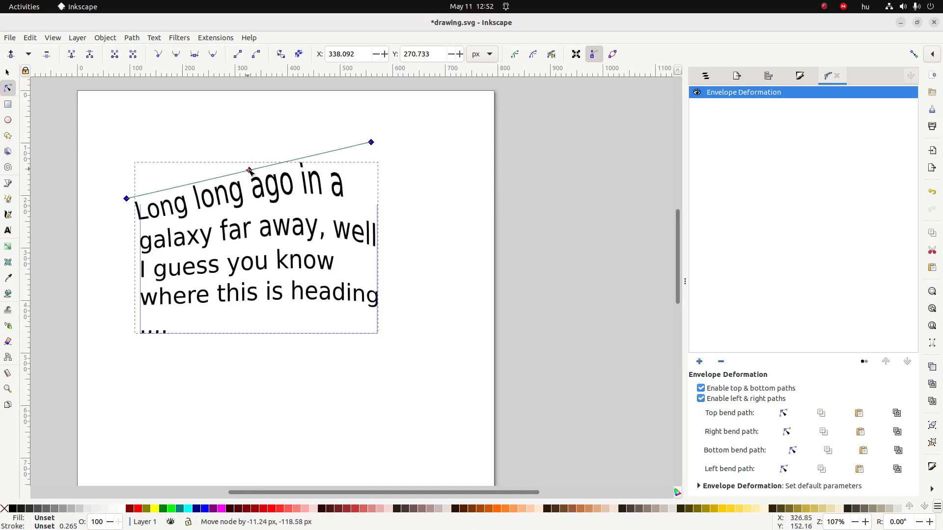
pyautogui.click(372, 143)
pyautogui.moveTo(371, 143); pyautogui.dragTo(377, 235)
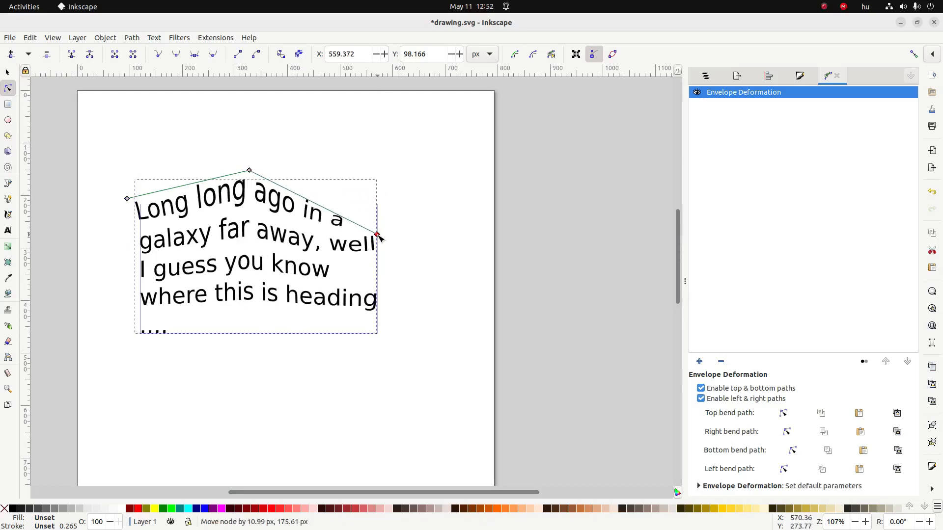
pyautogui.moveTo(130, 202); pyautogui.dragTo(141, 224)
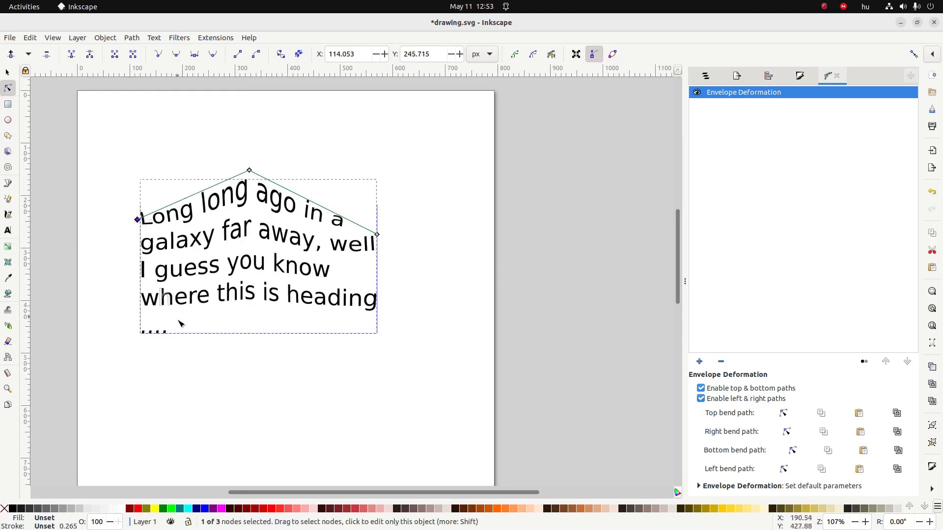
# Step: Add a middle node to the bottom bend path and pull it down to about X 338, Y 646 px
pyautogui.click(791, 456)
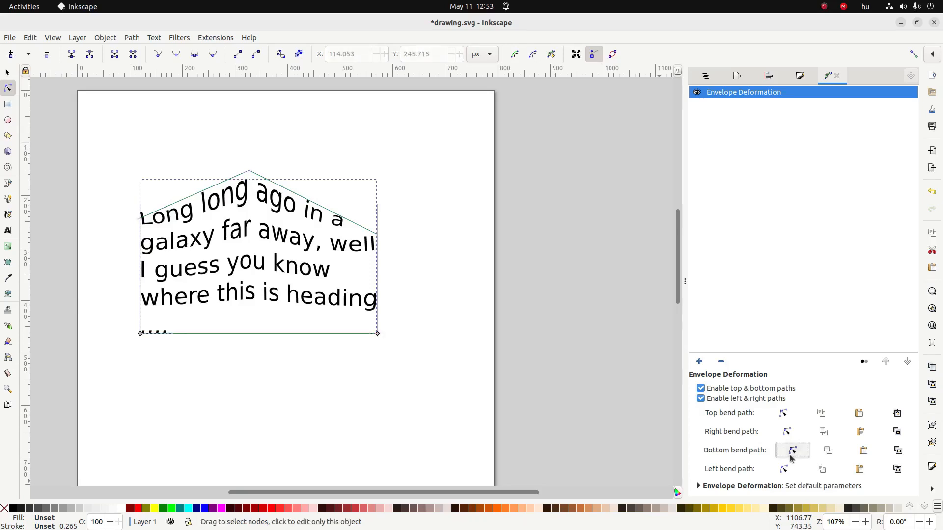
pyautogui.click(140, 334)
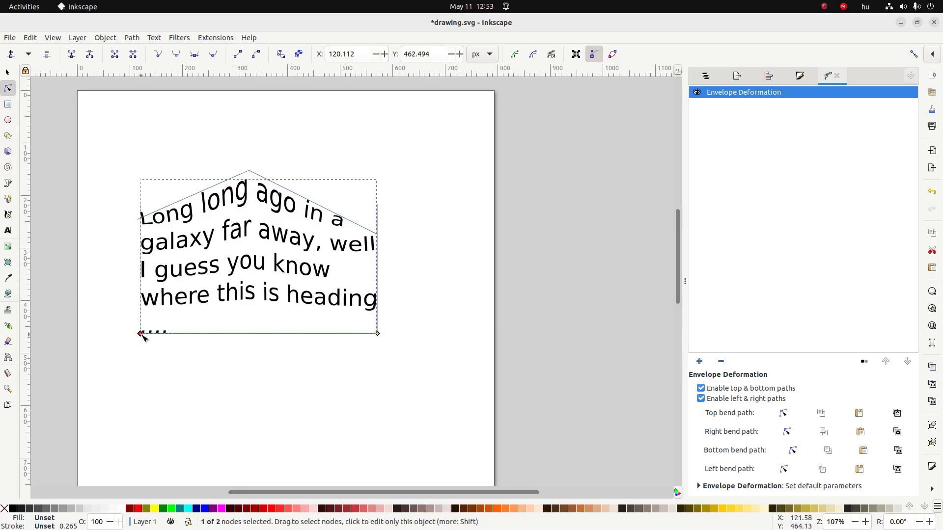
pyautogui.keyDown('shift'); pyautogui.click(378, 335); pyautogui.keyUp('shift')
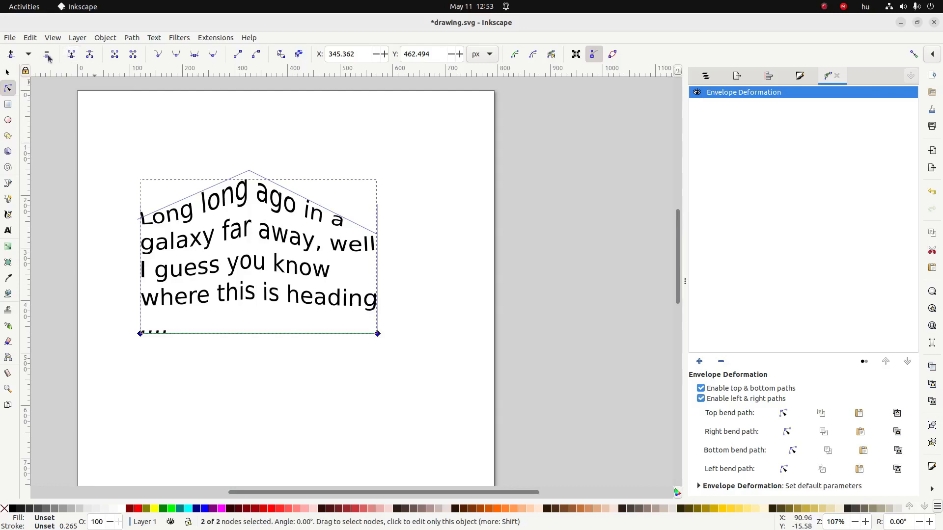
pyautogui.click(11, 54)
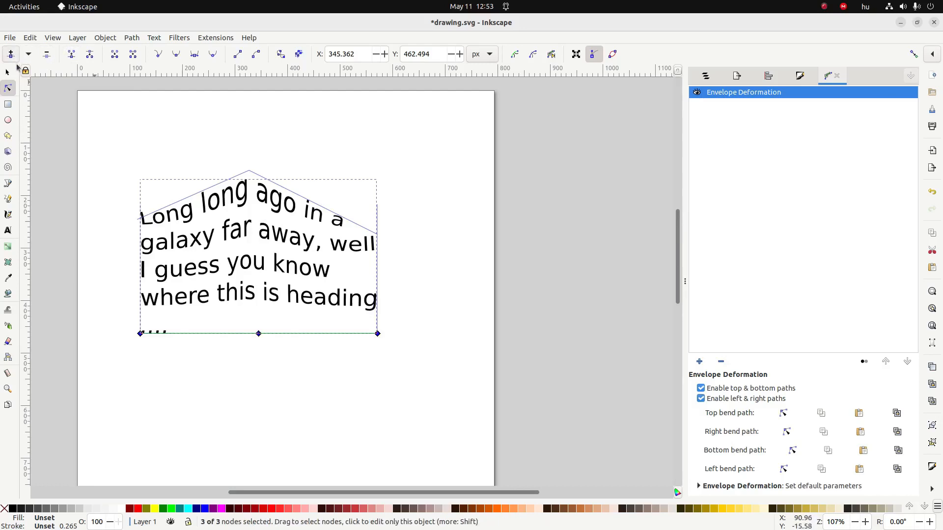
pyautogui.click(238, 358)
pyautogui.moveTo(260, 335); pyautogui.dragTo(255, 430)
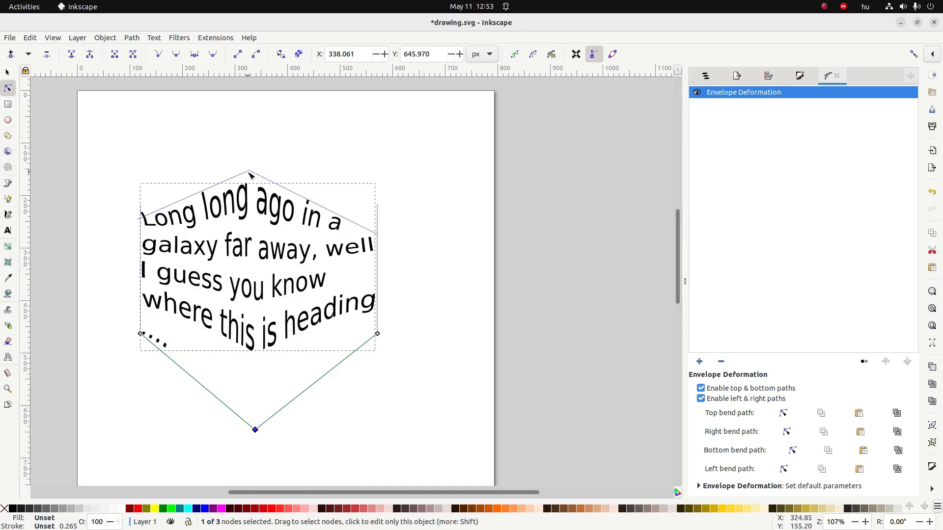
# Step: Smooth the bottom bend path's middle node and bow the segment on its right upward into a curve
pyautogui.press('Escape')
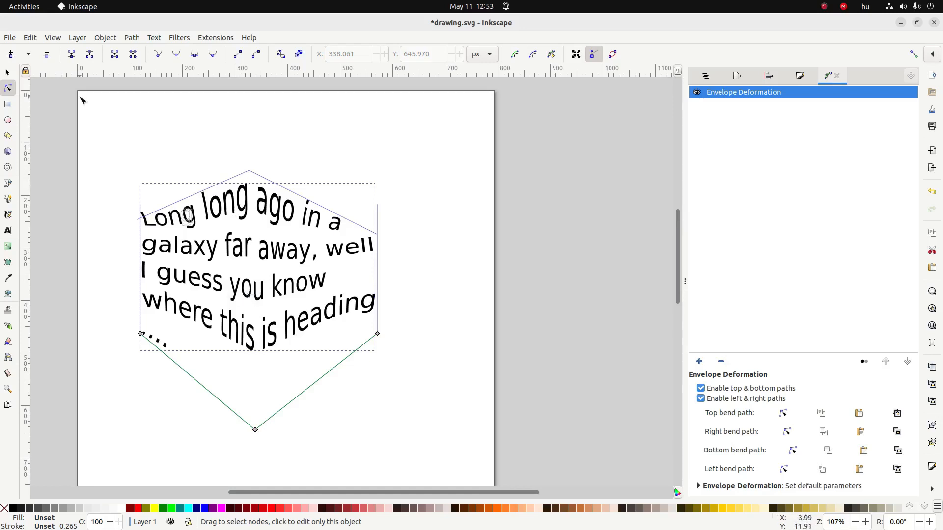
pyautogui.keyDown('ctrl'); pyautogui.click(256, 430); pyautogui.keyUp('ctrl')
pyautogui.moveTo(286, 421); pyautogui.dragTo(273, 378)
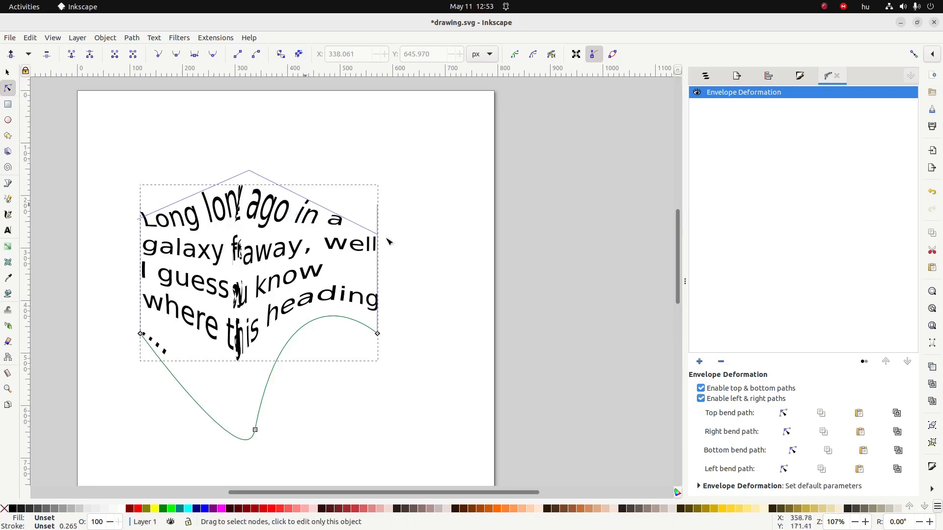
# Step: Make the top bend path's middle node auto-smooth and tilt its right handle steeply downward
pyautogui.click(784, 412)
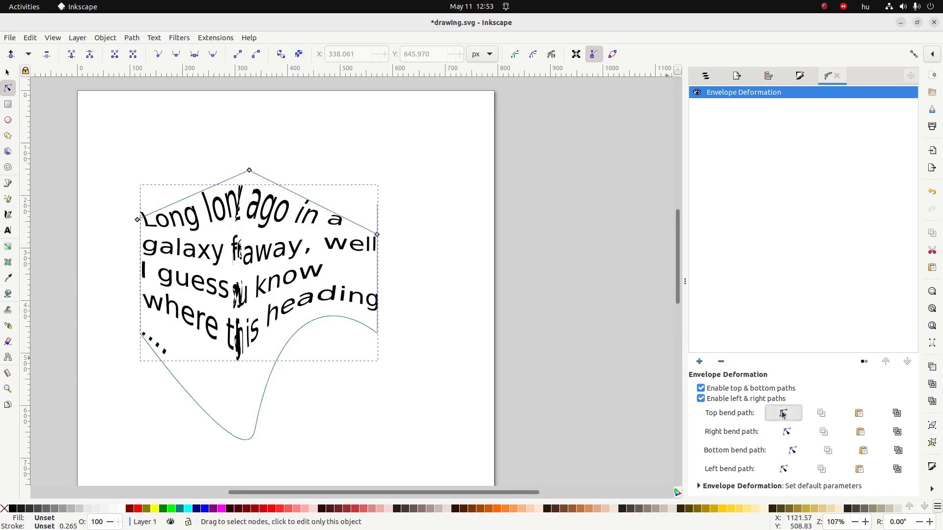
pyautogui.click(250, 171)
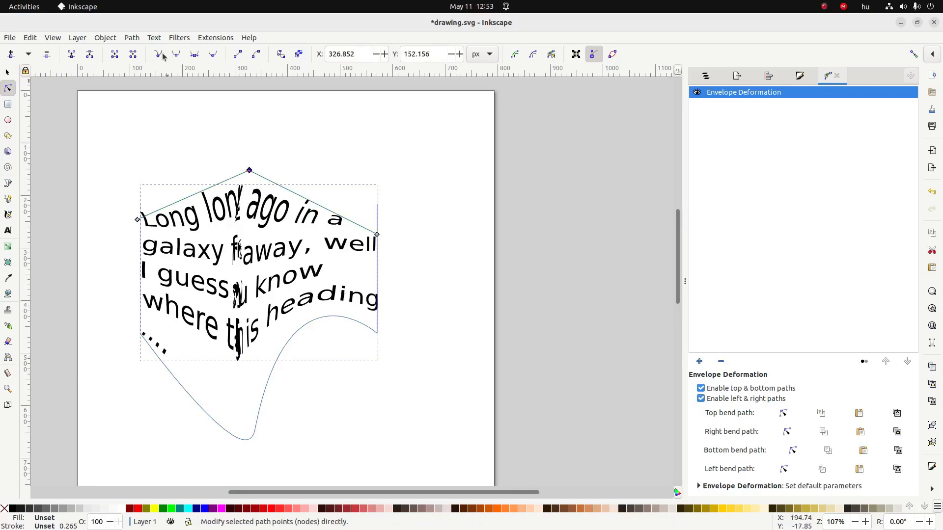
pyautogui.click(212, 54)
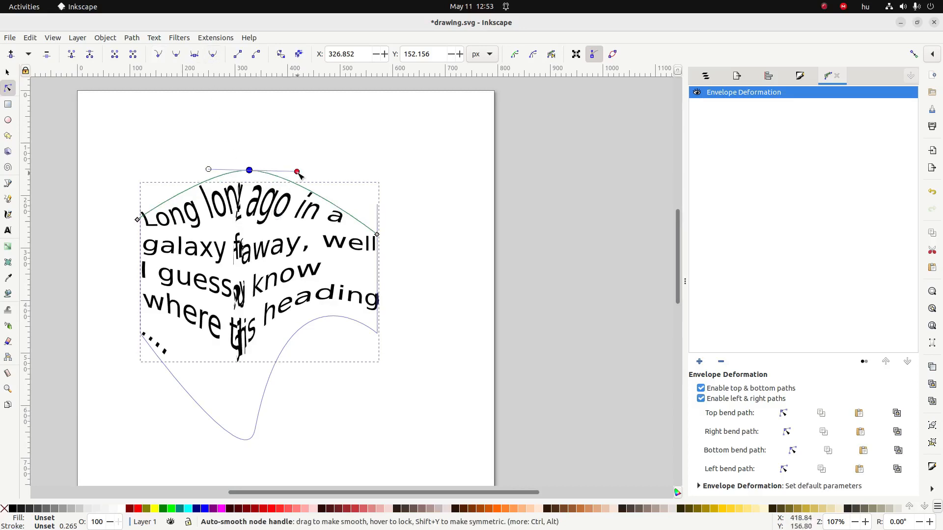
pyautogui.moveTo(297, 173); pyautogui.dragTo(309, 280)
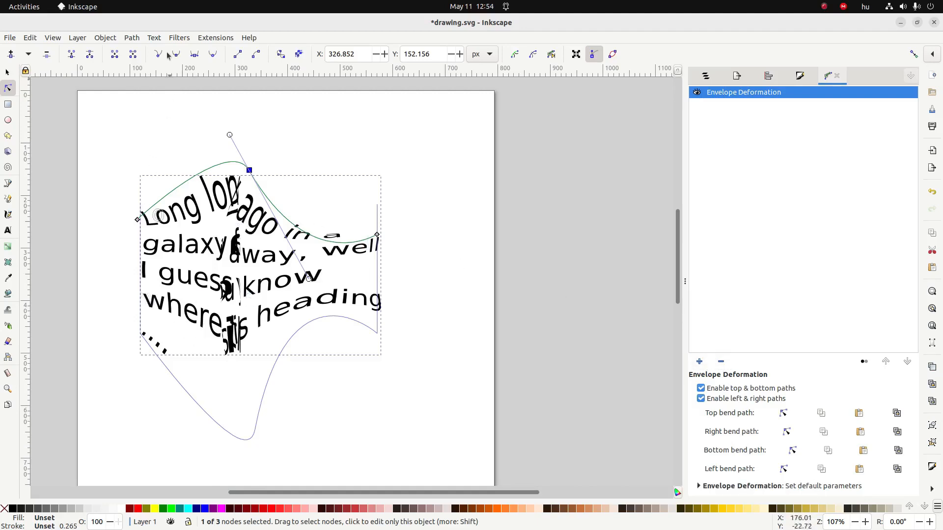
# Step: Convert the deformed text to paths with Object to Path and show the nodes of the "g" in "ago" and the "w" in "well"
pyautogui.click(132, 38)
pyautogui.click(138, 50)
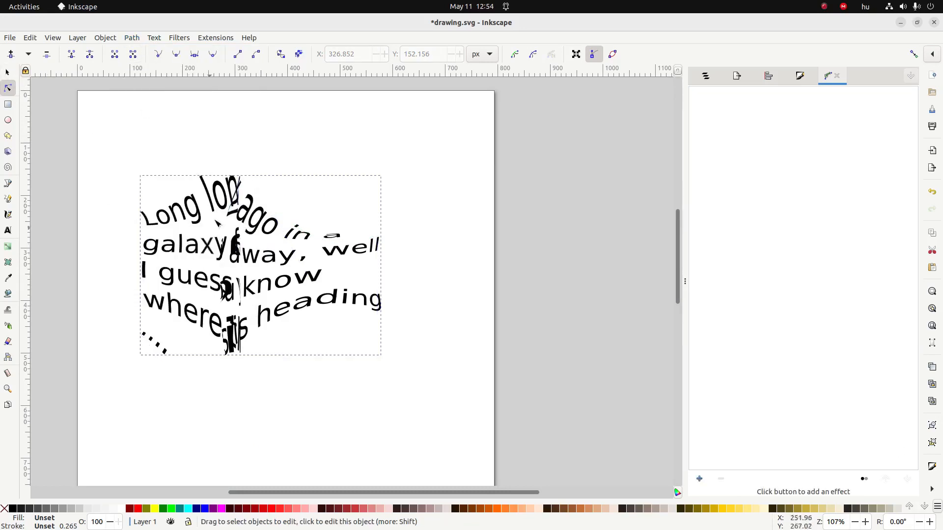
pyautogui.click(256, 225)
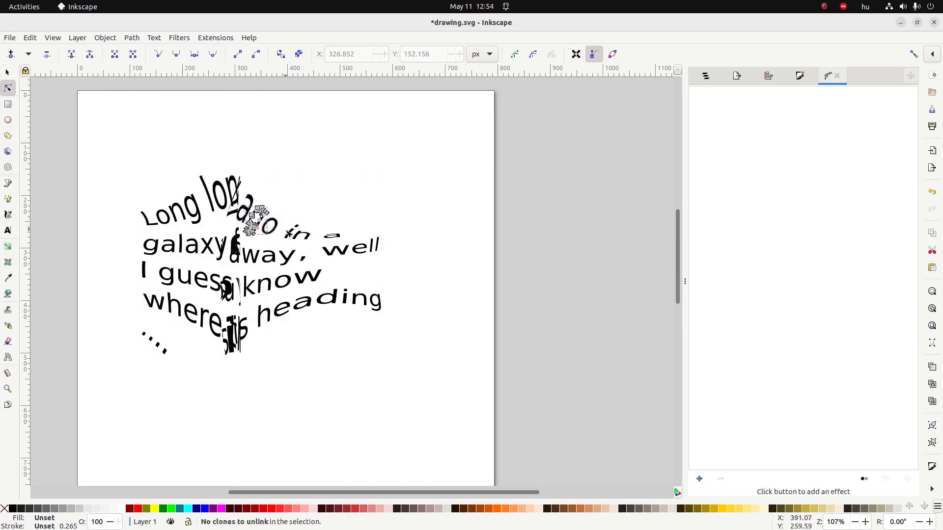
pyautogui.click(314, 242)
pyautogui.click(331, 252)
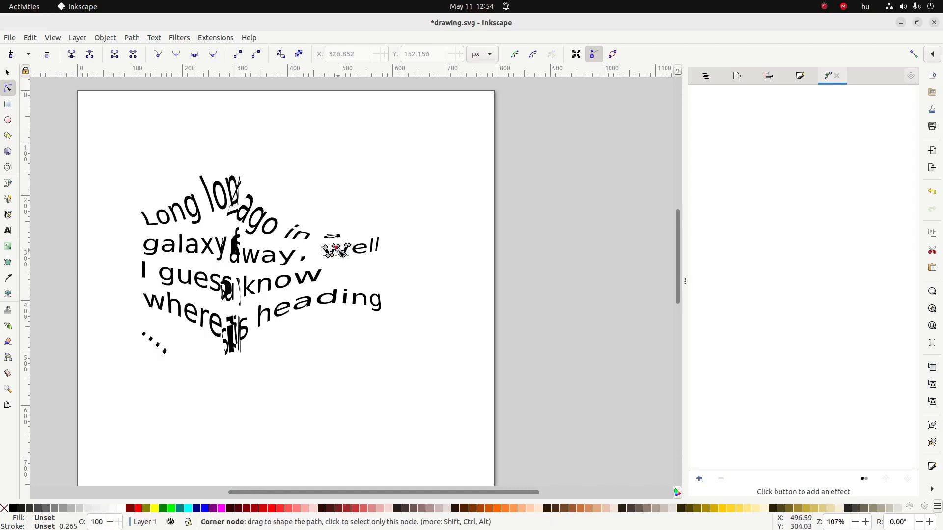
# Step: Undo the path conversion and the last handle tilt, and select the whole text group again
pyautogui.hotkey('ctrl', 'z')
pyautogui.hotkey('ctrl', 'z')
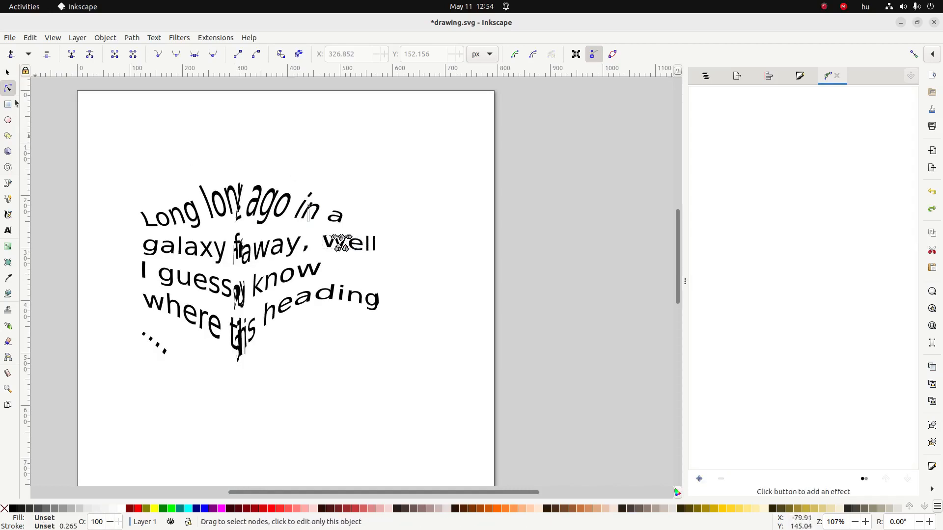
pyautogui.click(8, 71)
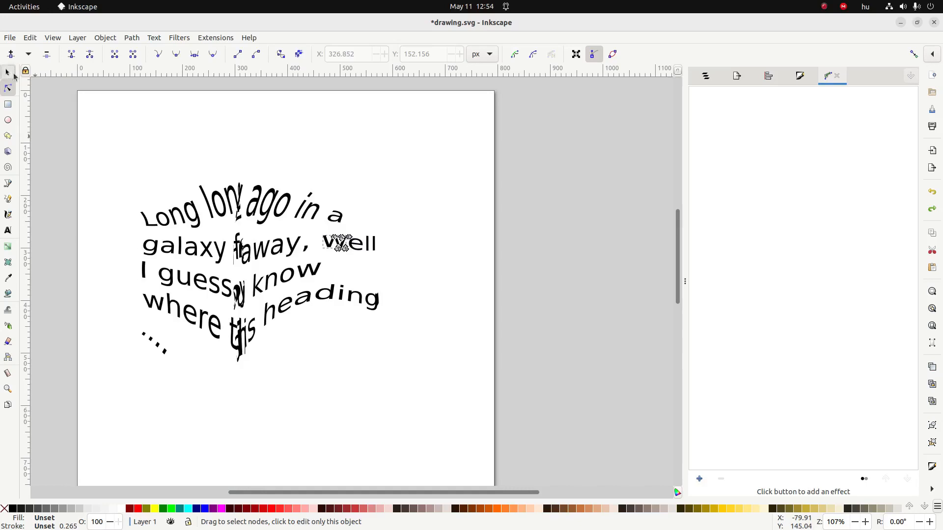
pyautogui.click(265, 204)
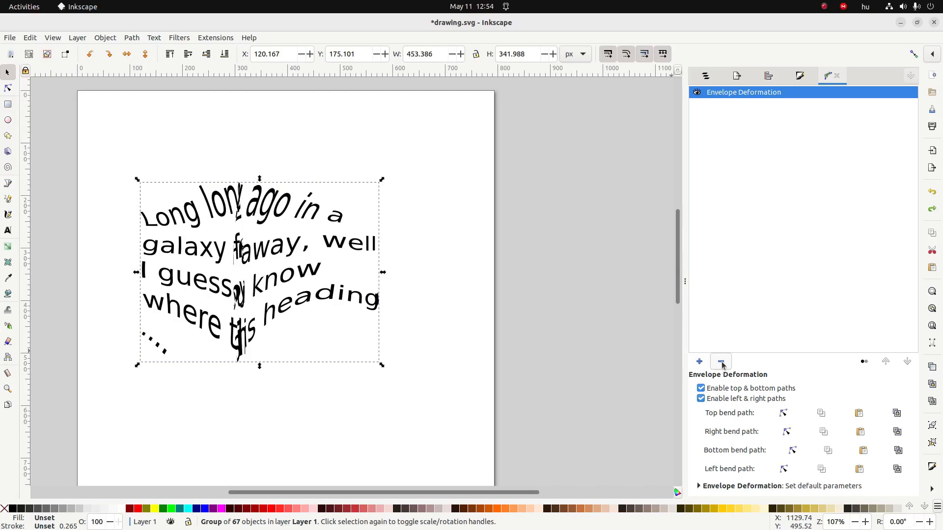
# Step: Toggle the Envelope Deformation effect's visibility off and on to compare, and leave the effect hidden
pyautogui.click(697, 92)
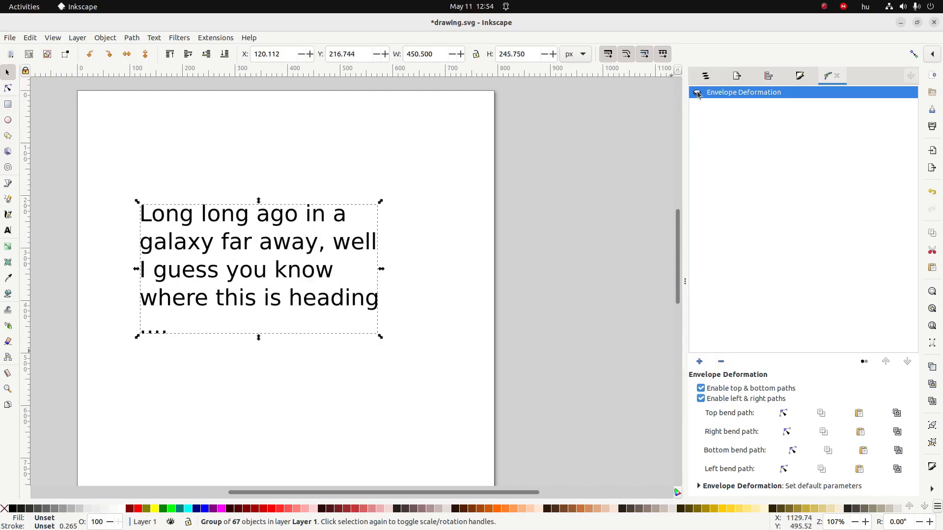
pyautogui.click(697, 93)
pyautogui.click(697, 93)
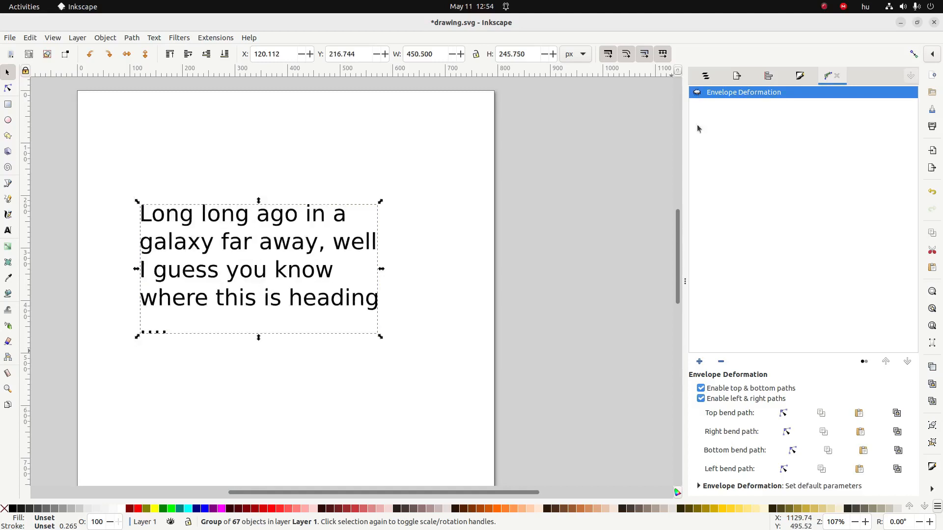
# Step: Replace the text group's Envelope Deformation path effect with the Perspective/Envelope effect
pyautogui.click(721, 362)
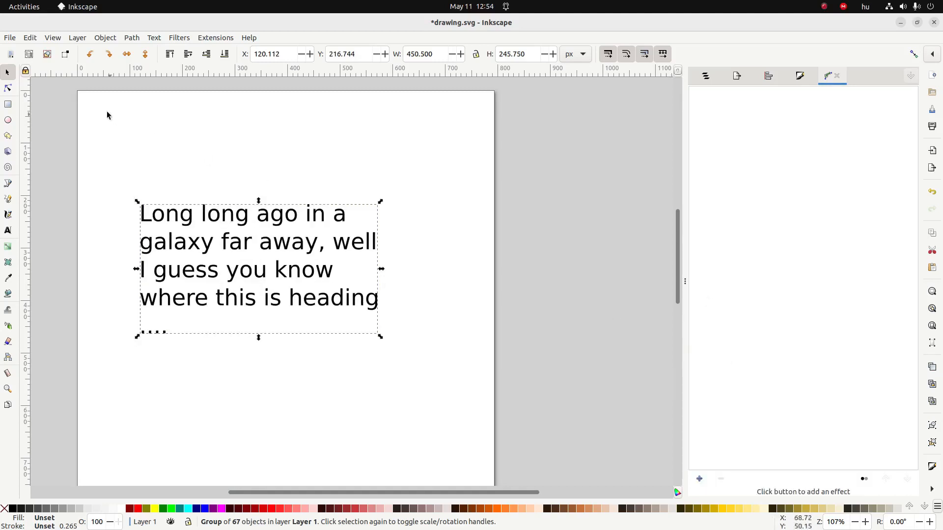
pyautogui.click(172, 40)
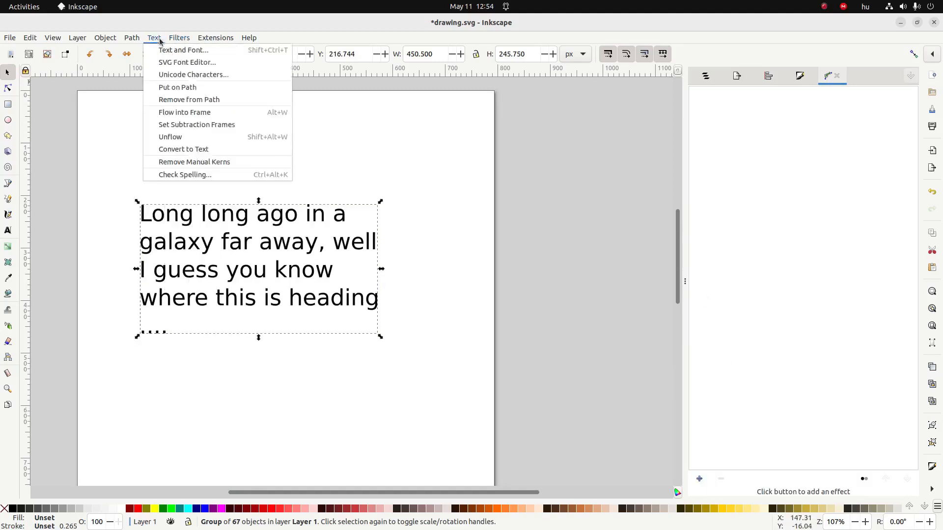
pyautogui.click(703, 320)
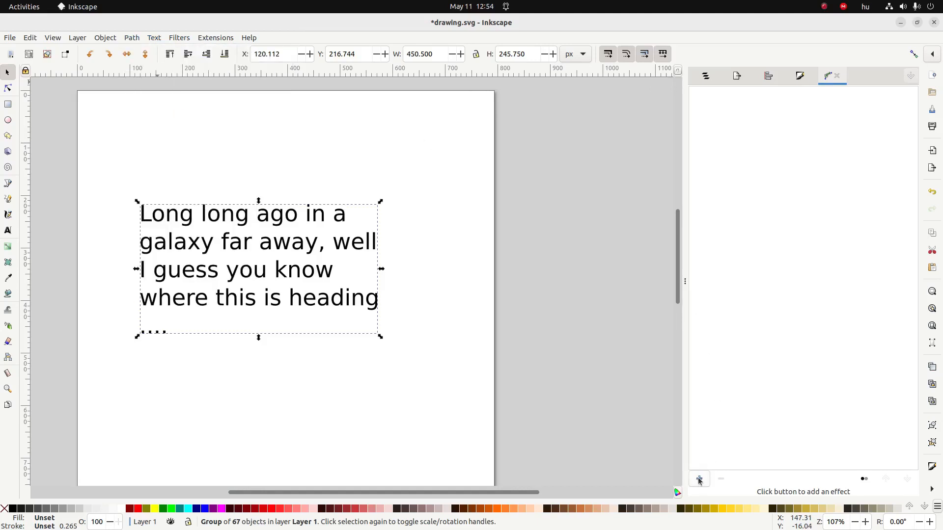
pyautogui.click(699, 478)
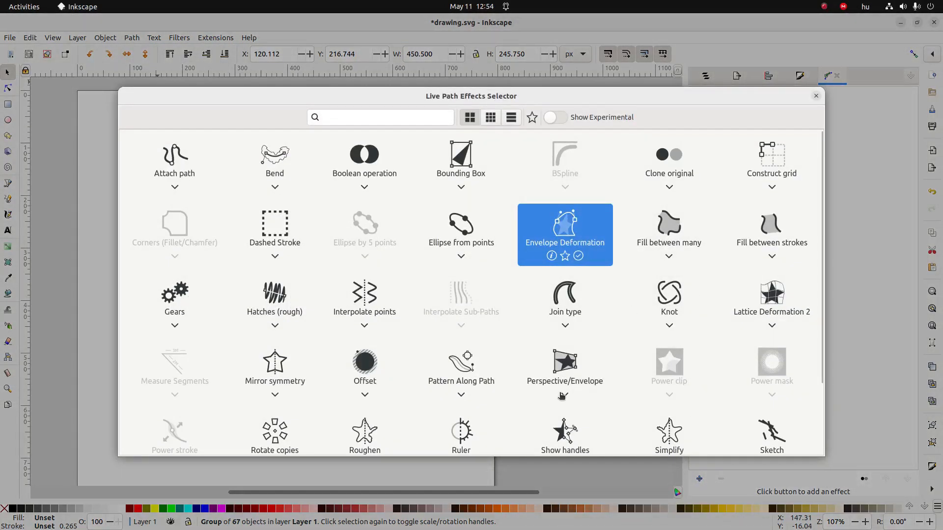
pyautogui.click(562, 396)
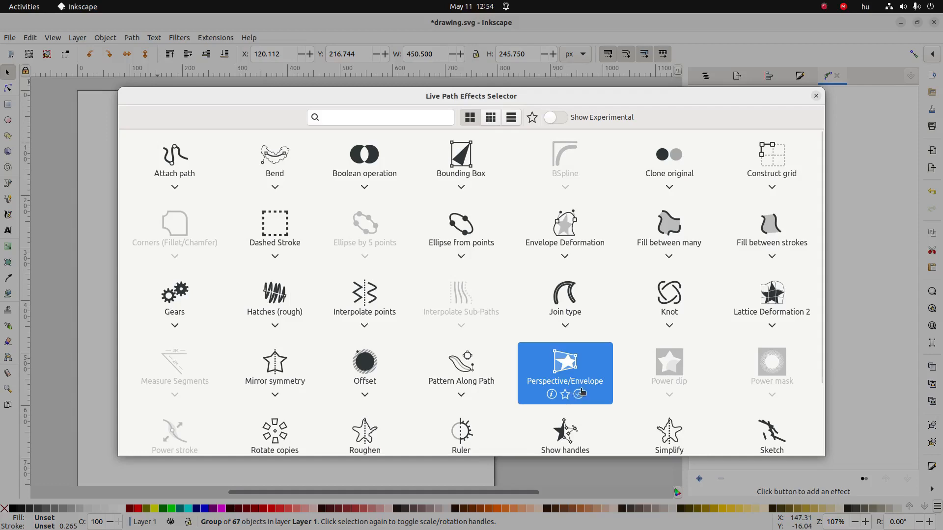
pyautogui.click(579, 394)
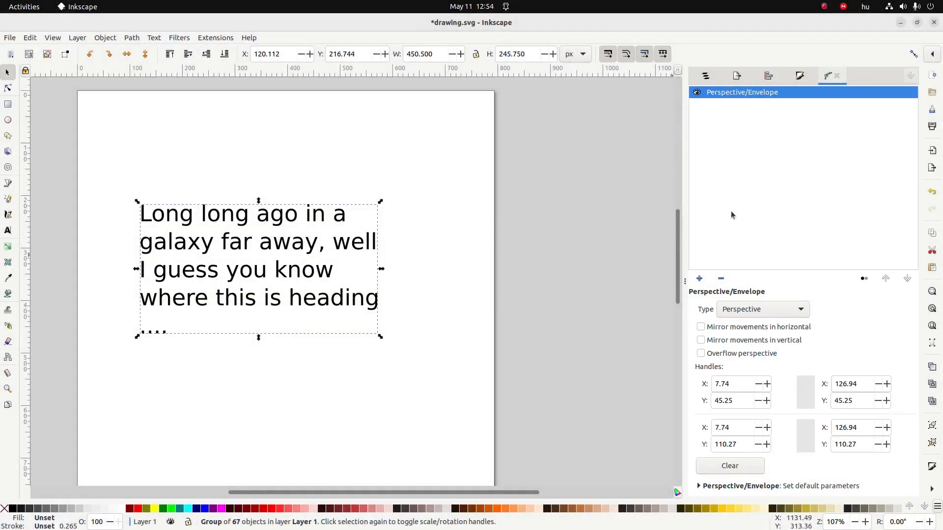
# Step: Try to shape the text into a trapezoid by moving each perspective corner handle separately, narrowing the top edge and widening the bottom edge
pyautogui.click(7, 89)
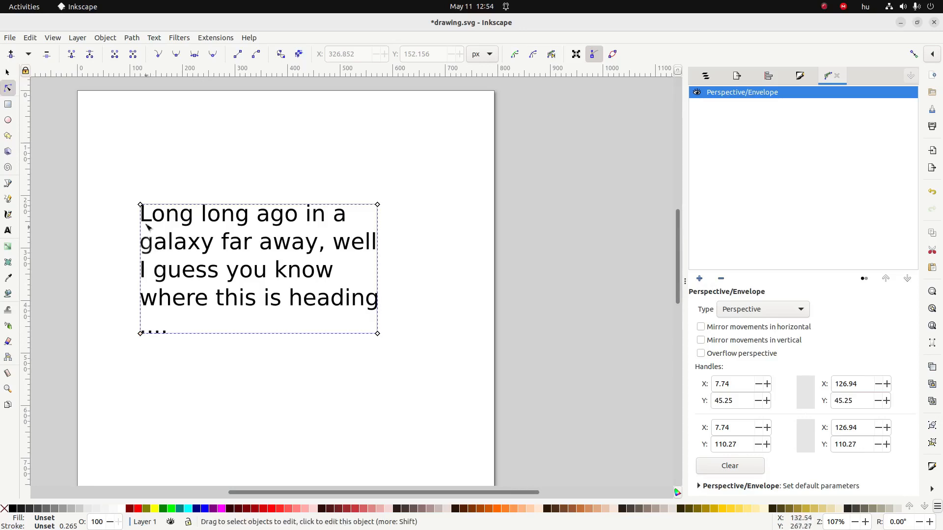
pyautogui.moveTo(143, 206); pyautogui.dragTo(200, 208)
pyautogui.moveTo(377, 206); pyautogui.dragTo(301, 208)
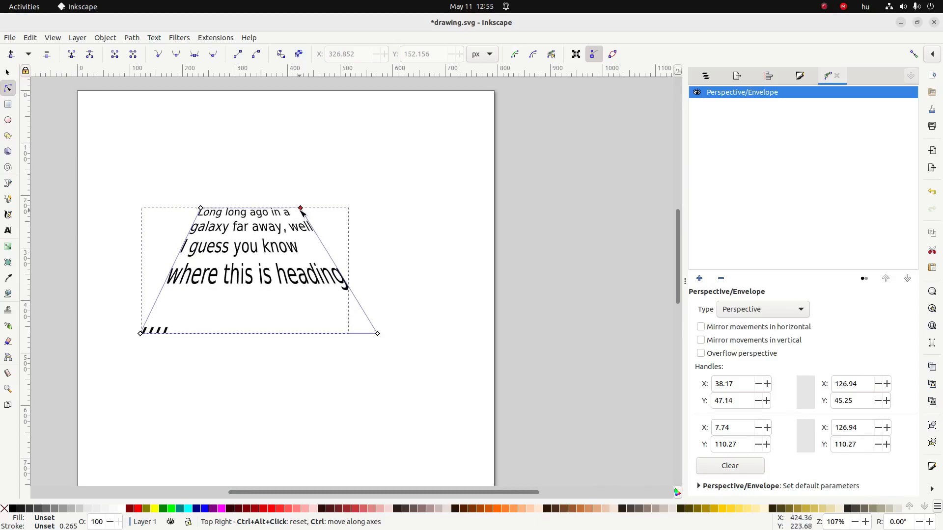
pyautogui.moveTo(378, 334); pyautogui.dragTo(432, 335)
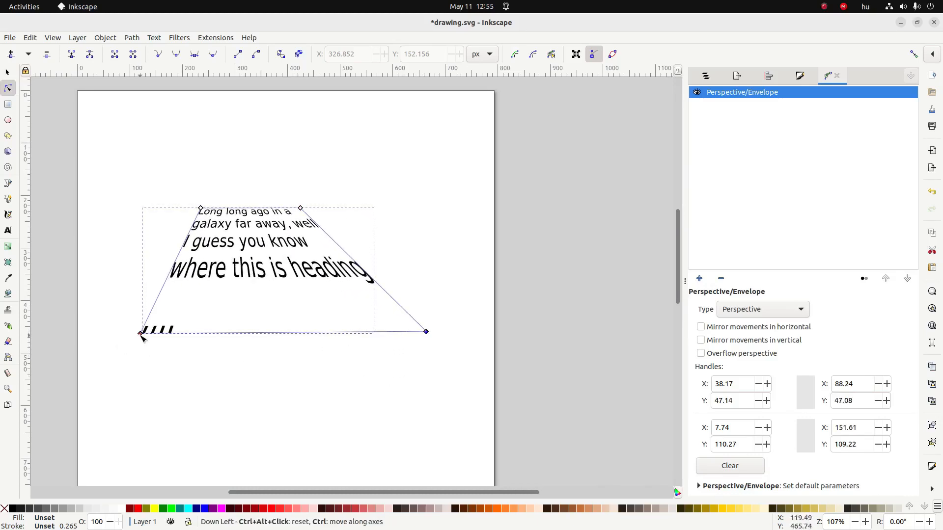
pyautogui.moveTo(141, 337); pyautogui.dragTo(114, 339)
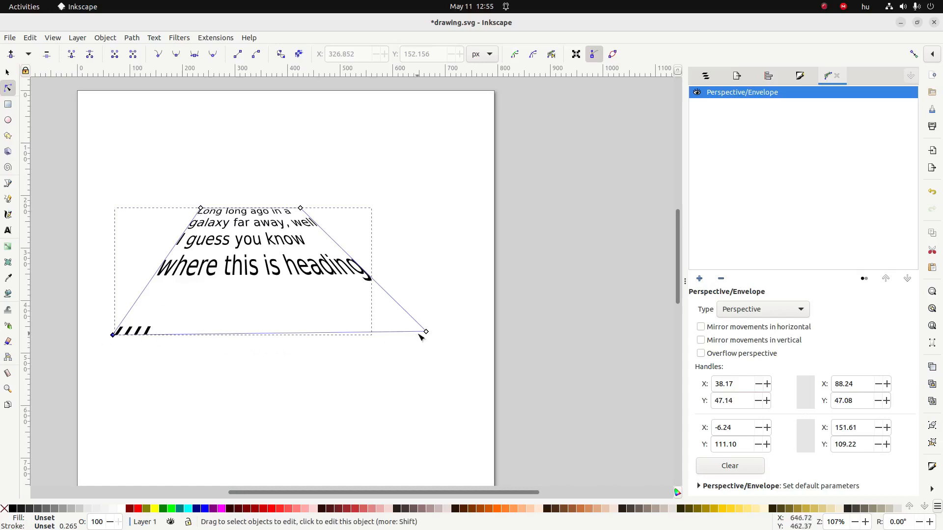
pyautogui.moveTo(427, 334); pyautogui.dragTo(429, 342)
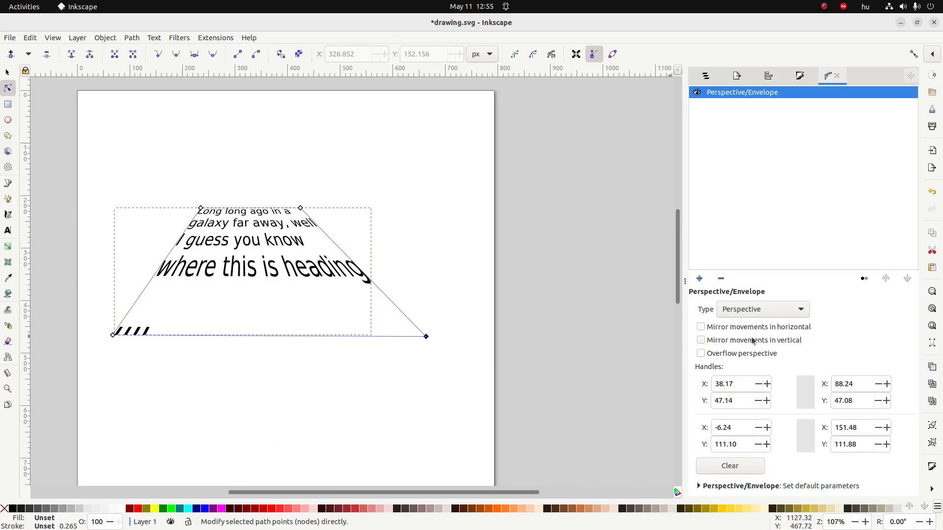
# Step: Undo all the perspective corner handle moves on the text group
pyautogui.hotkey('ctrl', 'z')
pyautogui.hotkey('ctrl', 'z')
pyautogui.hotkey('ctrl', 'z')
pyautogui.hotkey('ctrl', 'z')
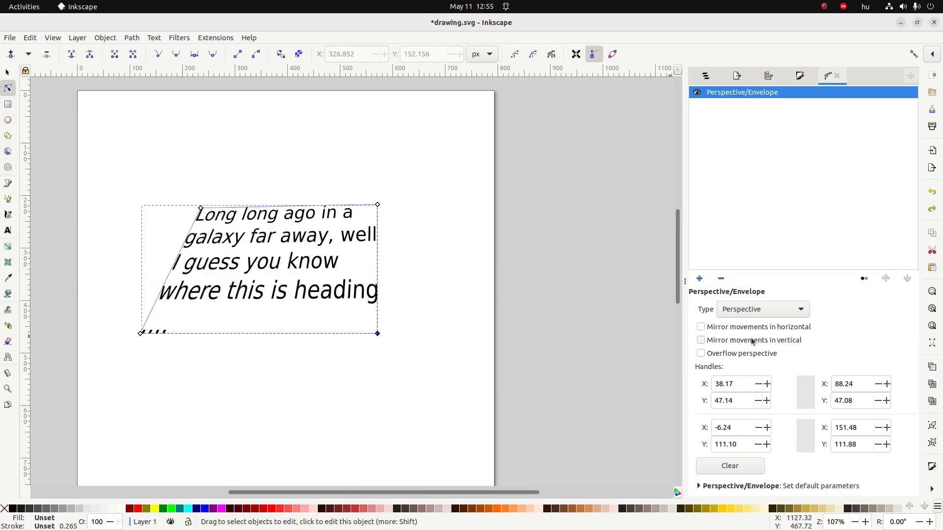
pyautogui.hotkey('ctrl', 'z')
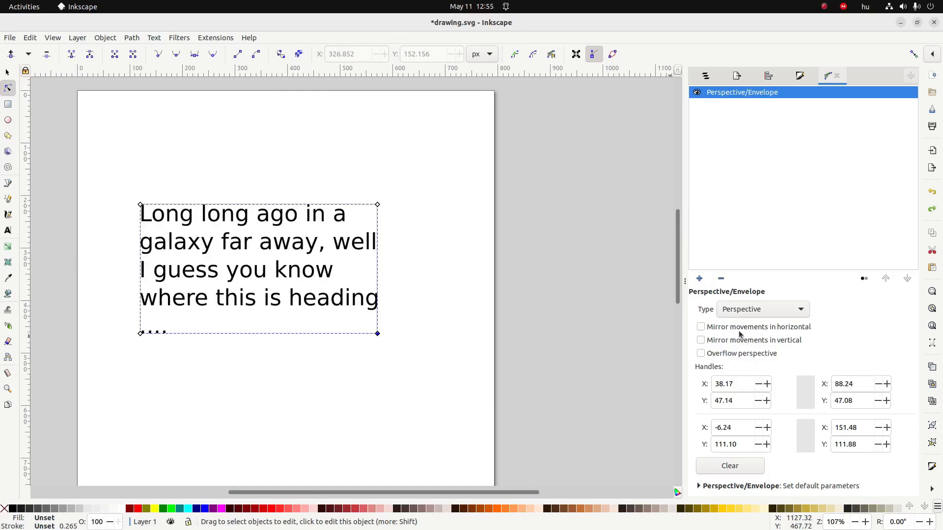
# Step: Enable mirrored horizontal movements, move the top-right perspective handle to about X 146, Y 22, and shift the text's top-left handle inward and up
pyautogui.click(738, 332)
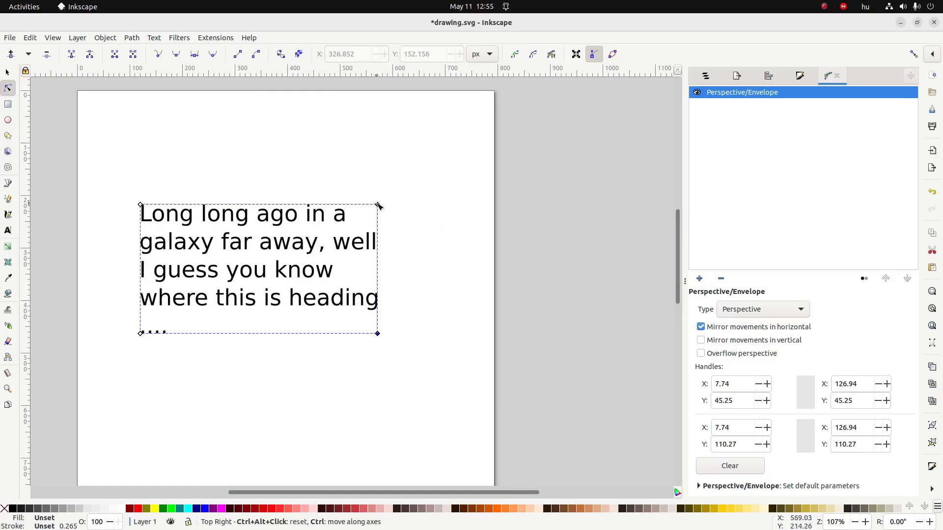
pyautogui.moveTo(379, 205); pyautogui.dragTo(415, 159)
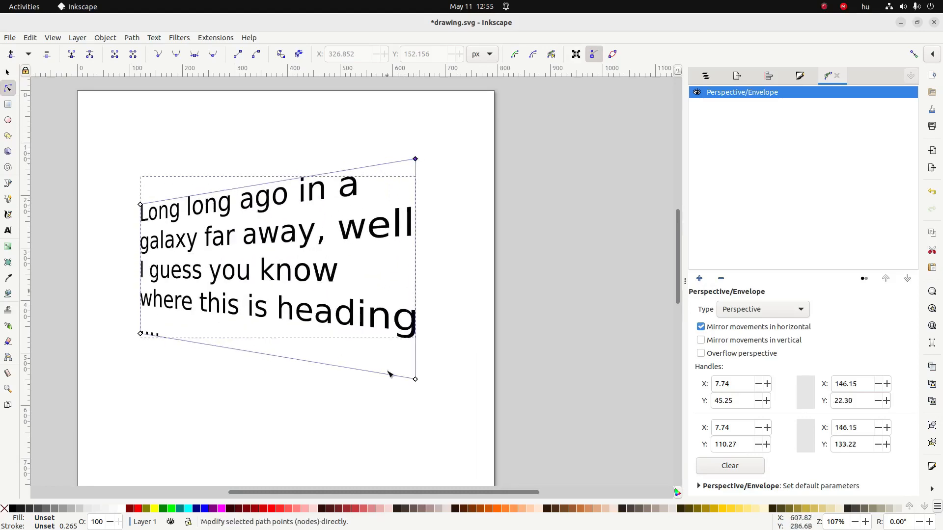
pyautogui.press('Escape')
pyautogui.click(141, 212)
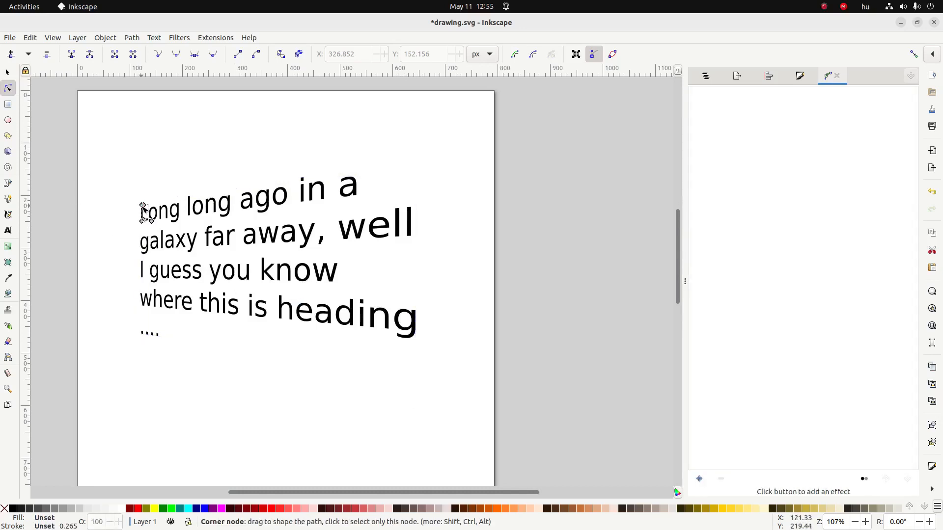
pyautogui.press('s')
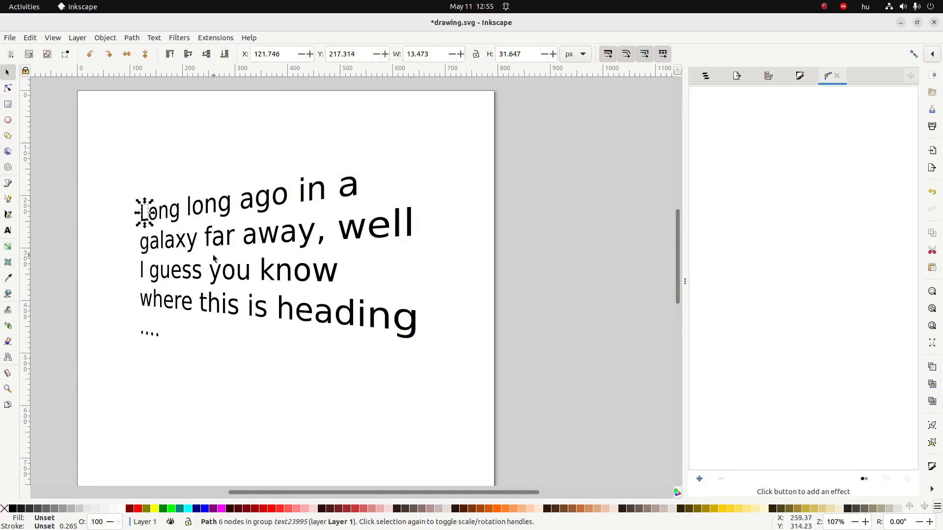
pyautogui.press('Escape')
pyautogui.click(179, 206)
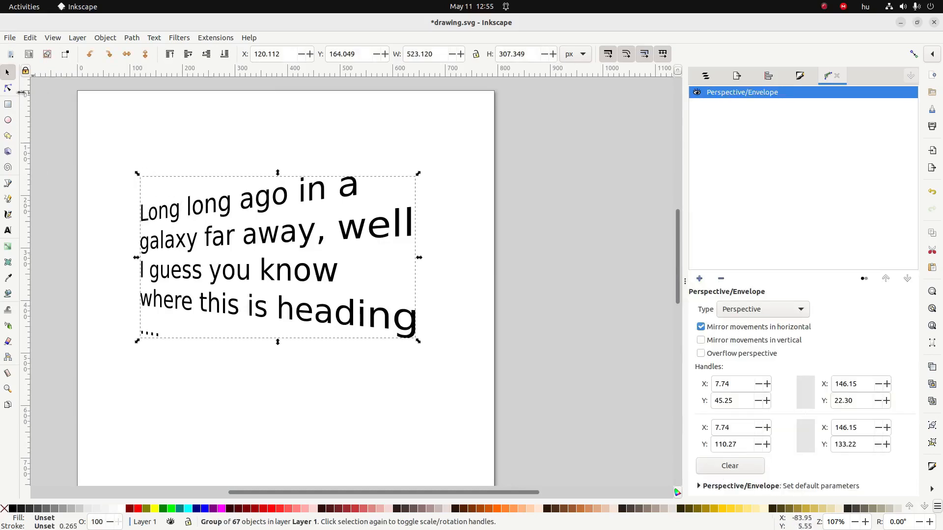
pyautogui.click(8, 88)
pyautogui.moveTo(141, 205)
pyautogui.mouseDown()
pyautogui.moveTo(140, 236)
pyautogui.moveTo(148, 190)
pyautogui.mouseUp()
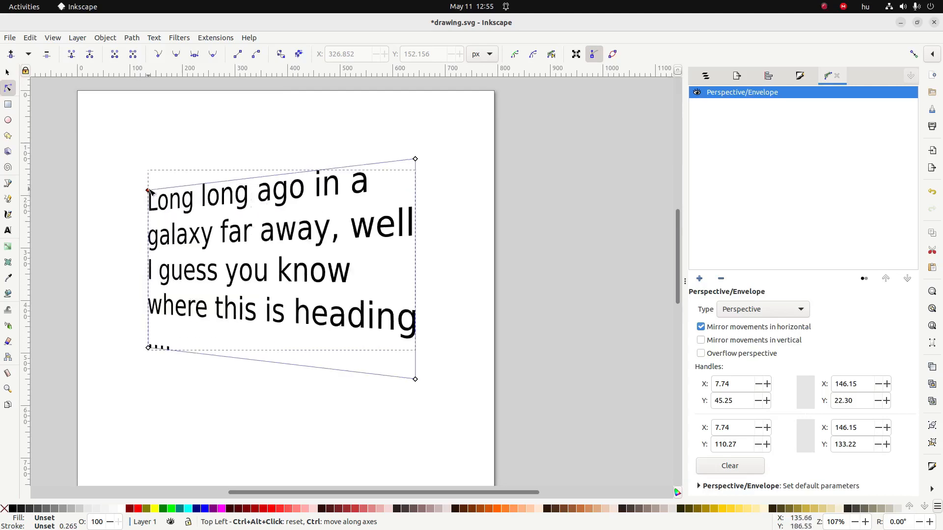
# Step: Mirror handle movements only vertically and shape the text into a symmetric trapezoid, top corners at about X 42 and 92, Y 46, with a wider base
pyautogui.click(701, 340)
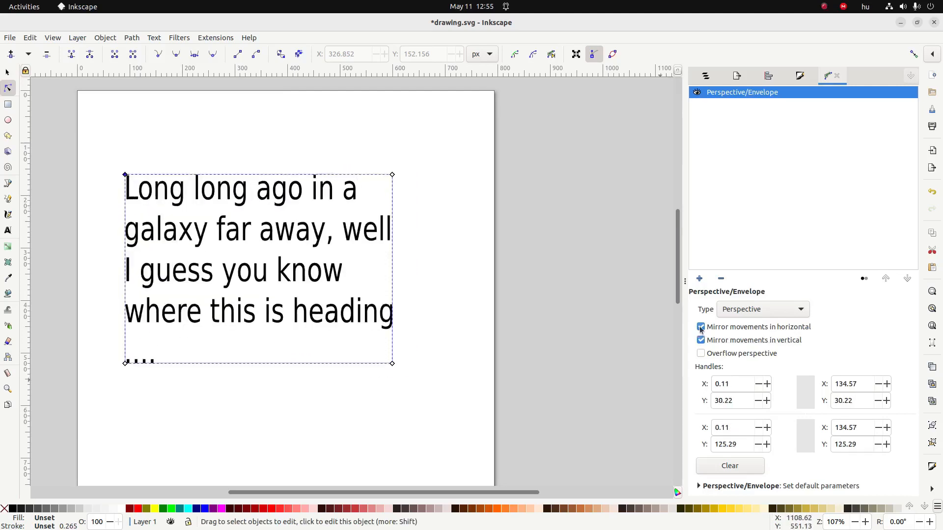
pyautogui.click(701, 326)
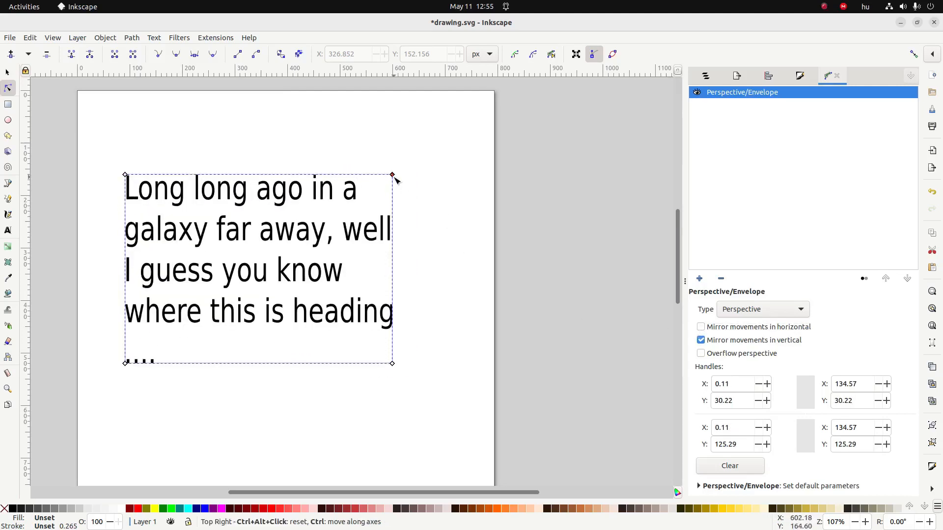
pyautogui.moveTo(397, 171); pyautogui.dragTo(311, 212)
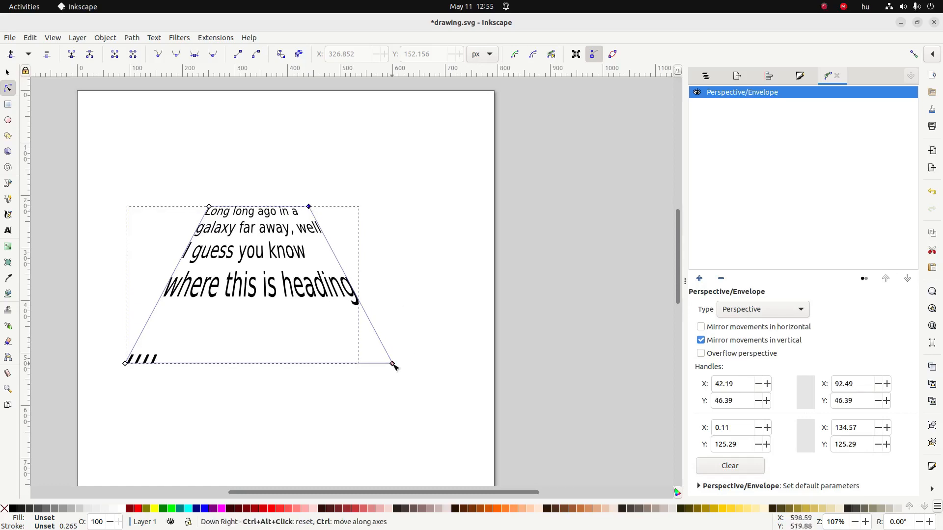
pyautogui.moveTo(399, 366); pyautogui.dragTo(433, 364)
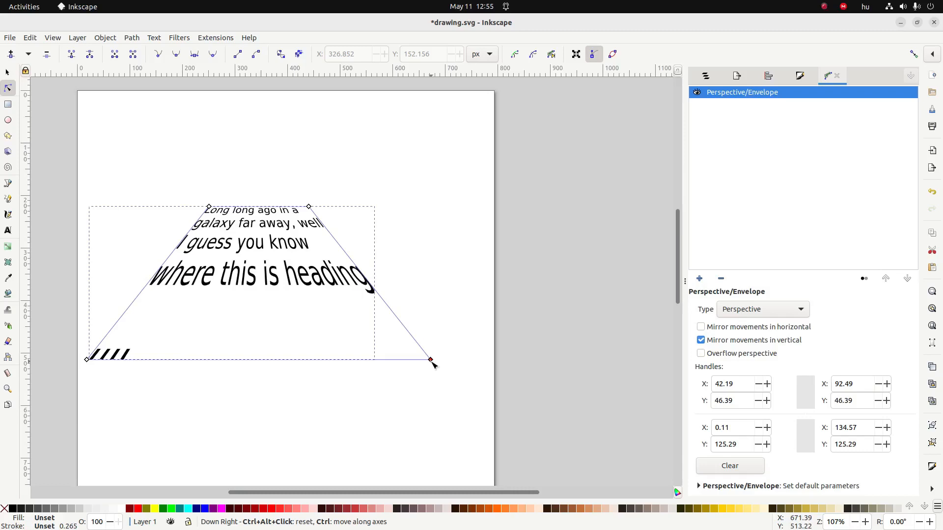
pyautogui.click(415, 402)
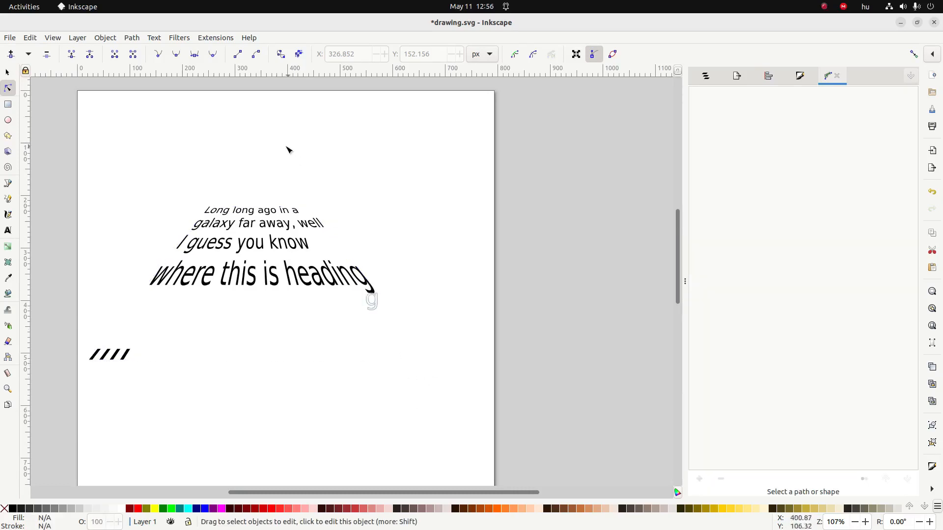
# Step: Switch to the F.Checklist_Inkscape document in Google Chrome and tick off "Transform" and its "Envelope, perspective" item
pyautogui.hotkey('alt', 'Tab')
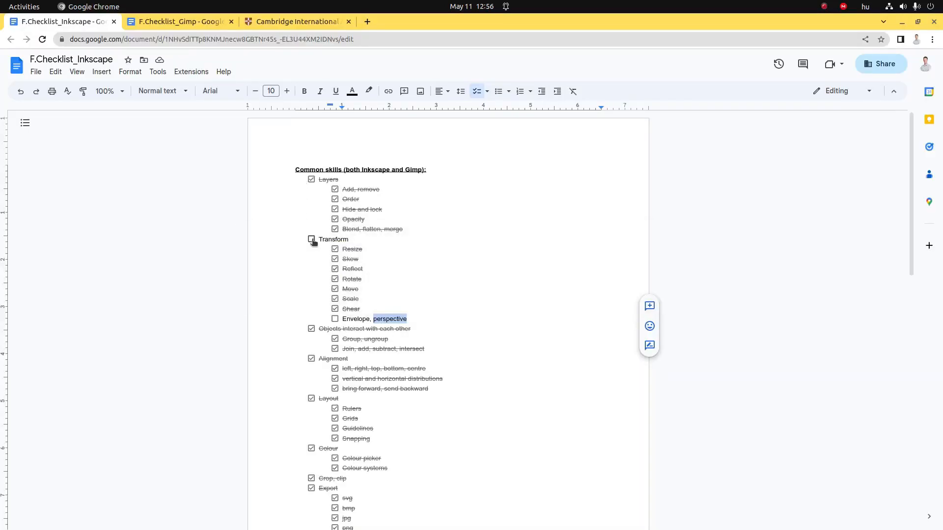
pyautogui.click(335, 319)
# Step: Tick off and delete the "Envelopes and perspectives" item under the Vector (Inkscape) heading
pyautogui.scroll(-6, 334, 320)
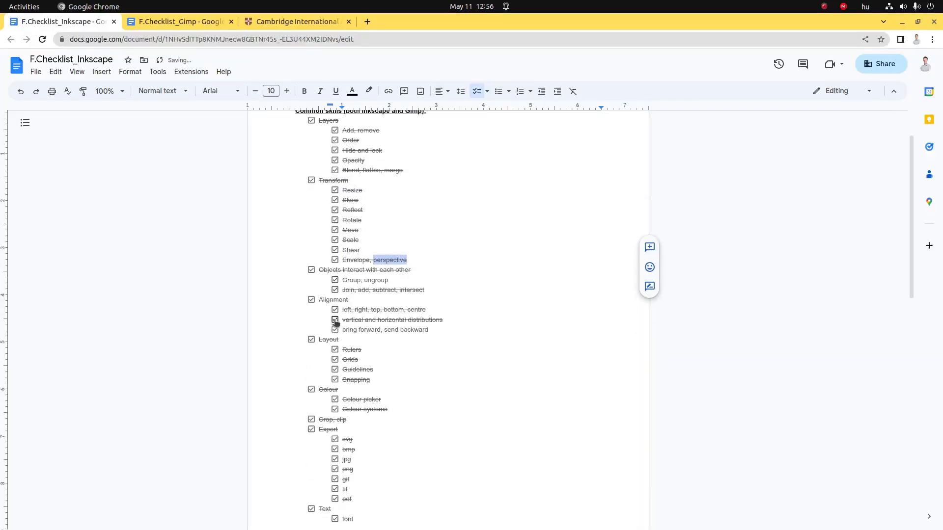
pyautogui.scroll(-6, 334, 320)
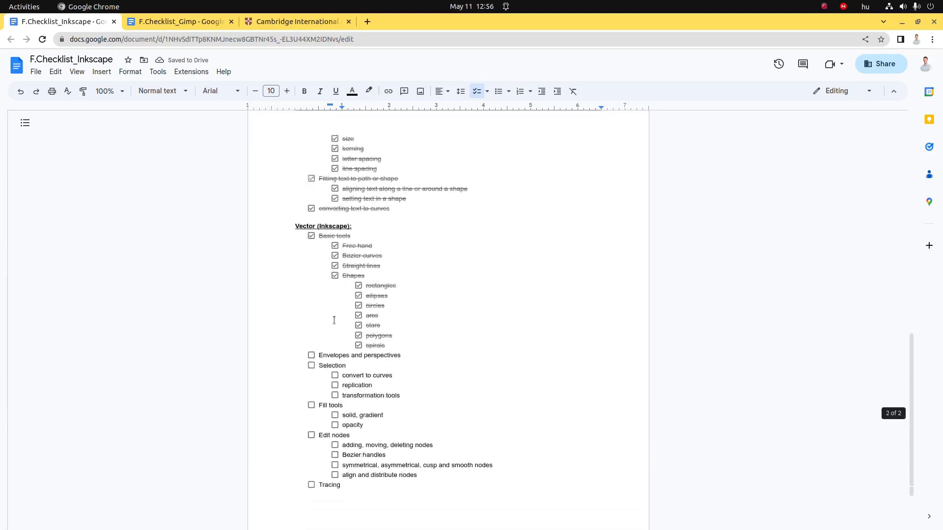
pyautogui.click(311, 276)
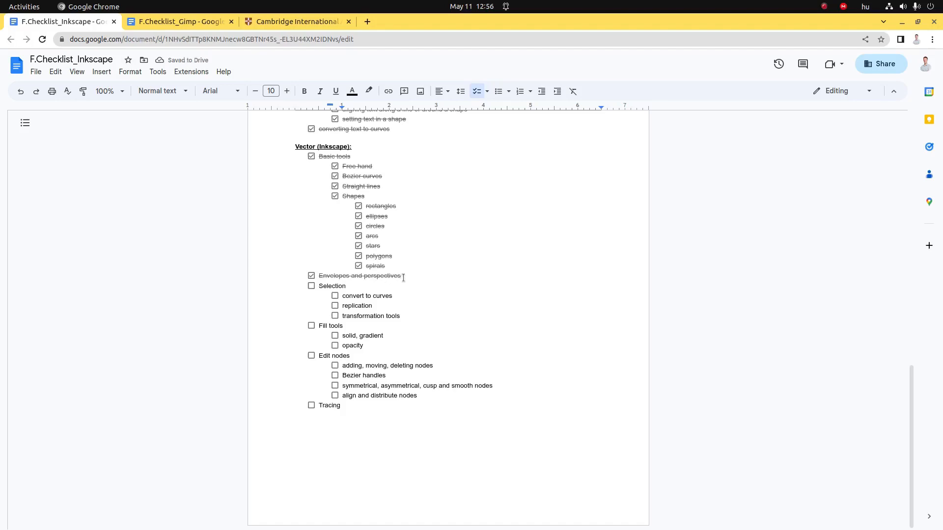
pyautogui.moveTo(402, 277); pyautogui.dragTo(407, 267)
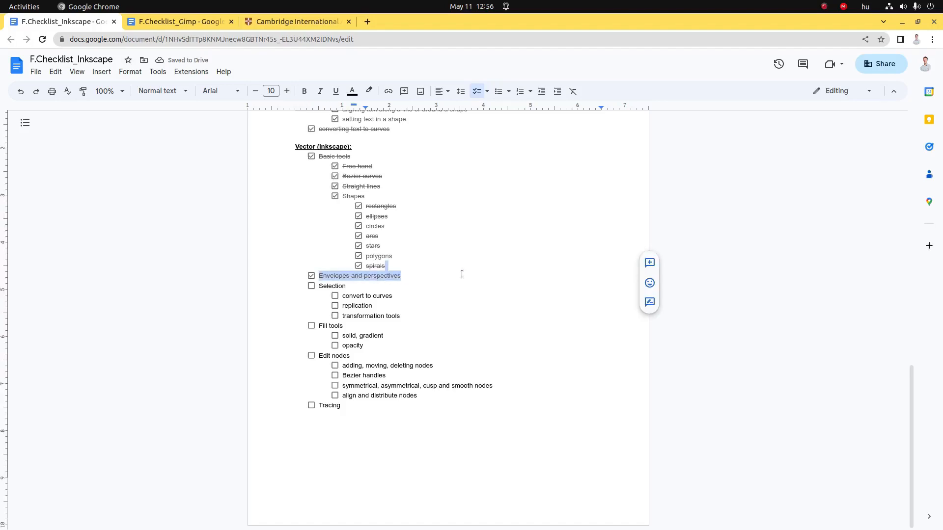
pyautogui.press('BackSpace')
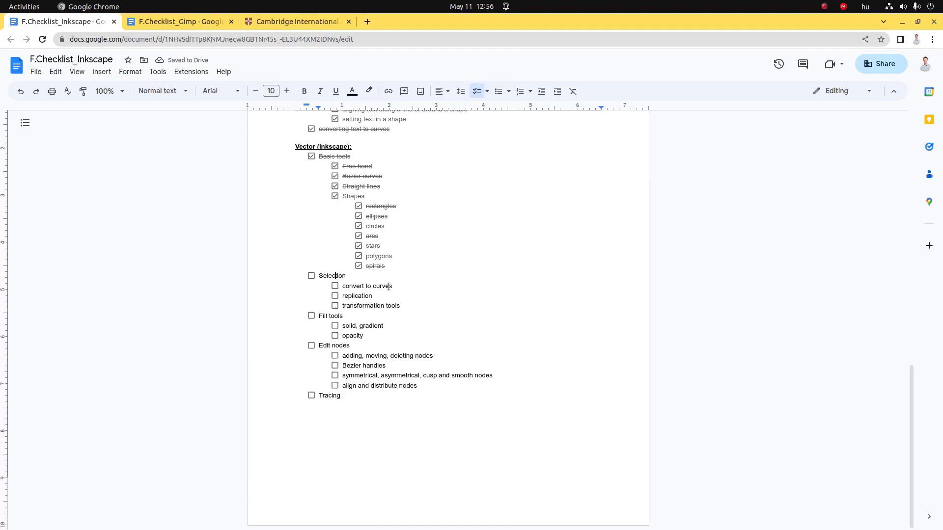
# Step: Switch back to Inkscape and draw a rectangle about 133 by 86 px above the perspective text, leaving it selected
pyautogui.moveTo(400, 285); pyautogui.dragTo(356, 285)
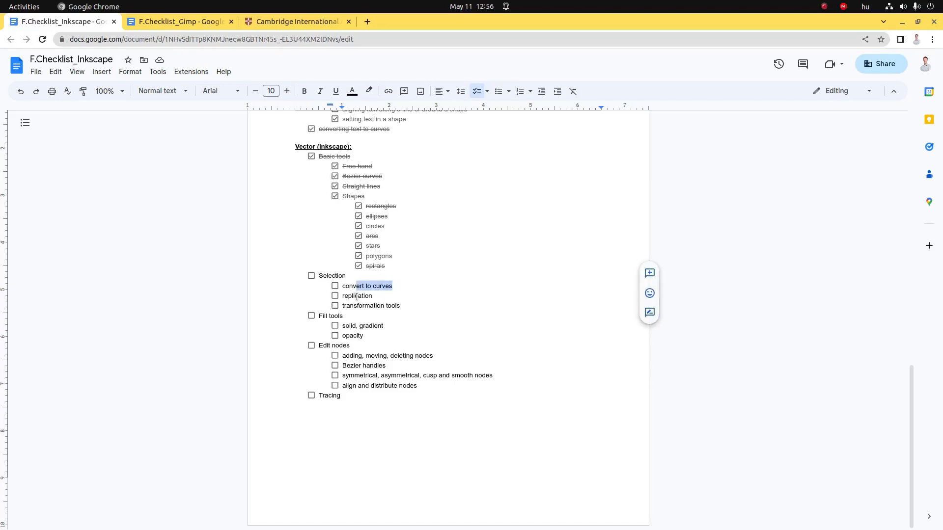
pyautogui.hotkey('alt', 'Tab')
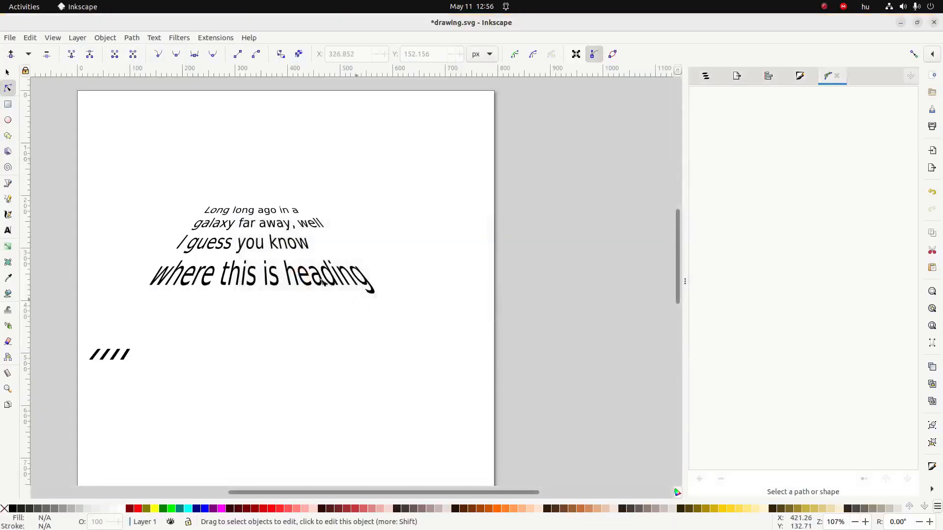
pyautogui.click(7, 105)
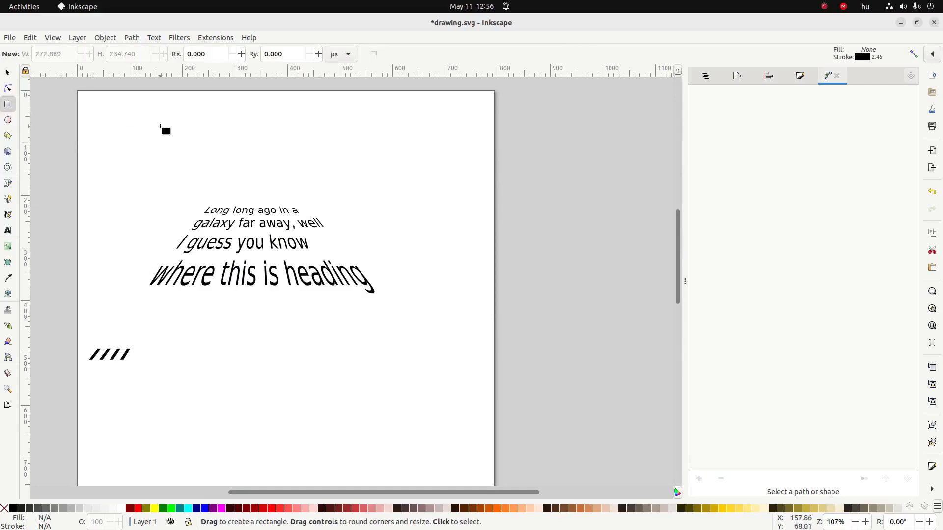
pyautogui.moveTo(160, 126); pyautogui.dragTo(229, 169)
pyautogui.press('s')
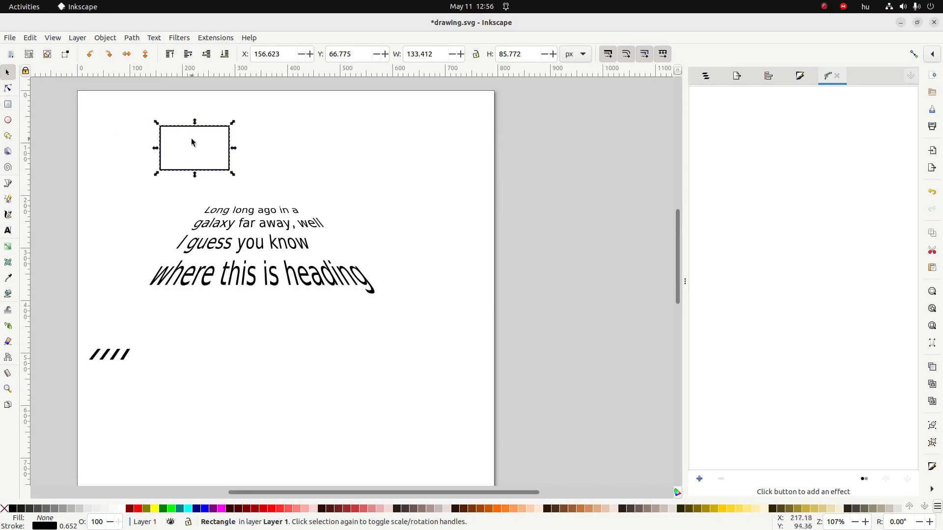
# Step: Round the rectangle's corners with its corner-radius handle and convert the rectangle to a path
pyautogui.click(131, 38)
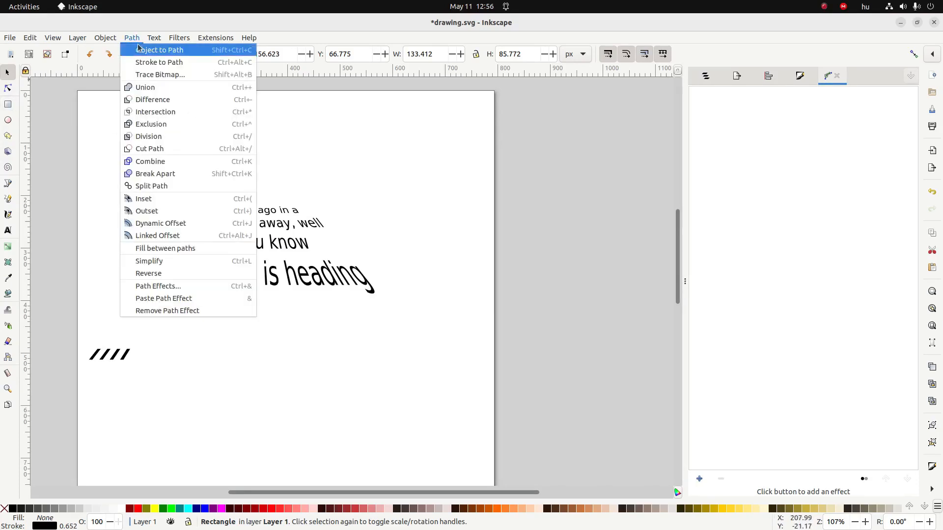
pyautogui.click(7, 88)
pyautogui.click(8, 88)
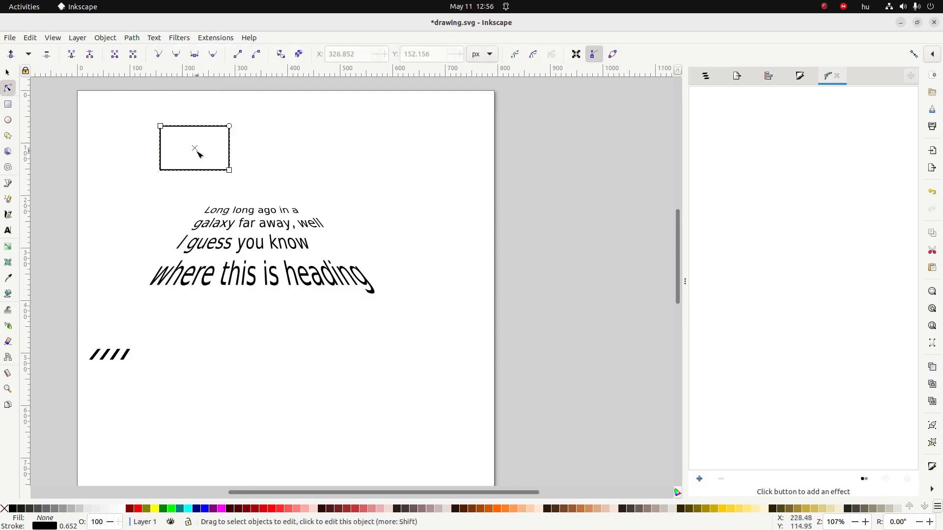
pyautogui.moveTo(230, 128); pyautogui.dragTo(230, 137)
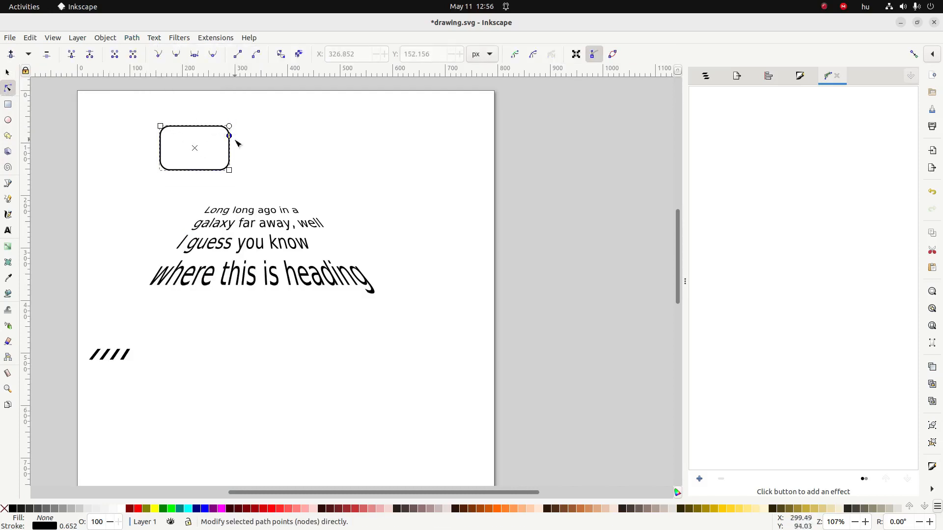
pyautogui.click(131, 37)
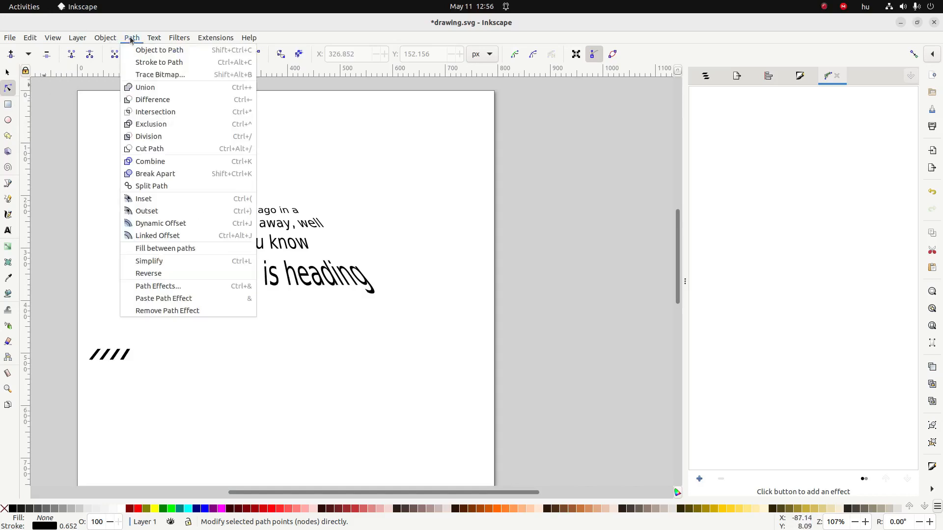
pyautogui.click(164, 51)
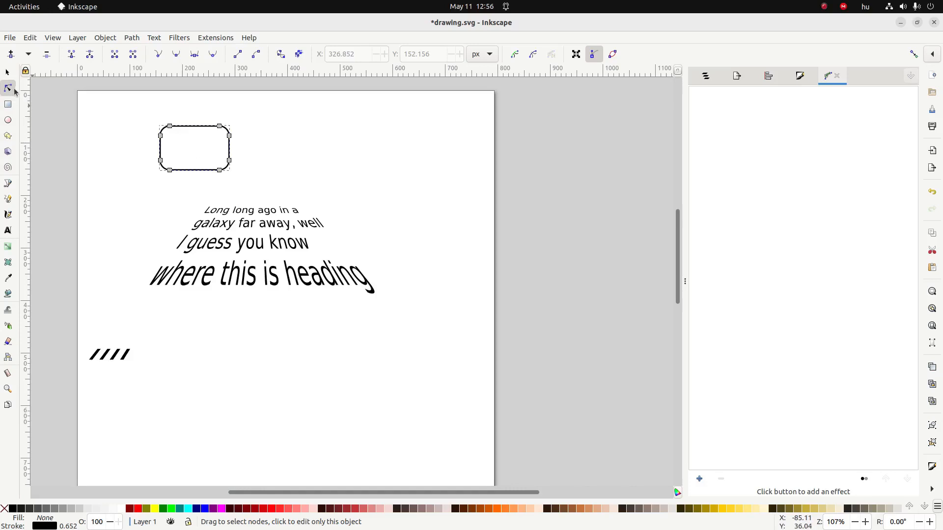
# Step: Reshape the path's top edge by moving its nodes, left node to about X 185, Y 35, and leveling that node's handles
pyautogui.moveTo(220, 127); pyautogui.dragTo(200, 109)
pyautogui.click(191, 120)
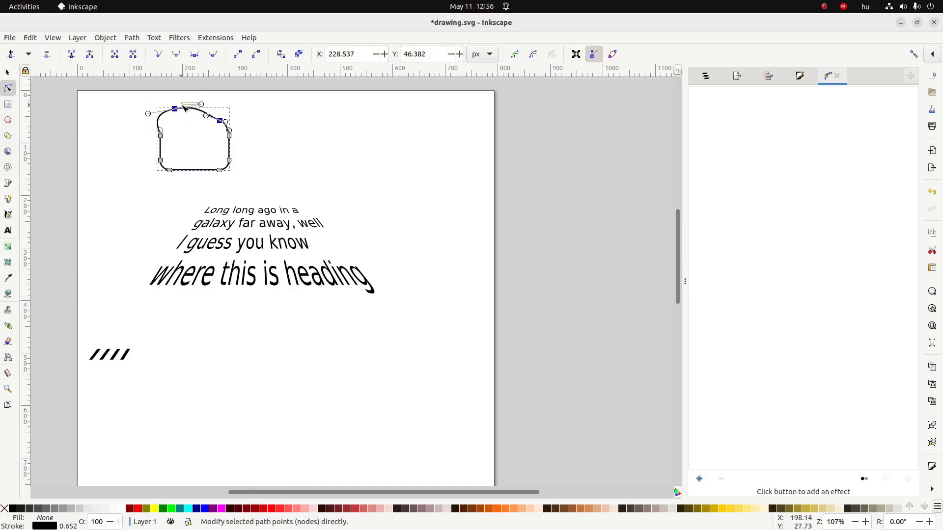
pyautogui.click(175, 109)
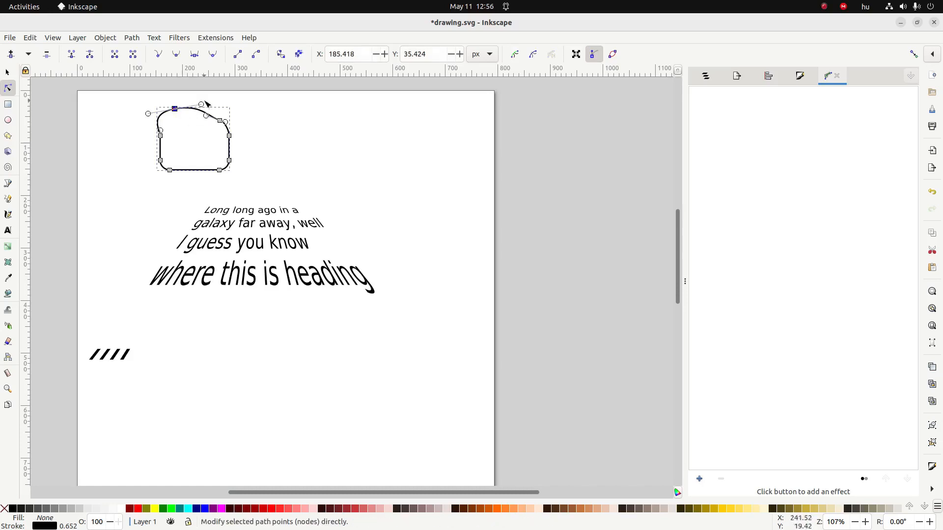
pyautogui.moveTo(202, 104); pyautogui.dragTo(199, 109)
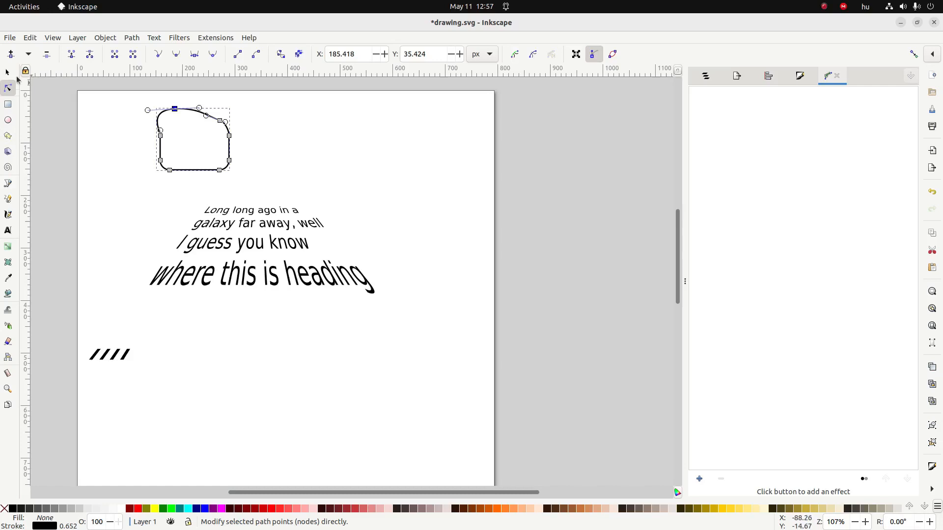
# Step: Draw an ellipse about 65 by 93 px and a five-cornered star about 132 by 130 px near the page's upper-left corner
pyautogui.click(8, 119)
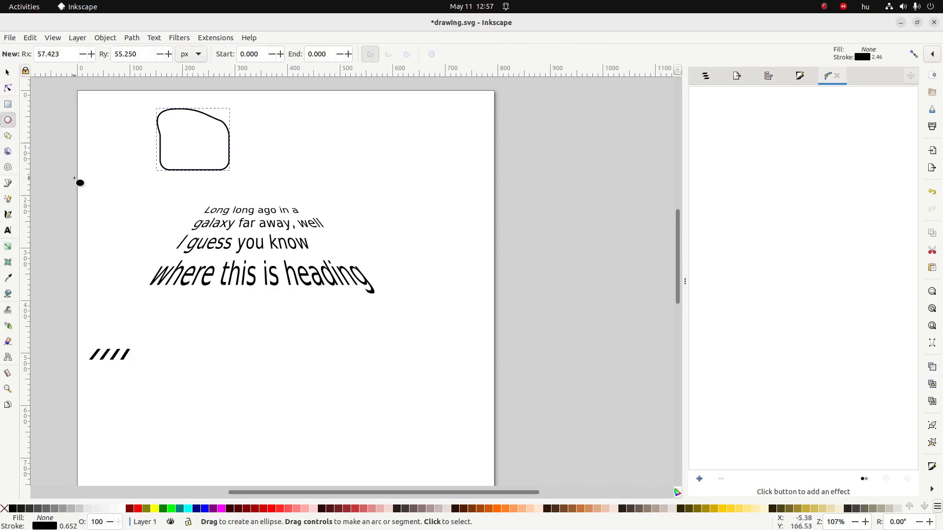
pyautogui.moveTo(101, 173); pyautogui.dragTo(133, 221)
pyautogui.click(8, 136)
pyautogui.moveTo(99, 126); pyautogui.dragTo(134, 140)
pyautogui.doubleClick(8, 74)
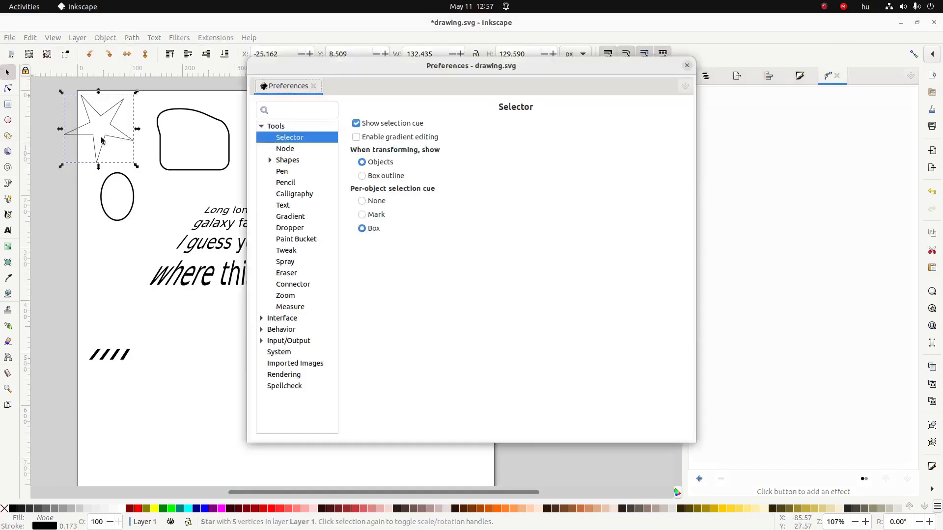
pyautogui.click(8, 135)
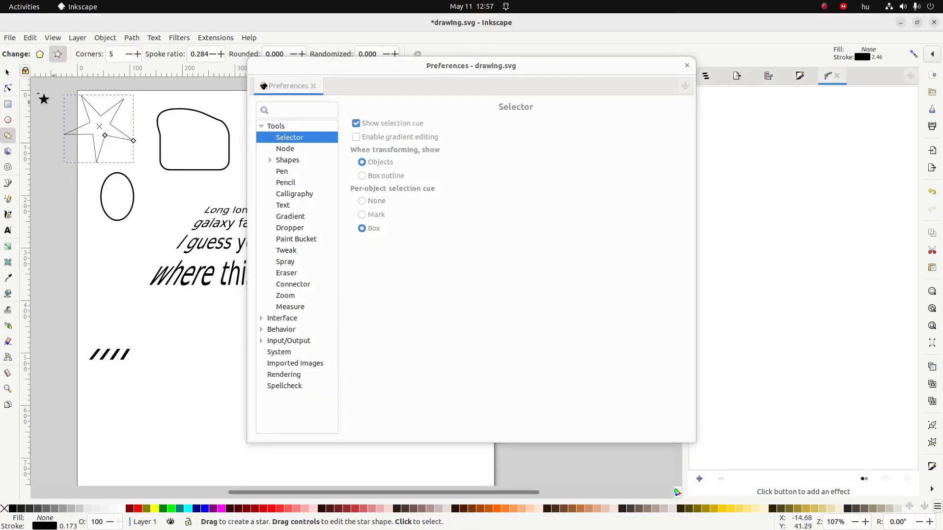
pyautogui.press('s')
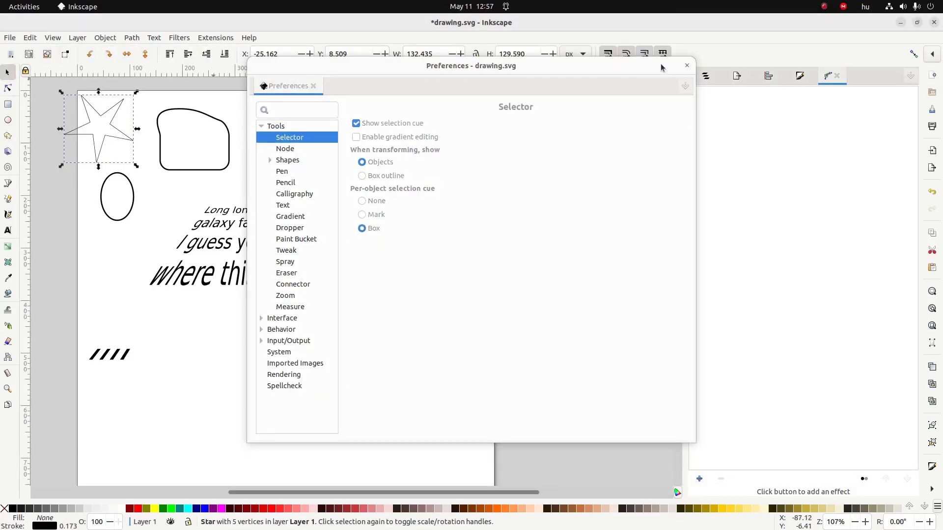
pyautogui.click(686, 66)
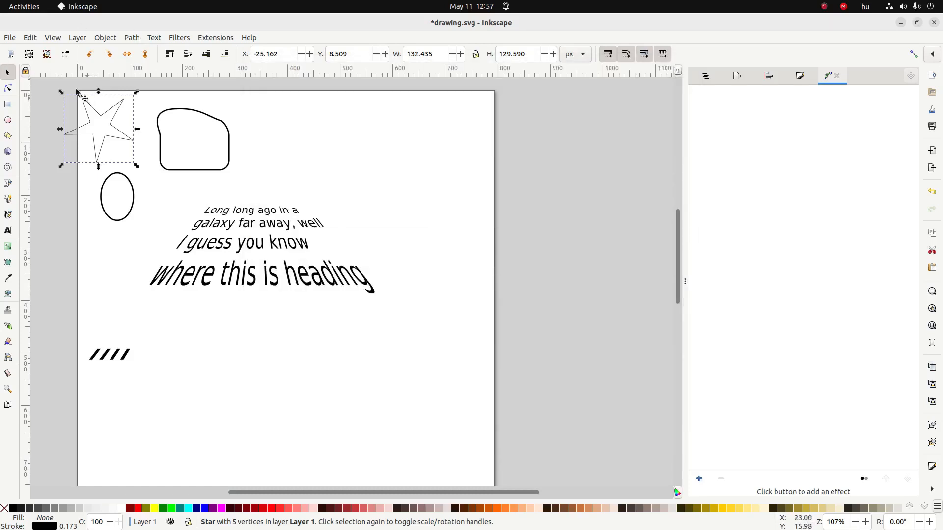
# Step: Convert the star to a path and shift one of its inner nodes slightly to the right
pyautogui.click(131, 38)
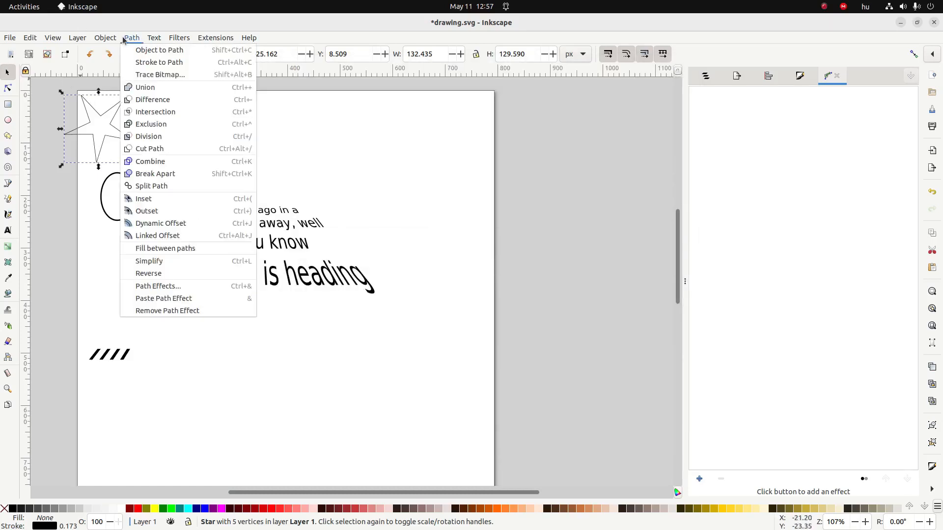
pyautogui.click(147, 48)
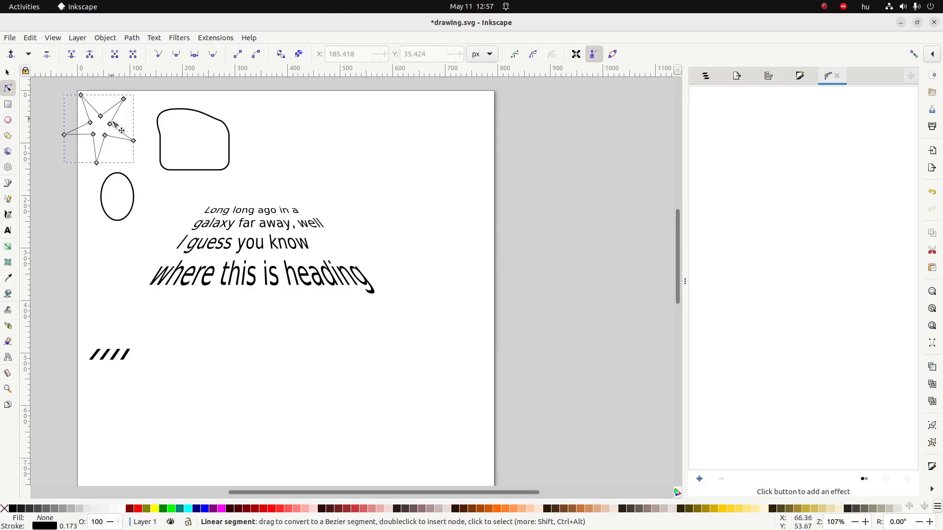
pyautogui.moveTo(110, 124)
pyautogui.mouseDown()
pyautogui.moveTo(127, 125)
pyautogui.moveTo(114, 124)
pyautogui.mouseUp()
pyautogui.click(9, 73)
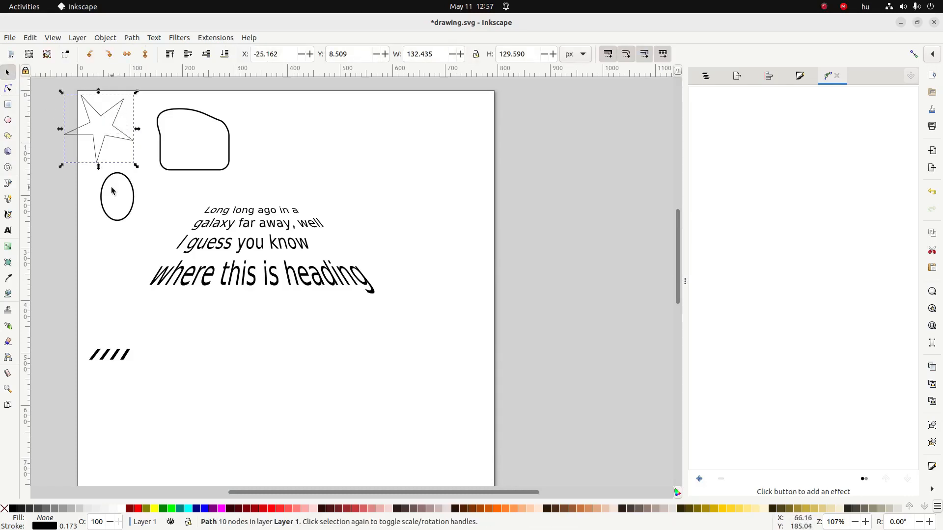
# Step: Convert the ellipse to a path and pull its right node out to about X 162, Y 161
pyautogui.click(134, 199)
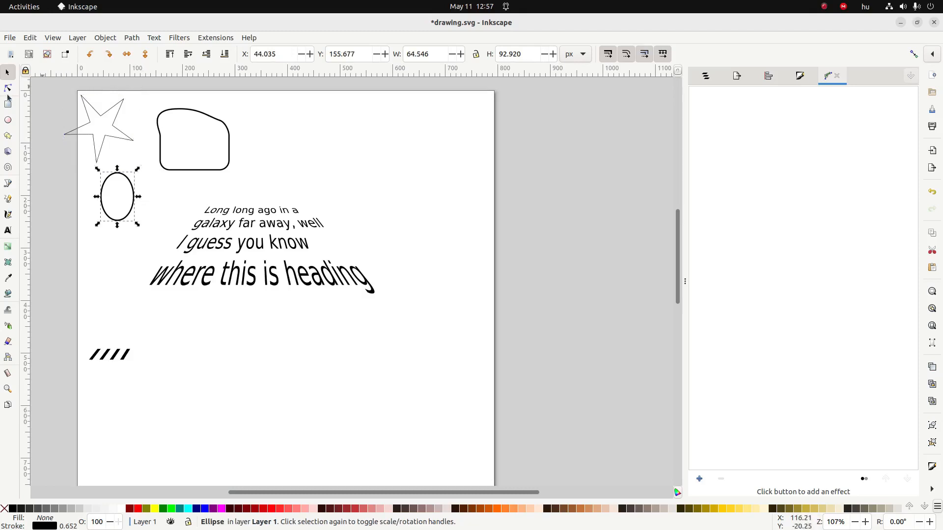
pyautogui.click(7, 89)
pyautogui.click(132, 37)
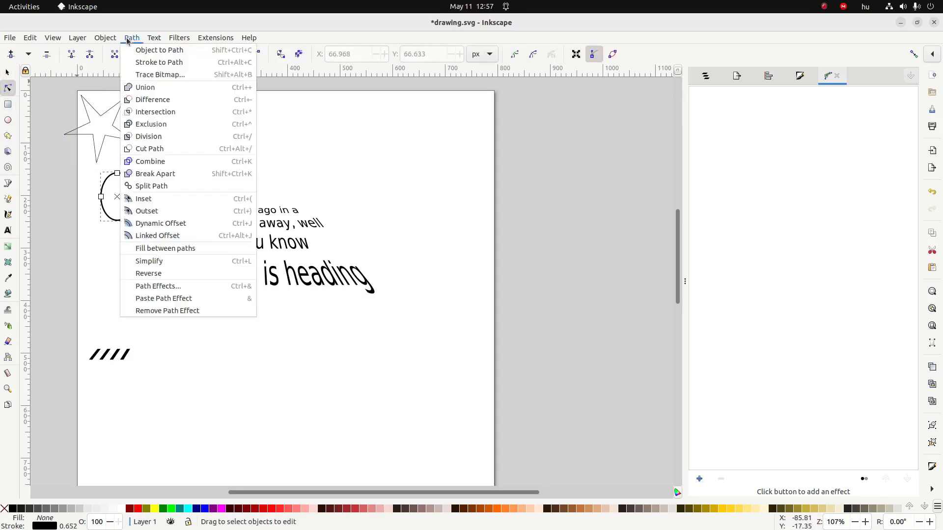
pyautogui.click(143, 47)
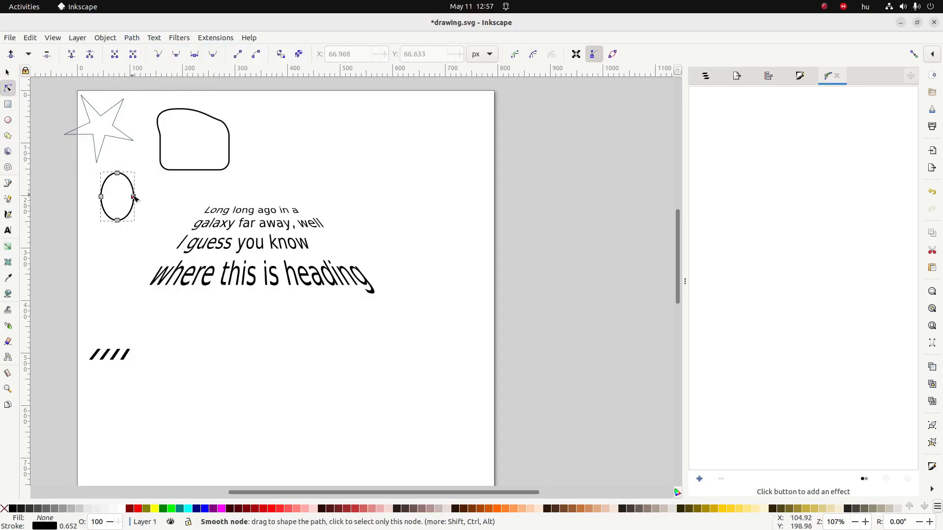
pyautogui.moveTo(133, 196); pyautogui.dragTo(162, 175)
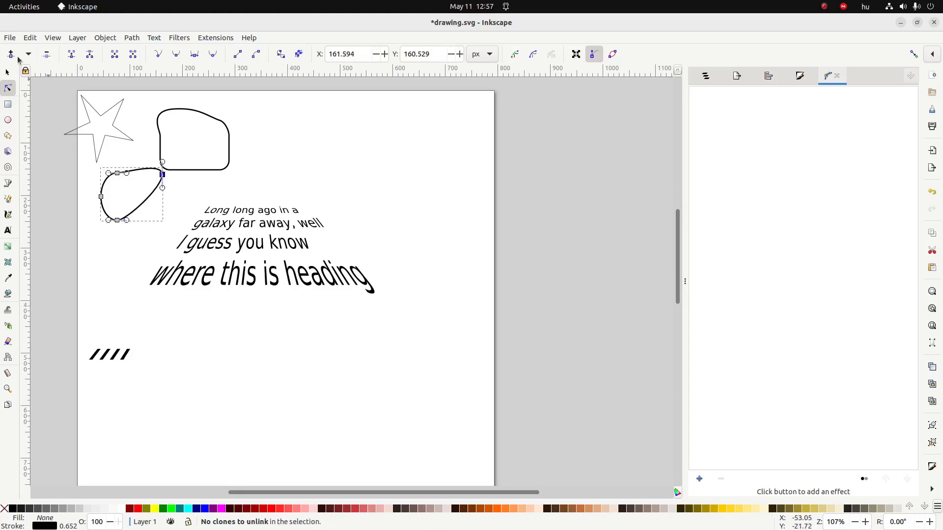
# Step: Select all objects on the page and delete them
pyautogui.click(7, 73)
pyautogui.moveTo(42, 87); pyautogui.dragTo(455, 397)
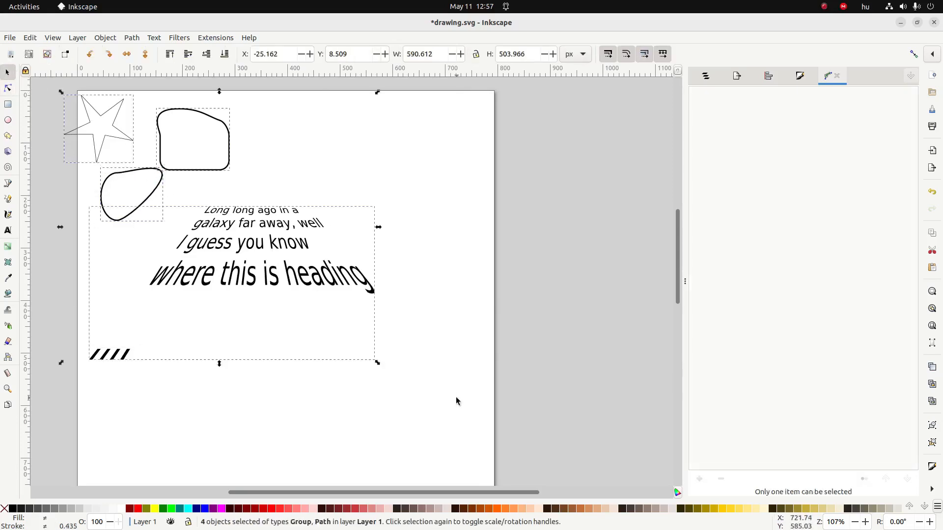
pyautogui.press('Delete')
# Step: Switch to the F.Checklist_Inkscape document in Google Chrome and tick off "convert to curves" under Selection
pyautogui.hotkey('alt', 'Tab')
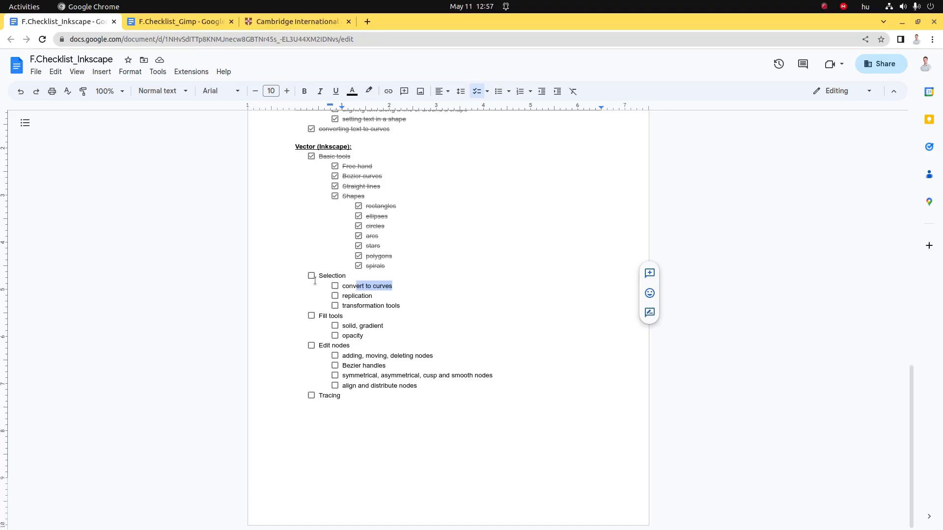
pyautogui.click(335, 285)
pyautogui.click(355, 295)
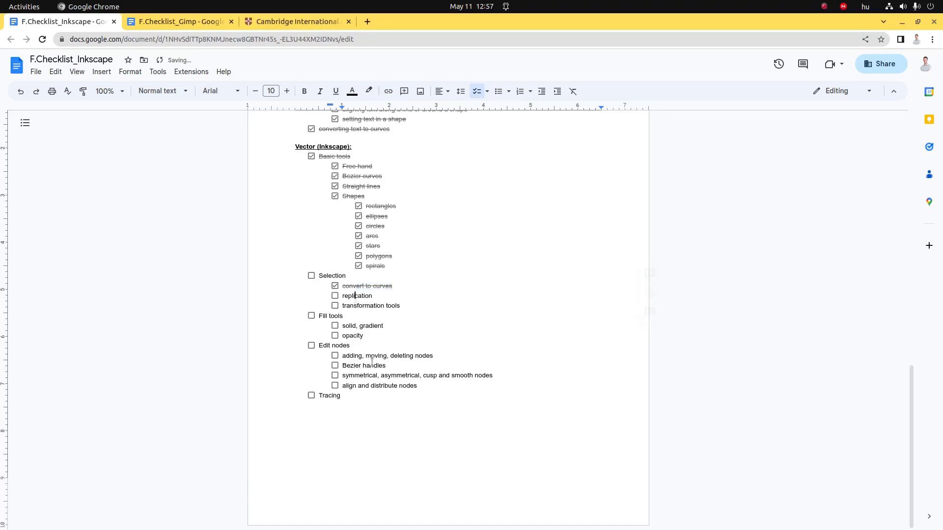
# Step: Switch back to Inkscape and draw a rounded rectangle about 170 by 169 px in the page's upper part
pyautogui.hotkey('alt', 'Tab')
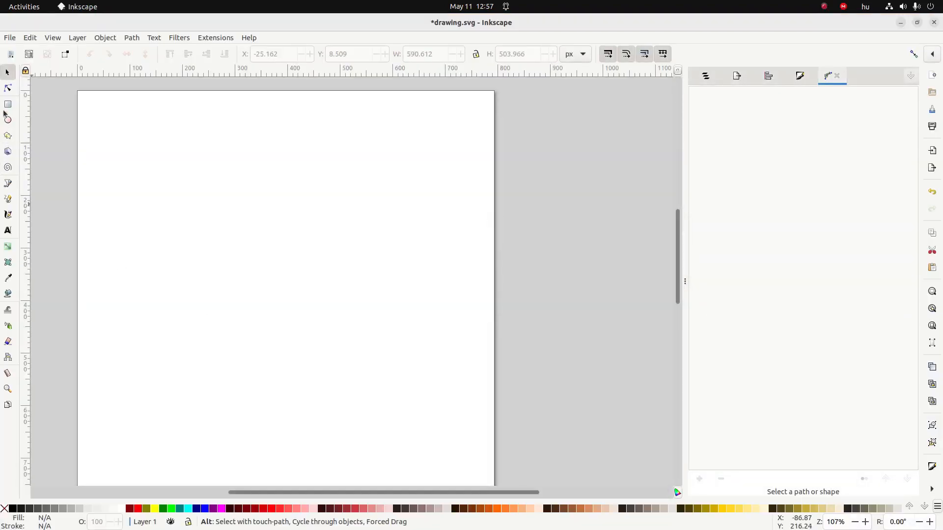
pyautogui.click(8, 104)
pyautogui.moveTo(175, 155); pyautogui.dragTo(265, 244)
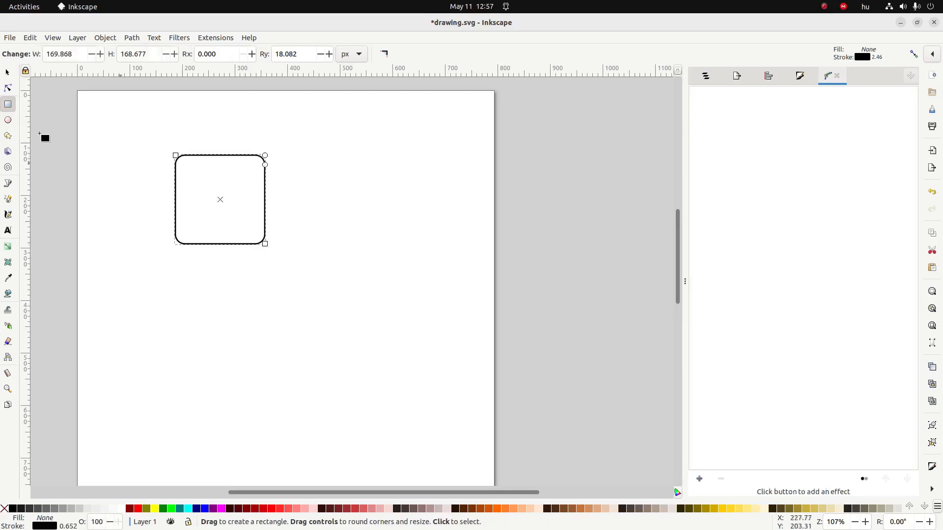
# Step: Duplicate the rounded rectangle and place the copy to its right at about X 468, Y 136
pyautogui.click(7, 72)
pyautogui.press('ctrl')
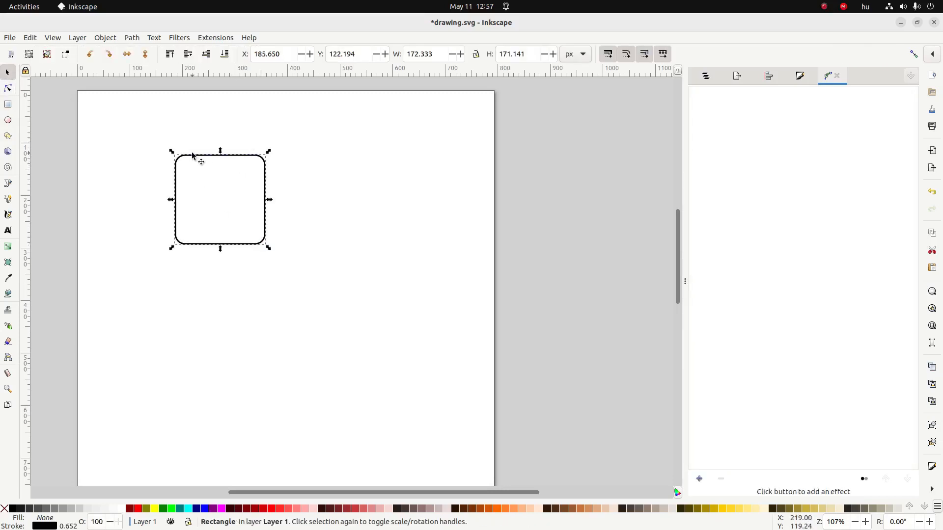
pyautogui.moveTo(189, 158); pyautogui.dragTo(337, 164)
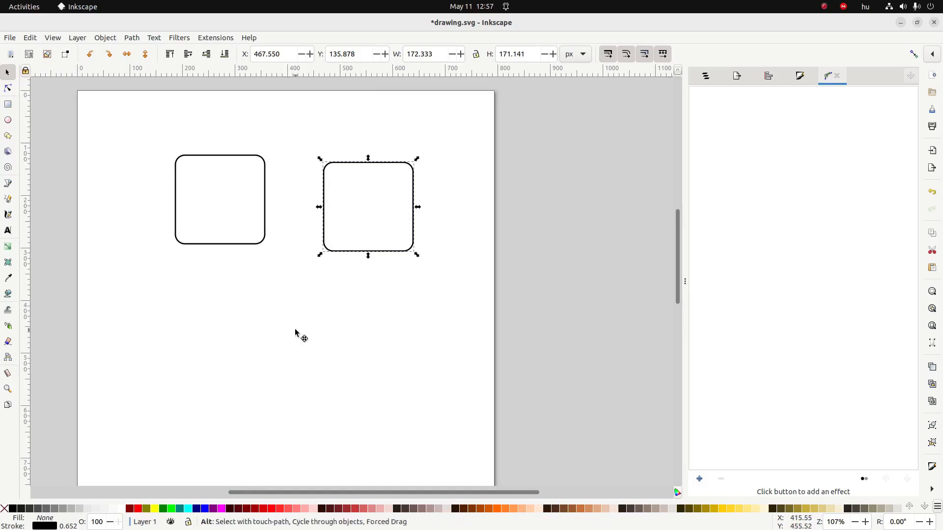
# Step: Check the checklist's "replication" item, then cut the right copy and paste it at three spots: lower left, upper right and lower center of the page
pyautogui.hotkey('alt', 'Tab')
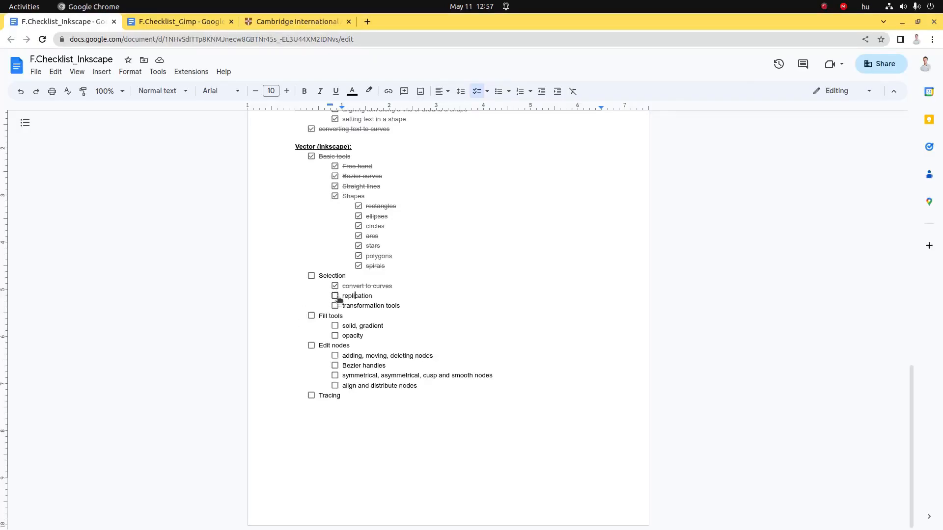
pyautogui.hotkey('alt', 'Tab')
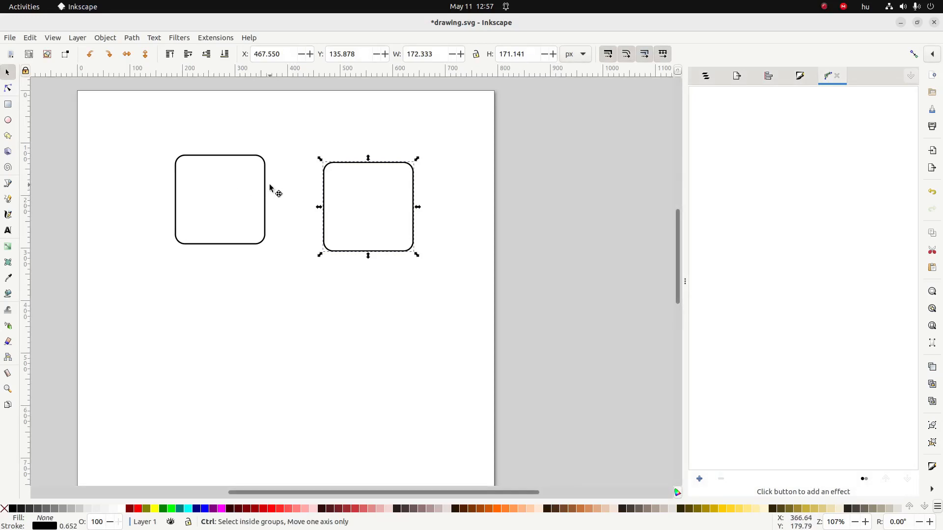
pyautogui.hotkey('ctrl', 'x')
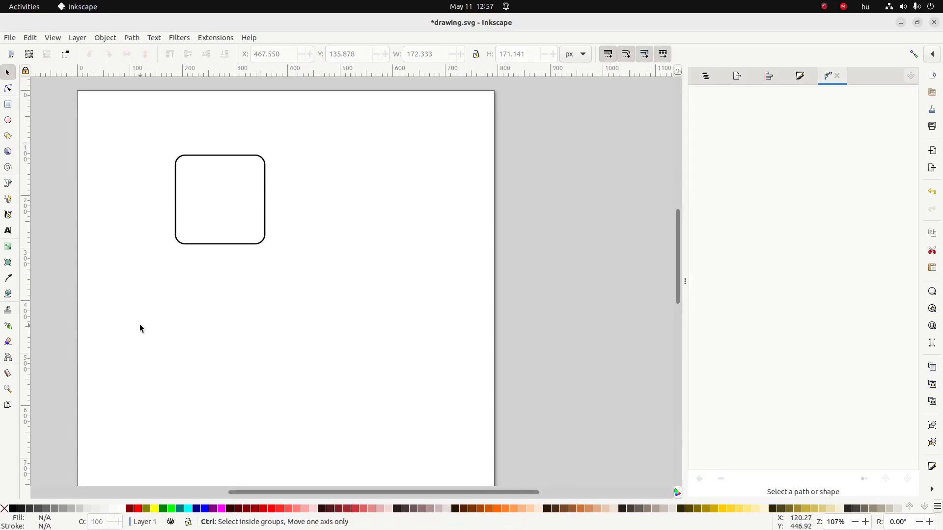
pyautogui.hotkey('ctrl', 'v')
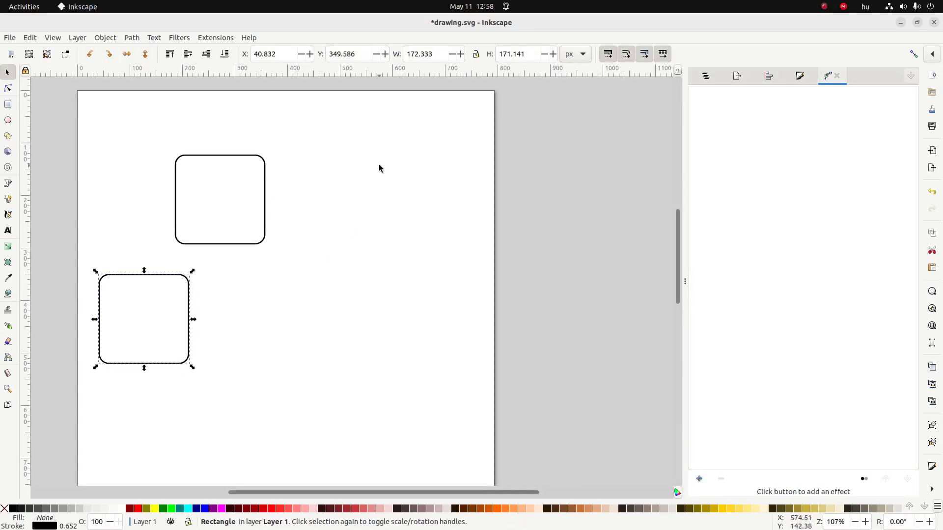
pyautogui.press('Escape')
pyautogui.hotkey('ctrl', 'v')
pyautogui.hotkey('ctrl', 'v')
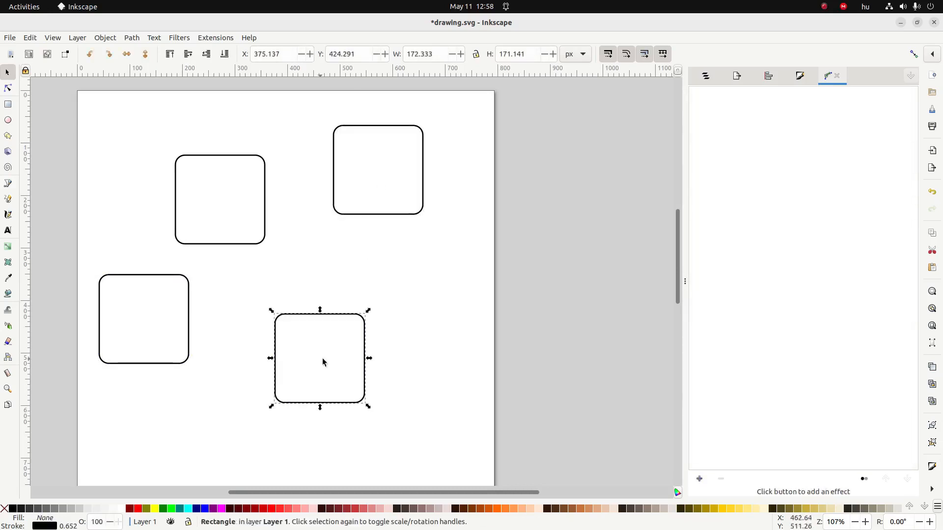
# Step: Duplicate the lower center rectangle and move the duplicate up to about X 432, Y 204
pyautogui.press('Escape')
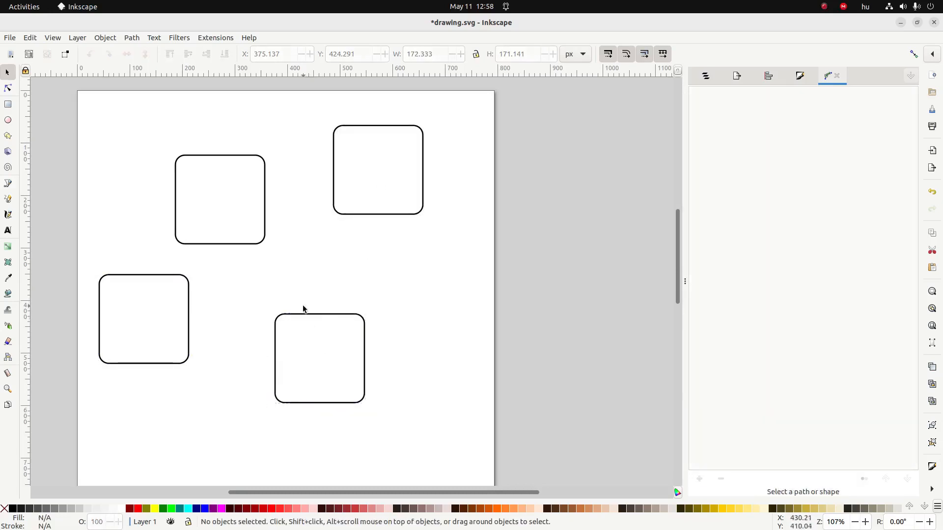
pyautogui.click(301, 315)
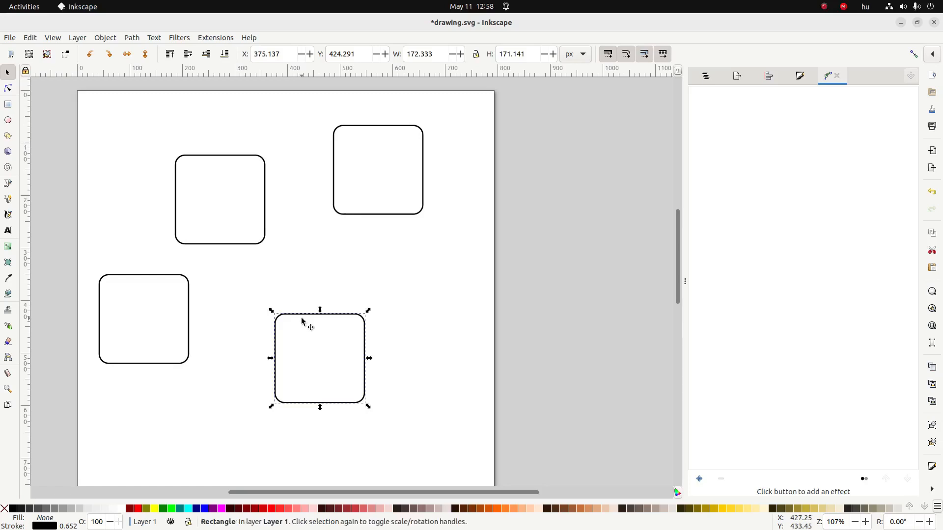
pyautogui.hotkey('ctrl', 'd')
pyautogui.moveTo(302, 318); pyautogui.dragTo(332, 199)
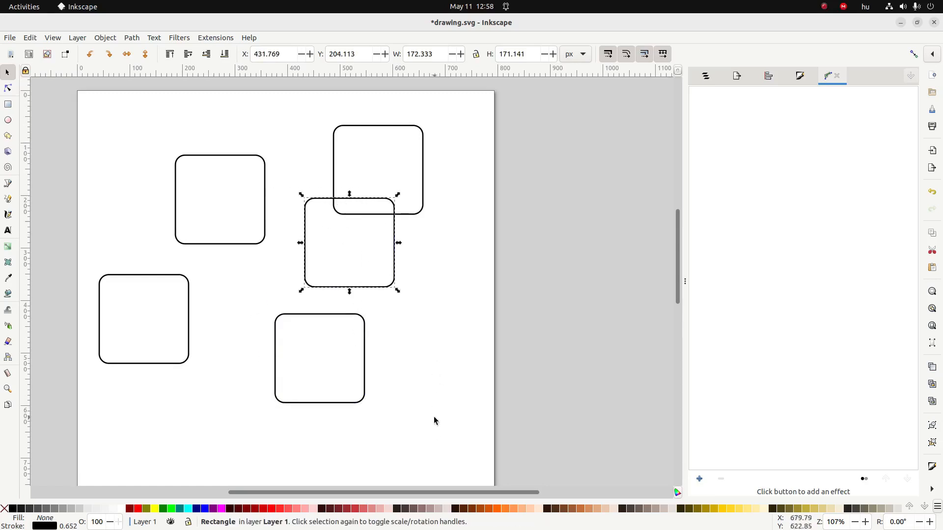
# Step: Delete all the rounded rectangles from the page, and tick "replication" in the Google Docs checklist
pyautogui.moveTo(434, 421); pyautogui.dragTo(77, 207)
pyautogui.press('Delete')
pyautogui.scroll(-2, 111, 234)
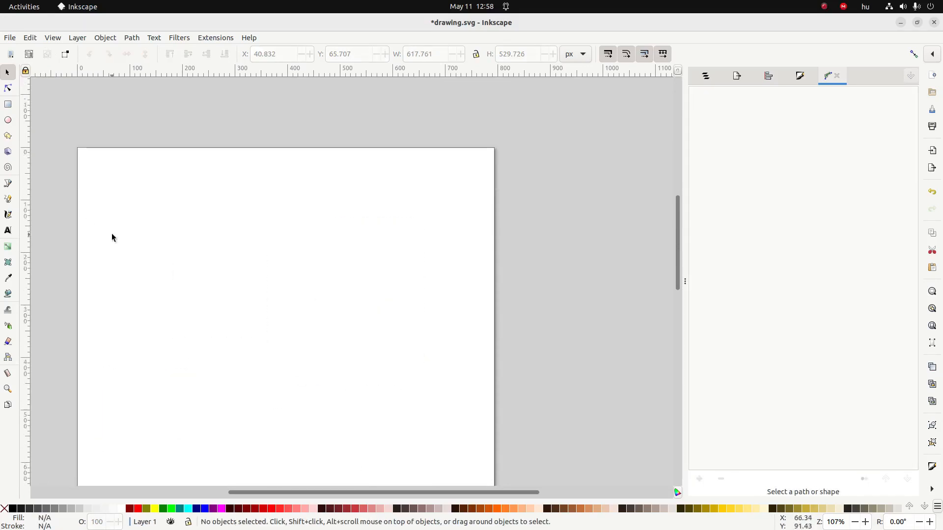
pyautogui.scroll(-4, 111, 234)
pyautogui.hotkey('alt', 'Tab')
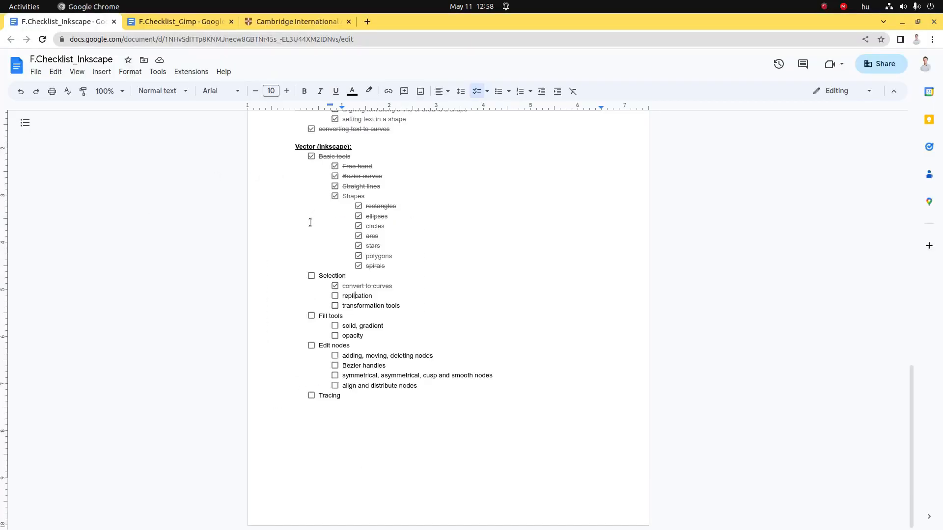
pyautogui.click(335, 296)
# Step: Return to Inkscape, draw a rounded rectangle about 138 by 153 px, and stretch it to about 191 by 168 px
pyautogui.hotkey('alt', 'Tab')
pyautogui.click(8, 104)
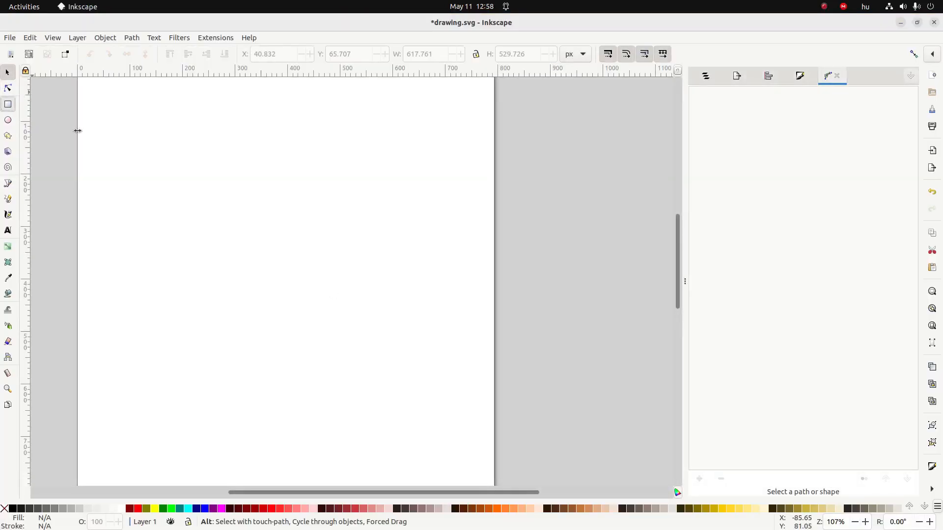
pyautogui.moveTo(153, 156); pyautogui.dragTo(224, 233)
pyautogui.click(8, 73)
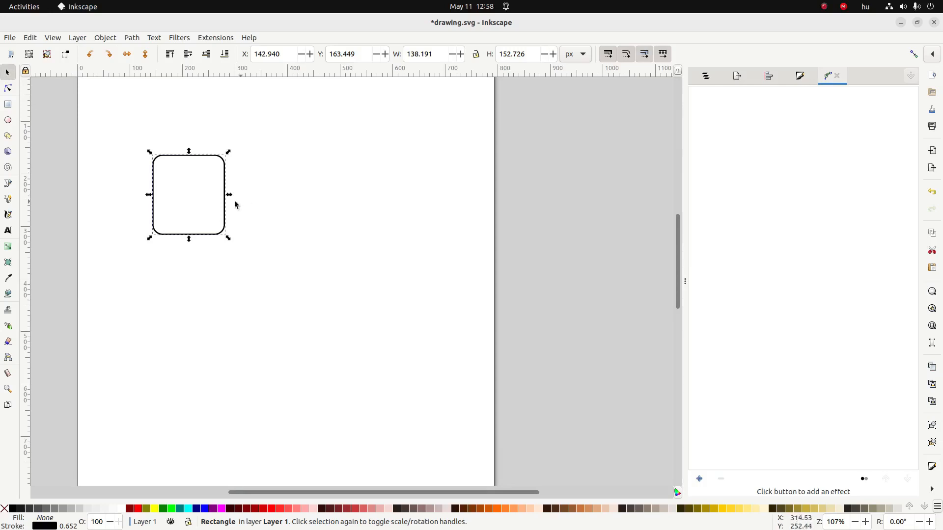
pyautogui.moveTo(230, 198); pyautogui.dragTo(242, 196)
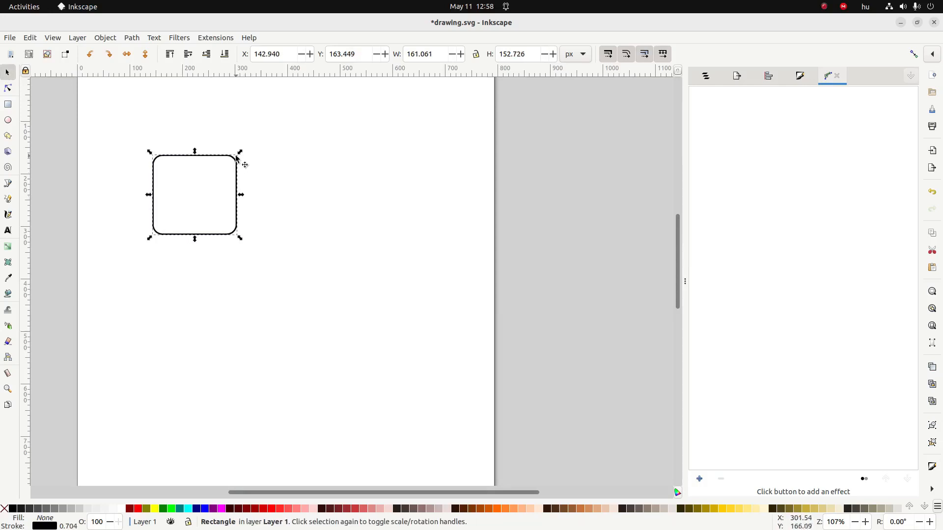
pyautogui.click(243, 156)
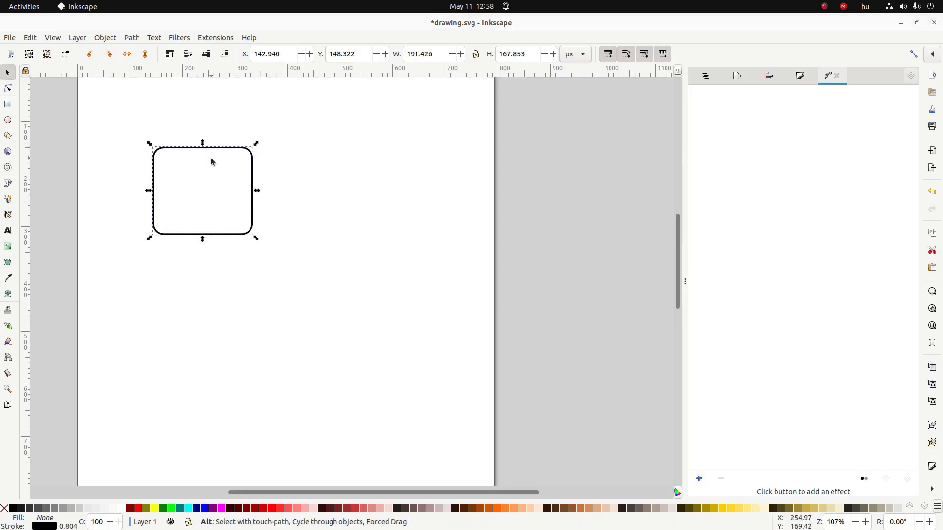
# Step: Switch to the checklist in Chrome and tick "transformation tools" and "Selection"
pyautogui.hotkey('alt', 'Tab')
pyautogui.click(335, 306)
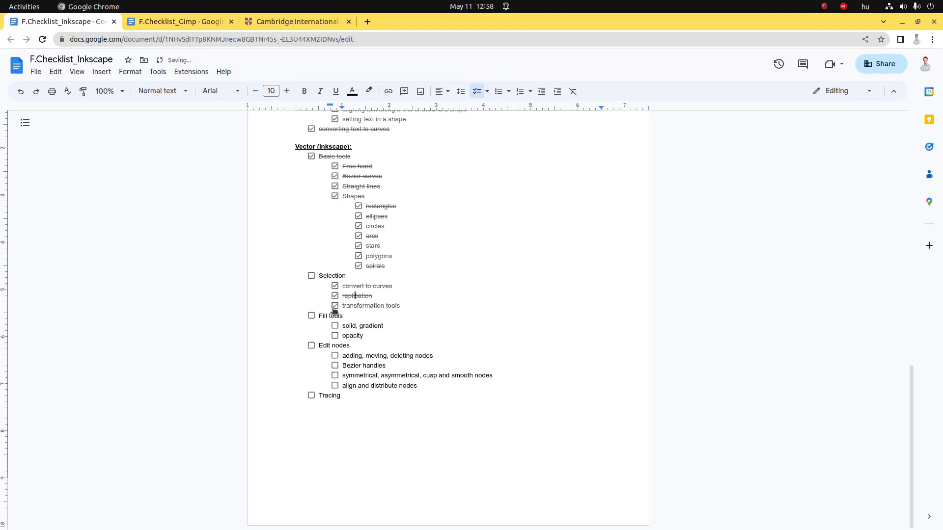
pyautogui.click(311, 276)
# Step: Back in Inkscape, try stroke colour H 76, S 20, L 21 on the rectangle, and remove its stroke paint
pyautogui.hotkey('alt', 'Tab')
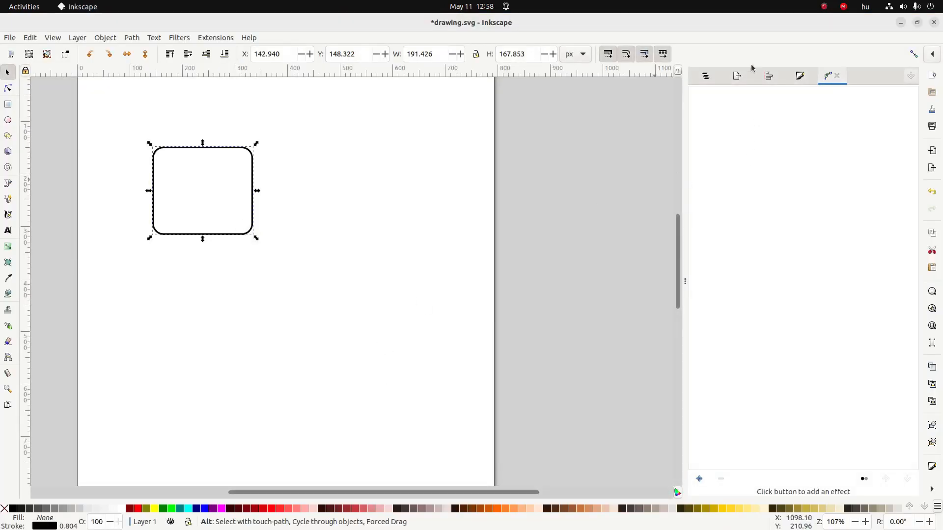
pyautogui.click(800, 77)
pyautogui.click(740, 162)
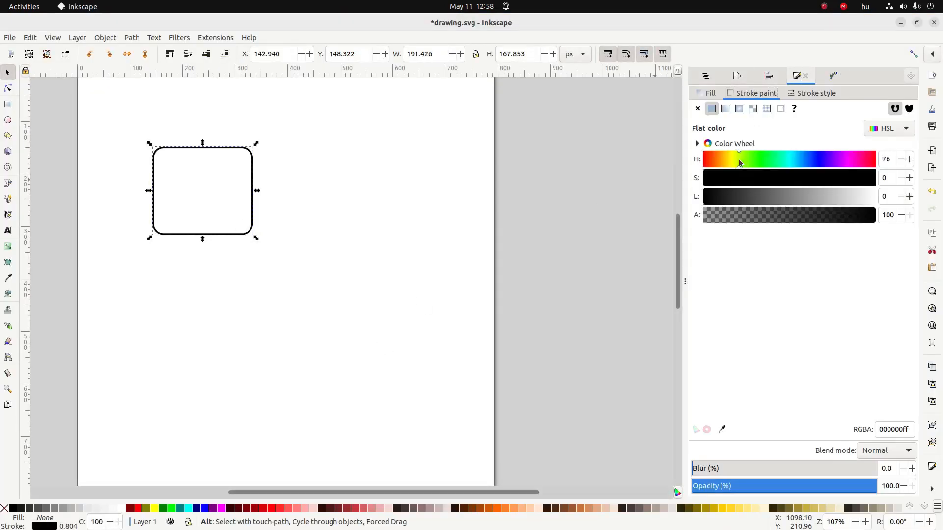
pyautogui.click(740, 179)
pyautogui.click(740, 201)
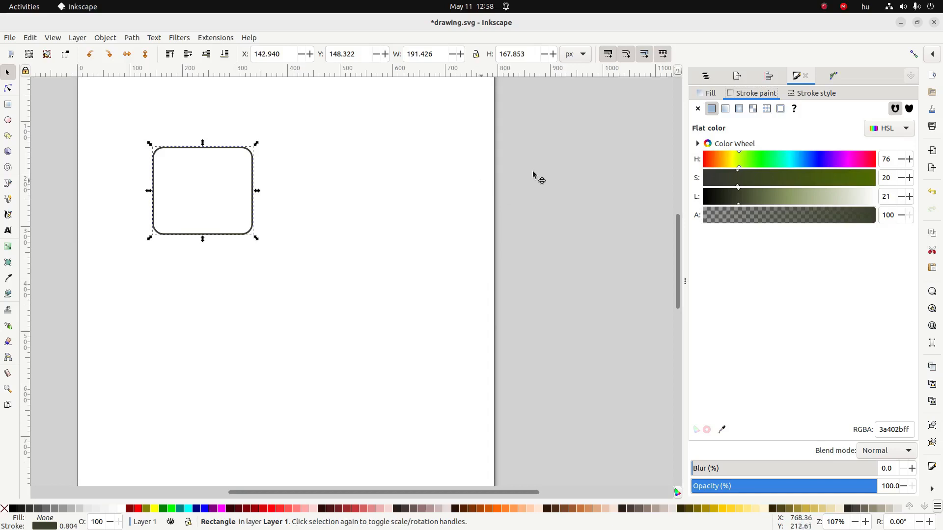
pyautogui.click(698, 109)
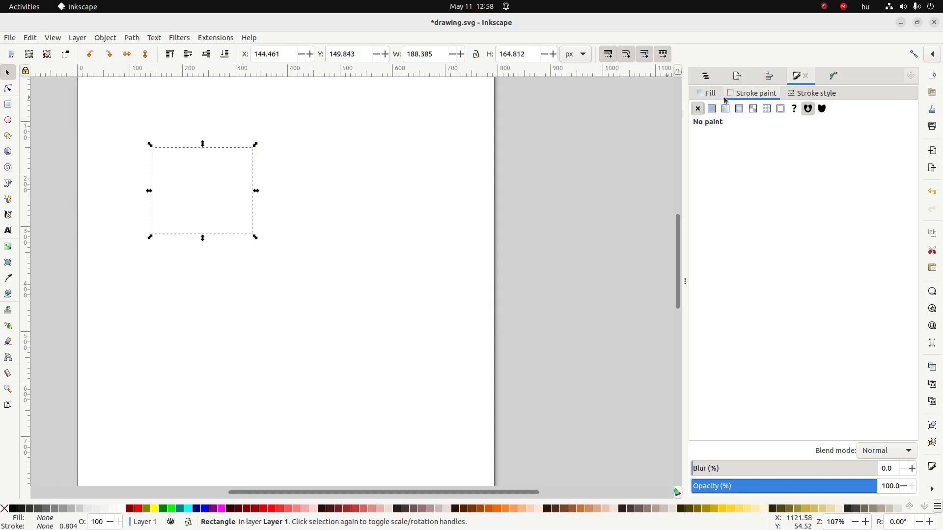
# Step: Give the rectangle a flat fill of R 176, G 168, B 108 and switch the fill's colour model to HSL
pyautogui.click(708, 93)
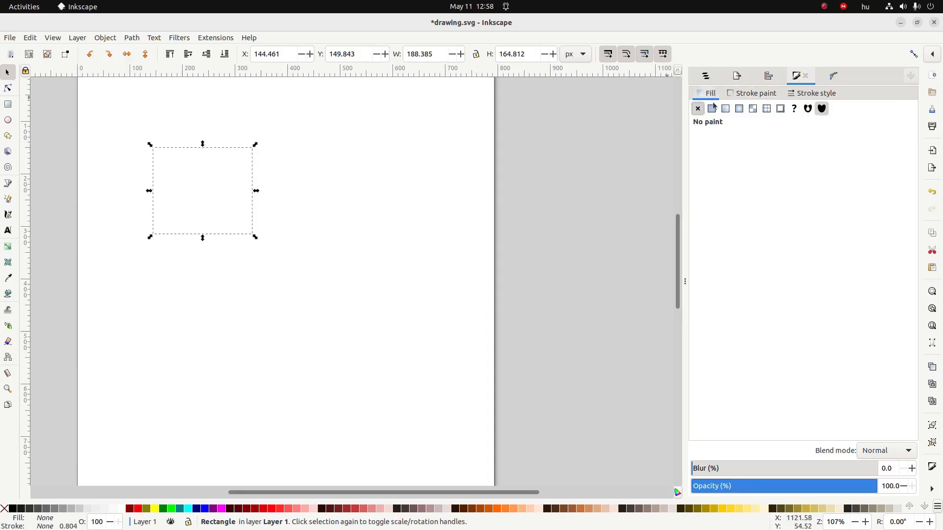
pyautogui.click(711, 109)
pyautogui.moveTo(733, 146); pyautogui.dragTo(775, 184)
pyautogui.click(804, 166)
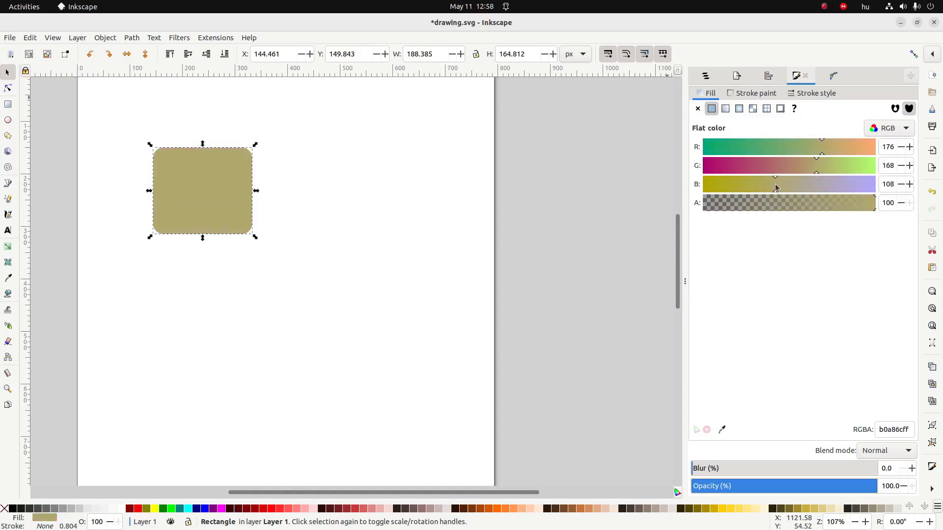
pyautogui.click(889, 128)
pyautogui.click(882, 99)
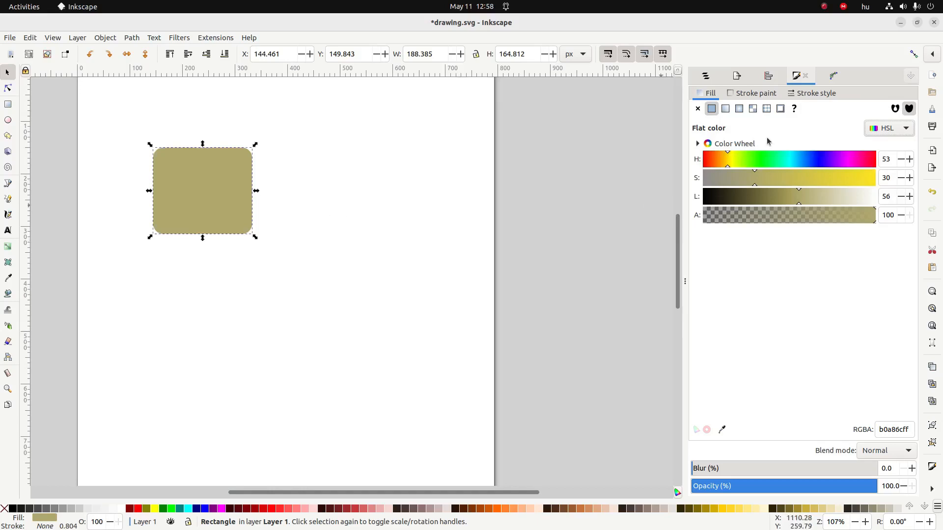
# Step: Try out the rectangle's fill alpha, opacity and blur, returning them to 100, 100% and 0, and consult the checklist for the fill items
pyautogui.hotkey('alt', 'Tab')
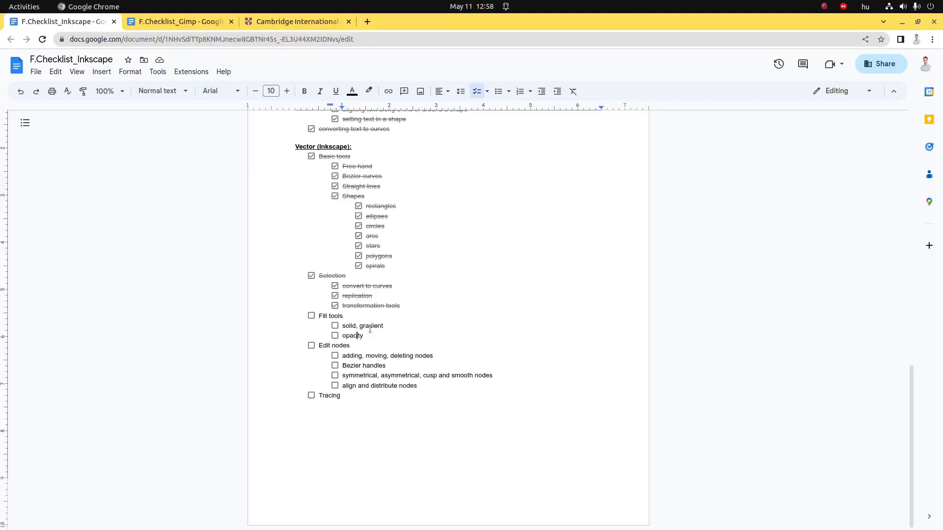
pyautogui.hotkey('alt', 'Tab')
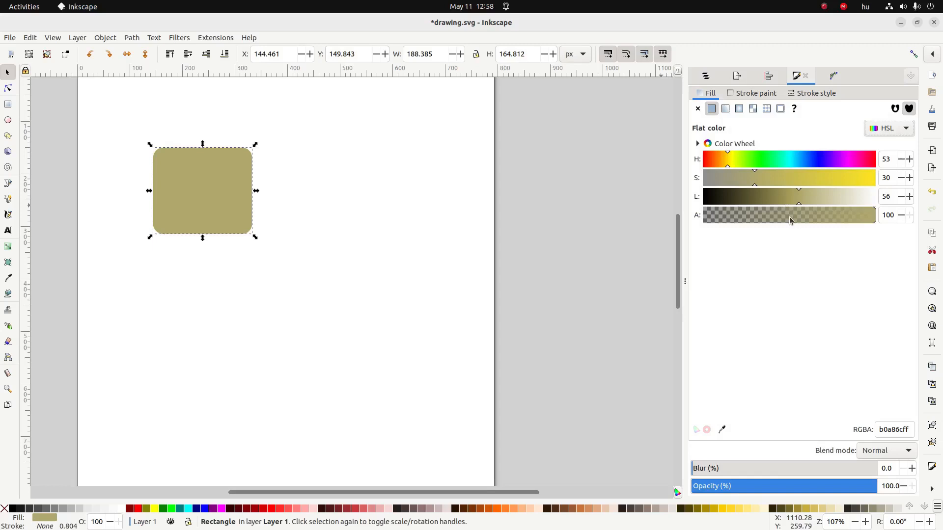
pyautogui.moveTo(790, 220); pyautogui.dragTo(941, 225)
pyautogui.moveTo(735, 484); pyautogui.dragTo(914, 499)
pyautogui.moveTo(735, 468); pyautogui.dragTo(661, 471)
pyautogui.hotkey('alt', 'Tab')
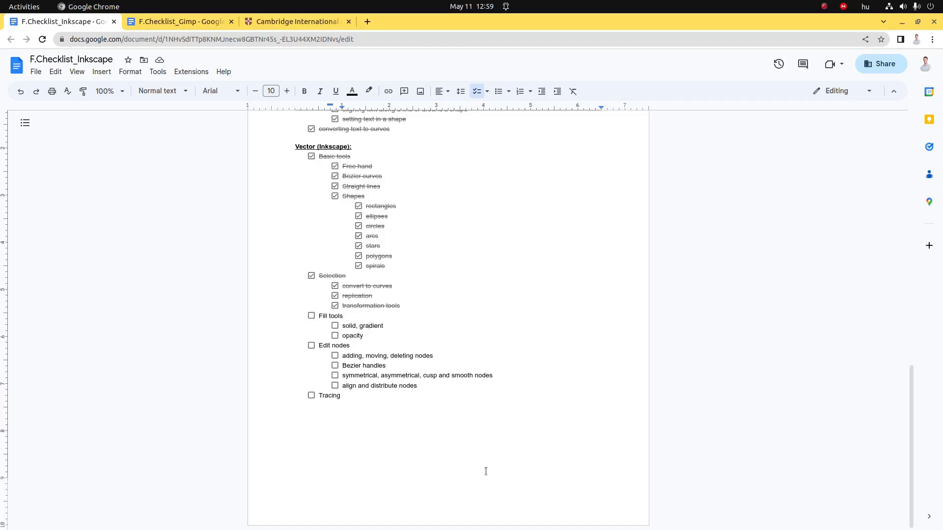
pyautogui.hotkey('alt', 'Tab')
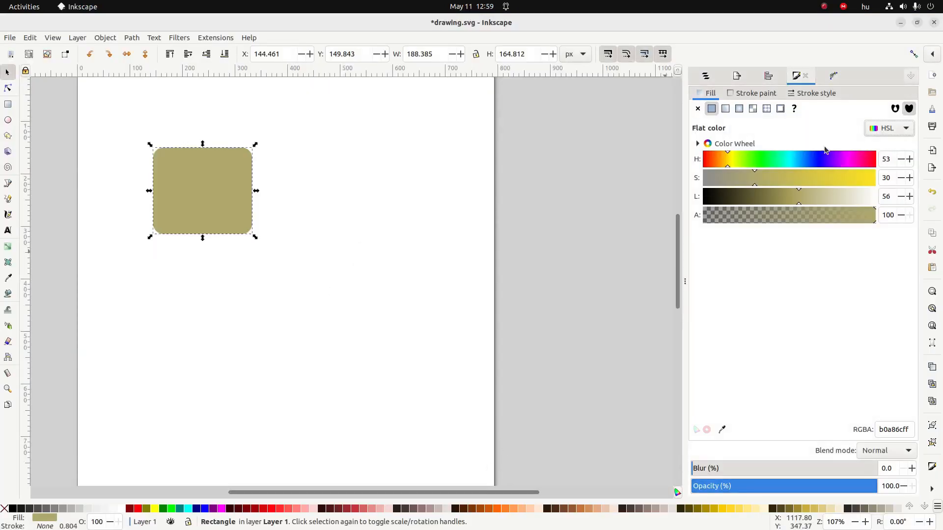
# Step: Apply a linear gradient fill to the rectangle, with the end stop at alpha 100 and hue 360 and the start stop at hue 0
pyautogui.click(726, 109)
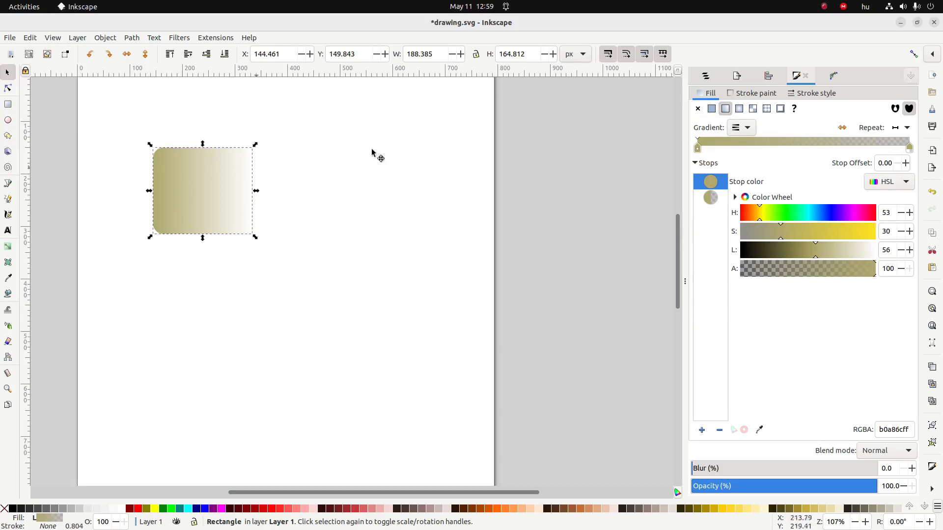
pyautogui.click(909, 149)
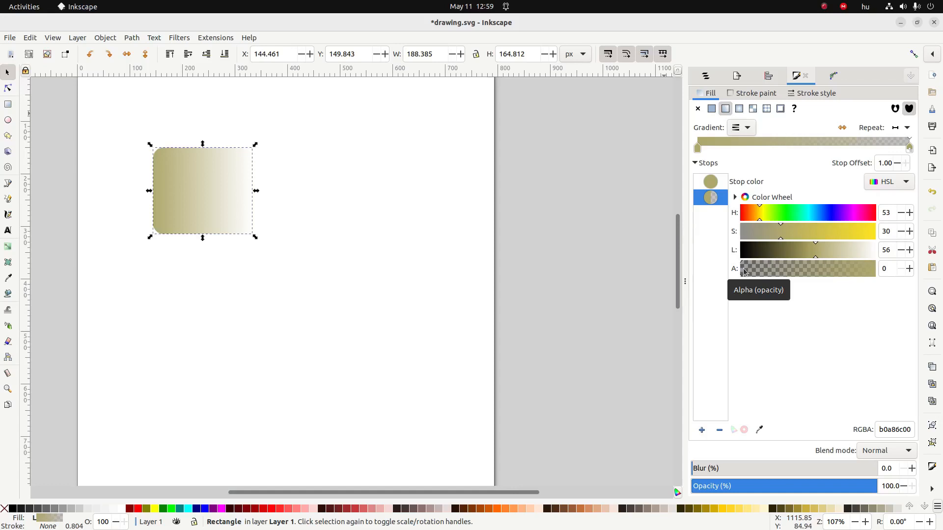
pyautogui.moveTo(743, 271); pyautogui.dragTo(889, 268)
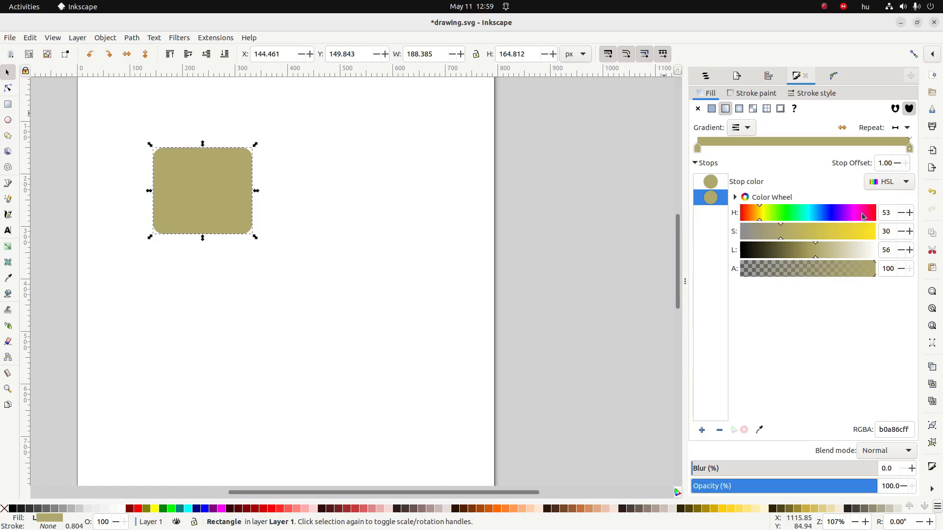
pyautogui.moveTo(863, 216); pyautogui.dragTo(882, 222)
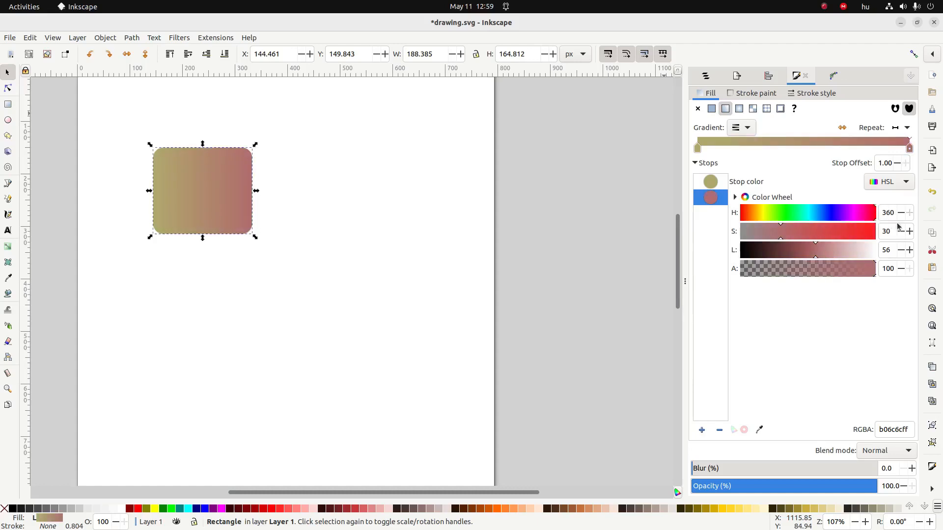
pyautogui.click(697, 148)
pyautogui.moveTo(752, 217); pyautogui.dragTo(727, 216)
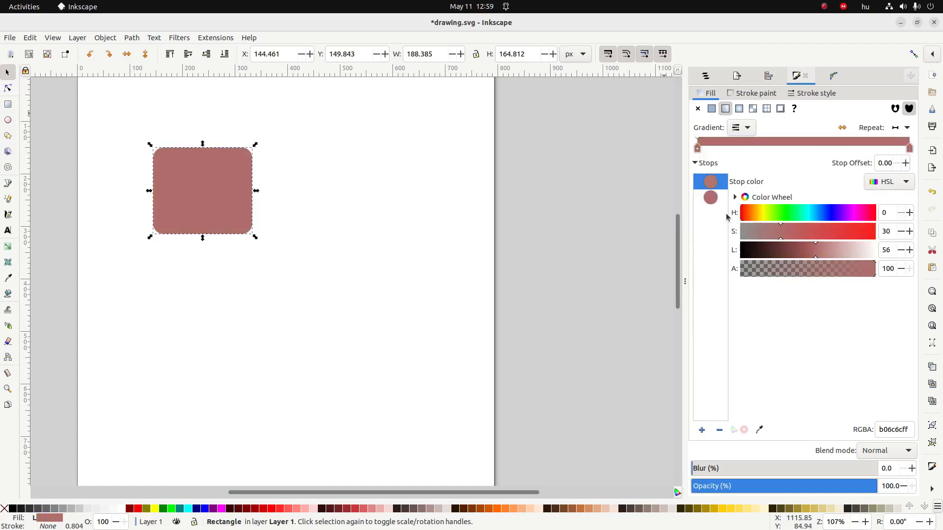
# Step: Set the gradient's end stop to H 233, S 89, L 66 and the start stop's saturation to 67
pyautogui.click(910, 148)
pyautogui.click(829, 216)
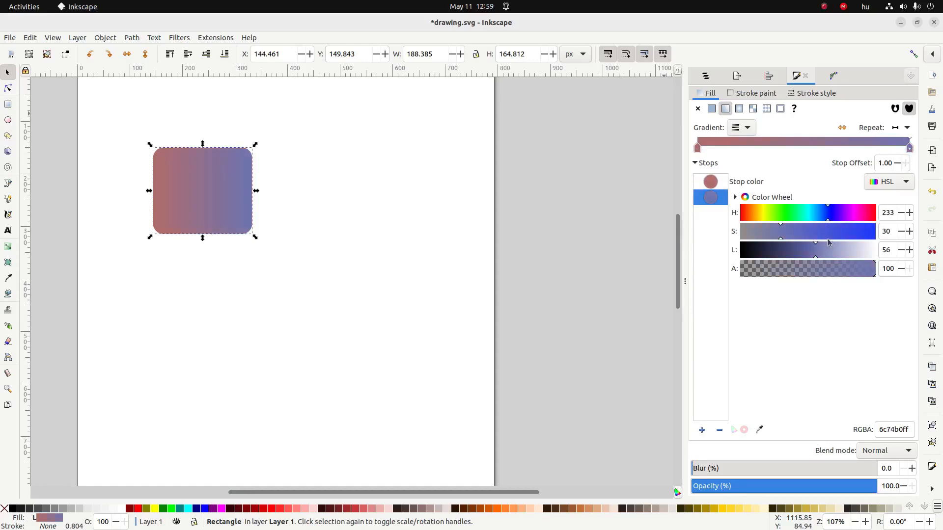
pyautogui.moveTo(819, 259); pyautogui.dragTo(860, 233)
pyautogui.click(856, 233)
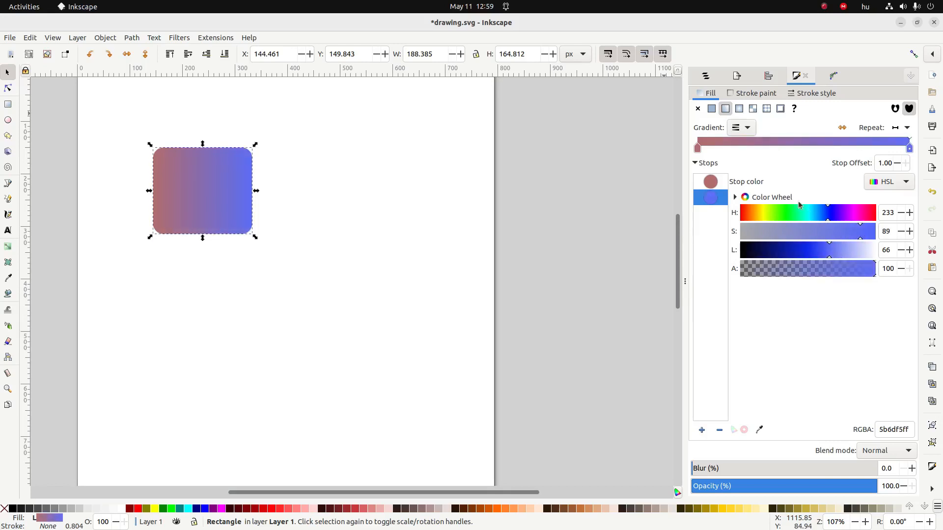
pyautogui.click(698, 149)
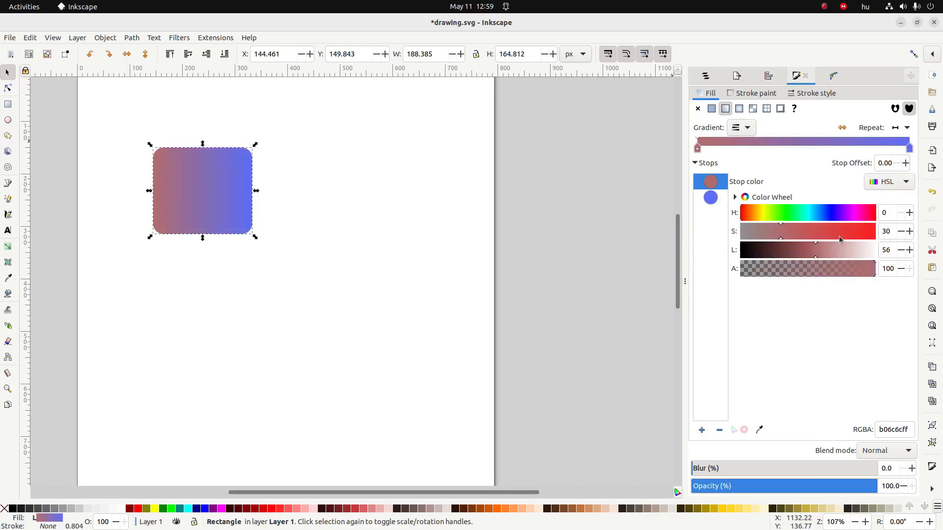
pyautogui.click(831, 234)
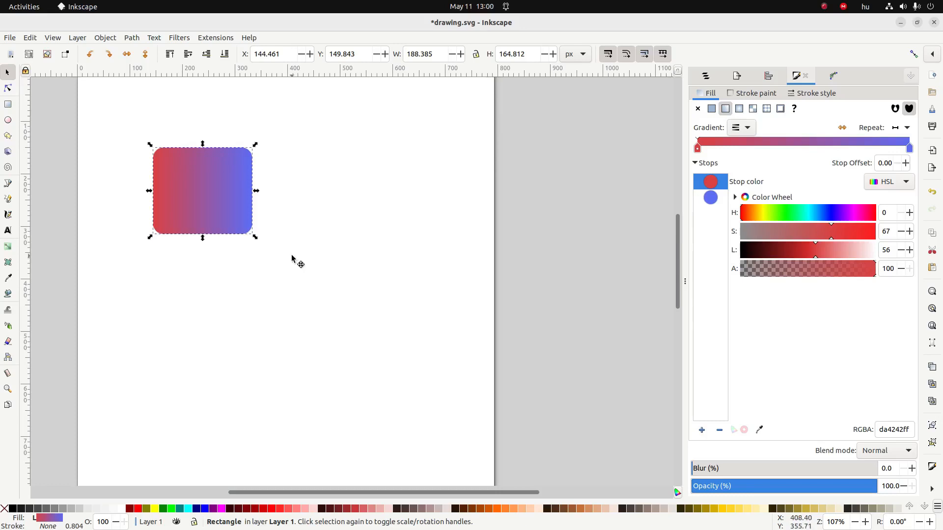
# Step: Add a middle gradient stop with hue 129 at offset 0.46, and add and delete an extra stop between green and blue
pyautogui.doubleClick(778, 142)
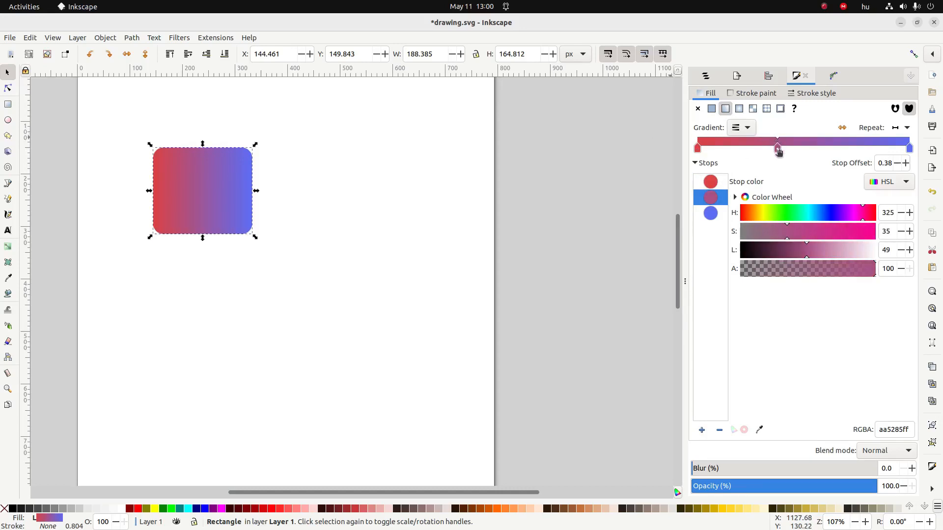
pyautogui.click(789, 219)
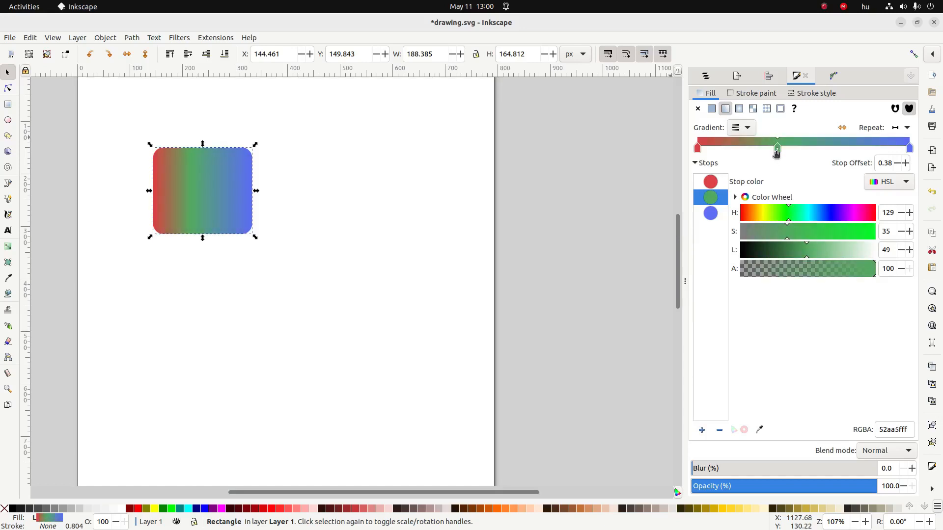
pyautogui.moveTo(777, 153)
pyautogui.mouseDown()
pyautogui.moveTo(877, 150)
pyautogui.moveTo(731, 152)
pyautogui.moveTo(830, 151)
pyautogui.moveTo(794, 150)
pyautogui.mouseUp()
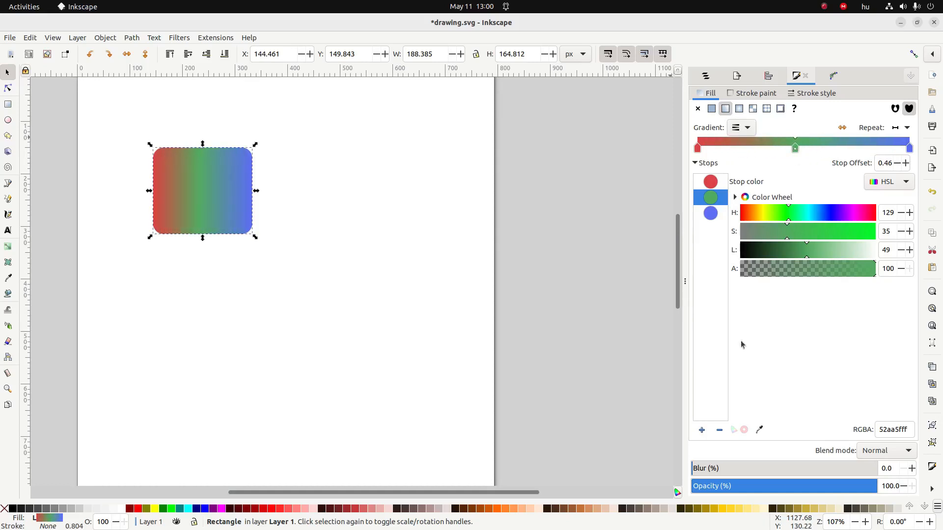
pyautogui.click(702, 430)
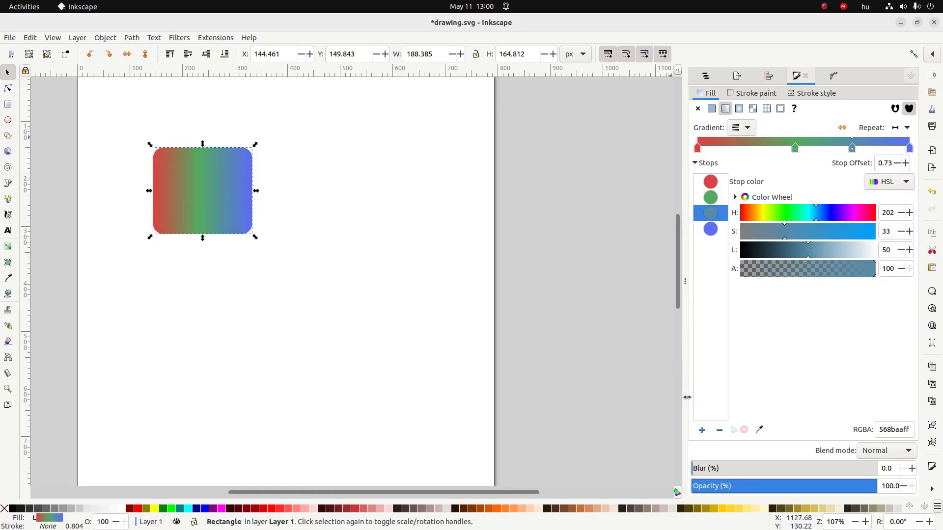
pyautogui.click(718, 430)
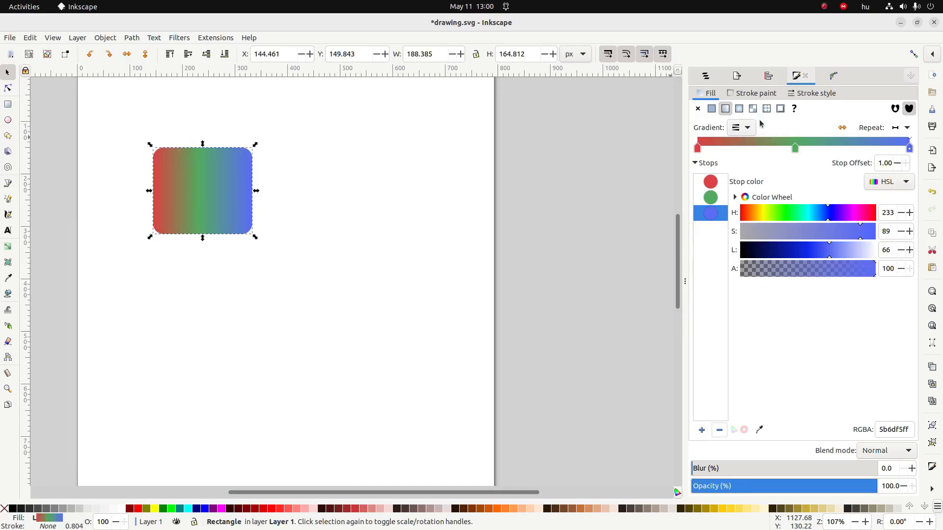
# Step: Change the rectangle's fill to a radial gradient and move the green stop to offset 0.66
pyautogui.click(740, 109)
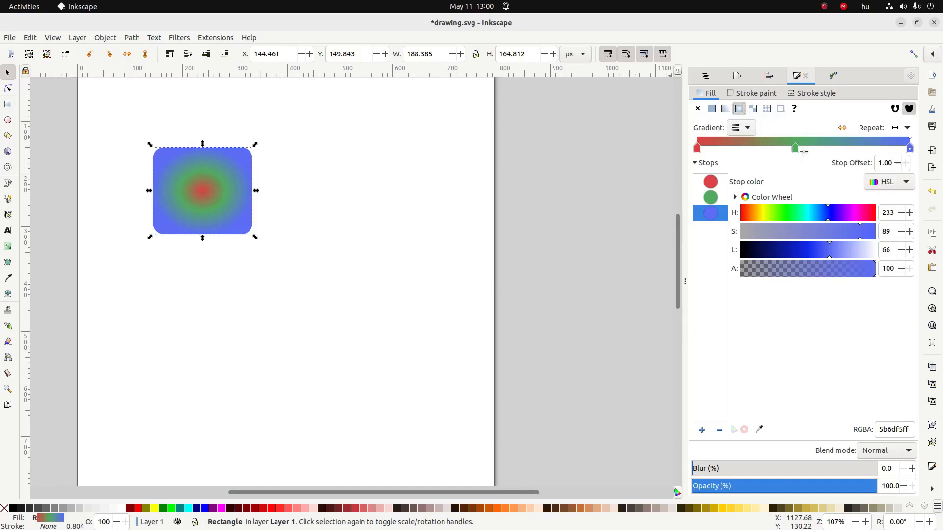
pyautogui.moveTo(795, 148); pyautogui.dragTo(847, 147)
pyautogui.moveTo(886, 139); pyautogui.dragTo(839, 142)
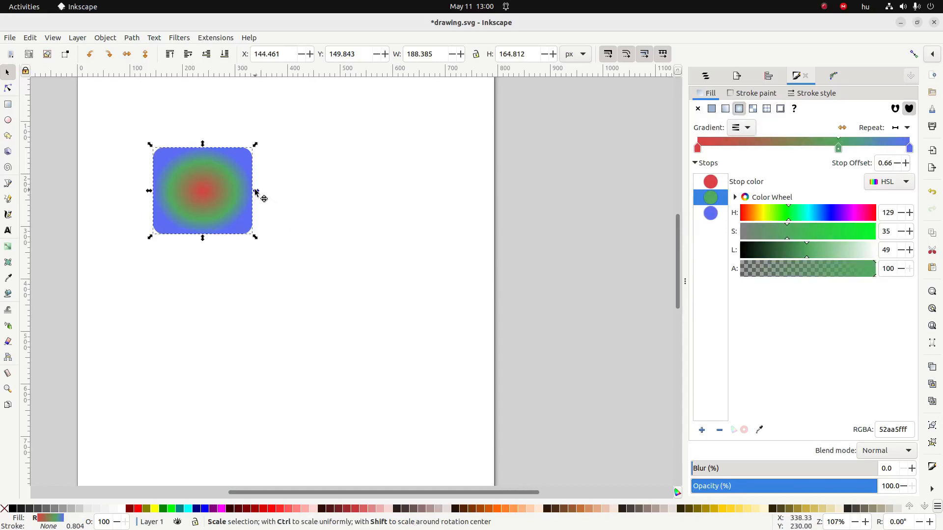
# Step: Stretch the gradient-filled rectangle rightward and downward to about 485 by 326 px
pyautogui.moveTo(255, 190); pyautogui.dragTo(420, 187)
pyautogui.moveTo(284, 239); pyautogui.dragTo(281, 326)
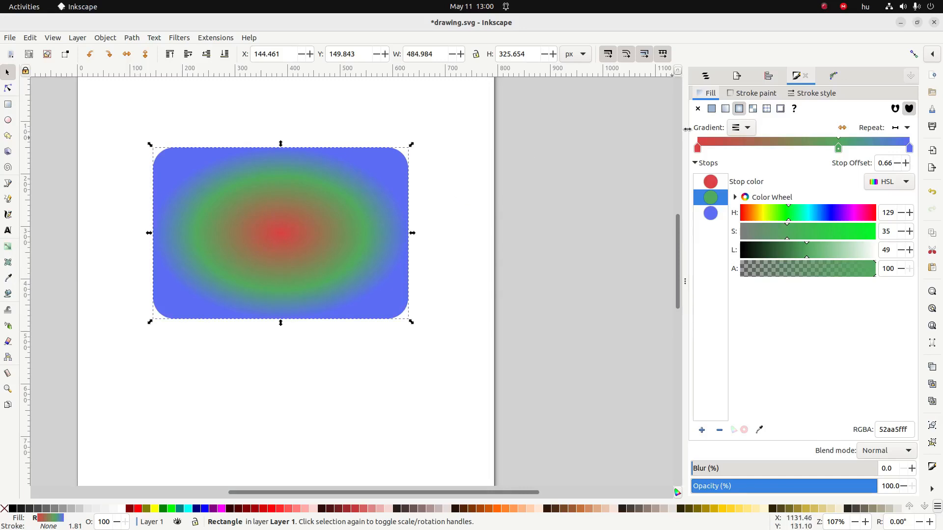
# Step: Change the rectangle's fill to a linear gradient and angle it diagonally, with its start inside the lower left and its end near the upper centre
pyautogui.click(727, 110)
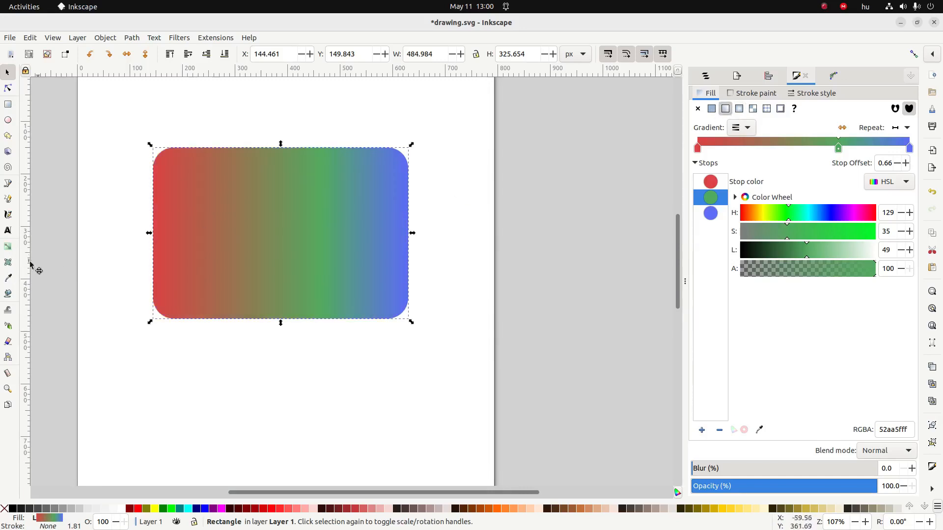
pyautogui.click(8, 249)
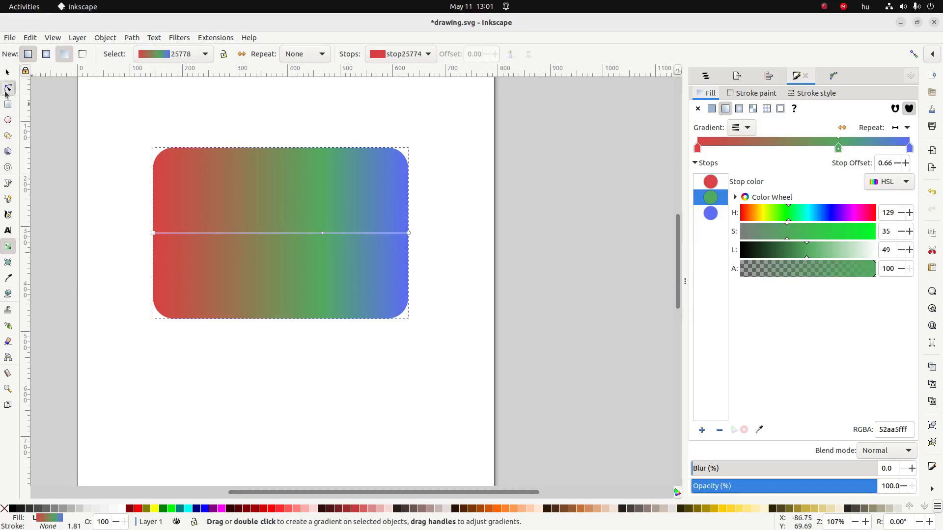
pyautogui.click(8, 88)
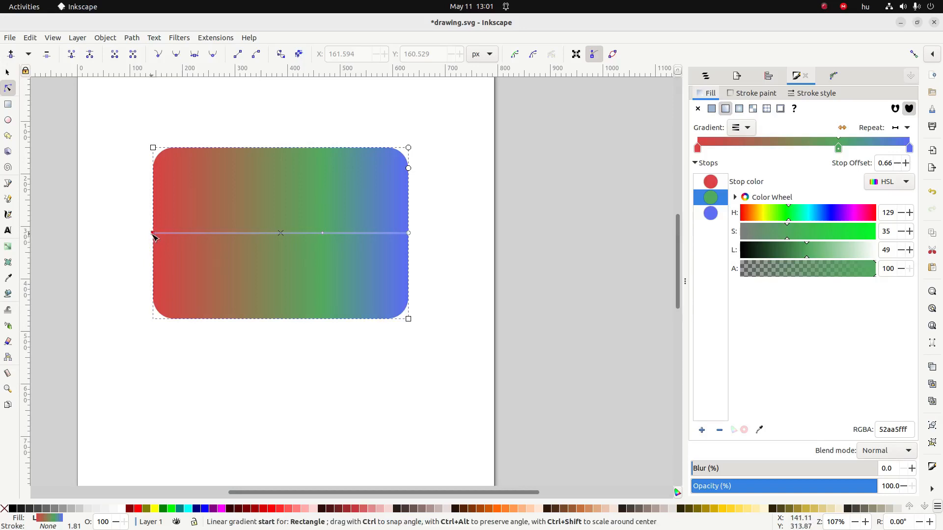
pyautogui.moveTo(153, 234); pyautogui.dragTo(184, 256)
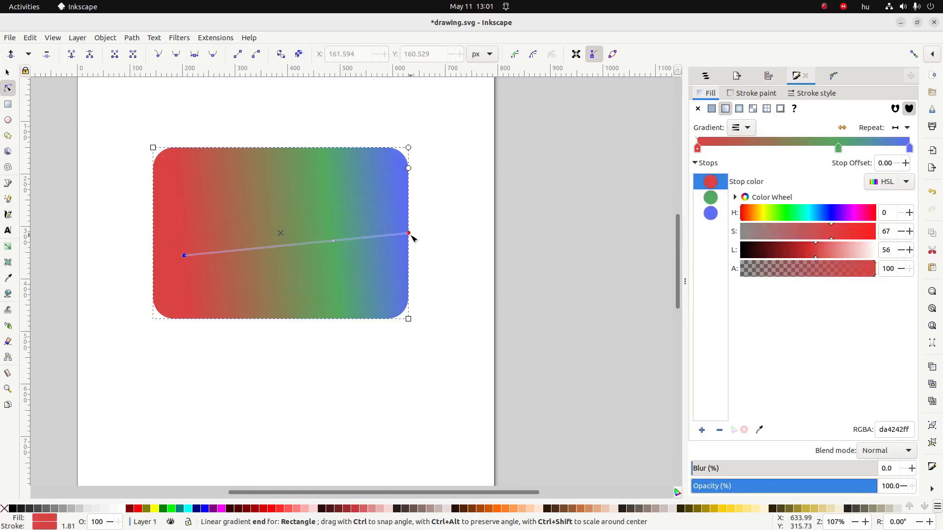
pyautogui.moveTo(409, 234); pyautogui.dragTo(291, 186)
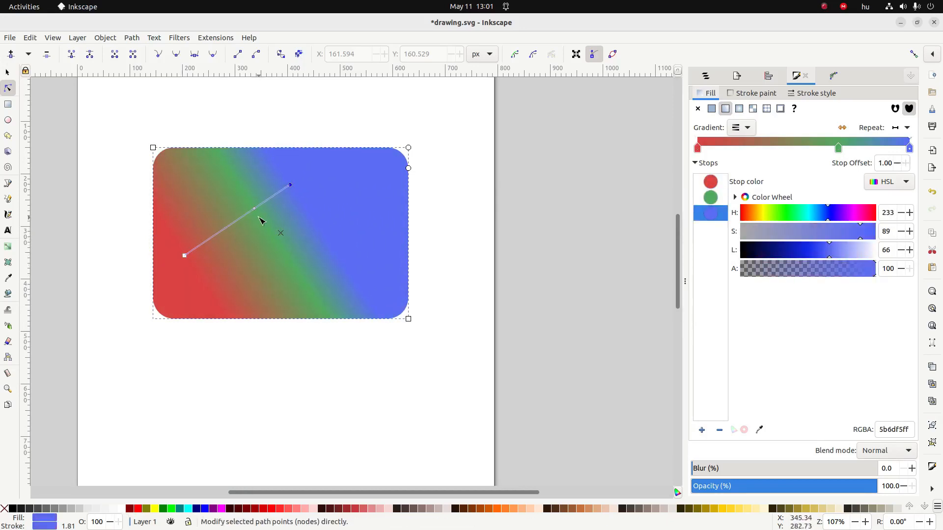
# Step: Shift the linear gradient's green stop toward red and extend both end handles beyond the rectangle along the diagonal
pyautogui.moveTo(254, 211); pyautogui.dragTo(254, 240)
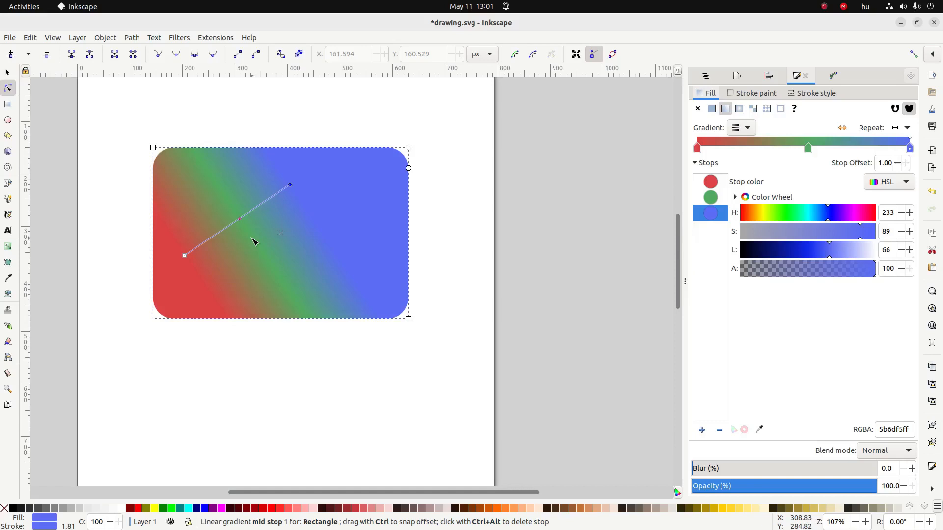
pyautogui.moveTo(291, 185); pyautogui.dragTo(478, 87)
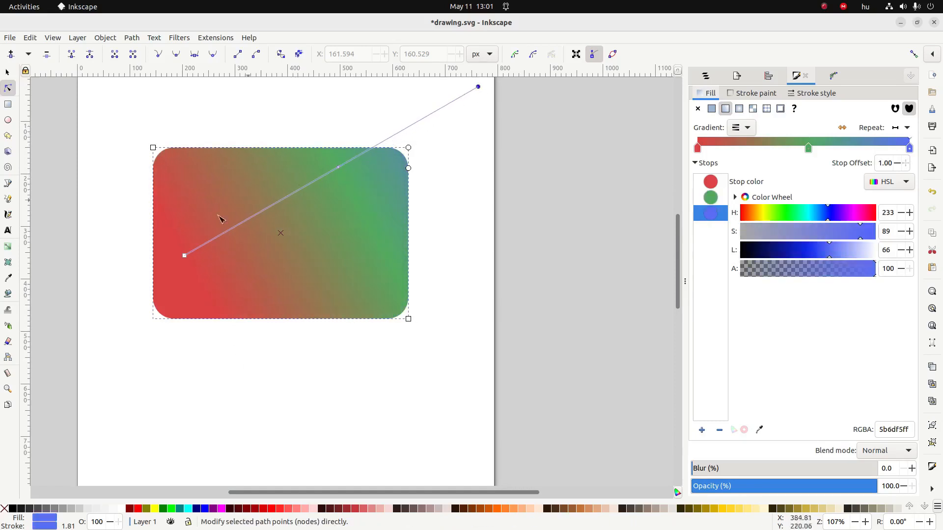
pyautogui.moveTo(185, 256); pyautogui.dragTo(85, 373)
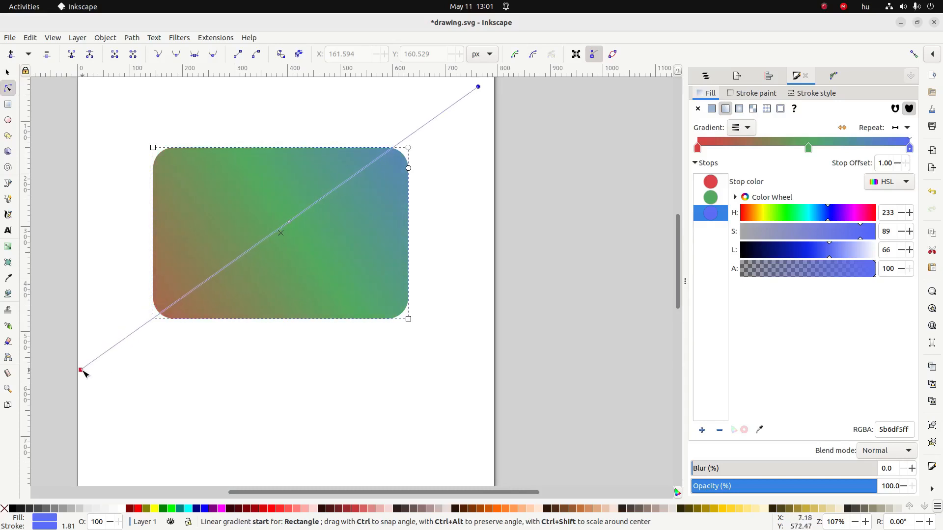
# Step: Change the fill to a radial gradient, nudge its centre up and right, extend its vertical radius and shorten its horizontal radius
pyautogui.click(739, 109)
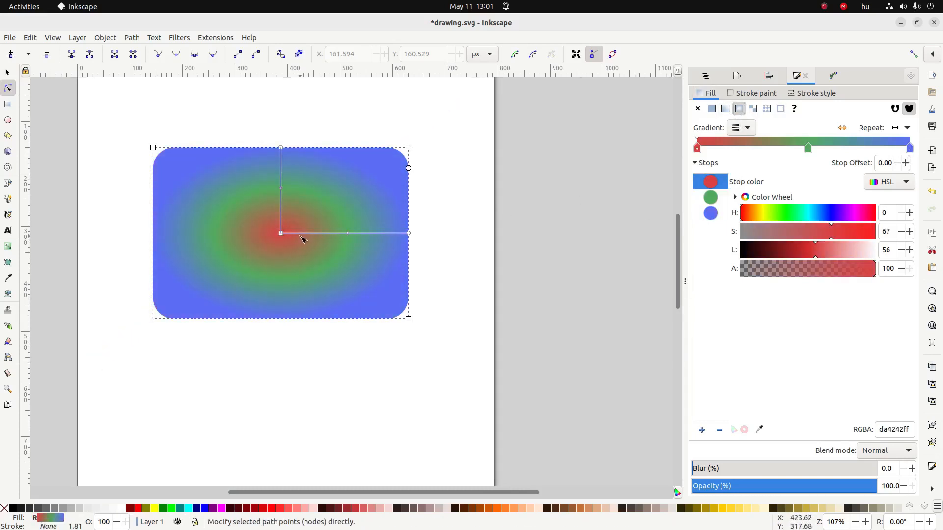
pyautogui.moveTo(281, 235)
pyautogui.mouseDown()
pyautogui.moveTo(260, 240)
pyautogui.moveTo(233, 268)
pyautogui.moveTo(290, 247)
pyautogui.moveTo(265, 236)
pyautogui.moveTo(294, 239)
pyautogui.moveTo(288, 226)
pyautogui.mouseUp()
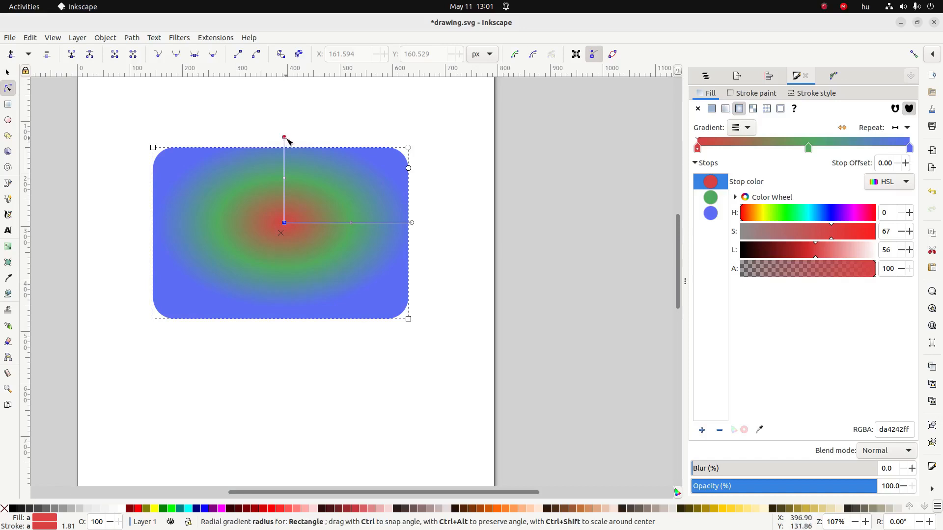
pyautogui.moveTo(286, 137); pyautogui.dragTo(289, 77)
pyautogui.moveTo(411, 223); pyautogui.dragTo(354, 224)
pyautogui.press('Escape')
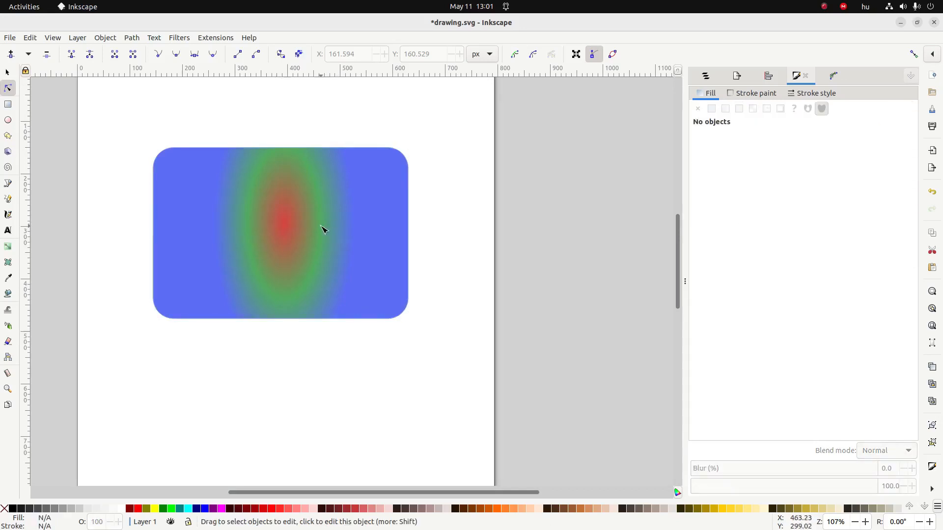
# Step: Move the radial gradient's green stop inward to offset 0.42 and deselect the rectangle
pyautogui.click(323, 229)
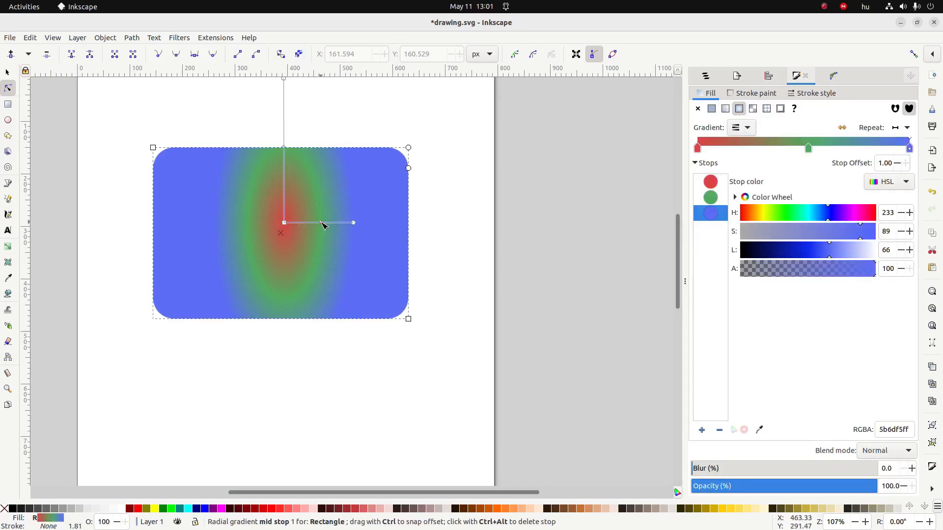
pyautogui.moveTo(323, 225)
pyautogui.mouseDown()
pyautogui.moveTo(349, 222)
pyautogui.moveTo(315, 223)
pyautogui.mouseUp()
pyautogui.click(314, 222)
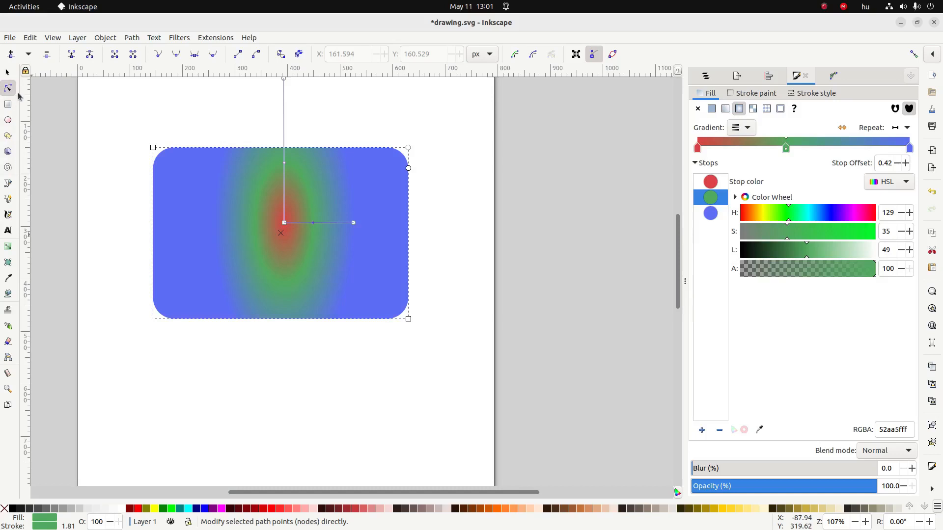
pyautogui.click(8, 73)
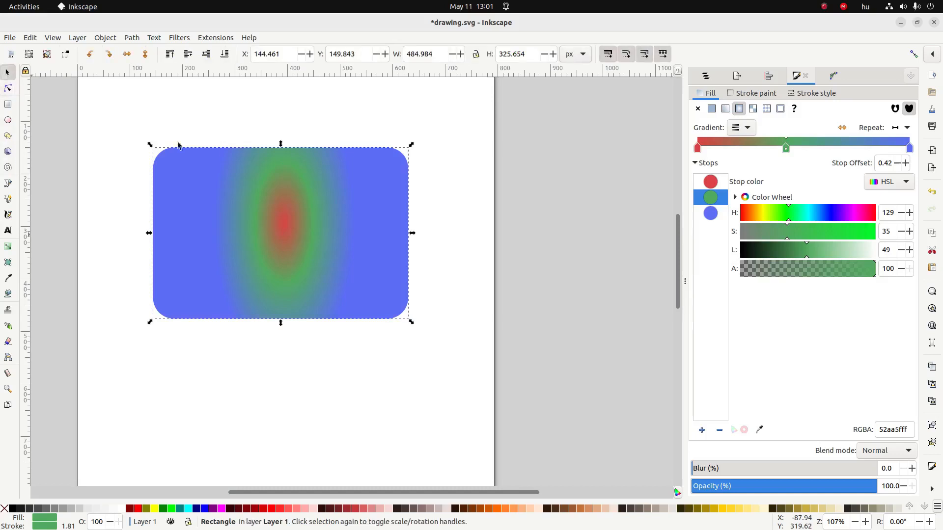
pyautogui.click(207, 128)
# Step: Switch to the Google Docs checklist, tick off solid/gradient, opacity and Fill tools, and highlight the words of the adding, moving, deleting nodes item
pyautogui.hotkey('alt', 'Tab')
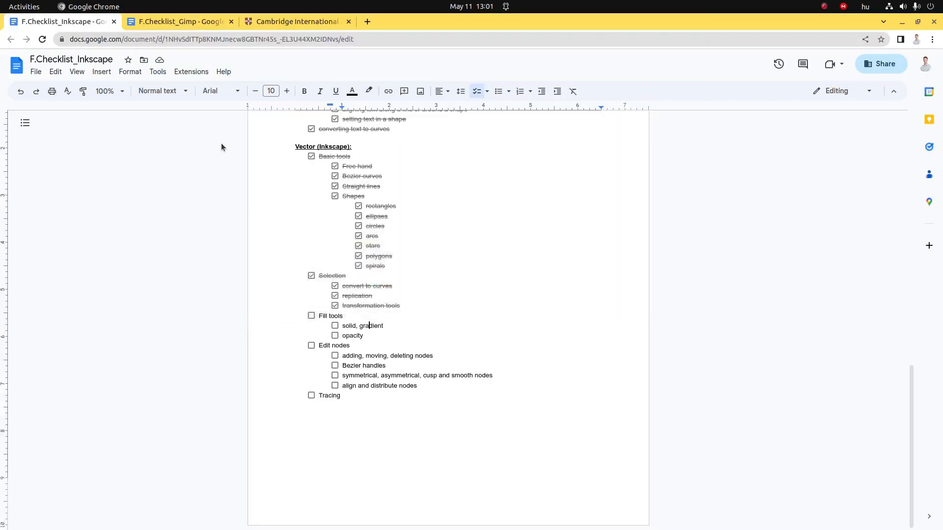
pyautogui.click(334, 326)
pyautogui.click(335, 336)
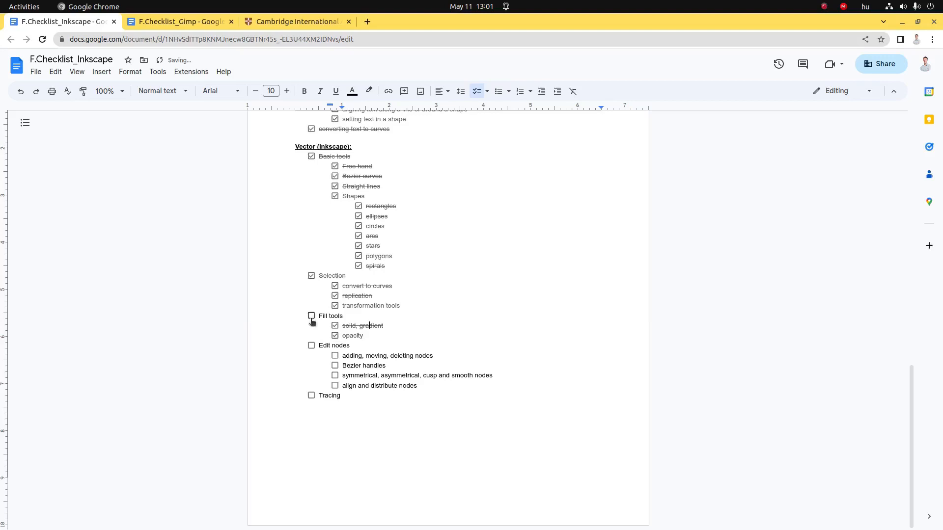
pyautogui.click(311, 317)
pyautogui.moveTo(363, 355); pyautogui.dragTo(389, 357)
pyautogui.click(349, 356)
pyautogui.doubleClick(371, 356)
pyautogui.doubleClick(396, 356)
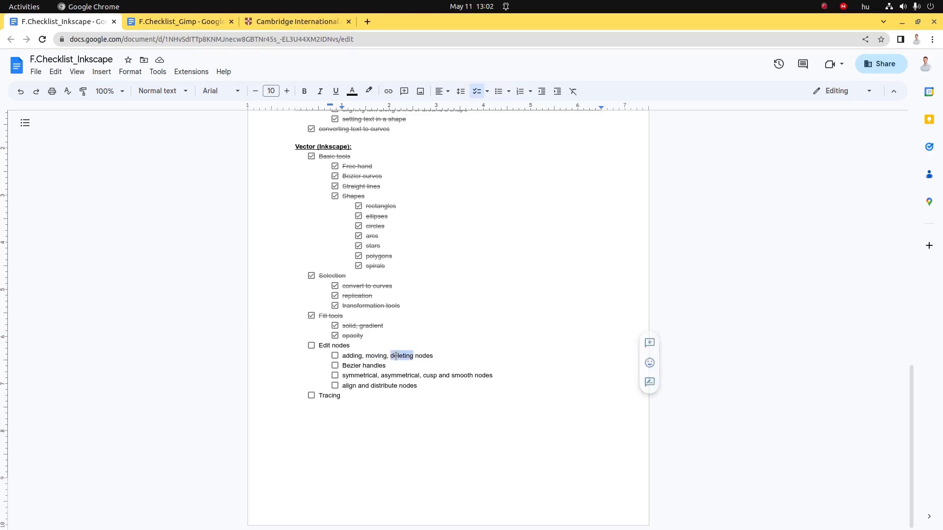
# Step: Switch to Inkscape and draw a closed five-node straight-line path with the Pen tool, overlapping the rectangle's lower-left corner
pyautogui.hotkey('alt', 'Tab')
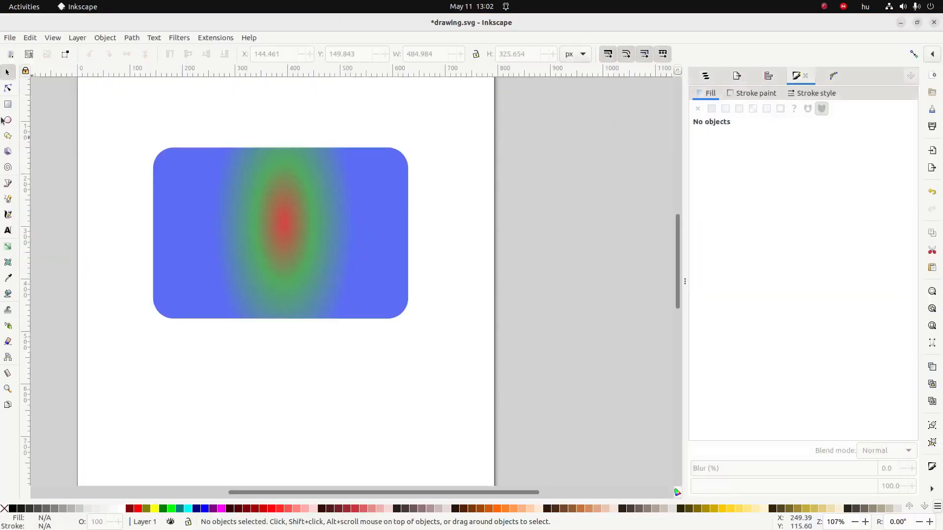
pyautogui.click(8, 183)
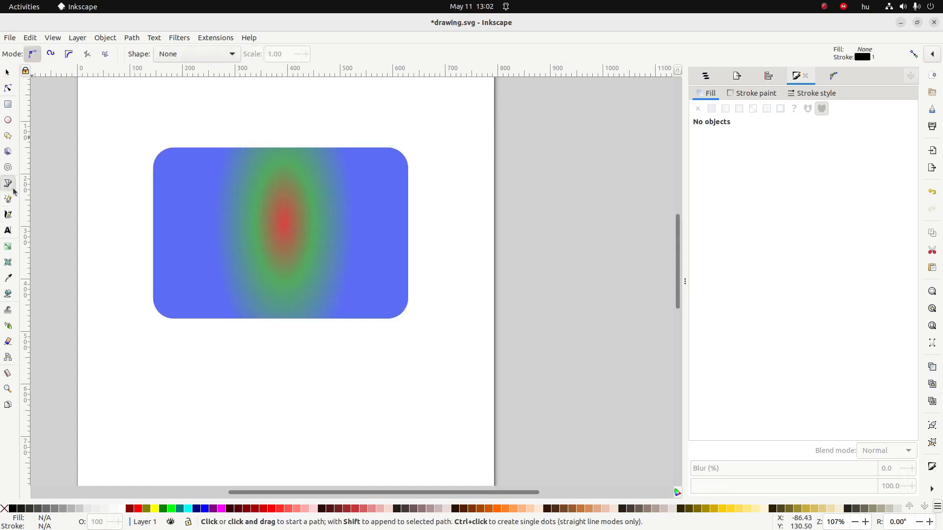
pyautogui.click(120, 348)
pyautogui.click(134, 391)
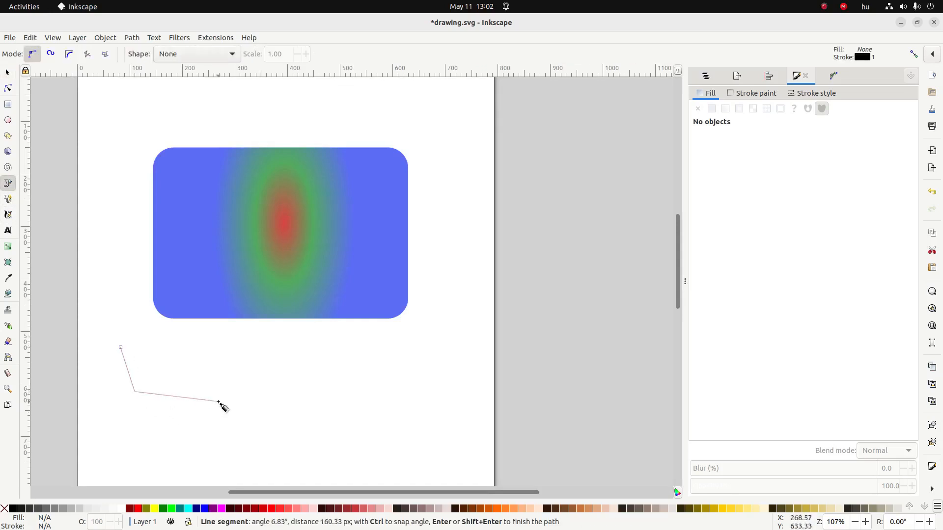
pyautogui.click(218, 401)
pyautogui.click(206, 354)
pyautogui.click(119, 256)
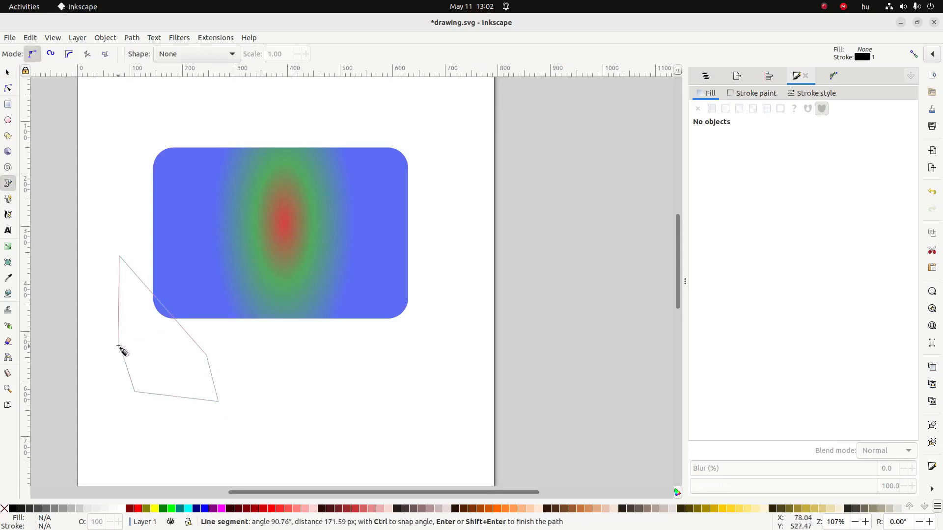
pyautogui.click(120, 348)
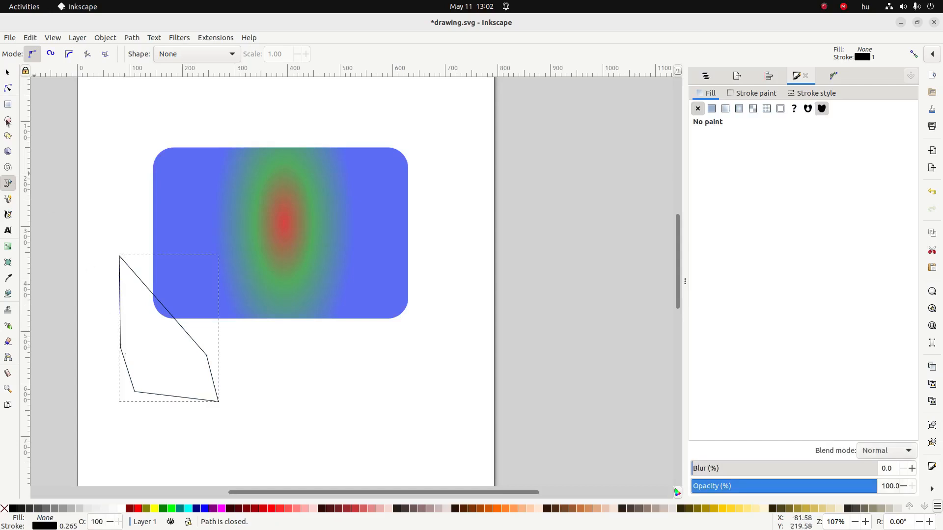
# Step: Insert a node in the path's left edge, between its topmost node and the node below it
pyautogui.click(8, 89)
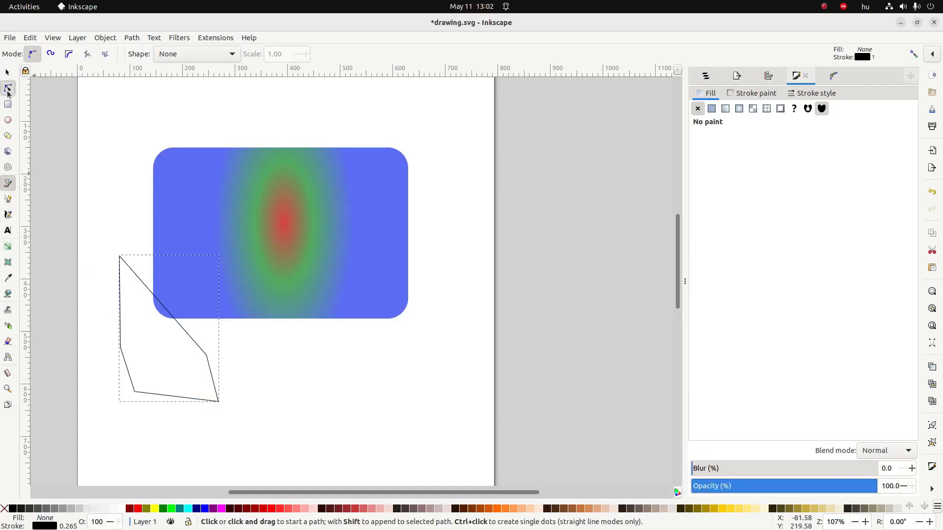
pyautogui.click(119, 256)
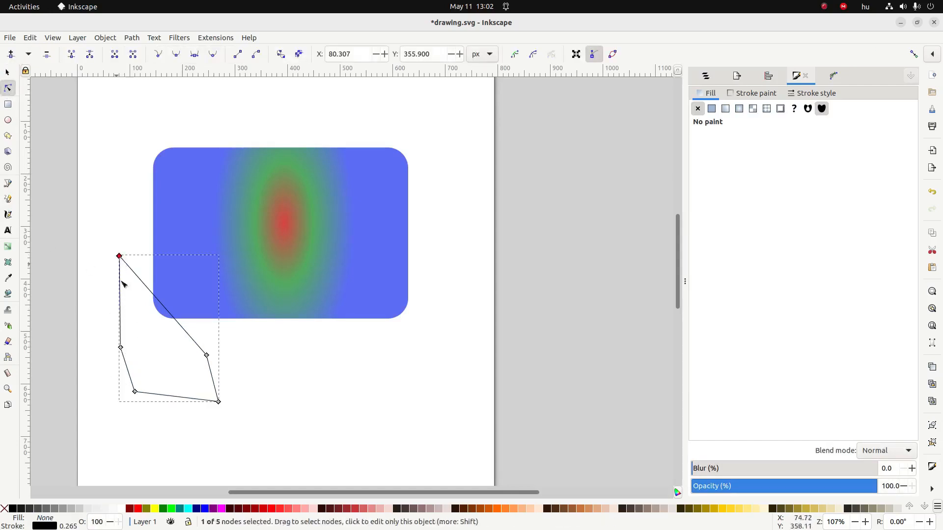
pyautogui.keyDown('shift'); pyautogui.click(121, 349); pyautogui.keyUp('shift')
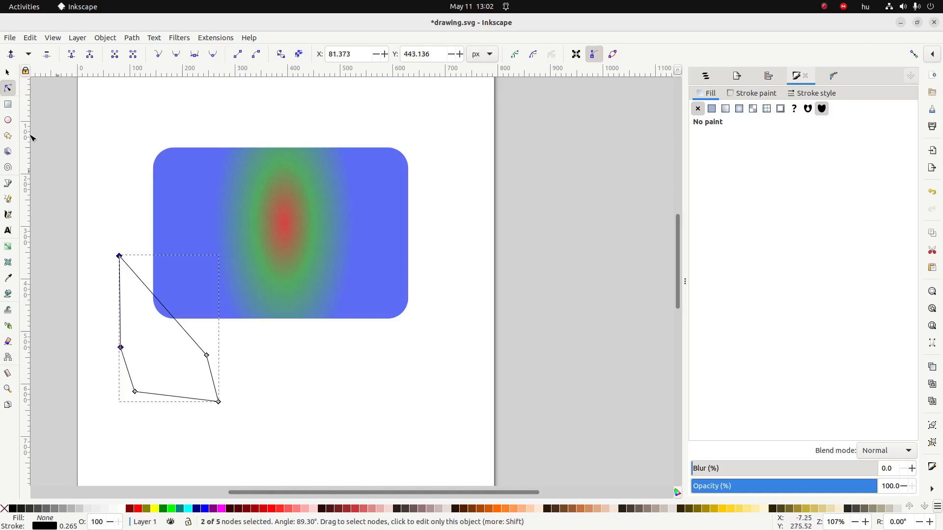
pyautogui.click(11, 54)
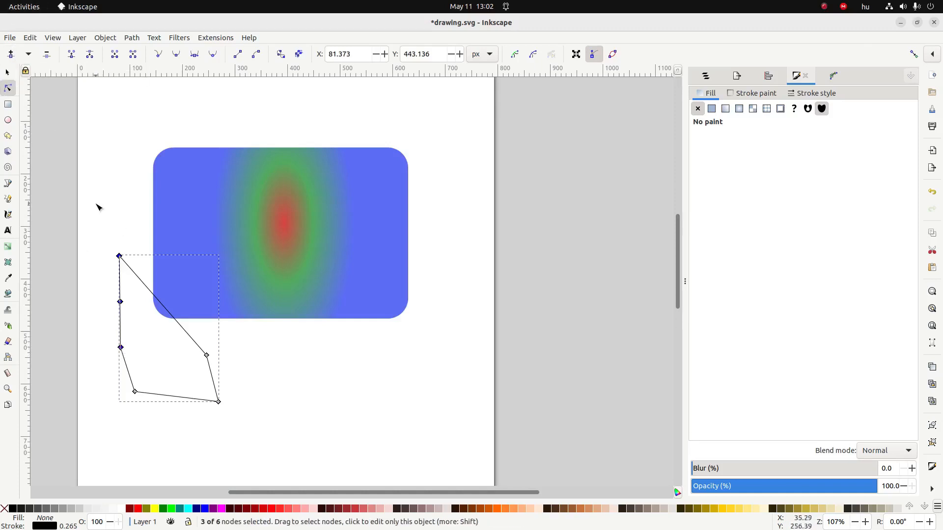
# Step: Insert a new node in every segment of the path, and delete the five nodes along its left edge
pyautogui.moveTo(84, 217); pyautogui.dragTo(248, 442)
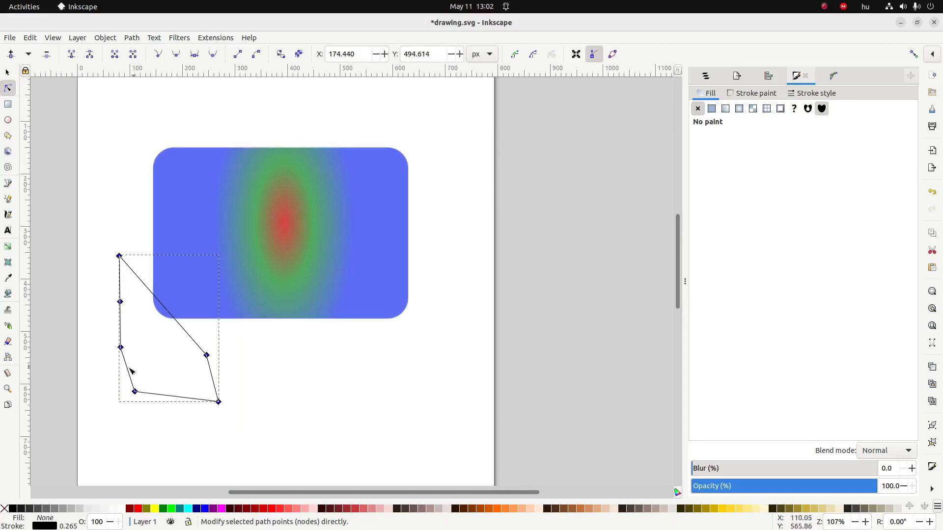
pyautogui.click(10, 54)
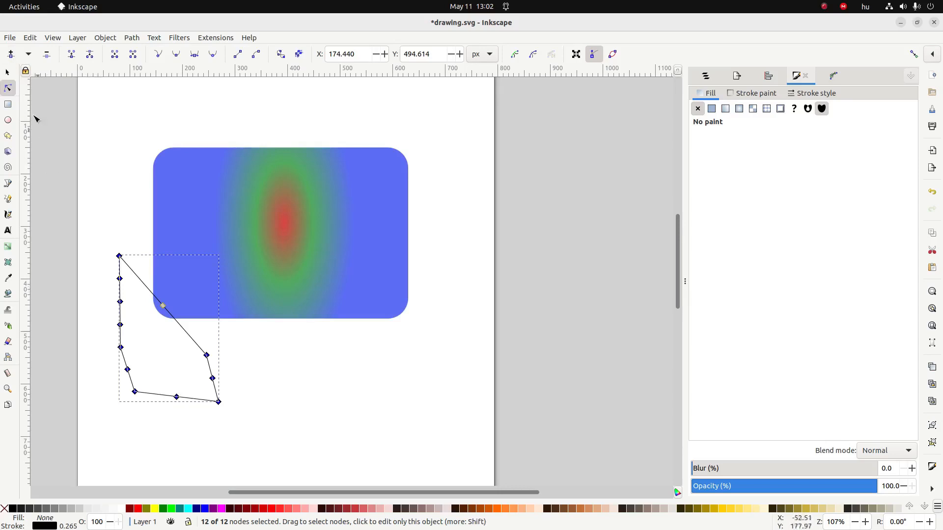
pyautogui.moveTo(80, 225); pyautogui.dragTo(134, 361)
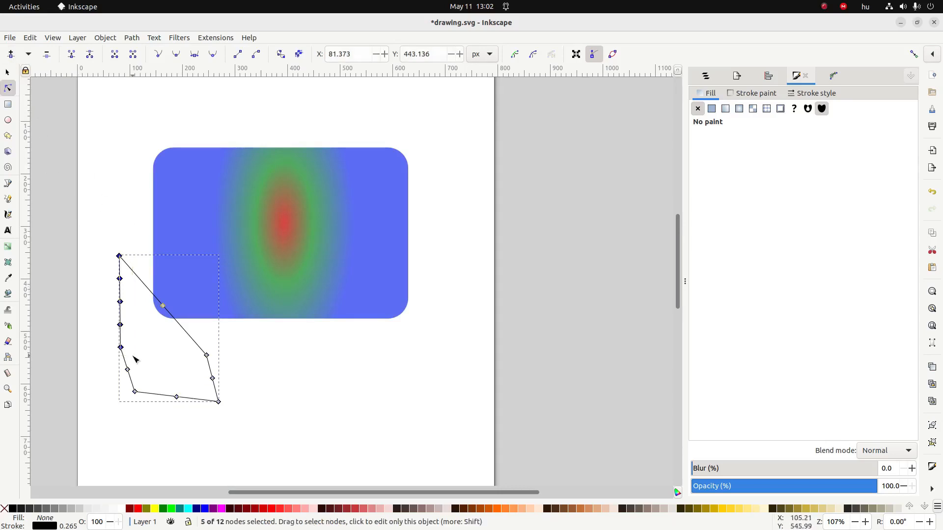
pyautogui.click(45, 58)
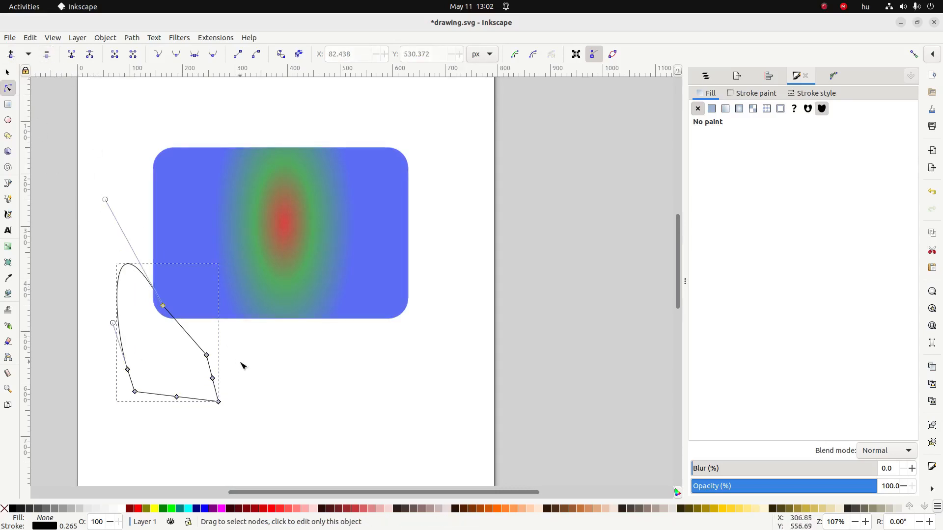
# Step: Tick off adding, moving, deleting nodes in the Google Docs checklist, and move the path's upper-right corner node in Inkscape to about X 323, Y 551 px
pyautogui.hotkey('alt', 'Tab')
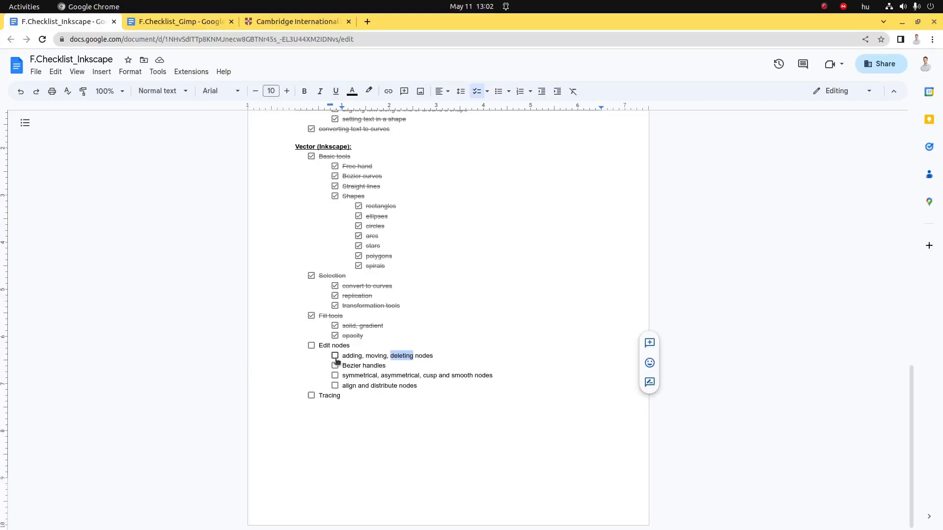
pyautogui.hotkey('alt', 'Tab')
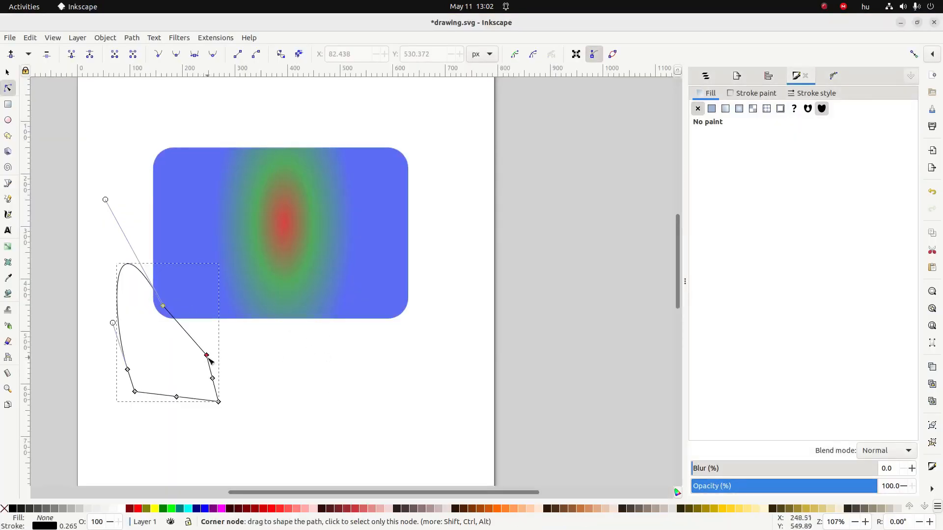
pyautogui.moveTo(210, 361); pyautogui.dragTo(249, 361)
# Step: Look up the Bezier handles item in the Google Docs checklist and return to Inkscape
pyautogui.hotkey('alt', 'Tab')
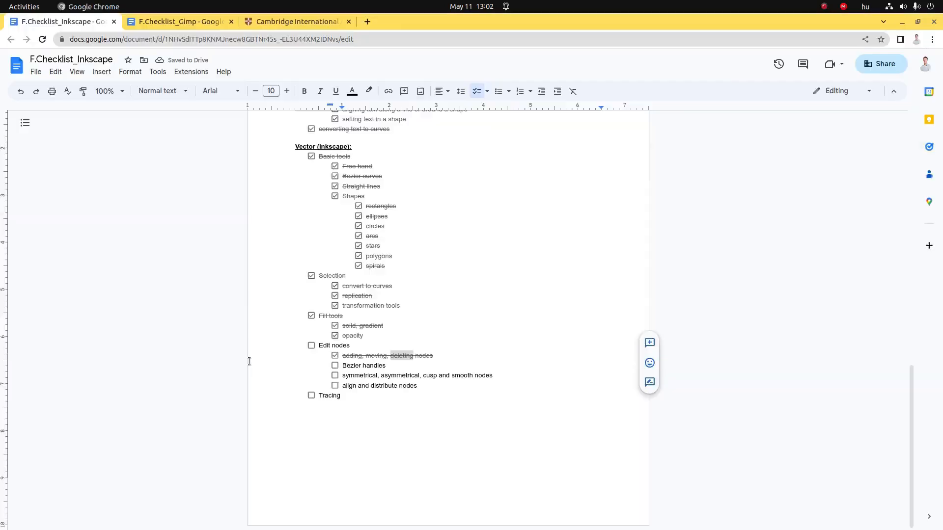
pyautogui.click(366, 367)
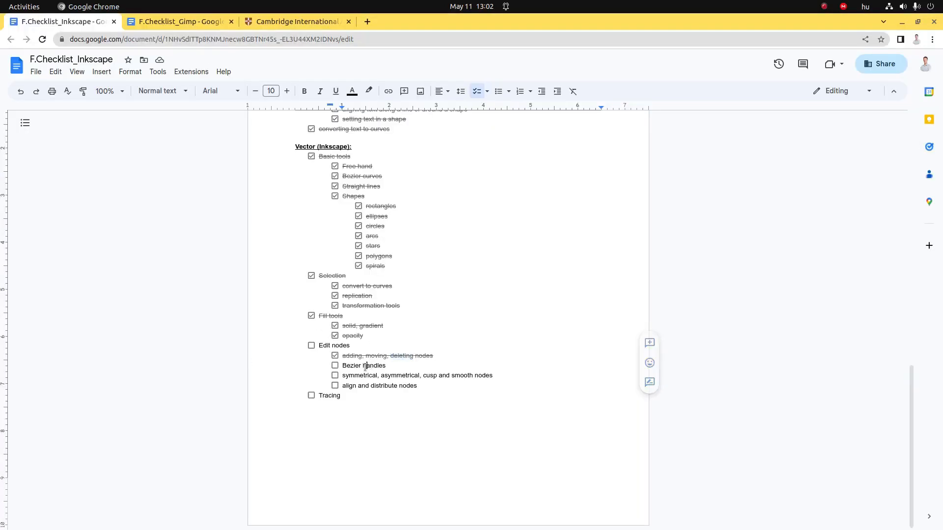
pyautogui.hotkey('alt', 'Tab')
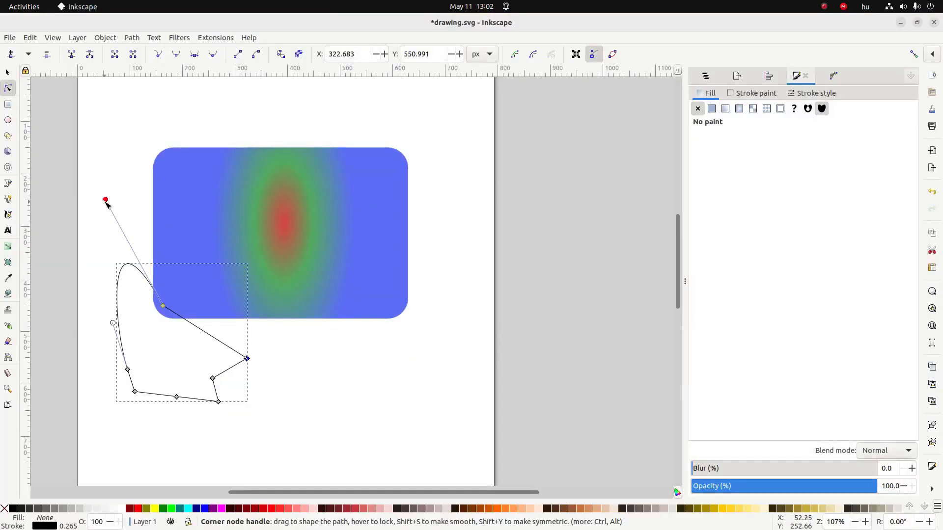
# Step: Curve the path on both sides of its topmost node with Bezier handles, and tick off Bezier handles in the Google Docs checklist
pyautogui.moveTo(105, 199); pyautogui.dragTo(119, 275)
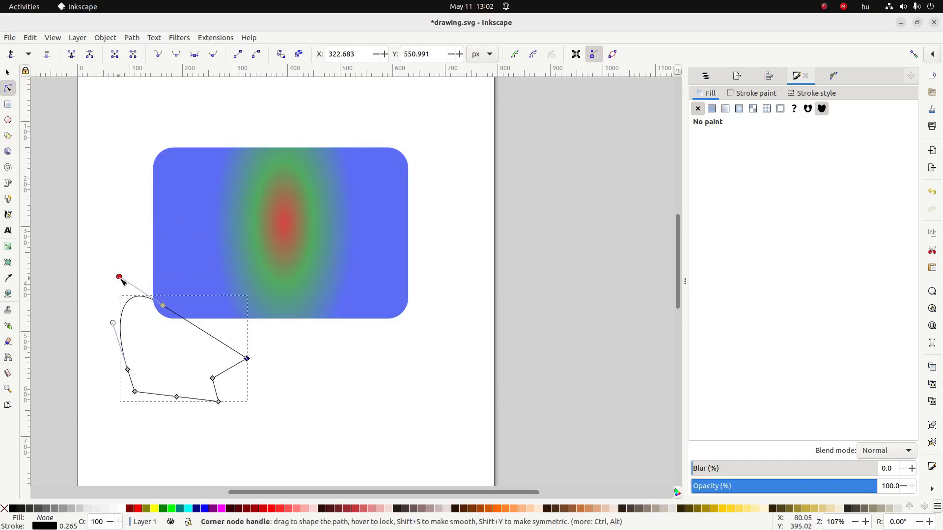
pyautogui.moveTo(185, 319); pyautogui.dragTo(200, 249)
pyautogui.hotkey('alt', 'Tab')
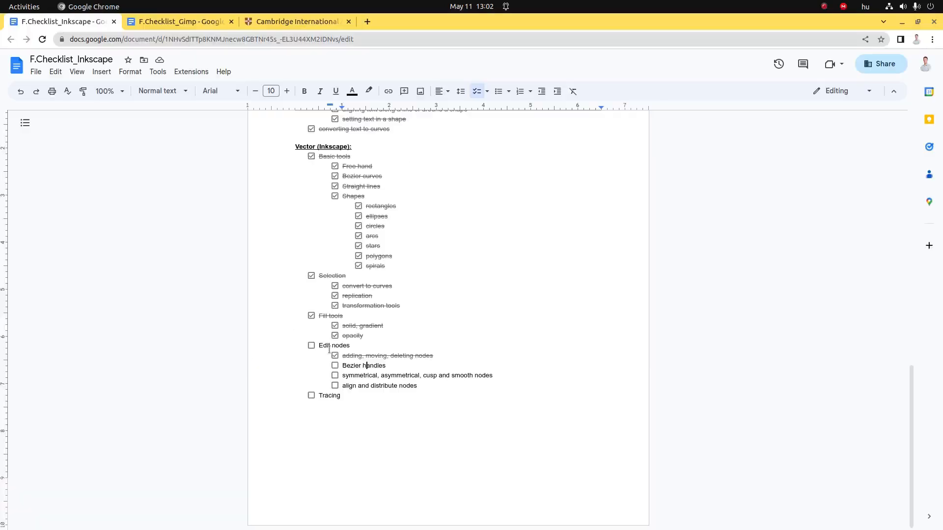
pyautogui.click(335, 366)
pyautogui.doubleClick(357, 376)
pyautogui.click(397, 377)
pyautogui.doubleClick(402, 375)
pyautogui.click(441, 374)
pyautogui.doubleClick(429, 376)
pyautogui.hotkey('alt', 'Tab')
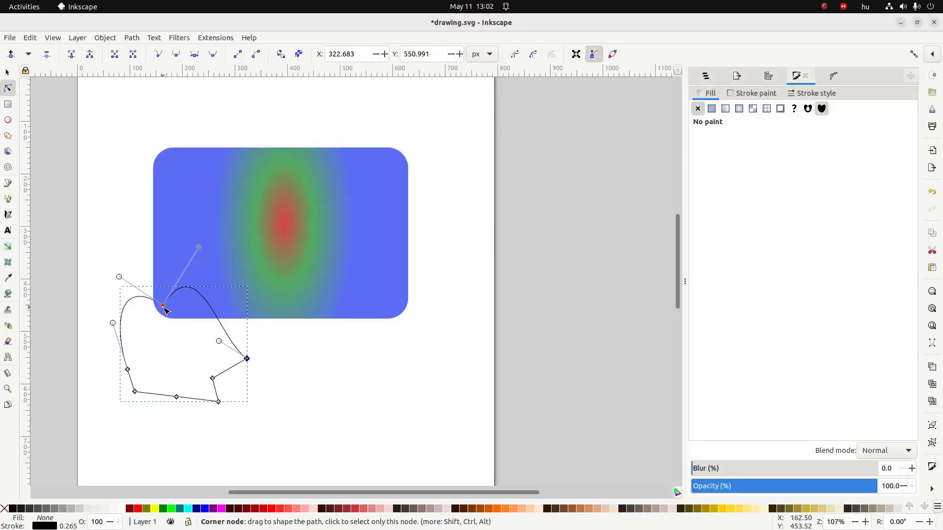
# Step: In Inkscape, move the path's topmost node to about X 169, Y 480 px, and make it smooth and finally symmetric, adjusting its handles
pyautogui.moveTo(165, 311); pyautogui.dragTo(168, 326)
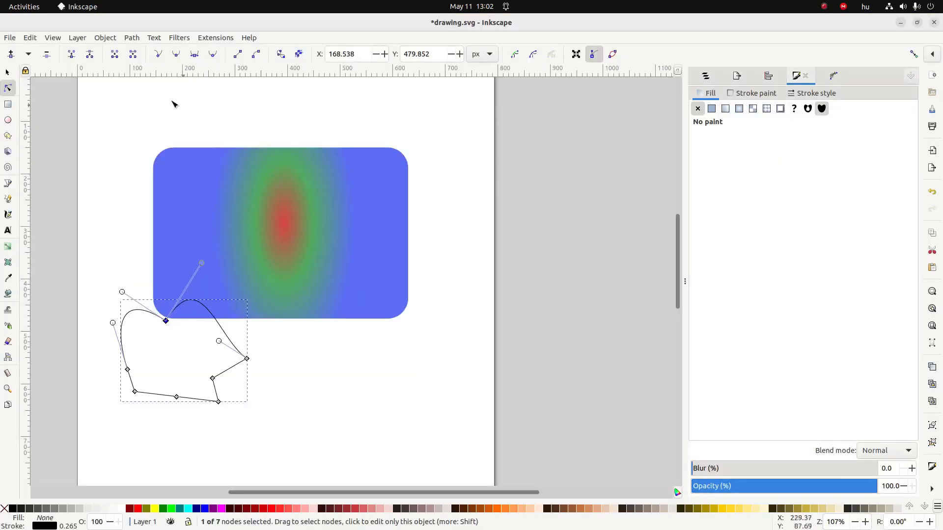
pyautogui.click(176, 54)
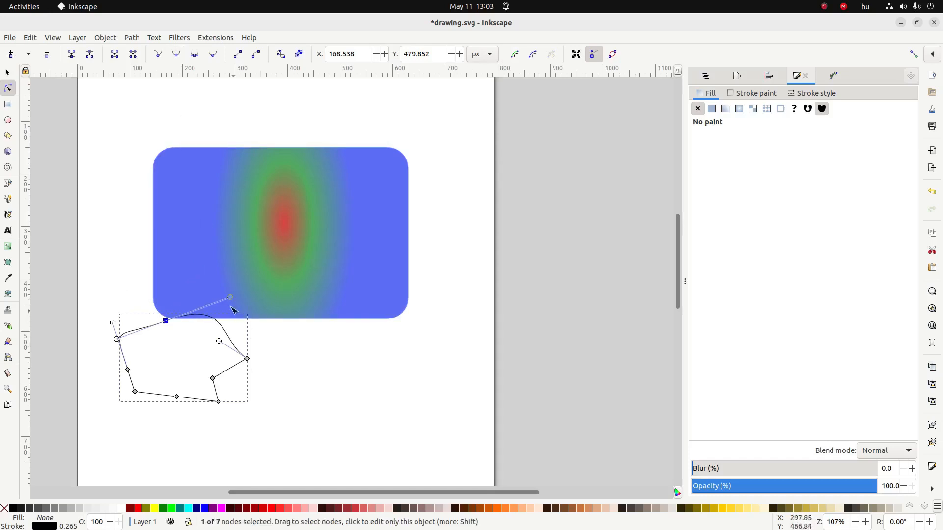
pyautogui.moveTo(233, 298); pyautogui.dragTo(174, 357)
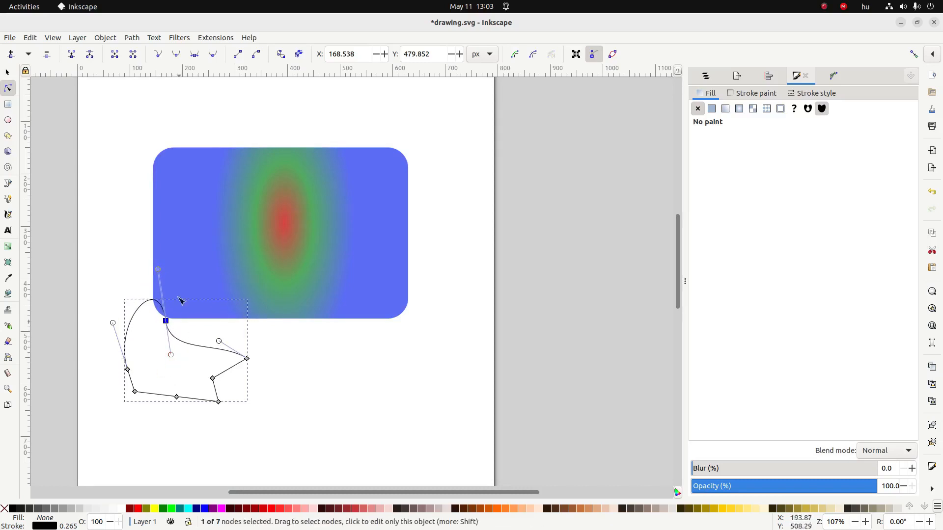
pyautogui.click(194, 54)
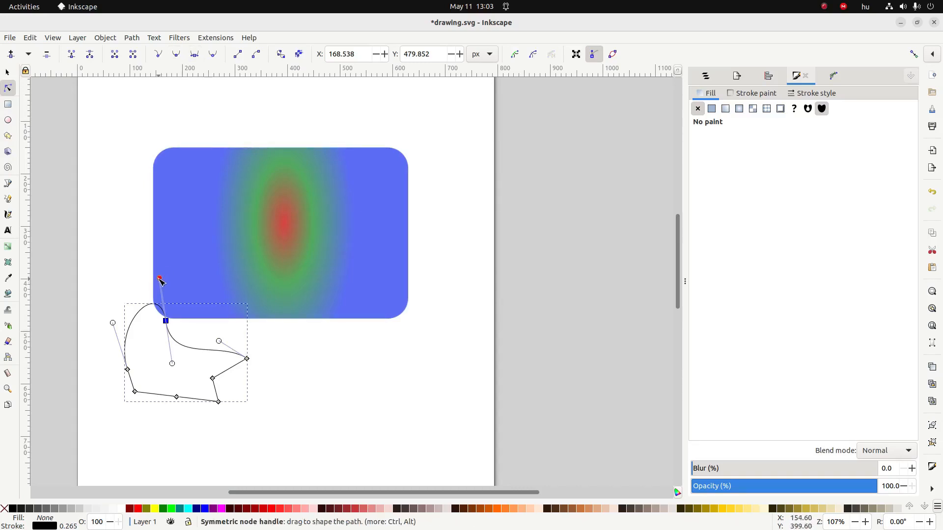
pyautogui.moveTo(161, 281)
pyautogui.mouseDown()
pyautogui.moveTo(152, 212)
pyautogui.moveTo(163, 309)
pyautogui.moveTo(160, 278)
pyautogui.mouseUp()
# Step: Make all the path's nodes auto-smooth, and move the inner notch node up to about X 256, Y 554 px
pyautogui.moveTo(73, 265); pyautogui.dragTo(281, 427)
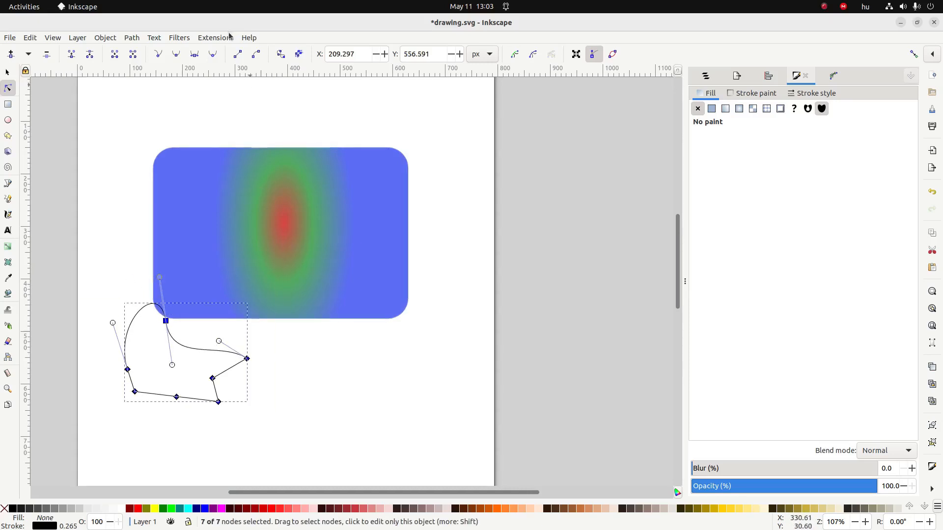
pyautogui.click(212, 54)
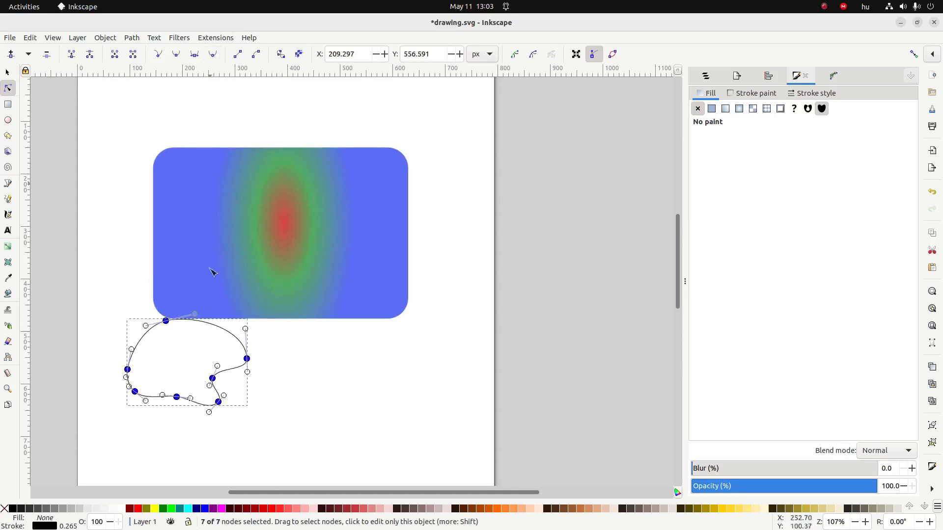
pyautogui.click(215, 379)
pyautogui.moveTo(215, 379); pyautogui.dragTo(214, 363)
pyautogui.click(352, 403)
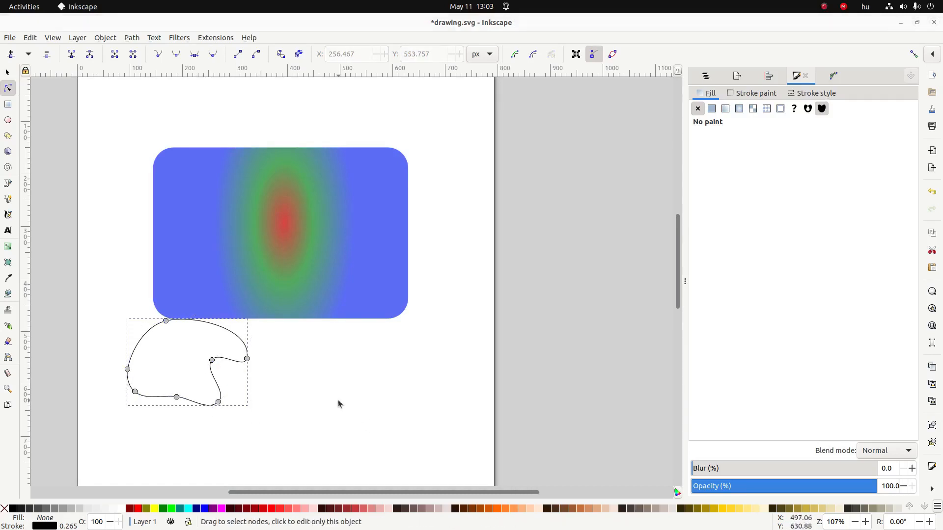
# Step: Tick off symmetrical, asymmetrical, cusp and smooth nodes in the Google Docs checklist, and return to Inkscape
pyautogui.hotkey('alt', 'Tab')
pyautogui.click(336, 377)
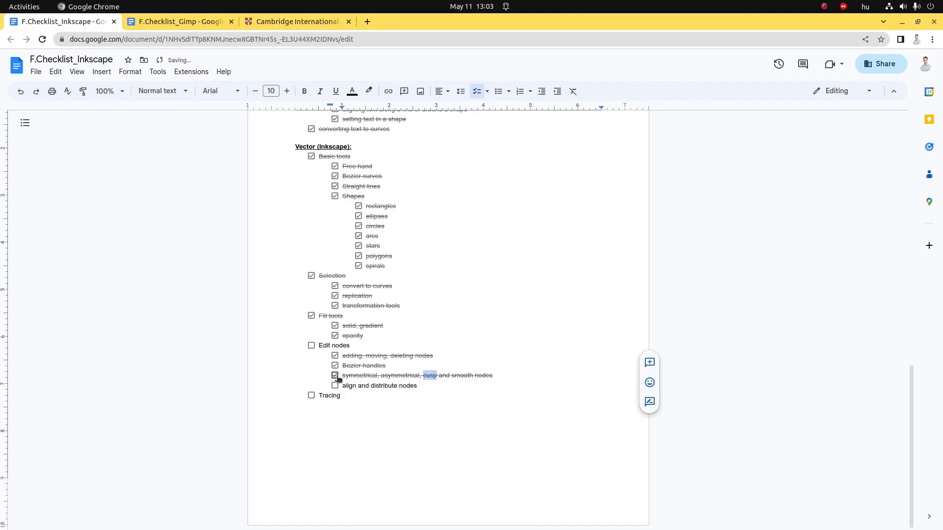
pyautogui.hotkey('alt', 'Tab')
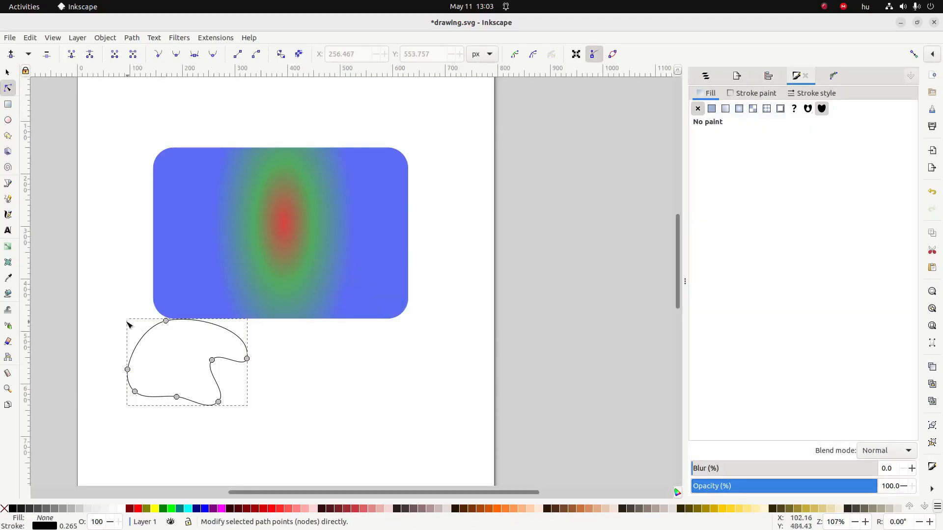
# Step: Select all nodes of the path and open the Align and Distribute options
pyautogui.moveTo(90, 303); pyautogui.dragTo(263, 419)
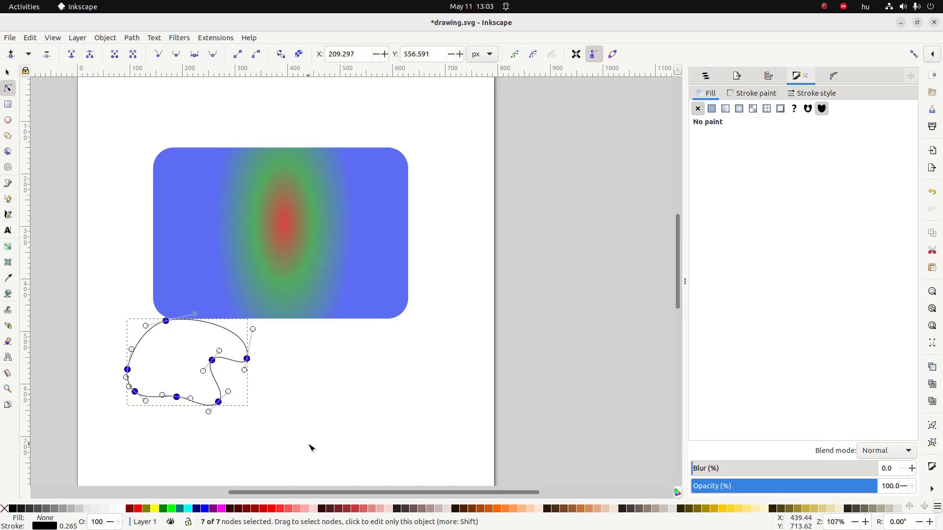
pyautogui.click(768, 77)
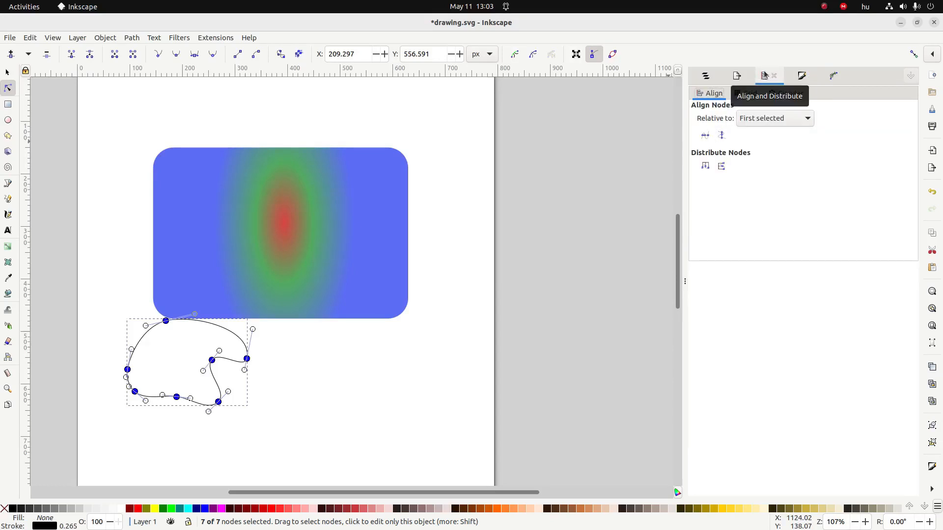
# Step: Try aligning the selected nodes on a common horizontal line and on a common vertical line, undoing each alignment
pyautogui.click(705, 136)
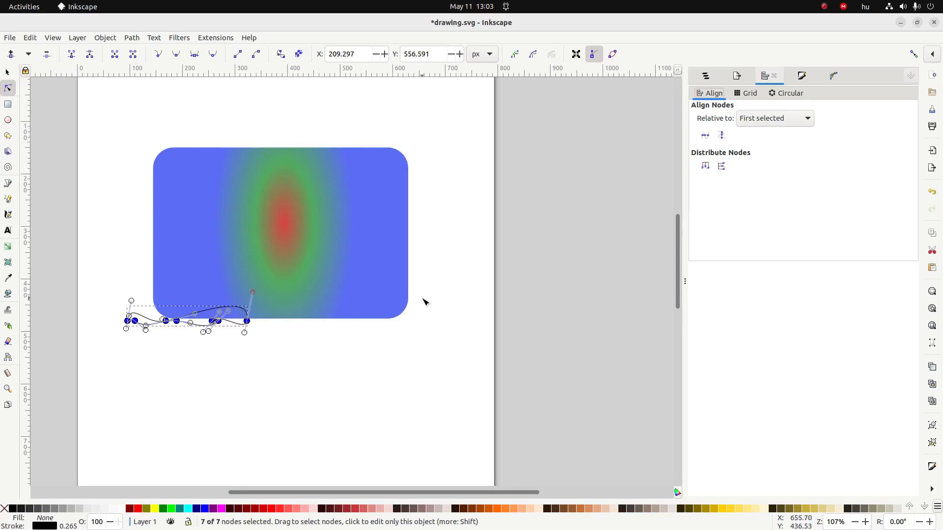
pyautogui.hotkey('ctrl', 'z')
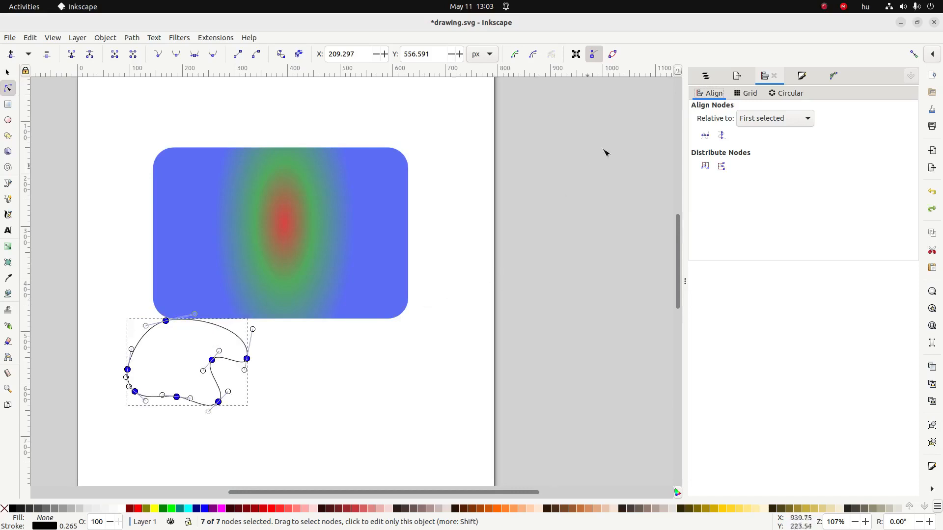
pyautogui.click(725, 138)
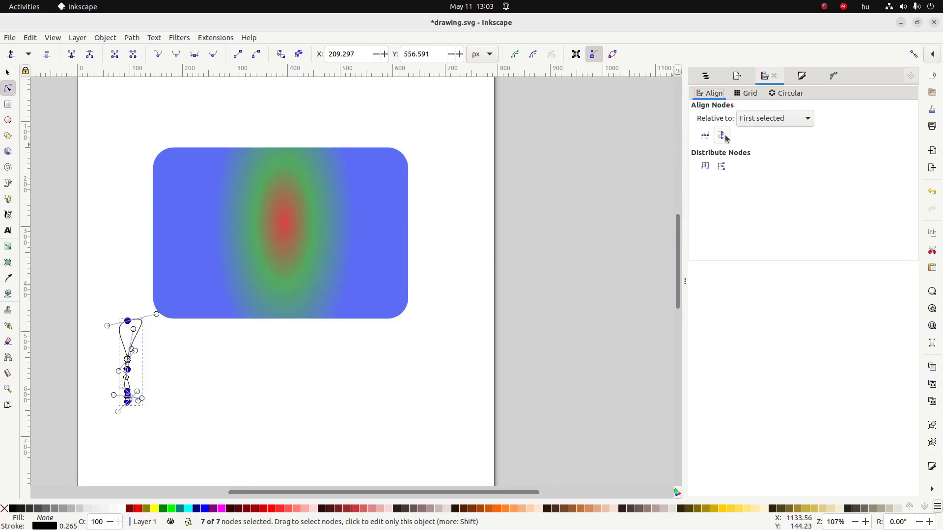
pyautogui.hotkey('ctrl', 'z')
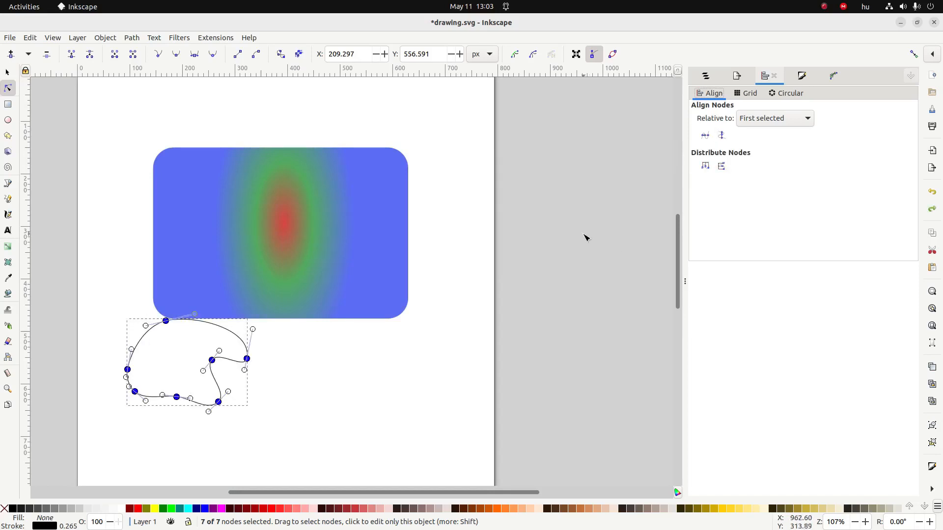
# Step: Distribute the selected nodes horizontally and vertically, and tick off align and distribute nodes and Edit nodes in the Google Docs checklist
pyautogui.click(704, 167)
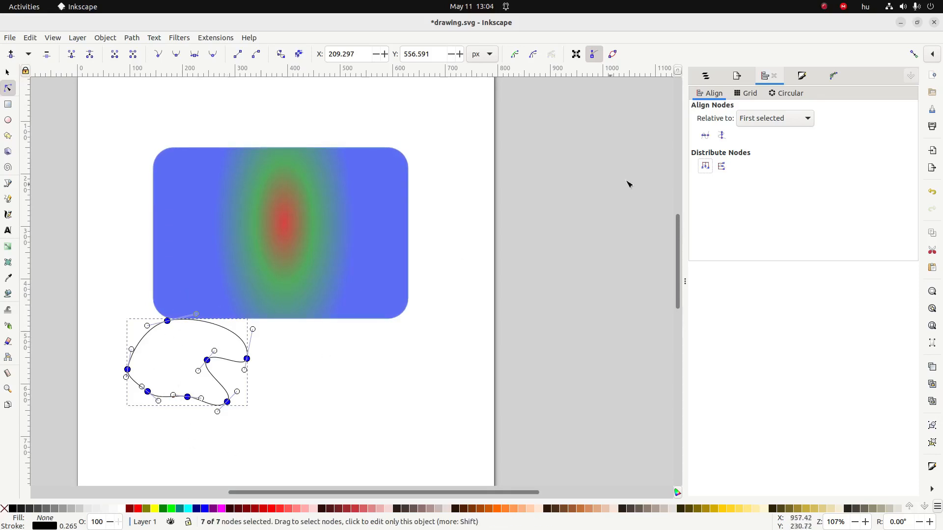
pyautogui.click(722, 167)
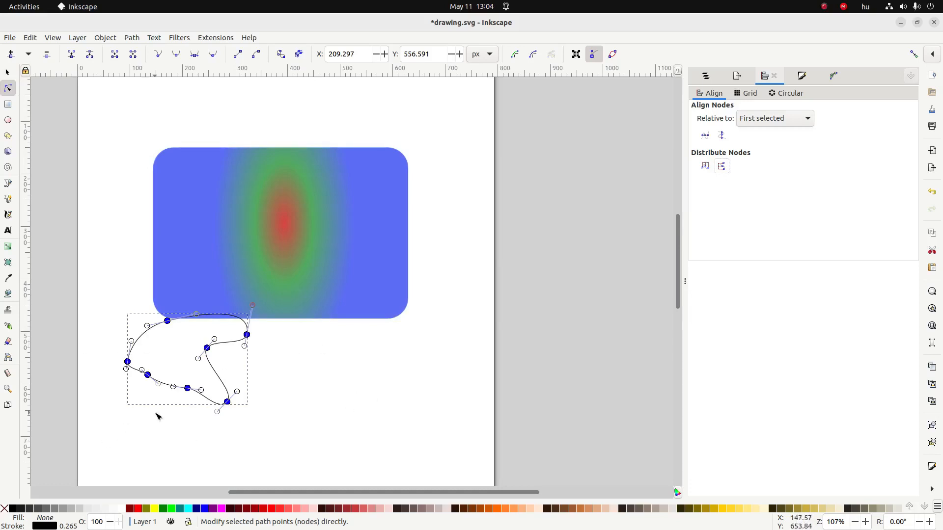
pyautogui.hotkey('alt', 'Tab')
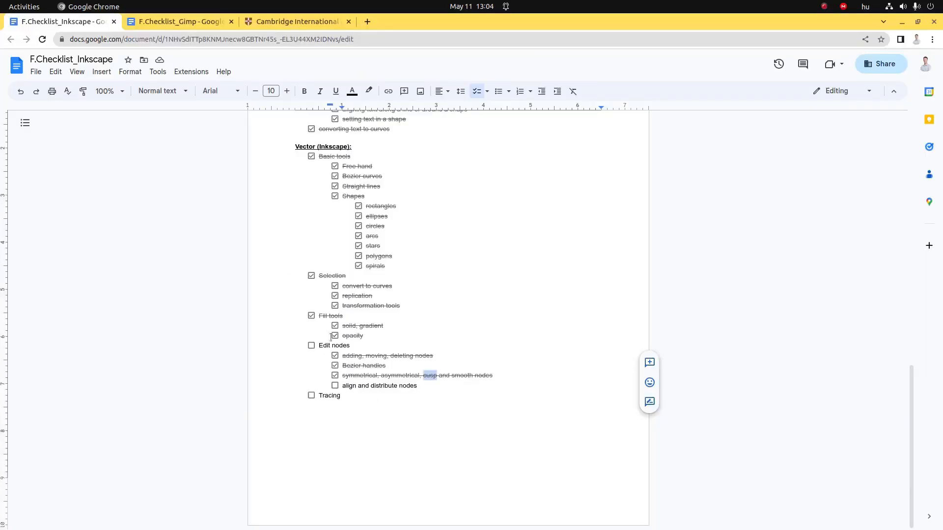
pyautogui.click(335, 386)
pyautogui.click(312, 346)
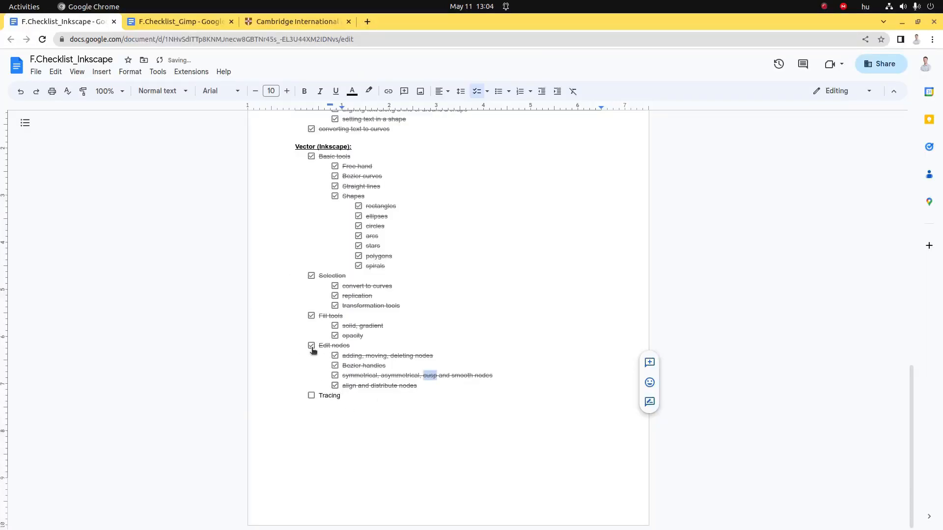
# Step: Look up the Tracing item in the Google Docs checklist and return to Inkscape
pyautogui.moveTo(330, 400); pyautogui.dragTo(348, 401)
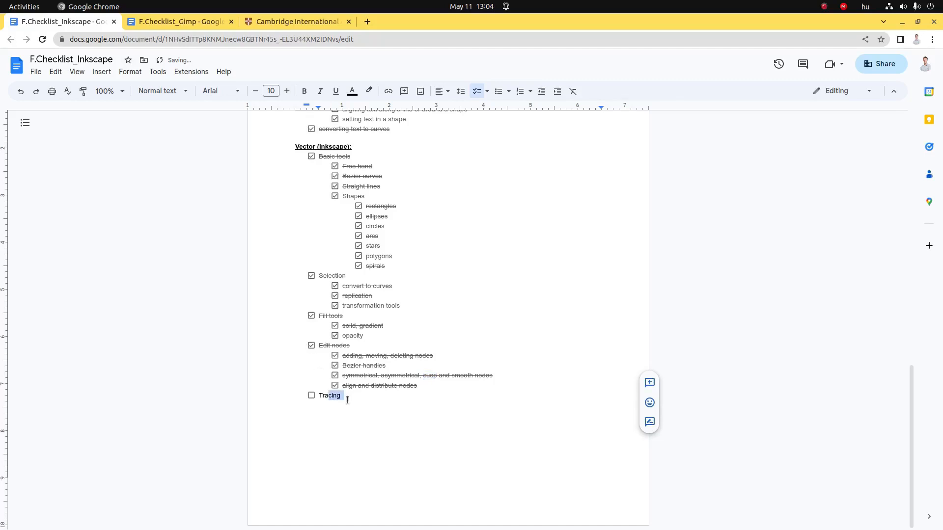
pyautogui.click(329, 399)
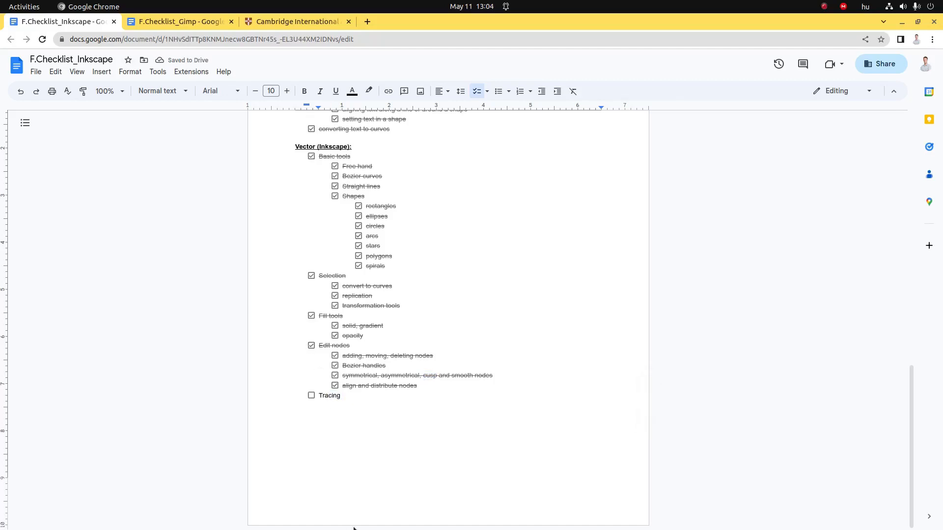
pyautogui.hotkey('alt', 'Tab')
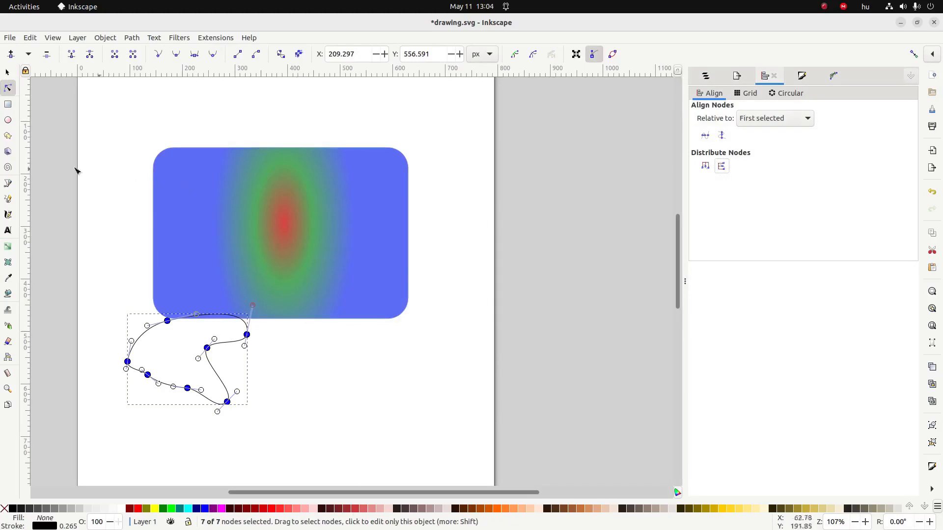
pyautogui.hotkey('alt', 'Tab')
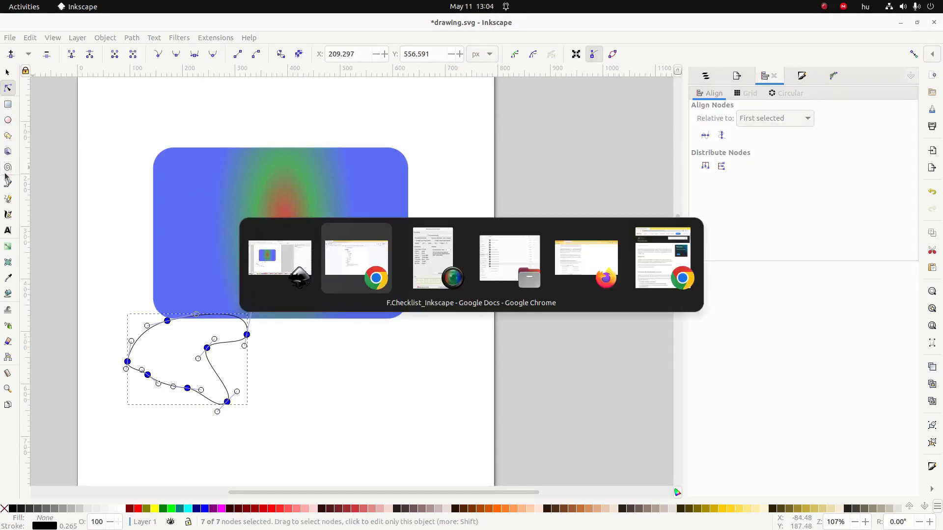
pyautogui.hotkey('alt', 'Tab')
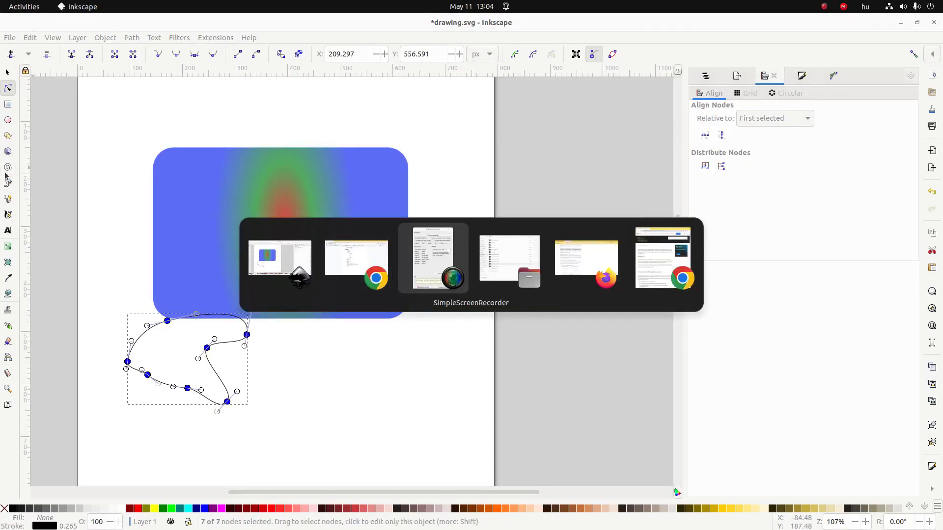
pyautogui.click(133, 76)
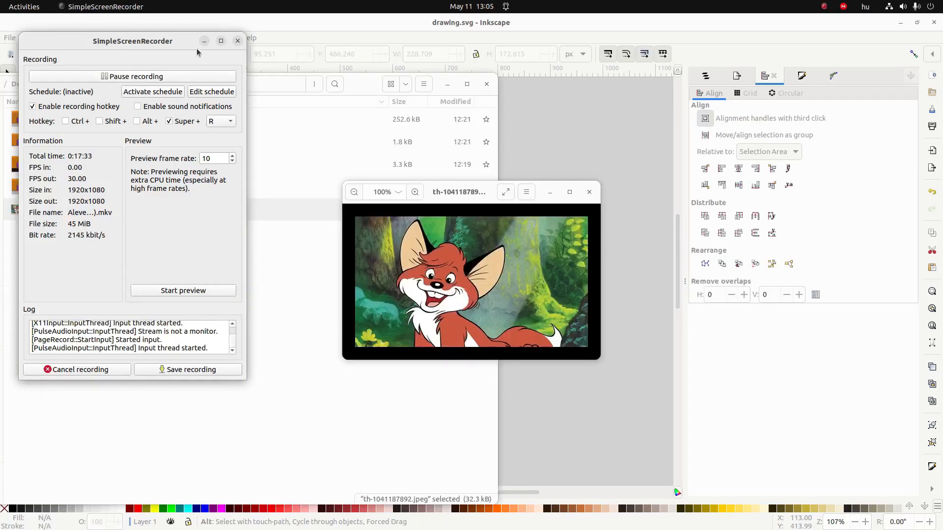
pyautogui.click(204, 41)
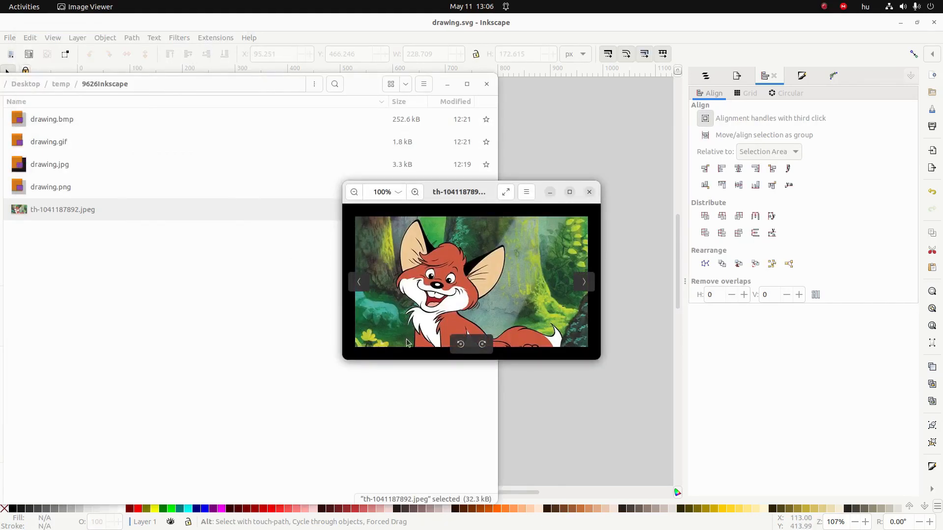
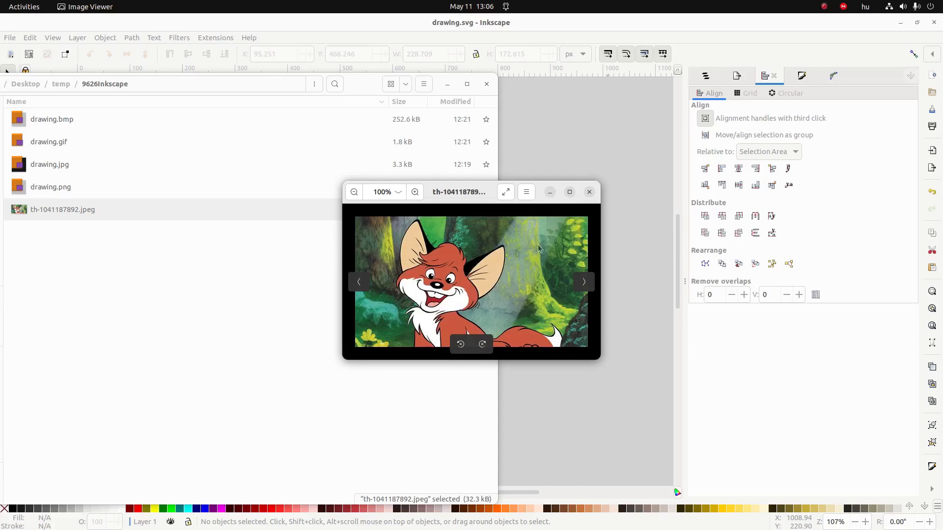
# Step: Close the fox image preview and import th-1041187892.jpeg into the Inkscape drawing, embedded, with DPI from file and rendering mode None (auto)
pyautogui.click(589, 193)
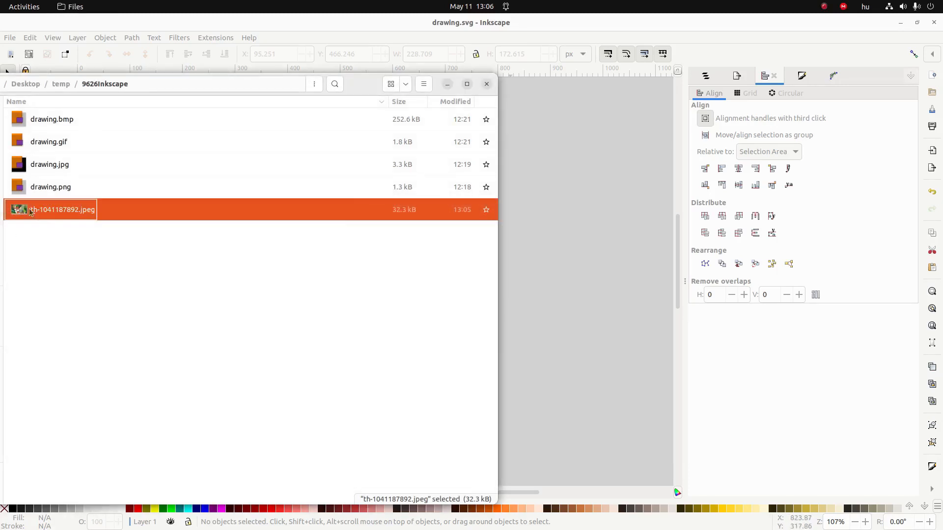
pyautogui.moveTo(18, 210); pyautogui.dragTo(556, 389)
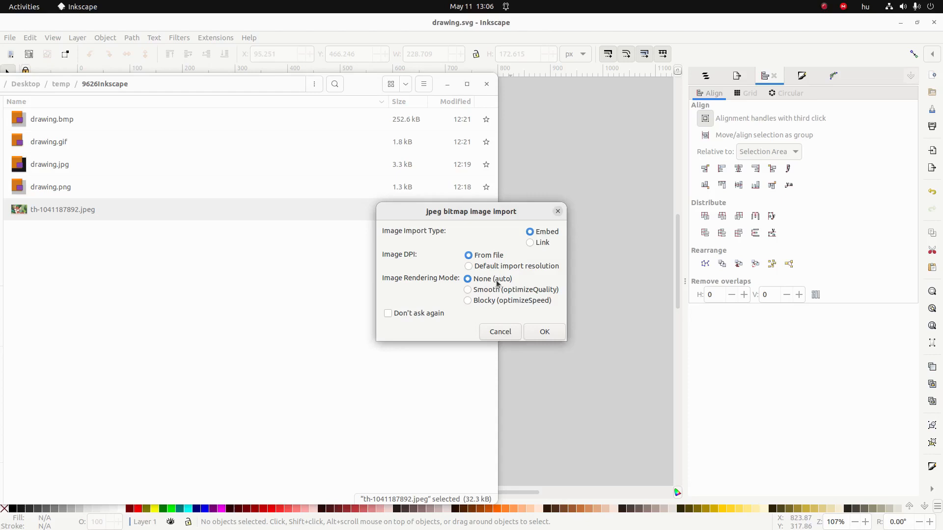
pyautogui.click(535, 333)
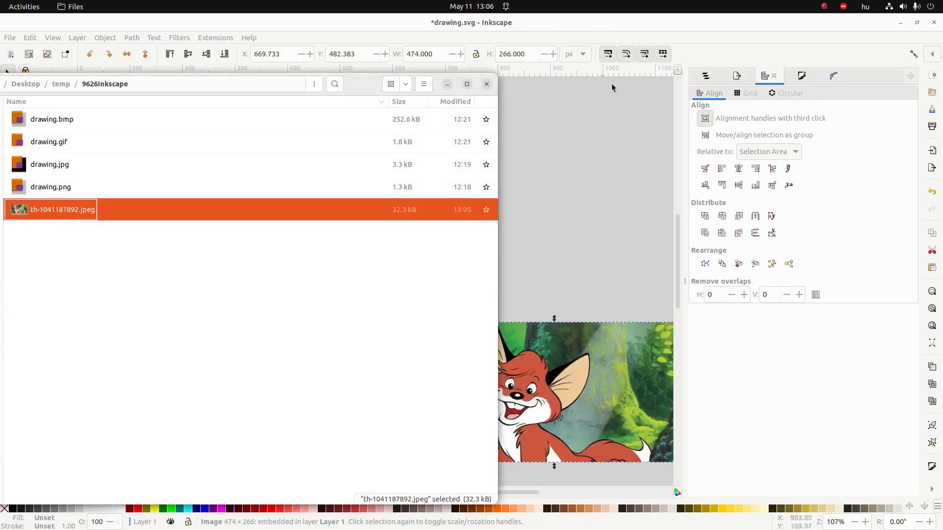
# Step: Move the imported fox image onto the page at about X 90, Y 87 px, and activate the Node tool
pyautogui.click(613, 31)
pyautogui.moveTo(575, 376); pyautogui.dragTo(260, 171)
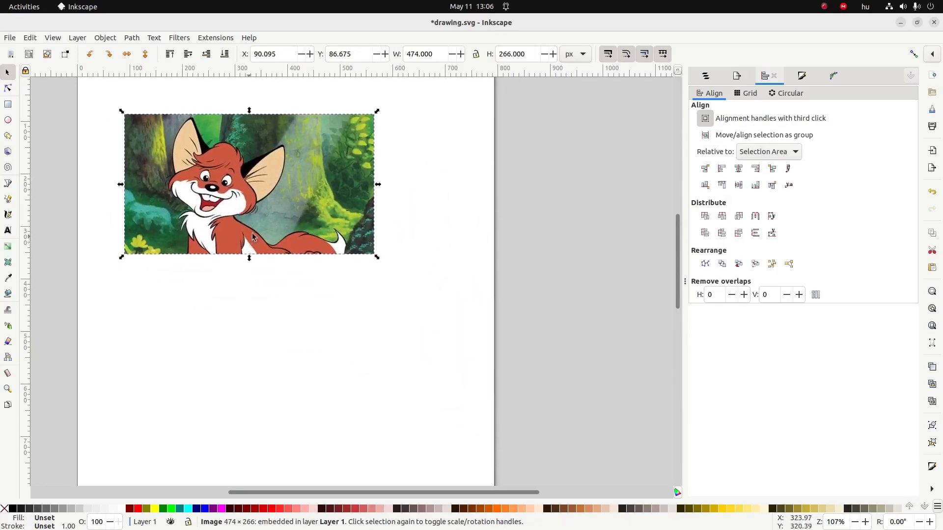
pyautogui.click(7, 89)
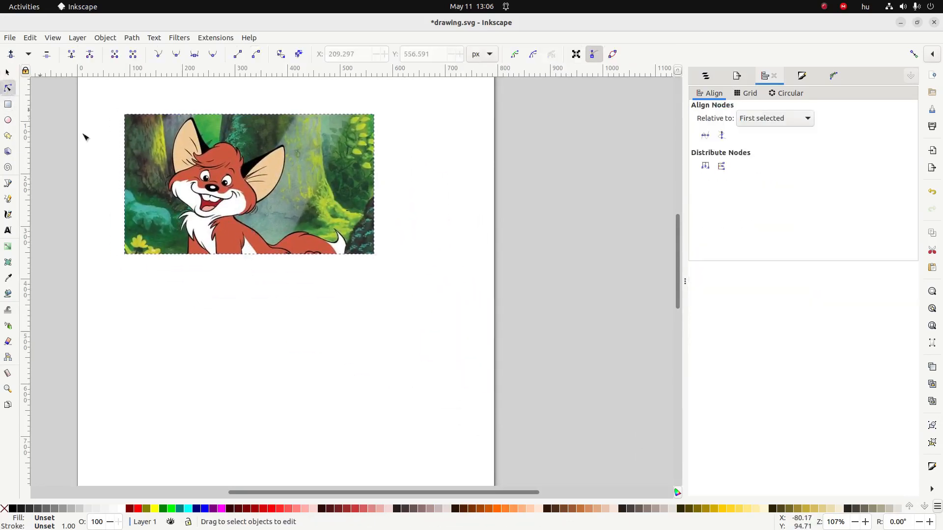
# Step: Select the imported fox image with the Selector tool and open Trace Bitmap for it
pyautogui.click(213, 183)
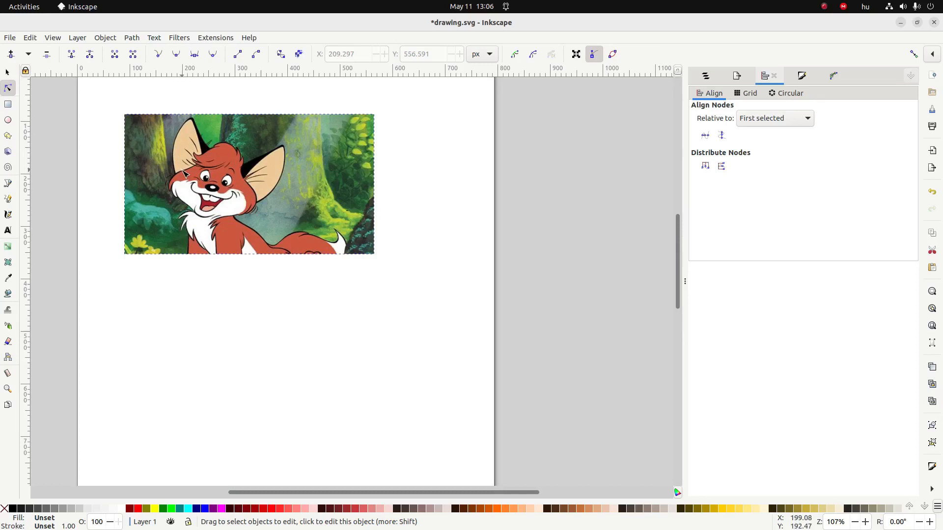
pyautogui.click(6, 72)
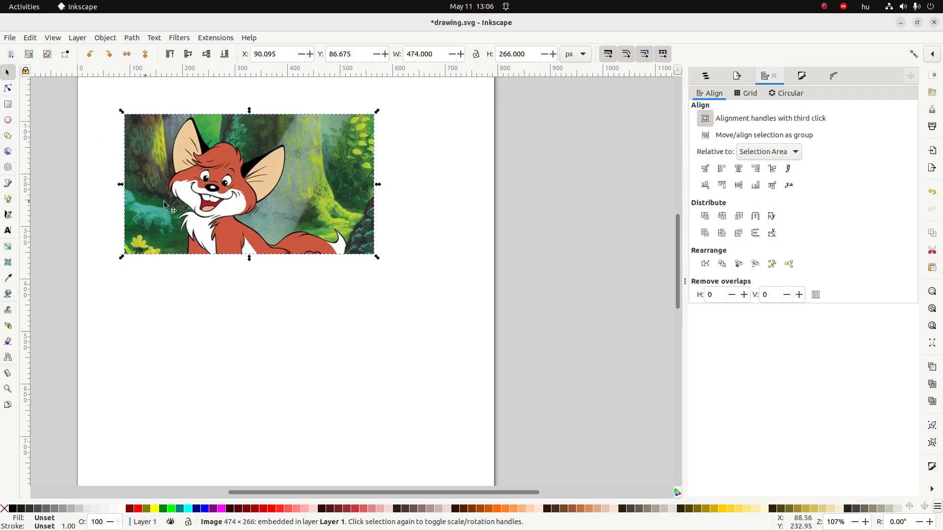
pyautogui.click(155, 37)
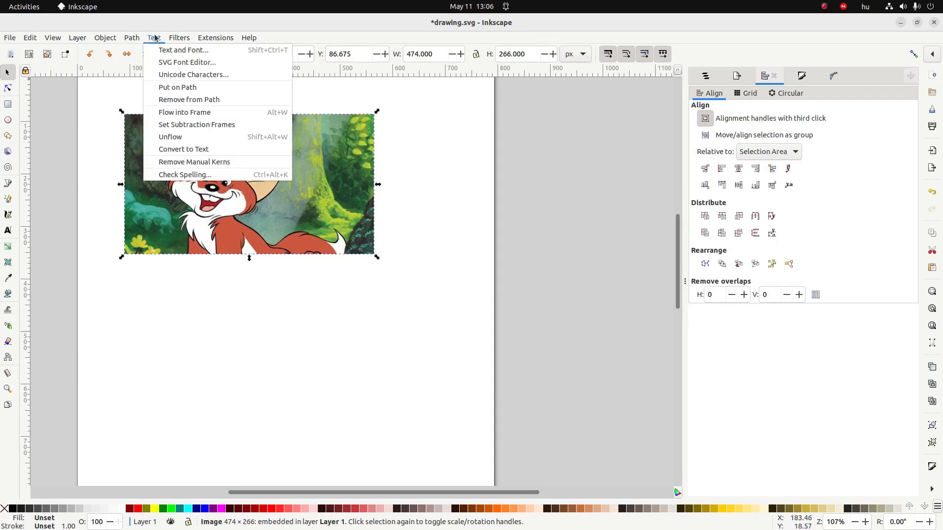
pyautogui.moveTo(138, 41)
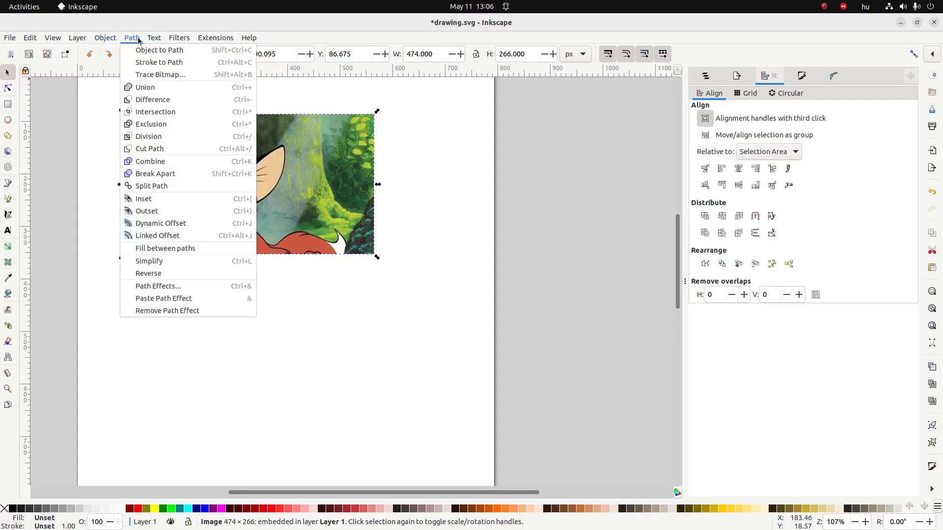
pyautogui.click(144, 75)
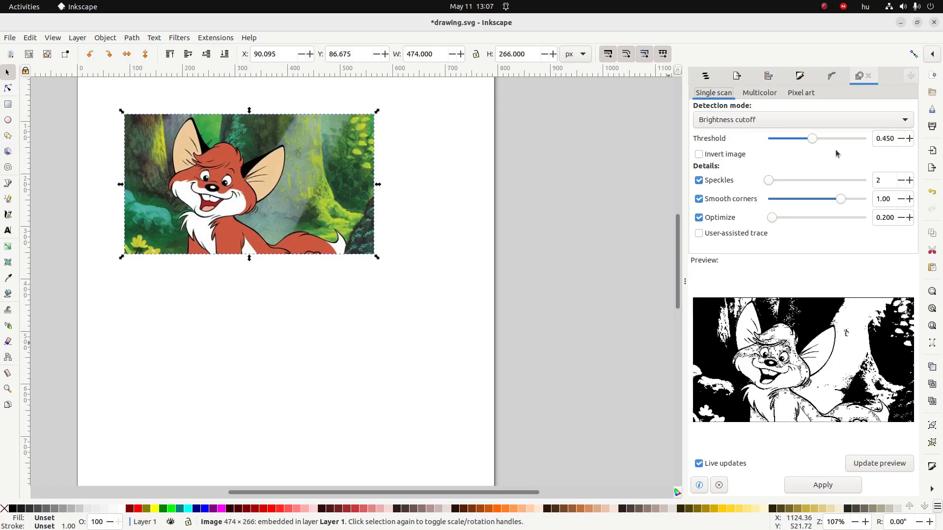
# Step: Preview a single-scan trace of the fox image with a Brightness cutoff threshold of 0.235, and with Color quantization
pyautogui.moveTo(813, 141); pyautogui.dragTo(791, 143)
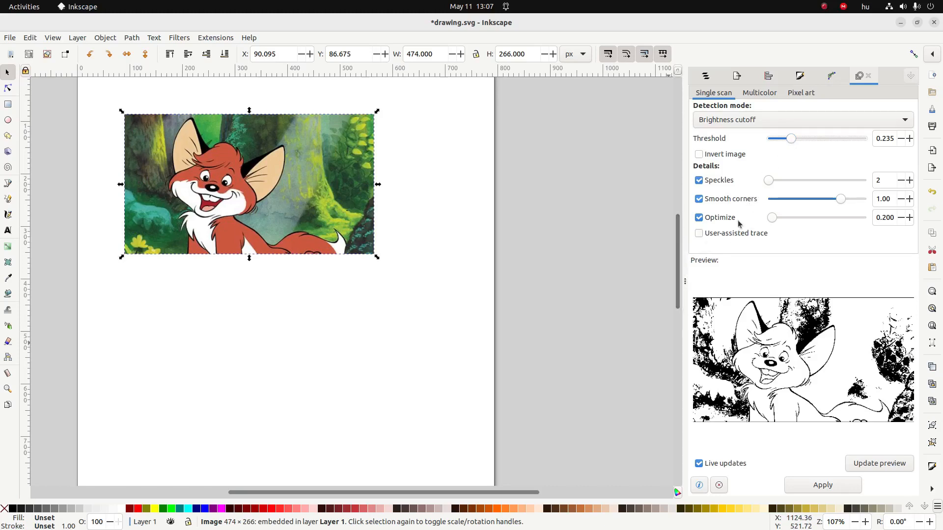
pyautogui.click(745, 125)
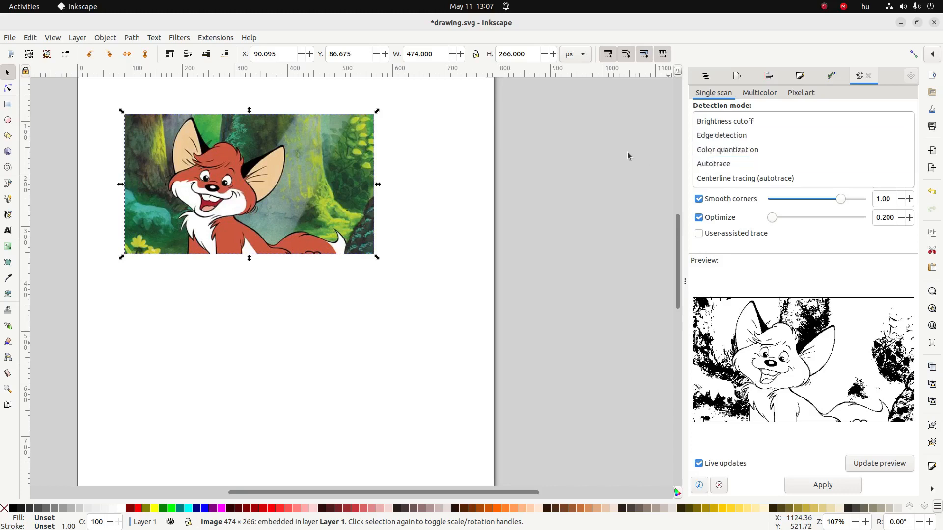
pyautogui.click(720, 150)
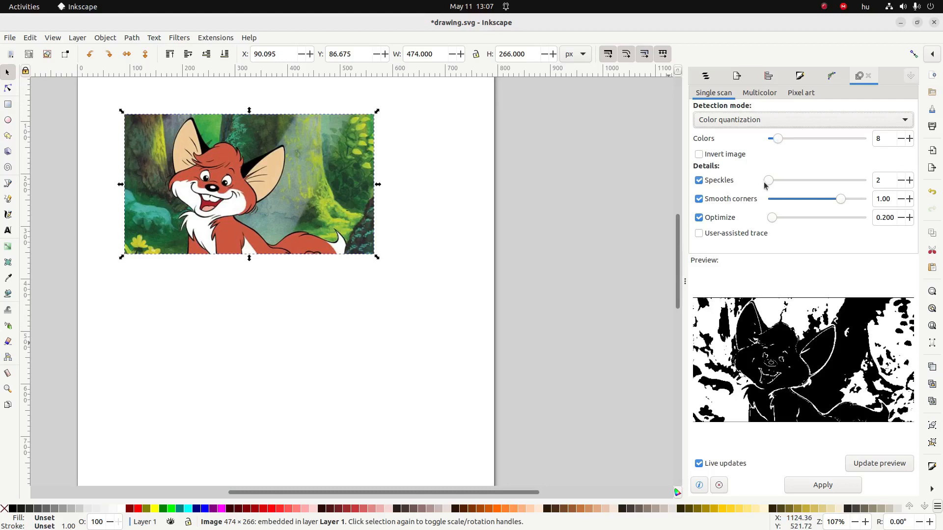
pyautogui.click(746, 121)
pyautogui.click(746, 121)
# Step: Switch the trace to Multicolor with Colors as the detection mode and set the number of scans to 3
pyautogui.click(748, 92)
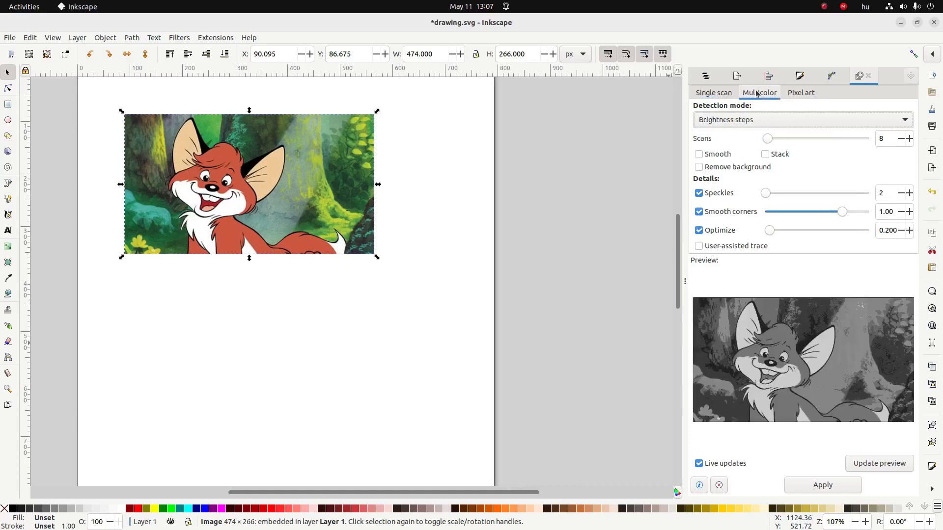
pyautogui.click(743, 121)
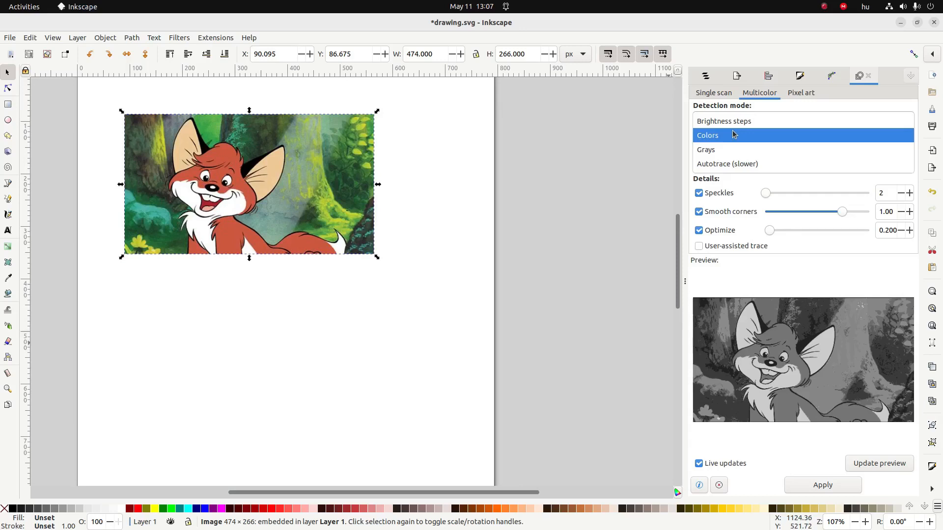
pyautogui.click(734, 134)
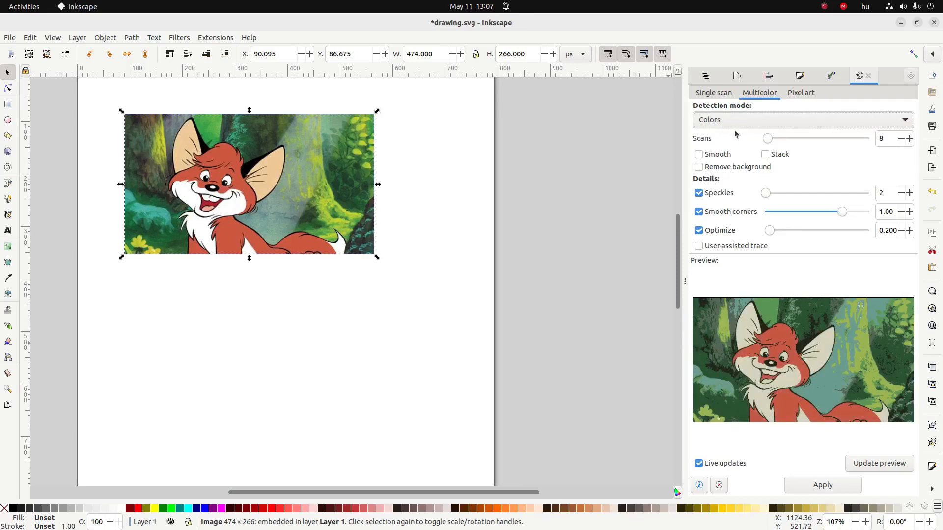
pyautogui.click(901, 138)
pyautogui.click(901, 138)
pyautogui.click(901, 139)
pyautogui.click(901, 138)
pyautogui.click(902, 138)
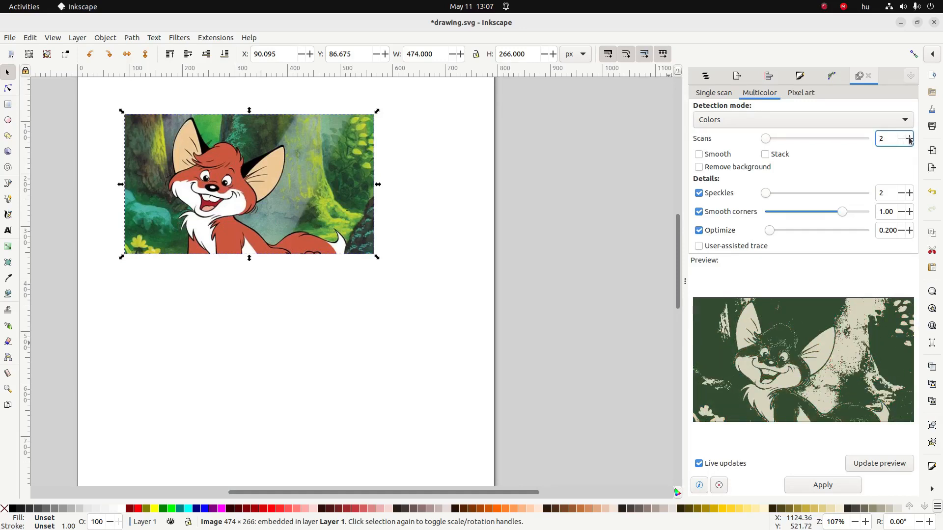
pyautogui.click(909, 139)
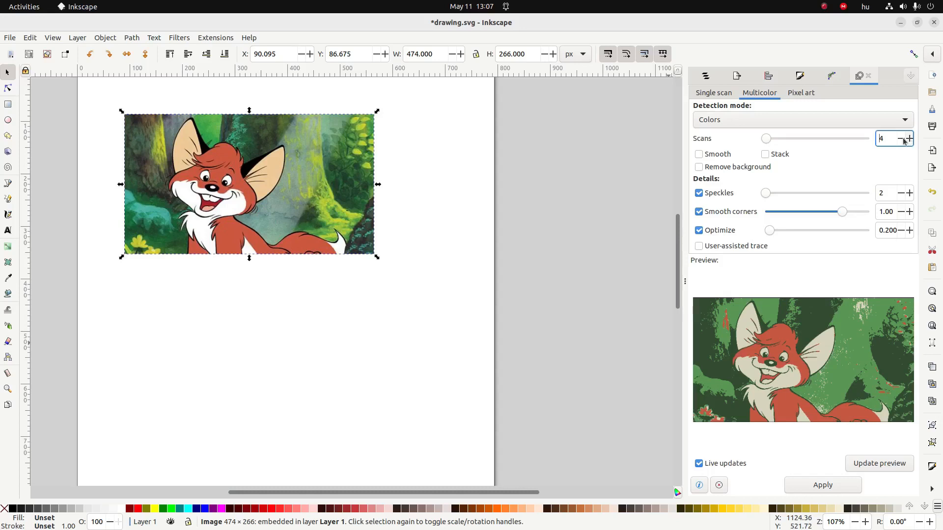
pyautogui.click(902, 139)
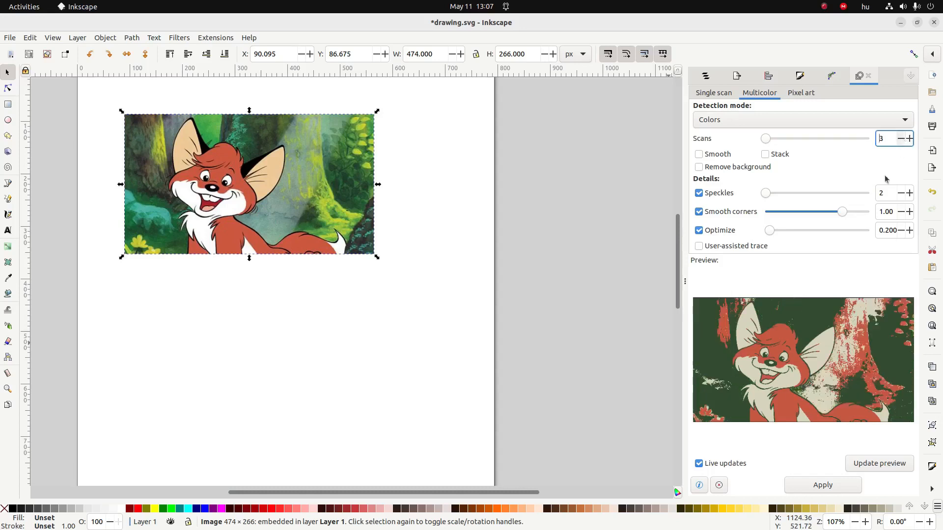
# Step: Enable Smooth, keep Remove background off, and apply the multicolor trace to the fox image
pyautogui.click(708, 155)
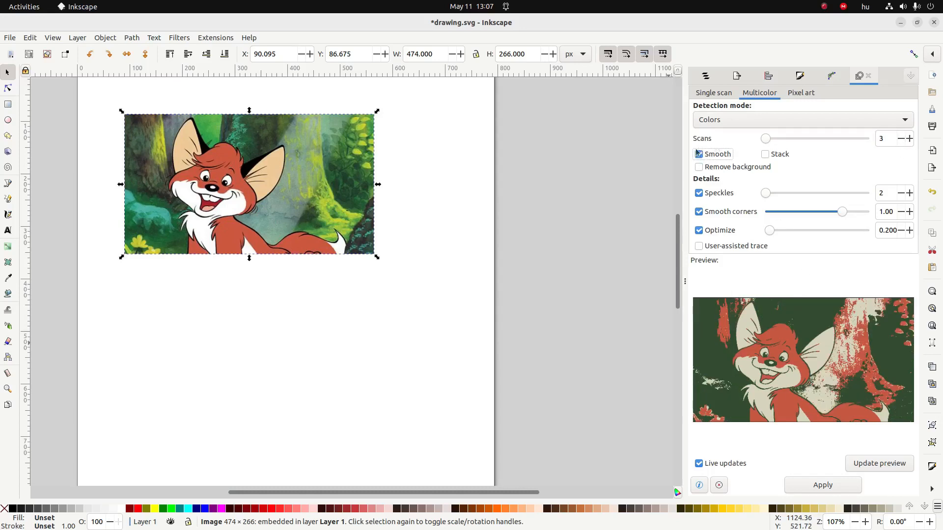
pyautogui.click(720, 167)
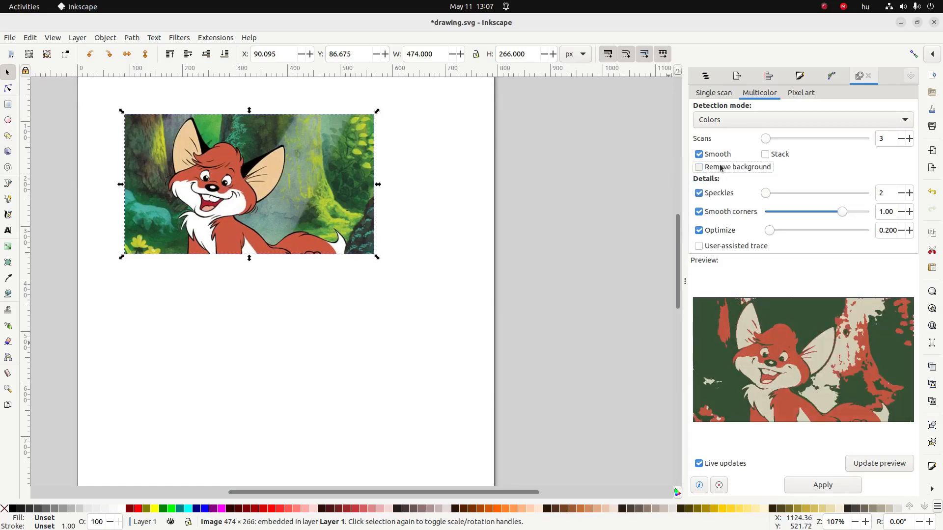
pyautogui.click(699, 168)
pyautogui.click(699, 167)
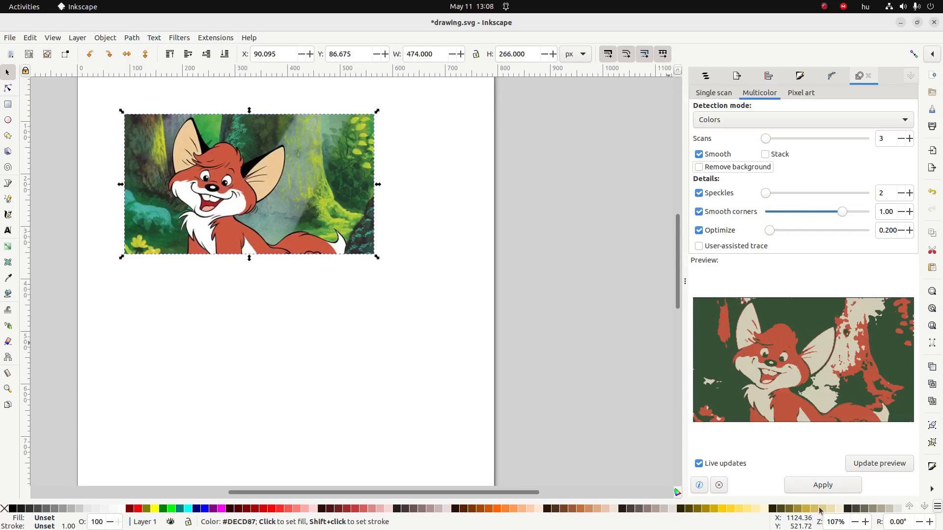
pyautogui.click(822, 486)
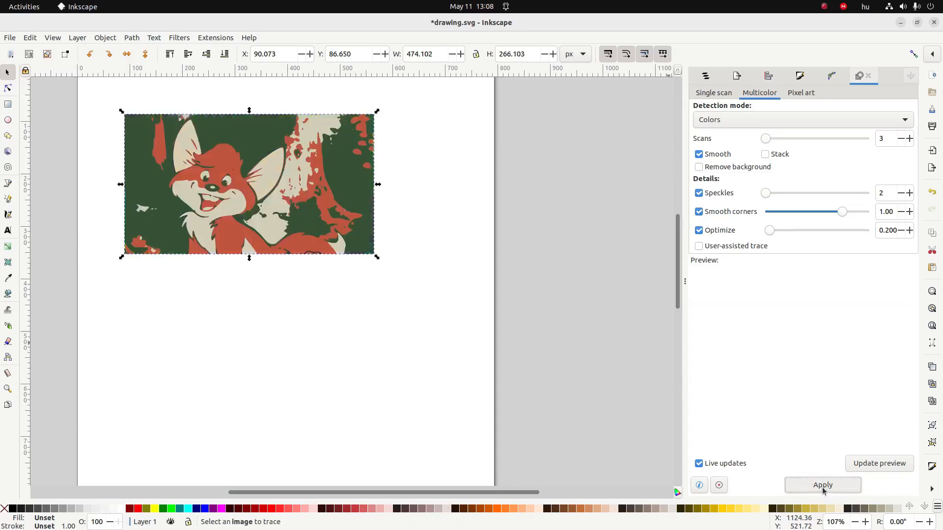
# Step: Move the traced group below the original image to about X 68, Y 429 px and inspect it with the Node tool
pyautogui.moveTo(281, 160)
pyautogui.mouseDown()
pyautogui.moveTo(267, 319)
pyautogui.moveTo(239, 338)
pyautogui.mouseUp()
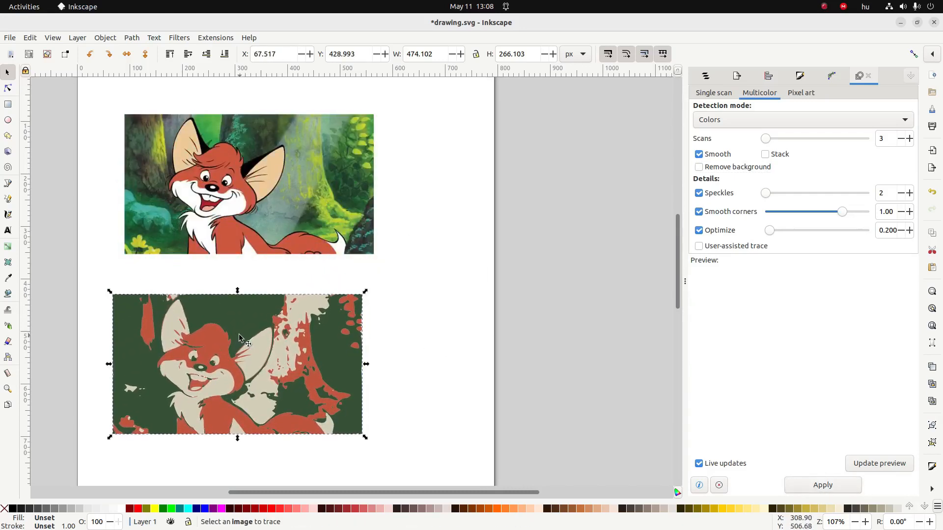
pyautogui.click(8, 91)
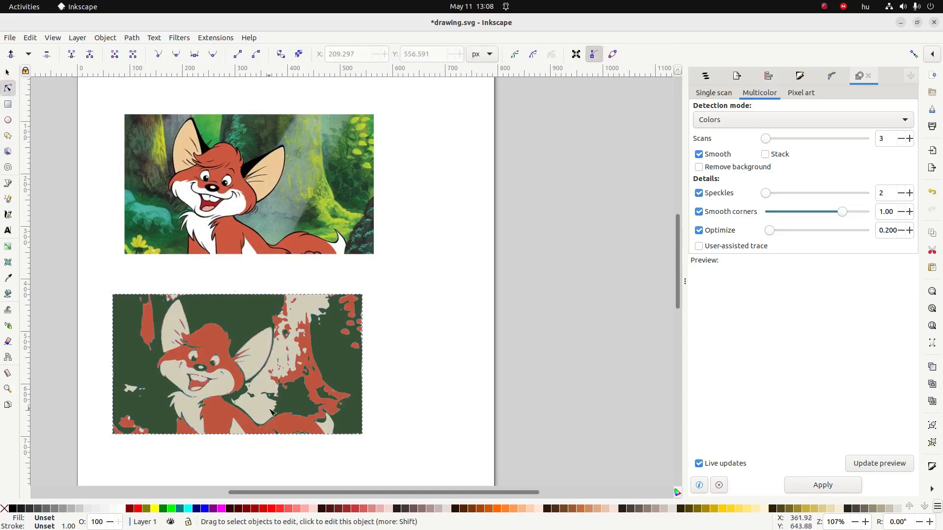
pyautogui.scroll(3, 227, 351)
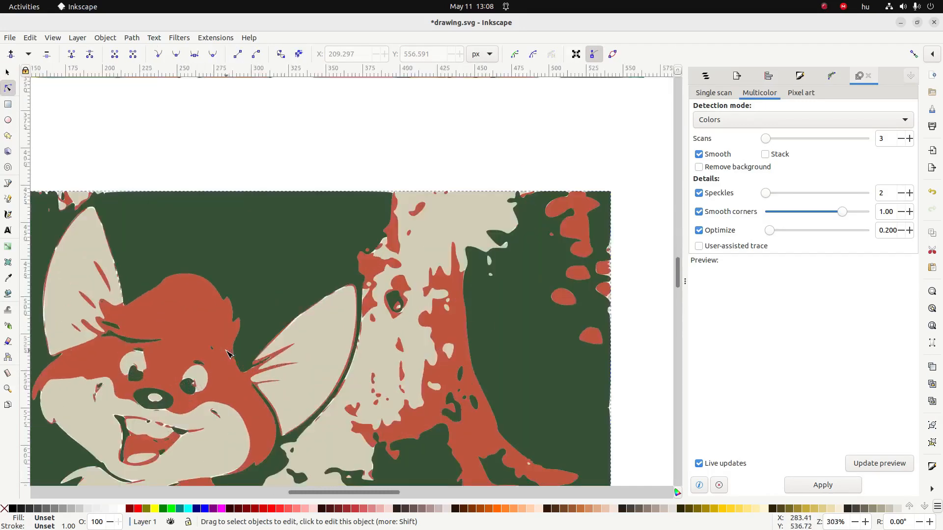
pyautogui.scroll(-2, 263, 340)
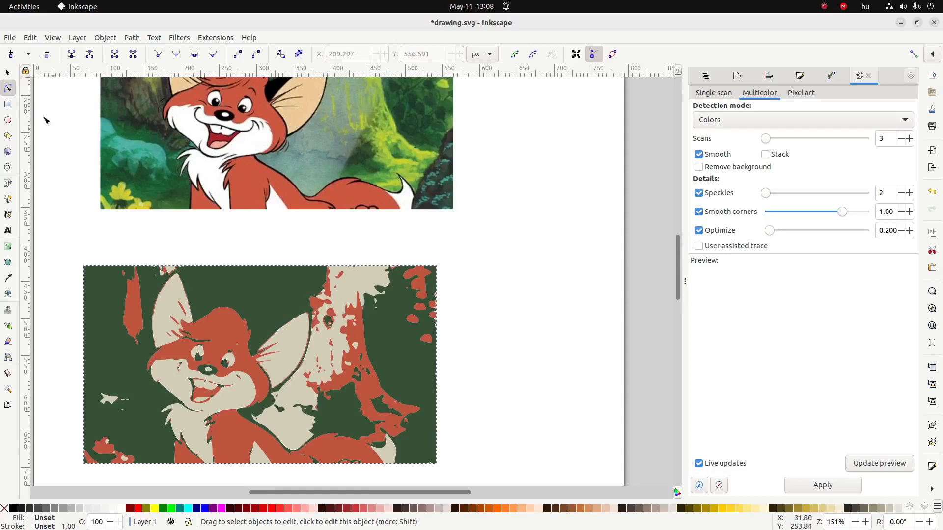
pyautogui.click(8, 72)
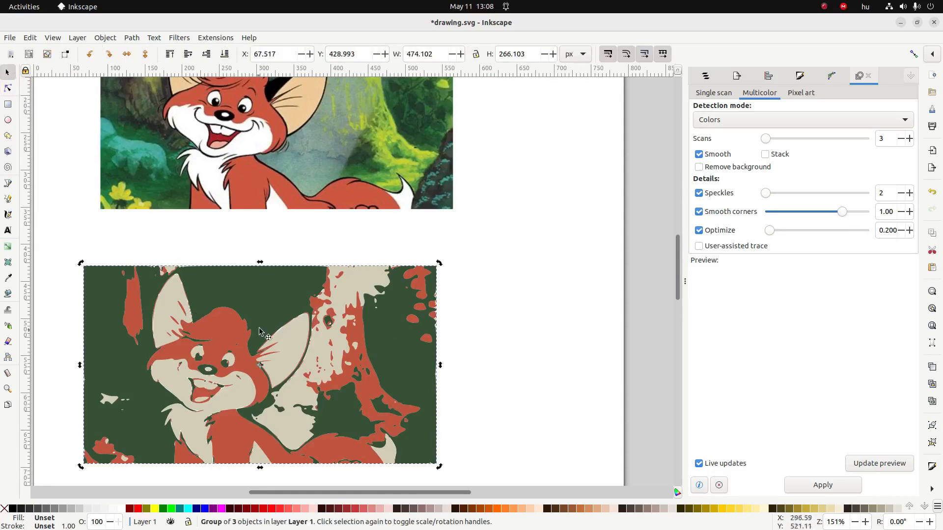
# Step: Try moving the dark green traced path away from the other colour layers, and undo the move
pyautogui.press('Escape')
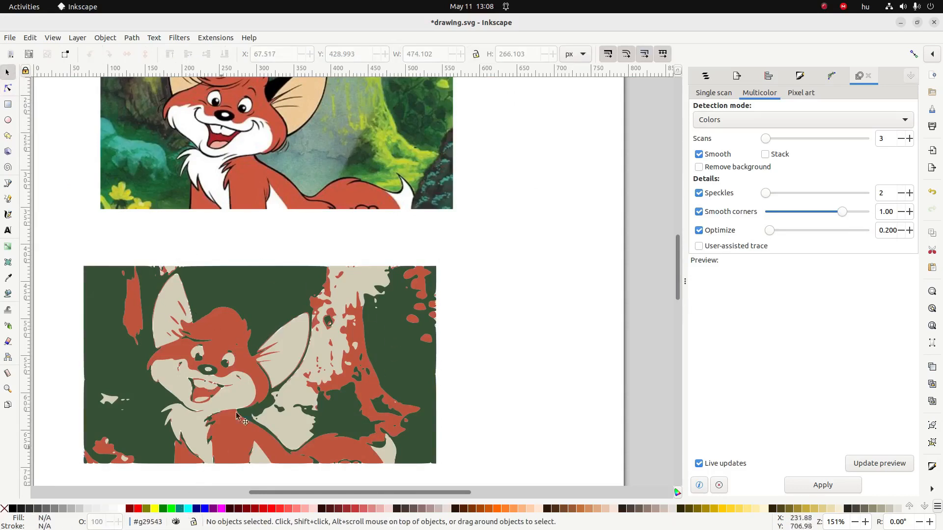
pyautogui.click(266, 294)
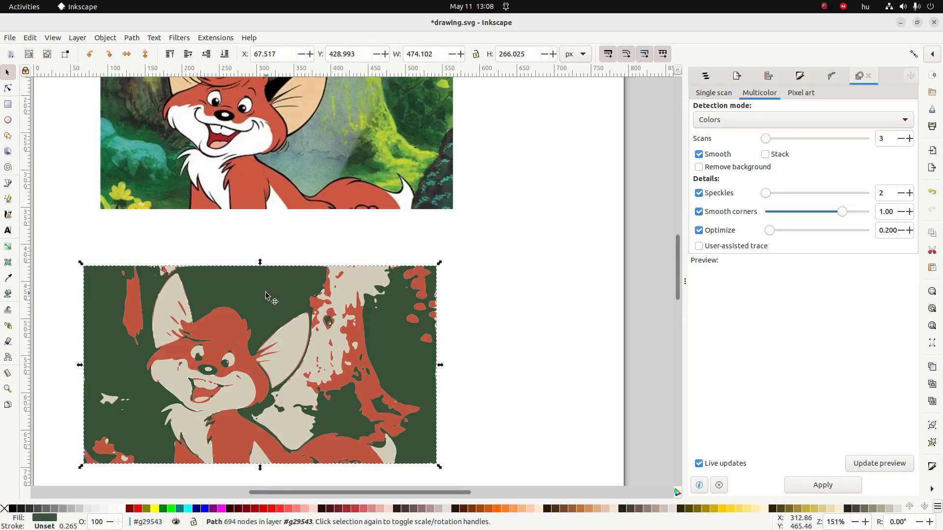
pyautogui.moveTo(266, 295)
pyautogui.mouseDown()
pyautogui.moveTo(486, 281)
pyautogui.moveTo(563, 224)
pyautogui.moveTo(562, 202)
pyautogui.mouseUp()
pyautogui.moveTo(385, 172)
pyautogui.mouseDown()
pyautogui.moveTo(291, 160)
pyautogui.moveTo(428, 220)
pyautogui.moveTo(232, 281)
pyautogui.moveTo(256, 284)
pyautogui.mouseUp()
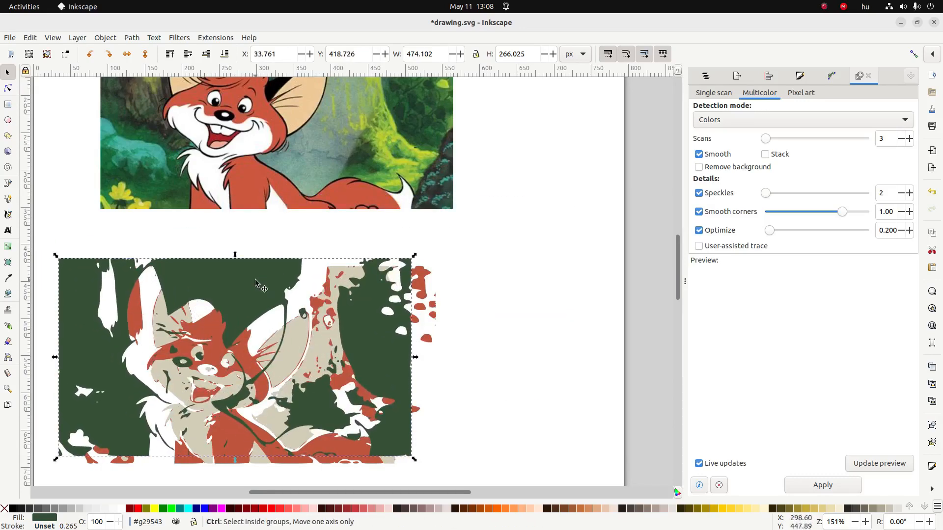
pyautogui.hotkey('ctrl', 'z')
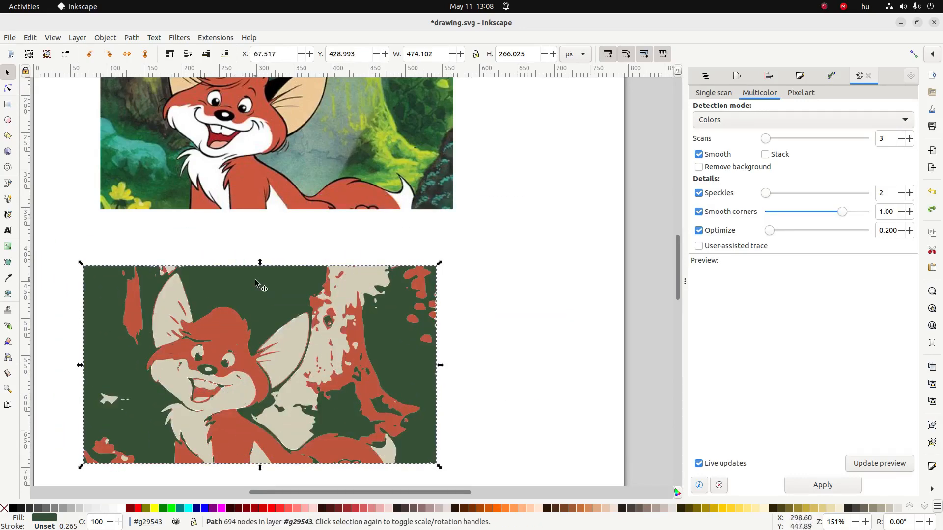
# Step: Separate the traced colour layers by moving the red path to about X 475, Y 324 px and the beige path to about X 530, Y 92 px
pyautogui.click(216, 372)
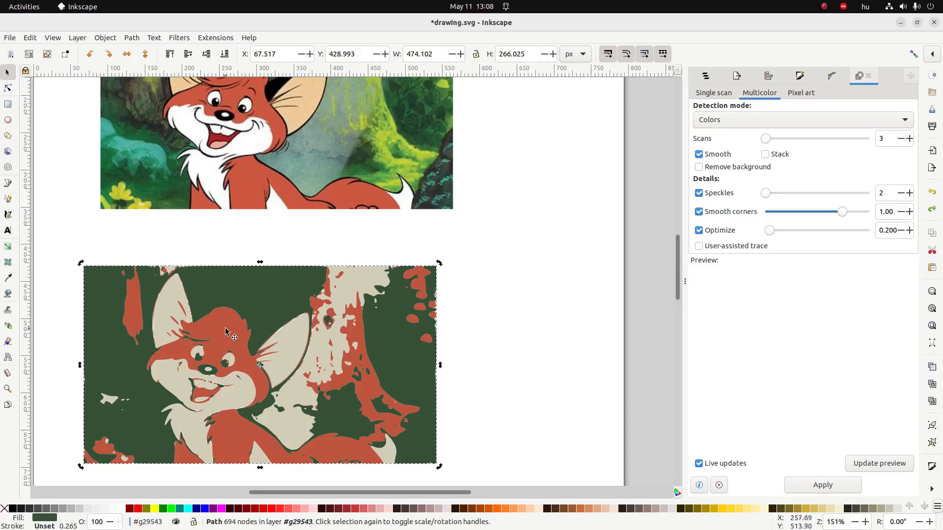
pyautogui.moveTo(225, 332)
pyautogui.mouseDown()
pyautogui.moveTo(275, 351)
pyautogui.moveTo(562, 339)
pyautogui.moveTo(524, 231)
pyautogui.moveTo(530, 254)
pyautogui.mouseUp()
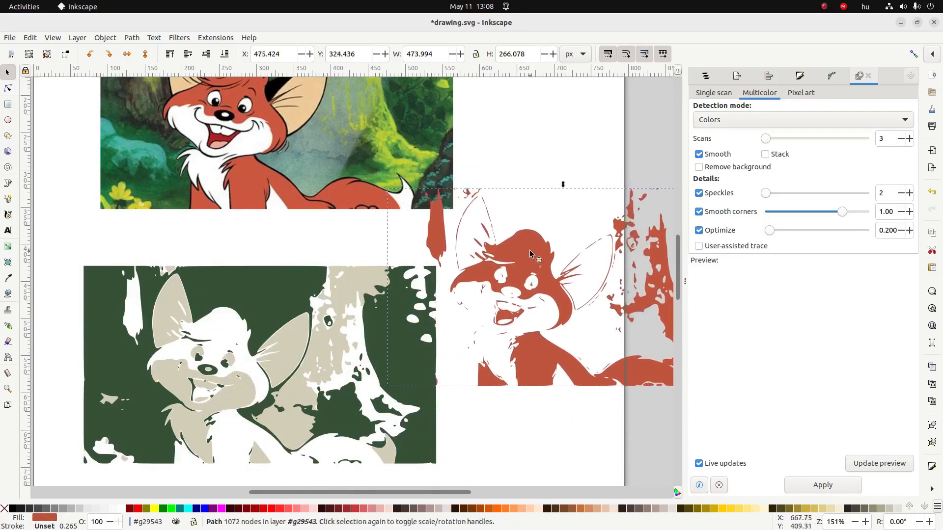
pyautogui.moveTo(241, 397)
pyautogui.mouseDown()
pyautogui.moveTo(363, 373)
pyautogui.moveTo(501, 324)
pyautogui.moveTo(587, 148)
pyautogui.mouseUp()
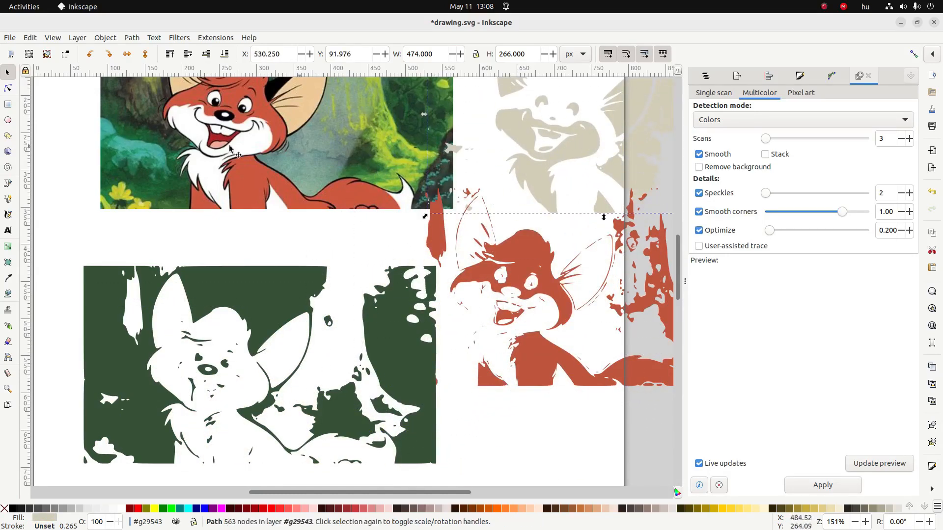
# Step: Show the beige path's nodes with the Node tool, add one node, and return to the Selector tool
pyautogui.press('n')
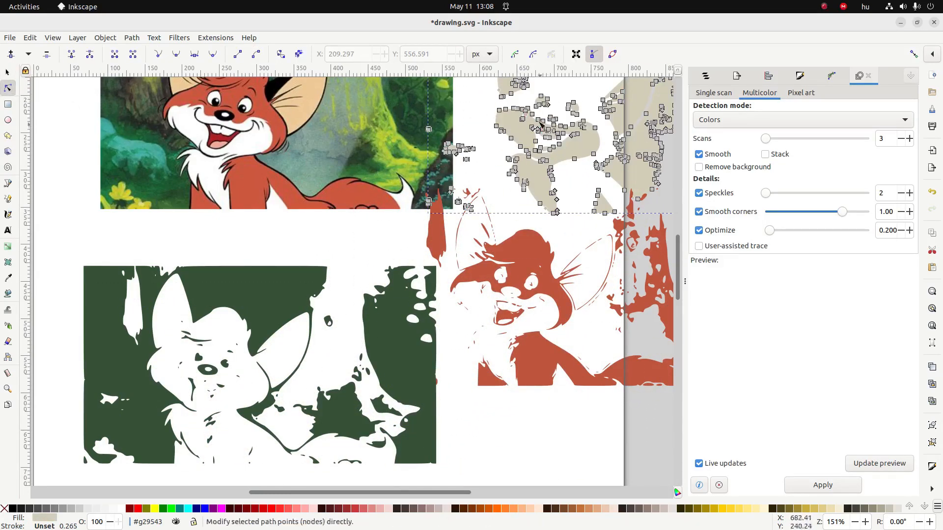
pyautogui.click(512, 100)
pyautogui.click(8, 73)
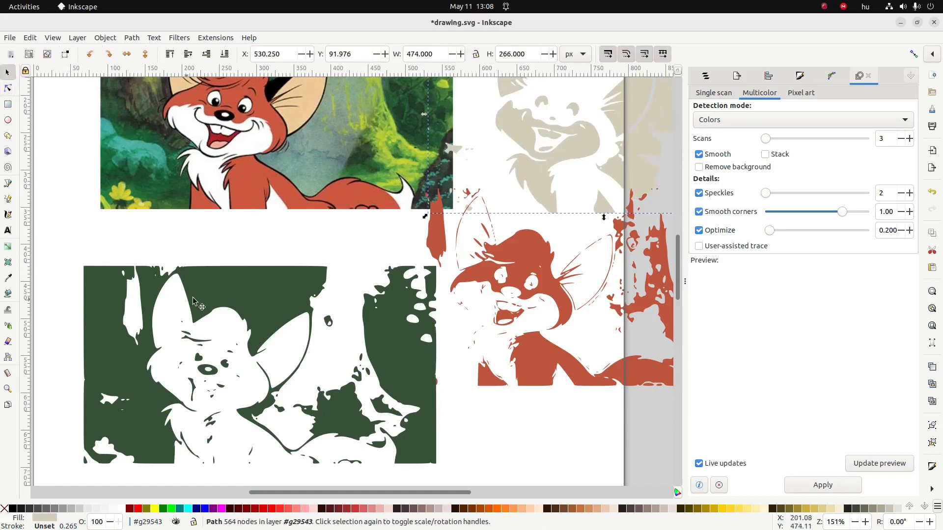
# Step: Delete the dark green traced path
pyautogui.click(196, 296)
pyautogui.press('Delete')
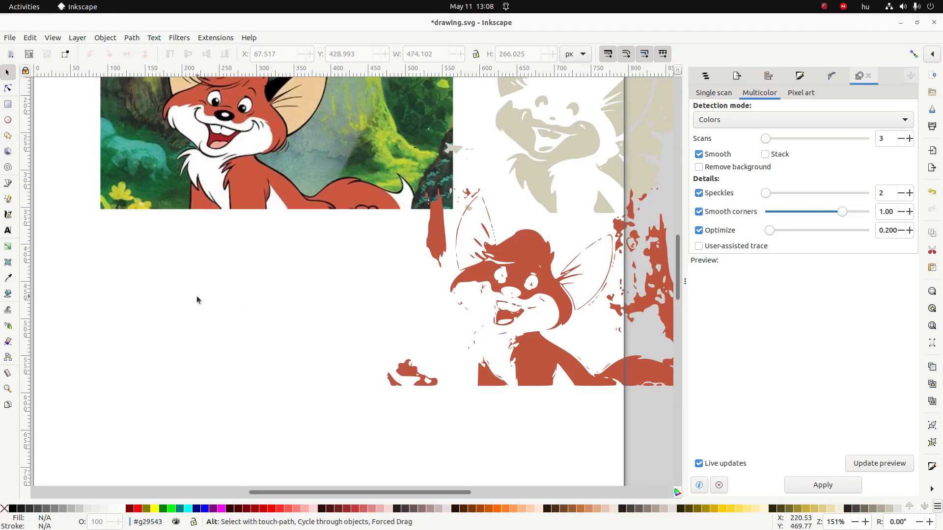
# Step: Switch to the F.Checklist_Inkscape document in Google Docs and tick off Tracing
pyautogui.hotkey('alt', 'Tab')
pyautogui.hotkey('alt', 'Tab')
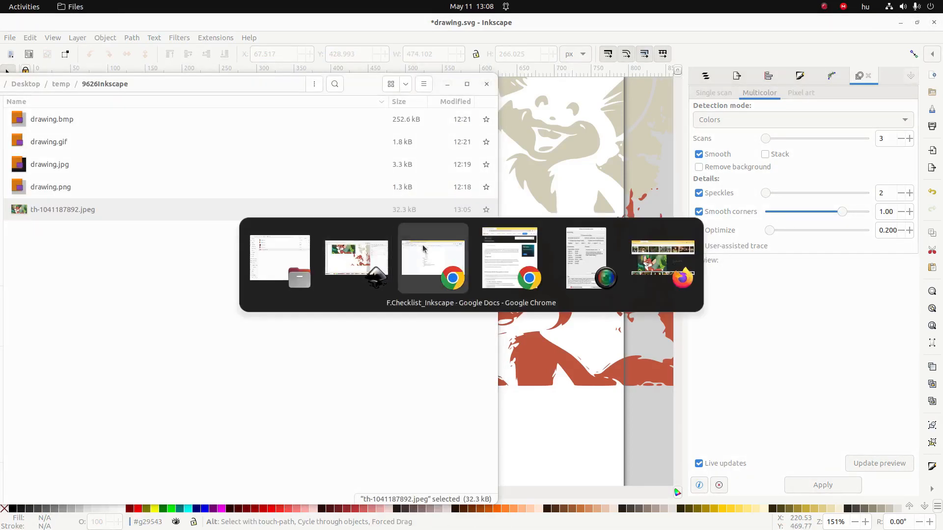
pyautogui.click(311, 395)
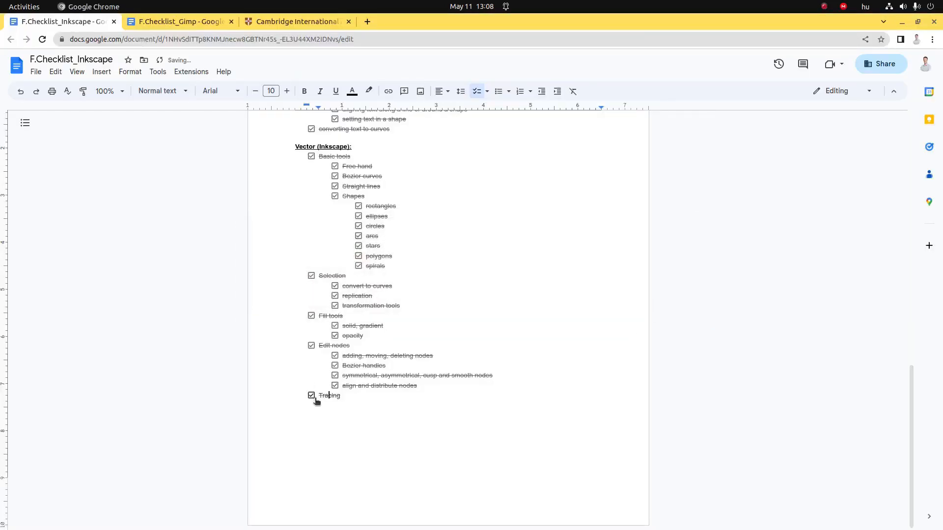
# Step: Look over the ticked-off items in the F.Checklist_Inkscape document from its beginning
pyautogui.scroll(6, 317, 400)
pyautogui.scroll(6, 316, 401)
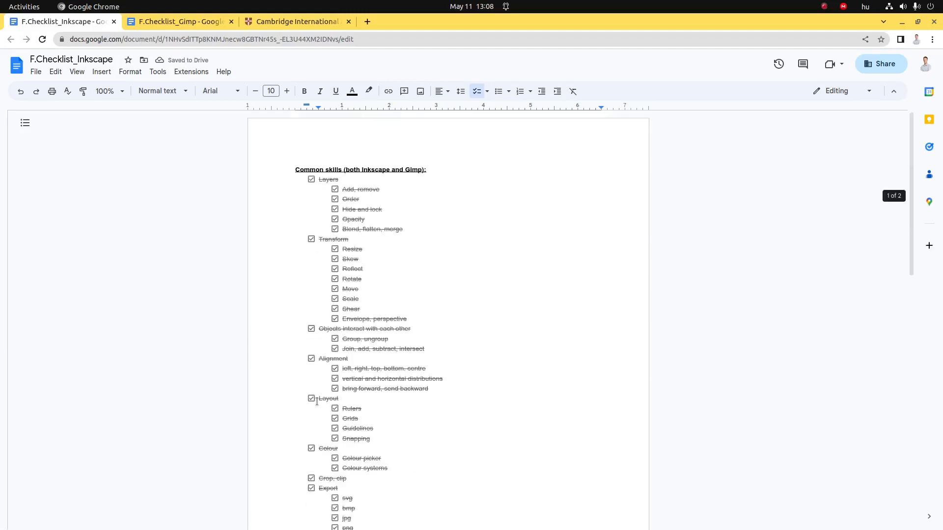
pyautogui.scroll(-10, 281, 271)
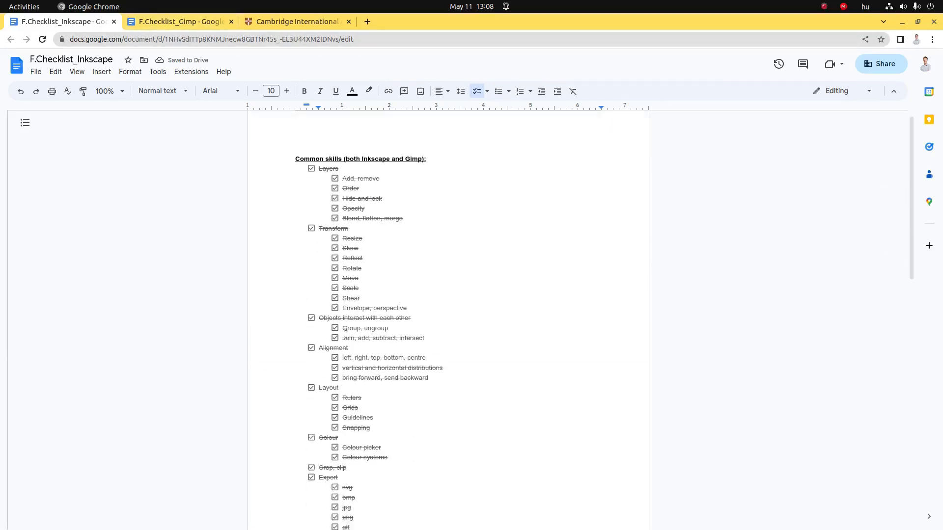
# Step: Switch to the F.Checklist_Gimp document and examine its common and raster skills, highlighting the Brush and pencil tools item
pyautogui.click(185, 19)
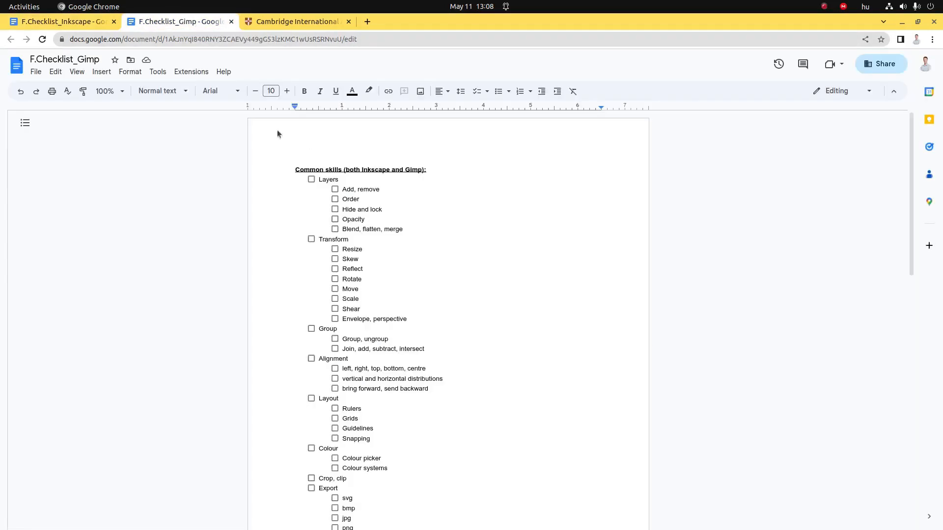
pyautogui.moveTo(342, 189); pyautogui.dragTo(414, 446)
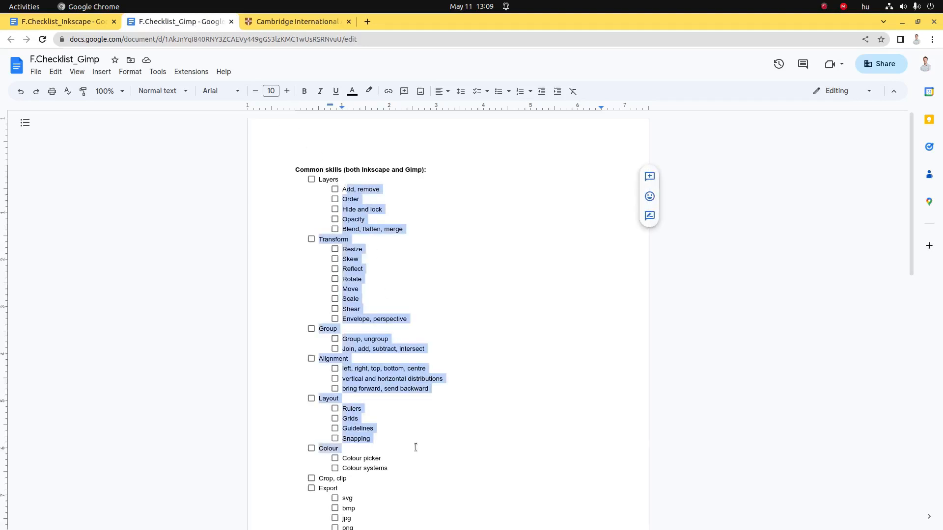
pyautogui.scroll(-15, 399, 295)
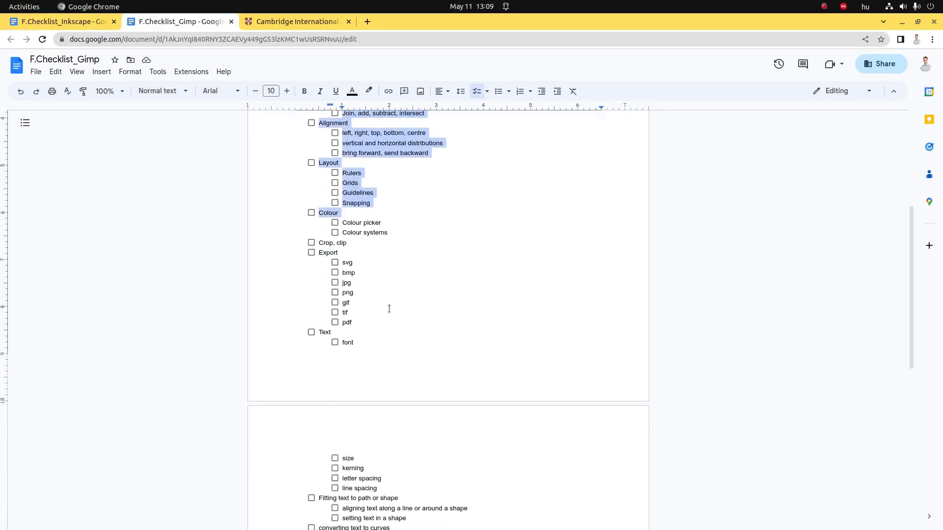
pyautogui.moveTo(372, 245); pyautogui.dragTo(372, 367)
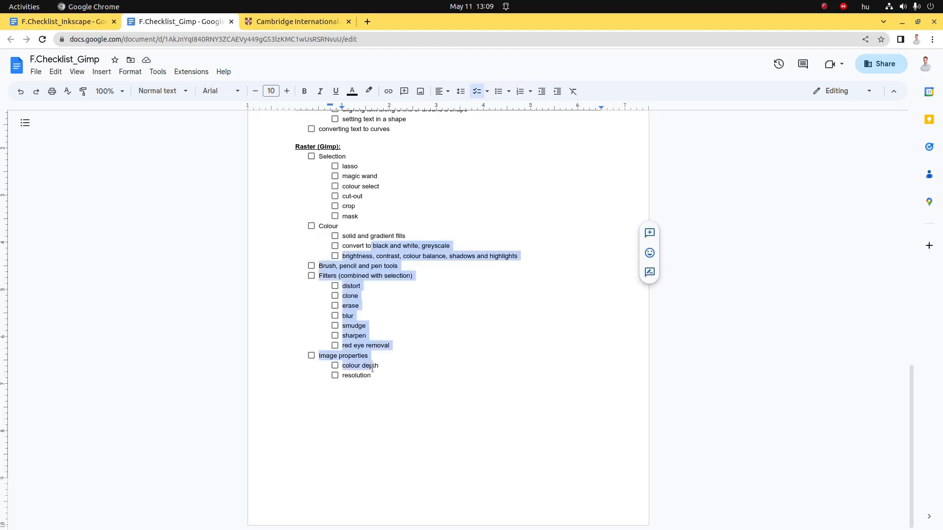
pyautogui.click(381, 378)
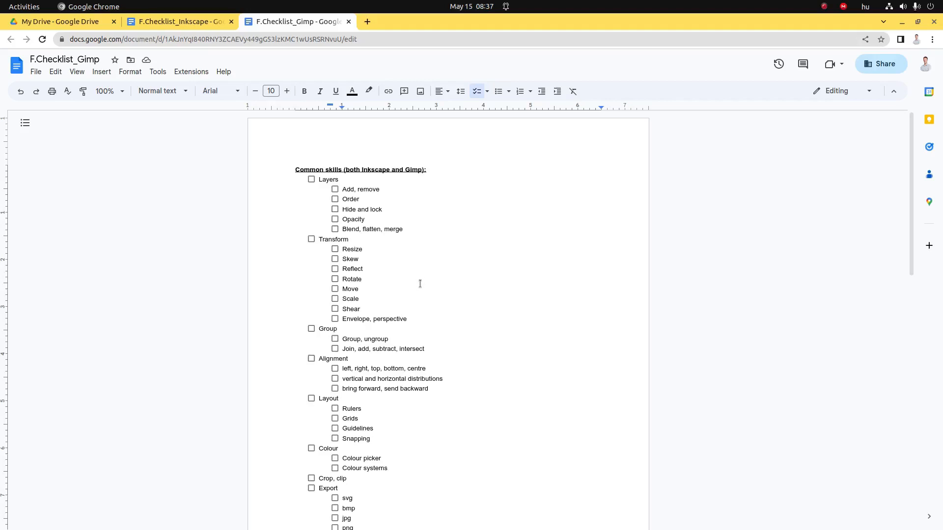
pyautogui.scroll(-14, 420, 284)
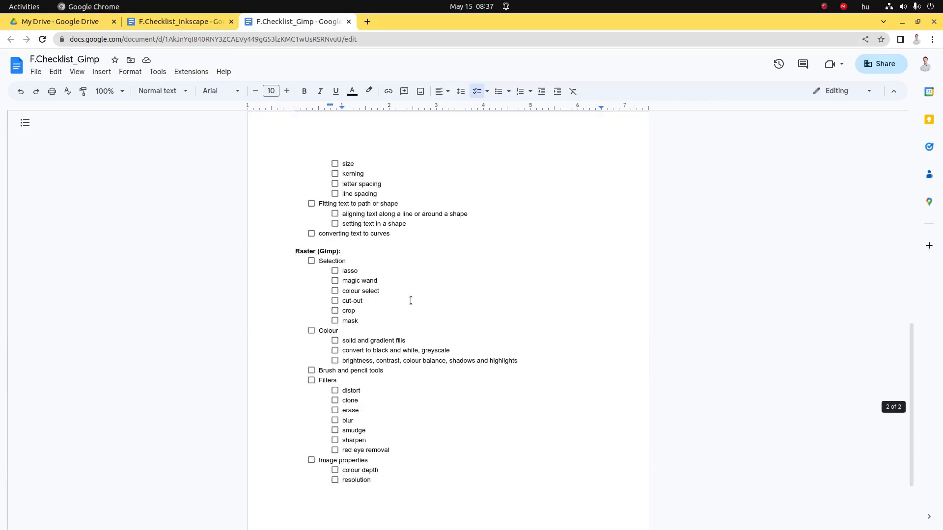
pyautogui.moveTo(383, 372)
pyautogui.mouseDown()
pyautogui.moveTo(339, 382)
pyautogui.moveTo(336, 372)
pyautogui.moveTo(320, 373)
pyautogui.mouseUp()
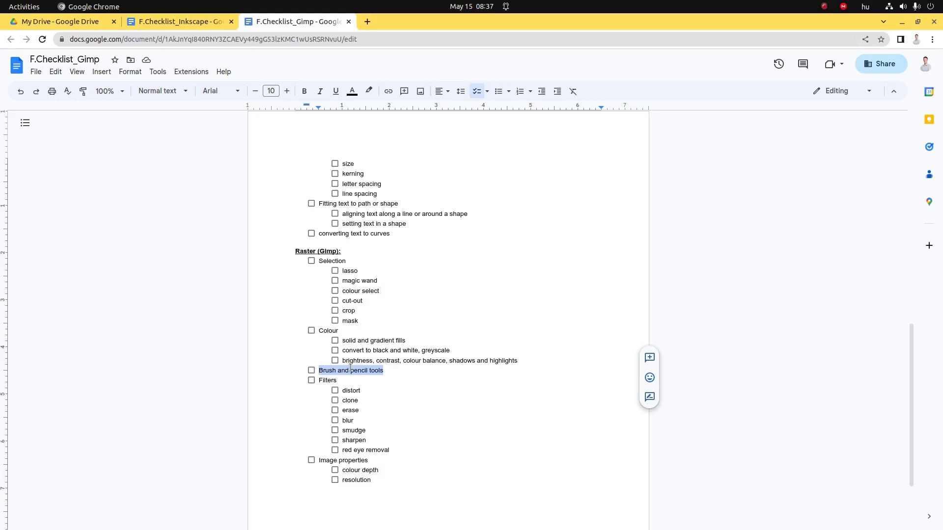
# Step: Switch to GIMP, turn off Single-Window Mode, move the separated main window, and turn the mode back on
pyautogui.hotkey('alt', 'Tab')
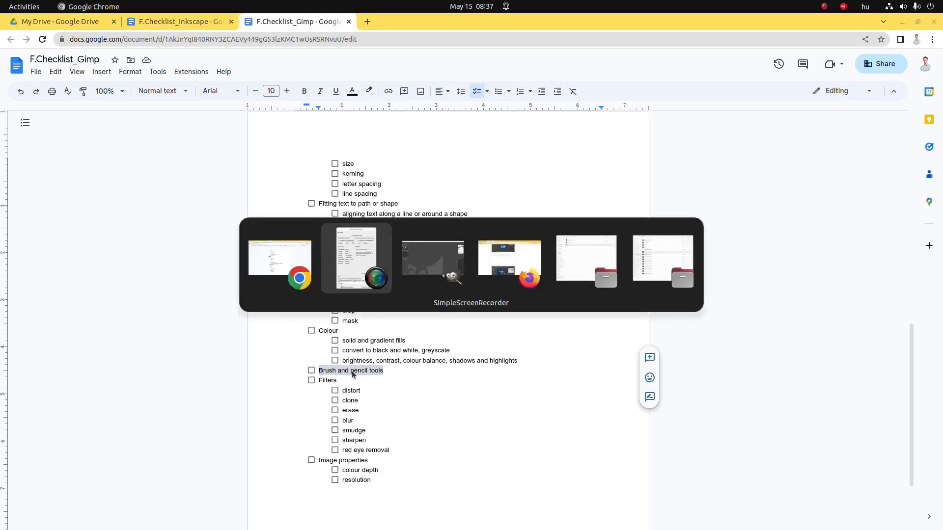
pyautogui.hotkey('alt', 'Tab')
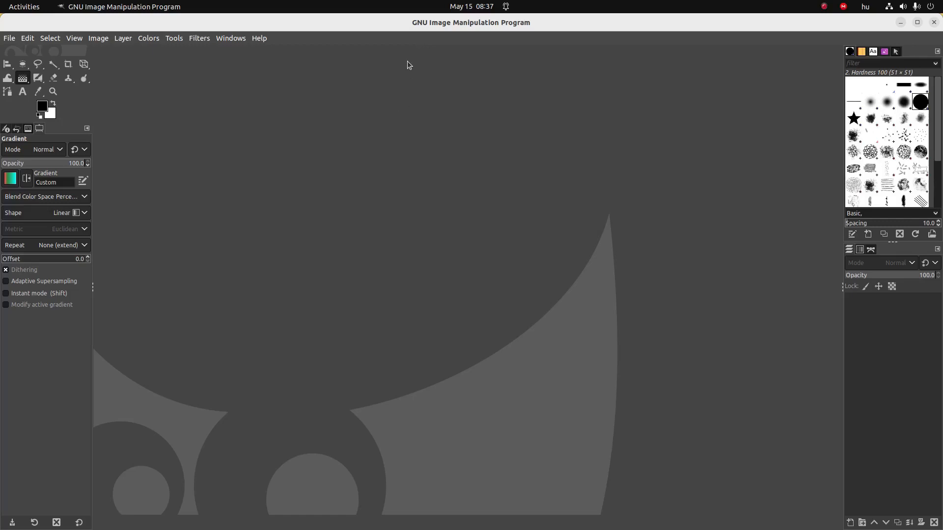
pyautogui.click(230, 39)
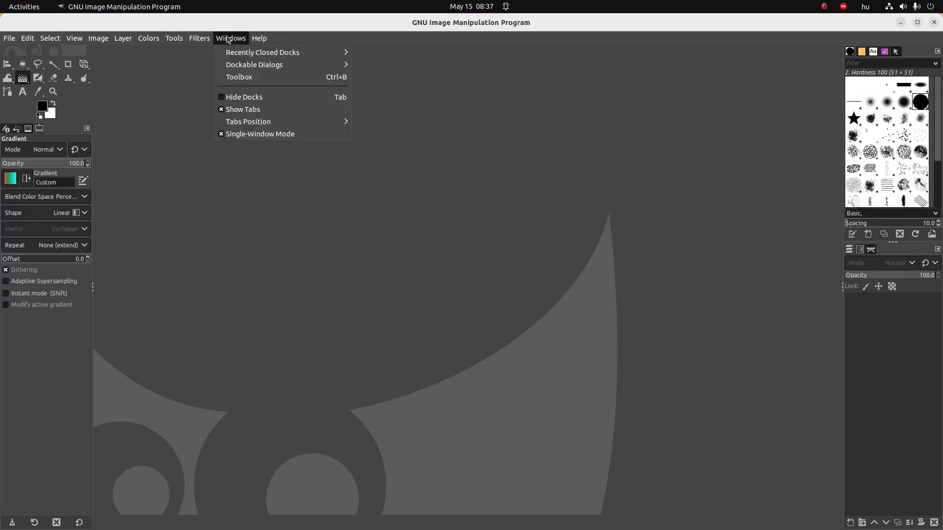
pyautogui.click(230, 134)
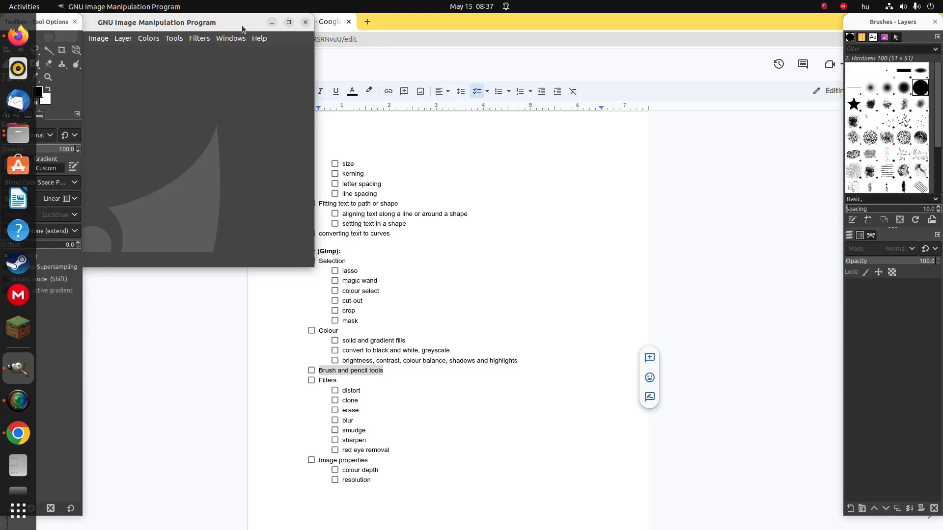
pyautogui.moveTo(242, 25); pyautogui.dragTo(336, 56)
pyautogui.click(410, 69)
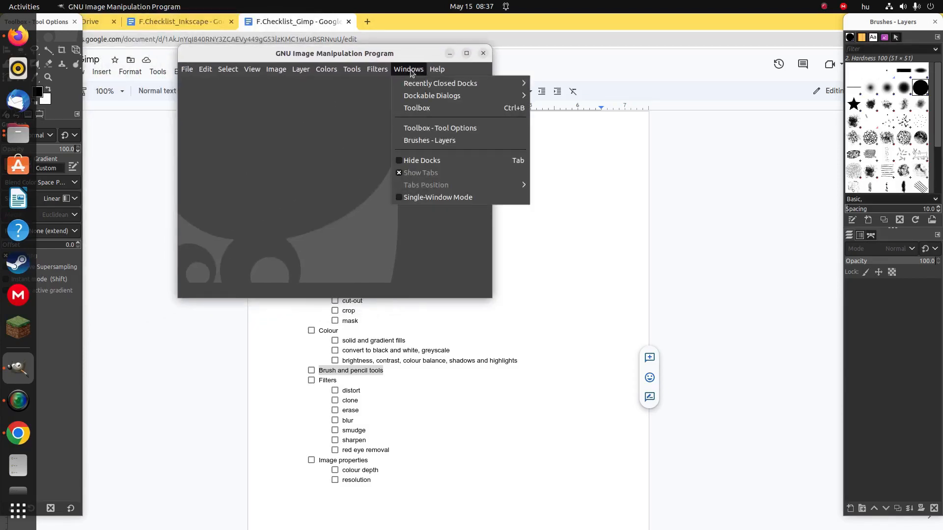
pyautogui.click(417, 198)
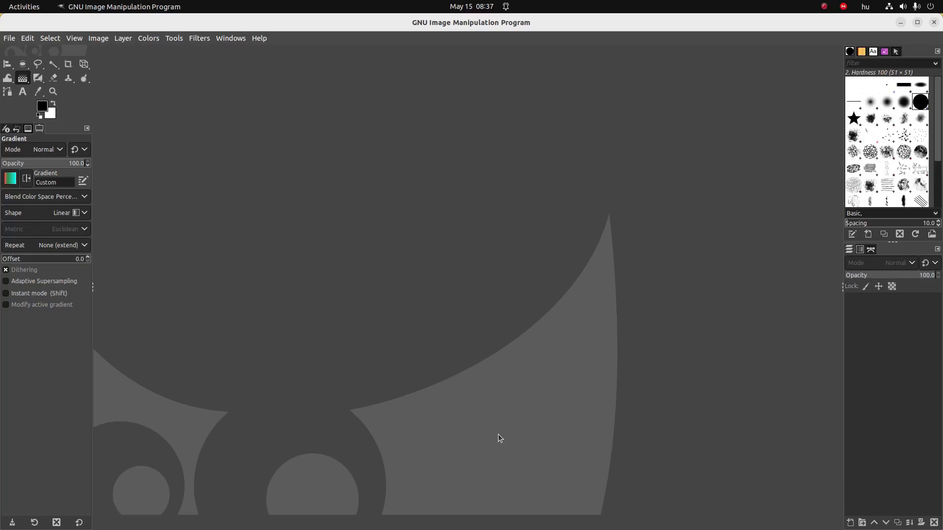
# Step: Split the interface into separate windows once more, reposition the main window, and restore Single-Window Mode
pyautogui.click(227, 39)
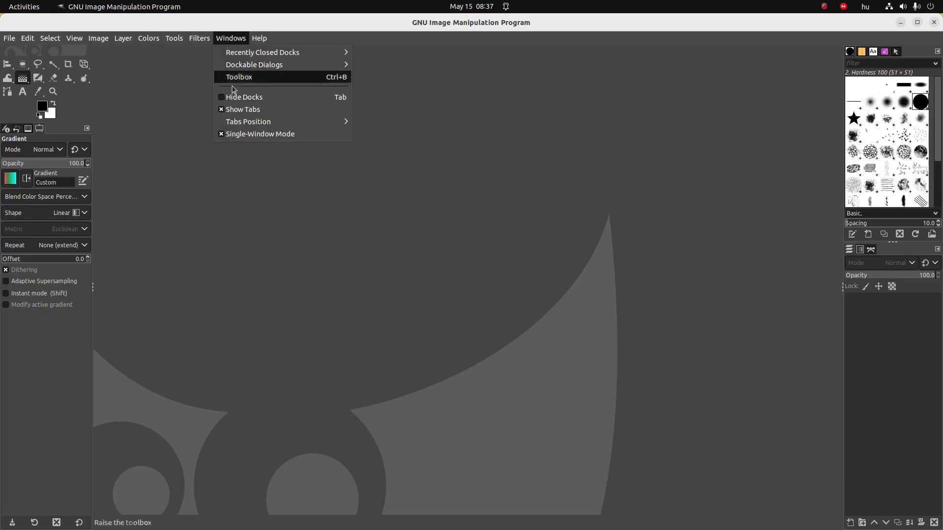
pyautogui.click(232, 139)
pyautogui.moveTo(244, 23); pyautogui.dragTo(484, 82)
pyautogui.click(471, 96)
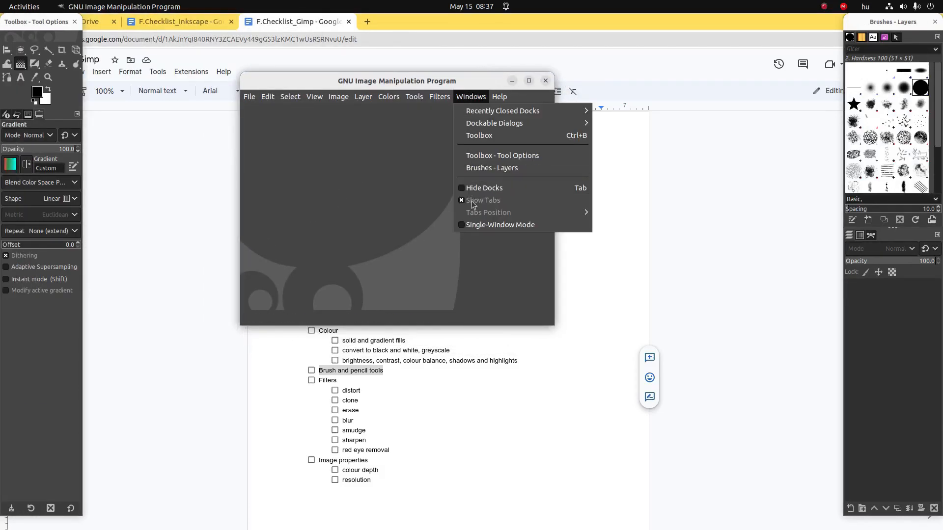
pyautogui.click(476, 225)
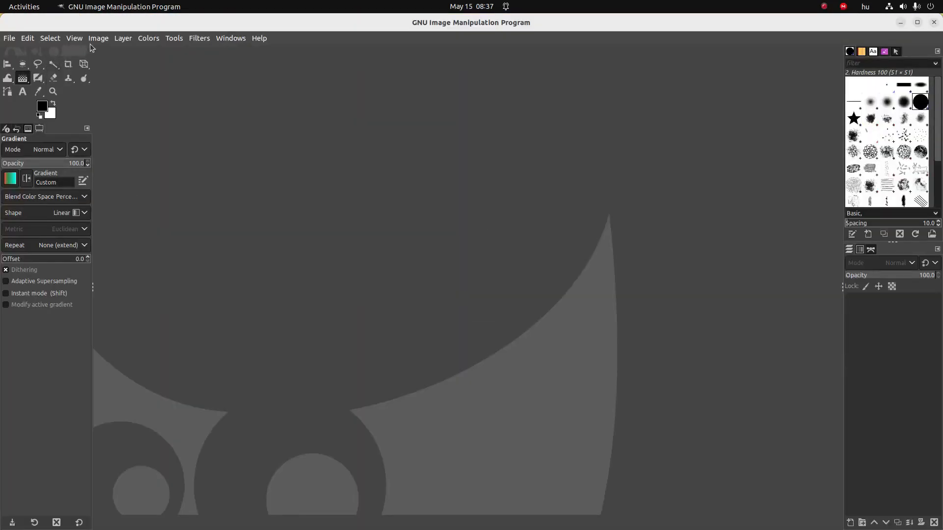
# Step: Look through the dialogs docked beneath the toolbox and return to Tool Options
pyautogui.click(6, 128)
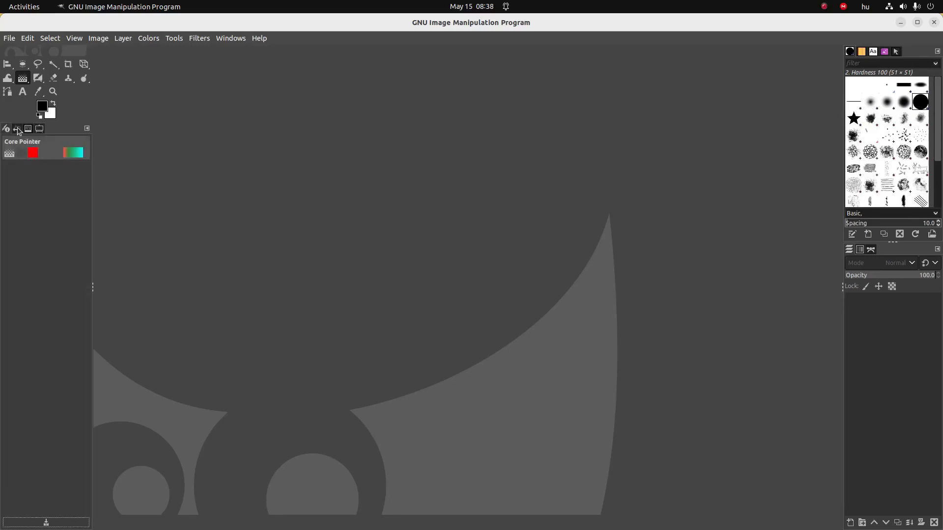
pyautogui.click(16, 128)
pyautogui.click(27, 129)
pyautogui.scroll(3, 40, 131)
pyautogui.scroll(-2, 41, 131)
pyautogui.scroll(2, 41, 131)
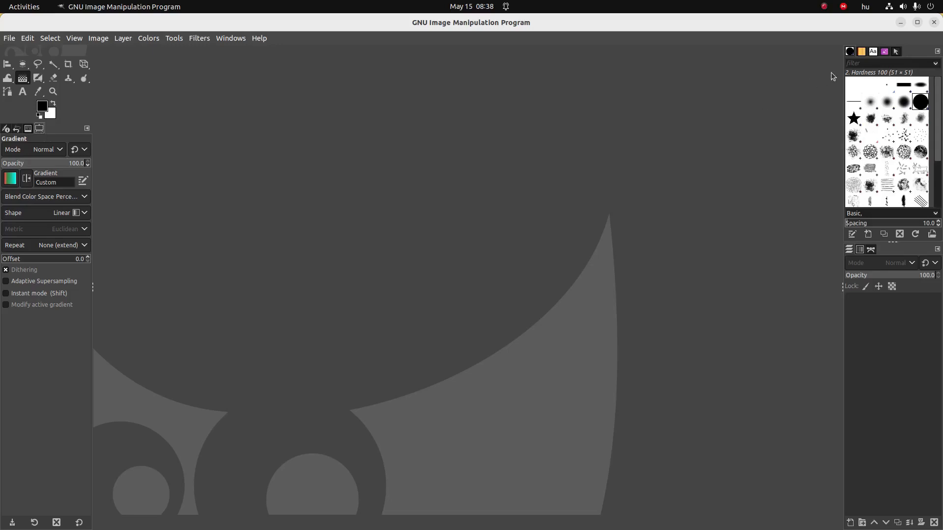
# Step: View the dialogs docked beside Brushes, including Document History and Tool Presets
pyautogui.click(861, 51)
pyautogui.click(873, 51)
pyautogui.click(883, 52)
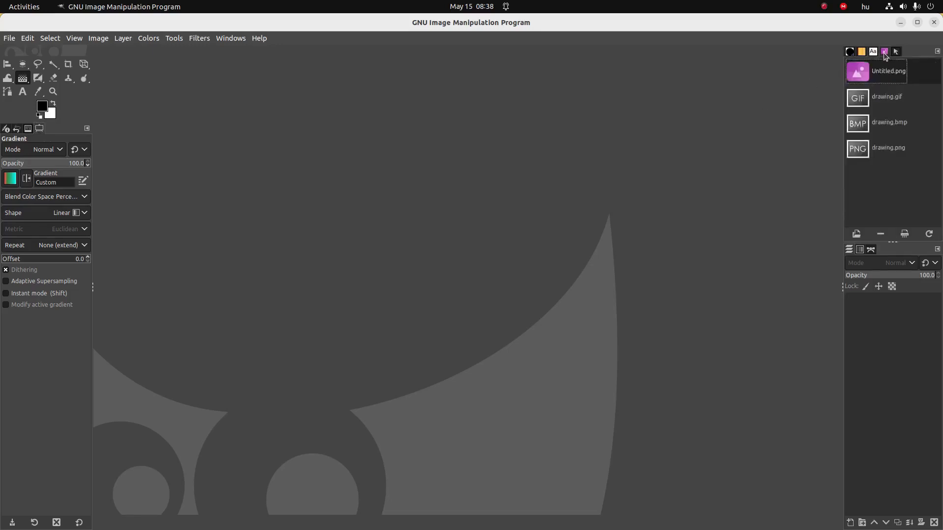
pyautogui.click(896, 52)
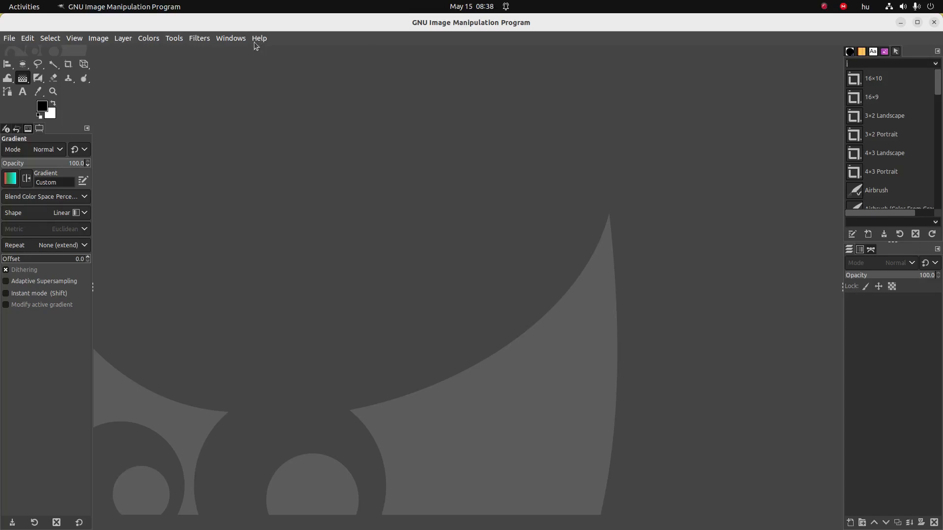
# Step: Bring up the Layers dialog from the list of dockable dialogs
pyautogui.click(236, 41)
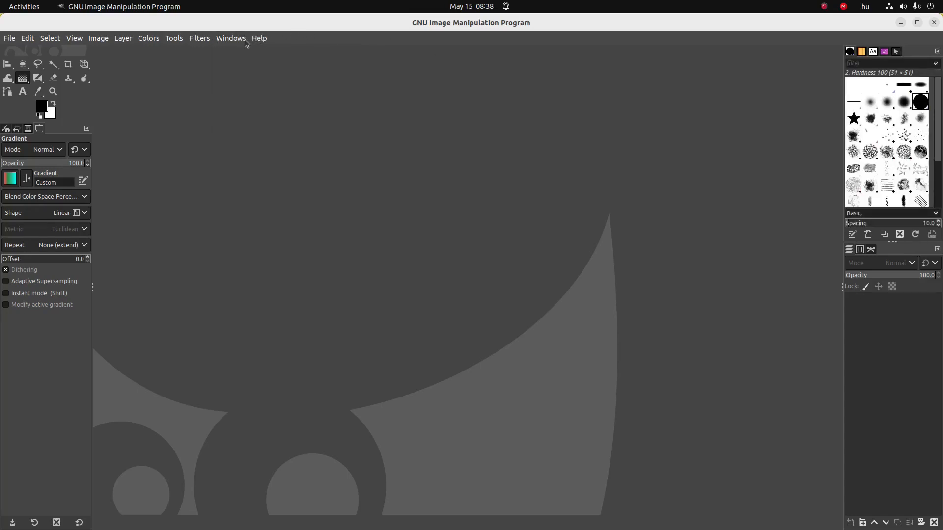
pyautogui.click(244, 40)
pyautogui.moveTo(244, 63)
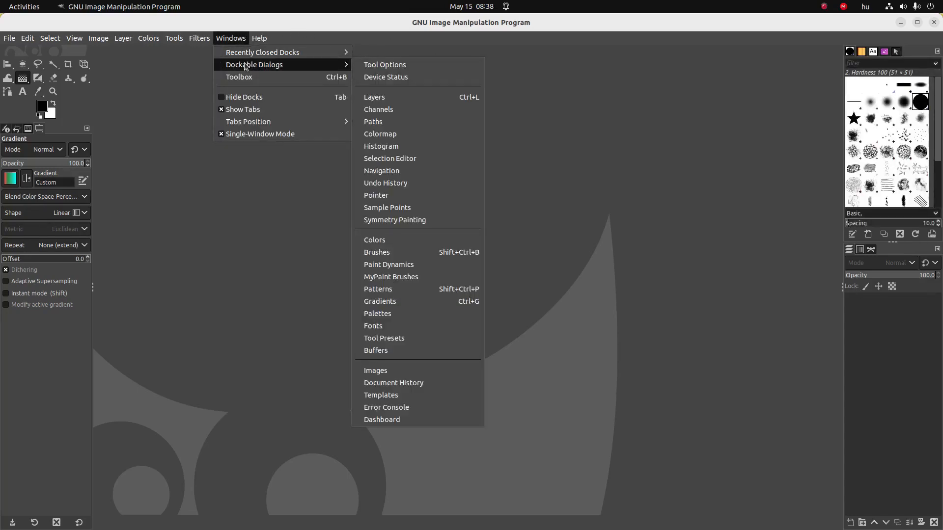
pyautogui.click(376, 98)
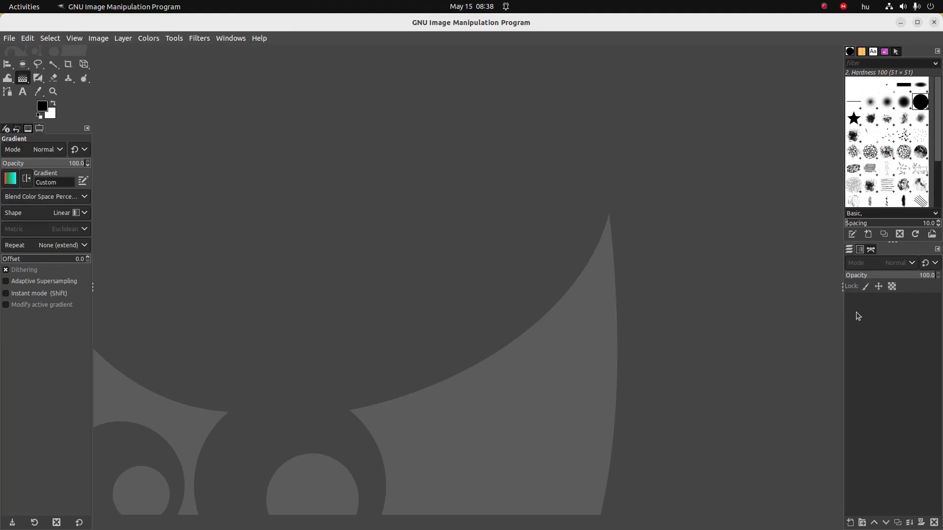
# Step: Detach Tool Options as a floating dialog, move it over the canvas area, and dock it back beneath the toolbox
pyautogui.moveTo(40, 129); pyautogui.dragTo(401, 257)
pyautogui.moveTo(327, 192); pyautogui.dragTo(254, 154)
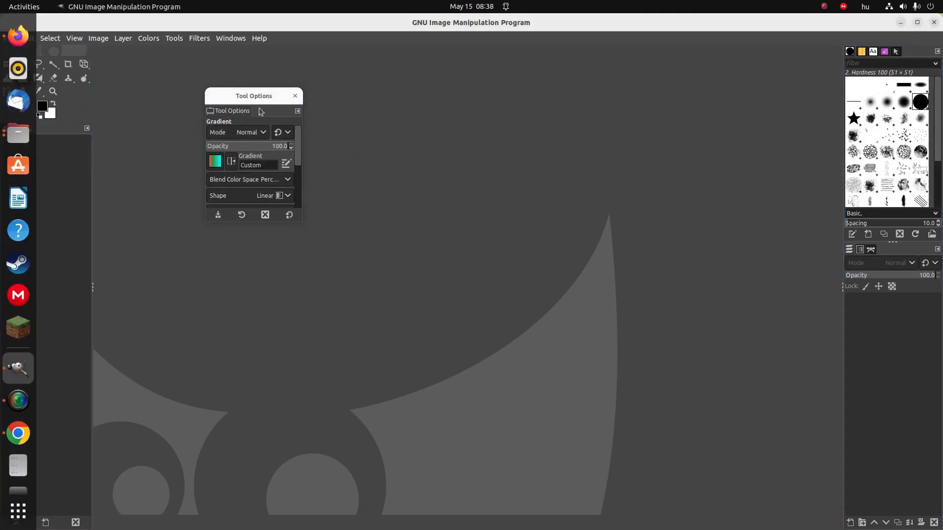
pyautogui.moveTo(260, 112); pyautogui.dragTo(52, 128)
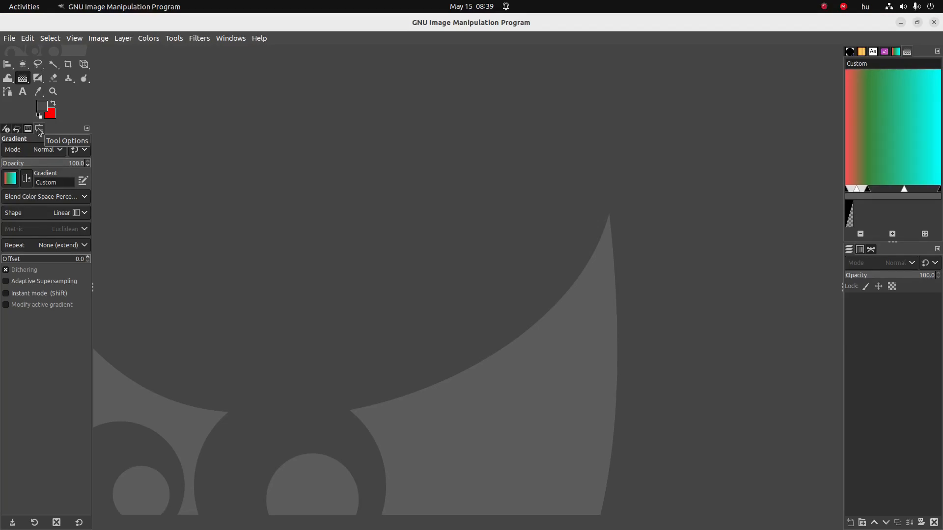
# Step: Detach Tool Options from its dock and close the floating dialog
pyautogui.moveTo(40, 129); pyautogui.dragTo(314, 147)
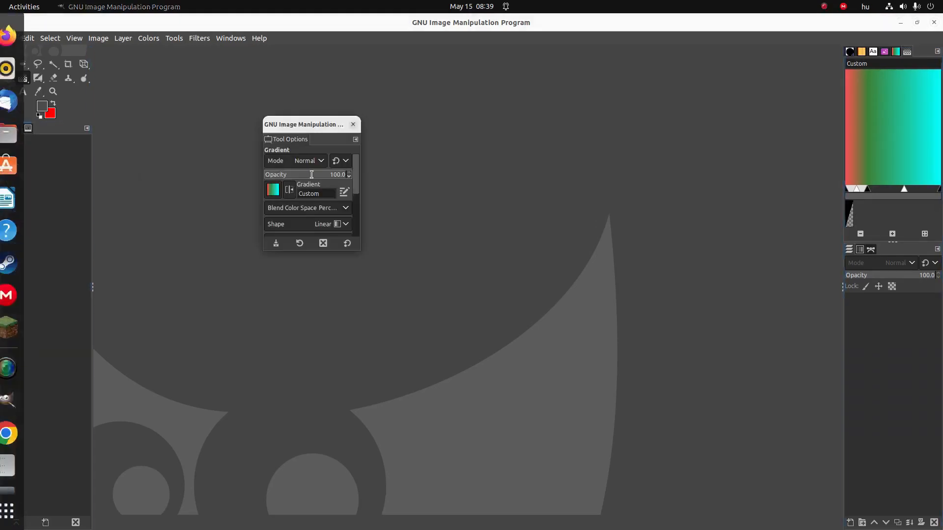
pyautogui.click(352, 124)
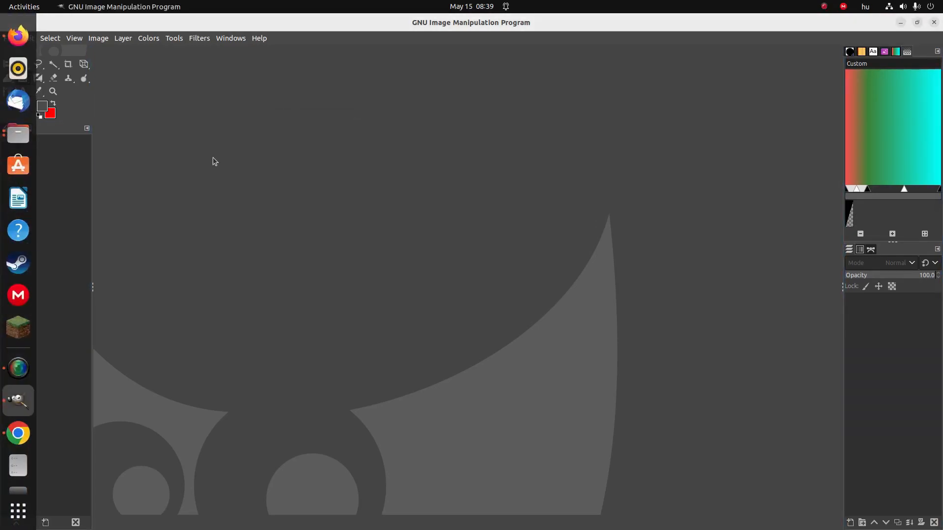
# Step: Reopen the Tool Options dockable dialog and dock it beneath the toolbox
pyautogui.click(231, 40)
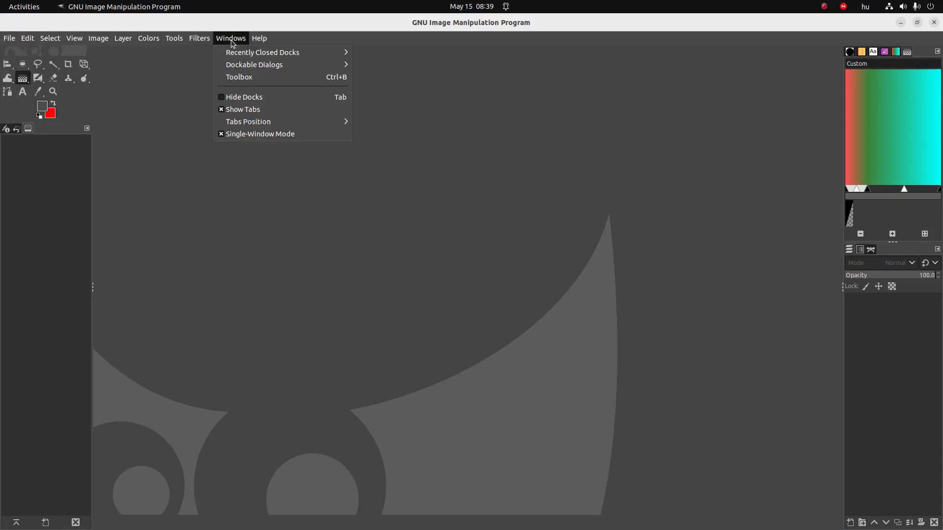
pyautogui.moveTo(239, 65)
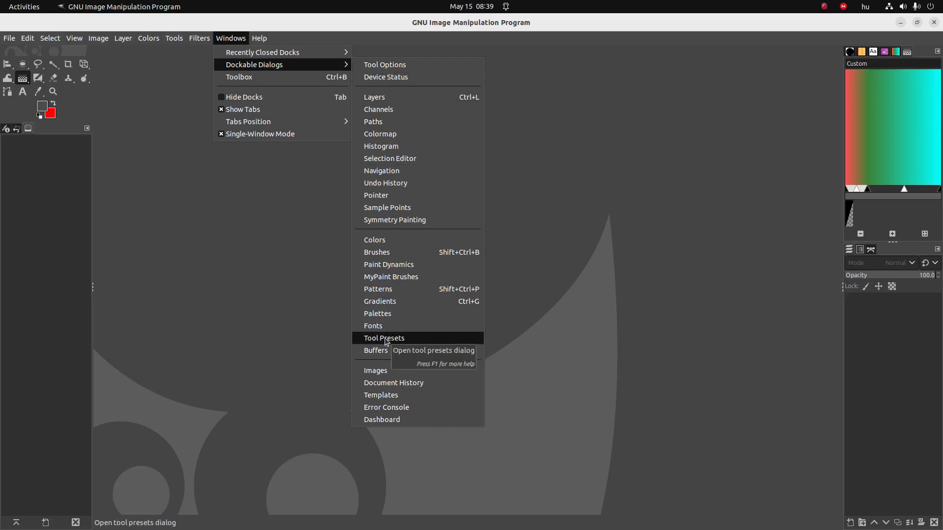
pyautogui.click(373, 66)
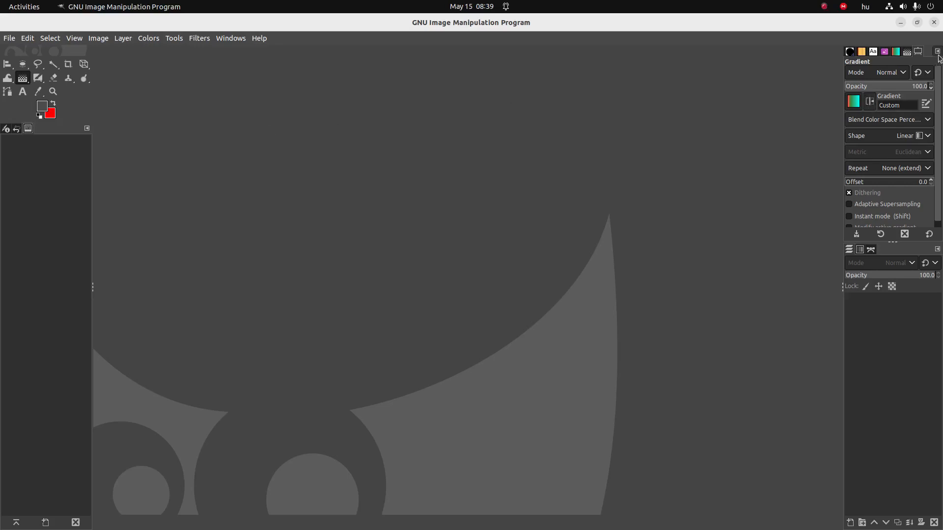
pyautogui.moveTo(918, 52); pyautogui.dragTo(60, 131)
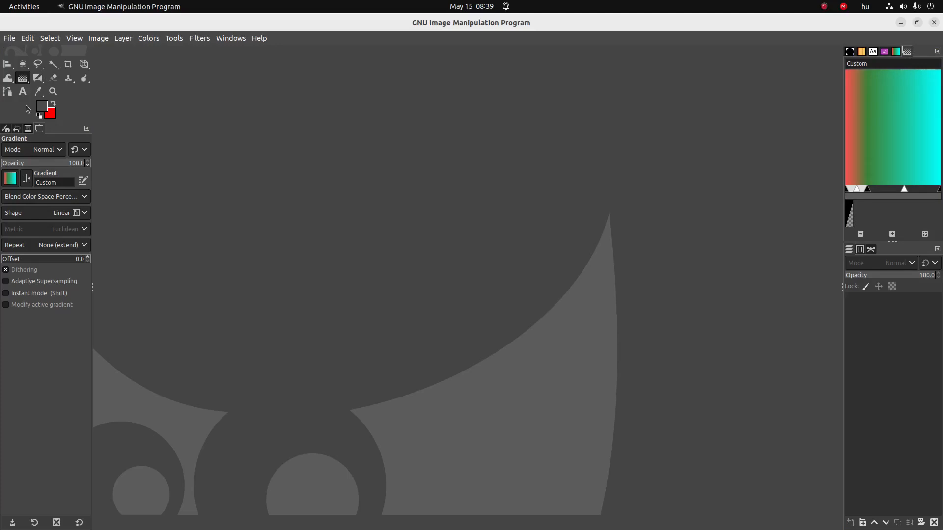
# Step: Select the Alignment tool and the Warp Transform tool in turn to compare their tool options
pyautogui.click(9, 69)
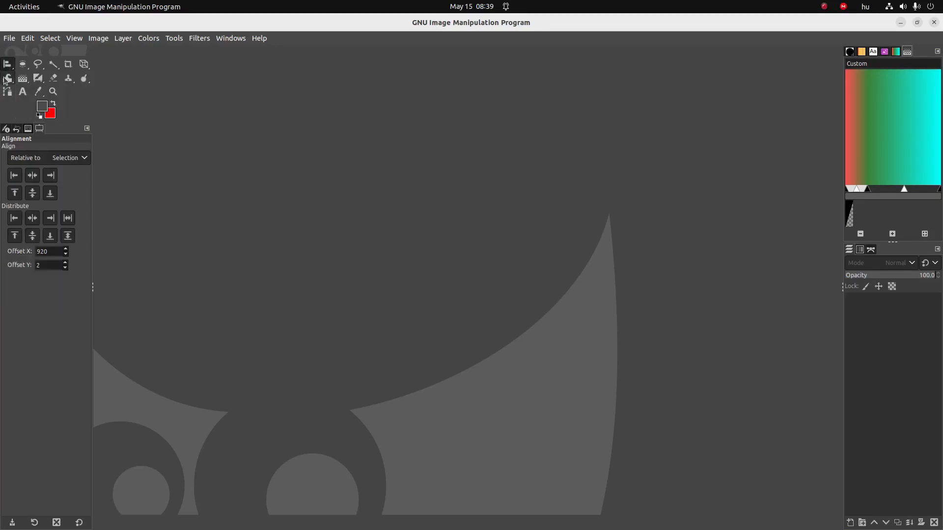
pyautogui.click(8, 78)
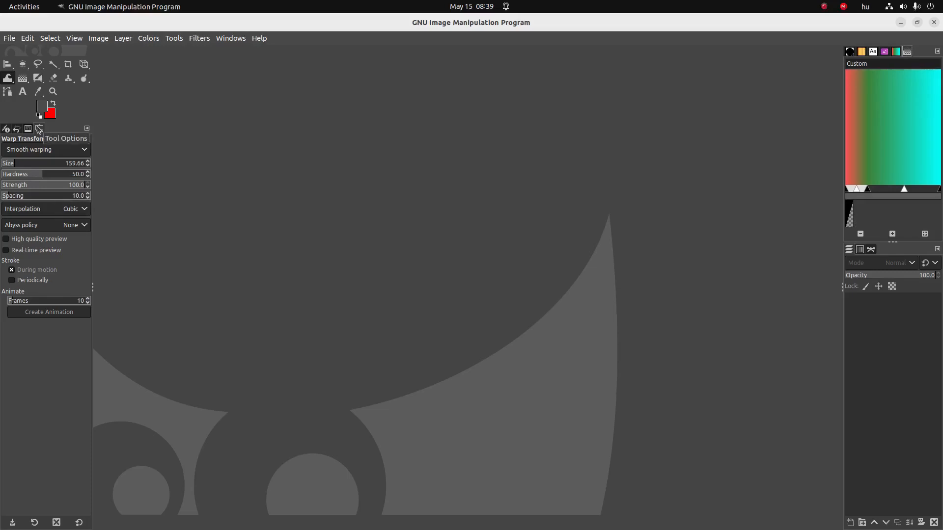
# Step: Compare the tool options of Gradient, MyPaint Brush, Eraser, Clone, Zoom, Warp Transform, Paths and Text by selecting each tool in turn
pyautogui.click(23, 78)
pyautogui.click(38, 77)
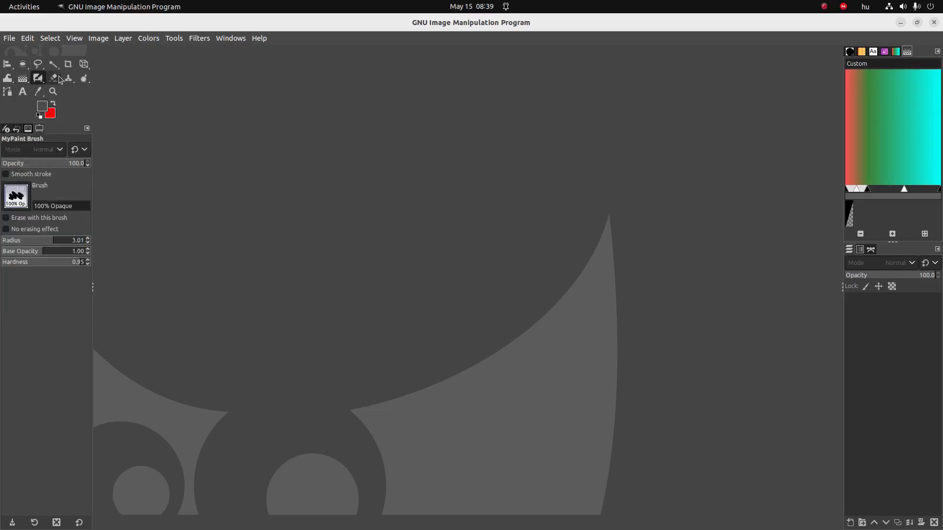
pyautogui.click(55, 77)
pyautogui.click(69, 77)
pyautogui.click(53, 91)
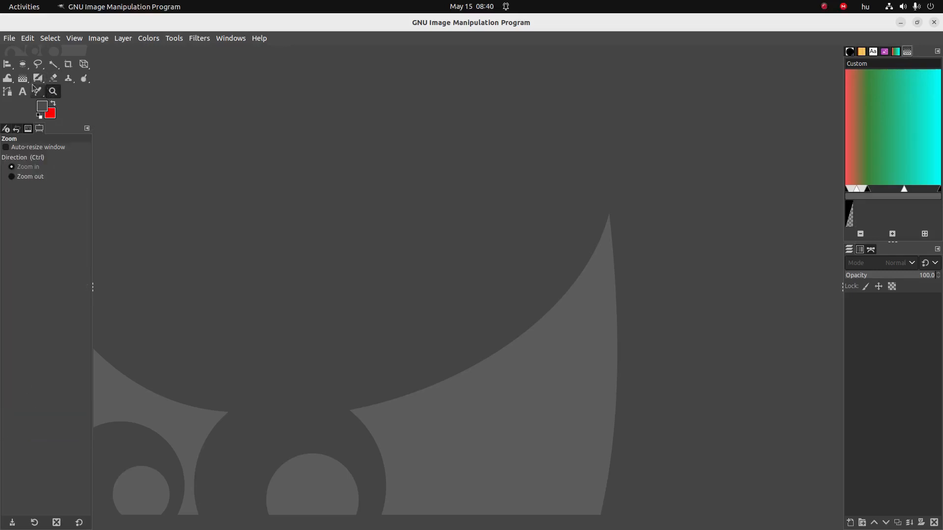
pyautogui.click(23, 77)
pyautogui.click(7, 78)
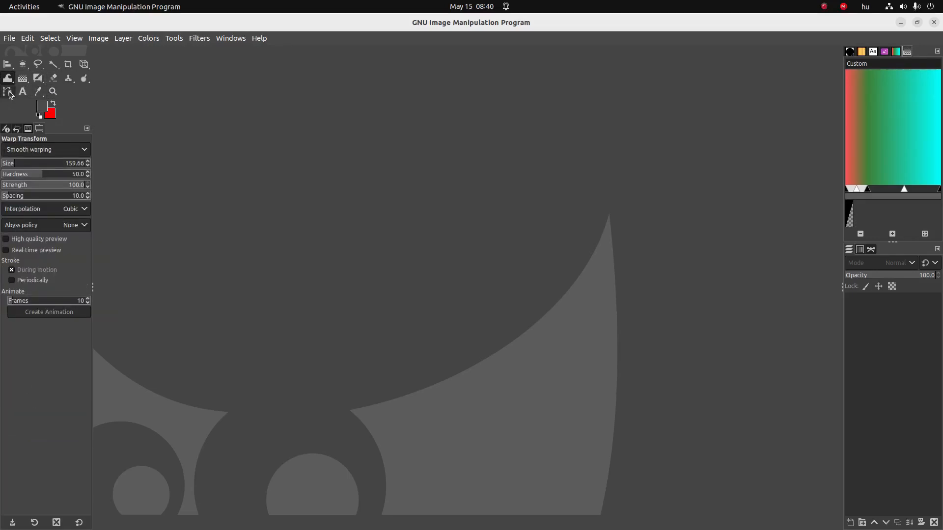
pyautogui.click(8, 93)
pyautogui.click(23, 91)
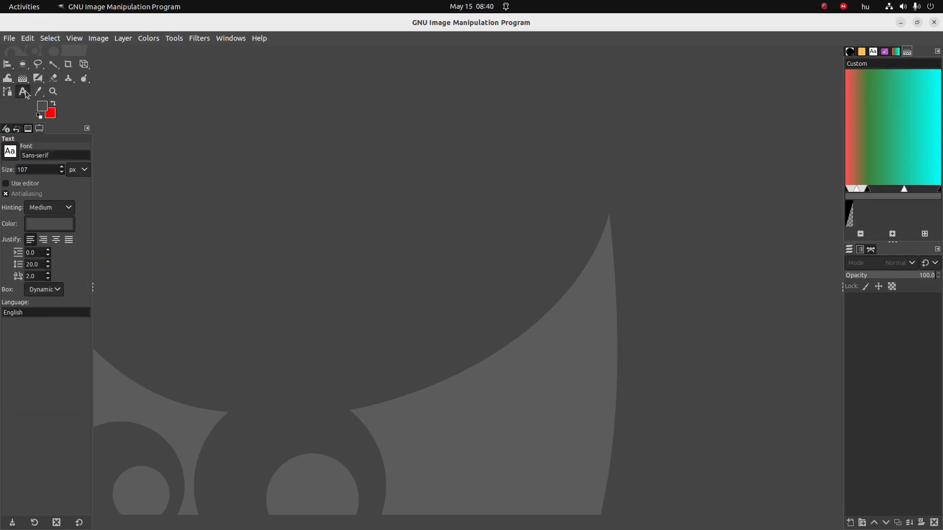
# Step: Create a new 1920 × 1080 px image
pyautogui.click(10, 39)
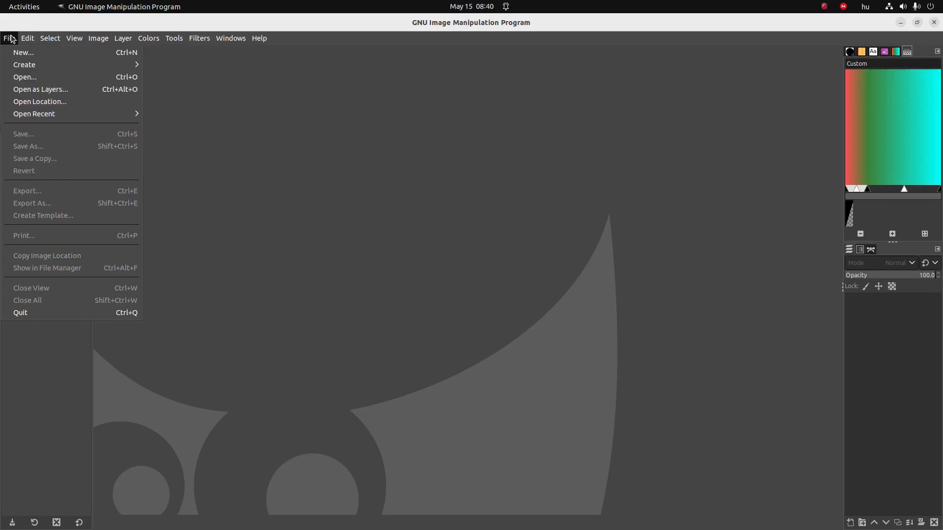
pyautogui.click(22, 52)
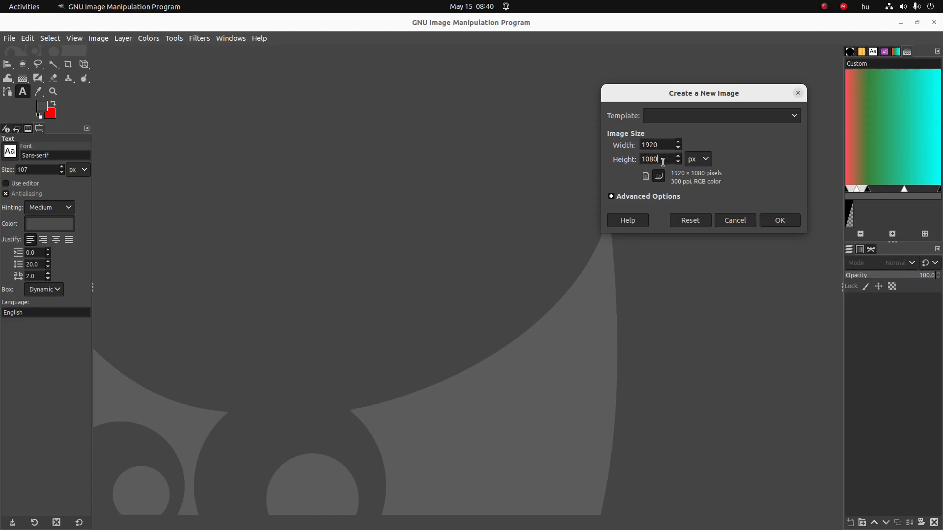
pyautogui.click(779, 221)
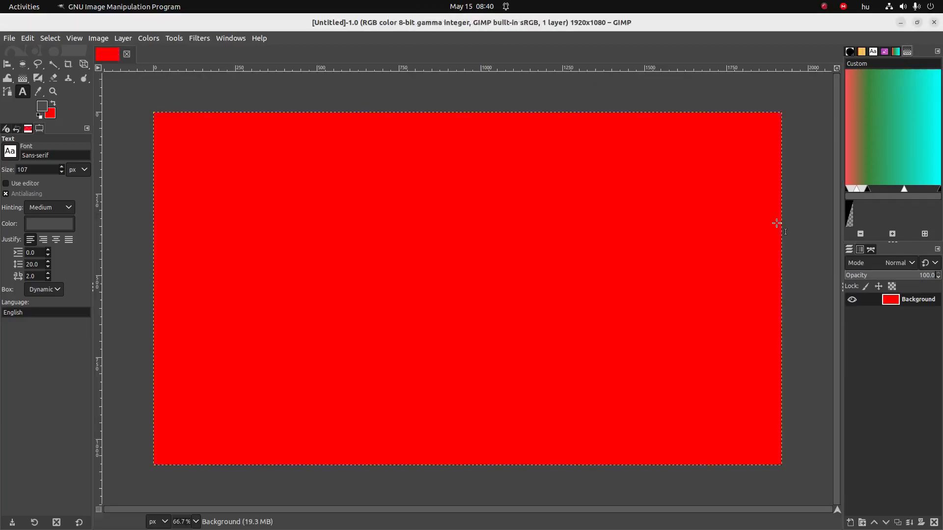
# Step: Change the background color from the toolbox swatch to white
pyautogui.click(52, 117)
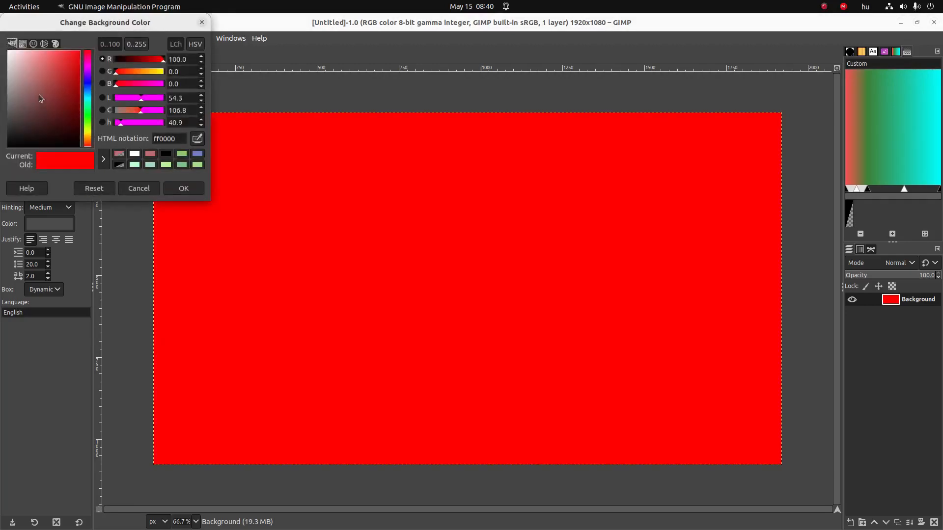
pyautogui.moveTo(40, 95); pyautogui.dragTo(1, 38)
pyautogui.click(185, 189)
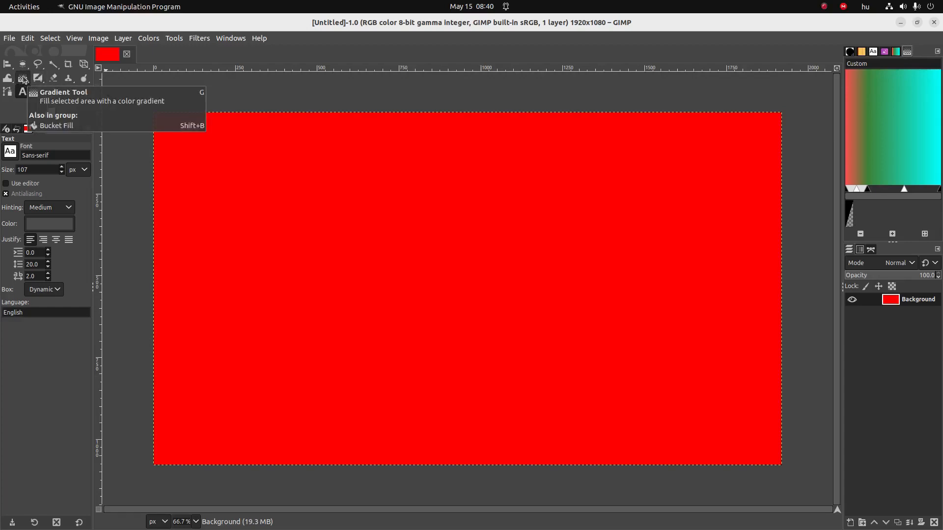
# Step: Set the foreground color to white (ffffff) and cover the red Background layer with it using Bucket Fill
pyautogui.moveTo(23, 79)
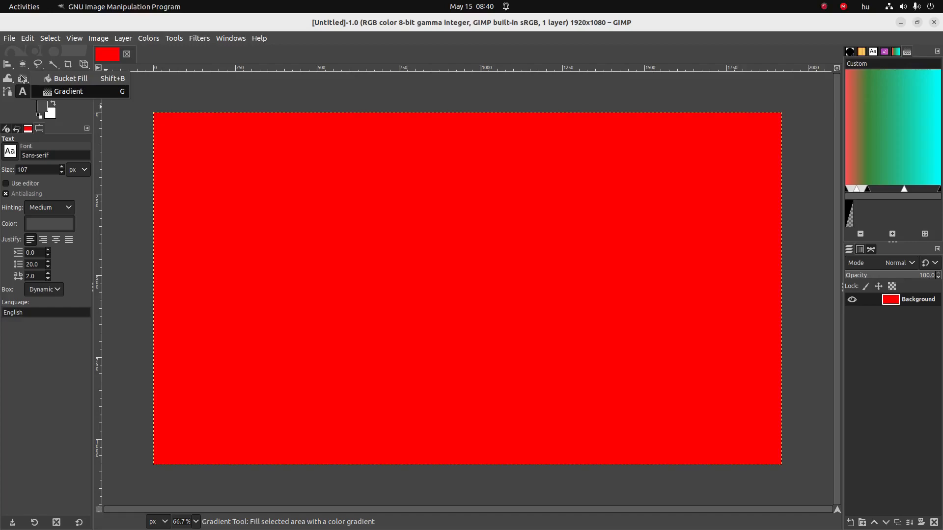
pyautogui.click(74, 78)
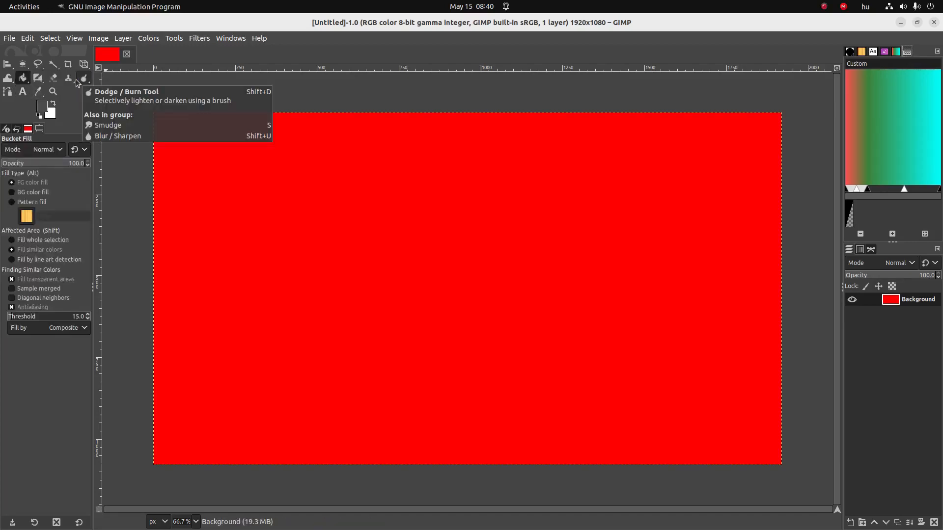
pyautogui.rightClick(230, 234)
pyautogui.click(215, 213)
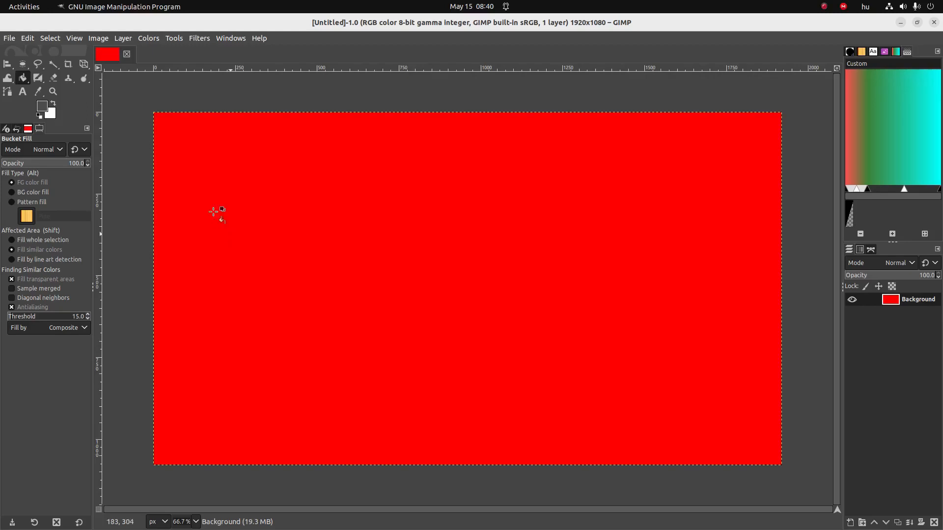
pyautogui.click(41, 109)
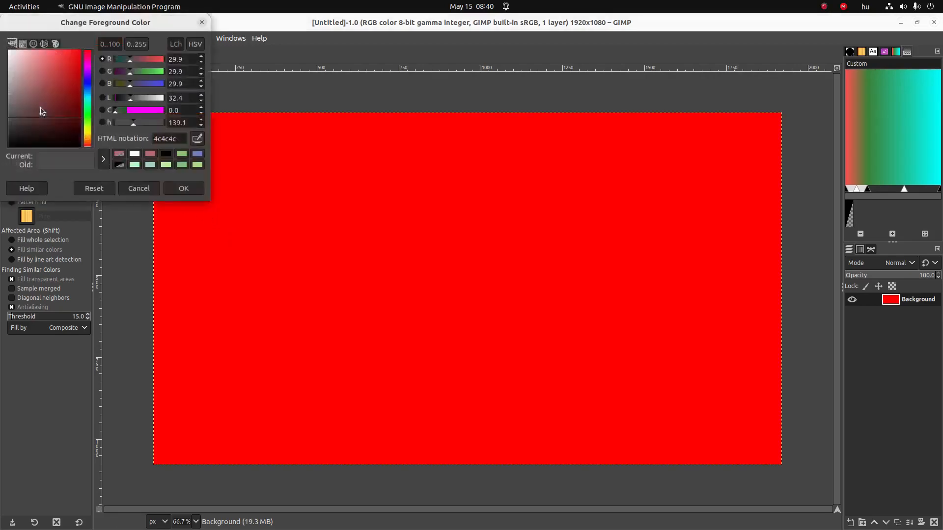
pyautogui.moveTo(34, 85); pyautogui.dragTo(1, 44)
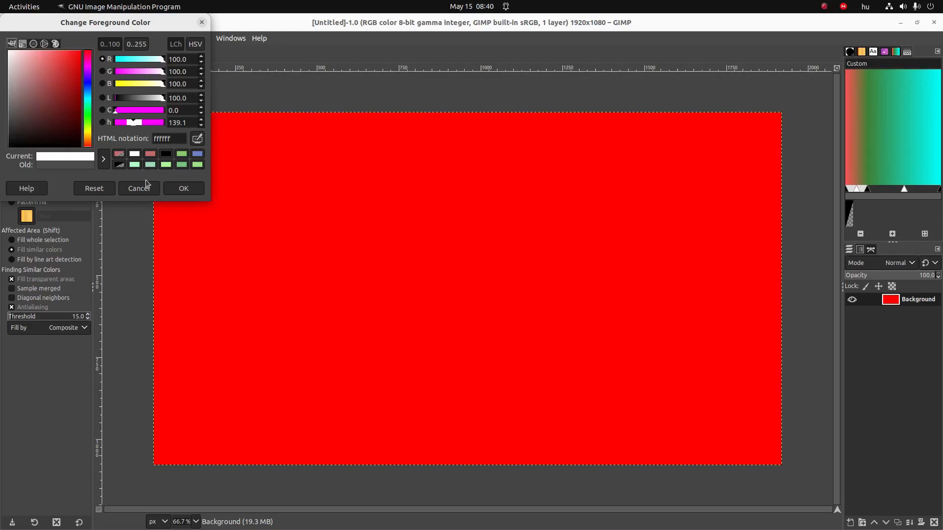
pyautogui.click(179, 189)
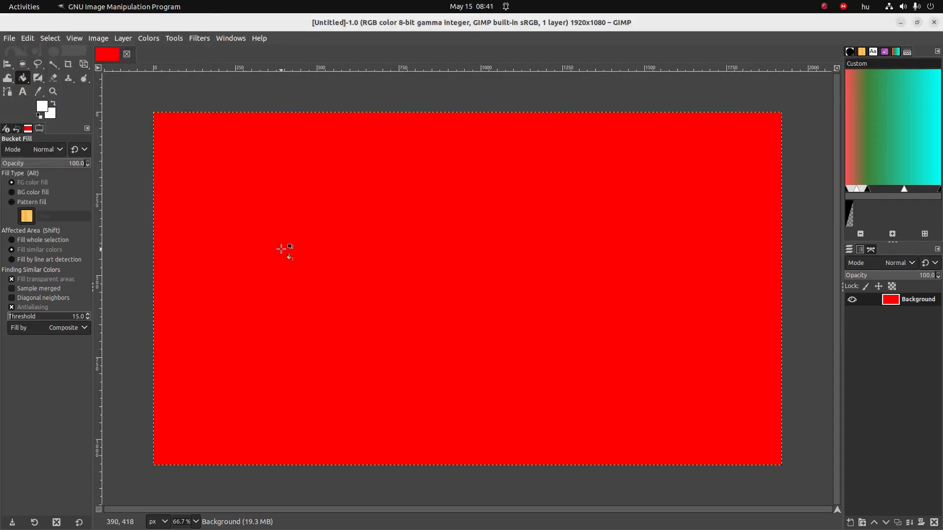
pyautogui.click(281, 249)
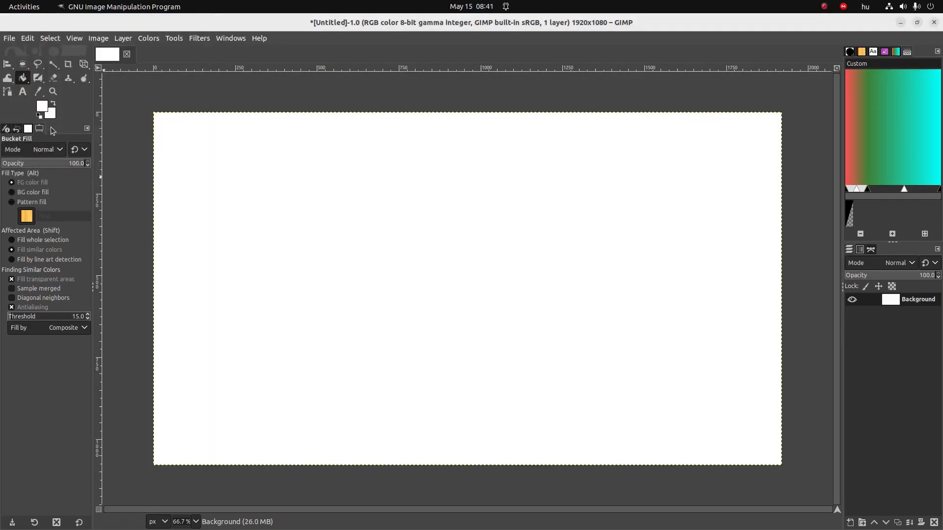
# Step: Set the foreground color to black (000000)
pyautogui.click(38, 106)
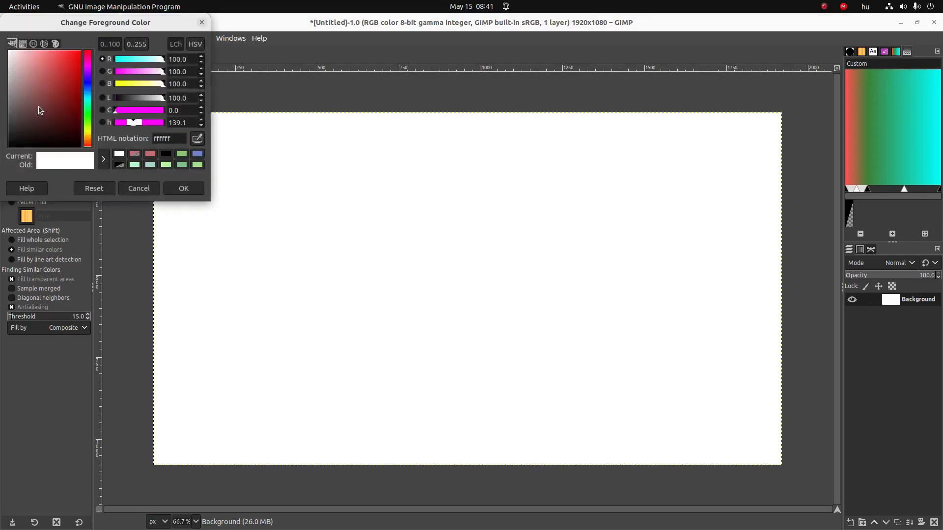
pyautogui.moveTo(38, 106); pyautogui.dragTo(4, 156)
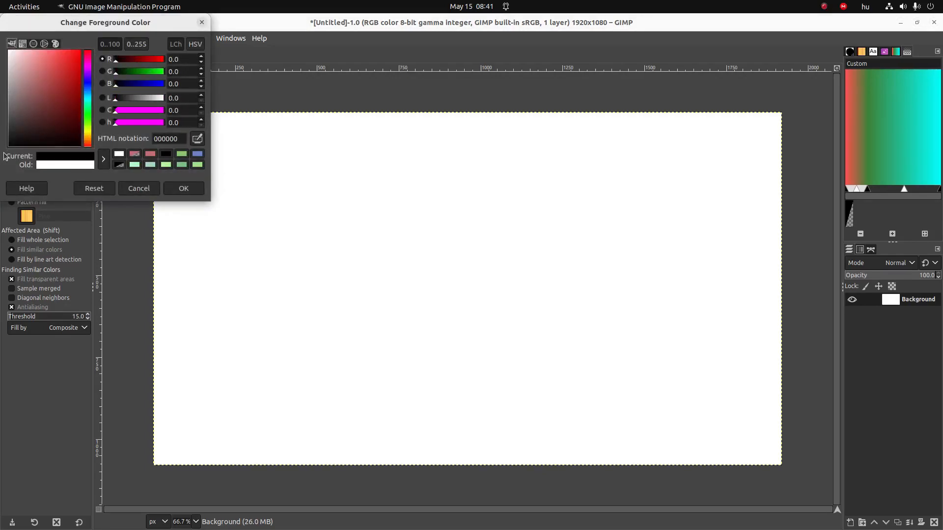
pyautogui.click(190, 191)
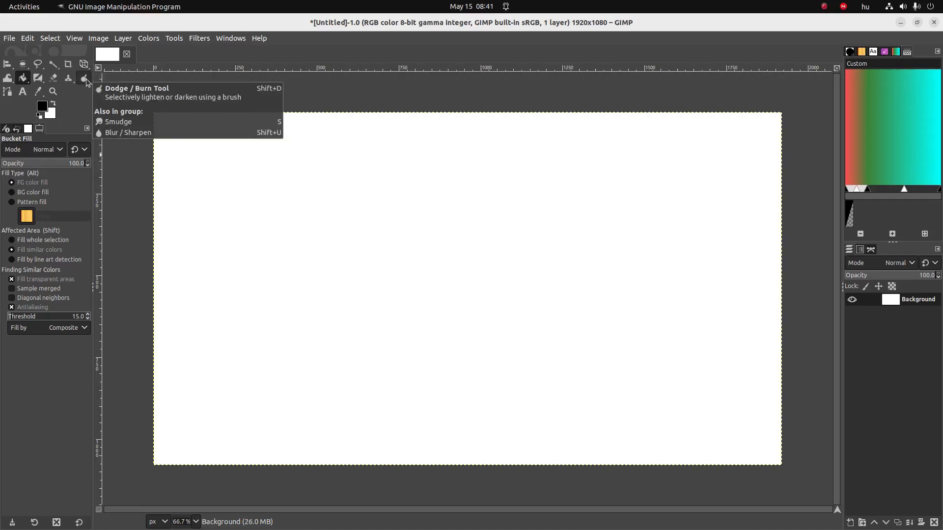
# Step: With the Pencil tool, draw a wavy stroke at size 51, then a large blob in the middle of the canvas at size 568
pyautogui.rightClick(42, 79)
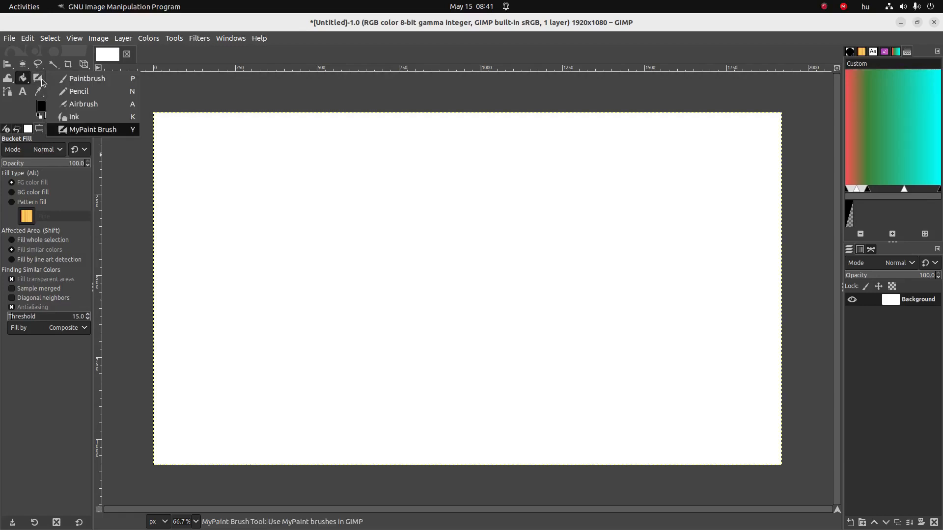
pyautogui.click(84, 91)
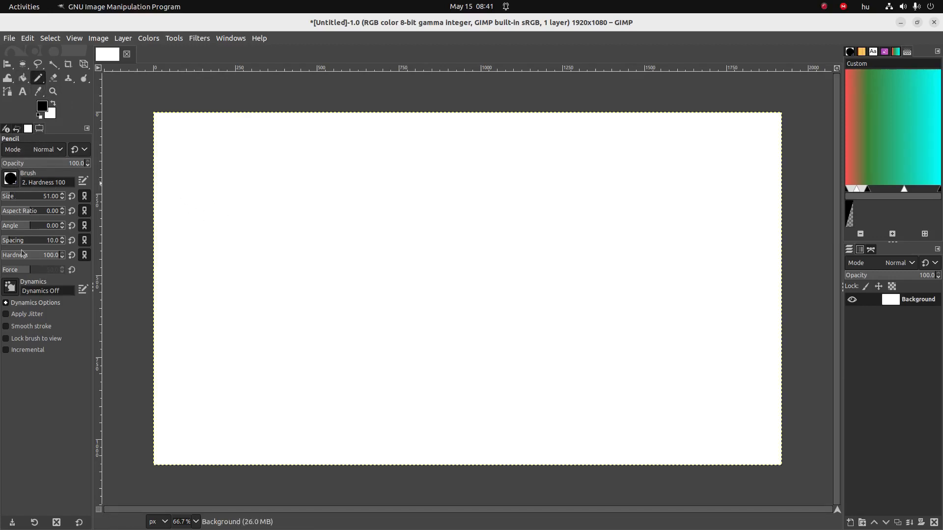
pyautogui.moveTo(346, 233)
pyautogui.mouseDown()
pyautogui.moveTo(267, 244)
pyautogui.moveTo(309, 291)
pyautogui.moveTo(243, 326)
pyautogui.moveTo(292, 365)
pyautogui.mouseUp()
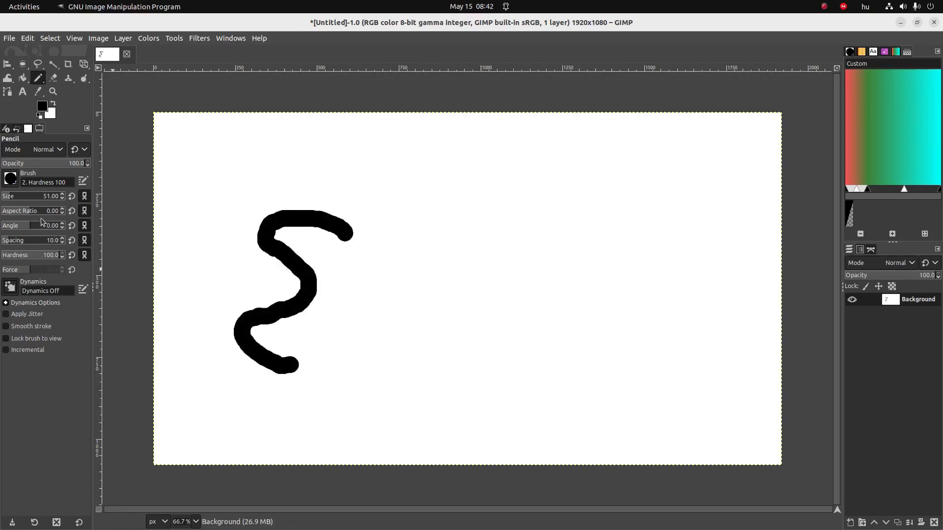
pyautogui.moveTo(27, 199); pyautogui.dragTo(43, 199)
pyautogui.moveTo(521, 275)
pyautogui.mouseDown()
pyautogui.moveTo(543, 256)
pyautogui.moveTo(491, 243)
pyautogui.mouseUp()
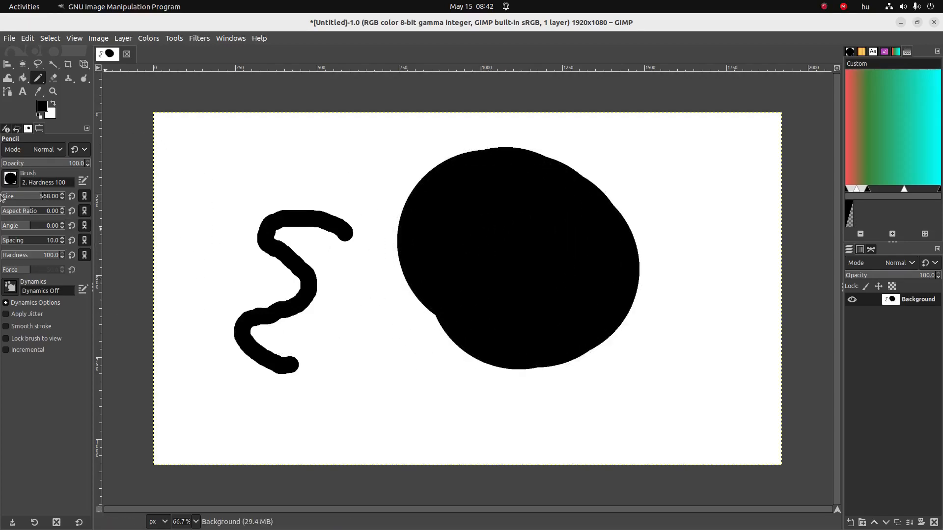
# Step: Set the pencil size back to 51, choose the 2. Hardness 025 brush, and draw a short curved stroke above the wavy one
pyautogui.moveTo(11, 199); pyautogui.dragTo(7, 199)
pyautogui.click(9, 178)
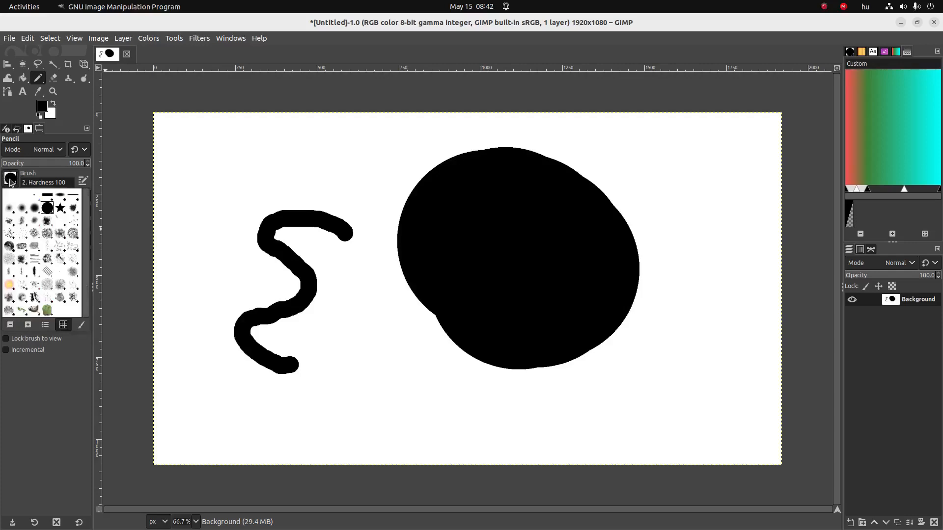
pyautogui.click(10, 210)
pyautogui.moveTo(314, 158)
pyautogui.mouseDown()
pyautogui.moveTo(271, 151)
pyautogui.moveTo(208, 212)
pyautogui.mouseUp()
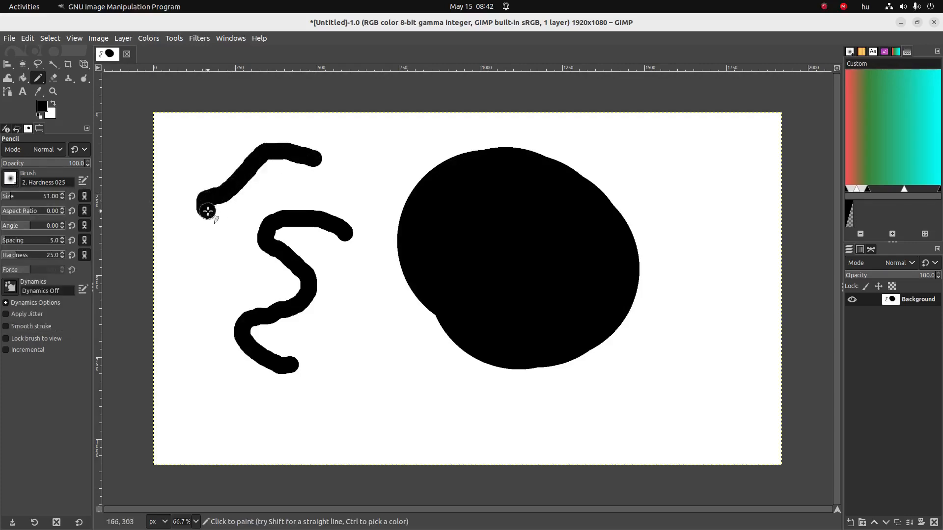
# Step: Place one pencil dab at aspect ratio -11 and another at aspect ratio 10 beside the wavy stroke
pyautogui.moveTo(30, 214); pyautogui.dragTo(15, 213)
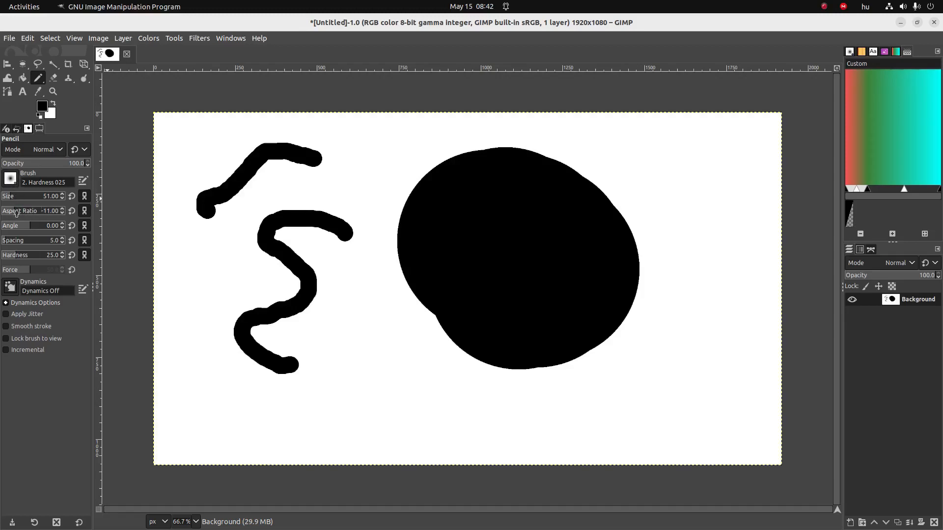
pyautogui.click(338, 348)
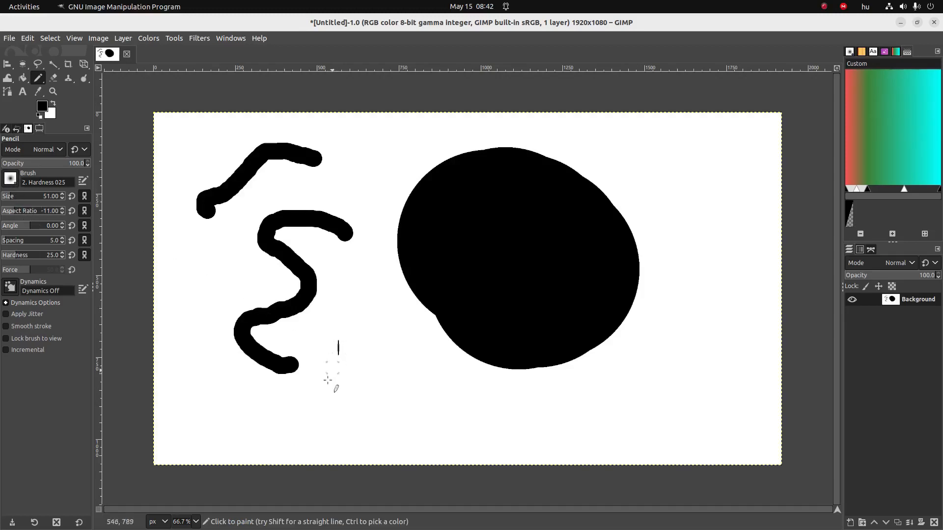
pyautogui.moveTo(27, 212); pyautogui.dragTo(47, 213)
pyautogui.click(334, 303)
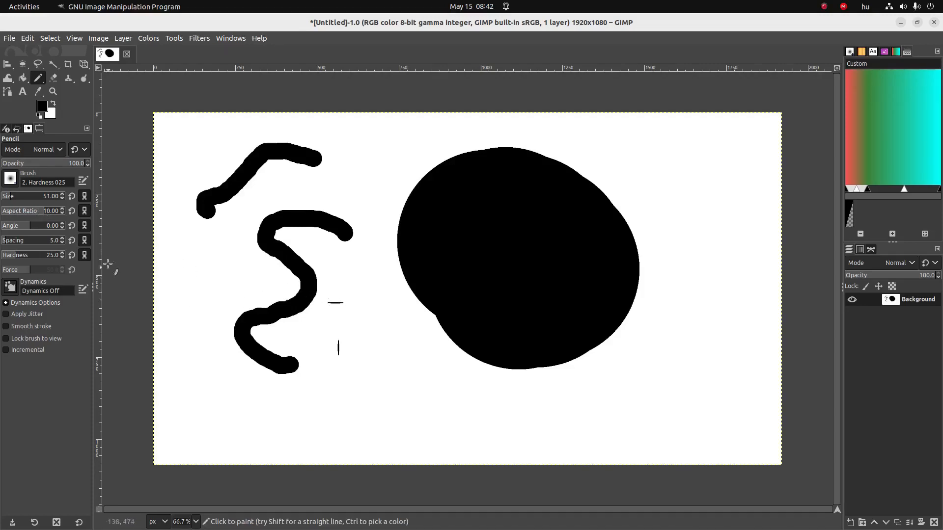
# Step: Place a dab with a small positive aspect ratio beside the wavy stroke, then a round dab at aspect ratio 0 near the blob
pyautogui.click(33, 212)
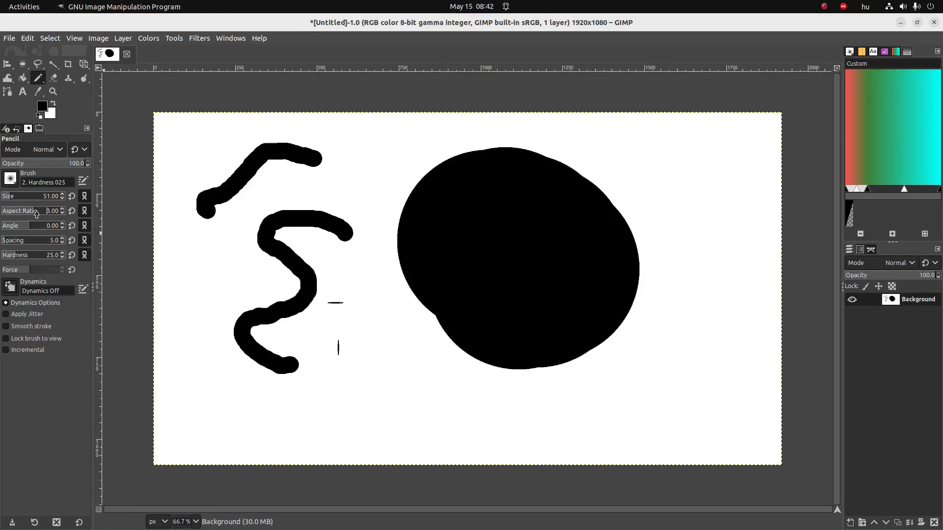
pyautogui.click(323, 277)
pyautogui.moveTo(32, 211); pyautogui.dragTo(28, 212)
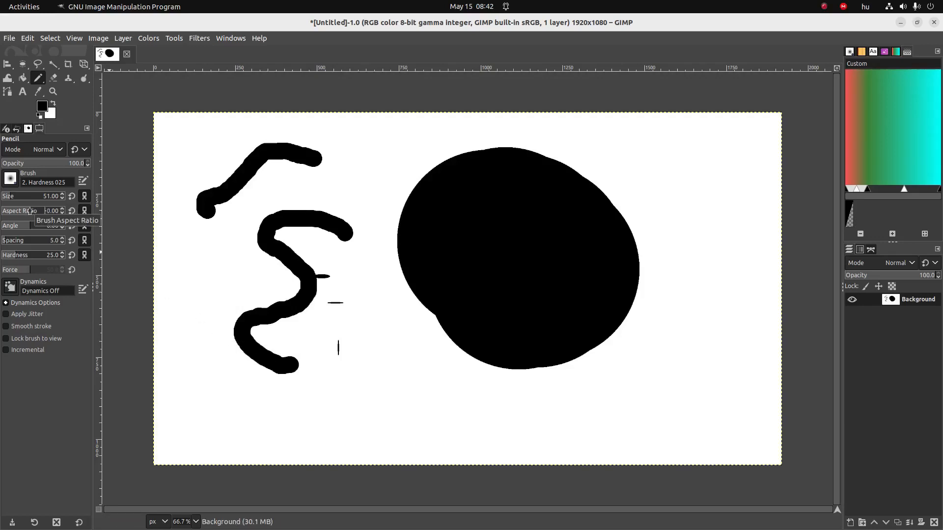
pyautogui.click(414, 361)
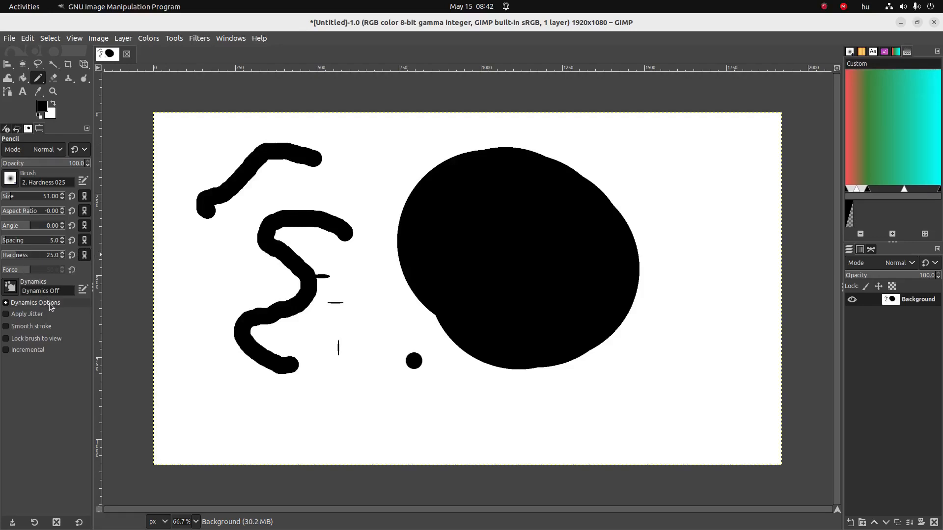
# Step: Check the brush list, keep the 2. Hardness 025 brush, and stamp four more round dots around the large blob
pyautogui.click(11, 179)
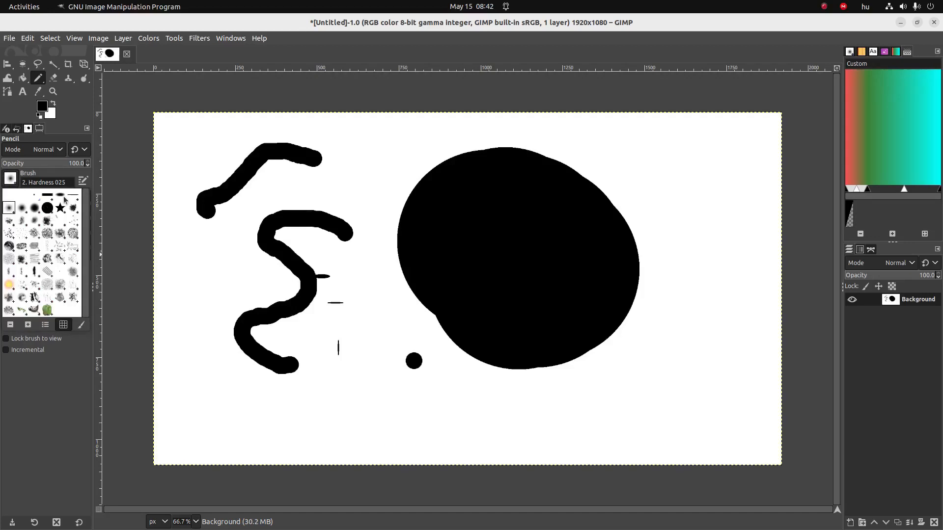
pyautogui.click(44, 182)
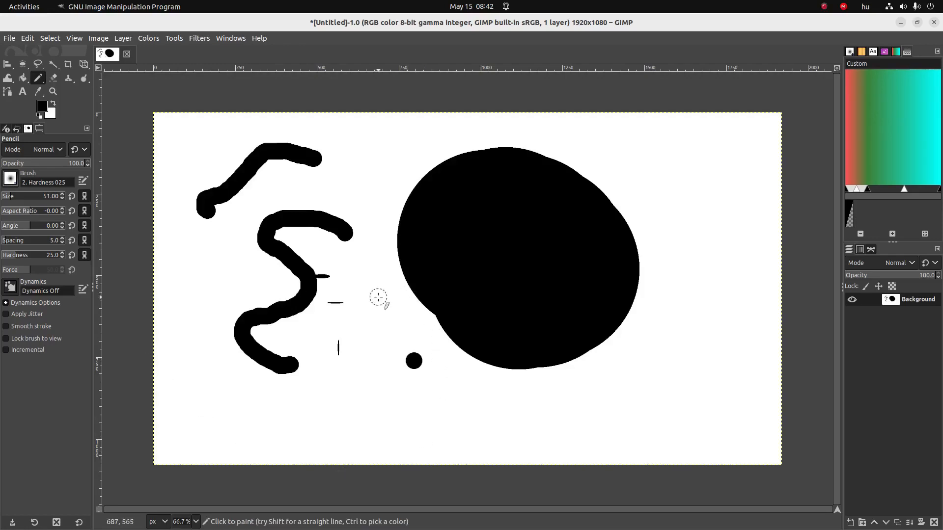
pyautogui.click(372, 318)
pyautogui.click(371, 394)
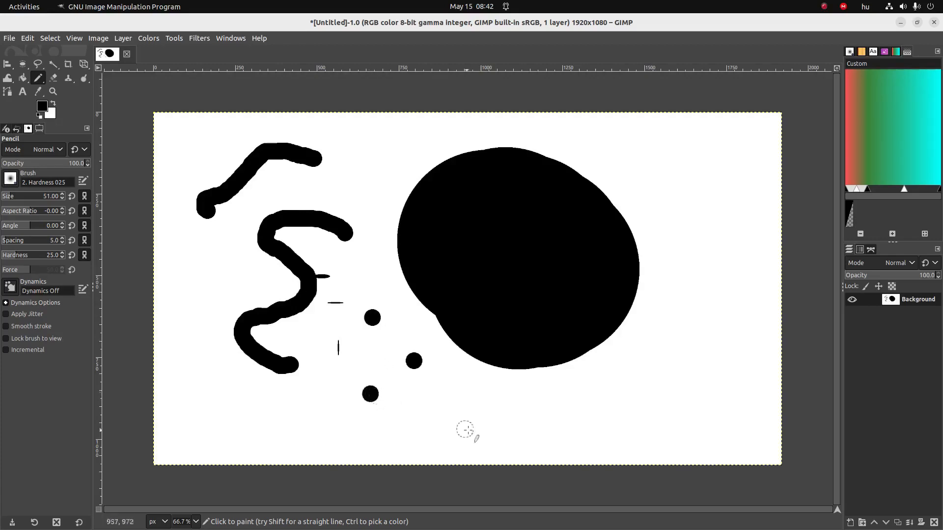
pyautogui.click(490, 414)
pyautogui.click(709, 208)
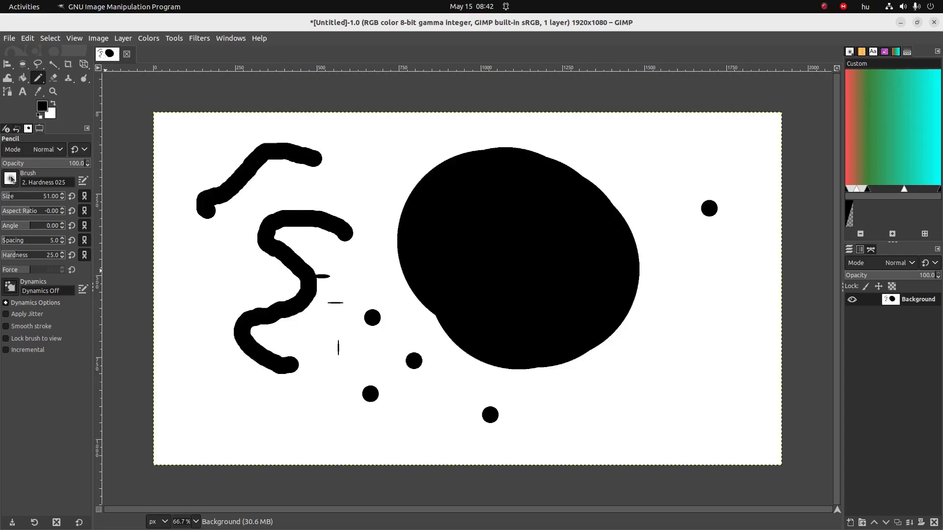
# Step: With the Paintbrush, paint a long wavy stroke using 2. Hardness 025 and a shorter one beside the blob using 2. Hardness 100
pyautogui.click(39, 77)
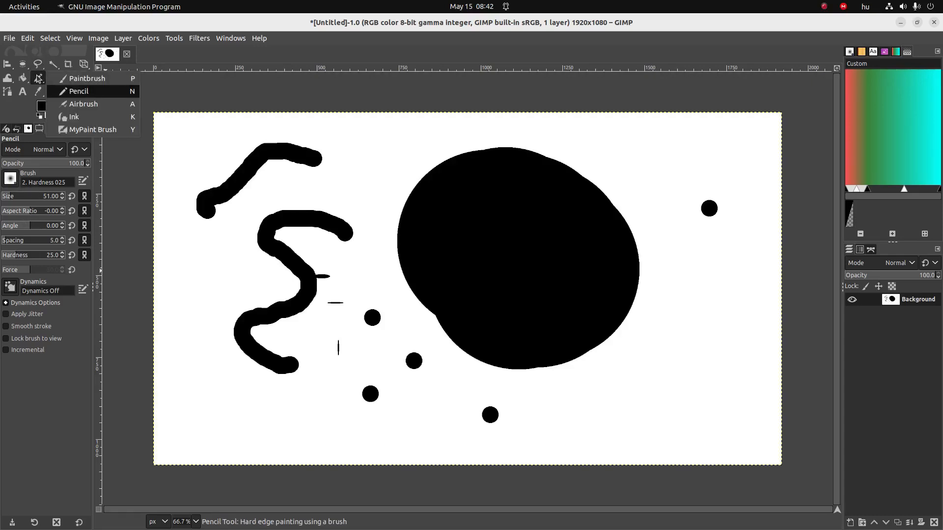
pyautogui.click(87, 79)
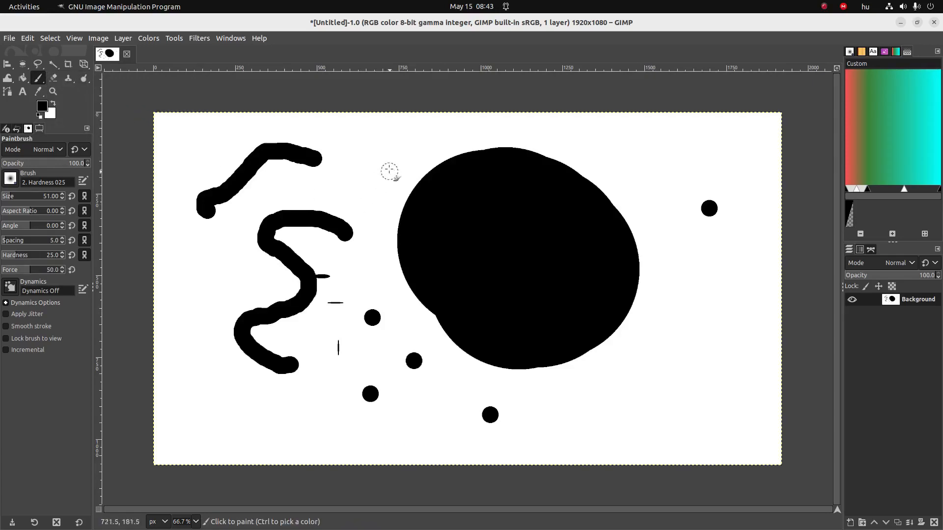
pyautogui.moveTo(389, 168)
pyautogui.mouseDown()
pyautogui.moveTo(363, 164)
pyautogui.moveTo(290, 184)
pyautogui.moveTo(209, 248)
pyautogui.moveTo(209, 290)
pyautogui.moveTo(170, 327)
pyautogui.moveTo(184, 372)
pyautogui.moveTo(213, 389)
pyautogui.moveTo(197, 423)
pyautogui.moveTo(255, 438)
pyautogui.mouseUp()
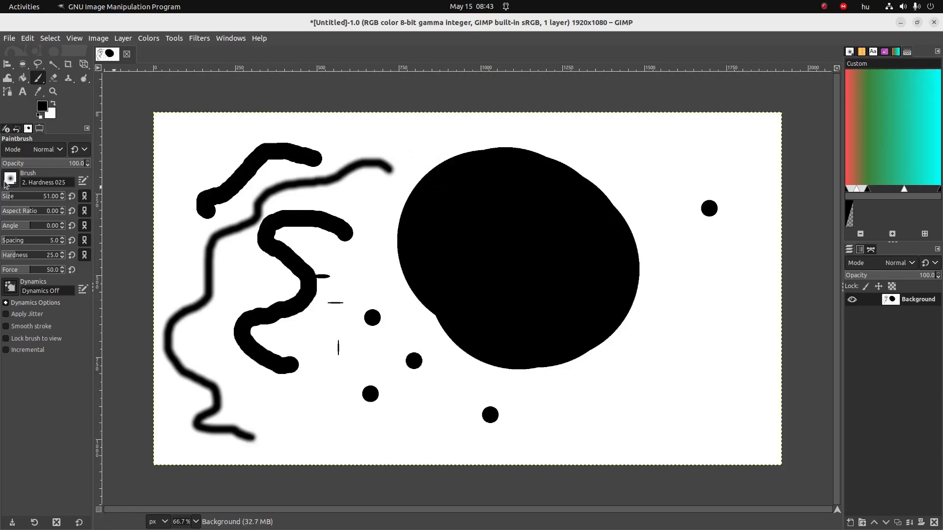
pyautogui.click(9, 181)
pyautogui.click(47, 216)
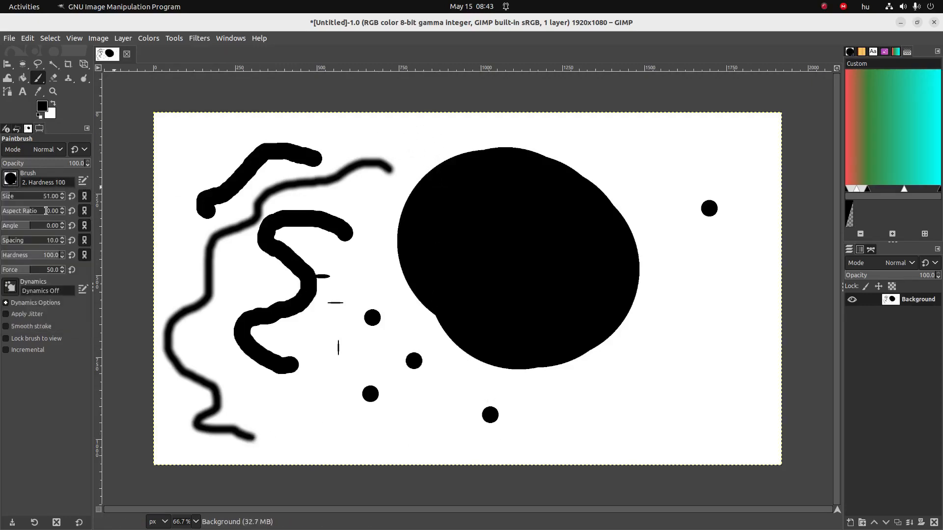
pyautogui.moveTo(439, 144)
pyautogui.mouseDown()
pyautogui.moveTo(406, 136)
pyautogui.moveTo(413, 152)
pyautogui.moveTo(364, 190)
pyautogui.moveTo(381, 224)
pyautogui.moveTo(374, 265)
pyautogui.mouseUp()
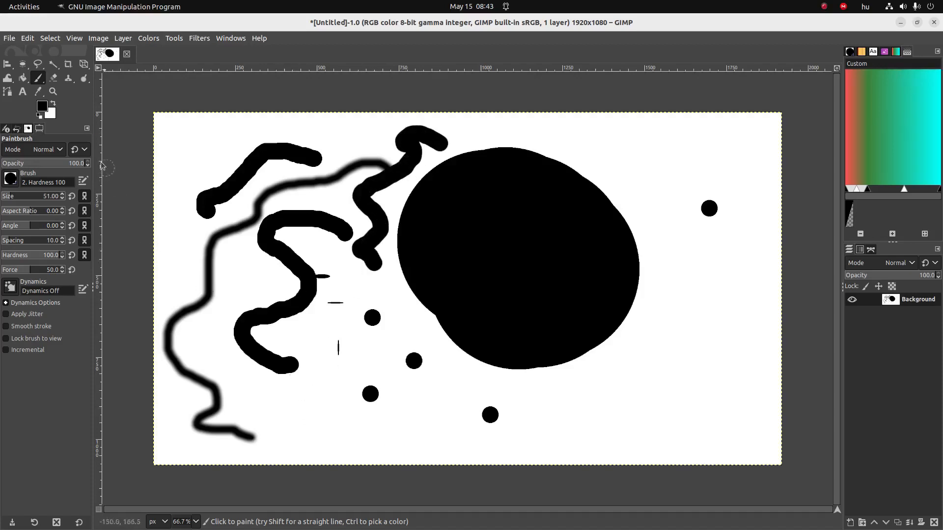
# Step: Change the foreground color to purple and paint a short curved stroke below the large blob's lower right side
pyautogui.click(41, 107)
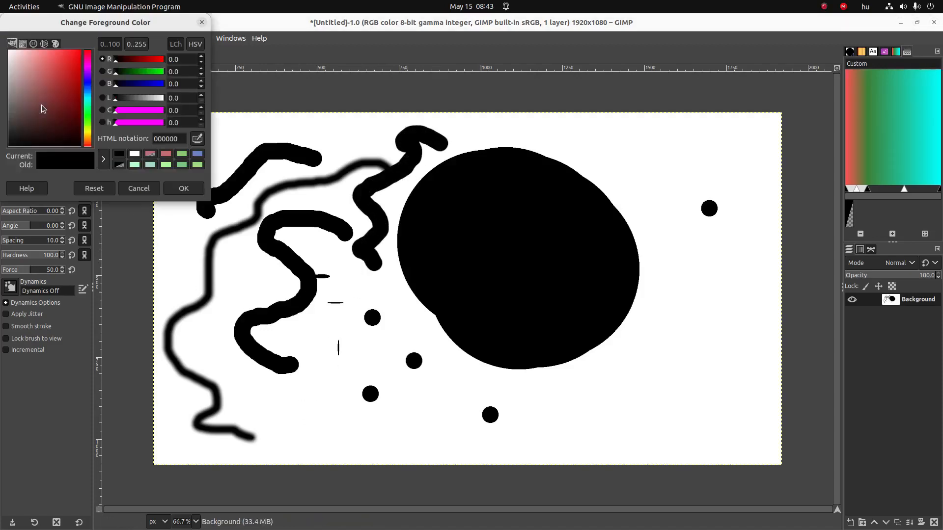
pyautogui.moveTo(55, 99)
pyautogui.mouseDown()
pyautogui.moveTo(76, 98)
pyautogui.moveTo(66, 101)
pyautogui.mouseUp()
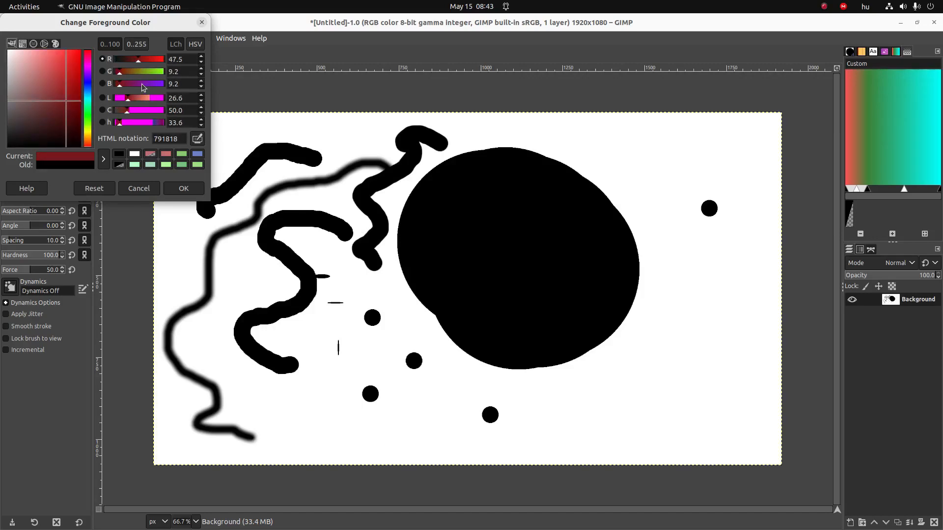
pyautogui.click(141, 83)
pyautogui.click(184, 188)
pyautogui.moveTo(671, 337)
pyautogui.mouseDown()
pyautogui.moveTo(654, 376)
pyautogui.moveTo(631, 396)
pyautogui.moveTo(660, 403)
pyautogui.mouseUp()
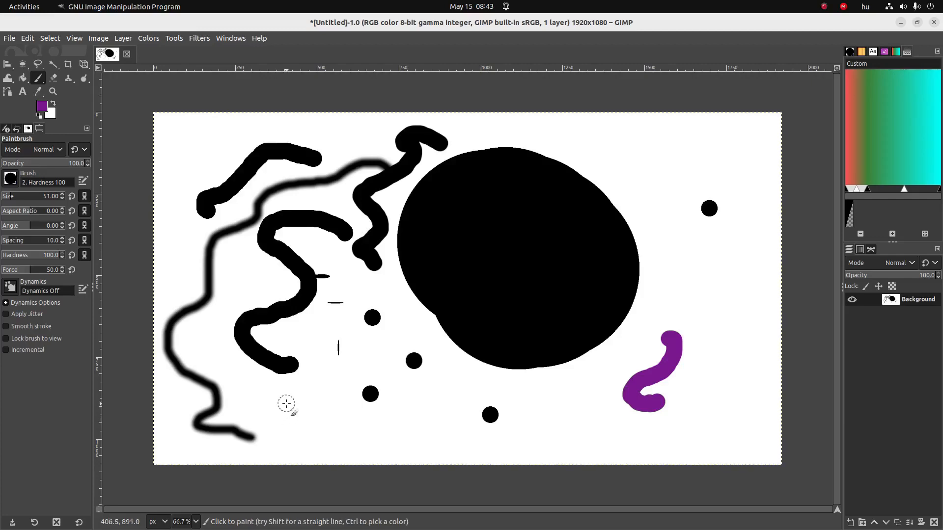
# Step: Clear the canvas, then stamp a single star and paint an S-shaped curve with the 2. Star brush
pyautogui.press('Delete')
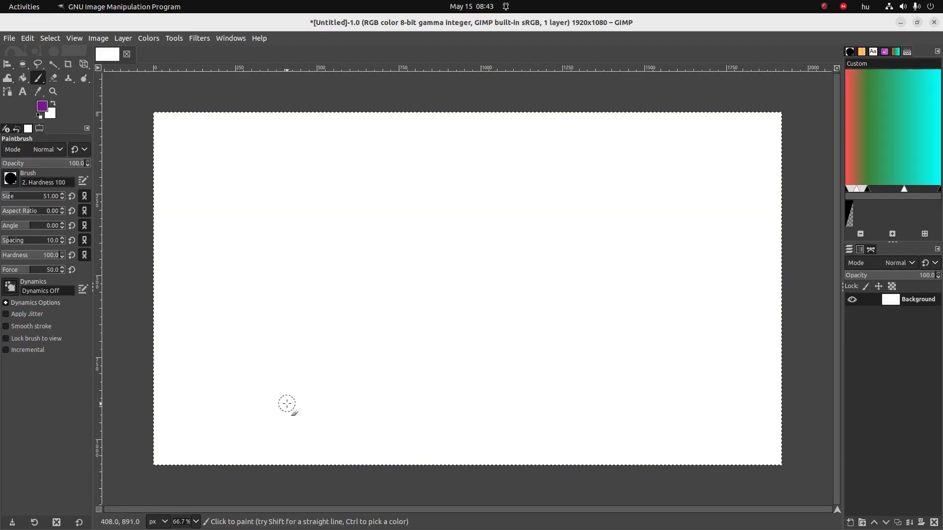
pyautogui.click(10, 179)
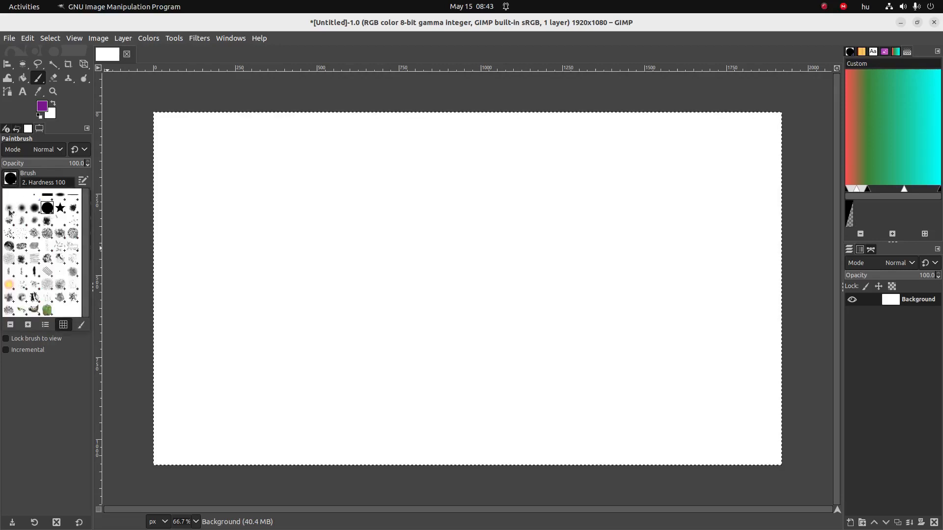
pyautogui.click(59, 208)
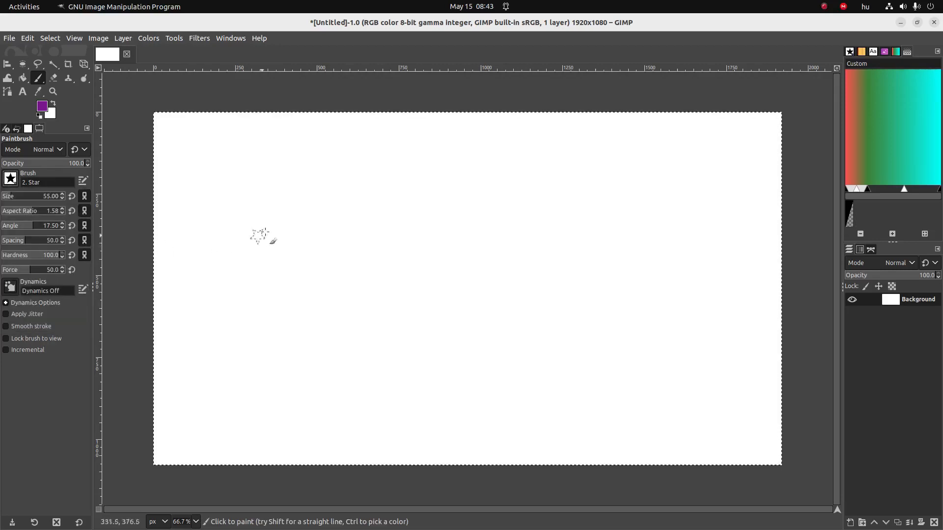
pyautogui.click(267, 231)
pyautogui.moveTo(511, 298)
pyautogui.mouseDown()
pyautogui.moveTo(501, 277)
pyautogui.moveTo(434, 330)
pyautogui.moveTo(342, 311)
pyautogui.mouseUp()
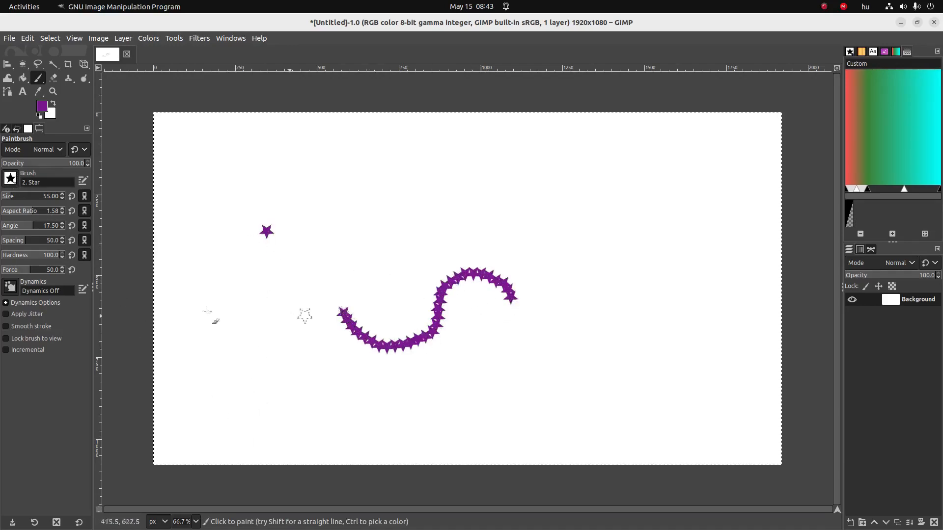
# Step: Paint a second star curve at spacing 16 above the first and a looping scribble at hardness 28 to its lower left
pyautogui.moveTo(12, 240); pyautogui.dragTo(10, 241)
pyautogui.moveTo(416, 205)
pyautogui.mouseDown()
pyautogui.moveTo(387, 195)
pyautogui.moveTo(311, 242)
pyautogui.moveTo(308, 204)
pyautogui.mouseUp()
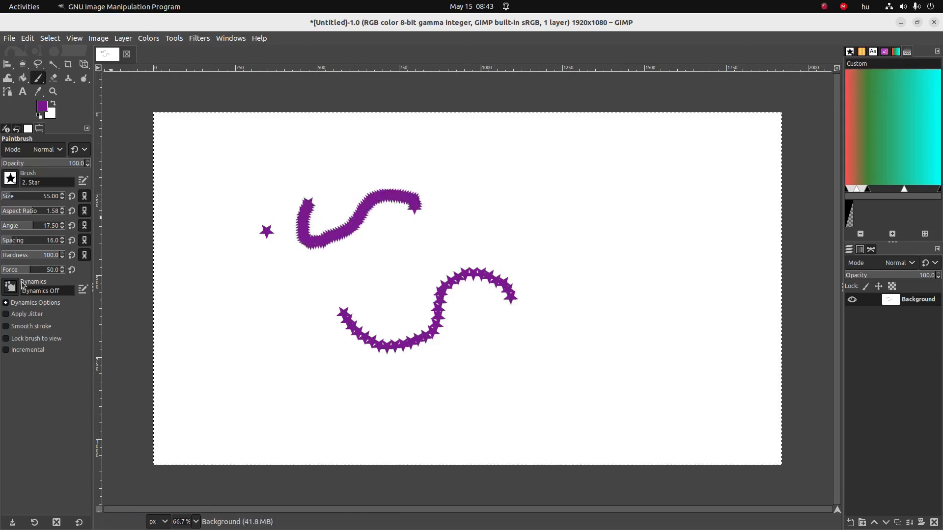
pyautogui.moveTo(36, 260); pyautogui.dragTo(19, 256)
pyautogui.moveTo(224, 335)
pyautogui.mouseDown()
pyautogui.moveTo(246, 400)
pyautogui.moveTo(231, 289)
pyautogui.moveTo(236, 334)
pyautogui.moveTo(294, 378)
pyautogui.moveTo(346, 398)
pyautogui.mouseUp()
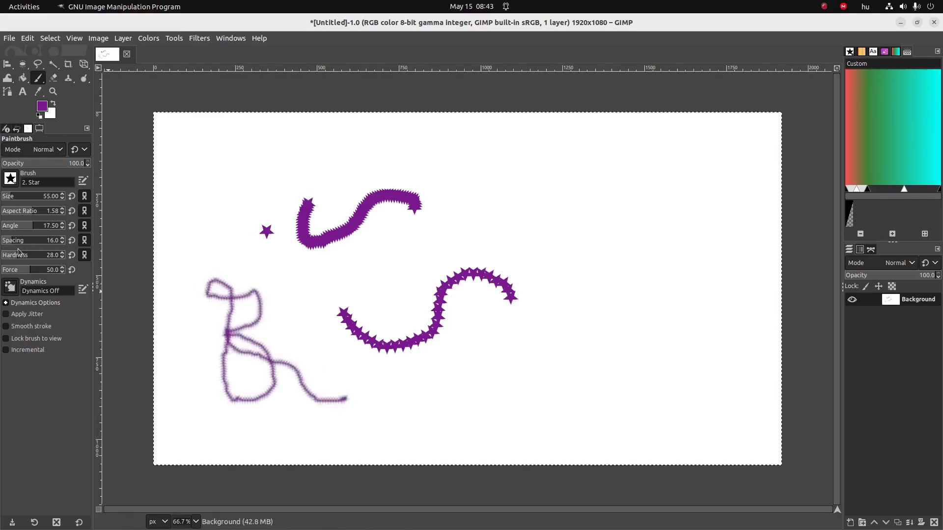
# Step: Set the Star brush's hardness to 80 and check the brush list
pyautogui.moveTo(22, 255); pyautogui.dragTo(49, 258)
pyautogui.click(13, 185)
pyautogui.click(12, 184)
# Step: Switch to the Airbrush with the 2. Hardness 100 brush and spray two long looping strokes across the star curves
pyautogui.click(38, 77)
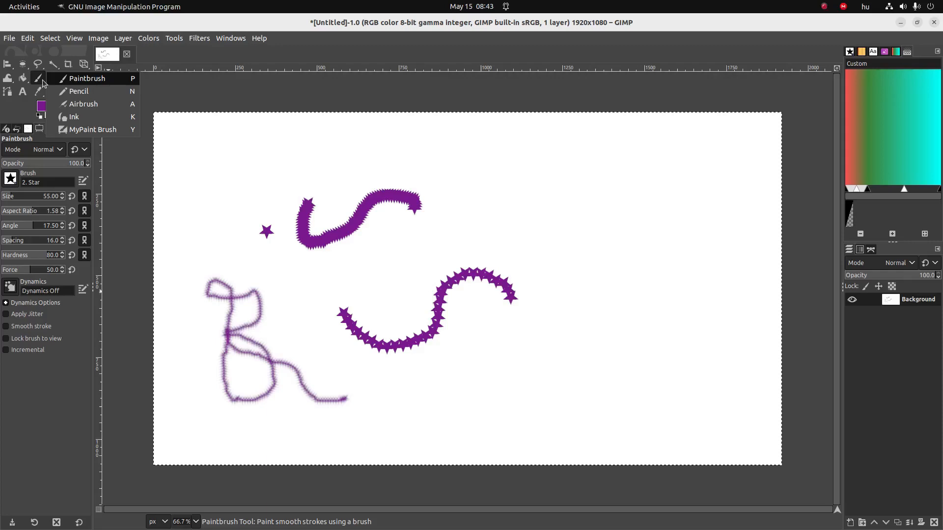
pyautogui.click(77, 104)
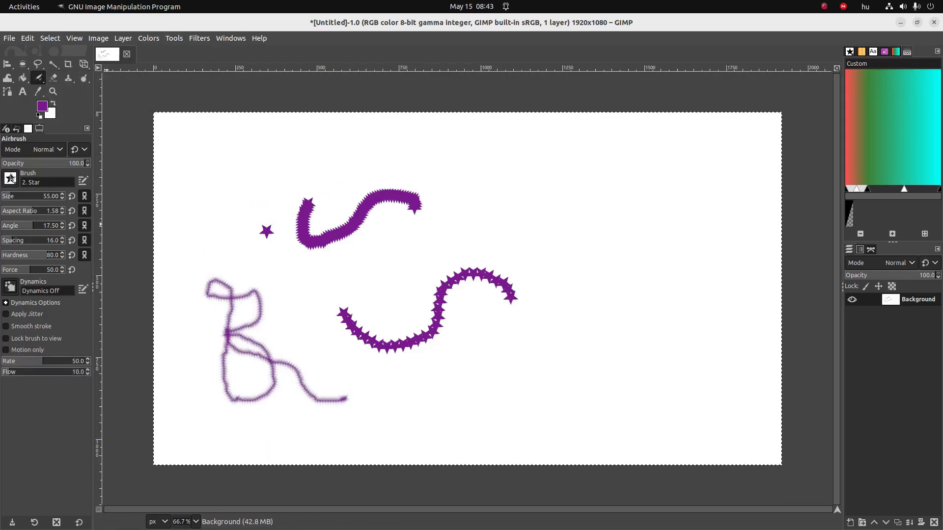
pyautogui.click(12, 180)
pyautogui.click(47, 208)
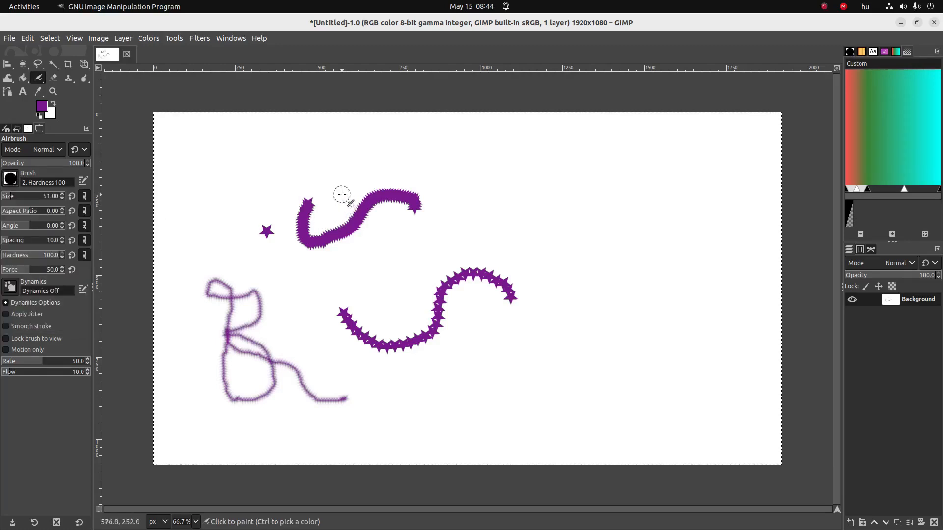
pyautogui.moveTo(342, 195)
pyautogui.mouseDown()
pyautogui.moveTo(375, 184)
pyautogui.moveTo(396, 209)
pyautogui.moveTo(355, 227)
pyautogui.moveTo(392, 278)
pyautogui.mouseUp()
pyautogui.moveTo(412, 205)
pyautogui.mouseDown()
pyautogui.moveTo(510, 233)
pyautogui.moveTo(564, 311)
pyautogui.moveTo(635, 288)
pyautogui.moveTo(556, 315)
pyautogui.moveTo(396, 310)
pyautogui.moveTo(449, 294)
pyautogui.moveTo(456, 328)
pyautogui.moveTo(397, 360)
pyautogui.moveTo(398, 419)
pyautogui.moveTo(420, 402)
pyautogui.mouseUp()
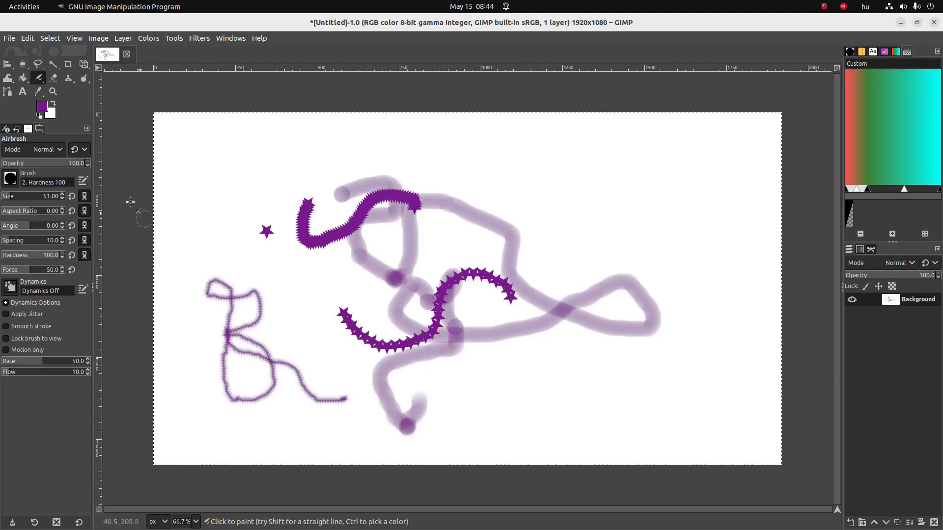
pyautogui.click(38, 77)
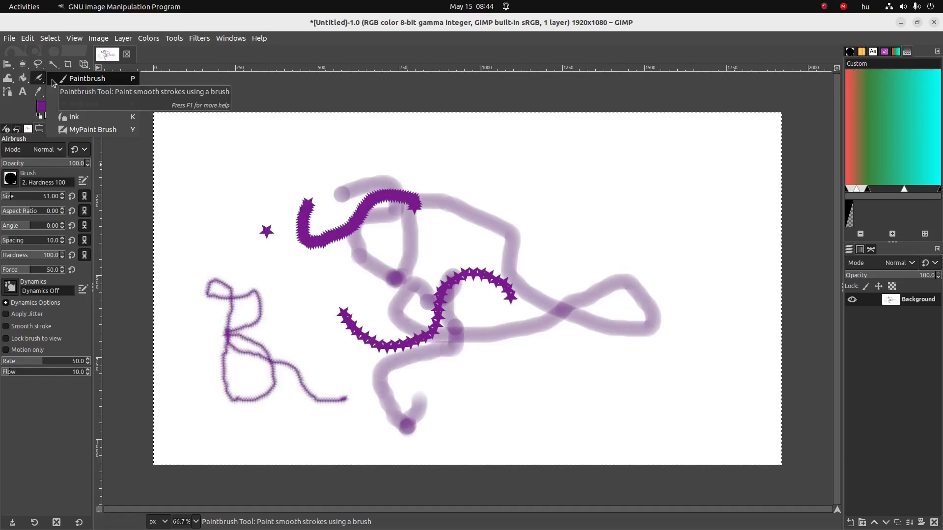
pyautogui.click(128, 18)
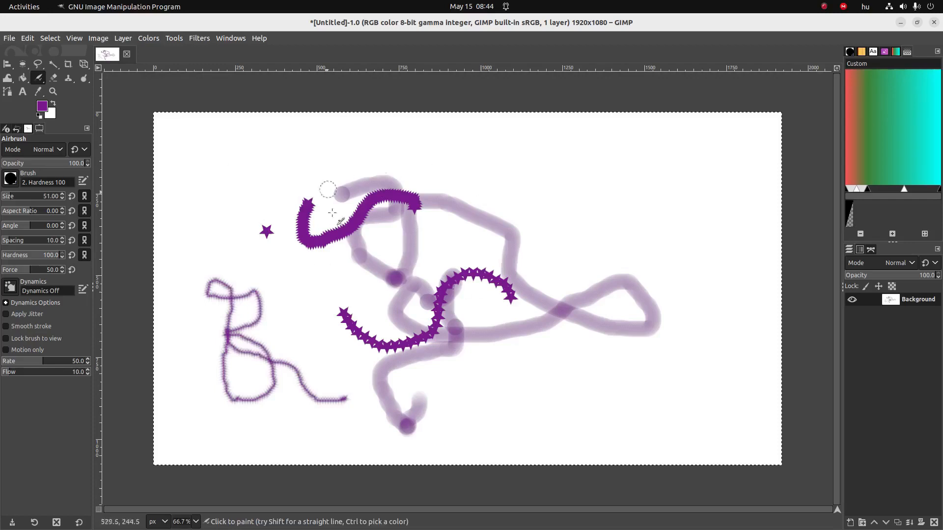
# Step: Switch to the F.Checklist_Gimp document in Chrome and tick off "Brush and pencil tools" in the Raster (Gimp) section
pyautogui.hotkey('alt', 'Tab')
pyautogui.hotkey('alt', 'Tab')
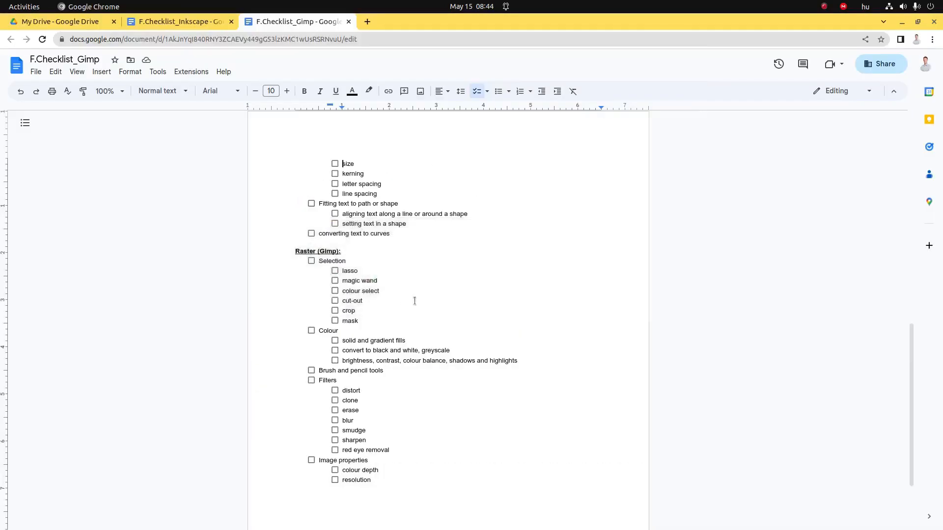
pyautogui.click(311, 370)
# Step: Examine the Layers items under Common skills at the start of the checklist
pyautogui.scroll(12, 370, 409)
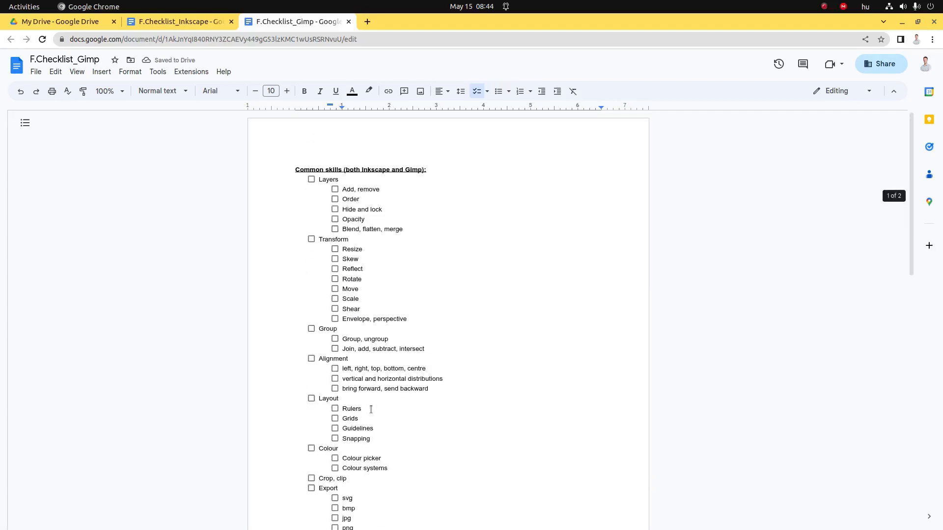
pyautogui.moveTo(356, 190); pyautogui.dragTo(355, 225)
pyautogui.doubleClick(328, 179)
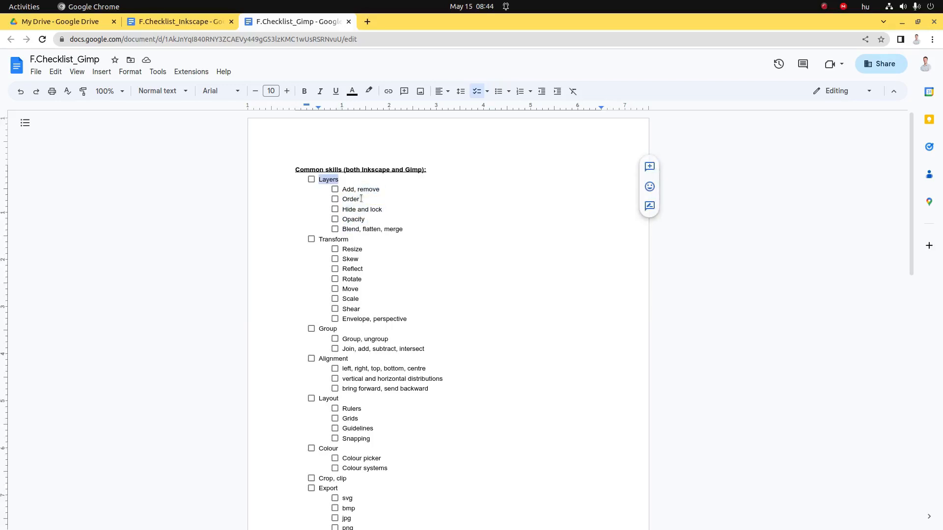
# Step: Switch back to GIMP and bring up the Layers dialog
pyautogui.hotkey('alt', 'Tab')
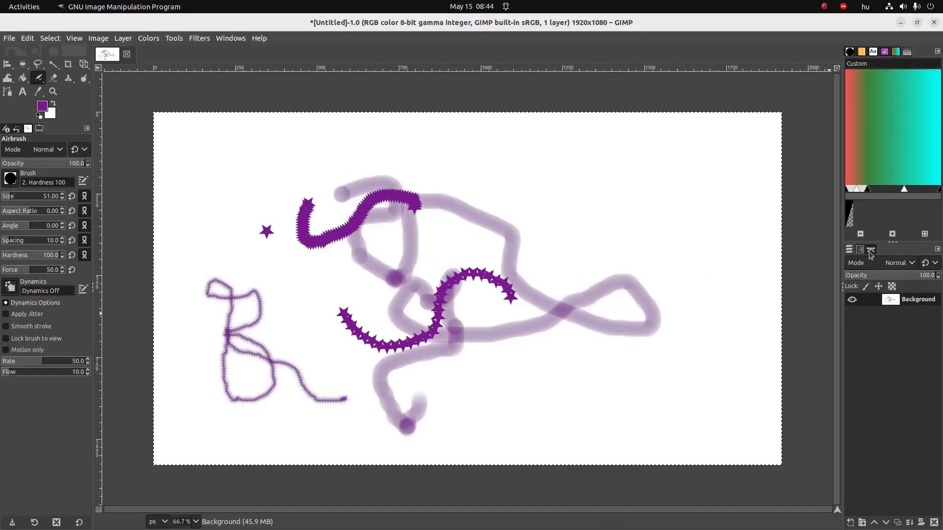
pyautogui.click(232, 37)
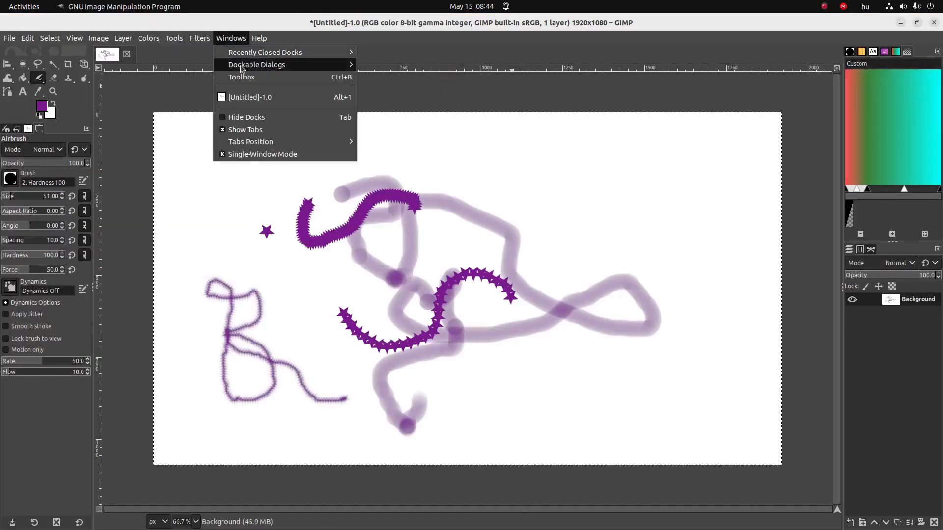
pyautogui.moveTo(243, 66)
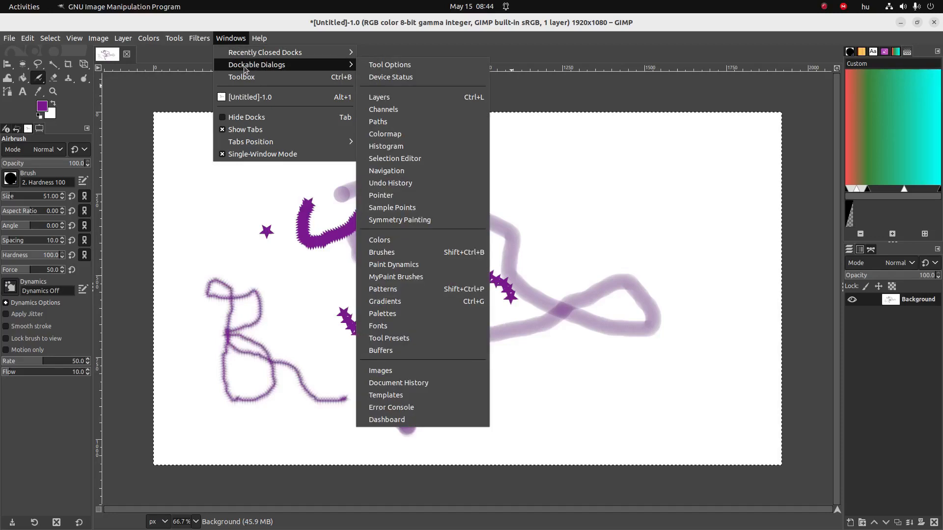
pyautogui.click(379, 101)
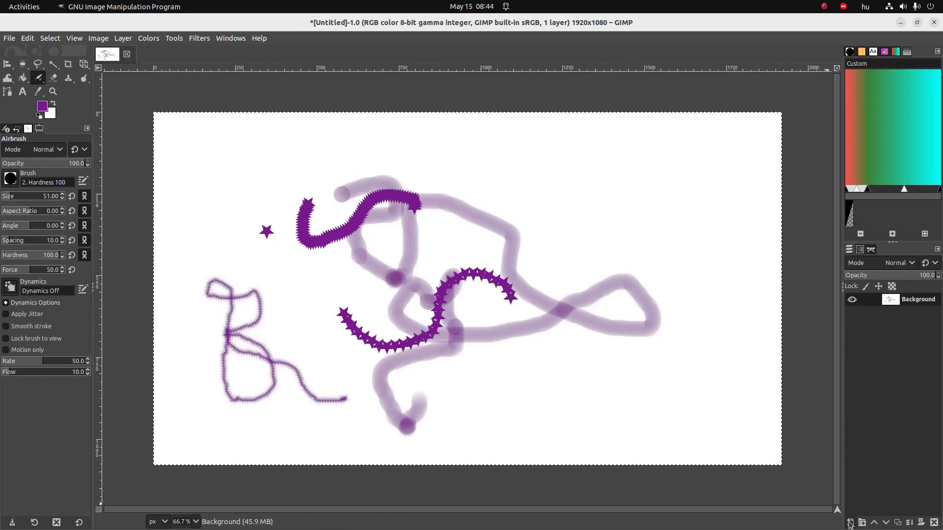
# Step: Hide and show the Background layer twice
pyautogui.click(852, 301)
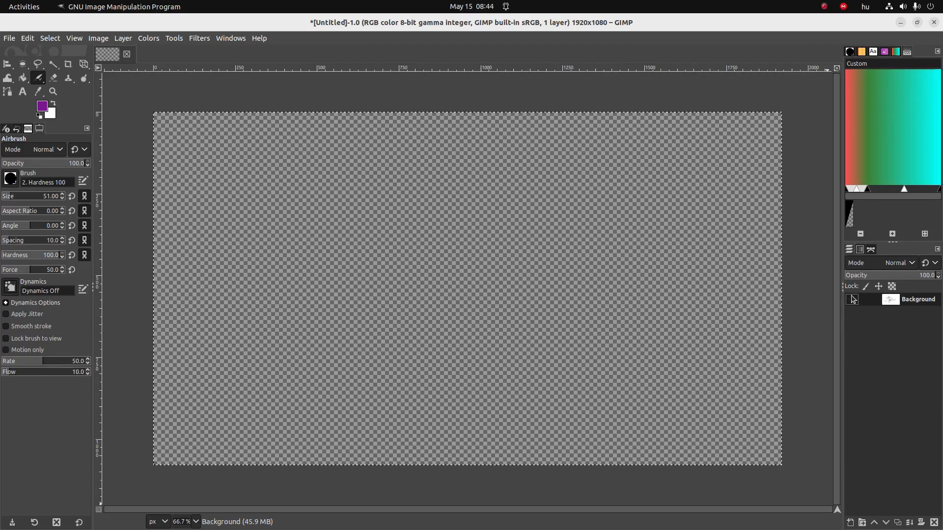
pyautogui.click(852, 300)
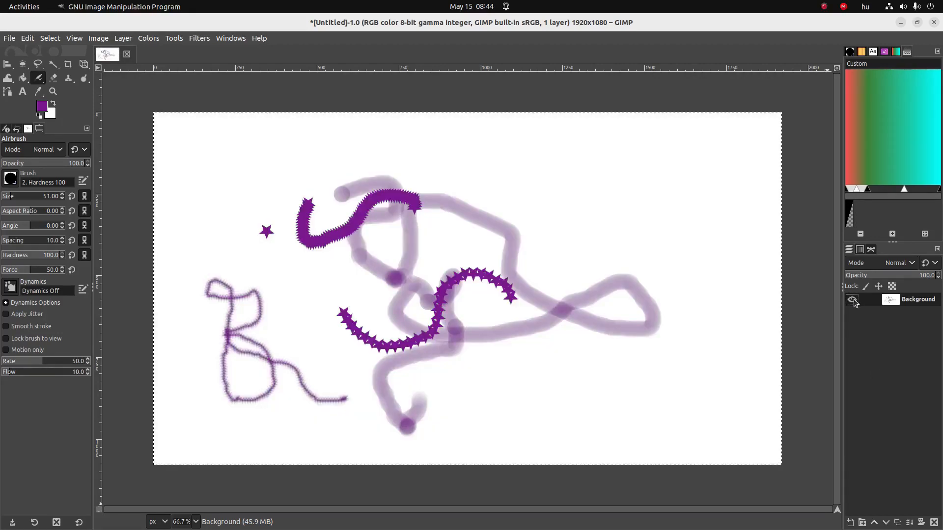
pyautogui.click(852, 300)
pyautogui.click(852, 300)
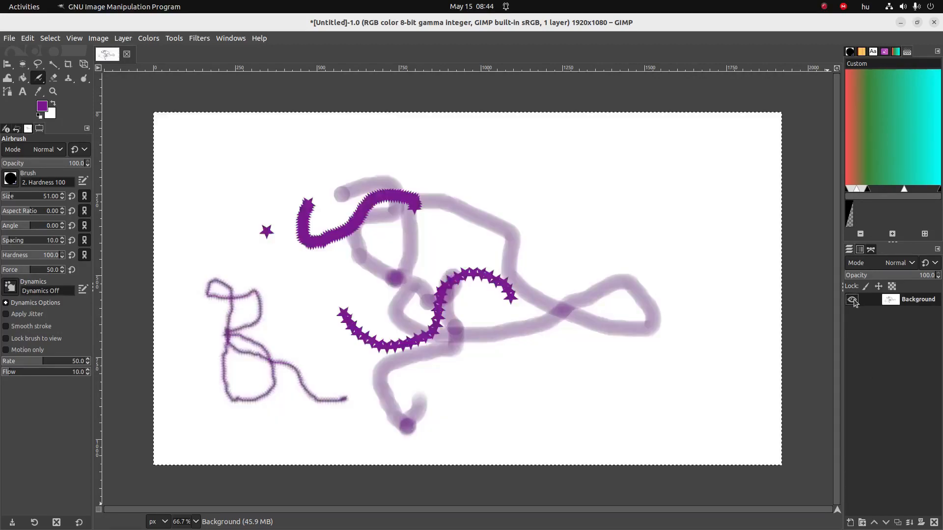
pyautogui.click(863, 522)
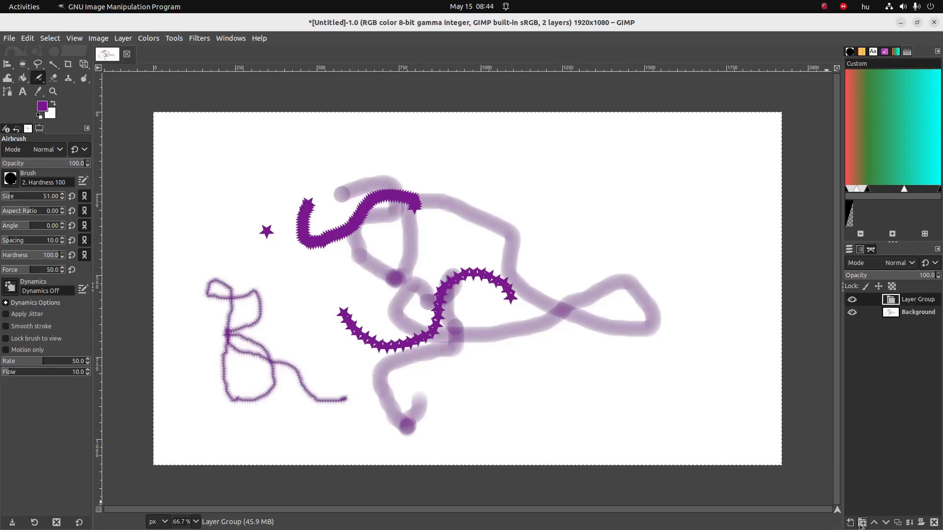
pyautogui.rightClick(895, 300)
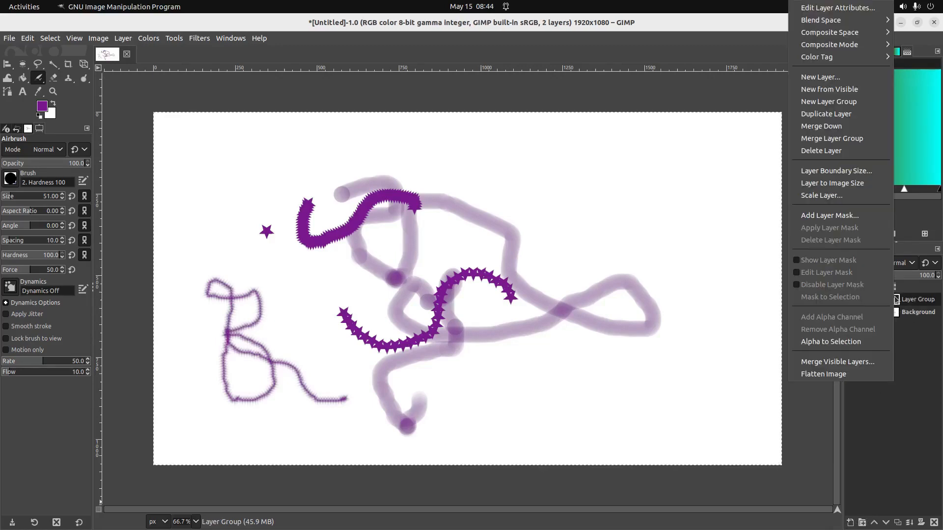
pyautogui.click(837, 154)
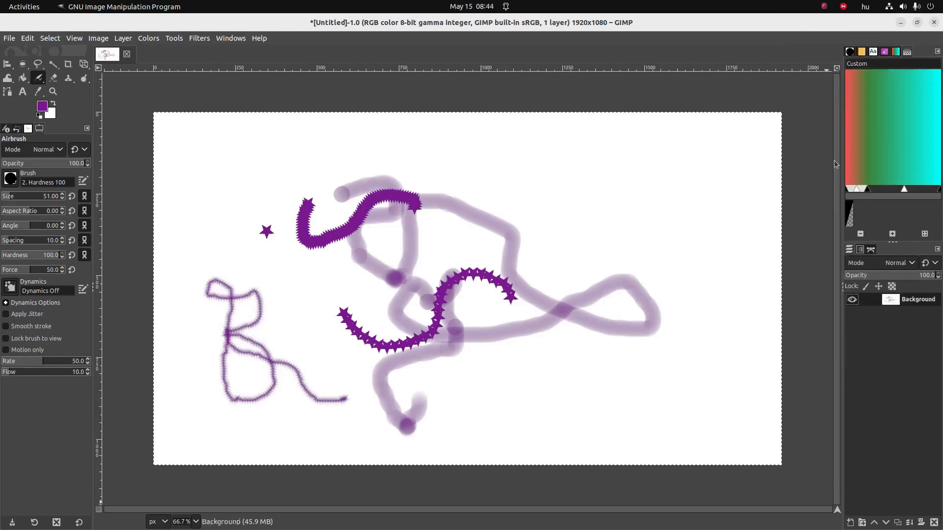
# Step: Create a new layer named Layer2, 1920 × 1080 px, filled with transparency
pyautogui.click(852, 525)
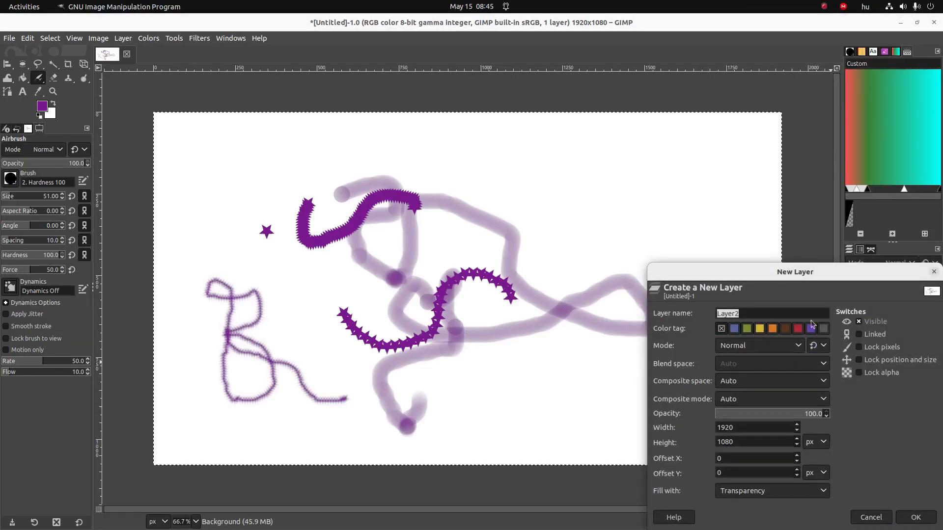
pyautogui.moveTo(787, 277); pyautogui.dragTo(683, 181)
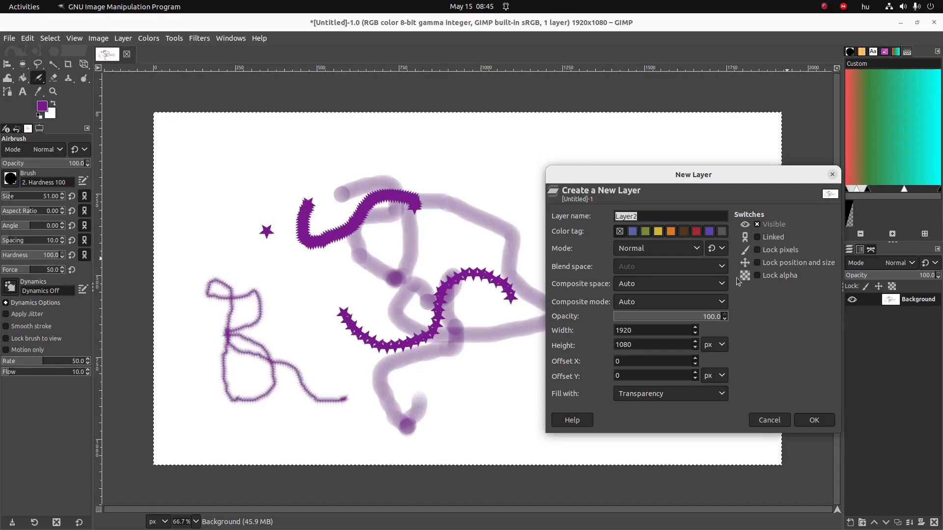
pyautogui.click(812, 421)
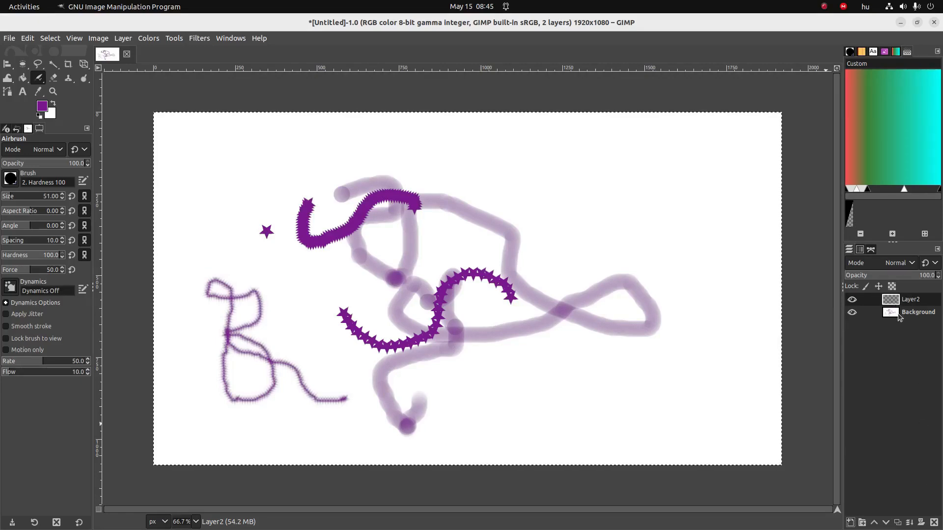
# Step: Lock Layer2's pixels, try painting on it, and airbrush a short curved stroke on the Background layer instead
pyautogui.click(865, 287)
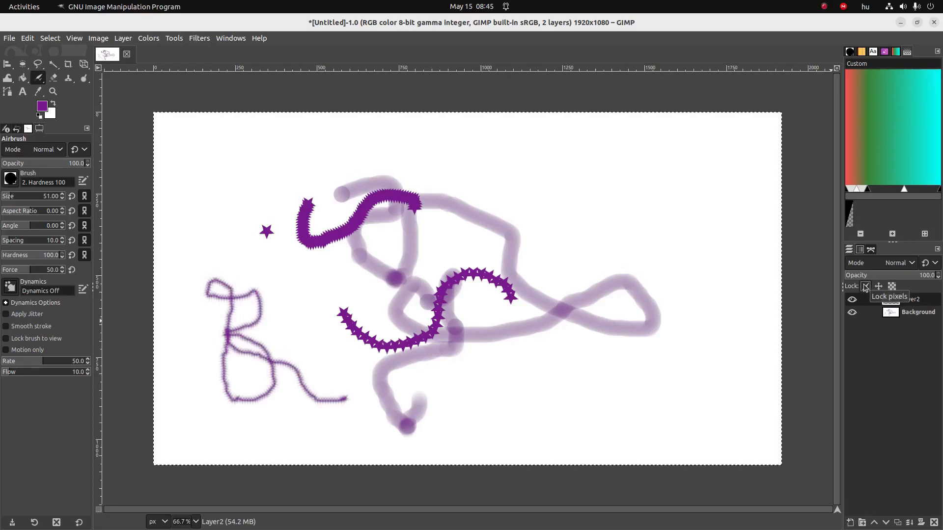
pyautogui.click(705, 216)
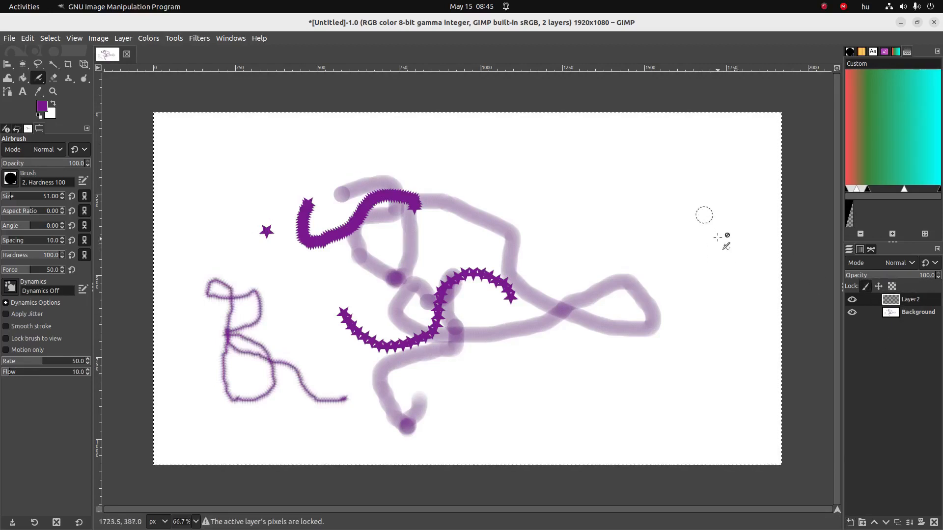
pyautogui.click(908, 312)
pyautogui.moveTo(693, 203)
pyautogui.mouseDown()
pyautogui.moveTo(702, 254)
pyautogui.moveTo(662, 265)
pyautogui.mouseUp()
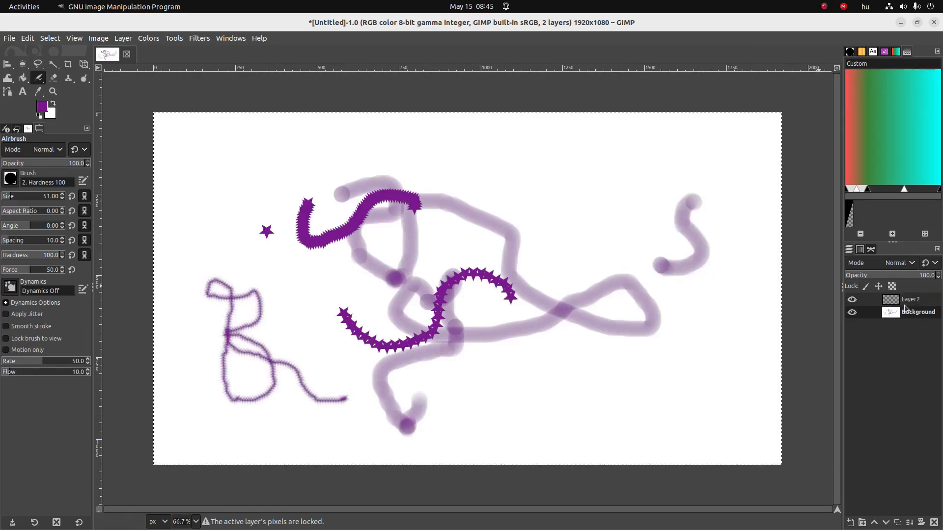
# Step: Select Layer2 again and try out its position and alpha channel locks
pyautogui.click(906, 301)
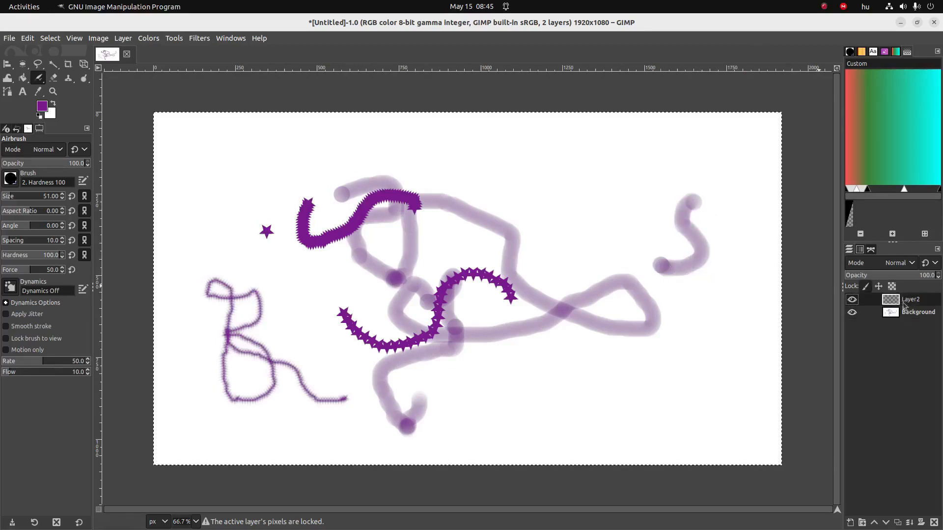
pyautogui.click(879, 286)
pyautogui.click(892, 287)
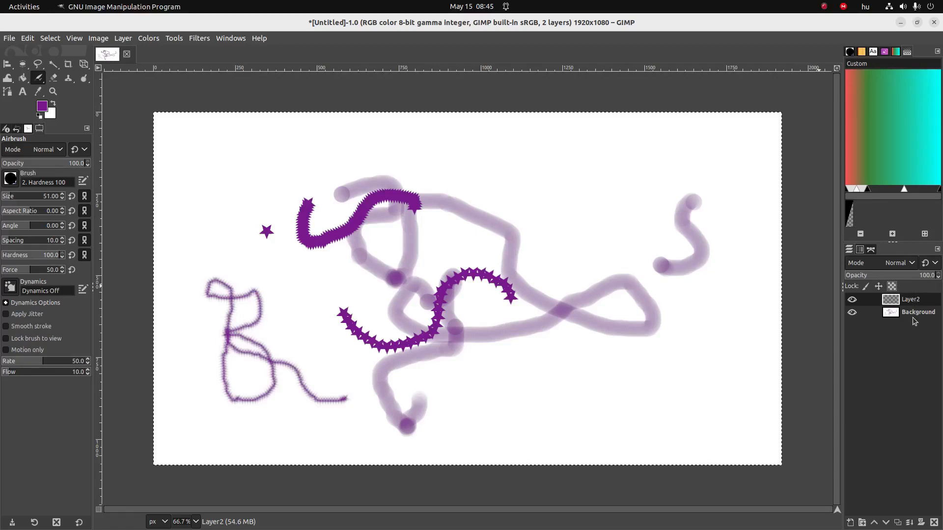
# Step: Create a layer group and move Layer2 and Background into it
pyautogui.click(862, 524)
pyautogui.moveTo(903, 315); pyautogui.dragTo(912, 305)
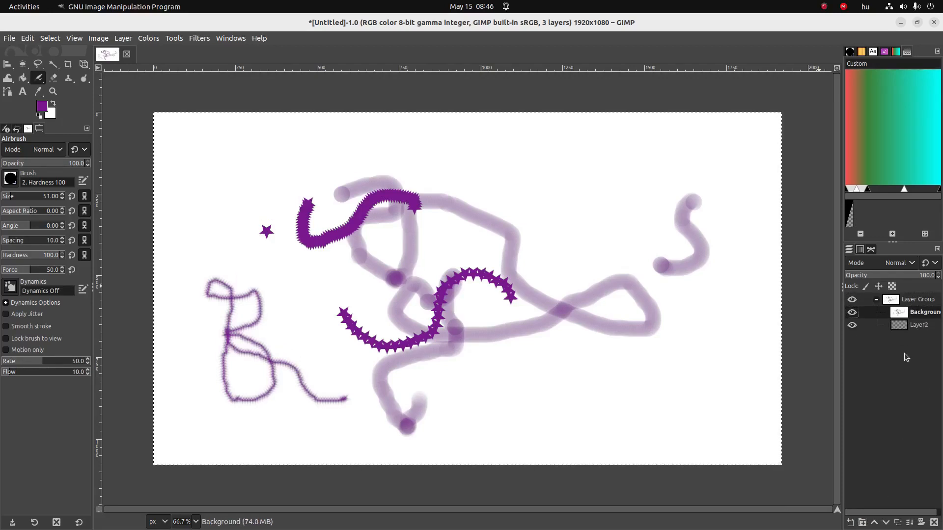
# Step: Delete the Background layer inside the layer group
pyautogui.click(903, 313)
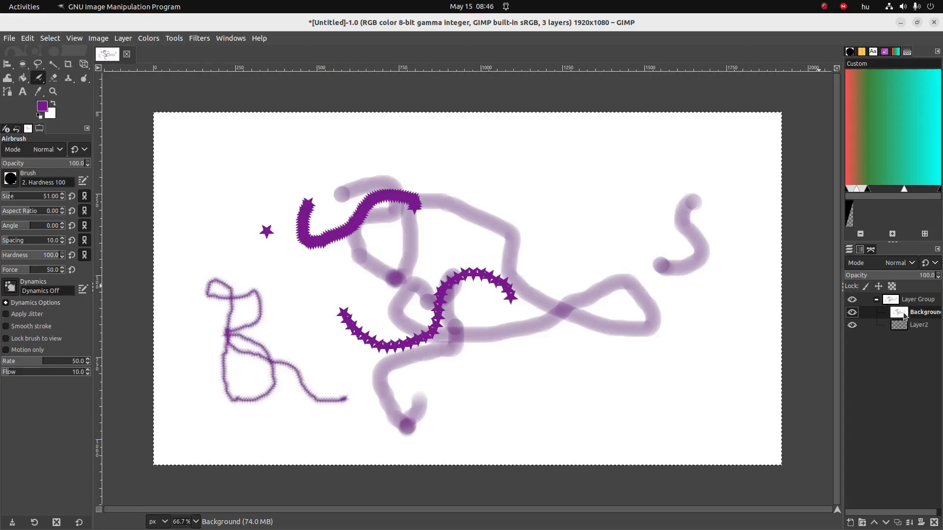
pyautogui.rightClick(905, 316)
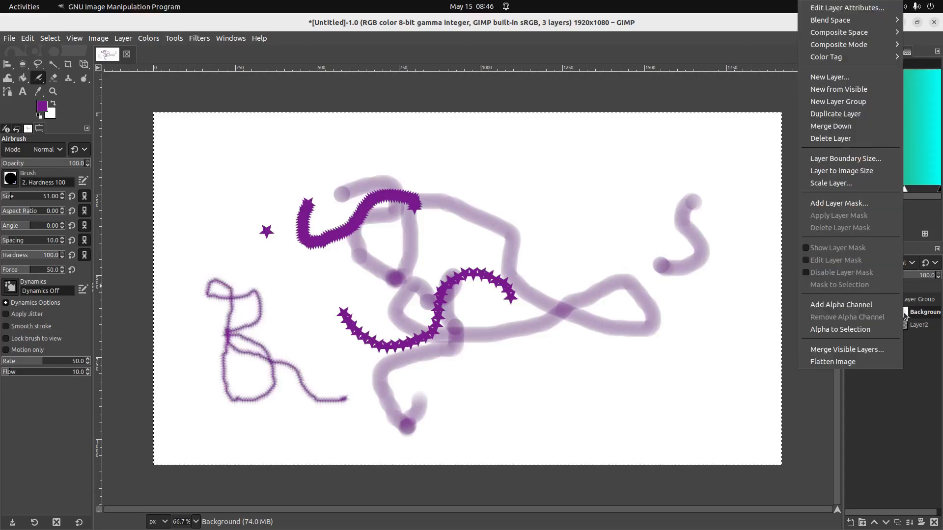
pyautogui.click(833, 138)
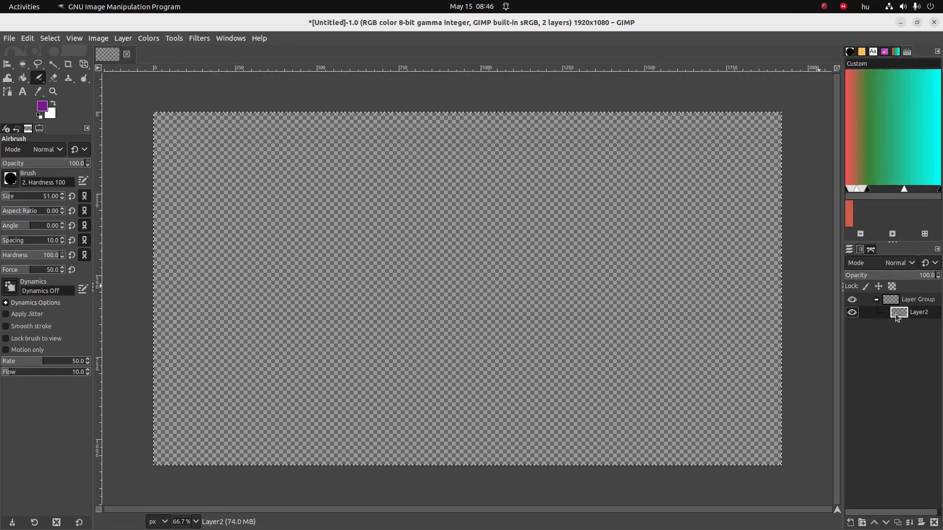
# Step: Move Layer2 out of the layer group and delete the empty group
pyautogui.moveTo(895, 314)
pyautogui.mouseDown()
pyautogui.moveTo(903, 317)
pyautogui.moveTo(908, 301)
pyautogui.mouseUp()
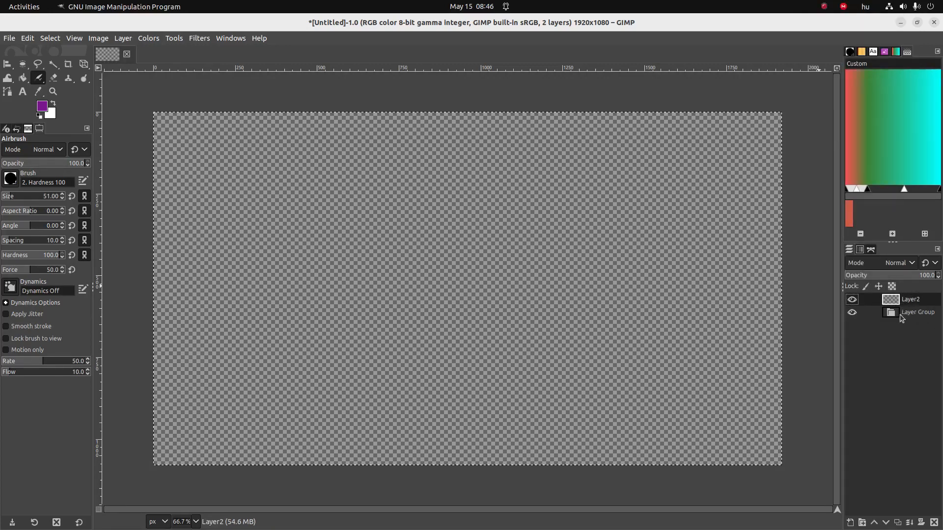
pyautogui.rightClick(899, 314)
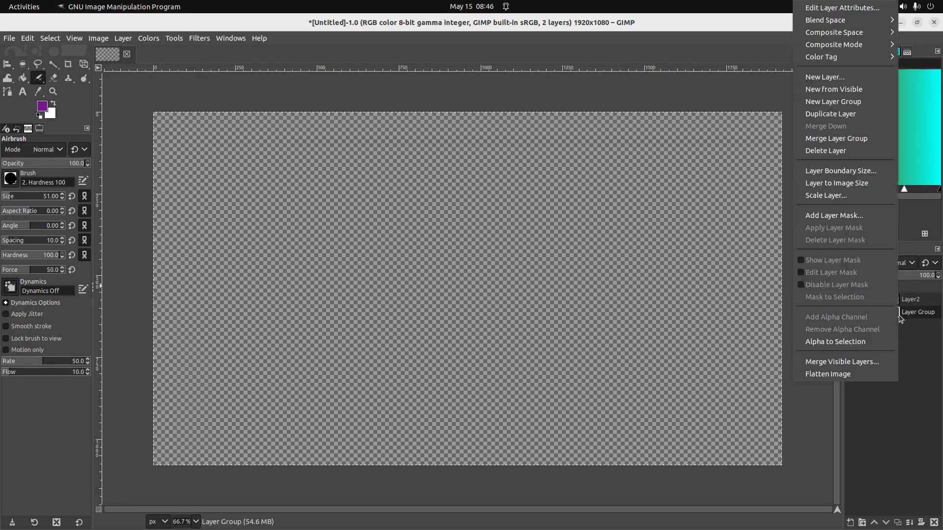
pyautogui.click(844, 151)
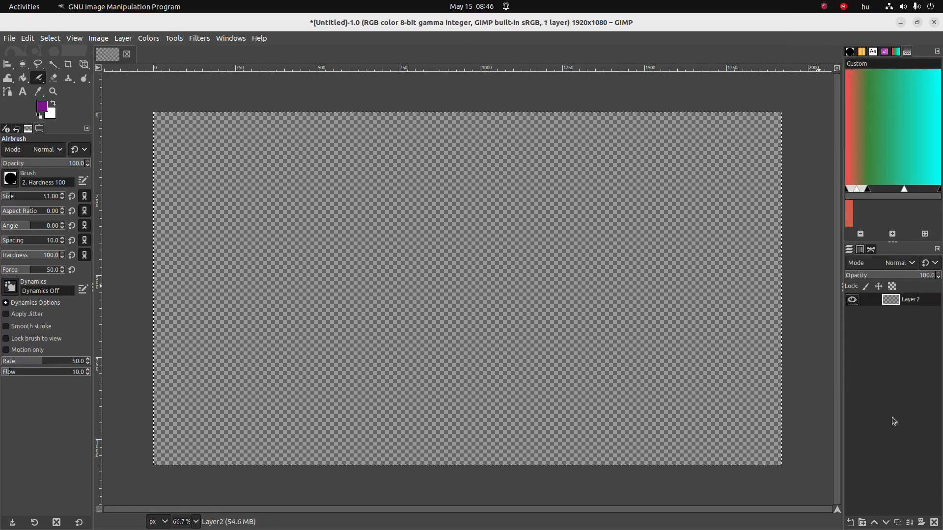
# Step: Add a transparent layer named Layer1 above Layer2 and airbrush overlapping purple loops near the canvas centre
pyautogui.click(850, 524)
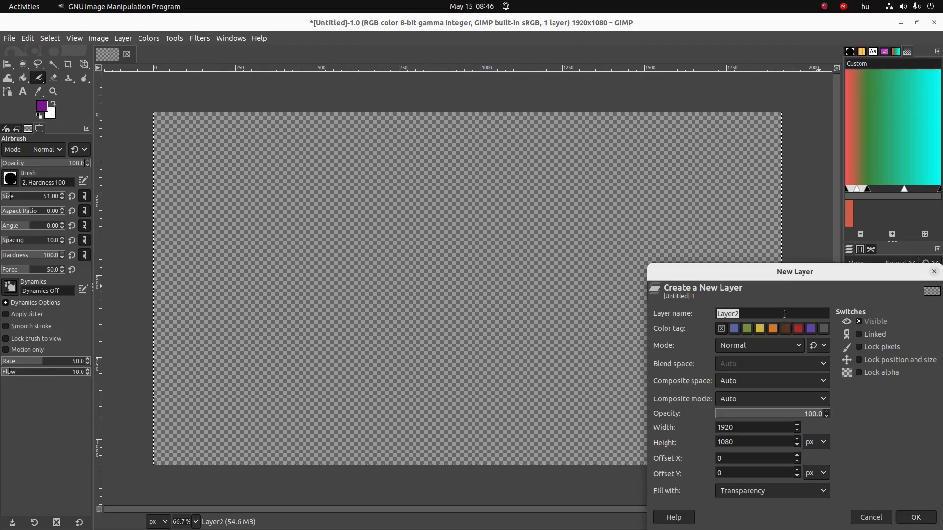
pyautogui.click(737, 313)
pyautogui.press('BackSpace')
pyautogui.write('1')
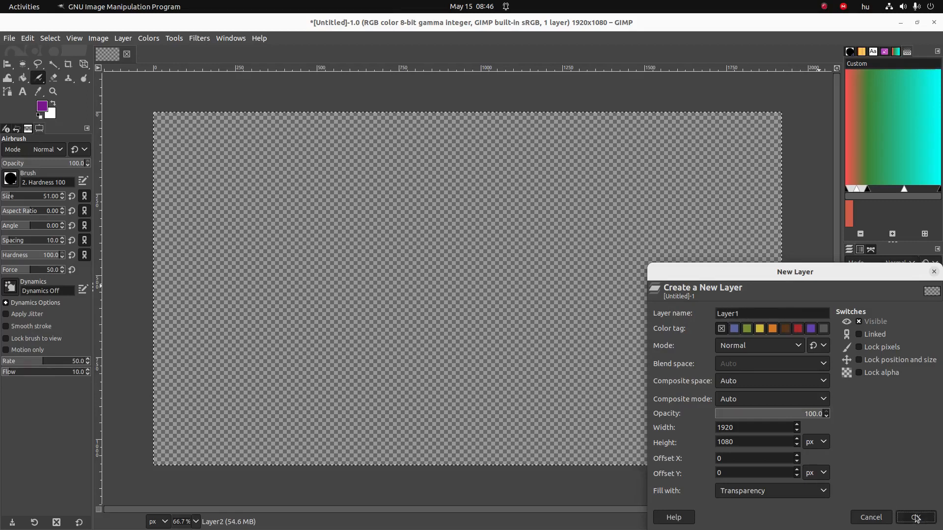
pyautogui.click(916, 517)
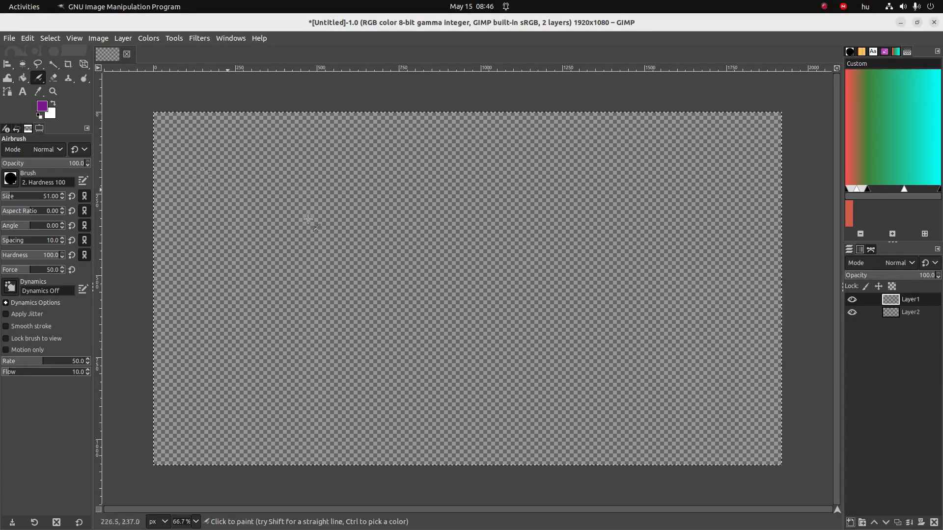
pyautogui.moveTo(538, 235)
pyautogui.mouseDown()
pyautogui.moveTo(487, 227)
pyautogui.moveTo(487, 314)
pyautogui.moveTo(422, 271)
pyautogui.moveTo(559, 253)
pyautogui.moveTo(617, 267)
pyautogui.moveTo(522, 279)
pyautogui.moveTo(503, 328)
pyautogui.moveTo(517, 274)
pyautogui.moveTo(527, 298)
pyautogui.mouseUp()
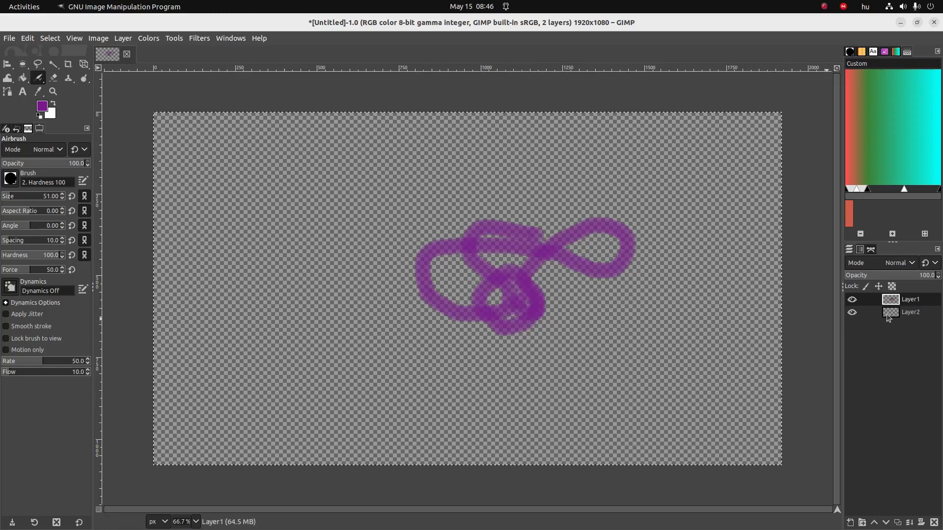
# Step: Set the foreground colour to blue 18518e and airbrush a large zigzag on Layer2 crossing the purple loops
pyautogui.click(891, 313)
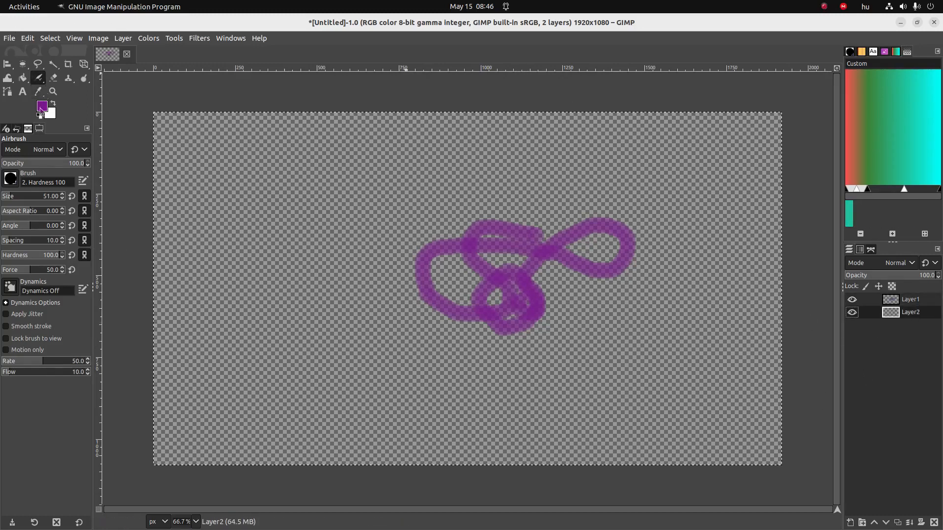
pyautogui.click(42, 106)
pyautogui.moveTo(87, 66); pyautogui.dragTo(87, 90)
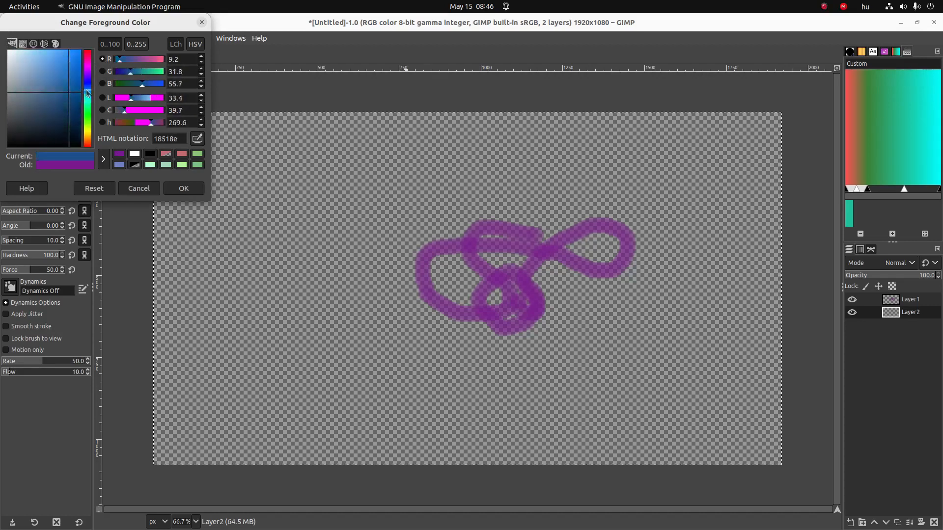
pyautogui.click(186, 191)
pyautogui.moveTo(386, 181)
pyautogui.mouseDown()
pyautogui.moveTo(556, 337)
pyautogui.moveTo(550, 256)
pyautogui.moveTo(579, 213)
pyautogui.moveTo(565, 246)
pyautogui.moveTo(402, 326)
pyautogui.mouseUp()
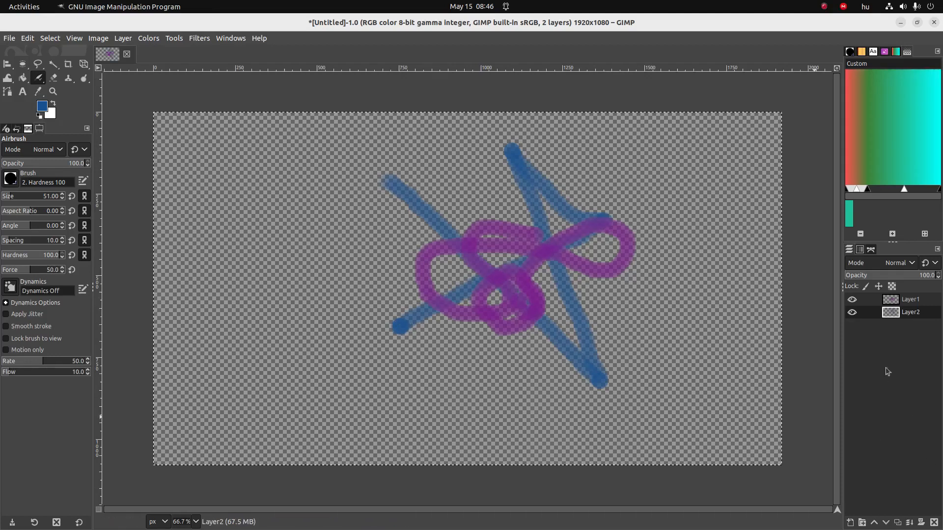
# Step: Hide and show Layer1 and Layer2 in turn, and try out changing their stacking order
pyautogui.click(853, 303)
pyautogui.click(853, 303)
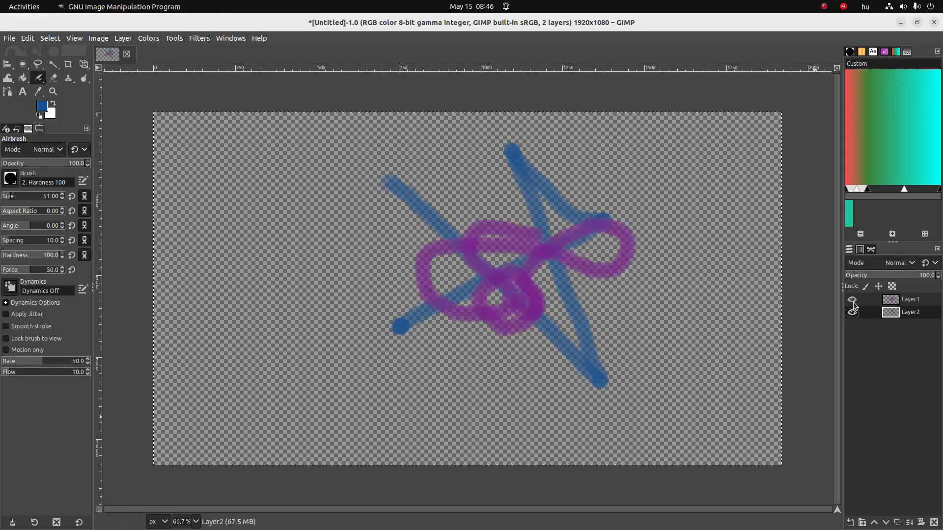
pyautogui.click(852, 313)
pyautogui.click(852, 314)
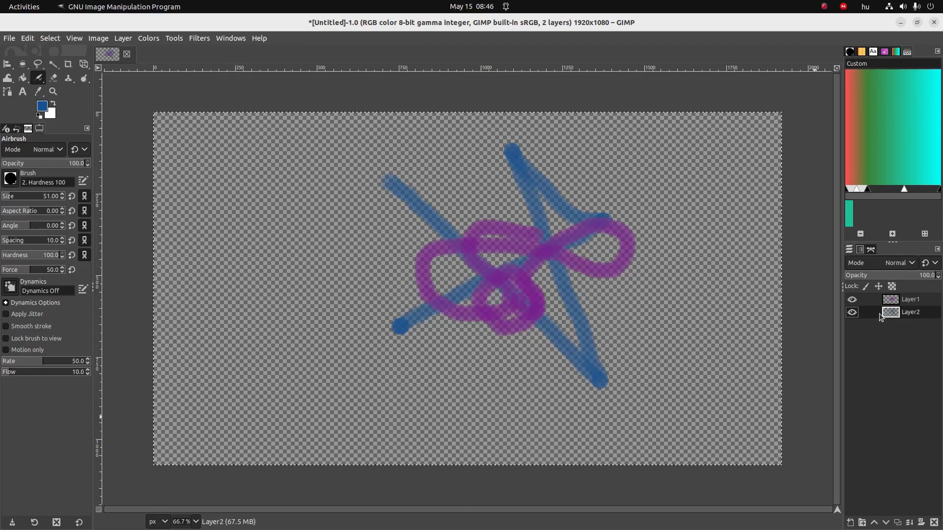
pyautogui.moveTo(890, 318); pyautogui.dragTo(906, 298)
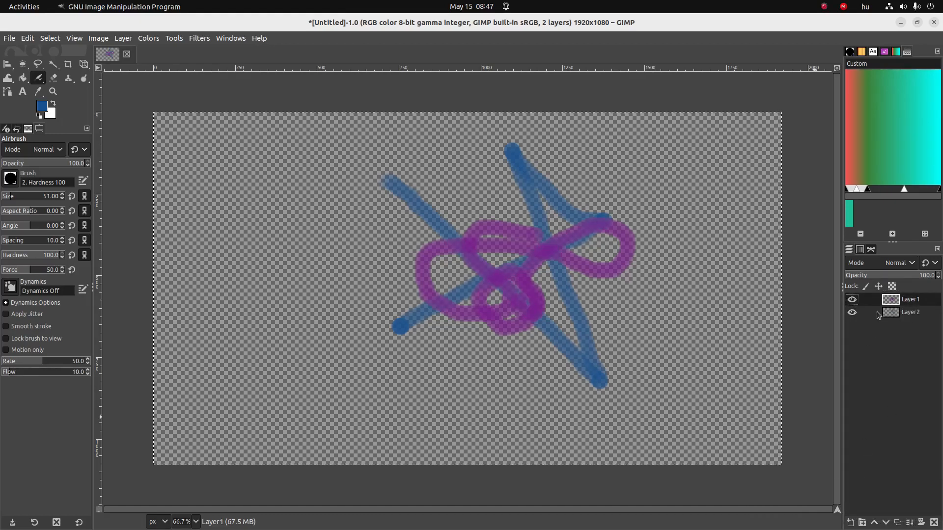
# Step: Merge Layer1 down into Layer2 and undo the merge
pyautogui.rightClick(897, 304)
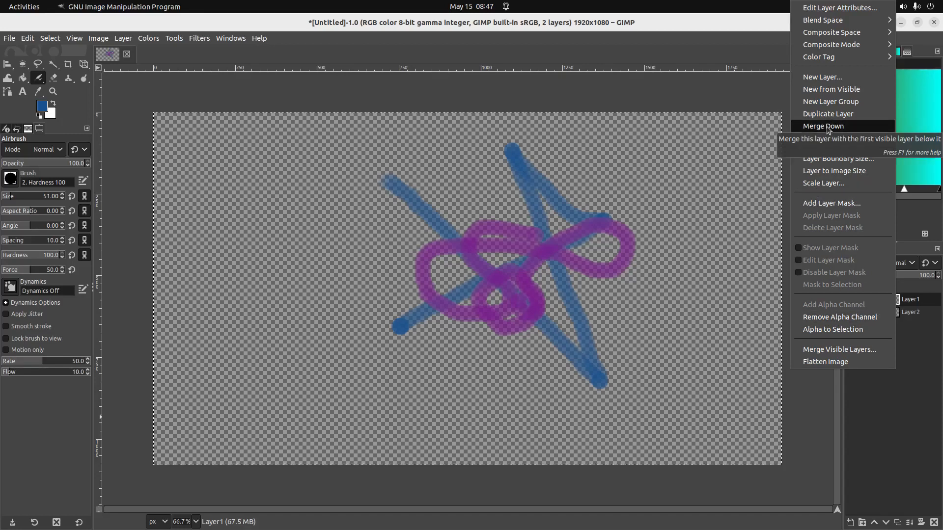
pyautogui.click(917, 338)
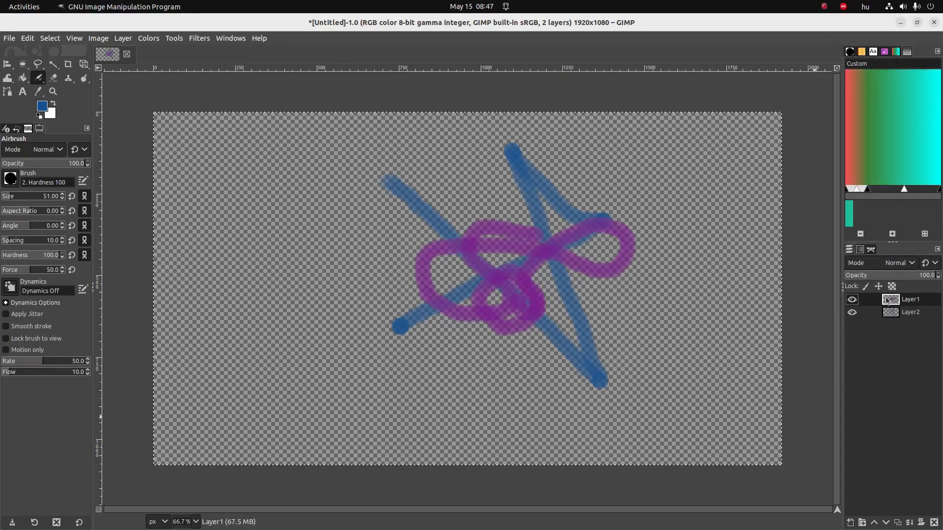
pyautogui.rightClick(890, 303)
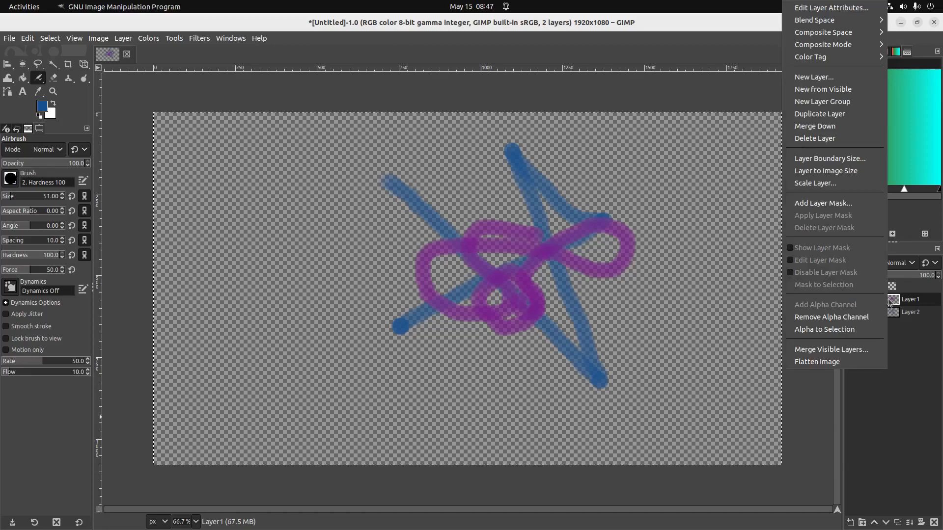
pyautogui.click(818, 126)
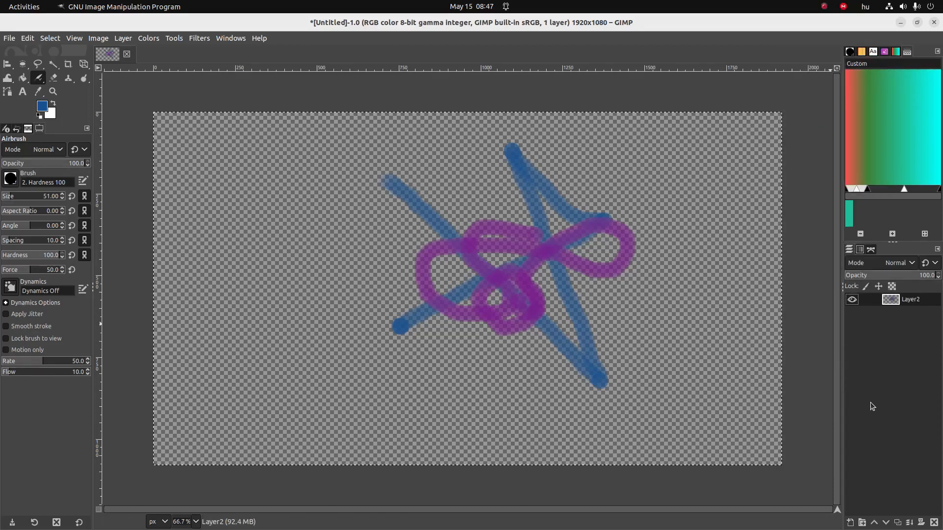
pyautogui.hotkey('ctrl', 'z')
# Step: Flatten the image into a single layer and undo the flattening
pyautogui.rightClick(906, 300)
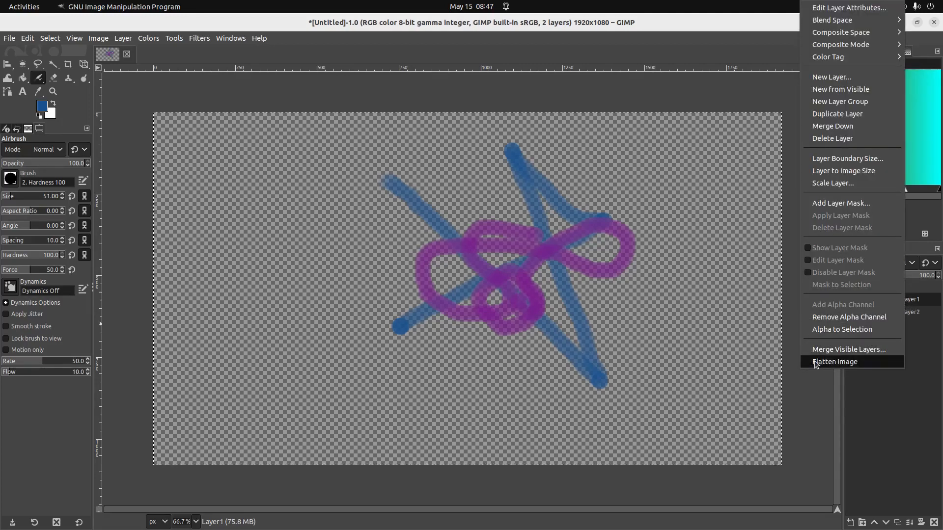
pyautogui.click(849, 364)
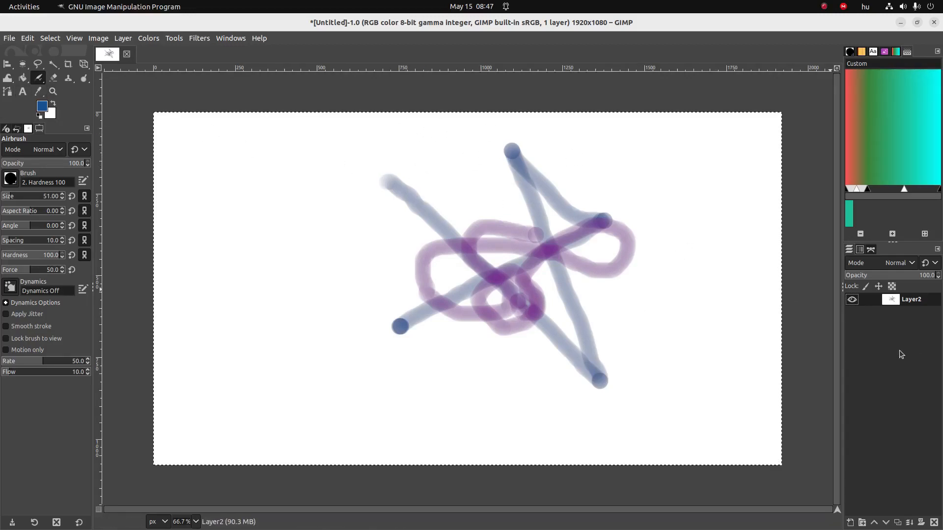
pyautogui.hotkey('ctrl', 'z')
# Step: Switch to the F.Checklist_Gimp document in Chrome and tick off "Add, remove", "Order" and "Hide and lock" under Layers
pyautogui.hotkey('alt', 'Tab')
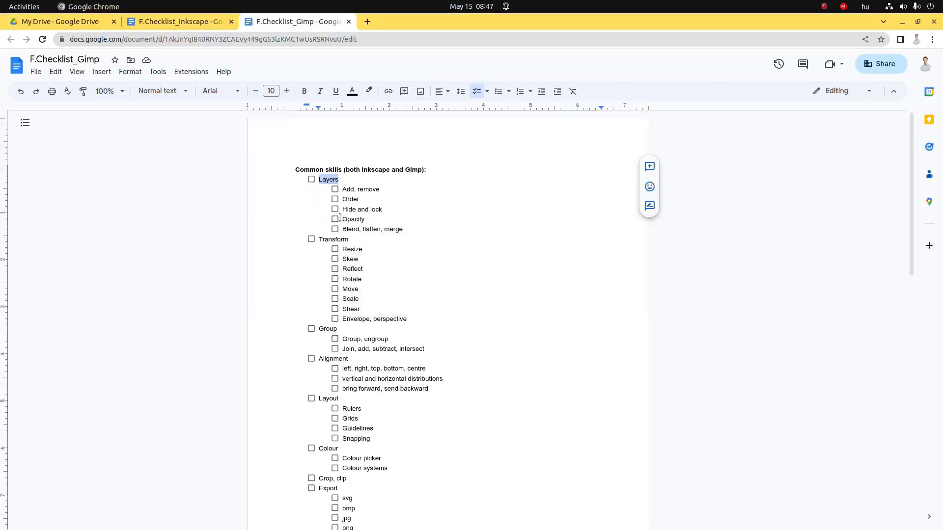
pyautogui.click(334, 190)
pyautogui.click(334, 200)
pyautogui.click(335, 210)
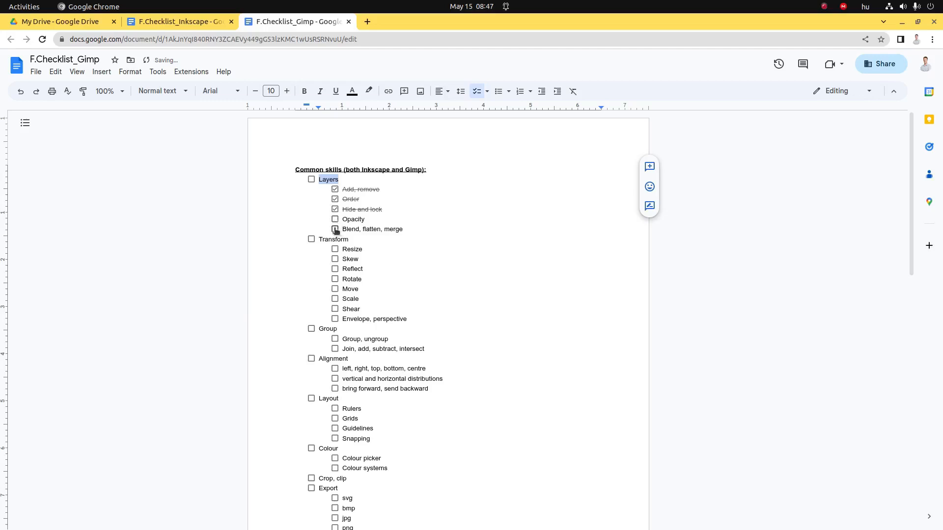
pyautogui.click(351, 229)
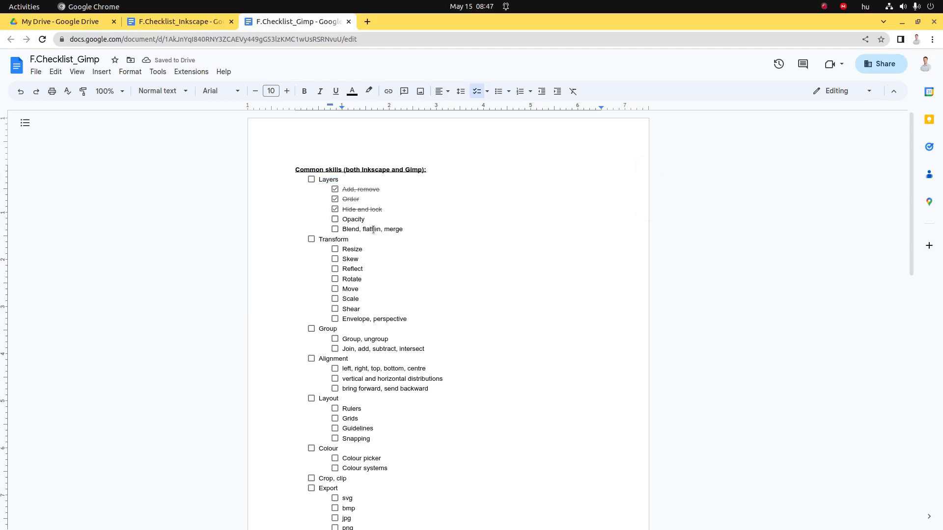
pyautogui.doubleClick(398, 230)
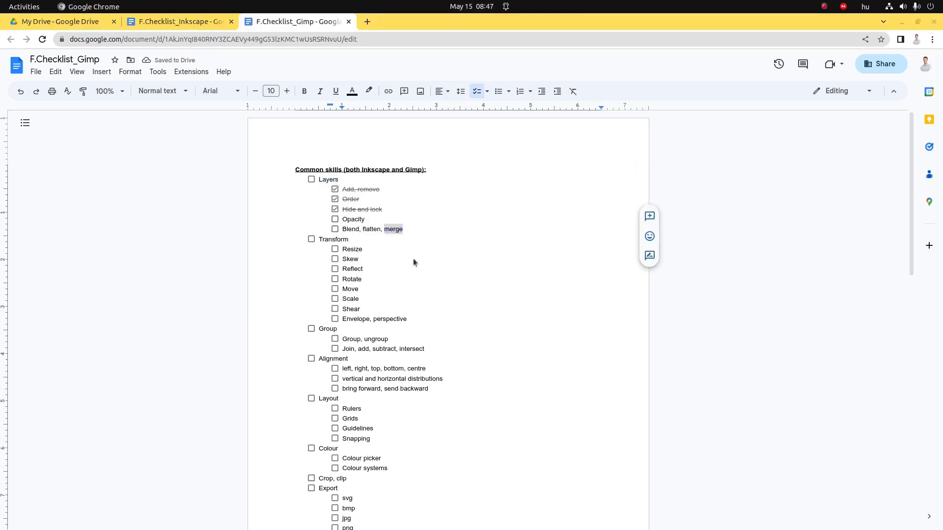
# Step: Switch to GIMP and try the Dissolve, Color erase and Erase blend modes on Layer1 in turn
pyautogui.hotkey('alt', 'Tab')
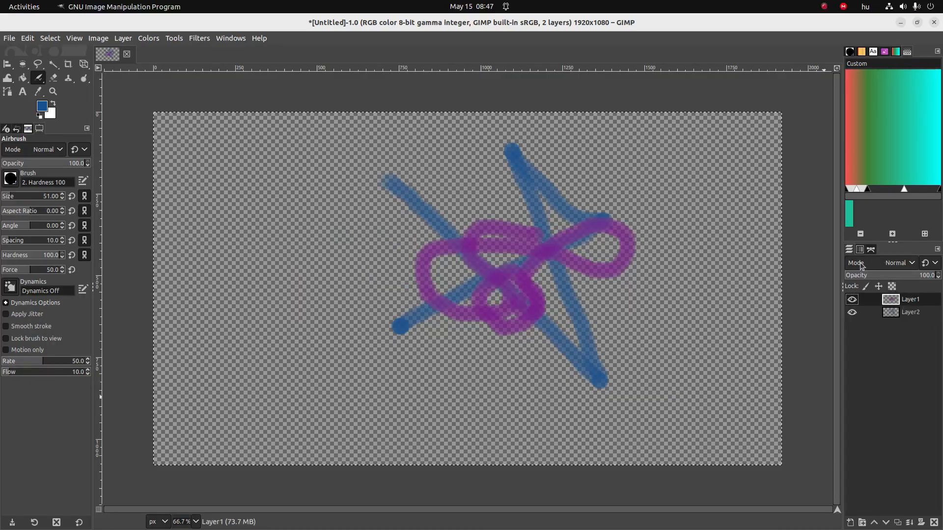
pyautogui.click(908, 265)
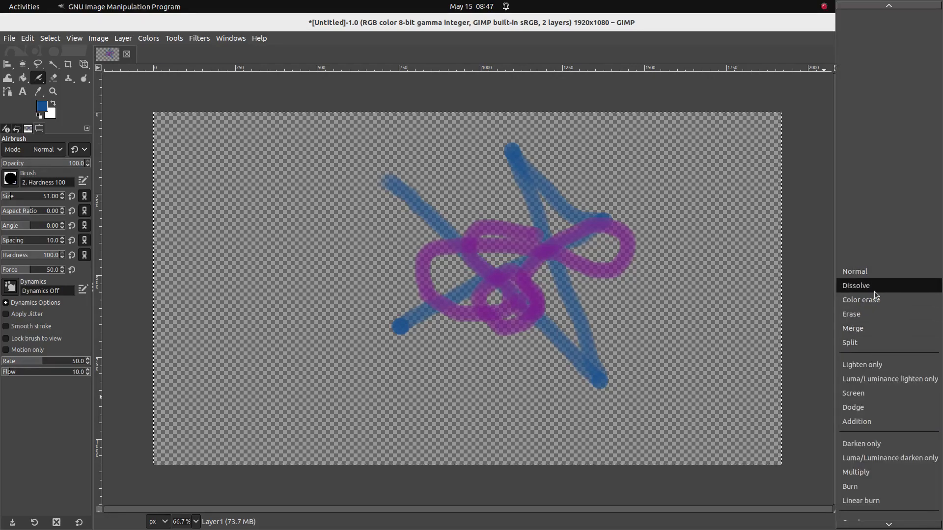
pyautogui.click(875, 290)
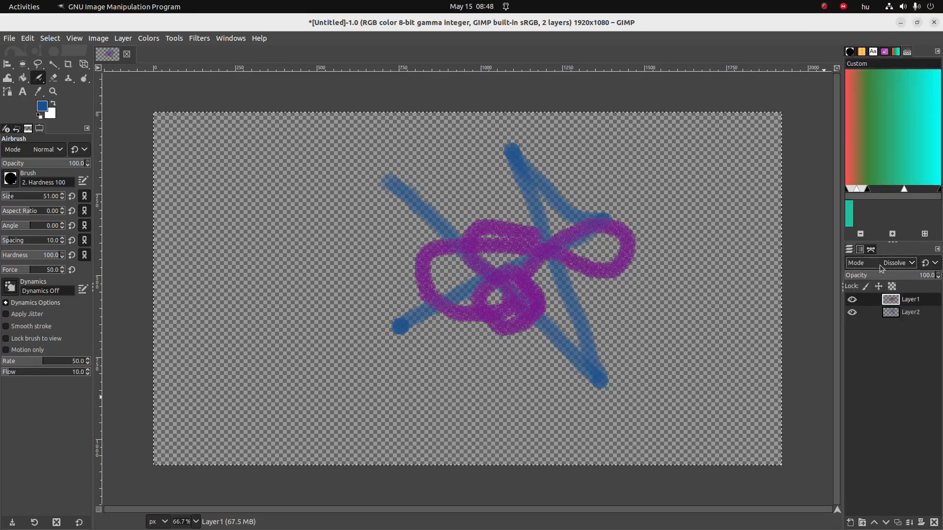
pyautogui.click(880, 265)
pyautogui.click(876, 288)
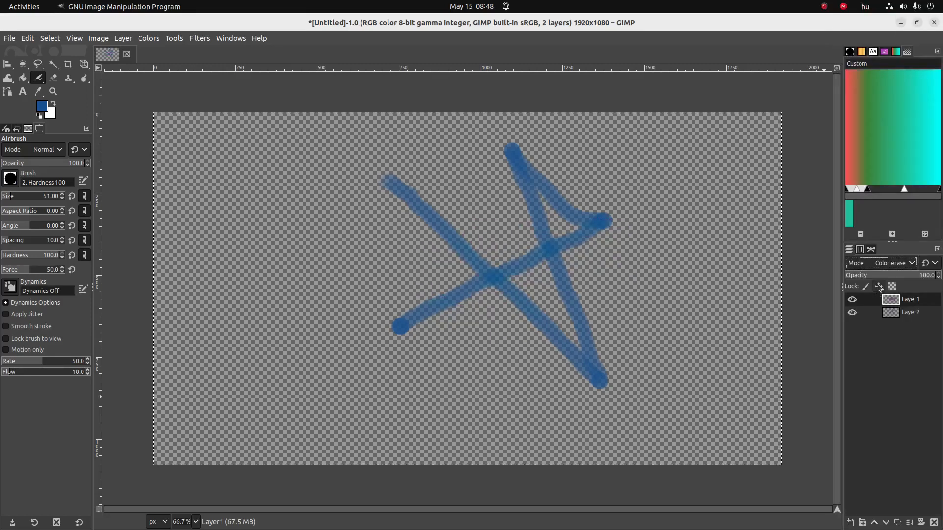
pyautogui.click(885, 267)
pyautogui.click(879, 287)
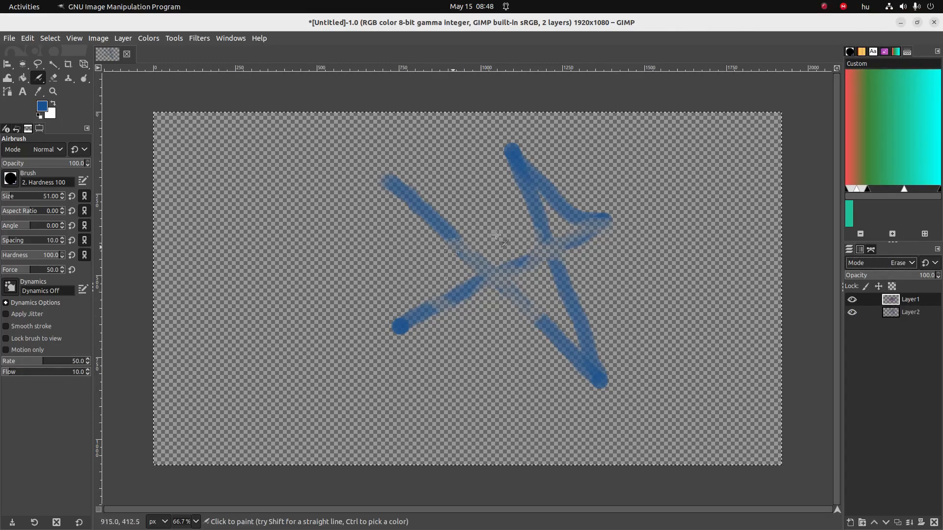
# Step: Try the Merge blend mode on Layer1 and set the layer back to Normal
pyautogui.click(911, 266)
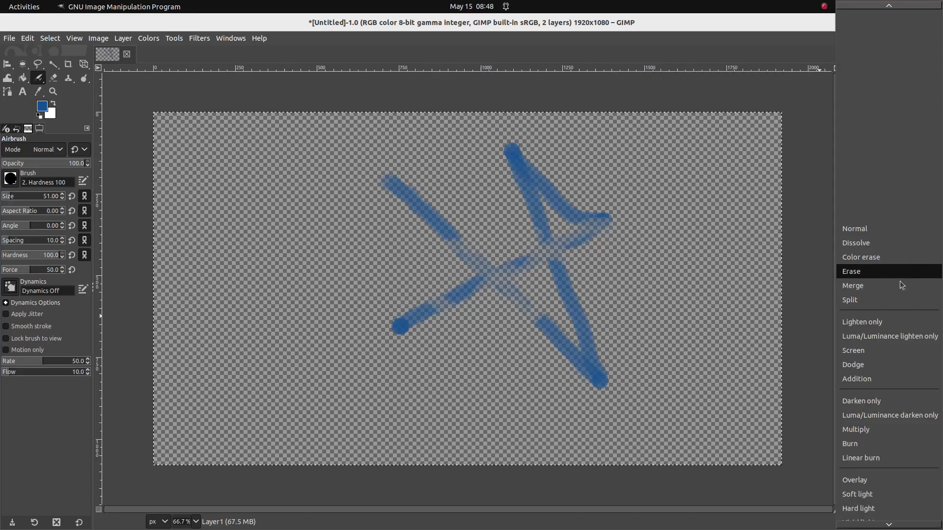
pyautogui.click(897, 285)
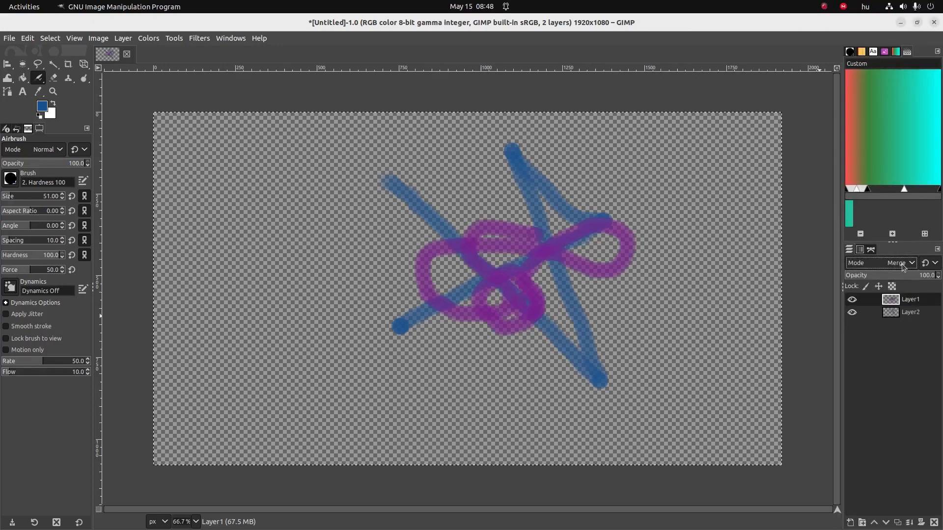
pyautogui.click(895, 312)
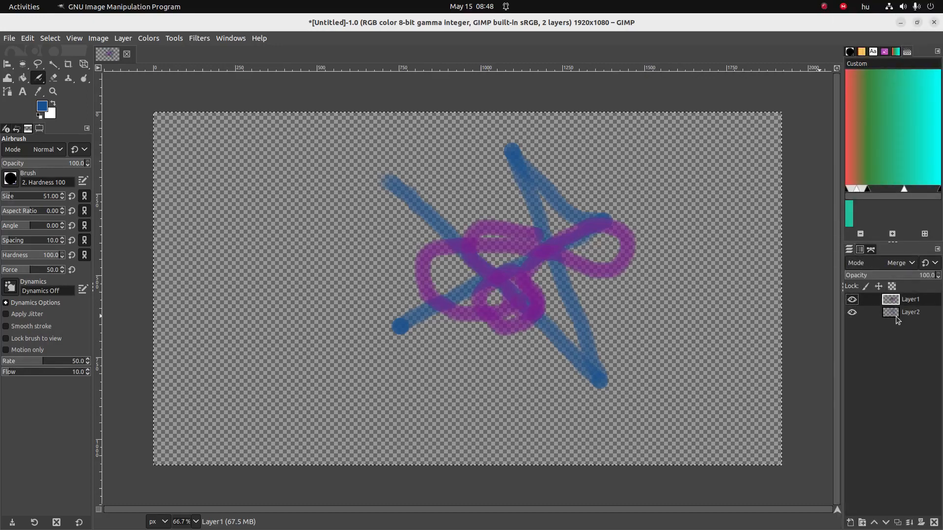
pyautogui.click(895, 299)
pyautogui.click(899, 263)
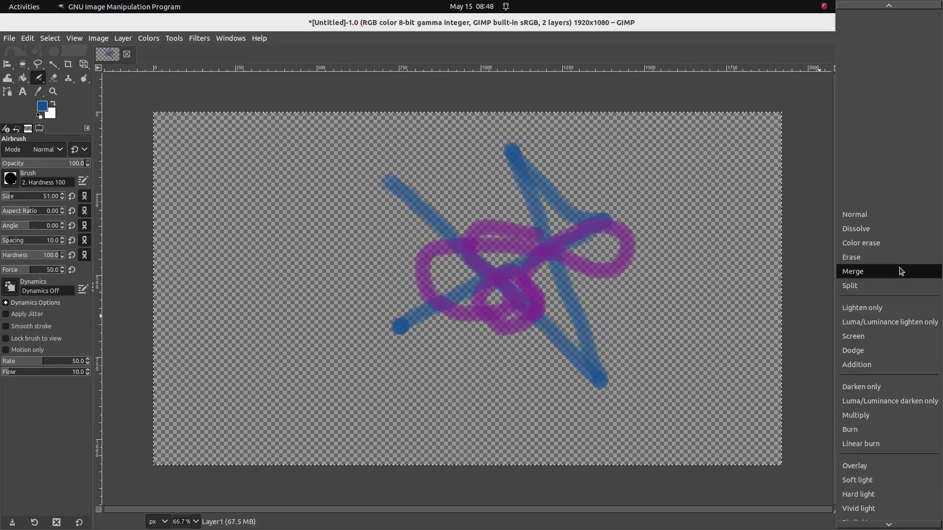
pyautogui.click(879, 216)
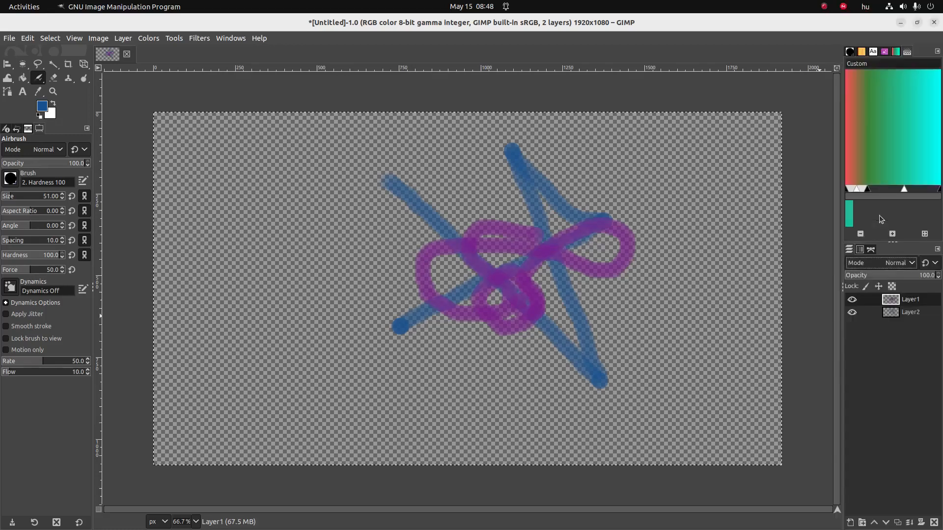
# Step: Try the Screen and Multiply blend modes on Layer1, and look through the remaining available modes
pyautogui.click(892, 265)
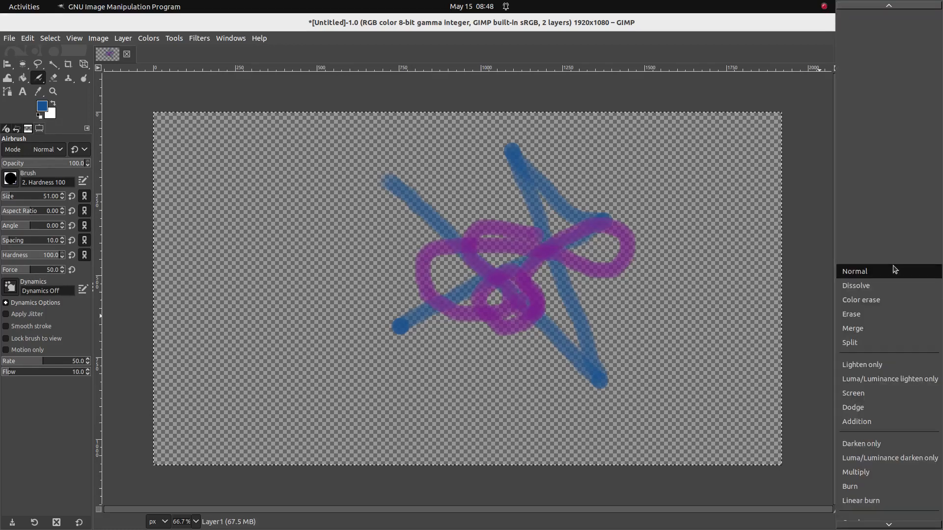
pyautogui.click(864, 394)
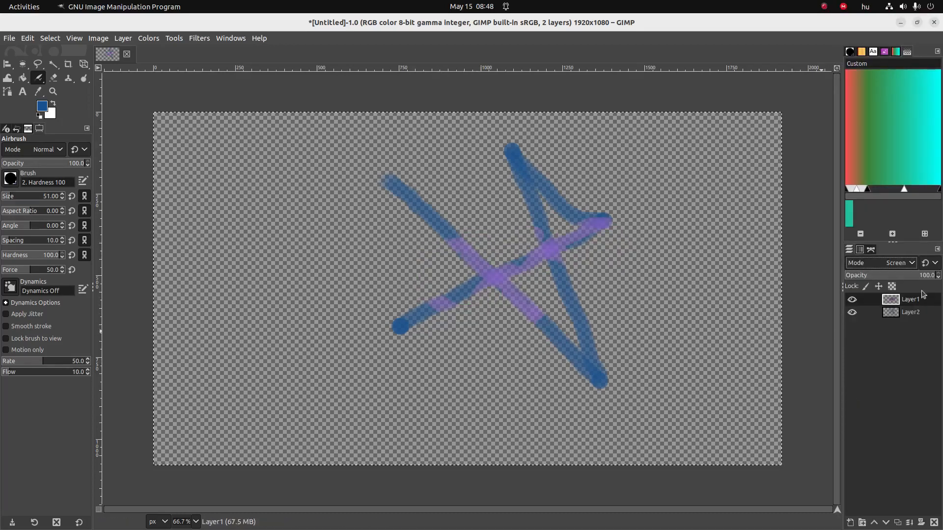
pyautogui.click(896, 265)
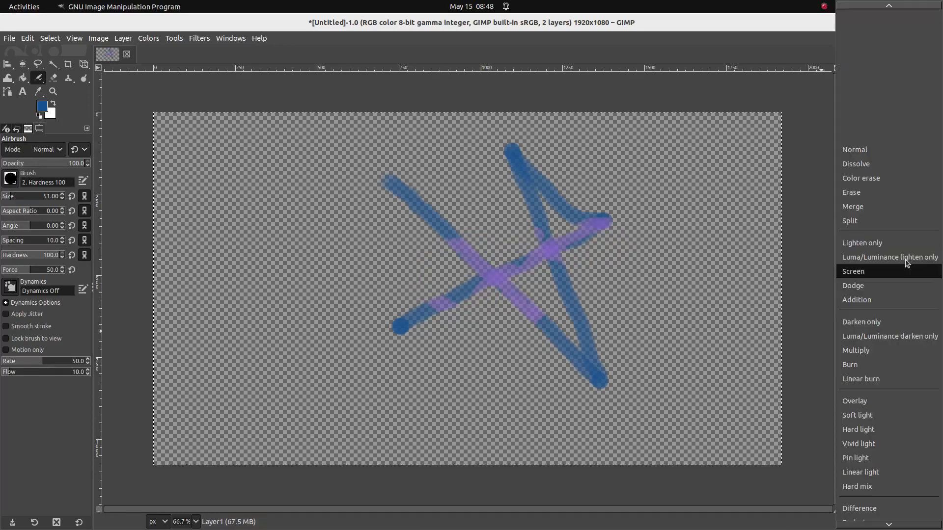
pyautogui.click(864, 351)
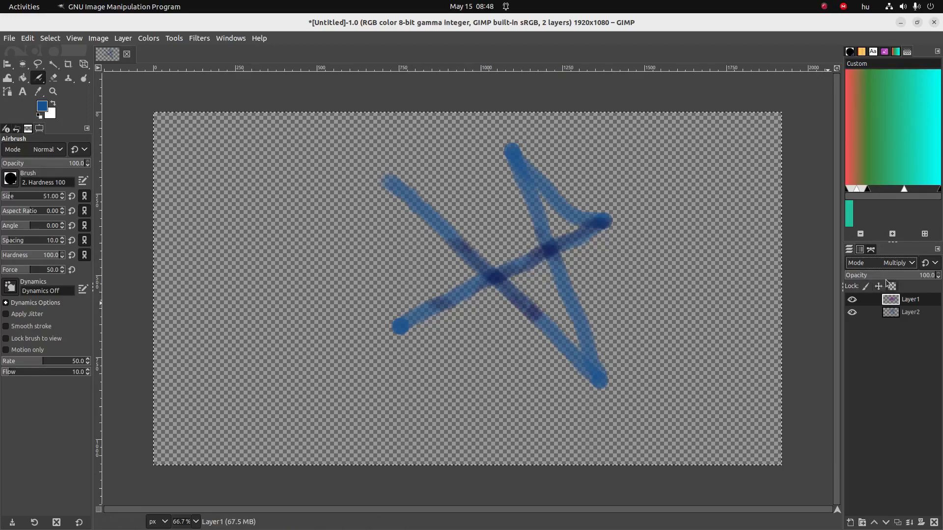
pyautogui.click(897, 266)
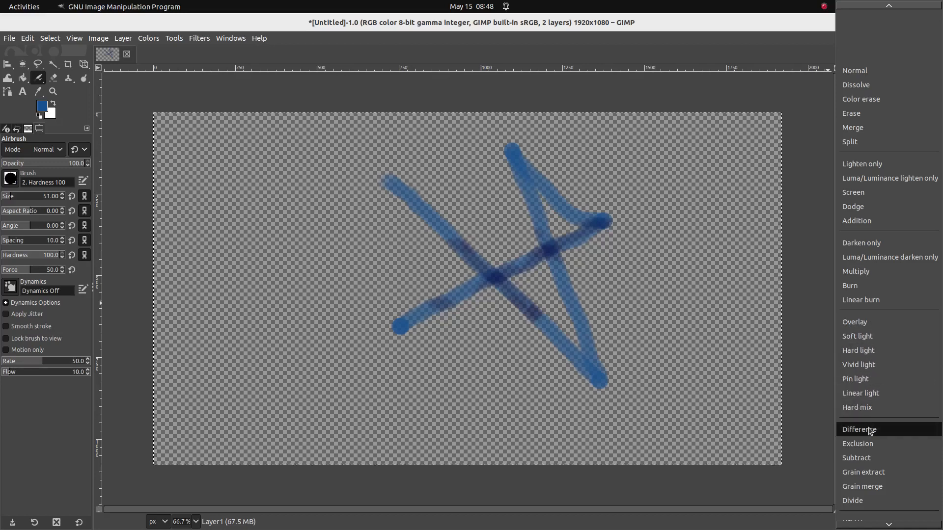
pyautogui.moveTo(882, 521)
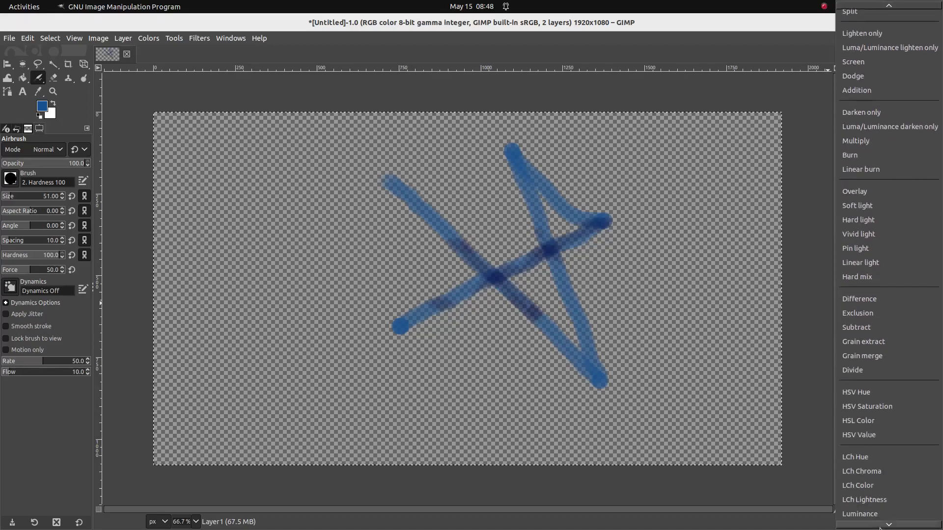
# Step: Try the Overlay blend mode on Layer1, and set the layer's mode back to Normal
pyautogui.click(880, 197)
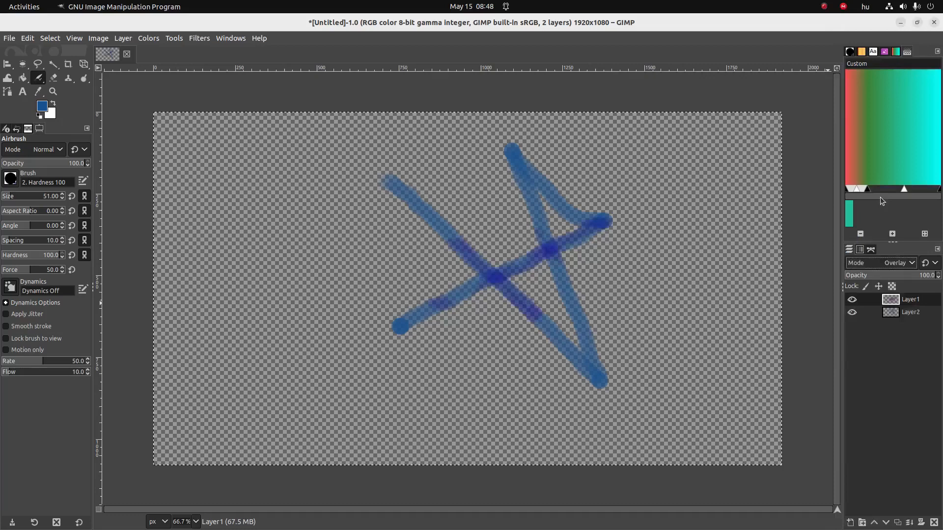
pyautogui.click(896, 264)
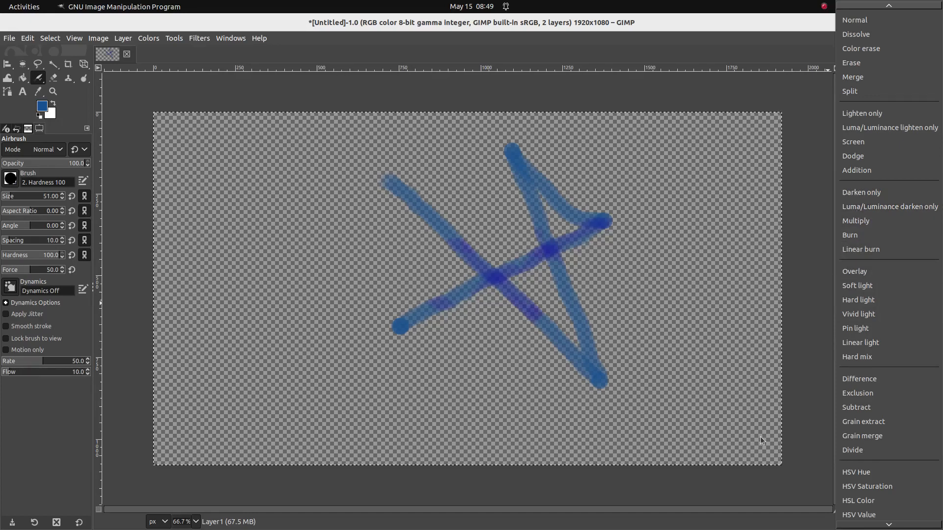
pyautogui.click(676, 429)
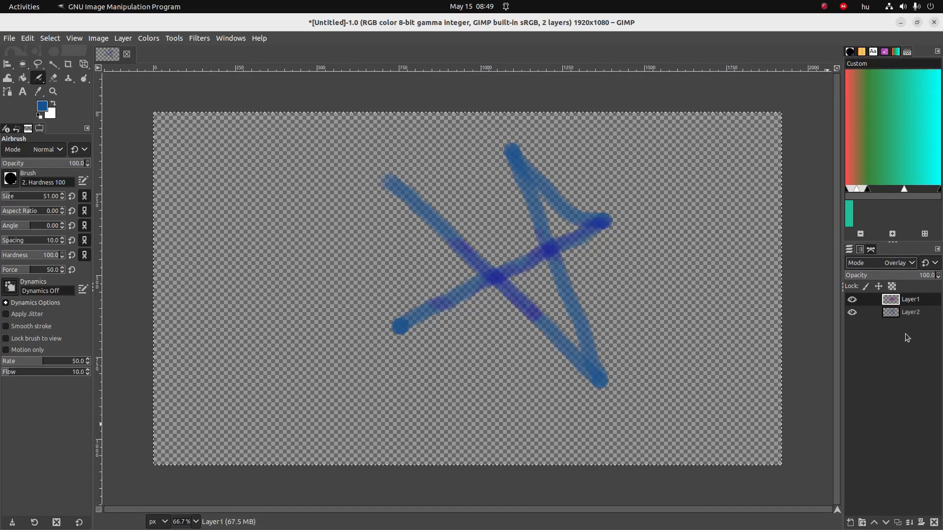
pyautogui.click(899, 270)
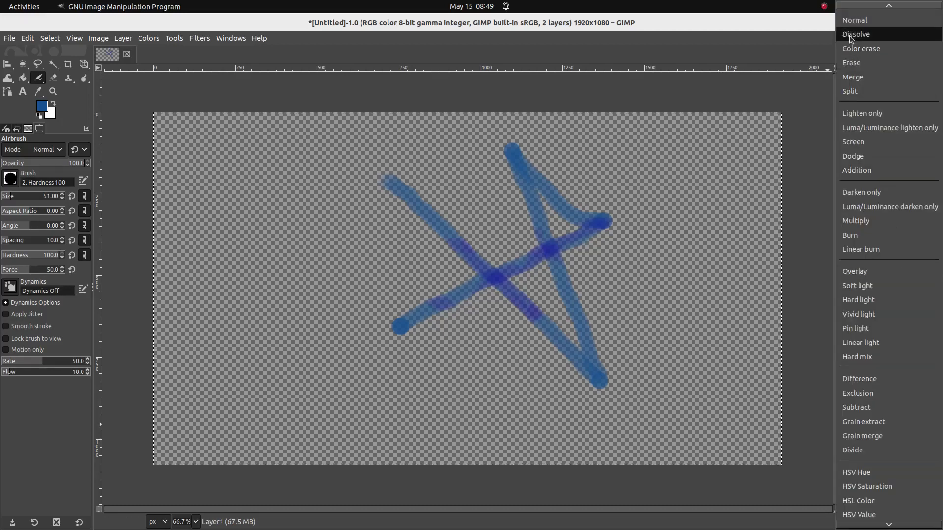
pyautogui.click(853, 18)
# Step: Switch to the F.Checklist_Gimp document in Google Docs and check off "Blend, flatten, merge" under Layers
pyautogui.hotkey('alt', 'Tab')
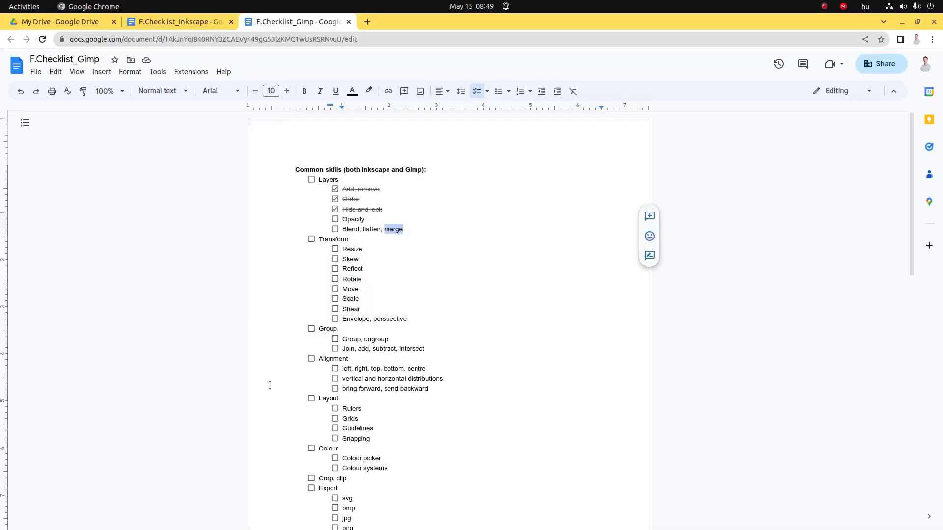
pyautogui.click(335, 229)
pyautogui.click(358, 228)
# Step: Switch to GIMP and lower the opacity of Layer1 to about 77.8
pyautogui.hotkey('alt', 'Tab')
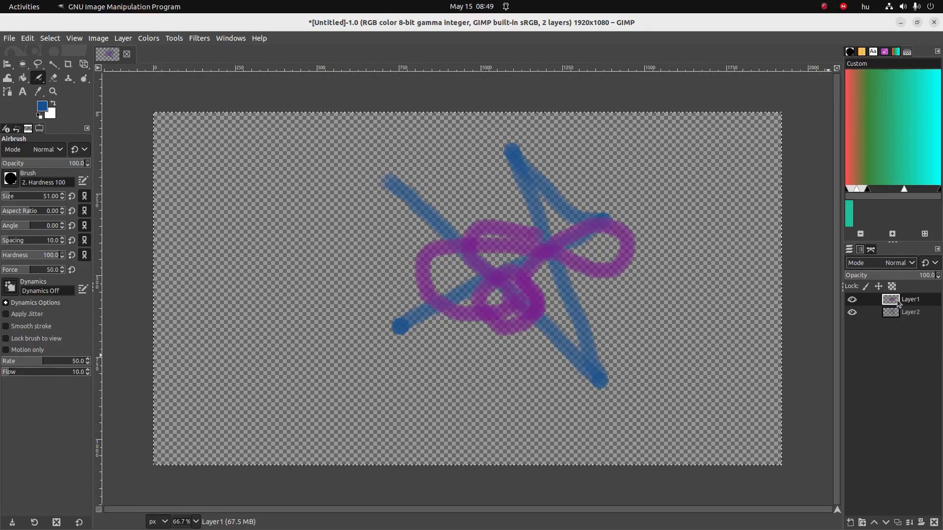
pyautogui.moveTo(917, 279)
pyautogui.mouseDown()
pyautogui.moveTo(870, 280)
pyautogui.moveTo(933, 282)
pyautogui.moveTo(884, 287)
pyautogui.moveTo(933, 277)
pyautogui.moveTo(864, 277)
pyautogui.moveTo(904, 276)
pyautogui.mouseUp()
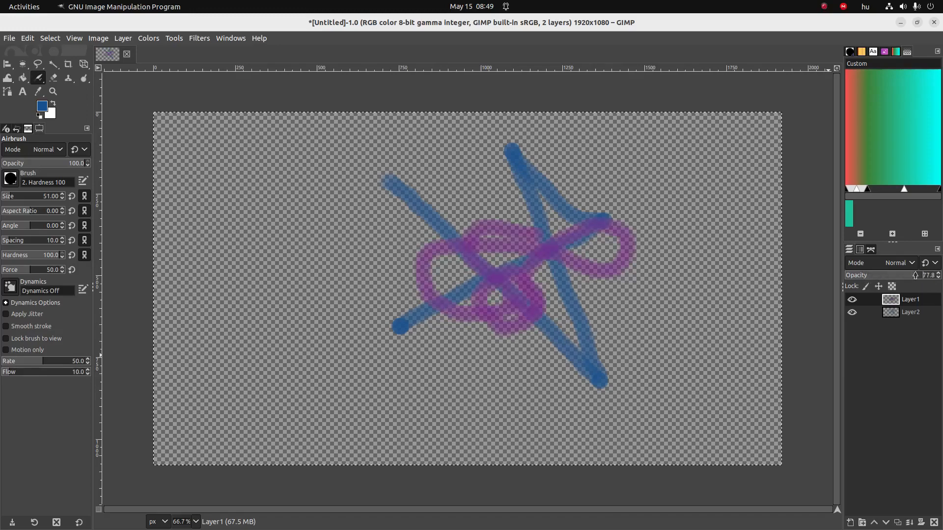
# Step: Switch to the Google Docs checklist and check off the "Opacity" item and its parent item "Layers"
pyautogui.hotkey('alt', 'Tab')
pyautogui.click(334, 219)
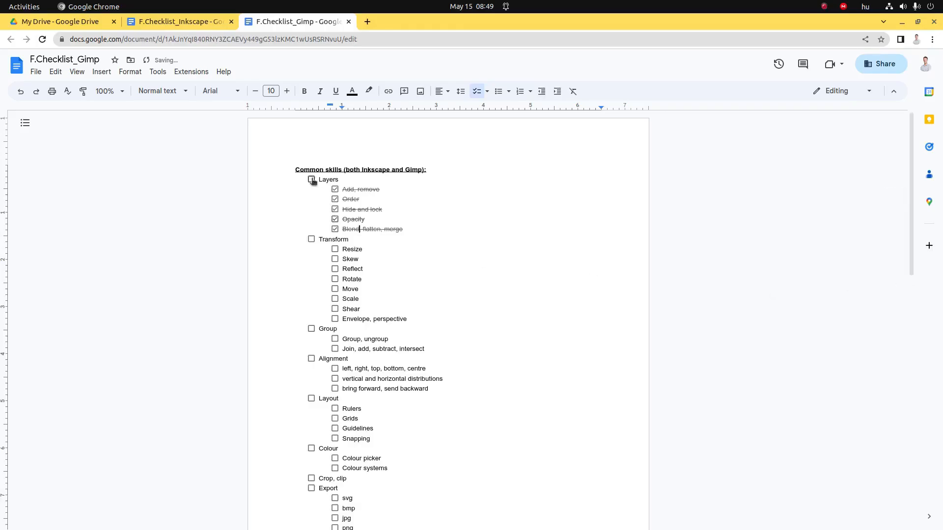
pyautogui.click(313, 180)
pyautogui.moveTo(339, 239); pyautogui.dragTo(369, 316)
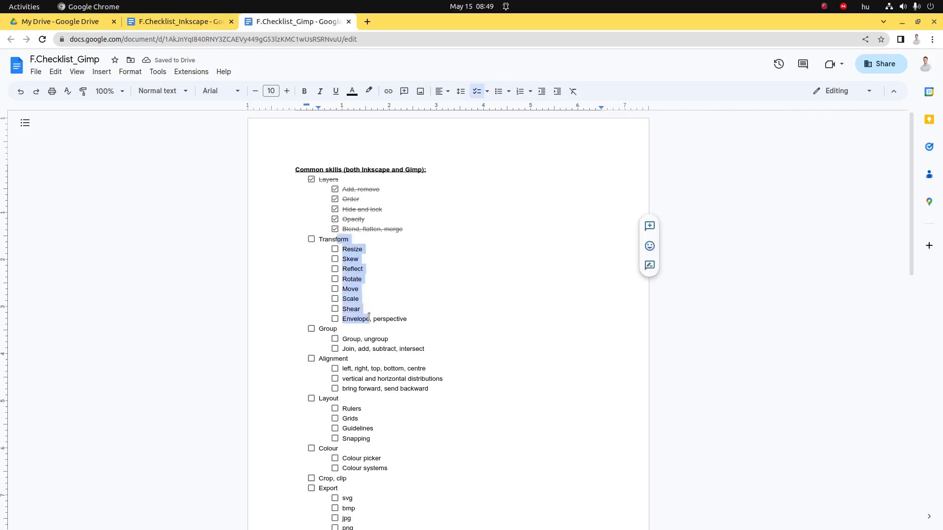
pyautogui.click(346, 236)
# Step: Switch to GIMP and start rotating Layer1 to an angle of about -19.35, dismissing all calendar reminders along the way
pyautogui.hotkey('alt', 'Tab')
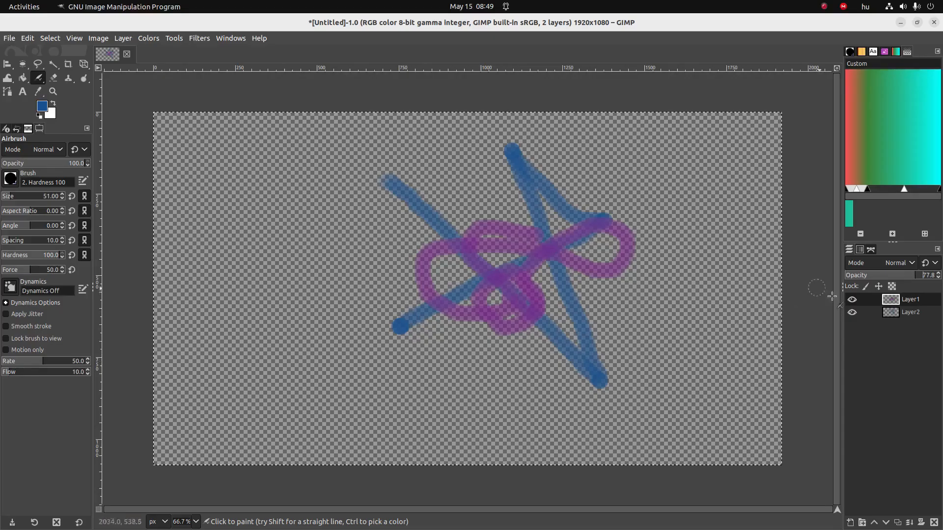
pyautogui.rightClick(83, 64)
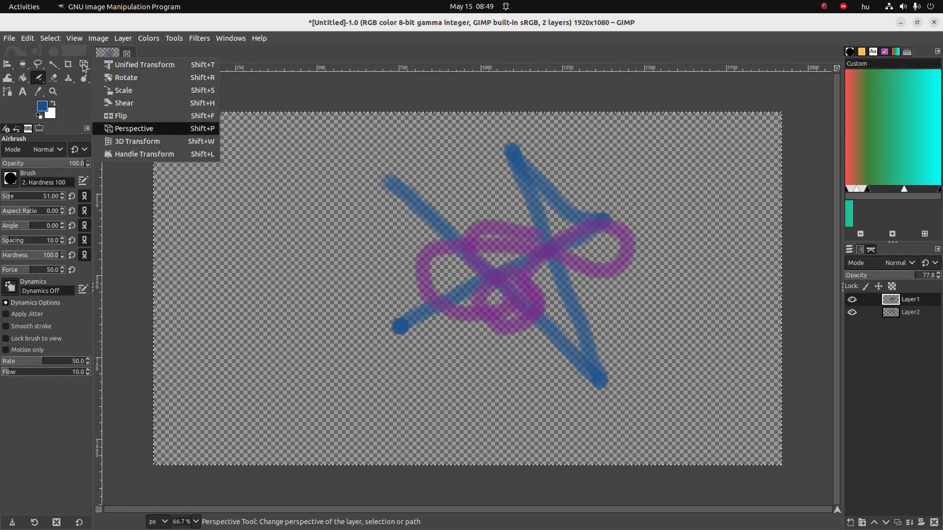
pyautogui.click(123, 77)
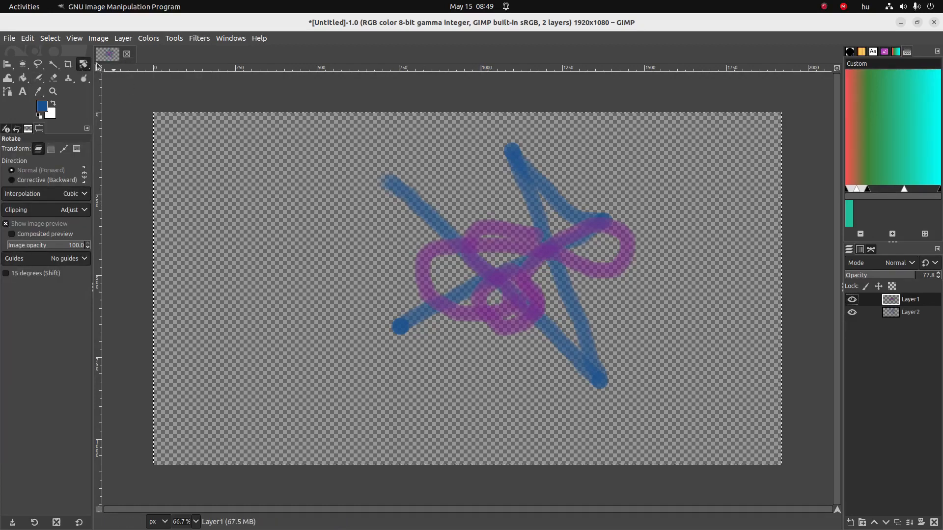
pyautogui.click(538, 265)
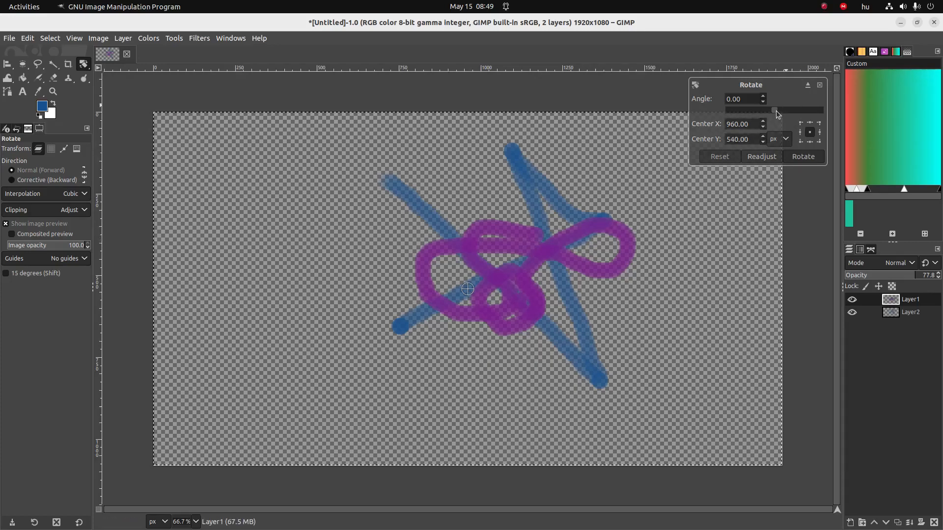
pyautogui.moveTo(776, 111); pyautogui.dragTo(800, 123)
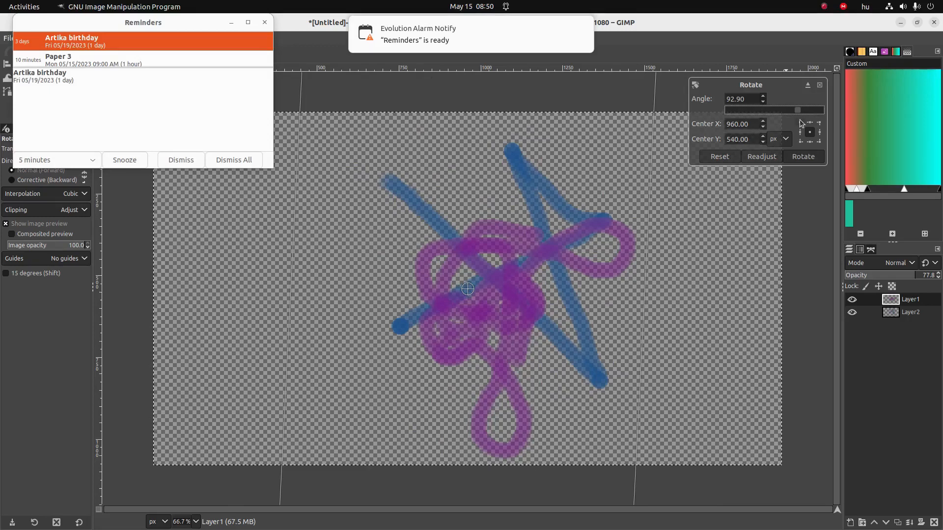
pyautogui.click(237, 160)
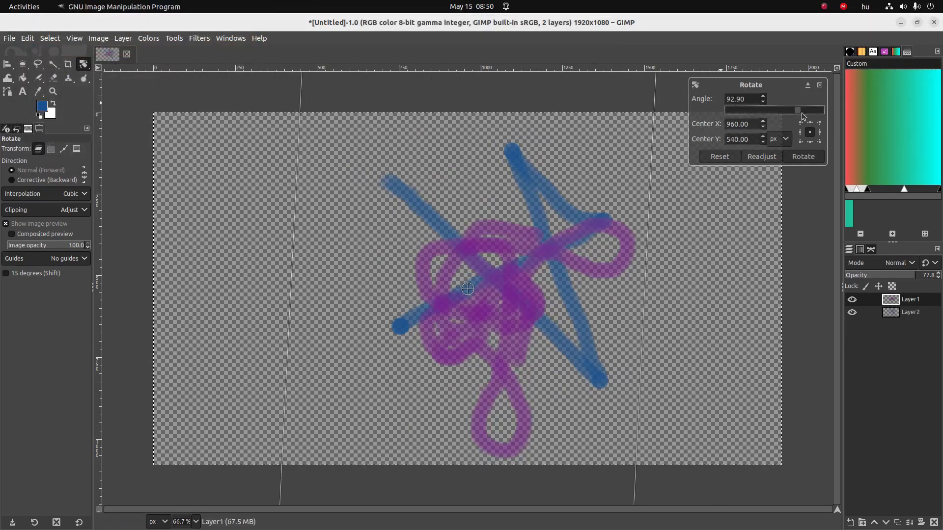
pyautogui.moveTo(800, 114); pyautogui.dragTo(725, 129)
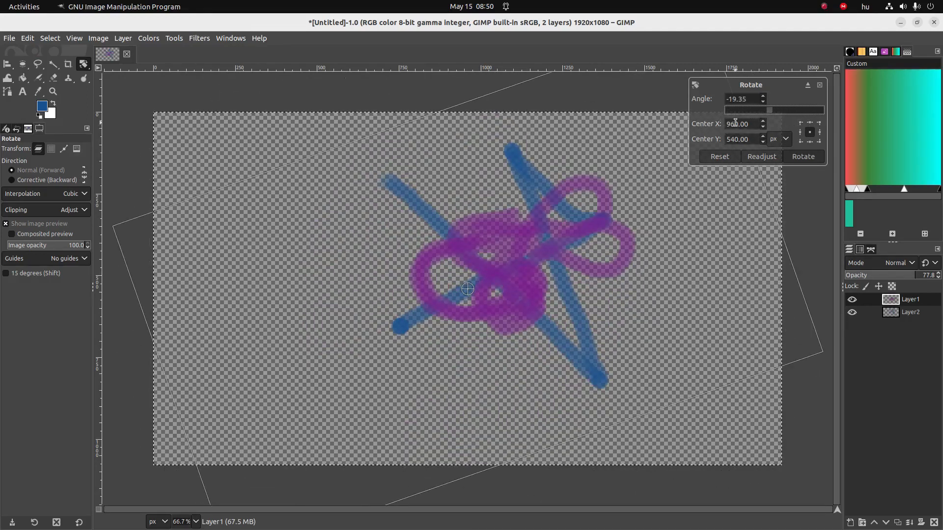
# Step: Move the rotation center to about X 950.5, Y 490.5 px and rotate Layer1 to an angle of about 5.72
pyautogui.click(739, 125)
pyautogui.click(763, 121)
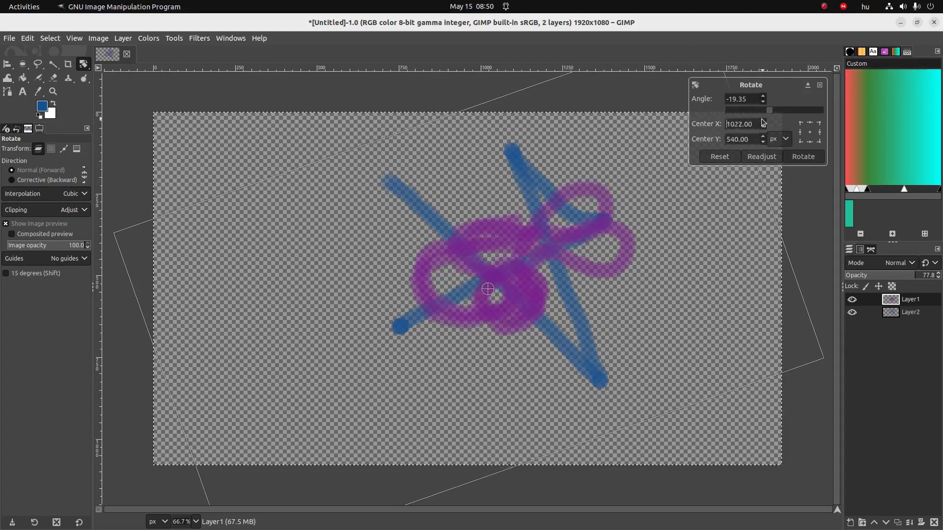
pyautogui.moveTo(494, 289)
pyautogui.mouseDown()
pyautogui.moveTo(508, 294)
pyautogui.moveTo(518, 249)
pyautogui.moveTo(464, 257)
pyautogui.moveTo(379, 234)
pyautogui.moveTo(464, 273)
pyautogui.mouseUp()
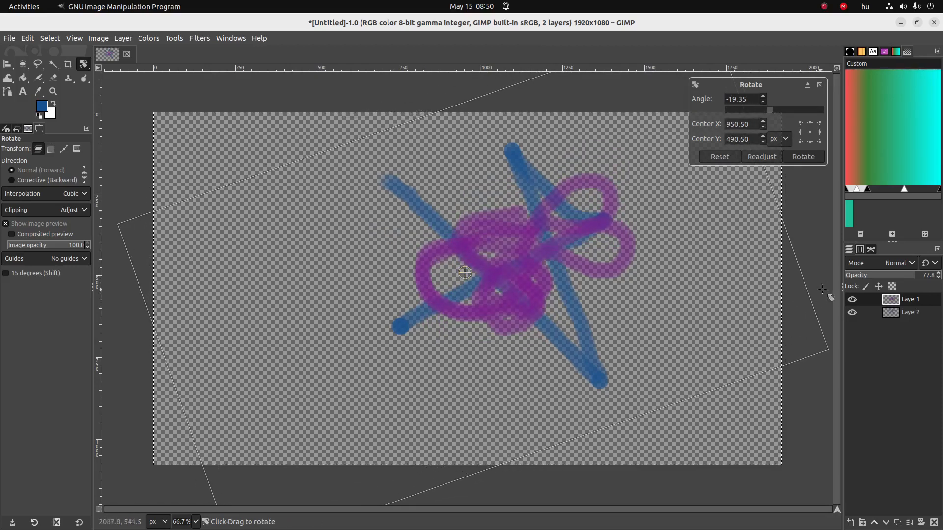
pyautogui.moveTo(820, 340)
pyautogui.mouseDown()
pyautogui.moveTo(831, 328)
pyautogui.moveTo(786, 403)
pyautogui.moveTo(531, 496)
pyautogui.moveTo(331, 428)
pyautogui.moveTo(334, 157)
pyautogui.moveTo(580, 147)
pyautogui.moveTo(648, 301)
pyautogui.moveTo(432, 363)
pyautogui.moveTo(543, 328)
pyautogui.mouseUp()
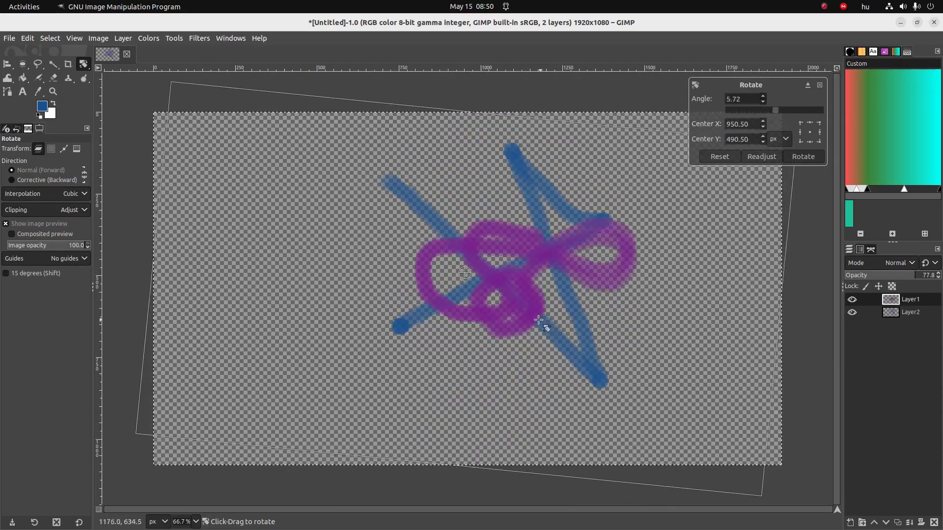
pyautogui.click(802, 156)
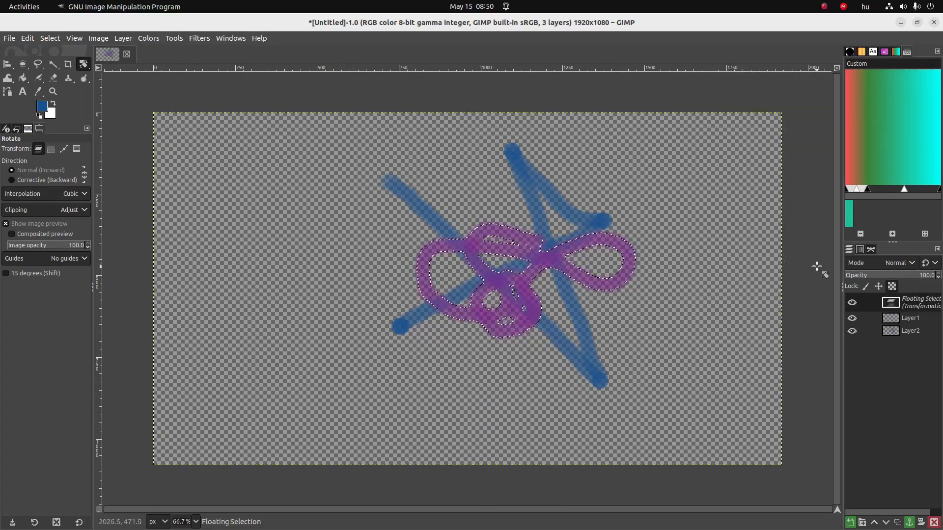
# Step: Convert the rotated floating selection to a new layer and delete the leftover Layer1
pyautogui.rightClick(891, 304)
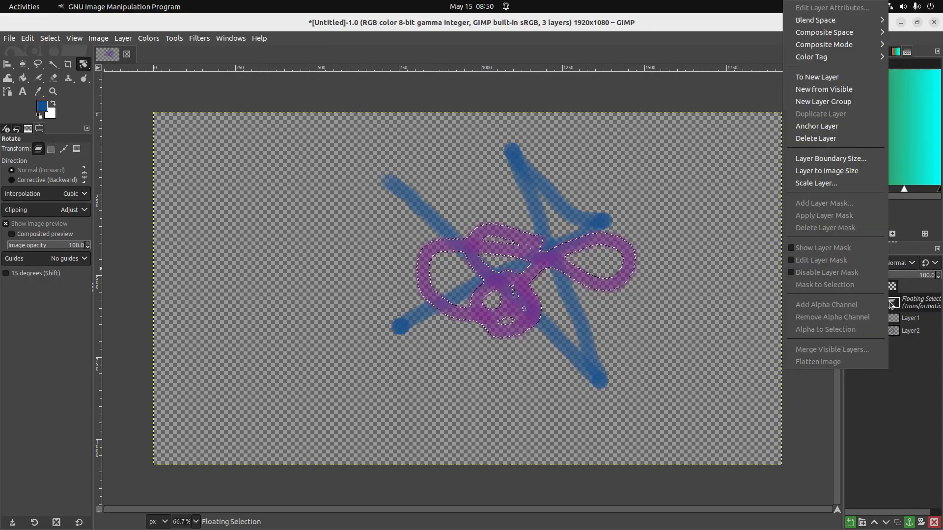
pyautogui.click(821, 77)
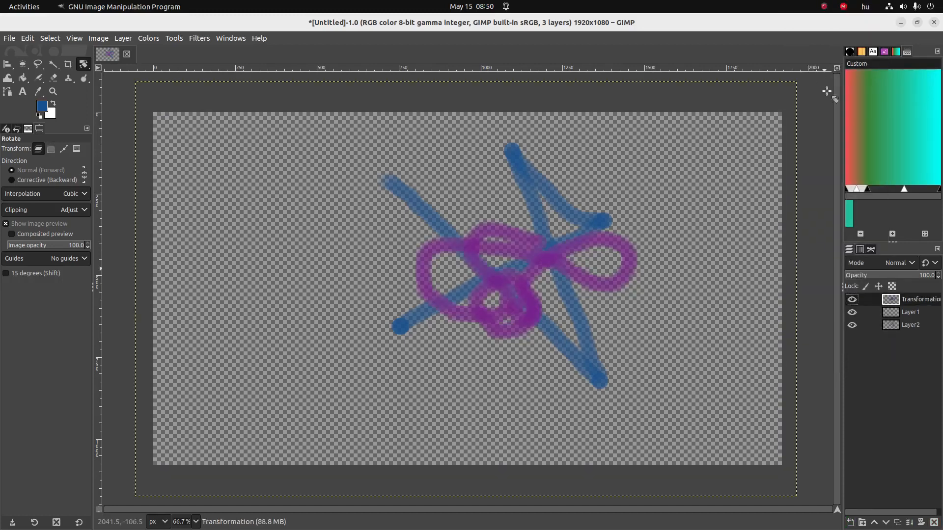
pyautogui.click(852, 300)
pyautogui.click(853, 300)
pyautogui.rightClick(890, 315)
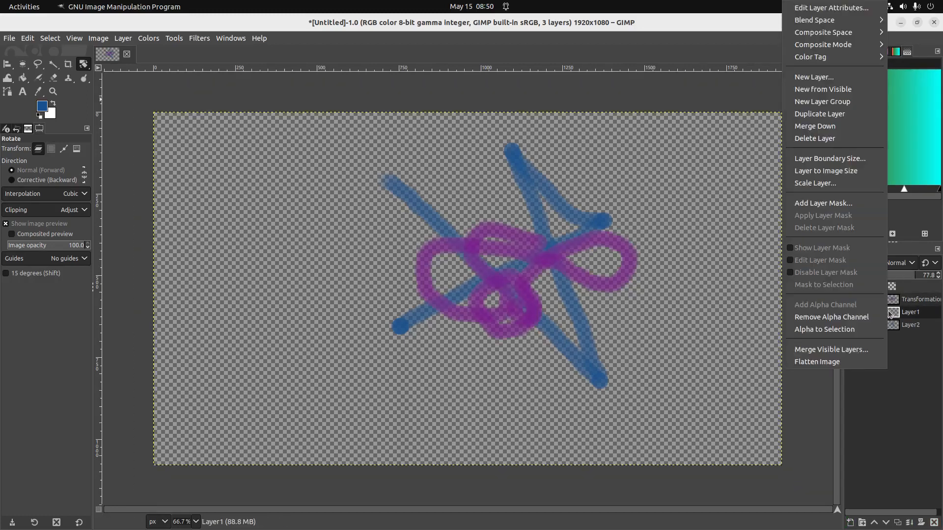
pyautogui.click(805, 140)
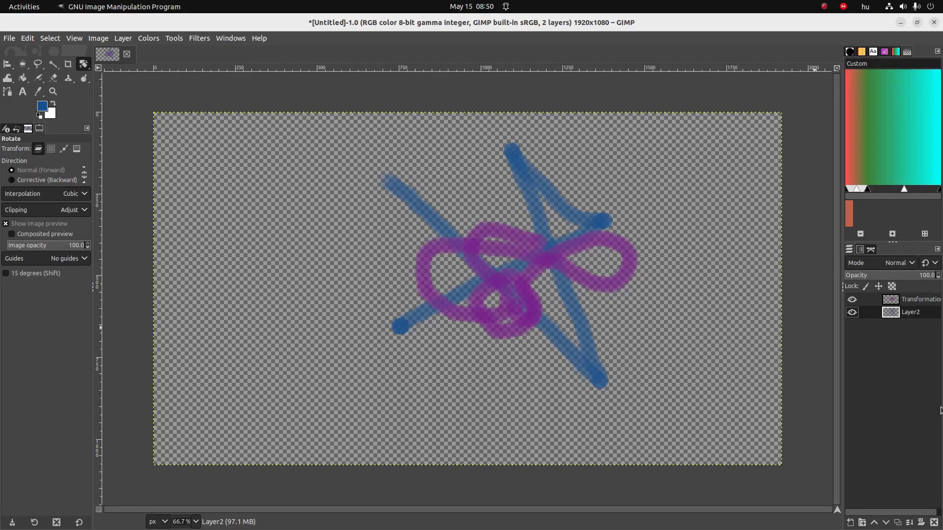
# Step: Use the Scale tool on Layer2 to shrink the blue drawing to about 880 × 495 px, keeping its aspect ratio
pyautogui.moveTo(86, 63); pyautogui.dragTo(110, 89)
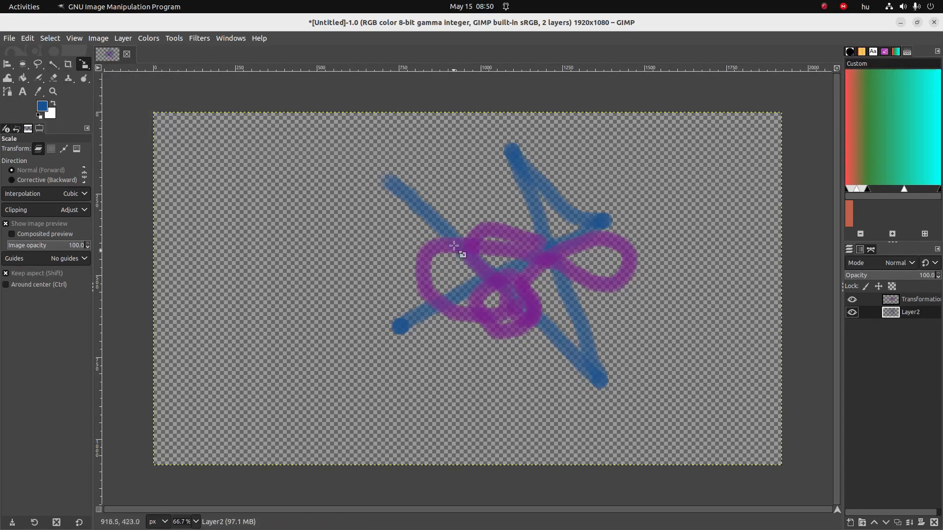
pyautogui.click(491, 249)
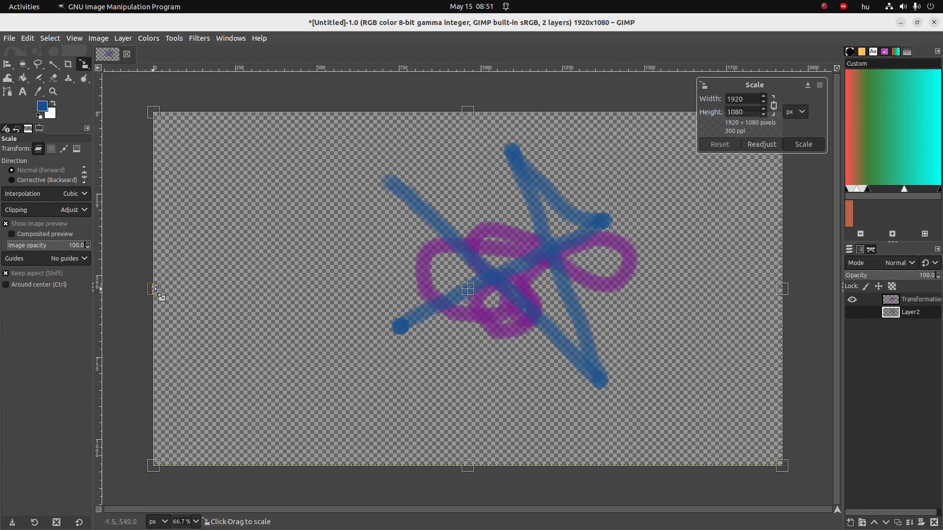
pyautogui.moveTo(158, 290); pyautogui.dragTo(491, 297)
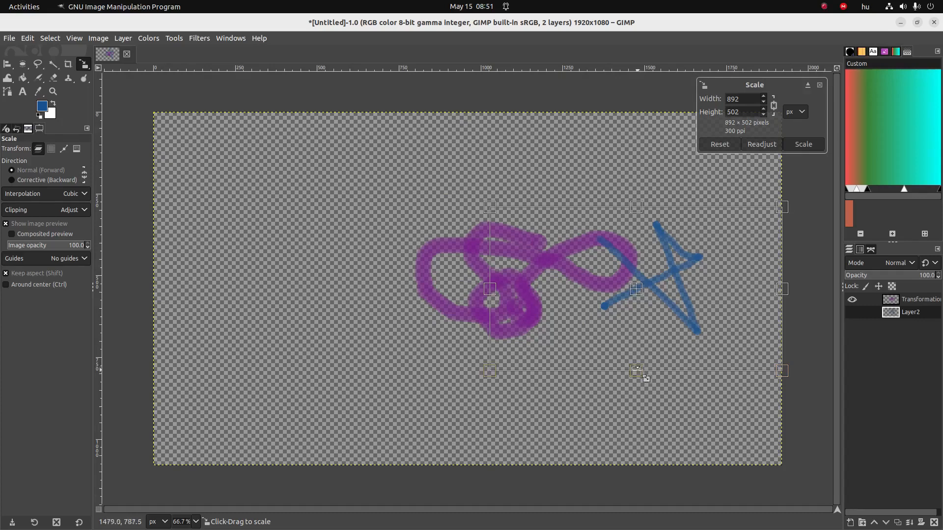
pyautogui.moveTo(646, 378); pyautogui.dragTo(653, 358)
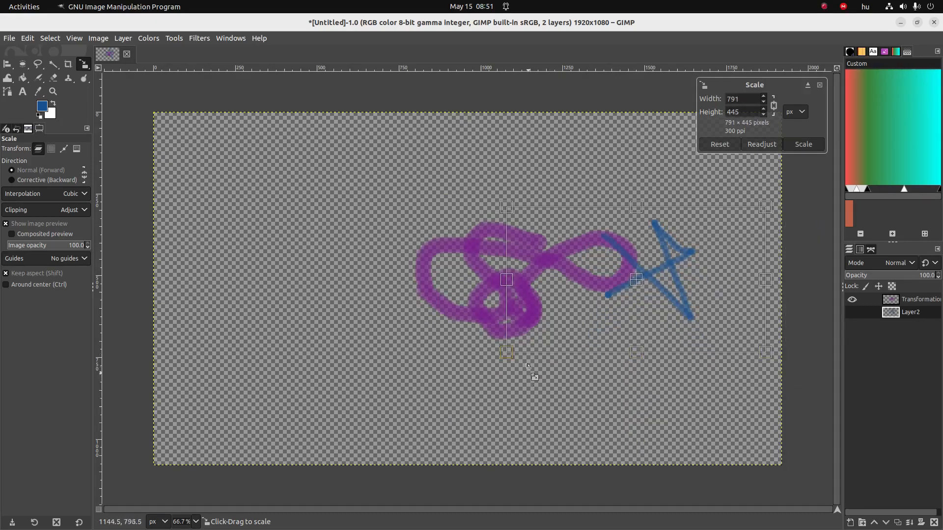
pyautogui.moveTo(508, 354); pyautogui.dragTo(477, 369)
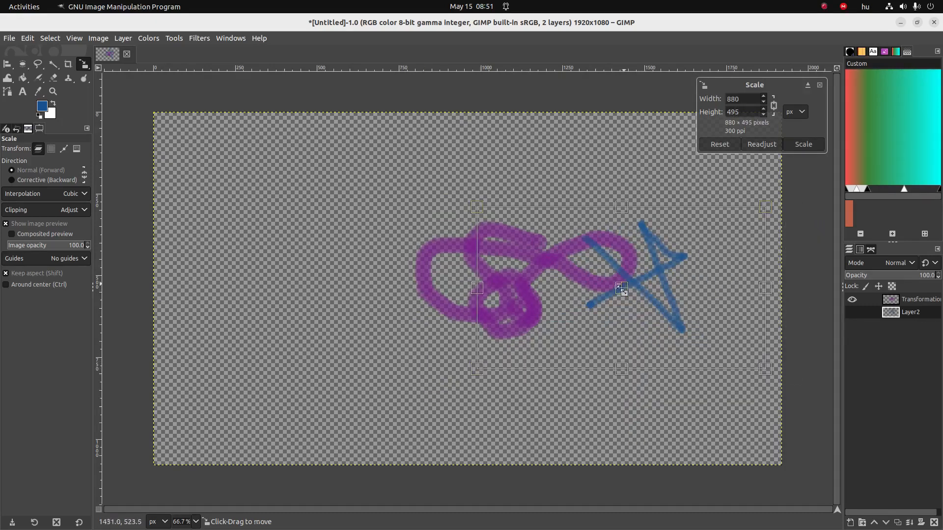
# Step: Resize Layer2 to about 981 × 588 px and position the blue strokes over the middle of the purple drawing
pyautogui.moveTo(621, 288); pyautogui.dragTo(440, 271)
pyautogui.moveTo(582, 352); pyautogui.dragTo(709, 257)
pyautogui.moveTo(666, 296); pyautogui.dragTo(596, 368)
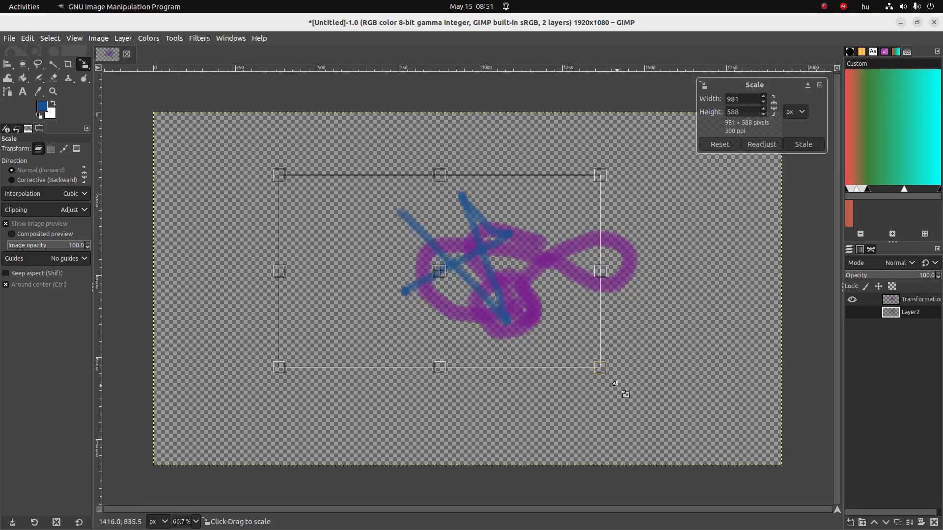
pyautogui.moveTo(449, 281); pyautogui.dragTo(517, 291)
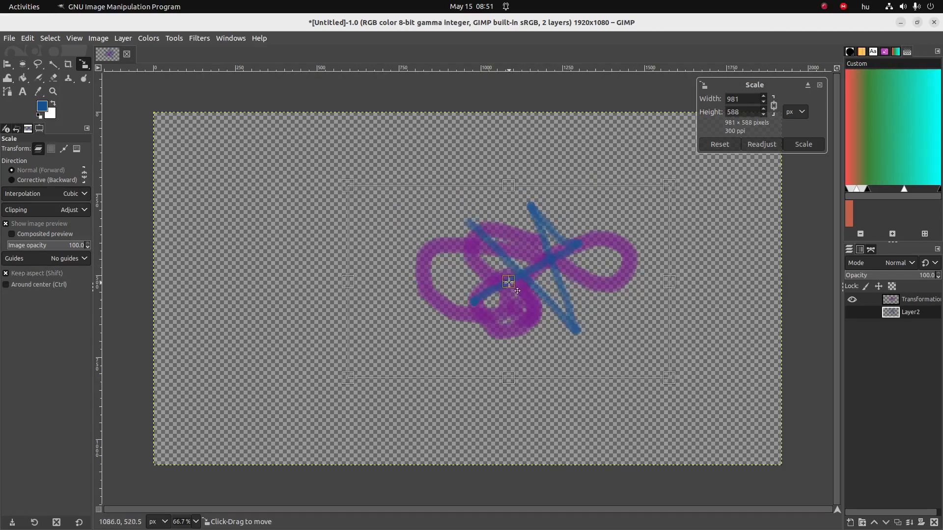
# Step: Make a rectangular selection of about 314 × 201 px around the crossing strokes on Layer2
pyautogui.rightClick(26, 68)
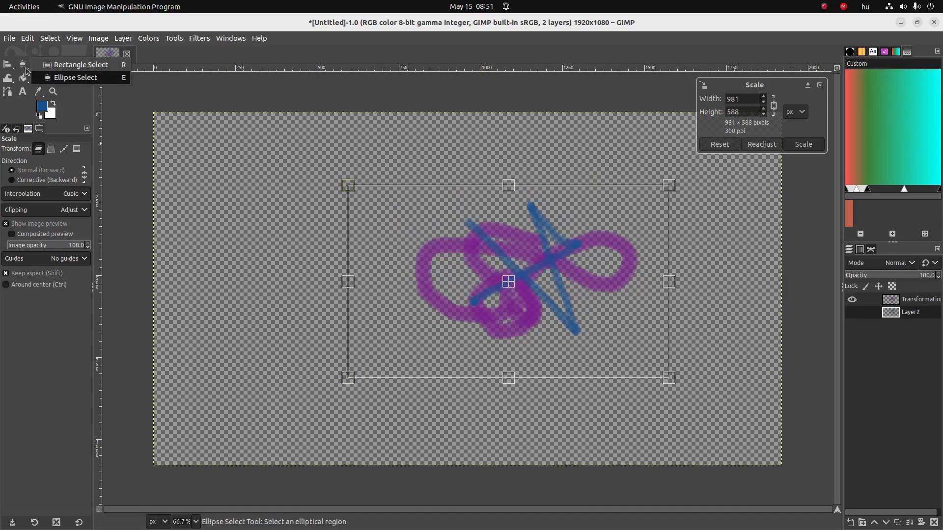
pyautogui.click(62, 66)
pyautogui.moveTo(480, 246); pyautogui.dragTo(582, 312)
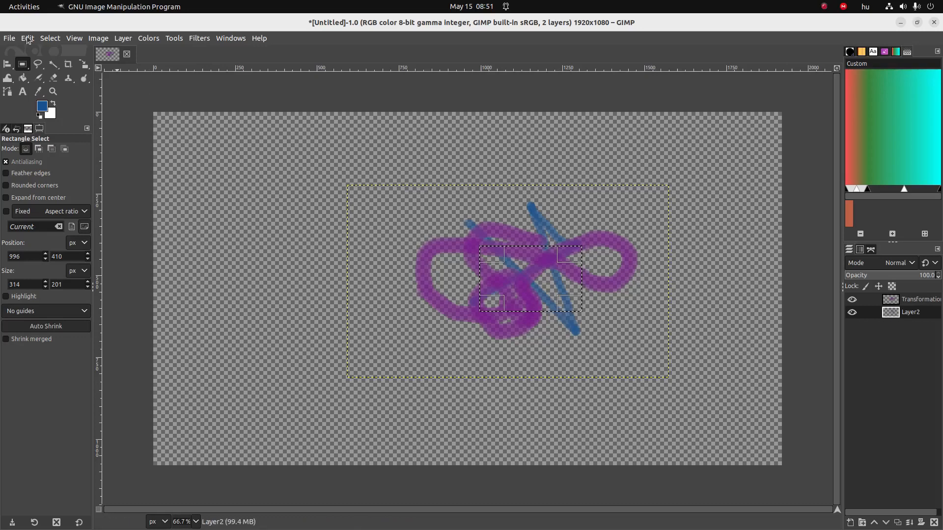
# Step: Scale the selected strokes to 254 × 210 px beside the purple drawing and convert the floating selection to a new layer
pyautogui.click(84, 63)
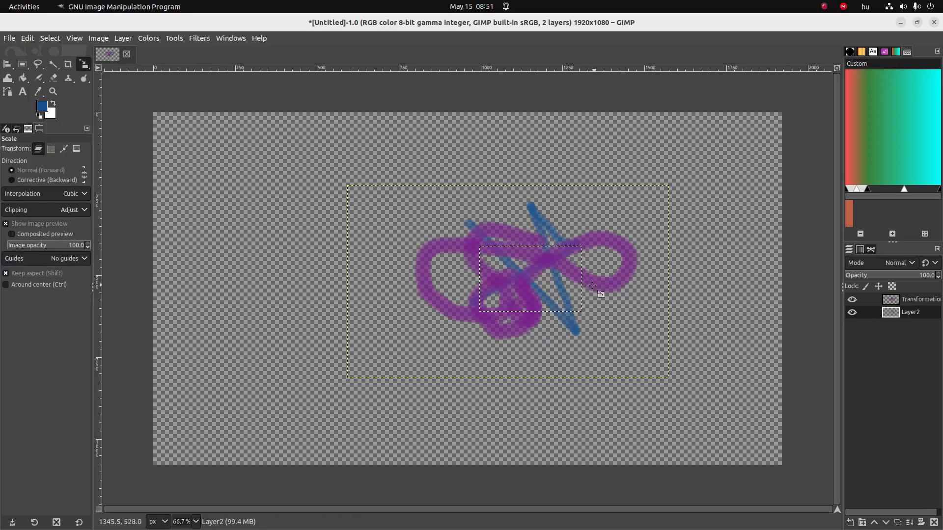
pyautogui.click(558, 287)
pyautogui.moveTo(596, 323); pyautogui.dragTo(378, 253)
pyautogui.press('shift')
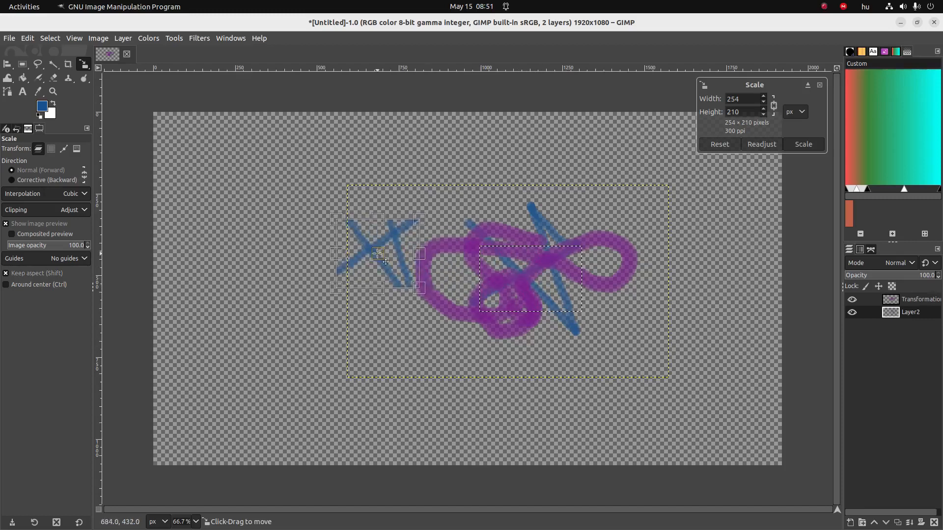
pyautogui.click(804, 144)
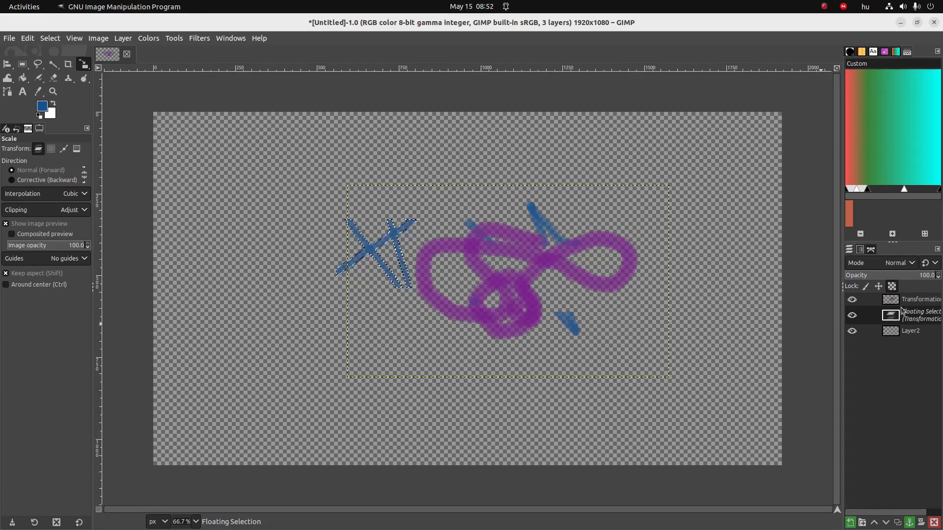
pyautogui.rightClick(894, 329)
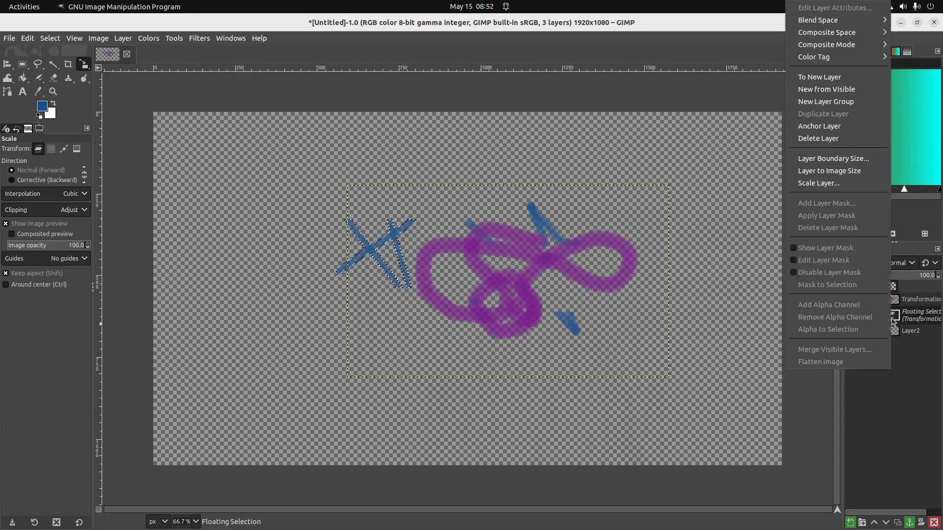
pyautogui.click(816, 79)
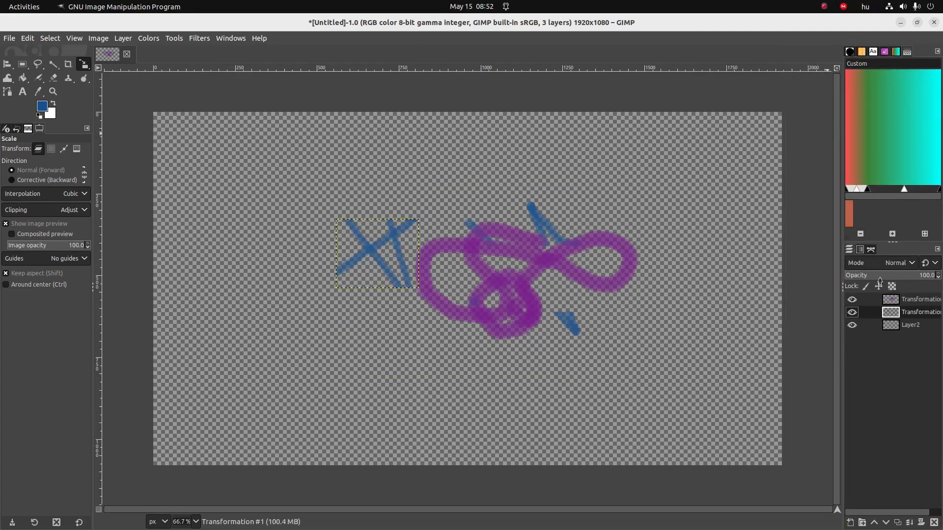
# Step: Compare Layer2 with the new layer of extracted strokes by hiding and showing each one repeatedly
pyautogui.click(892, 328)
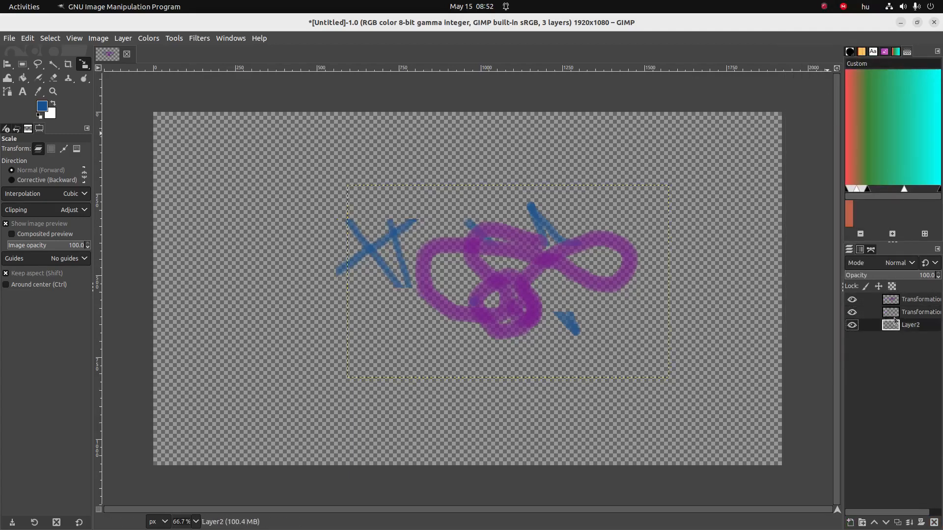
pyautogui.click(892, 313)
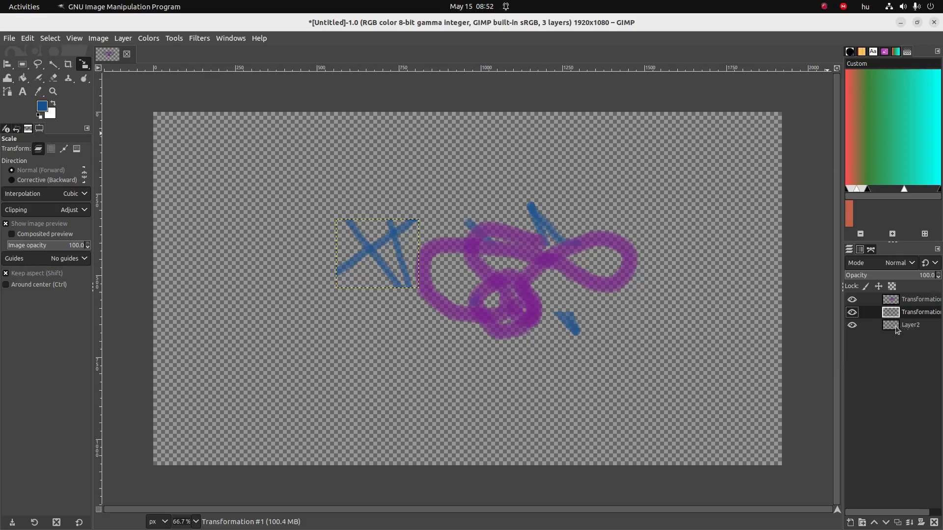
pyautogui.click(896, 329)
pyautogui.click(853, 326)
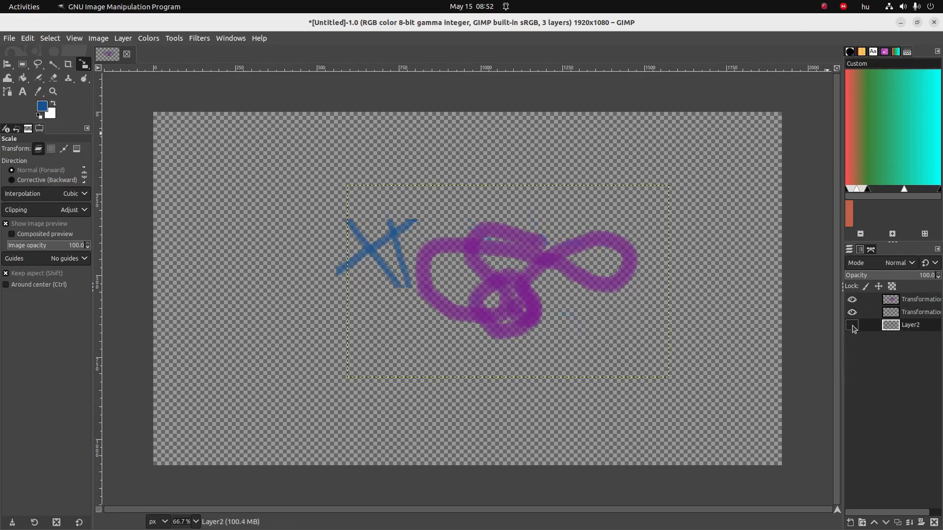
pyautogui.click(853, 326)
pyautogui.click(853, 327)
pyautogui.click(853, 327)
pyautogui.click(853, 328)
pyautogui.click(852, 326)
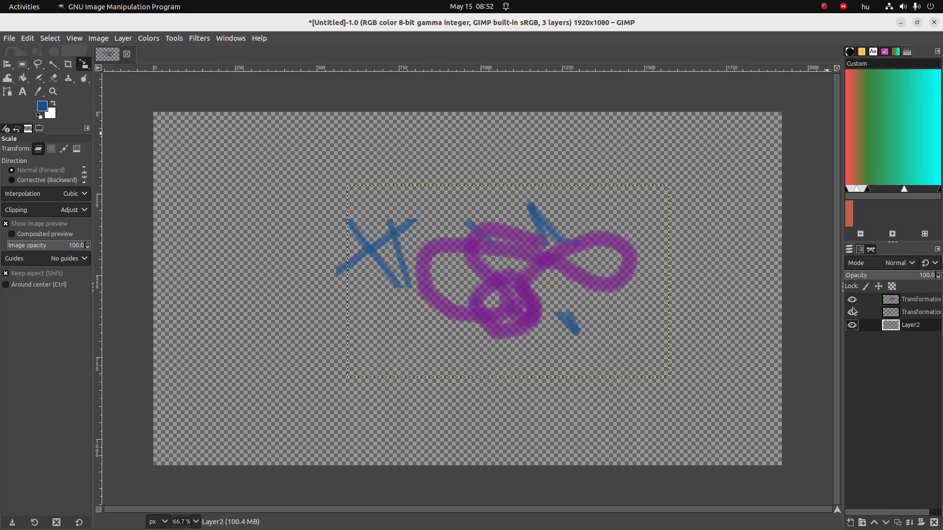
pyautogui.click(852, 313)
pyautogui.click(852, 313)
pyautogui.click(852, 312)
pyautogui.click(852, 313)
# Step: Consult the Transform items in the F.Checklist_Gimp document, return to GIMP and shear Layer2 strongly along the horizontal axis
pyautogui.hotkey('alt', 'Tab')
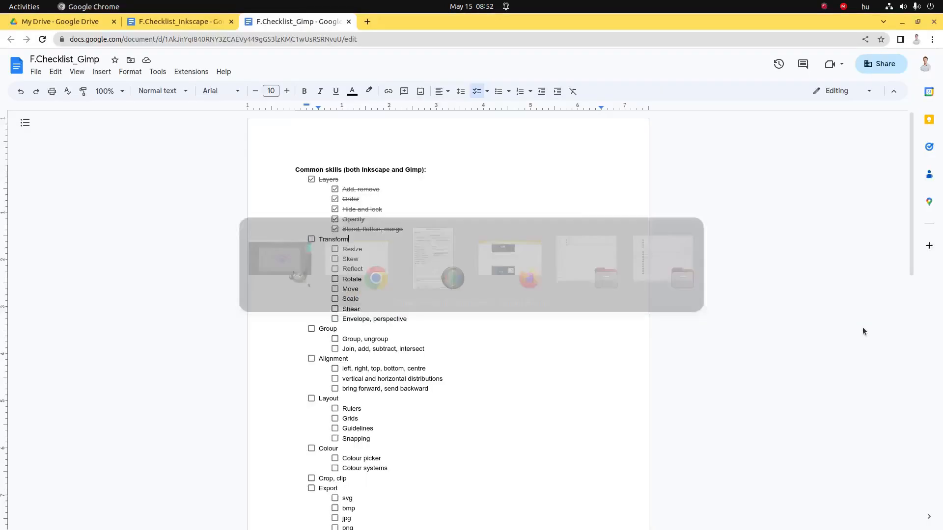
pyautogui.hotkey('alt', 'Tab')
pyautogui.click(84, 66)
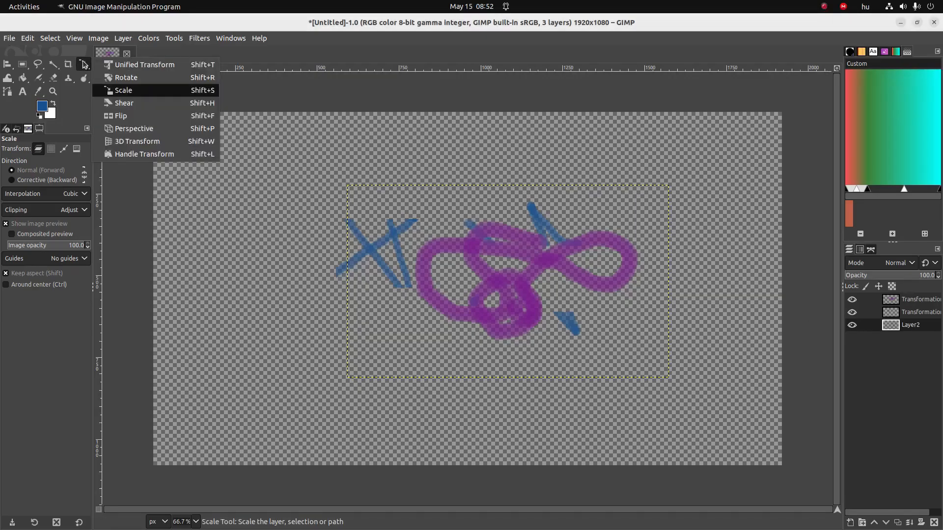
pyautogui.click(140, 103)
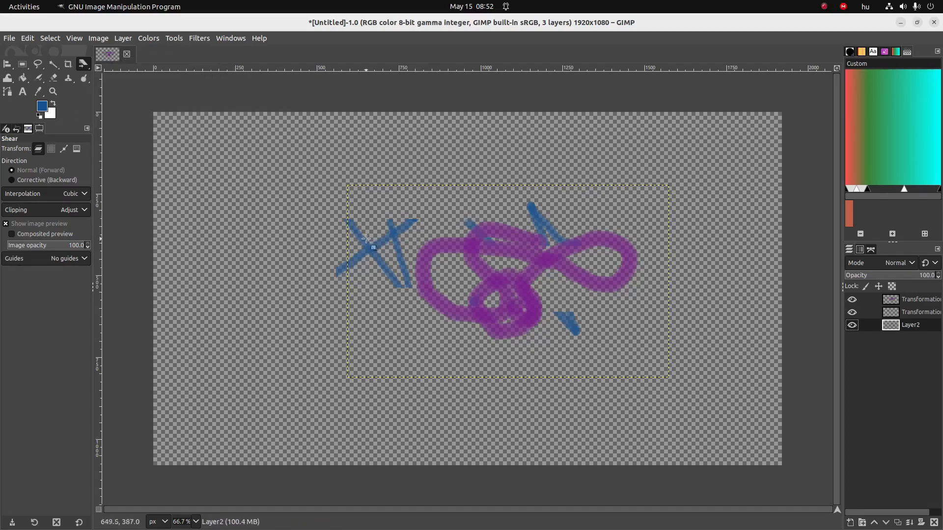
pyautogui.click(463, 250)
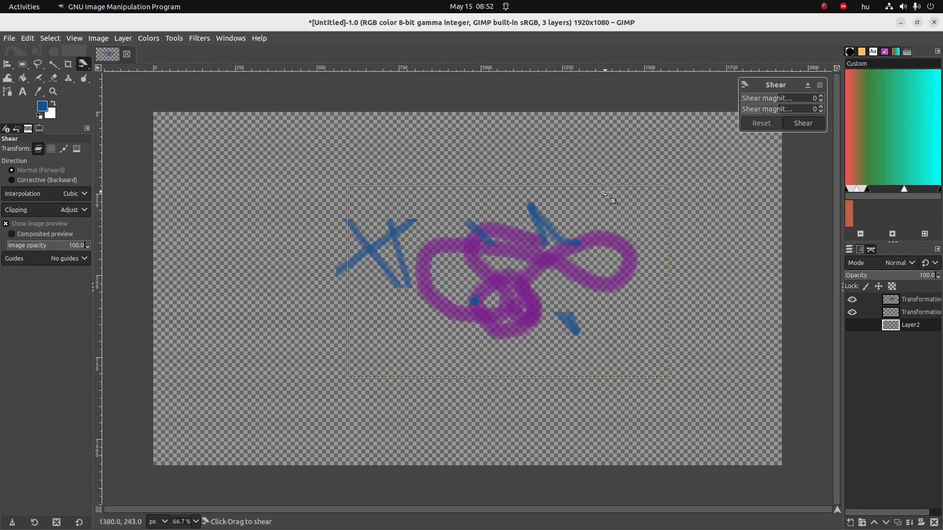
pyautogui.moveTo(605, 193); pyautogui.dragTo(340, 298)
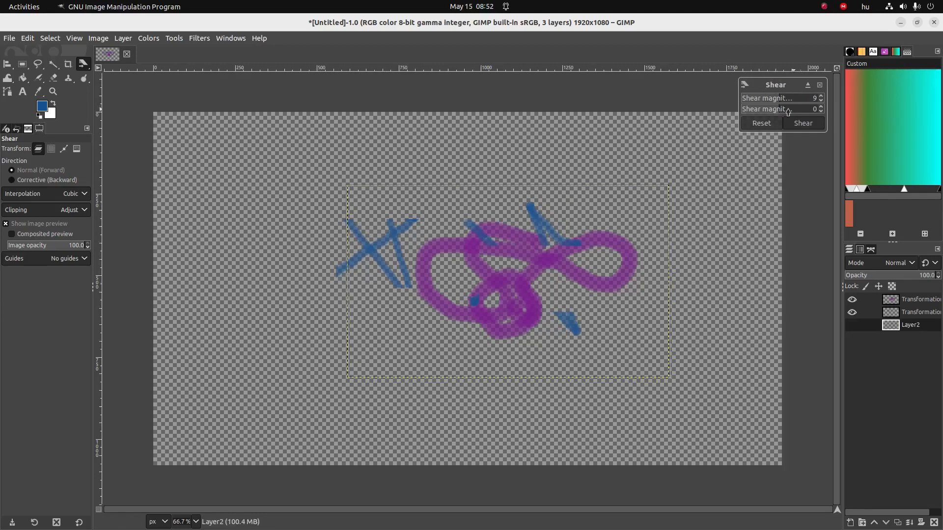
pyautogui.moveTo(784, 108); pyautogui.dragTo(735, 112)
pyautogui.click(802, 123)
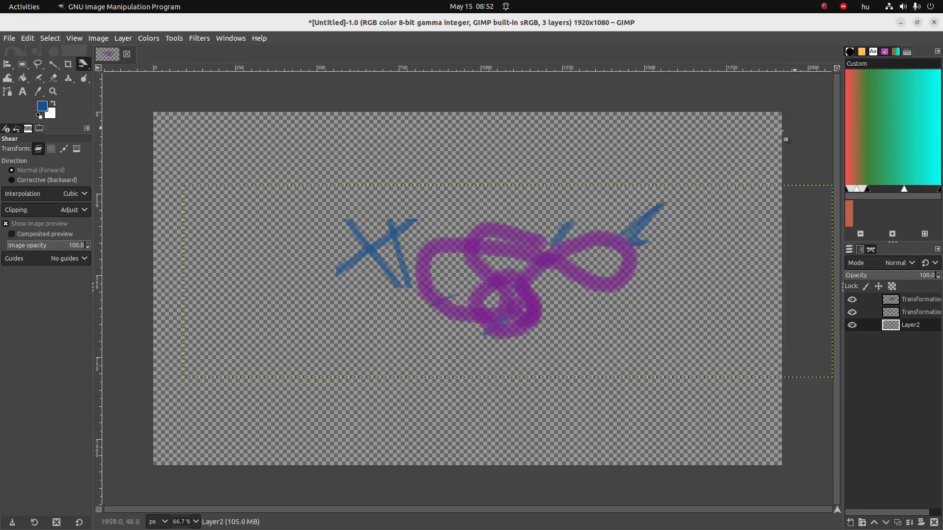
# Step: Try the Flip tool on the sheared Layer2 in the horizontal direction
pyautogui.click(83, 64)
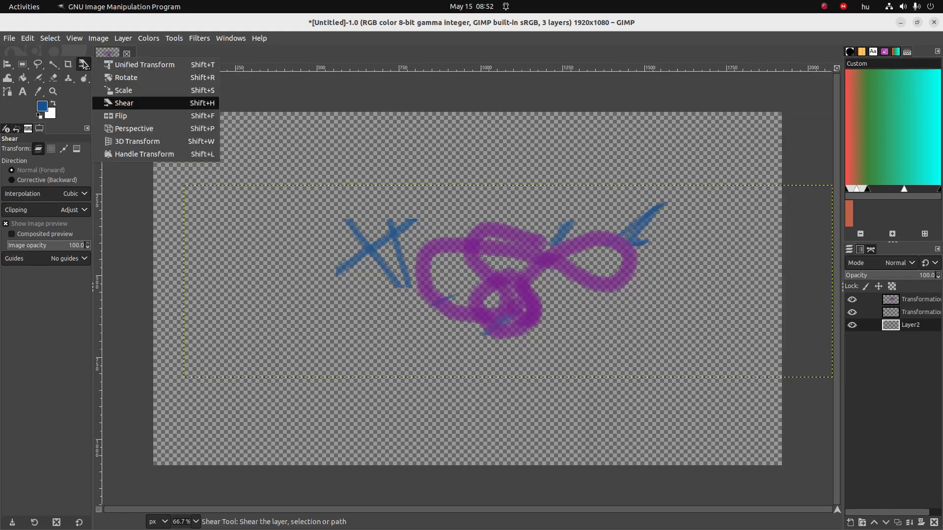
pyautogui.click(119, 118)
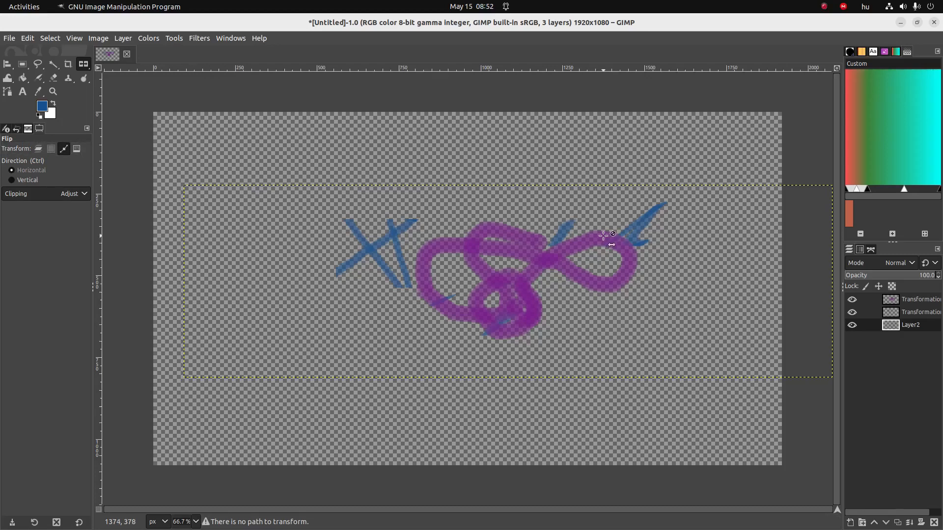
# Step: Apply a Perspective transform to Layer2, spreading its upper corners outward and pulling the lower right corner inward
pyautogui.click(83, 64)
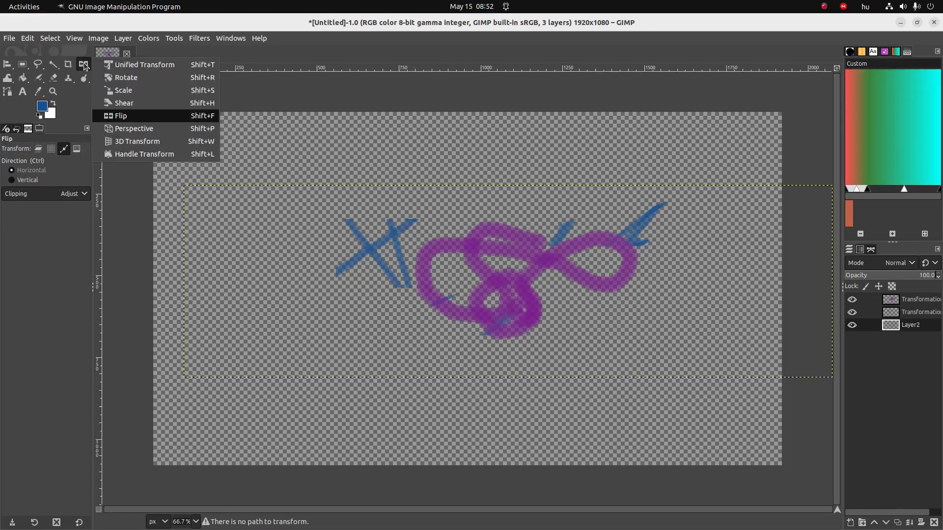
pyautogui.click(127, 132)
pyautogui.moveTo(572, 268); pyautogui.dragTo(478, 293)
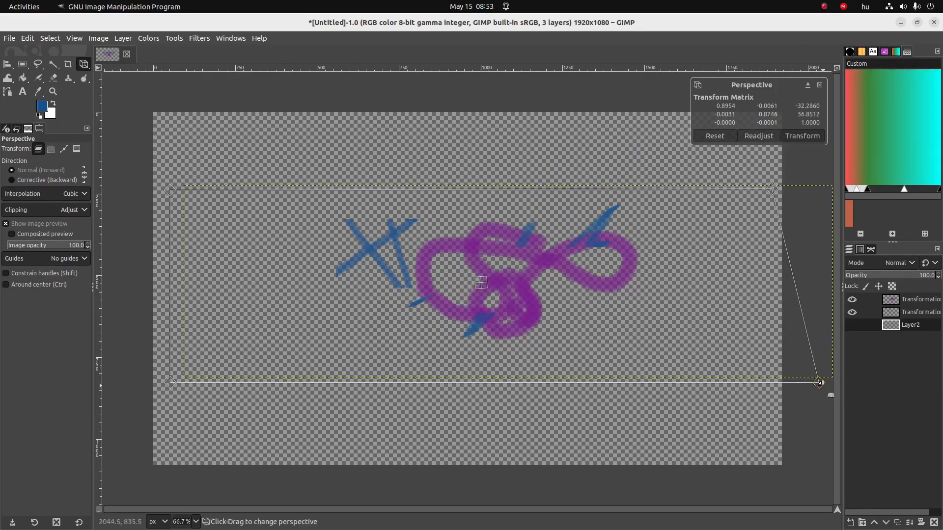
pyautogui.moveTo(818, 383); pyautogui.dragTo(674, 366)
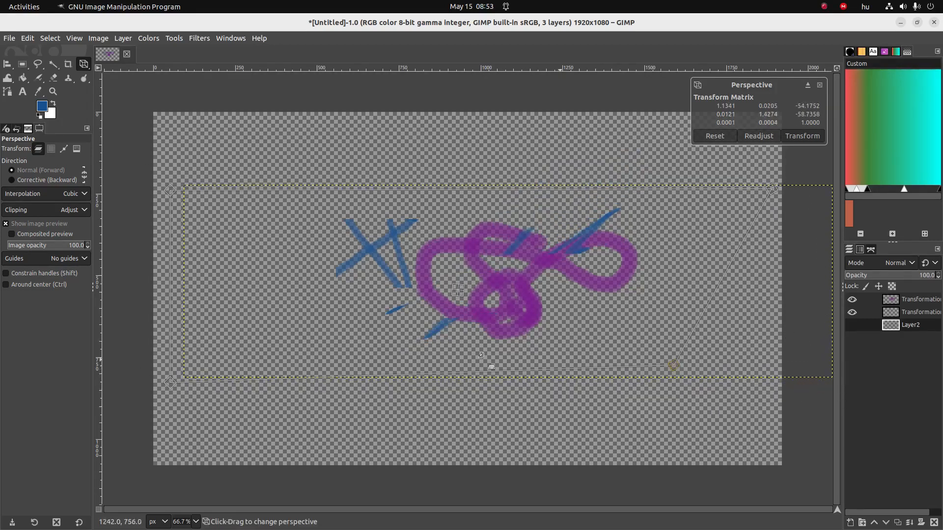
pyautogui.moveTo(170, 383); pyautogui.dragTo(320, 358)
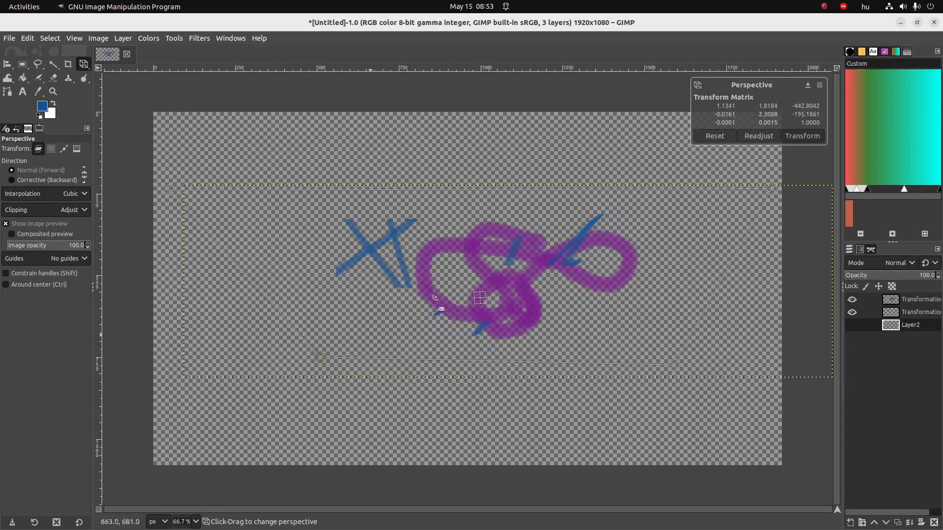
pyautogui.moveTo(777, 189); pyautogui.dragTo(823, 170)
pyautogui.moveTo(170, 191); pyautogui.dragTo(162, 170)
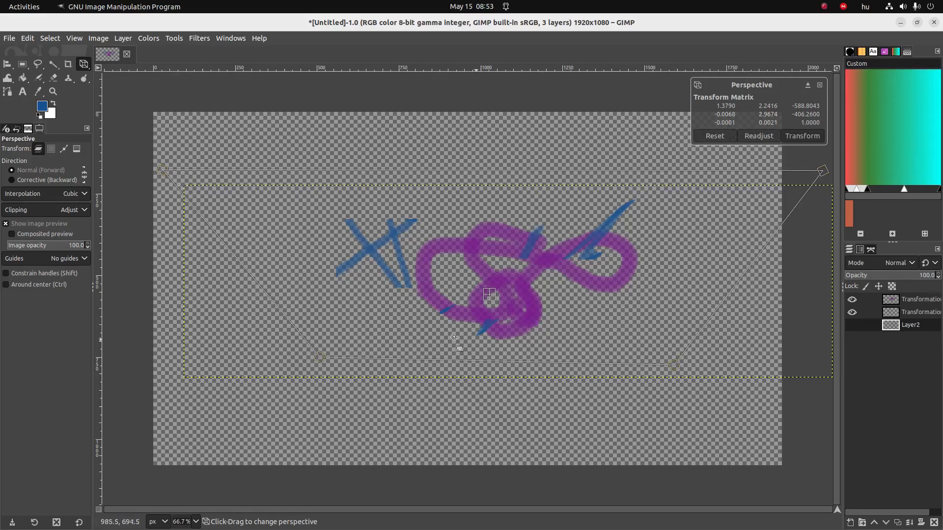
pyautogui.moveTo(319, 357); pyautogui.dragTo(186, 365)
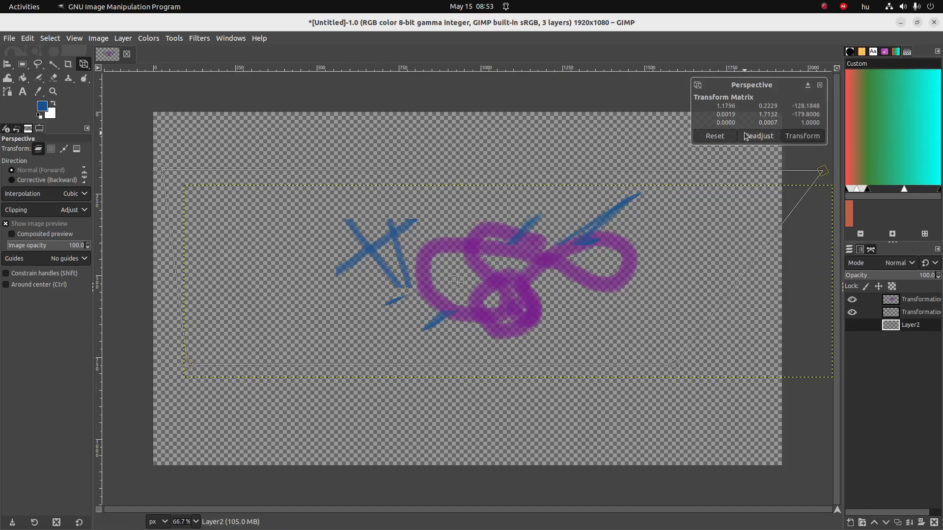
pyautogui.click(800, 136)
# Step: Apply a 3D Transform to the extracted strokes layer with angles of about X -136.33, Y -32.20 and Z -60.74
pyautogui.click(85, 63)
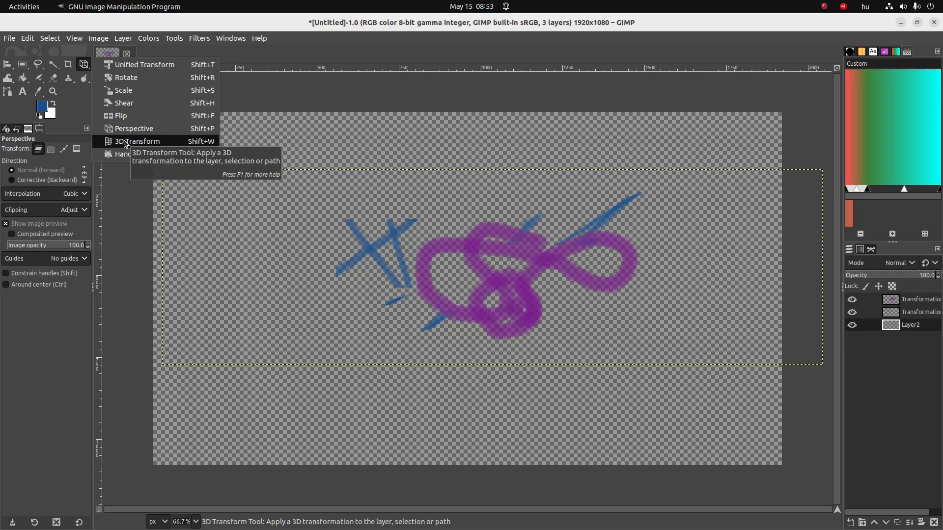
pyautogui.click(918, 313)
pyautogui.rightClick(85, 64)
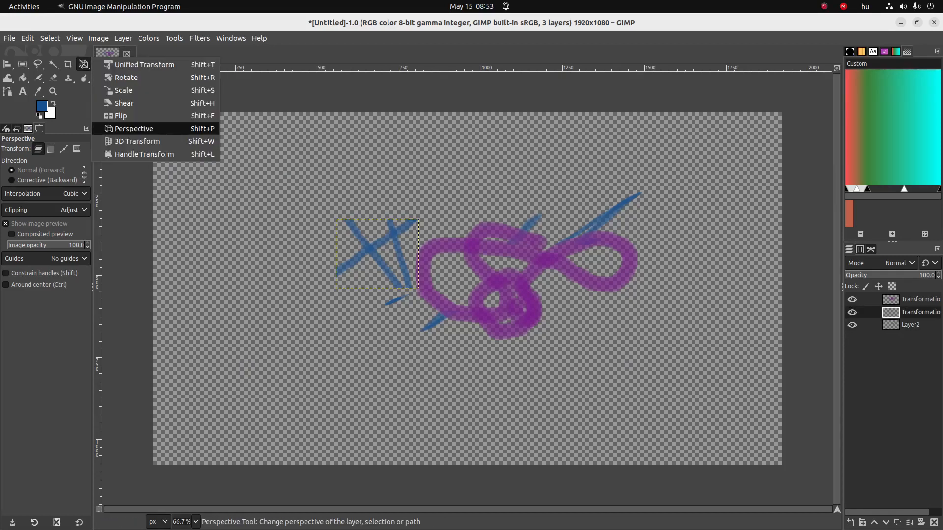
pyautogui.click(133, 142)
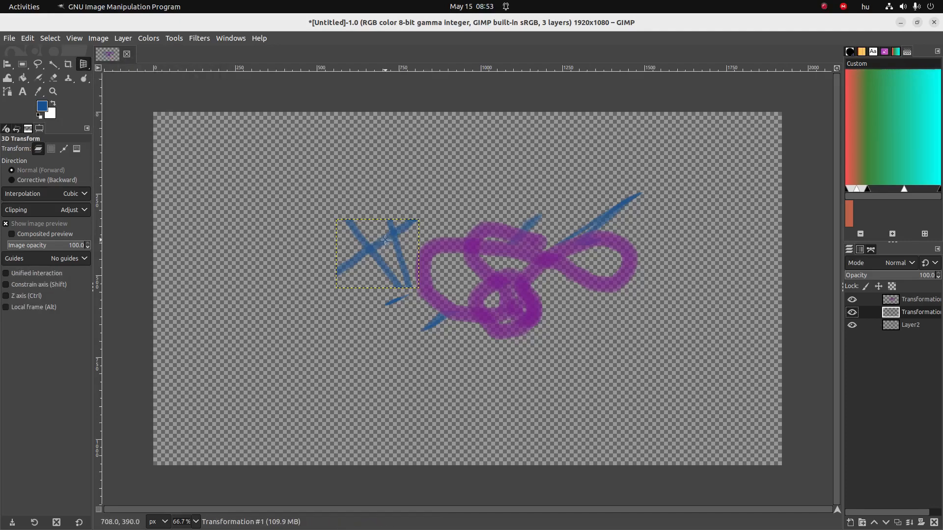
pyautogui.moveTo(381, 236); pyautogui.dragTo(354, 254)
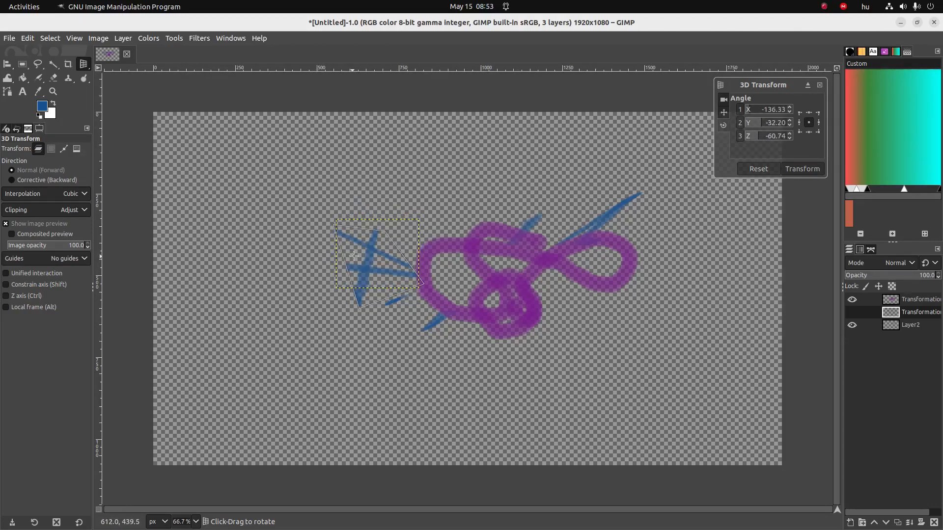
pyautogui.click(801, 169)
# Step: Use Handle Transform with several handles to rotate, stretch and distort the extracted strokes layer across the purple drawing
pyautogui.click(82, 65)
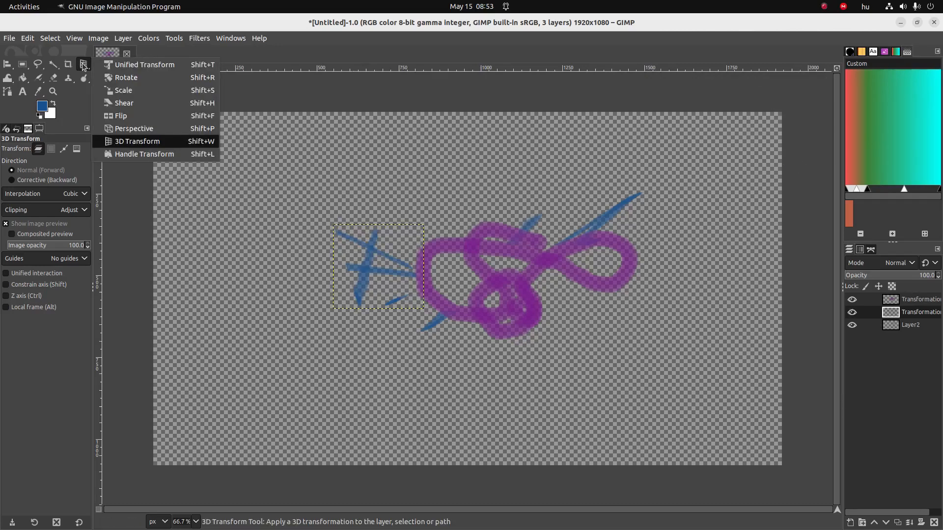
pyautogui.click(119, 154)
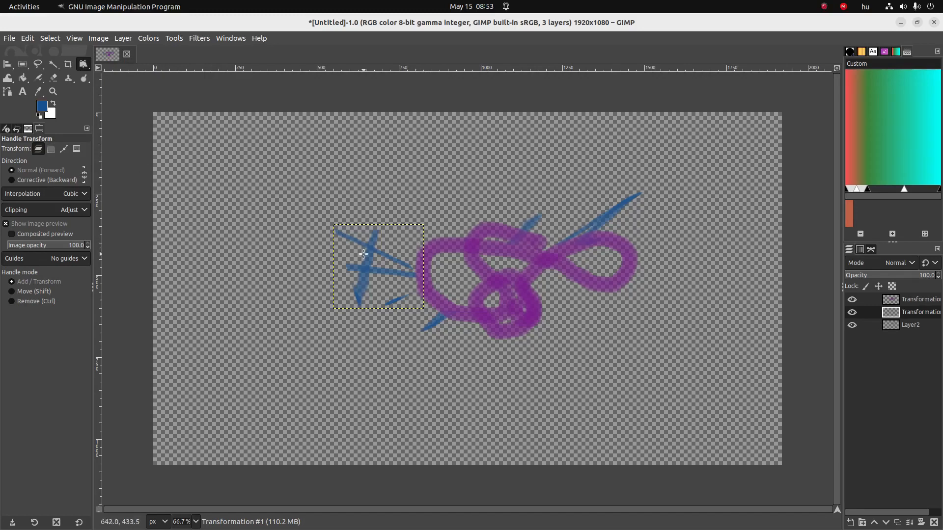
pyautogui.click(377, 254)
pyautogui.moveTo(377, 253)
pyautogui.mouseDown()
pyautogui.moveTo(372, 275)
pyautogui.moveTo(471, 215)
pyautogui.moveTo(497, 183)
pyautogui.moveTo(496, 158)
pyautogui.moveTo(447, 189)
pyautogui.moveTo(457, 207)
pyautogui.moveTo(454, 181)
pyautogui.moveTo(448, 206)
pyautogui.moveTo(467, 156)
pyautogui.moveTo(470, 176)
pyautogui.mouseUp()
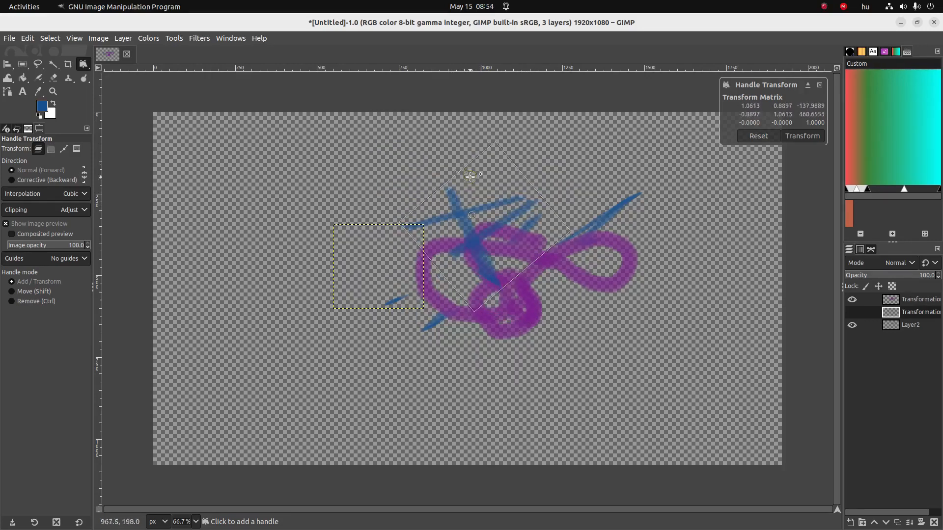
pyautogui.moveTo(539, 217); pyautogui.dragTo(514, 248)
pyautogui.moveTo(532, 254)
pyautogui.mouseDown()
pyautogui.moveTo(670, 253)
pyautogui.moveTo(637, 197)
pyautogui.moveTo(633, 157)
pyautogui.moveTo(651, 245)
pyautogui.mouseUp()
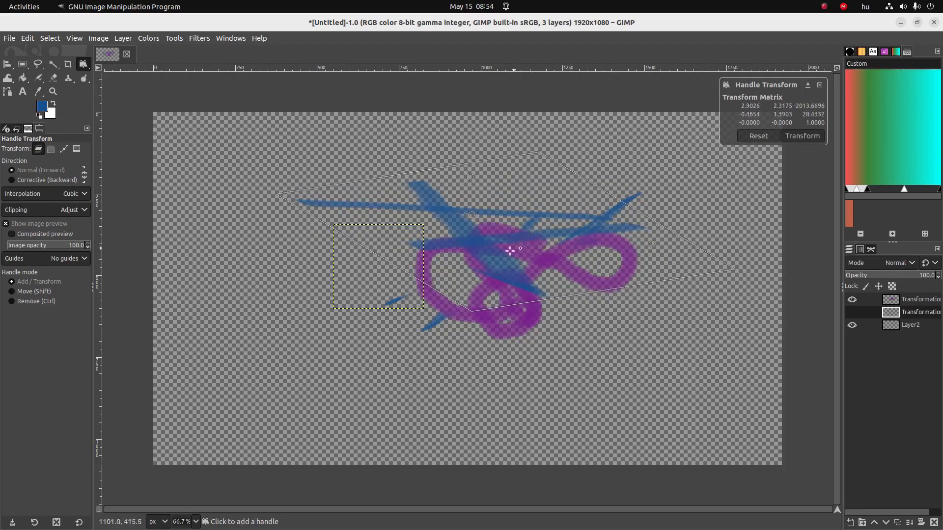
pyautogui.moveTo(494, 265)
pyautogui.mouseDown()
pyautogui.moveTo(488, 328)
pyautogui.moveTo(503, 288)
pyautogui.moveTo(492, 283)
pyautogui.mouseUp()
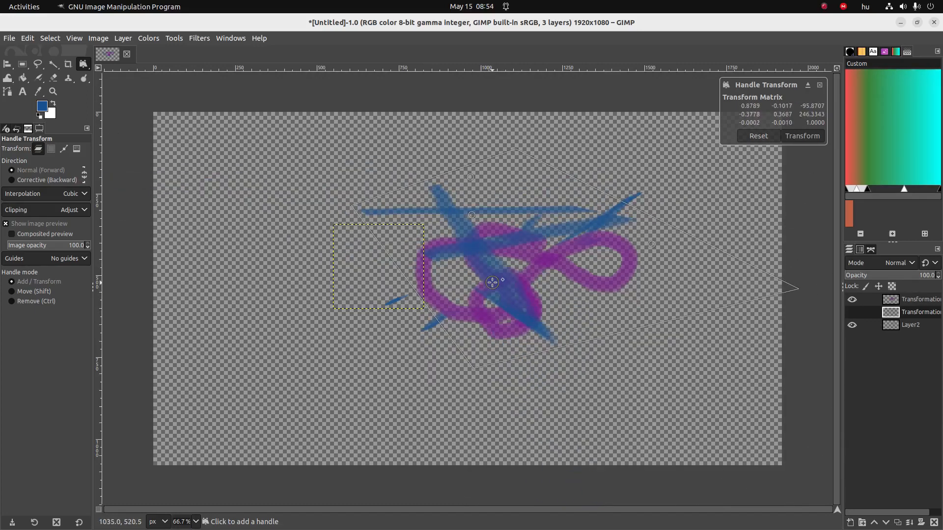
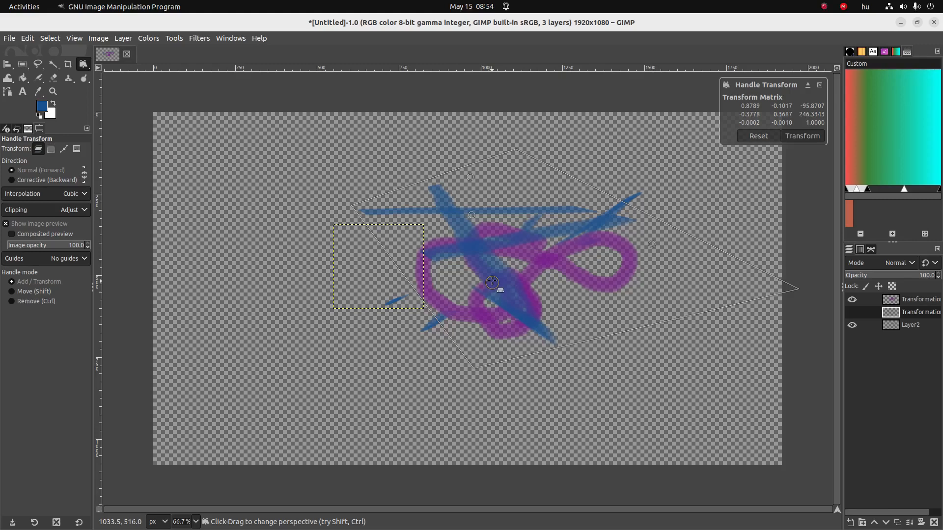
pyautogui.click(802, 136)
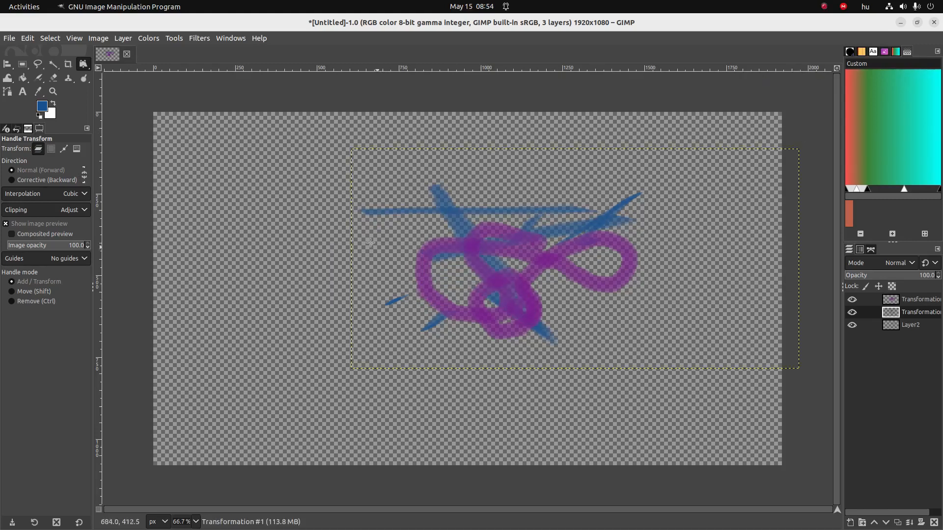
# Step: Switch to the F.Checklist_Gimp document and mark Resize, Skew, Rotate, Move, Scale and Shear as done under Transform
pyautogui.click(88, 63)
pyautogui.hotkey('alt', 'Tab')
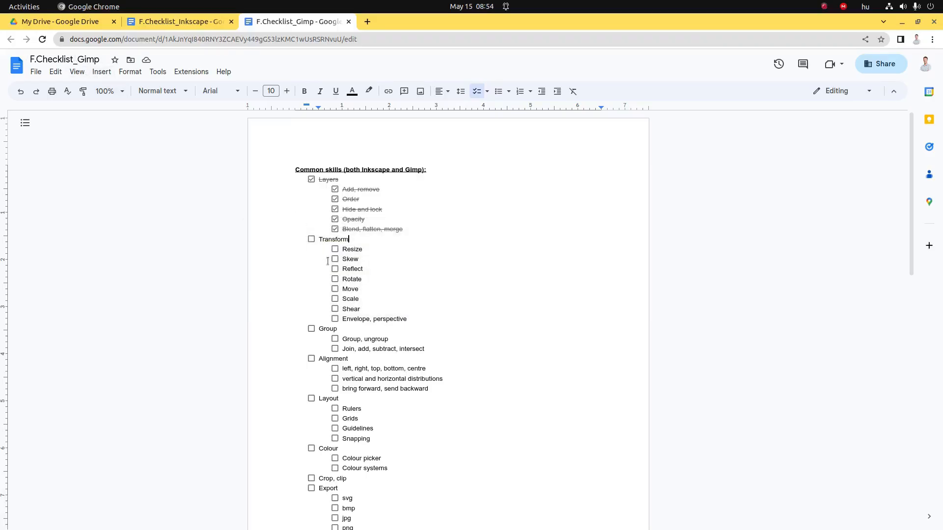
pyautogui.click(334, 250)
pyautogui.hotkey('alt', 'Tab')
pyautogui.hotkey('alt', 'Tab')
pyautogui.click(335, 280)
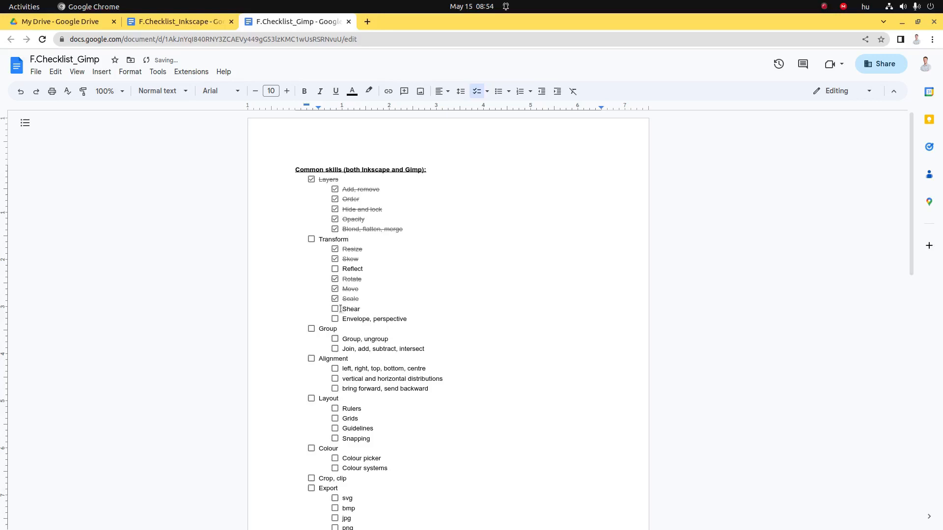
pyautogui.click(336, 310)
pyautogui.moveTo(345, 320); pyautogui.dragTo(393, 322)
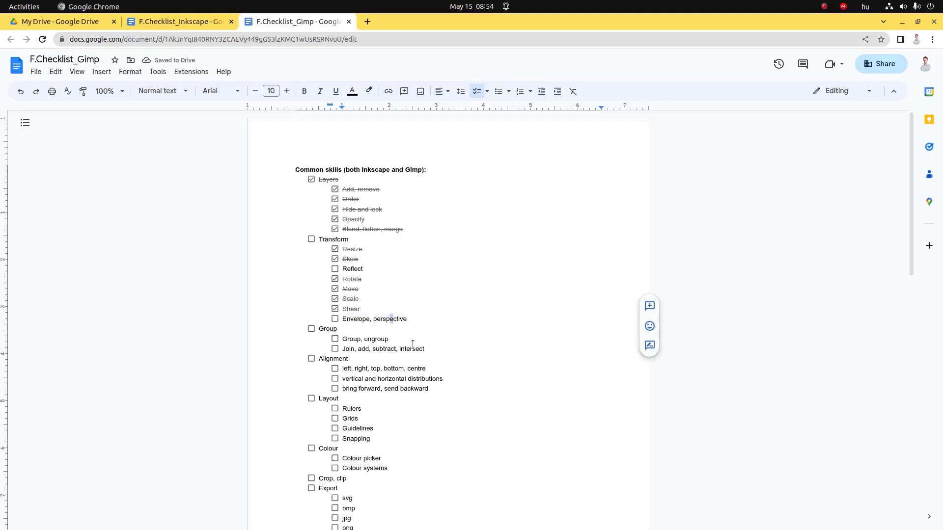
# Step: Switch back to GIMP and delete both Transformation layers and Layer2 so the image is empty
pyautogui.hotkey('alt', 'Tab')
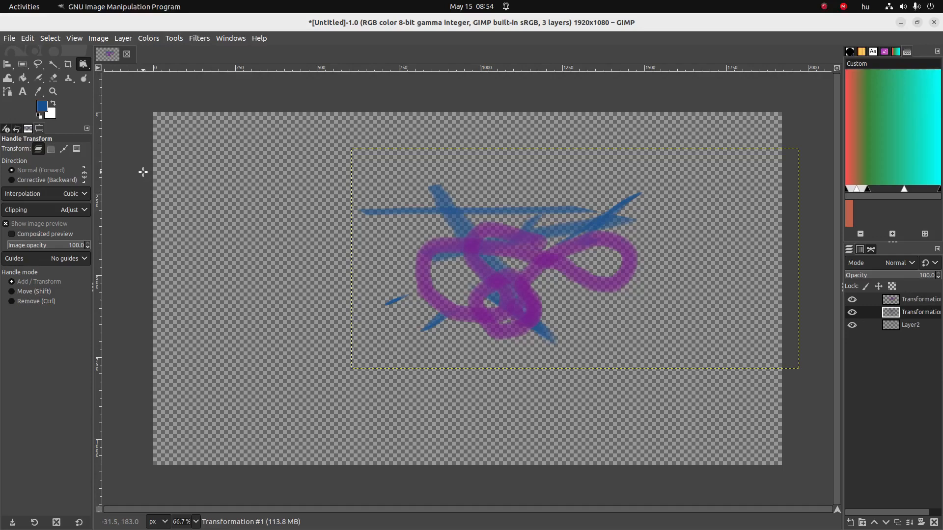
pyautogui.click(894, 303)
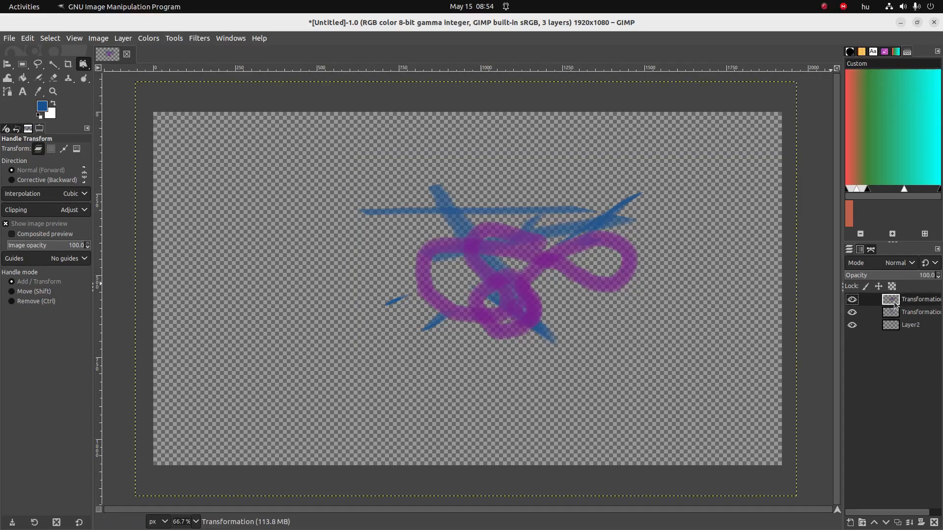
pyautogui.rightClick(894, 303)
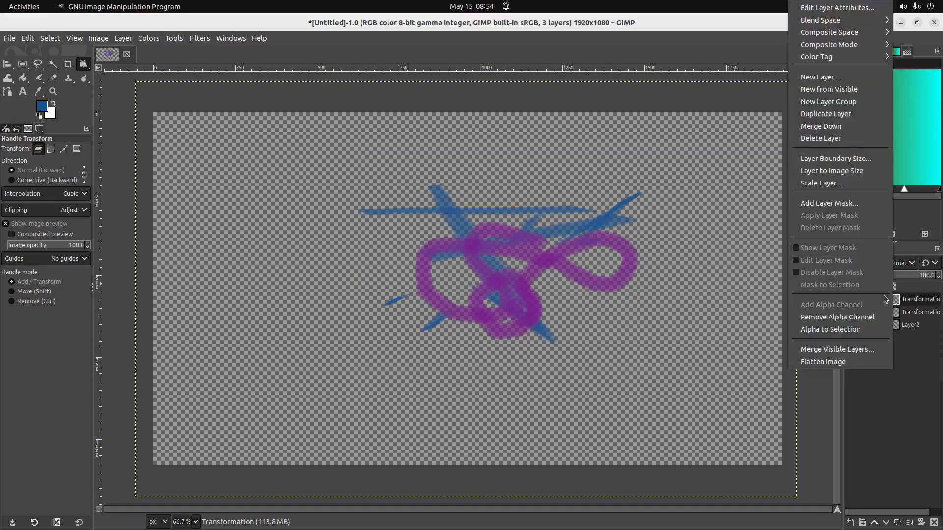
pyautogui.click(816, 141)
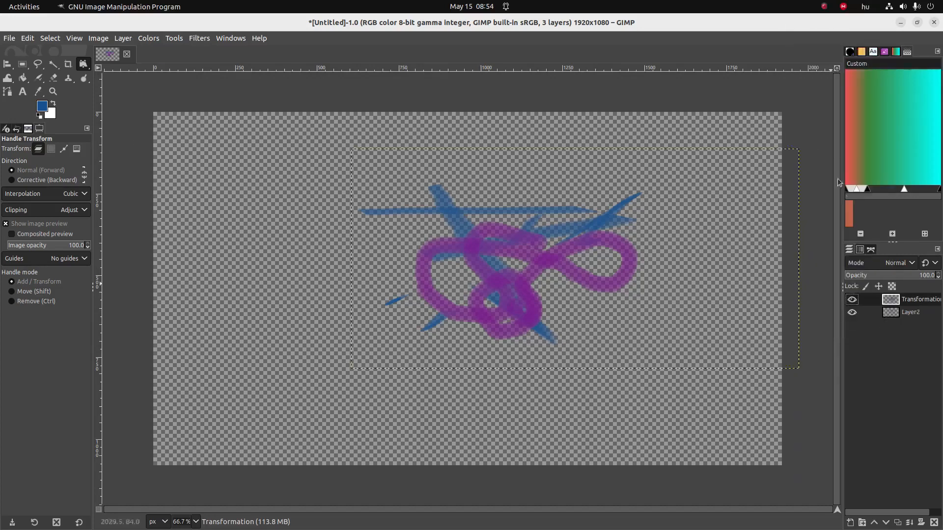
pyautogui.rightClick(886, 300)
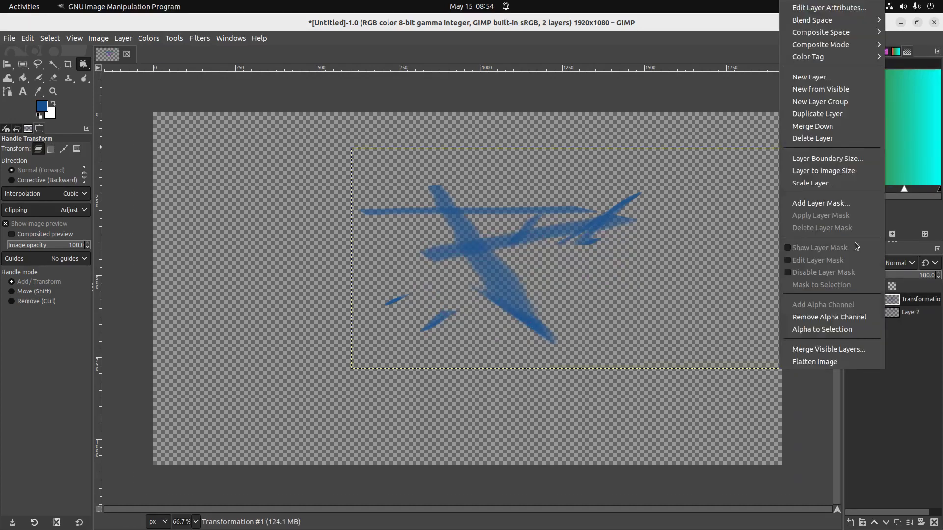
pyautogui.click(818, 138)
pyautogui.rightClick(893, 302)
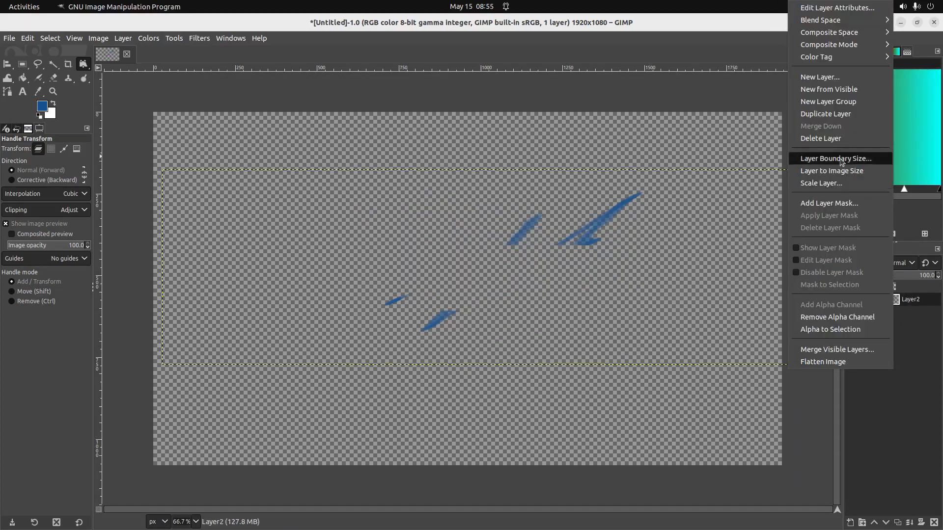
pyautogui.click(821, 138)
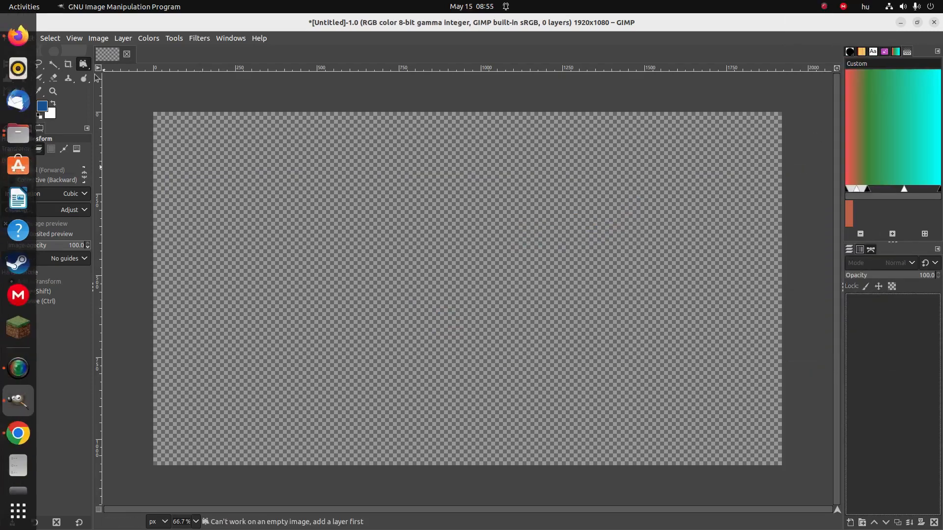
# Step: Choose the Pencil tool and add a transparent 1920 × 1080 px layer named Layer1
pyautogui.click(39, 78)
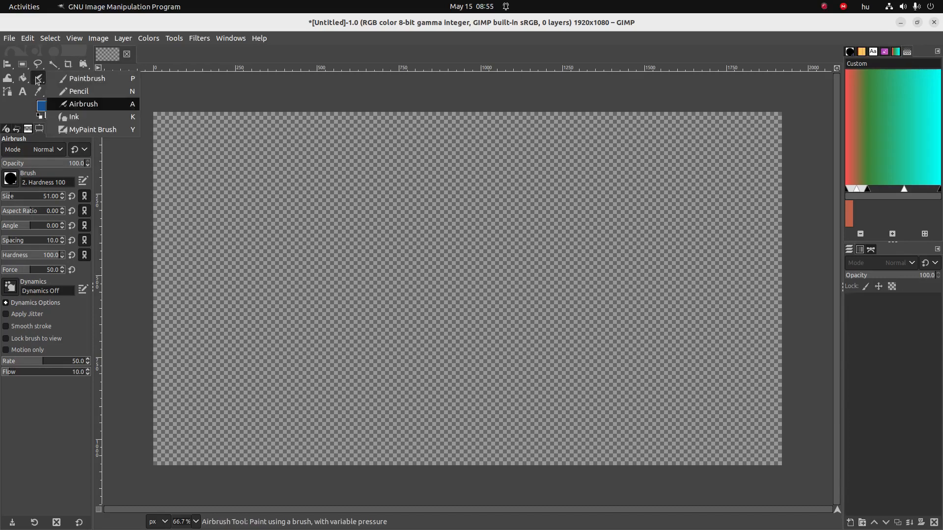
pyautogui.click(73, 92)
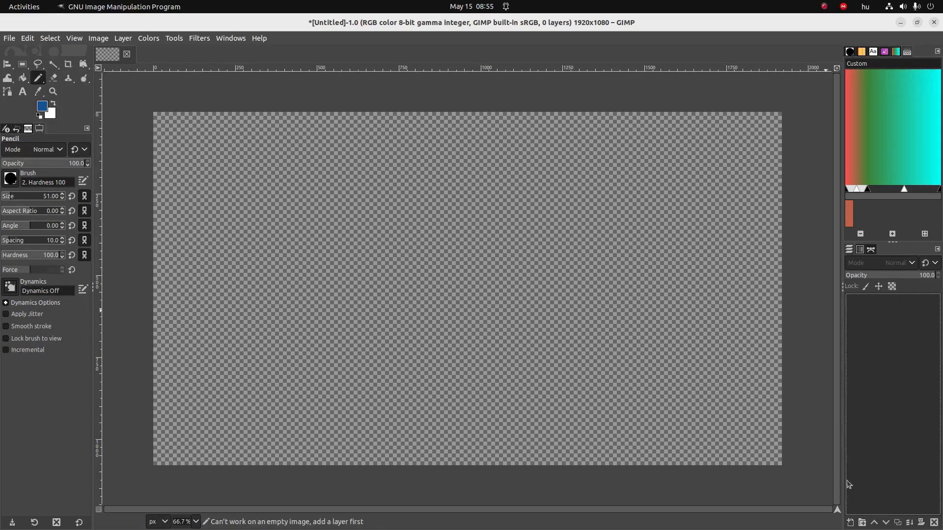
pyautogui.click(850, 522)
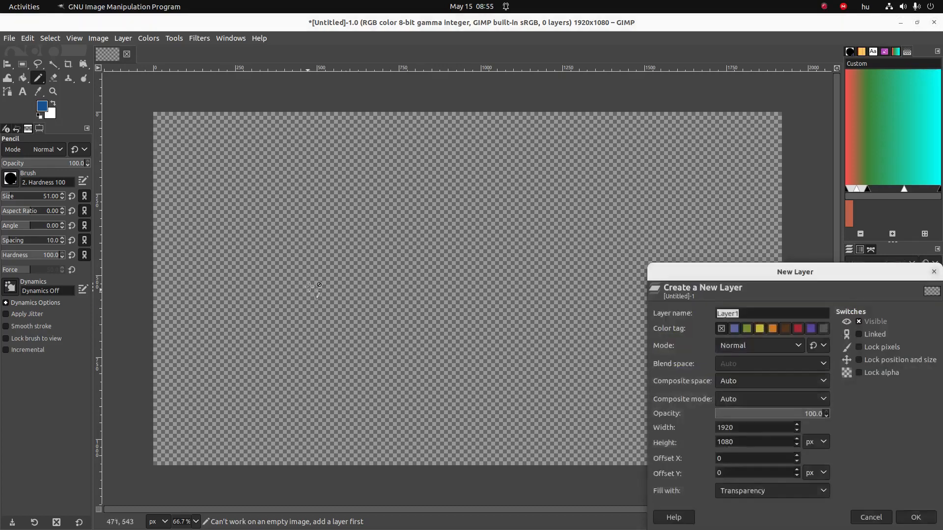
pyautogui.click(925, 523)
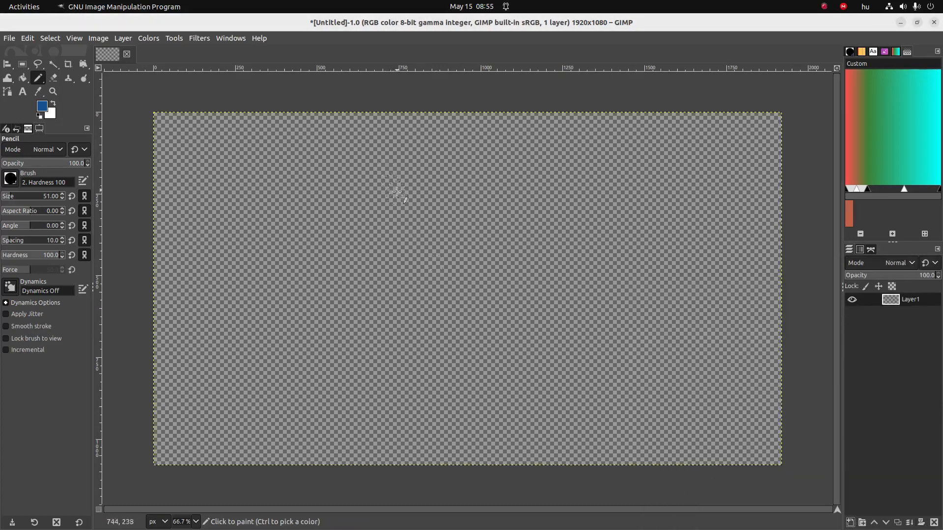
# Step: Draw a blue smiley face on Layer1 with a closed rounded outline, two dot eyes and a curved mouth
pyautogui.moveTo(396, 192)
pyautogui.mouseDown()
pyautogui.moveTo(366, 188)
pyautogui.moveTo(329, 222)
pyautogui.moveTo(320, 283)
pyautogui.moveTo(340, 326)
pyautogui.moveTo(470, 362)
pyautogui.moveTo(569, 340)
pyautogui.moveTo(554, 229)
pyautogui.moveTo(480, 192)
pyautogui.moveTo(377, 187)
pyautogui.mouseUp()
pyautogui.click(392, 243)
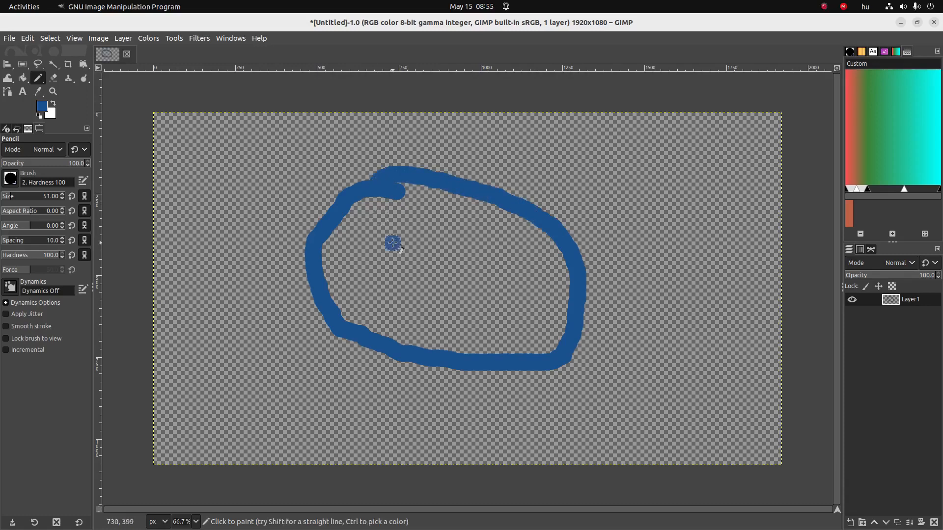
pyautogui.click(500, 248)
pyautogui.moveTo(411, 292)
pyautogui.mouseDown()
pyautogui.moveTo(433, 319)
pyautogui.moveTo(470, 326)
pyautogui.moveTo(501, 300)
pyautogui.mouseUp()
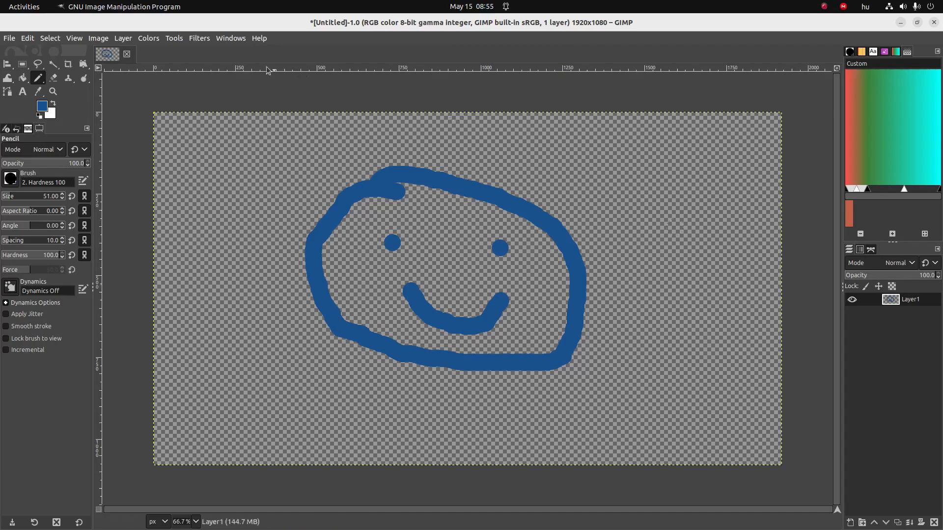
# Step: Choose the Perspective tool from the transform tools and start it on the whole of Layer1
pyautogui.rightClick(12, 80)
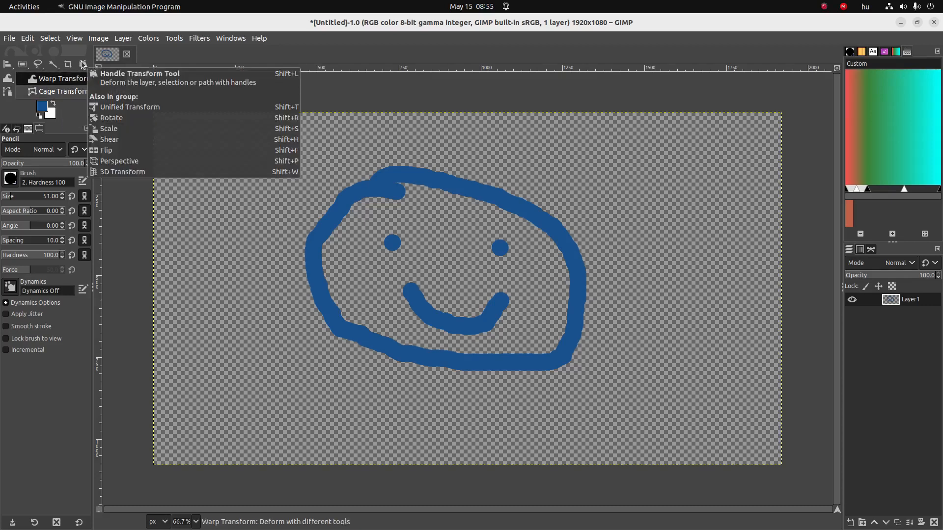
pyautogui.click(10, 83)
pyautogui.rightClick(84, 67)
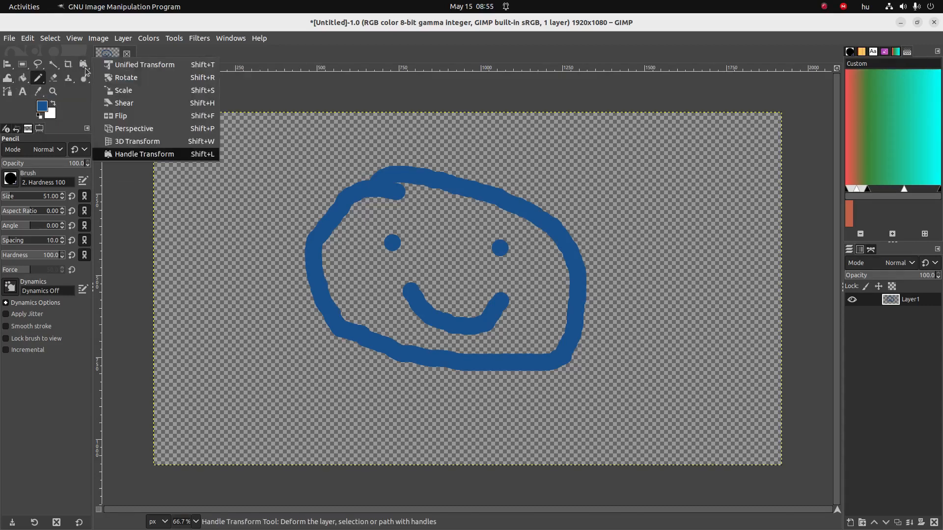
pyautogui.click(135, 128)
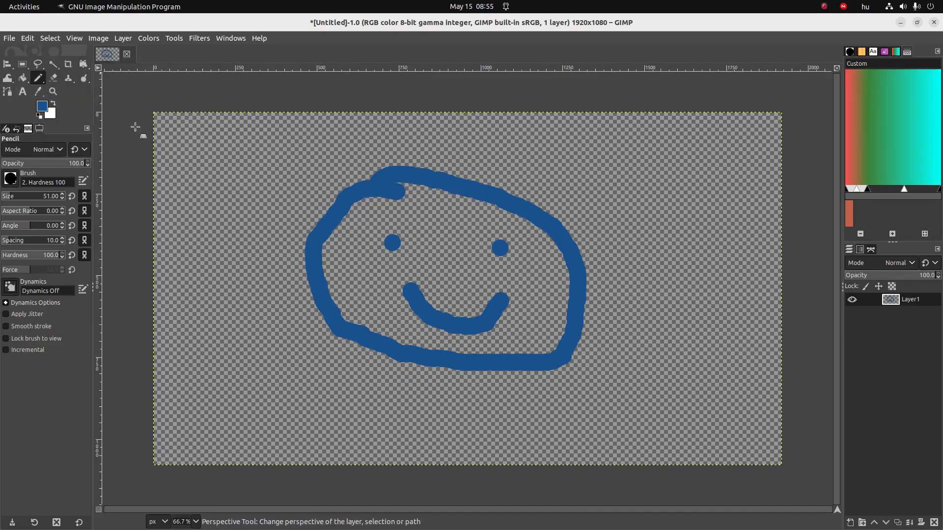
pyautogui.click(384, 189)
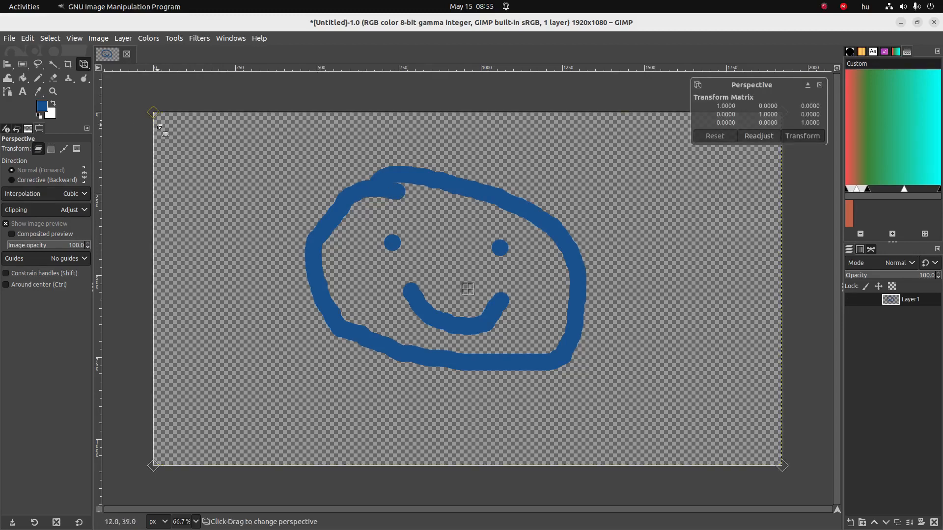
# Step: Make a rectangular selection of about 1009 × 683 px around the whole smiley face
pyautogui.click(22, 64)
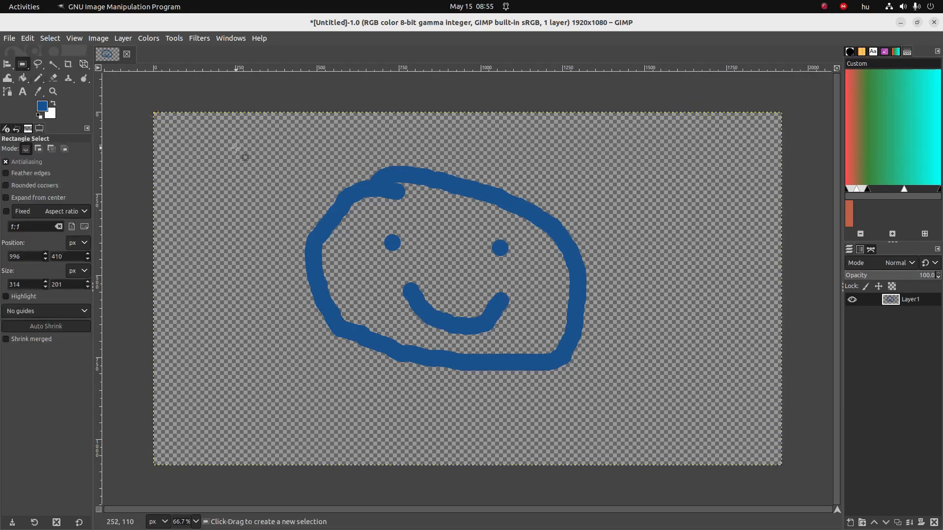
pyautogui.moveTo(271, 155); pyautogui.dragTo(436, 280)
pyautogui.moveTo(479, 303); pyautogui.dragTo(601, 379)
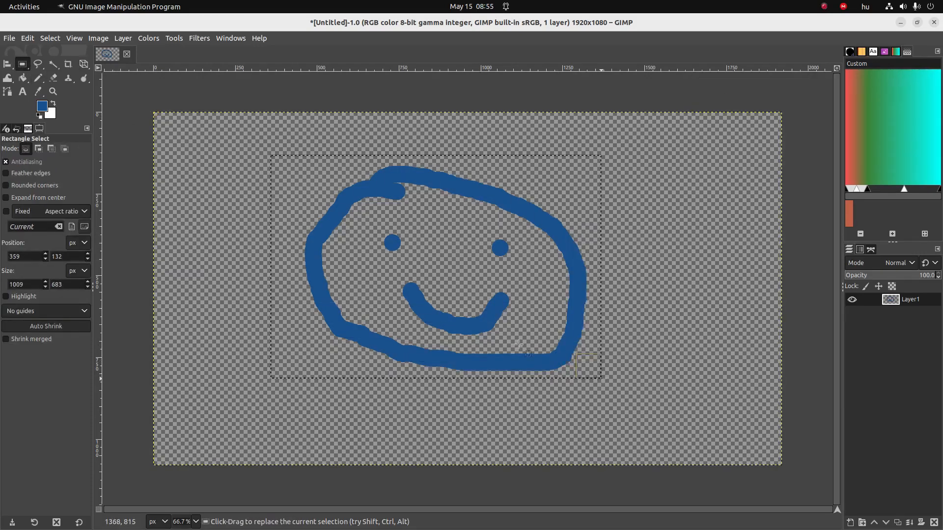
# Step: Apply a Perspective transform to the selected face, pulling its upper corners inward, moving it to the canvas's right side and stretching the lower left corner outward
pyautogui.click(83, 65)
pyautogui.click(384, 234)
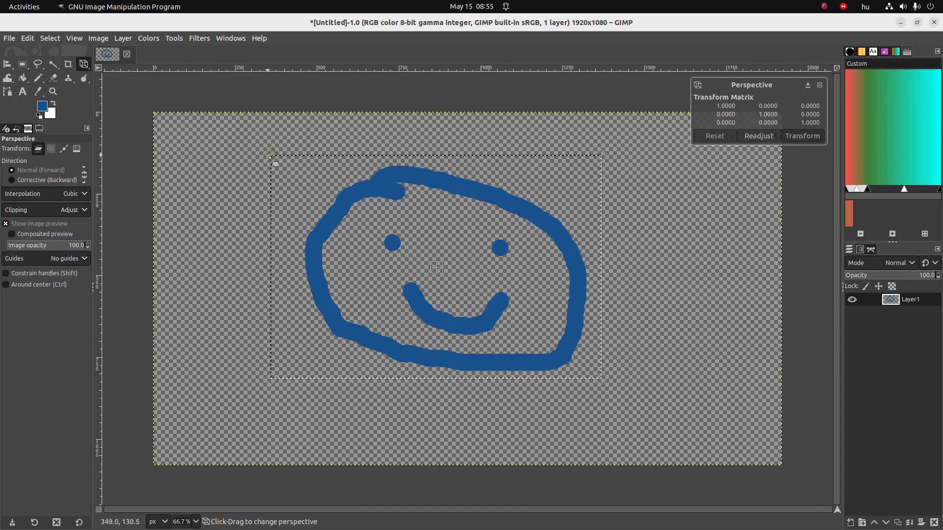
pyautogui.moveTo(269, 156); pyautogui.dragTo(372, 174)
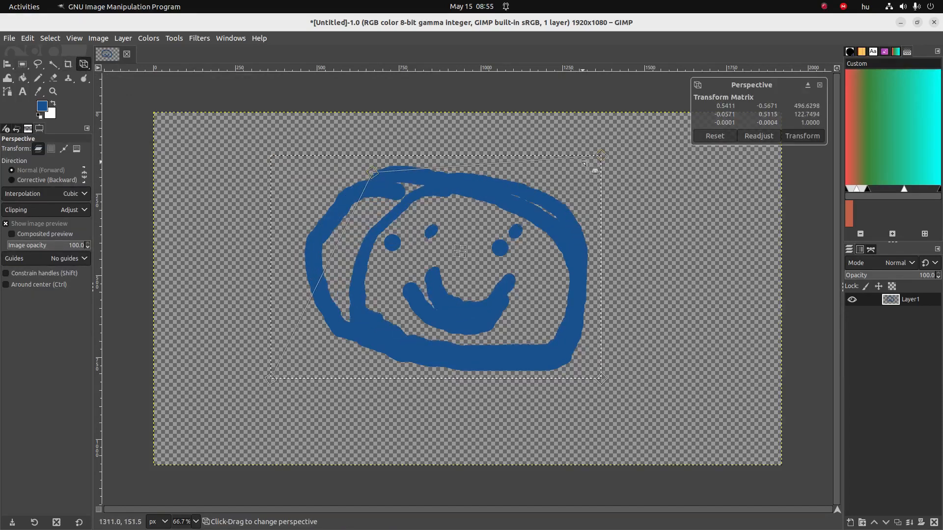
pyautogui.moveTo(600, 159); pyautogui.dragTo(507, 161)
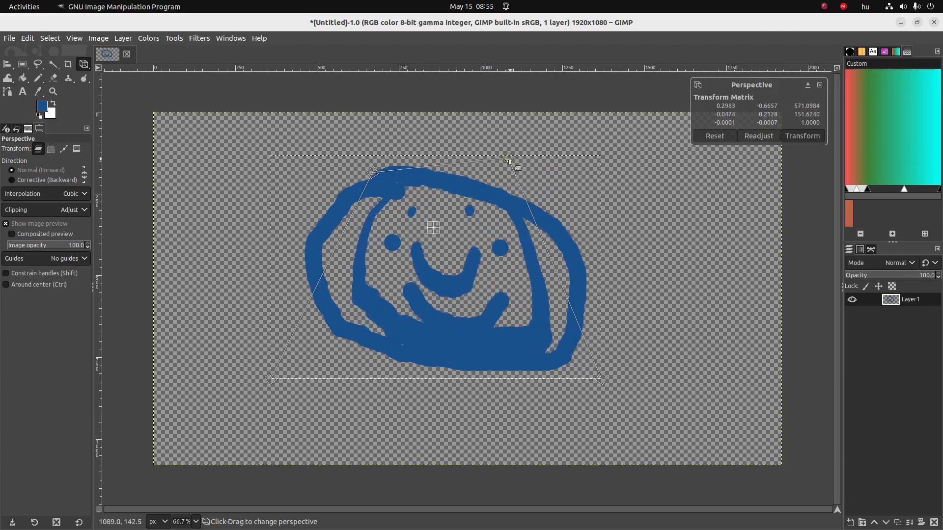
pyautogui.moveTo(433, 227); pyautogui.dragTo(679, 236)
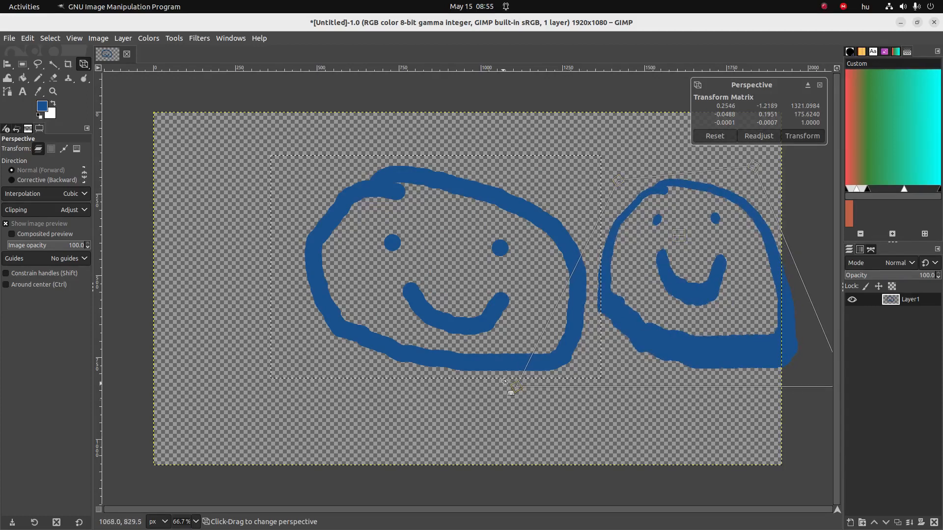
pyautogui.moveTo(513, 390); pyautogui.dragTo(459, 415)
pyautogui.click(804, 136)
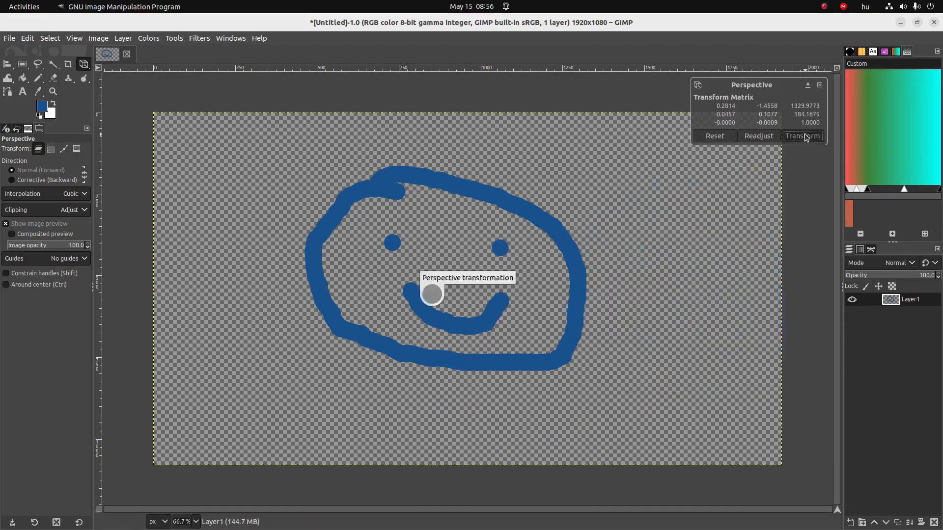
# Step: Choose the Cage Transform tool and turn the floating selection of the distorted face into a new layer
pyautogui.hotkey('shift', 'g')
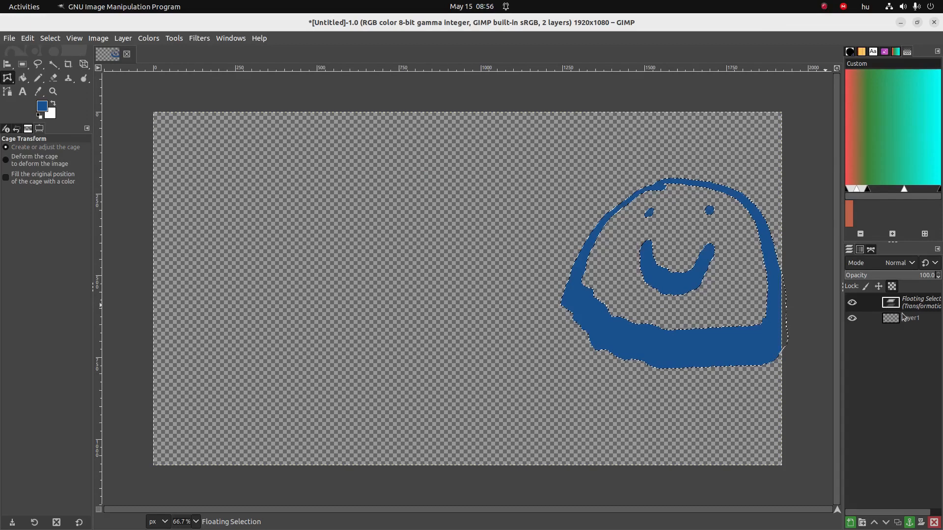
pyautogui.rightClick(895, 309)
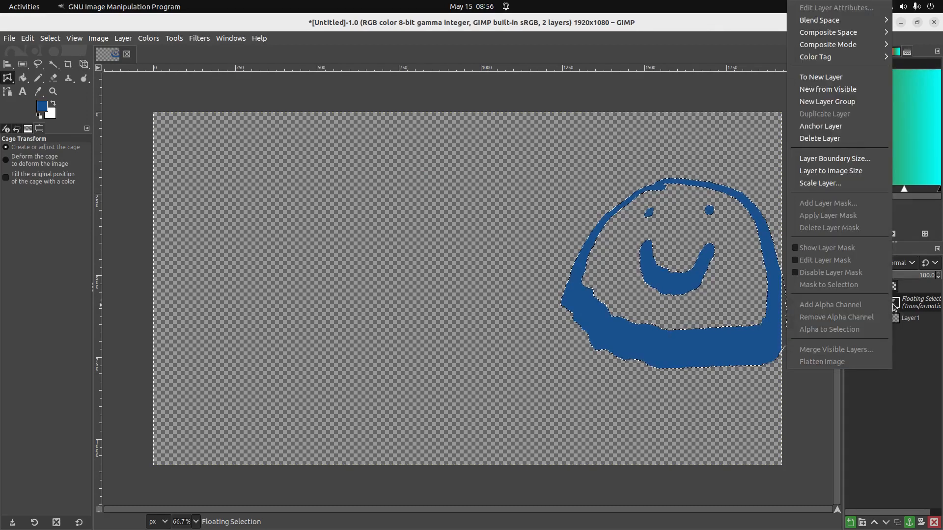
pyautogui.click(828, 81)
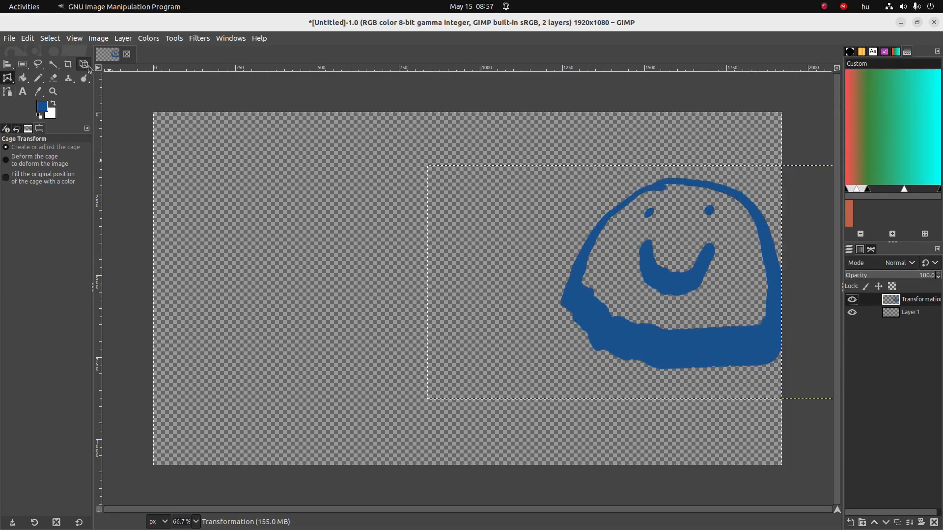
# Step: Use the Scale tool to move the distorted face left to the middle of the canvas and apply the transform
pyautogui.moveTo(87, 65)
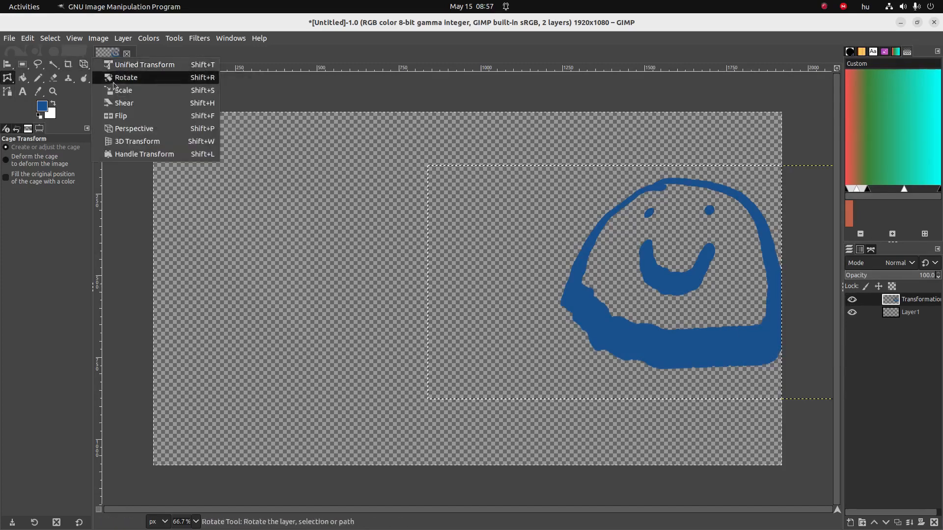
pyautogui.click(146, 66)
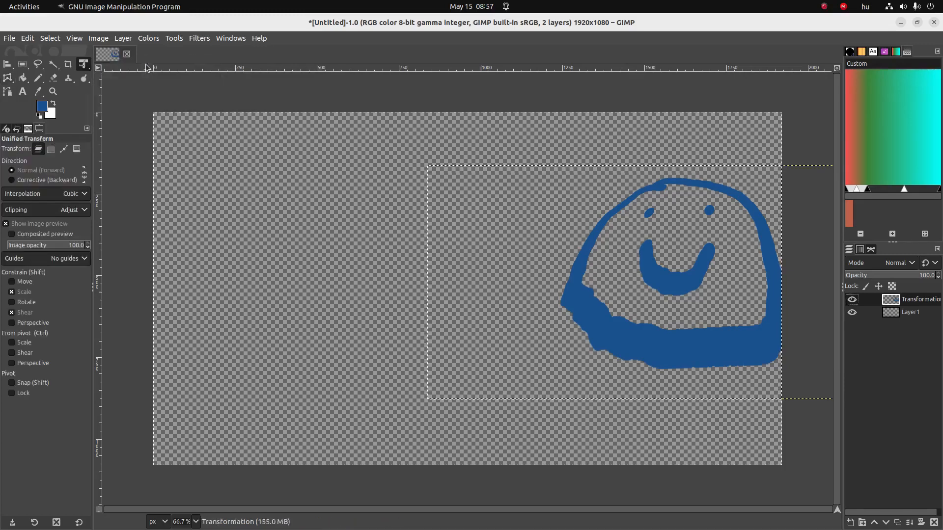
pyautogui.moveTo(83, 64)
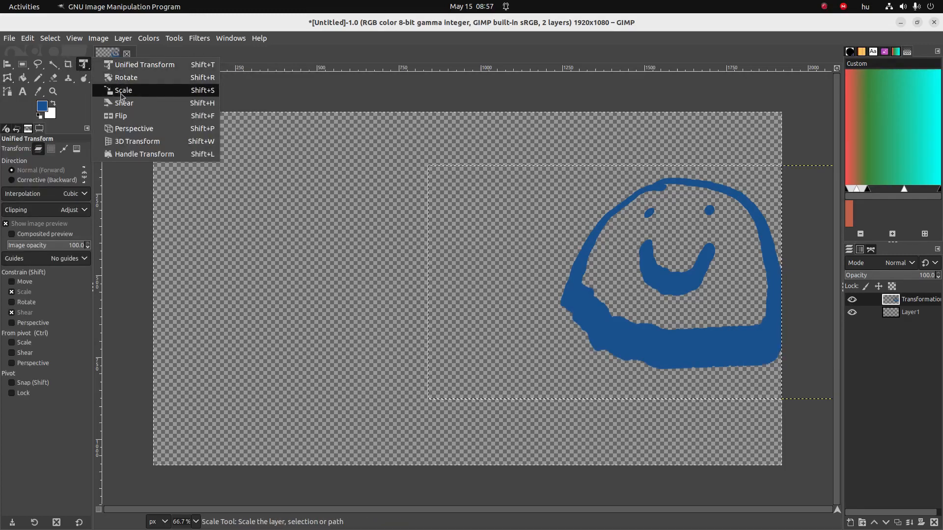
pyautogui.click(125, 92)
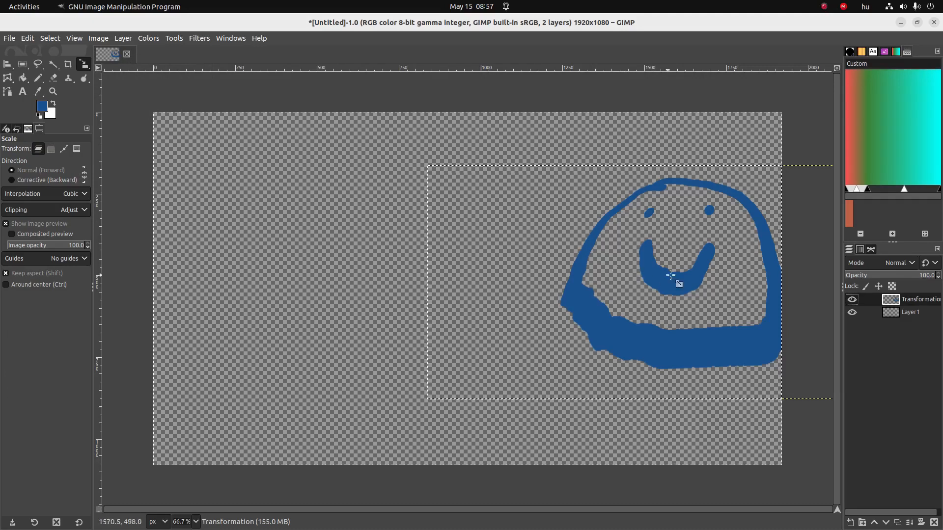
pyautogui.moveTo(679, 280); pyautogui.dragTo(375, 274)
pyautogui.click(803, 144)
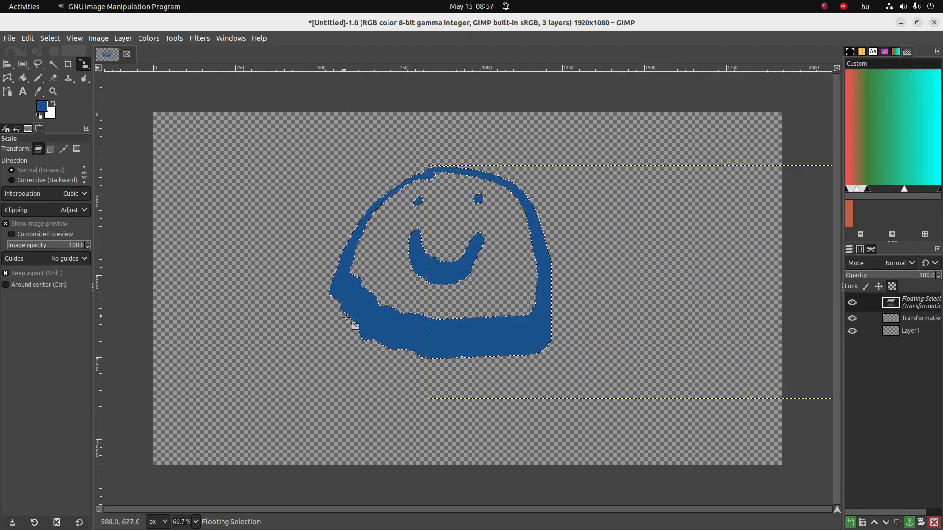
# Step: Turn the floating selection of the distorted face into a new layer and delete the old Transformation layer below it
pyautogui.rightClick(896, 306)
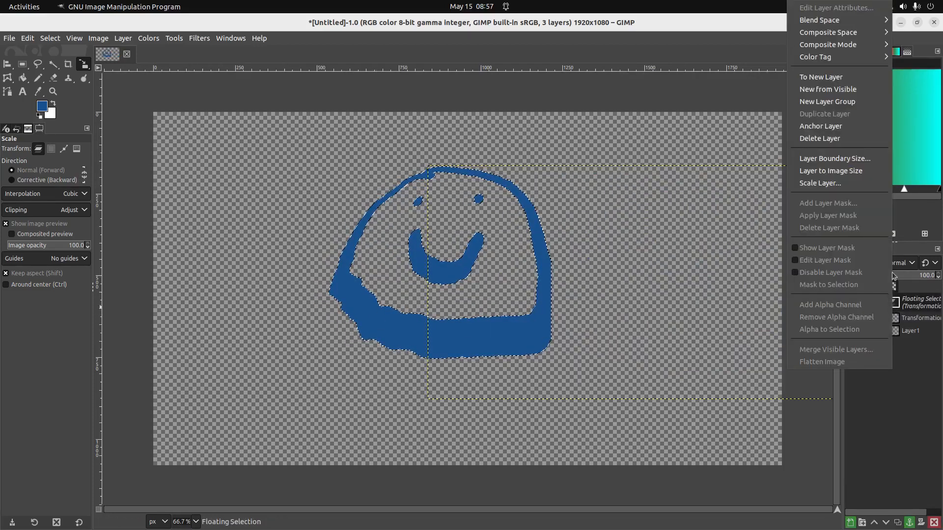
pyautogui.click(819, 78)
pyautogui.rightClick(888, 313)
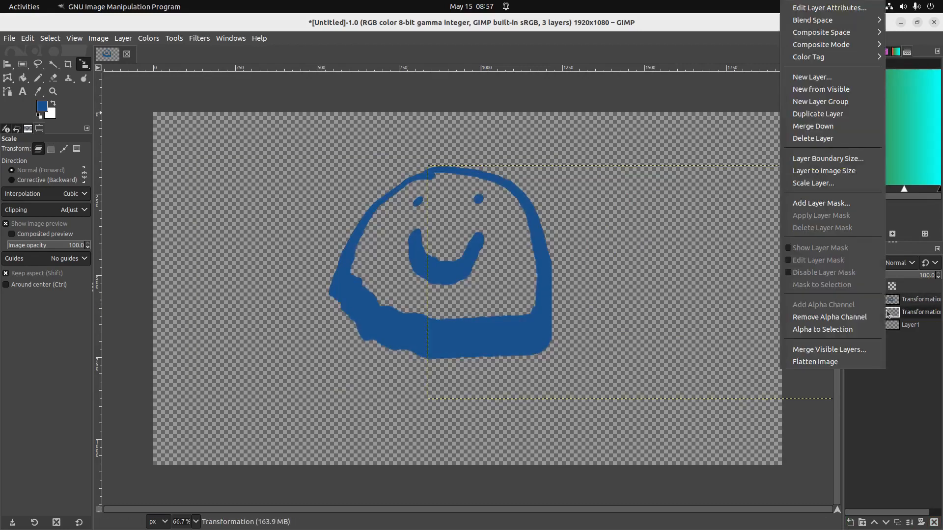
pyautogui.click(830, 140)
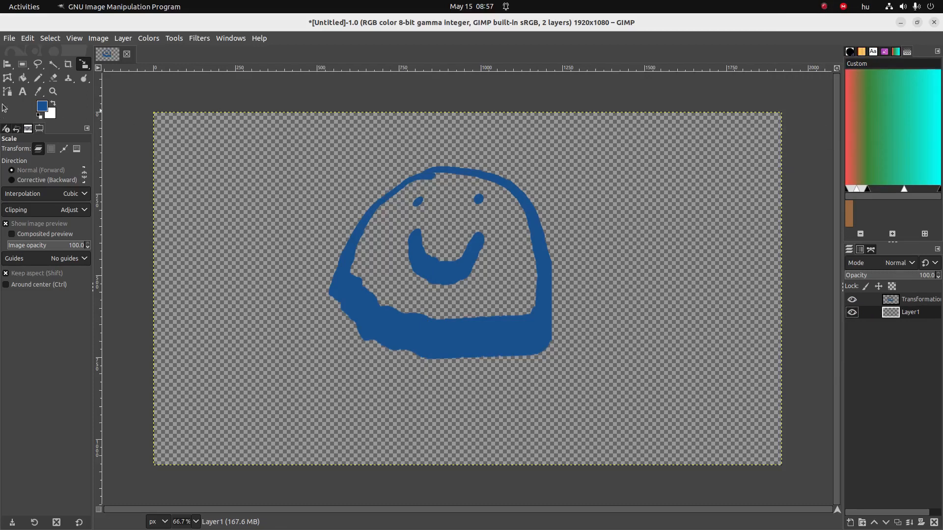
# Step: Make the distorted face's layer active and draw a closed eight-point Cage Transform cage around the face
pyautogui.click(8, 78)
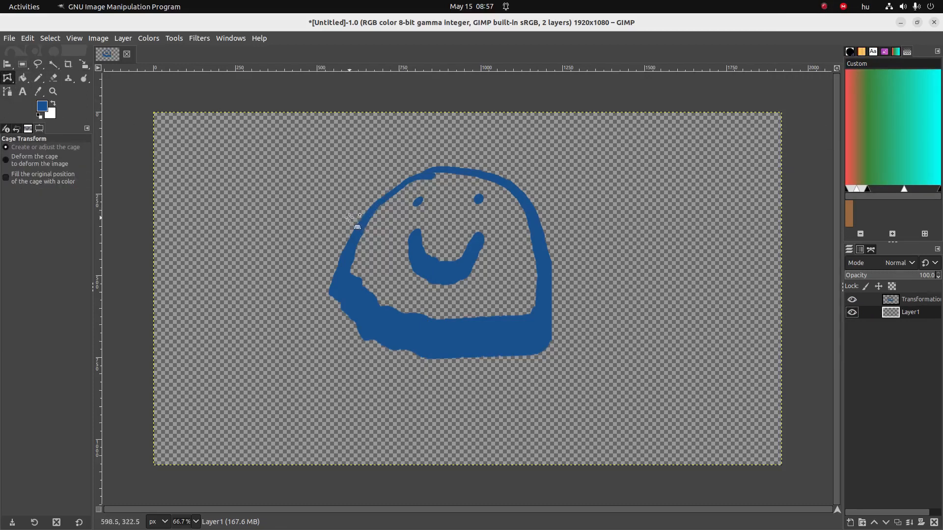
pyautogui.click(892, 300)
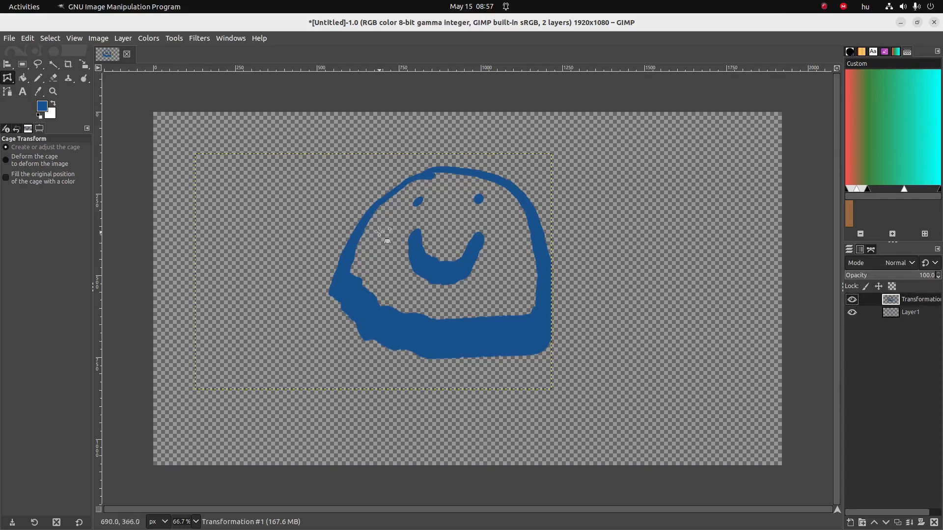
pyautogui.click(353, 218)
pyautogui.click(358, 345)
pyautogui.click(414, 362)
pyautogui.click(482, 363)
pyautogui.click(556, 321)
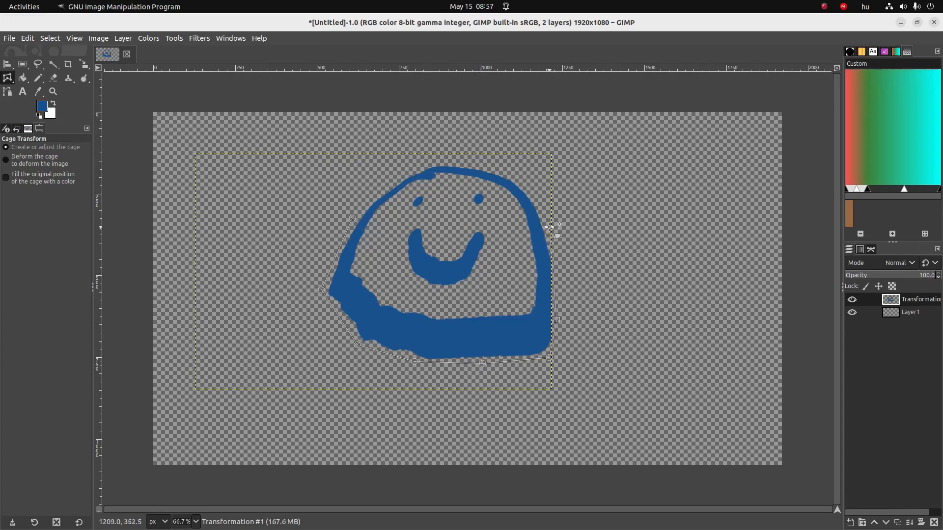
pyautogui.click(557, 221)
pyautogui.click(450, 159)
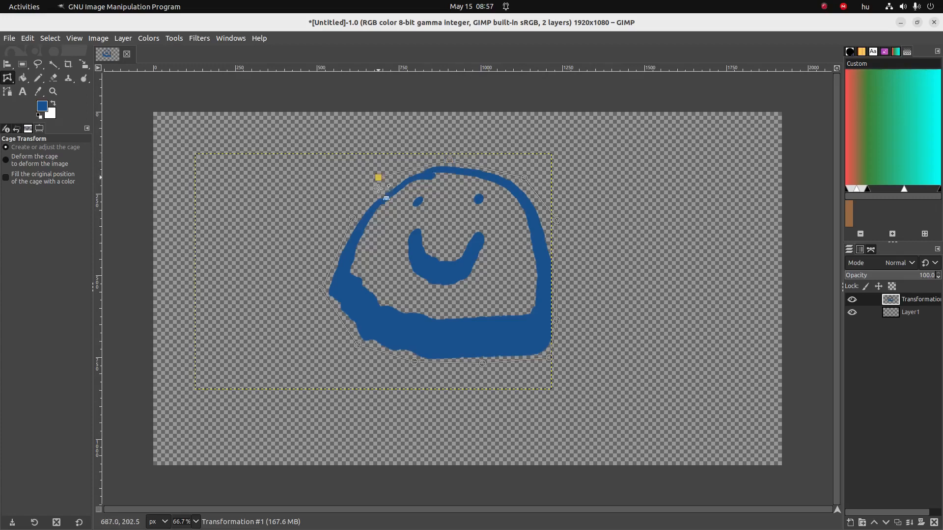
pyautogui.click(378, 177)
pyautogui.click(353, 218)
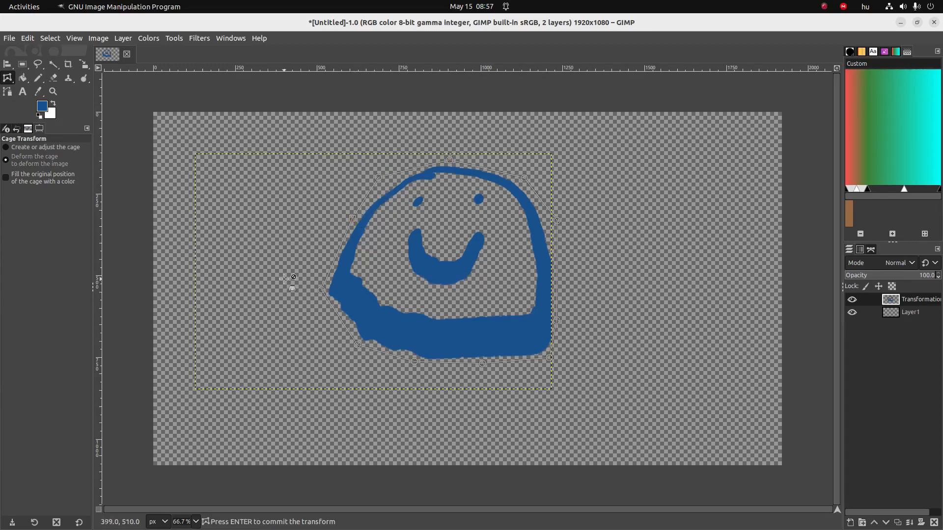
# Step: Deform the face with the cage by pulling its left points outward and its lower and right points inward, and commit the transform
pyautogui.moveTo(352, 218); pyautogui.dragTo(285, 191)
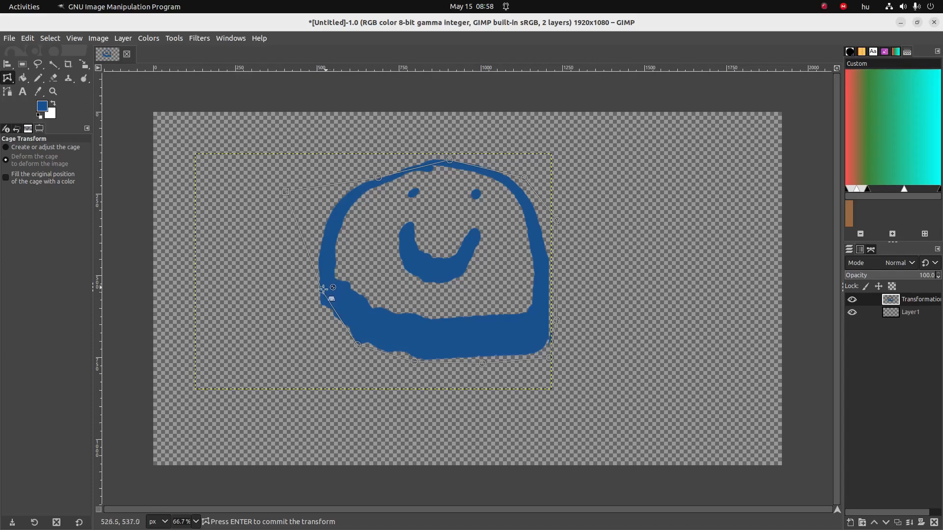
pyautogui.moveTo(323, 289); pyautogui.dragTo(260, 347)
pyautogui.moveTo(358, 345); pyautogui.dragTo(388, 268)
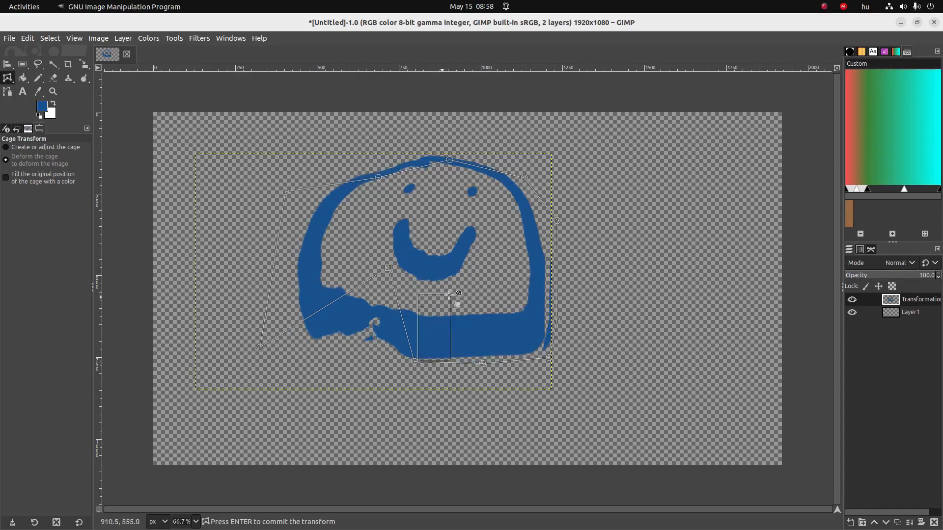
pyautogui.moveTo(414, 361); pyautogui.dragTo(446, 276)
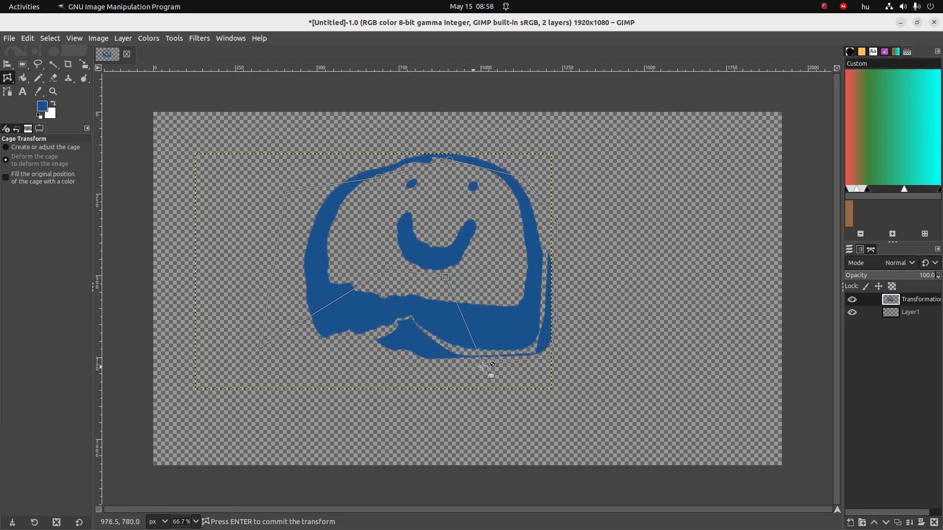
pyautogui.moveTo(483, 363); pyautogui.dragTo(484, 275)
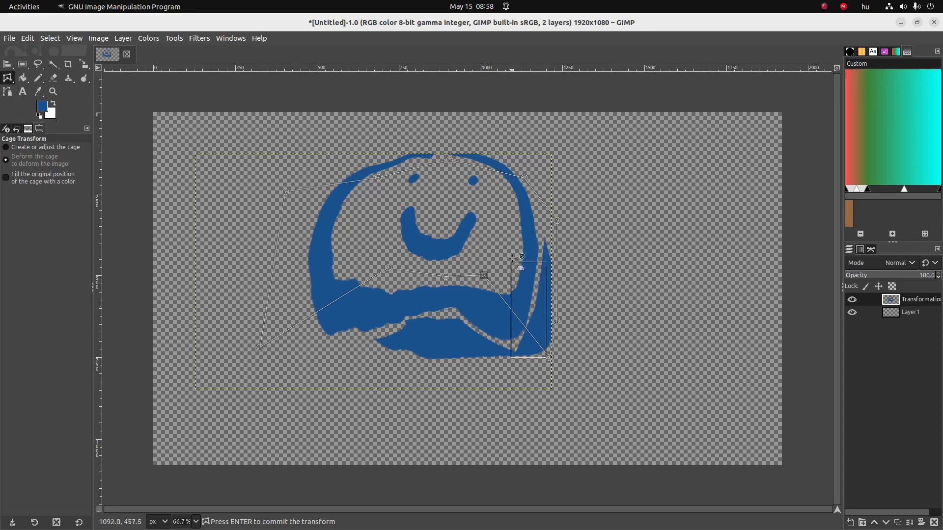
pyautogui.click(550, 358)
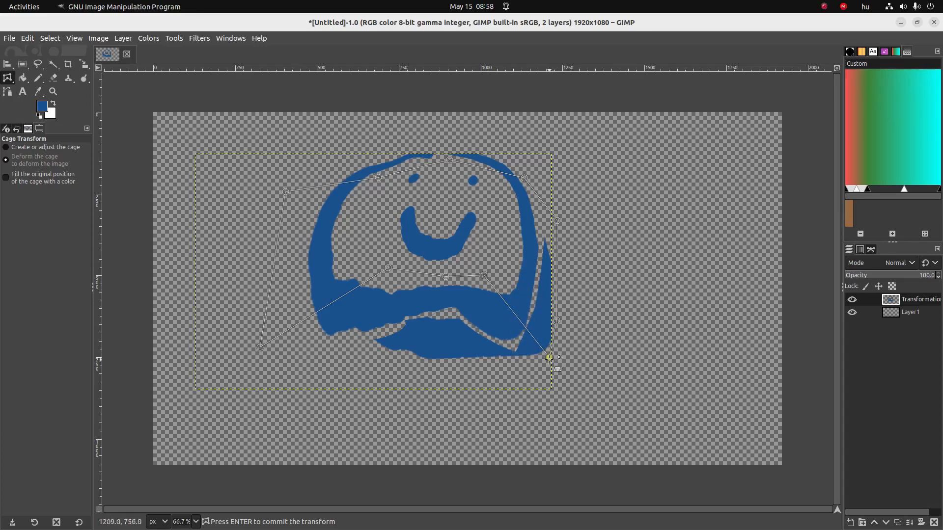
pyautogui.moveTo(550, 357)
pyautogui.mouseDown()
pyautogui.moveTo(543, 301)
pyautogui.moveTo(522, 256)
pyautogui.mouseUp()
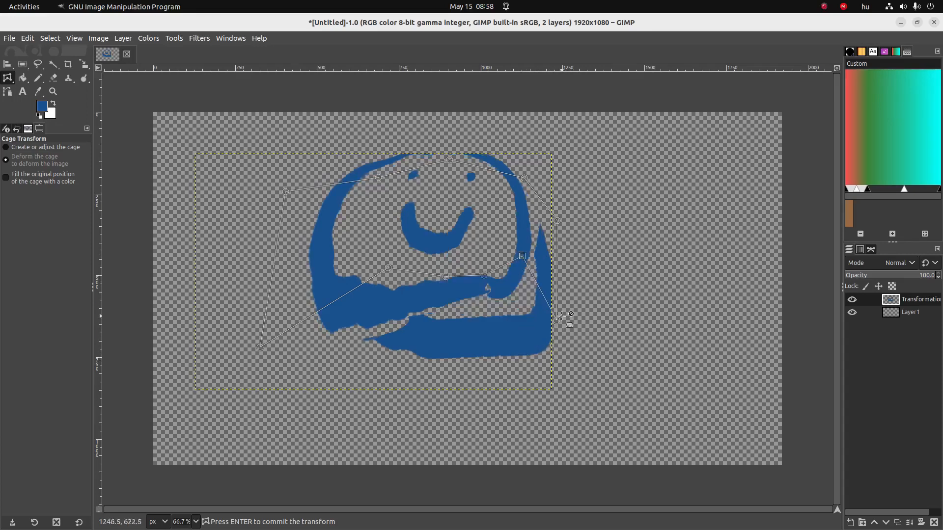
pyautogui.moveTo(557, 320); pyautogui.dragTo(527, 196)
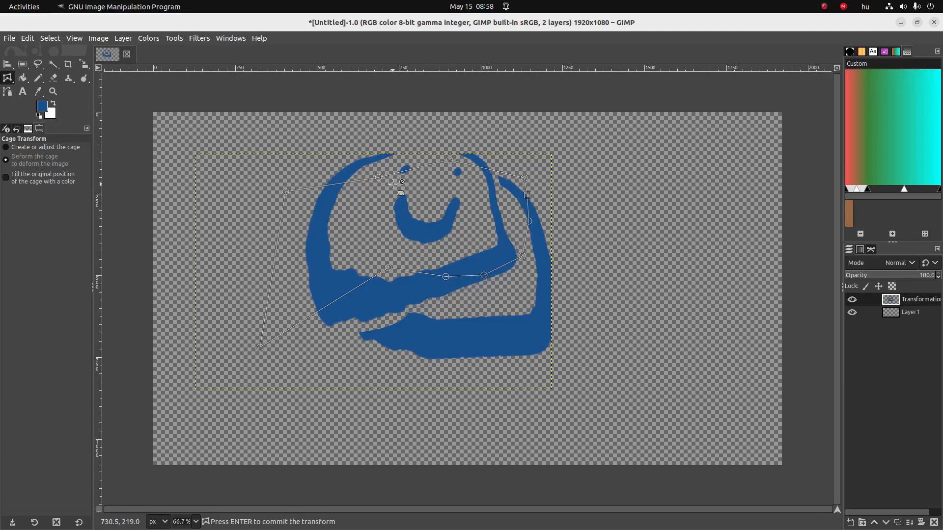
pyautogui.press('Return')
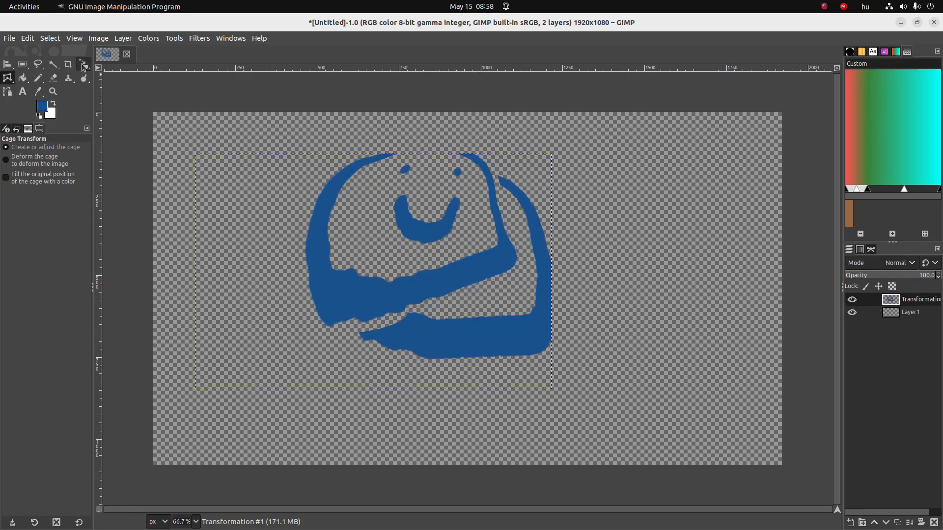
# Step: Undo the cage deformation of the face
pyautogui.rightClick(8, 79)
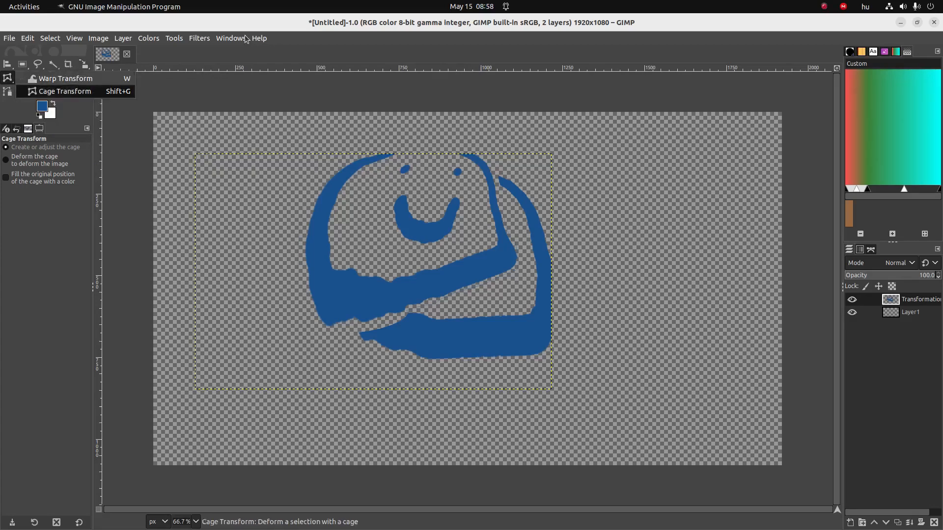
pyautogui.click(86, 91)
pyautogui.hotkey('ctrl', 'z')
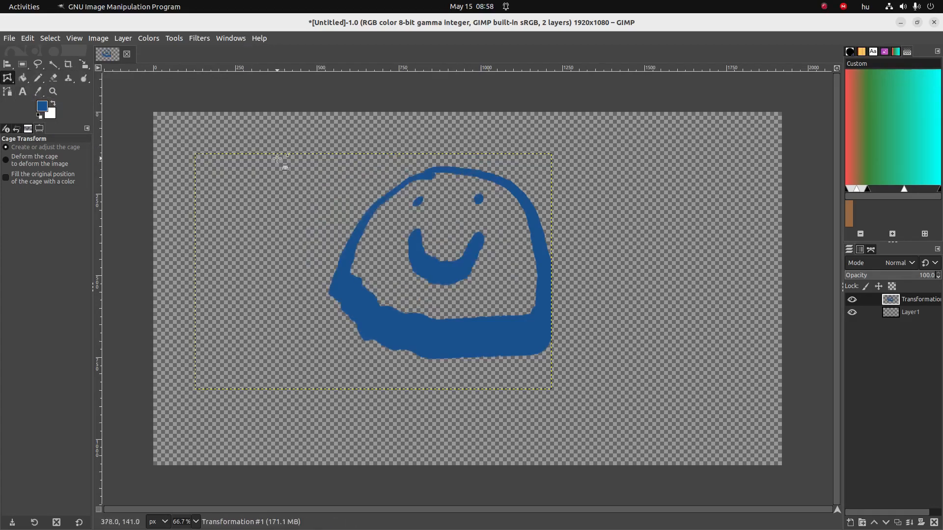
# Step: Try the Warp Transform tool with Smooth warping on the face's left edge and look through its other warp behaviors
pyautogui.rightClick(8, 77)
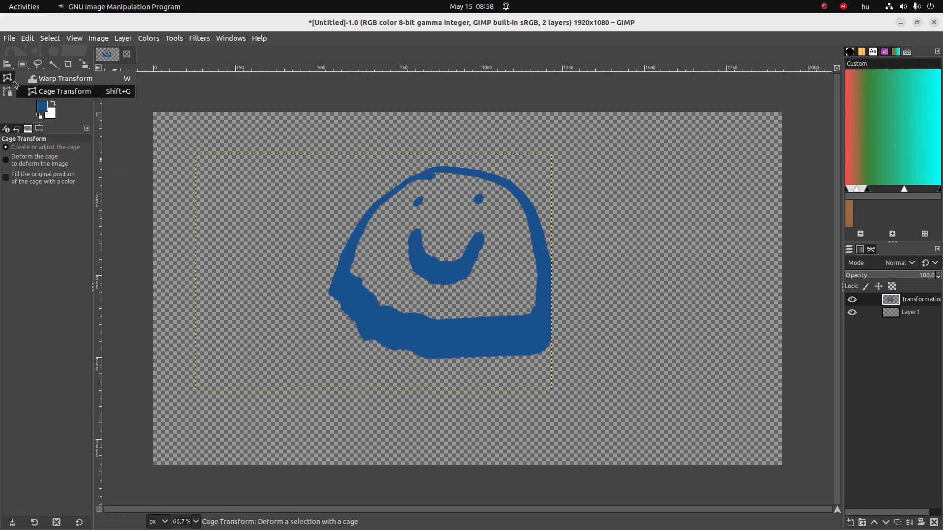
pyautogui.click(45, 79)
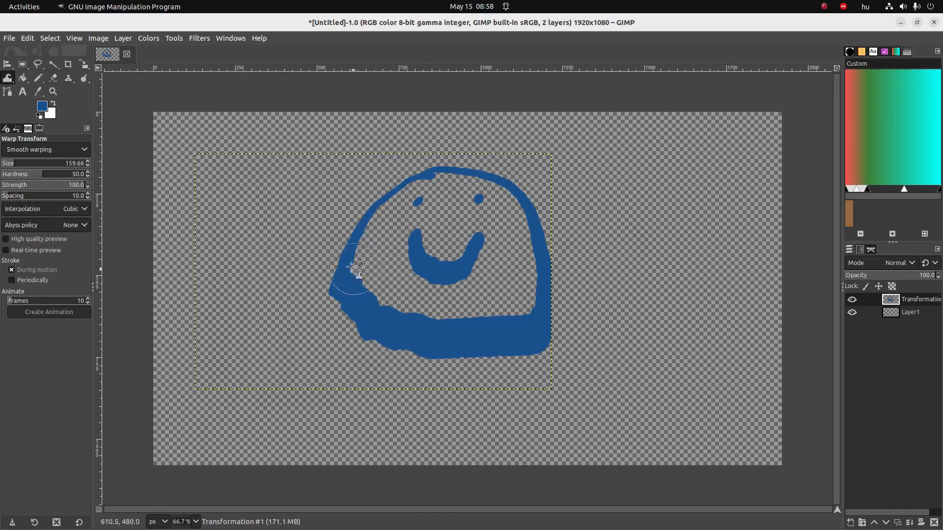
pyautogui.click(361, 285)
pyautogui.moveTo(384, 273); pyautogui.dragTo(295, 270)
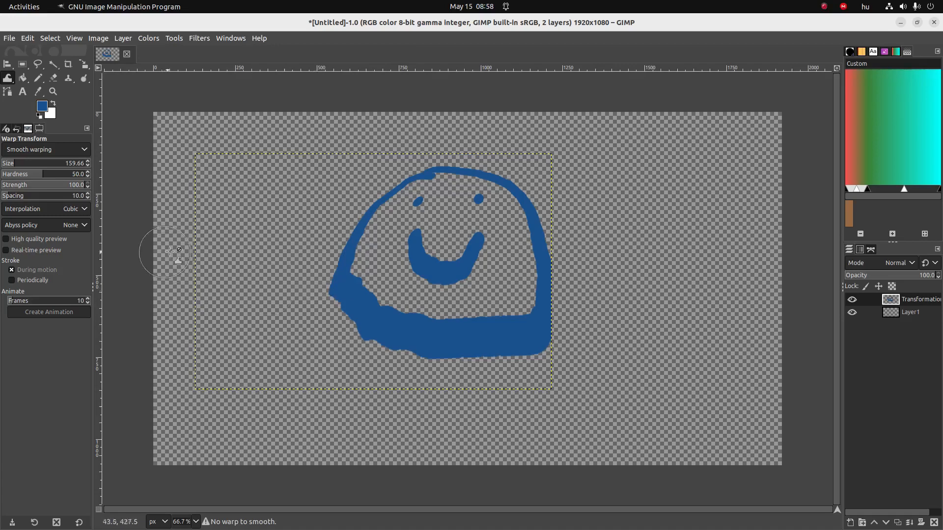
pyautogui.click(77, 150)
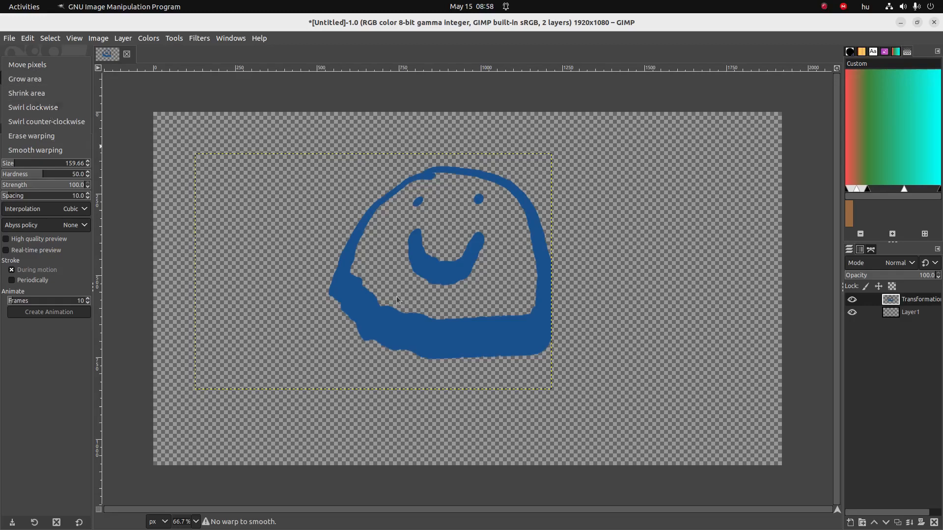
pyautogui.click(466, 23)
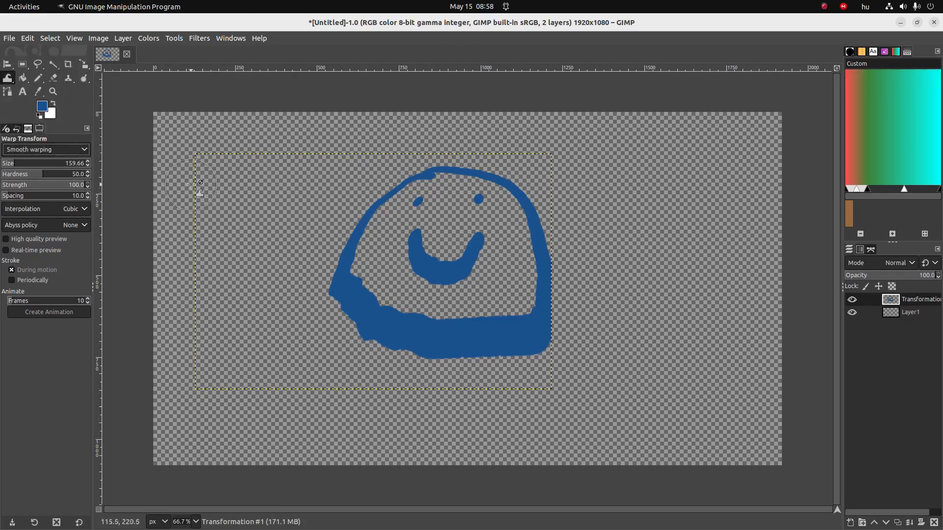
# Step: Switch to the F.Checklist_Gimp document in Google Docs, check off "Envelope, perspective" and select the word "Reflect"
pyautogui.hotkey('alt', 'Tab')
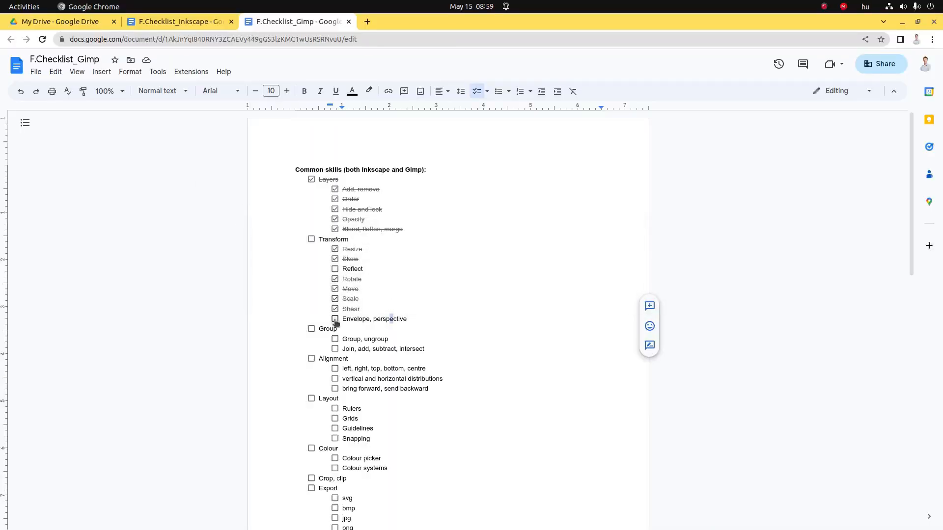
pyautogui.click(334, 319)
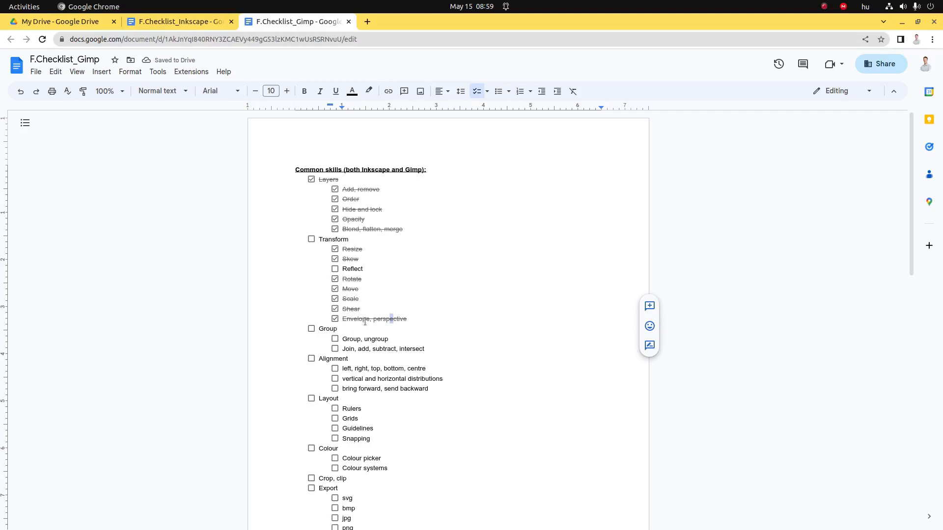
pyautogui.doubleClick(352, 269)
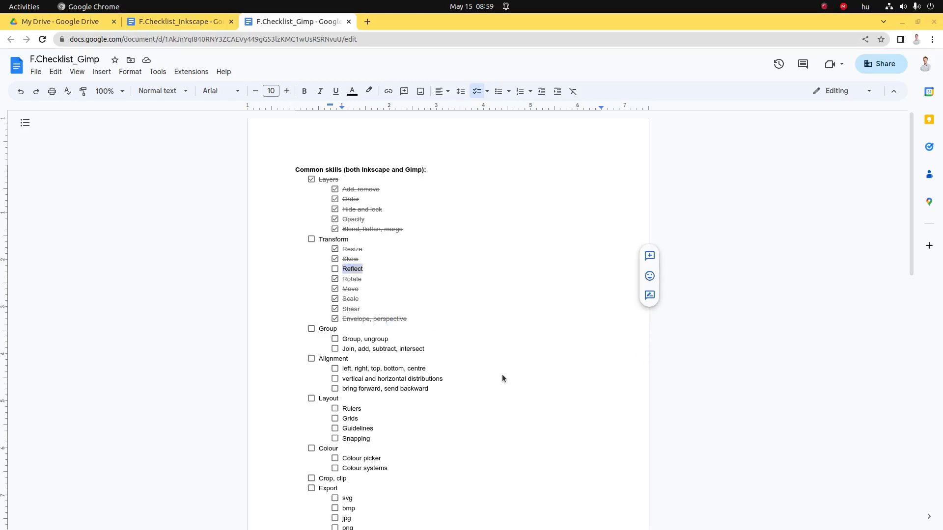
# Step: Switch back to GIMP and use Unified Transform to narrow the face and mirror it horizontally across its right edge
pyautogui.hotkey('alt', 'Tab')
pyautogui.moveTo(84, 64); pyautogui.dragTo(109, 64)
pyautogui.click(346, 250)
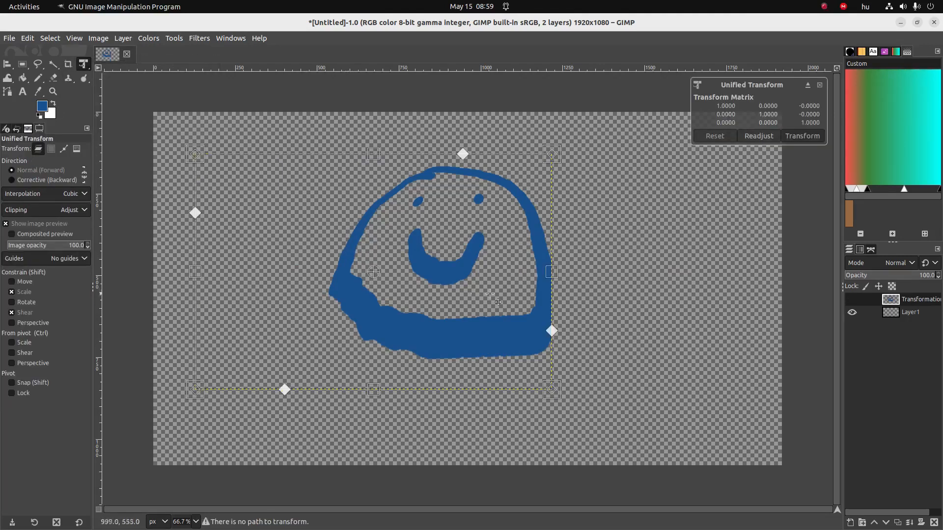
pyautogui.moveTo(552, 271)
pyautogui.mouseDown()
pyautogui.moveTo(221, 271)
pyautogui.moveTo(455, 266)
pyautogui.mouseUp()
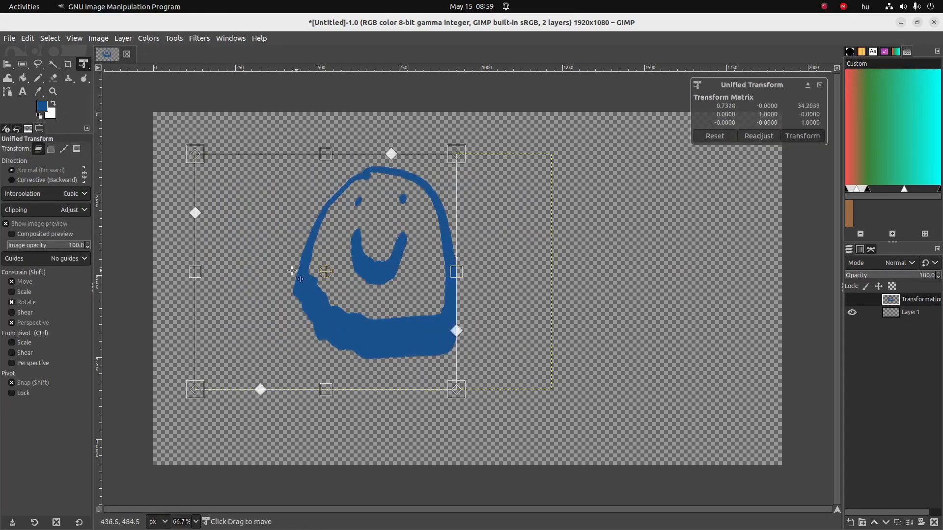
pyautogui.moveTo(193, 270); pyautogui.dragTo(810, 273)
pyautogui.press('shift')
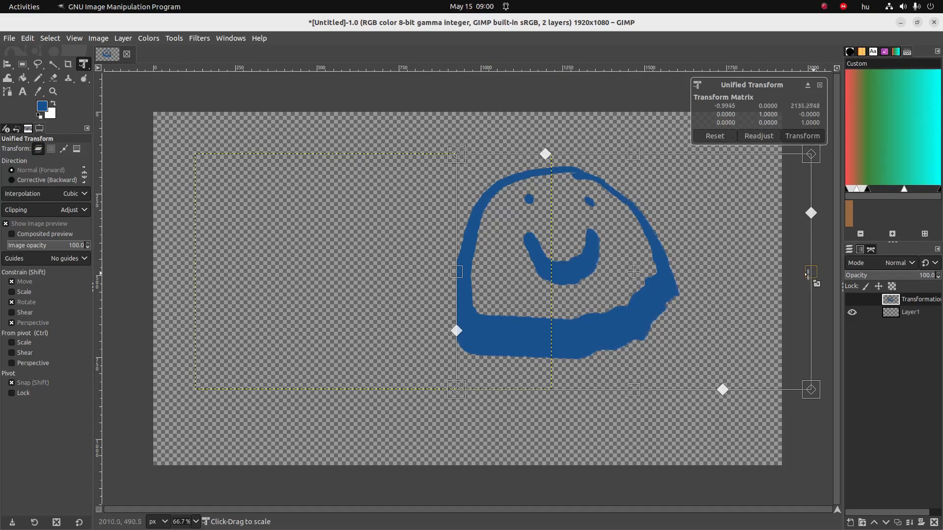
# Step: Mirror the face back horizontally, reflect it vertically into an upside-down position near the canvas's lower edge, and apply the Unified Transform
pyautogui.moveTo(811, 273); pyautogui.dragTo(98, 247)
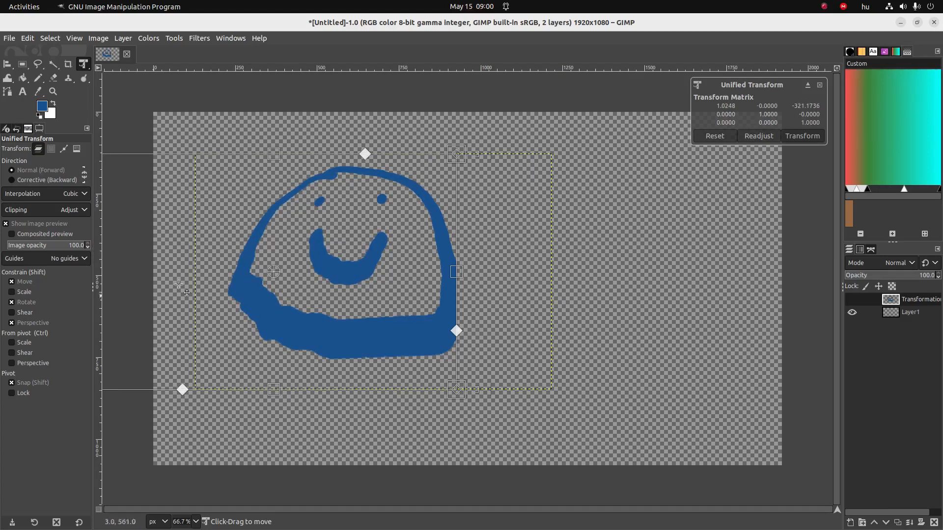
pyautogui.moveTo(277, 158)
pyautogui.mouseDown()
pyautogui.moveTo(315, 321)
pyautogui.moveTo(312, 301)
pyautogui.moveTo(345, 189)
pyautogui.moveTo(332, 529)
pyautogui.mouseUp()
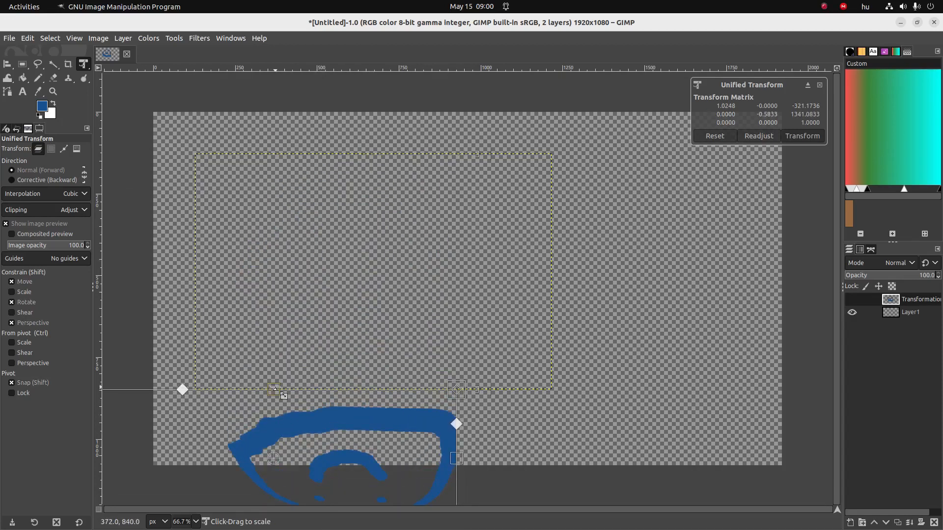
pyautogui.moveTo(274, 389); pyautogui.dragTo(296, 289)
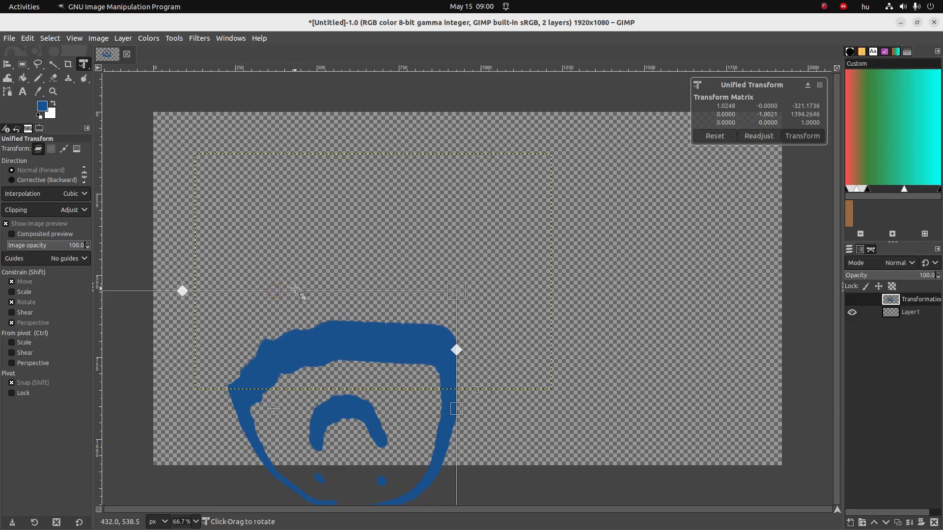
pyautogui.click(793, 136)
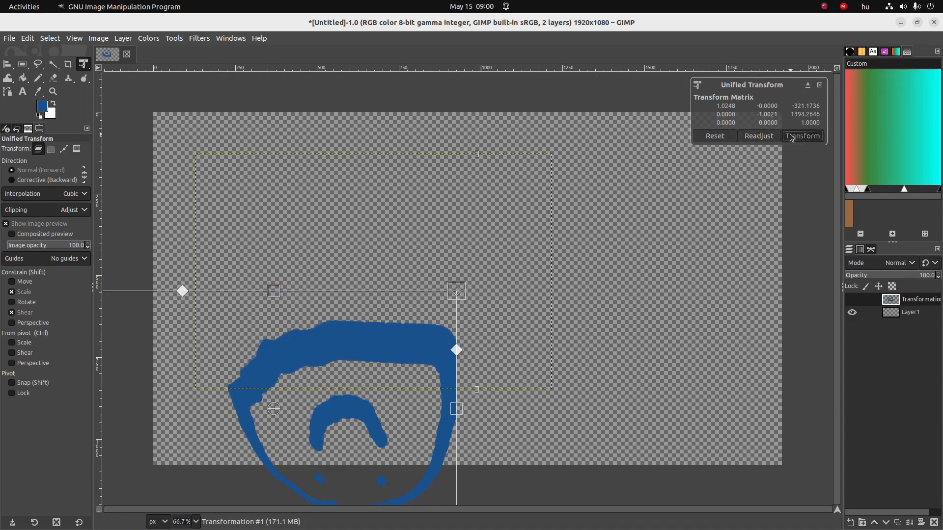
# Step: Flip the face layer horizontally and vertically, and move it with Unified Transform into the upper-left part of the canvas
pyautogui.click(144, 38)
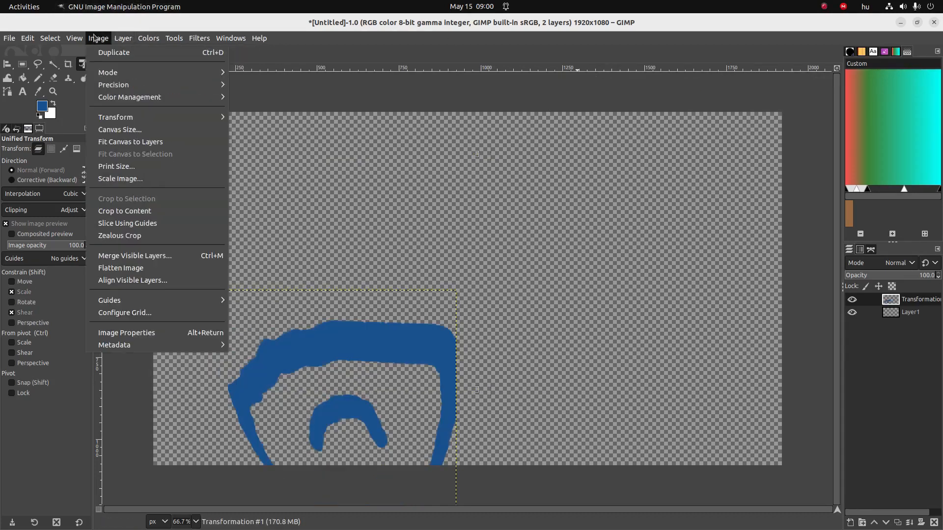
pyautogui.moveTo(78, 41)
pyautogui.moveTo(123, 39)
pyautogui.moveTo(155, 173)
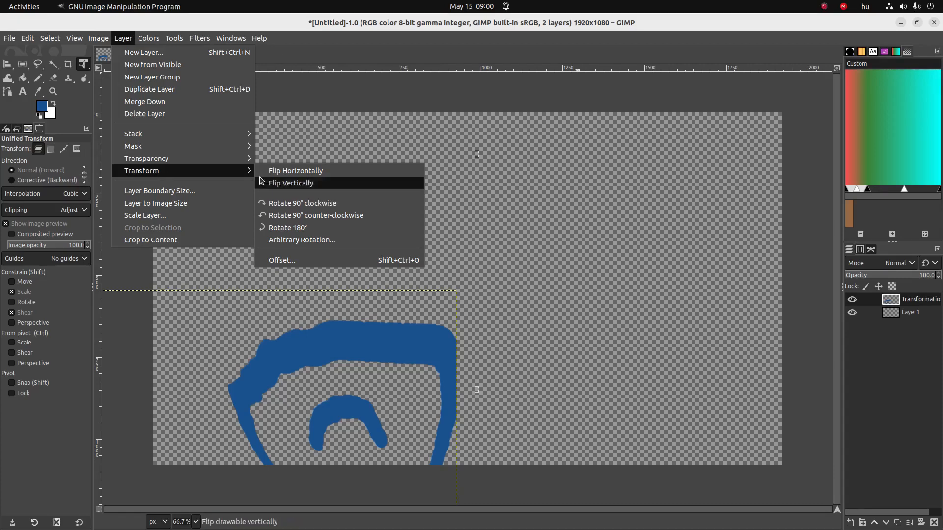
pyautogui.click(302, 170)
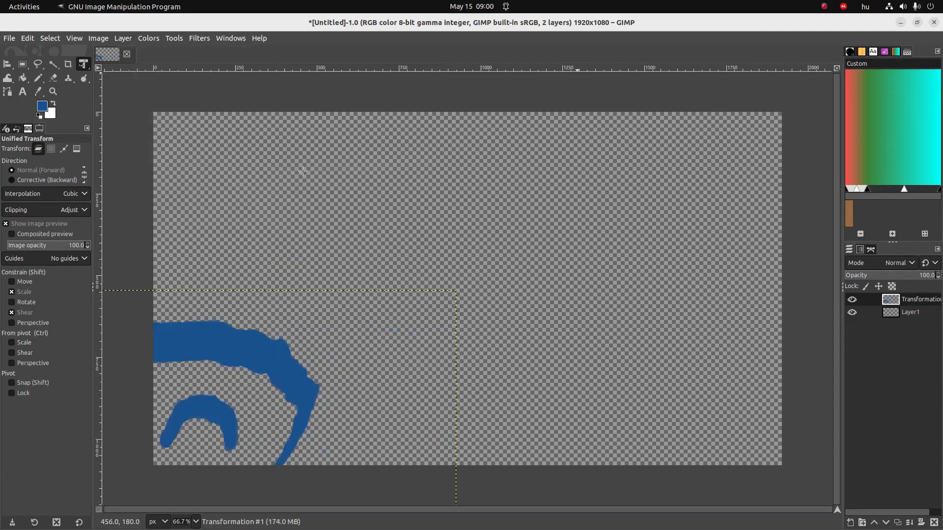
pyautogui.click(122, 38)
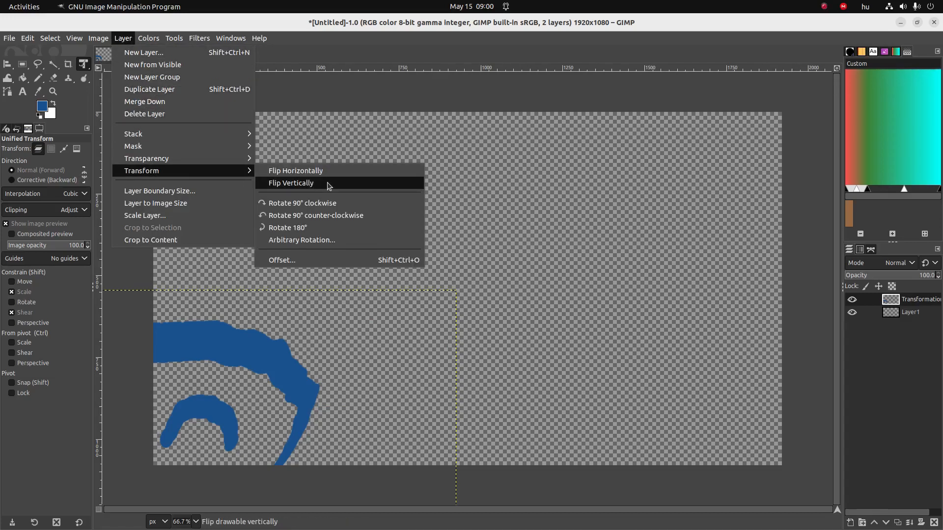
pyautogui.click(328, 184)
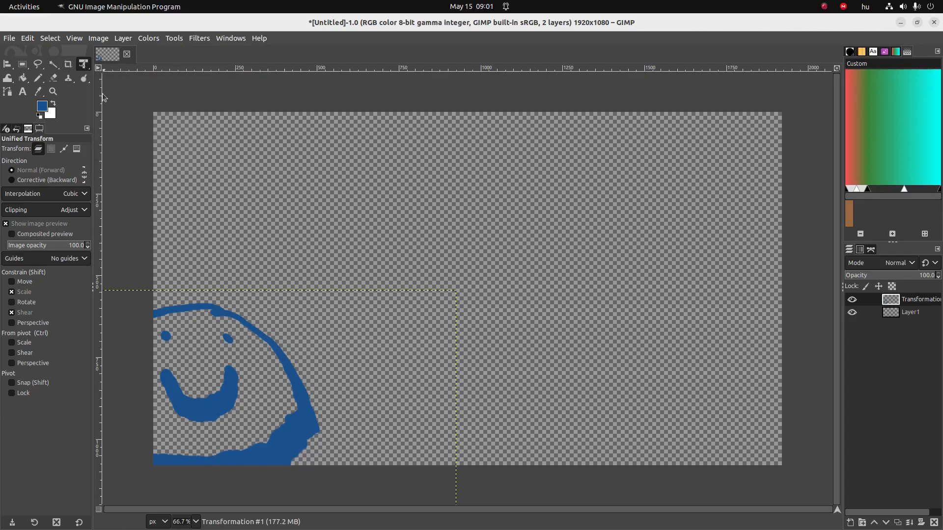
pyautogui.click(198, 418)
pyautogui.moveTo(198, 417); pyautogui.dragTo(332, 283)
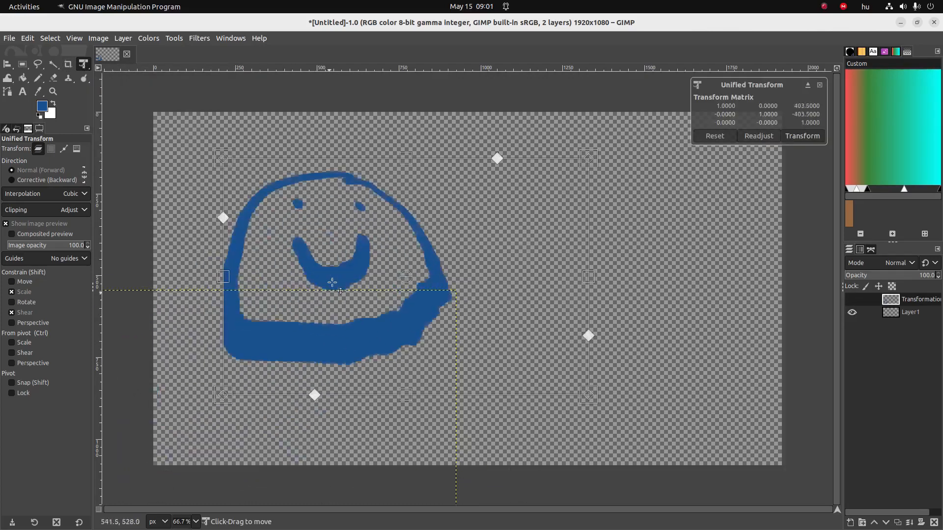
# Step: Switch to the F.Checklist_Gimp document in Google Docs, check off "Reflect" and "Transform", and select the word "Group" in "Group, ungroup"
pyautogui.hotkey('alt', 'Tab')
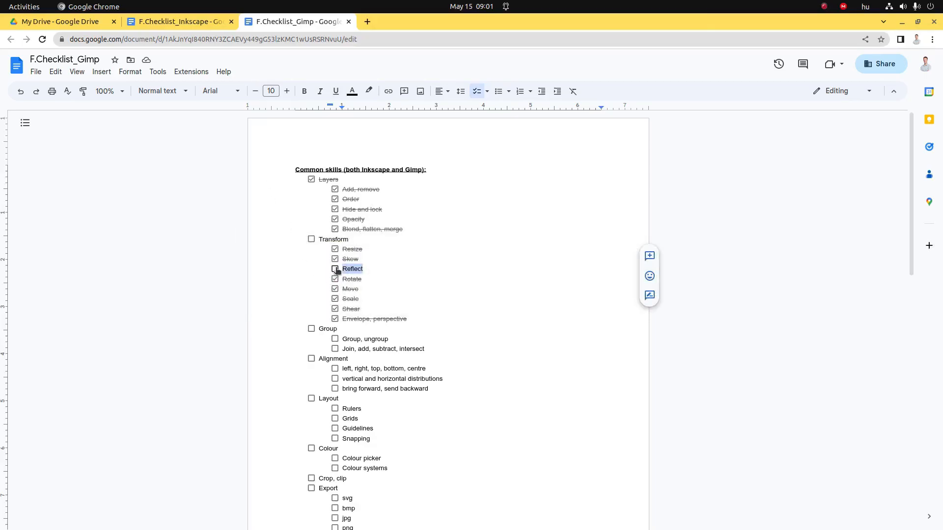
pyautogui.click(335, 269)
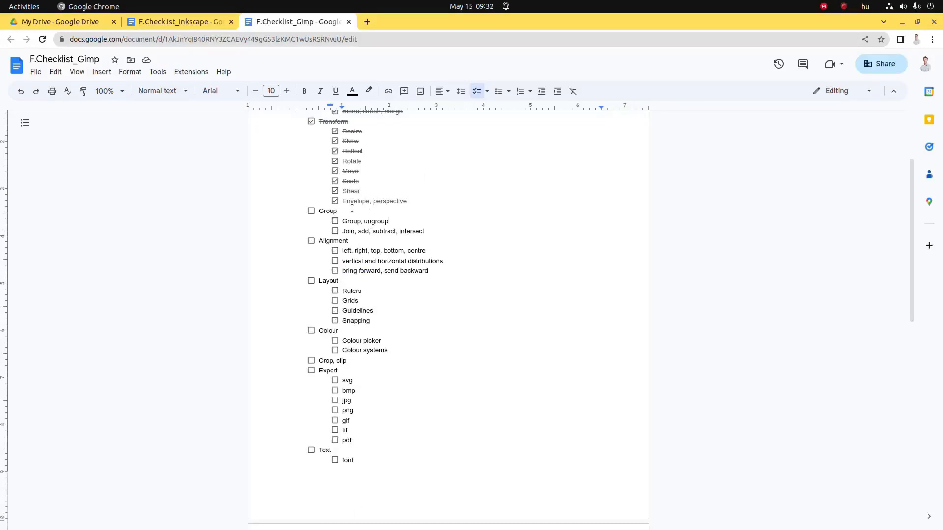
pyautogui.doubleClick(350, 222)
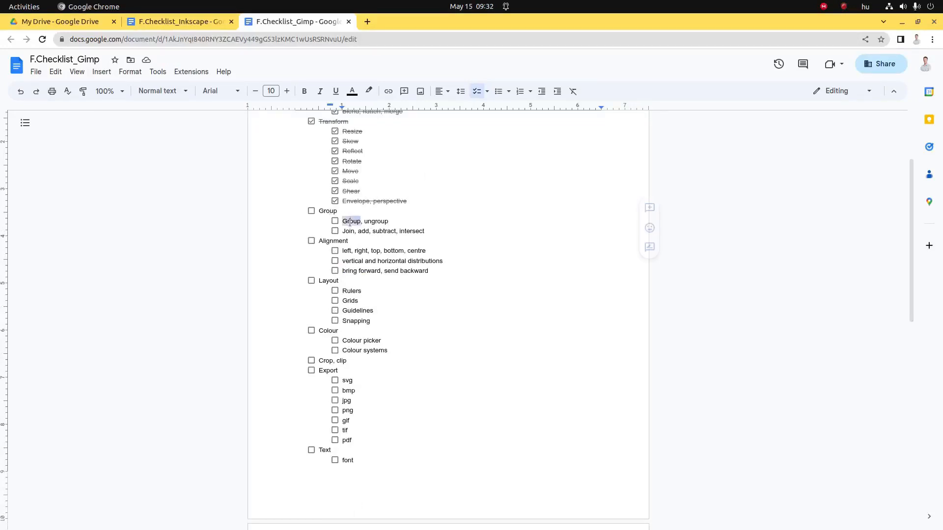
pyautogui.doubleClick(371, 221)
pyautogui.doubleClick(349, 222)
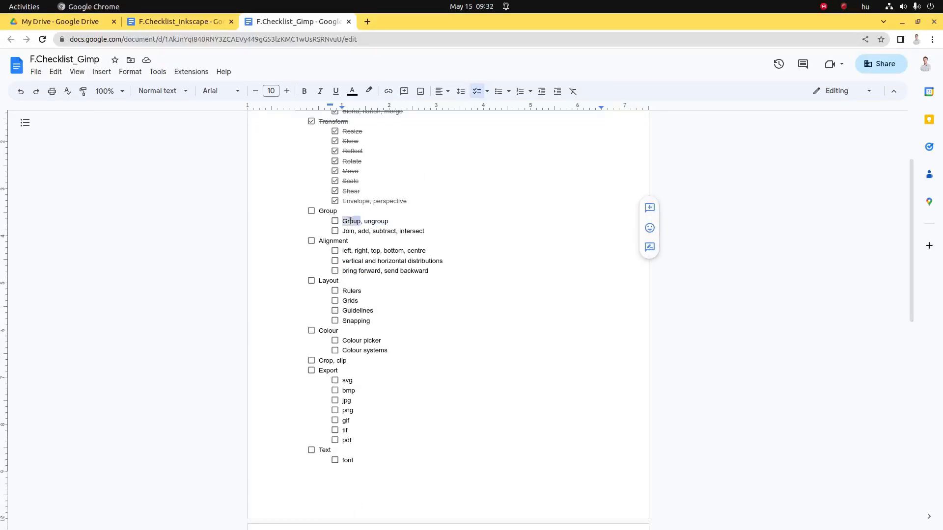
# Step: Switch back to GIMP, create two layer groups and move the second one out of the first to sit directly above it
pyautogui.hotkey('alt', 'Tab')
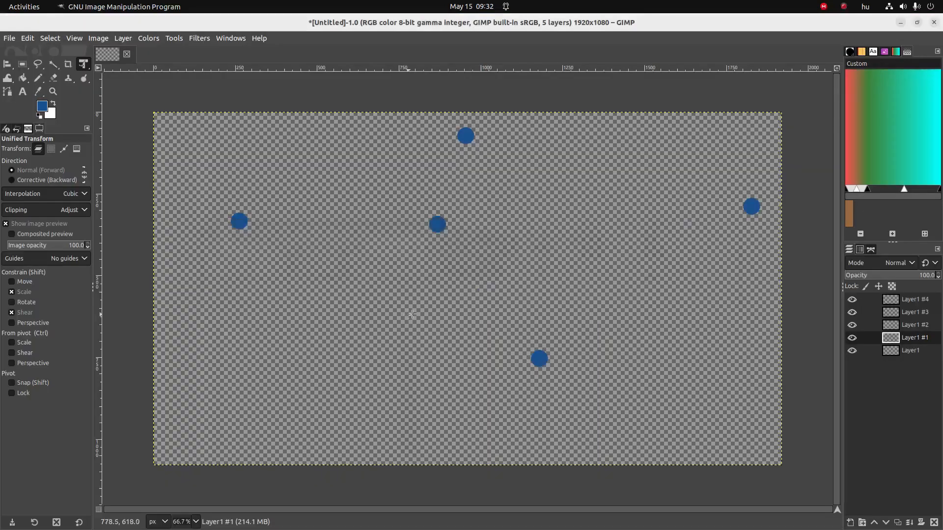
pyautogui.rightClick(870, 394)
pyautogui.click(878, 444)
pyautogui.click(863, 523)
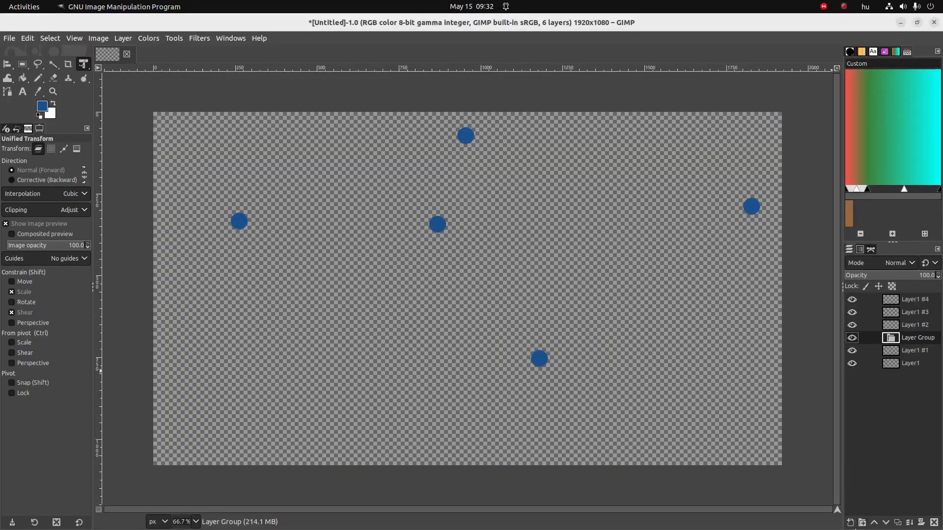
pyautogui.click(860, 523)
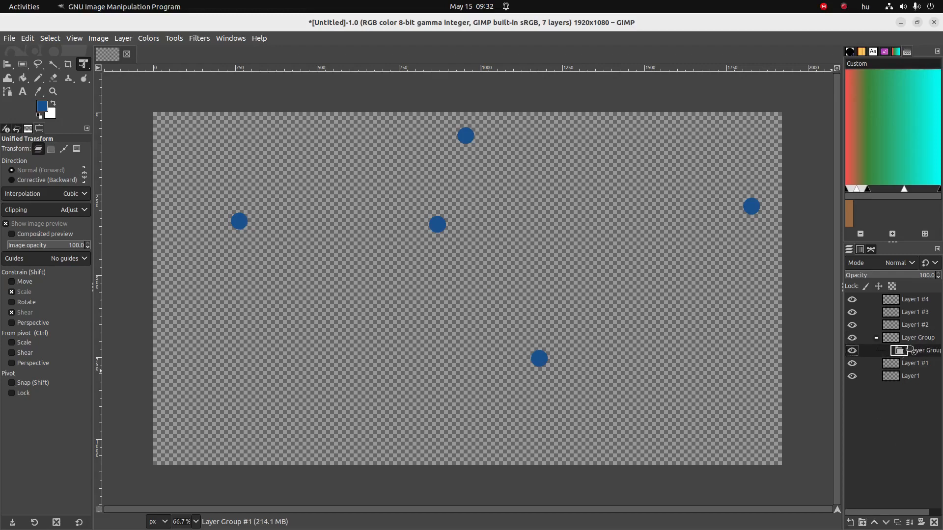
pyautogui.moveTo(908, 352); pyautogui.dragTo(911, 333)
# Step: Move Layer1 #4, #2 and #3 into the upper layer group, and Layer1 #1 and Layer1 into the lower one
pyautogui.click(910, 324)
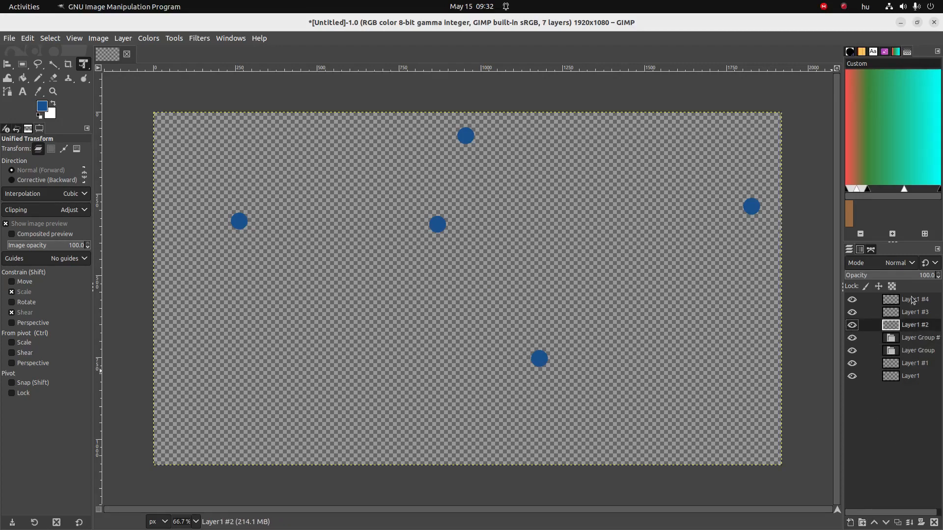
pyautogui.click(915, 305)
pyautogui.moveTo(899, 304); pyautogui.dragTo(920, 333)
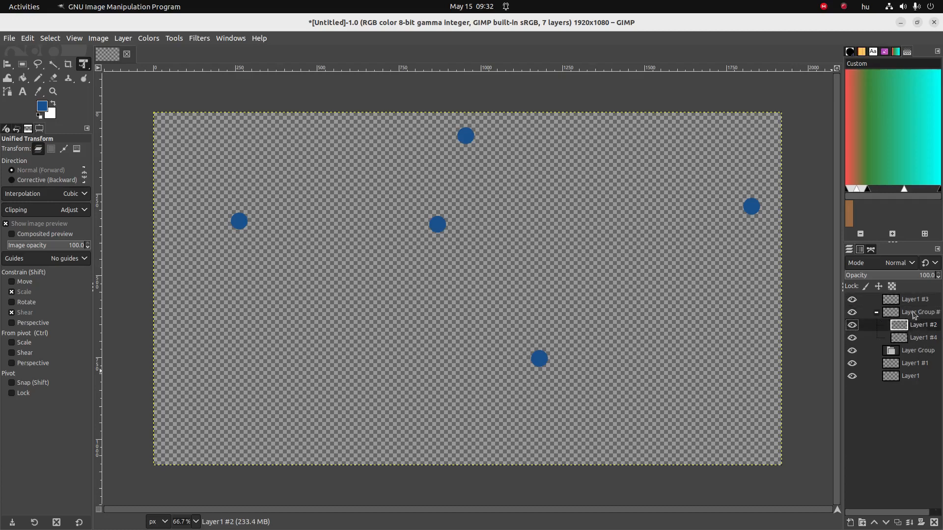
pyautogui.click(907, 368)
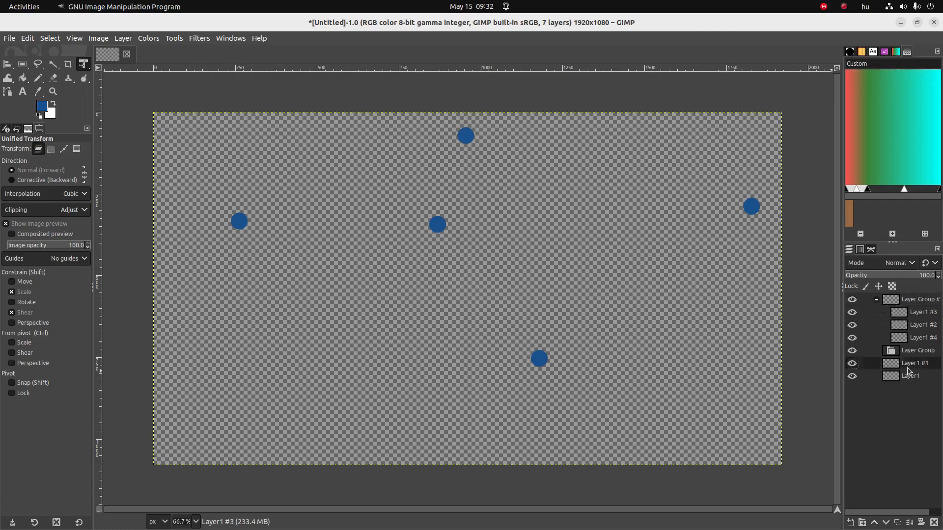
pyautogui.moveTo(908, 371); pyautogui.dragTo(922, 358)
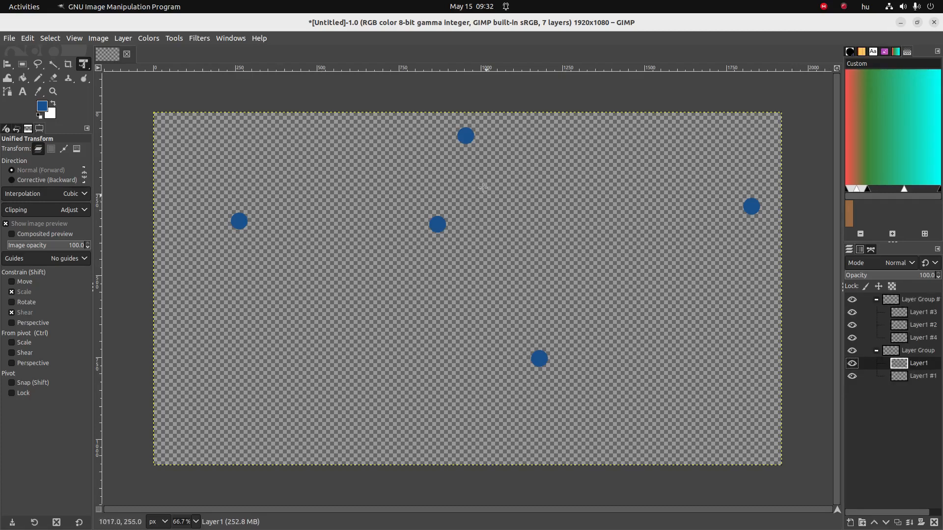
# Step: Select the two layer groups in turn, followed by the two layers inside the lower group, to review the grouping
pyautogui.click(914, 352)
pyautogui.click(911, 302)
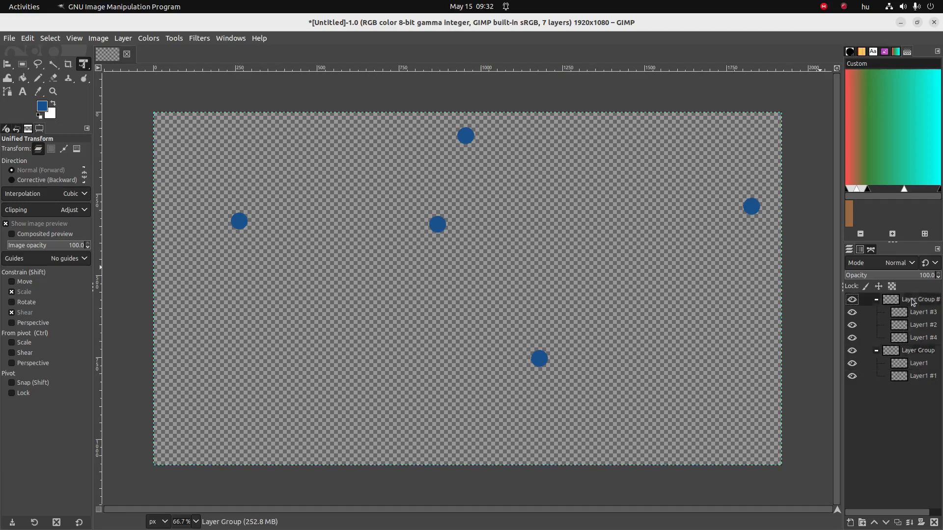
pyautogui.click(912, 351)
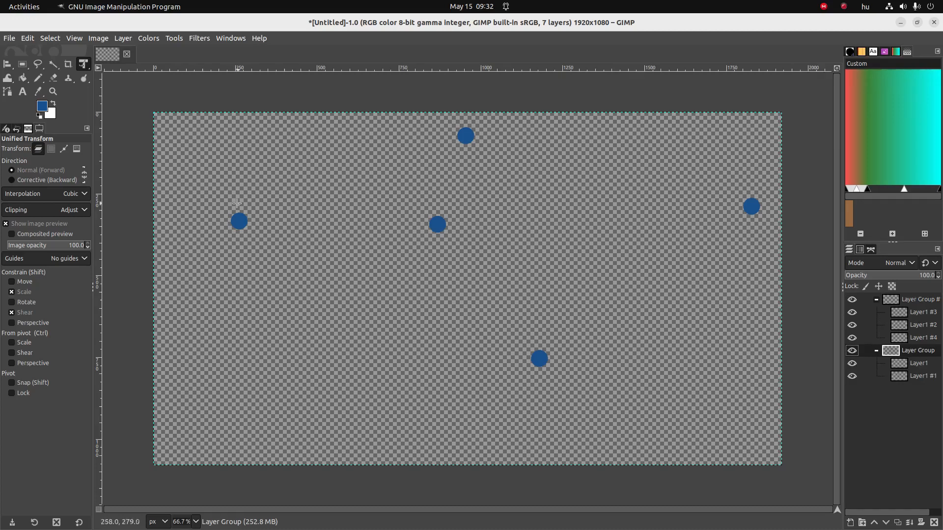
pyautogui.click(914, 301)
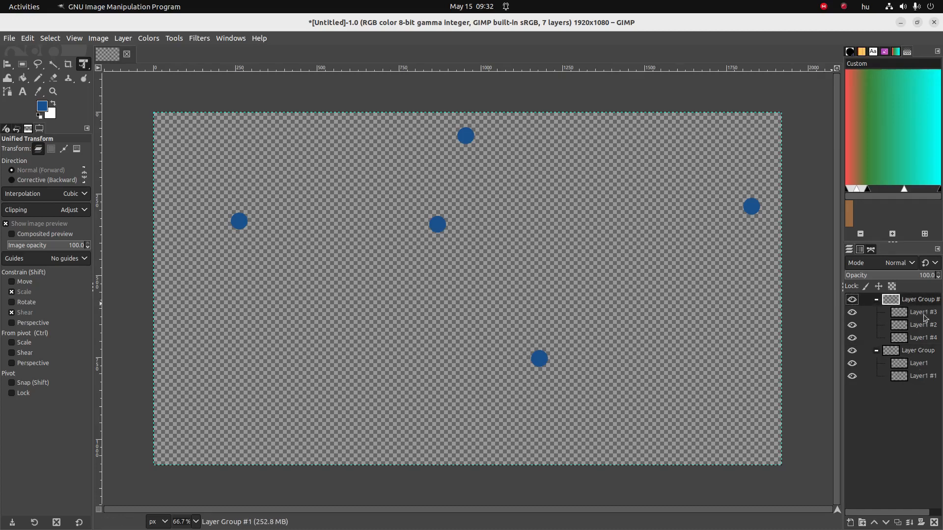
pyautogui.click(920, 364)
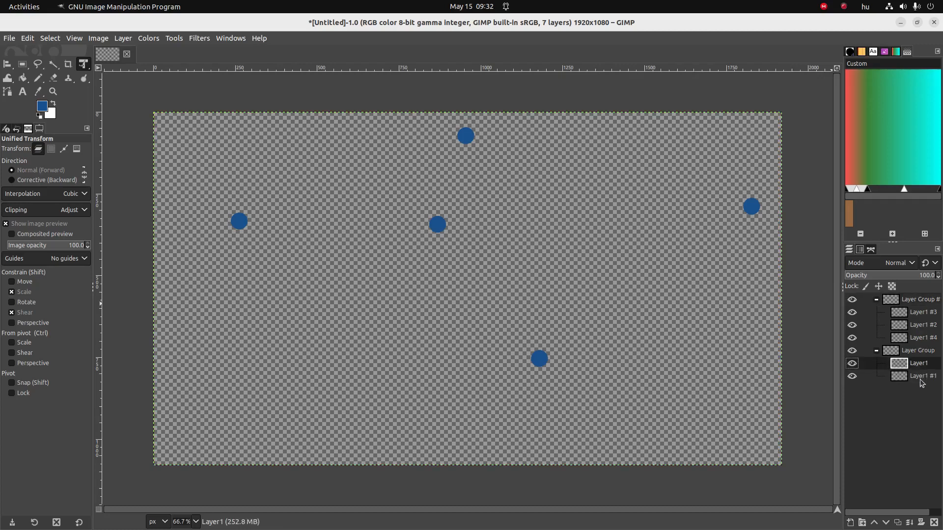
pyautogui.click(921, 377)
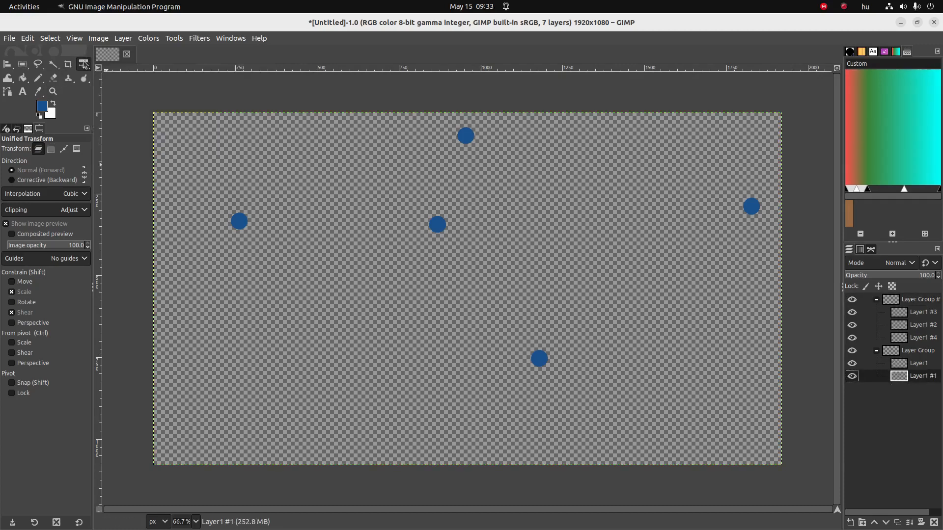
# Step: Try moving and shrinking the upper layer group's three circles together with Unified Transform, and undo the changes
pyautogui.click(919, 303)
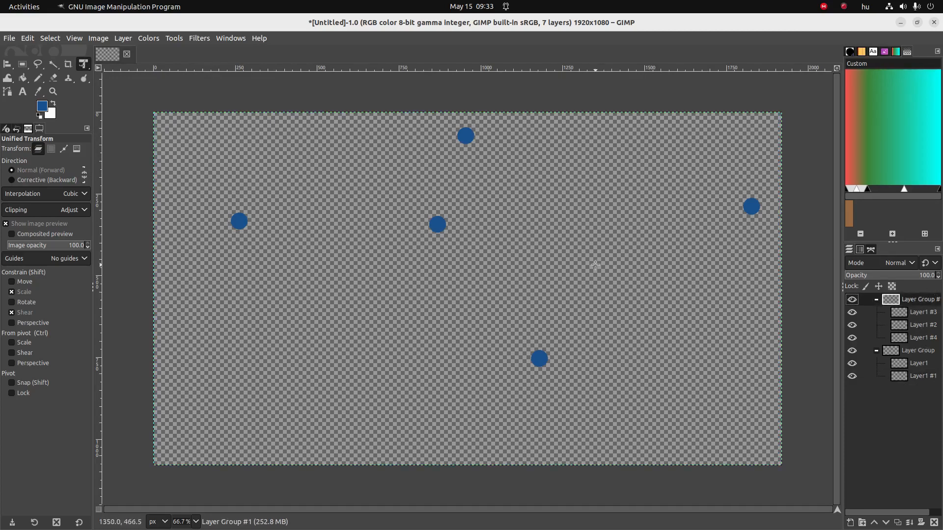
pyautogui.click(565, 289)
pyautogui.moveTo(633, 228); pyautogui.dragTo(586, 229)
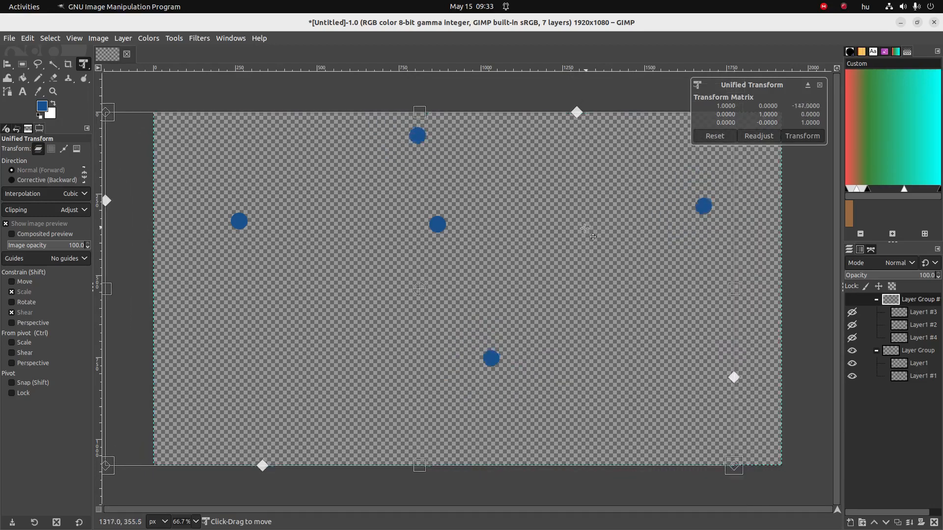
pyautogui.moveTo(728, 285); pyautogui.dragTo(580, 306)
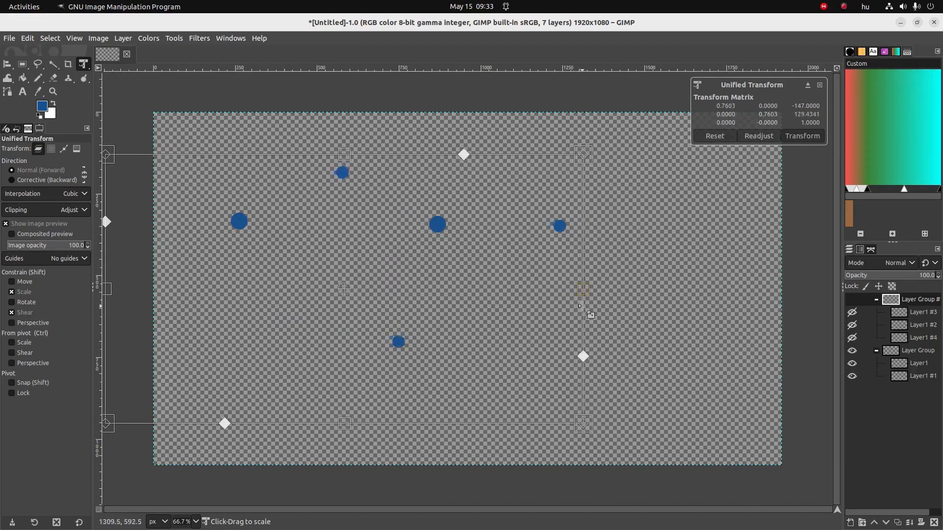
pyautogui.hotkey('ctrl', 'z')
pyautogui.hotkey('ctrl', 'z')
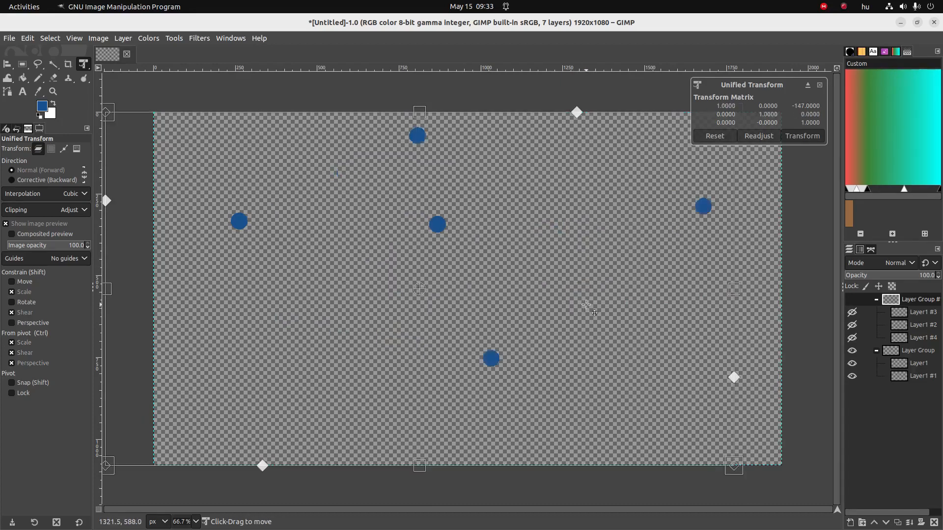
# Step: Try scaling down and moving only Layer1 #3 inside its group with Unified Transform, and undo the changes
pyautogui.click(906, 317)
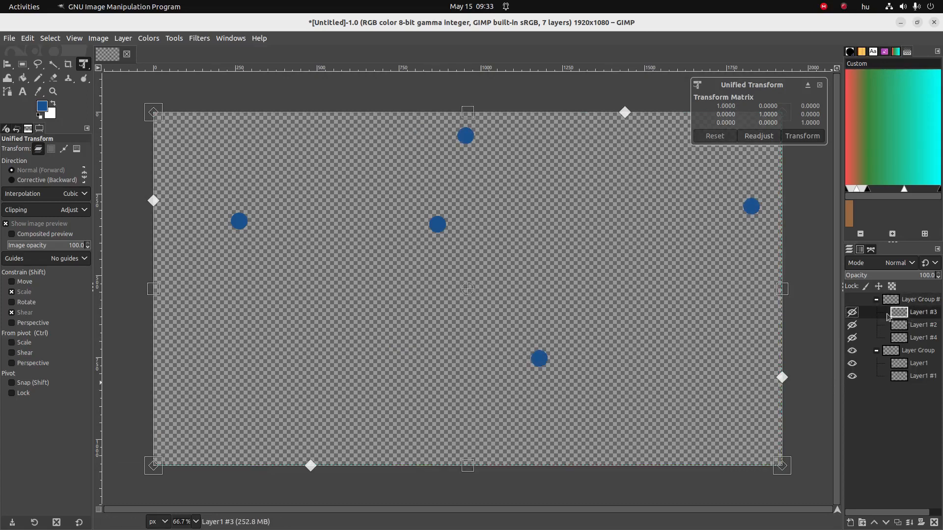
pyautogui.moveTo(780, 291); pyautogui.dragTo(557, 294)
pyautogui.moveTo(506, 306); pyautogui.dragTo(579, 313)
pyautogui.moveTo(417, 274); pyautogui.dragTo(580, 285)
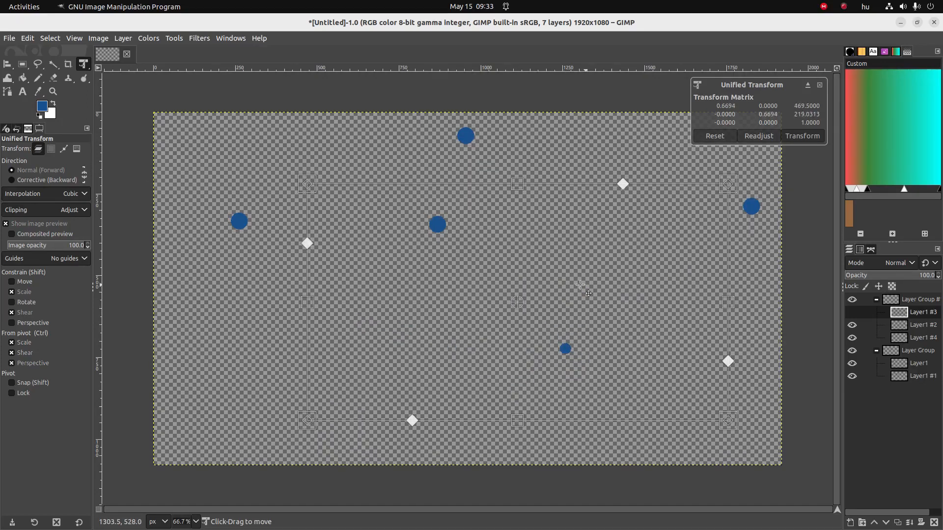
pyautogui.hotkey('ctrl', 'z')
pyautogui.hotkey('ctrl', 'z')
# Step: Try moving the lower layer group's two circles slightly upward with Unified Transform, and undo the move
pyautogui.click(916, 351)
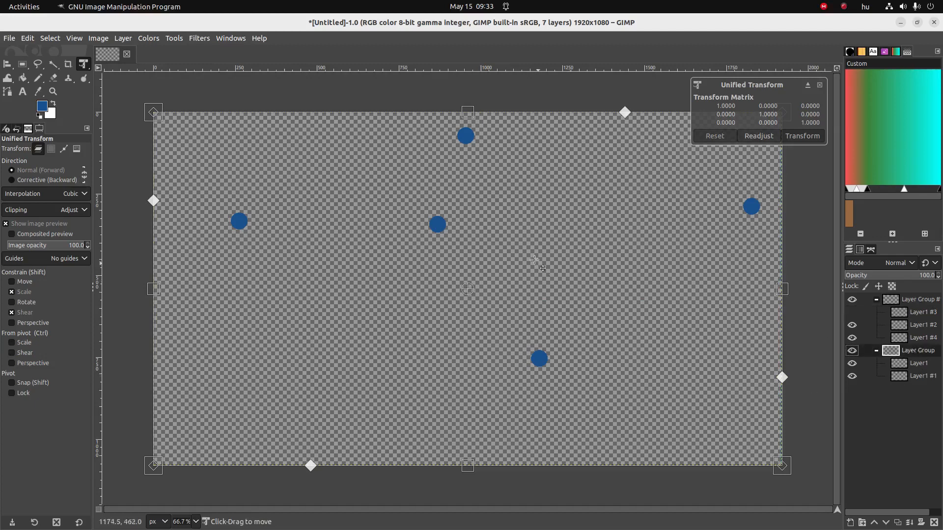
pyautogui.moveTo(530, 247); pyautogui.dragTo(523, 220)
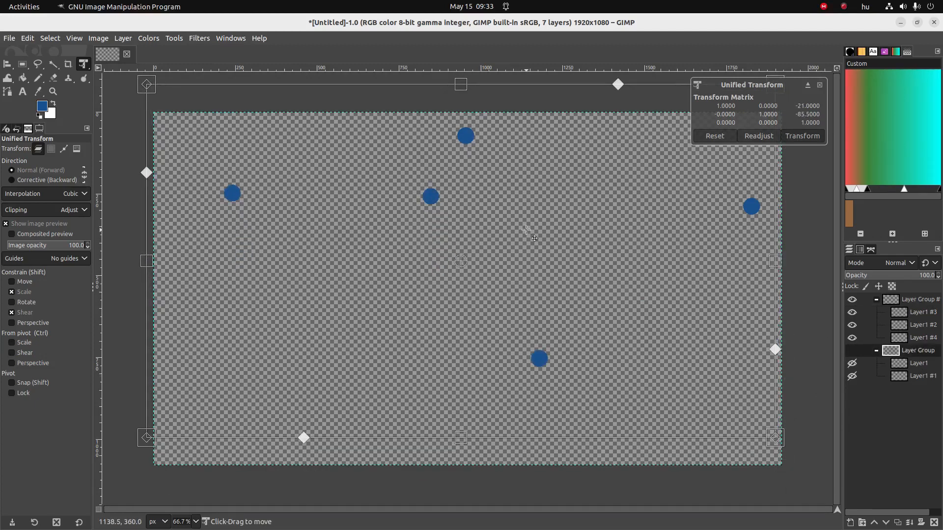
pyautogui.hotkey('ctrl', 'z')
# Step: Ungroup the circles by moving all five layers out of their groups to positions above both layer groups
pyautogui.click(904, 365)
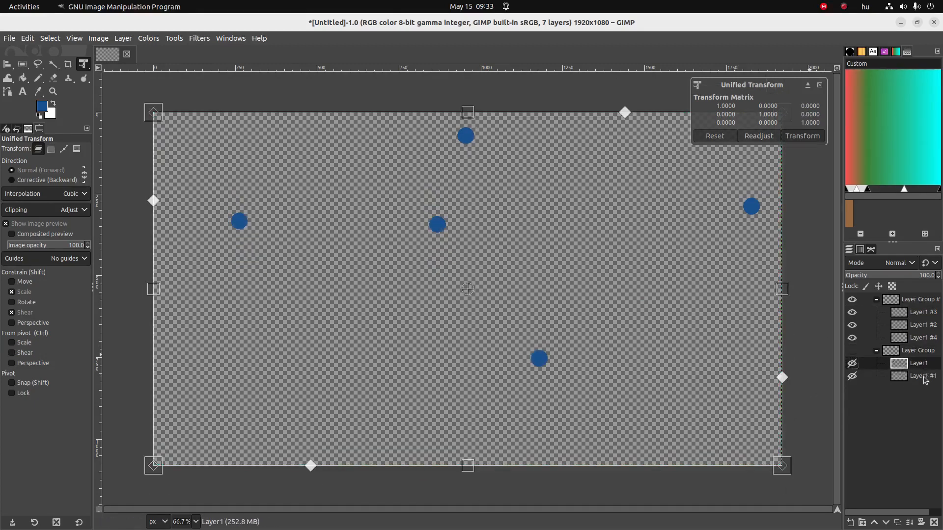
pyautogui.moveTo(916, 364); pyautogui.dragTo(899, 301)
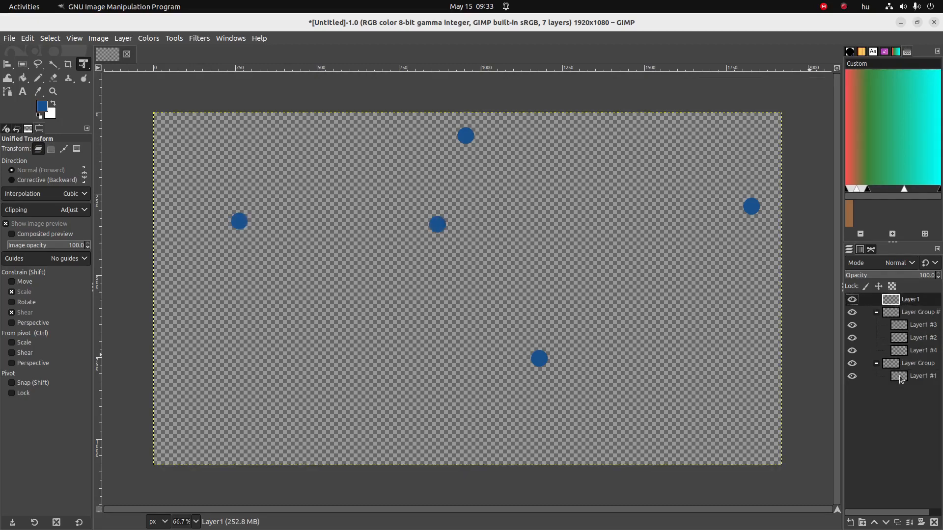
pyautogui.moveTo(900, 375); pyautogui.dragTo(907, 306)
pyautogui.moveTo(914, 338)
pyautogui.mouseDown()
pyautogui.moveTo(931, 322)
pyautogui.moveTo(924, 347)
pyautogui.mouseUp()
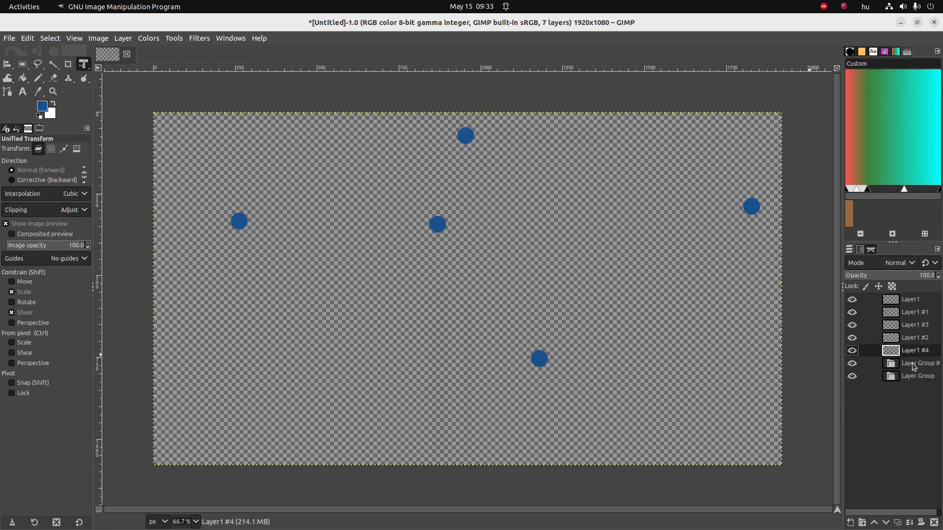
# Step: Delete the two empty layer groups, Layer Group and Layer Group #1, leaving the five circle layers
pyautogui.click(916, 364)
pyautogui.click(913, 377)
pyautogui.rightClick(912, 376)
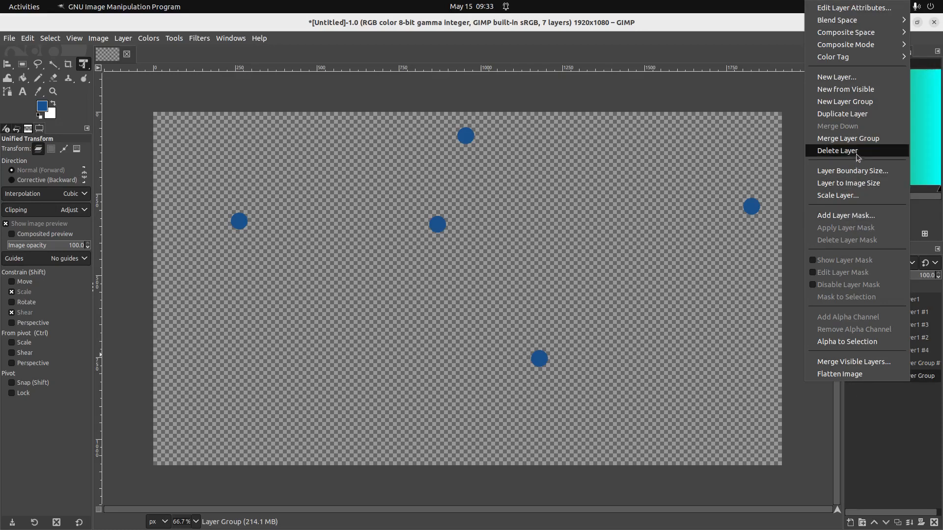
pyautogui.click(856, 152)
pyautogui.rightClick(906, 369)
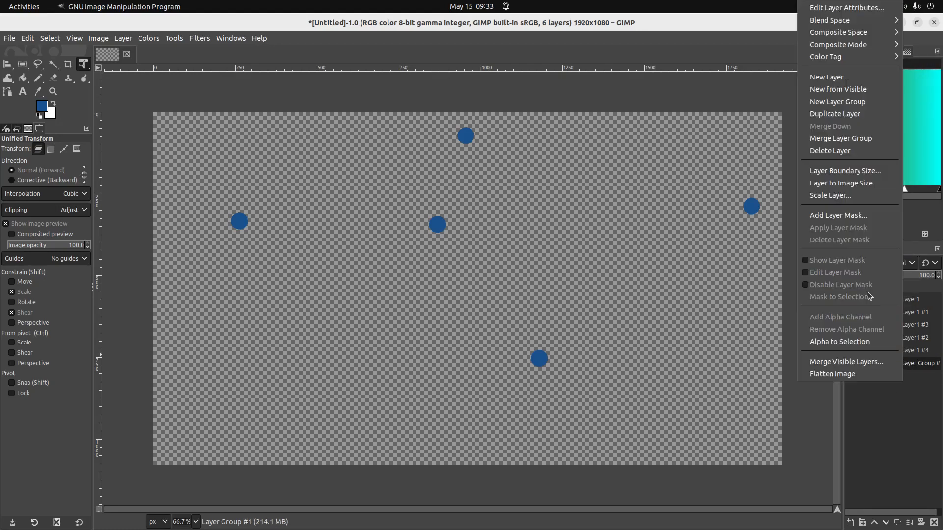
pyautogui.click(835, 151)
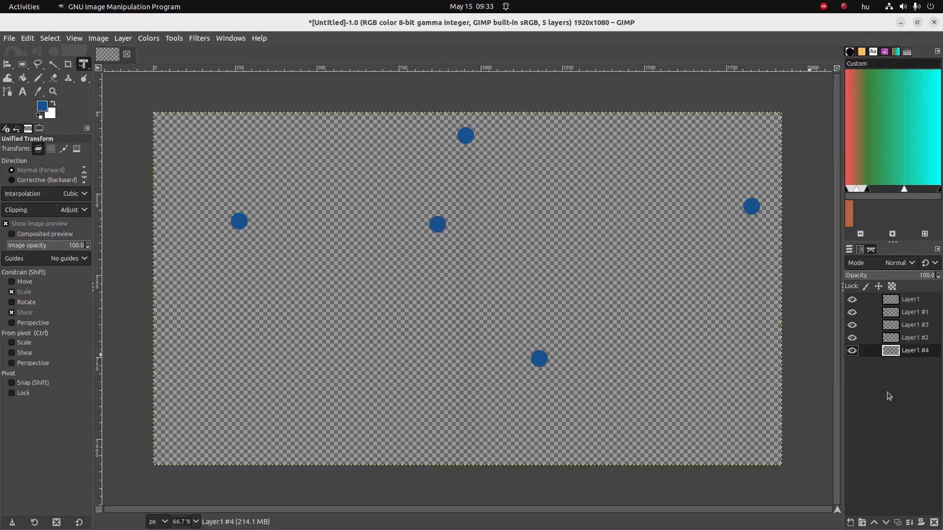
# Step: Switch to the F.Checklist_Gimp document in Chrome and check off the "Group, ungroup" item
pyautogui.hotkey('alt', 'Tab')
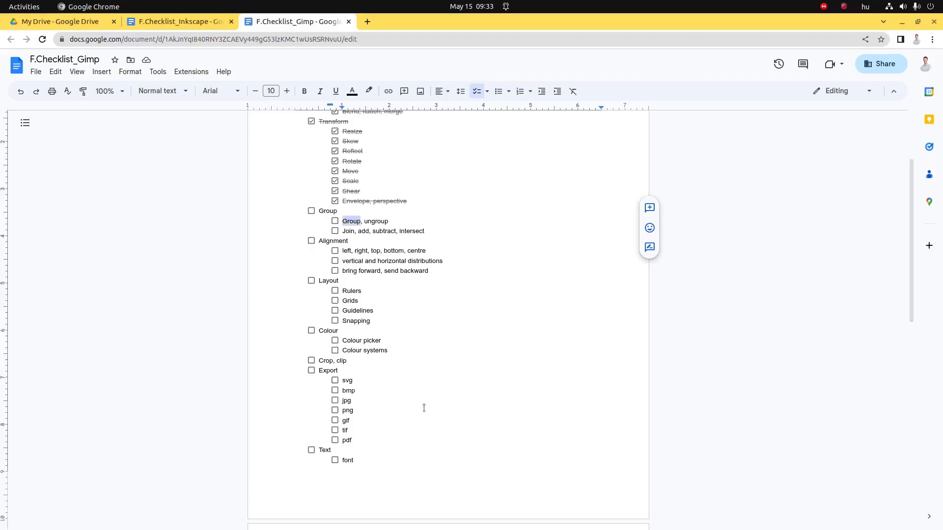
pyautogui.click(335, 221)
pyautogui.moveTo(362, 231)
pyautogui.mouseDown()
pyautogui.moveTo(401, 229)
pyautogui.moveTo(350, 230)
pyautogui.mouseUp()
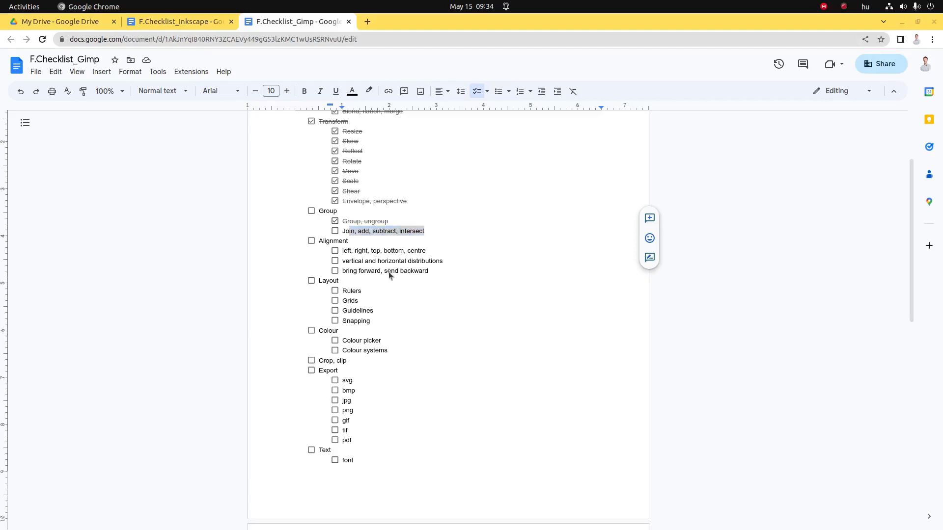
pyautogui.hotkey('alt', 'Tab')
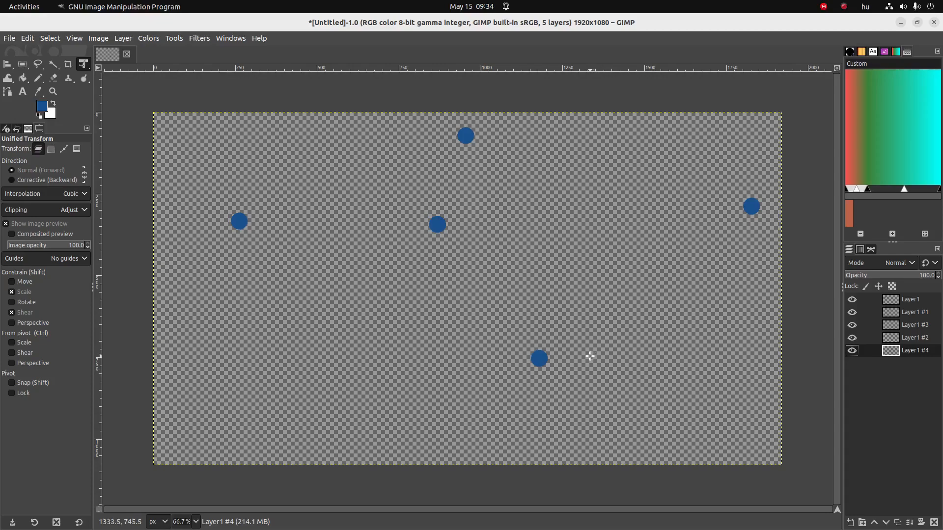
pyautogui.hotkey('alt', 'Tab')
pyautogui.click(363, 234)
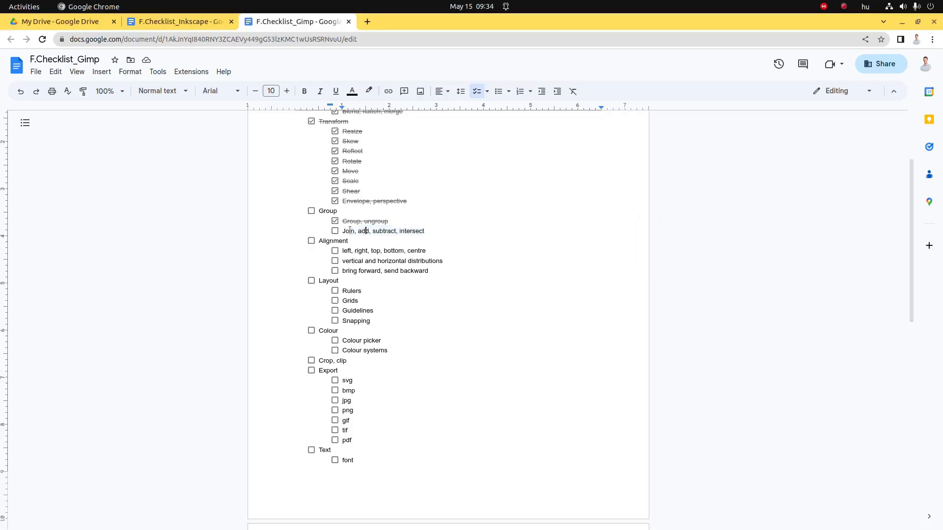
pyautogui.moveTo(350, 231); pyautogui.dragTo(426, 230)
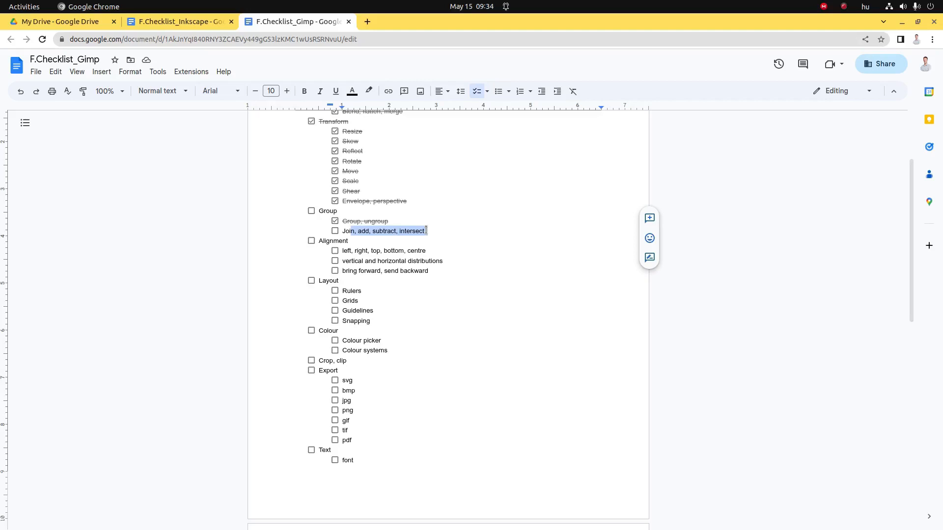
pyautogui.click(394, 231)
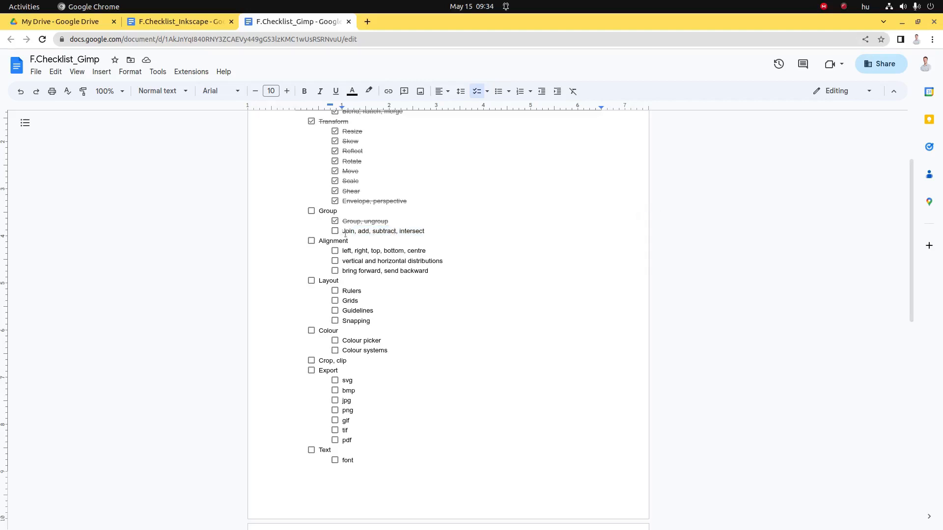
pyautogui.moveTo(348, 232); pyautogui.dragTo(427, 230)
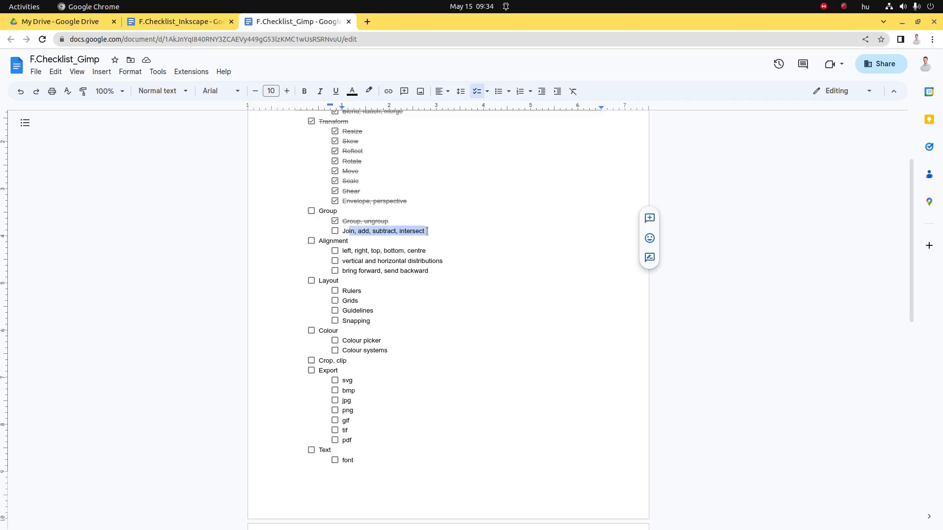
pyautogui.doubleClick(413, 231)
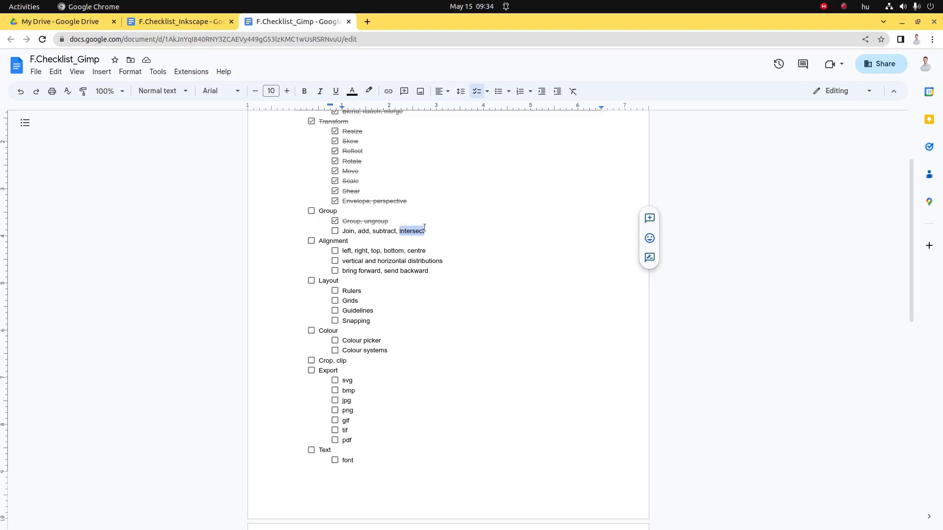
pyautogui.click(426, 232)
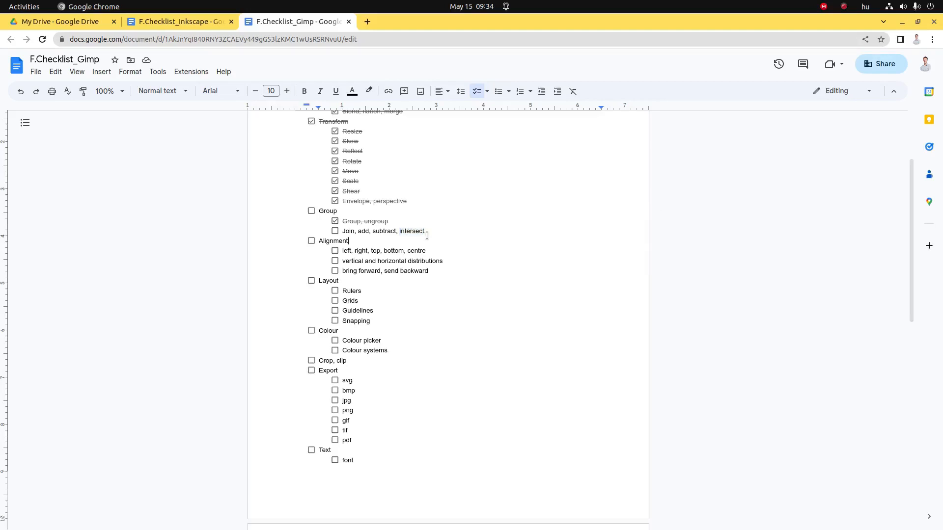
# Step: Make the checklist item "Join, add, subtract, intersect" bold
pyautogui.moveTo(426, 231); pyautogui.dragTo(342, 234)
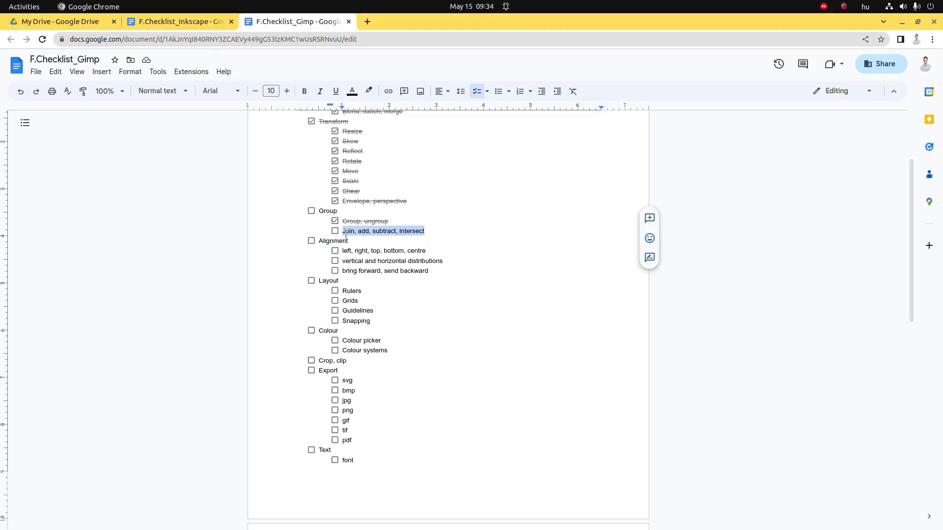
pyautogui.hotkey('ctrl', 'b')
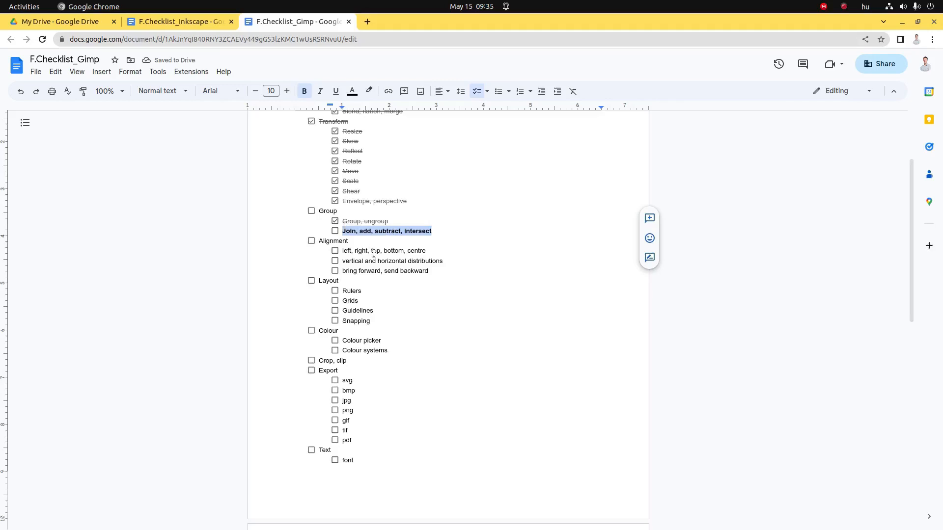
pyautogui.click(360, 244)
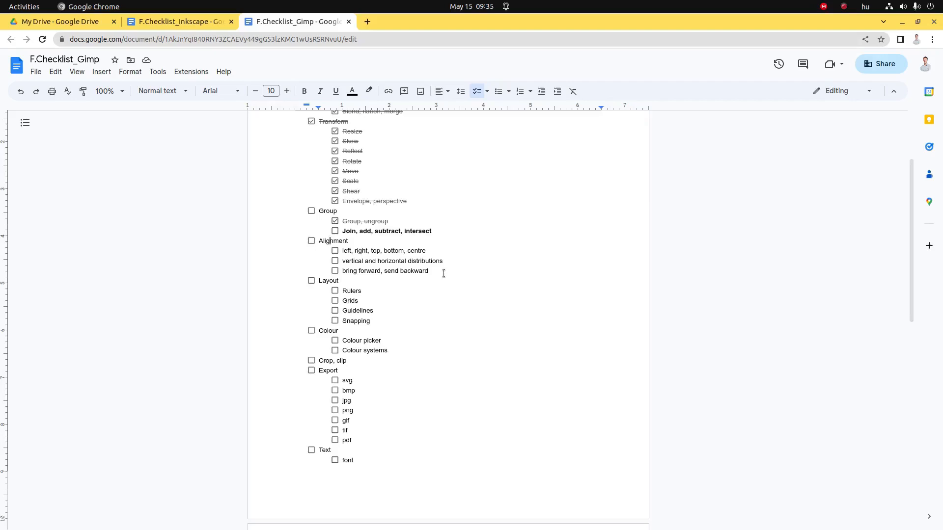
# Step: Switch to GIMP and go through the five circle layers one by one, from Layer1 to Layer1 #4
pyautogui.hotkey('alt', 'Tab')
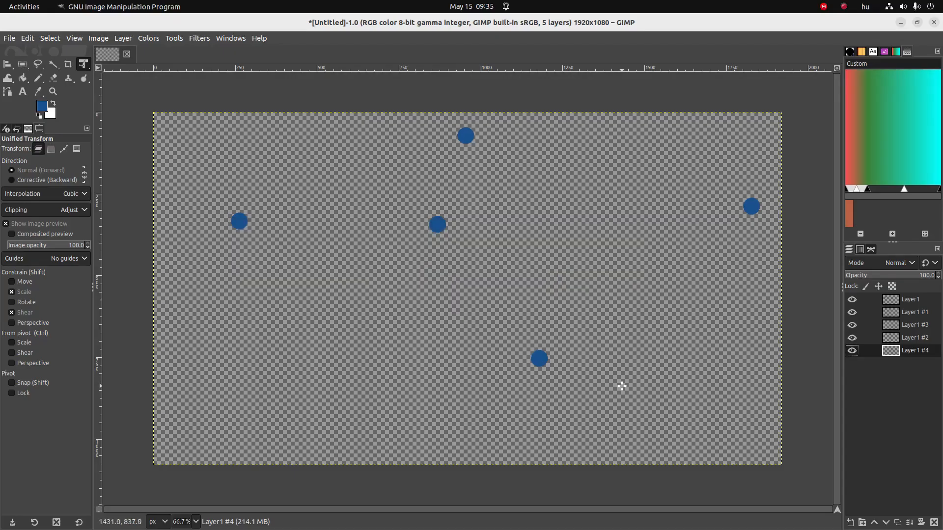
pyautogui.click(914, 300)
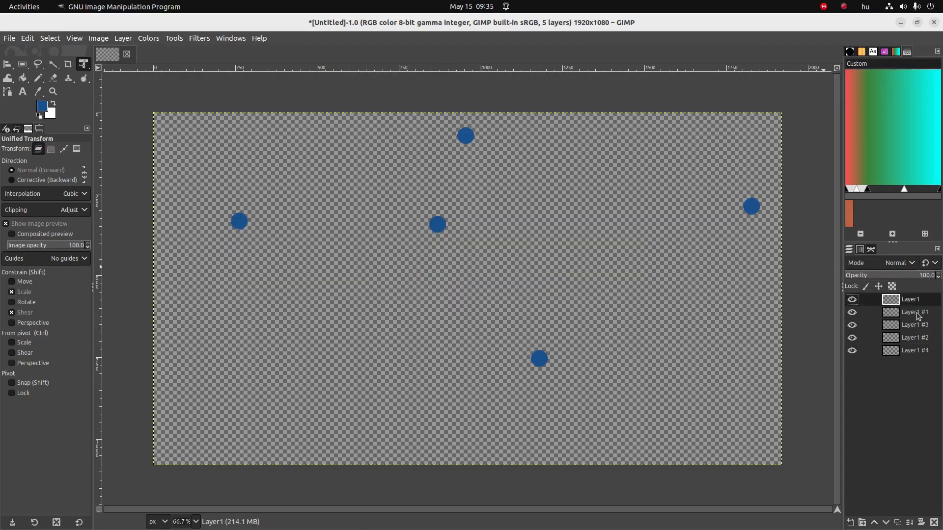
pyautogui.click(915, 313)
pyautogui.click(915, 326)
pyautogui.click(916, 338)
pyautogui.click(915, 350)
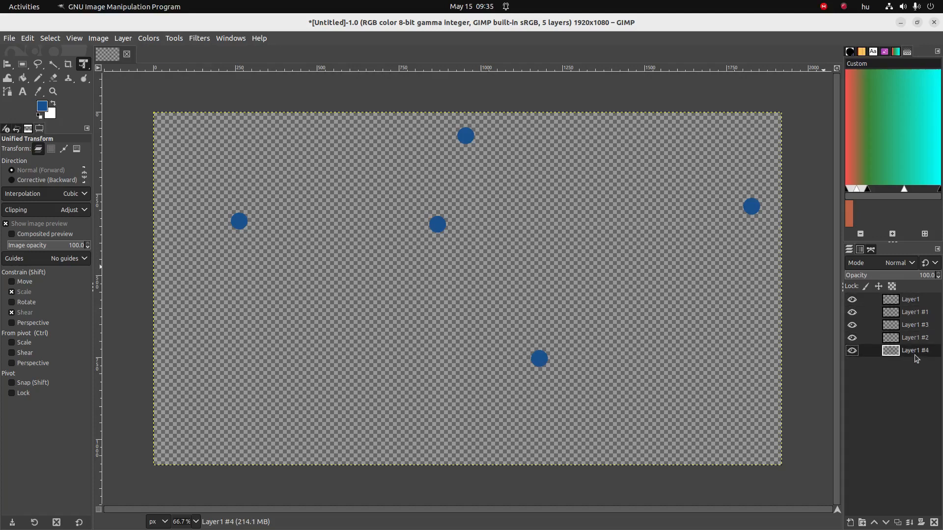
# Step: Crop Layer1 and Layer1 #1 to their content so each boundary fits its circle
pyautogui.click(917, 301)
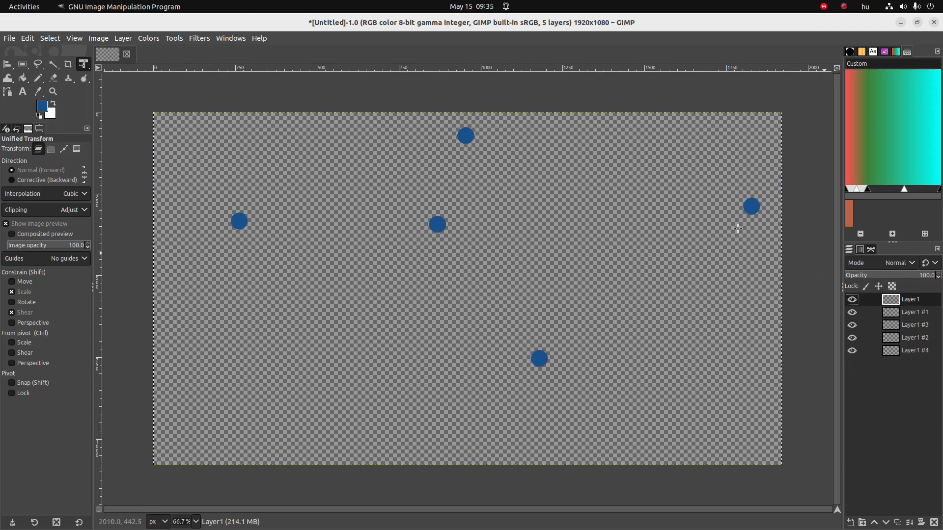
pyautogui.click(121, 38)
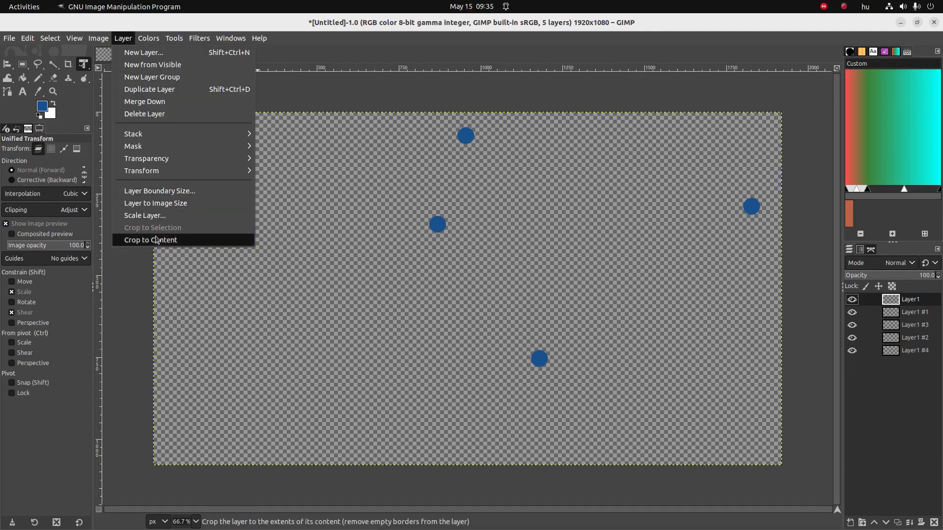
pyautogui.click(136, 240)
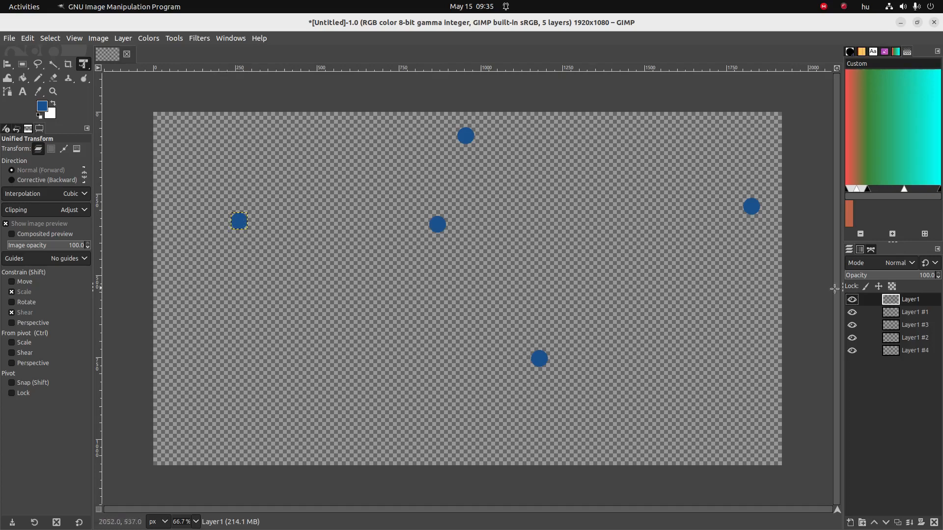
pyautogui.click(894, 313)
pyautogui.click(175, 41)
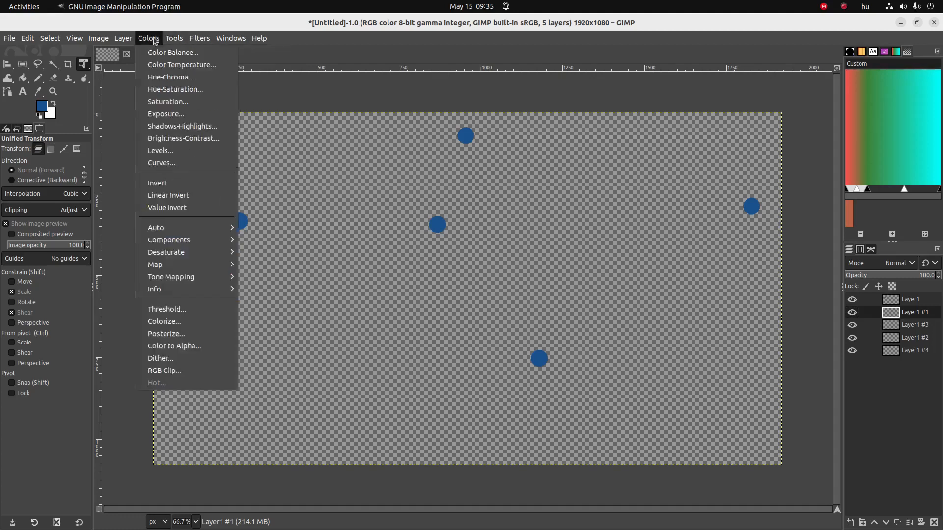
pyautogui.click(173, 241)
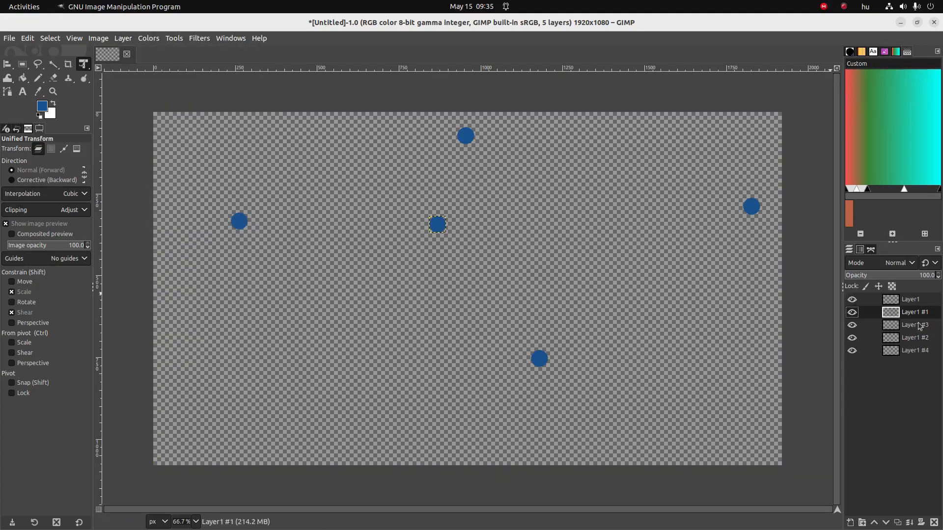
# Step: Crop Layer1 #3, Layer1 #2 and Layer1 #4 to their content
pyautogui.click(916, 325)
pyautogui.click(129, 41)
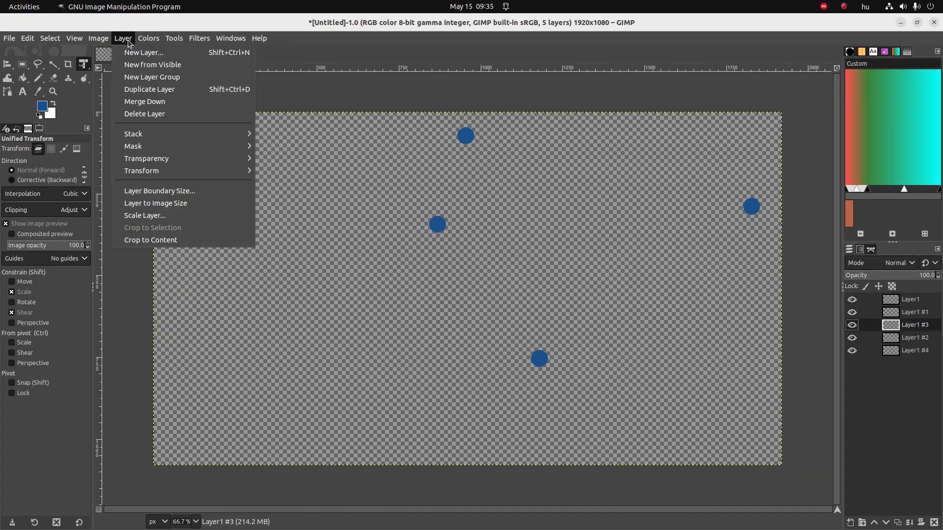
pyautogui.click(190, 240)
pyautogui.click(907, 339)
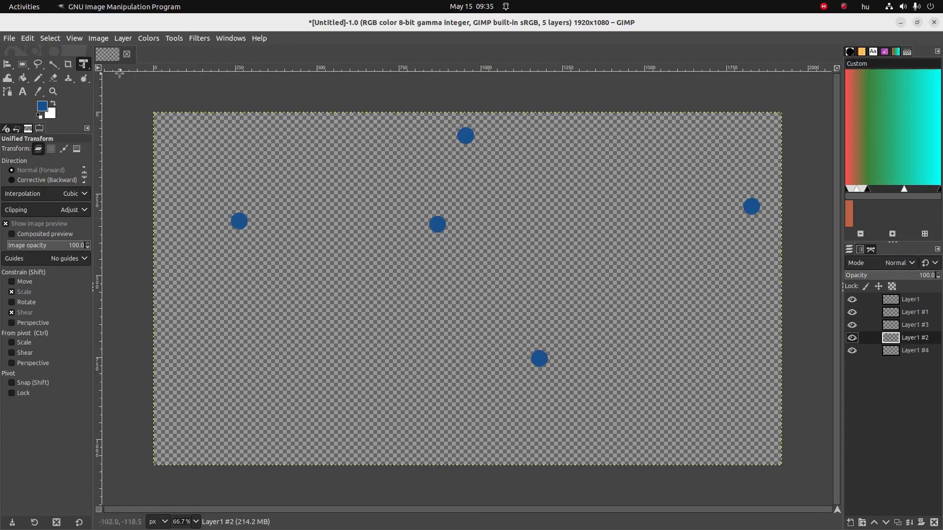
pyautogui.click(123, 39)
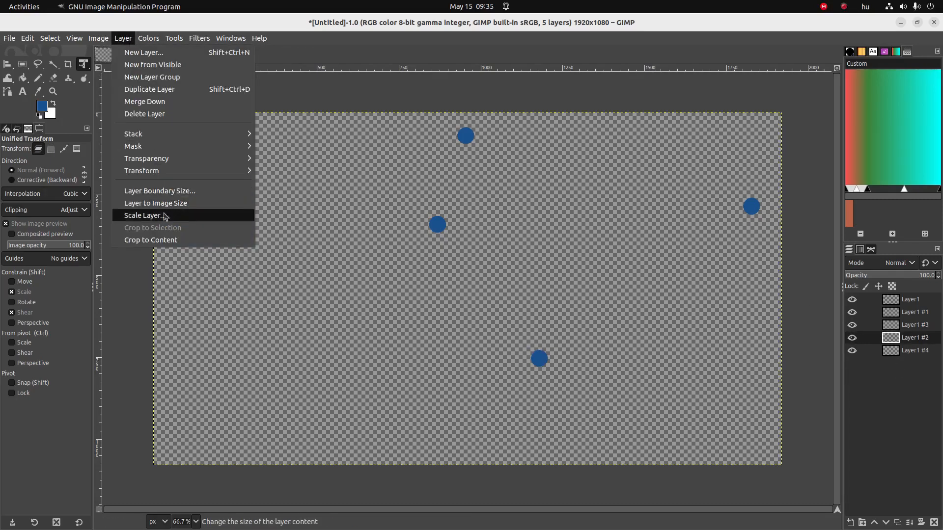
pyautogui.click(154, 239)
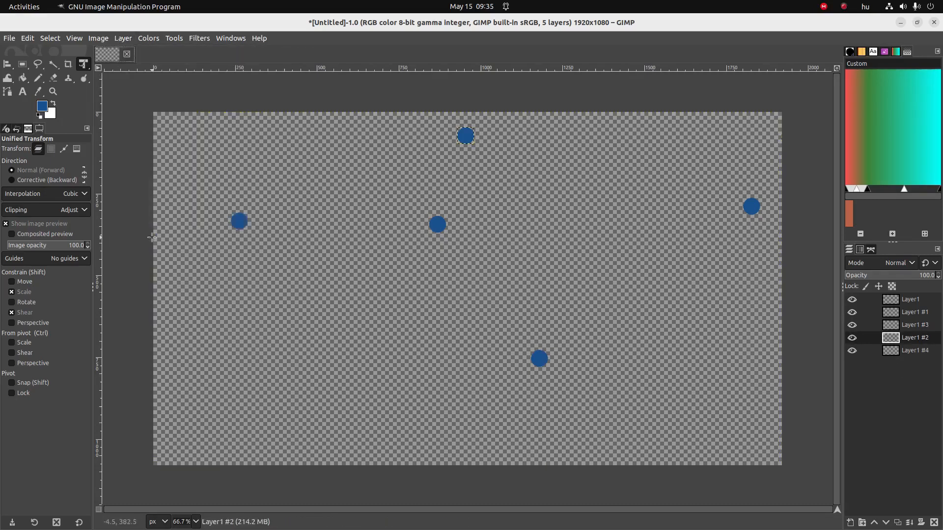
pyautogui.click(906, 354)
pyautogui.click(120, 40)
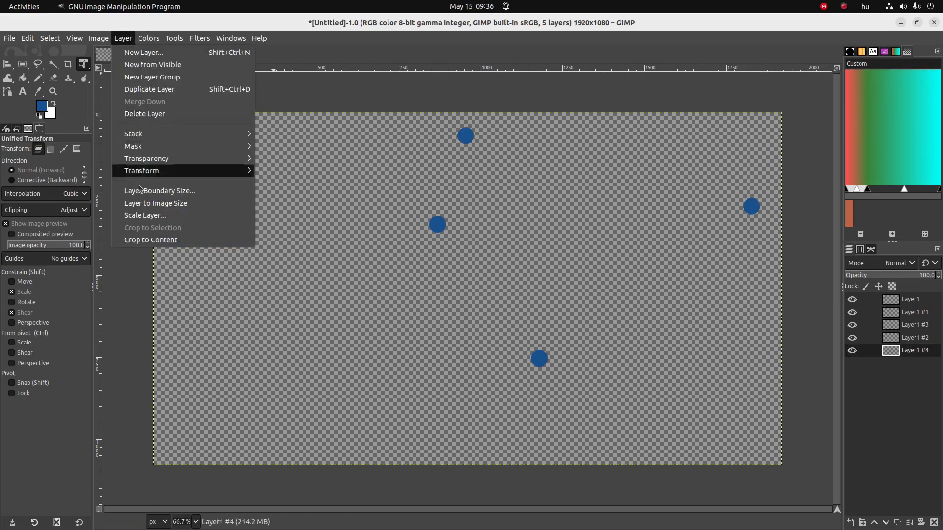
pyautogui.click(152, 239)
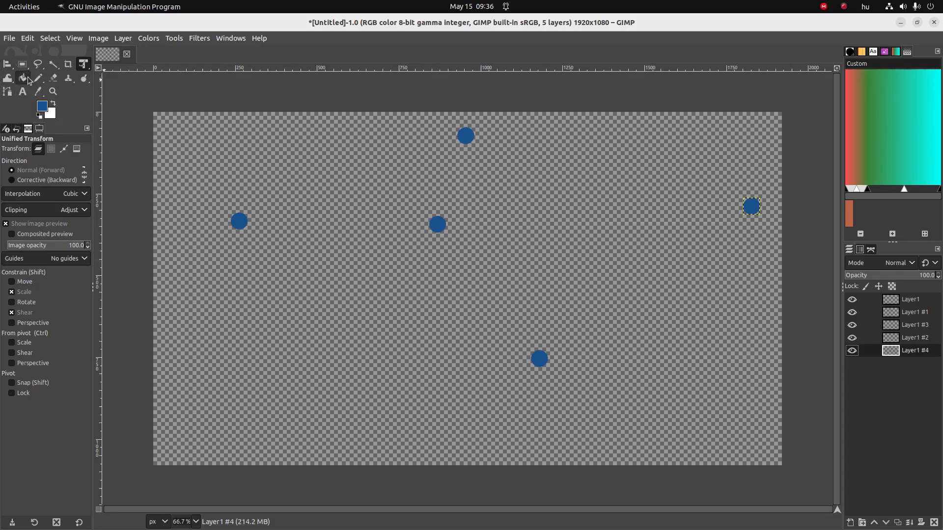
# Step: Pick all five circles with the Alignment tool and align their centers horizontally relative to Selection
pyautogui.click(10, 67)
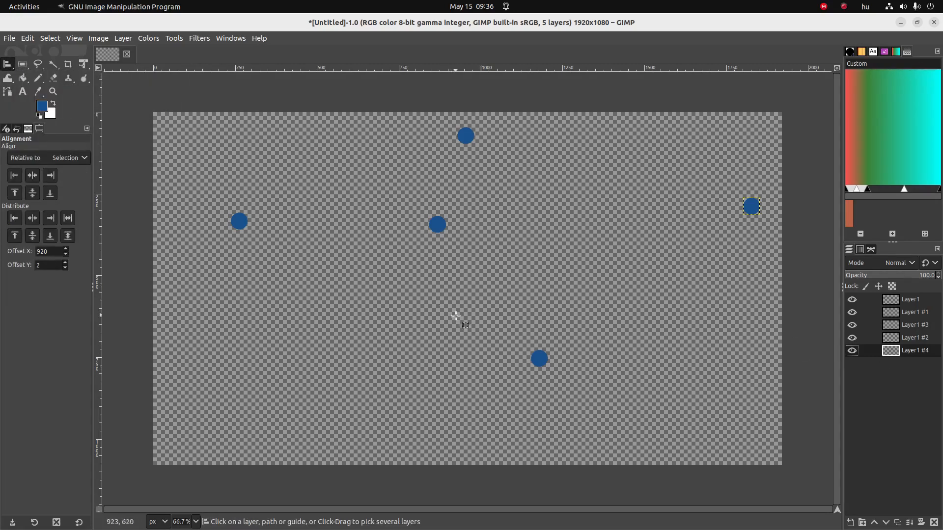
pyautogui.click(541, 360)
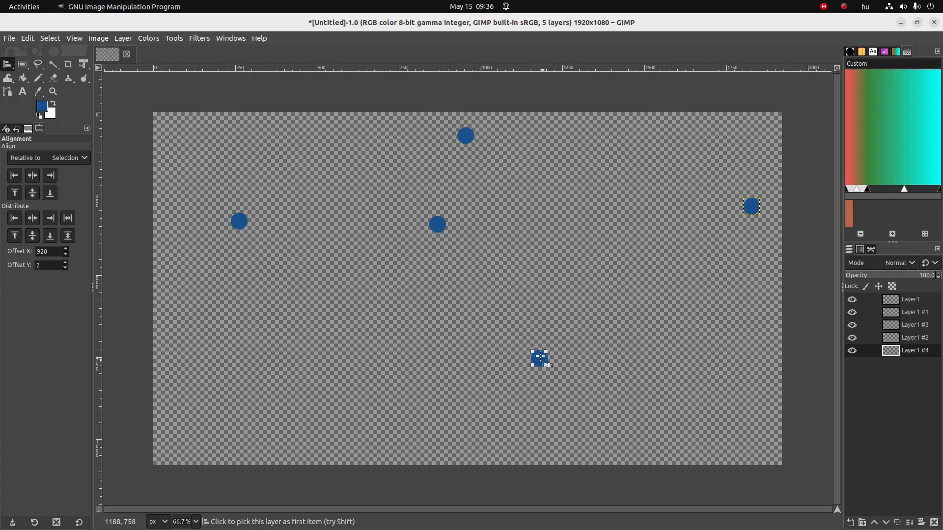
pyautogui.keyDown('shift'); pyautogui.click(439, 226); pyautogui.keyUp('shift')
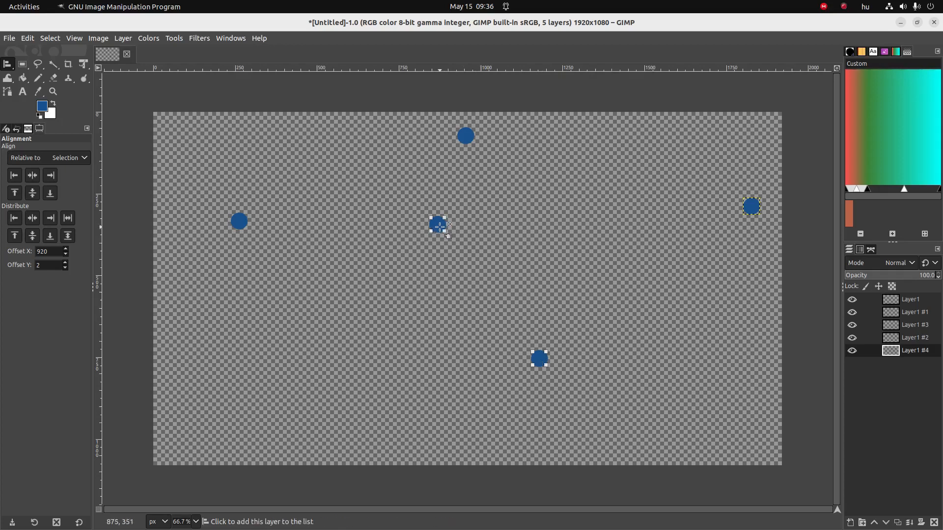
pyautogui.keyDown('shift'); pyautogui.click(467, 137); pyautogui.keyUp('shift')
pyautogui.keyDown('shift'); pyautogui.click(750, 206); pyautogui.keyUp('shift')
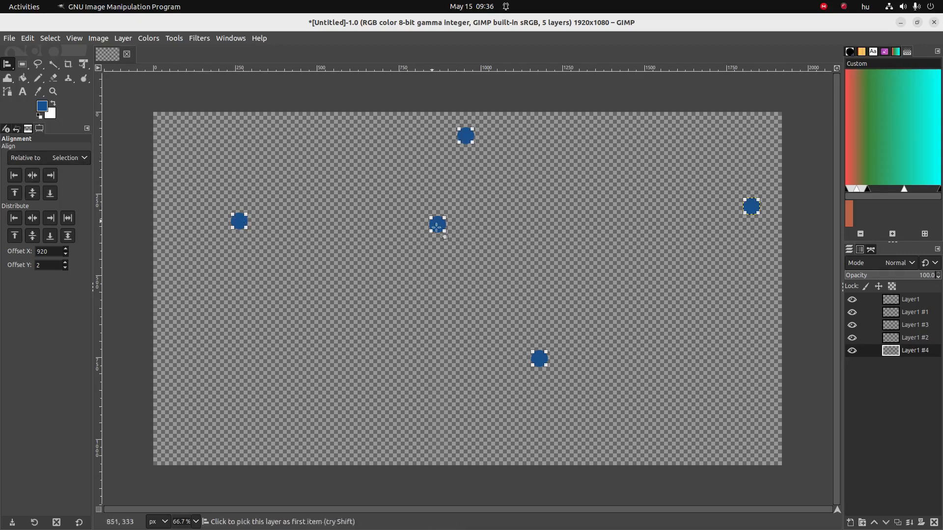
pyautogui.click(33, 175)
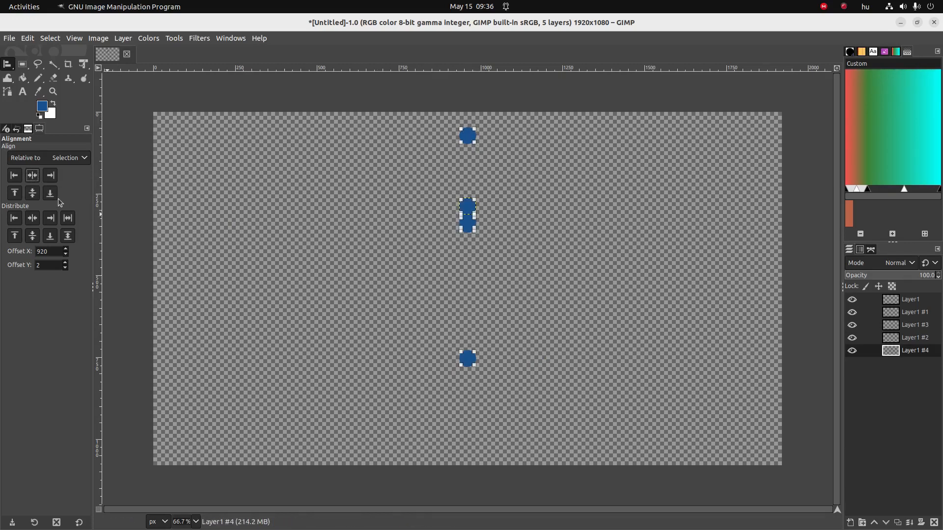
# Step: Undo the previous alignment and align the five circles' centers horizontally relative to First item
pyautogui.click(67, 158)
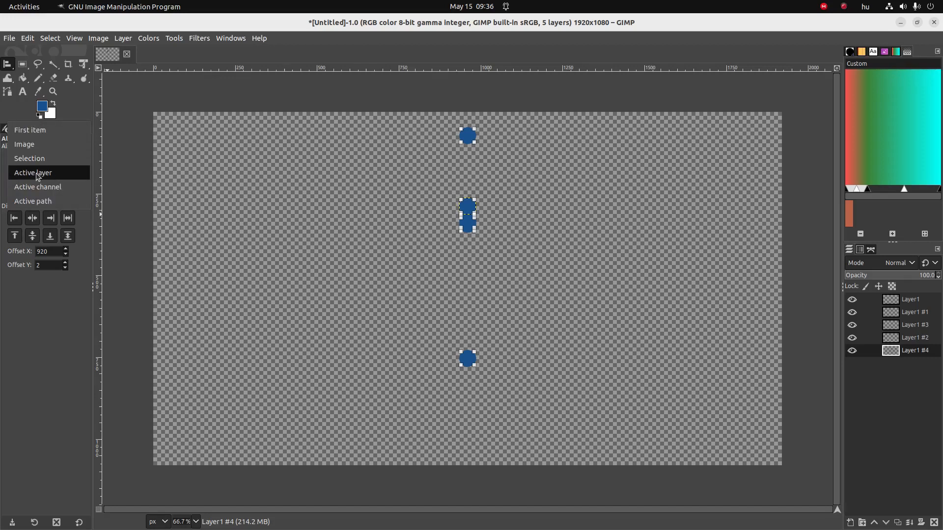
pyautogui.click(30, 131)
pyautogui.click(62, 219)
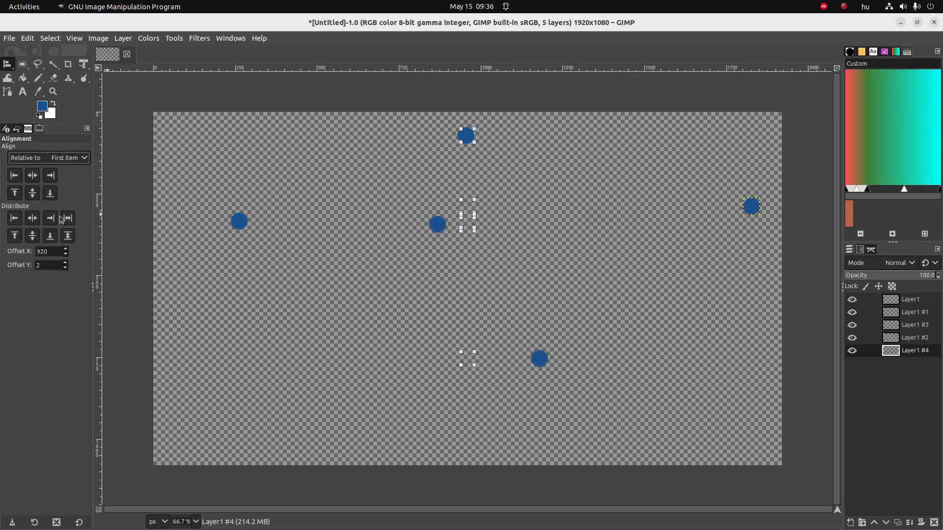
pyautogui.click(33, 177)
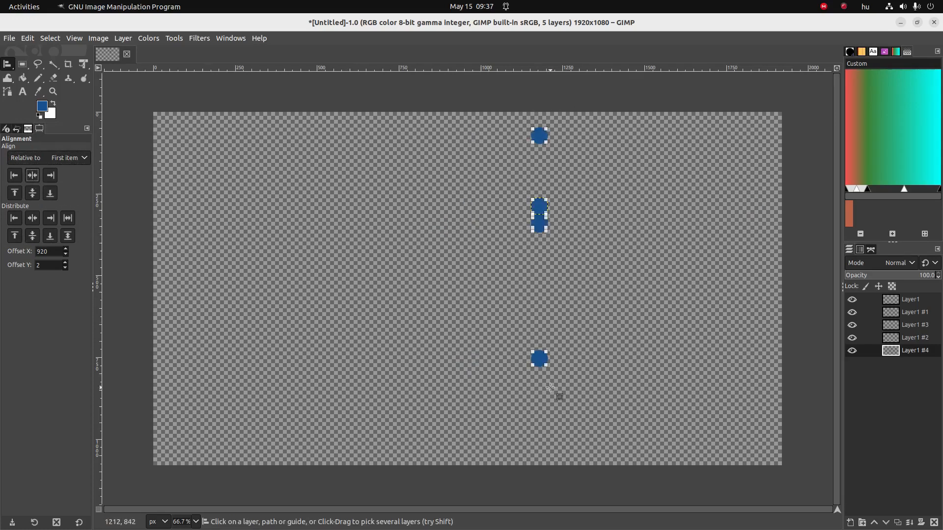
# Step: Undo the last alignment and align the circles' centers horizontally relative to Image
pyautogui.click(78, 157)
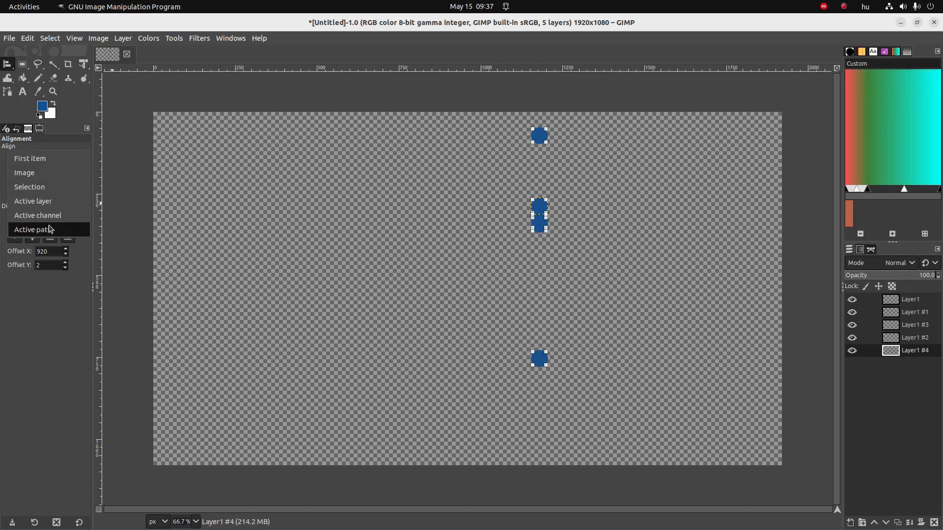
pyautogui.click(30, 174)
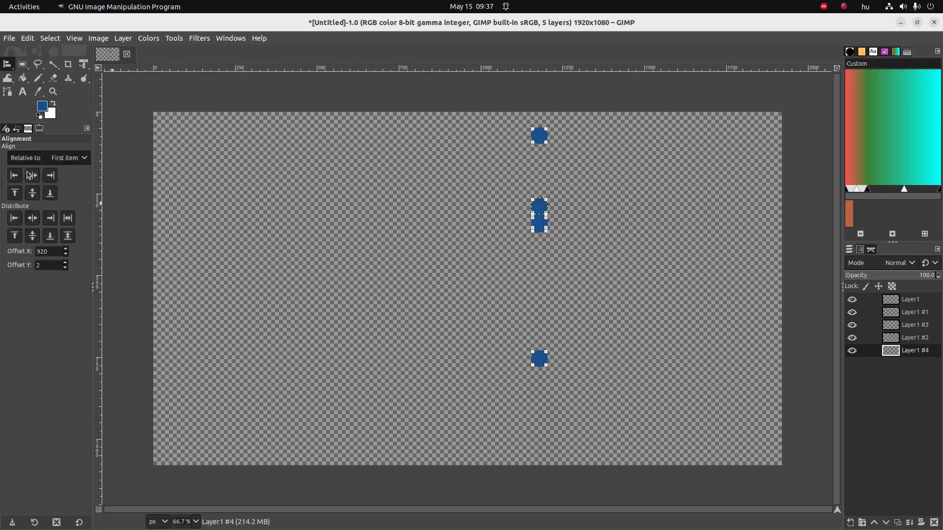
pyautogui.hotkey('ctrl', 'z')
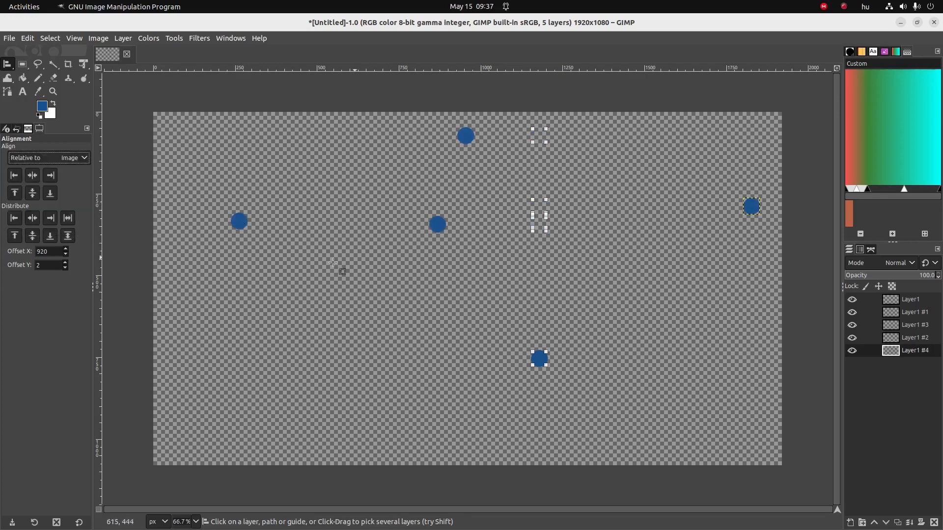
pyautogui.click(36, 177)
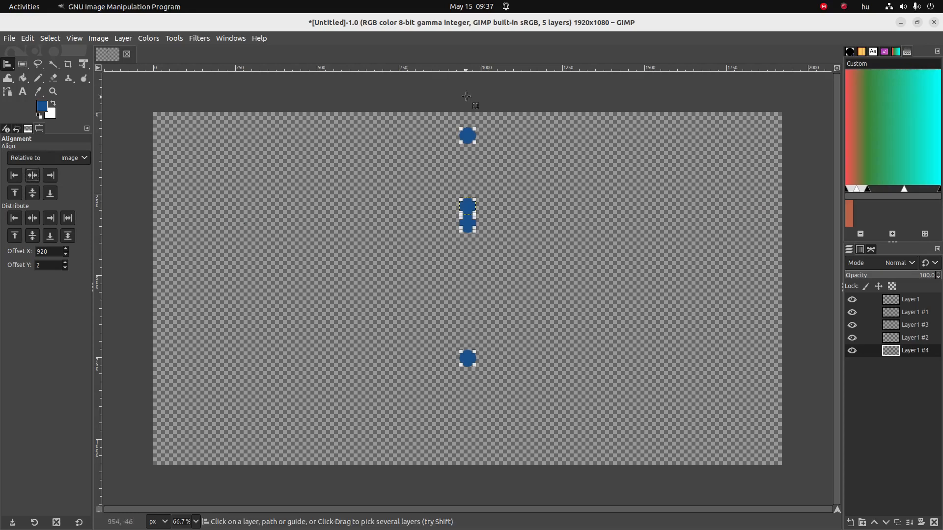
# Step: Align the circles to the image's left, right, bottom and top edges in turn, finishing with the vertical middle
pyautogui.click(16, 180)
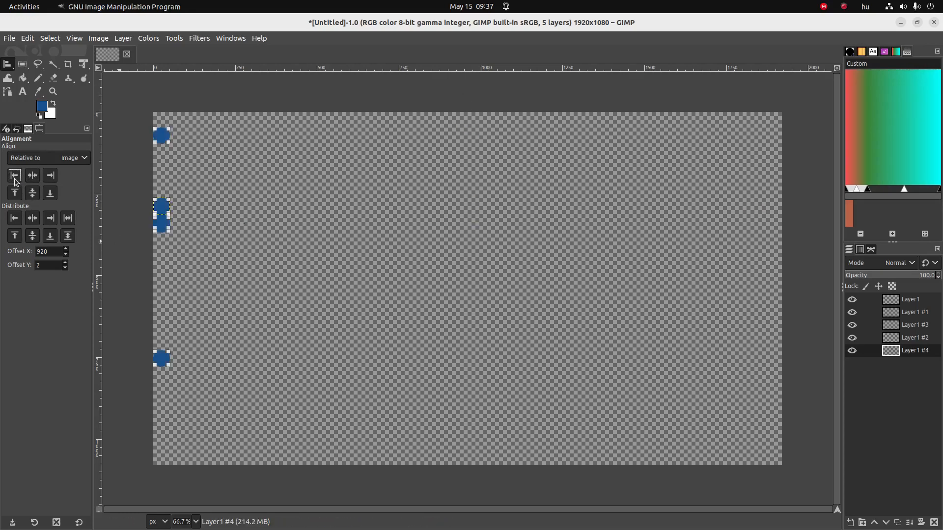
pyautogui.click(52, 177)
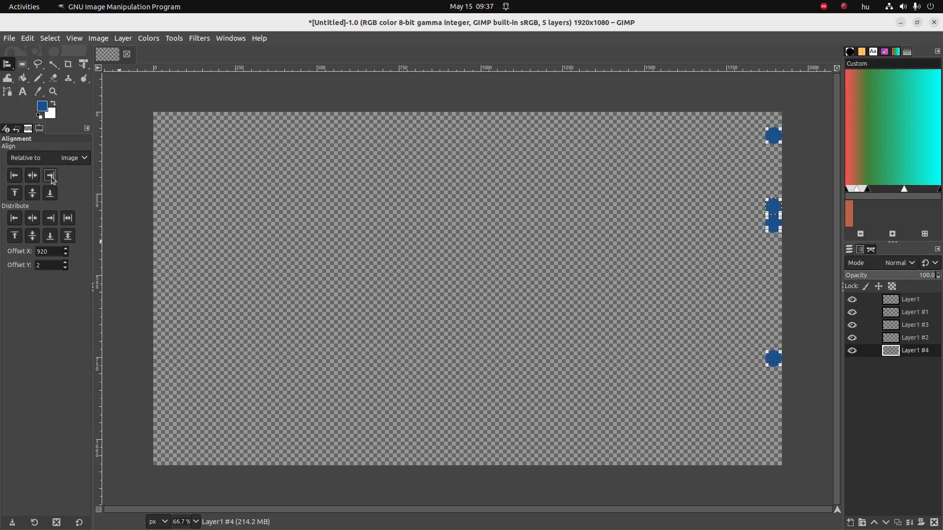
pyautogui.click(50, 195)
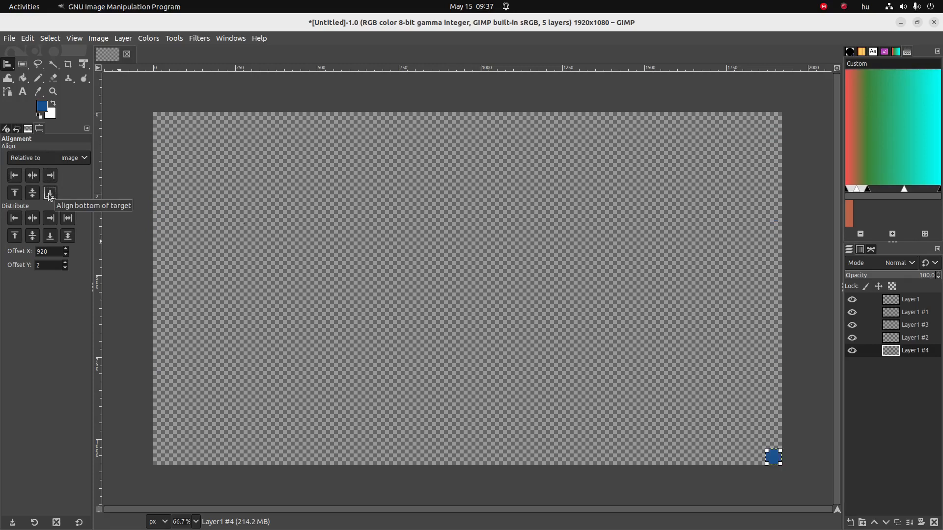
pyautogui.click(16, 193)
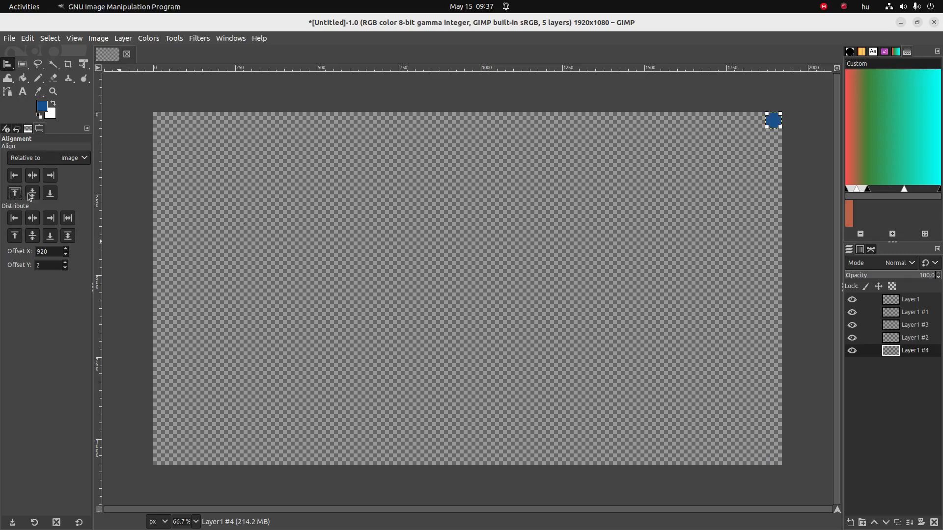
pyautogui.click(32, 195)
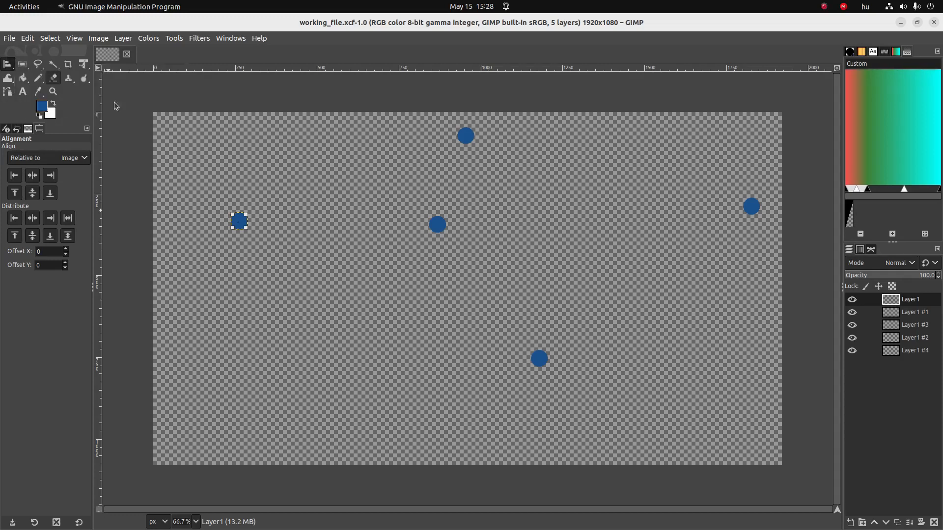
# Step: Pick the three circles Layer1 and its two nearest neighbours, distribute their vertical centers, and distribute them evenly in the horizontal relative to Image
pyautogui.click(466, 139)
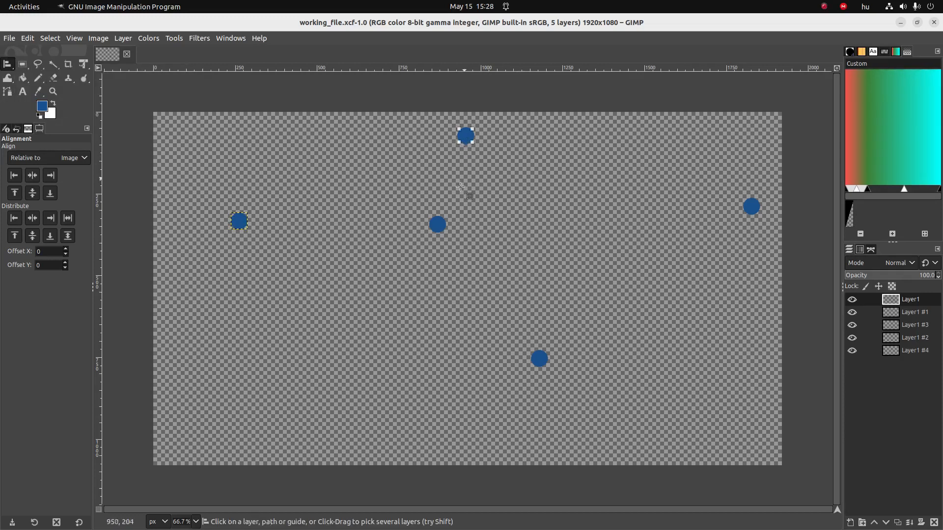
pyautogui.keyDown('shift'); pyautogui.click(437, 224); pyautogui.keyUp('shift')
pyautogui.keyDown('shift'); pyautogui.click(244, 221); pyautogui.keyUp('shift')
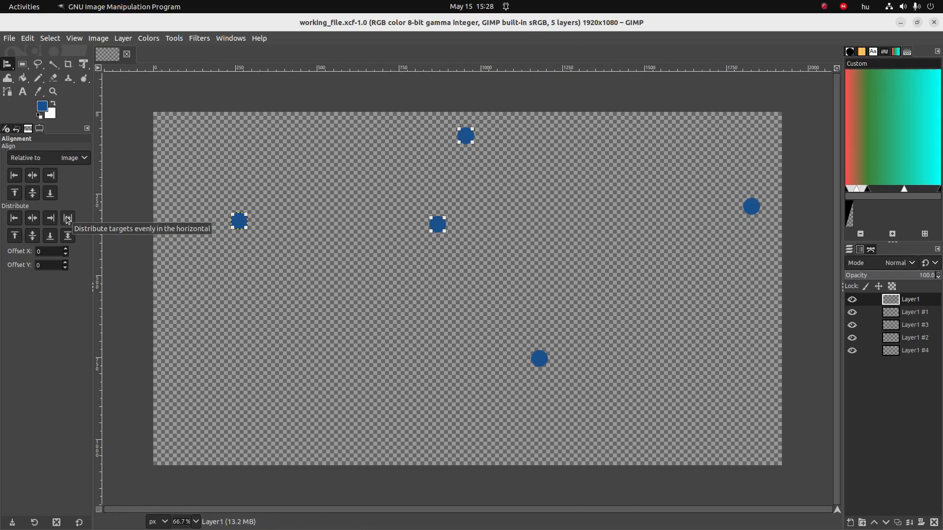
pyautogui.click(33, 236)
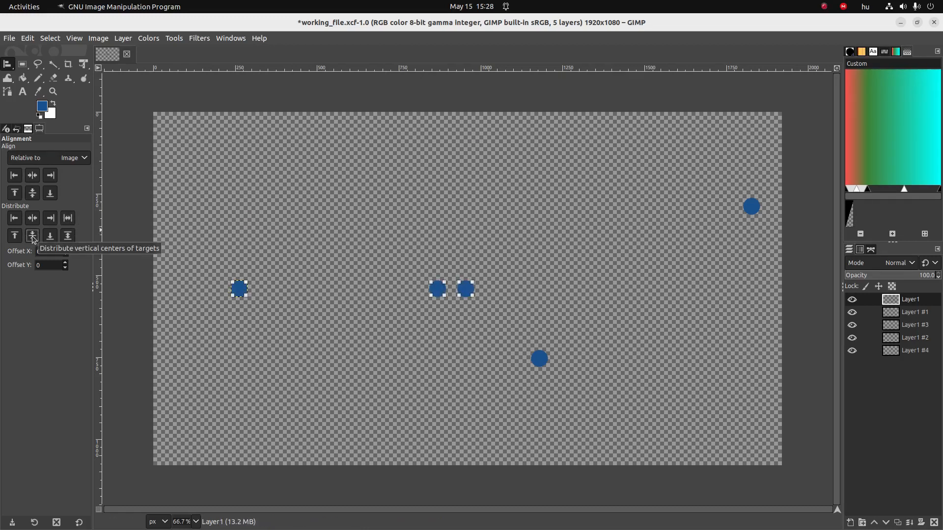
pyautogui.click(68, 220)
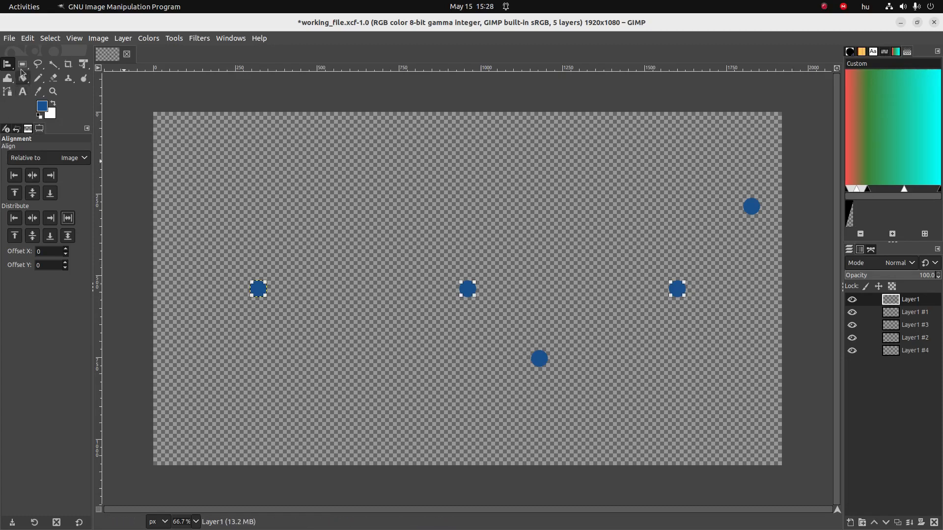
# Step: Draw a tall rectangular selection about 174 × 843 px between the first two circles and set the Alignment tool relative to Selection
pyautogui.press('r')
pyautogui.moveTo(331, 147); pyautogui.dragTo(387, 422)
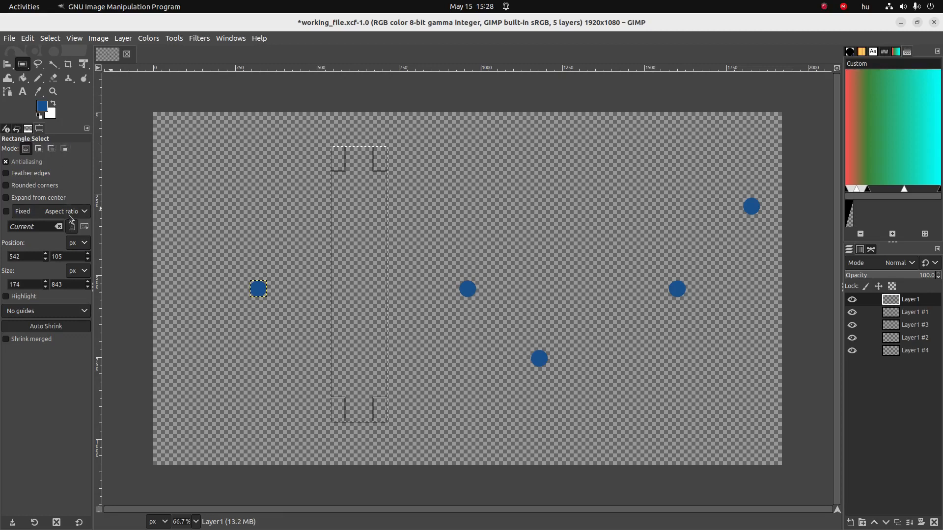
pyautogui.click(5, 65)
pyautogui.click(82, 161)
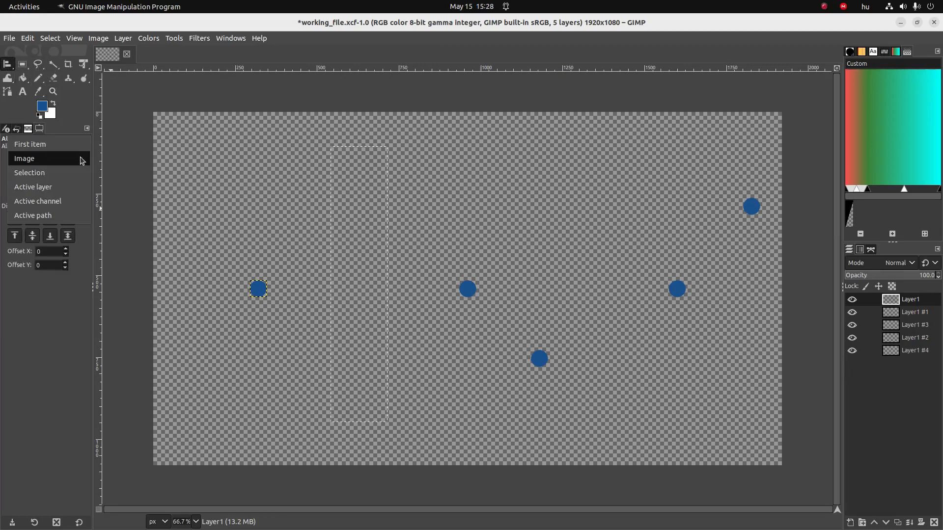
pyautogui.click(56, 174)
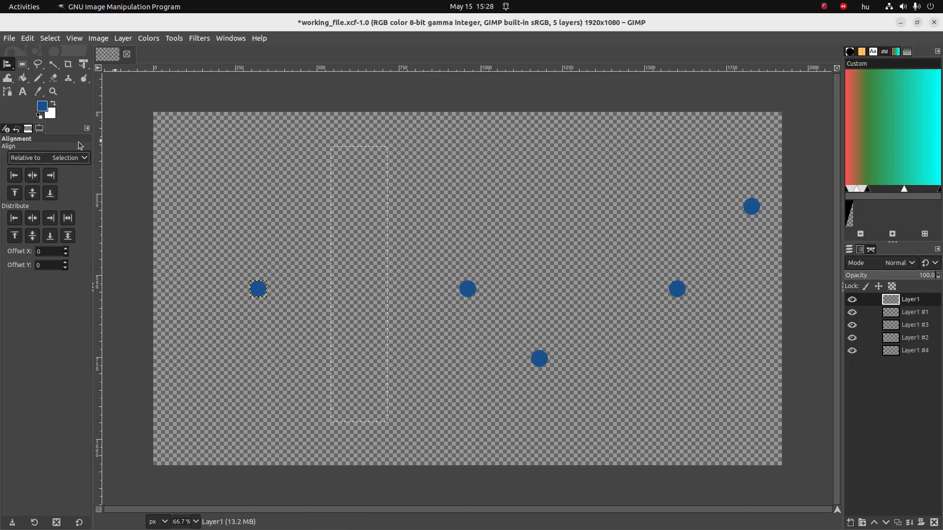
# Step: Pick the three circles in the row, align their centers horizontally to the selection and distribute them evenly in the vertical
pyautogui.click(257, 289)
pyautogui.keyDown('shift'); pyautogui.click(467, 289); pyautogui.keyUp('shift')
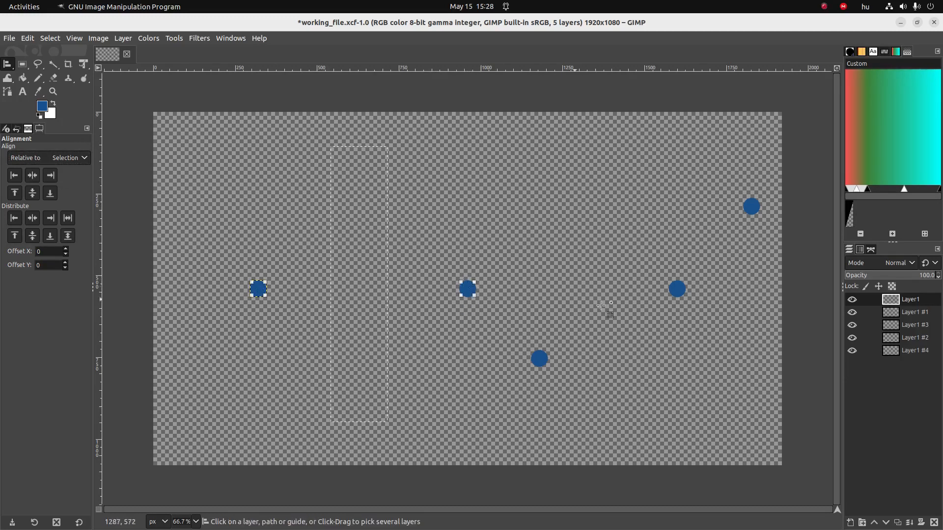
pyautogui.keyDown('shift'); pyautogui.click(678, 291); pyautogui.keyUp('shift')
pyautogui.click(31, 176)
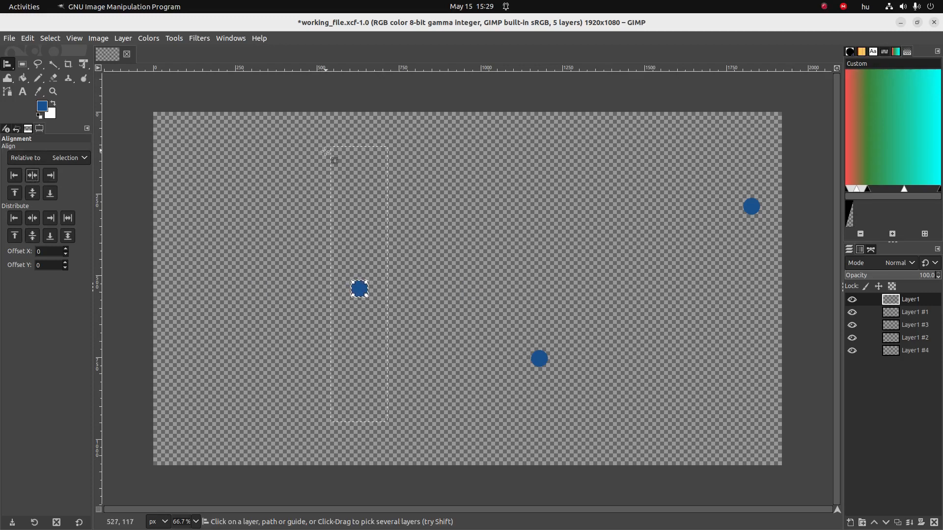
pyautogui.click(68, 237)
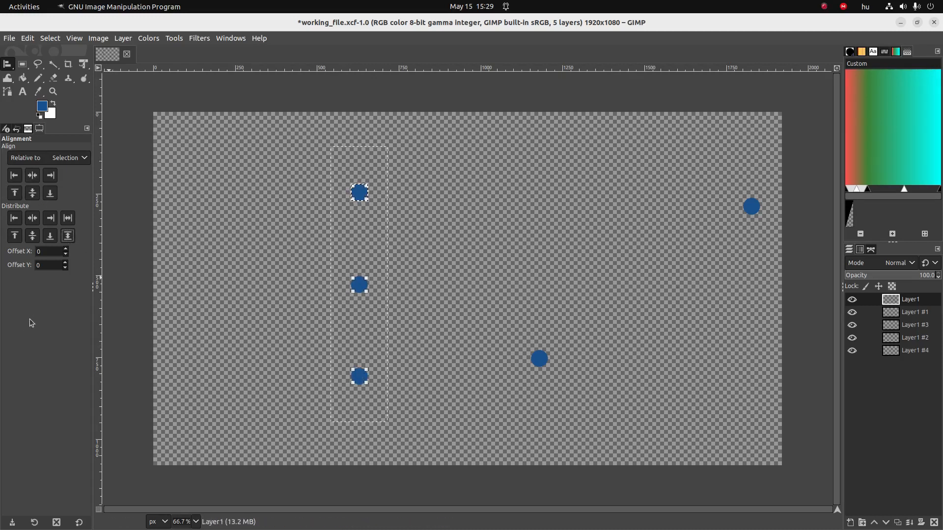
# Step: Switch to the F.Checklist_Gimp document in Chrome and check off the Alignment items for left, right, top, bottom, centre and for vertical and horizontal distributions
pyautogui.hotkey('alt', 'Tab')
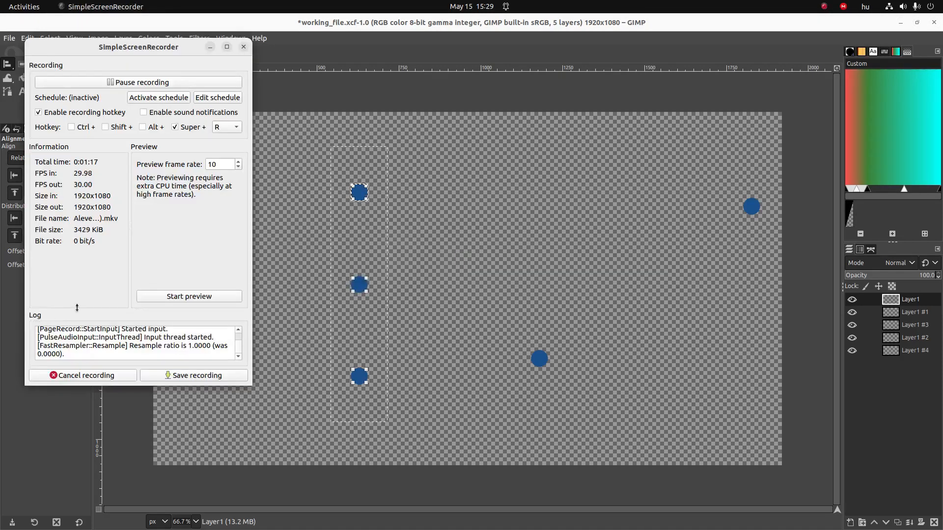
pyautogui.hotkey('alt', 'Tab')
pyautogui.hotkey('alt', 'Tab')
pyautogui.hotkey('alt', 'Tab')
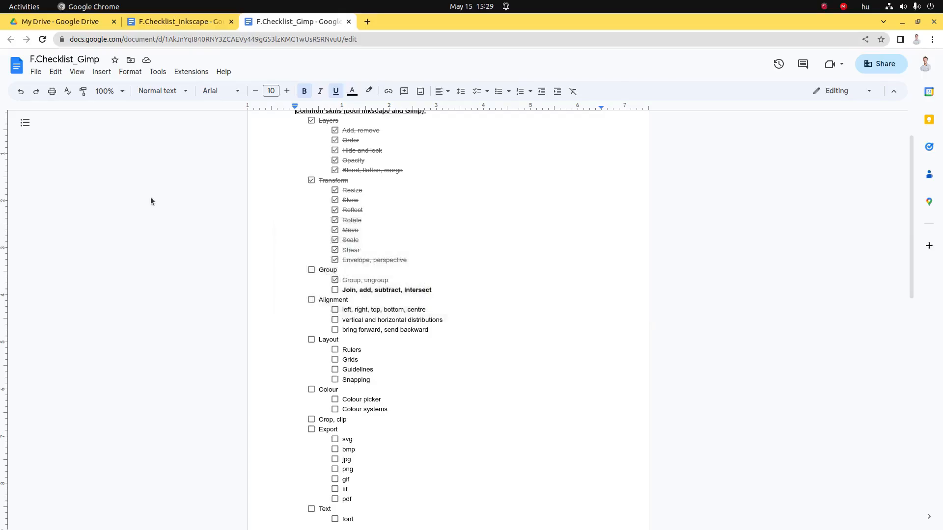
pyautogui.click(336, 310)
pyautogui.click(336, 321)
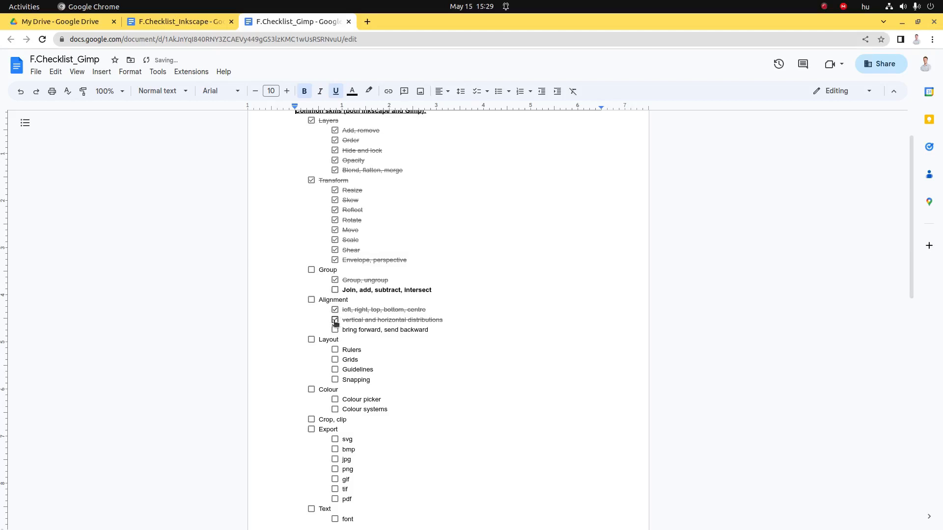
pyautogui.moveTo(362, 329); pyautogui.dragTo(403, 330)
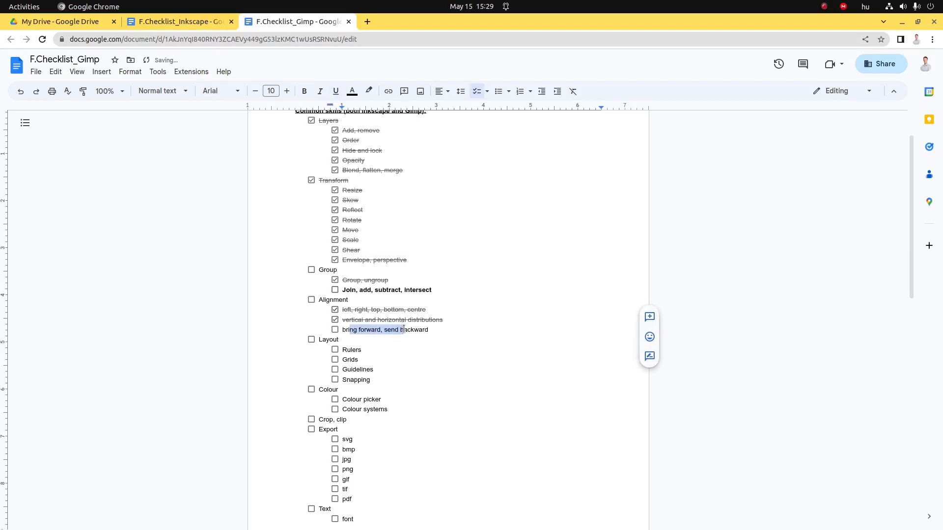
# Step: Switch to GIMP and fill the Layer1 circle with dark red 8e181e using Bucket Fill
pyautogui.hotkey('alt', 'Tab')
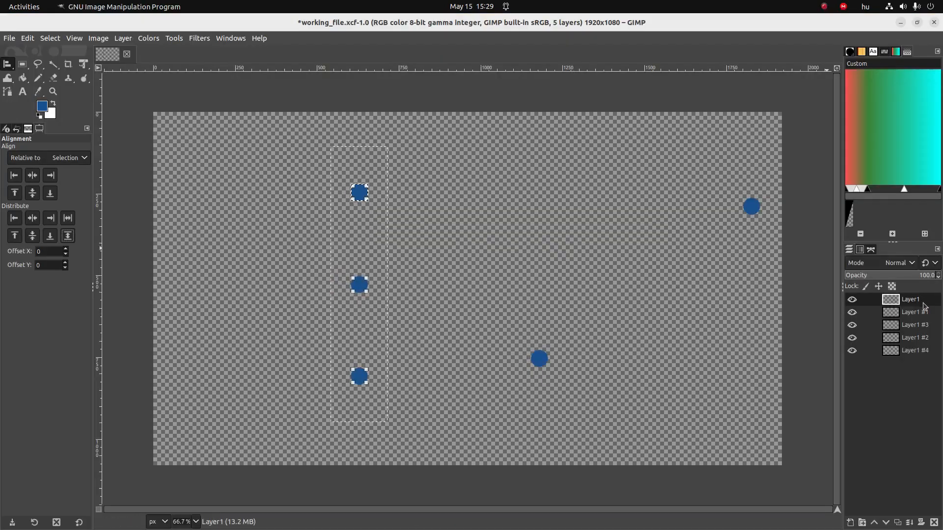
pyautogui.moveTo(900, 301)
pyautogui.mouseDown()
pyautogui.moveTo(900, 328)
pyautogui.moveTo(896, 298)
pyautogui.mouseUp()
pyautogui.click(22, 77)
pyautogui.click(41, 109)
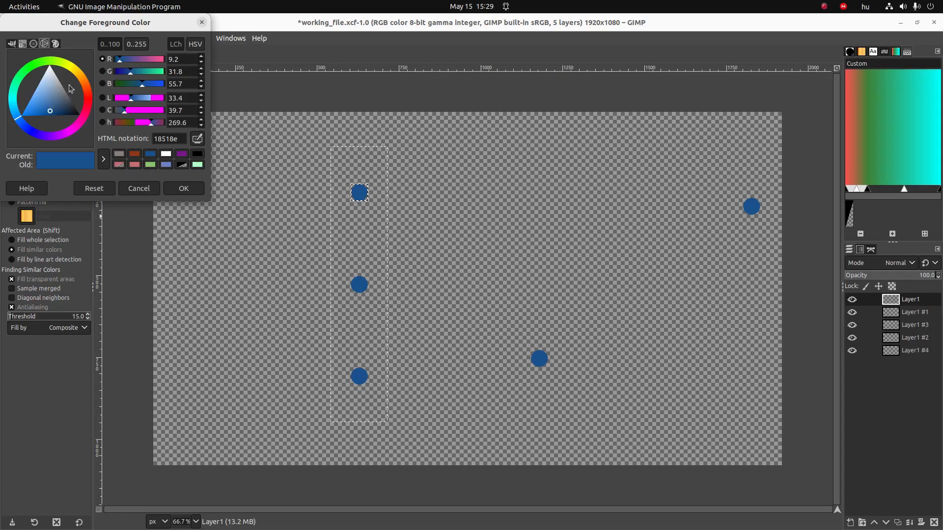
pyautogui.moveTo(92, 93); pyautogui.dragTo(90, 101)
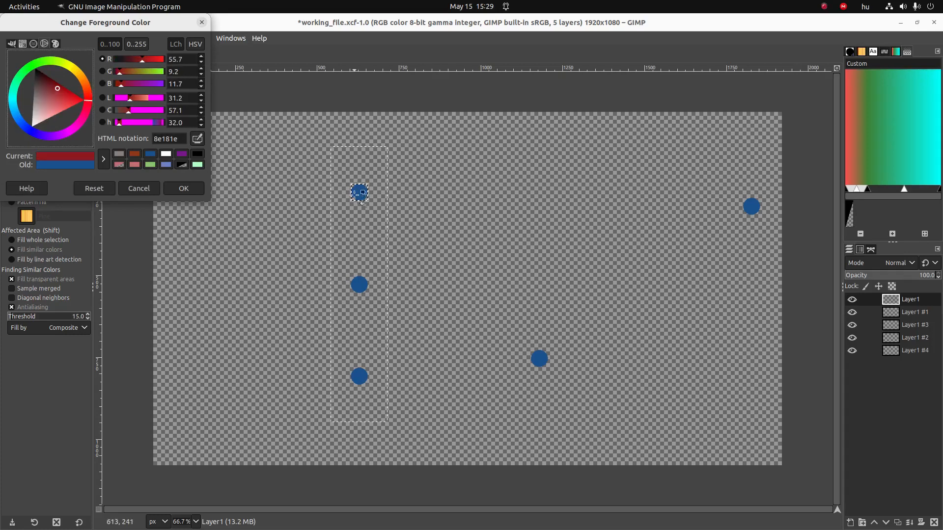
pyautogui.click(359, 192)
# Step: Set the foreground color to green 188e28, fill the Layer1 #1 circle with it and close the color dialog
pyautogui.click(29, 75)
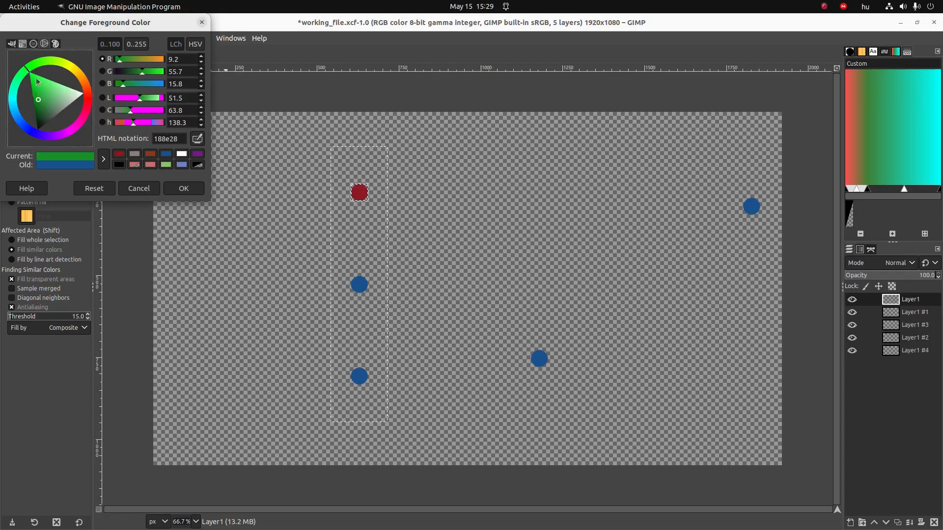
pyautogui.click(359, 284)
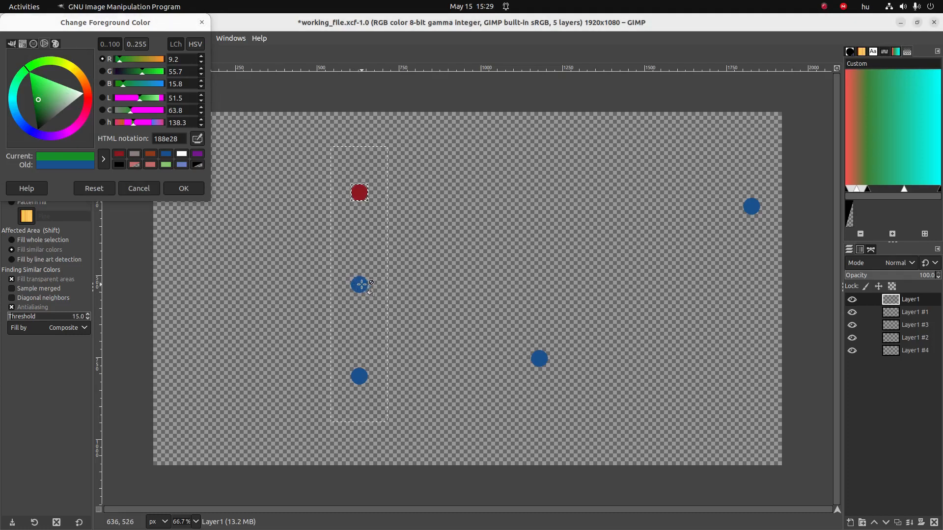
pyautogui.click(917, 314)
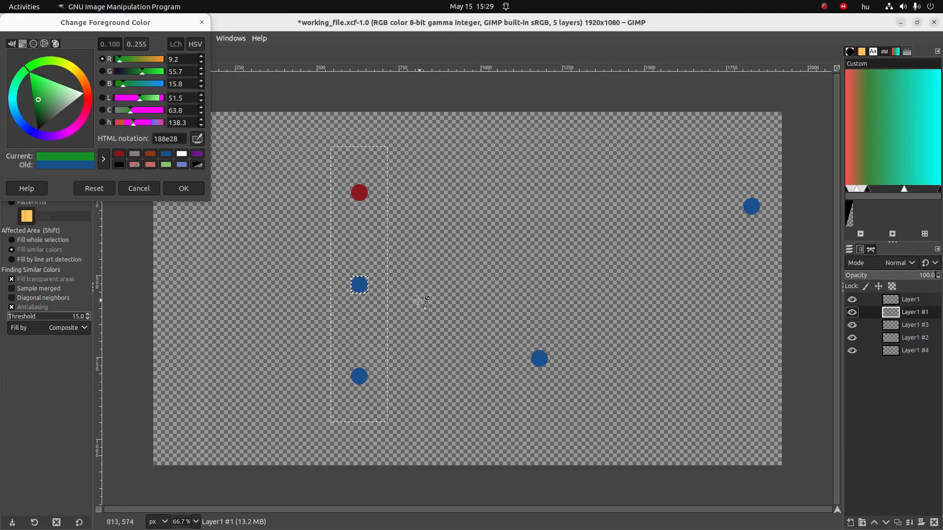
pyautogui.click(360, 285)
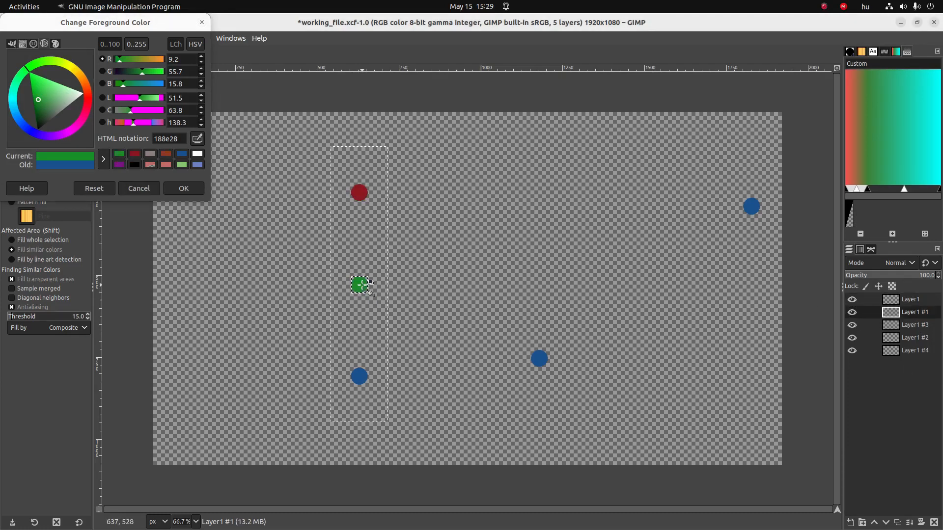
pyautogui.click(201, 22)
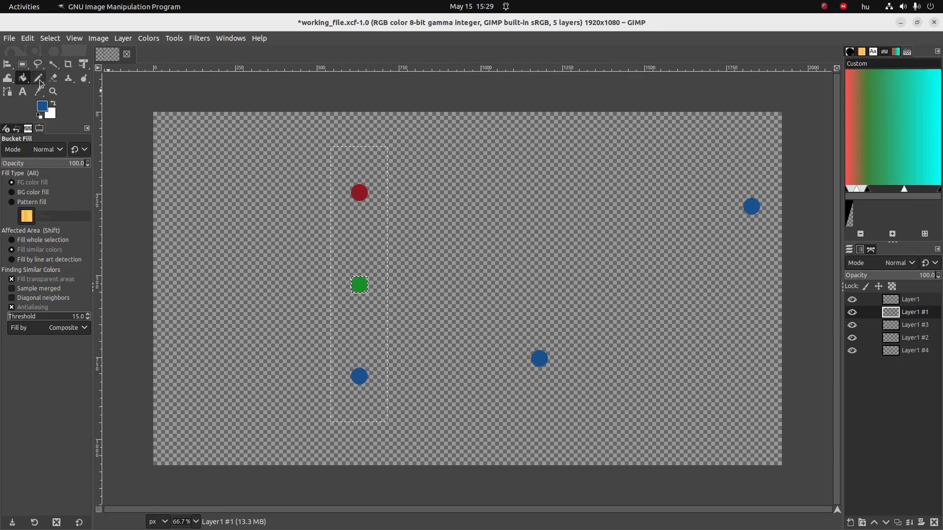
# Step: Move the red circle and the lower blue circle onto the green one, and reorder Layer1 to just below Layer1 #2
pyautogui.click(9, 64)
pyautogui.click(41, 67)
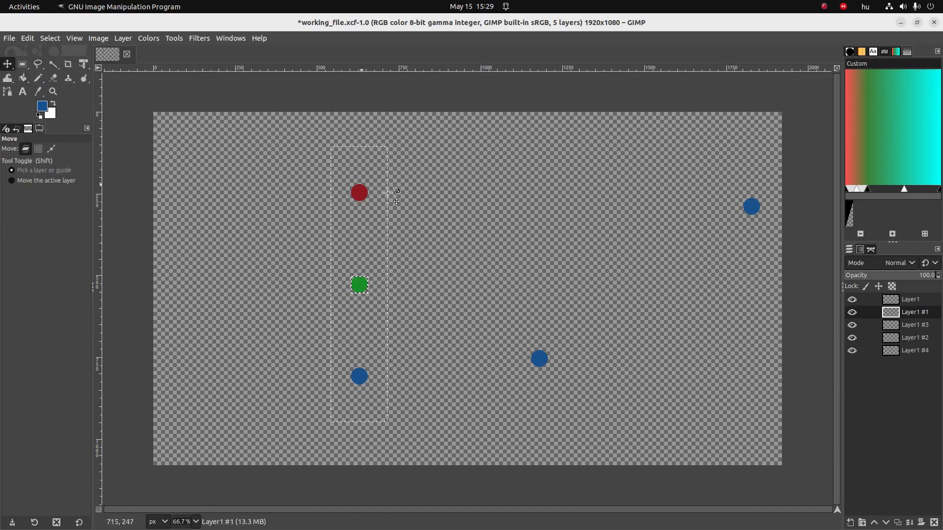
pyautogui.moveTo(360, 191); pyautogui.dragTo(361, 274)
pyautogui.moveTo(359, 377); pyautogui.dragTo(366, 284)
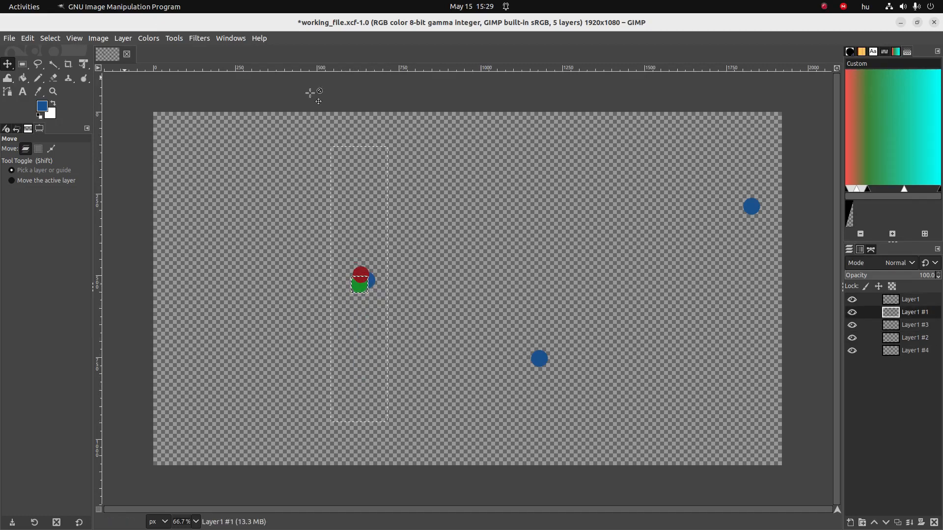
pyautogui.moveTo(888, 305); pyautogui.dragTo(896, 344)
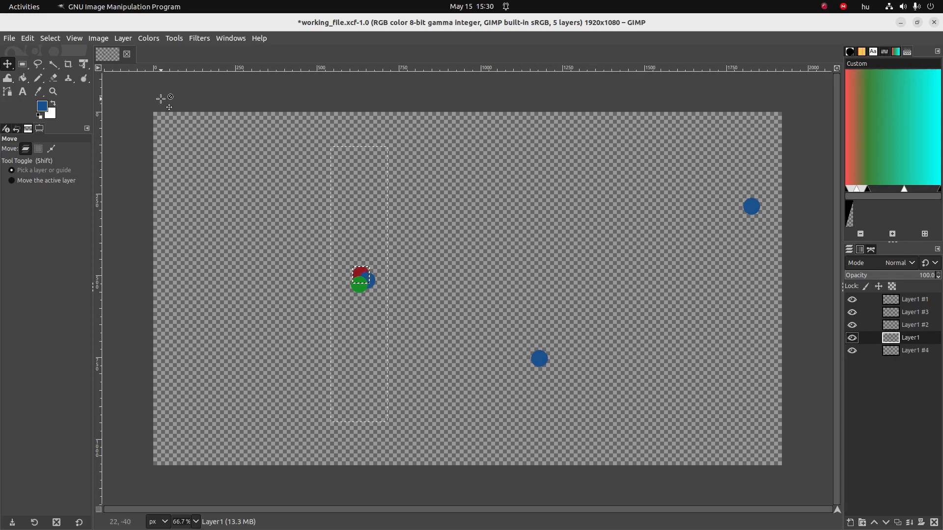
# Step: Switch to the F.Checklist_Gimp document in Chrome and check off bring forward, send backward and the Alignment heading
pyautogui.hotkey('alt', 'Tab')
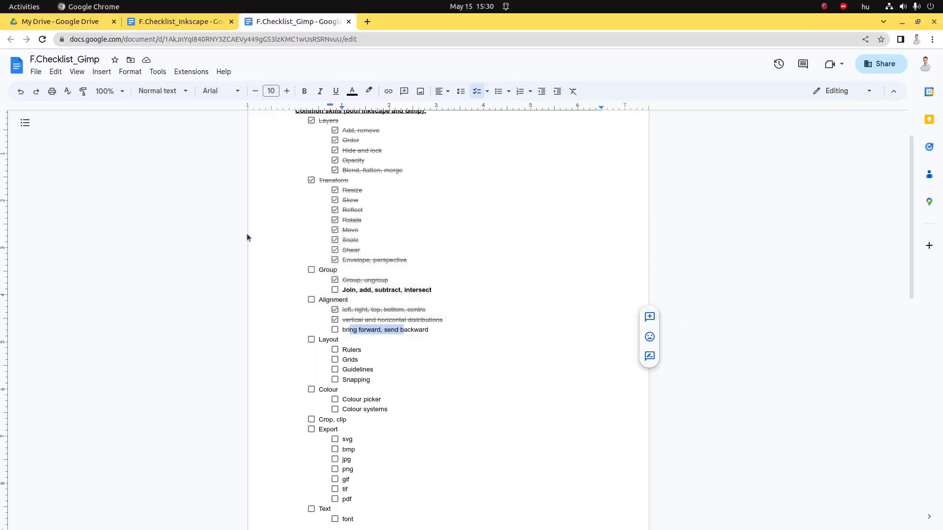
pyautogui.click(336, 330)
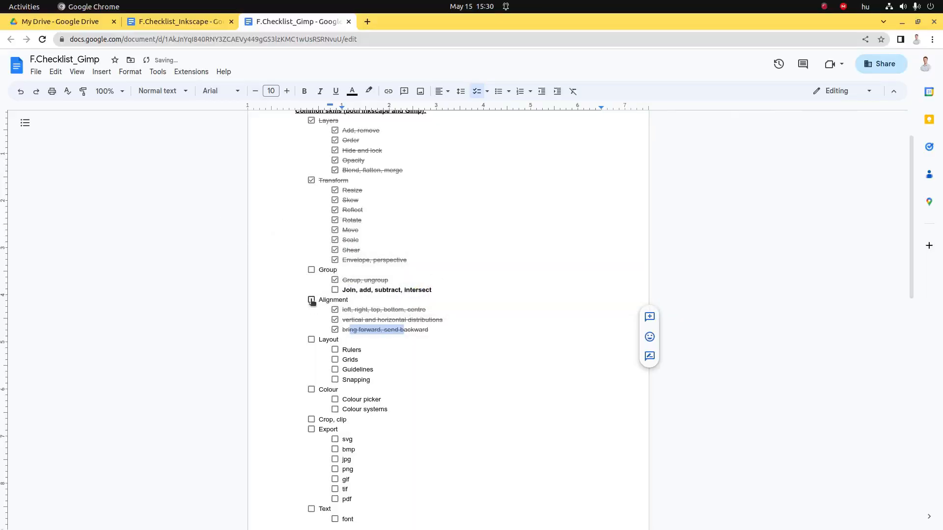
pyautogui.click(311, 300)
pyautogui.scroll(-3, 344, 292)
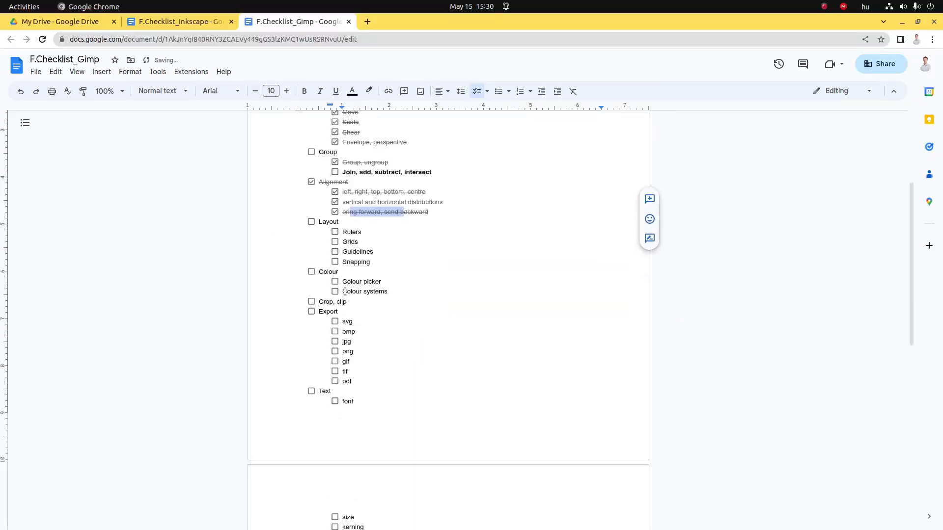
pyautogui.click(332, 225)
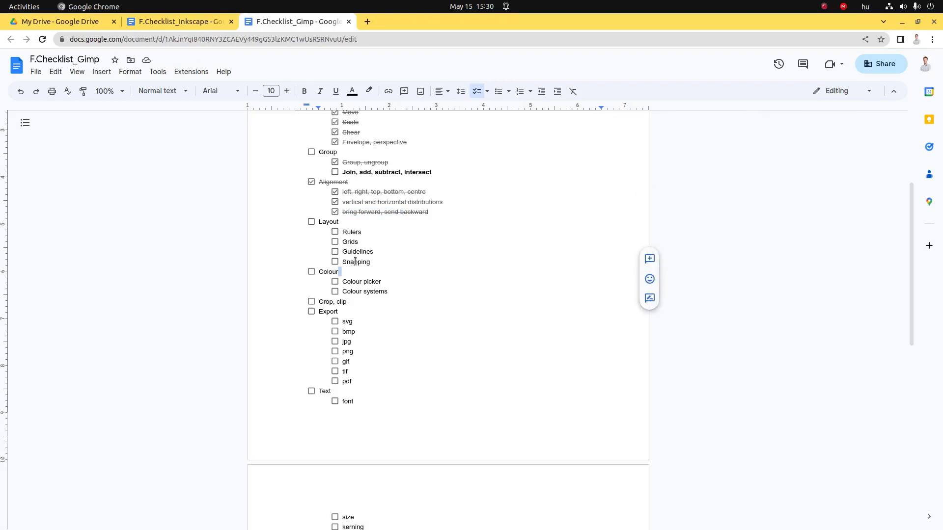
# Step: Switch to GIMP, hide the rulers and display them again
pyautogui.hotkey('alt', 'Tab')
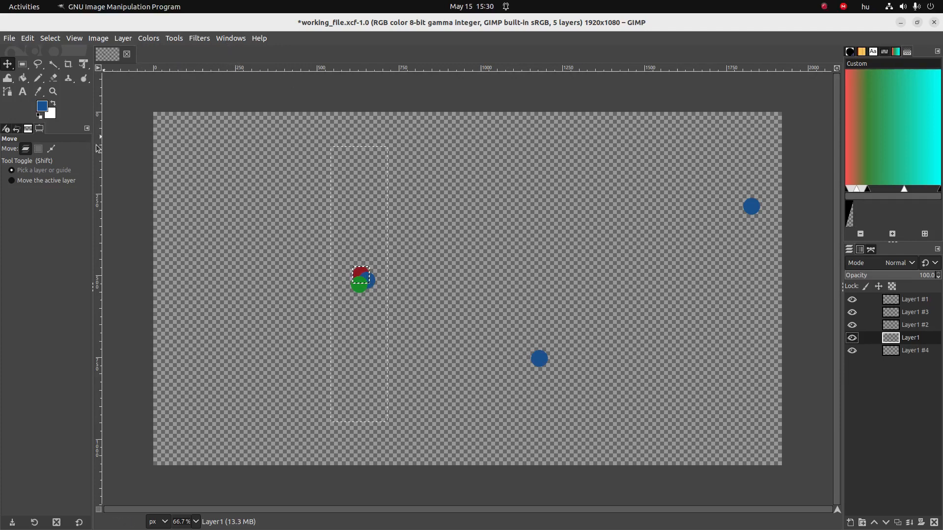
pyautogui.click(99, 41)
pyautogui.moveTo(70, 42)
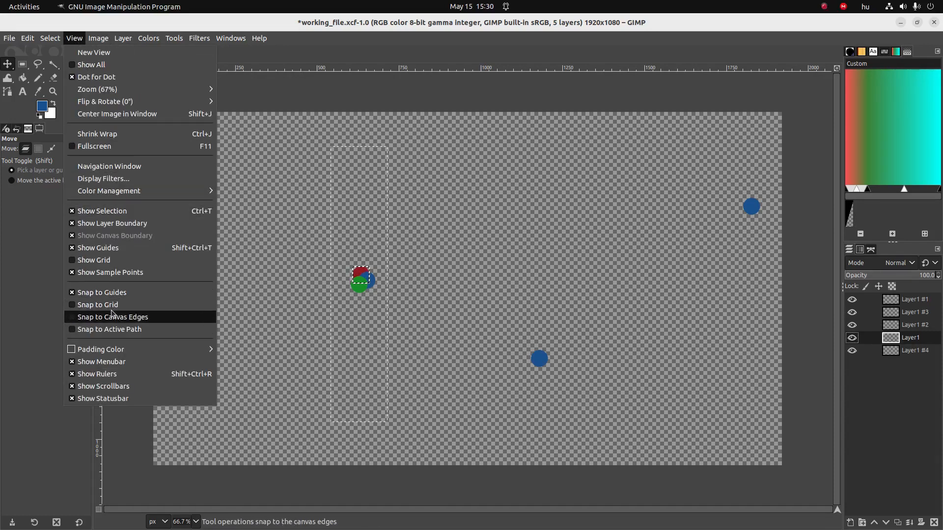
pyautogui.moveTo(105, 40)
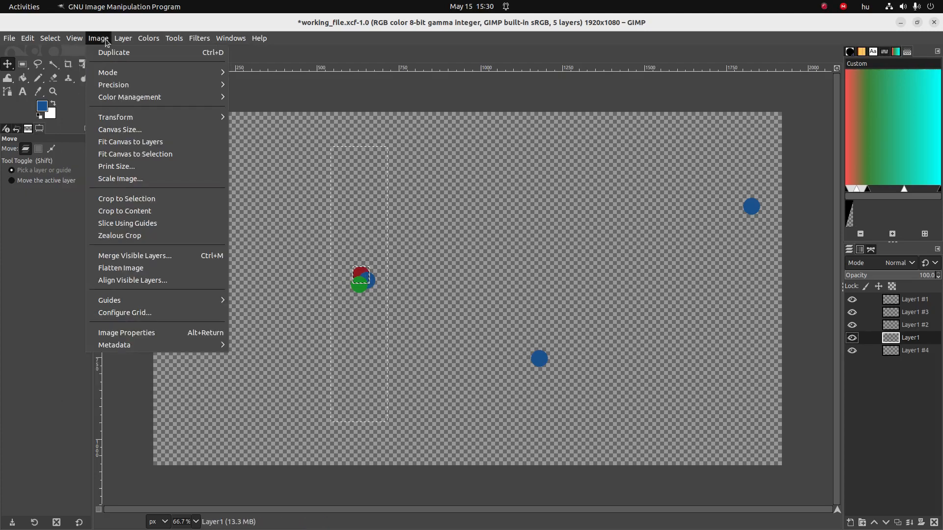
pyautogui.click(84, 41)
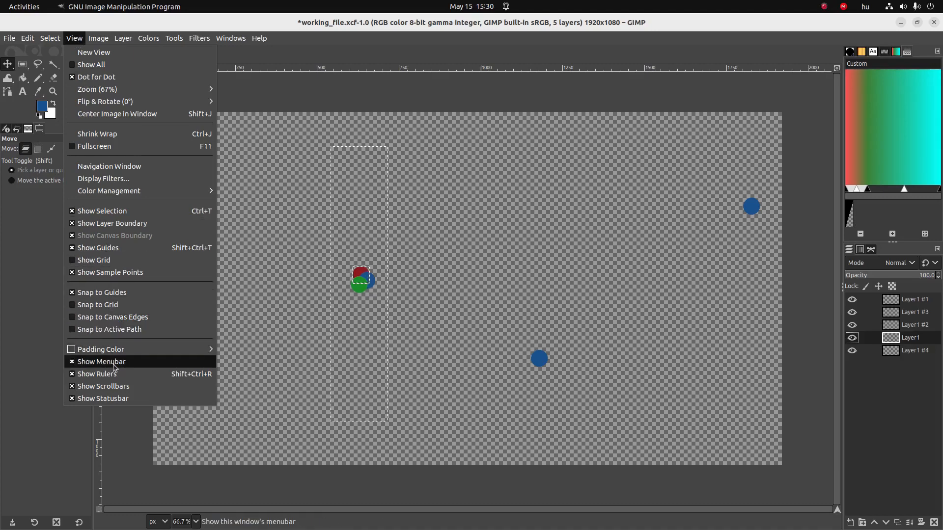
pyautogui.click(99, 376)
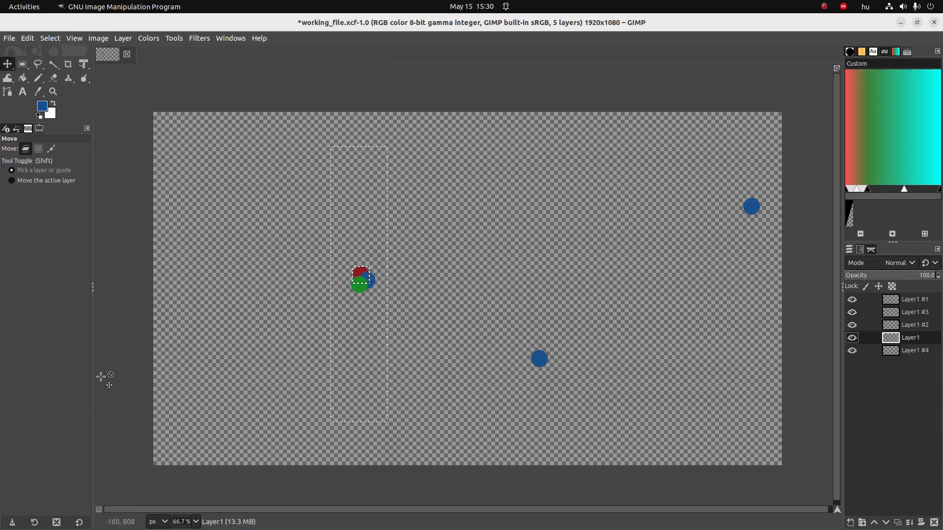
pyautogui.click(78, 39)
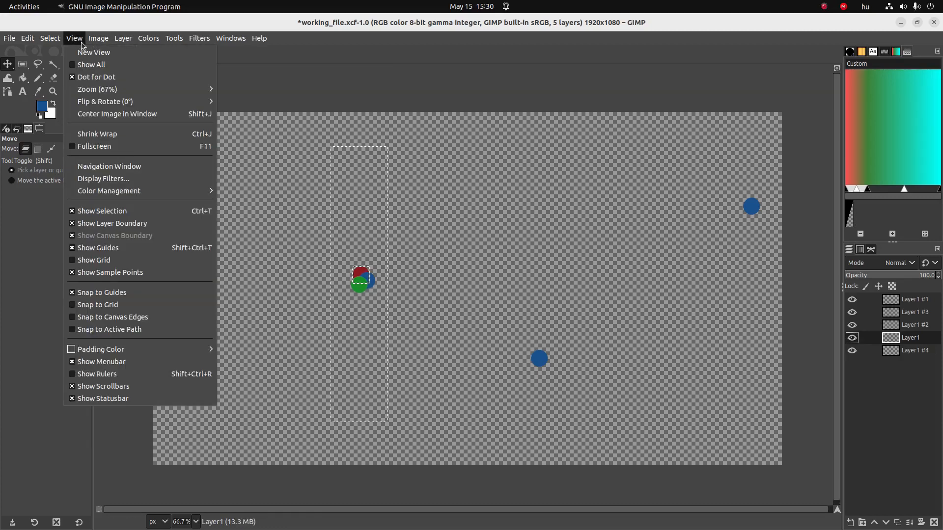
pyautogui.click(71, 375)
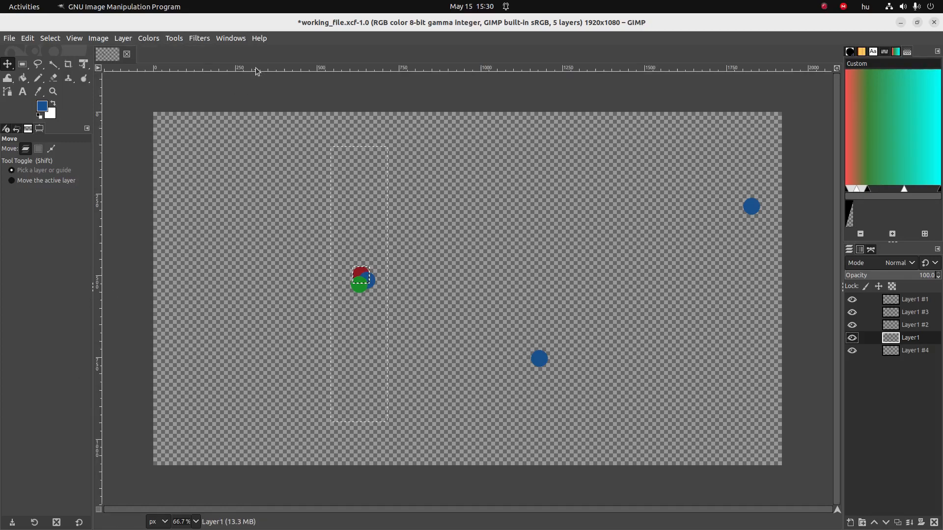
# Step: Place a horizontal guide at about 258 px and a vertical guide at about 120 px from the rulers
pyautogui.moveTo(257, 72); pyautogui.dragTo(263, 197)
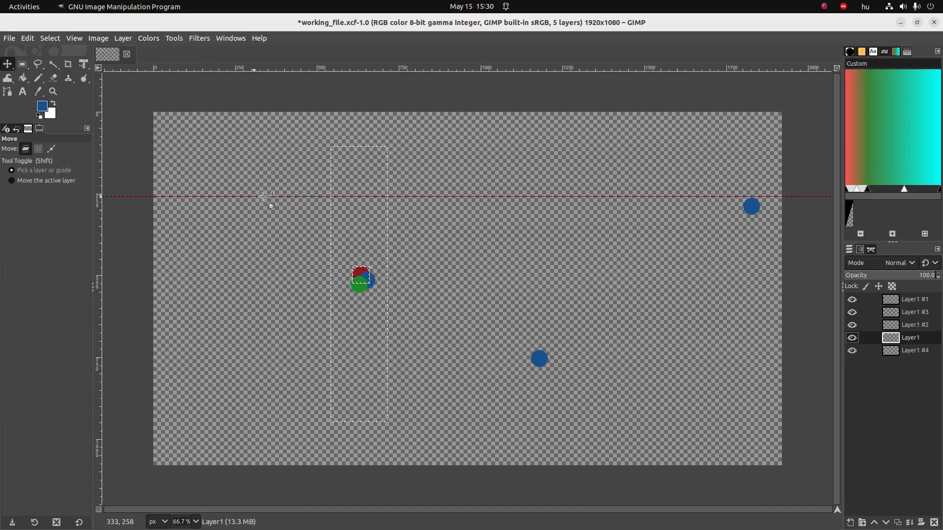
pyautogui.moveTo(98, 211); pyautogui.dragTo(193, 209)
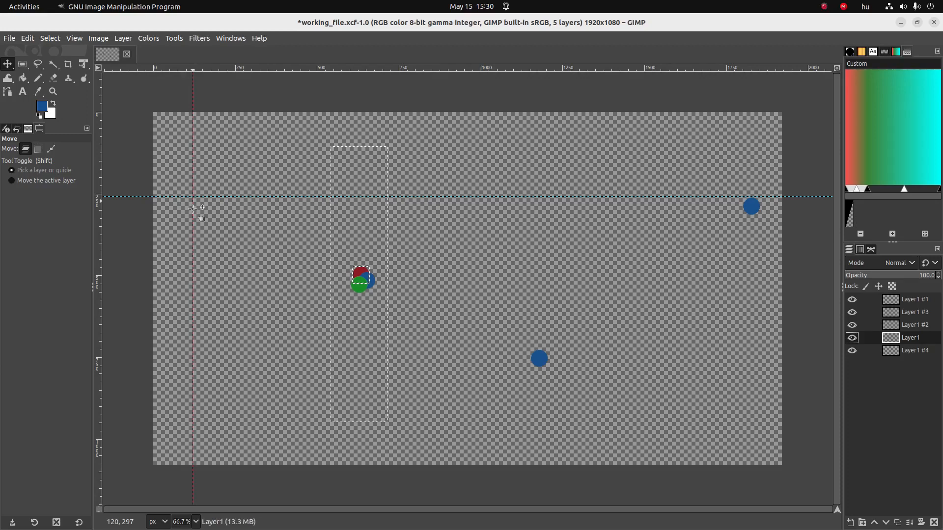
pyautogui.rightClick(194, 85)
pyautogui.click(196, 91)
pyautogui.moveTo(191, 98); pyautogui.dragTo(191, 98)
# Step: Create a new vertical guide at about 250 px with the New Guide command
pyautogui.click(98, 39)
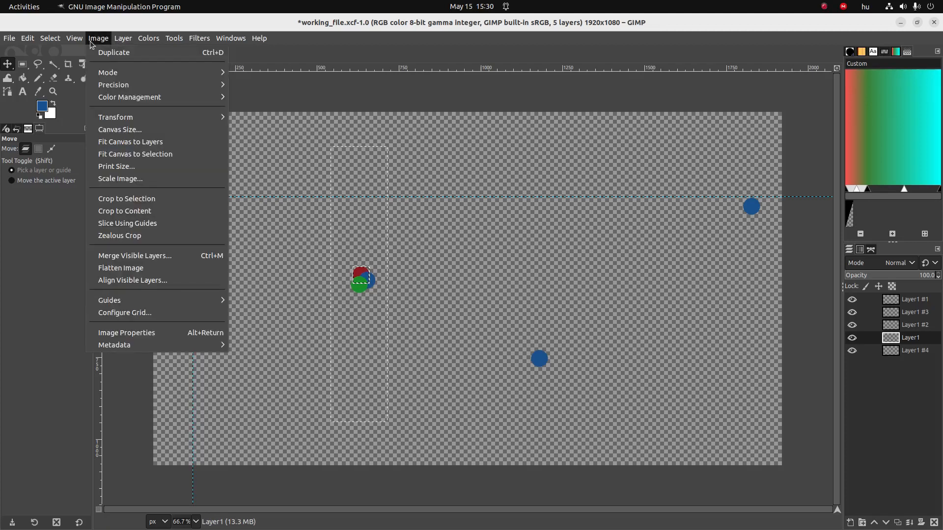
pyautogui.moveTo(82, 42)
pyautogui.moveTo(138, 300)
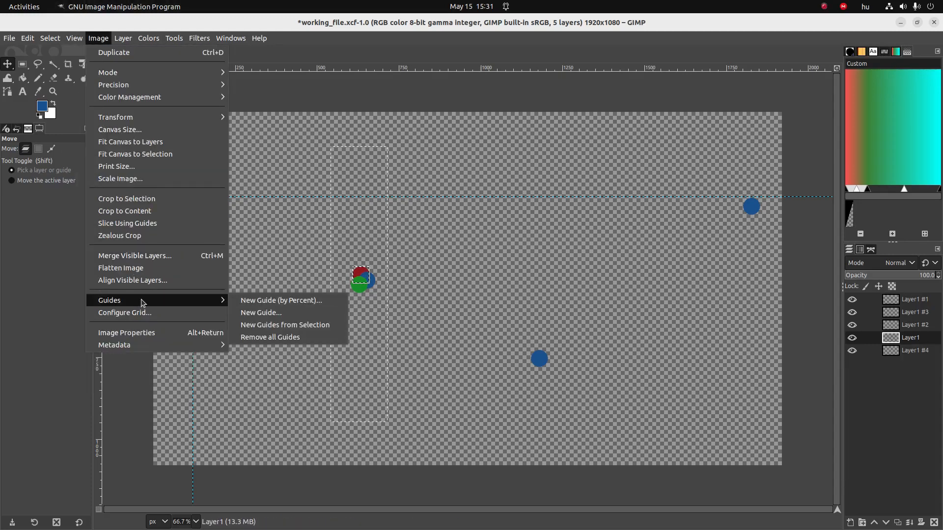
pyautogui.click(267, 312)
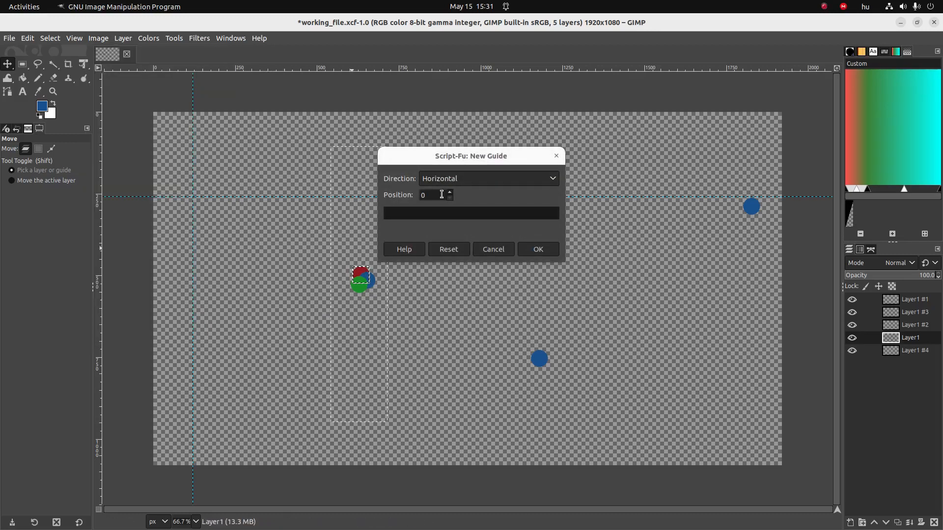
pyautogui.click(441, 195)
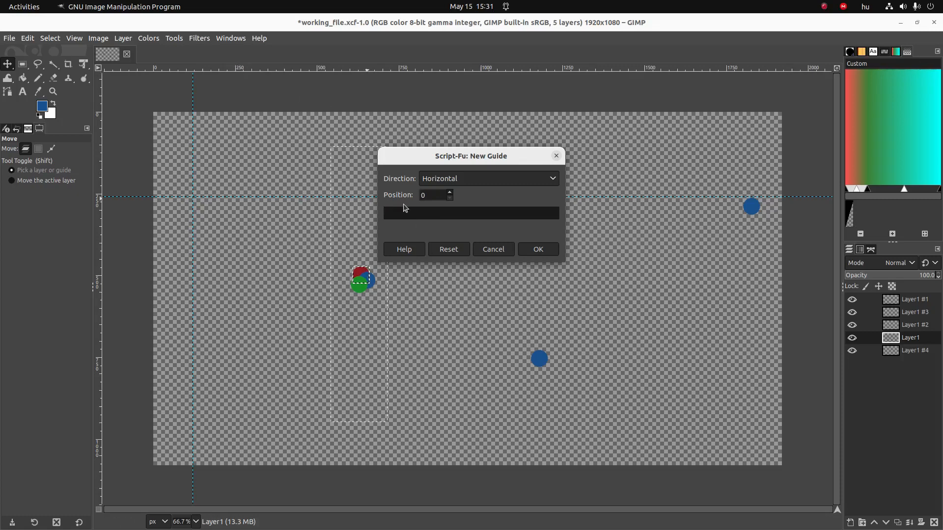
pyautogui.moveTo(428, 196); pyautogui.dragTo(411, 195)
pyautogui.click(438, 182)
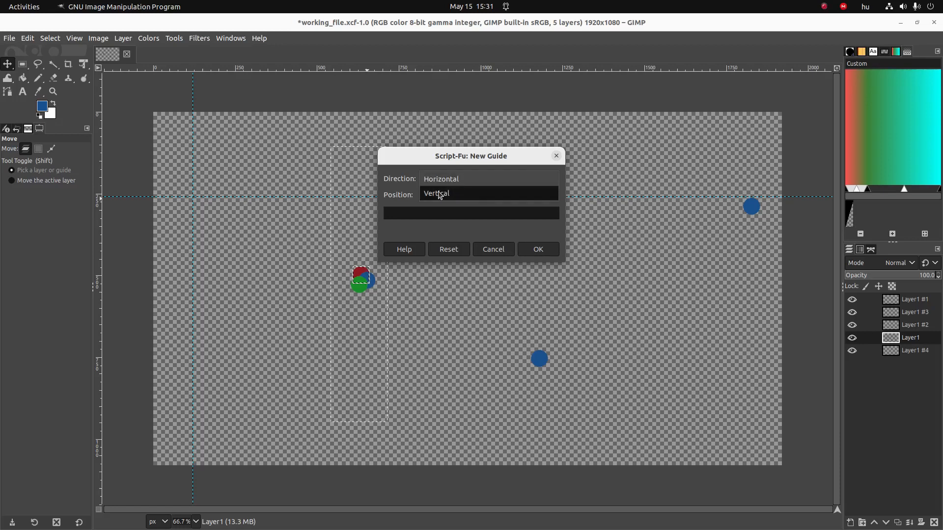
pyautogui.click(440, 194)
pyautogui.click(538, 249)
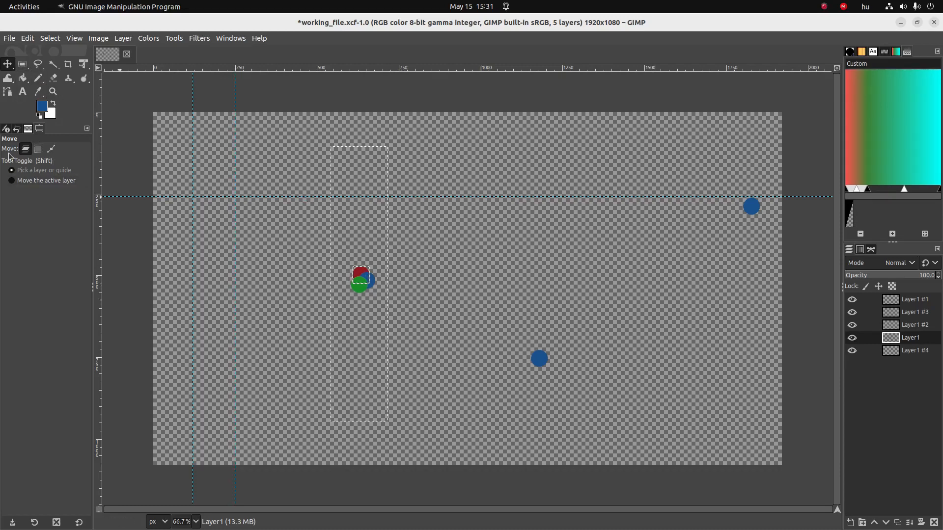
# Step: Snap the red circle to the crossing of the horizontal and second vertical guides, green below it, and the overlapping blue circle to the first crossing
pyautogui.click(99, 39)
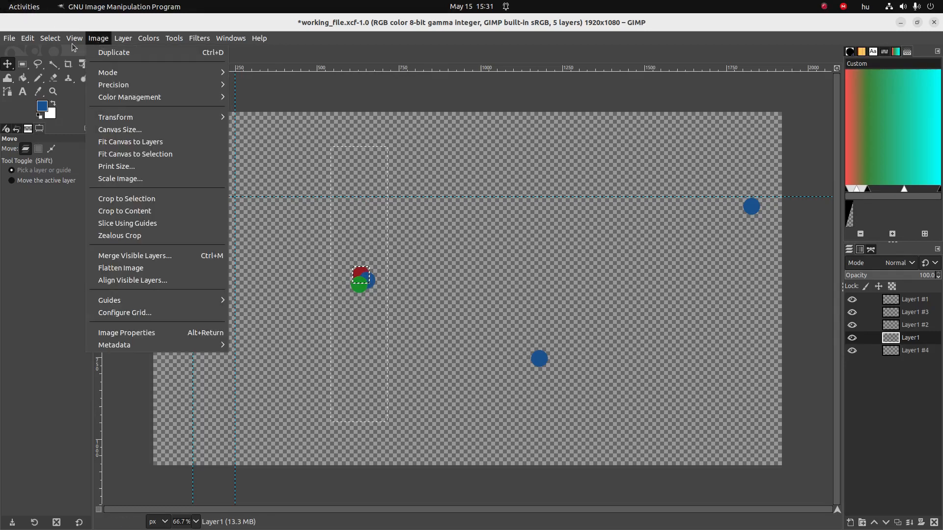
pyautogui.moveTo(60, 38)
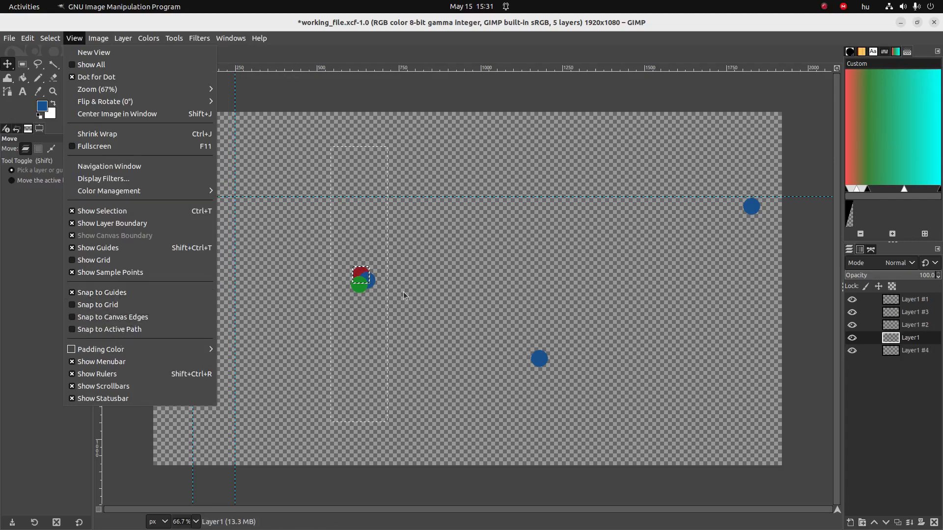
pyautogui.click(357, 275)
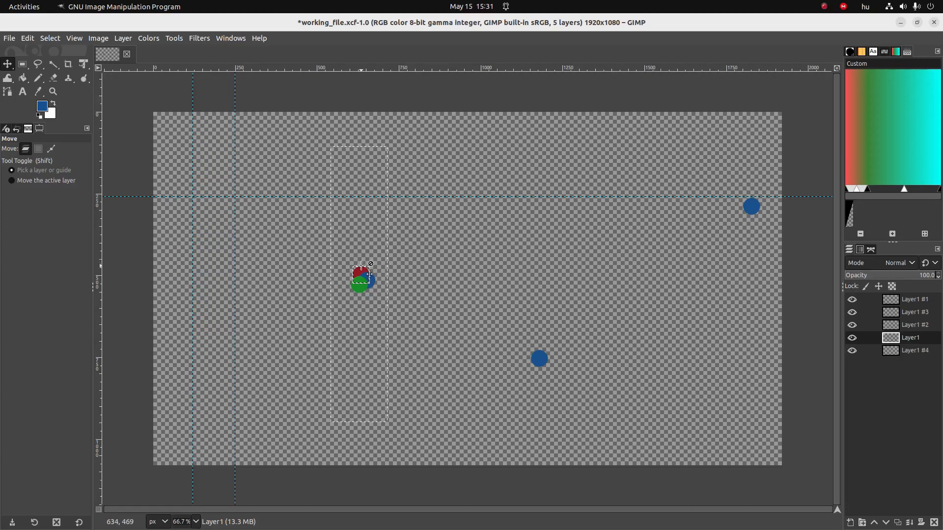
pyautogui.moveTo(361, 272); pyautogui.dragTo(244, 202)
pyautogui.moveTo(361, 283); pyautogui.dragTo(243, 262)
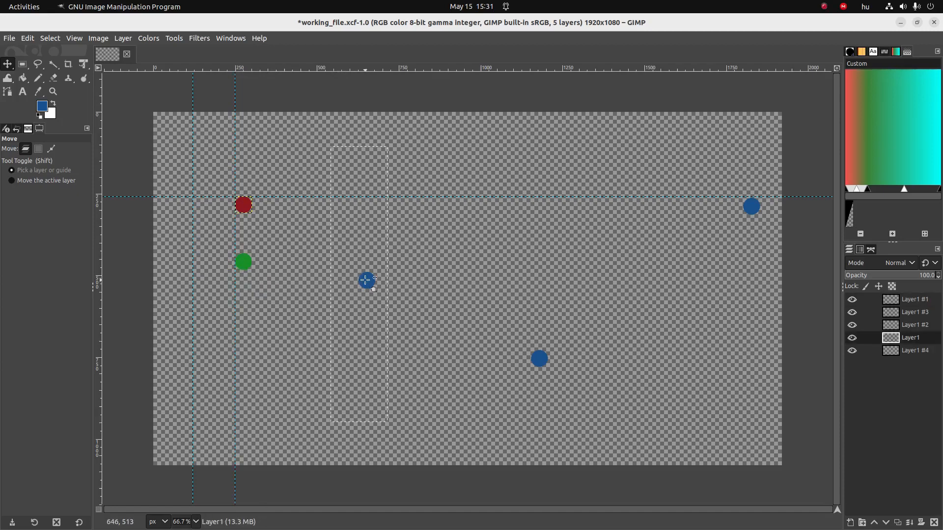
pyautogui.moveTo(365, 280); pyautogui.dragTo(200, 204)
# Step: Turn off snapping to guides and turn on snapping to the grid
pyautogui.click(74, 38)
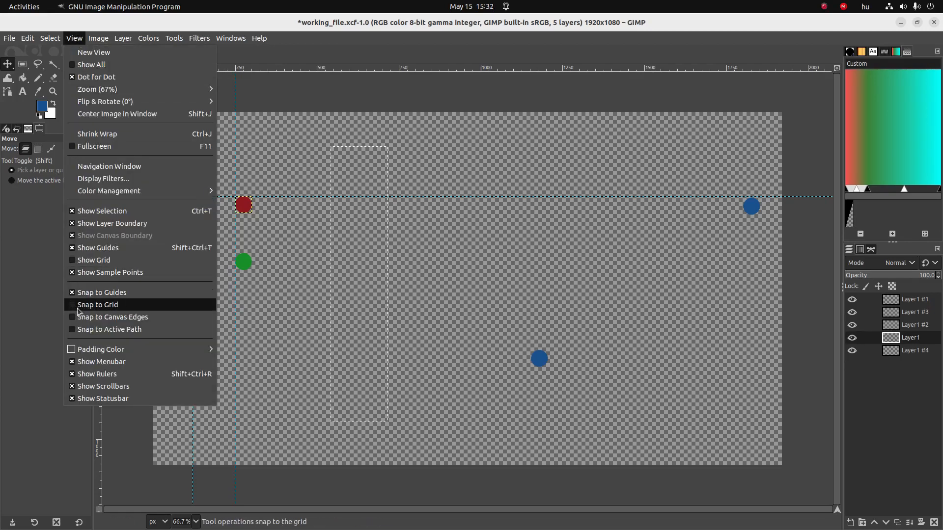
pyautogui.click(98, 293)
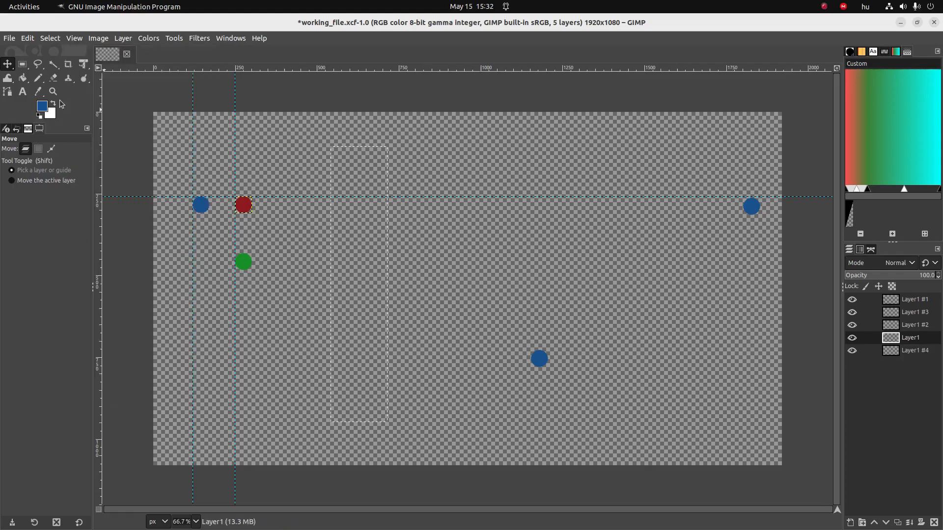
pyautogui.click(67, 39)
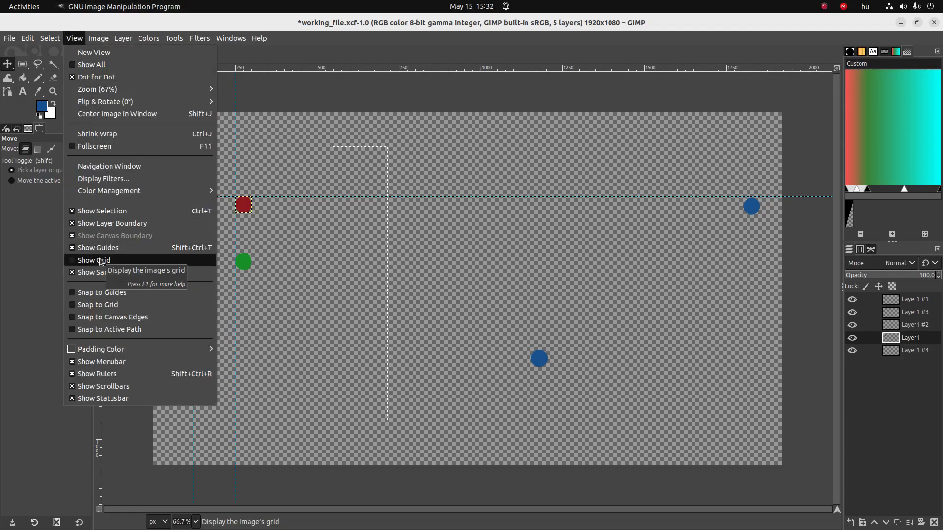
pyautogui.click(99, 305)
# Step: Display the image grid and move the red circle down and right, snapping it to the grid above and right of the green circle
pyautogui.click(74, 39)
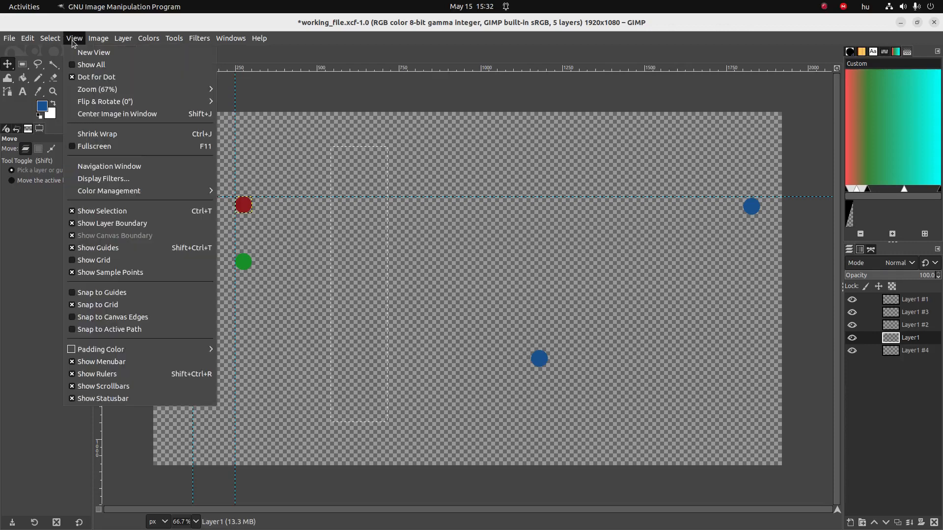
pyautogui.click(110, 260)
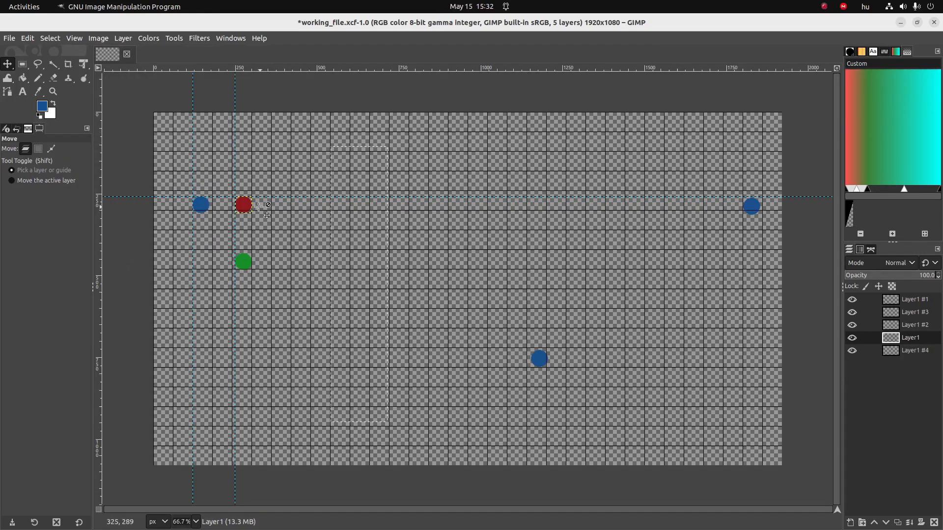
pyautogui.moveTo(253, 211); pyautogui.dragTo(293, 241)
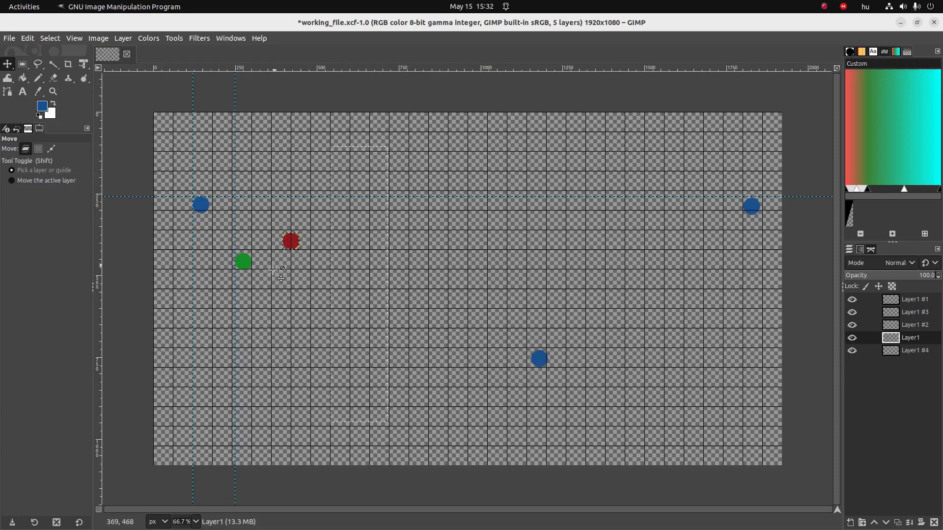
# Step: Hide the image grid
pyautogui.click(98, 38)
pyautogui.moveTo(74, 38)
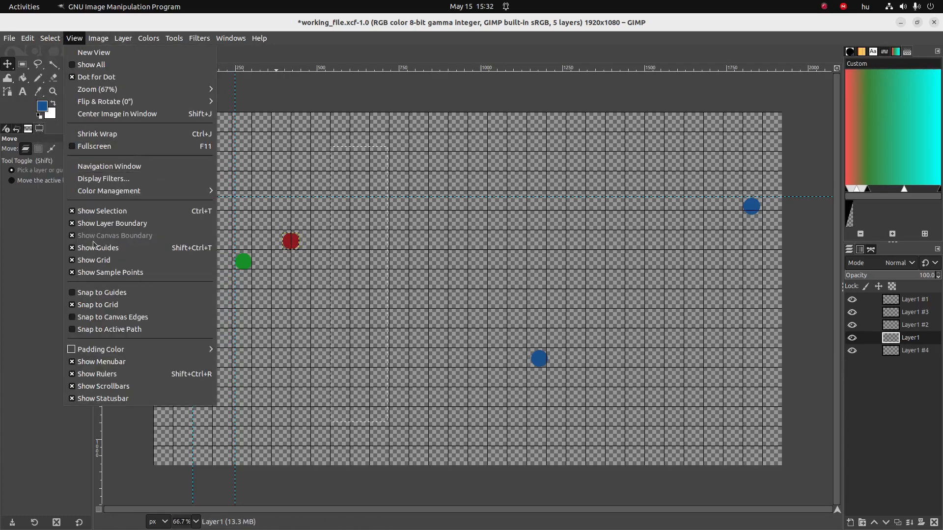
pyautogui.click(95, 259)
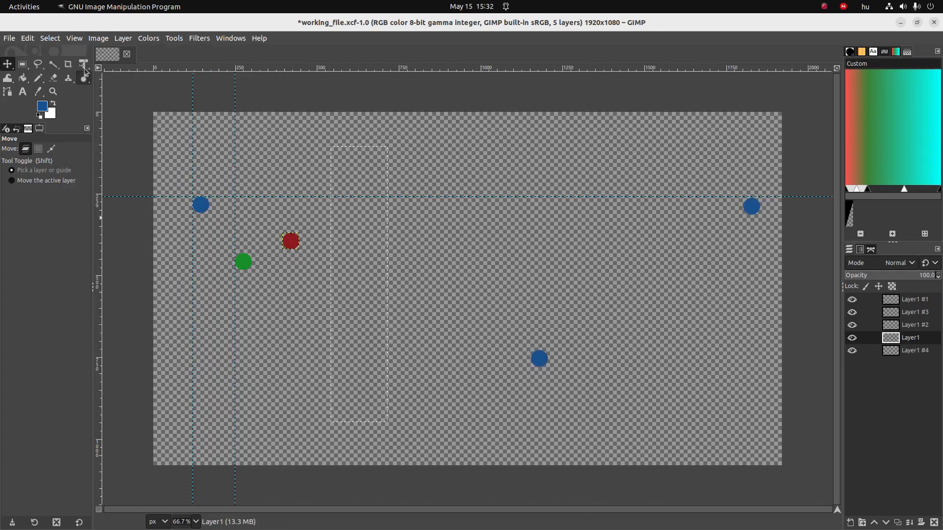
# Step: Search the view options, the Default Grid preferences and the image commands for the grid configuration settings, leaving the preferences unchanged
pyautogui.click(74, 39)
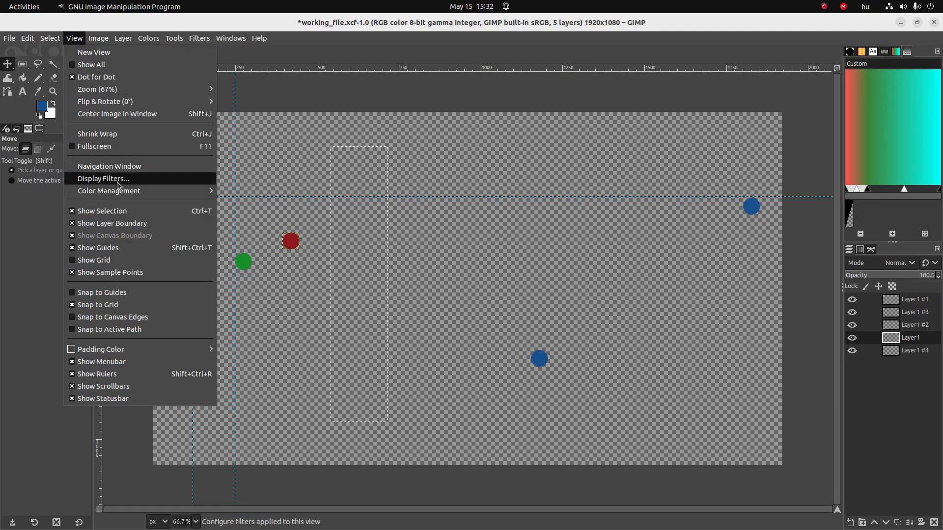
pyautogui.moveTo(54, 43)
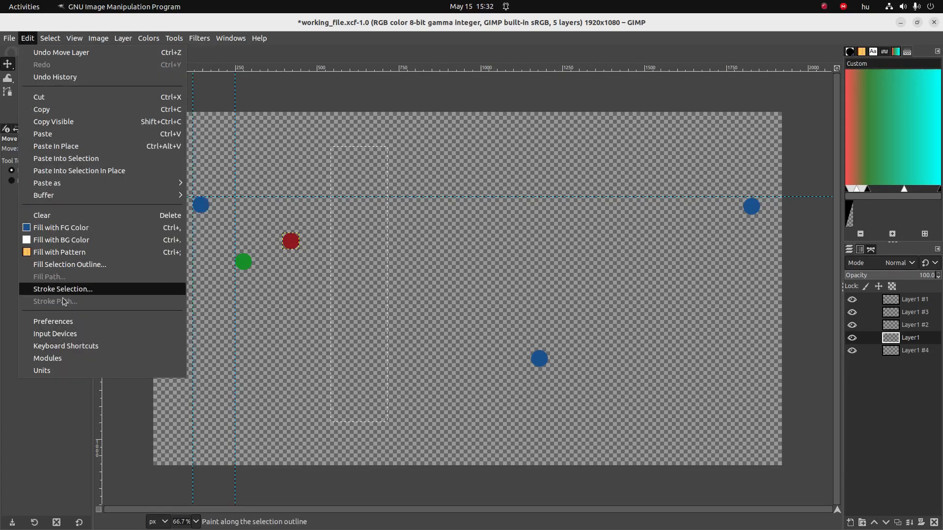
pyautogui.click(68, 320)
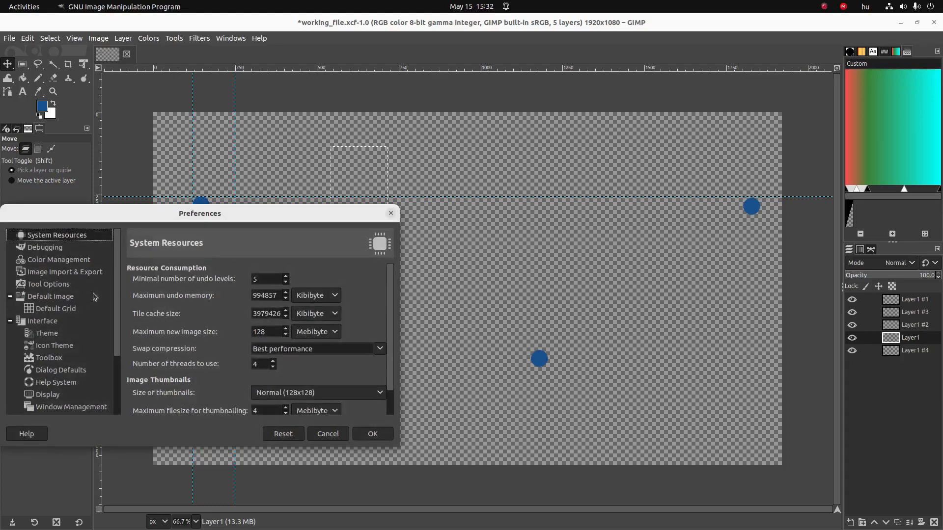
pyautogui.scroll(-3, 64, 332)
pyautogui.scroll(2, 70, 308)
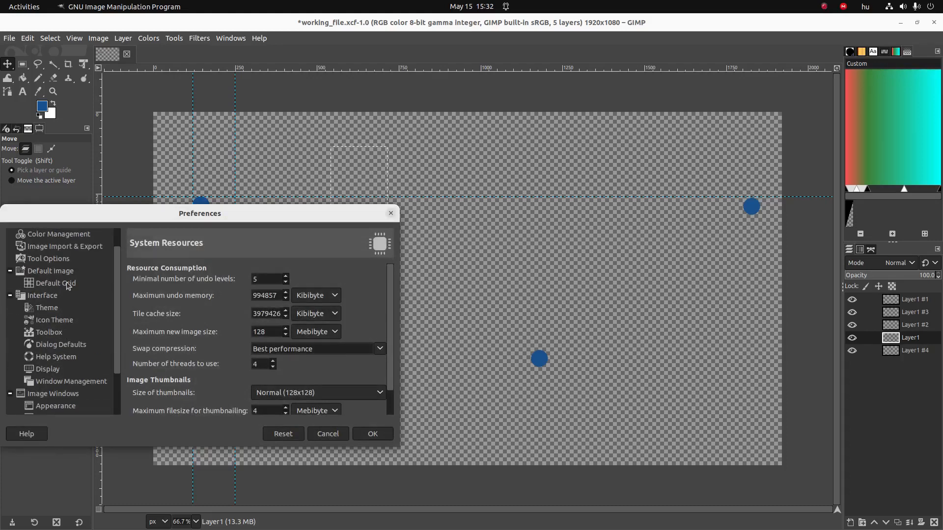
pyautogui.click(67, 282)
pyautogui.click(328, 434)
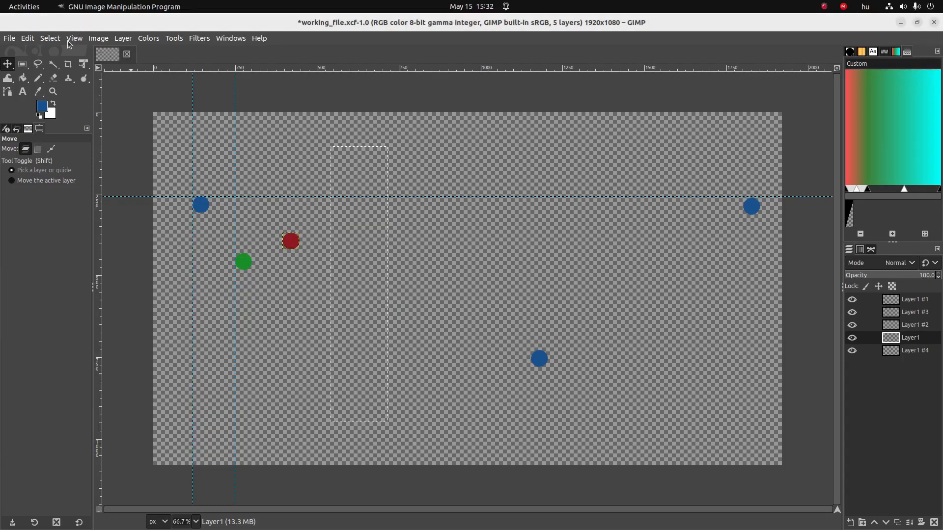
pyautogui.click(69, 43)
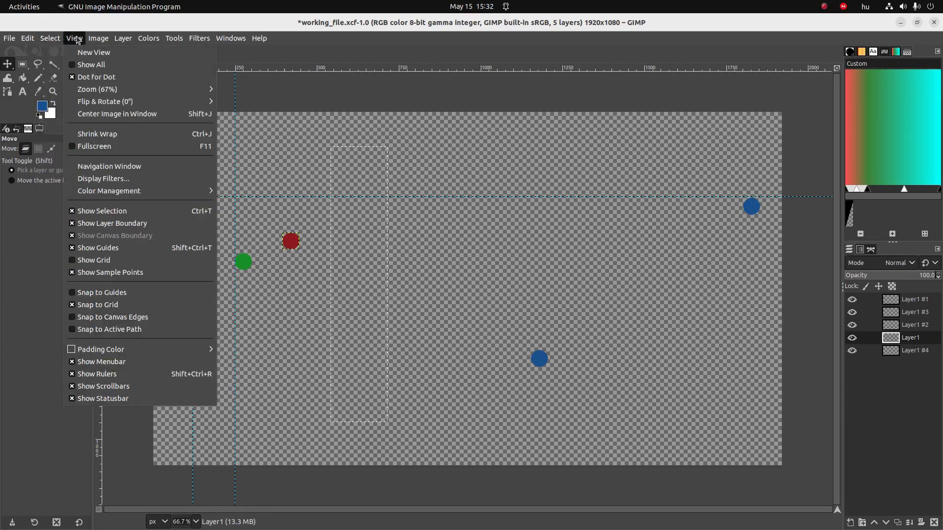
pyautogui.moveTo(99, 41)
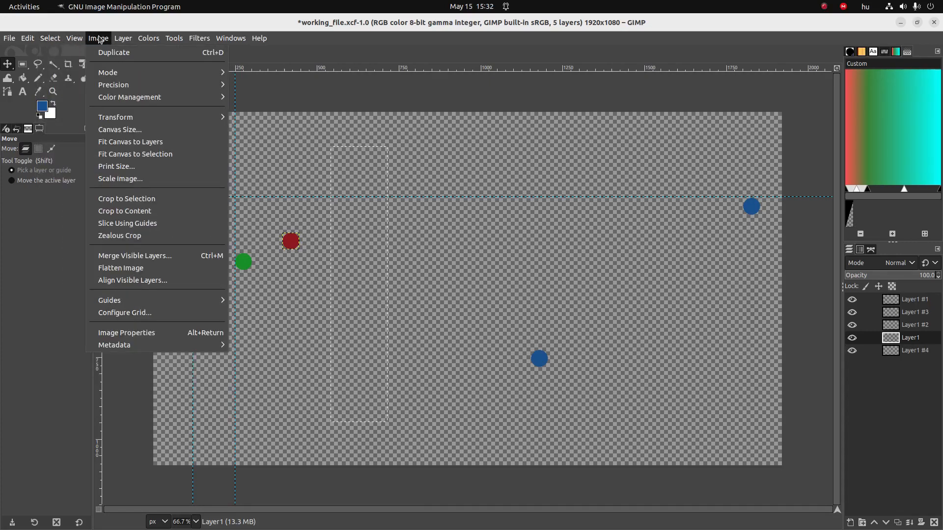
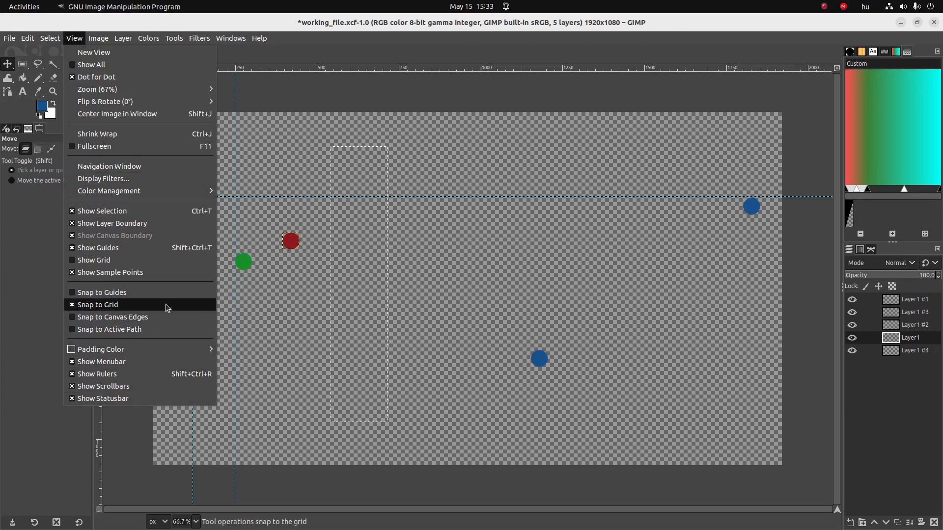
pyautogui.hotkey('alt', 'Tab')
pyautogui.hotkey('alt', 'Tab')
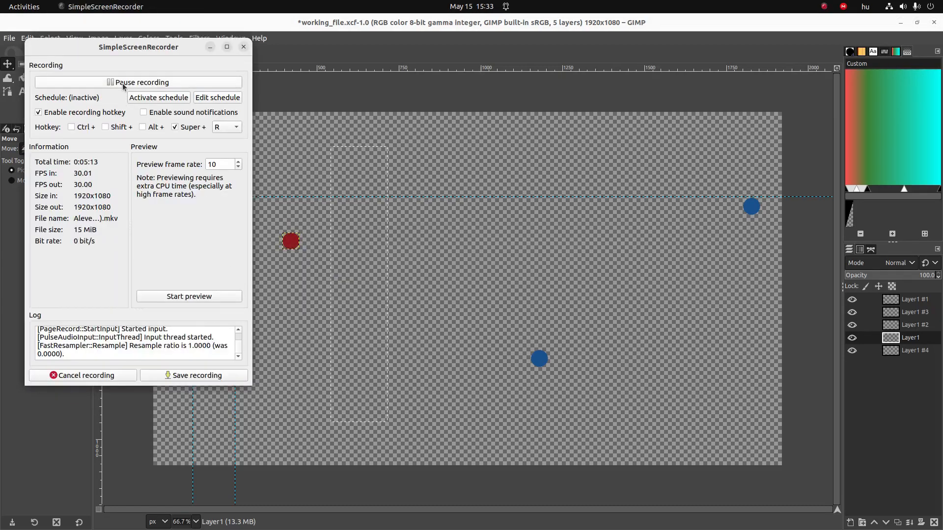
pyautogui.click(123, 82)
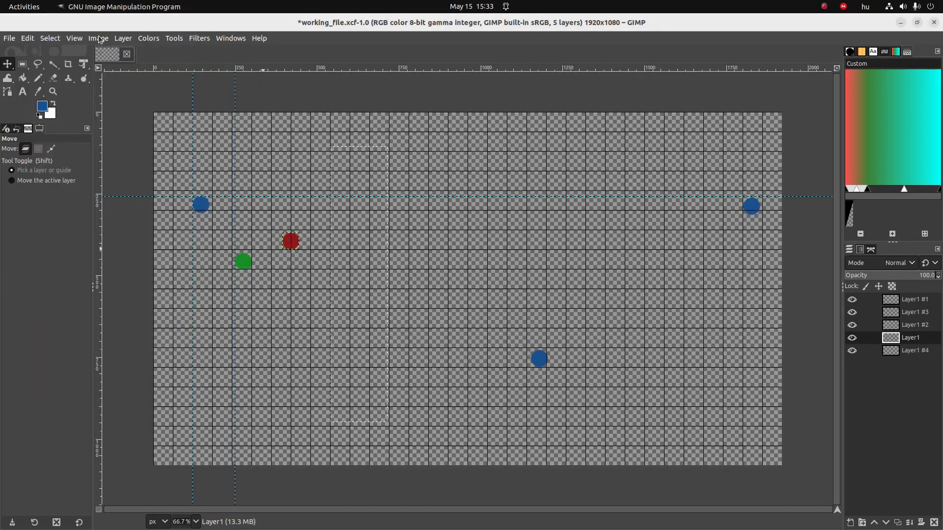
# Step: Configure the image grid by unlinking its horizontal and vertical spacing and setting the vertical spacing to 90 pixels
pyautogui.click(99, 39)
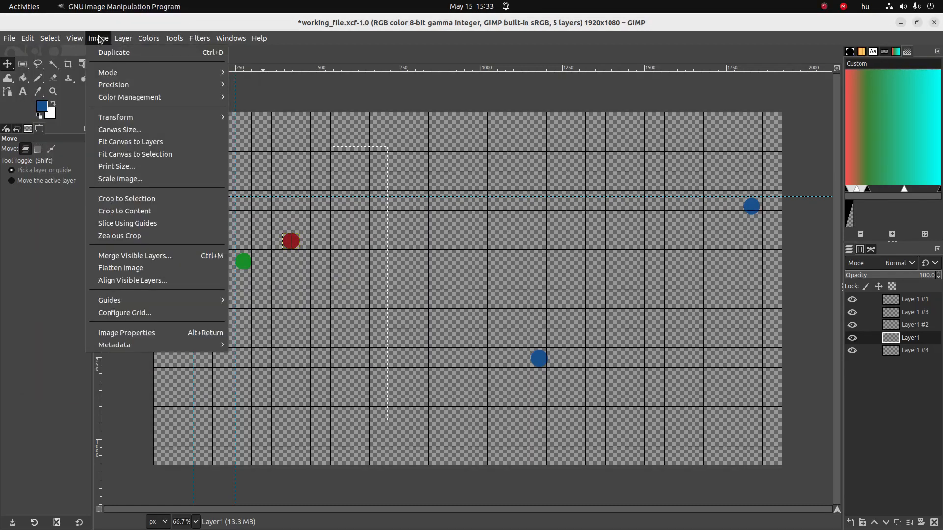
pyautogui.click(125, 312)
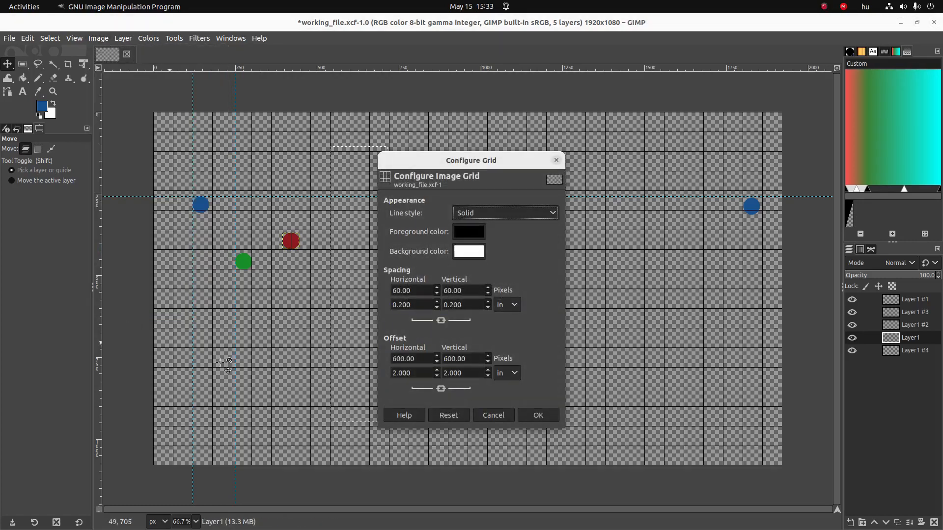
pyautogui.click(422, 293)
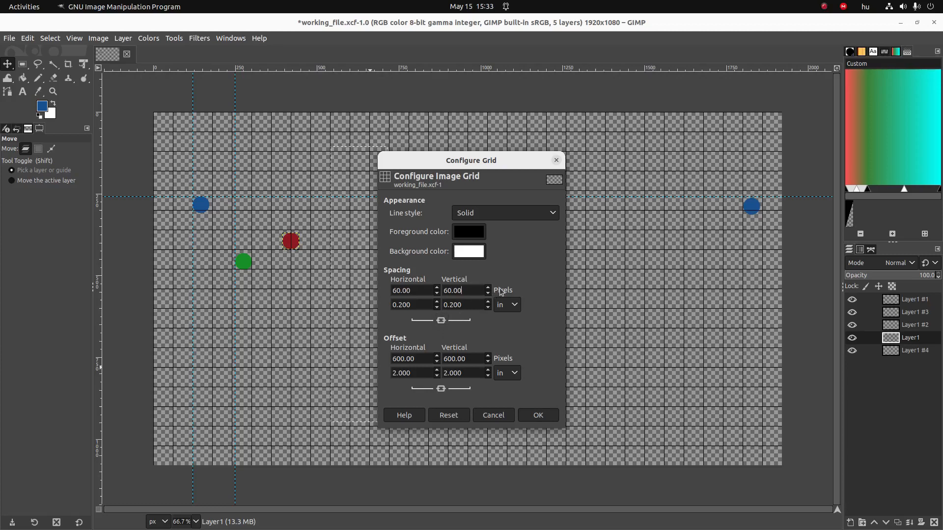
pyautogui.click(506, 305)
pyautogui.click(543, 325)
pyautogui.click(441, 321)
pyautogui.click(470, 359)
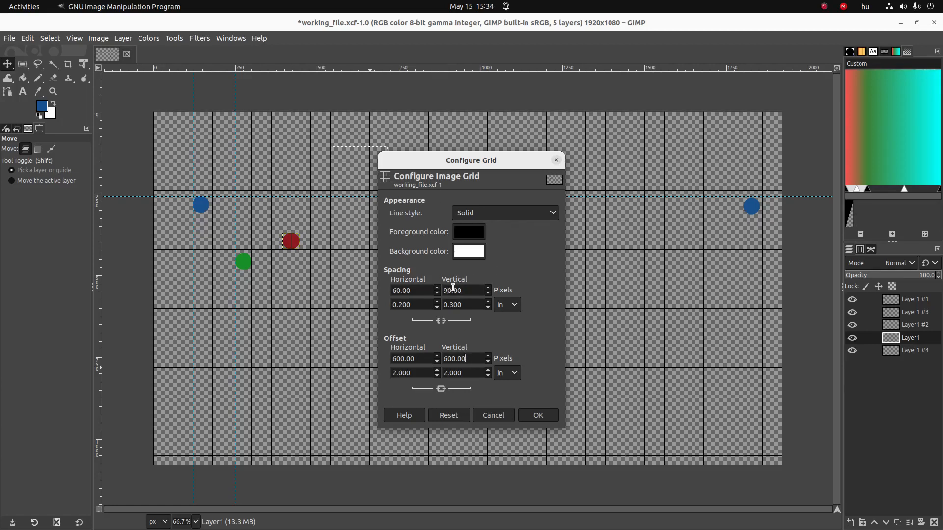
# Step: Try to change the grid's foreground color to the blue 3a4689 in the grid configuration
pyautogui.click(467, 232)
pyautogui.click(445, 218)
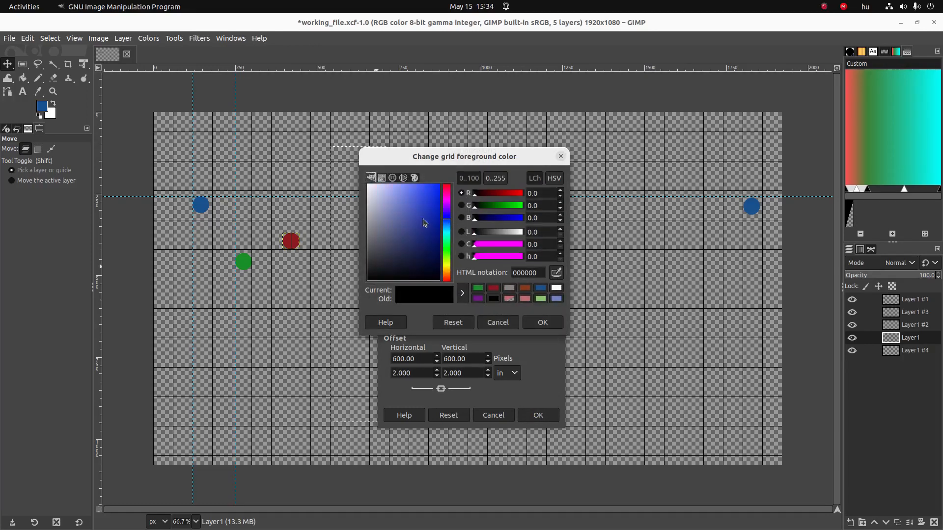
pyautogui.moveTo(424, 221); pyautogui.dragTo(409, 229)
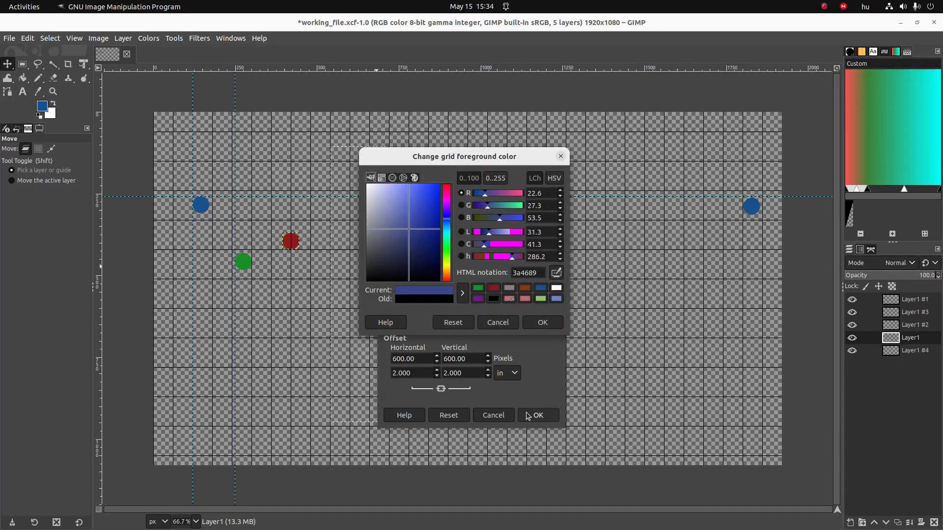
pyautogui.click(523, 416)
# Step: Reopen the image grid configuration and apply a dark blue foreground color to the grid lines
pyautogui.click(98, 38)
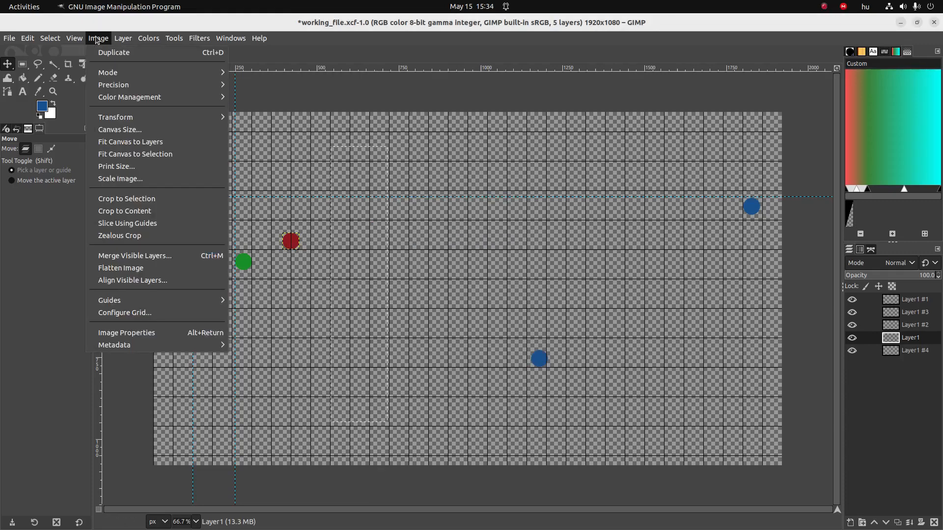
pyautogui.click(155, 315)
pyautogui.click(460, 235)
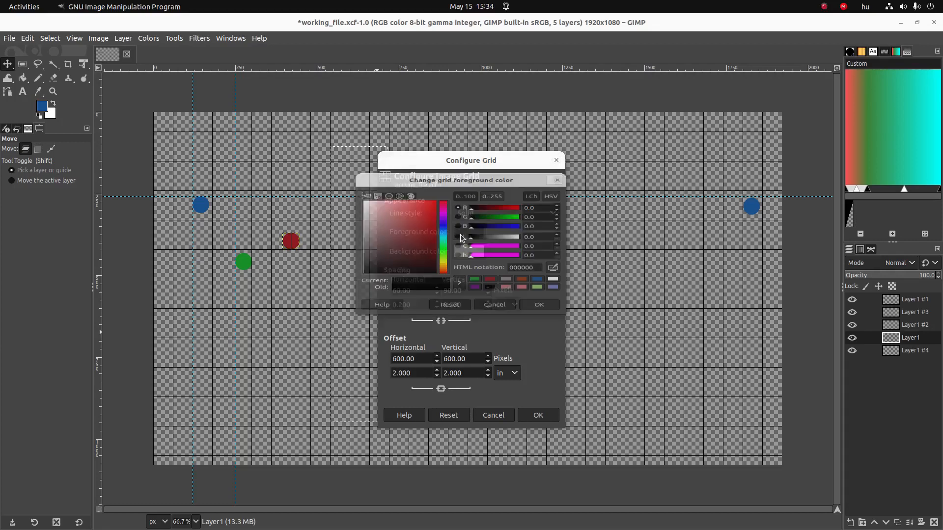
pyautogui.click(426, 218)
pyautogui.click(444, 219)
pyautogui.moveTo(420, 248); pyautogui.dragTo(412, 248)
pyautogui.click(532, 326)
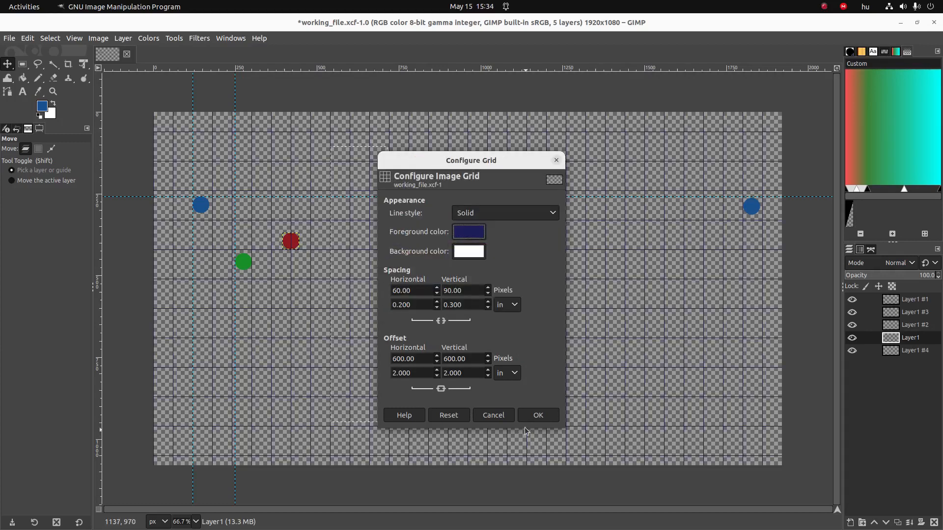
pyautogui.click(539, 417)
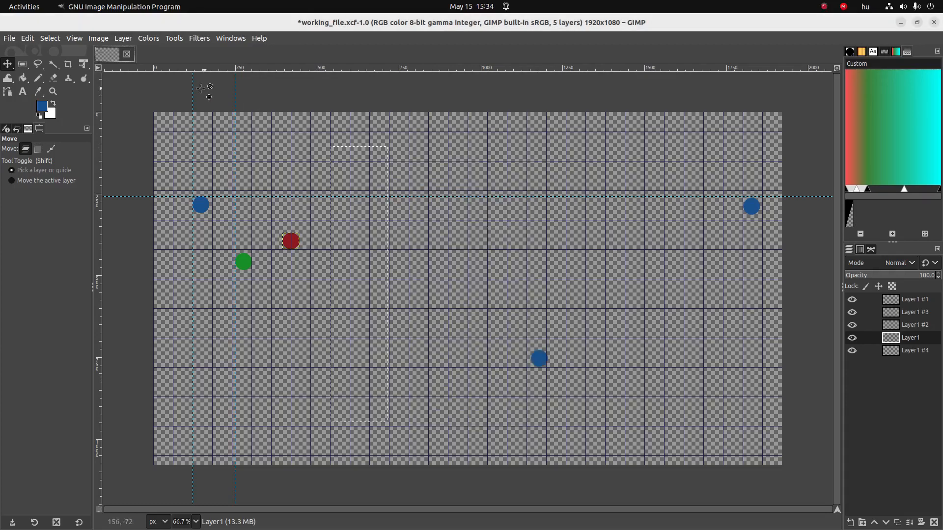
# Step: Turn off snapping to the grid and hide the image grid
pyautogui.click(80, 40)
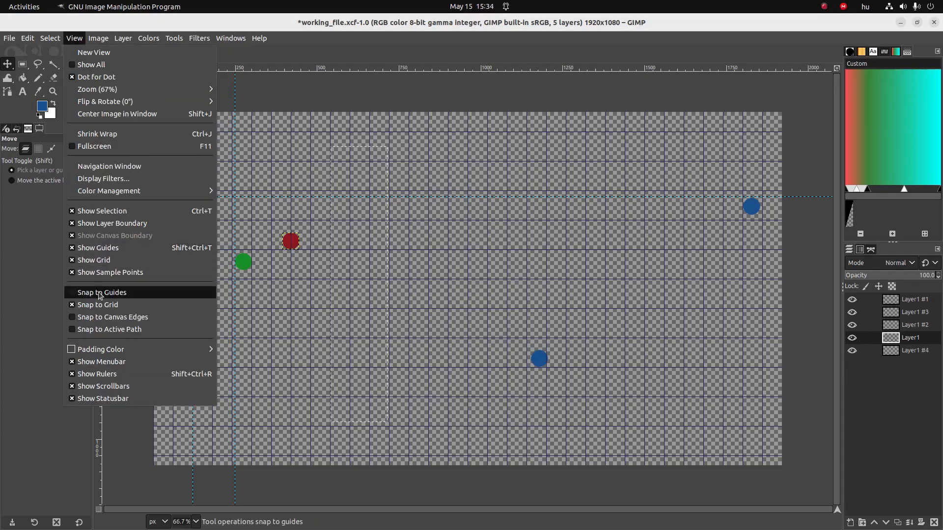
pyautogui.click(73, 308)
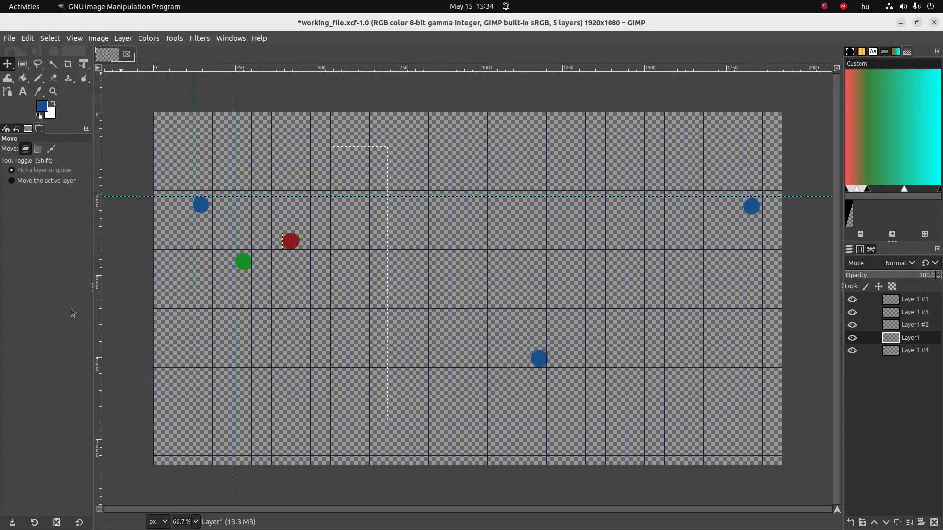
pyautogui.click(74, 39)
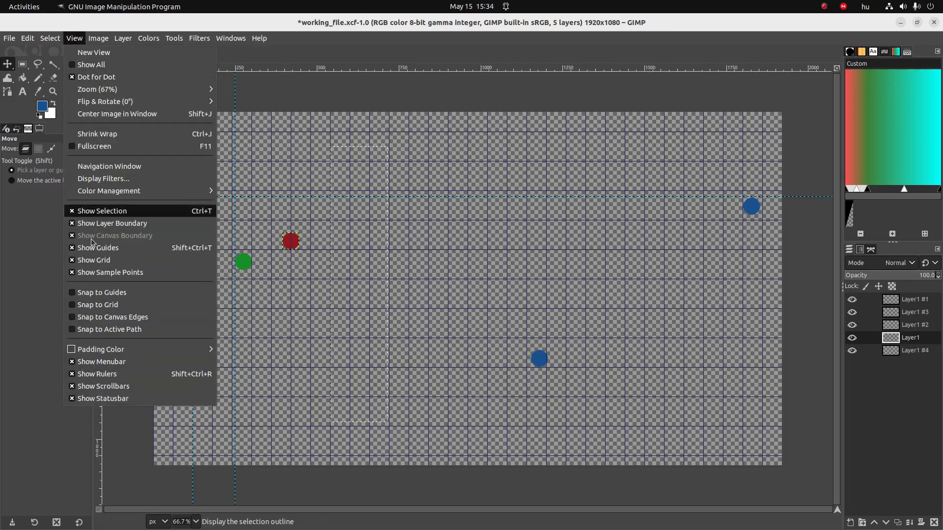
pyautogui.click(77, 260)
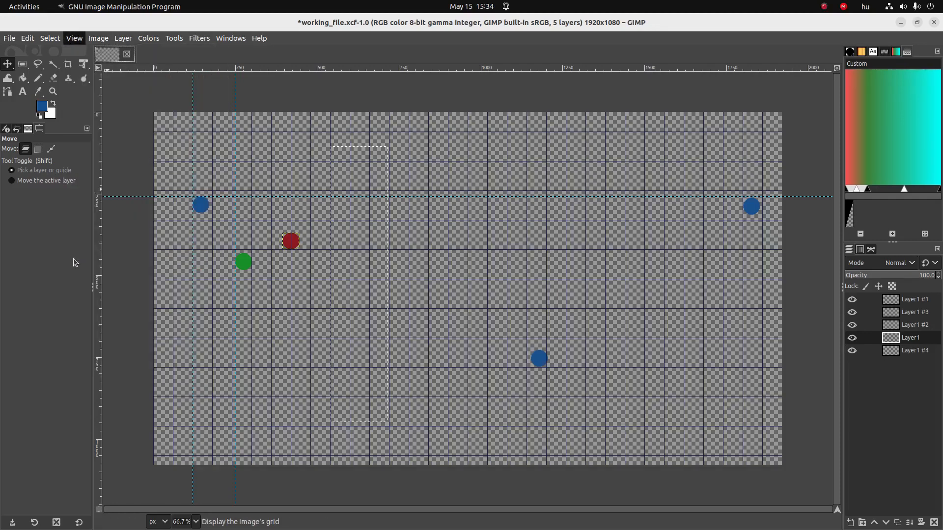
# Step: Switch to the F.Checklist_Gimp document in Chrome and check off Rulers, Grids, Guidelines, Snapping and their parent item Layout
pyautogui.hotkey('alt', 'Tab')
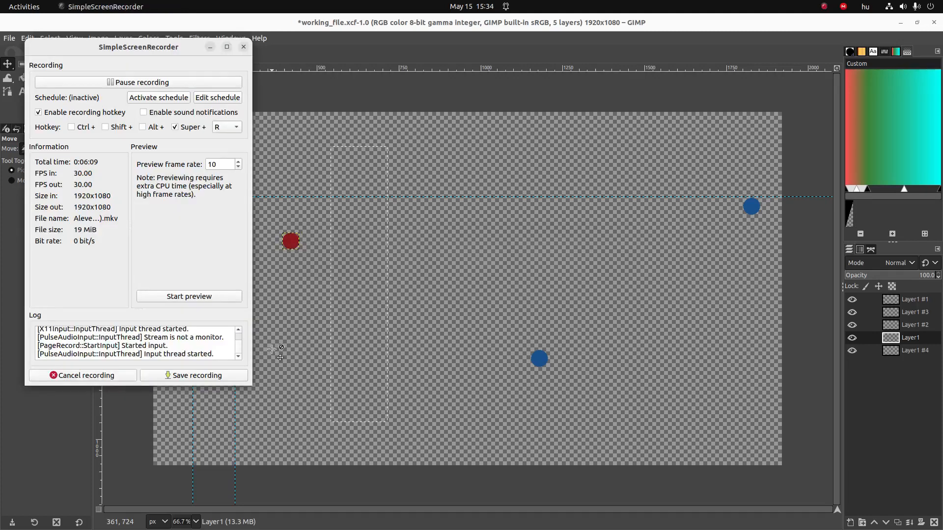
pyautogui.hotkey('alt', 'Tab')
pyautogui.hotkey('alt', 'Tab')
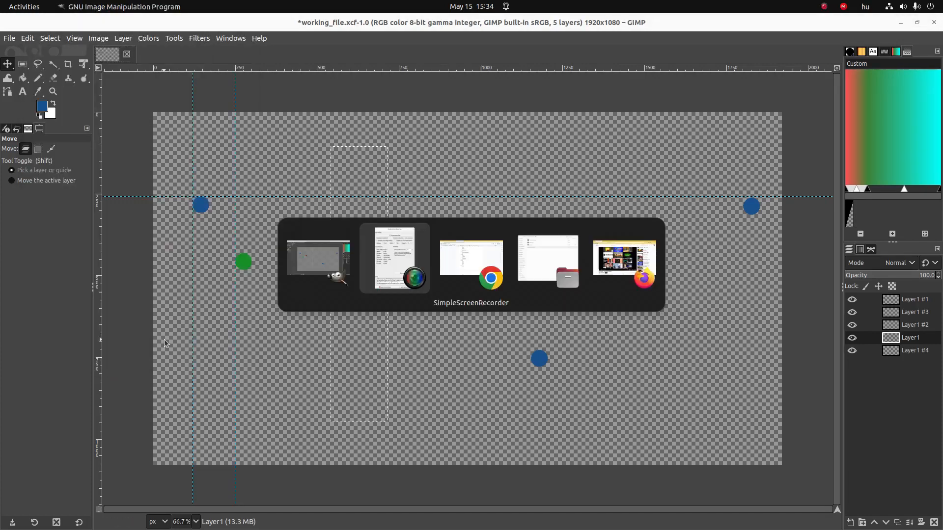
pyautogui.hotkey('alt', 'Tab')
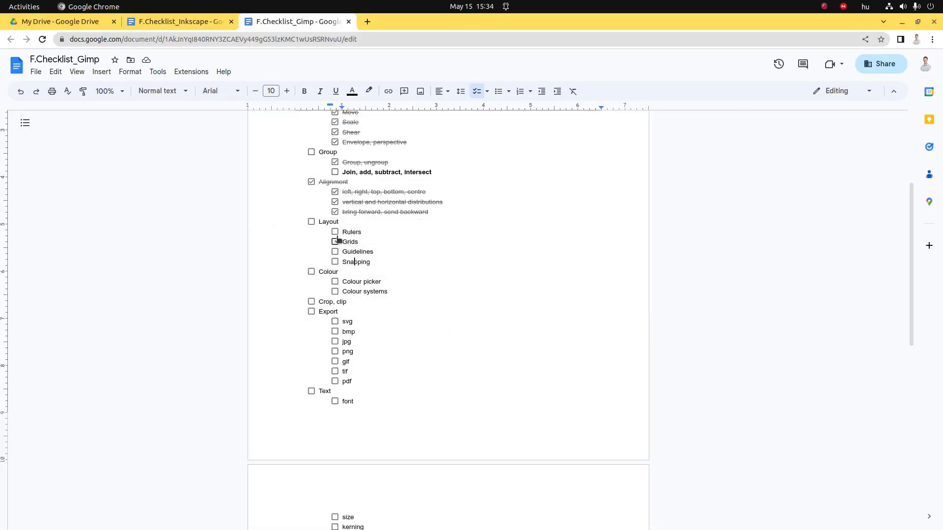
pyautogui.click(335, 232)
pyautogui.click(334, 242)
pyautogui.click(334, 252)
pyautogui.click(335, 264)
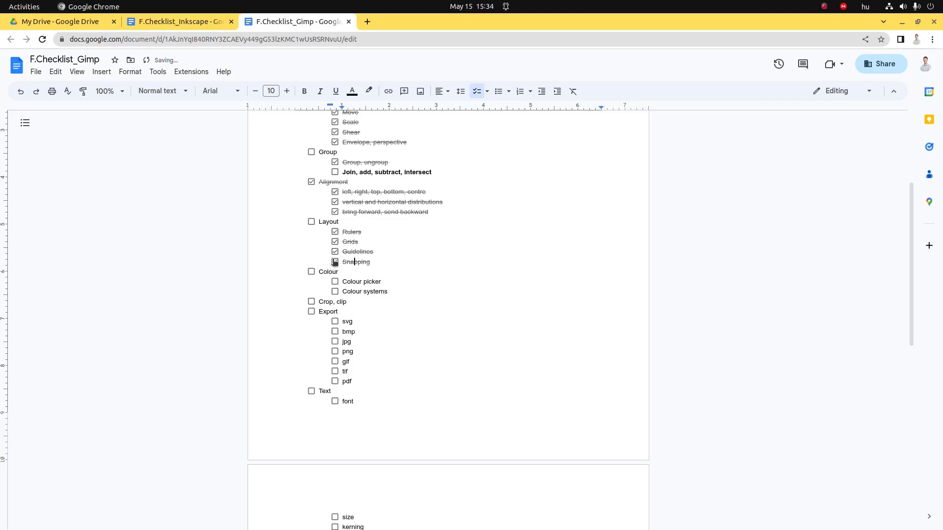
pyautogui.click(311, 222)
pyautogui.moveTo(350, 282); pyautogui.dragTo(363, 292)
pyautogui.click(362, 292)
# Step: Switch back to GIMP and choose the light gray acb3ab as foreground color, using the hue wheel and its triangle
pyautogui.hotkey('alt', 'Tab')
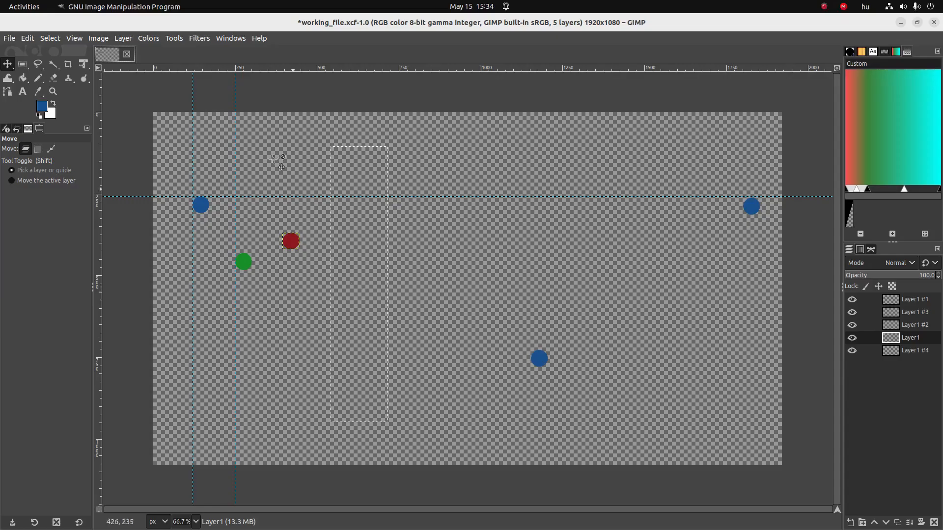
pyautogui.click(42, 109)
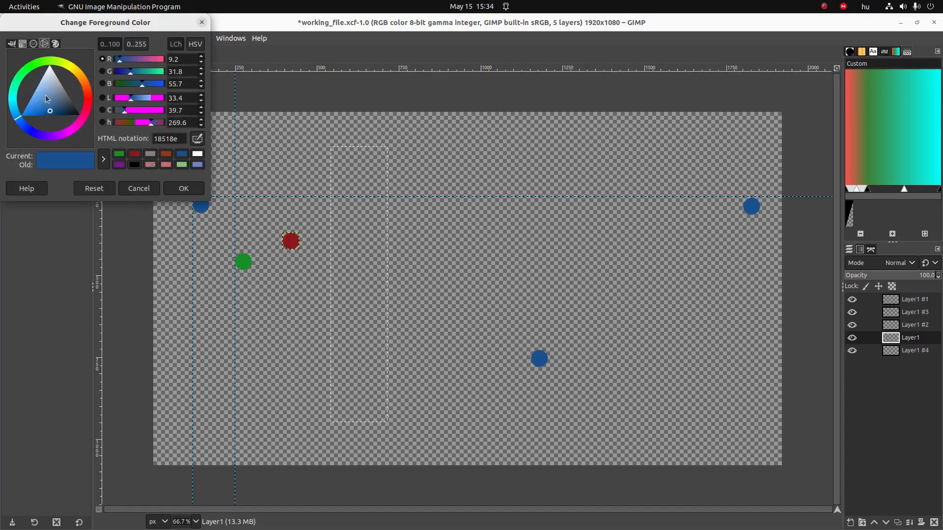
pyautogui.click(81, 95)
pyautogui.moveTo(82, 95)
pyautogui.mouseDown()
pyautogui.moveTo(59, 132)
pyautogui.moveTo(27, 66)
pyautogui.moveTo(37, 123)
pyautogui.moveTo(64, 121)
pyautogui.moveTo(57, 109)
pyautogui.moveTo(68, 106)
pyautogui.mouseUp()
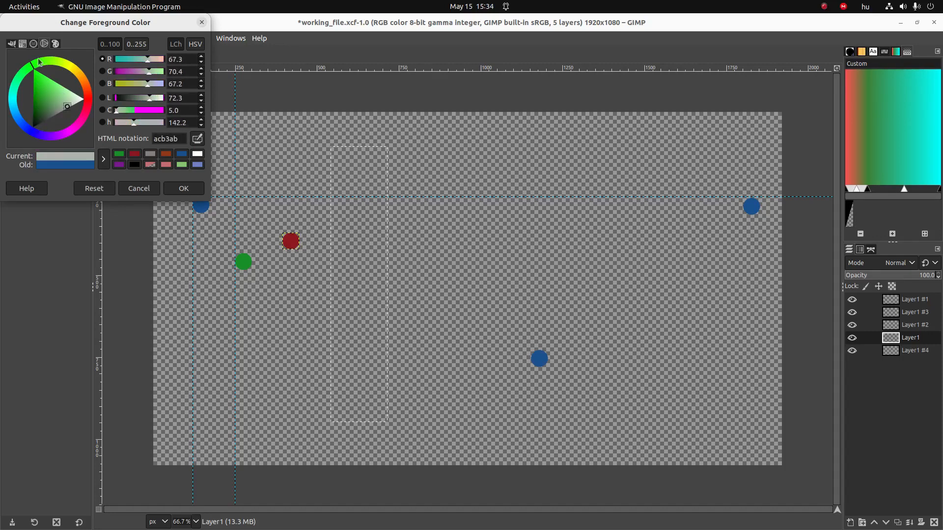
# Step: View the palette selector, mix the grayish green 94aa8d in the watercolor selector, and view its CMYK values
pyautogui.click(56, 45)
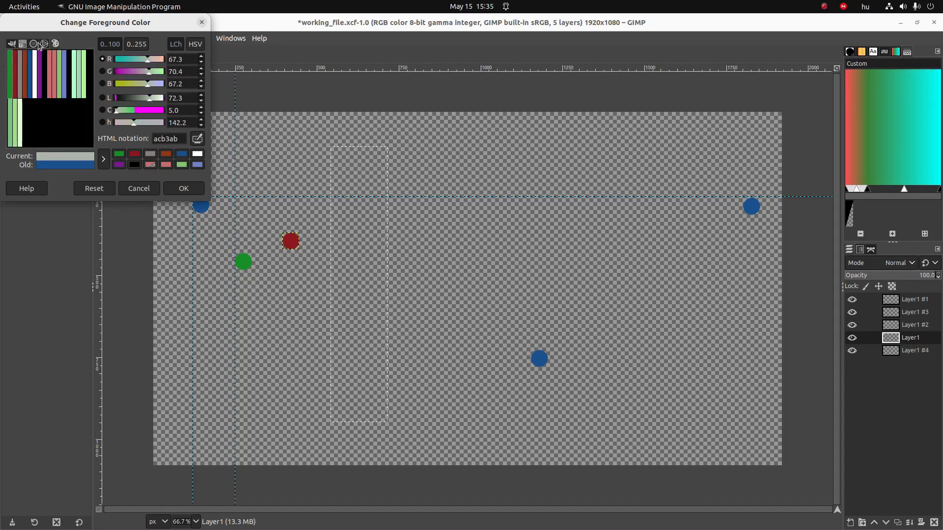
pyautogui.click(33, 44)
pyautogui.moveTo(31, 64)
pyautogui.mouseDown()
pyautogui.moveTo(41, 89)
pyautogui.moveTo(88, 53)
pyautogui.mouseUp()
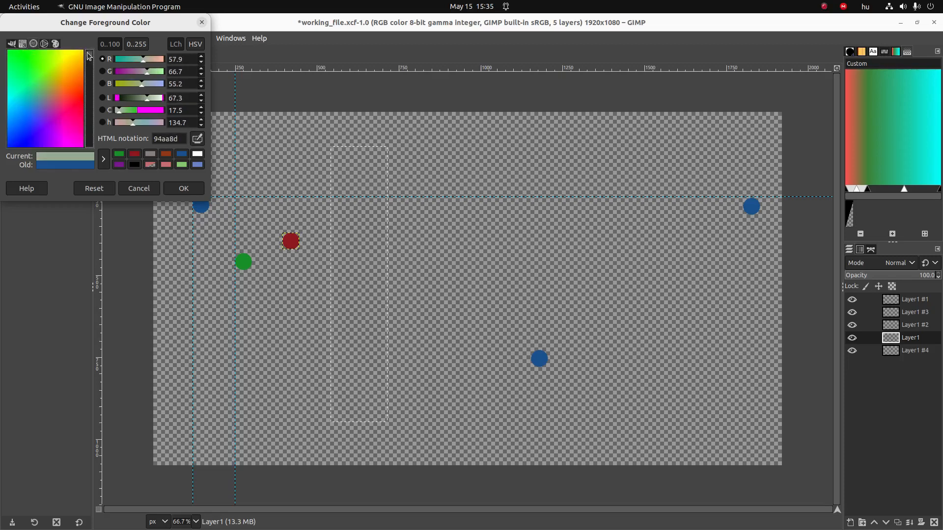
pyautogui.click(23, 43)
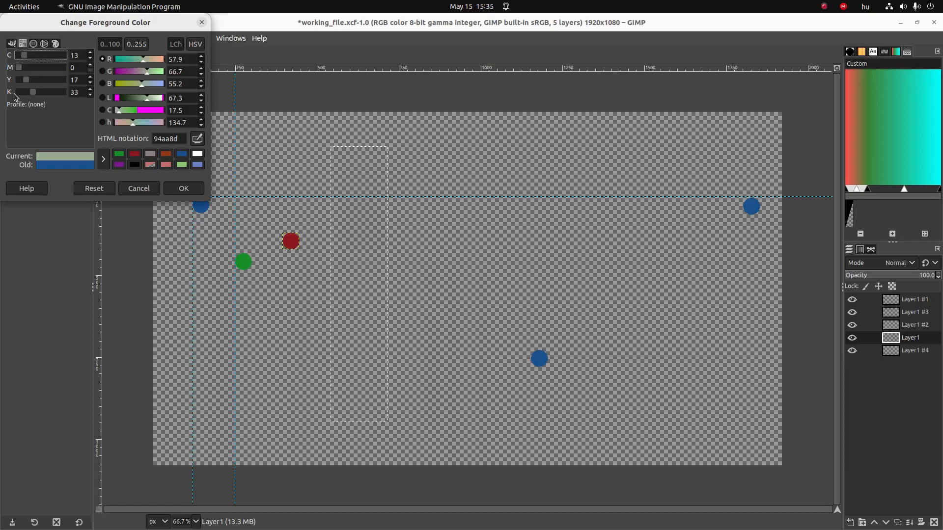
# Step: Choose the green 57a93e in the GIMP color square and compare it on the hue wheel
pyautogui.click(12, 44)
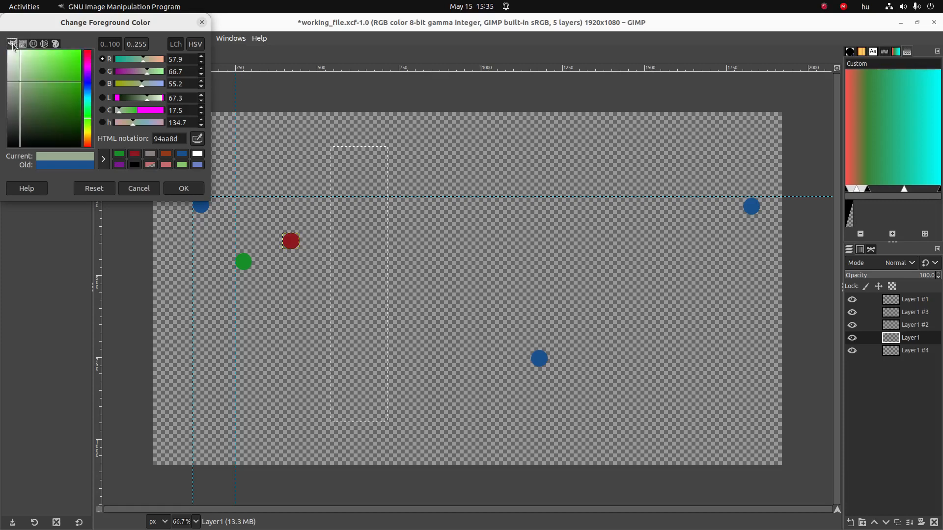
pyautogui.moveTo(39, 71); pyautogui.dragTo(55, 87)
pyautogui.click(44, 44)
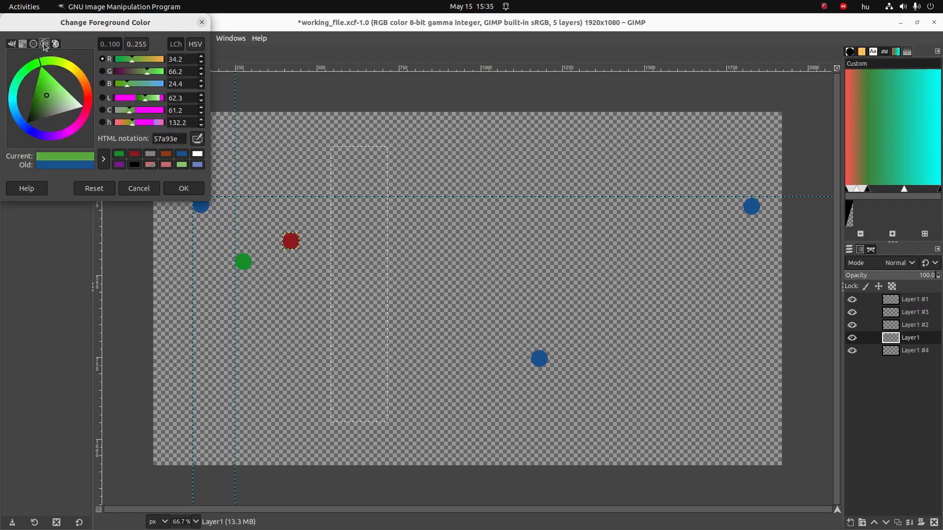
pyautogui.click(12, 43)
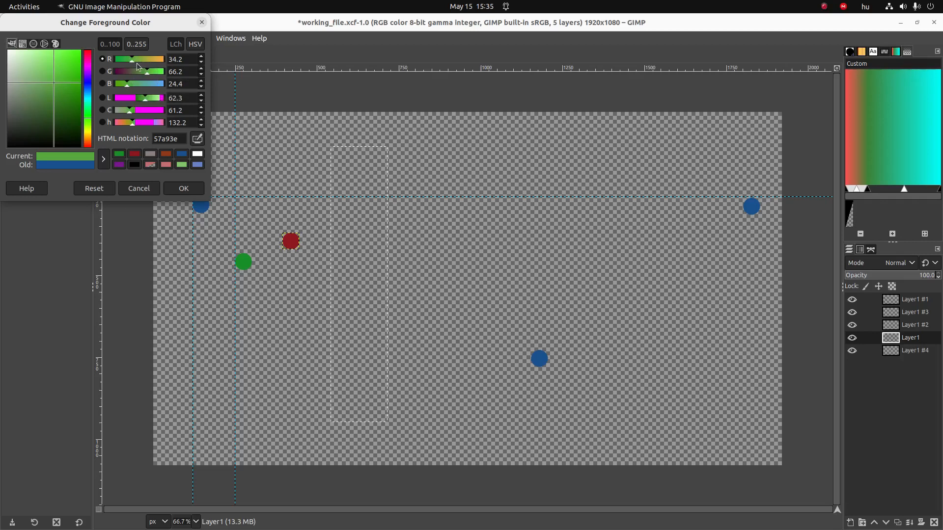
# Step: Set the foreground color's RGB values to 0 red, 0 green and 100 blue
pyautogui.moveTo(186, 59); pyautogui.dragTo(162, 52)
pyautogui.write('0')
pyautogui.press('Tab')
pyautogui.write('0')
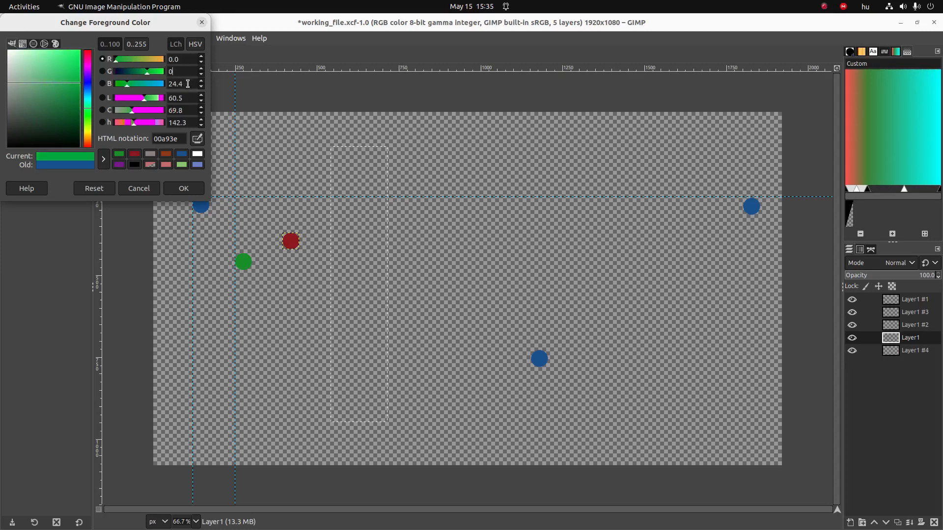
pyautogui.press('Tab')
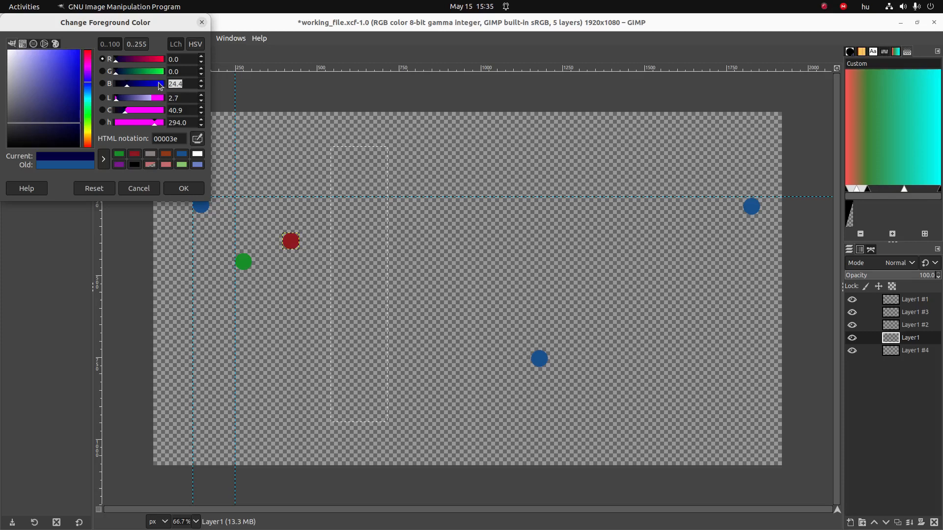
pyautogui.write('100')
pyautogui.press('Tab')
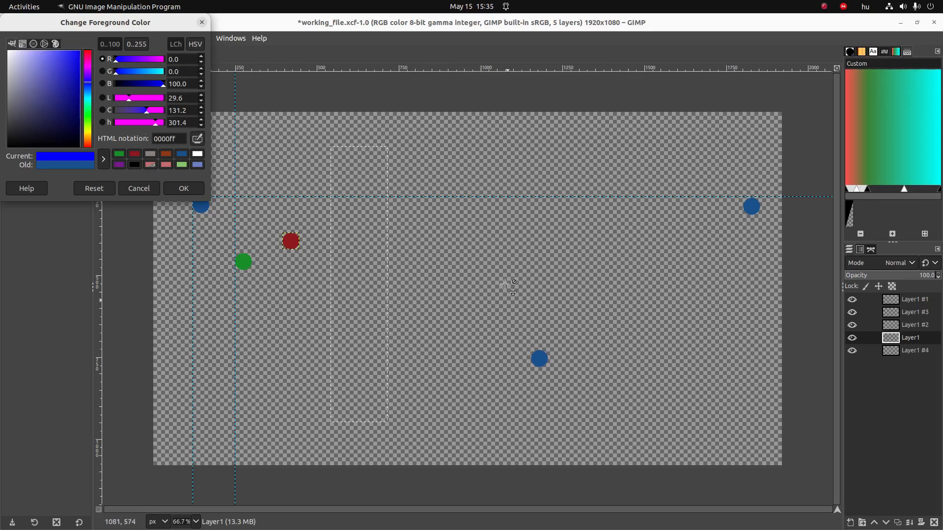
# Step: Sample the red circle's color 8e181e from the canvas and apply it as the foreground color
pyautogui.click(196, 139)
pyautogui.click(292, 243)
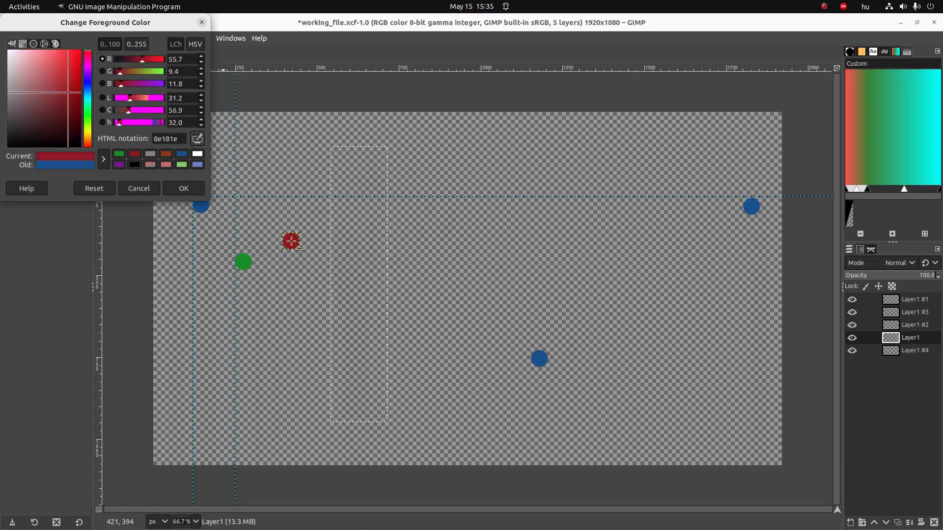
pyautogui.click(182, 191)
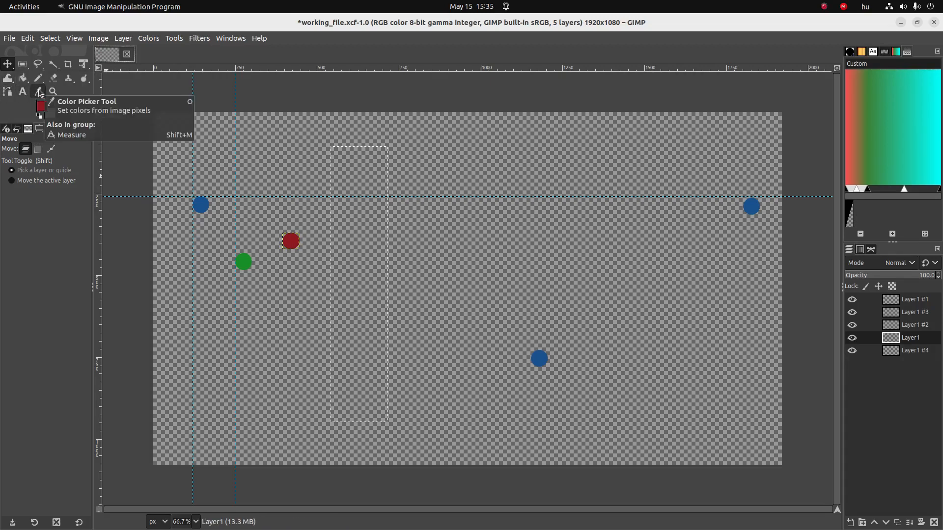
# Step: Measure two diagonal distances on the canvas with the Measure tool, one below the green circle and one near the center
pyautogui.rightClick(39, 93)
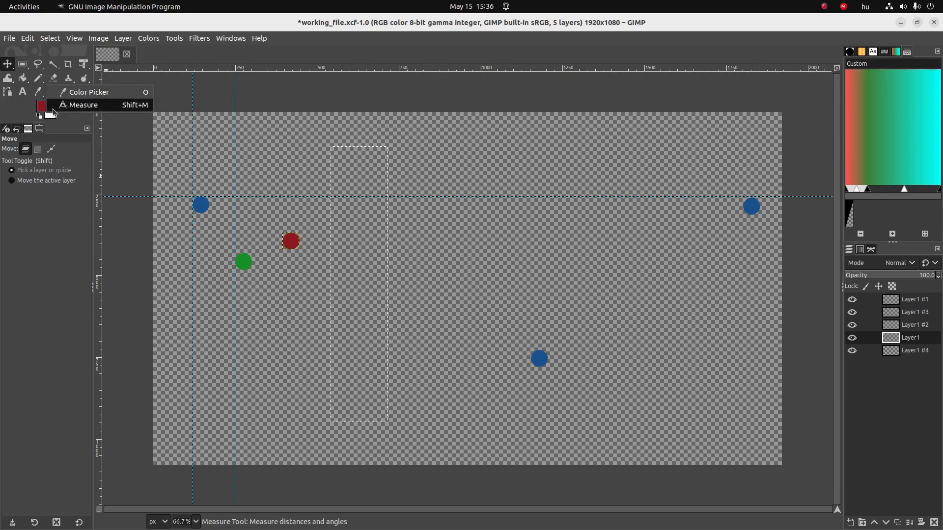
pyautogui.click(73, 105)
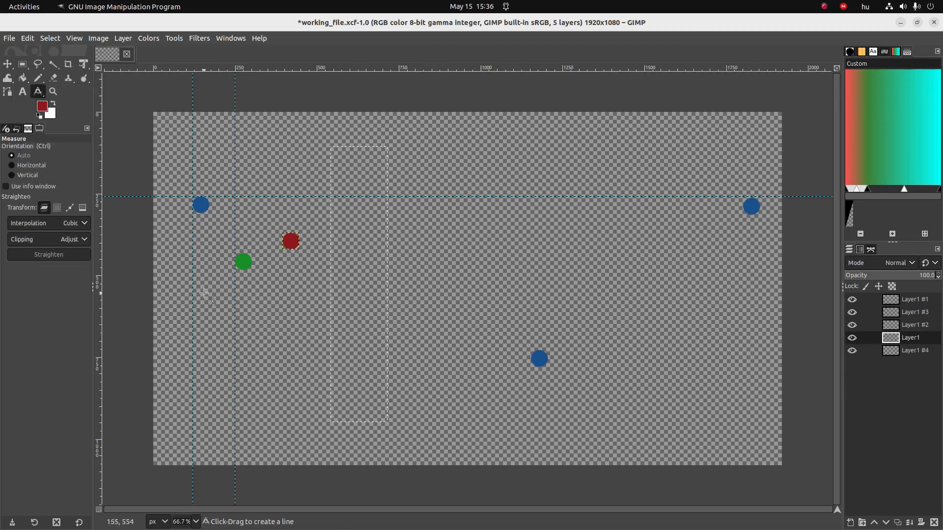
pyautogui.moveTo(204, 294)
pyautogui.mouseDown()
pyautogui.moveTo(240, 364)
pyautogui.moveTo(332, 332)
pyautogui.moveTo(143, 261)
pyautogui.moveTo(313, 363)
pyautogui.mouseUp()
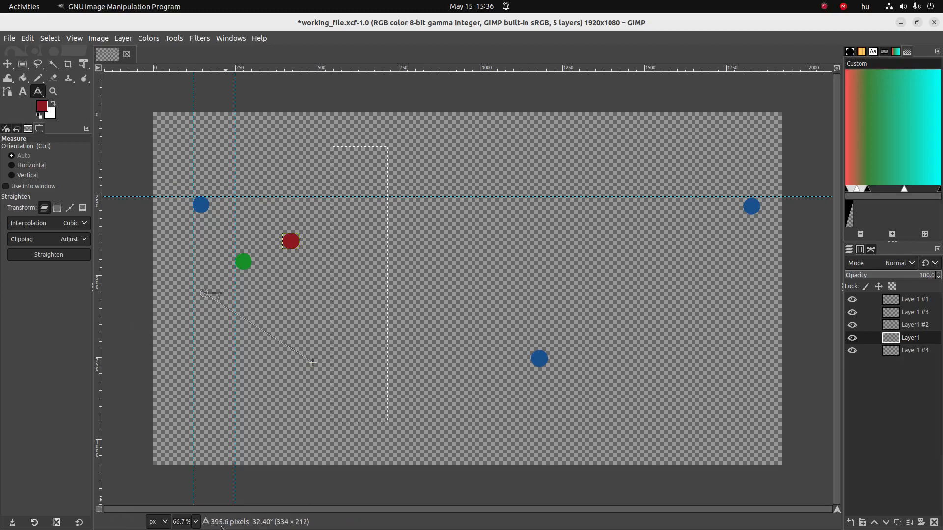
pyautogui.moveTo(461, 242)
pyautogui.mouseDown()
pyautogui.moveTo(568, 273)
pyautogui.moveTo(560, 305)
pyautogui.mouseUp()
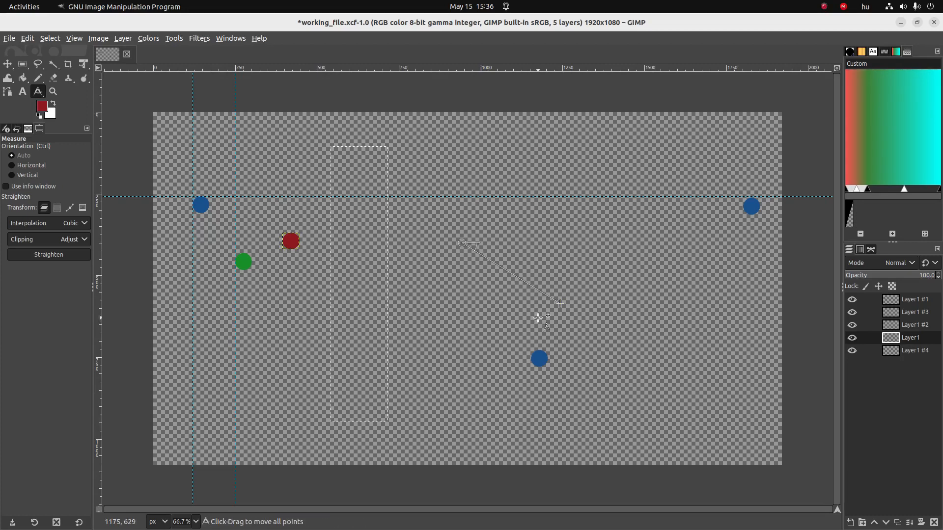
# Step: Switch to the F.Checklist_Gimp document in Chrome and check off Colour picker, Colour systems and their parent item Colour
pyautogui.hotkey('alt', 'Tab')
pyautogui.click(334, 282)
pyautogui.click(335, 291)
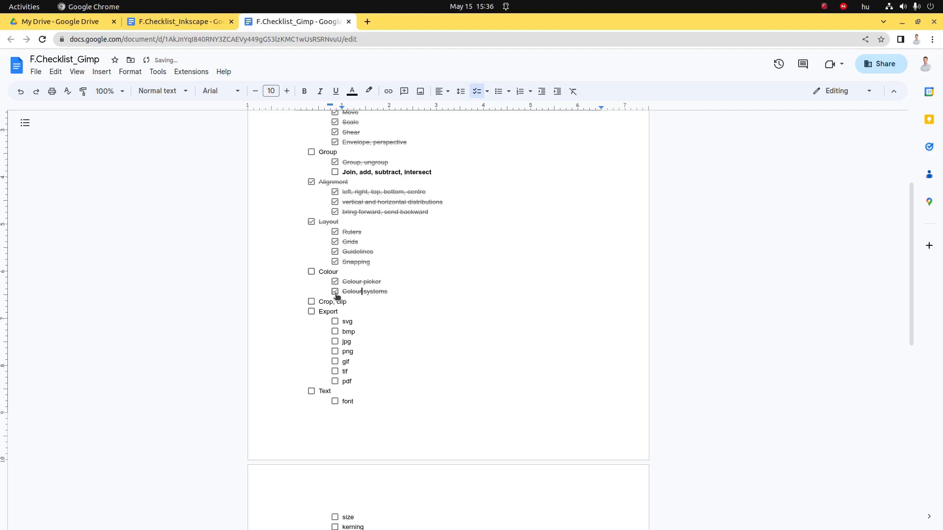
pyautogui.click(311, 272)
pyautogui.moveTo(326, 301); pyautogui.dragTo(346, 302)
# Step: Switch back to GIMP and try cropping the image to an area of about 924 × 671 px around the red and green circles
pyautogui.hotkey('alt', 'Tab')
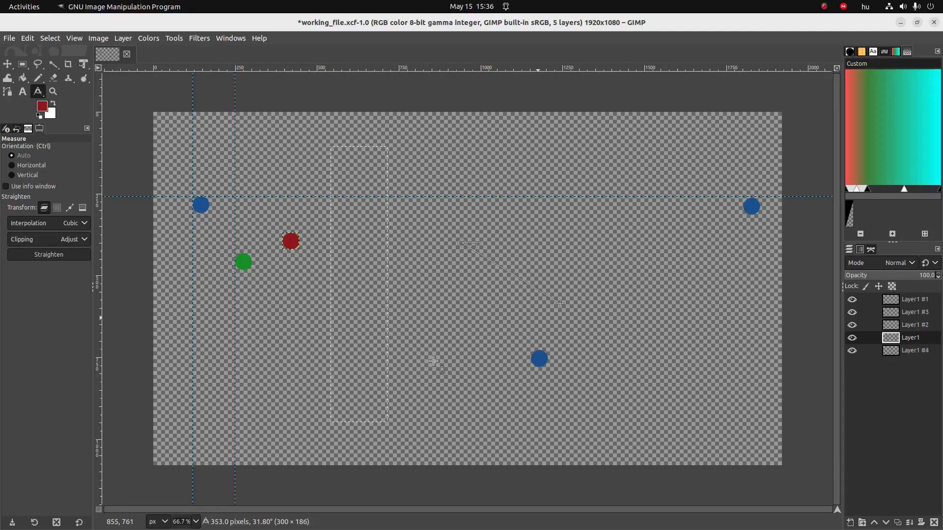
pyautogui.click(68, 68)
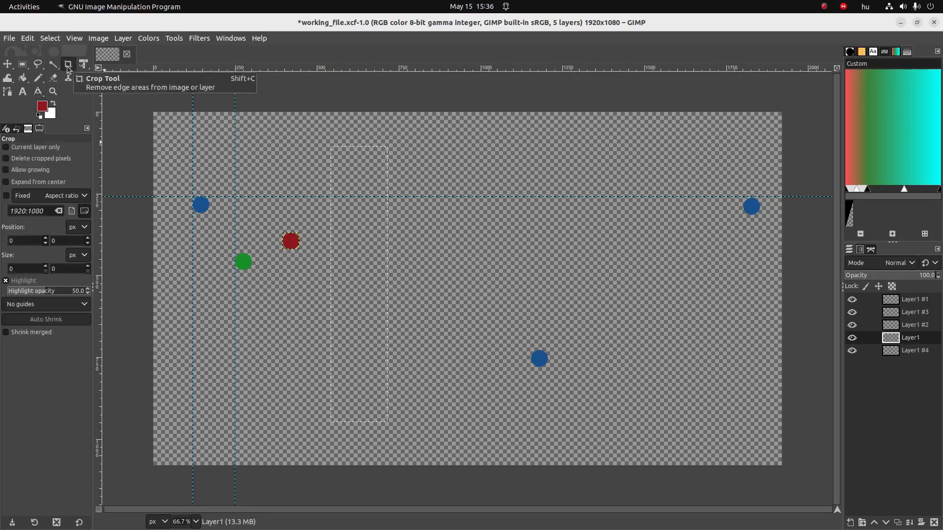
pyautogui.moveTo(209, 156); pyautogui.dragTo(450, 337)
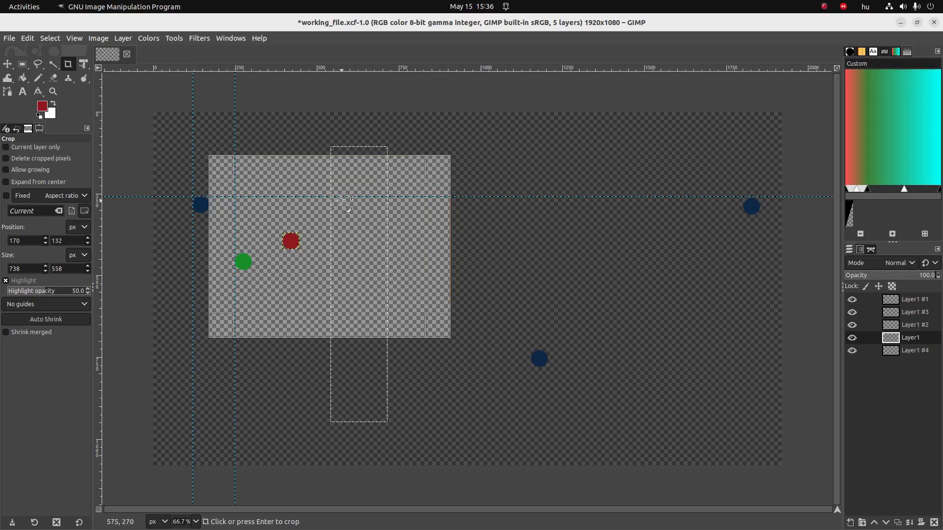
pyautogui.moveTo(449, 243); pyautogui.dragTo(511, 243)
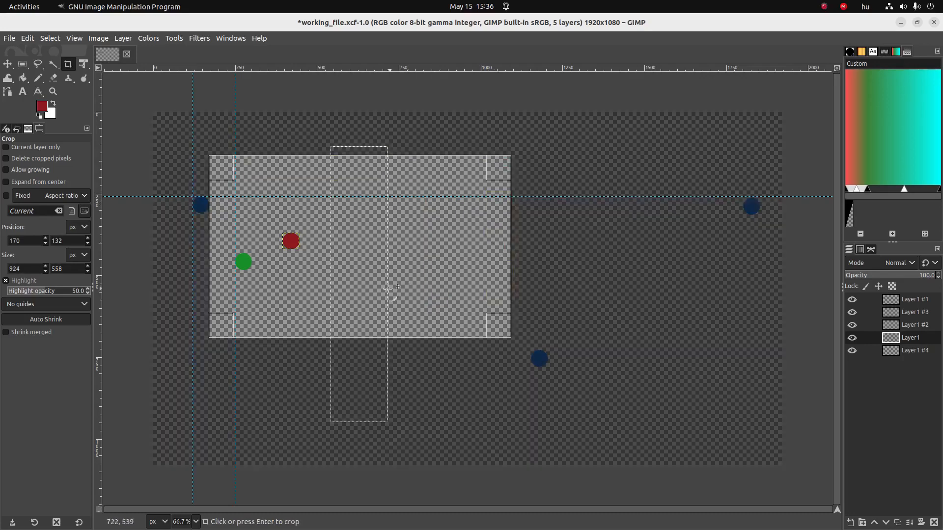
pyautogui.moveTo(367, 334); pyautogui.dragTo(371, 371)
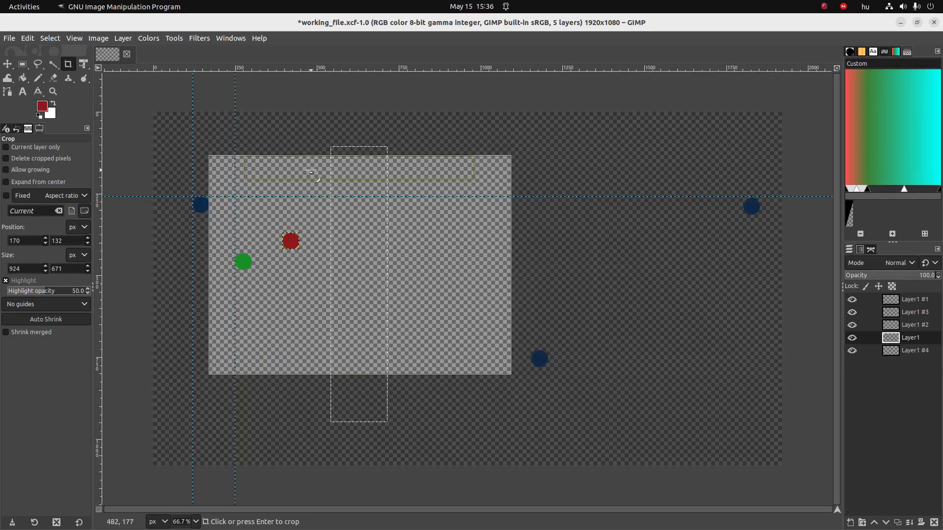
pyautogui.moveTo(312, 187); pyautogui.dragTo(312, 180)
pyautogui.moveTo(209, 257); pyautogui.dragTo(214, 257)
pyautogui.moveTo(519, 358); pyautogui.dragTo(531, 360)
pyautogui.press('Return')
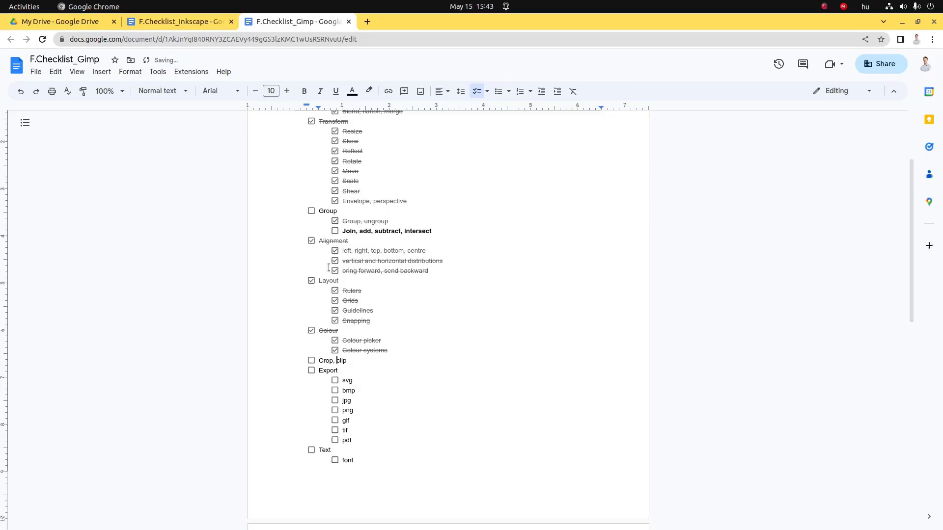
# Step: Check off Crop in the checklist and split clip off into its own unchecked item
pyautogui.click(313, 362)
pyautogui.press('Return')
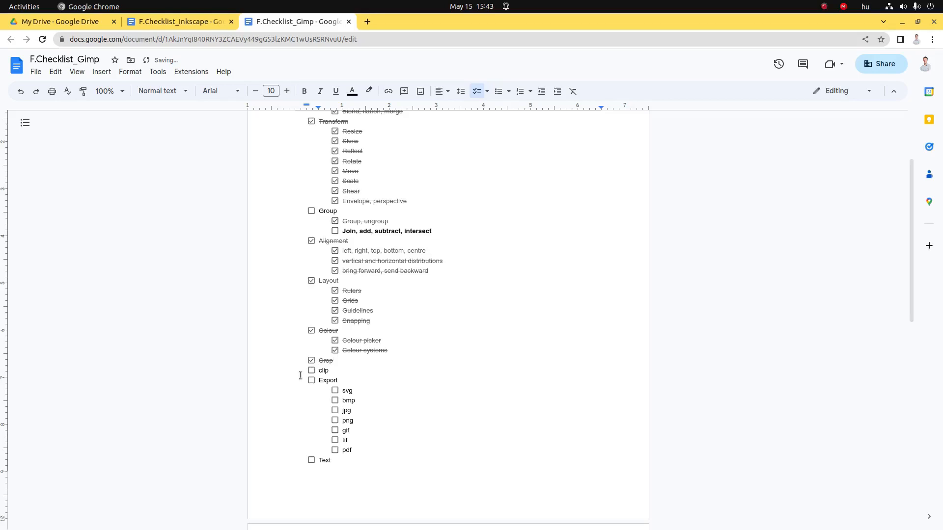
# Step: Review the checklist's Join, add, subtract, intersect item, the clip and mask items, and the bmp and gif export formats
pyautogui.doubleClick(417, 230)
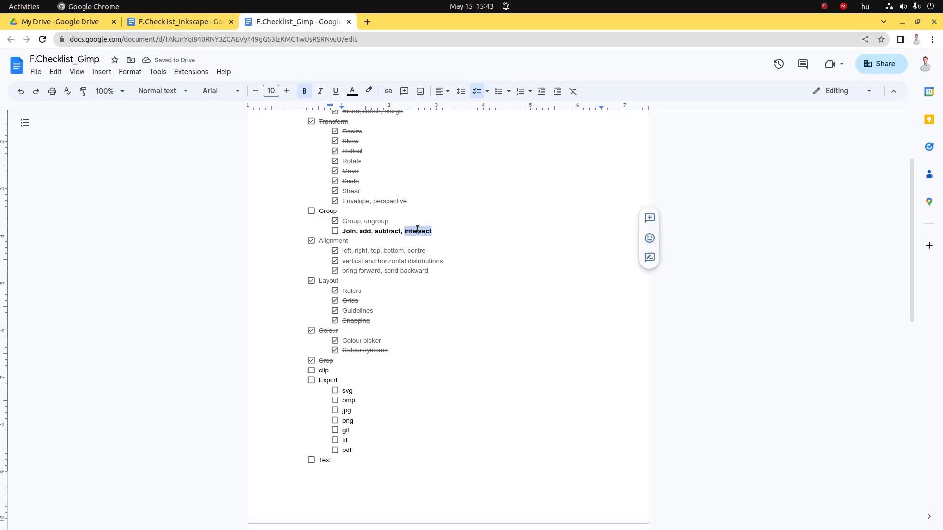
pyautogui.doubleClick(392, 231)
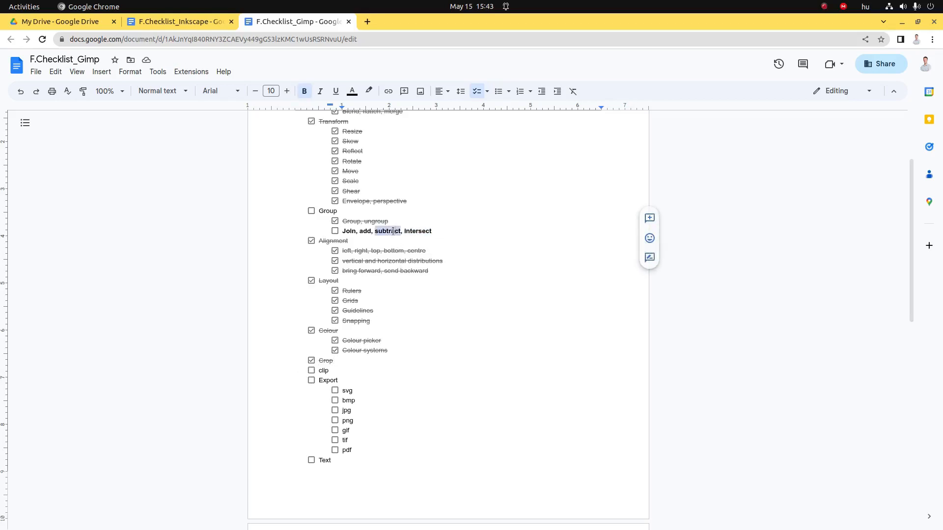
pyautogui.click(318, 372)
pyautogui.moveTo(320, 372); pyautogui.dragTo(323, 371)
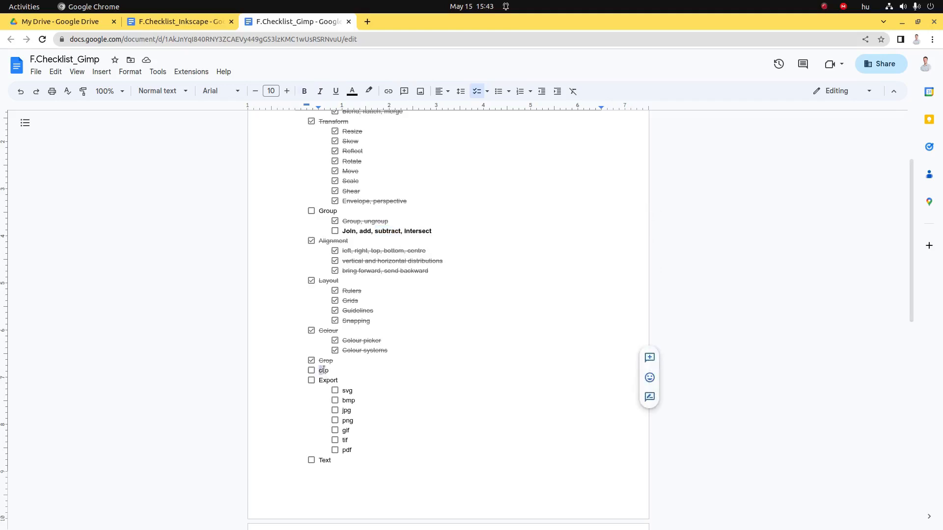
pyautogui.scroll(-3, 324, 369)
pyautogui.scroll(-5, 323, 369)
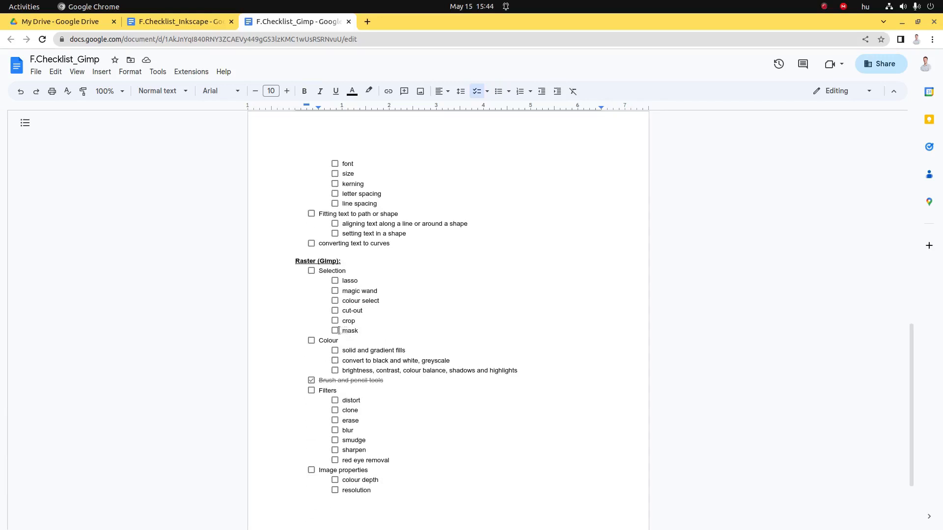
pyautogui.moveTo(341, 330); pyautogui.dragTo(357, 330)
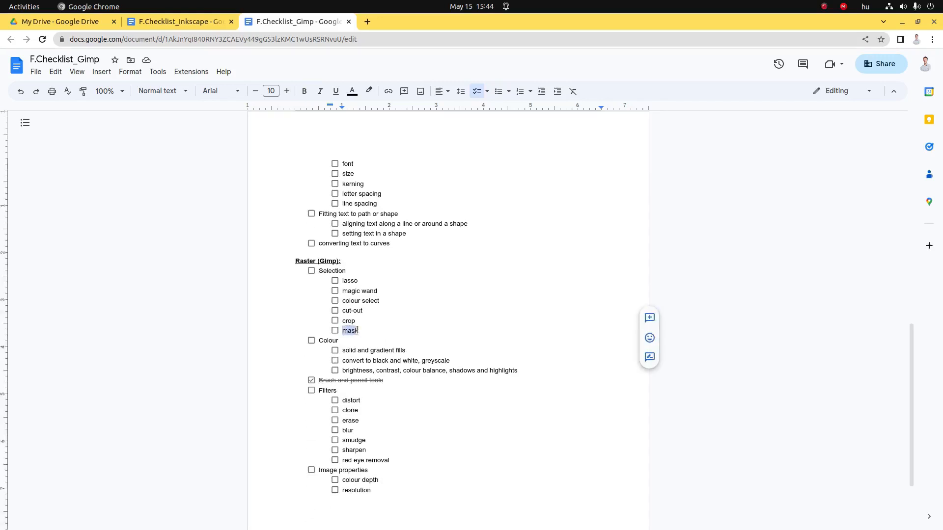
pyautogui.scroll(5, 388, 339)
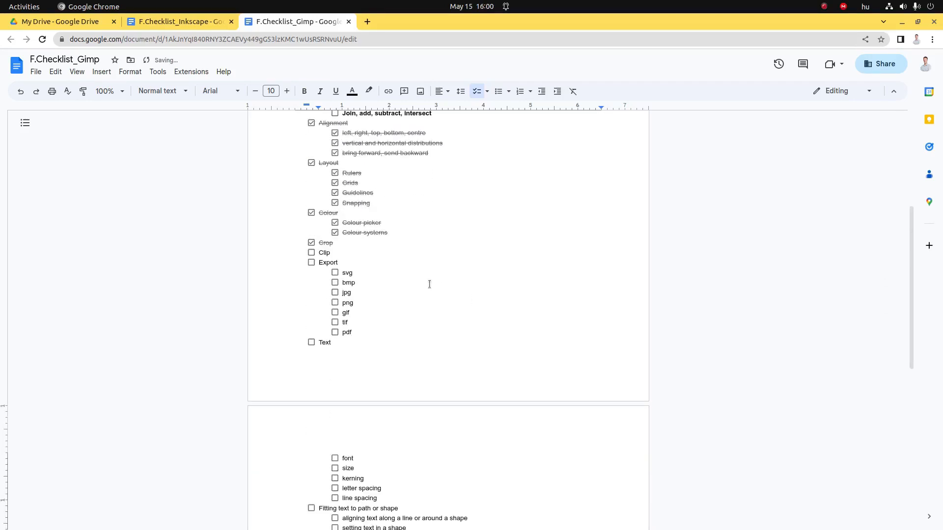
pyautogui.doubleClick(349, 283)
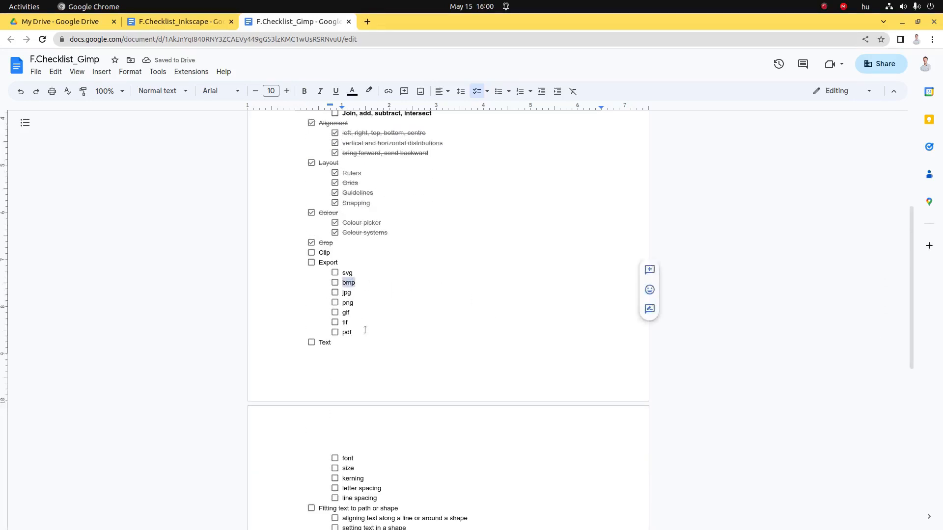
pyautogui.doubleClick(344, 313)
# Step: Switch to GIMP, start exporting the image and choose GIF image as the export file type
pyautogui.hotkey('alt', 'Tab')
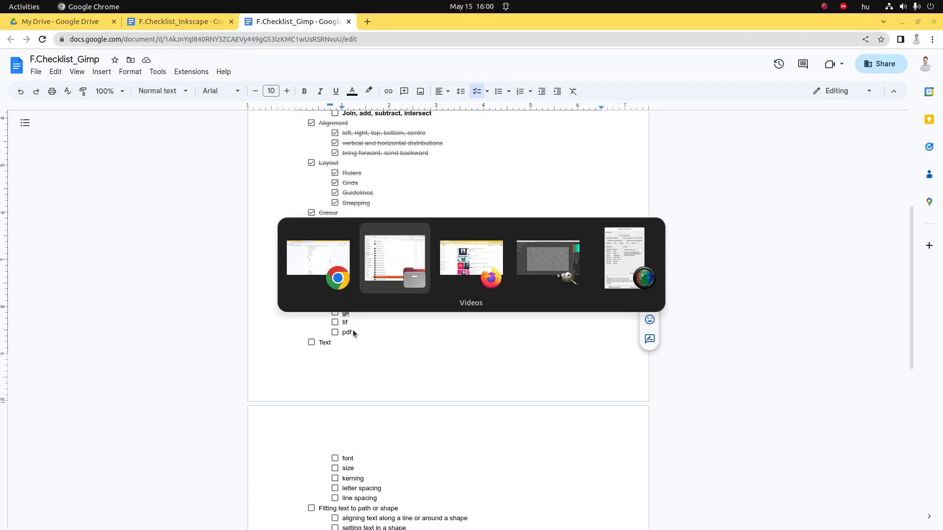
pyautogui.hotkey('alt', 'Tab')
pyautogui.hotkey('alt', 'Tab')
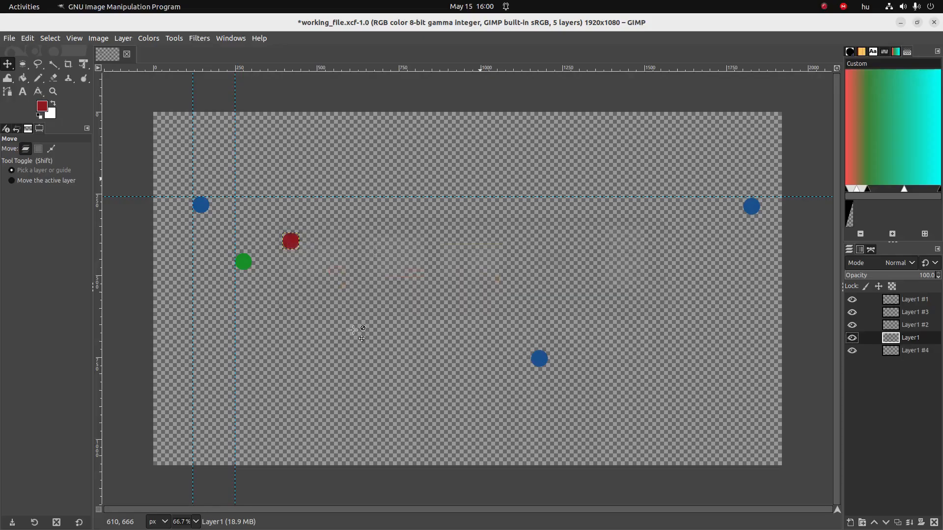
pyautogui.click(8, 41)
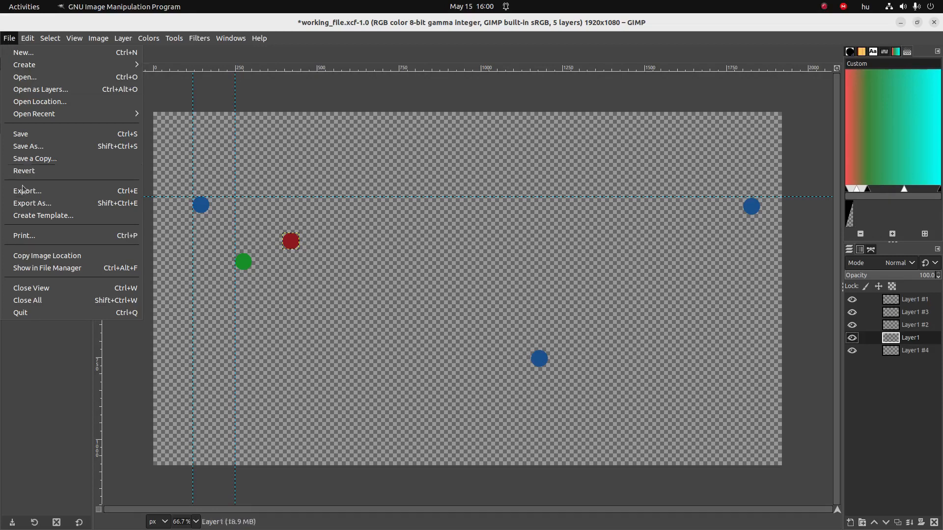
pyautogui.click(29, 203)
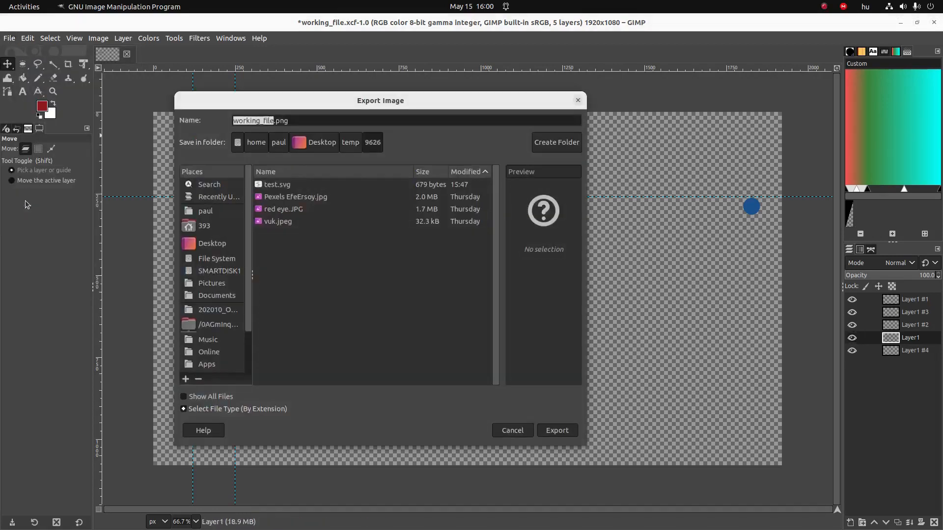
pyautogui.click(225, 409)
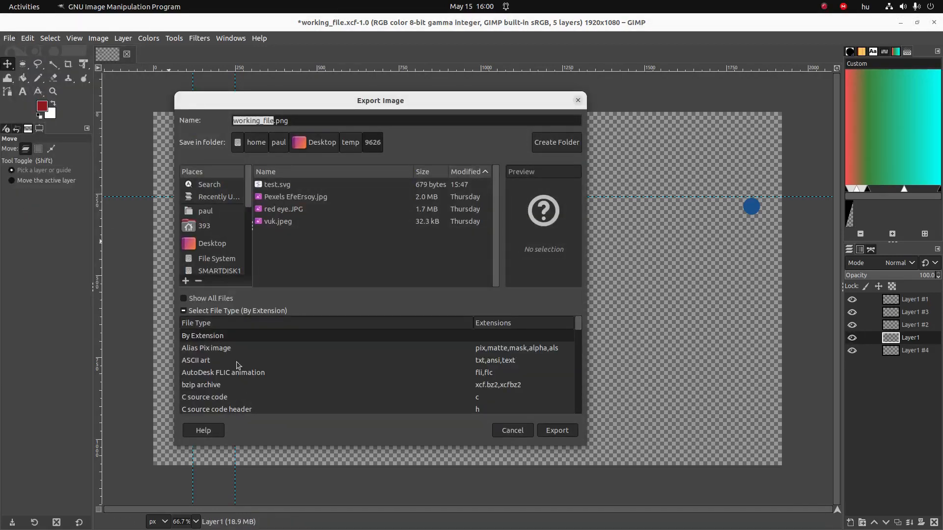
pyautogui.scroll(-4, 225, 358)
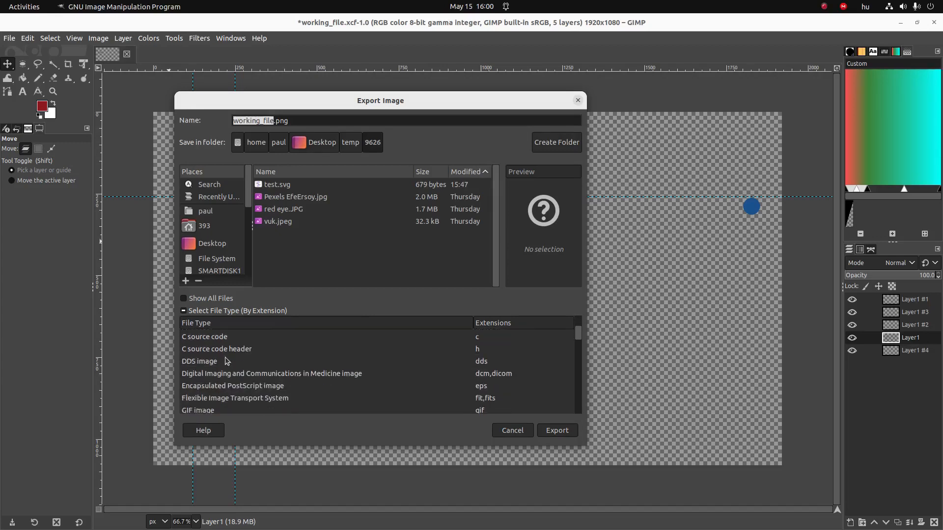
pyautogui.scroll(-2, 224, 358)
pyautogui.click(202, 369)
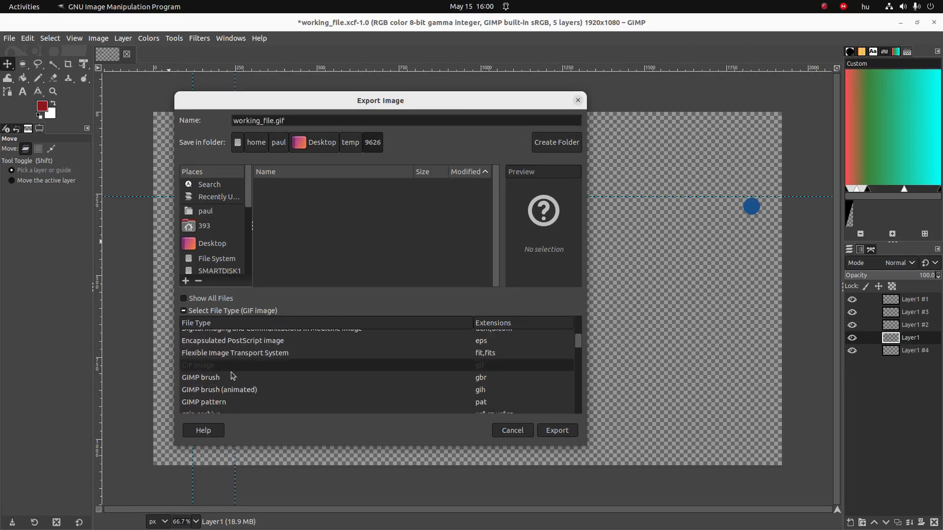
# Step: Try the JPEG image, PNG image and Portable Document Format file types for the export
pyautogui.scroll(2, 231, 373)
pyautogui.scroll(-3, 230, 372)
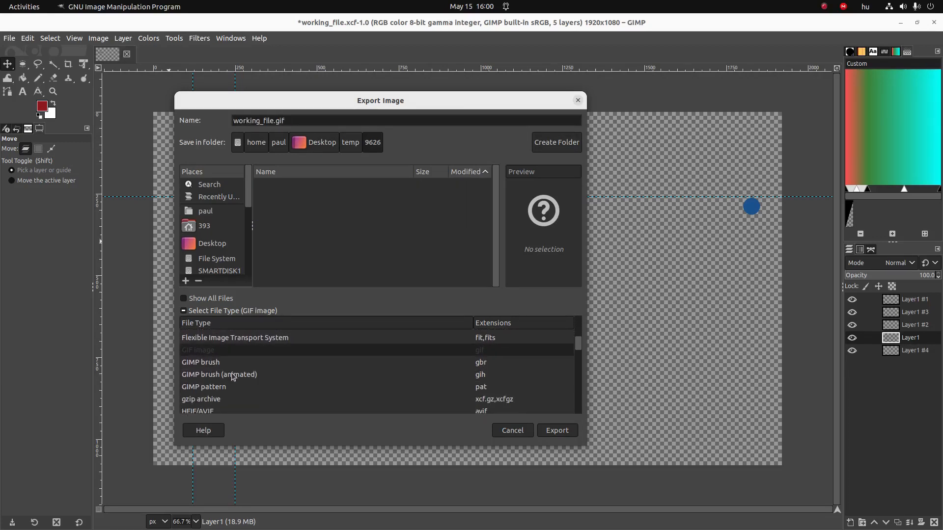
pyautogui.scroll(-3, 231, 376)
pyautogui.click(217, 388)
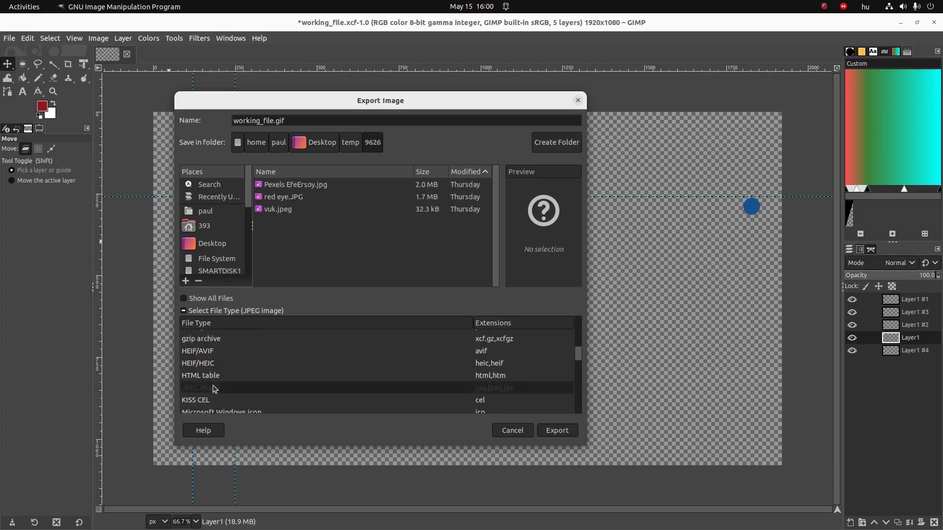
pyautogui.scroll(-3, 220, 385)
pyautogui.scroll(-3, 219, 385)
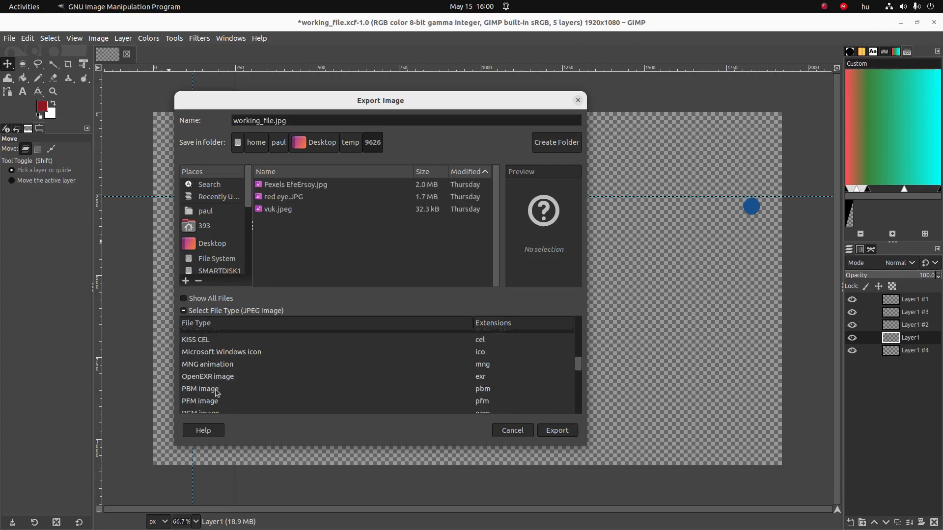
pyautogui.scroll(-1, 216, 393)
pyautogui.scroll(-3, 213, 412)
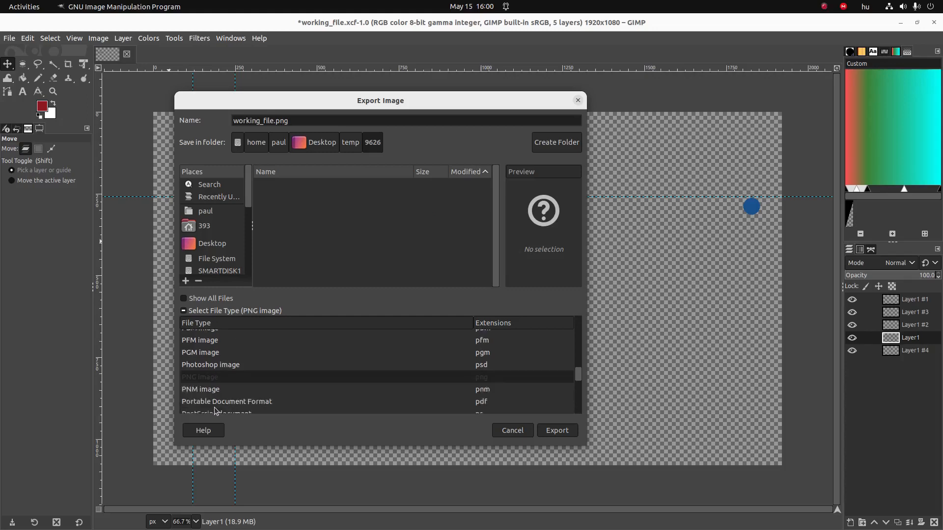
pyautogui.click(231, 387)
# Step: Look for the TIFF and Windows BMP image file types in the export formats and choose Windows BMP image
pyautogui.scroll(-5, 231, 387)
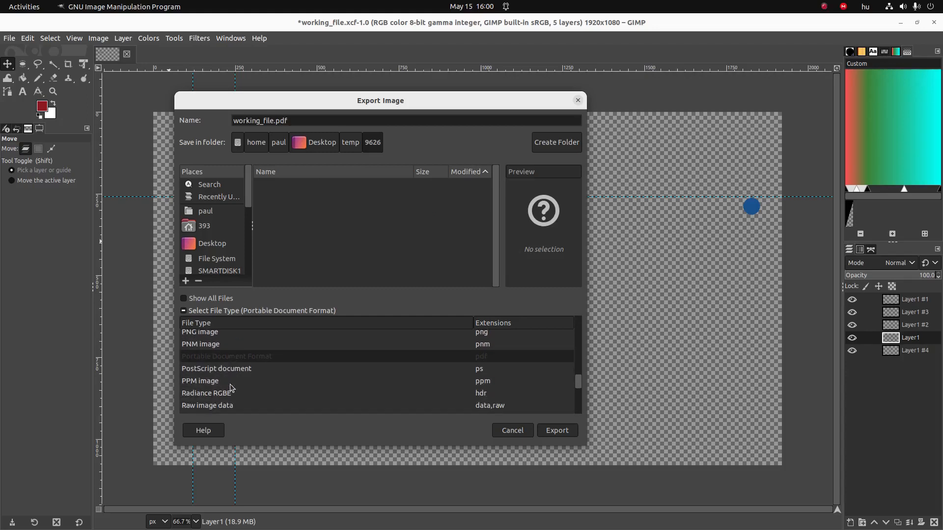
pyautogui.scroll(-2, 230, 384)
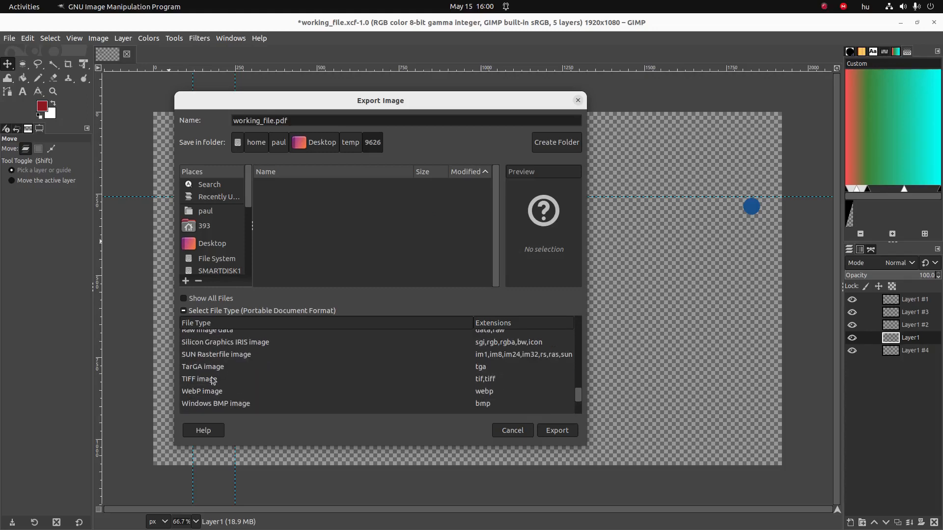
pyautogui.click(213, 379)
pyautogui.scroll(-1, 213, 385)
pyautogui.click(214, 390)
pyautogui.scroll(-4, 216, 390)
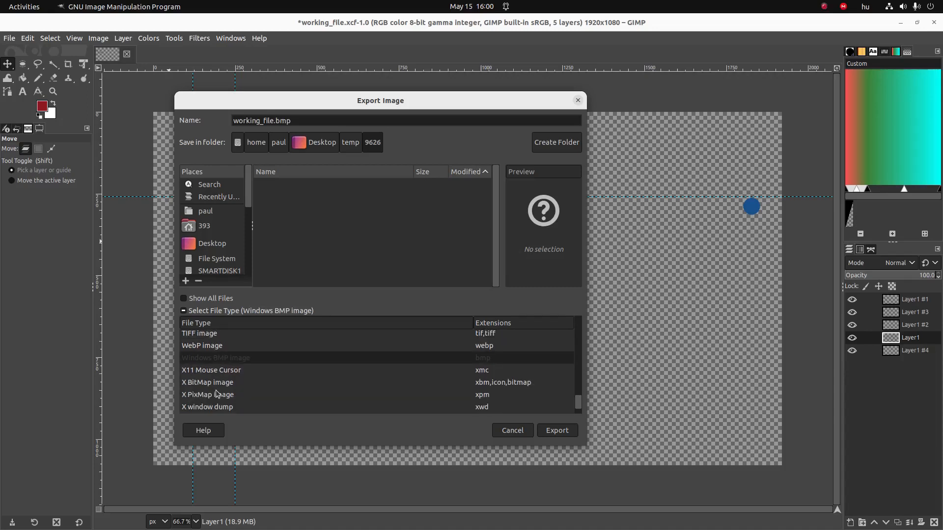
# Step: Switch to the F.Checklist_Gimp document in Chrome, check off bmp, jpg, png, gif, tif and pdf under Export, and highlight svg
pyautogui.hotkey('alt', 'Tab')
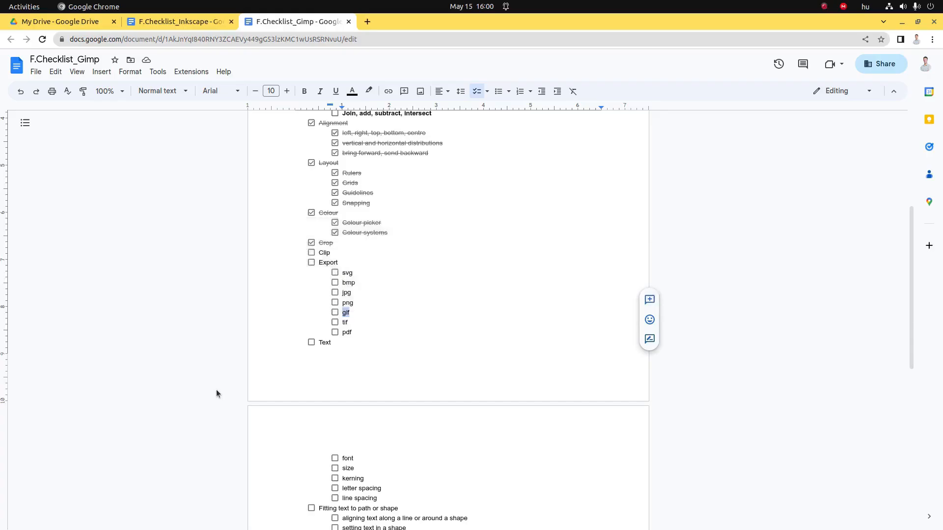
pyautogui.click(334, 283)
pyautogui.click(335, 293)
pyautogui.click(334, 303)
pyautogui.click(335, 312)
pyautogui.click(337, 323)
pyautogui.doubleClick(345, 274)
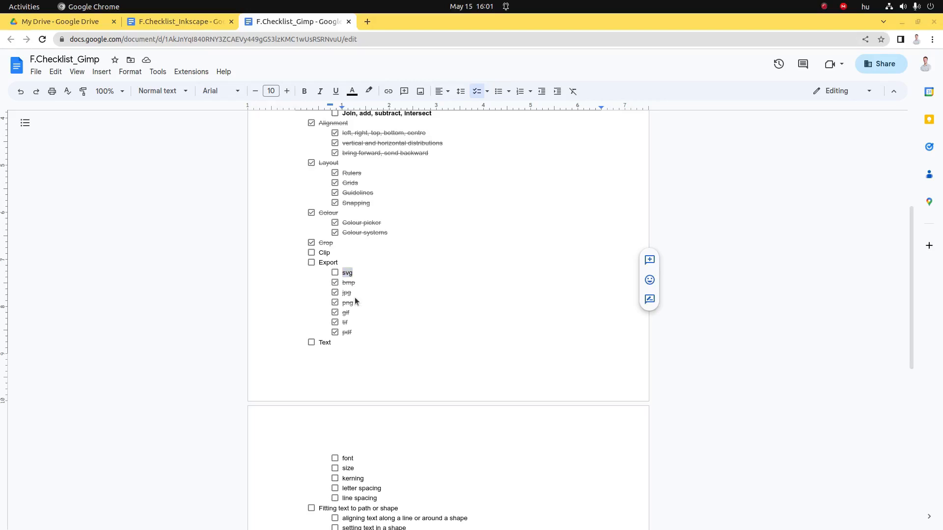
# Step: Back in GIMP, cancel the export, draw a six-anchor zigzag path across the canvas's lower half and create a selection from it
pyautogui.hotkey('alt', 'Tab')
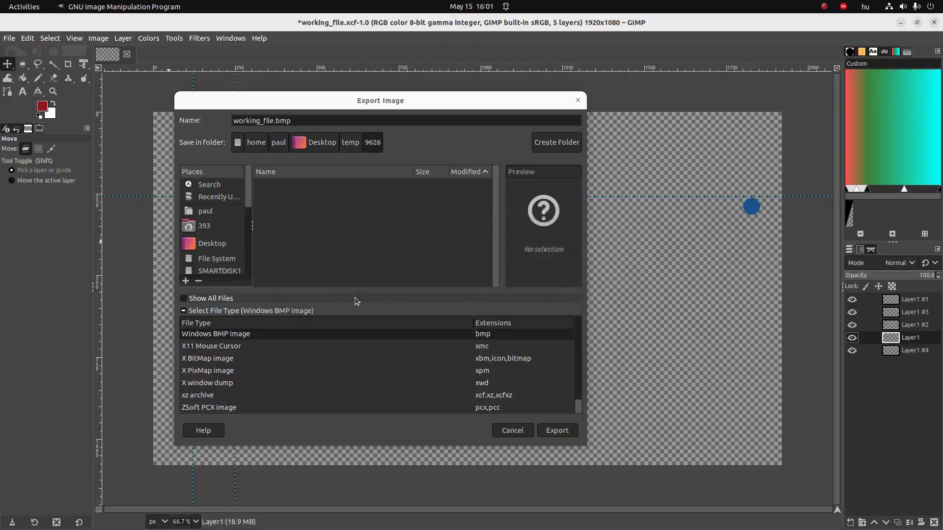
pyautogui.click(511, 430)
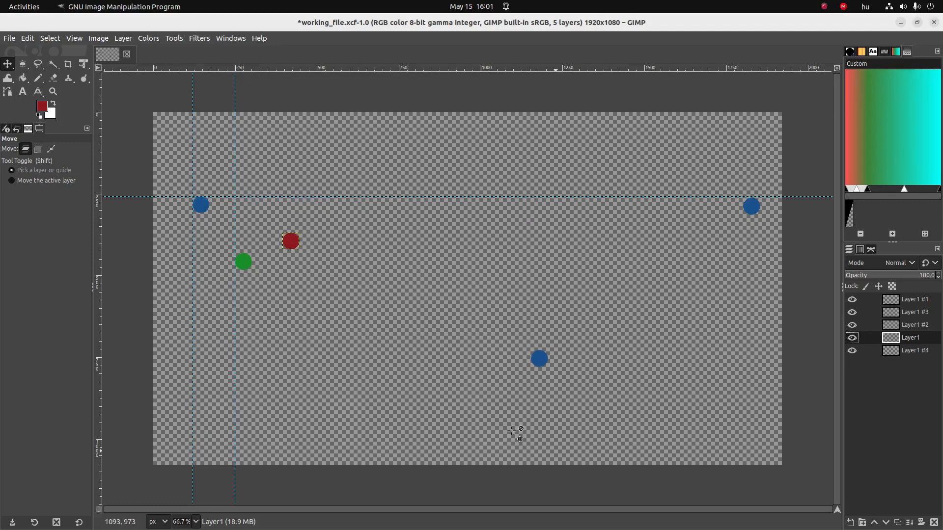
pyautogui.click(8, 93)
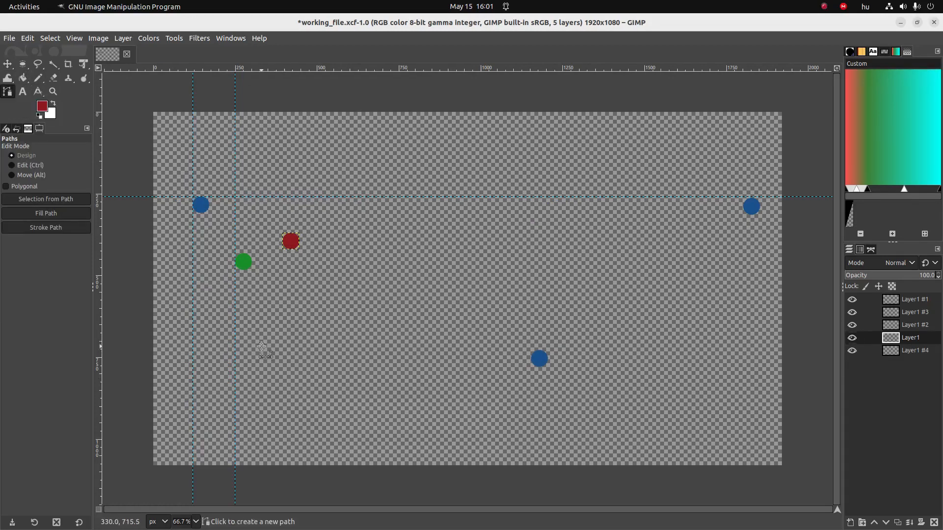
pyautogui.moveTo(261, 346); pyautogui.dragTo(327, 409)
pyautogui.click(426, 294)
pyautogui.click(516, 446)
pyautogui.click(597, 280)
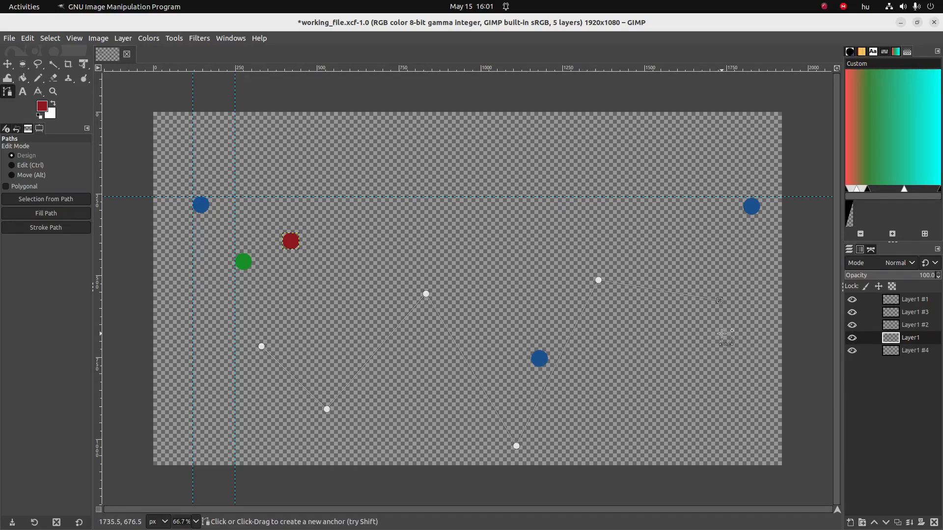
pyautogui.press('Return')
# Step: Bend the segments on either side of the zigzag path's lowest anchor into curves, also adjusting the segment at its right end
pyautogui.moveTo(607, 281); pyautogui.dragTo(643, 277)
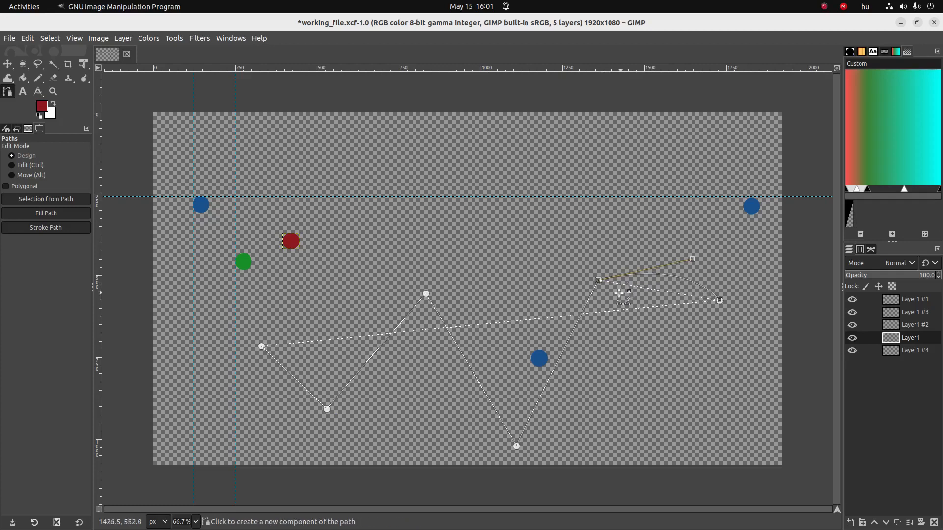
pyautogui.moveTo(591, 294); pyautogui.dragTo(571, 294)
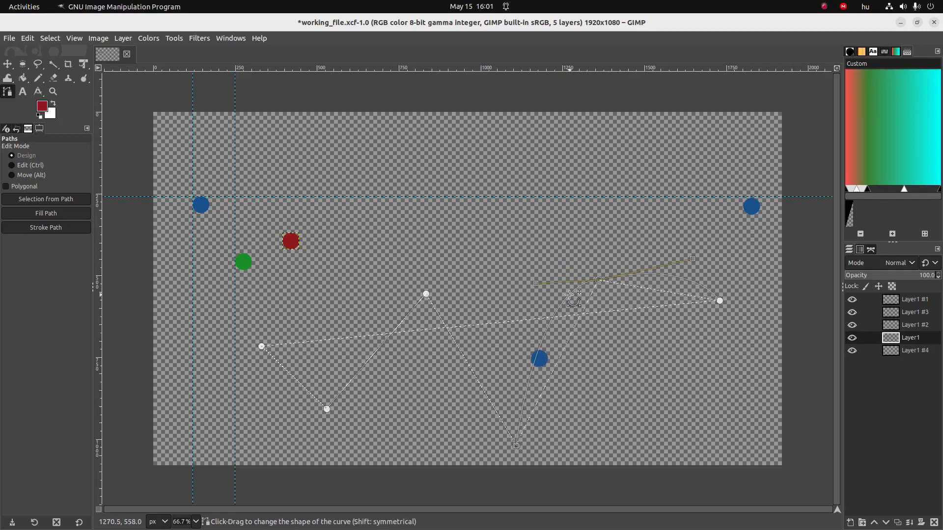
pyautogui.moveTo(520, 436); pyautogui.dragTo(479, 436)
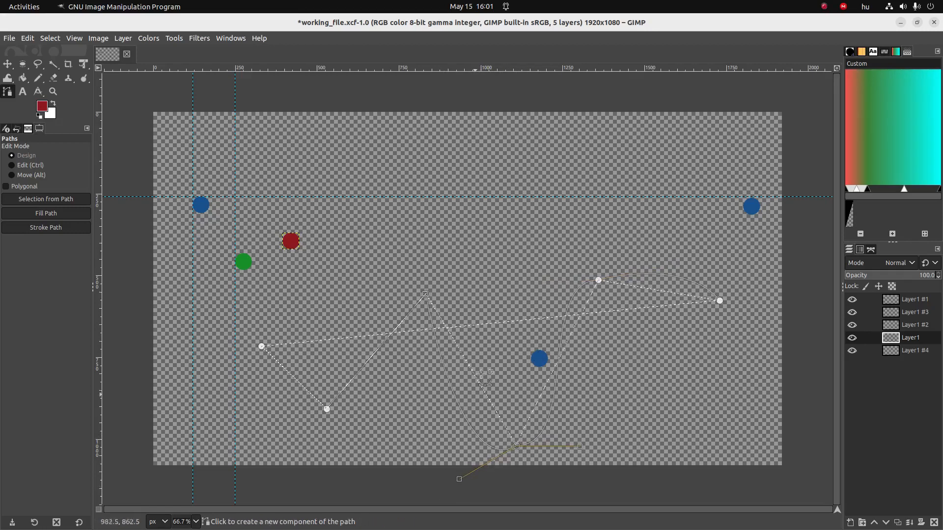
pyautogui.moveTo(492, 323); pyautogui.dragTo(475, 253)
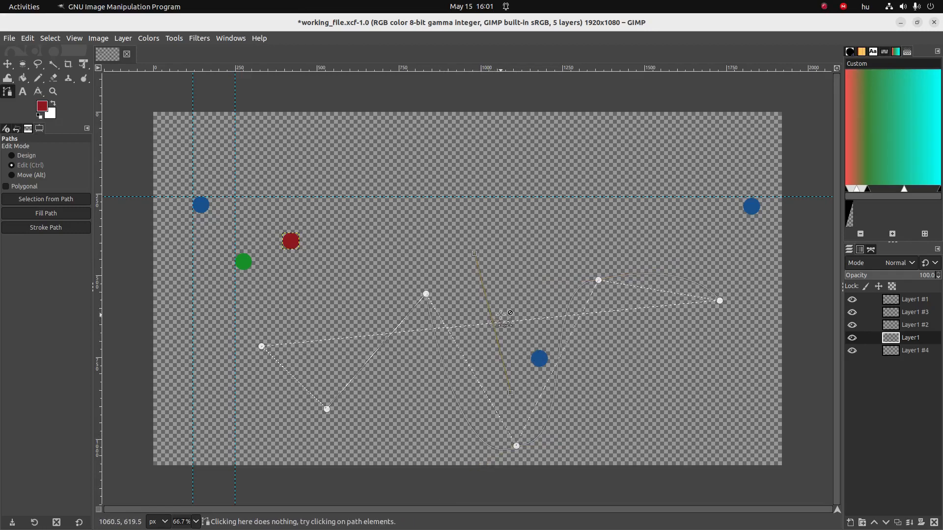
pyautogui.moveTo(313, 343); pyautogui.dragTo(316, 306)
pyautogui.hotkey('ctrl', 'z')
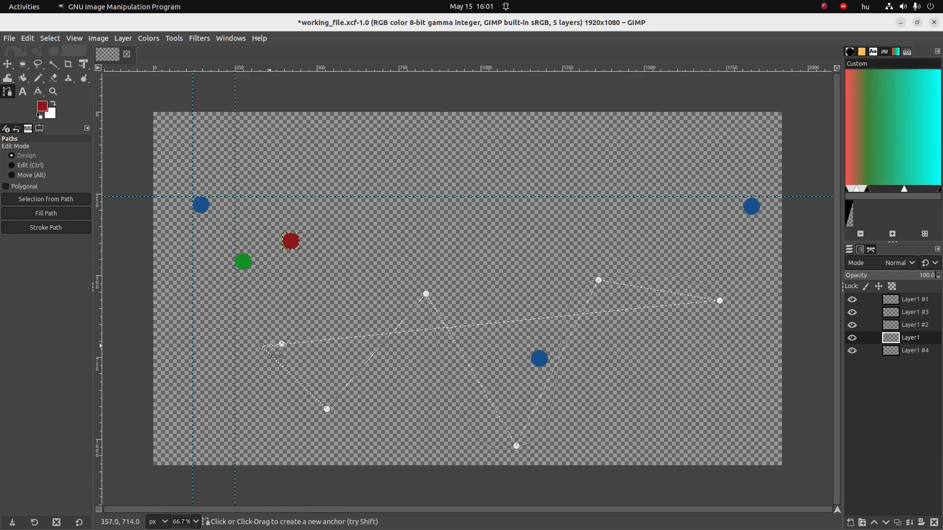
pyautogui.moveTo(282, 344); pyautogui.dragTo(288, 292)
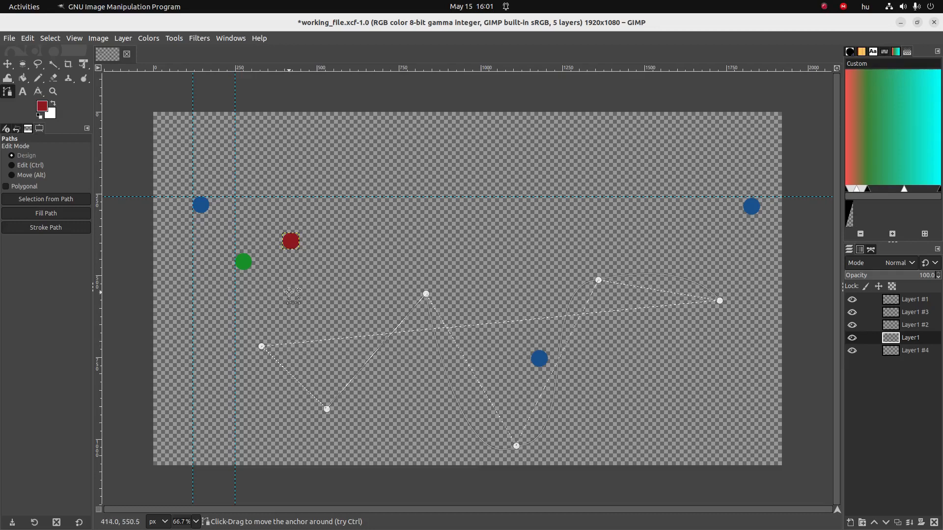
pyautogui.hotkey('ctrl', 'z')
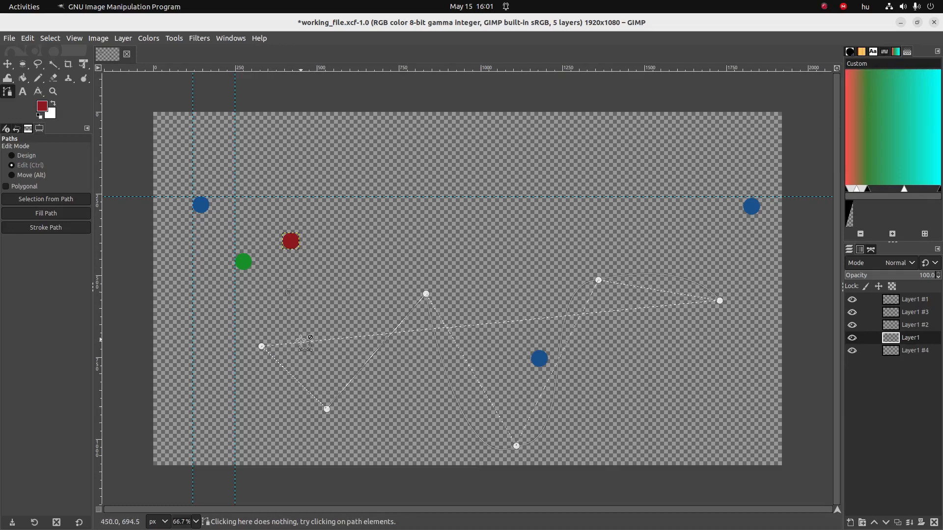
pyautogui.hotkey('ctrl', 'z')
pyautogui.hotkey('ctrl', 'z')
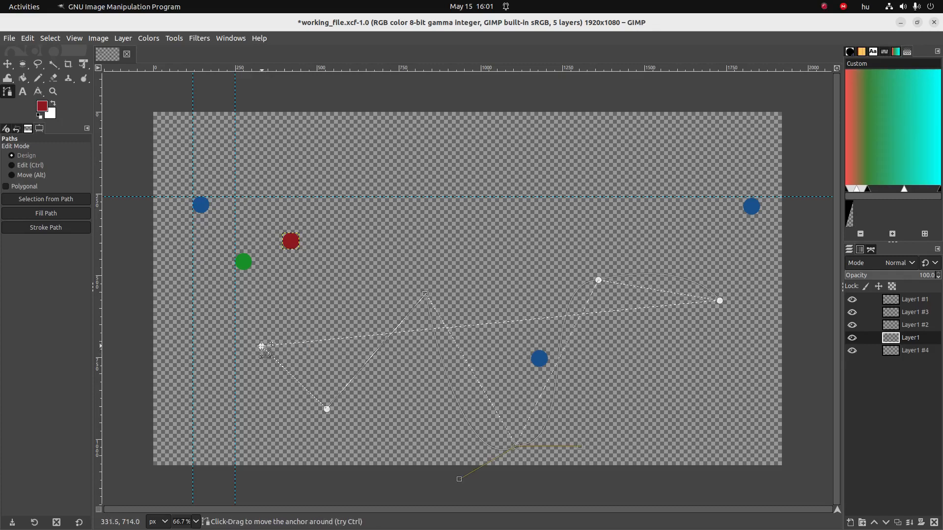
pyautogui.moveTo(261, 346)
pyautogui.mouseDown()
pyautogui.moveTo(269, 325)
pyautogui.moveTo(252, 346)
pyautogui.mouseUp()
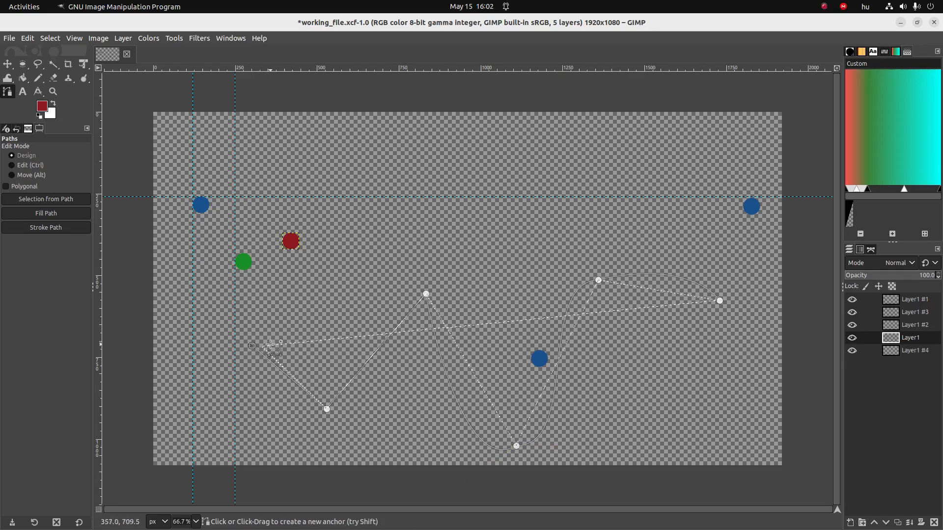
pyautogui.hotkey('ctrl', 'z')
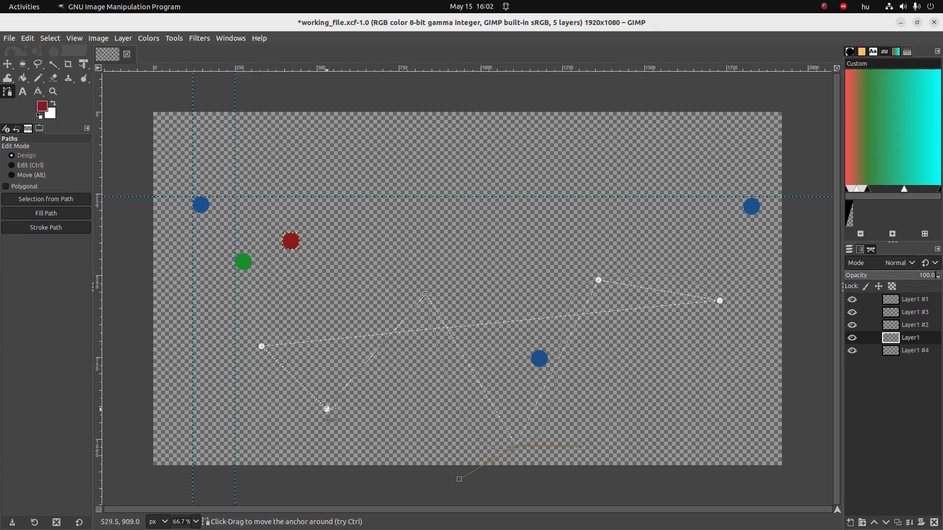
# Step: Move the zigzag path's second anchor slightly down, curve the segment after it, and show the image's list of paths
pyautogui.click(327, 410)
pyautogui.moveTo(326, 410); pyautogui.dragTo(367, 435)
pyautogui.click(261, 346)
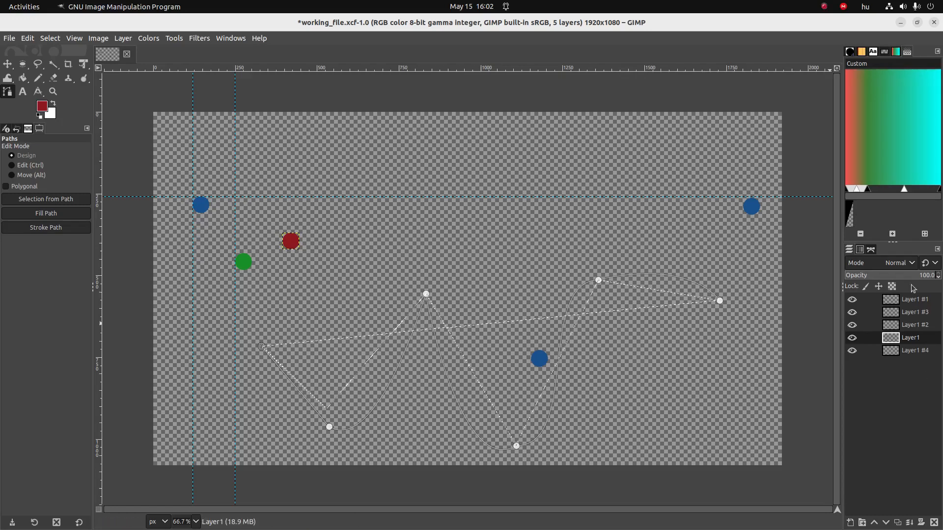
pyautogui.click(872, 250)
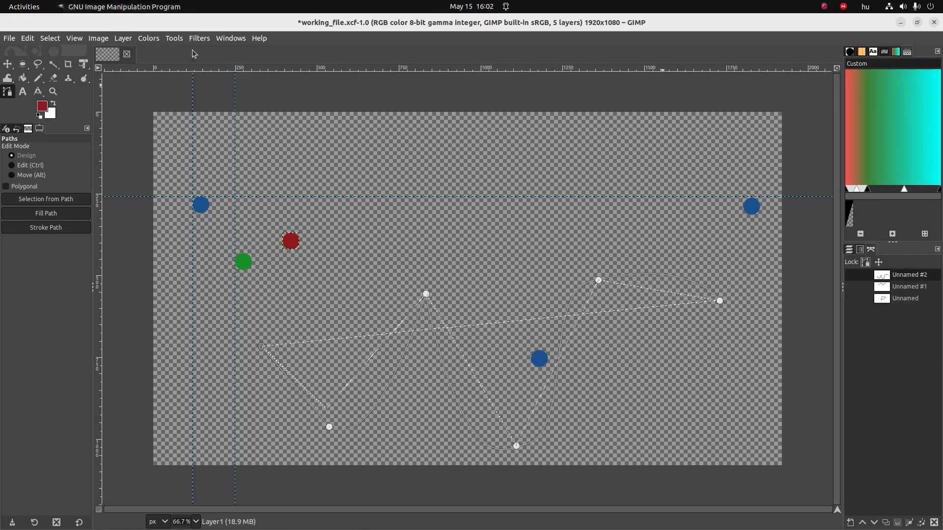
# Step: Export the active path Unnamed #2 as test.svg into the 9626 folder, replacing the existing file
pyautogui.click(232, 38)
pyautogui.moveTo(243, 65)
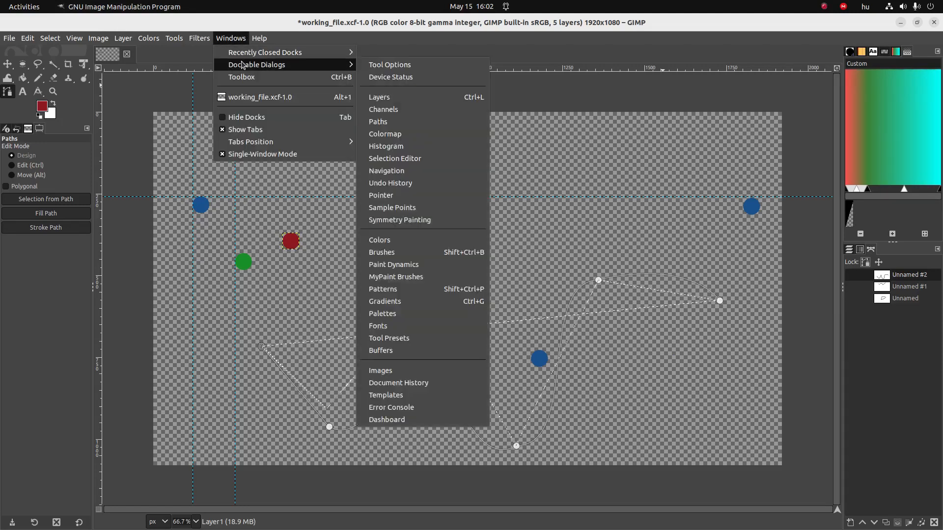
pyautogui.click(379, 122)
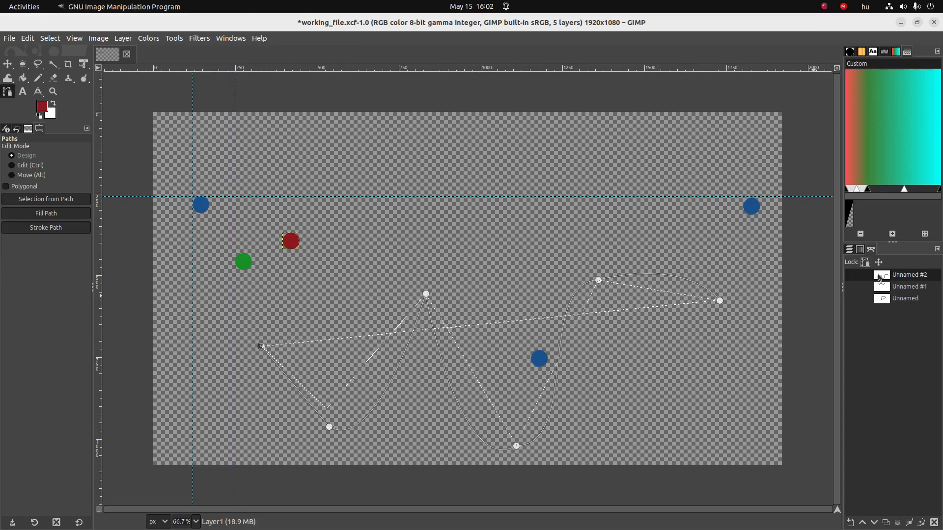
pyautogui.rightClick(879, 278)
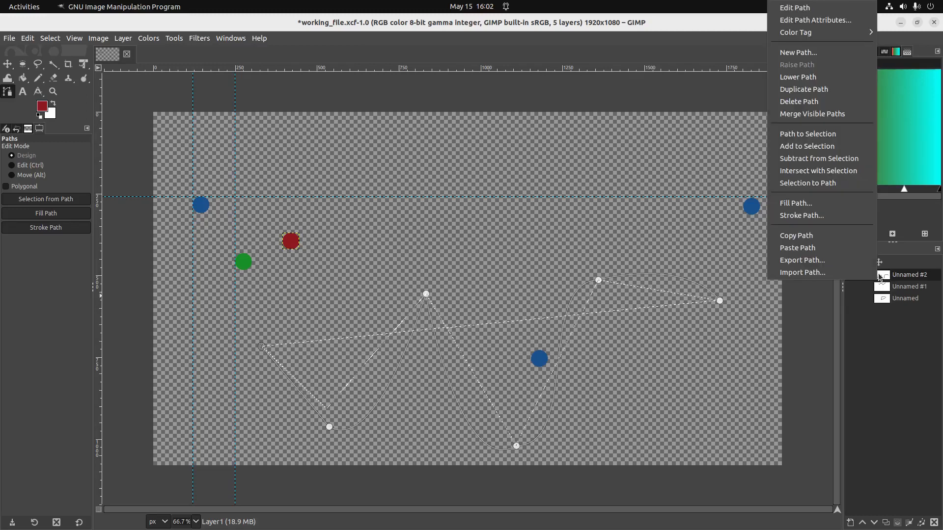
pyautogui.click(796, 262)
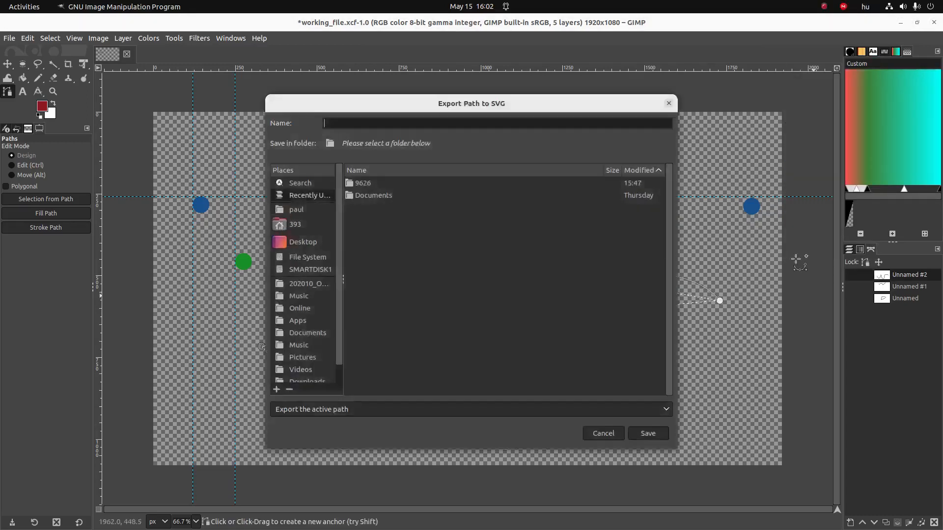
pyautogui.click(369, 187)
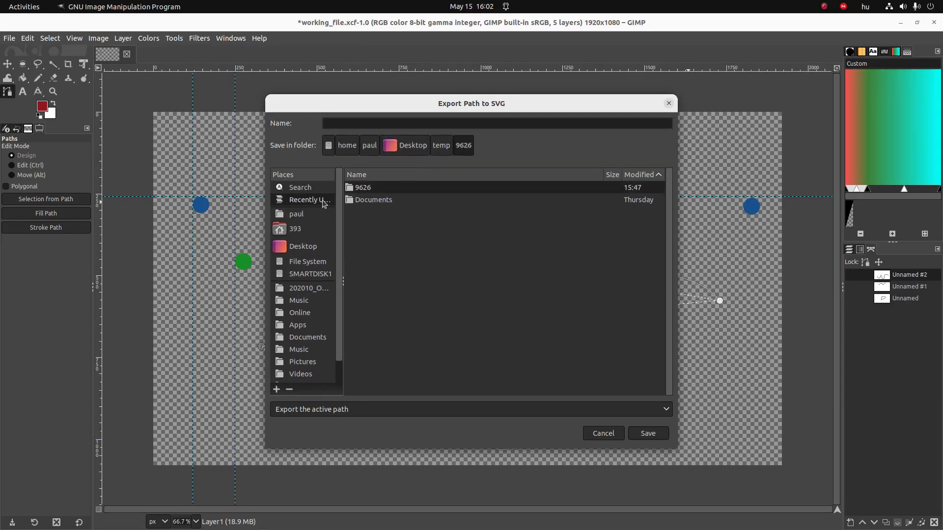
pyautogui.doubleClick(359, 188)
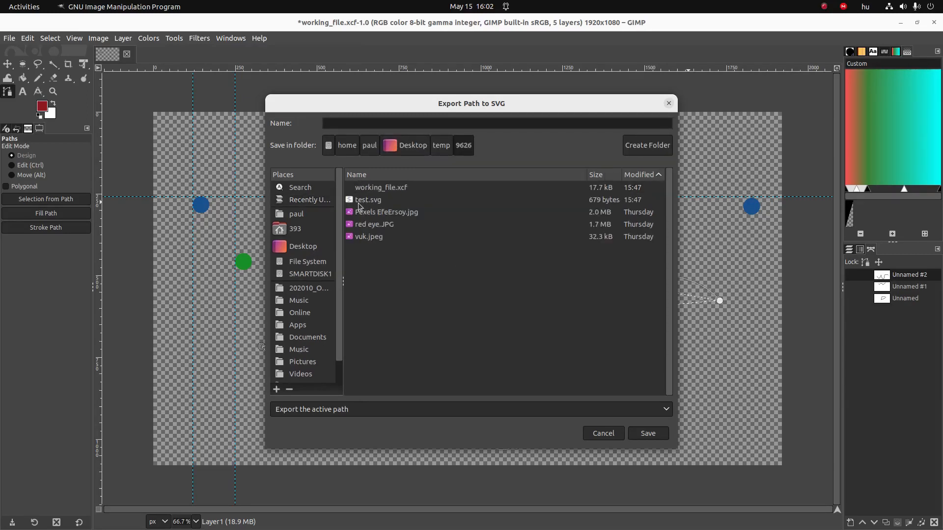
pyautogui.click(353, 202)
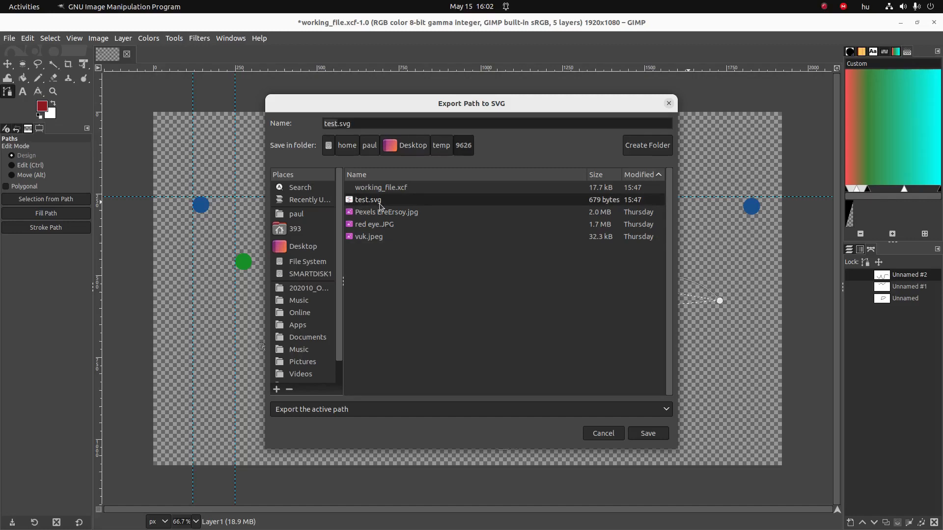
pyautogui.click(648, 434)
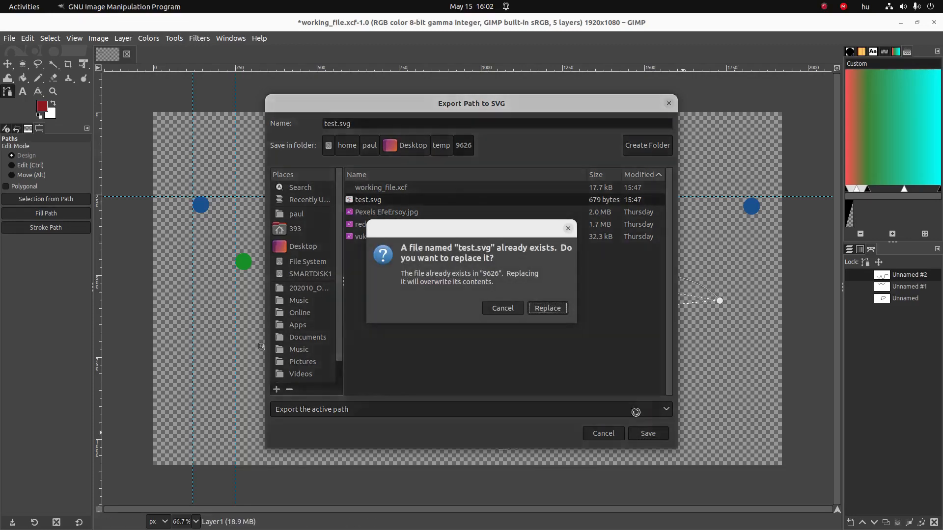
pyautogui.click(548, 307)
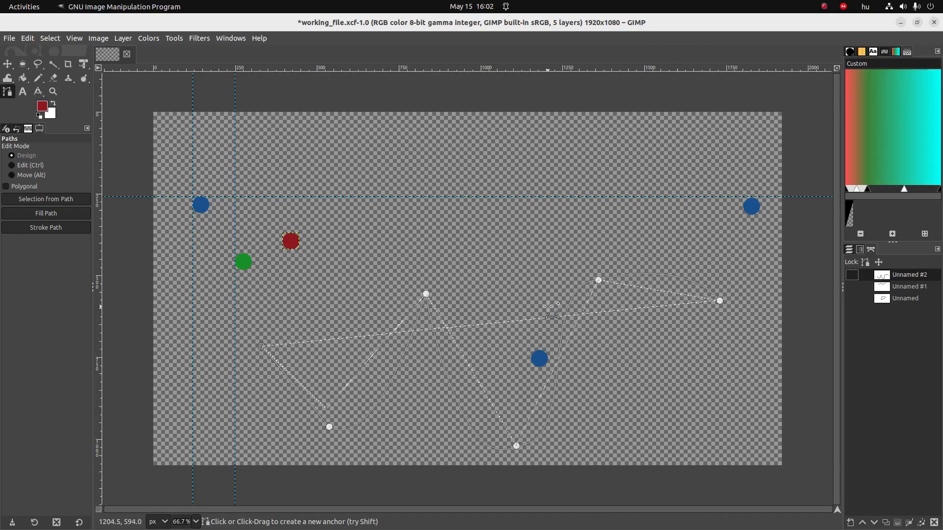
# Step: Switch to Inkscape, where test.svg is open
pyautogui.hotkey('alt', 'Tab')
pyautogui.hotkey('alt', 'Tab')
pyautogui.hotkey('alt', 'Tab')
pyautogui.hotkey('alt', 'Tab')
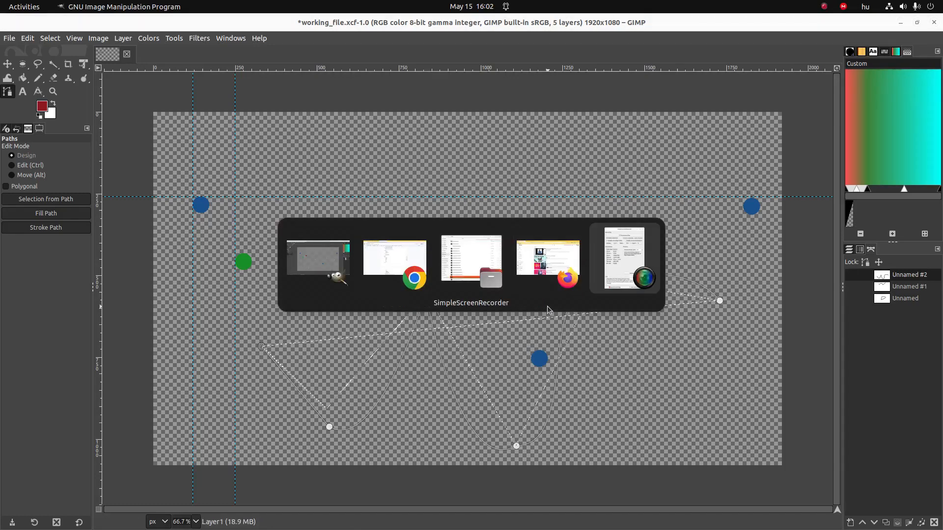
pyautogui.hotkey('alt', 'Tab')
pyautogui.hotkey('alt', 'Tab')
pyautogui.hotkey('alt', 'Tab')
pyautogui.hotkey('alt', 'Tab')
pyautogui.hotkey('alt', 'Tab')
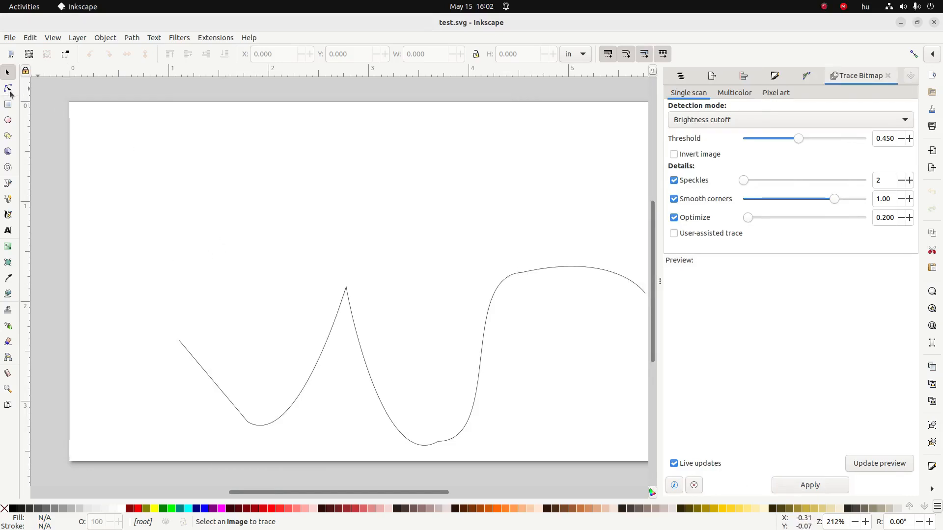
# Step: Edit the curve's nodes and move the sharp peak's corner node slightly, to about X 2.824, Y 1.900 in
pyautogui.click(9, 89)
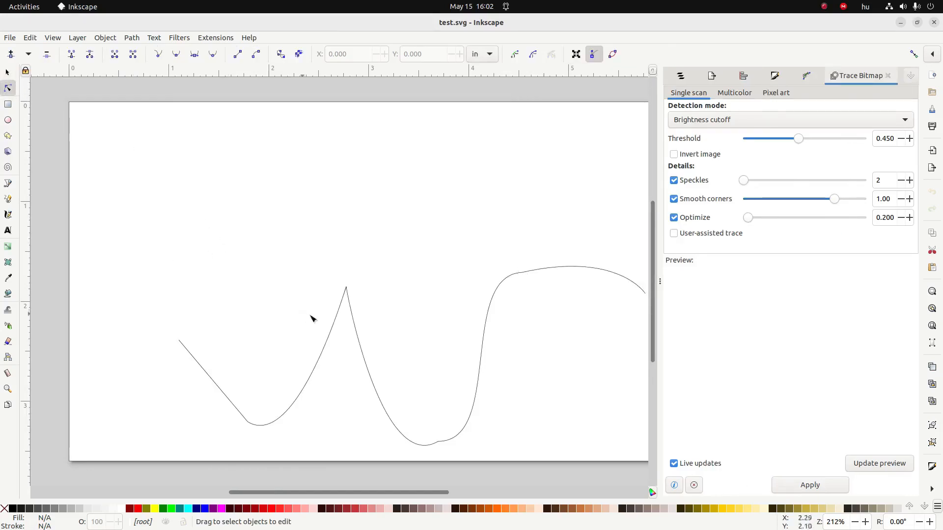
pyautogui.click(338, 310)
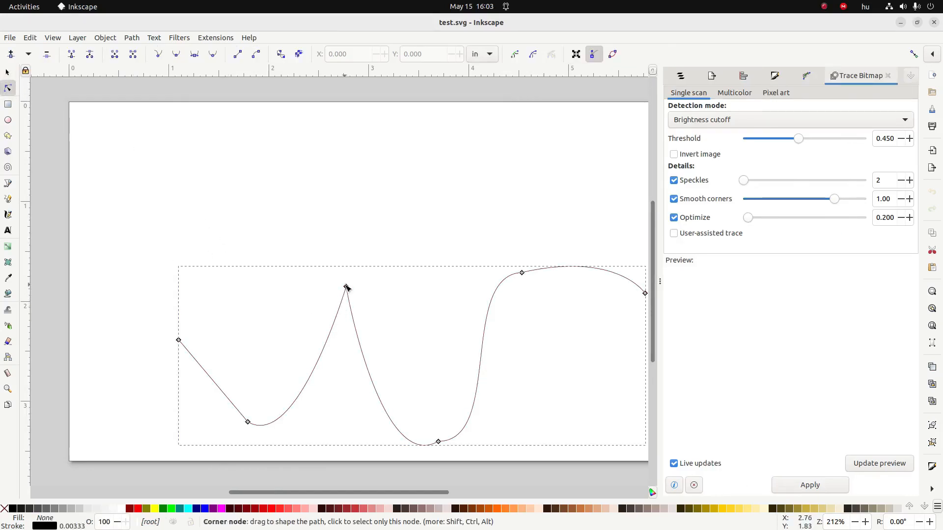
pyautogui.moveTo(344, 290)
pyautogui.mouseDown()
pyautogui.moveTo(364, 244)
pyautogui.moveTo(303, 223)
pyautogui.moveTo(343, 301)
pyautogui.mouseUp()
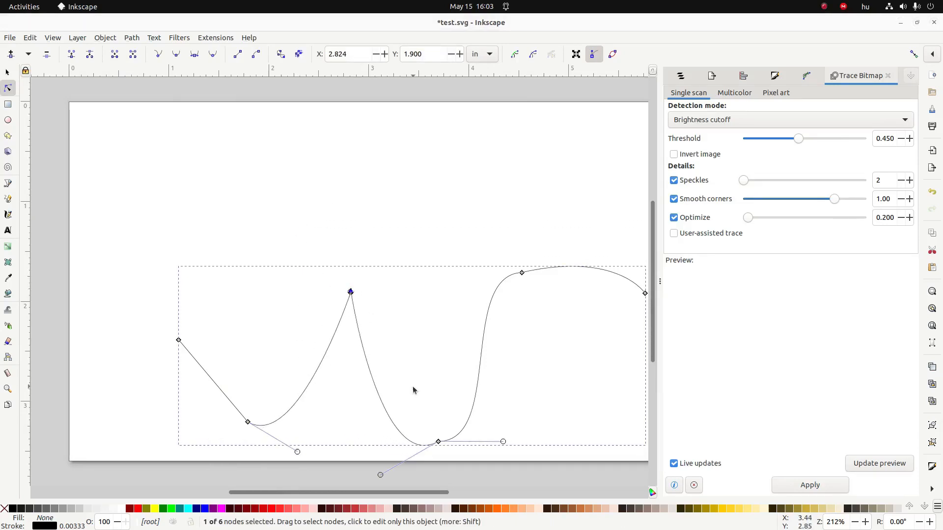
# Step: Switch back to GIMP and view the commands available for the path Unnamed #2
pyautogui.hotkey('alt', 'Tab')
pyautogui.hotkey('alt', 'Tab')
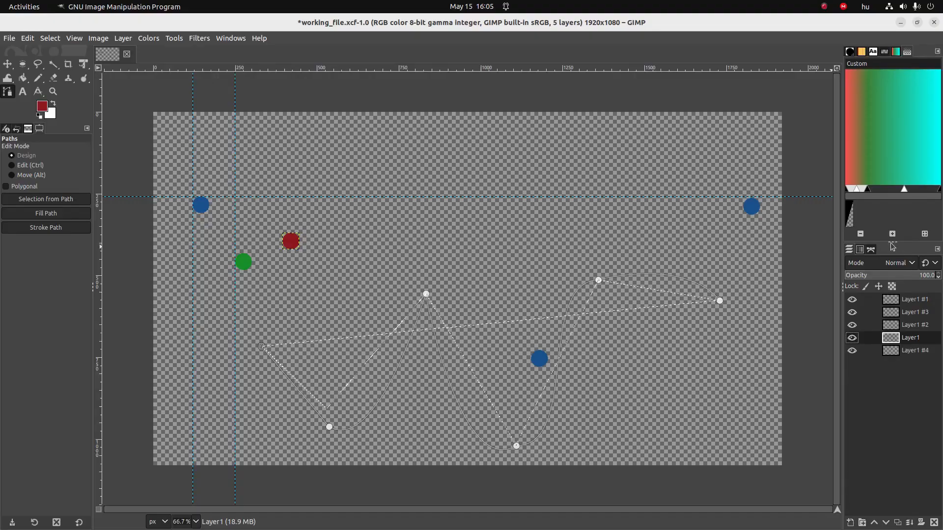
pyautogui.click(873, 250)
pyautogui.rightClick(881, 278)
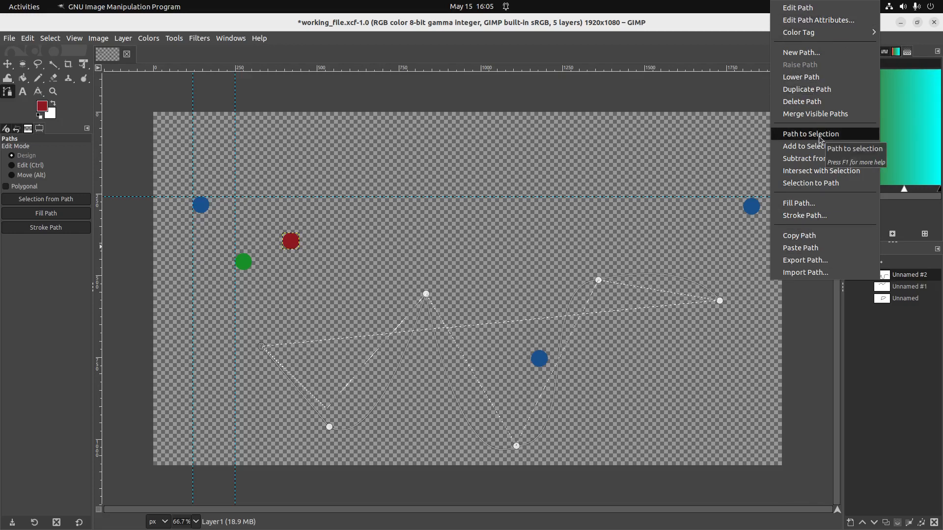
pyautogui.click(905, 363)
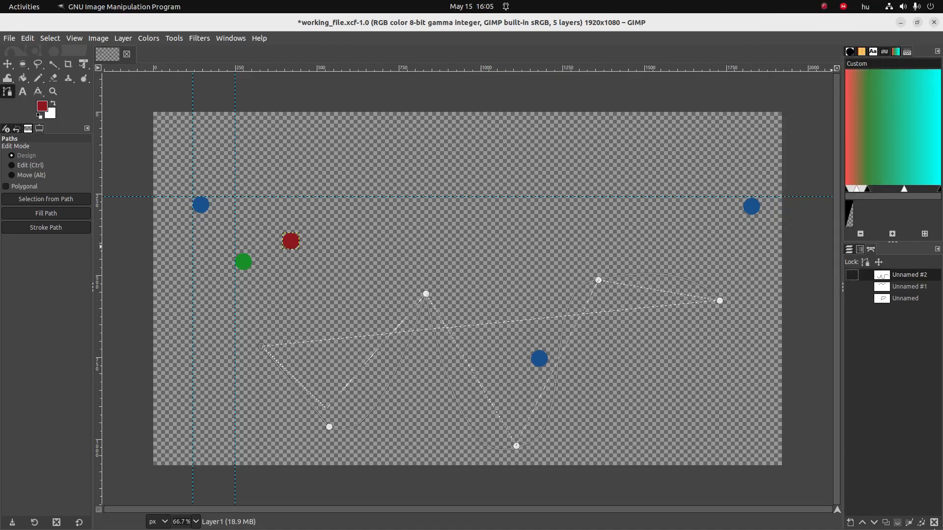
# Step: Delete all three paths and return to the layer list
pyautogui.click(935, 522)
pyautogui.click(934, 523)
pyautogui.click(934, 523)
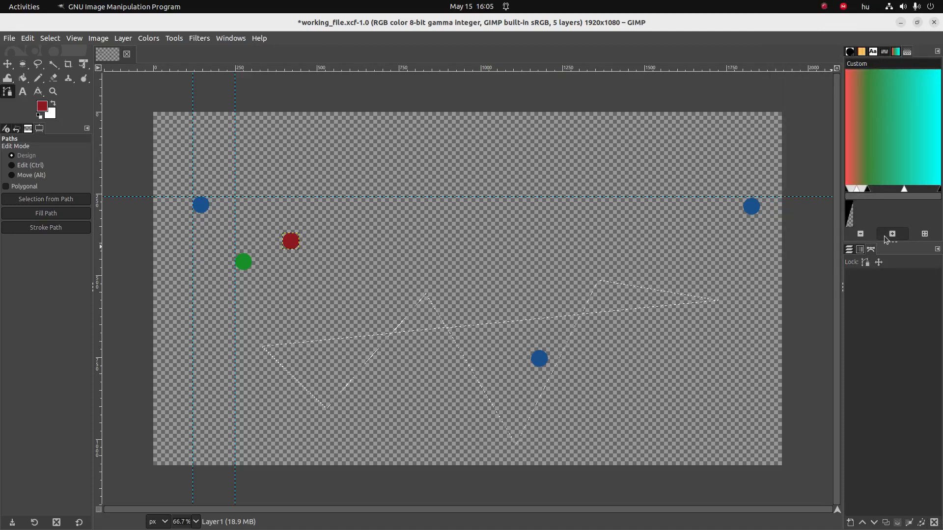
pyautogui.click(885, 299)
pyautogui.click(851, 252)
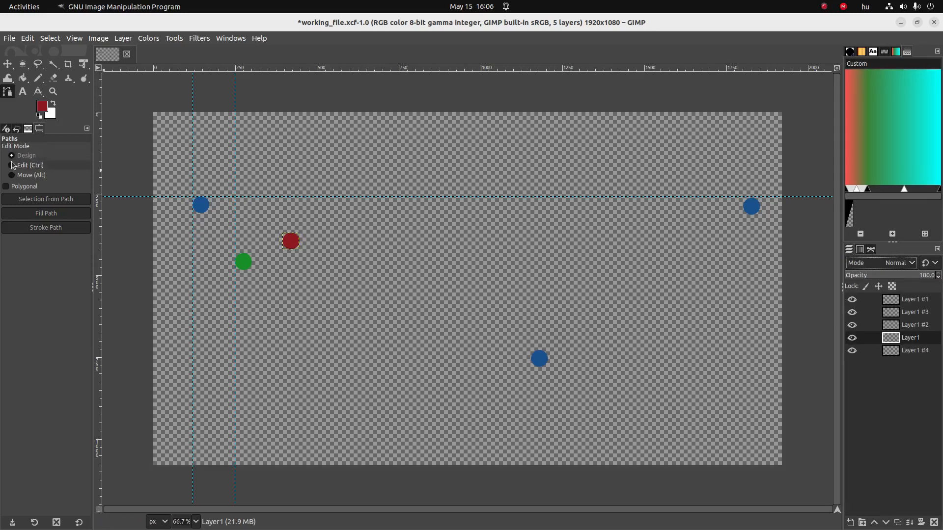
# Step: Add the text "Hello everybody" in 108 px Sans-serif Bold beside the red circle
pyautogui.click(22, 94)
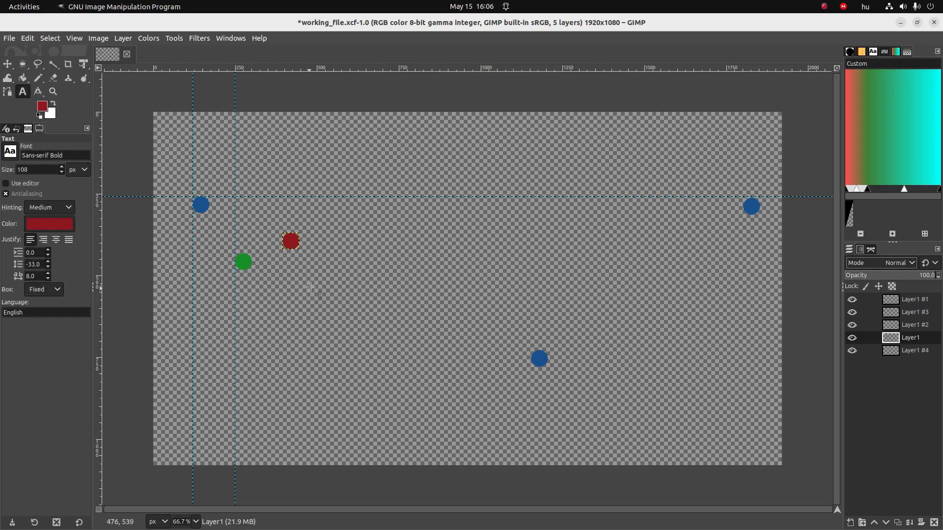
pyautogui.click(341, 218)
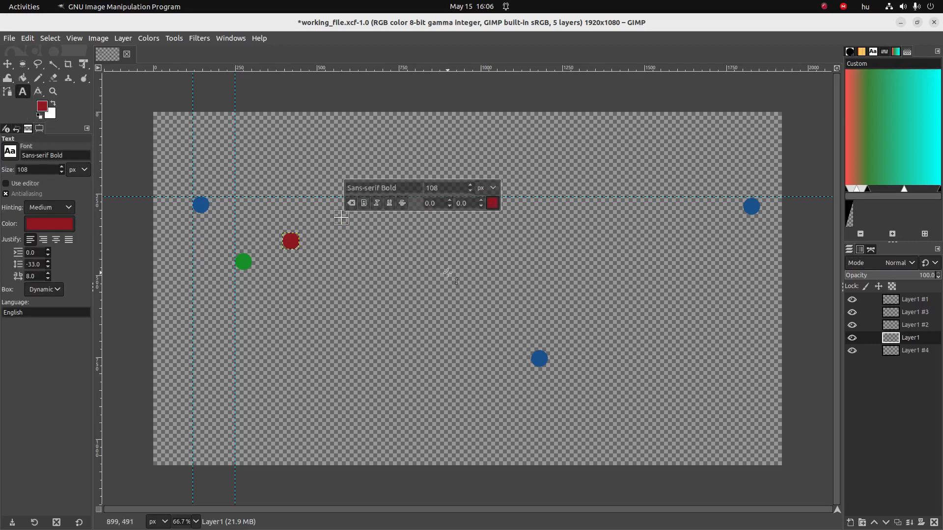
pyautogui.write('Hello')
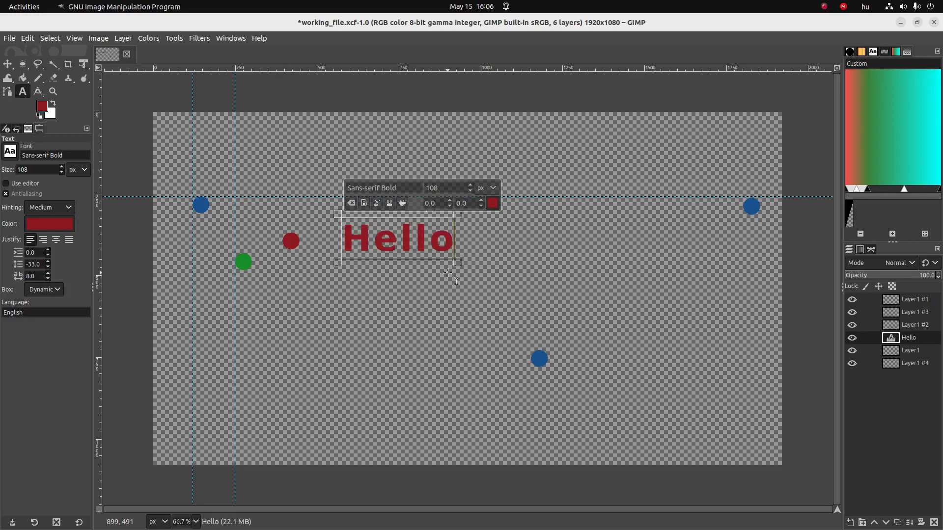
pyautogui.write(' every')
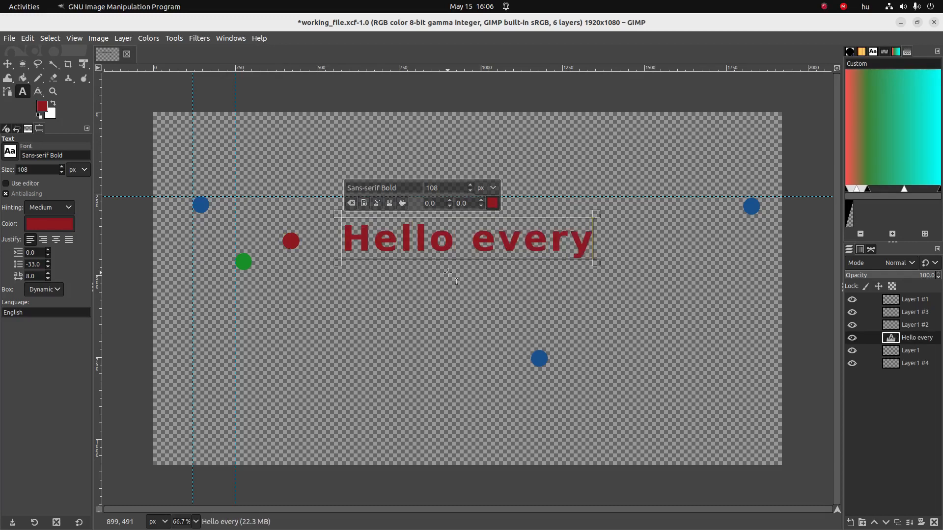
pyautogui.write('body')
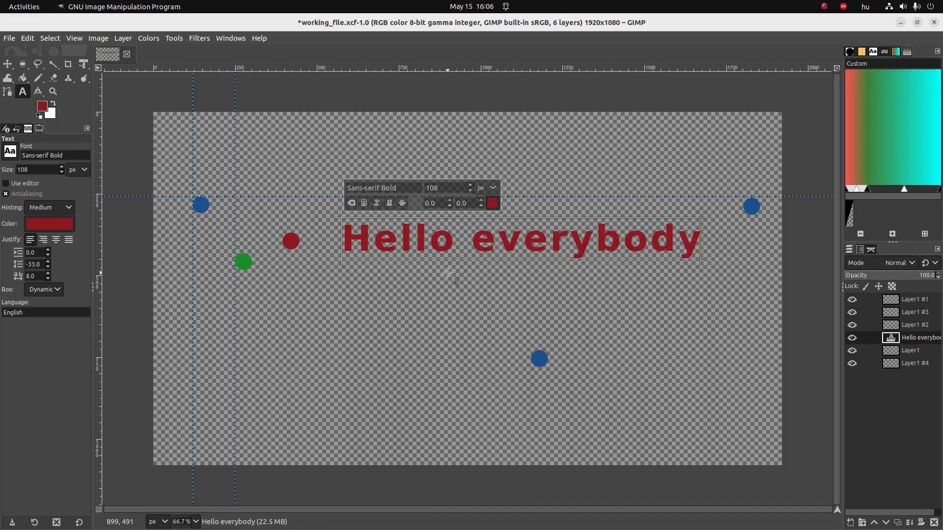
# Step: Change the text colour of "Hello everybody" to a light pink
pyautogui.click(40, 225)
pyautogui.moveTo(54, 199); pyautogui.dragTo(28, 197)
pyautogui.click(184, 314)
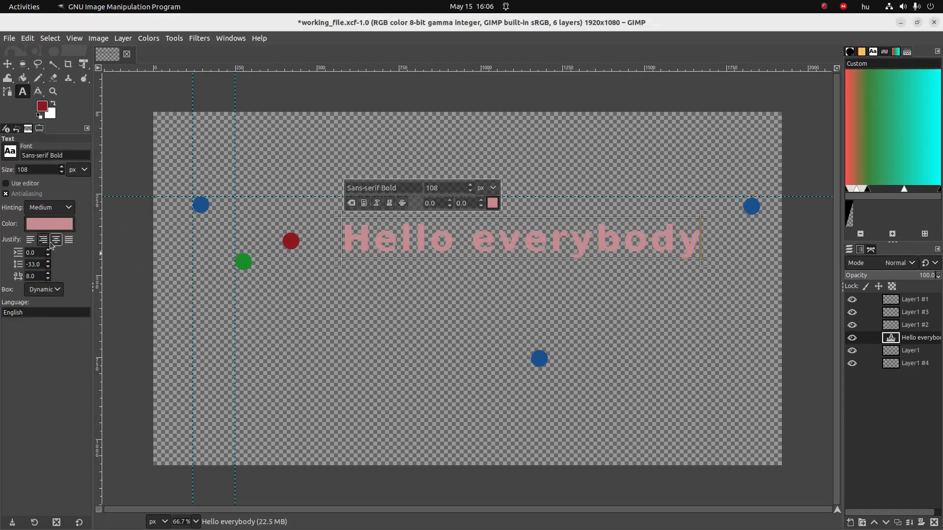
# Step: Left-justify the text and set its letter spacing to -10 and its line spacing to -32
pyautogui.click(69, 239)
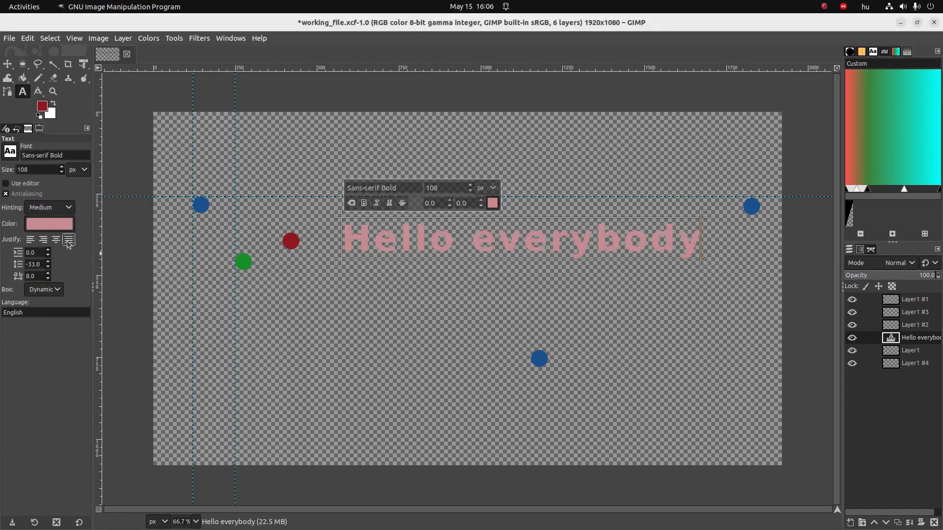
pyautogui.click(31, 240)
pyautogui.scroll(19, 50, 275)
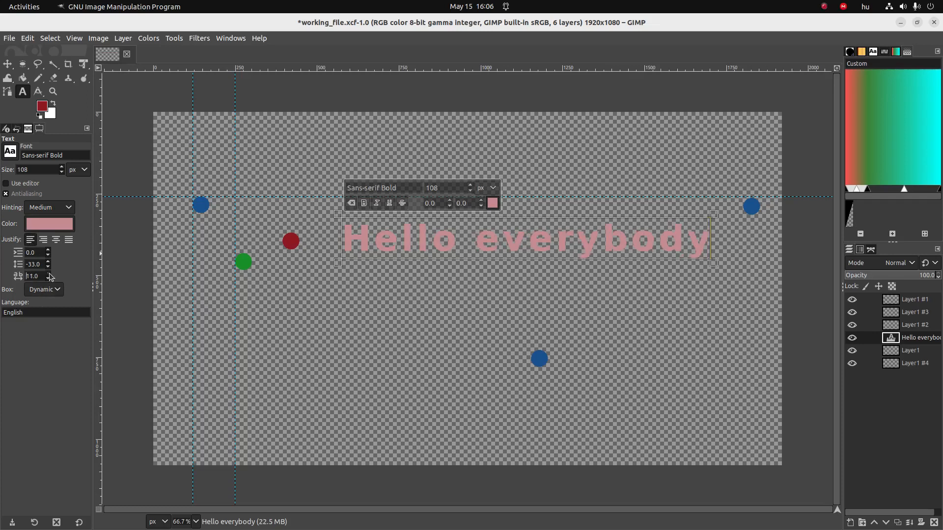
pyautogui.scroll(6, 49, 276)
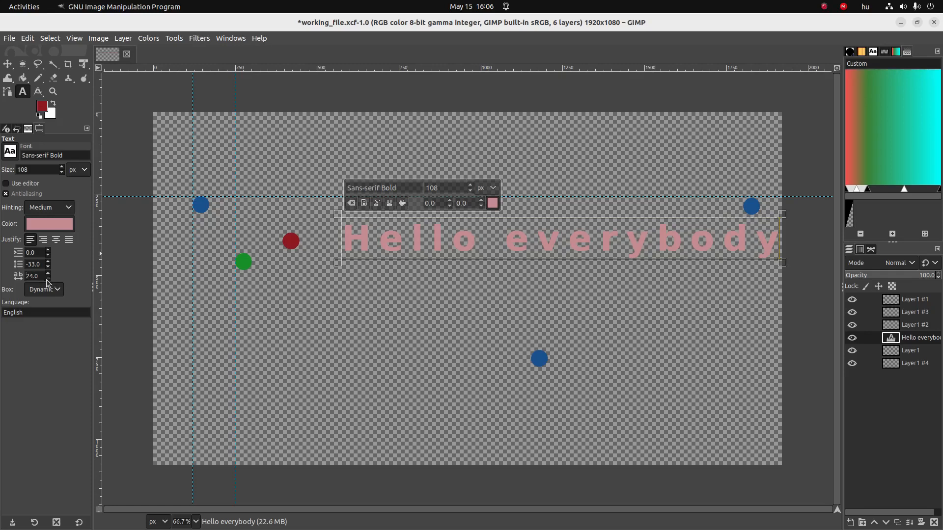
pyautogui.scroll(-11, 48, 283)
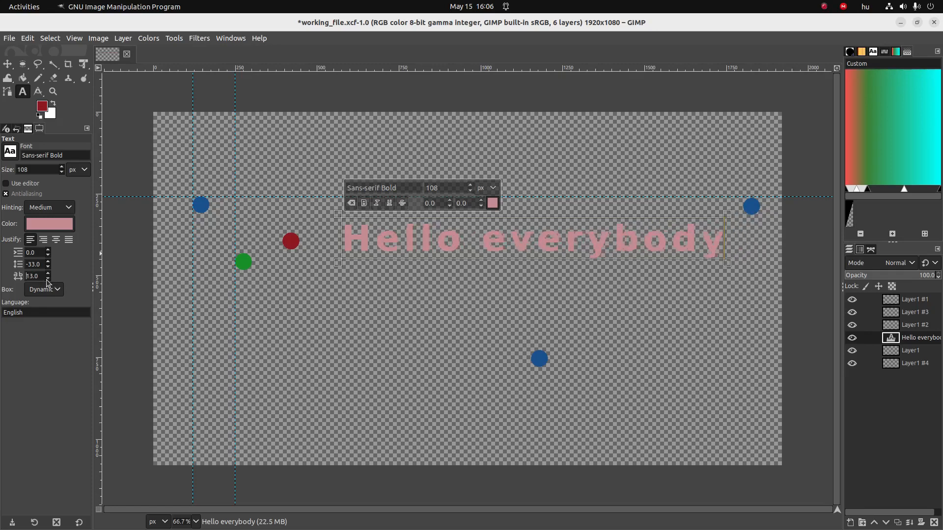
pyautogui.scroll(-20, 46, 279)
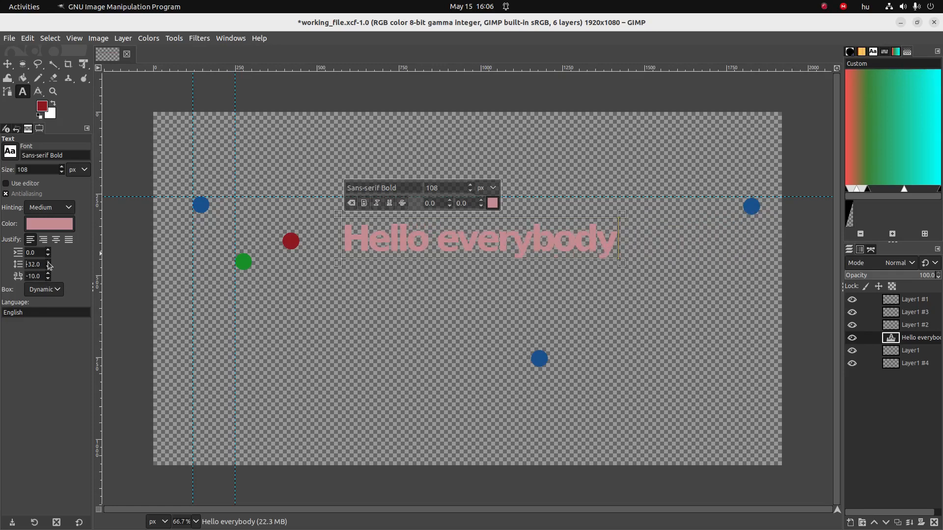
# Step: Add a second line reading "How do you do" below "Hello everybody" in the same text box
pyautogui.doubleClick(591, 234)
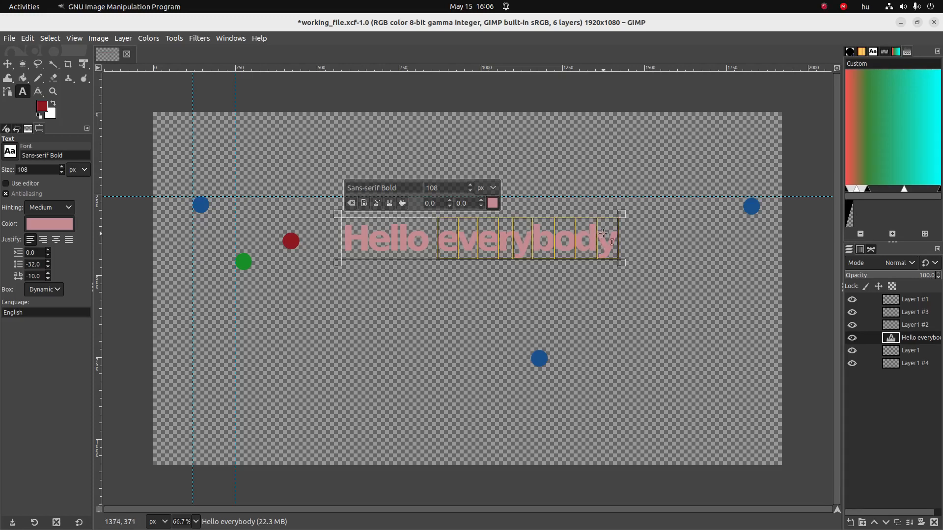
pyautogui.click(610, 234)
pyautogui.press('Return')
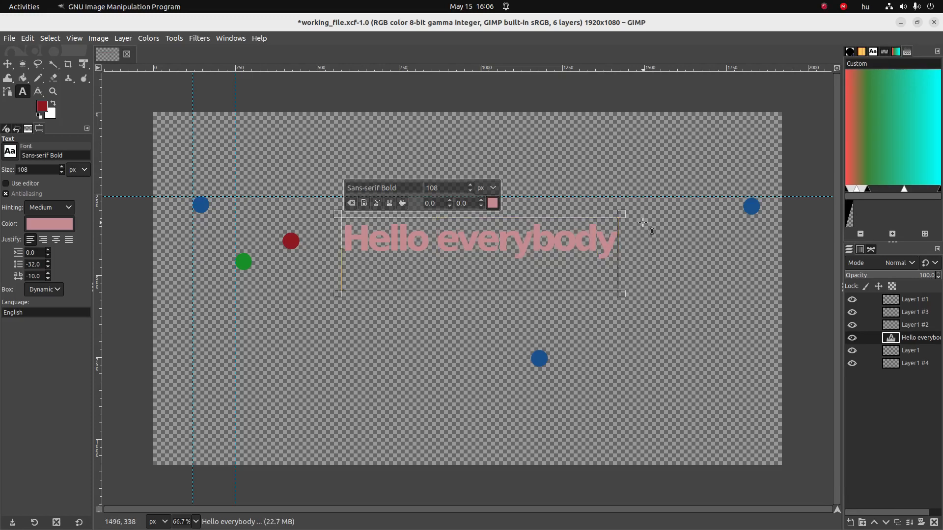
pyautogui.write('Hwe')
pyautogui.press('BackSpace')
pyautogui.press('BackSpace')
pyautogui.write('ow do zo')
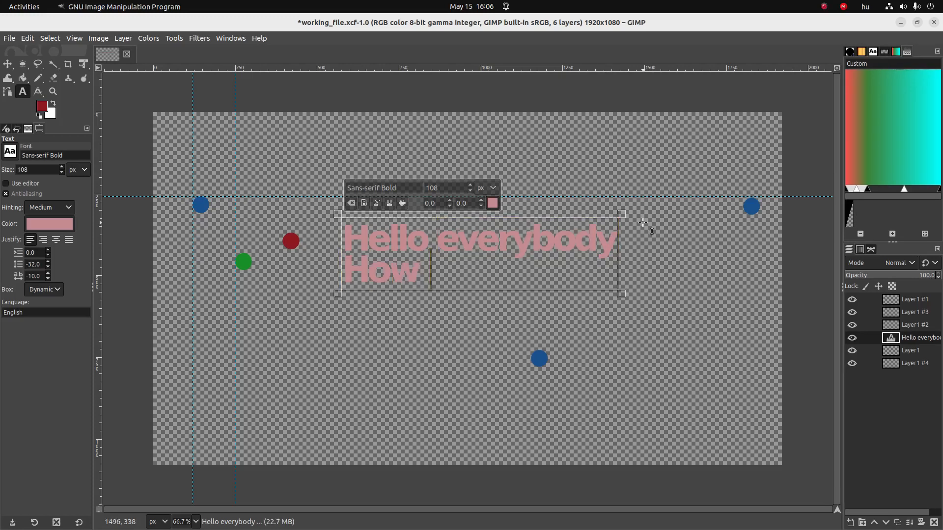
pyautogui.press('BackSpace')
pyautogui.press('BackSpace')
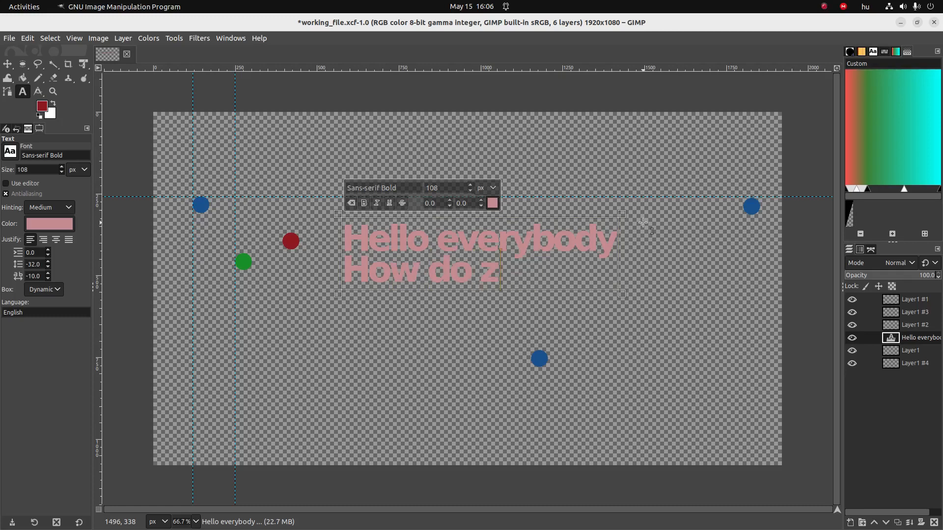
pyautogui.write('you do')
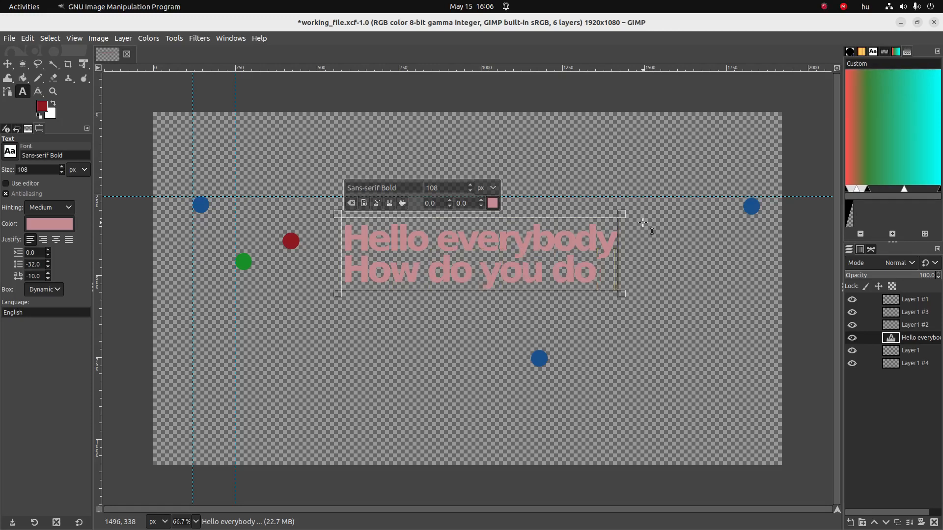
# Step: Extend the second text line with "today?" so it reads "How do you do today?"
pyautogui.write('?')
pyautogui.press('BackSpace')
pyautogui.write('today?')
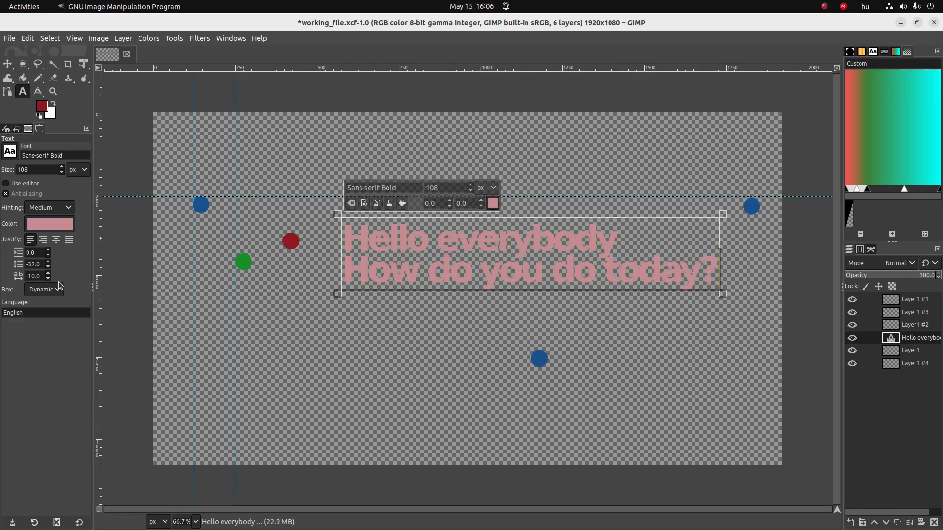
# Step: Set the line spacing of the two-line text to 4.0
pyautogui.moveTo(51, 270); pyautogui.dragTo(57, 134)
pyautogui.moveTo(49, 136); pyautogui.dragTo(50, 133)
pyautogui.moveTo(49, 264); pyautogui.dragTo(51, 272)
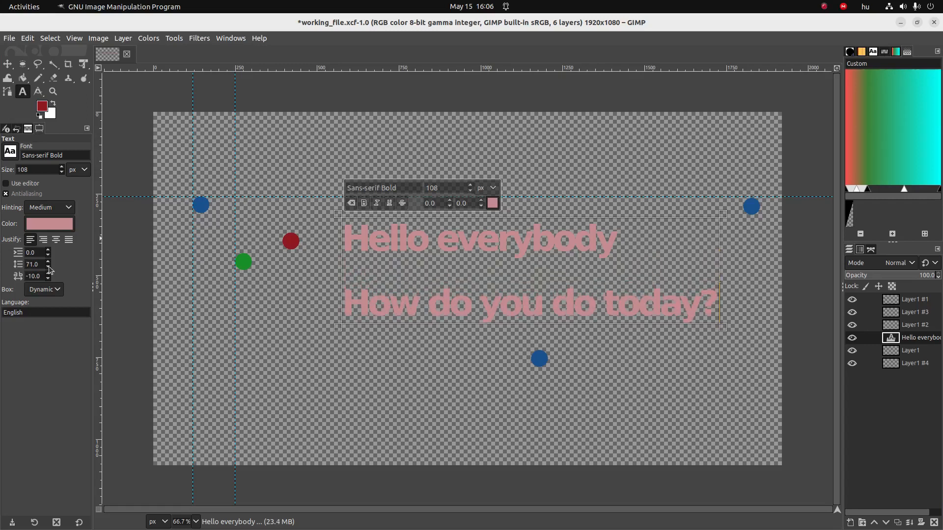
pyautogui.click(47, 266)
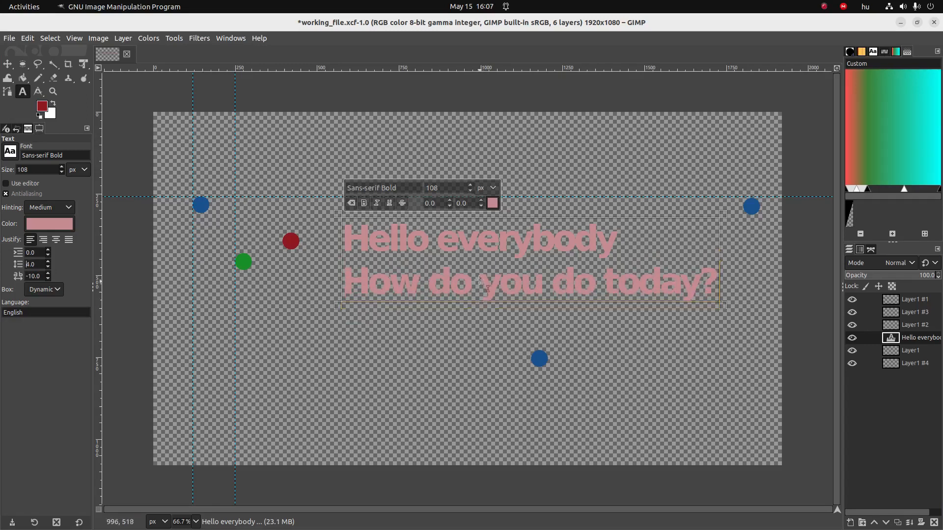
# Step: Try to adjust the kerning right before the word "everybody" and undo the attempt
pyautogui.click(434, 242)
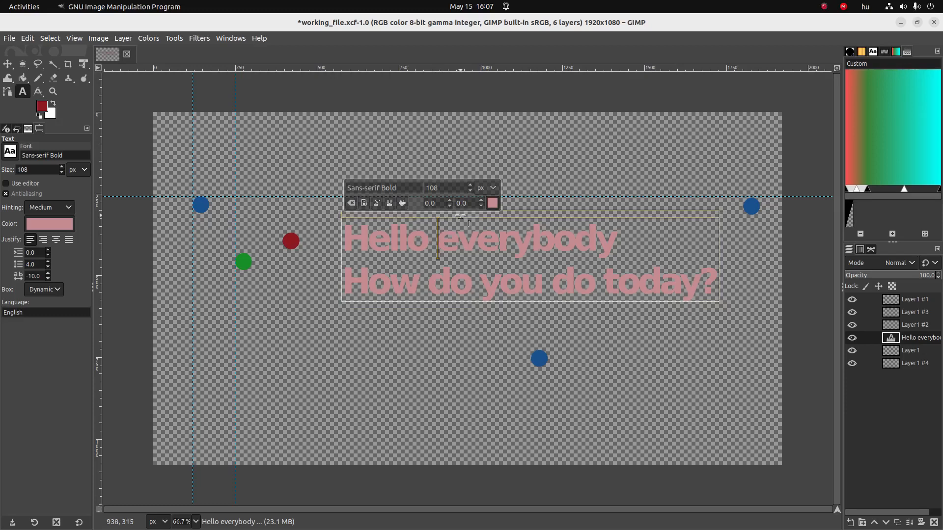
pyautogui.click(481, 201)
pyautogui.moveTo(480, 200); pyautogui.dragTo(481, 200)
pyautogui.hotkey('ctrl', 'z')
pyautogui.hotkey('ctrl', 'z')
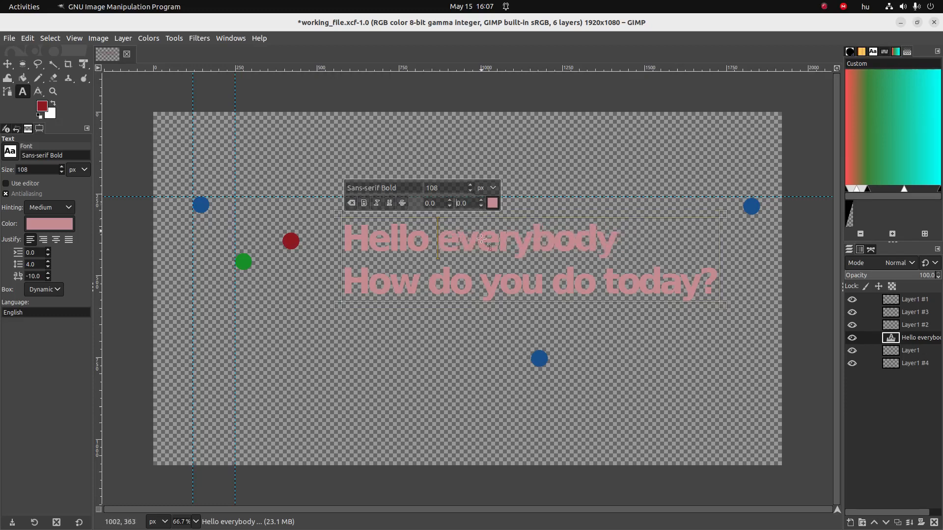
# Step: Set the kerning to 50 between the "v" and the second "e" of "everybody", with the baseline at 0
pyautogui.click(481, 241)
pyautogui.moveTo(480, 201); pyautogui.dragTo(483, 208)
pyautogui.click(449, 205)
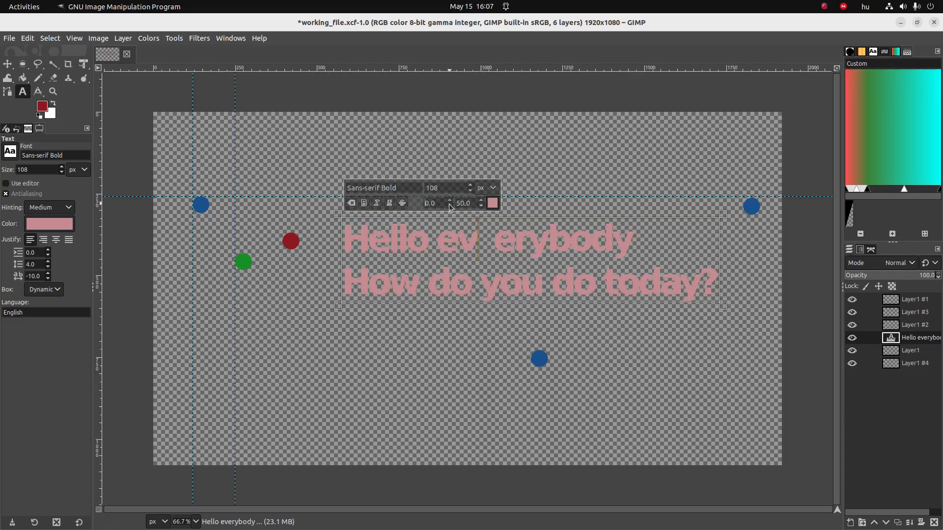
pyautogui.click(450, 205)
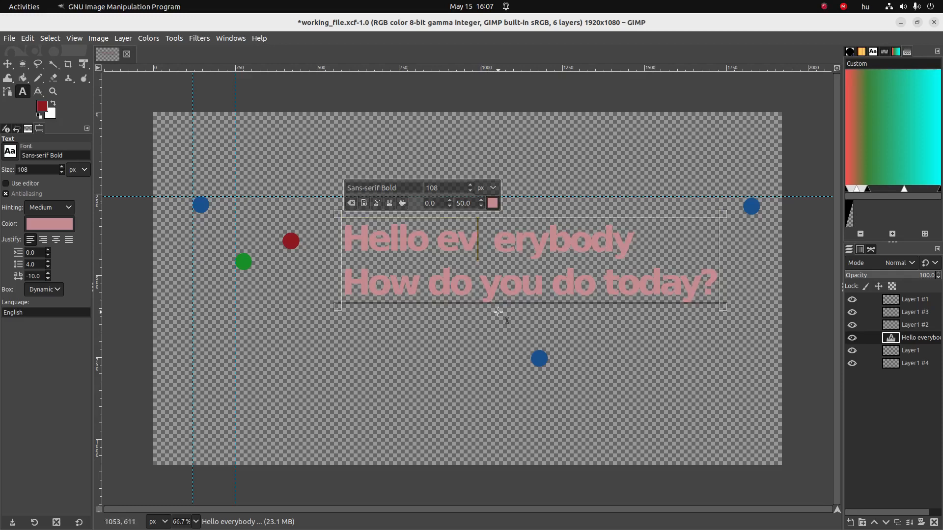
# Step: Change both lines of the pink text to regular Sans-serif at 94 px
pyautogui.click(504, 295)
pyautogui.moveTo(350, 248); pyautogui.dragTo(740, 333)
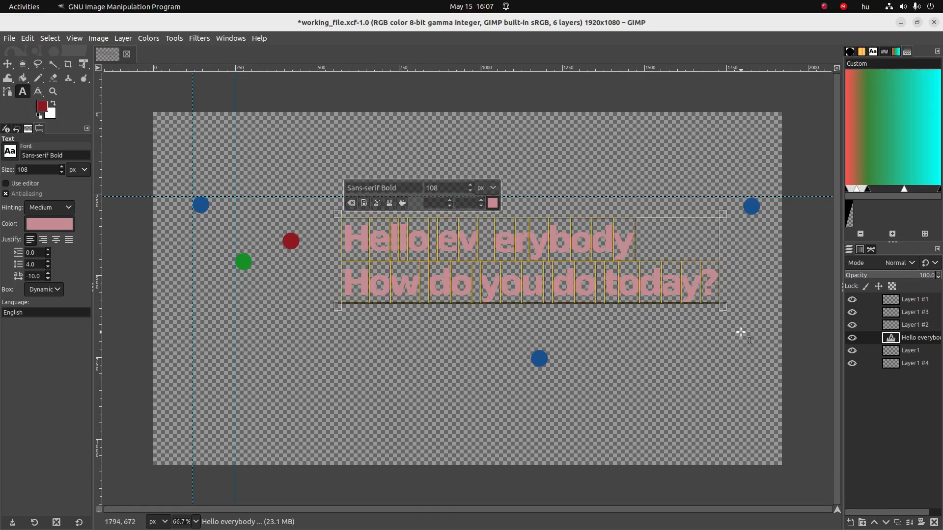
pyautogui.moveTo(400, 187); pyautogui.dragTo(383, 189)
pyautogui.press('BackSpace')
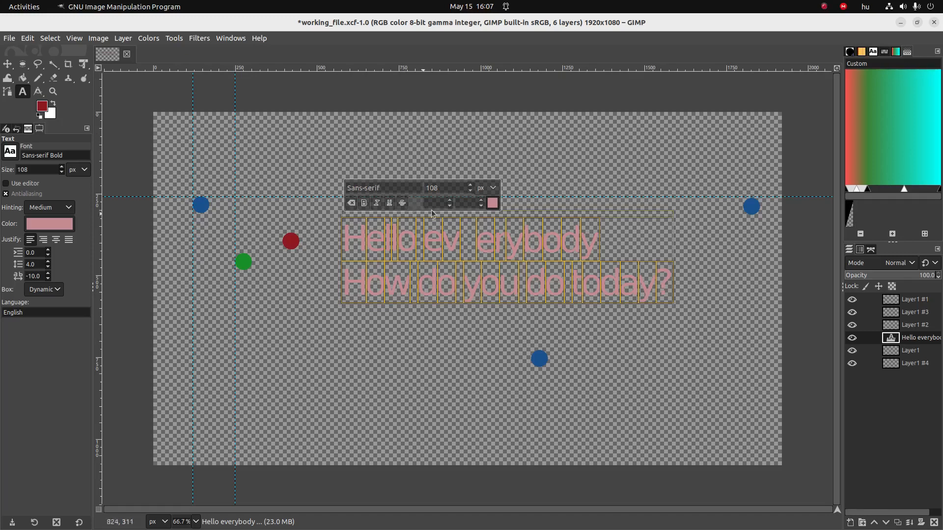
pyautogui.click(470, 186)
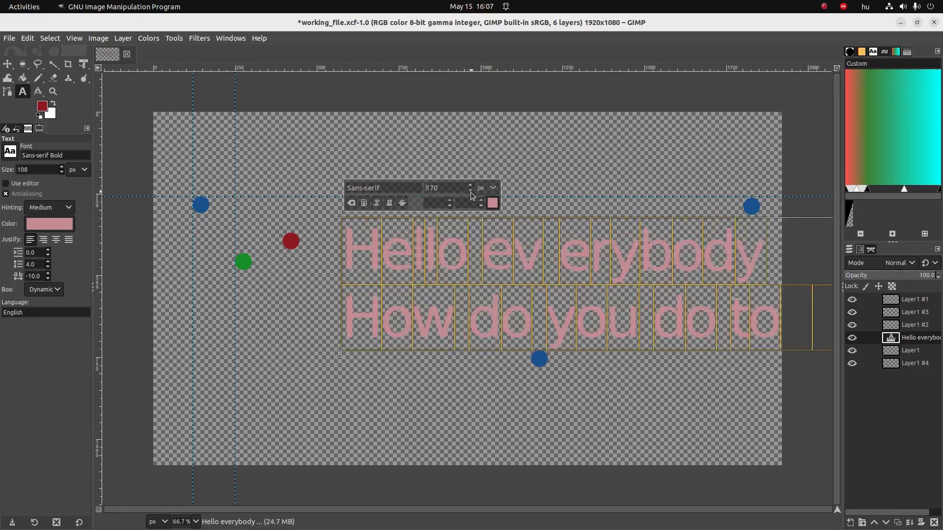
pyautogui.click(473, 196)
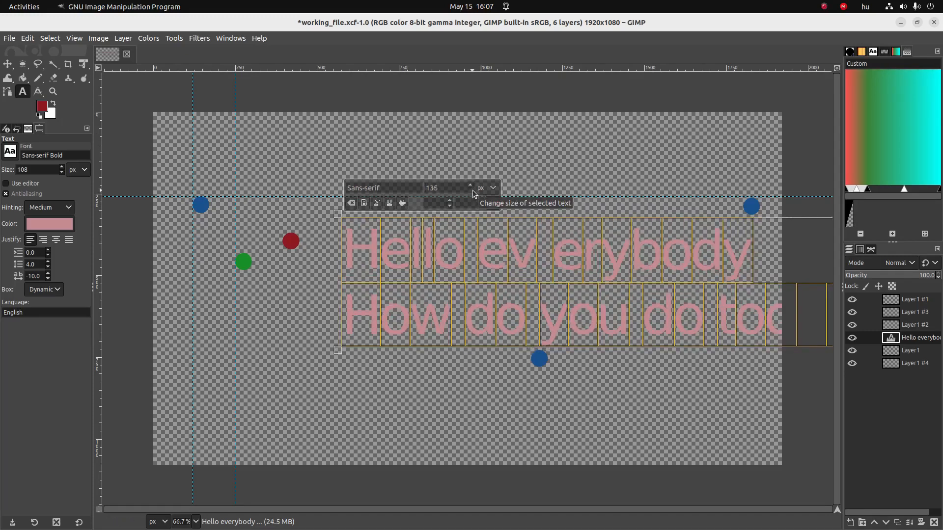
pyautogui.click(470, 185)
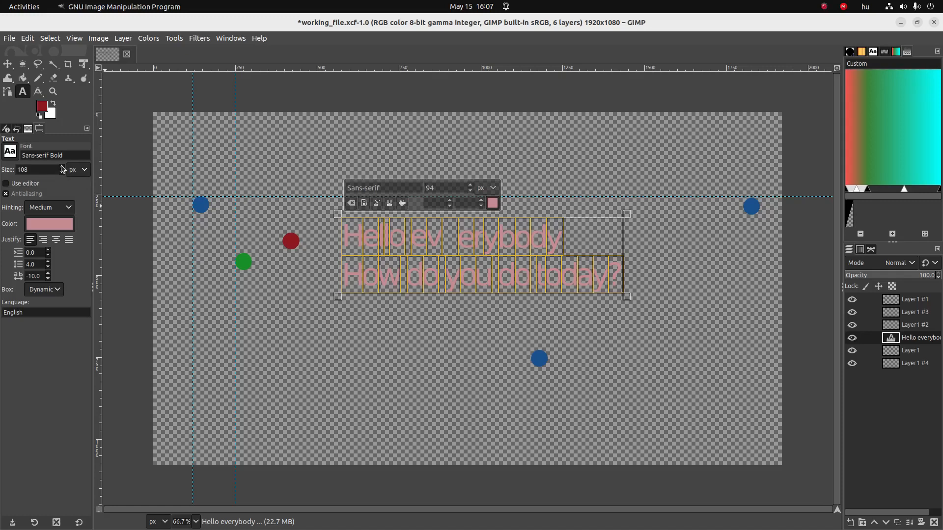
# Step: Raise the Text tool's own font size setting to 303 px
pyautogui.scroll(18, 62, 170)
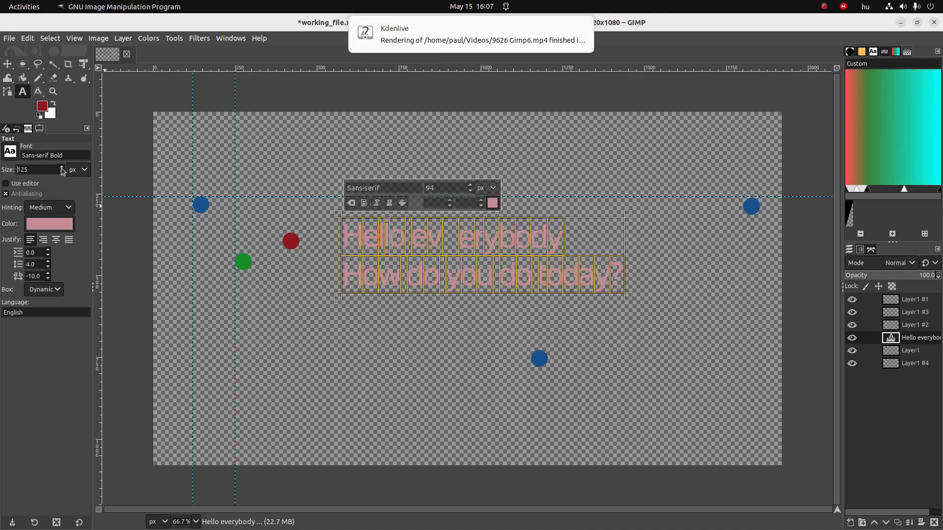
pyautogui.scroll(6, 62, 170)
pyautogui.scroll(20, 63, 169)
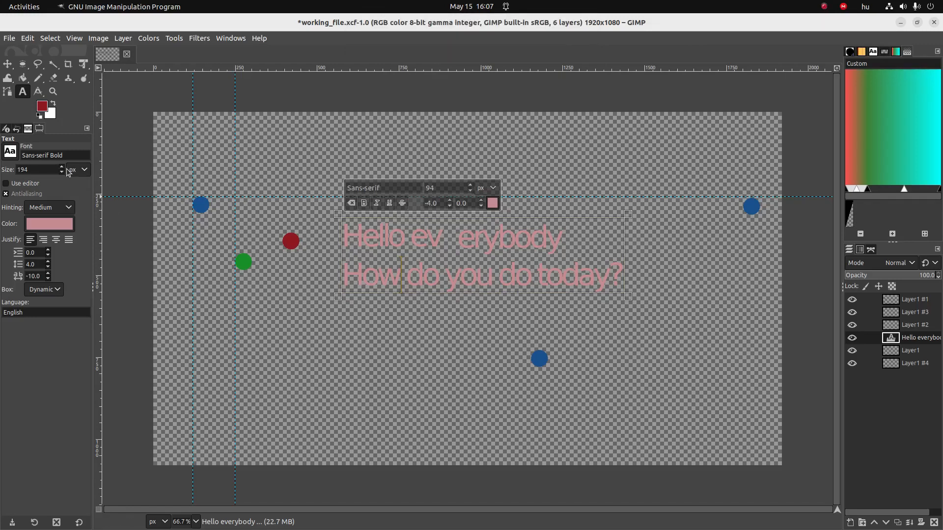
pyautogui.scroll(1, 63, 171)
pyautogui.scroll(16, 62, 169)
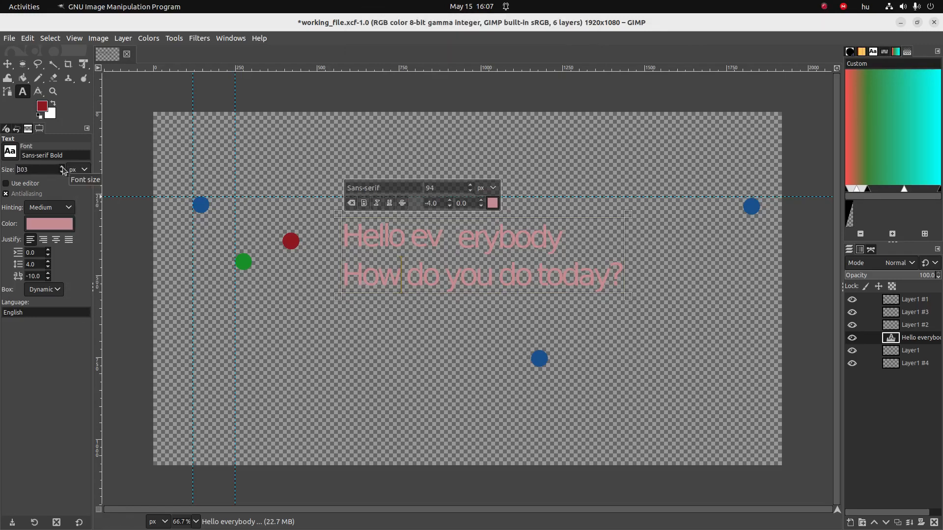
pyautogui.click(448, 186)
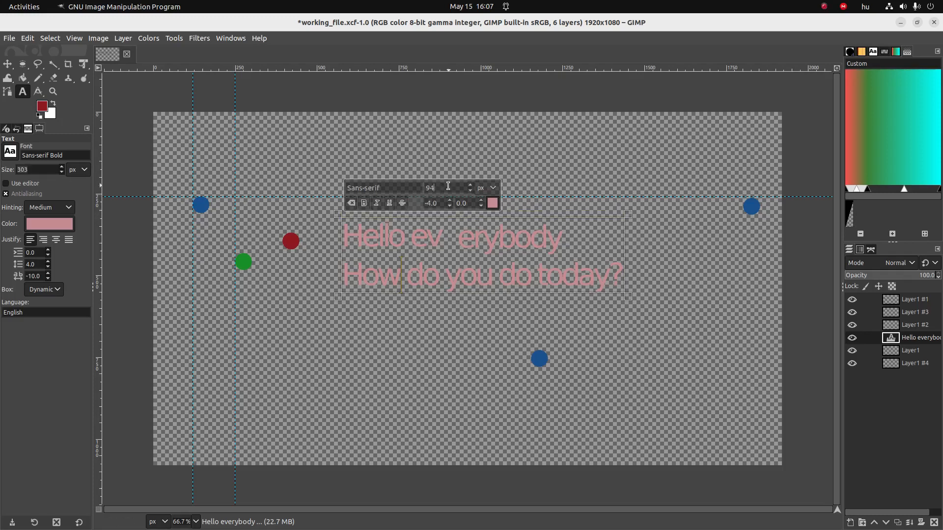
pyautogui.doubleClick(448, 186)
pyautogui.press('BackSpace')
pyautogui.click(412, 242)
pyautogui.click(475, 246)
# Step: Add the dark red text "slidhflkbhd" below the pink text and set its font size to 137 px
pyautogui.click(268, 360)
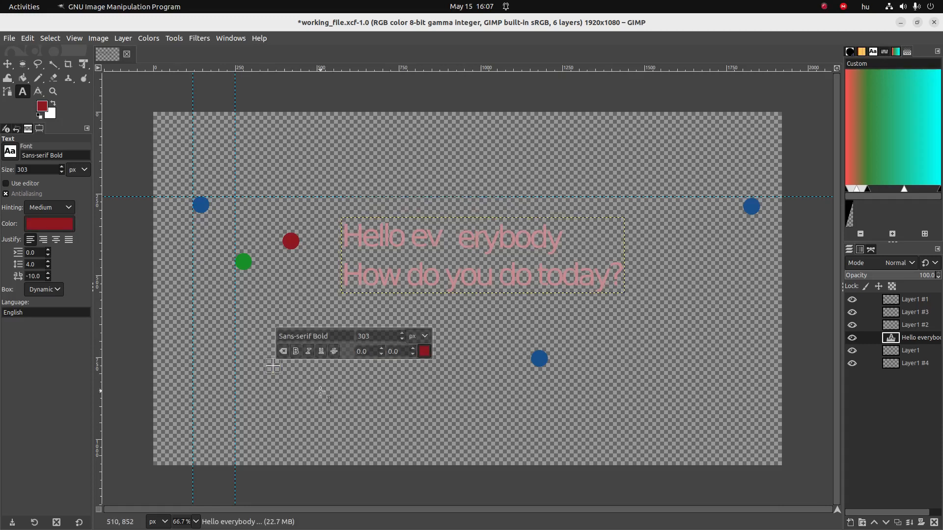
pyautogui.write('slidhflkbhd')
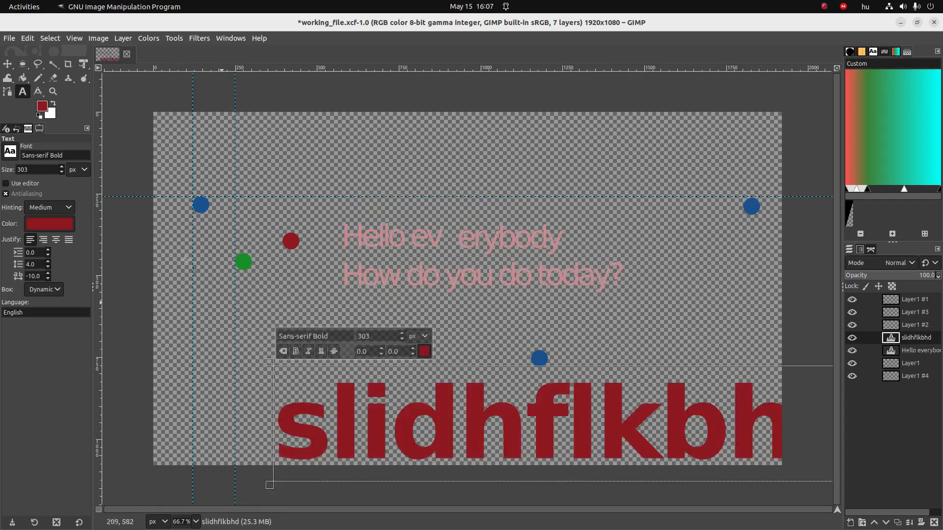
pyautogui.moveTo(61, 172); pyautogui.dragTo(61, 172)
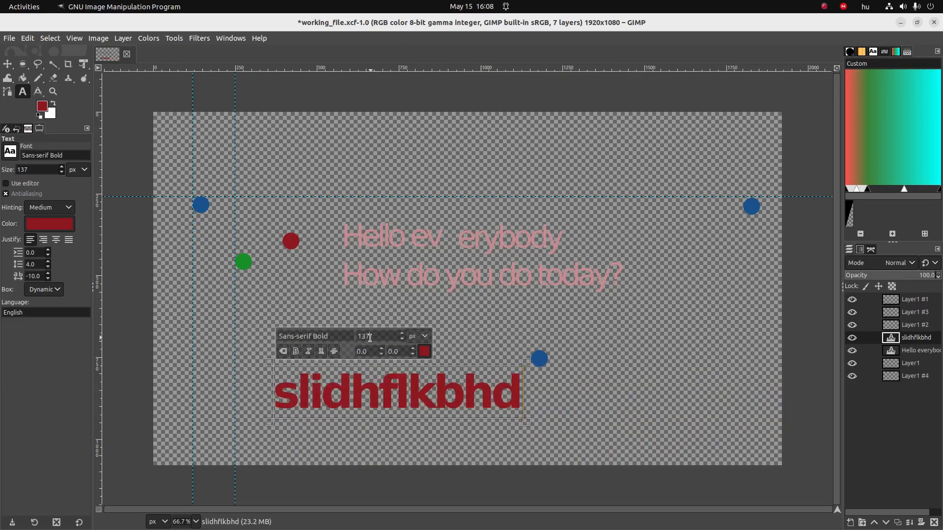
pyautogui.moveTo(370, 338); pyautogui.dragTo(357, 336)
# Step: Try the Sans-serif Bold Italic and Sarai fonts on "slidhflkbhd" and settle on Serif Italic
pyautogui.click(10, 153)
pyautogui.click(38, 183)
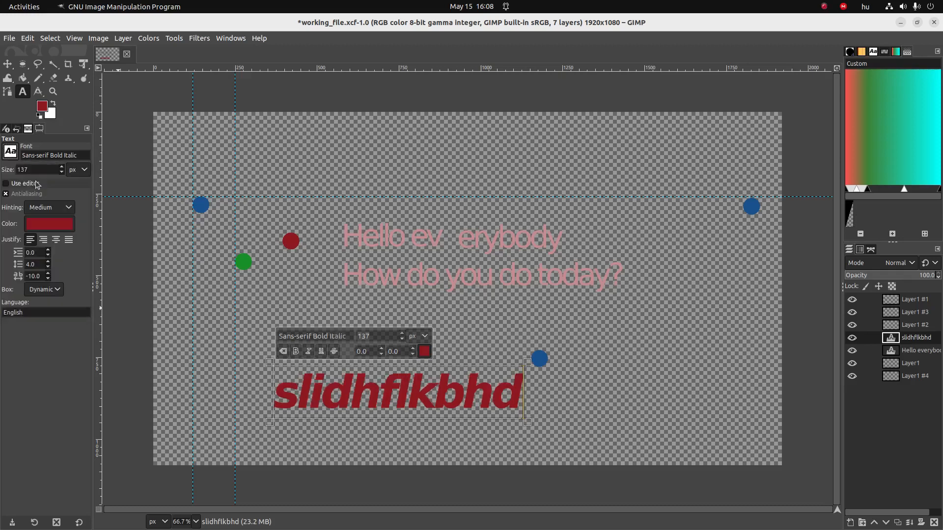
pyautogui.click(13, 154)
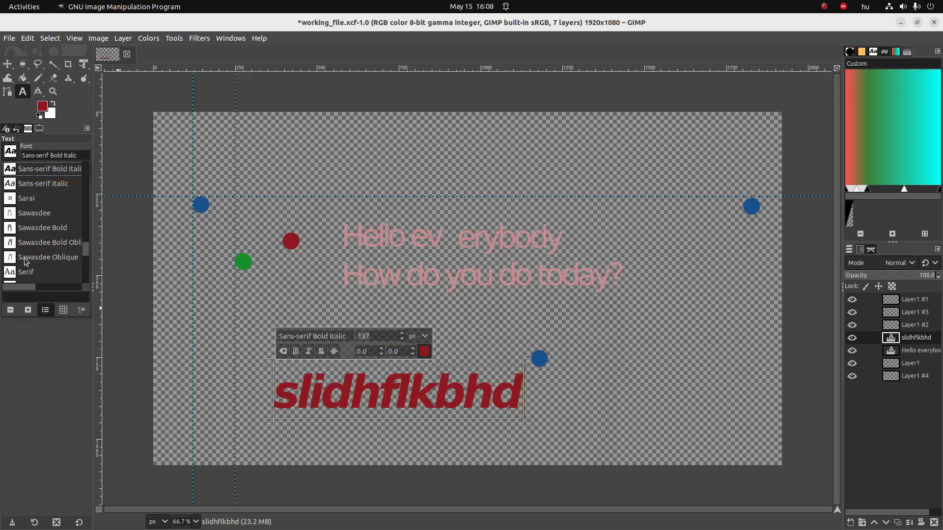
pyautogui.click(14, 199)
pyautogui.click(10, 152)
pyautogui.scroll(-3, 10, 211)
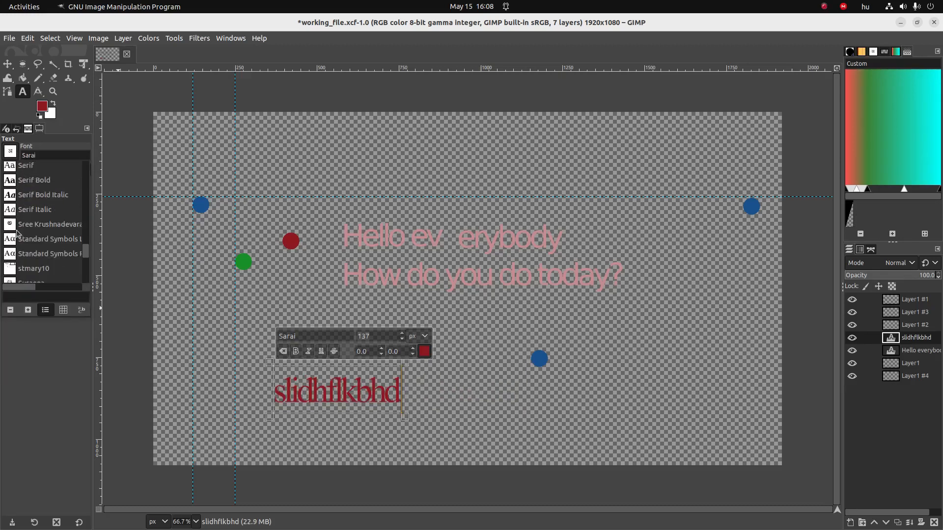
pyautogui.click(10, 212)
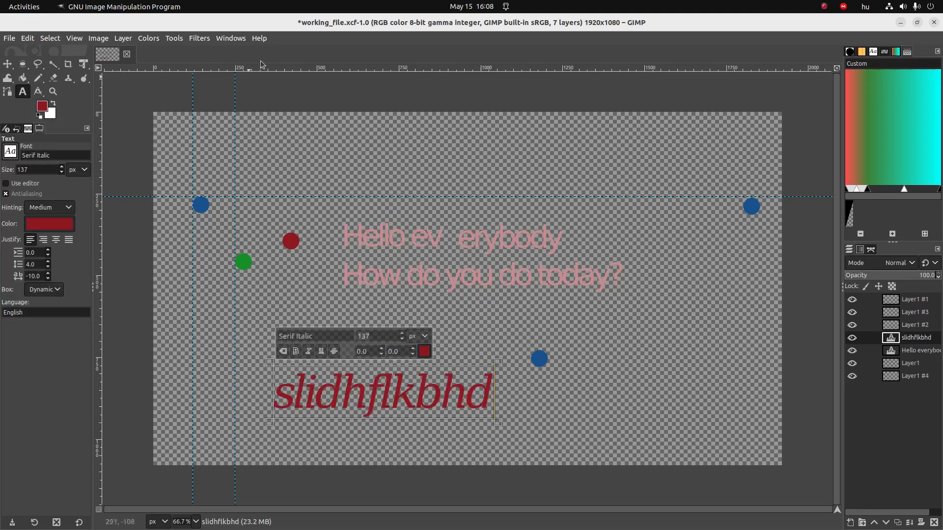
# Step: Save the image and switch to the F.Checklist_Gimp document in Google Chrome
pyautogui.hotkey('ctrl', 's')
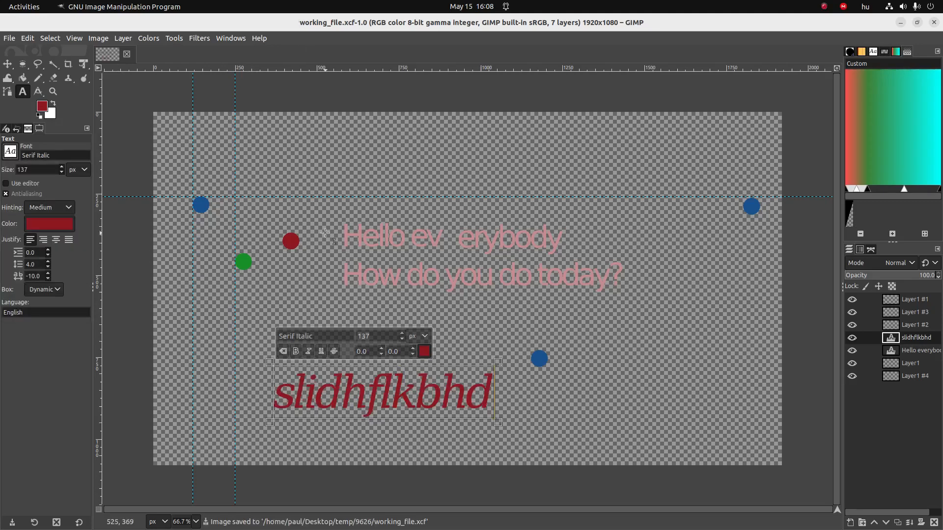
pyautogui.hotkey('alt', 'Tab')
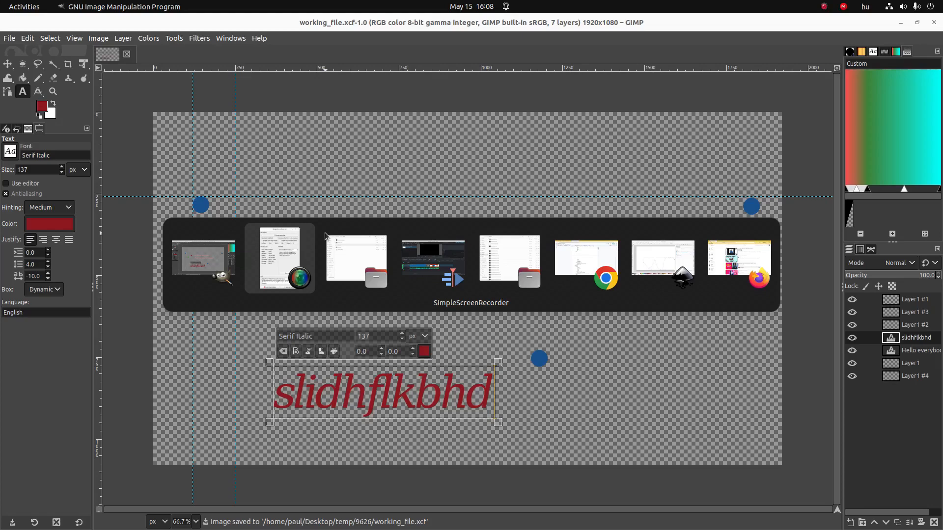
pyautogui.press('Tab')
pyautogui.press('Tab')
pyautogui.press('Tab')
pyautogui.press('Tab')
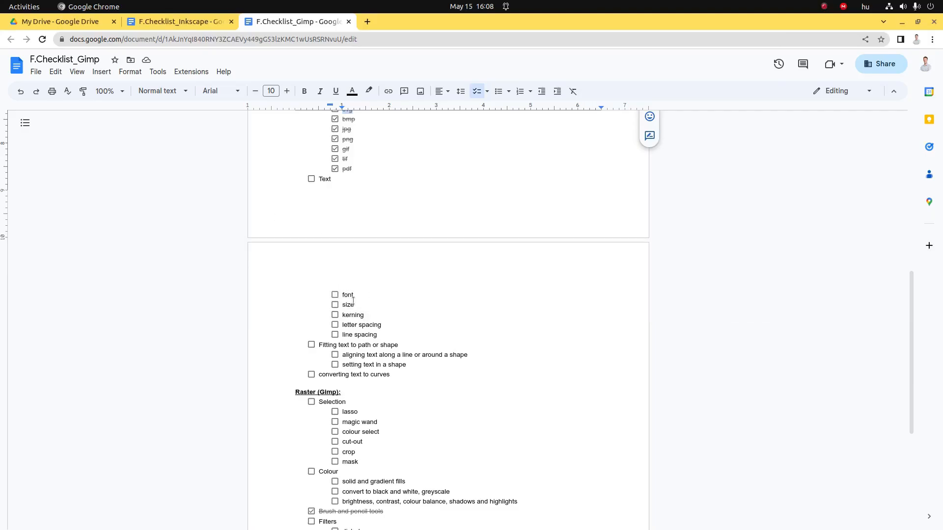
# Step: Check off the font, size, kerning, letter spacing and line spacing items and their parent item Text
pyautogui.click(335, 295)
pyautogui.click(334, 304)
pyautogui.click(335, 315)
pyautogui.click(336, 325)
pyautogui.click(335, 335)
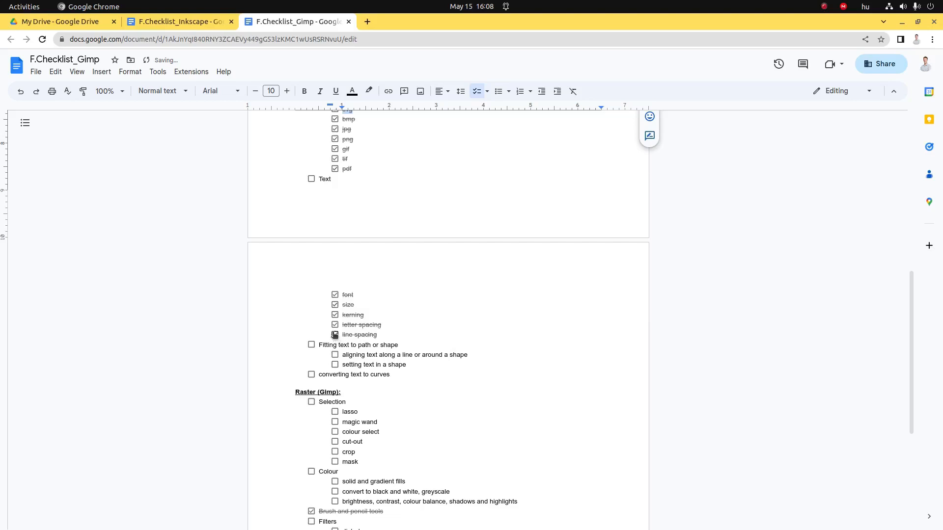
pyautogui.click(311, 179)
# Step: Make the checklist items "aligning text along a line or around a shape" and "setting text in a shape" bold
pyautogui.moveTo(351, 353); pyautogui.dragTo(452, 354)
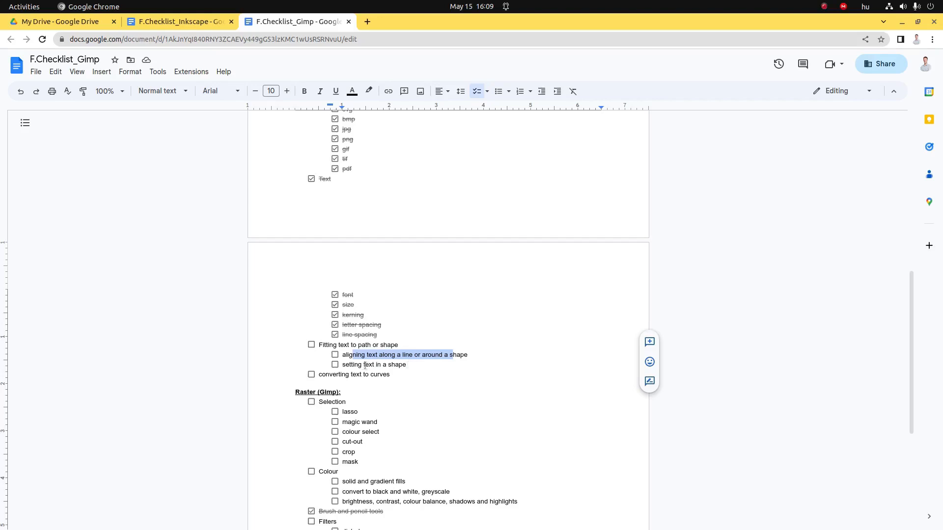
pyautogui.moveTo(358, 365); pyautogui.dragTo(378, 366)
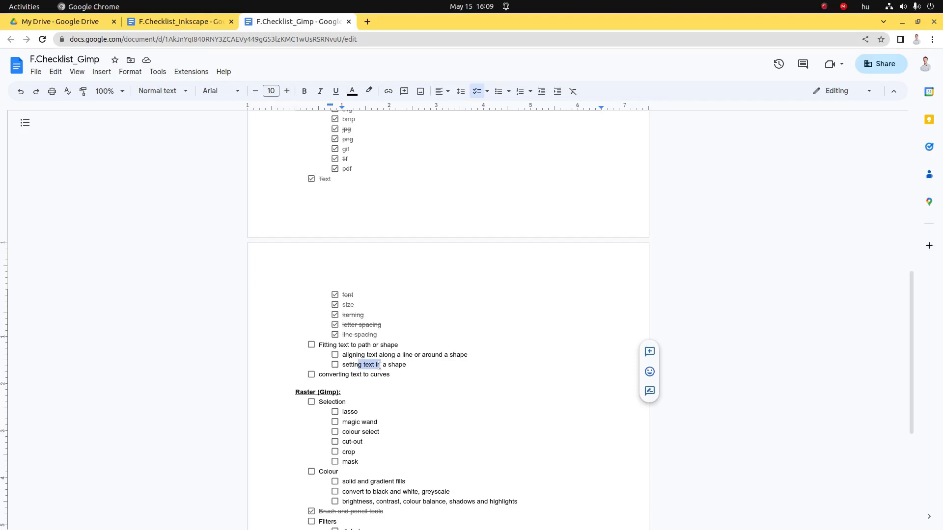
pyautogui.moveTo(408, 365); pyautogui.dragTo(340, 354)
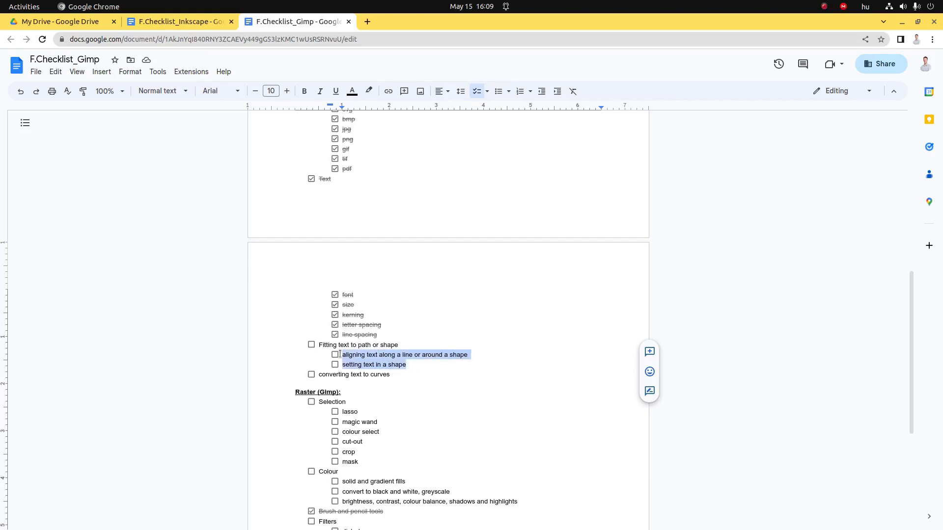
pyautogui.hotkey('ctrl', 'b')
pyautogui.click(369, 364)
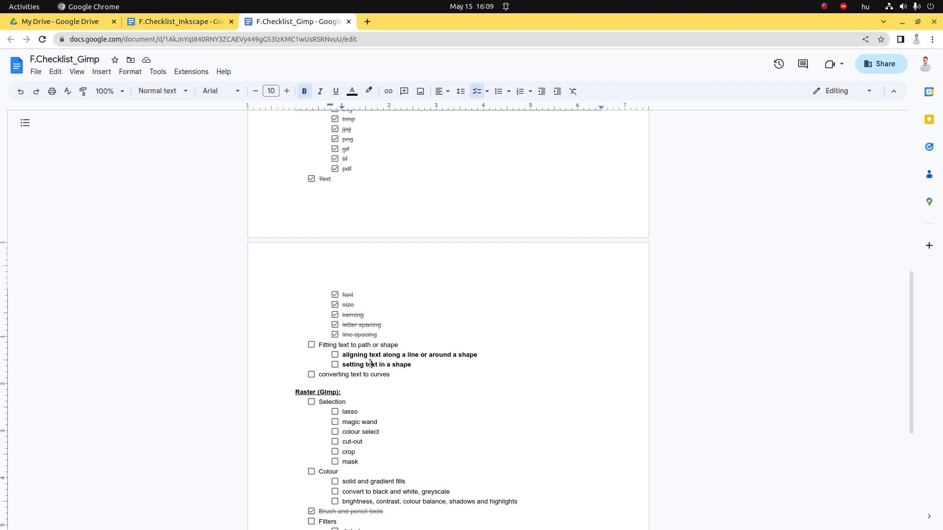
# Step: Review the "converting text to curves" checklist item and switch back to GIMP
pyautogui.scroll(-5, 370, 363)
pyautogui.scroll(4, 359, 334)
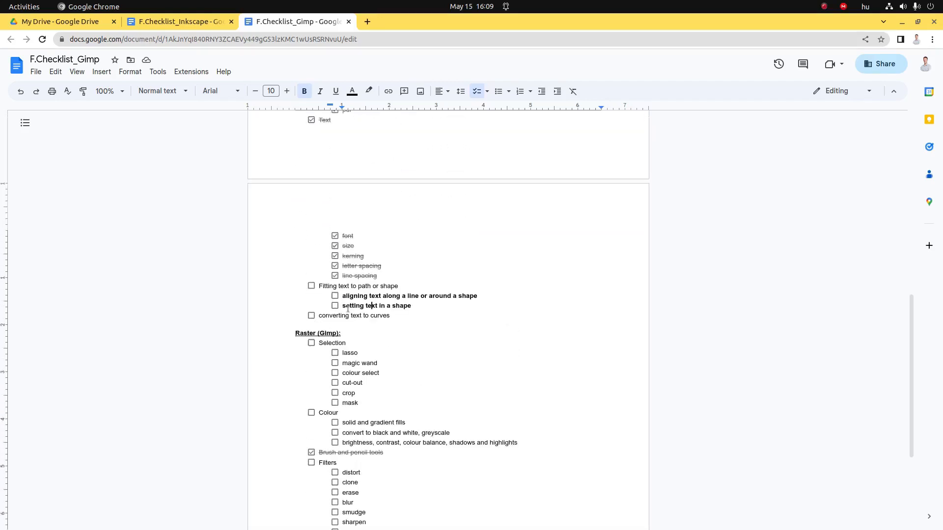
pyautogui.moveTo(328, 316); pyautogui.dragTo(363, 316)
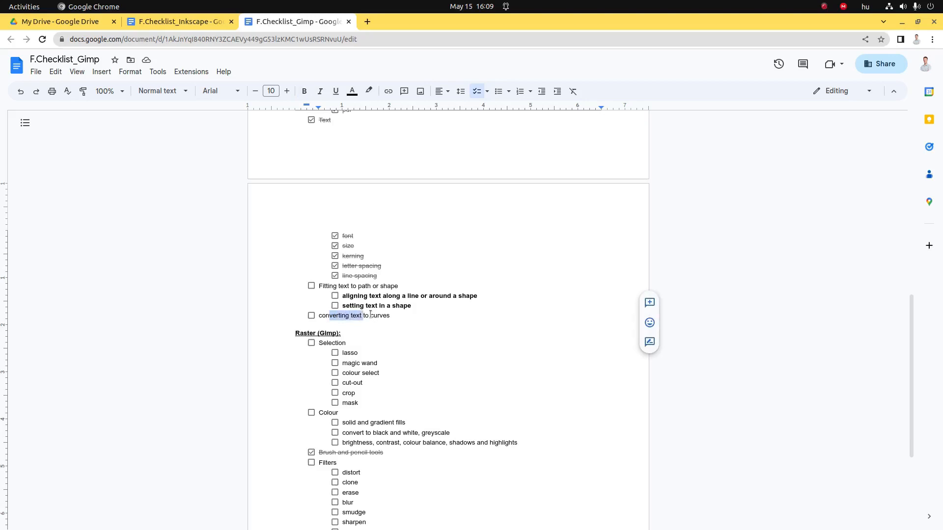
pyautogui.click(370, 315)
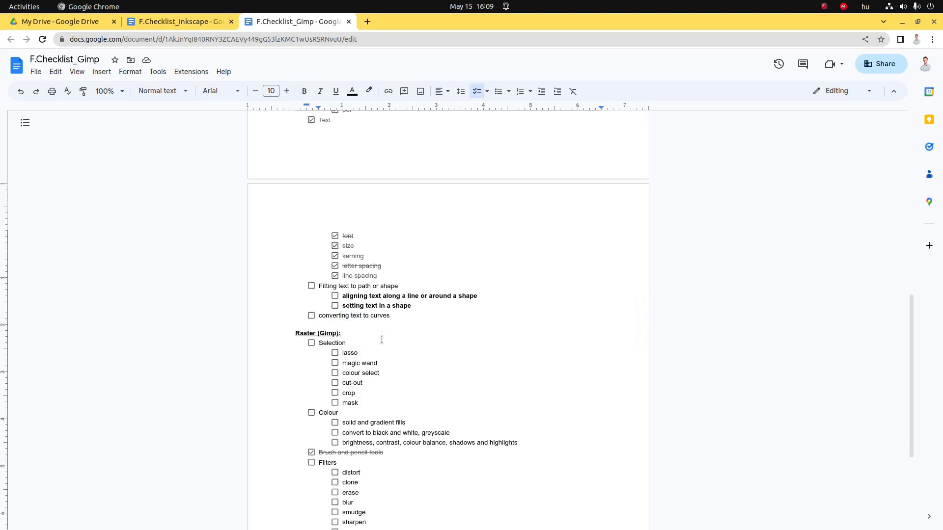
pyautogui.hotkey('alt', 'Tab')
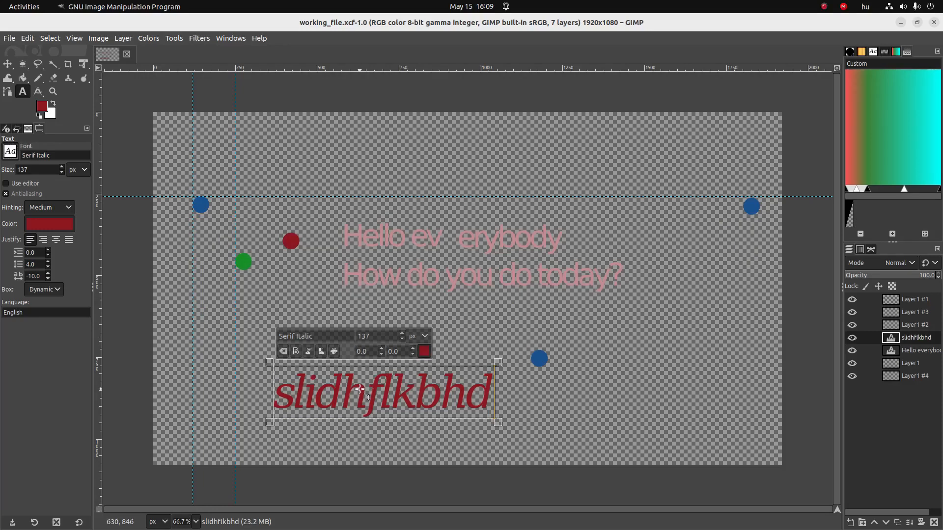
# Step: Convert the slidhflkbhd text layer to a path and make the resulting path visible on the canvas
pyautogui.rightClick(894, 340)
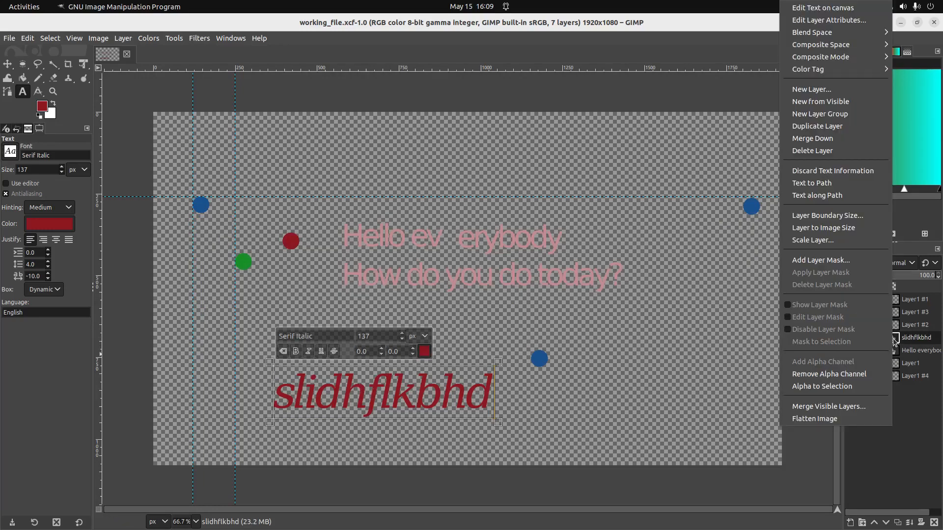
pyautogui.click(803, 188)
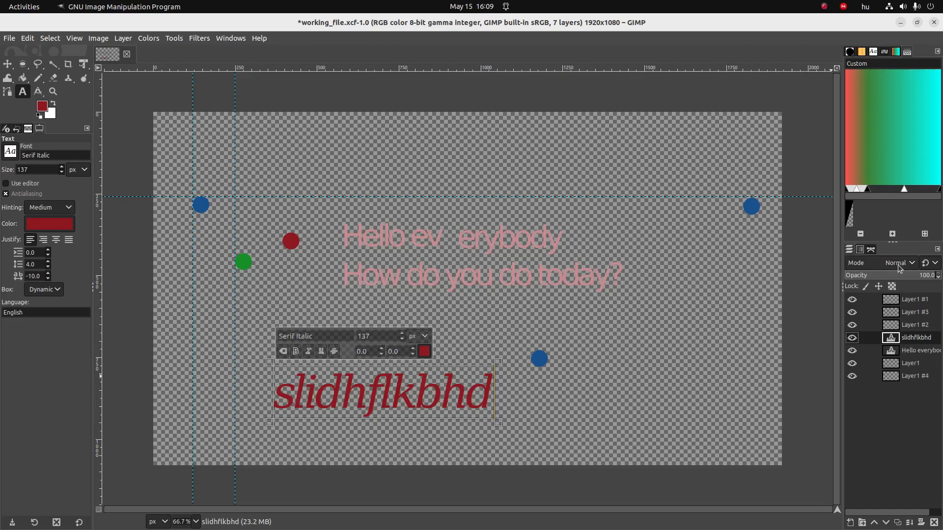
pyautogui.click(871, 249)
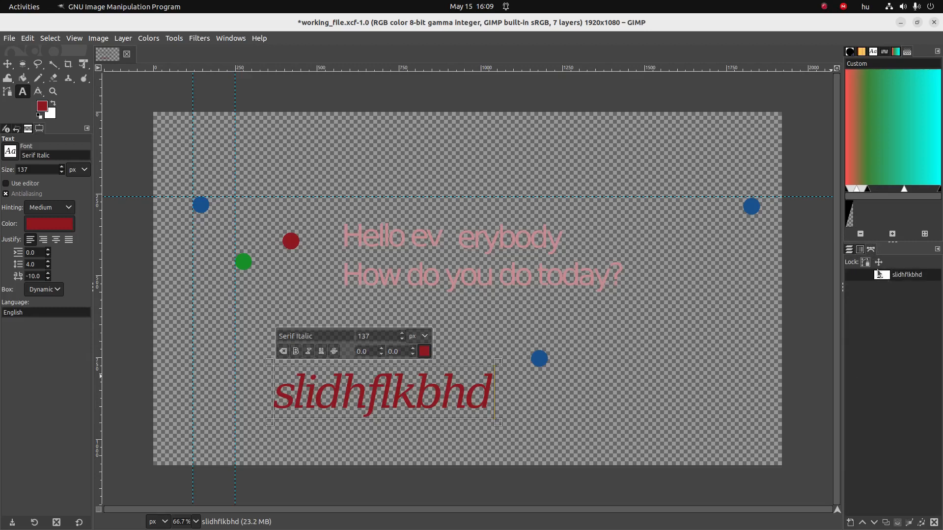
pyautogui.click(229, 38)
pyautogui.moveTo(240, 67)
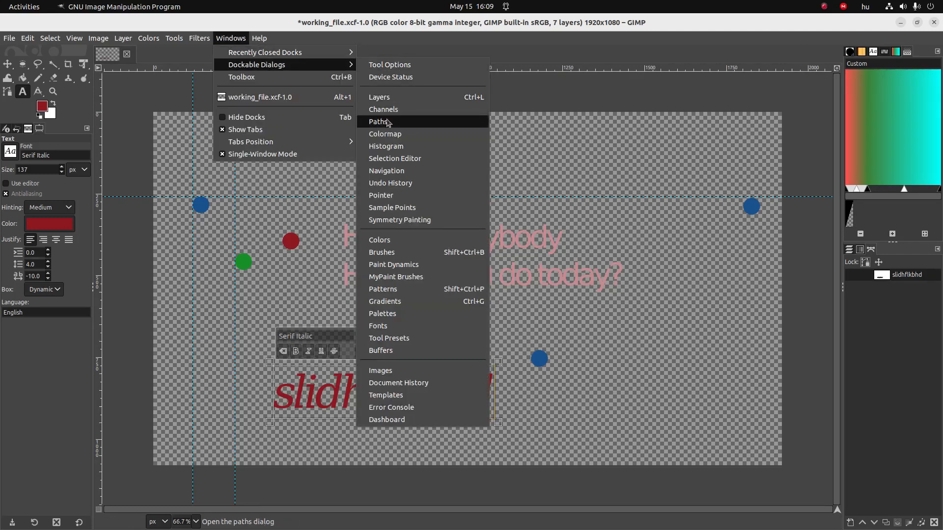
pyautogui.click(913, 361)
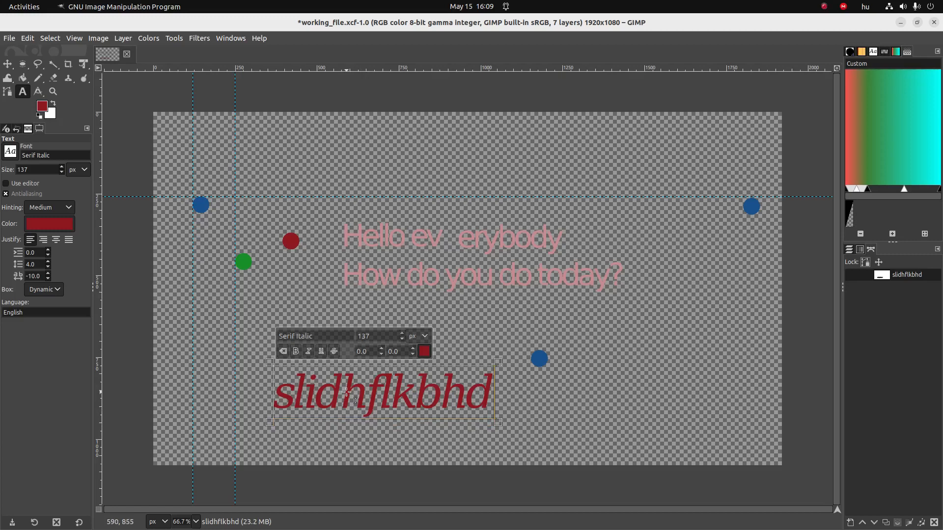
pyautogui.click(852, 276)
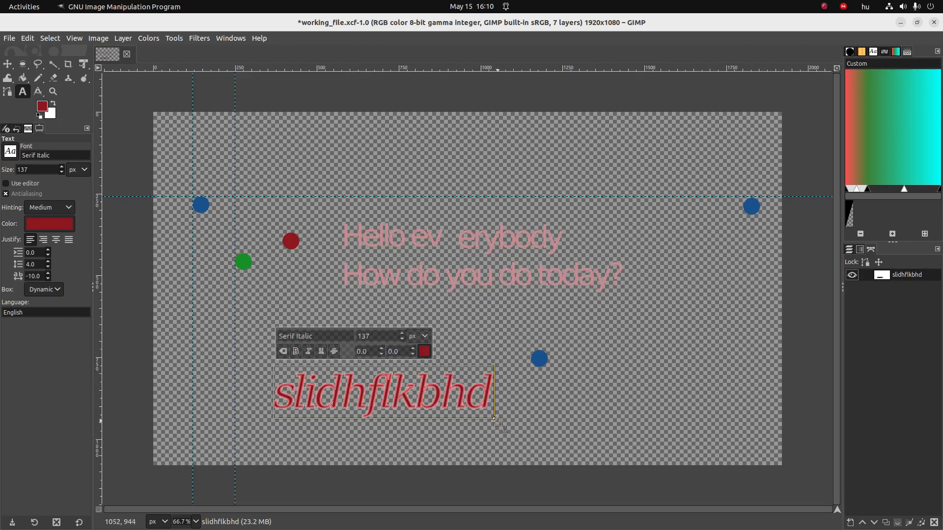
# Step: Enlarge the slidhflkbhd text frame, hide its text layer, and return to the path list
pyautogui.moveTo(497, 422); pyautogui.dragTo(545, 439)
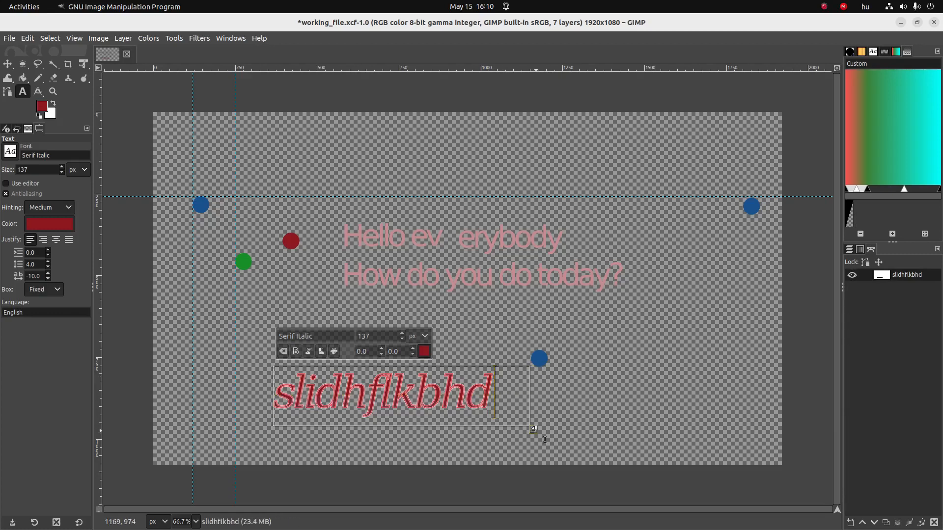
pyautogui.click(848, 250)
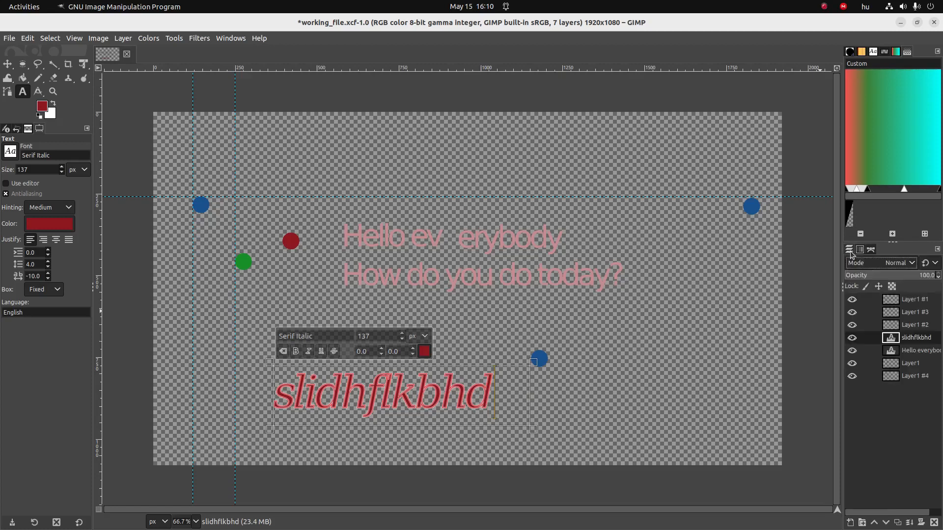
pyautogui.click(852, 338)
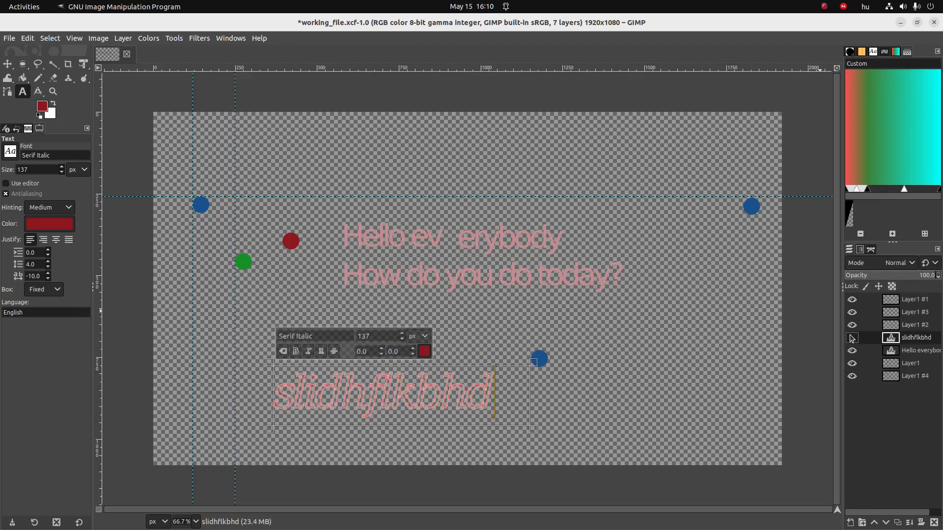
pyautogui.click(871, 249)
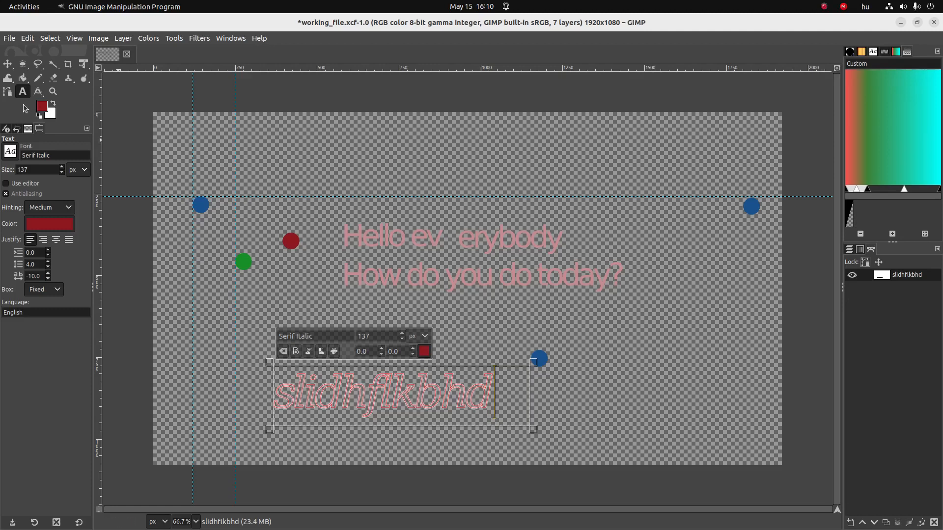
# Step: Reshape the slidhflkbhd outline with the Paths tool by pulling anchors above the letter h up out of the text
pyautogui.click(7, 64)
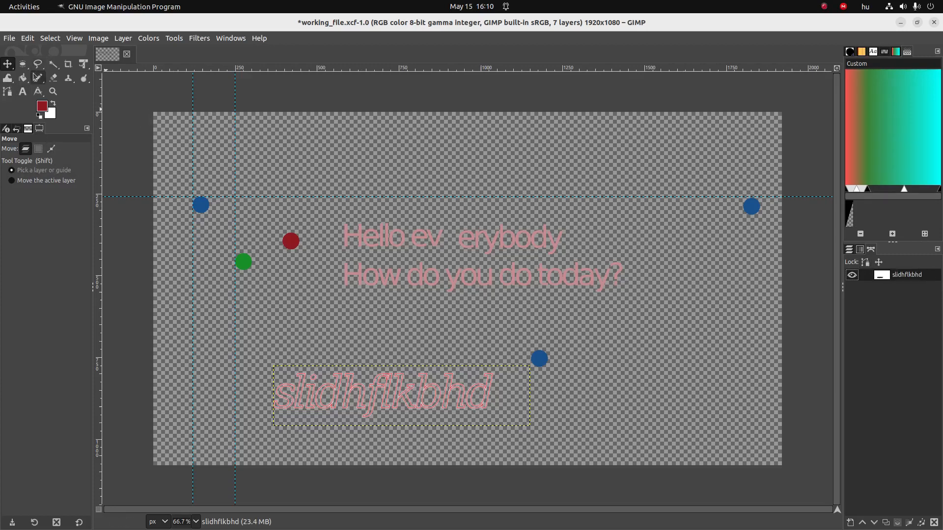
pyautogui.click(9, 97)
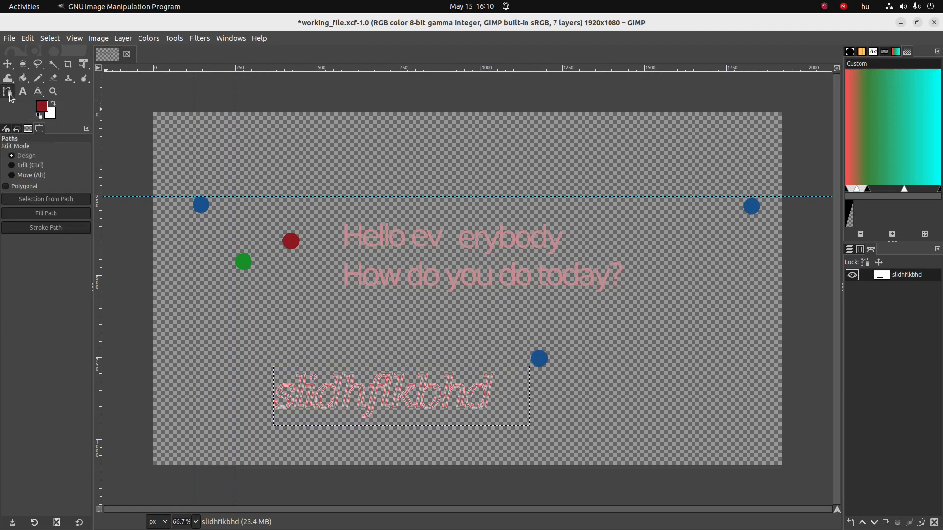
pyautogui.click(337, 388)
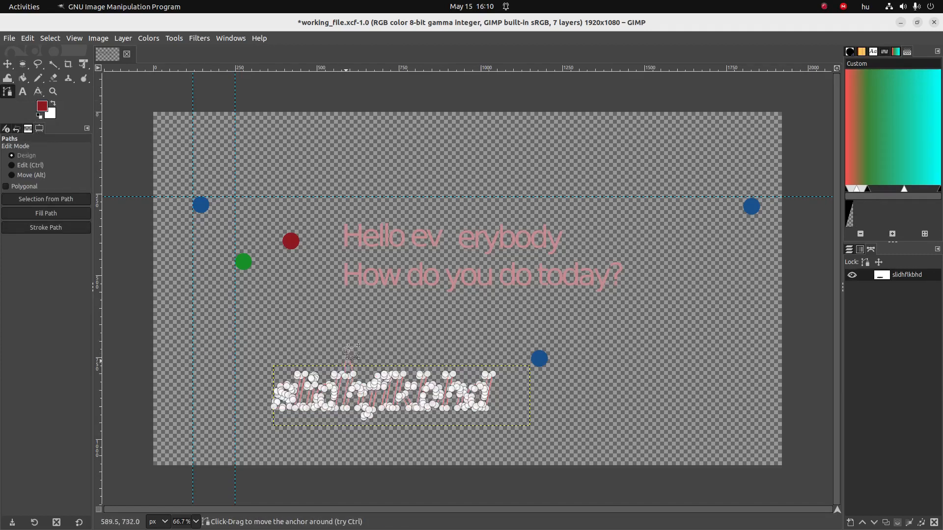
pyautogui.moveTo(348, 348); pyautogui.dragTo(314, 330)
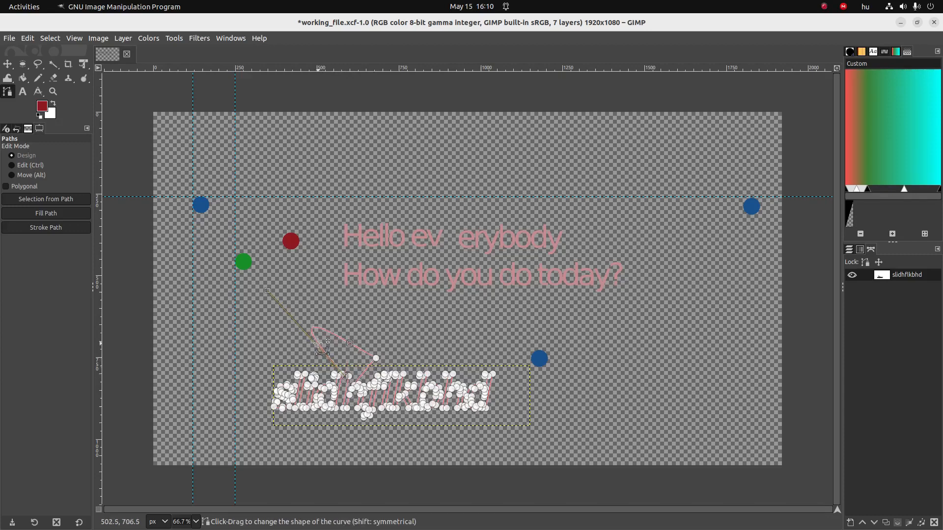
pyautogui.click(13, 68)
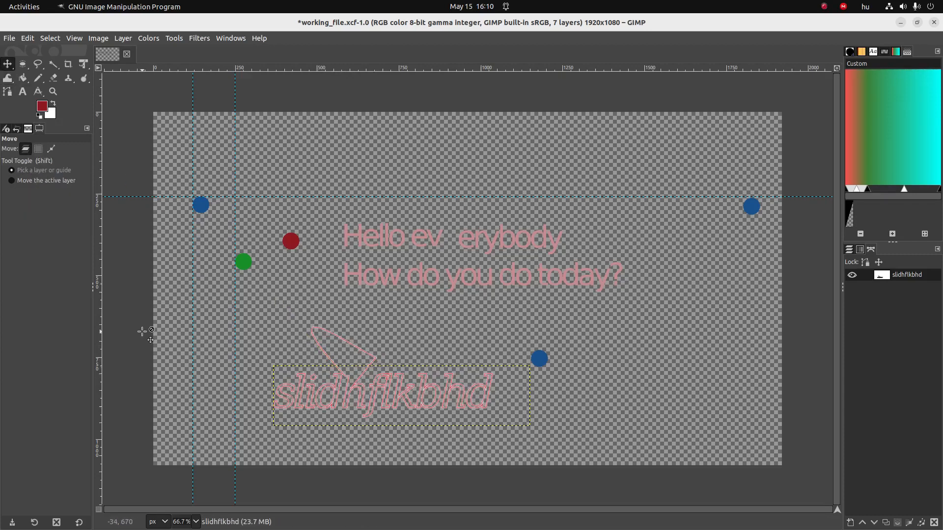
# Step: Check off "converting text to curves" in the F.Checklist_Gimp document in Google Chrome and review the Selection items
pyautogui.hotkey('alt', 'Tab')
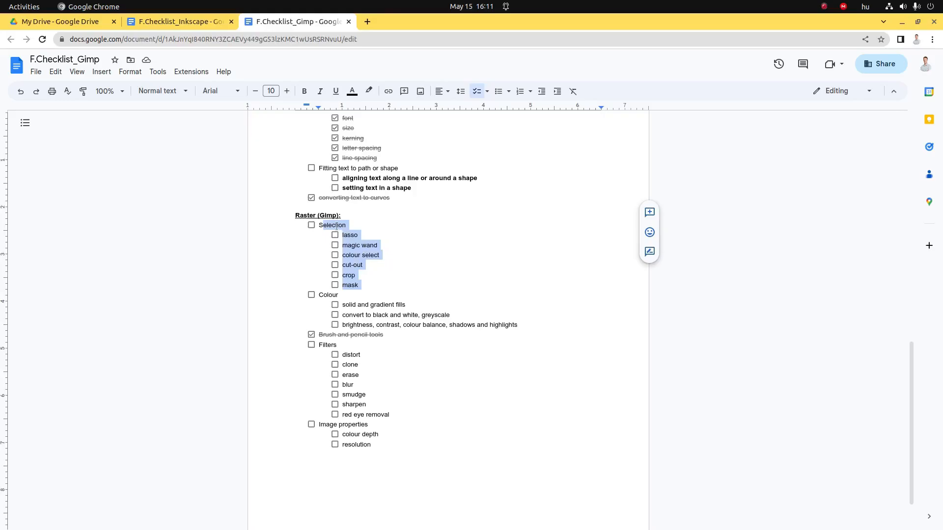
pyautogui.click(355, 279)
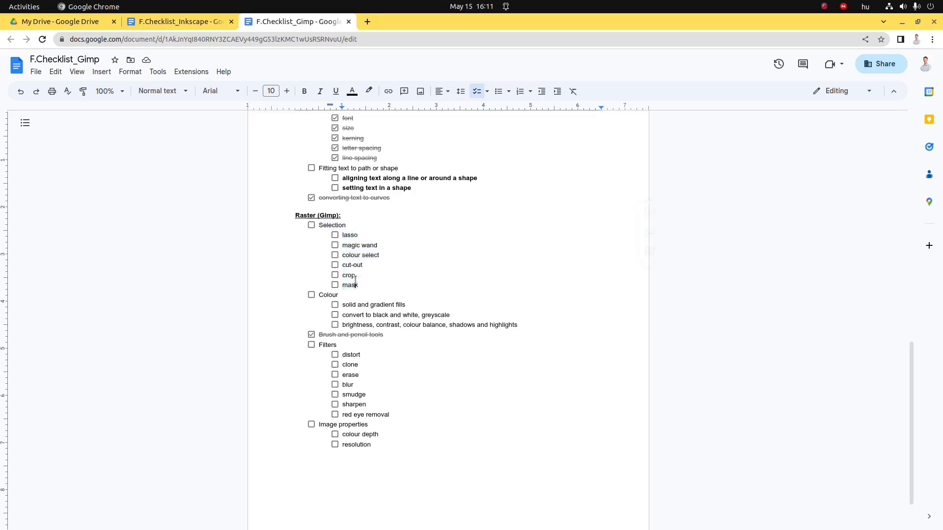
# Step: Add the Pexels portrait JPG from the 9626 folder in Files to the GIMP image as a layer, converting it to built-in sRGB
pyautogui.hotkey('alt', 'Tab')
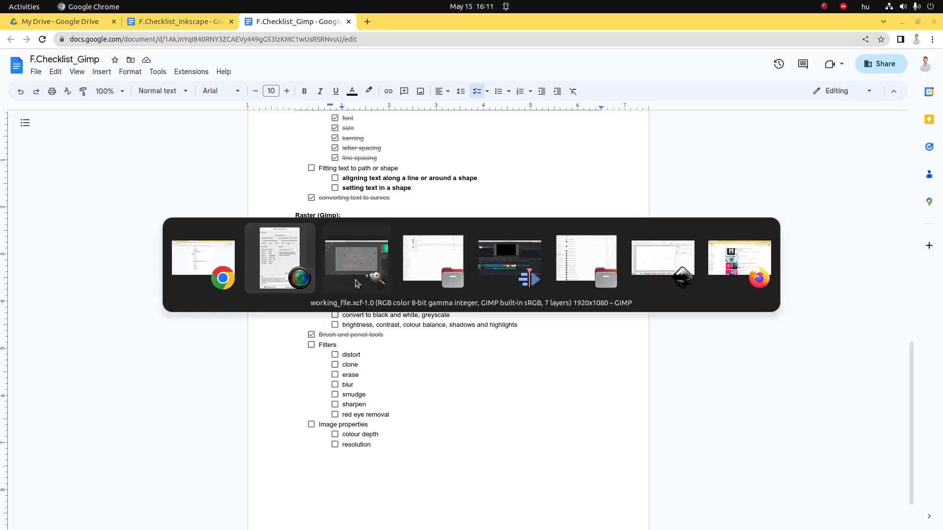
pyautogui.hotkey('alt', 'Tab')
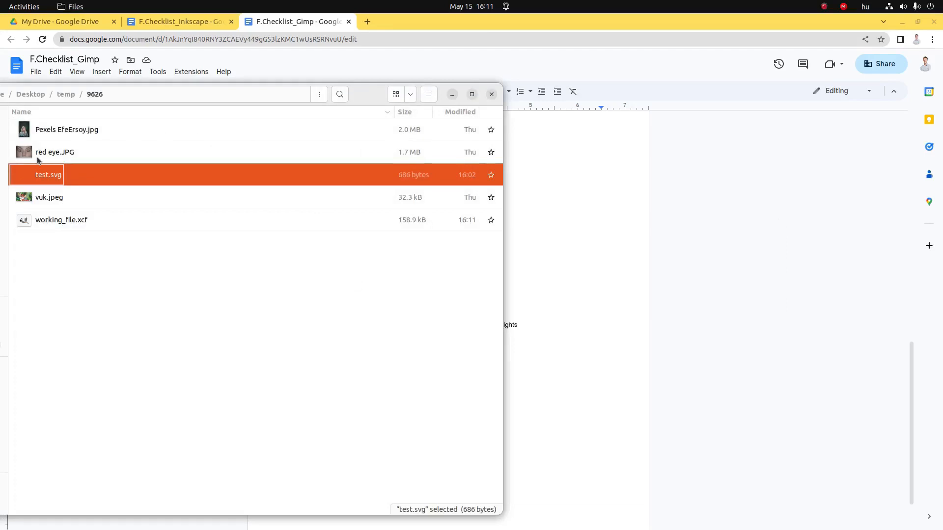
pyautogui.click(69, 136)
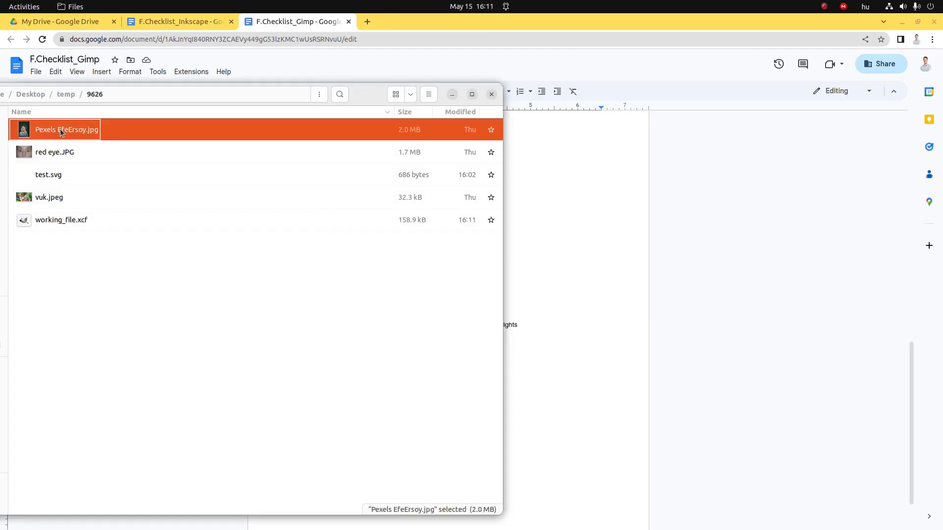
pyautogui.hotkey('alt', 'Tab')
pyautogui.hotkey('alt', 'Tab')
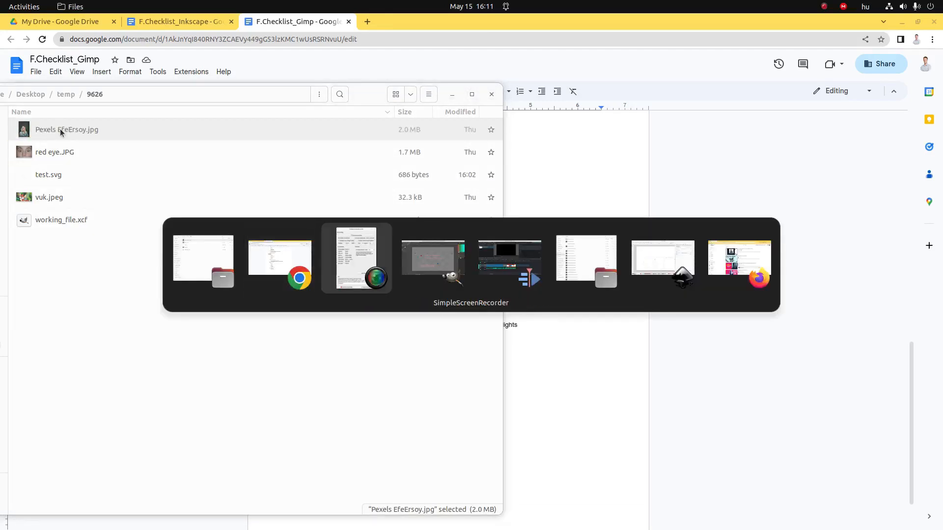
pyautogui.hotkey('alt', 'Tab')
pyautogui.hotkey('alt', 'Tab')
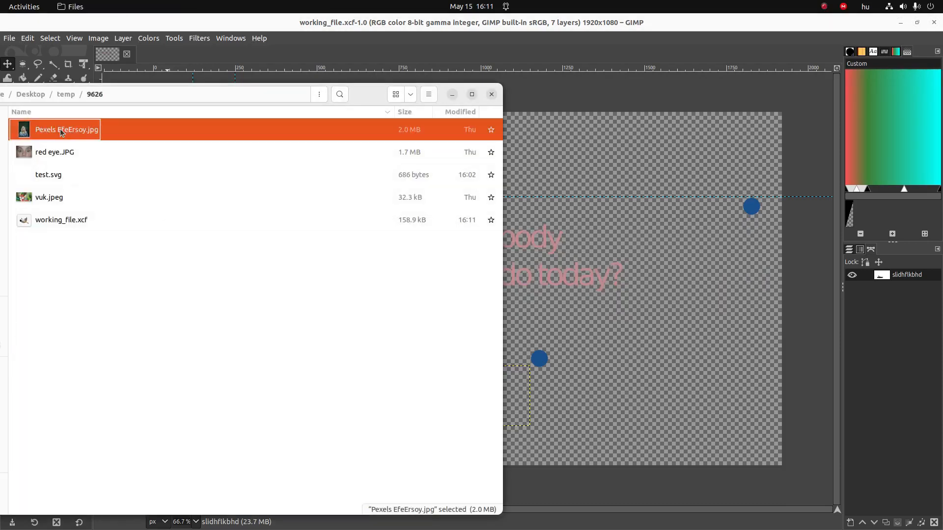
pyautogui.moveTo(60, 129); pyautogui.dragTo(585, 220)
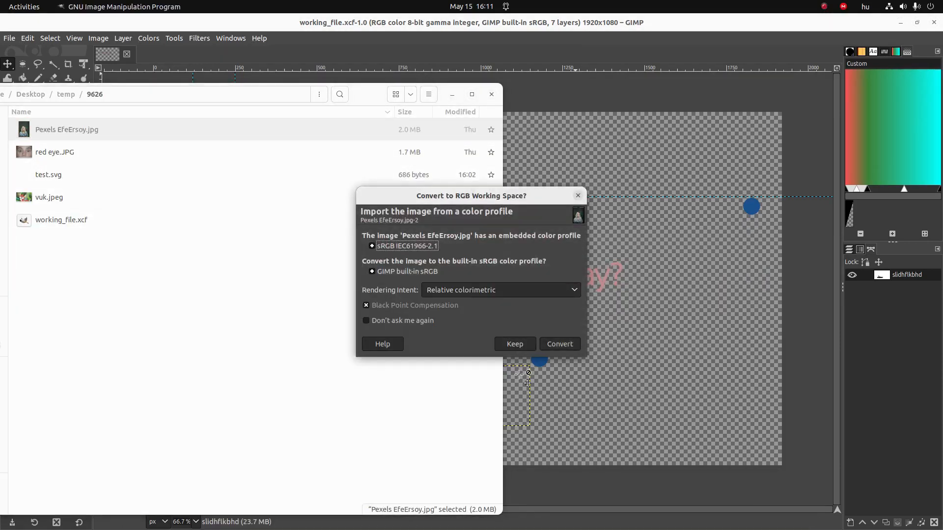
pyautogui.click(552, 343)
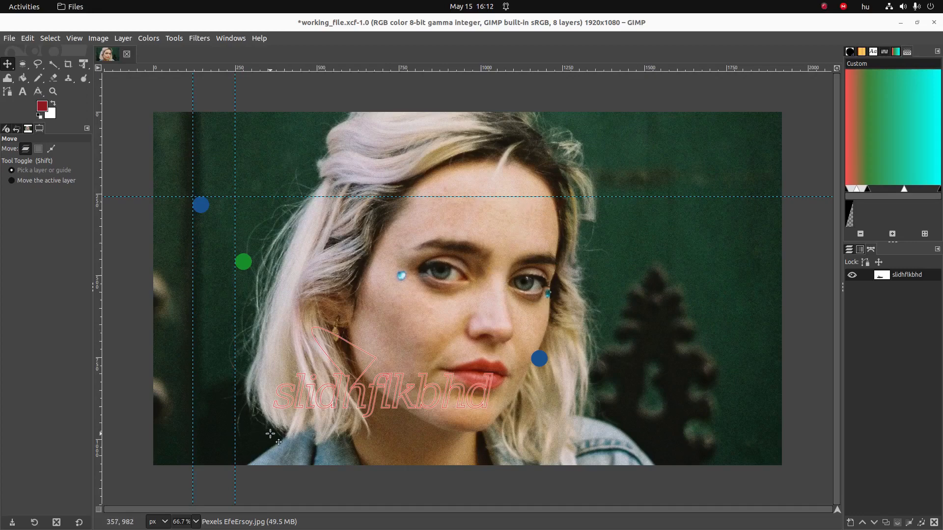
pyautogui.click(862, 237)
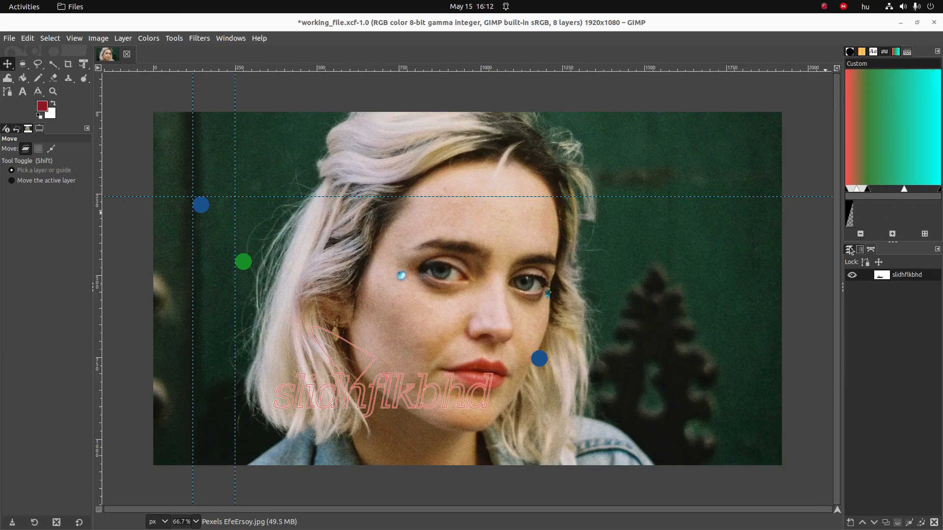
# Step: Resize the canvas proportionally to 2734 × 1538 px with the existing content centered
pyautogui.click(99, 39)
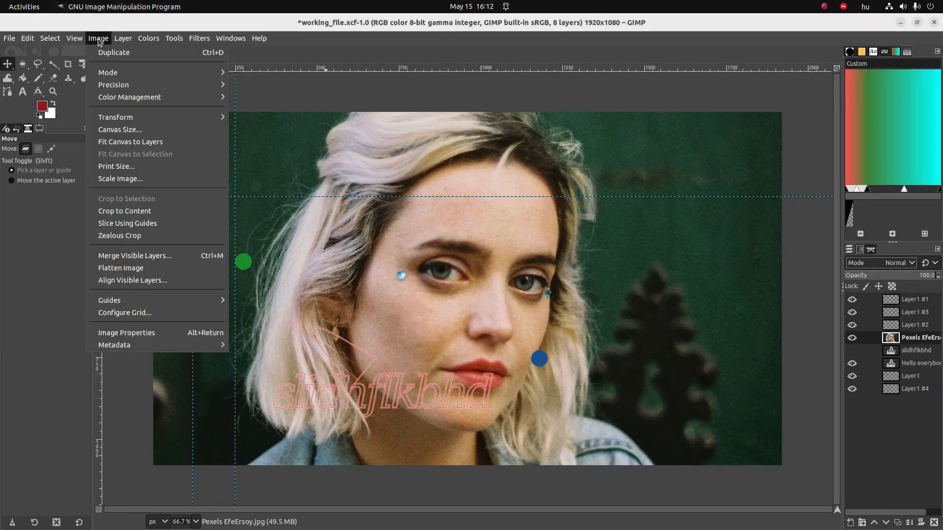
pyautogui.click(120, 135)
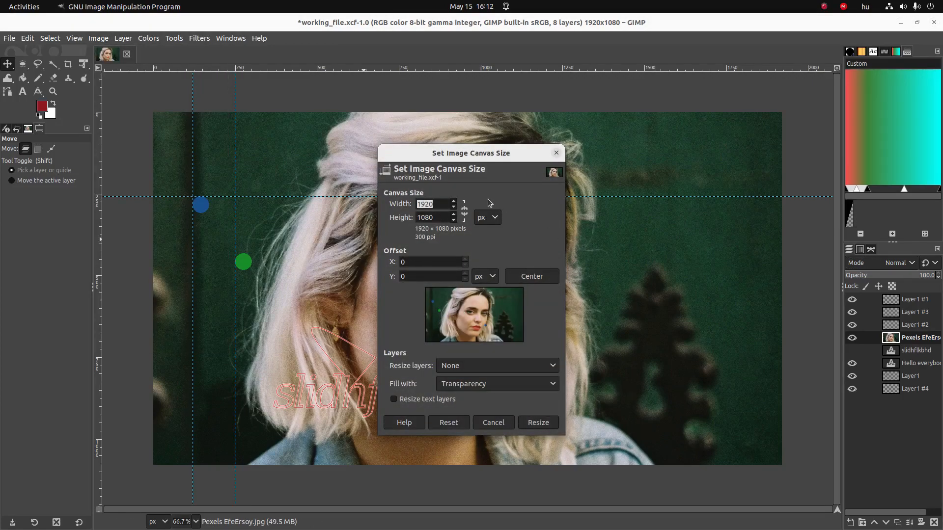
pyautogui.click(463, 216)
pyautogui.moveTo(452, 204); pyautogui.dragTo(453, 208)
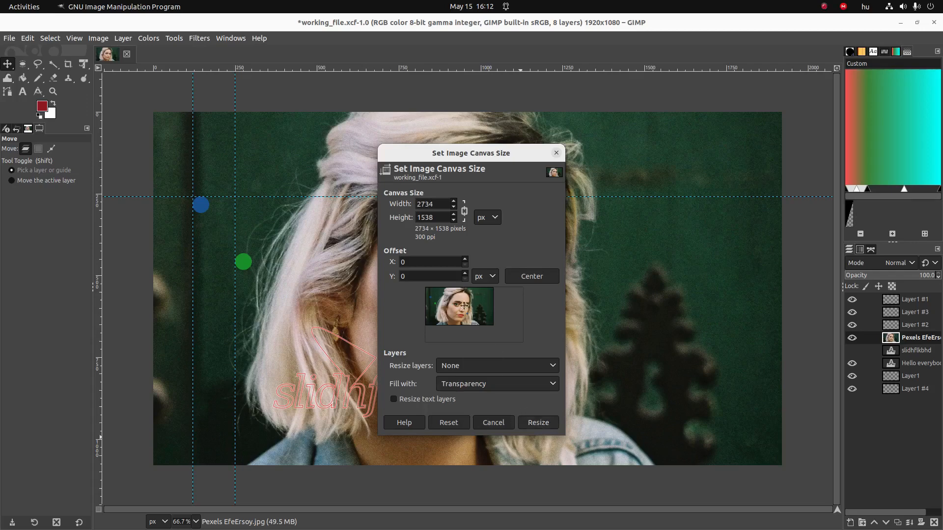
pyautogui.click(532, 276)
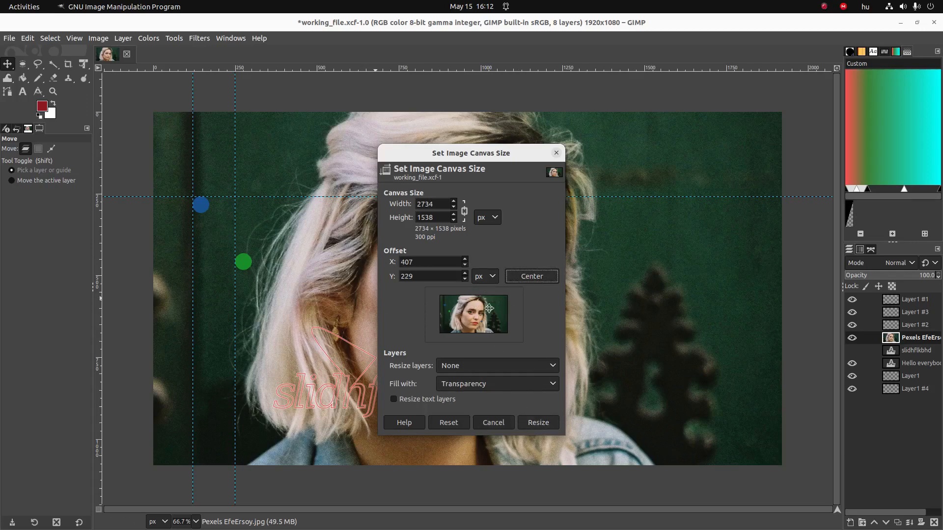
pyautogui.click(537, 423)
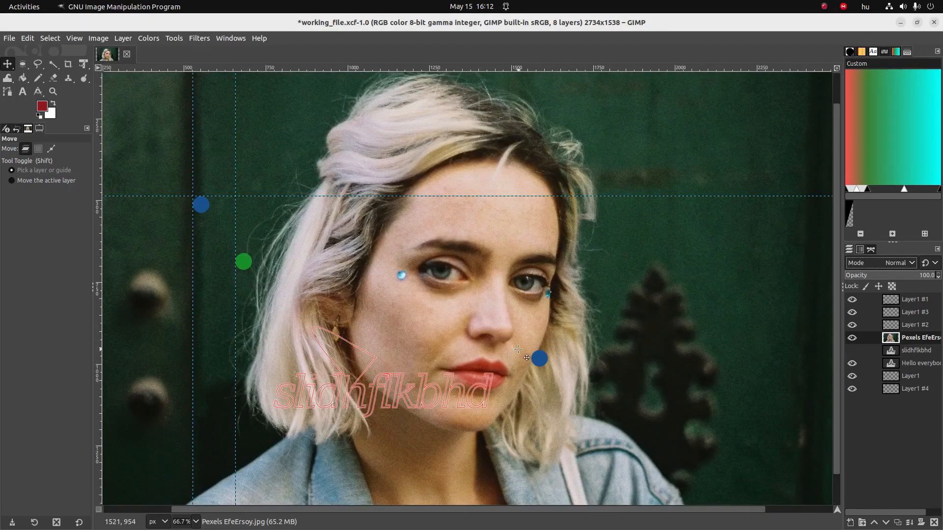
# Step: Fit the canvas to the layers so that it encloses the whole portrait photo
pyautogui.scroll(-4, 518, 349)
pyautogui.scroll(2, 518, 349)
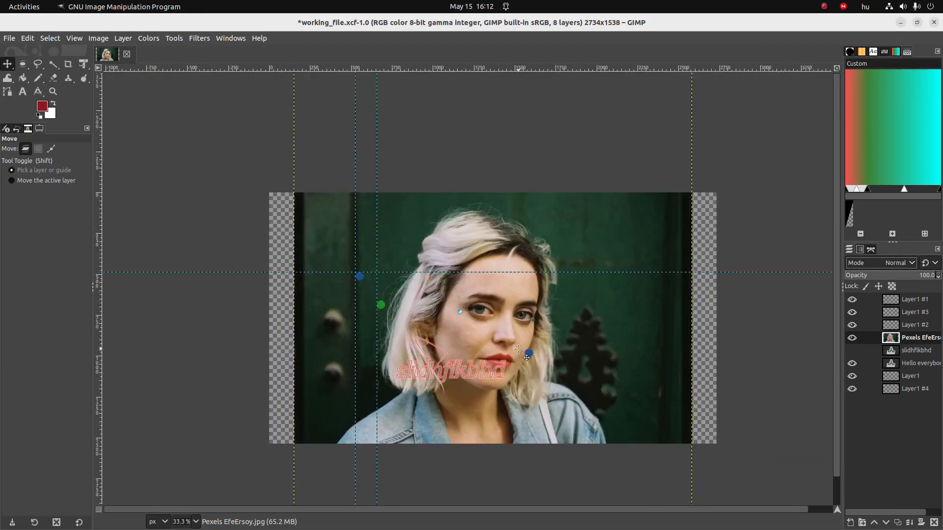
pyautogui.scroll(-2, 518, 349)
pyautogui.scroll(-2, 518, 349)
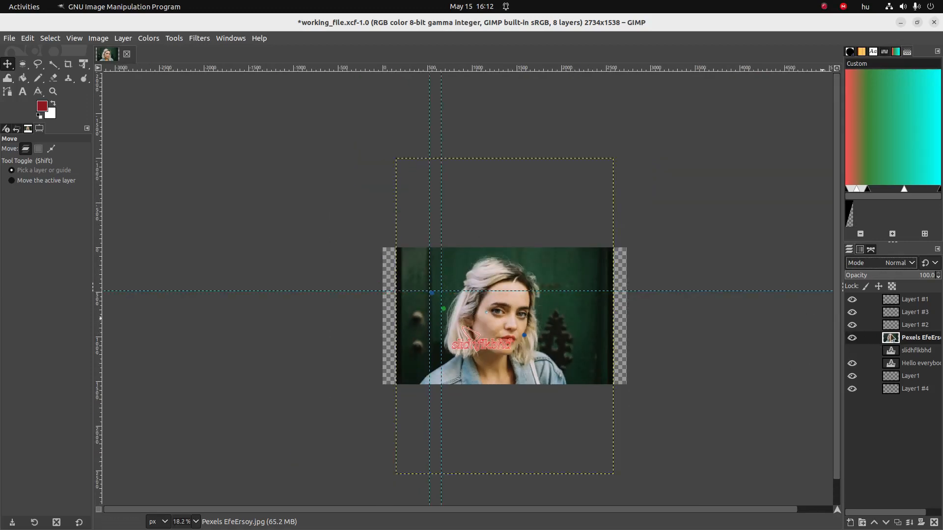
pyautogui.click(96, 39)
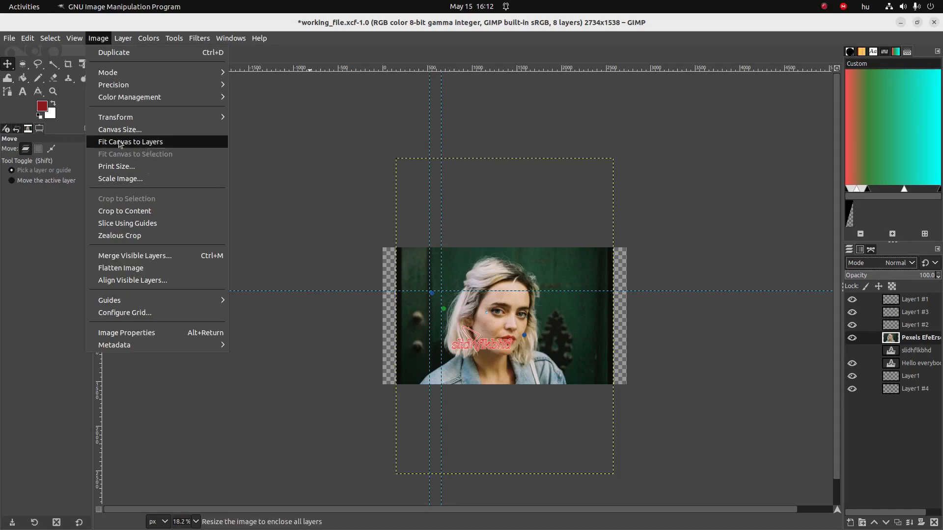
pyautogui.click(132, 144)
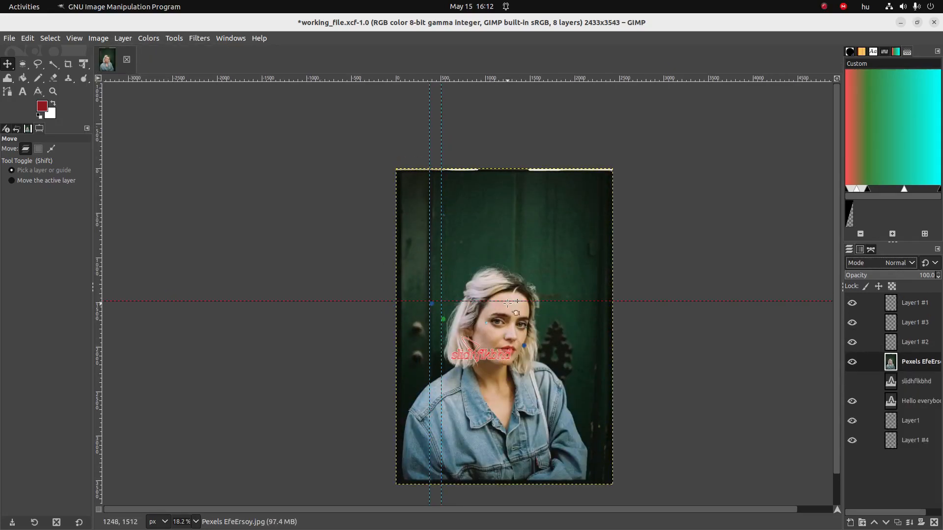
pyautogui.click(127, 37)
pyautogui.moveTo(102, 39)
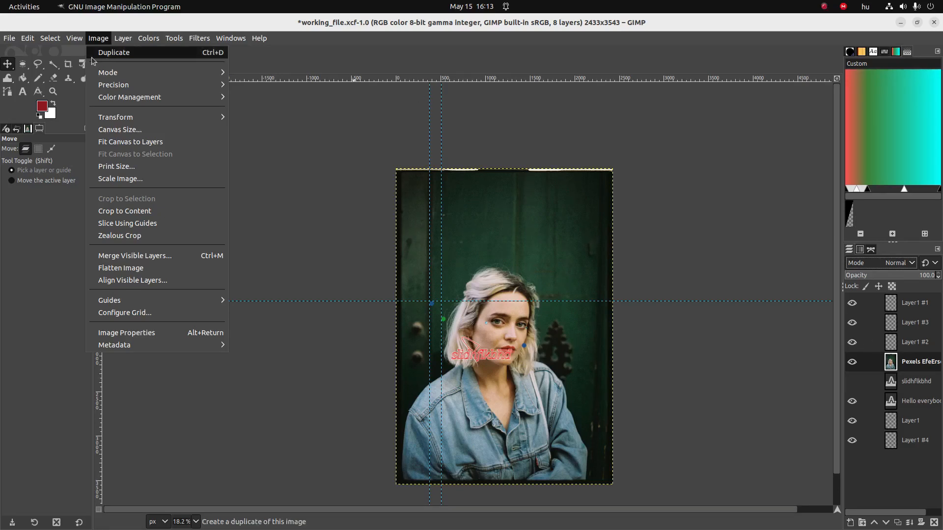
# Step: Hide the guides and delete every layer except the Pexels portrait photo
pyautogui.moveTo(72, 40)
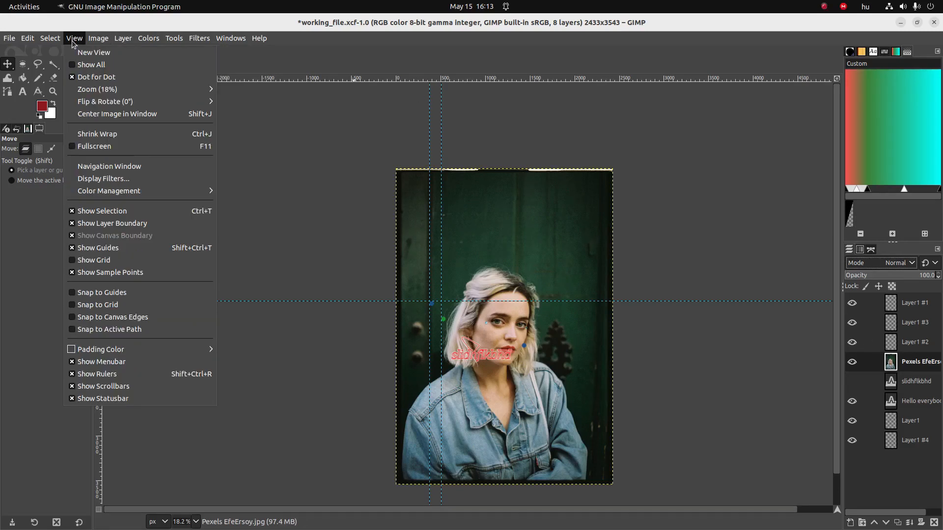
pyautogui.click(89, 248)
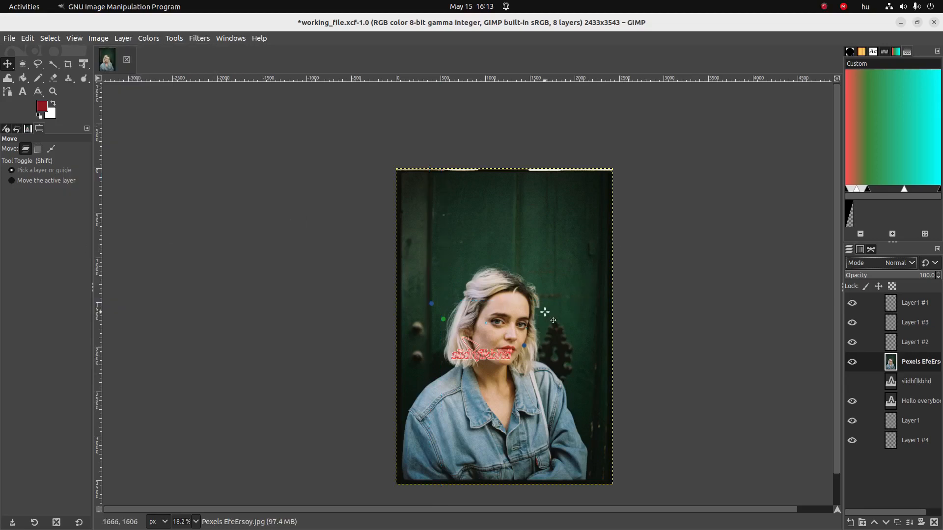
pyautogui.click(910, 313)
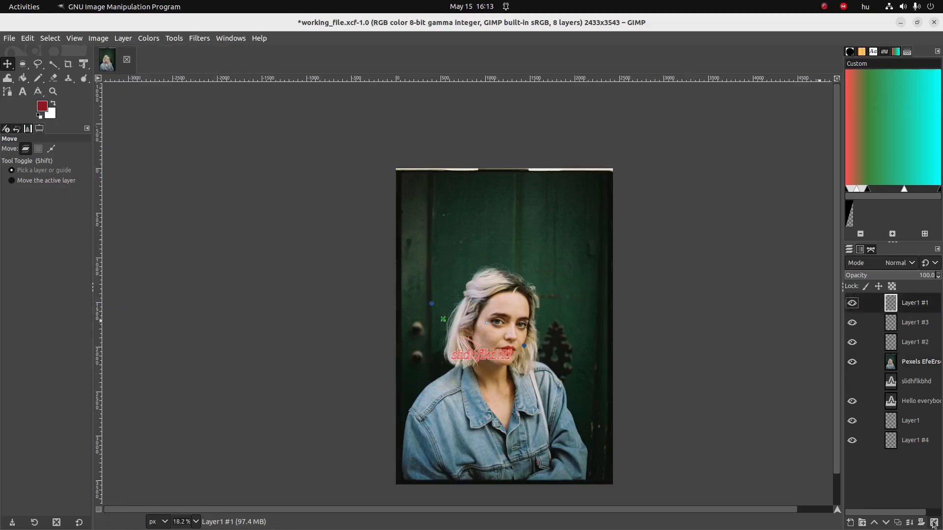
pyautogui.click(933, 522)
pyautogui.click(933, 522)
pyautogui.click(934, 522)
pyautogui.click(891, 324)
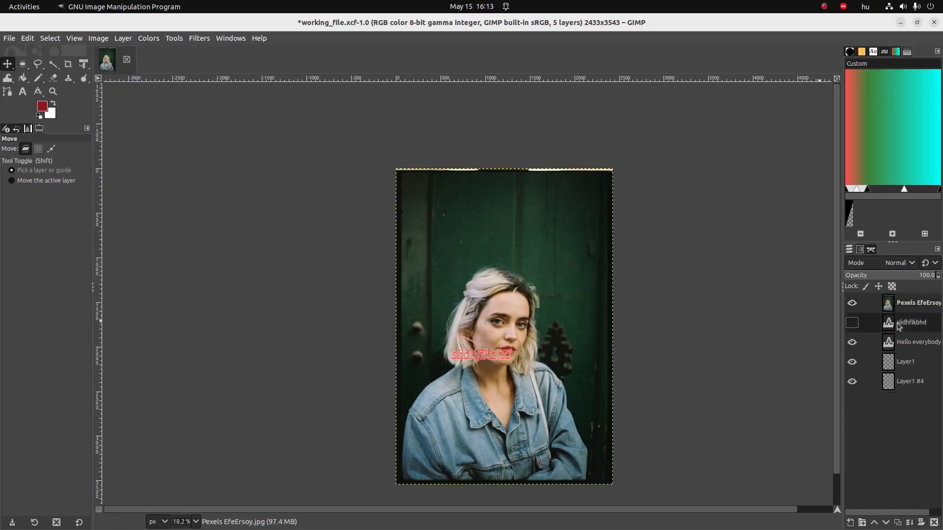
pyautogui.click(933, 522)
pyautogui.click(934, 521)
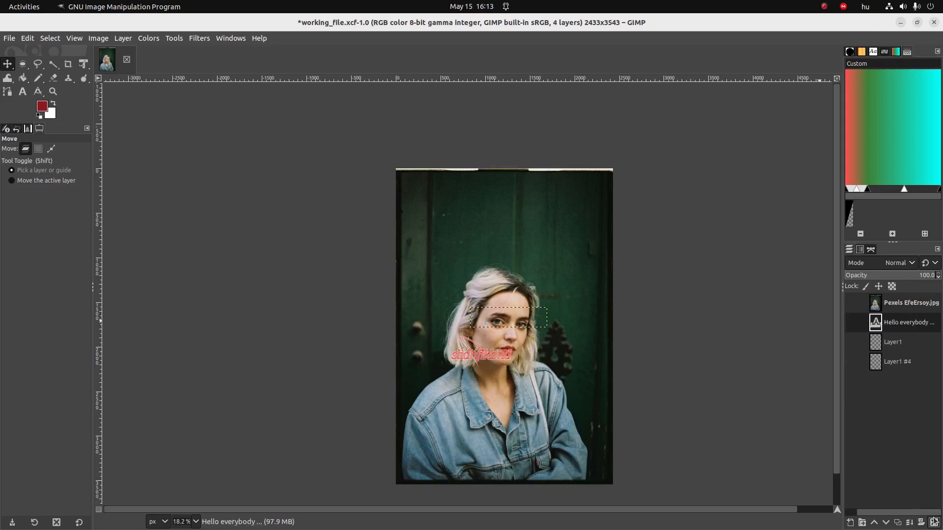
pyautogui.click(934, 522)
pyautogui.click(934, 522)
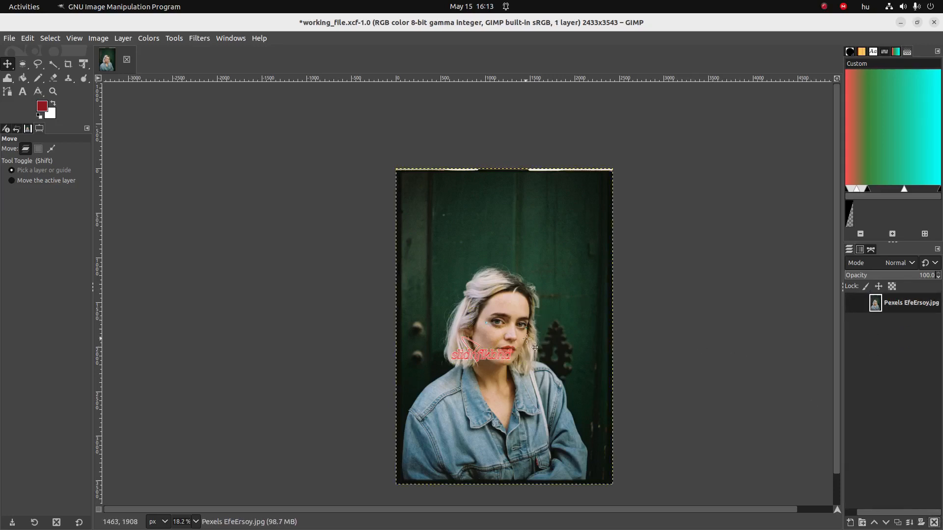
# Step: Delete the slidhflkbhd path from the image and return to the layer list
pyautogui.keyDown('ctrl'); pyautogui.scroll(2, 528, 350); pyautogui.keyUp('ctrl')
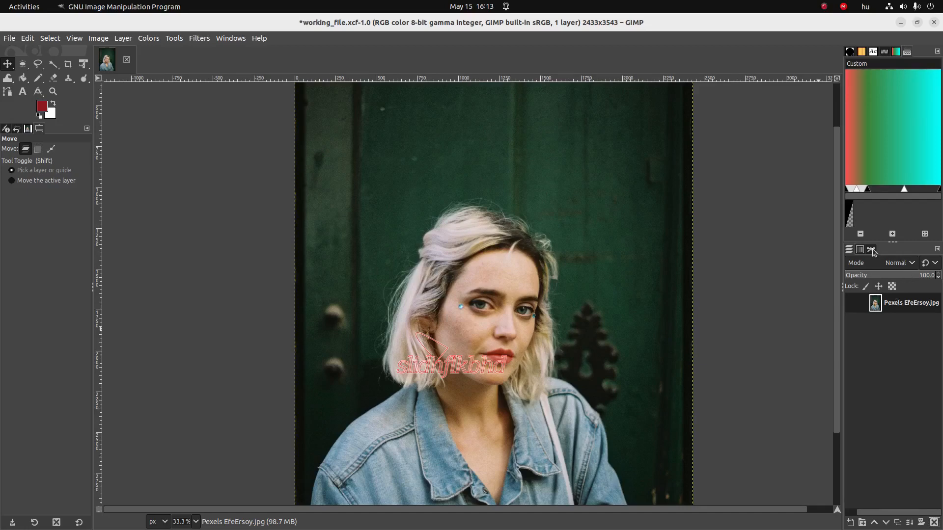
pyautogui.click(872, 250)
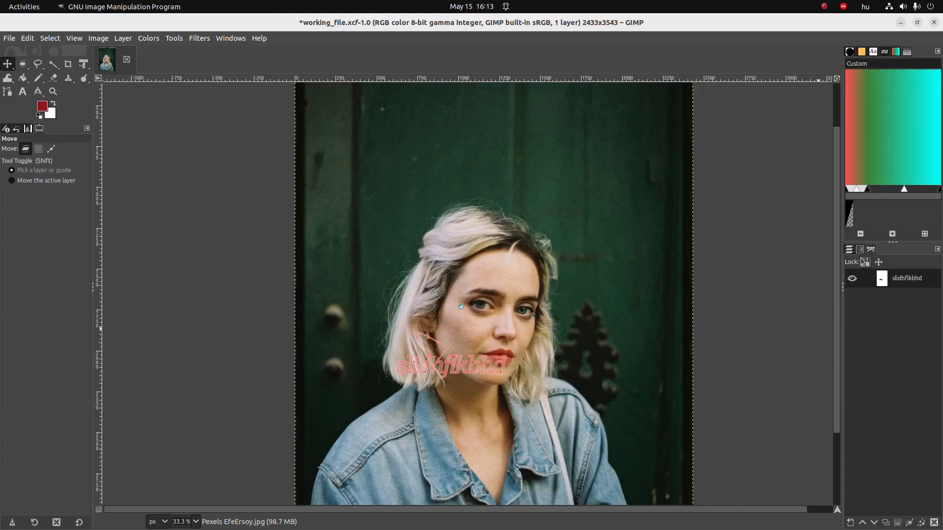
pyautogui.click(934, 522)
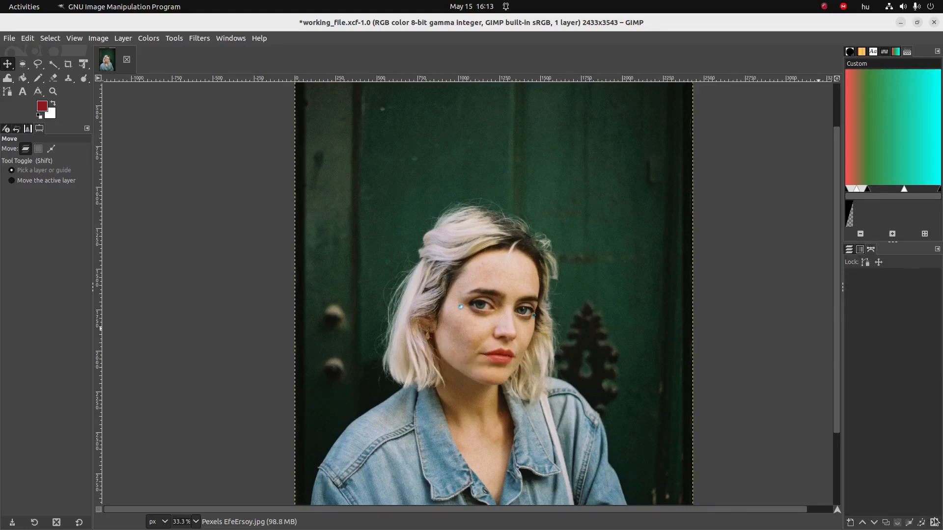
pyautogui.click(848, 250)
pyautogui.scroll(-3, 472, 265)
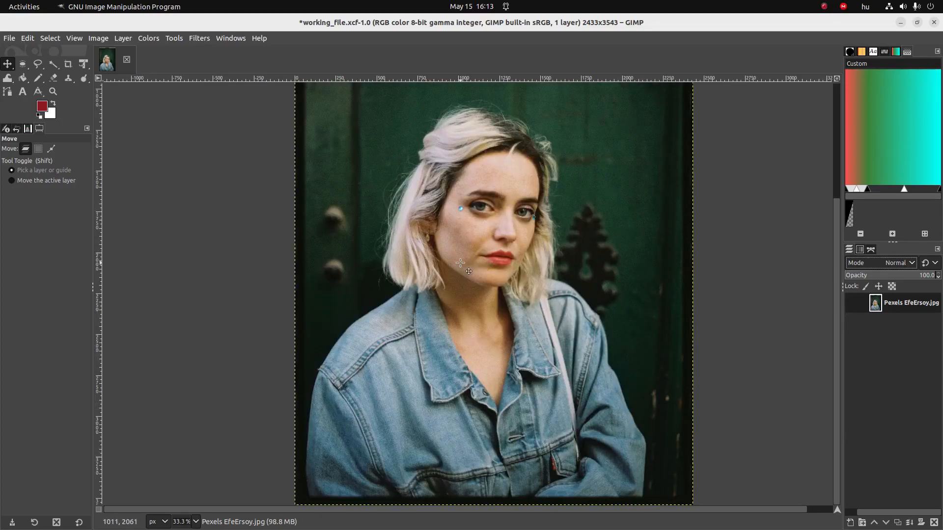
# Step: Switch to the F.Checklist_Gimp document in Google Chrome, review the Selection items, and return to GIMP
pyautogui.hotkey('alt', 'Tab')
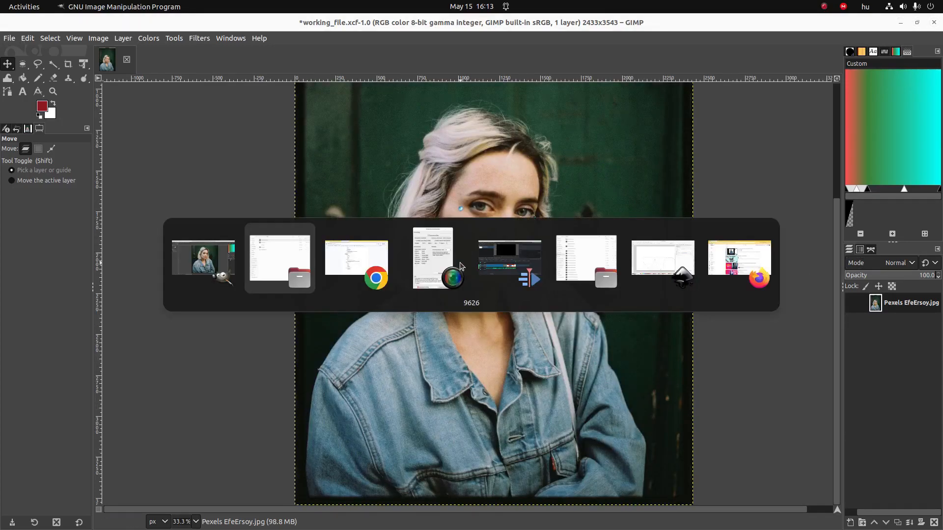
pyautogui.hotkey('alt', 'Tab')
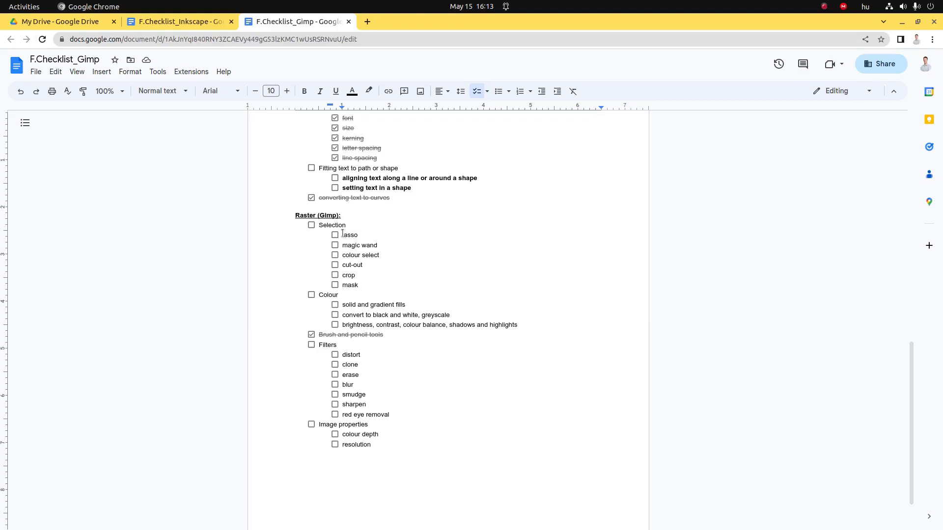
pyautogui.hotkey('alt', 'Tab')
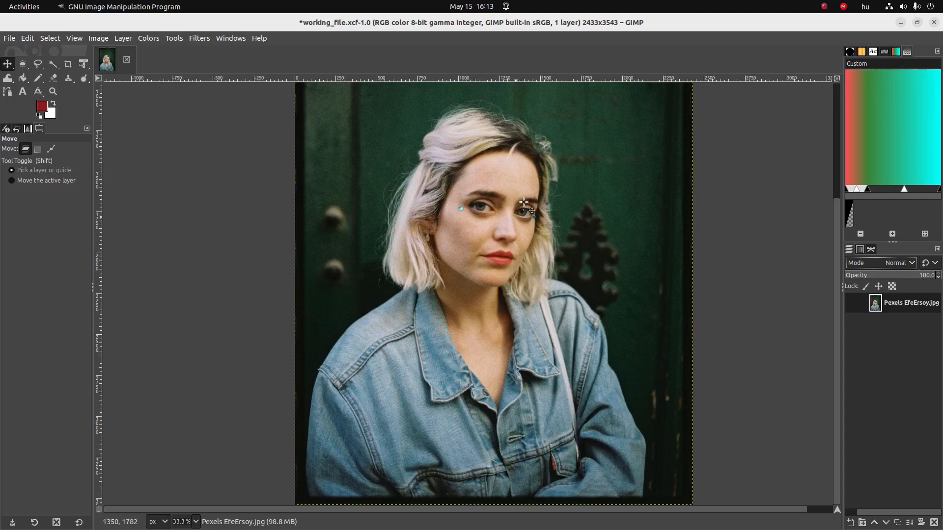
# Step: Try to outline the blue gem beside the woman's eye using Free Select in subtract mode
pyautogui.click(37, 65)
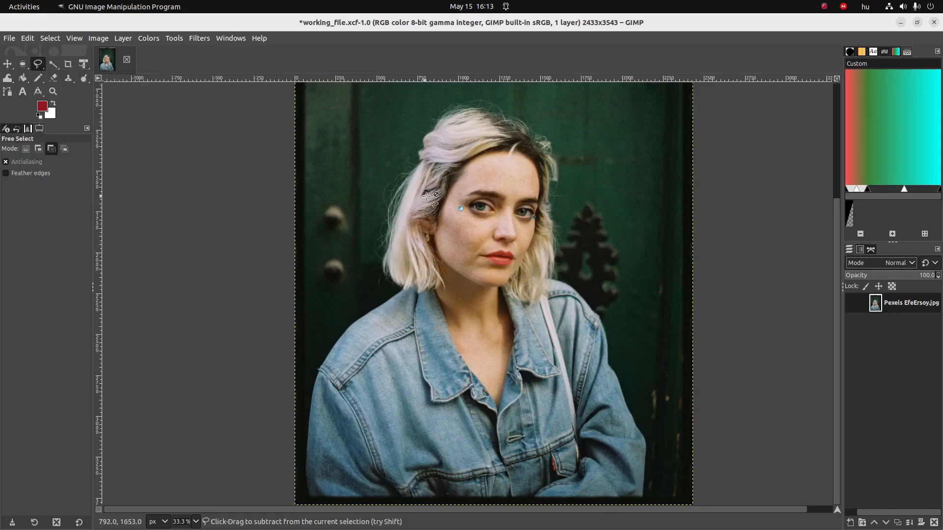
pyautogui.press('1')
pyautogui.scroll(3, 471, 198)
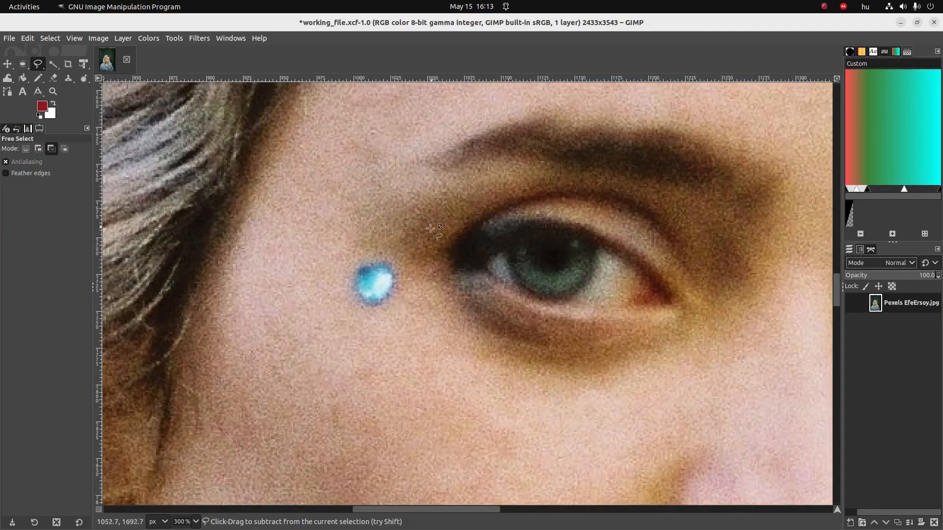
pyautogui.keyDown('ctrl'); pyautogui.click(378, 258); pyautogui.keyUp('ctrl')
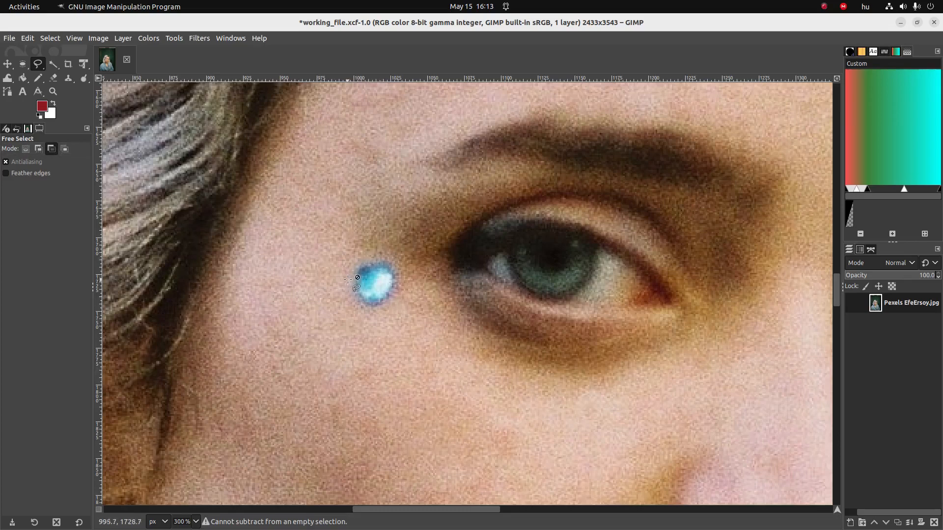
pyautogui.keyDown('ctrl'); pyautogui.click(360, 263); pyautogui.keyUp('ctrl')
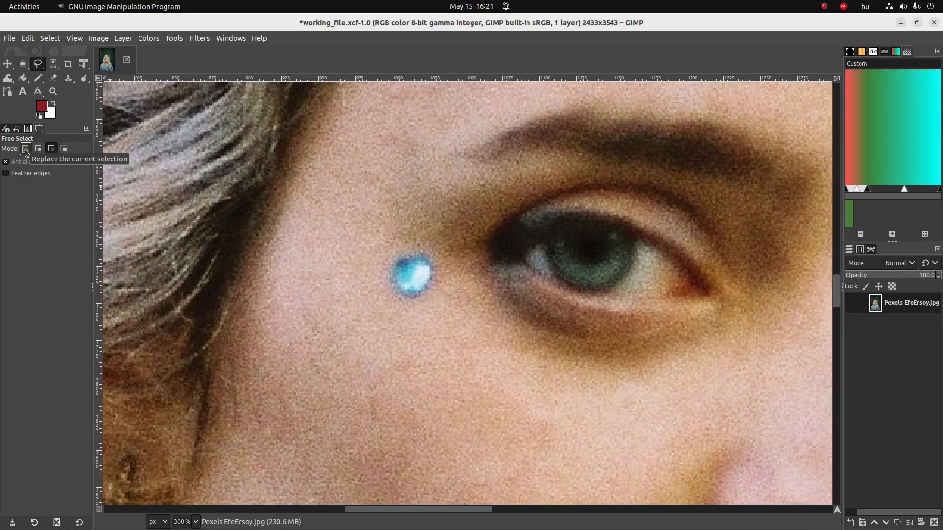
# Step: Outline the blue gem beside the eye with a closed Free Select polygon in replace mode
pyautogui.click(25, 149)
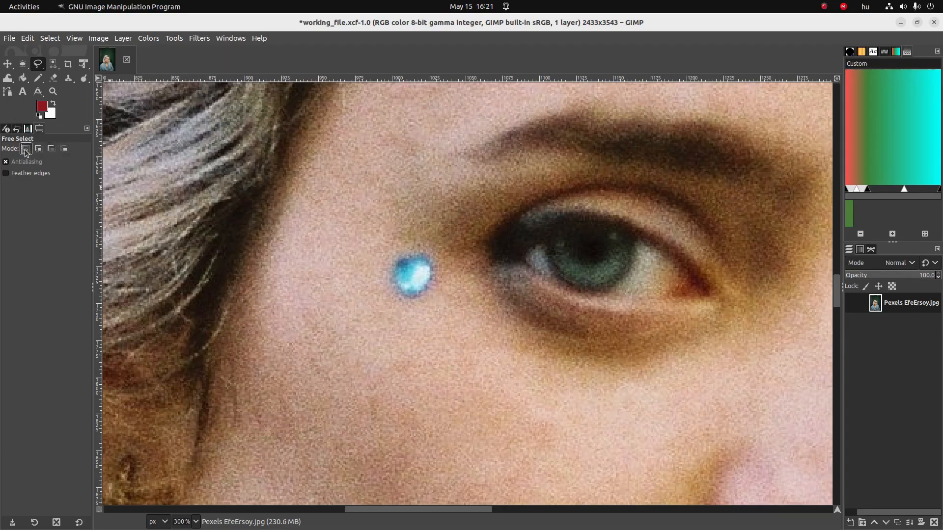
pyautogui.click(394, 283)
pyautogui.click(408, 298)
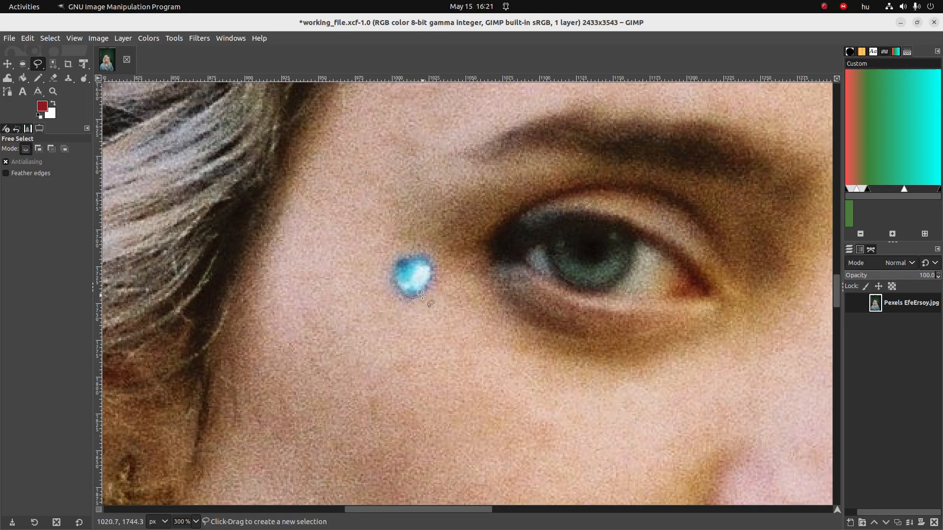
pyautogui.click(422, 295)
pyautogui.click(433, 276)
pyautogui.click(430, 259)
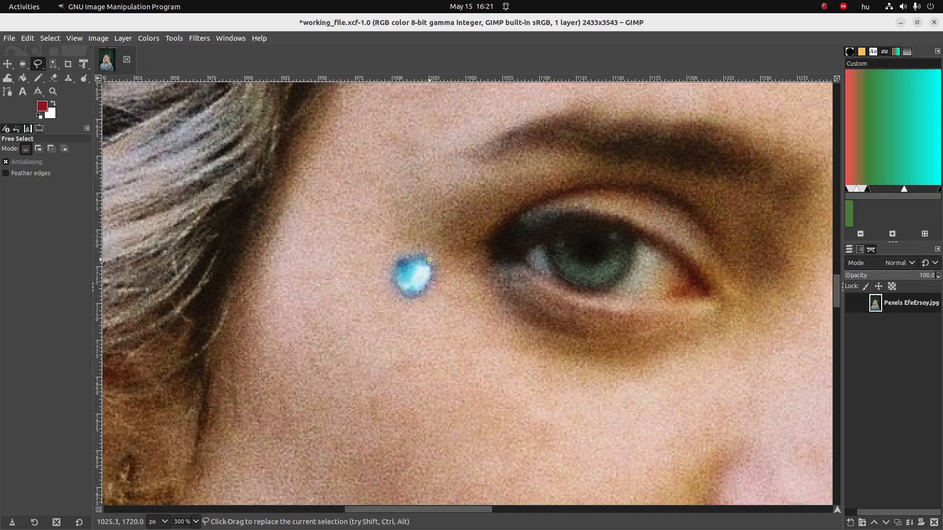
pyautogui.click(422, 255)
pyautogui.click(403, 258)
pyautogui.click(394, 283)
pyautogui.press('Return')
# Step: Delete the selected gem area from the portrait layer and undo the deletion
pyautogui.press('Delete')
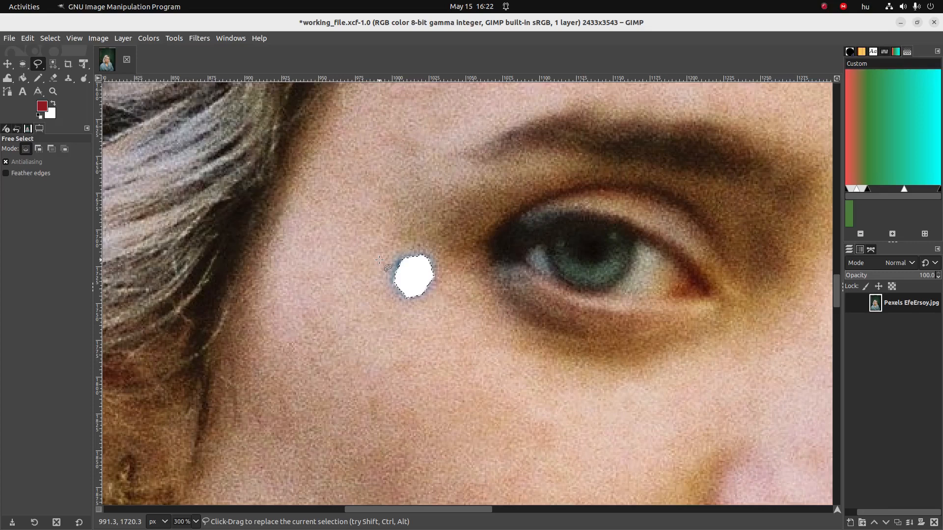
pyautogui.press('ctrl')
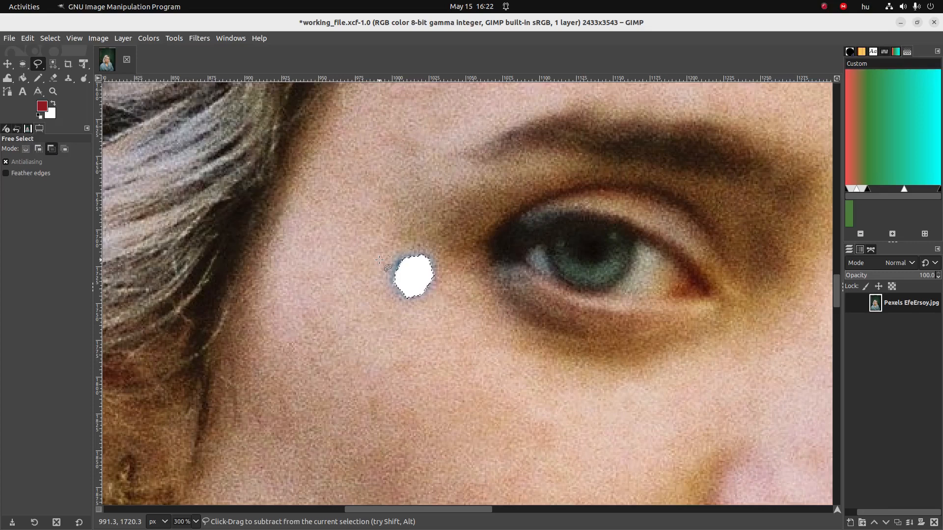
pyautogui.hotkey('ctrl', 'z')
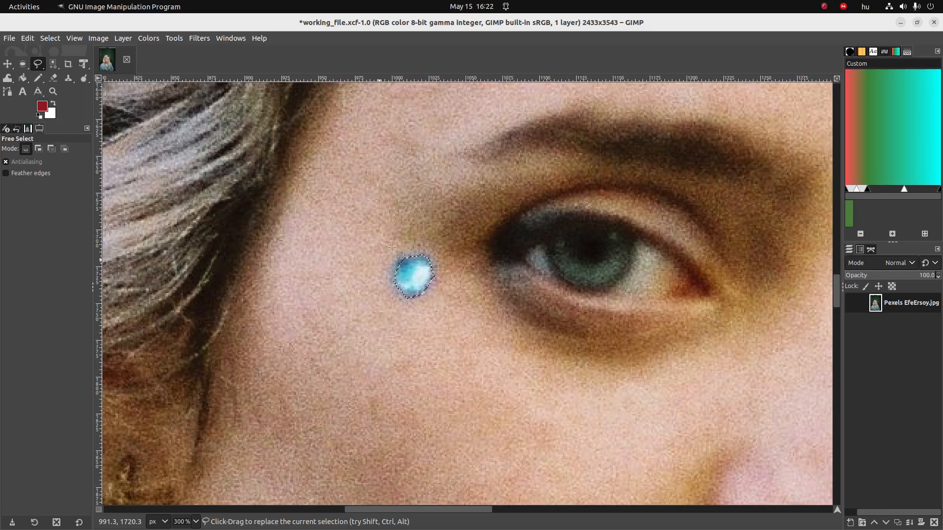
# Step: Add an alpha channel to the portrait layer, then test deleting the selected gem area and undo that deletion
pyautogui.rightClick(900, 306)
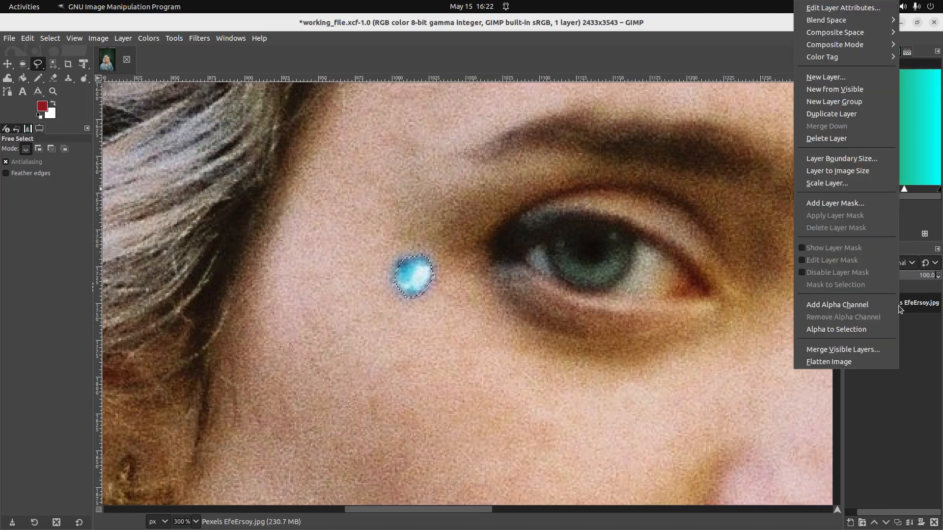
pyautogui.click(830, 305)
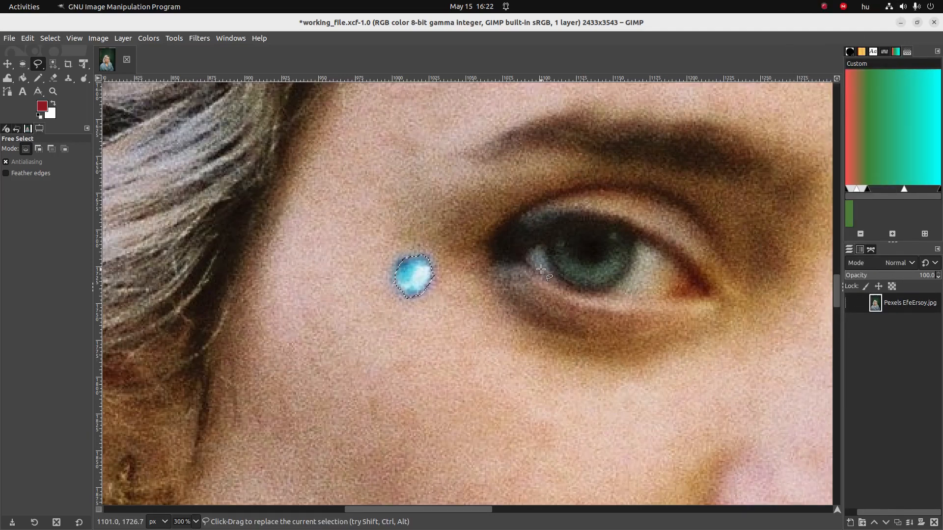
pyautogui.press('Delete')
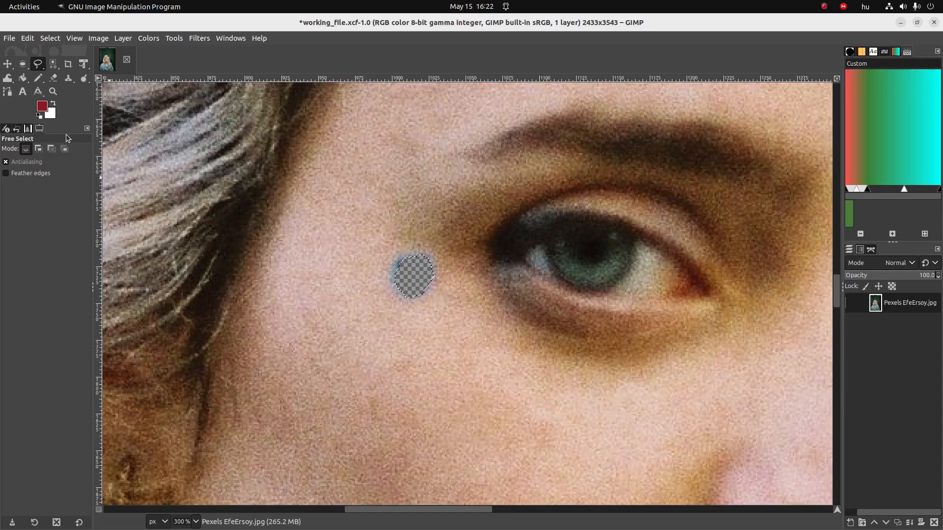
pyautogui.hotkey('ctrl', 'z')
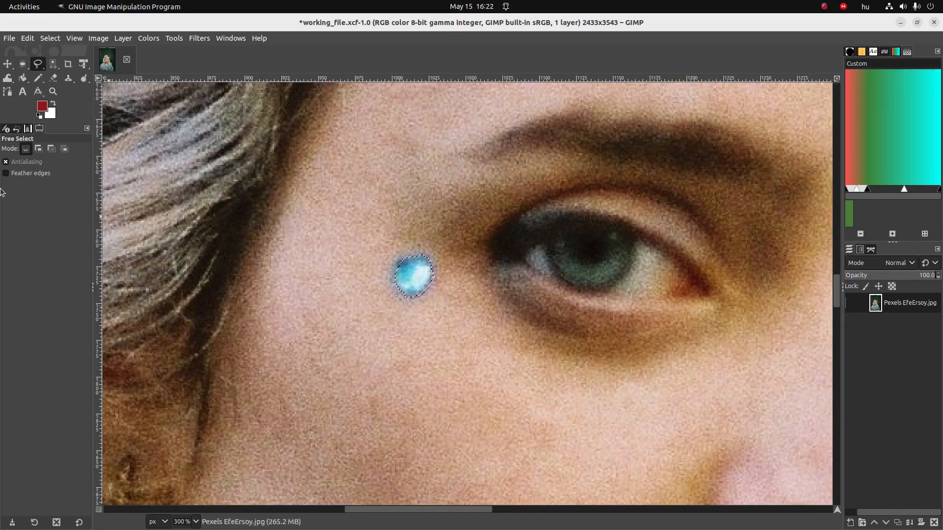
# Step: Extend the gem selection along its left and lower edges using Free Select in add mode
pyautogui.click(39, 149)
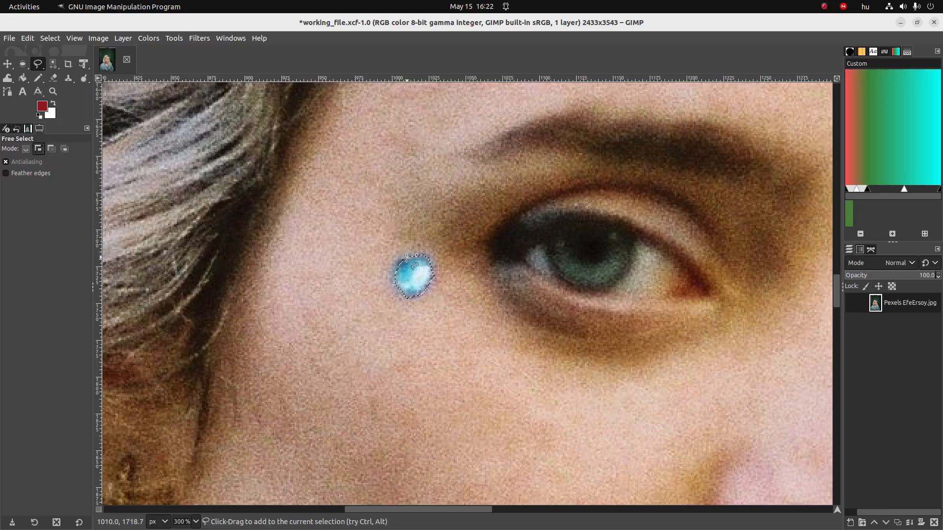
pyautogui.click(394, 263)
pyautogui.click(394, 282)
pyautogui.click(405, 296)
pyautogui.click(420, 296)
pyautogui.click(407, 258)
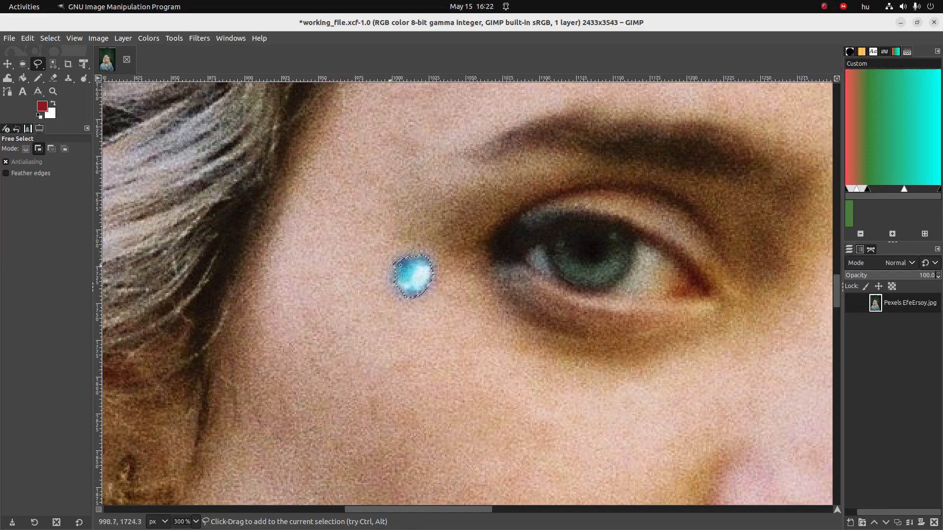
pyautogui.click(405, 303)
pyautogui.click(419, 301)
# Step: Trim the excess below the gem from the selection using Free Select in subtract mode
pyautogui.click(51, 149)
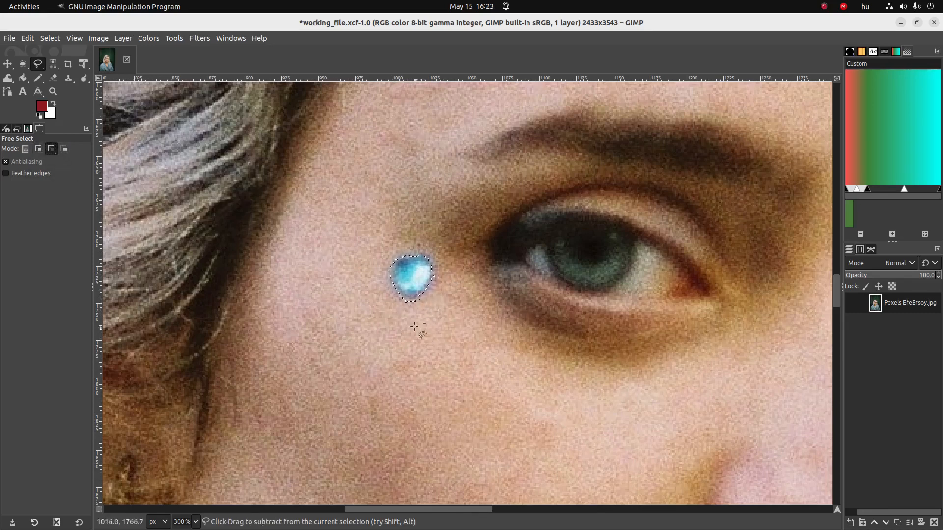
pyautogui.click(397, 303)
pyautogui.click(422, 297)
pyautogui.click(411, 319)
pyautogui.click(396, 303)
# Step: Test deleting the refined gem selection, undo the deletion, and clear the selection
pyautogui.press('Delete')
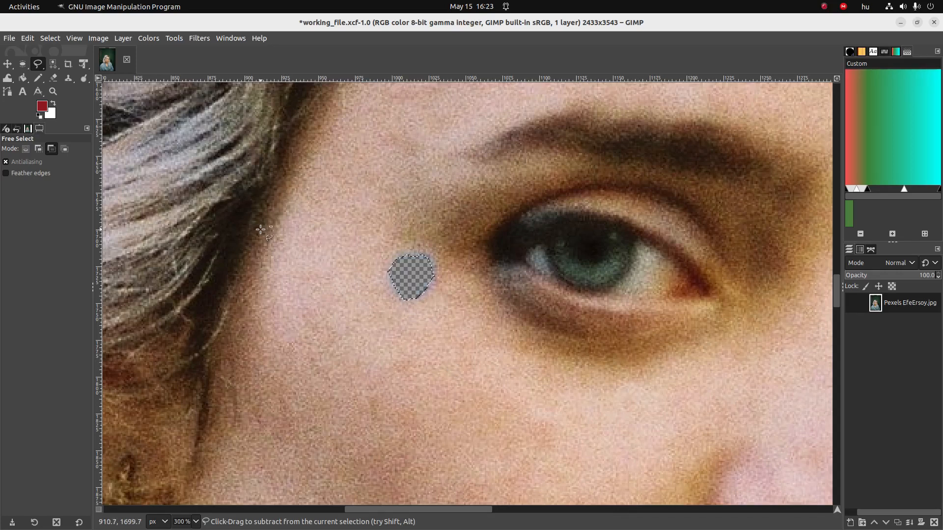
pyautogui.hotkey('ctrl', 'z')
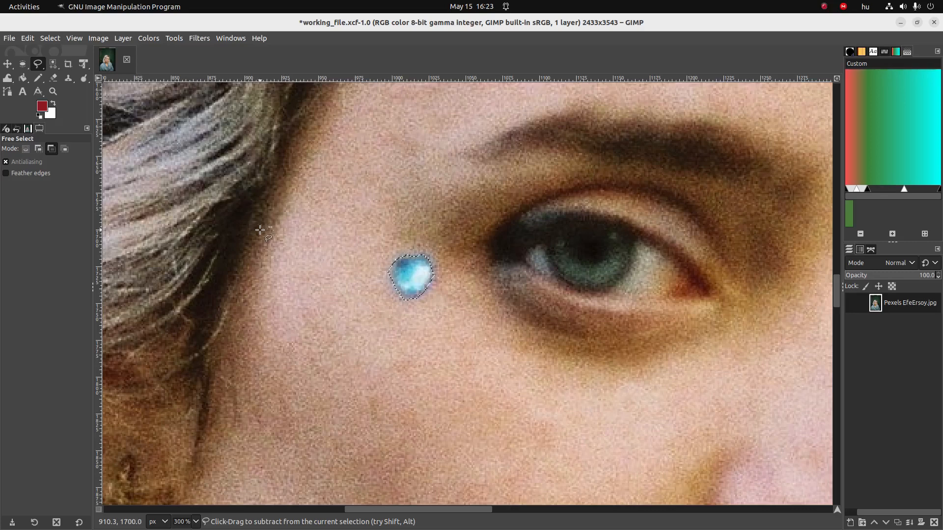
pyautogui.hotkey('ctrl', 'shift', 'a')
# Step: Draw an elliptical selection about 27 × 29 px around the blue gem and set Ellipse Select to subtract mode
pyautogui.click(24, 64)
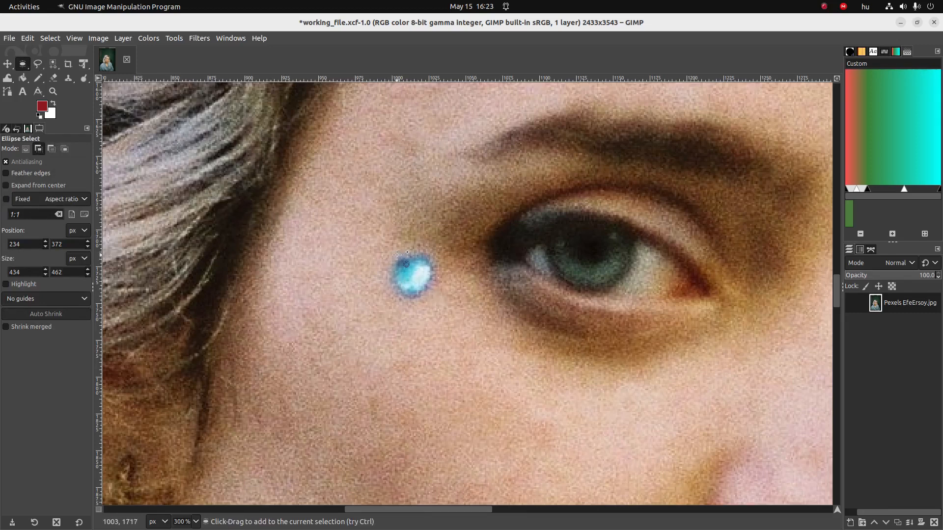
pyautogui.moveTo(396, 254); pyautogui.dragTo(434, 295)
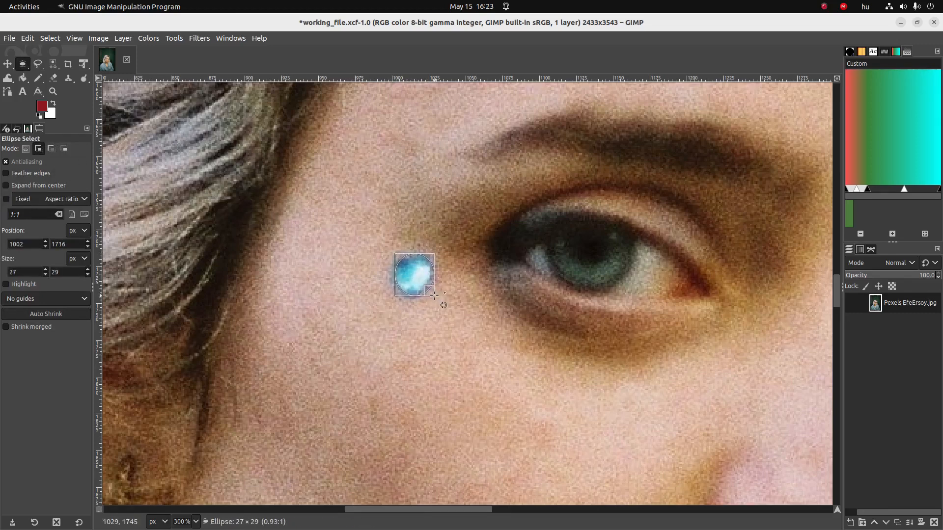
pyautogui.click(52, 149)
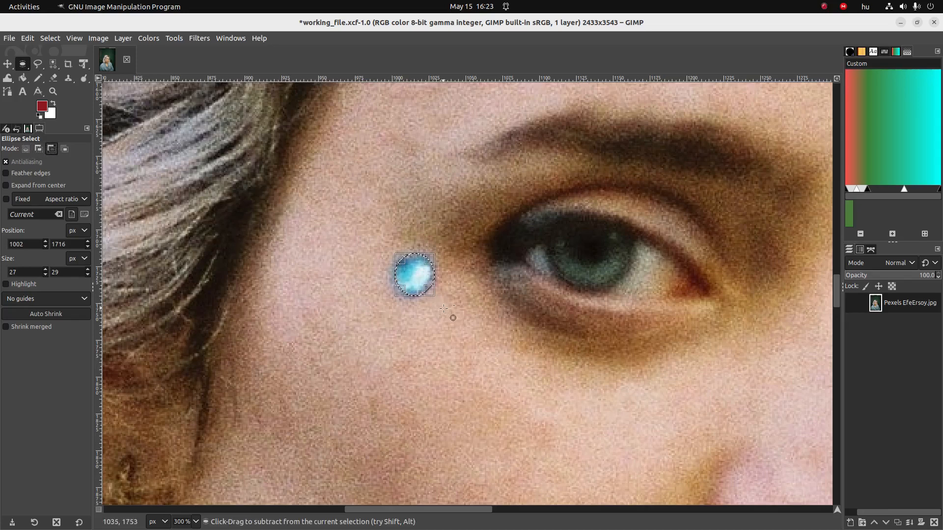
# Step: Test subtracting an ellipse about 22 × 23 px from the gem selection and replacing it with one about 25 × 40 px, and undo both
pyautogui.moveTo(443, 308); pyautogui.dragTo(410, 274)
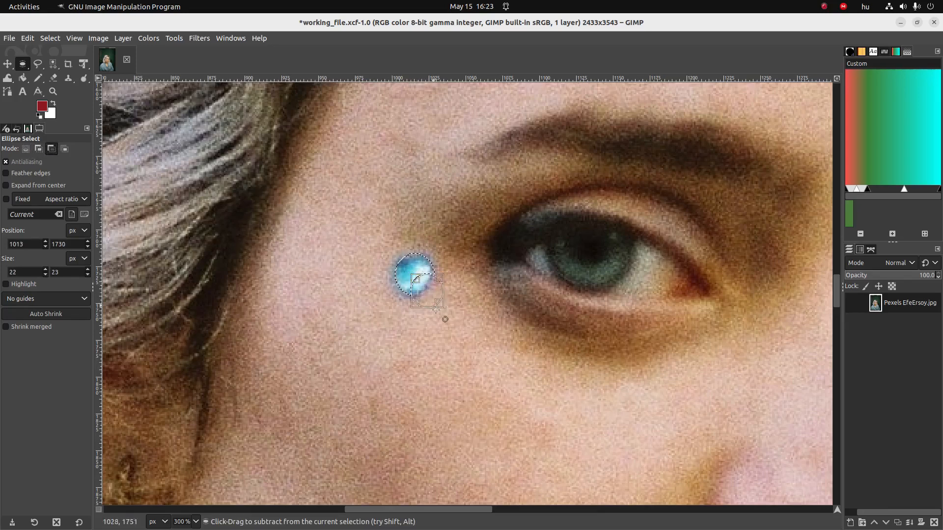
pyautogui.click(467, 323)
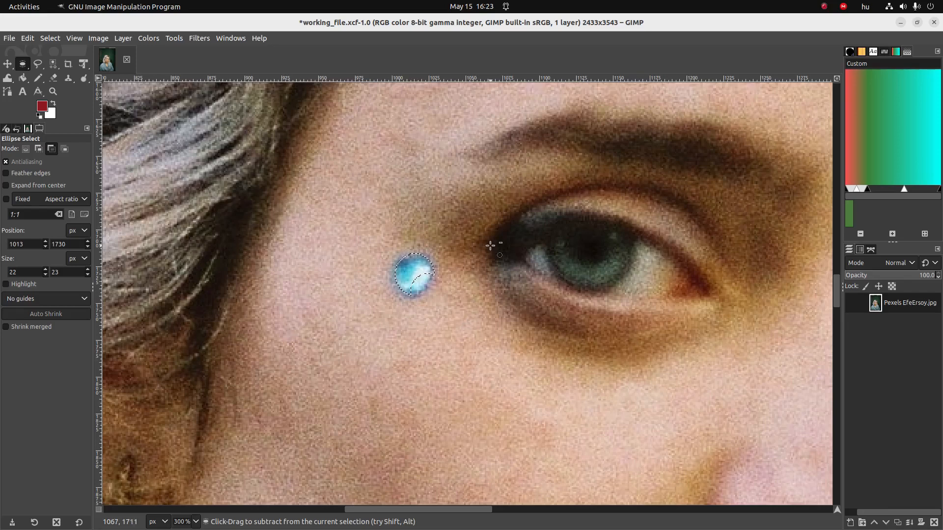
pyautogui.click(26, 149)
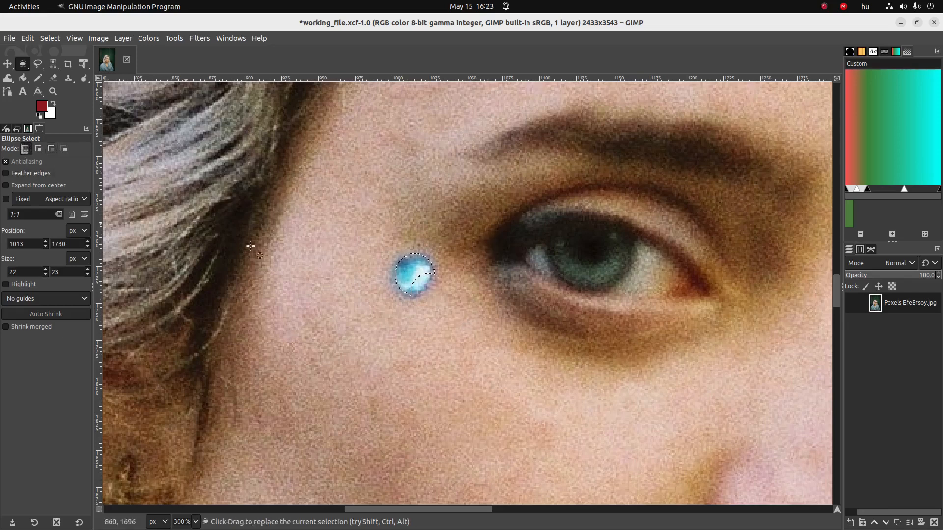
pyautogui.moveTo(382, 269); pyautogui.dragTo(419, 329)
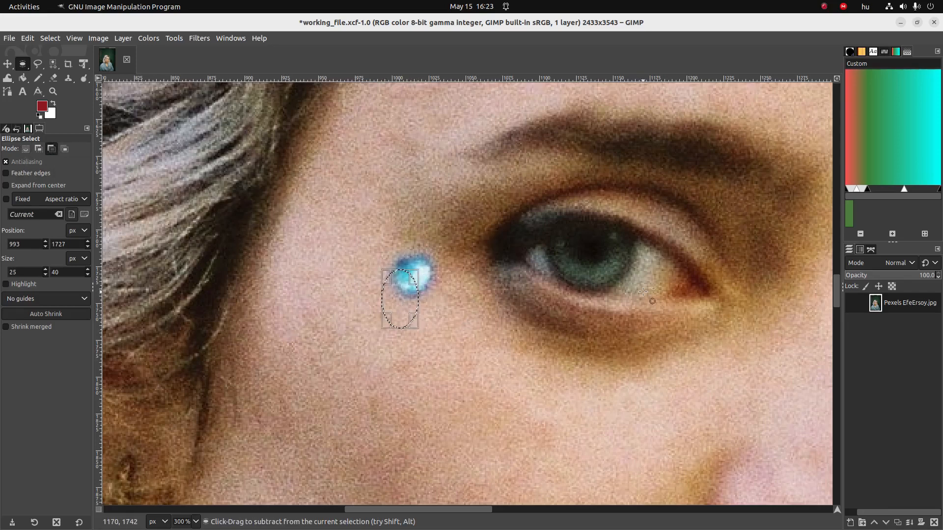
pyautogui.press('Escape')
pyautogui.press('ctrl')
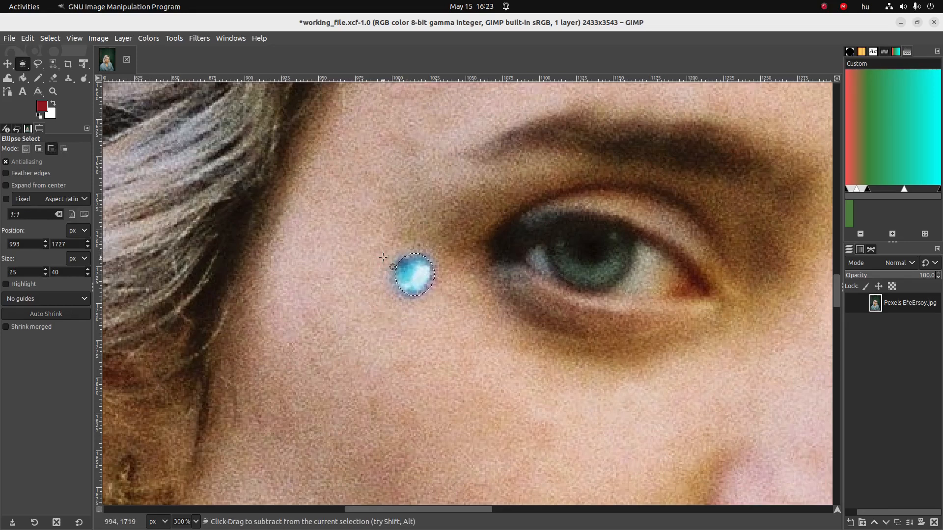
# Step: Add a rectangle about 48 × 42 px above the gem to the selection using Rectangle Select
pyautogui.click(22, 64)
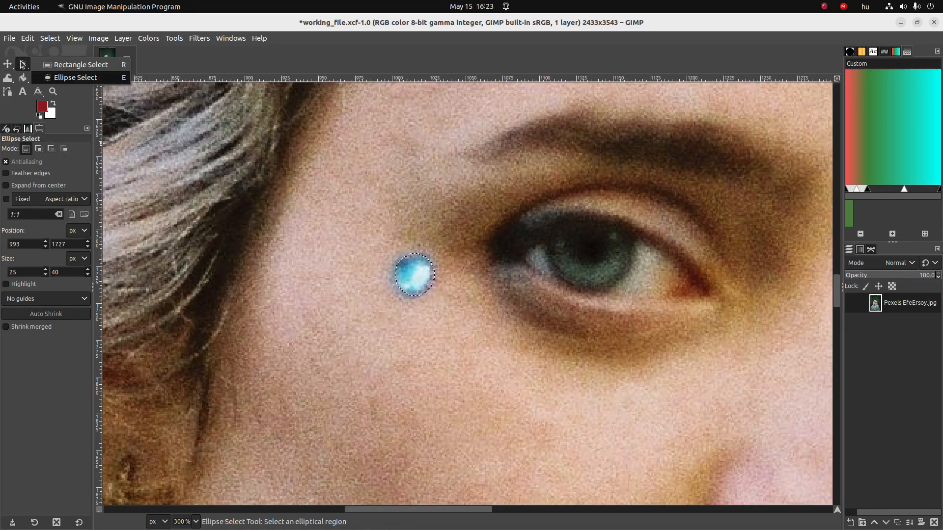
pyautogui.click(52, 66)
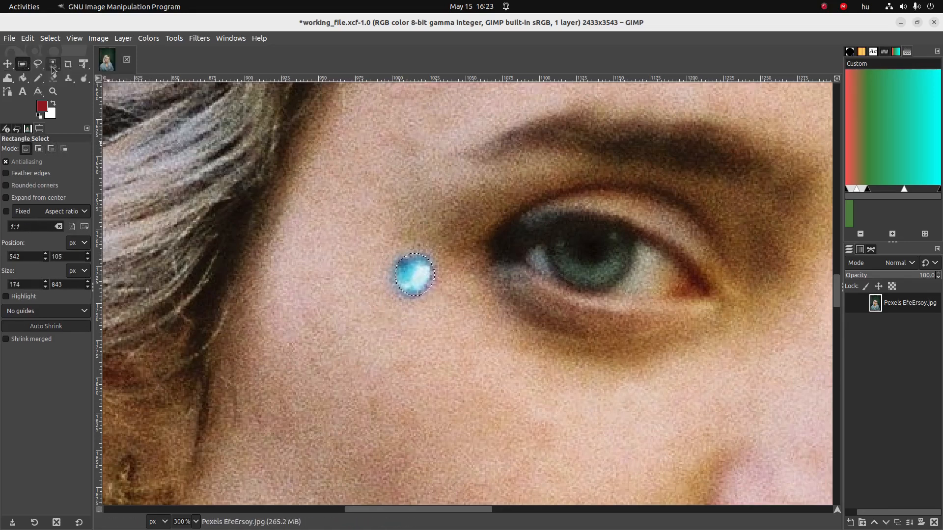
pyautogui.click(39, 149)
pyautogui.moveTo(373, 199); pyautogui.dragTo(444, 260)
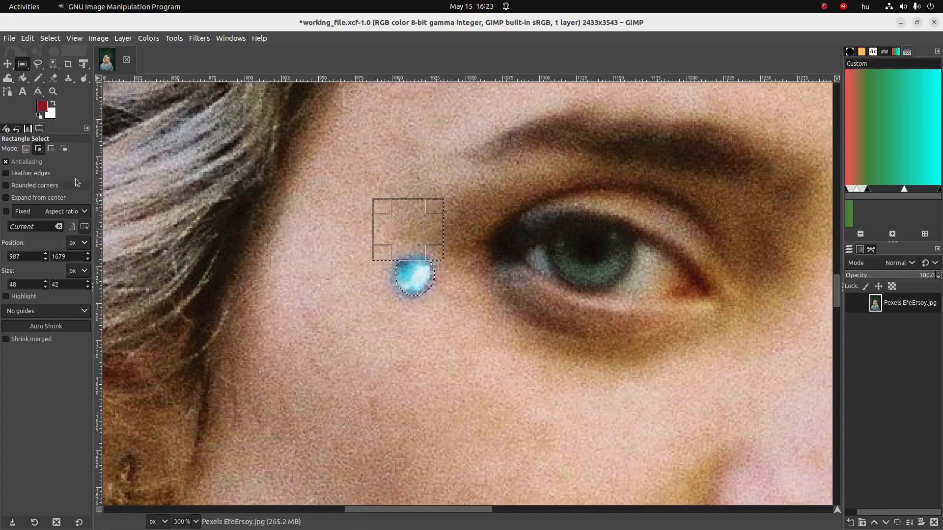
# Step: Subtract a rectangle about 56 × 35 px from the upper-right part of the added rectangular area
pyautogui.click(52, 149)
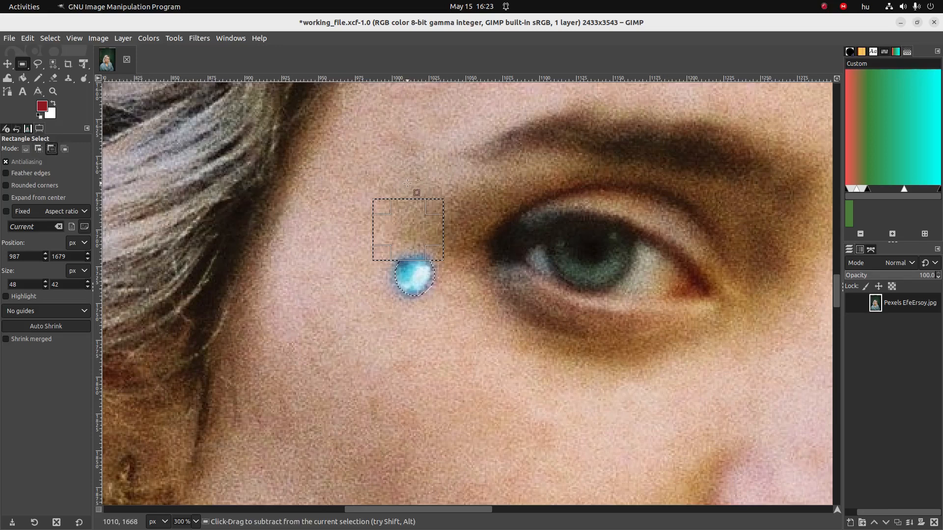
pyautogui.moveTo(407, 183); pyautogui.dragTo(489, 234)
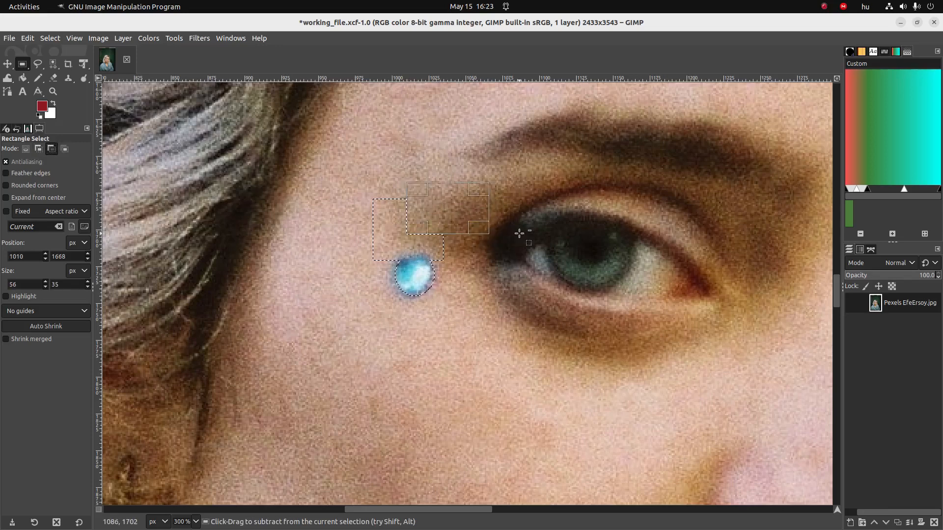
pyautogui.press('Return')
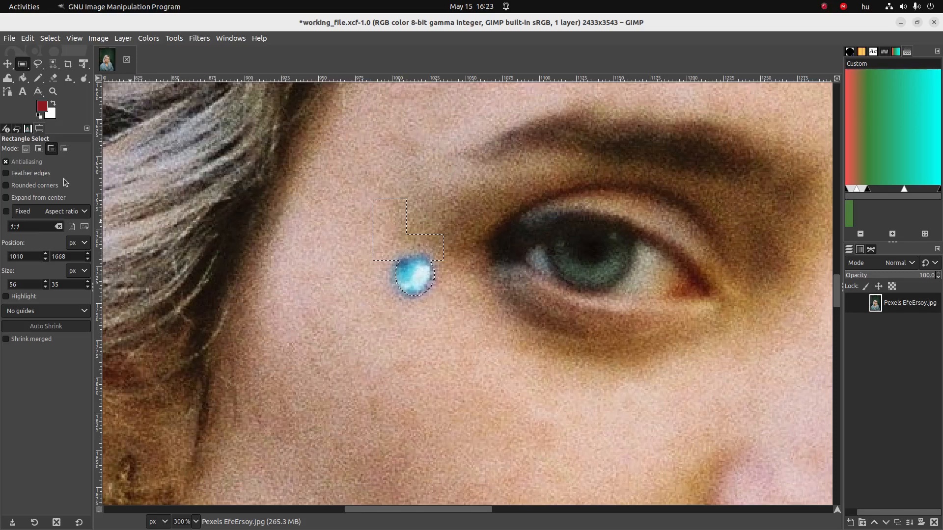
# Step: Undo the test selections around the gem
pyautogui.hotkey('ctrl', 'z')
pyautogui.hotkey('ctrl', 'z')
pyautogui.hotkey('ctrl', 'z')
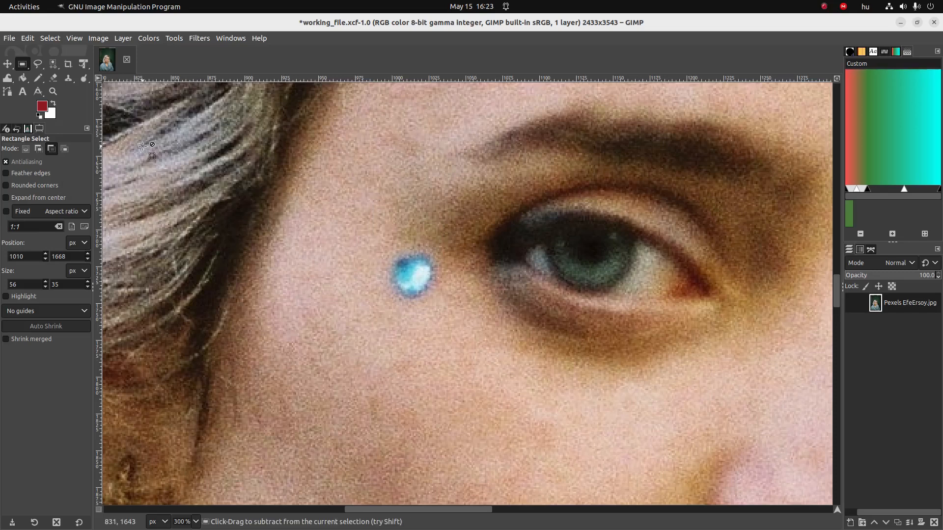
# Step: Switch to Chrome and close the GitLab issue page to return to the F.Checklist_Gimp document
pyautogui.hotkey('alt', 'Tab')
pyautogui.hotkey('alt', 'Tab')
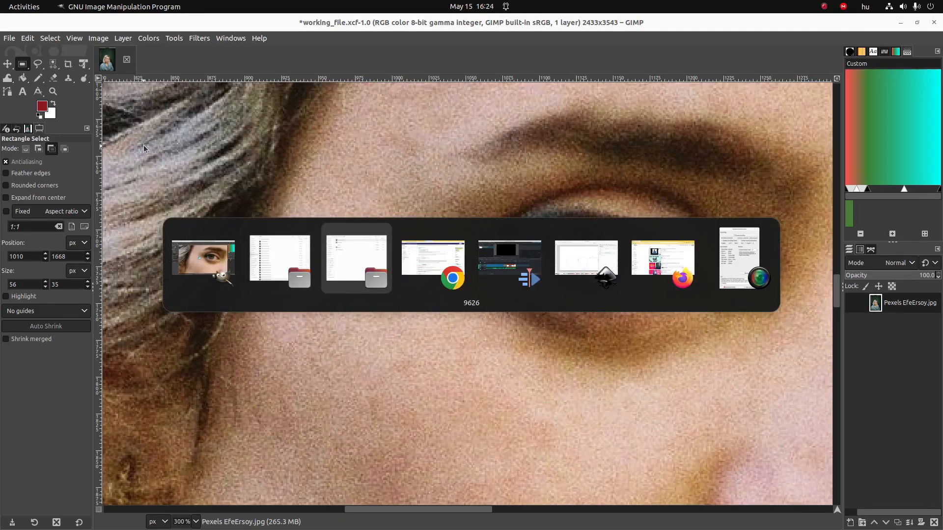
pyautogui.hotkey('alt', 'Tab')
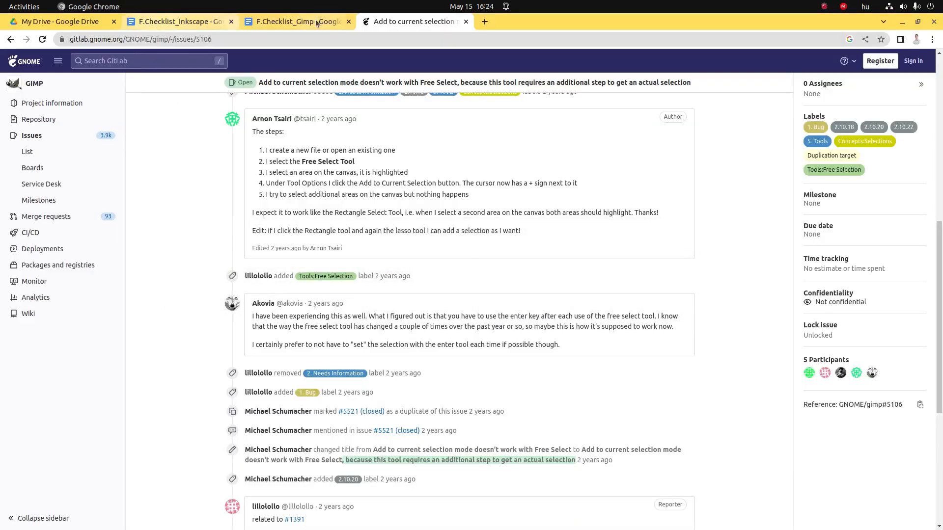
pyautogui.hotkey('ctrl', 'w')
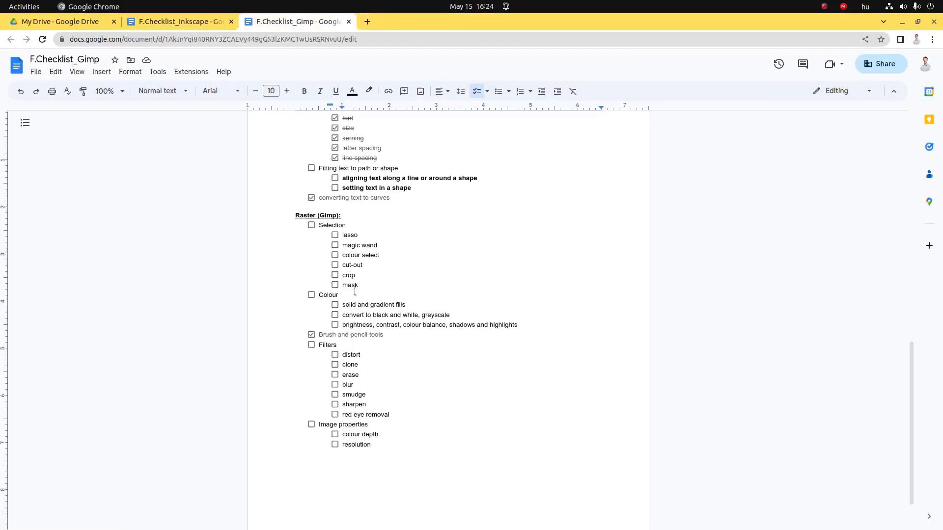
# Step: Check off lasso, cut-out and crop under Selection in the Raster (Gimp) checklist
pyautogui.click(335, 235)
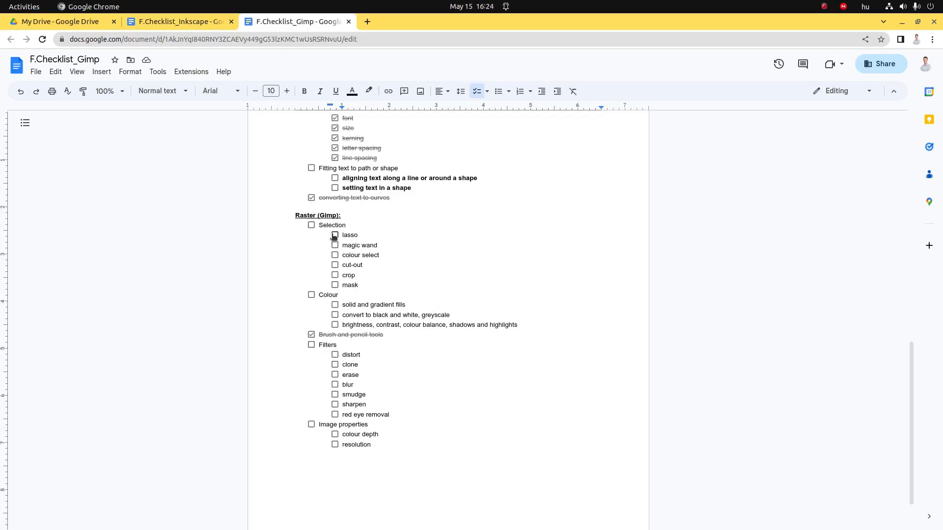
pyautogui.click(335, 265)
pyautogui.click(335, 275)
pyautogui.moveTo(343, 255); pyautogui.dragTo(409, 256)
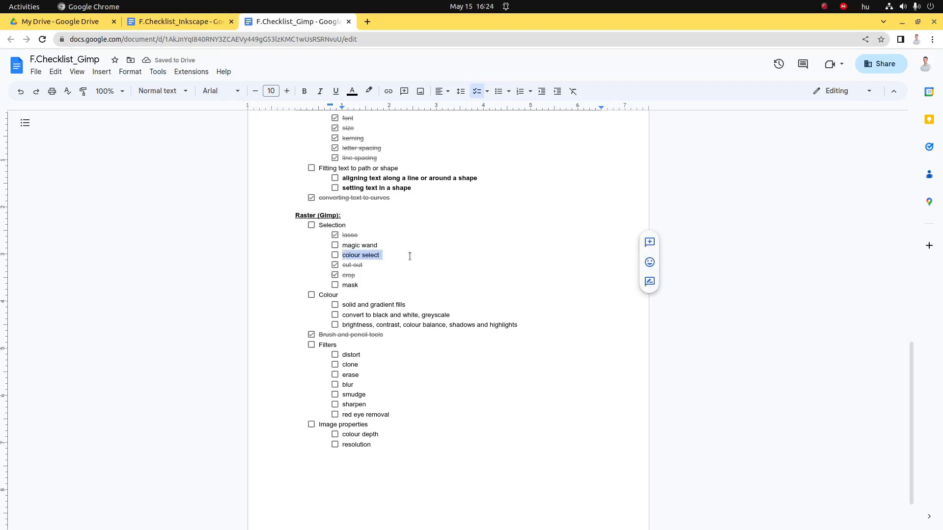
pyautogui.moveTo(351, 246); pyautogui.dragTo(371, 247)
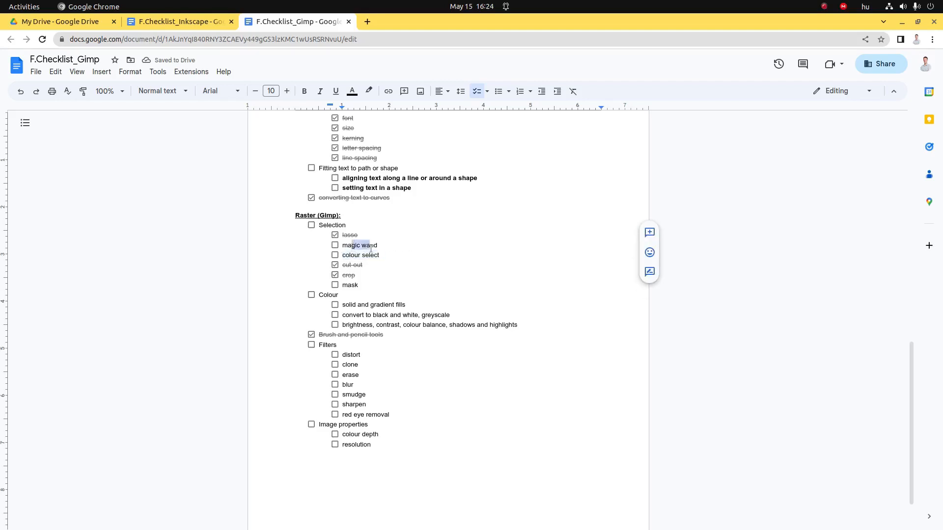
# Step: Switch to GIMP and select the gem's bright highlight using Select by Color in replace mode at threshold 15
pyautogui.hotkey('alt', 'Tab')
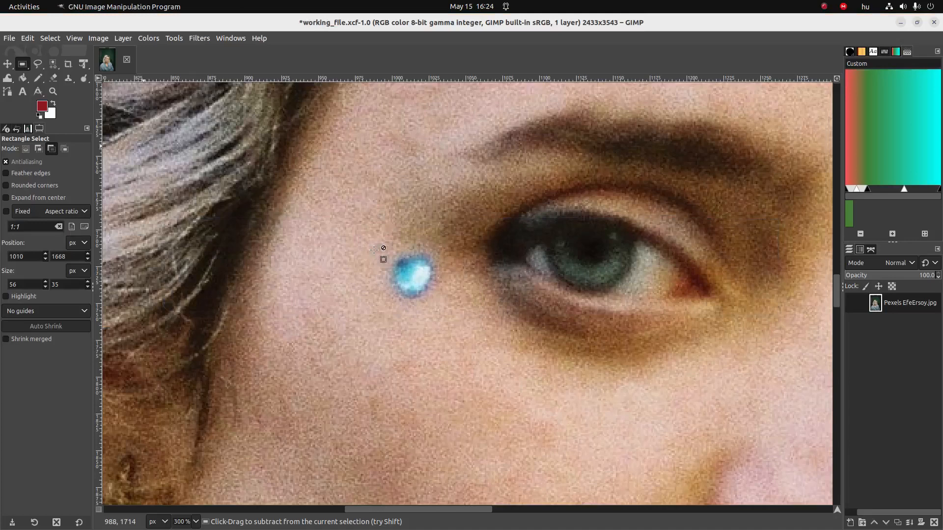
pyautogui.click(55, 64)
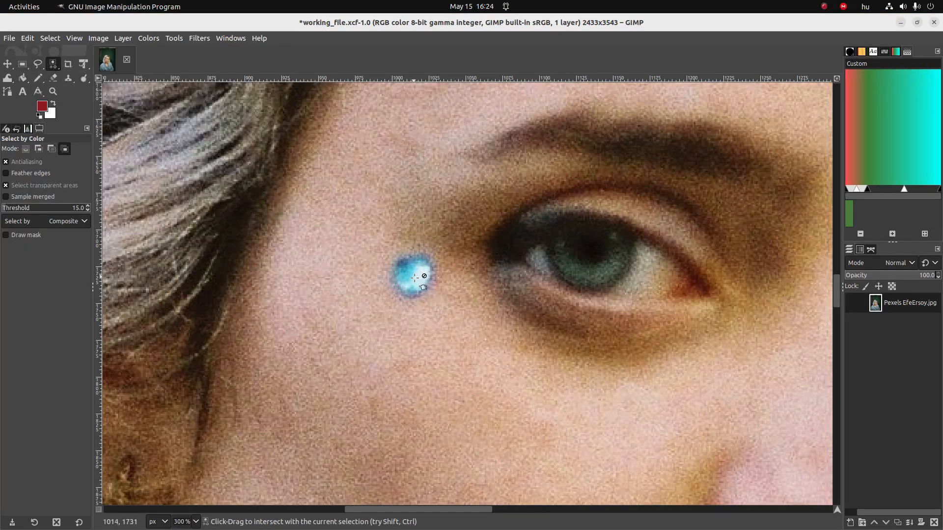
pyautogui.click(22, 148)
pyautogui.click(421, 275)
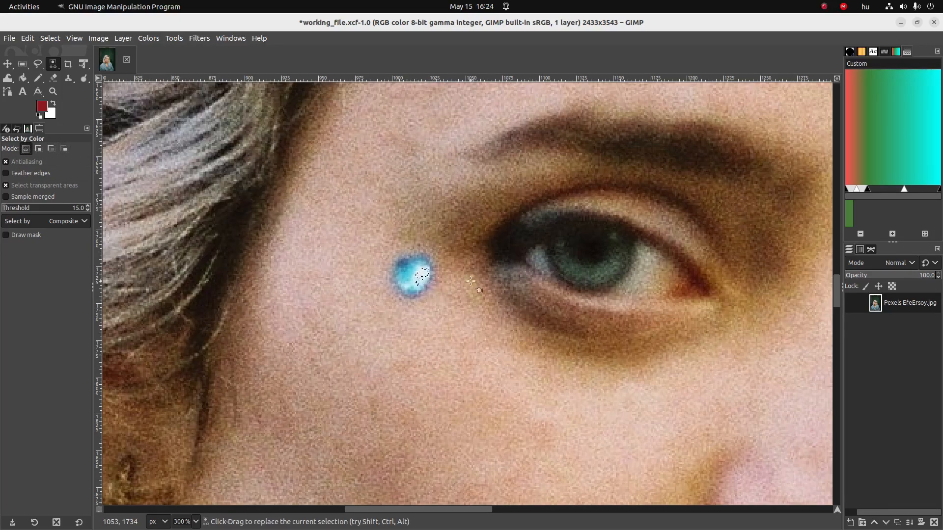
pyautogui.keyDown('ctrl'); pyautogui.scroll(-4, 470, 280); pyautogui.keyUp('ctrl')
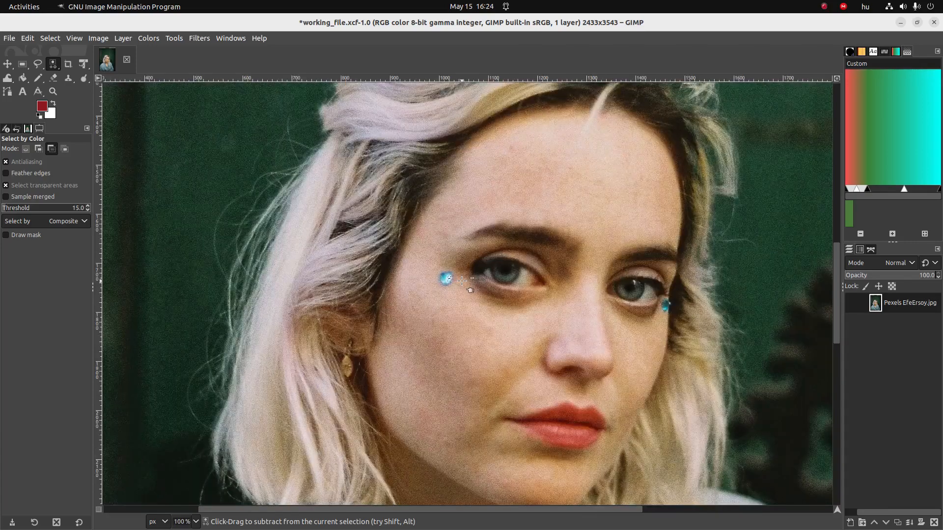
pyautogui.keyDown('ctrl'); pyautogui.scroll(2, 462, 281); pyautogui.keyUp('ctrl')
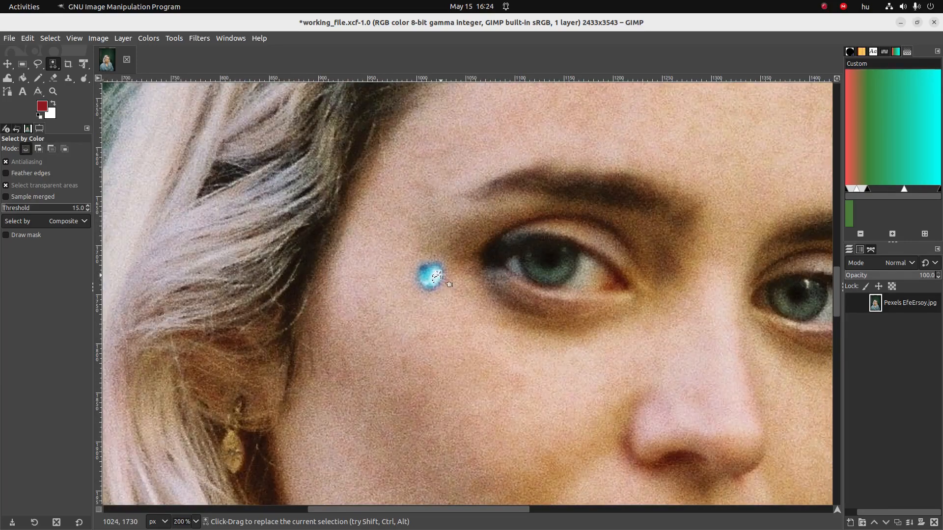
pyautogui.keyDown('ctrl'); pyautogui.scroll(-1, 395, 196); pyautogui.keyUp('ctrl')
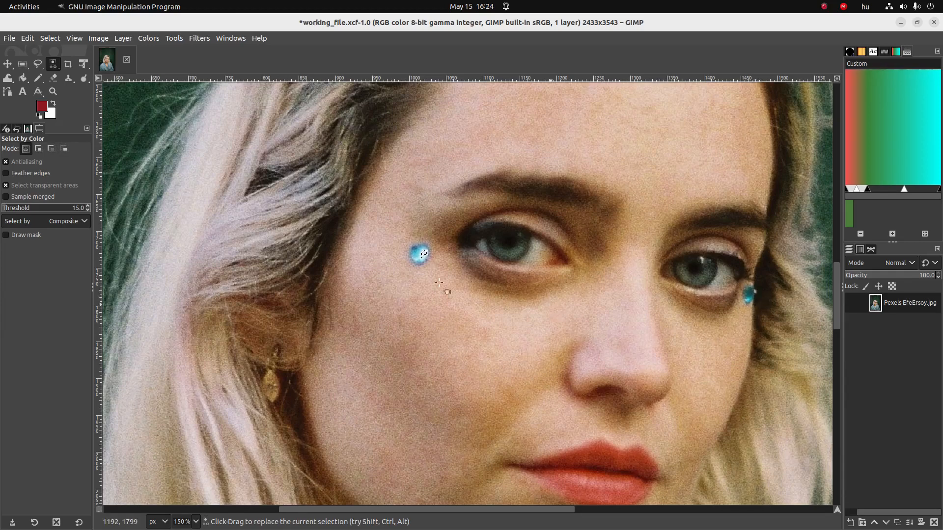
# Step: Add the gem's darker blue tones to the color selection
pyautogui.press('shift')
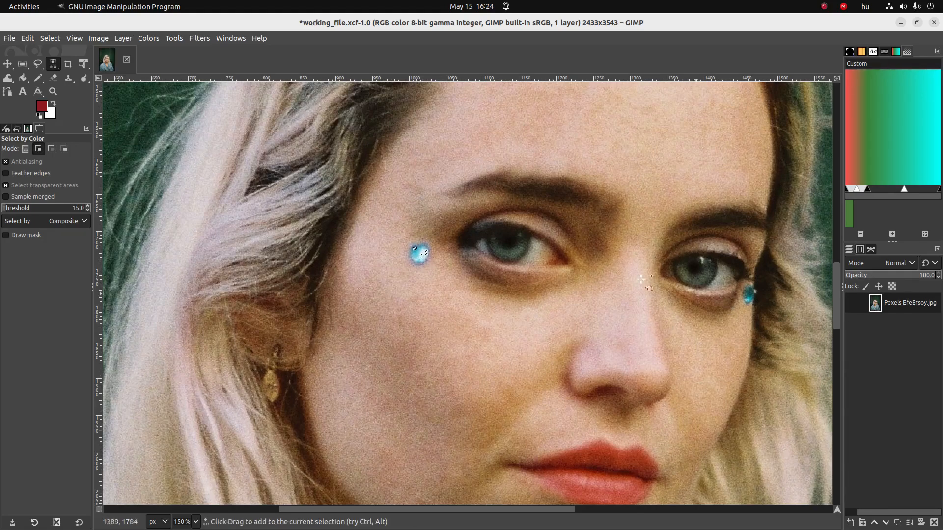
pyautogui.scroll(4, 418, 252)
pyautogui.keyDown('shift'); pyautogui.click(416, 256); pyautogui.keyUp('shift')
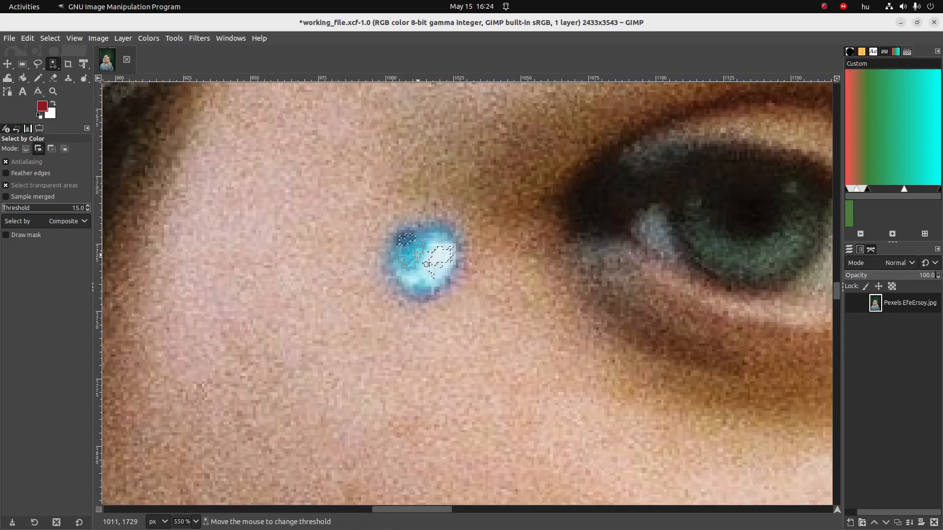
pyautogui.keyDown('shift'); pyautogui.click(411, 247); pyautogui.keyUp('shift')
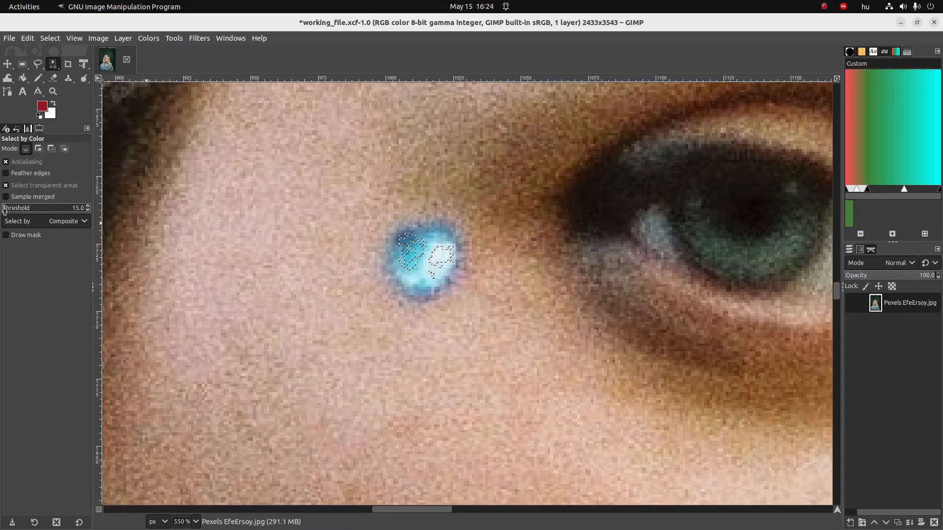
# Step: Set the Select by Color threshold to 6 and reselect from the gem's blue area
pyautogui.moveTo(5, 207); pyautogui.dragTo(4, 208)
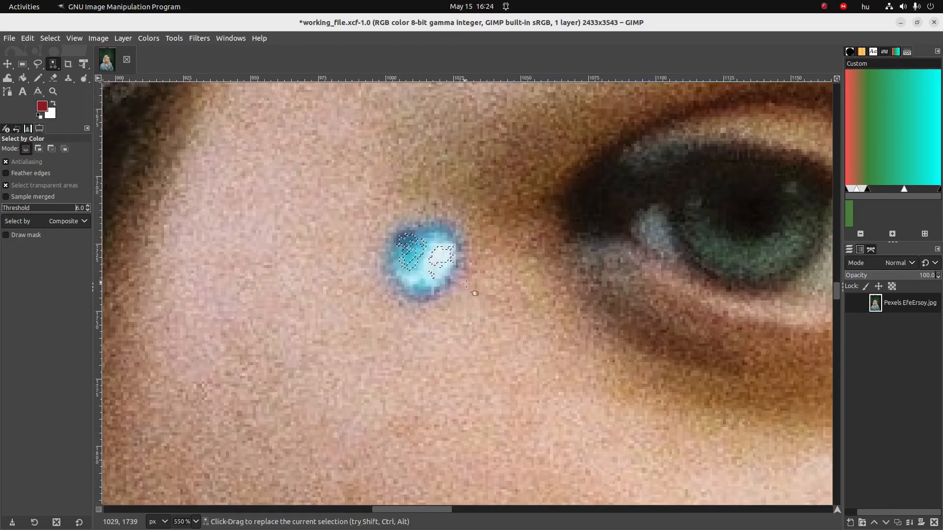
pyautogui.click(415, 270)
pyautogui.press('shift')
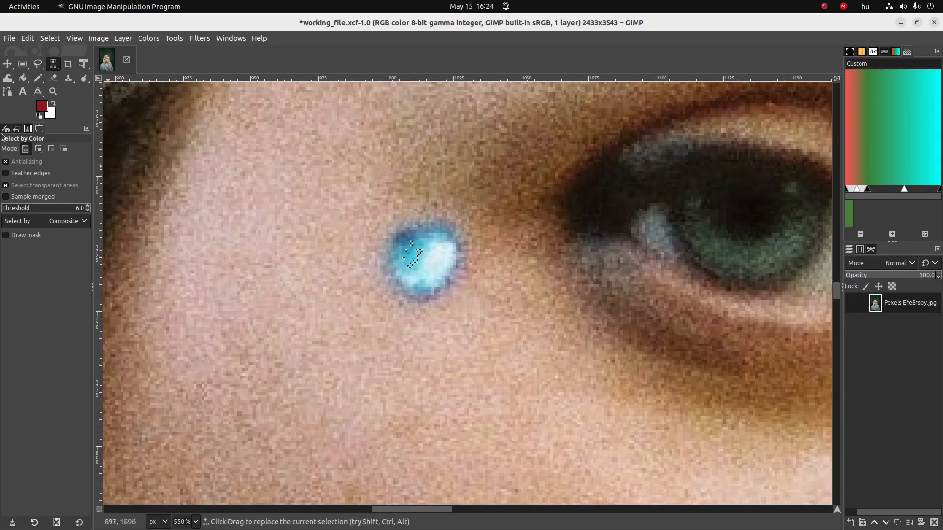
# Step: Set the threshold to 0, select a color in the gem's bright area, and add another color there
pyautogui.click(4, 211)
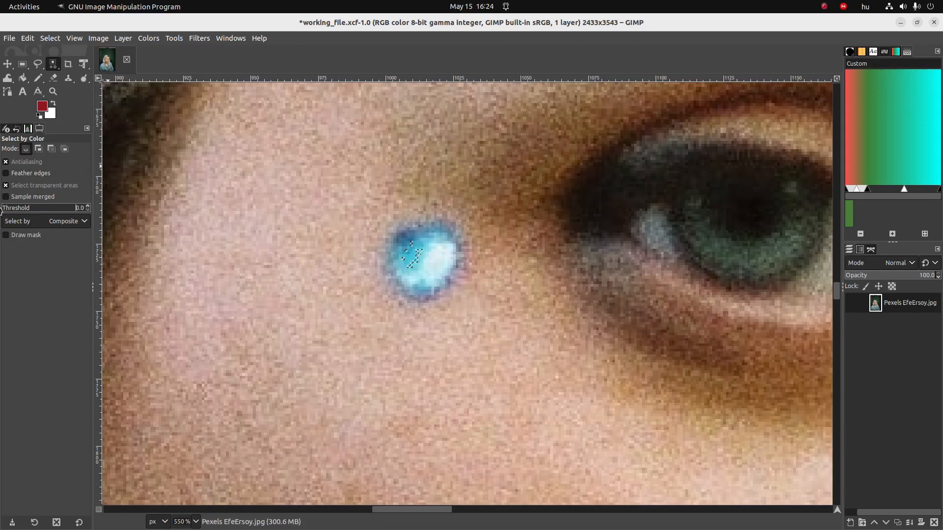
pyautogui.click(430, 273)
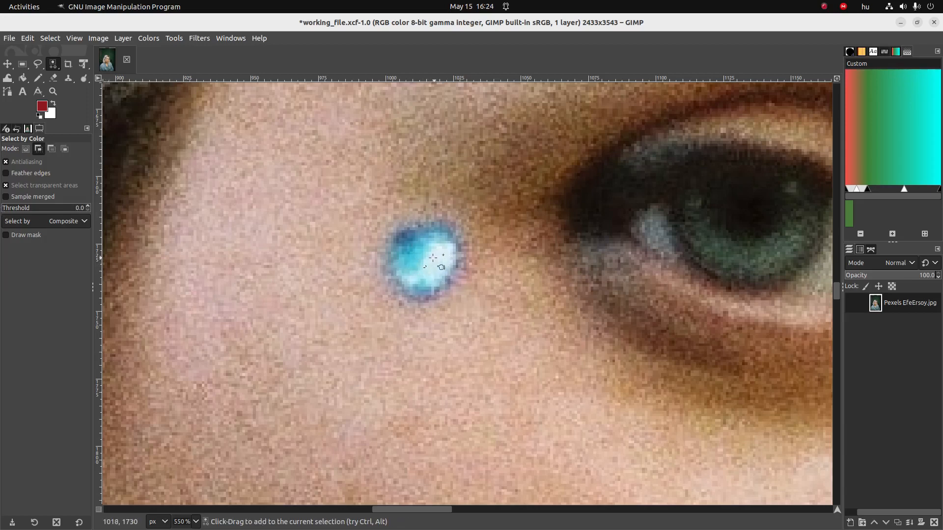
pyautogui.keyDown('shift'); pyautogui.click(433, 259); pyautogui.keyUp('shift')
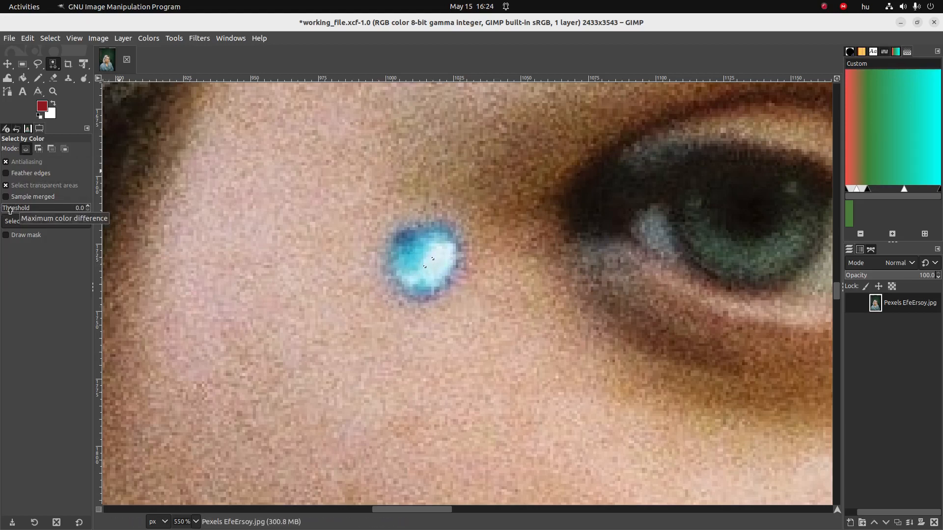
# Step: Set the threshold to 72 and reselect by color from the gem's bright area
pyautogui.moveTo(10, 211); pyautogui.dragTo(24, 210)
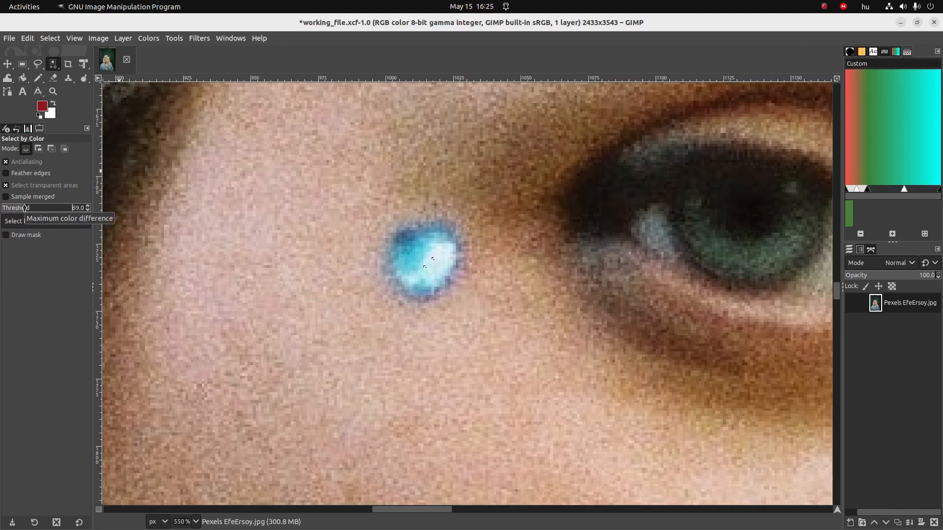
pyautogui.click(432, 254)
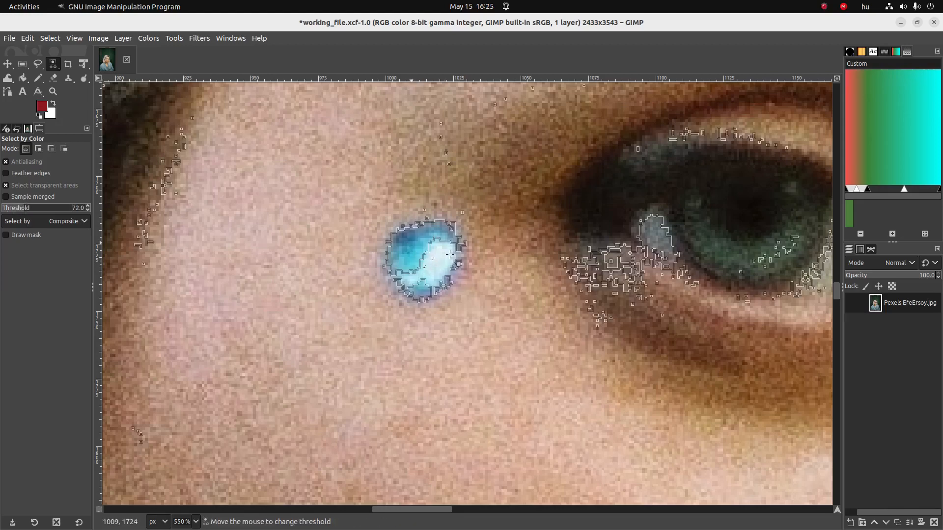
pyautogui.scroll(-4, 443, 253)
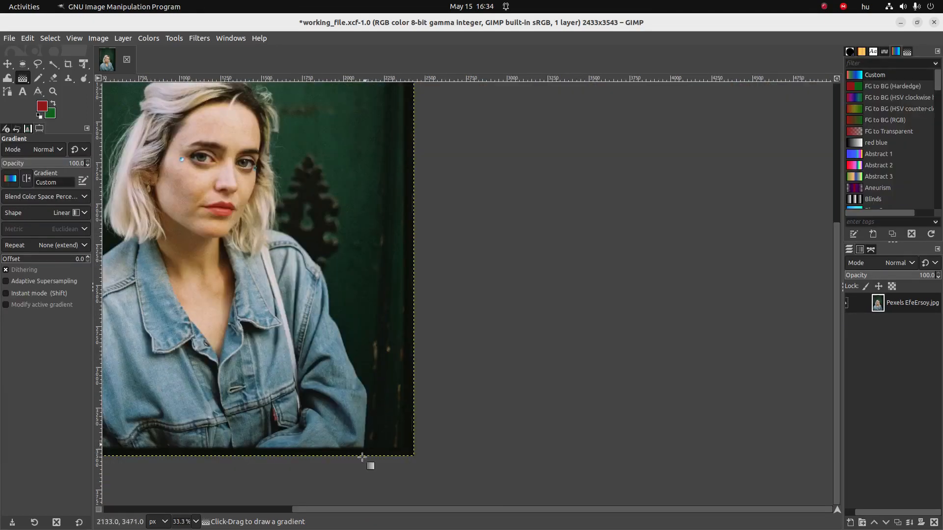
# Step: Create a rectangular selection about 726 × 489 px on the green door above the woman's head
pyautogui.moveTo(373, 510); pyautogui.dragTo(297, 500)
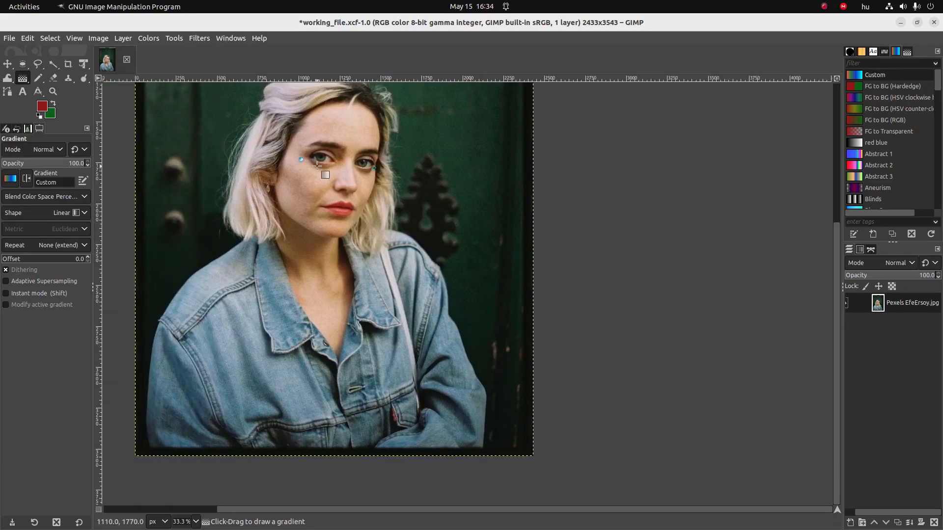
pyautogui.scroll(5, 324, 175)
pyautogui.click(23, 64)
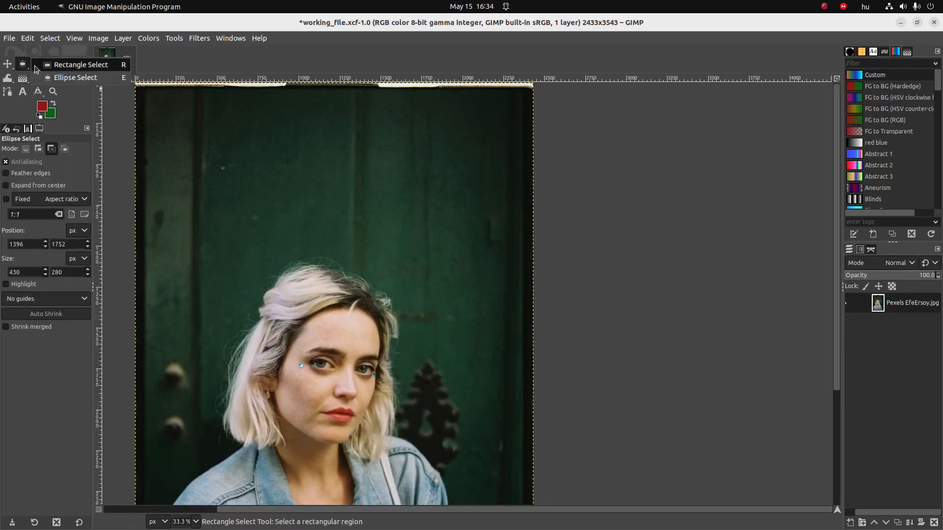
pyautogui.click(49, 65)
pyautogui.moveTo(174, 149); pyautogui.dragTo(294, 230)
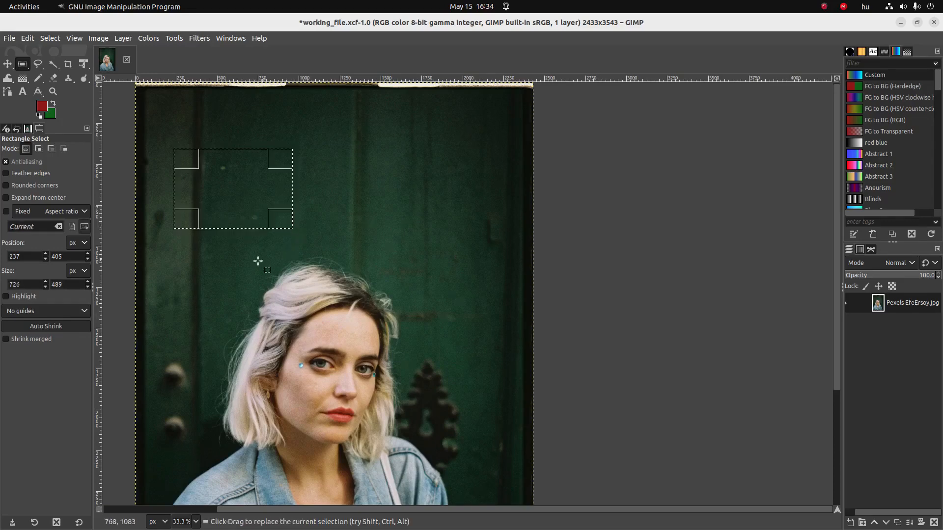
# Step: Add an overlapping rectangle about 501 × 303 px to the selection and subtract one about 378 × 150 px from its upper corner
pyautogui.click(38, 149)
pyautogui.moveTo(328, 242); pyautogui.dragTo(245, 192)
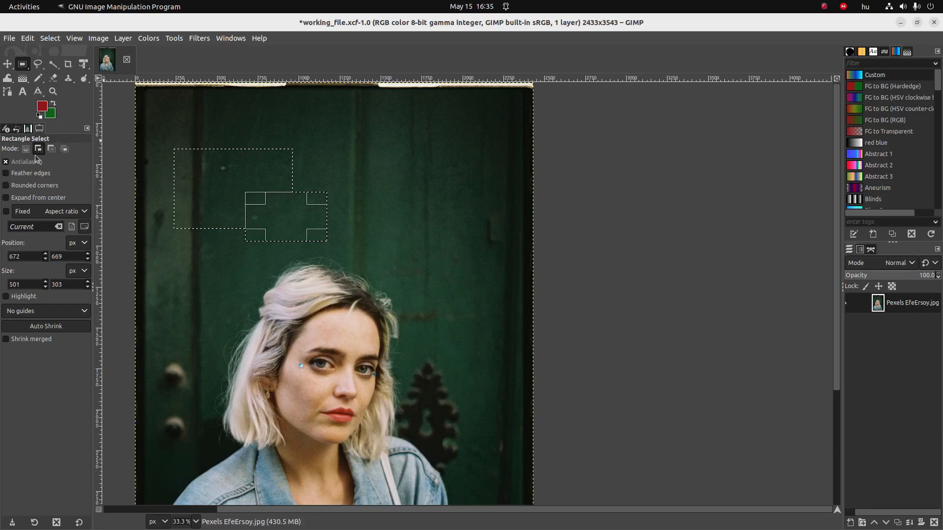
pyautogui.click(51, 149)
pyautogui.moveTo(256, 142); pyautogui.dragTo(317, 166)
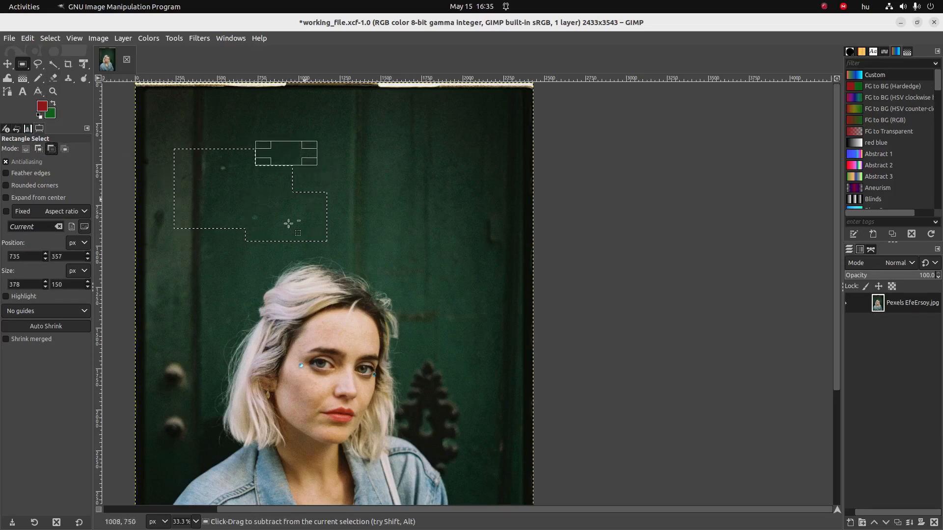
# Step: Subtract an ellipse about 345 × 300 px from the selection's upper edge and add one about 315 × 207 px beside it
pyautogui.click(21, 66)
pyautogui.click(74, 77)
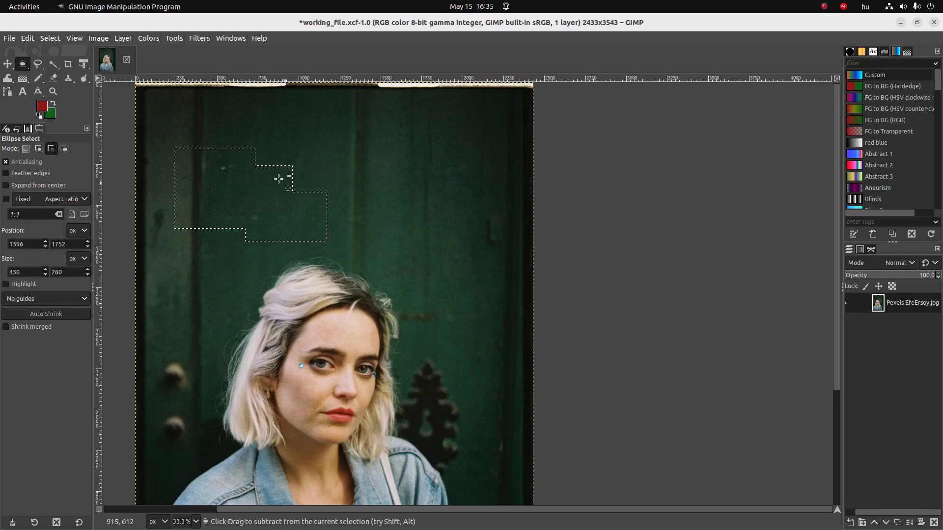
pyautogui.moveTo(187, 128); pyautogui.dragTo(243, 176)
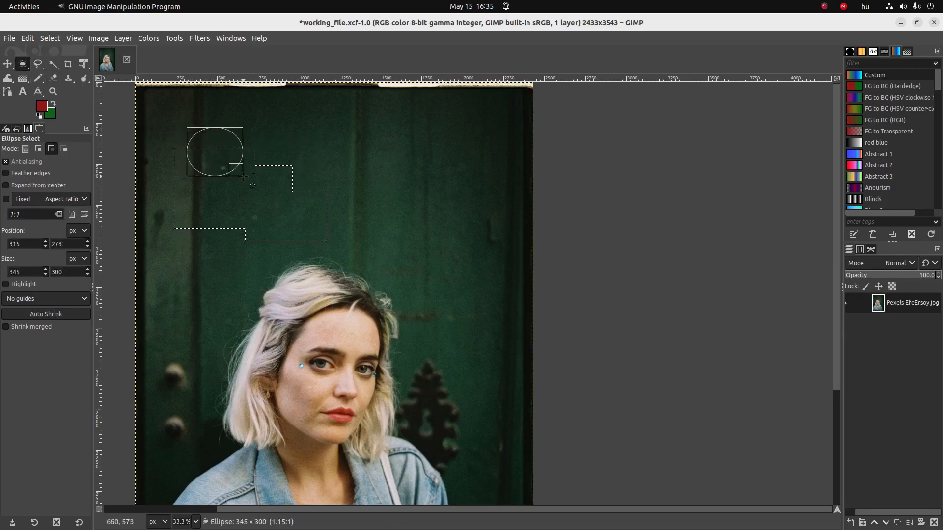
pyautogui.click(38, 149)
pyautogui.moveTo(268, 150); pyautogui.dragTo(320, 184)
# Step: Replace the combined selection with an ellipse about 582 × 465 px on the door, and undo the replacement
pyautogui.click(26, 150)
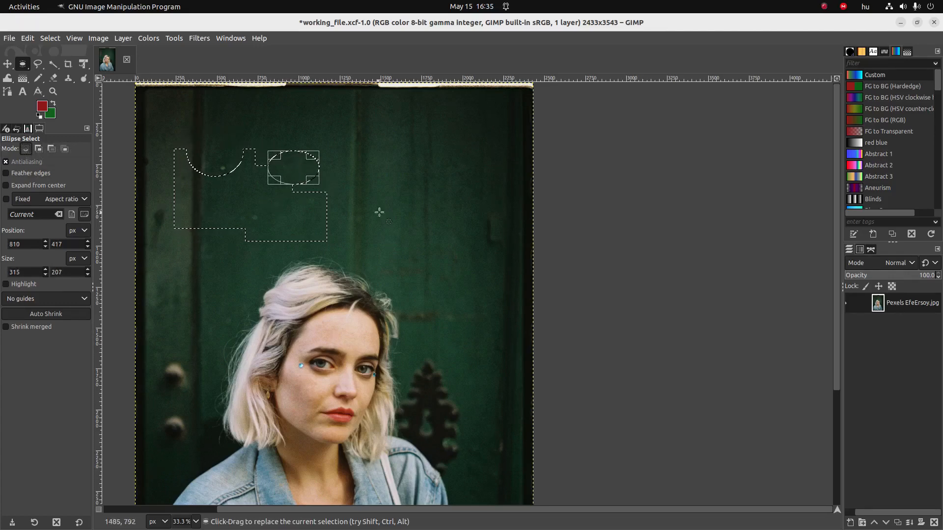
pyautogui.moveTo(373, 152); pyautogui.dragTo(469, 228)
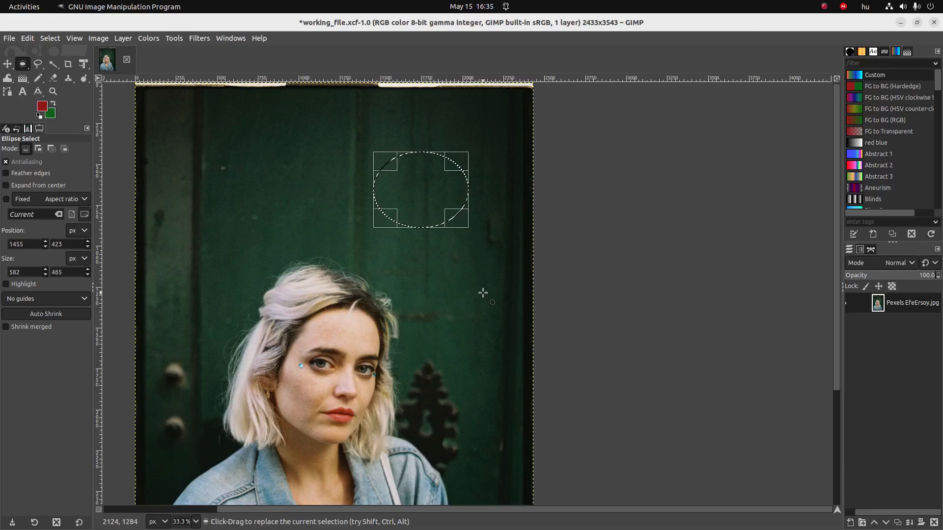
pyautogui.press('ctrl')
pyautogui.hotkey('ctrl', 'z')
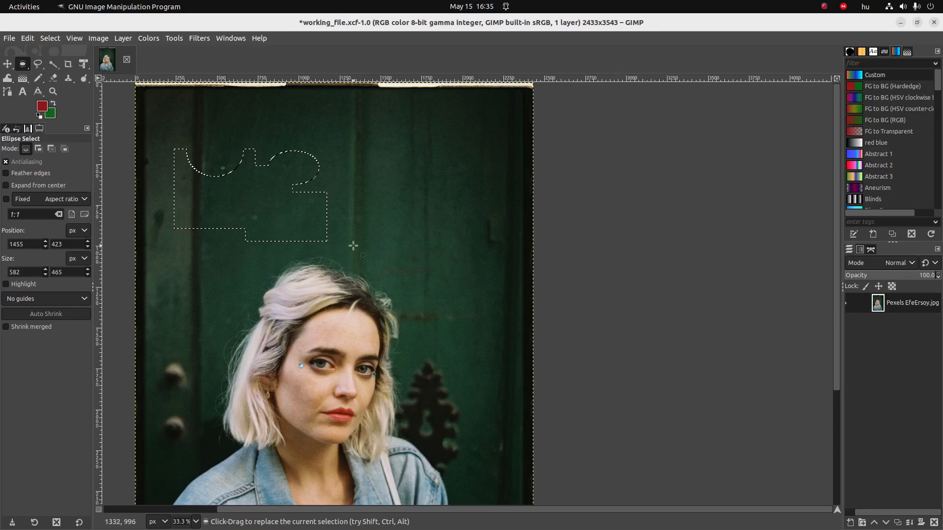
# Step: Add an ellipse about 444 × 378 px at the selection's lower corner and subtract one about 291 × 237 px just above it
pyautogui.press('shift')
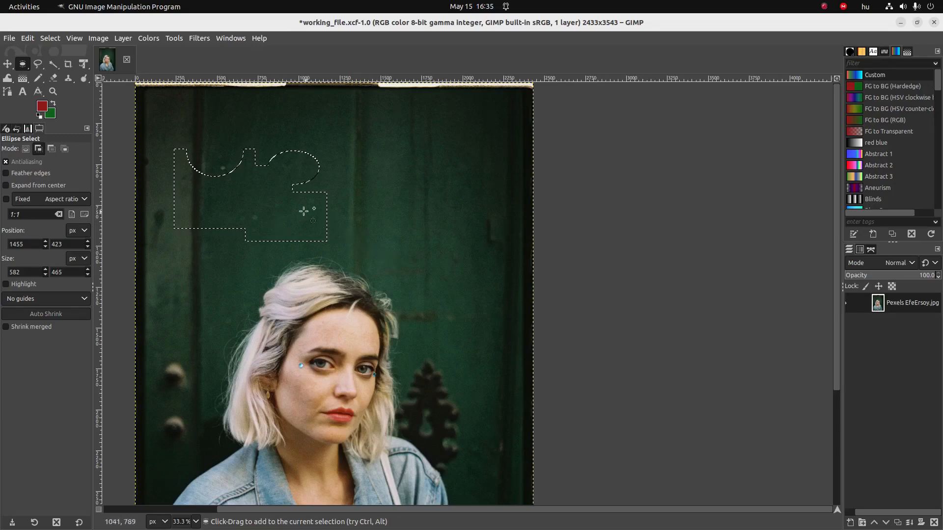
pyautogui.moveTo(296, 209); pyautogui.dragTo(369, 270)
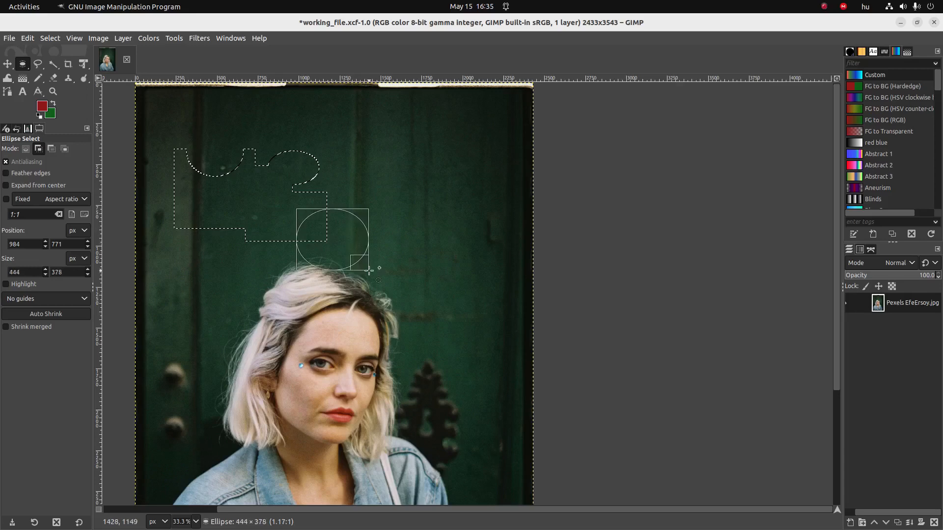
pyautogui.click(51, 148)
pyautogui.moveTo(310, 184); pyautogui.dragTo(357, 220)
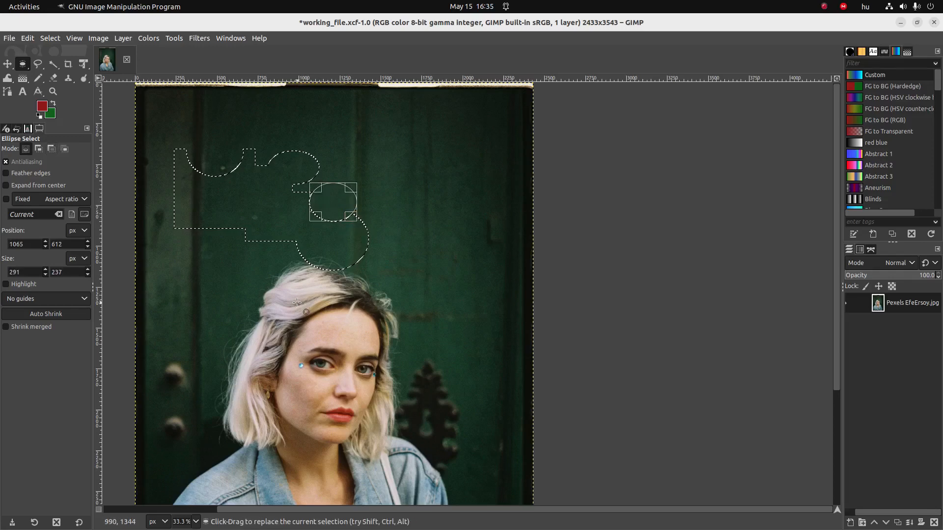
# Step: Select by color from the green door, widening the color range on the canvas, and undo that selection
pyautogui.rightClick(53, 64)
pyautogui.click(90, 78)
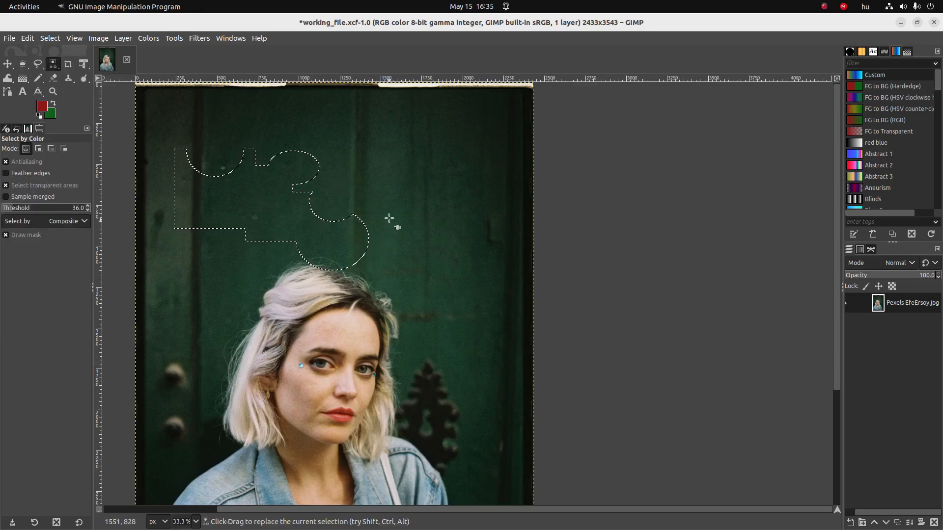
pyautogui.moveTo(391, 222); pyautogui.dragTo(431, 369)
pyautogui.scroll(-5, 431, 370)
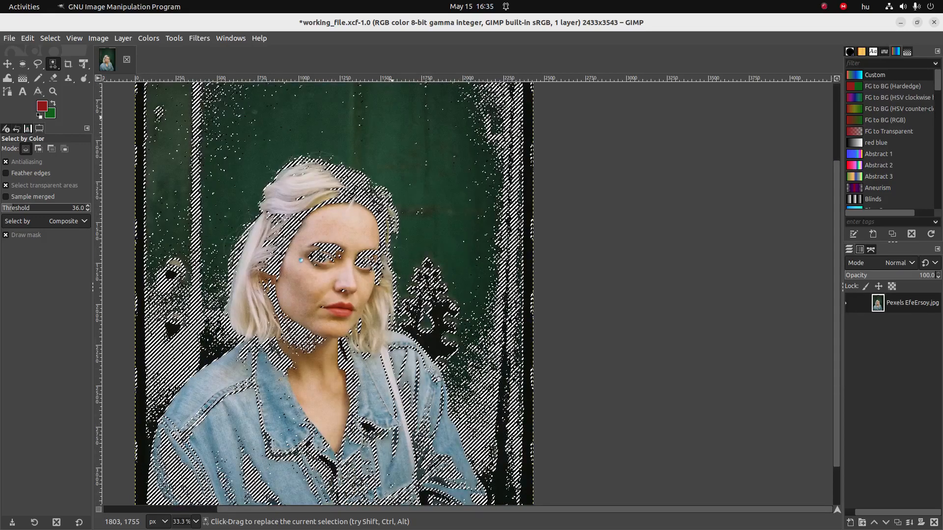
pyautogui.scroll(5, 431, 370)
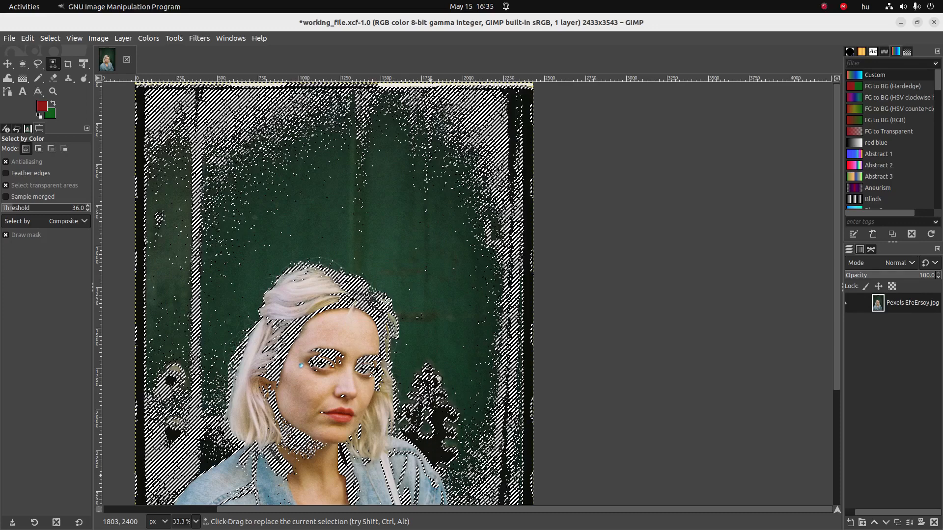
pyautogui.hotkey('ctrl', 'z')
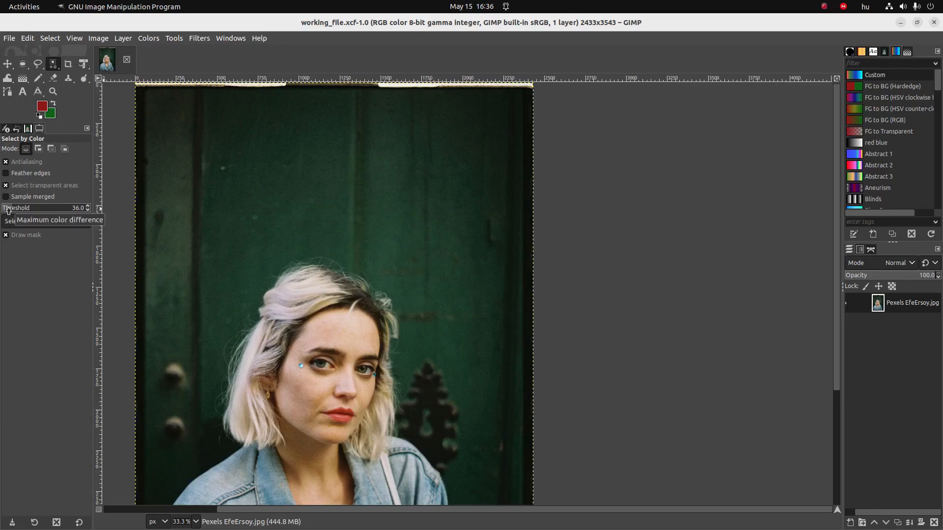
# Step: Set the Select by Color threshold to 7.5 and select the door's green, widening the range to cover the background
pyautogui.moveTo(8, 210); pyautogui.dragTo(3, 210)
pyautogui.moveTo(223, 238); pyautogui.dragTo(211, 253)
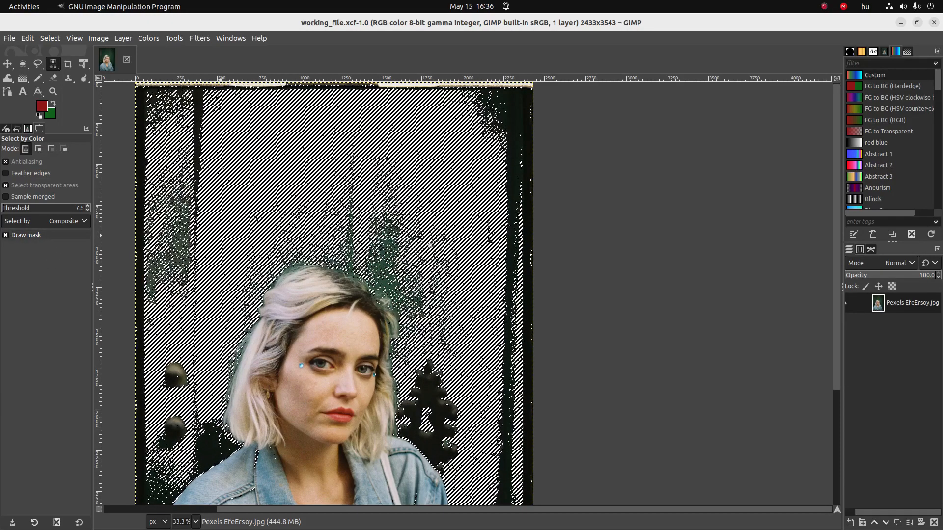
pyautogui.moveTo(400, 252); pyautogui.dragTo(398, 287)
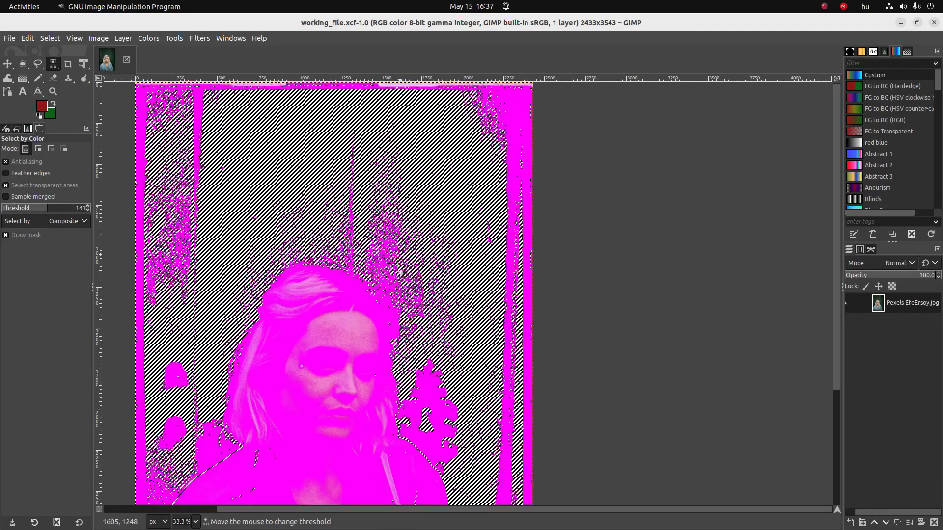
# Step: Clear the color selection and reselect the green background from the door above the head with a wider color range
pyautogui.press('ctrl')
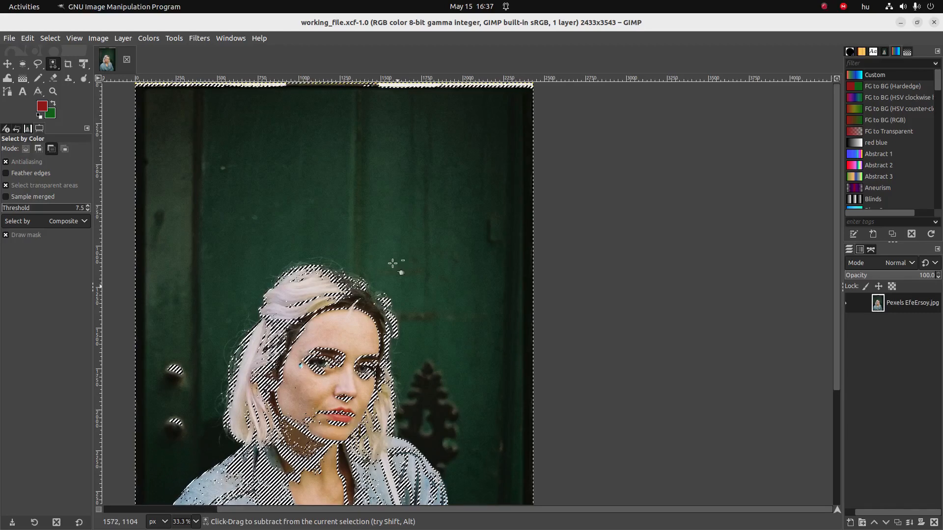
pyautogui.keyDown('ctrl'); pyautogui.click(393, 263); pyautogui.keyUp('ctrl')
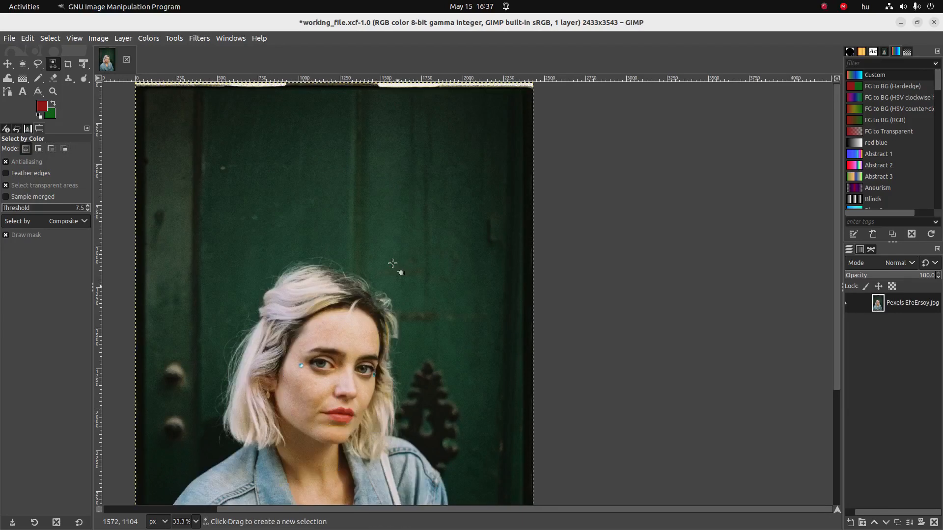
pyautogui.click(334, 172)
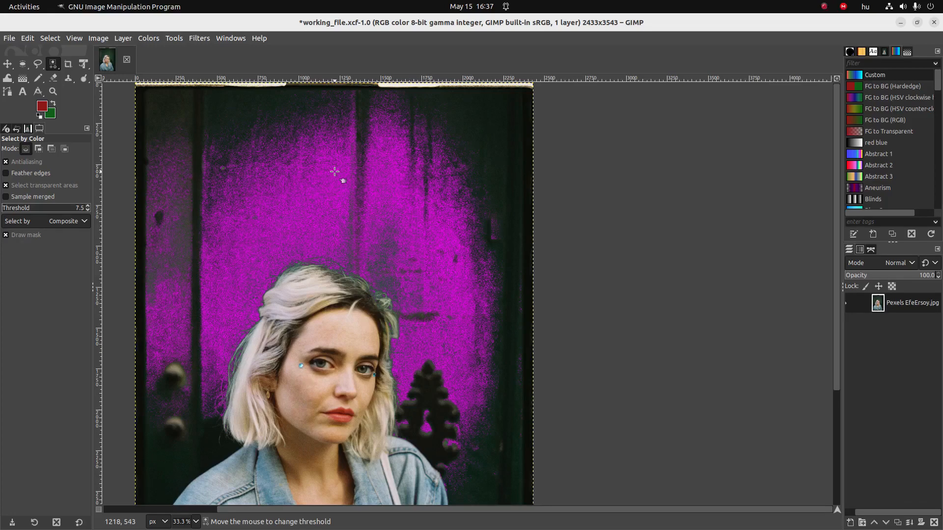
pyautogui.moveTo(334, 172); pyautogui.dragTo(314, 196)
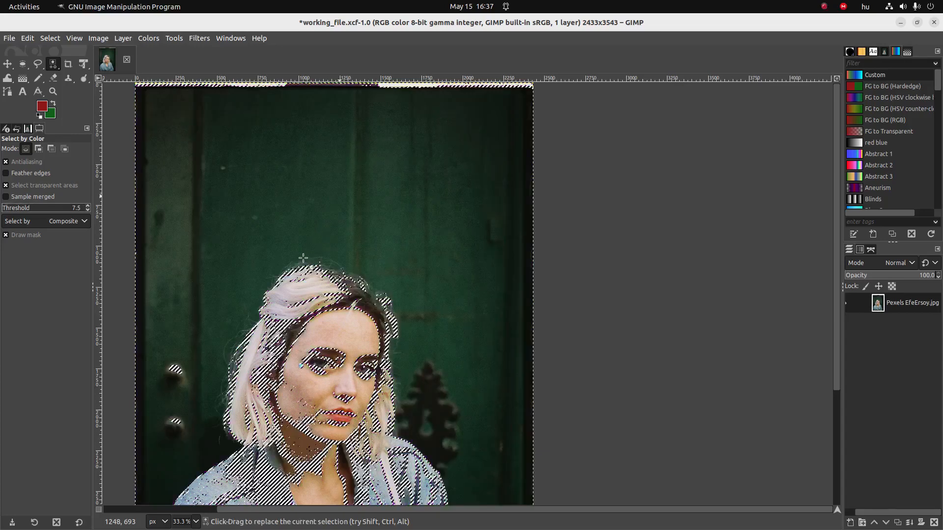
# Step: Subtract the woman from the selection by outlining her with Free Select, and try deleting the selected background
pyautogui.click(37, 64)
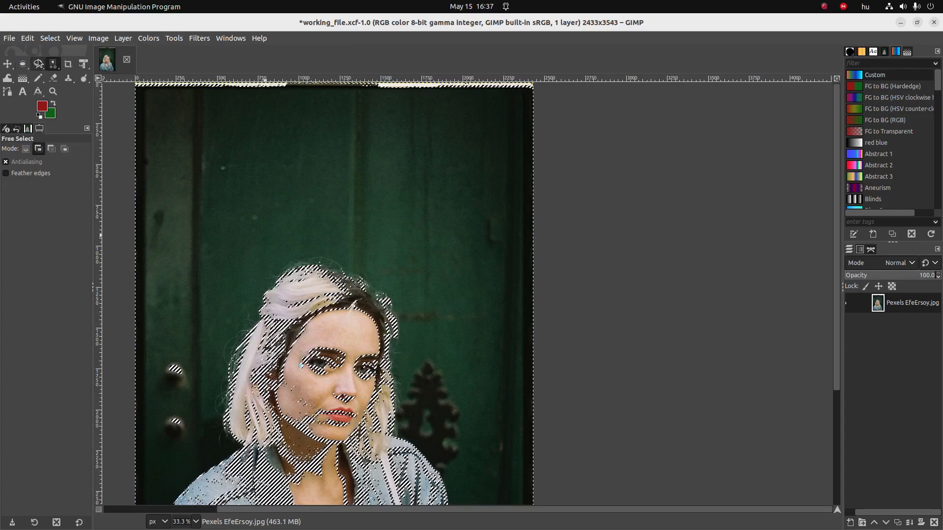
pyautogui.click(38, 149)
pyautogui.click(51, 149)
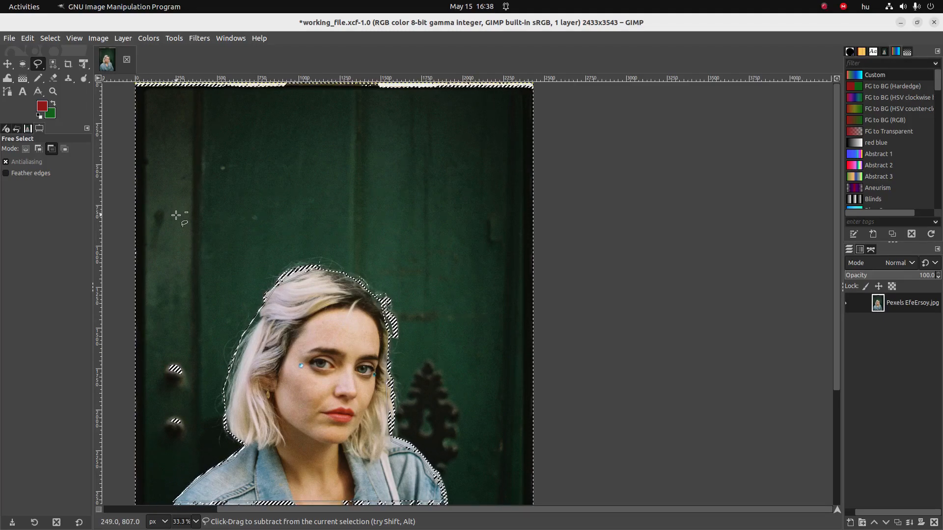
pyautogui.press('Delete')
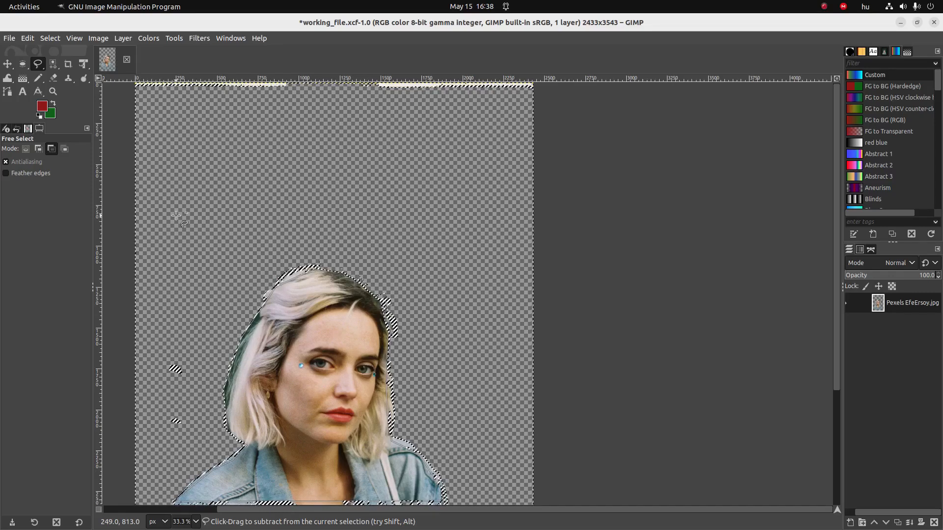
pyautogui.hotkey('ctrl', 'z')
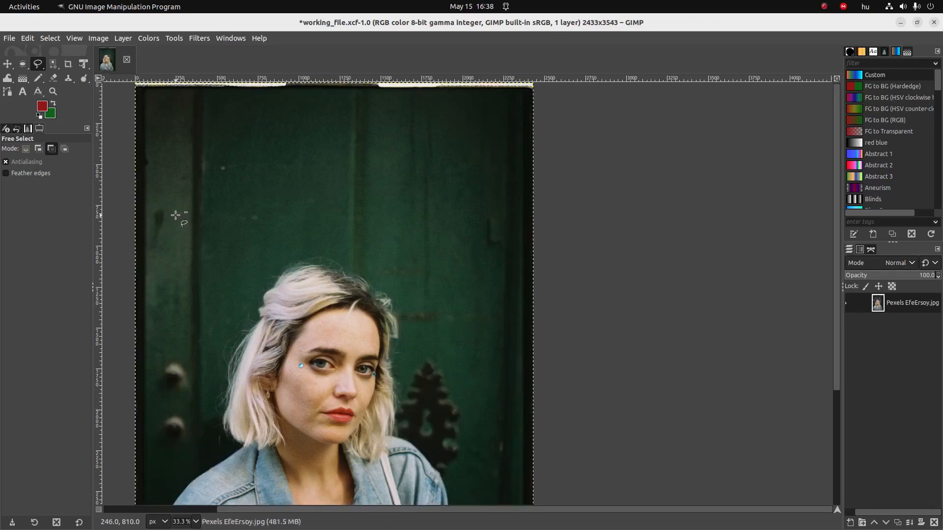
# Step: Select the contiguous green door background with Fuzzy Select, varying the color range on the canvas
pyautogui.click(52, 66)
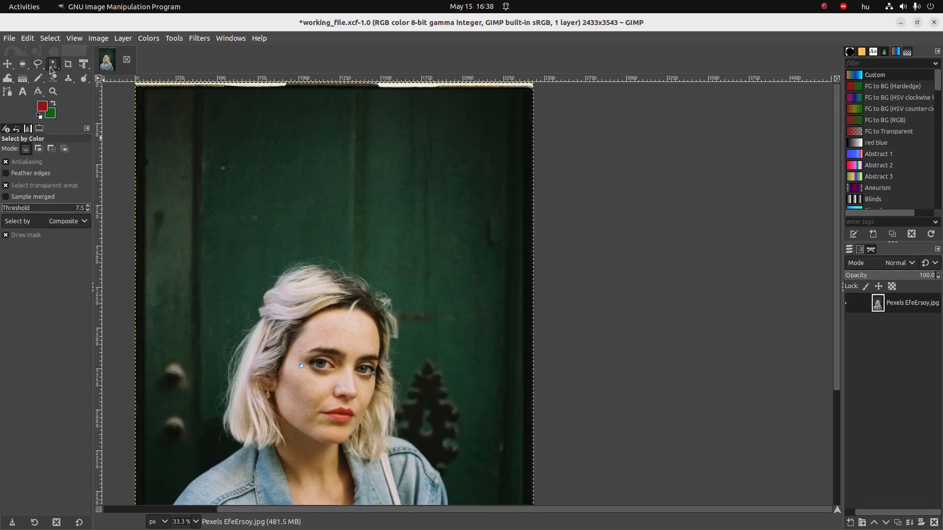
pyautogui.moveTo(52, 70); pyautogui.dragTo(81, 60)
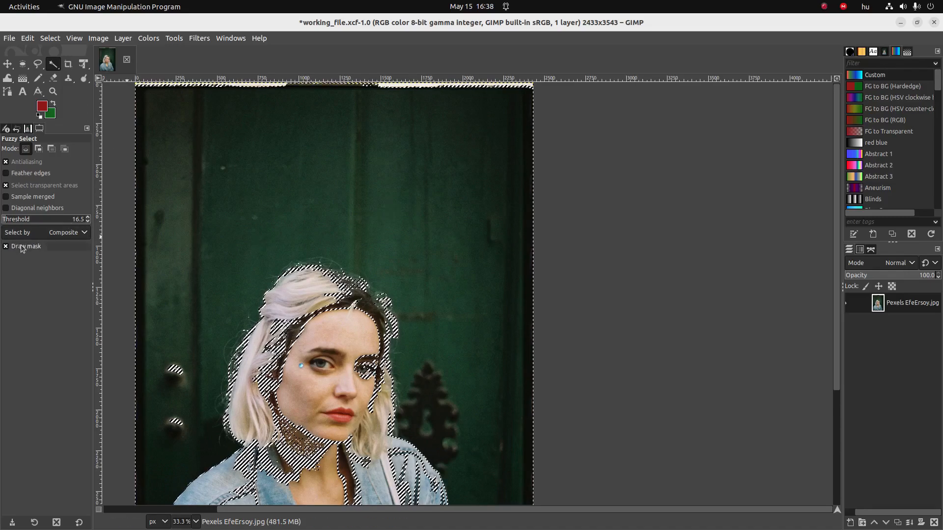
pyautogui.click(392, 196)
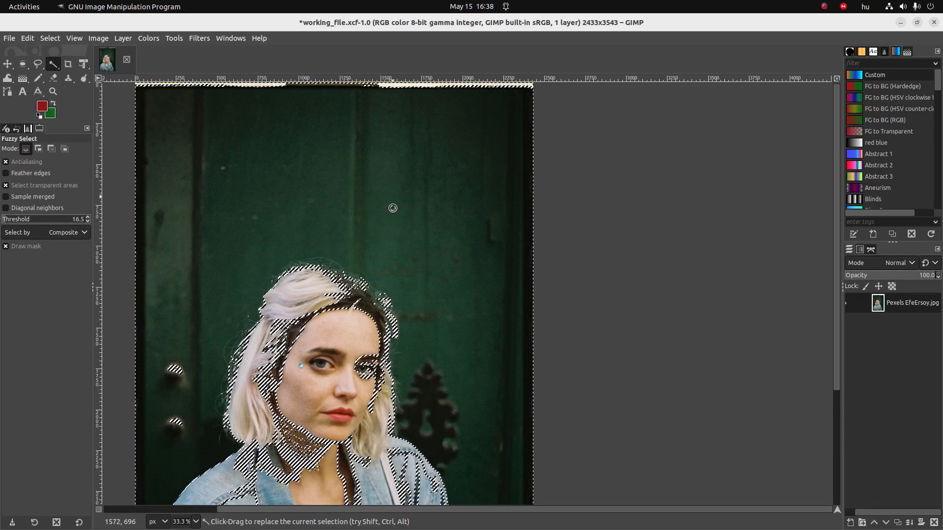
pyautogui.moveTo(393, 208)
pyautogui.mouseDown()
pyautogui.moveTo(391, 172)
pyautogui.moveTo(396, 203)
pyautogui.mouseUp()
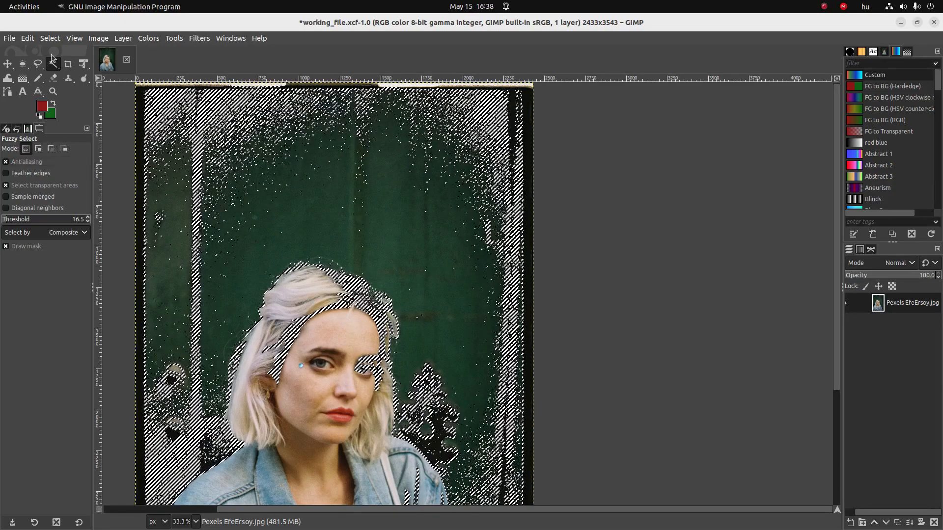
# Step: Clear the background selection and select the iris of the eye nearest the round blue gem with Fuzzy Select
pyautogui.moveTo(55, 65)
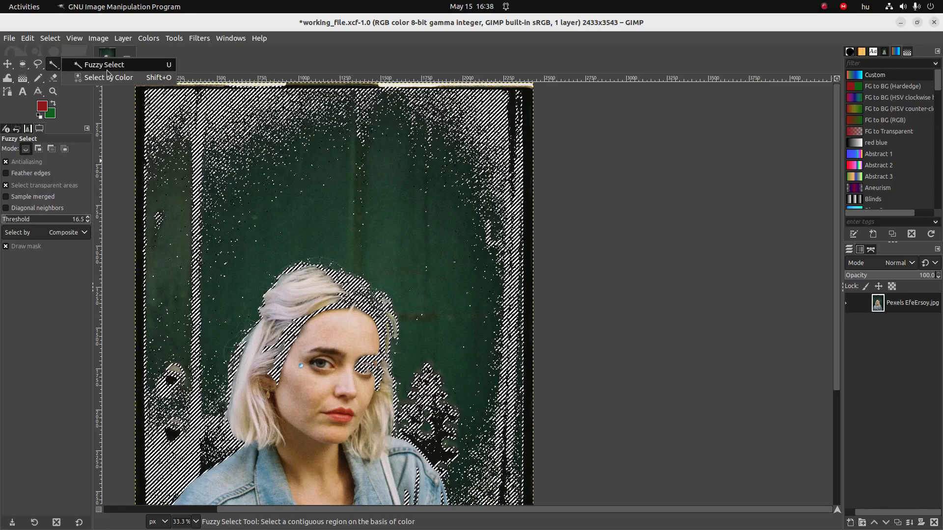
pyautogui.hotkey('ctrl', 'shift', 'a')
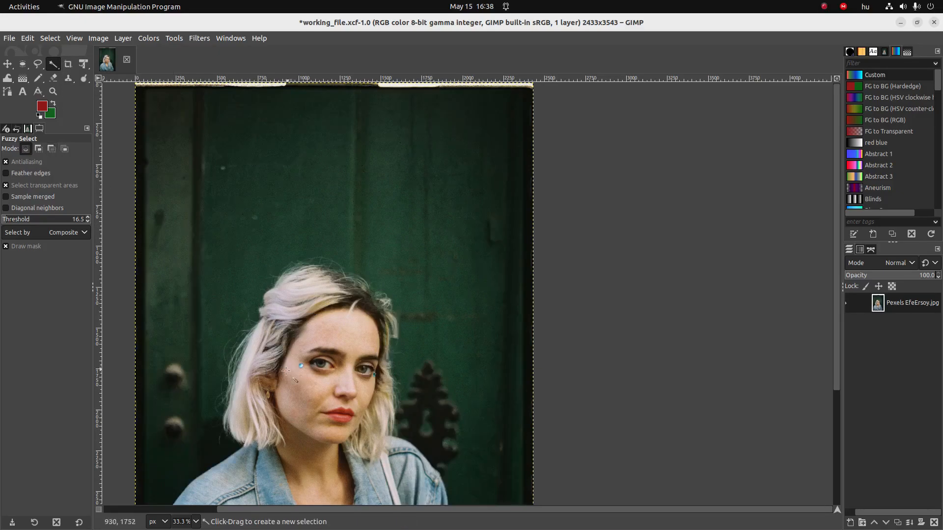
pyautogui.scroll(4, 336, 382)
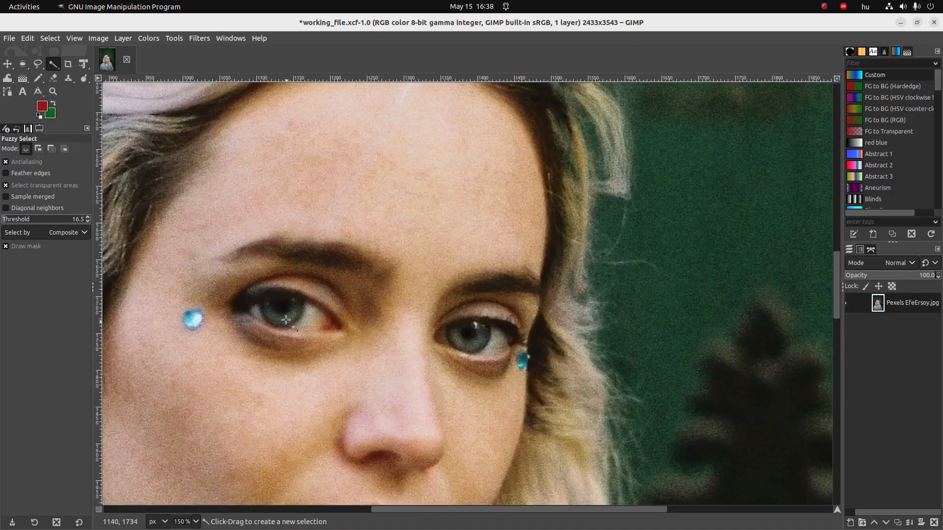
pyautogui.moveTo(281, 319); pyautogui.dragTo(270, 304)
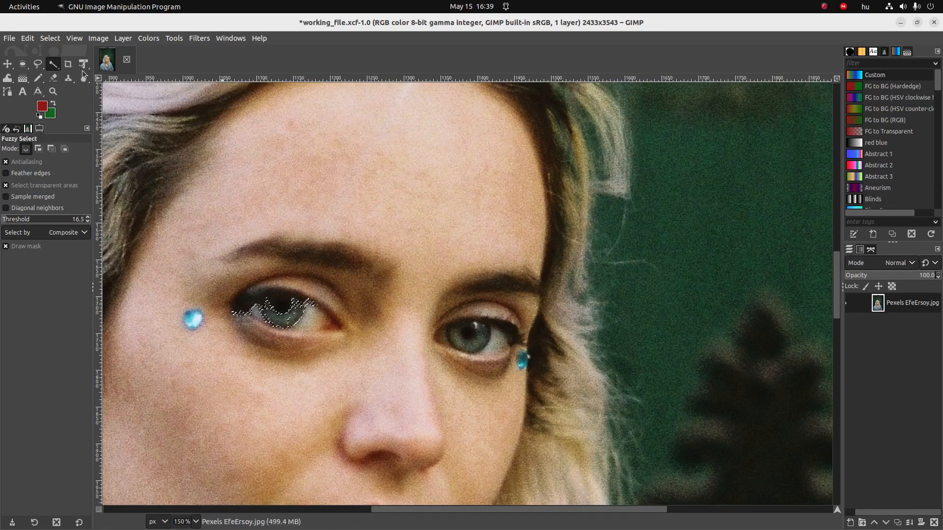
# Step: Clear the eye selection, select the iris color across the whole image with Select by Color, and return to Fuzzy Select
pyautogui.rightClick(54, 67)
pyautogui.click(98, 77)
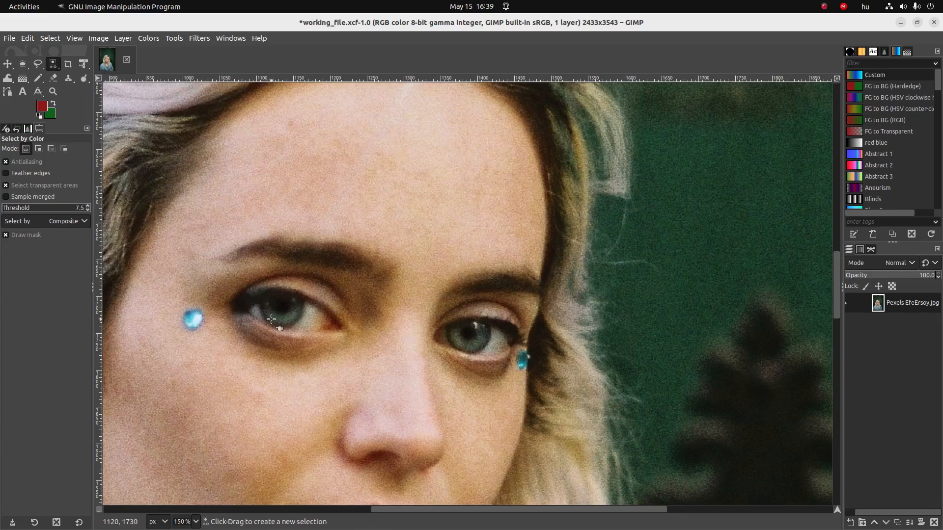
pyautogui.moveTo(274, 319)
pyautogui.mouseDown()
pyautogui.moveTo(281, 342)
pyautogui.moveTo(281, 320)
pyautogui.mouseUp()
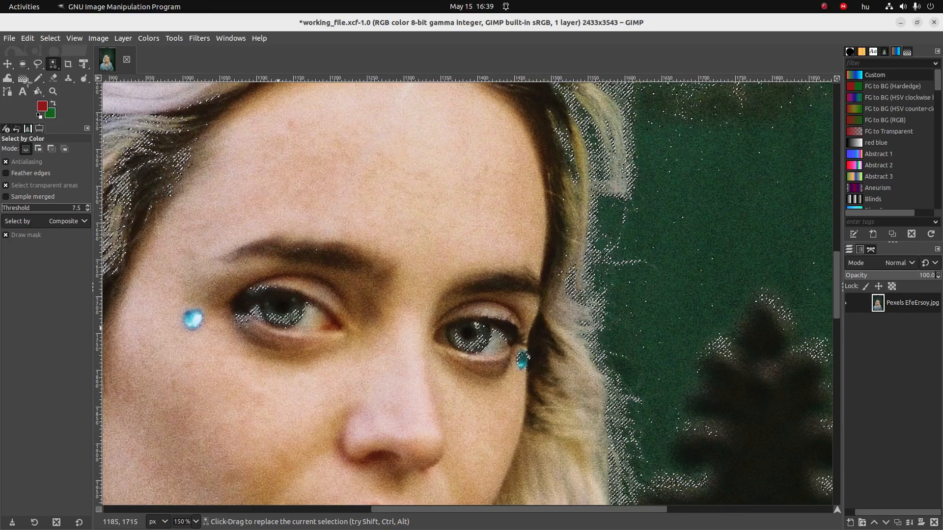
pyautogui.rightClick(54, 64)
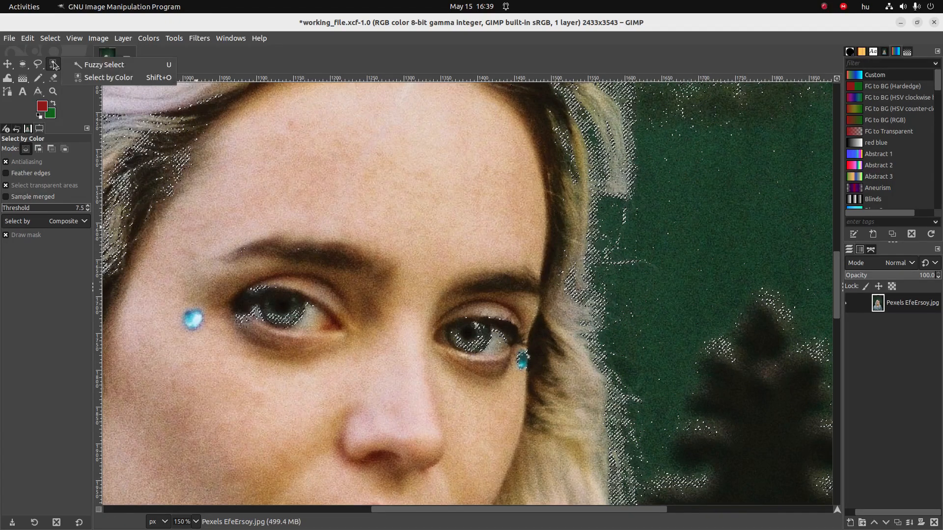
pyautogui.click(87, 66)
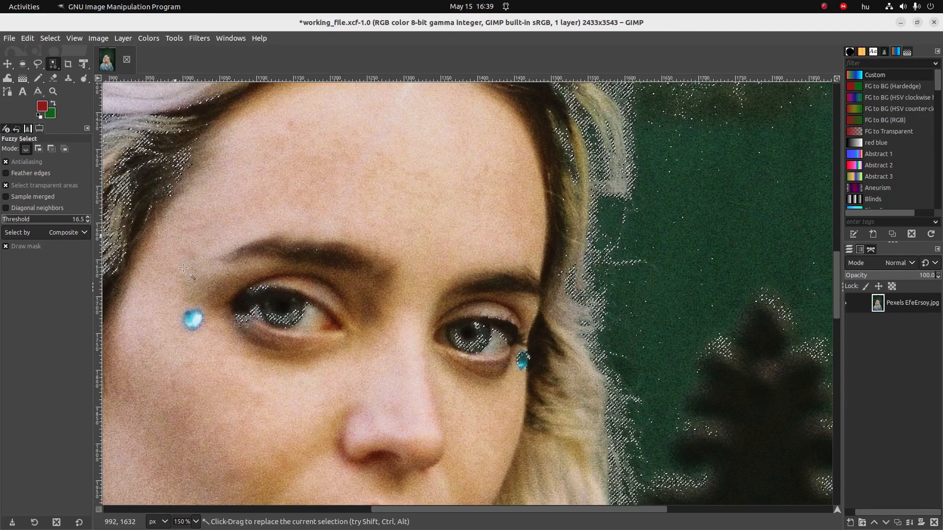
# Step: Switch to the F.Checklist_Gimp document in Chrome and mark the magic wand and colour select items as done
pyautogui.hotkey('alt', 'Tab')
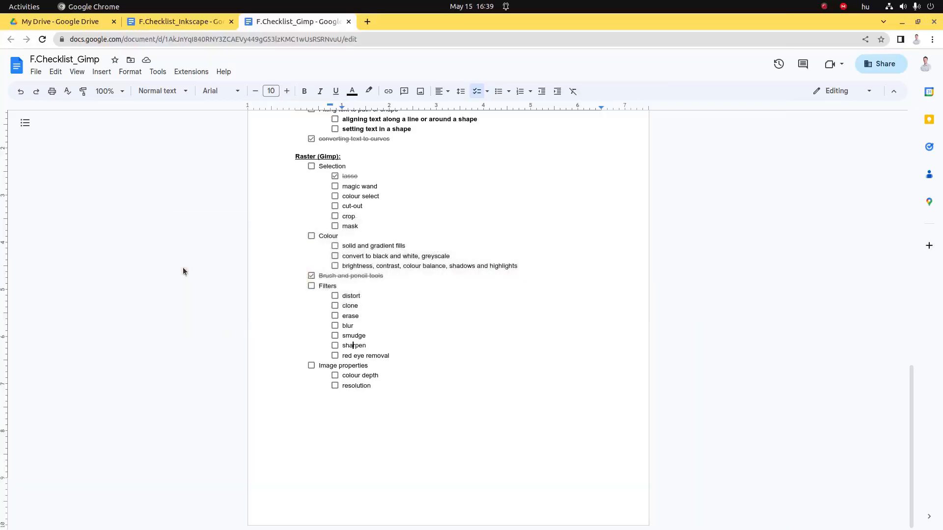
pyautogui.click(335, 187)
pyautogui.click(335, 196)
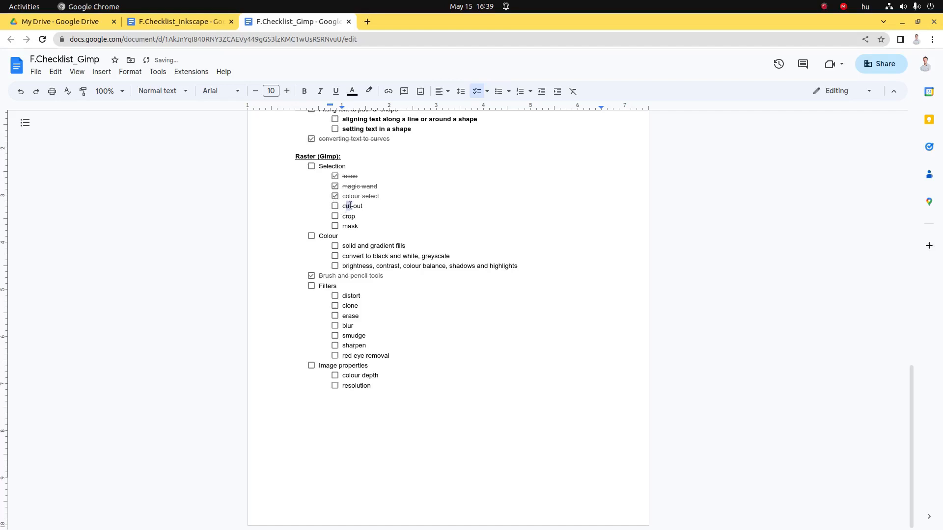
pyautogui.click(349, 206)
pyautogui.click(349, 216)
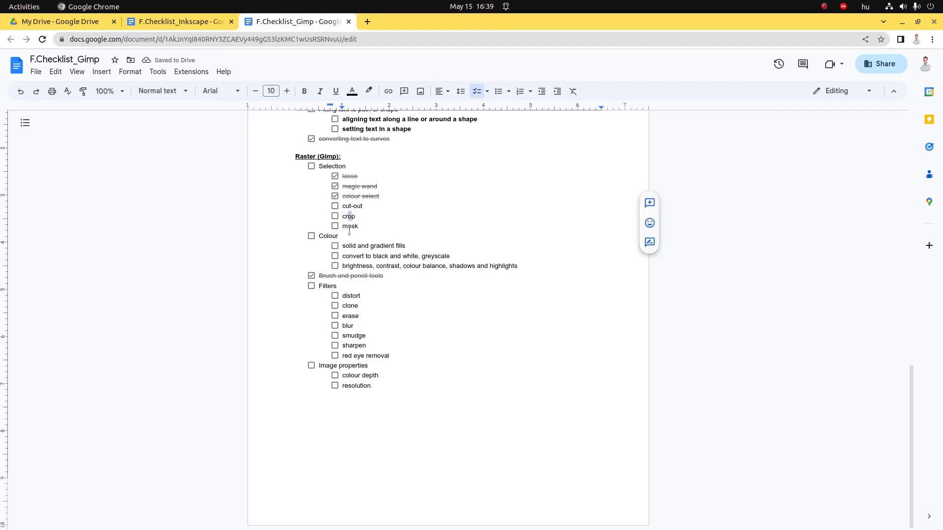
# Step: Back in GIMP, clear the selection and draw an elliptical selection about 795 × 1083 px around the woman's face
pyautogui.hotkey('alt', 'Tab')
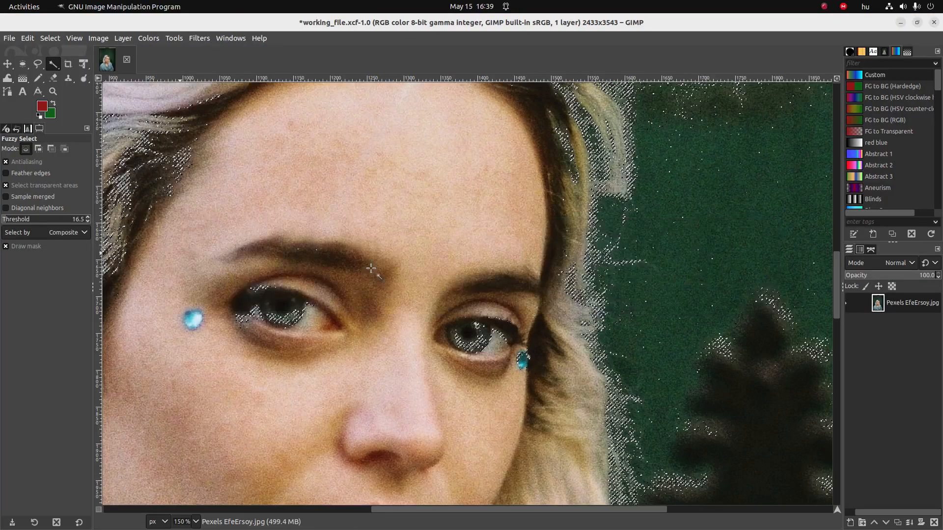
pyautogui.press('ctrl')
pyautogui.hotkey('ctrl', 'shift', 'a')
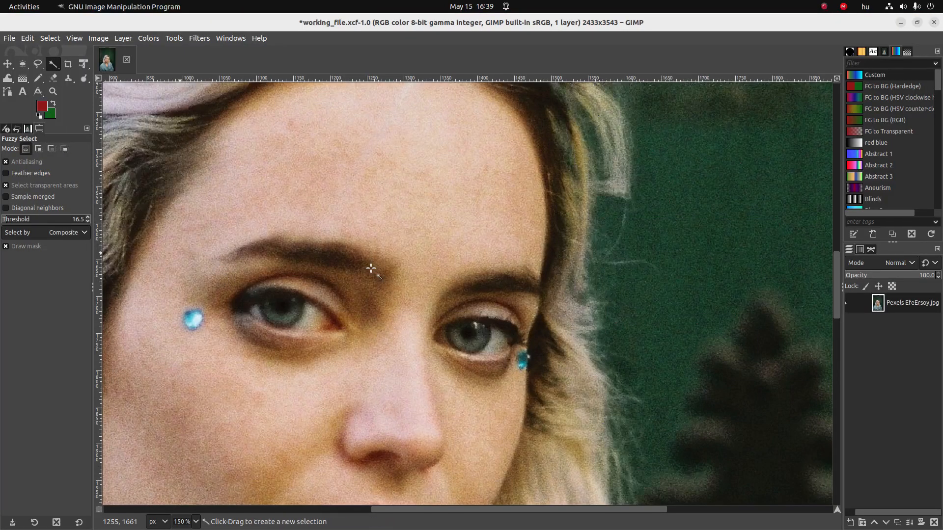
pyautogui.scroll(-4, 363, 263)
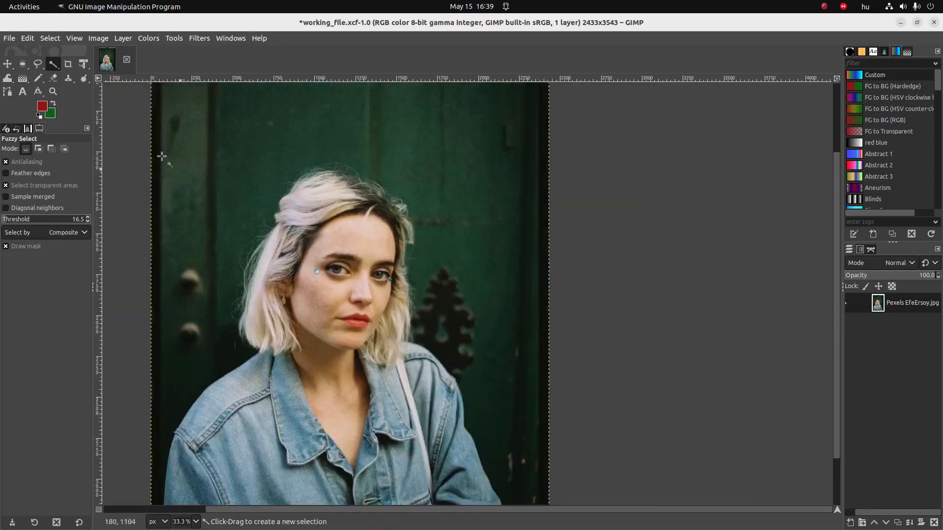
pyautogui.click(22, 64)
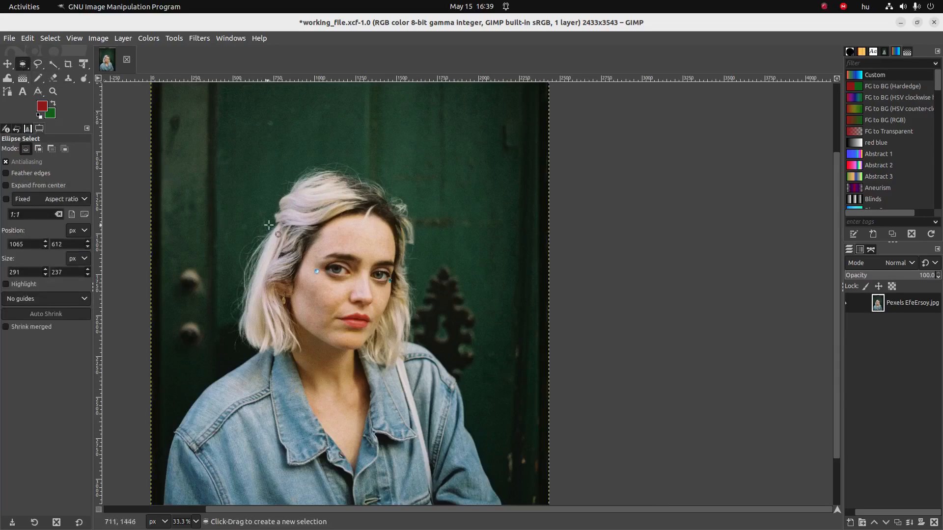
pyautogui.moveTo(273, 177); pyautogui.dragTo(403, 355)
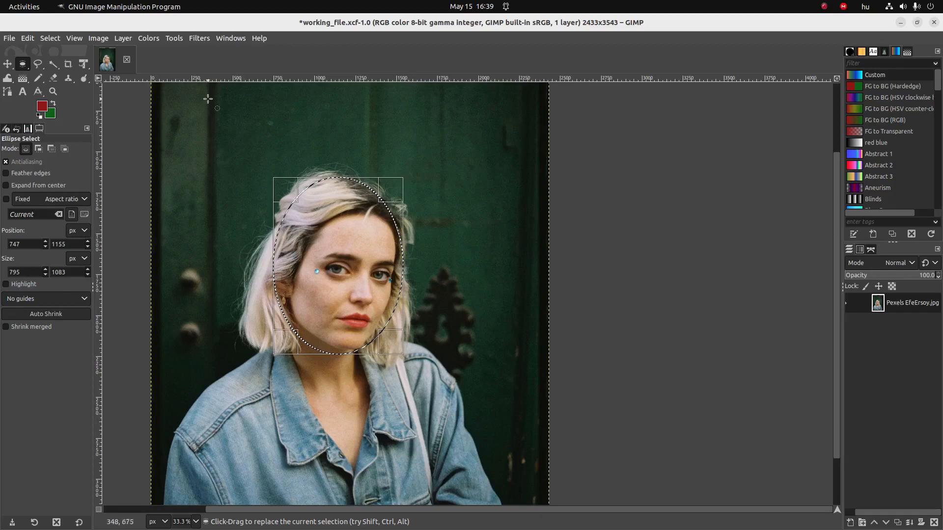
# Step: Invert the elliptical selection and try cutting away everything outside the face
pyautogui.click(97, 39)
pyautogui.moveTo(42, 40)
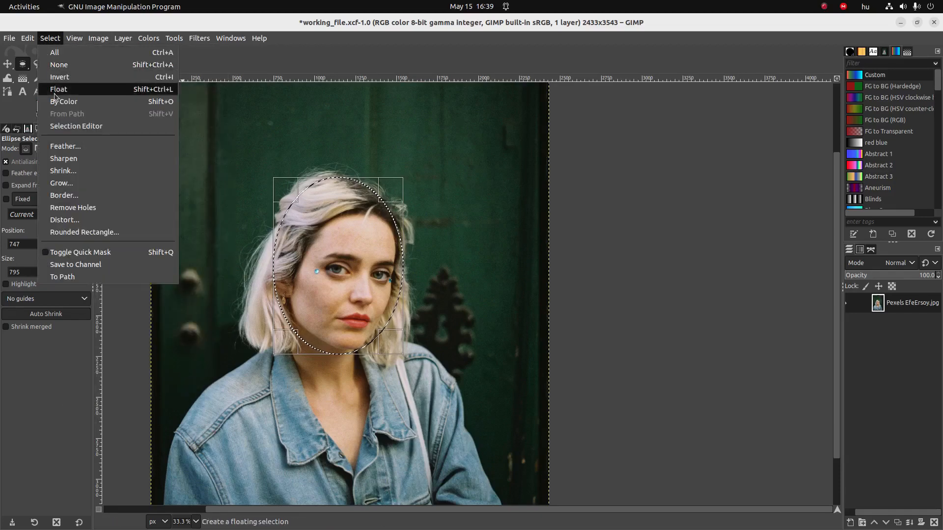
pyautogui.click(61, 76)
pyautogui.press('ctrl')
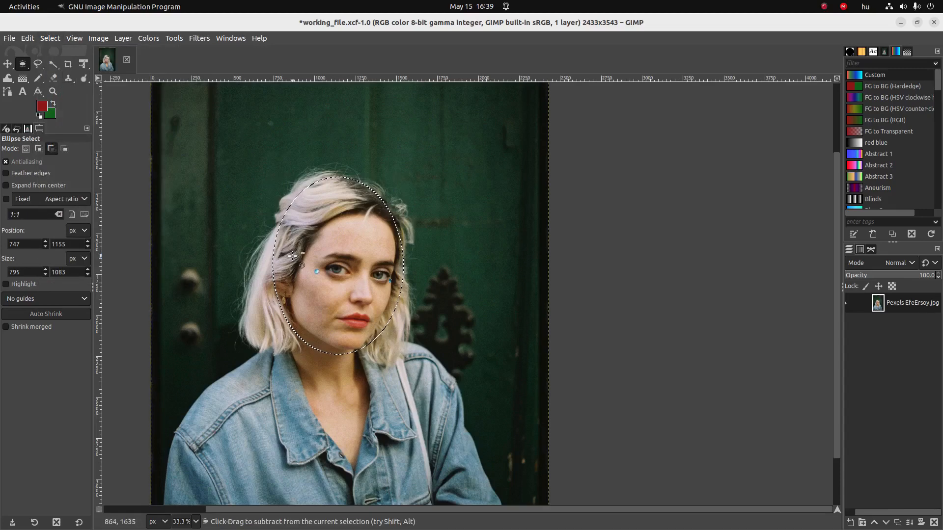
pyautogui.hotkey('ctrl', 'x')
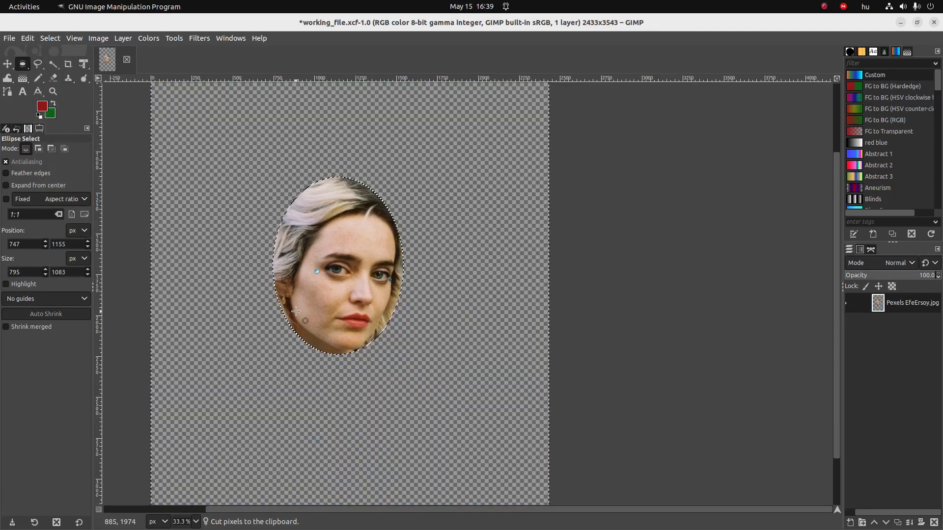
pyautogui.hotkey('ctrl', 'z')
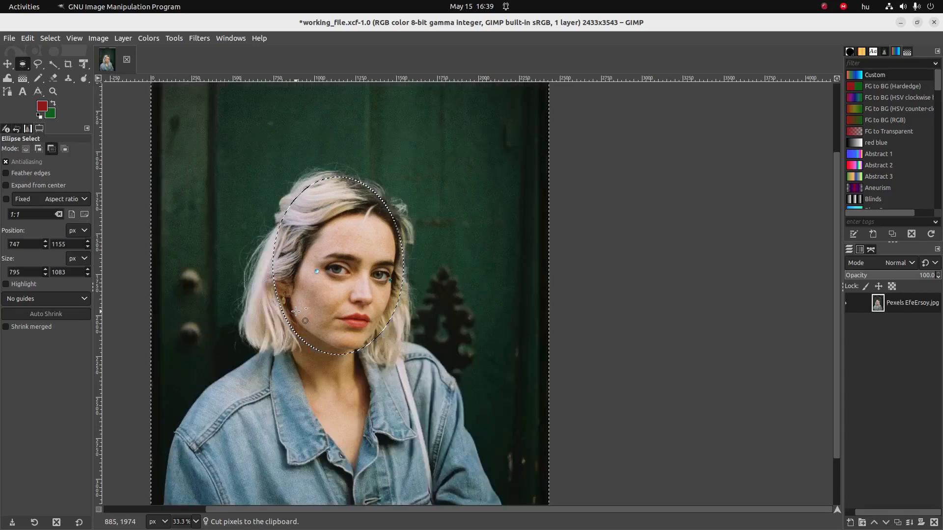
# Step: Save the working file, then mark cut-out and crop as done in the Chrome checklist
pyautogui.hotkey('ctrl', 'shift')
pyautogui.hotkey('ctrl', 's')
pyautogui.hotkey('alt', 'Tab')
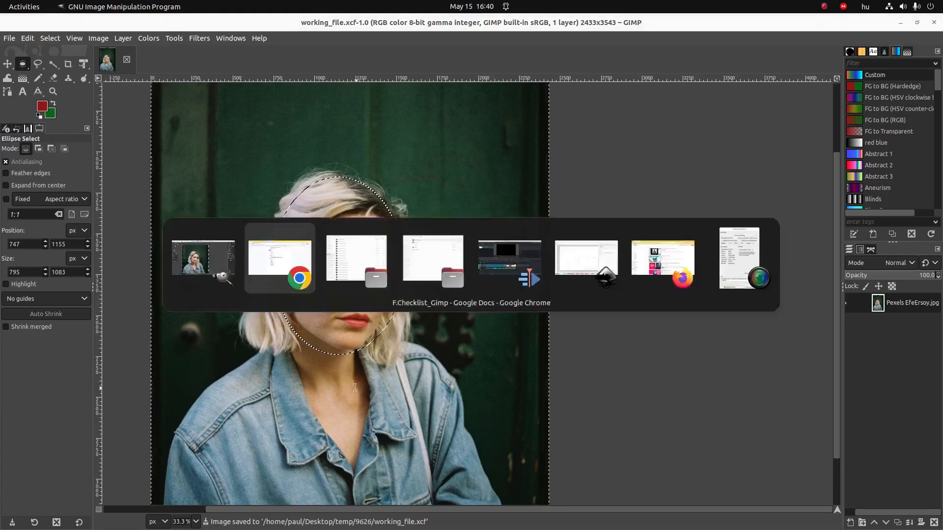
pyautogui.click(336, 207)
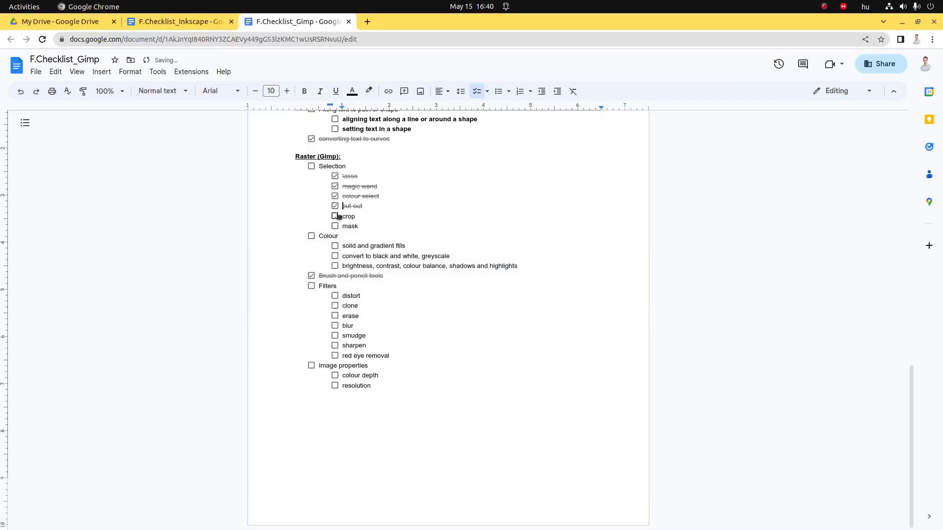
pyautogui.doubleClick(344, 226)
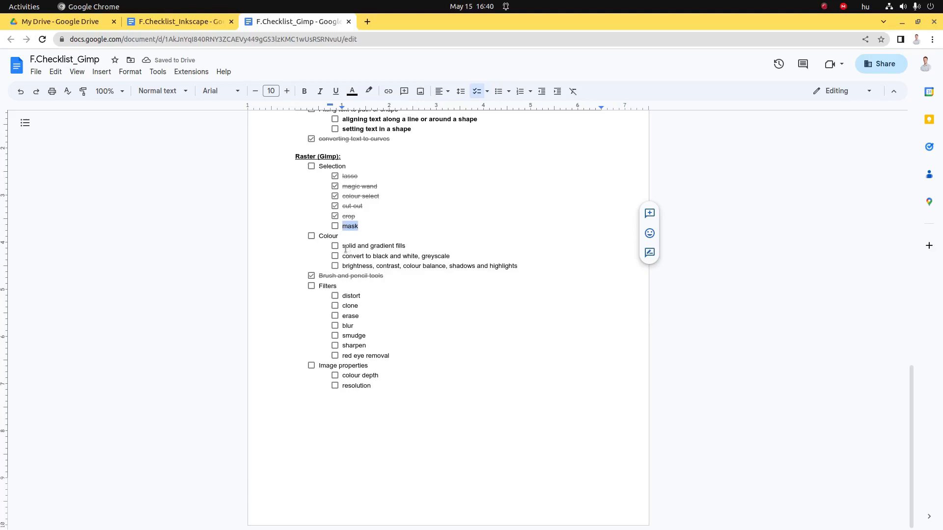
pyautogui.moveTo(345, 249); pyautogui.dragTo(363, 249)
pyautogui.click(384, 248)
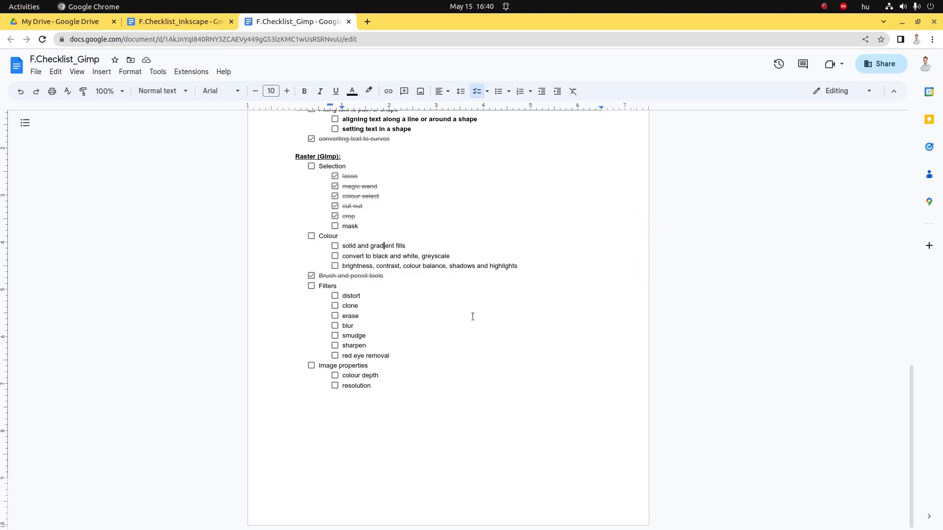
# Step: Back in GIMP, clear the selection and add a new layer named Layer1 filled with transparency
pyautogui.hotkey('alt', 'Tab')
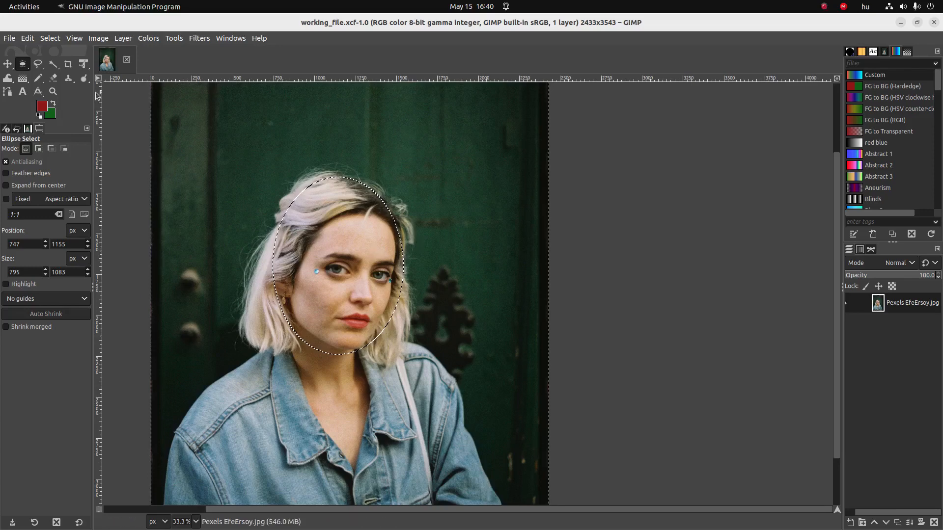
pyautogui.hotkey('ctrl', 'shift', 'a')
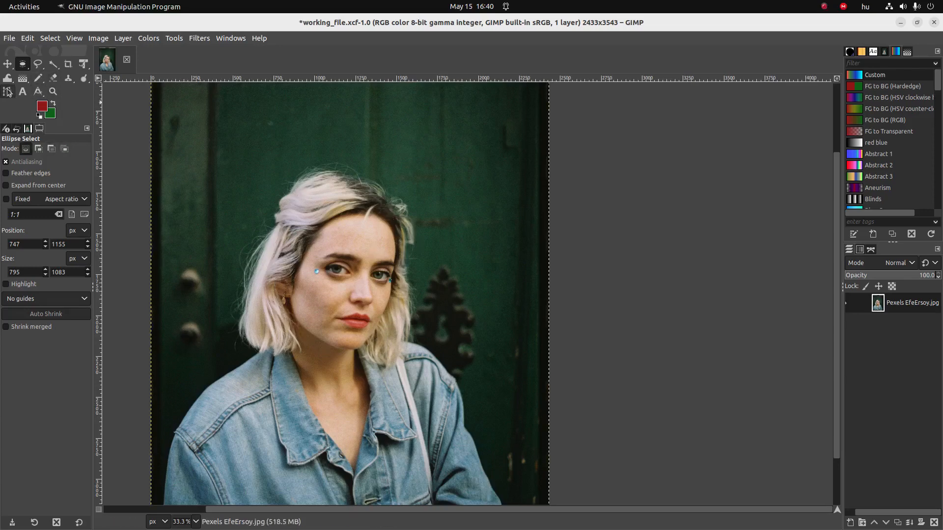
pyautogui.click(851, 524)
pyautogui.write('1')
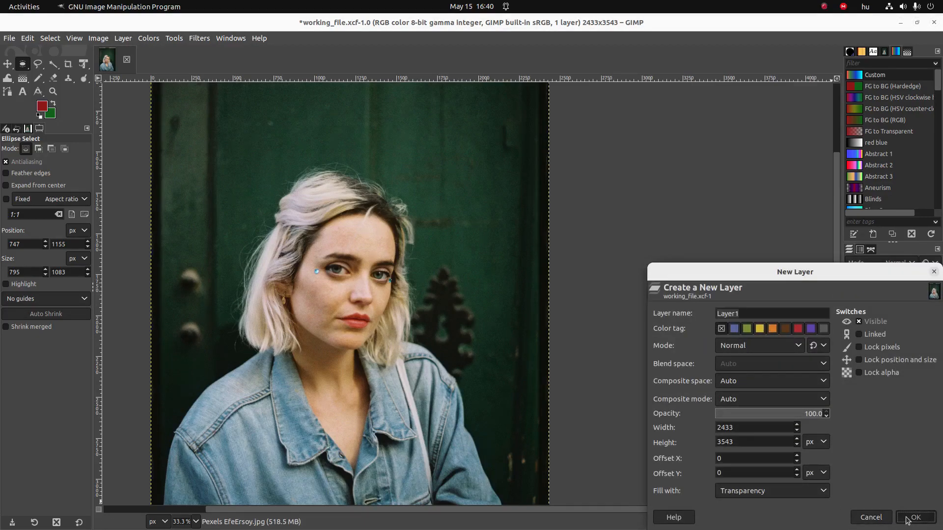
pyautogui.click(908, 519)
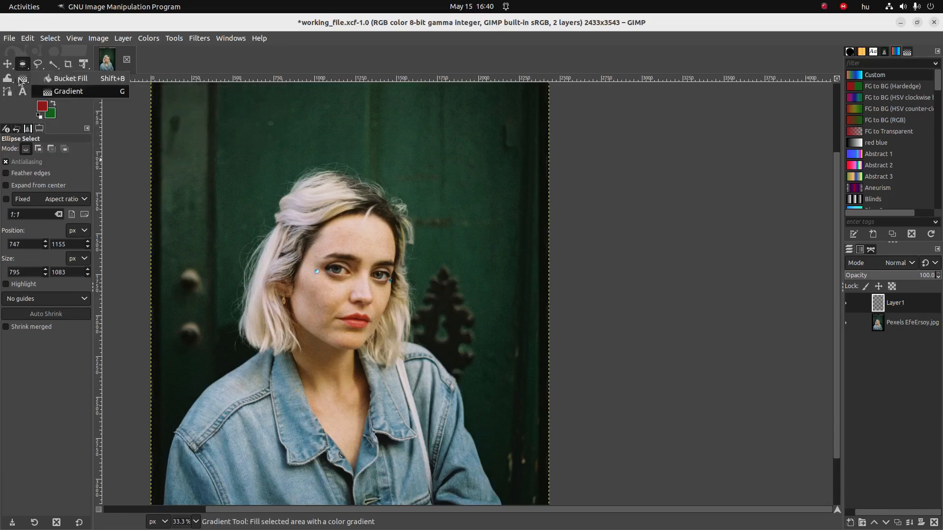
# Step: Try filling the whole of Layer1 with the red foreground color using Bucket Fill
pyautogui.click(50, 80)
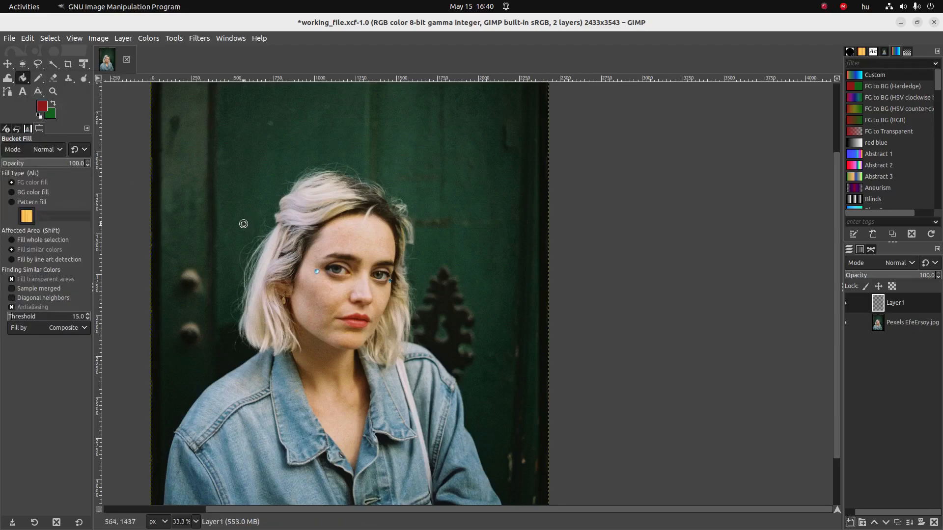
pyautogui.click(318, 421)
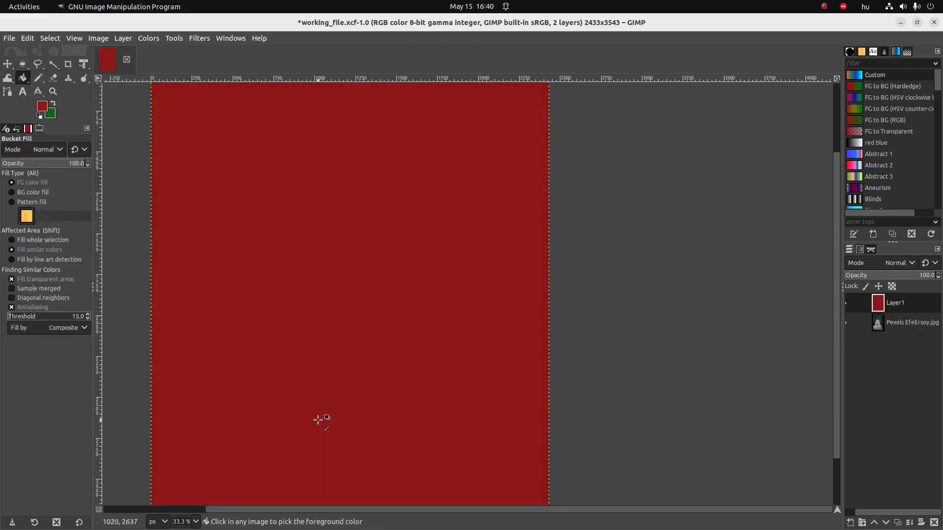
pyautogui.hotkey('ctrl', 'z')
# Step: Draw an elliptical selection about 432 × 648 px beside the woman's hair and try filling it with the red foreground color
pyautogui.click(23, 64)
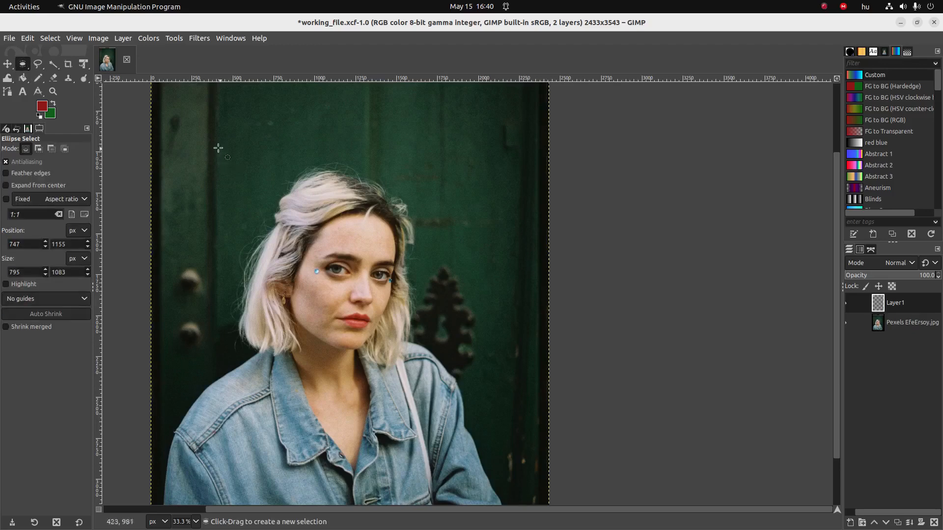
pyautogui.moveTo(217, 148); pyautogui.dragTo(287, 253)
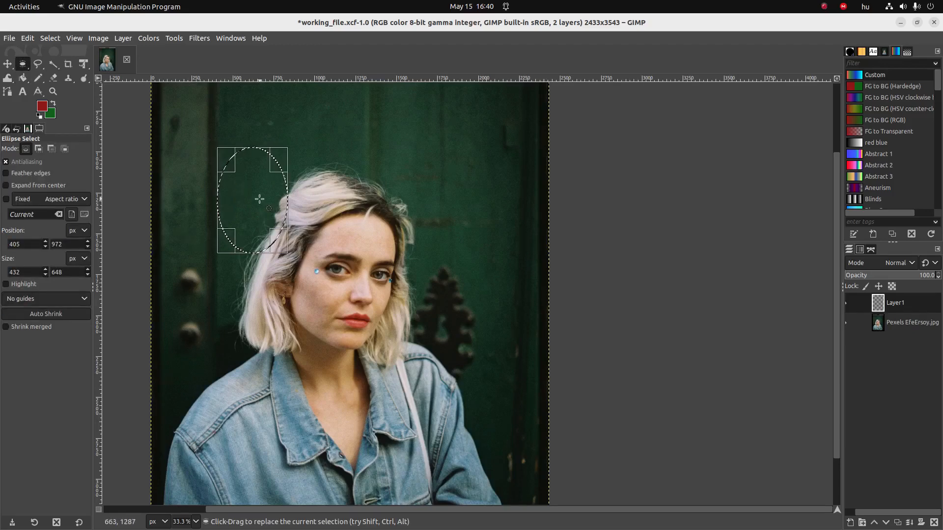
pyautogui.hotkey('shift', 'b')
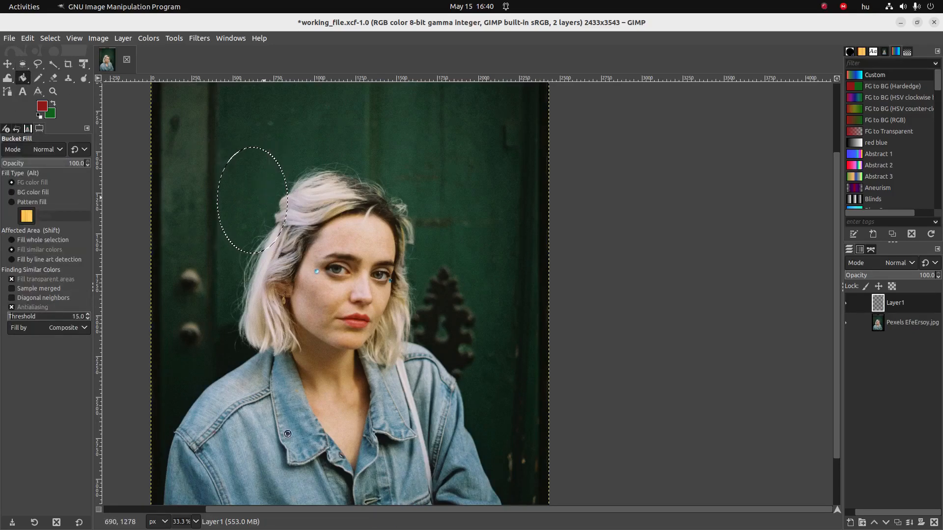
pyautogui.keyDown('shift'); pyautogui.click(287, 436); pyautogui.keyUp('shift')
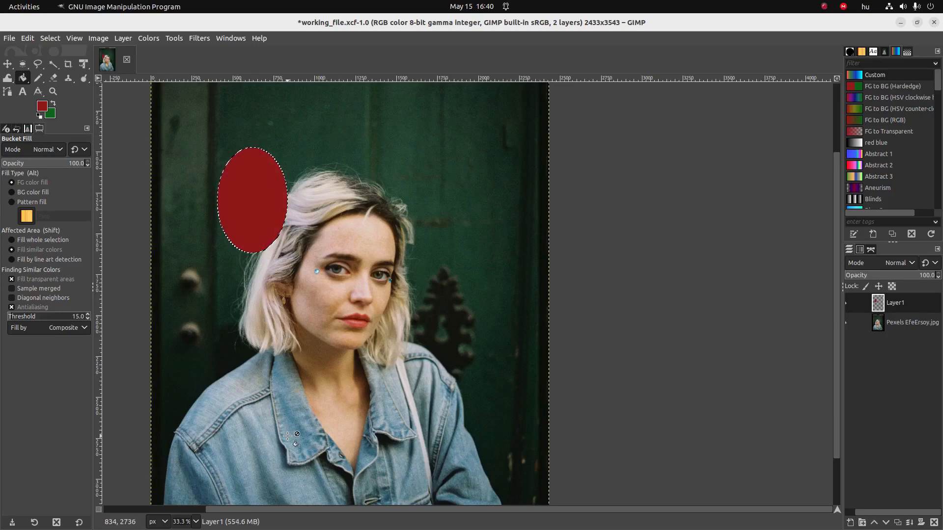
pyautogui.hotkey('ctrl', 'z')
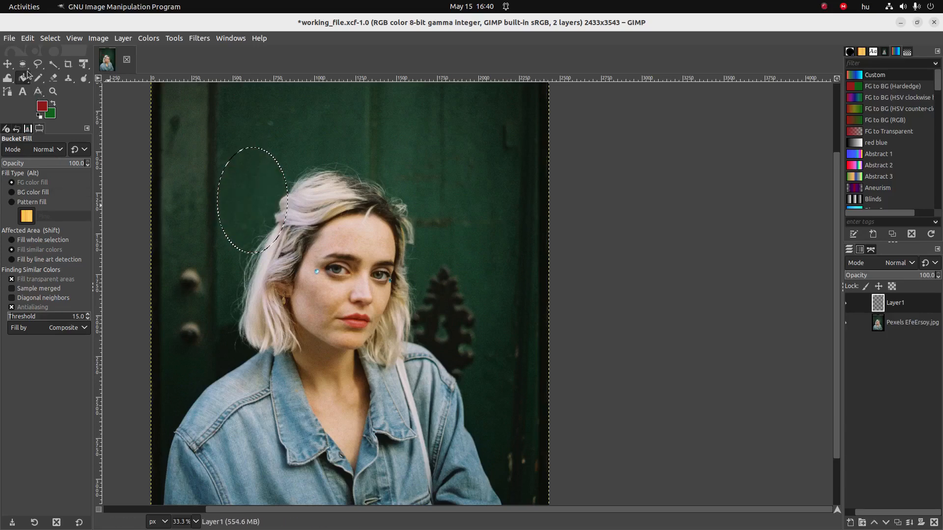
# Step: Draw a linear gradient diagonally upward through the ellipse on Layer1 and set its gradient to FG to BG (RGB)
pyautogui.moveTo(22, 77); pyautogui.dragTo(53, 92)
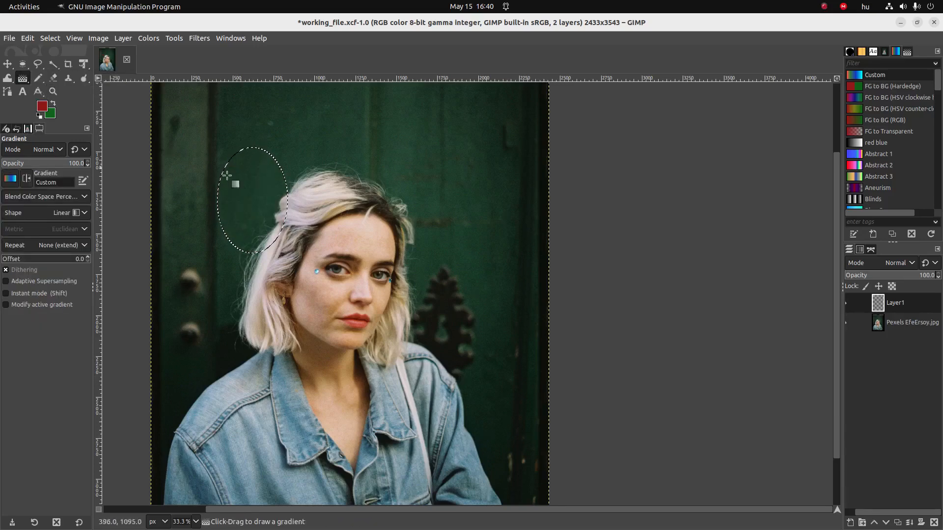
pyautogui.moveTo(241, 228); pyautogui.dragTo(262, 180)
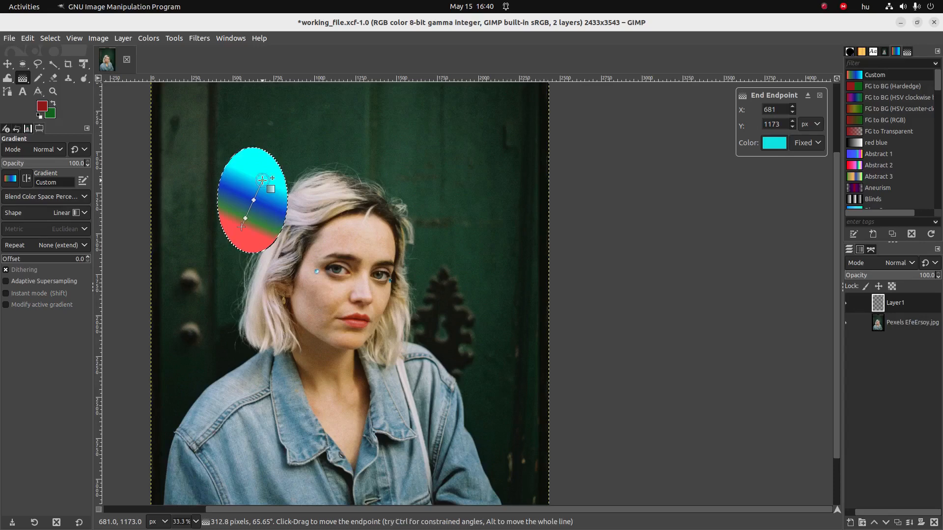
pyautogui.click(10, 179)
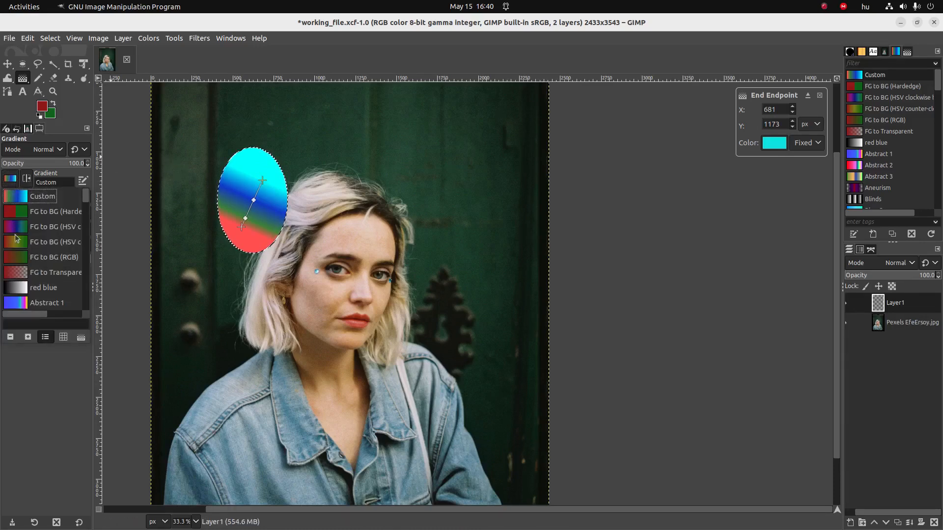
pyautogui.click(12, 258)
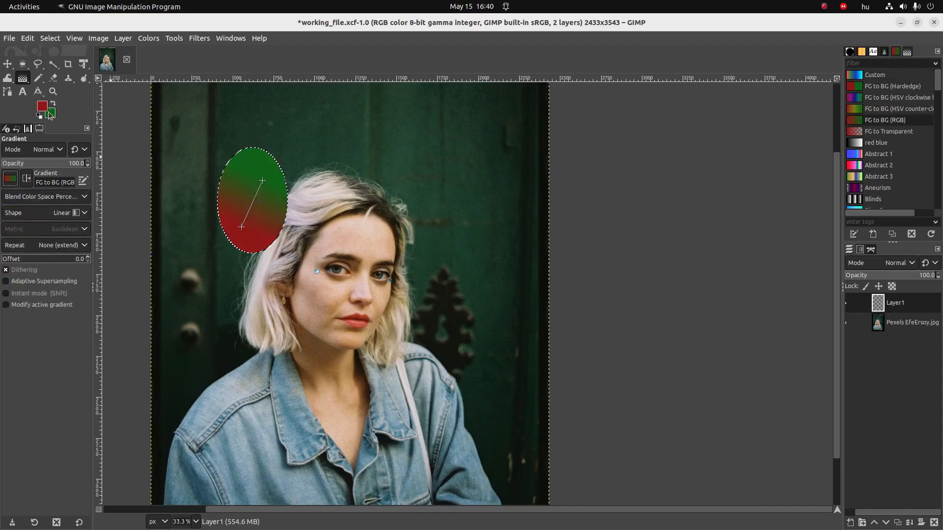
# Step: Try the FG to Transparent gradient on the ellipse and bring up the Gradients dialog
pyautogui.click(12, 181)
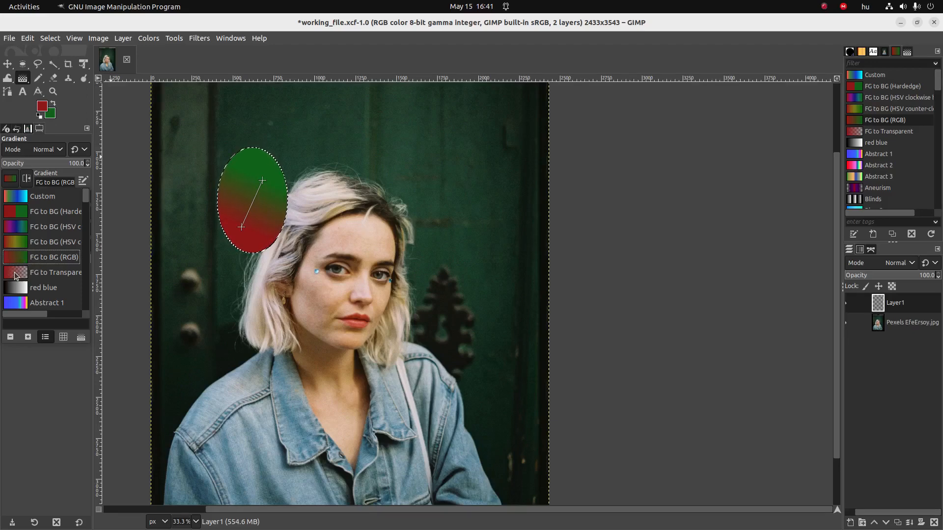
pyautogui.click(14, 274)
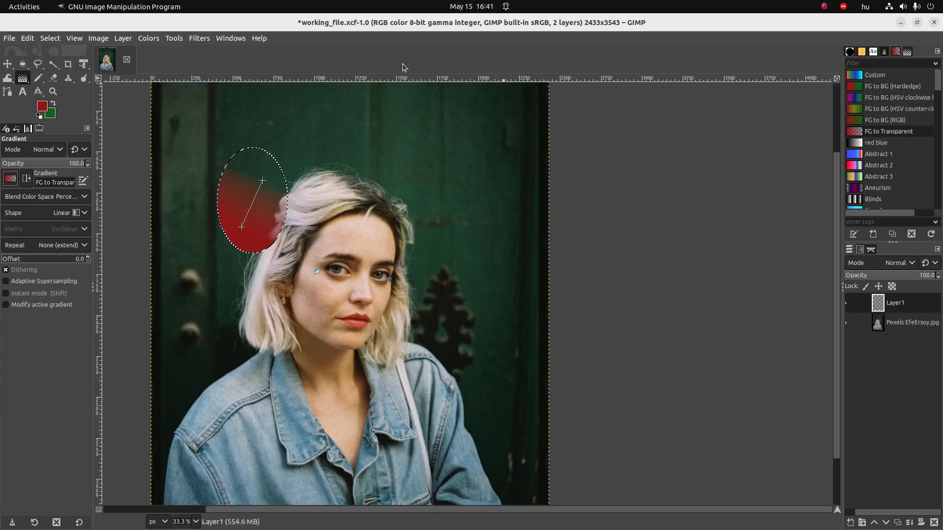
pyautogui.click(232, 39)
pyautogui.moveTo(243, 65)
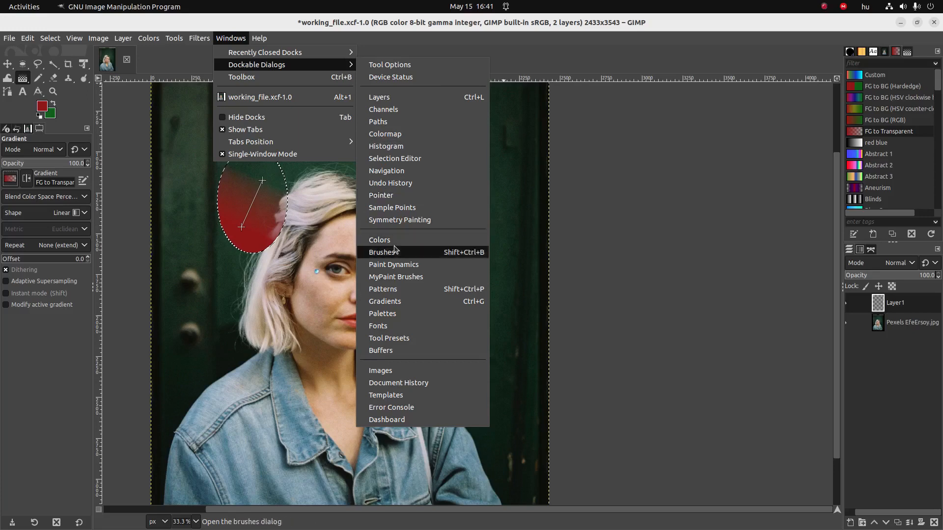
pyautogui.click(376, 302)
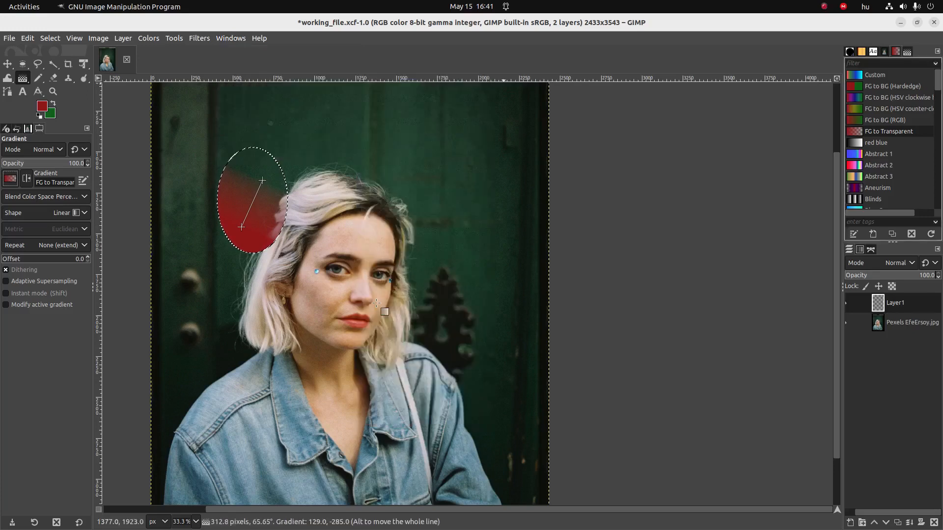
# Step: Apply the Custom gradient to the ellipse, lengthen its line slightly, and move the blue stop to 74.29 and the green stop to 35.33
pyautogui.click(853, 78)
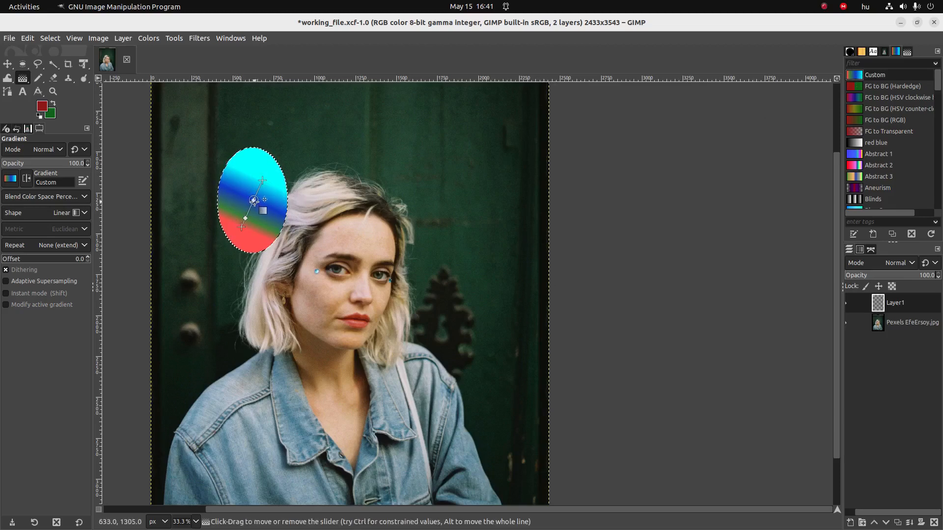
pyautogui.moveTo(263, 180); pyautogui.dragTo(270, 177)
pyautogui.moveTo(241, 226); pyautogui.dragTo(263, 188)
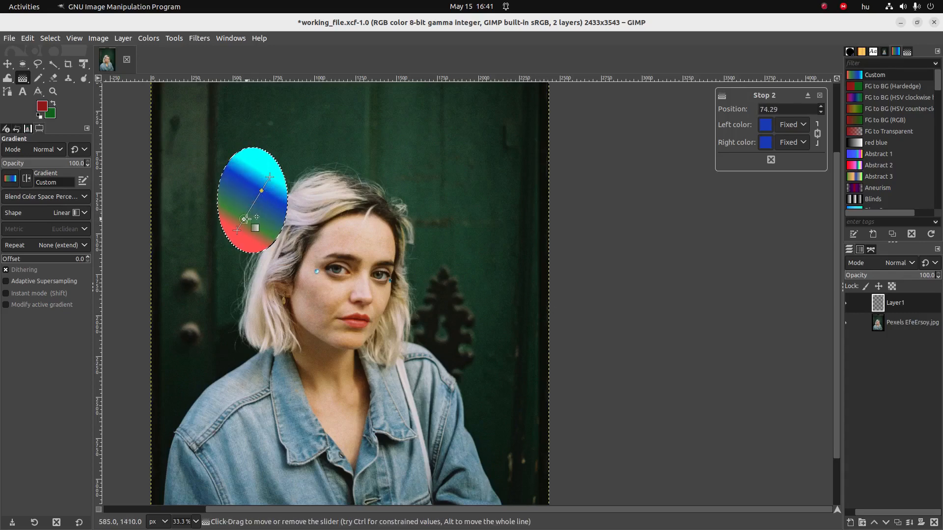
pyautogui.moveTo(244, 218); pyautogui.dragTo(254, 211)
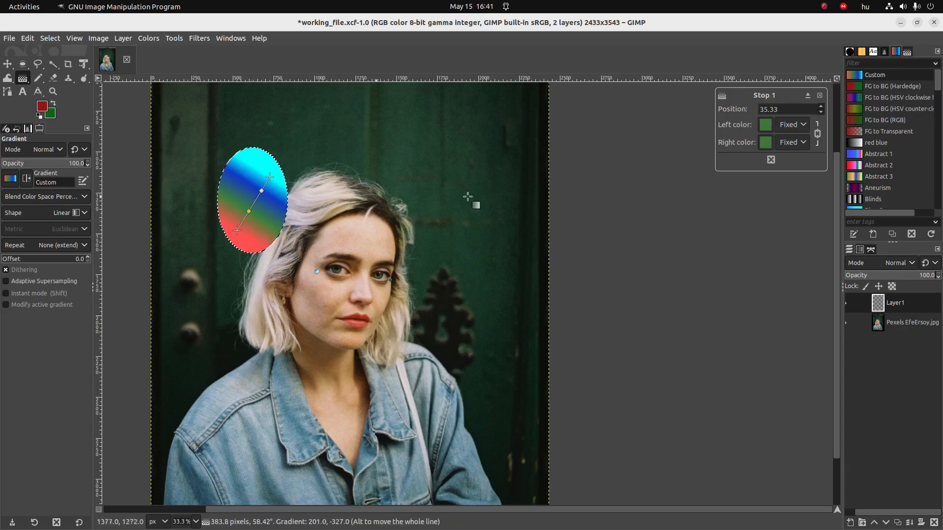
# Step: Remove the green and blue stops from the ellipse's gradient, leaving only its red and cyan ends
pyautogui.click(771, 160)
pyautogui.moveTo(263, 188); pyautogui.dragTo(253, 201)
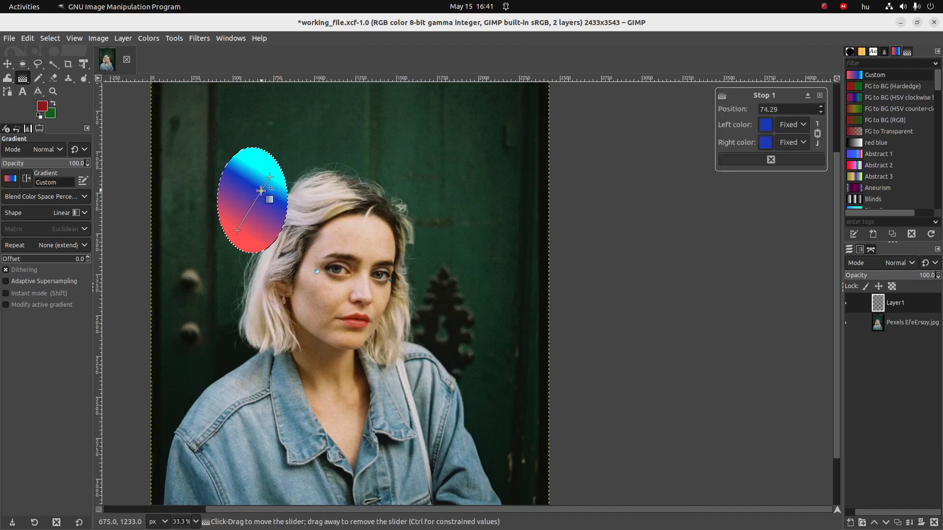
pyautogui.click(771, 160)
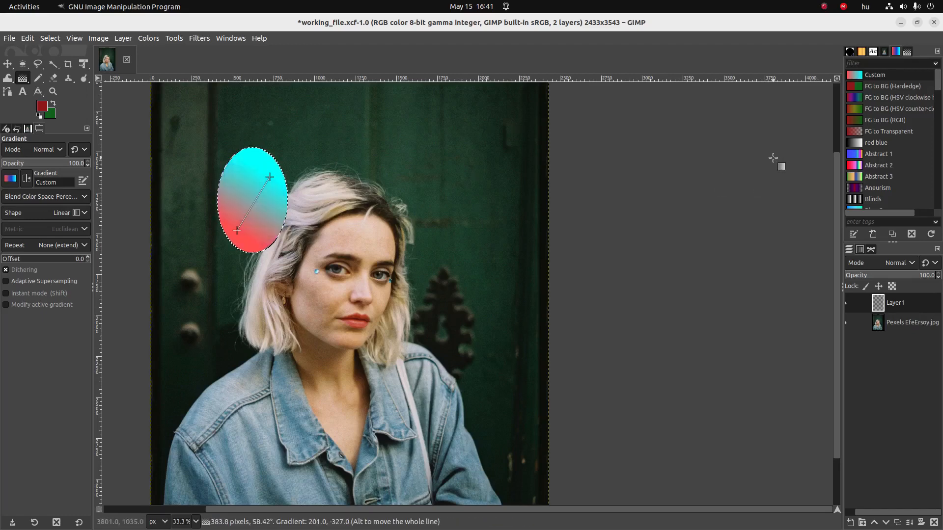
# Step: Add a stop at position 65.44 on the gradient line and set its color to blue 587ec3
pyautogui.click(259, 195)
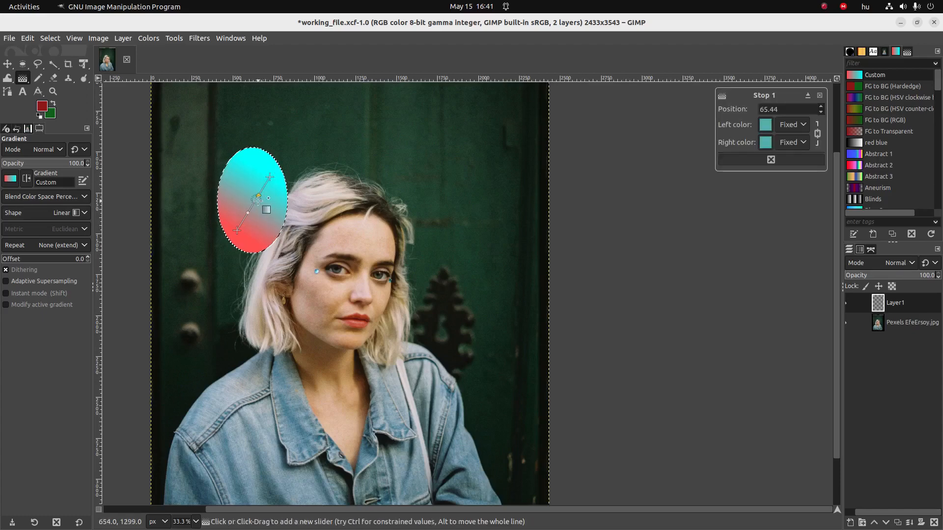
pyautogui.click(765, 129)
pyautogui.click(747, 115)
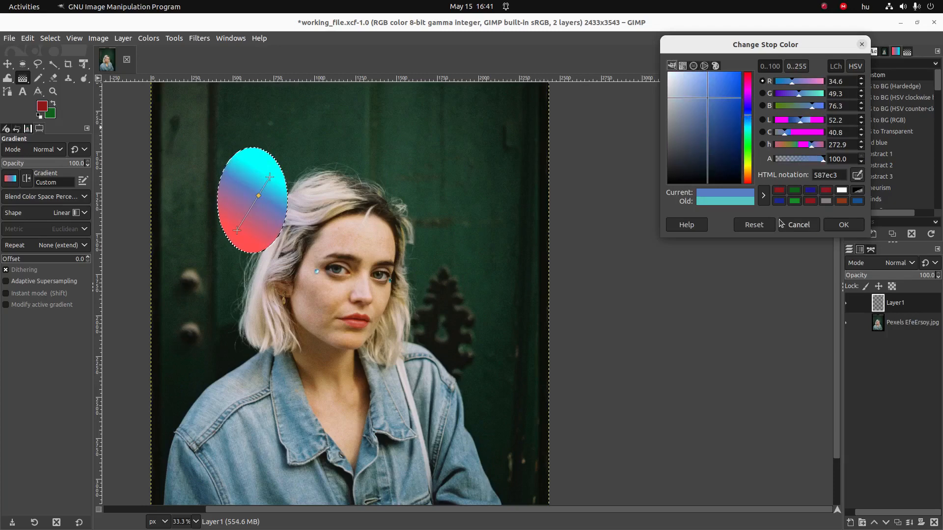
pyautogui.click(843, 225)
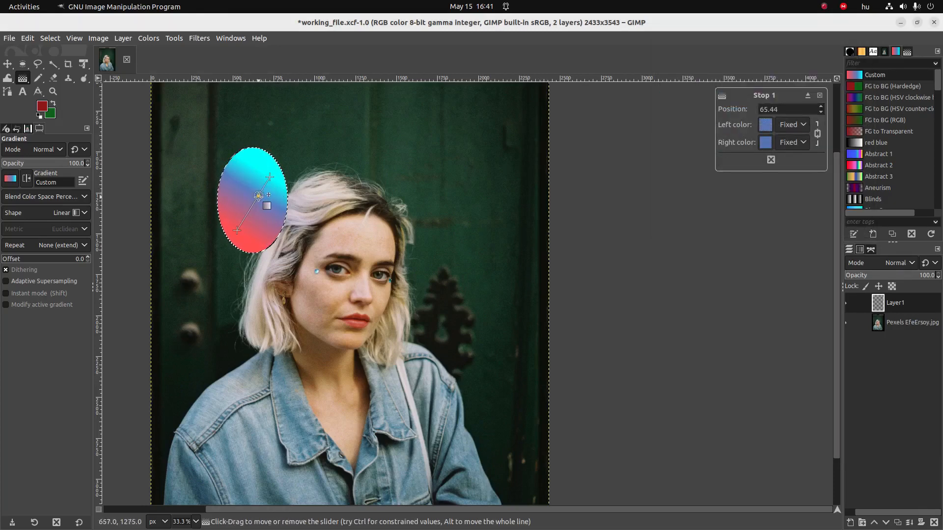
# Step: Move the blue stop to position 29.69 and the midpoint between it and the cyan end to 79.26
pyautogui.moveTo(259, 196); pyautogui.dragTo(246, 215)
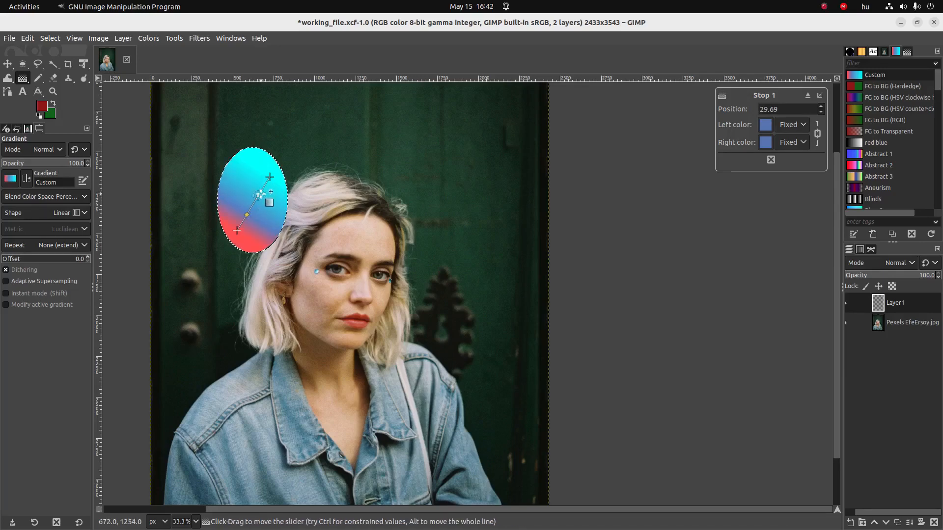
pyautogui.click(271, 193)
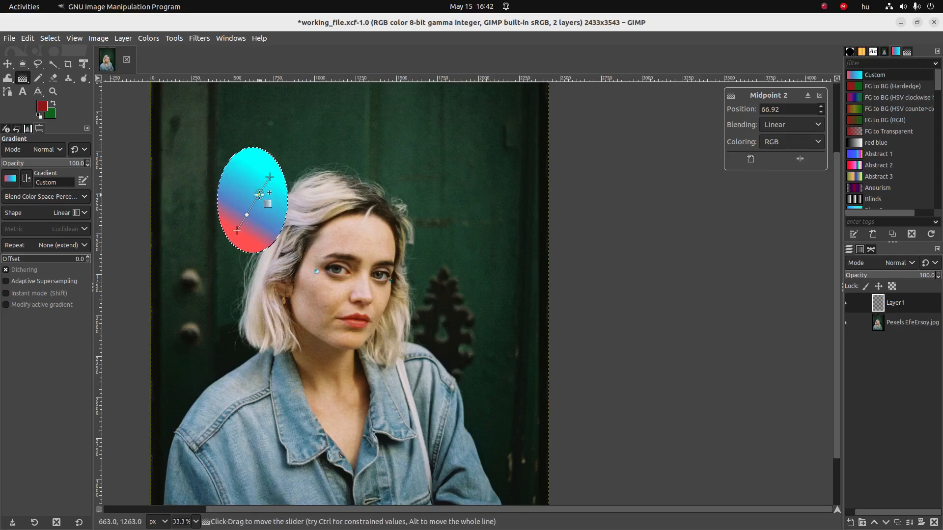
pyautogui.click(791, 144)
pyautogui.click(745, 144)
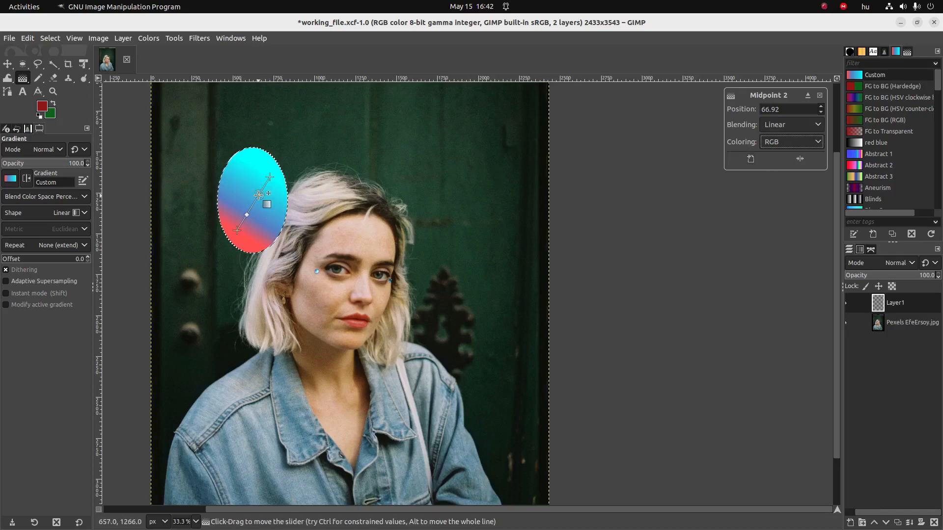
pyautogui.moveTo(258, 195); pyautogui.dragTo(267, 185)
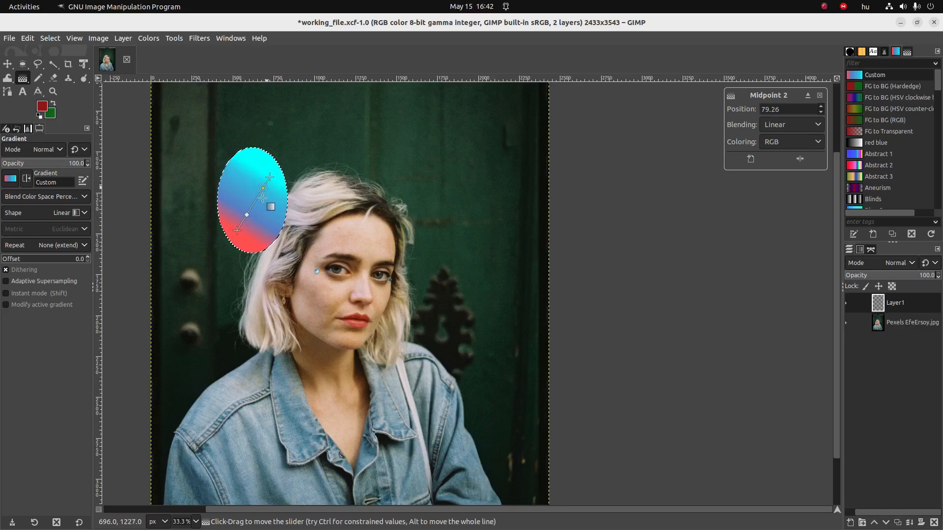
# Step: Add a second stop at position 58.78 on the gradient line and change its color to darker blue 0876aa
pyautogui.click(255, 199)
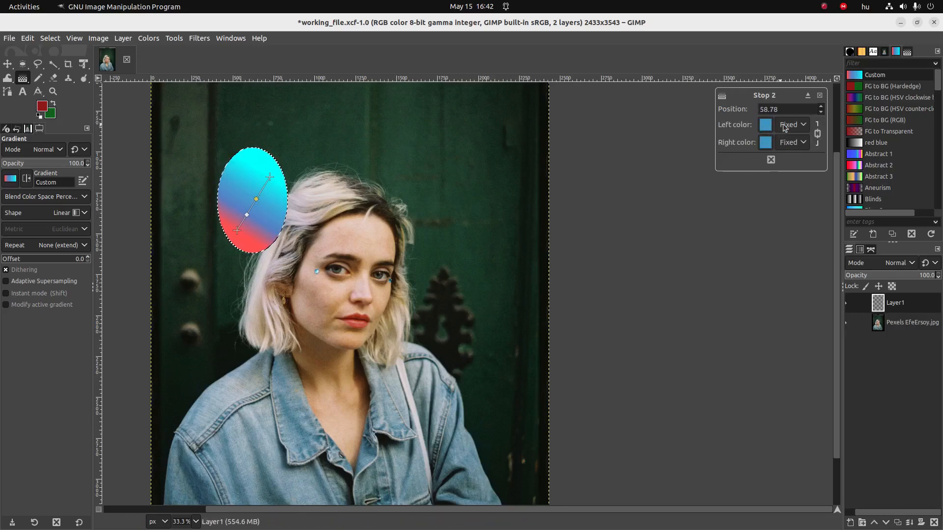
pyautogui.click(767, 127)
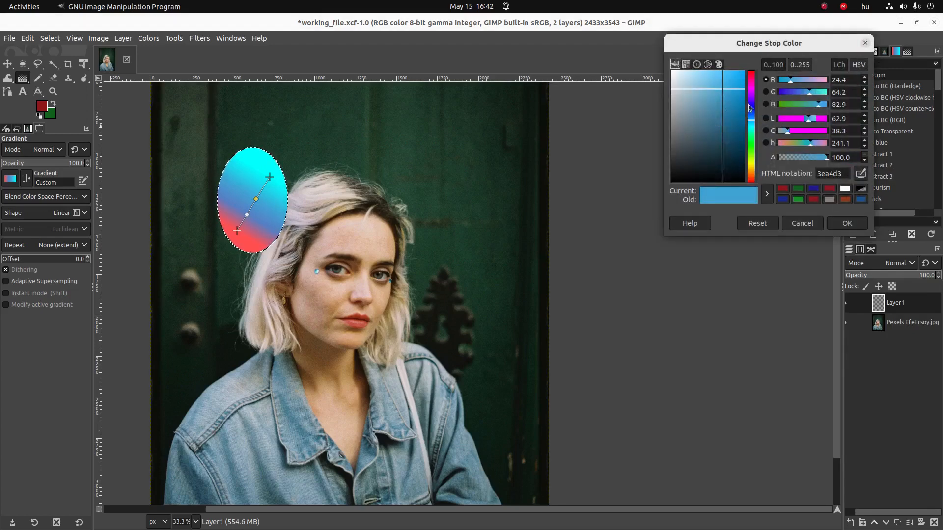
pyautogui.moveTo(723, 96); pyautogui.dragTo(741, 110)
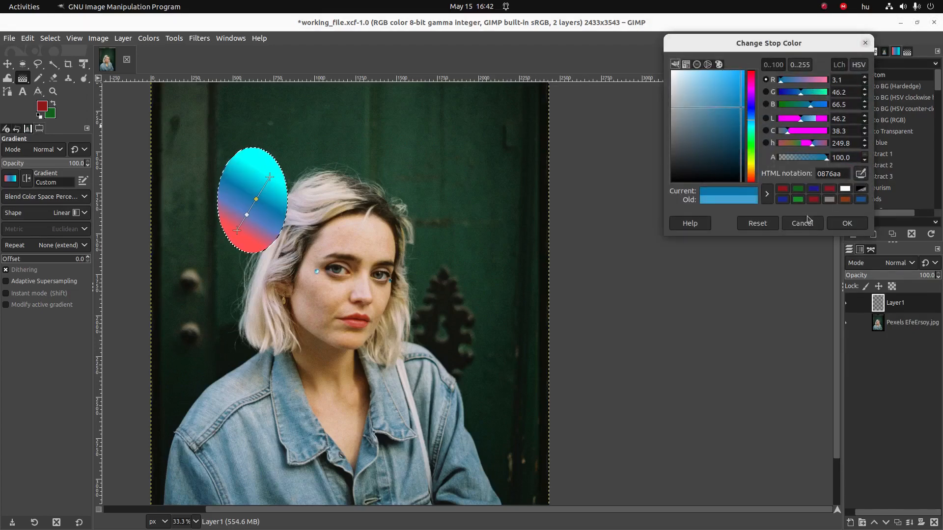
pyautogui.click(844, 223)
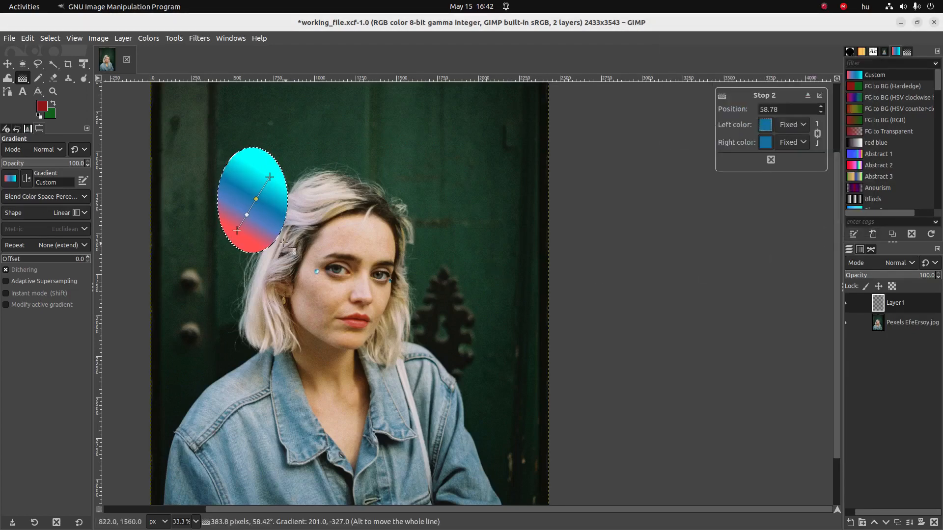
# Step: Add a third stop at position 69.99 and select the midpoints nearest the gradient's two ends
pyautogui.click(261, 193)
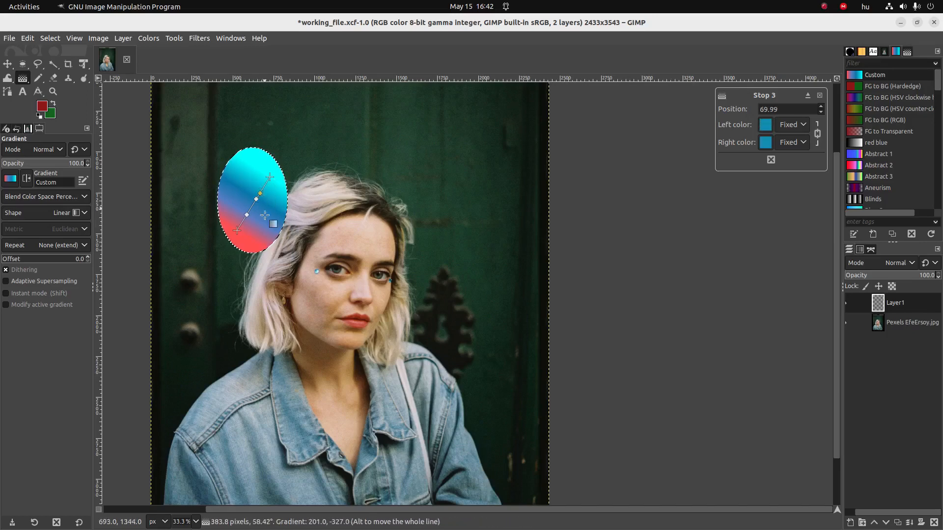
pyautogui.click(269, 177)
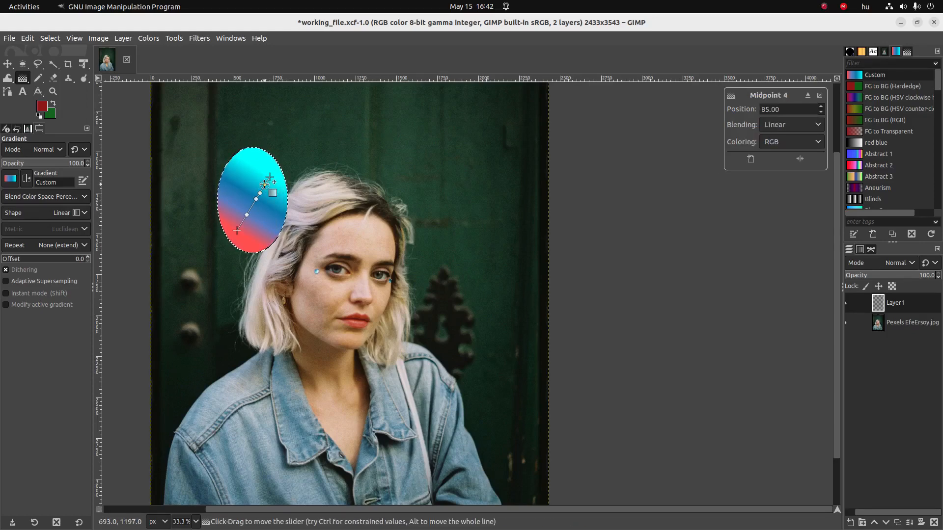
pyautogui.moveTo(270, 178); pyautogui.dragTo(239, 227)
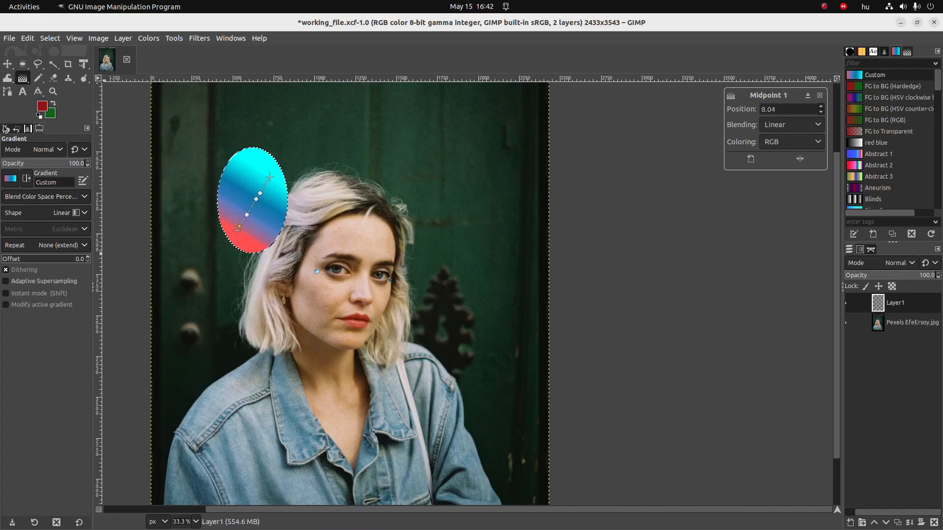
# Step: Check off "solid and gradient fills" in the F.Checklist_Gimp document in Chrome, and return to GIMP
pyautogui.hotkey('alt', 'Tab')
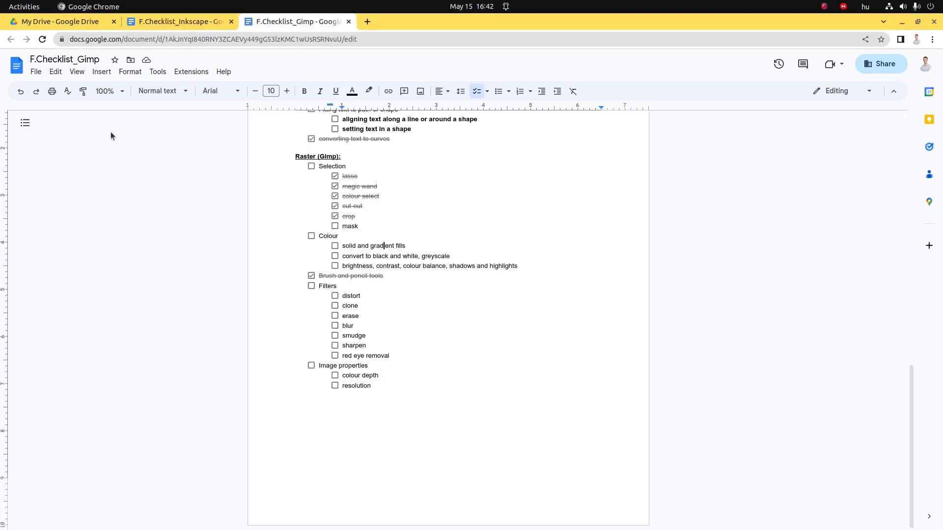
pyautogui.click(335, 246)
pyautogui.moveTo(351, 266); pyautogui.dragTo(356, 260)
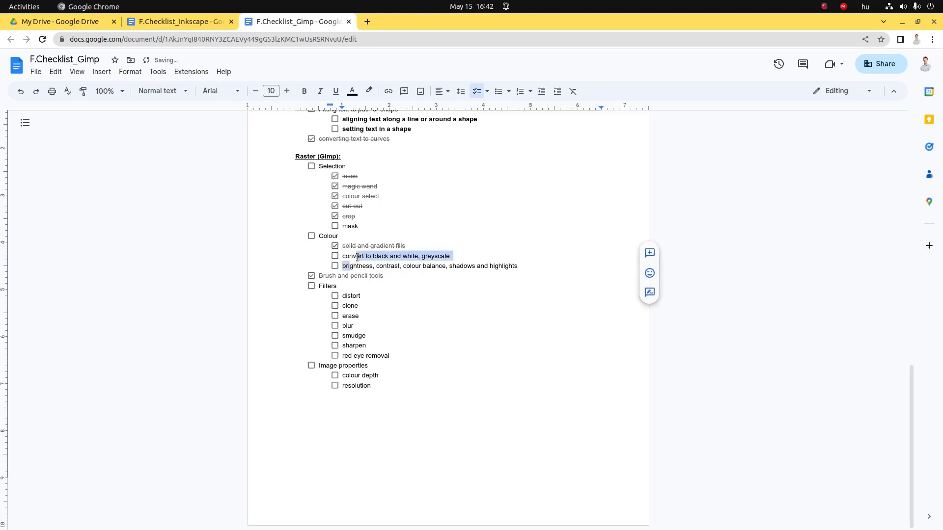
pyautogui.click(459, 334)
pyautogui.hotkey('alt', 'Tab')
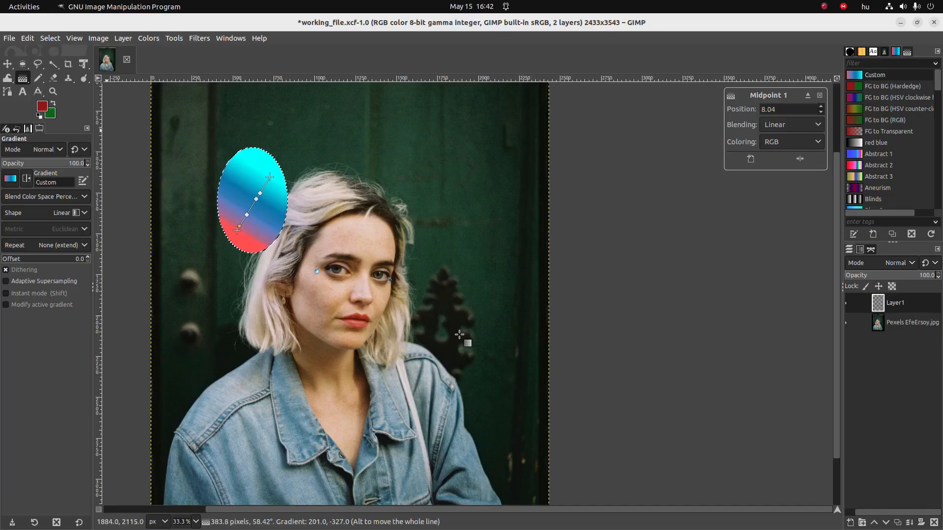
# Step: Clear the elliptical selection and delete Layer1 together with its gradient
pyautogui.hotkey('ctrl', 'shift', 'a')
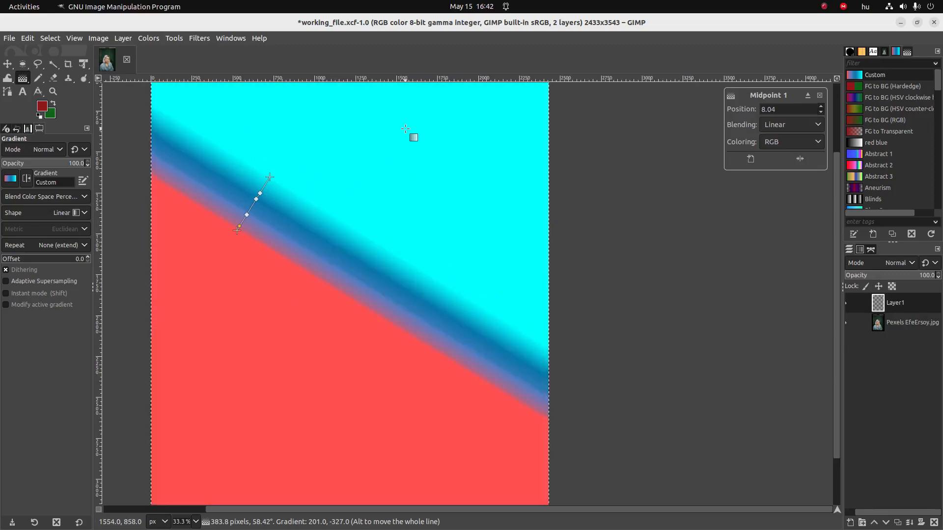
pyautogui.hotkey('ctrl', 'z')
pyautogui.hotkey('ctrl', 'z')
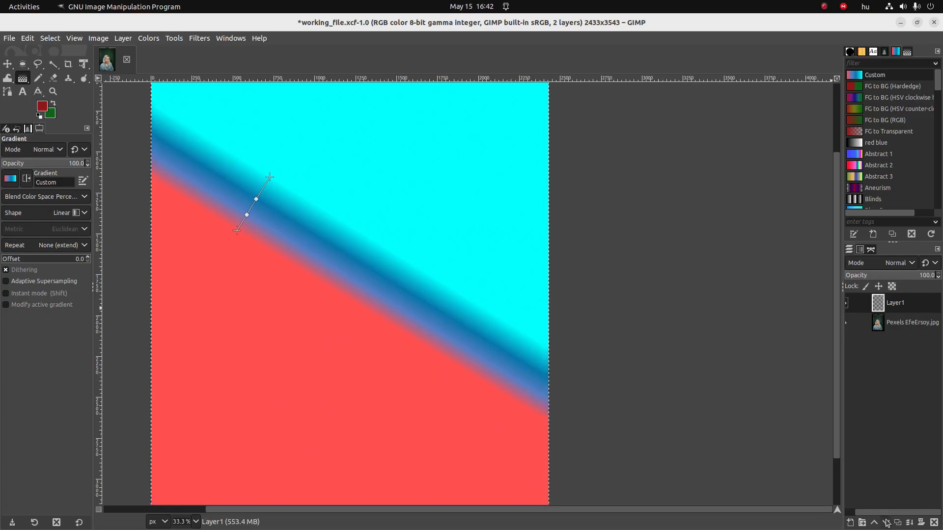
pyautogui.click(933, 522)
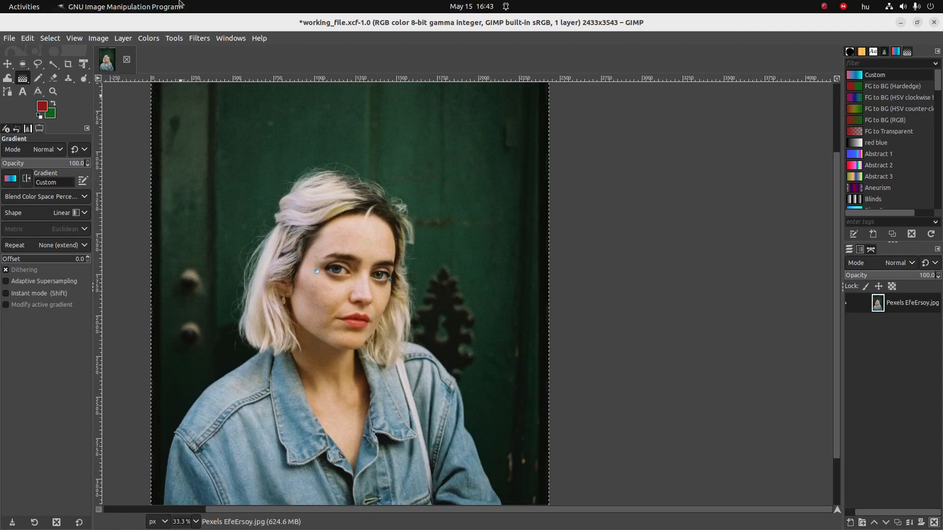
# Step: Try converting the portrait to Grayscale mode, and undo the conversion
pyautogui.click(123, 39)
pyautogui.moveTo(100, 42)
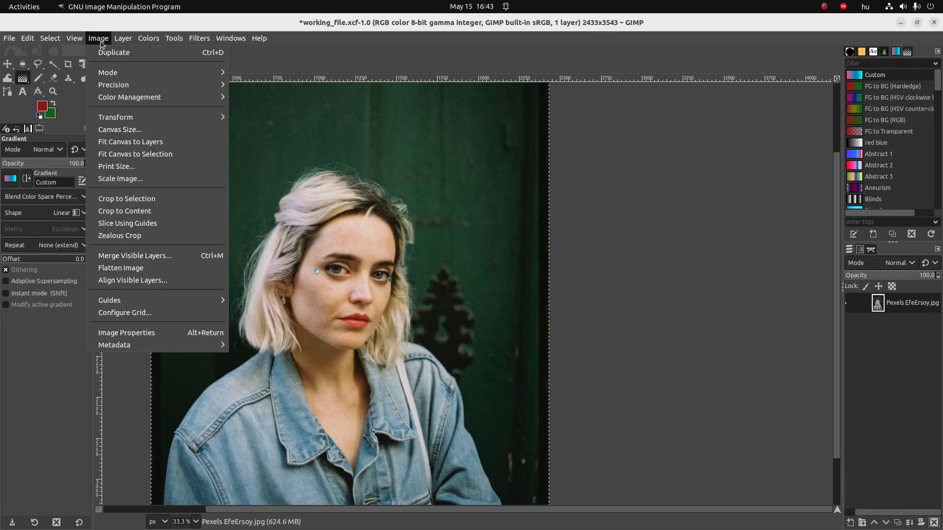
pyautogui.moveTo(107, 78)
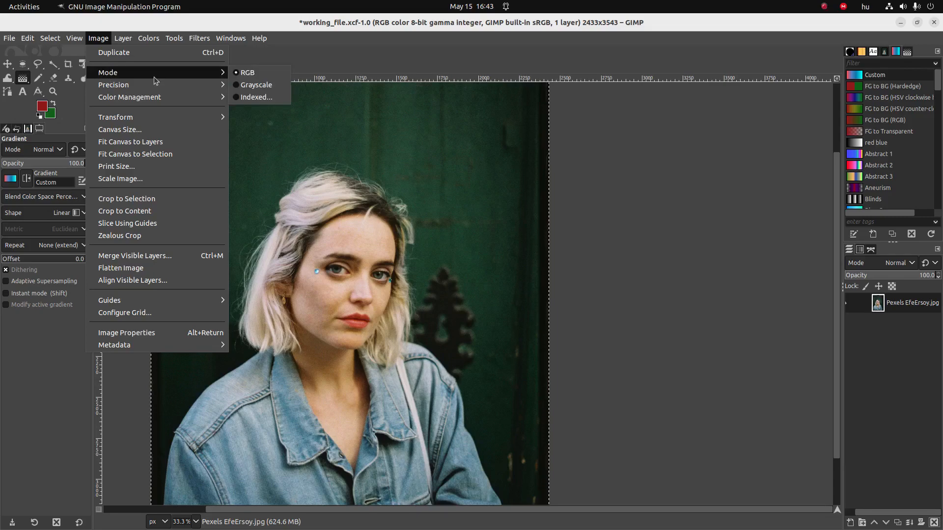
pyautogui.click(256, 85)
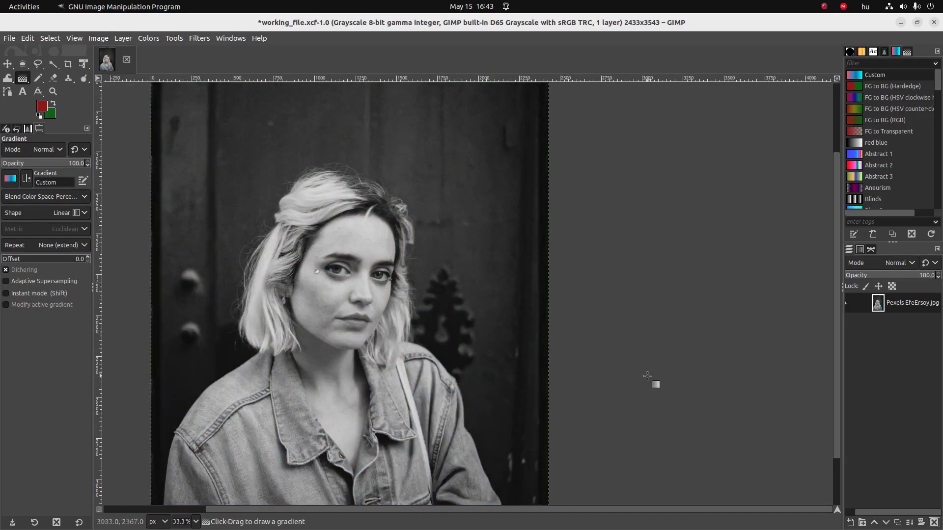
pyautogui.hotkey('ctrl', 'z')
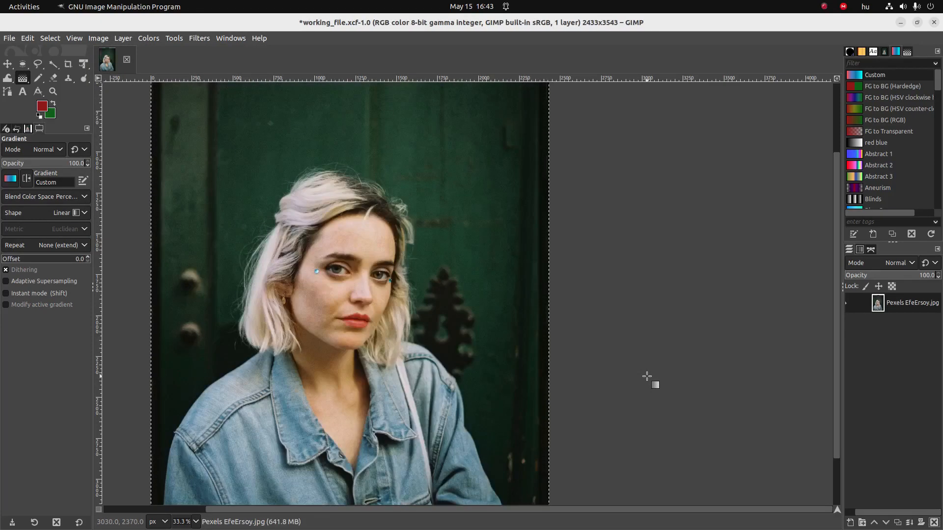
# Step: Try converting the portrait to 32-bit floating point precision with linear light, and cancel the conversion
pyautogui.click(98, 38)
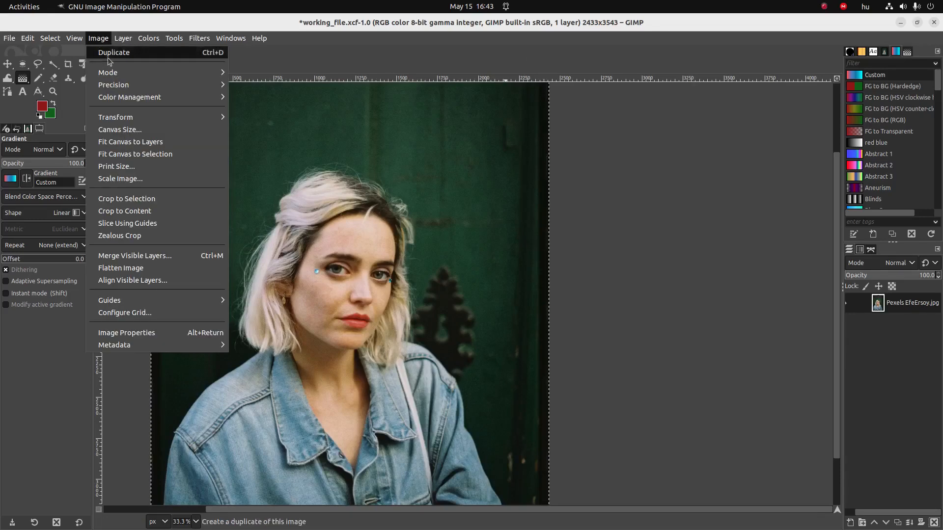
pyautogui.moveTo(119, 97)
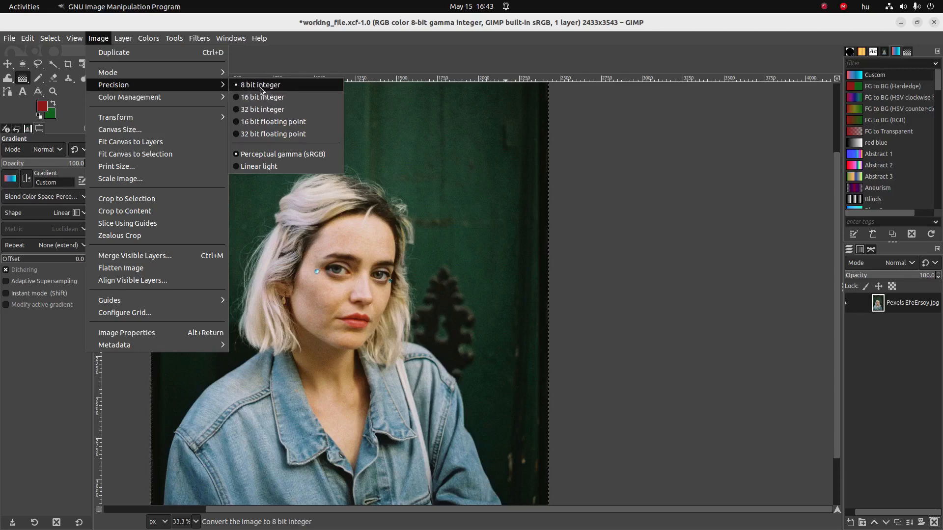
pyautogui.click(255, 135)
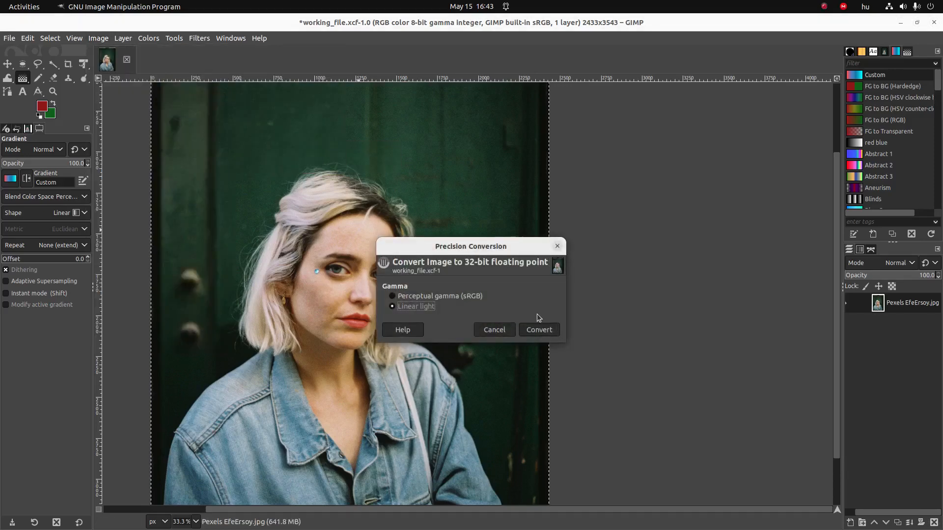
pyautogui.click(486, 332)
# Step: Check off "convert to black and white, greyscale" in the F.Checklist_Gimp document in Chrome
pyautogui.hotkey('alt', 'Tab')
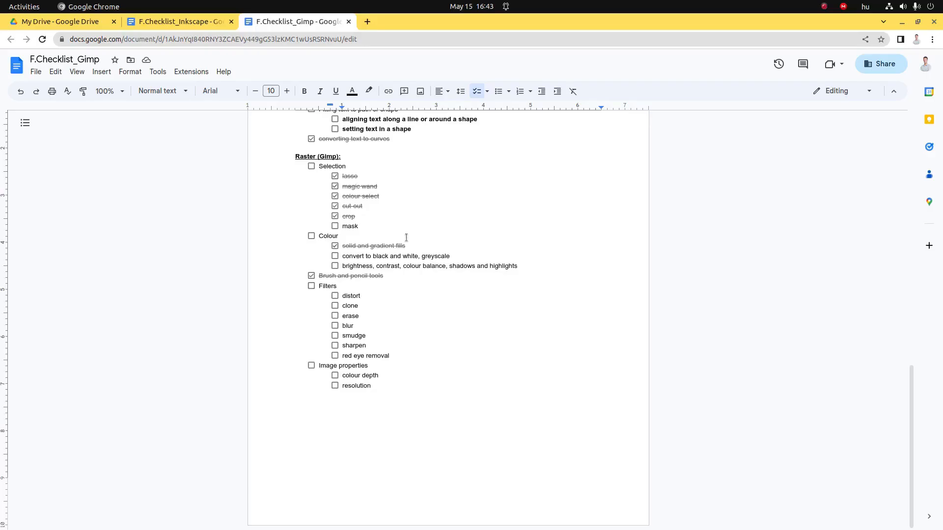
pyautogui.click(336, 259)
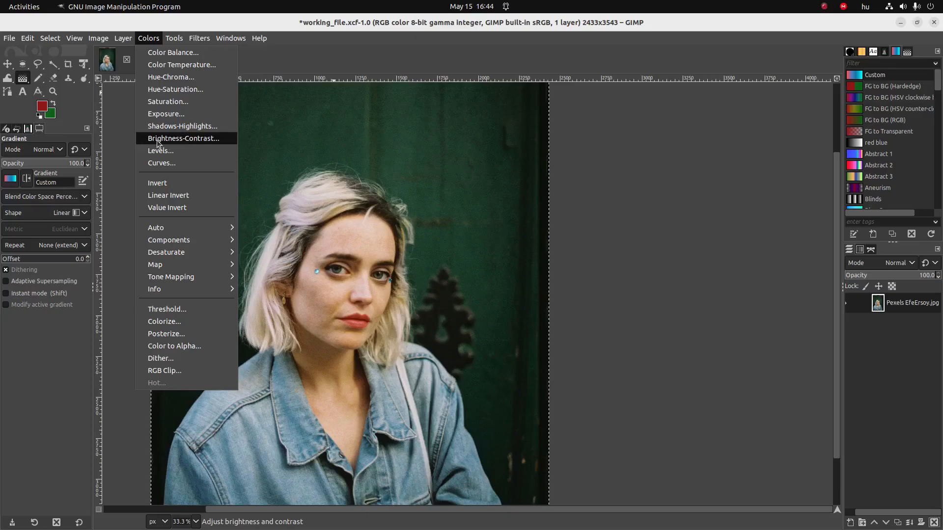
# Step: In GIMP, try a Brightness-Contrast adjustment on the portrait with brightness -16 and contrast 91, and cancel it
pyautogui.click(157, 140)
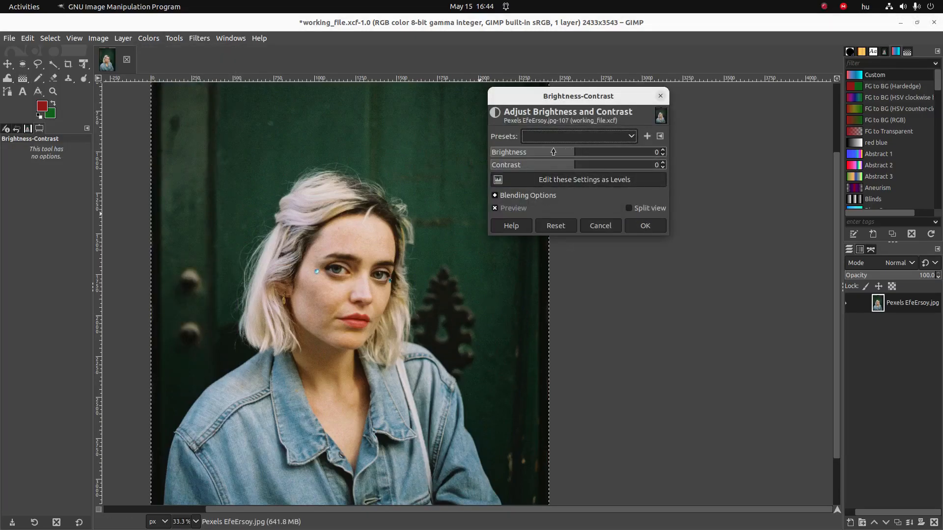
pyautogui.moveTo(553, 151); pyautogui.dragTo(640, 152)
pyautogui.moveTo(558, 168)
pyautogui.mouseDown()
pyautogui.moveTo(540, 168)
pyautogui.moveTo(642, 168)
pyautogui.moveTo(610, 152)
pyautogui.moveTo(563, 153)
pyautogui.mouseUp()
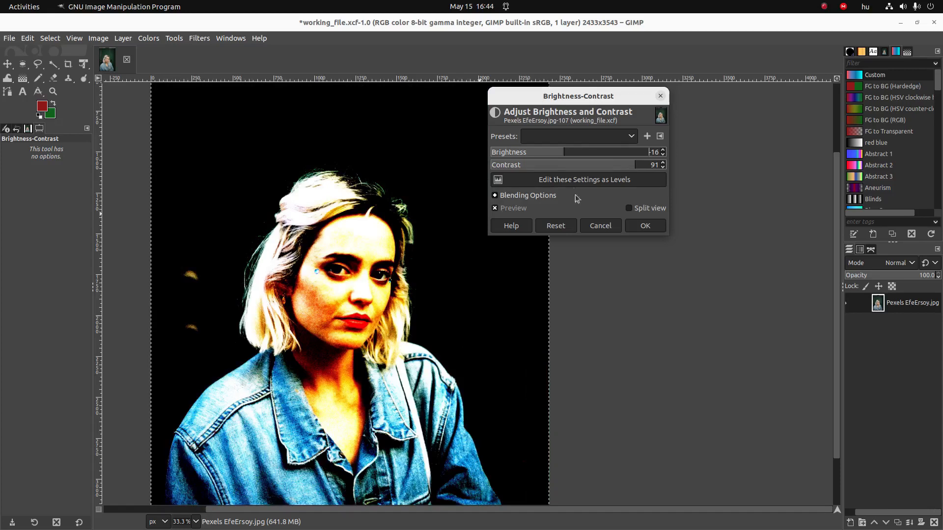
pyautogui.click(599, 226)
# Step: Try raising the portrait's saturation scale to about 2.465, and cancel the adjustment
pyautogui.click(151, 39)
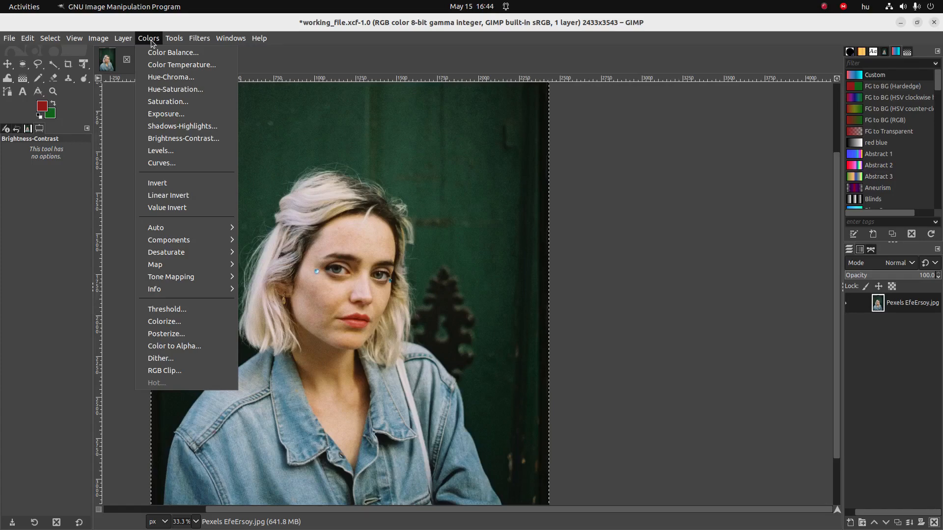
pyautogui.click(157, 104)
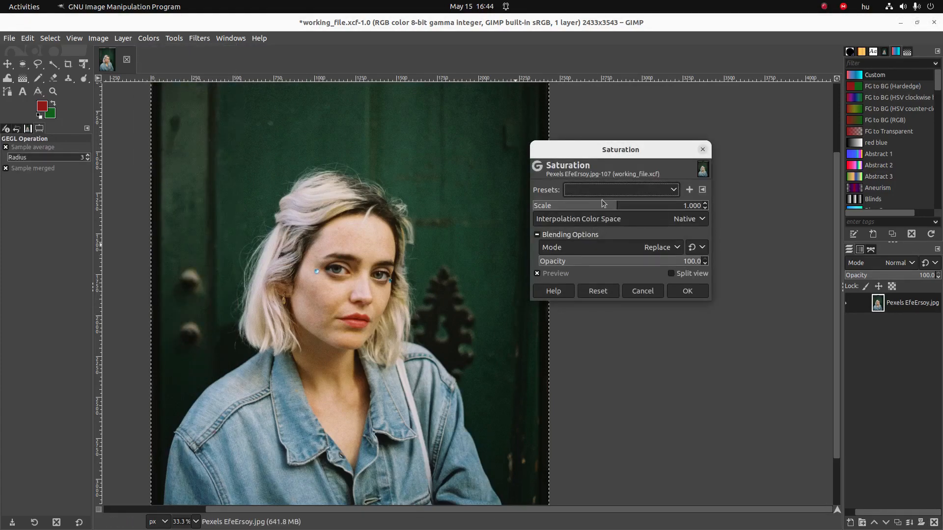
pyautogui.moveTo(601, 209); pyautogui.dragTo(741, 220)
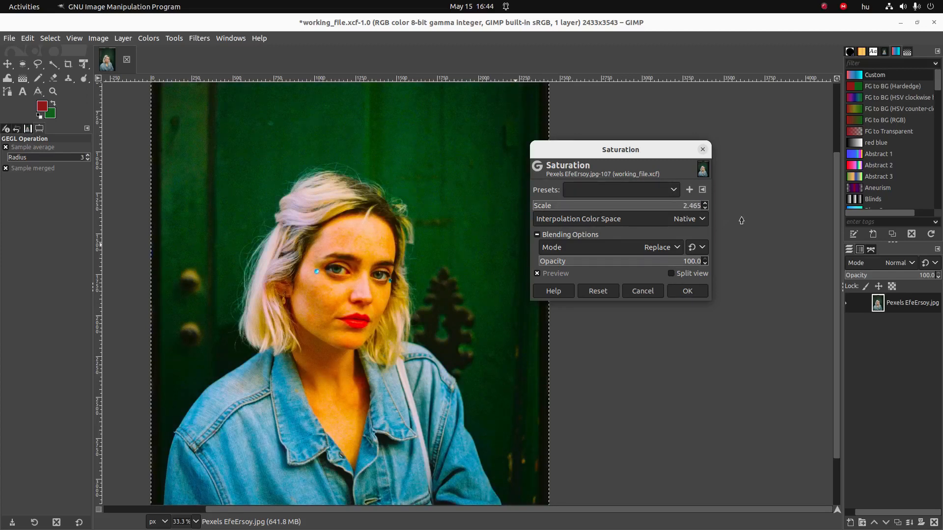
pyautogui.click(643, 291)
# Step: Review the brightness, contrast and colour balance item in the Chrome checklist, highlighting the word "colour", and return to GIMP
pyautogui.hotkey('alt', 'Tab')
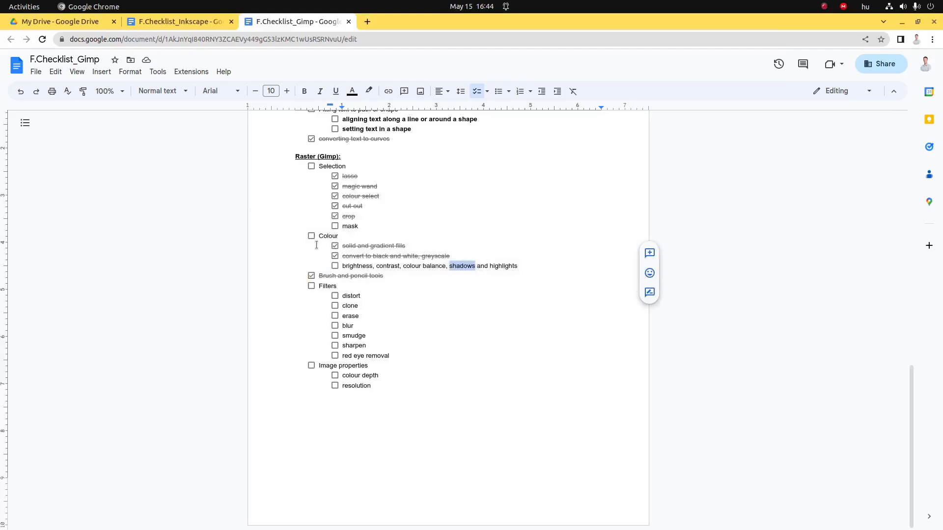
pyautogui.doubleClick(413, 265)
pyautogui.hotkey('alt', 'Tab')
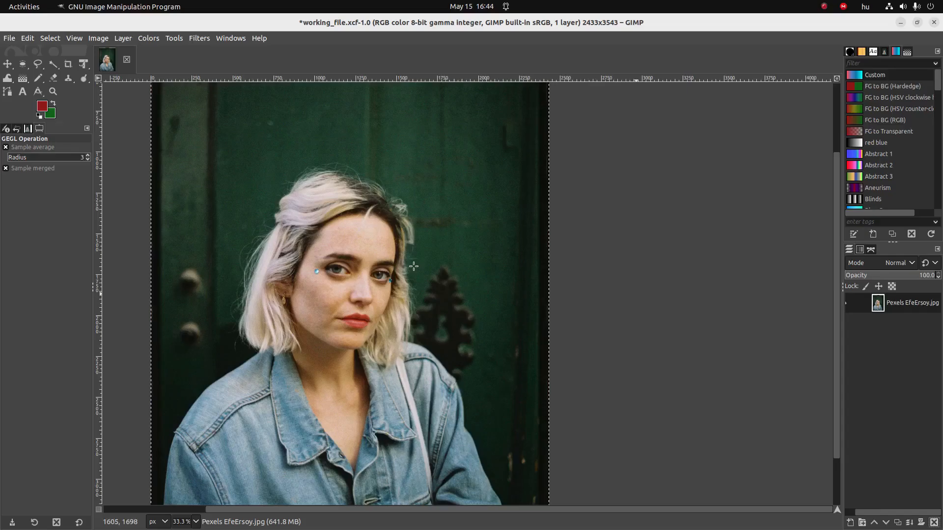
# Step: Try a midtones Color Balance of about -0.4 cyan-red, 70.7 magenta-green and 91 yellow-blue on the portrait, and cancel it
pyautogui.click(148, 39)
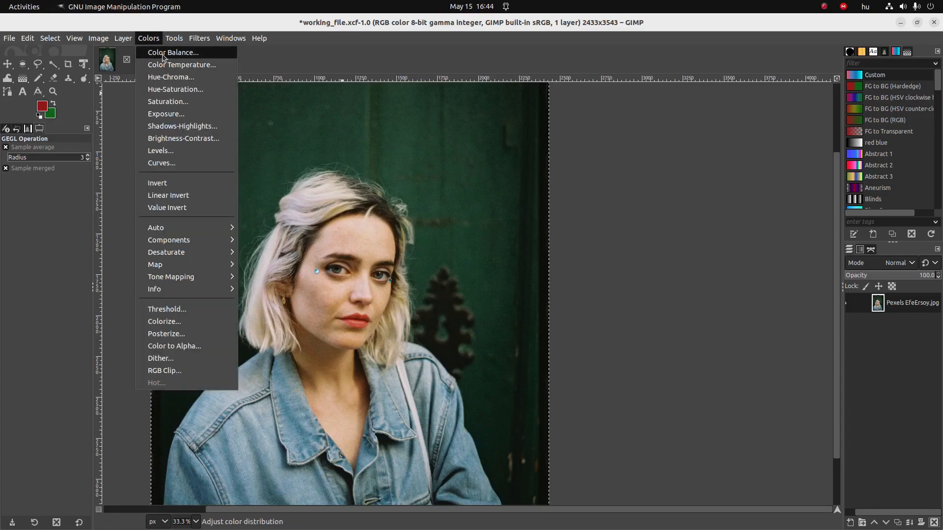
pyautogui.click(162, 54)
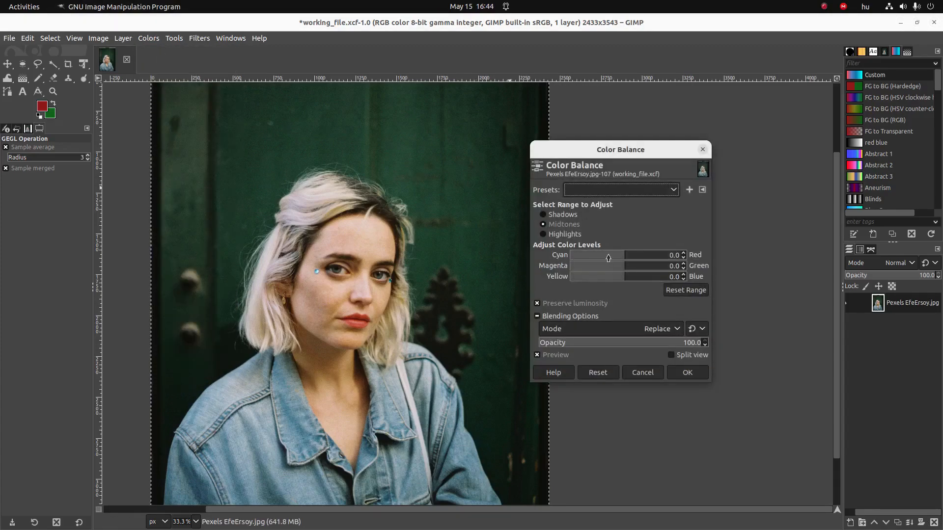
pyautogui.moveTo(608, 258); pyautogui.dragTo(675, 271)
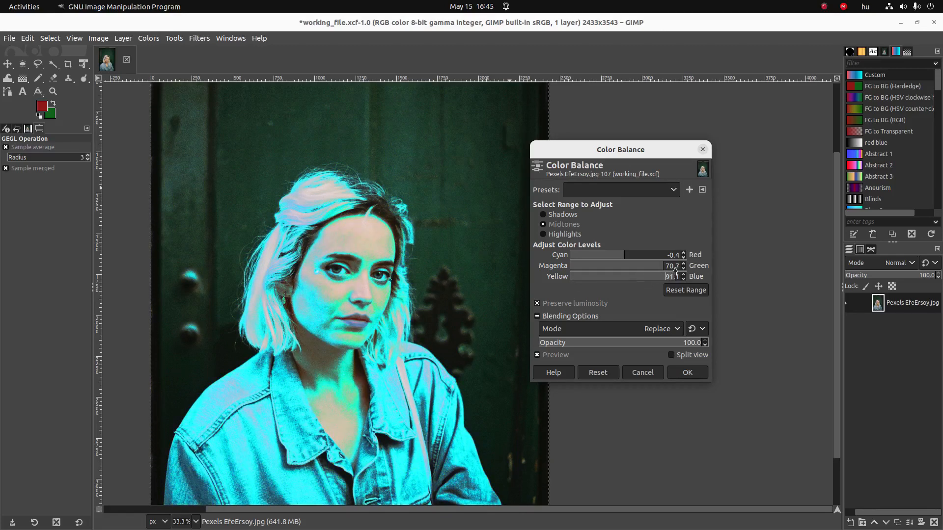
pyautogui.click(643, 373)
# Step: After rechecking the checklist, use Shadows-Highlights on the portrait, trying Shadows 95.18 with Highlights -100, and Shadows -91.57 with raised Highlights
pyautogui.hotkey('alt', 'Tab')
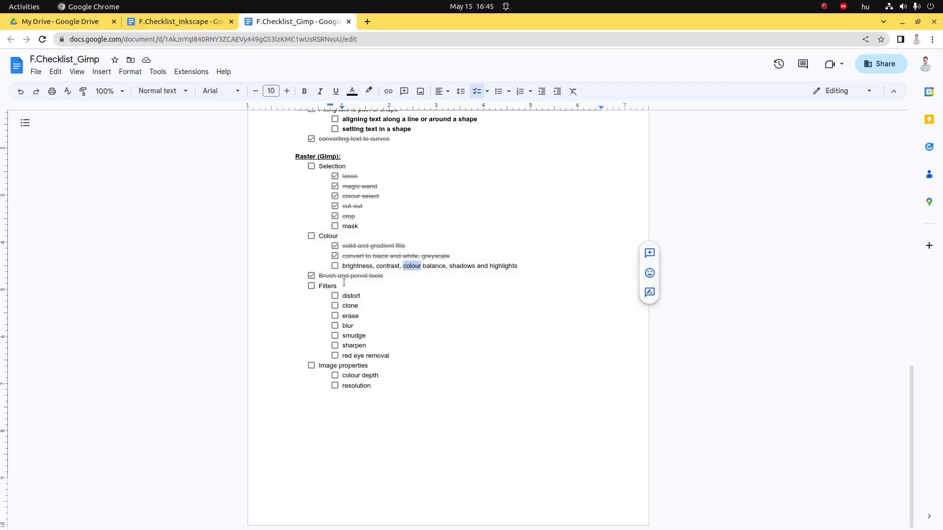
pyautogui.hotkey('alt', 'Tab')
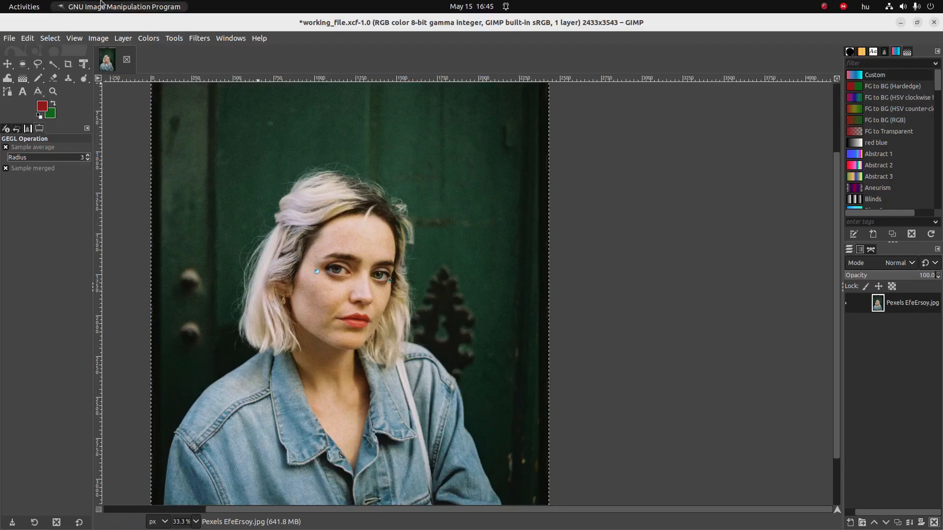
pyautogui.click(149, 39)
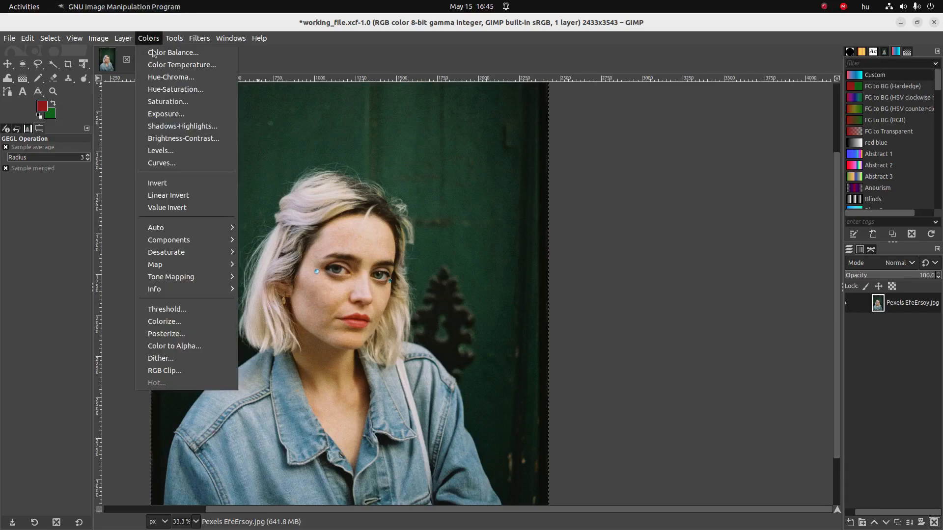
pyautogui.click(167, 127)
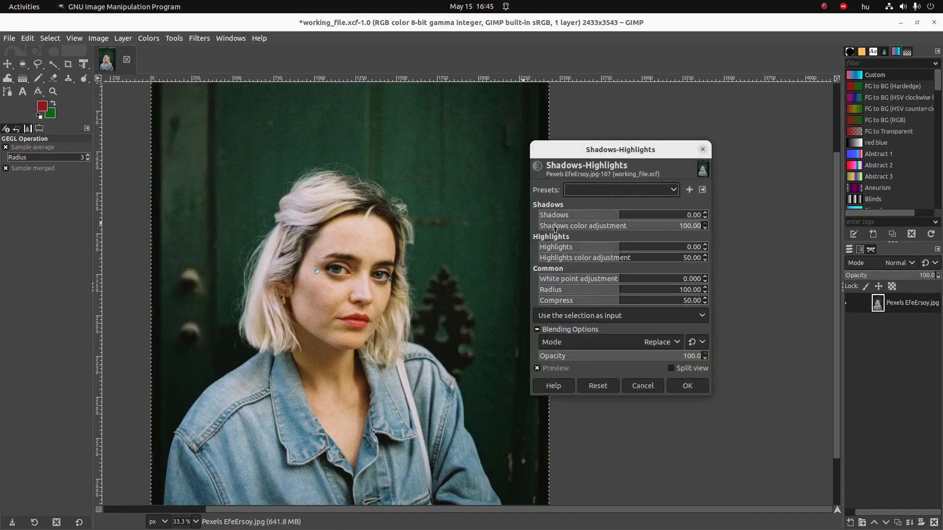
pyautogui.moveTo(614, 216); pyautogui.dragTo(698, 214)
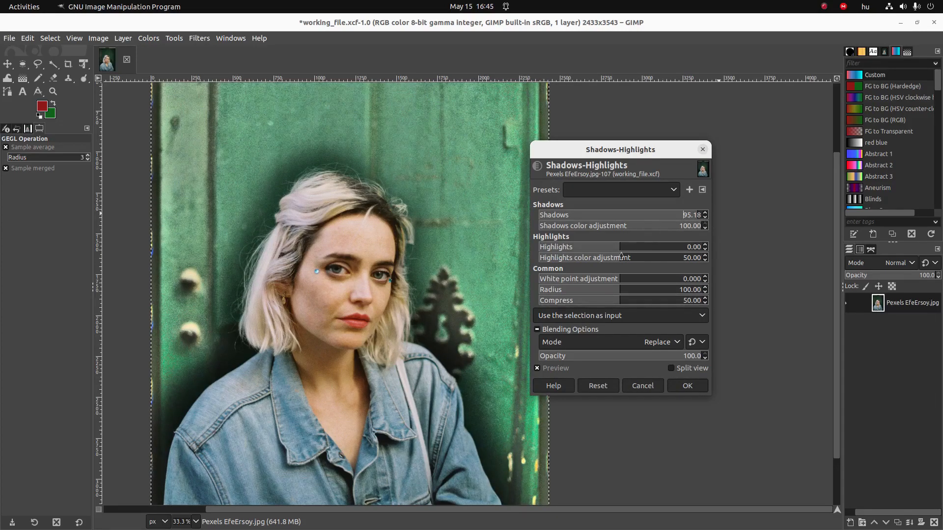
pyautogui.moveTo(608, 248); pyautogui.dragTo(545, 248)
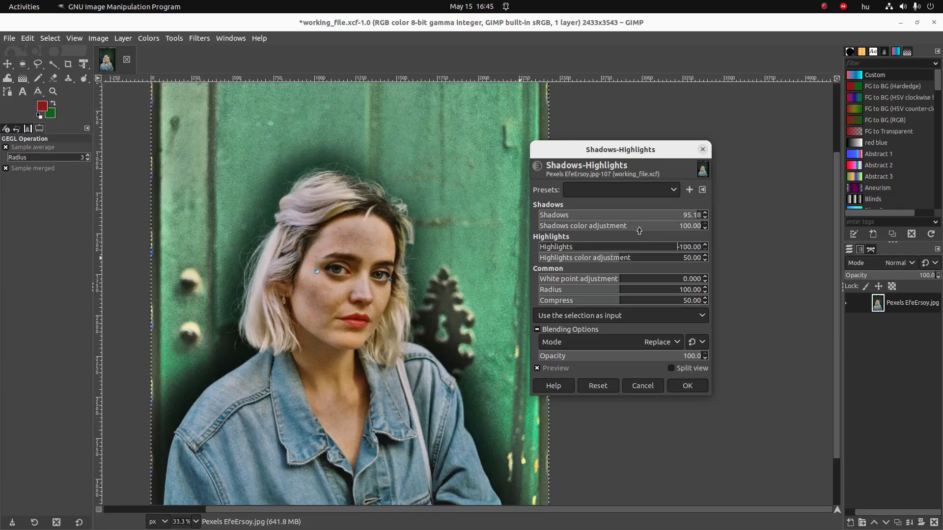
pyautogui.moveTo(604, 216); pyautogui.dragTo(536, 219)
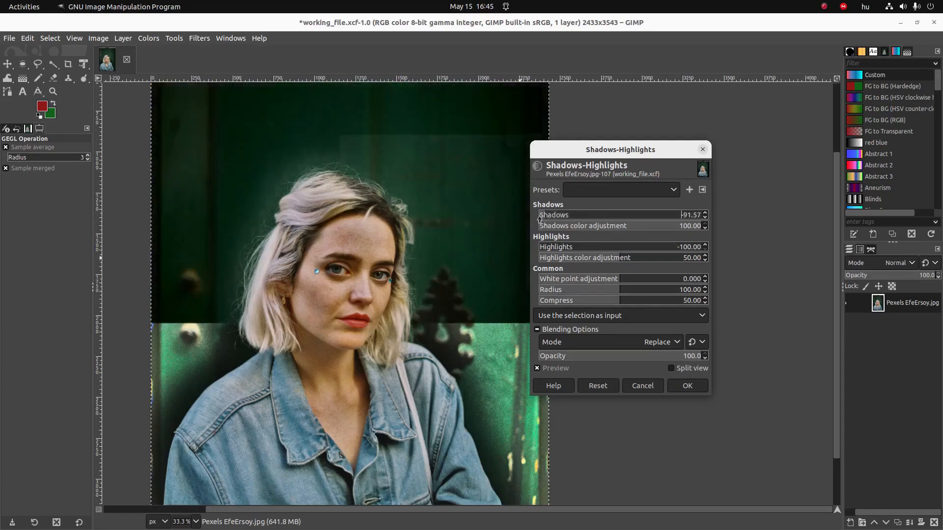
pyautogui.moveTo(586, 249); pyautogui.dragTo(701, 254)
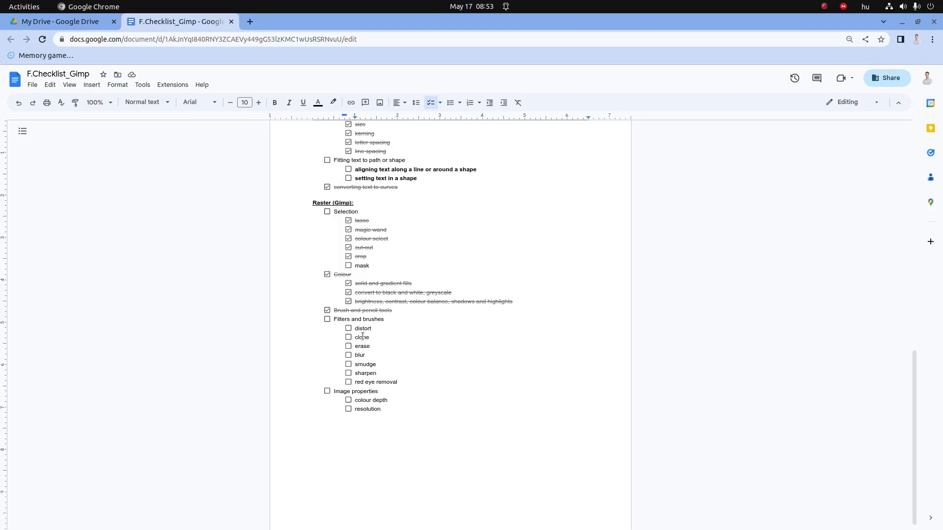
# Step: Switch from the F.Checklist_Gimp document in Chrome to the untitled portrait image in GIMP
pyautogui.hotkey('alt', 'Tab')
pyautogui.hotkey('alt', 'Tab')
pyautogui.hotkey('alt', 'Tab')
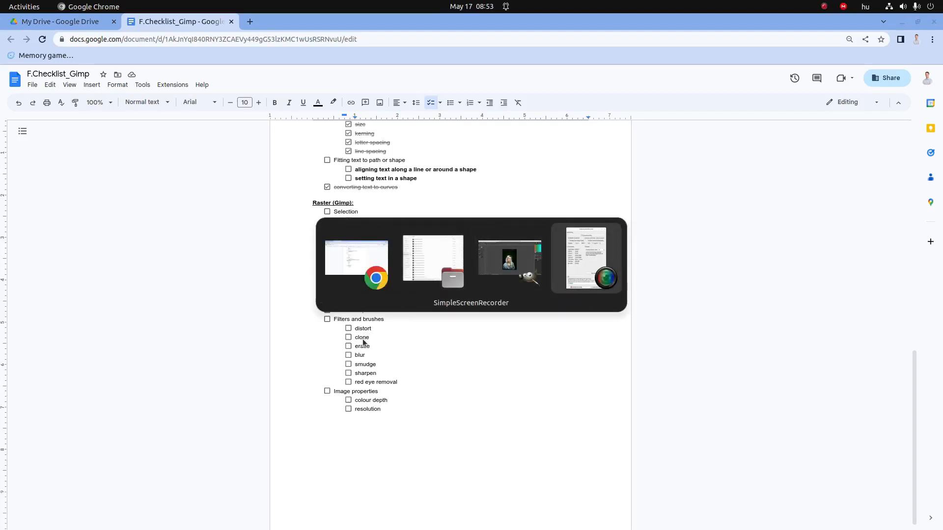
pyautogui.hotkey('alt', 'Tab')
pyautogui.hotkey('alt', 'Tab')
pyautogui.hotkey('alt', 'Tab')
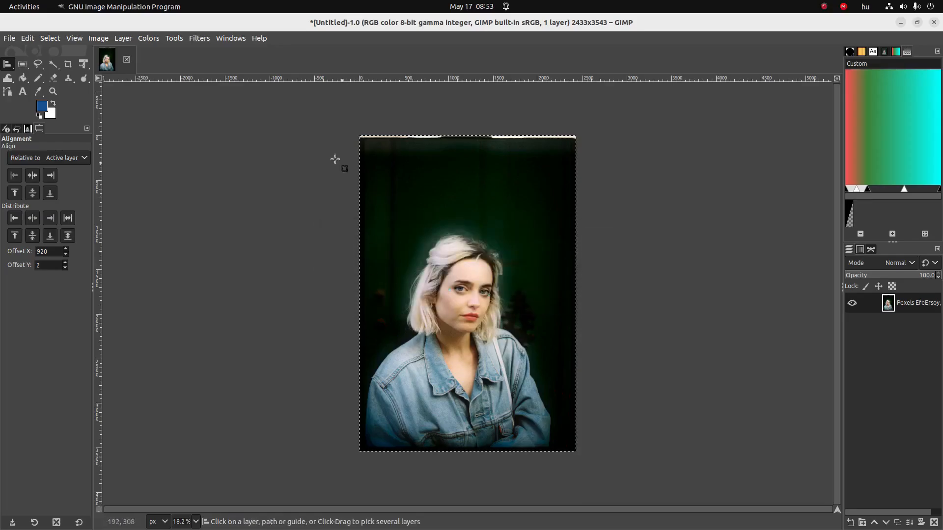
# Step: Try a Gaussian Blur on the whole portrait, testing sizes 29.52 and 16.65, apply it at 9.25, and undo it
pyautogui.click(199, 40)
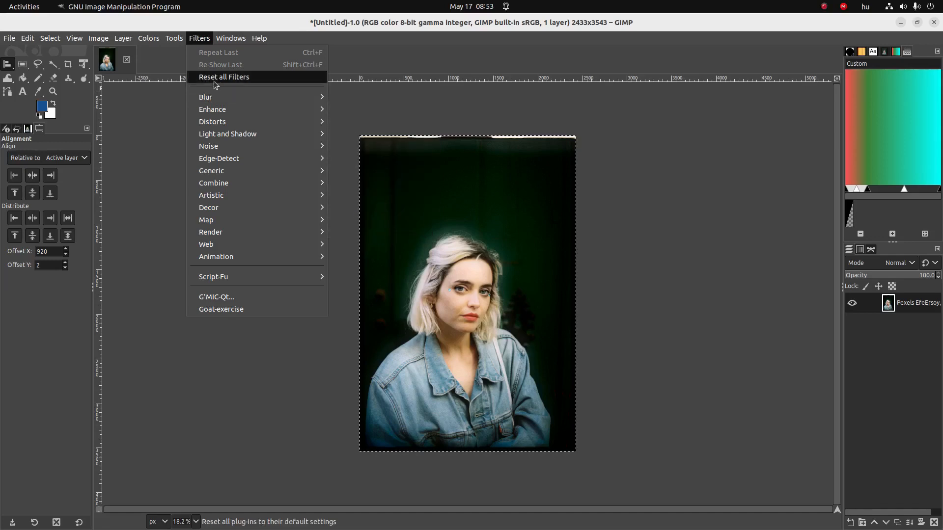
pyautogui.moveTo(203, 100)
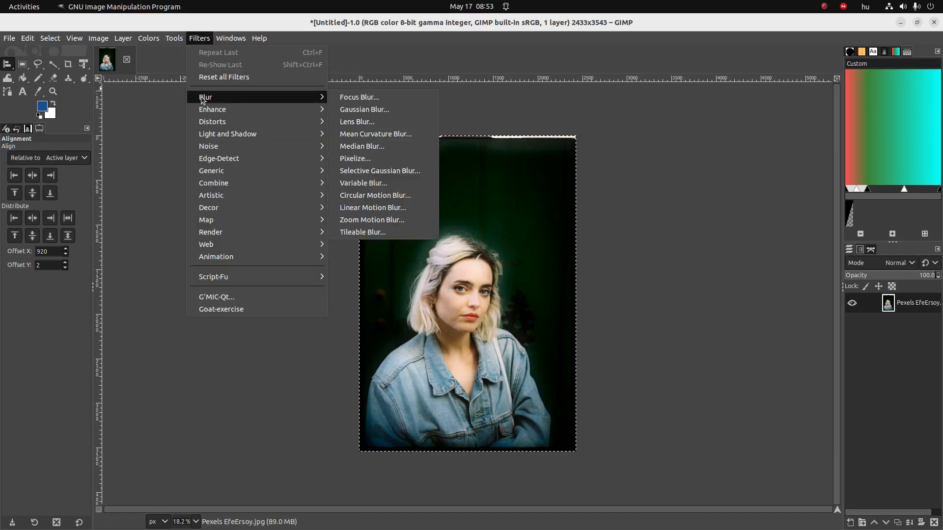
pyautogui.click(352, 110)
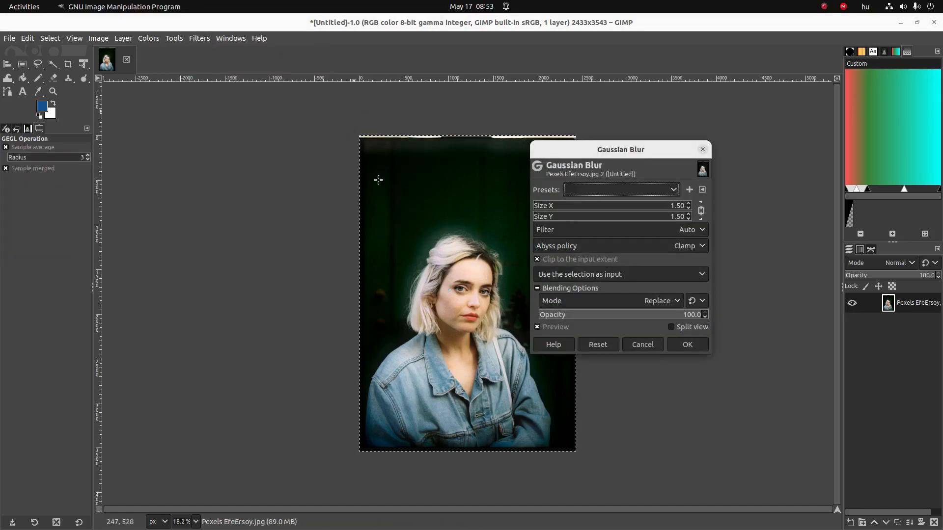
pyautogui.moveTo(563, 212); pyautogui.dragTo(566, 217)
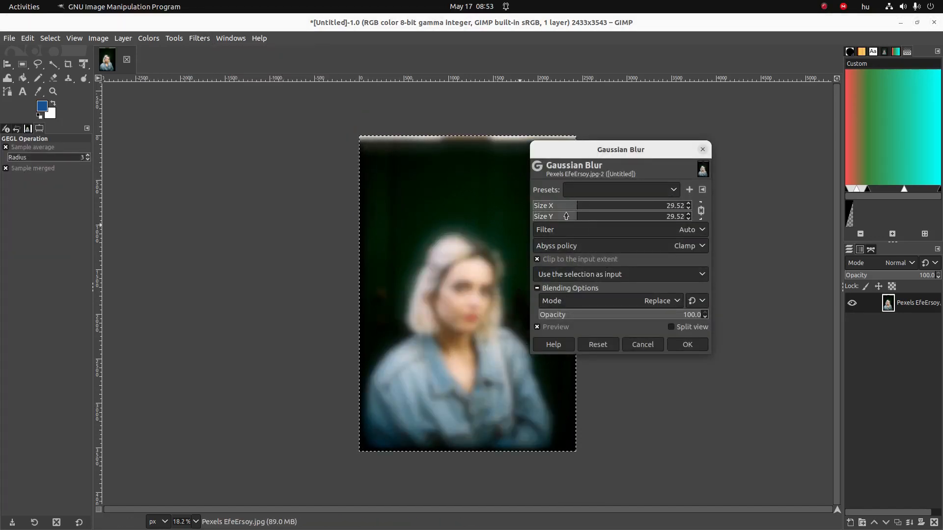
pyautogui.click(558, 205)
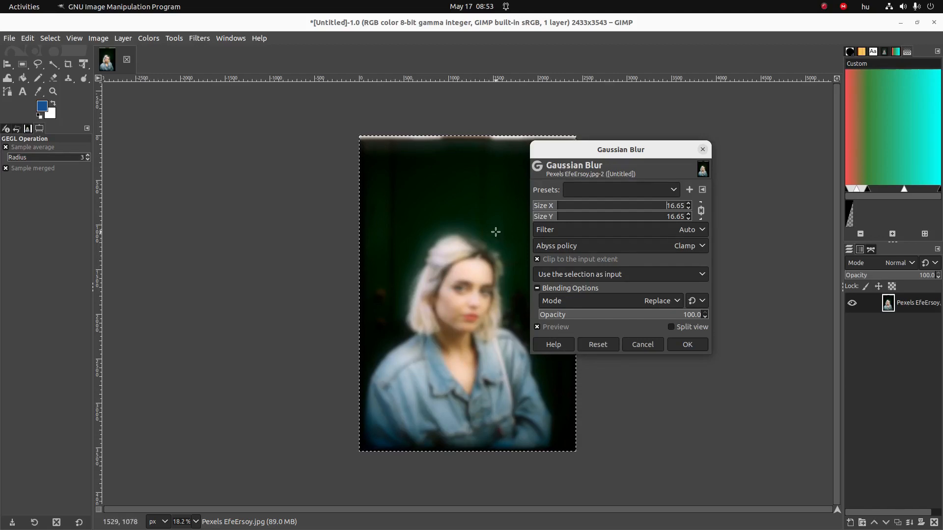
pyautogui.click(571, 205)
pyautogui.moveTo(570, 206); pyautogui.dragTo(546, 209)
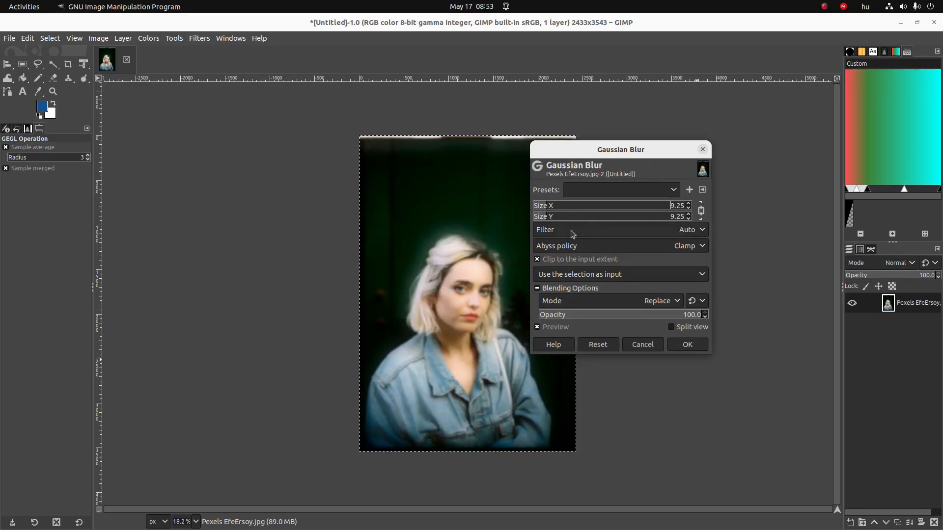
pyautogui.click(688, 344)
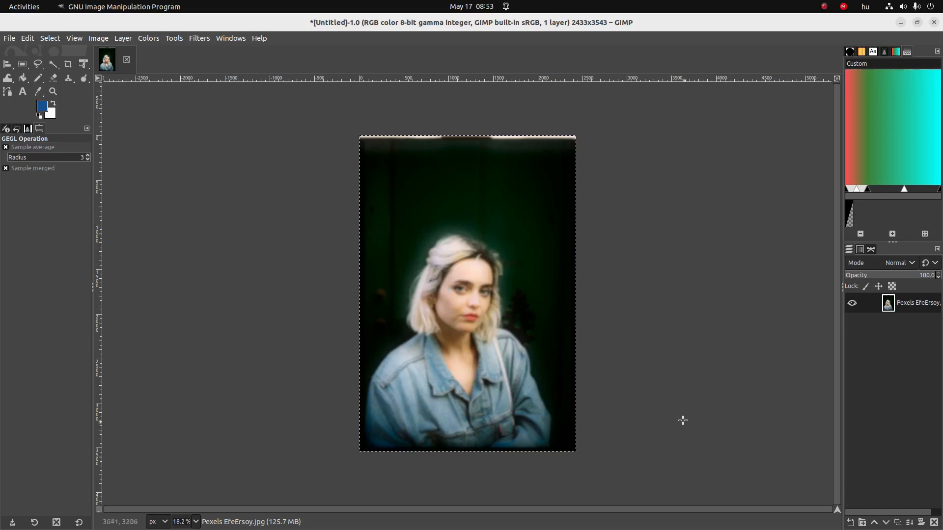
pyautogui.hotkey('ctrl', 'z')
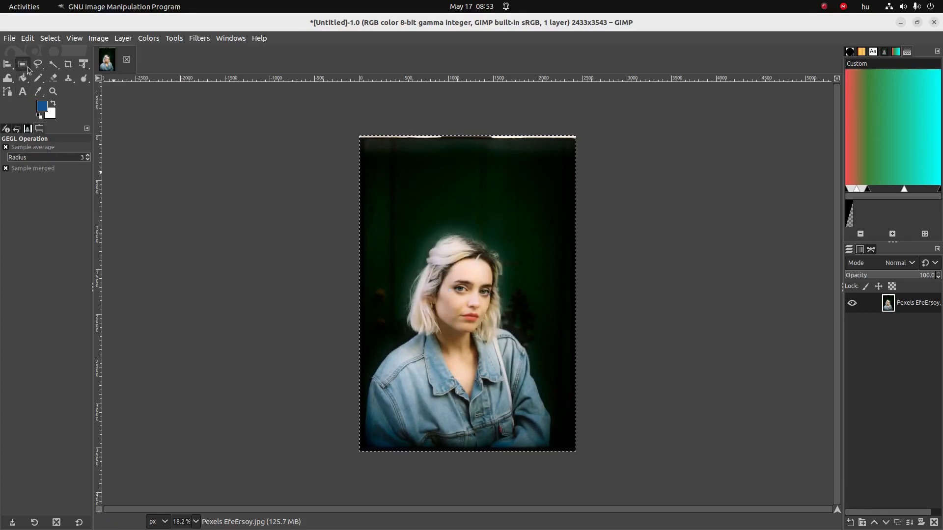
# Step: Select the face with an ellipse about 495 x 891 px and apply a Gaussian Blur of size 39.50 to it
pyautogui.moveTo(26, 66); pyautogui.dragTo(42, 77)
pyautogui.moveTo(448, 257); pyautogui.dragTo(492, 336)
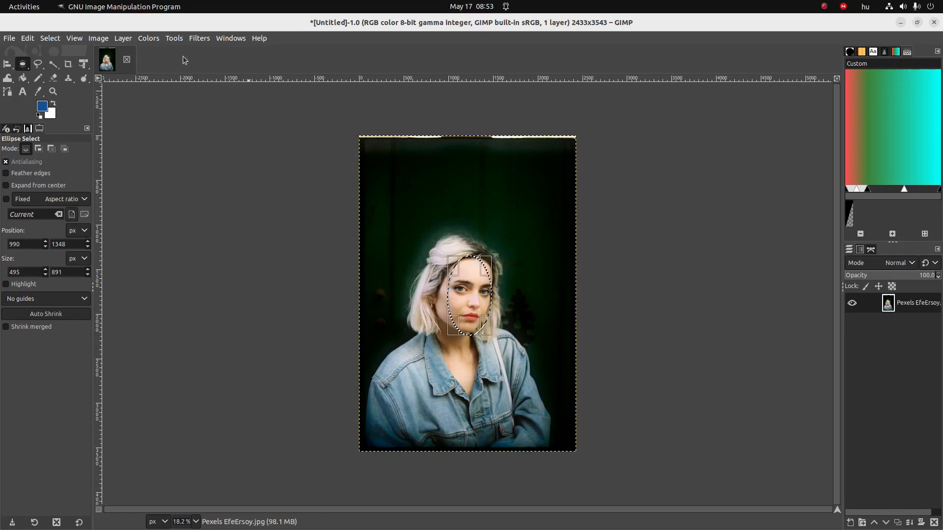
pyautogui.click(169, 38)
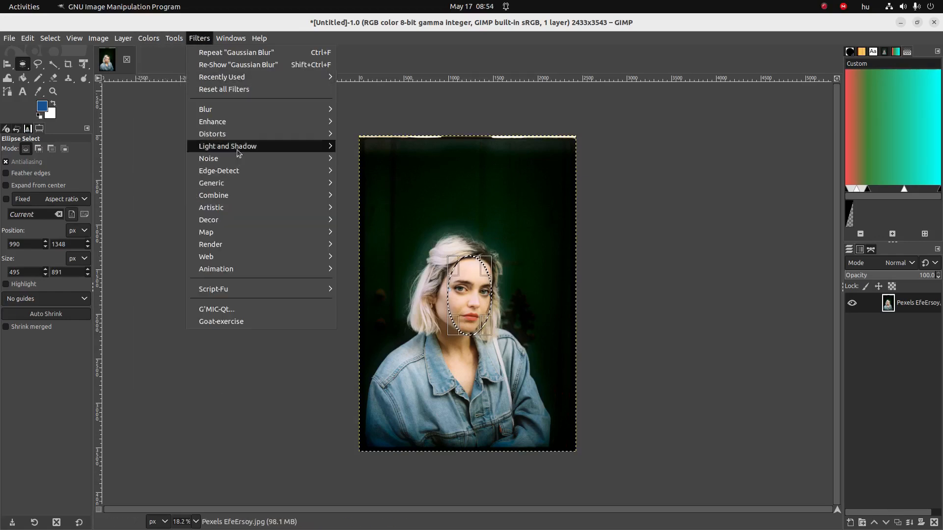
pyautogui.click(363, 120)
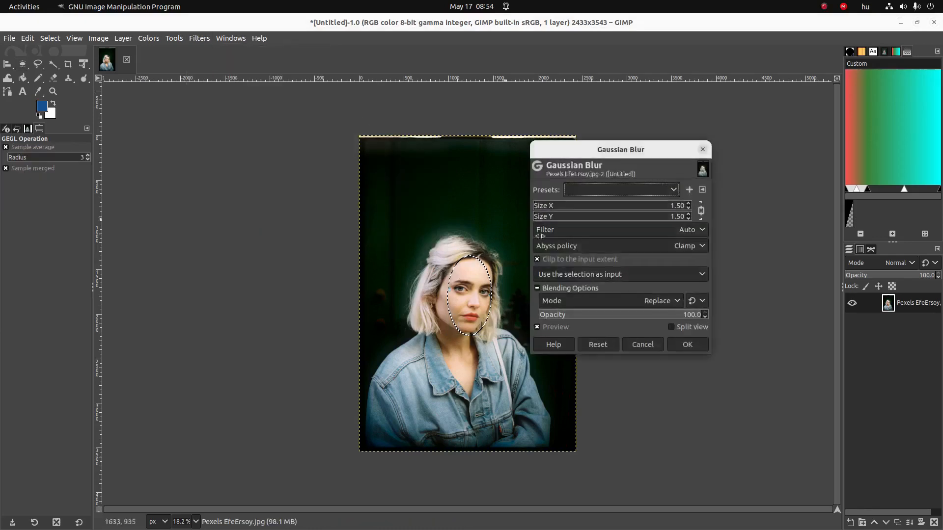
pyautogui.moveTo(559, 210); pyautogui.dragTo(592, 211)
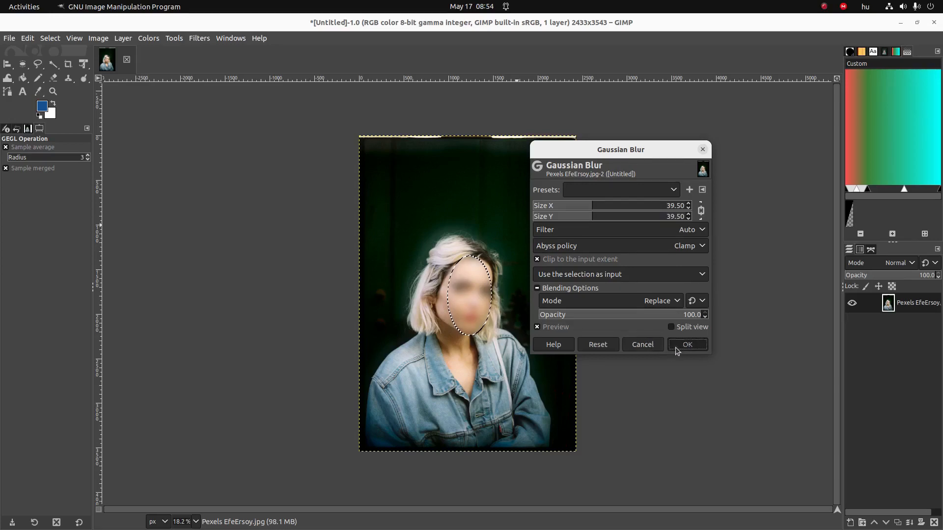
pyautogui.click(676, 346)
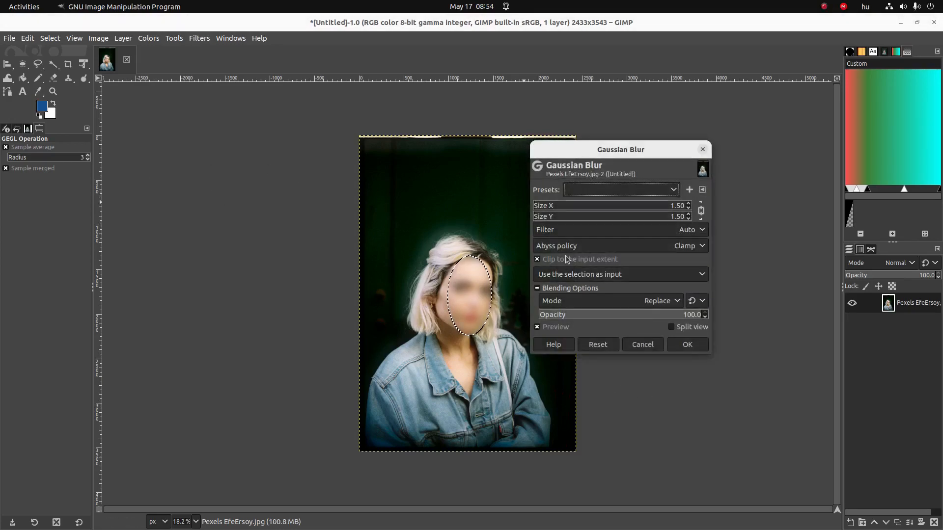
# Step: Cancel the repeated Gaussian Blur, clear the ellipse selection, and undo both the deselection and the face blur
pyautogui.click(640, 343)
pyautogui.hotkey('shift', 'ctrl', 'a')
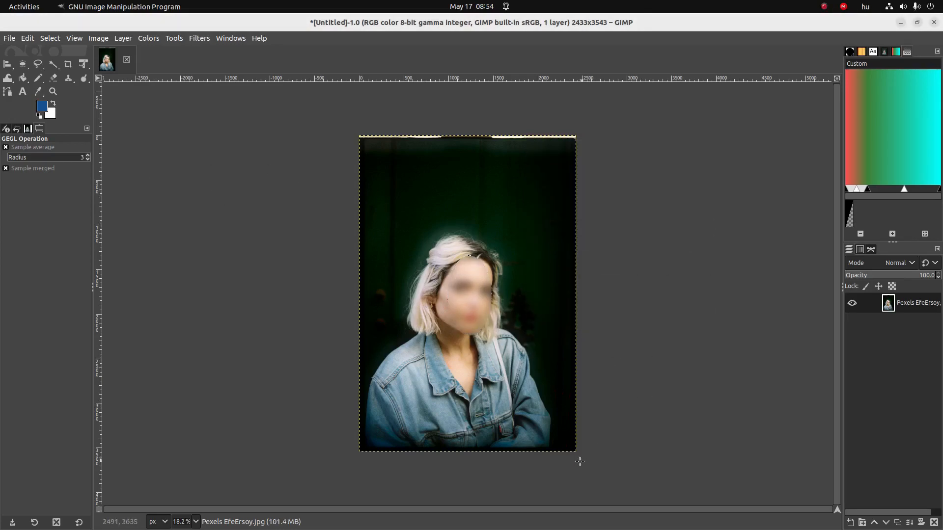
pyautogui.hotkey('ctrl', 'z')
pyautogui.hotkey('ctrl', 'z')
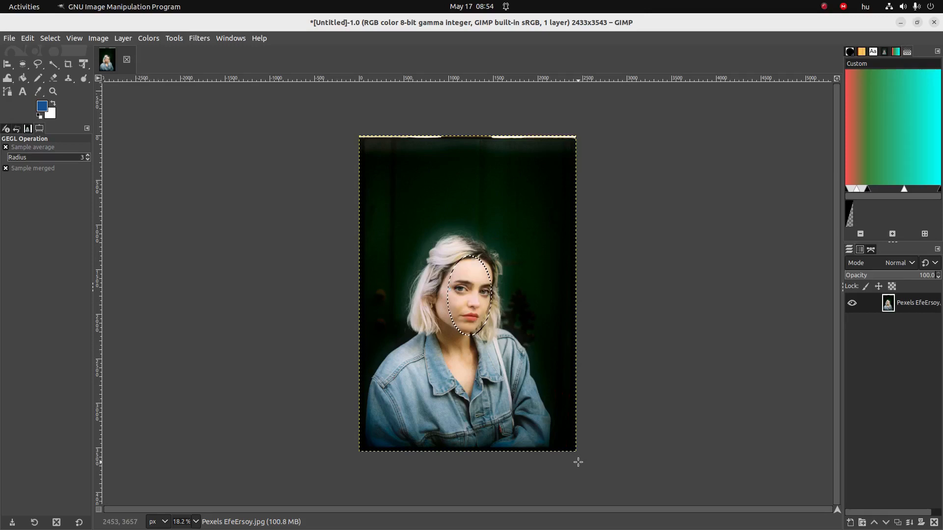
# Step: After checking the filters in the F.Checklist_Gimp document, try Sharpen (Unsharp Mask) on the portrait with Radius and Amount at 0, and cancel it
pyautogui.hotkey('alt', 'Tab')
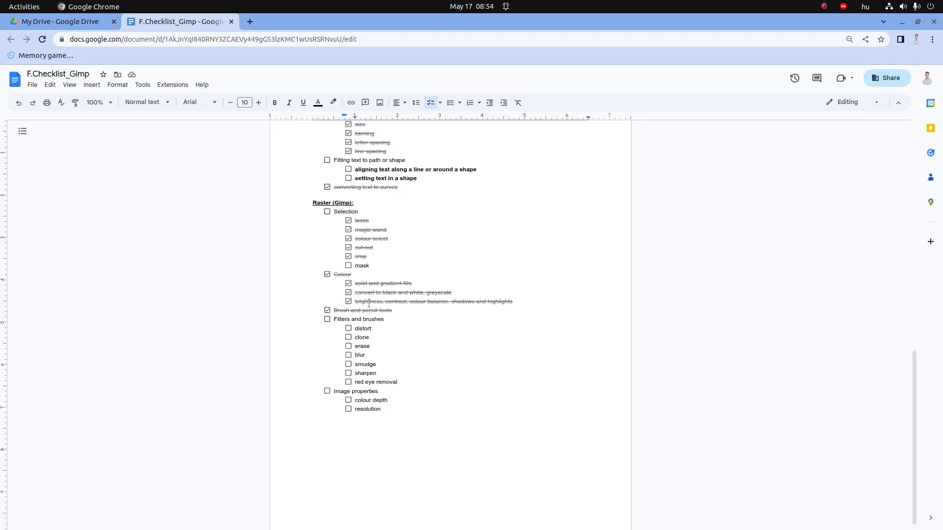
pyautogui.hotkey('alt', 'Tab')
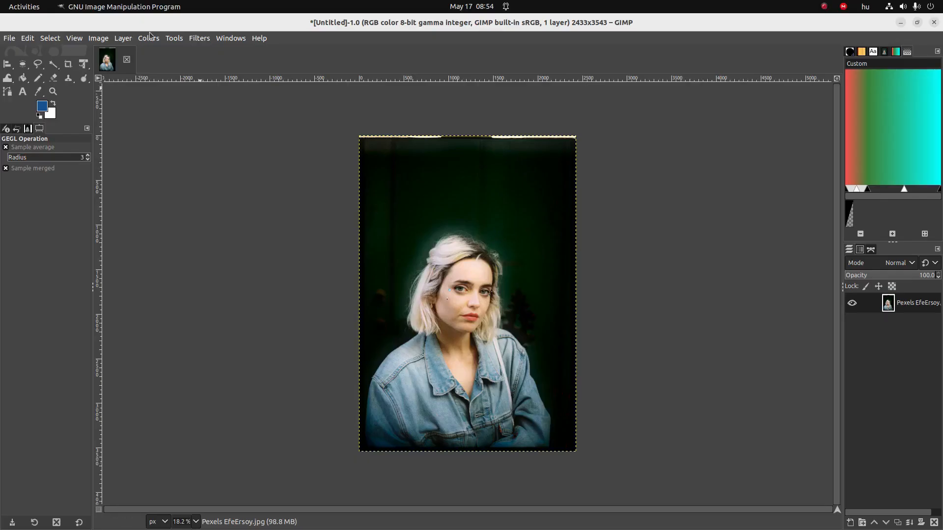
pyautogui.click(174, 38)
pyautogui.moveTo(223, 122)
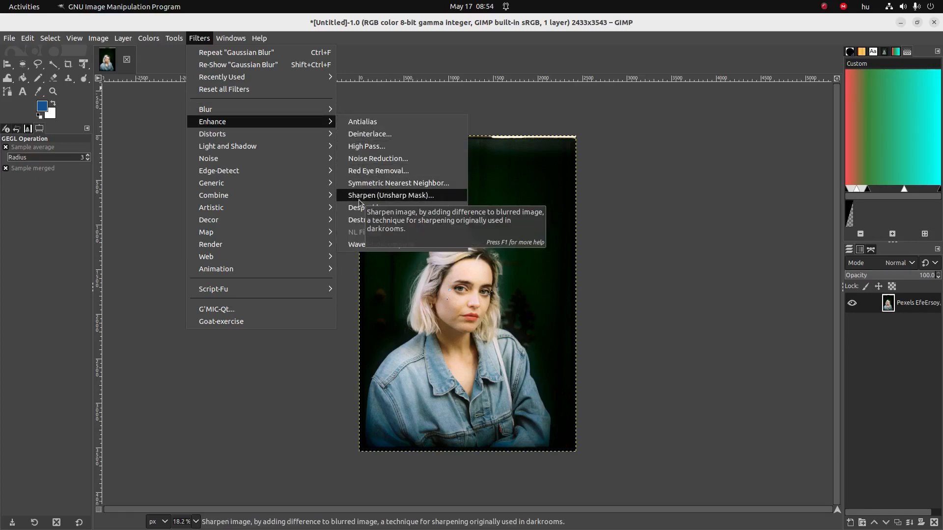
pyautogui.click(358, 199)
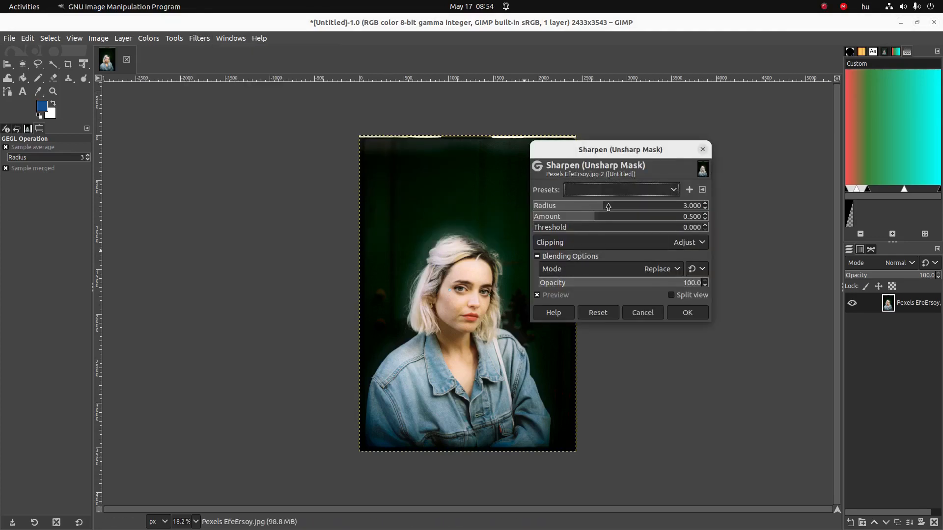
pyautogui.moveTo(609, 206); pyautogui.dragTo(490, 208)
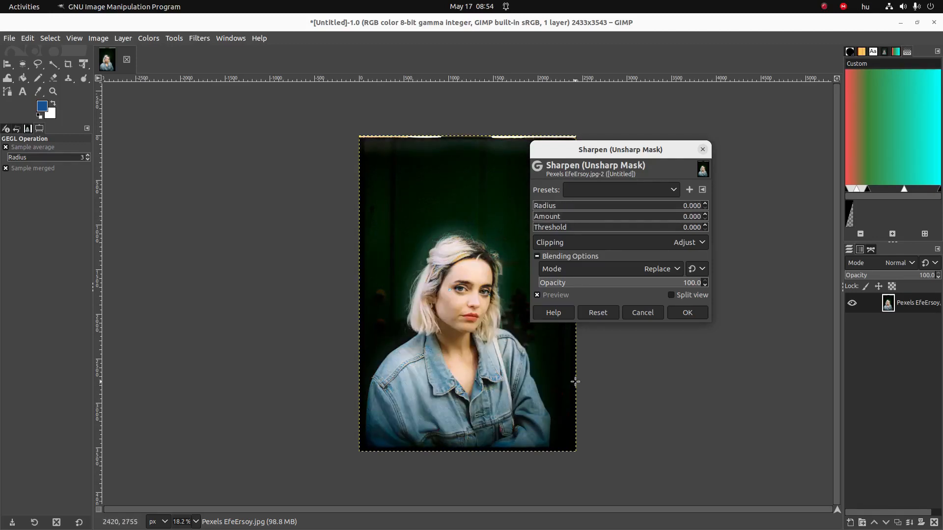
pyautogui.click(645, 314)
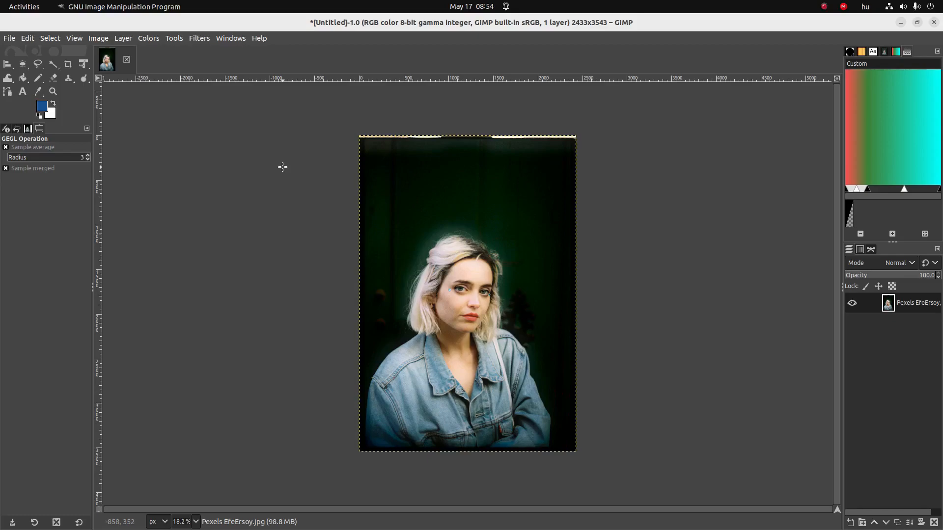
# Step: Recheck the checklist, preview the Ripple distortion on the portrait with its default settings, and cancel it
pyautogui.hotkey('alt', 'Tab')
pyautogui.hotkey('alt', 'Tab')
pyautogui.click(200, 39)
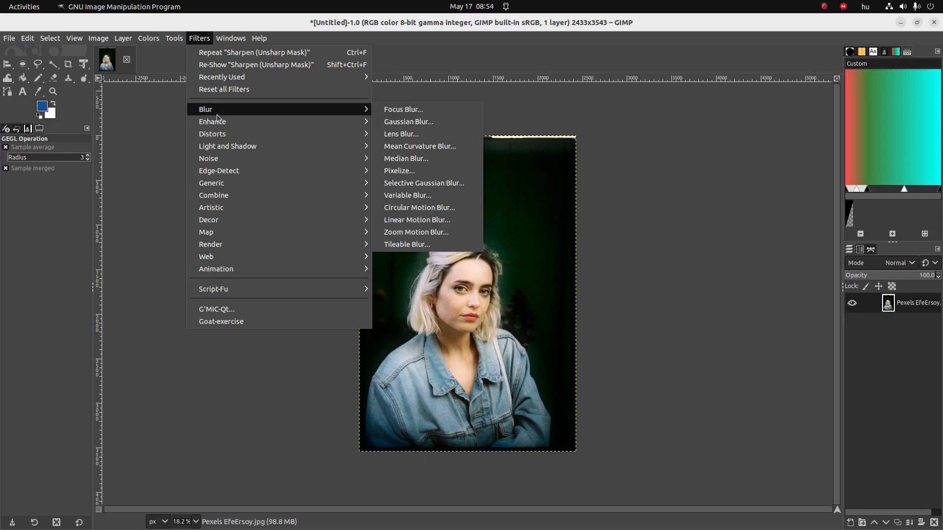
pyautogui.moveTo(216, 137)
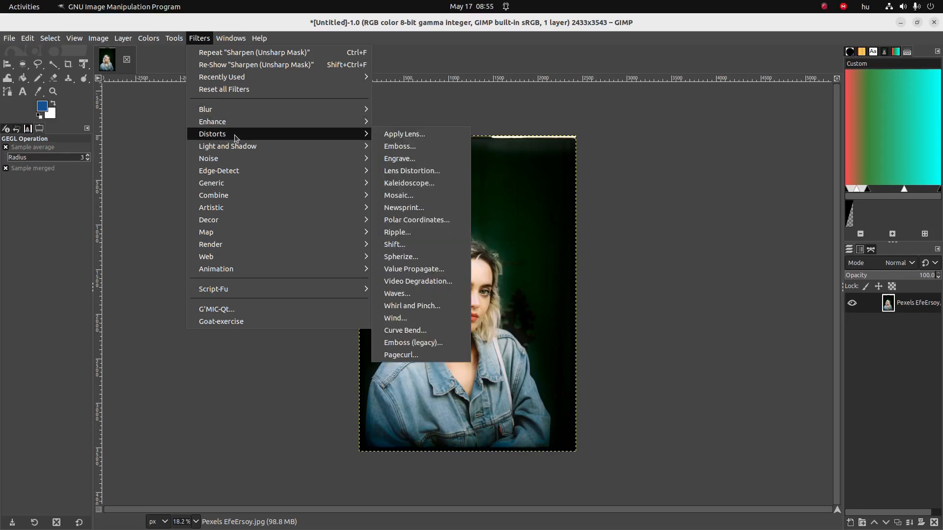
pyautogui.click(395, 237)
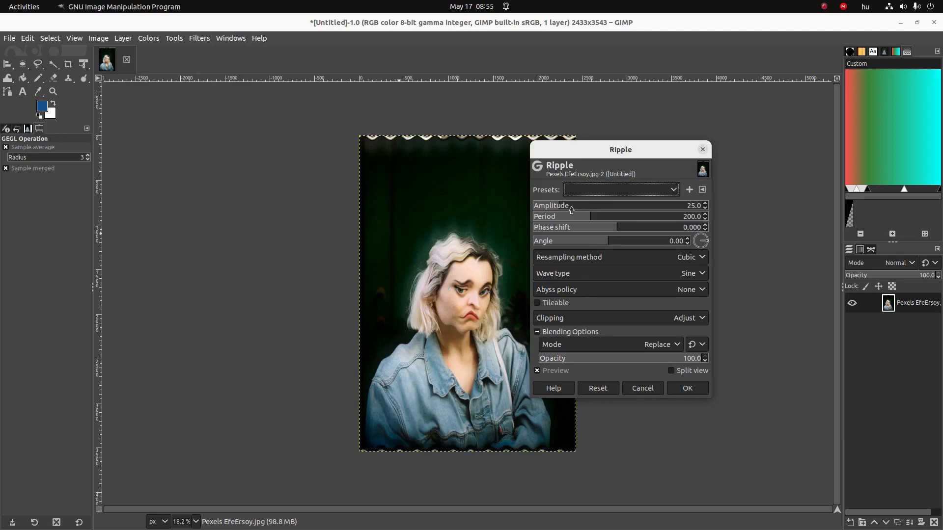
pyautogui.click(639, 388)
# Step: Preview the Waves distortion on the portrait with its default settings, and cancel it
pyautogui.click(205, 39)
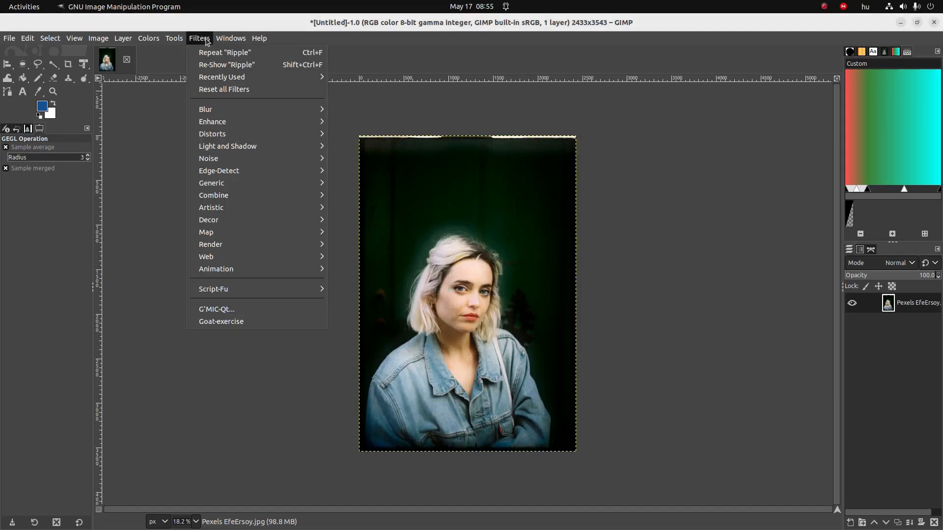
pyautogui.moveTo(253, 159)
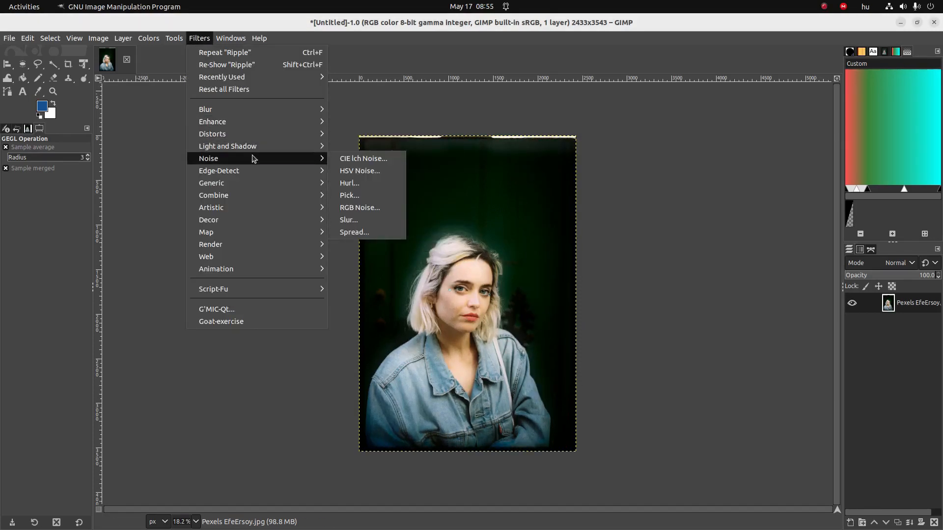
pyautogui.moveTo(276, 145)
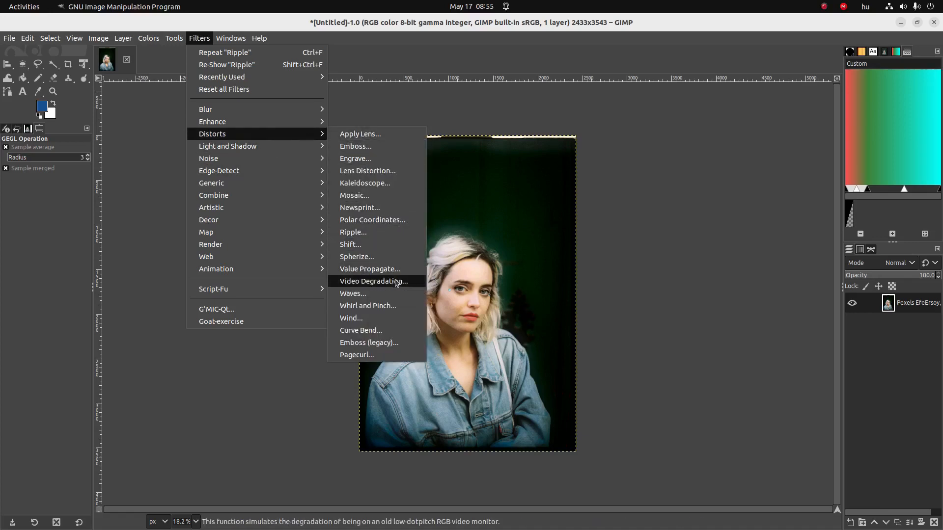
pyautogui.click(353, 294)
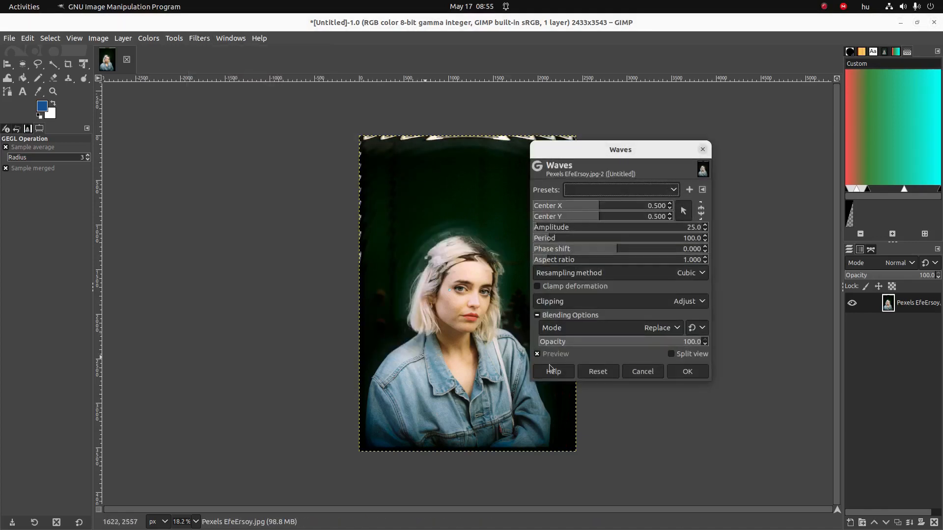
pyautogui.click(652, 372)
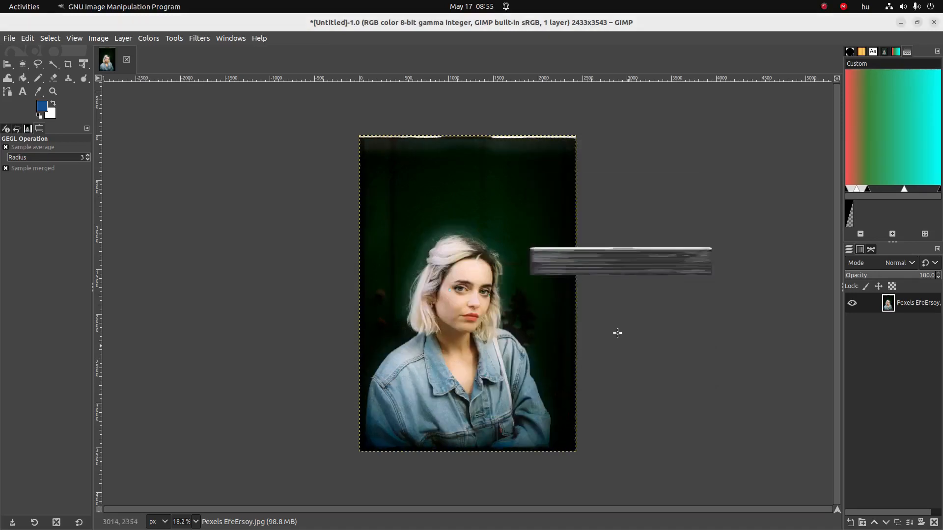
# Step: Try Emboss on the portrait with Azimuth 185.70, Depth 60 and Elevation 80.80 and 16.88, and cancel it
pyautogui.click(200, 38)
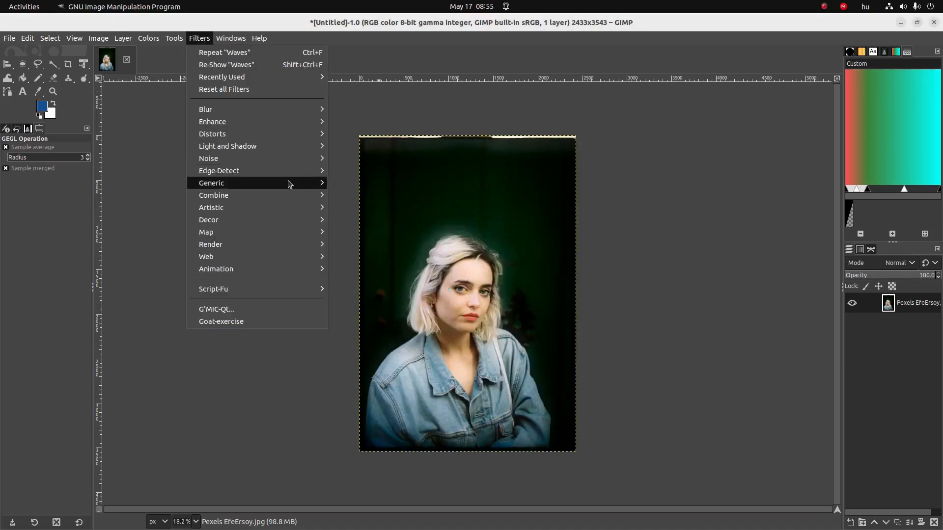
pyautogui.moveTo(314, 134)
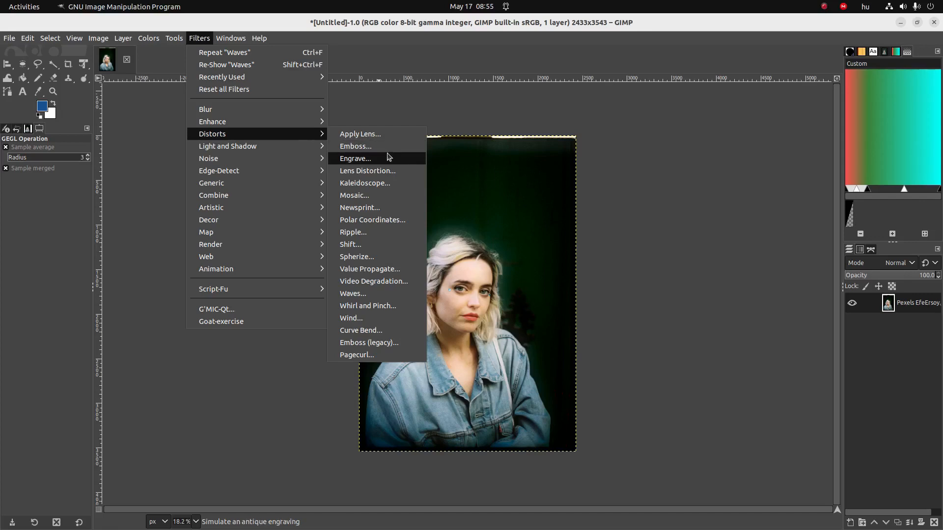
pyautogui.click(366, 146)
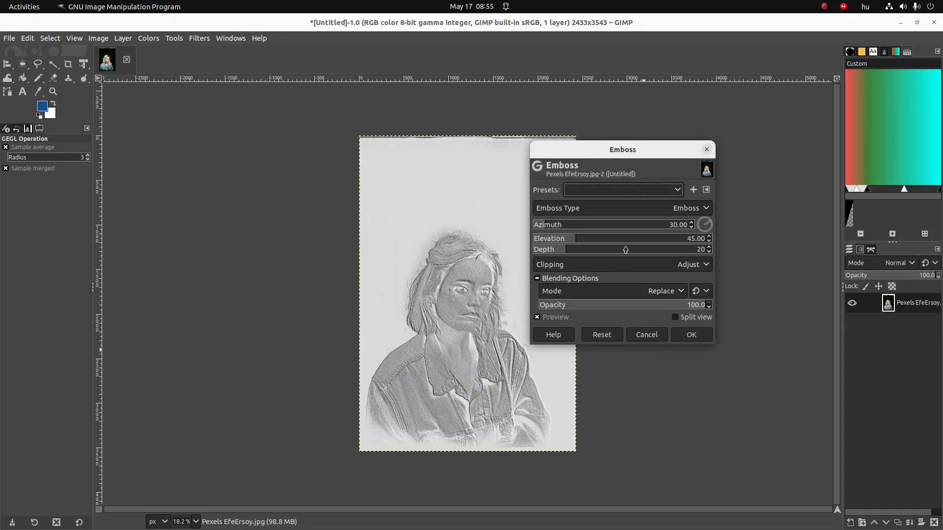
pyautogui.click(613, 225)
pyautogui.click(610, 239)
pyautogui.click(636, 249)
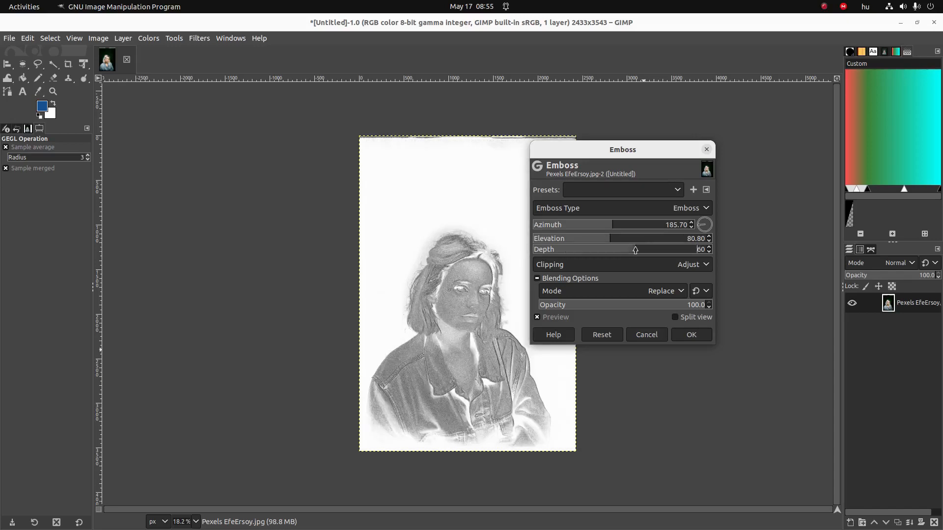
pyautogui.click(549, 239)
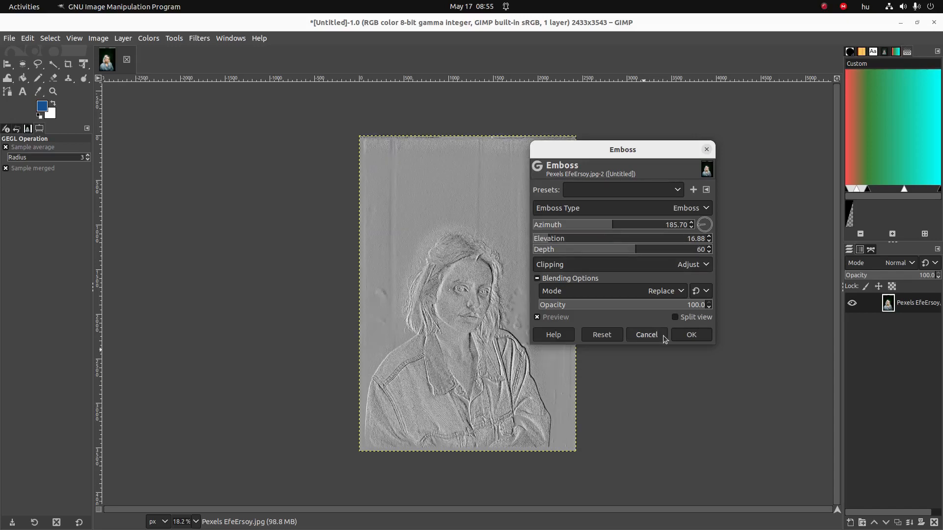
pyautogui.click(663, 335)
# Step: Start a Curve Bend on the portrait, shape the upper border curve with a dip followed by a peak, and preview it once
pyautogui.click(200, 40)
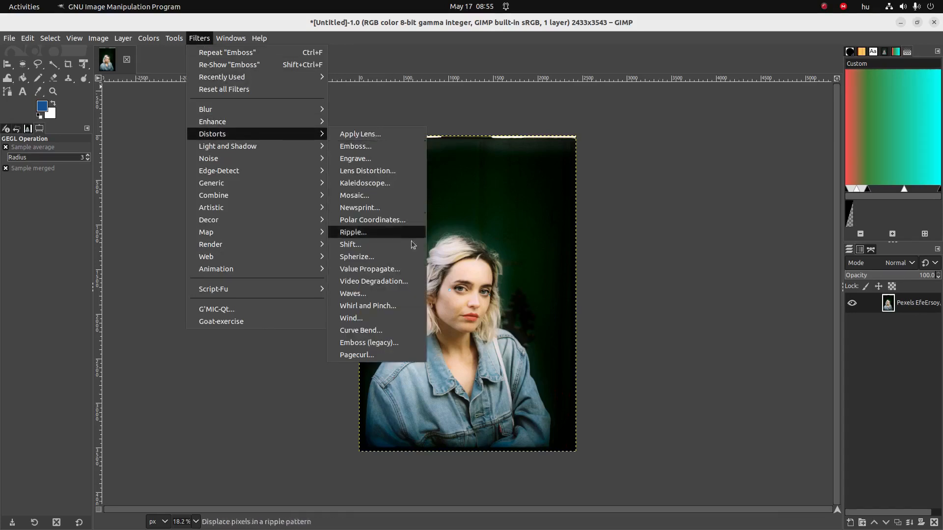
pyautogui.click(371, 331)
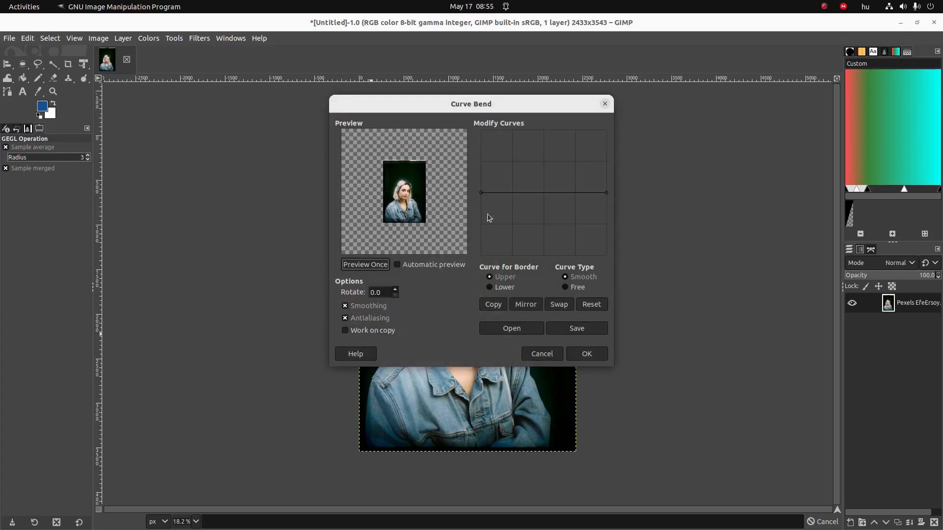
pyautogui.moveTo(530, 193); pyautogui.dragTo(534, 214)
pyautogui.click(574, 204)
pyautogui.click(374, 265)
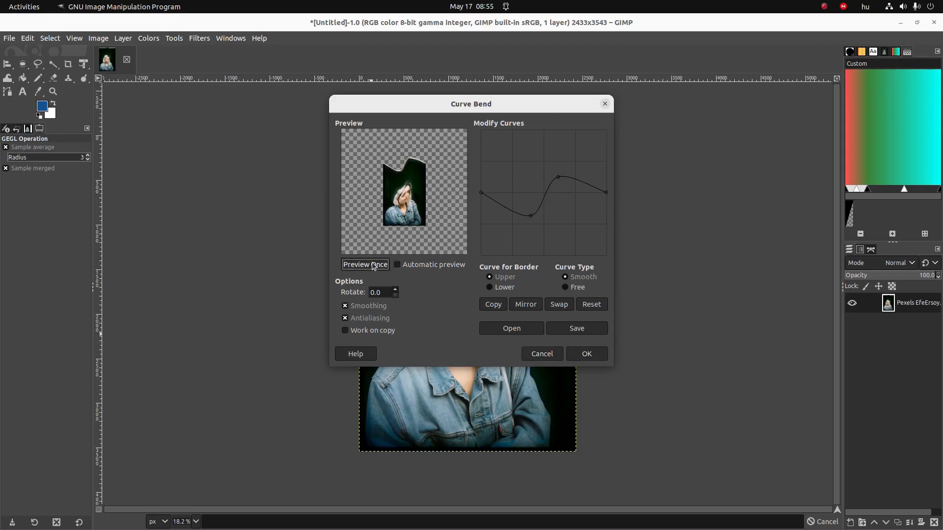
# Step: Enable automatic preview and reshape the upper border curve with a dip near its start, a tall peak and a low flat end
pyautogui.click(397, 264)
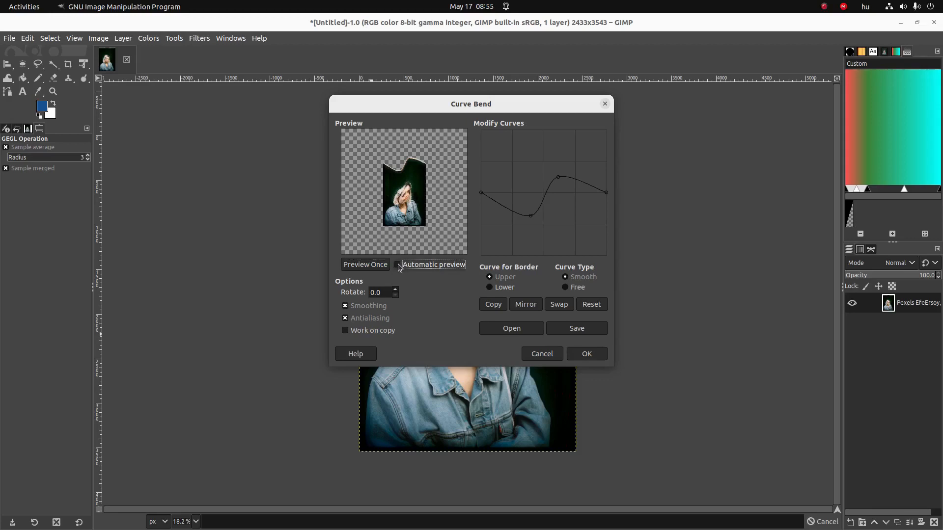
pyautogui.moveTo(529, 213); pyautogui.dragTo(549, 199)
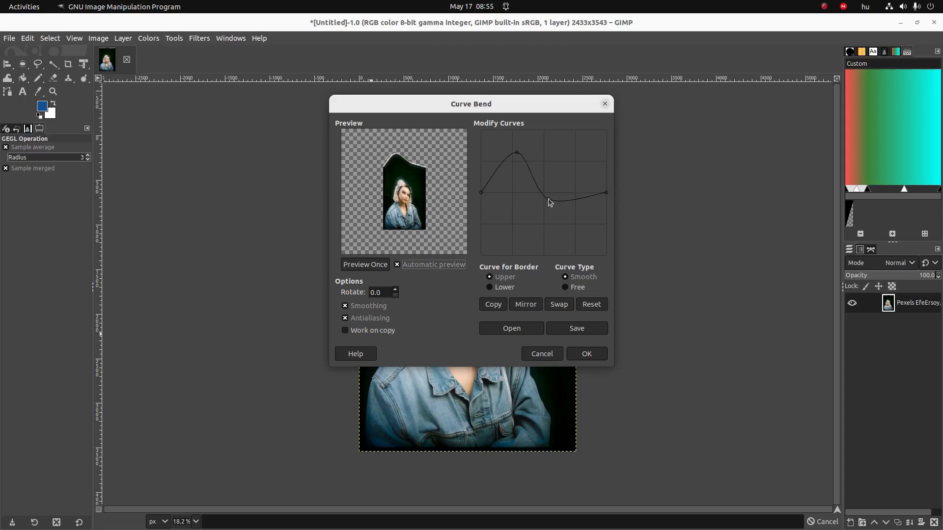
pyautogui.moveTo(607, 194); pyautogui.dragTo(564, 239)
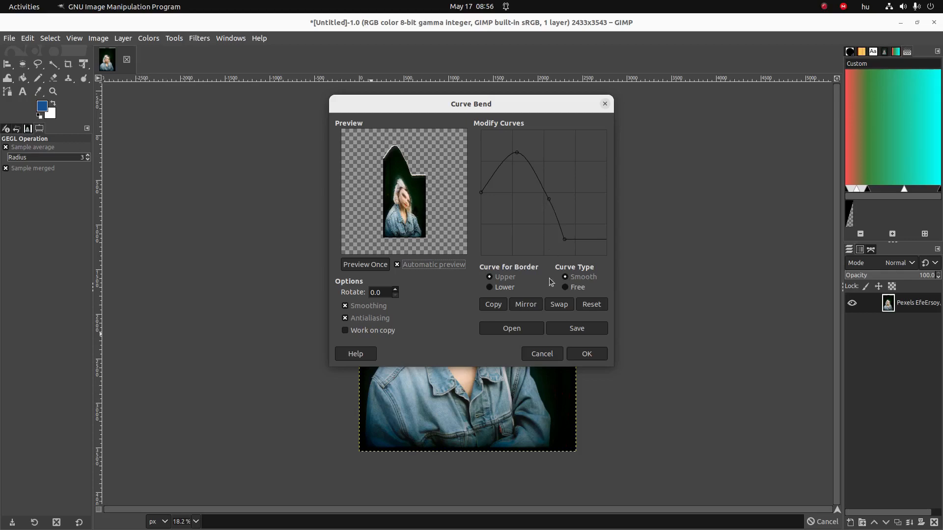
pyautogui.click(489, 247)
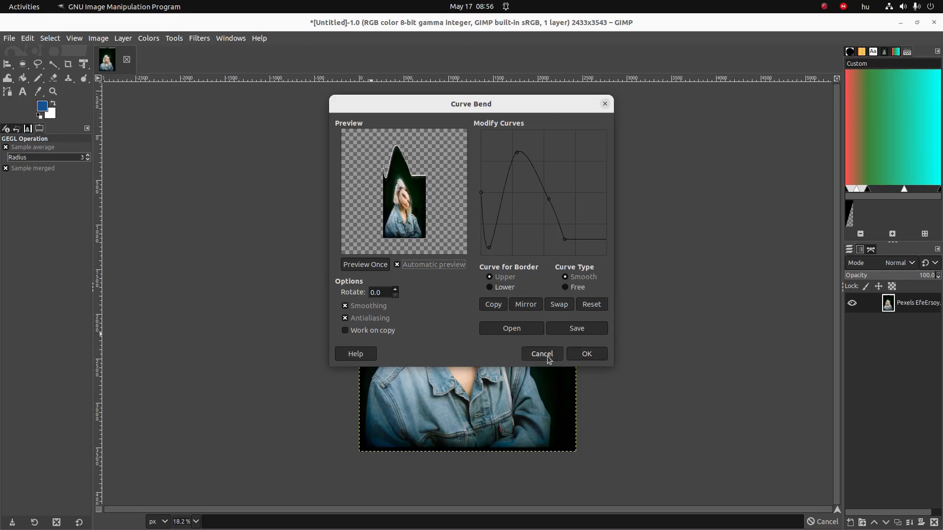
# Step: Draw freehand upward and downward spikes on the Curve Bend's lower border curve with the Free curve type, and cancel the filter
pyautogui.click(494, 286)
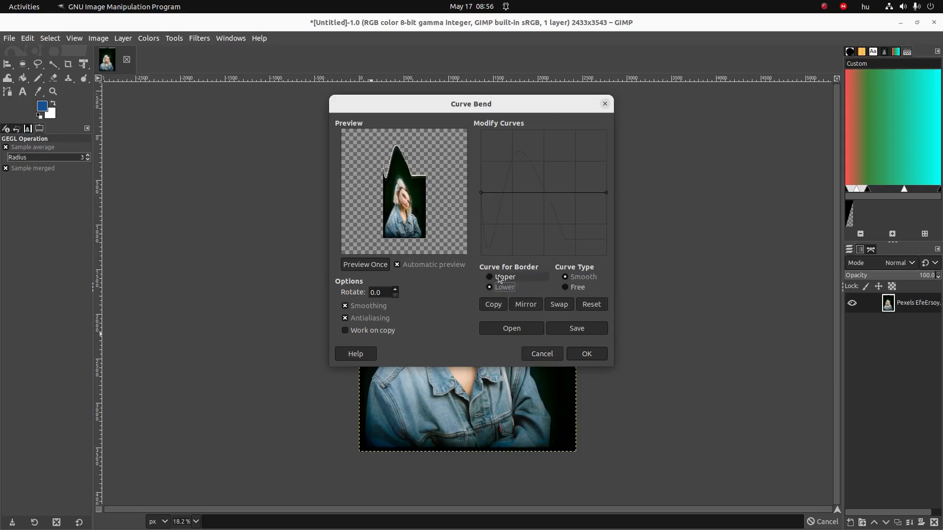
pyautogui.click(404, 264)
pyautogui.click(404, 264)
pyautogui.click(582, 286)
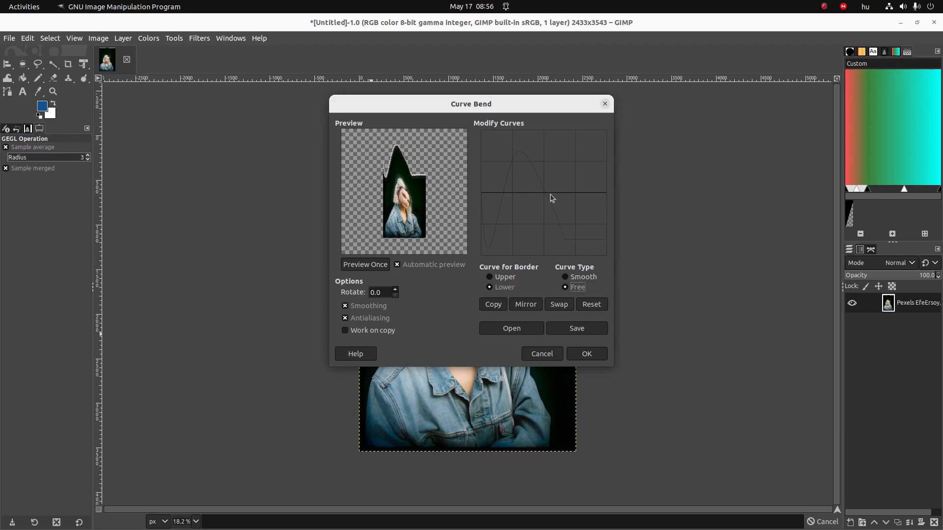
pyautogui.moveTo(552, 197); pyautogui.dragTo(554, 163)
pyautogui.moveTo(517, 192)
pyautogui.mouseDown()
pyautogui.moveTo(505, 174)
pyautogui.moveTo(506, 193)
pyautogui.moveTo(523, 194)
pyautogui.moveTo(525, 226)
pyautogui.mouseUp()
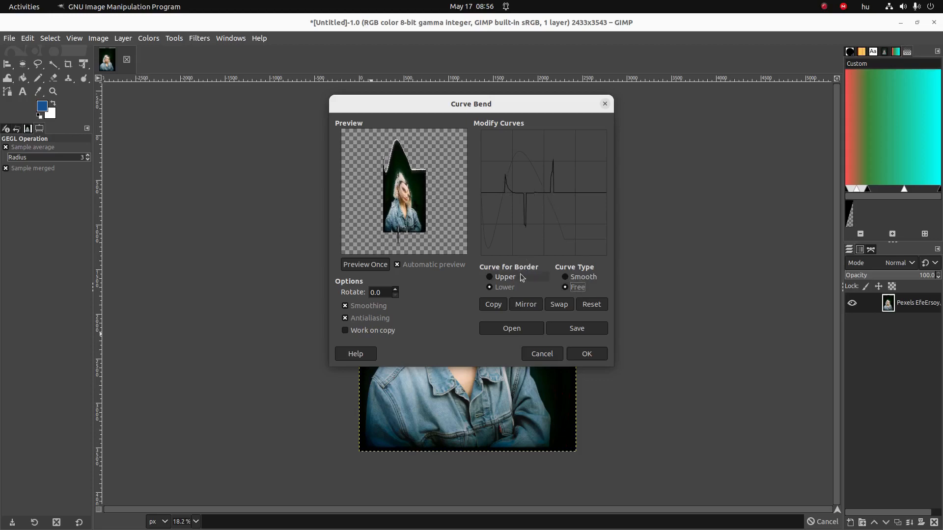
pyautogui.click(544, 358)
# Step: Try the Wind distortion on the portrait with Threshold 48 and Strength 88, and cancel it
pyautogui.click(197, 40)
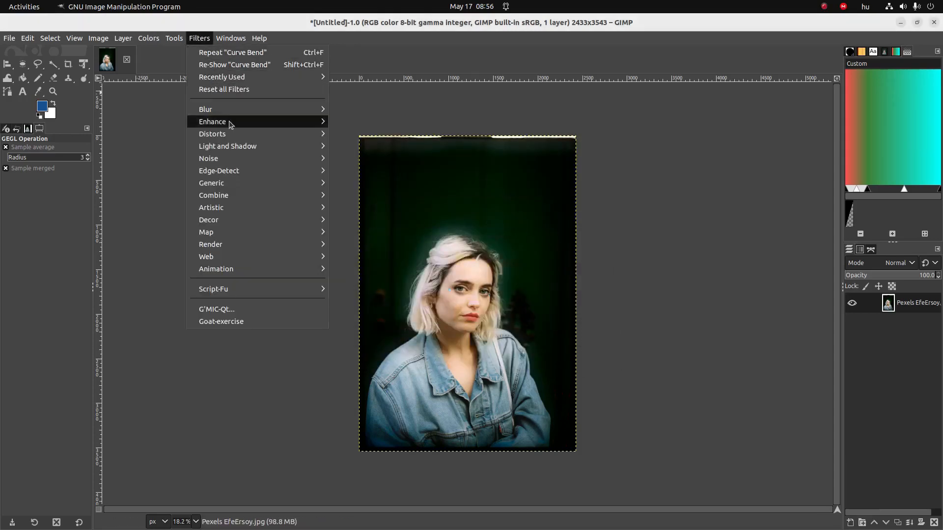
pyautogui.moveTo(230, 136)
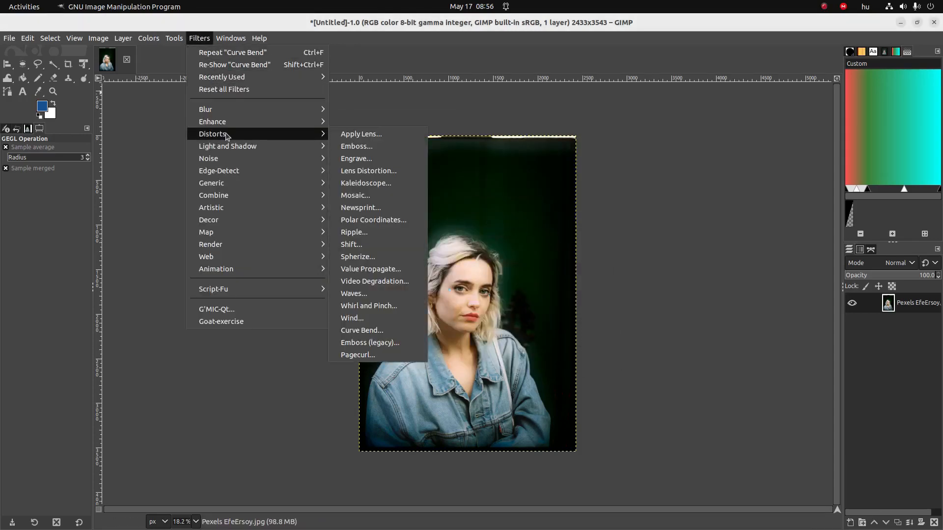
pyautogui.click(359, 320)
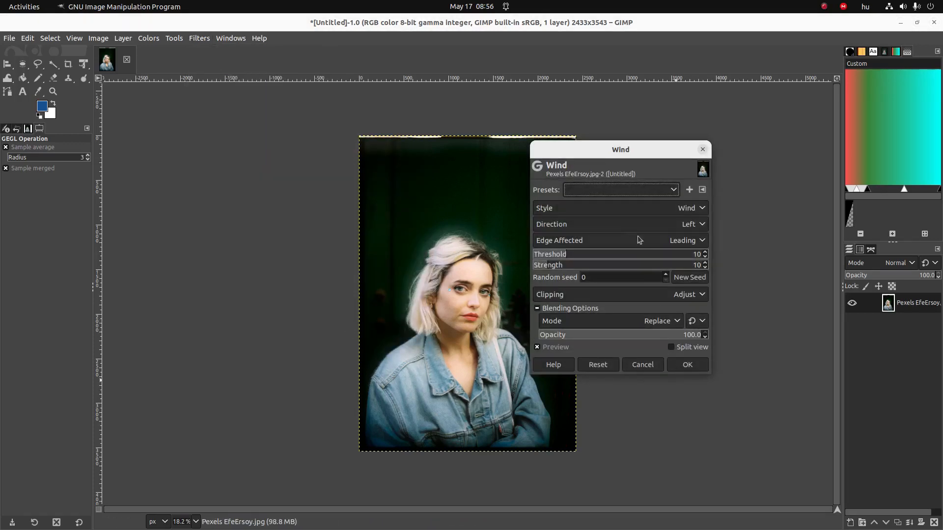
pyautogui.moveTo(572, 254); pyautogui.dragTo(668, 258)
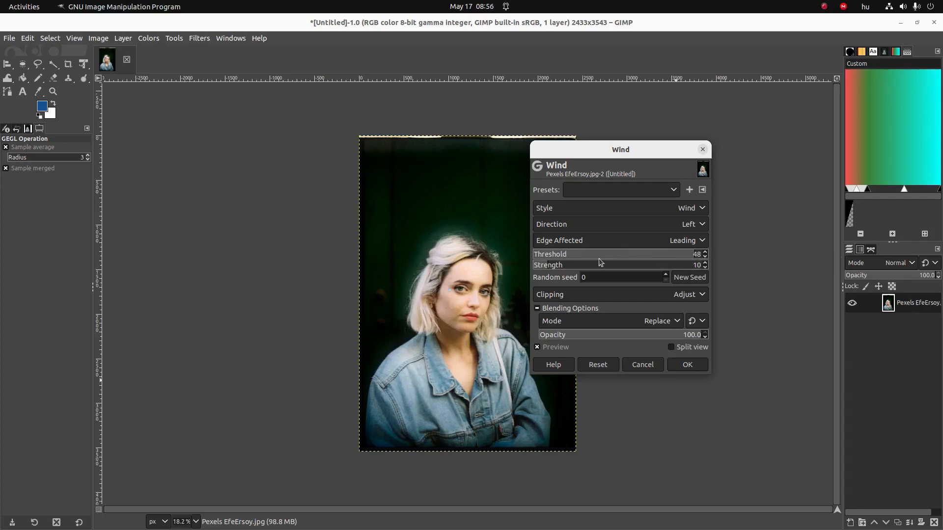
pyautogui.moveTo(600, 265); pyautogui.dragTo(682, 267)
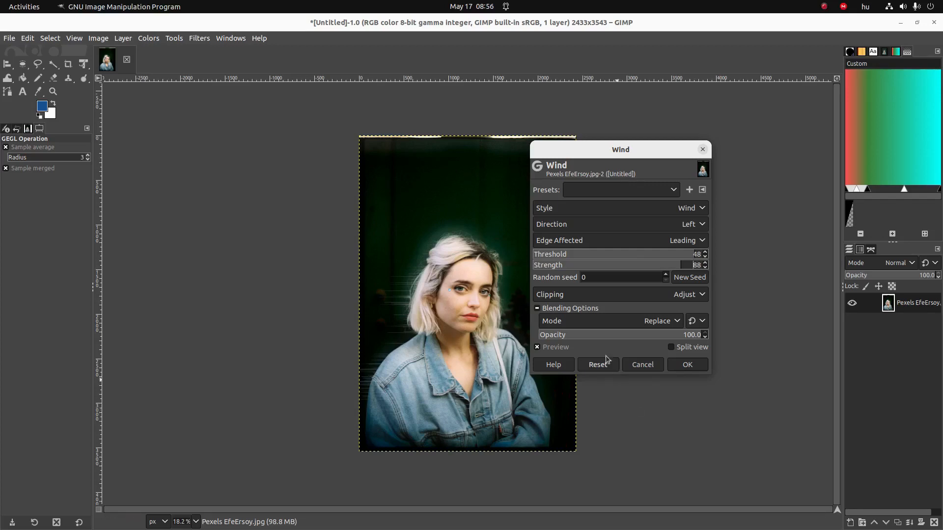
pyautogui.click(643, 365)
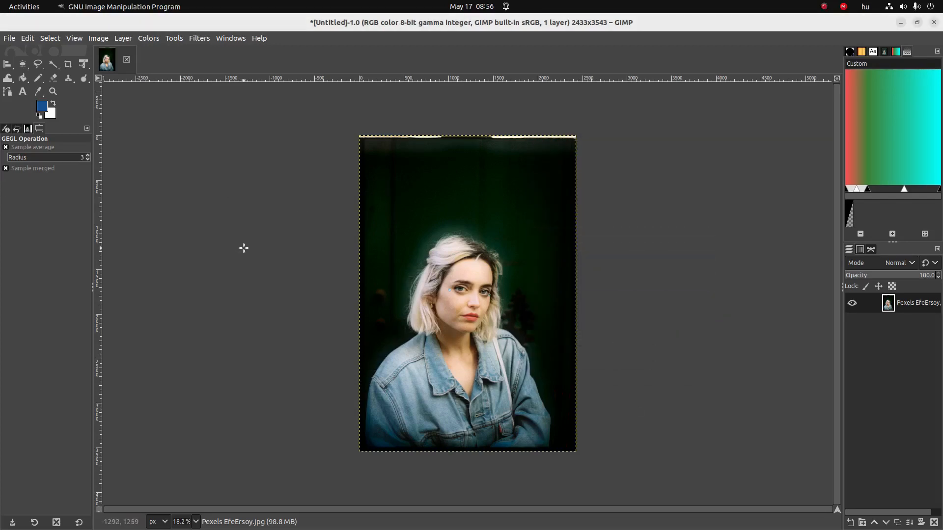
pyautogui.click(205, 41)
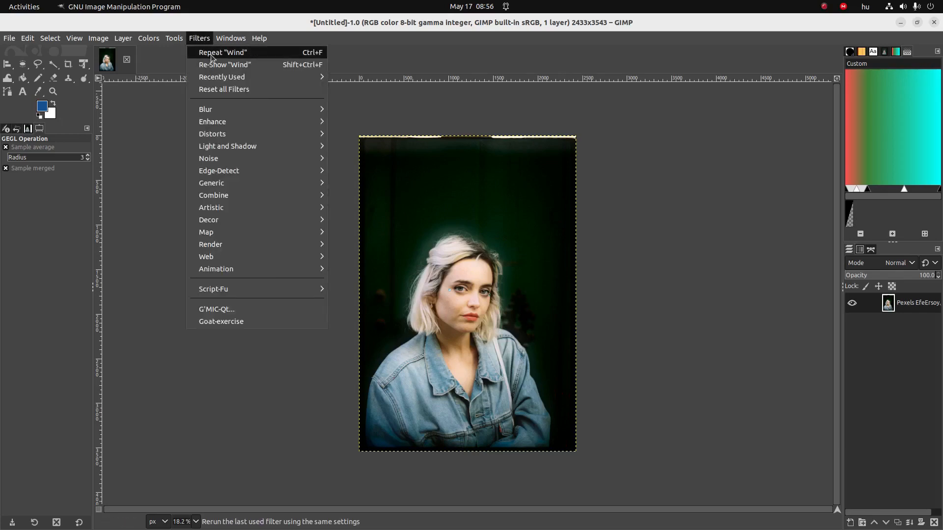
pyautogui.moveTo(272, 160)
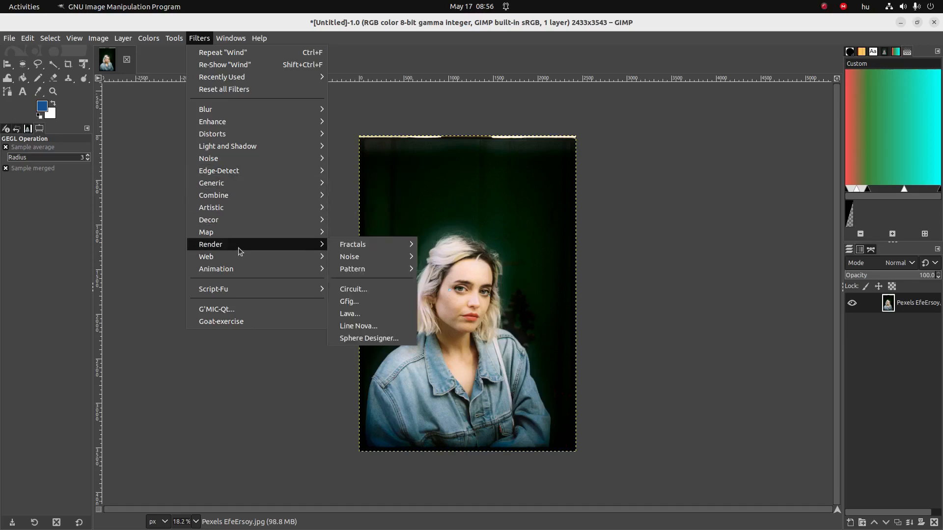
pyautogui.moveTo(235, 185)
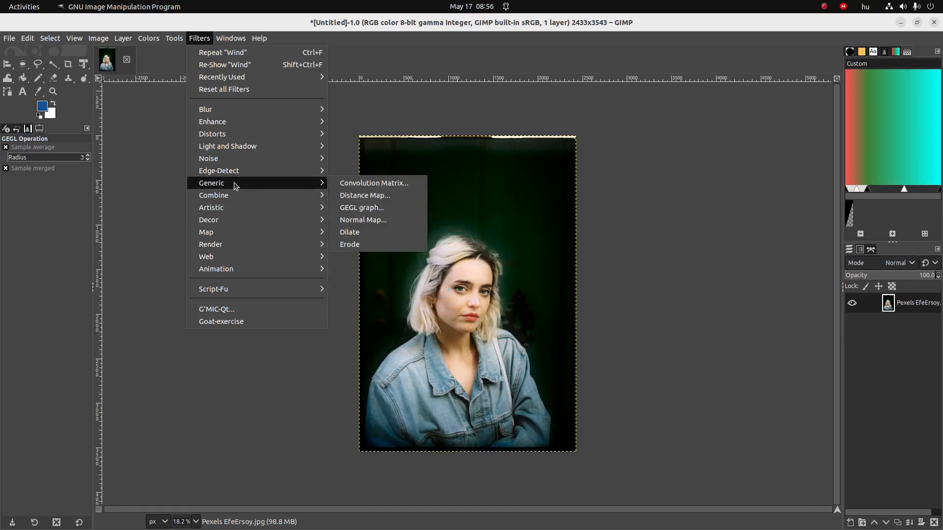
pyautogui.click(343, 134)
# Step: Check the checklist's filter items in Google Docs, and add red eye.JPG from the 9626 folder to the GIMP portrait as a layer
pyautogui.hotkey('alt', 'Tab')
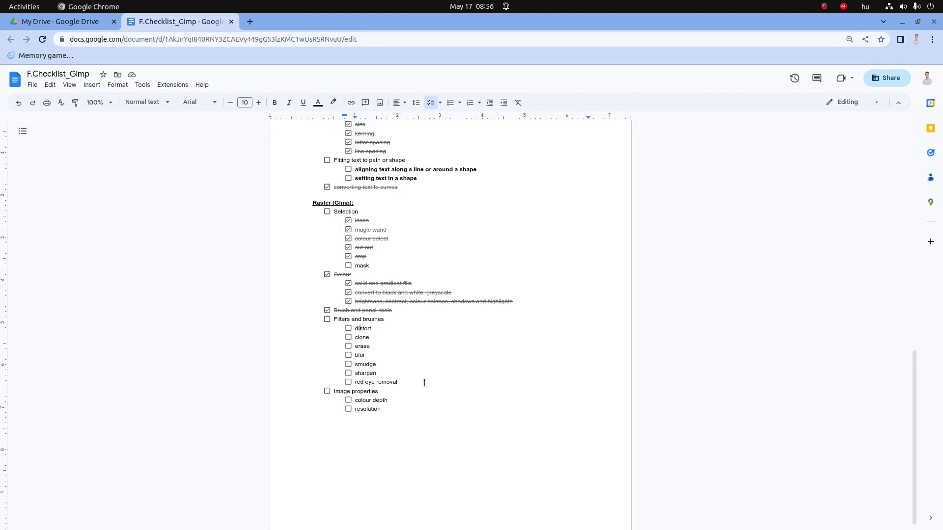
pyautogui.hotkey('alt', 'Tab')
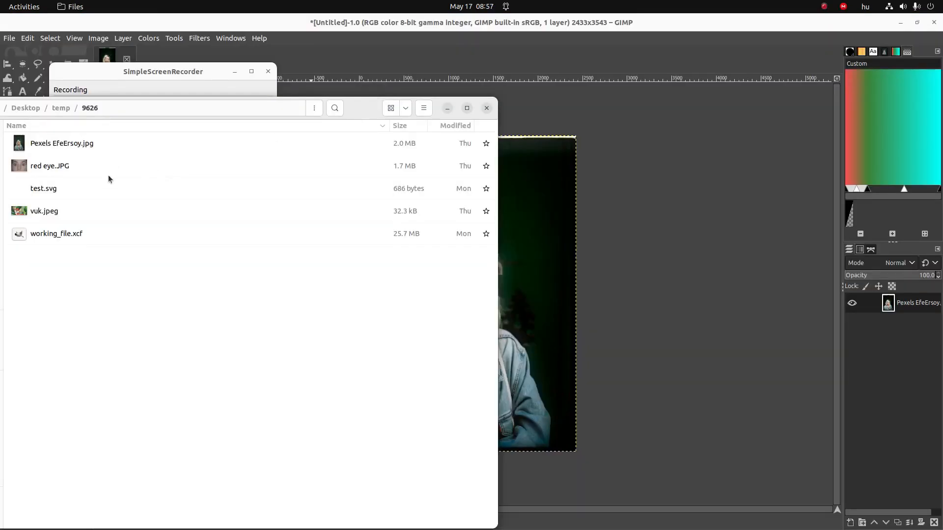
pyautogui.click(23, 165)
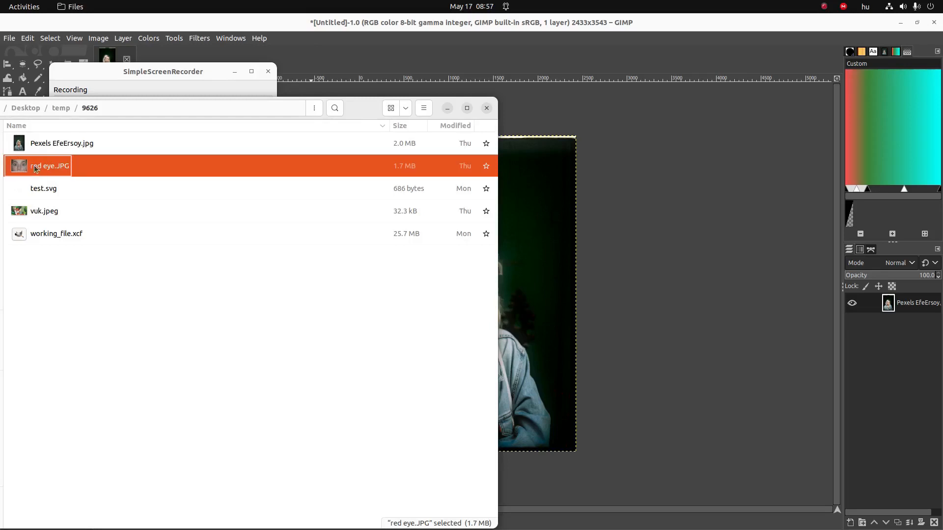
pyautogui.moveTo(23, 171); pyautogui.dragTo(572, 264)
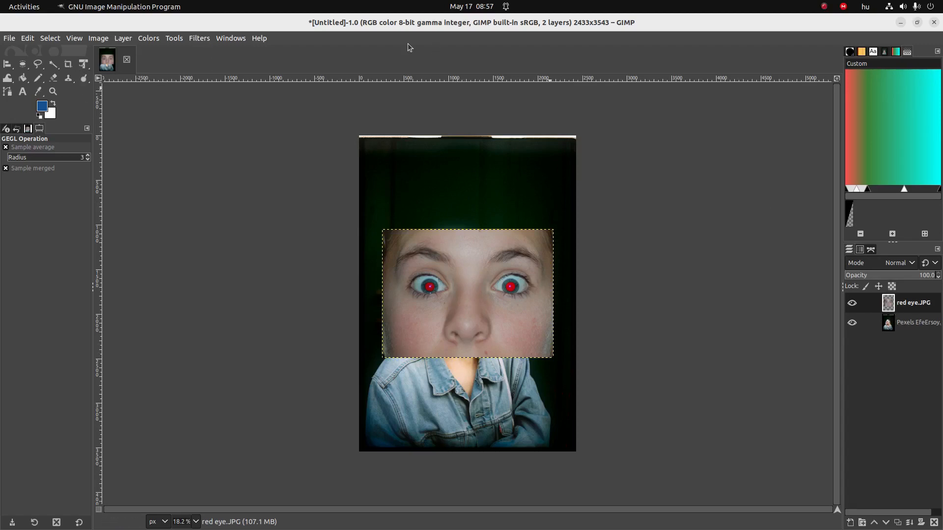
# Step: Look for a red eye removal filter for the red eye.JPG layer
pyautogui.click(228, 40)
pyautogui.moveTo(206, 39)
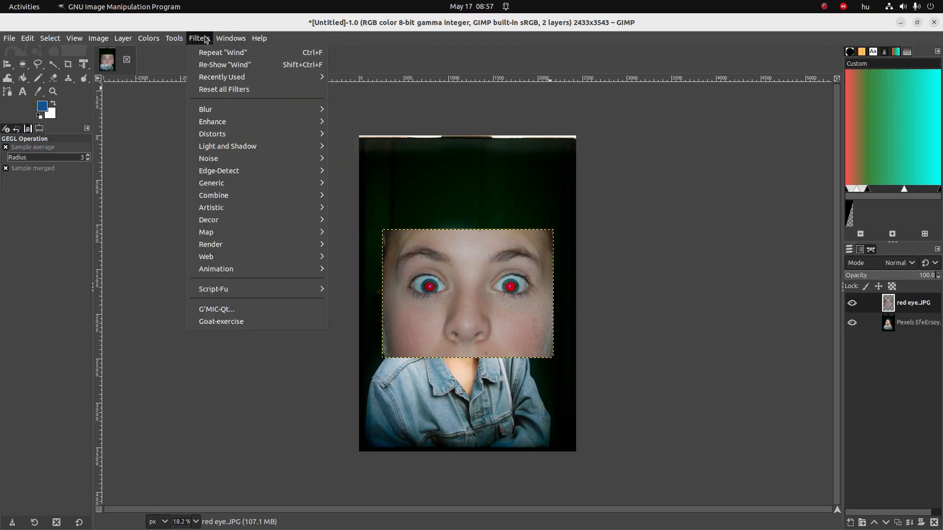
pyautogui.moveTo(244, 173)
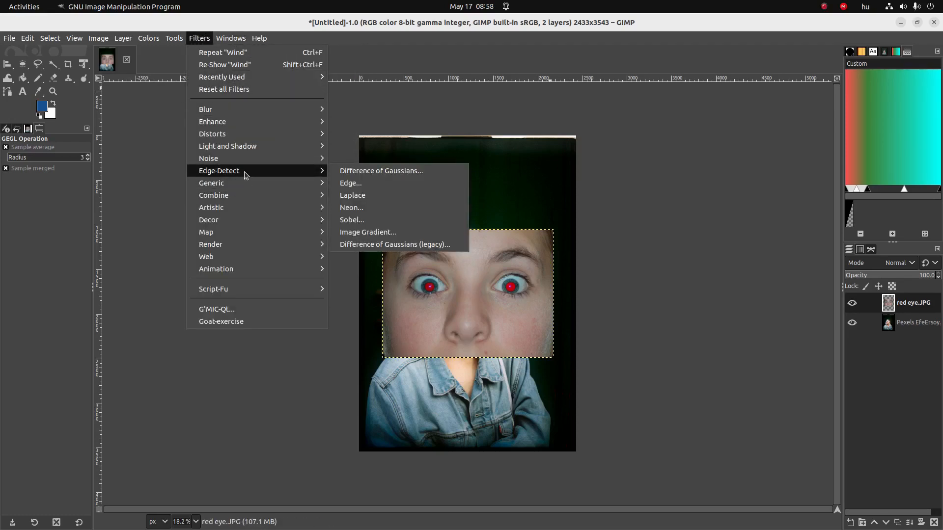
pyautogui.moveTo(150, 38)
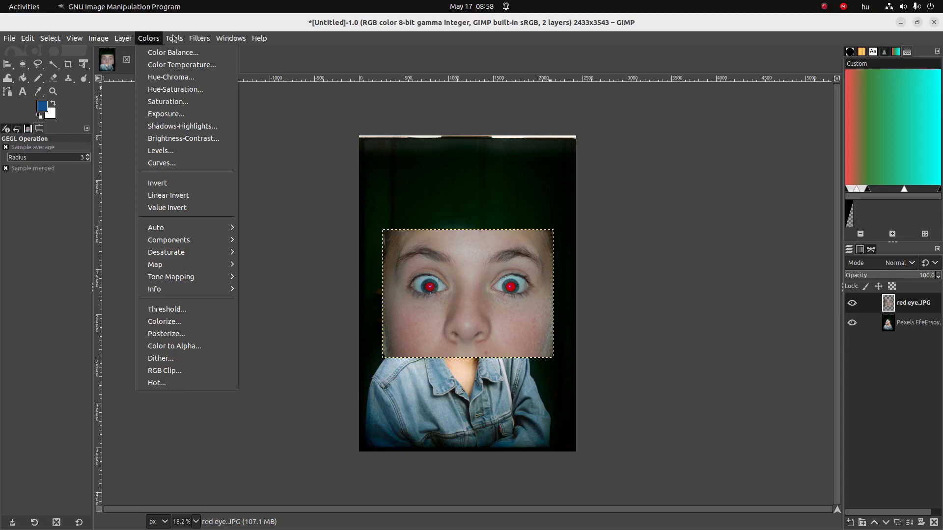
pyautogui.moveTo(196, 40)
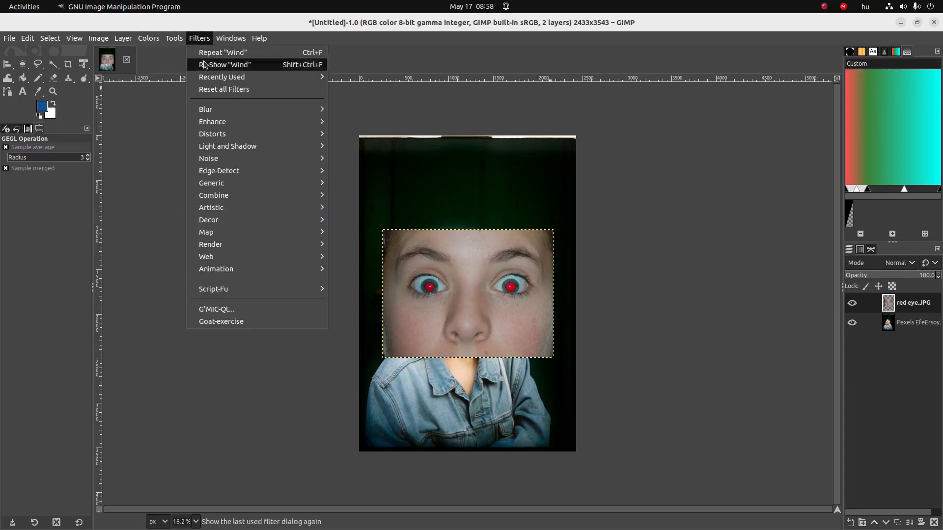
pyautogui.moveTo(226, 145)
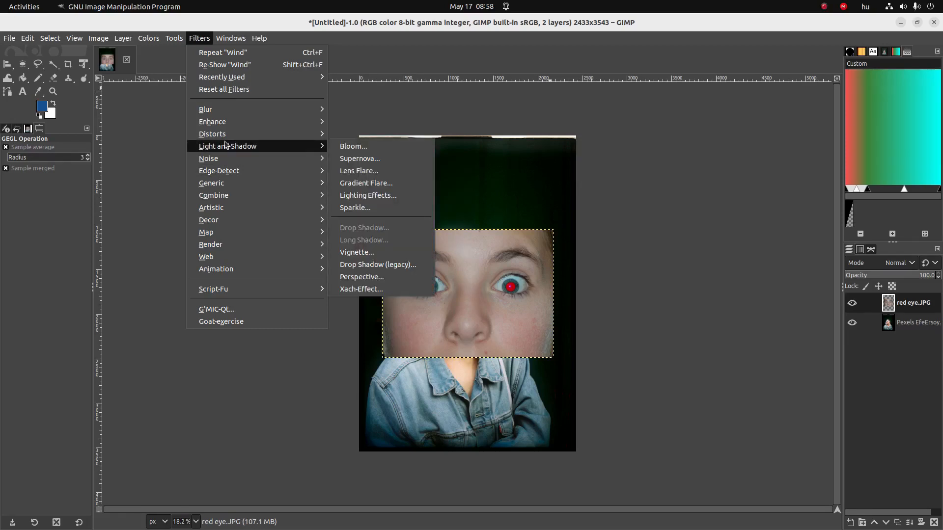
pyautogui.hotkey('alt', 'Tab')
pyautogui.hotkey('alt', 'Tab')
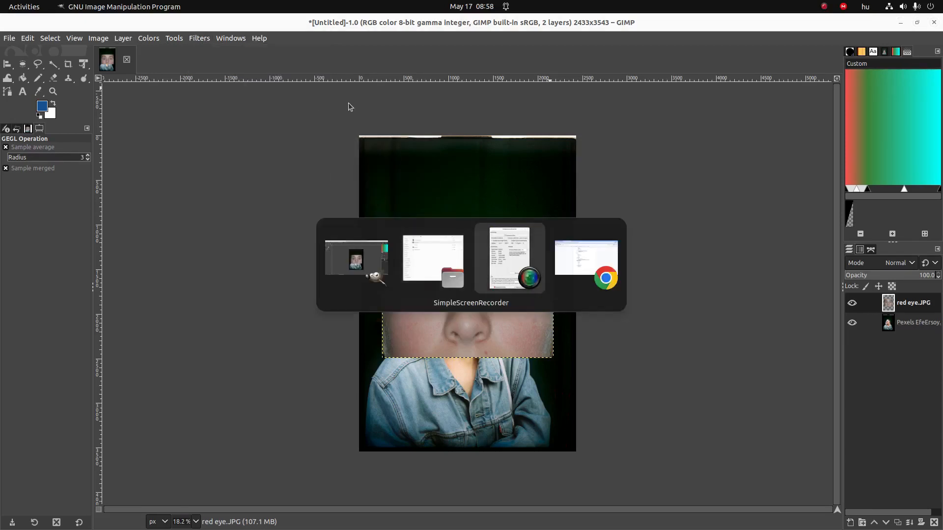
pyautogui.click(189, 25)
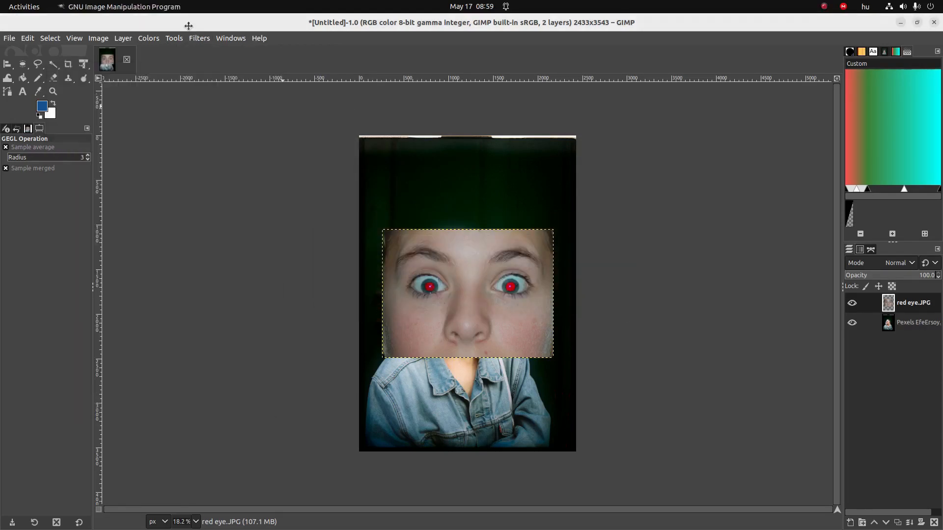
# Step: Try Red Eye Removal on the whole red eye.JPG layer with thresholds of 0.514 and 0.463, and cancel the filter
pyautogui.click(197, 39)
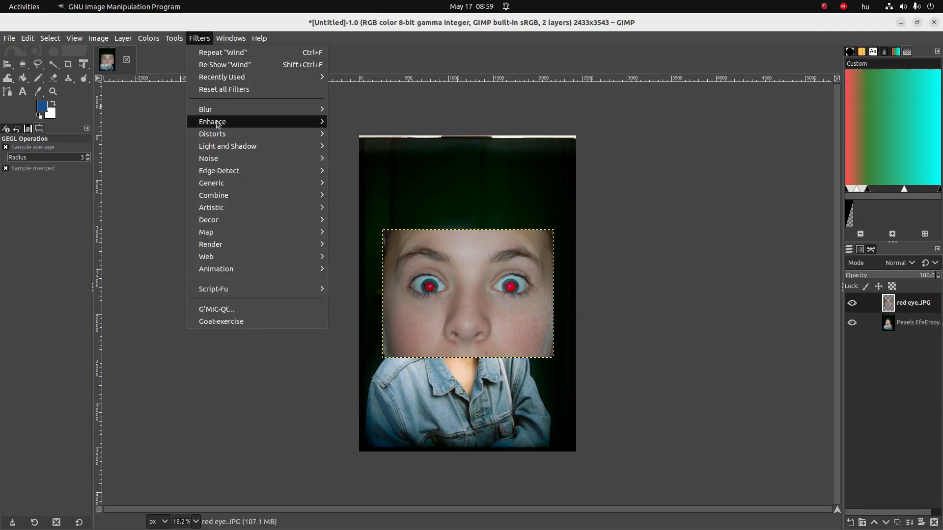
pyautogui.moveTo(288, 121)
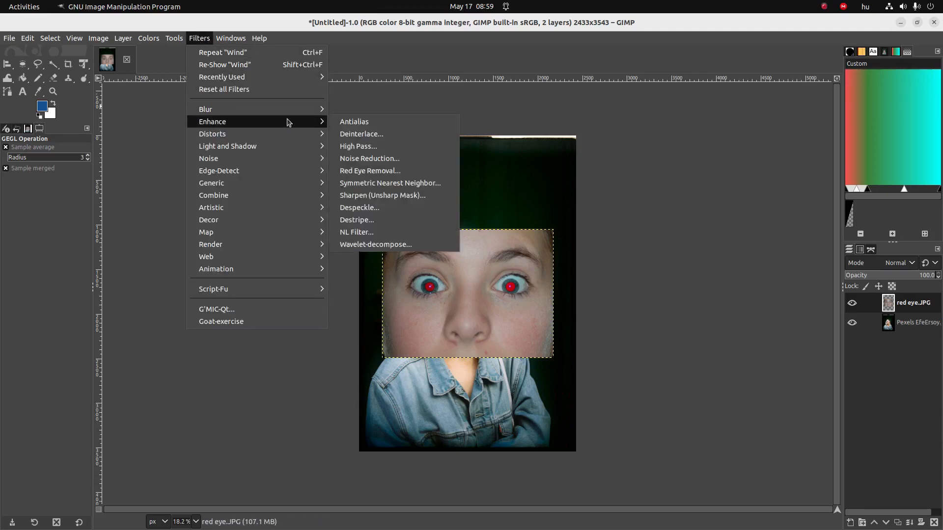
pyautogui.click(352, 171)
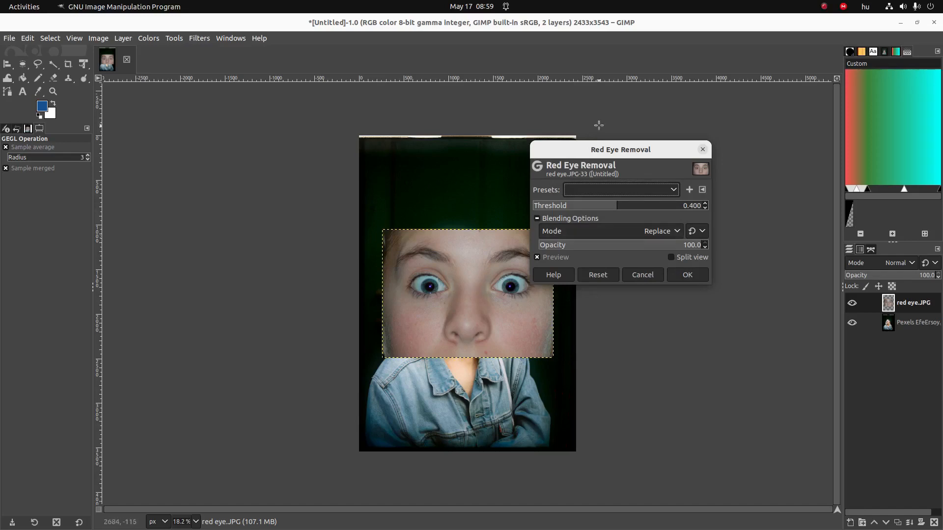
pyautogui.moveTo(596, 155); pyautogui.dragTo(646, 143)
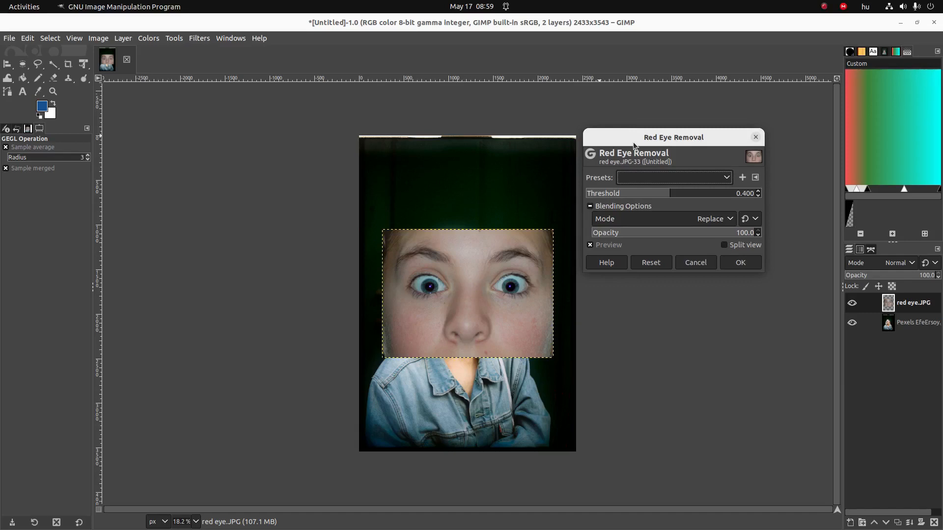
pyautogui.moveTo(663, 193); pyautogui.dragTo(700, 202)
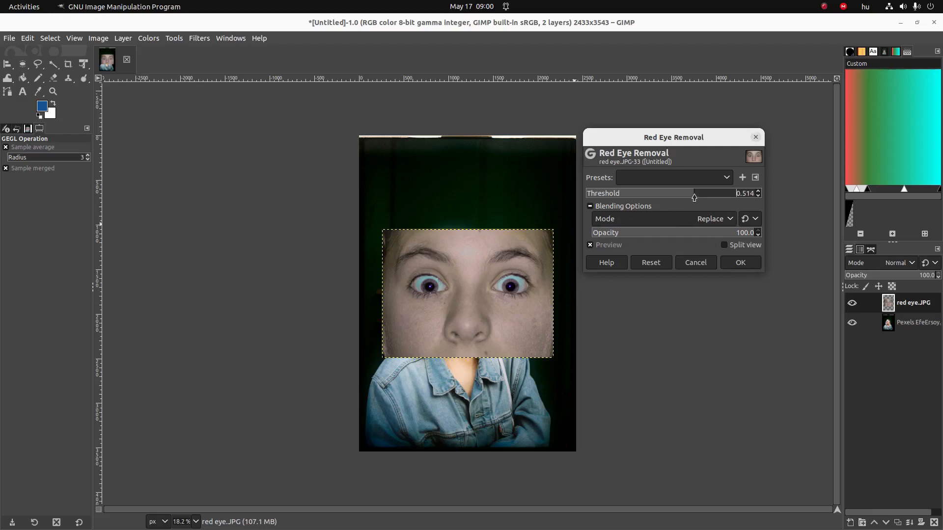
pyautogui.moveTo(694, 198); pyautogui.dragTo(682, 197)
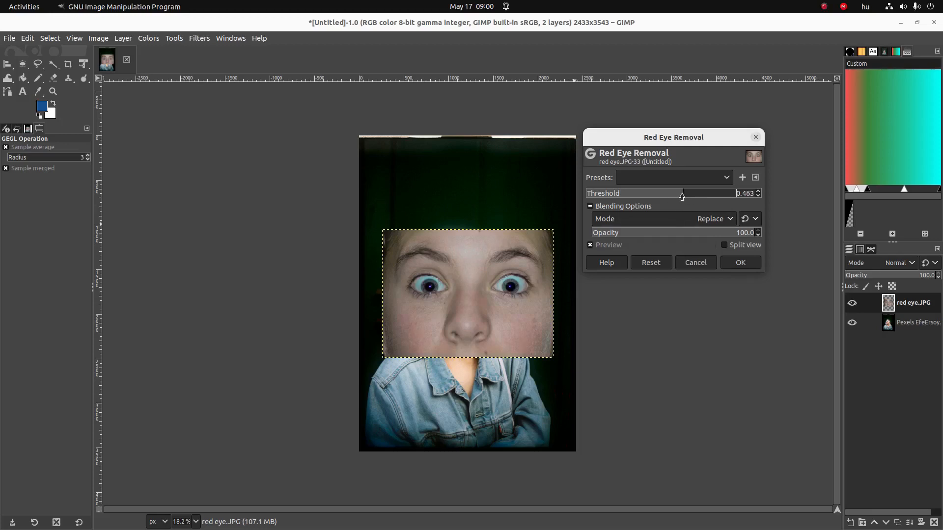
pyautogui.click(697, 263)
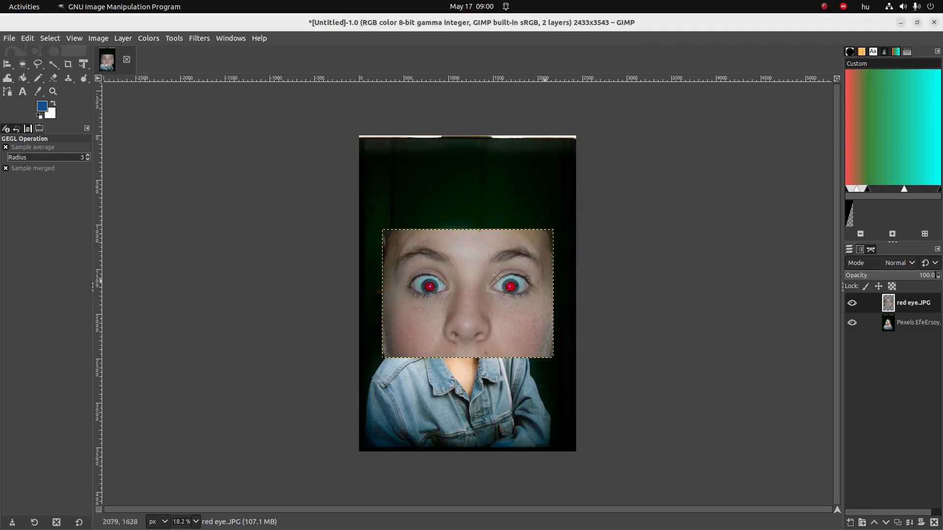
# Step: Select both red pupils with Ellipse Select, drawing one ellipse about 171 × 132 px and adding another about 126 × 132 px
pyautogui.click(22, 64)
pyautogui.moveTo(423, 281); pyautogui.dragTo(441, 296)
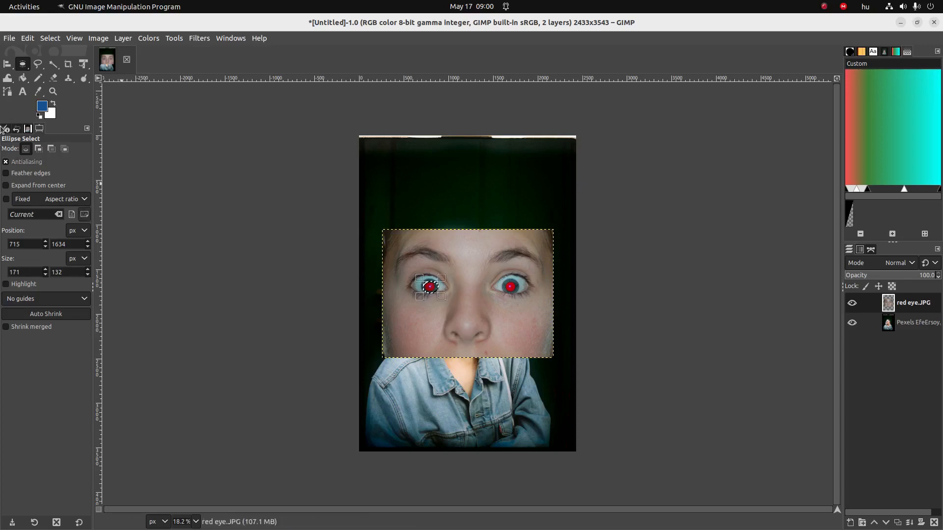
pyautogui.click(41, 151)
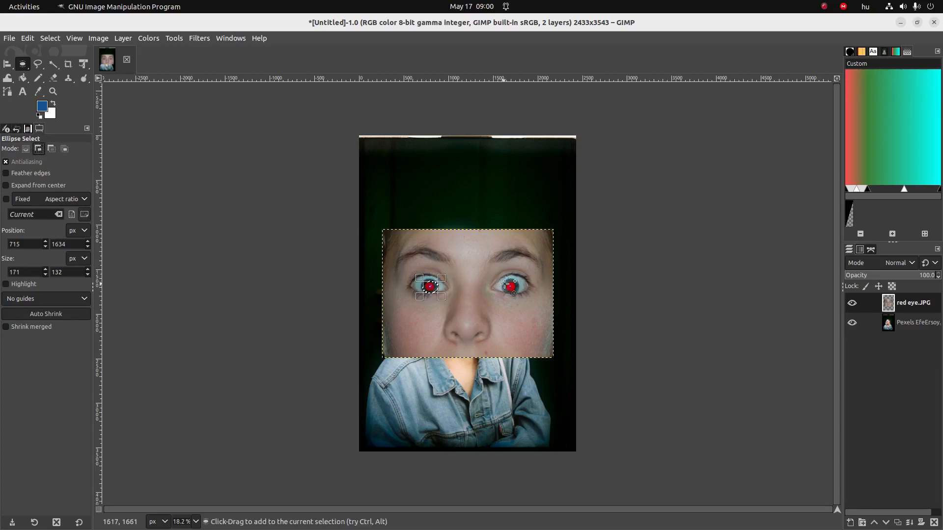
pyautogui.moveTo(505, 281); pyautogui.dragTo(516, 293)
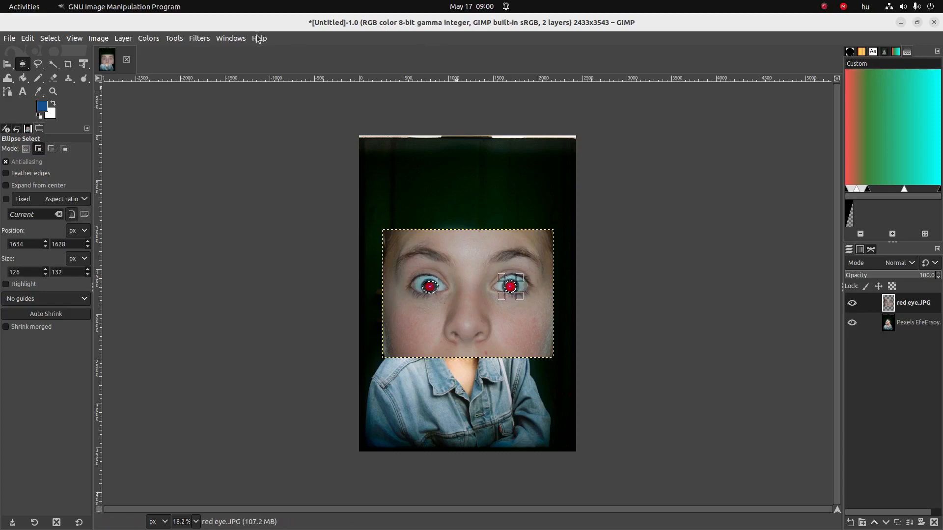
# Step: Try Red Eye Removal on the selected pupils with the threshold raised to 0.800, and cancel the filter
pyautogui.click(199, 38)
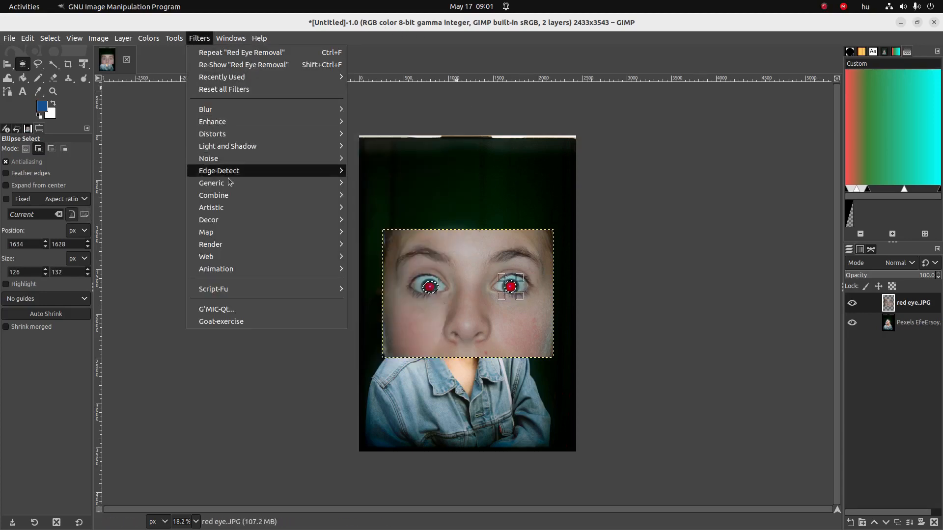
pyautogui.moveTo(253, 122)
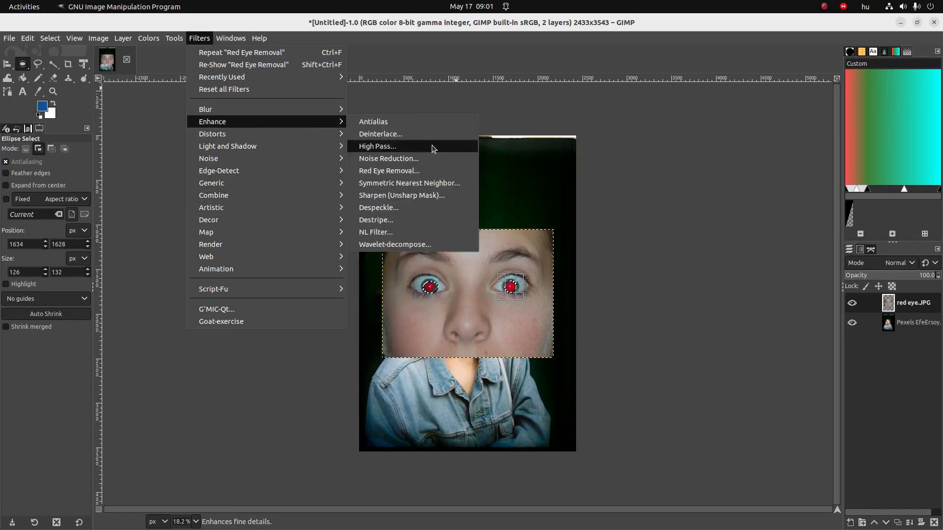
pyautogui.click(408, 173)
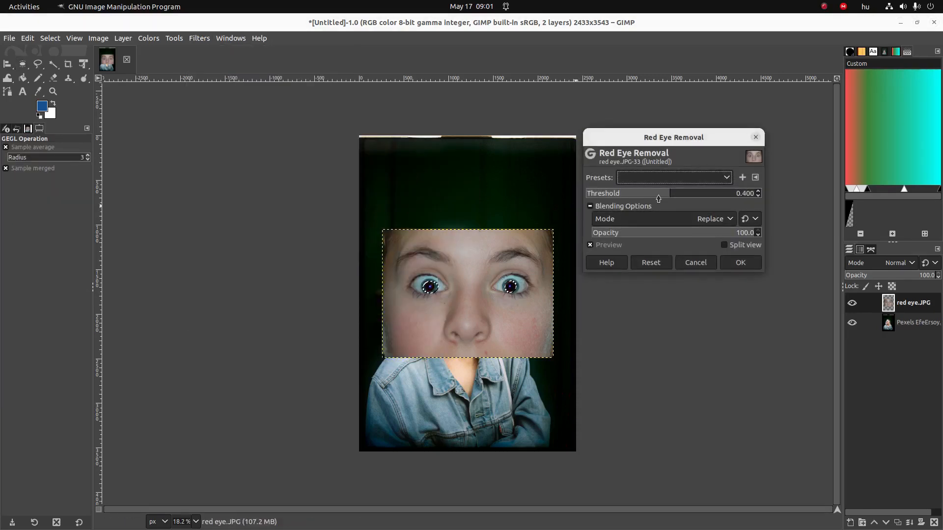
pyautogui.moveTo(658, 198); pyautogui.dragTo(760, 202)
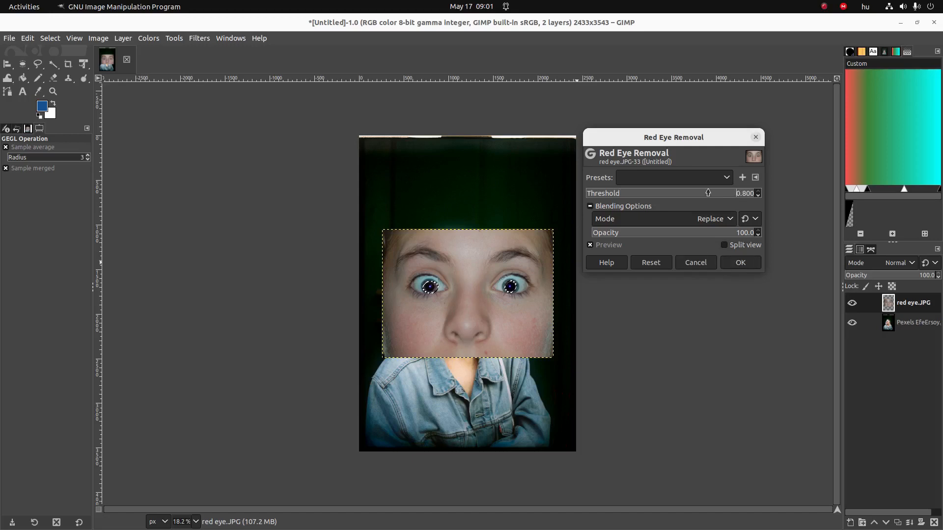
pyautogui.click(709, 268)
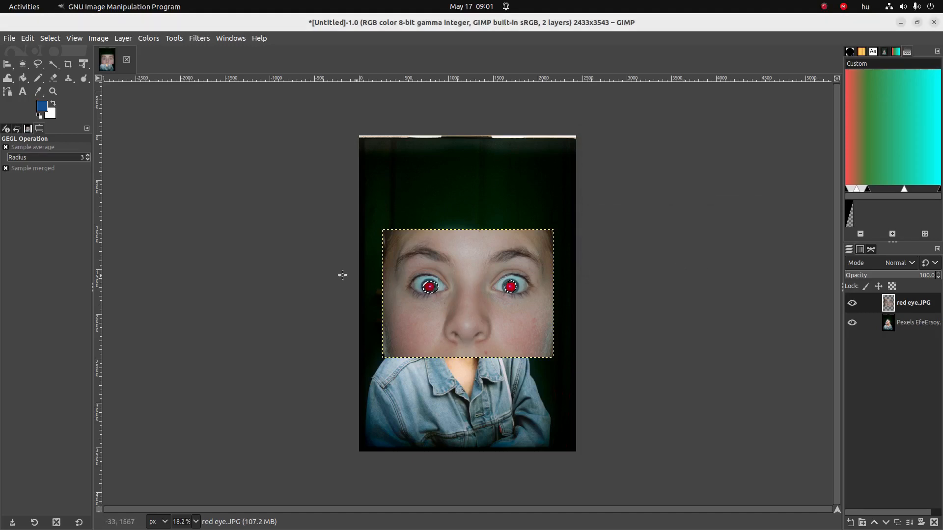
# Step: Switch to the F.Checklist_Gimp document in Chrome and review the "Filters and brushes" items from distort to red eye removal
pyautogui.hotkey('alt', 'Tab')
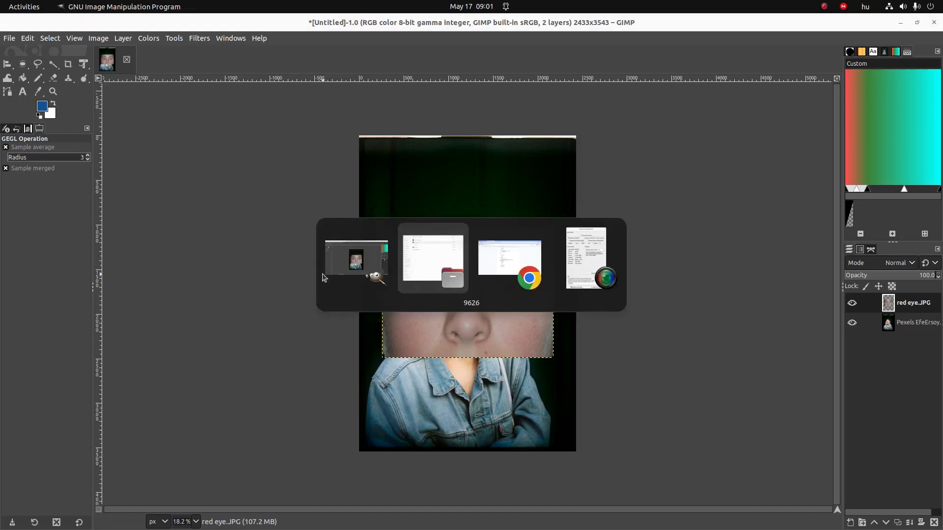
pyautogui.hotkey('alt', 'Tab')
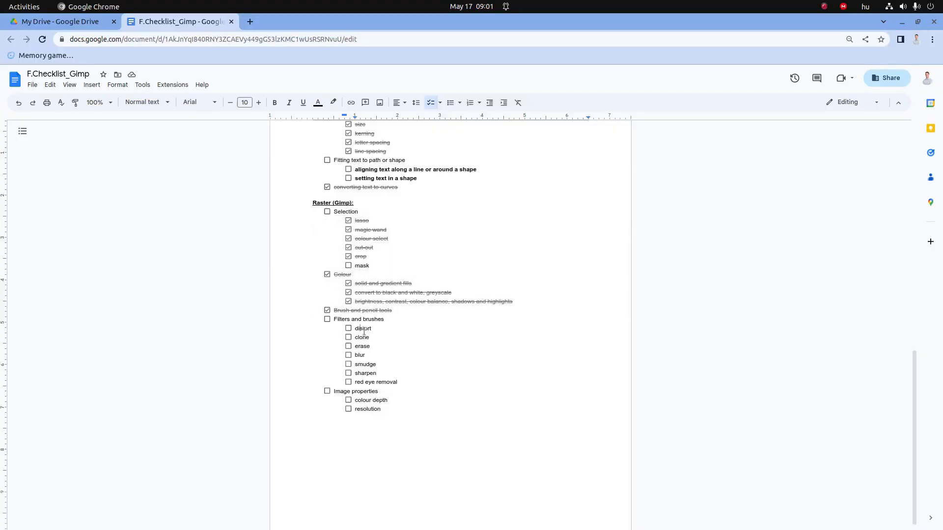
pyautogui.moveTo(360, 331); pyautogui.dragTo(371, 381)
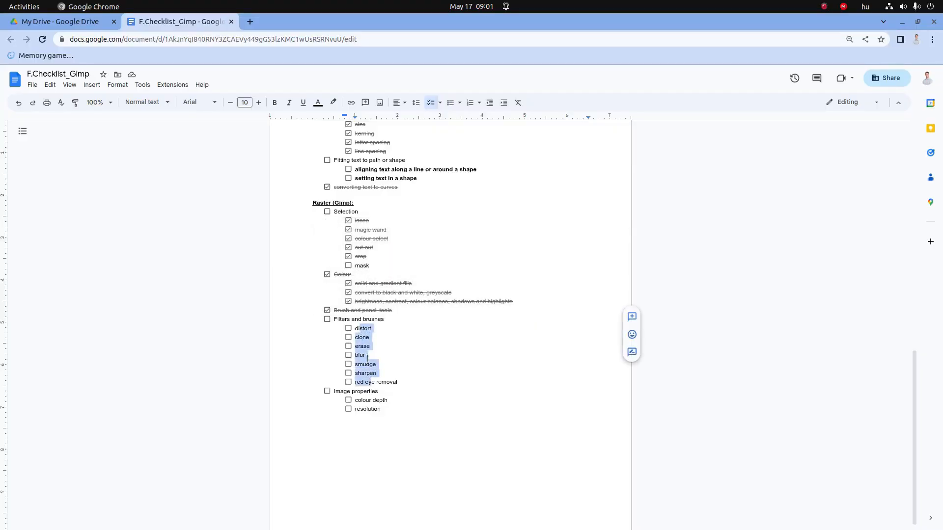
pyautogui.doubleClick(369, 328)
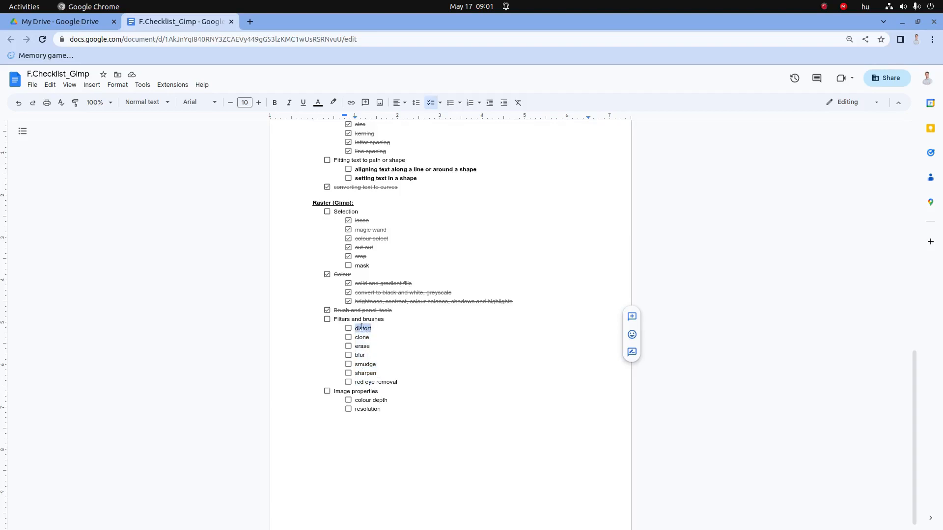
pyautogui.click(361, 327)
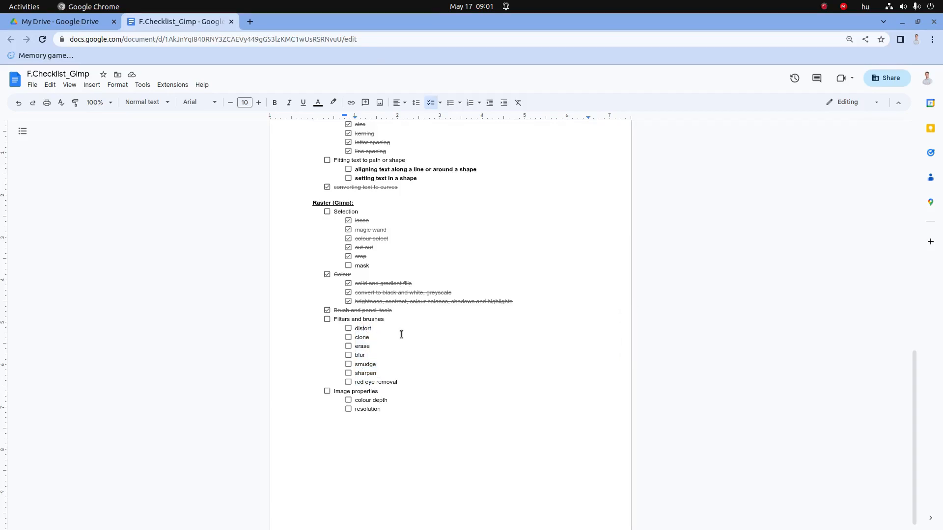
# Step: Return to GIMP and undo the edits back to before the red eye.JPG layer and the elliptical face selection were added
pyautogui.hotkey('alt', 'Tab')
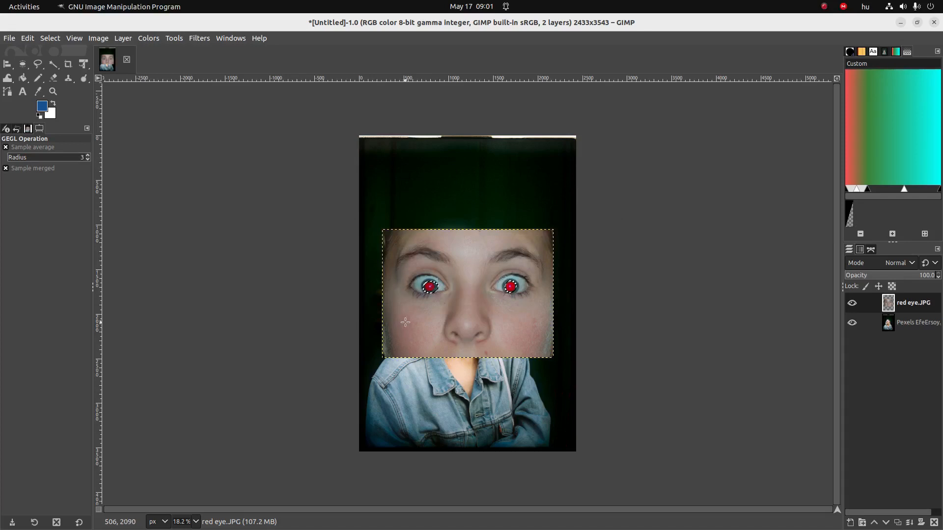
pyautogui.hotkey('ctrl', 'z')
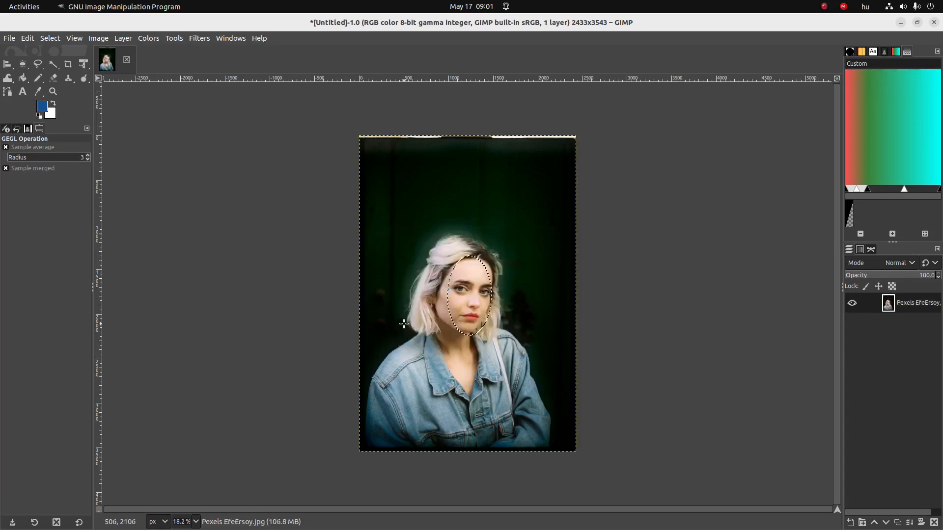
pyautogui.hotkey('ctrl', 'z')
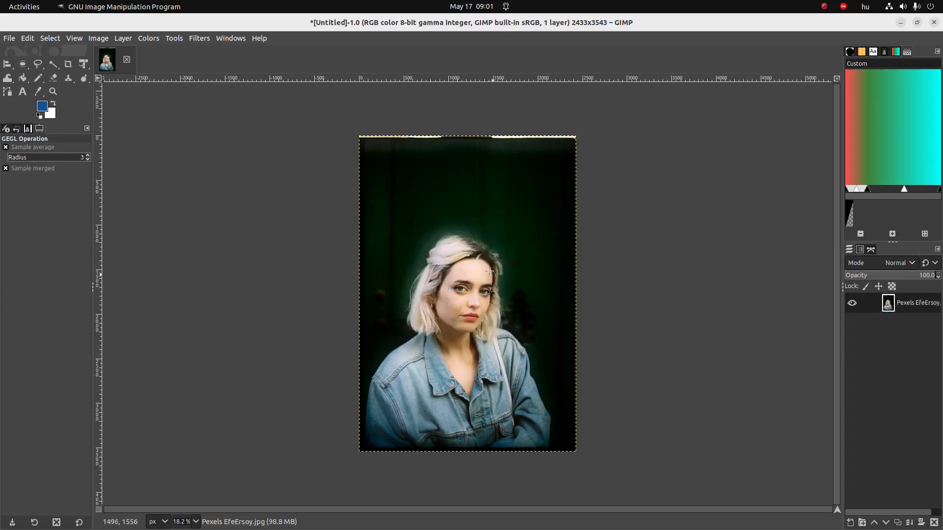
pyautogui.rightClick(10, 78)
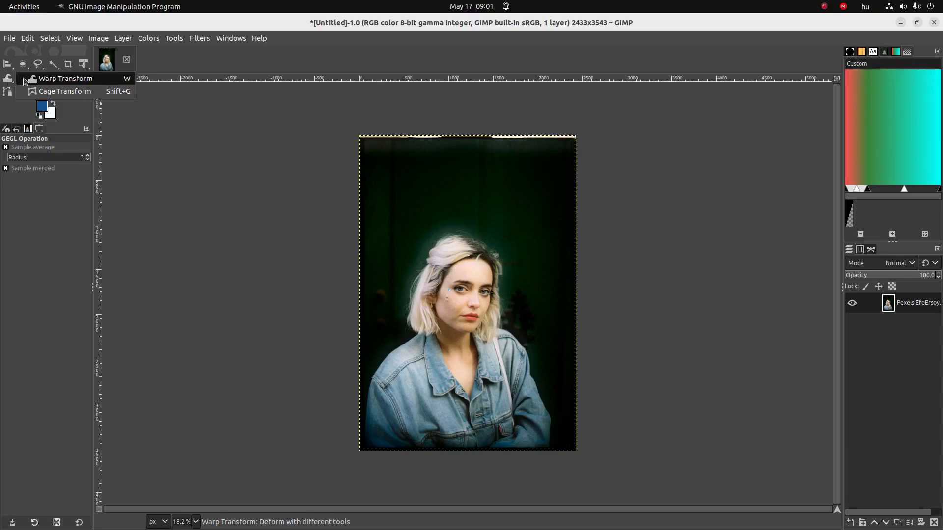
pyautogui.click(54, 61)
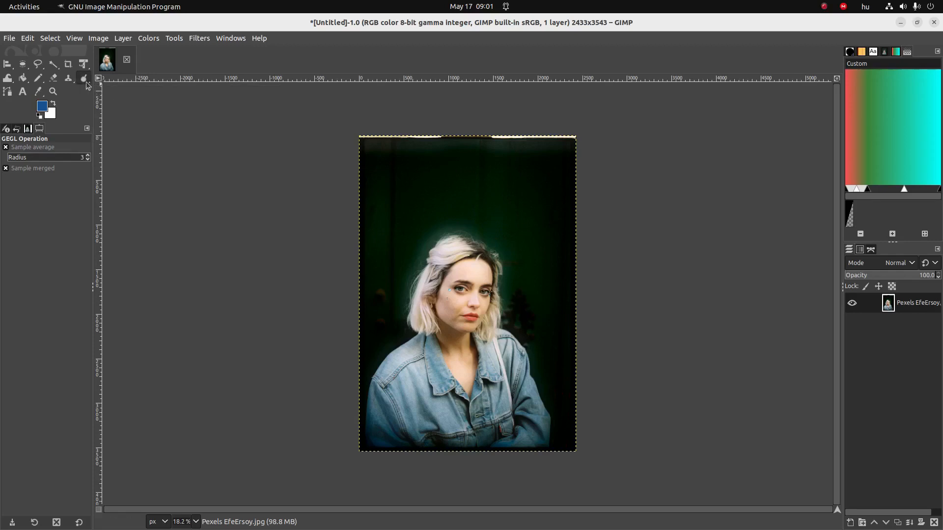
# Step: Smudge the woman's eye, hair and cheeks with sweeping strokes across the face, using the 51 px Hardness 100 brush
pyautogui.click(85, 80)
pyautogui.click(85, 81)
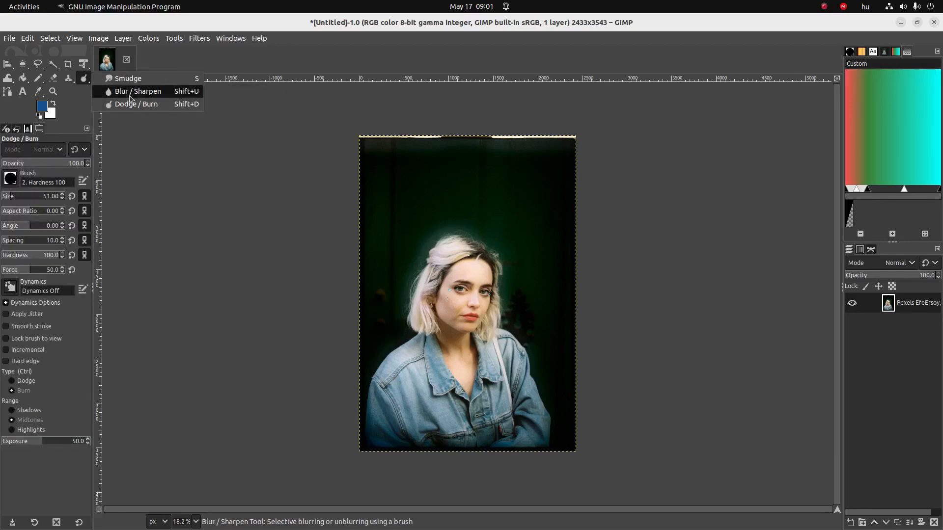
pyautogui.click(125, 80)
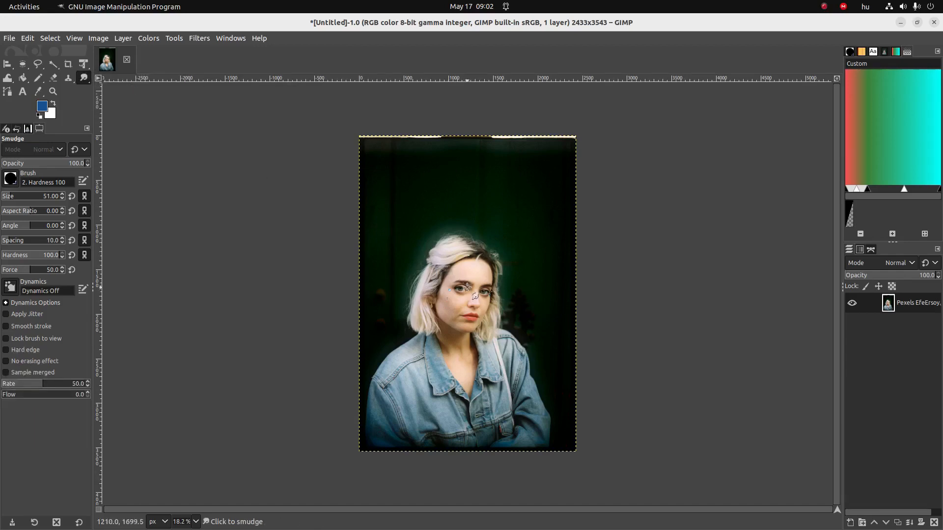
pyautogui.scroll(3, 446, 270)
pyautogui.moveTo(450, 285)
pyautogui.mouseDown()
pyautogui.moveTo(444, 309)
pyautogui.moveTo(462, 261)
pyautogui.moveTo(435, 312)
pyautogui.moveTo(483, 253)
pyautogui.moveTo(380, 270)
pyautogui.mouseUp()
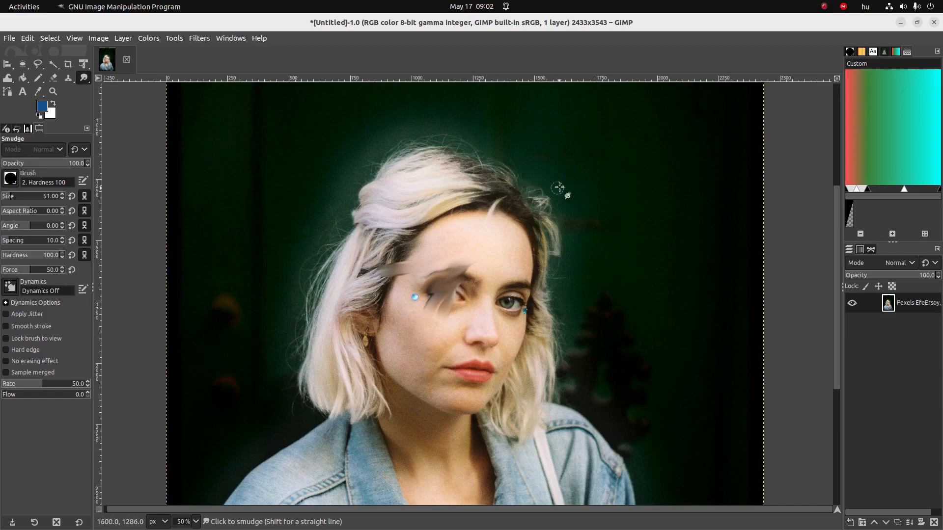
pyautogui.moveTo(494, 196); pyautogui.dragTo(303, 233)
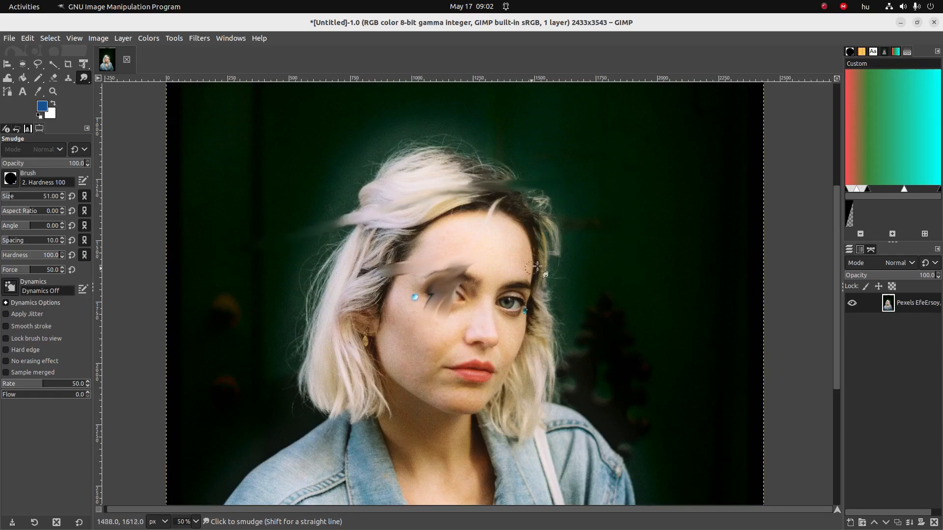
pyautogui.moveTo(562, 250); pyautogui.dragTo(273, 291)
pyautogui.moveTo(559, 317); pyautogui.dragTo(373, 321)
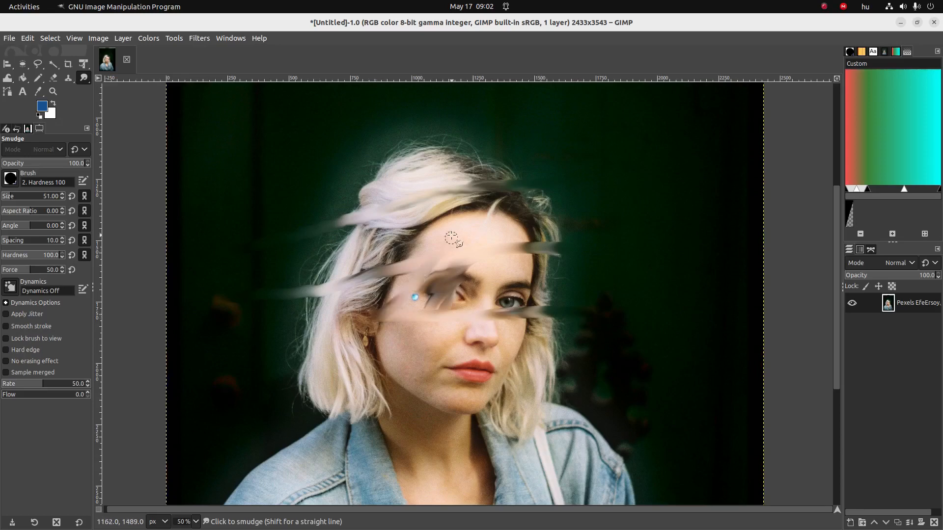
# Step: Undo all the smudge strokes on the woman's face and hair
pyautogui.hotkey('ctrl', 'z')
pyautogui.hotkey('ctrl', 'z')
pyautogui.hotkey('ctrl', 'z')
pyautogui.hotkey('ctrl', 'z')
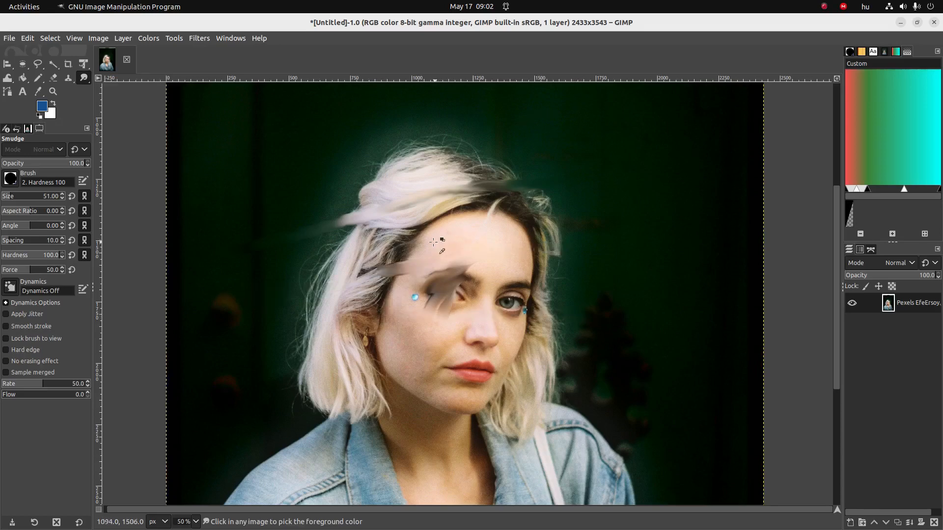
# Step: With the Blur/Sharpen tool, blur the woman's eye and the skin around the blue gem, and sharpen patches of her lower cheek
pyautogui.click(84, 77)
pyautogui.click(121, 92)
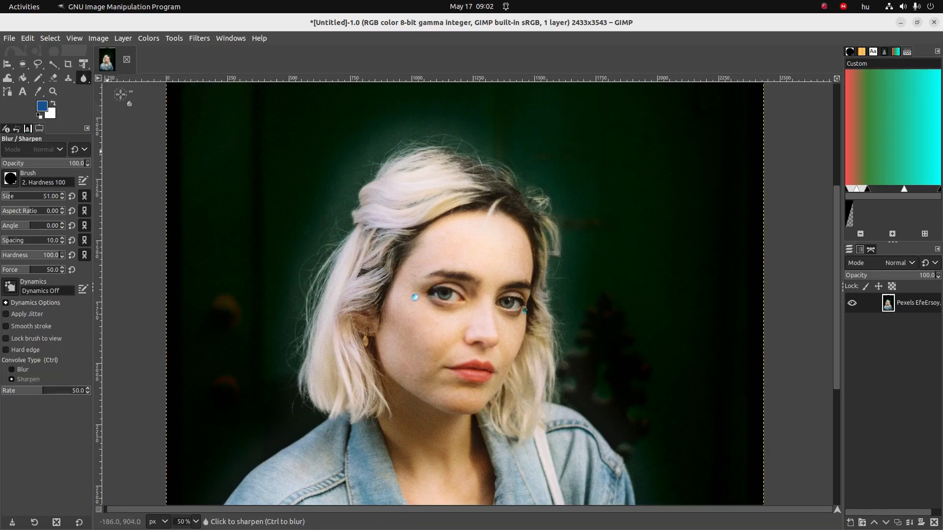
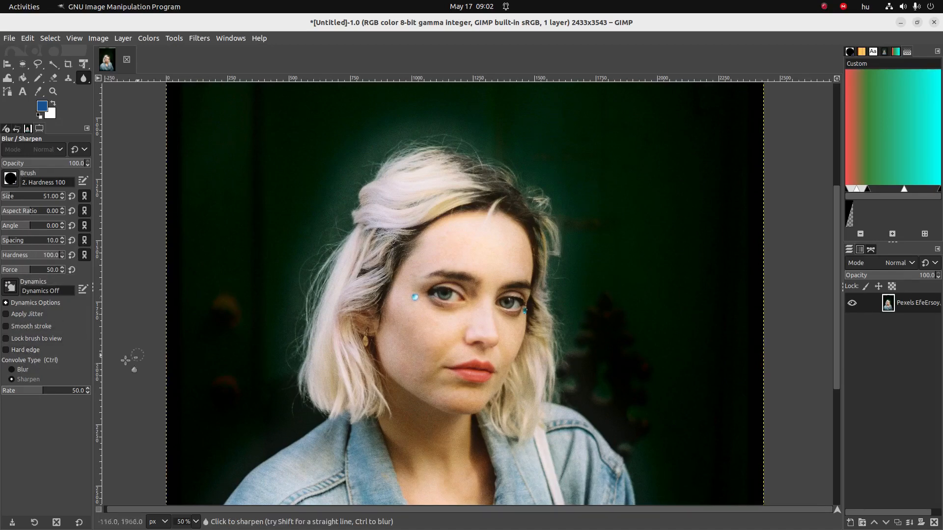
pyautogui.click(21, 370)
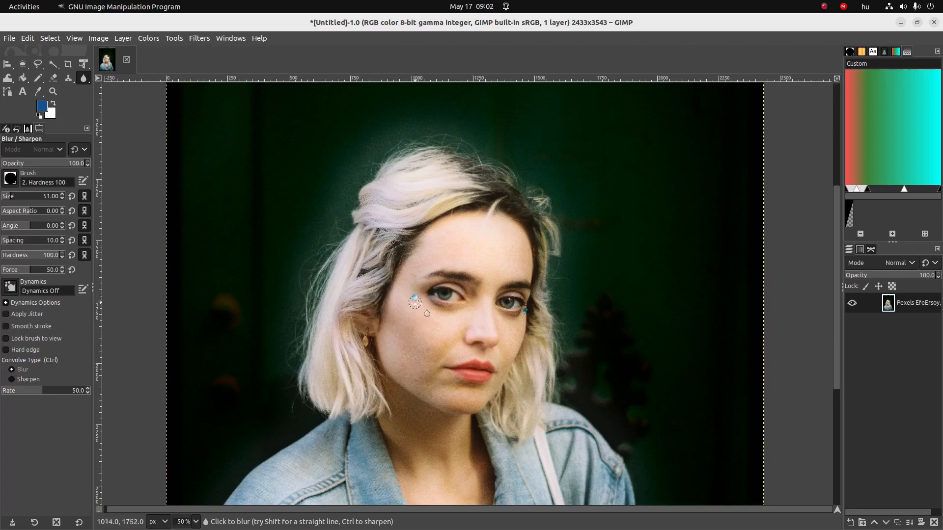
pyautogui.scroll(3, 408, 376)
pyautogui.press('ctrl')
pyautogui.scroll(5, 408, 376)
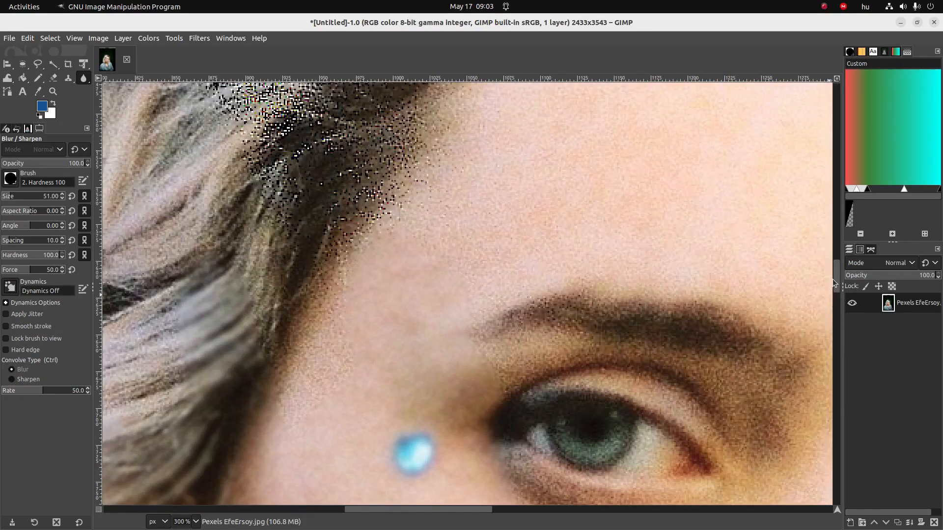
pyautogui.moveTo(832, 279)
pyautogui.mouseDown()
pyautogui.moveTo(833, 300)
pyautogui.moveTo(823, 301)
pyautogui.mouseUp()
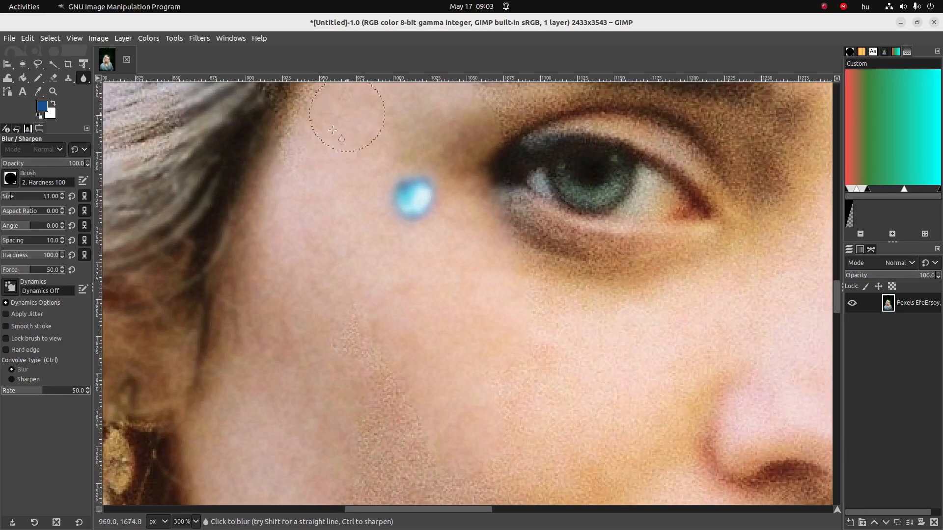
pyautogui.moveTo(508, 181)
pyautogui.mouseDown()
pyautogui.moveTo(558, 253)
pyautogui.moveTo(555, 206)
pyautogui.moveTo(587, 182)
pyautogui.moveTo(543, 143)
pyautogui.moveTo(623, 126)
pyautogui.moveTo(708, 192)
pyautogui.moveTo(659, 158)
pyautogui.moveTo(610, 249)
pyautogui.moveTo(624, 300)
pyautogui.moveTo(655, 293)
pyautogui.moveTo(539, 371)
pyautogui.moveTo(371, 366)
pyautogui.moveTo(394, 399)
pyautogui.moveTo(391, 426)
pyautogui.moveTo(376, 407)
pyautogui.moveTo(390, 371)
pyautogui.mouseUp()
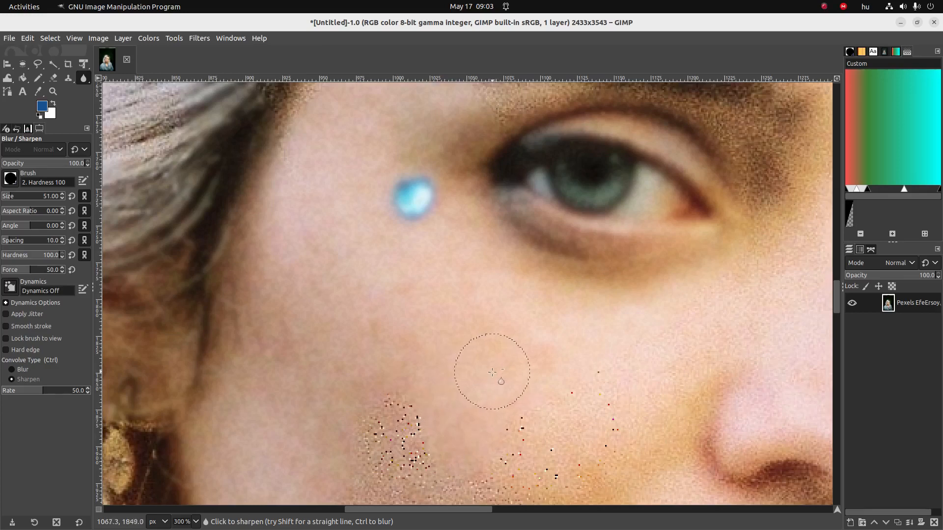
pyautogui.scroll(-5, 499, 374)
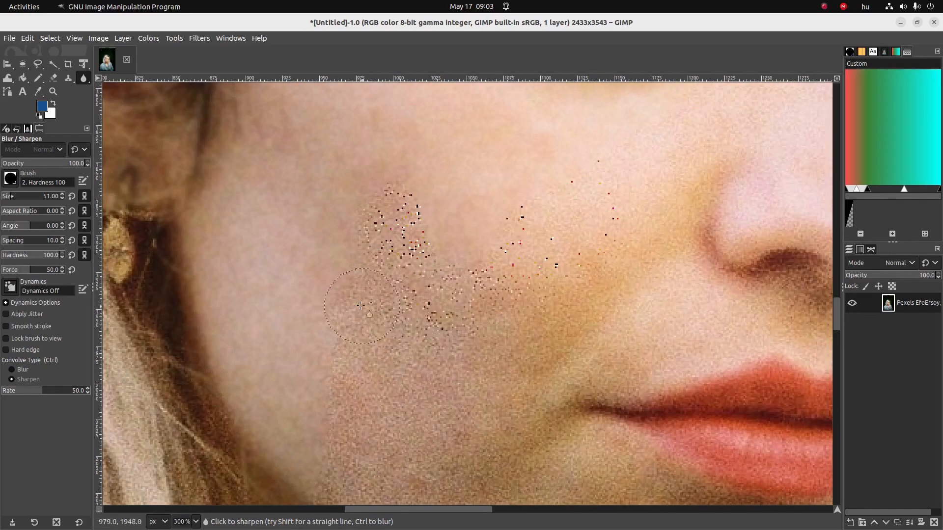
pyautogui.moveTo(367, 302); pyautogui.dragTo(372, 278)
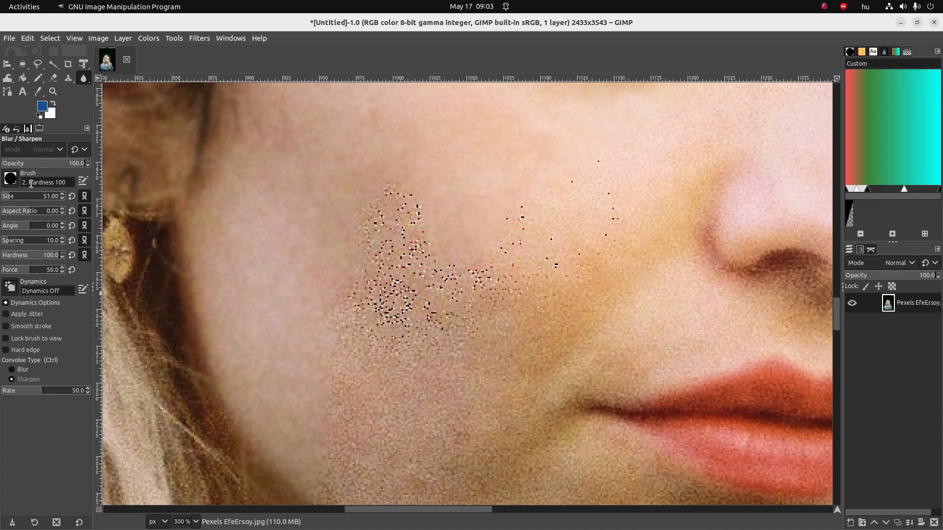
# Step: With the Dodge/Burn tool, burn a patch on the woman's upper cheek and dodge the midtones just below it at 50 exposure
pyautogui.click(82, 80)
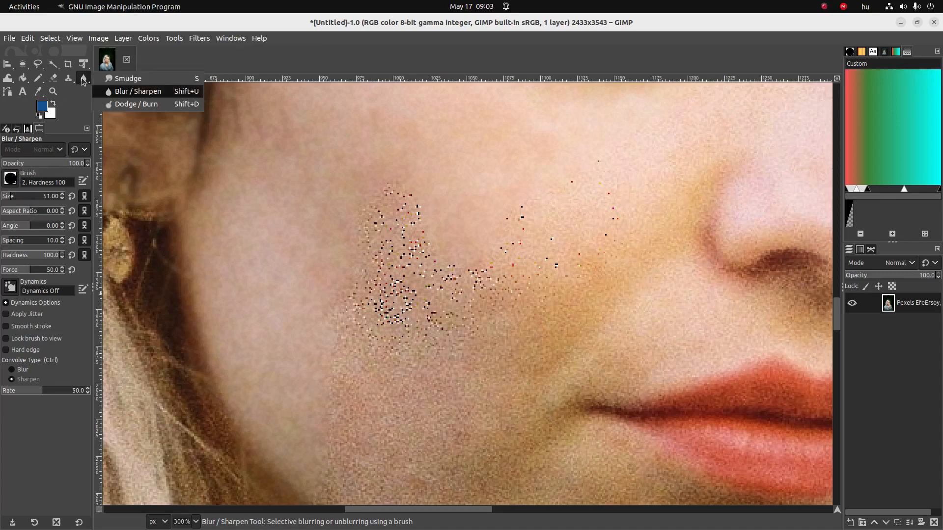
pyautogui.click(119, 102)
pyautogui.moveTo(446, 227)
pyautogui.mouseDown()
pyautogui.moveTo(440, 265)
pyautogui.moveTo(385, 195)
pyautogui.moveTo(414, 296)
pyautogui.moveTo(432, 250)
pyautogui.moveTo(382, 245)
pyautogui.mouseUp()
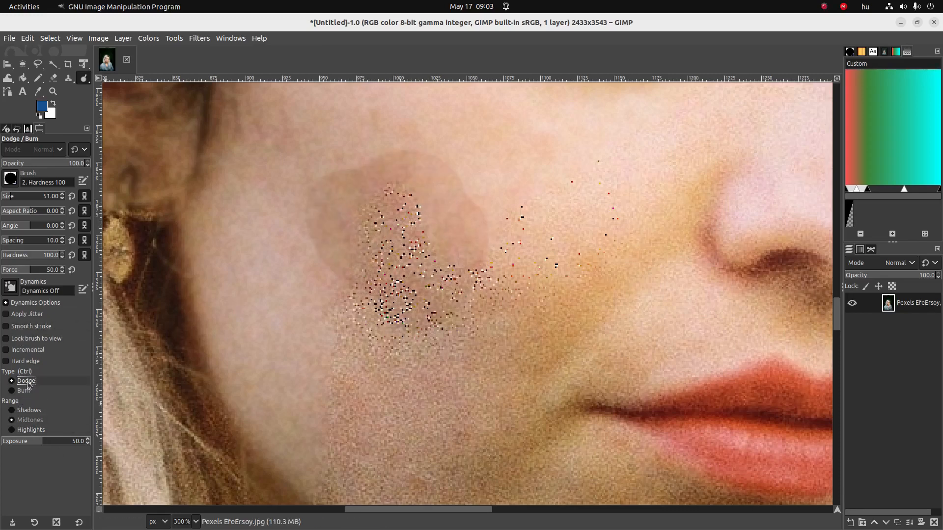
pyautogui.moveTo(457, 314)
pyautogui.mouseDown()
pyautogui.moveTo(393, 343)
pyautogui.moveTo(393, 373)
pyautogui.moveTo(427, 287)
pyautogui.moveTo(461, 255)
pyautogui.moveTo(536, 294)
pyautogui.moveTo(505, 263)
pyautogui.moveTo(502, 307)
pyautogui.mouseUp()
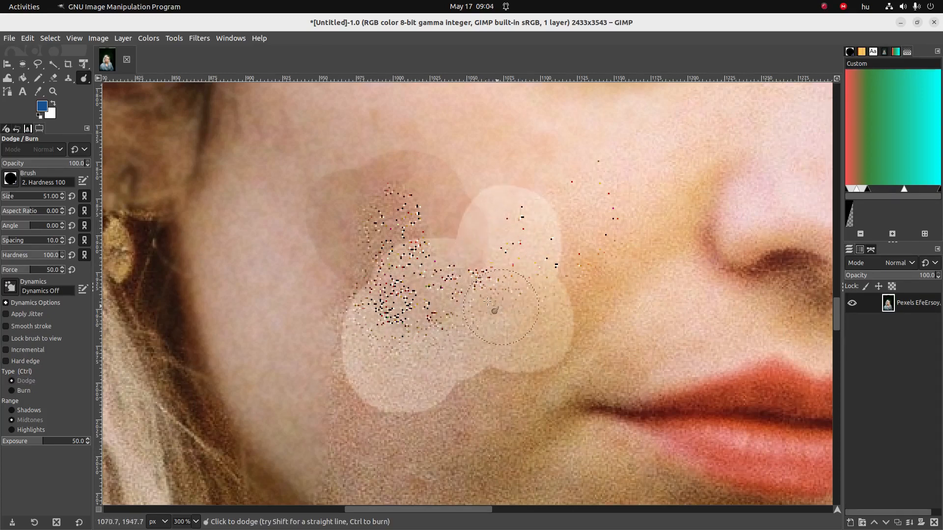
# Step: Switch to the Clone tool with the Hardness 100 brush at 568 px
pyautogui.rightClick(68, 80)
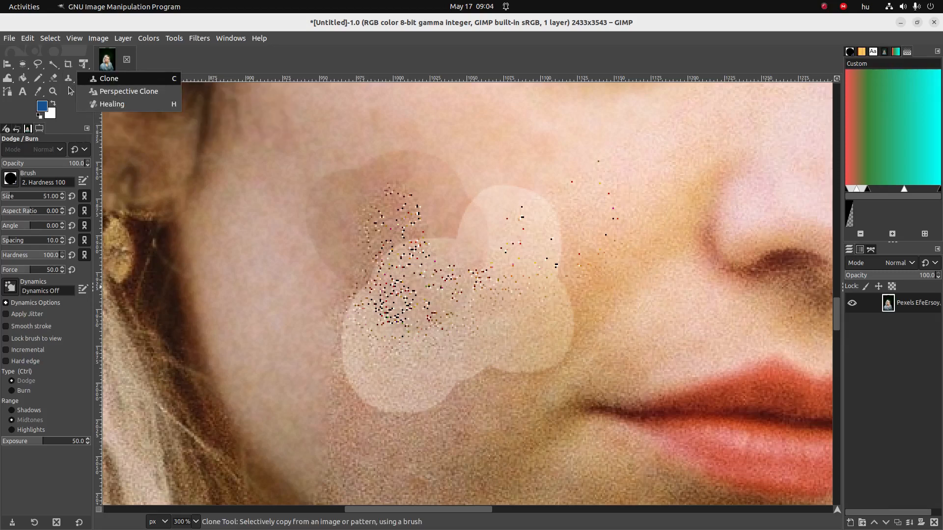
pyautogui.click(70, 81)
pyautogui.press('ctrl')
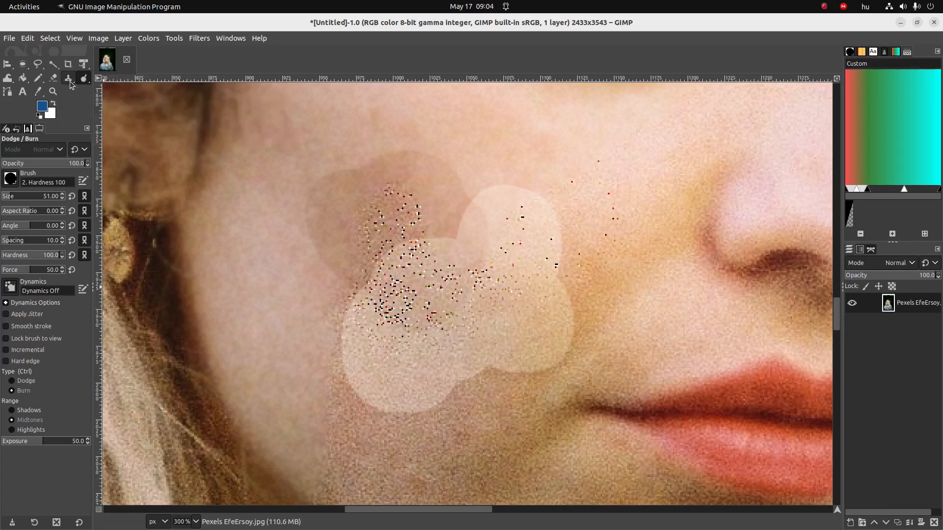
pyautogui.scroll(1, 70, 81)
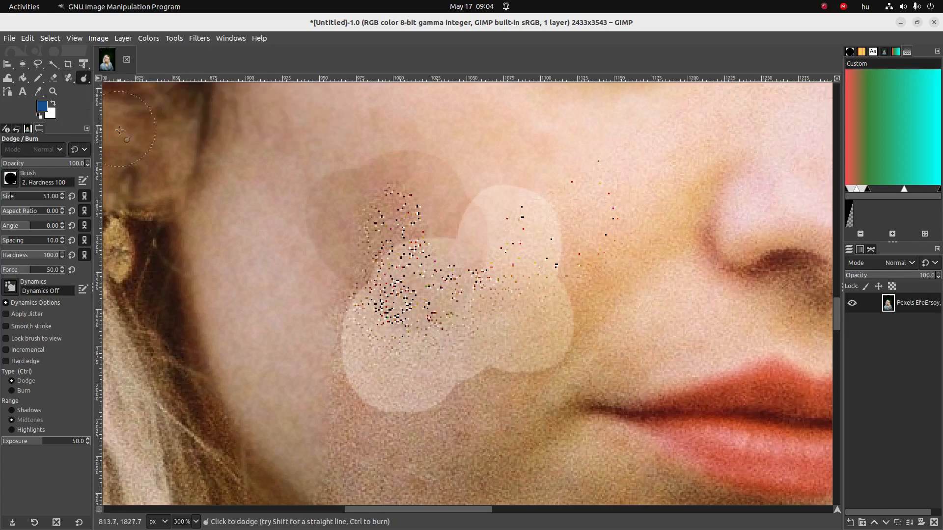
pyautogui.press('1')
pyautogui.scroll(-1, 195, 147)
pyautogui.scroll(10, 195, 147)
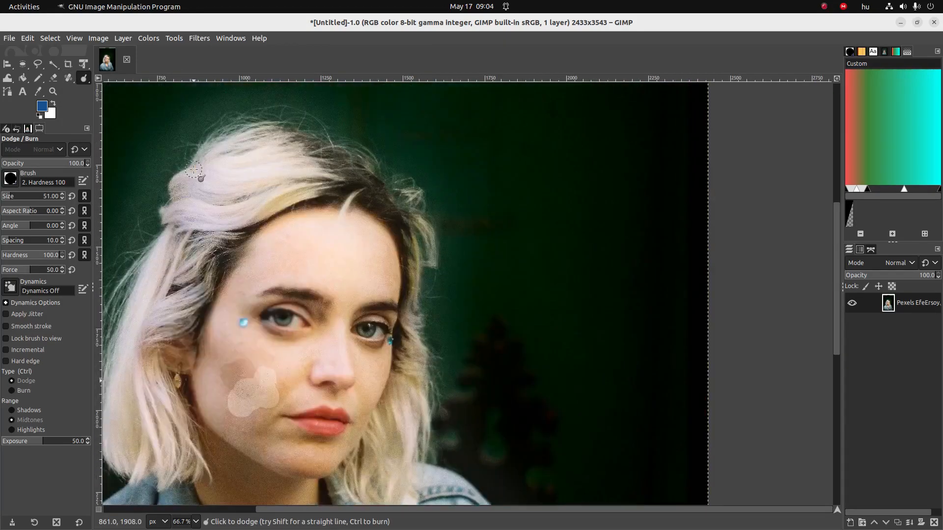
pyautogui.click(70, 79)
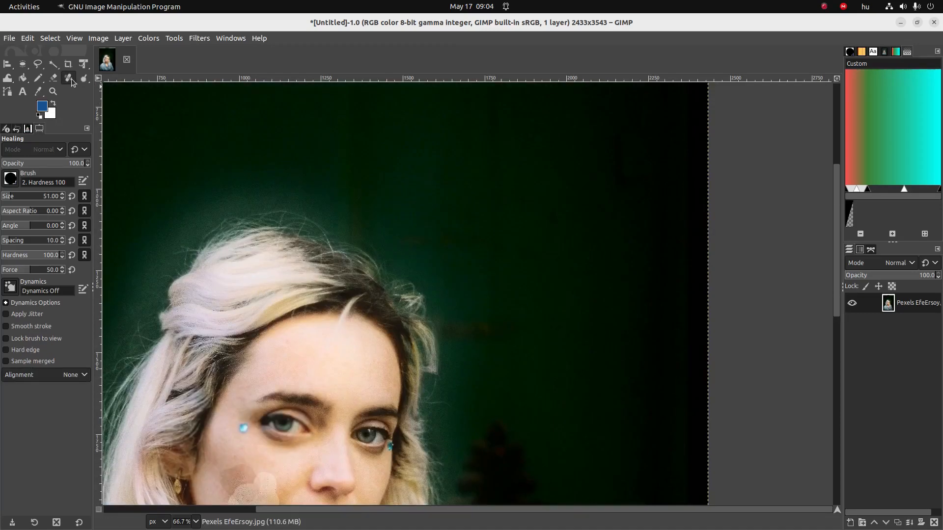
pyautogui.click(104, 79)
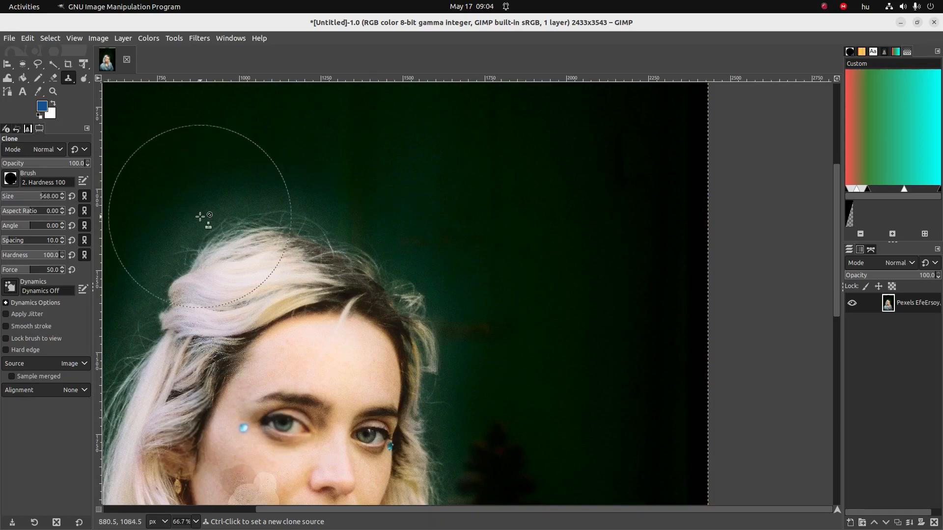
pyautogui.scroll(-3, 169, 226)
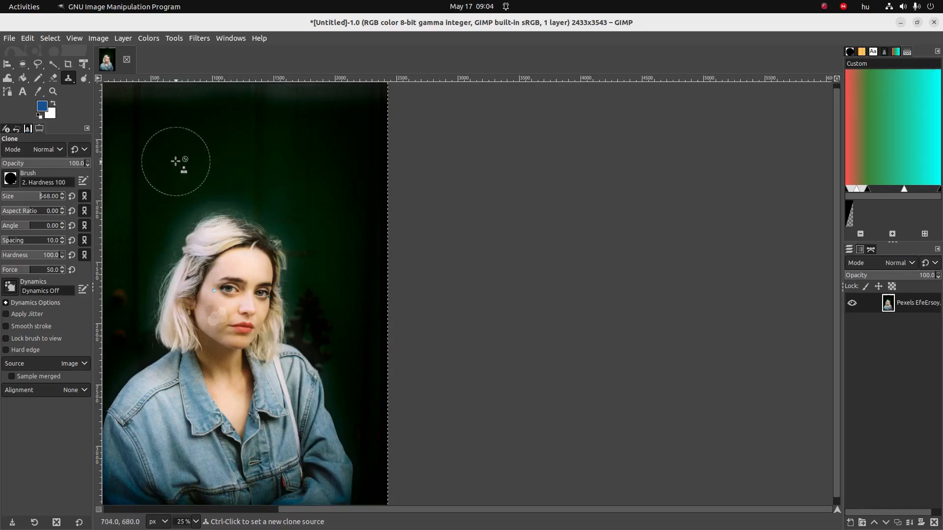
# Step: Clone the woman's face onto the dark background above her head, and undo the clone stroke
pyautogui.keyDown('ctrl'); pyautogui.click(233, 297); pyautogui.keyUp('ctrl')
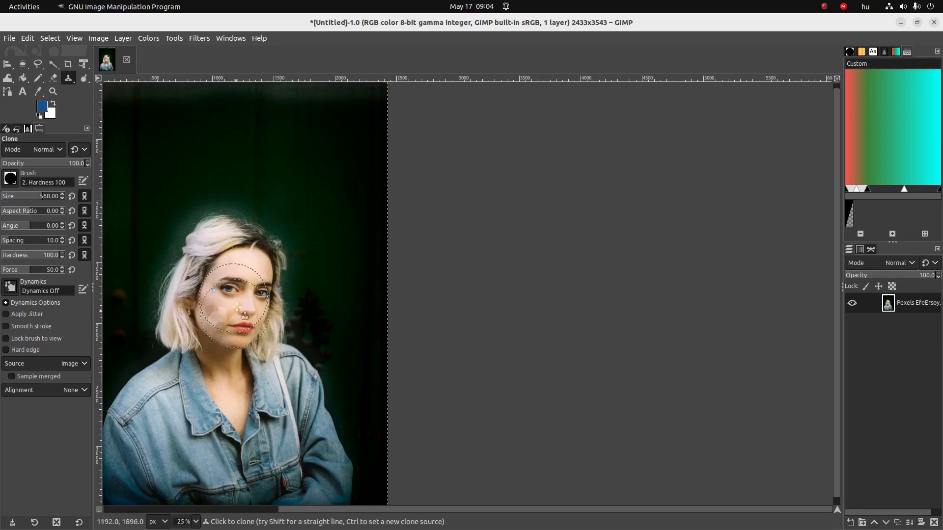
pyautogui.click(183, 164)
pyautogui.moveTo(184, 164)
pyautogui.mouseDown()
pyautogui.moveTo(249, 134)
pyautogui.moveTo(236, 164)
pyautogui.moveTo(186, 171)
pyautogui.moveTo(160, 162)
pyautogui.moveTo(160, 139)
pyautogui.moveTo(175, 127)
pyautogui.moveTo(227, 132)
pyautogui.moveTo(234, 155)
pyautogui.moveTo(189, 181)
pyautogui.moveTo(157, 167)
pyautogui.mouseUp()
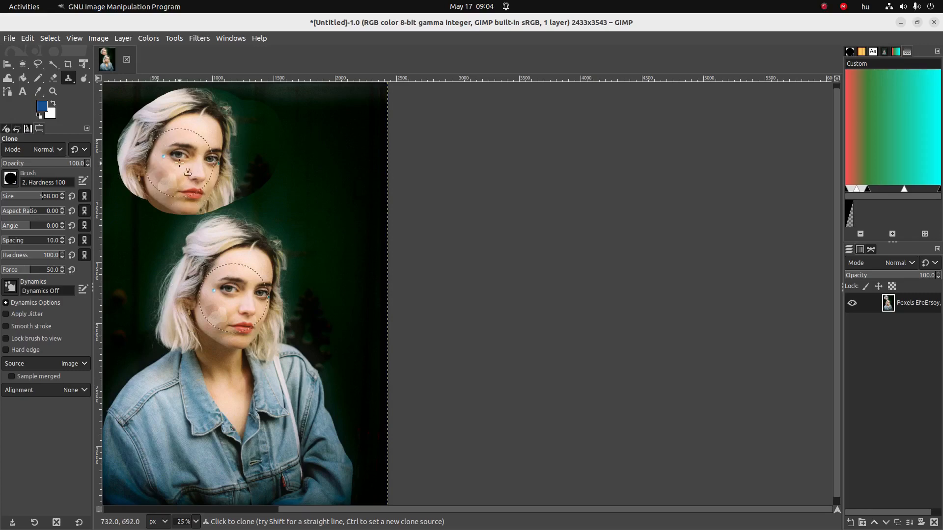
pyautogui.press('ctrl')
pyautogui.hotkey('ctrl', 'z')
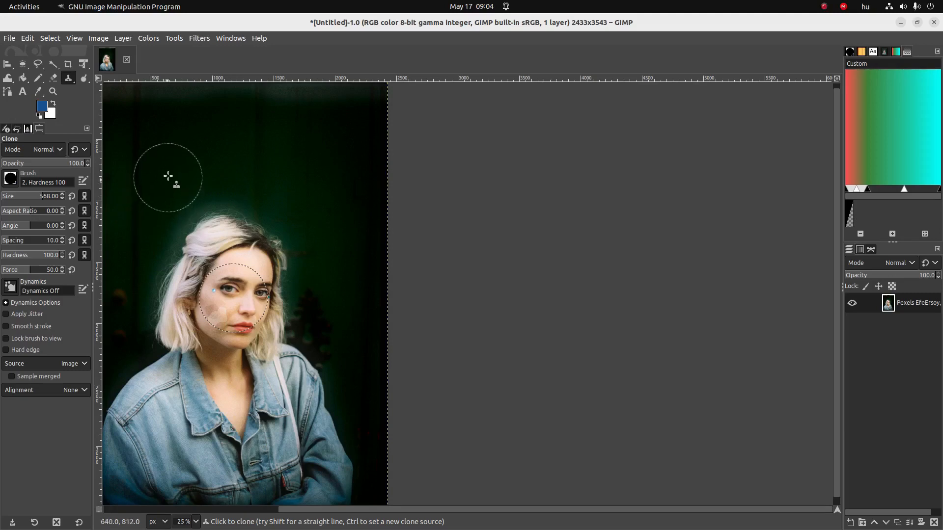
# Step: Sample the dark green background above the woman and clone it over her hair, forehead and one eye
pyautogui.press('ctrl')
pyautogui.keyDown('ctrl'); pyautogui.click(171, 138); pyautogui.keyUp('ctrl')
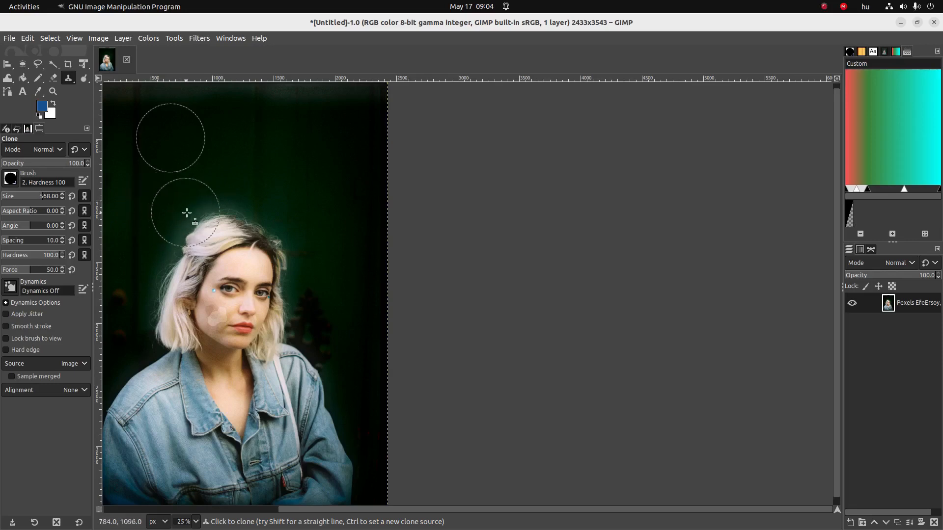
pyautogui.moveTo(185, 216)
pyautogui.mouseDown()
pyautogui.moveTo(188, 252)
pyautogui.moveTo(170, 241)
pyautogui.moveTo(158, 307)
pyautogui.mouseUp()
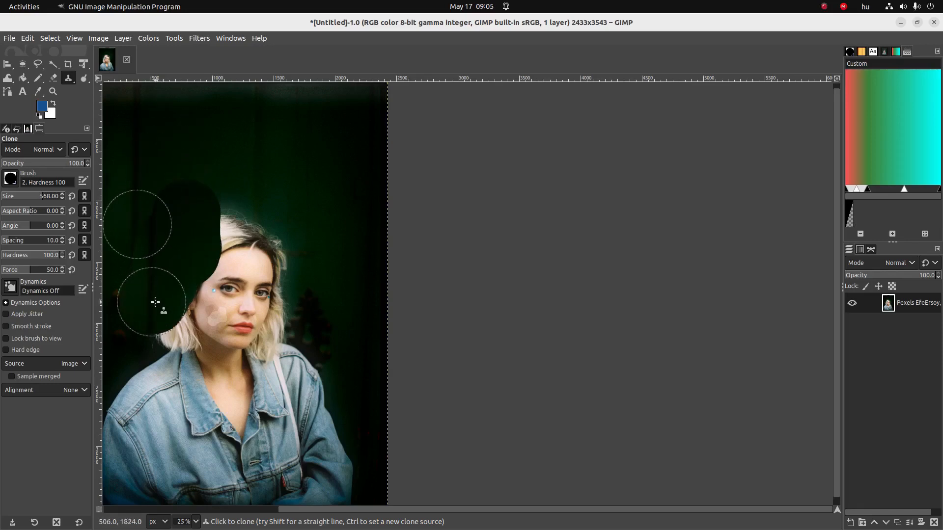
pyautogui.moveTo(216, 190)
pyautogui.mouseDown()
pyautogui.moveTo(223, 240)
pyautogui.moveTo(205, 246)
pyautogui.moveTo(219, 261)
pyautogui.mouseUp()
pyautogui.click(222, 260)
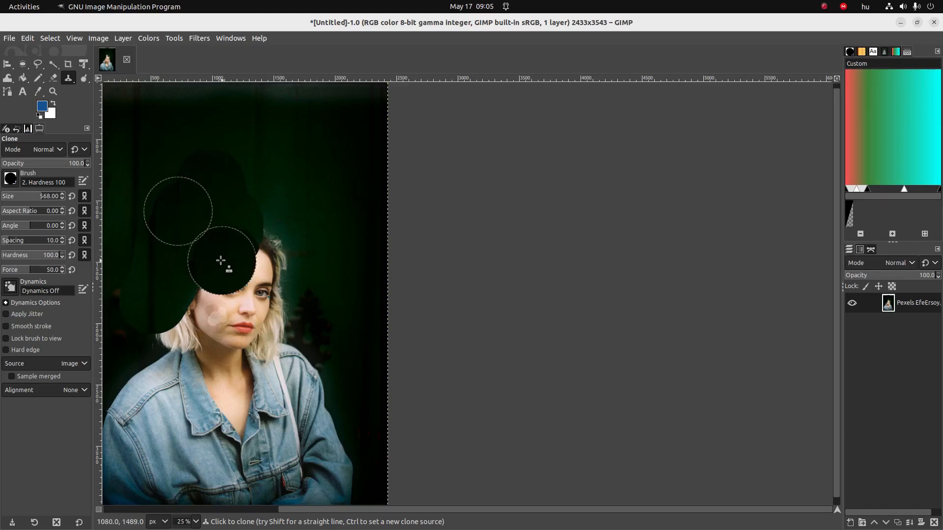
pyautogui.moveTo(259, 217); pyautogui.dragTo(276, 258)
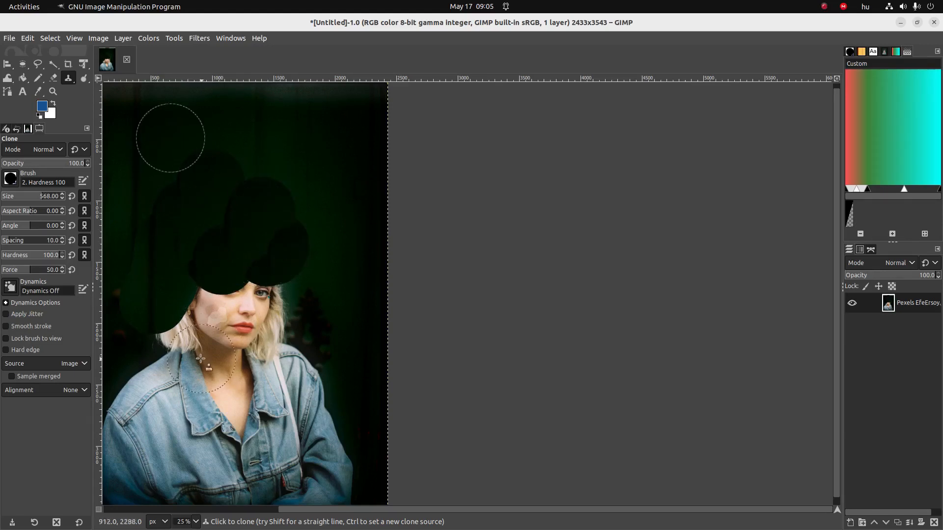
pyautogui.moveTo(234, 183); pyautogui.dragTo(193, 151)
# Step: Switch to the Healing tool and undo the background clone strokes over the woman's head
pyautogui.click(69, 78)
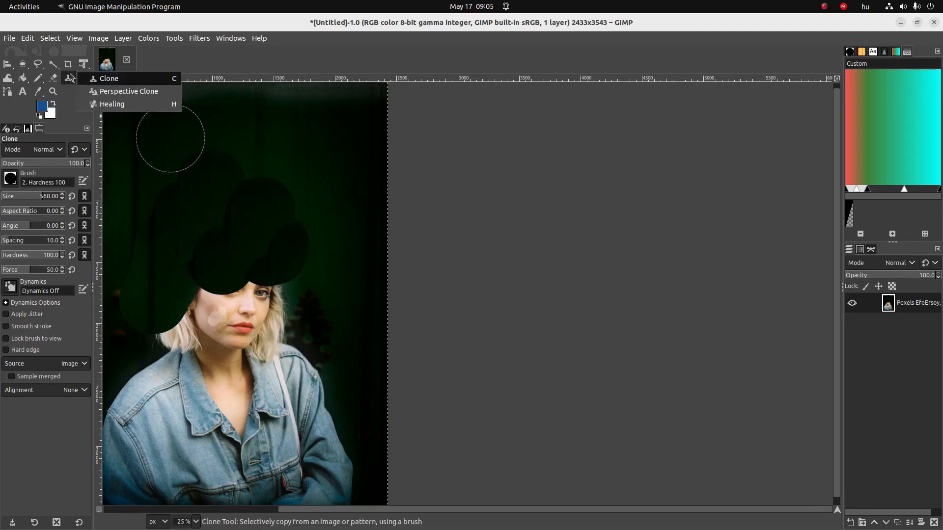
pyautogui.click(107, 104)
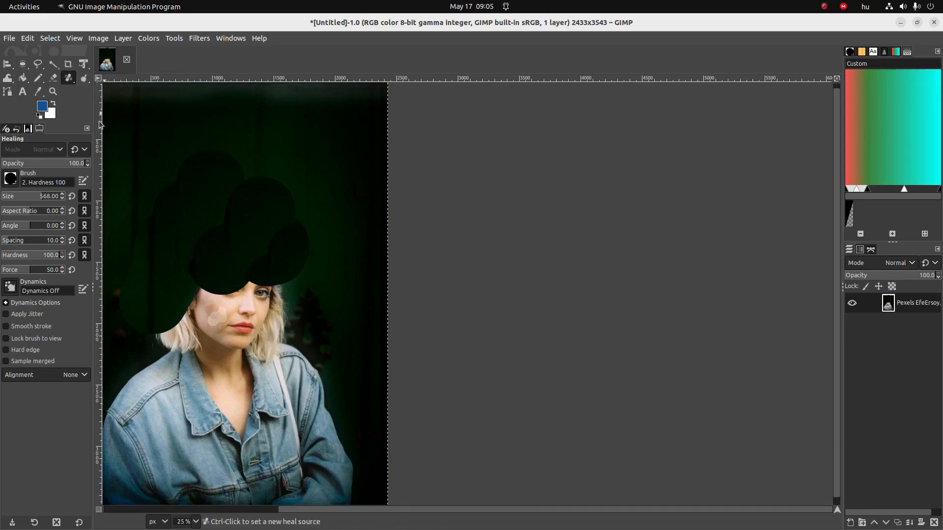
pyautogui.press('ctrl')
pyautogui.hotkey('ctrl', 'z')
pyautogui.hotkey('ctrl', 'z')
pyautogui.hotkey('ctrl', 'z')
pyautogui.hotkey('ctrl', 'z')
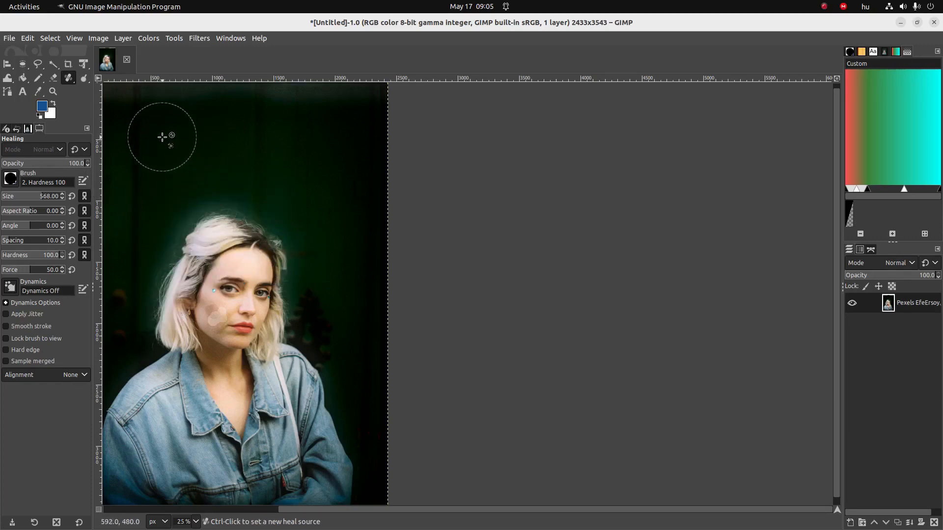
# Step: Sample the dark background as the heal source and heal over the woman's hair, forehead, eyes and cheek with the 568 px brush
pyautogui.press('ctrl')
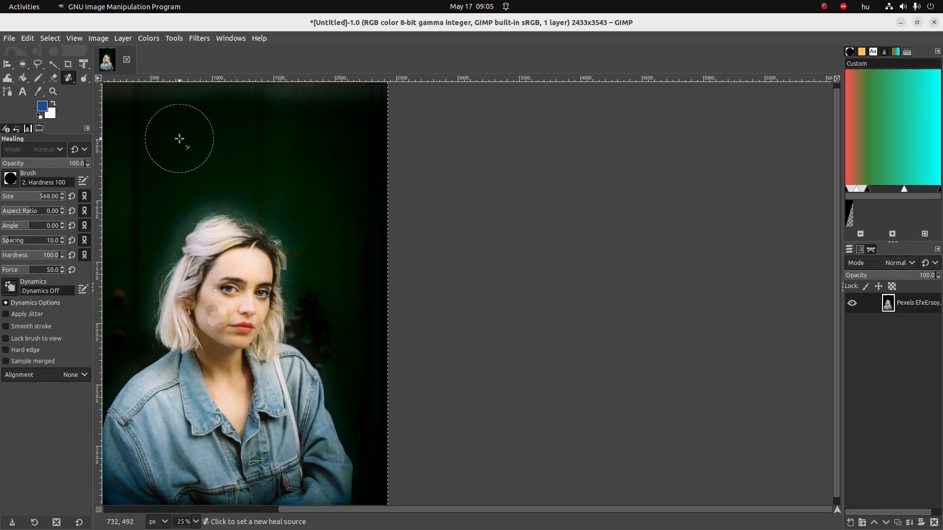
pyautogui.keyDown('ctrl'); pyautogui.click(173, 140); pyautogui.keyUp('ctrl')
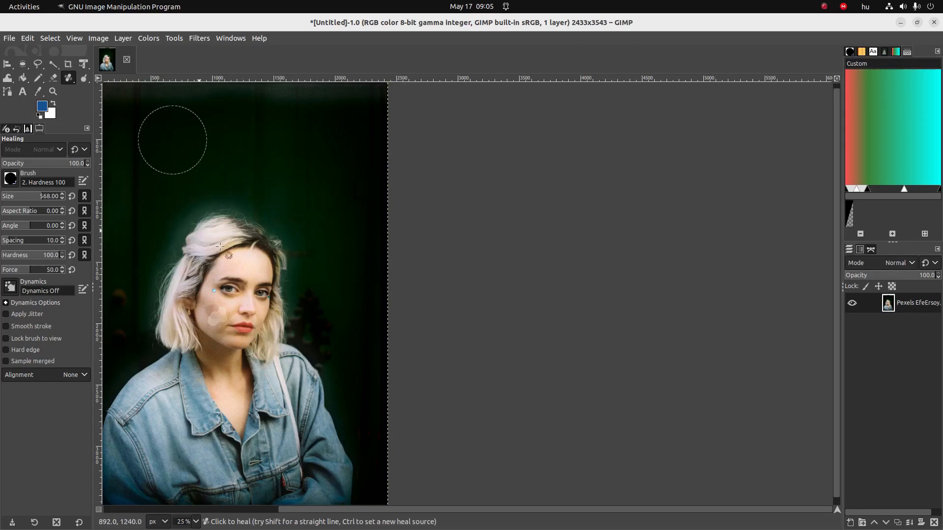
pyautogui.moveTo(220, 246); pyautogui.dragTo(221, 257)
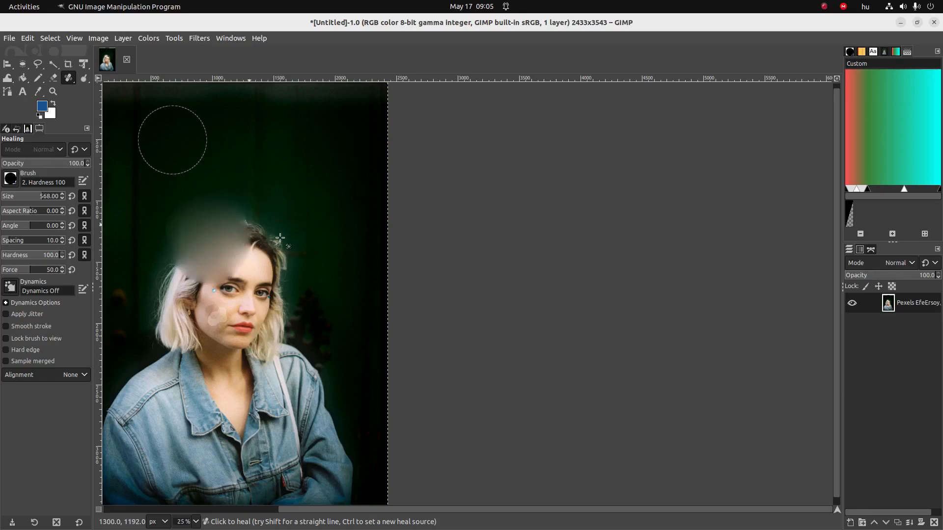
pyautogui.click(269, 294)
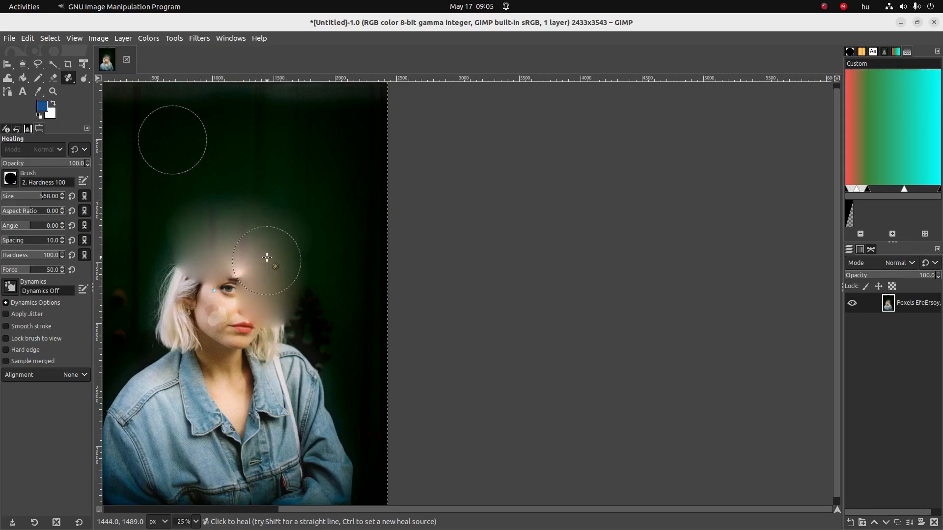
pyautogui.click(232, 272)
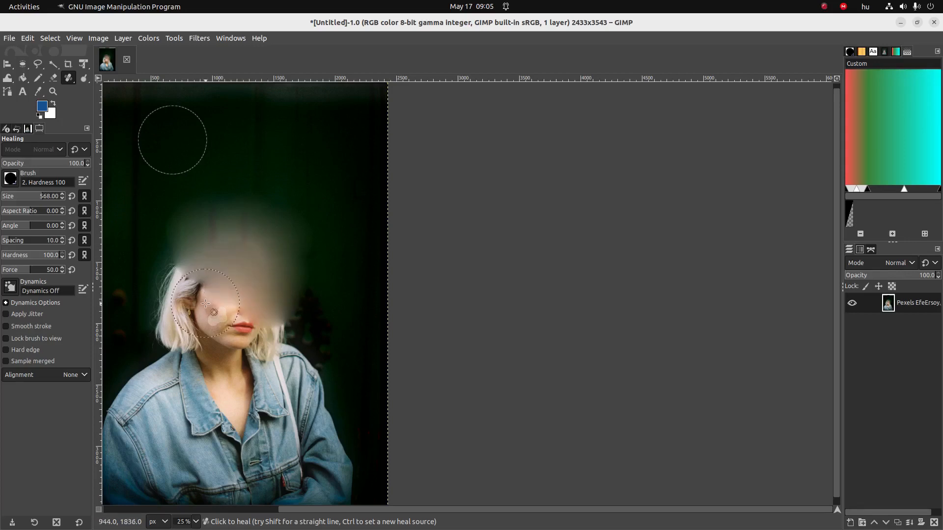
pyautogui.click(184, 284)
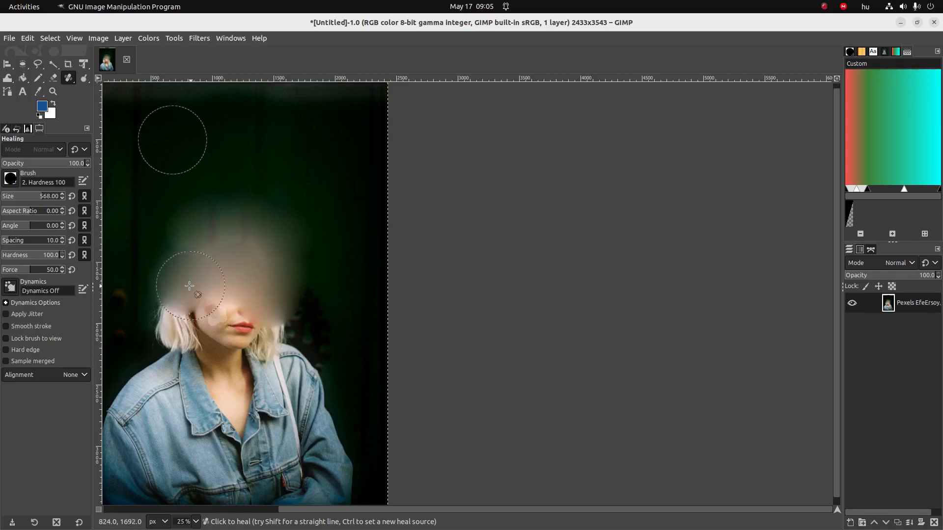
pyautogui.click(211, 320)
pyautogui.click(216, 299)
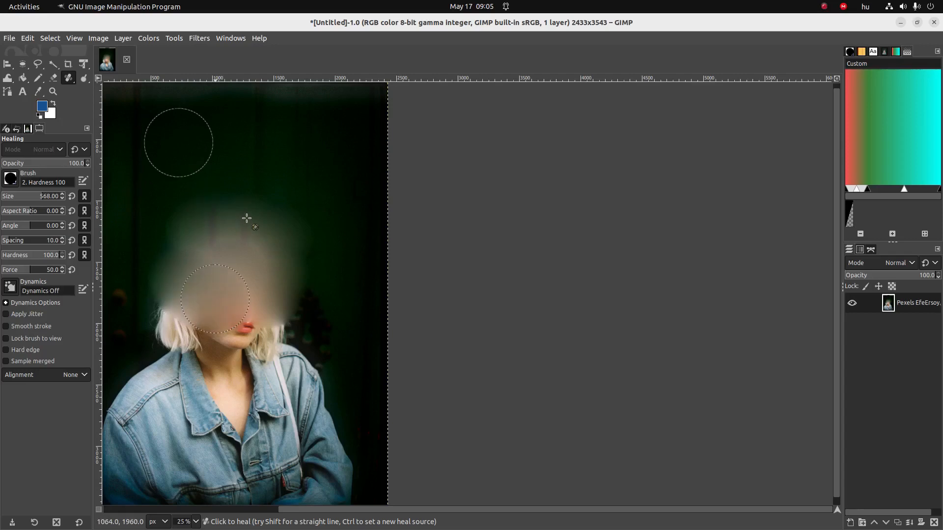
# Step: Undo the healing strokes over the woman's hair, forehead, eyes and cheek
pyautogui.hotkey('ctrl', 'z')
pyautogui.hotkey('ctrl', 'z')
pyautogui.hotkey('ctrl', 'z')
pyautogui.hotkey('ctrl', 'z')
pyautogui.hotkey('ctrl', 'z')
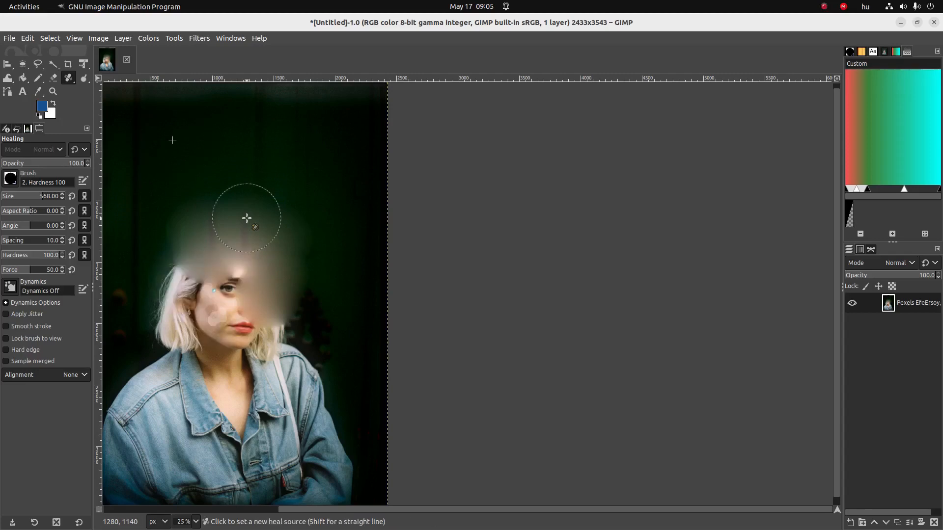
pyautogui.hotkey('ctrl', 'z')
pyautogui.hotkey('ctrl', 'z')
pyautogui.hotkey('ctrl', 'z')
pyautogui.hotkey('ctrl', 'z')
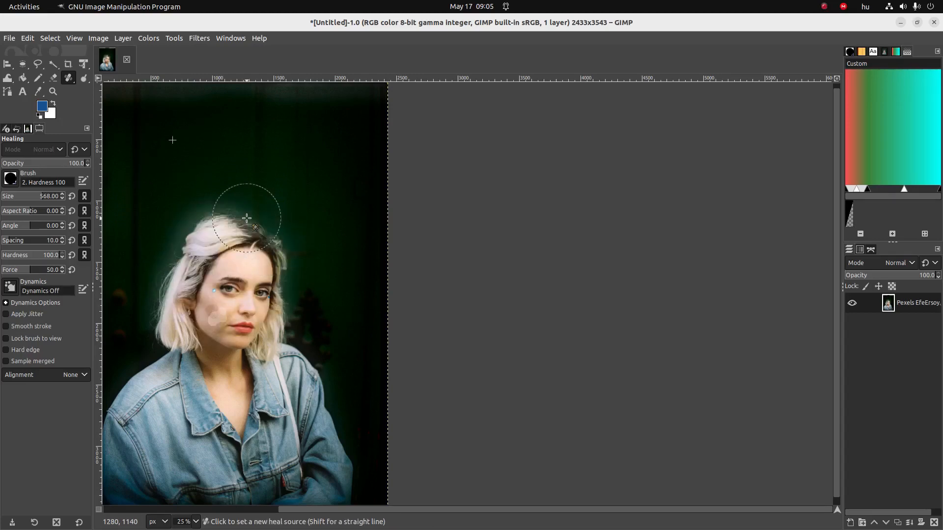
# Step: With the Clone tool, sample the dark background above the woman and clone it over her hair and face
pyautogui.click(68, 79)
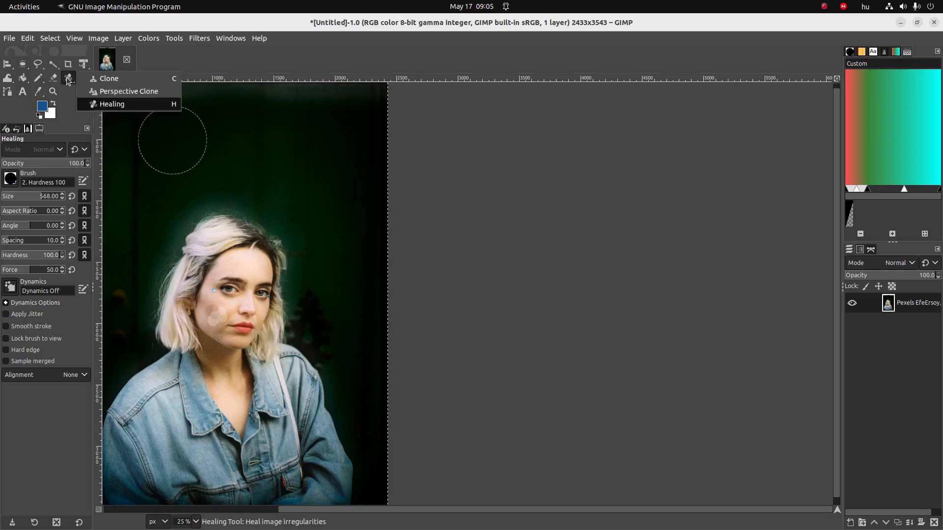
pyautogui.click(108, 79)
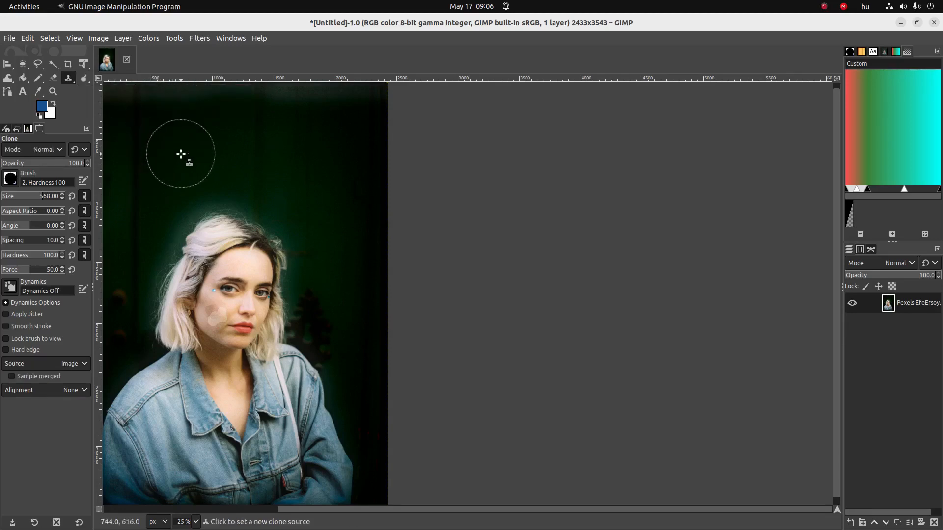
pyautogui.keyDown('ctrl'); pyautogui.click(173, 140); pyautogui.keyUp('ctrl')
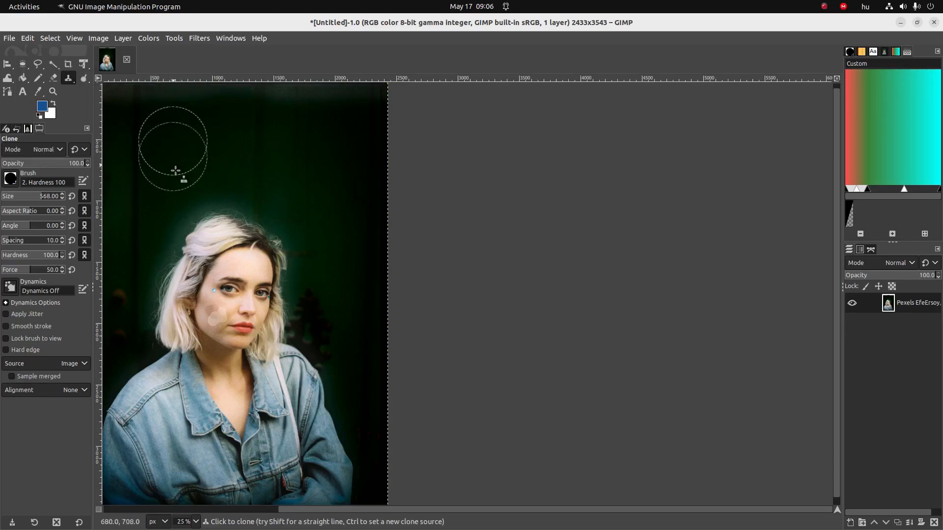
pyautogui.moveTo(175, 171)
pyautogui.mouseDown()
pyautogui.moveTo(199, 211)
pyautogui.moveTo(168, 305)
pyautogui.moveTo(226, 217)
pyautogui.moveTo(204, 280)
pyautogui.moveTo(219, 301)
pyautogui.moveTo(254, 252)
pyautogui.moveTo(267, 270)
pyautogui.moveTo(256, 324)
pyautogui.mouseUp()
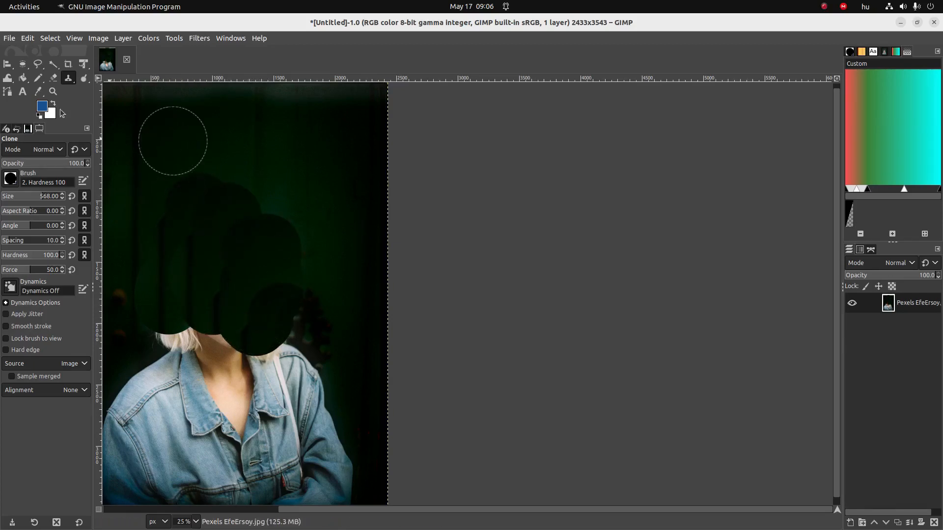
# Step: With the Healing tool at size 211, sample the dark background and heal the cloned patch's edges down to the hair and neck
pyautogui.click(70, 76)
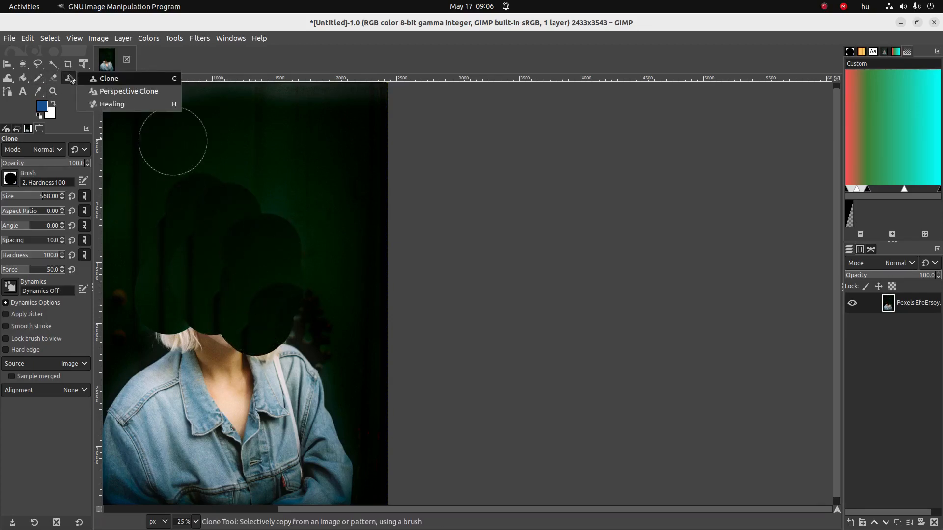
pyautogui.click(105, 104)
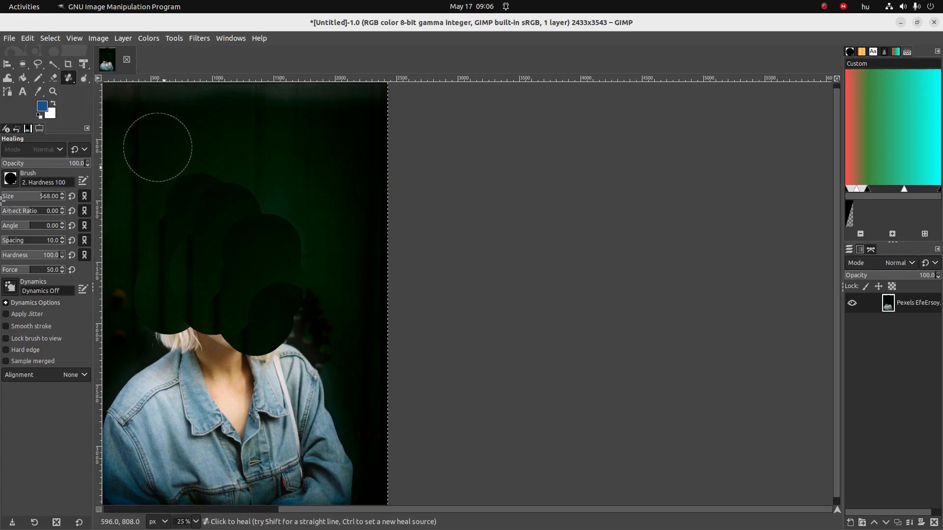
pyautogui.keyDown('ctrl'); pyautogui.click(165, 210); pyautogui.keyUp('ctrl')
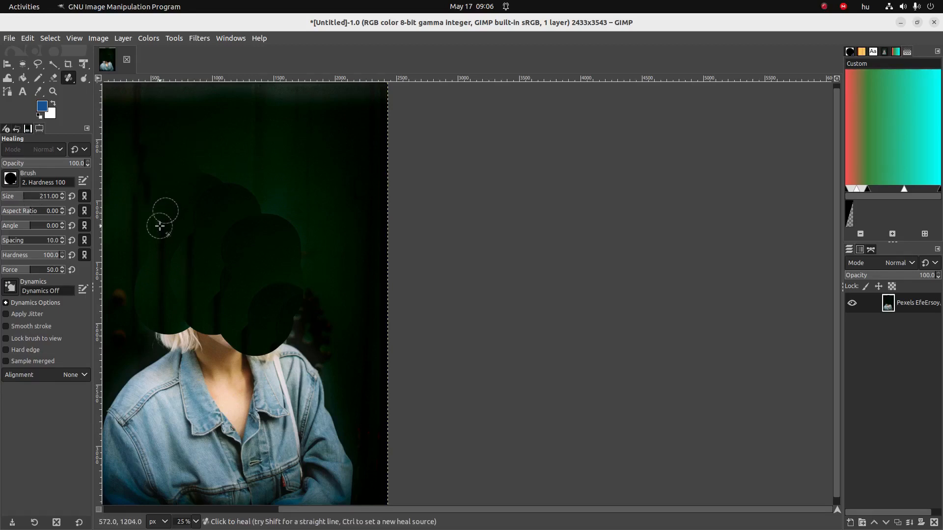
pyautogui.keyDown('ctrl'); pyautogui.click(156, 172); pyautogui.keyUp('ctrl')
pyautogui.moveTo(157, 330)
pyautogui.mouseDown()
pyautogui.moveTo(194, 327)
pyautogui.moveTo(186, 340)
pyautogui.moveTo(186, 305)
pyautogui.moveTo(228, 342)
pyautogui.moveTo(197, 334)
pyautogui.moveTo(247, 360)
pyautogui.moveTo(235, 346)
pyautogui.moveTo(262, 355)
pyautogui.moveTo(233, 346)
pyautogui.mouseUp()
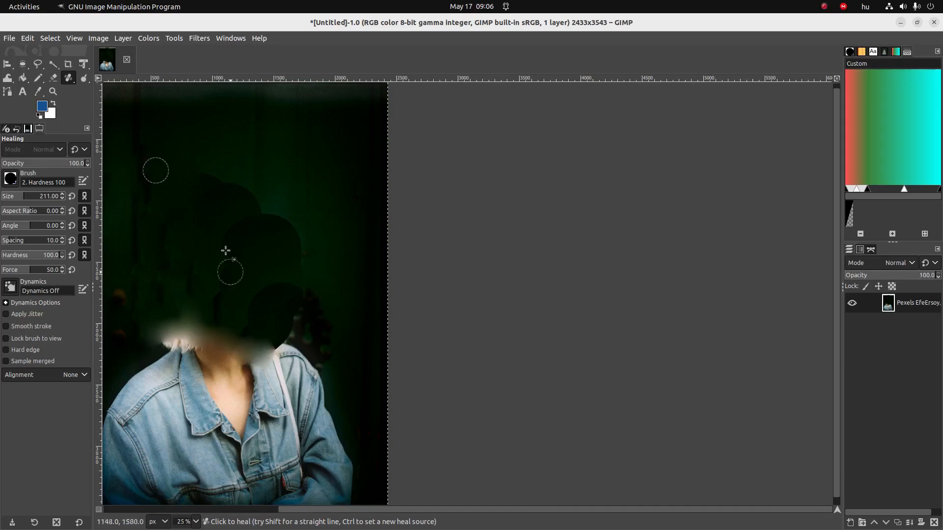
# Step: Heal the remaining clone edges around the covered head, resampling nearby dark background as the source
pyautogui.keyDown('ctrl'); pyautogui.click(212, 162); pyautogui.keyUp('ctrl')
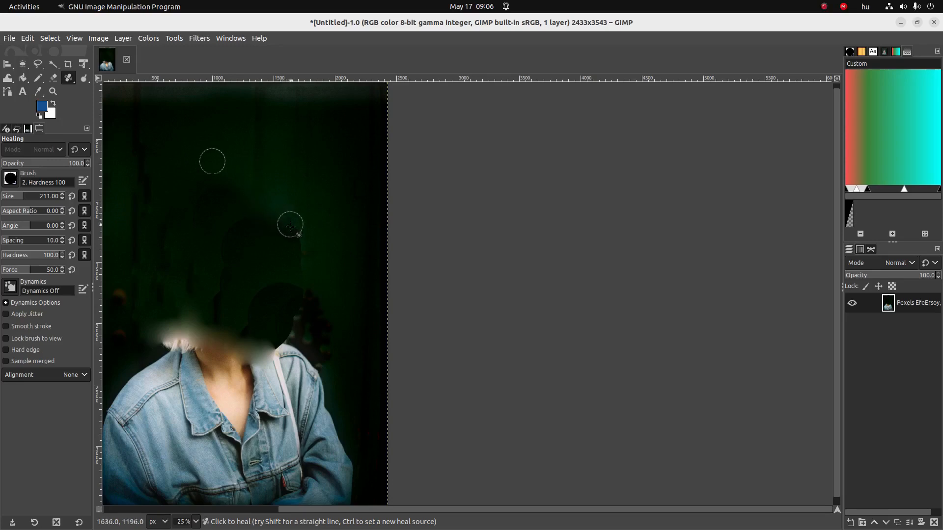
pyautogui.keyDown('ctrl'); pyautogui.click(329, 261); pyautogui.keyUp('ctrl')
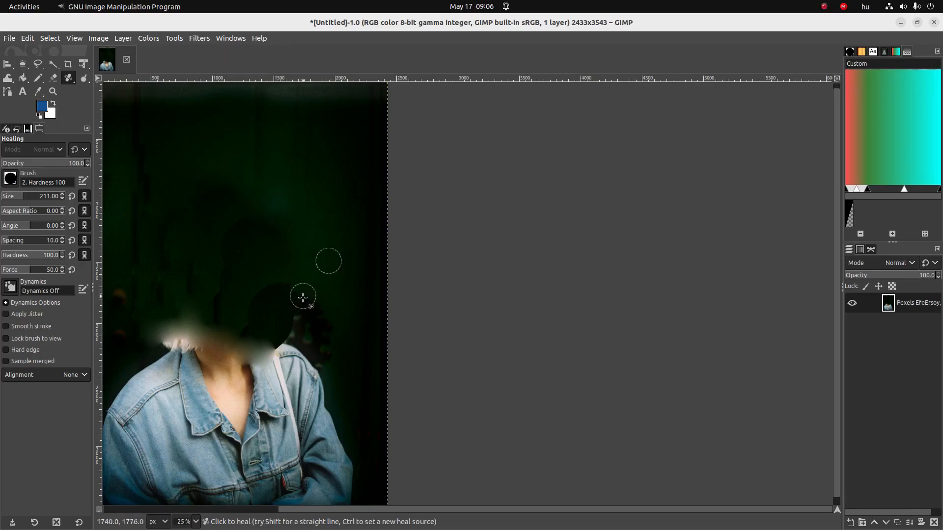
pyautogui.click(285, 328)
pyautogui.click(275, 286)
pyautogui.click(285, 255)
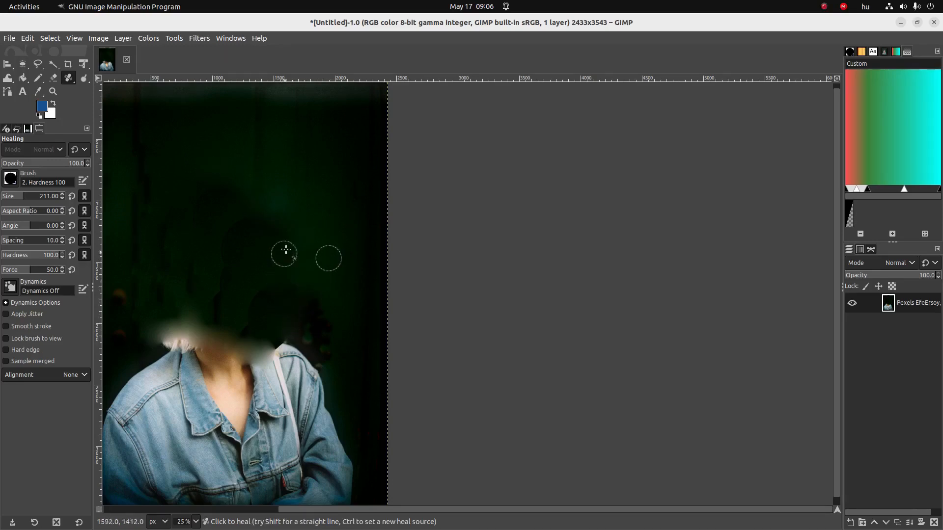
pyautogui.keyDown('ctrl'); pyautogui.click(268, 233); pyautogui.keyUp('ctrl')
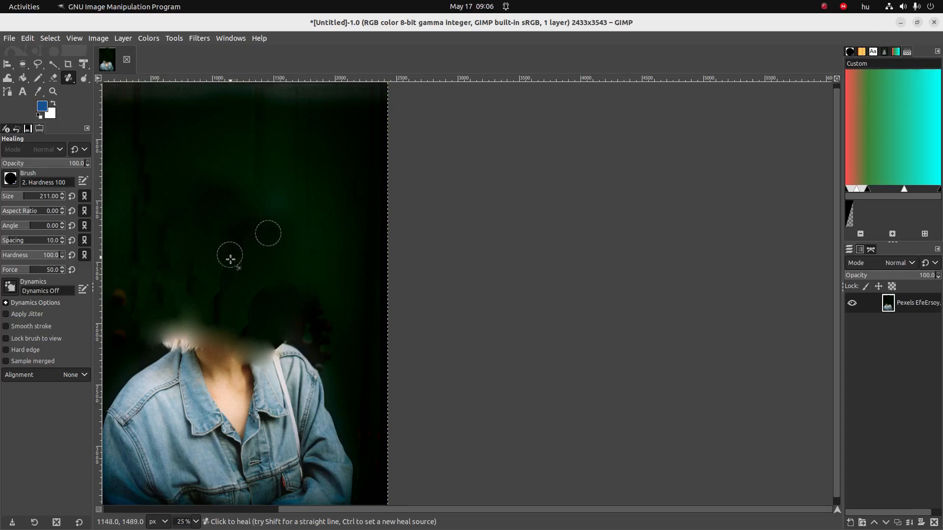
pyautogui.keyDown('ctrl'); pyautogui.click(289, 276); pyautogui.keyUp('ctrl')
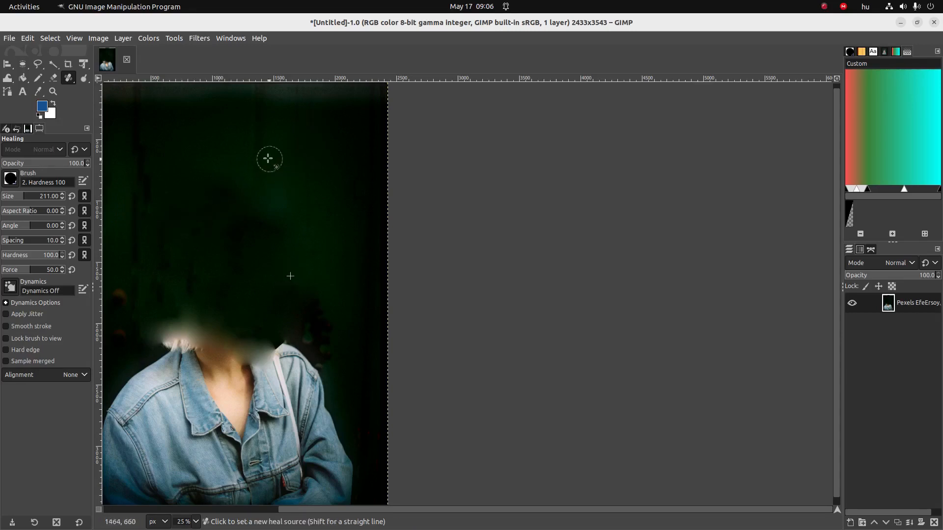
# Step: Switch to the Google Docs checklist, tick off sharpen and red eye removal, and highlight the erase item
pyautogui.scroll(-1, 244, 193)
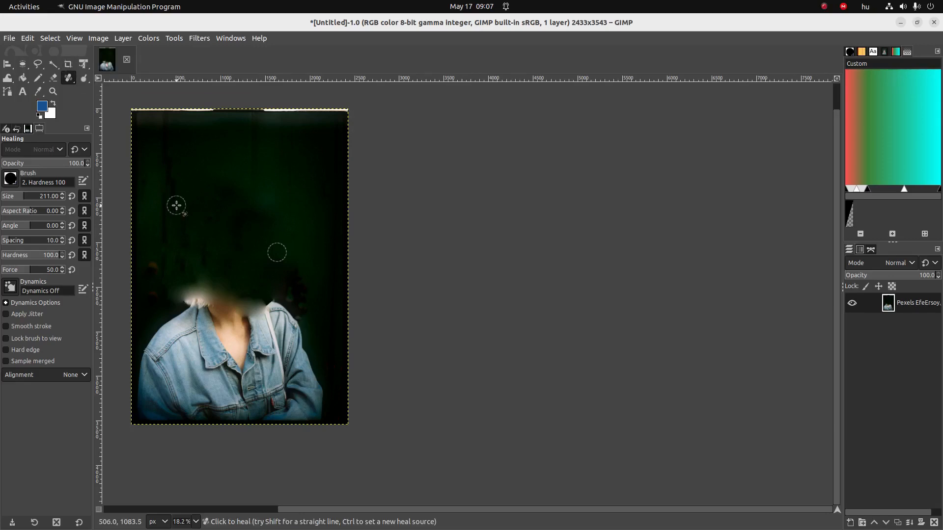
pyautogui.hotkey('alt', 'Tab')
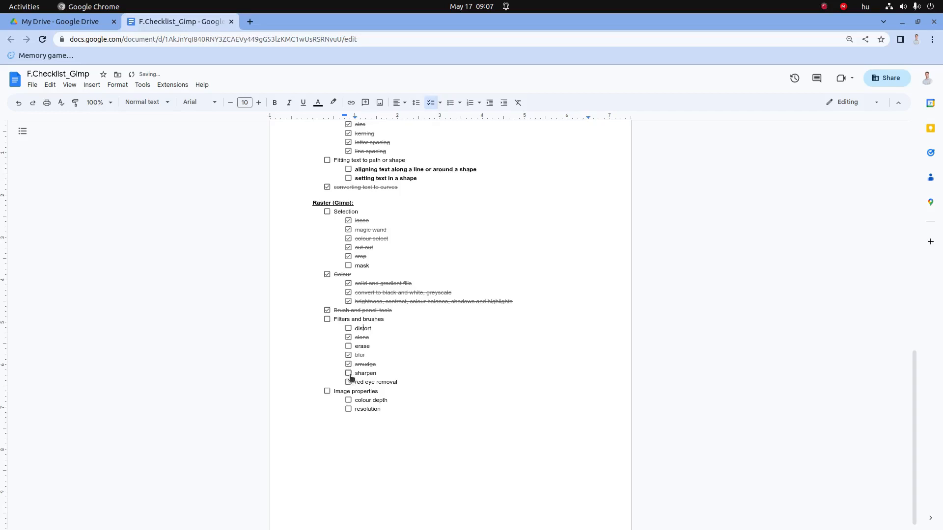
pyautogui.moveTo(355, 346); pyautogui.dragTo(372, 345)
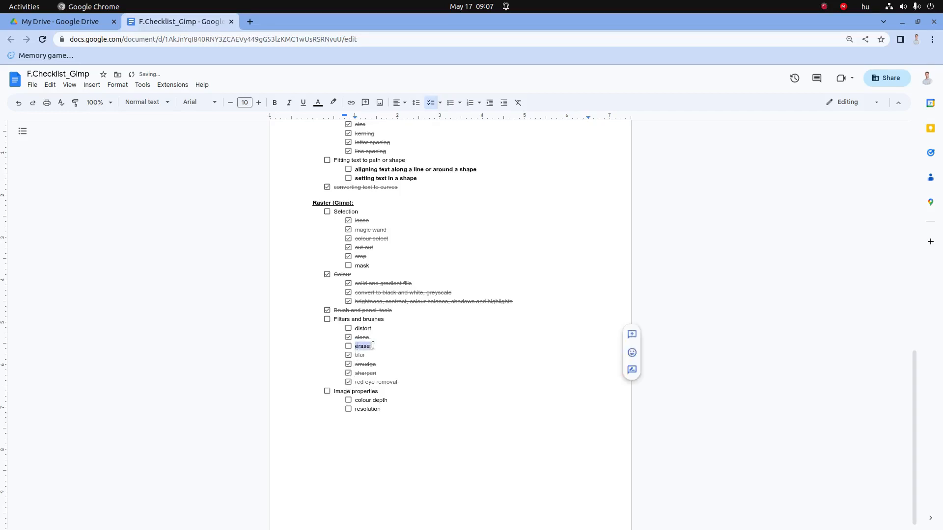
# Step: Switch to GIMP, choose the Eraser tool and remove the photo layer's alpha channel
pyautogui.hotkey('alt', 'Tab')
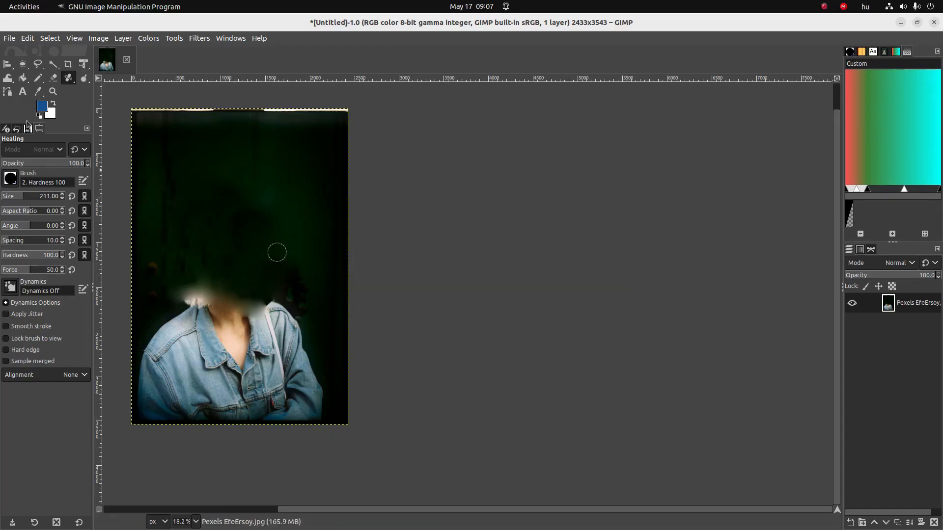
pyautogui.click(55, 79)
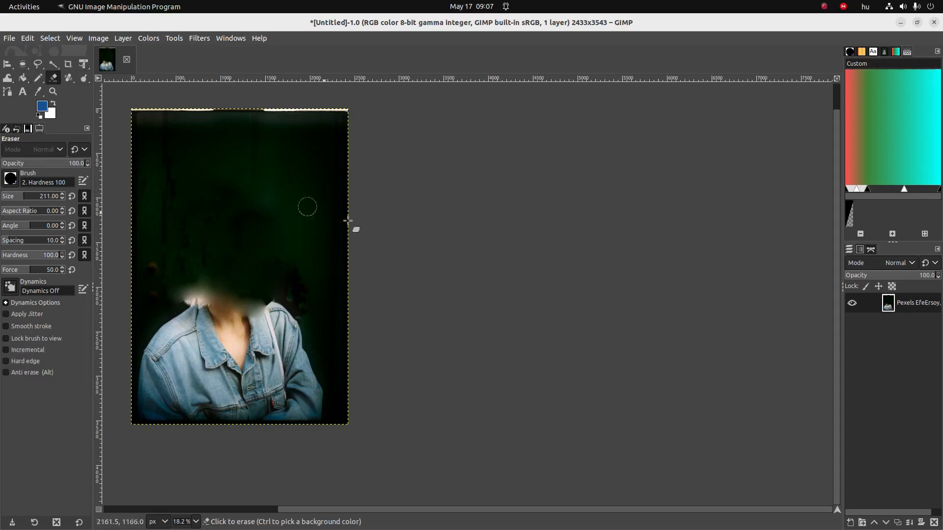
pyautogui.rightClick(923, 305)
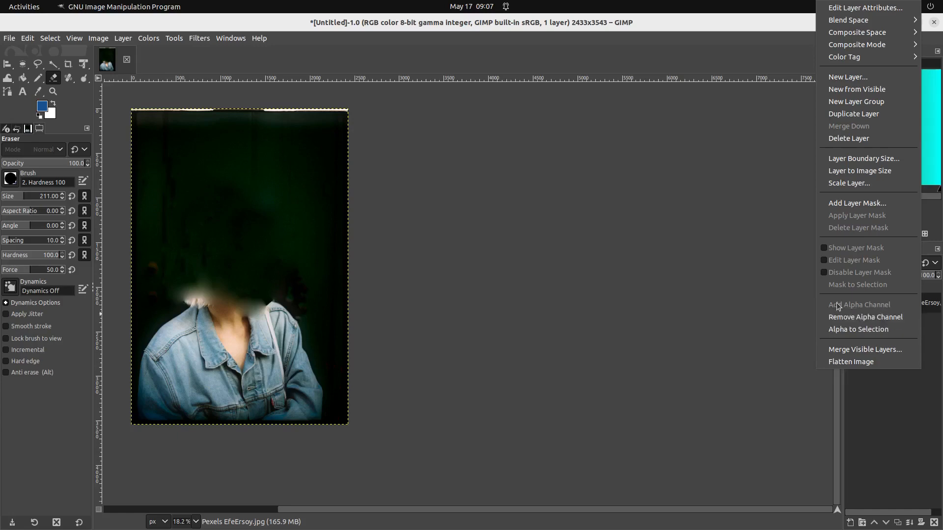
pyautogui.click(830, 317)
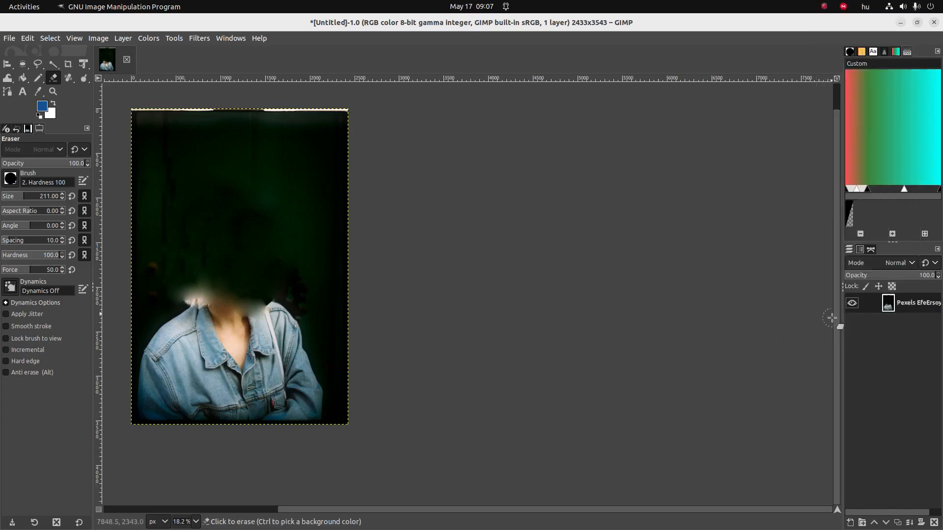
# Step: Erase an irregular patch of the dark background above the woman's shoulder, and undo the erasing
pyautogui.click(292, 166)
pyautogui.moveTo(286, 166)
pyautogui.mouseDown()
pyautogui.moveTo(308, 185)
pyautogui.moveTo(272, 220)
pyautogui.moveTo(298, 219)
pyautogui.moveTo(274, 197)
pyautogui.mouseUp()
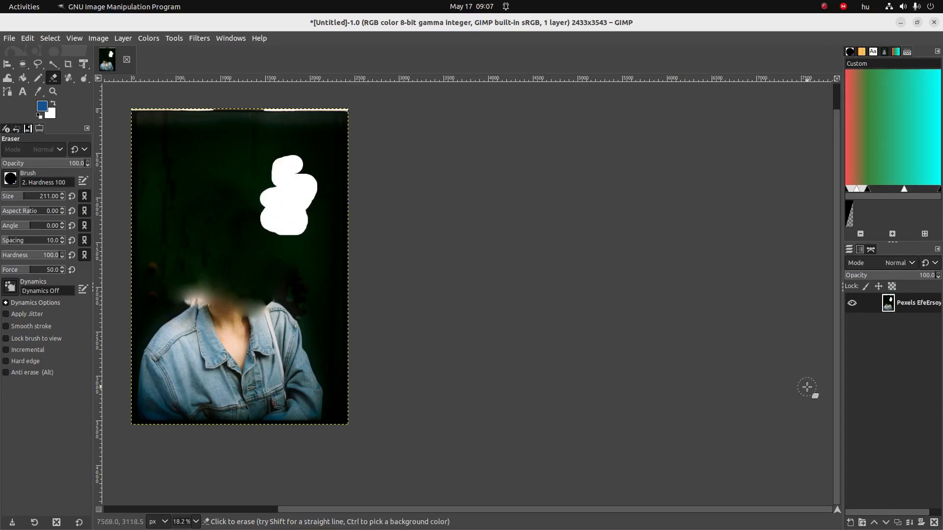
pyautogui.hotkey('ctrl', 'z')
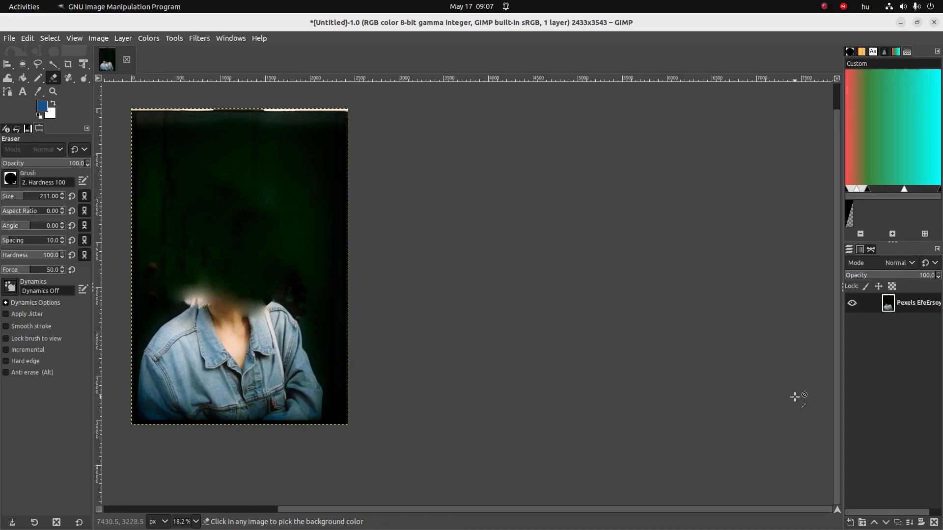
# Step: Add an alpha channel to the photo layer and erase part of the dark background beside the covered head
pyautogui.rightClick(913, 305)
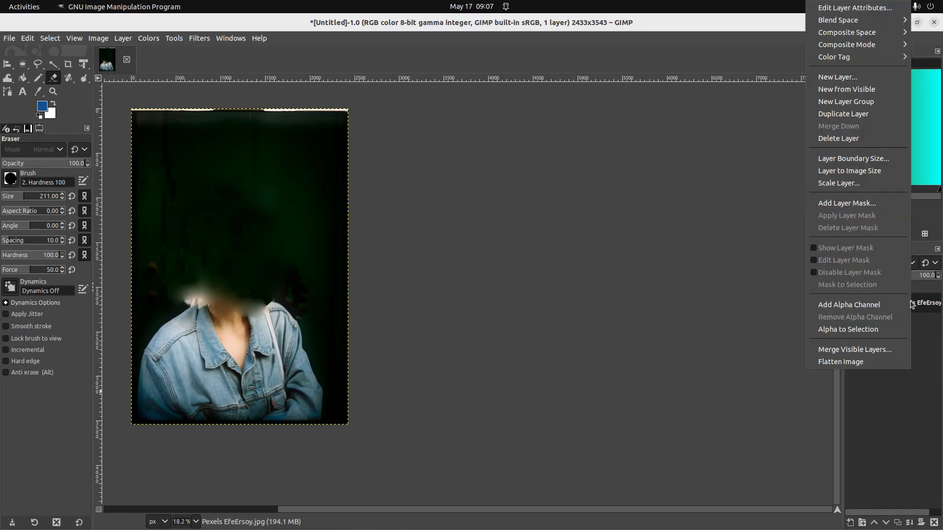
pyautogui.click(849, 305)
pyautogui.moveTo(279, 211)
pyautogui.mouseDown()
pyautogui.moveTo(276, 222)
pyautogui.moveTo(286, 226)
pyautogui.mouseUp()
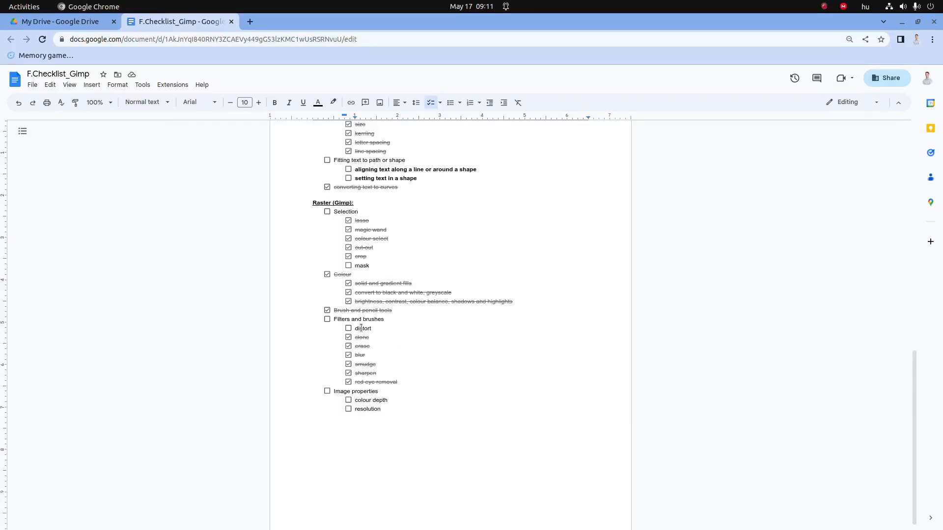
# Step: Highlight distort in the checklist, and set the Warp Transform tool in GIMP to Grow area
pyautogui.moveTo(370, 328); pyautogui.dragTo(372, 328)
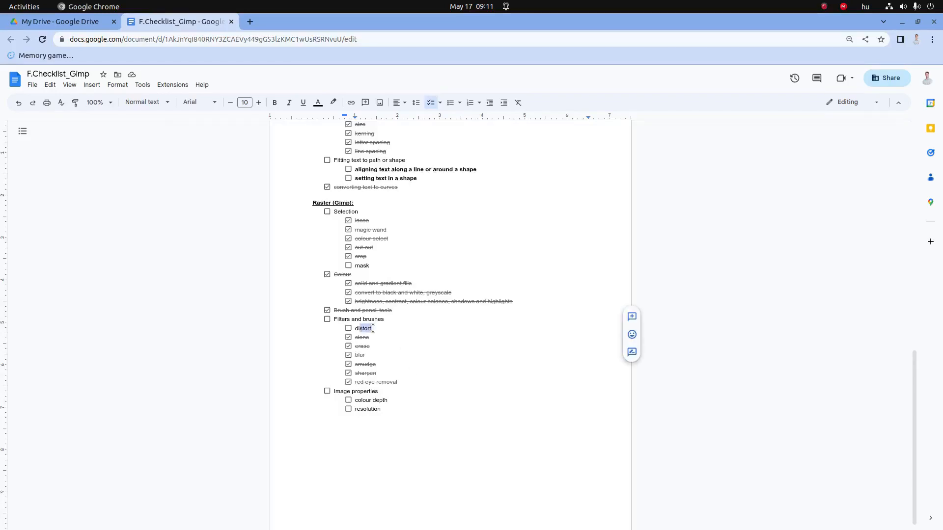
pyautogui.hotkey('alt', 'Tab')
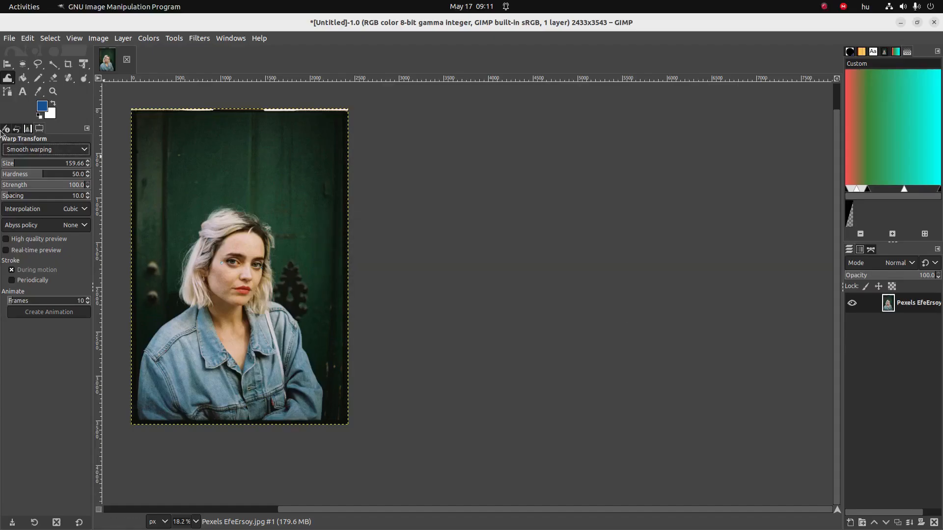
pyautogui.click(10, 78)
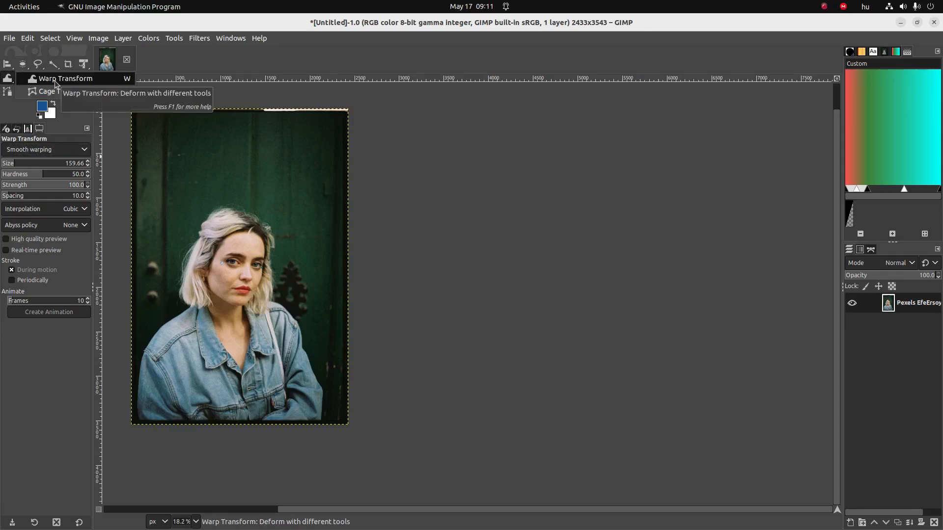
pyautogui.click(48, 150)
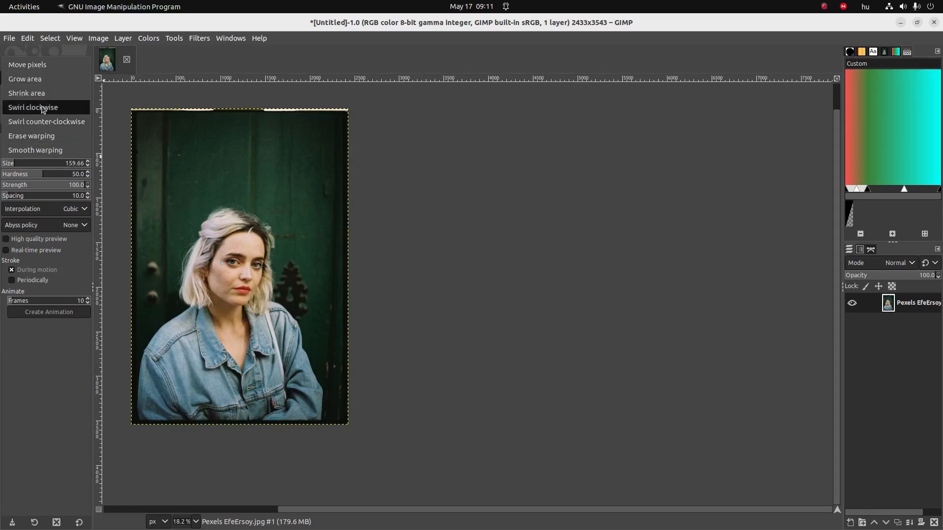
pyautogui.click(29, 82)
# Step: Enlarge both of the woman's eyes with the Grow area warp at size 159.66
pyautogui.scroll(6, 232, 263)
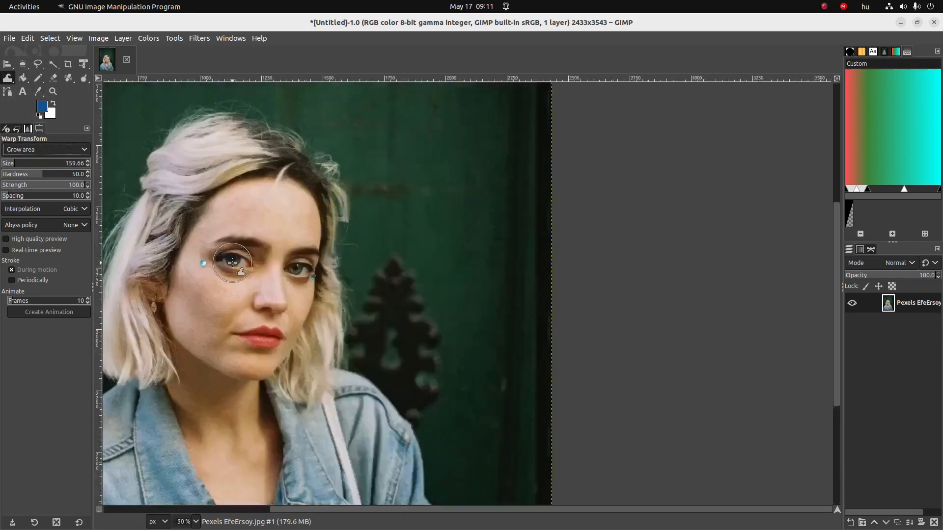
pyautogui.moveTo(236, 260); pyautogui.dragTo(236, 260)
pyautogui.moveTo(405, 287); pyautogui.dragTo(432, 289)
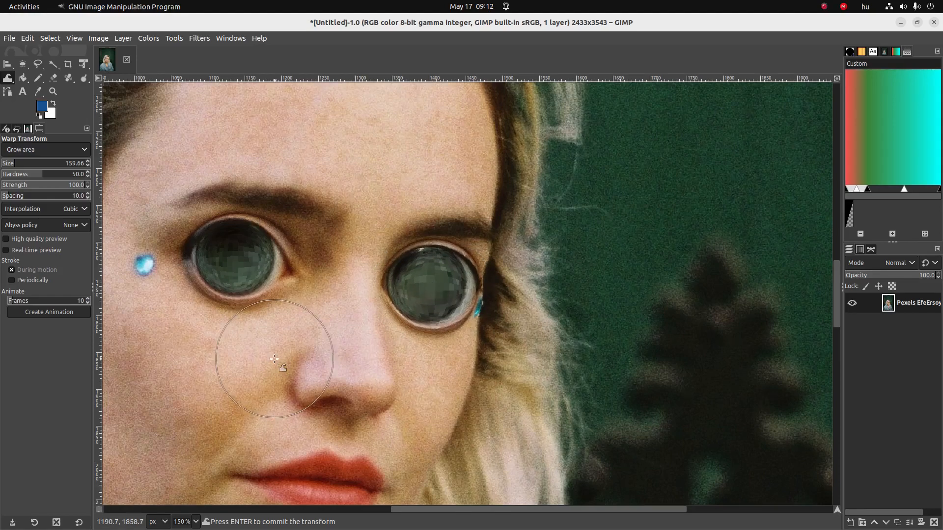
# Step: Set Warp Transform to Shrink area and shrink the woman's lips along their length
pyautogui.scroll(-3, 270, 339)
pyautogui.scroll(2, 259, 288)
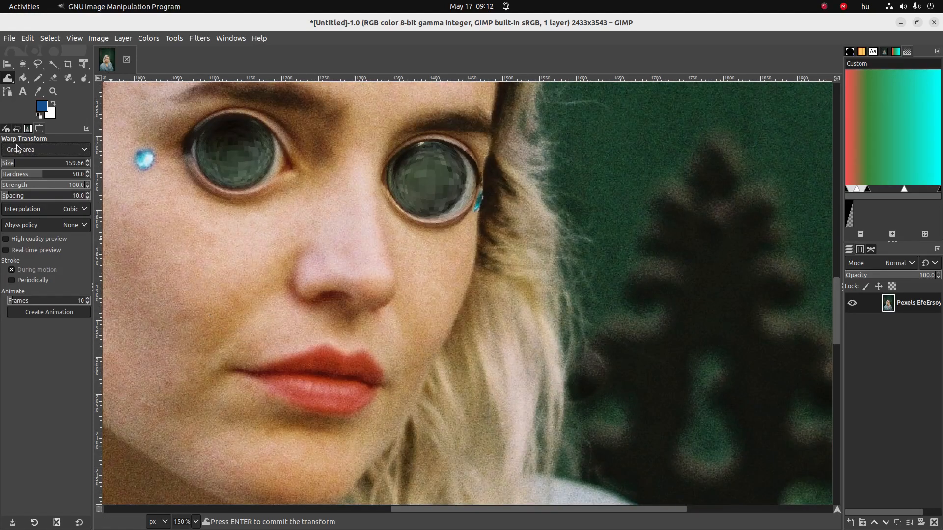
pyautogui.click(32, 149)
pyautogui.click(32, 159)
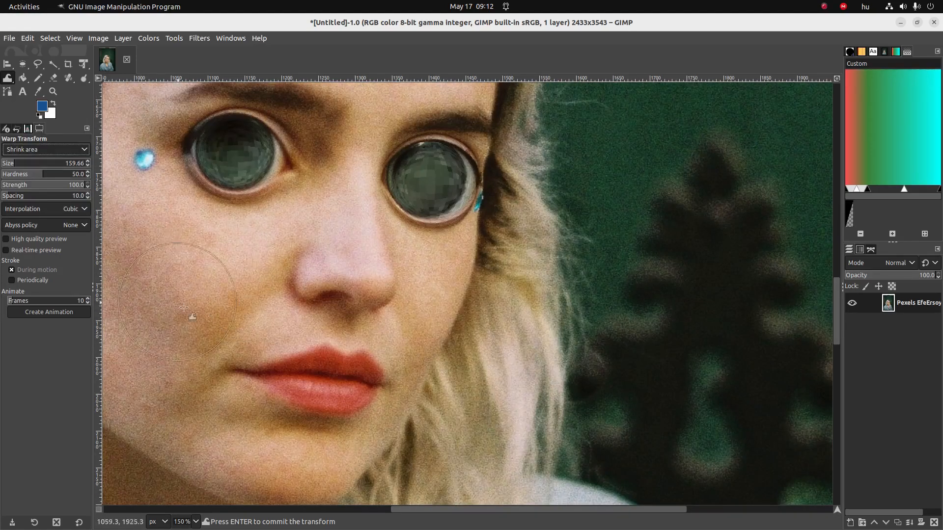
pyautogui.moveTo(305, 370)
pyautogui.mouseDown()
pyautogui.moveTo(294, 344)
pyautogui.moveTo(365, 378)
pyautogui.moveTo(358, 391)
pyautogui.moveTo(252, 379)
pyautogui.moveTo(289, 374)
pyautogui.moveTo(370, 389)
pyautogui.moveTo(247, 372)
pyautogui.mouseUp()
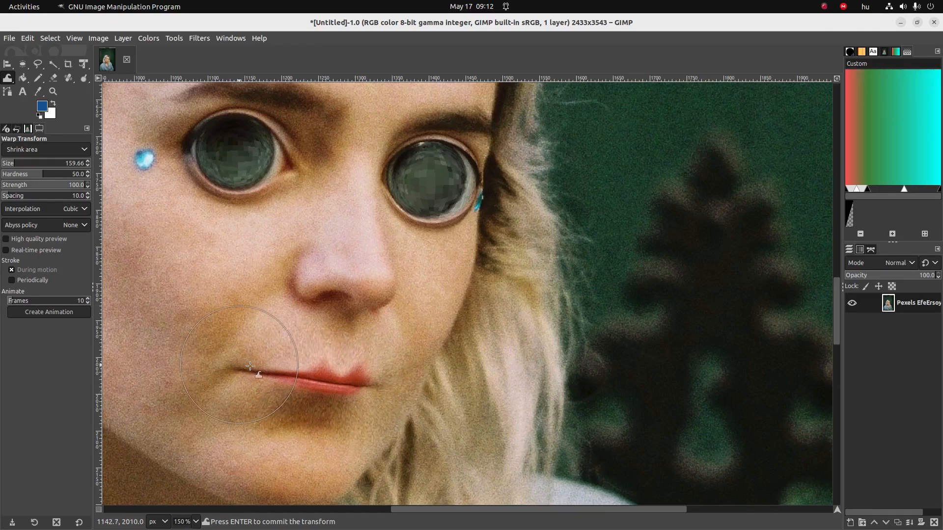
# Step: Set Warp Transform to Swirl clockwise and swirl the woman's nose
pyautogui.click(53, 149)
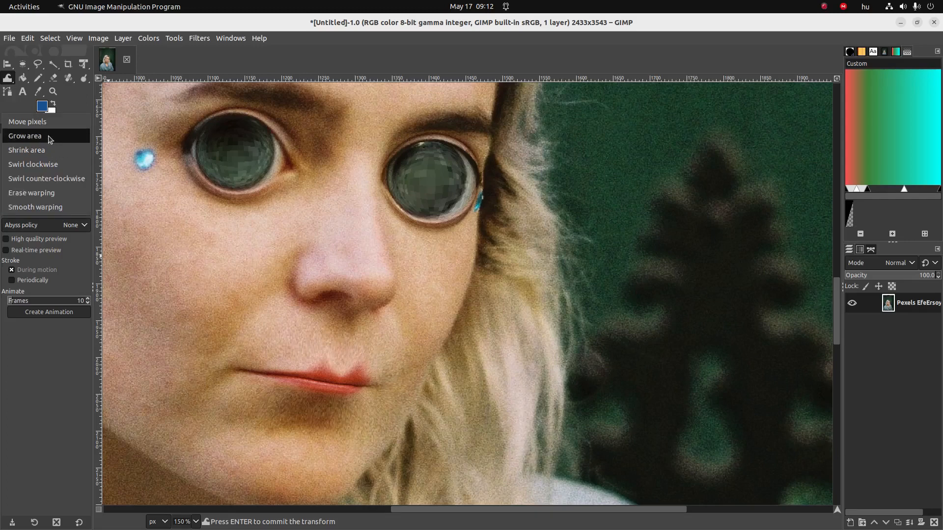
pyautogui.click(37, 164)
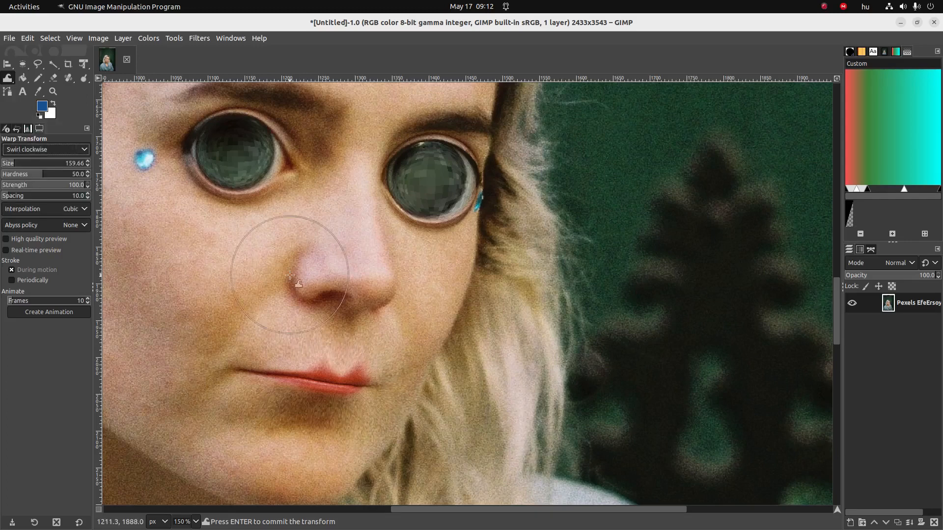
pyautogui.click(349, 266)
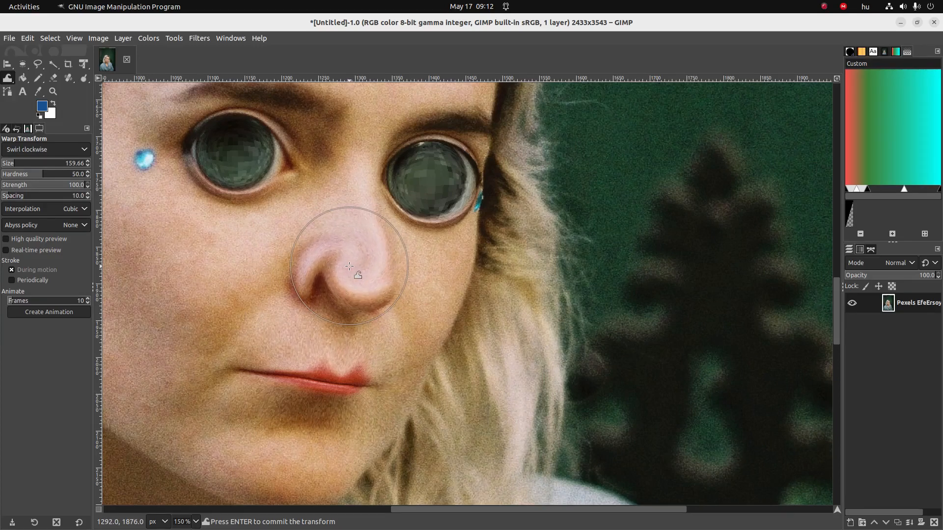
# Step: Switch the Warp Transform behaviour to Erase warping and set its size to 512.25
pyautogui.click(43, 165)
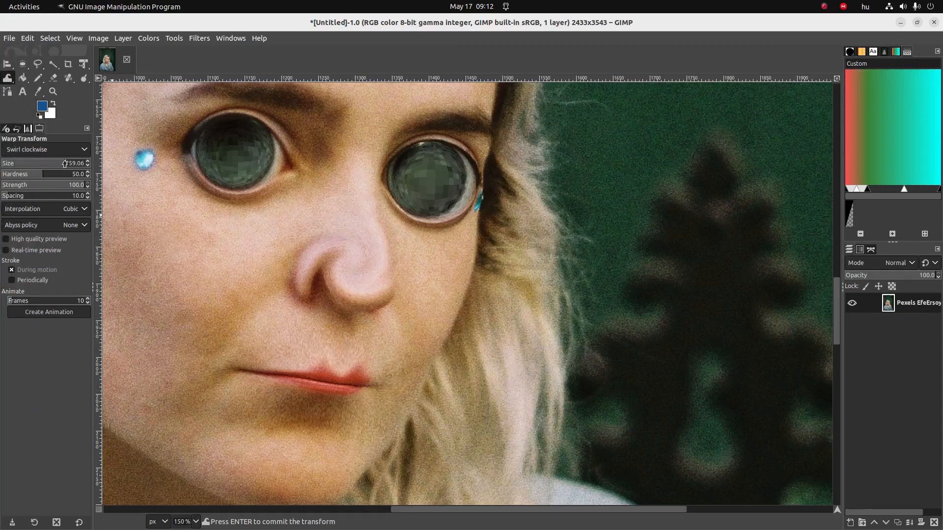
pyautogui.moveTo(65, 163); pyautogui.dragTo(18, 164)
pyautogui.scroll(-2, 286, 269)
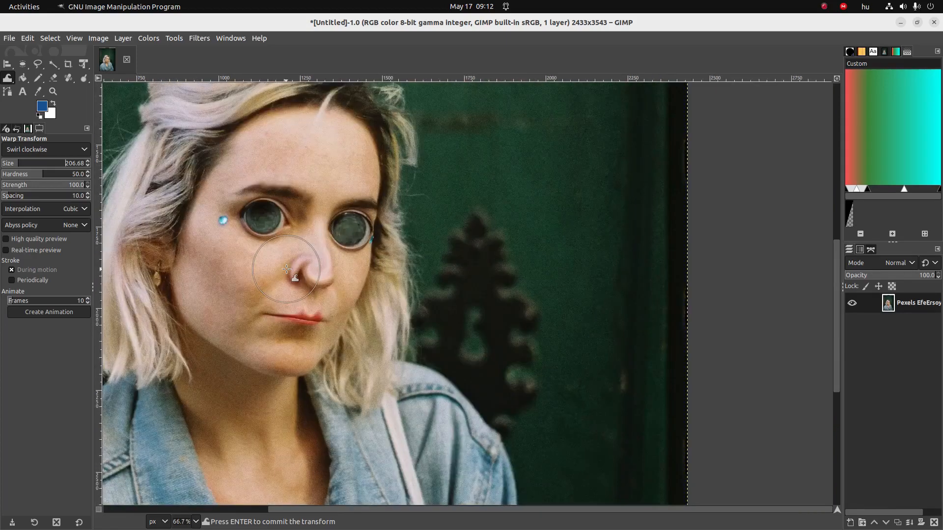
pyautogui.scroll(-1, 286, 269)
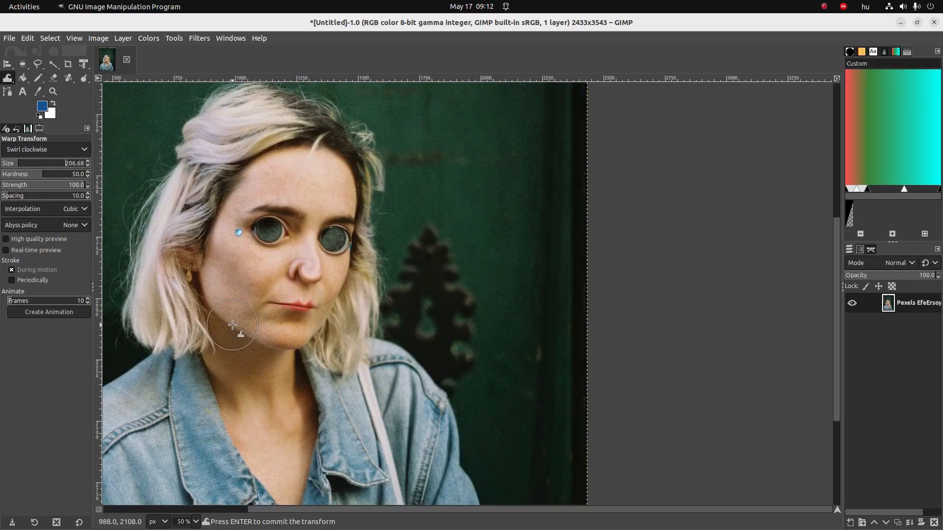
pyautogui.click(51, 149)
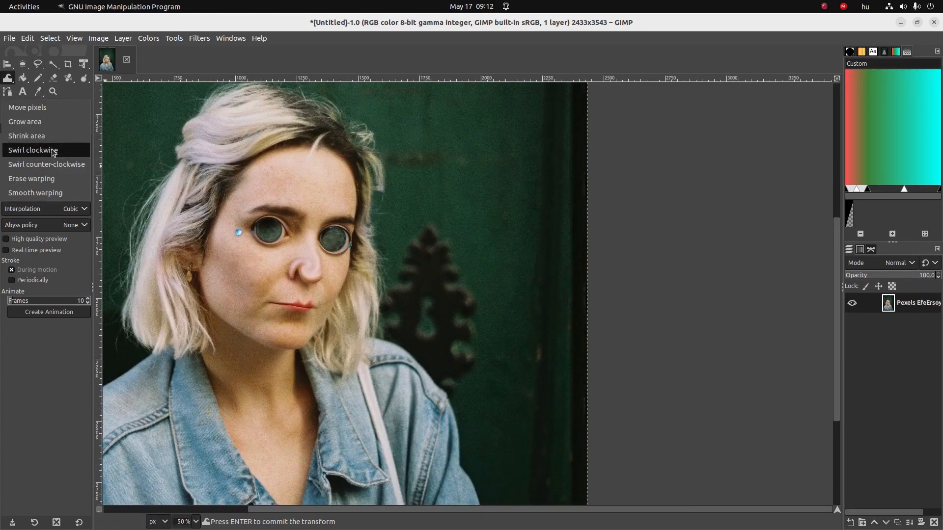
pyautogui.click(52, 149)
pyautogui.click(52, 149)
pyautogui.click(49, 183)
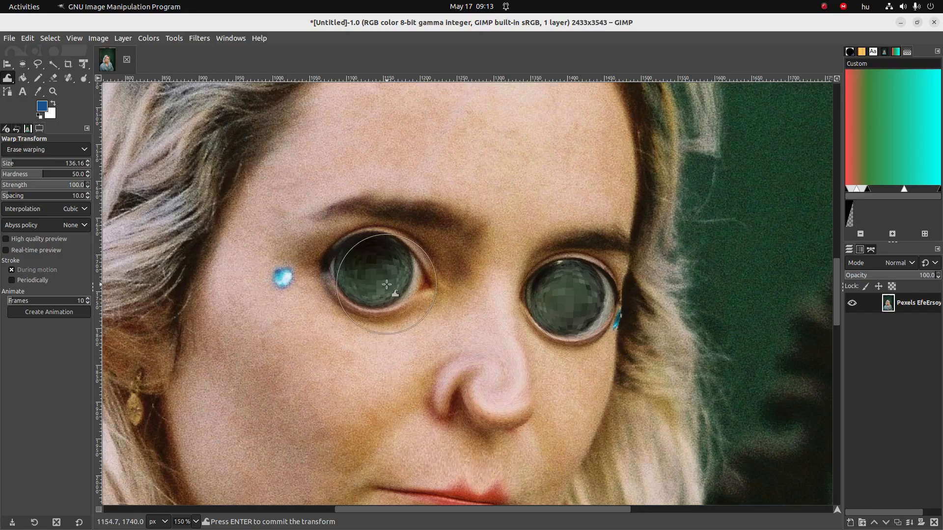
pyautogui.scroll(-2, 414, 290)
pyautogui.scroll(1, 414, 290)
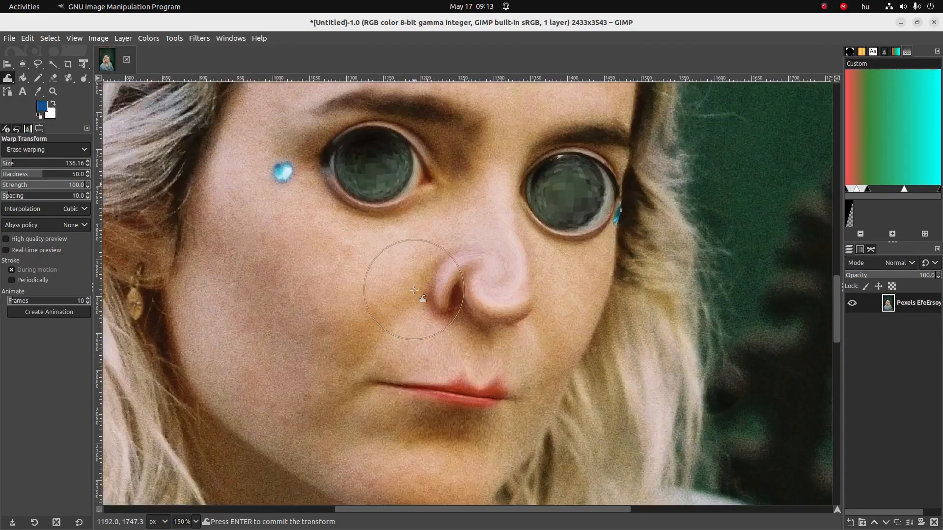
pyautogui.scroll(-1, 400, 297)
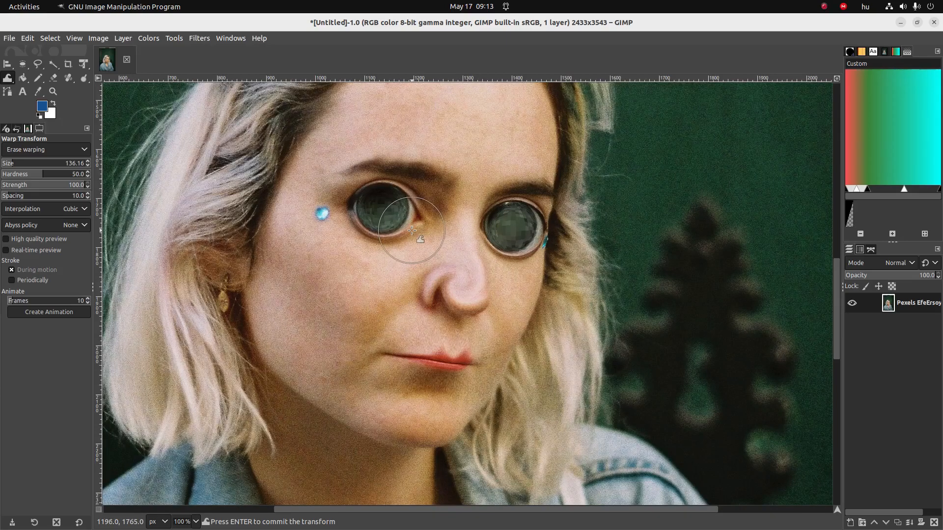
pyautogui.click(44, 163)
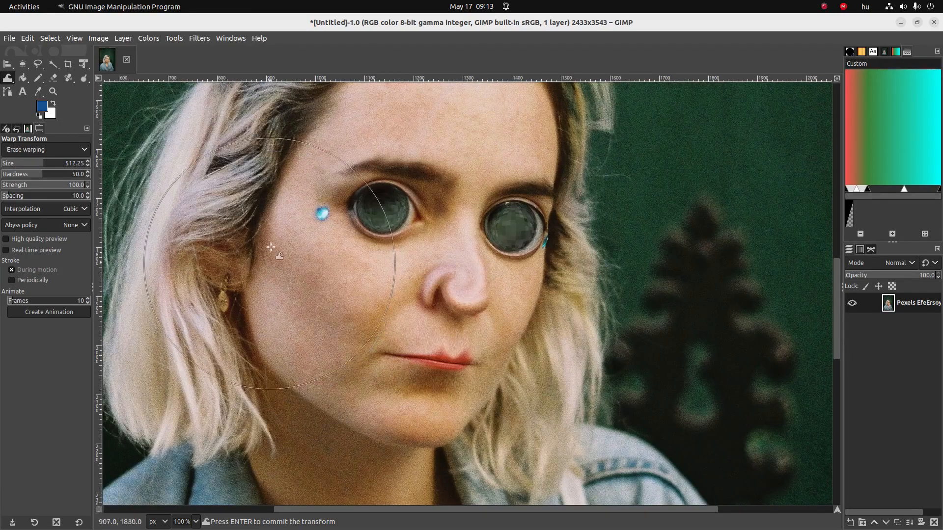
# Step: Erase the warping from the woman's eyes, nose and lips to restore her original face
pyautogui.click(22, 148)
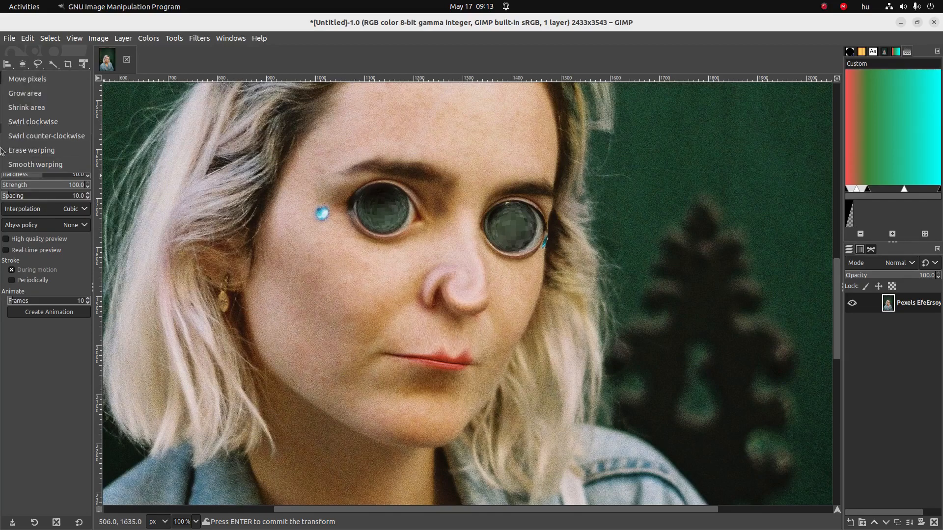
pyautogui.click(34, 151)
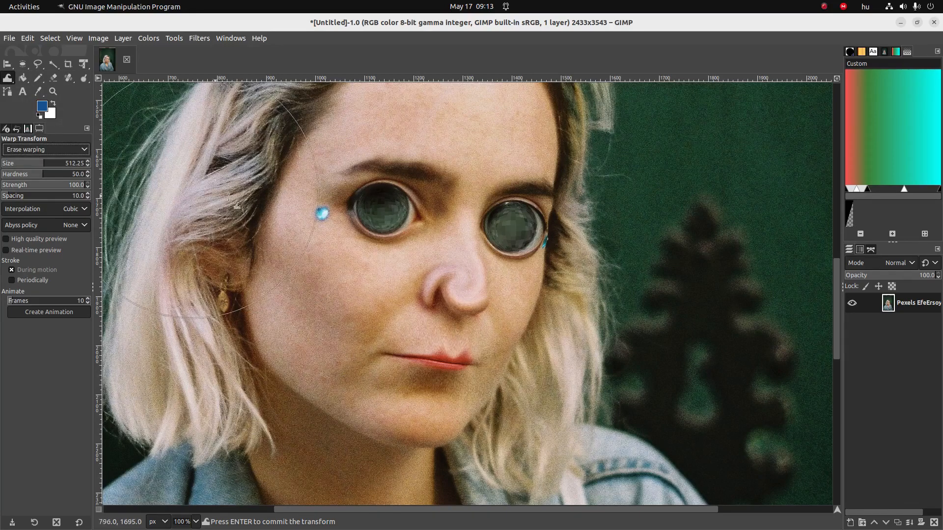
pyautogui.click(341, 239)
pyautogui.moveTo(340, 239)
pyautogui.mouseDown()
pyautogui.moveTo(348, 217)
pyautogui.moveTo(370, 214)
pyautogui.moveTo(376, 198)
pyautogui.moveTo(489, 203)
pyautogui.moveTo(397, 354)
pyautogui.mouseUp()
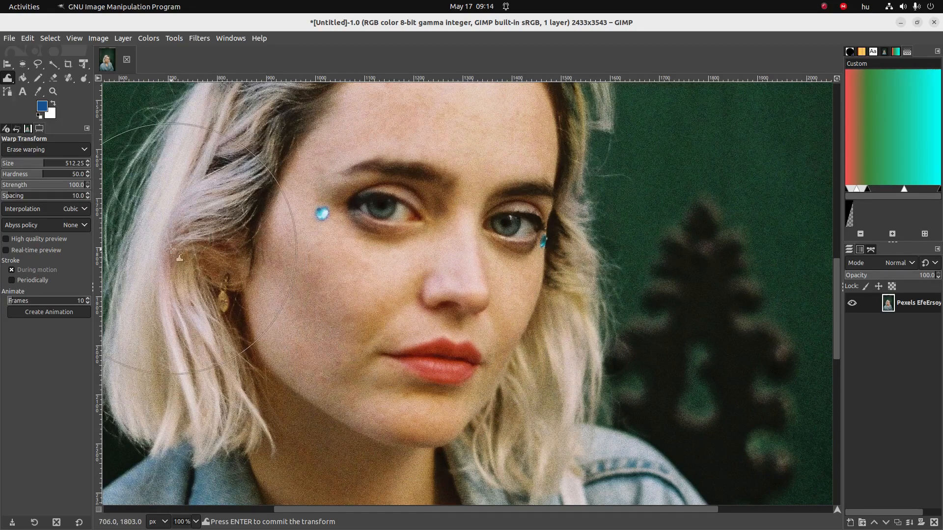
# Step: Switch to the F.Checklist_Gimp document, tick off distort and Filters and brushes, and highlight the colour depth and resolution items
pyautogui.hotkey('alt', 'Tab')
pyautogui.hotkey('alt', 'Tab')
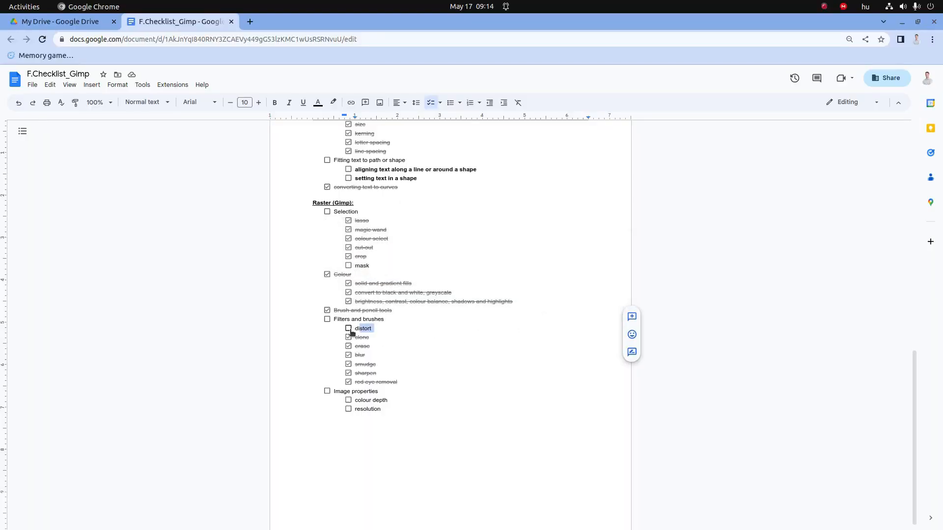
pyautogui.scroll(-1, 368, 340)
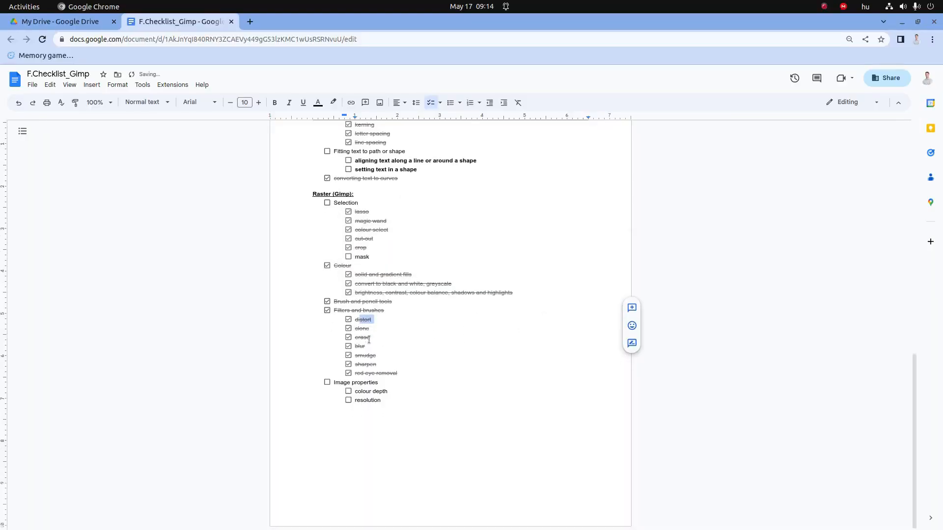
pyautogui.moveTo(363, 392)
pyautogui.mouseDown()
pyautogui.moveTo(375, 391)
pyautogui.moveTo(377, 400)
pyautogui.moveTo(372, 382)
pyautogui.moveTo(367, 400)
pyautogui.mouseUp()
# Step: Switch back to GIMP, convert the image to Grayscale mode, and undo the conversion
pyautogui.hotkey('alt', 'Tab')
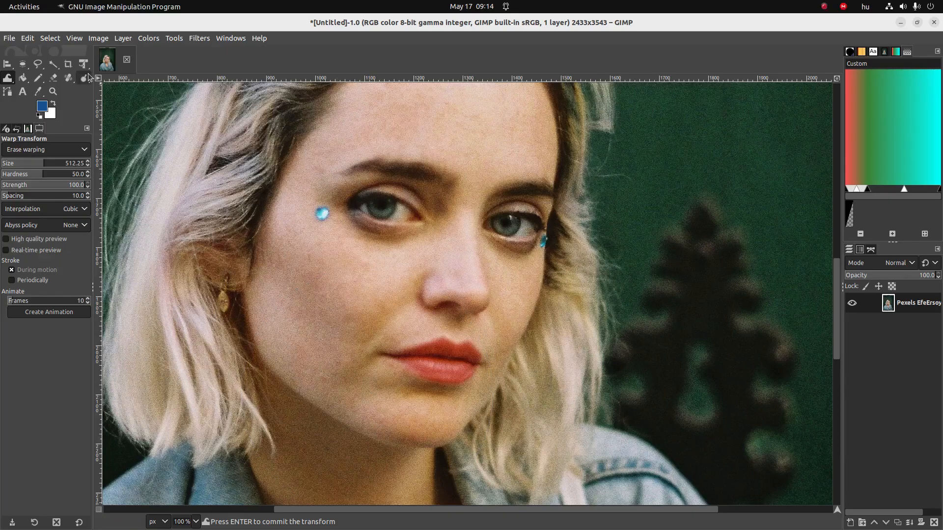
pyautogui.click(101, 39)
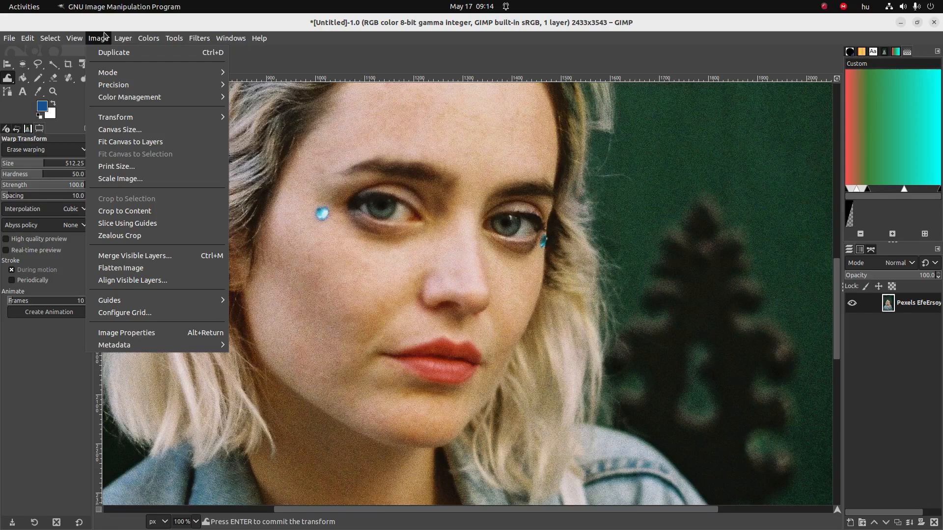
pyautogui.moveTo(106, 81)
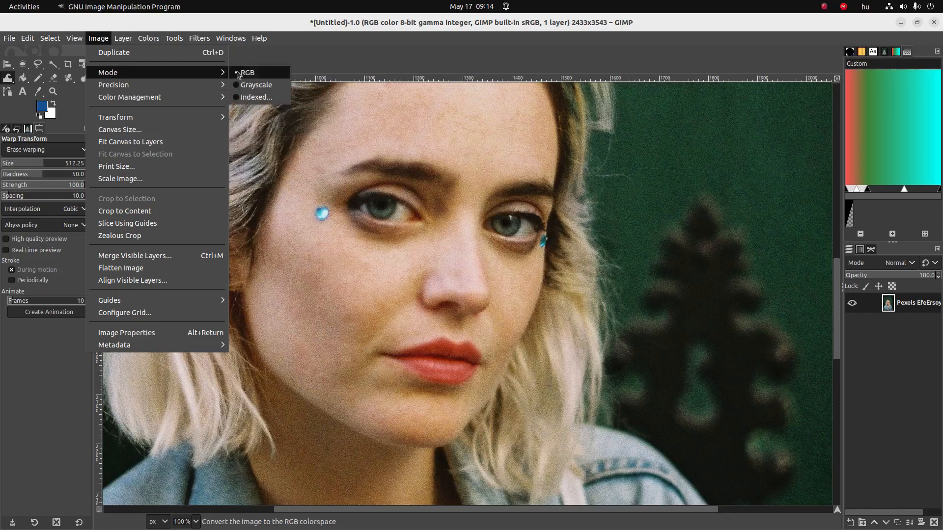
pyautogui.click(246, 85)
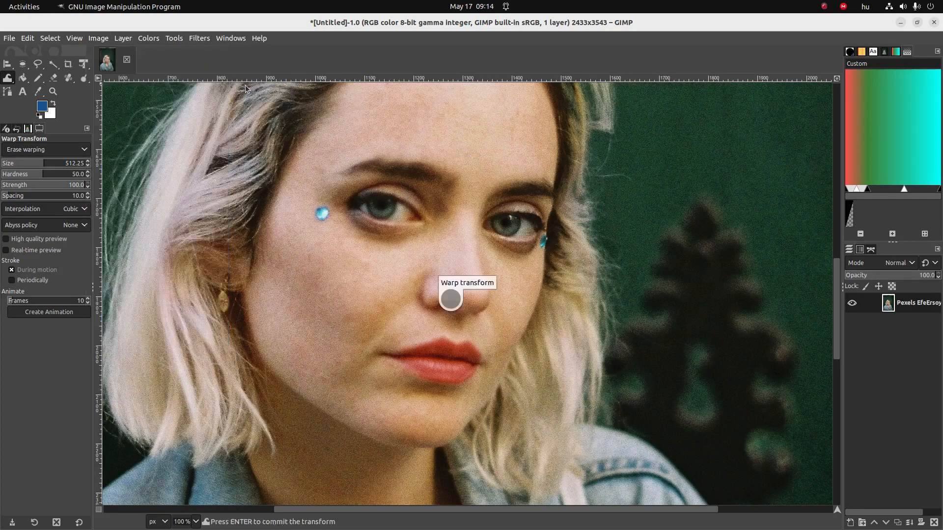
pyautogui.hotkey('ctrl', 'z')
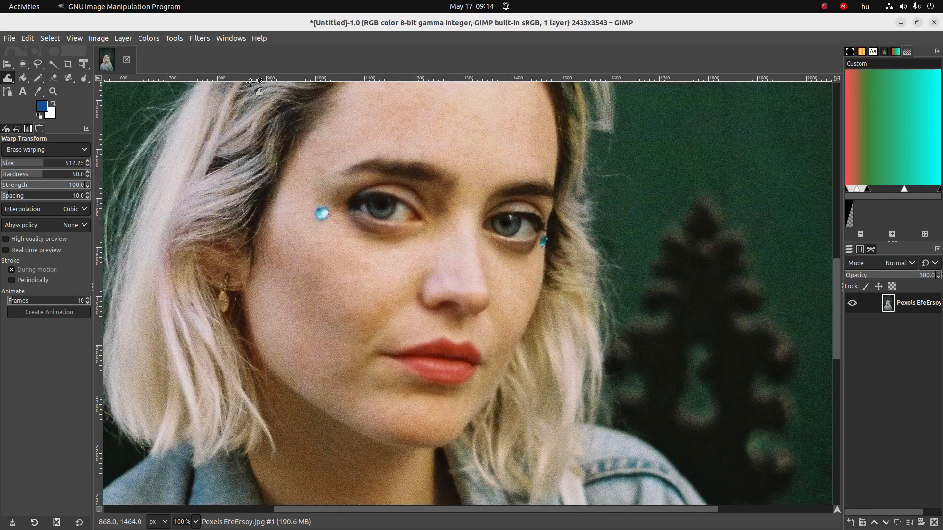
# Step: Convert the image to indexed colors using an optimum palette of at most 7 colors without dithering, and undo the conversion
pyautogui.click(123, 38)
pyautogui.moveTo(107, 39)
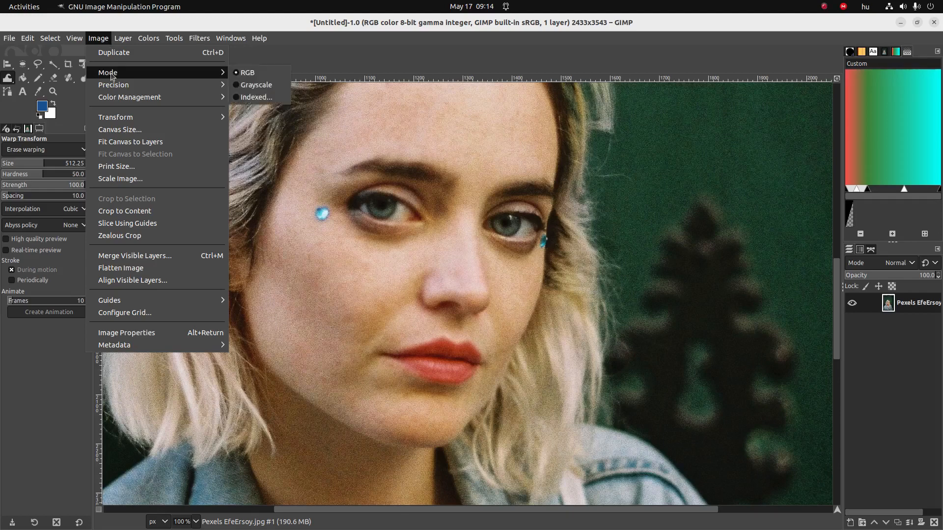
pyautogui.moveTo(162, 72)
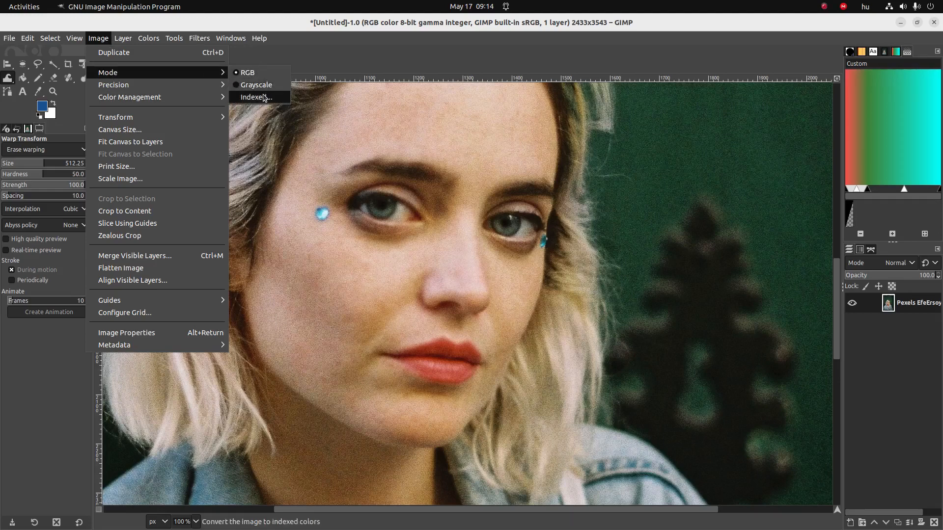
pyautogui.click(263, 98)
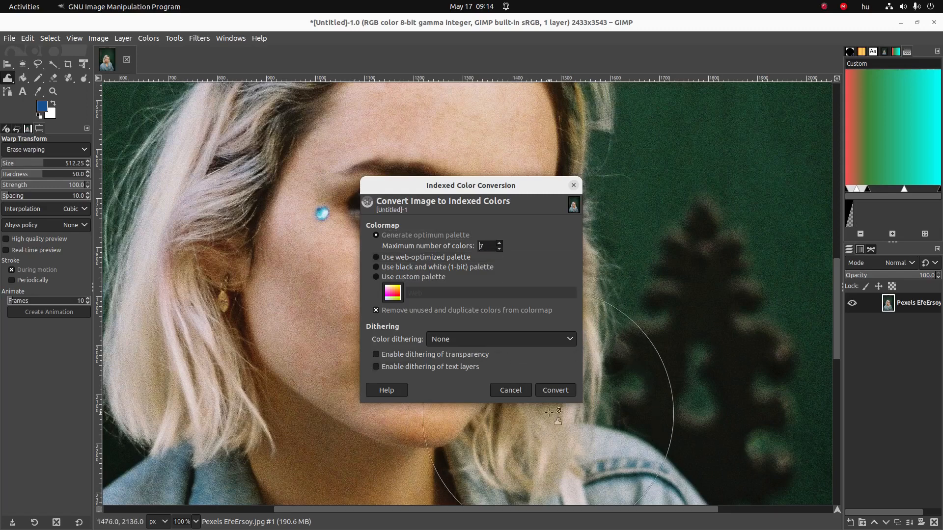
pyautogui.click(550, 390)
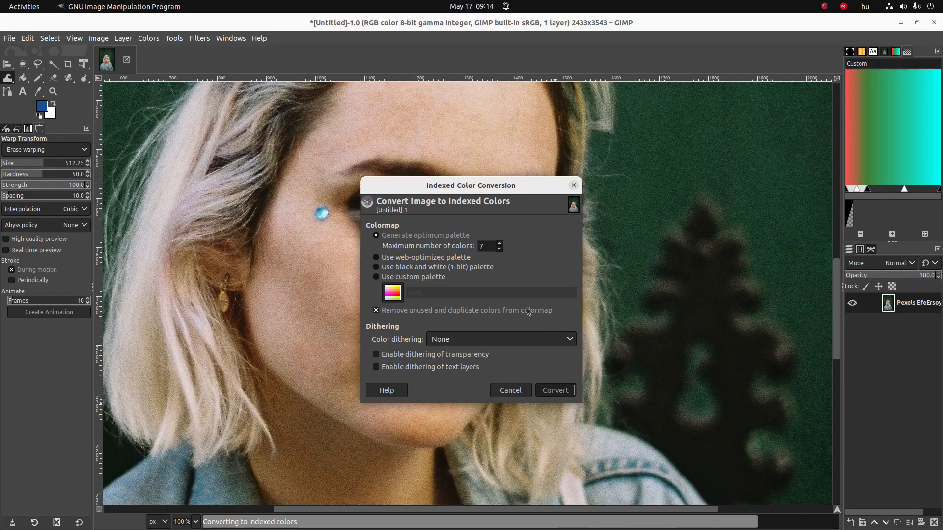
pyautogui.scroll(-3, 517, 287)
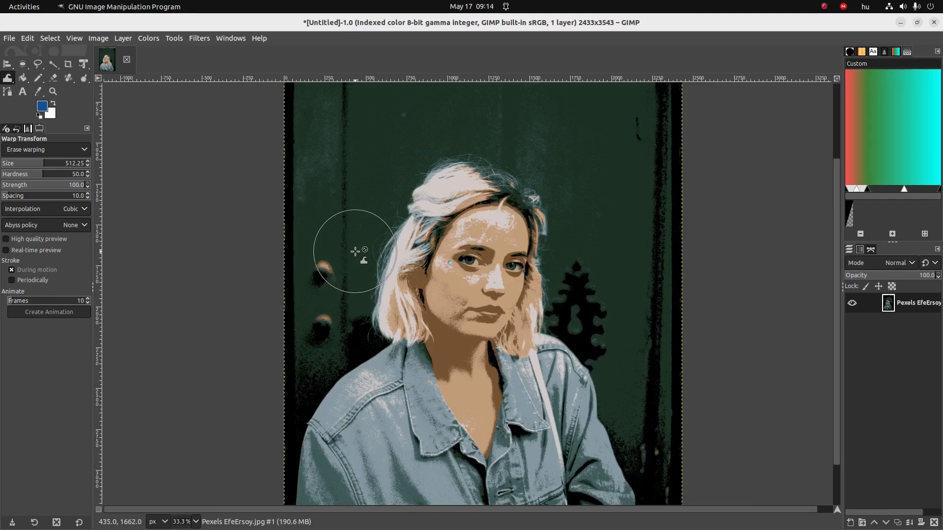
pyautogui.hotkey('ctrl', 'z')
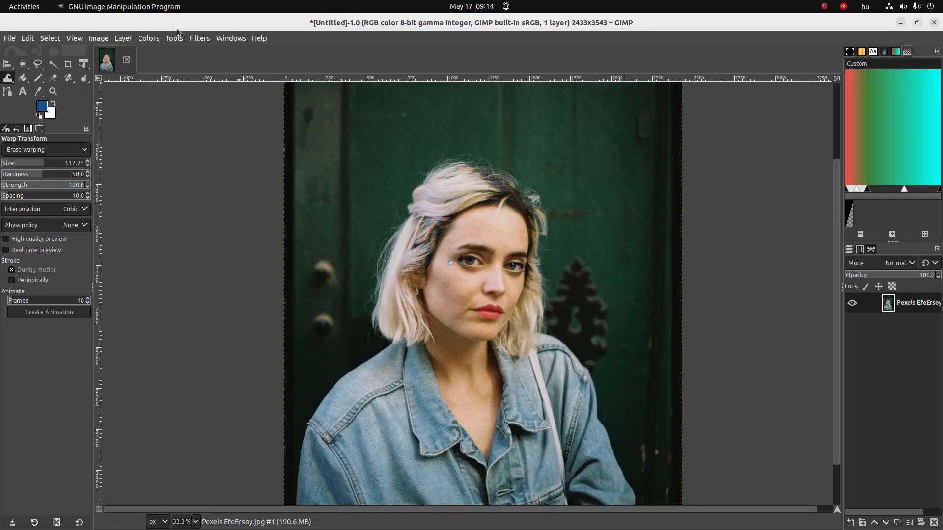
# Step: Resize the image canvas to 1521 px wide and 4073 px high without resizing the layer
pyautogui.click(122, 39)
pyautogui.moveTo(101, 41)
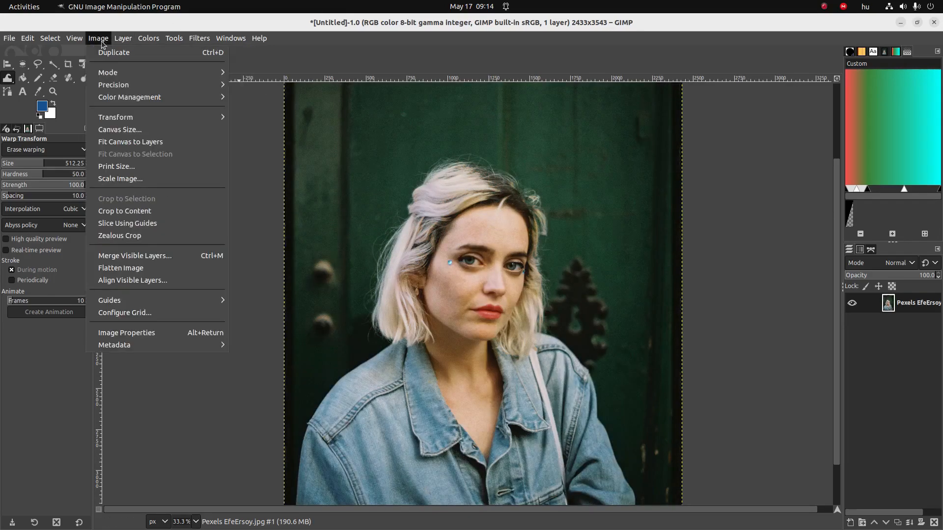
pyautogui.moveTo(122, 86)
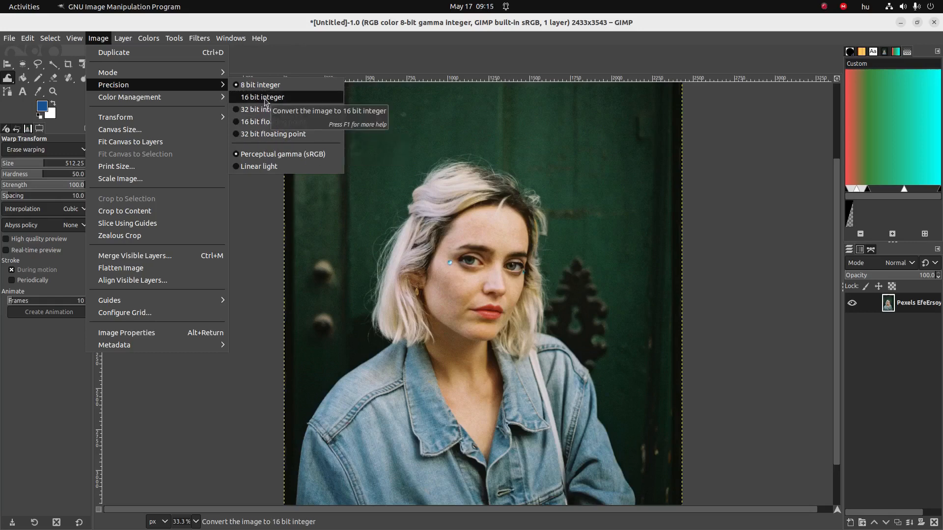
pyautogui.click(157, 131)
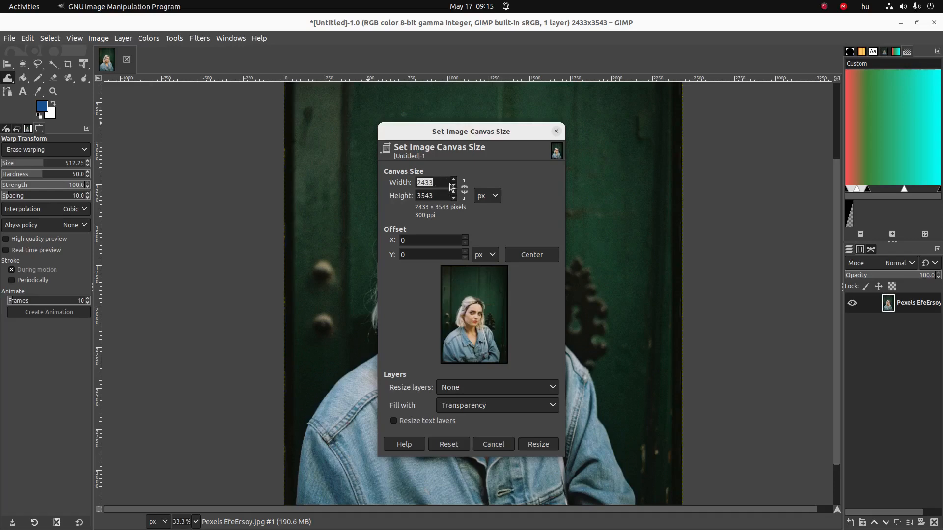
pyautogui.click(453, 185)
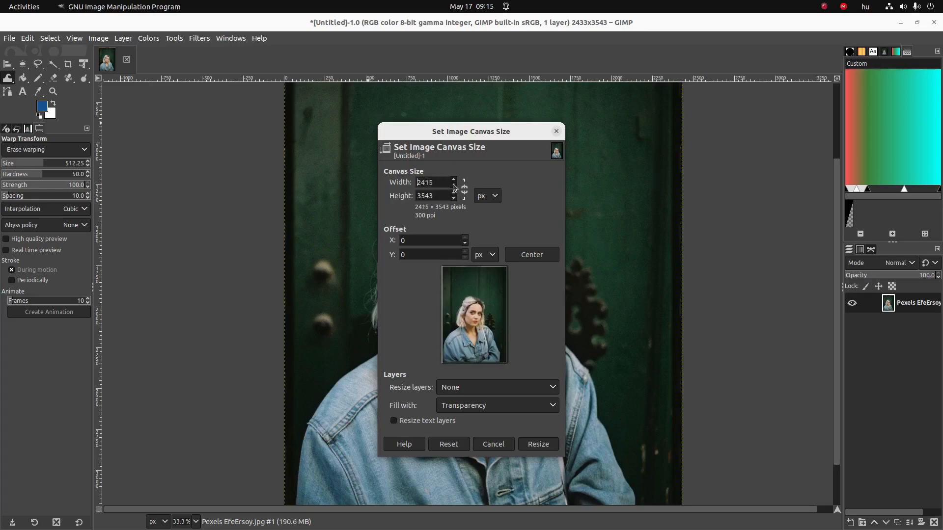
pyautogui.moveTo(454, 186); pyautogui.dragTo(454, 187)
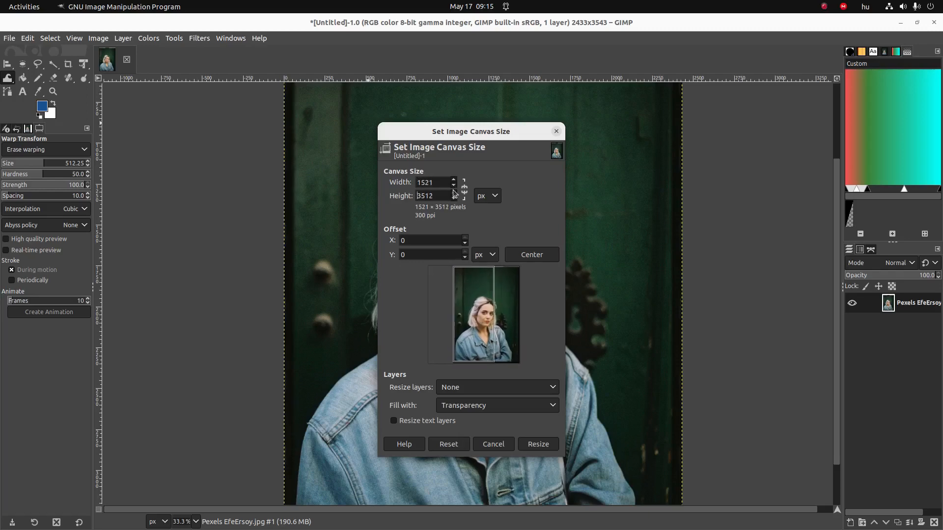
pyautogui.click(454, 193)
pyautogui.moveTo(454, 193); pyautogui.dragTo(454, 193)
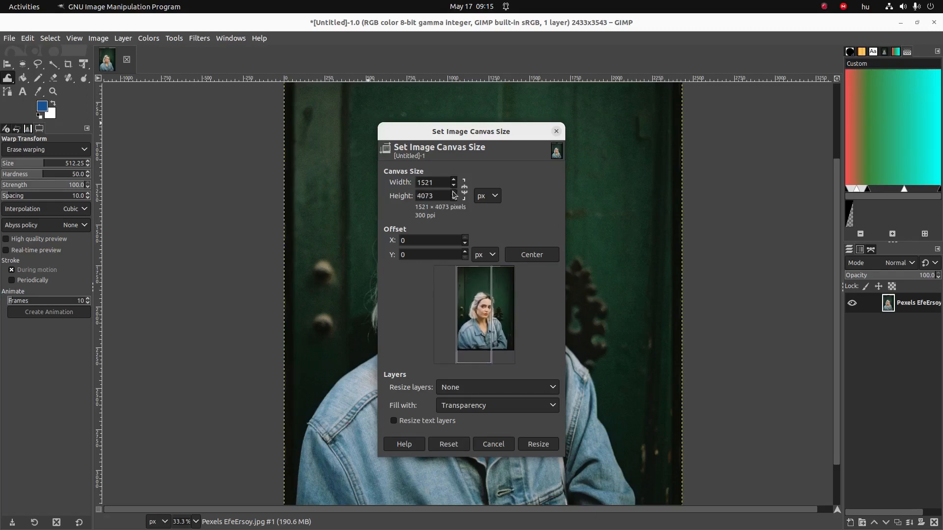
pyautogui.click(531, 443)
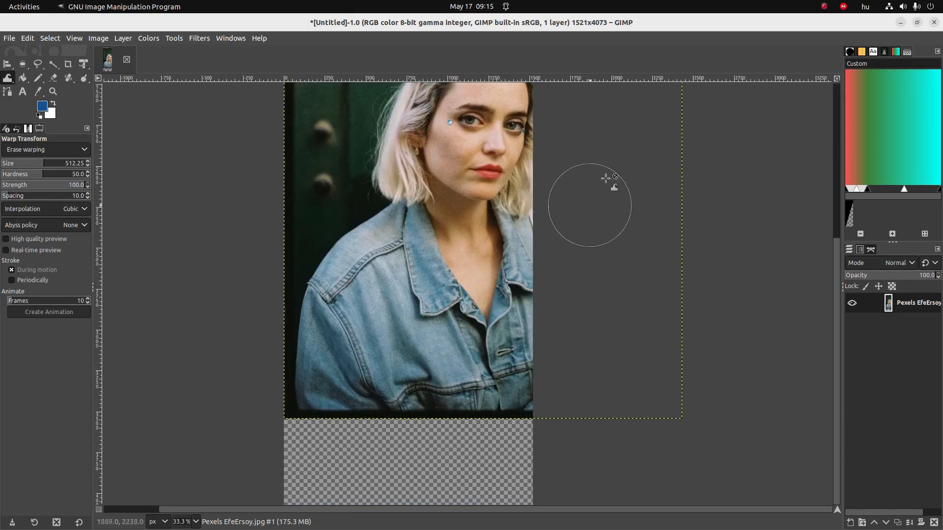
pyautogui.scroll(5, 574, 207)
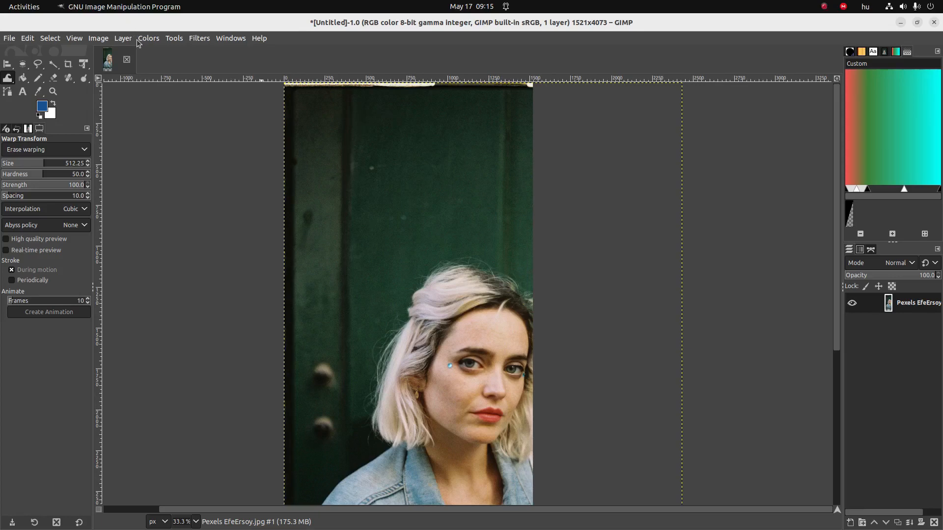
# Step: Scale the image to 853 px wide and 4779 px high with the aspect ratio unlinked and cubic interpolation
pyautogui.click(98, 39)
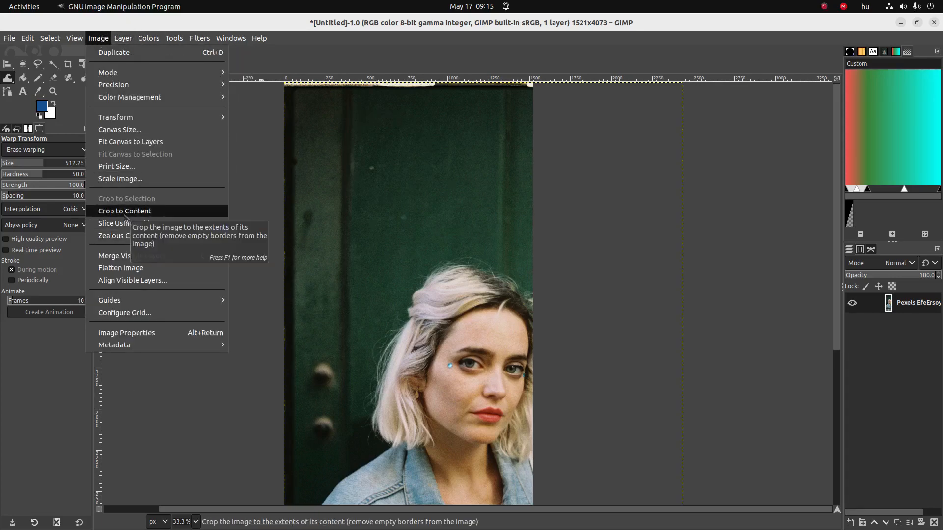
pyautogui.click(127, 179)
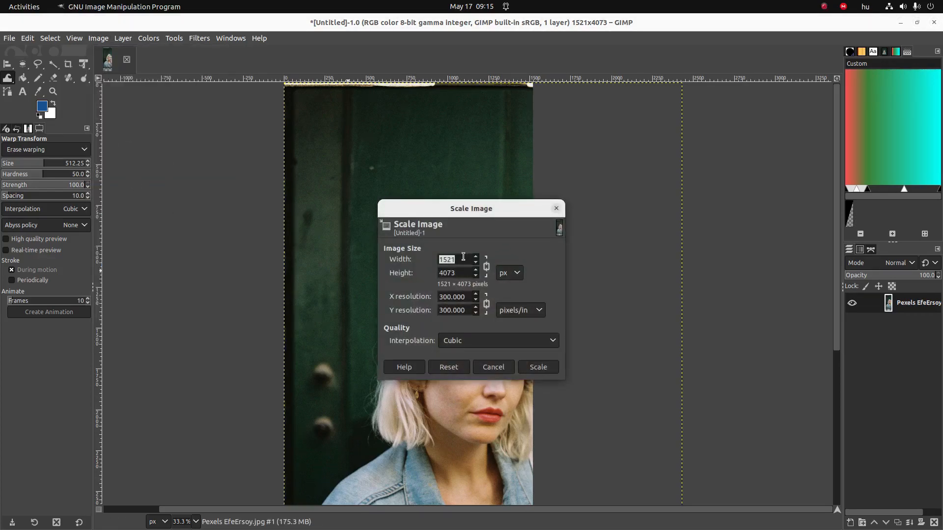
pyautogui.click(486, 268)
pyautogui.click(476, 276)
pyautogui.click(476, 259)
pyautogui.click(476, 262)
pyautogui.click(538, 367)
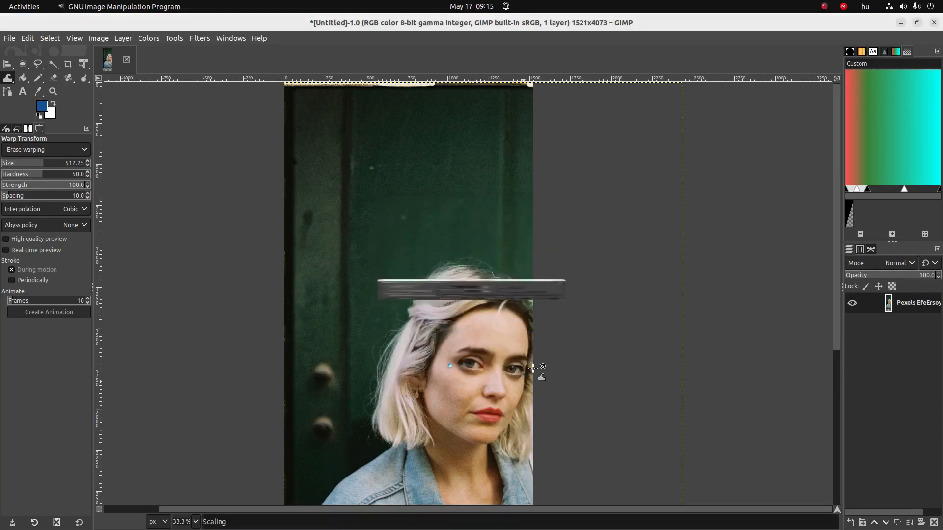
pyautogui.scroll(-5, 525, 343)
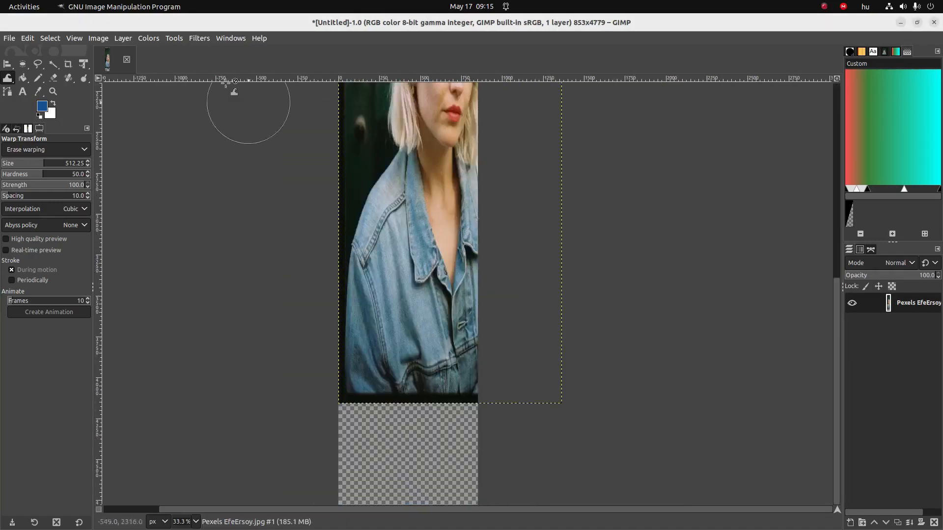
# Step: Look up the canvas width and height in the canvas size settings
pyautogui.click(99, 38)
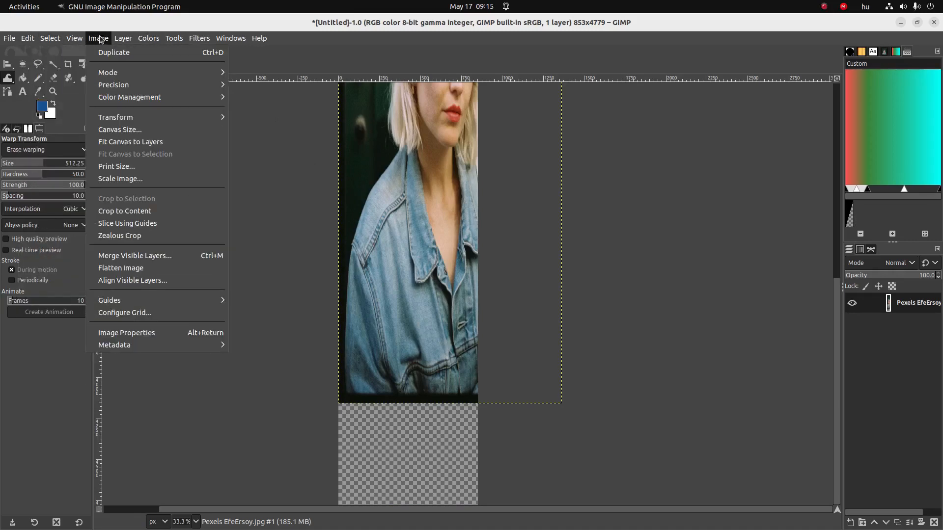
pyautogui.click(123, 130)
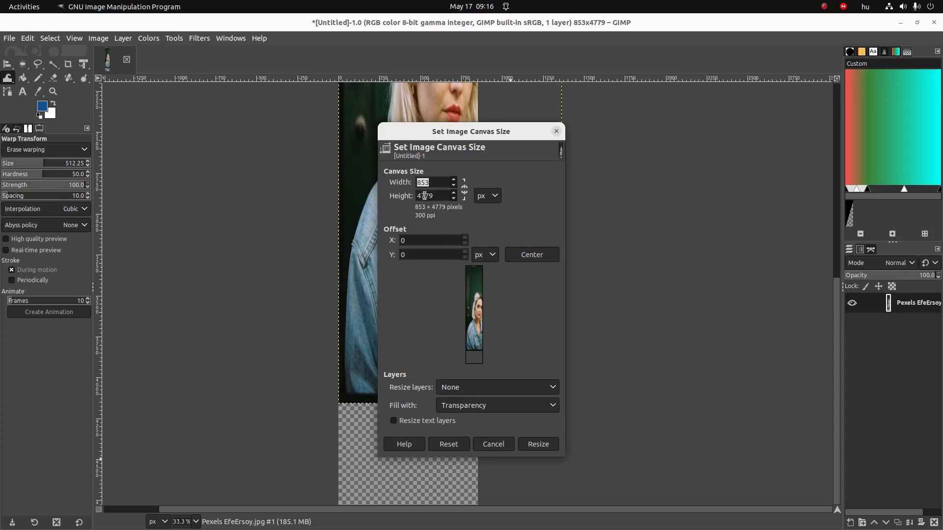
pyautogui.click(493, 444)
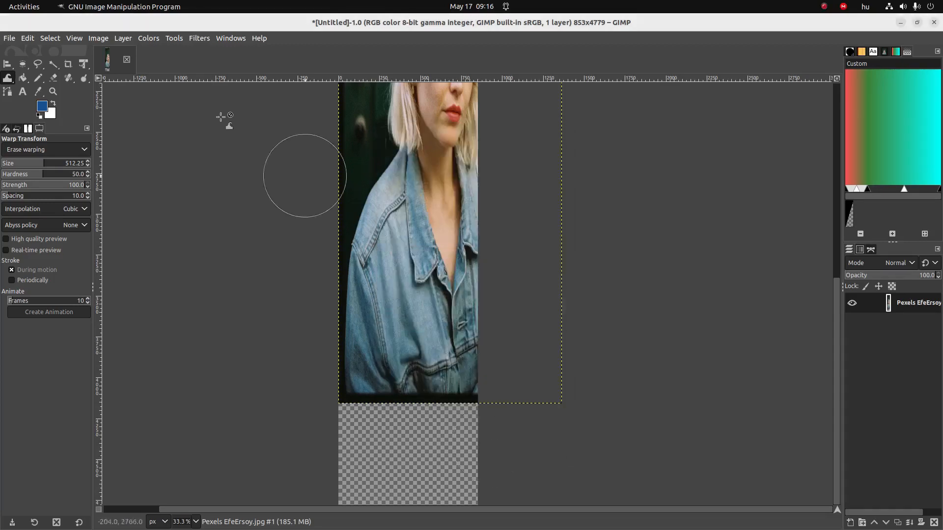
# Step: Scale the portrait layer to 853 px wide and 4779 px high with the aspect ratio unlinked
pyautogui.scroll(5, 221, 116)
pyautogui.click(122, 39)
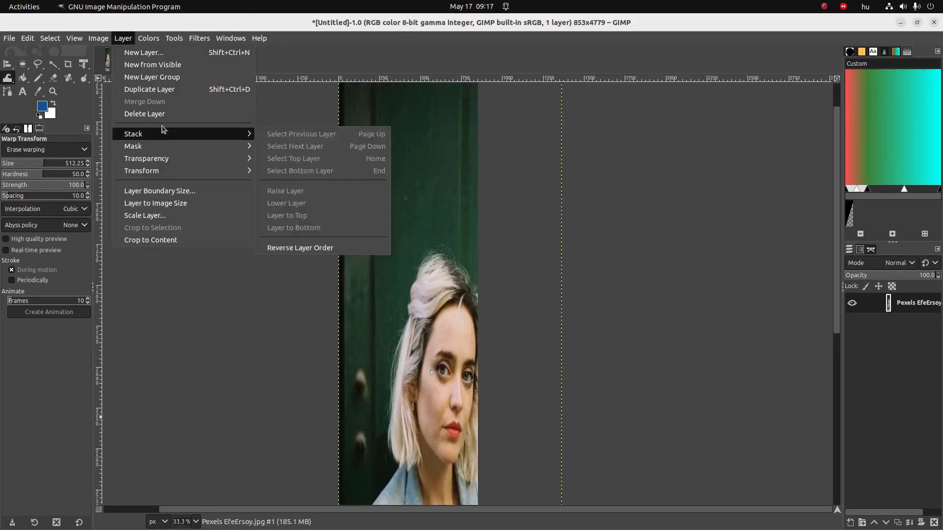
pyautogui.click(167, 215)
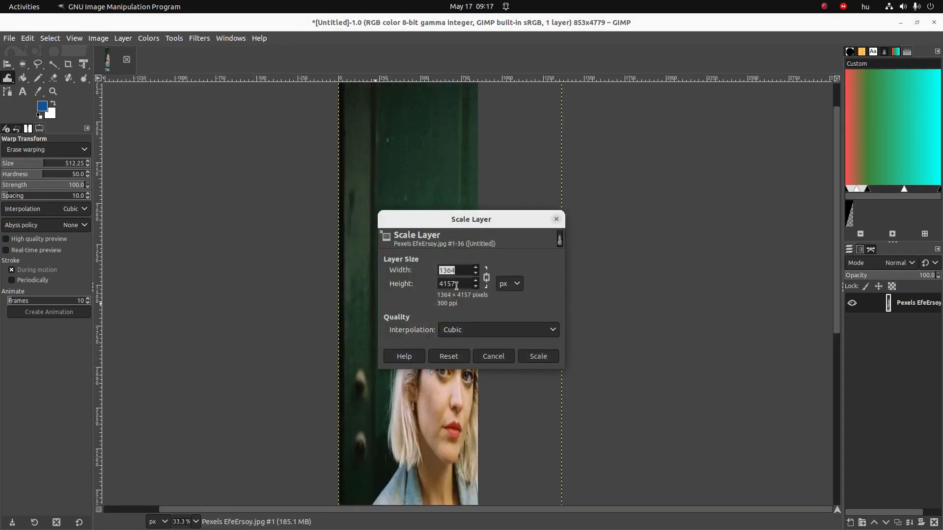
pyautogui.click(462, 270)
pyautogui.moveTo(462, 270); pyautogui.dragTo(430, 260)
pyautogui.write('853')
pyautogui.press('Tab')
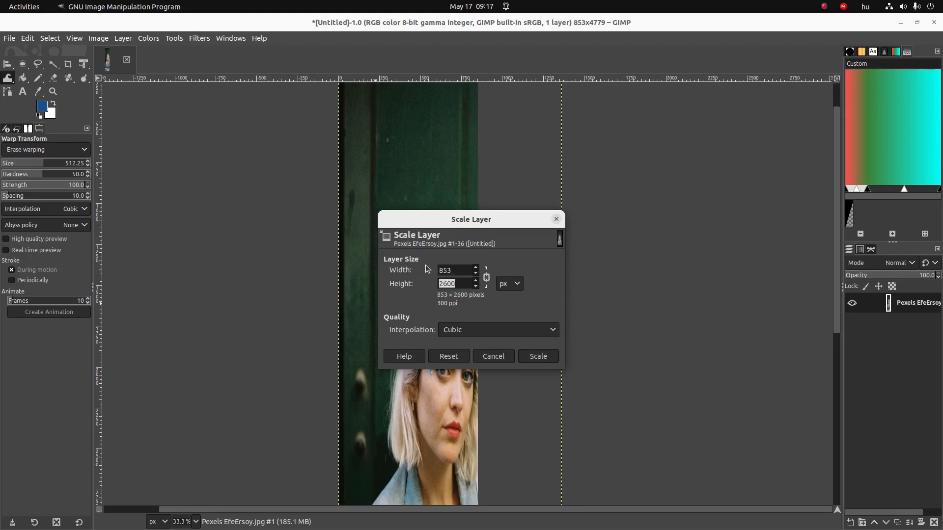
pyautogui.write('4779')
pyautogui.click(487, 277)
pyautogui.click(465, 271)
pyautogui.moveTo(465, 272); pyautogui.dragTo(425, 263)
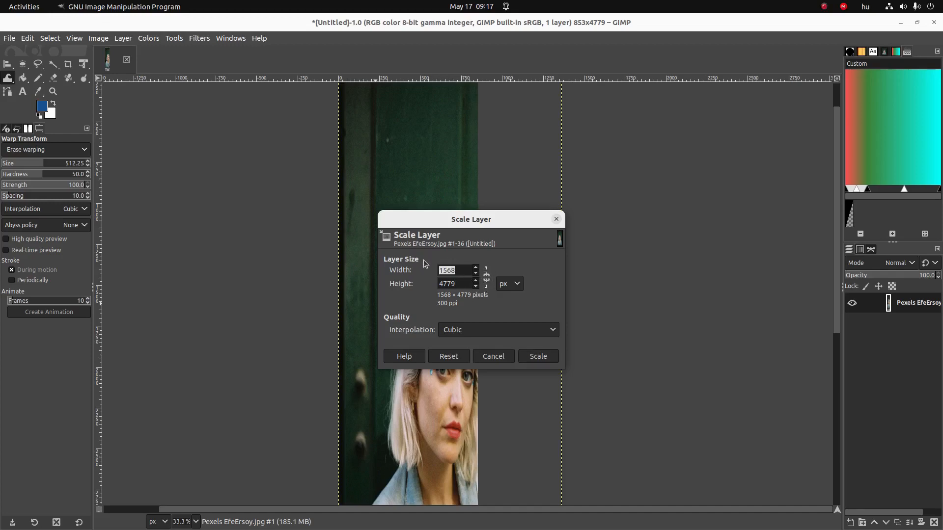
pyautogui.write('853')
pyautogui.click(463, 286)
pyautogui.click(541, 356)
pyautogui.scroll(-10, 542, 354)
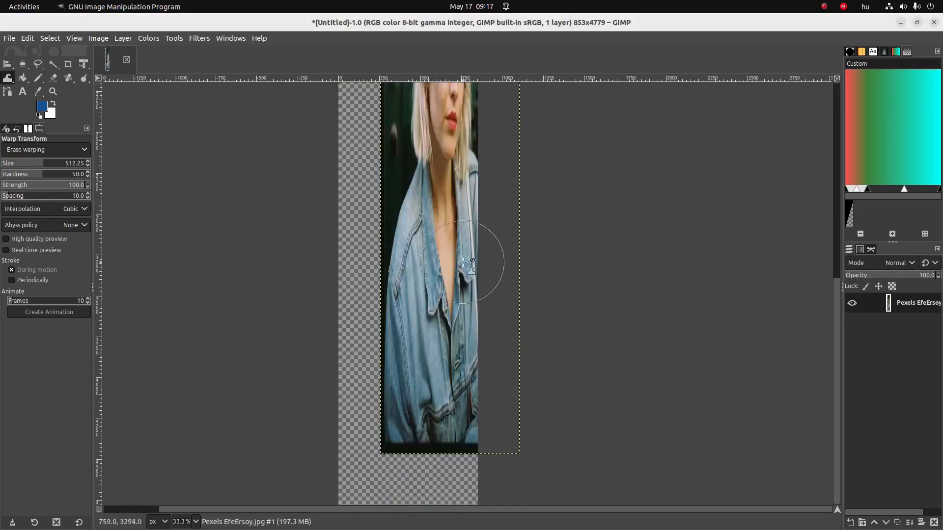
# Step: Align the portrait layer relative to the image, centering it both horizontally and vertically
pyautogui.scroll(4, 358, 221)
pyautogui.click(7, 64)
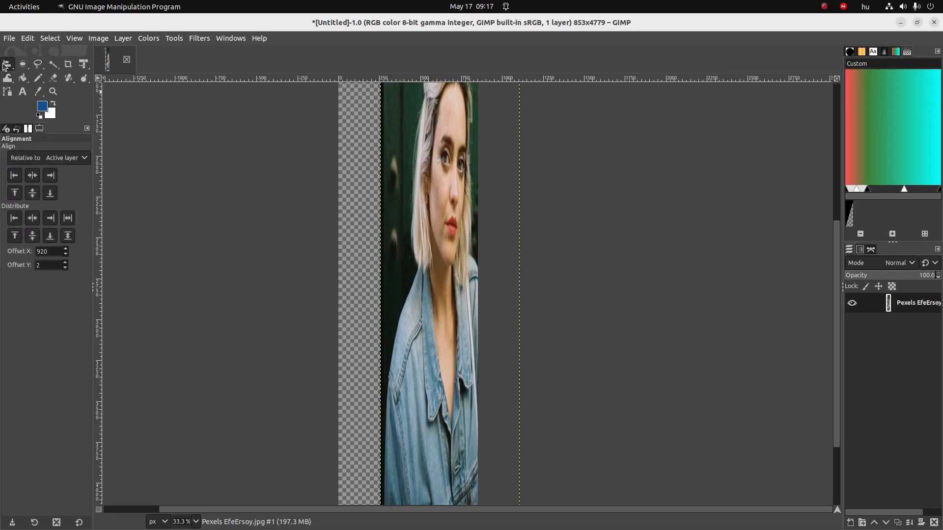
pyautogui.click(54, 162)
pyautogui.click(37, 129)
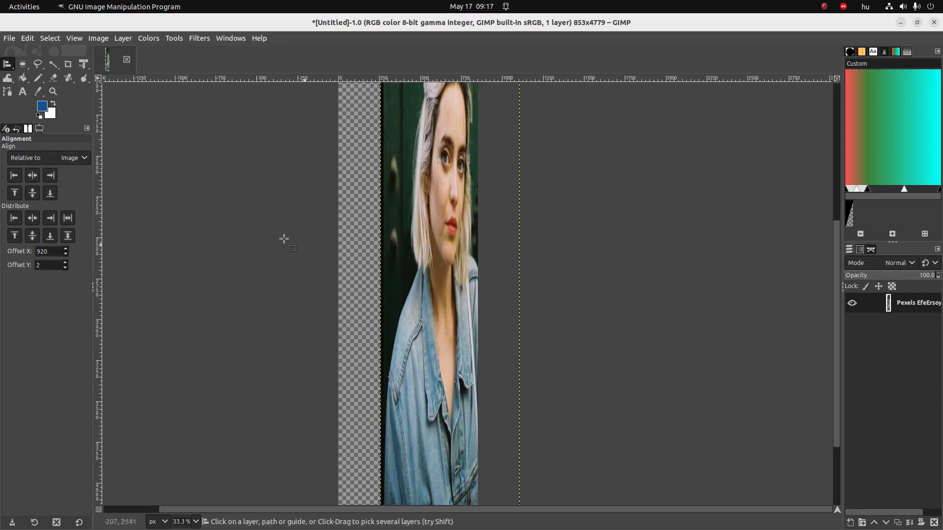
pyautogui.click(32, 175)
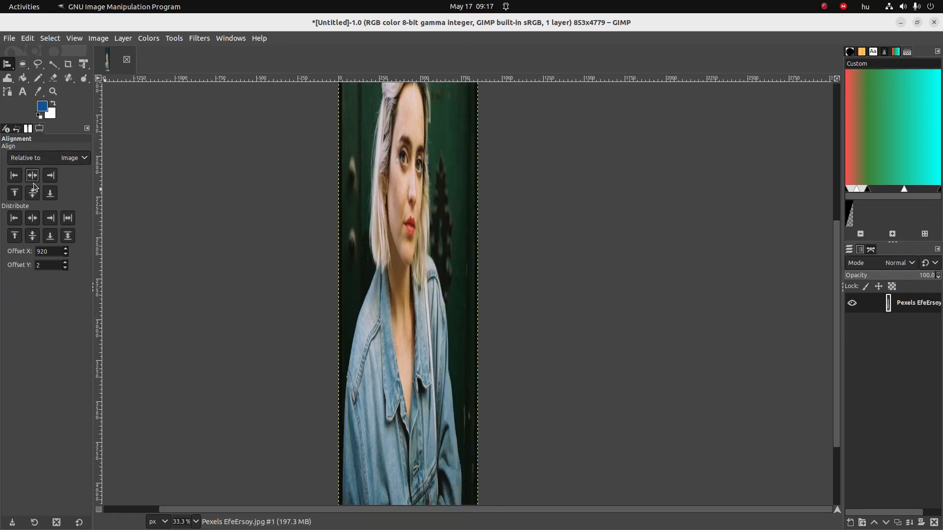
pyautogui.click(33, 191)
pyautogui.scroll(5, 366, 277)
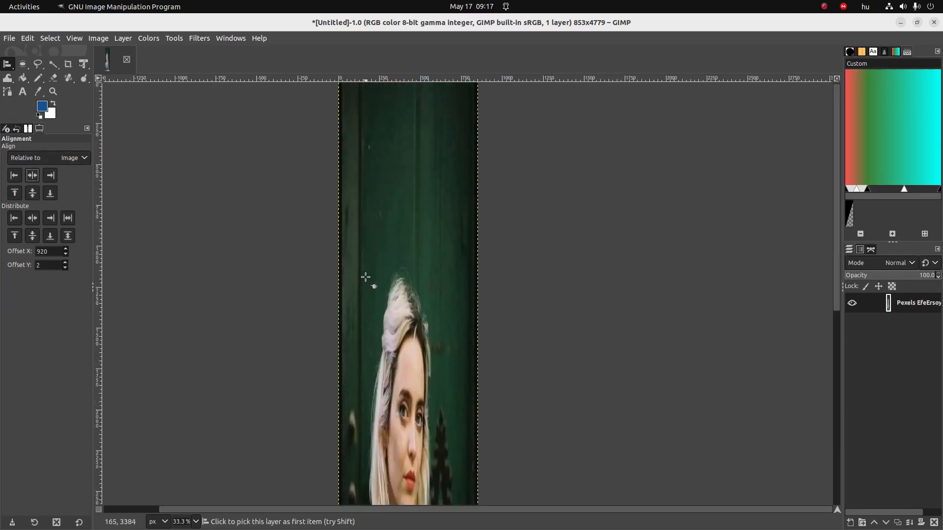
pyautogui.click(33, 193)
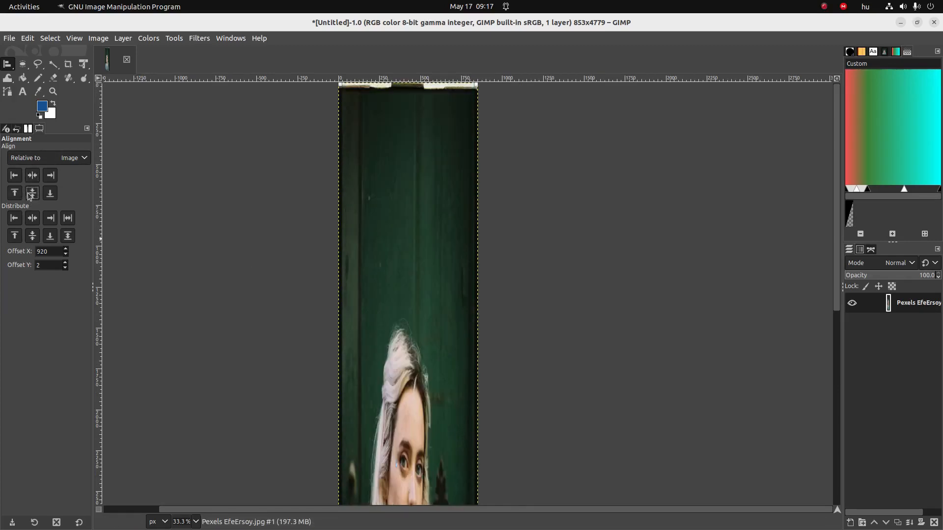
pyautogui.scroll(-5, 413, 244)
pyautogui.scroll(5, 409, 243)
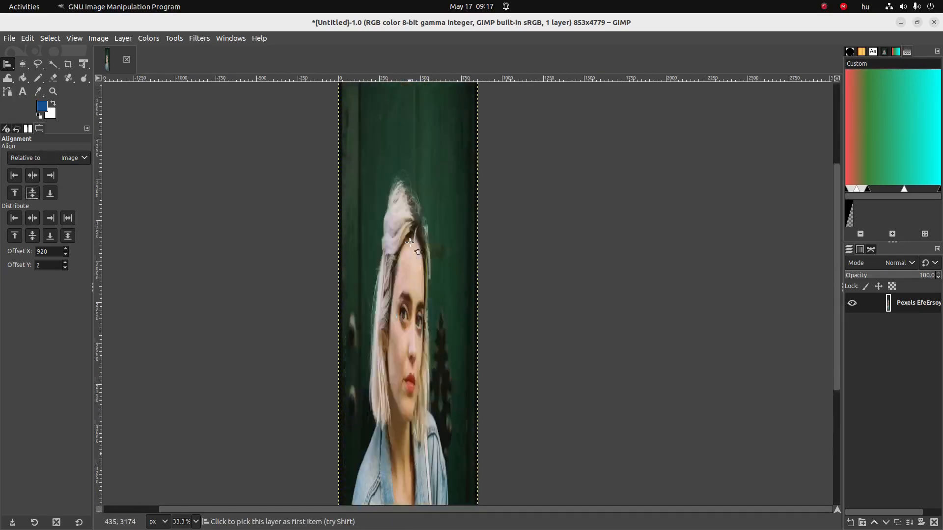
pyautogui.scroll(-3, 410, 242)
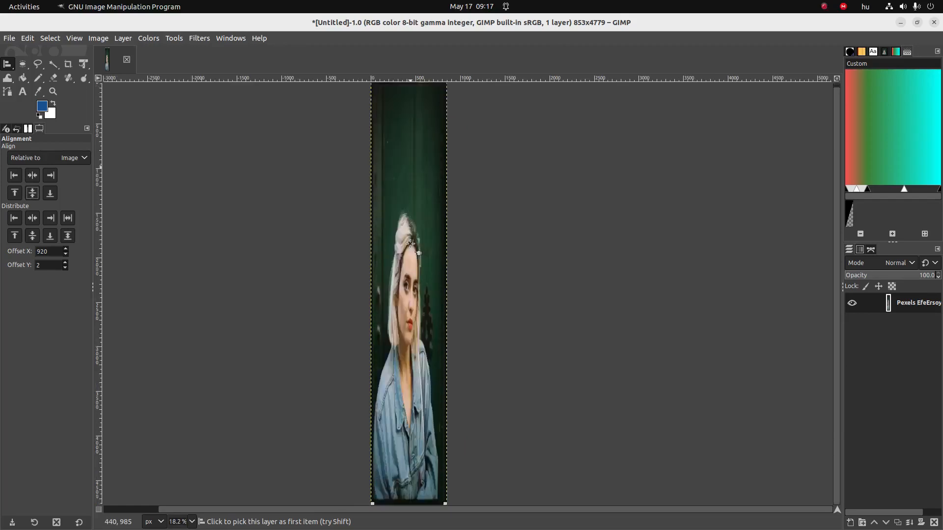
# Step: Undo both centering alignments and the scaling of the portrait layer
pyautogui.click(134, 41)
pyautogui.moveTo(92, 37)
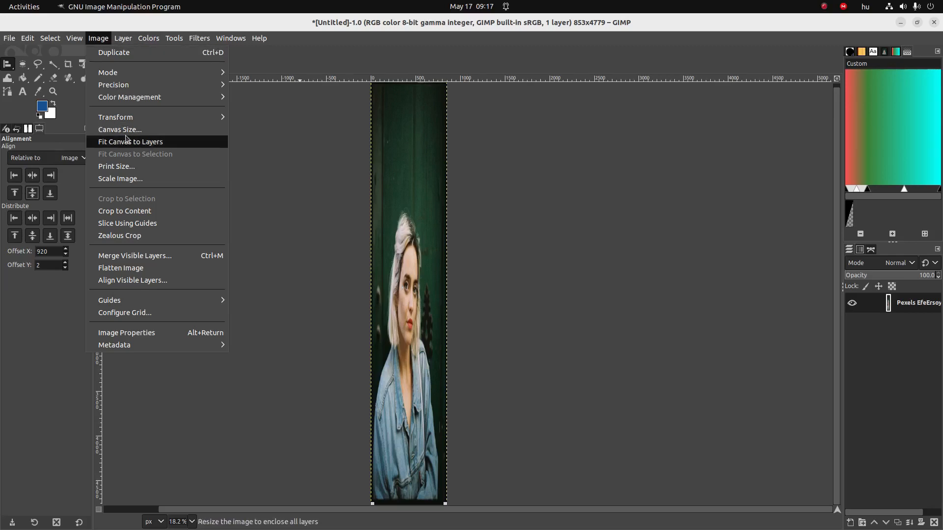
pyautogui.click(227, 20)
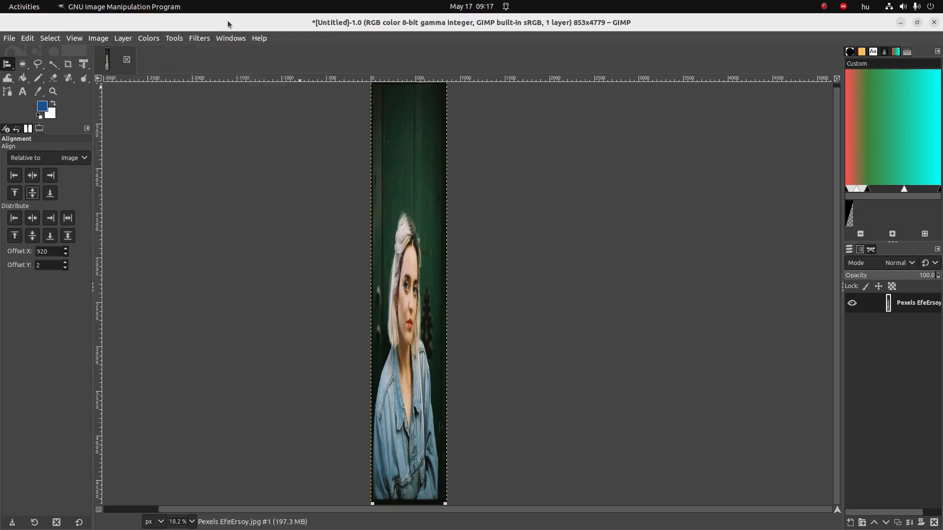
pyautogui.hotkey('ctrl', 'z')
pyautogui.hotkey('ctrl', 'z')
pyautogui.hotkey('ctrl', 'z')
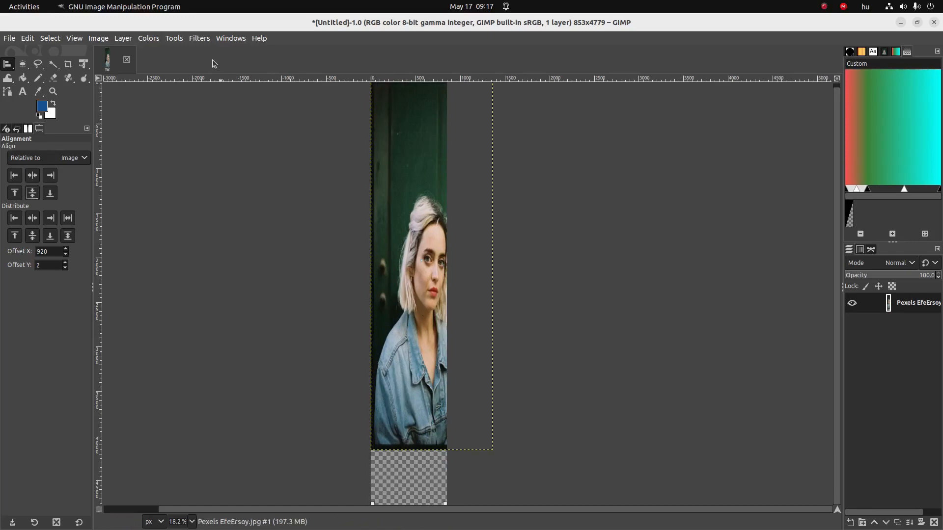
# Step: Fit the canvas to the layers so it encloses the whole portrait layer
pyautogui.click(143, 37)
pyautogui.moveTo(102, 42)
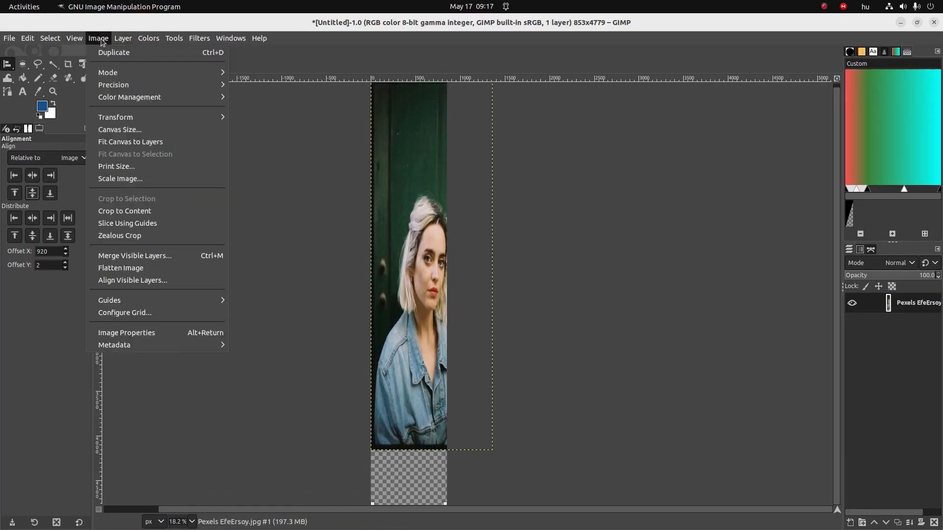
pyautogui.click(113, 142)
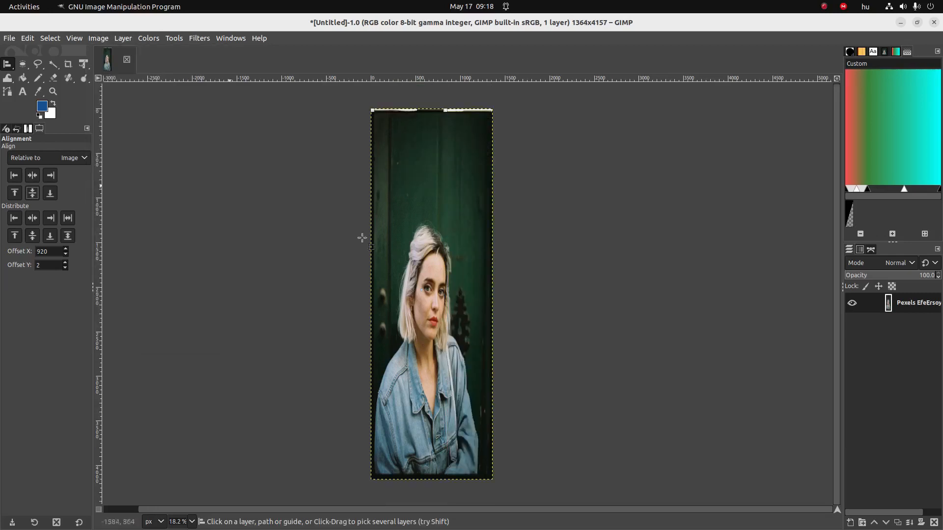
# Step: Switch to the F.Checklist_Gimp document, tick off colour depth, resolution and Image properties, and highlight the mask item under Selection
pyautogui.hotkey('alt', 'Tab')
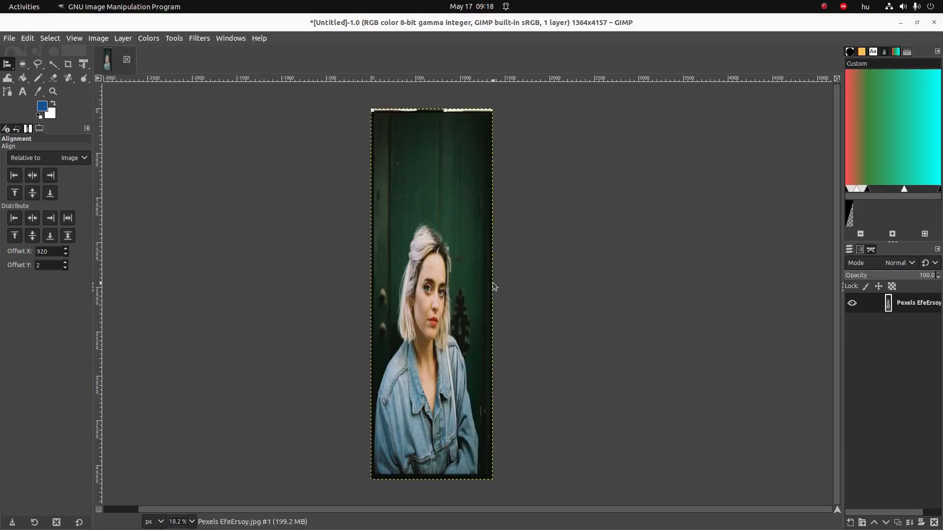
pyautogui.hotkey('alt', 'Tab')
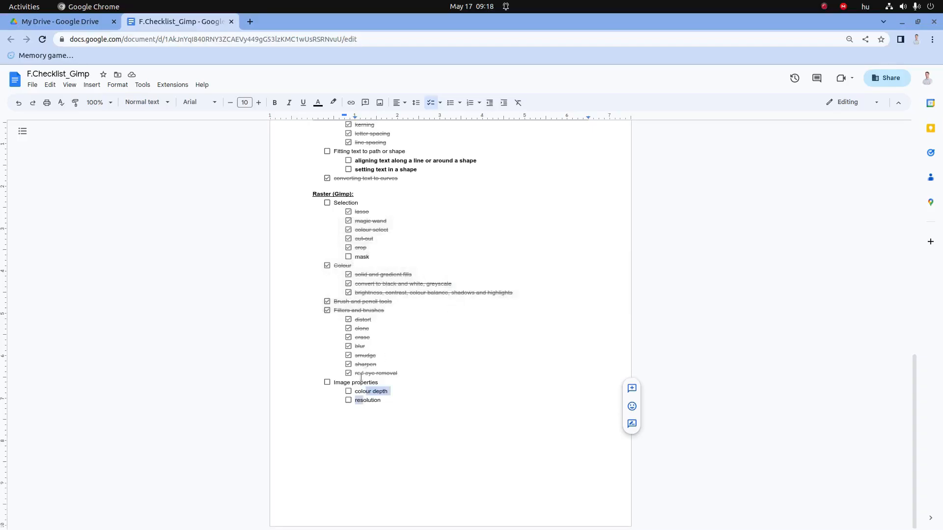
pyautogui.click(348, 392)
pyautogui.click(348, 401)
pyautogui.click(327, 383)
pyautogui.scroll(3, 367, 440)
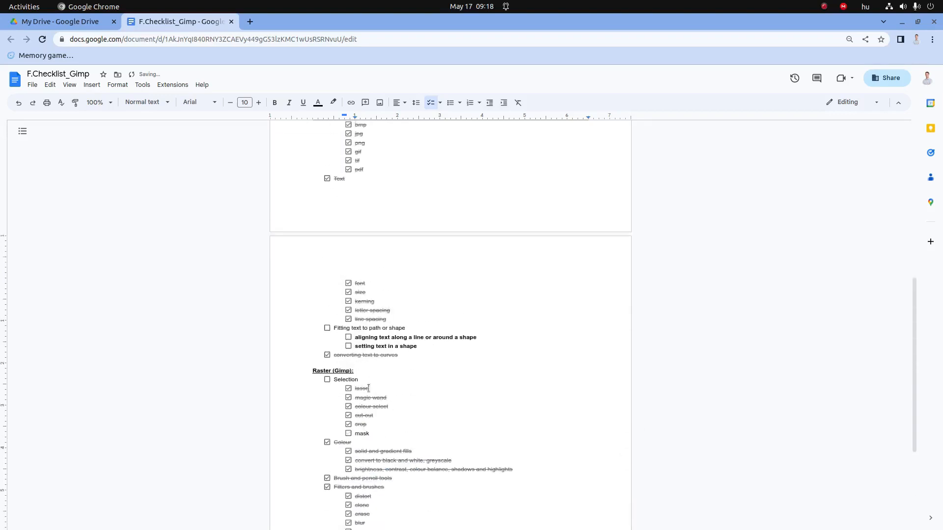
pyautogui.doubleClick(365, 432)
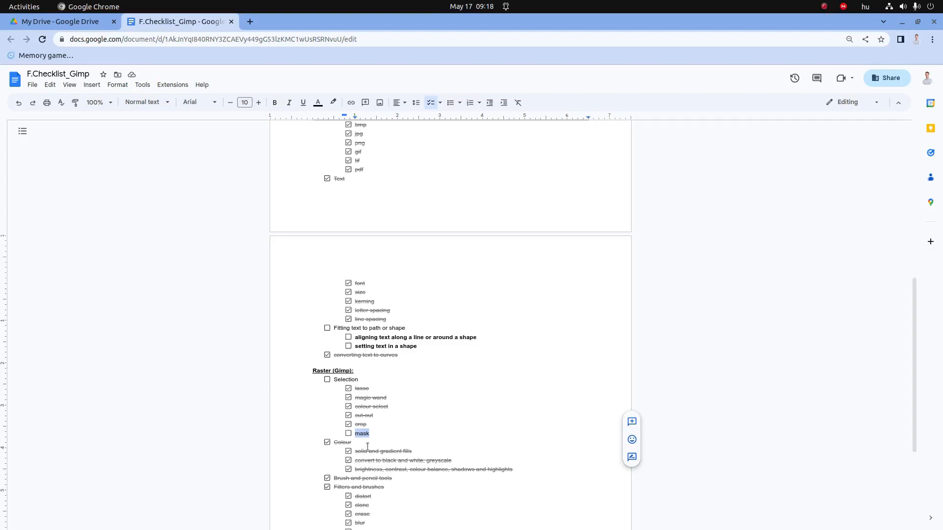
# Step: Switch back to GIMP and add a white (full opacity) layer mask to the portrait layer
pyautogui.hotkey('alt', 'Tab')
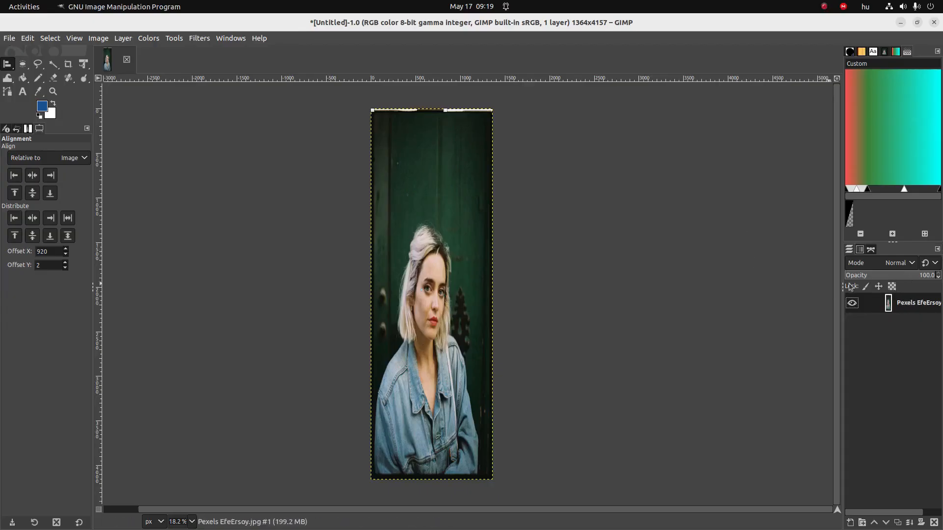
pyautogui.rightClick(903, 306)
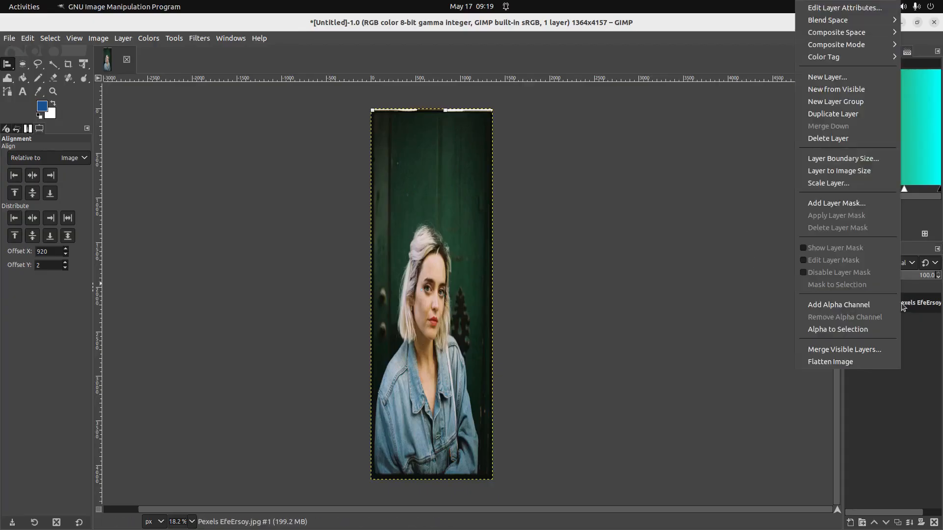
pyautogui.click(845, 203)
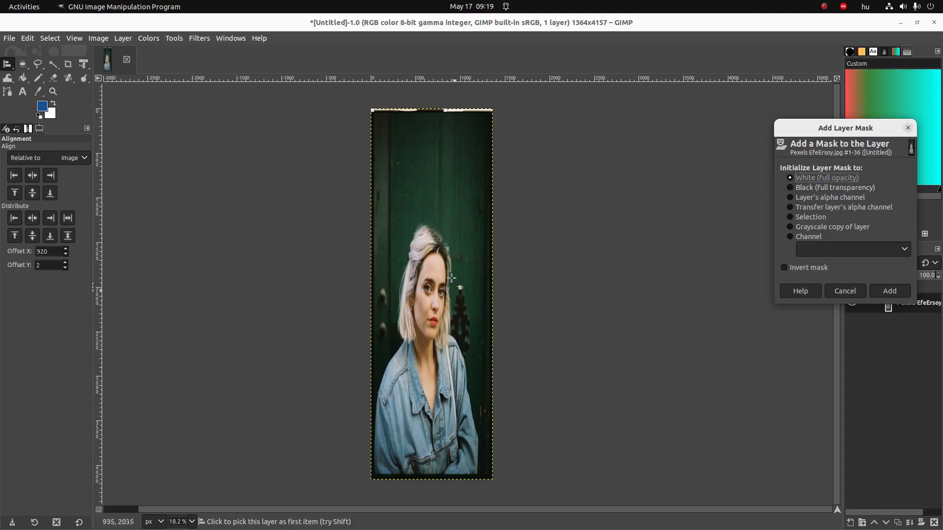
pyautogui.click(889, 291)
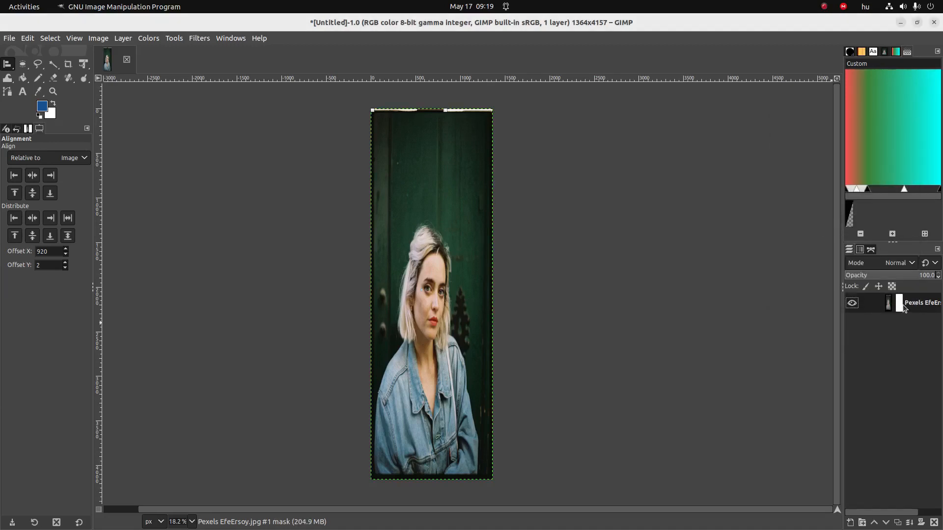
# Step: Display the portrait layer's mask on the canvas and set the foreground colour to black (000000)
pyautogui.rightClick(903, 308)
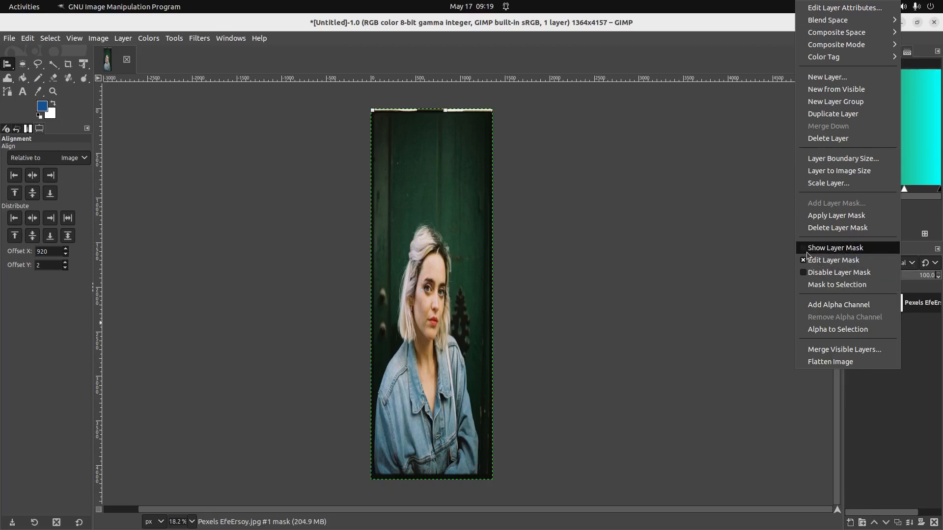
pyautogui.click(834, 248)
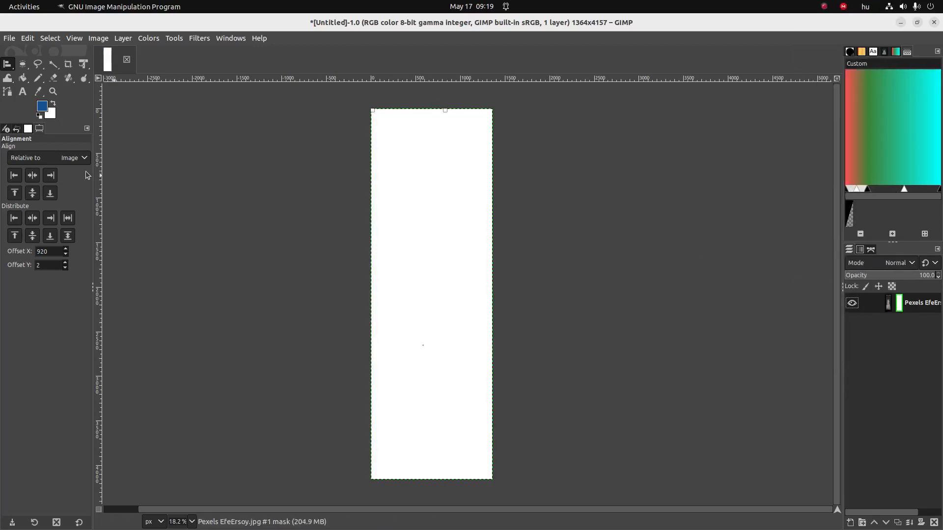
pyautogui.click(42, 108)
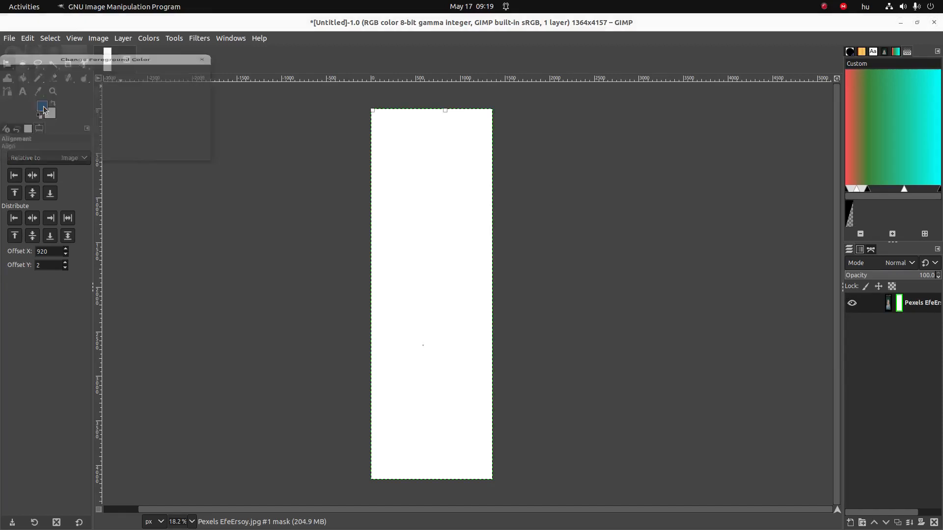
pyautogui.moveTo(42, 132); pyautogui.dragTo(1, 158)
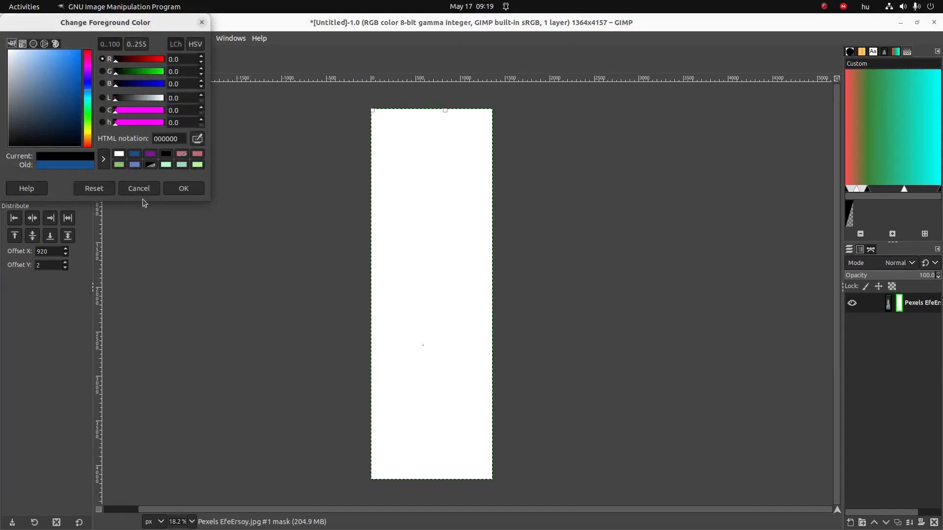
pyautogui.click(185, 188)
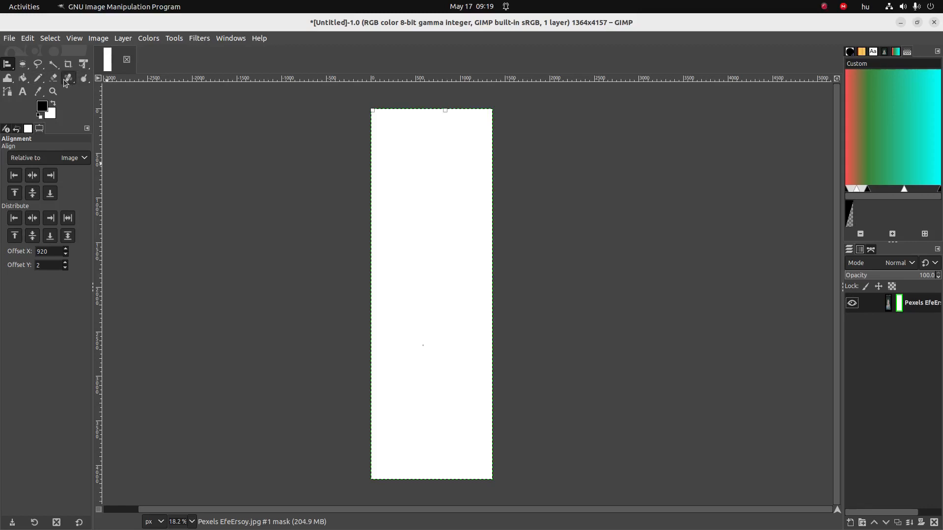
# Step: Paint a solid black blob on the mask over the upper head area with the Paintbrush
pyautogui.rightClick(40, 78)
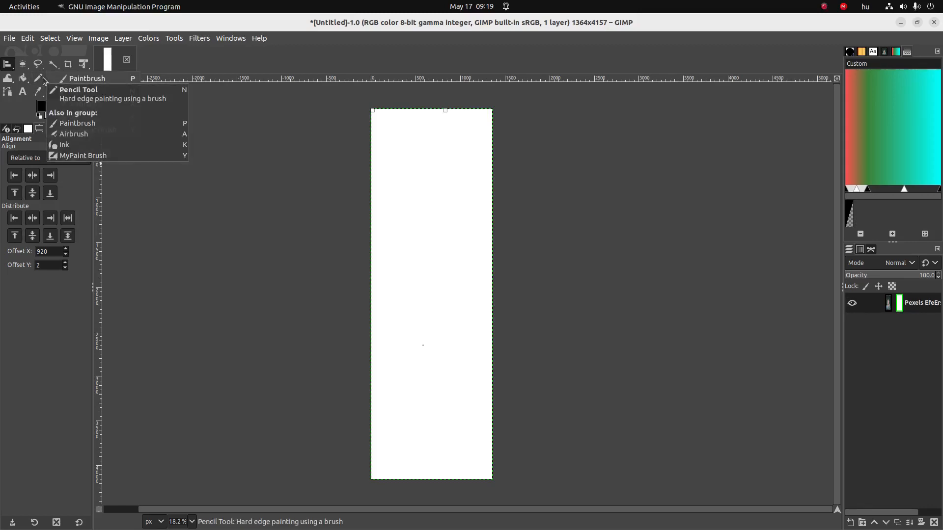
pyautogui.click(70, 80)
pyautogui.moveTo(448, 269)
pyautogui.mouseDown()
pyautogui.moveTo(431, 256)
pyautogui.moveTo(426, 270)
pyautogui.moveTo(429, 263)
pyautogui.mouseUp()
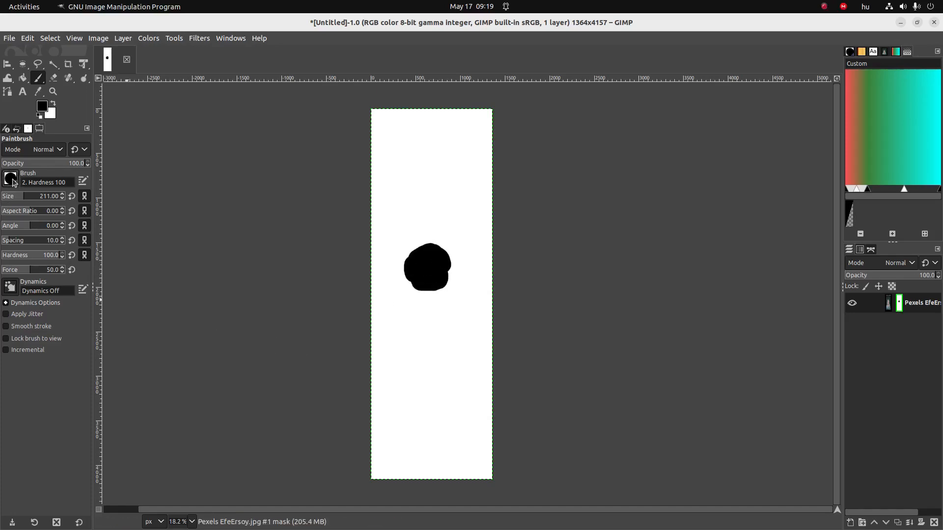
# Step: Switch the Paintbrush to the 2. Hardness 050 brush at size 218 and paint a larger soft-edged black area over the blob
pyautogui.click(10, 179)
pyautogui.click(22, 210)
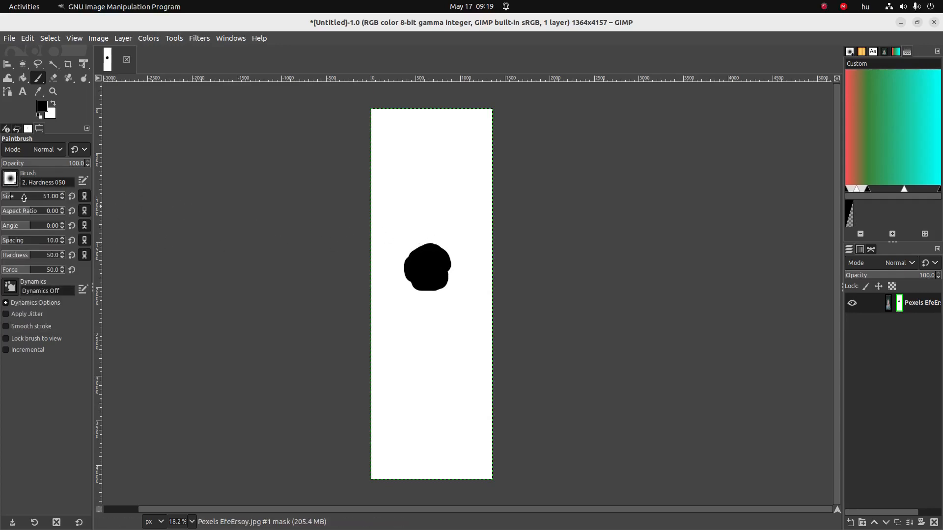
pyautogui.click(23, 197)
pyautogui.moveTo(420, 252)
pyautogui.mouseDown()
pyautogui.moveTo(408, 271)
pyautogui.moveTo(416, 286)
pyautogui.moveTo(403, 277)
pyautogui.moveTo(438, 293)
pyautogui.moveTo(451, 284)
pyautogui.moveTo(444, 253)
pyautogui.moveTo(420, 247)
pyautogui.moveTo(430, 239)
pyautogui.moveTo(444, 241)
pyautogui.moveTo(434, 278)
pyautogui.mouseUp()
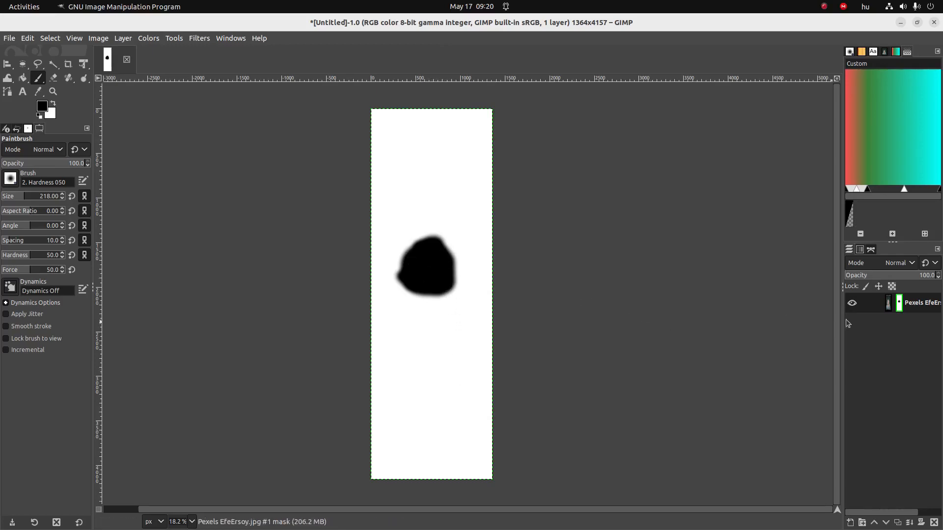
# Step: Stop displaying the layer mask and paint black over the rest of the woman's face to hide it
pyautogui.rightClick(878, 304)
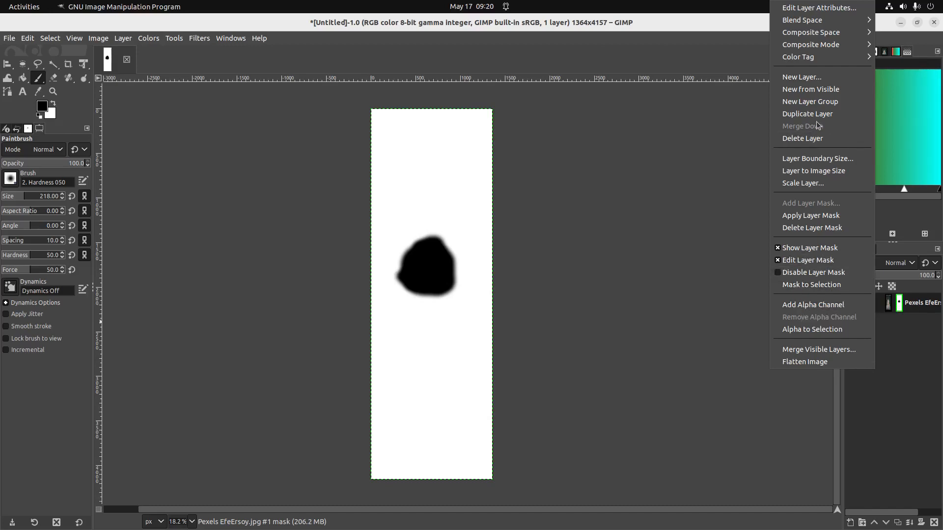
pyautogui.click(808, 249)
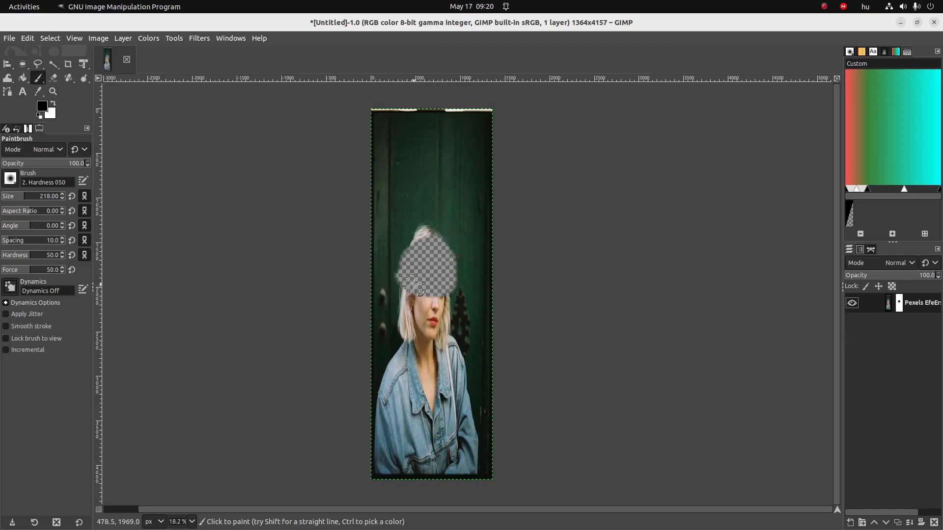
pyautogui.moveTo(413, 287)
pyautogui.mouseDown()
pyautogui.moveTo(424, 321)
pyautogui.moveTo(415, 294)
pyautogui.moveTo(414, 315)
pyautogui.moveTo(432, 329)
pyautogui.moveTo(442, 297)
pyautogui.moveTo(426, 310)
pyautogui.moveTo(427, 286)
pyautogui.moveTo(432, 333)
pyautogui.moveTo(422, 333)
pyautogui.moveTo(409, 286)
pyautogui.moveTo(419, 310)
pyautogui.moveTo(436, 309)
pyautogui.moveTo(452, 288)
pyautogui.moveTo(444, 322)
pyautogui.moveTo(424, 329)
pyautogui.moveTo(403, 279)
pyautogui.moveTo(405, 321)
pyautogui.moveTo(416, 335)
pyautogui.moveTo(453, 315)
pyautogui.mouseUp()
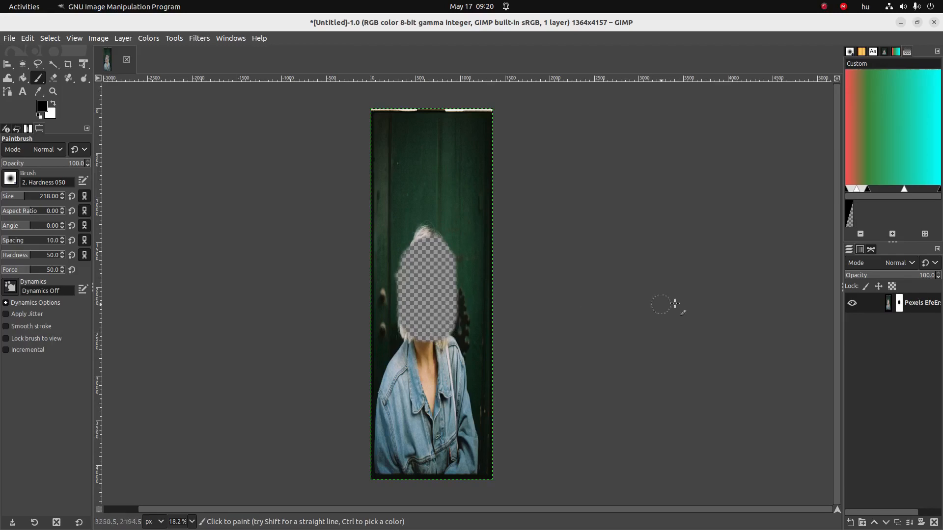
# Step: Display the layer mask, invert its colours, and return to the normal view of the masked portrait
pyautogui.rightClick(928, 308)
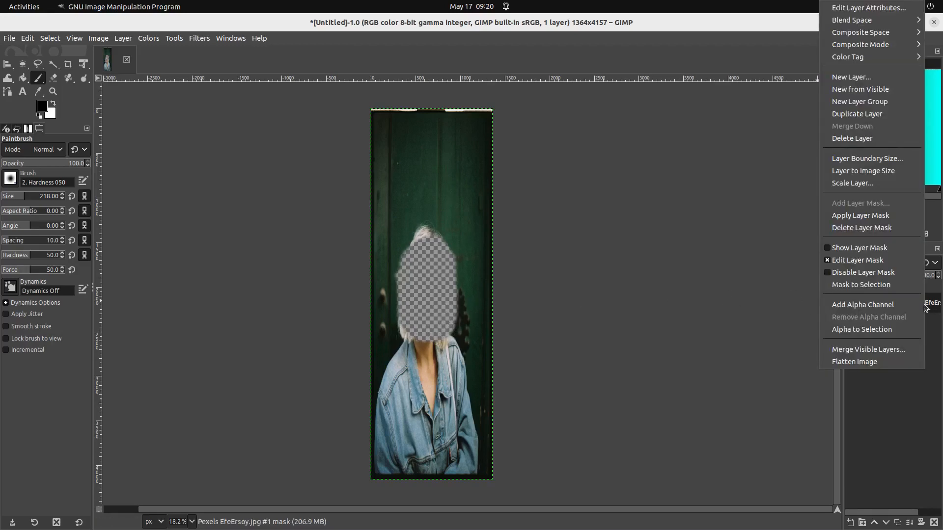
pyautogui.click(886, 250)
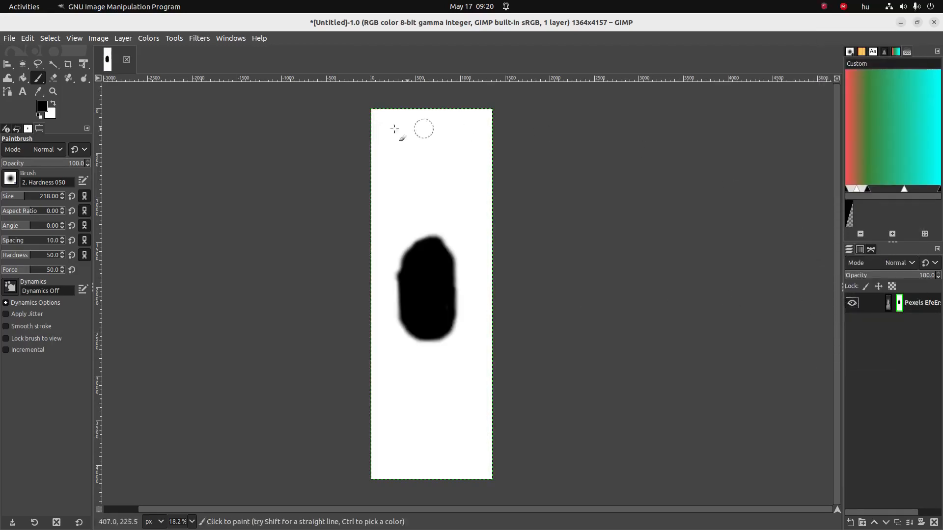
pyautogui.click(125, 38)
pyautogui.moveTo(96, 40)
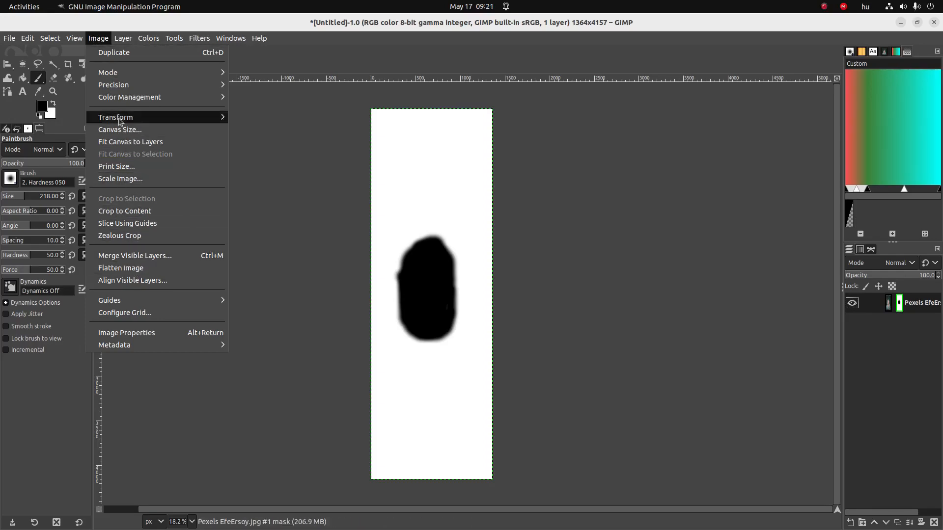
pyautogui.moveTo(149, 33)
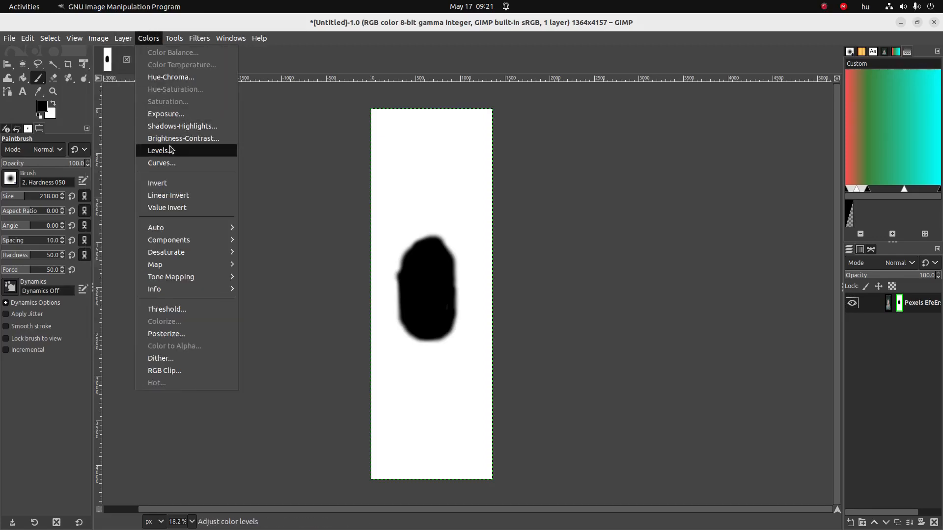
pyautogui.click(169, 183)
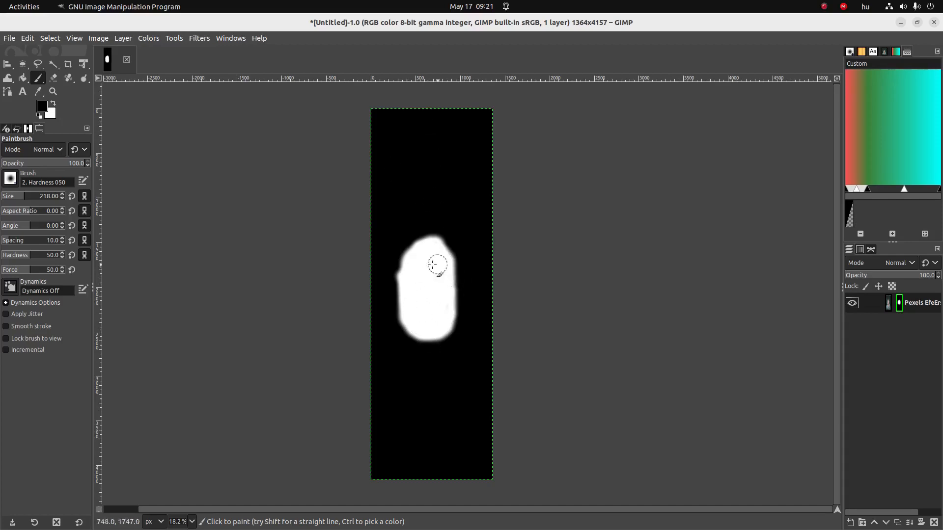
pyautogui.rightClick(916, 308)
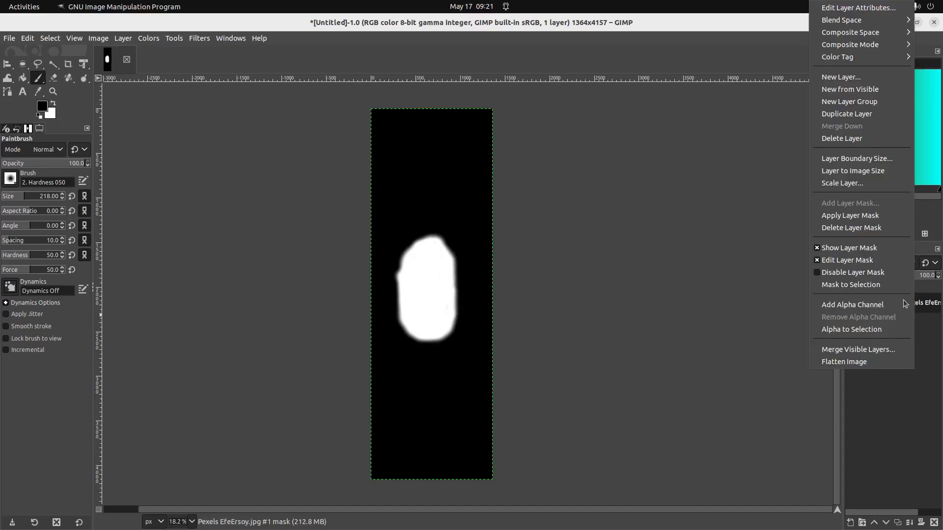
pyautogui.click(855, 248)
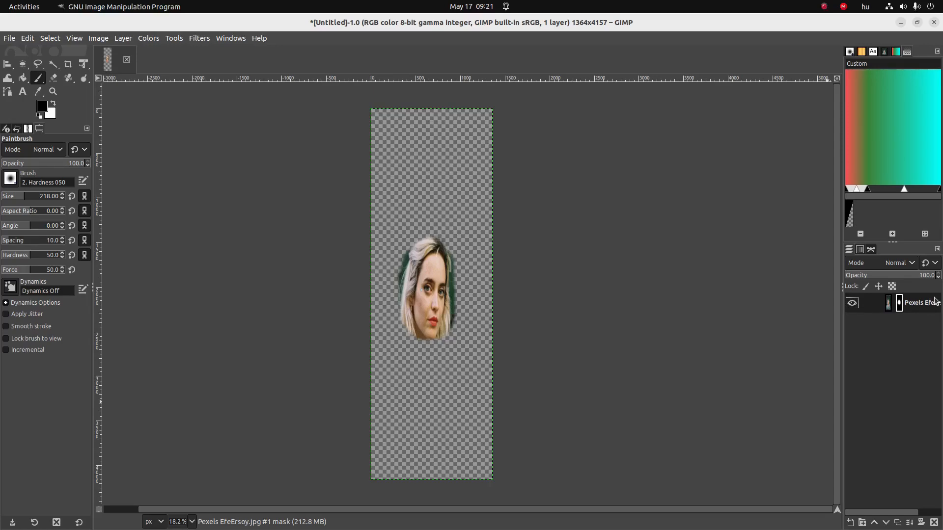
# Step: Add a new transparent layer above the portrait and rename it Background
pyautogui.click(850, 524)
pyautogui.click(900, 518)
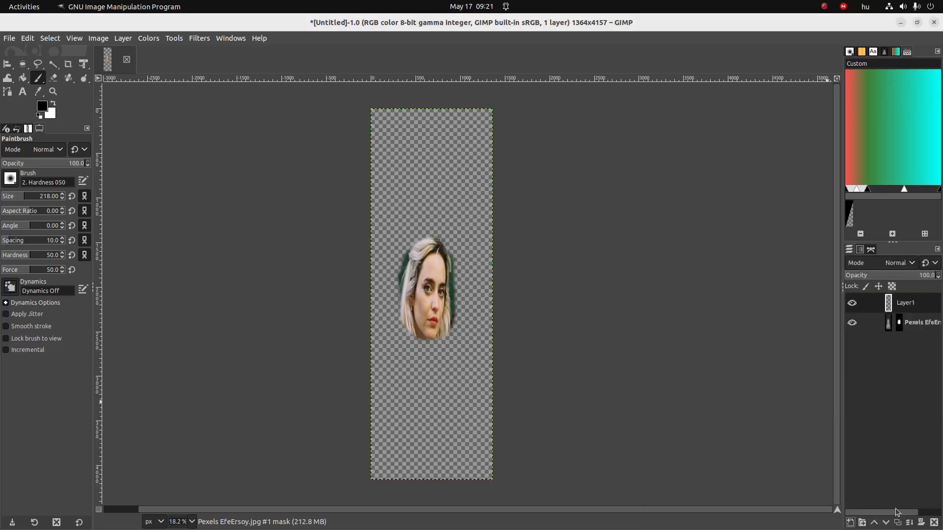
pyautogui.doubleClick(896, 303)
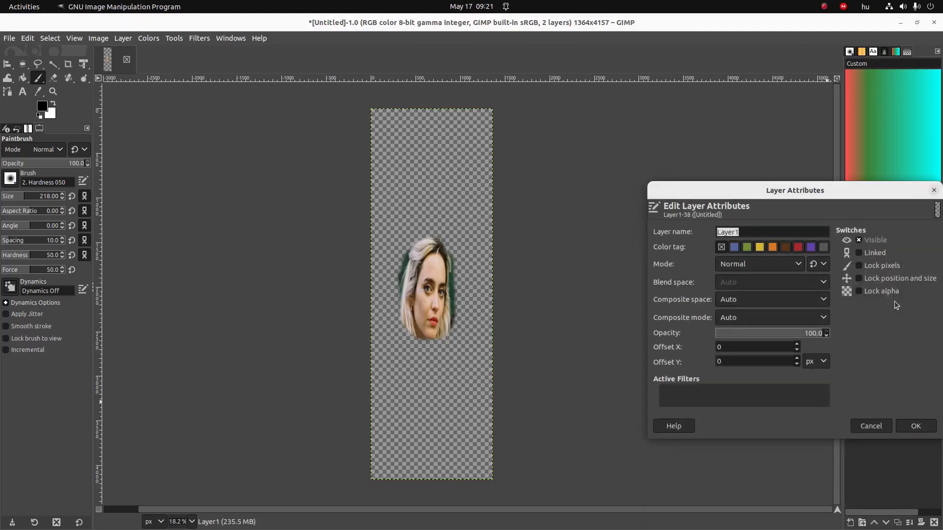
pyautogui.write('Background')
pyautogui.press('Return')
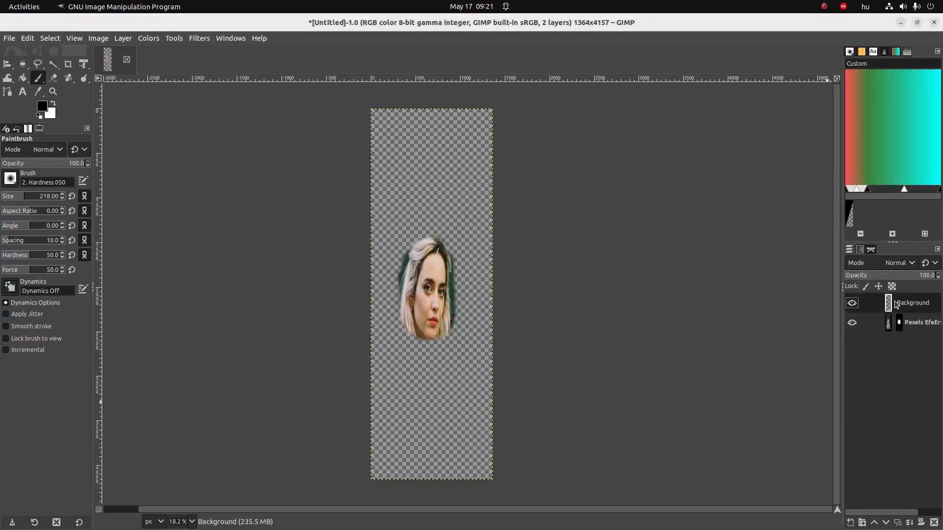
# Step: Switch to Chrome and search Google for "flower pictures" in a new tab
pyautogui.hotkey('alt', 'Tab')
pyautogui.hotkey('alt', 'Tab')
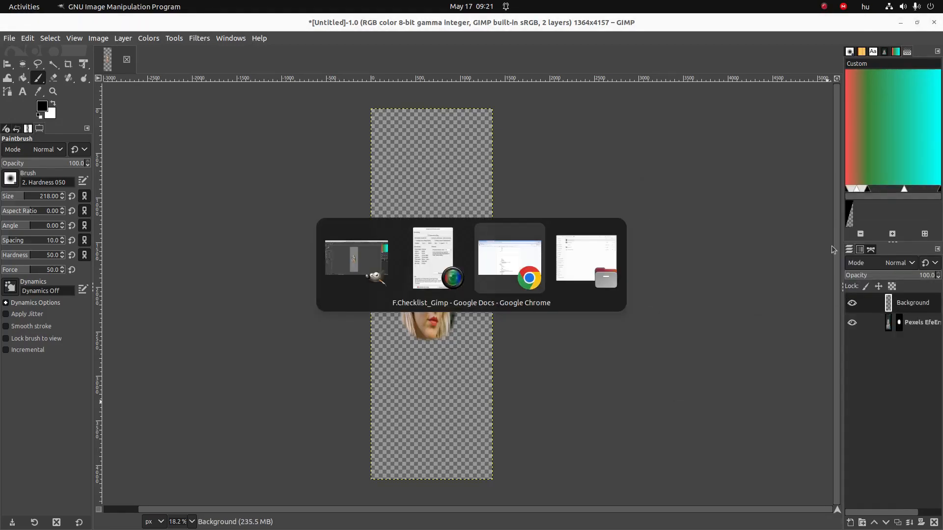
pyautogui.click(249, 22)
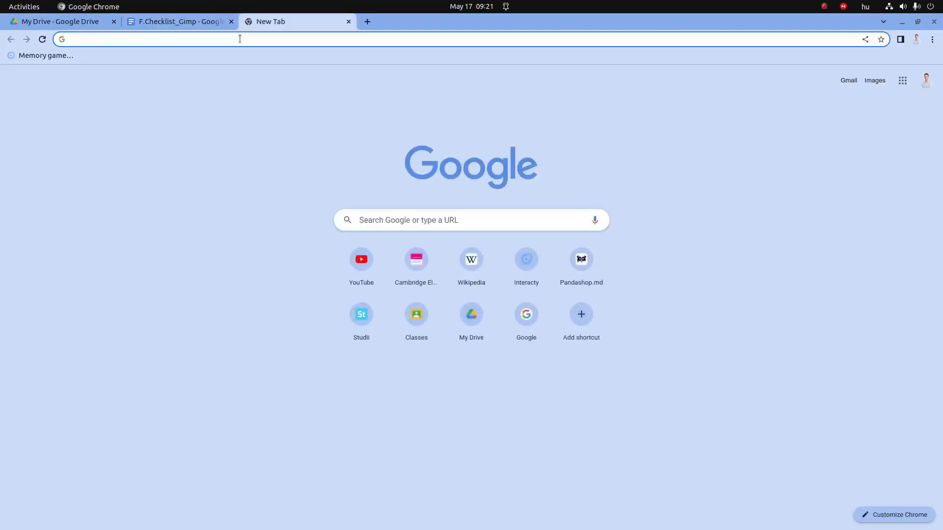
pyautogui.write('flowe')
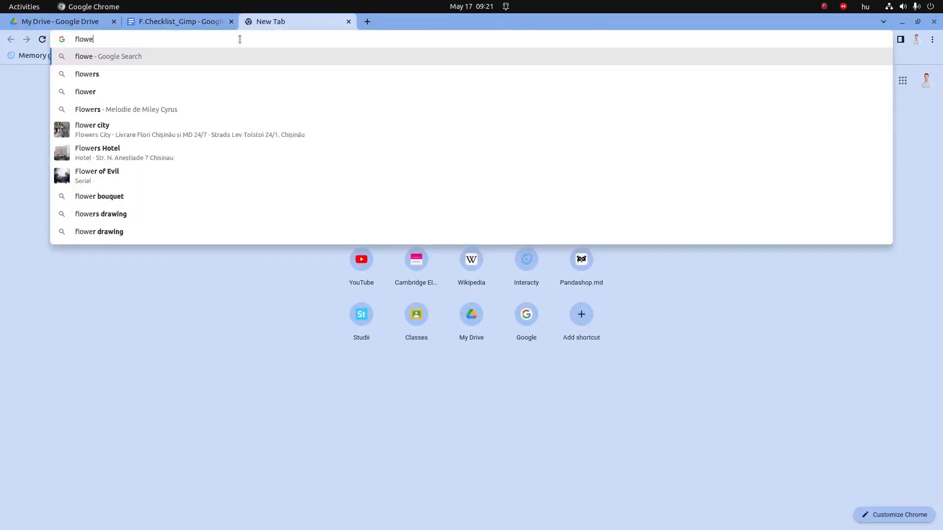
pyautogui.write('r pictures')
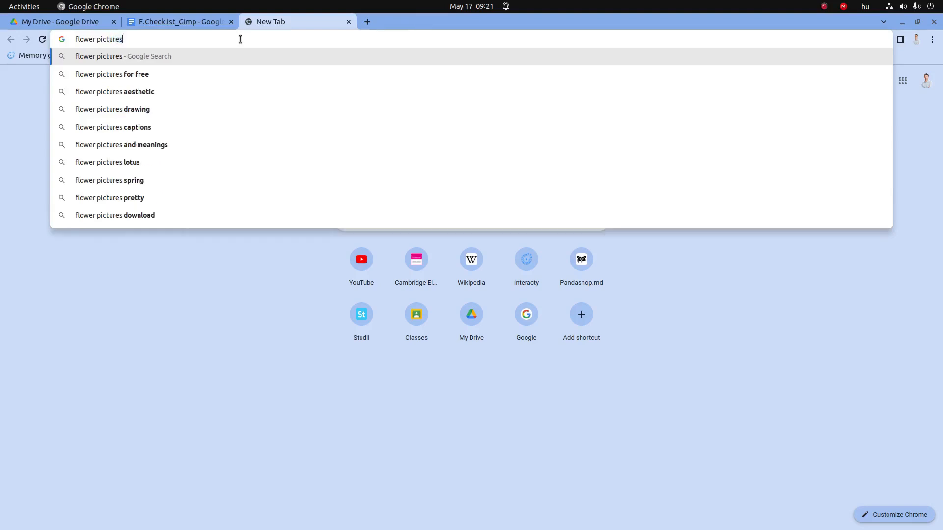
pyautogui.press('Return')
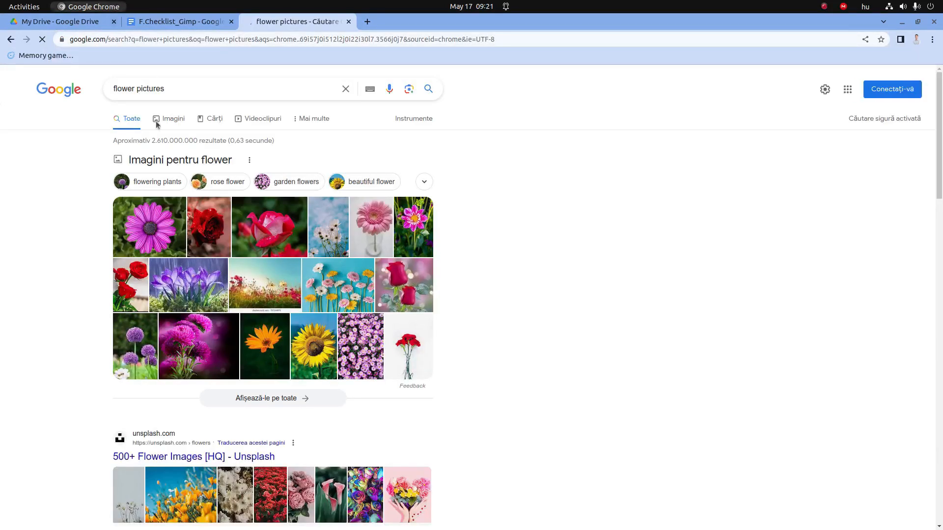
pyautogui.click(272, 295)
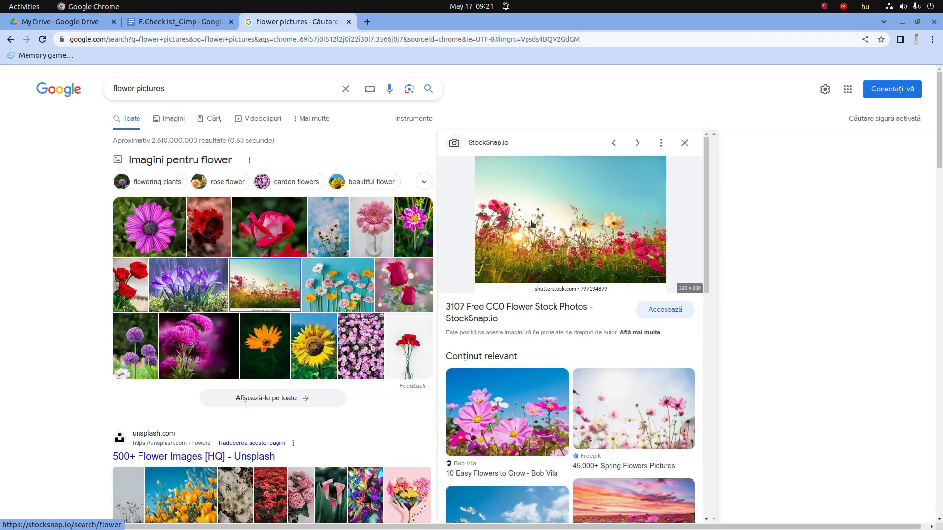
pyautogui.rightClick(532, 224)
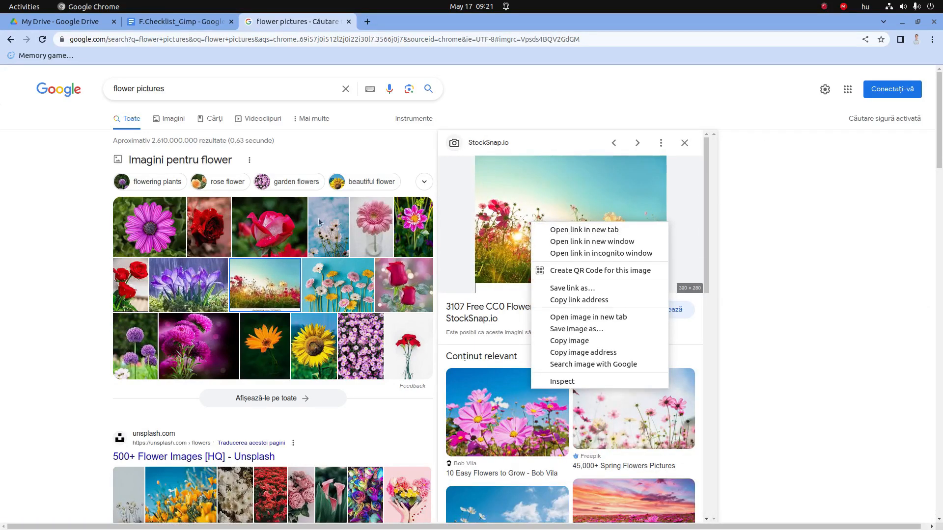
pyautogui.click(220, 88)
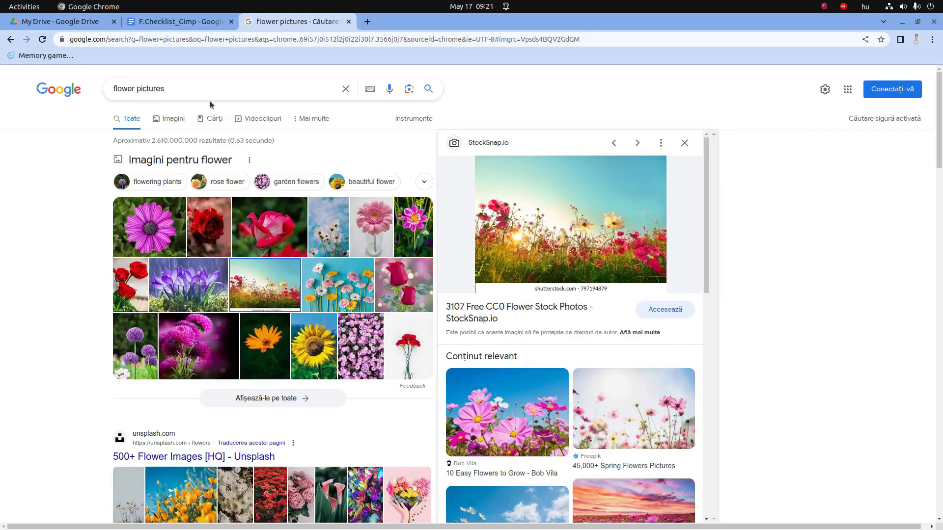
# Step: Refine the search to "flower pictures public domain" and open the preview of the yellow lily image
pyautogui.click(212, 92)
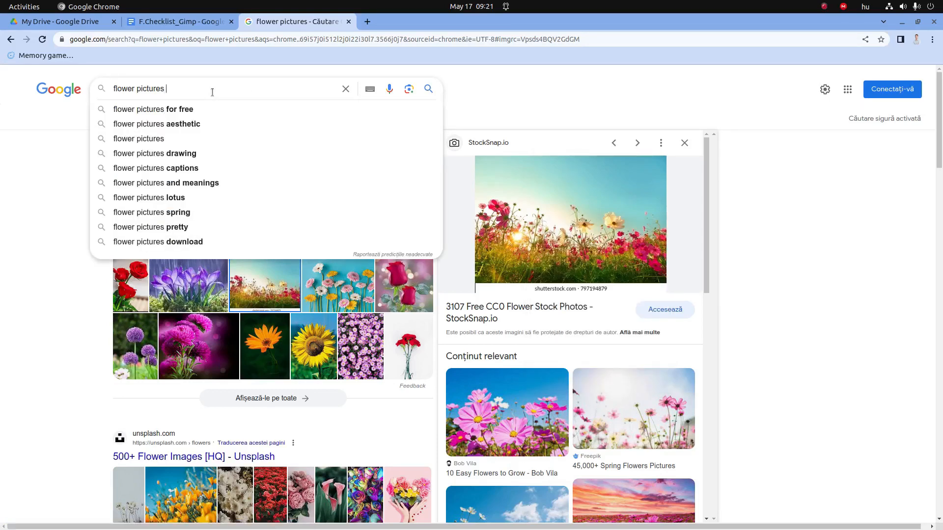
pyautogui.write('pun')
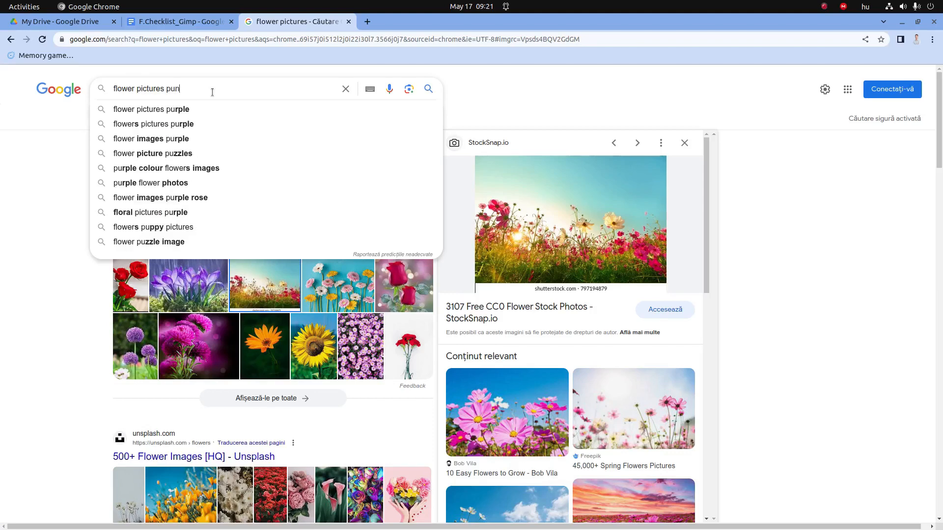
pyautogui.press('BackSpace')
pyautogui.write('blic')
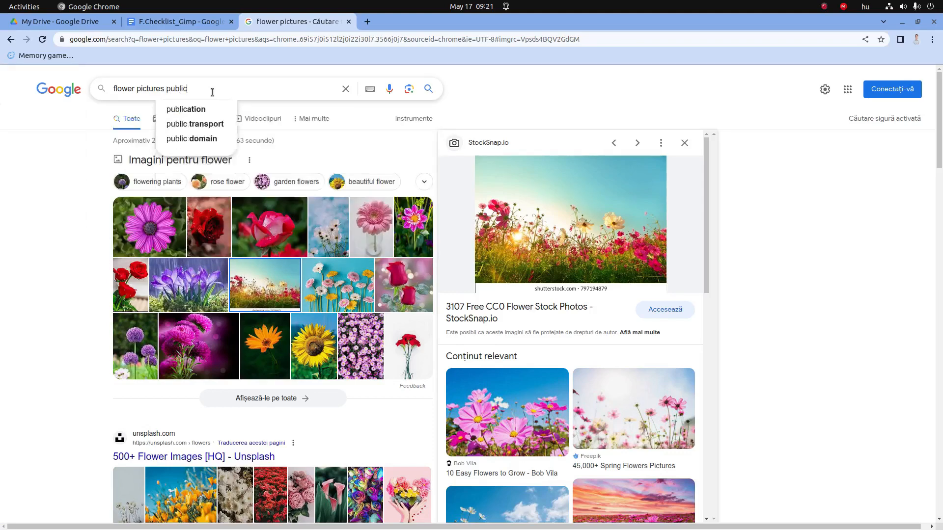
pyautogui.write(' domain')
pyautogui.press('Return')
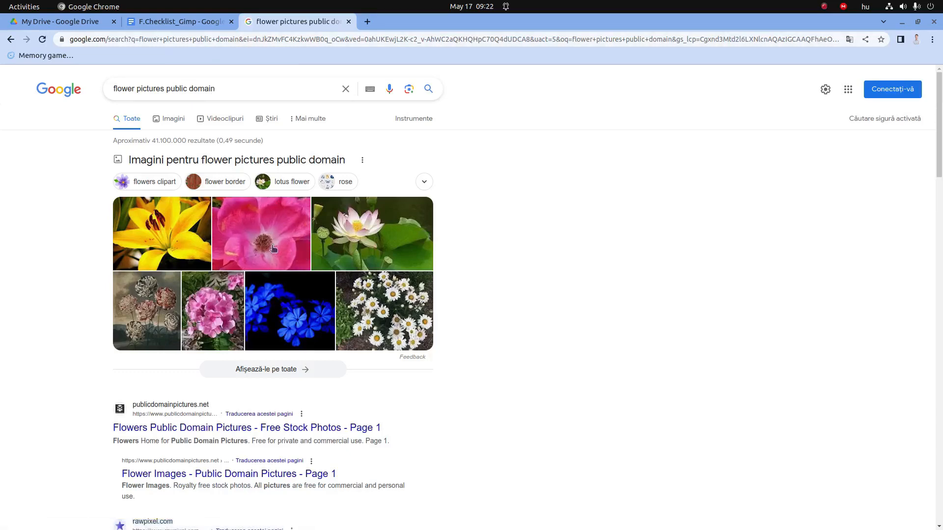
pyautogui.click(159, 244)
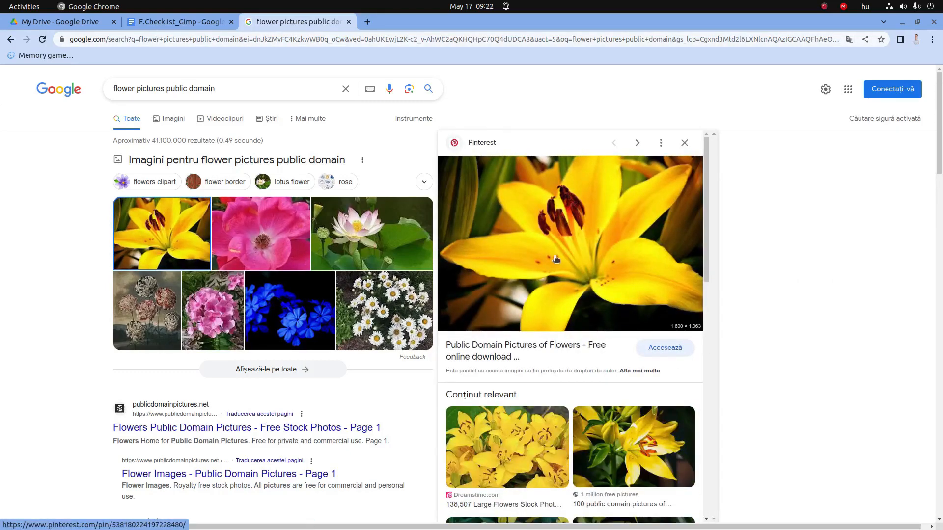
# Step: Save the yellow lily image under its default file name in the subfolder of the Desktop's temp folder
pyautogui.rightClick(555, 258)
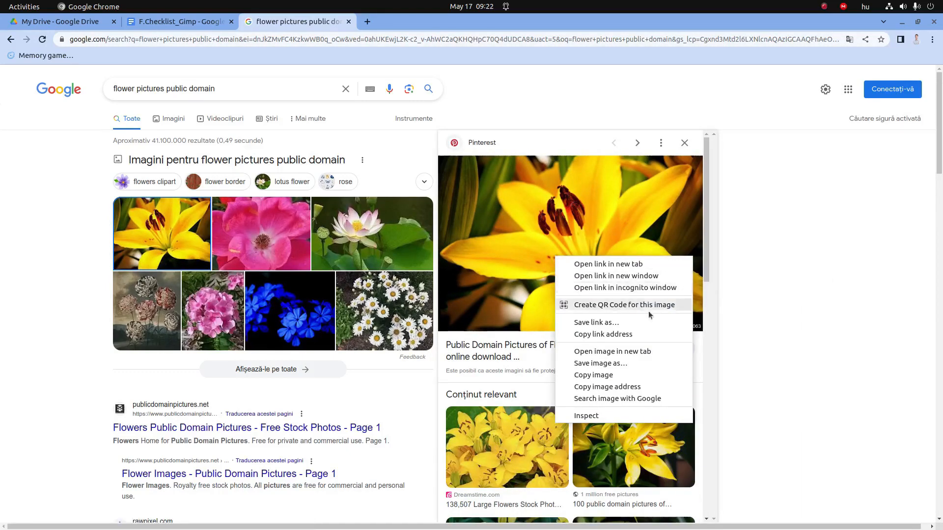
pyautogui.click(612, 363)
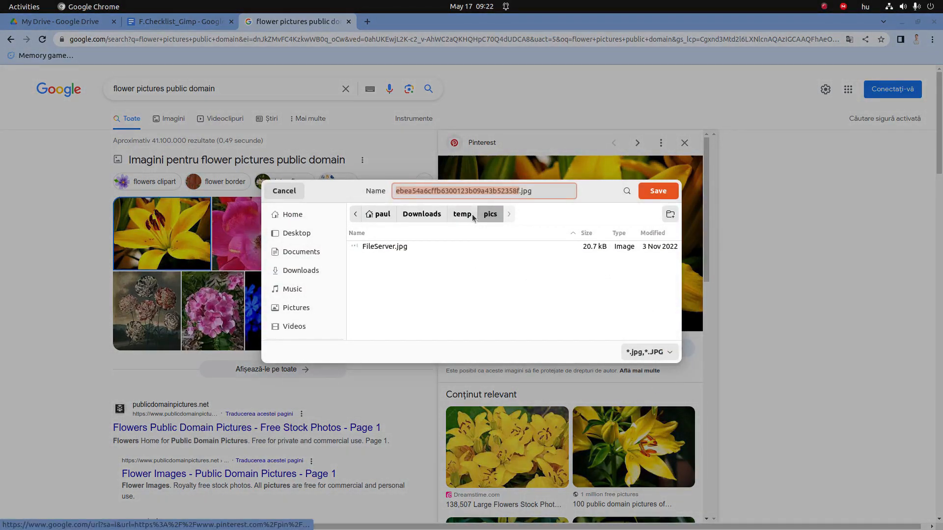
pyautogui.click(470, 214)
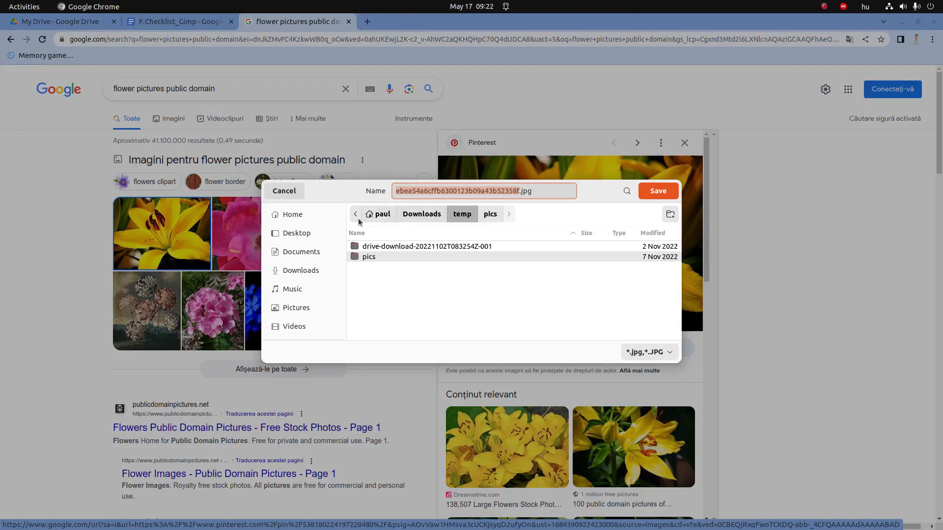
pyautogui.click(296, 235)
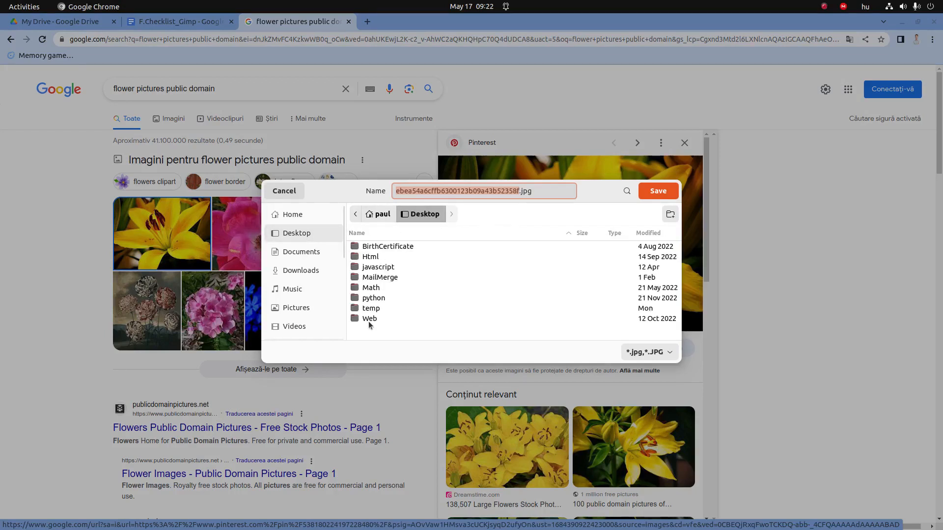
pyautogui.doubleClick(371, 308)
pyautogui.doubleClick(381, 245)
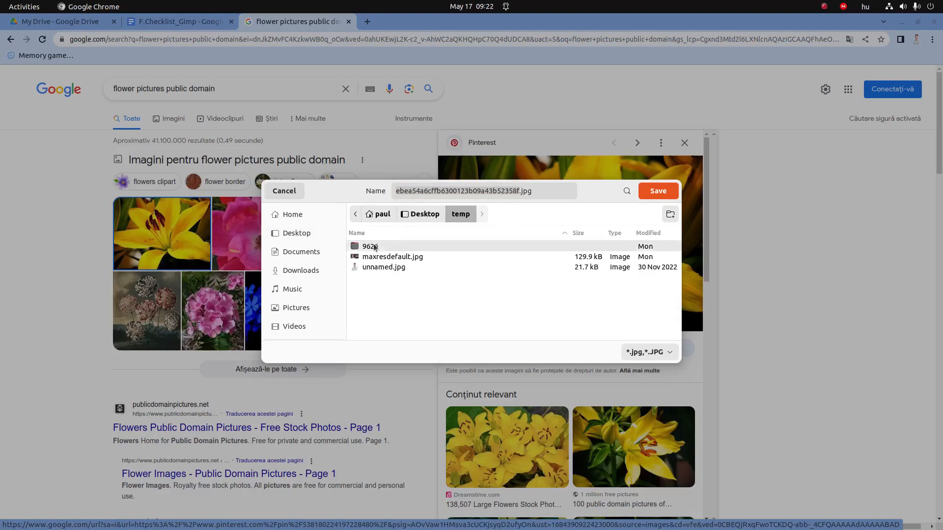
pyautogui.click(658, 191)
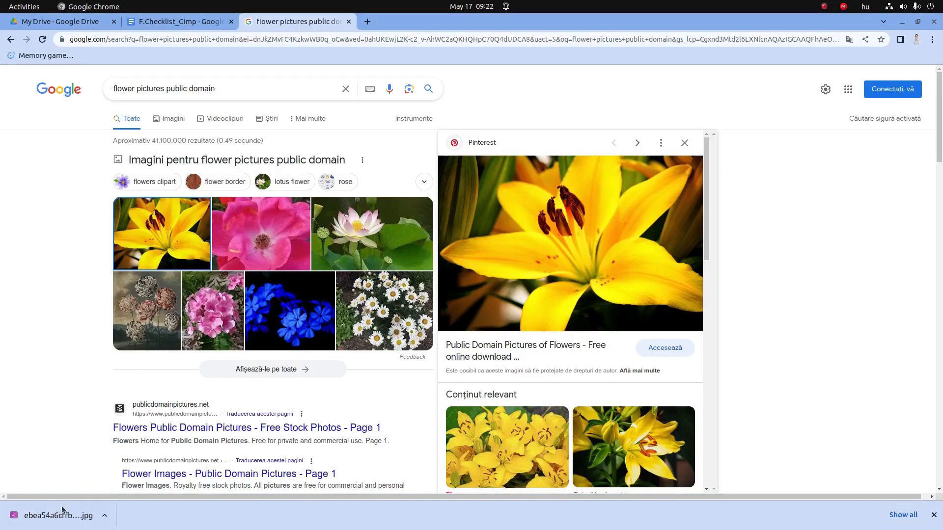
# Step: Bring the downloaded lily image into the open GIMP document as a new layer and switch to GIMP
pyautogui.moveTo(49, 515)
pyautogui.mouseDown()
pyautogui.moveTo(135, 528)
pyautogui.moveTo(54, 500)
pyautogui.mouseUp()
pyautogui.hotkey('alt', 'Tab')
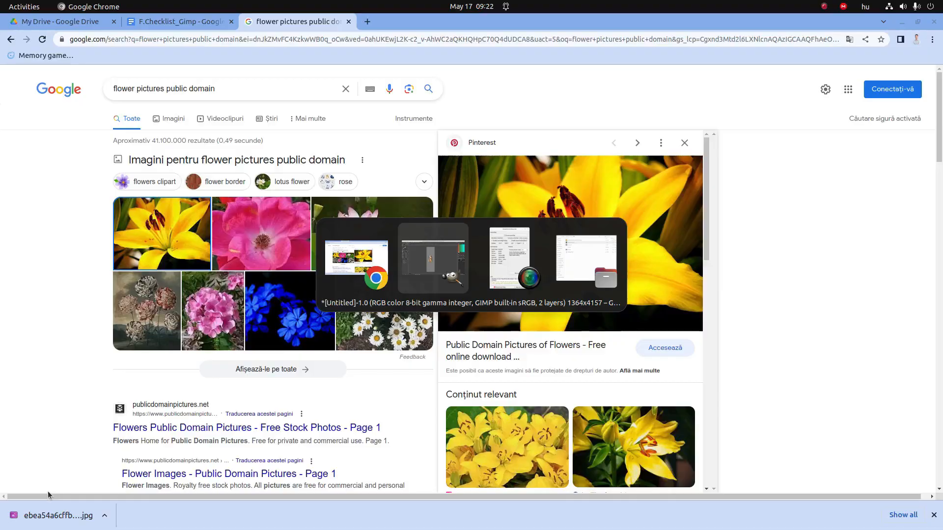
pyautogui.hotkey('alt', 'Tab')
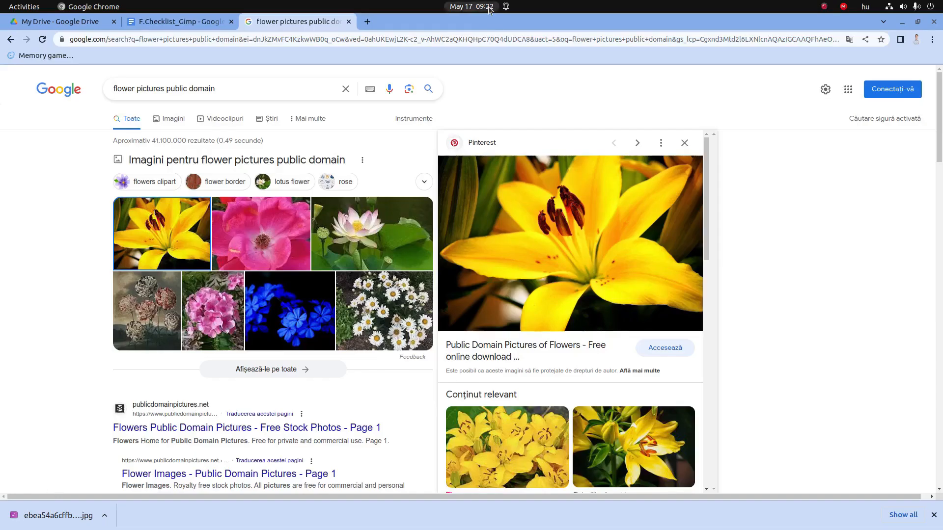
pyautogui.moveTo(483, 18); pyautogui.dragTo(530, 50)
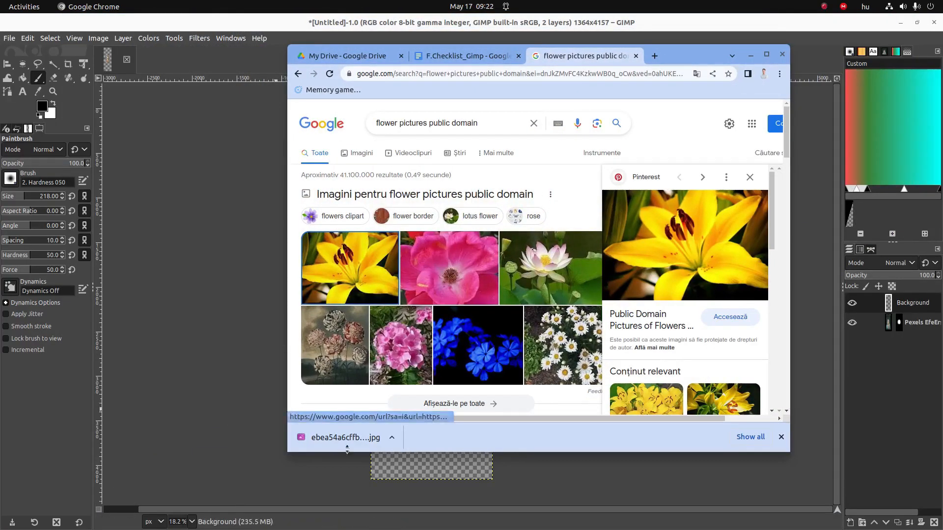
pyautogui.moveTo(344, 437); pyautogui.dragTo(190, 353)
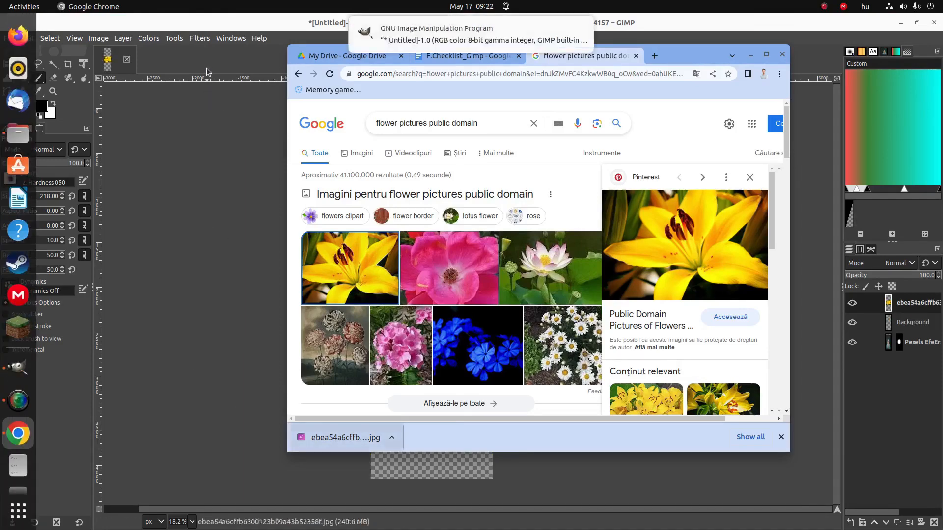
pyautogui.click(244, 19)
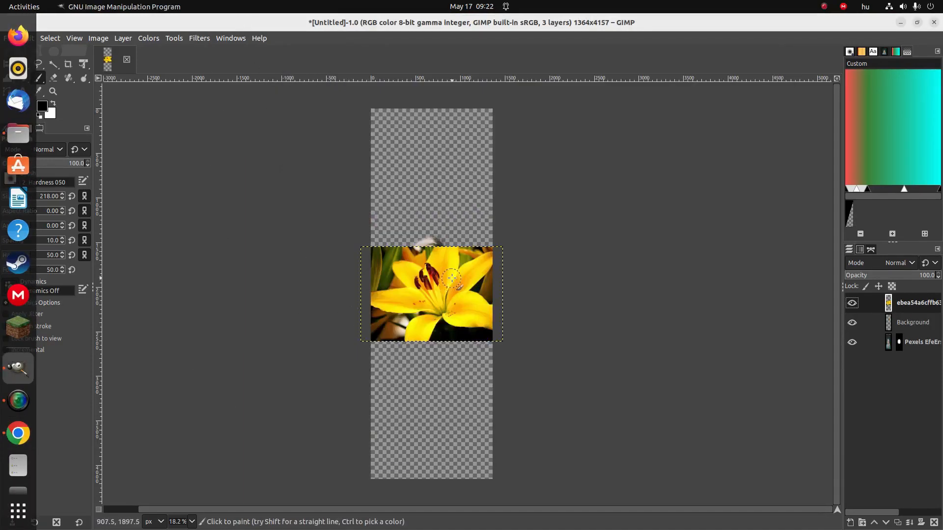
# Step: Move the lily layer below the portrait layer and delete the empty Background layer
pyautogui.moveTo(900, 306); pyautogui.dragTo(892, 345)
pyautogui.click(902, 307)
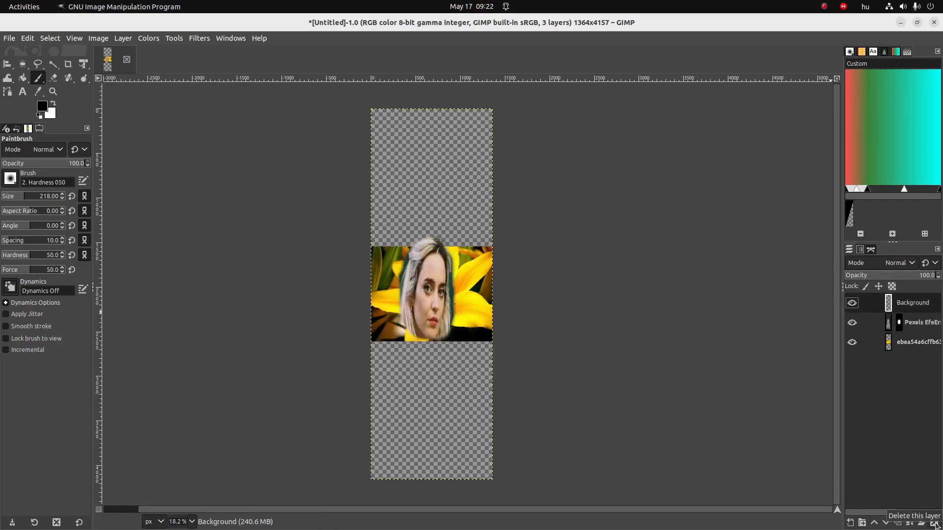
pyautogui.click(935, 523)
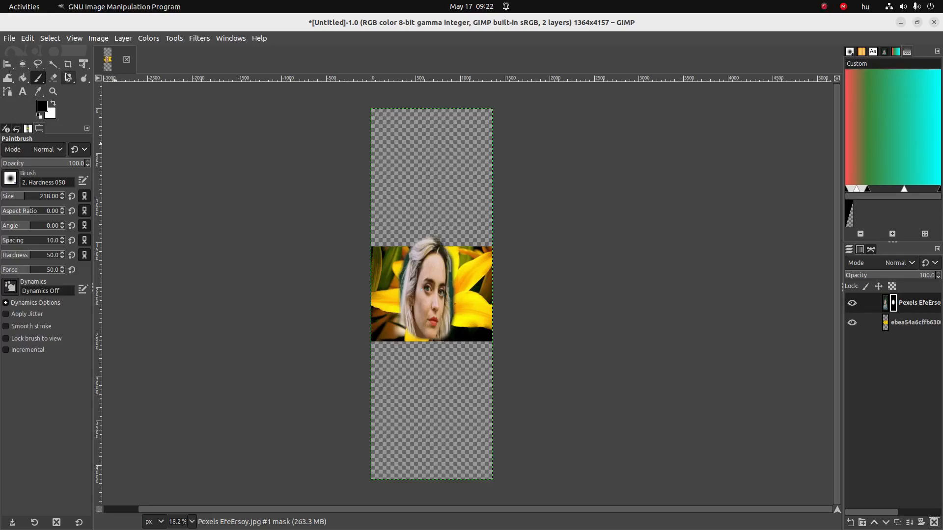
# Step: Try to enlarge, rotate and reposition the lily layer with Unified Transform
pyautogui.click(82, 65)
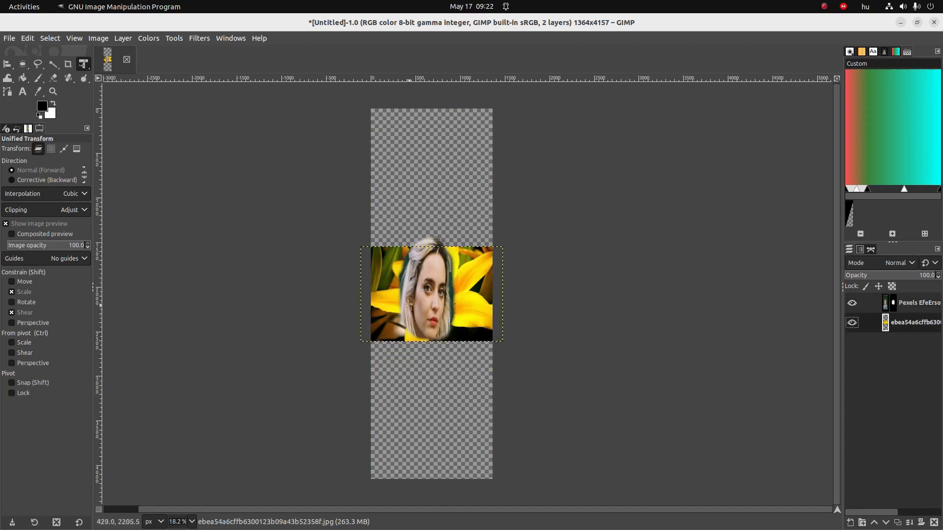
pyautogui.click(374, 293)
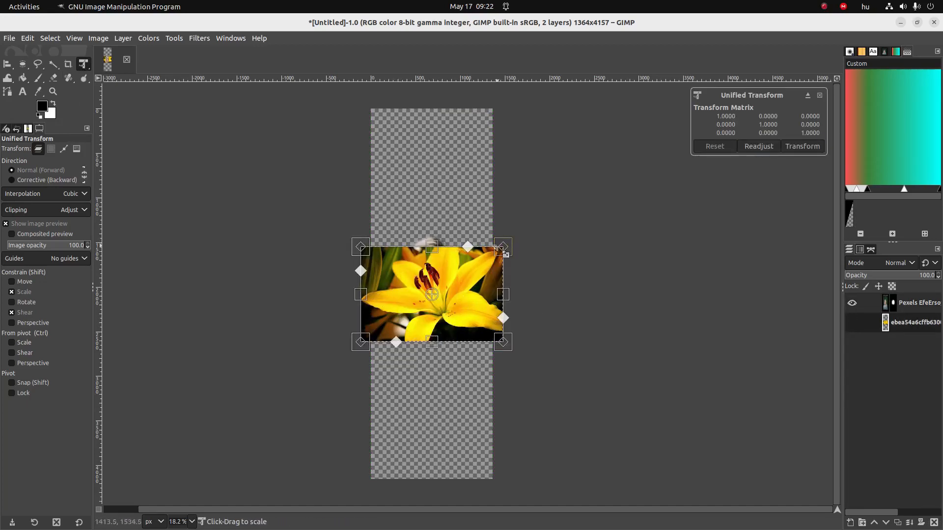
pyautogui.moveTo(506, 244); pyautogui.dragTo(569, 362)
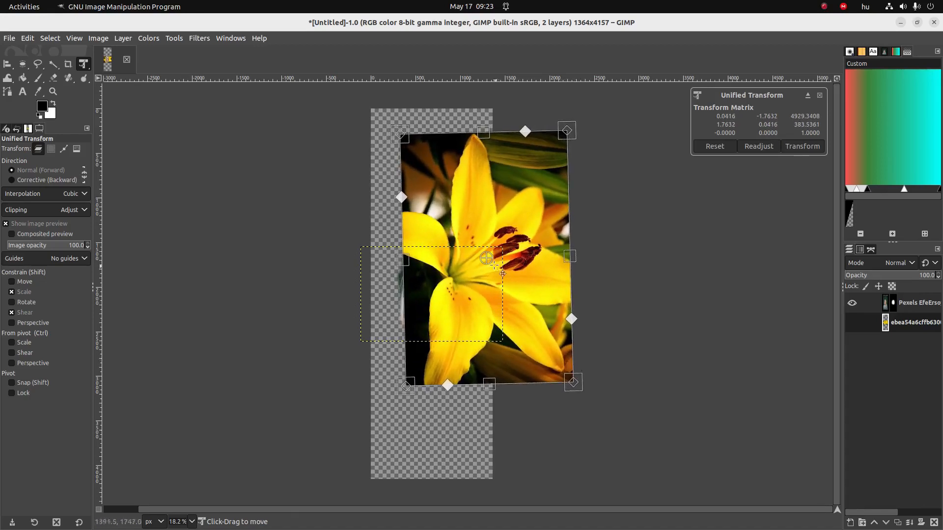
pyautogui.moveTo(486, 258); pyautogui.dragTo(477, 265)
pyautogui.moveTo(550, 274); pyautogui.dragTo(501, 292)
pyautogui.moveTo(539, 417); pyautogui.dragTo(550, 183)
pyautogui.moveTo(434, 290); pyautogui.dragTo(453, 302)
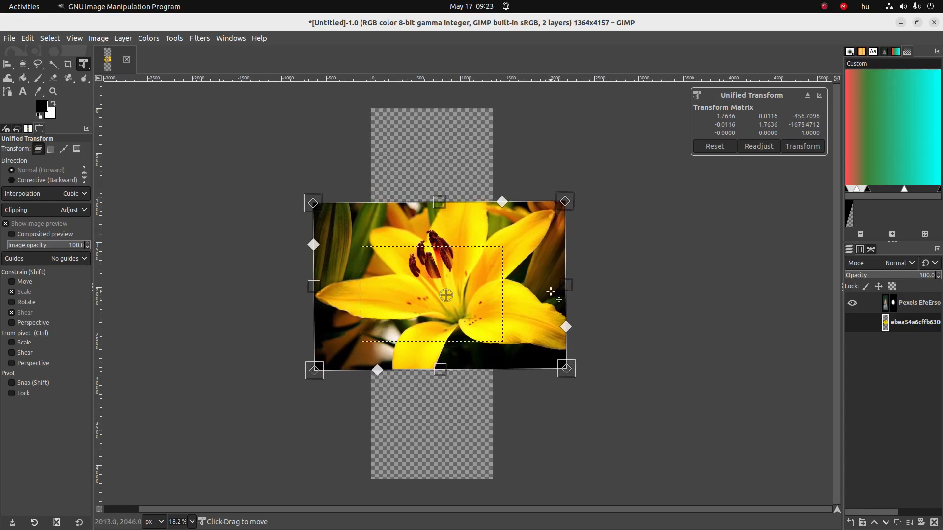
# Step: Try to crop the whole image to its content, and undo the crop along with the lily transform
pyautogui.click(101, 39)
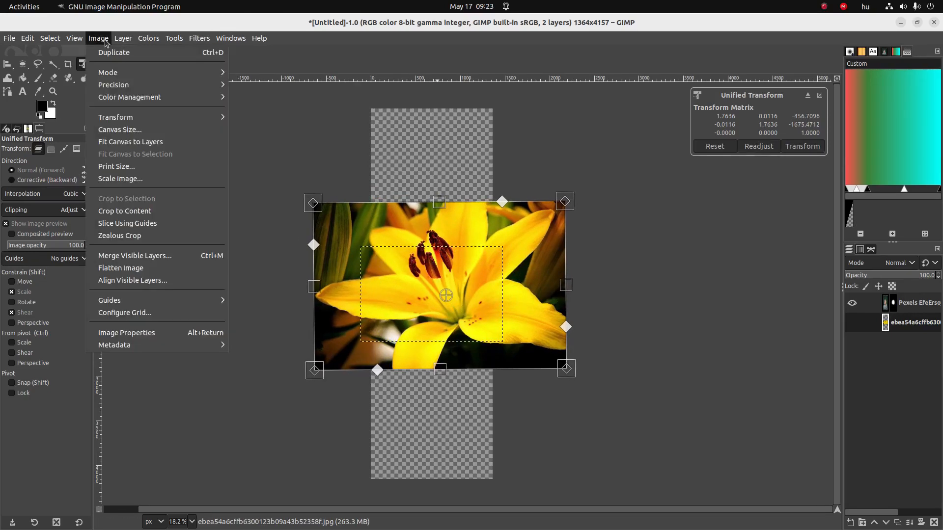
pyautogui.click(123, 212)
pyautogui.hotkey('ctrl', 'z')
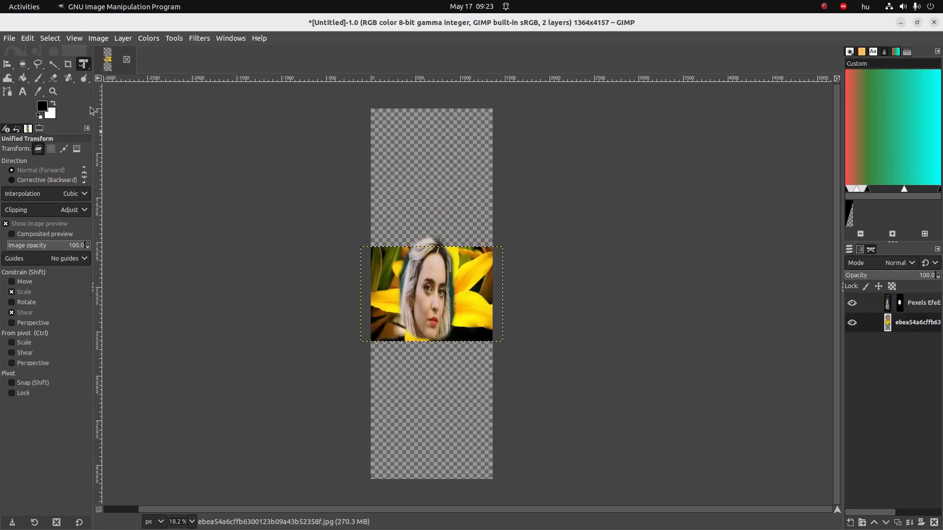
# Step: Fit the canvas to the layers so it covers the lily layer's full width
pyautogui.click(97, 38)
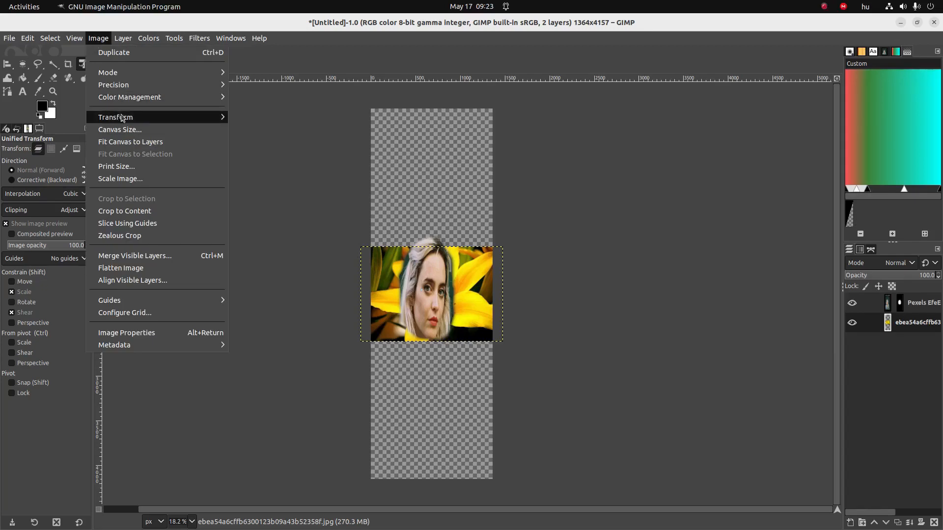
pyautogui.click(122, 144)
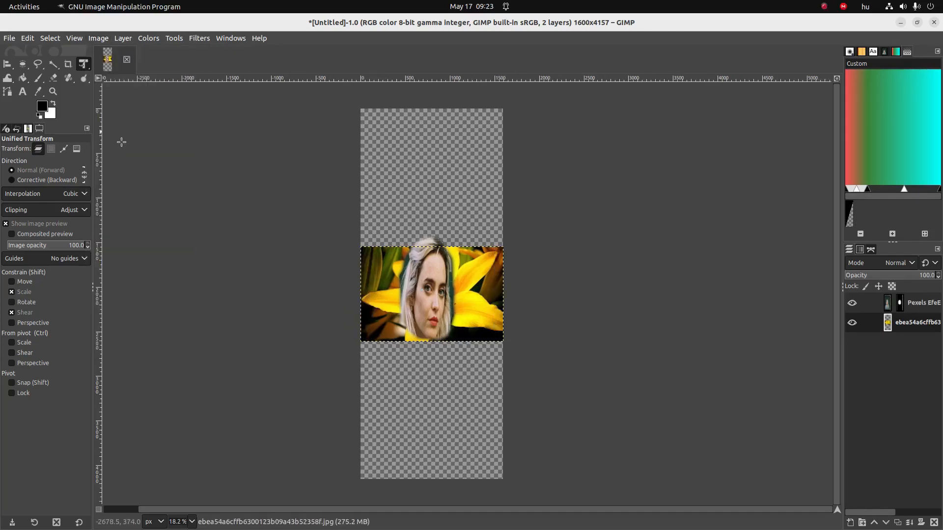
# Step: Try to crop the portrait layer to its content while its layer mask is still attached
pyautogui.click(917, 311)
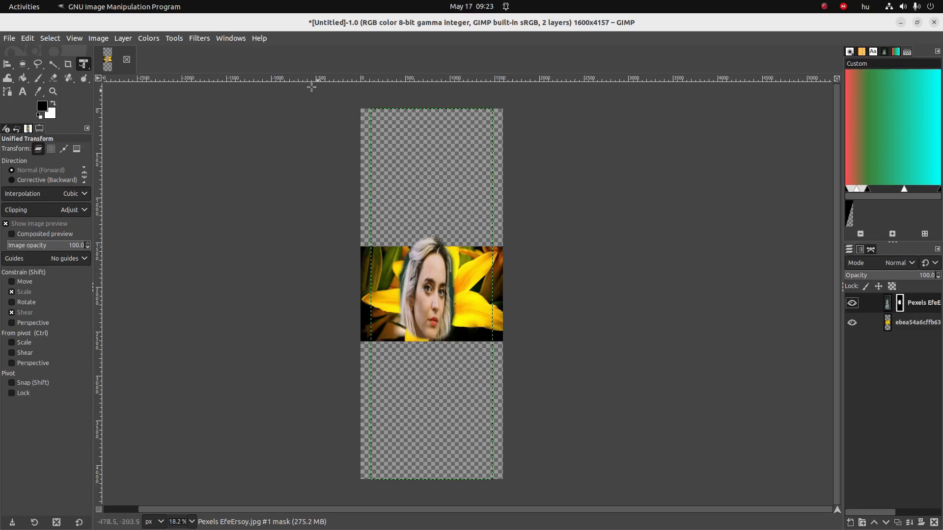
pyautogui.click(115, 40)
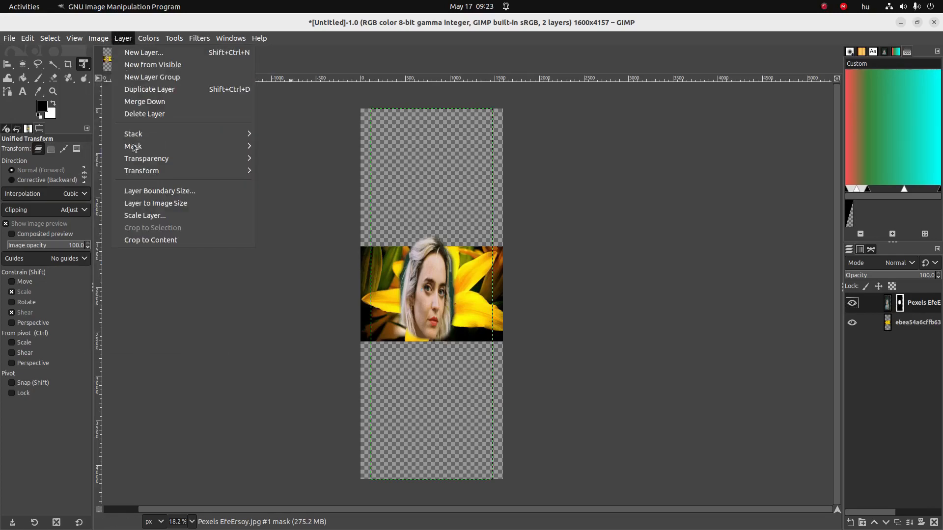
pyautogui.click(151, 239)
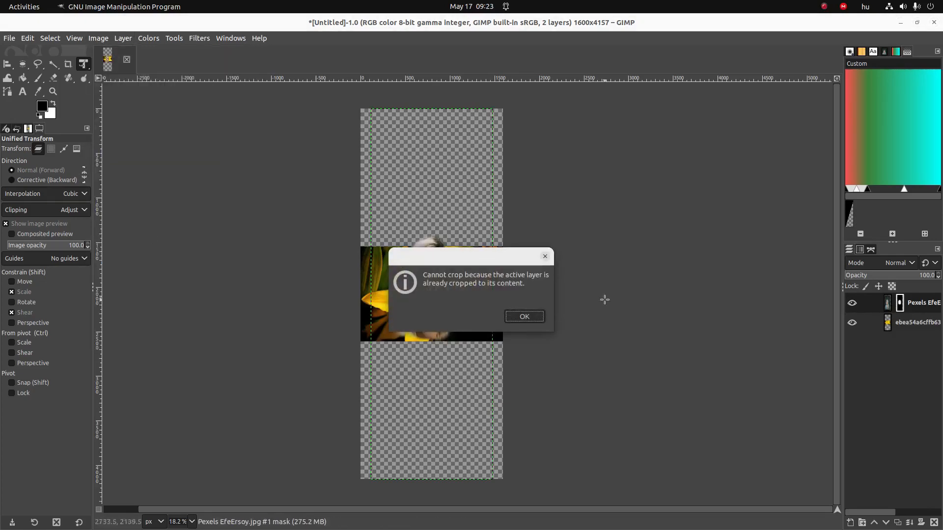
pyautogui.click(525, 318)
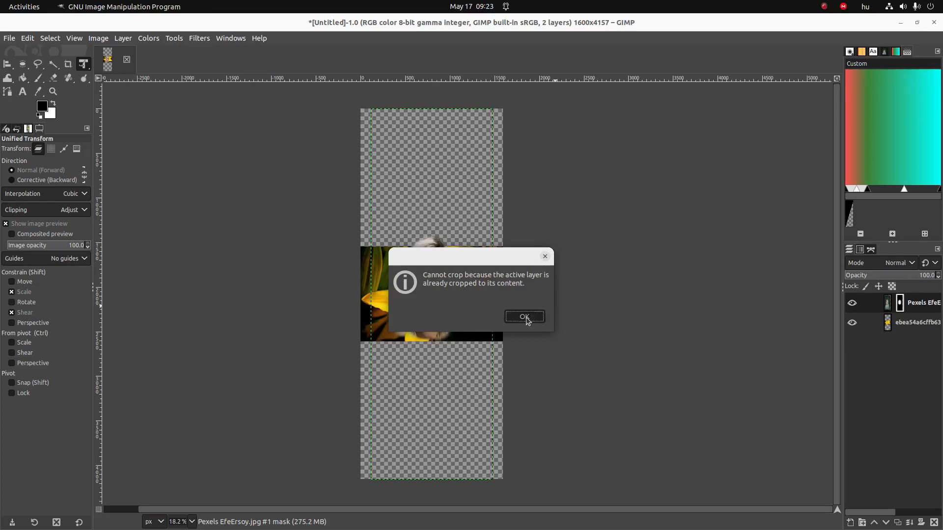
# Step: Apply the portrait's layer mask and crop that layer to its content
pyautogui.rightClick(904, 306)
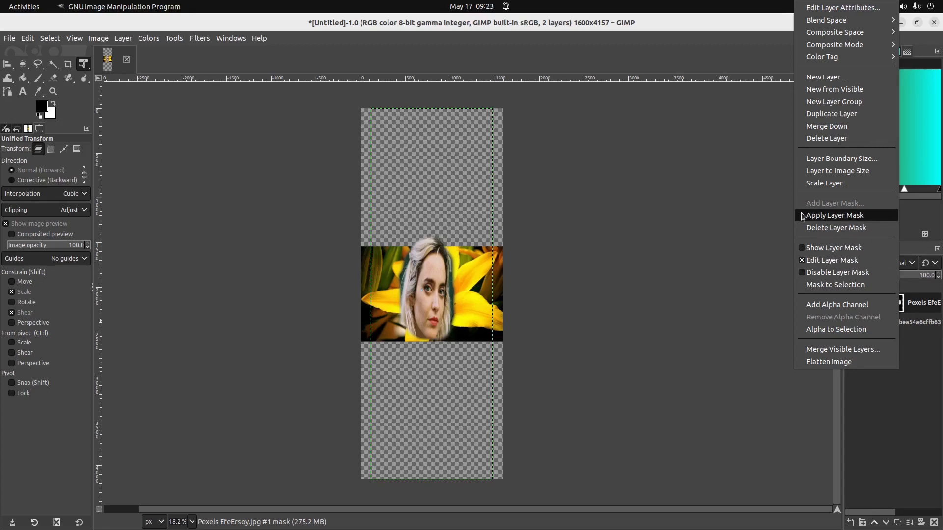
pyautogui.click(834, 216)
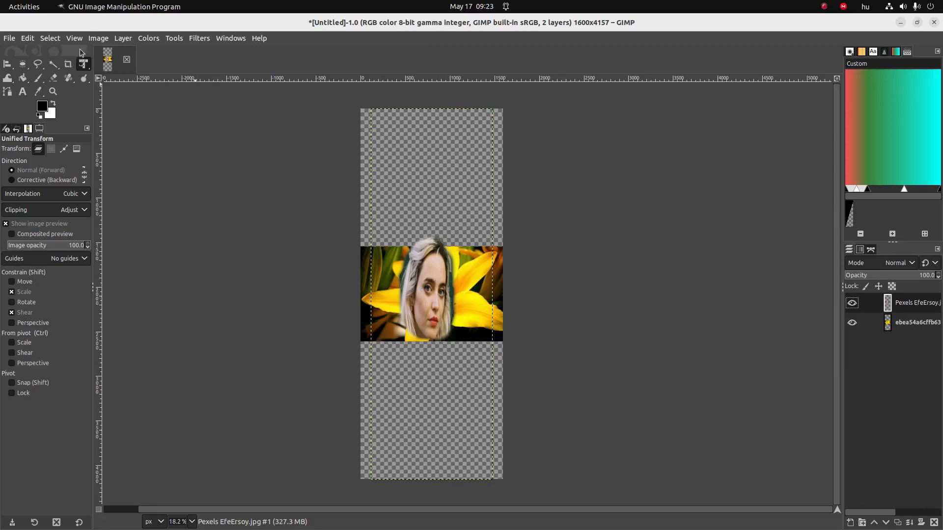
pyautogui.click(138, 39)
pyautogui.moveTo(132, 39)
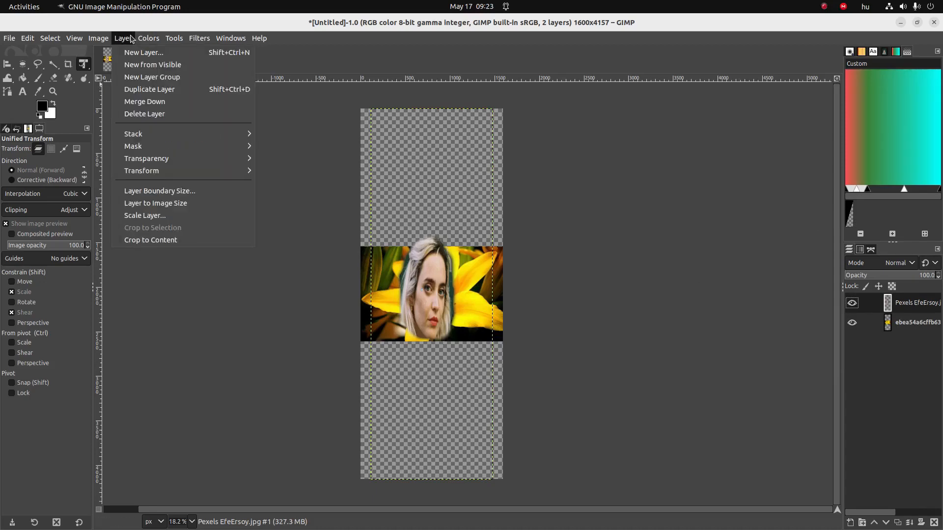
pyautogui.click(153, 239)
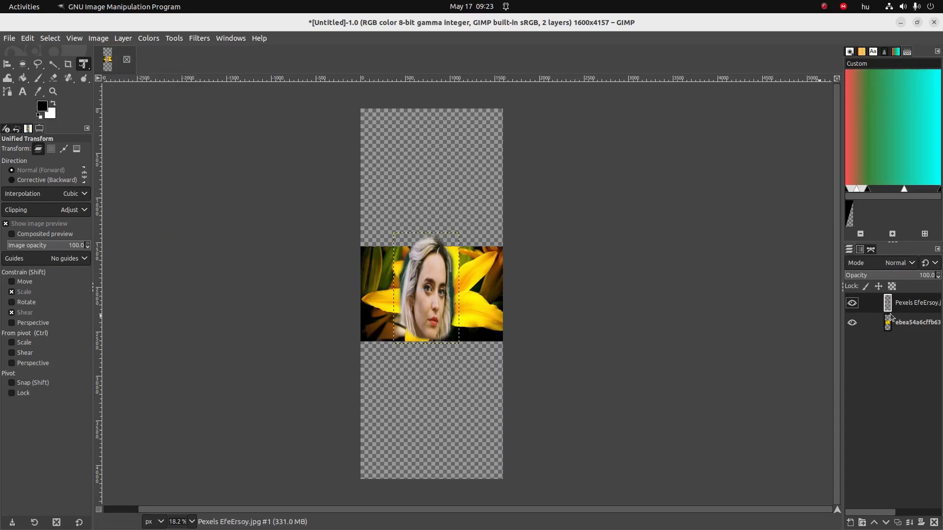
# Step: Scale the lily layer proportionally to 1983 × 1317 px so it extends above and below the face
pyautogui.click(899, 326)
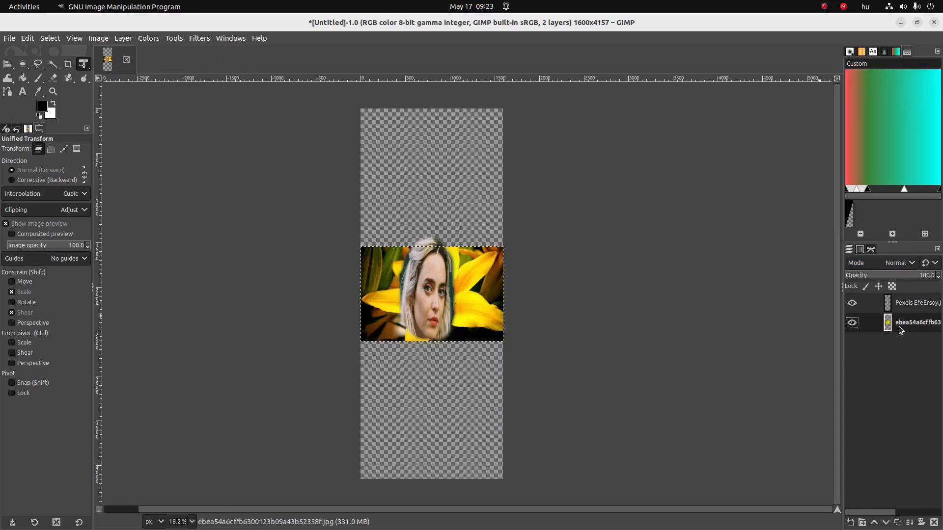
pyautogui.rightClick(83, 65)
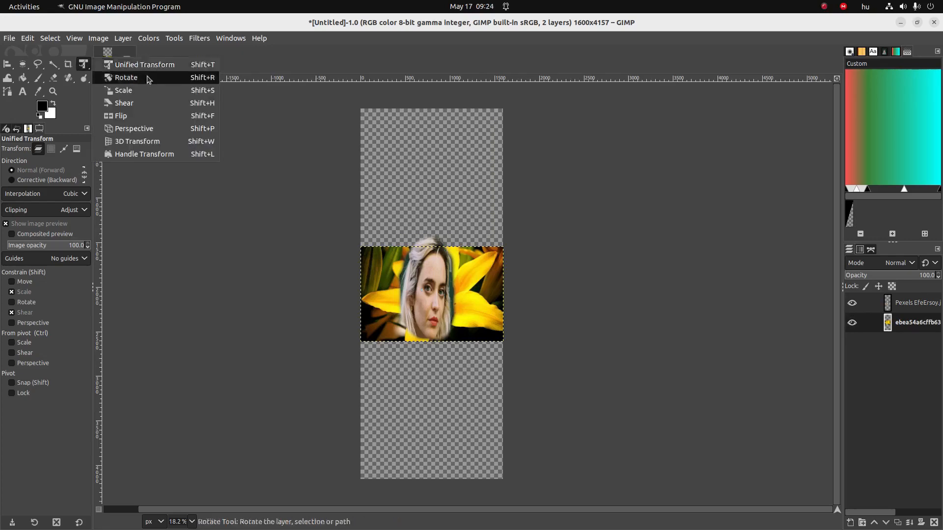
pyautogui.click(140, 90)
pyautogui.click(435, 251)
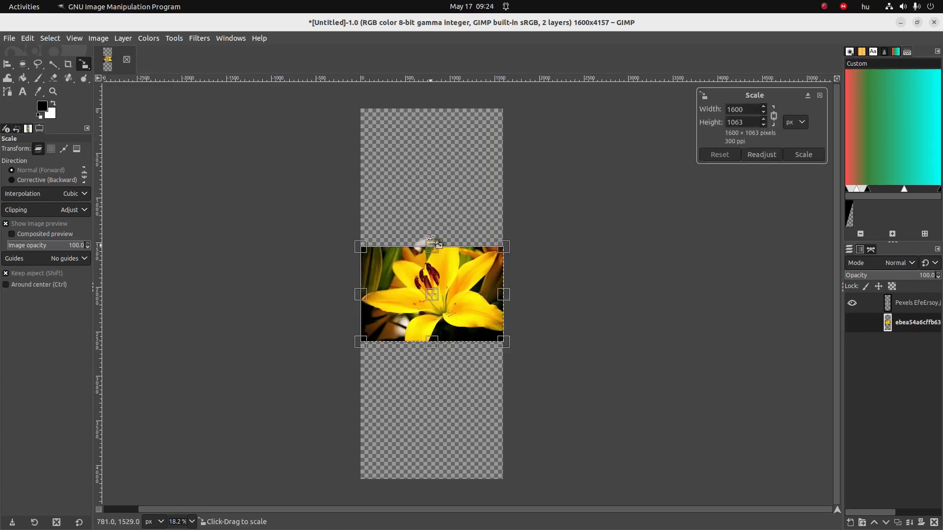
pyautogui.moveTo(432, 245); pyautogui.dragTo(431, 230)
pyautogui.moveTo(431, 342); pyautogui.dragTo(432, 349)
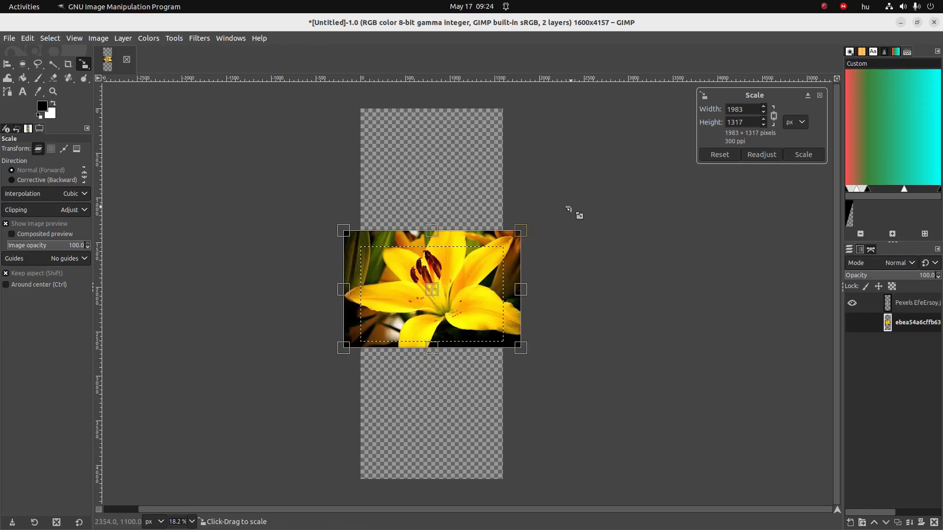
pyautogui.press('Return')
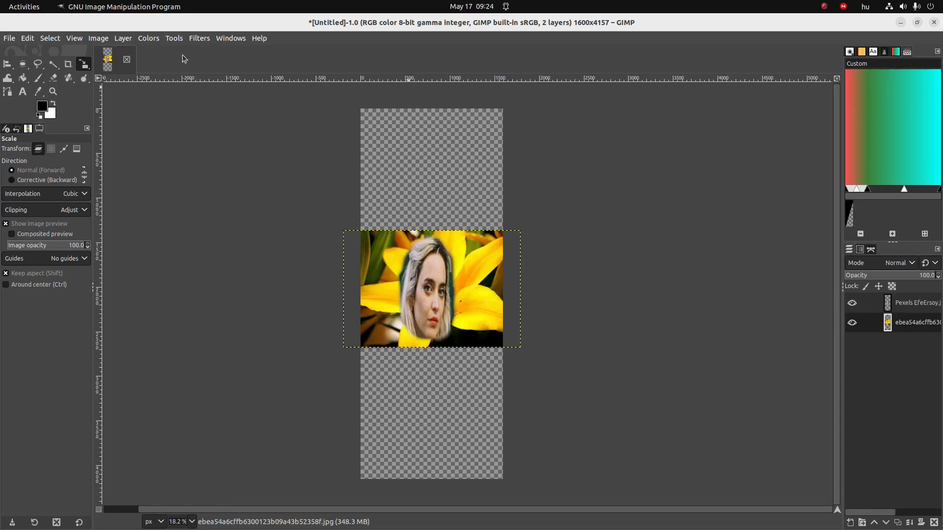
# Step: Crop the whole image to its content, removing the empty transparent areas above and below the lily picture
pyautogui.click(124, 39)
pyautogui.moveTo(106, 39)
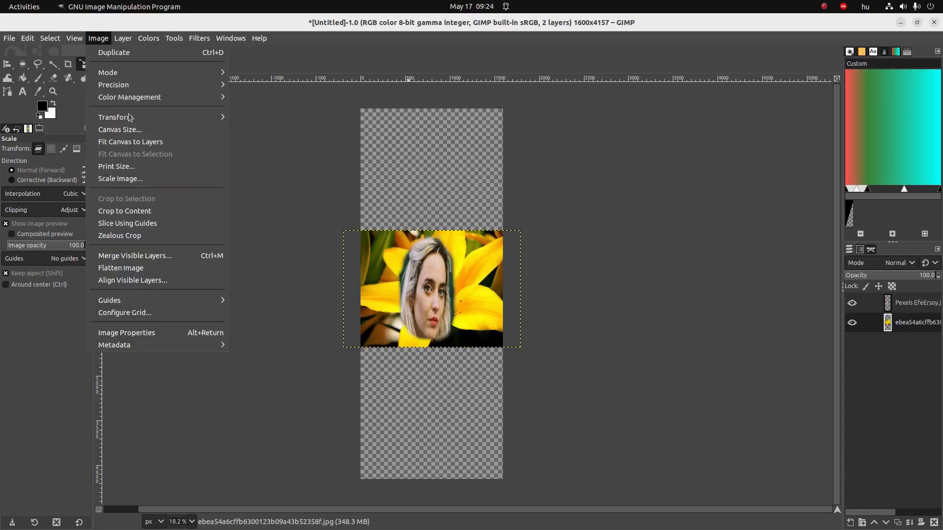
pyautogui.click(144, 211)
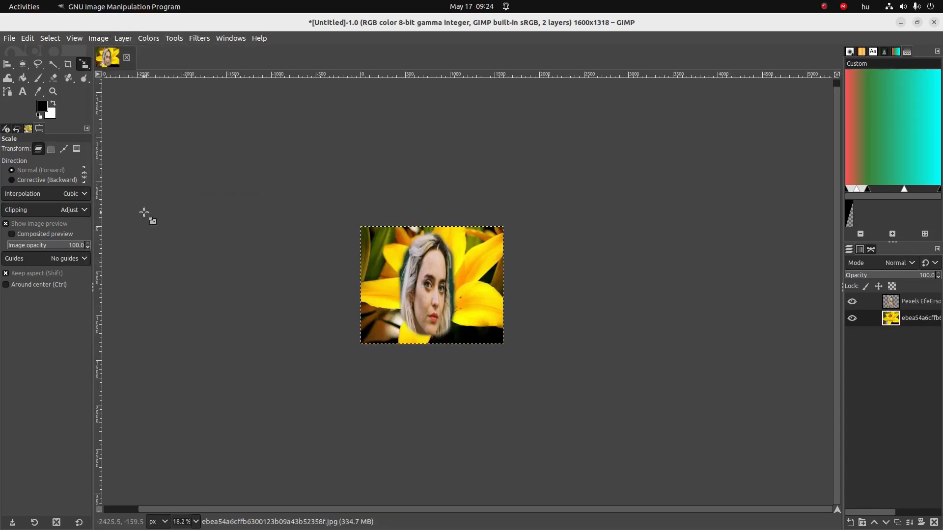
pyautogui.scroll(2, 493, 332)
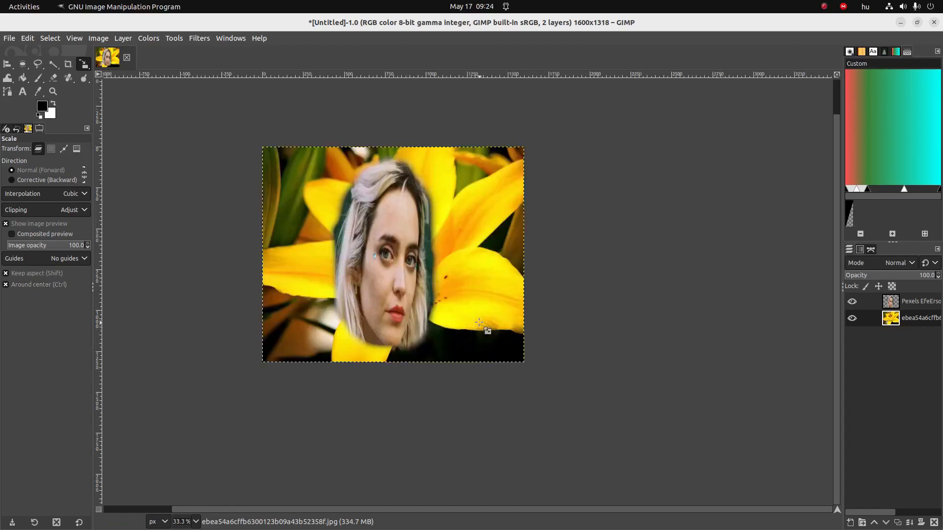
pyautogui.hotkey('ctrl', 's')
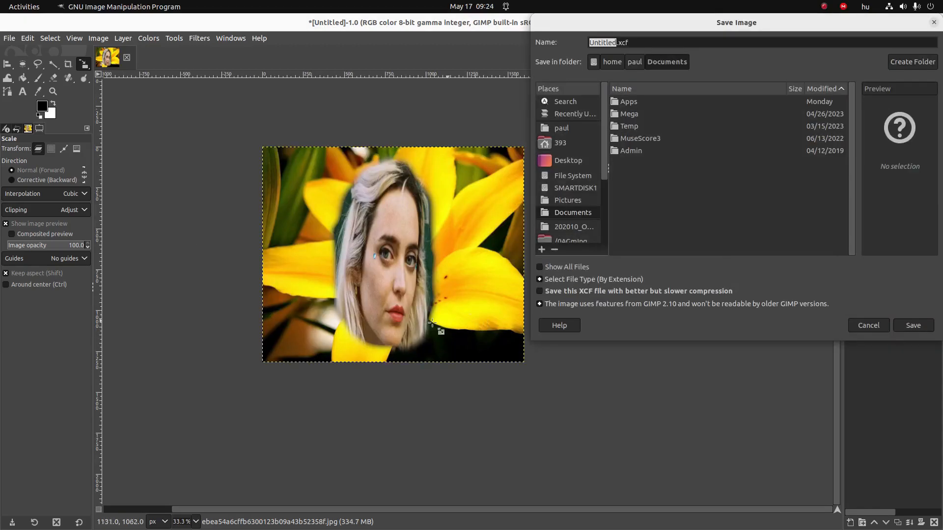
pyautogui.click(878, 327)
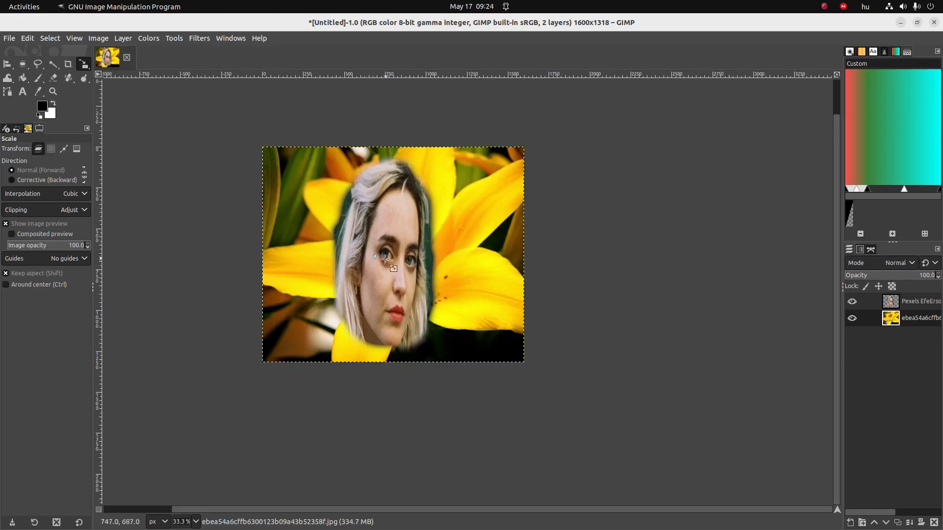
# Step: Reduce the lily layer's saturation to a scale of 0.564
pyautogui.click(199, 39)
pyautogui.moveTo(111, 39)
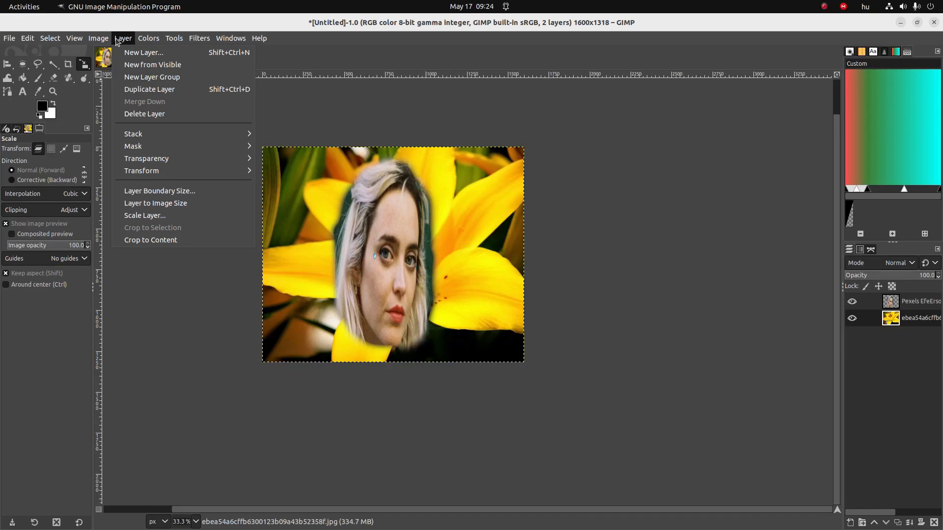
pyautogui.moveTo(199, 40)
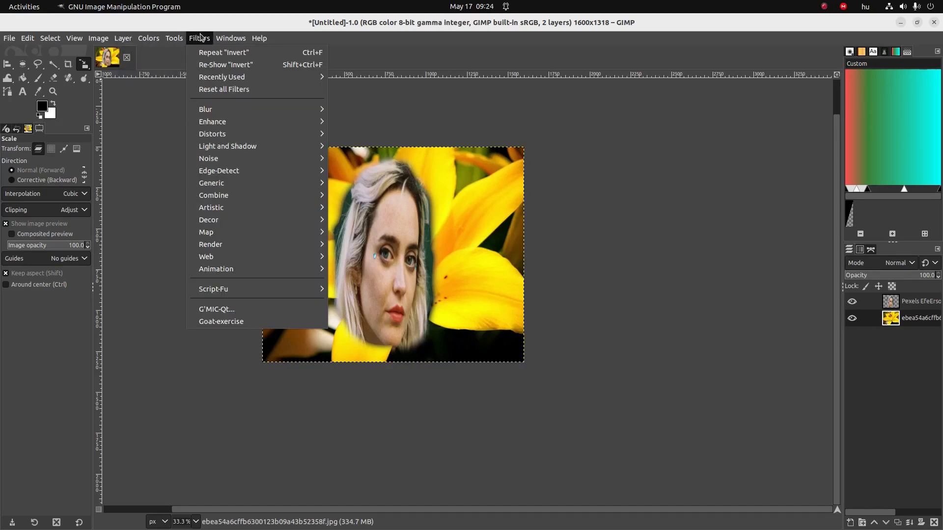
pyautogui.moveTo(148, 41)
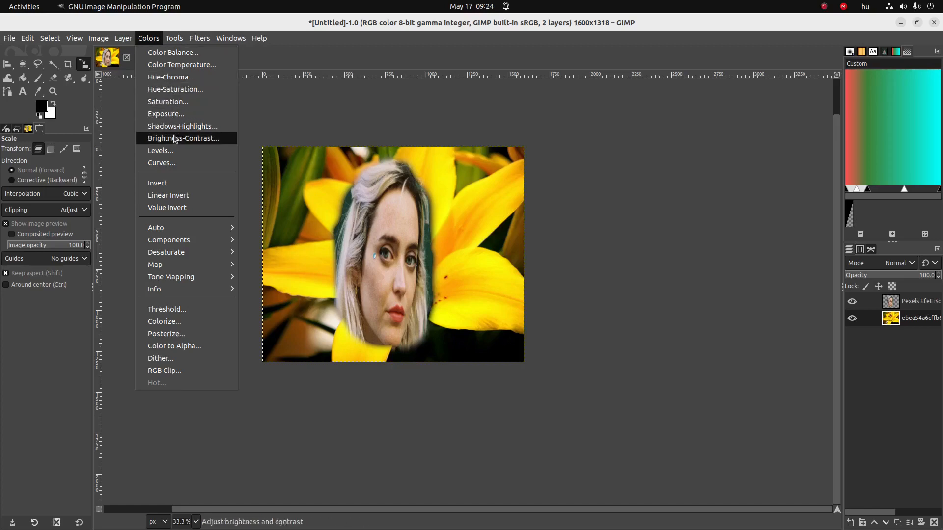
pyautogui.click(170, 102)
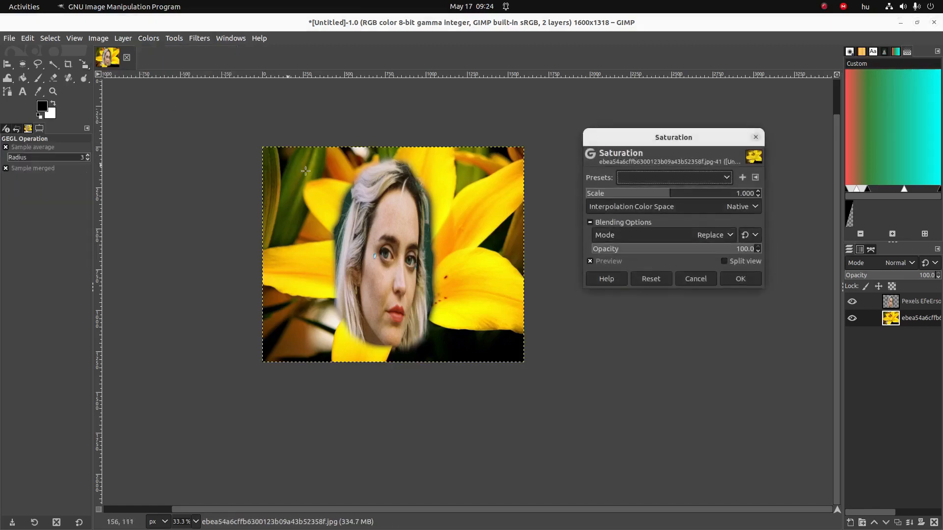
pyautogui.moveTo(644, 197); pyautogui.dragTo(633, 199)
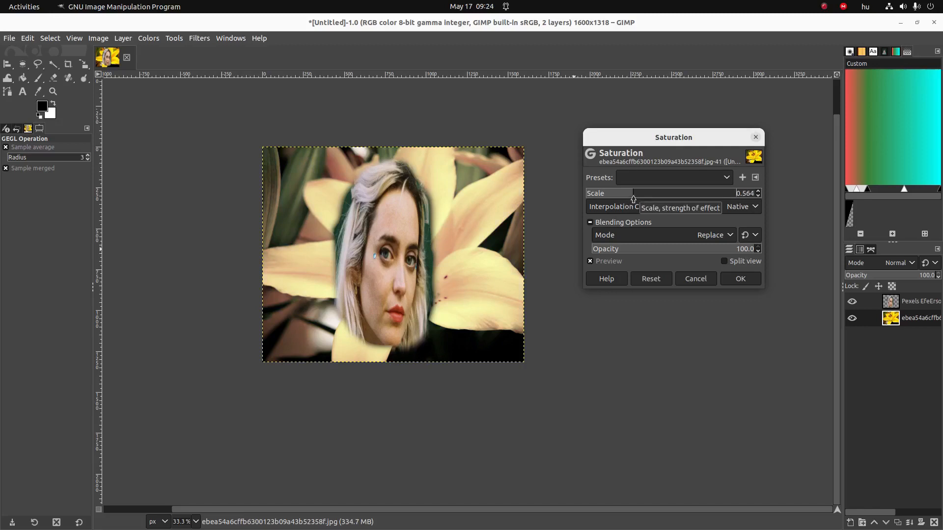
pyautogui.click(741, 278)
# Step: Darken the lily layer by setting its brightness to -127
pyautogui.click(153, 39)
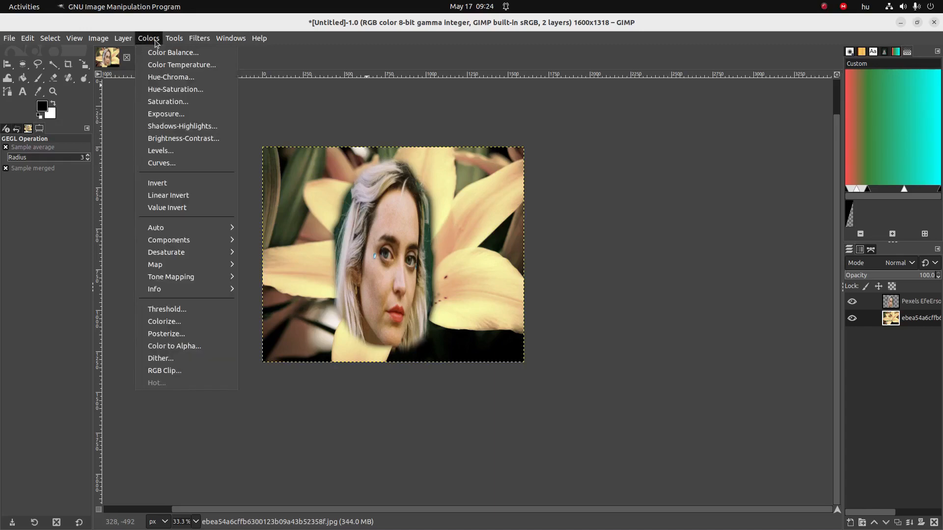
pyautogui.click(179, 138)
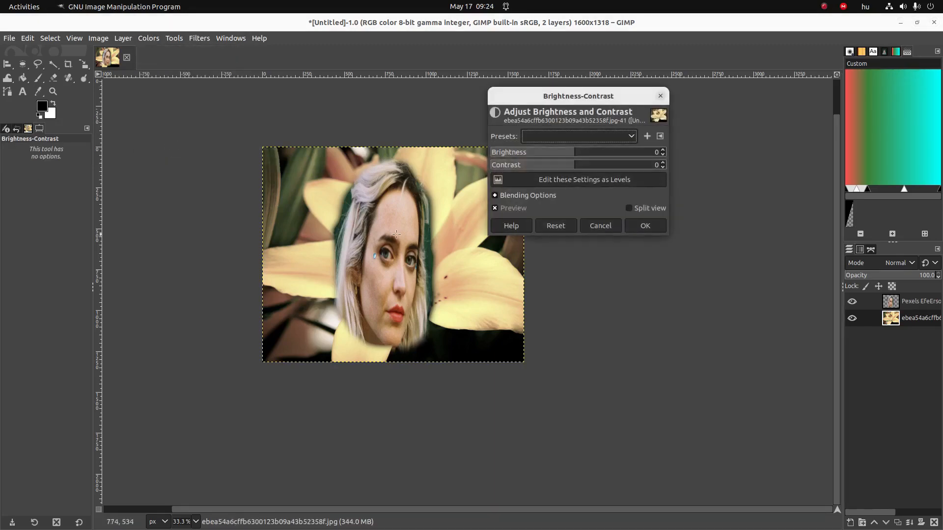
pyautogui.moveTo(551, 156); pyautogui.dragTo(488, 162)
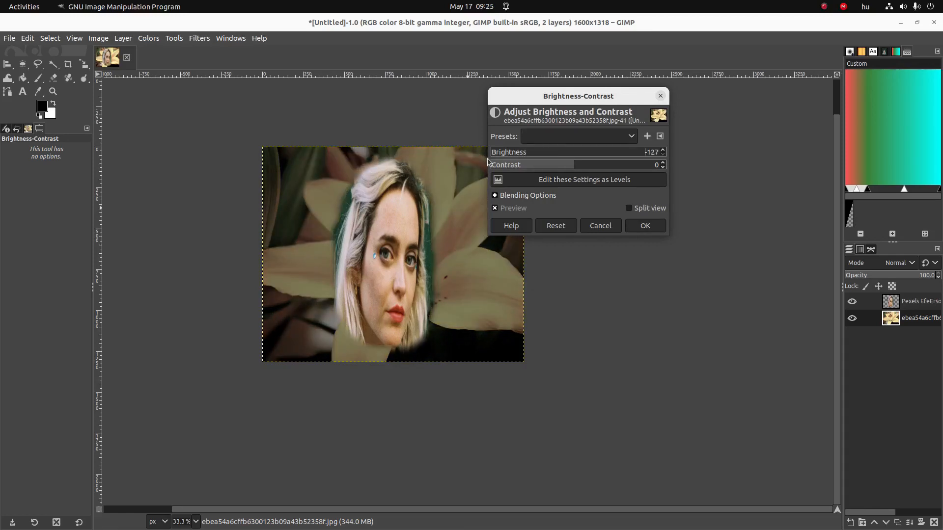
pyautogui.click(645, 227)
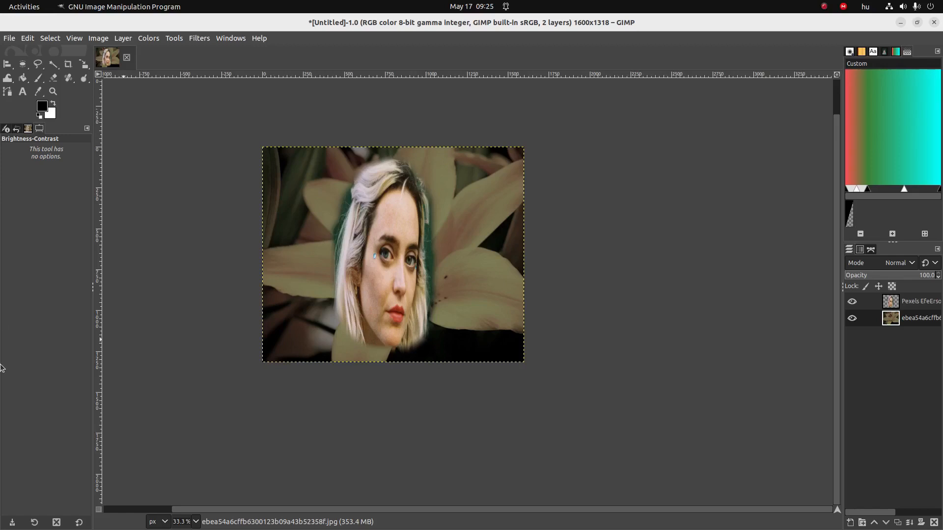
# Step: Switch to Chrome, close the flower search page, and mark mask and Selection as done under Raster (Gimp) in the checklist
pyautogui.hotkey('alt', 'Tab')
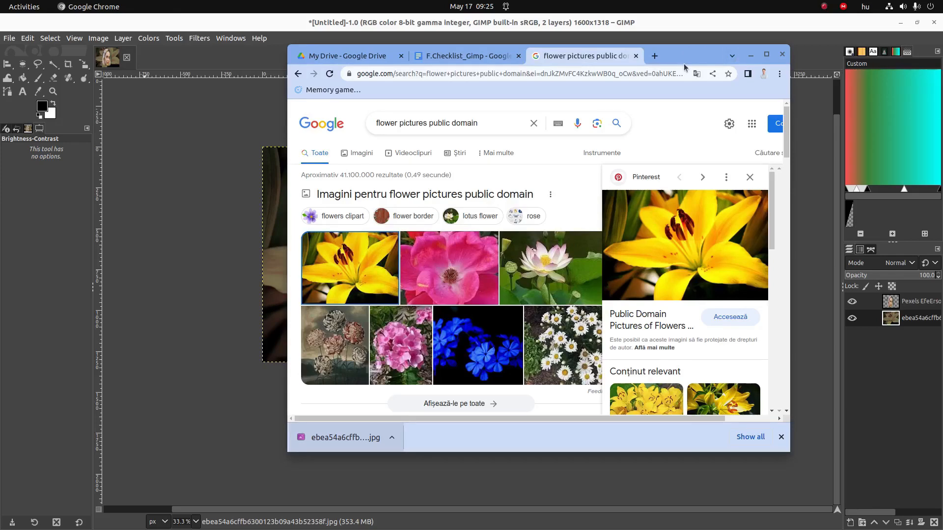
pyautogui.doubleClick(699, 64)
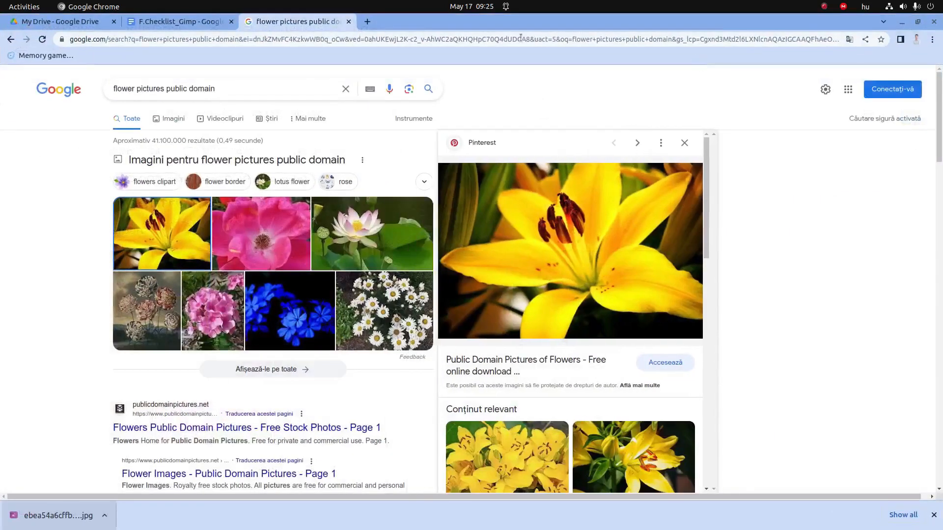
pyautogui.click(348, 22)
pyautogui.scroll(-3, 387, 347)
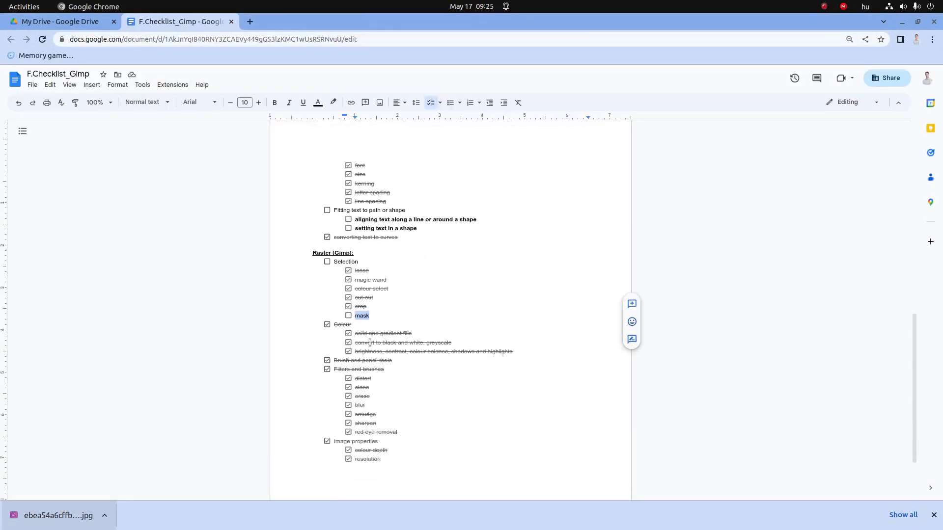
pyautogui.click(349, 317)
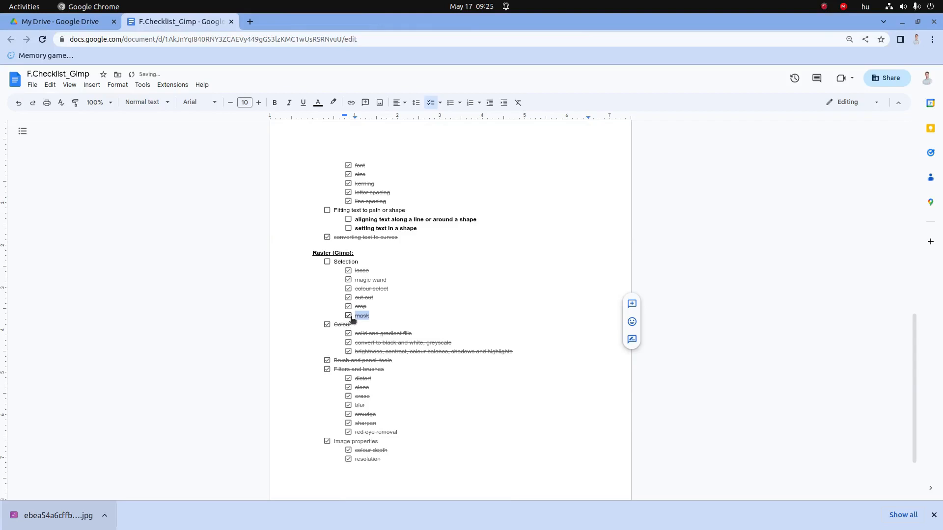
pyautogui.click(327, 262)
# Step: Split the Group item "Join, add, subtract, intersect" into four separate checklist items without commas: join, add, subtract and intersect
pyautogui.scroll(3, 356, 382)
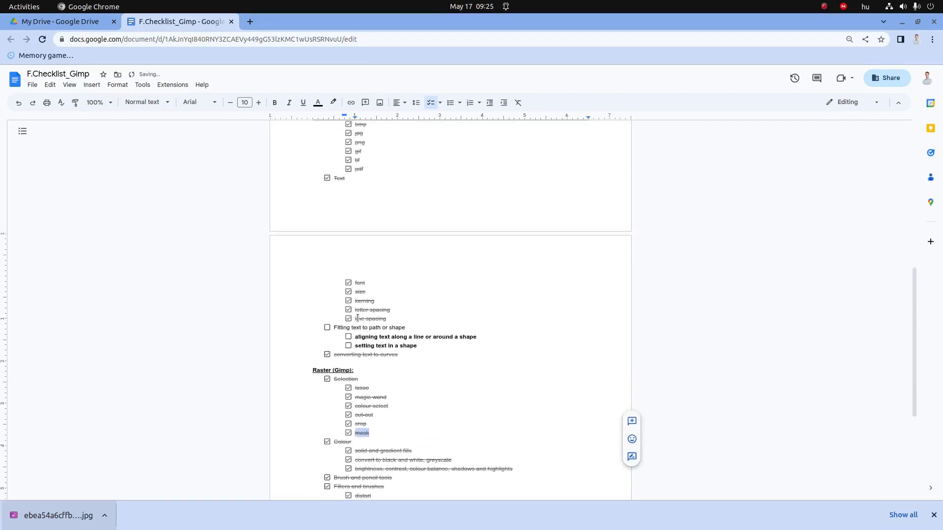
pyautogui.scroll(6, 357, 410)
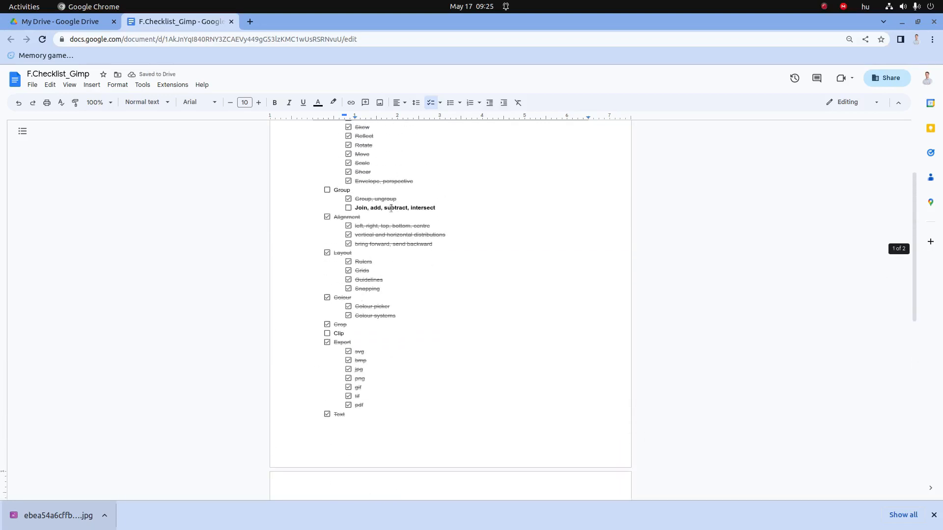
pyautogui.doubleClick(424, 209)
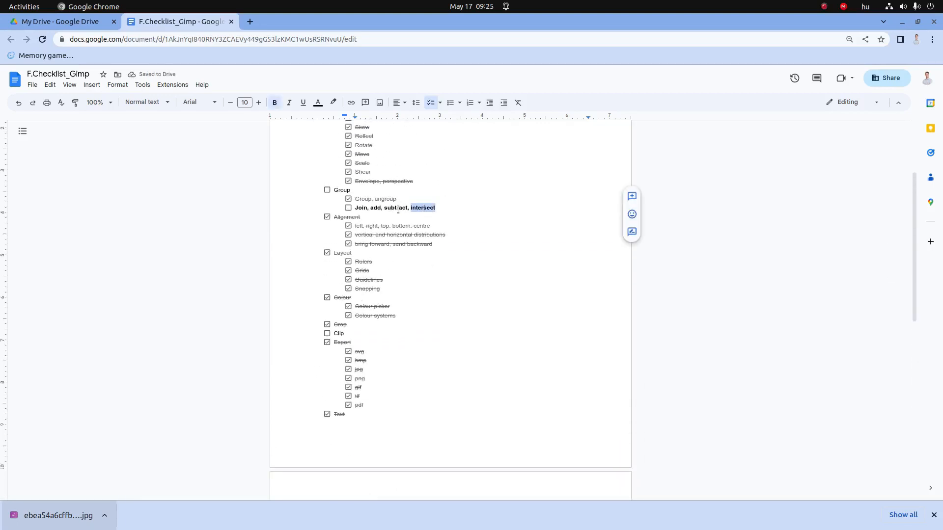
pyautogui.doubleClick(396, 208)
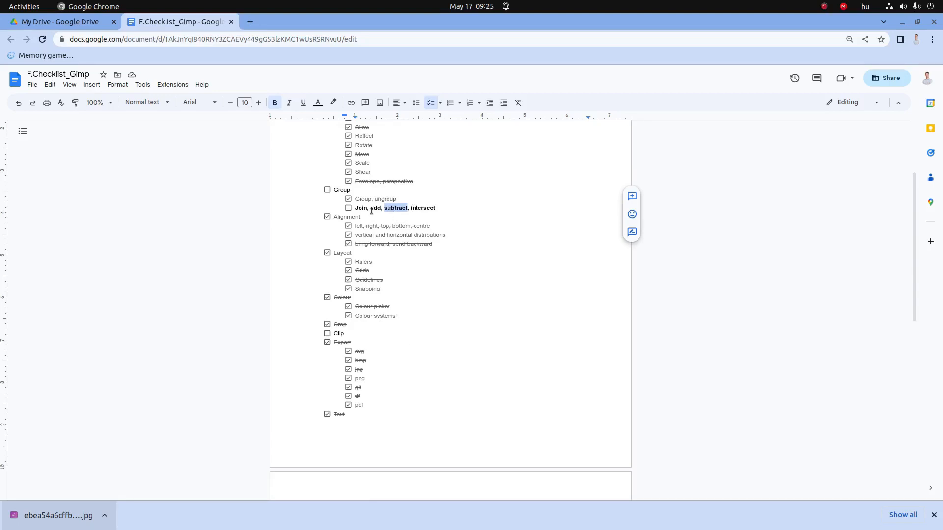
pyautogui.doubleClick(420, 208)
pyautogui.hotkey('alt', 'Tab')
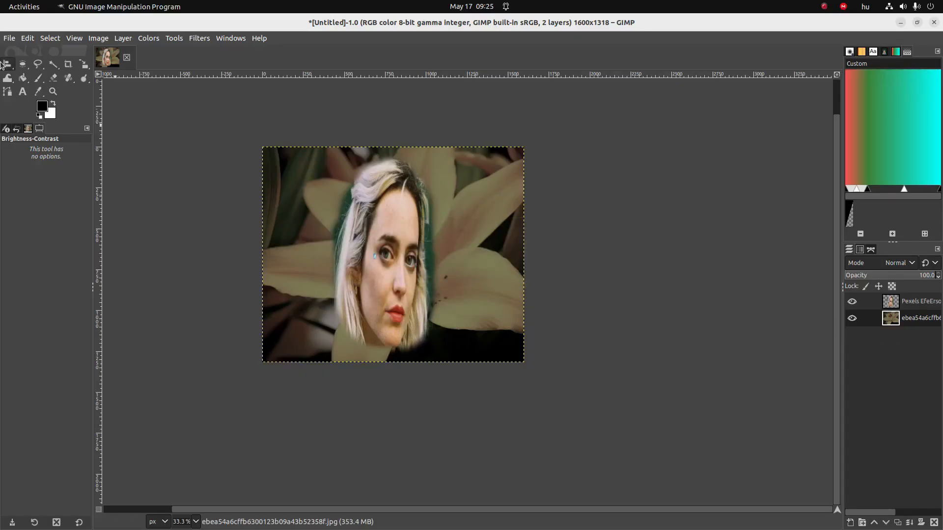
pyautogui.hotkey('alt', 'Tab')
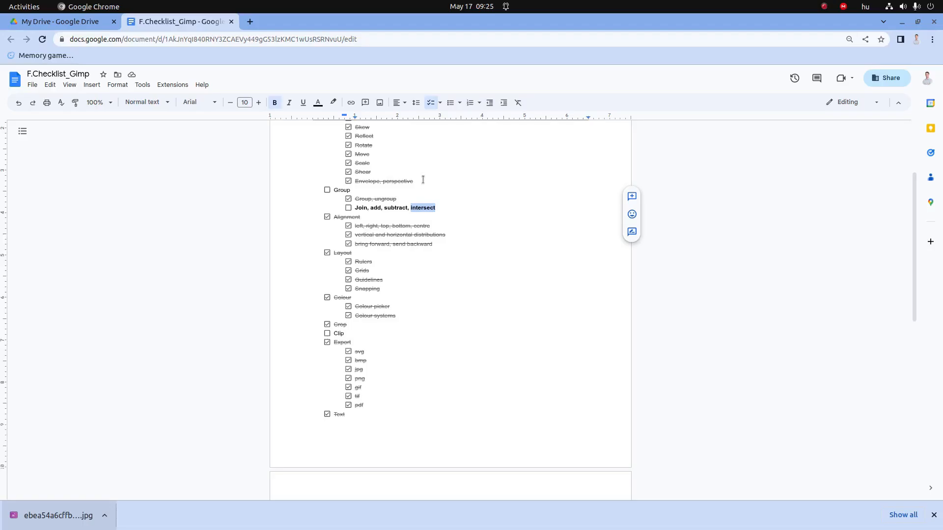
pyautogui.click(368, 211)
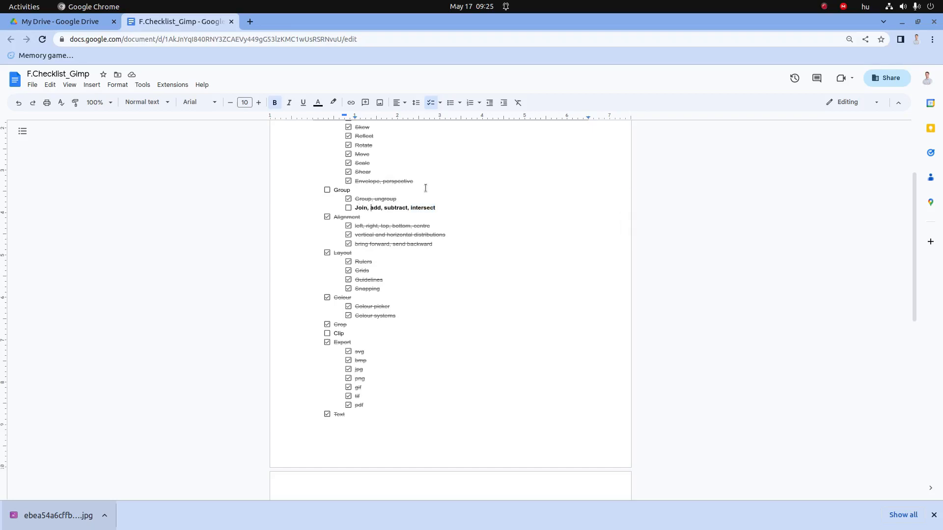
pyautogui.press('Return')
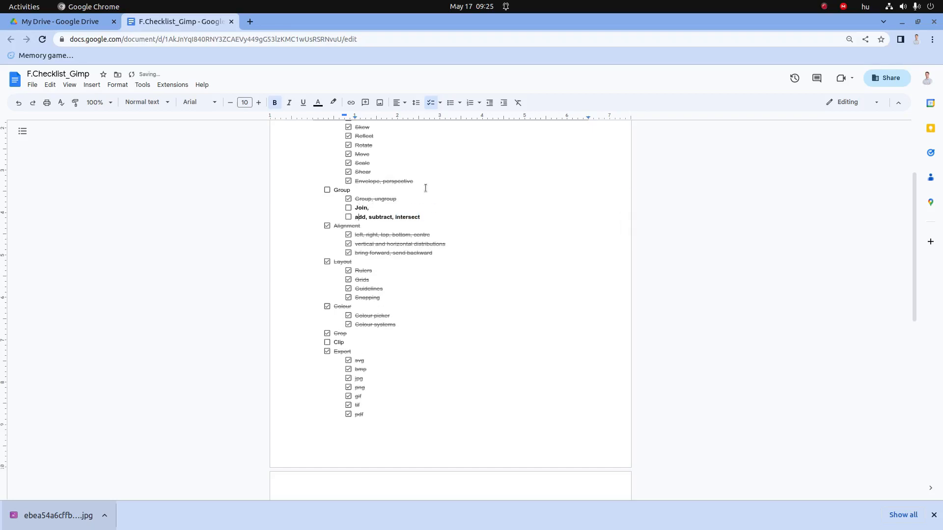
pyautogui.press('Return')
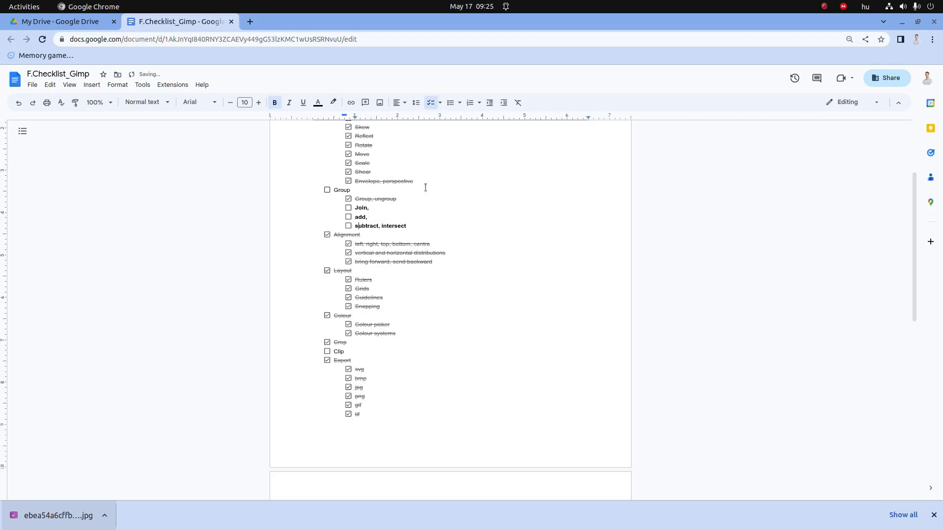
pyautogui.press('Return')
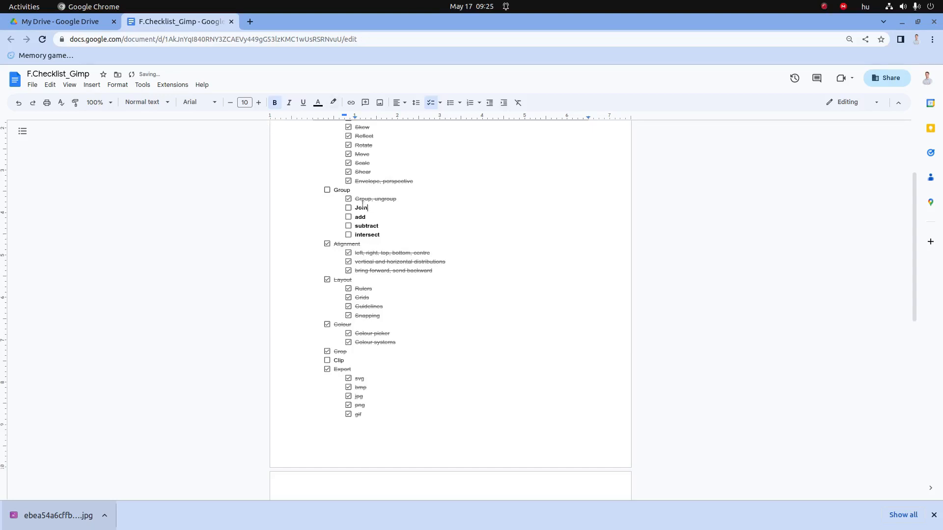
pyautogui.write('j')
# Step: Switch back to GIMP and create a new blank image of 1600 × 1318 px
pyautogui.hotkey('alt', 'Tab')
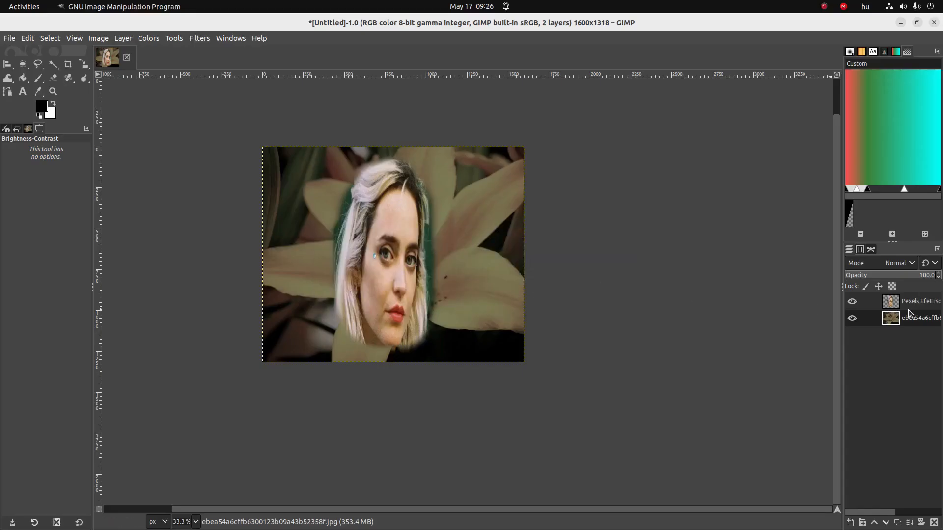
pyautogui.click(8, 37)
pyautogui.click(16, 51)
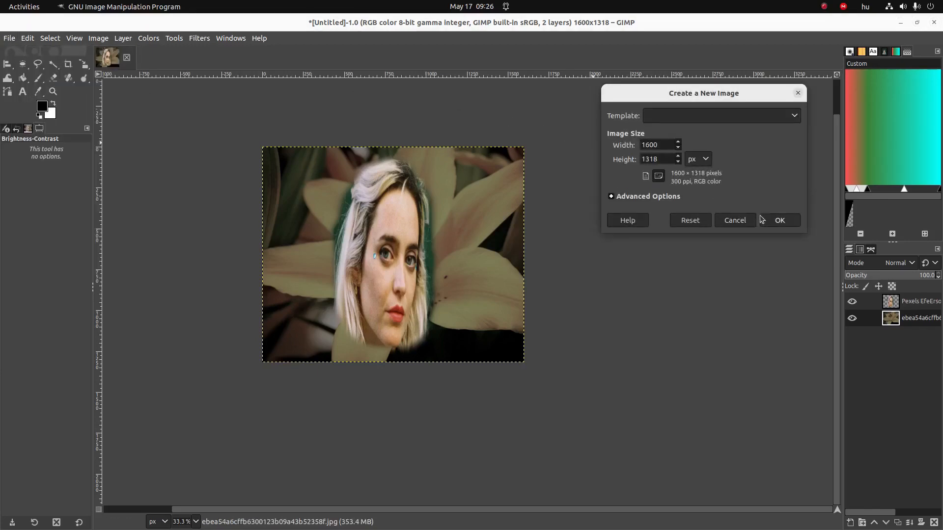
pyautogui.click(779, 221)
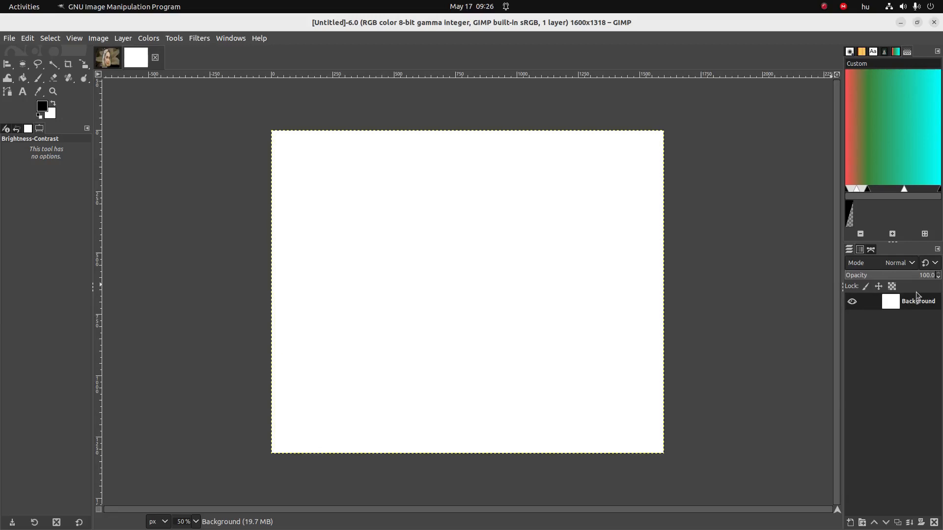
# Step: Add an alpha channel to the Background layer and clear its entire content to transparency
pyautogui.rightClick(888, 306)
pyautogui.click(831, 305)
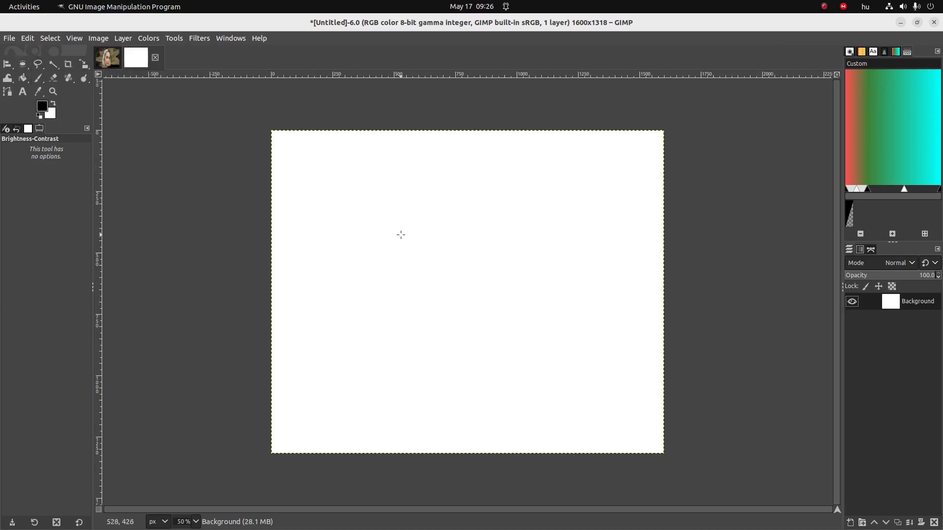
pyautogui.hotkey('ctrl', 'a')
pyautogui.press('Delete')
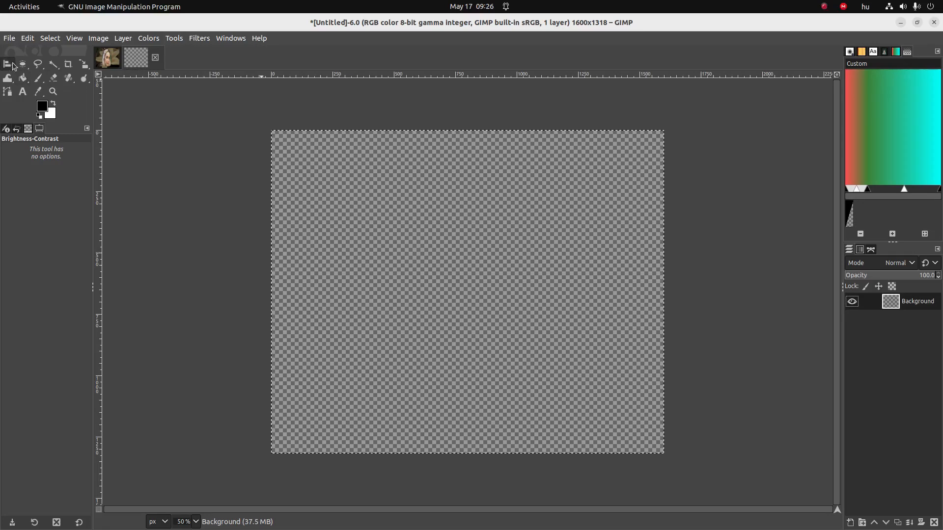
# Step: Replace the current selection with an ellipse of about 654 × 570 px left of the canvas centre and fill it with black
pyautogui.click(27, 65)
pyautogui.moveTo(322, 219); pyautogui.dragTo(470, 359)
pyautogui.press('Escape')
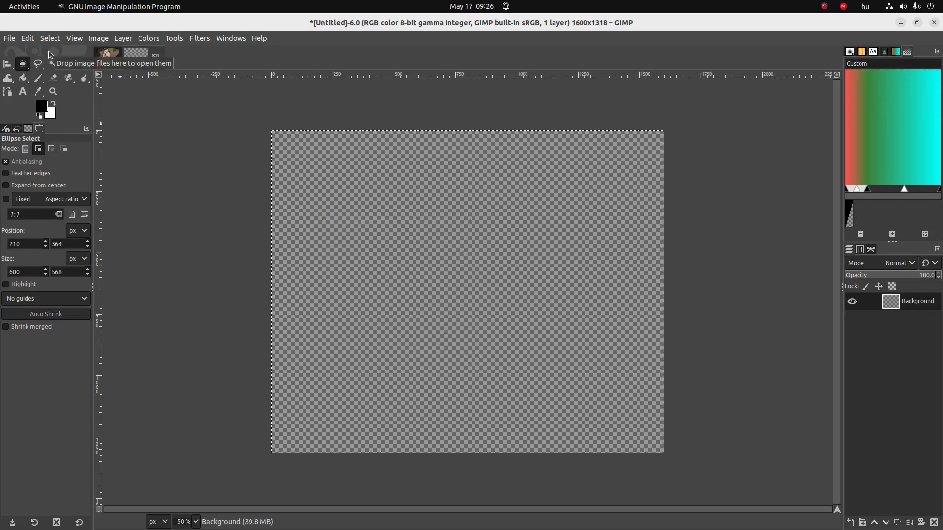
pyautogui.click(25, 148)
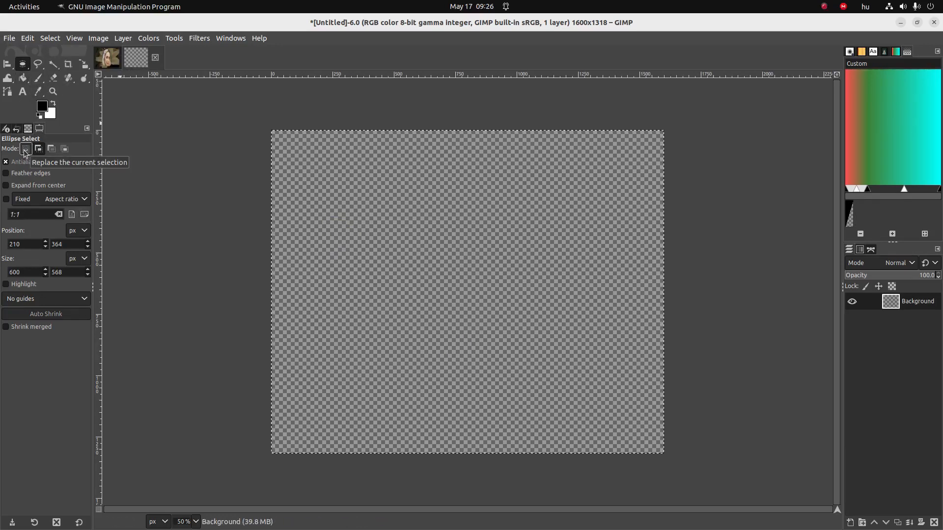
pyautogui.moveTo(338, 218); pyautogui.dragTo(499, 358)
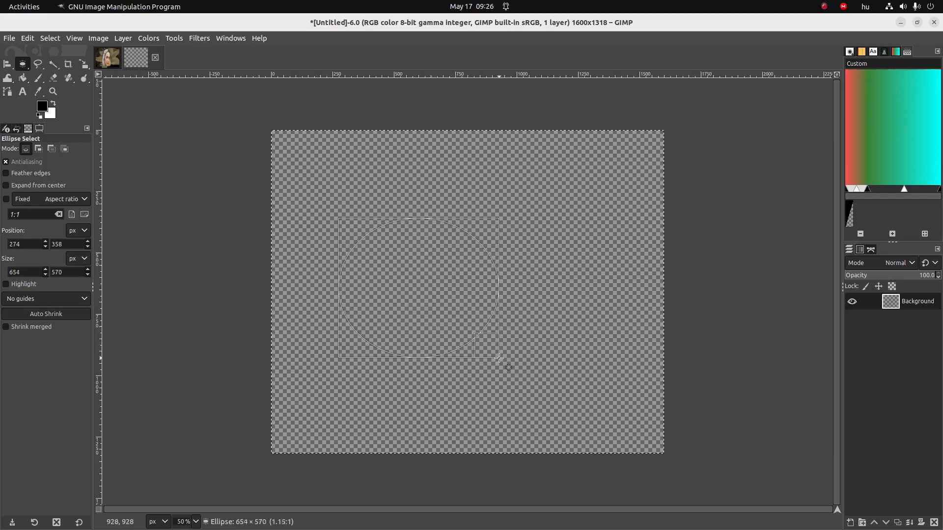
pyautogui.press('Return')
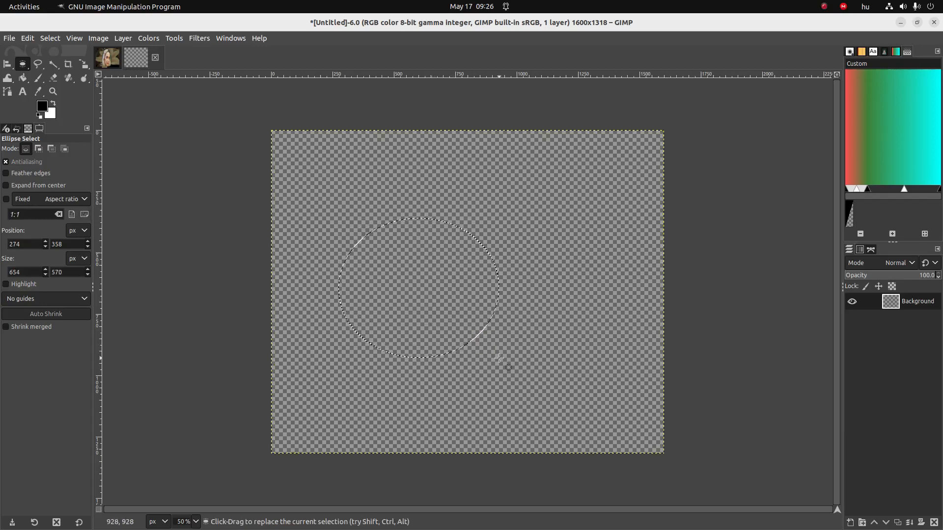
pyautogui.click(23, 78)
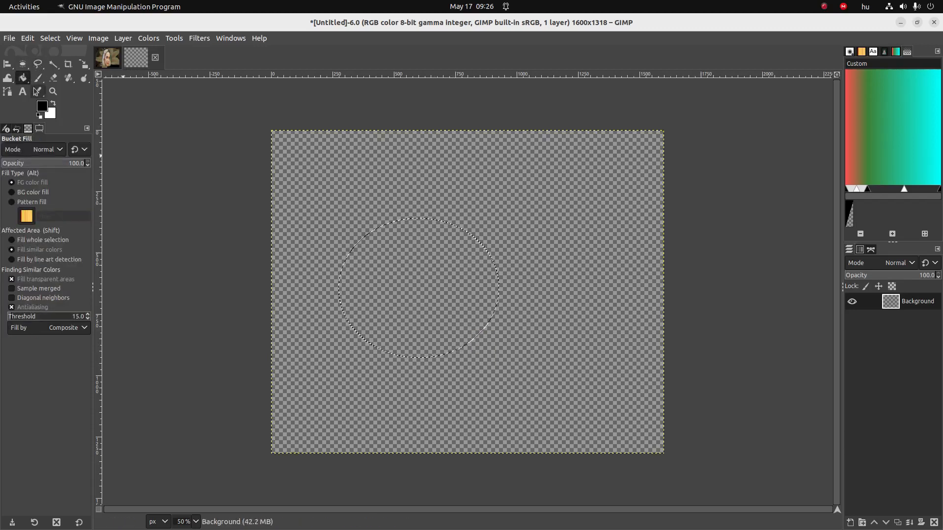
pyautogui.click(393, 282)
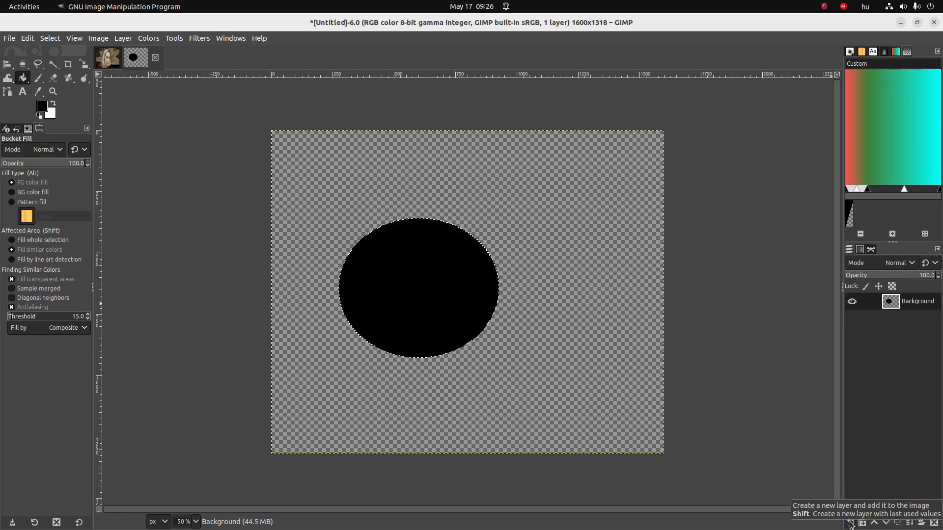
# Step: Add a new transparent layer and make a rectangular selection of about 570 × 466 px overlapping the black ellipse's upper right
pyautogui.click(850, 524)
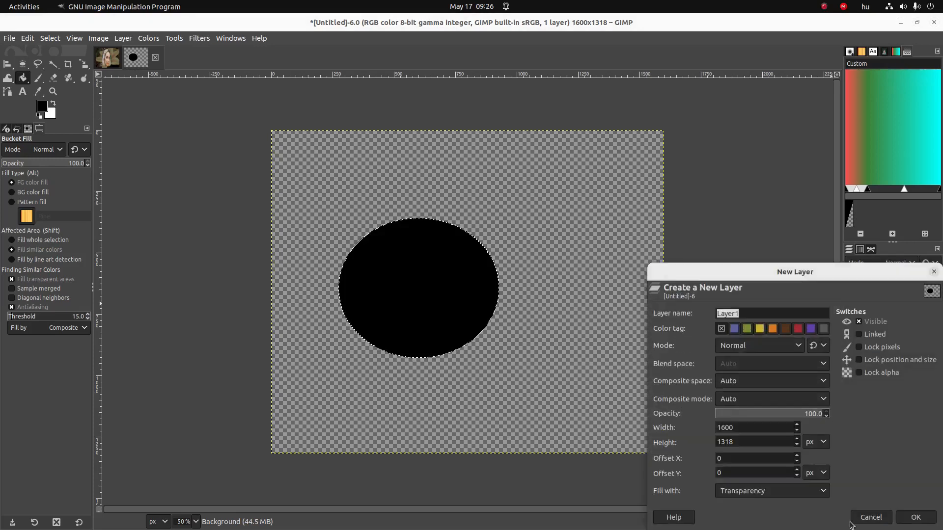
pyautogui.click(916, 518)
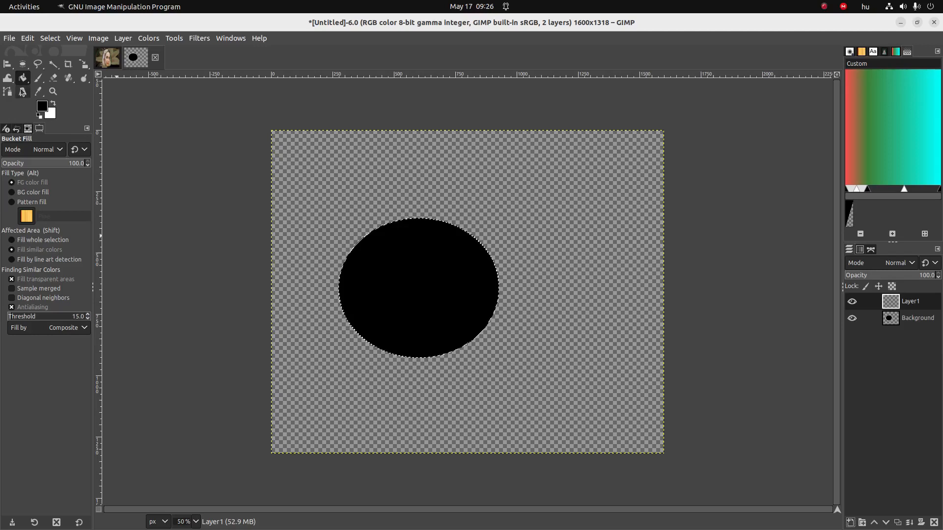
pyautogui.moveTo(24, 64); pyautogui.dragTo(35, 65)
pyautogui.click(84, 65)
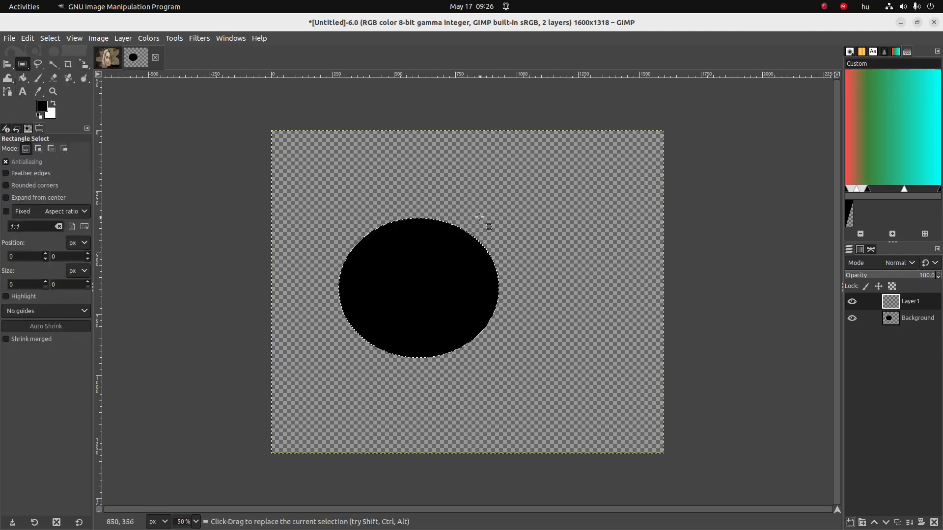
pyautogui.moveTo(427, 177); pyautogui.dragTo(567, 291)
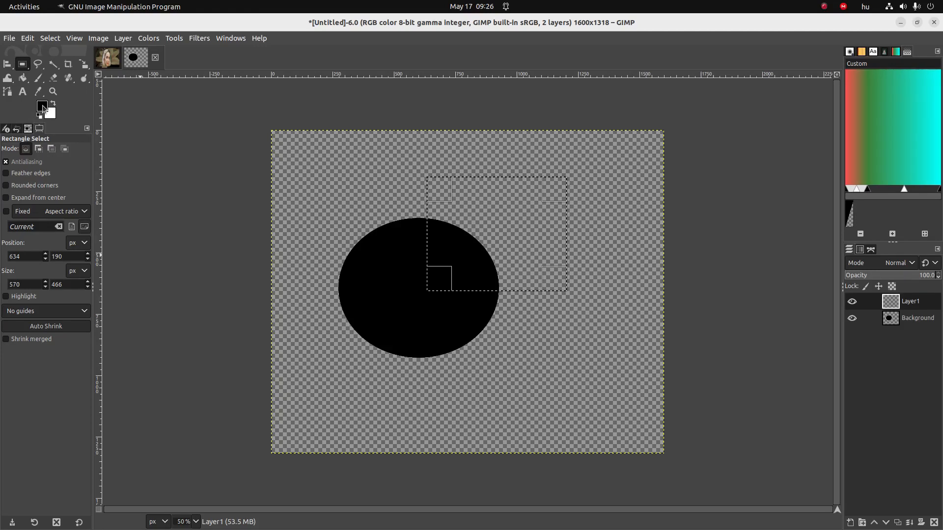
# Step: Set the foreground colour to red (ff0000) and fill the rectangular selection on Layer1 with it
pyautogui.click(42, 108)
pyautogui.click(75, 56)
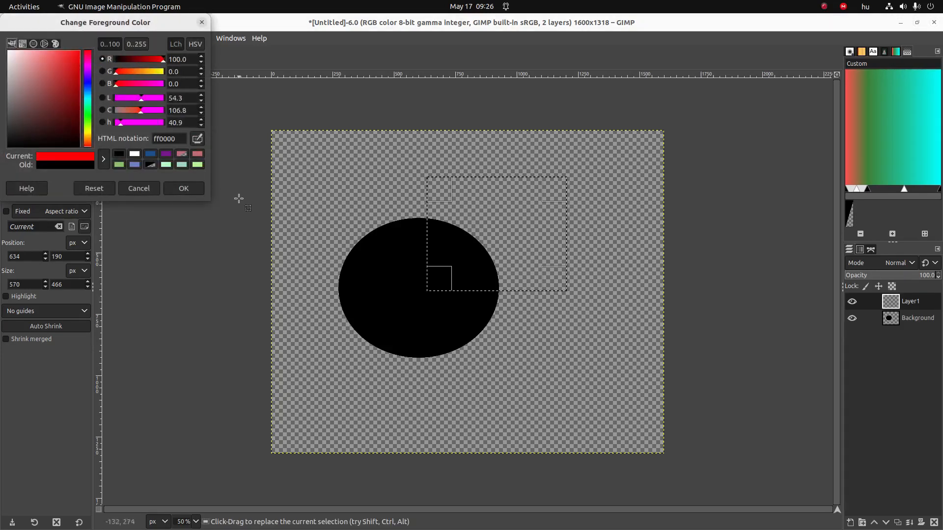
pyautogui.click(184, 189)
pyautogui.click(23, 78)
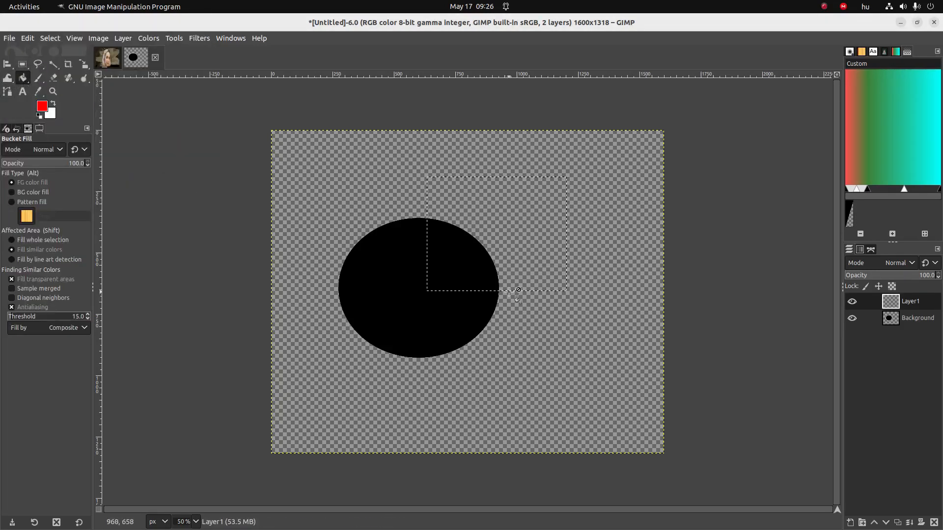
pyautogui.click(504, 265)
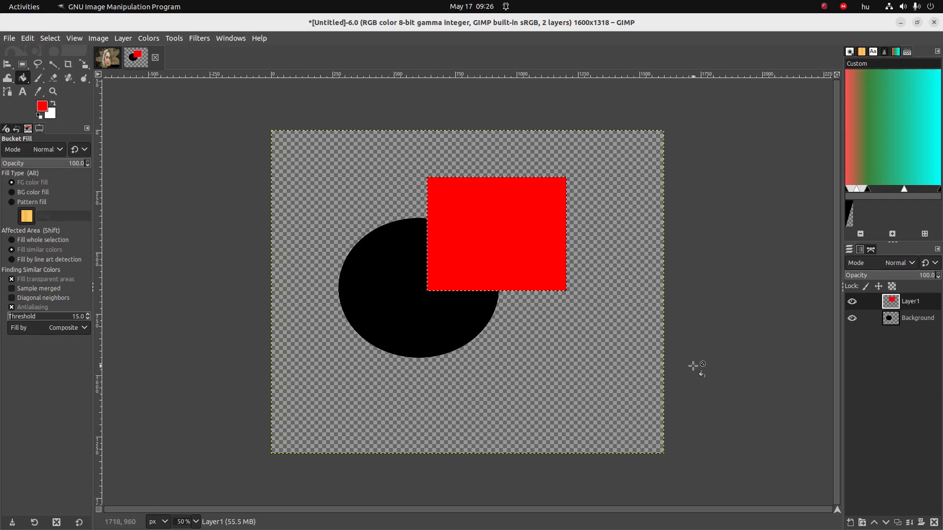
pyautogui.press('ctrl')
pyautogui.hotkey('ctrl', 's')
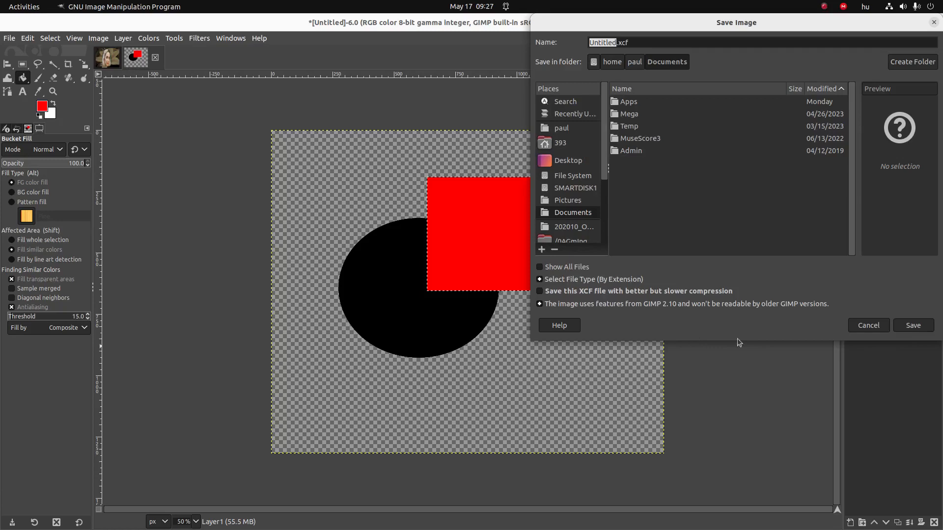
pyautogui.click(873, 328)
# Step: Merge Layer1 down into Background, undo the merge, and clear the rectangular selection
pyautogui.rightClick(906, 307)
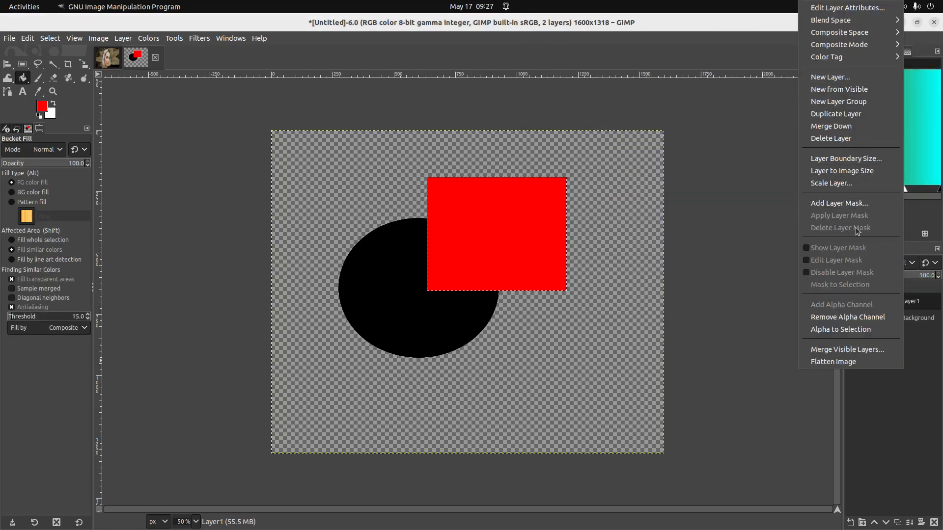
pyautogui.click(846, 128)
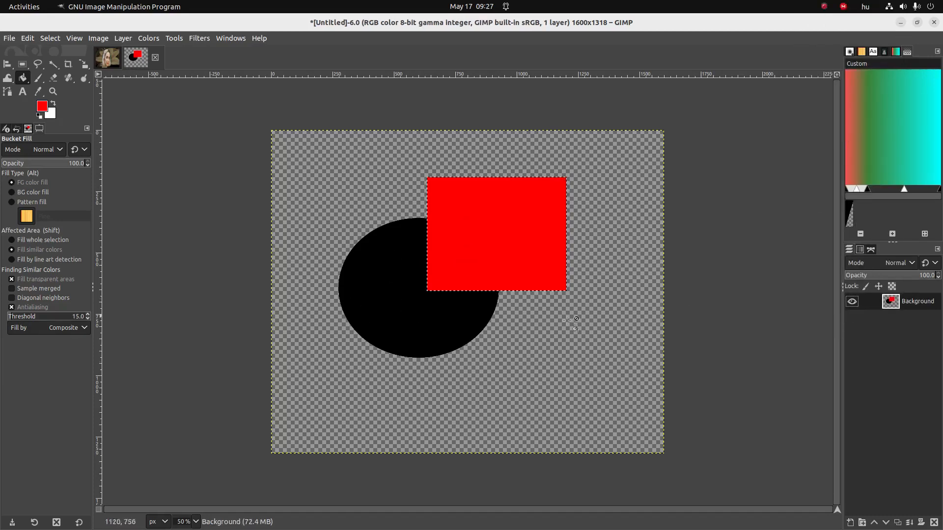
pyautogui.hotkey('shift', 'ctrl', 'a')
pyautogui.hotkey('ctrl', 'z')
pyautogui.hotkey('ctrl', 'z')
# Step: Switch to Chrome and mark join as done under Group in the checklist
pyautogui.hotkey('alt', 'Tab')
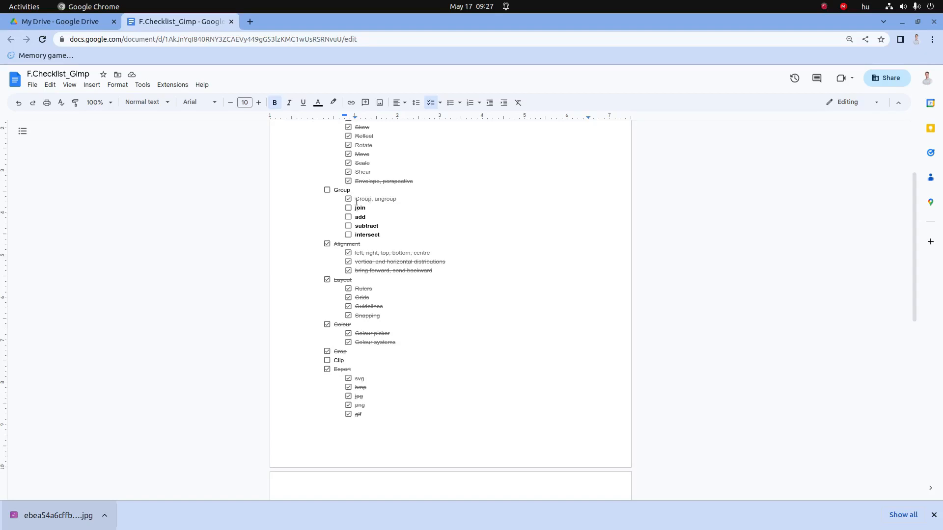
pyautogui.click(348, 208)
pyautogui.doubleClick(359, 217)
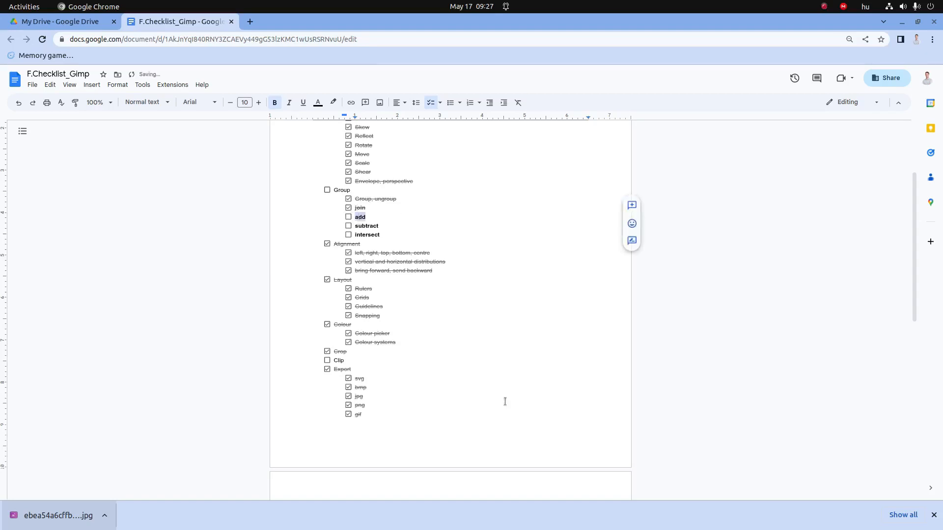
# Step: Review the Background and Layer1 layers in GIMP and return to Chrome to mark add as done under Group
pyautogui.hotkey('alt', 'Tab')
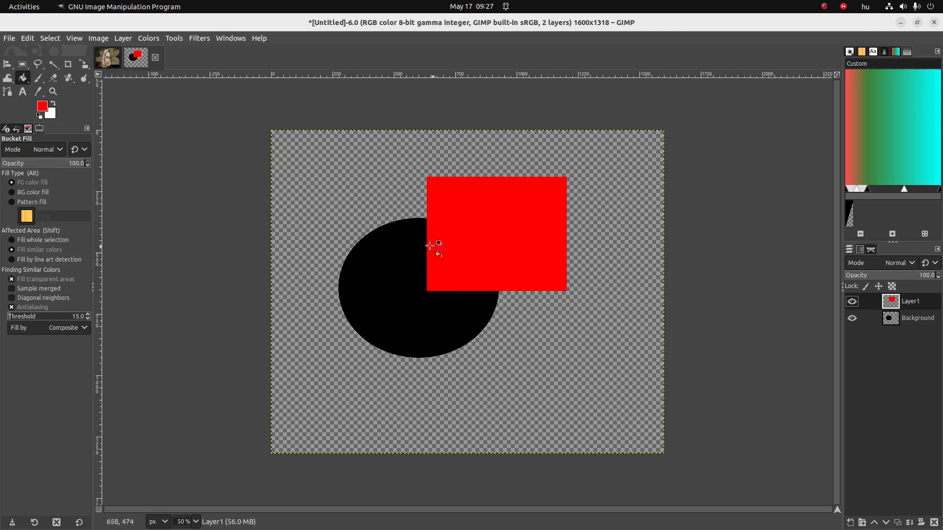
pyautogui.click(909, 317)
pyautogui.click(911, 302)
pyautogui.hotkey('alt', 'Tab')
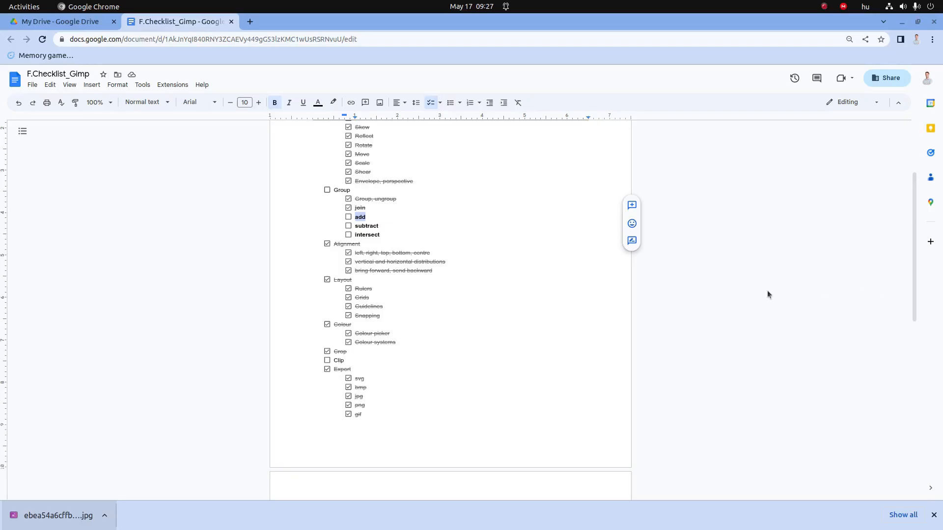
pyautogui.click(349, 217)
# Step: Switch back to GIMP and set Layer1's blend mode to Erase to subtract the rectangle from the ellipse
pyautogui.hotkey('alt', 'Tab')
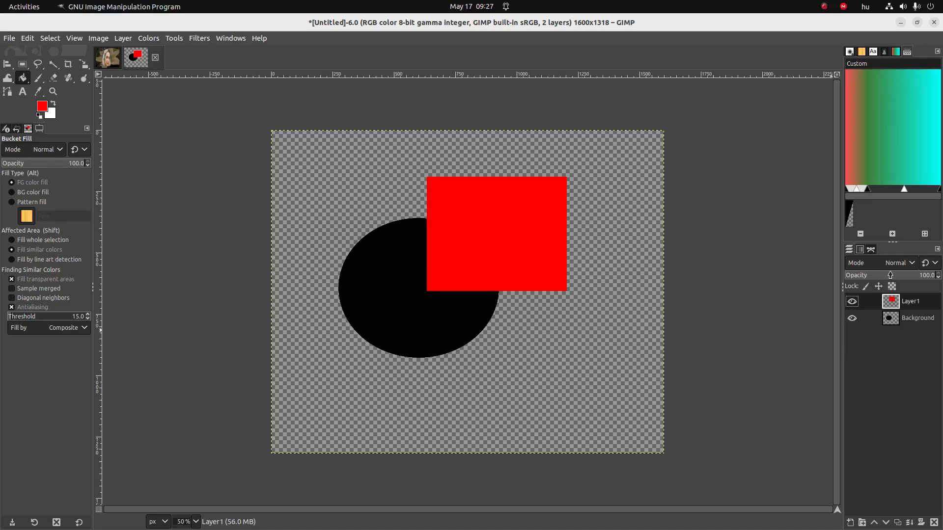
pyautogui.click(903, 268)
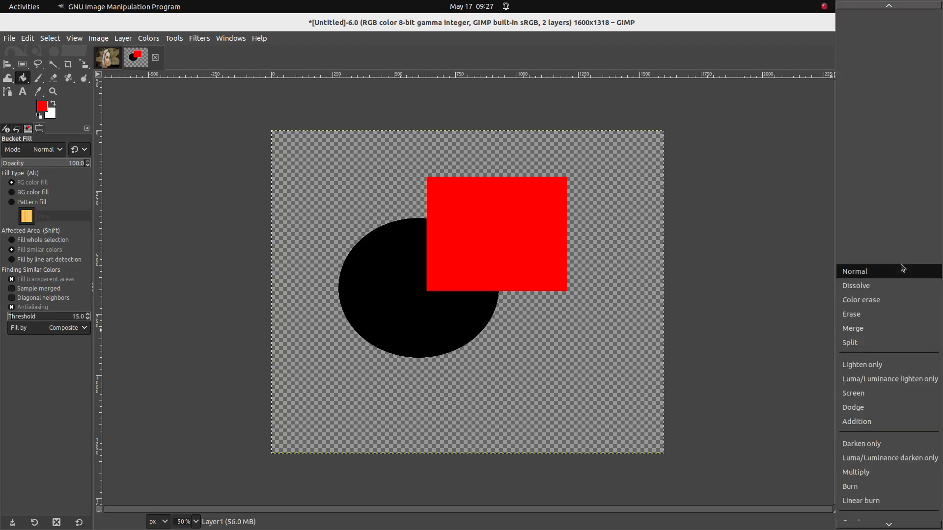
pyautogui.click(863, 317)
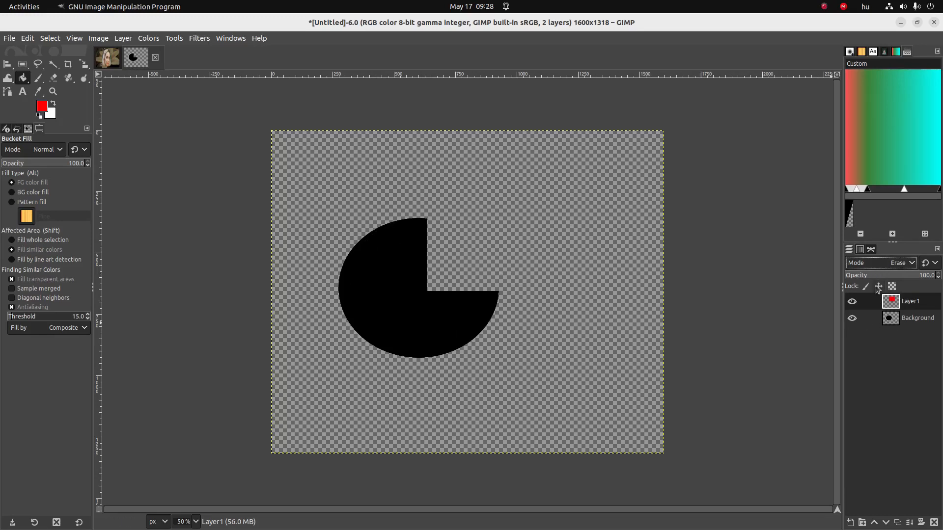
# Step: Create a layer group and move Layer1 and Background into it
pyautogui.keyDown('shift'); pyautogui.click(861, 323); pyautogui.keyUp('shift')
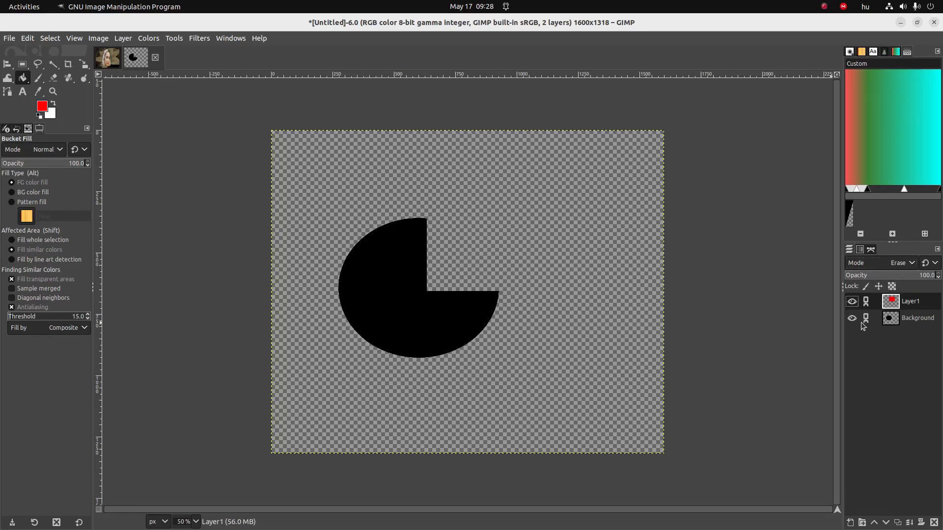
pyautogui.click(862, 522)
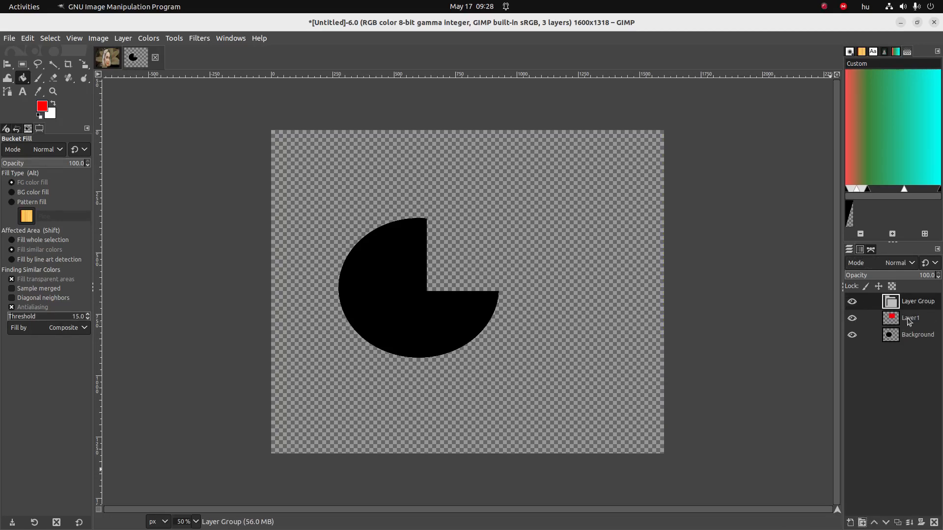
pyautogui.moveTo(906, 318); pyautogui.dragTo(911, 303)
pyautogui.moveTo(913, 338)
pyautogui.mouseDown()
pyautogui.moveTo(930, 314)
pyautogui.moveTo(909, 305)
pyautogui.moveTo(931, 354)
pyautogui.moveTo(927, 342)
pyautogui.mouseUp()
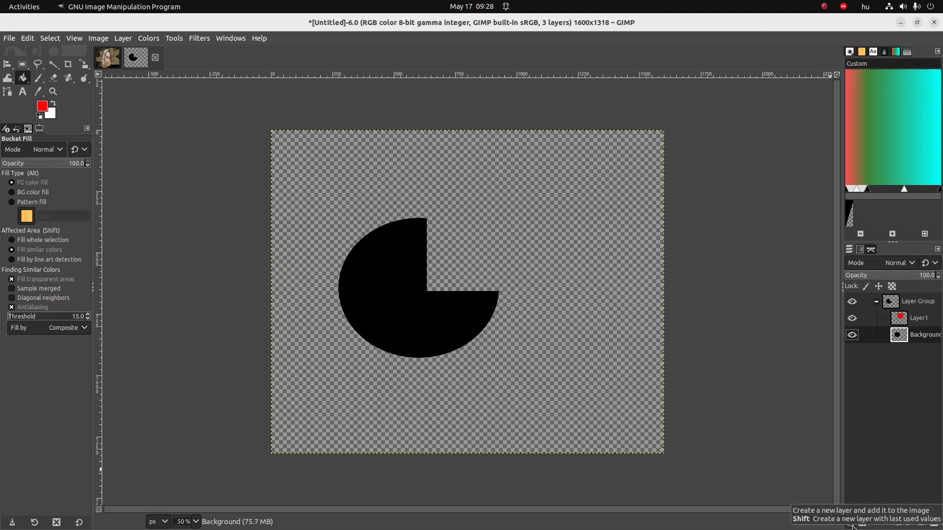
# Step: Add a new transparent layer and place it outside and below the layer group
pyautogui.click(852, 524)
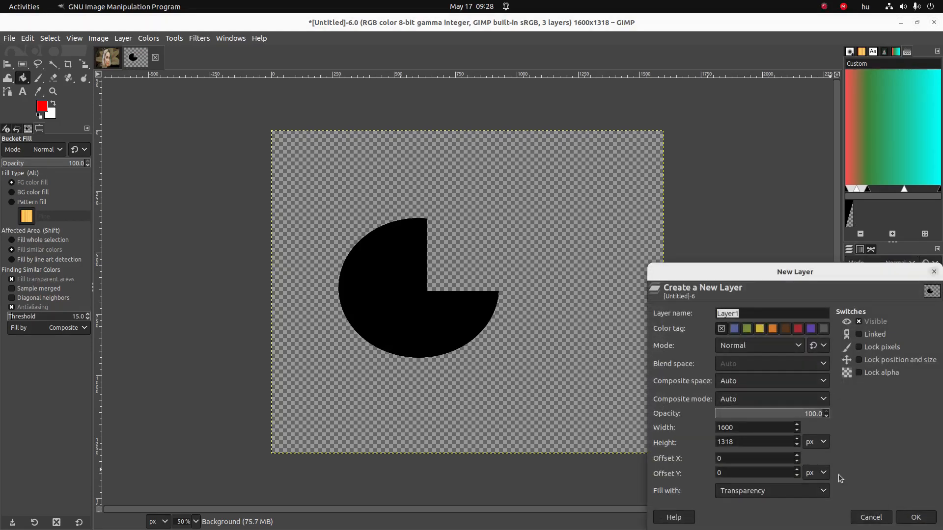
pyautogui.click(911, 522)
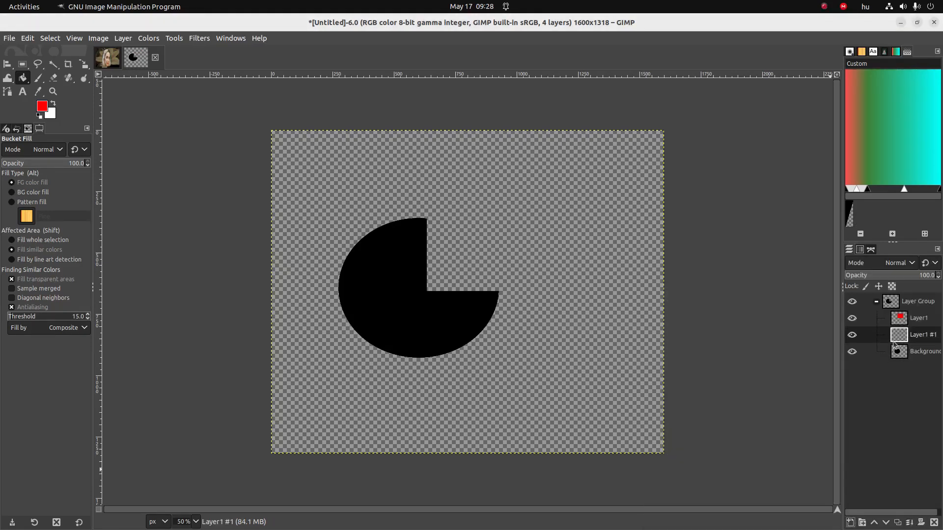
pyautogui.moveTo(893, 344); pyautogui.dragTo(910, 296)
pyautogui.click(888, 354)
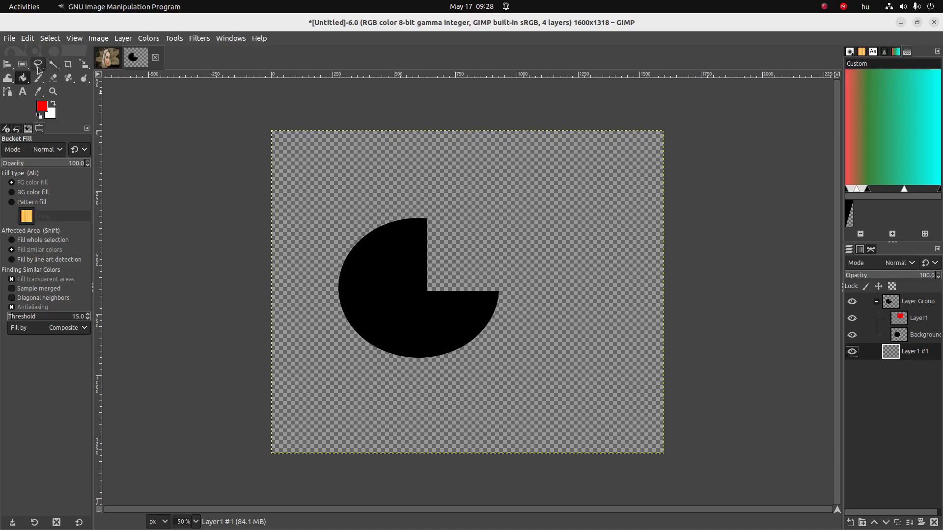
# Step: Draw a triangular Free Select selection in replace mode, overlapping the black shape's lower-right part
pyautogui.moveTo(23, 67)
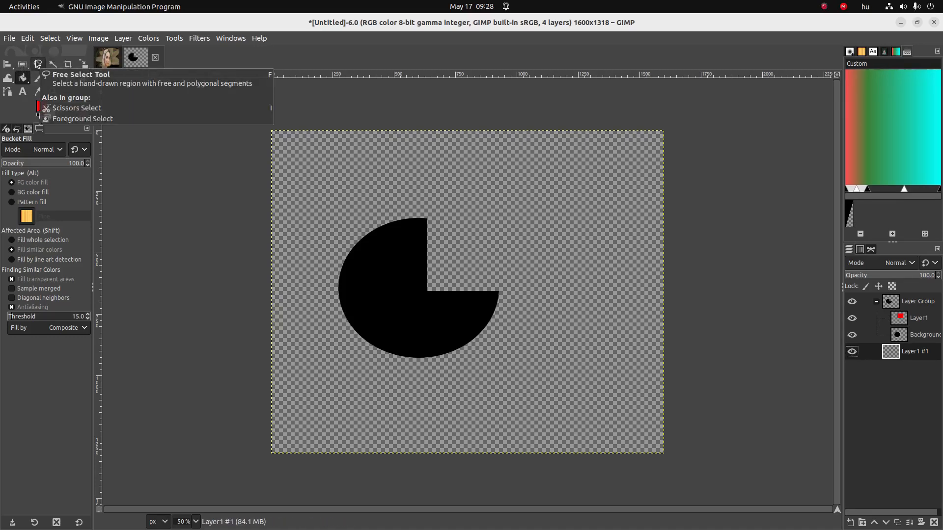
pyautogui.click(38, 63)
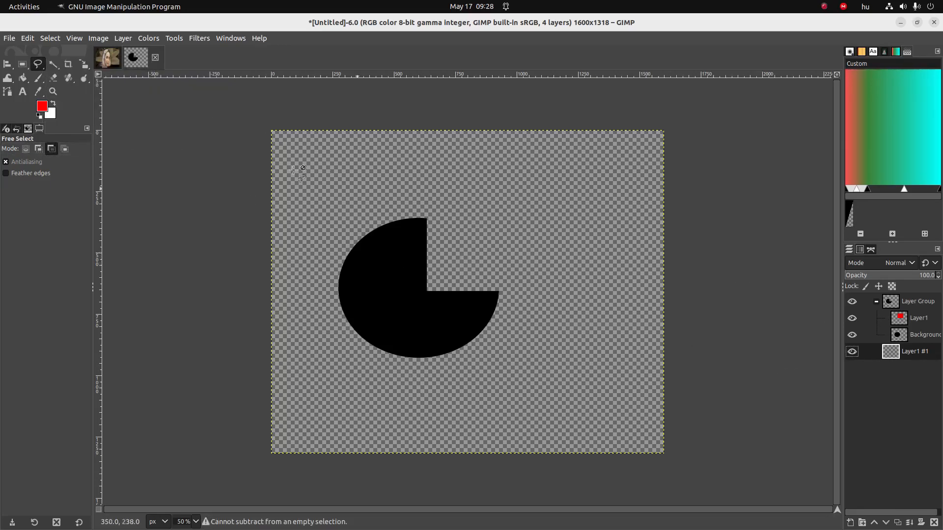
pyautogui.click(25, 148)
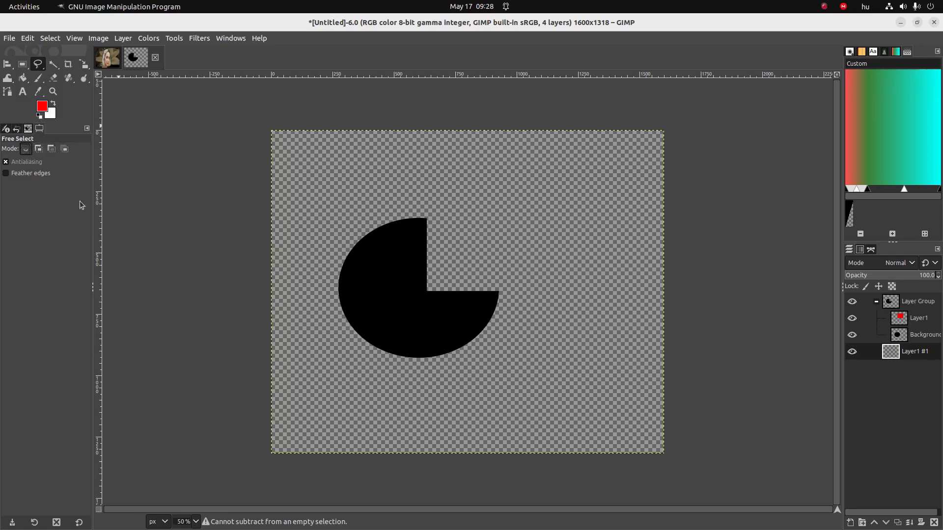
pyautogui.click(493, 271)
pyautogui.click(411, 397)
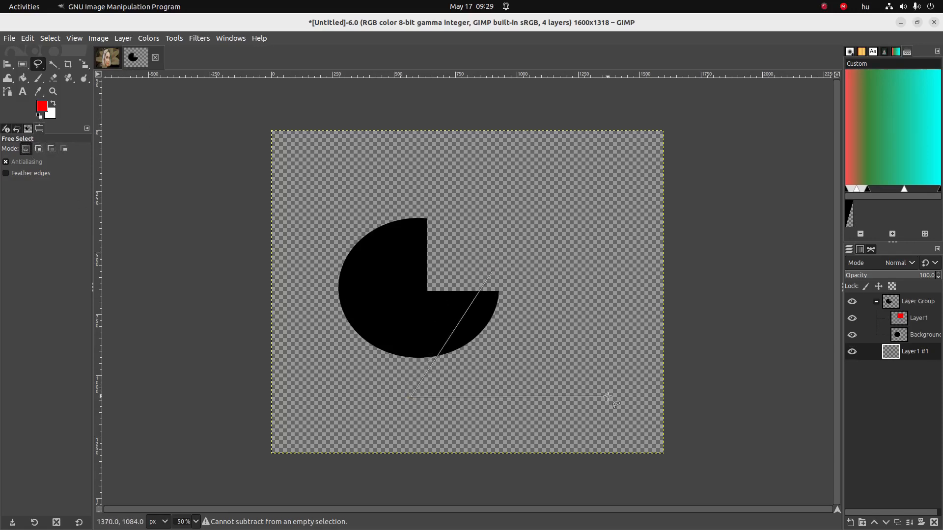
pyautogui.click(593, 393)
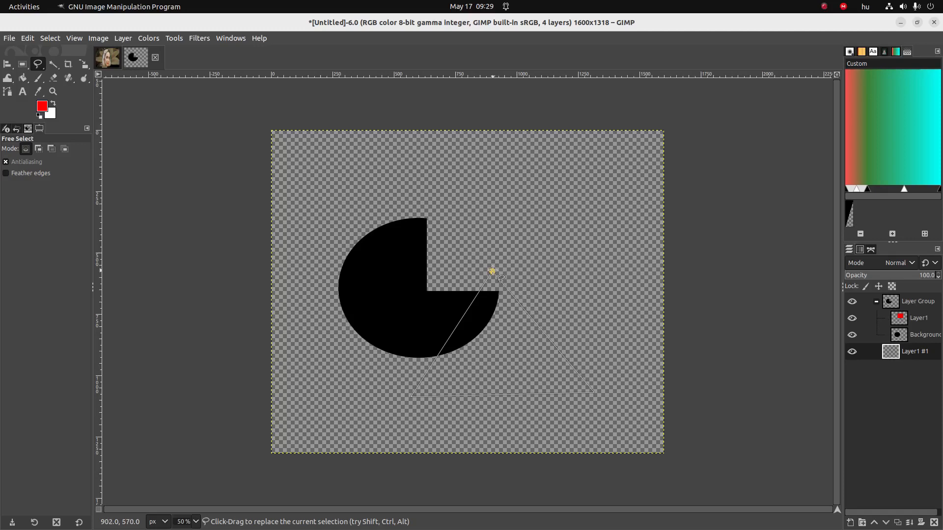
# Step: Set the foreground color to bright green (36ff00) and bucket-fill the triangular selection with it
pyautogui.click(23, 78)
pyautogui.click(44, 105)
pyautogui.click(89, 121)
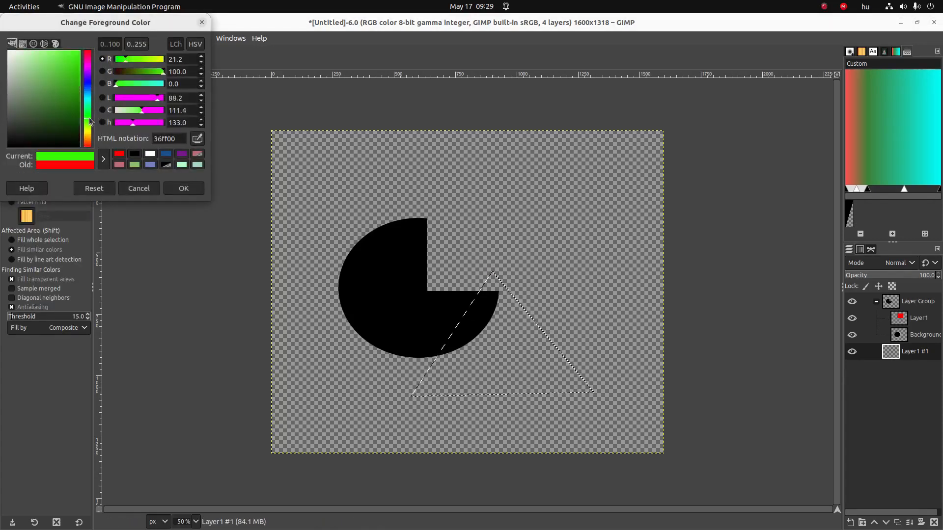
pyautogui.click(182, 189)
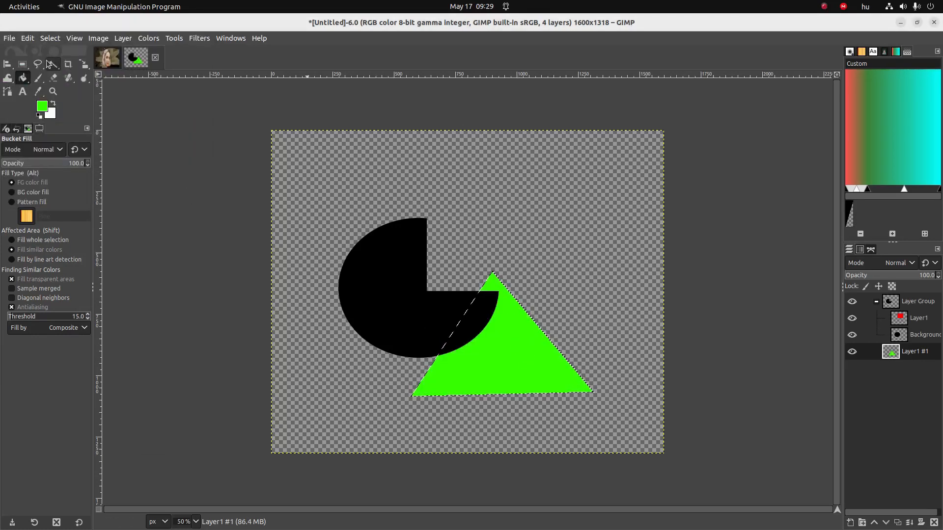
# Step: Move the green triangle layer above the layer group
pyautogui.click(897, 307)
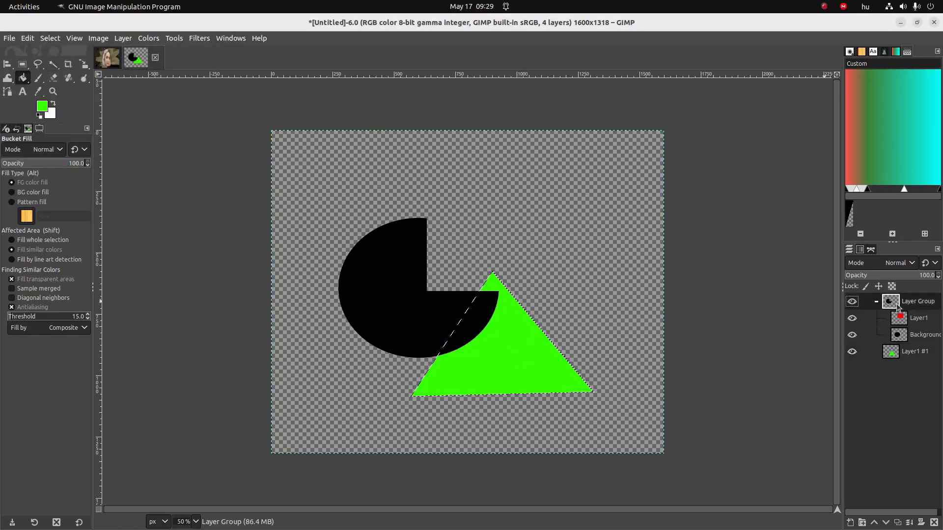
pyautogui.moveTo(893, 357); pyautogui.dragTo(906, 298)
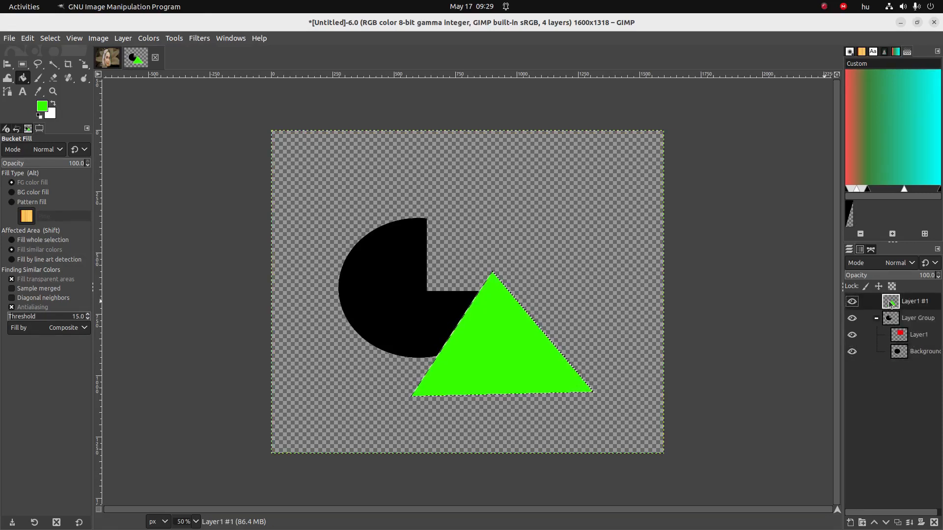
pyautogui.click(889, 305)
# Step: Move the green triangle layer into the layer group beneath Background, and take it back out below the group
pyautogui.moveTo(890, 305); pyautogui.dragTo(906, 358)
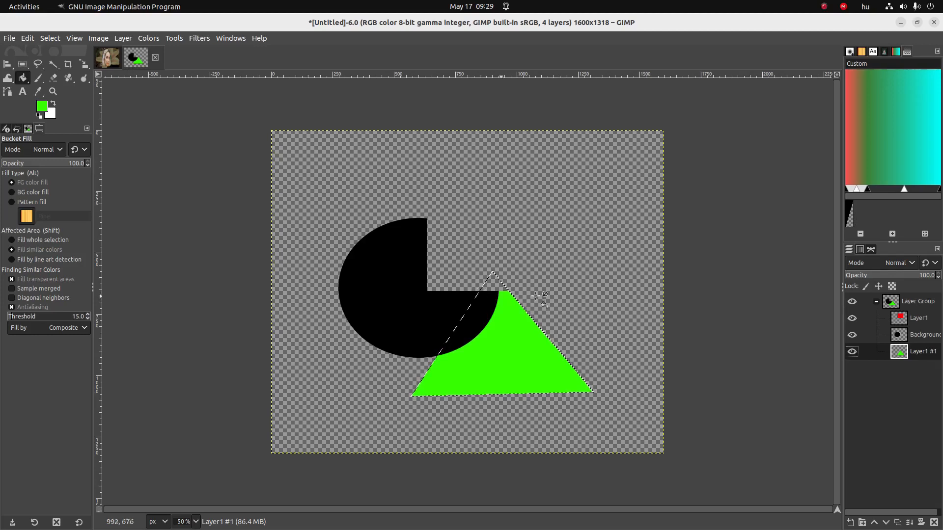
pyautogui.click(900, 358)
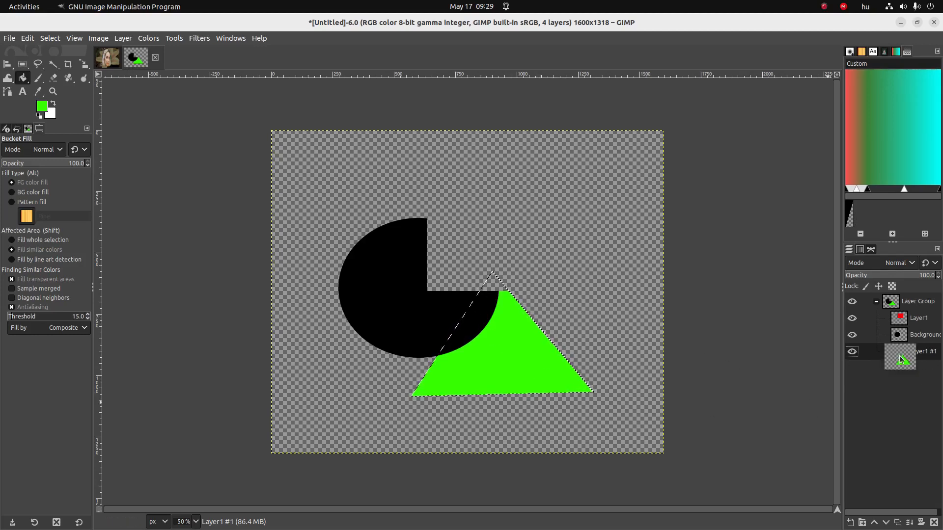
pyautogui.moveTo(900, 359); pyautogui.dragTo(917, 303)
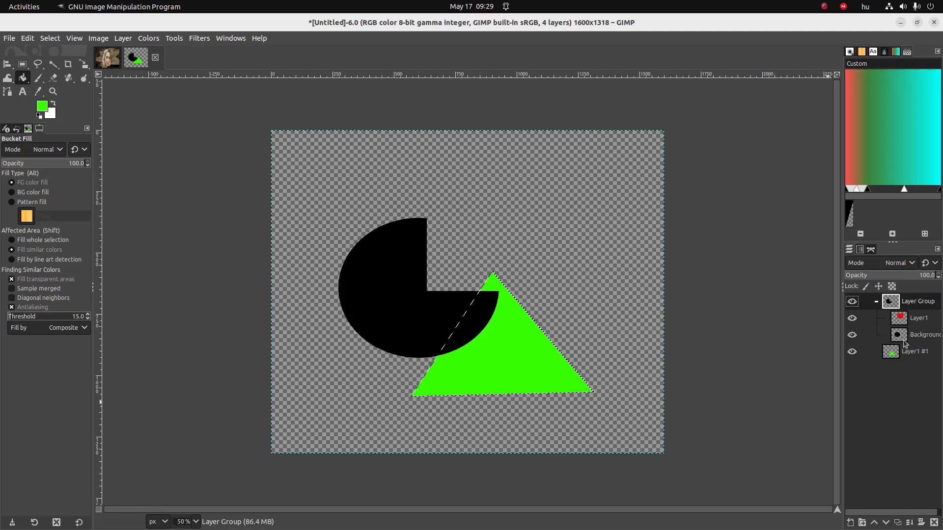
pyautogui.click(901, 321)
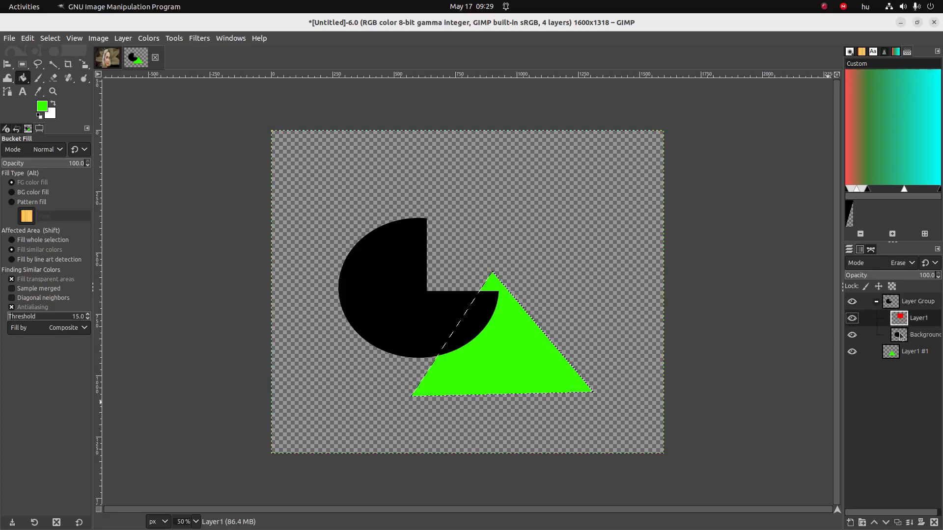
pyautogui.click(901, 338)
pyautogui.click(893, 356)
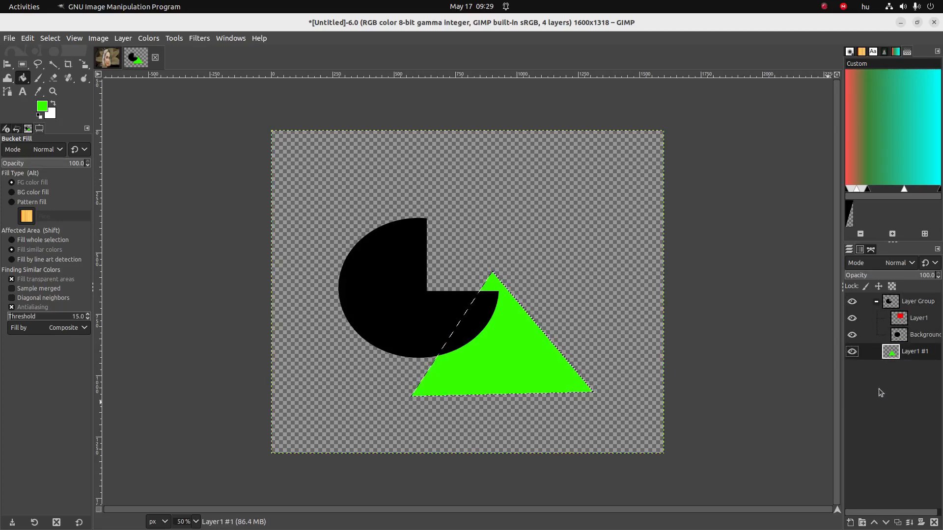
pyautogui.hotkey('alt', 'Tab')
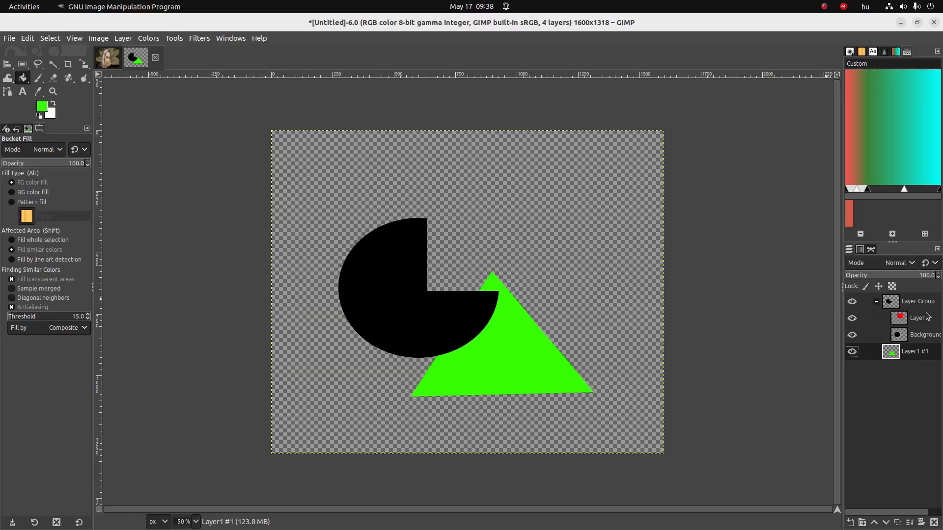
# Step: Move Layer1 out of the layer group to the top of the stack and delete the group with its Background layer
pyautogui.moveTo(899, 322); pyautogui.dragTo(906, 300)
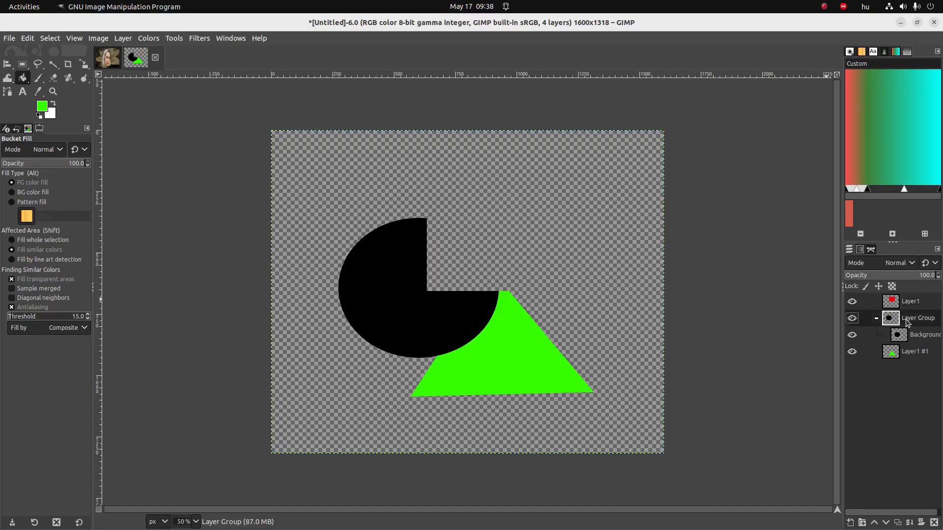
pyautogui.rightClick(906, 323)
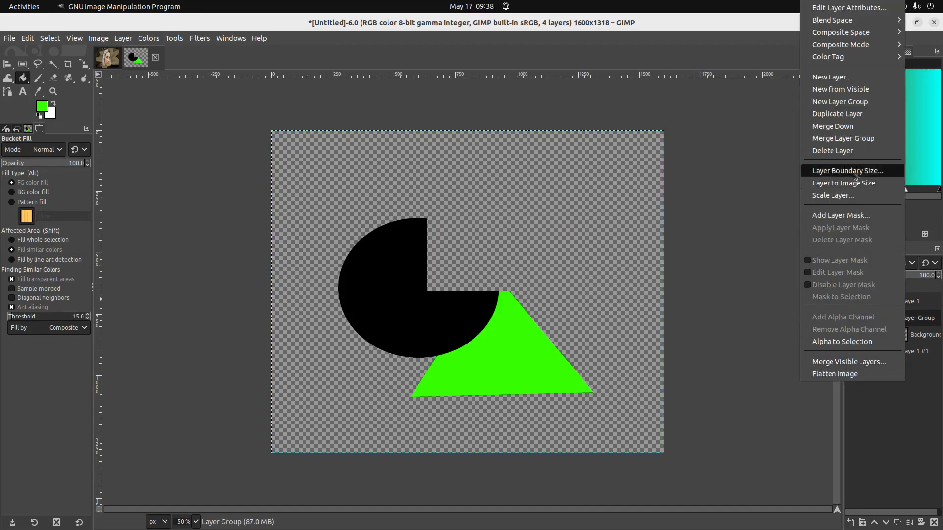
pyautogui.click(846, 153)
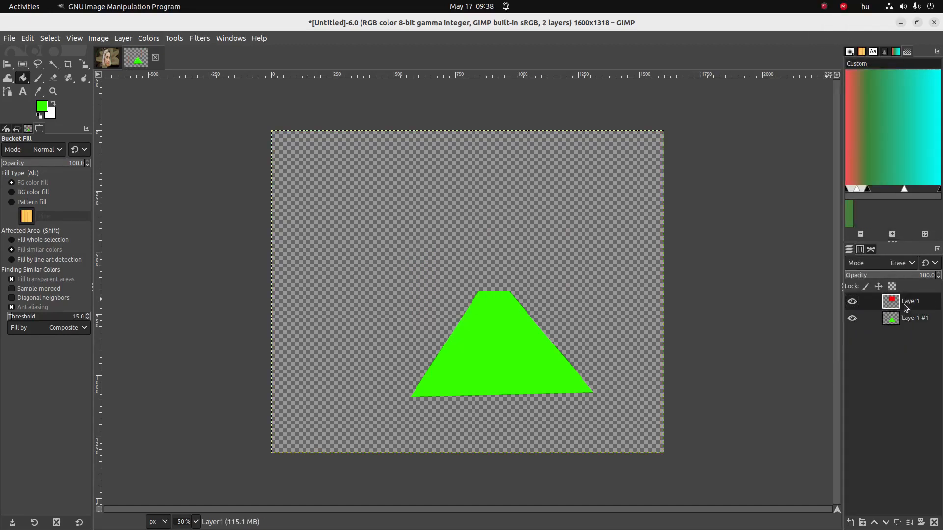
# Step: Set Layer1's blend mode to Normal and move its red rectangle down and left to overlap the green triangle's left part
pyautogui.rightClick(898, 303)
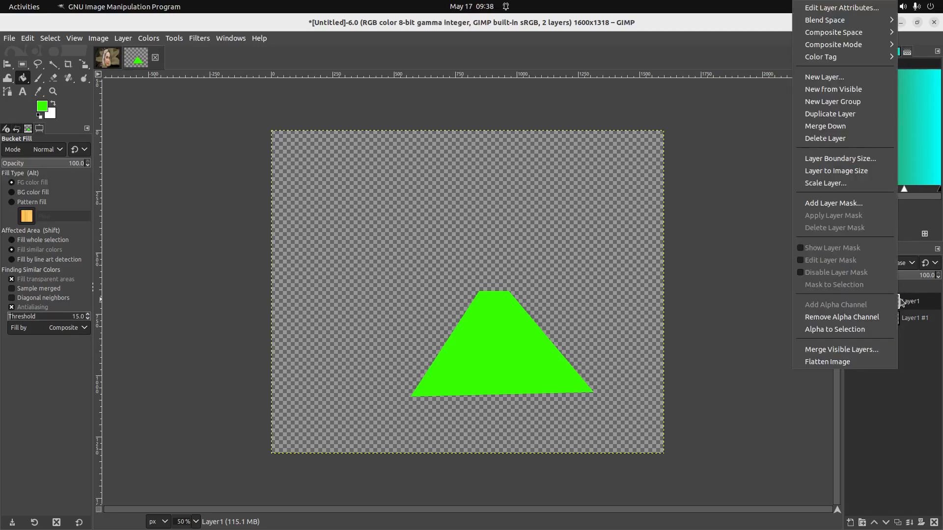
pyautogui.click(916, 305)
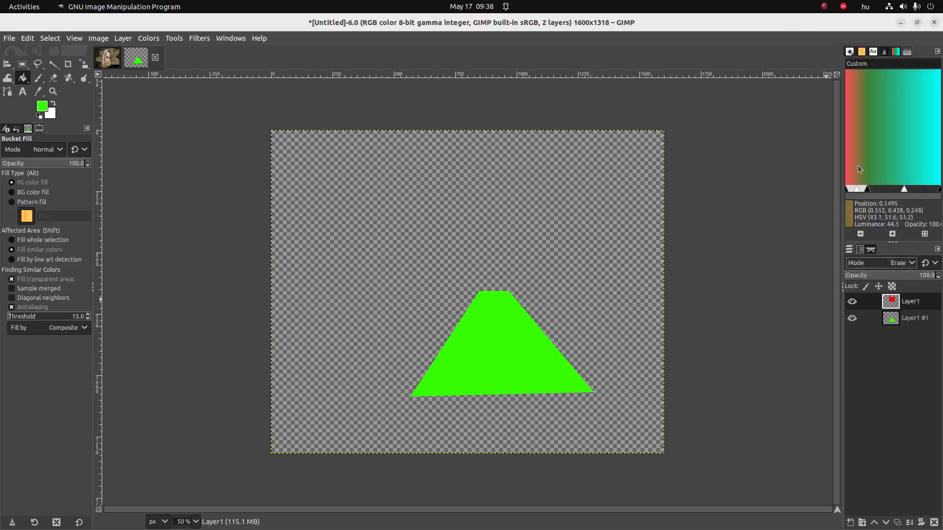
pyautogui.click(891, 265)
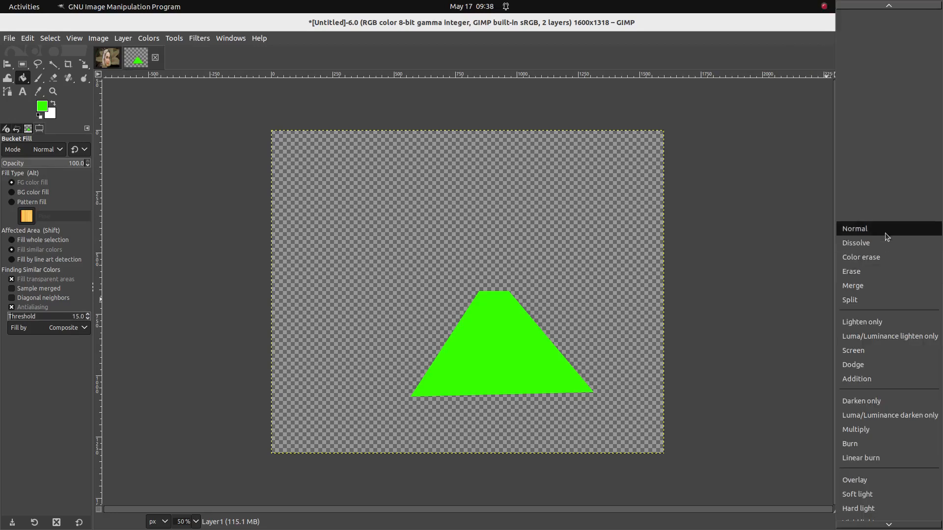
pyautogui.click(885, 230)
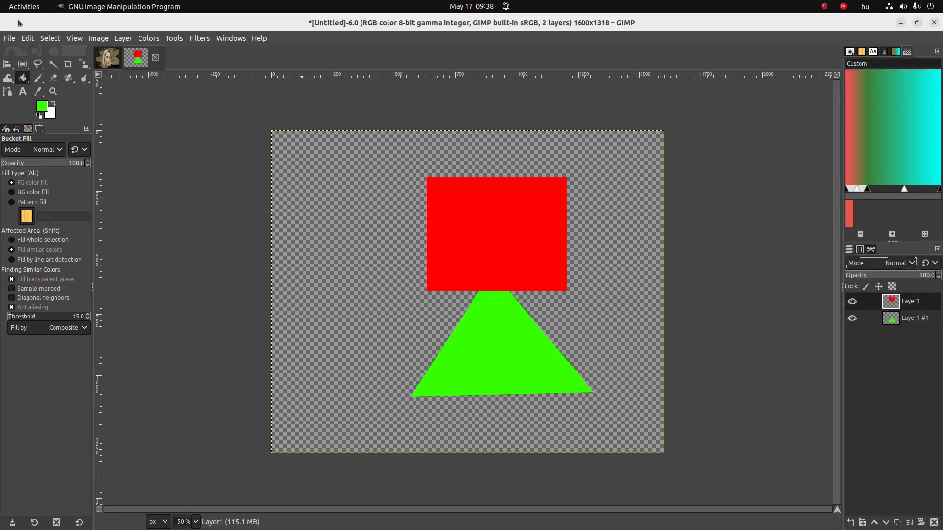
pyautogui.press('m')
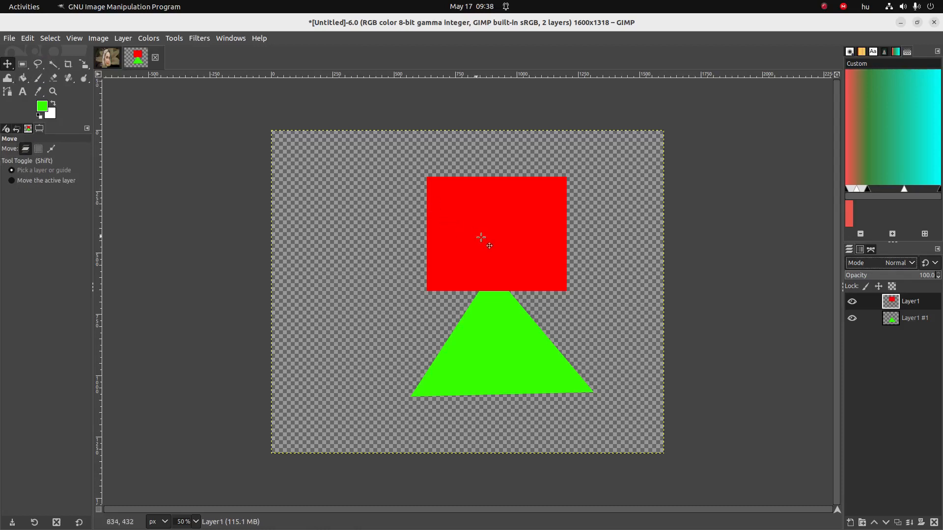
pyautogui.moveTo(535, 228); pyautogui.dragTo(451, 305)
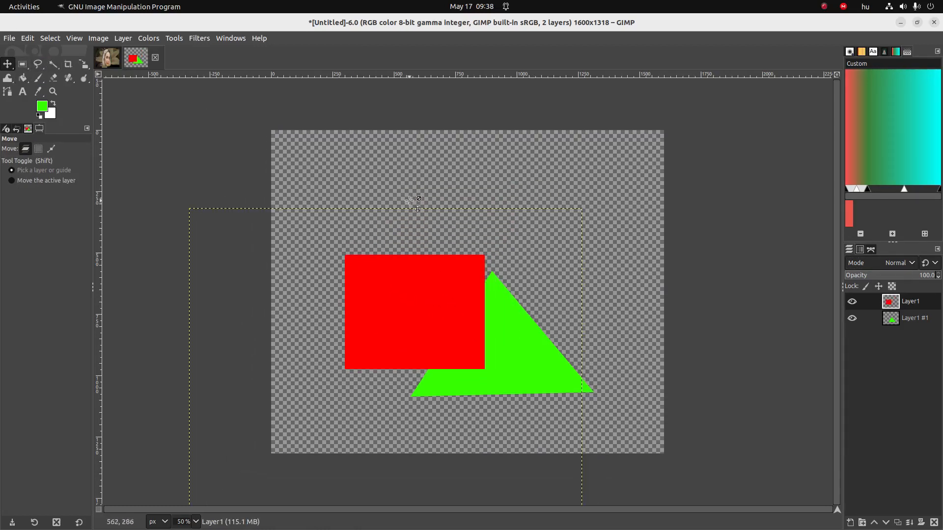
# Step: Add a layer mask initialized to Black (full transparency) to the green triangle layer
pyautogui.rightClick(898, 319)
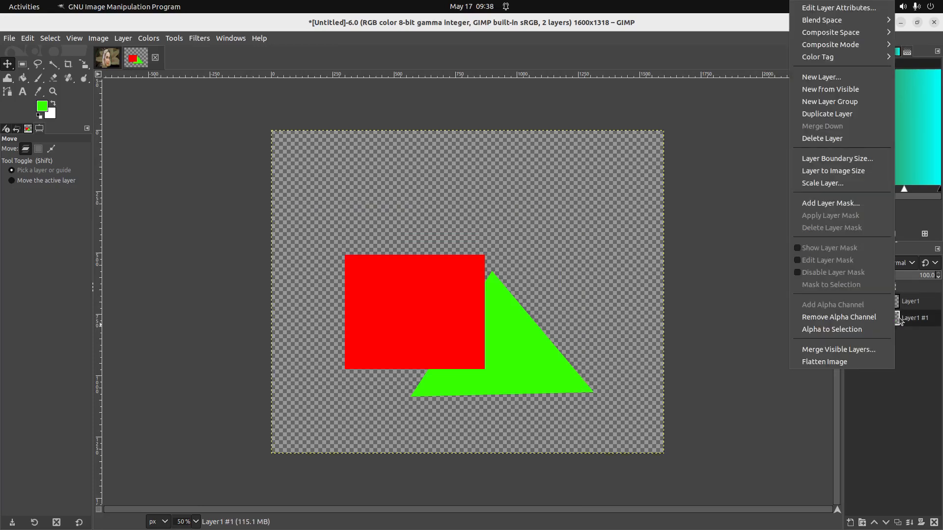
pyautogui.click(843, 204)
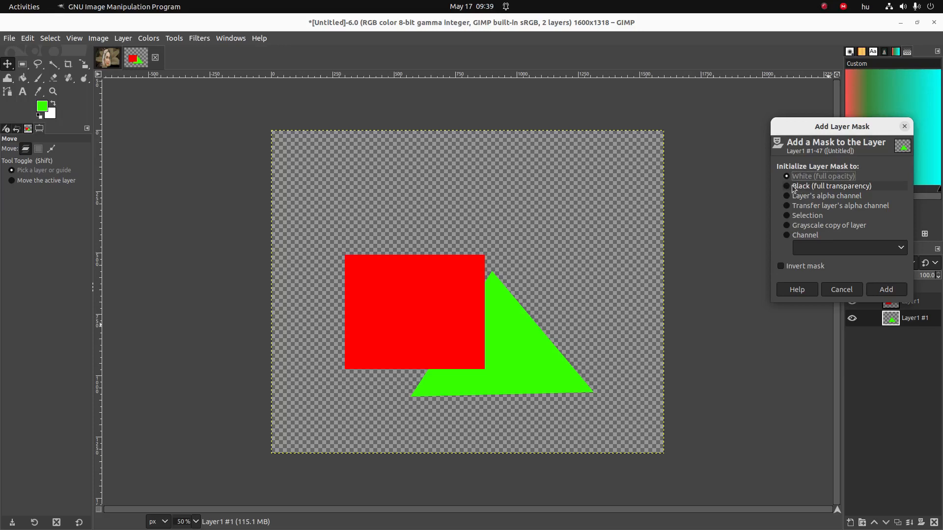
pyautogui.click(806, 189)
pyautogui.click(886, 293)
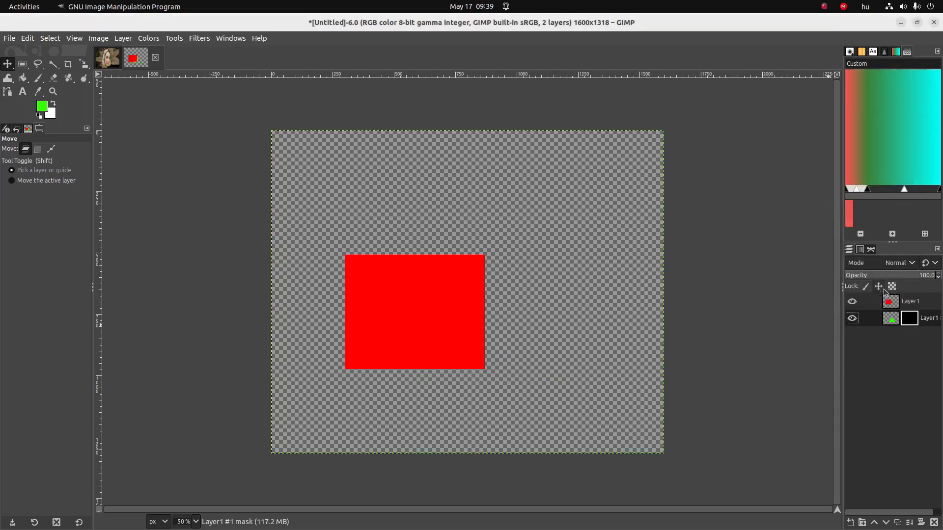
# Step: Try to paste a copy of Layer1 into the triangle layer's black mask
pyautogui.click(893, 302)
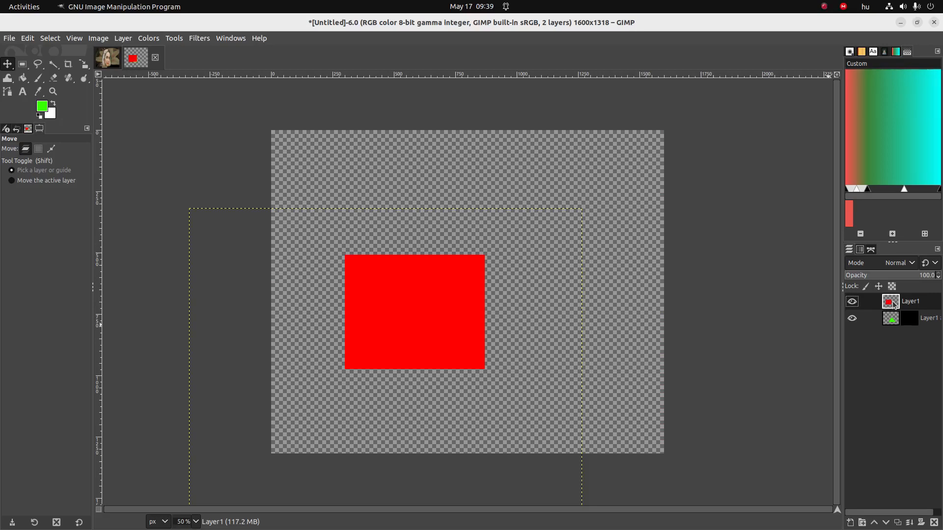
pyautogui.rightClick(894, 305)
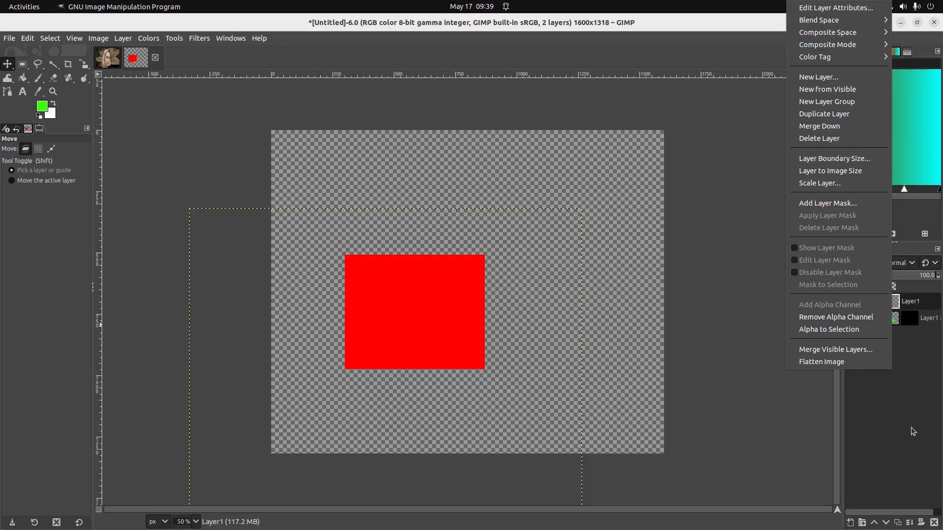
pyautogui.click(917, 359)
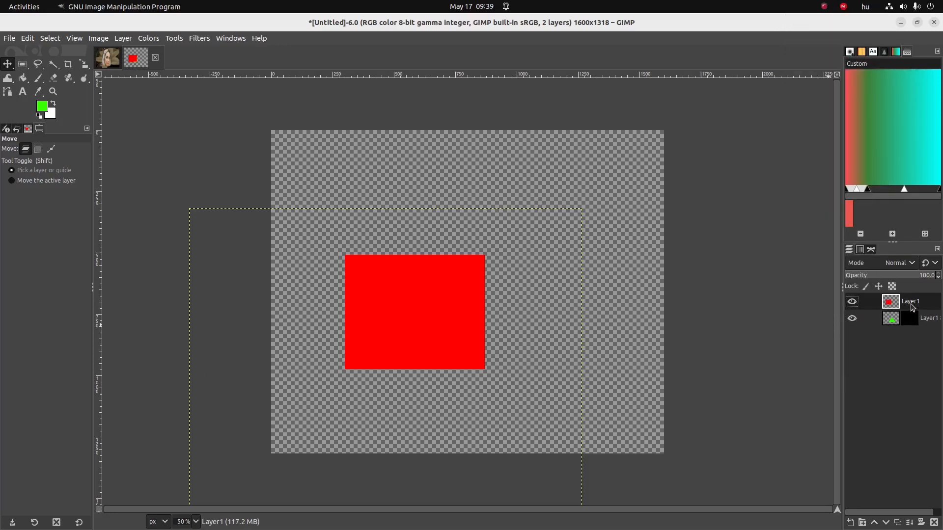
pyautogui.hotkey('ctrl', 'c')
pyautogui.click(909, 319)
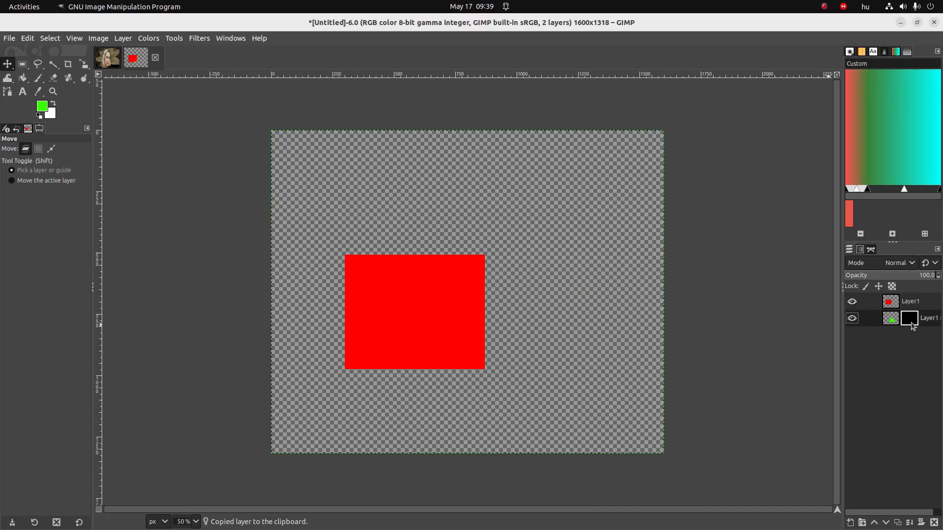
pyautogui.hotkey('ctrl', 'v')
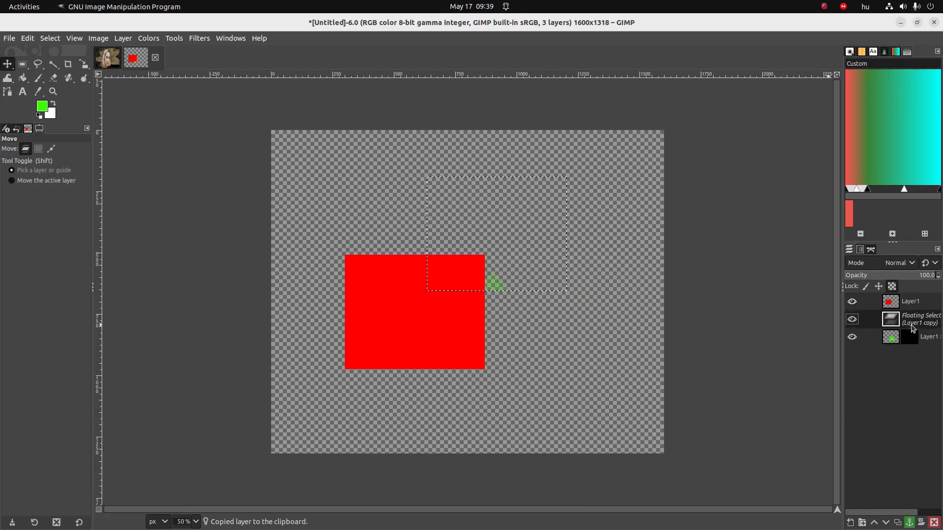
pyautogui.click(911, 341)
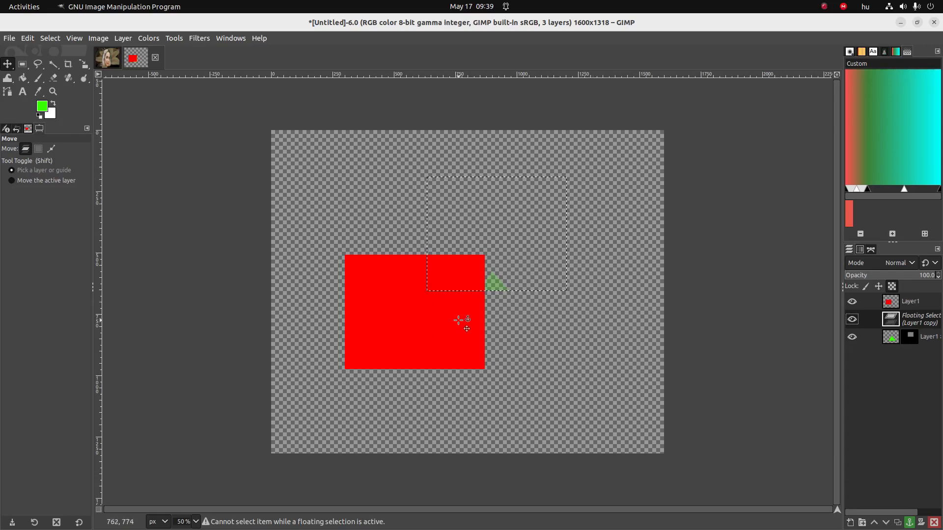
pyautogui.hotkey('ctrl', 'h')
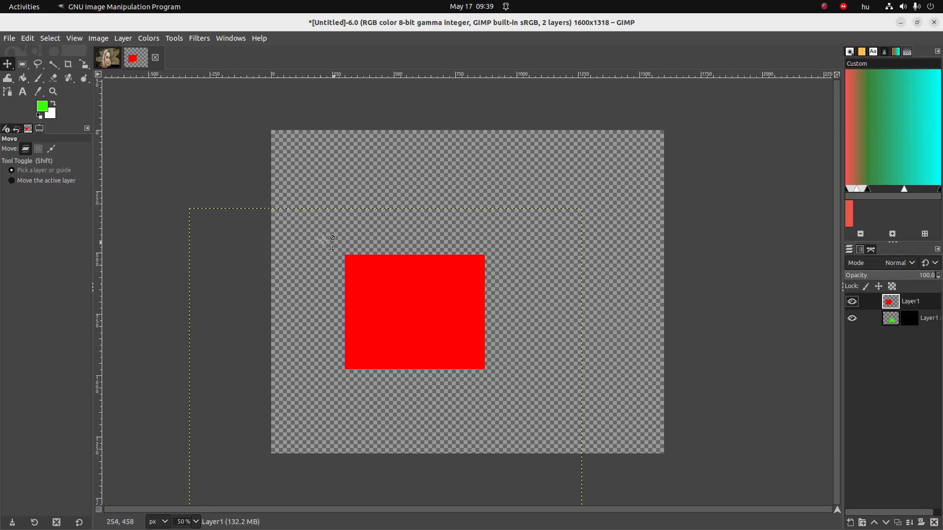
# Step: Fit Layer1's boundary to the image size
pyautogui.rightClick(884, 306)
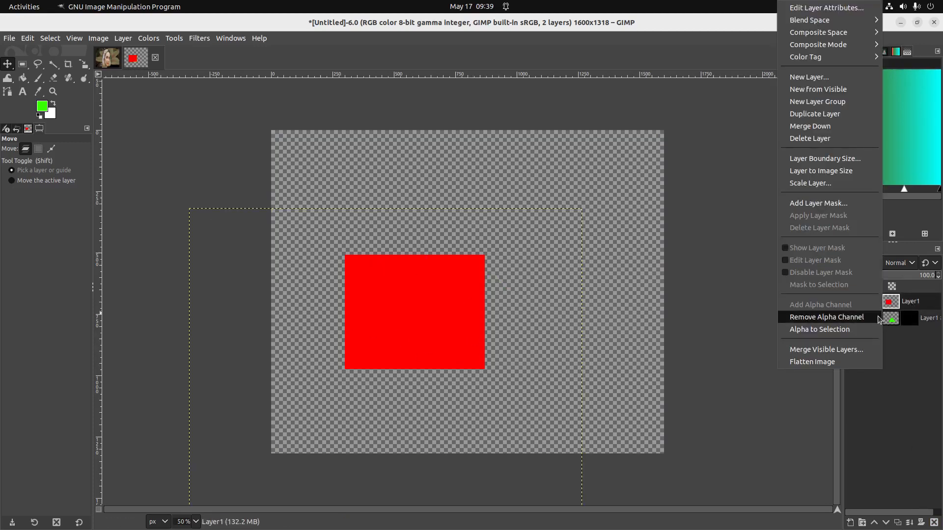
pyautogui.click(808, 171)
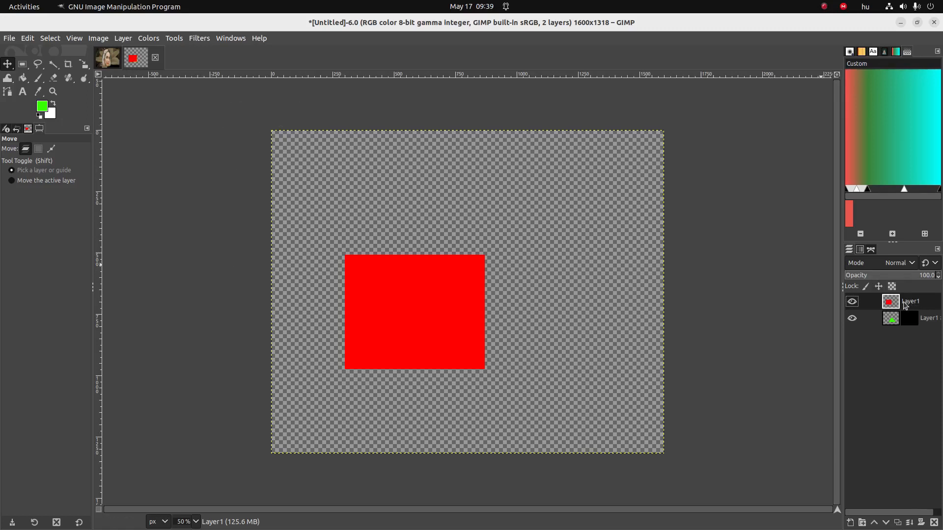
# Step: Paste a copy of the resized Layer1 into the triangle layer's mask and hide Layer1
pyautogui.hotkey('ctrl', 'c')
pyautogui.click(908, 318)
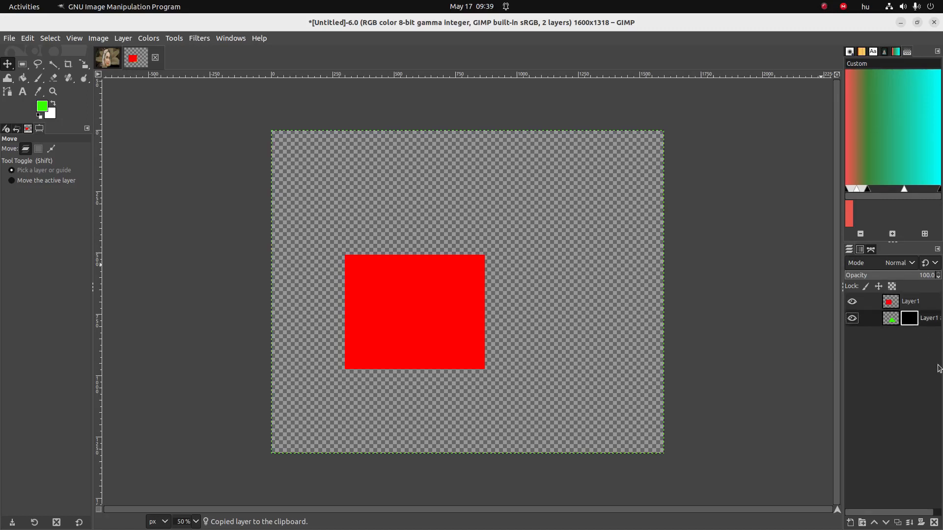
pyautogui.hotkey('ctrl', 'v')
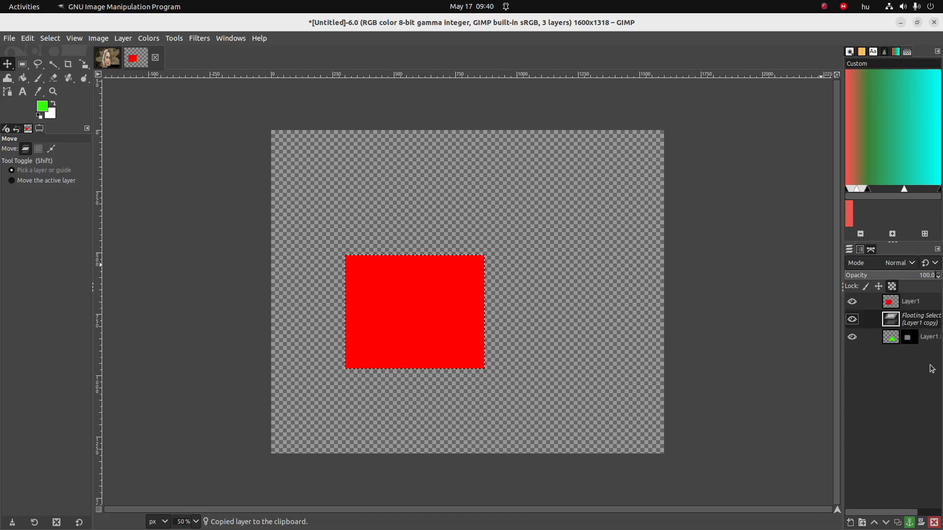
pyautogui.click(912, 342)
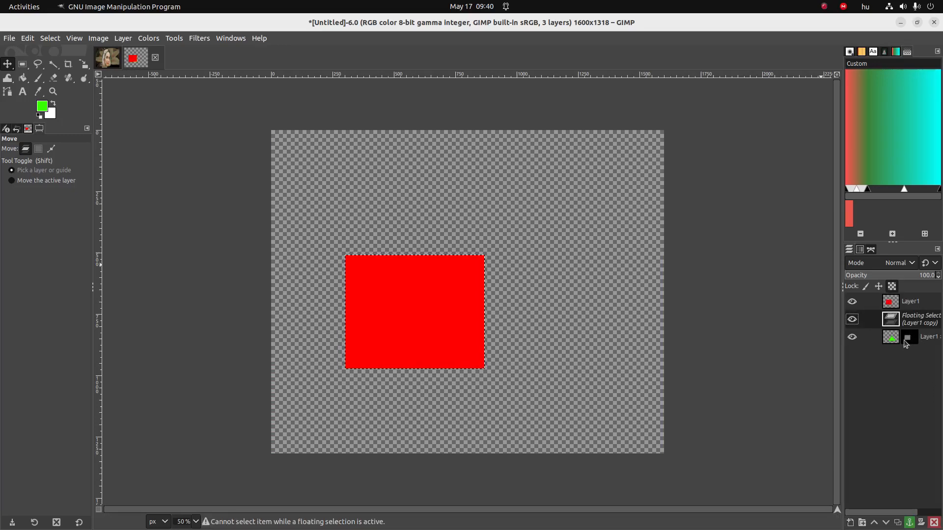
pyautogui.click(852, 302)
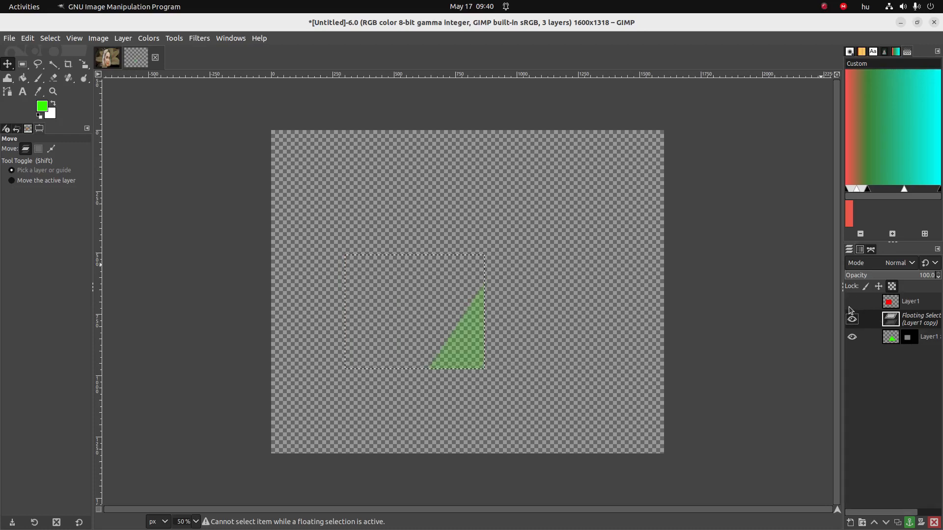
# Step: Delete the floating Layer1 copy and display the triangle layer's mask on the canvas
pyautogui.rightClick(904, 325)
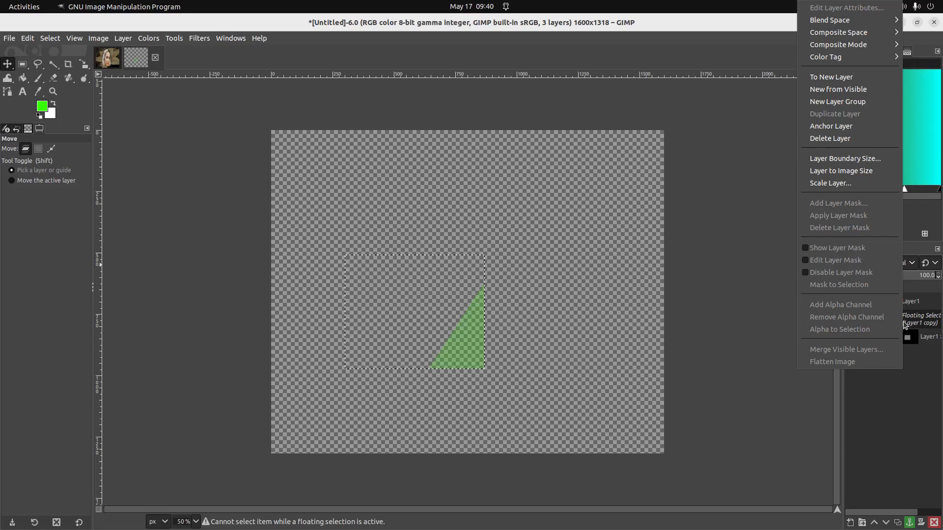
pyautogui.click(841, 139)
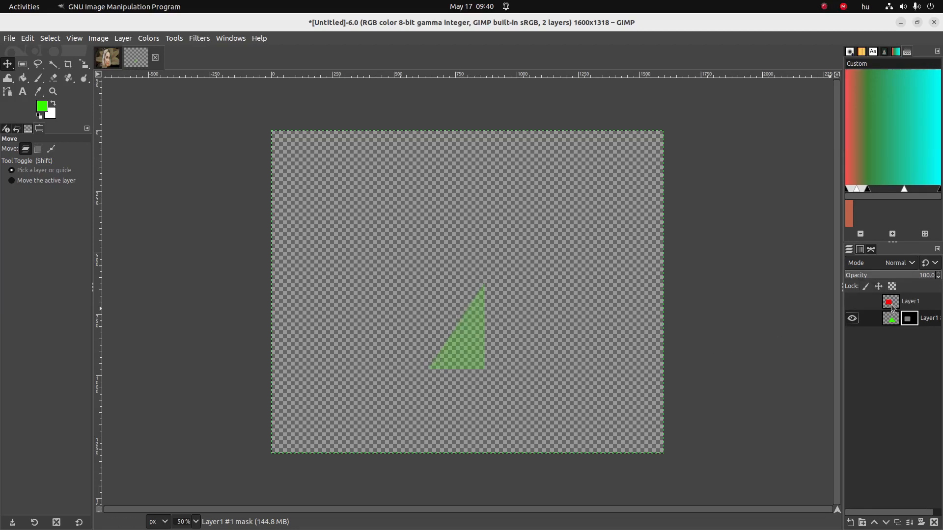
pyautogui.rightClick(910, 324)
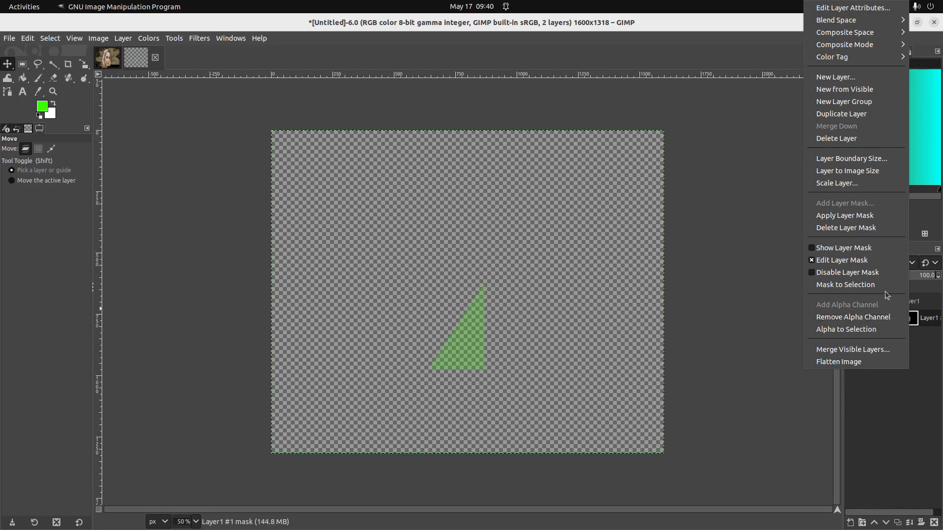
pyautogui.click(849, 249)
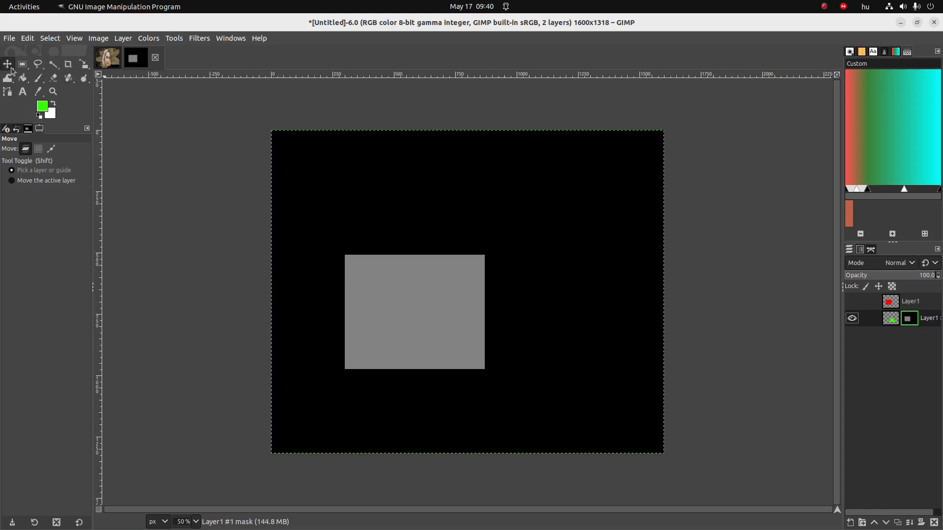
# Step: Bucket-fill the mask's grey rectangle with white (ffffff) and apply the mask to the triangle layer
pyautogui.click(23, 77)
pyautogui.click(45, 107)
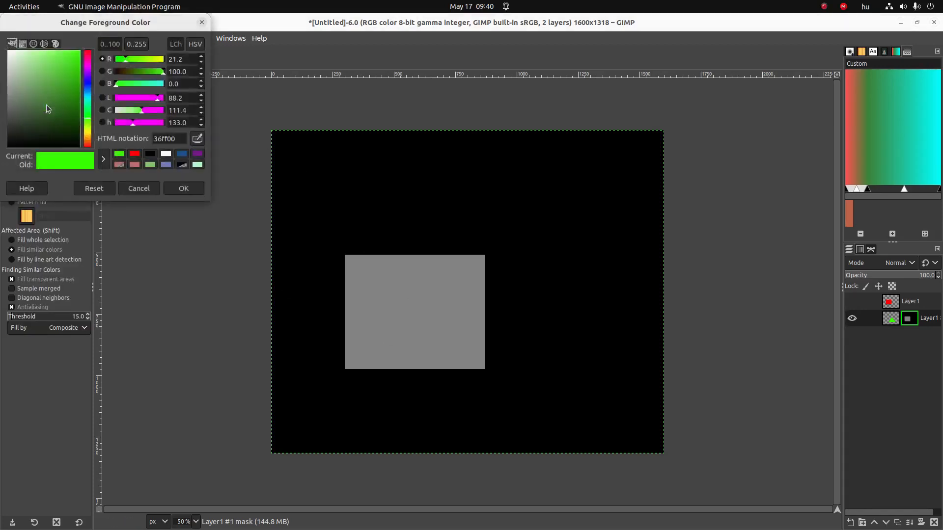
pyautogui.moveTo(21, 63); pyautogui.dragTo(1, 52)
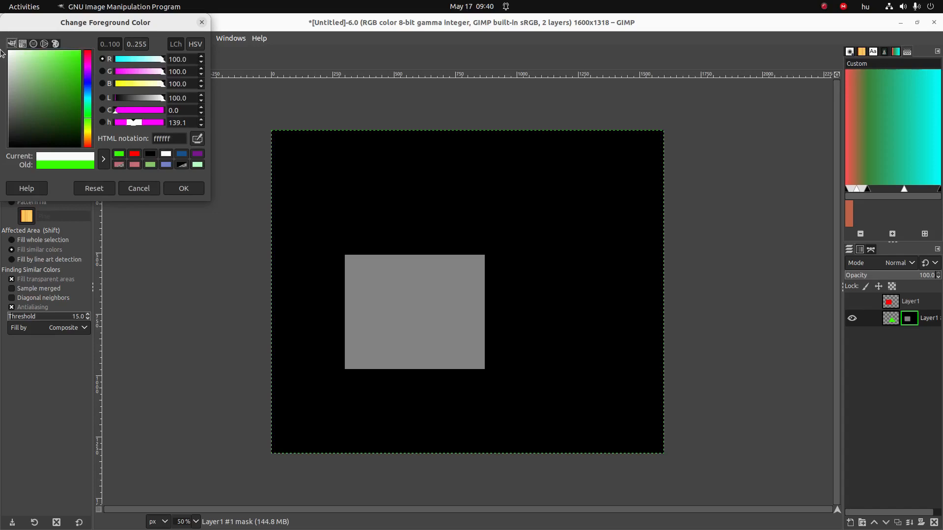
pyautogui.click(183, 189)
pyautogui.click(463, 328)
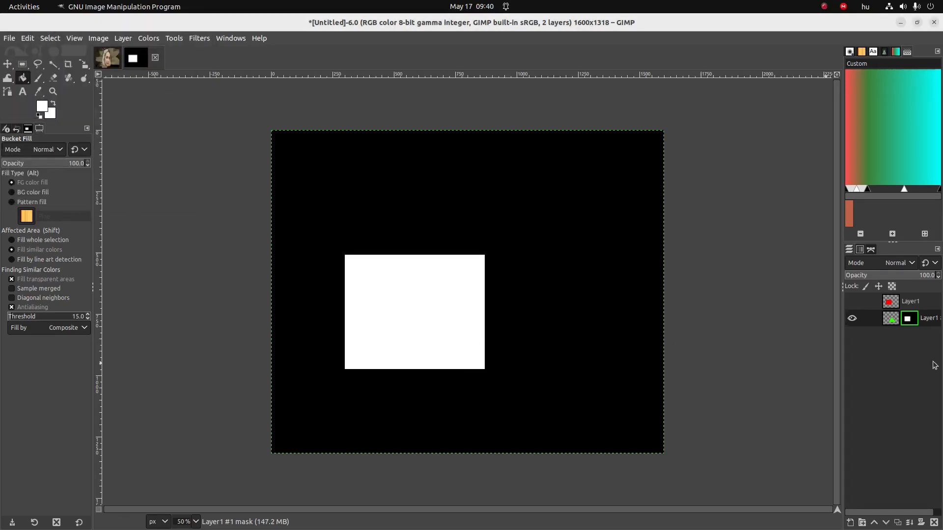
pyautogui.rightClick(912, 326)
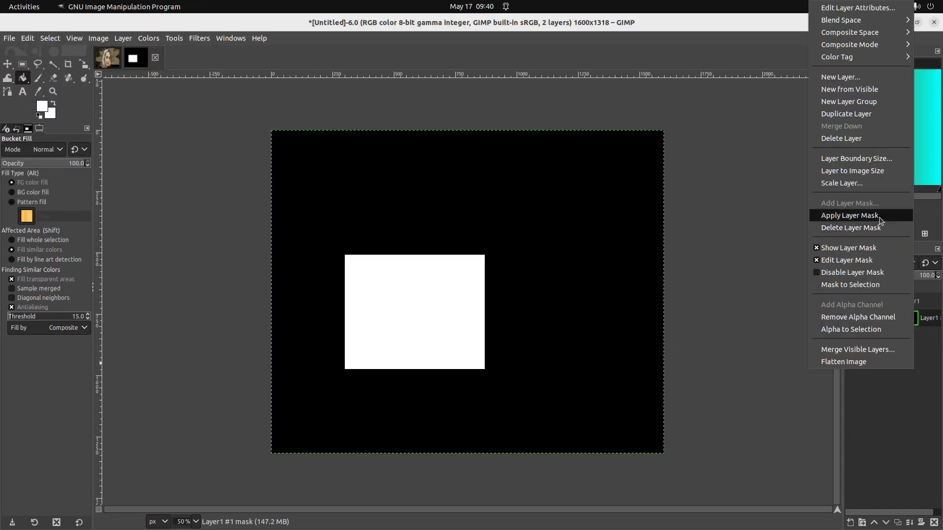
pyautogui.click(880, 218)
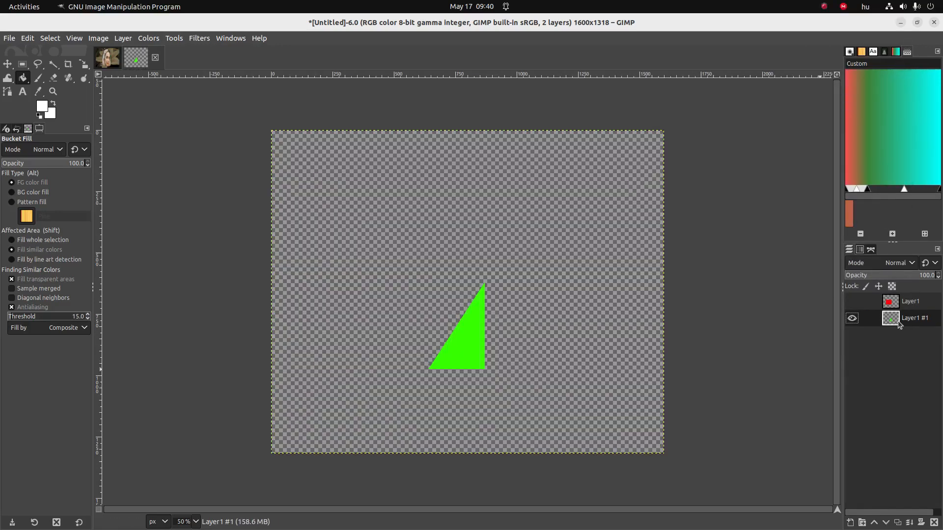
# Step: Switch to the F.Checklist_Gimp document in Chrome and check off the intersect and Group items
pyautogui.hotkey('alt', 'Tab')
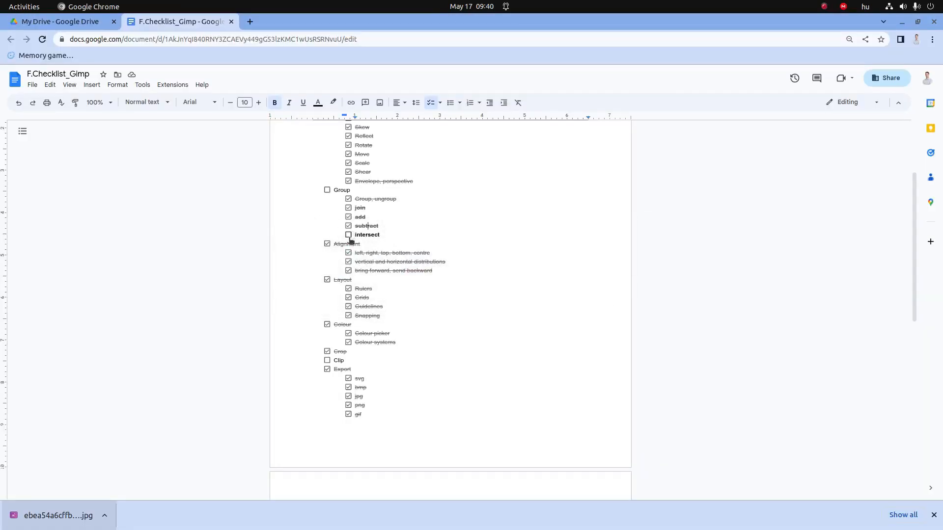
pyautogui.click(349, 235)
pyautogui.doubleClick(377, 235)
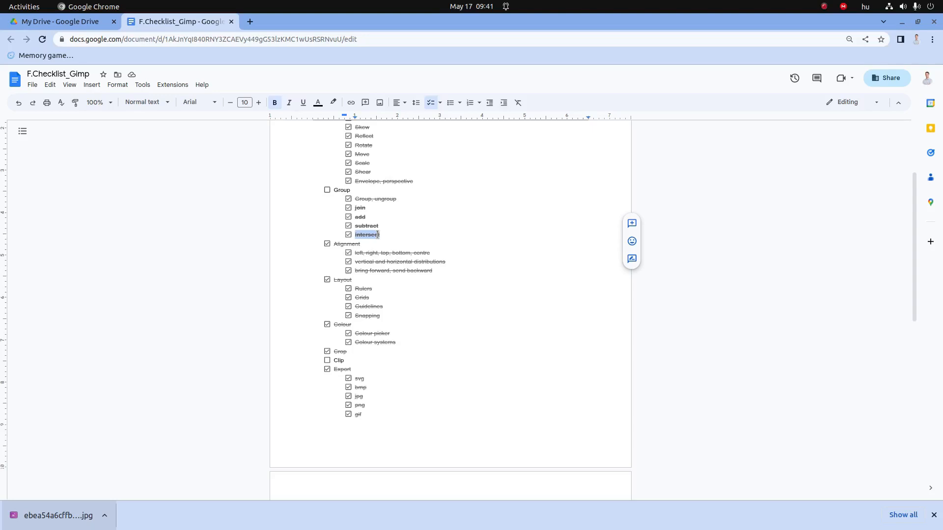
pyautogui.click(327, 189)
# Step: Compare the unchecked Clip item with the intersect item in the checklist by highlighting each
pyautogui.scroll(-2, 364, 202)
pyautogui.doubleClick(342, 301)
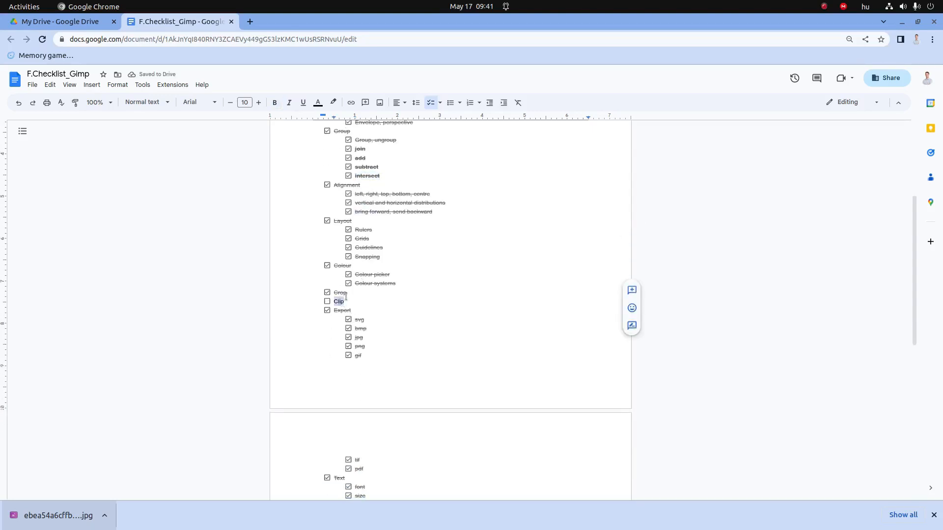
pyautogui.doubleClick(372, 174)
pyautogui.doubleClick(343, 302)
# Step: Switch to GIMP and show, then hide Layer1 again to compare the red rectangle with the clipped triangle
pyautogui.hotkey('alt', 'Tab')
pyautogui.click(906, 303)
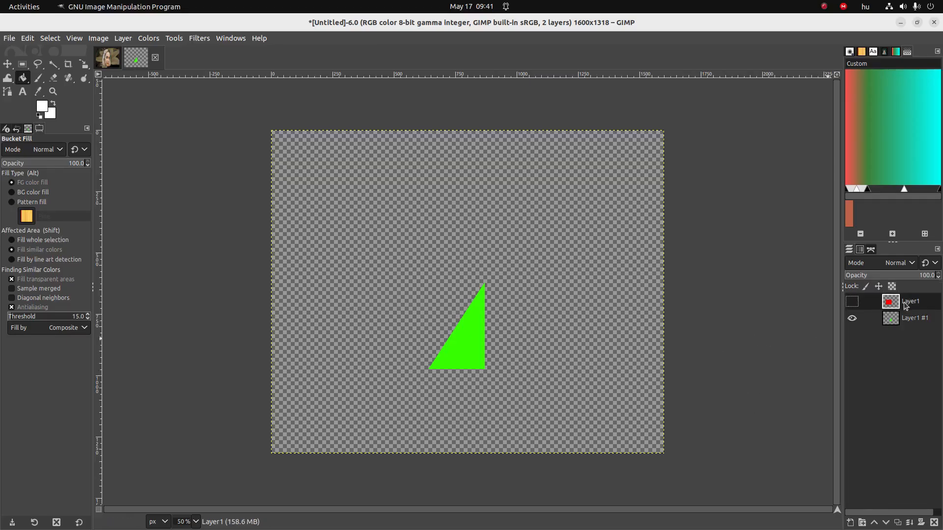
pyautogui.click(852, 302)
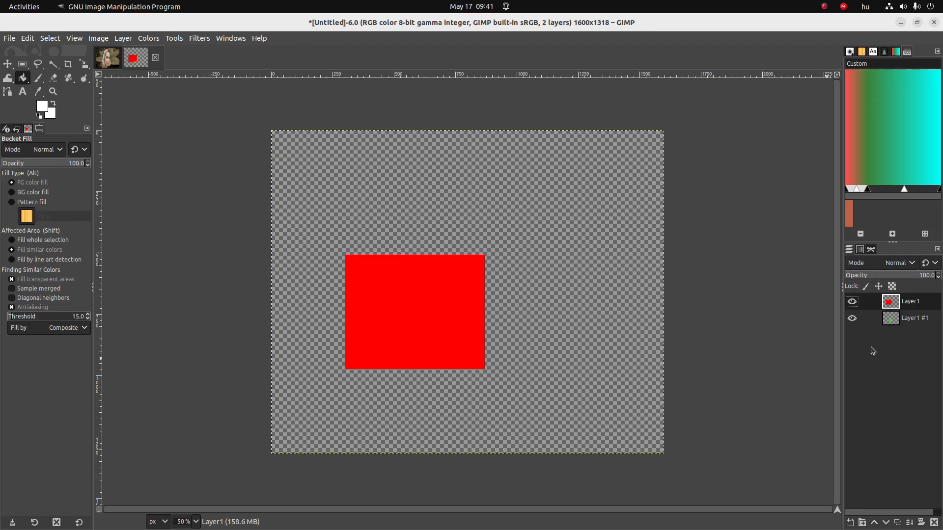
pyautogui.click(926, 319)
pyautogui.click(852, 302)
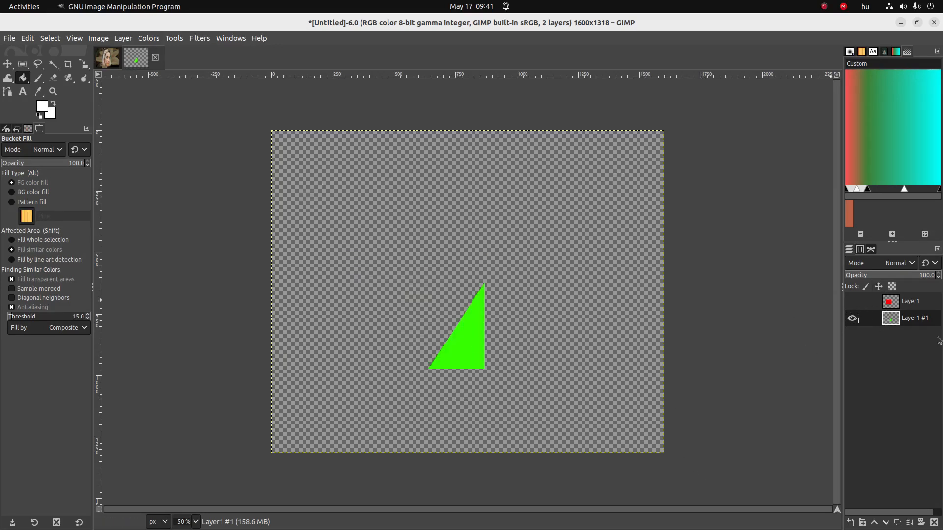
# Step: Switch back to the checklist document in Chrome and check off the Clip item
pyautogui.hotkey('alt', 'Tab')
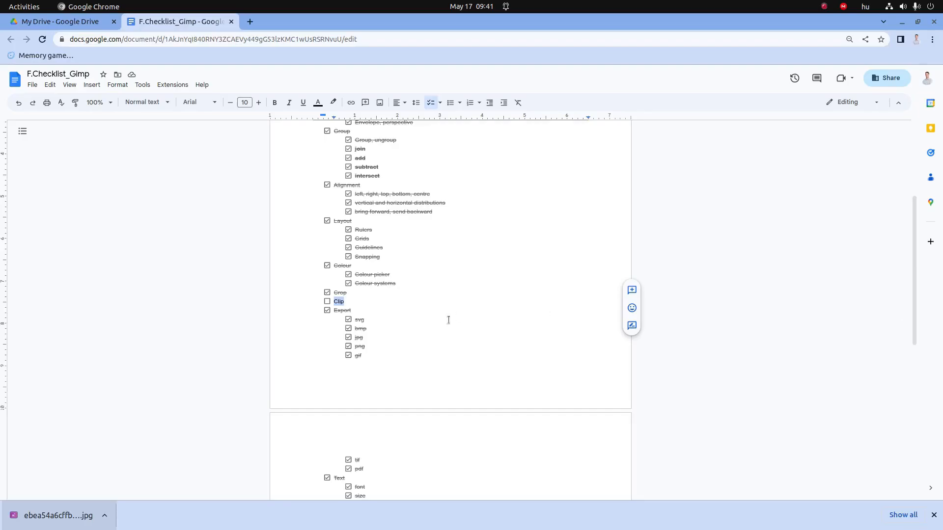
pyautogui.click(327, 301)
# Step: Review the whole checklist for unchecked items and highlight part of "setting text in a shape"
pyautogui.scroll(-4, 360, 315)
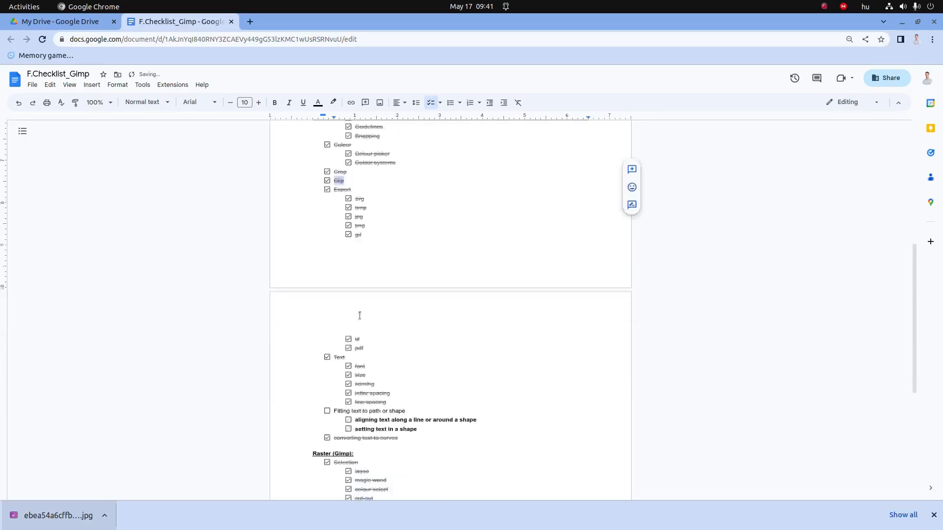
pyautogui.scroll(10, 380, 313)
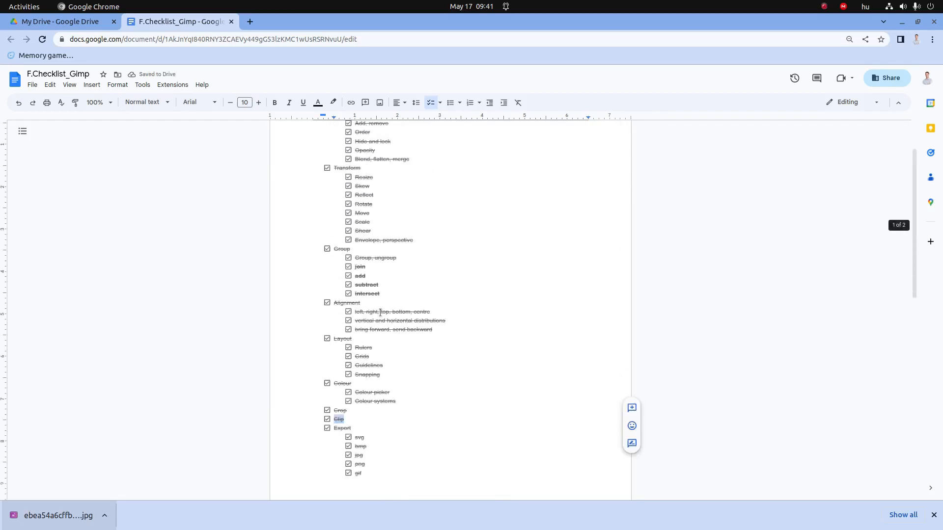
pyautogui.scroll(-12, 380, 312)
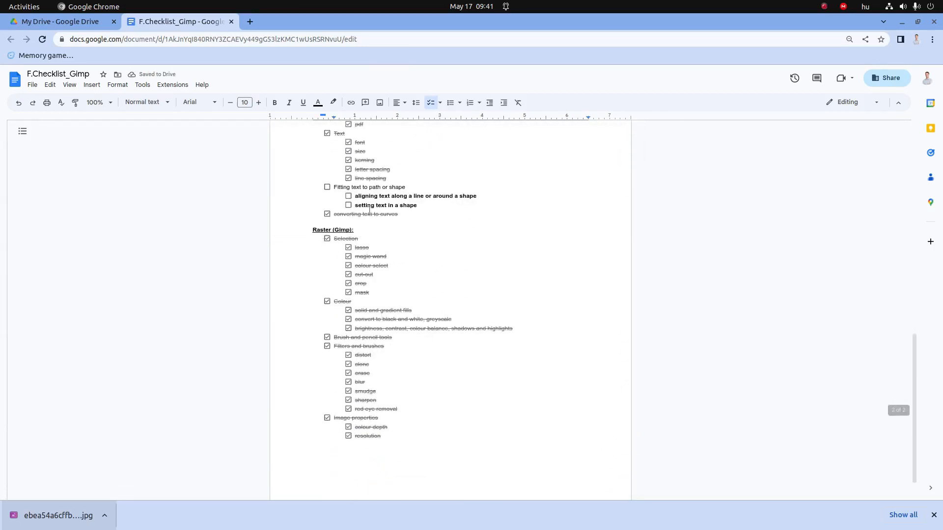
pyautogui.moveTo(363, 187); pyautogui.dragTo(413, 204)
pyautogui.click(424, 205)
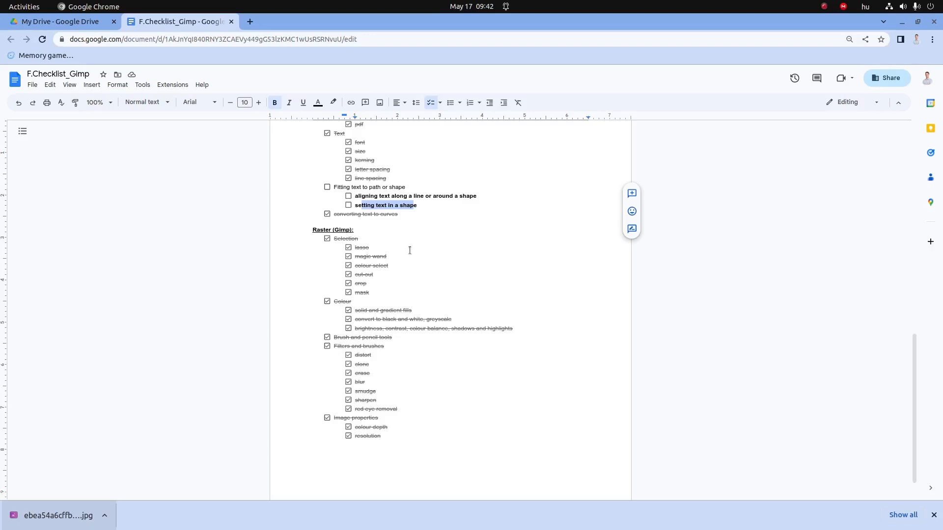
pyautogui.hotkey('alt', 'Tab')
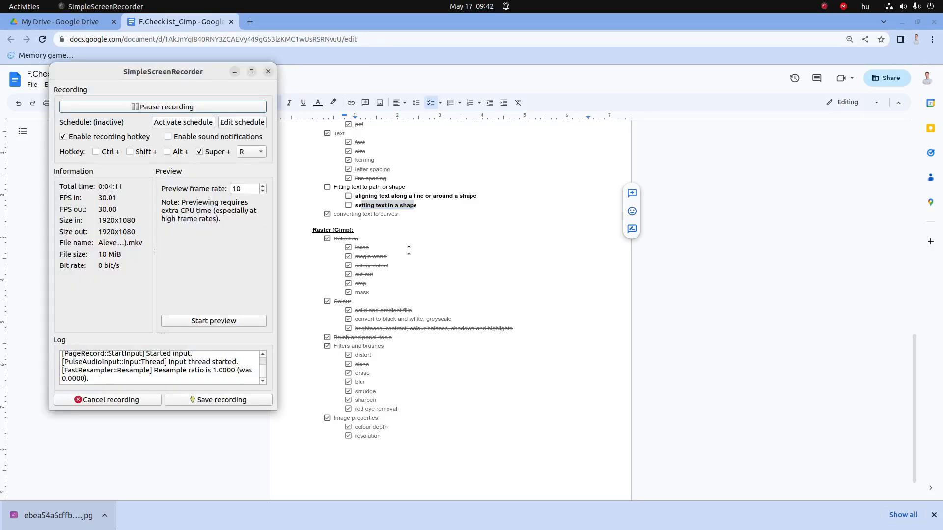